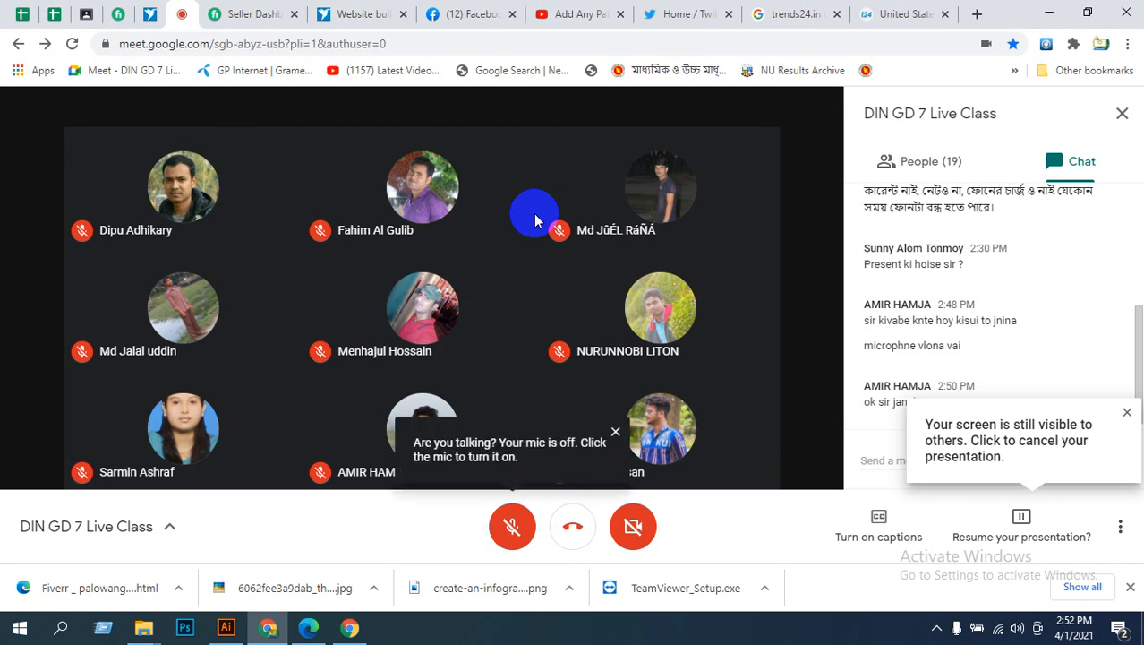
Step: Turn on the microphone in the Google Meet call and switch to Adobe Illustrator
left_click(531, 535)
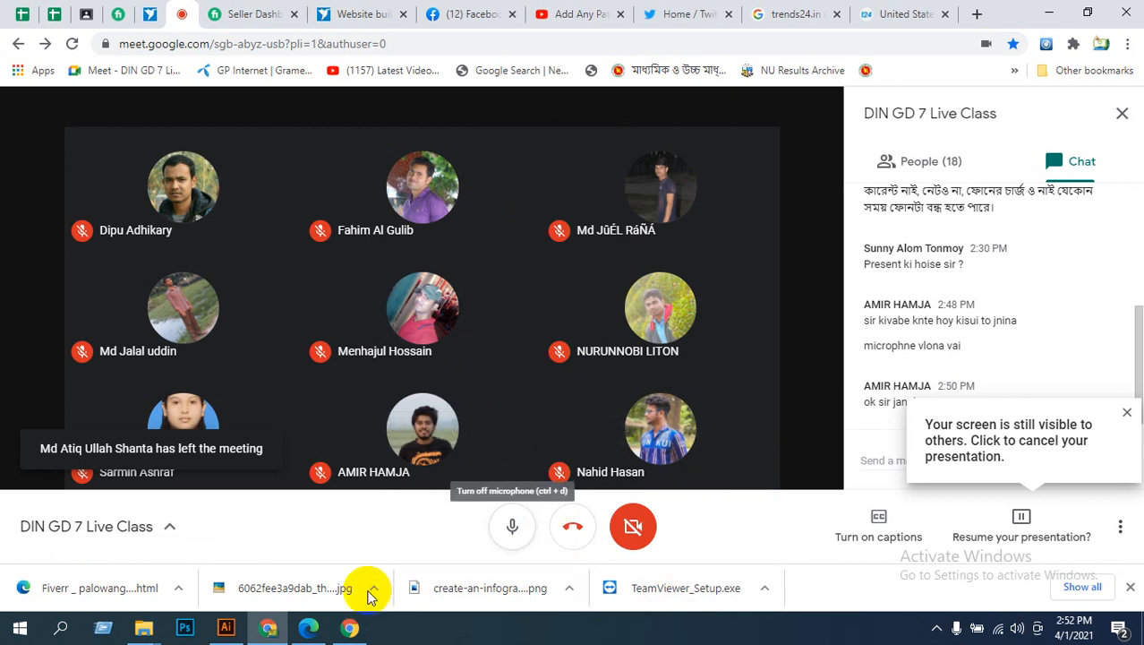
left_click(226, 627)
Step: Delete the blue, yellow, green, purple and red ring segments lying beside the artboard
key("space")
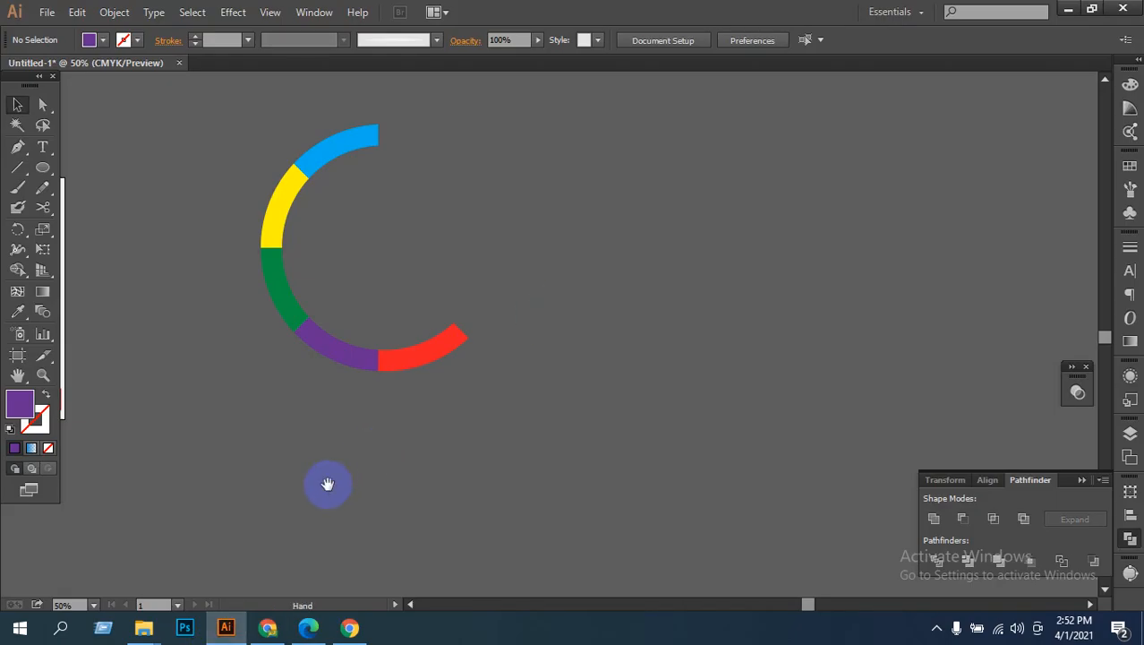
left_click_drag(327, 483, 771, 440)
left_click_drag(877, 188, 1001, 318)
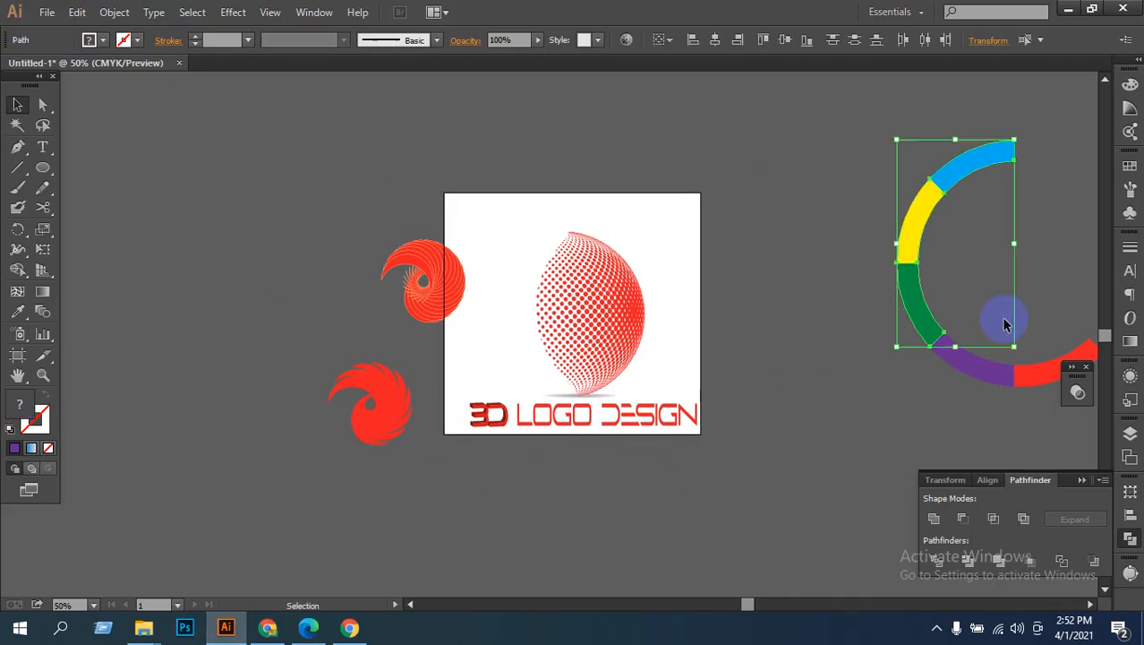
left_click(984, 341)
key("Delete")
left_click_drag(881, 291, 980, 403)
key("Delete")
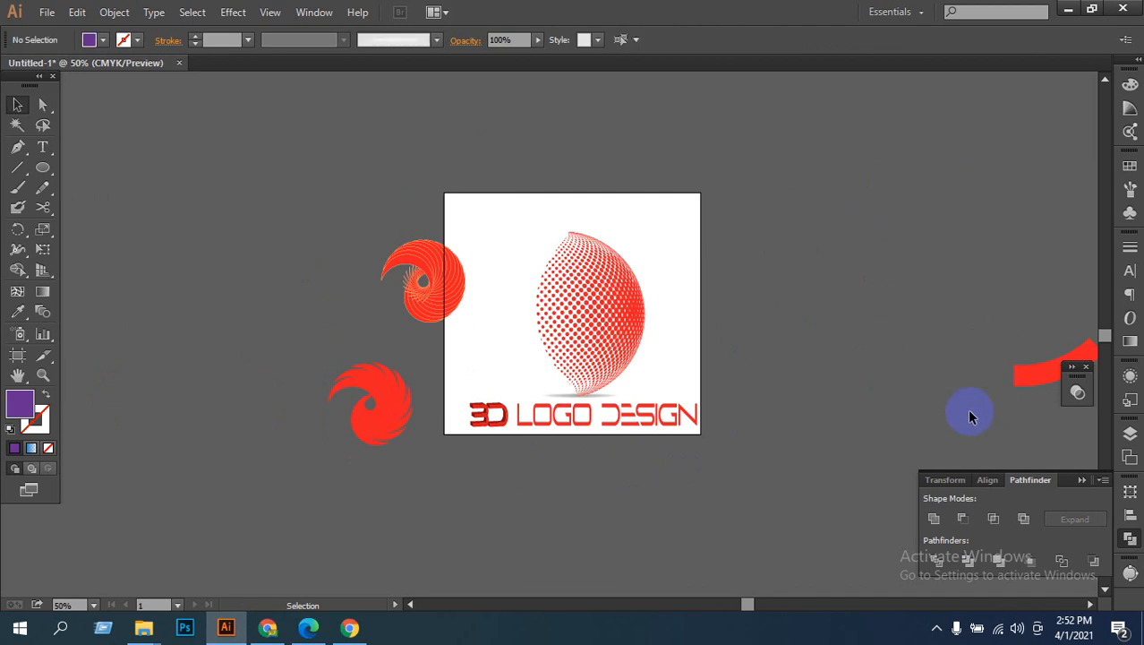
key("space")
mouse_move(940, 354)
left_mouse_down()
mouse_move(840, 351)
mouse_move(1019, 429)
left_mouse_up()
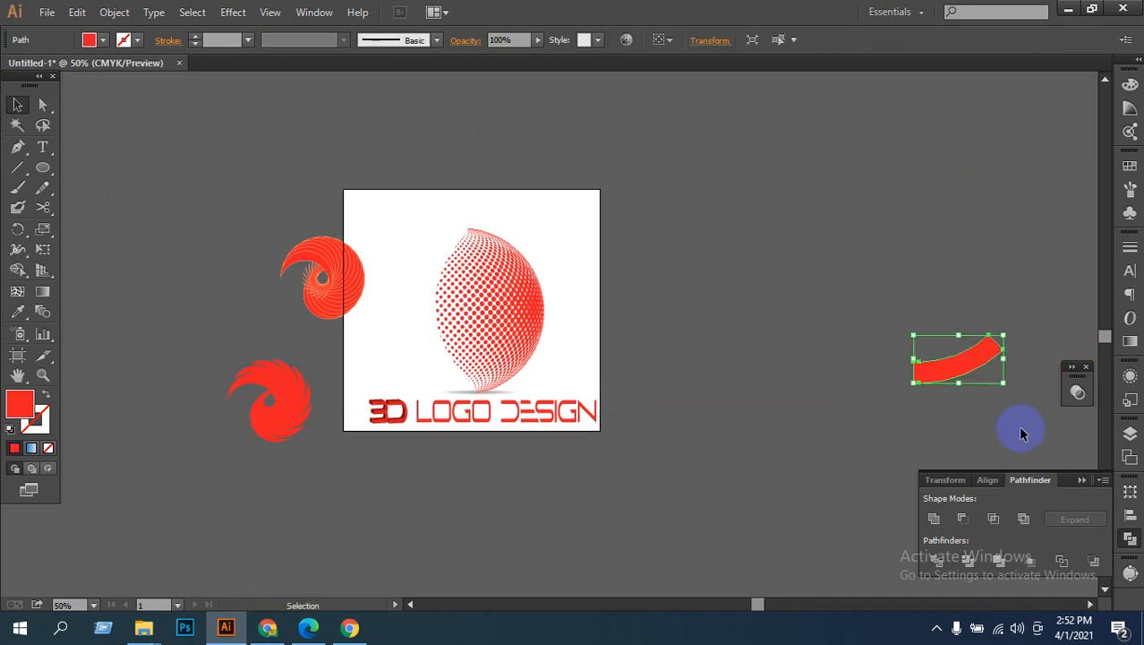
key("Delete")
left_click_drag(659, 506, 537, 477)
key("ctrl+1")
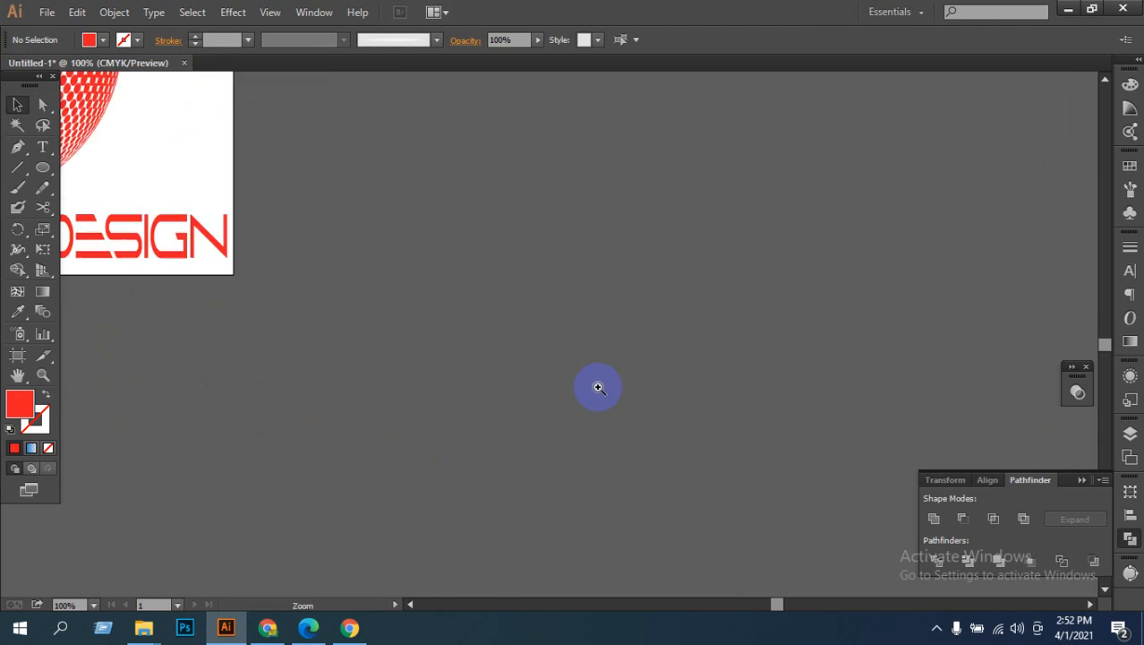
left_click_drag(467, 227, 662, 443)
left_click_drag(331, 137, 183, 259)
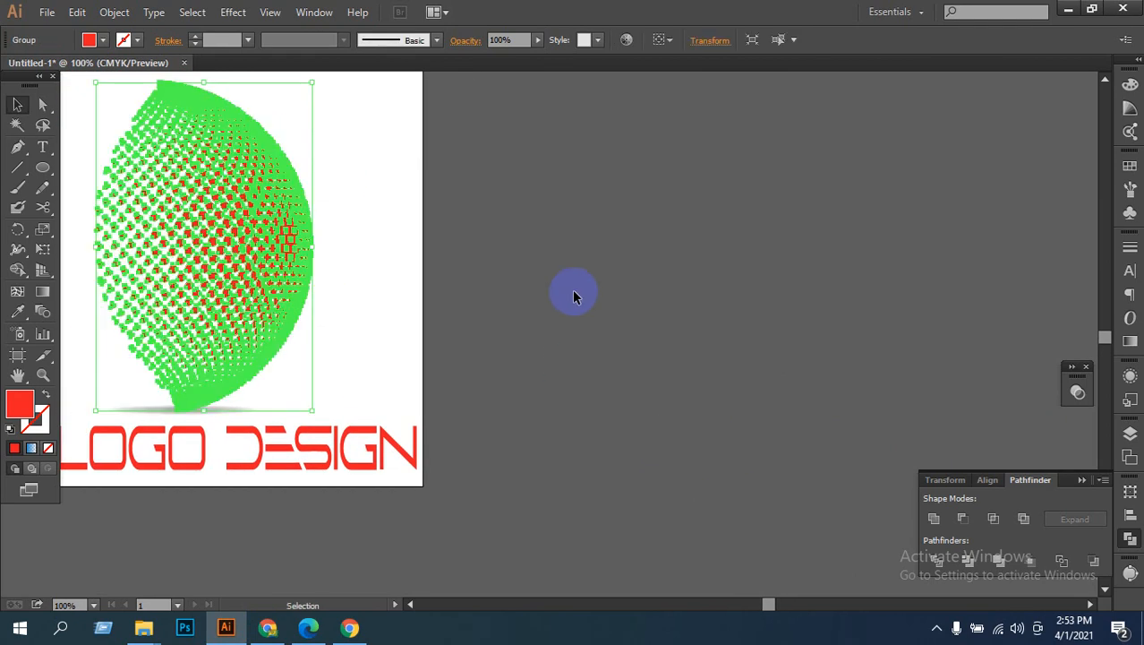
left_click(574, 296)
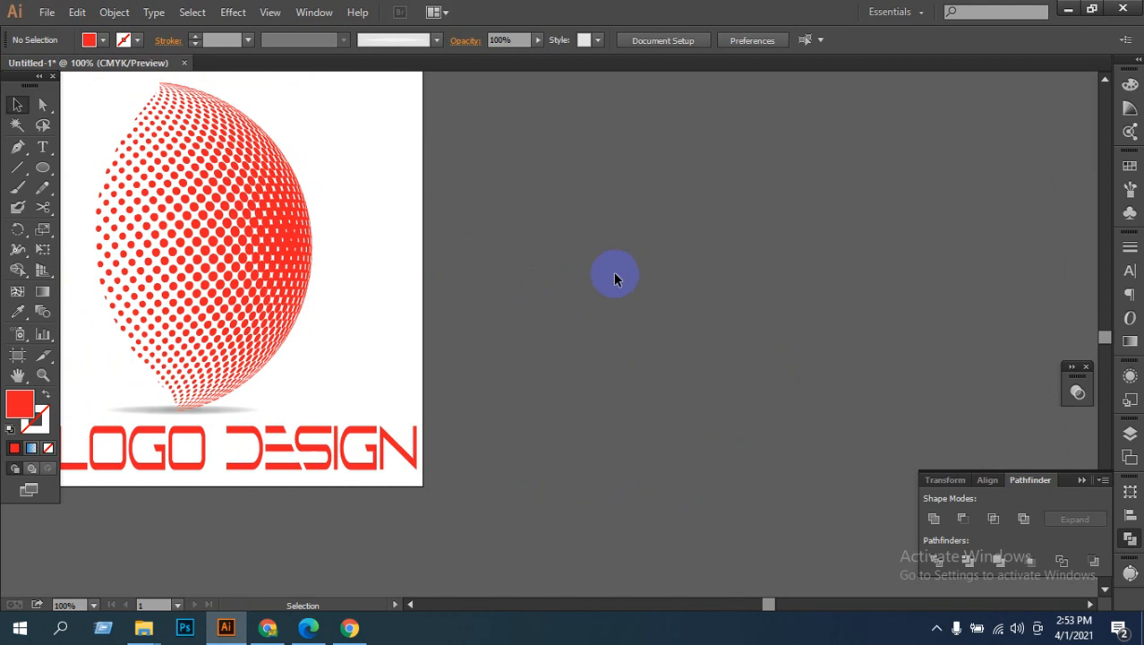
Step: Add the text "3D" as a new text object in the empty area beside the artboard
left_click_drag(498, 276, 366, 266)
left_click_drag(650, 351, 429, 342)
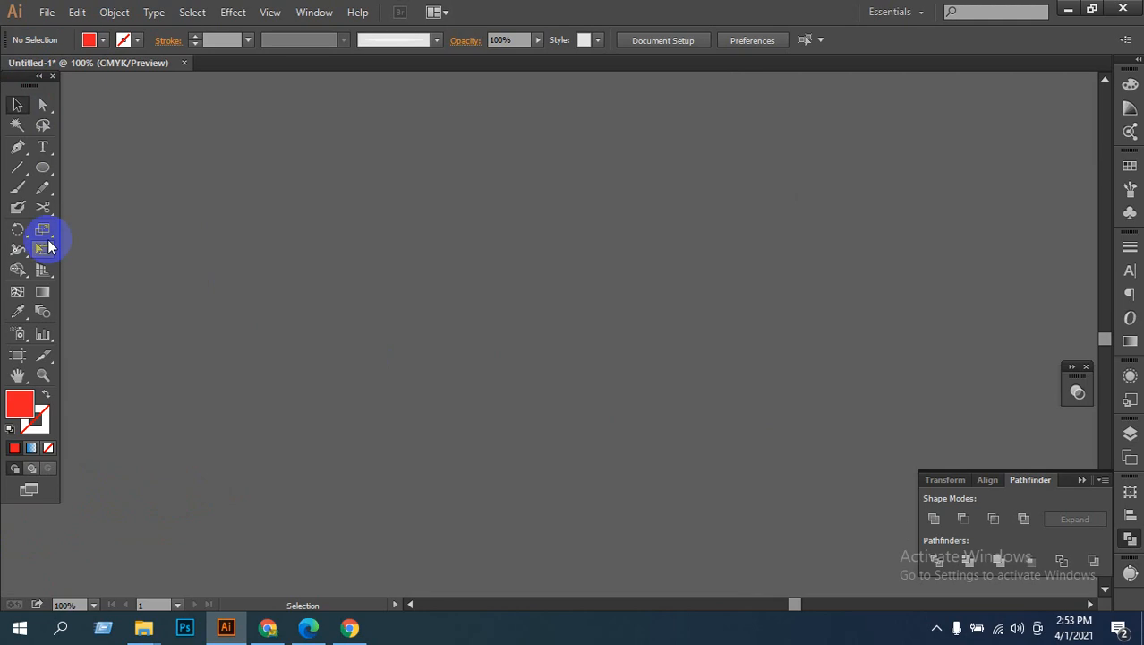
left_click(45, 149)
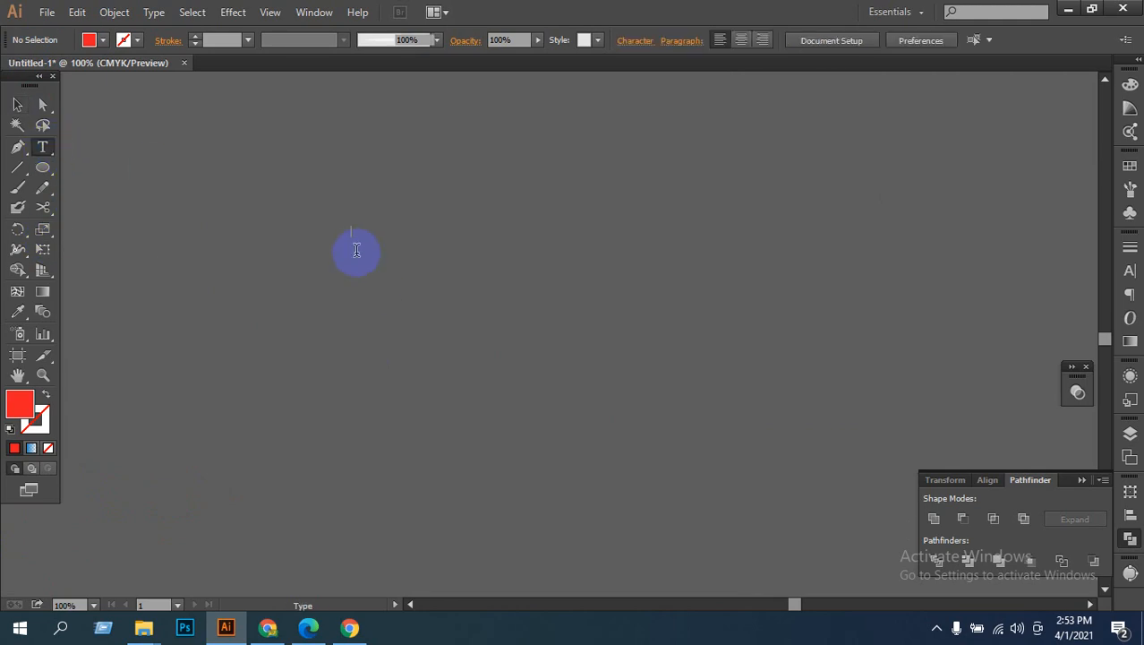
left_click(409, 316)
type("B")
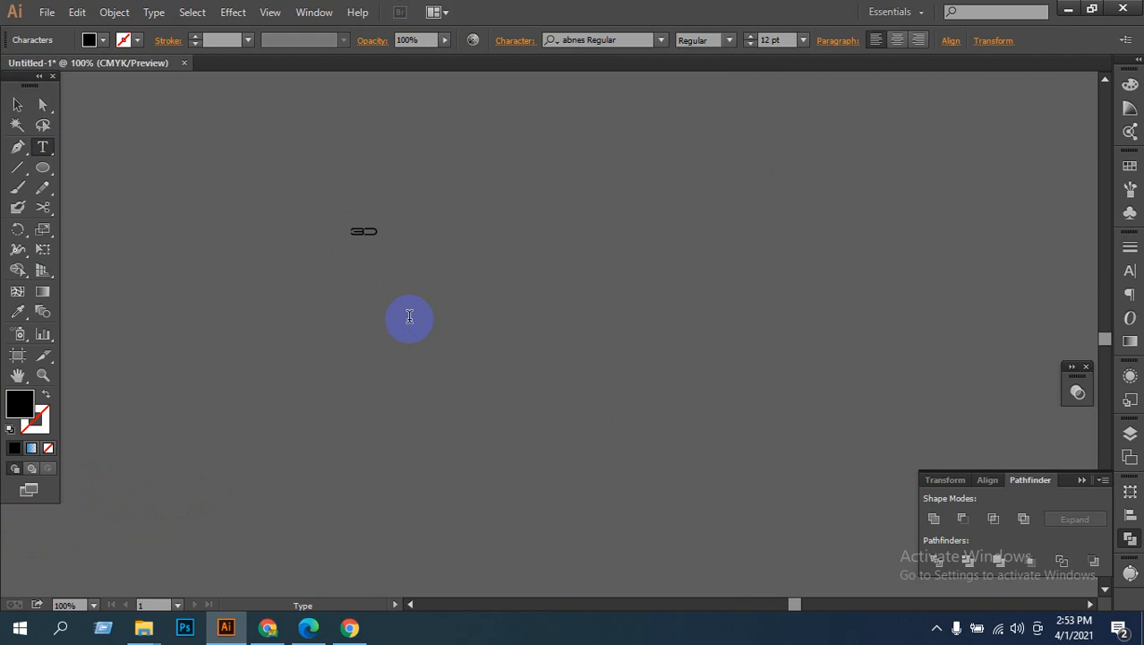
Step: Set the font of the whole 3D text to American Offset
key("ctrl+a")
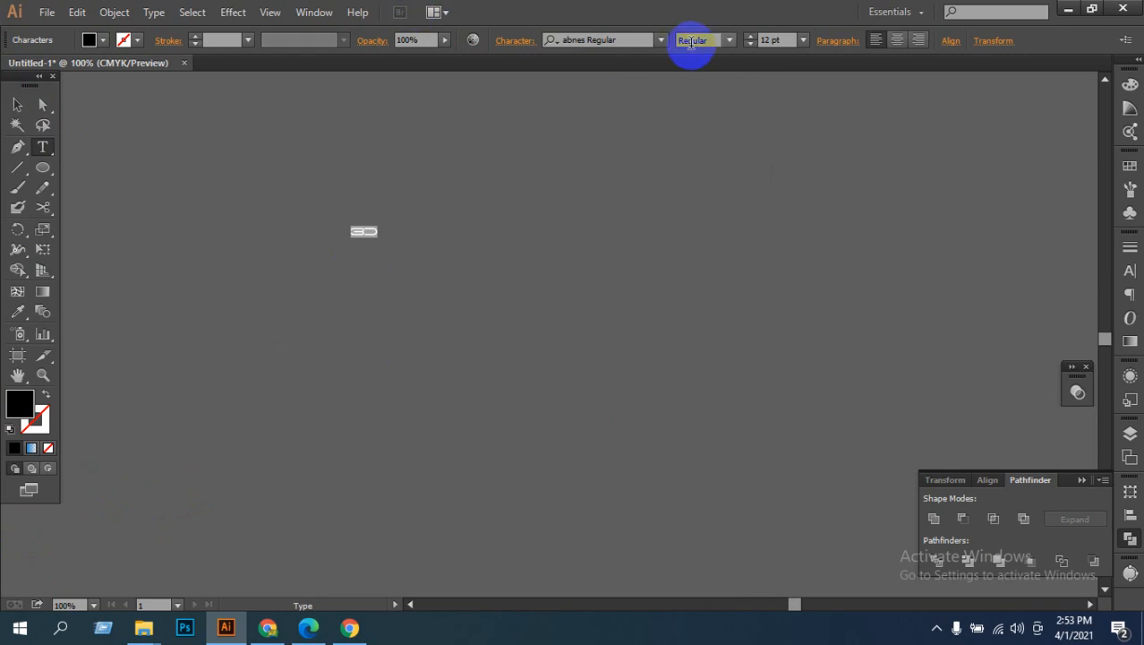
left_click(640, 42)
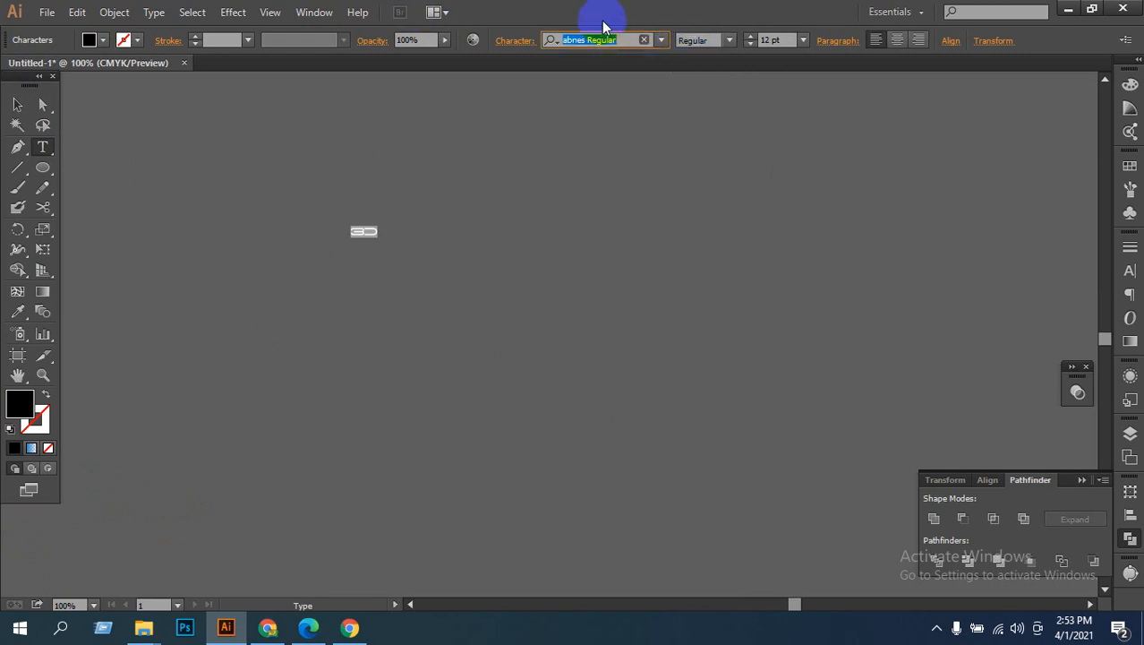
left_click(662, 40)
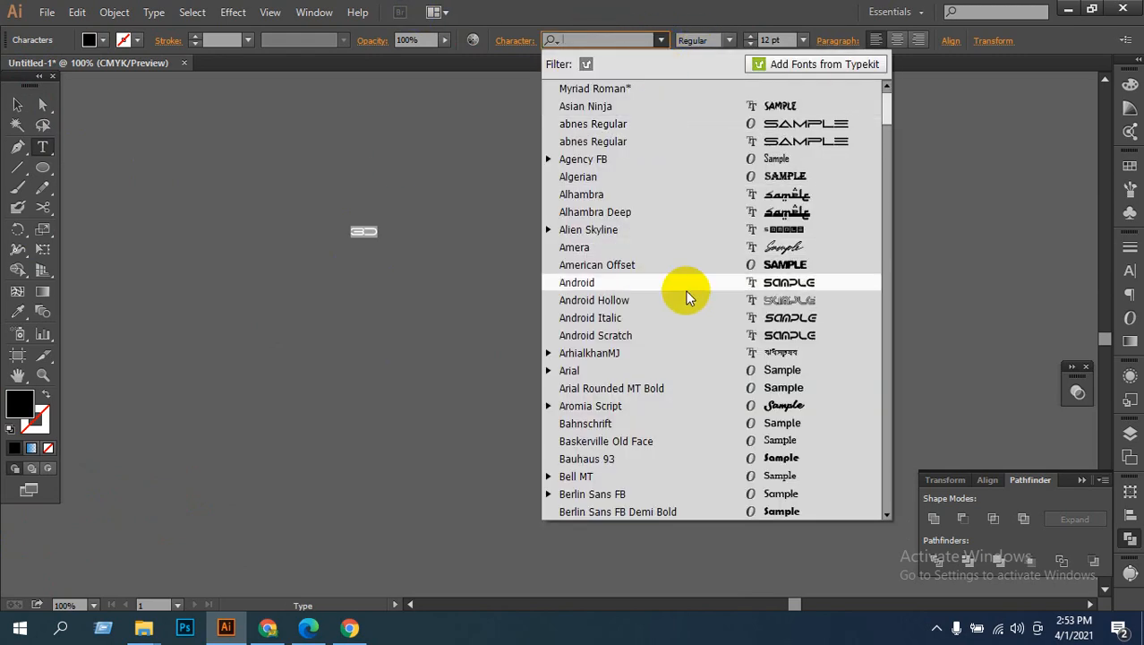
left_click(706, 269)
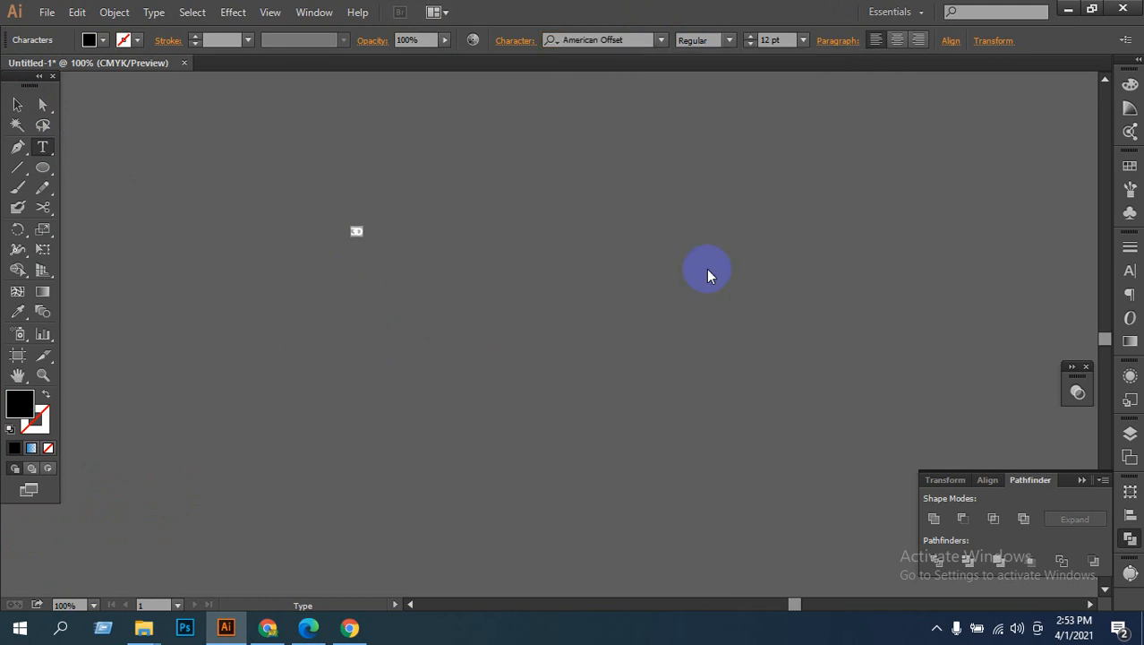
Step: Enlarge the dotted 3D text to about 274.5 pt
left_click(17, 104)
left_click(322, 246)
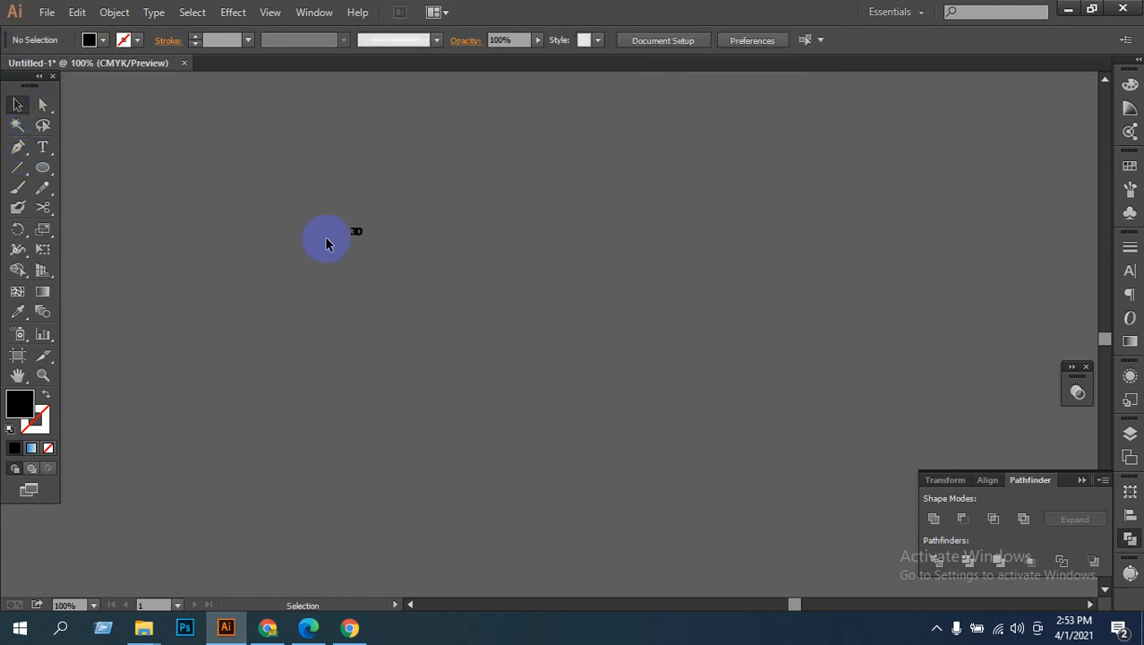
left_click_drag(414, 274, 584, 309)
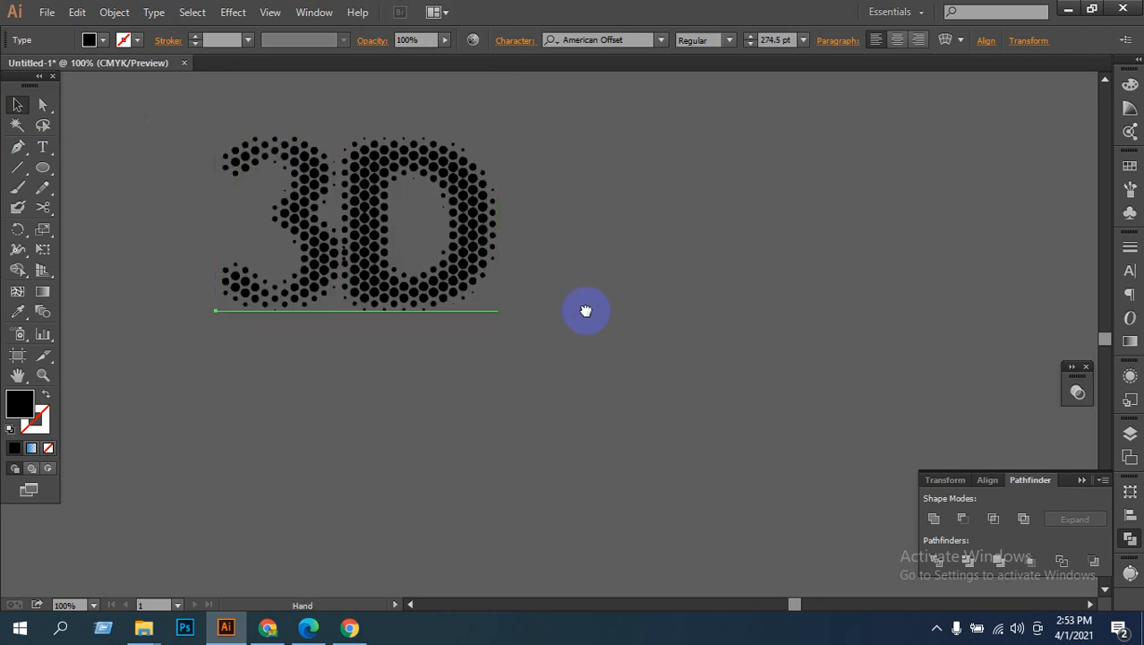
left_click(530, 348)
left_click_drag(531, 347, 447, 340)
left_click(643, 378)
Step: Scale the dotted 3D text up further to about 397 pt
left_click(447, 353)
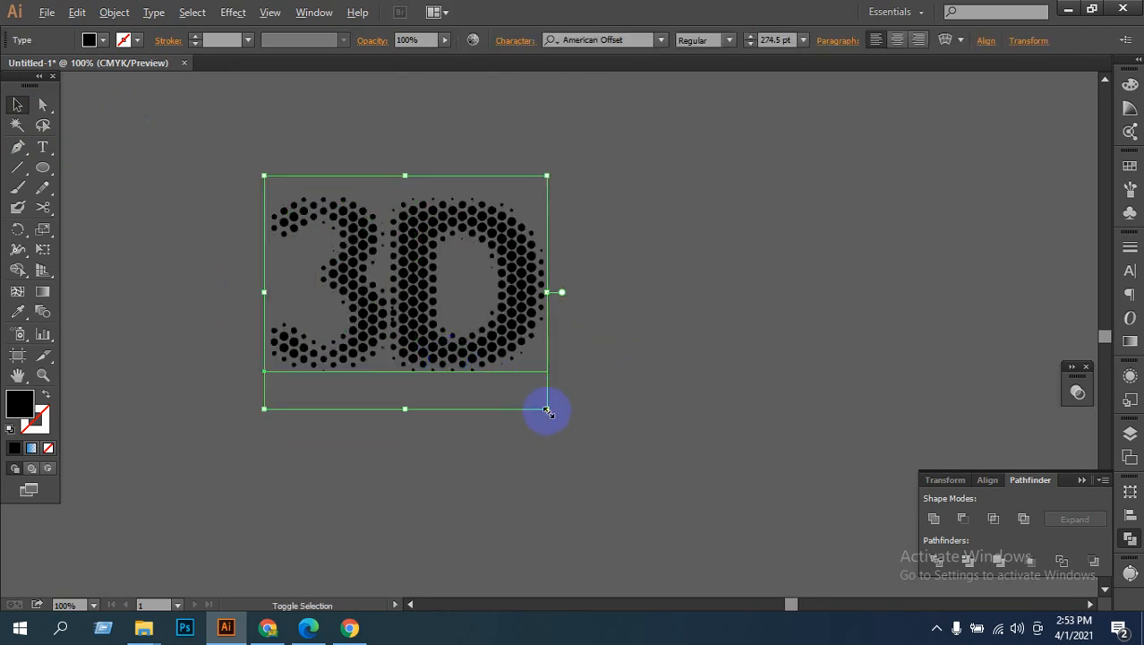
left_click_drag(548, 411, 613, 460)
left_click(710, 506)
left_click_drag(494, 378, 468, 399)
left_click(521, 375)
Step: Place a duplicate of the dotted 3D text to the right of the original
key("ctrl+minus")
key("ctrl+minus")
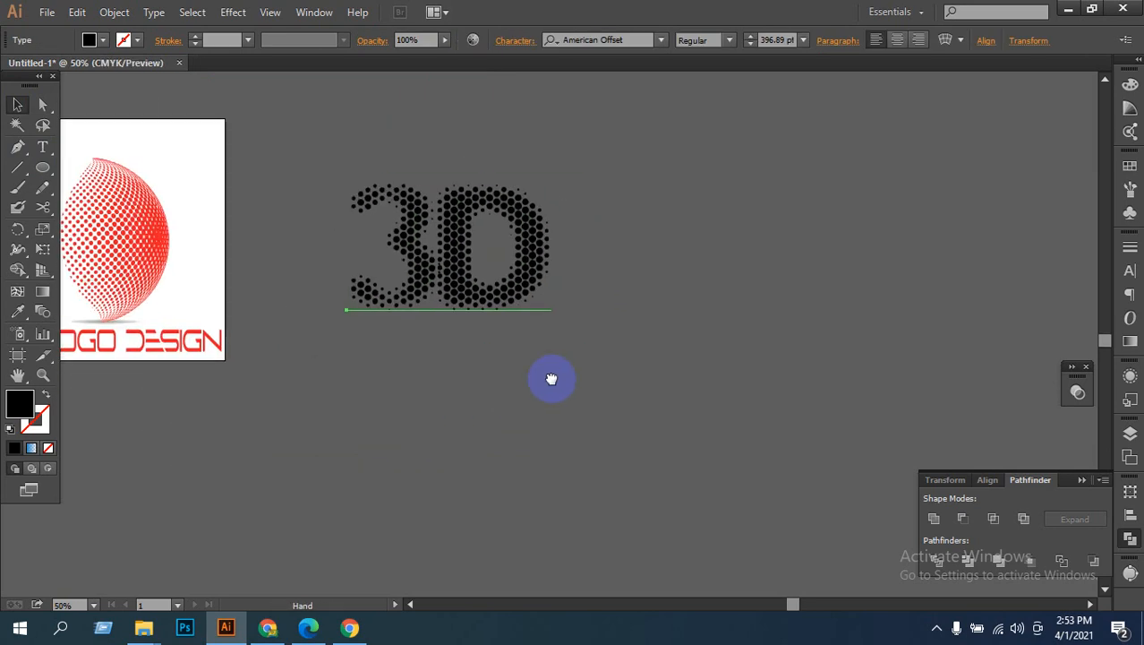
left_click(503, 304)
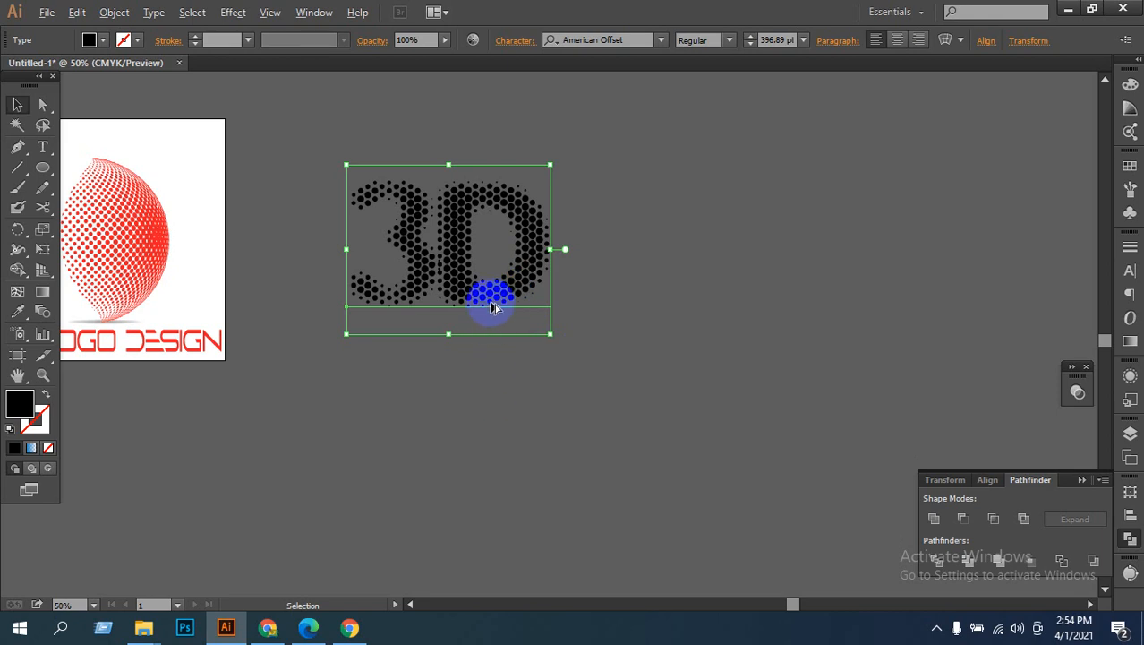
left_click_drag(488, 301, 809, 314)
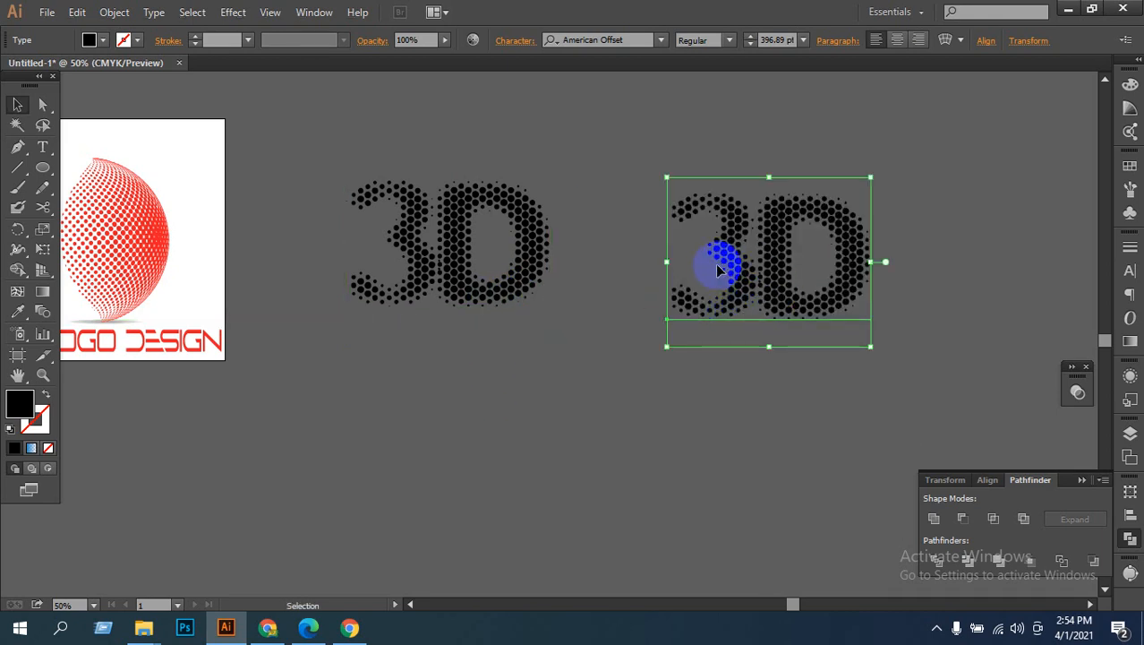
Step: Try out other fonts on the copied 3D text and set it to Bauhaus 93
double_click(734, 266)
key("ctrl+a")
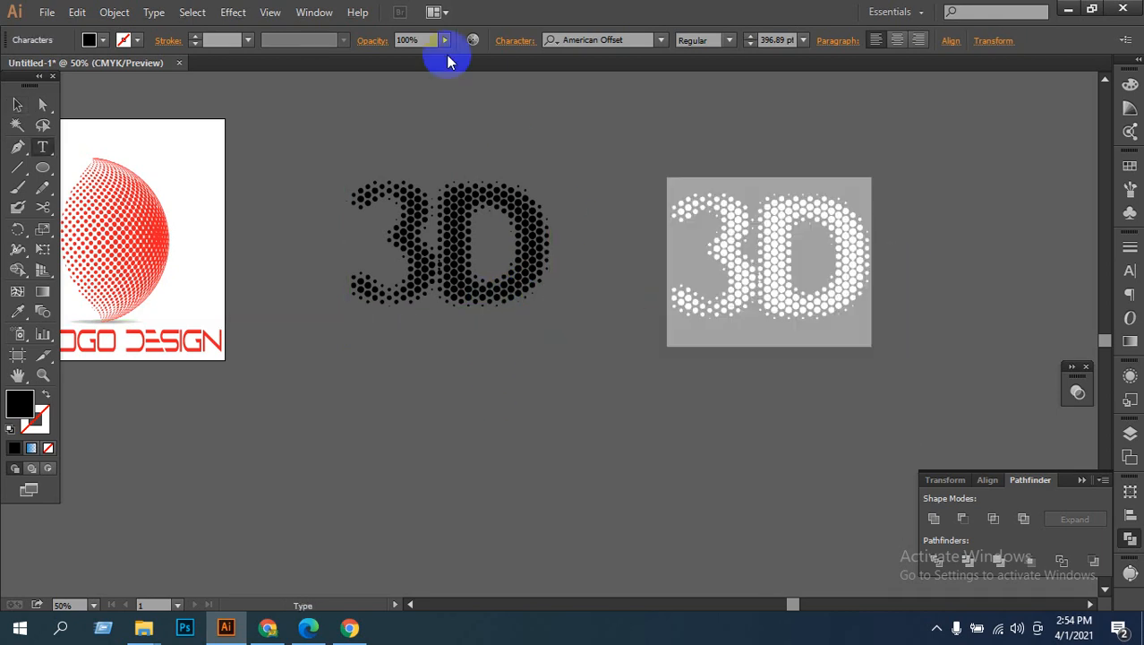
left_click(641, 40)
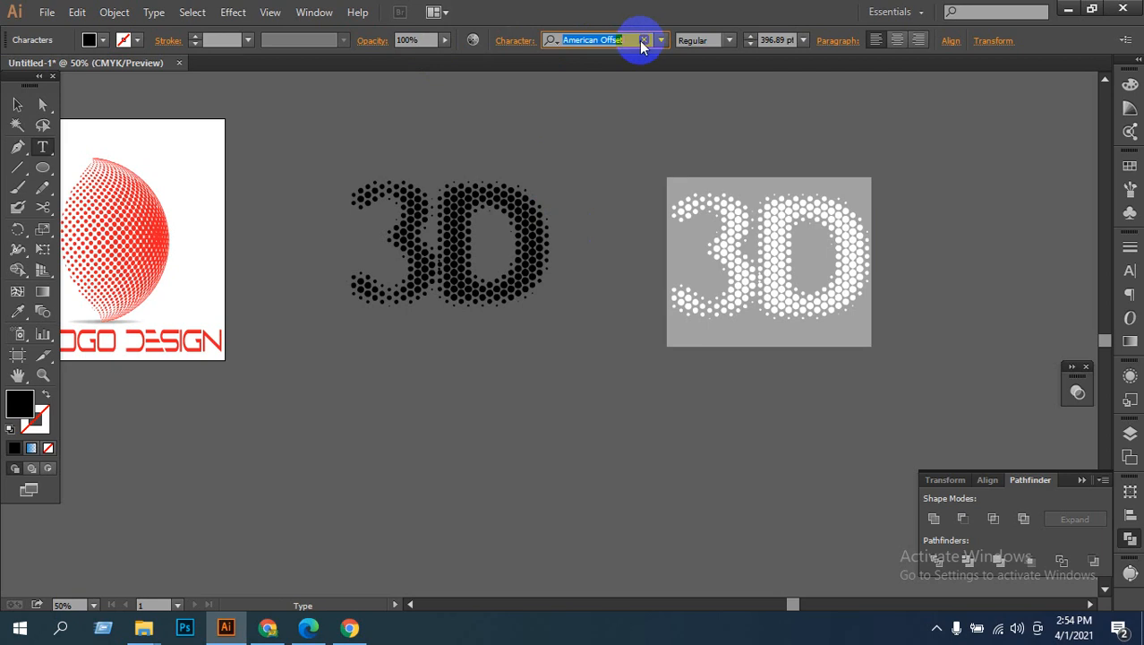
key("Down")
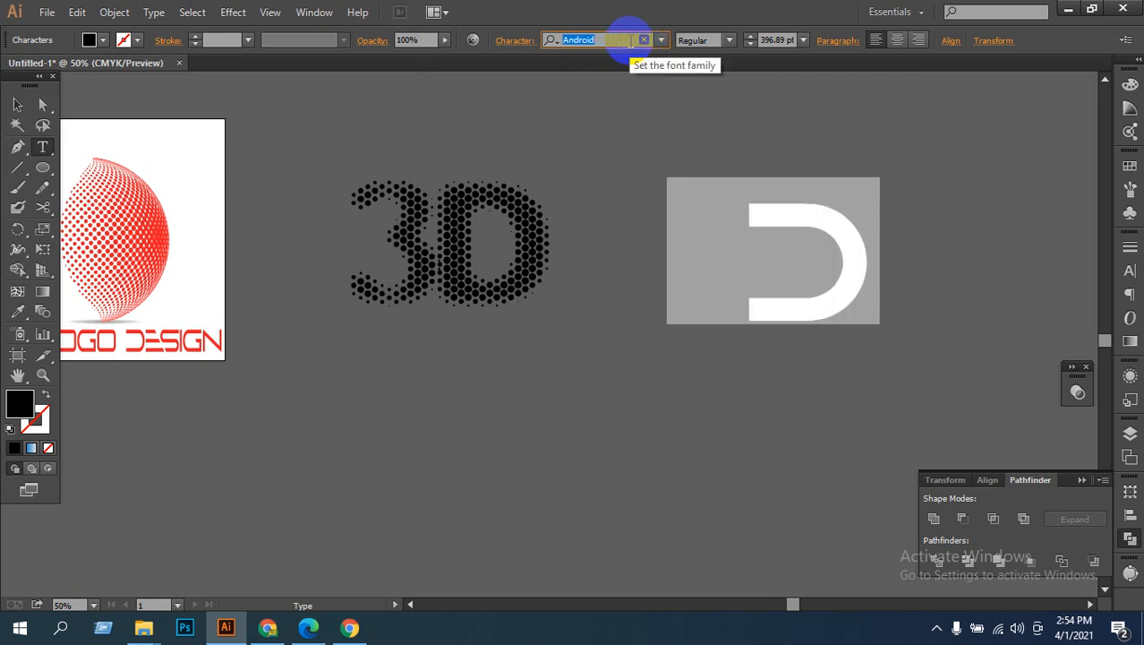
key("Down")
key("Down")
key("Down")
key("Down")
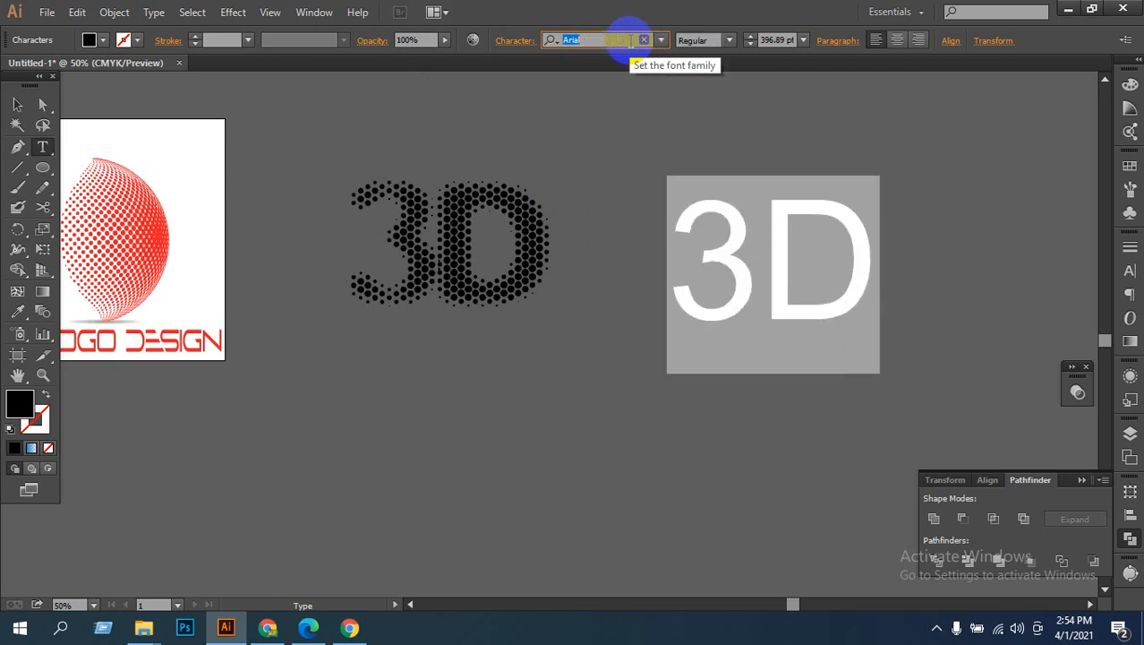
key("Down")
key("Down")
key("Down")
key("Down")
key("Down")
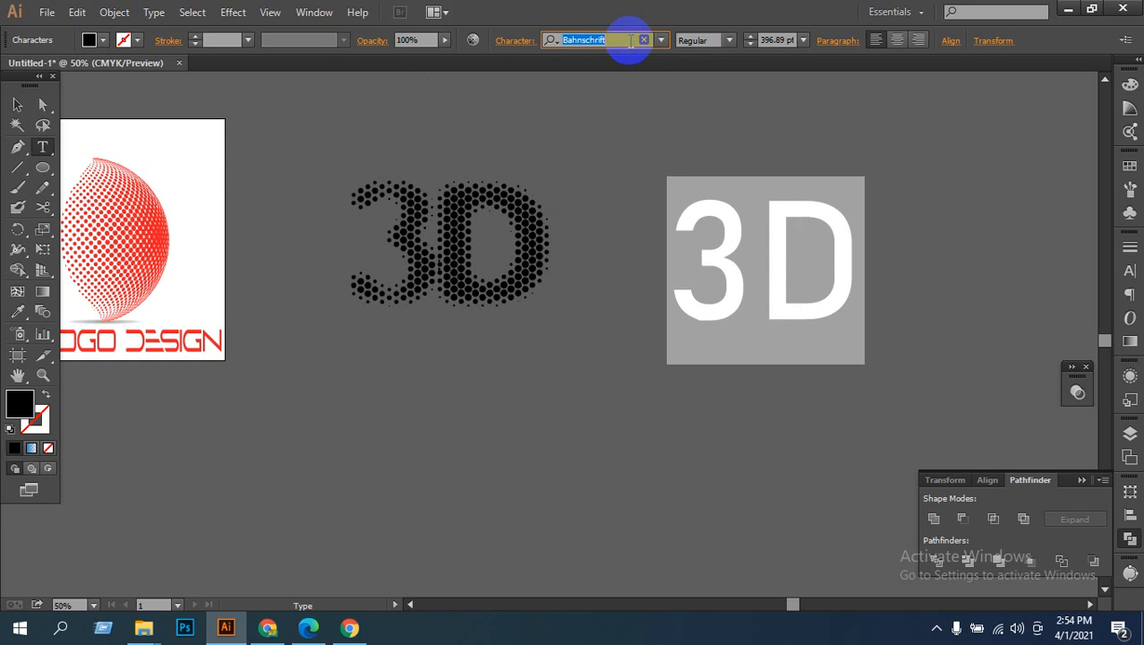
key("Down")
key("Down")
key("Down")
key("Down")
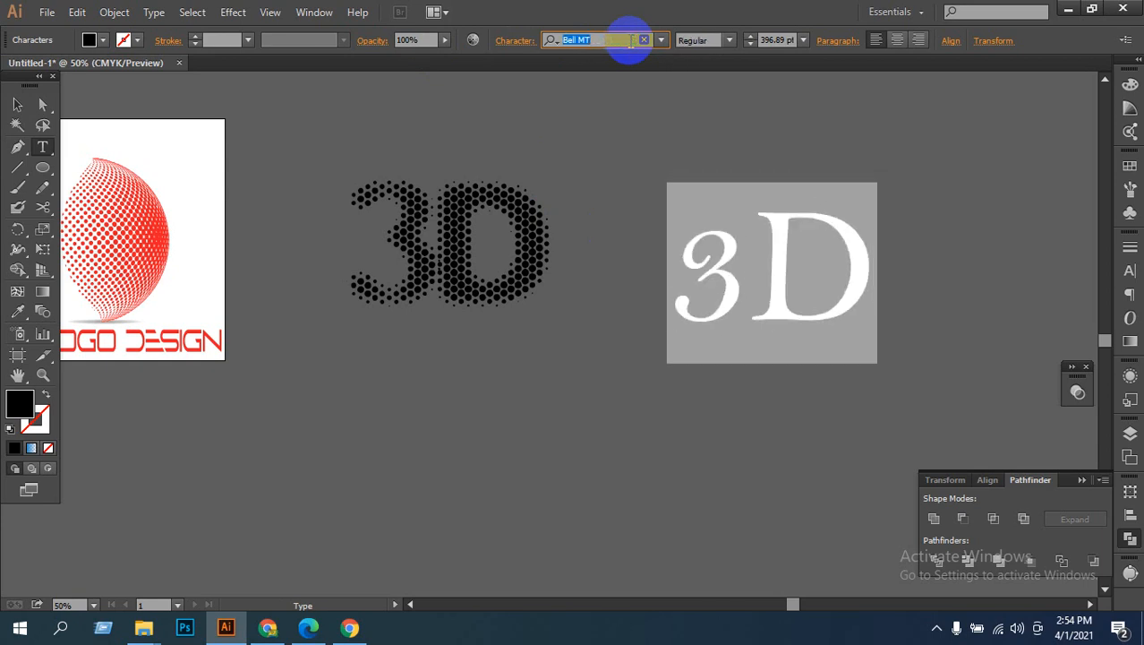
key("Up")
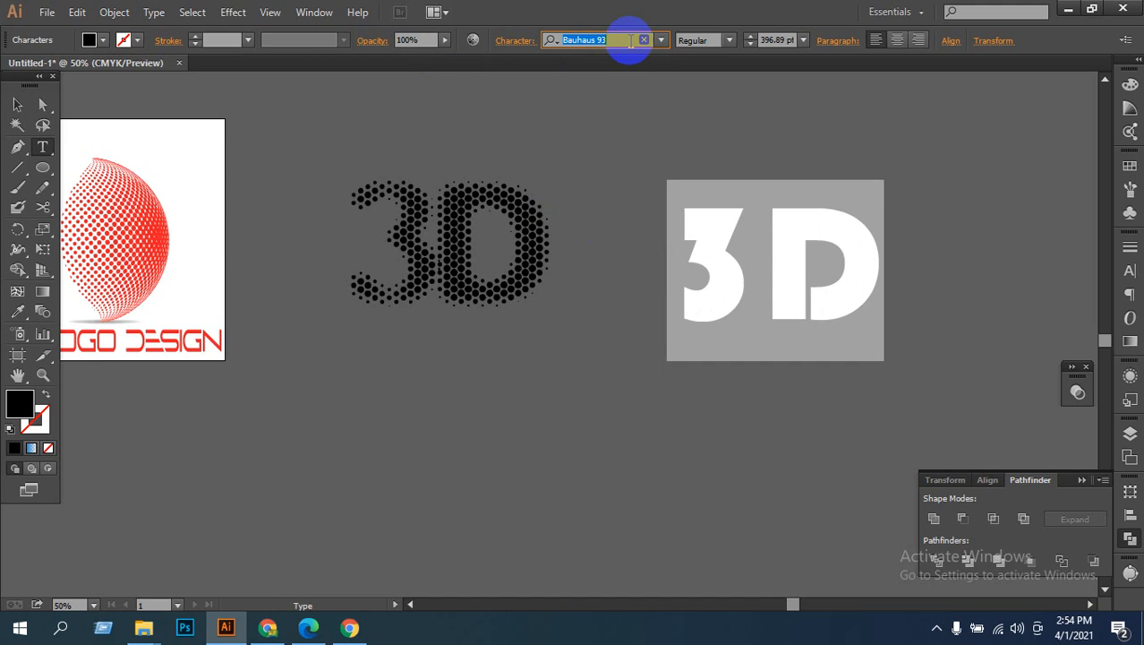
left_click(17, 105)
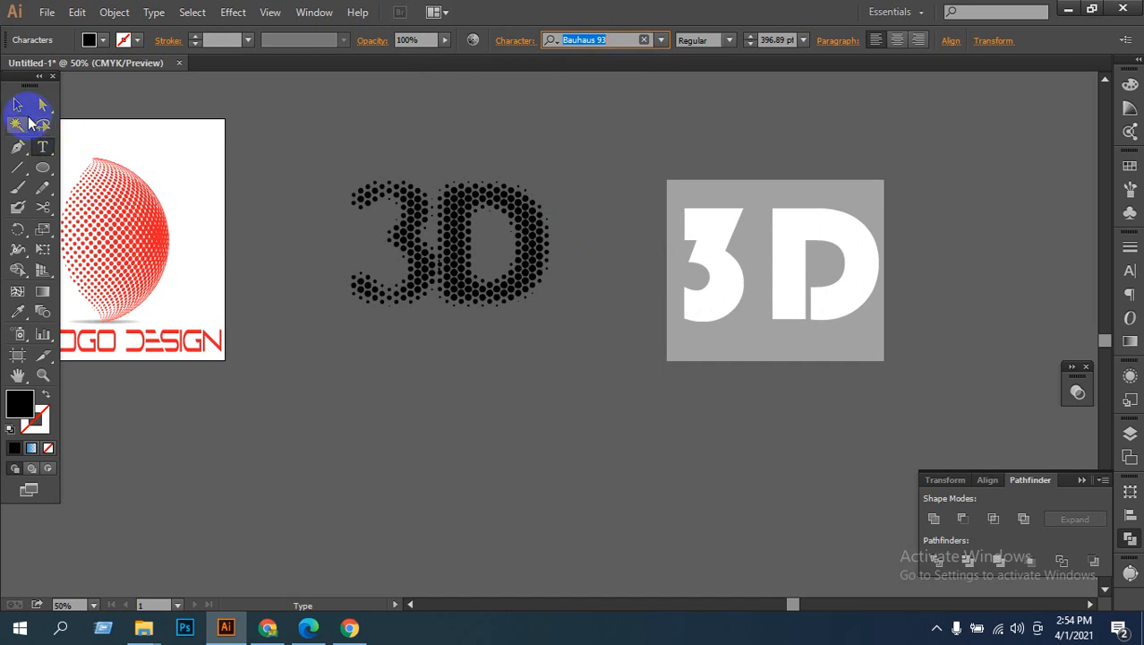
left_click(573, 429)
Step: Move the Bauhaus 93 text below and to the right of the dotted text and convert it to outlines
left_click_drag(688, 307, 673, 454)
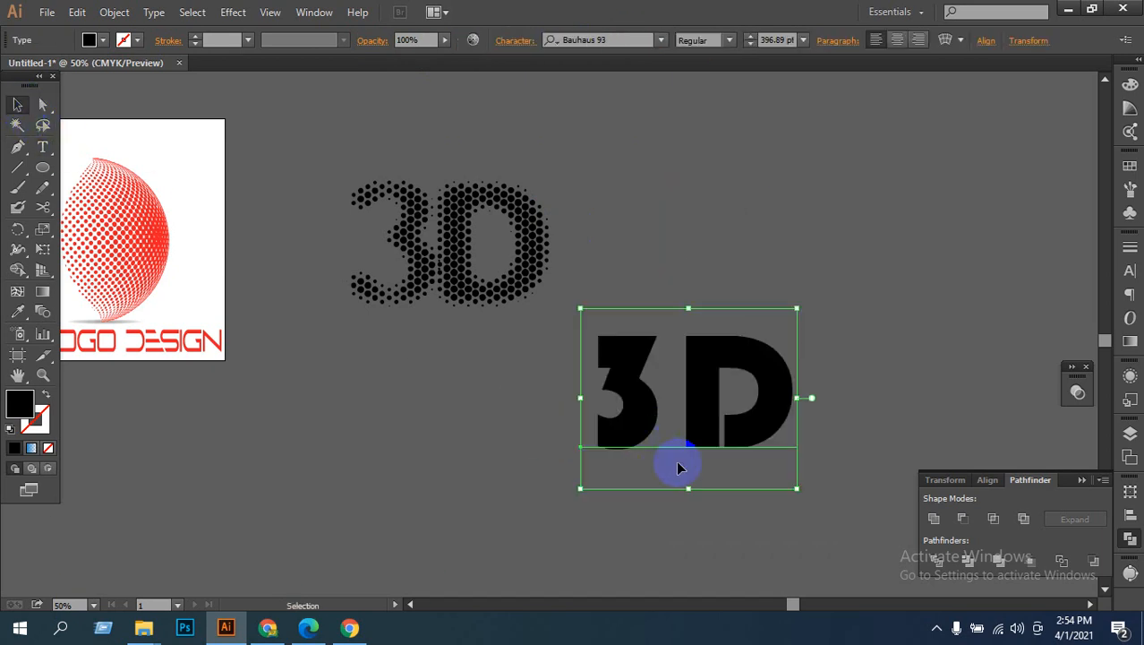
key("ctrl+shift+a")
left_click(677, 467)
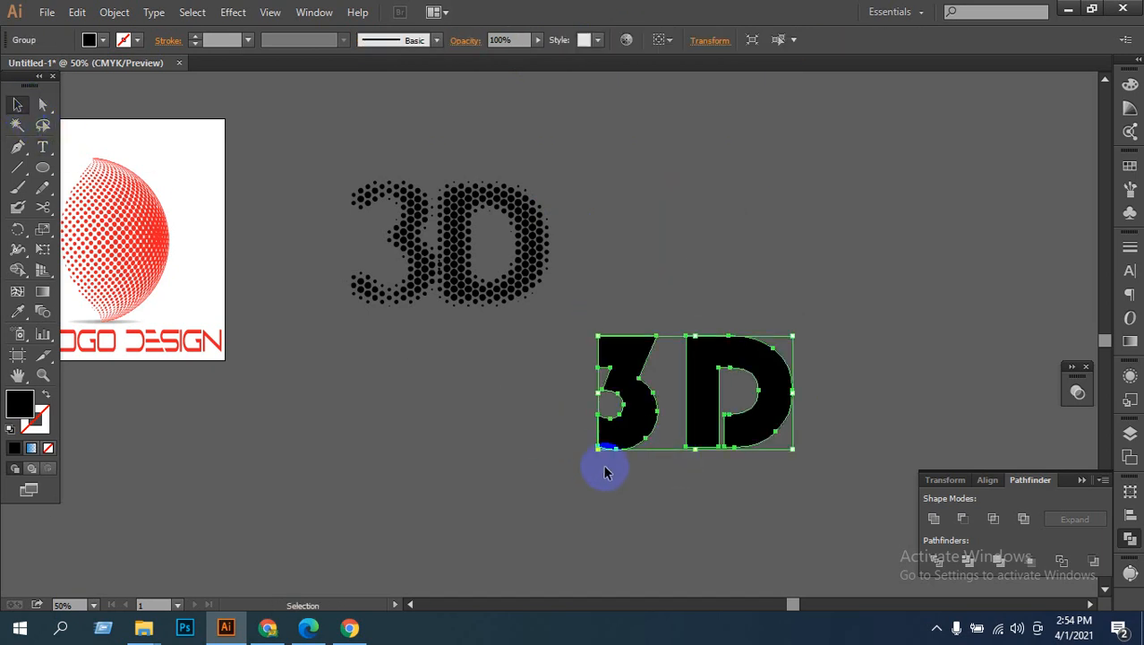
key("ctrl+shift+o")
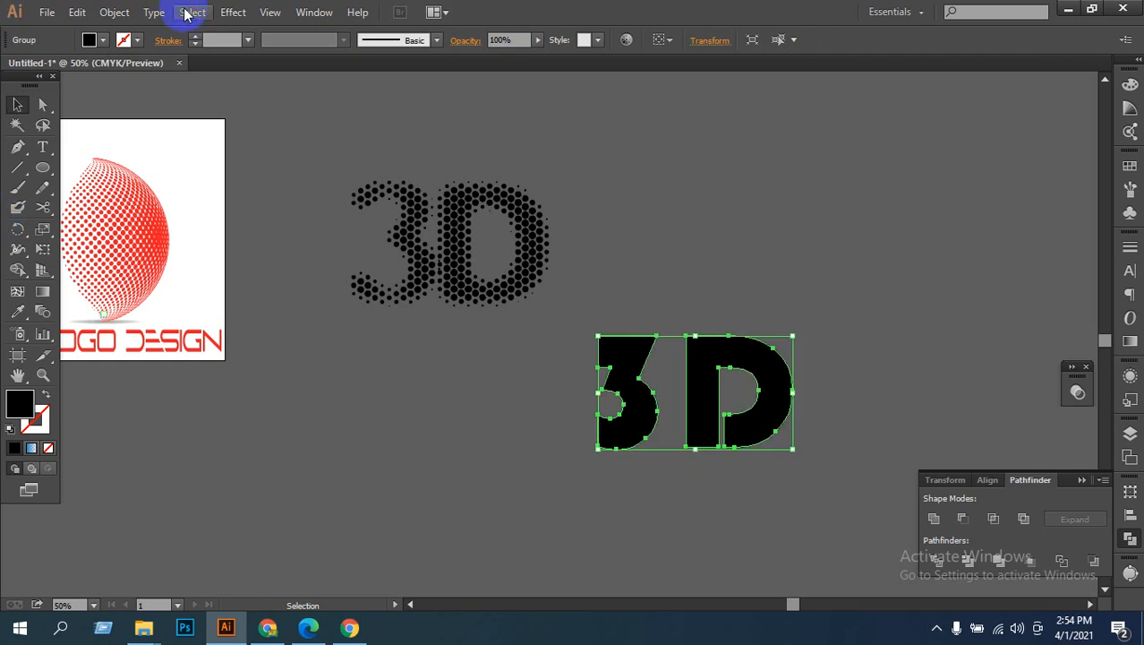
left_click(233, 11)
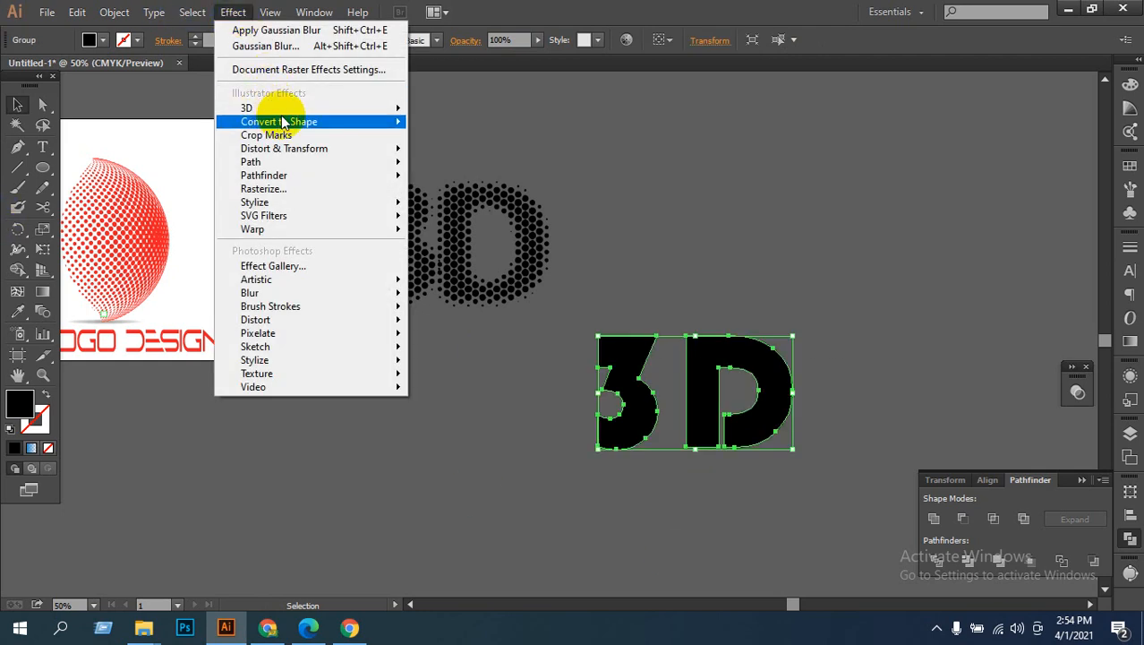
mouse_move(331, 110)
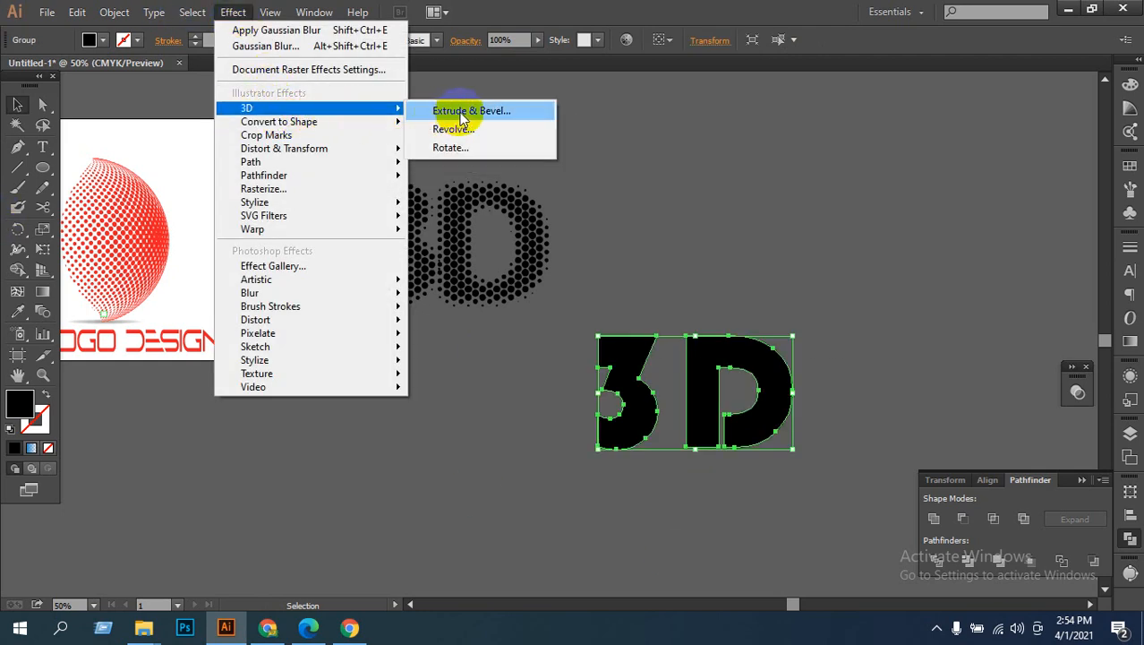
left_click(433, 112)
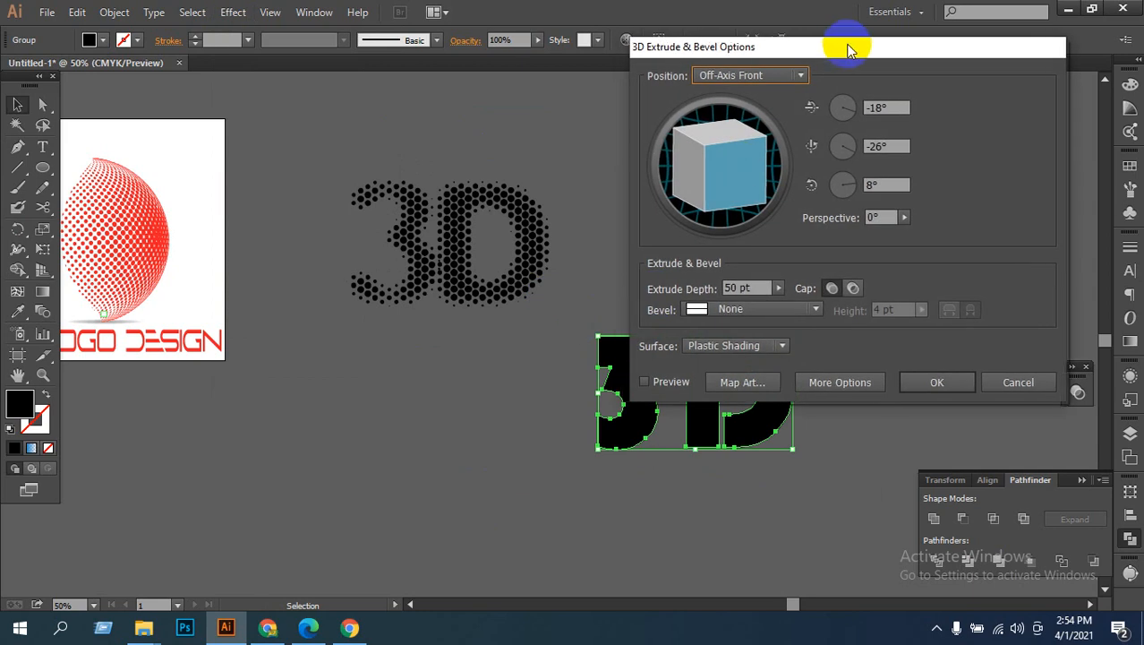
left_click_drag(843, 45, 983, 64)
left_click(847, 396)
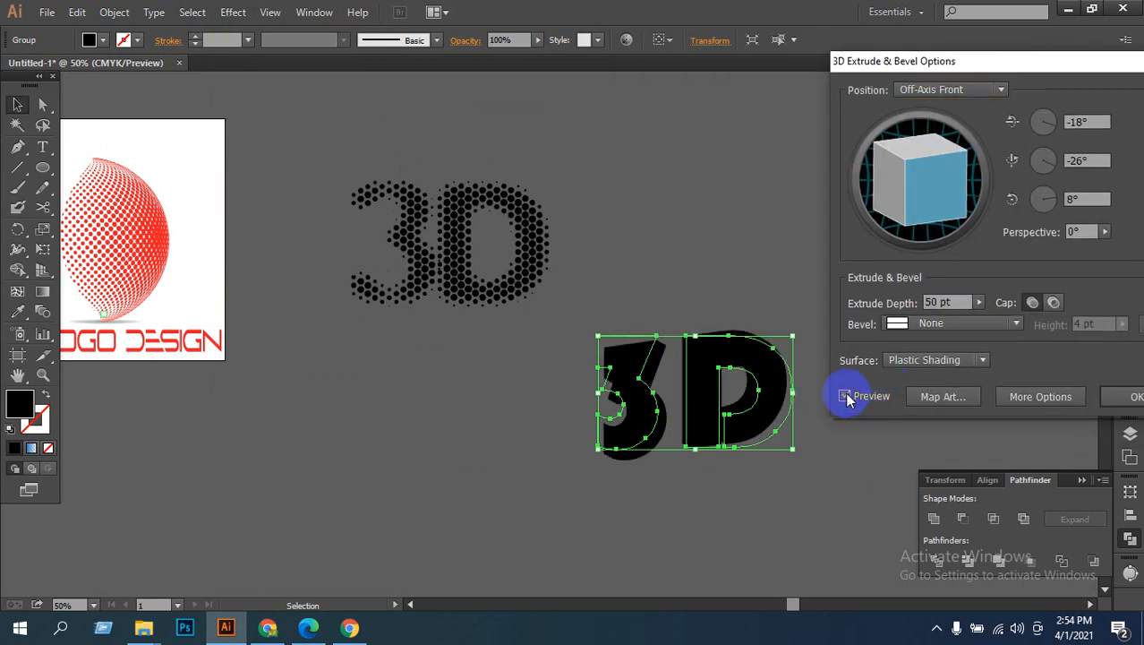
left_click_drag(994, 167, 950, 158)
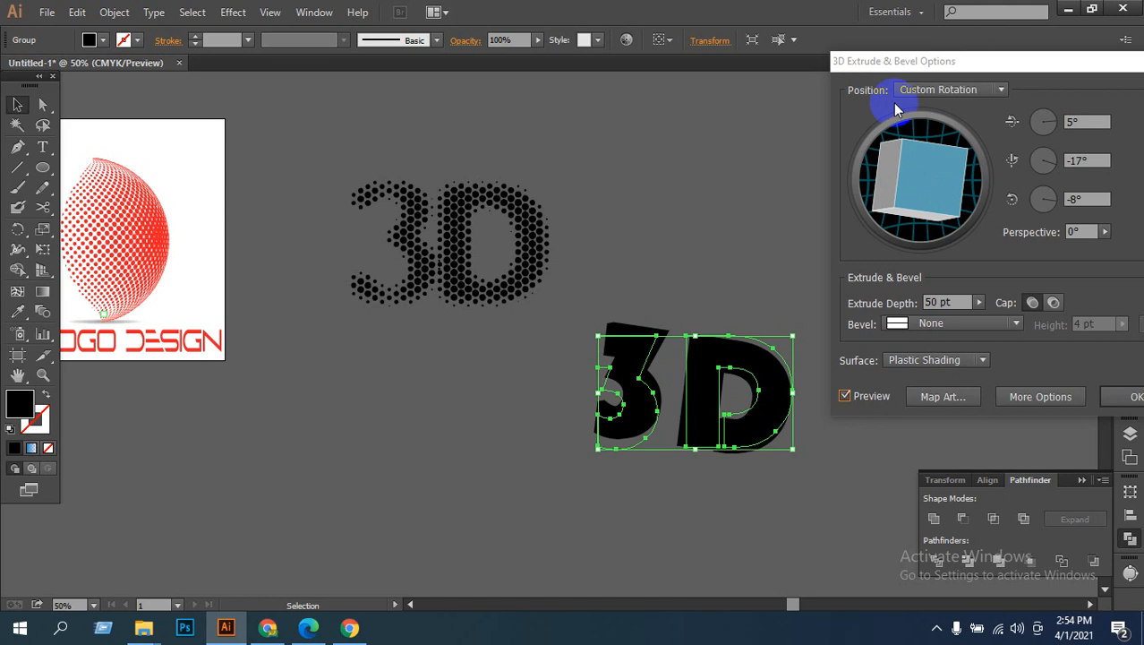
left_click_drag(983, 63, 778, 98)
left_click(1017, 435)
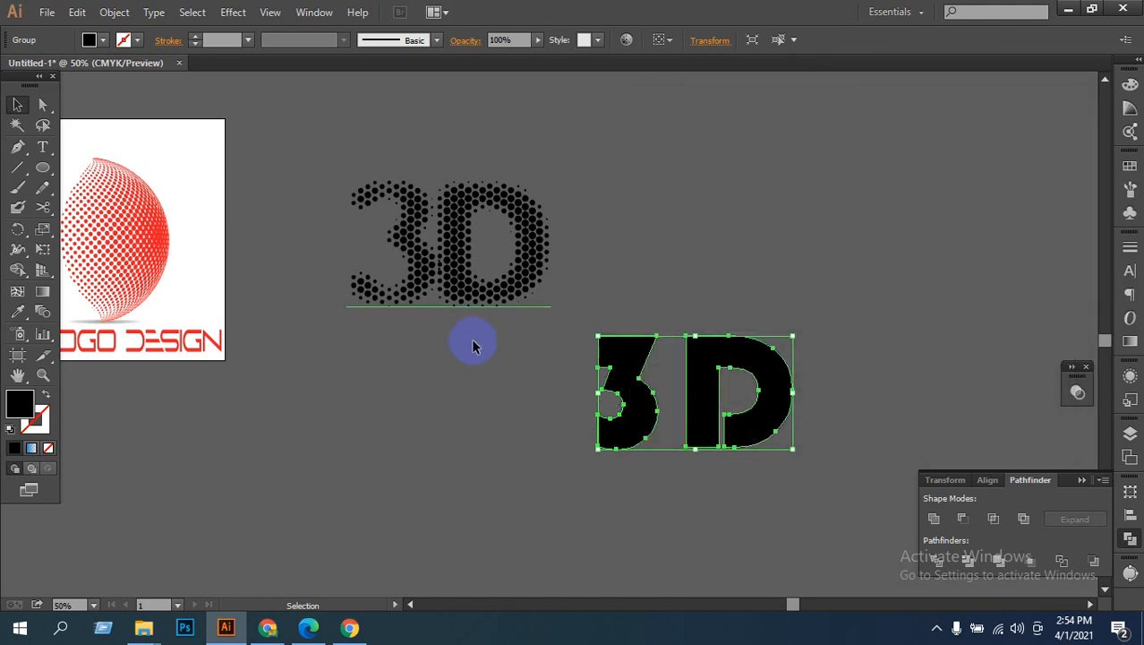
Step: Fill the outlined 3D text with the red sampled from the logo design lettering and leave only that text selected
left_click(20, 313)
left_click(156, 338)
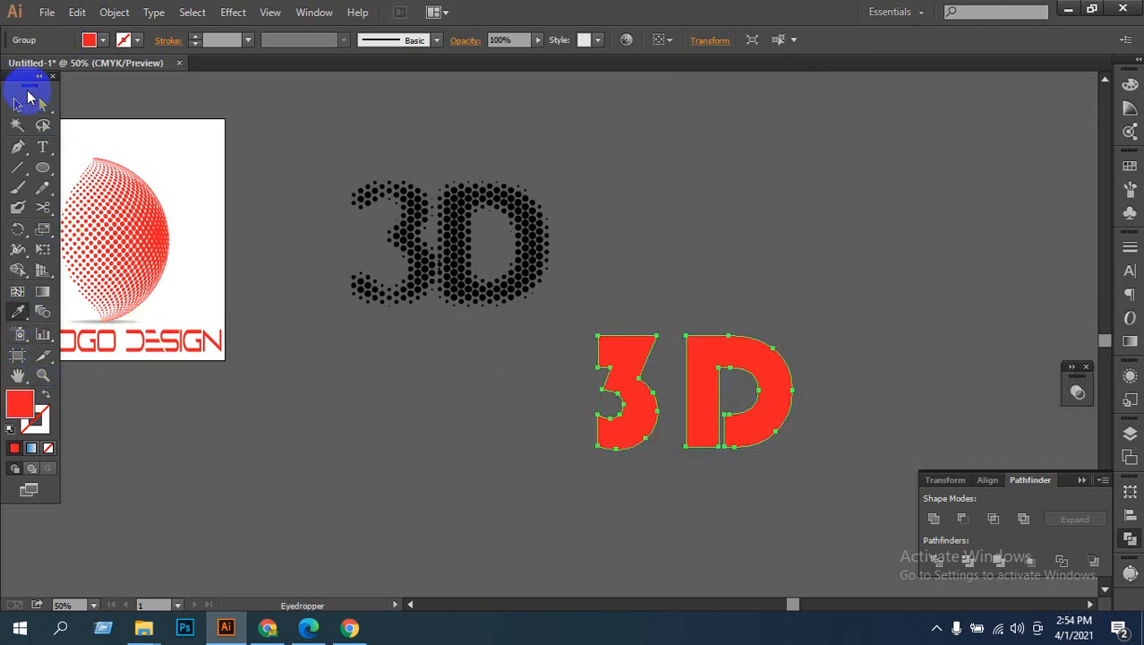
left_click(27, 97)
left_click_drag(772, 273, 529, 481)
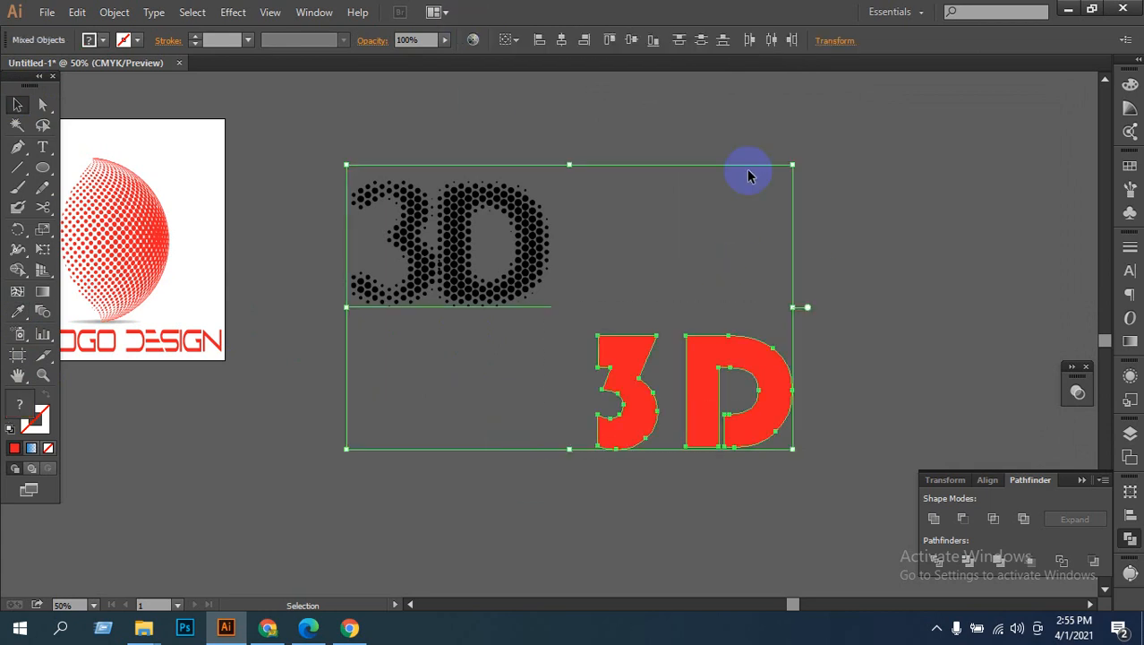
left_click(628, 427)
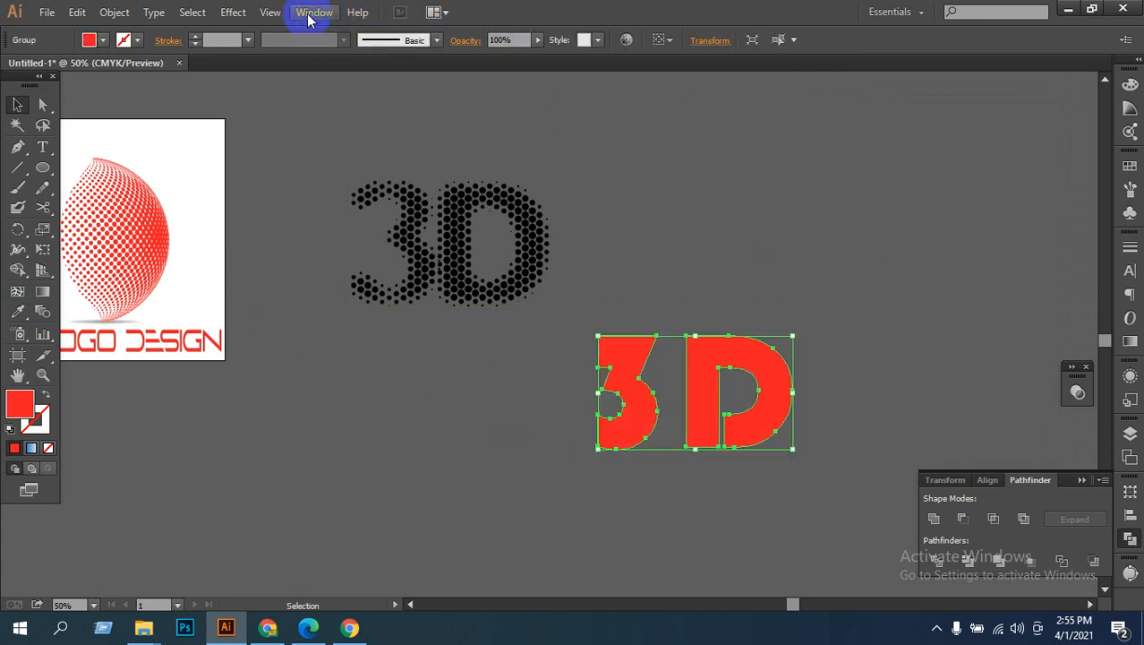
Step: Try the 3D Extrude & Bevel effect on the red 3D text with preview on and an extrude depth of 118 pt
left_click(233, 12)
mouse_move(268, 109)
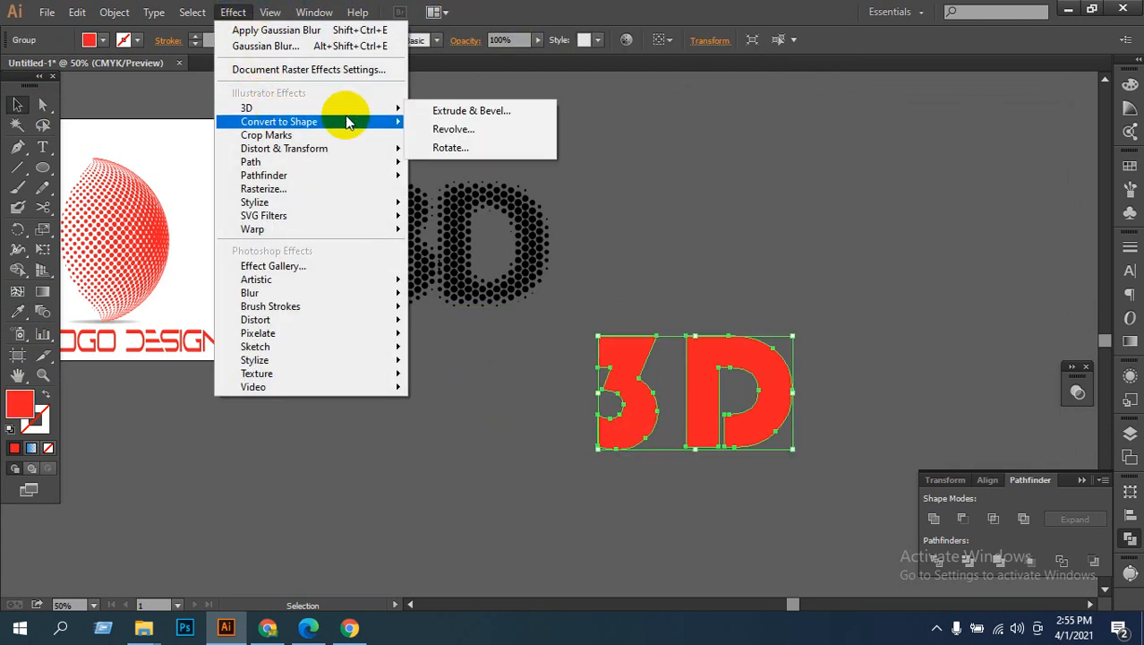
left_click(498, 114)
left_click_drag(842, 108, 975, 77)
left_click(785, 408)
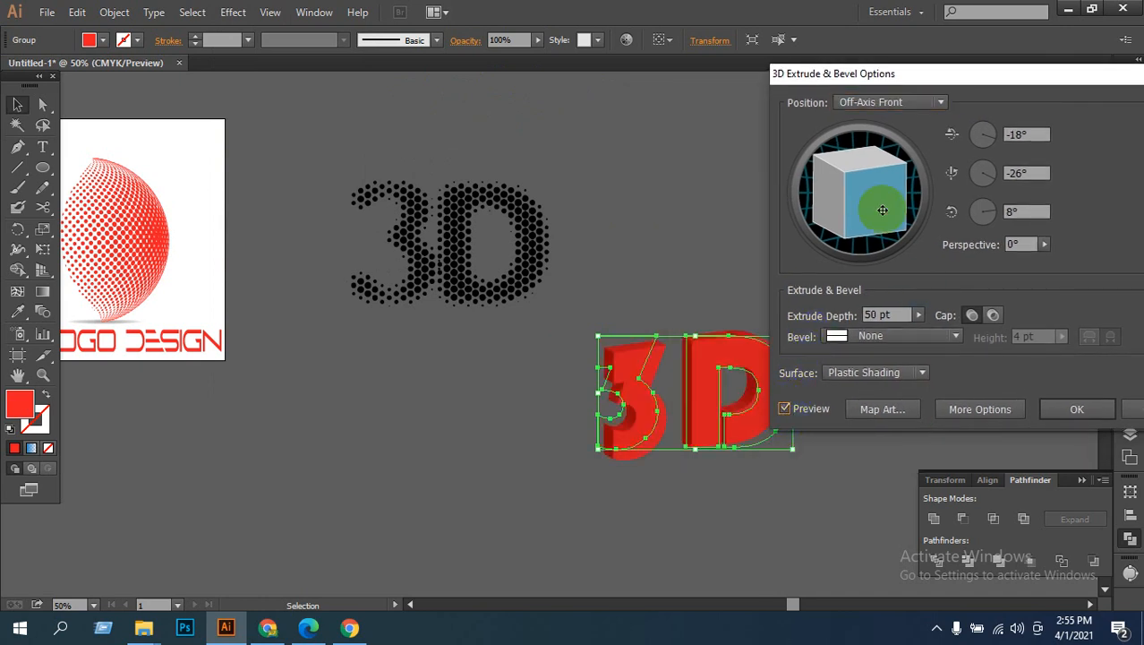
left_click_drag(886, 73, 961, 69)
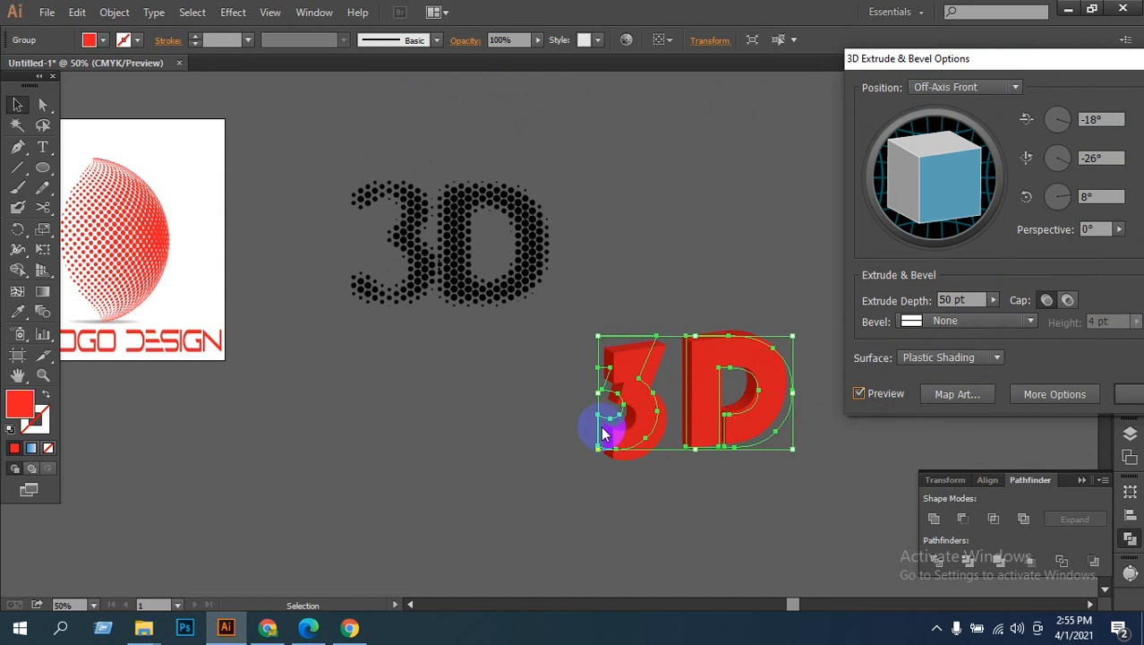
left_click(992, 302)
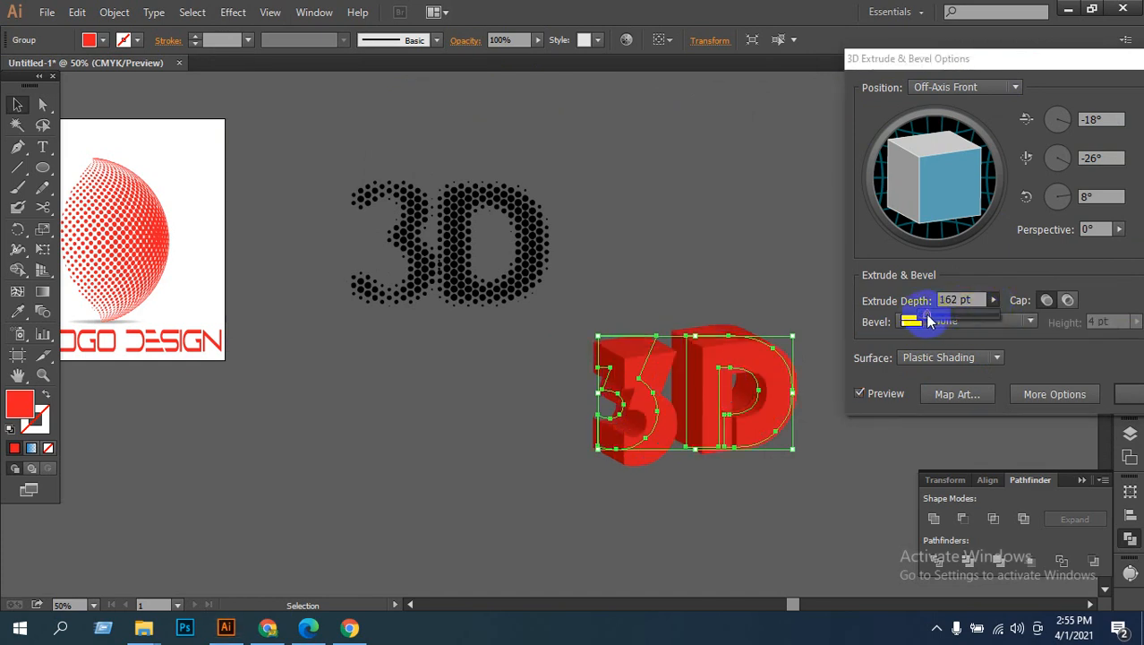
left_click_drag(928, 322, 929, 323)
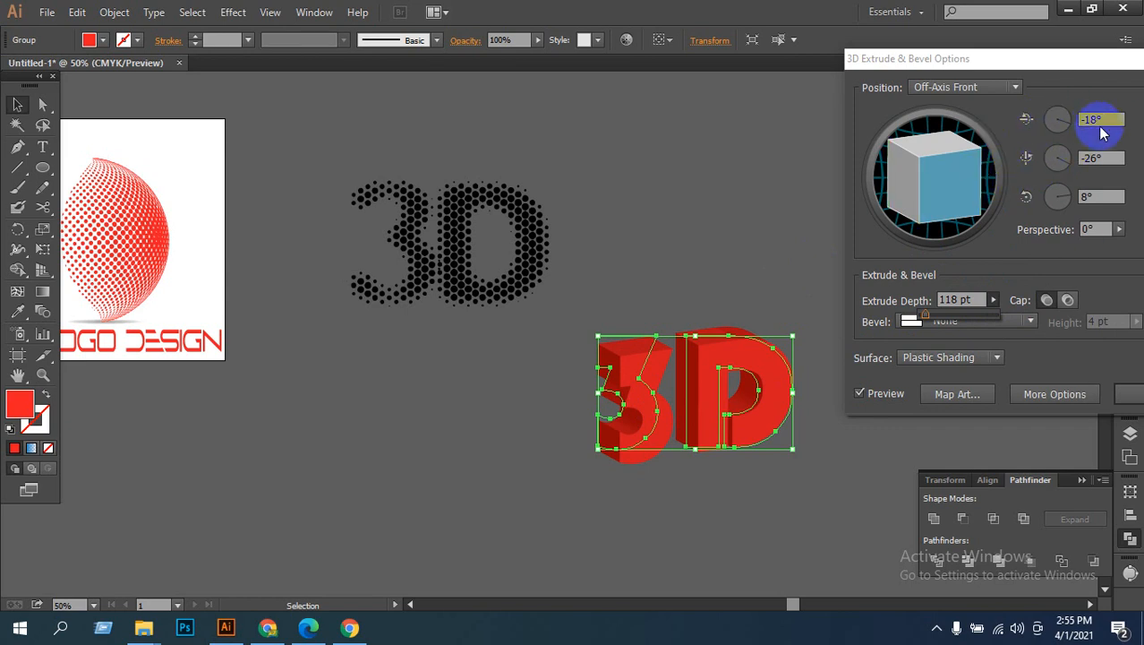
Step: Try custom rotations of the extruded 3D text, ending at -10°, 0° and 0°, and cancel the effect
left_click_drag(1102, 132, 1052, 152)
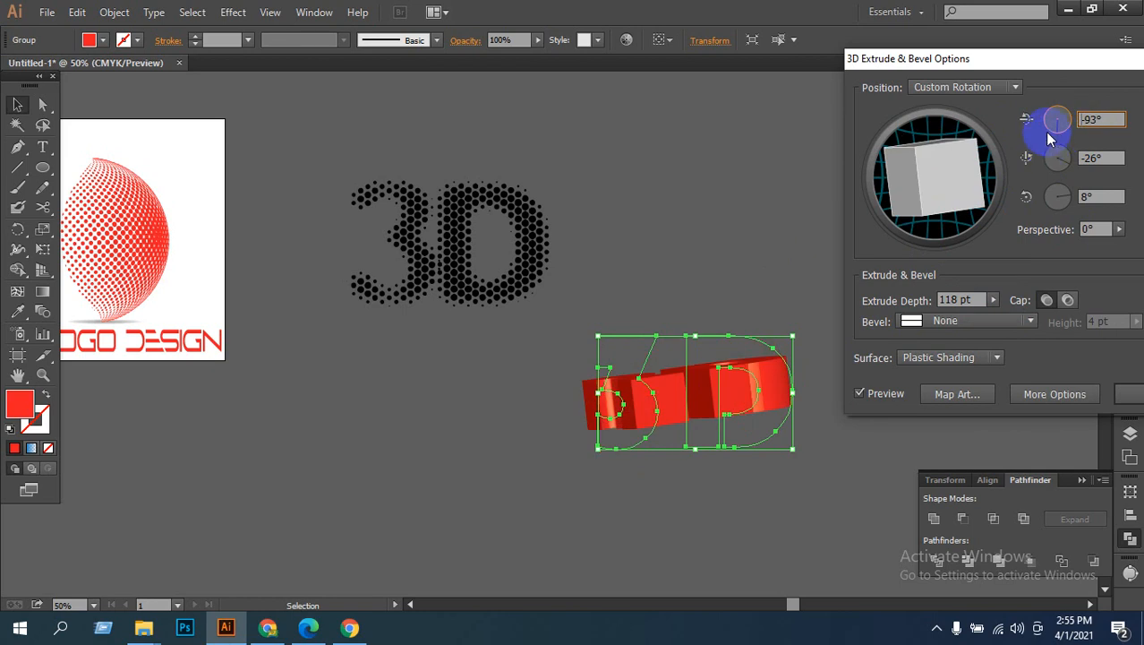
left_click_drag(1066, 123, 1063, 124)
left_click_drag(1023, 169, 1065, 172)
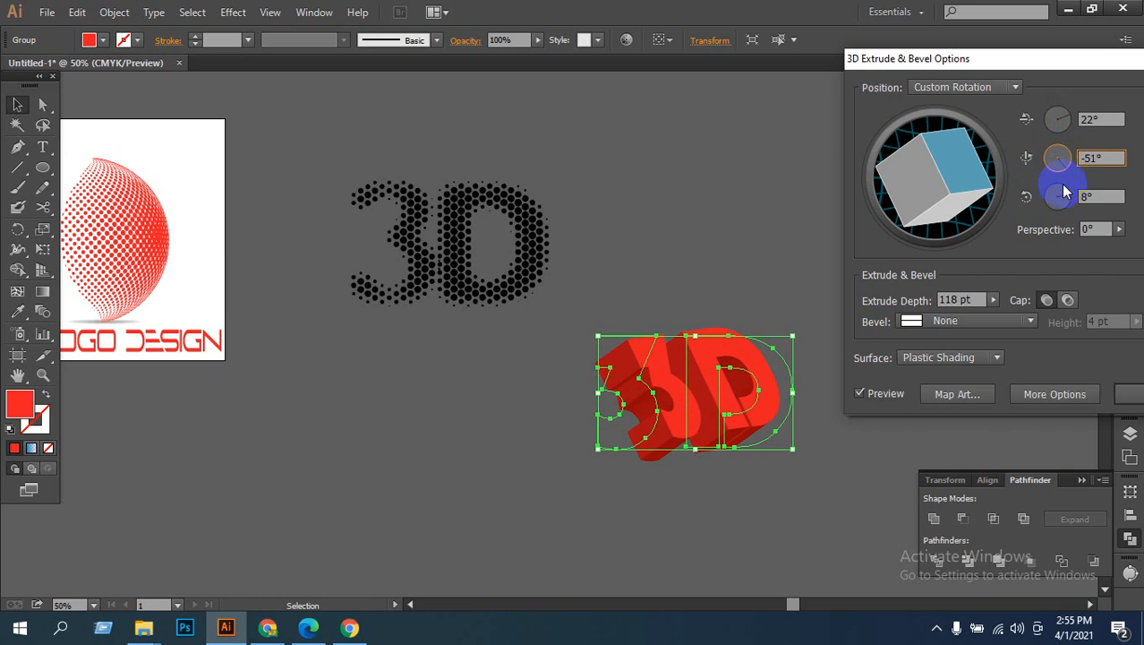
left_click_drag(1061, 172, 1060, 173)
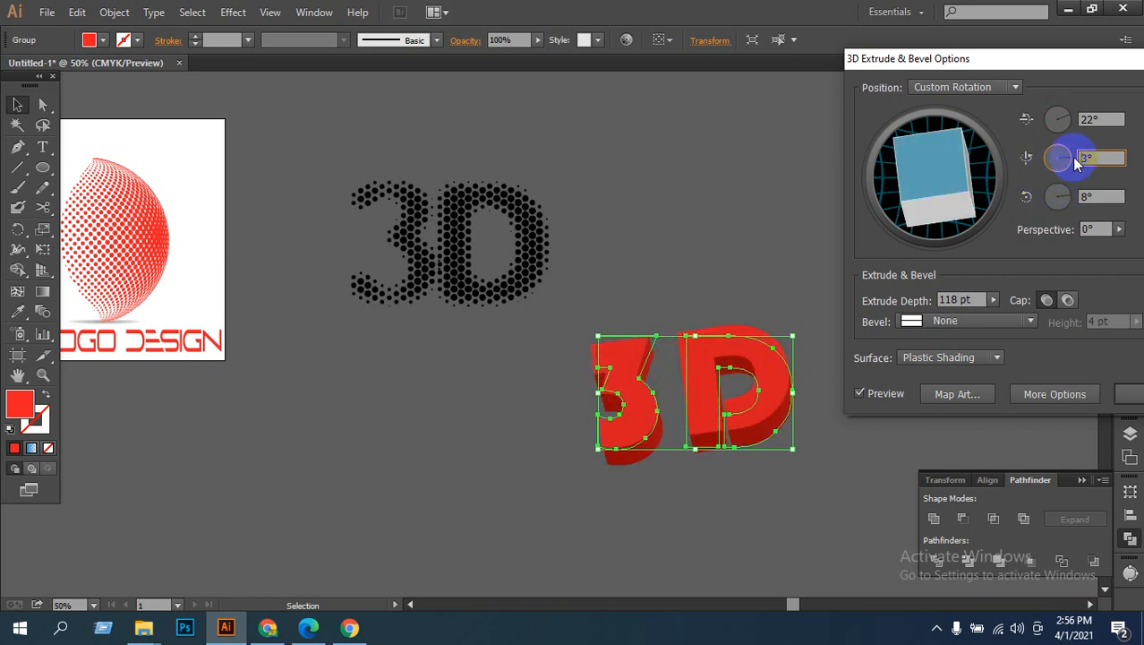
left_click_drag(971, 174, 923, 138)
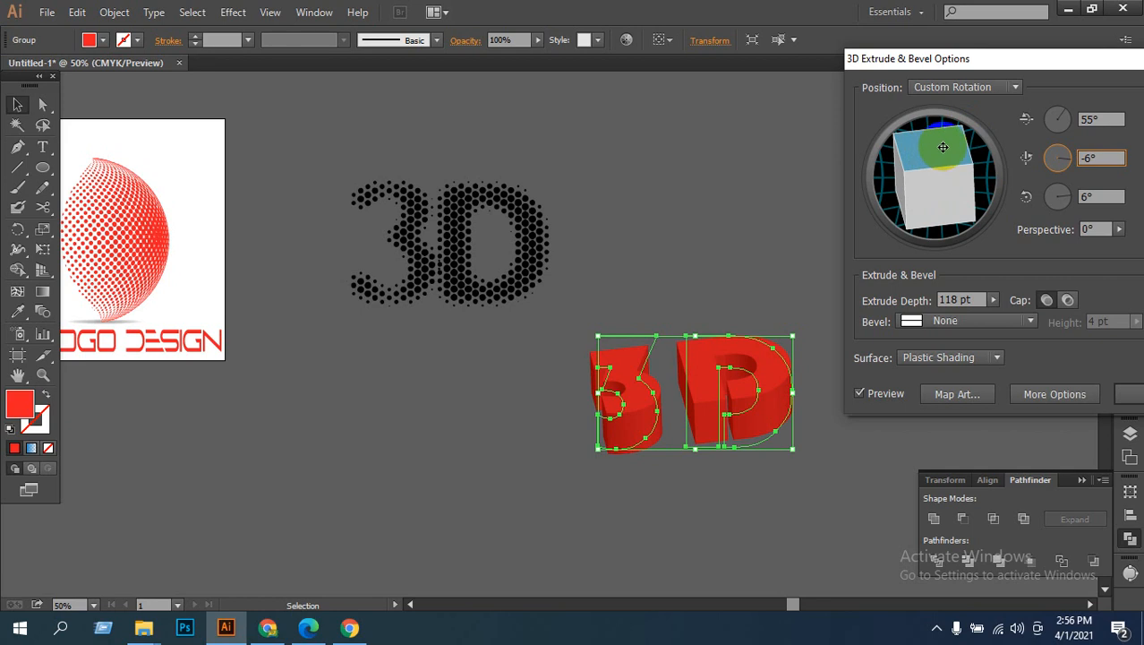
left_click_drag(943, 147, 943, 145)
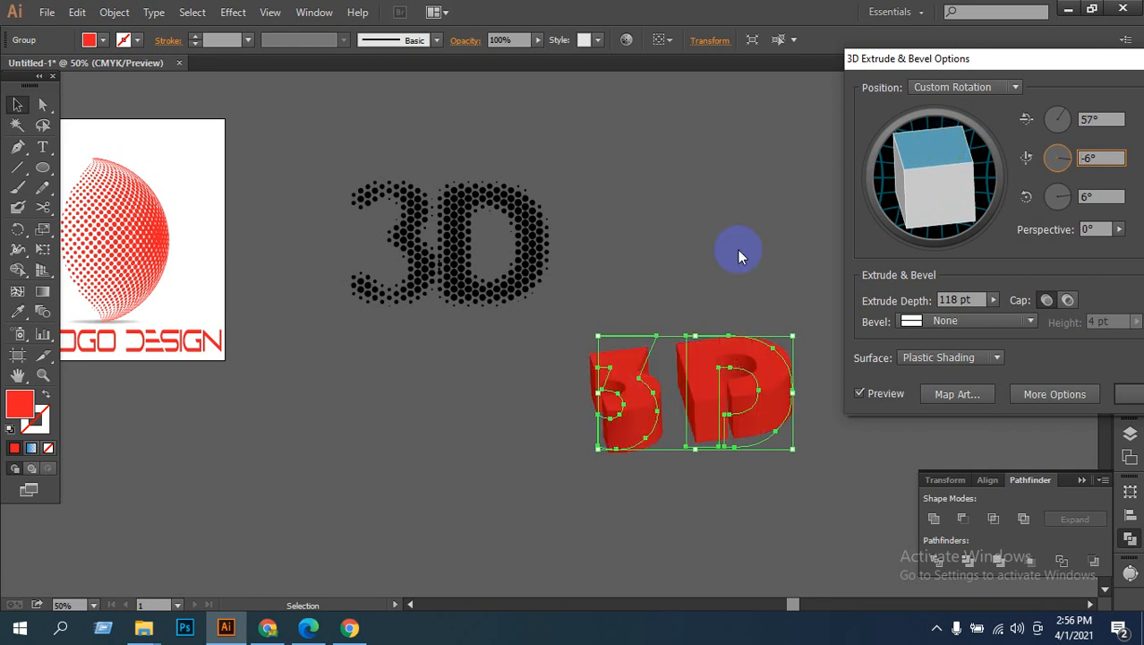
left_click_drag(934, 163, 928, 208)
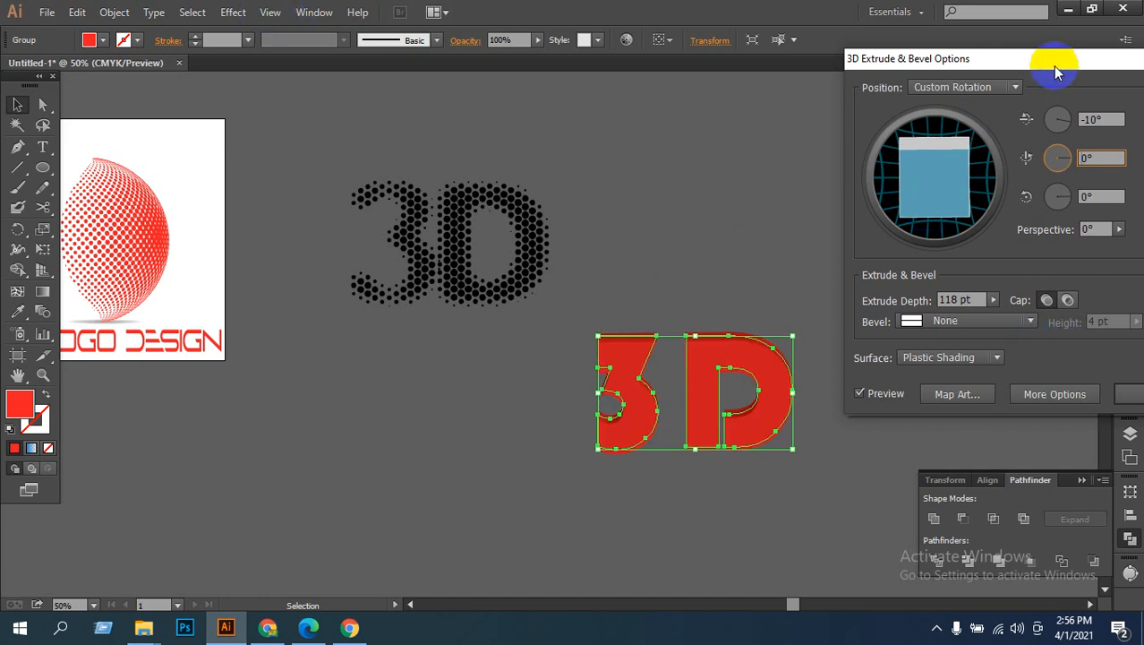
left_click_drag(1033, 64, 812, 101)
left_click(994, 423)
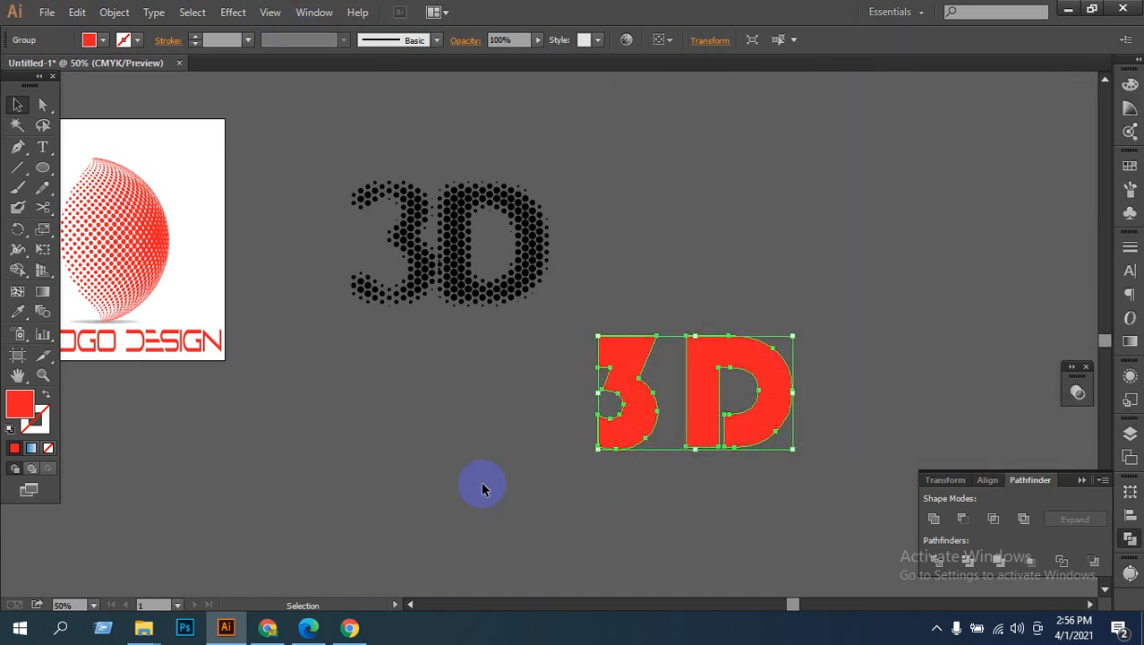
left_click_drag(549, 369, 746, 420)
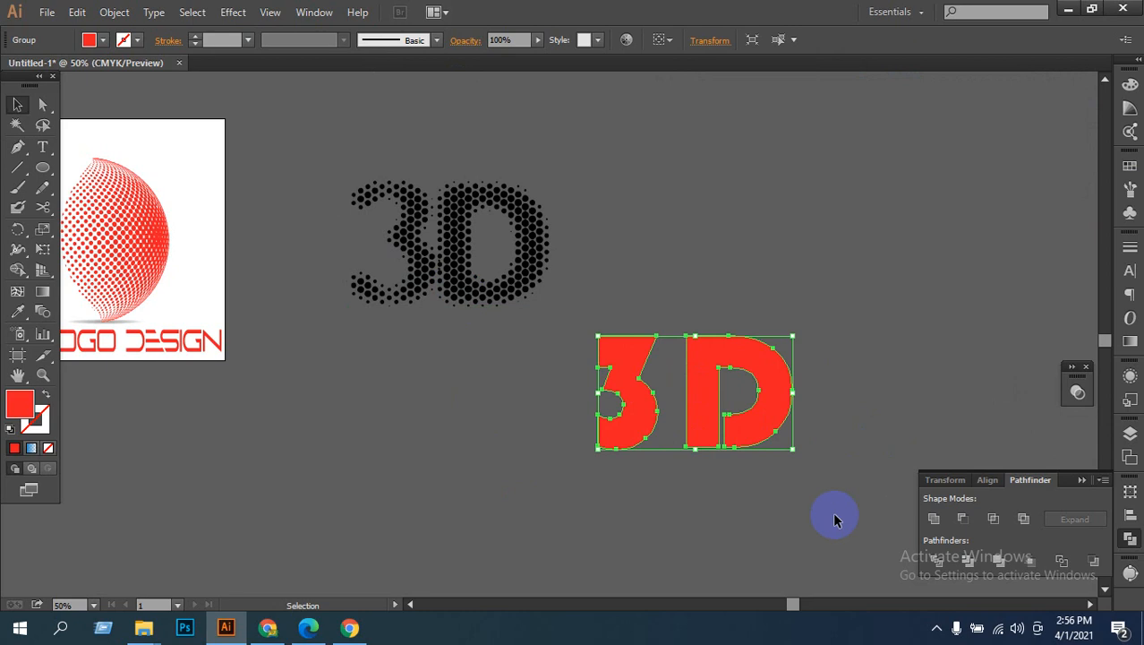
left_click_drag(562, 394, 779, 474)
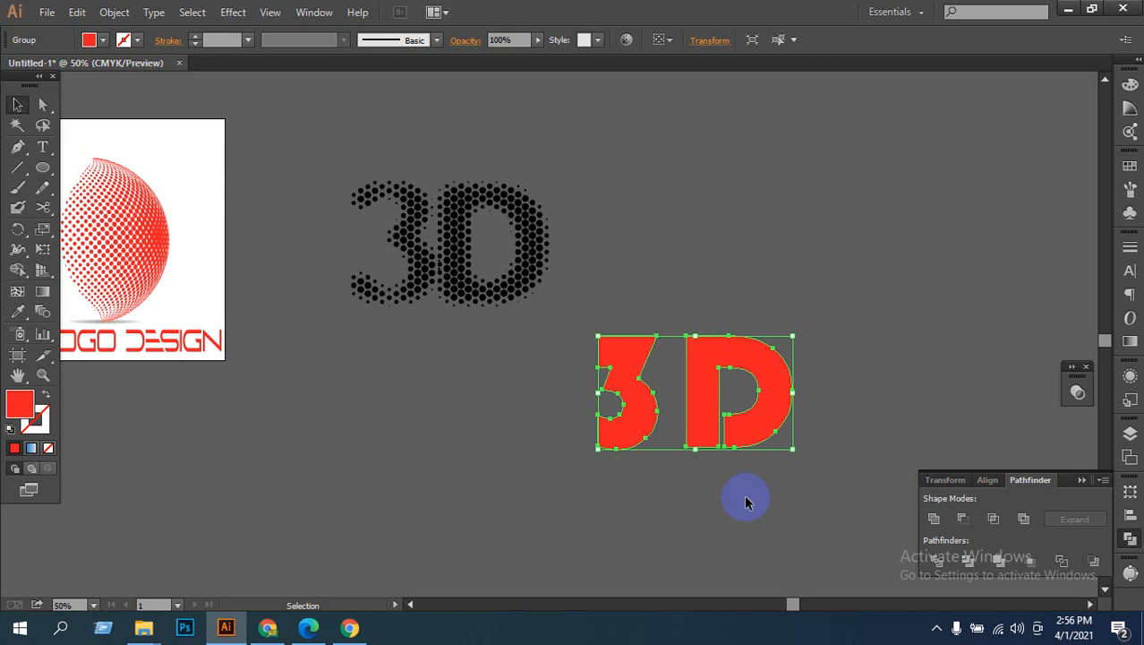
left_click(238, 13)
mouse_move(273, 109)
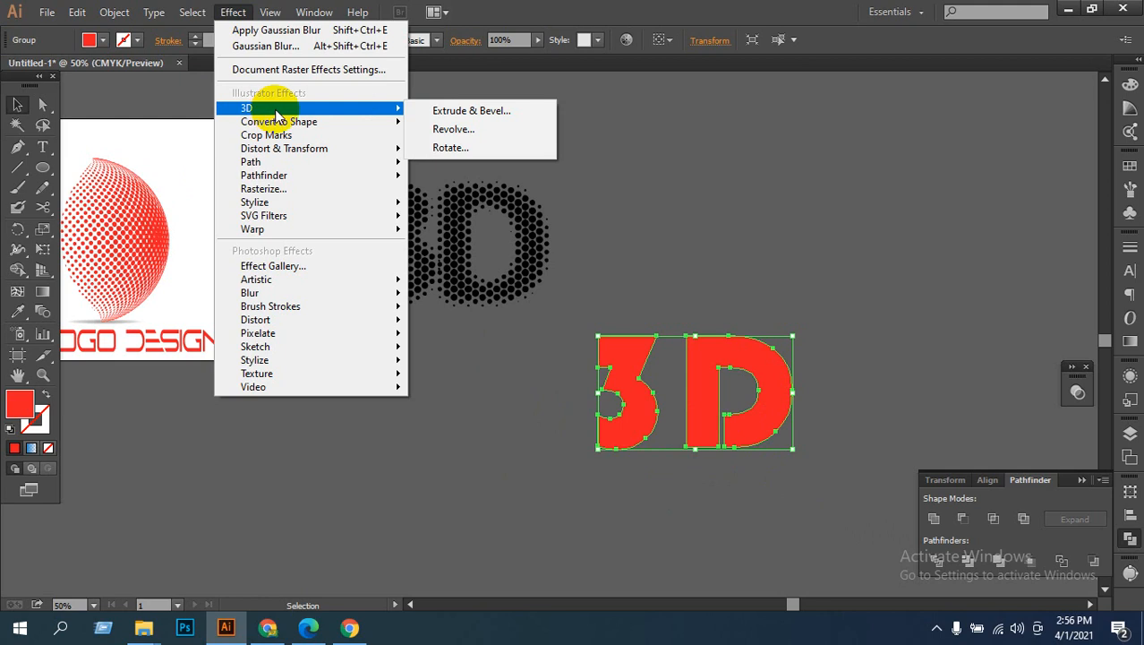
left_click(662, 186)
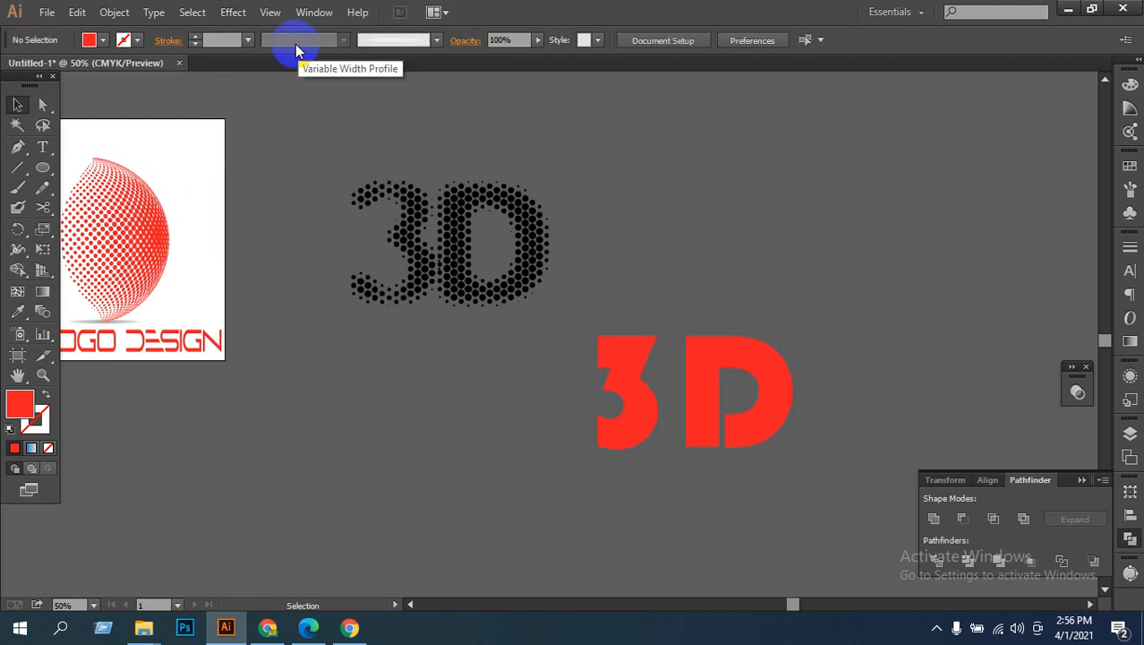
left_click_drag(795, 320, 592, 465)
left_click(593, 503)
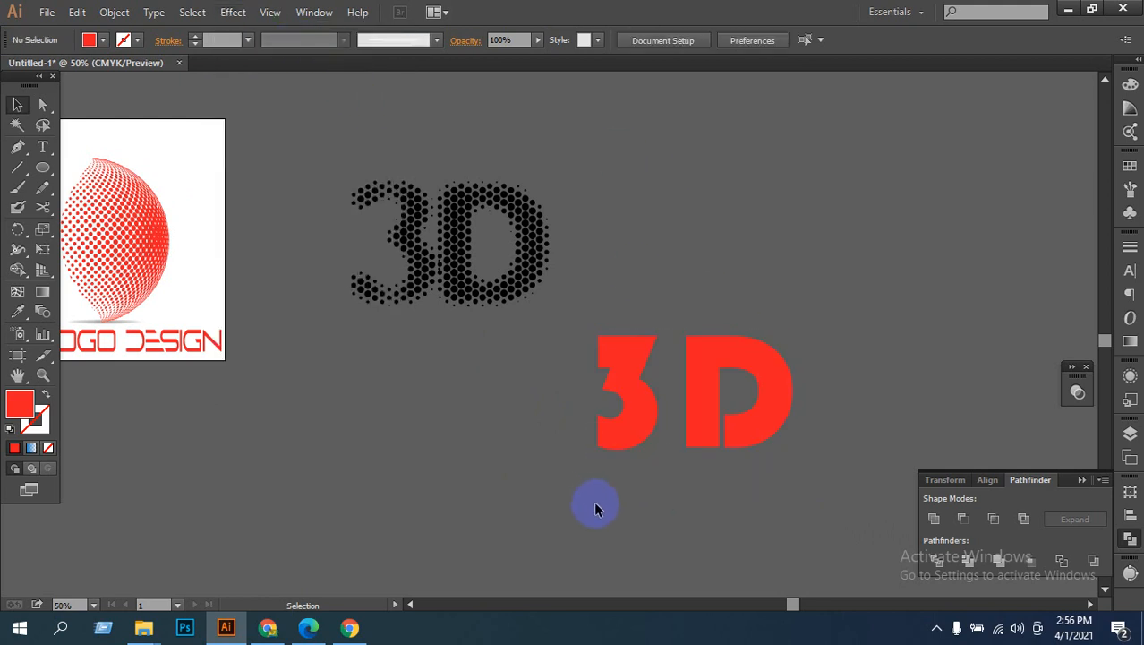
Step: Undo the red fill and the outline conversion of the Bauhaus 93 text and clear the selection
key("ctrl+z")
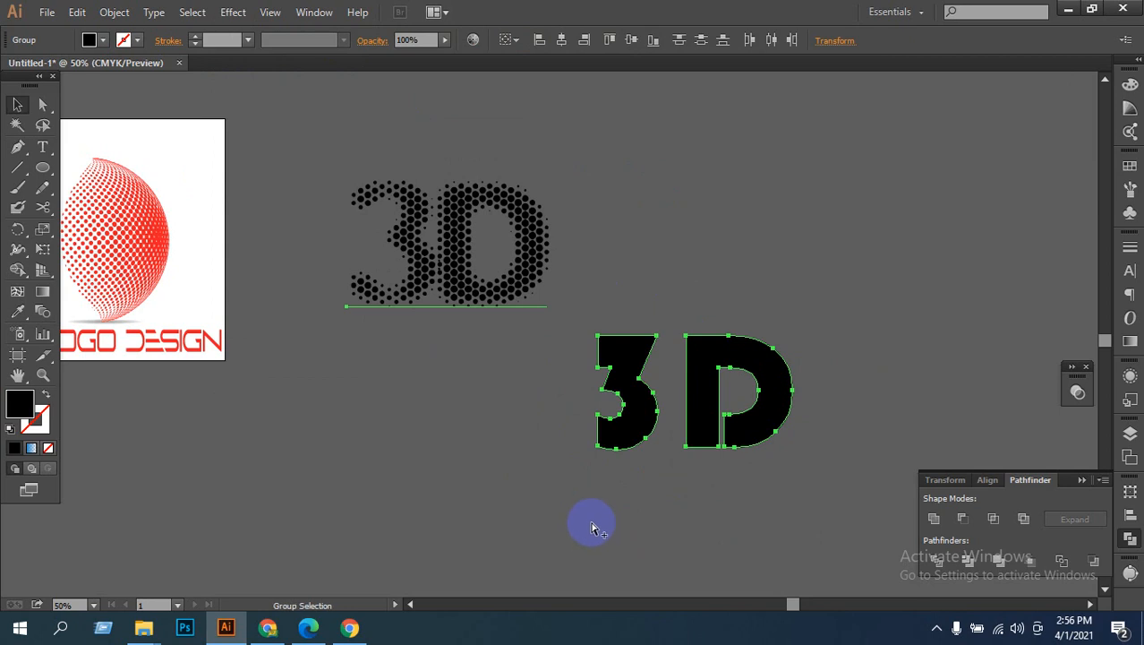
key("ctrl+z")
left_click(513, 383)
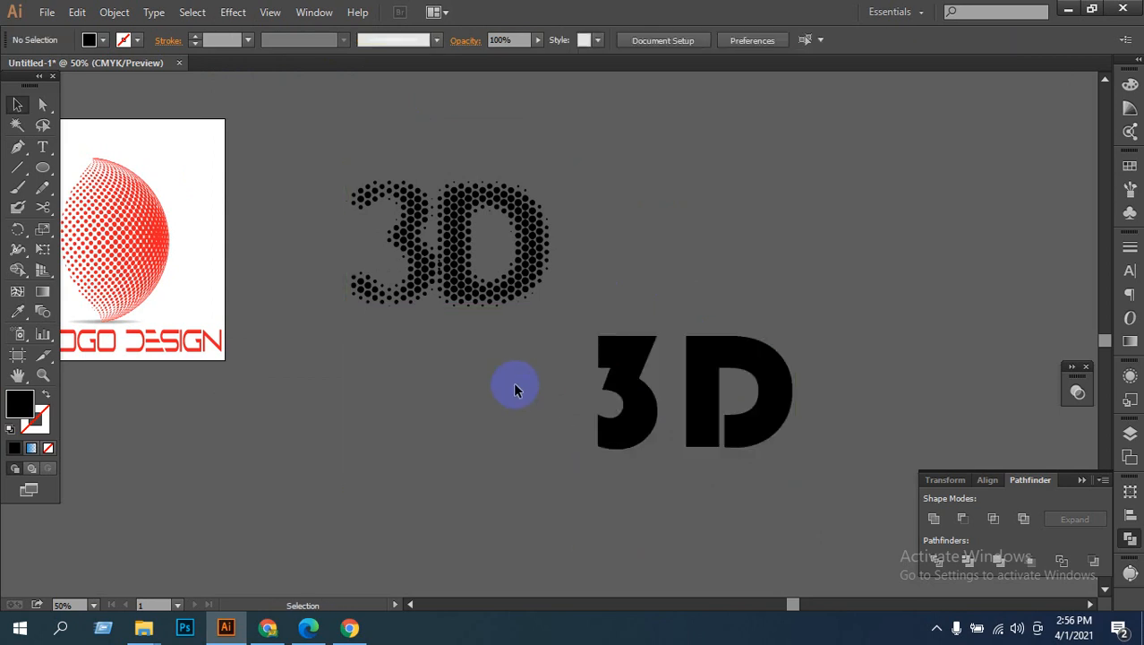
Step: Select the Bauhaus 93 3D text and convert it to outlines
left_click_drag(513, 384, 926, 469)
key("ctrl+shift+a")
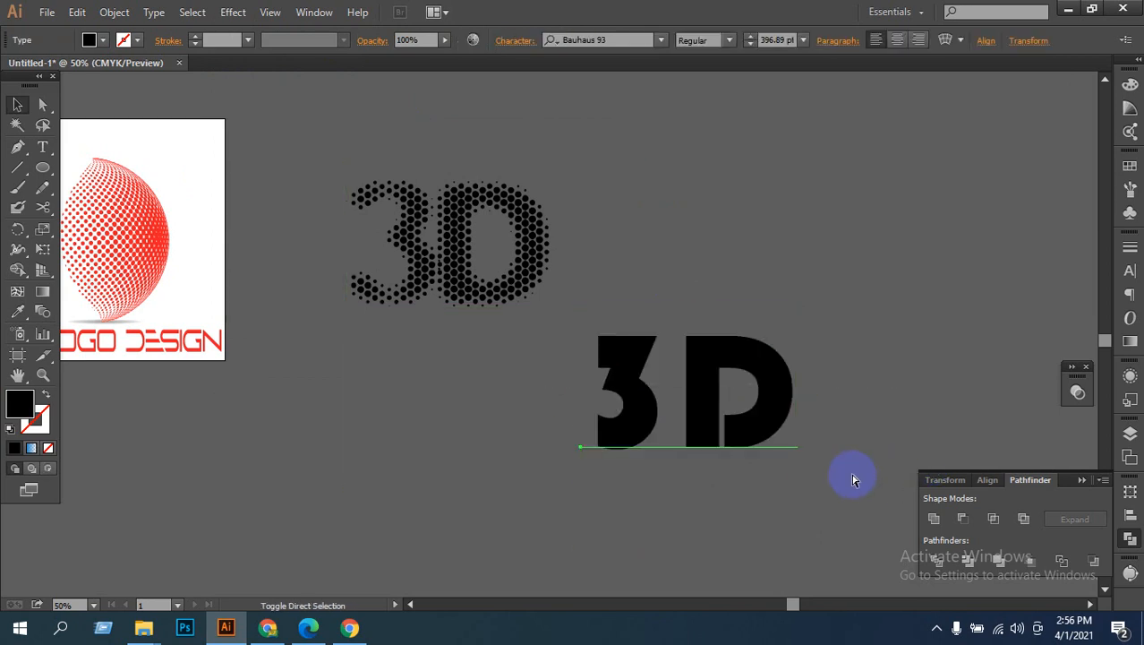
key("ctrl+shift+o")
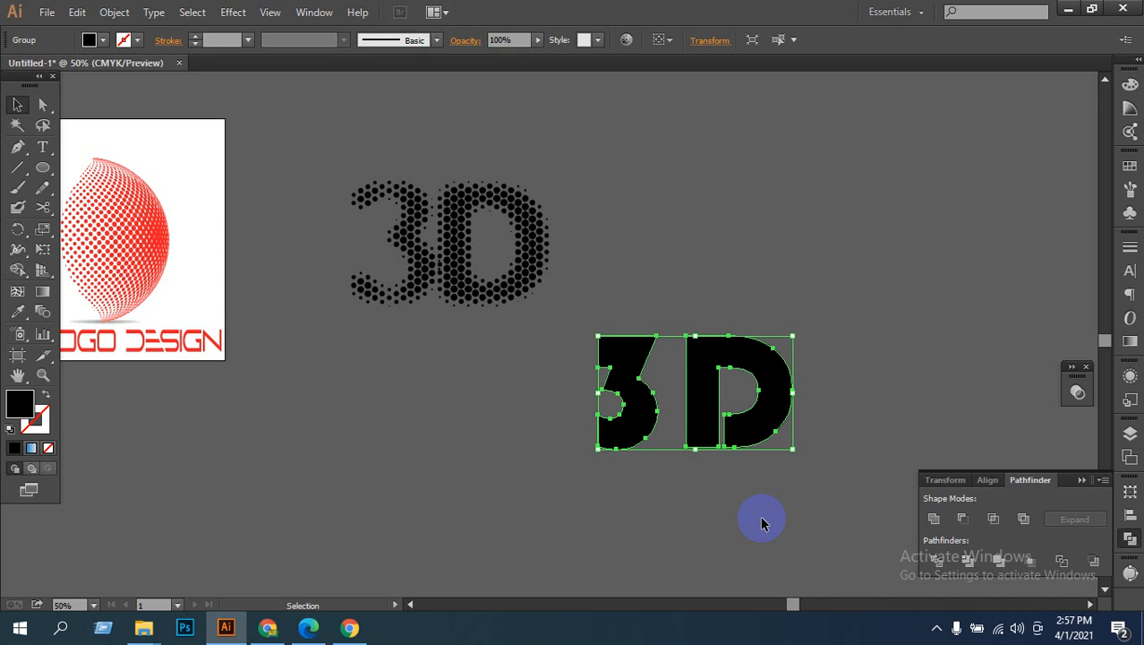
Step: Recolor the outlined 3D text with the red sampled from the logo design lettering on the artboard
left_click(18, 311)
left_click(185, 333)
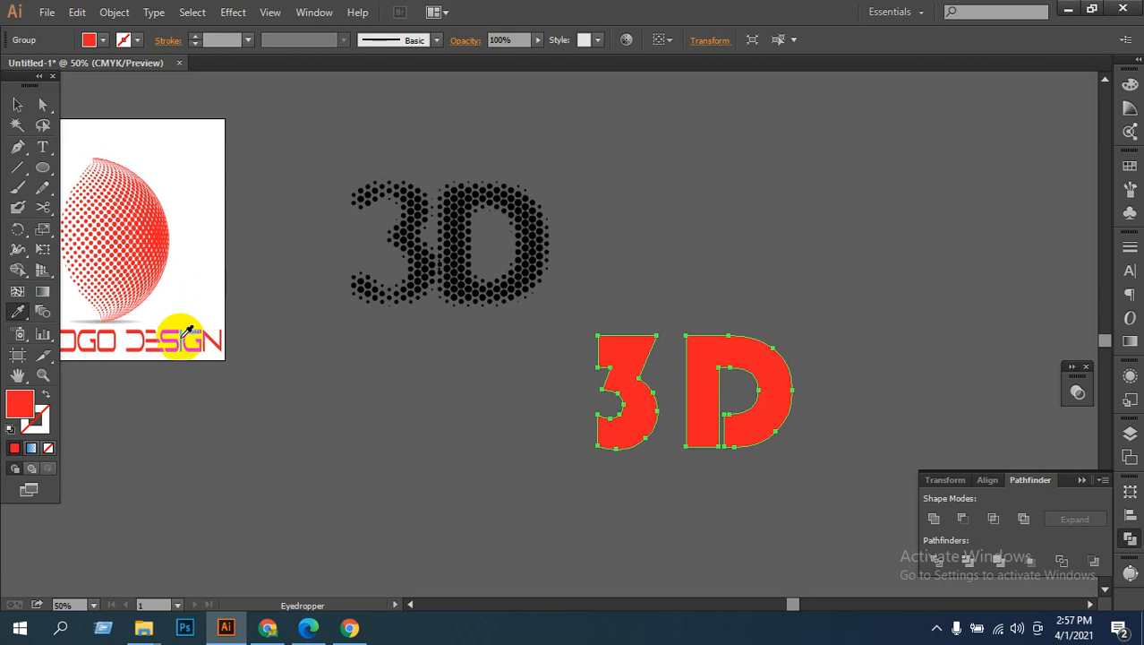
left_click(17, 105)
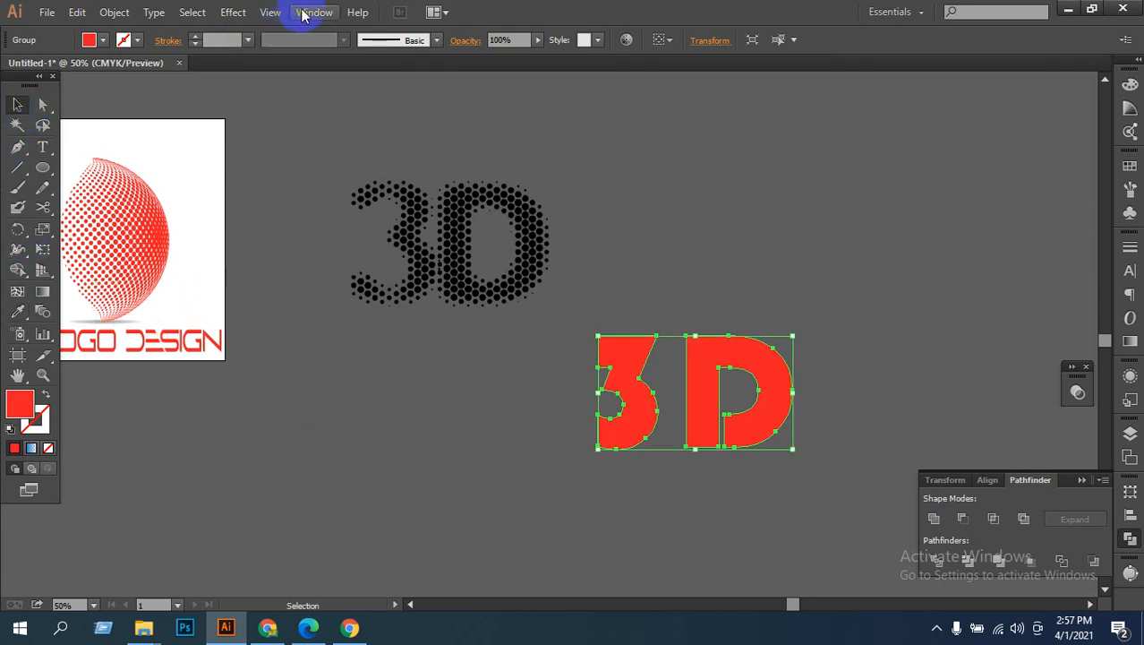
Step: Start a 3D Extrude & Bevel effect on the red outlined 3D text in the Off-Axis Front position, with its preview on
left_click(238, 12)
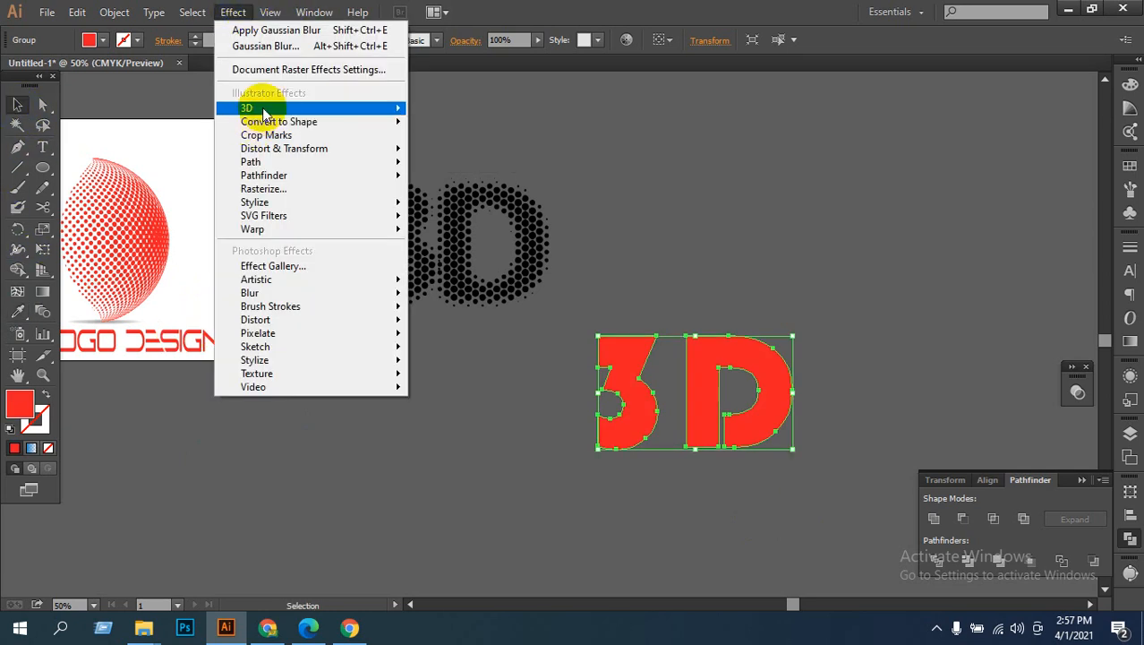
mouse_move(259, 108)
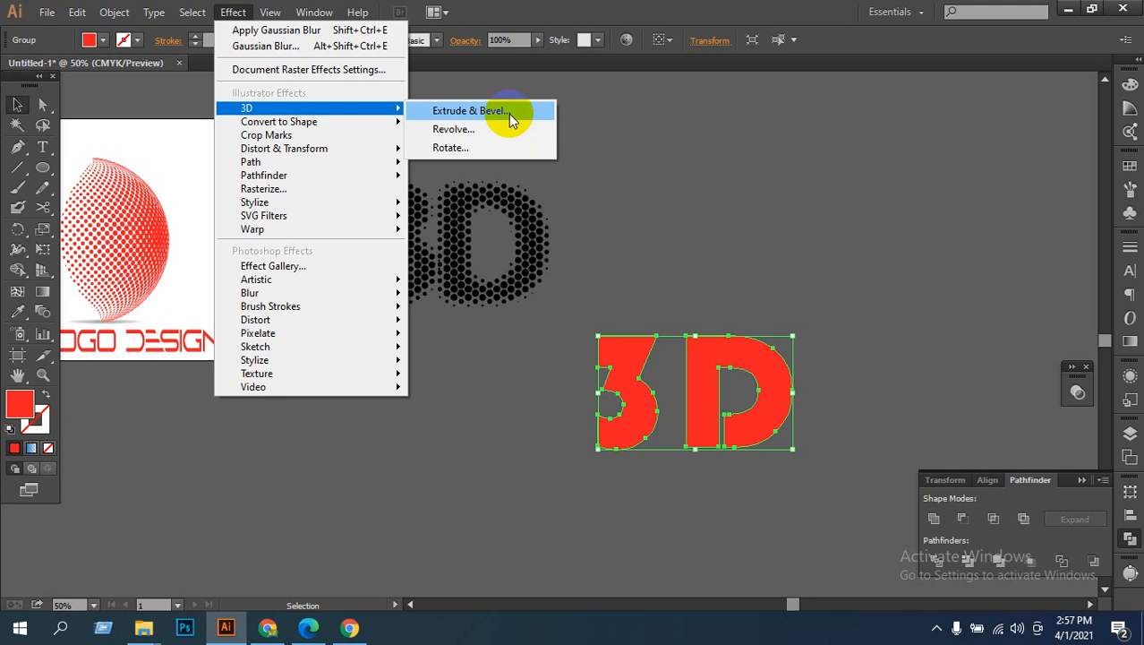
left_click(507, 112)
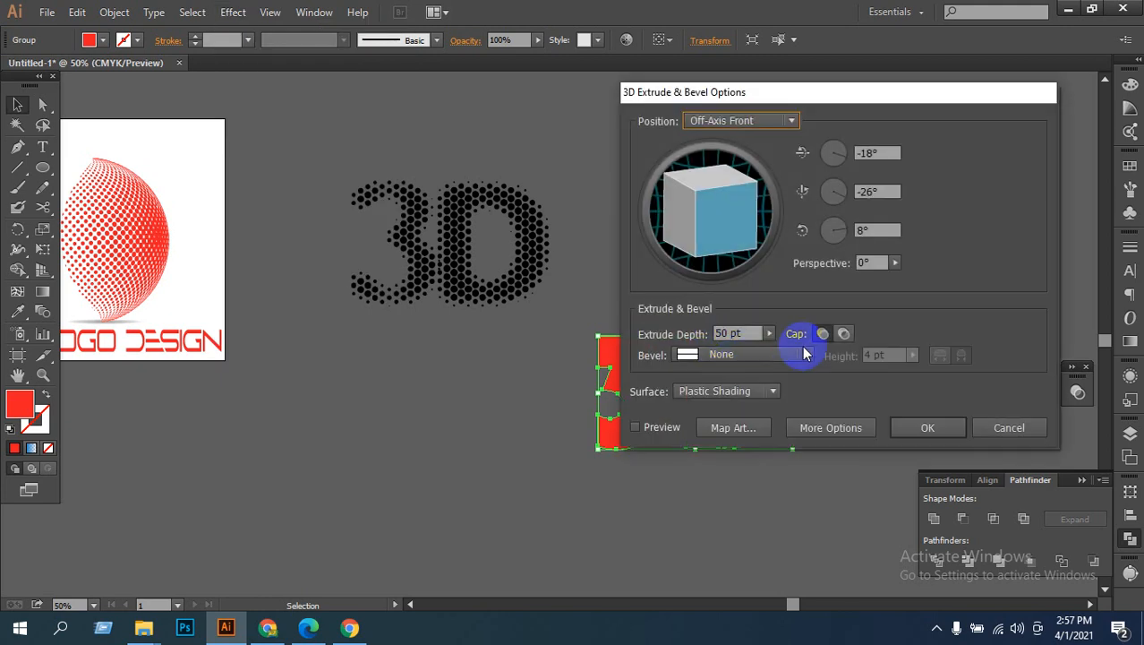
left_click_drag(806, 106, 935, 120)
left_click(763, 440)
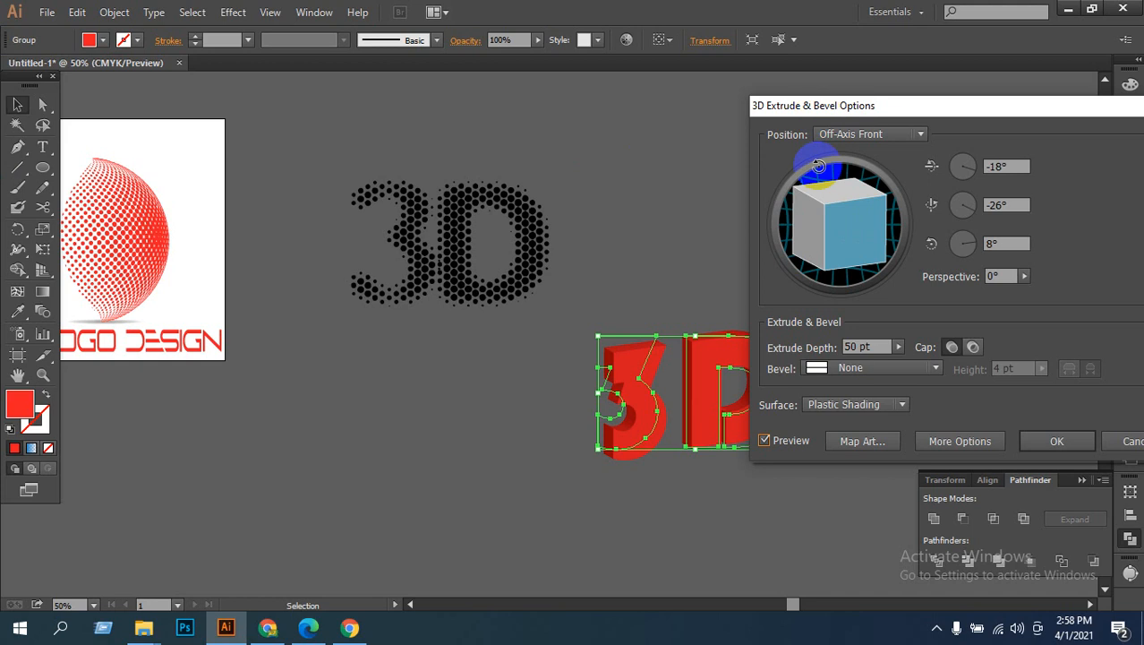
Step: Set the extrude depth of the red 3D text to 140 pt
left_click(866, 346)
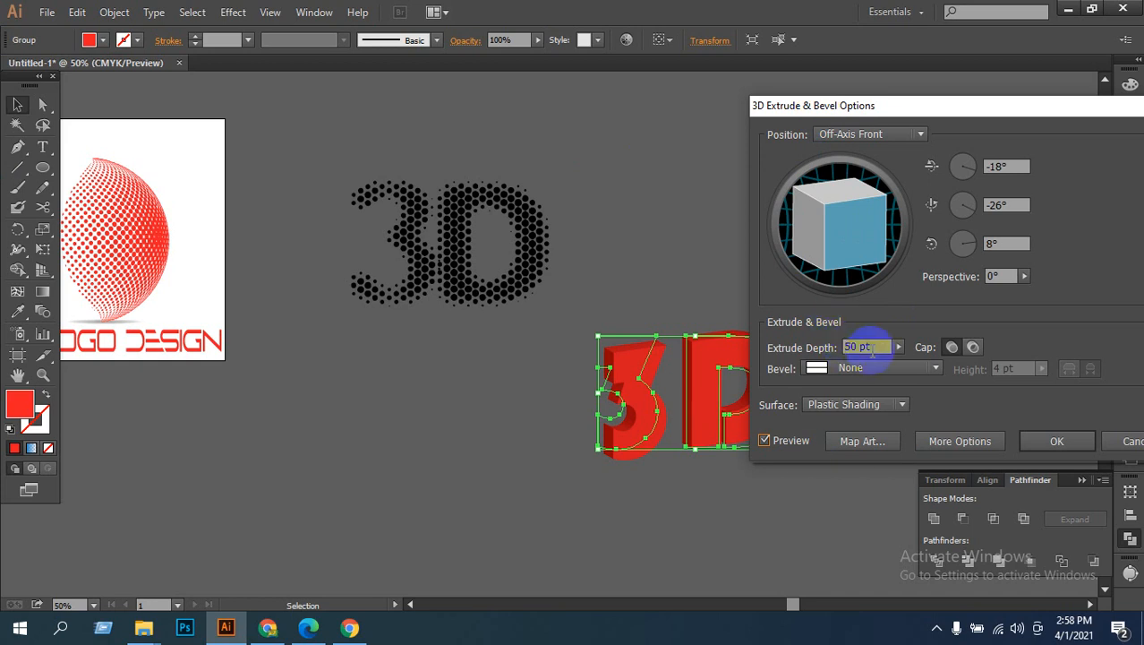
left_click(899, 347)
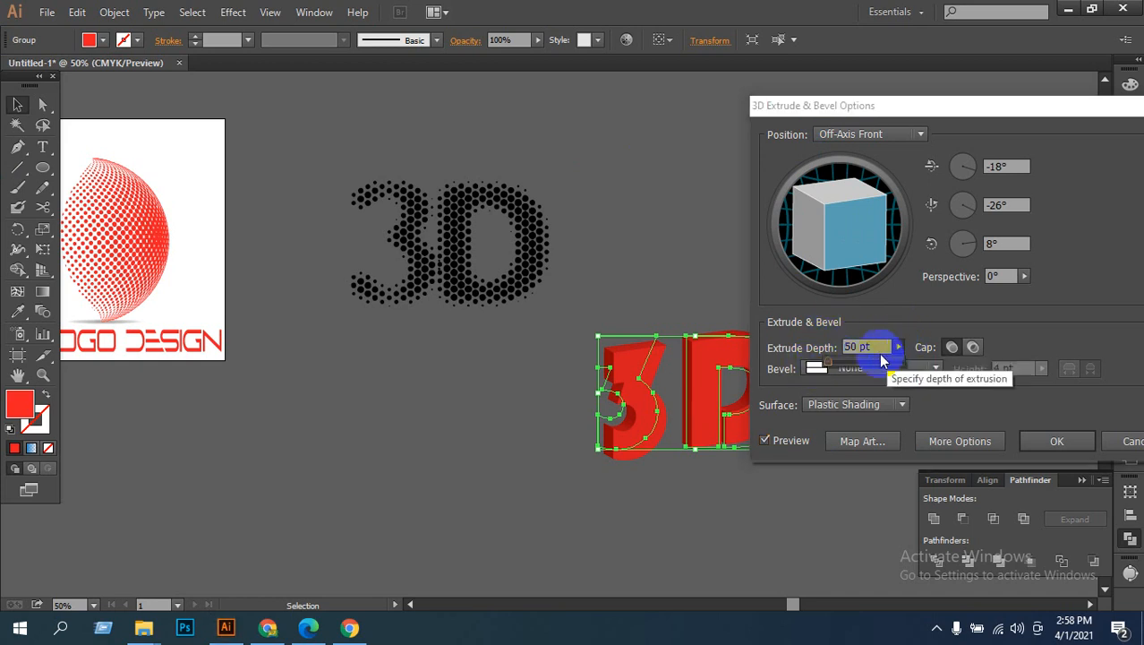
mouse_move(828, 361)
left_mouse_down()
mouse_move(815, 361)
mouse_move(828, 362)
left_mouse_up()
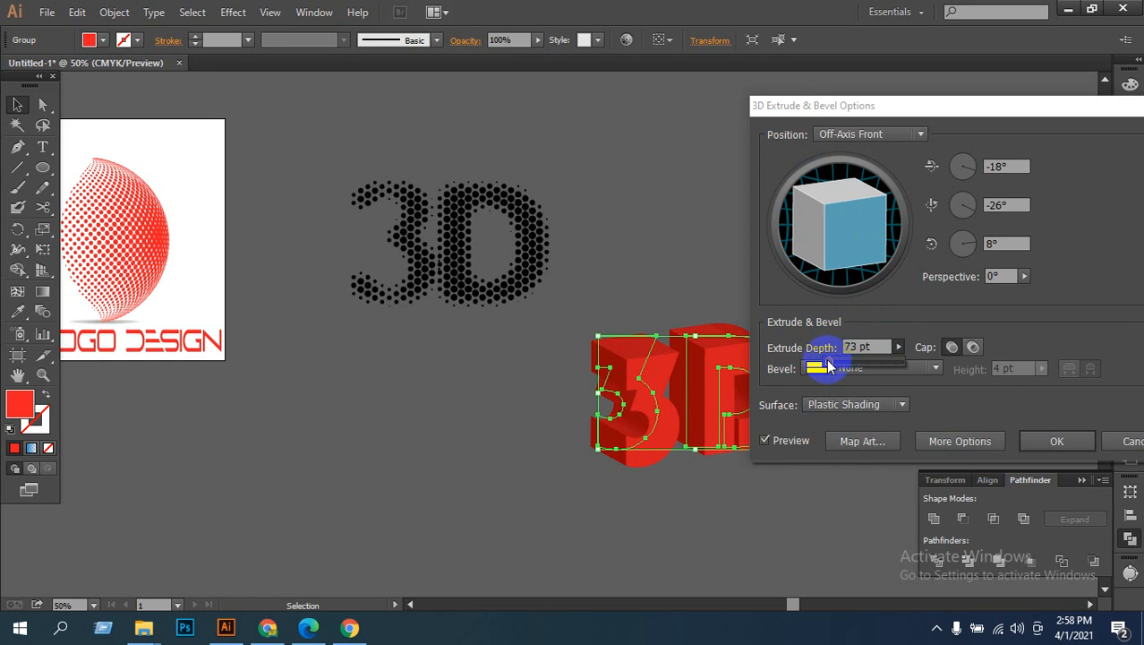
left_click(774, 352)
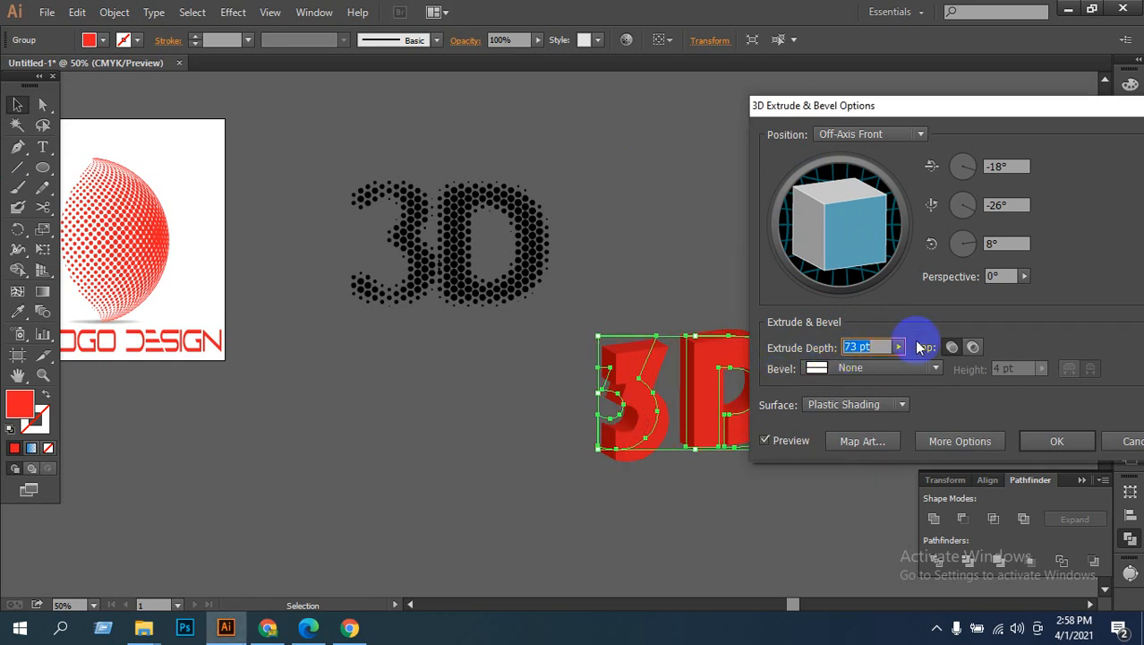
left_click(898, 346)
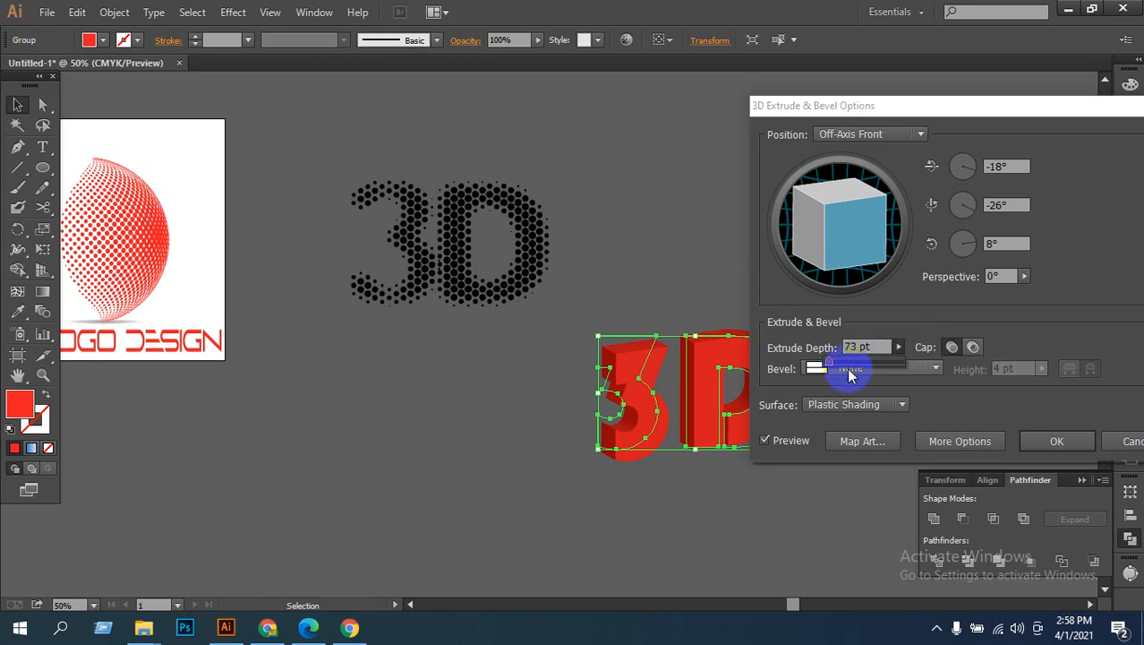
left_click_drag(829, 370, 831, 371)
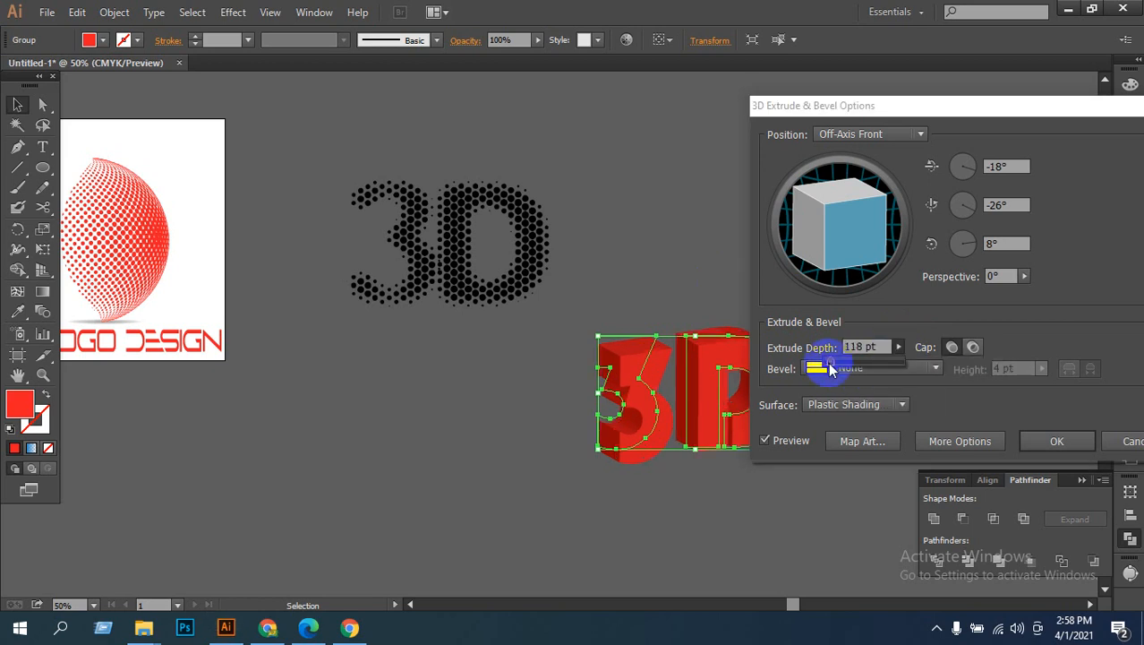
left_click_drag(829, 364, 831, 367)
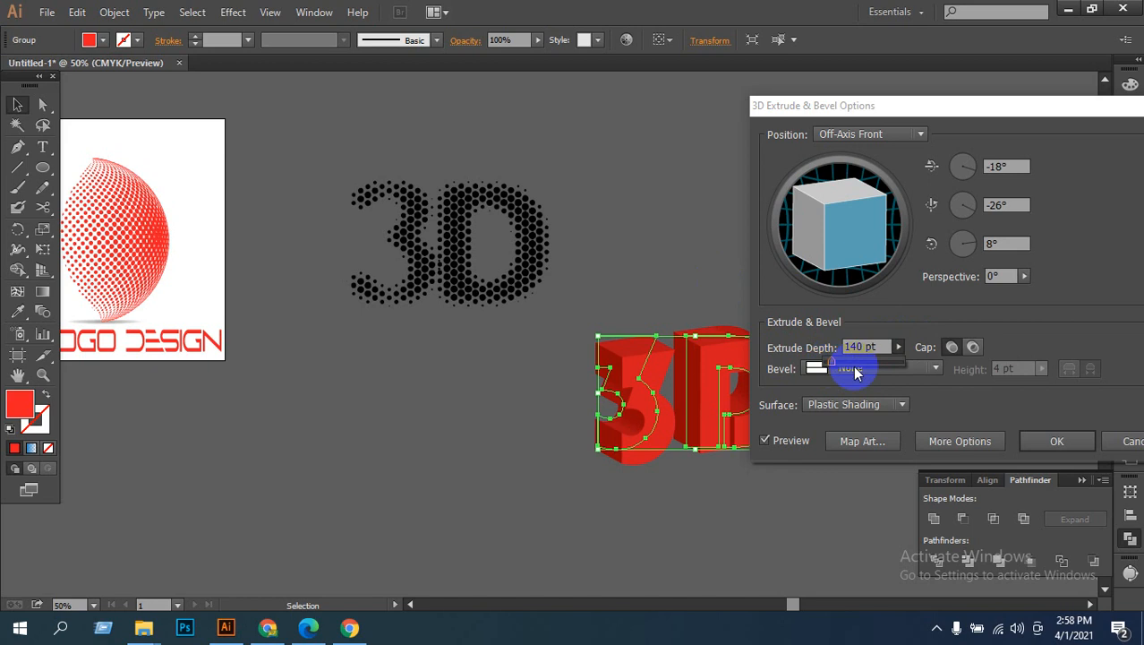
left_click(1057, 442)
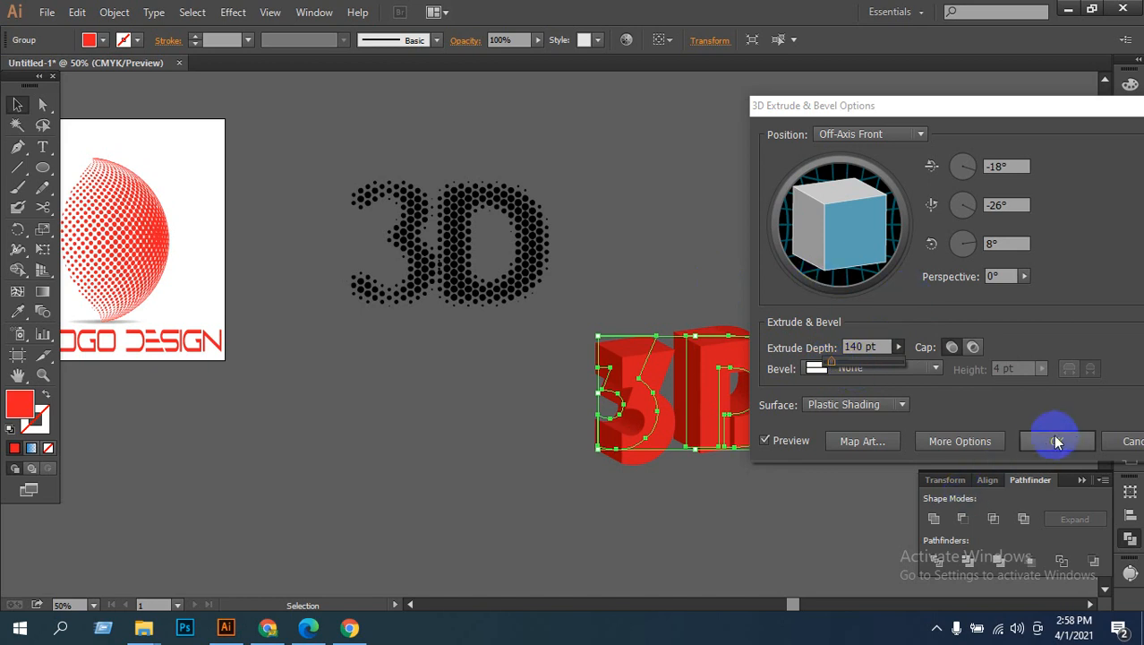
Step: Try the hollow cap on the extrusion, restore the solid cap, and apply the effect
left_click(974, 347)
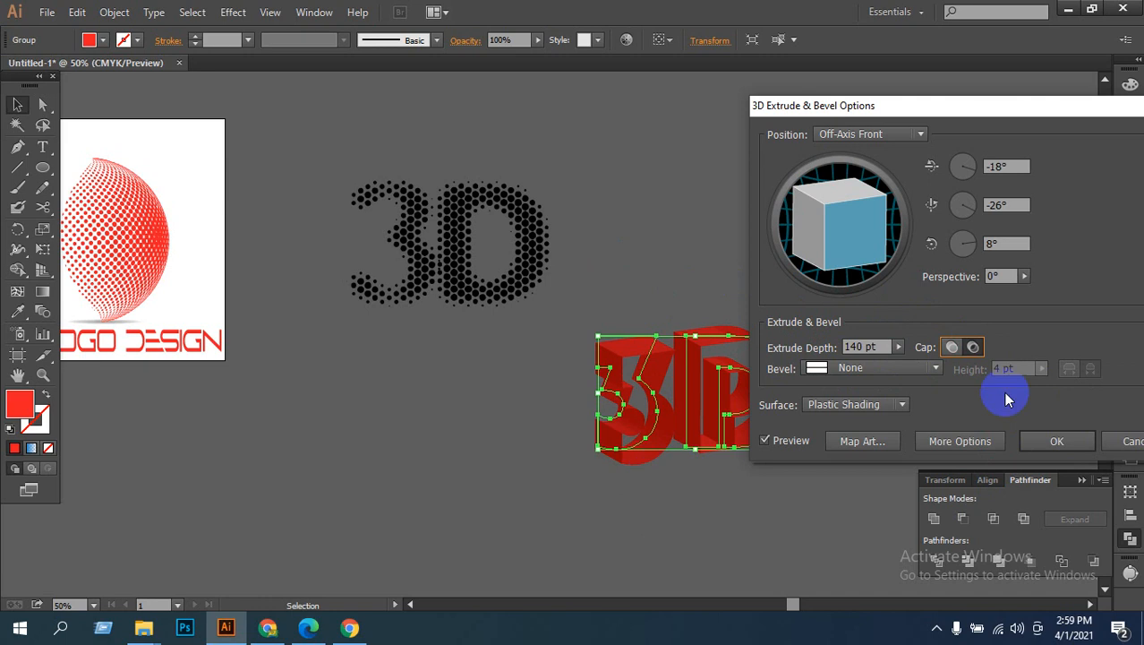
left_click(952, 347)
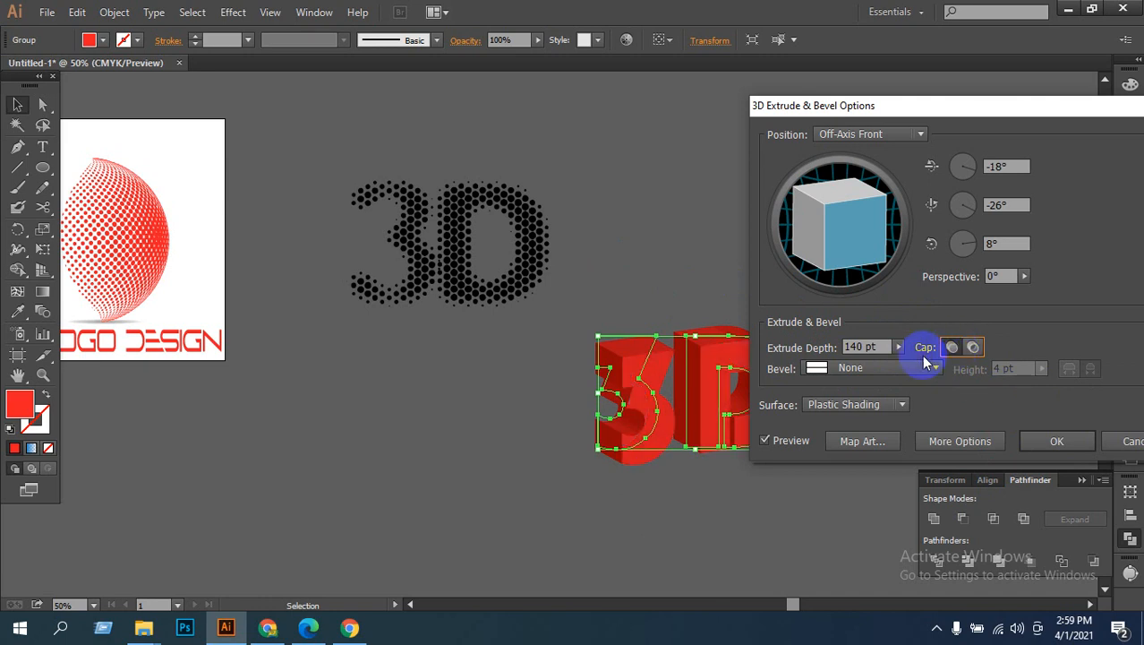
left_click(1047, 439)
Step: Select the extruded red 3D text and expand its appearance into editable shapes
left_click(544, 508)
left_click_drag(503, 377, 825, 464)
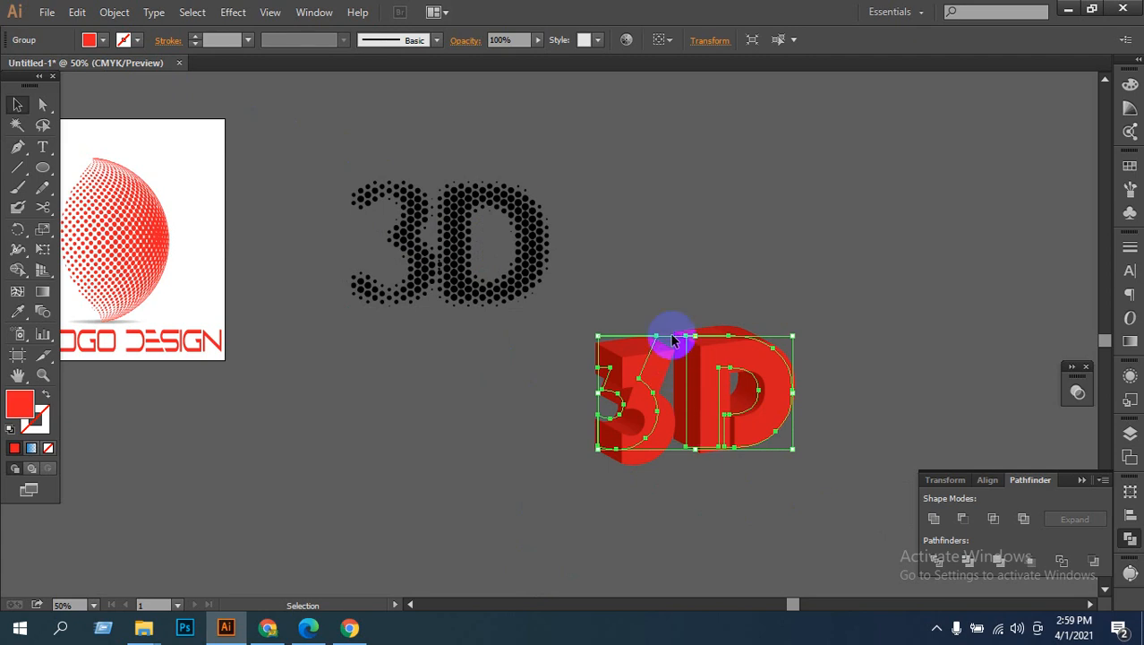
left_click(115, 11)
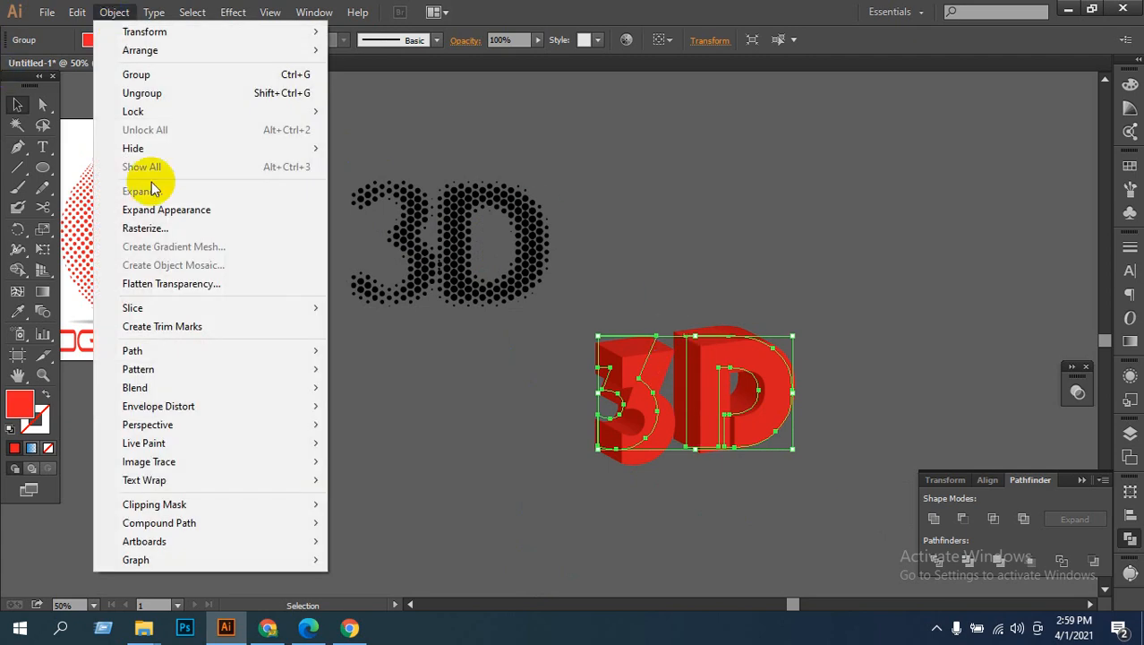
left_click(161, 209)
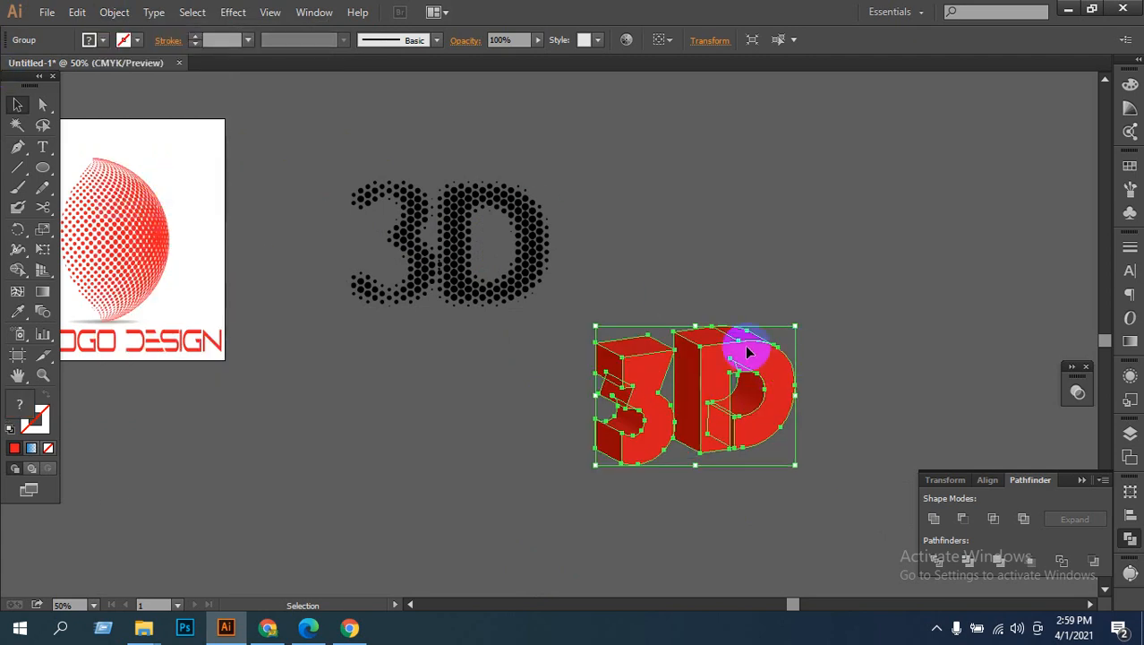
left_click(812, 263)
left_click(618, 447)
left_click(116, 12)
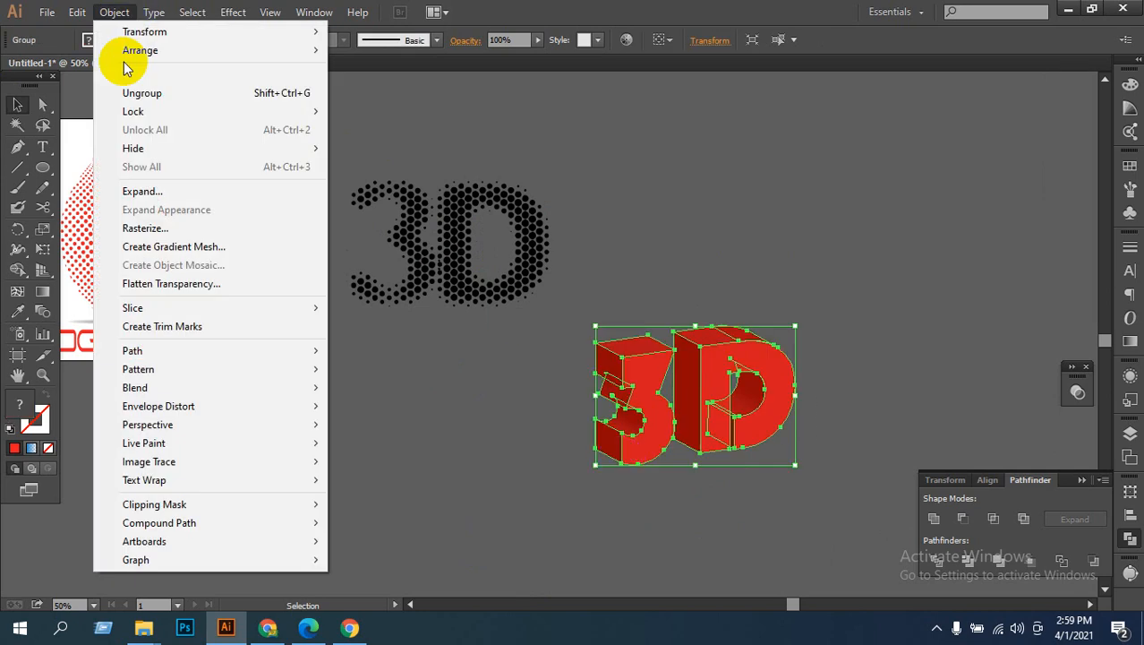
left_click(193, 193)
left_click(860, 338)
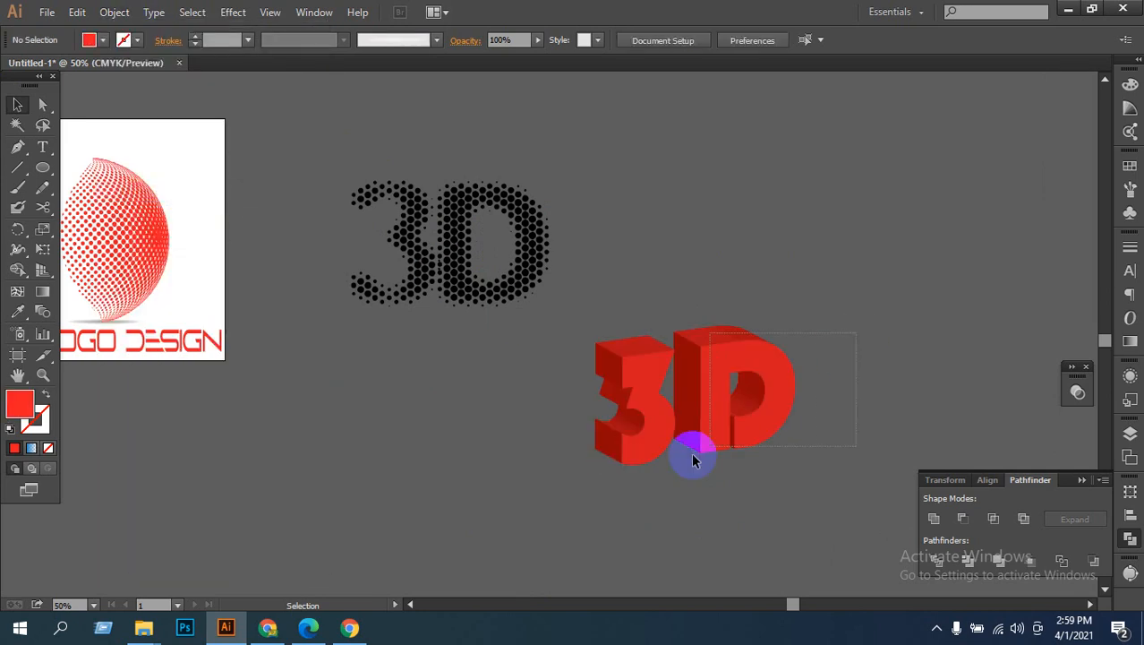
left_click(695, 453)
left_click(114, 13)
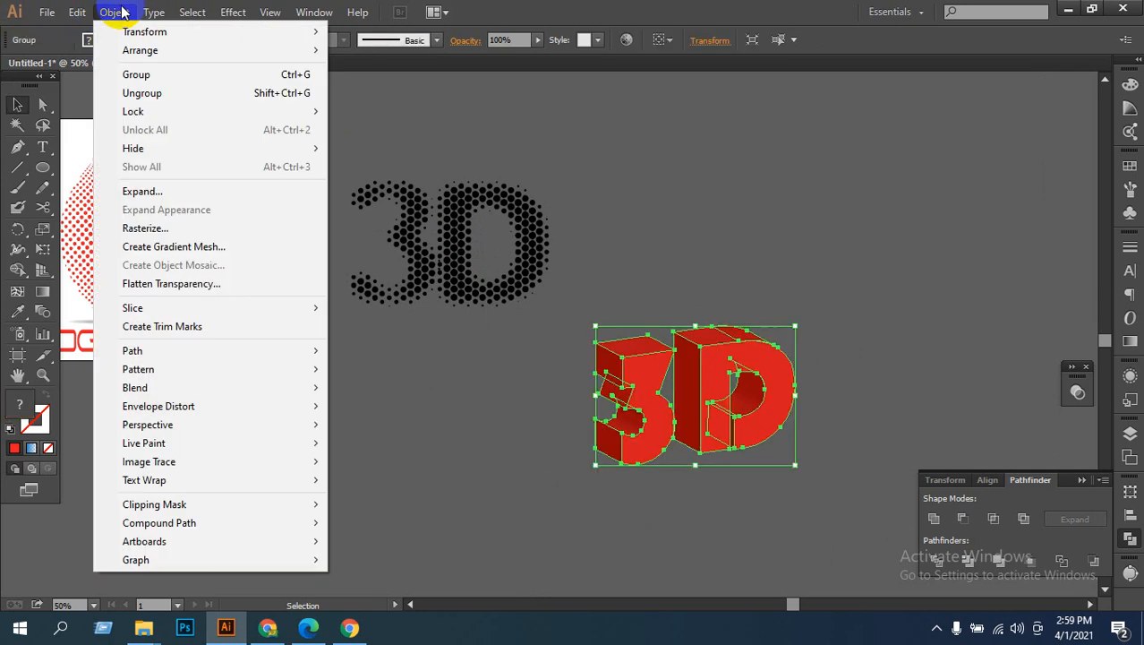
left_click(125, 190)
left_click(842, 440)
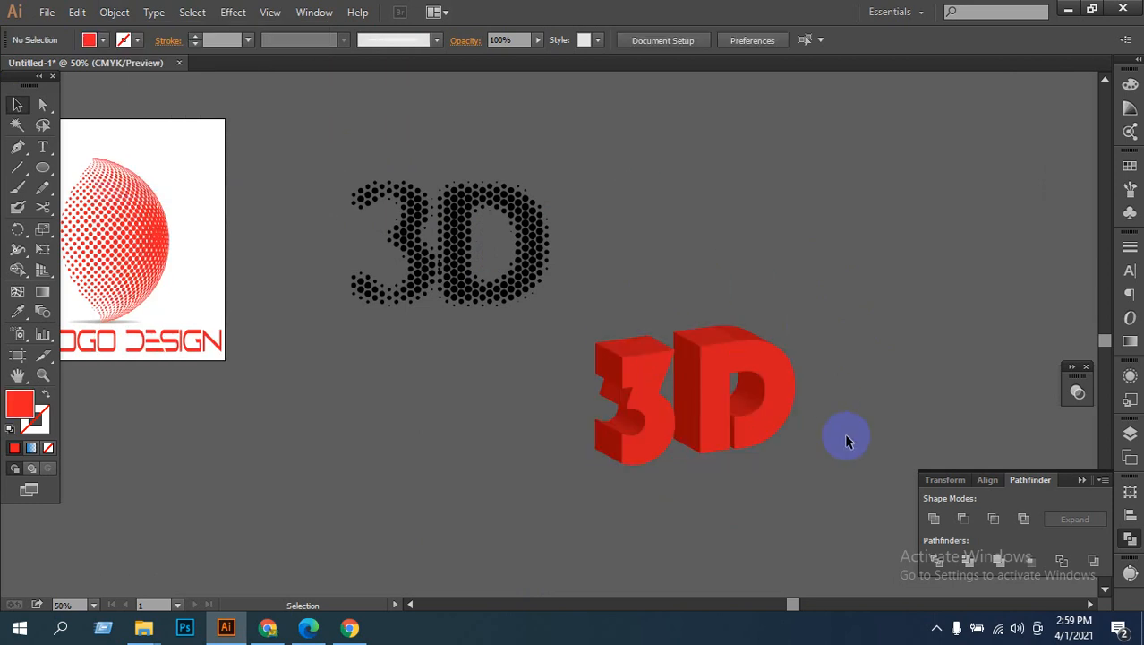
Step: Ungroup the expanded 3D artwork, and ungroup the 3 so that its faces can be selected individually
left_click(633, 358)
right_click(638, 367)
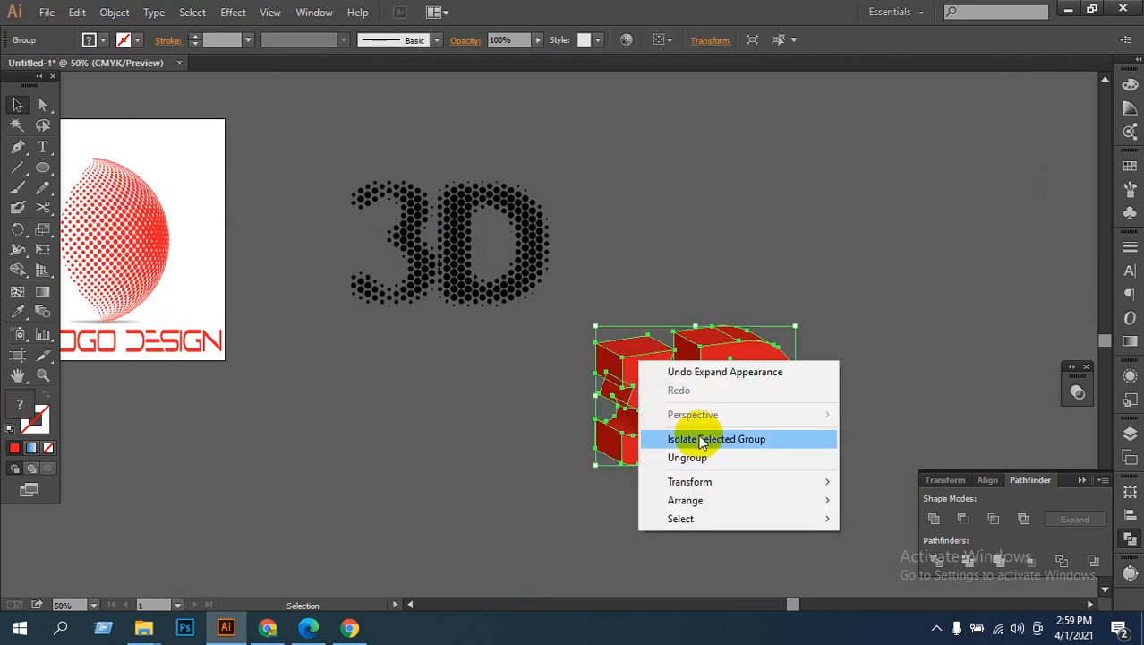
left_click(668, 458)
left_click(601, 415)
left_click(648, 399)
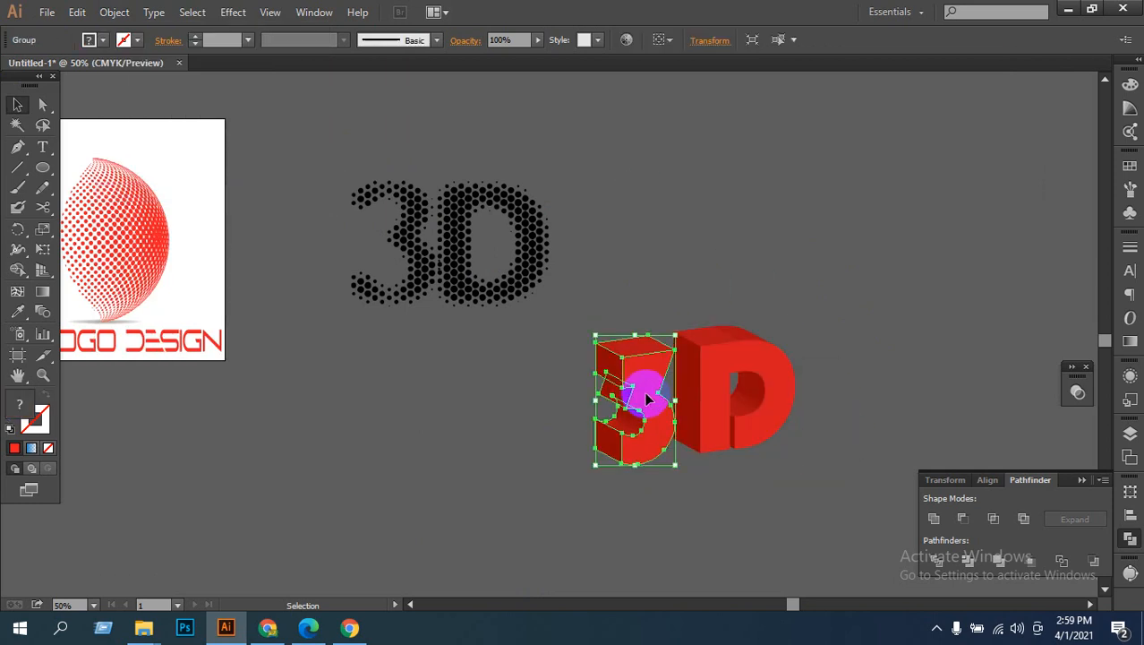
right_click(641, 390)
left_click(684, 486)
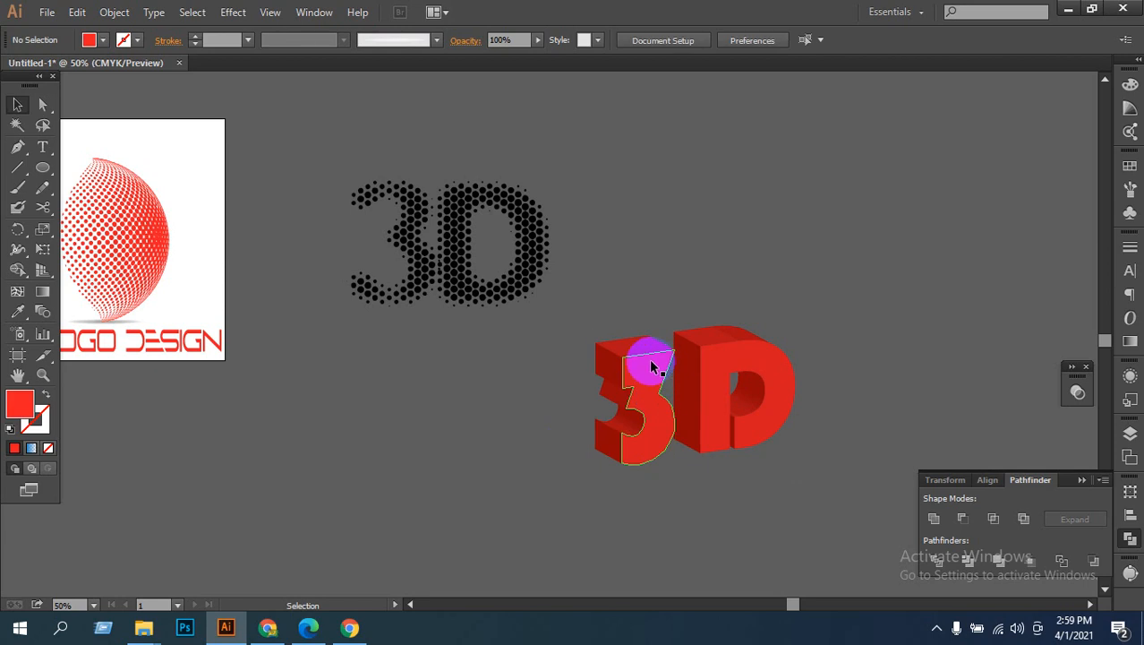
Step: Fill the front face and top face of the 3 with the yellow-orange gradient swatch
left_click(641, 362)
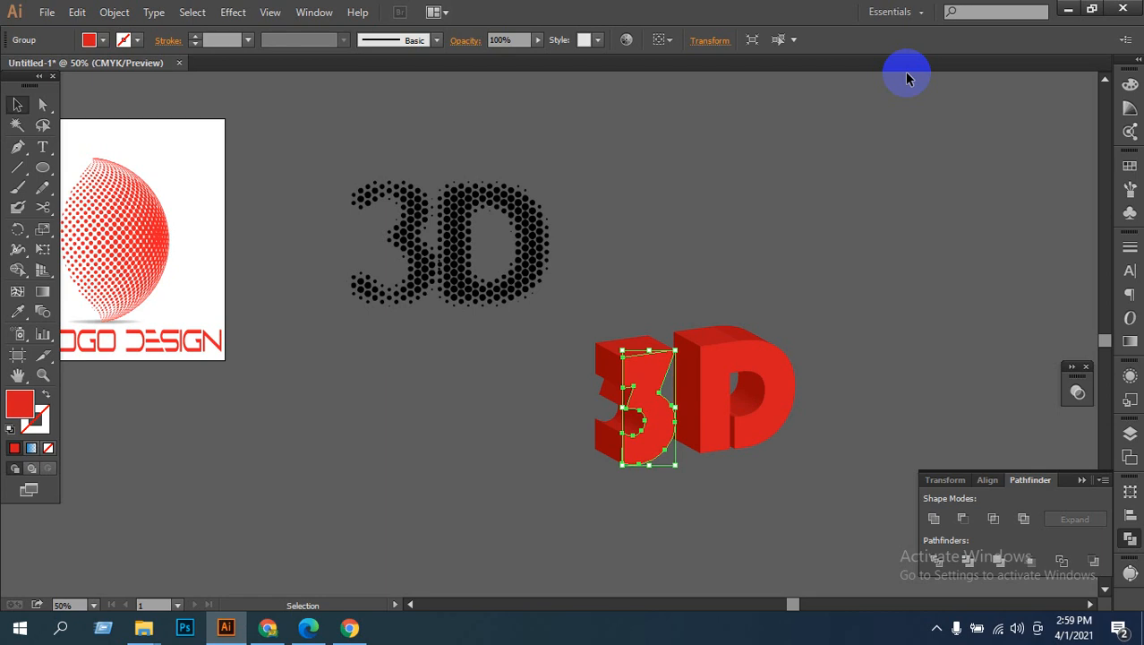
left_click(1130, 168)
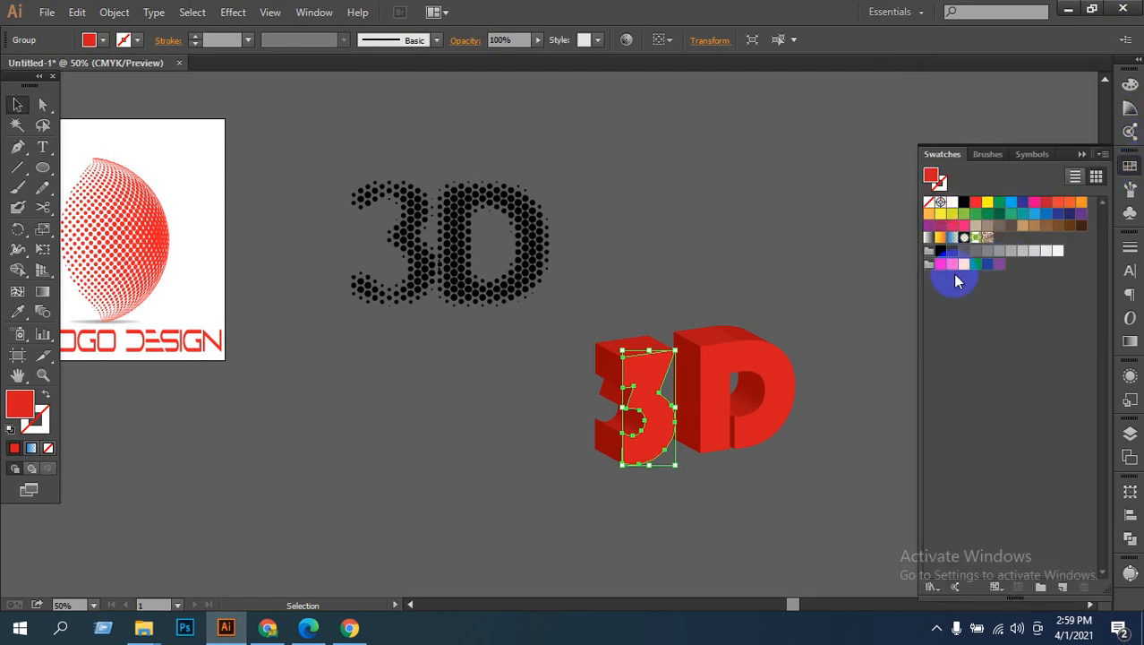
left_click(939, 243)
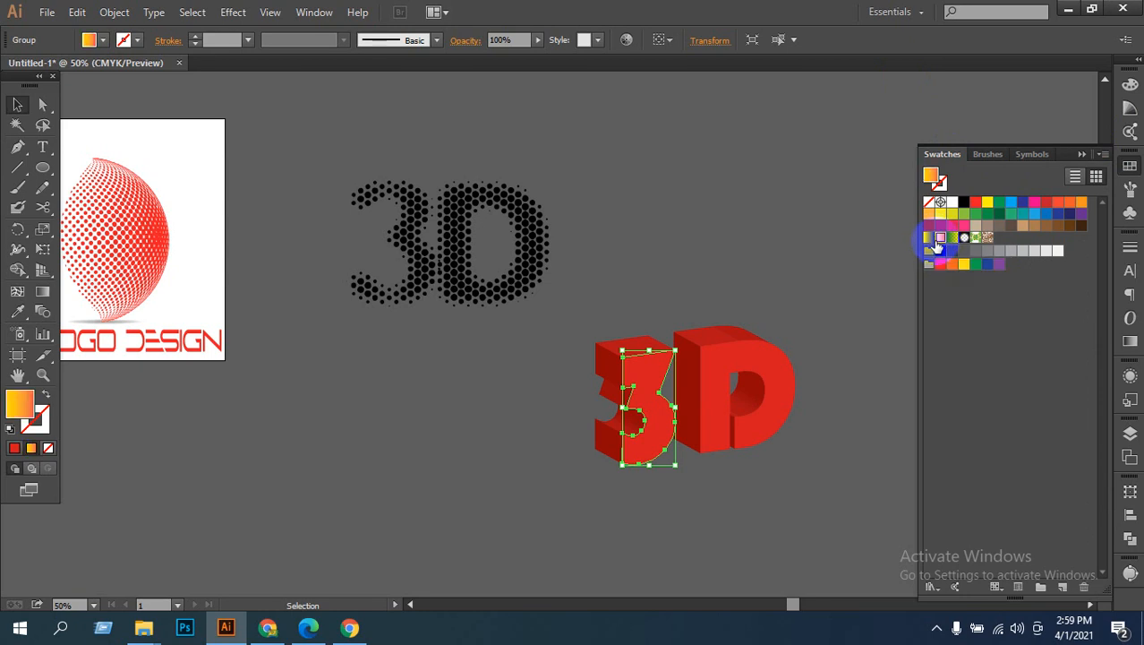
left_click(694, 497)
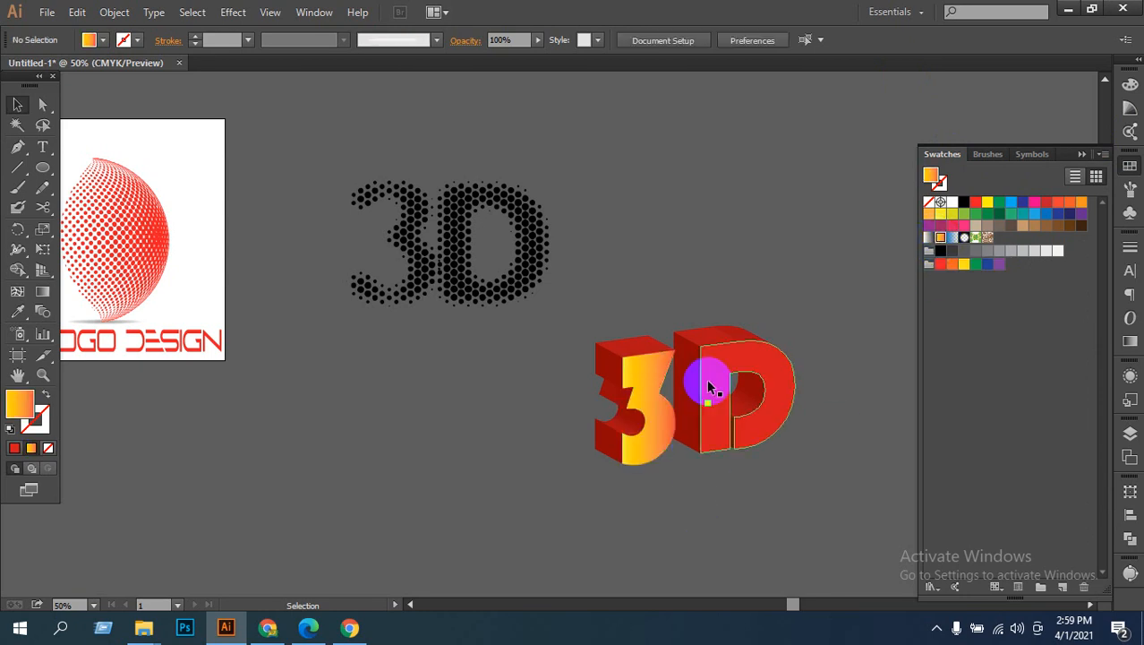
left_click(635, 346)
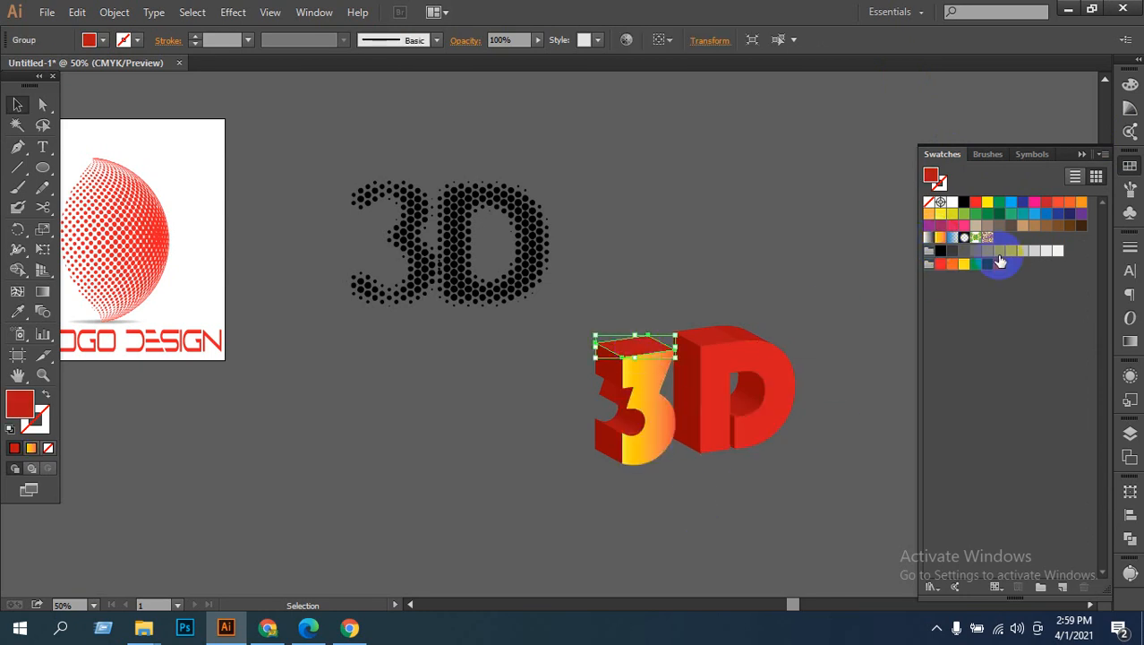
left_click(940, 238)
left_click(723, 517)
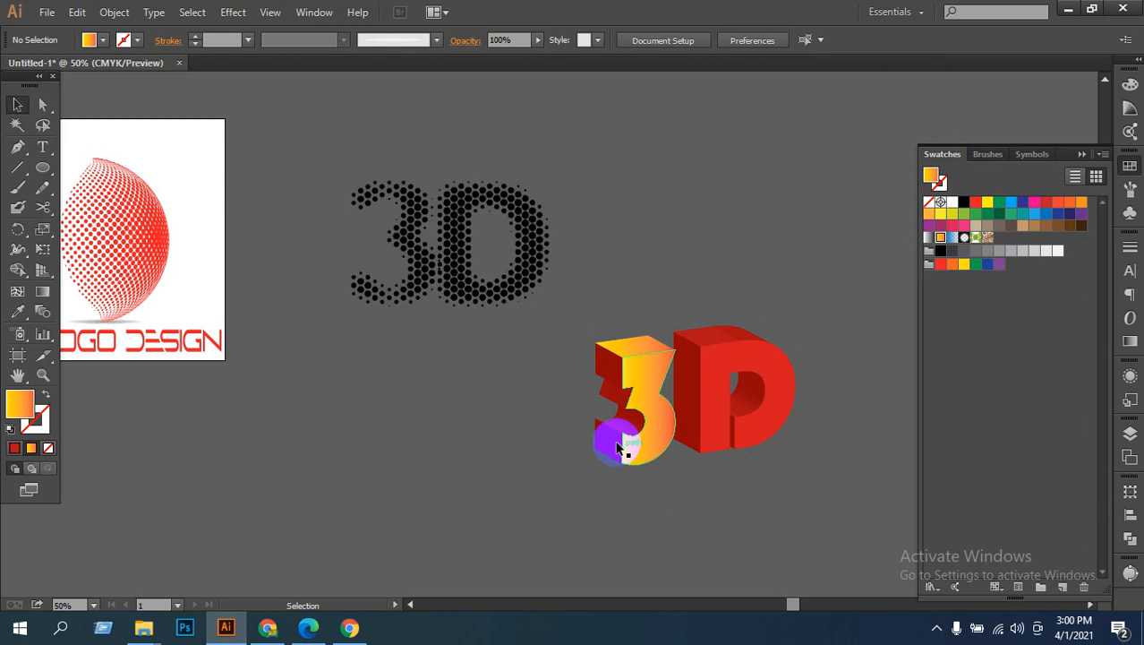
Step: Fill the slanted middle side face of the 3 with the yellow-orange gradient and its upper side face with solid light orange
left_click(613, 390)
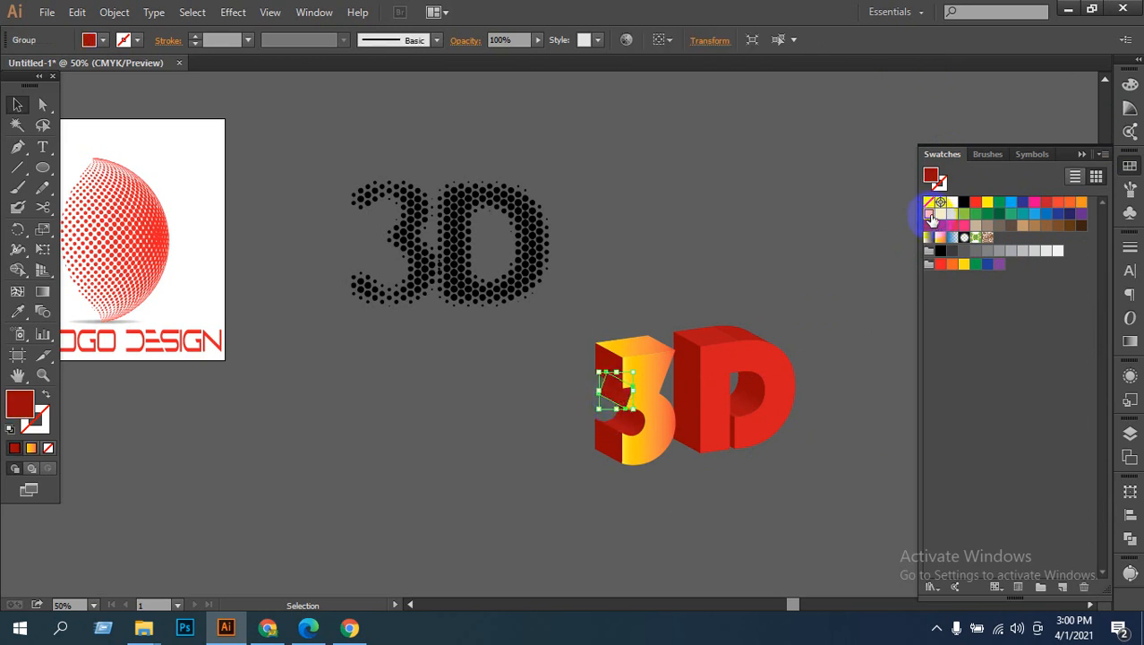
left_click(929, 215)
left_click(940, 237)
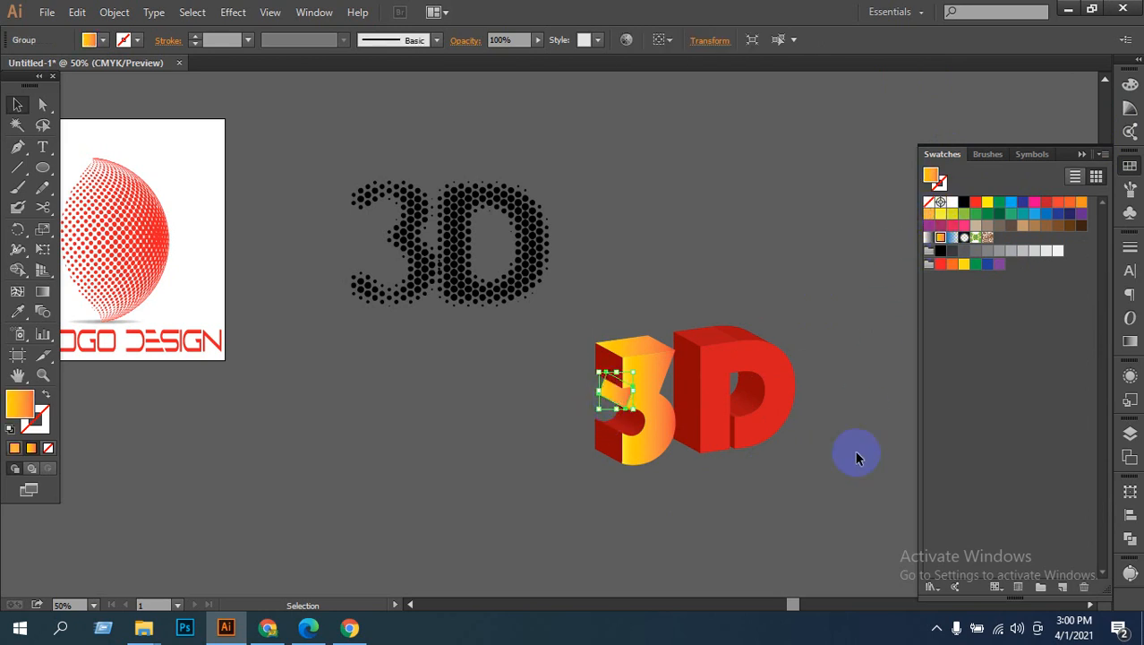
left_click(858, 459)
left_click(628, 376)
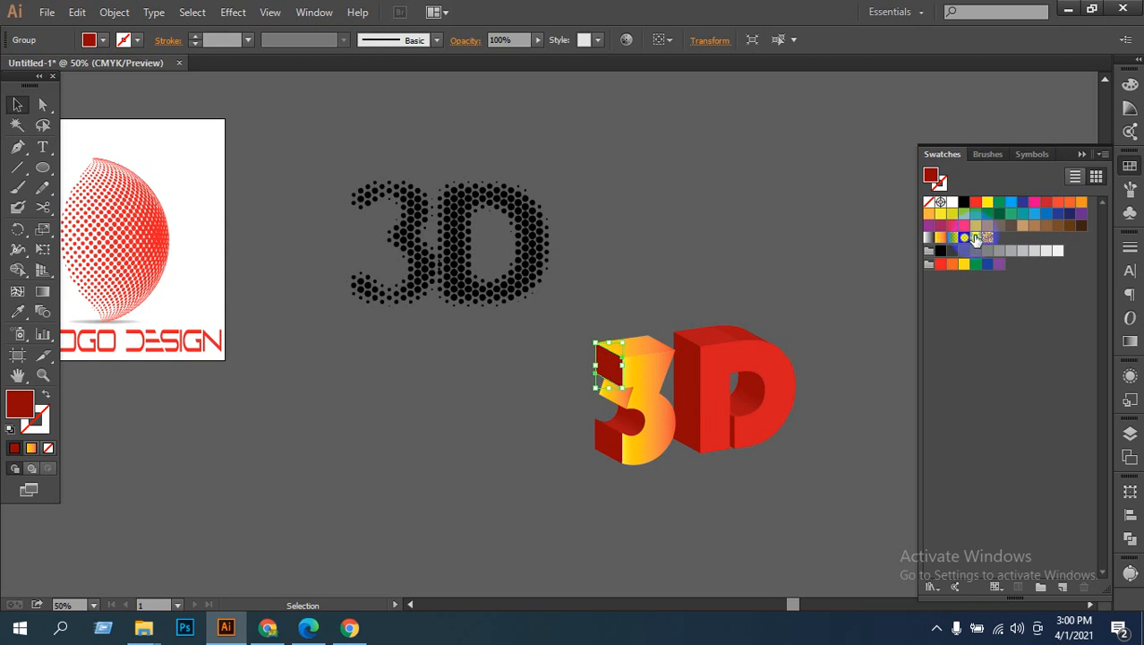
left_click(929, 215)
left_click(823, 481)
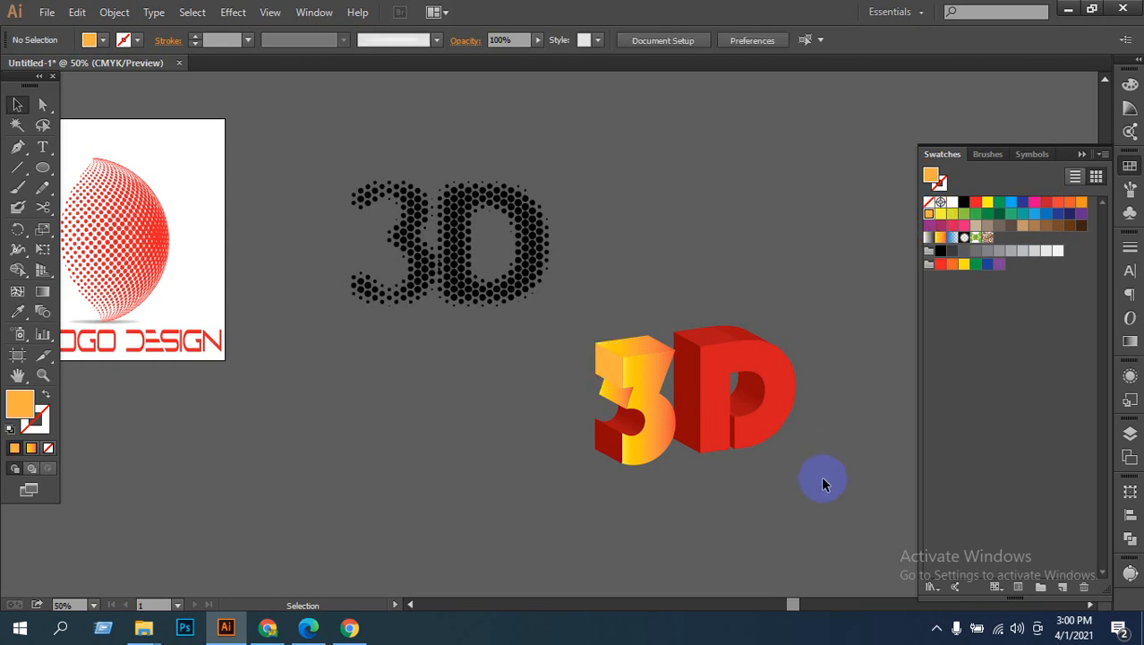
Step: Fill the inner curved face and the lower side face of the 3 with the yellow-orange gradient swatch
left_click(626, 423)
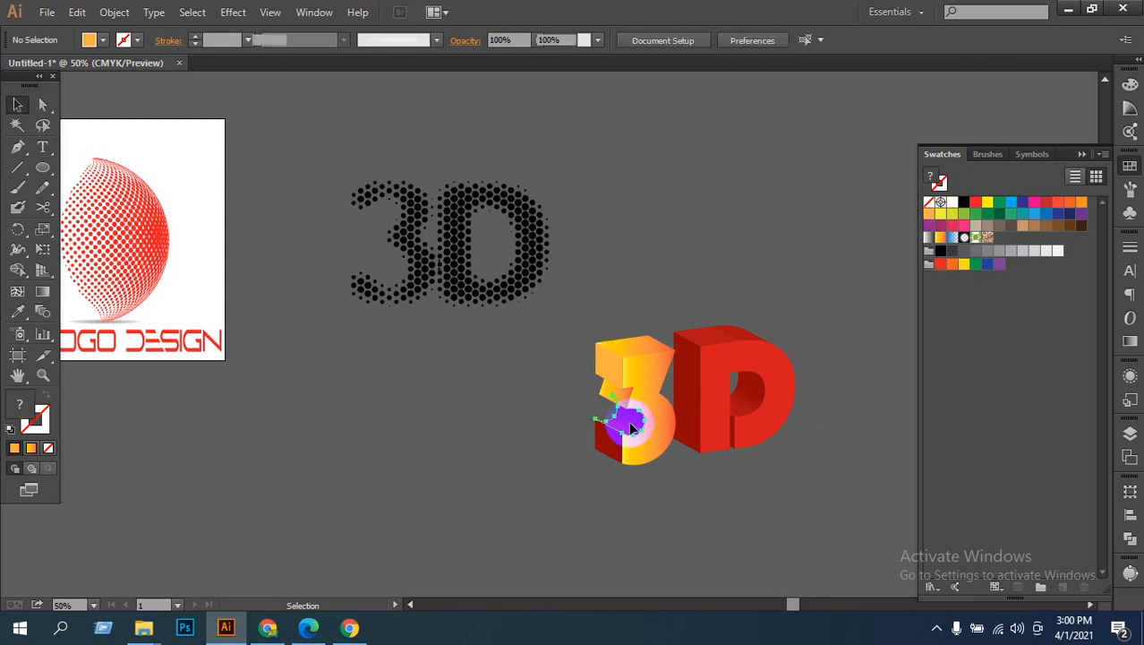
left_click_drag(951, 226, 933, 252)
left_click(939, 239)
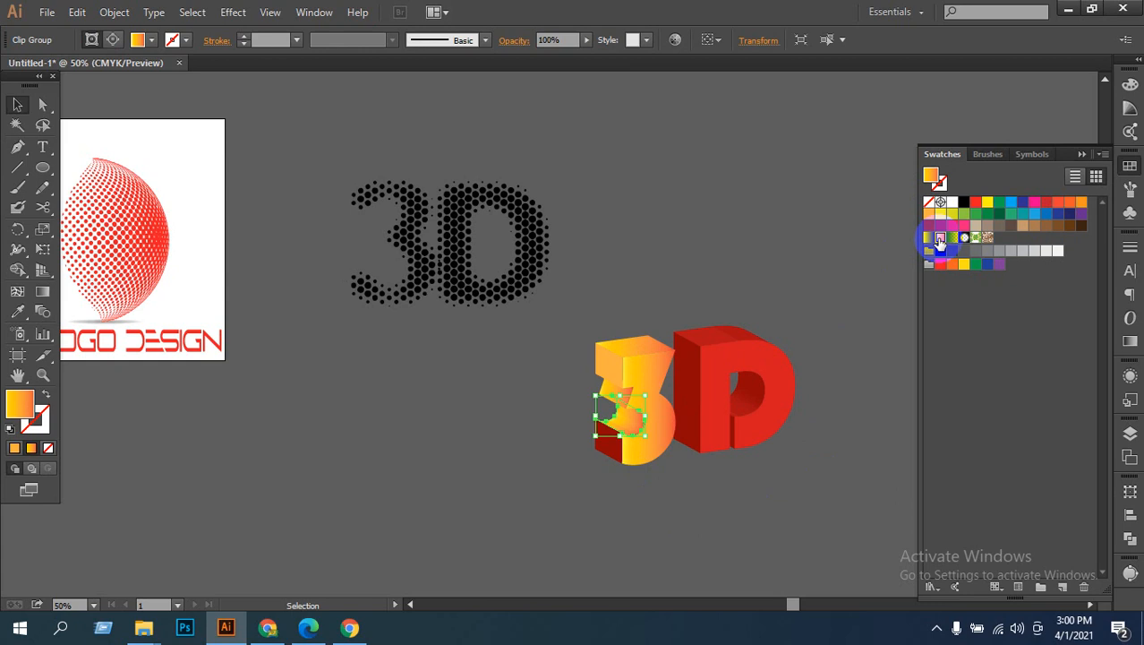
left_click(792, 499)
left_click(612, 455)
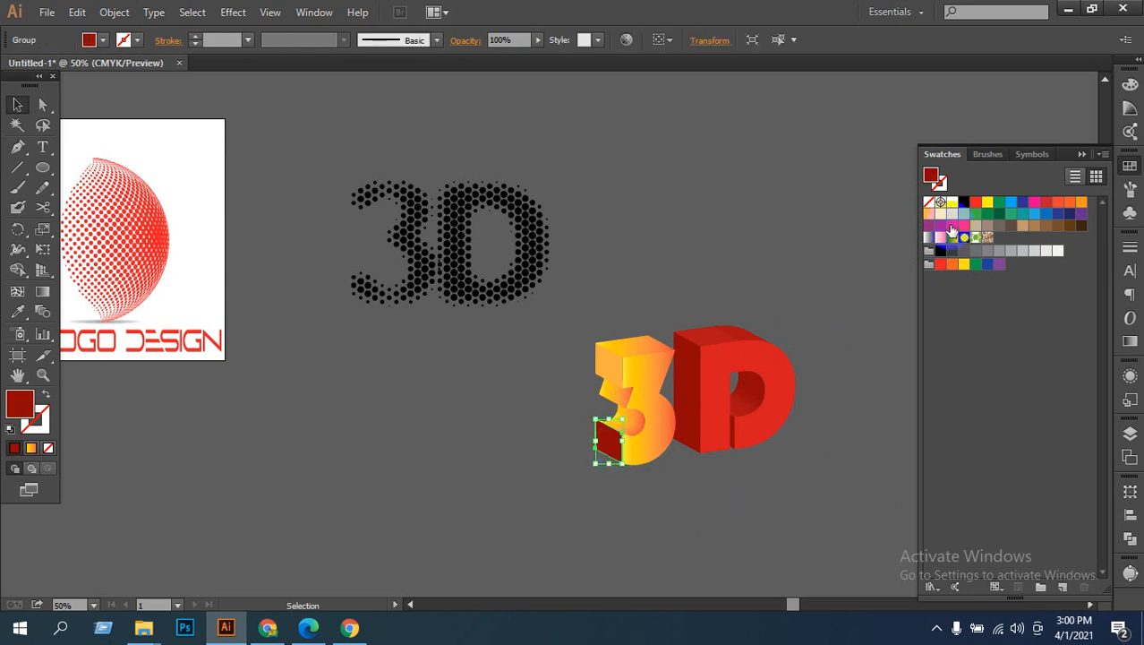
left_click(941, 240)
left_click(812, 493)
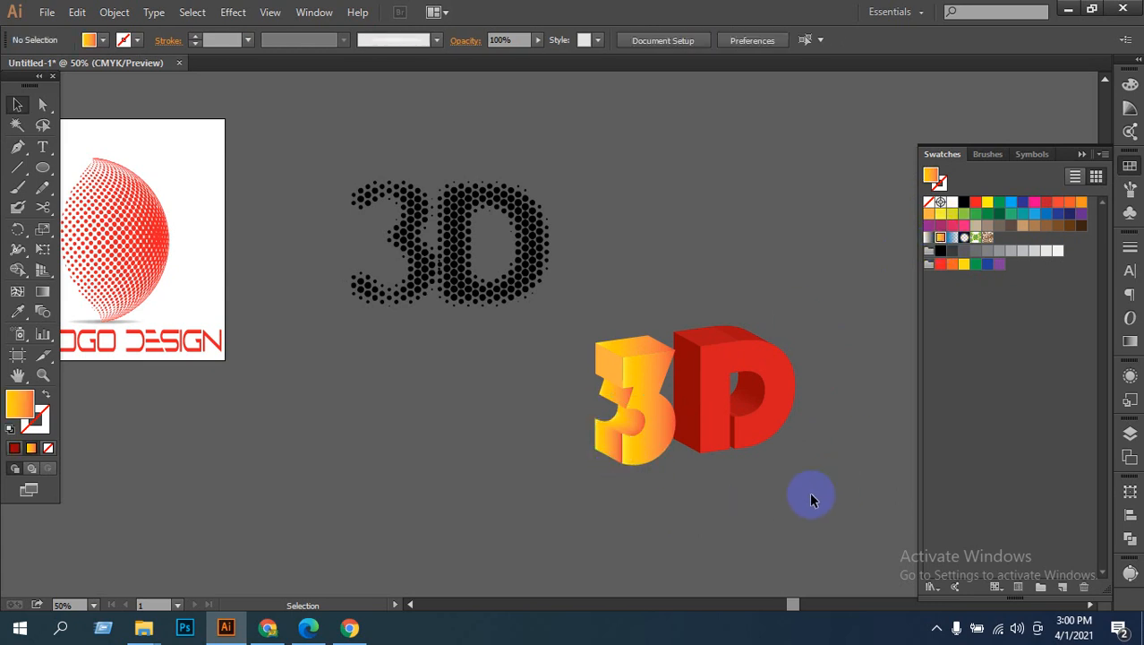
Step: Ungroup the extruded D so that its faces can be selected individually
left_click(699, 419)
right_click(758, 391)
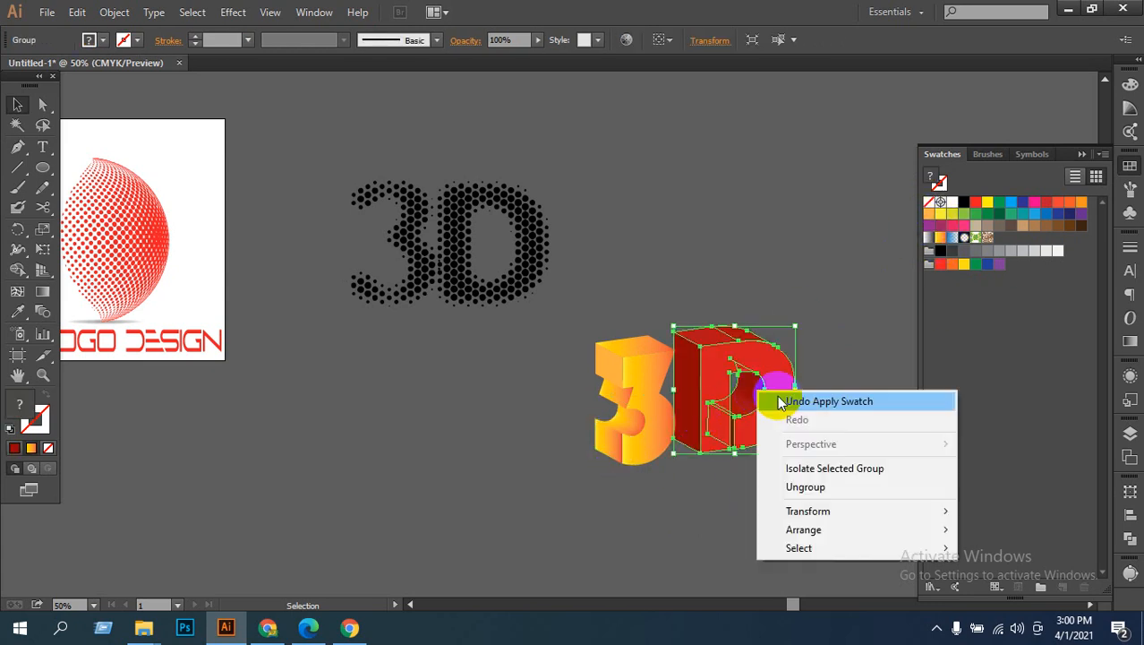
left_click(806, 487)
Step: Fill the front face and the long side face of the D with the blue gradient swatch
left_click(761, 417)
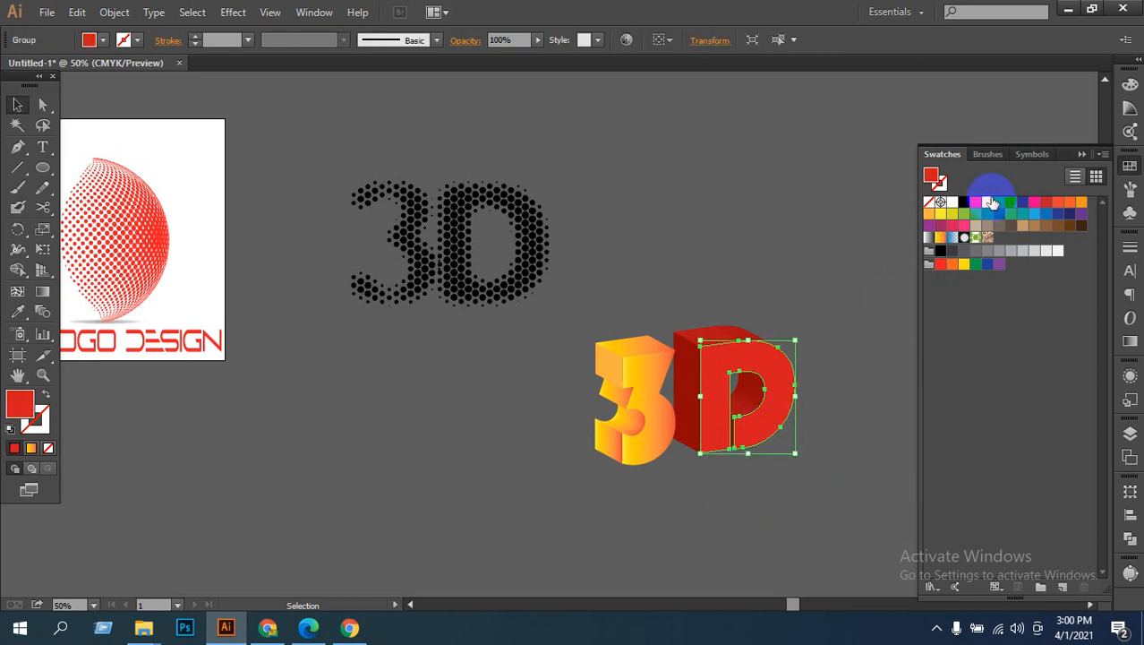
left_click(956, 238)
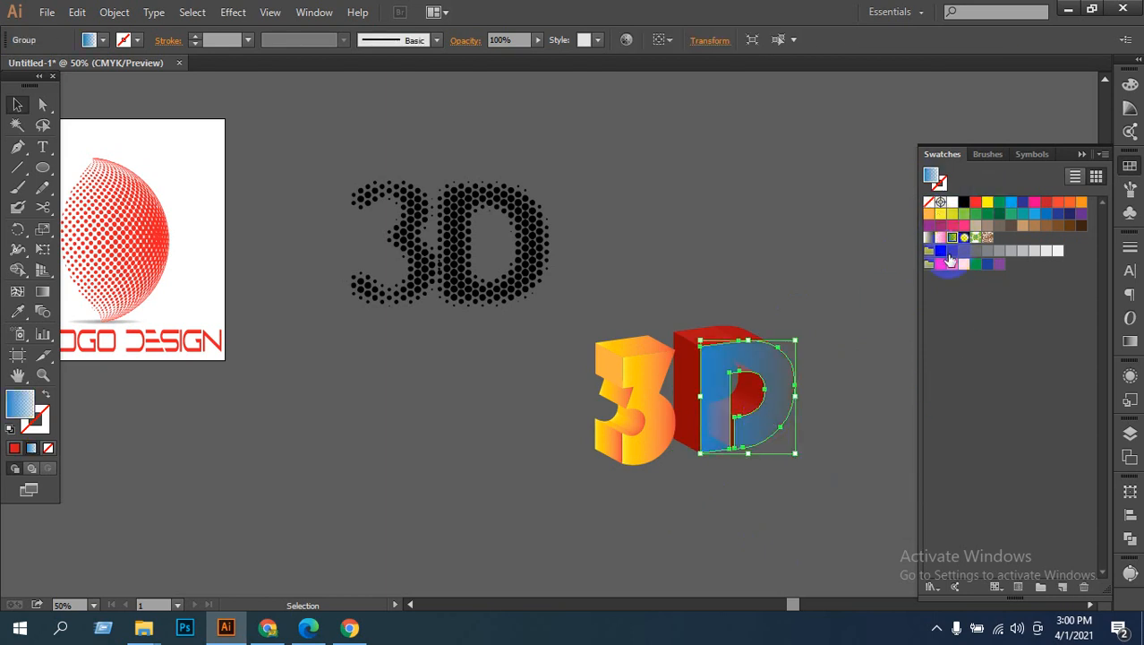
left_click(893, 409)
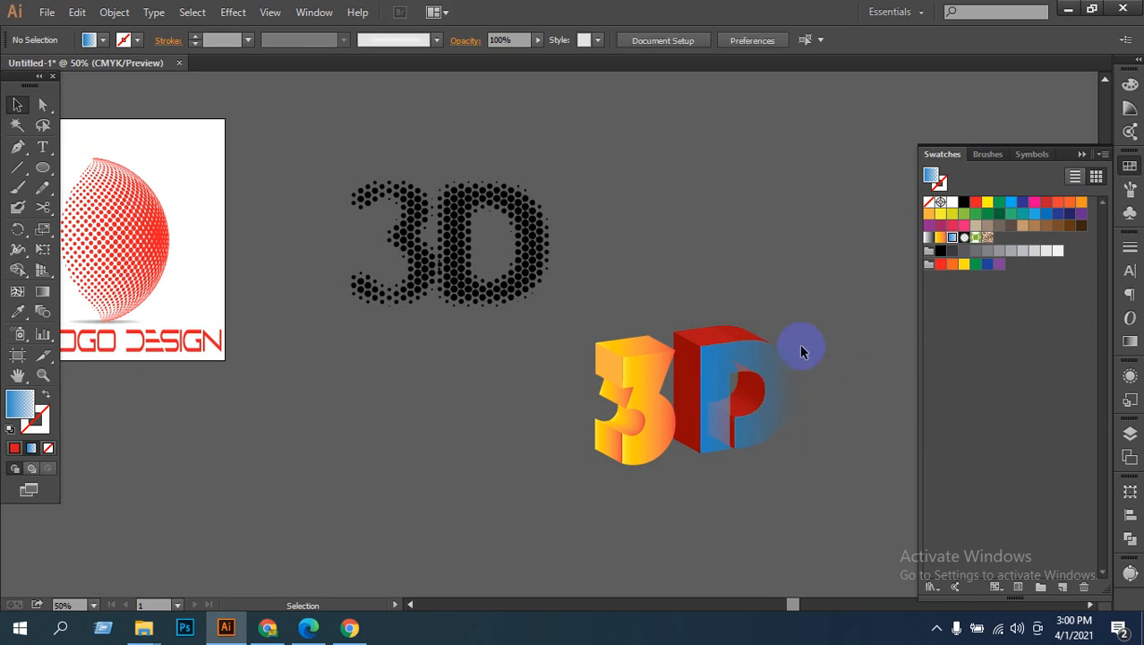
left_click(685, 380)
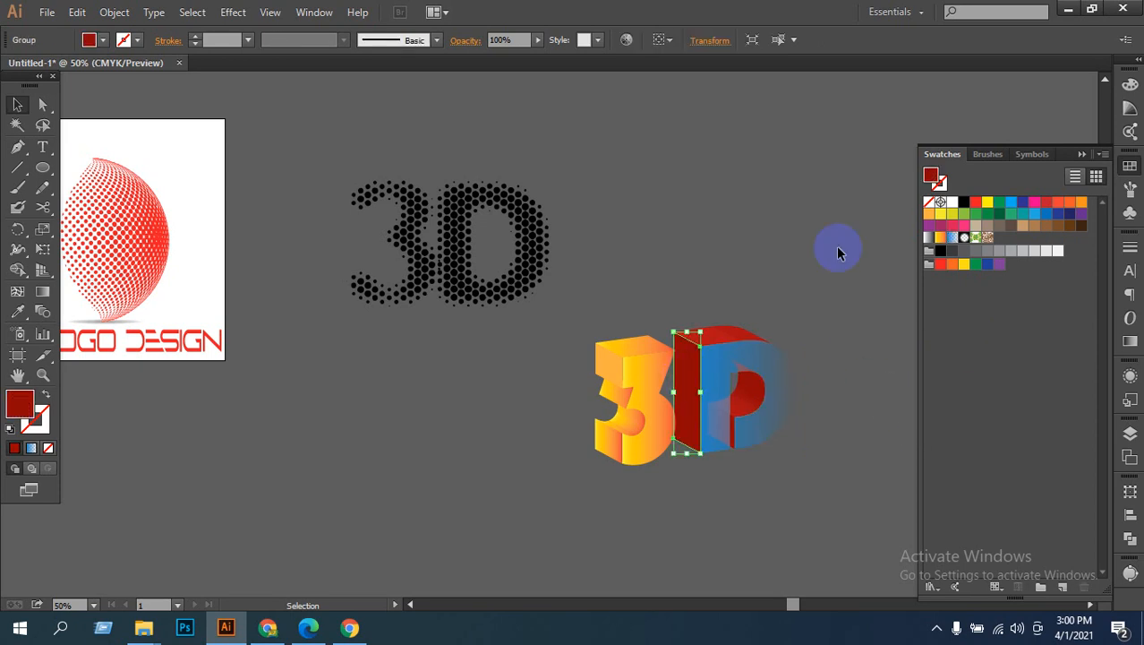
left_click(953, 242)
left_click(899, 374)
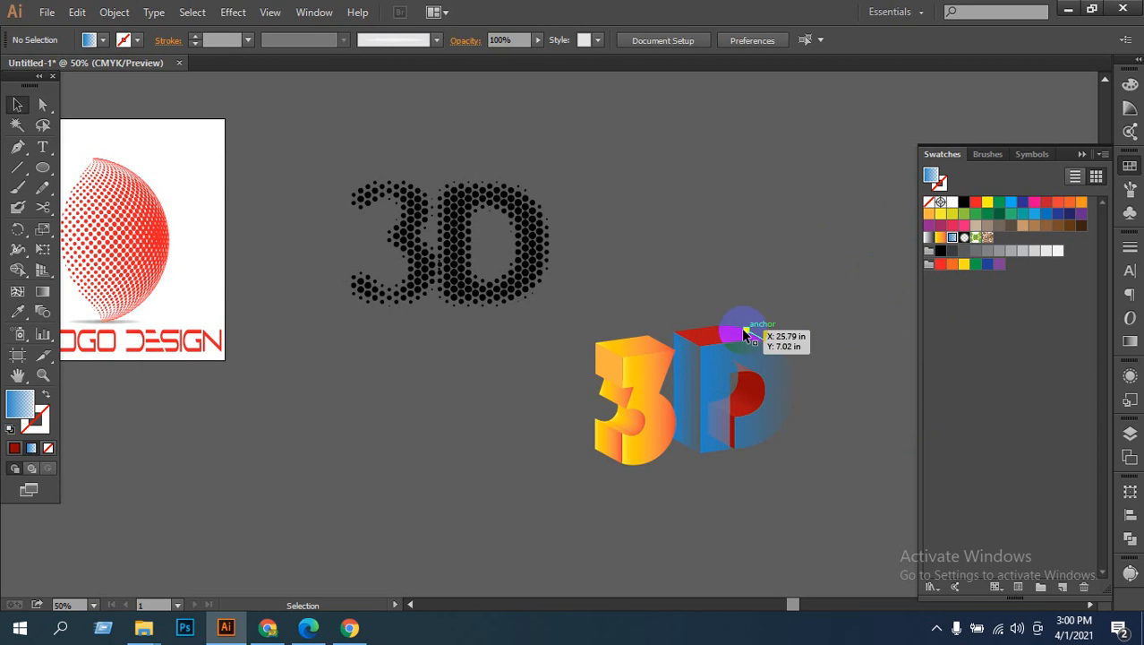
Step: Fill the curved and the flat top faces of the D with the blue gradient swatch
left_click(743, 336)
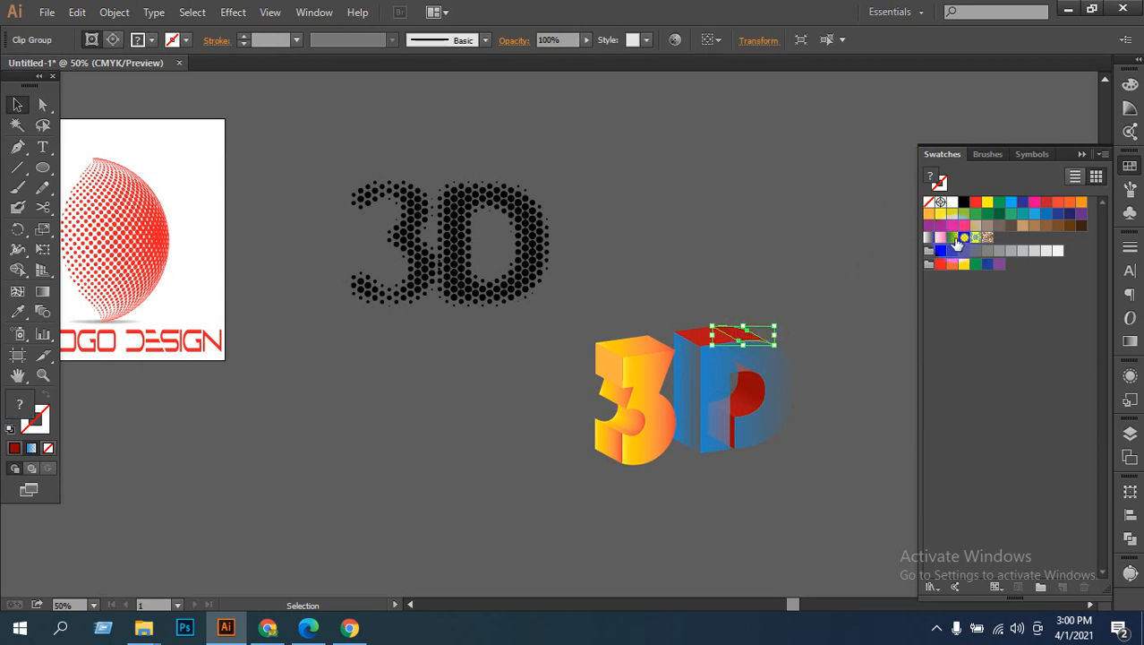
left_click(953, 238)
left_click(722, 337)
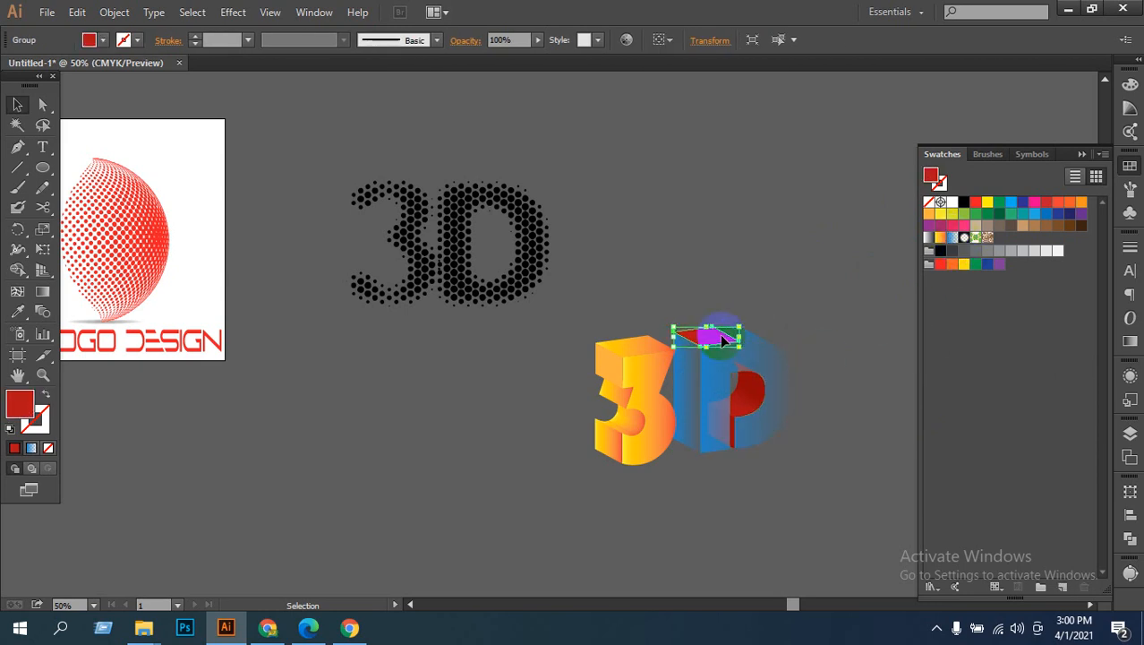
left_click(954, 240)
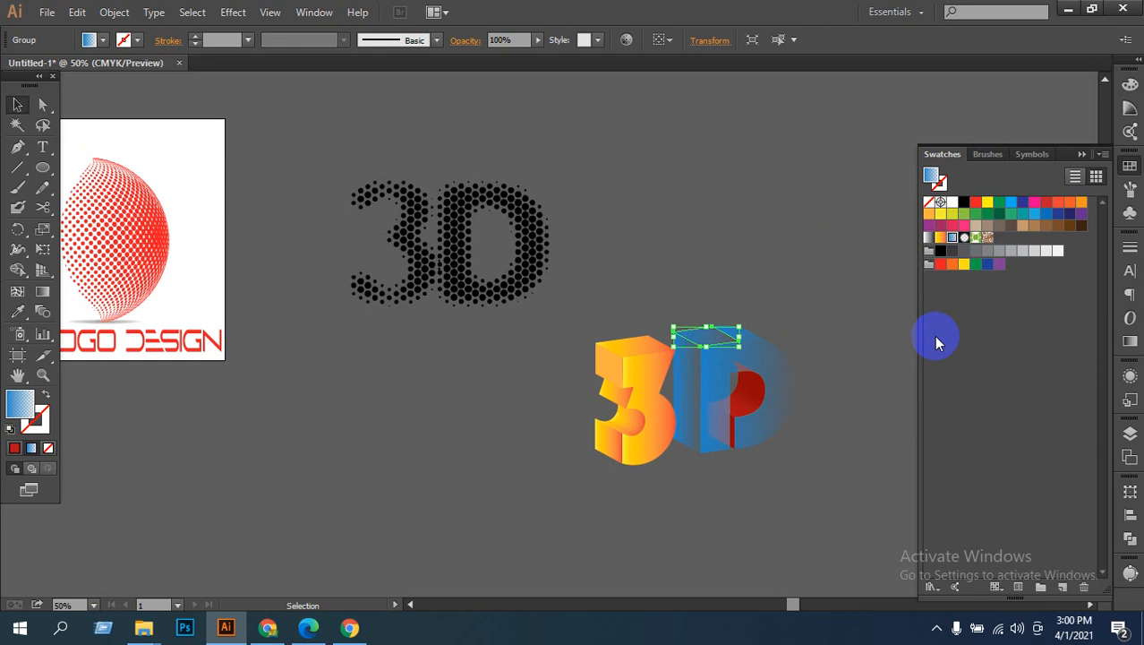
left_click(852, 504)
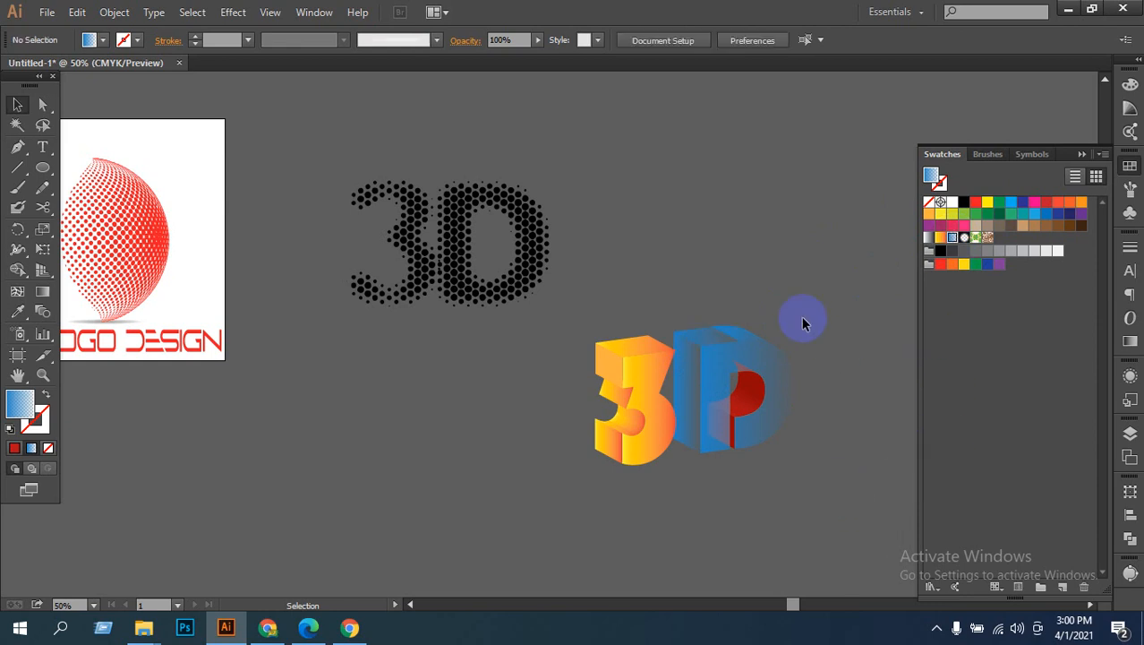
left_click(721, 339)
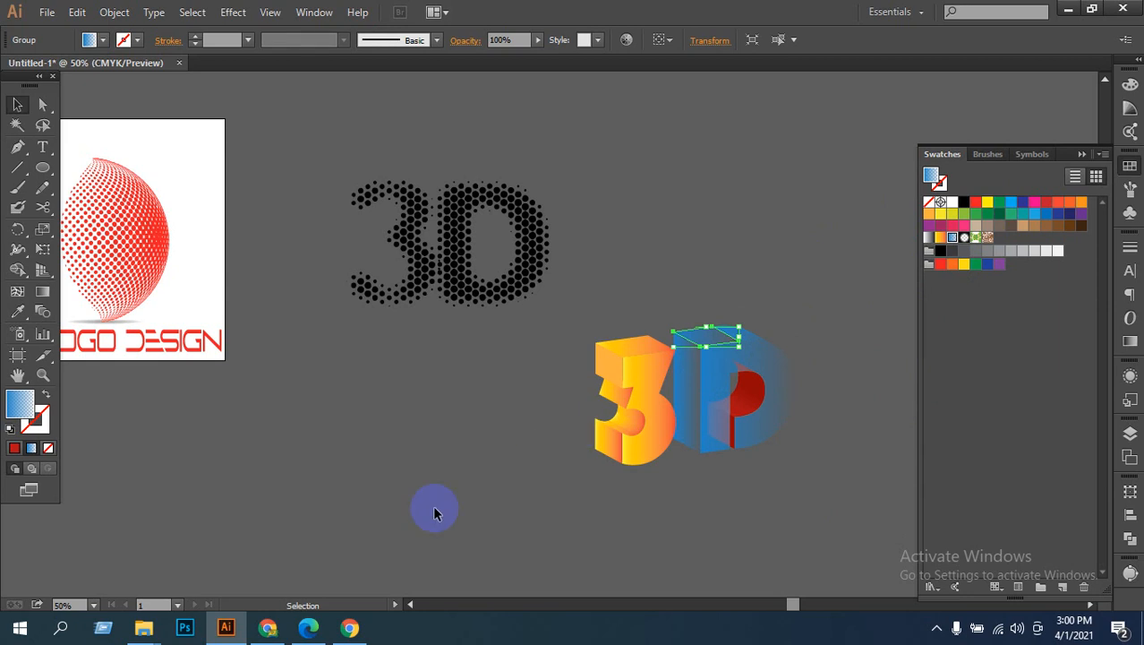
left_click(18, 271)
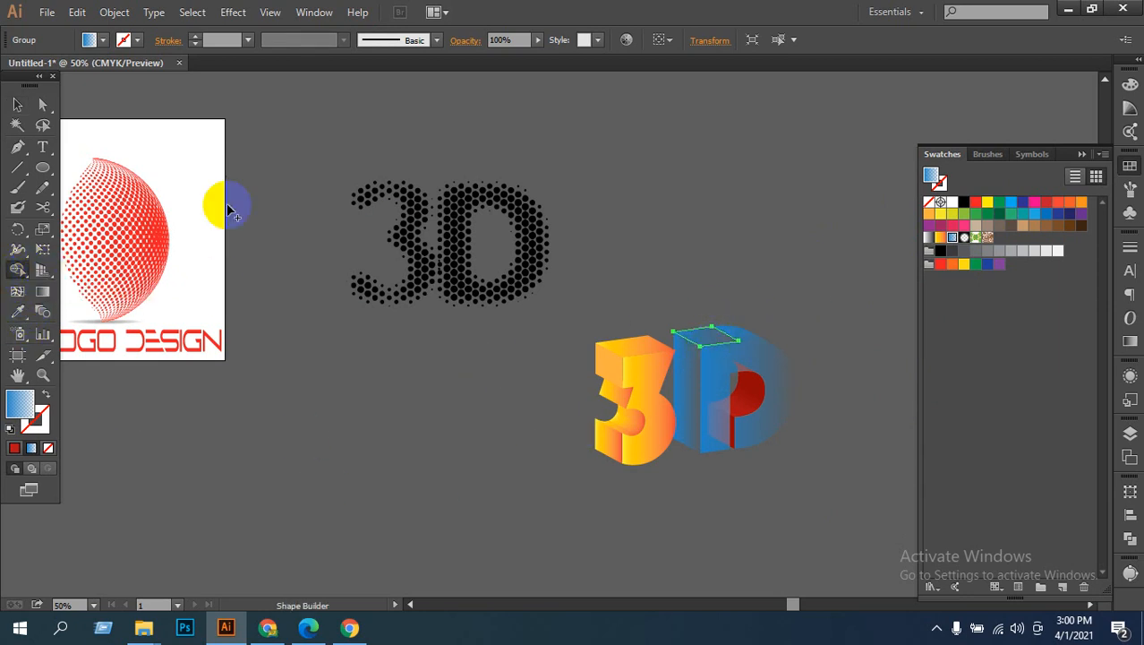
left_click(17, 104)
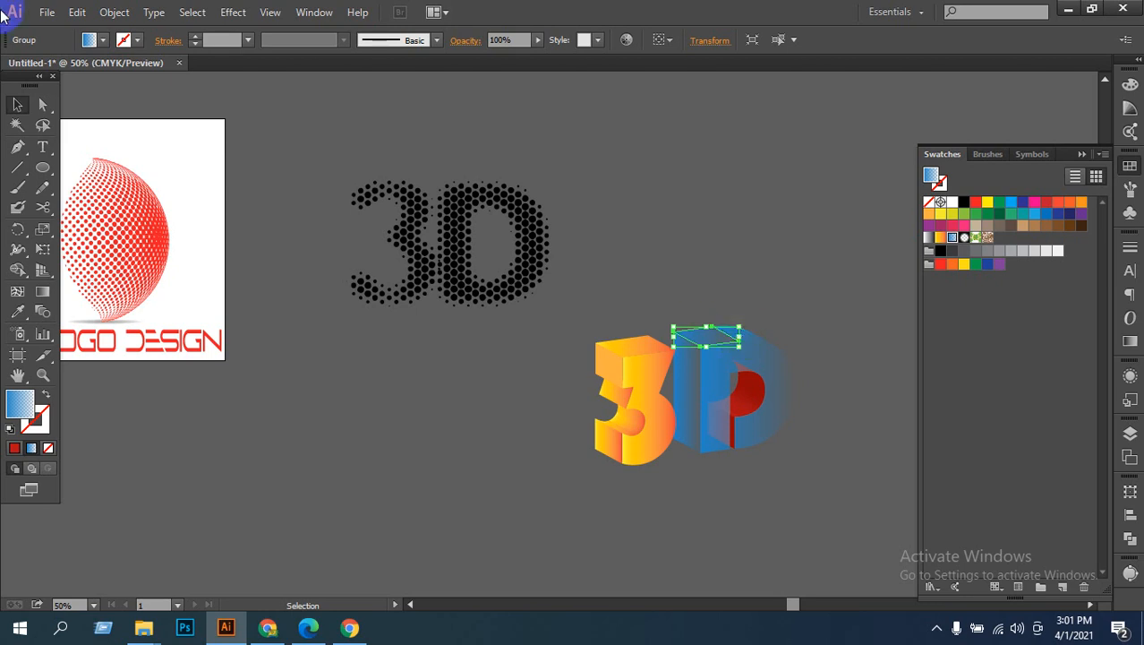
left_click(17, 269)
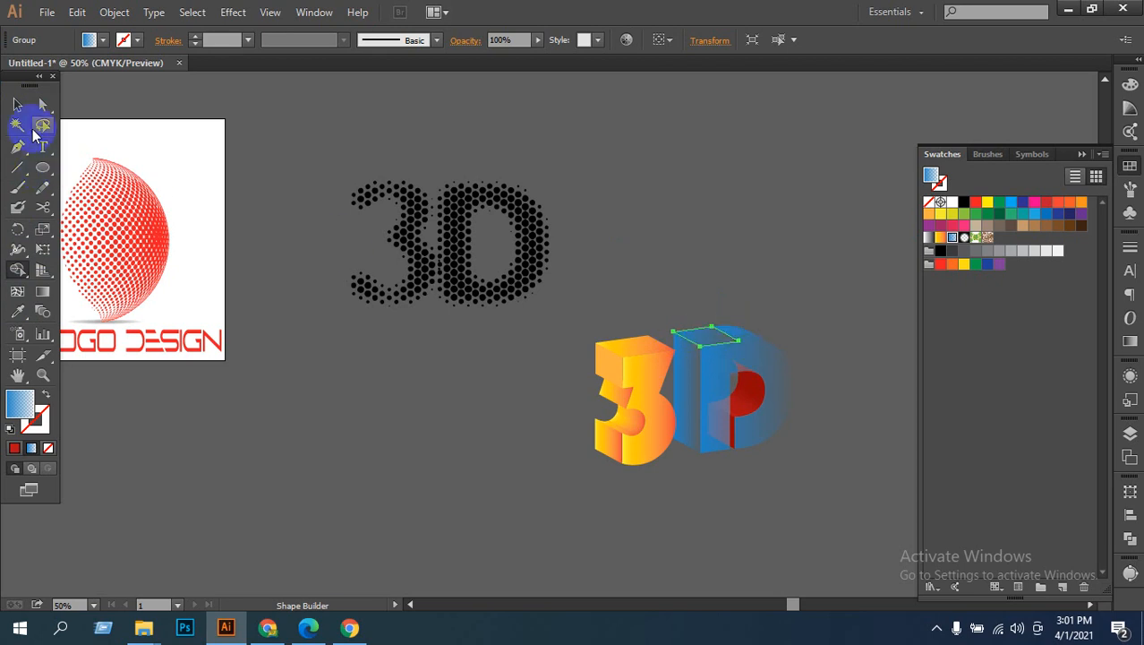
left_click(19, 106)
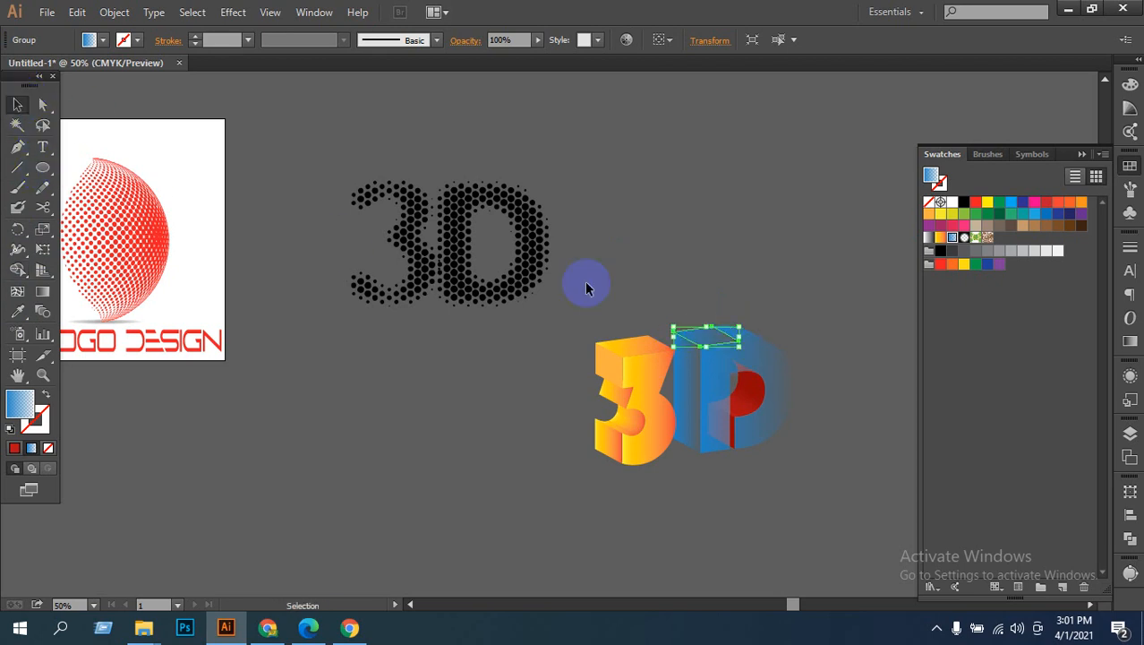
Step: Select both top faces of the D and try to merge them with the Shape Builder tool
left_click(753, 337)
left_click(776, 291)
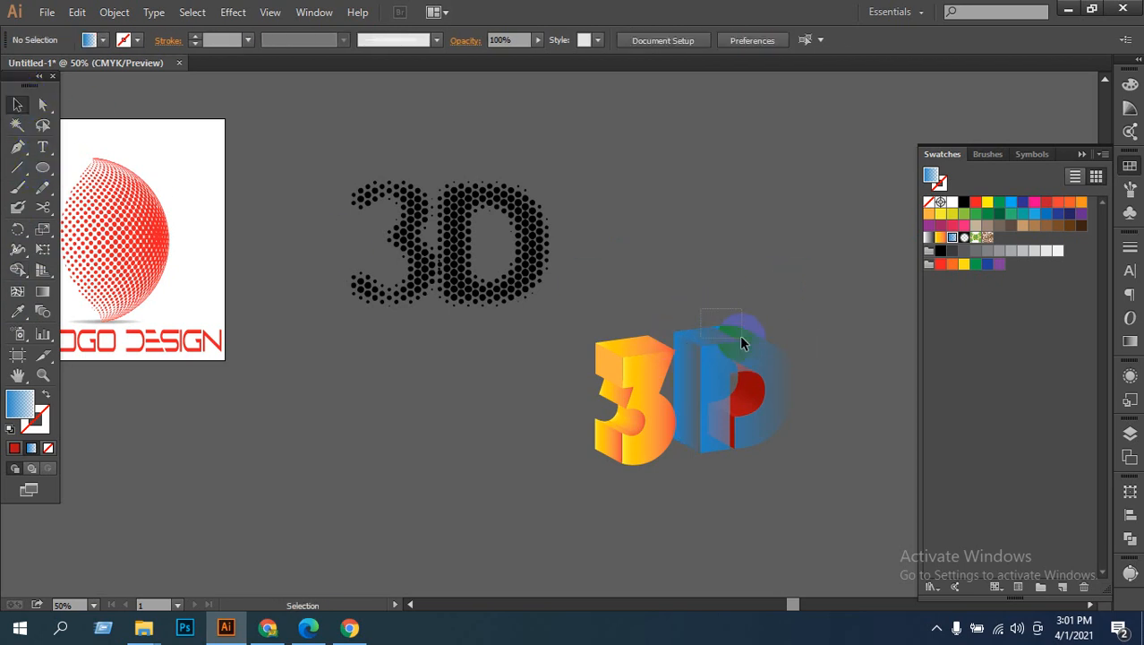
left_click(741, 343)
left_click(20, 311)
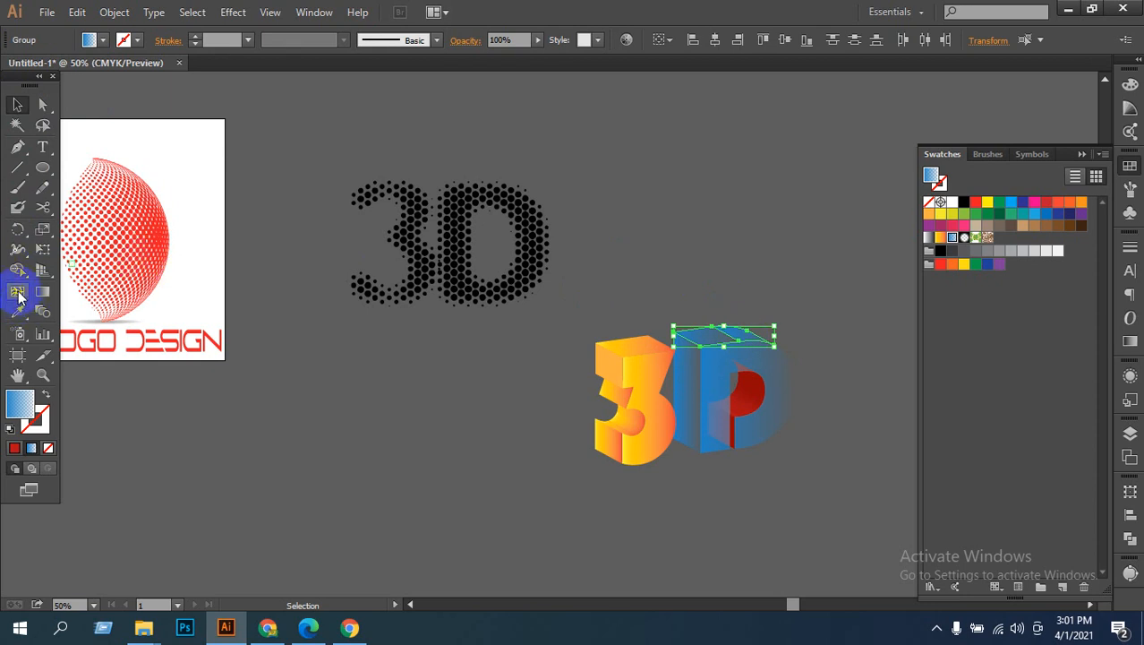
left_click(18, 269)
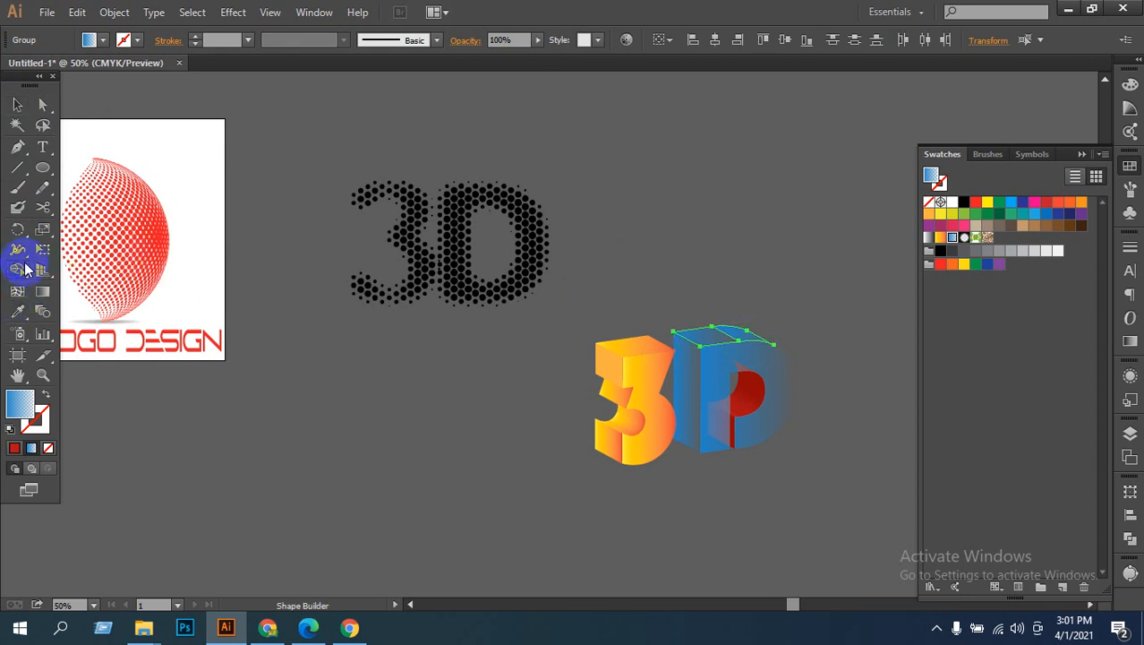
left_click(92, 269)
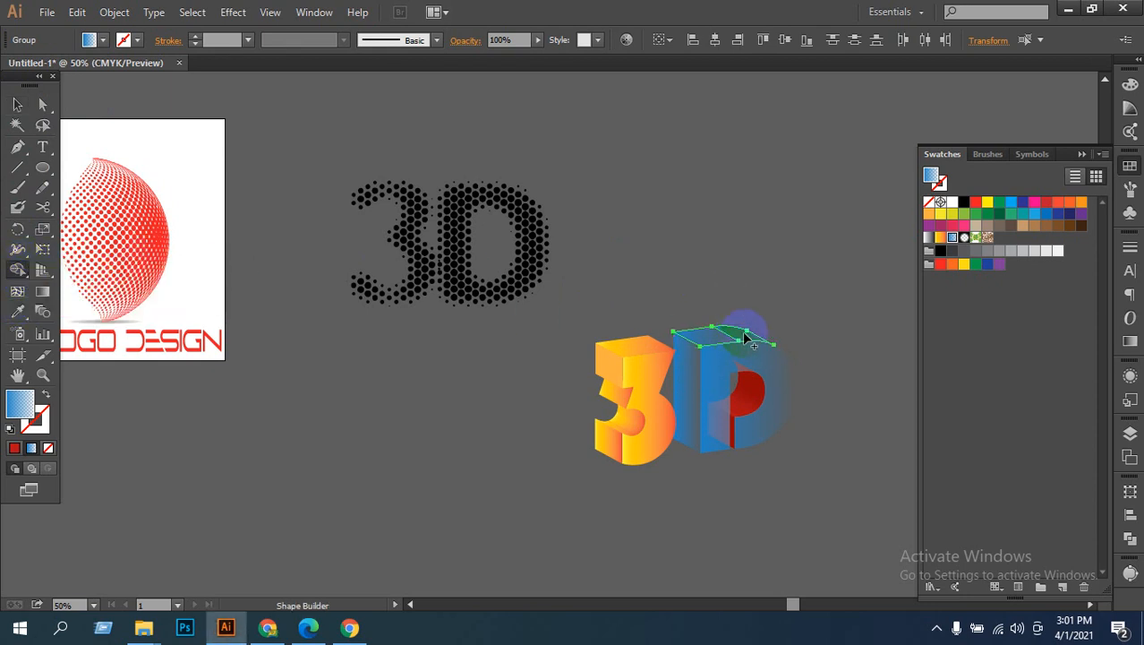
left_click(712, 344)
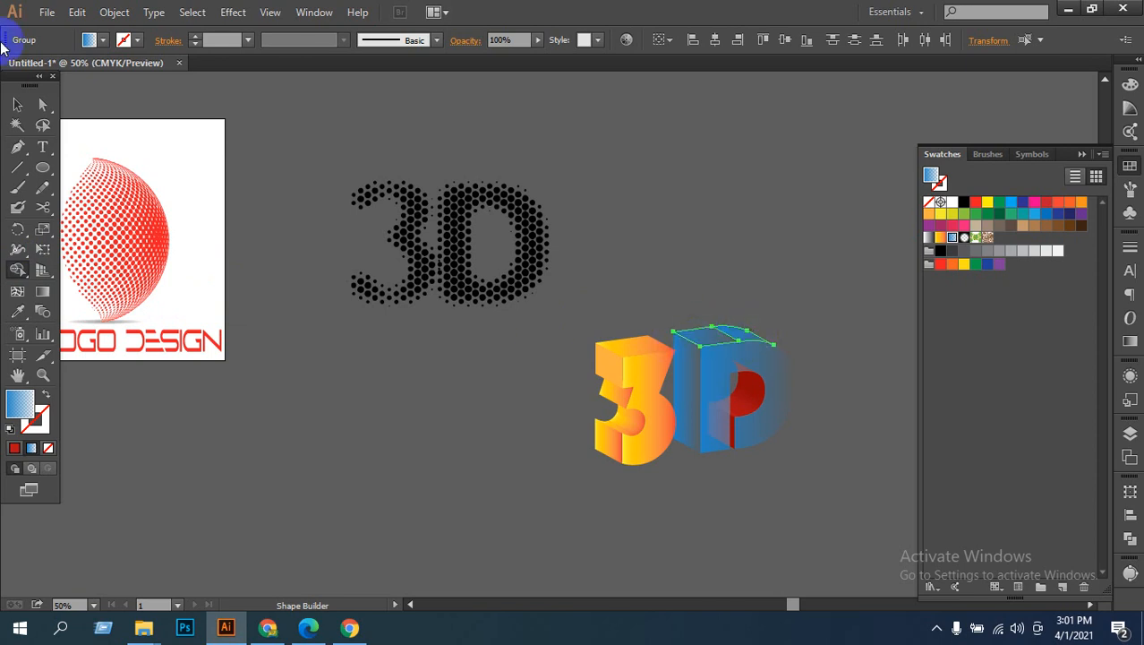
left_click(17, 104)
left_click(596, 186)
left_click(1002, 349)
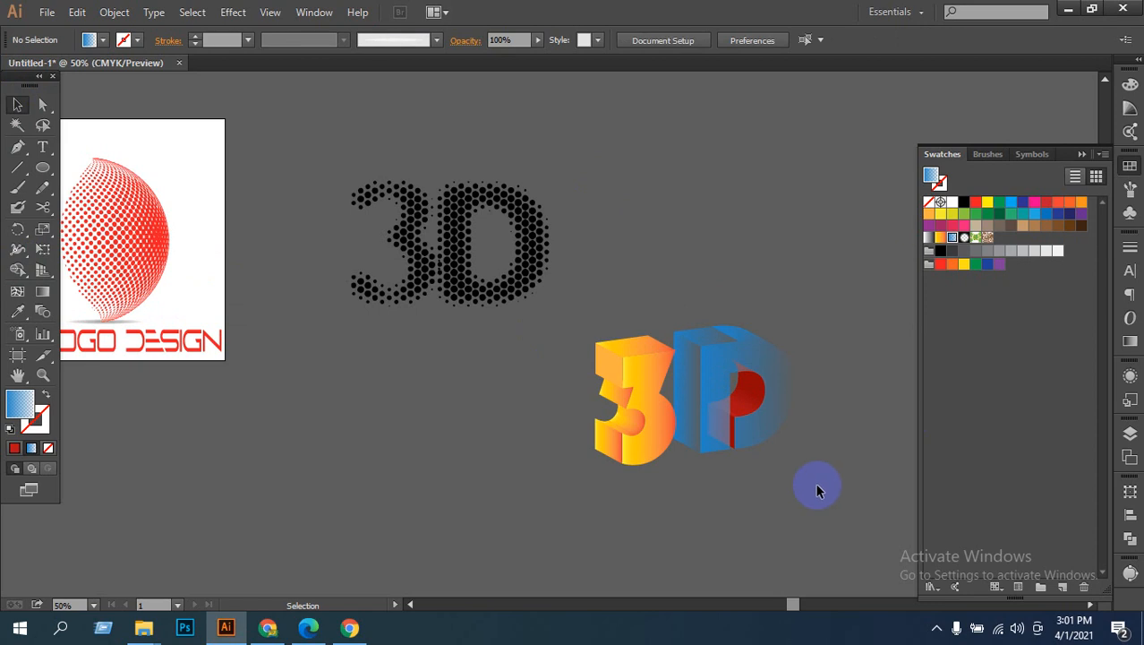
Step: Fill the inner curved face inside the D's opening with the blue gradient swatch
left_click(754, 409)
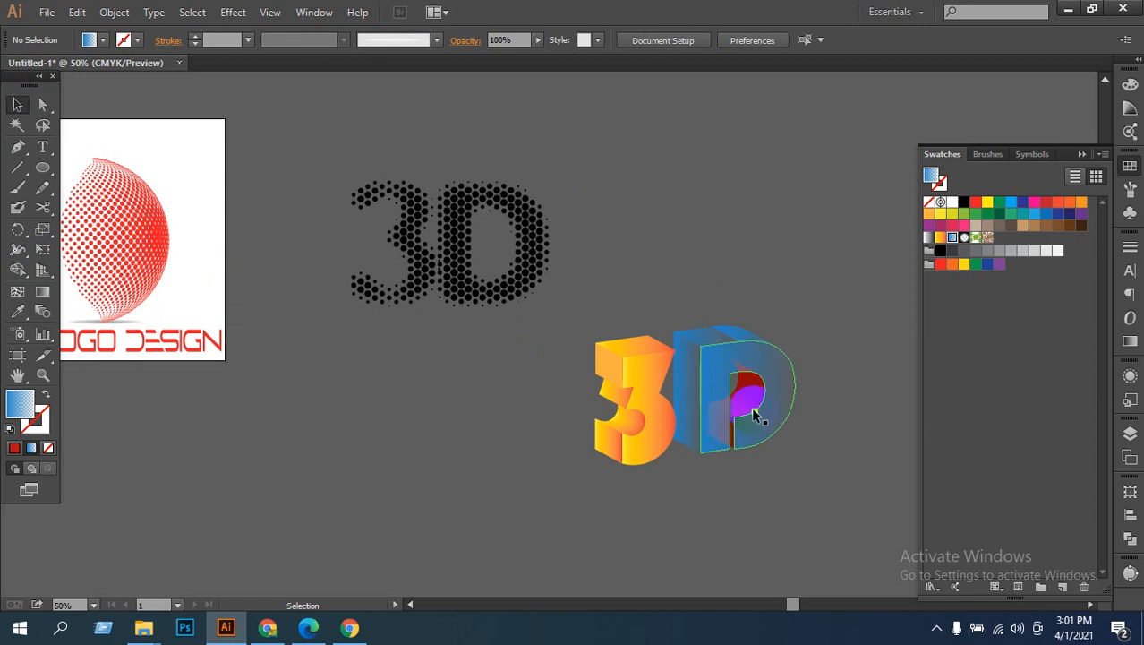
left_click(952, 238)
left_click(890, 409)
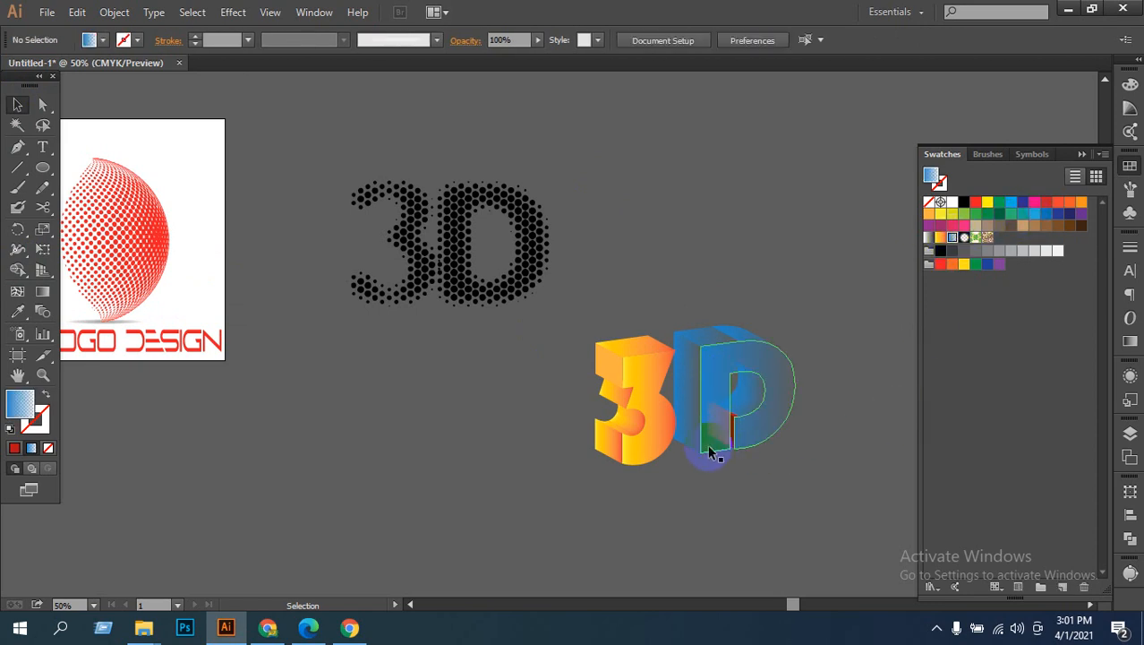
Step: Try to select the thin red strip below the D's opening
left_click(734, 430)
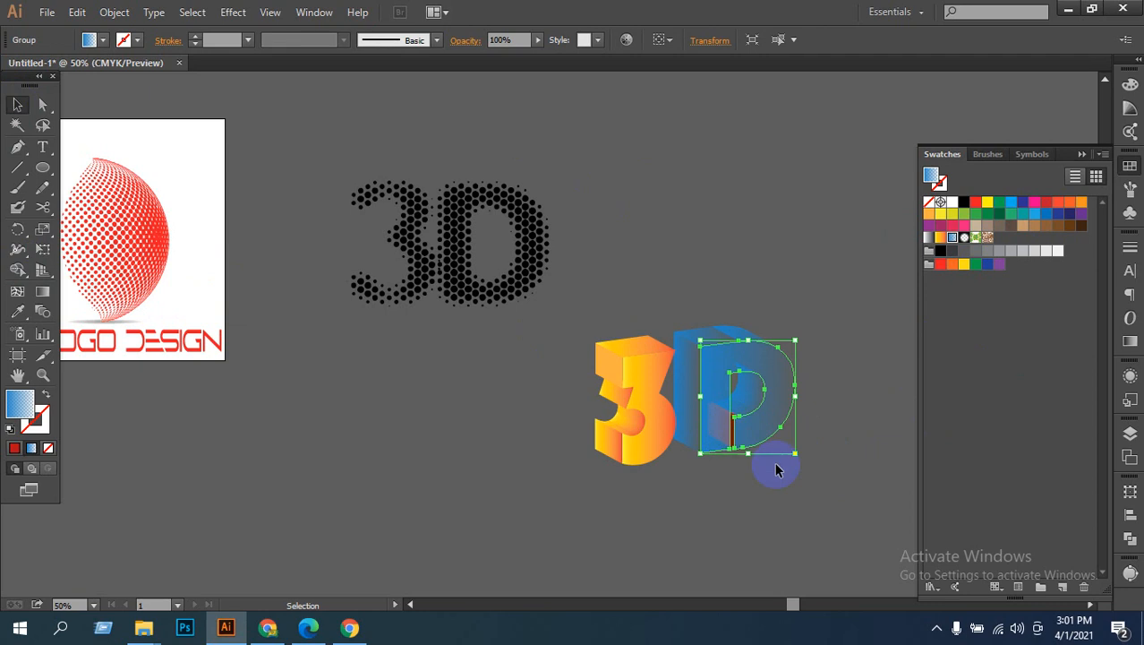
left_click(779, 472)
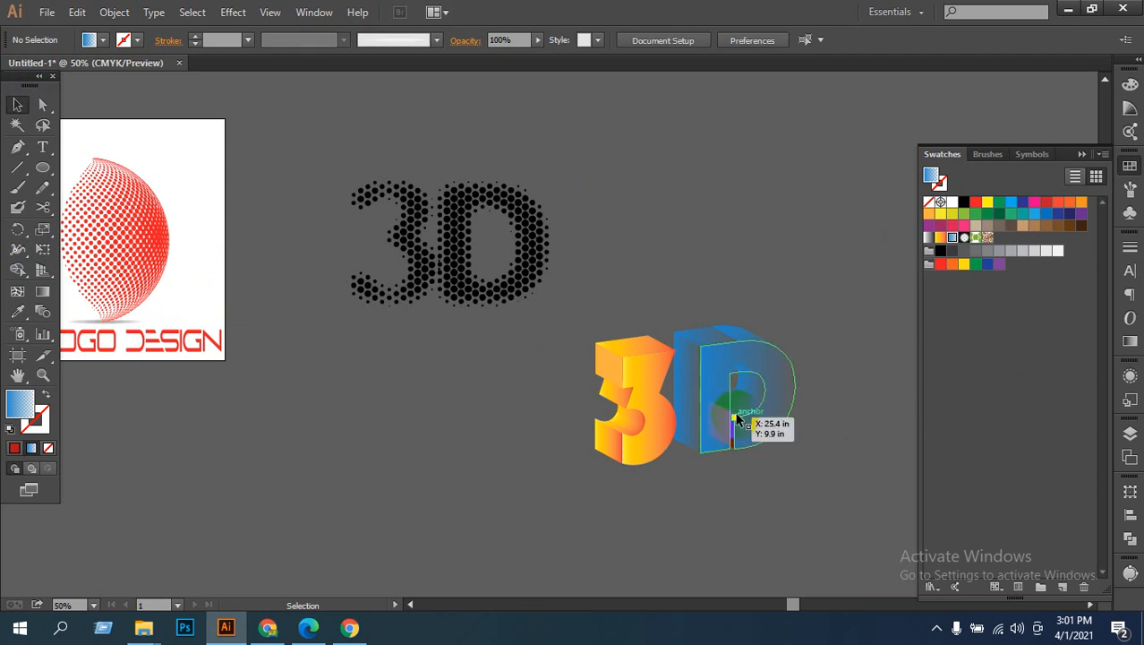
left_click(734, 425)
left_click(894, 456)
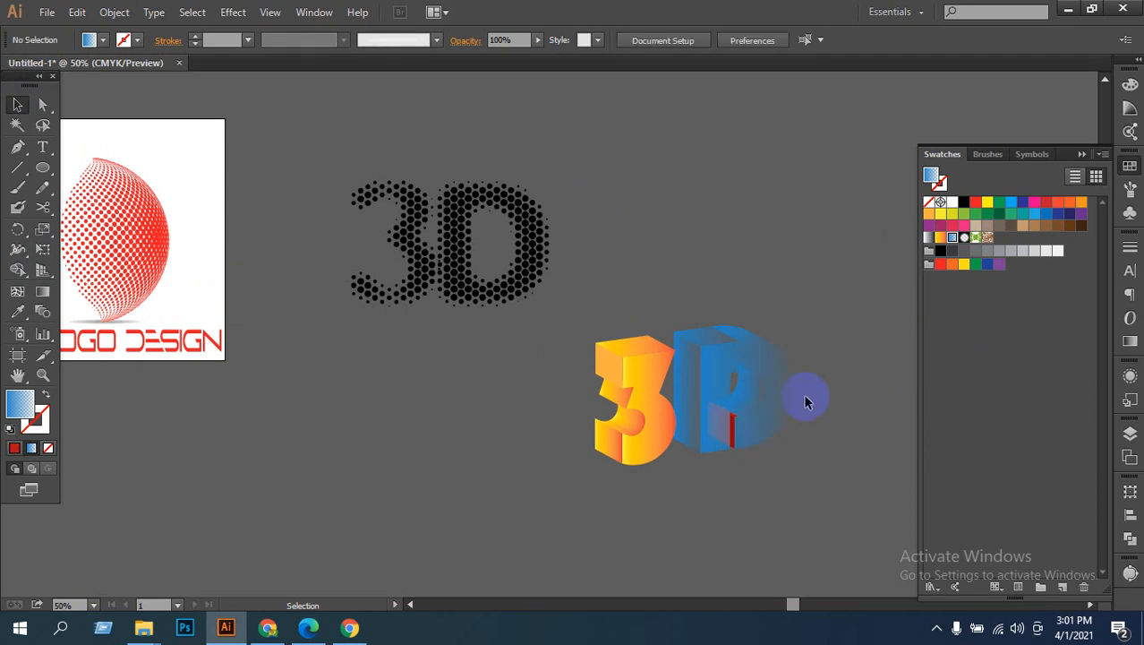
Step: Apply the yellow-orange gradient of the 3 to the D's front face with the Eyedropper
left_click(768, 377)
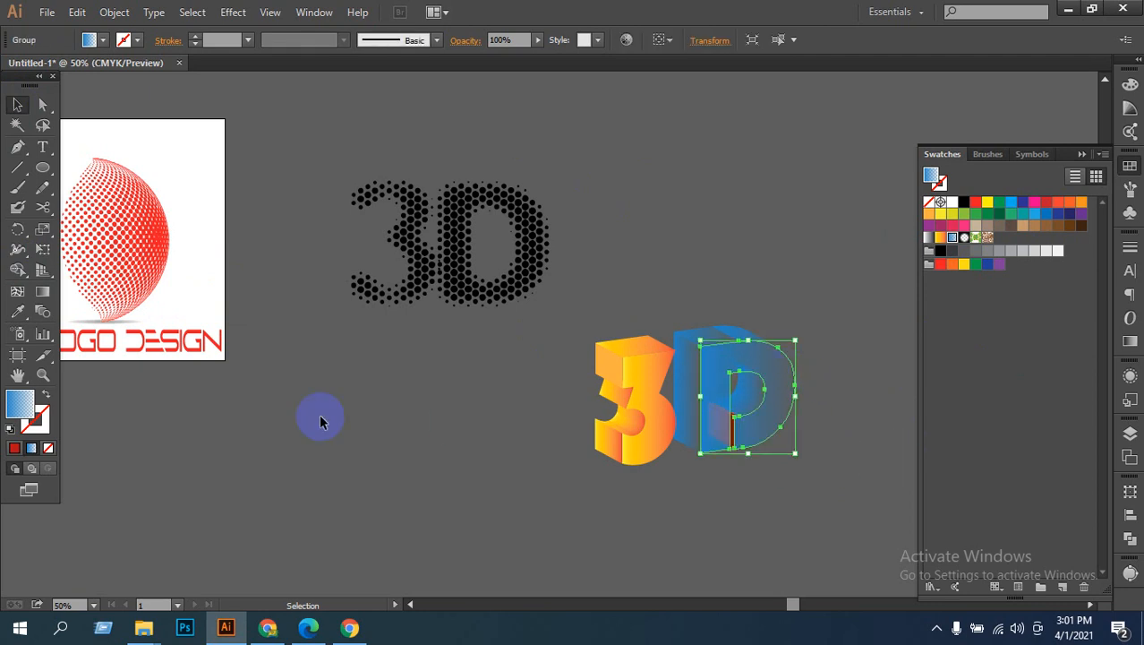
left_click(17, 312)
left_click(644, 362)
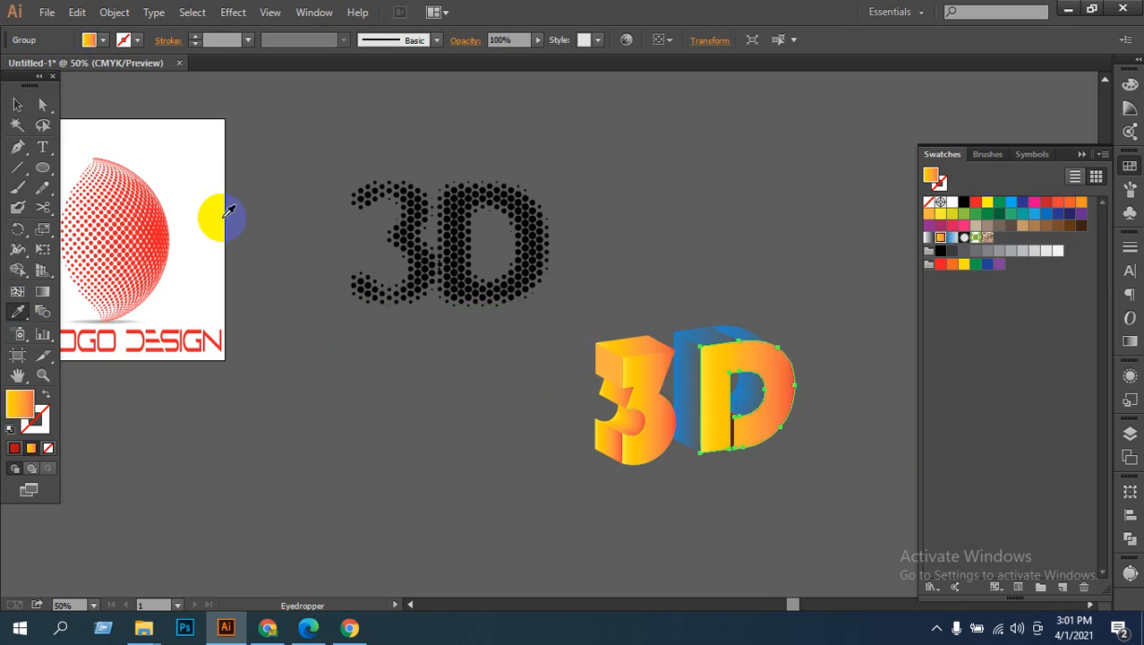
left_click(17, 105)
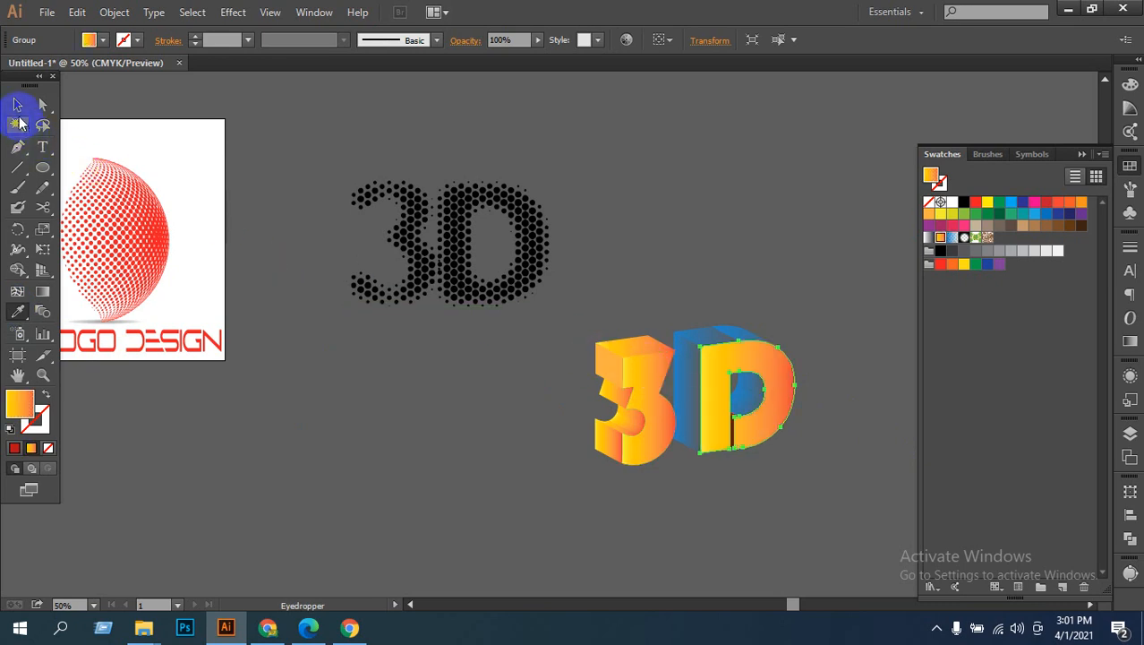
left_click(597, 582)
Step: Apply the yellow-orange gradient sampled from the 3 to the D's long side face with the Eyedropper
left_click(685, 402)
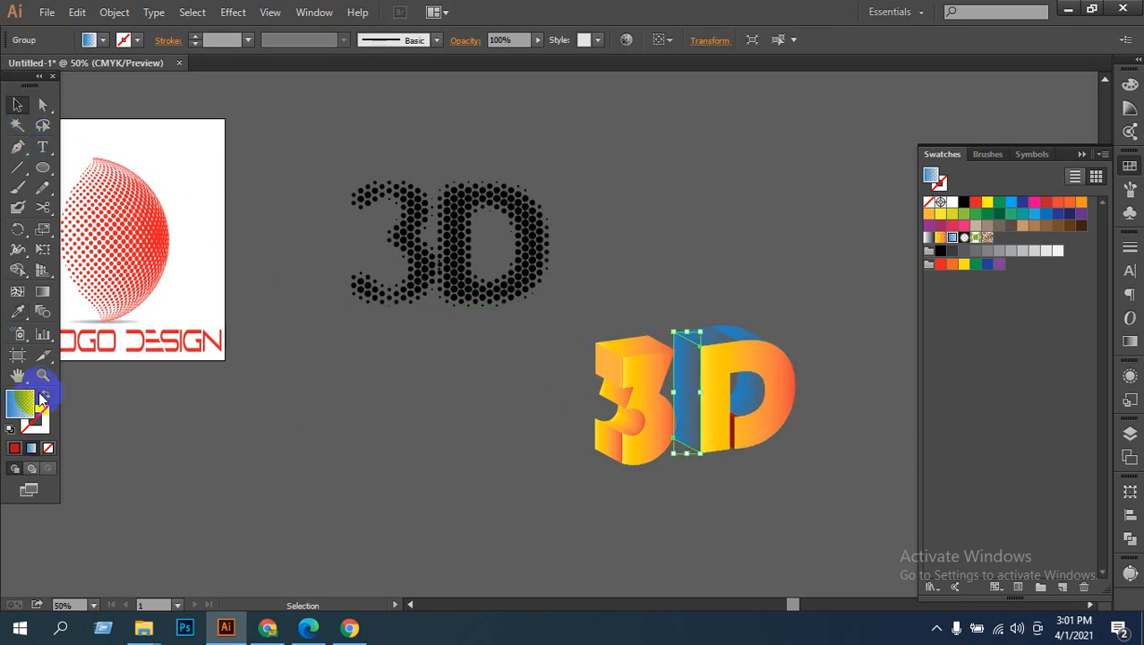
left_click(17, 311)
left_click(630, 372)
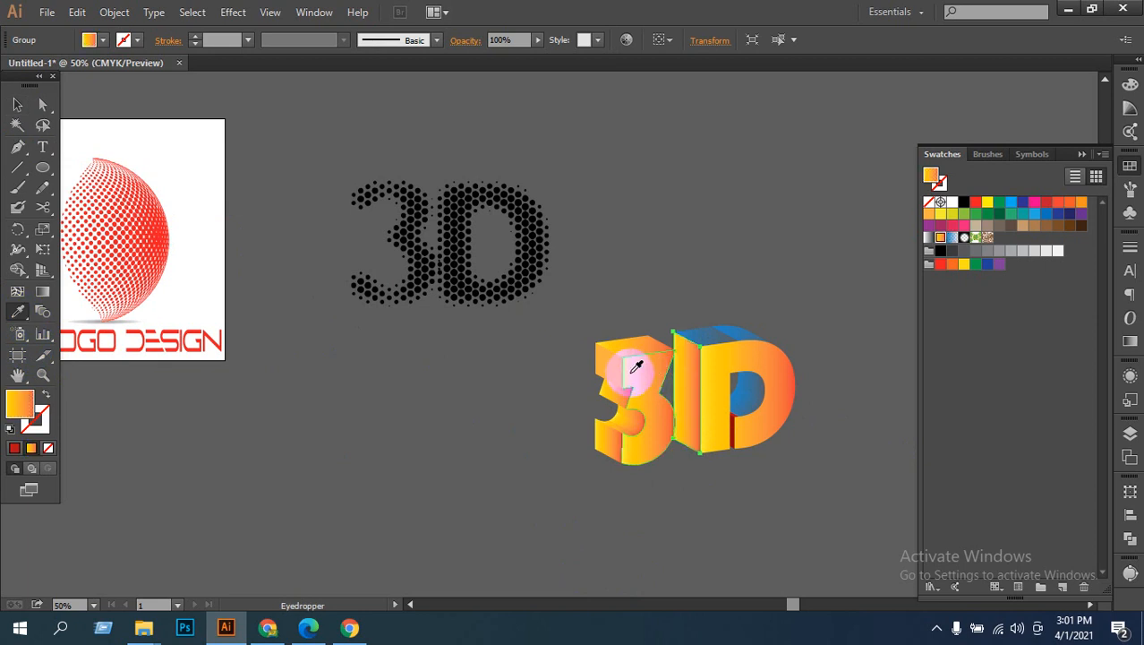
Step: Apply the yellow-orange gradient sampled from the 3 to the D's flat top face with the Eyedropper
left_click(17, 104)
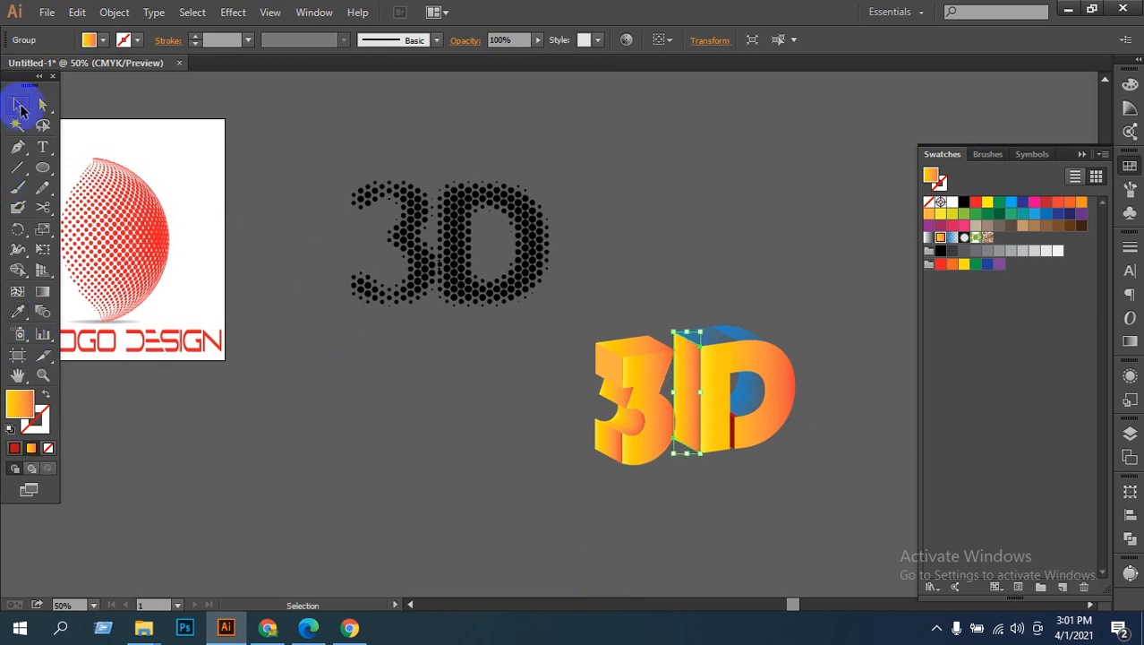
left_click(721, 339)
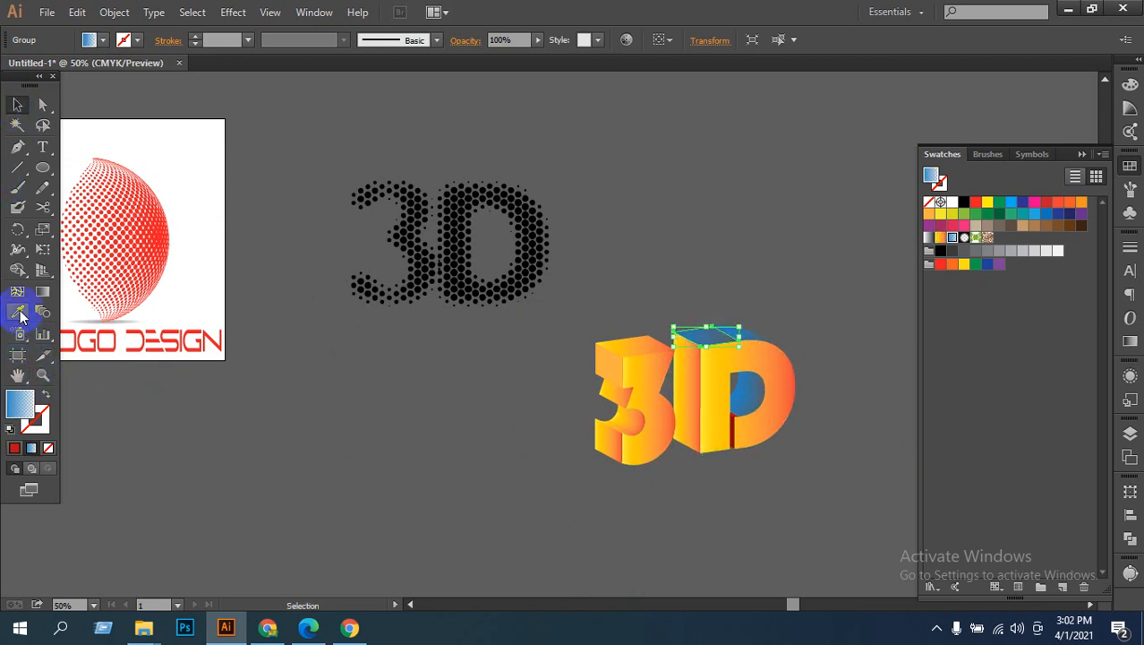
left_click(18, 311)
left_click(627, 385)
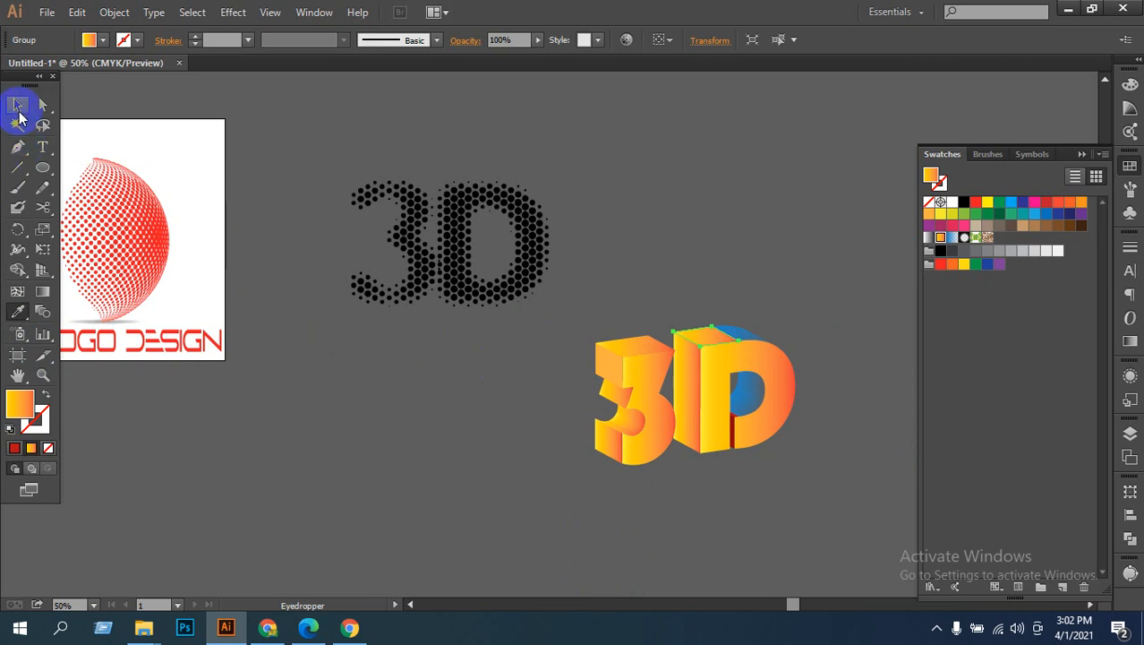
left_click(18, 107)
left_click(511, 440)
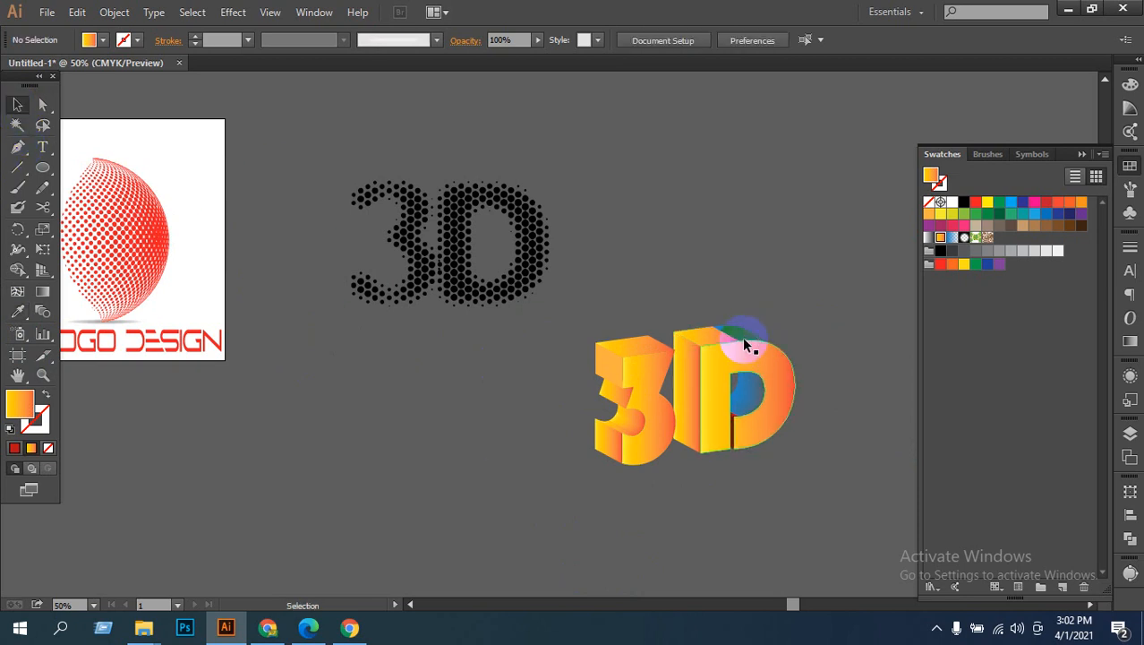
Step: Recolor the blue curved top face of the D with the 3's yellow-orange gradient using the Eyedropper
left_click(744, 339)
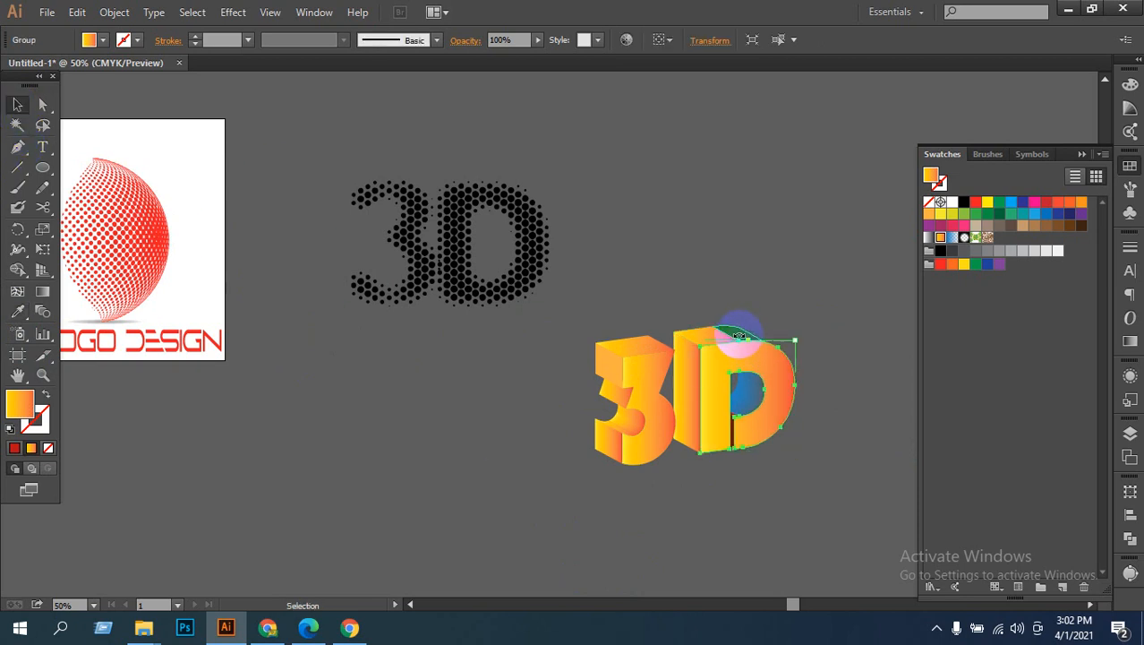
left_click(800, 313)
left_click(740, 327)
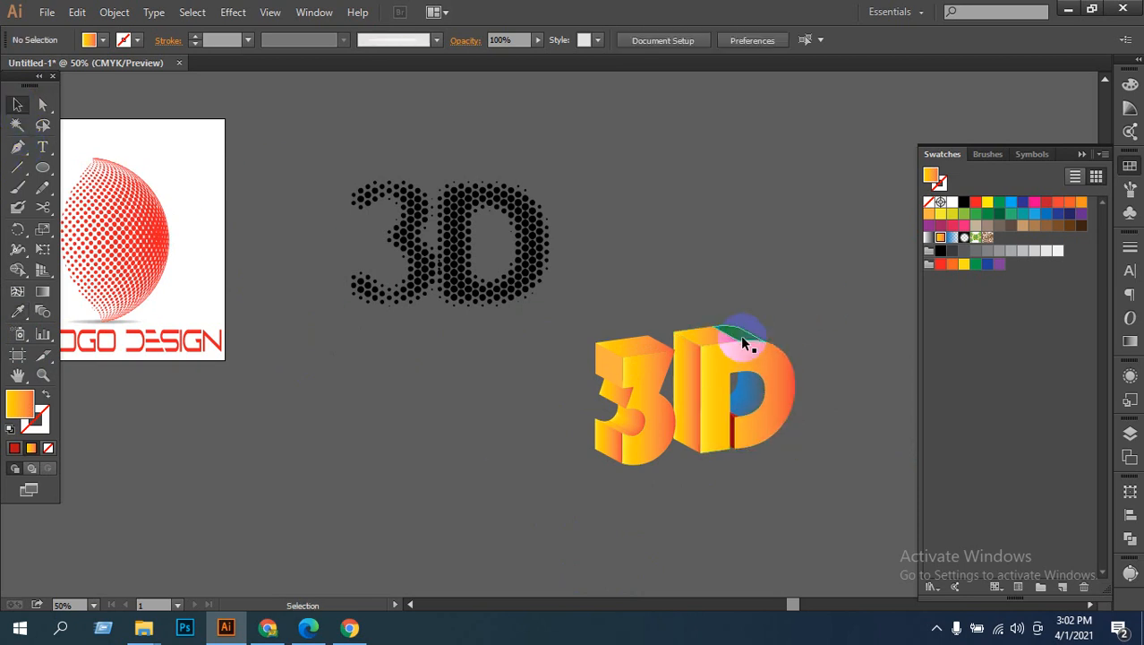
left_click(18, 311)
left_click(650, 402)
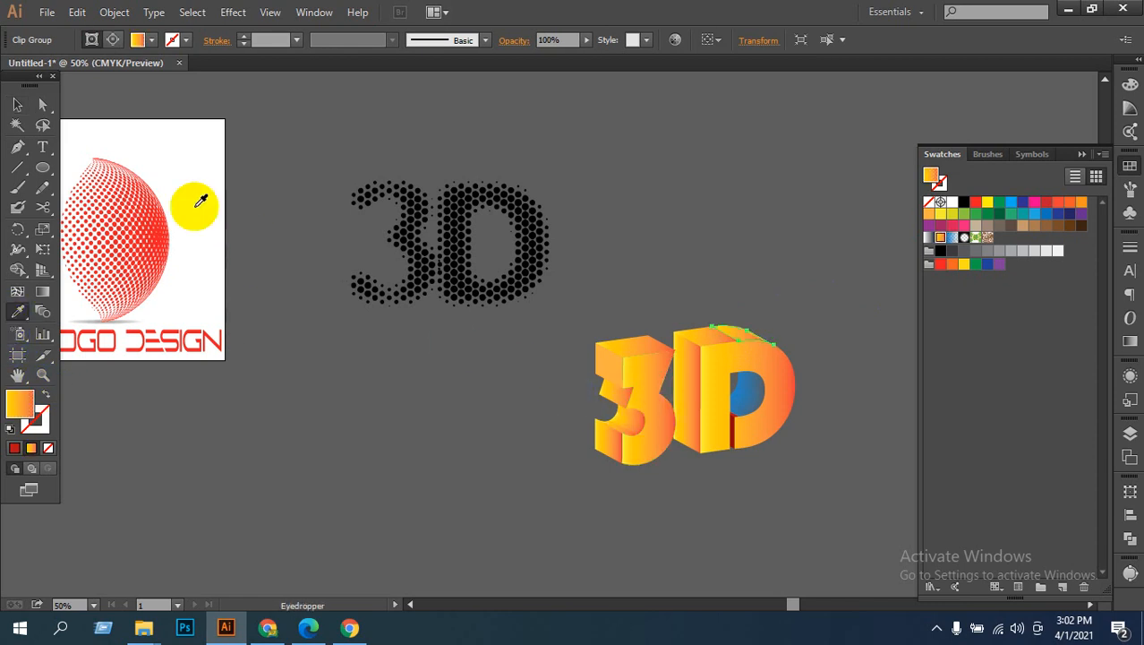
left_click(18, 105)
left_click(743, 221)
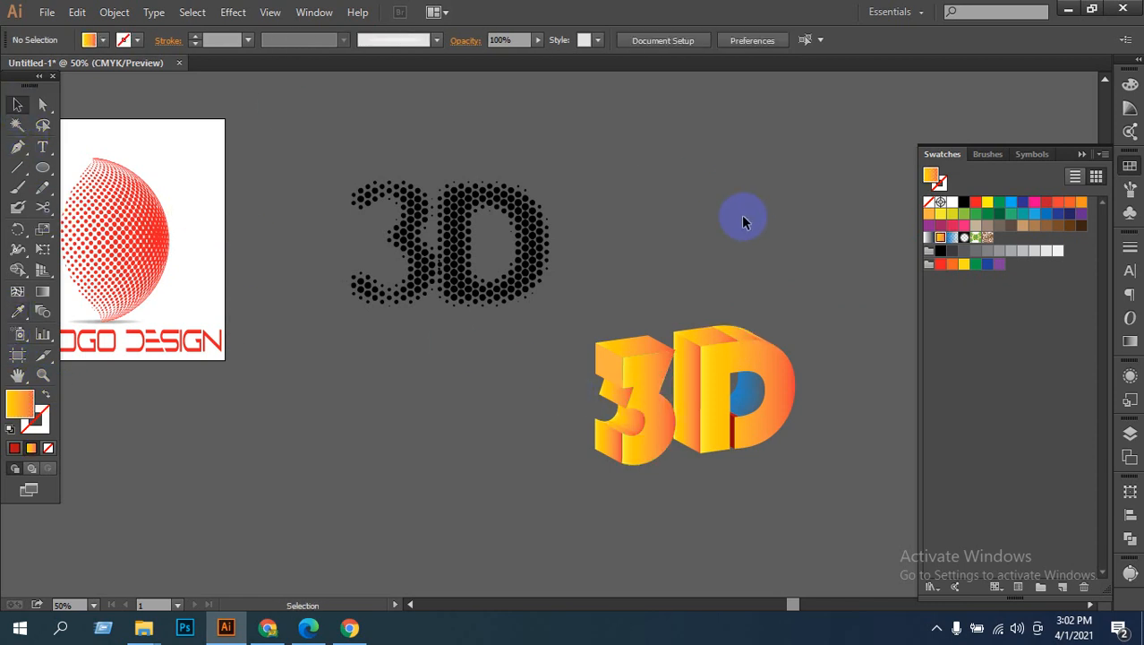
Step: Replace the blue fill of the curved face inside the D's opening with the yellow-orange gradient sampled from the 3
left_click(756, 390)
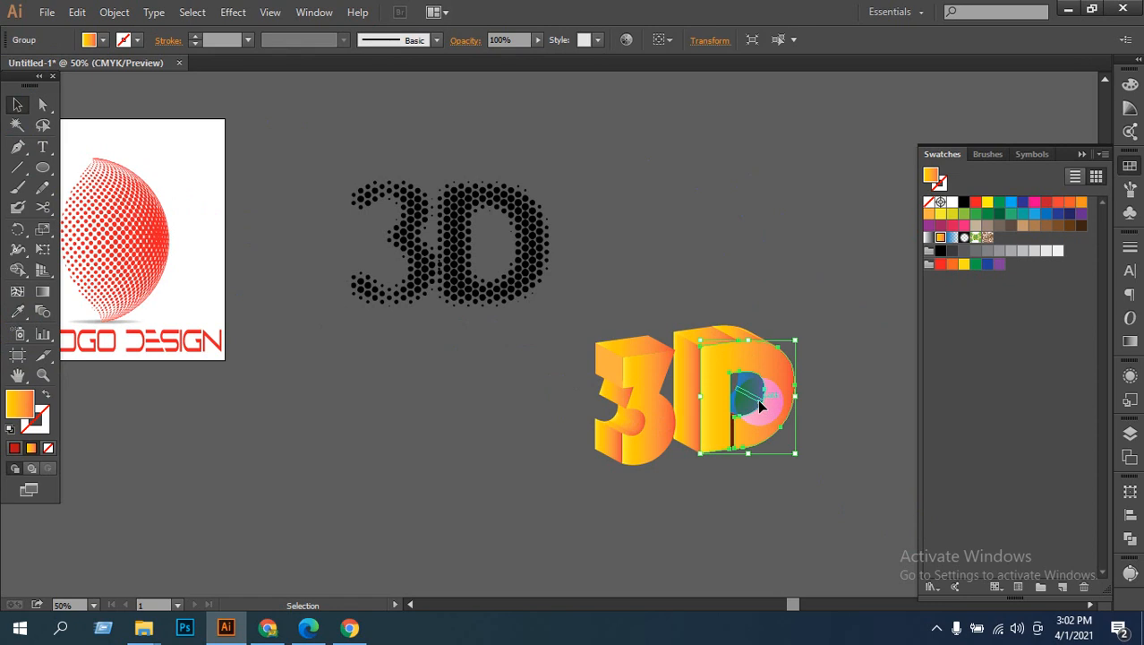
left_click(738, 461)
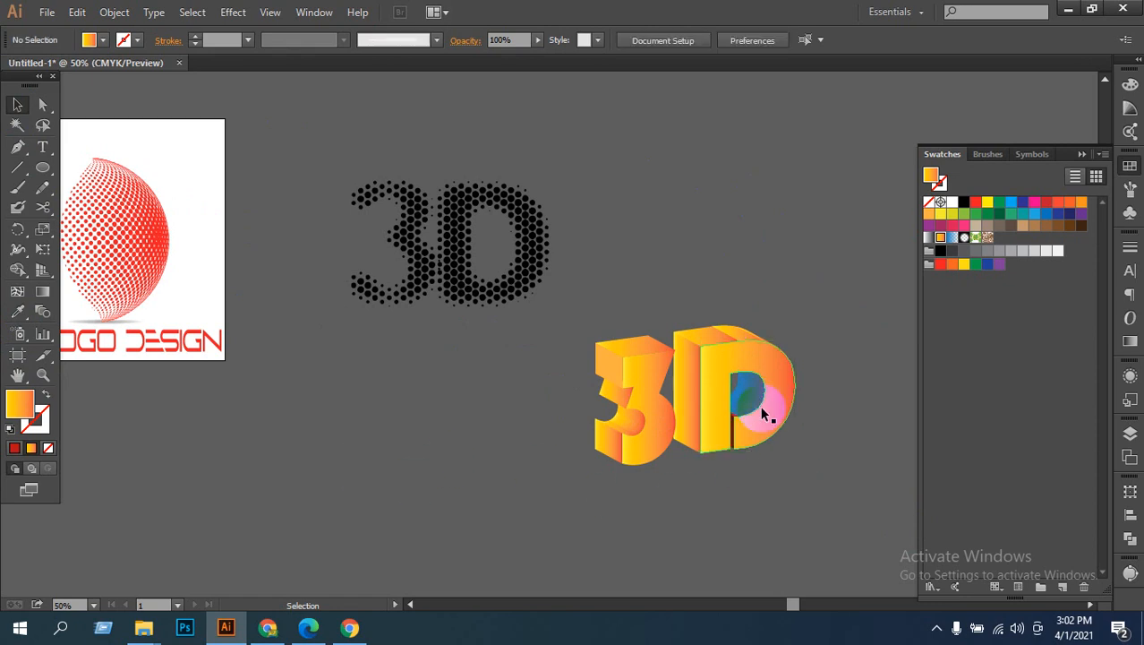
left_click(756, 391)
left_click(18, 312)
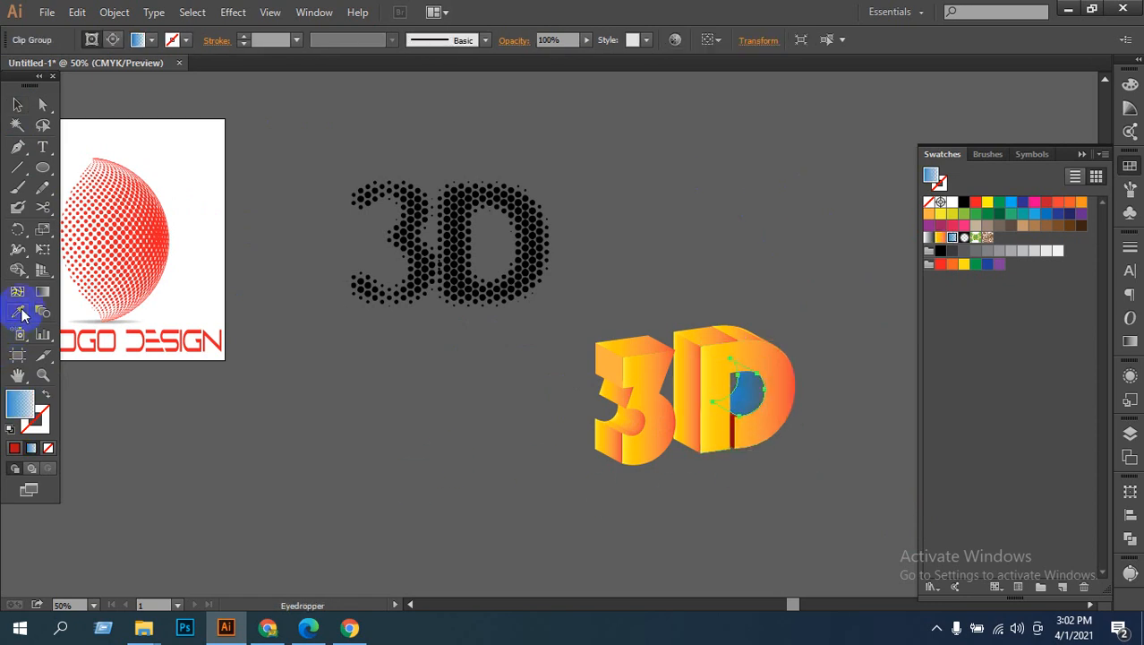
left_click(672, 403)
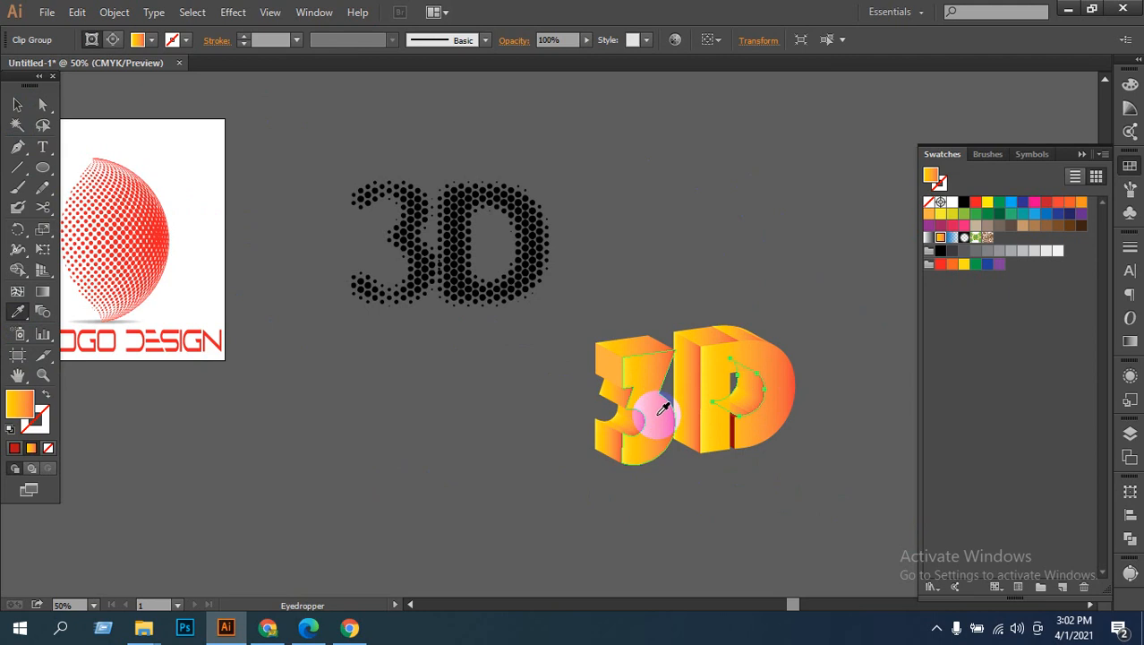
left_click(18, 105)
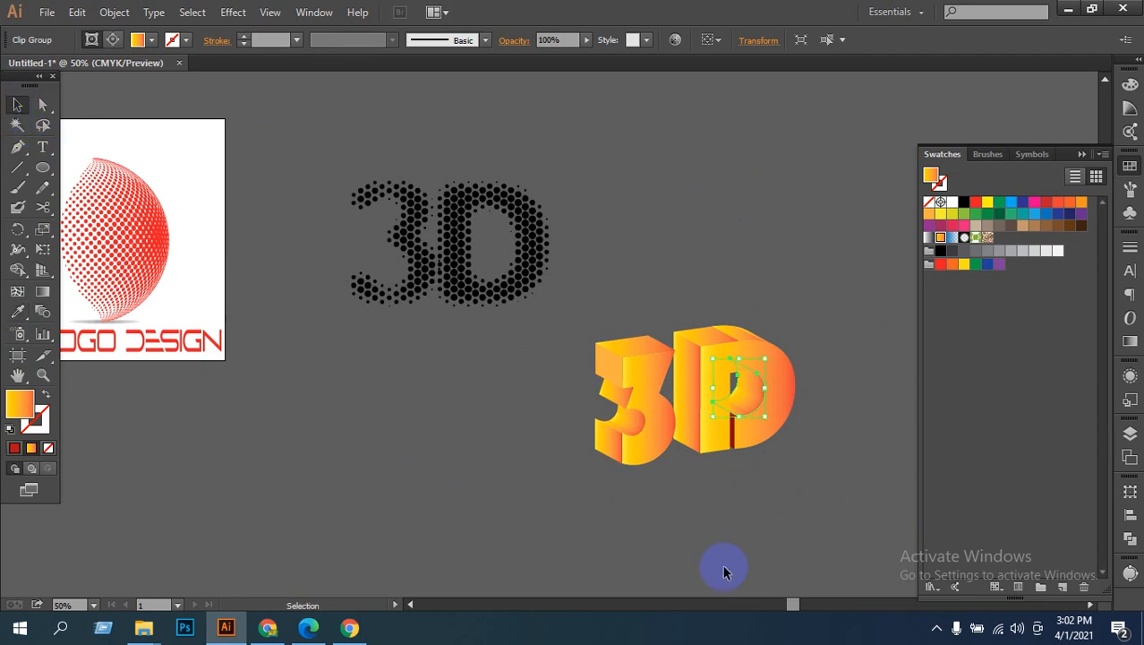
left_click(710, 517)
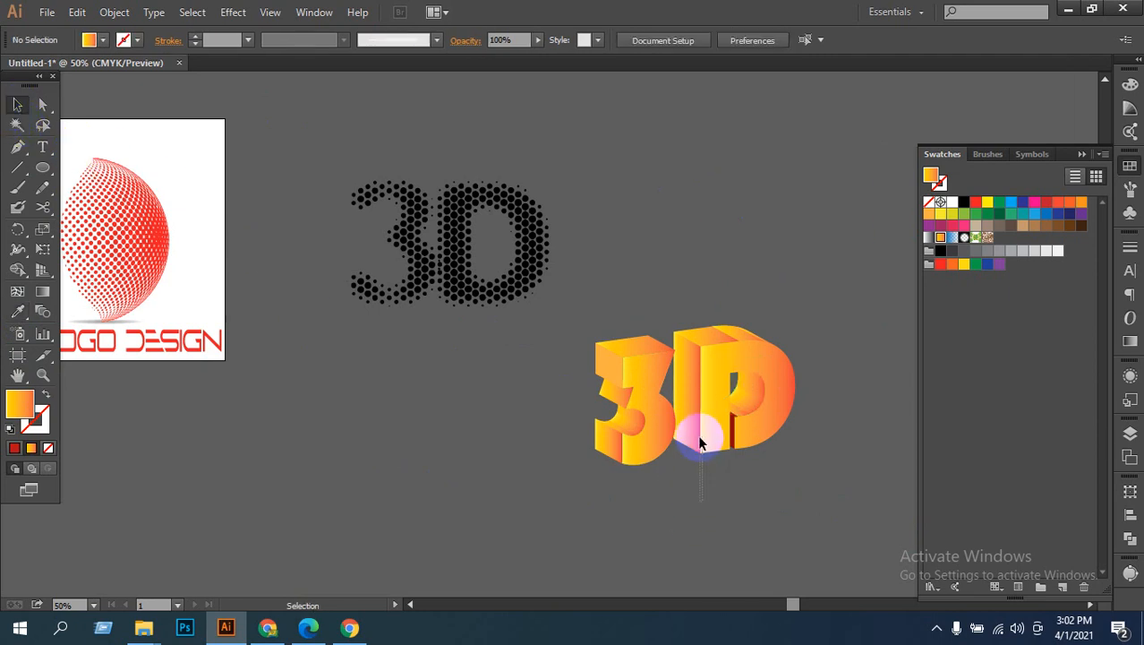
Step: Hide the D's front face to expose the extruded faces behind it
left_click(698, 439)
left_click(705, 519)
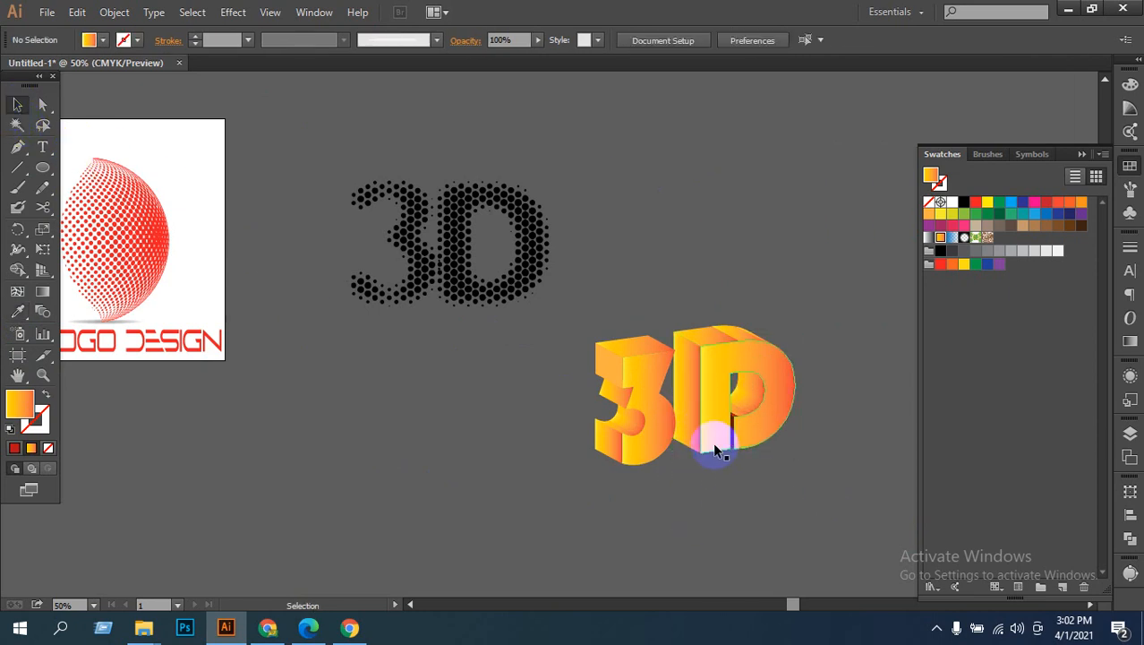
left_click(712, 440)
key("a")
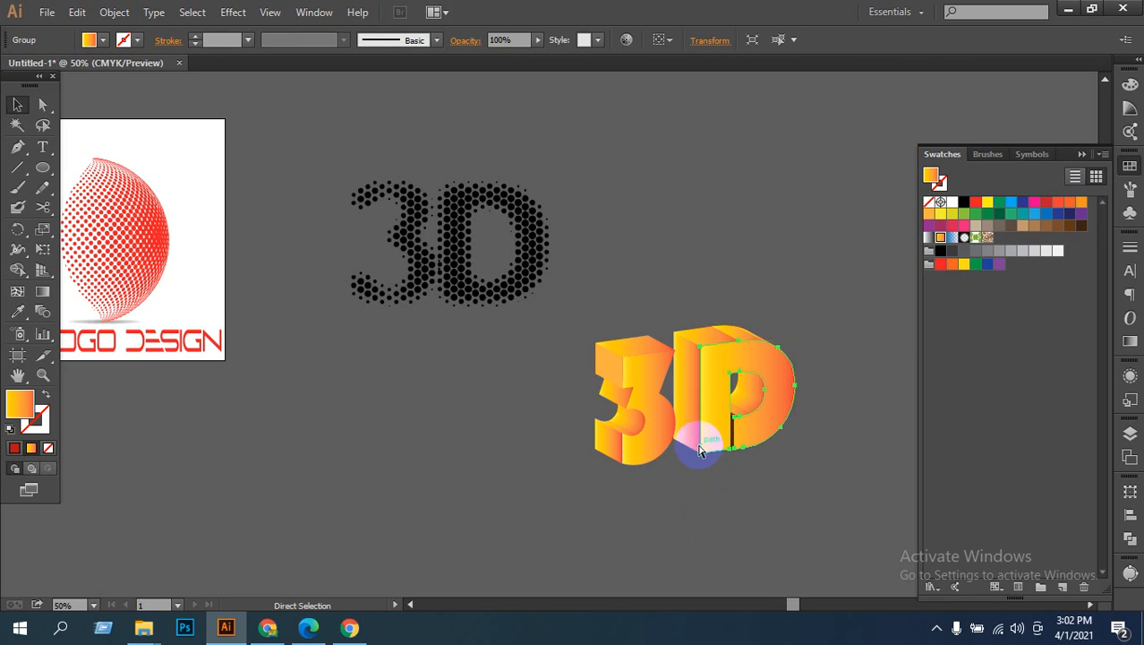
key("Delete")
key("v")
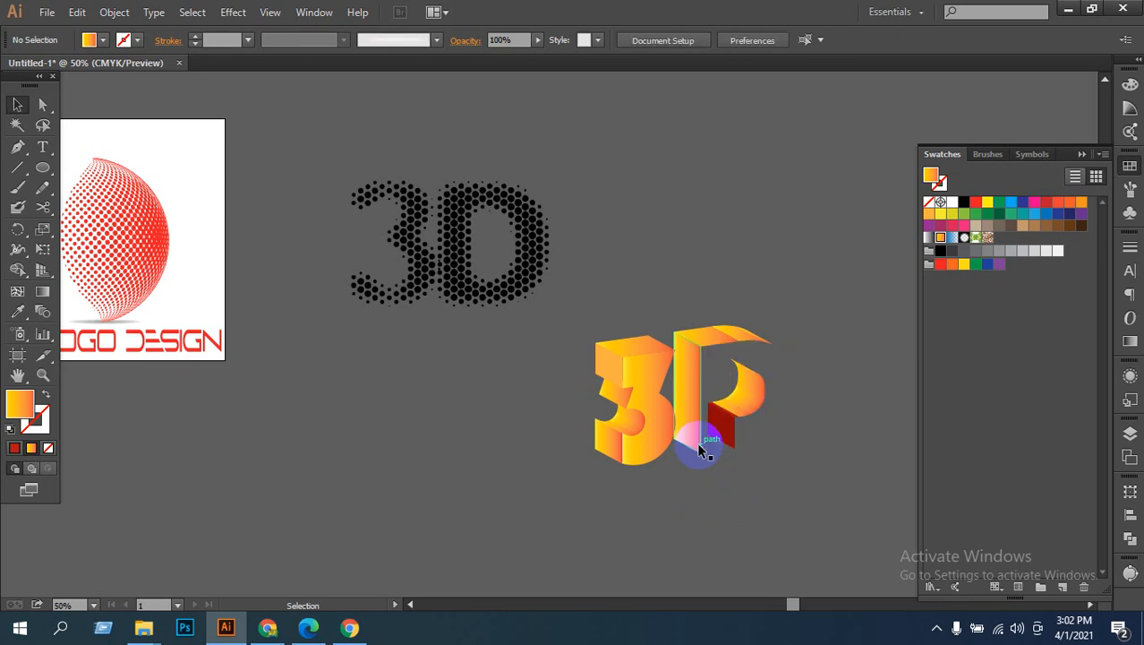
Step: Recolor the dark red lower inner face of the D with the sampled yellow-orange gradient
left_click(727, 428)
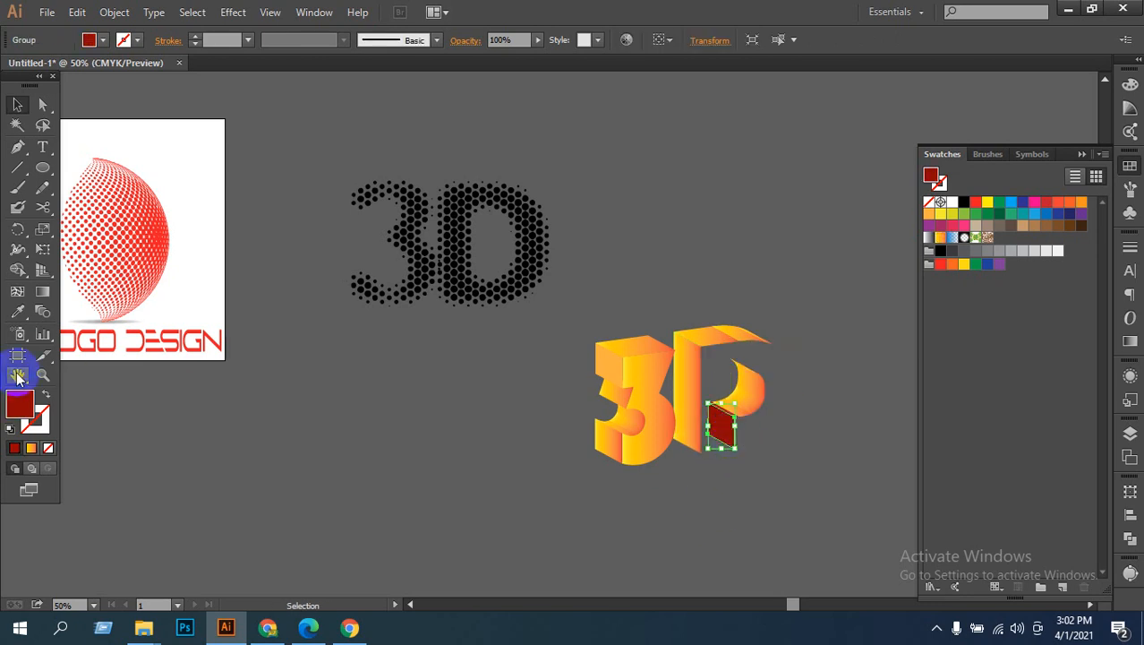
left_click(18, 311)
left_click(707, 380)
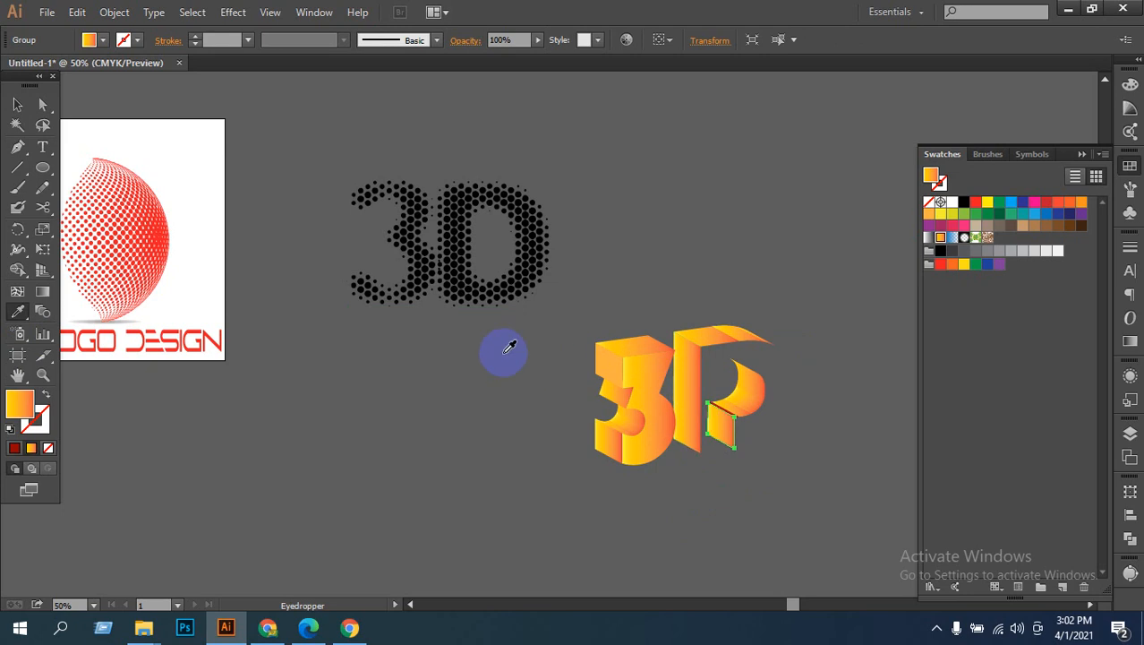
left_click(17, 105)
left_click(358, 419)
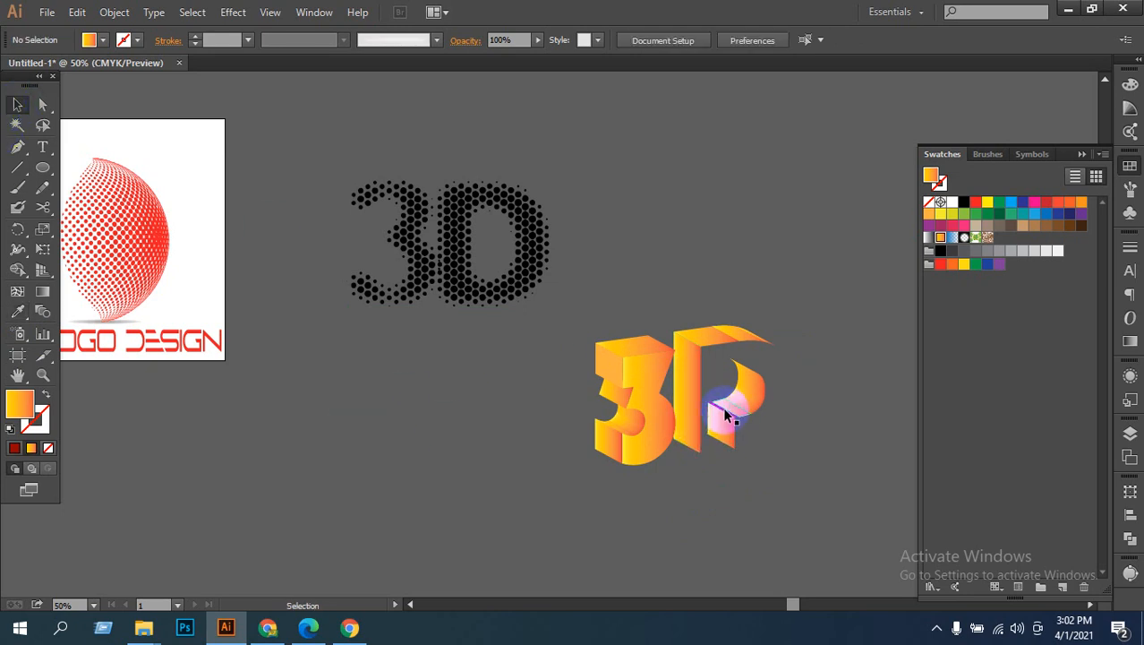
Step: Try to recolor the thin red strip under the D's inner curve with the gradient sampled from the 3
left_click(726, 413)
left_click(747, 432)
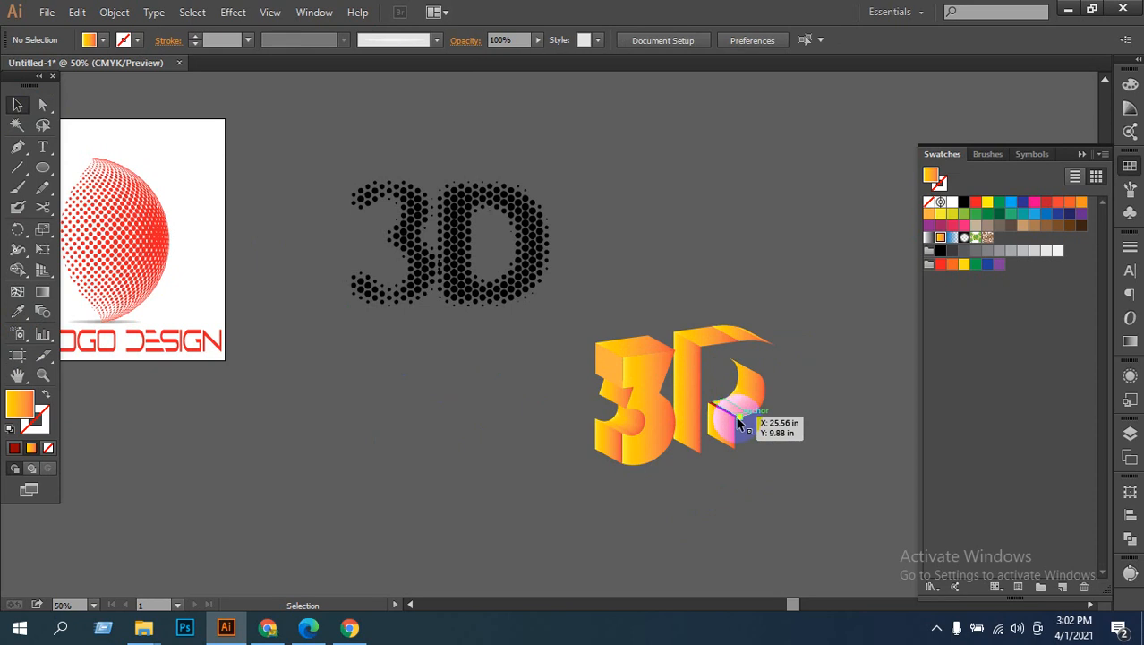
left_click(740, 423)
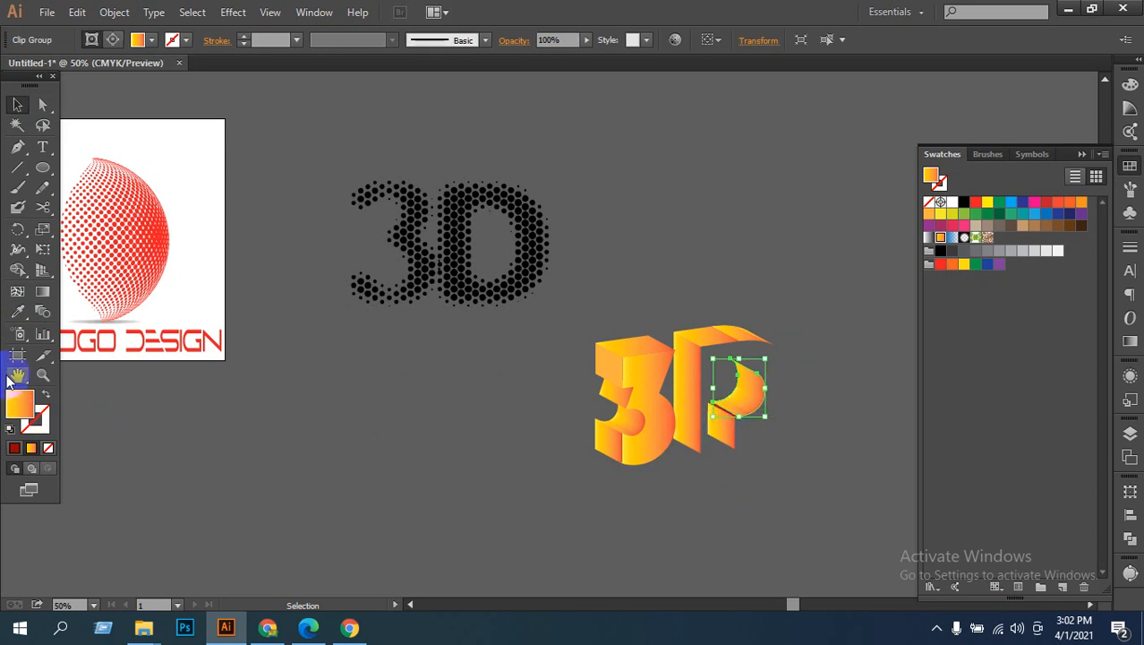
left_click(17, 312)
left_click(664, 414)
left_click(633, 414)
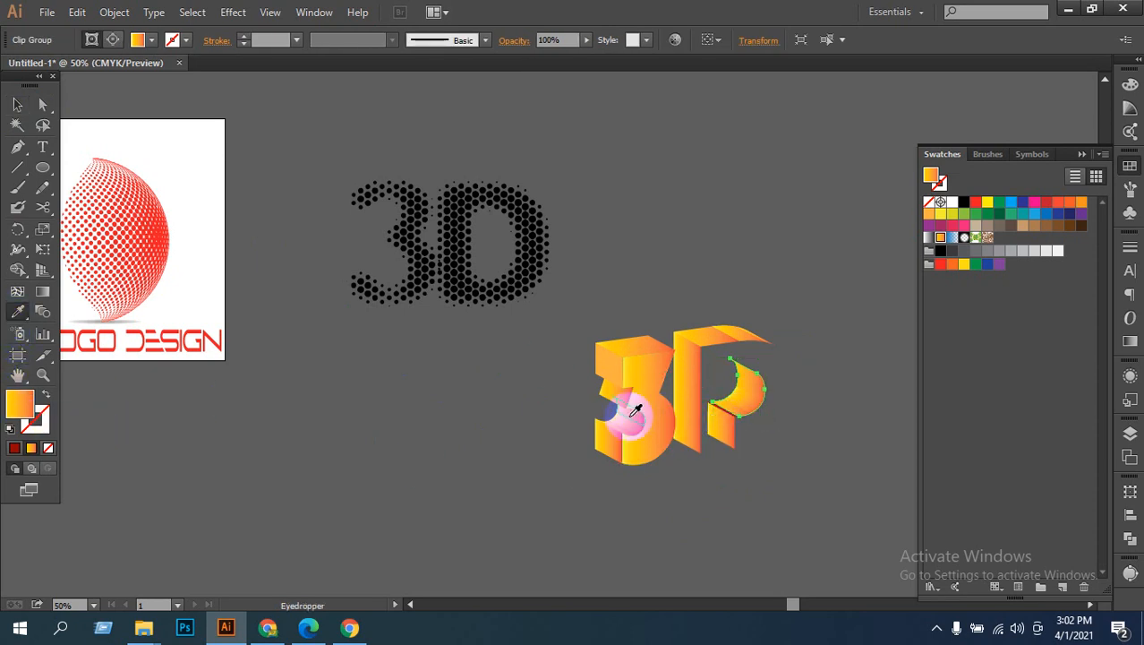
left_click(17, 104)
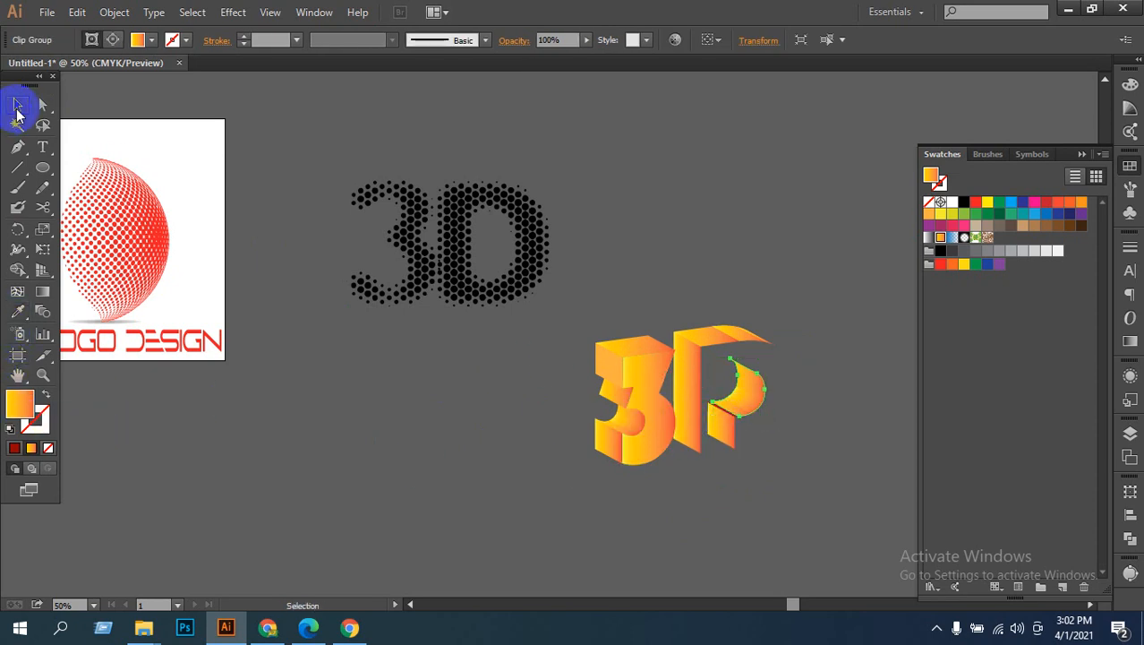
left_click(721, 499)
Step: Fill the thin red strip between the D's inner curve and lower inner face with the neighbouring face's yellow-orange gradient
left_click(747, 414, "ctrl")
left_click(524, 337, "ctrl")
left_click(527, 336, "ctrl")
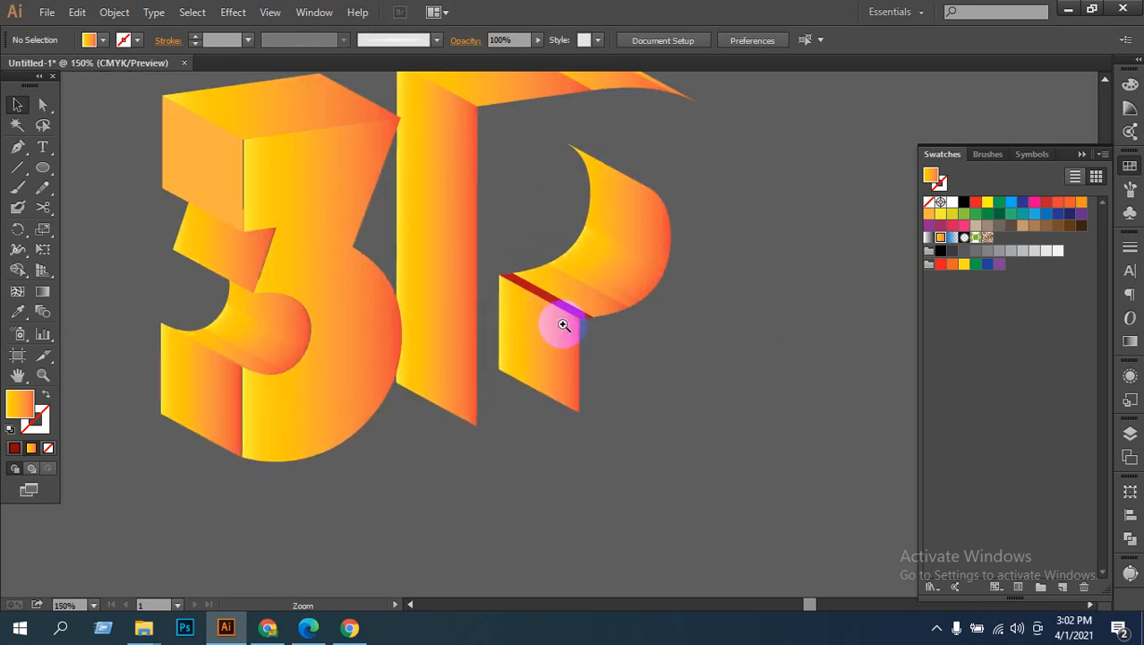
left_click(563, 324, "ctrl")
left_click(555, 328, "ctrl")
left_click(455, 308)
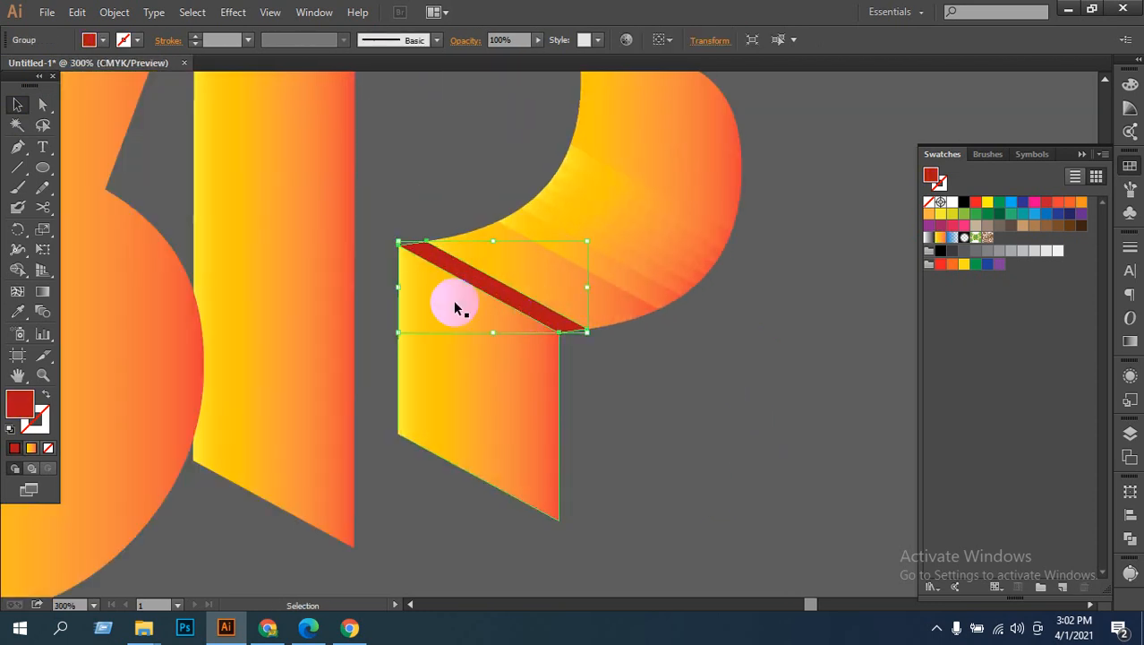
left_click(17, 311)
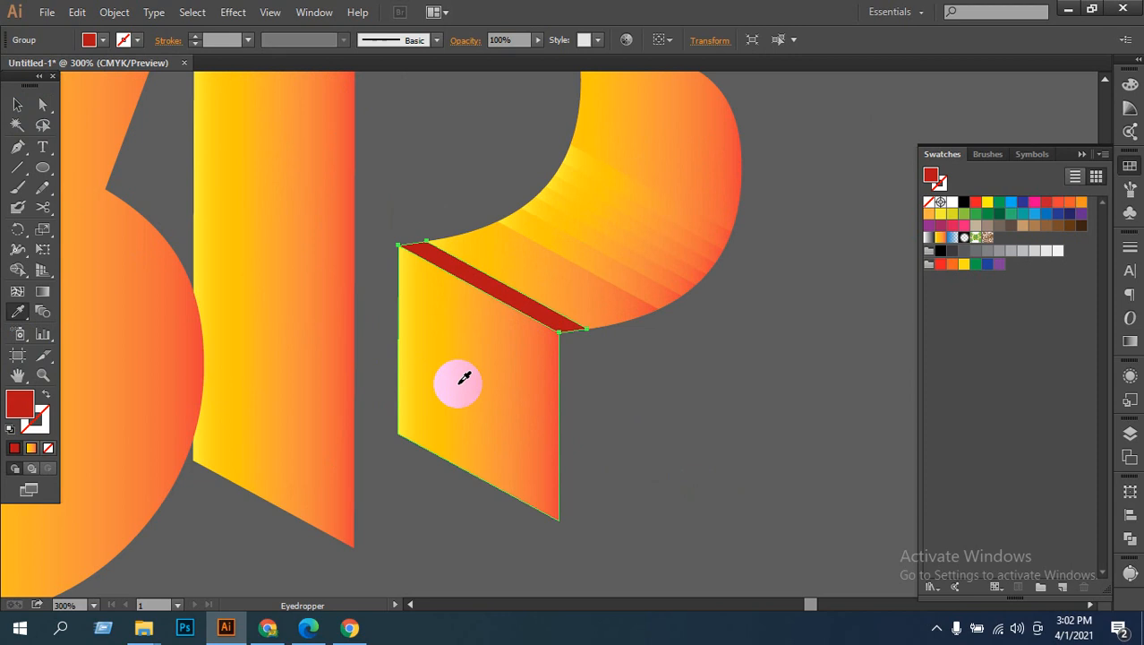
left_click(464, 379)
left_click(18, 105)
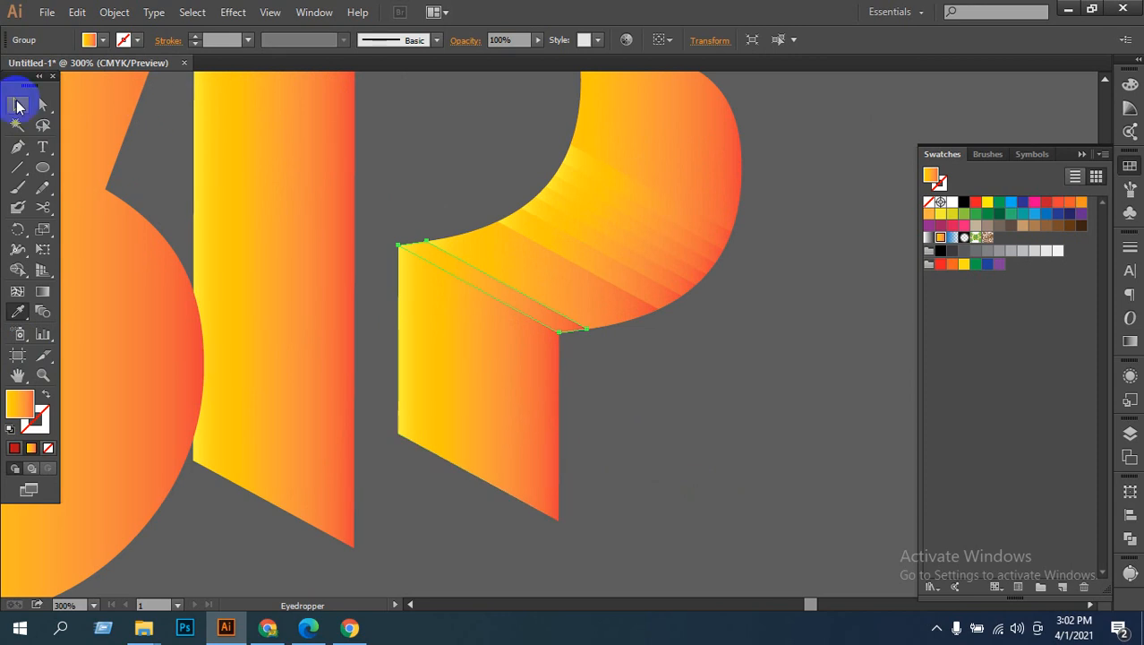
left_click(883, 438)
Step: Try to merge the D's inner curved face and the adjoining thin strip with the Shape Builder tool
left_click(699, 328, "ctrl+alt")
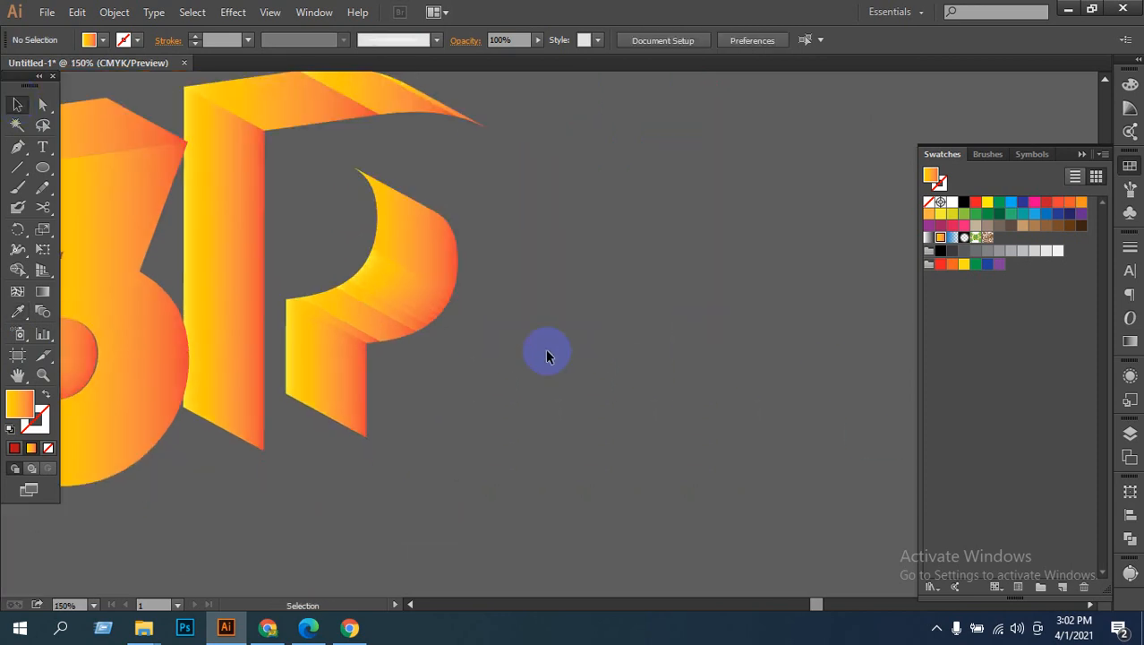
left_click_drag(467, 278, 371, 338)
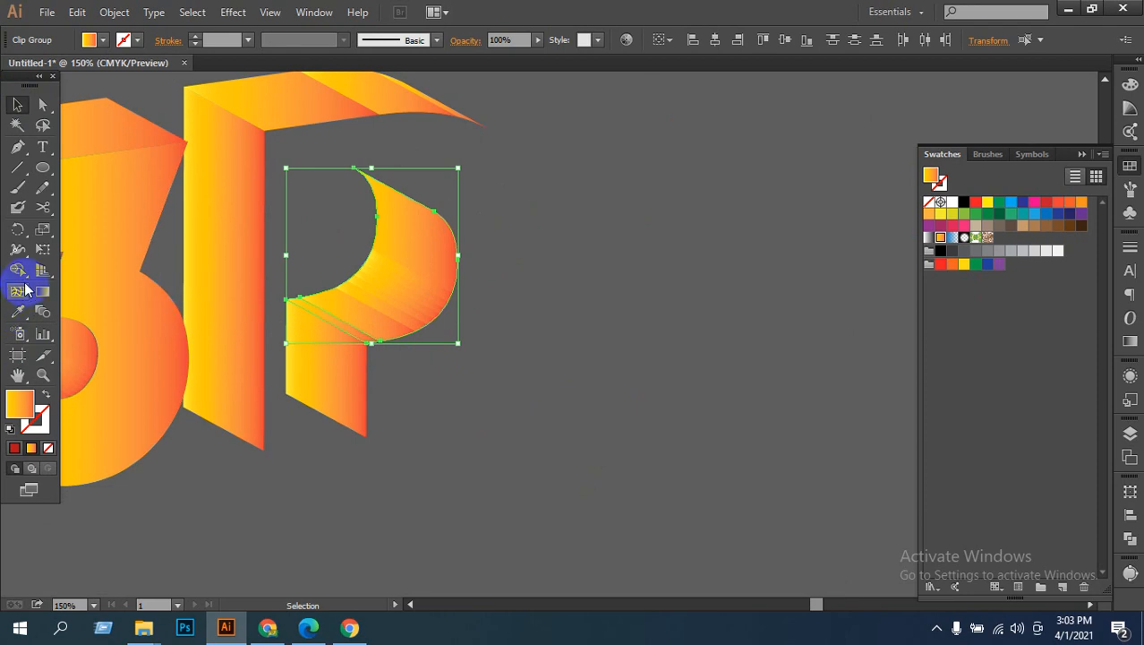
left_click(18, 268)
mouse_move(420, 227)
left_mouse_down()
mouse_move(401, 303)
mouse_move(359, 331)
mouse_move(410, 291)
left_mouse_up()
left_click(17, 105)
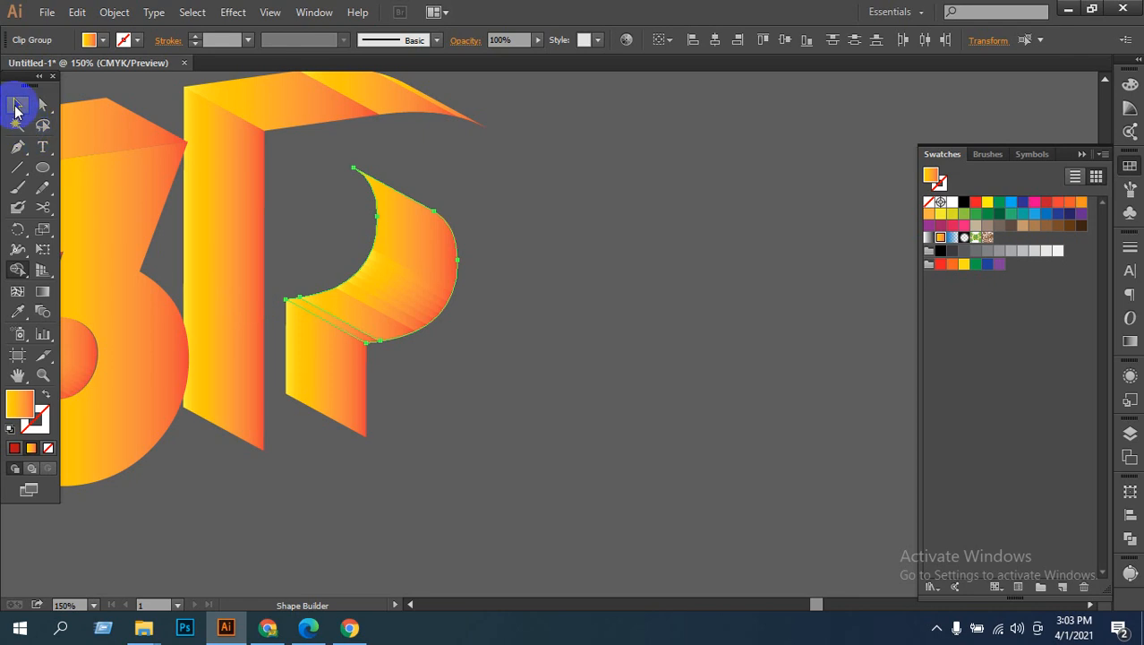
left_click(631, 352)
Step: Unite the pieces of the D's inner curved face and the adjoining thin strip with Pathfinder
left_click_drag(533, 240, 376, 349)
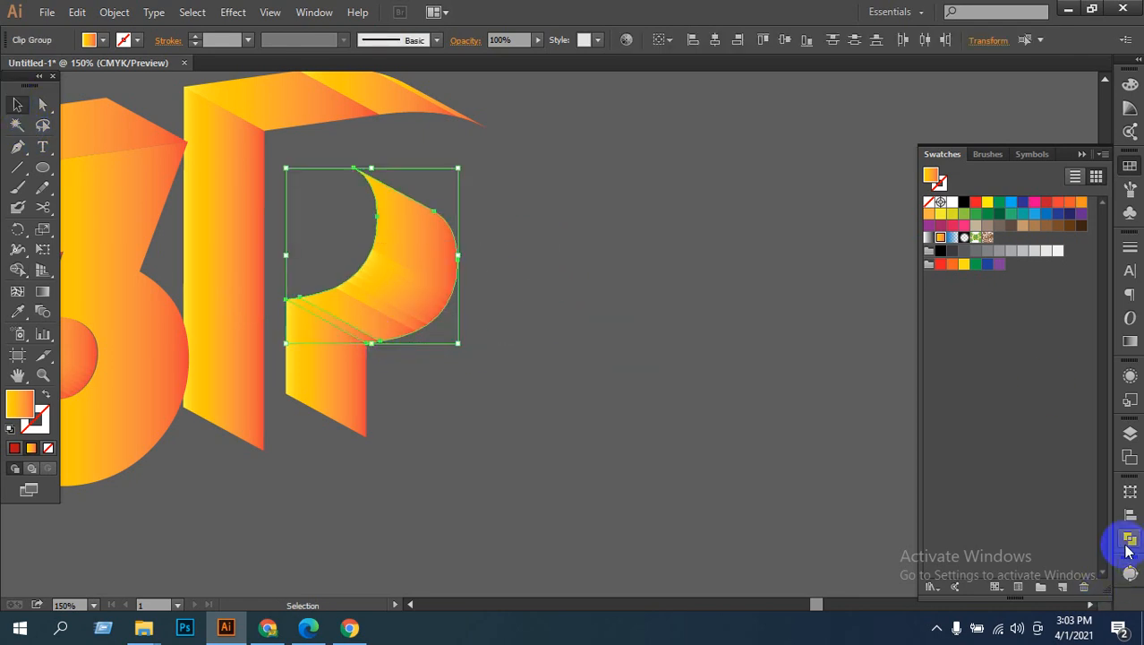
left_click(1129, 540)
left_click(934, 518)
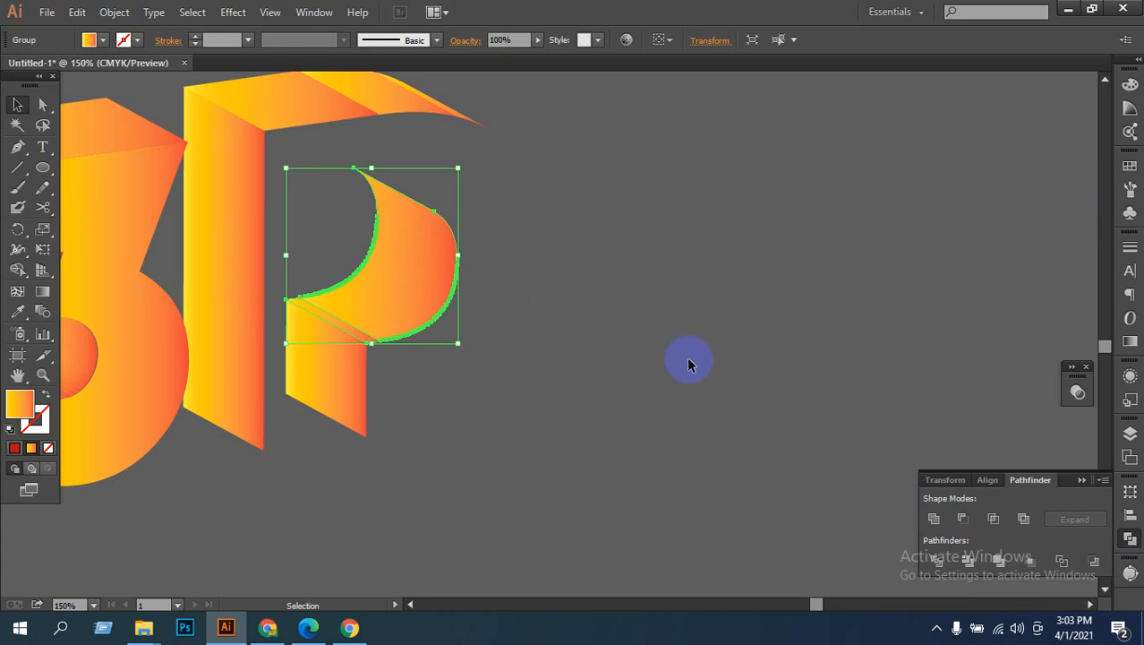
left_click(688, 360)
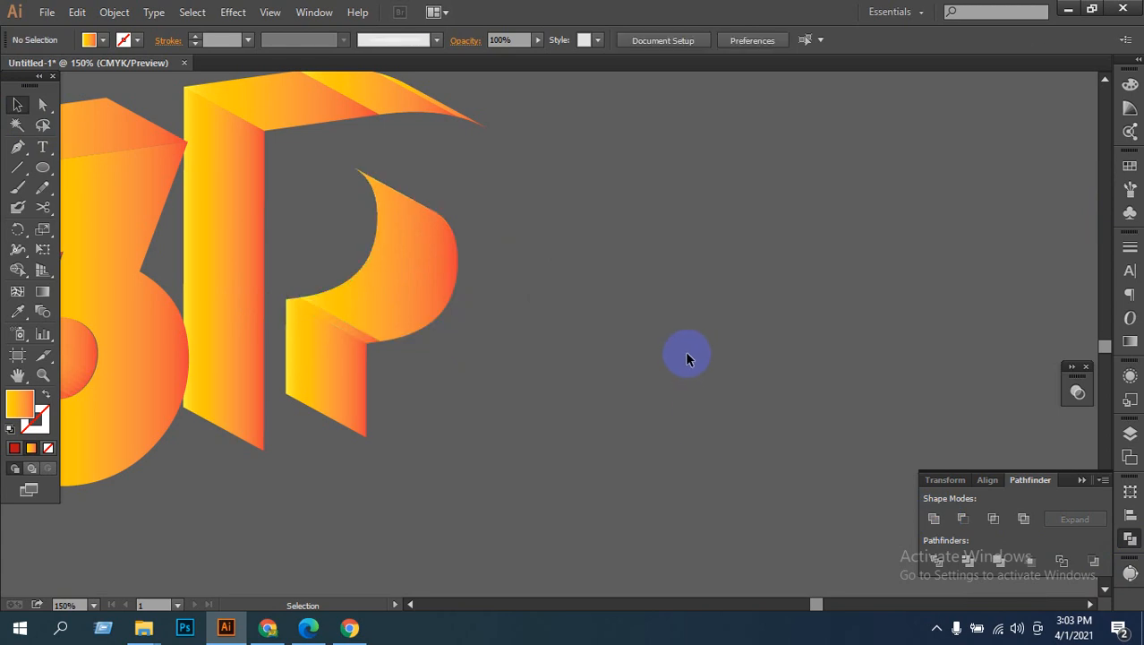
Step: Show the D's hidden front face again and leave everything deselected
left_click(358, 336)
left_click(550, 376)
left_click(548, 382, "ctrl+alt")
left_click(577, 386, "ctrl+alt")
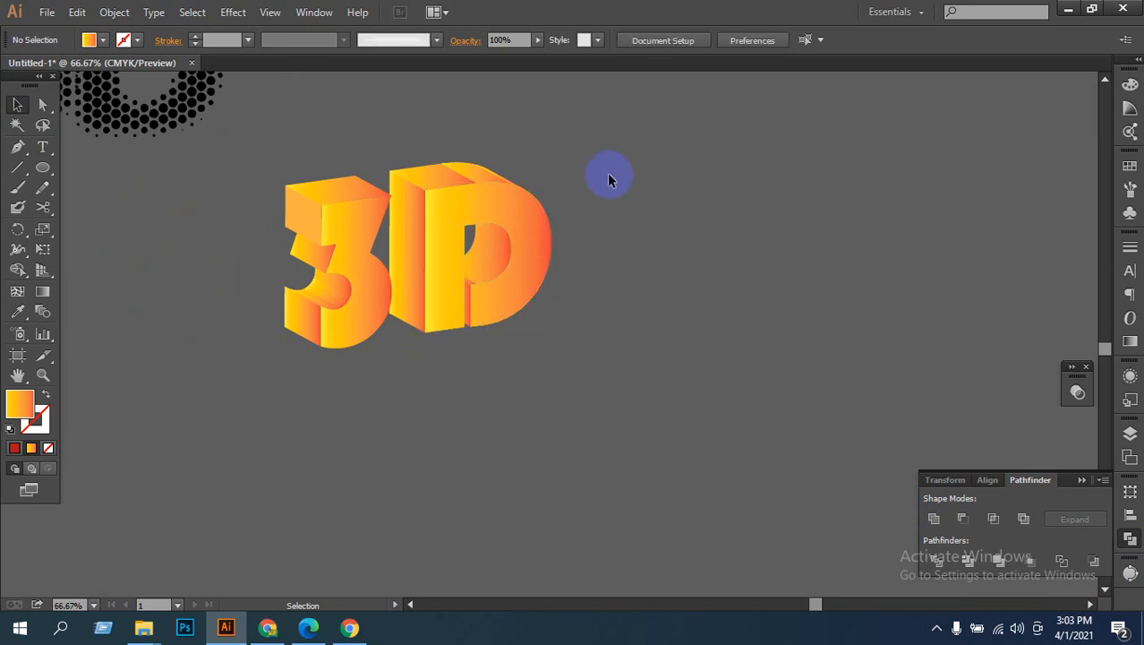
Step: Draw a small rectangle in the empty area beside the 3D text and fill it with white
left_click(544, 260)
left_click(582, 514)
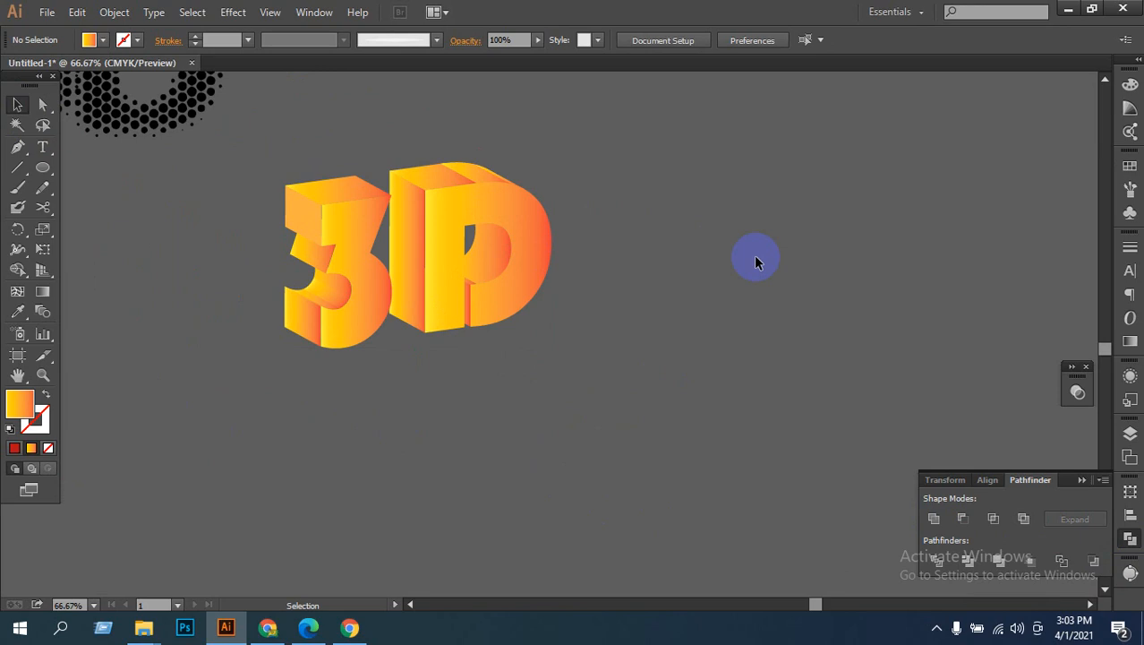
left_click_drag(50, 177, 114, 179)
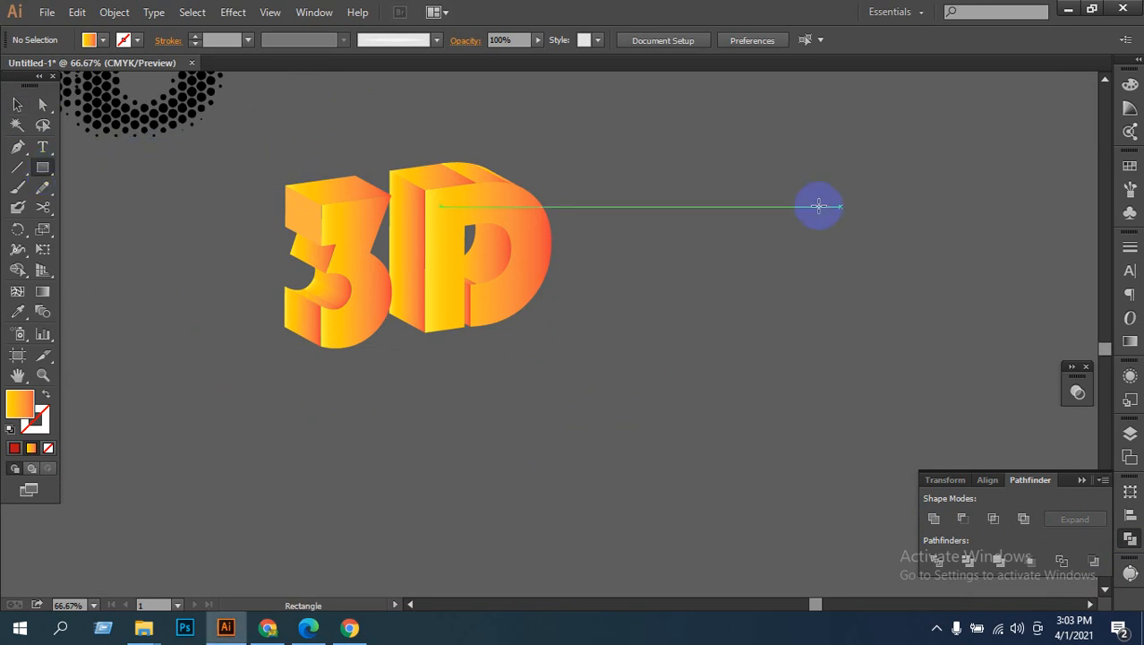
left_click_drag(713, 191, 758, 232)
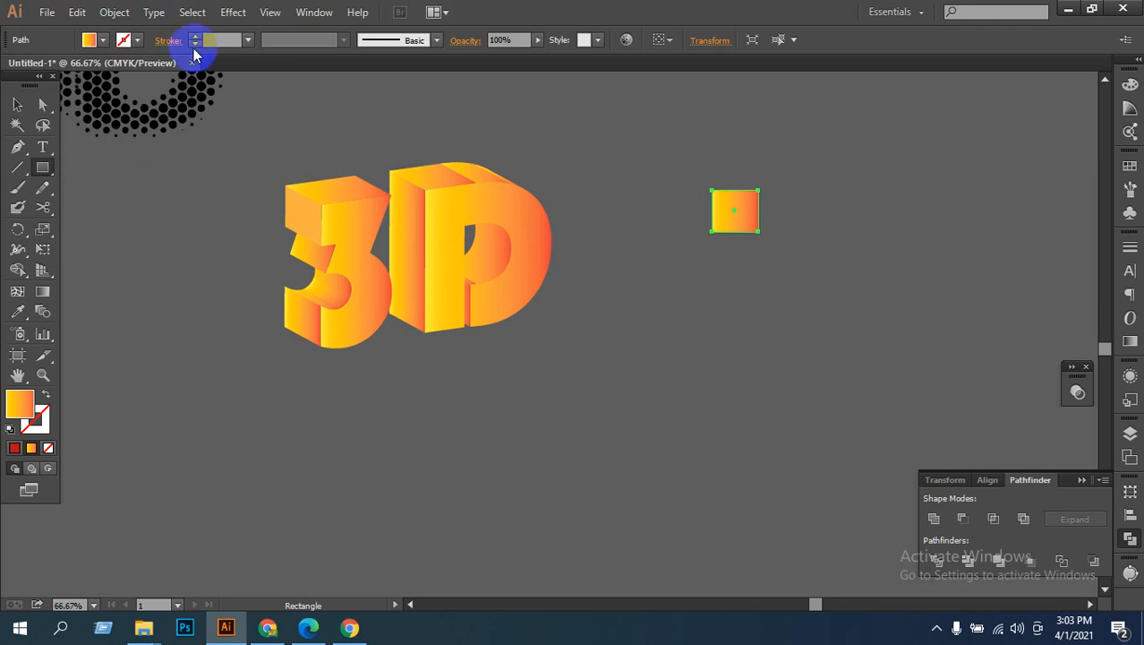
left_click(101, 49)
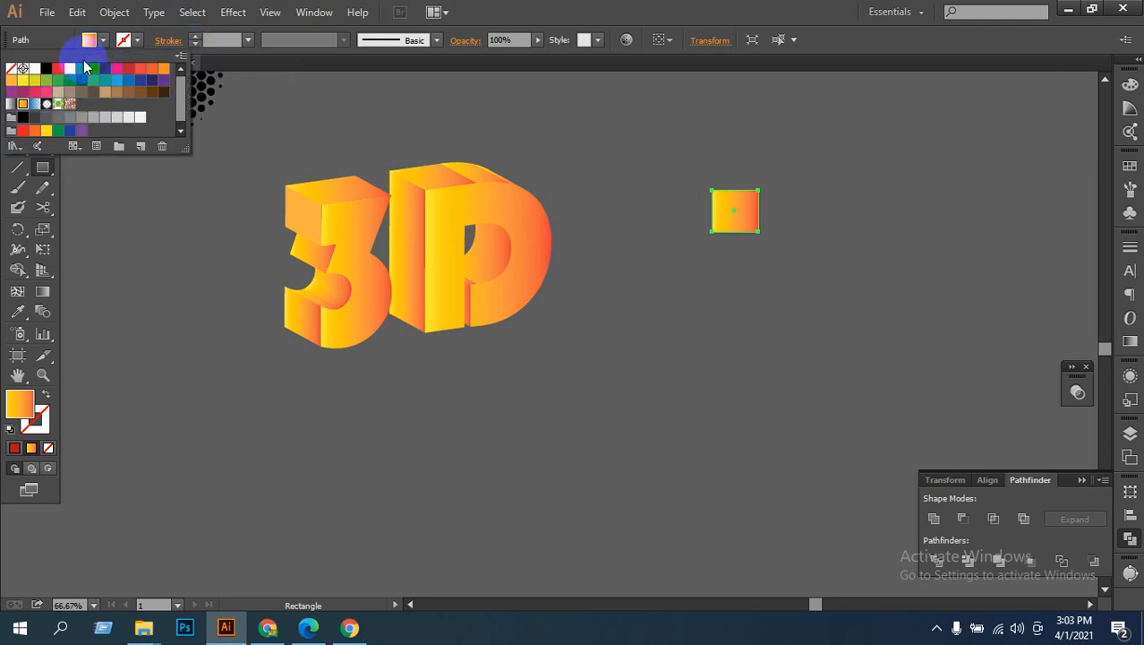
left_click(38, 74)
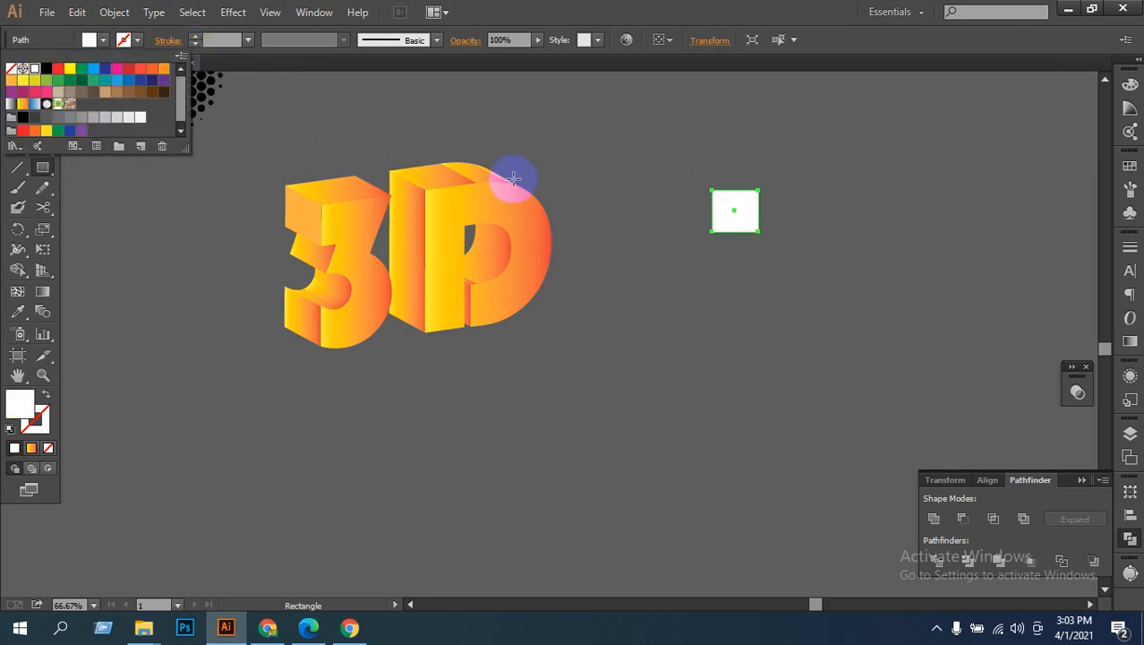
Step: Apply the Pucker & Bloat effect to the white rectangle with preview on, trying bloat amounts of 200% and 92%
left_click(17, 107)
left_click(154, 13)
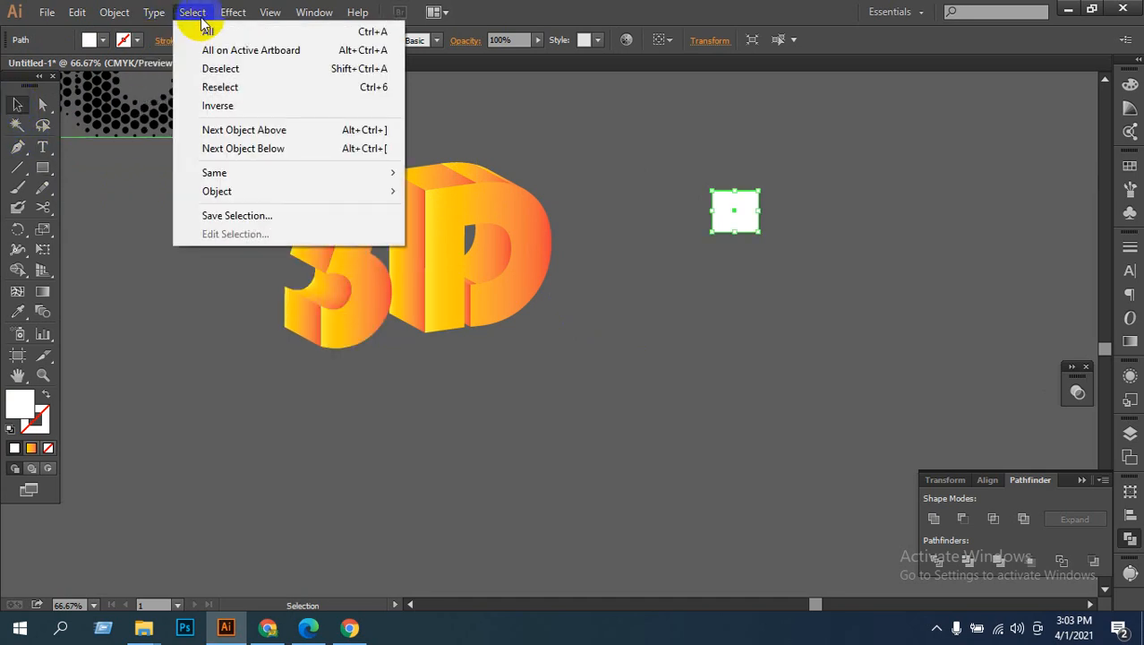
mouse_move(233, 12)
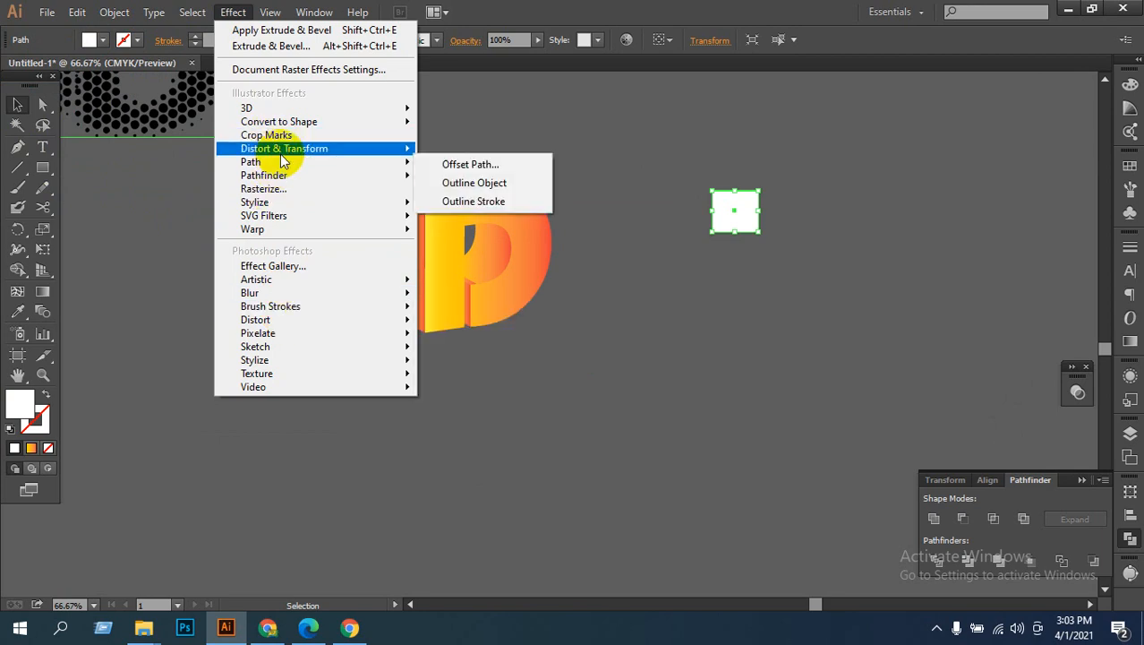
mouse_move(285, 148)
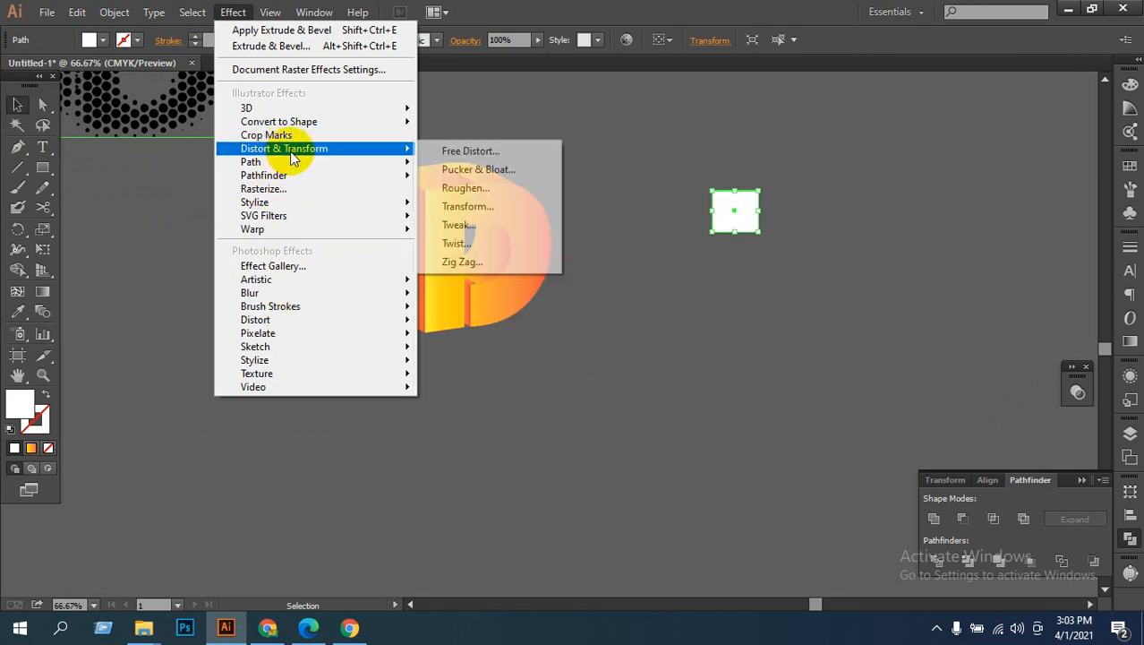
left_click(477, 171)
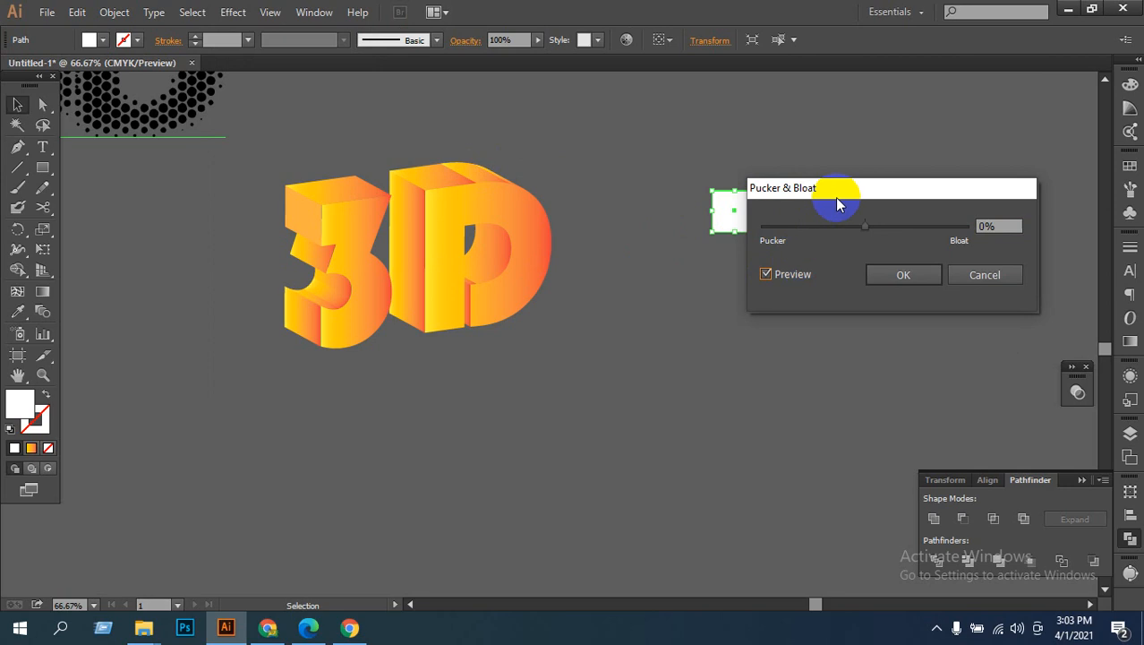
left_click_drag(843, 186, 911, 184)
left_click_drag(941, 228, 1034, 233)
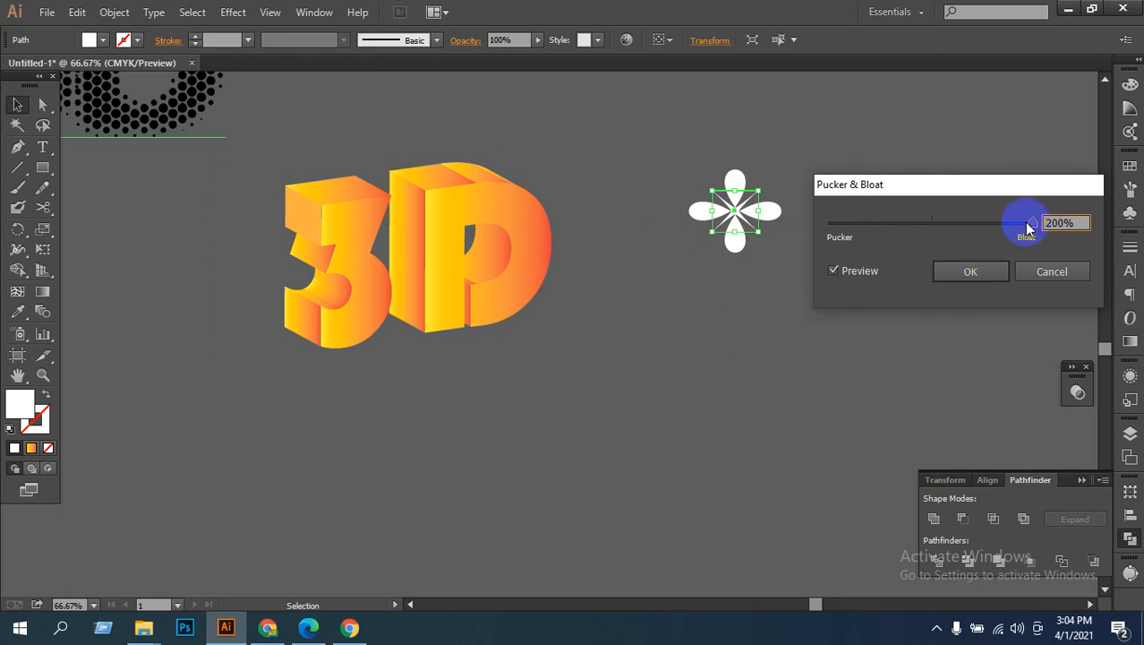
left_click_drag(1027, 225, 979, 231)
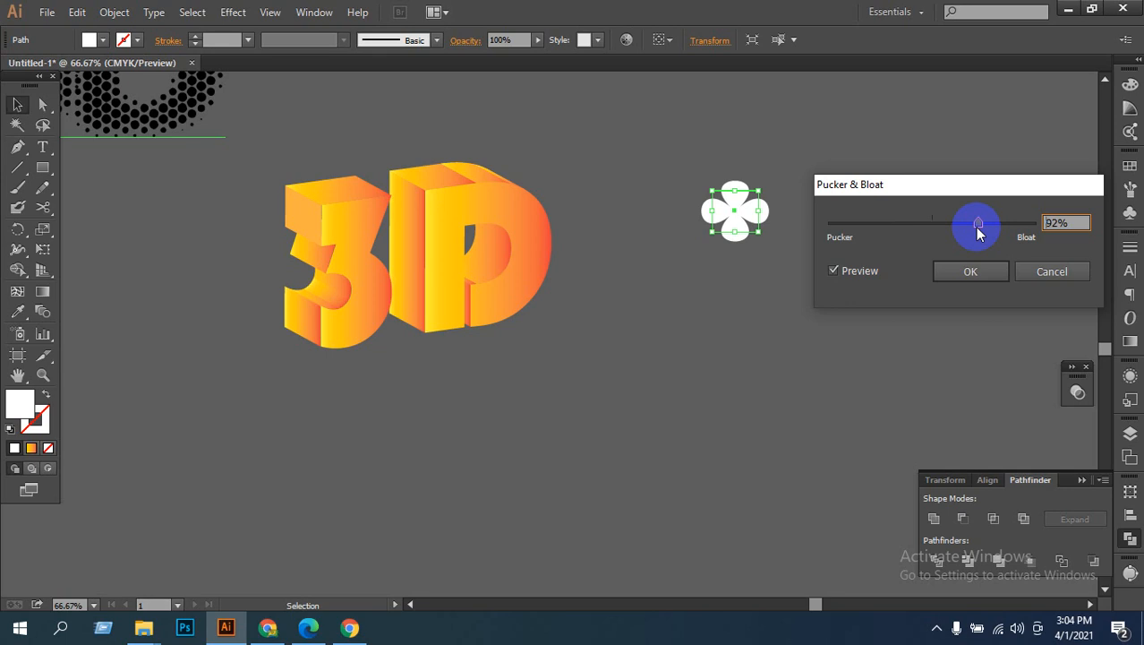
Step: Switch to the Google Meet call in Chrome and mute the microphone
left_click(272, 632)
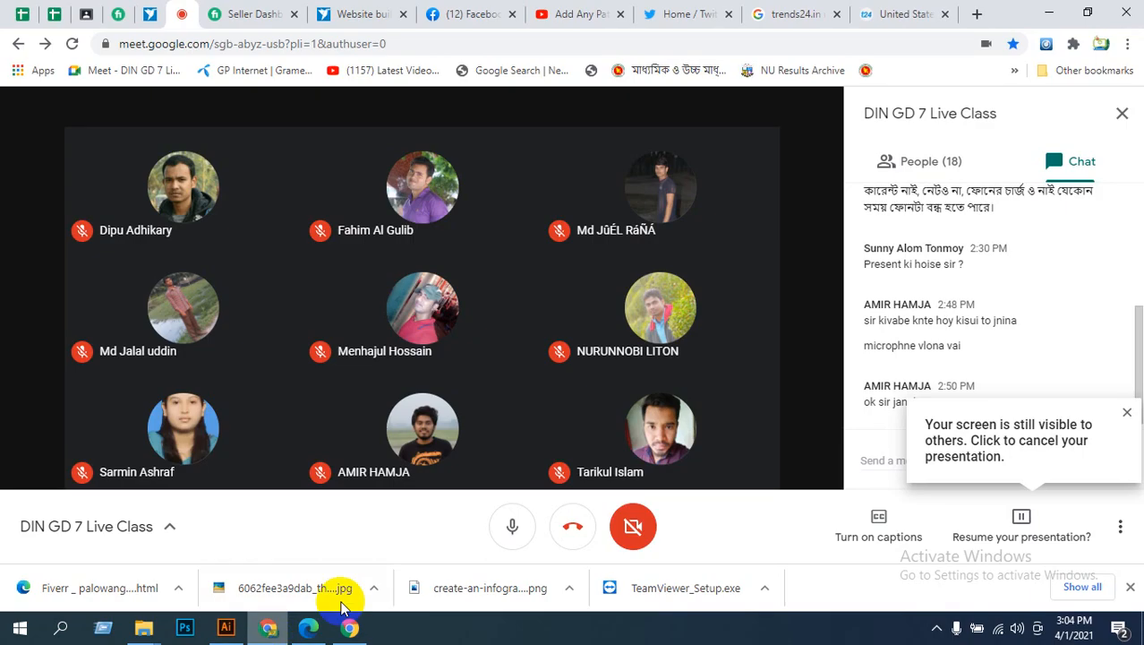
left_click(527, 531)
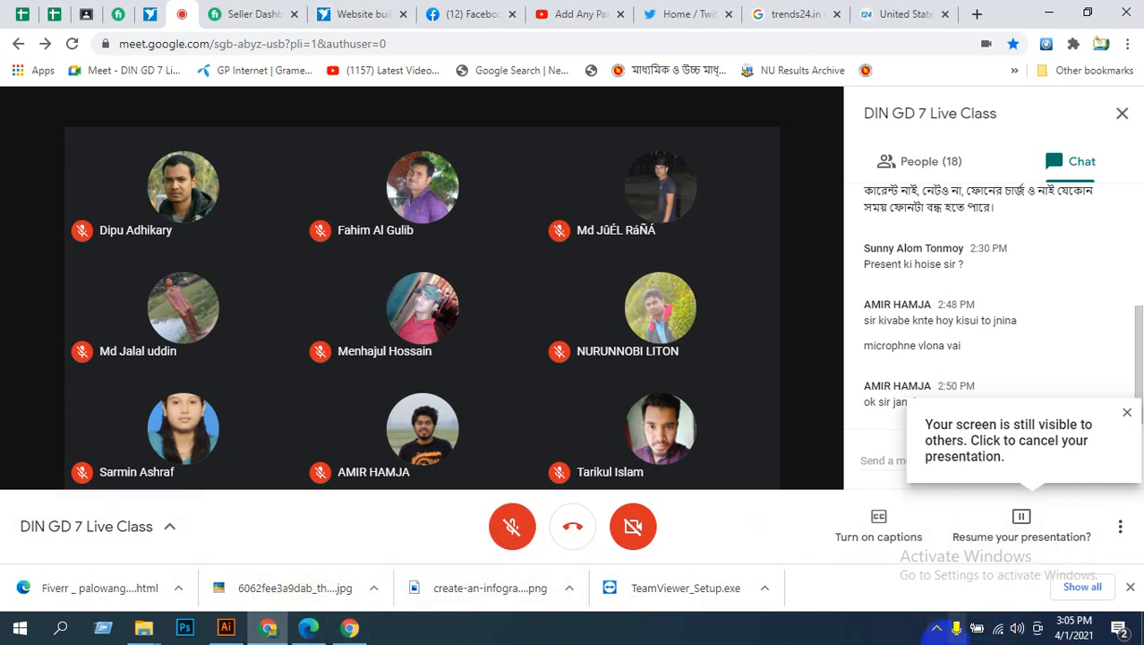
left_click(937, 629)
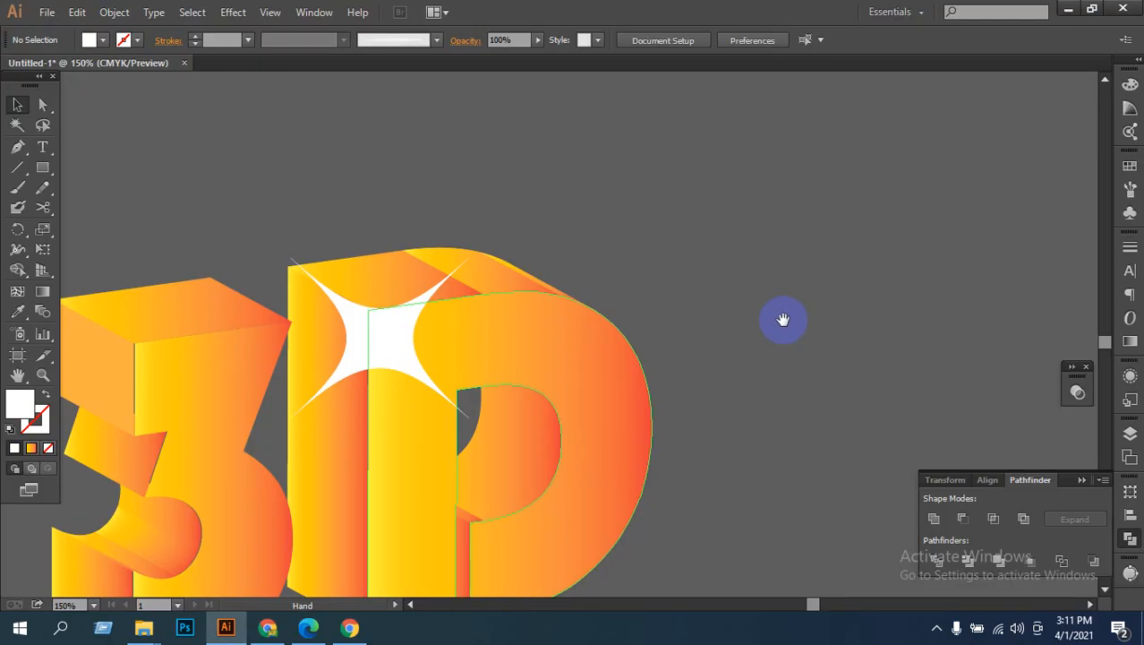
Step: Shrink the white star on the D's upper front corner and place a copy on the 3's upper front corner
left_click_drag(670, 337, 742, 247)
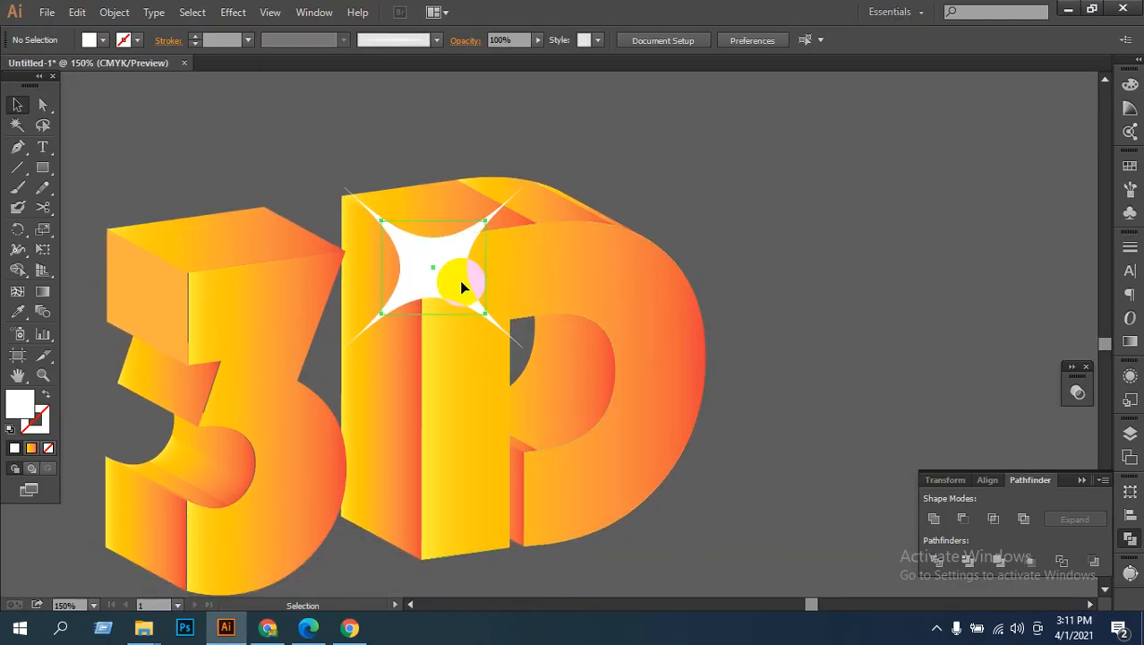
left_click(459, 281)
left_click_drag(488, 333, 201, 288)
left_click(304, 205)
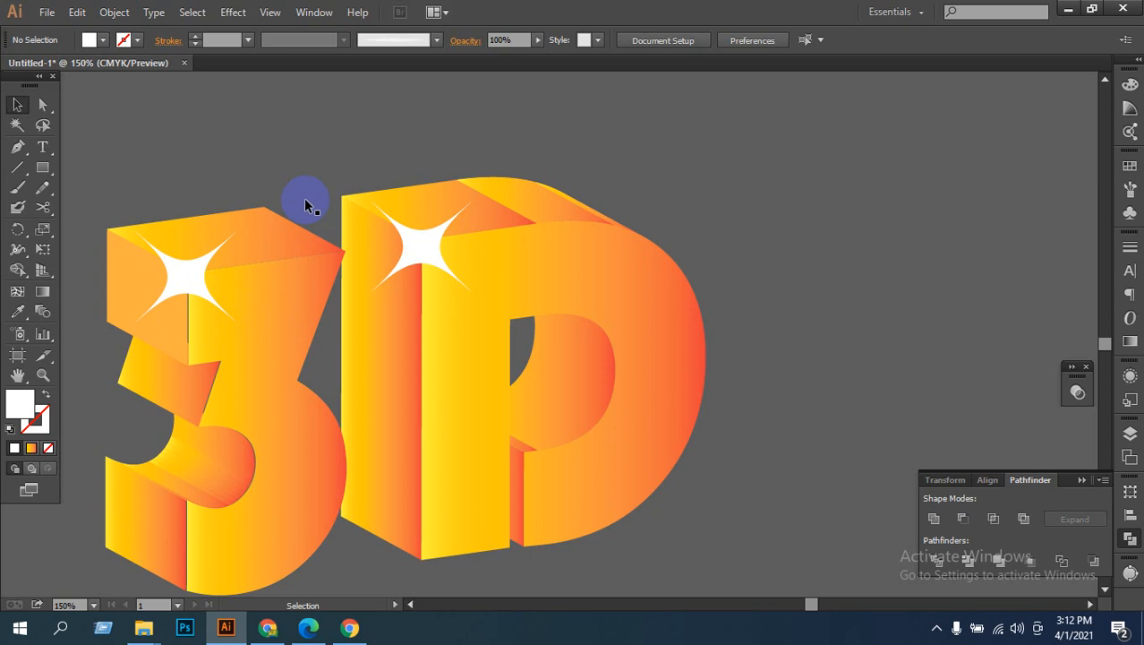
Step: Copy the 3's corner star to the notch at the 3's middle, rotate its points upright, shrink it and deselect
left_click(194, 282)
left_click_drag(194, 282, 206, 431)
left_click(257, 461, "shift")
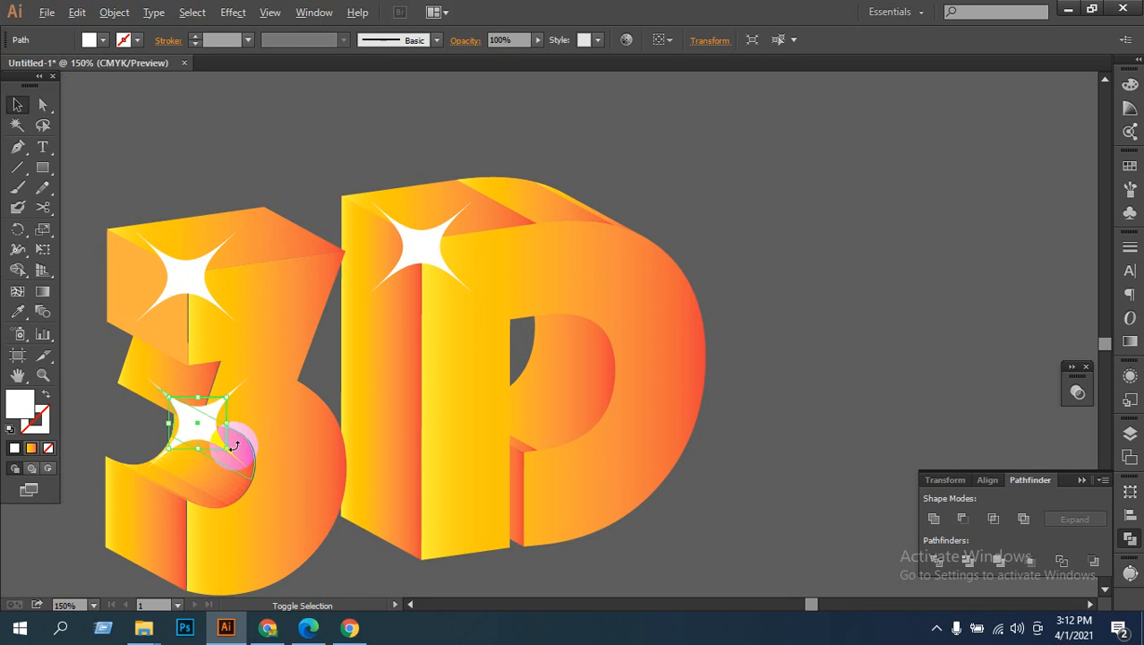
left_click(224, 447, "shift")
left_click(224, 452)
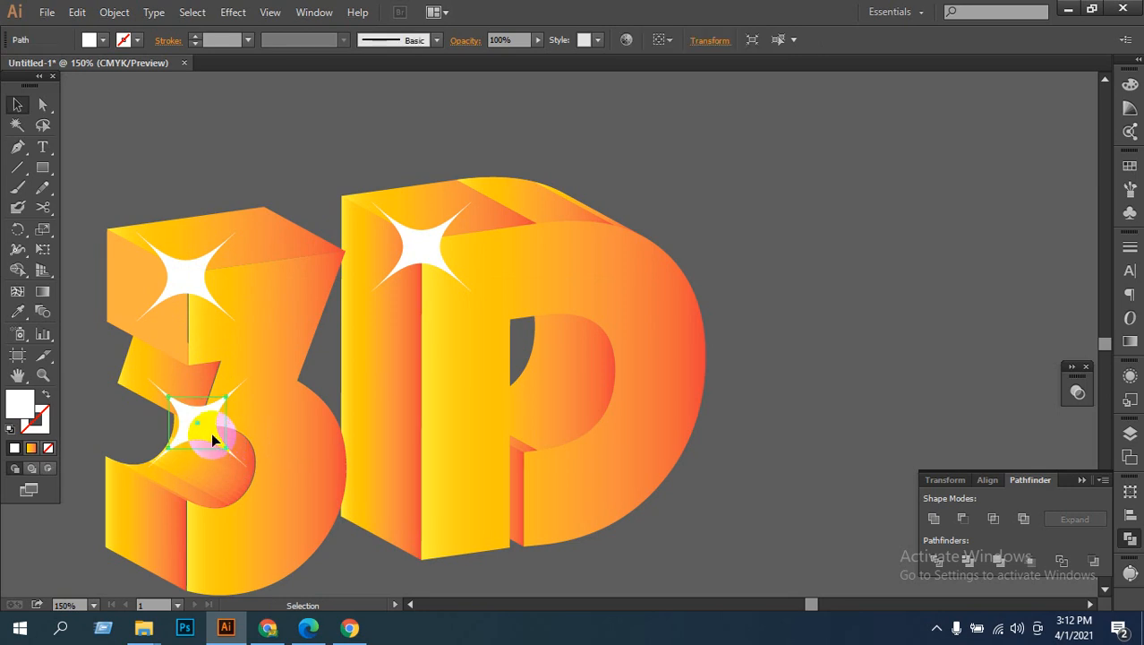
left_click_drag(226, 448, 208, 429)
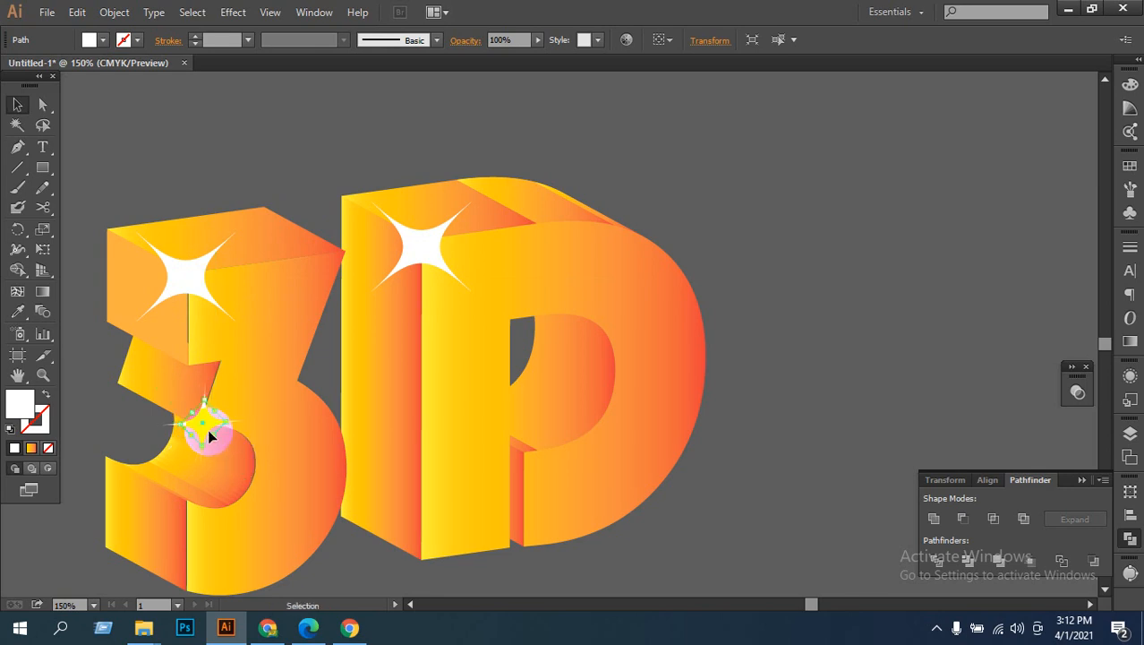
left_click(256, 425)
left_click(396, 559)
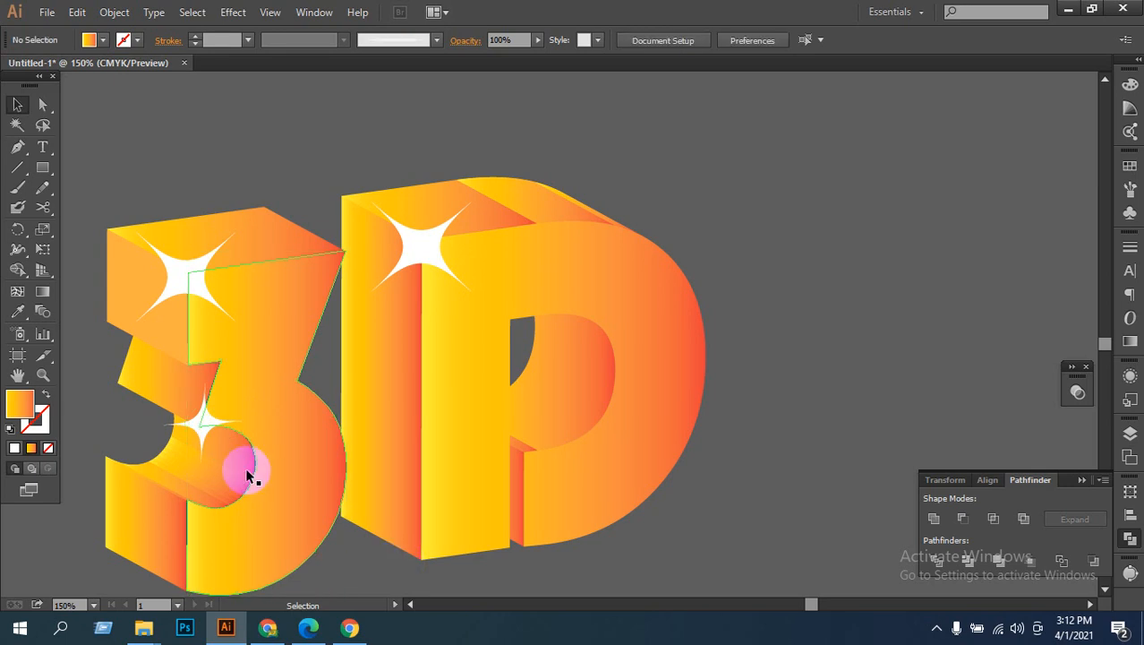
Step: Place a copy of the small upright star where the 3's upper tip meets the D's side face, and deselect
left_click(208, 425)
left_click_drag(208, 425, 617, 374)
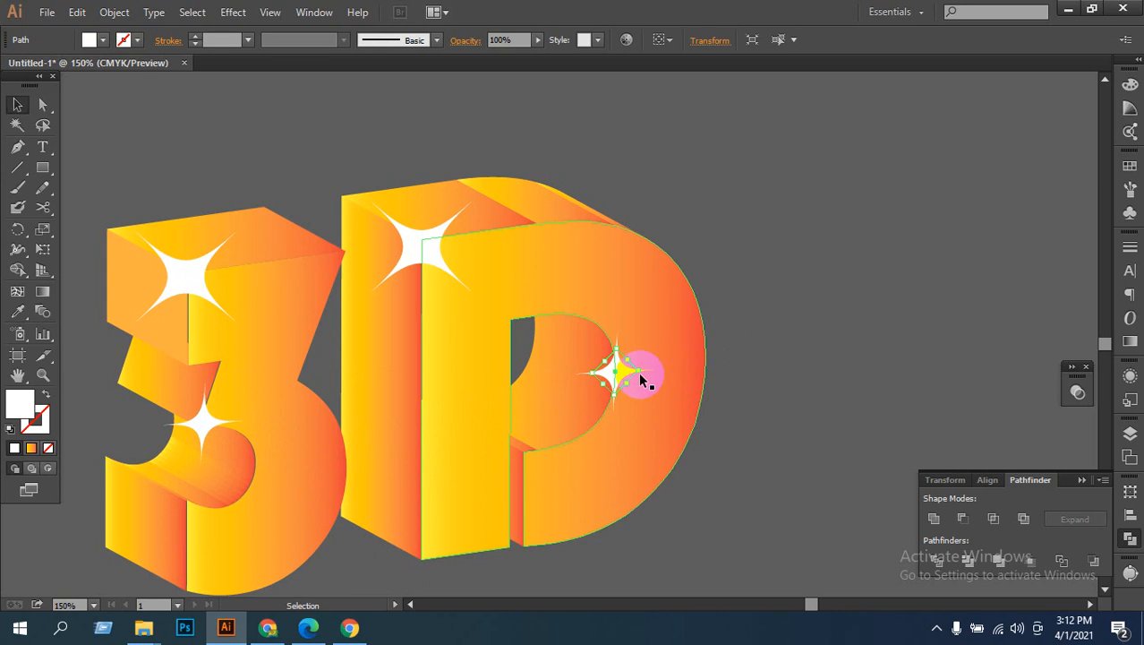
left_click_drag(613, 373, 335, 262)
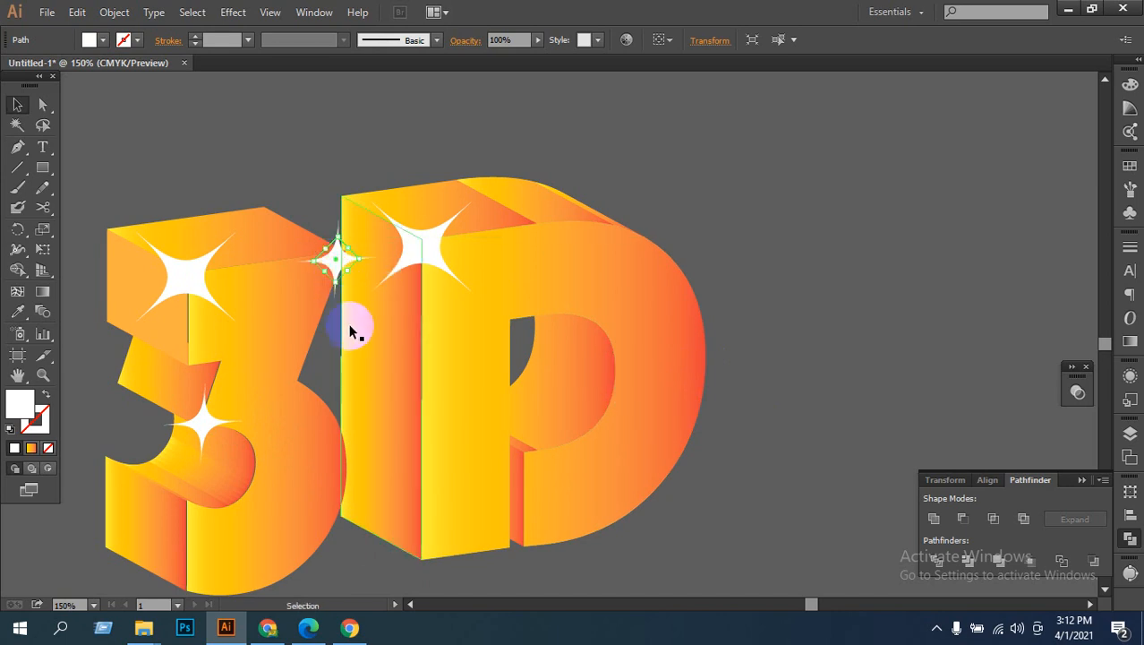
mouse_move(338, 280)
left_mouse_down()
mouse_move(339, 268)
mouse_move(337, 284)
left_mouse_up()
left_click(732, 313)
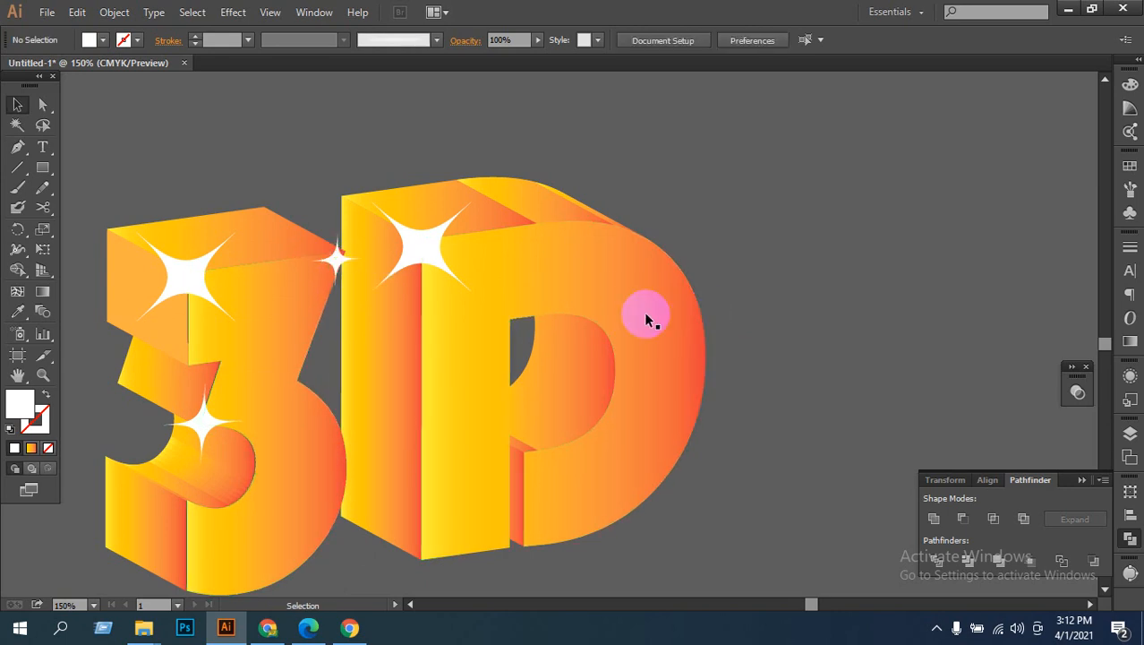
Step: Overlay a small star with diagonal points on the star between the 3 and the D to form an eight-pointed sparkle
key("ctrl+space")
left_click(368, 286)
left_click(812, 437)
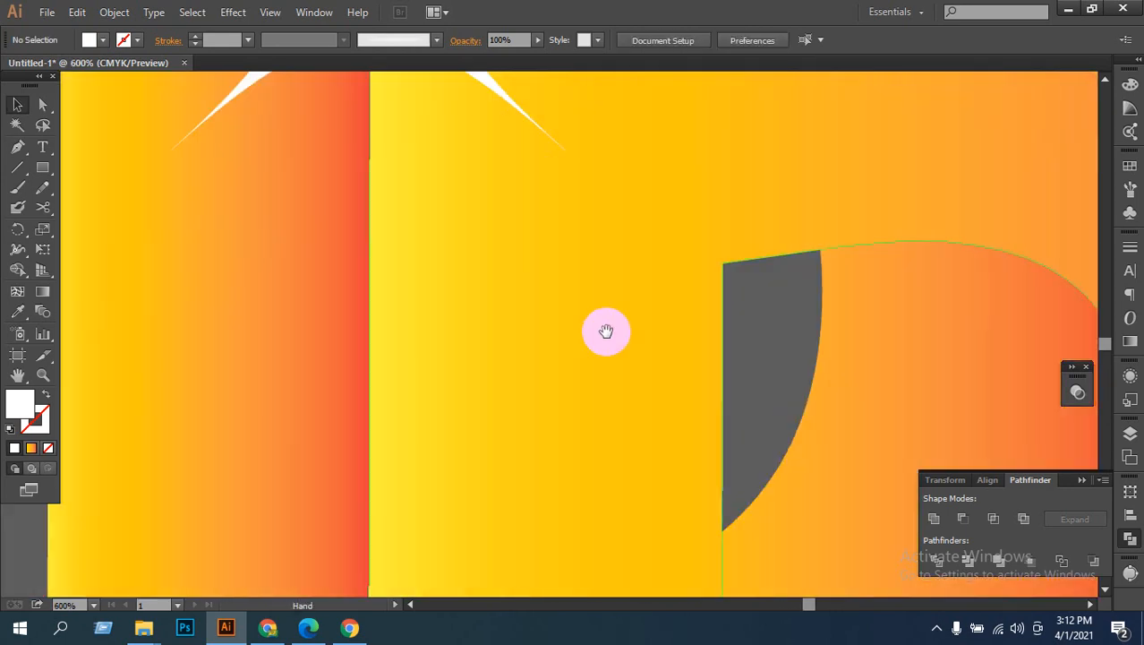
left_click_drag(605, 329, 902, 624)
left_click_drag(570, 433, 681, 564)
left_click_drag(433, 436, 426, 373)
left_click_drag(435, 435, 383, 421)
left_click_drag(445, 367, 463, 418)
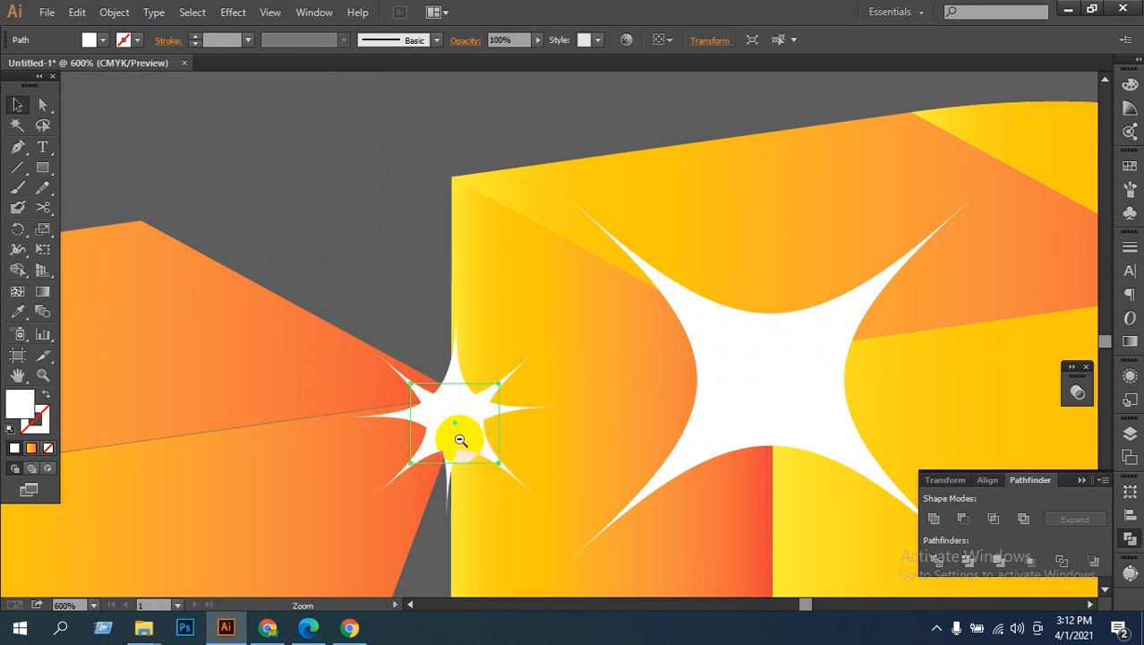
Step: Try to overlay an offset duplicate on the star at the 3's upper front corner
left_click(460, 439, "ctrl+alt")
left_click(459, 439, "ctrl+alt")
left_click_drag(586, 355, 587, 426)
left_click_drag(610, 314, 362, 419)
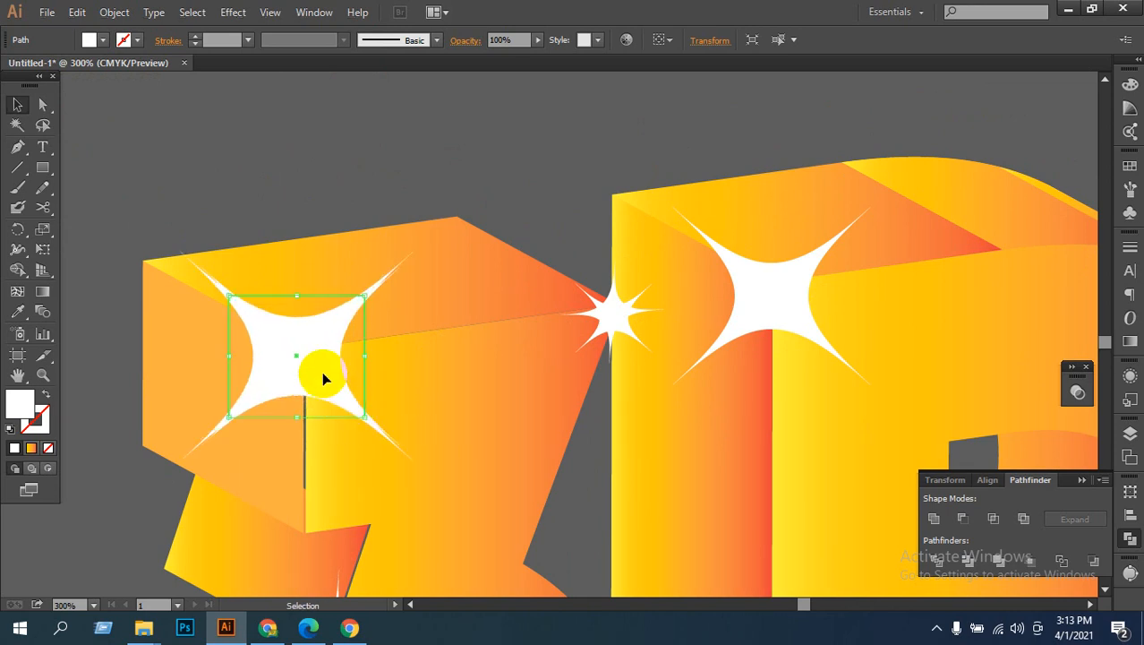
left_click_drag(324, 378, 343, 430)
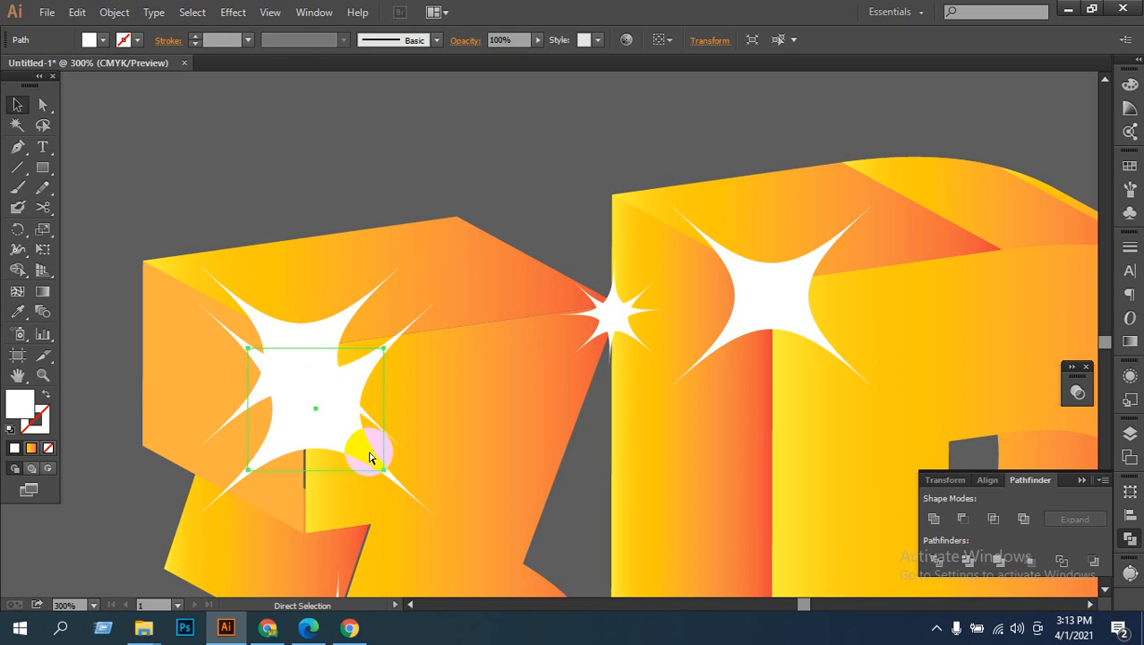
key("ctrl+z")
key("ctrl+z")
Step: Overlay a rotated, smaller copy on the 3's upper corner star and centre it to form an eight-pointed sparkle
left_click_drag(319, 376, 398, 440)
left_click(403, 396)
left_click_drag(330, 372, 304, 371)
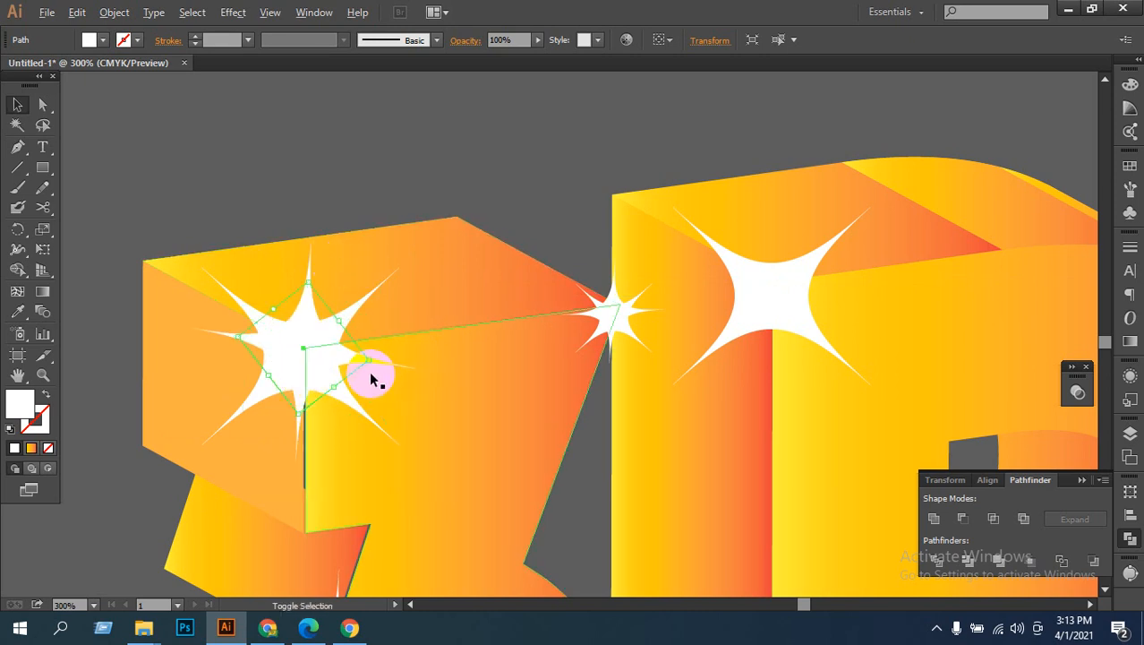
left_click_drag(364, 354, 355, 365)
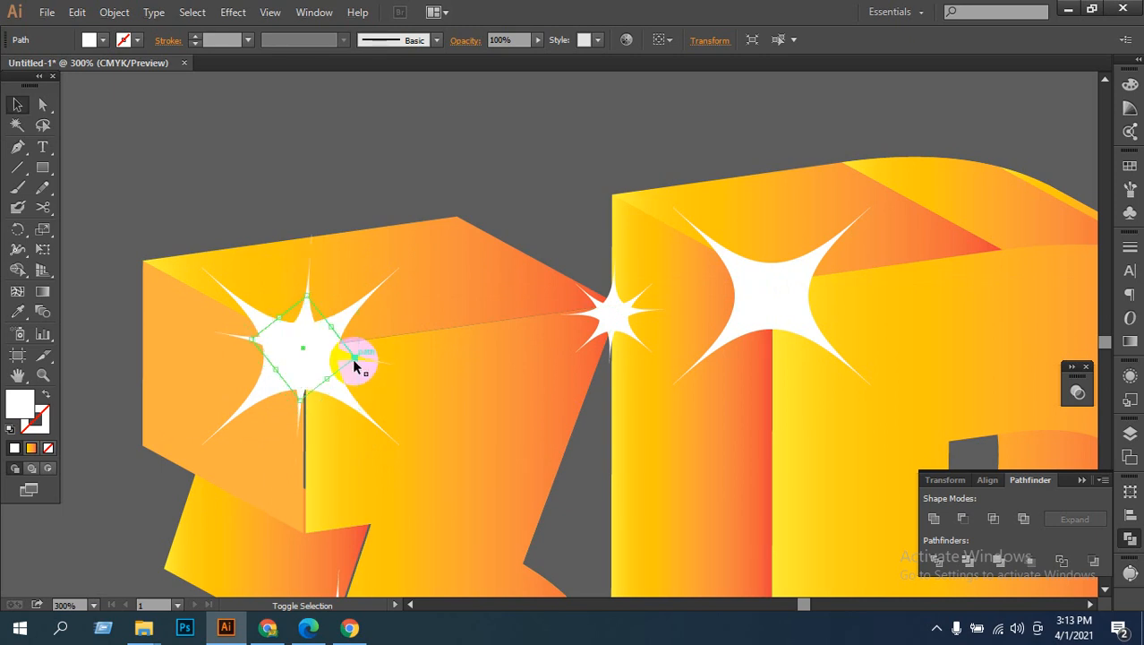
left_click(440, 366)
Step: Set the opacity of both overlapping stars on the 3's upper front corner to 64% and deselect them
left_click(437, 400, "ctrl+alt")
left_click(432, 392, "ctrl+alt")
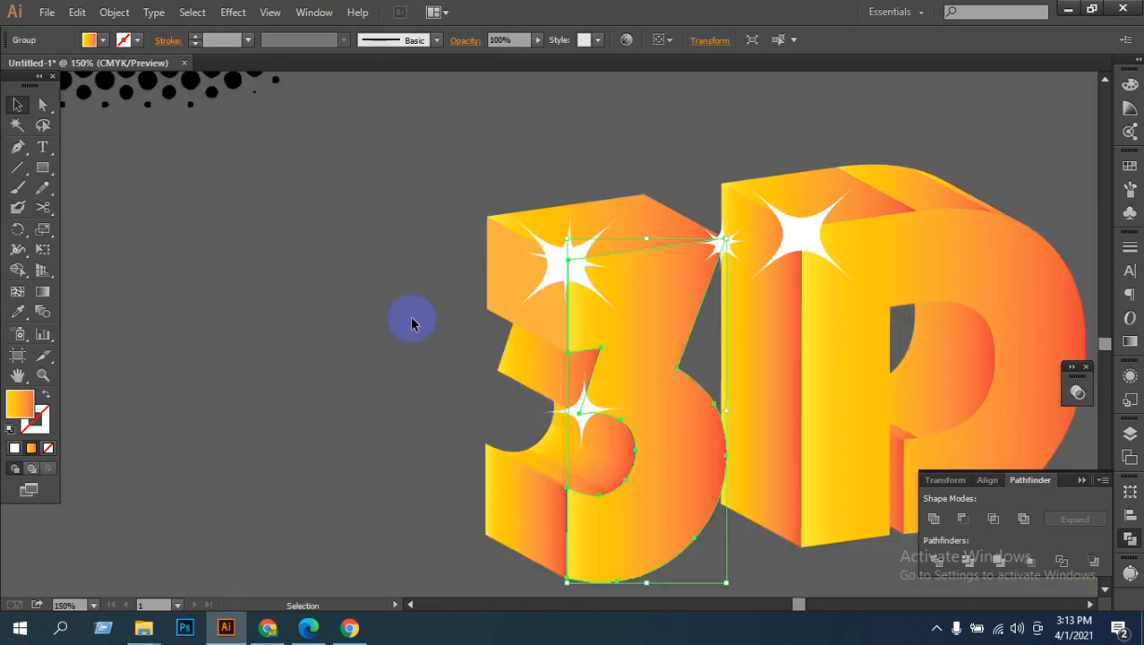
left_click(544, 280)
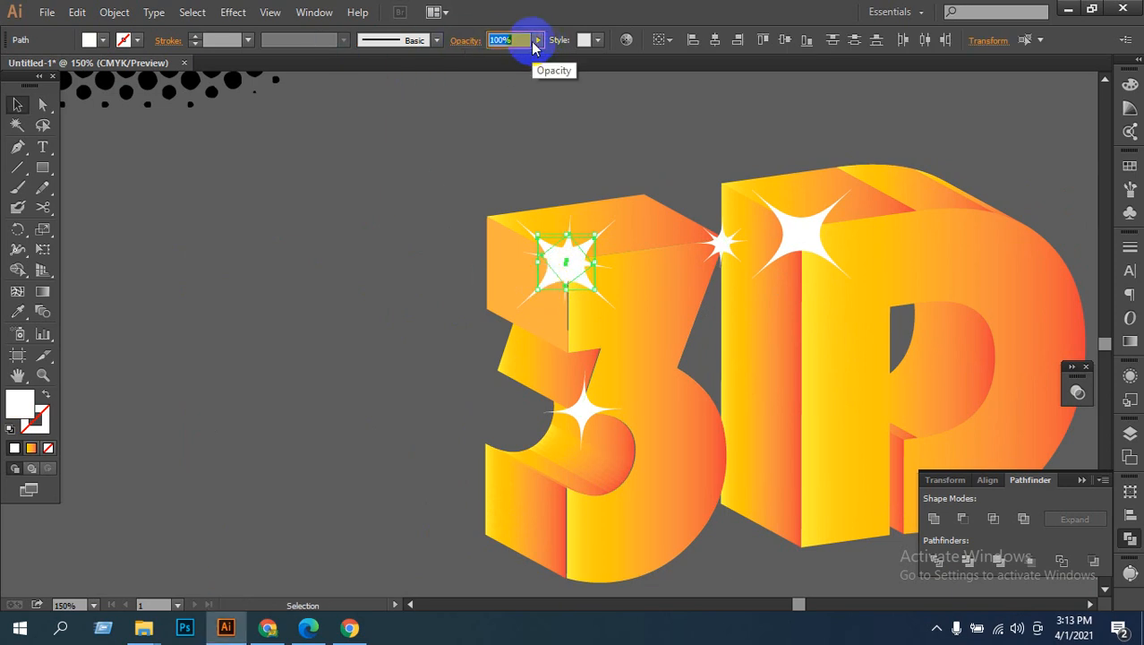
left_click(537, 41)
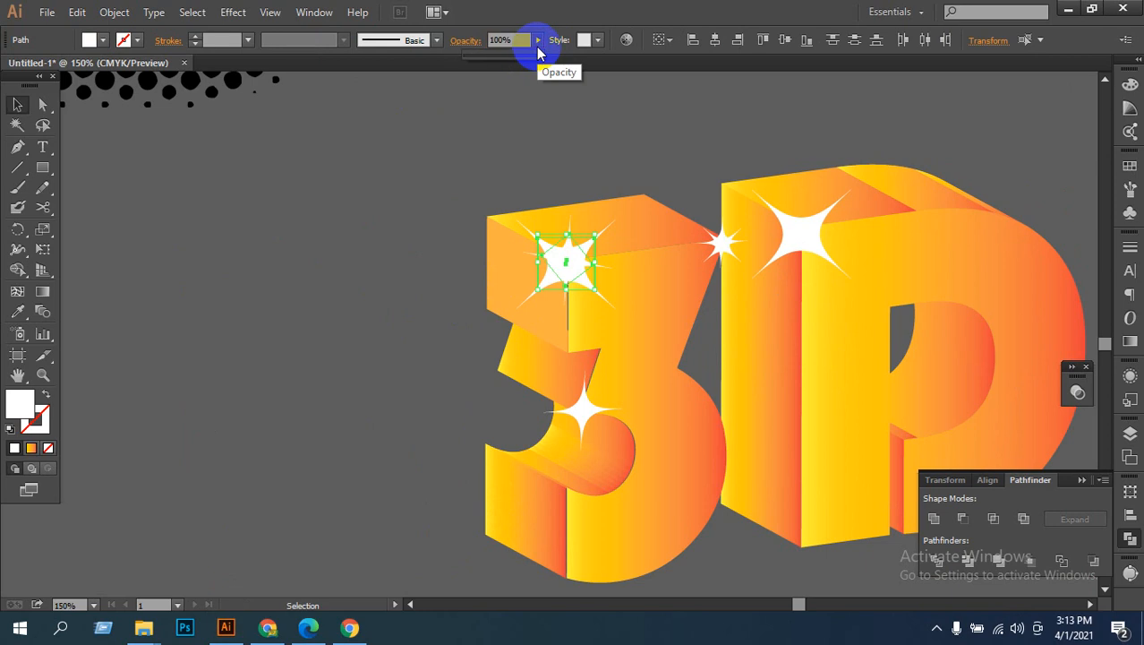
left_click_drag(534, 60, 525, 60)
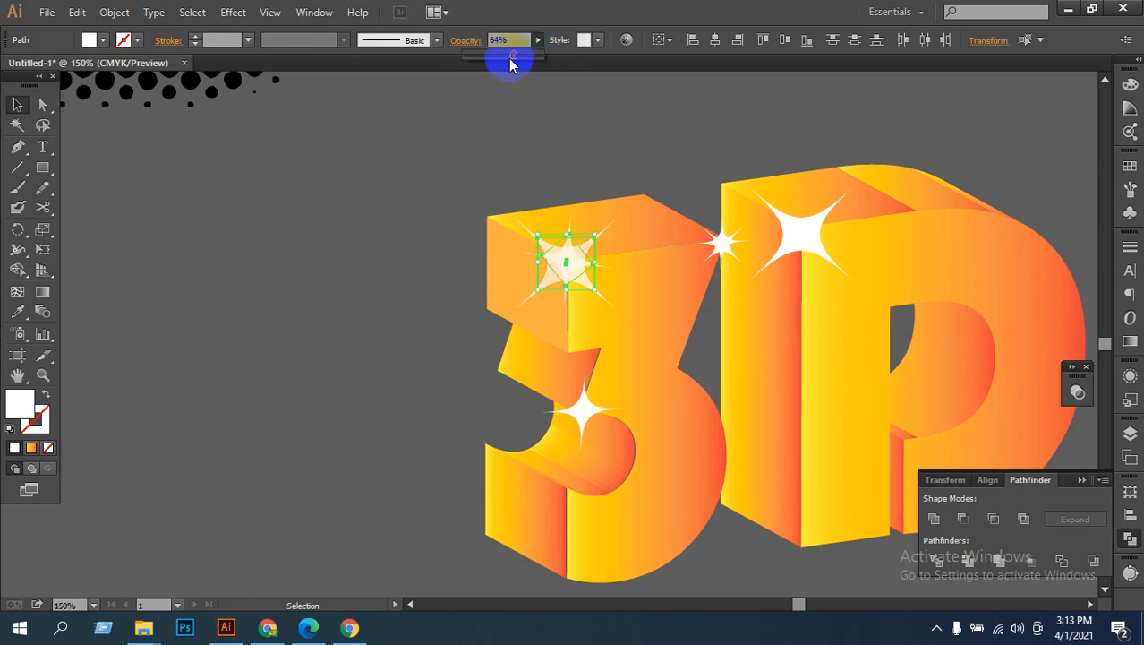
left_click(379, 301)
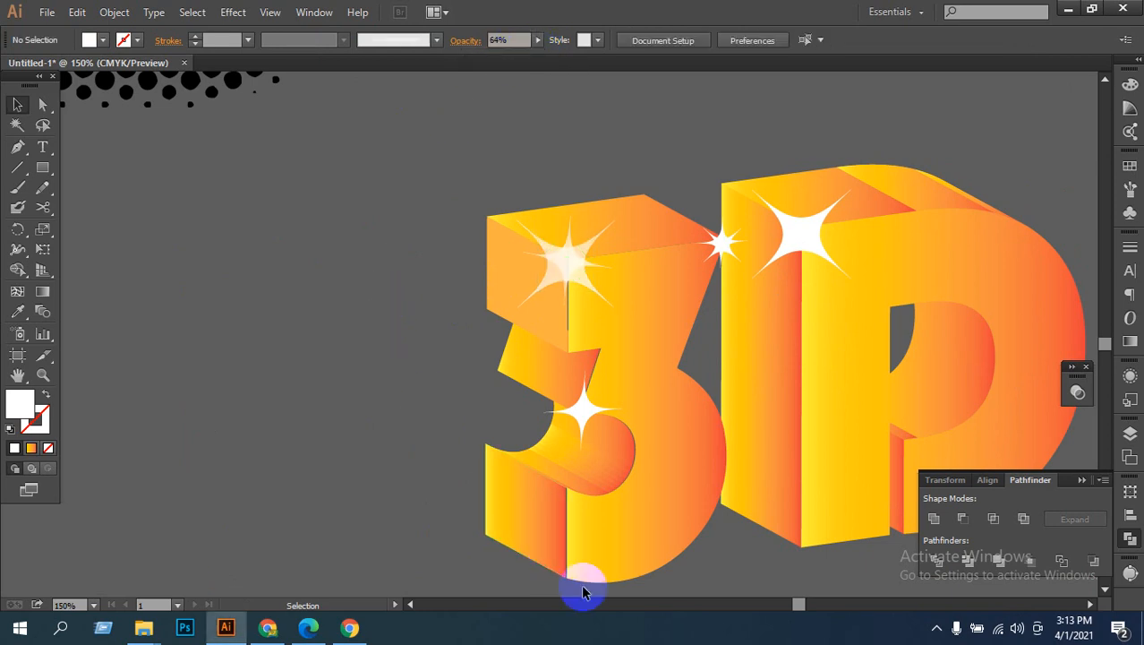
left_click(595, 448, "ctrl+alt")
left_click(596, 447, "ctrl+alt")
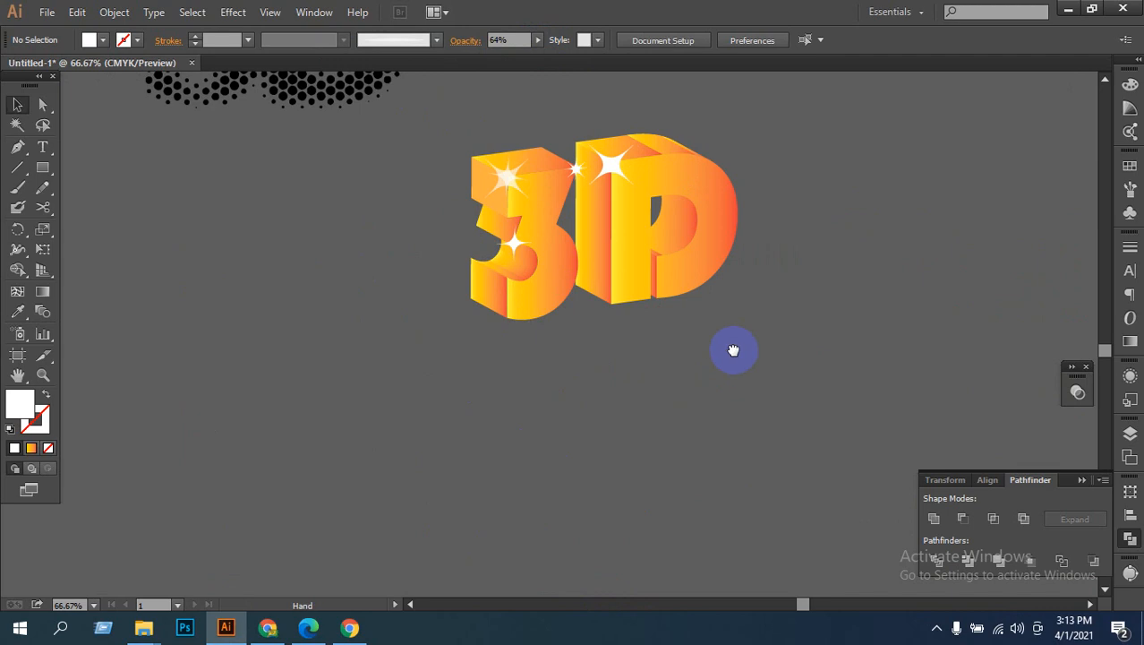
left_click_drag(734, 350, 559, 446)
left_click_drag(286, 348, 625, 472)
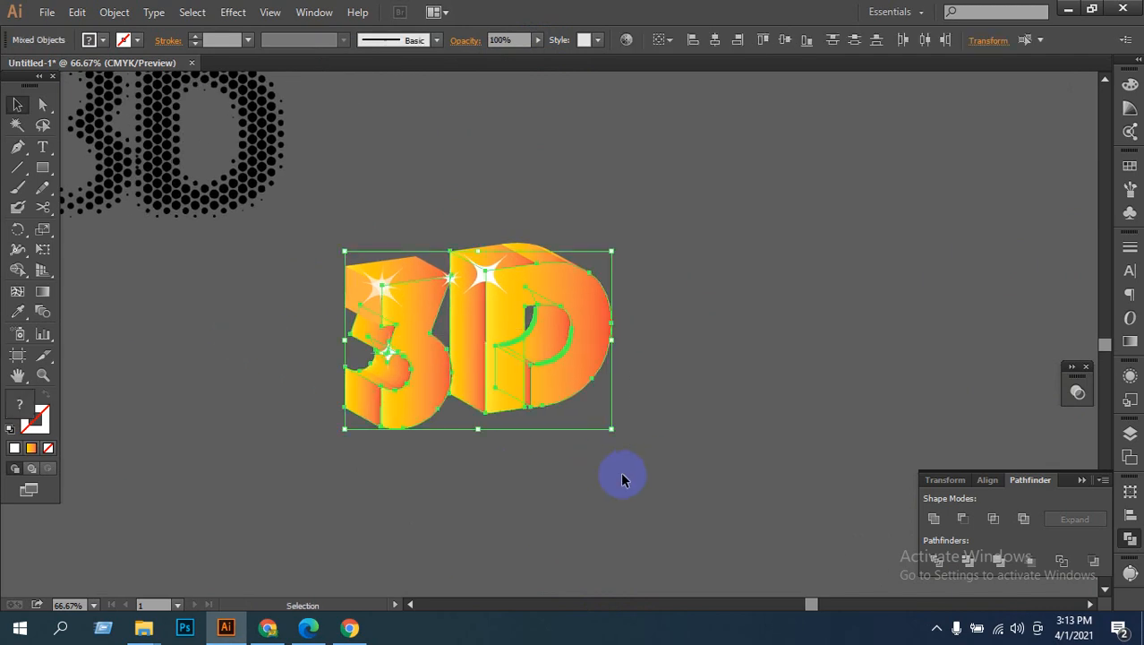
left_click(733, 452)
Step: Draw a white-filled open curved path with four anchor points in the empty area beside the D using the Pen tool
left_click_drag(733, 452, 325, 434)
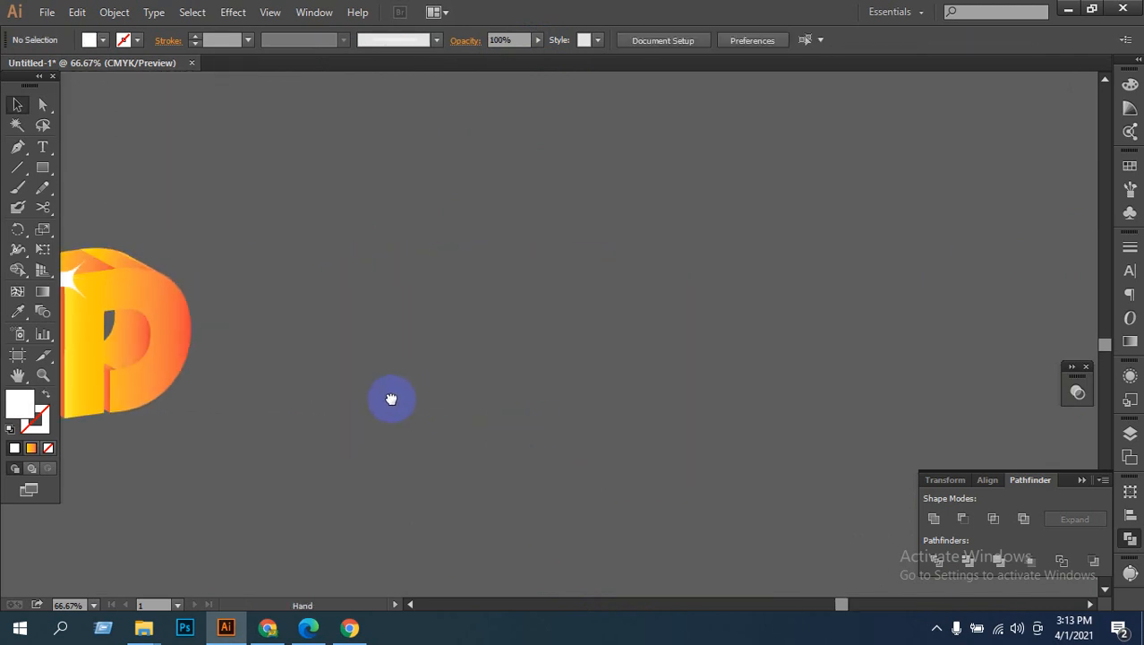
left_click(17, 146)
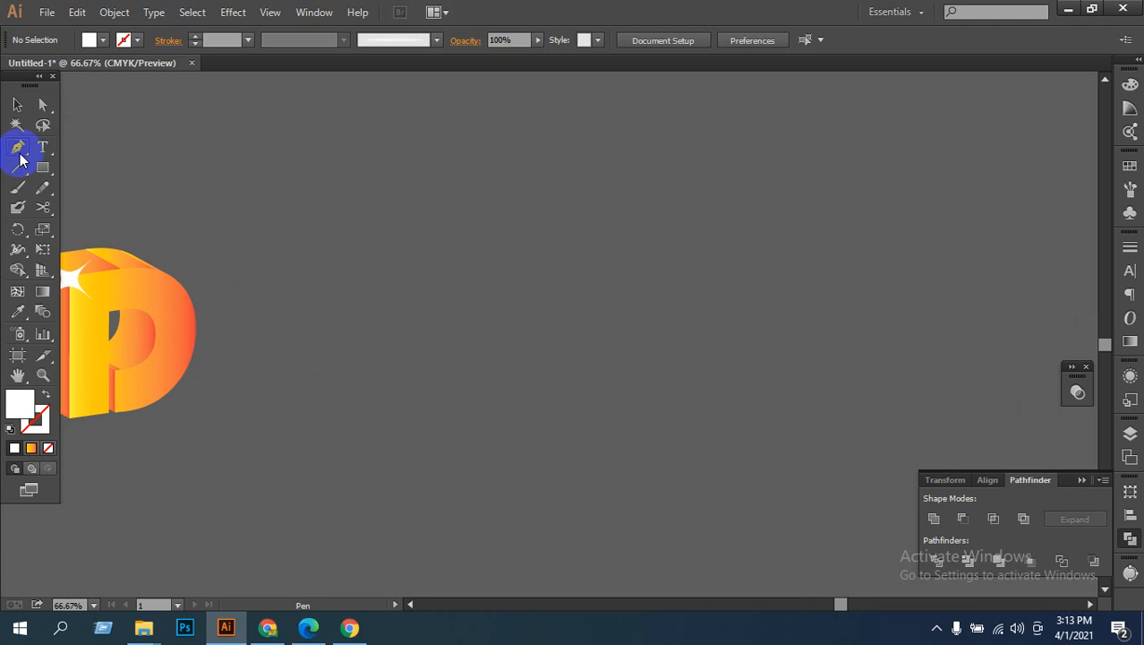
left_click_drag(456, 246, 376, 268)
left_click(459, 248)
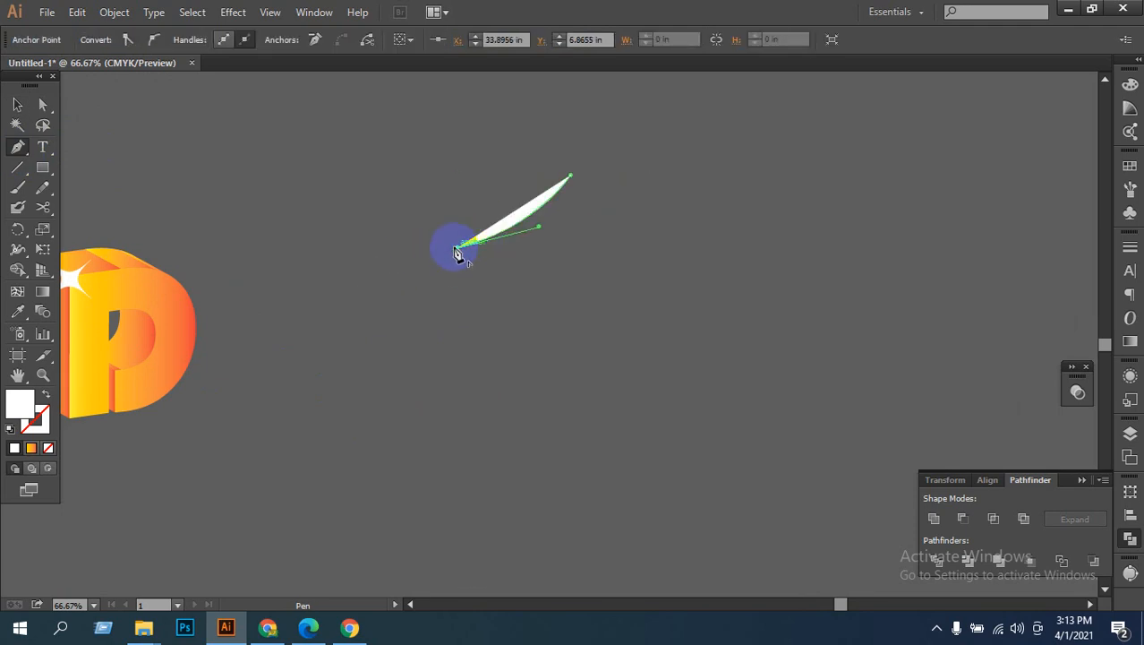
left_click_drag(457, 342, 480, 375)
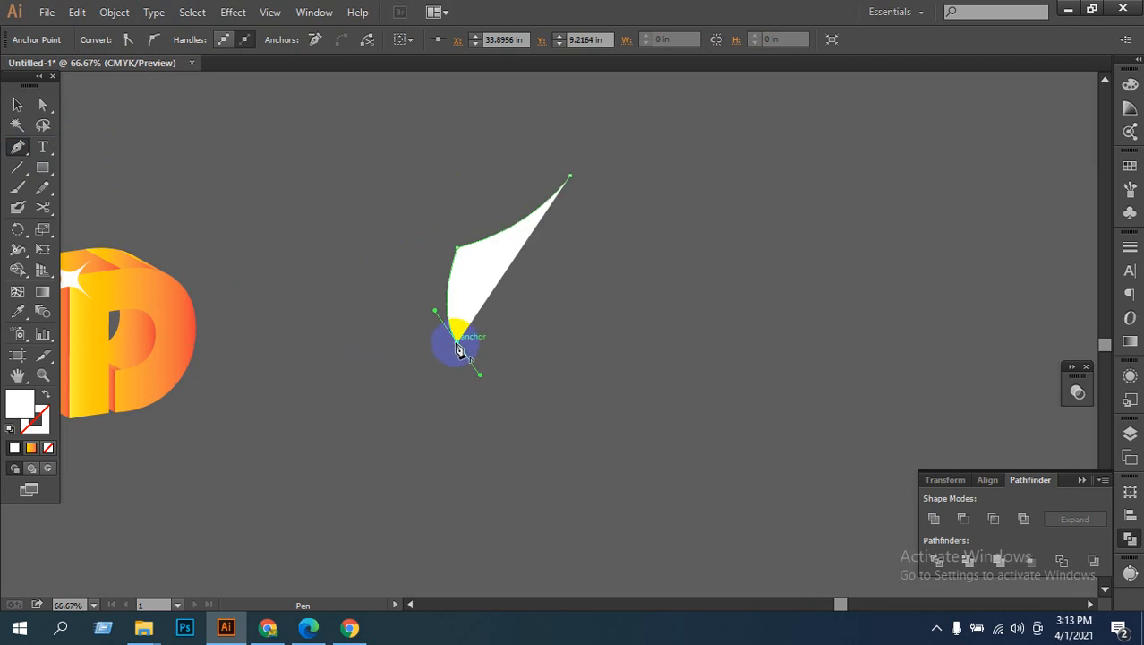
left_click(463, 356)
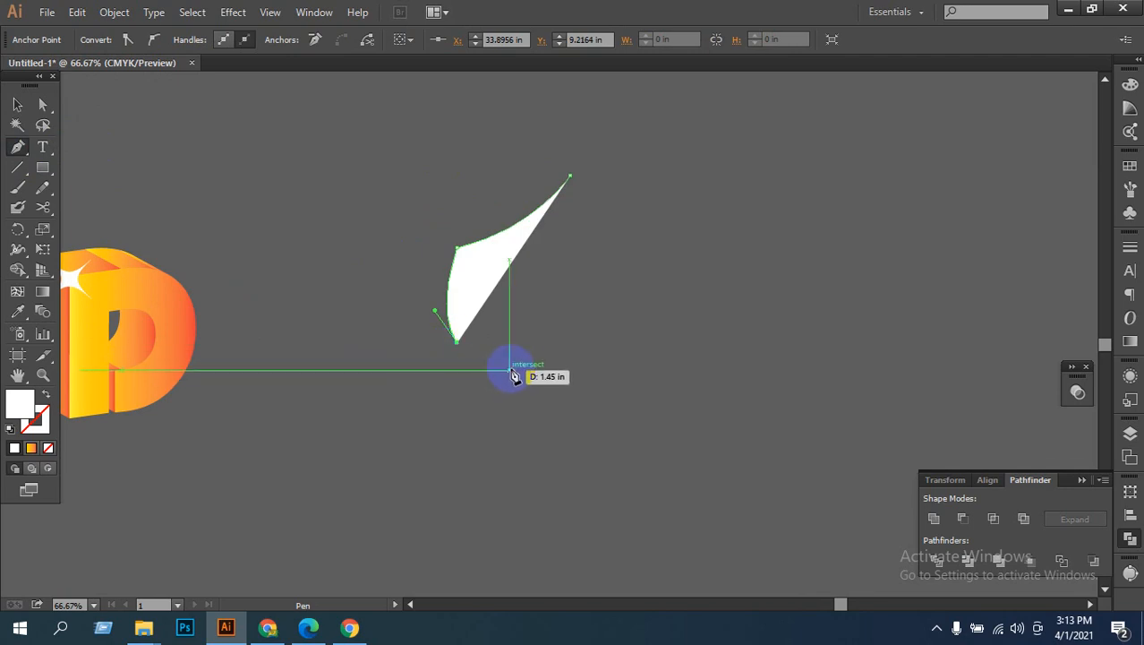
left_click_drag(511, 370, 523, 373)
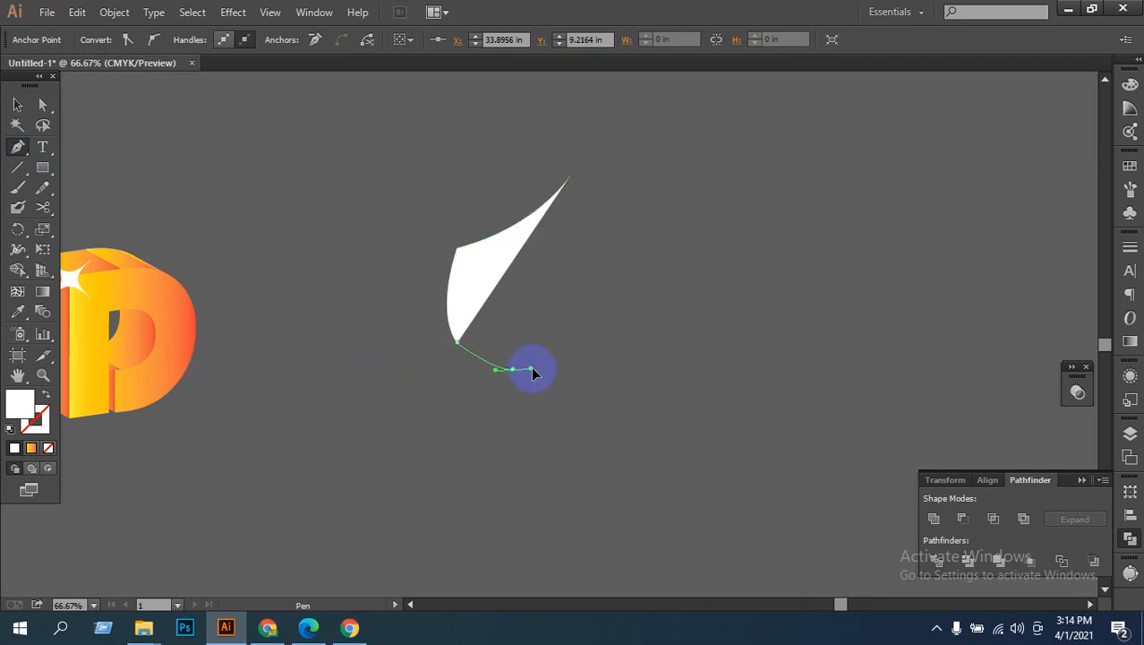
left_click_drag(546, 372, 545, 368)
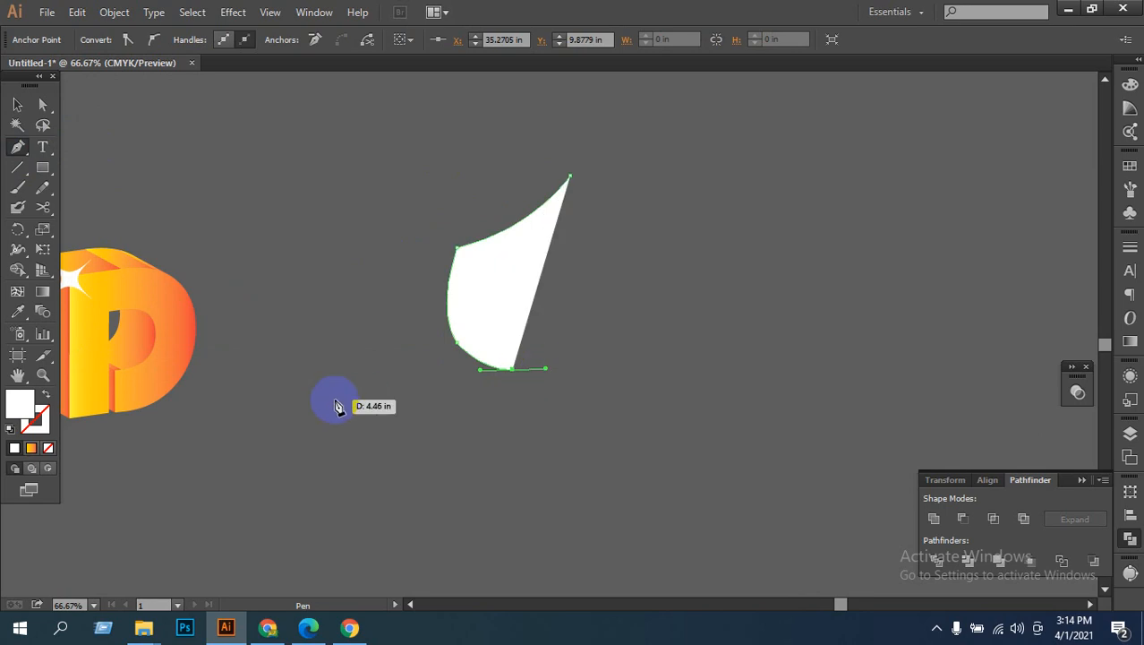
left_click(18, 105)
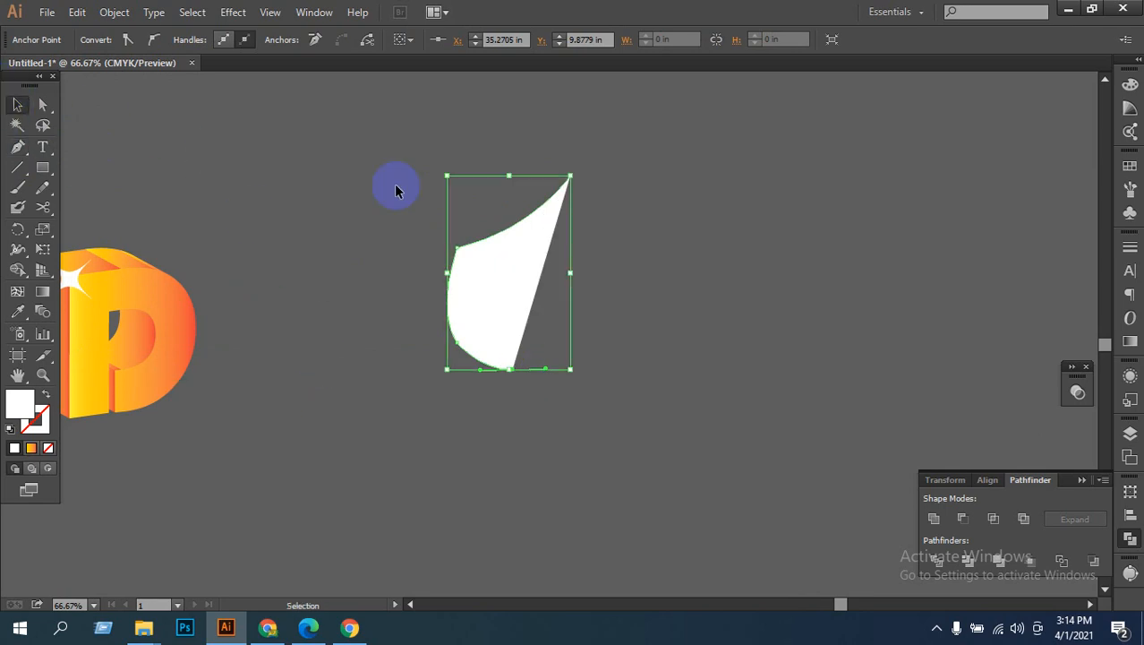
Step: Swap the curved path's white fill to its stroke and set the stroke weight to 8 pt
left_click_drag(626, 199, 414, 380)
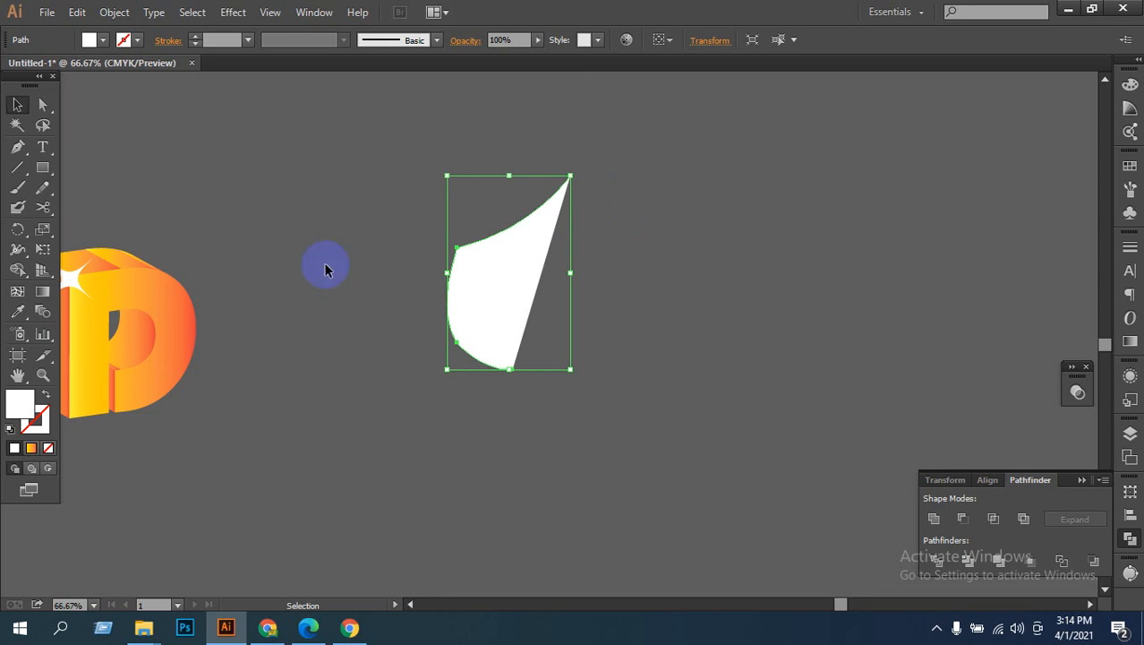
left_click(45, 394)
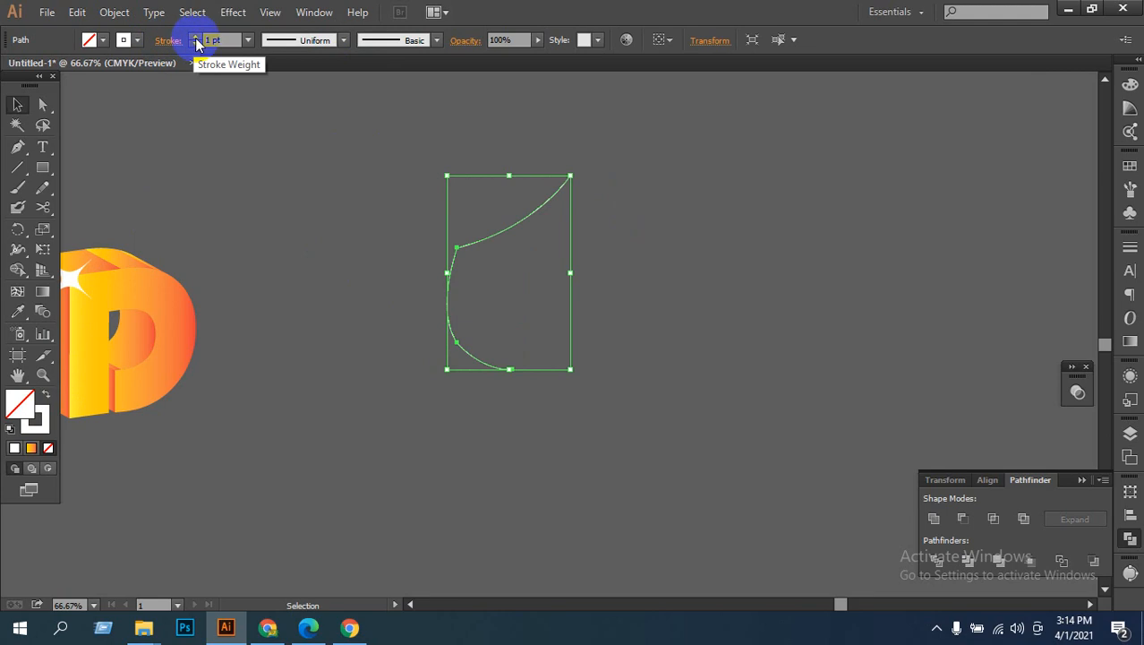
left_click(197, 40)
left_click(197, 40)
left_click(197, 40)
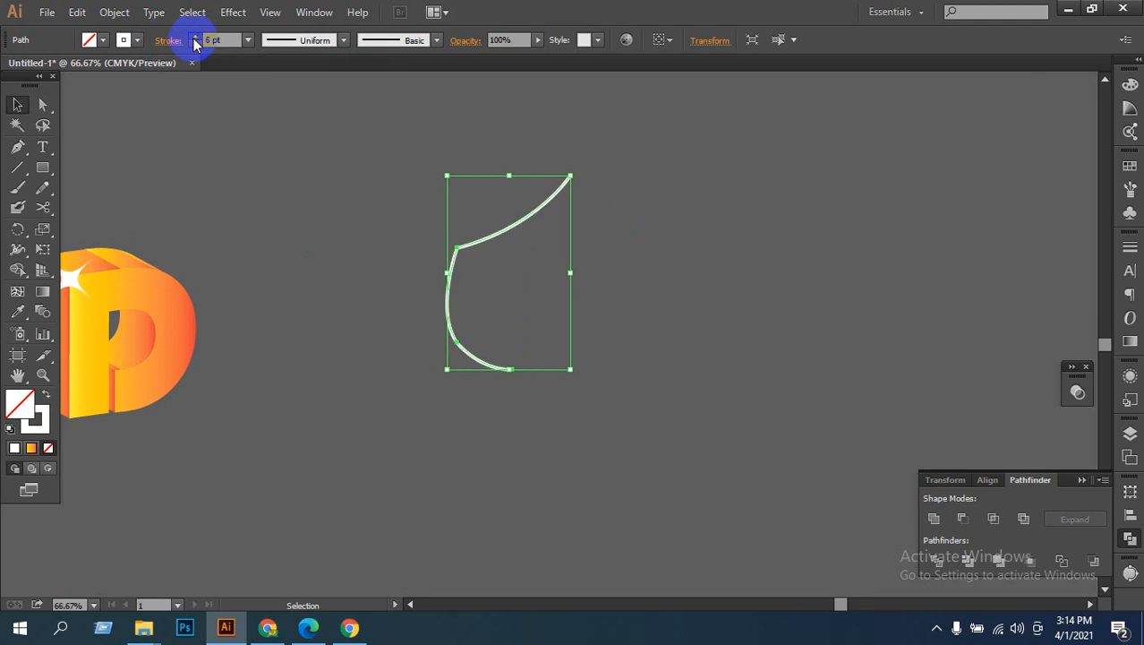
left_click(197, 40)
left_click(685, 245)
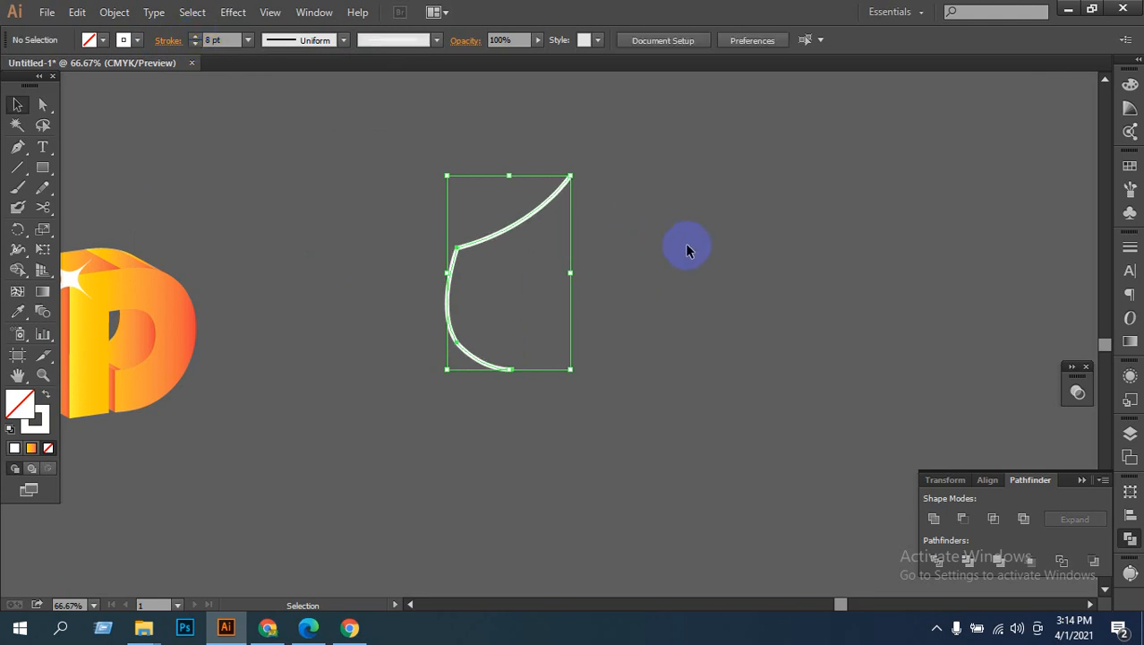
Step: Try the 3D Extrude & Bevel effect on the stroked curve with preview on and a 275 pt extrude depth
left_click(487, 358)
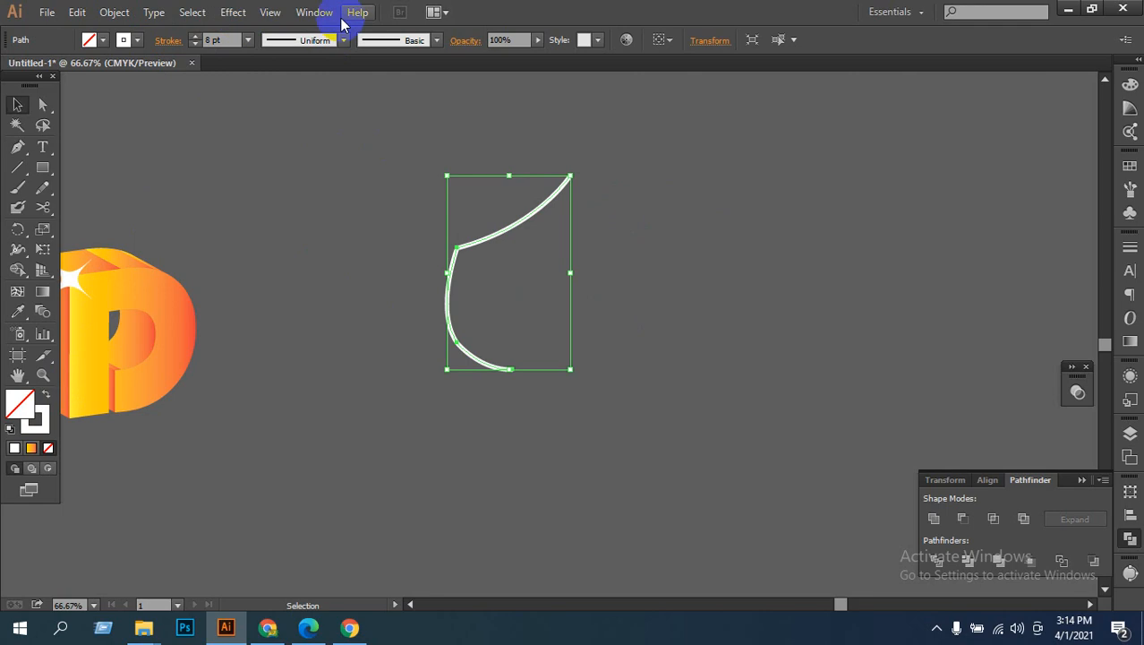
left_click(239, 12)
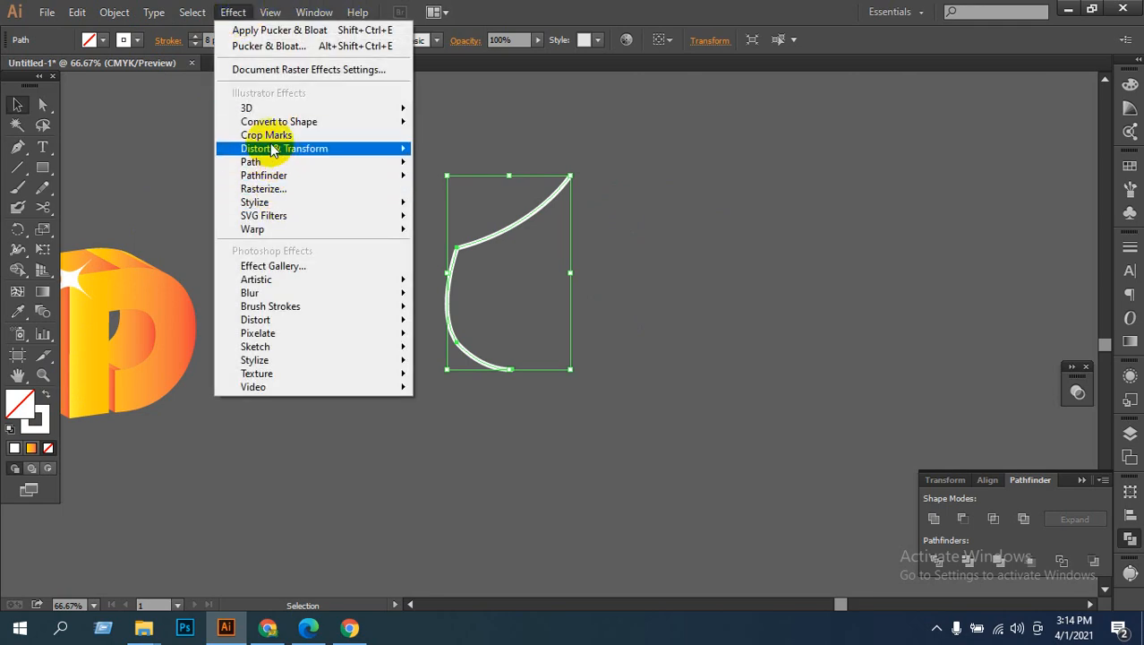
mouse_move(360, 107)
left_click(454, 112)
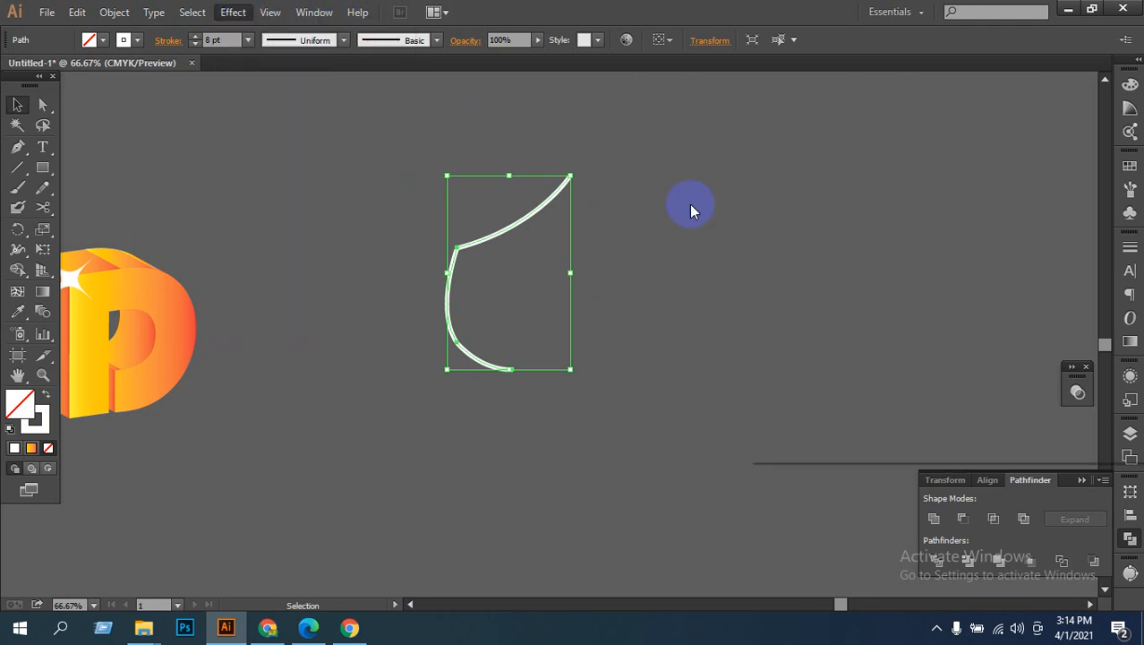
left_click(765, 440)
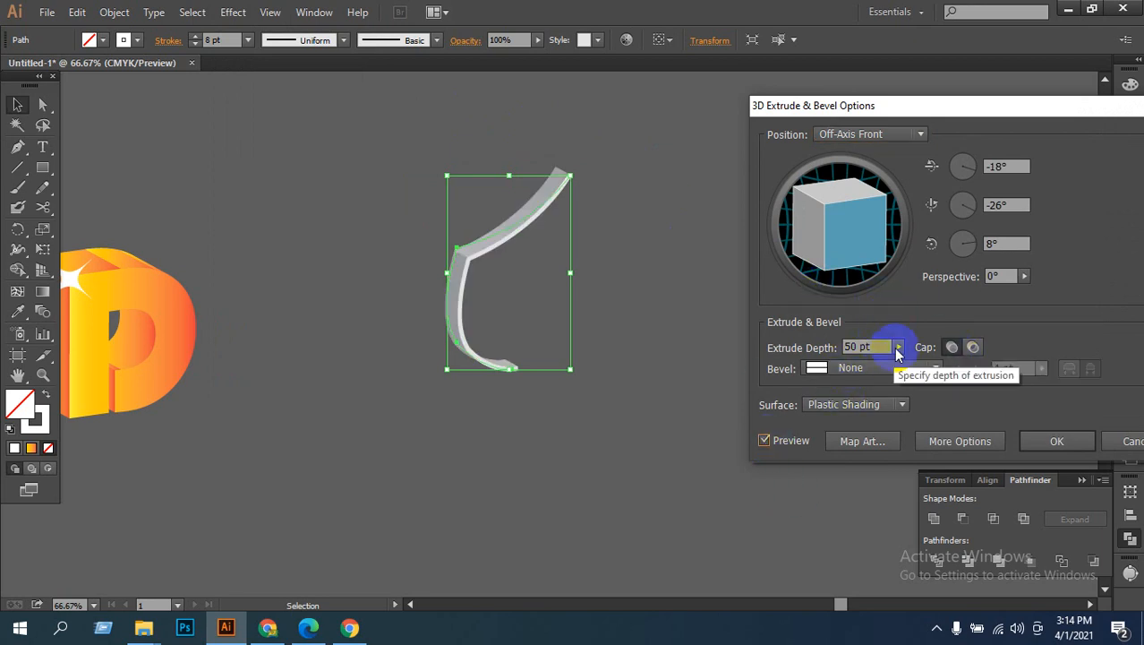
left_click(898, 347)
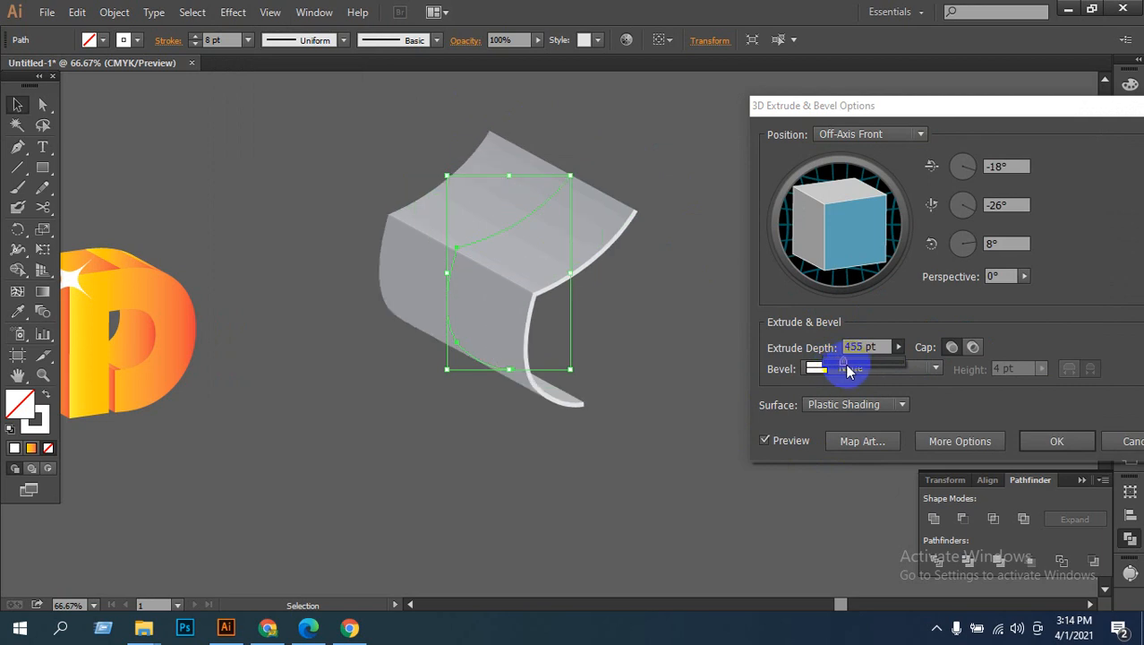
left_click_drag(847, 370, 839, 368)
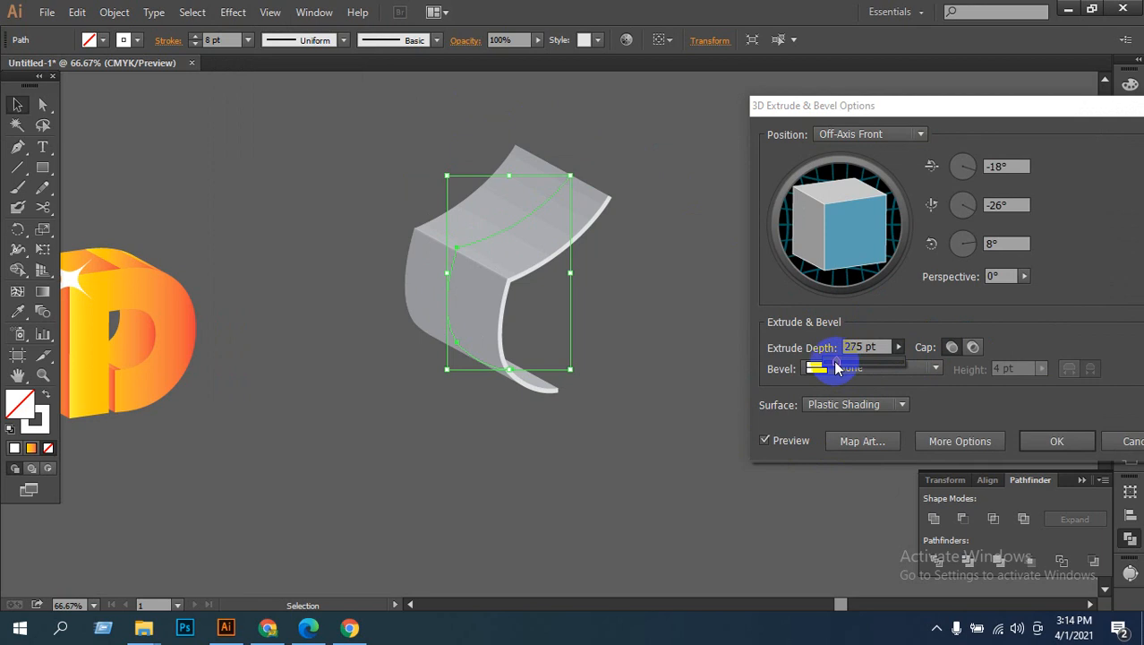
left_click(576, 482)
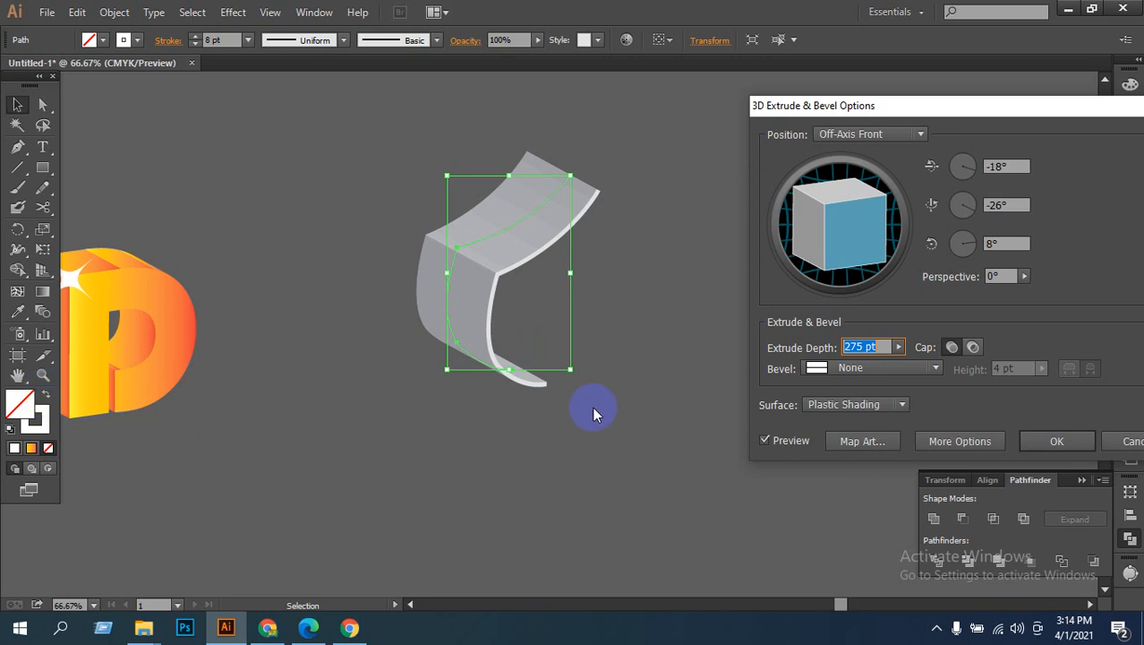
Step: Try rotating the extruded curve to -175°, 14° and 179°, and cancel the effect
mouse_move(853, 273)
left_mouse_down()
mouse_move(830, 242)
mouse_move(822, 249)
mouse_move(832, 214)
mouse_move(810, 226)
left_mouse_up()
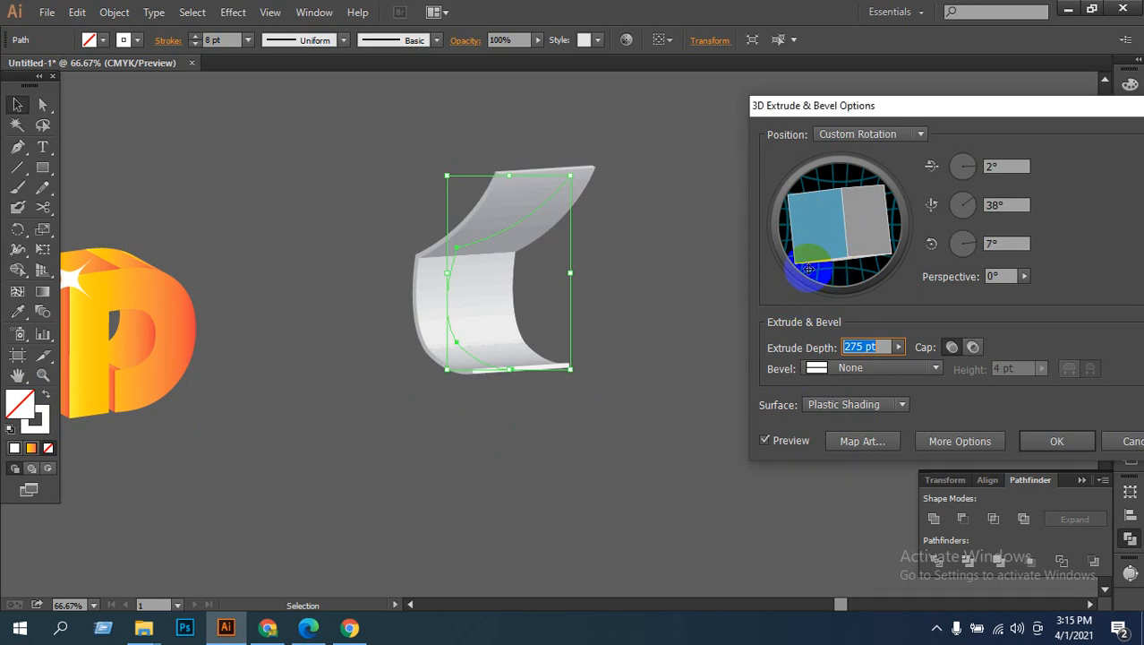
left_click_drag(807, 270, 839, 190)
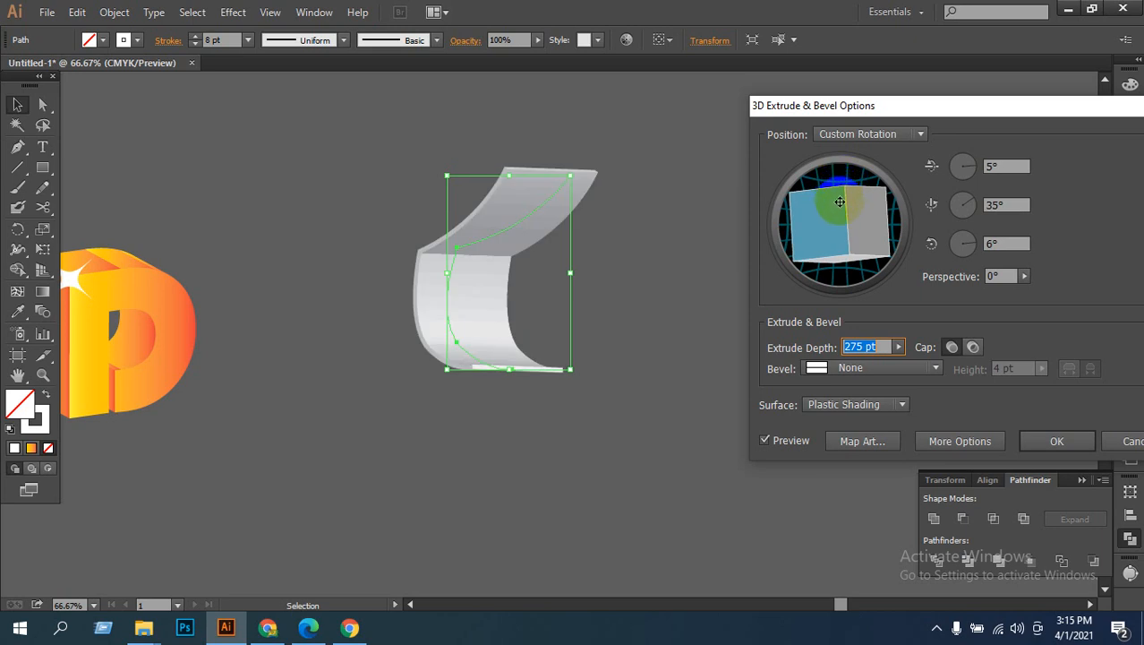
mouse_move(847, 241)
left_mouse_down()
mouse_move(822, 253)
mouse_move(837, 235)
mouse_move(865, 236)
mouse_move(838, 238)
mouse_move(839, 224)
mouse_move(817, 222)
mouse_move(832, 225)
mouse_move(792, 240)
mouse_move(843, 217)
mouse_move(863, 242)
mouse_move(846, 217)
mouse_move(812, 225)
mouse_move(837, 231)
mouse_move(829, 234)
mouse_move(813, 214)
mouse_move(837, 222)
mouse_move(829, 237)
mouse_move(851, 214)
mouse_move(800, 234)
mouse_move(867, 235)
mouse_move(840, 215)
mouse_move(845, 230)
left_mouse_up()
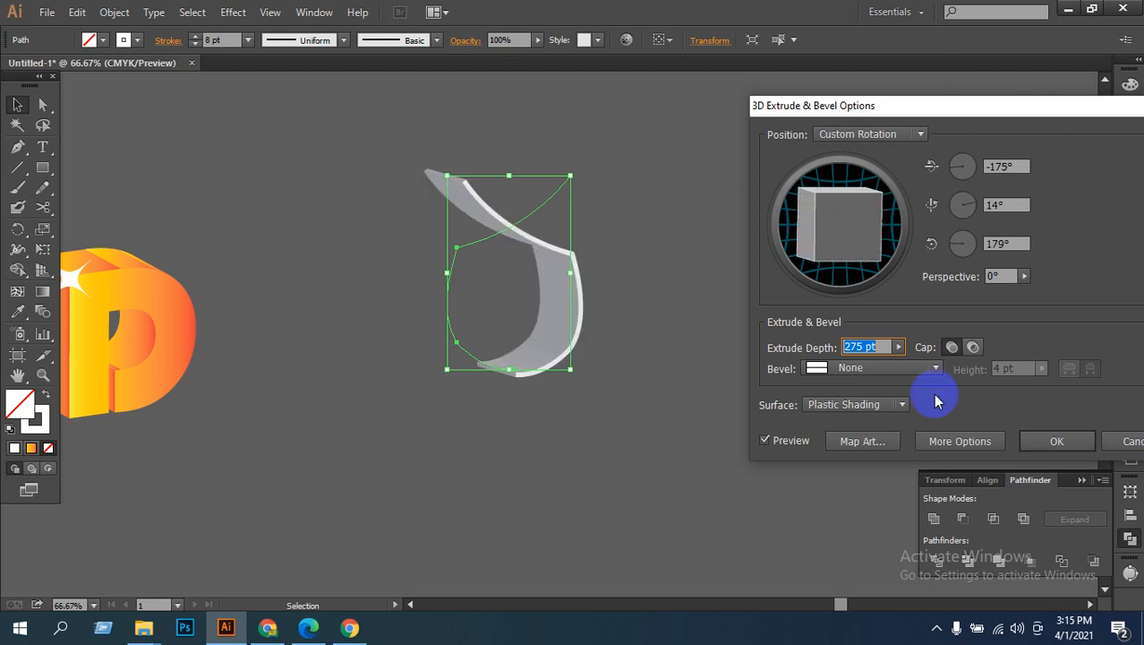
left_click(1114, 441)
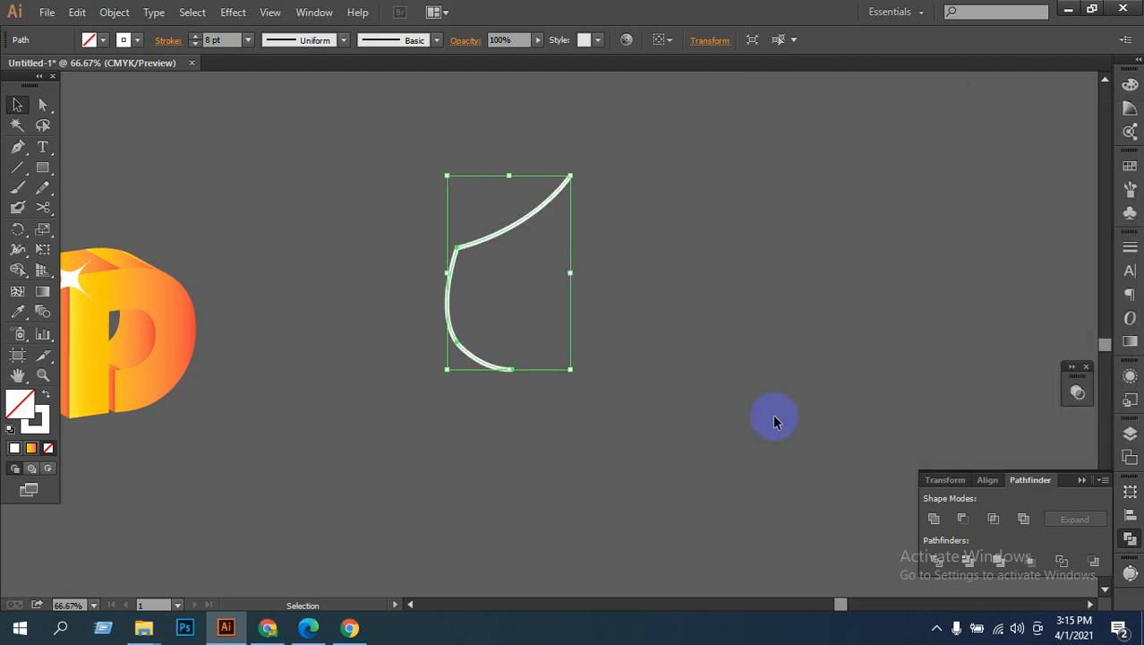
Step: Swap the curved path back to a white fill with no stroke
left_click(44, 394)
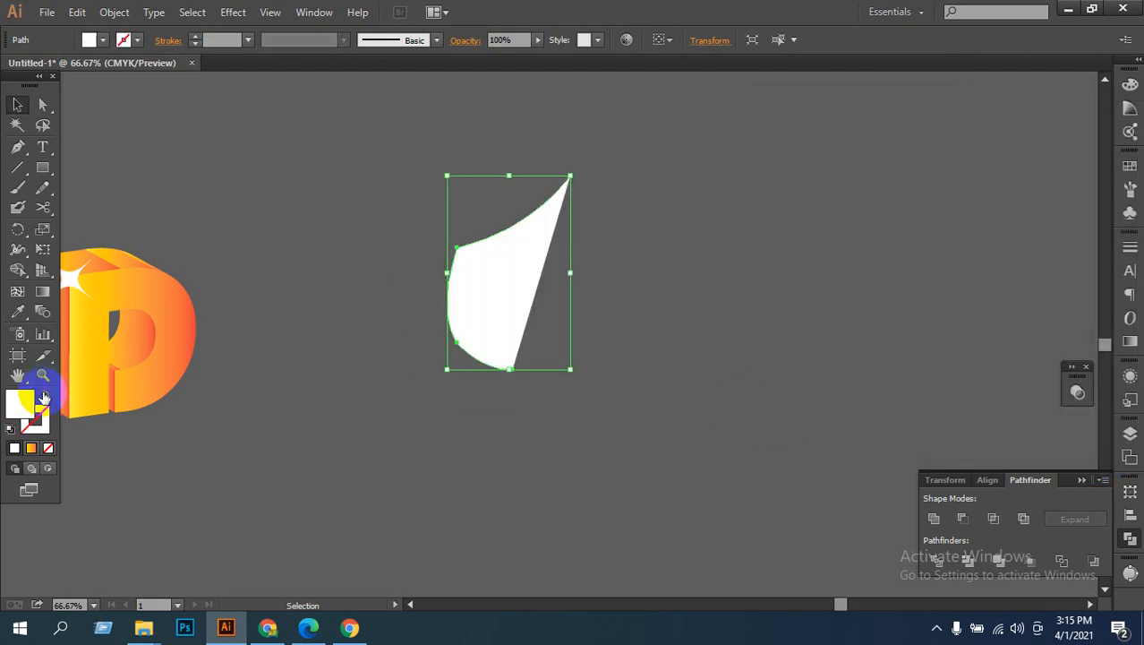
left_click(49, 450)
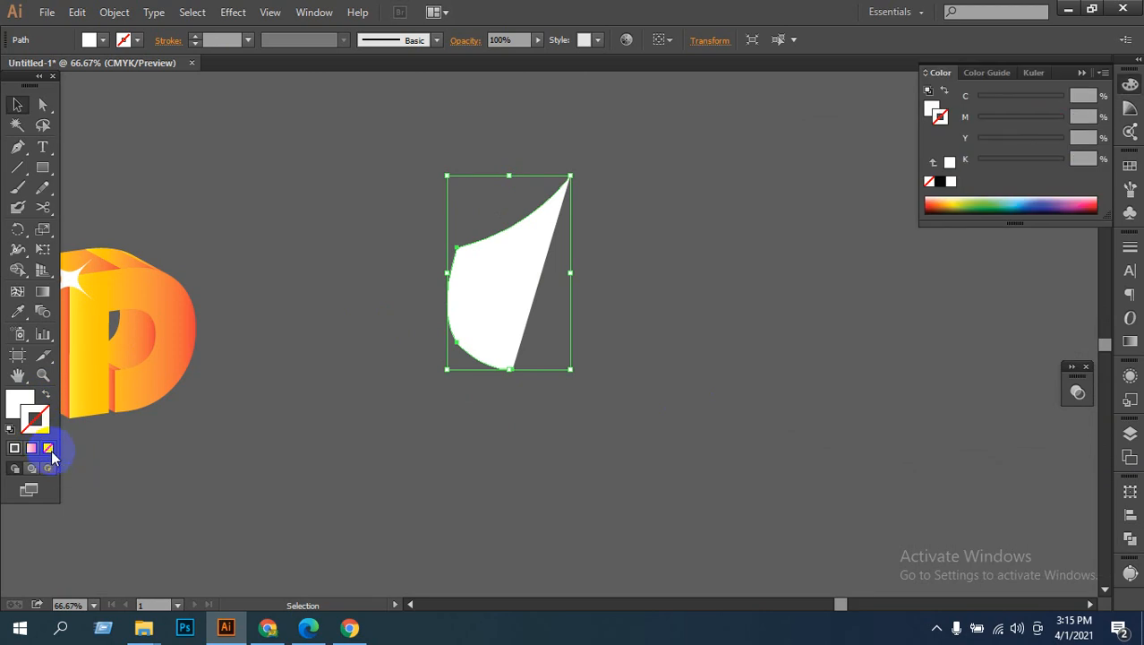
left_click(619, 312)
Step: Apply 3D Extrude & Bevel to the white-filled curved shape with preview on and an extrude depth of 258 pt
left_click(460, 285)
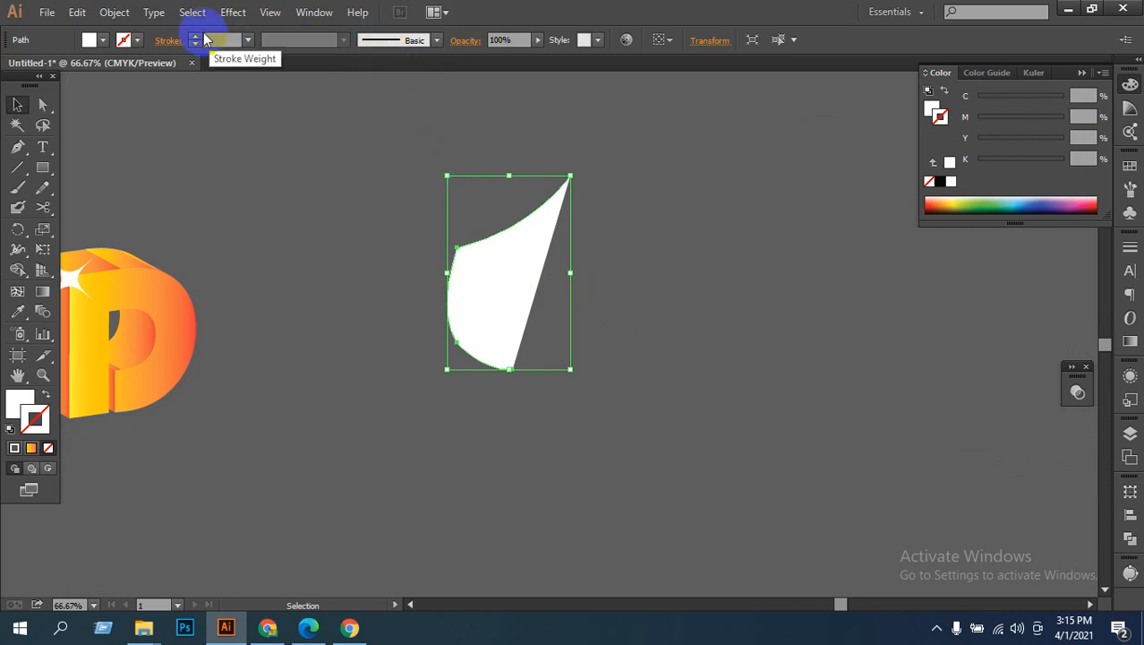
left_click(270, 15)
mouse_move(242, 13)
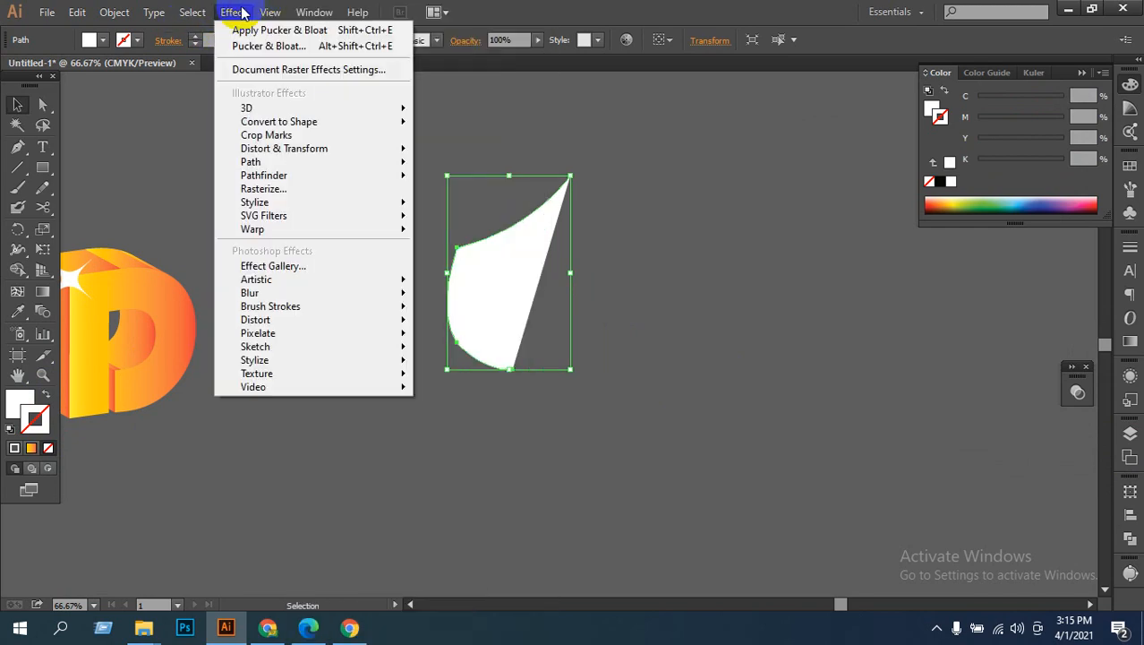
mouse_move(268, 108)
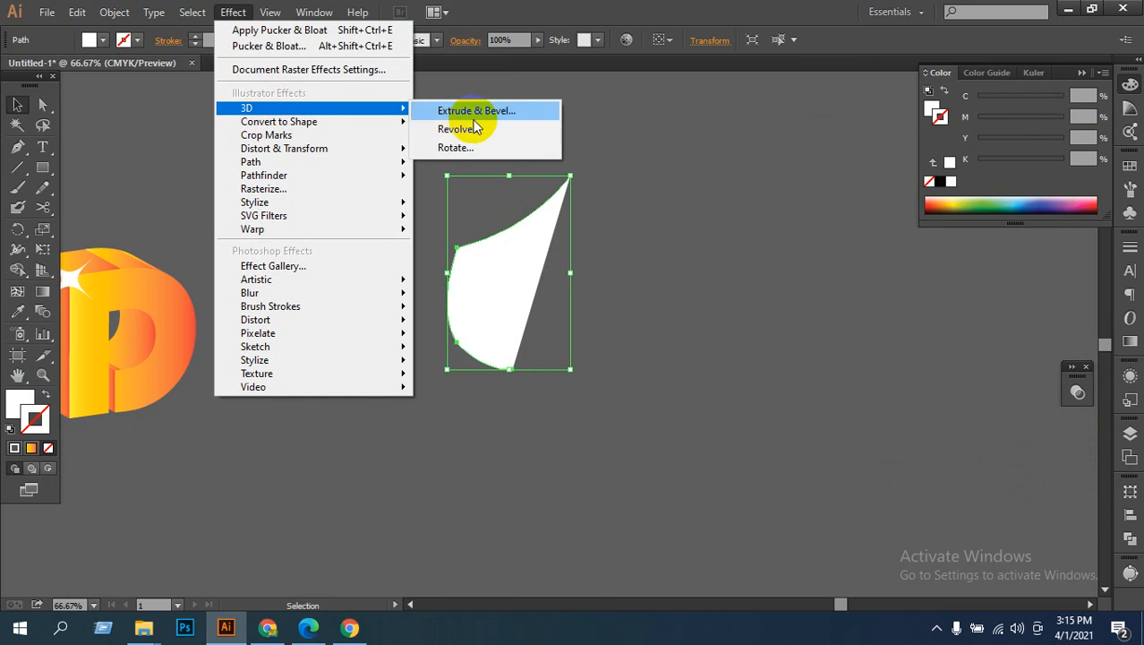
left_click(477, 110)
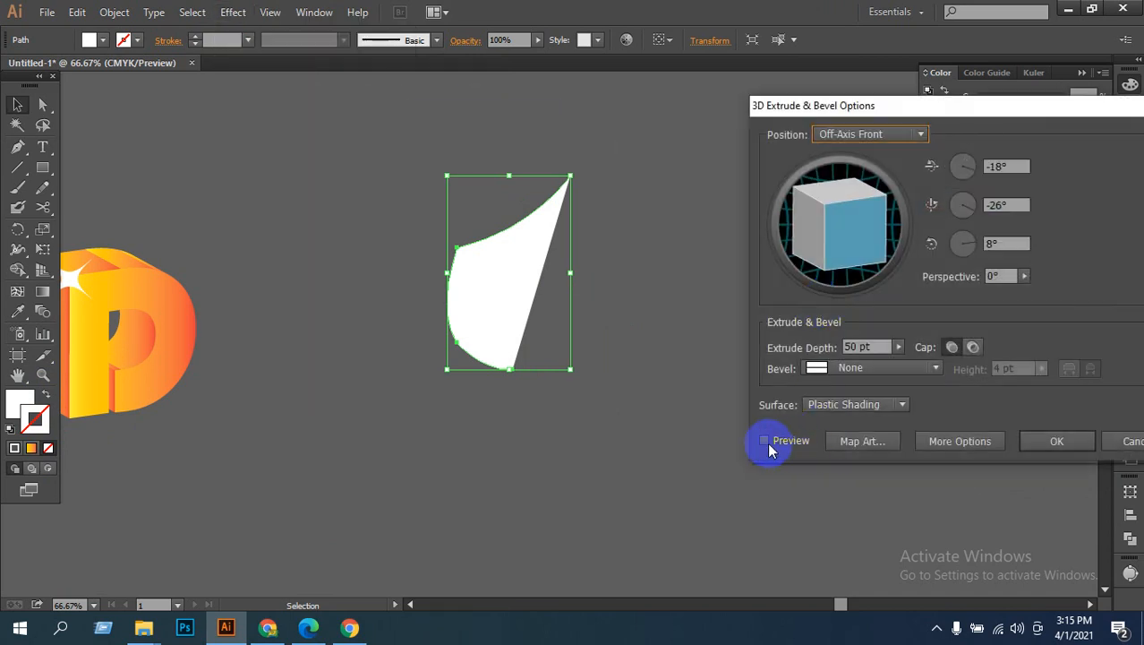
left_click(764, 442)
left_click(839, 346)
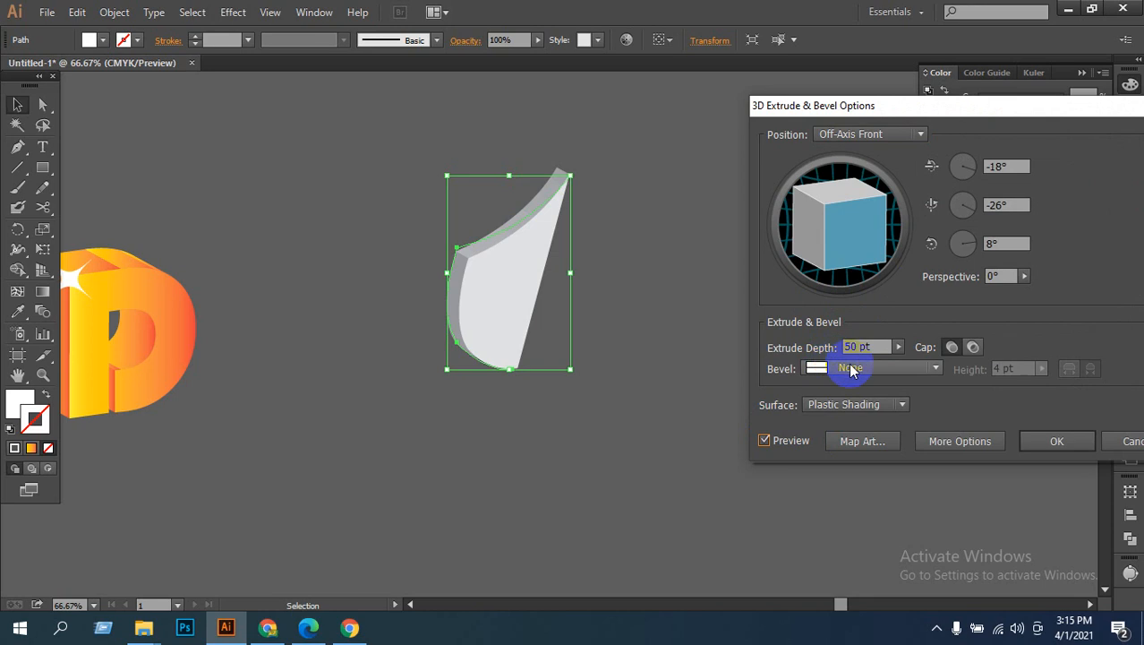
left_click(898, 347)
left_click_drag(848, 361, 839, 369)
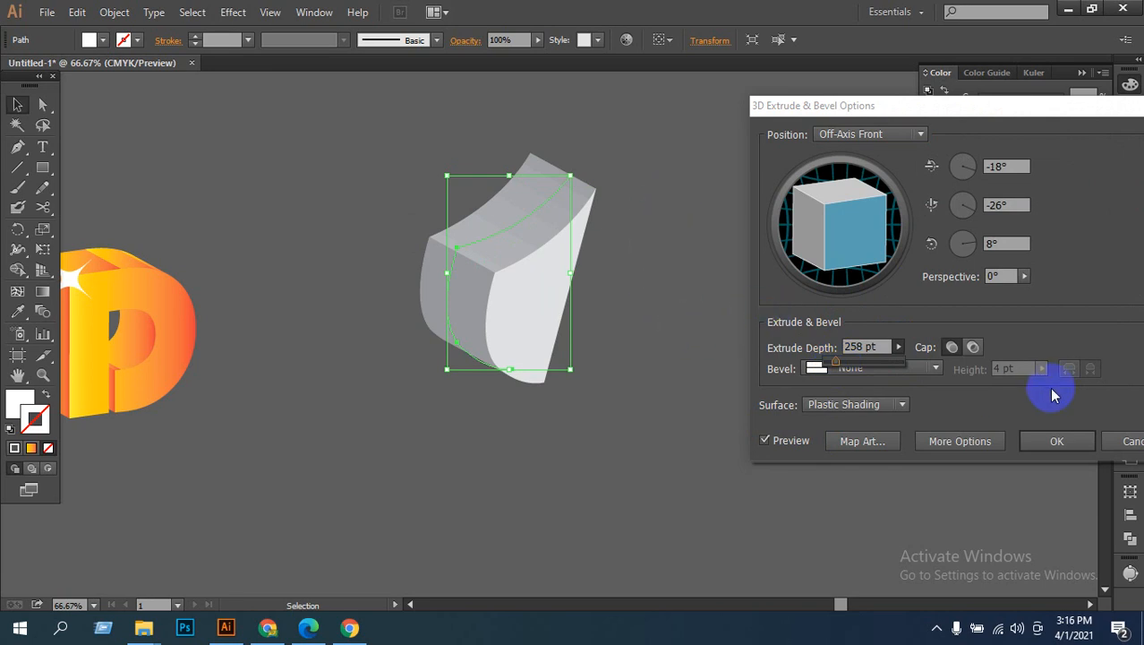
Step: Try the No Shading, Diffuse Shading and Wireframe surface options on the extruded curved shape
left_click(873, 408)
left_click(845, 439)
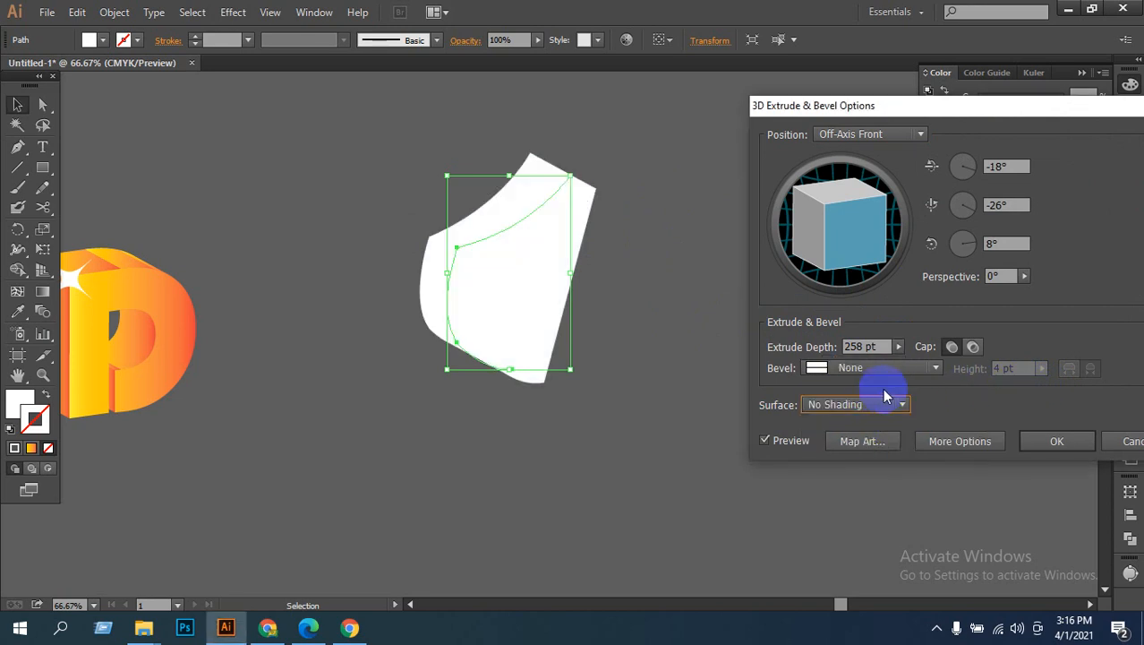
left_click(885, 398)
left_click(857, 460)
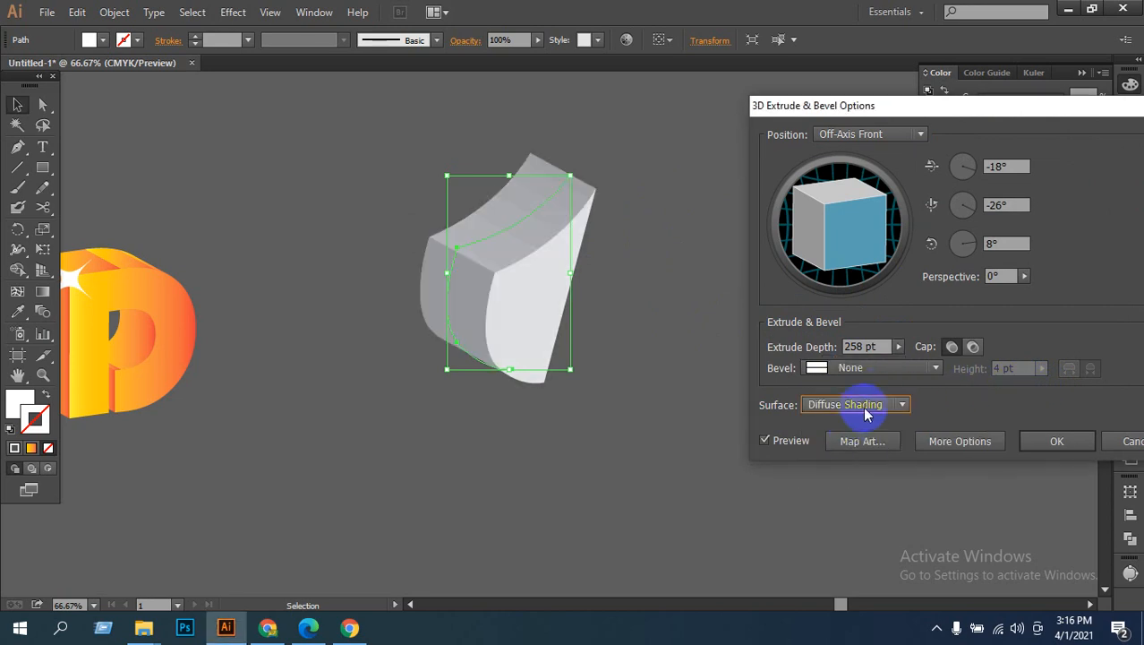
left_click(865, 408)
left_click(852, 425)
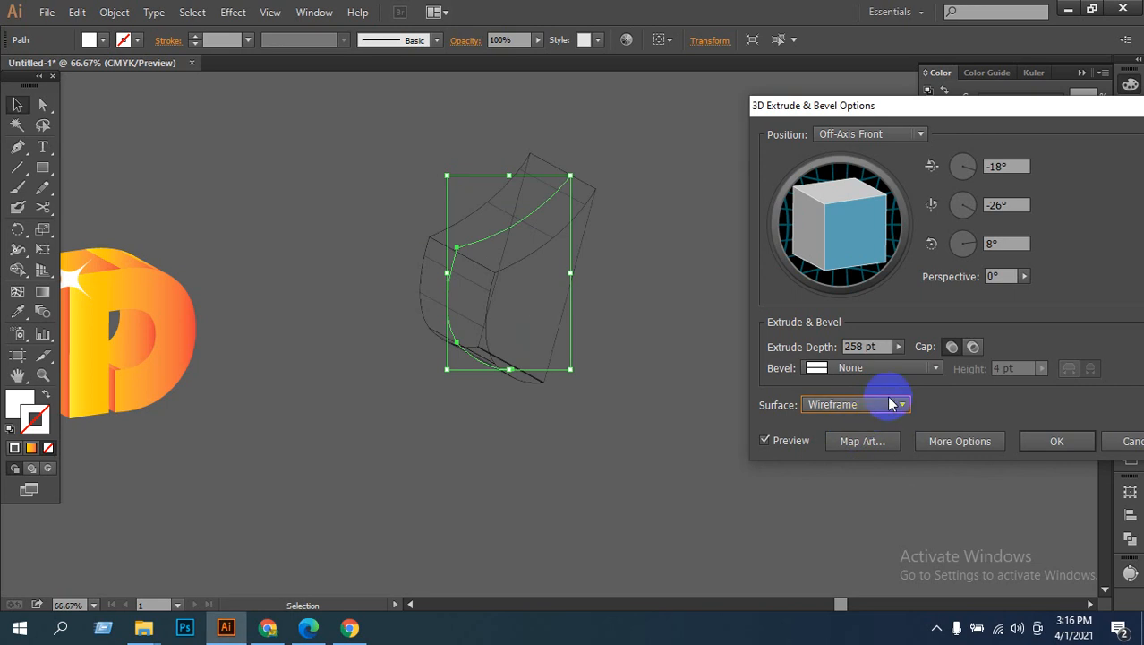
Step: Compare the No Shading, Diffuse and Plastic Shading surfaces on the extrusion, and set its surface to Diffuse Shading
left_click(891, 404)
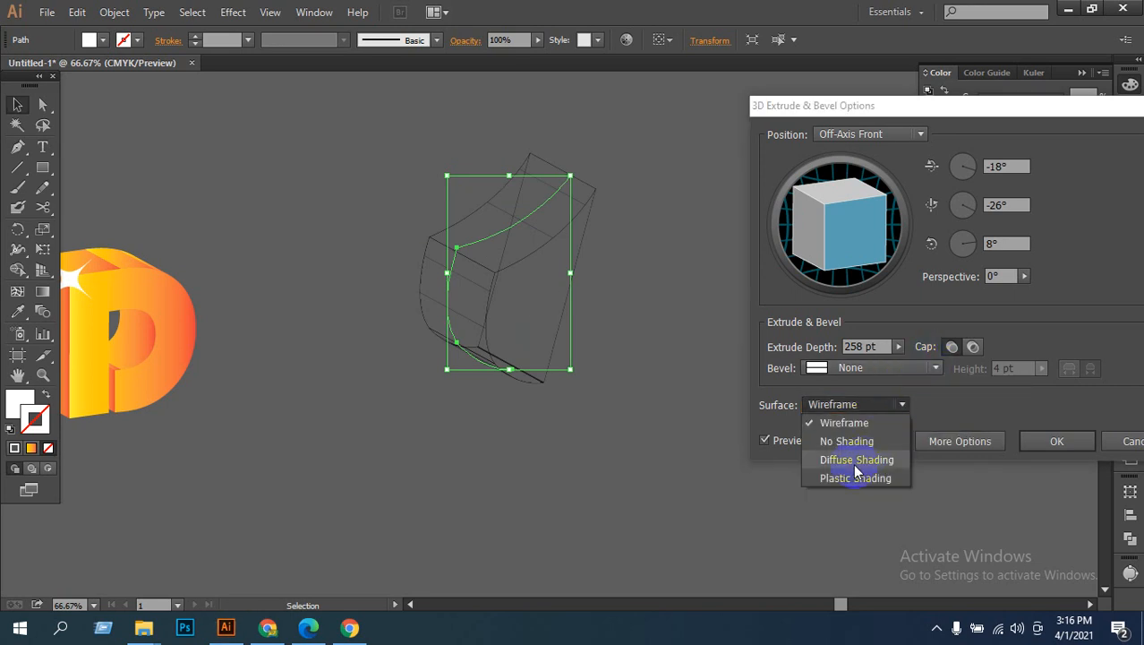
left_click(857, 441)
left_click(898, 404)
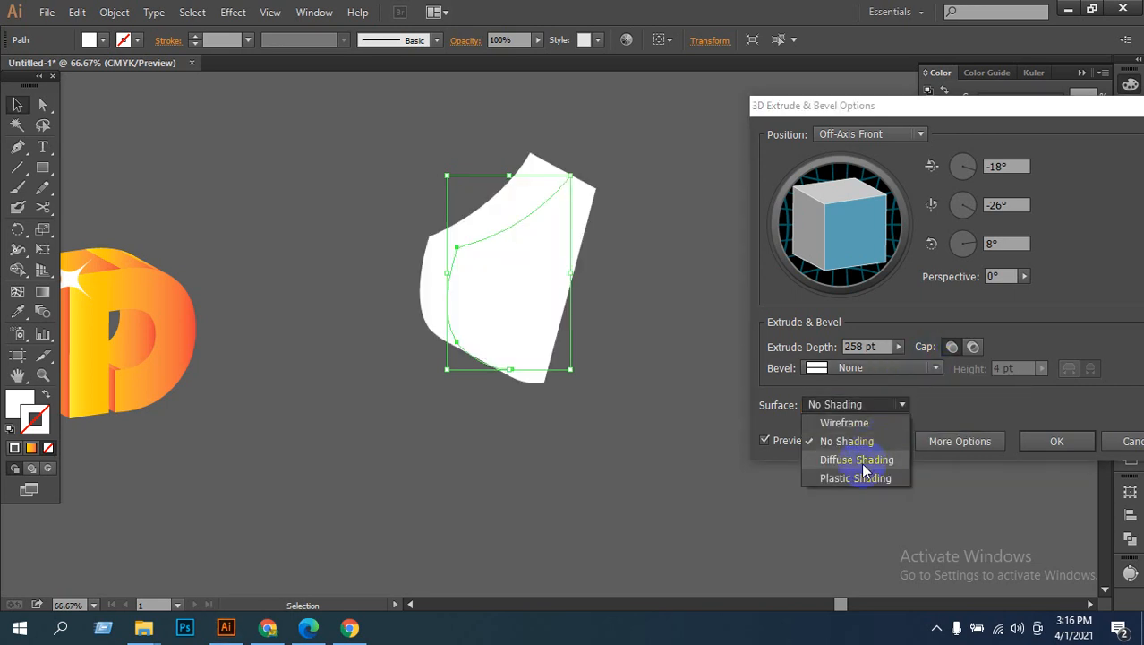
left_click(863, 462)
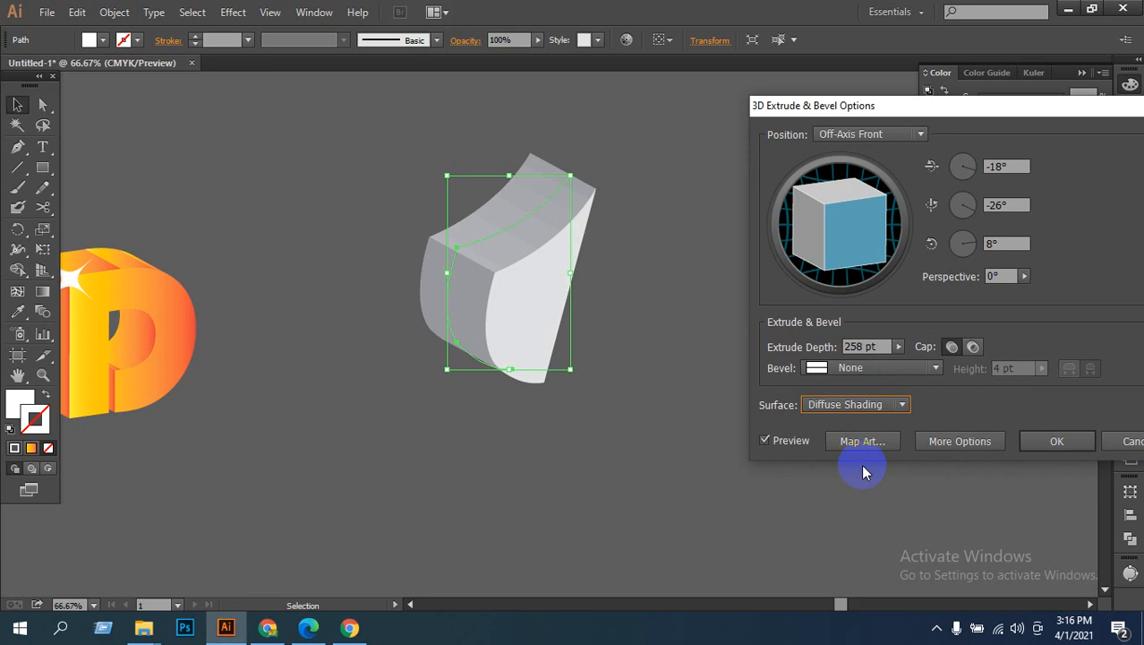
left_click(891, 404)
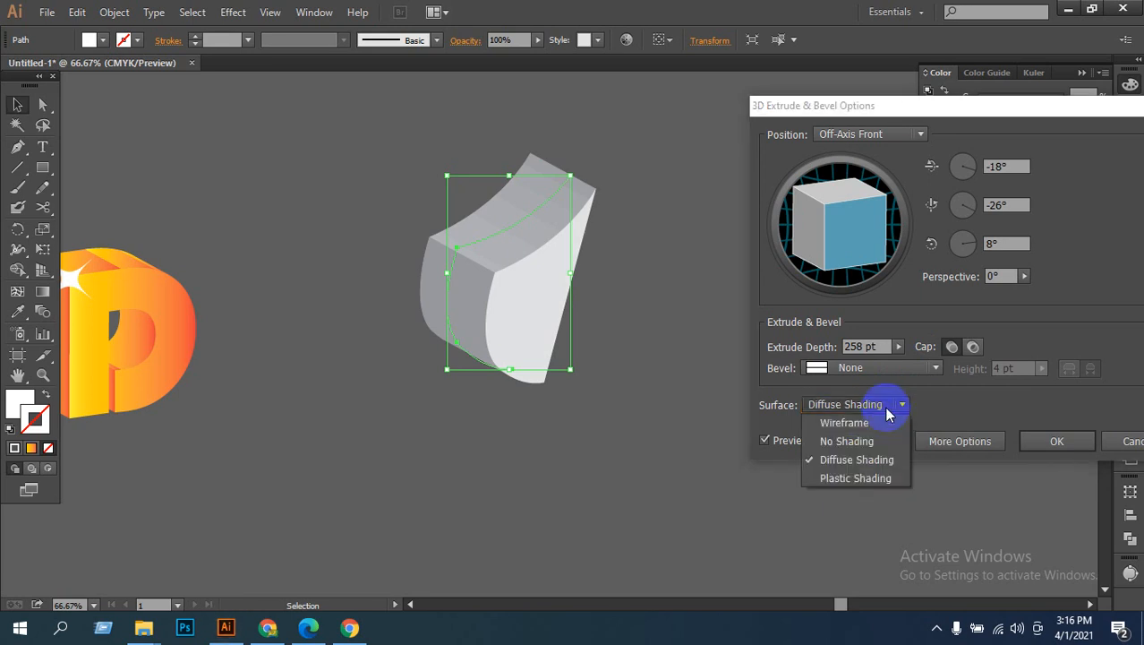
left_click(851, 479)
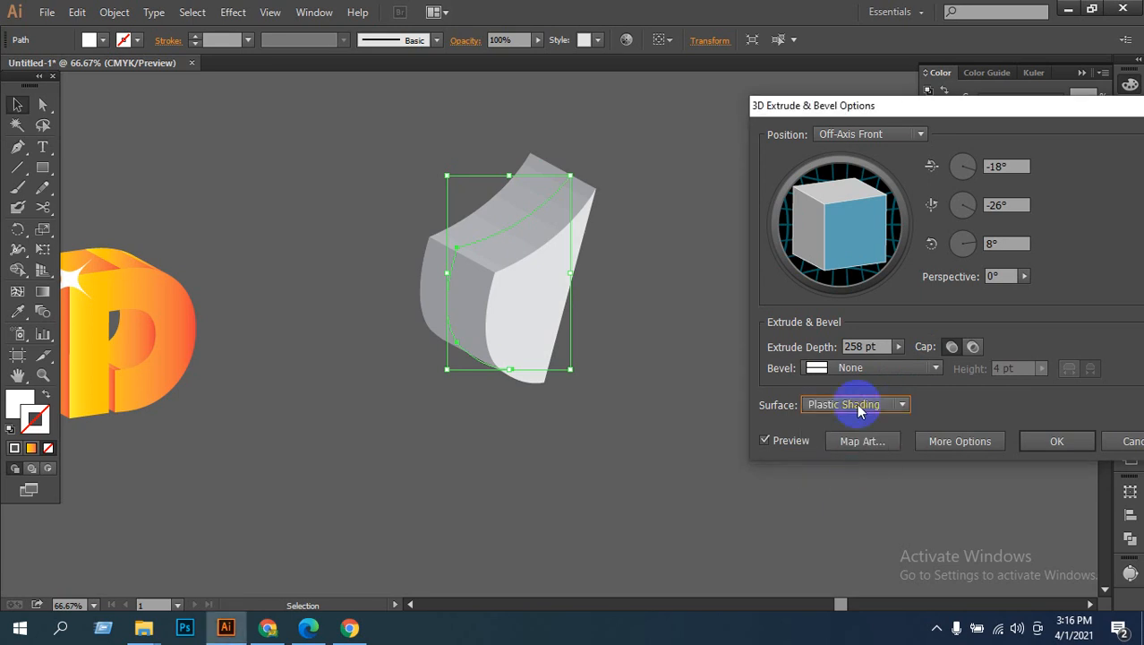
left_click(884, 411)
left_click(828, 457)
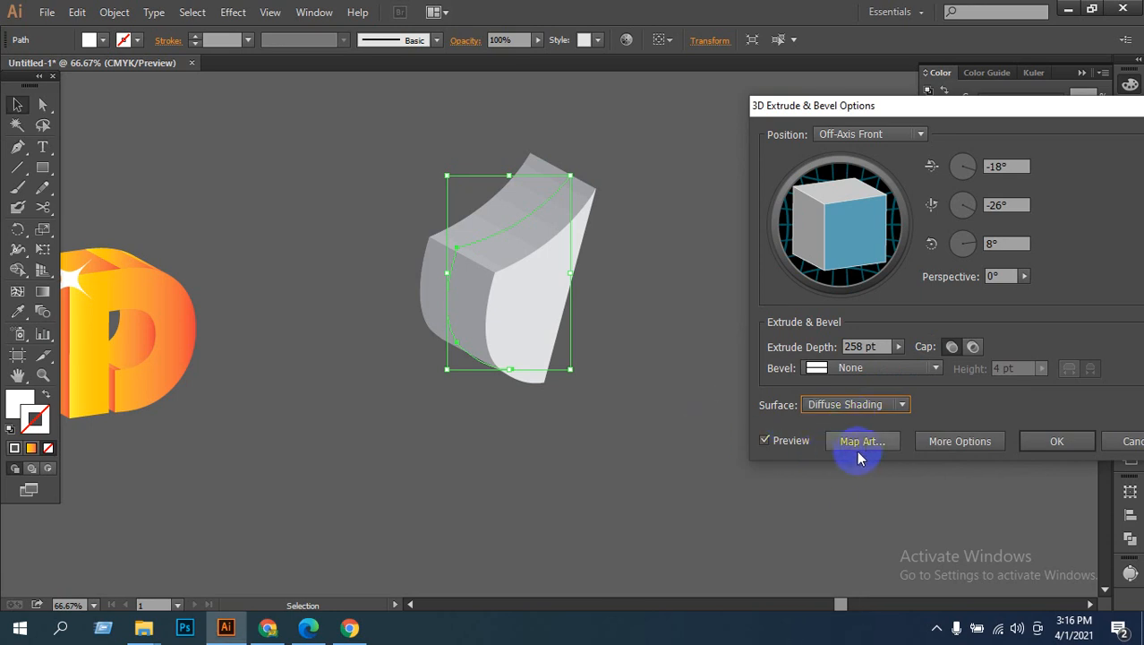
Step: Try Scale to Fit and Clear All in Map Art on the front surface without assigning a symbol, and close it
left_click(861, 441)
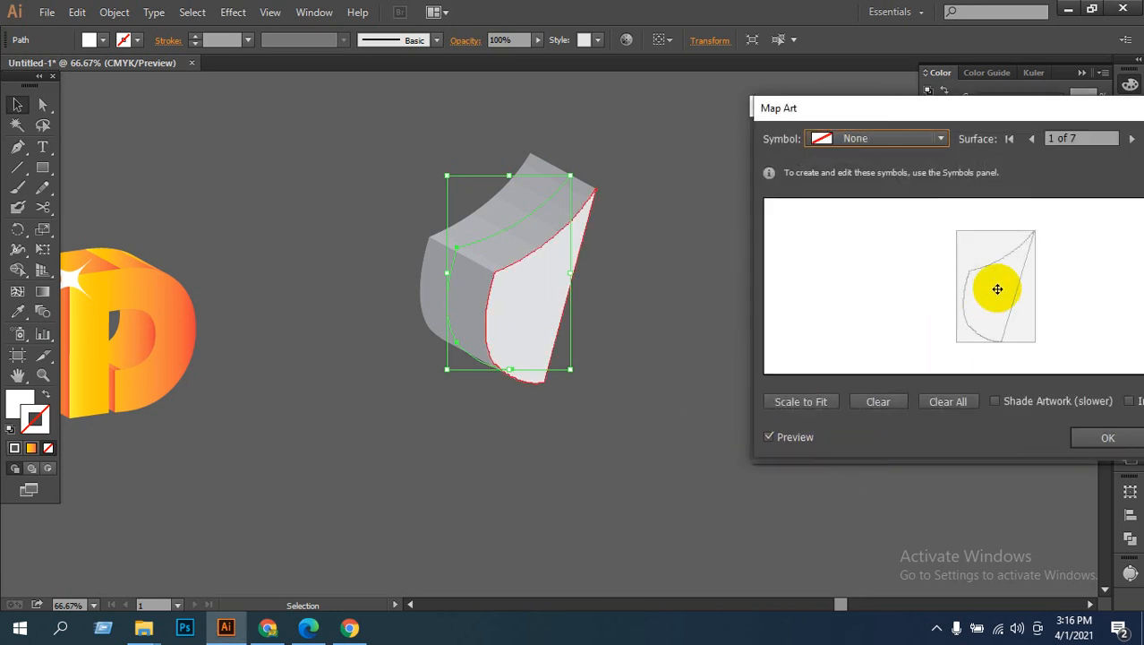
left_click(811, 408)
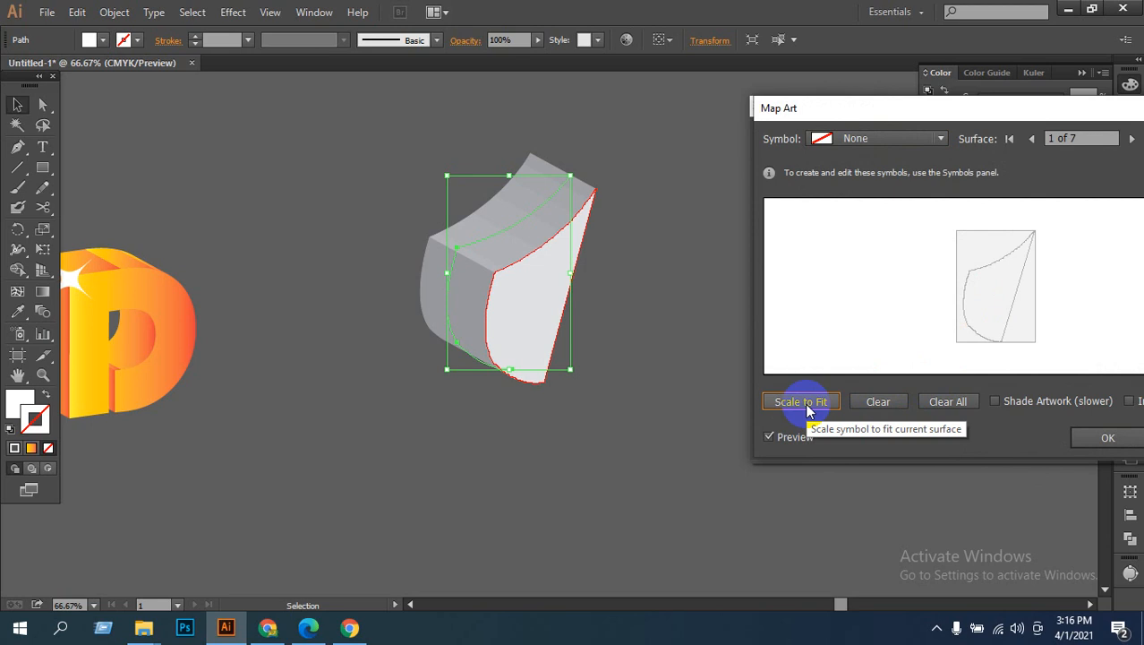
left_click(958, 410)
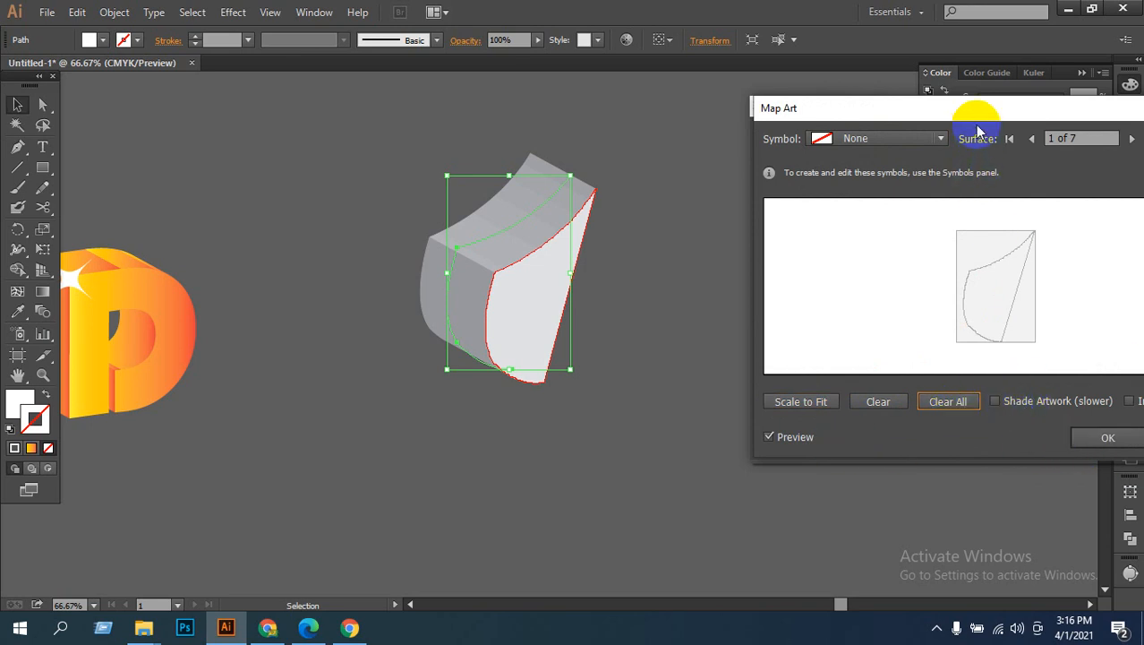
left_click_drag(980, 108, 815, 111)
left_click(1001, 441)
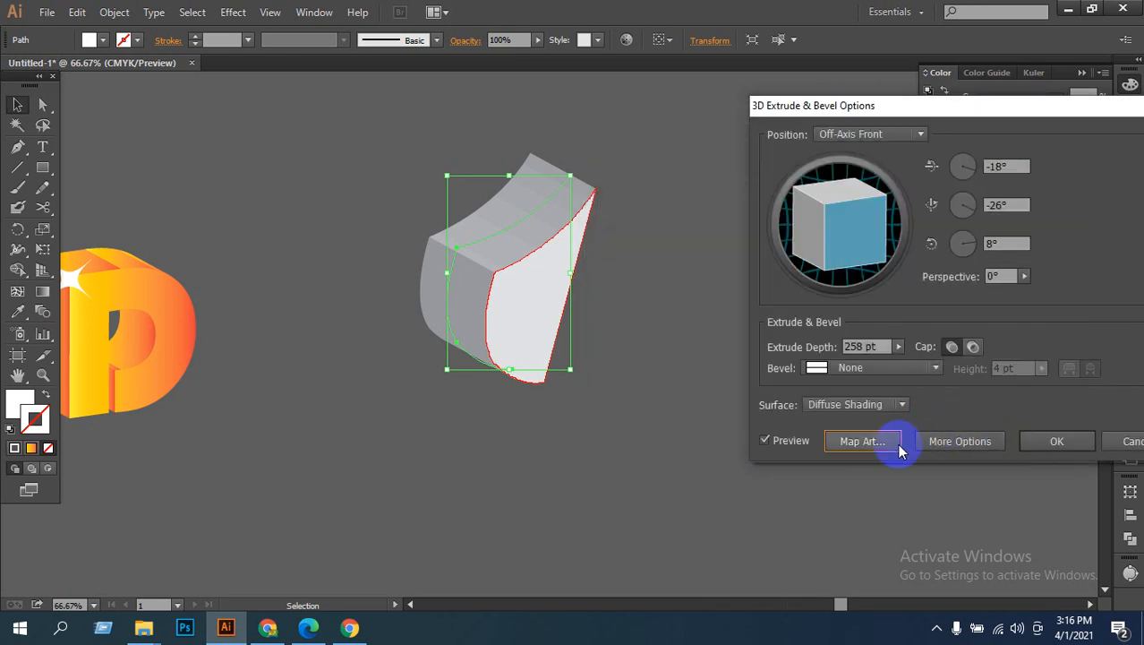
Step: Compare the hollow and solid cap appearances, keep the solid cap, and set the perspective to 58°
left_click(976, 347)
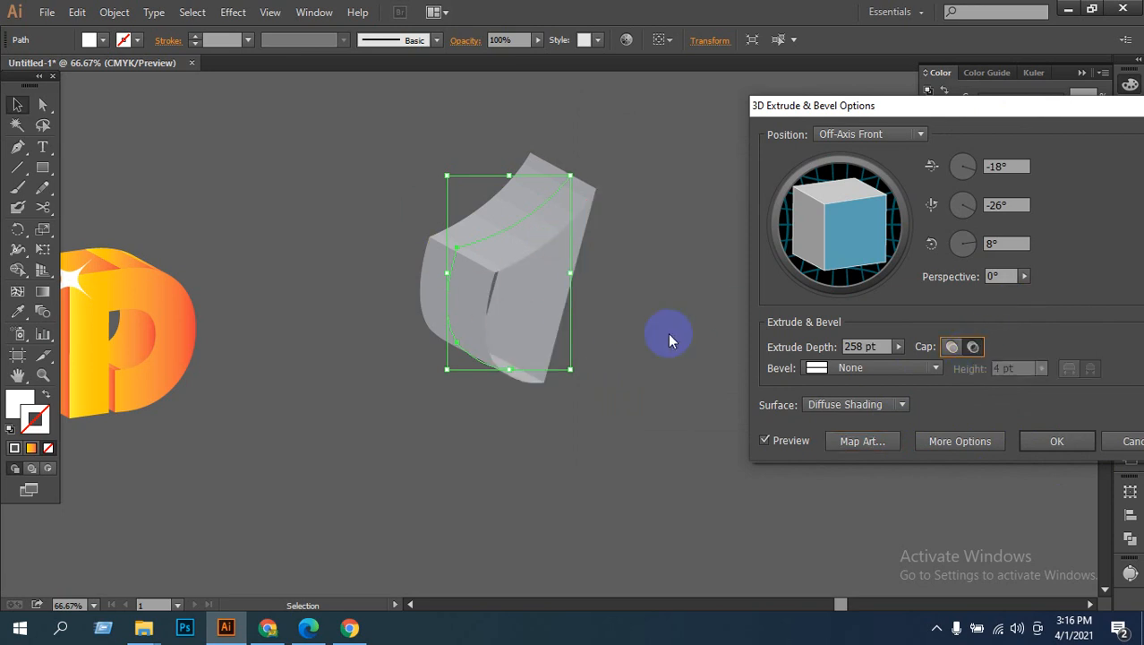
left_click(951, 346)
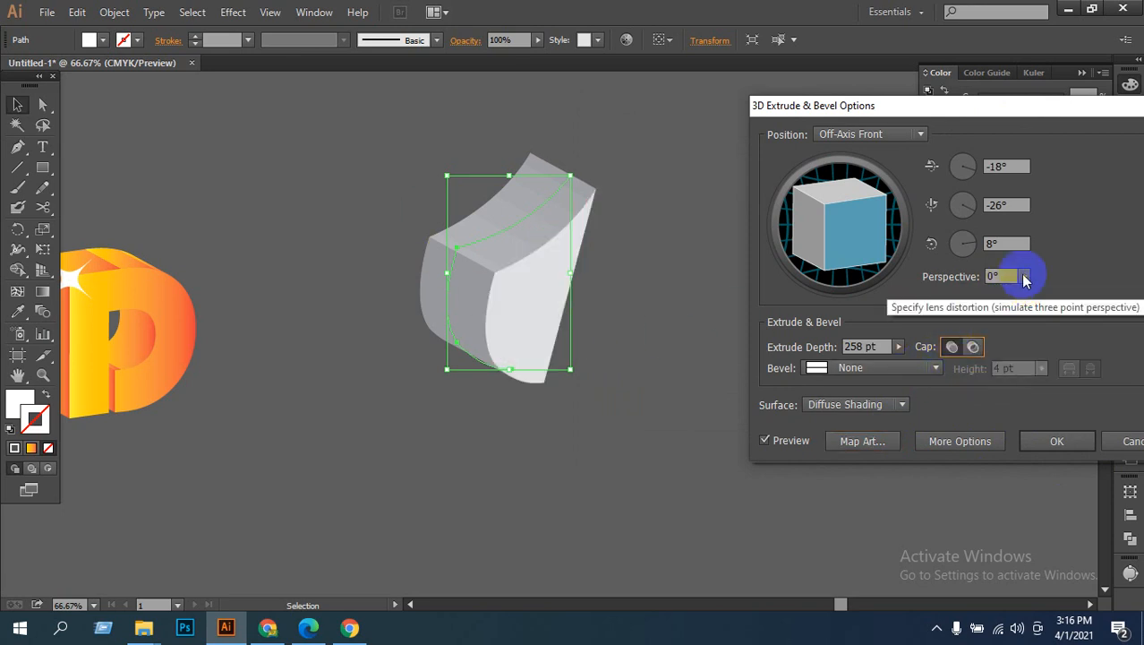
left_click(1025, 278)
left_click_drag(954, 292, 996, 299)
left_click(1026, 278)
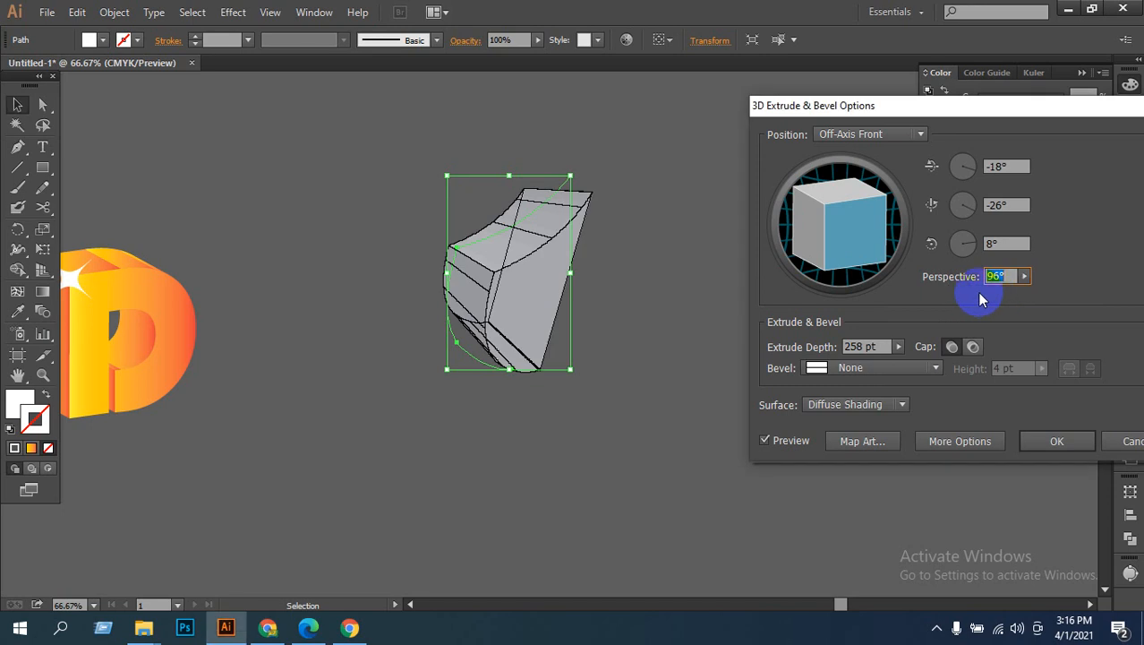
left_click(1024, 276)
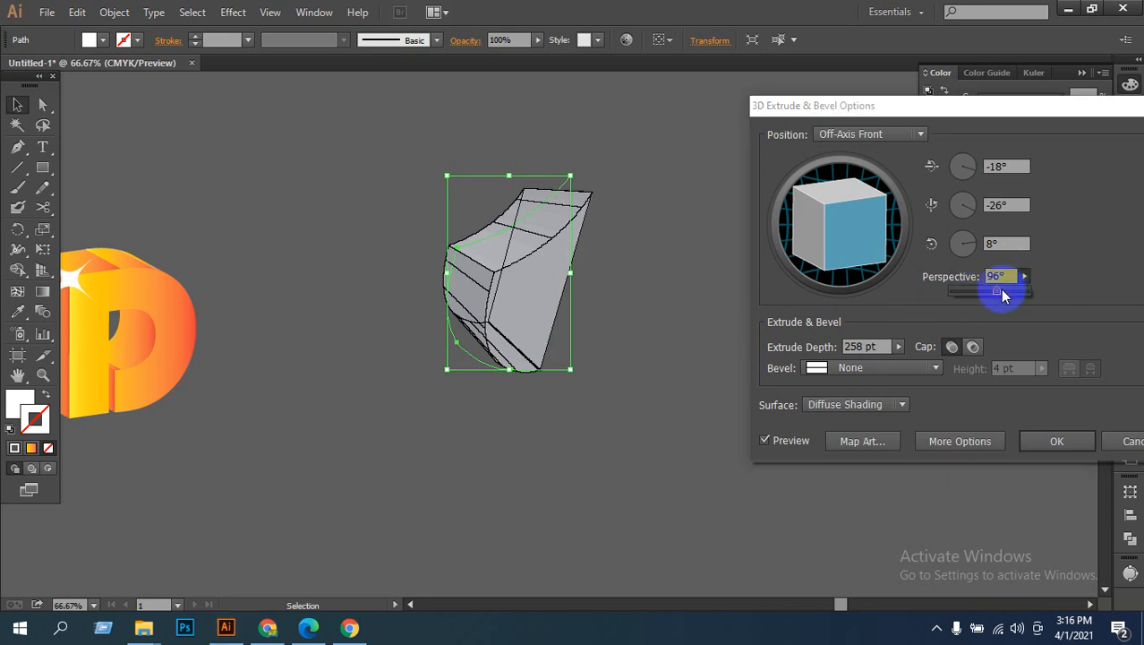
left_click_drag(1003, 293, 977, 292)
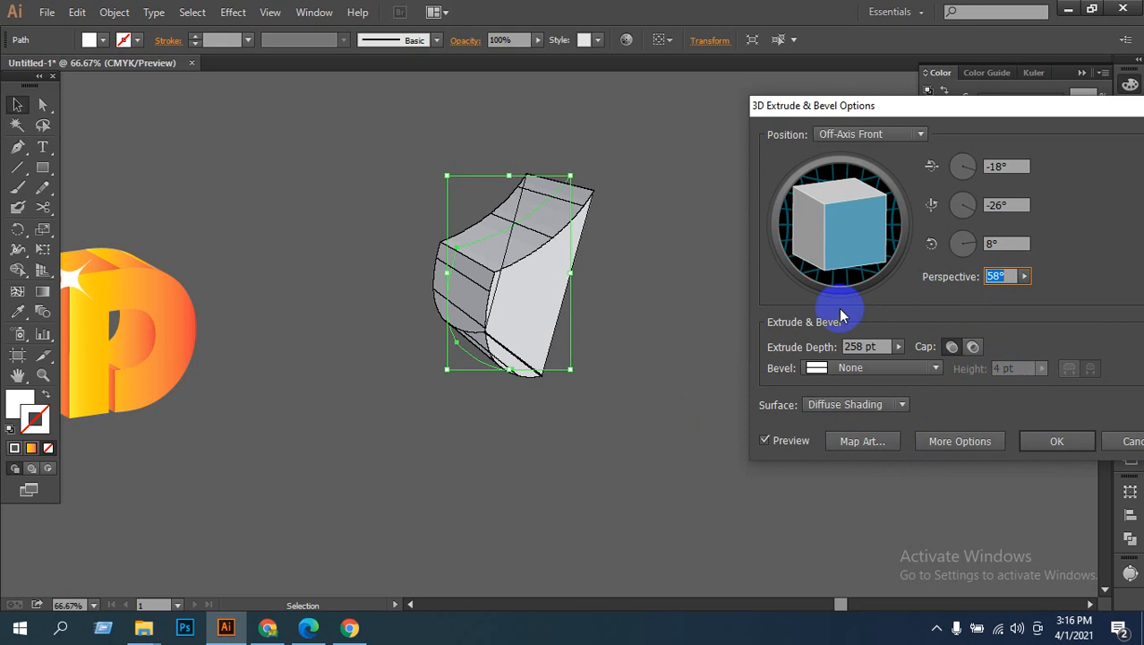
Step: Try the Classic, Complex 1, Complex 3 and Complex 4 bevel shapes on the extruded shape
left_click(854, 372)
left_click(848, 404)
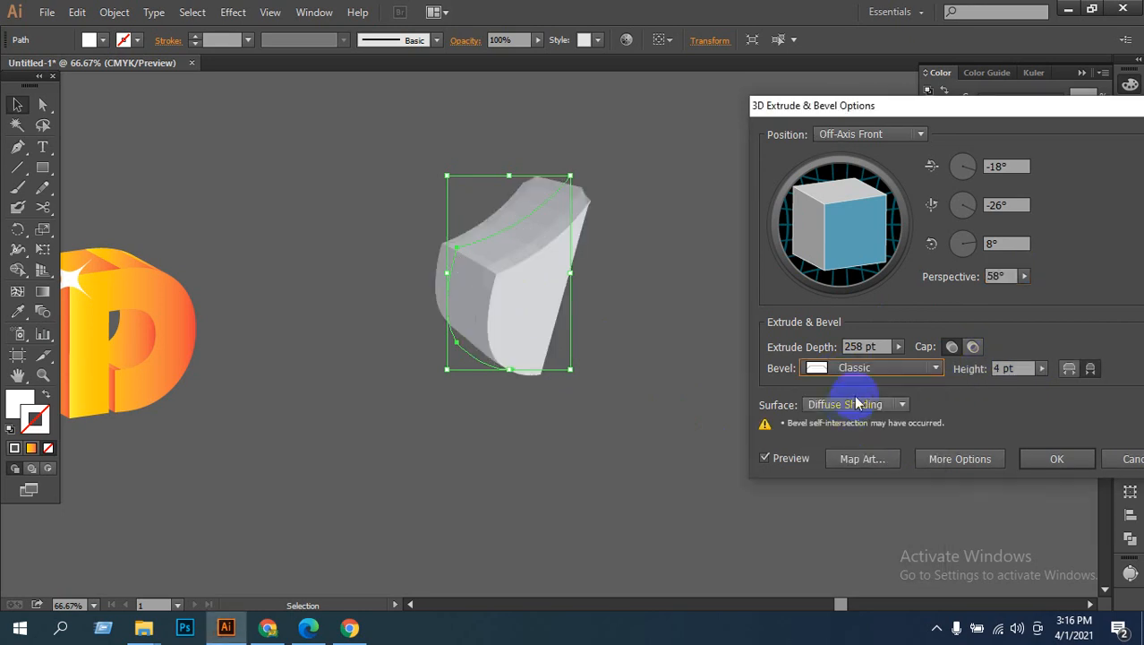
left_click(846, 367)
left_click(852, 434)
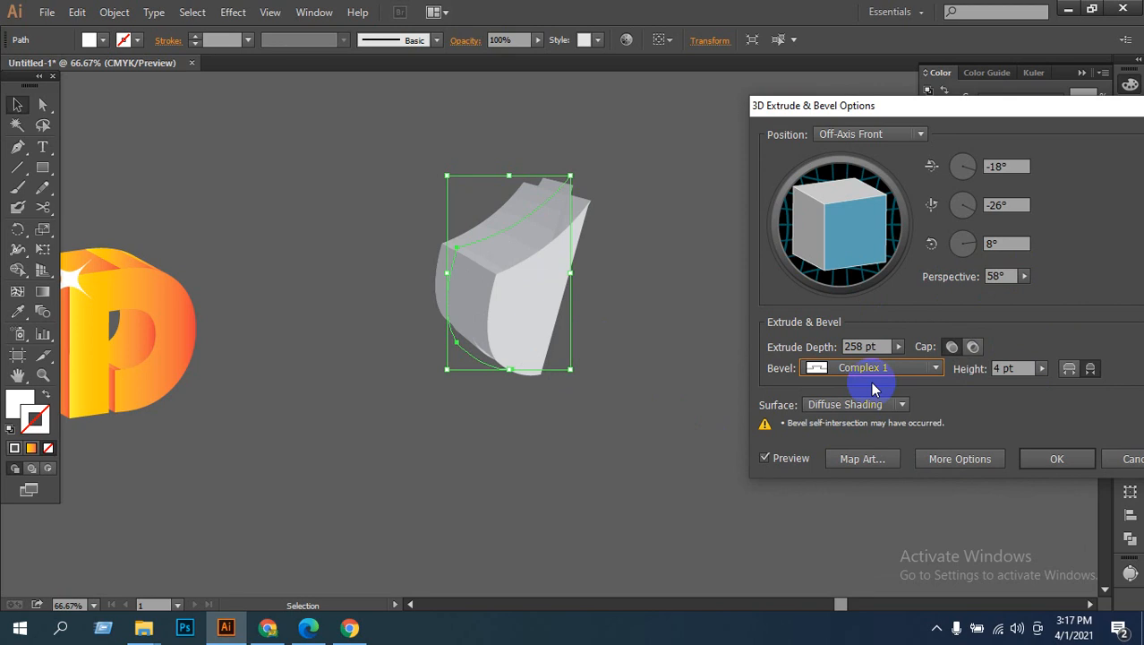
left_click(876, 373)
left_click(859, 457)
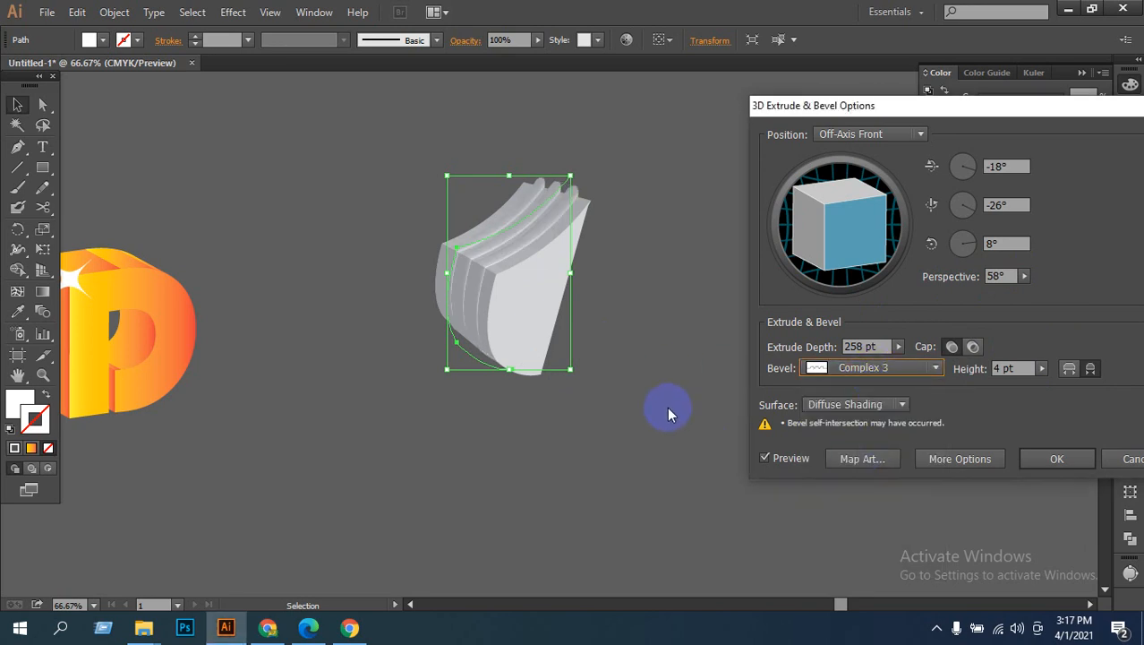
left_click(899, 369)
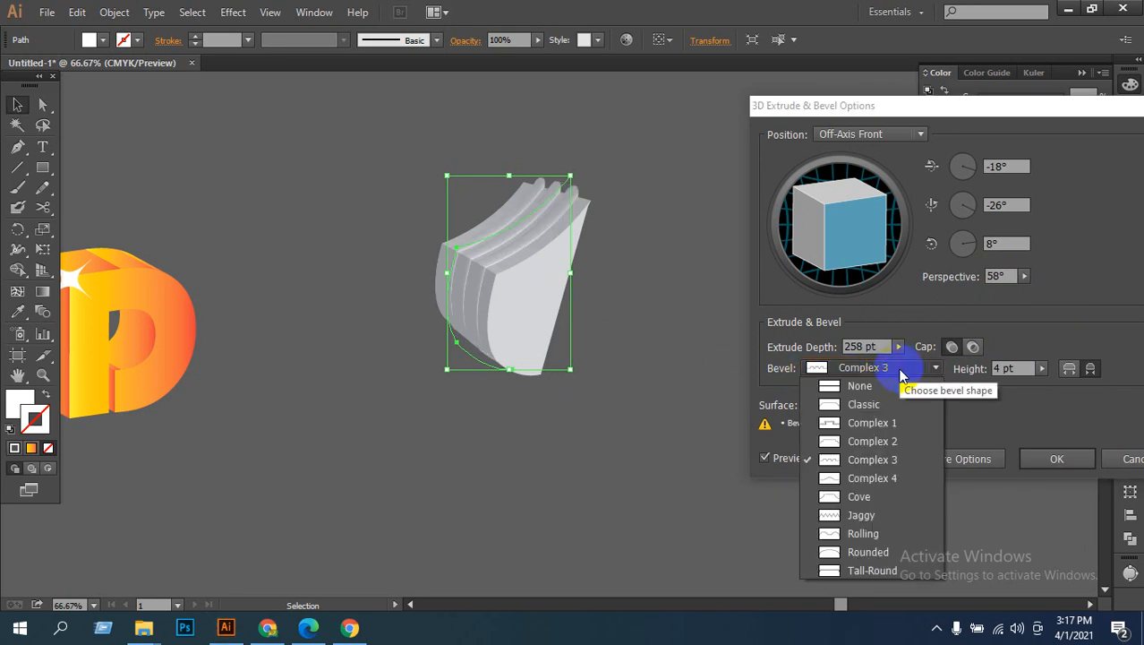
left_click(874, 479)
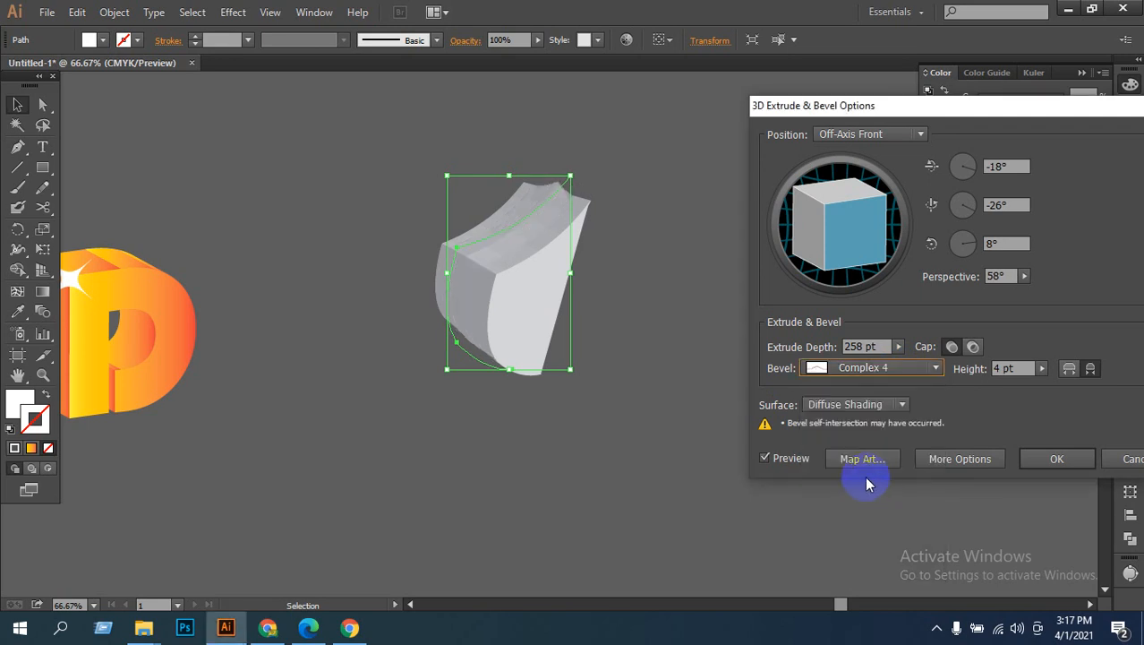
Step: Set the bevel to Complex 3 and apply the 3D Extrude & Bevel effect
left_click(921, 369)
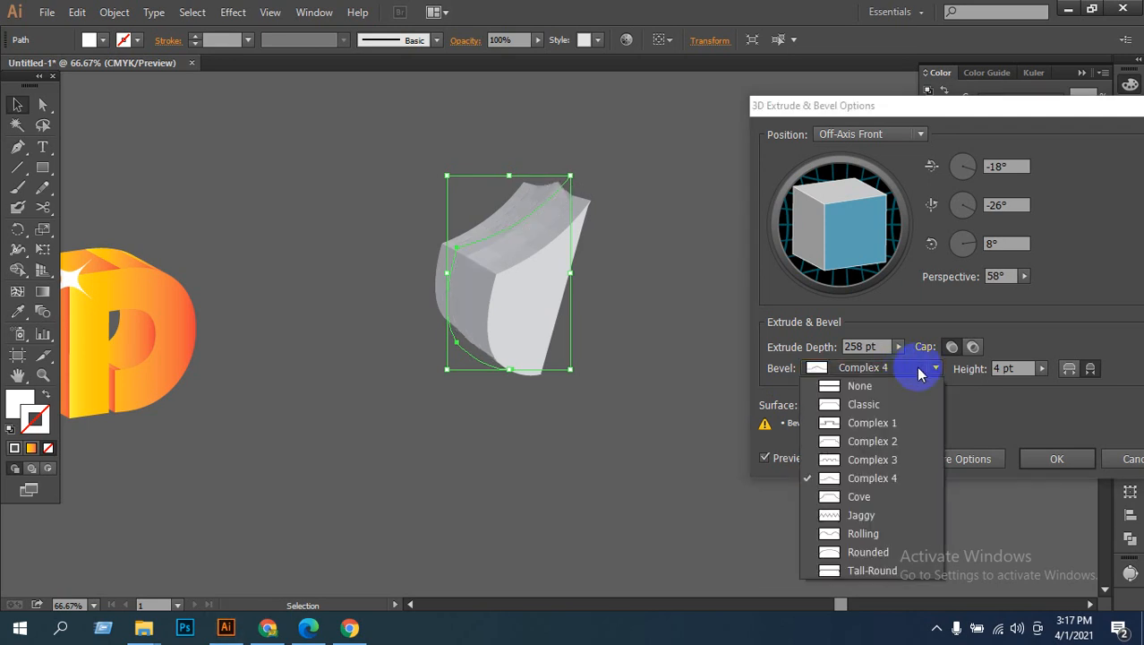
left_click(886, 460)
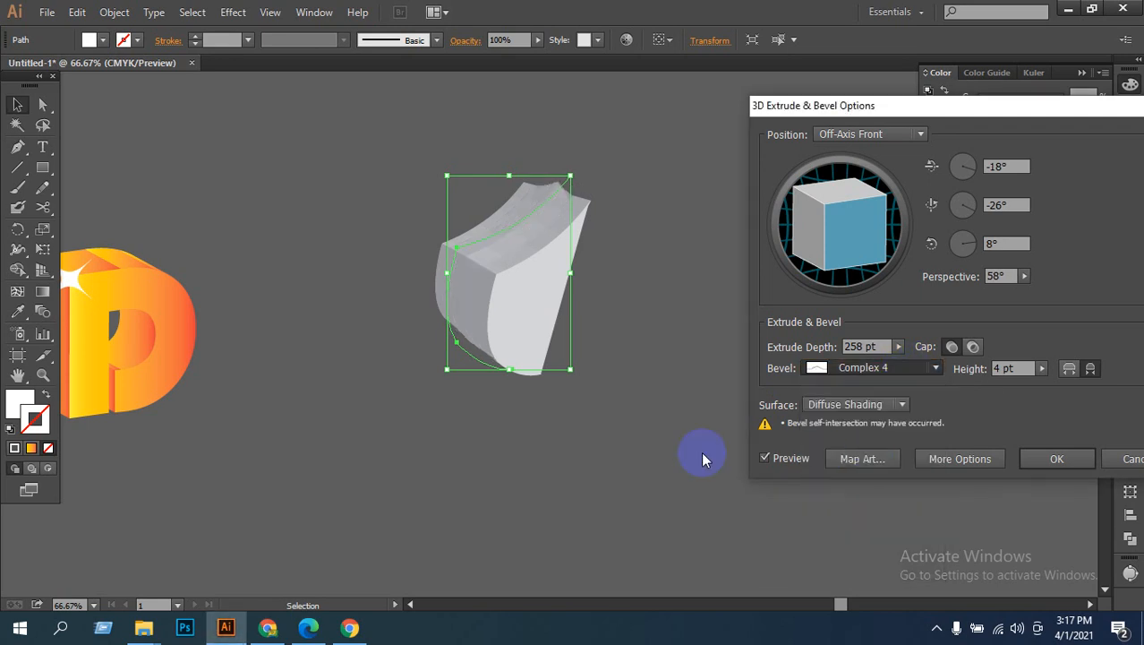
left_click(1058, 459)
Step: Examine the bevel ridges and shading of the extruded shape up close and as a whole, and select the shape
left_click(626, 442)
left_click(474, 329)
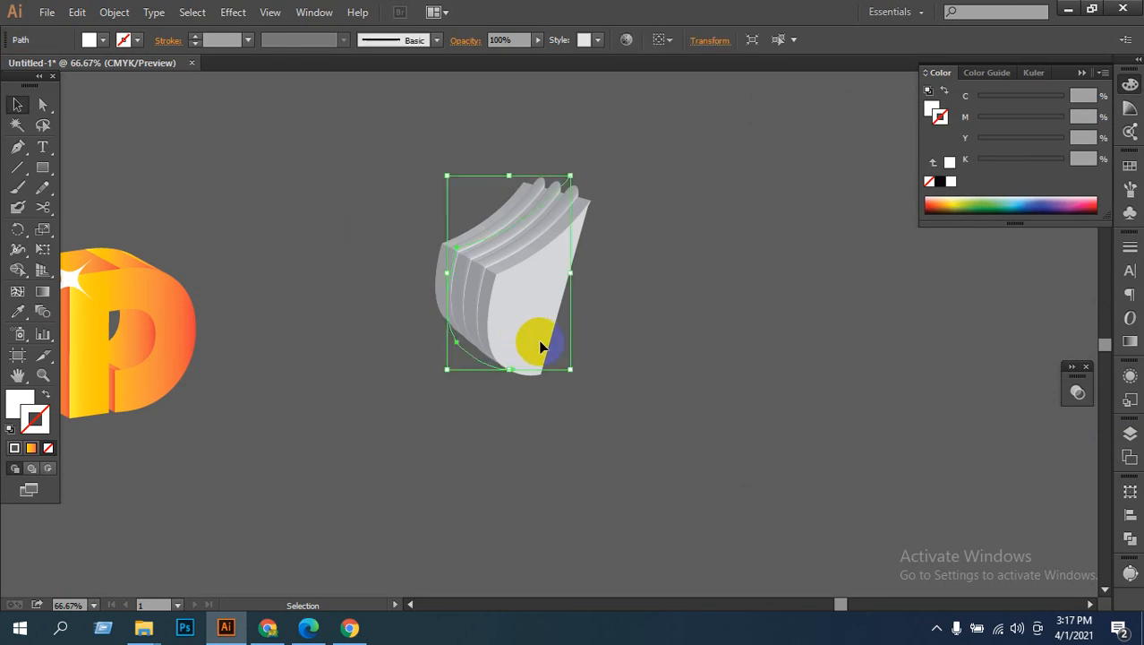
key("ctrl+space")
left_click(559, 310, "ctrl")
left_click(559, 310, "ctrl")
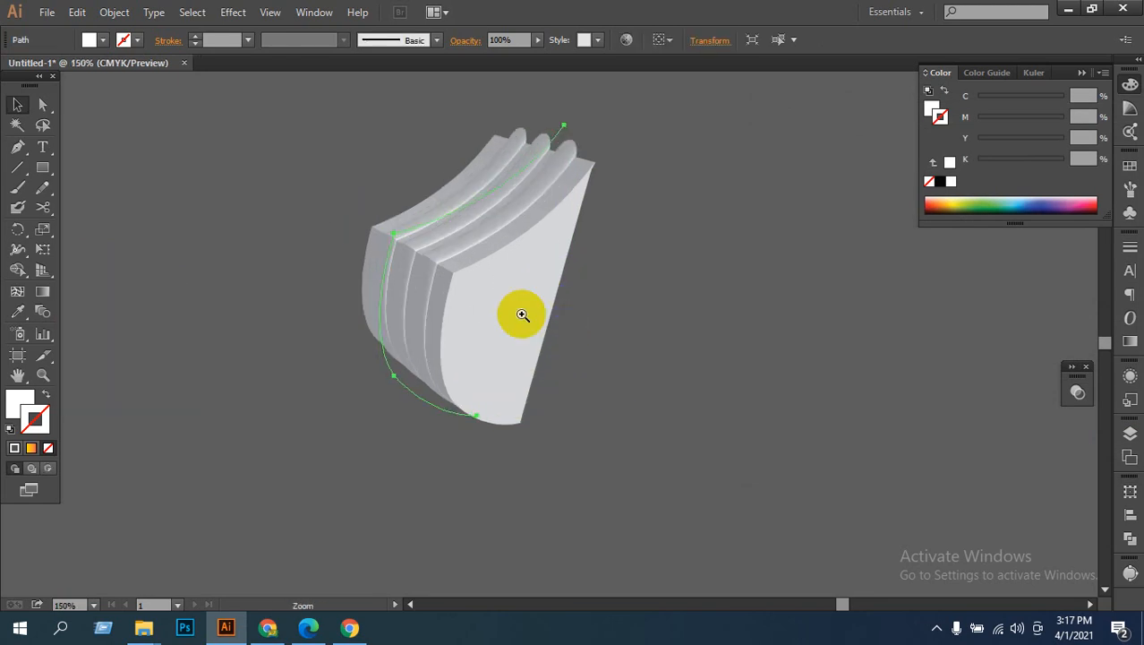
left_click(500, 291, "ctrl")
left_click_drag(478, 306, 508, 411)
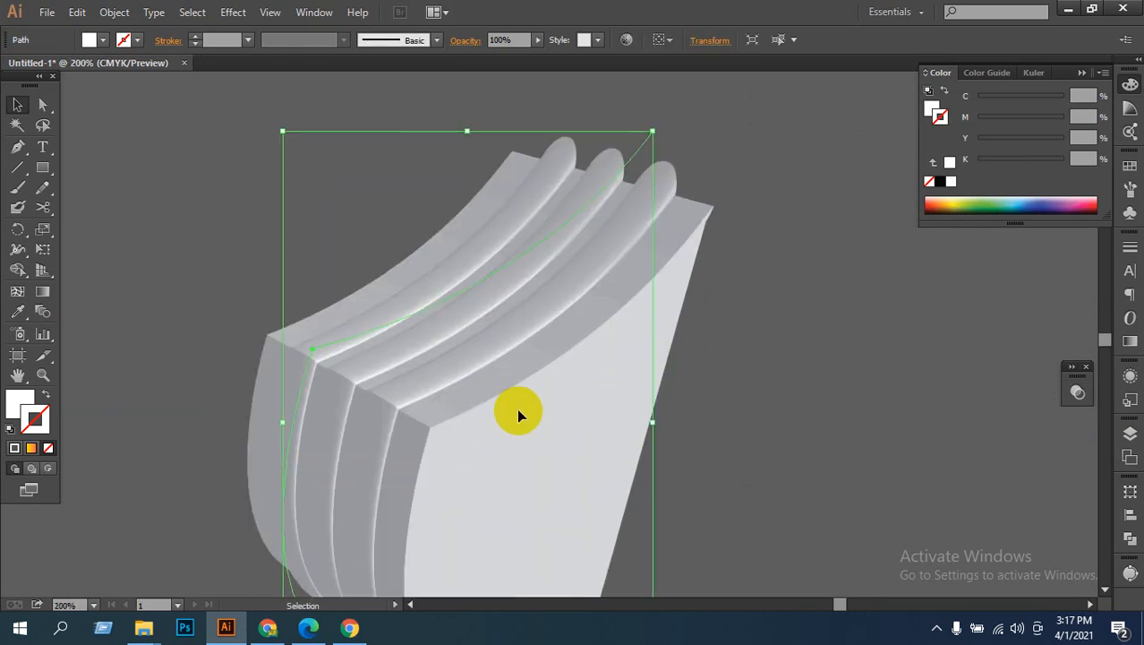
left_click(575, 304, "ctrl")
left_click(459, 351, "ctrl")
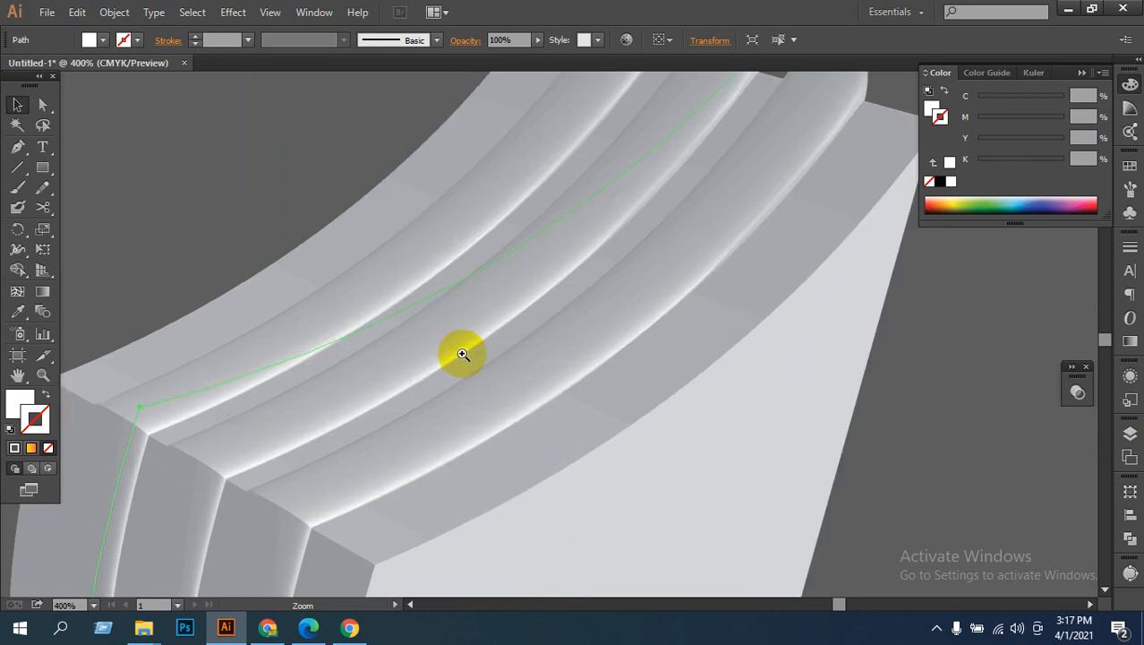
left_click(466, 361, "ctrl+alt")
left_click(479, 374, "ctrl+alt")
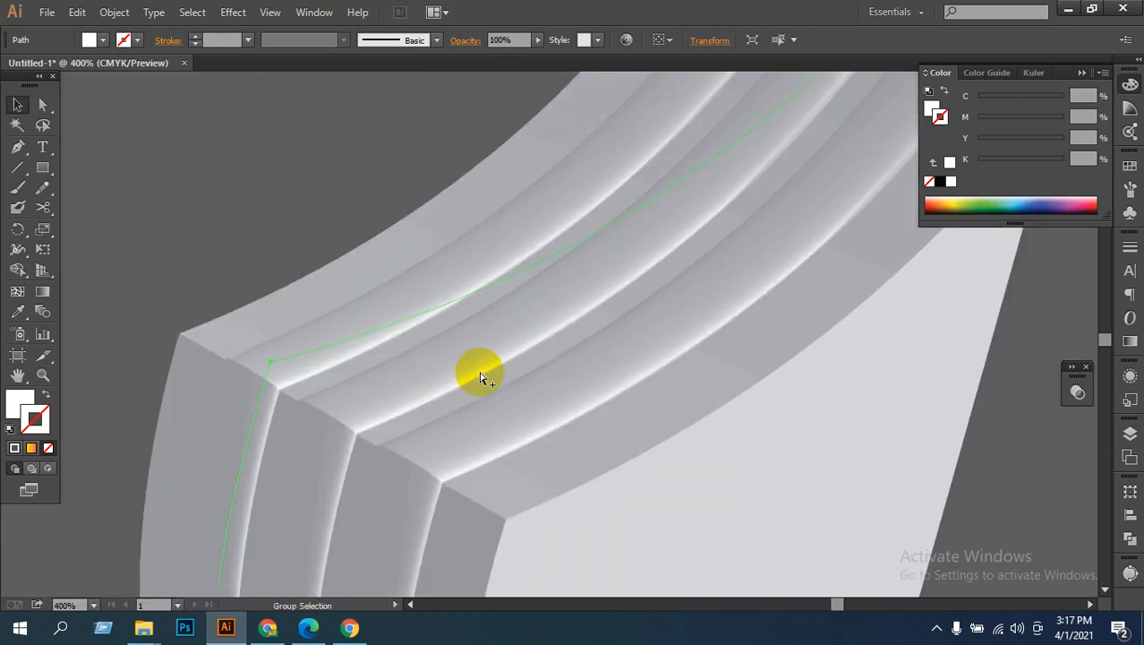
left_click(480, 377, "ctrl+alt")
left_click(483, 380, "ctrl+alt")
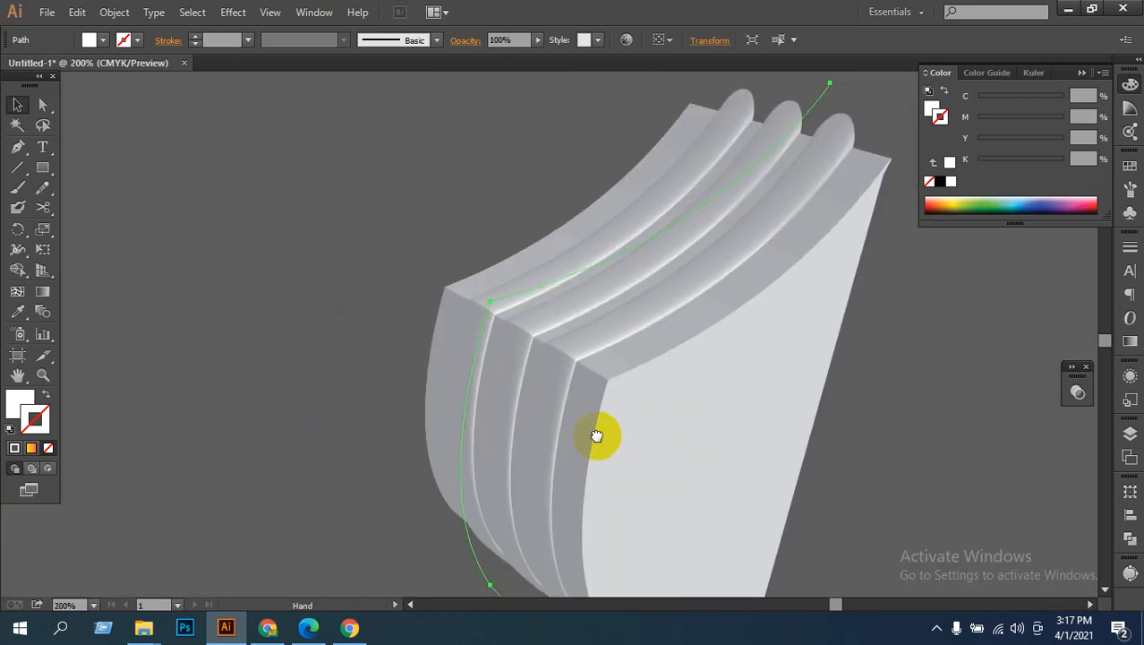
left_click_drag(597, 434, 462, 426)
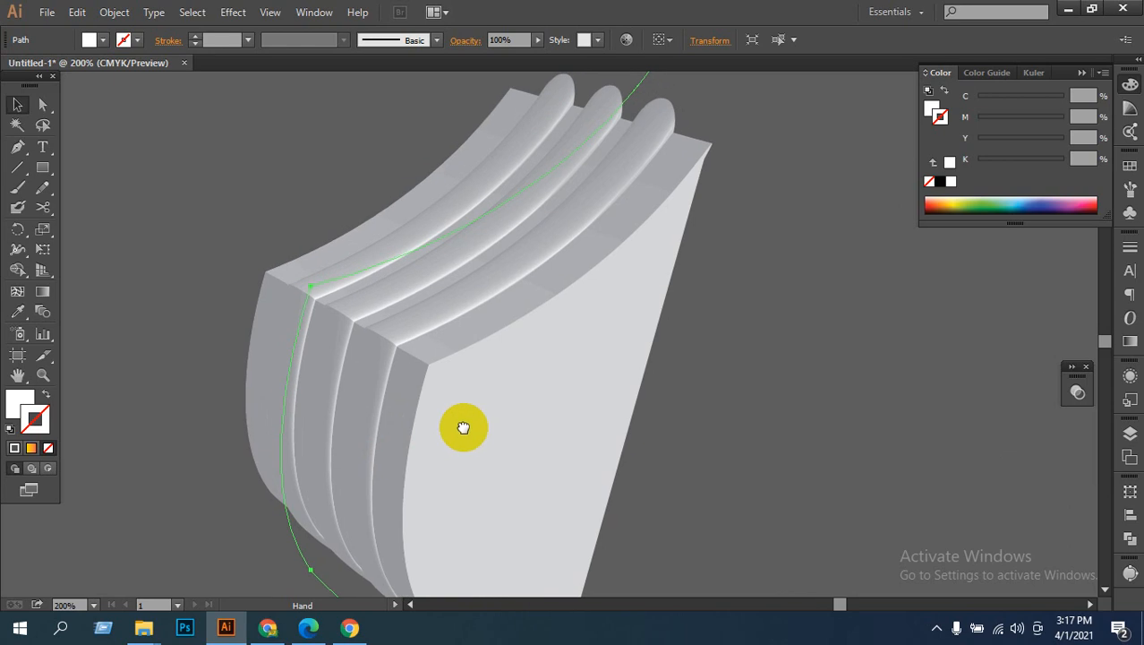
left_click(727, 341)
scroll(731, 341, "down", 2)
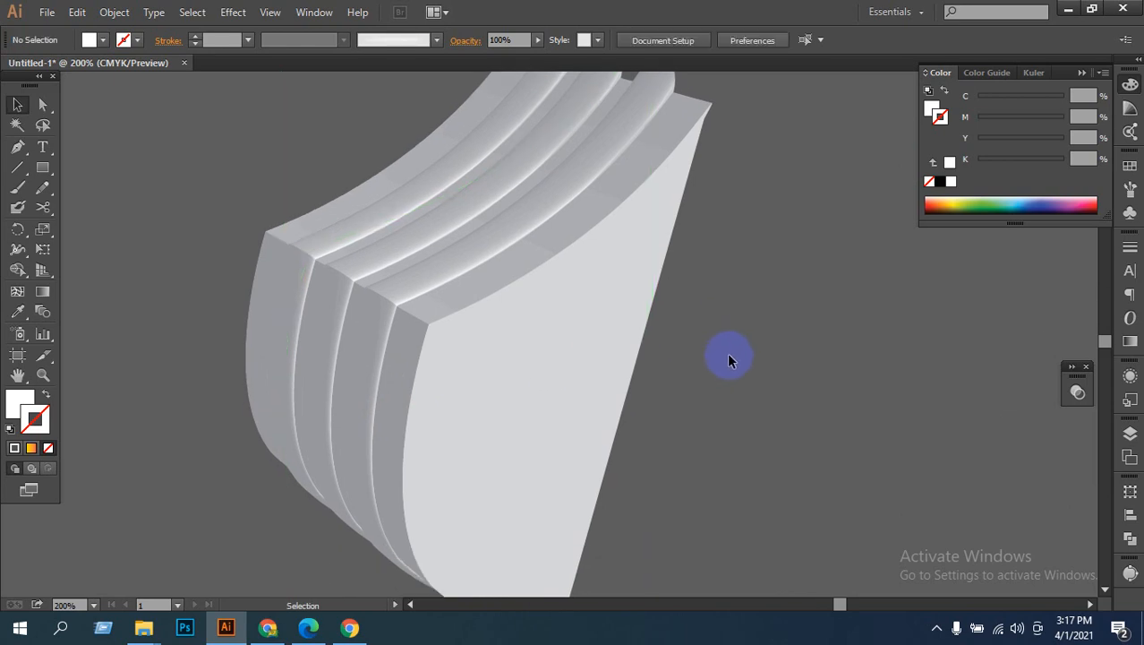
left_click(673, 340, "ctrl+alt")
scroll(679, 347, "down", 1)
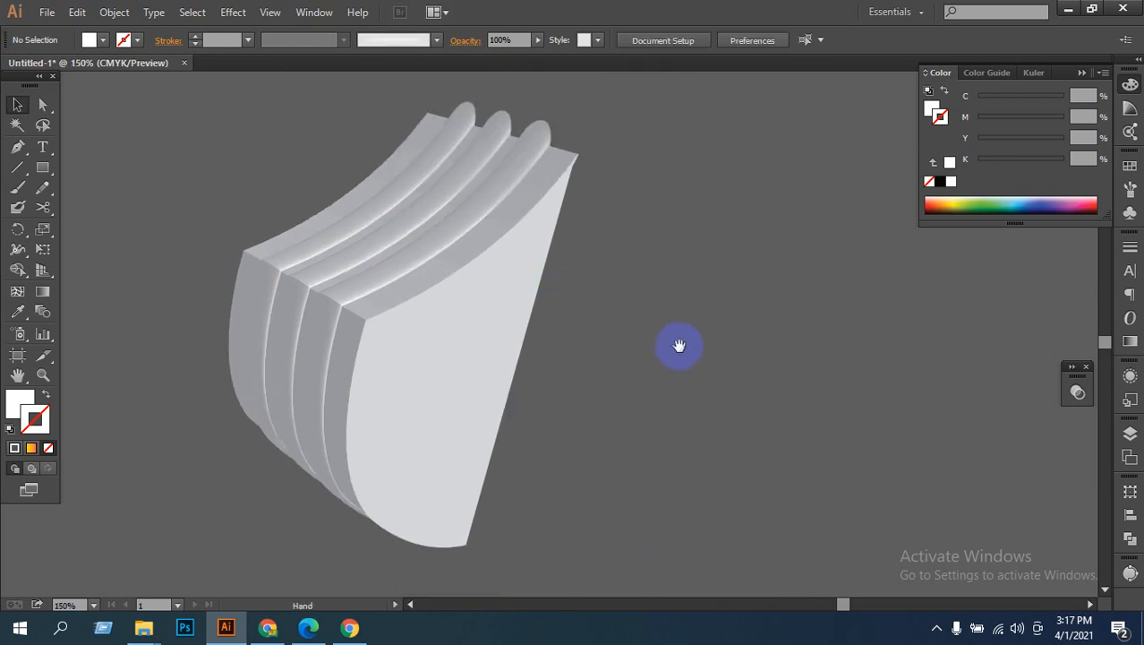
left_click(384, 335)
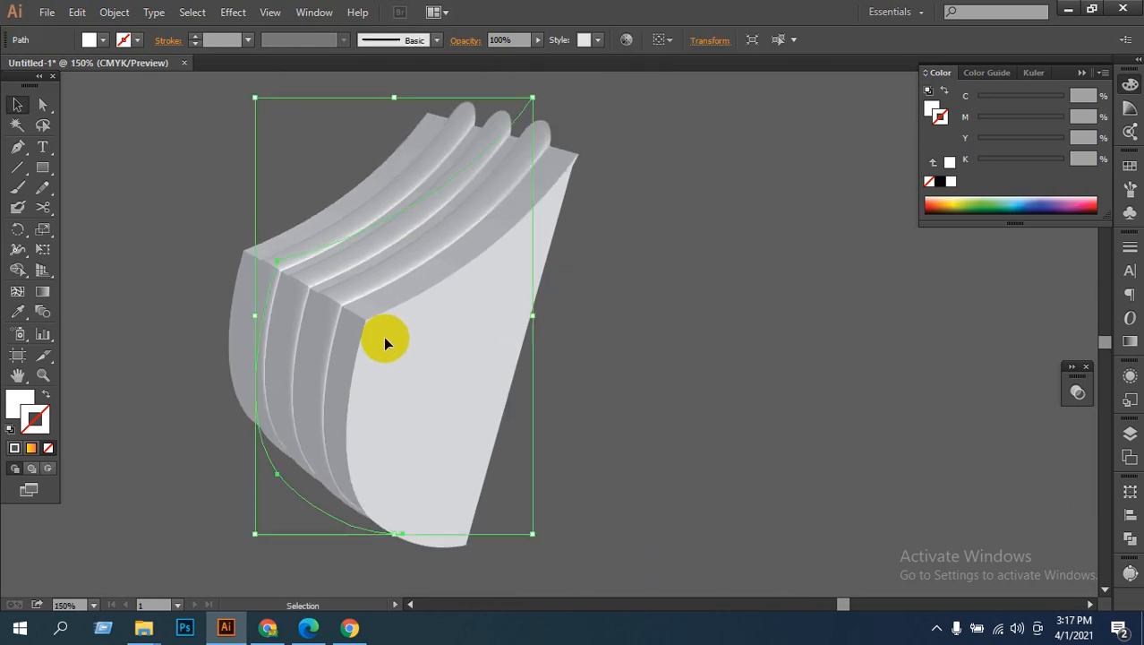
Step: Reshape the extruded shape's path by moving its upper-left corner anchor outward, nudging the upper tip and bending the top curve downward
left_click(213, 265)
left_click(351, 253)
left_click(42, 105)
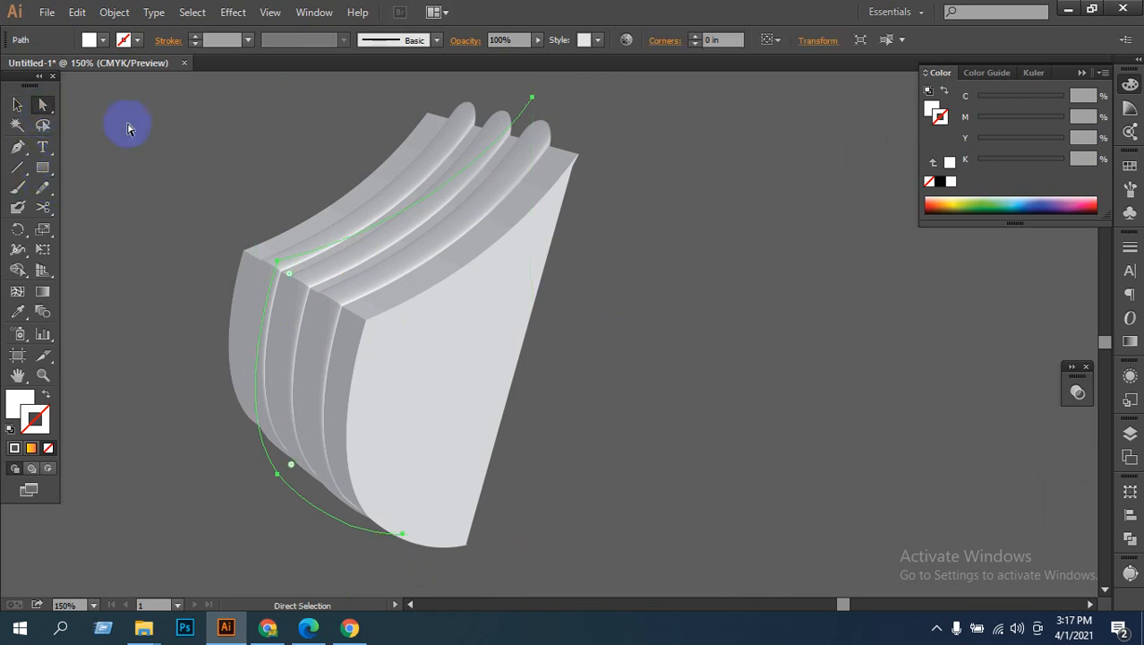
left_click(279, 263)
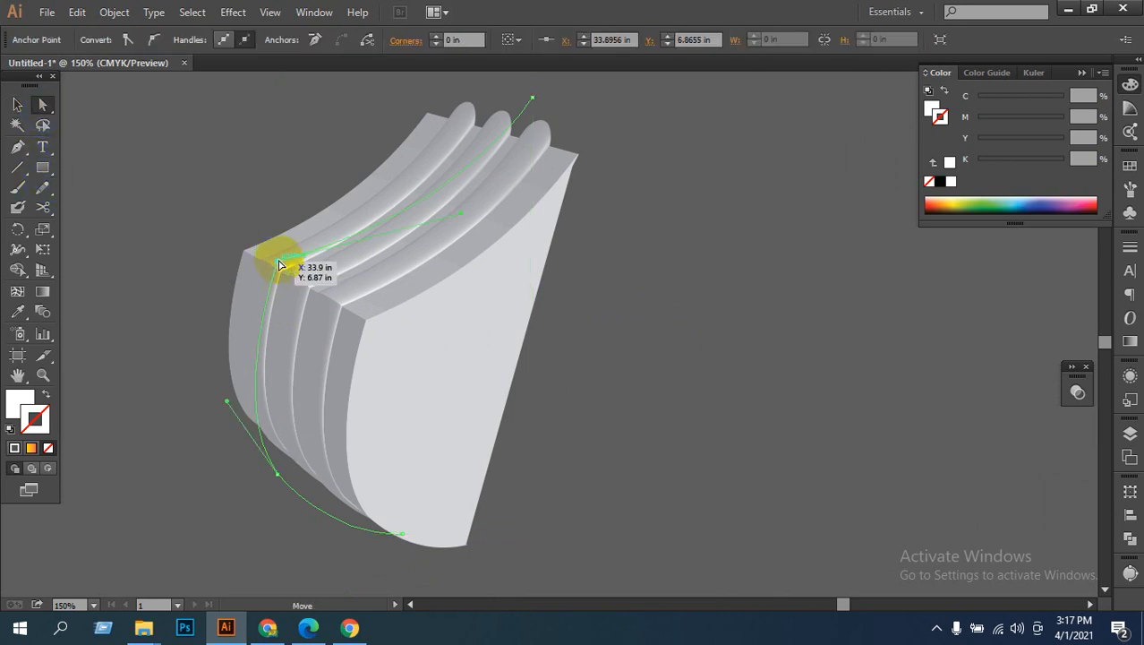
left_click_drag(279, 265, 241, 244)
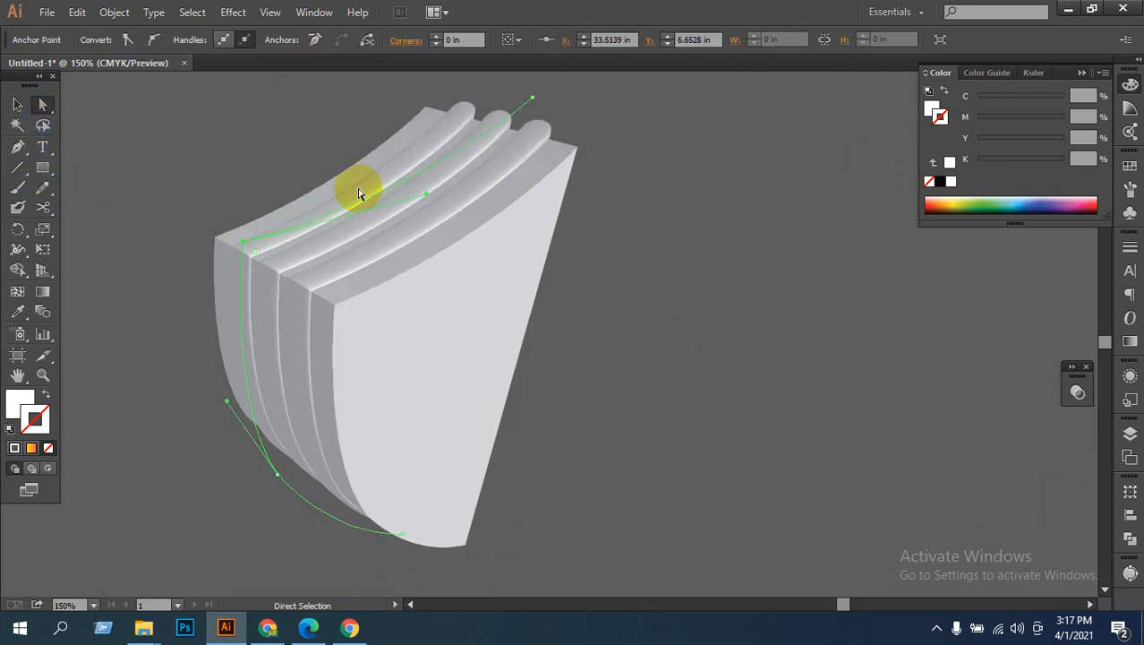
mouse_move(539, 101)
left_mouse_down()
mouse_move(554, 154)
mouse_move(557, 120)
mouse_move(536, 99)
left_mouse_up()
left_click(445, 189)
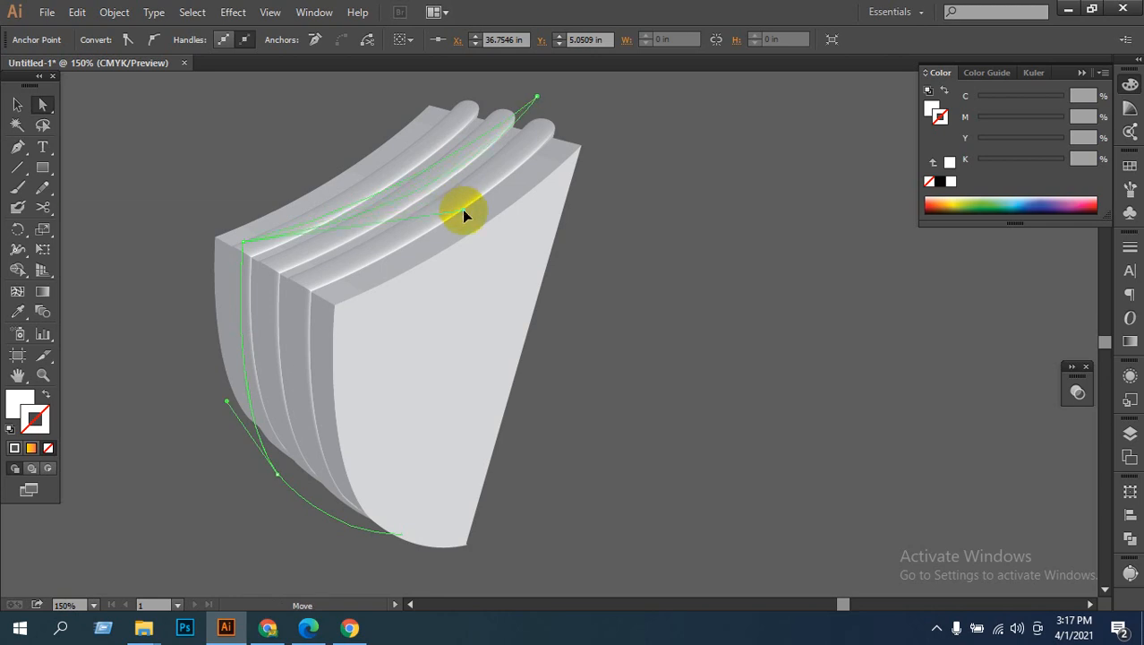
left_click_drag(462, 213, 494, 246)
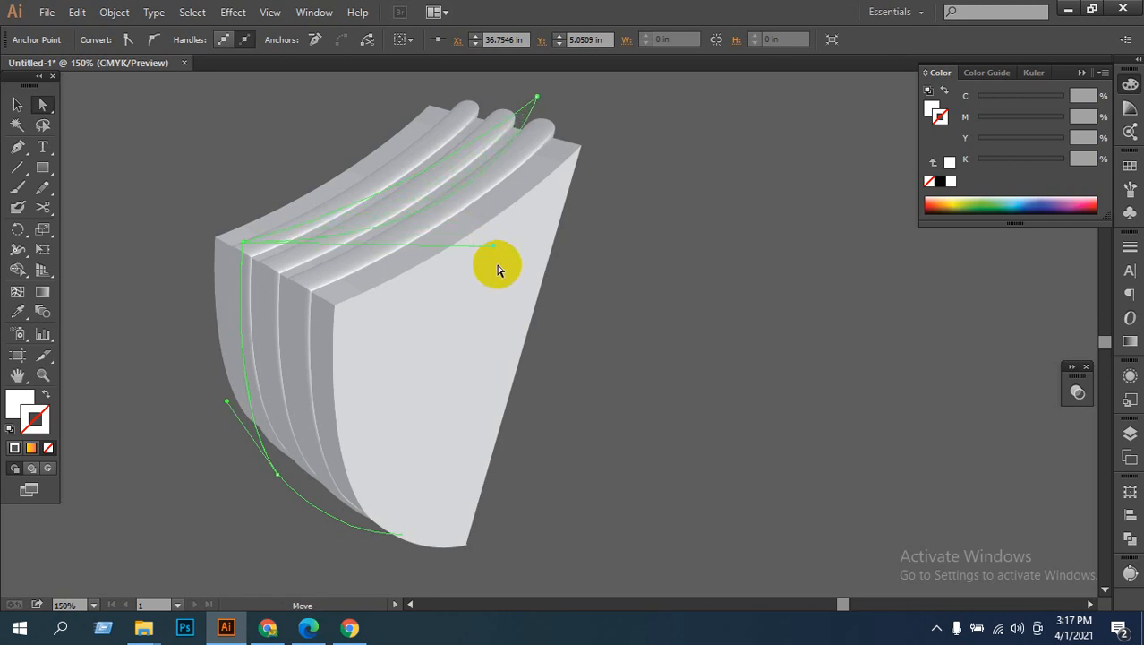
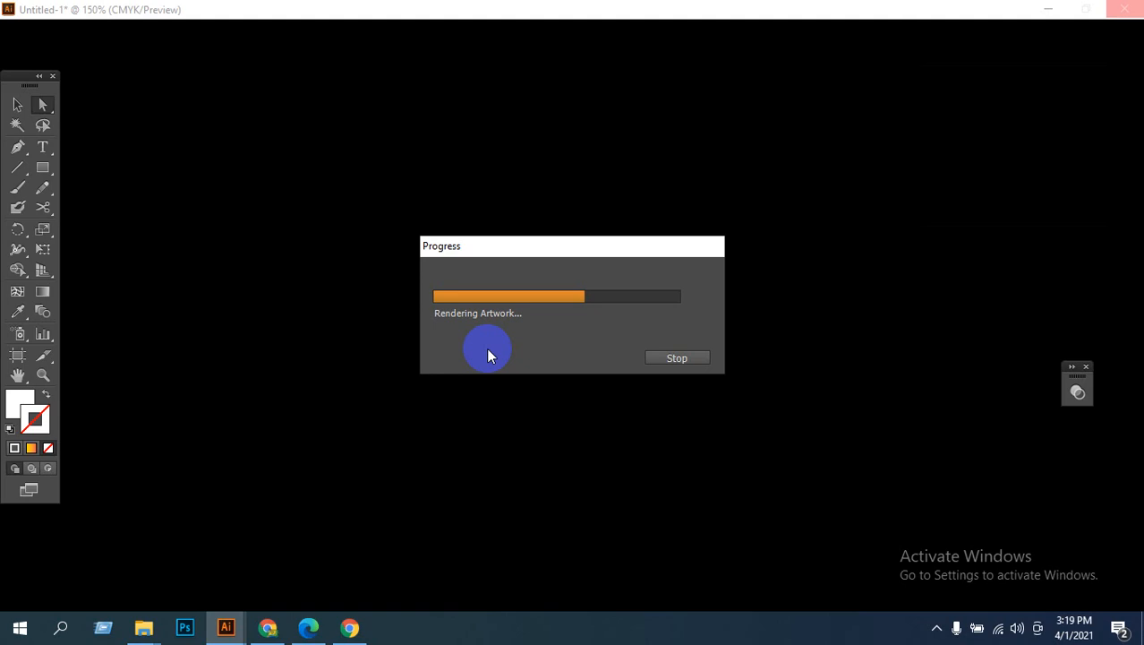
Step: Stop the artwork rendering, undo the path edits and remove the extruded shape from the artboard
left_click(677, 358)
key("ctrl+z")
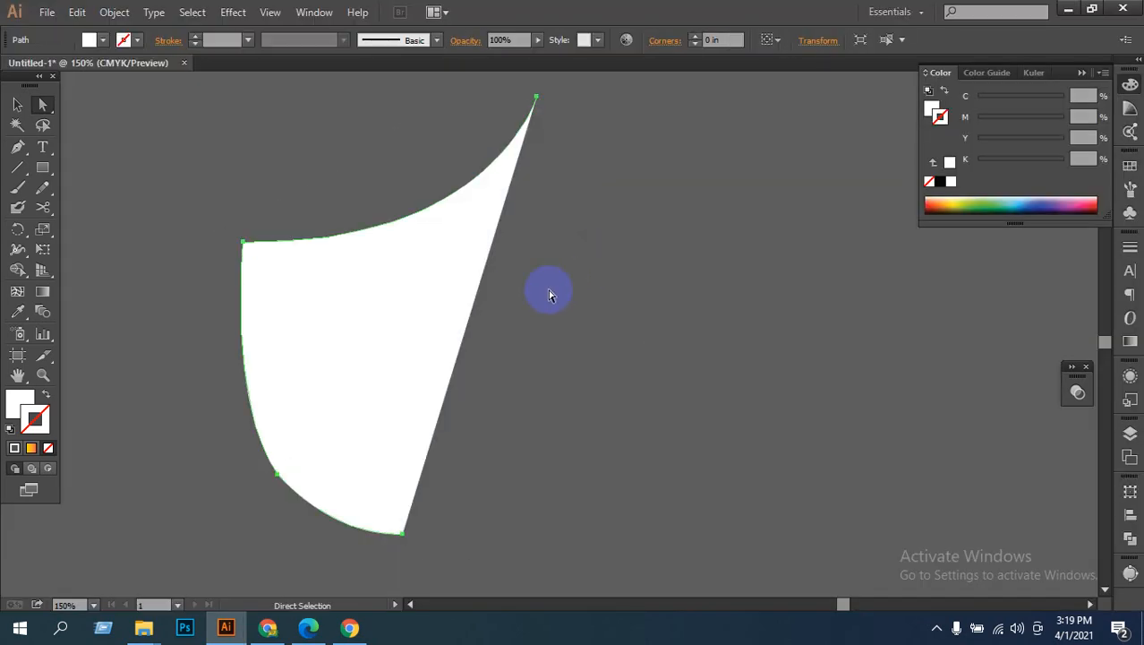
left_click(546, 293)
left_click_drag(294, 207, 469, 401)
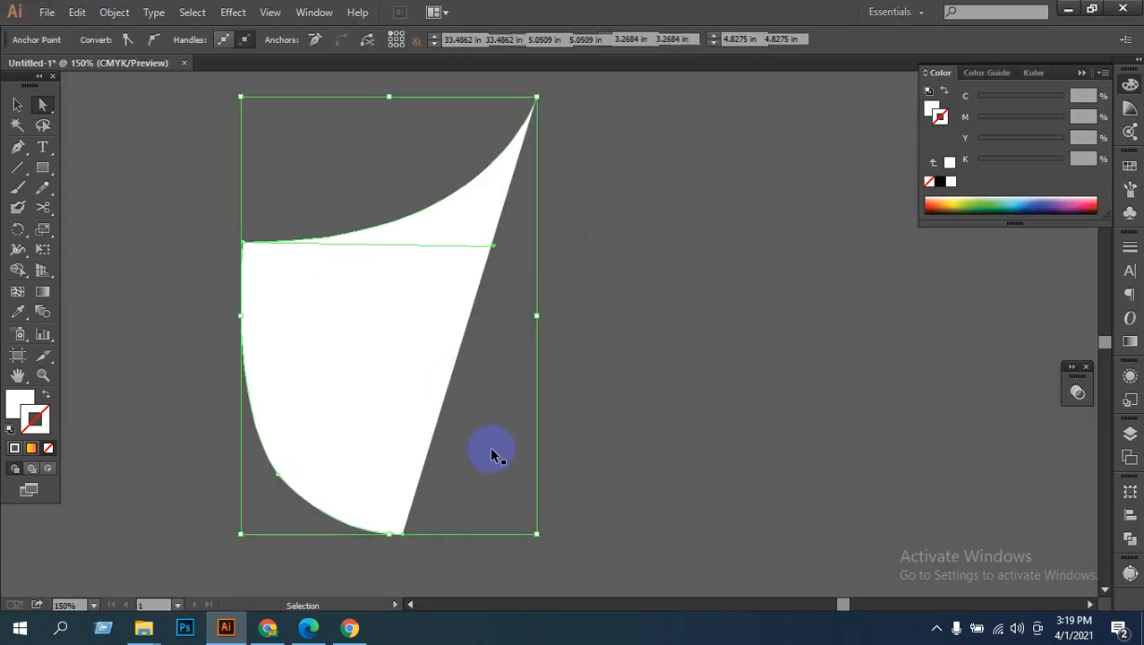
key("ctrl+z")
key("ctrl+z")
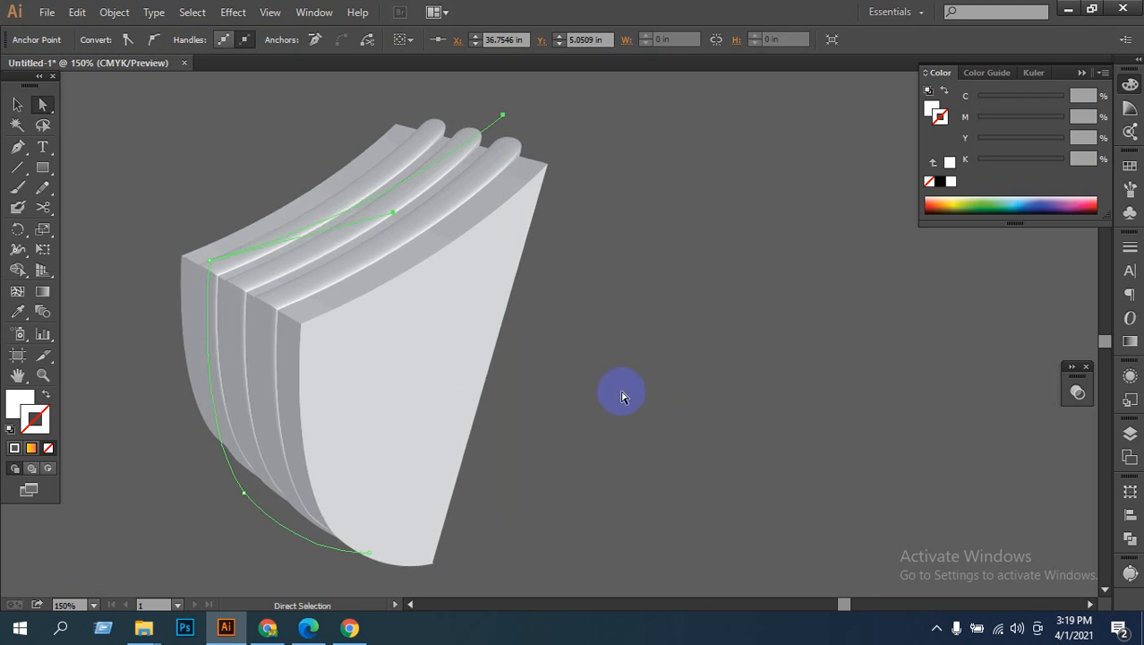
key("ctrl+z")
key("ctrl+z")
key("ctrl+z")
key("ctrl+z")
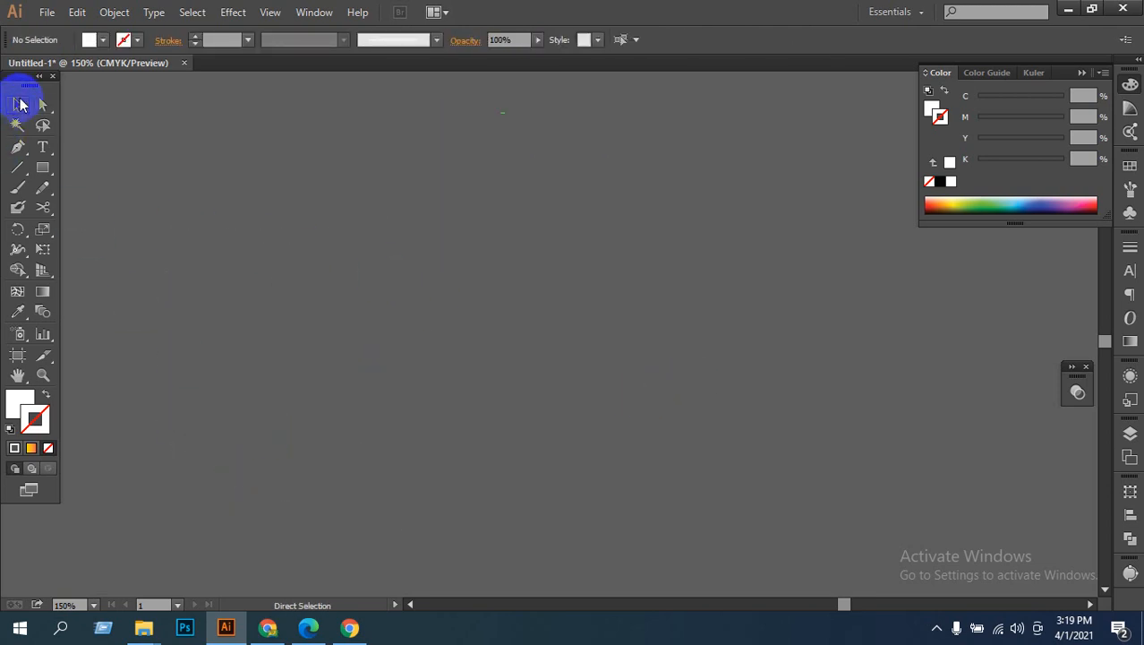
Step: Draw an ellipse about 1.70 in wide and 1.59 in high on the empty canvas and fill it with red
left_click(17, 103)
left_click_drag(46, 174, 98, 212)
left_click_drag(321, 223, 488, 361)
left_click_drag(476, 362, 474, 366)
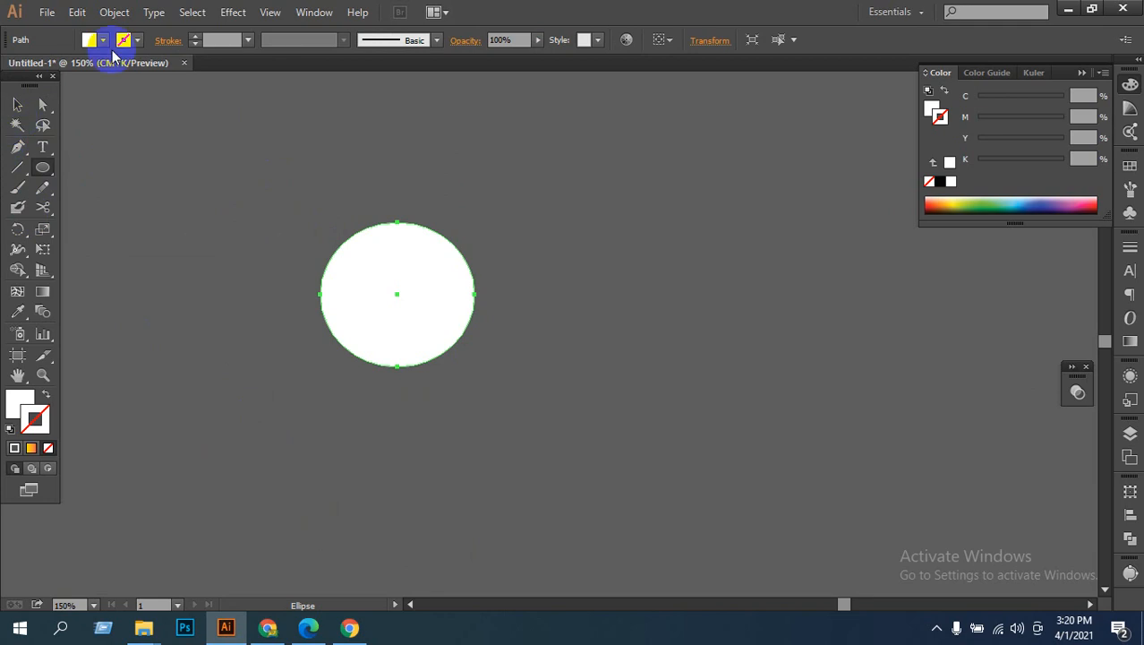
left_click(103, 40)
left_click(63, 75)
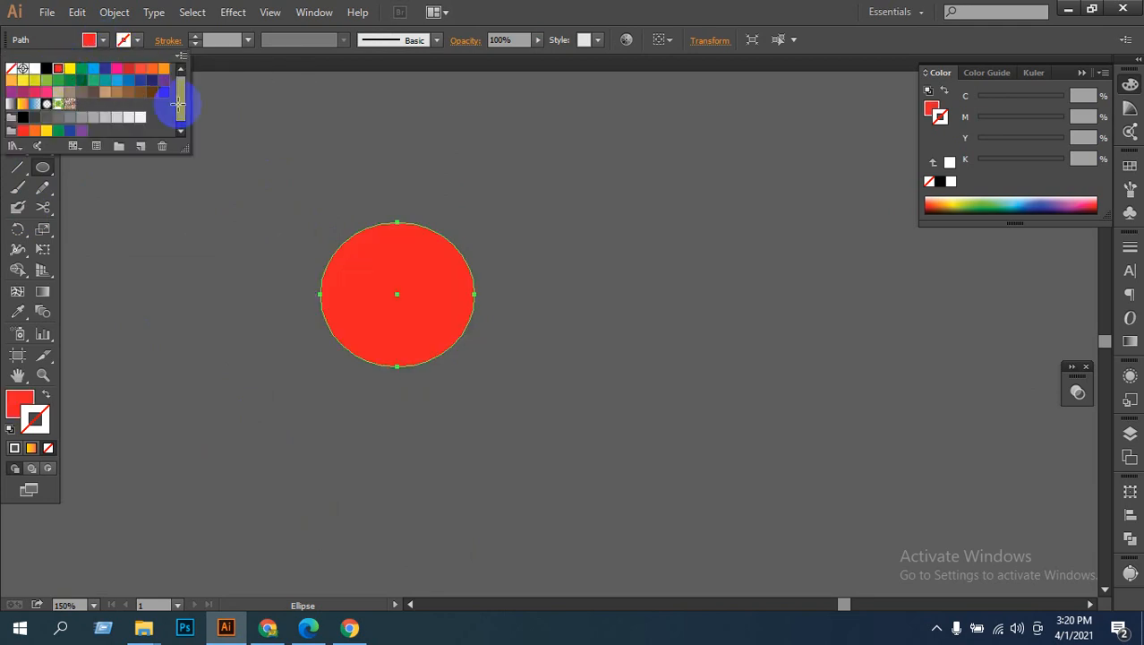
left_click(20, 107)
left_click(242, 189)
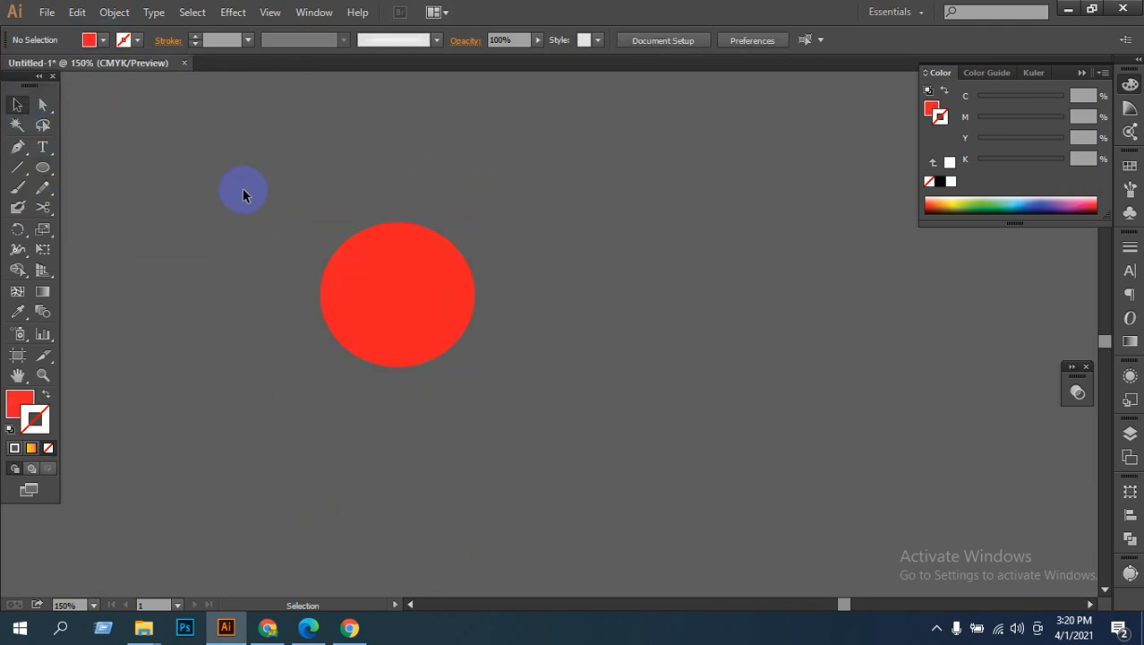
Step: Add a gradient mesh point in the upper-right area of the red ellipse
left_click(426, 359)
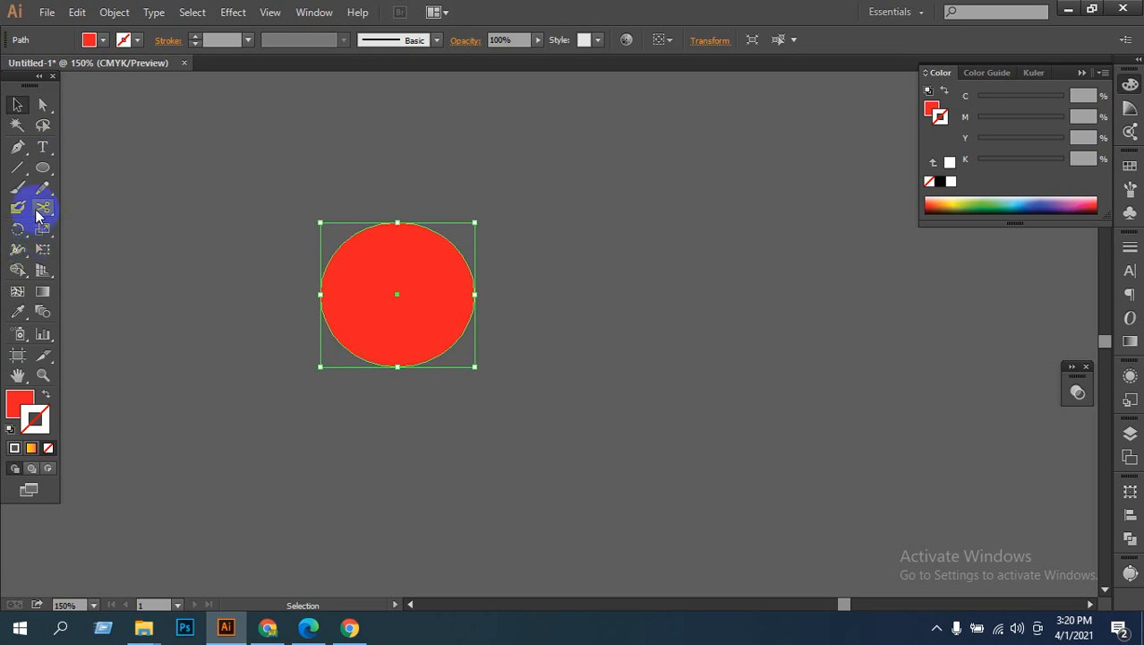
left_click(17, 292)
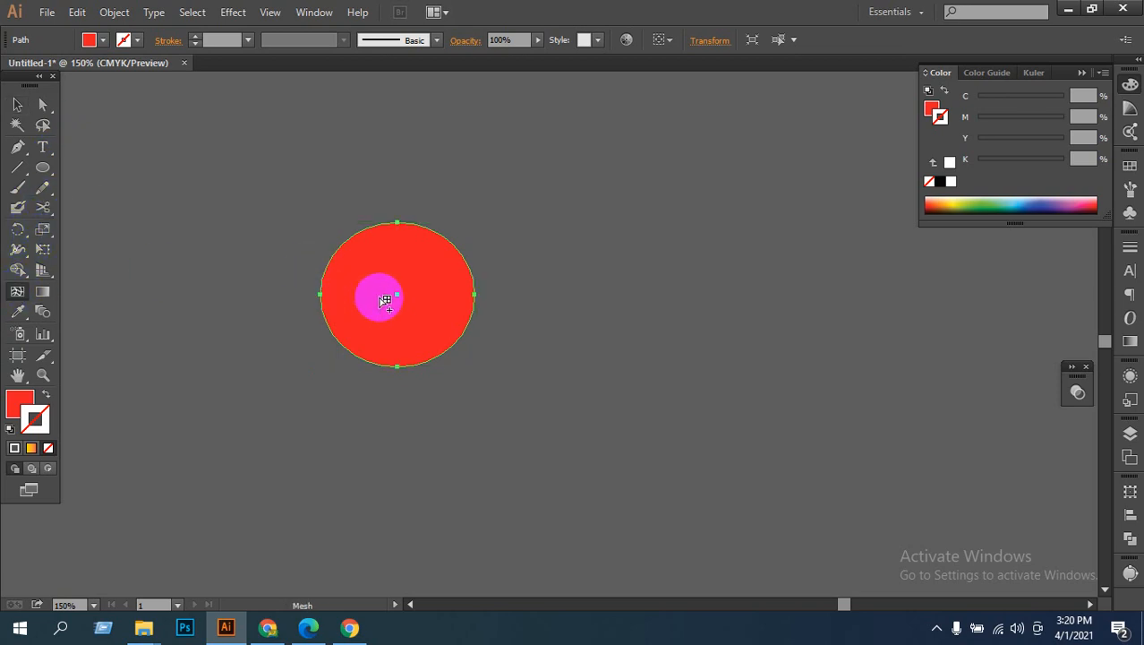
left_click(435, 267)
left_click_drag(436, 269, 395, 262)
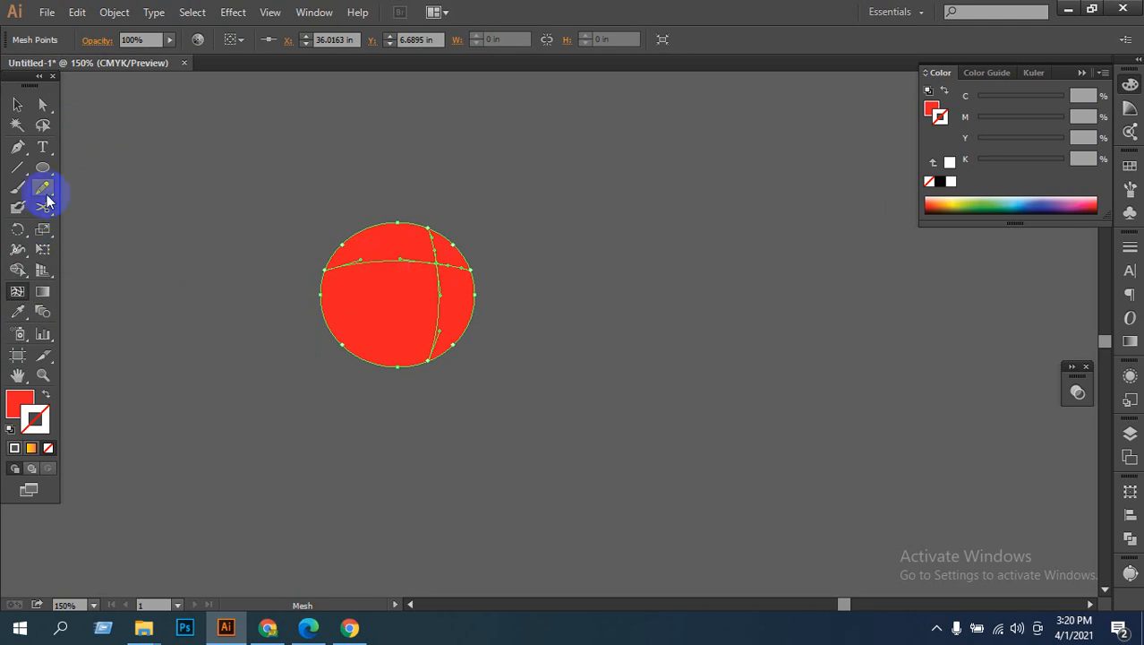
Step: Lasso the ellipse's inner mesh point and colour it dark green (C 84.31, M 31.14, Y 100, K 22.07)
left_click(43, 125)
mouse_move(433, 264)
left_mouse_down()
mouse_move(456, 267)
mouse_move(429, 243)
mouse_move(399, 255)
mouse_move(403, 303)
mouse_move(449, 323)
mouse_move(454, 251)
left_mouse_up()
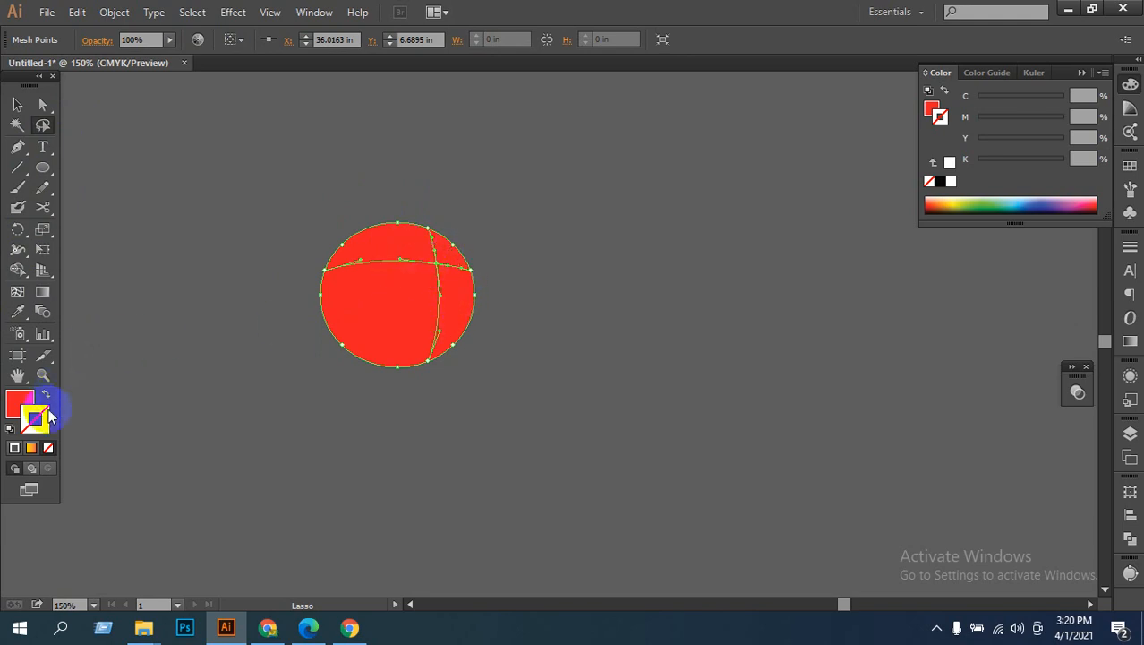
double_click(29, 398)
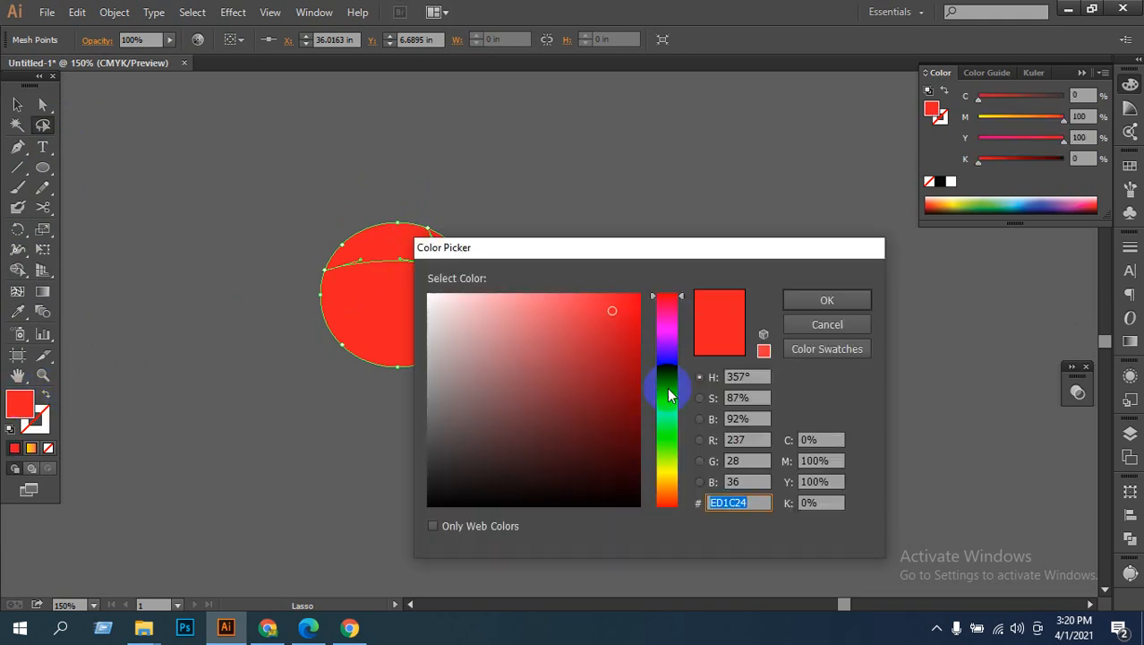
left_click(676, 446)
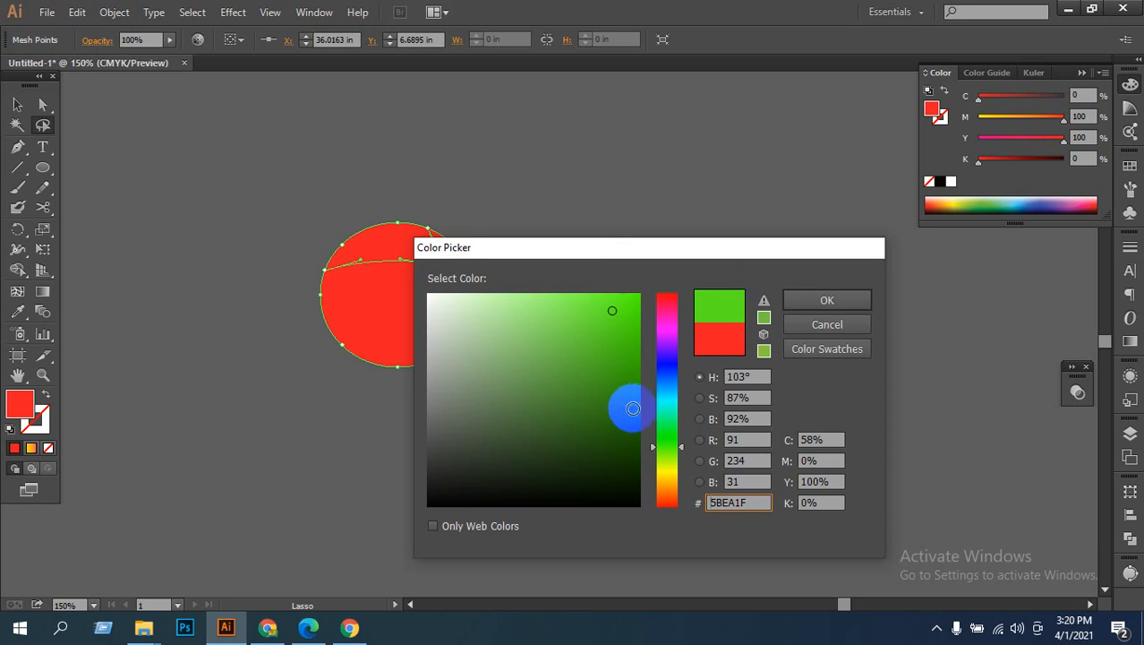
mouse_move(629, 401)
left_mouse_down()
mouse_move(638, 428)
mouse_move(633, 396)
mouse_move(636, 413)
left_mouse_up()
left_click(810, 304)
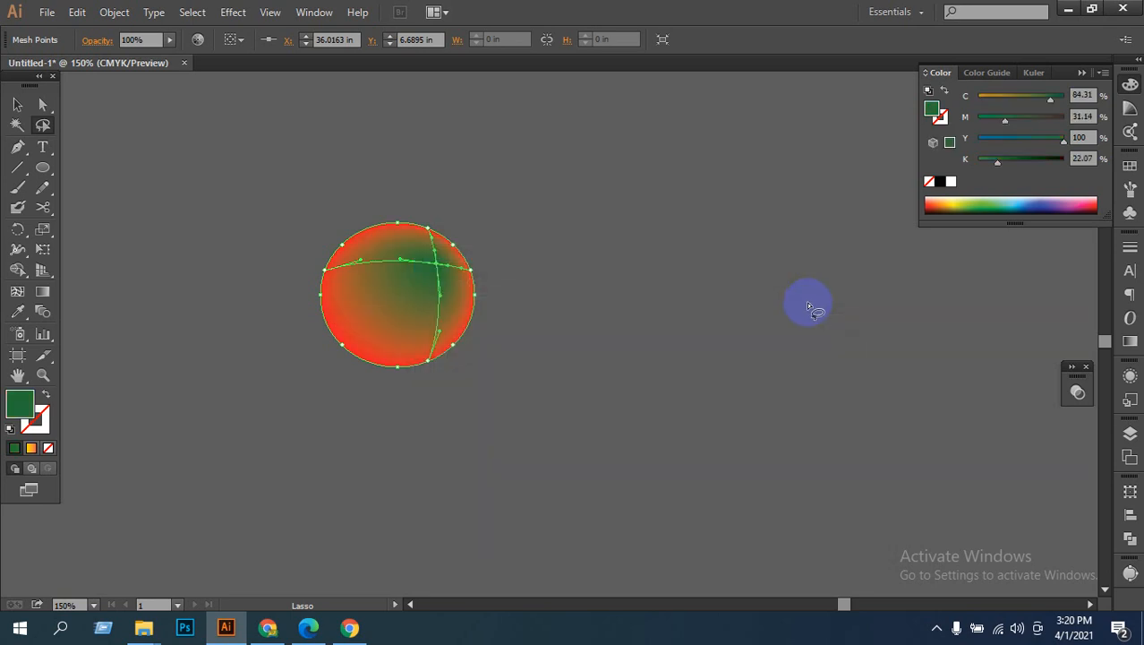
Step: Select the whole green-and-red mesh ellipse and move it slightly up and to the left
left_click(17, 104)
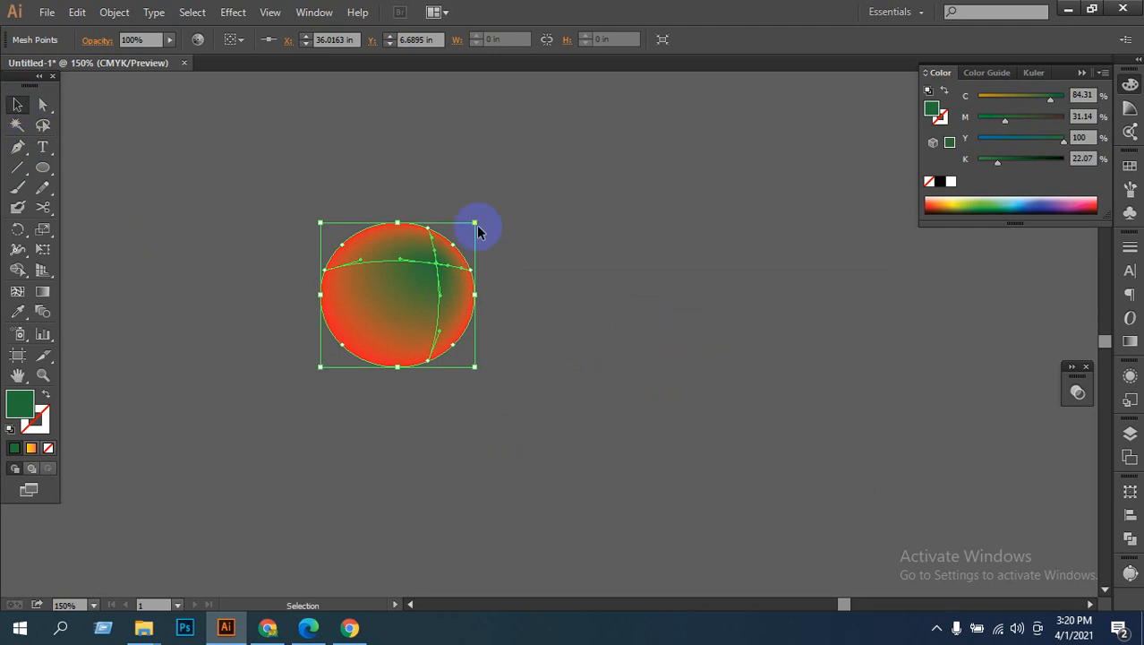
left_click(567, 330)
left_click_drag(236, 251, 460, 370)
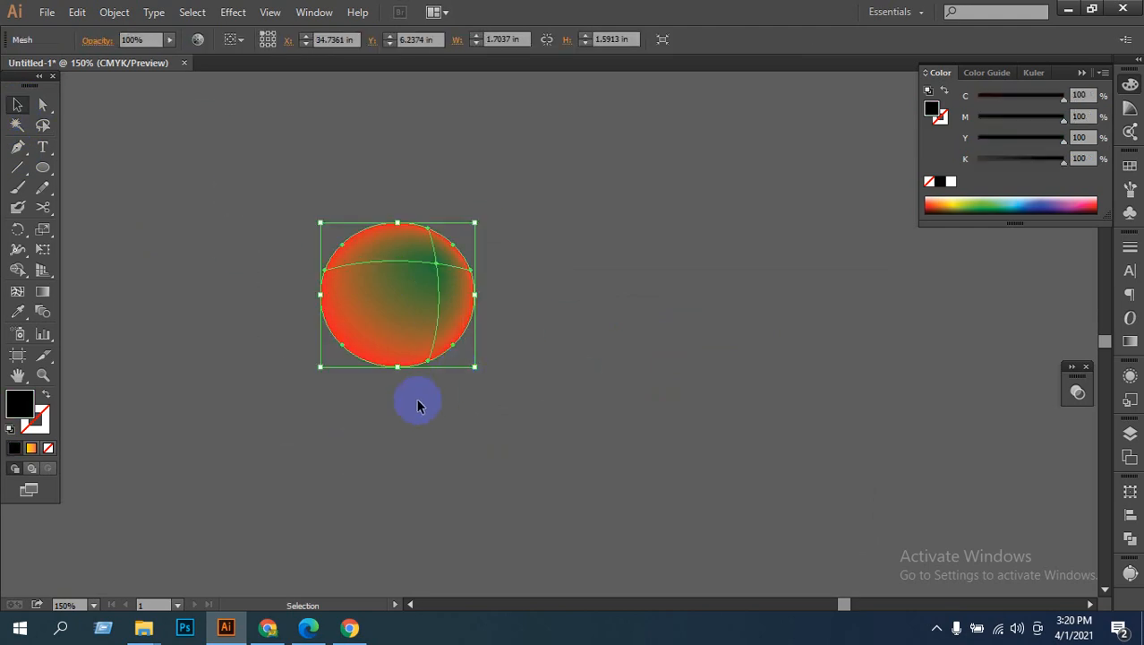
left_click(417, 396)
left_click(383, 288)
left_click(447, 394)
left_click_drag(339, 255, 334, 230)
left_click(55, 416)
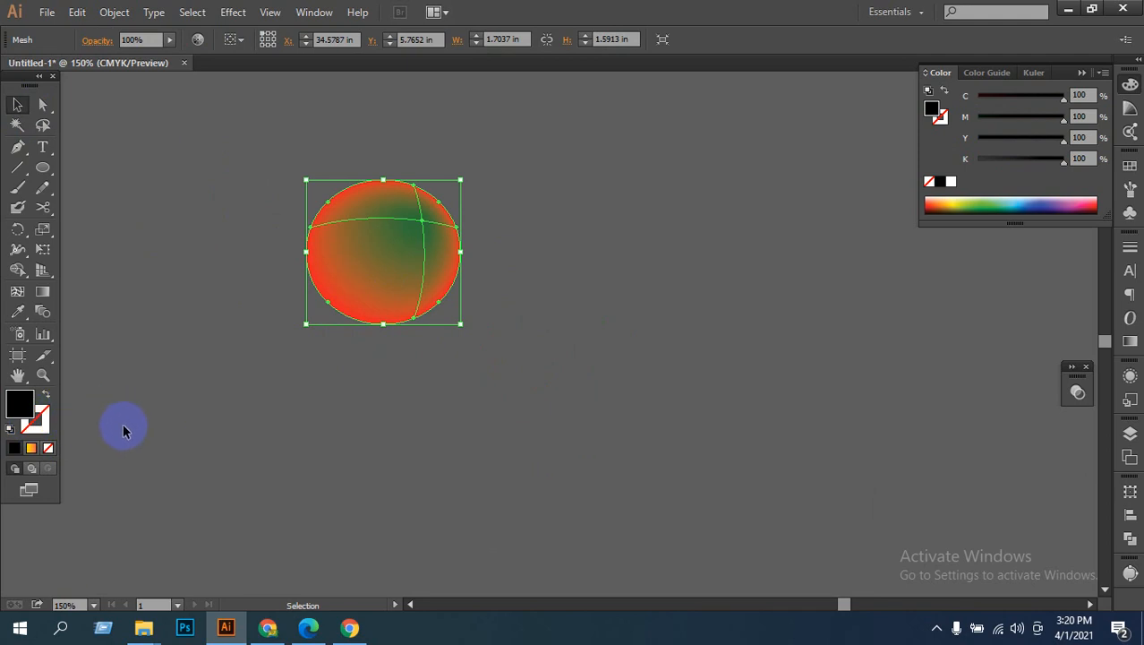
Step: Undo the ellipse's move and the dark green mesh-point colour
key("ctrl+z")
key("ctrl+z")
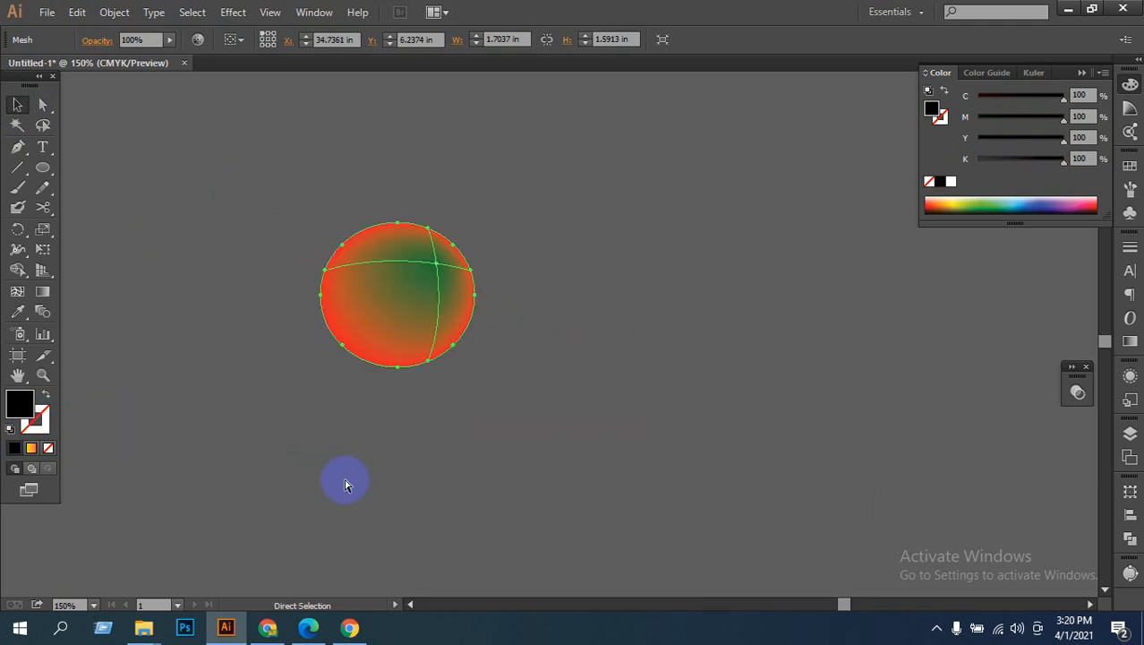
key("ctrl+z")
key("ctrl+z")
left_click(315, 283)
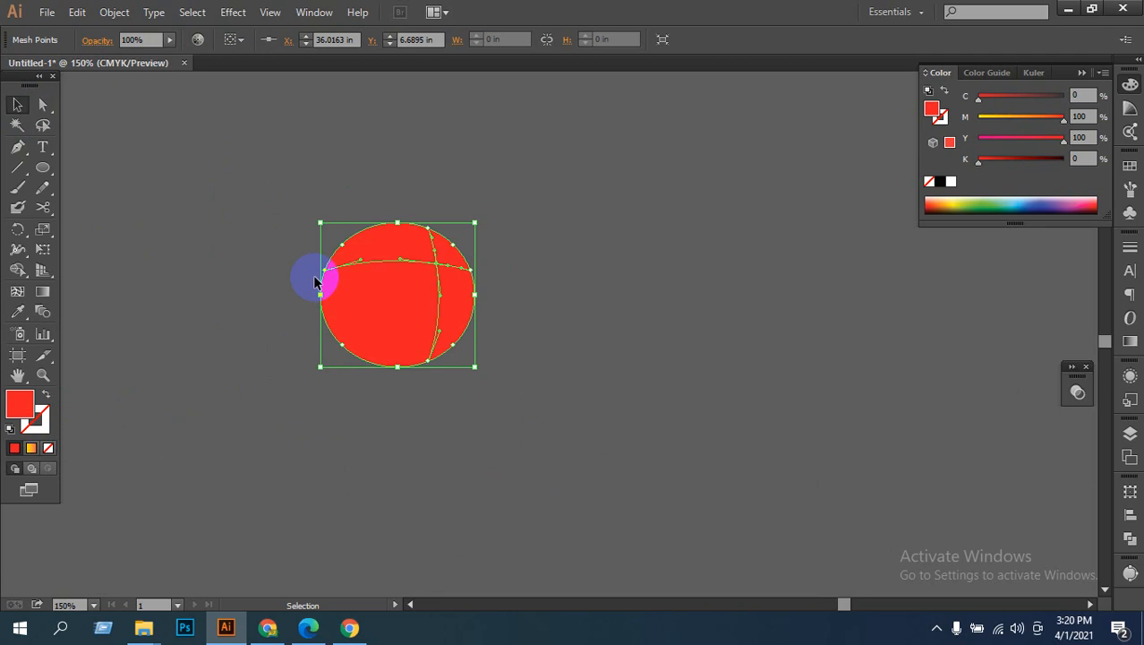
Step: Add two more mesh points along the horizontal mesh line, one on each side of the existing point
left_click(17, 291)
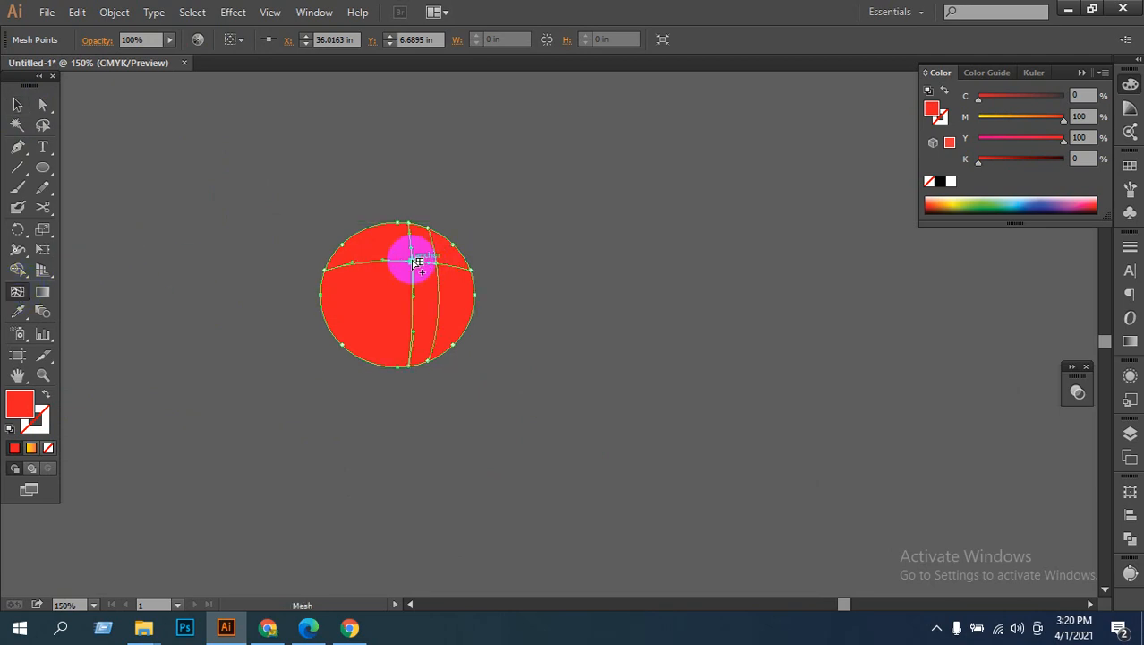
left_click_drag(414, 261, 464, 272)
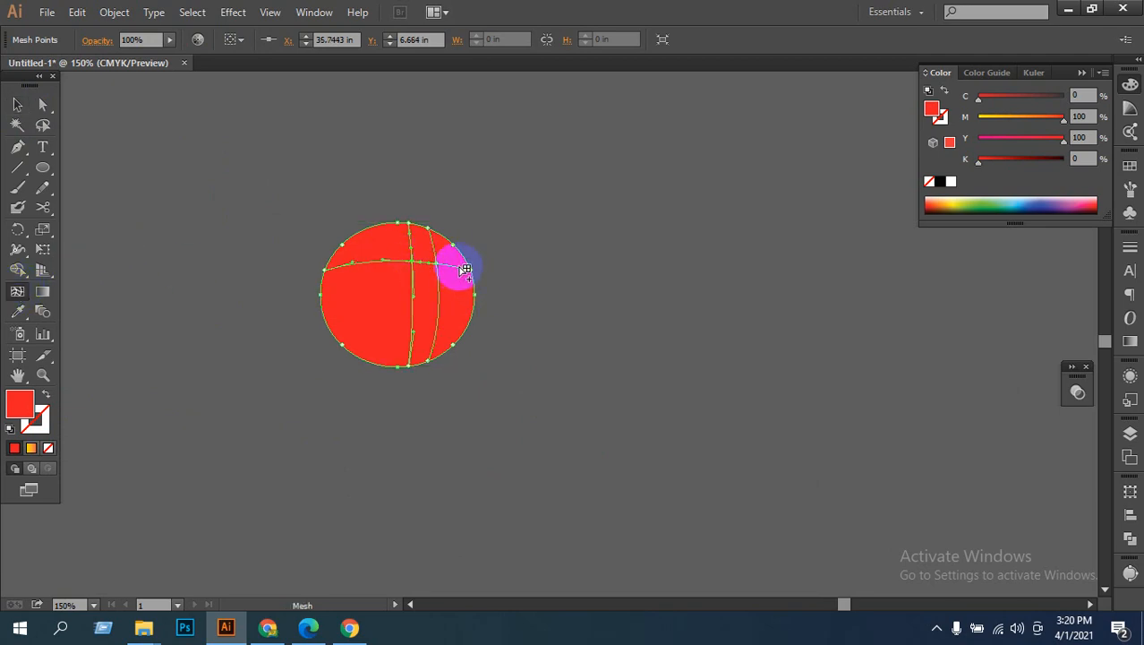
left_click(460, 268)
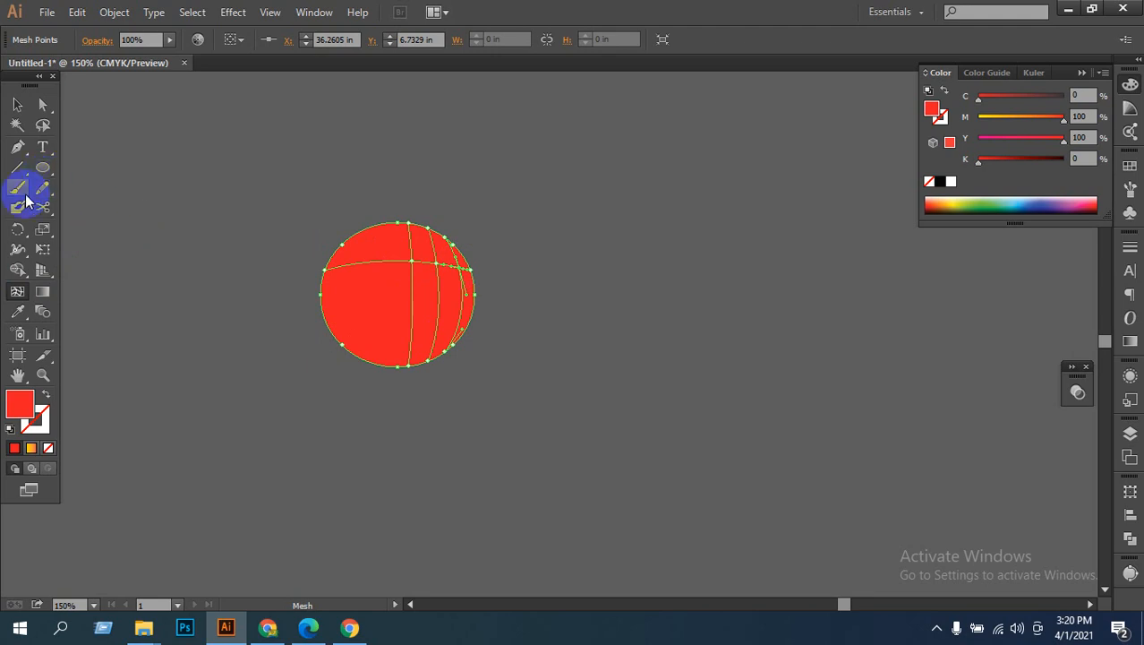
Step: Lasso the middle mesh point and colour it dark red-brown (C 27.45, M 93.73, Y 100, K 31.37)
left_click(45, 127)
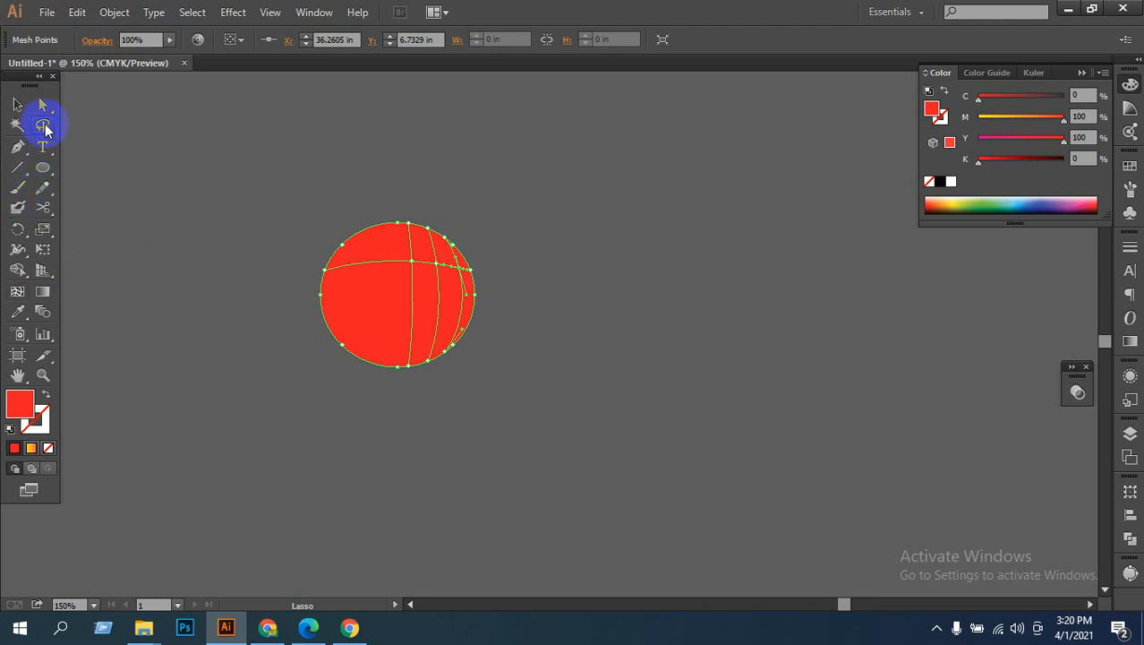
mouse_move(432, 235)
left_mouse_down()
mouse_move(437, 285)
mouse_move(442, 248)
mouse_move(430, 244)
mouse_move(437, 315)
left_mouse_up()
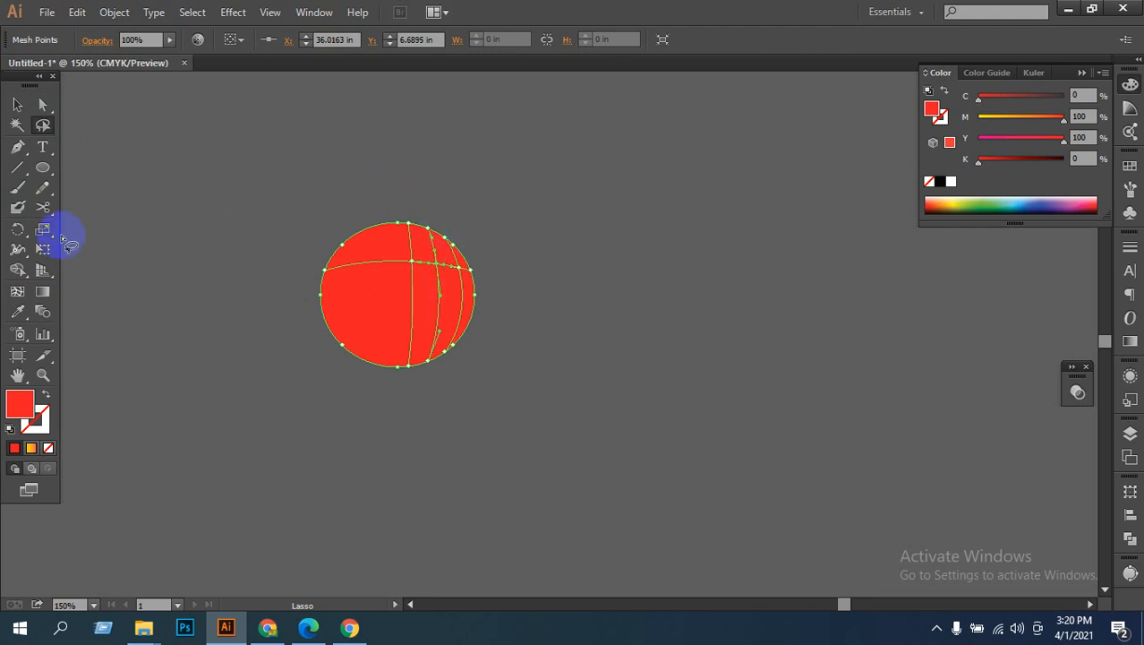
left_click(1006, 201)
left_click_drag(999, 202, 937, 203)
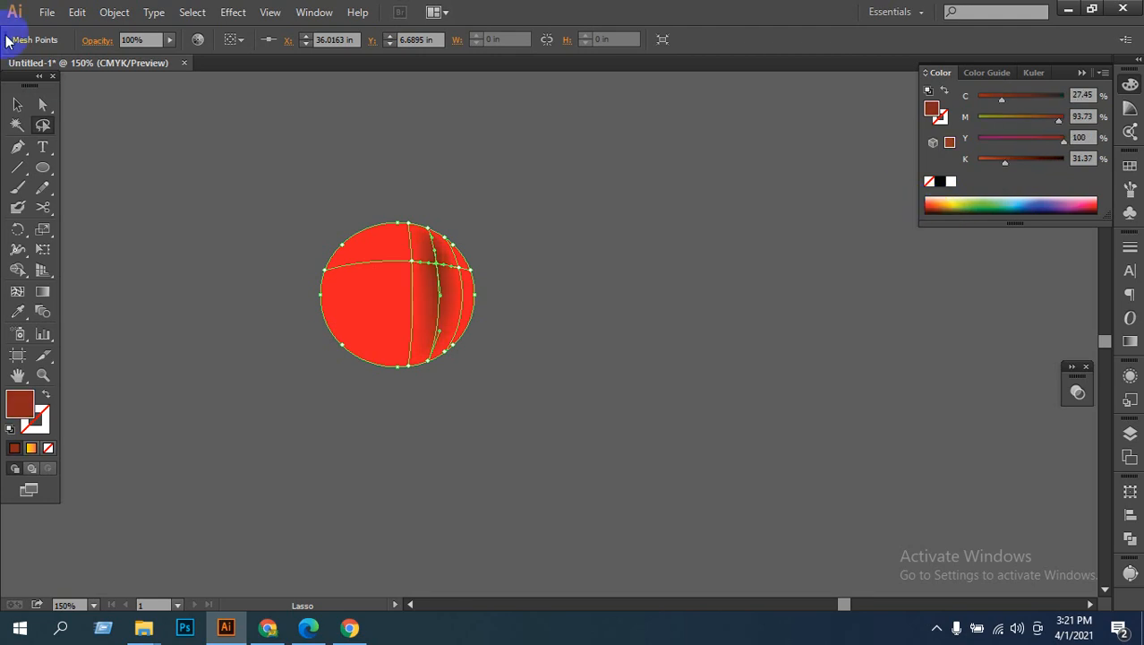
Step: Select the whole red mesh ellipse and preview the 3D Extrude & Bevel effect on it
left_click(17, 104)
left_click_drag(625, 235, 298, 407)
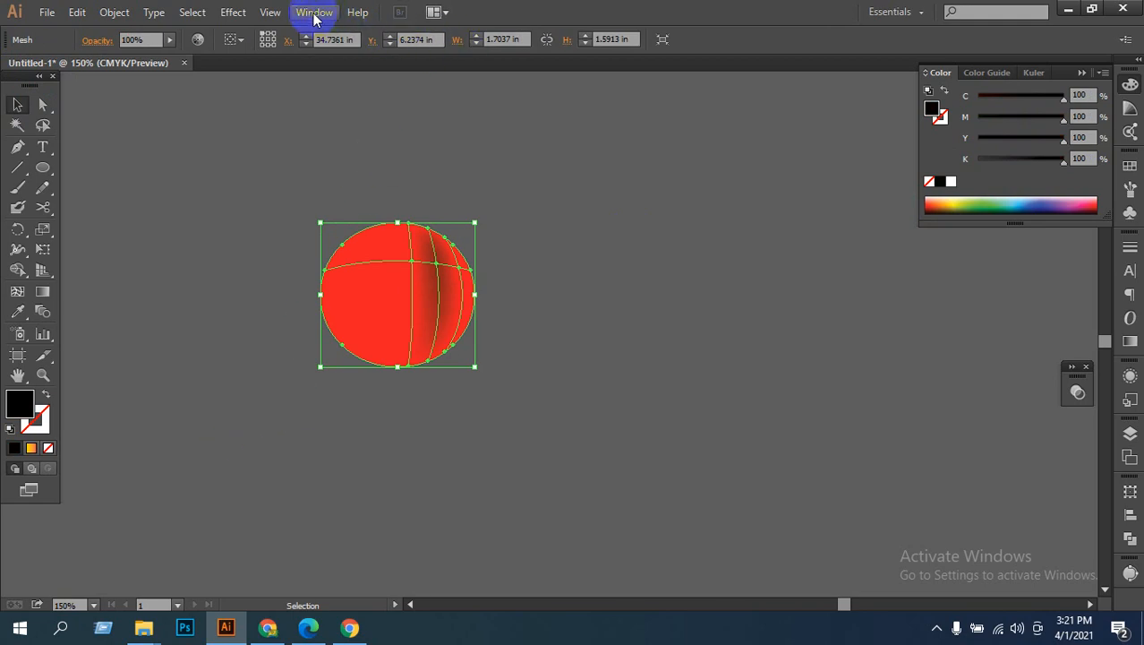
left_click(232, 12)
mouse_move(269, 107)
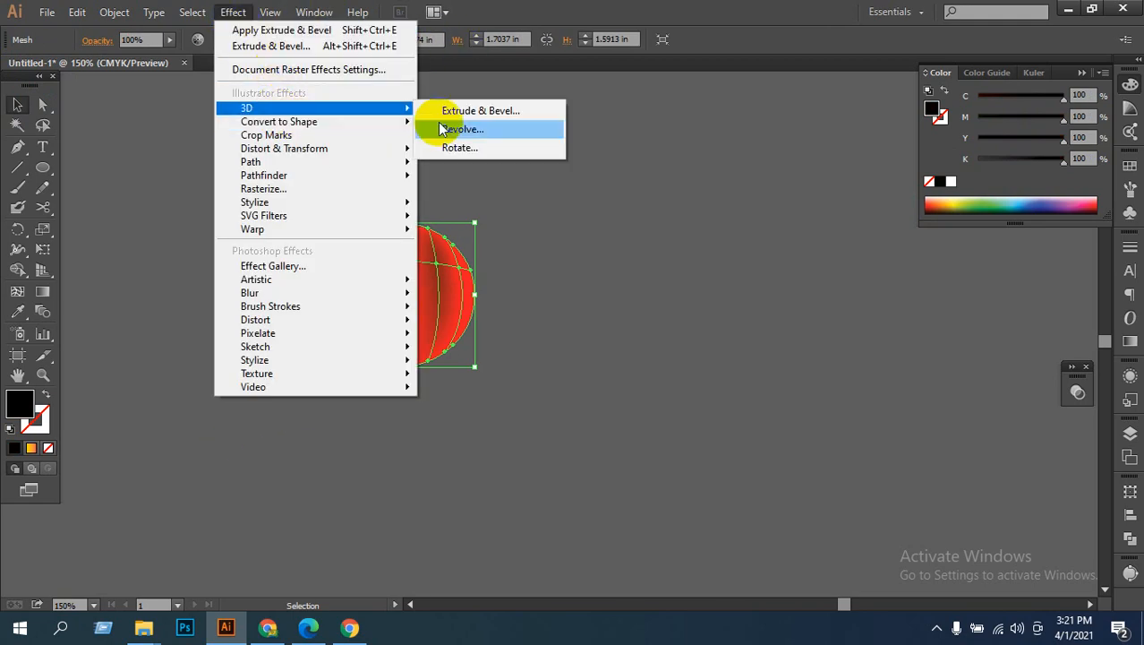
left_click(478, 110)
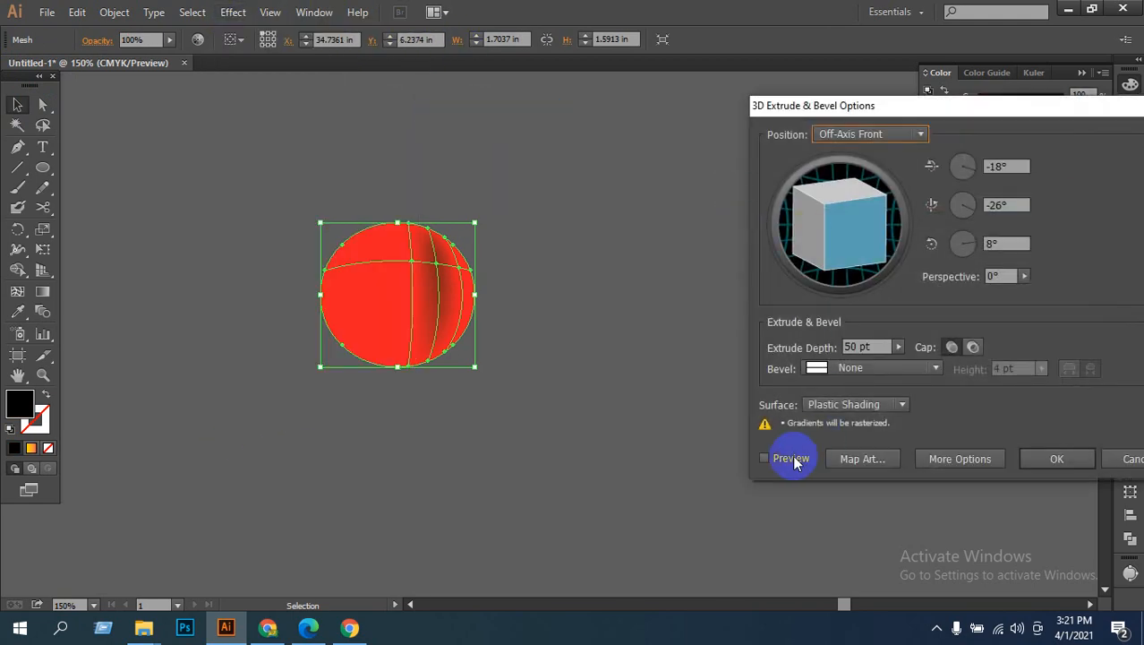
left_click(765, 458)
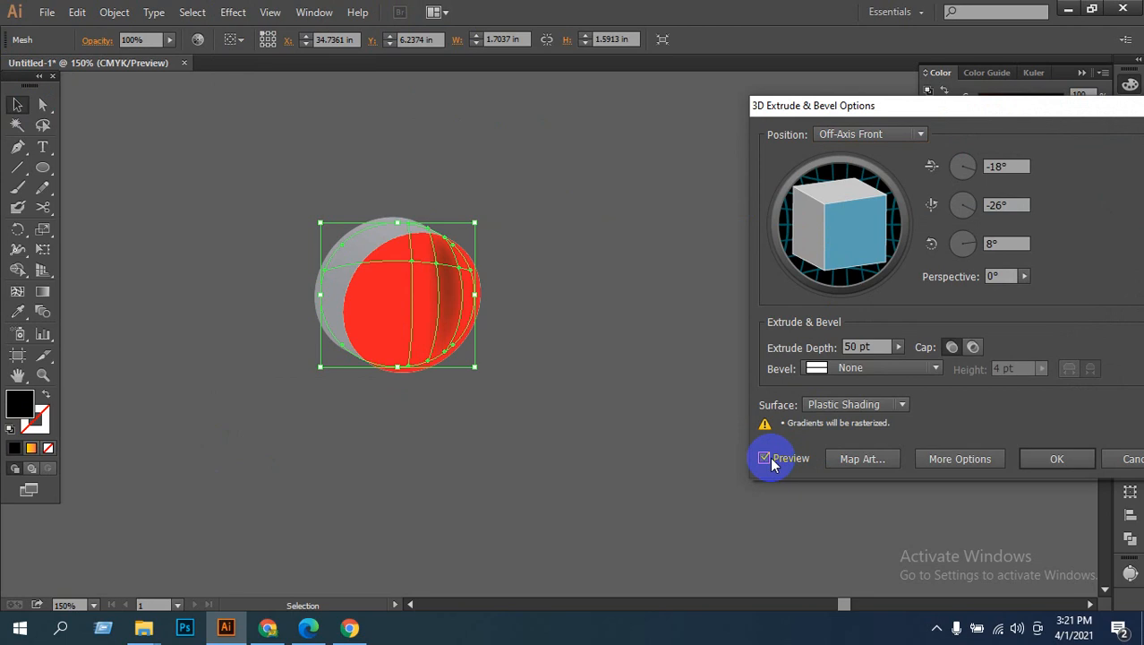
Step: Try a 101 pt extrude depth with a custom rotation of 139°, 0°, 63° on the ellipse, and cancel the effect
left_click(899, 348)
left_click_drag(831, 361, 830, 365)
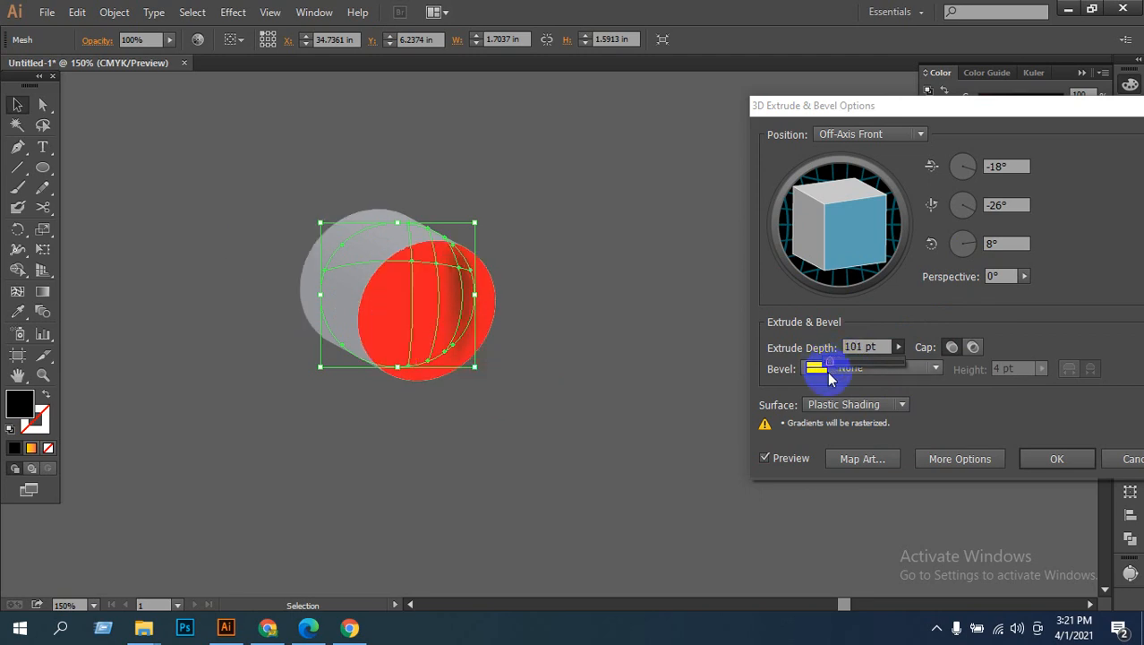
left_click_drag(868, 260, 895, 230)
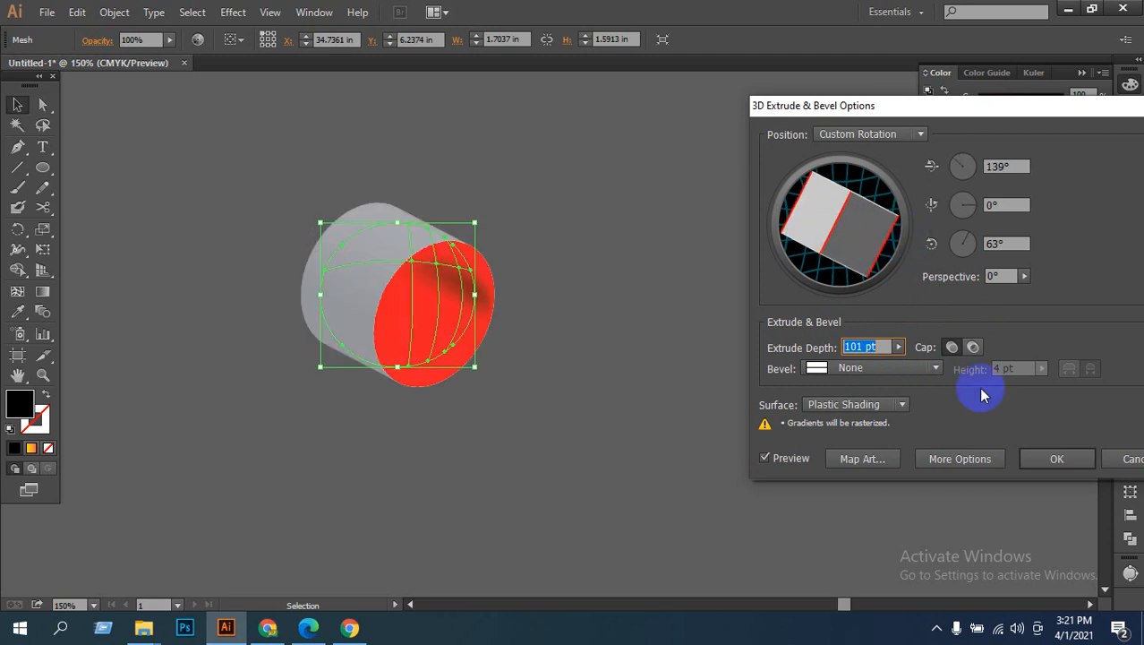
left_click(1123, 462)
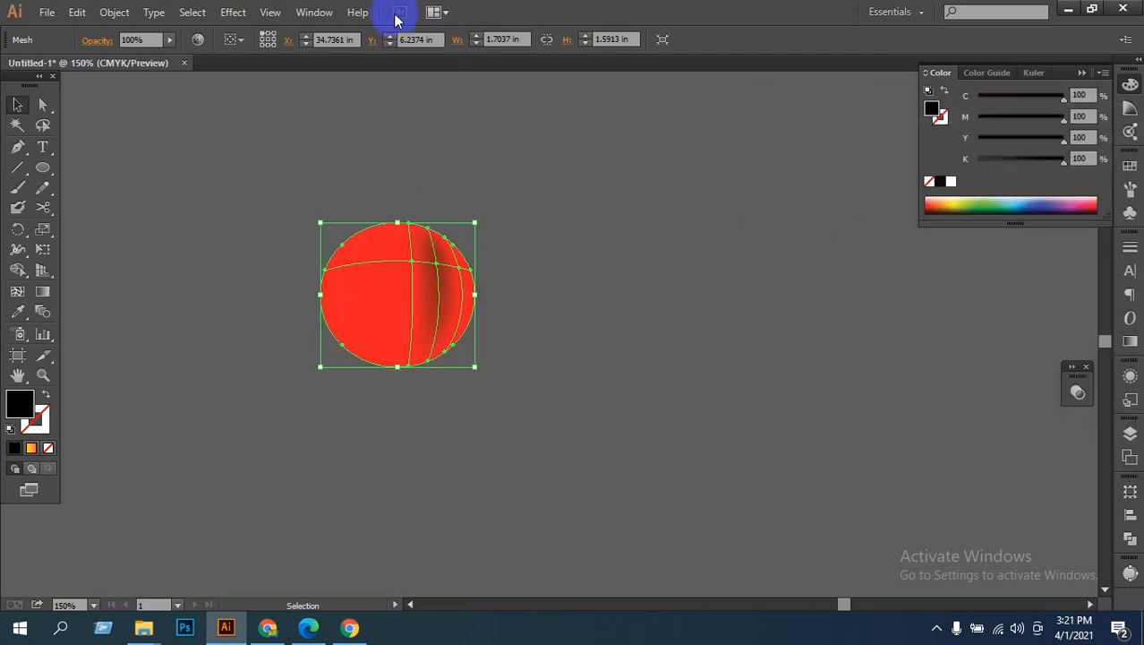
Step: Preview the 3D Revolve effect on the selected mesh ellipse and move its options dialog closer to the artwork
left_click(243, 13)
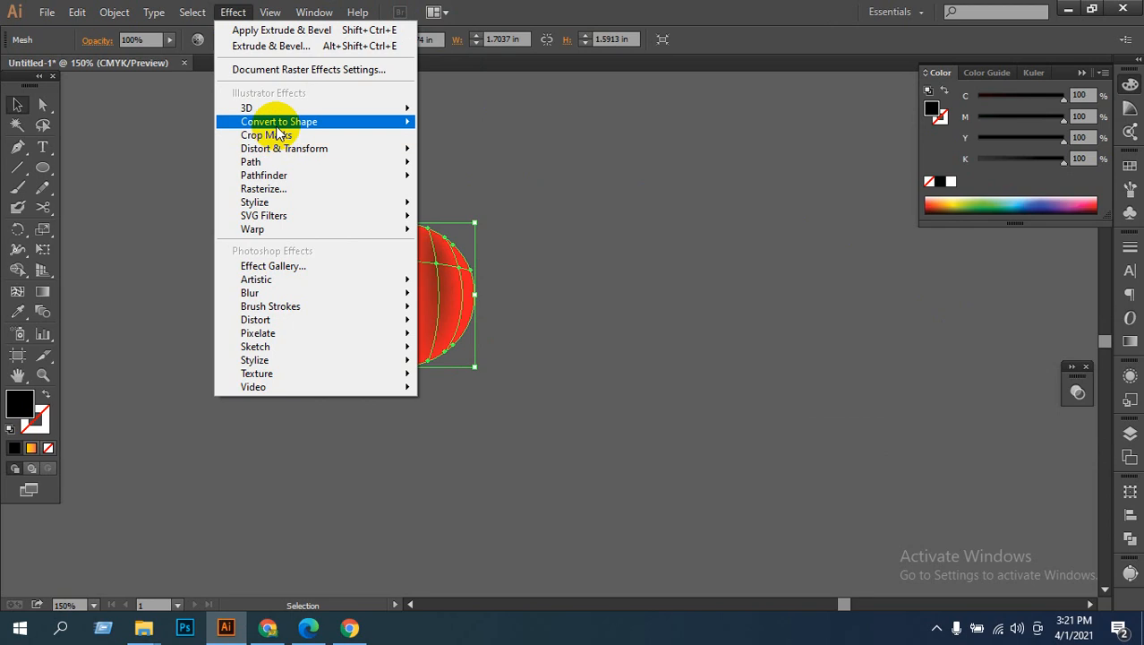
mouse_move(345, 109)
left_click(464, 132)
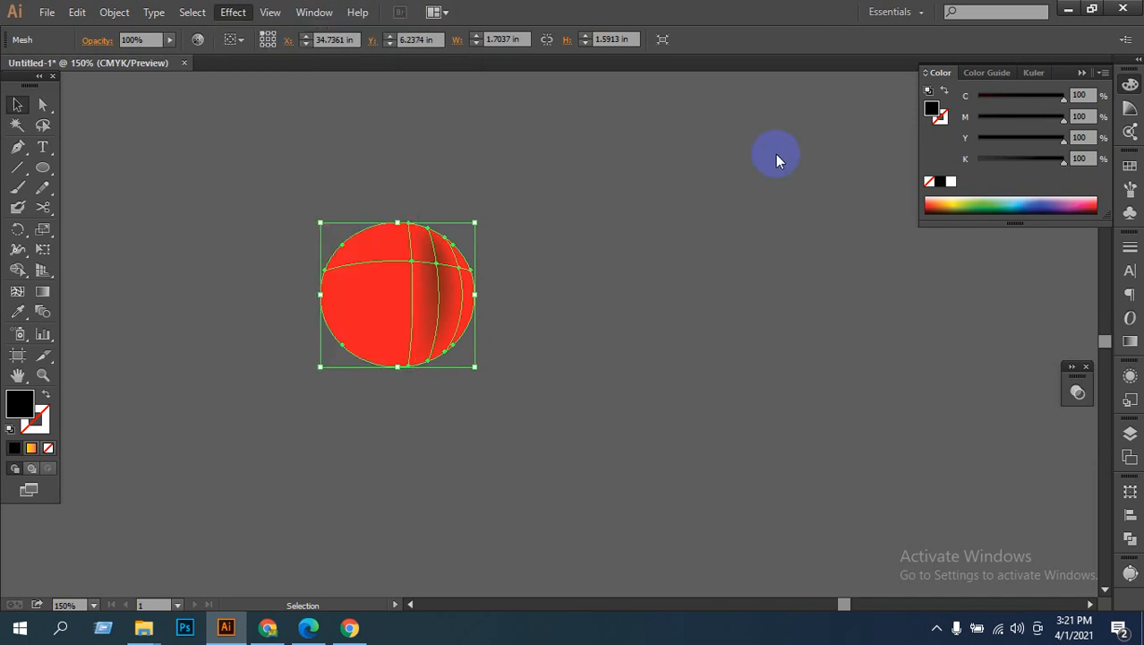
left_click(764, 473)
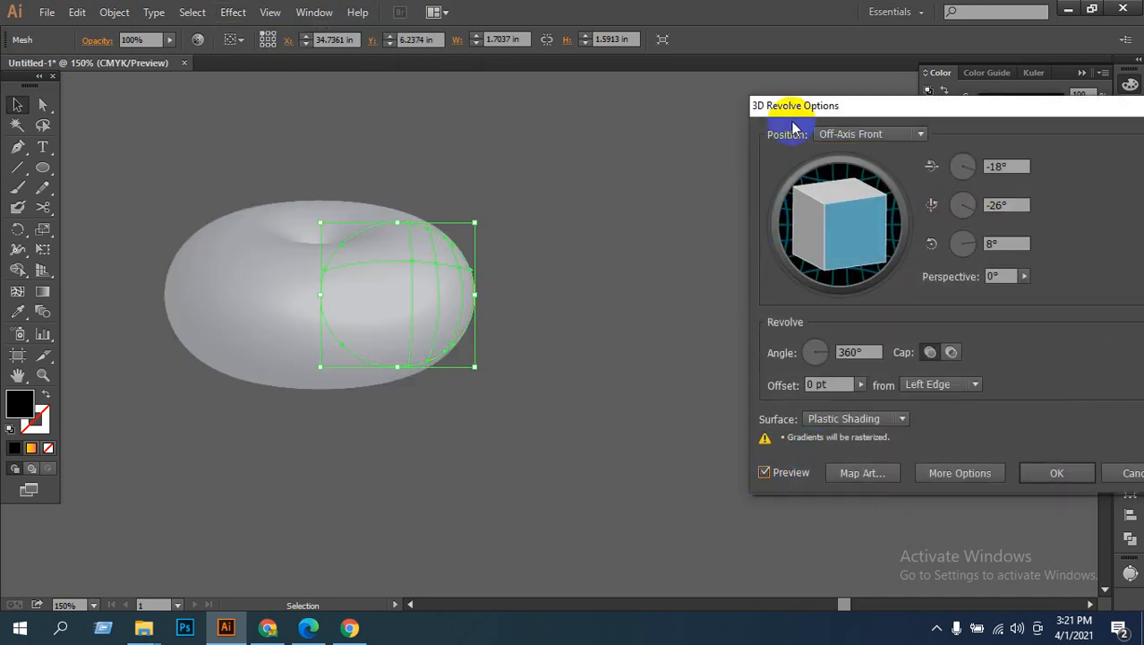
left_click_drag(779, 107, 605, 108)
double_click(676, 353)
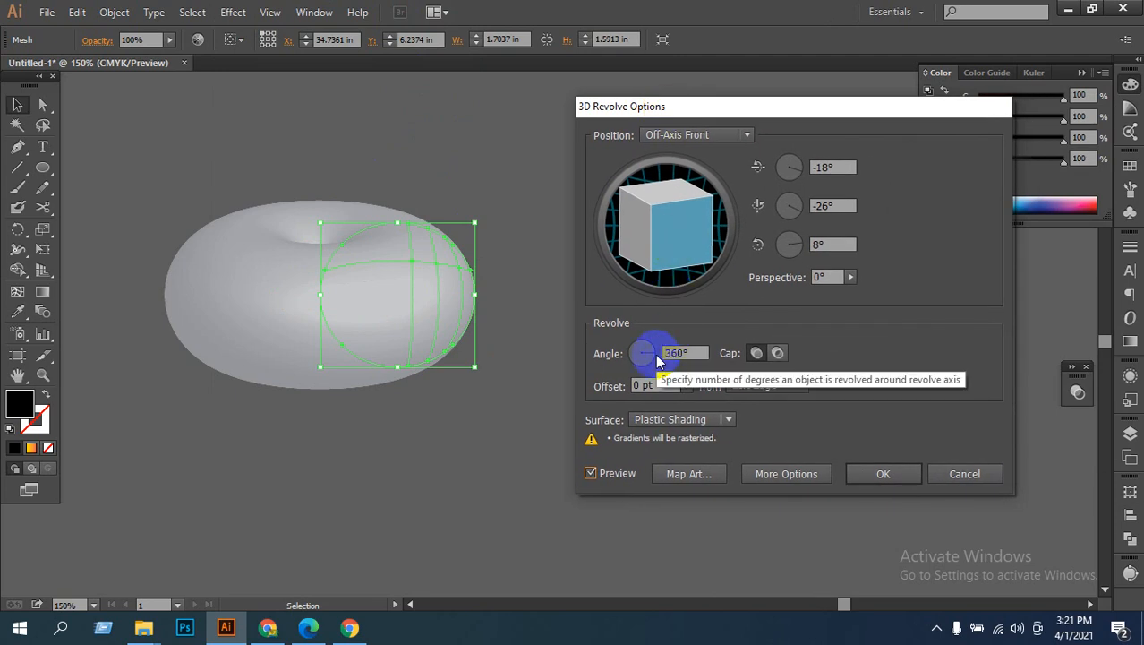
Step: Compare the Diffuse Shading and Plastic Shading surfaces on the revolved ellipse, ending on Diffuse Shading
left_click(723, 419)
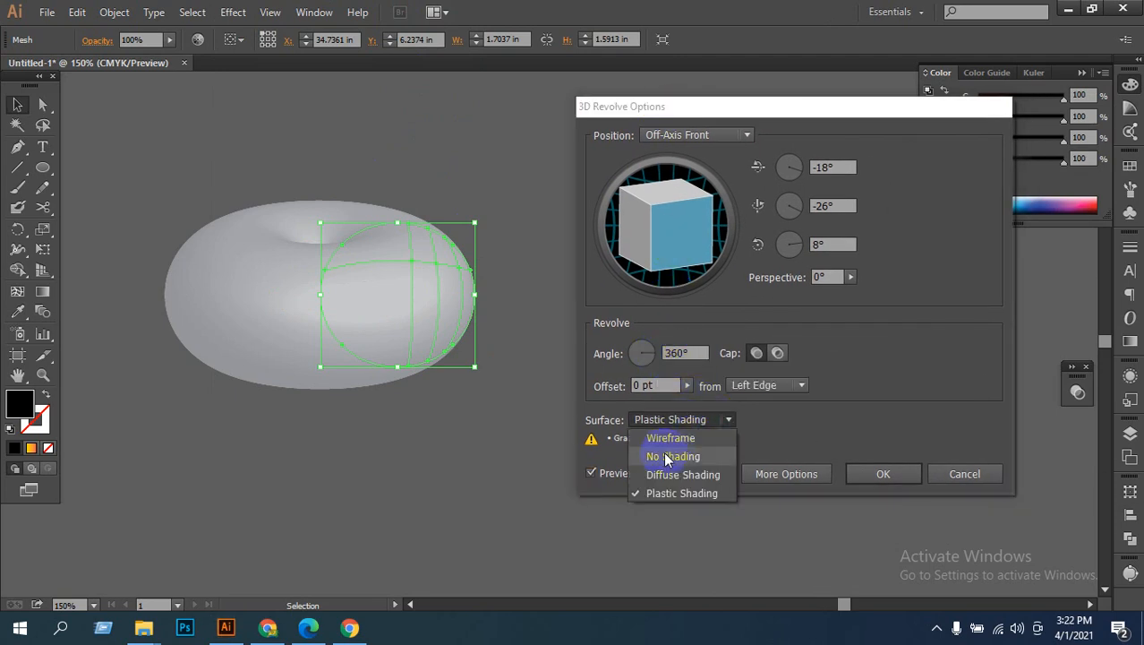
left_click(669, 474)
left_click(731, 421)
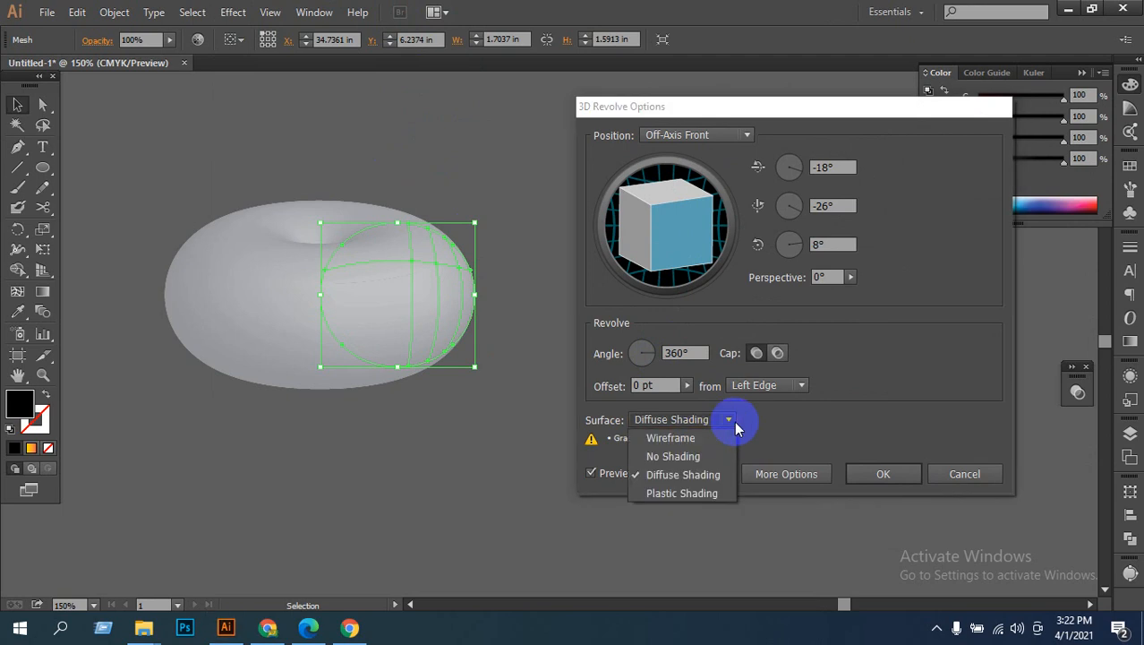
left_click(672, 491)
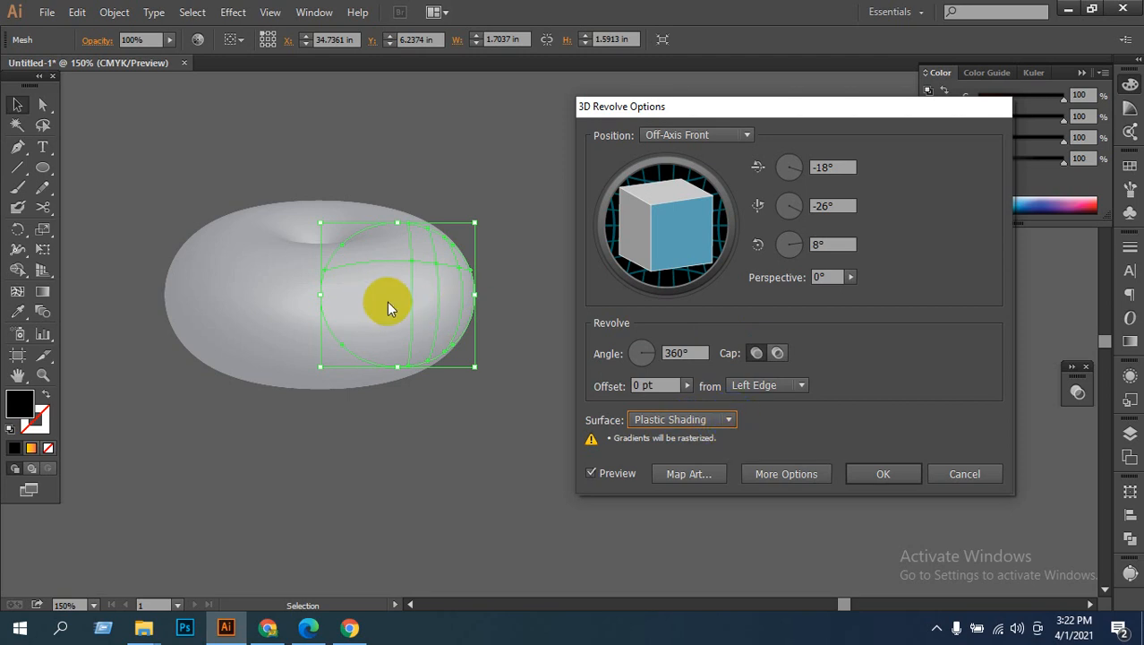
left_click(730, 419)
left_click(666, 477)
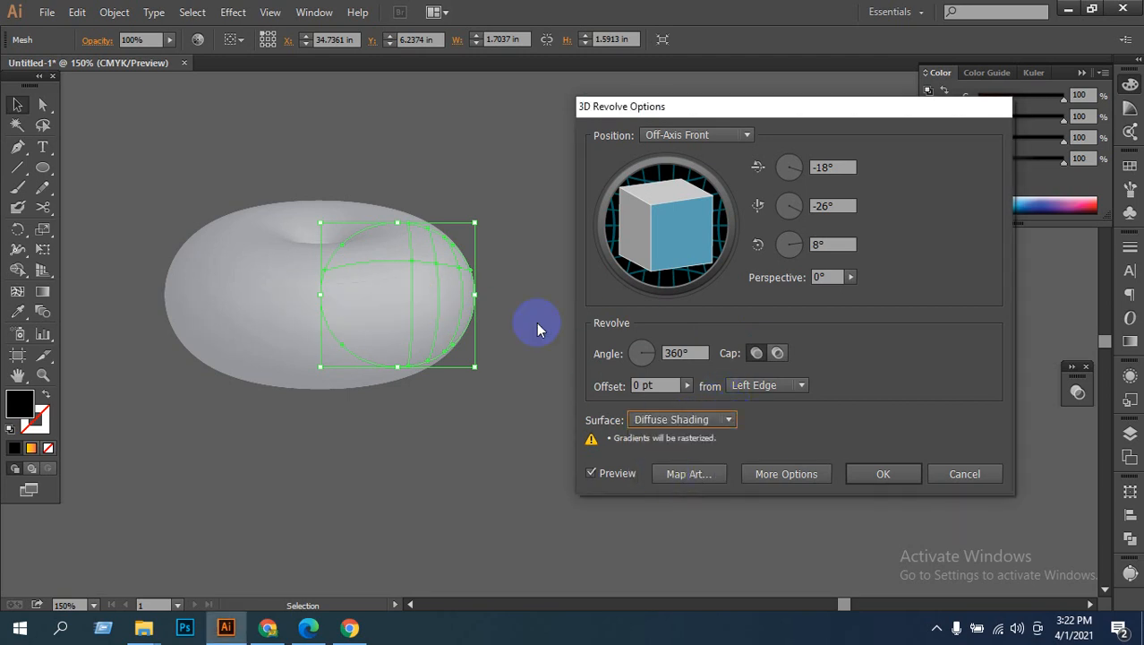
Step: Try the No Shading surface on the revolved ellipse, and switch it to Wireframe
left_click(694, 421)
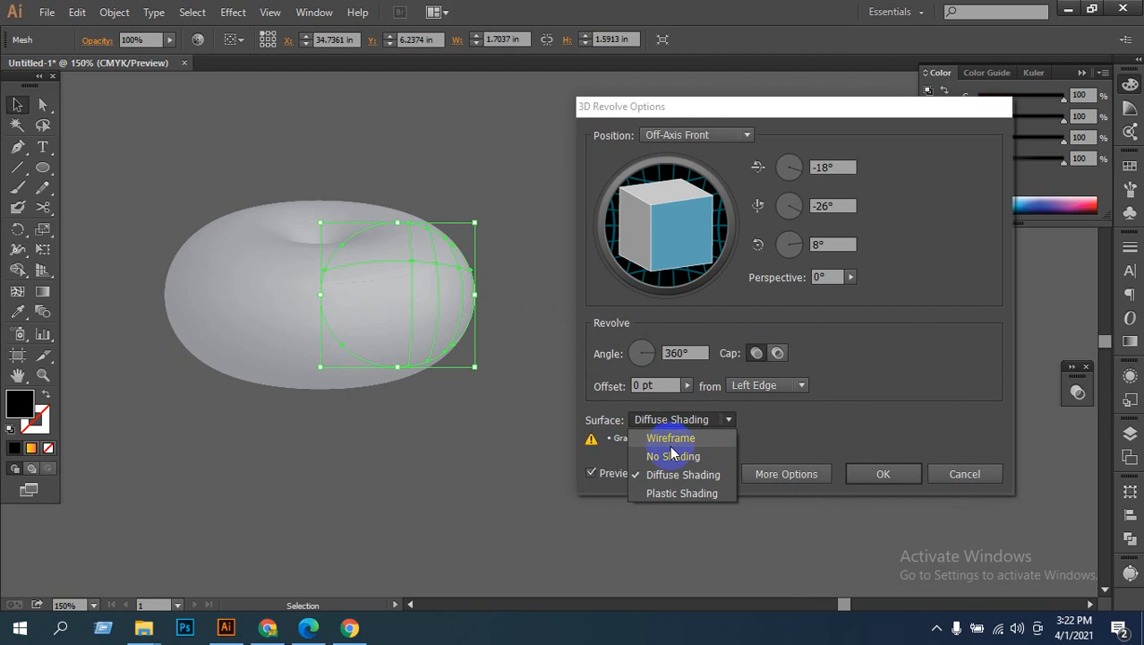
left_click(673, 455)
left_click(730, 419)
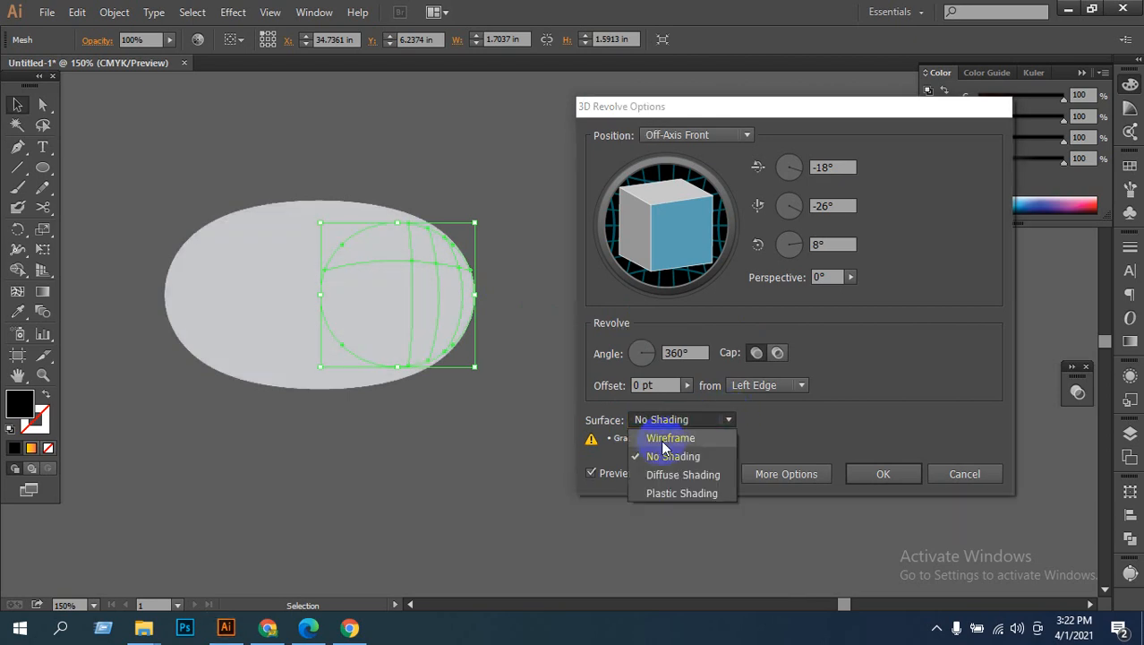
left_click(667, 439)
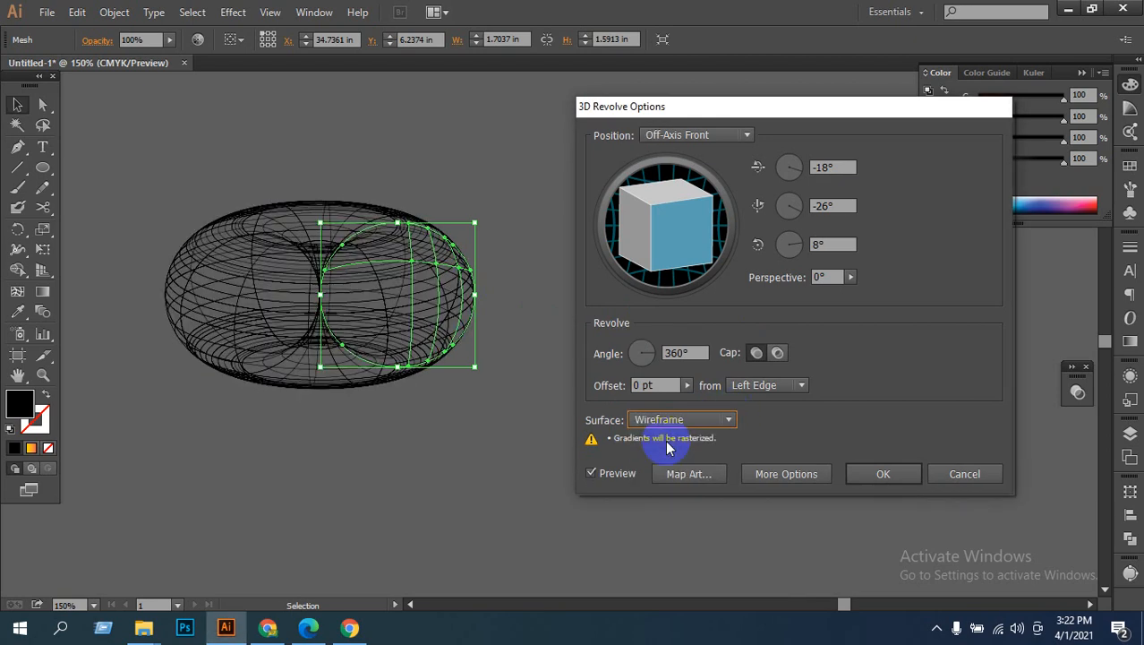
left_click(731, 420)
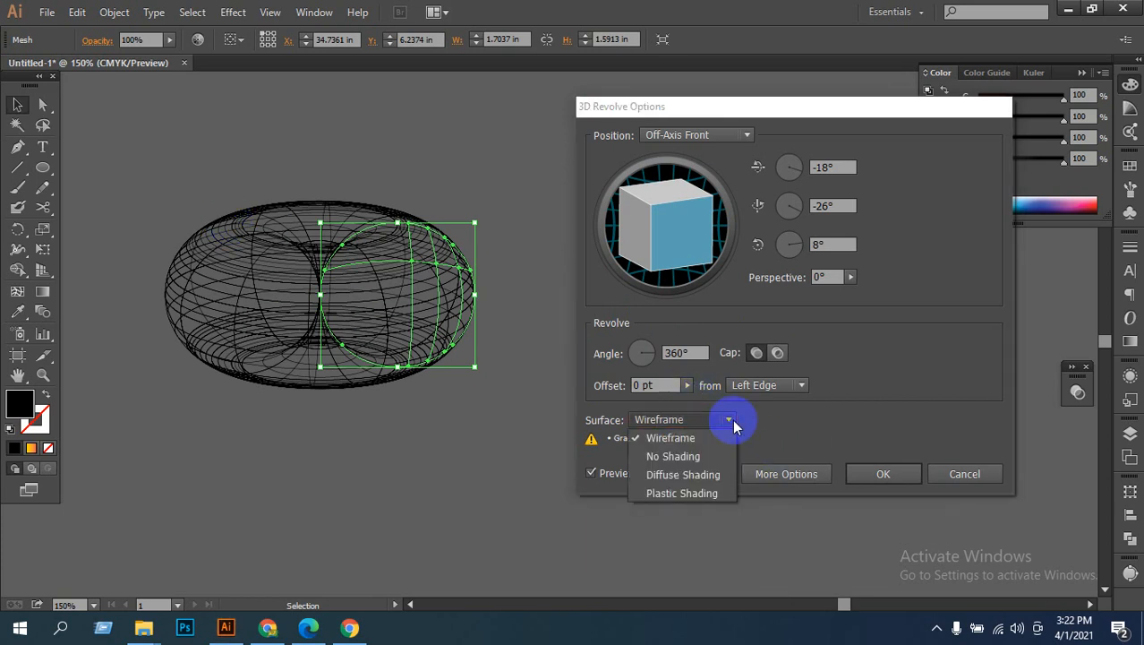
Step: Set the 3D Revolve surface to Plastic Shading
left_click(662, 491)
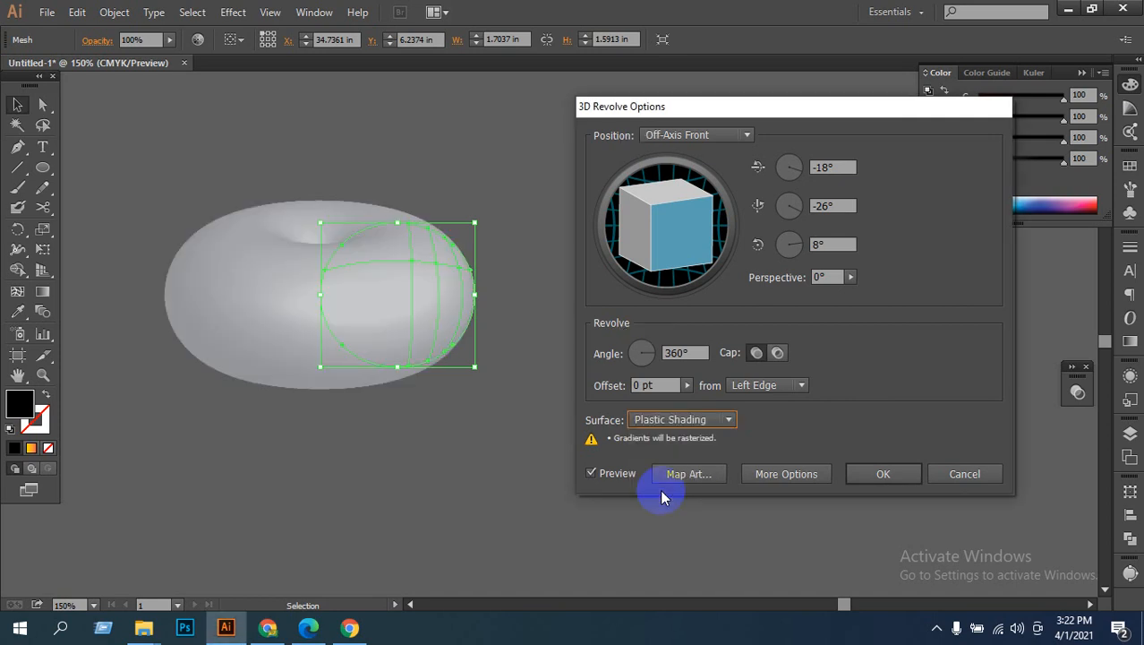
Step: Try partial revolve angles such as 63° and 326°, and try turning the cap off for a hollow appearance
left_click(660, 356)
left_click(673, 352)
type("4")
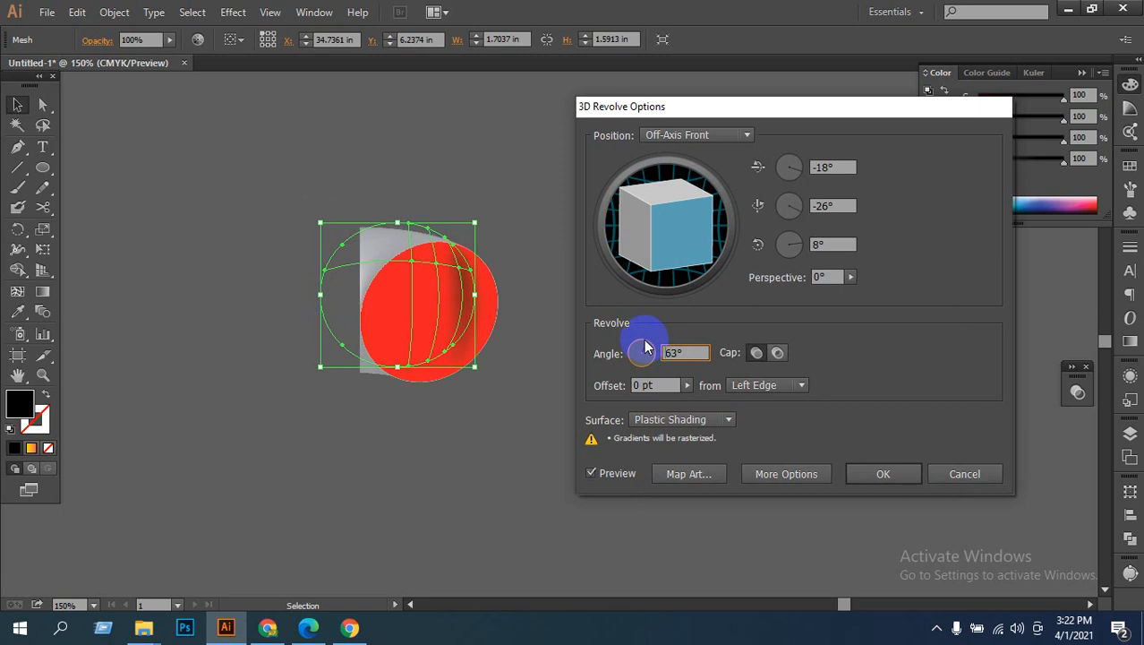
left_click_drag(645, 340, 645, 340)
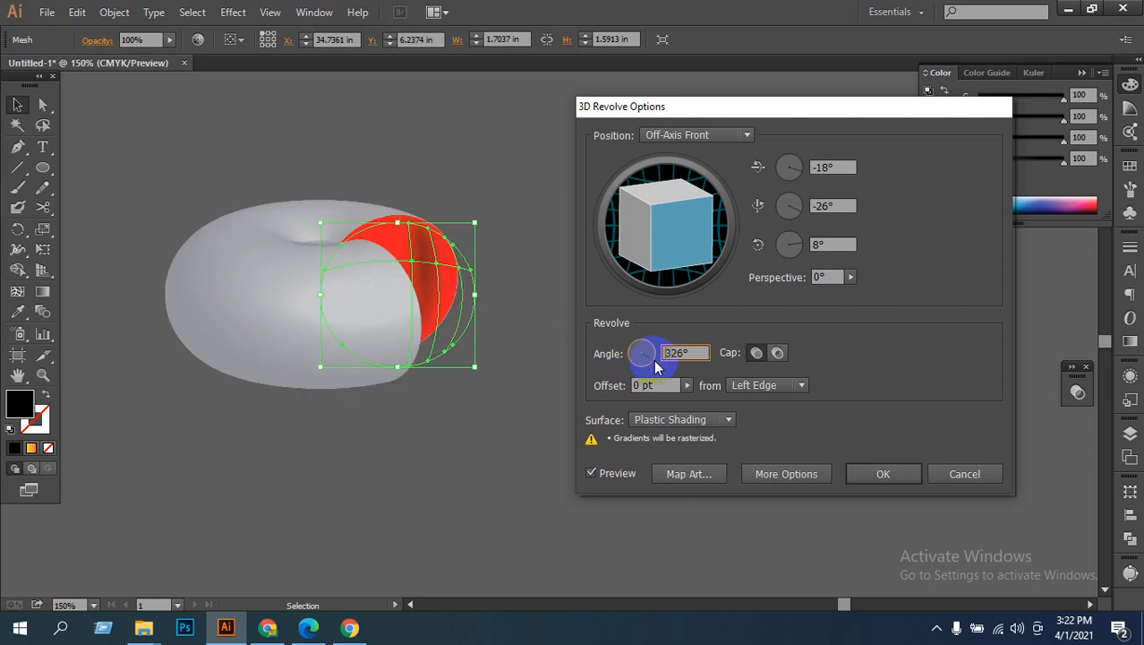
left_click_drag(656, 362, 638, 358)
left_click(687, 352)
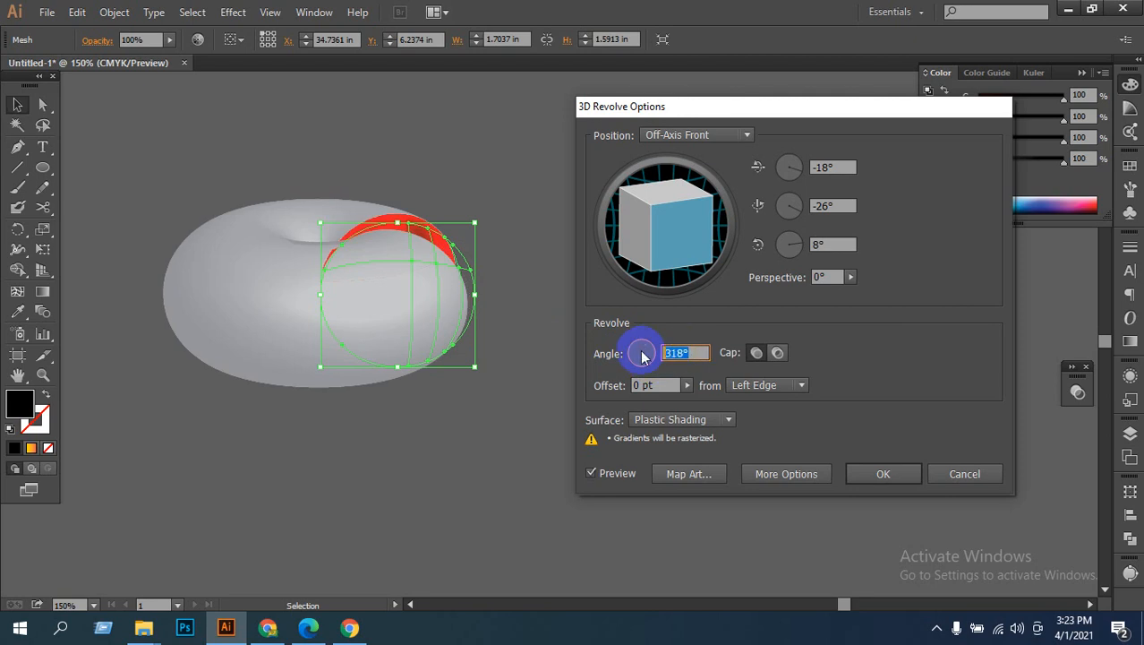
left_click(760, 353)
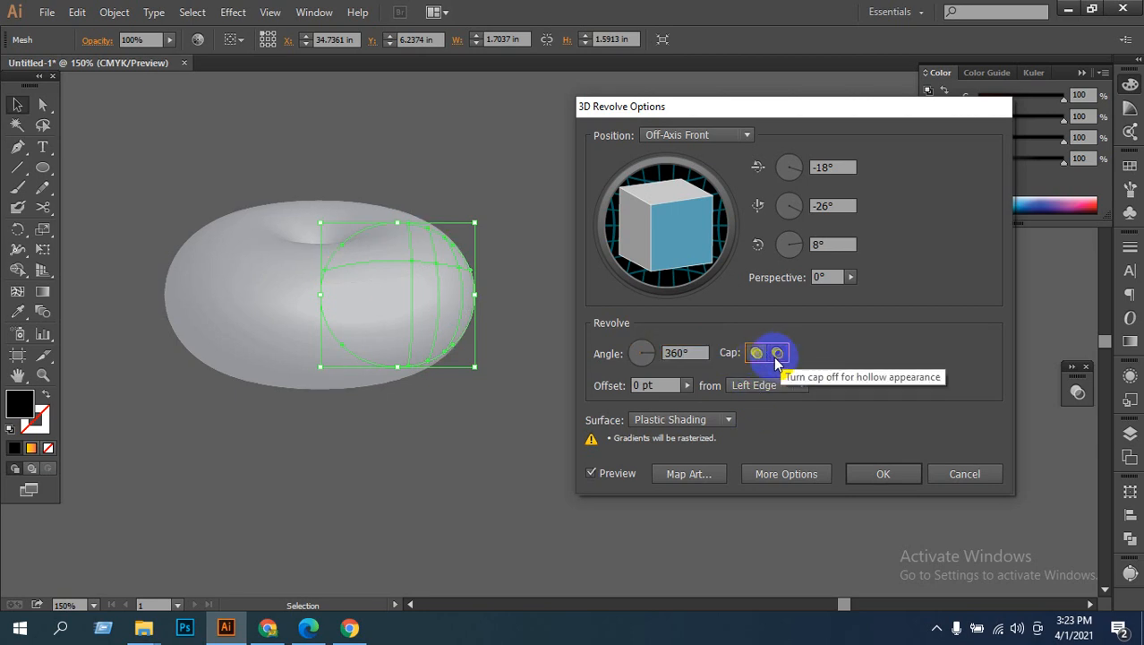
left_click(777, 354)
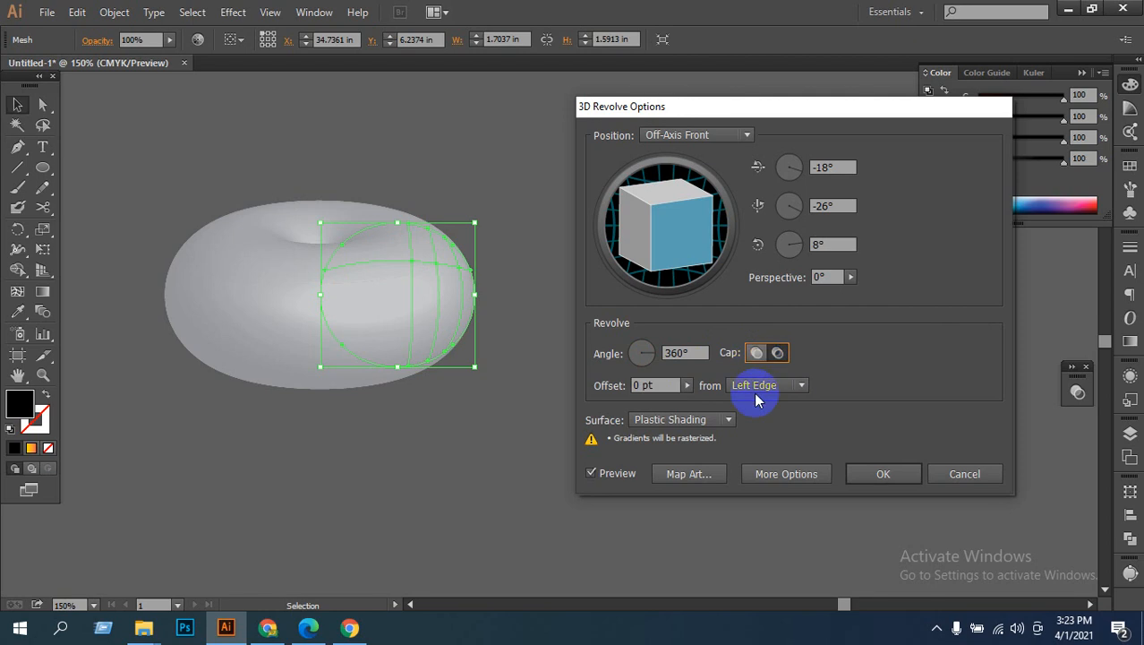
Step: Set the perspective of the revolved shape to 92°
left_click(850, 279)
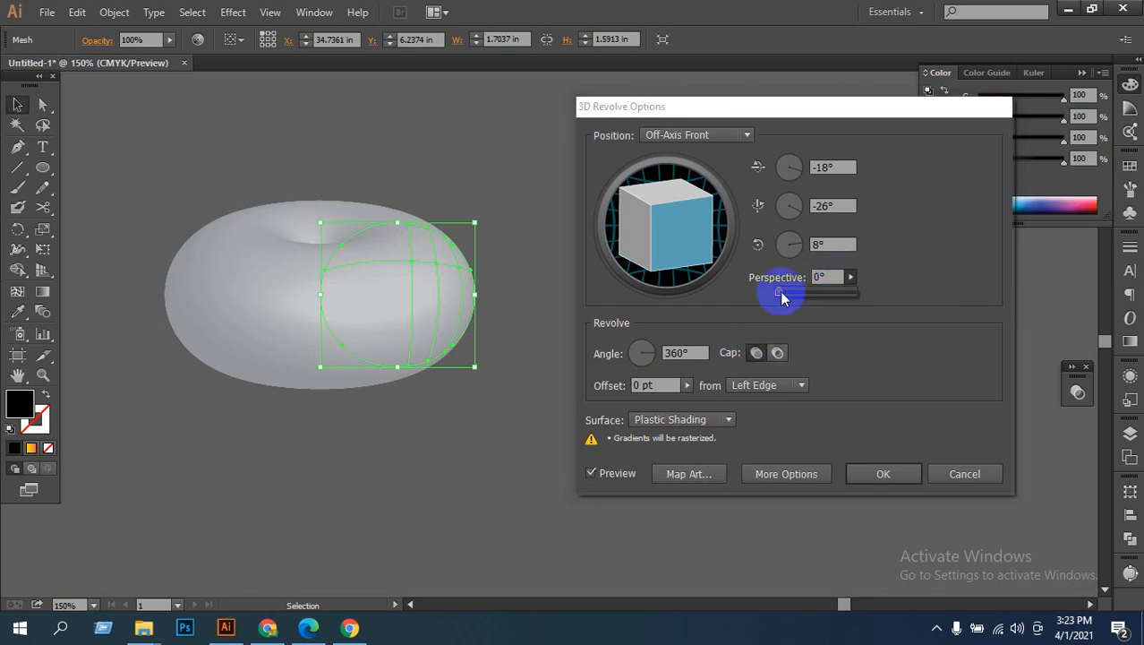
left_click_drag(781, 296, 801, 299)
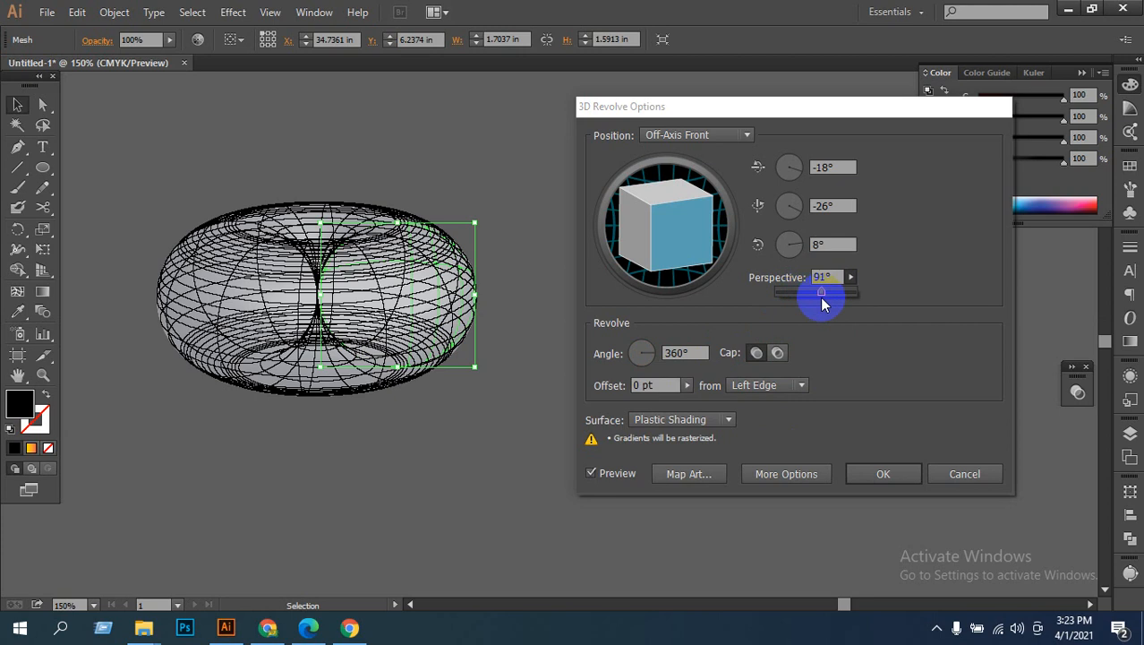
mouse_move(822, 298)
left_mouse_down()
mouse_move(842, 298)
mouse_move(831, 296)
left_mouse_up()
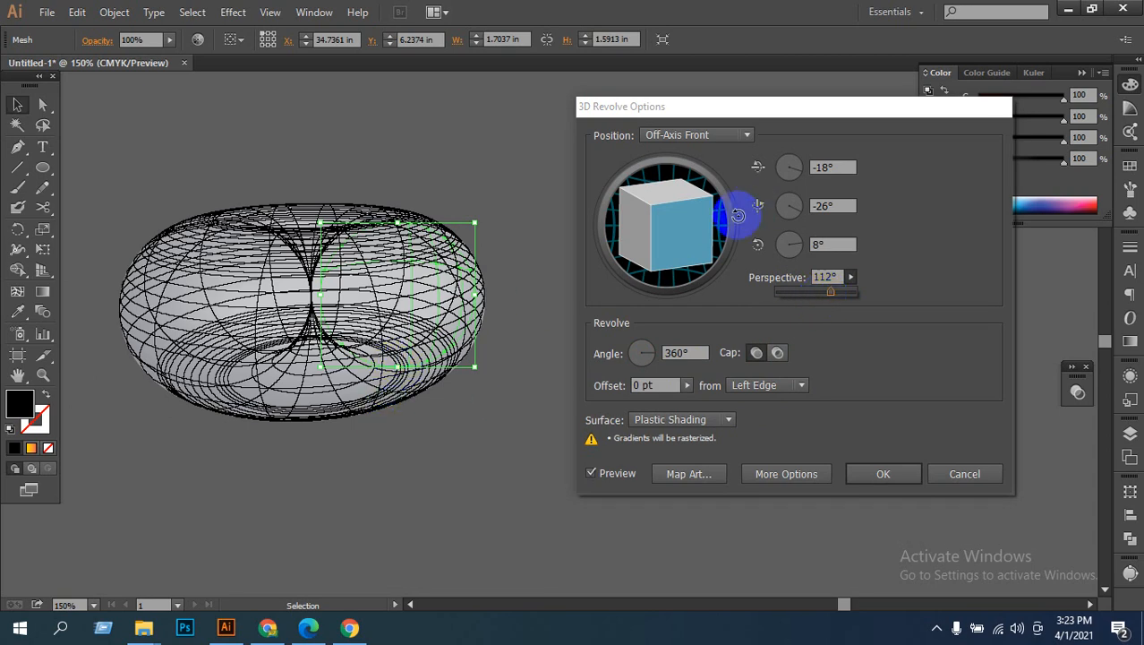
left_click_drag(847, 307, 817, 288)
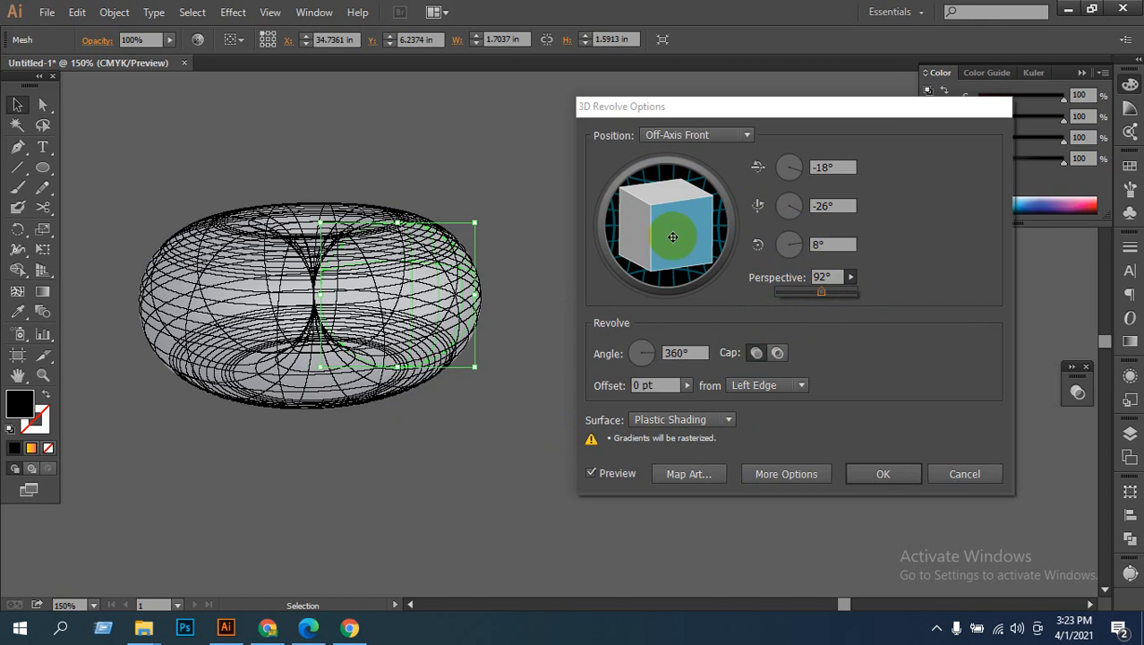
Step: Rotate the revolved shape to a custom -27°, -34°, 15° position and apply the 3D Revolve effect
mouse_move(673, 236)
left_mouse_down()
mouse_move(671, 219)
mouse_move(691, 283)
left_mouse_up()
mouse_move(678, 233)
left_mouse_down()
mouse_move(643, 237)
mouse_move(694, 241)
left_mouse_up()
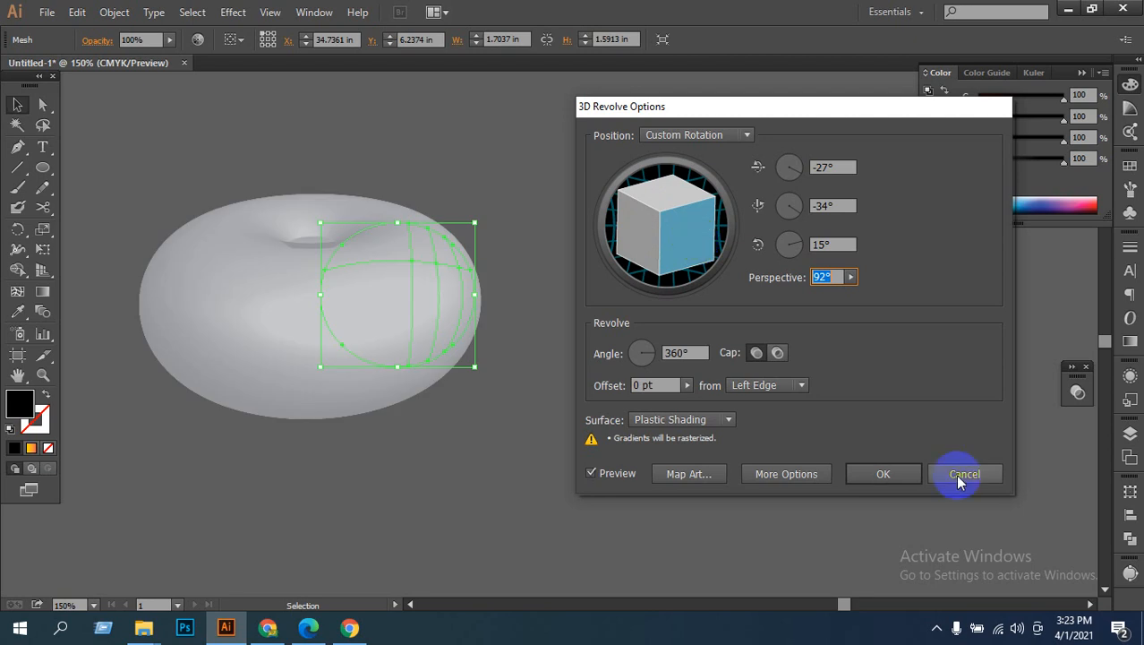
left_click(882, 474)
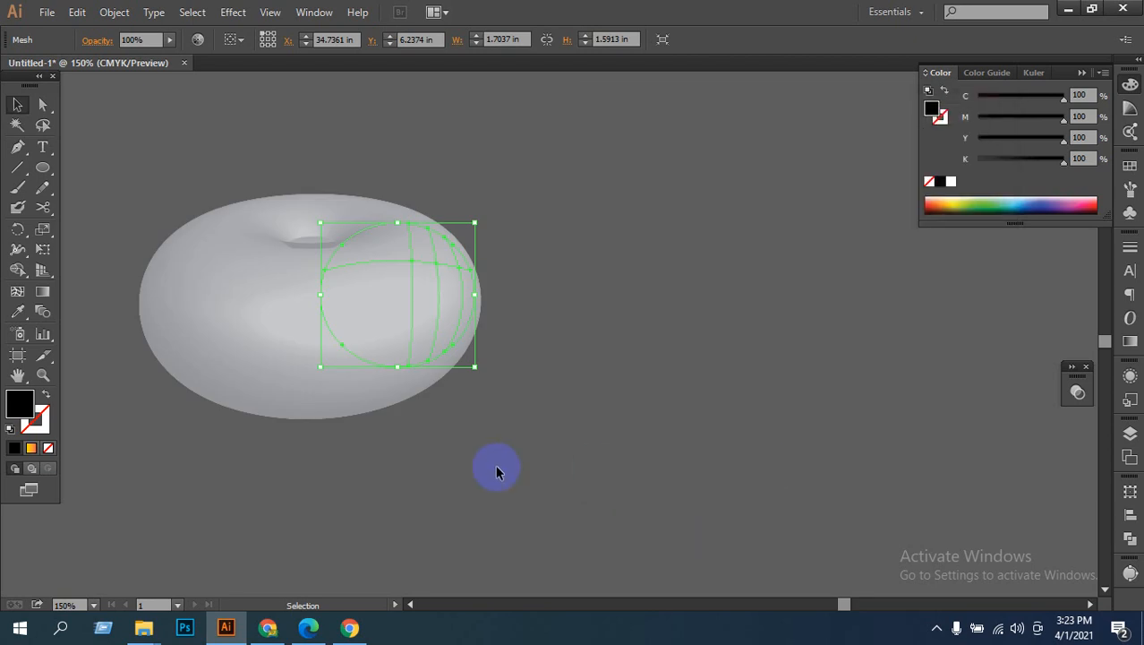
Step: Expand the appearance of the revolved donut shape, and deselect it
left_click(627, 363)
left_click(281, 377)
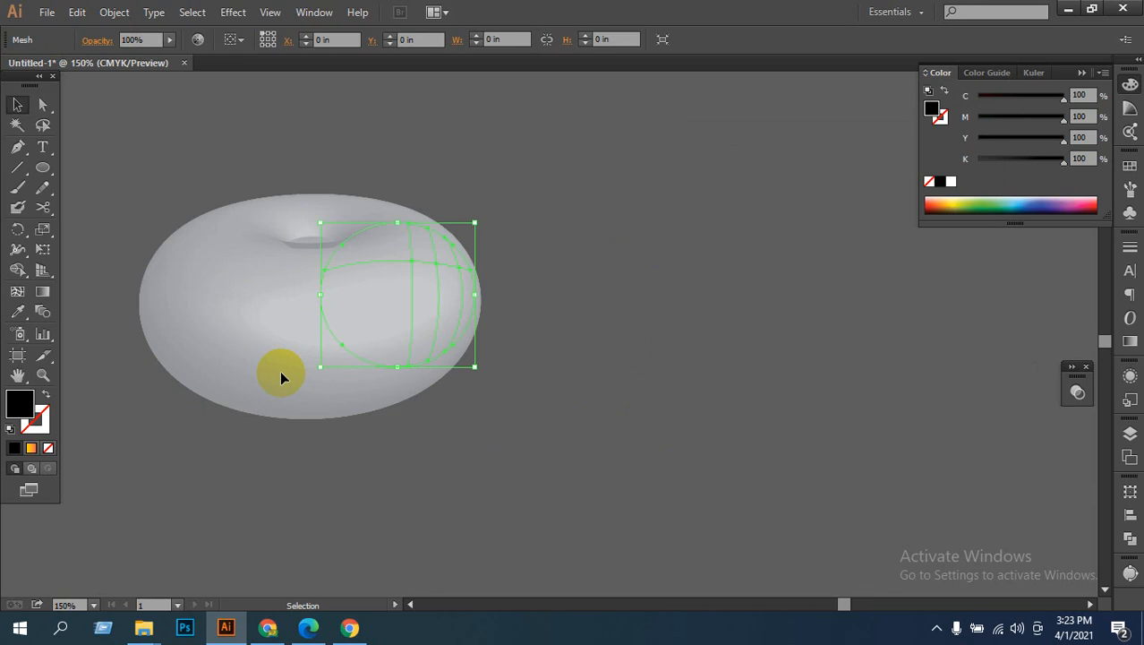
left_click(614, 317)
left_click(327, 343)
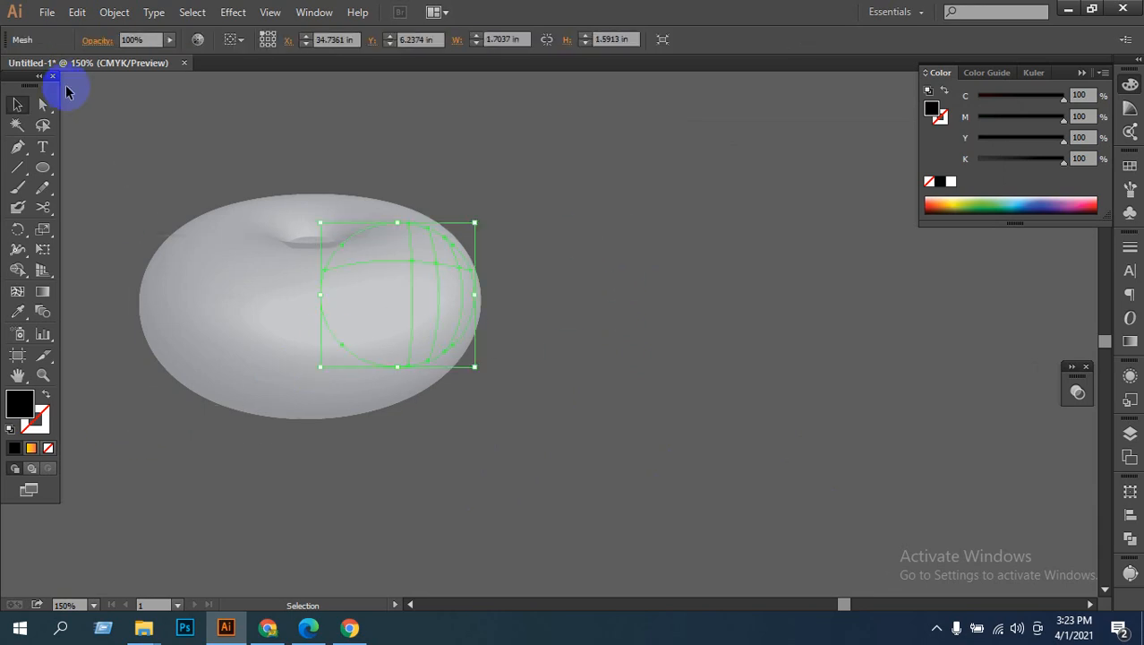
left_click(115, 11)
left_click(148, 209)
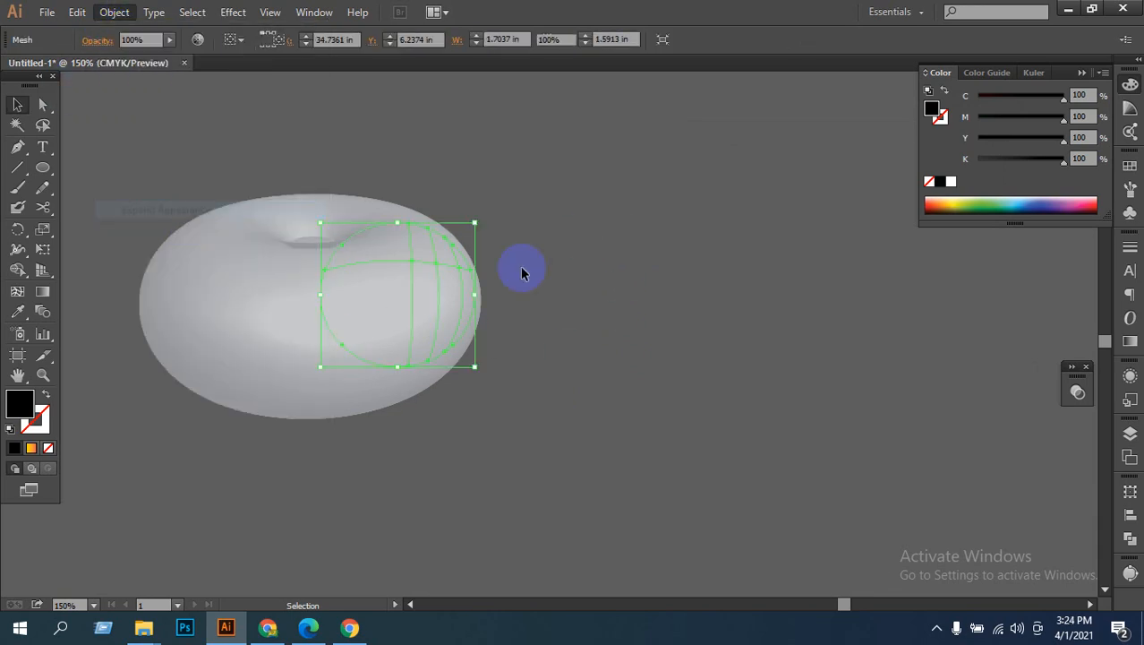
left_click(568, 345)
Step: Ungroup the expanded donut repeatedly to separate its individual faces
left_click(215, 403)
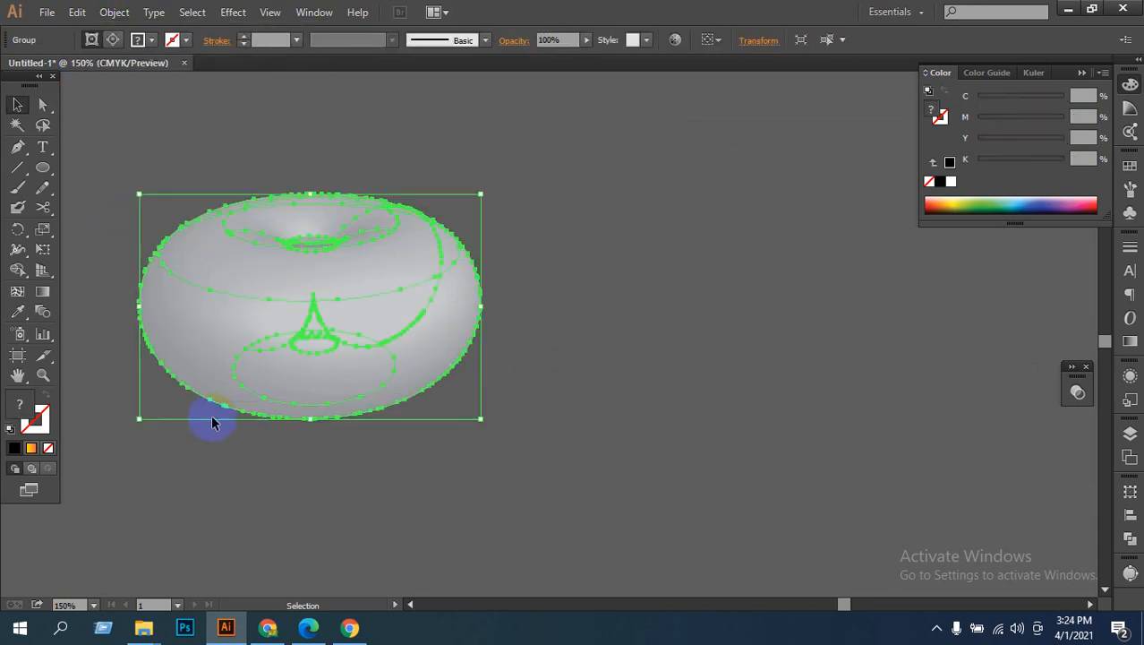
left_click(115, 11)
left_click(391, 261)
left_click(580, 316)
left_click(332, 289)
right_click(329, 289)
left_click(408, 383)
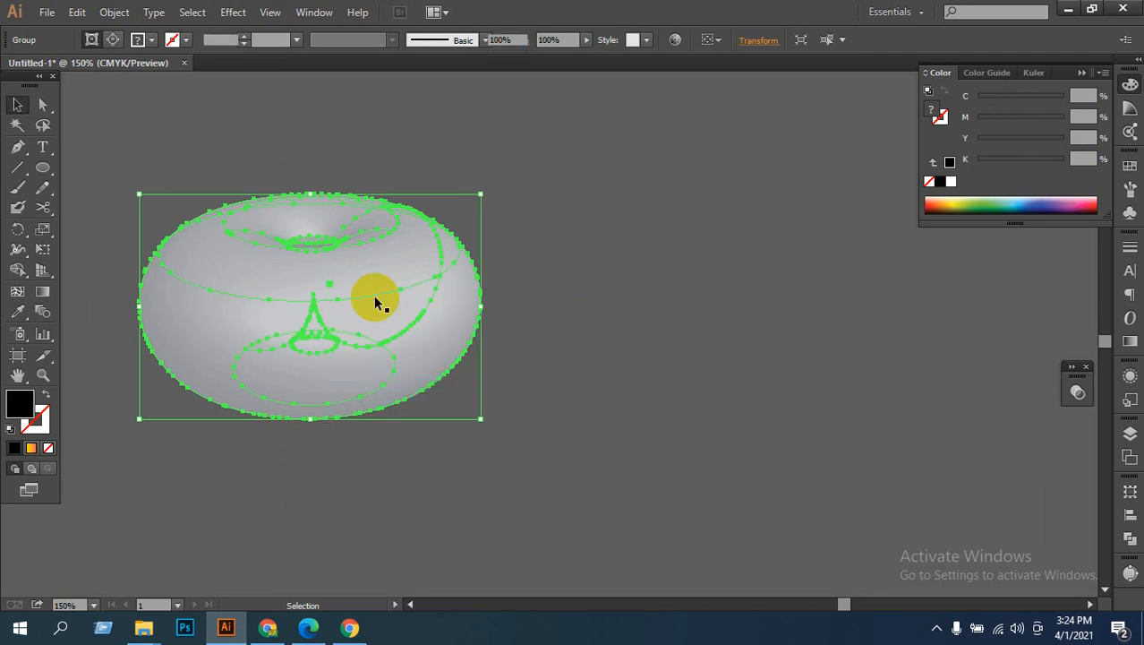
key("ctrl+shift+a")
left_click(355, 290)
right_click(356, 288)
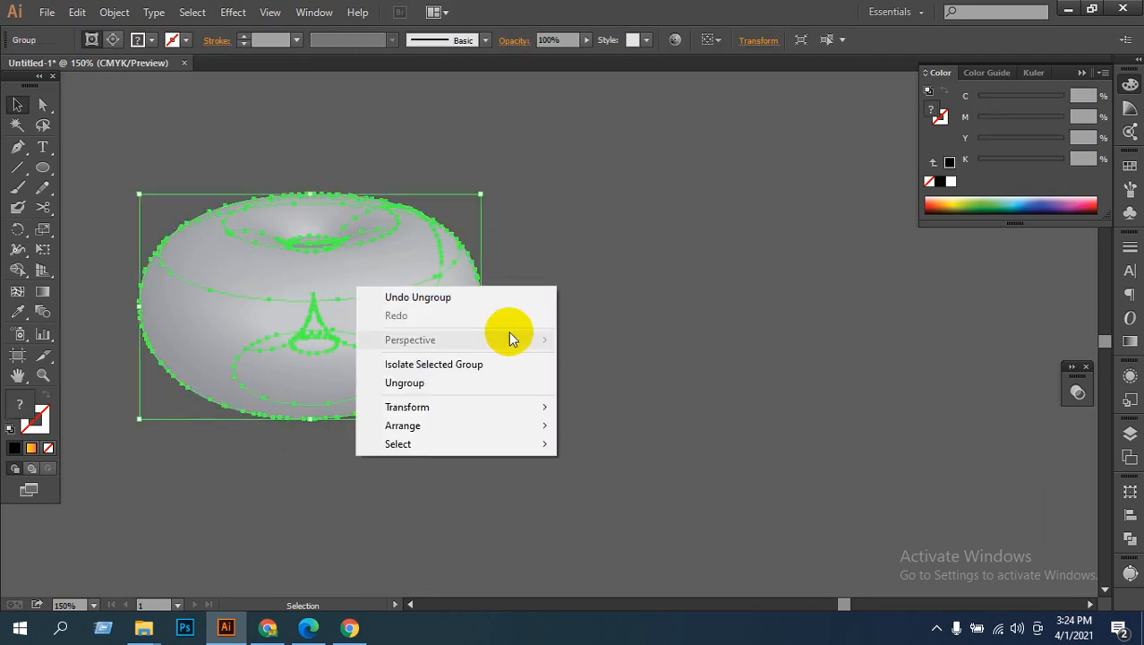
left_click(419, 382)
key("ctrl+shift+a")
Step: Fill the donut's upper ring with orange-red (M 86.67, Y 85.88) and the hole's back face with brown (C 34.9, M 76.86, Y 100, K 41.57)
left_click(325, 287)
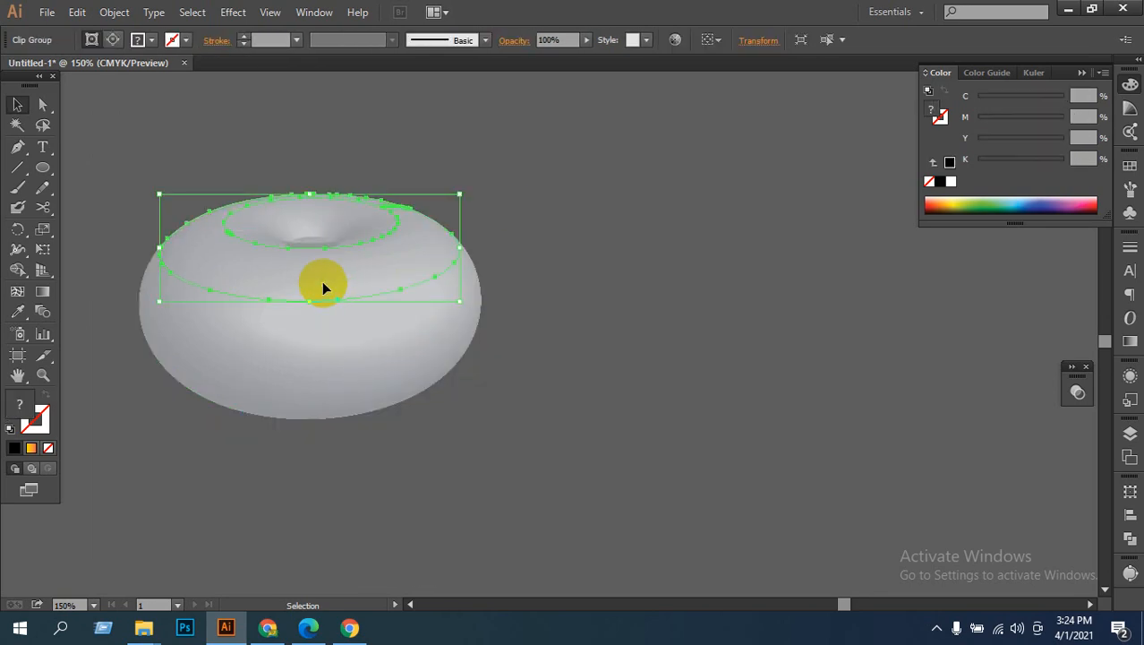
left_click(927, 203)
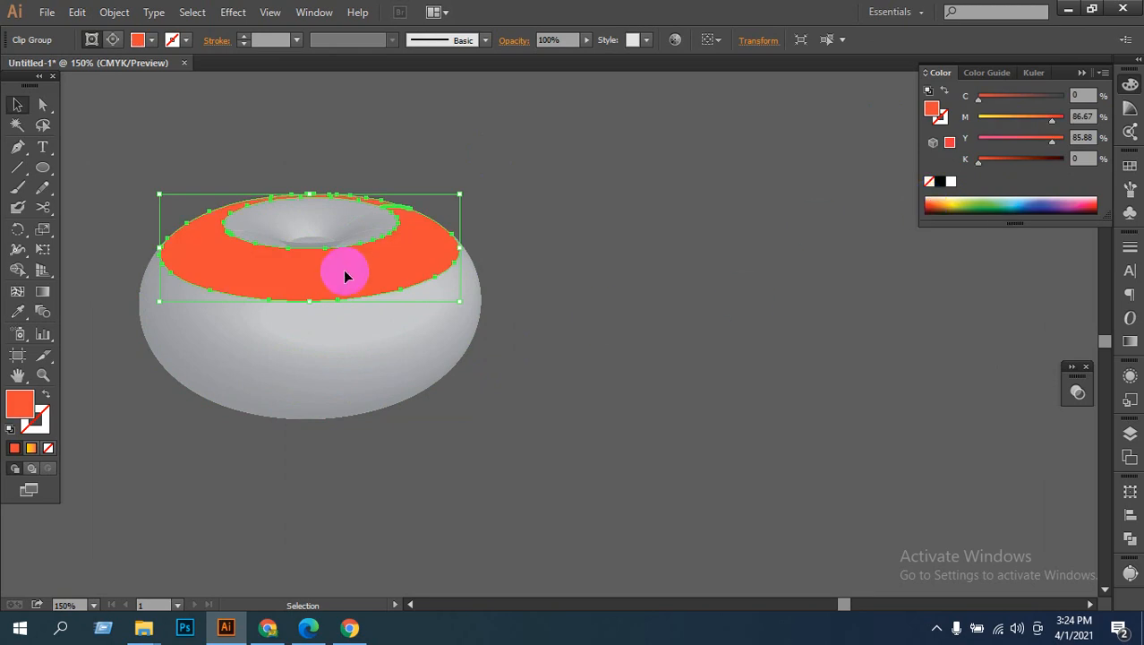
left_click(340, 230)
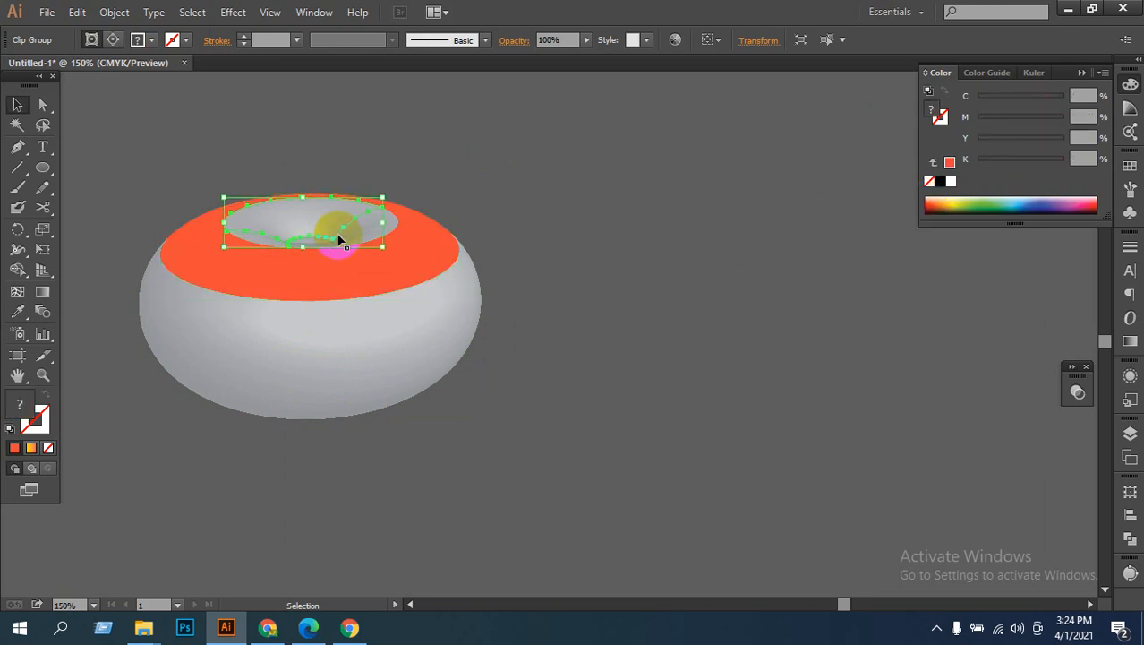
left_click(932, 209)
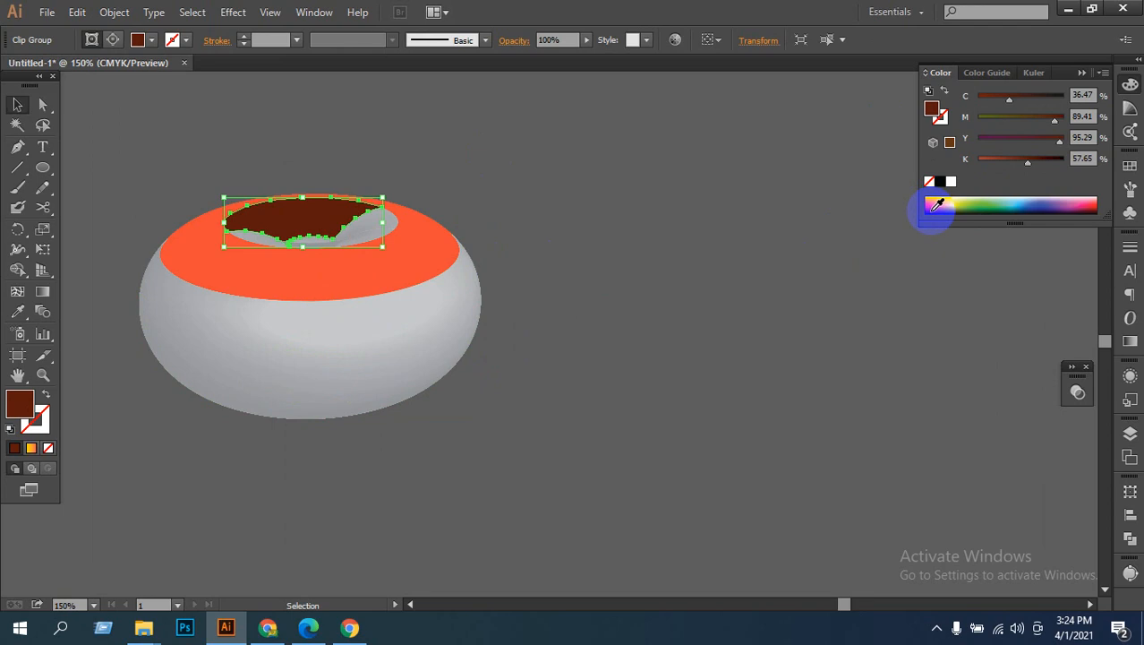
left_click(937, 208)
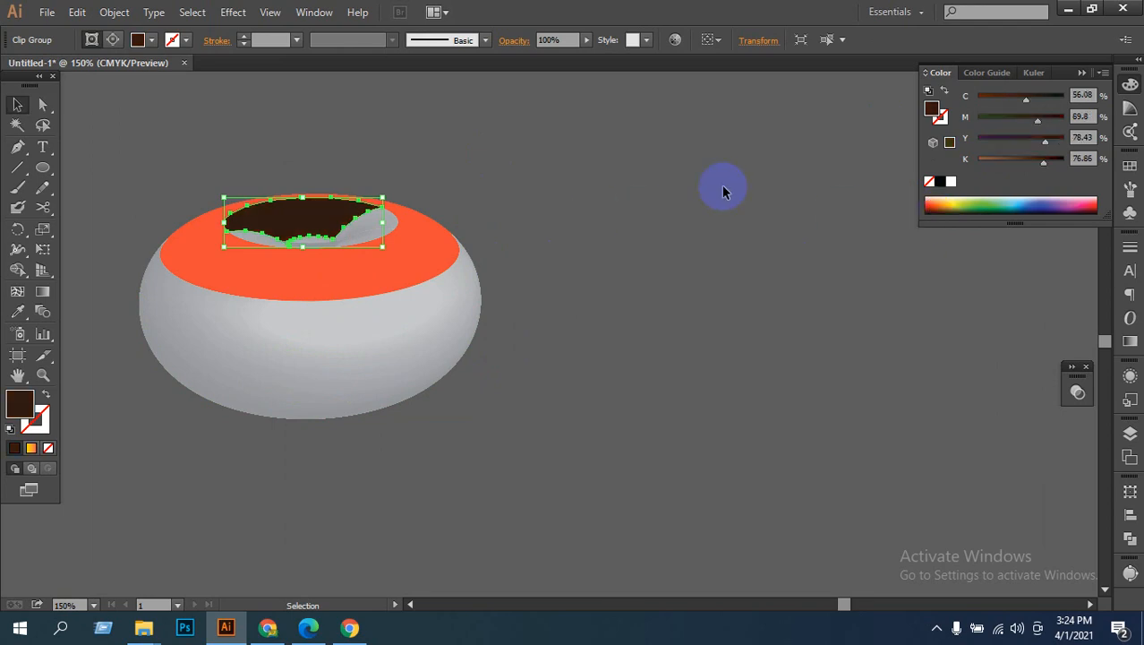
left_click(946, 202)
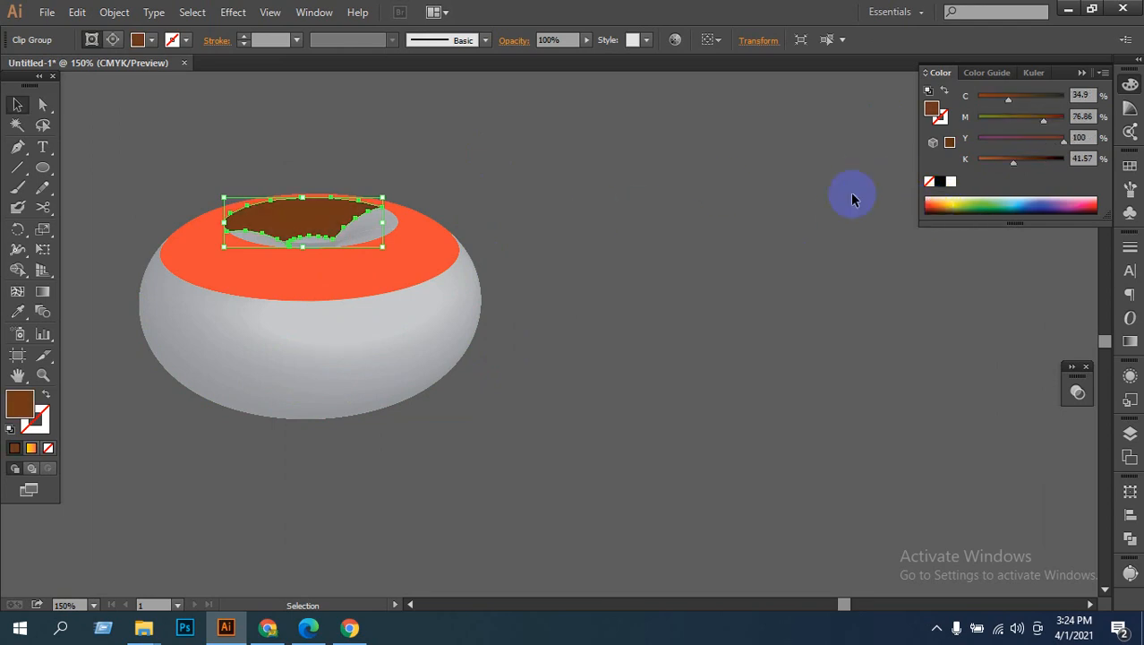
Step: Fill the donut's large outer lower face with orange (M 74.9, Y 88.24), and deselect it
left_click(400, 183)
left_click(386, 222)
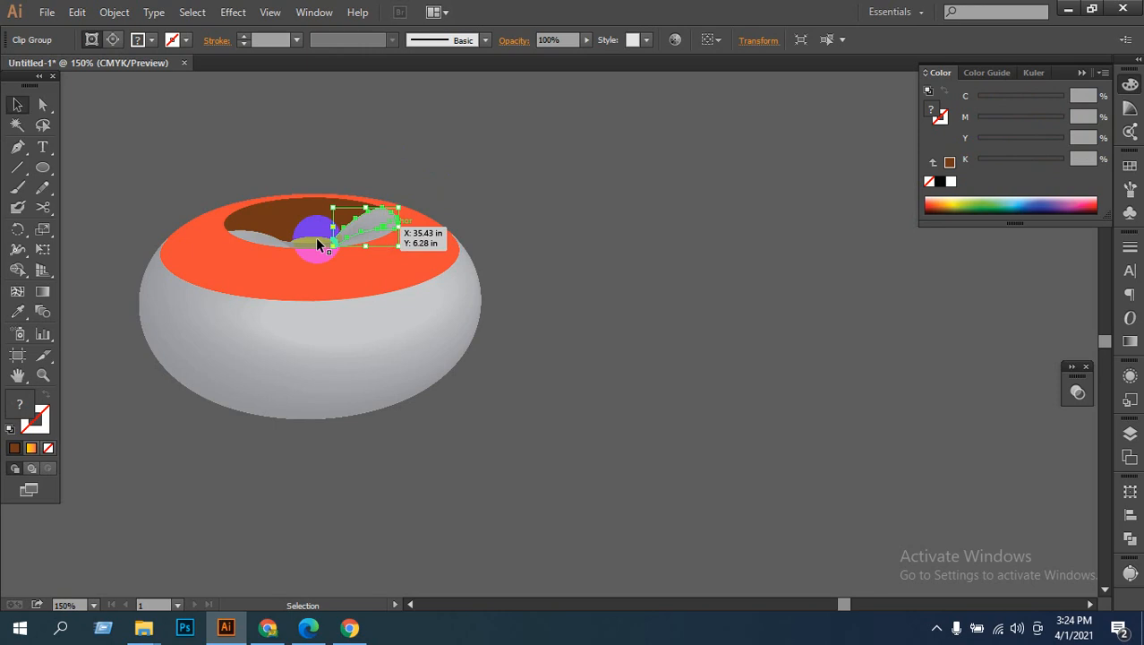
left_click(261, 361)
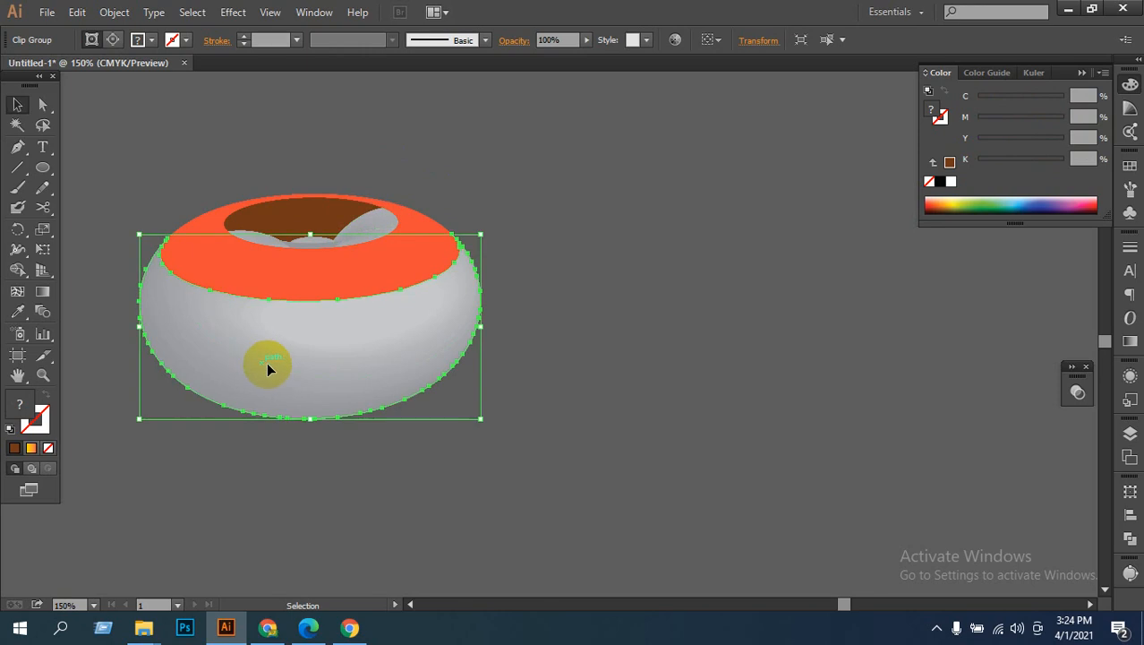
left_click(938, 201)
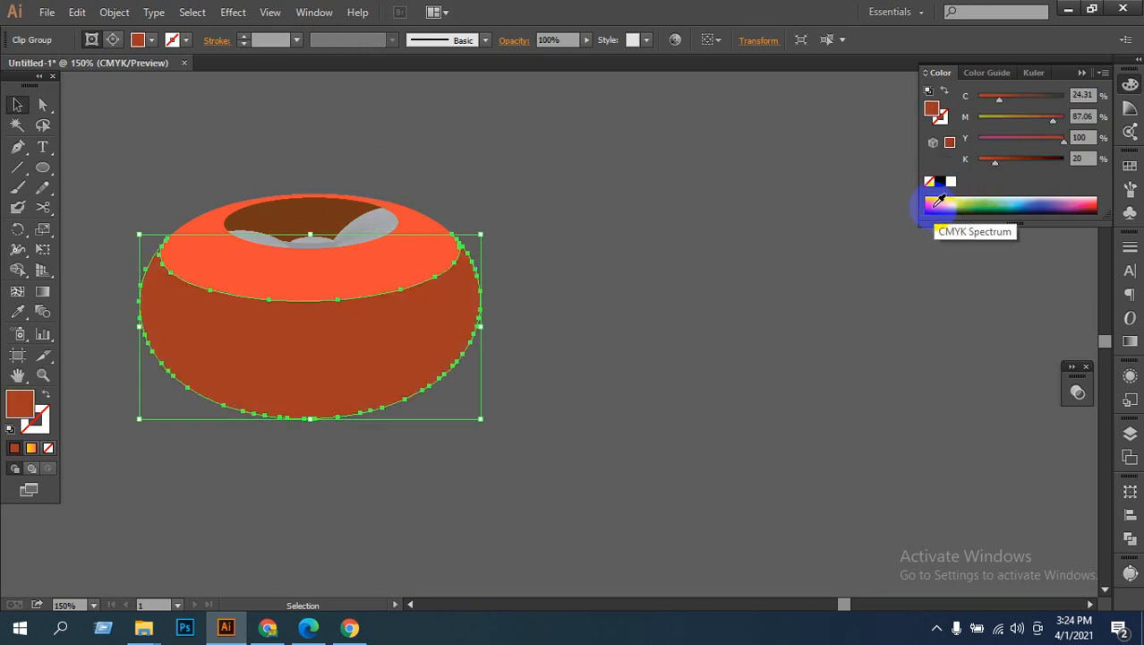
left_click(938, 199)
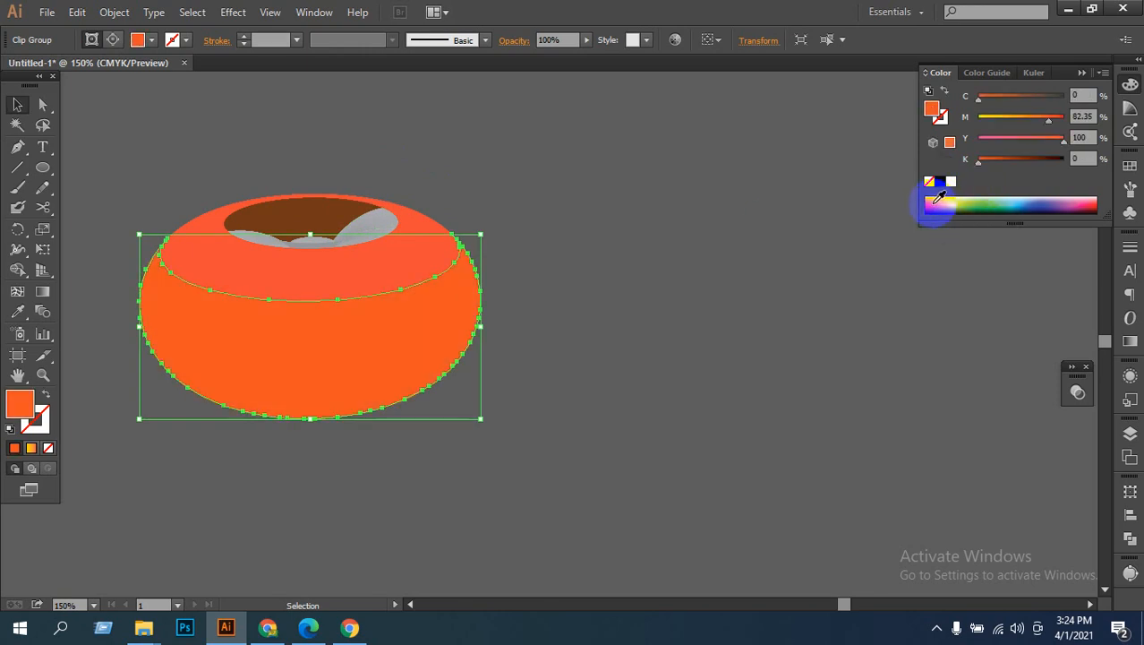
left_click(932, 201)
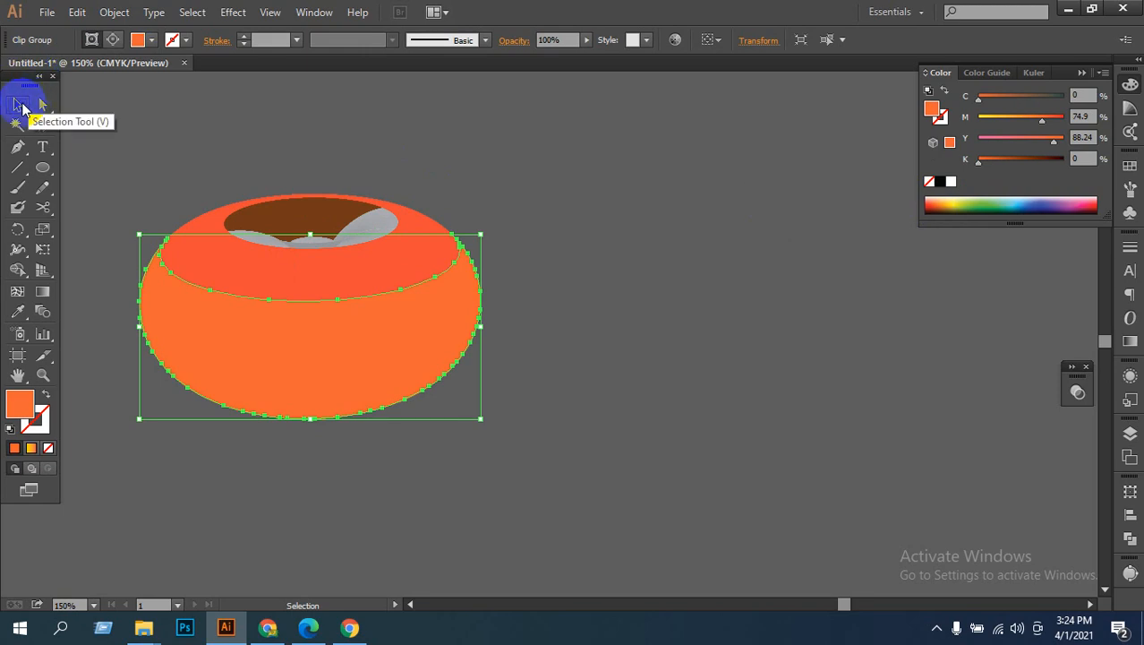
left_click(20, 105)
left_click(563, 246)
left_click(496, 335)
left_click(545, 452)
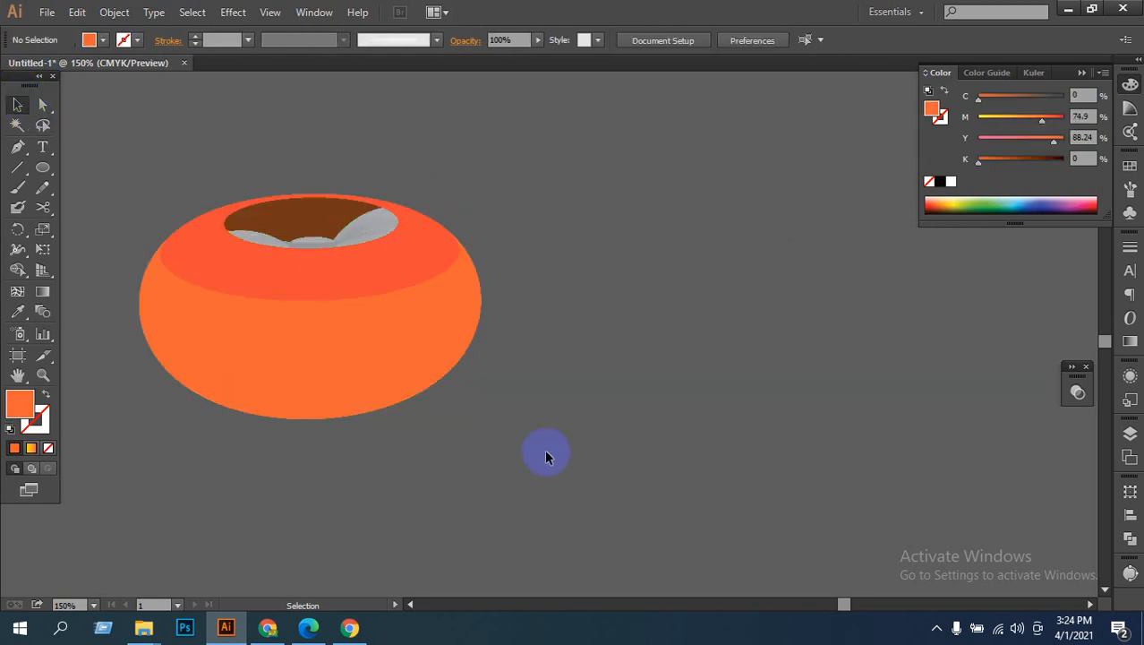
Step: Examine the remaining grey faces at the front edge of the donut's hole
left_click(402, 278, "ctrl")
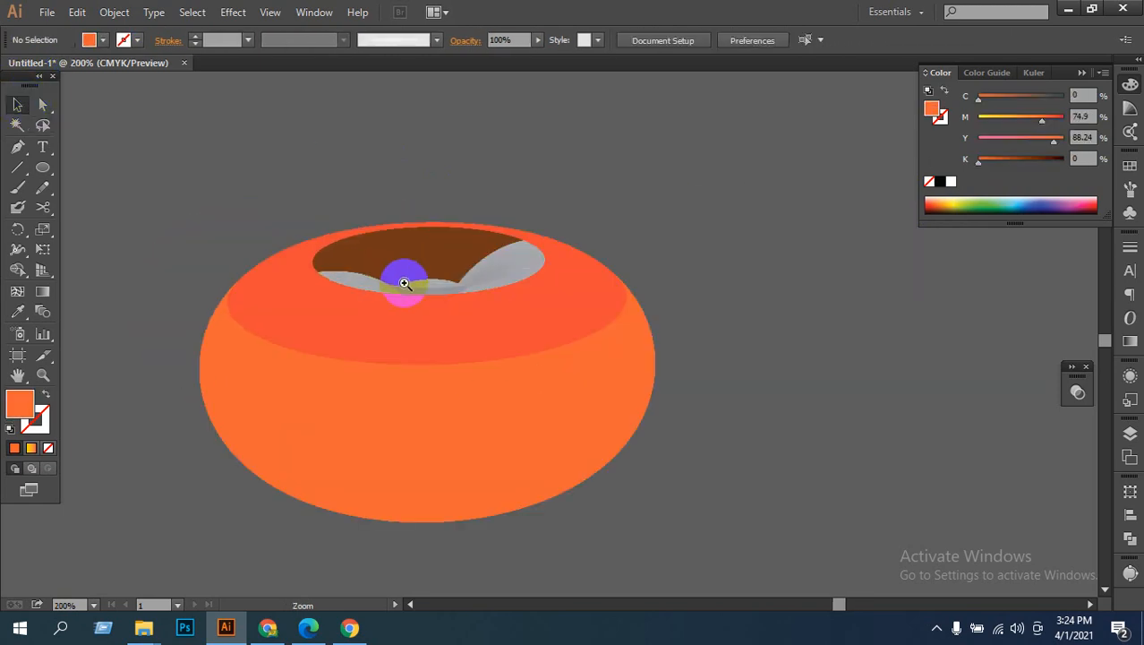
left_click_drag(402, 280, 409, 289)
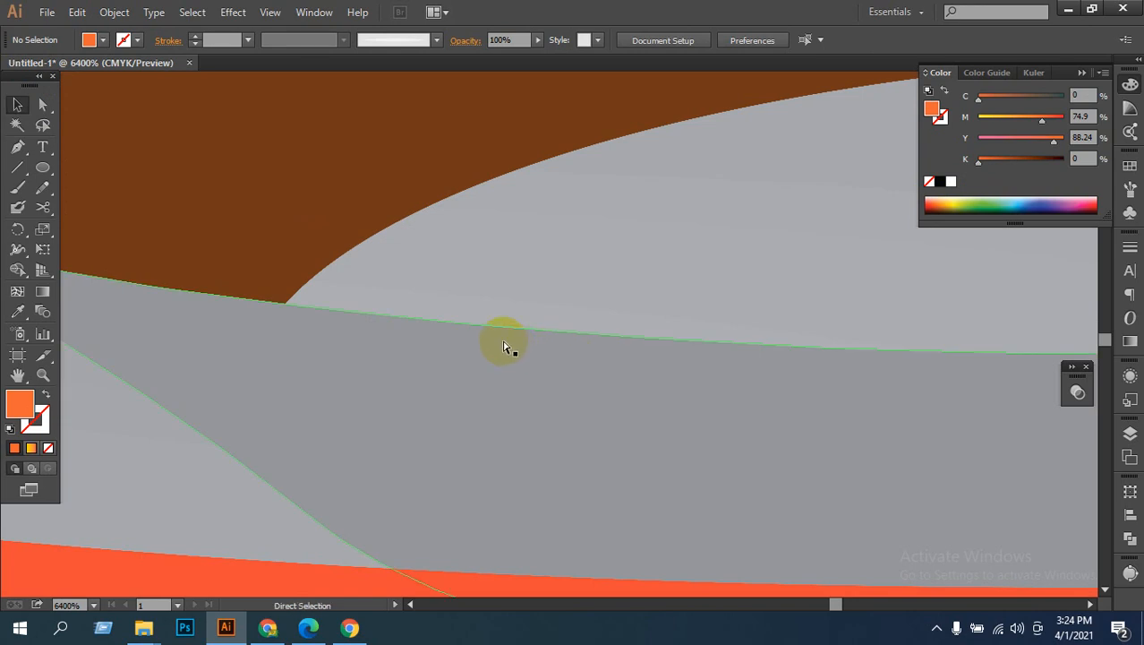
left_click(500, 341, "ctrl+alt")
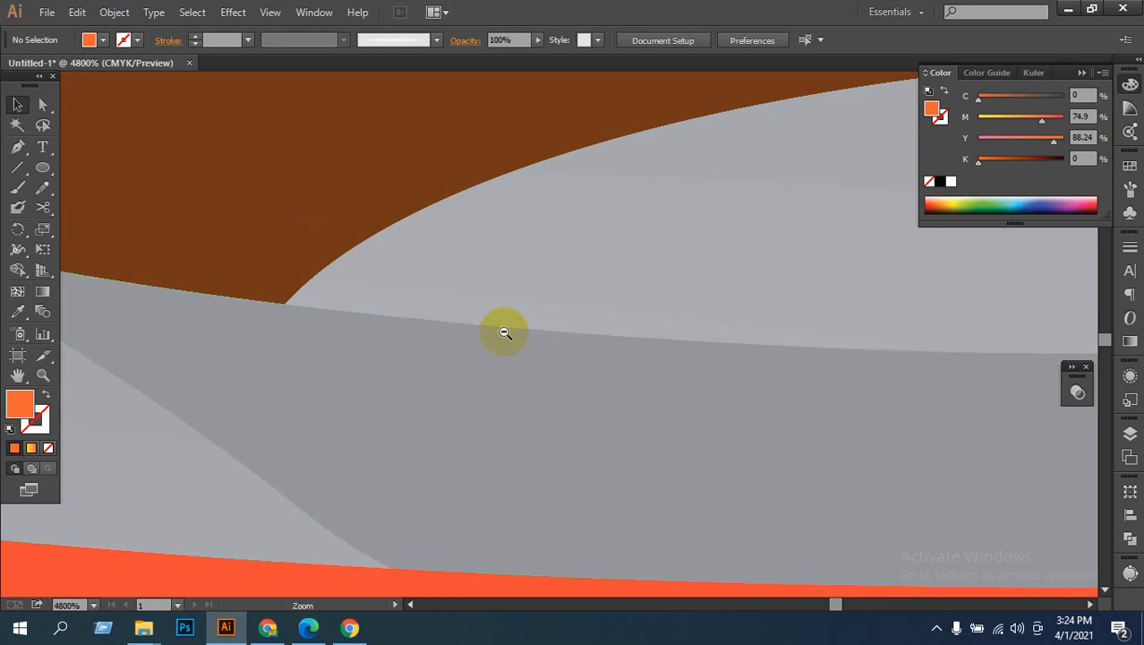
left_click(488, 331, "ctrl+alt")
left_click(488, 332, "ctrl+alt")
left_click(488, 331, "ctrl+alt")
left_click(488, 331, "ctrl+alt")
left_click(488, 331, "ctrl+alt")
left_click(488, 331, "ctrl+alt")
left_click(489, 331, "ctrl+alt")
left_click(492, 331, "ctrl+alt")
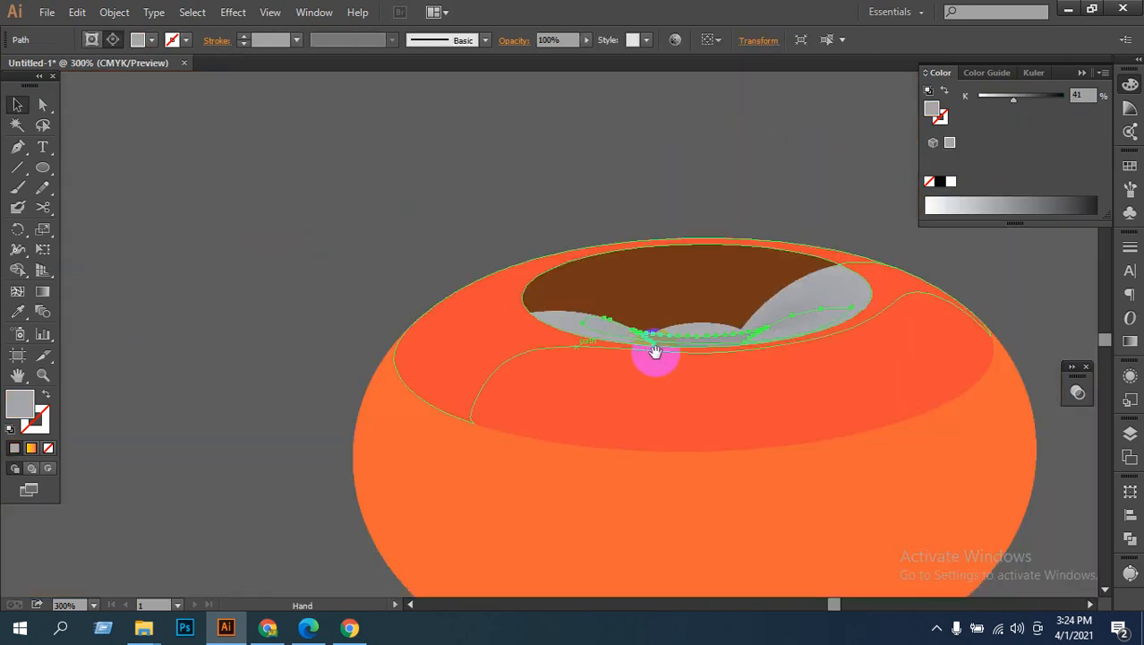
left_click_drag(648, 348, 531, 321)
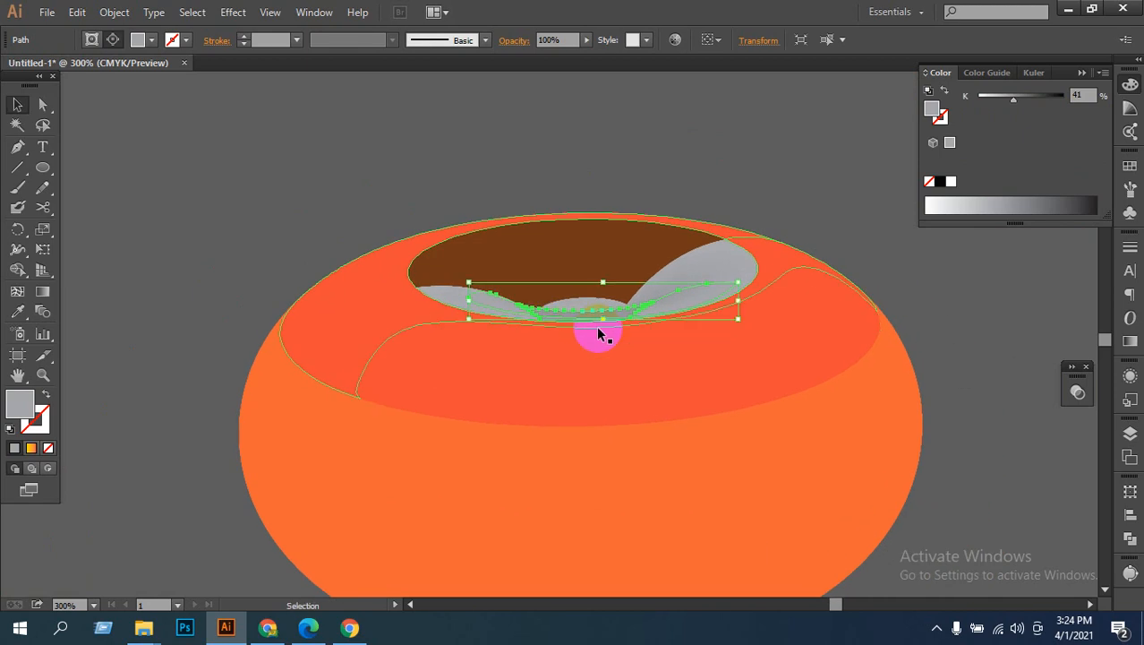
left_click(599, 330, "ctrl+alt")
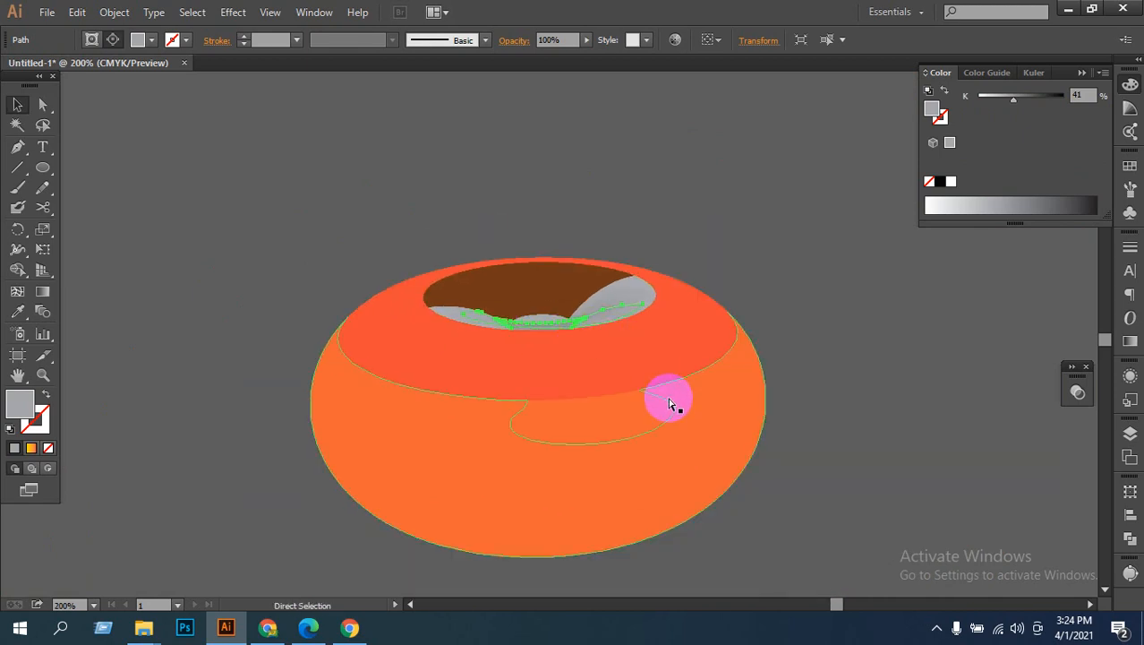
Step: Undo the orange, brown and orange-red fills applied to the donut's faces
left_click(667, 402)
key("ctrl+z")
key("ctrl+z")
key("ctrl+z")
key("ctrl+z")
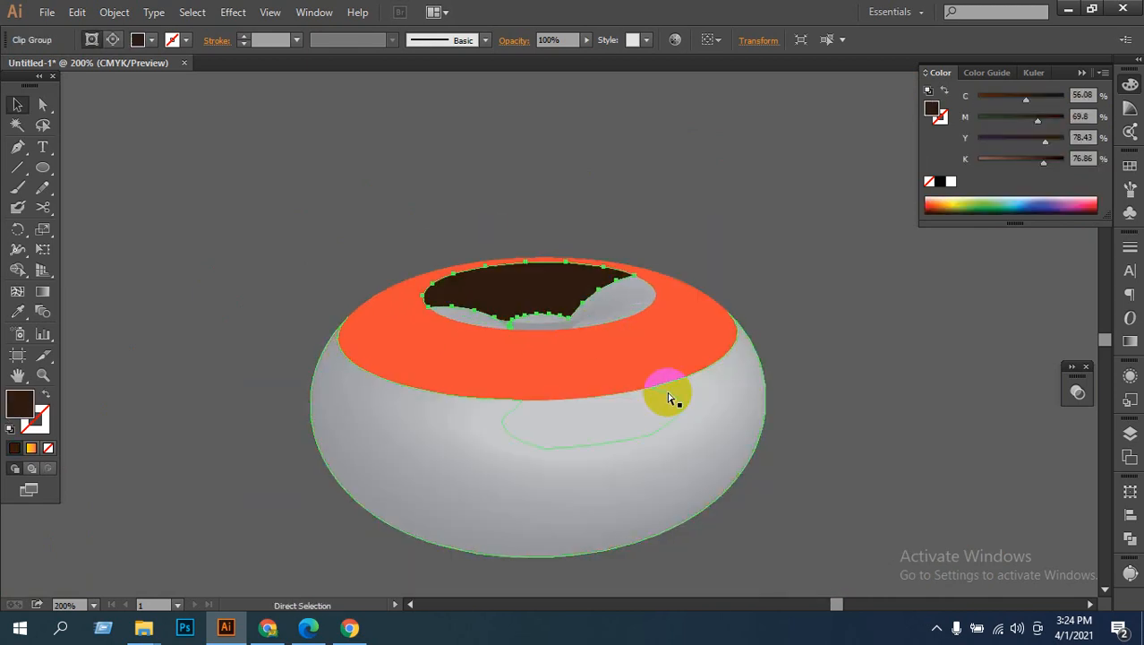
key("ctrl+z")
key("ctrl+z")
key("ctrl+z")
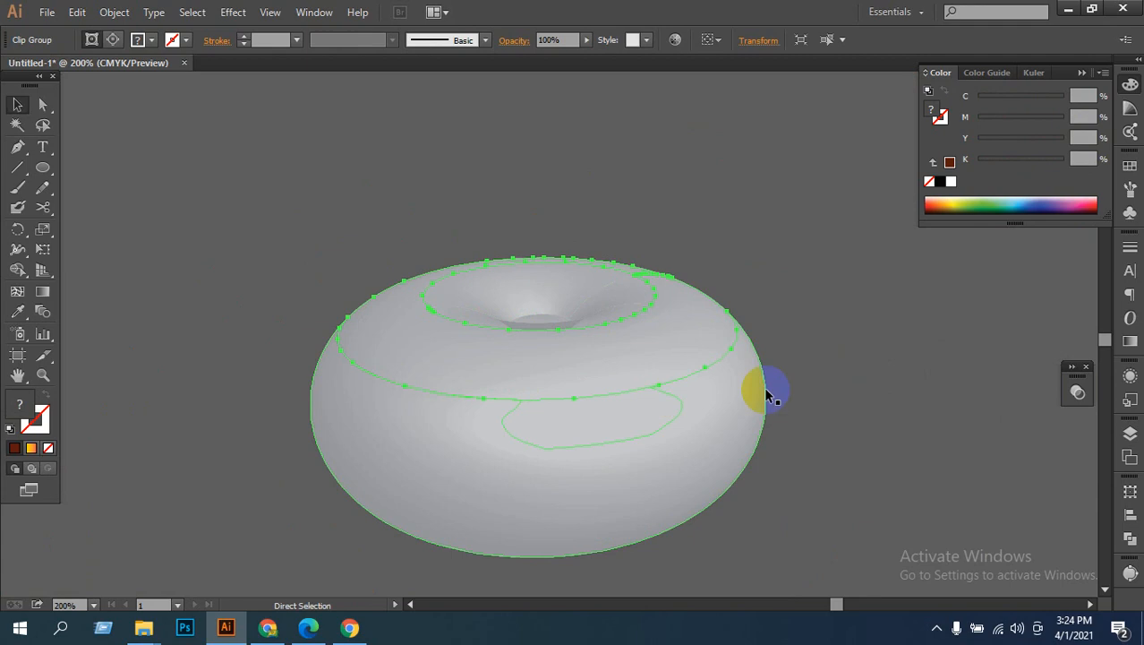
Step: Select all parts of the donut and delete them from the canvas
left_click(846, 391)
left_click_drag(846, 391, 696, 355)
left_click_drag(224, 224, 620, 445)
key("Delete")
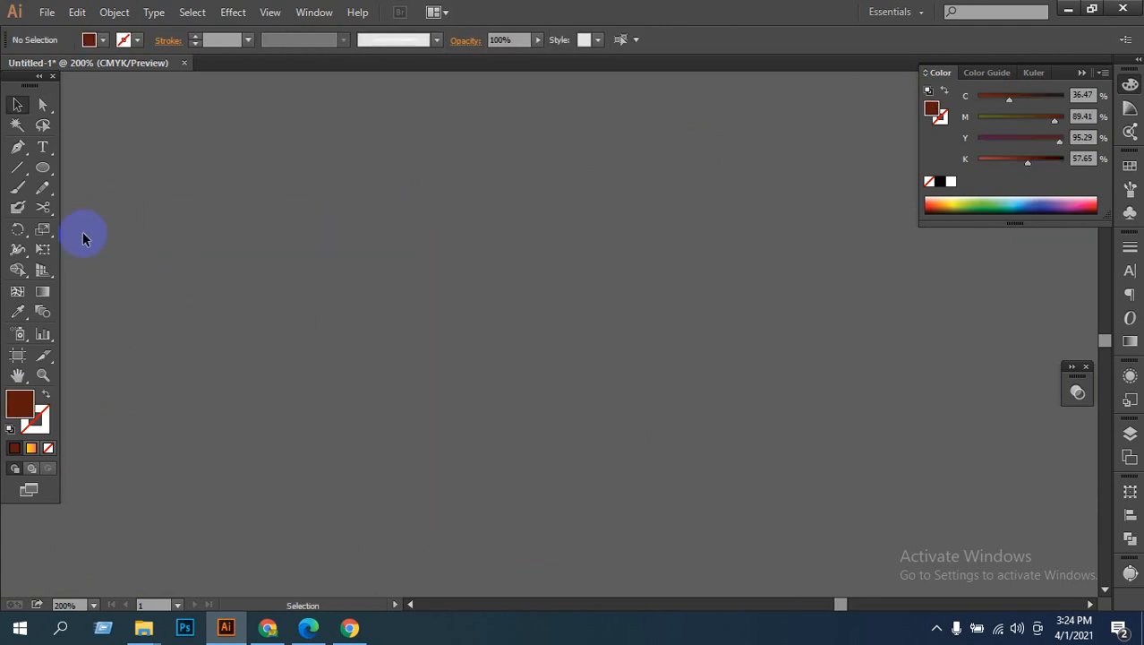
Step: Draw a filled circle from its centre in the middle of the empty canvas with the Ellipse tool
left_click(42, 168)
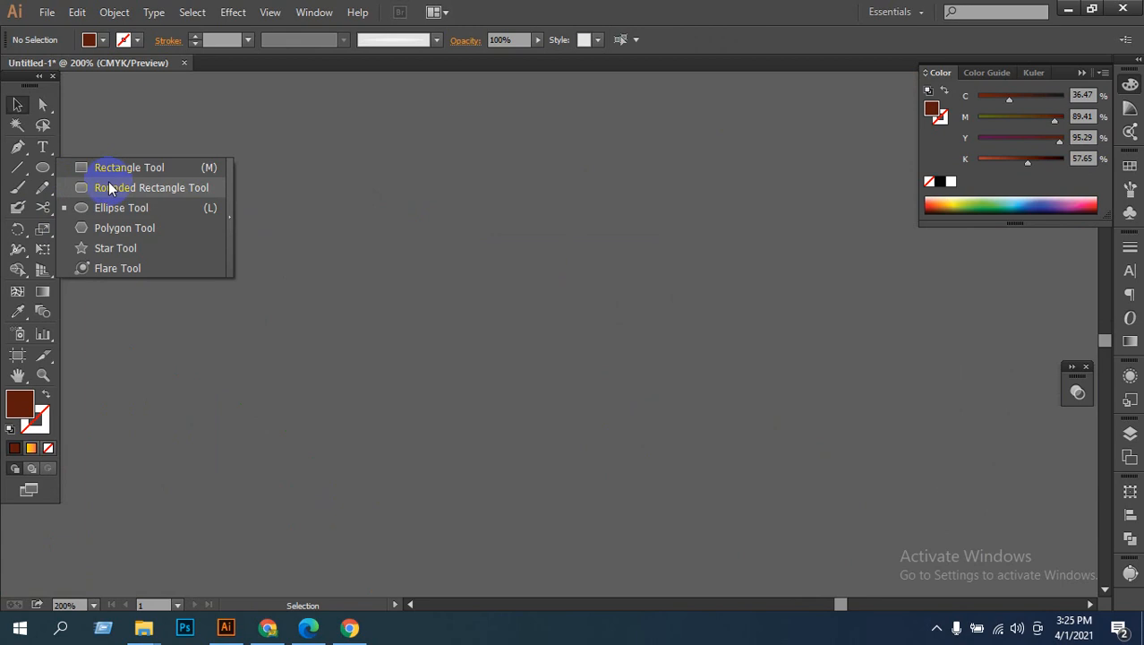
left_click(85, 207)
left_click_drag(536, 317, 676, 458)
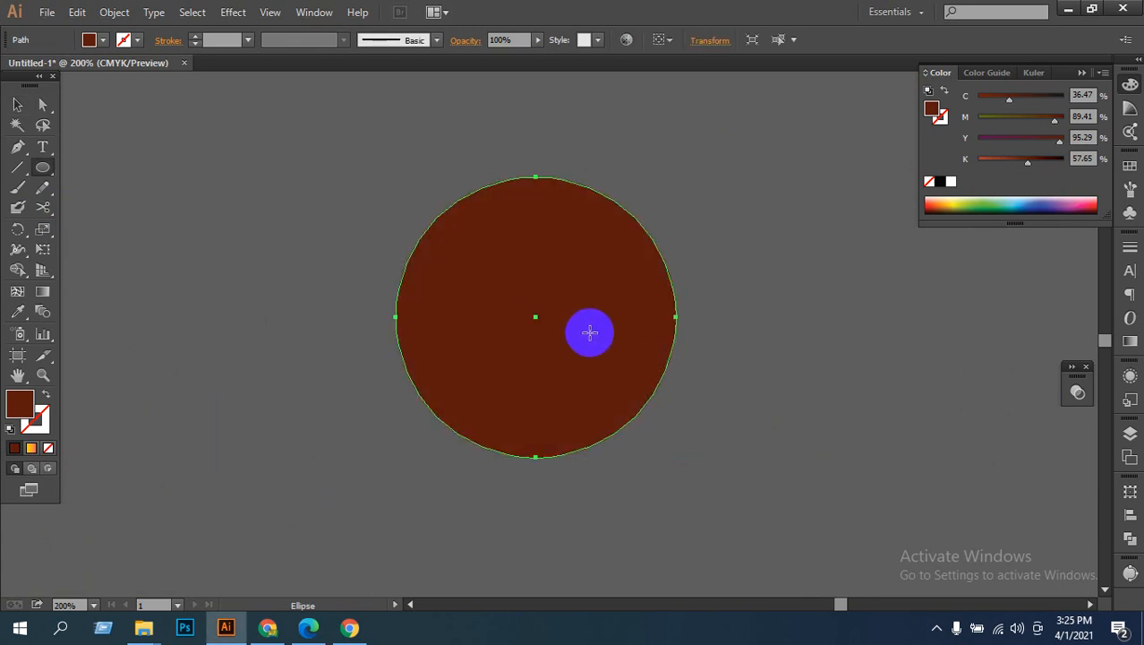
Step: Fill the circle with the White, Black gradient preset and change the gradient type to Radial
left_click(42, 292)
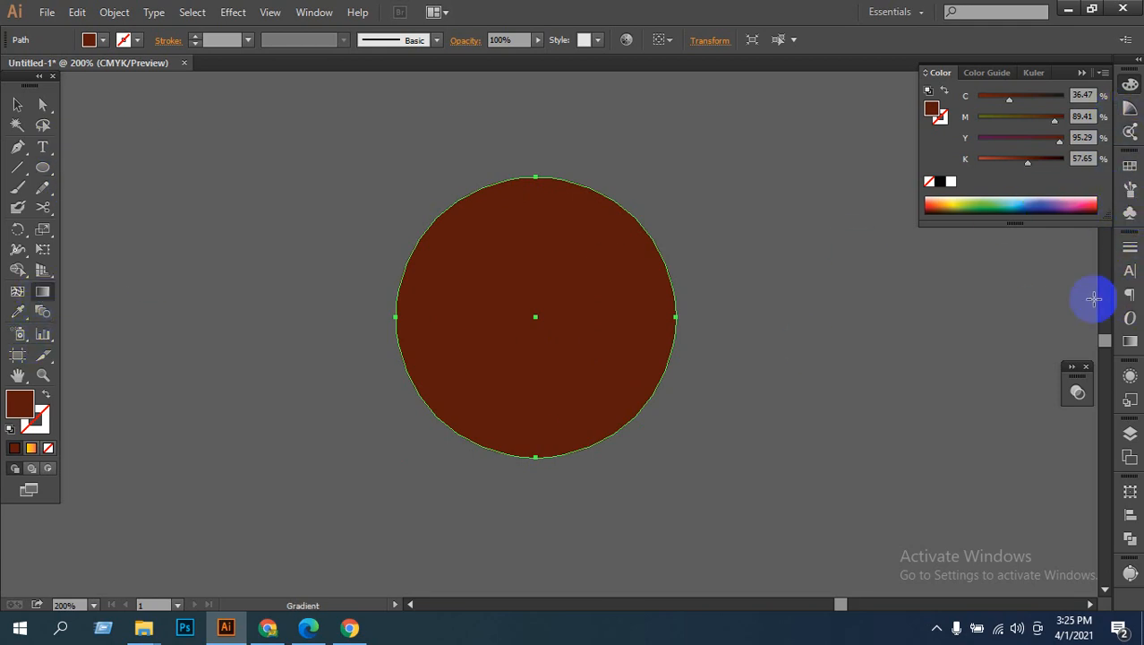
left_click(1127, 343)
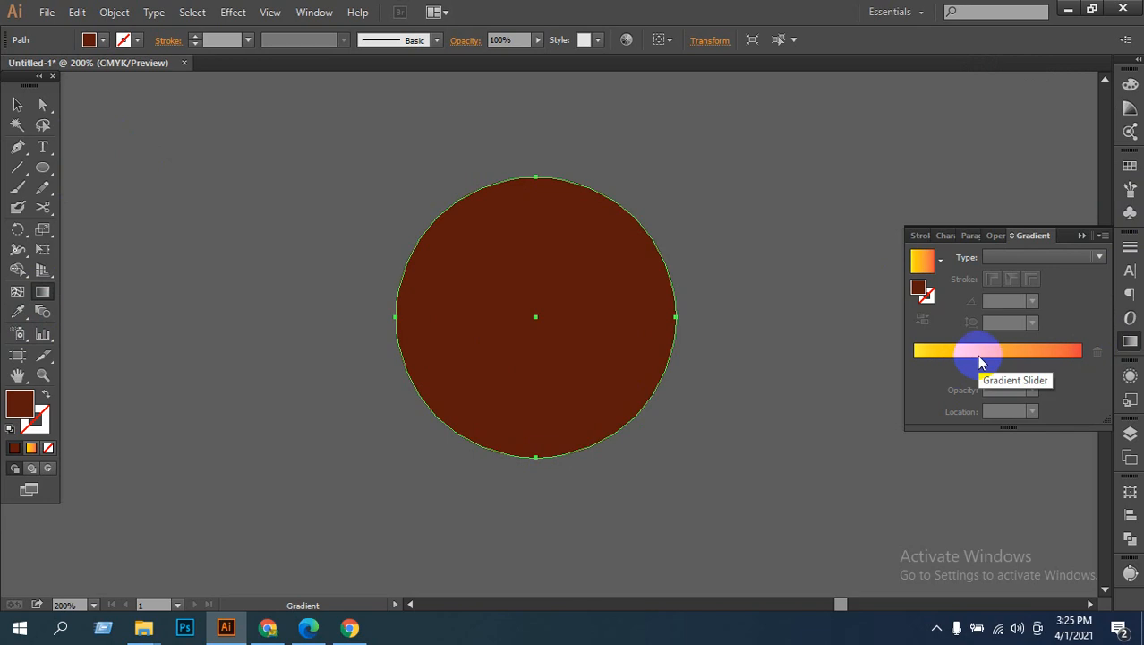
left_click(980, 356)
left_click(960, 358)
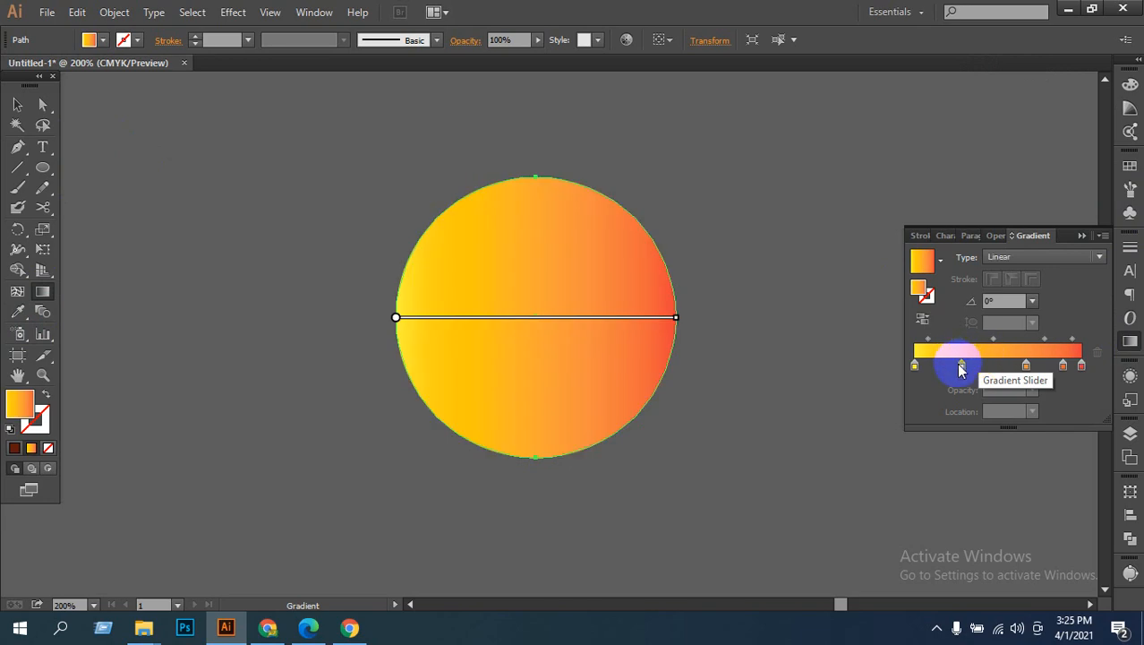
left_click(940, 260)
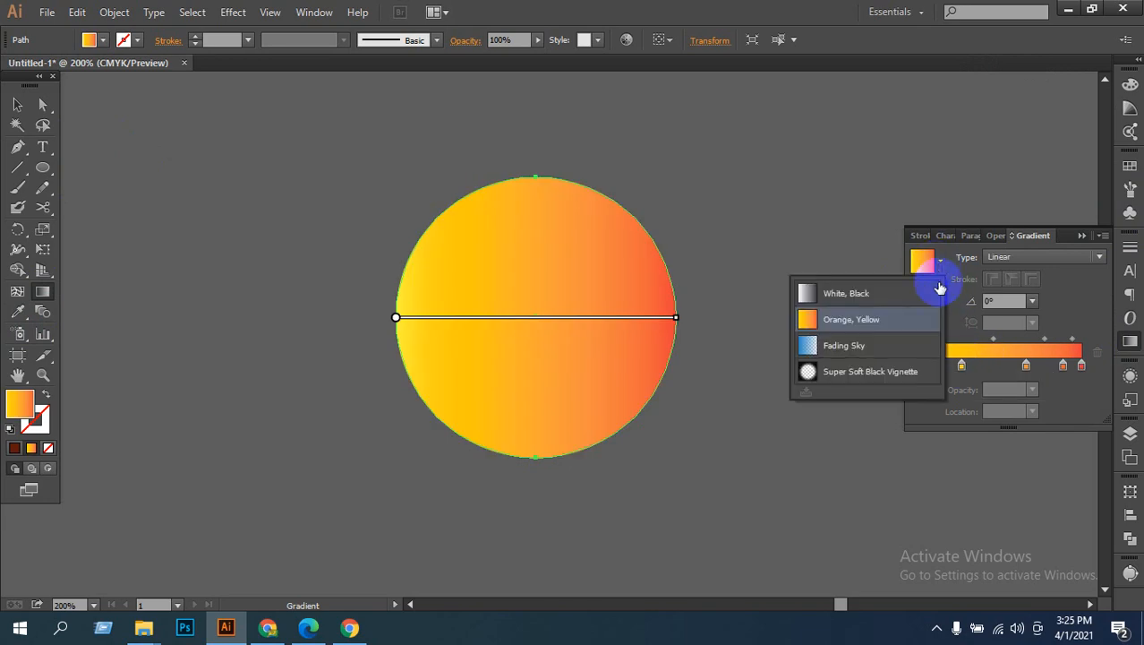
left_click(846, 296)
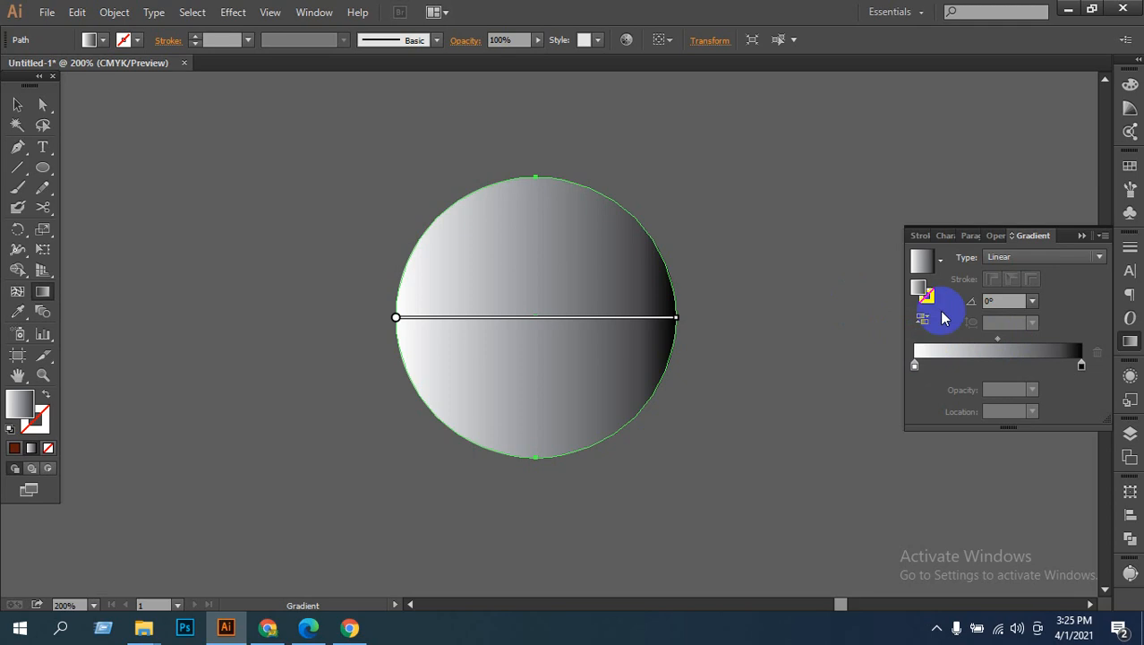
left_click(1027, 259)
left_click(1007, 296)
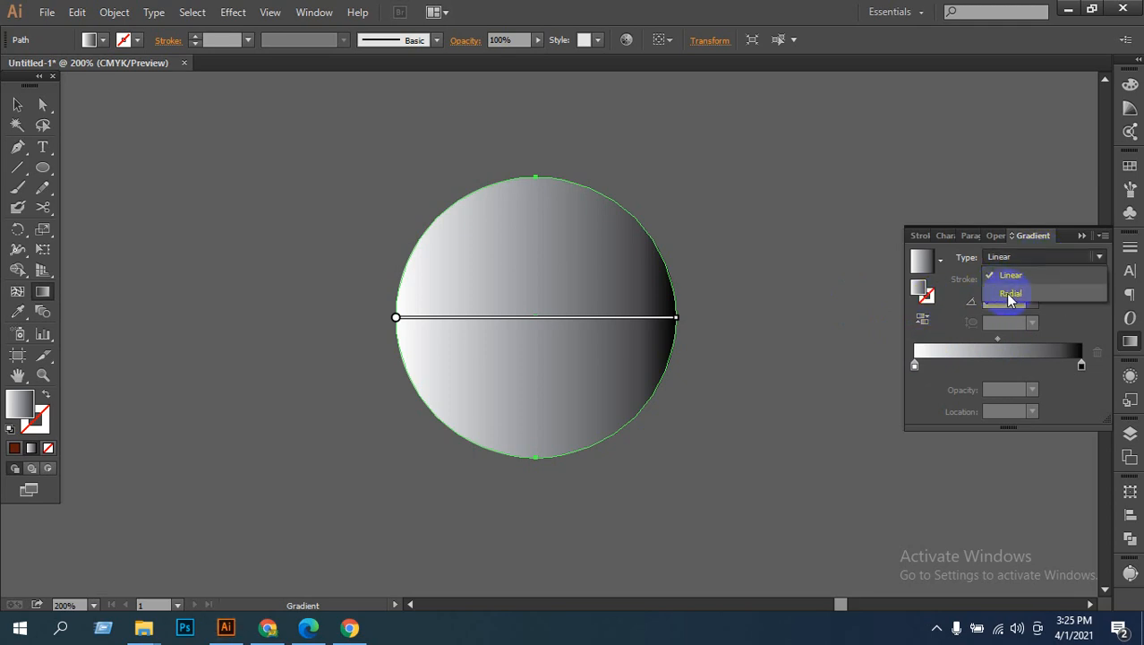
Step: Move the gradient's white stop to location 8.37% and extend the gradient radius beyond the circle's edge
left_click(915, 360)
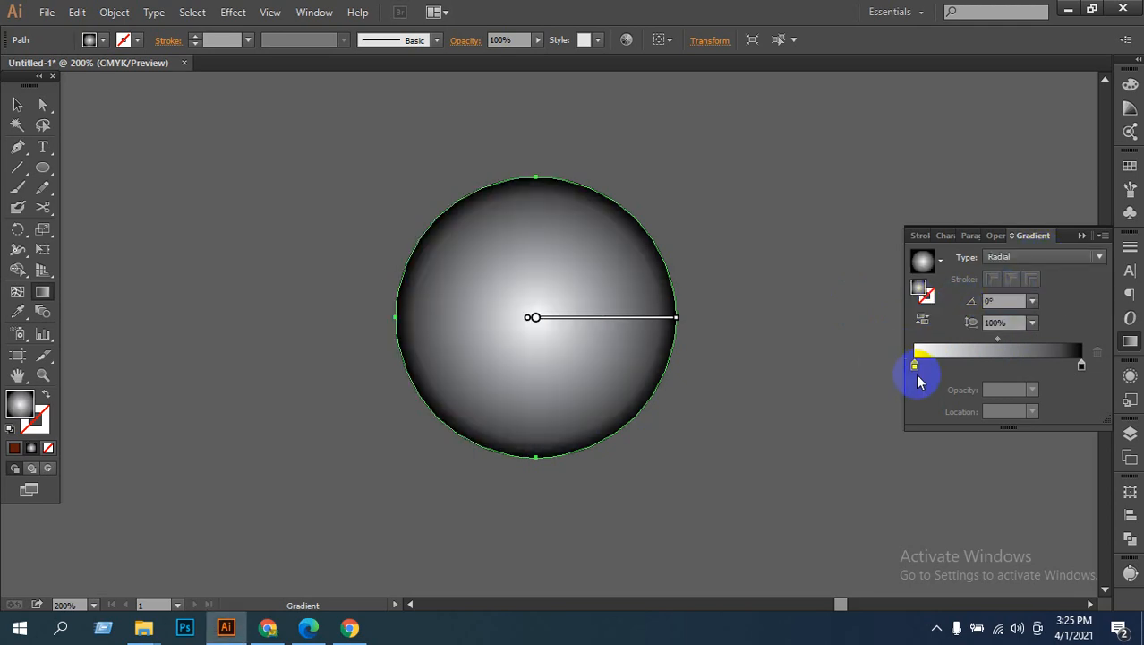
left_click_drag(915, 367, 937, 369)
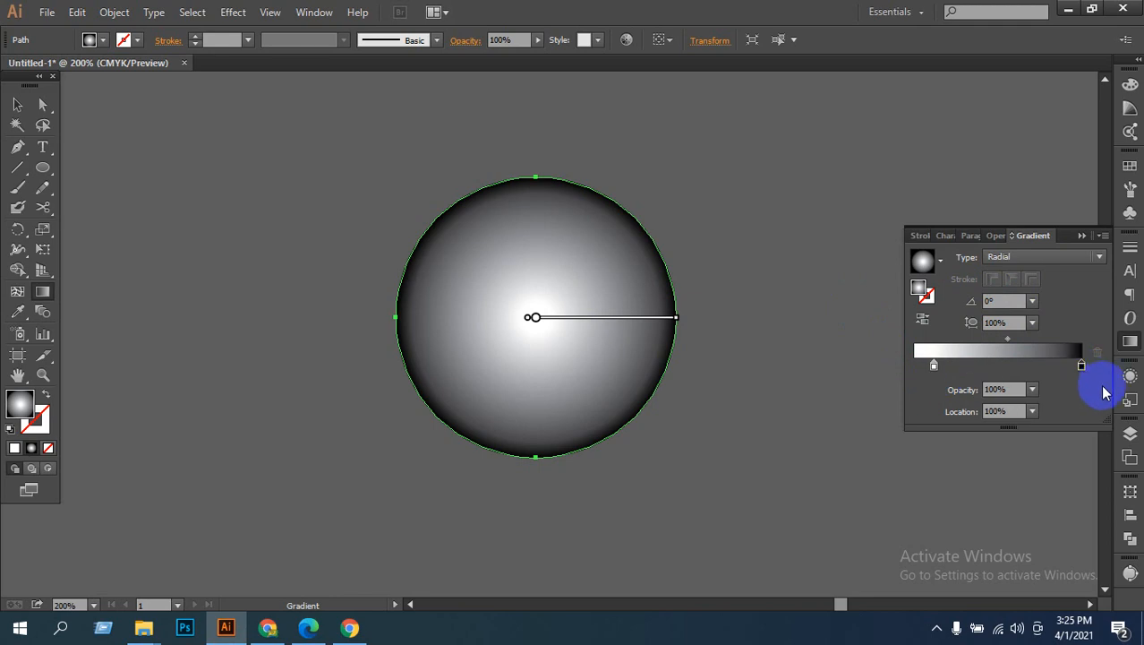
left_click_drag(1081, 362, 1115, 387)
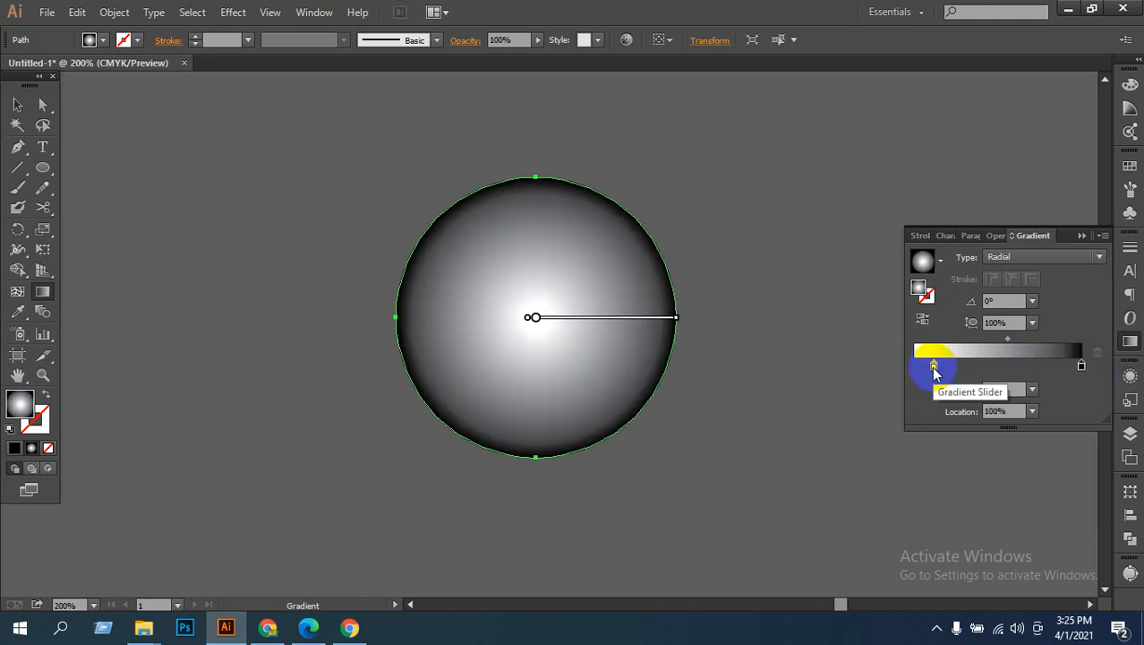
left_click_drag(935, 366, 929, 372)
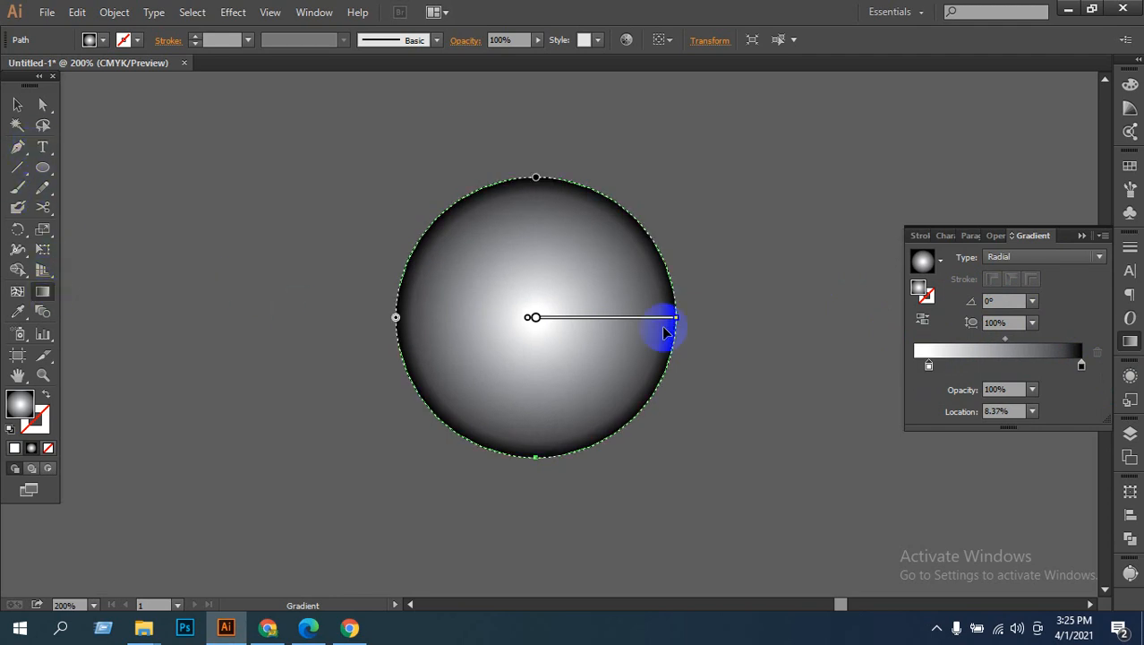
left_click_drag(664, 326, 747, 320)
mouse_move(740, 333)
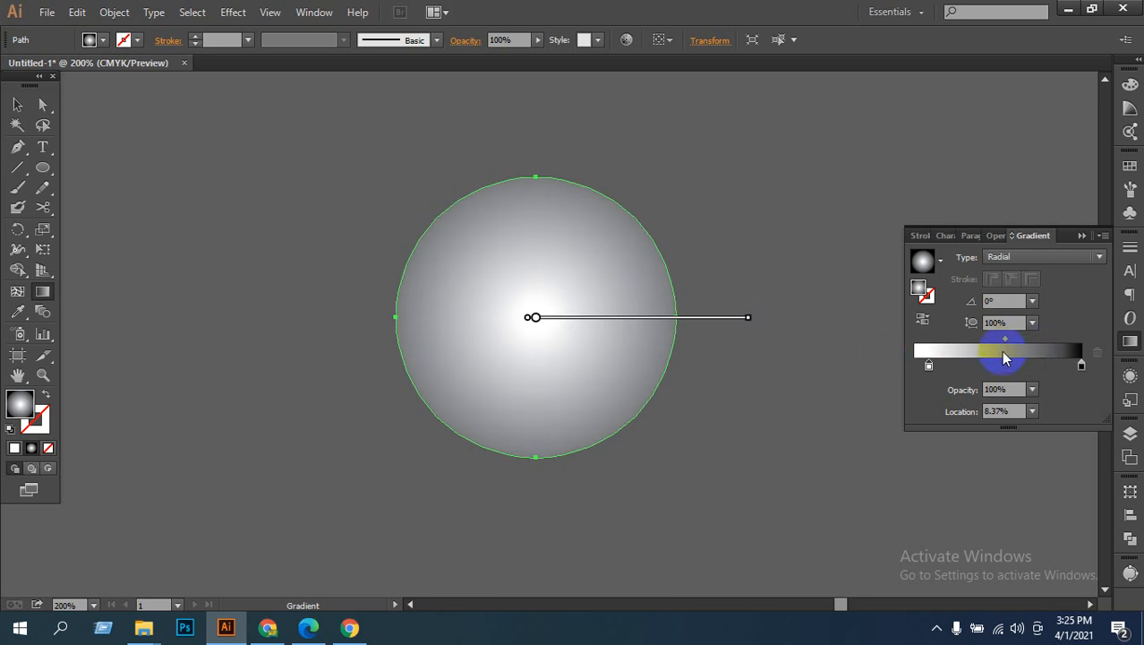
Step: Reverse the radial gradient to put black at the centre, enlarge its radius further, and move the white stop slightly inward
left_click(922, 318)
mouse_move(724, 333)
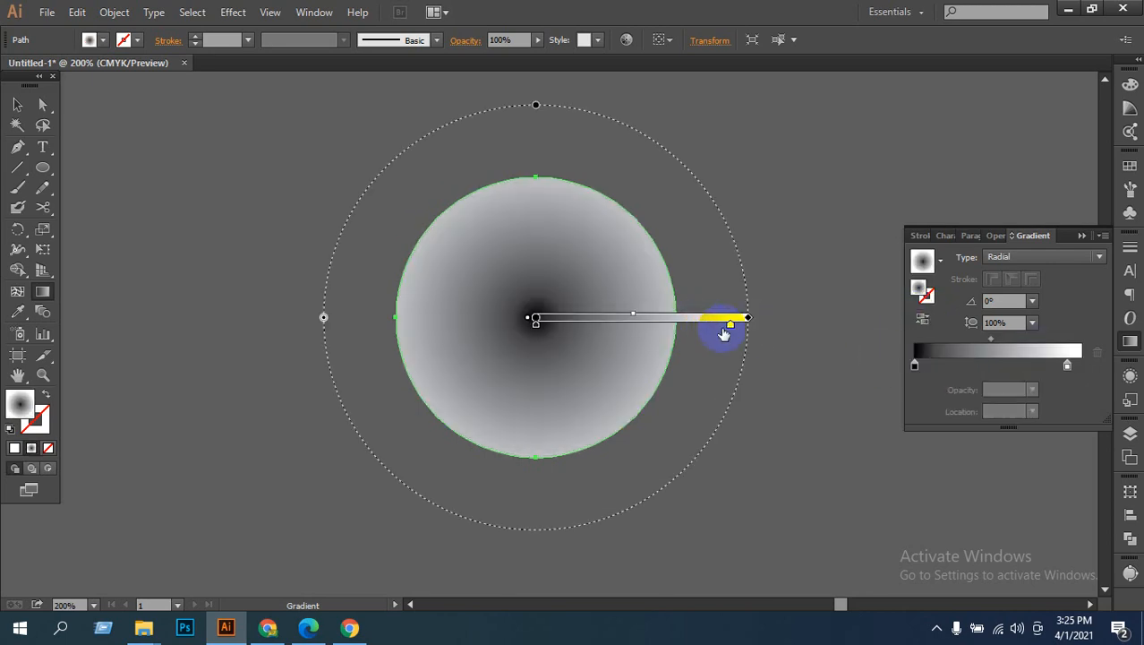
mouse_move(751, 320)
left_mouse_down()
mouse_move(794, 317)
mouse_move(757, 331)
left_mouse_up()
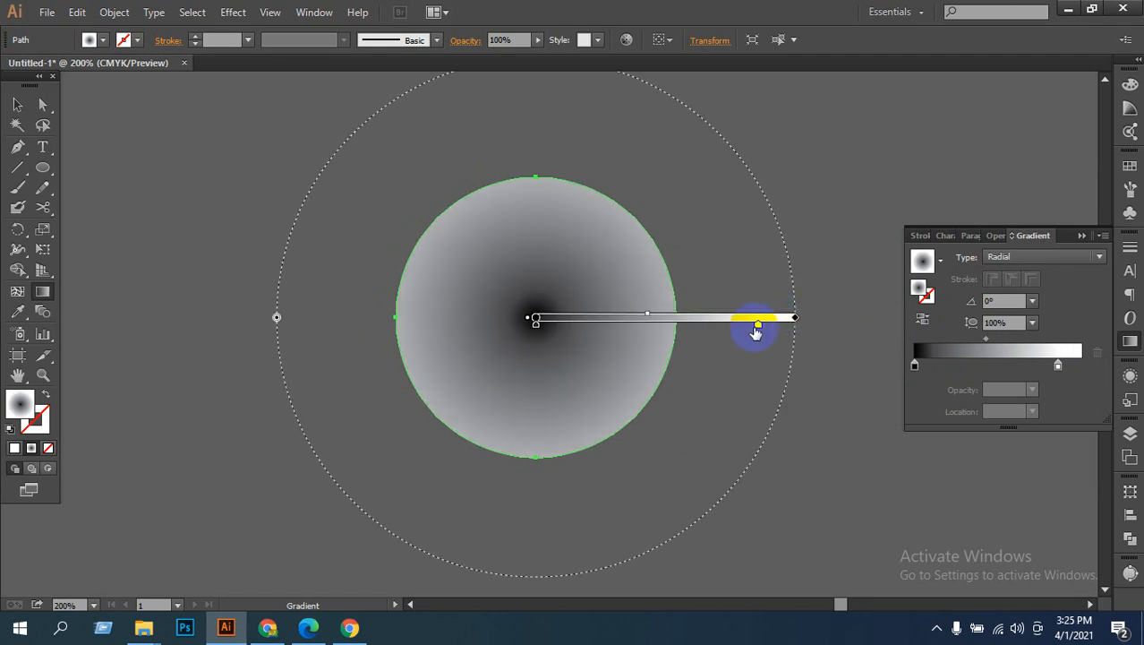
Step: Try redirecting the gradient across the circle and shifting its midpoint outward, undoing each change
left_click_drag(757, 330, 276, 301)
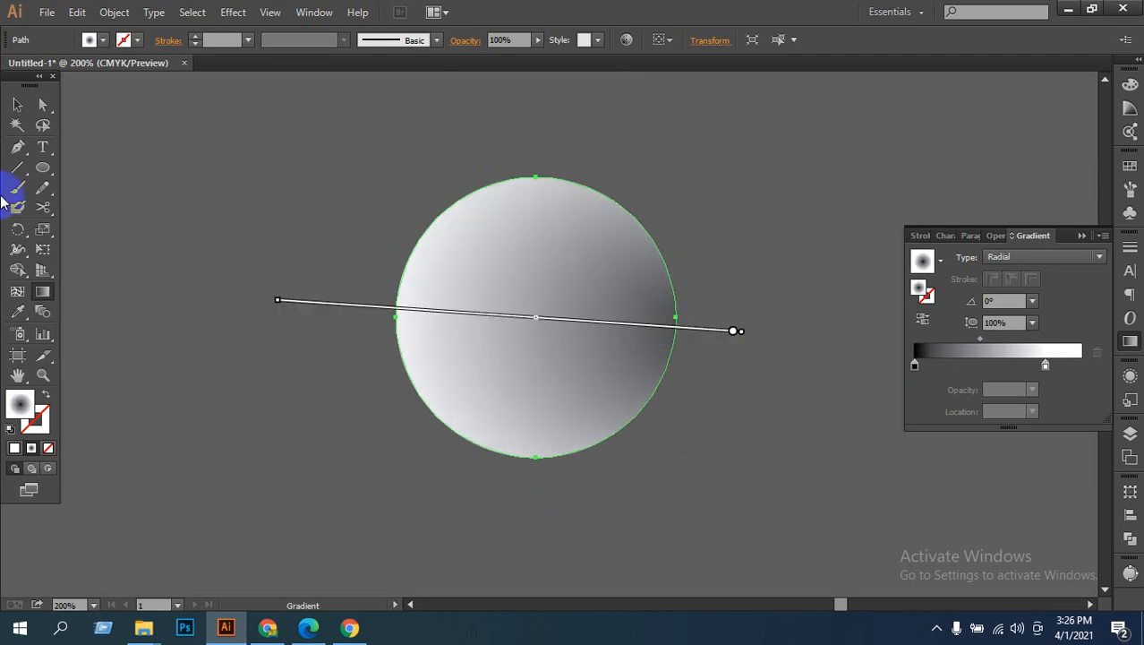
key("ctrl+z")
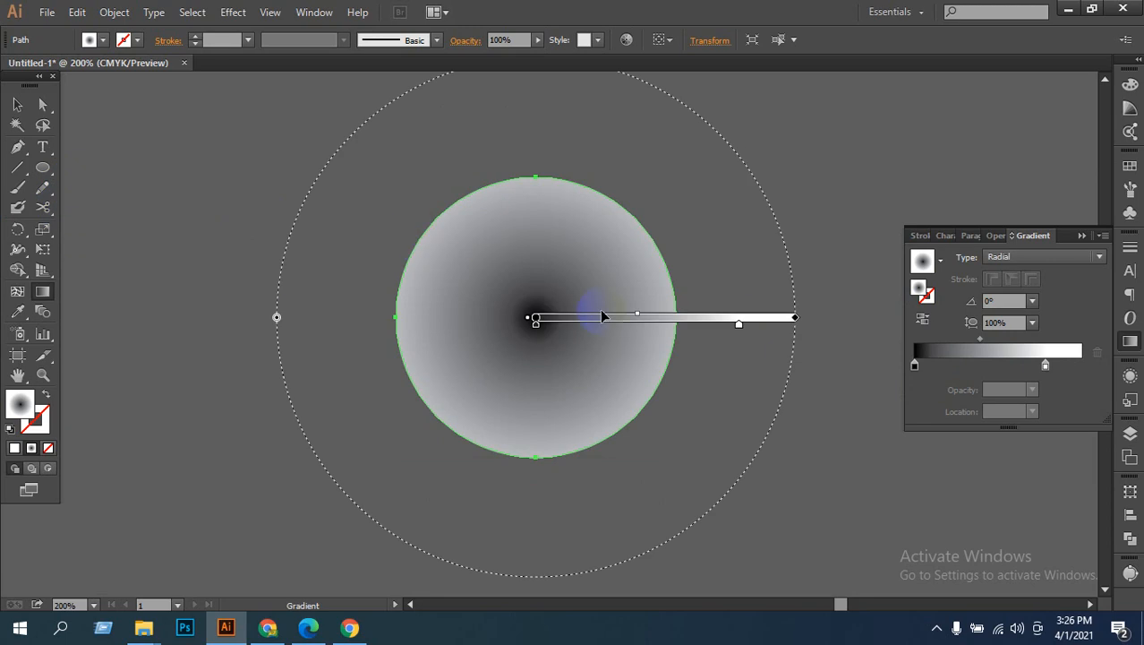
left_click_drag(639, 315, 676, 312)
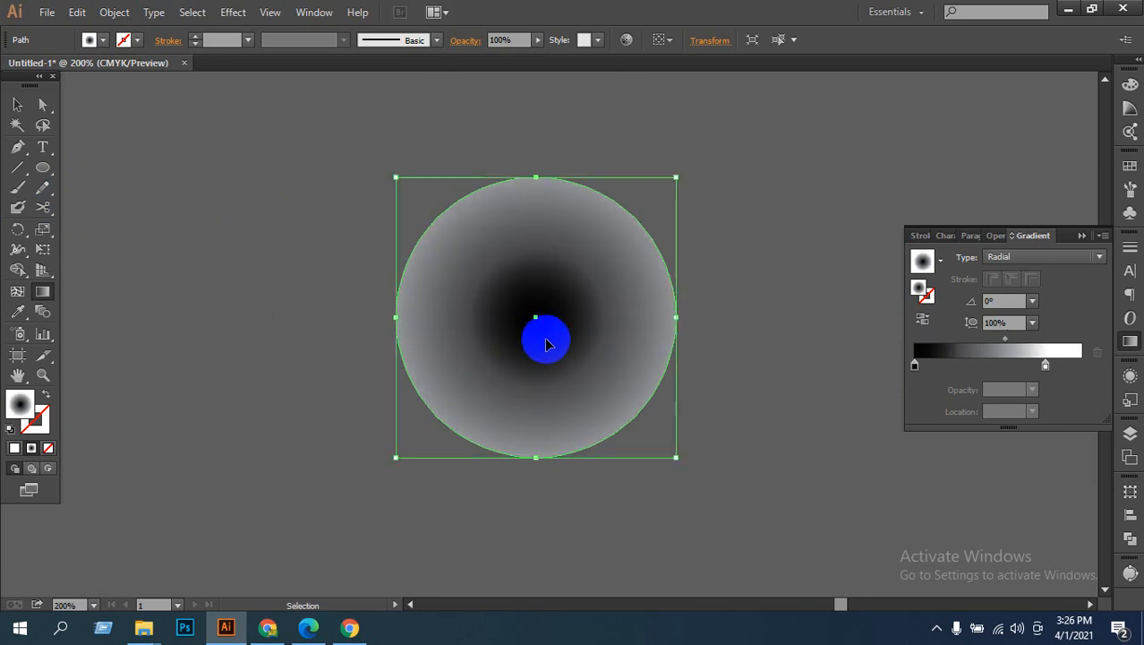
key("ctrl+z")
Step: Set the opacity of the gradient's black centre stop to 60%
left_click(915, 362)
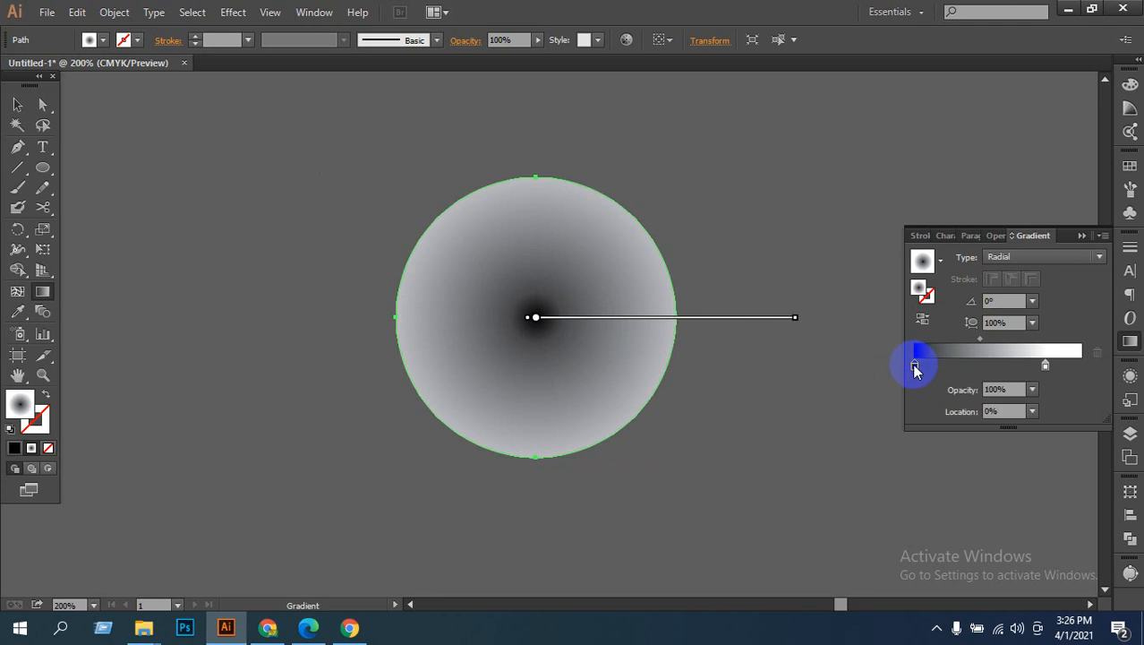
left_click(1030, 391)
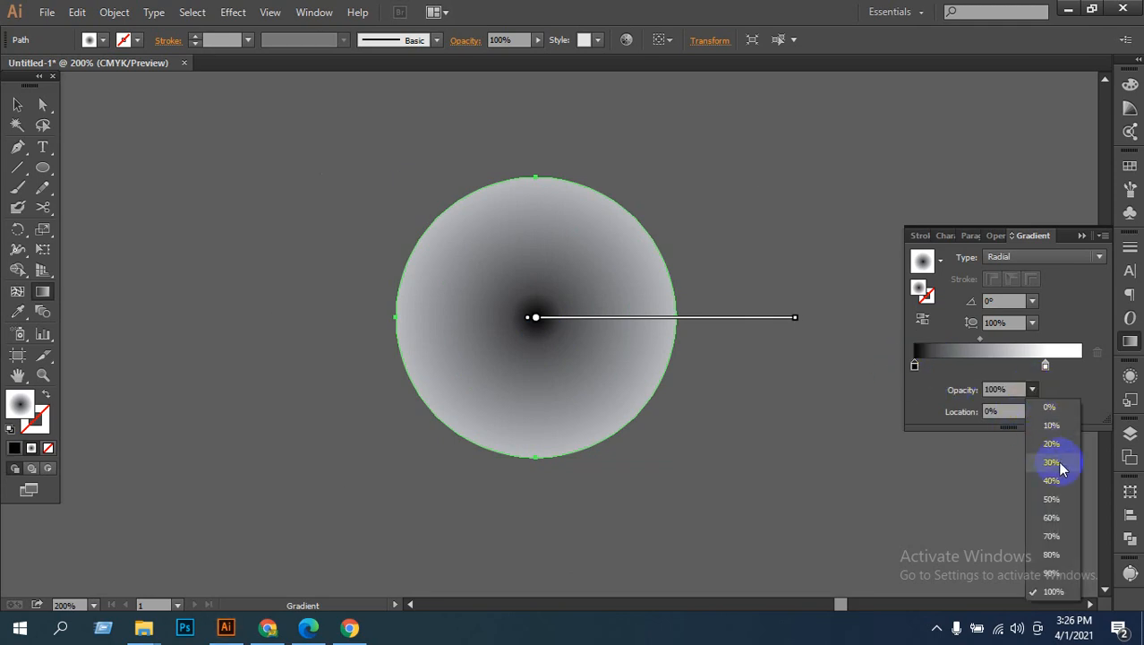
left_click(1049, 516)
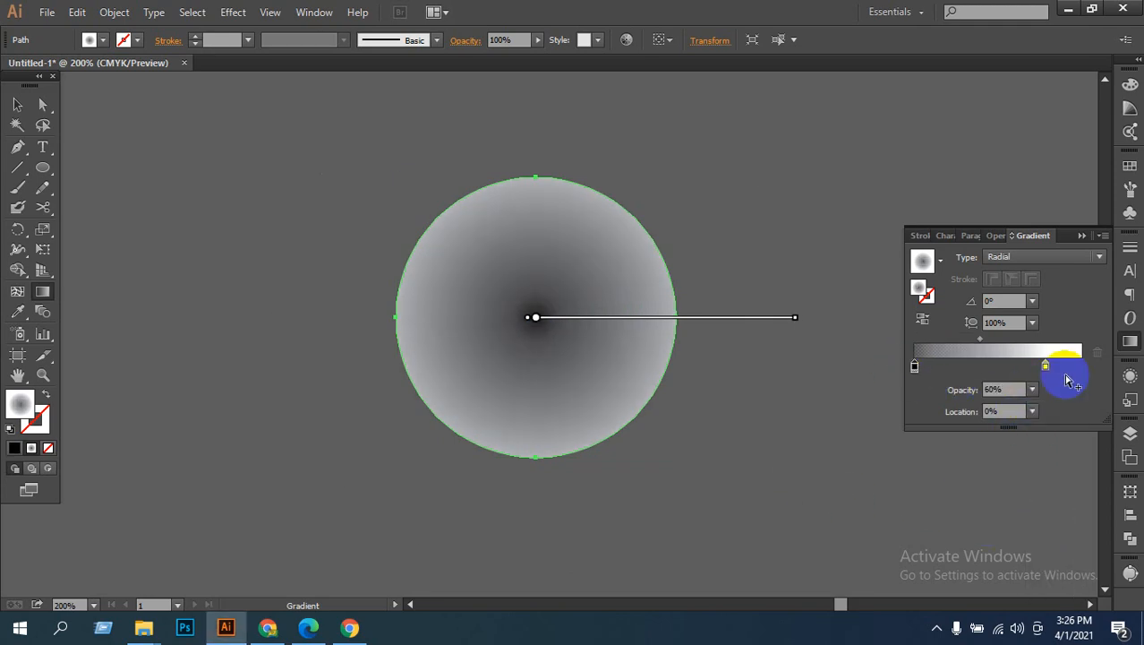
left_click(17, 104)
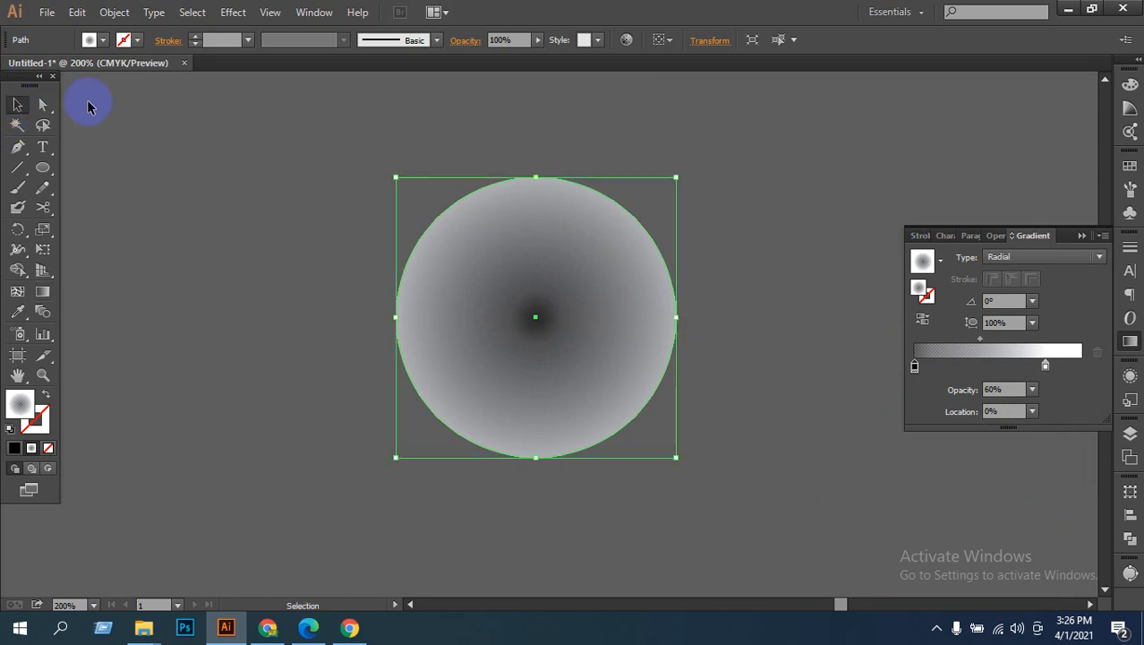
left_click_drag(293, 171, 805, 500)
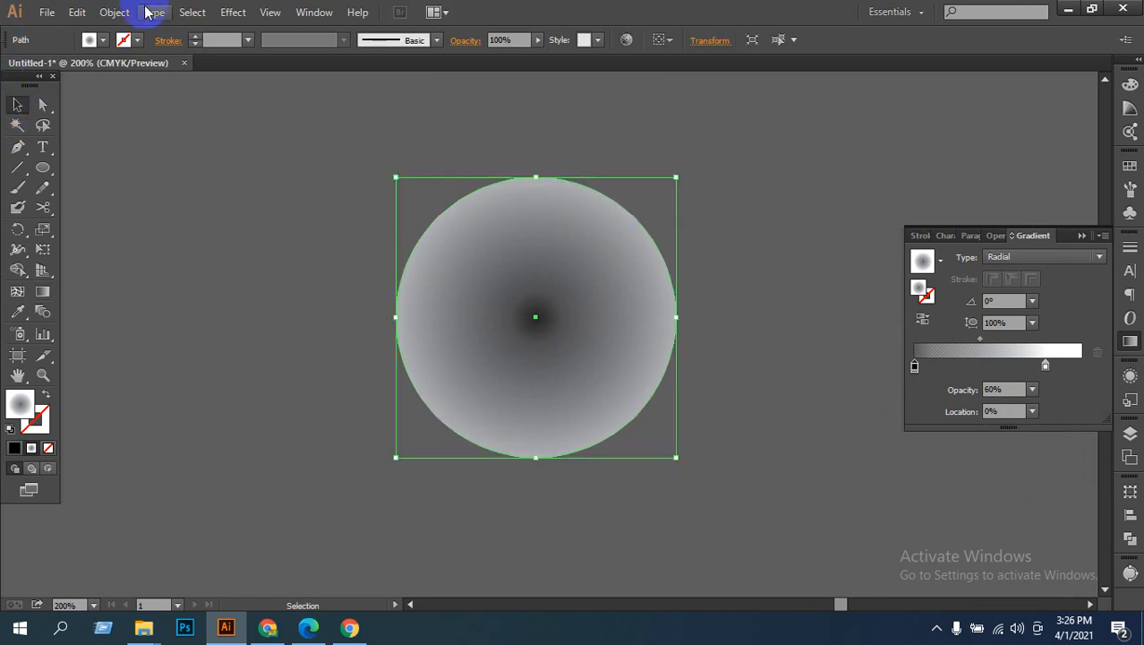
left_click_drag(738, 247, 677, 258)
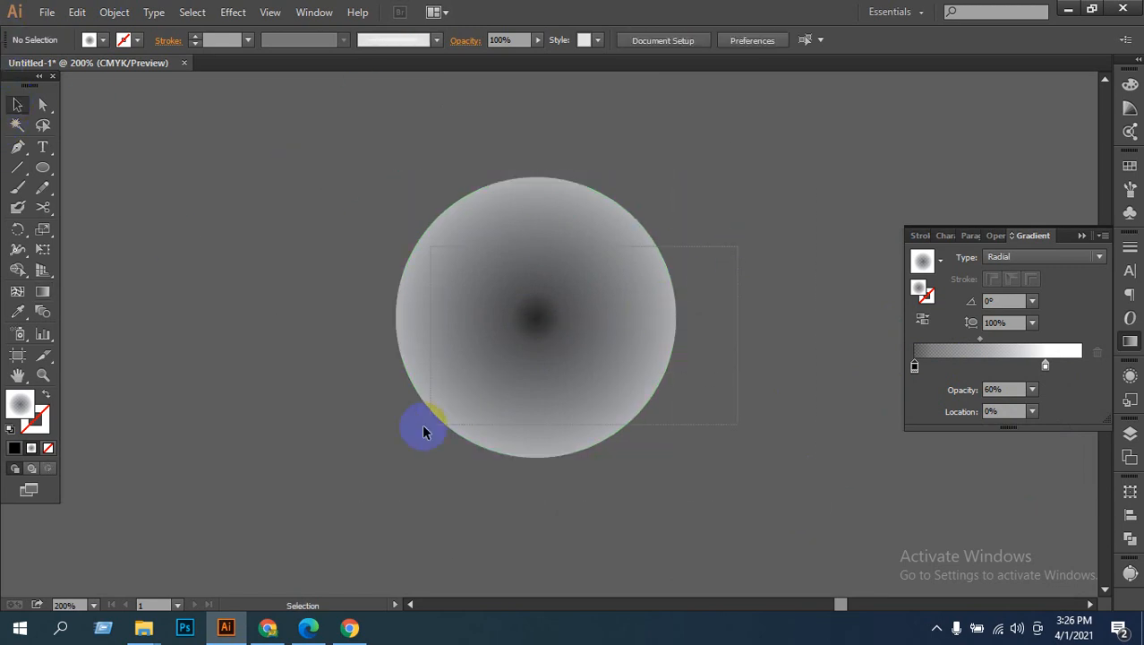
left_click_drag(423, 428, 405, 453)
left_click_drag(249, 243, 613, 442)
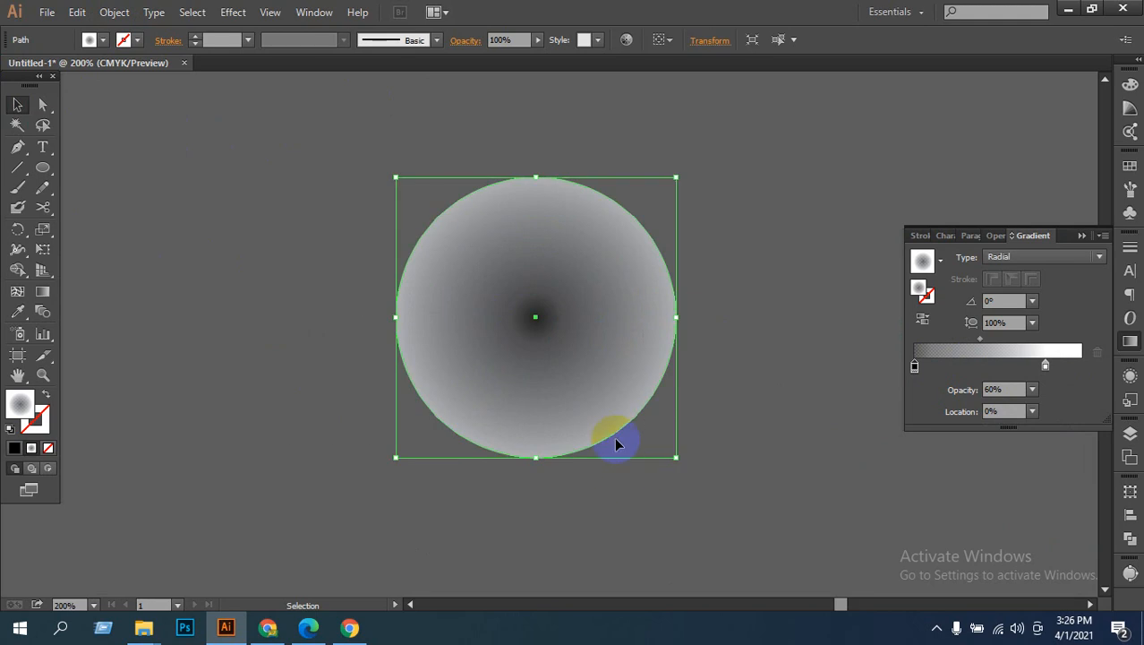
left_click(700, 332)
left_click(554, 358)
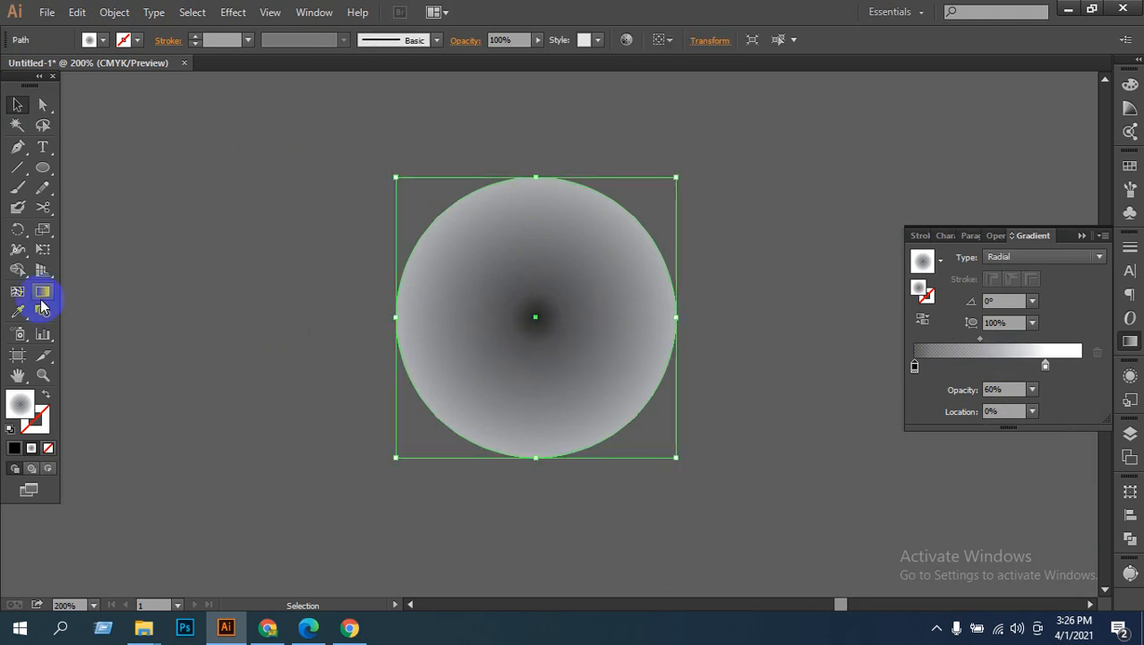
left_click(42, 299)
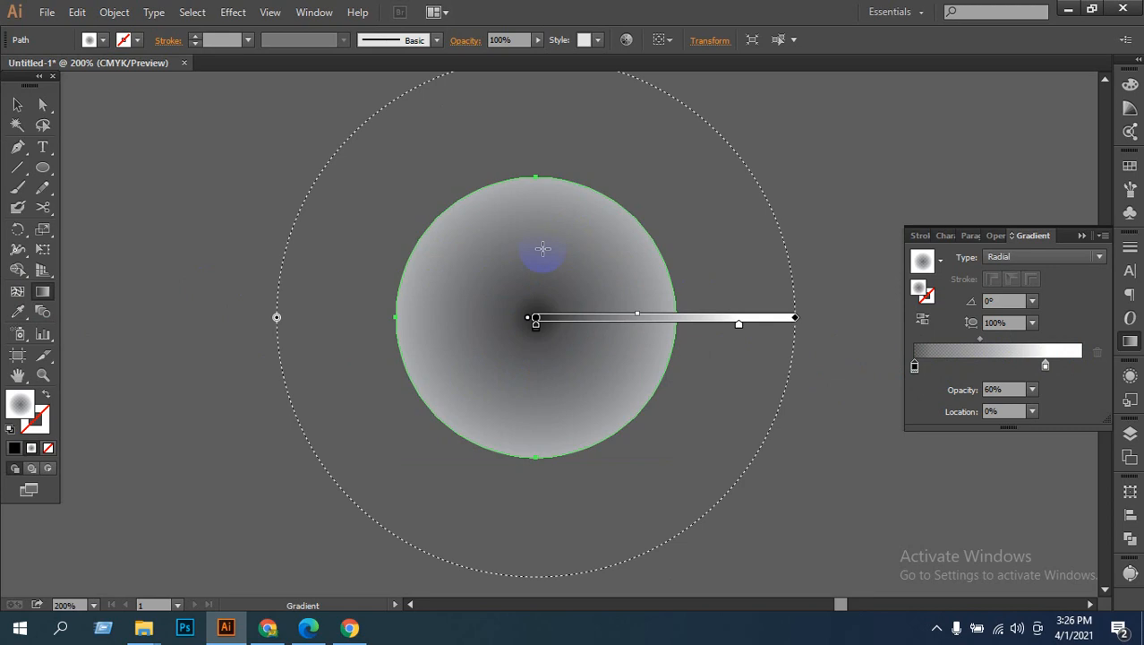
left_click(17, 102)
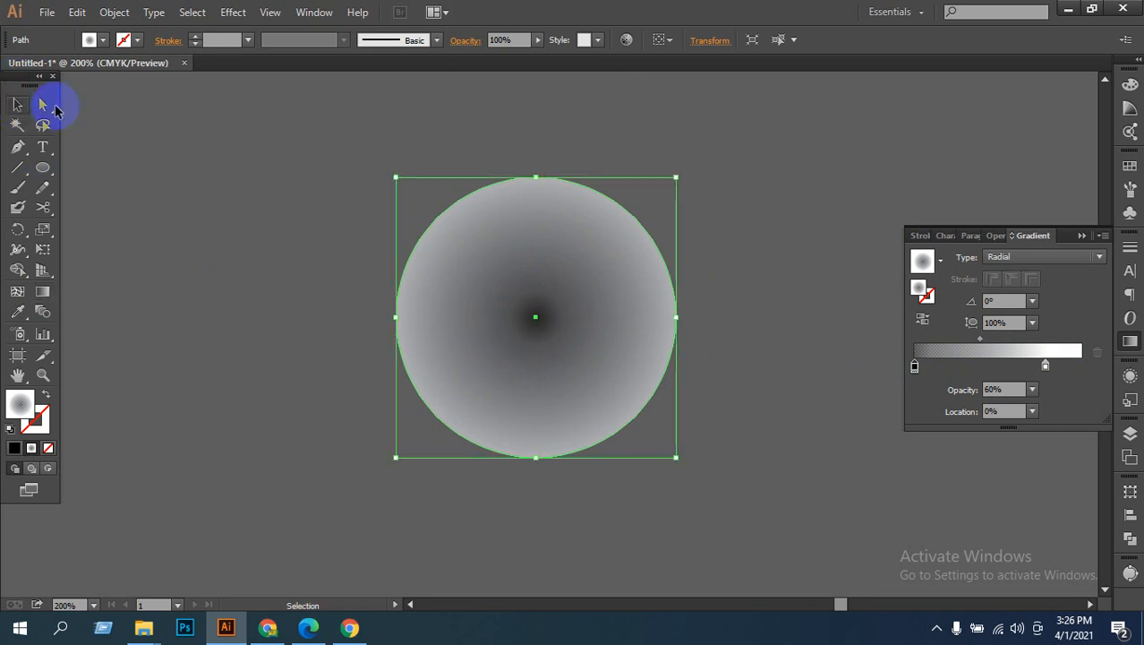
Step: Try a Color Halftone effect on the circle with a 26-pixel maximum radius and channel 1 at 160 degrees, and undo it
left_click_drag(259, 183, 673, 448)
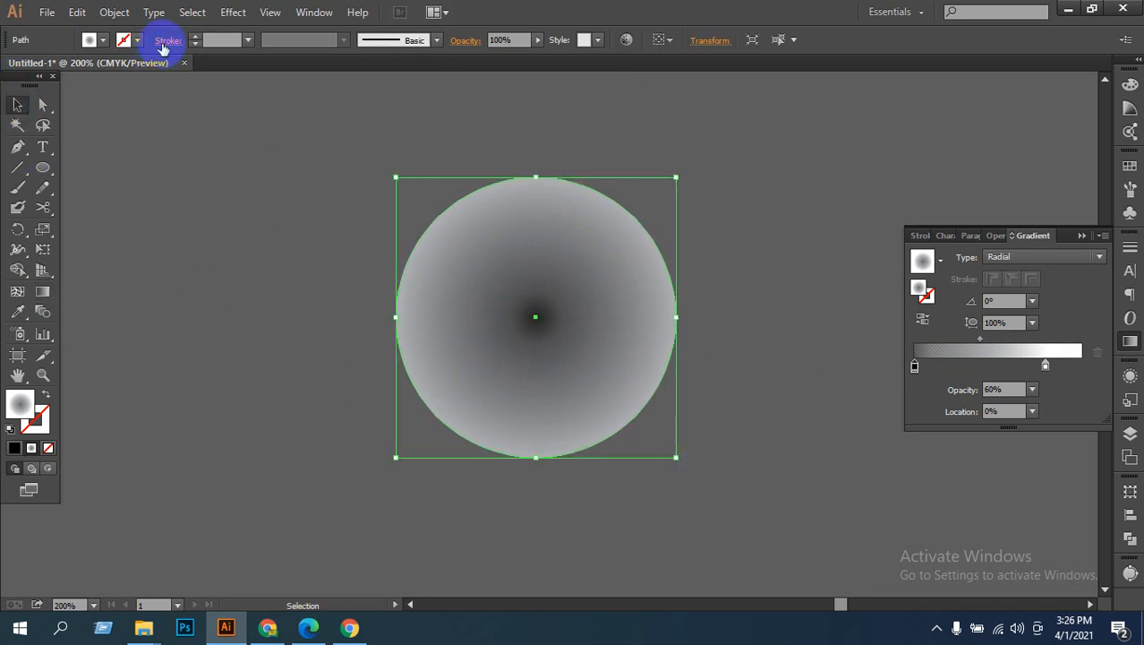
left_click(234, 11)
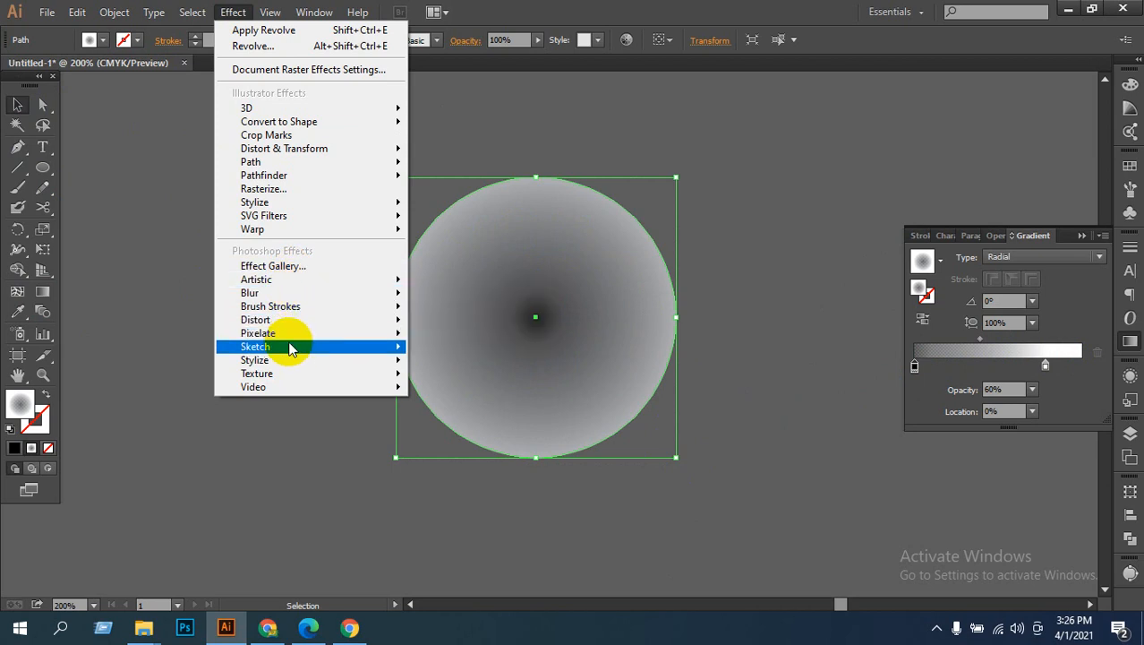
mouse_move(289, 336)
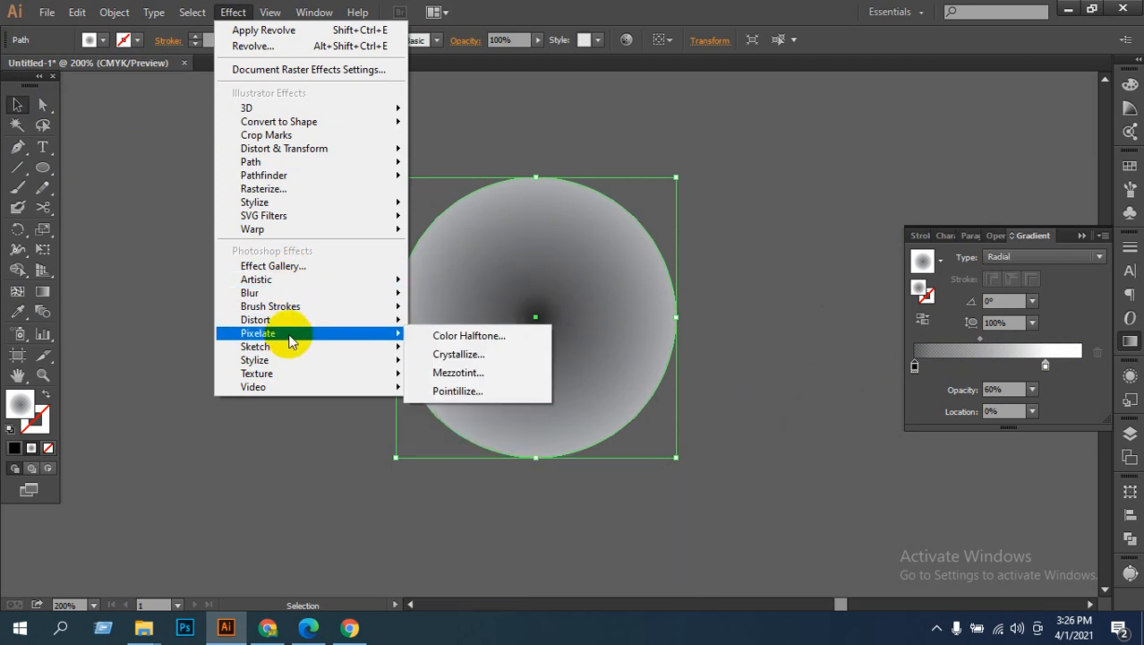
left_click(470, 336)
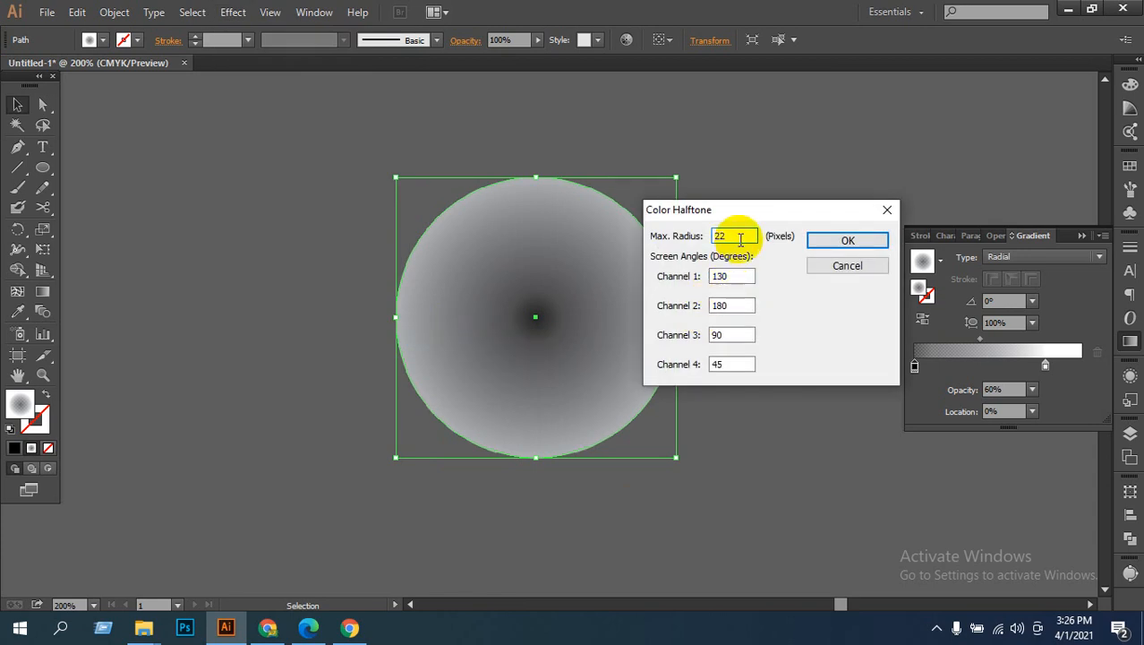
type("26")
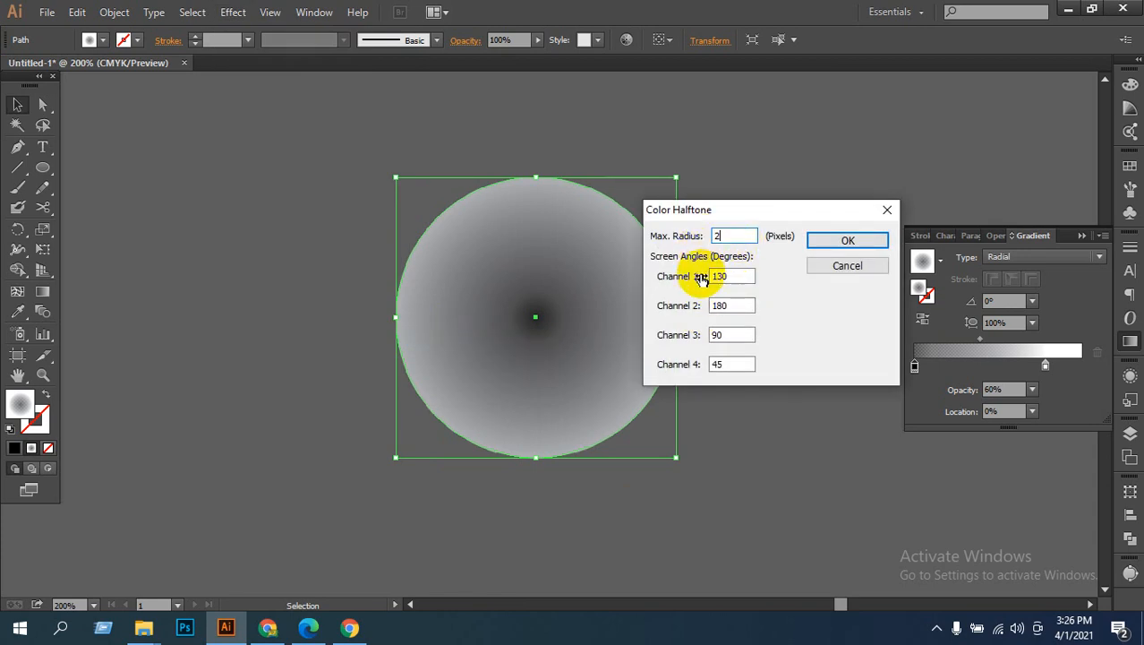
double_click(719, 276)
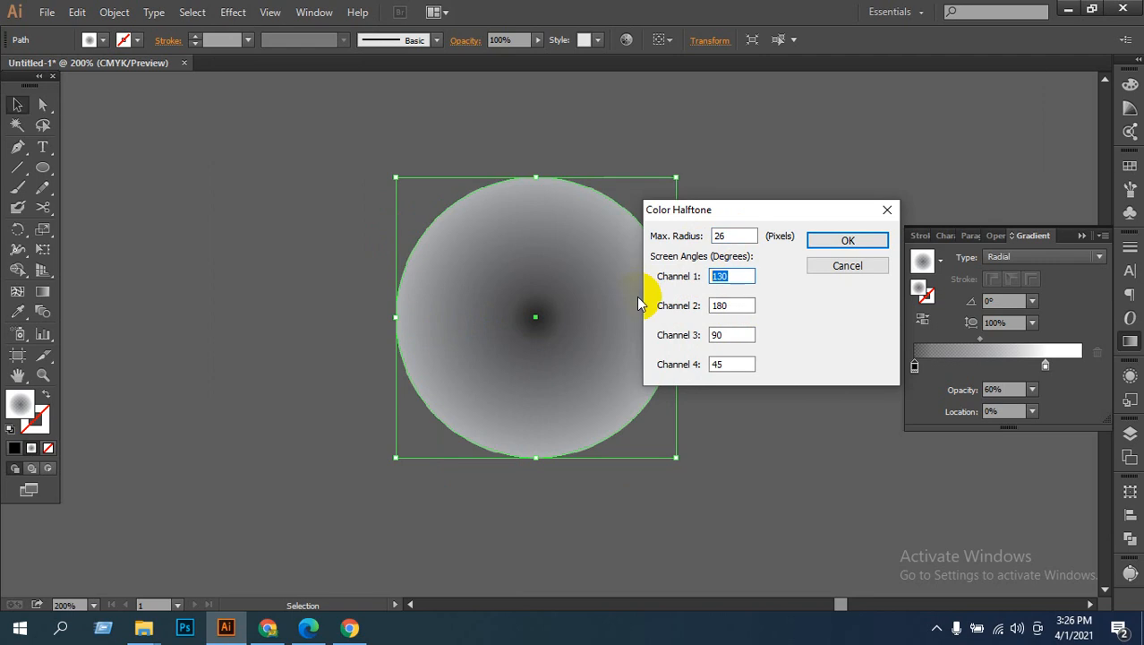
type("160")
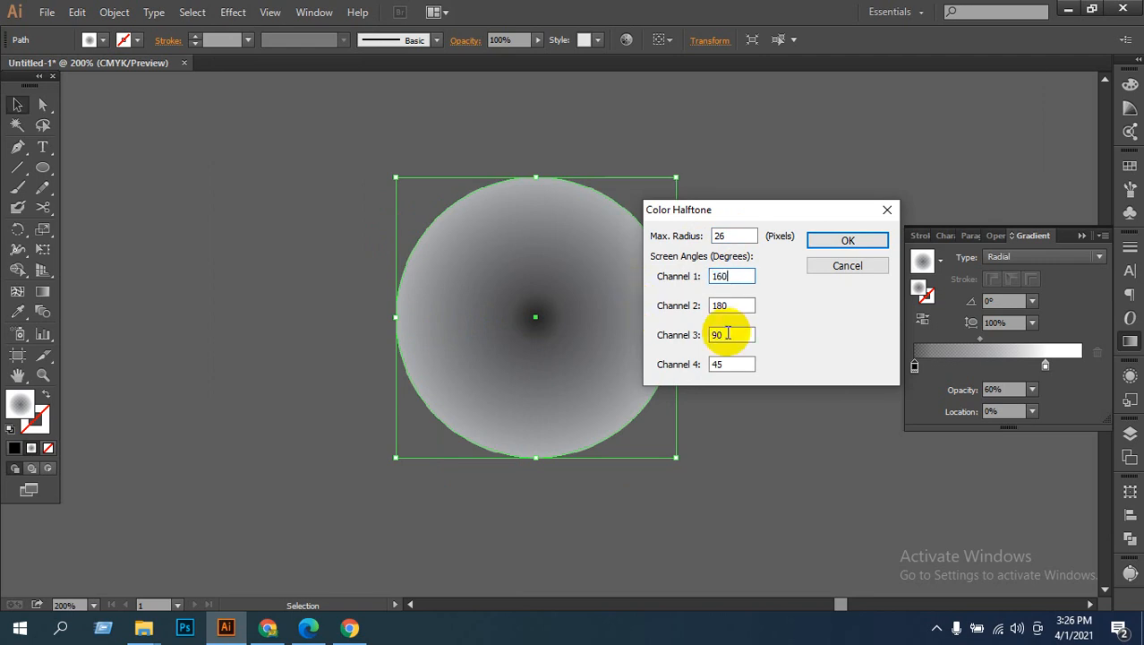
left_click_drag(743, 308, 683, 308)
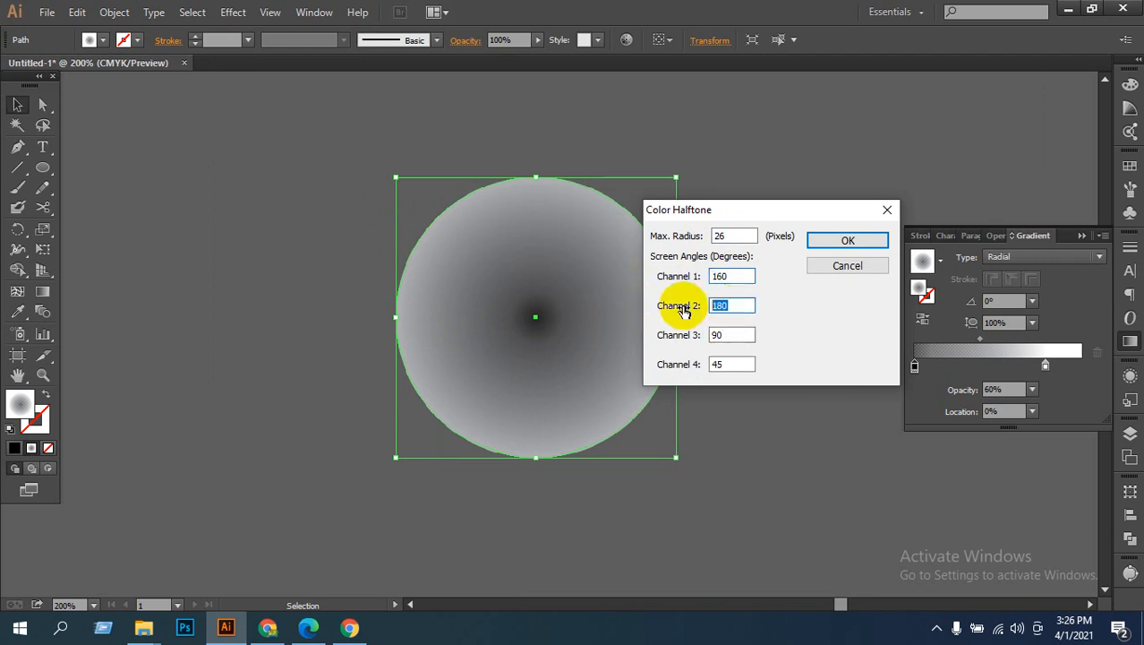
left_click(835, 240)
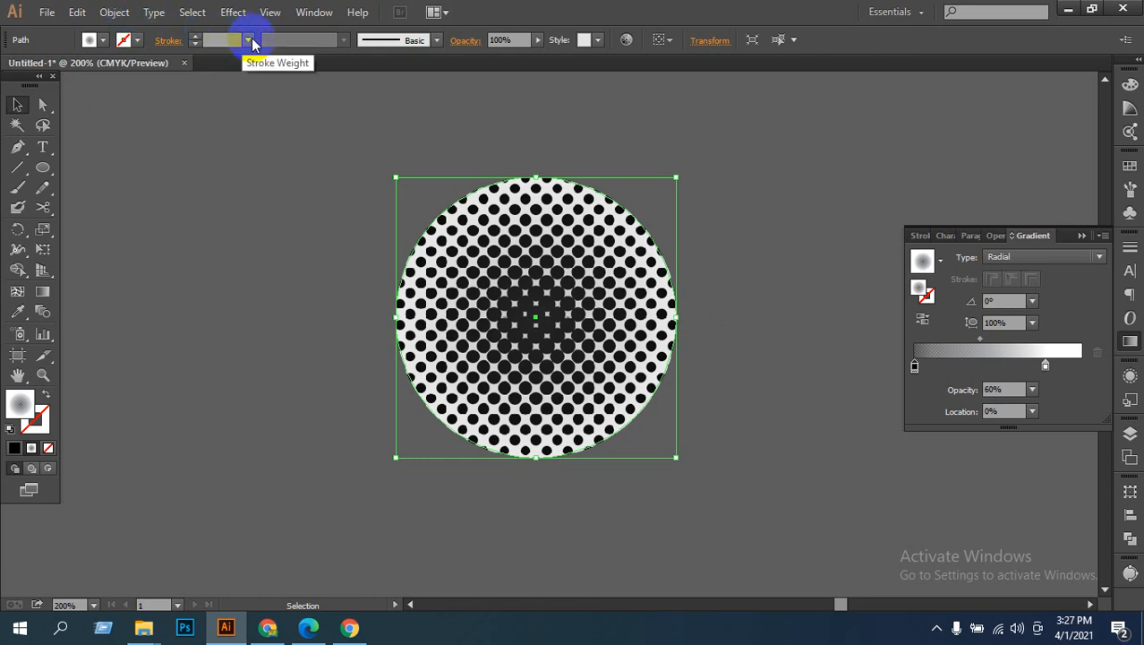
key("ctrl+z")
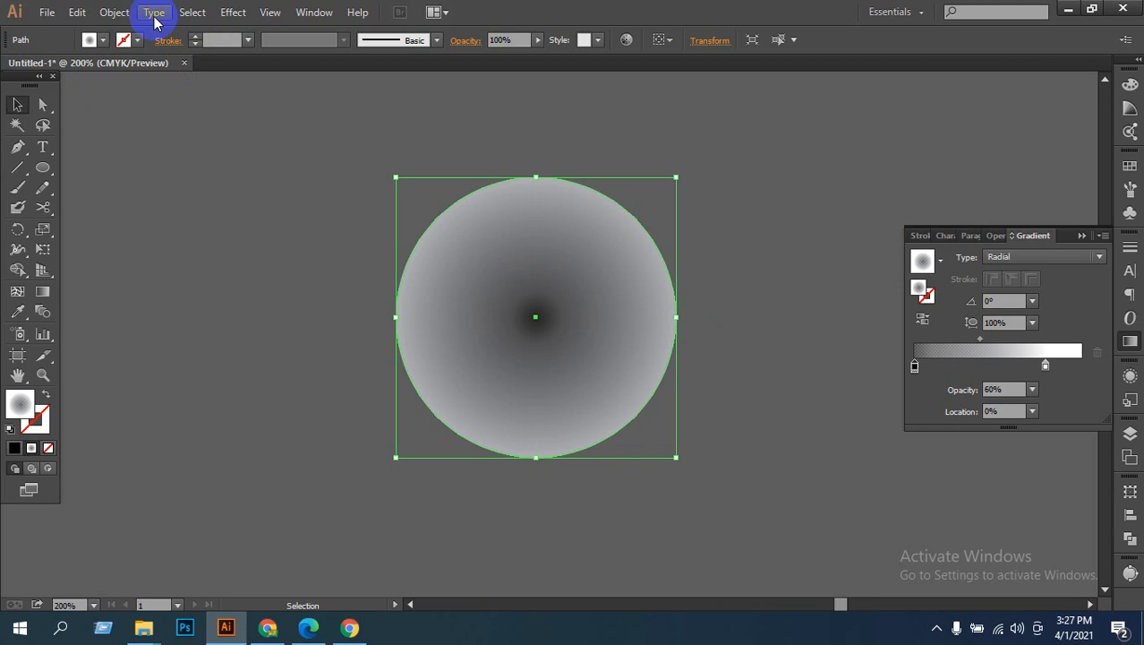
Step: Try Color Halftone on the circle with a 36-pixel maximum radius and channel 1 at 122 degrees, and undo it
left_click(232, 12)
mouse_move(269, 333)
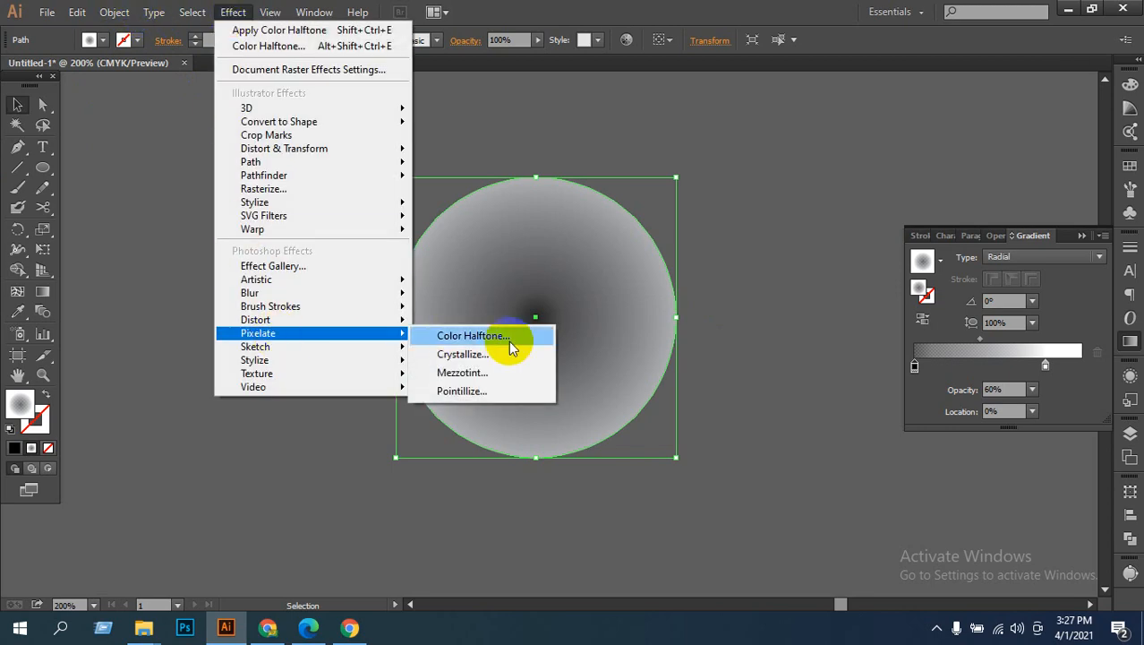
left_click(501, 338)
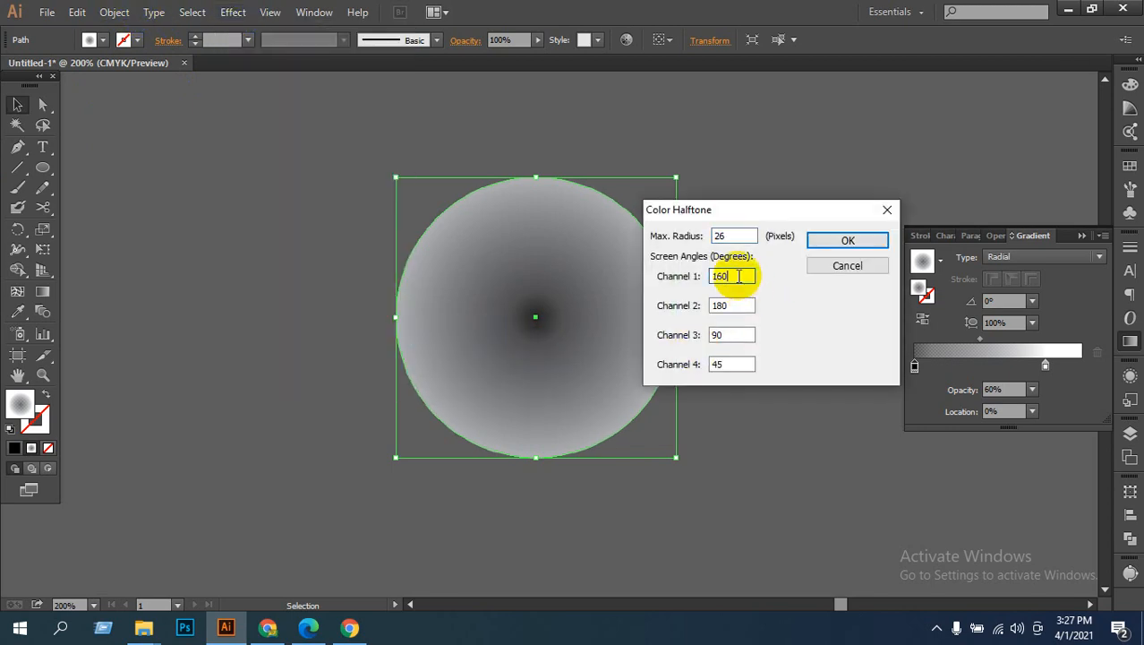
left_click(735, 236)
left_click_drag(736, 236, 701, 245)
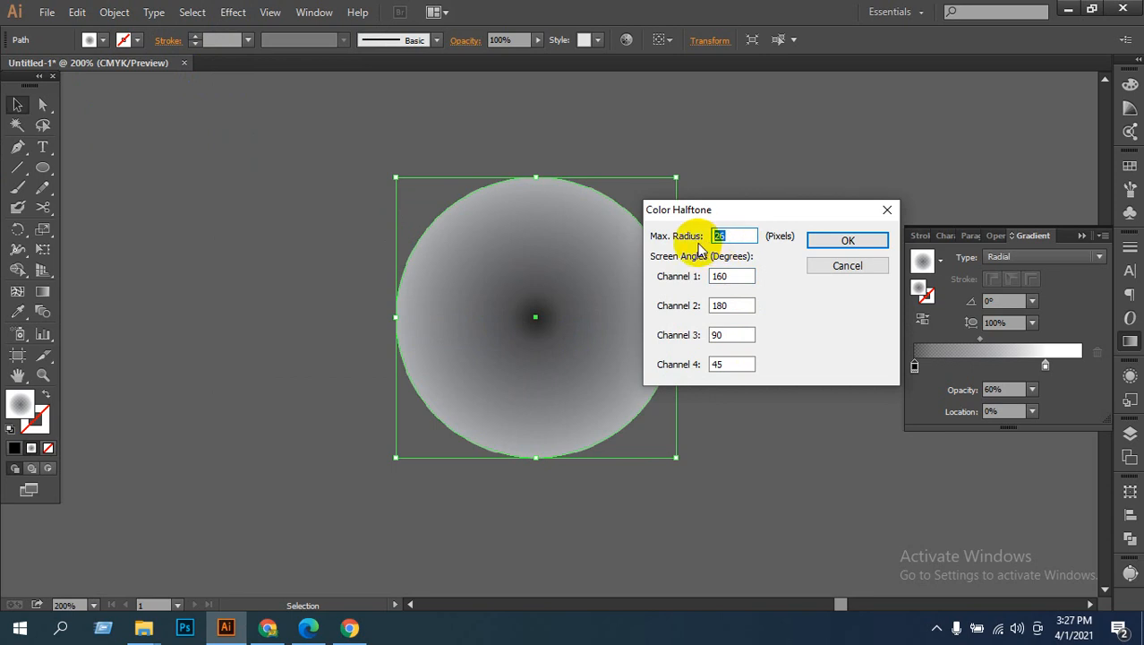
type("36")
left_click_drag(744, 280, 690, 288)
type("122")
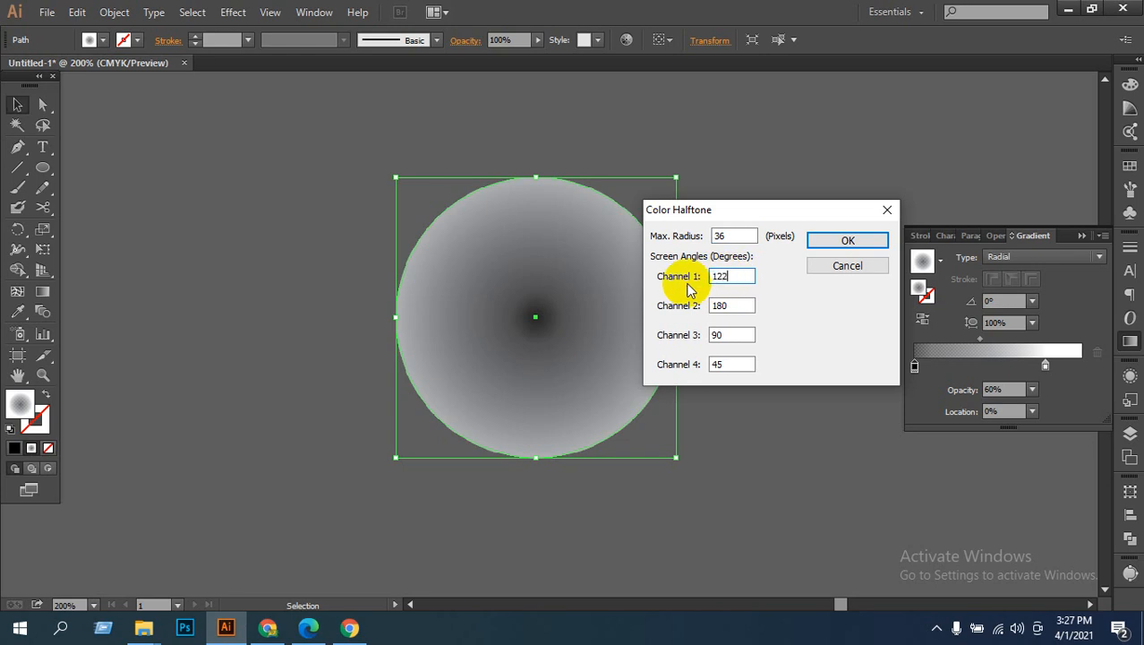
left_click(824, 246)
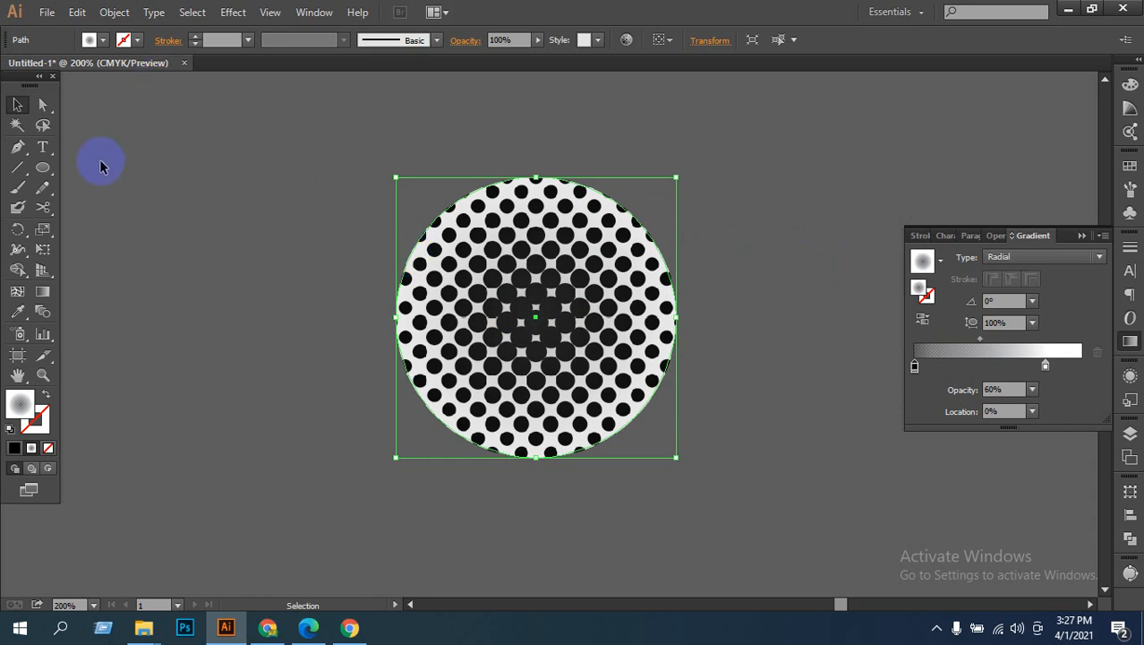
key("ctrl+z")
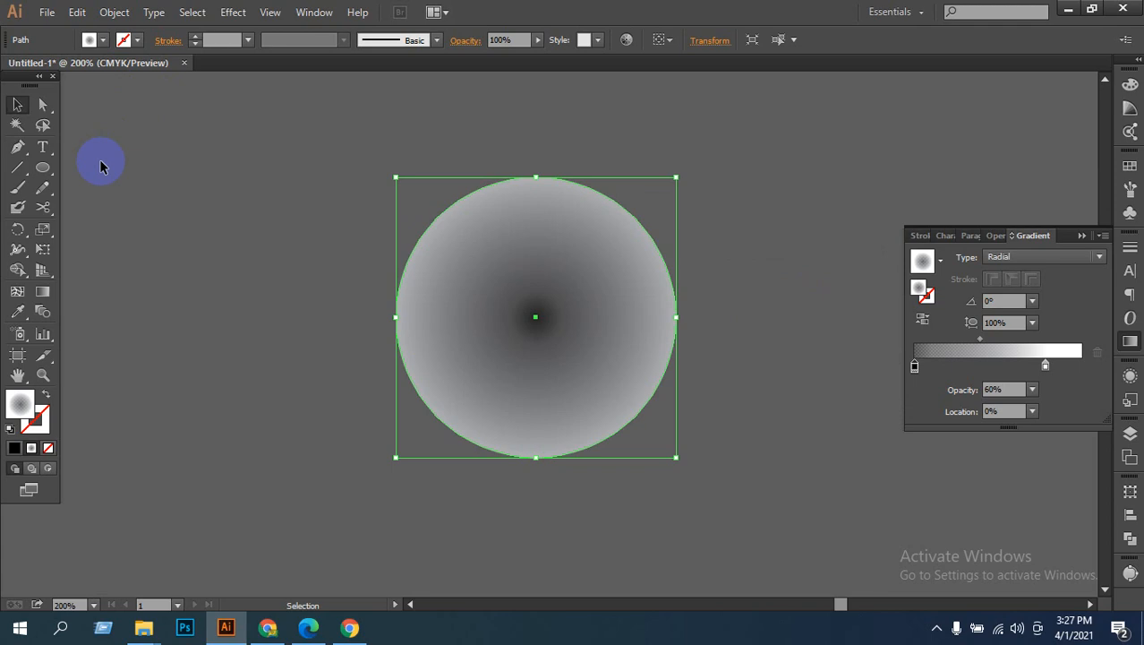
Step: Apply Color Halftone to the circle with a 16-pixel maximum radius, channel 1 at 180 degrees and channel 2 at 145 degrees, and deselect it
left_click(234, 13)
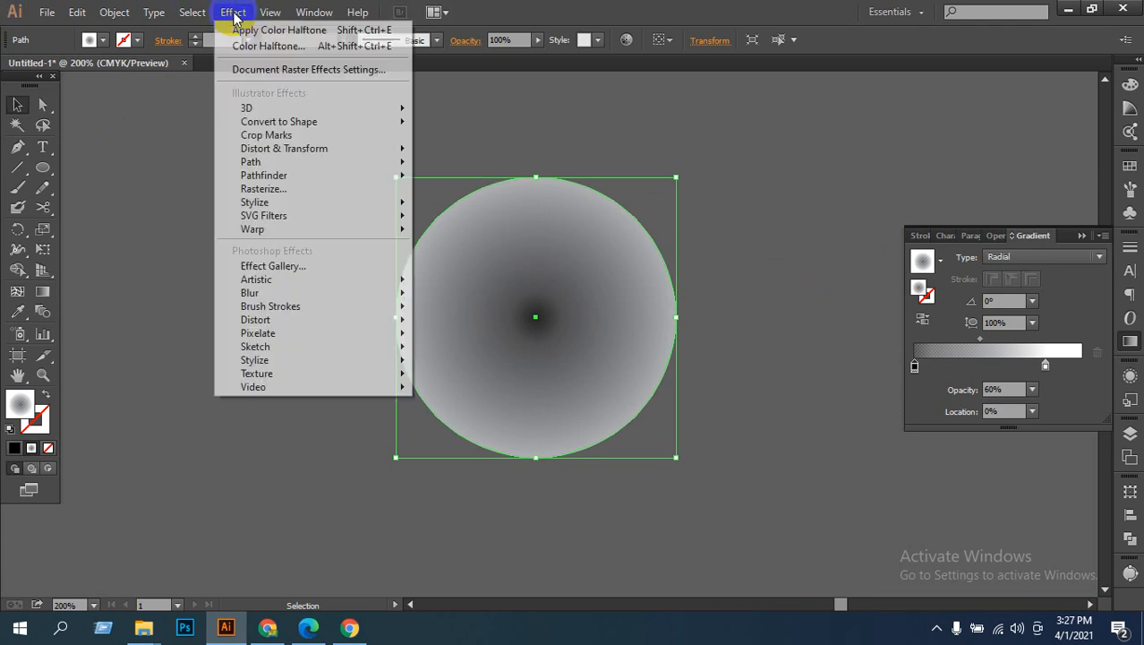
mouse_move(309, 338)
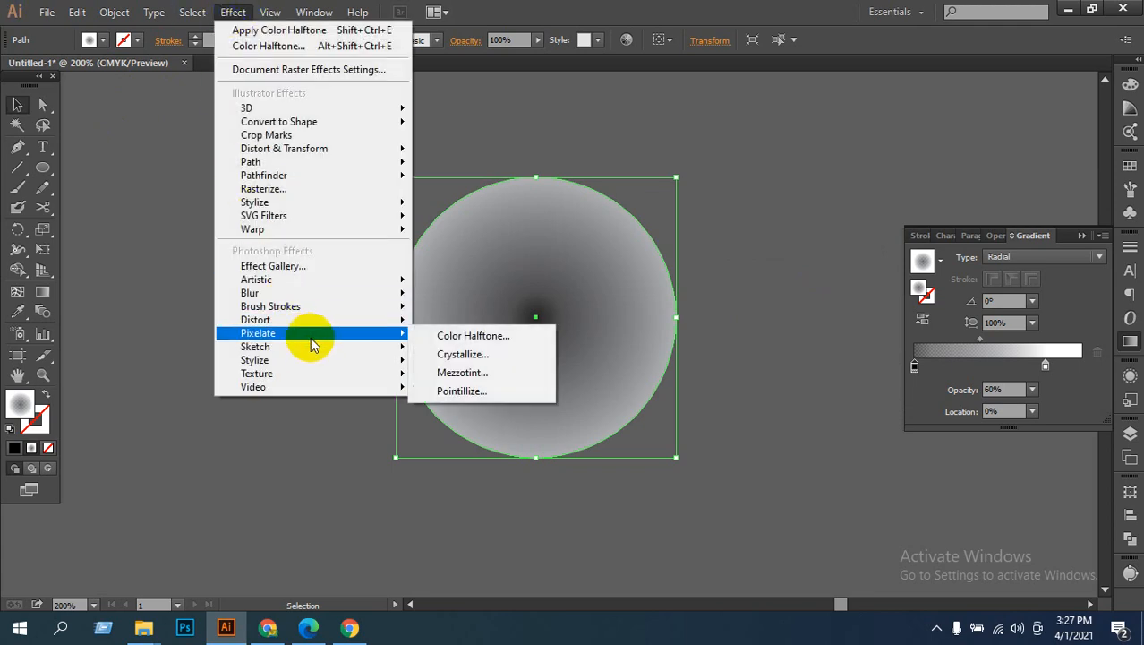
left_click(452, 336)
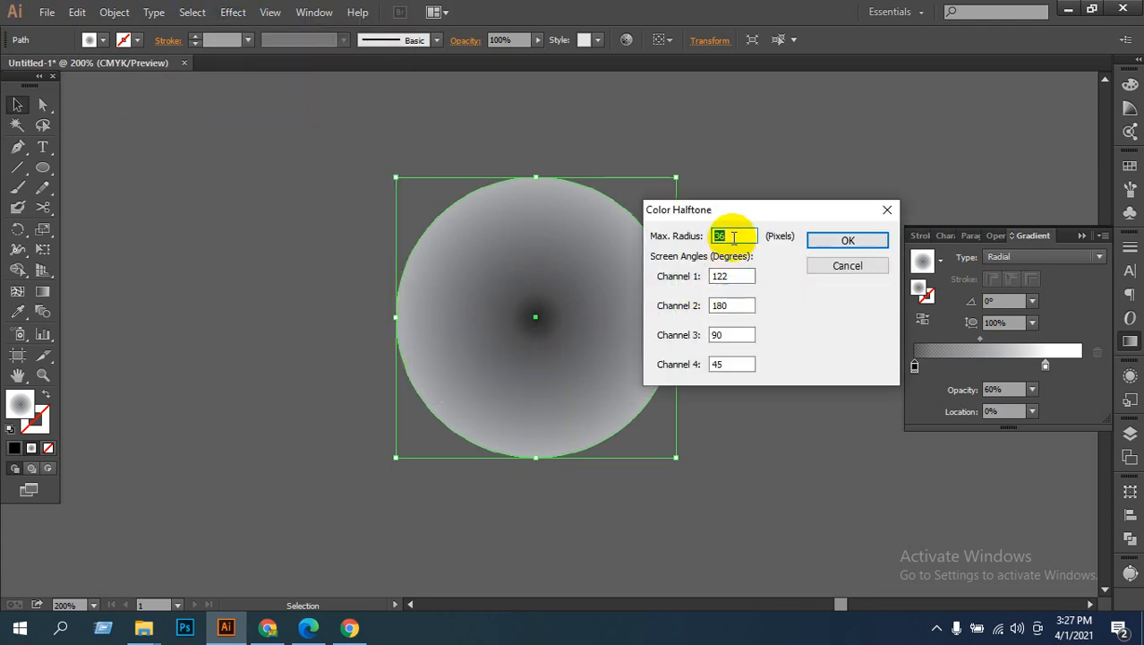
type("16")
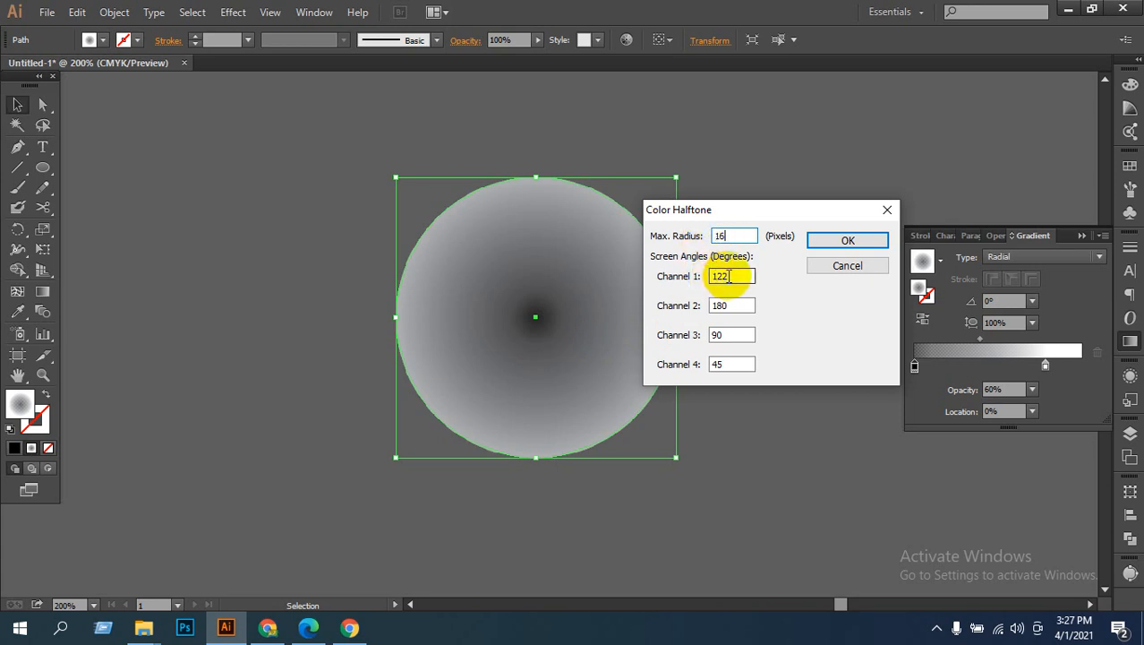
double_click(729, 305)
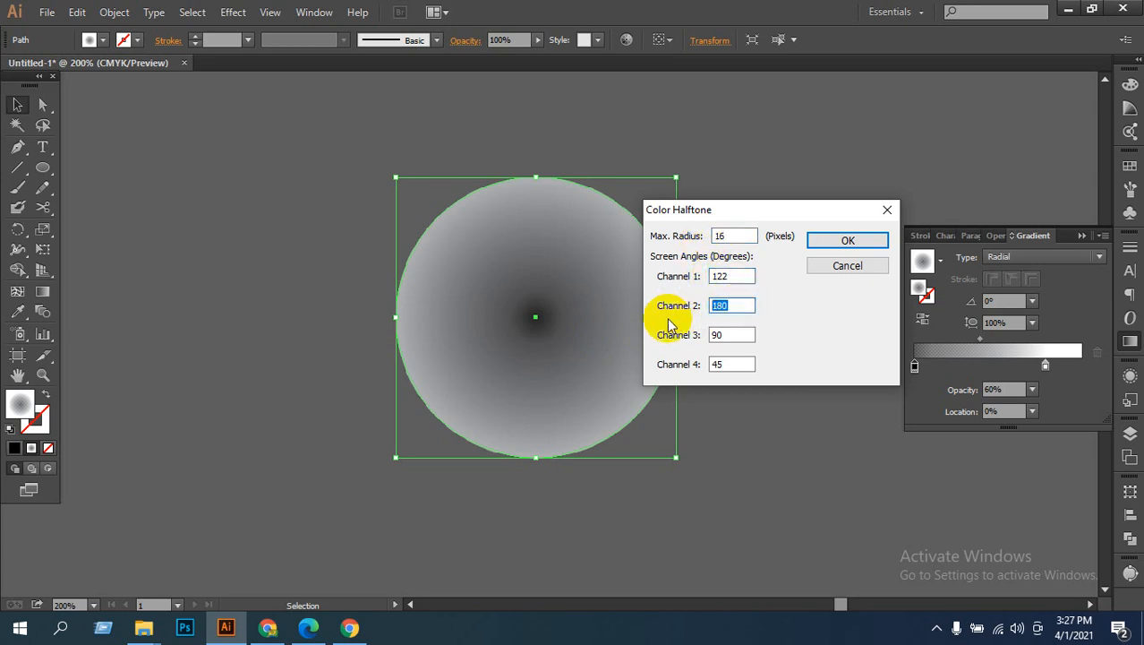
type("145")
left_click(740, 277)
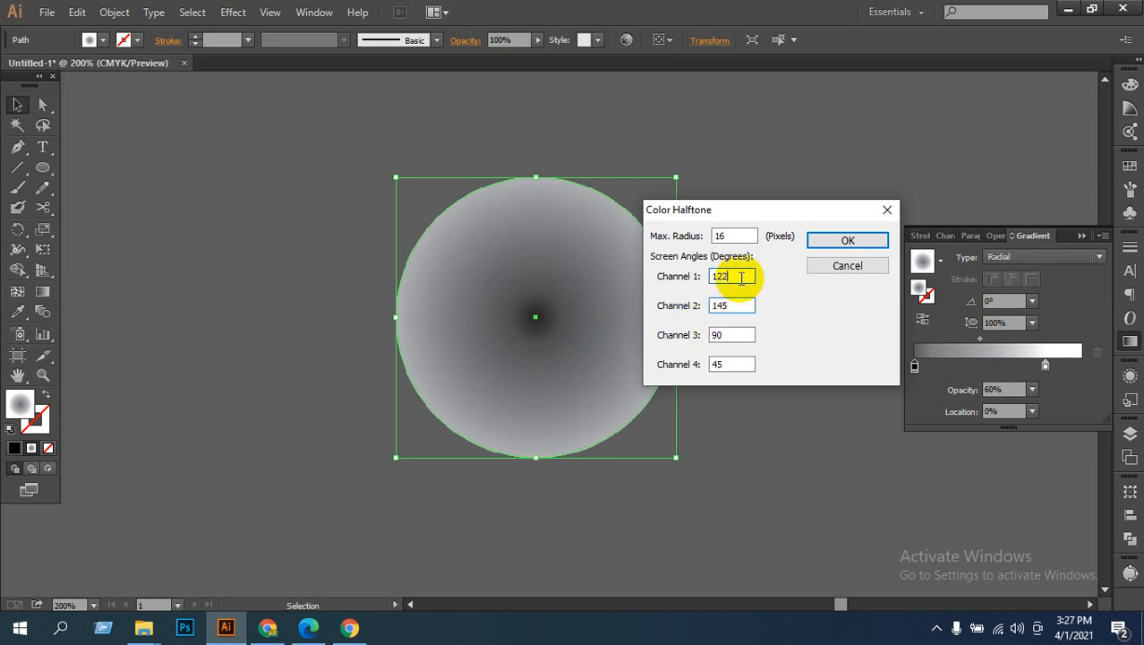
left_click_drag(741, 278, 705, 286)
type("1")
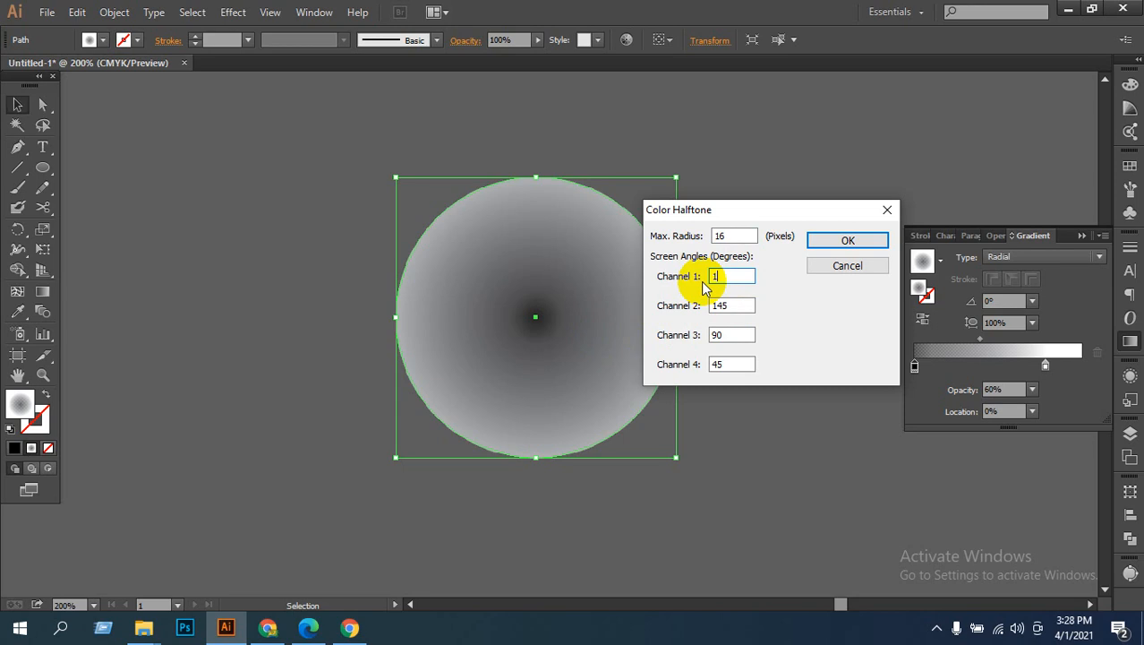
type("80")
left_click(830, 242)
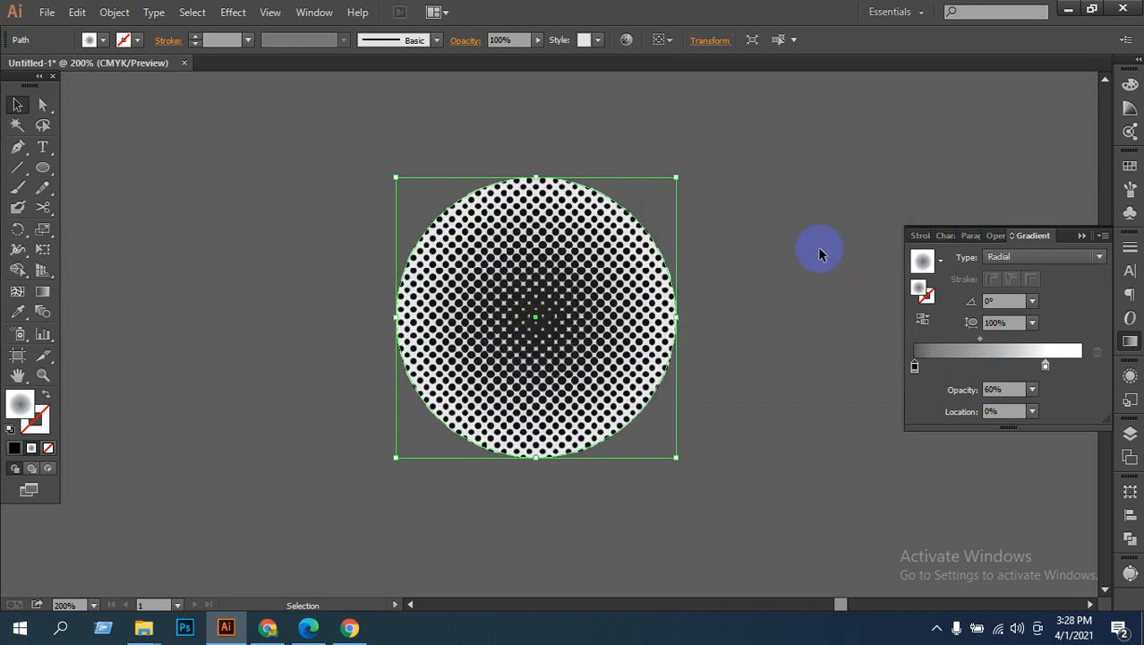
left_click(796, 263)
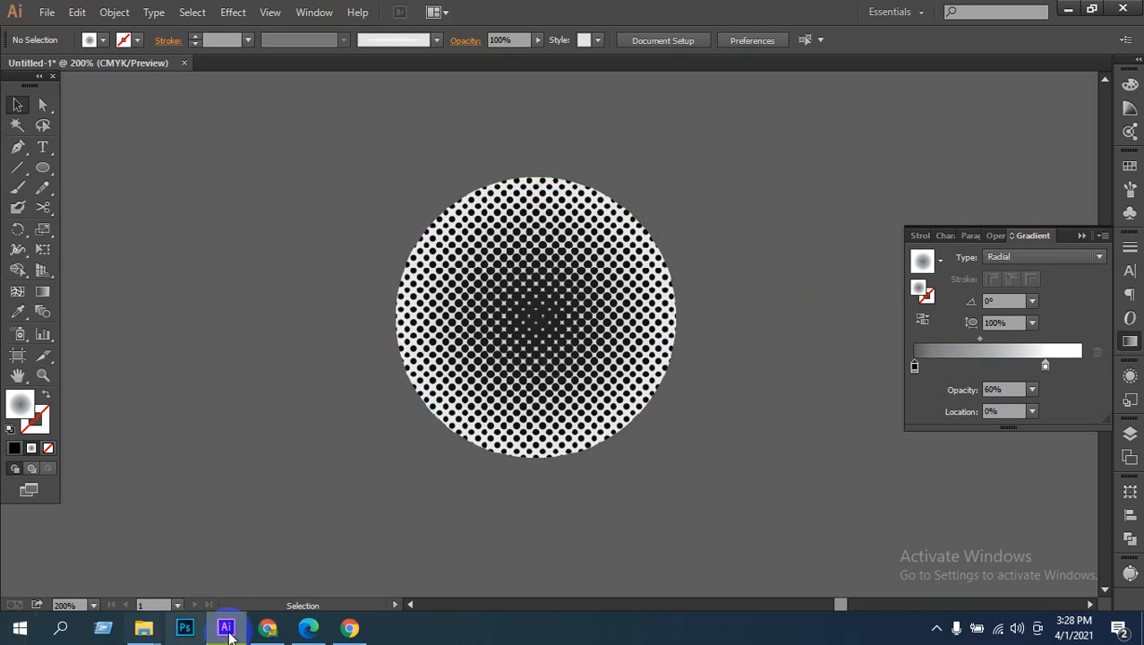
Step: Switch to the Google Meet call in Chrome to mute the microphone, and return to Illustrator with the halftone circle selected
left_click(268, 627)
left_click(511, 530)
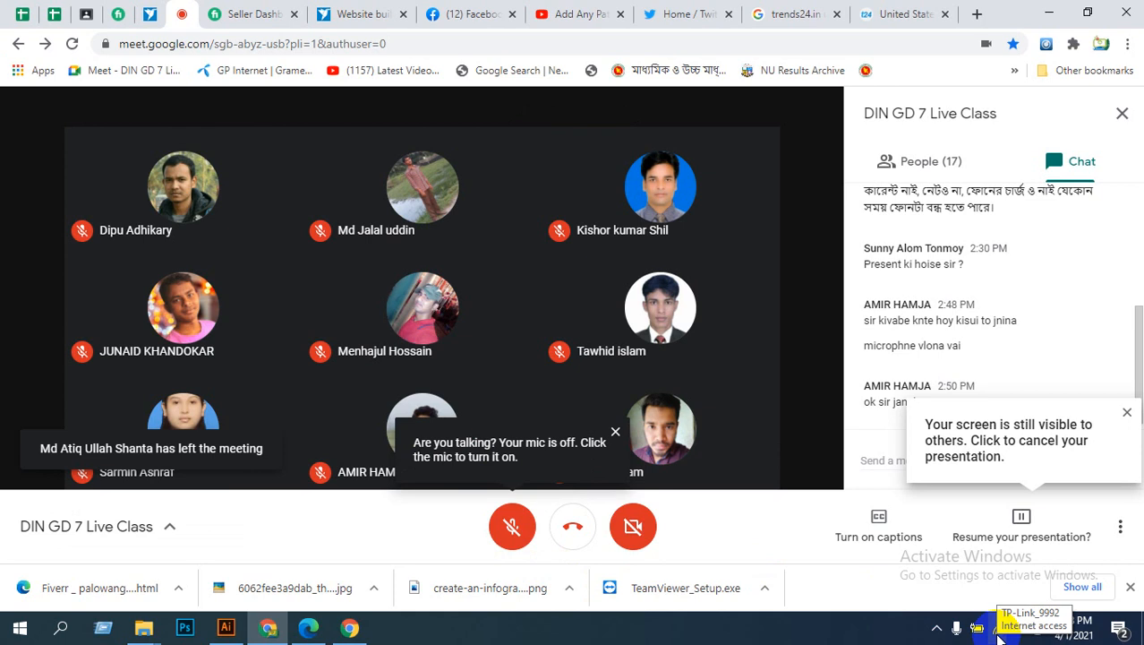
left_click(936, 627)
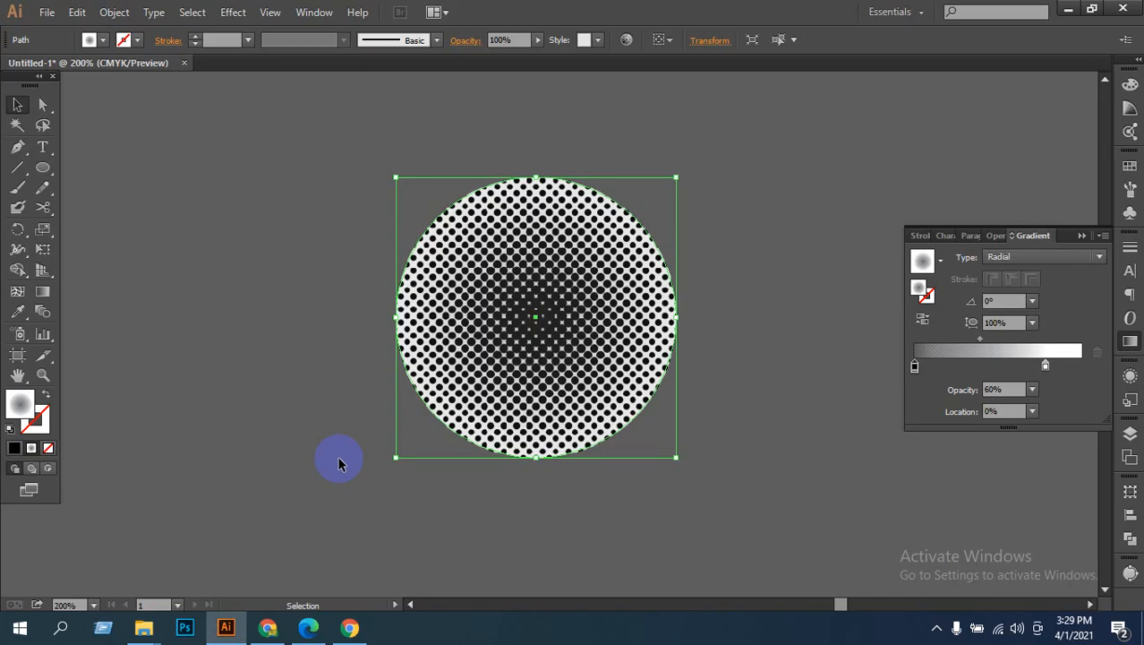
left_click(334, 242)
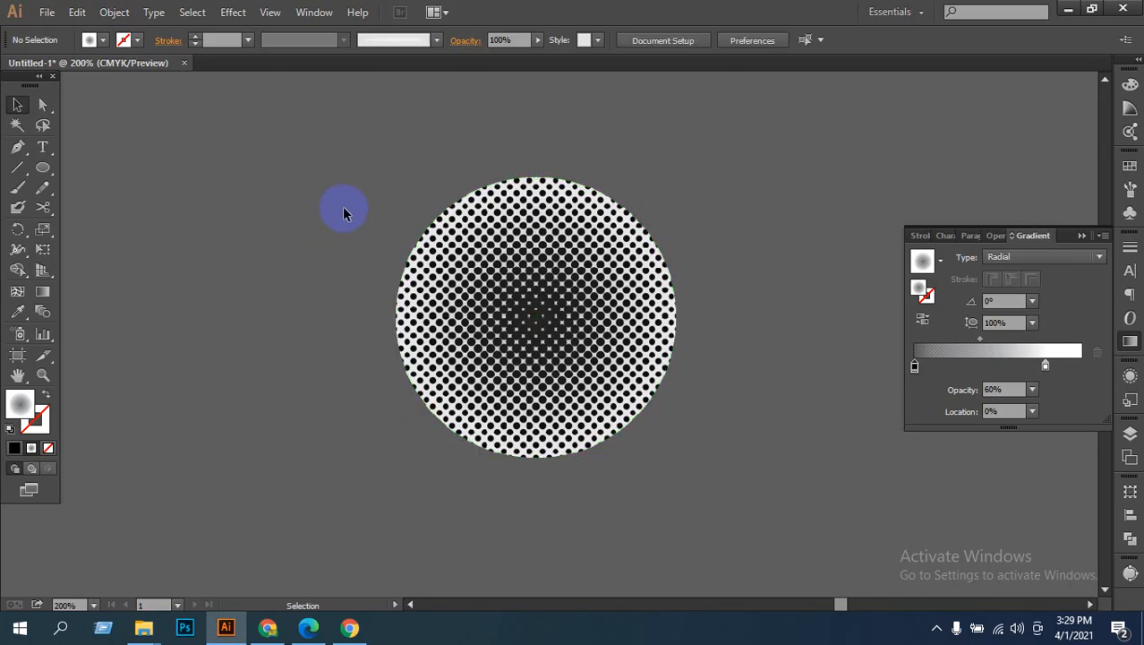
left_click_drag(345, 213, 721, 486)
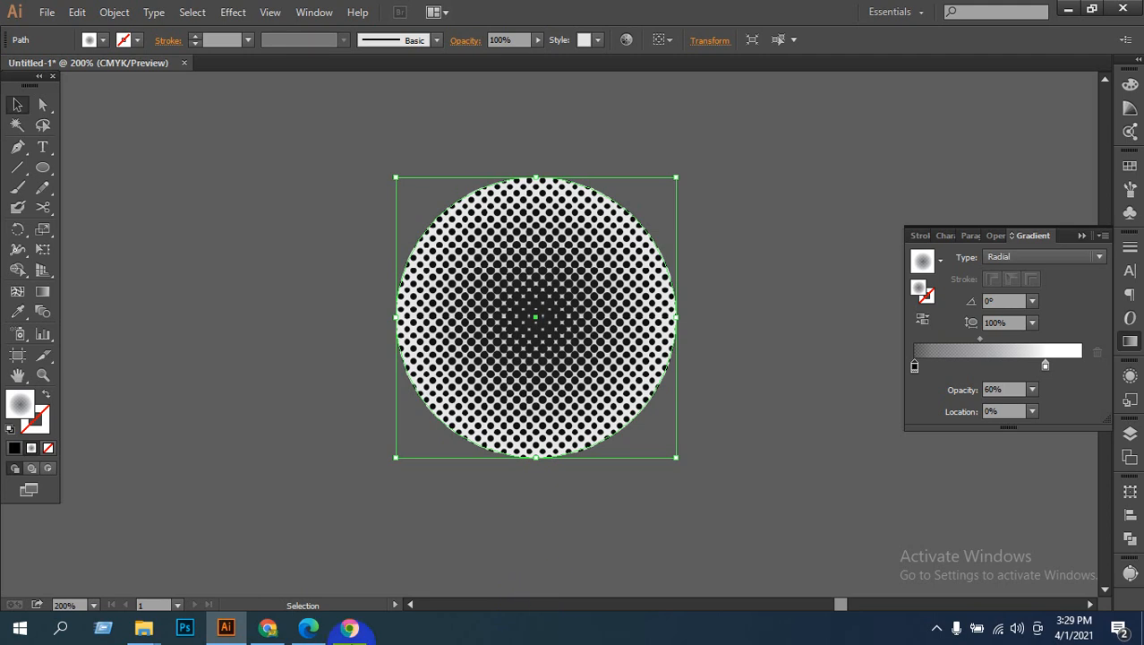
Step: Dismiss the screen-sharing notice in the Google Meet call in Chrome, and return to Illustrator with the halftone circle selected
left_click(268, 627)
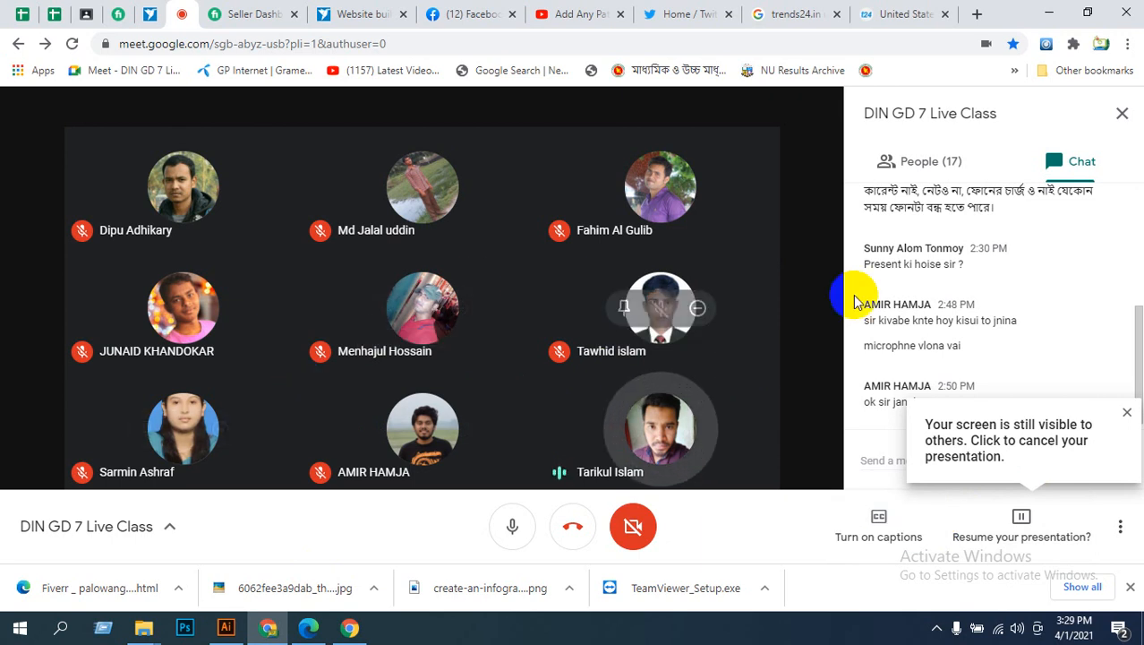
left_click(1127, 414)
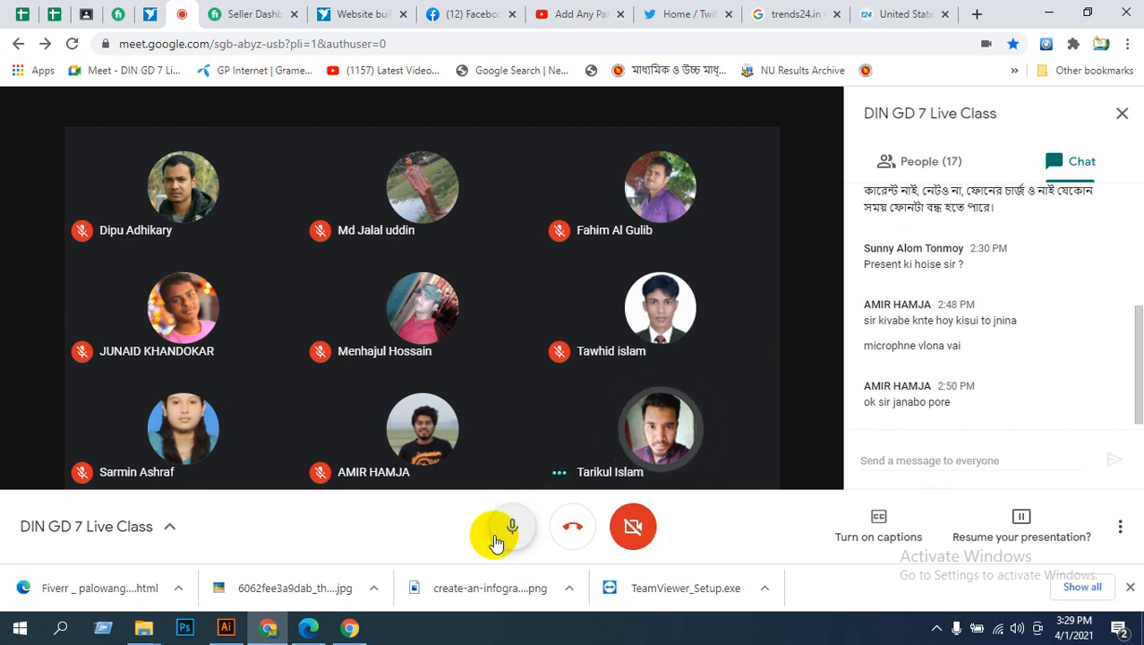
left_click(227, 628)
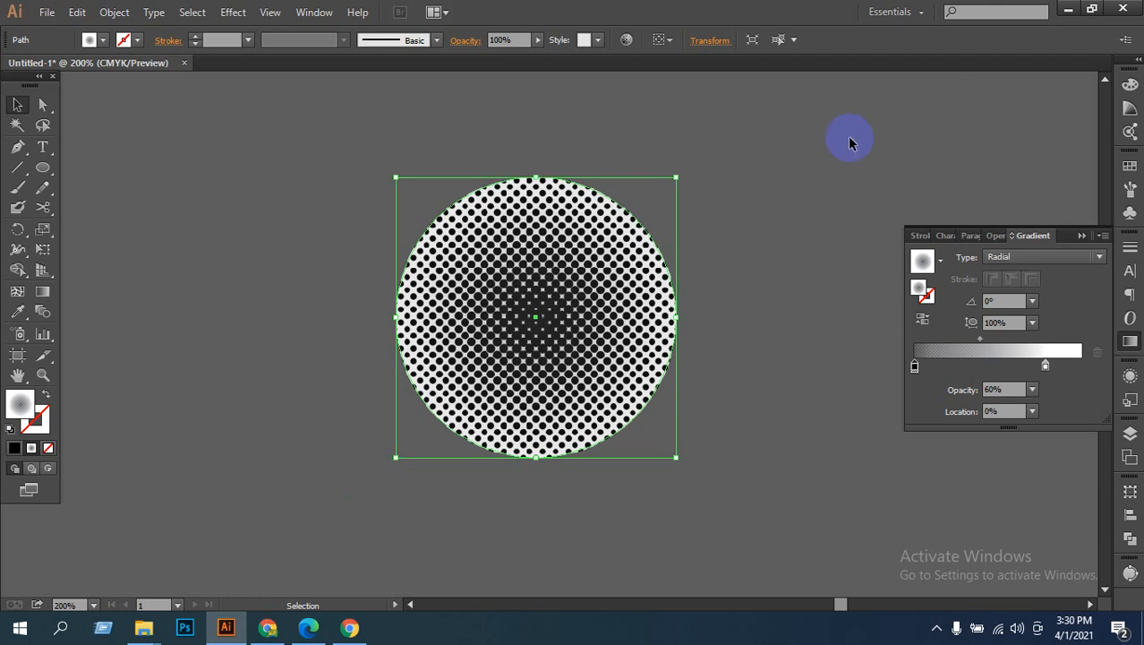
left_click(742, 249)
left_click(439, 396)
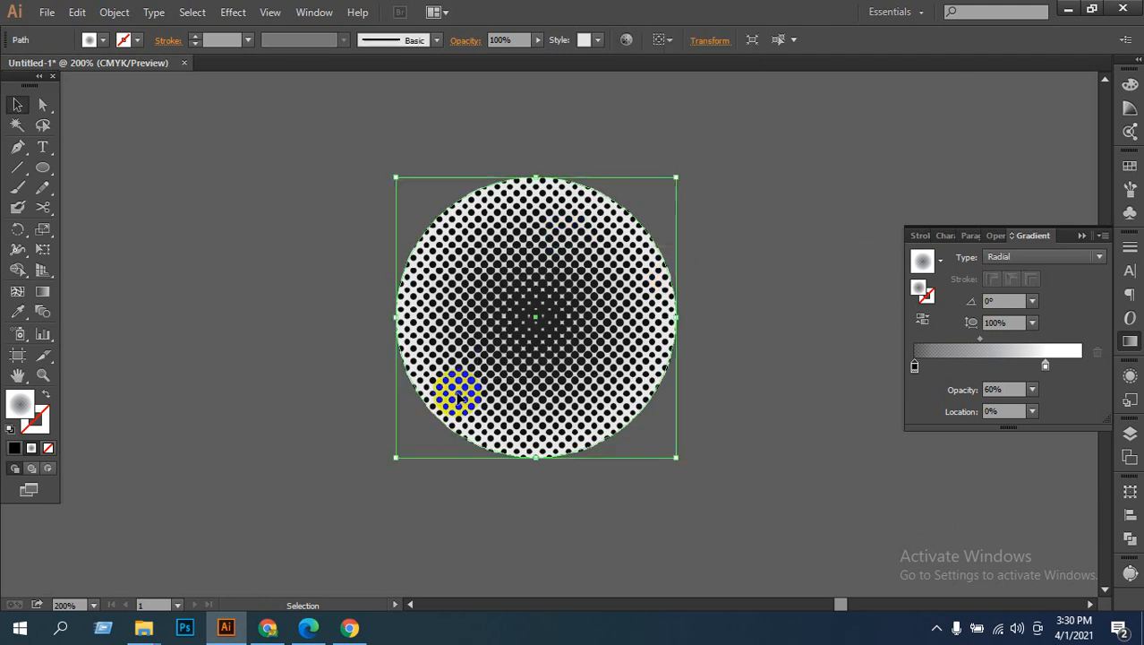
Step: Apply Color Halftone to the selected circle with a 12-pixel maximum radius, and deselect the circle
left_click(231, 12)
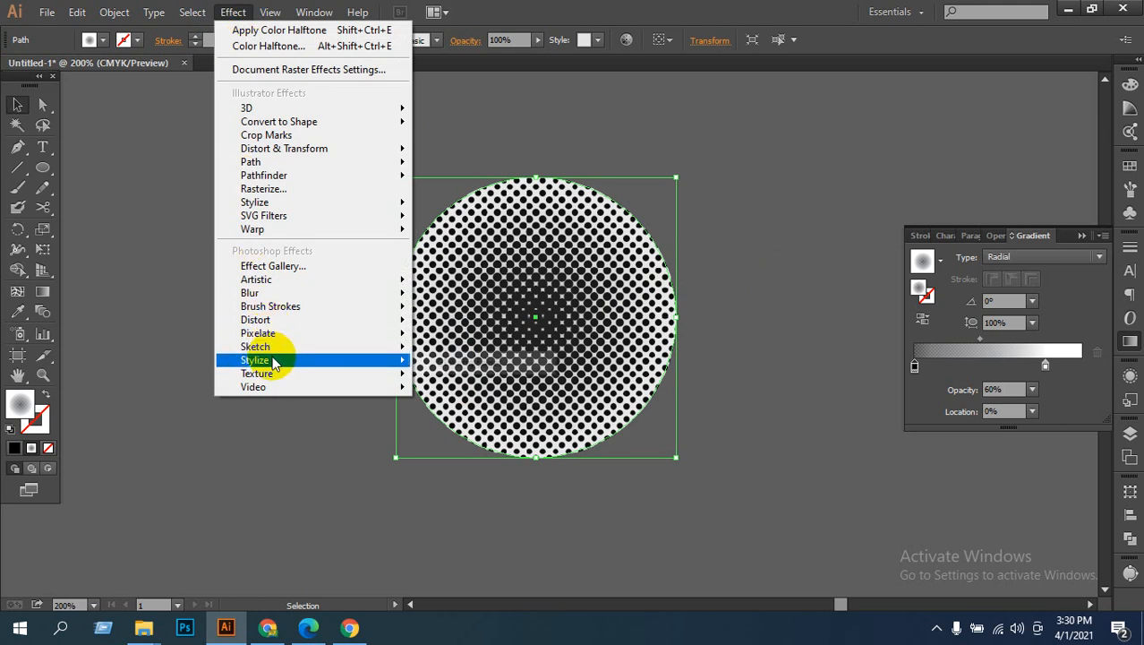
mouse_move(268, 337)
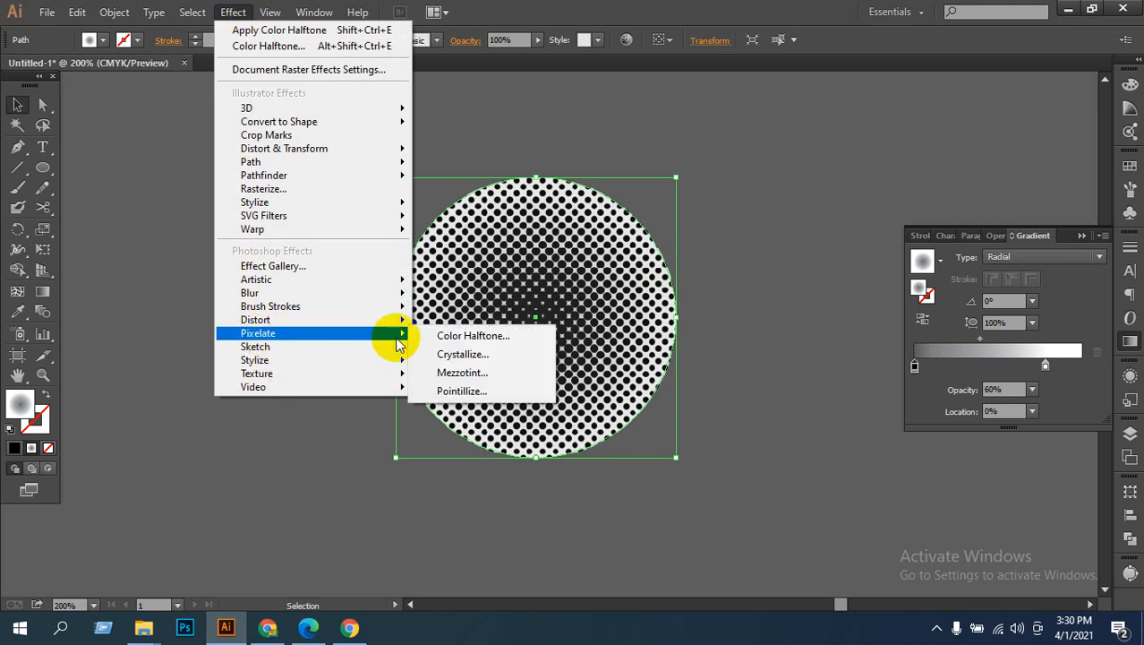
left_click(444, 336)
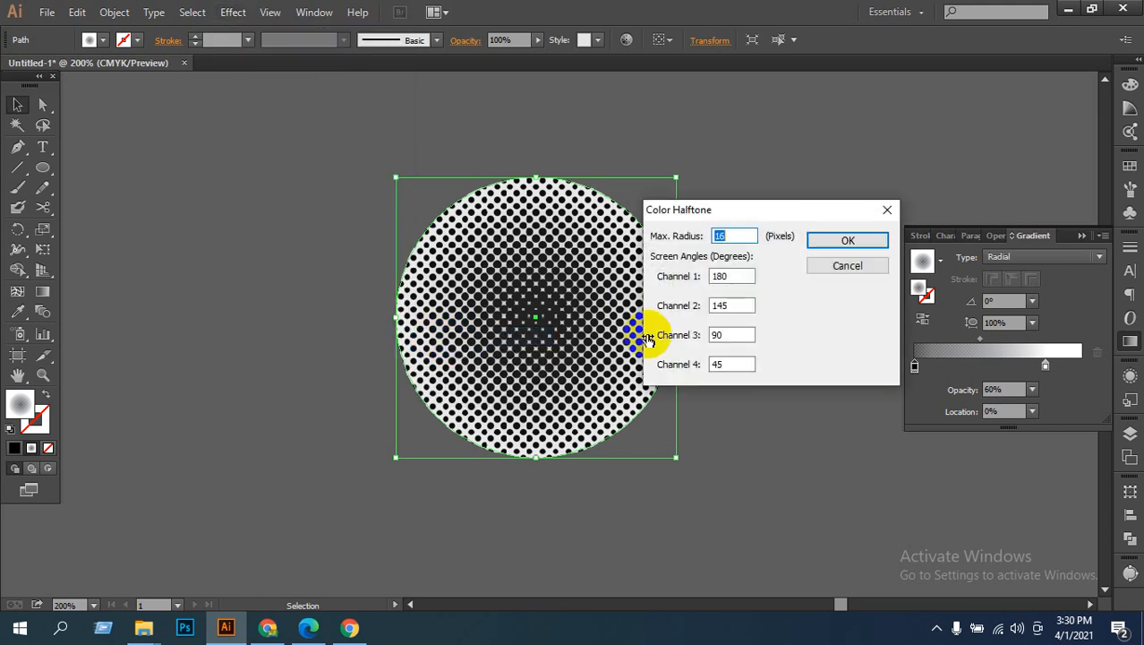
double_click(738, 235)
type("16")
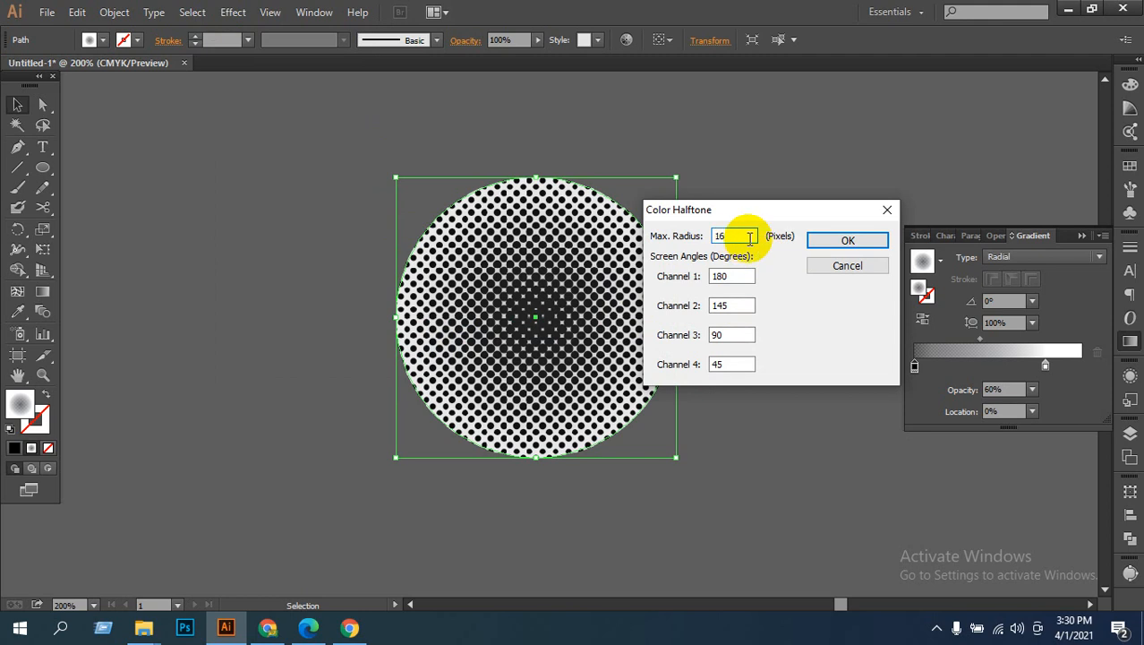
double_click(724, 236)
double_click(716, 278)
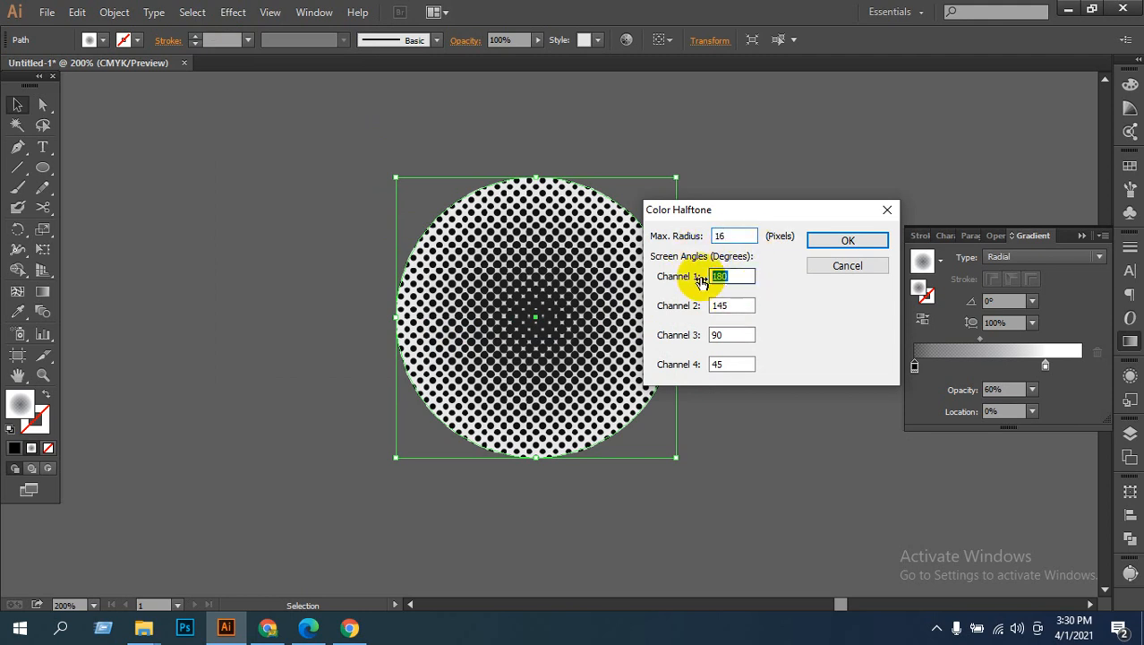
double_click(744, 306)
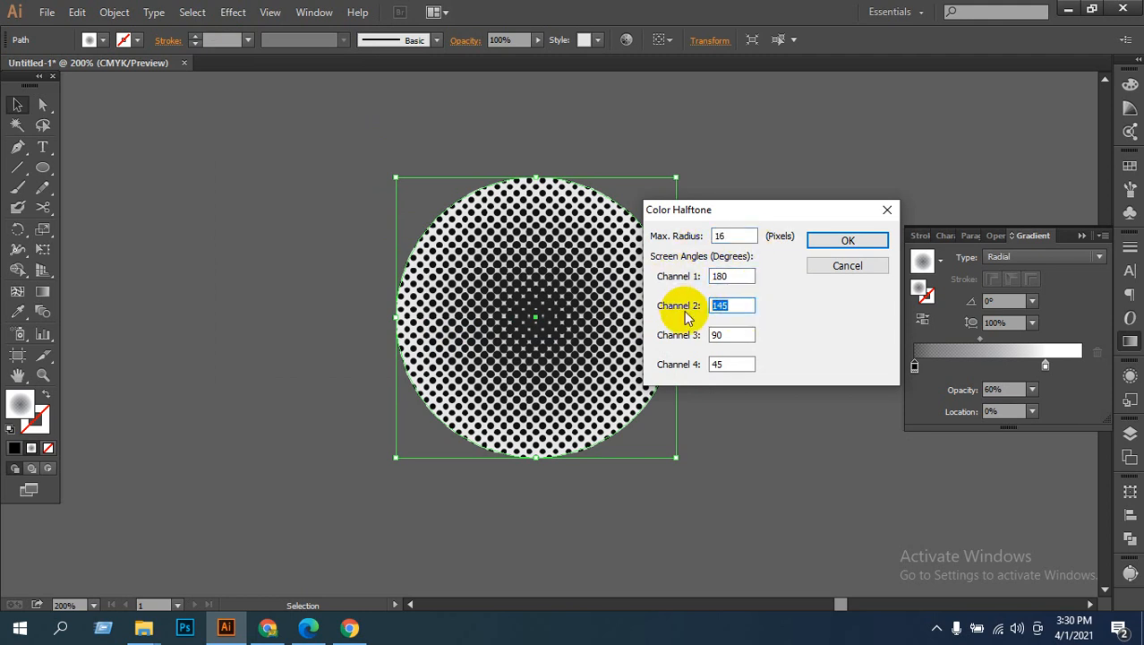
double_click(727, 337)
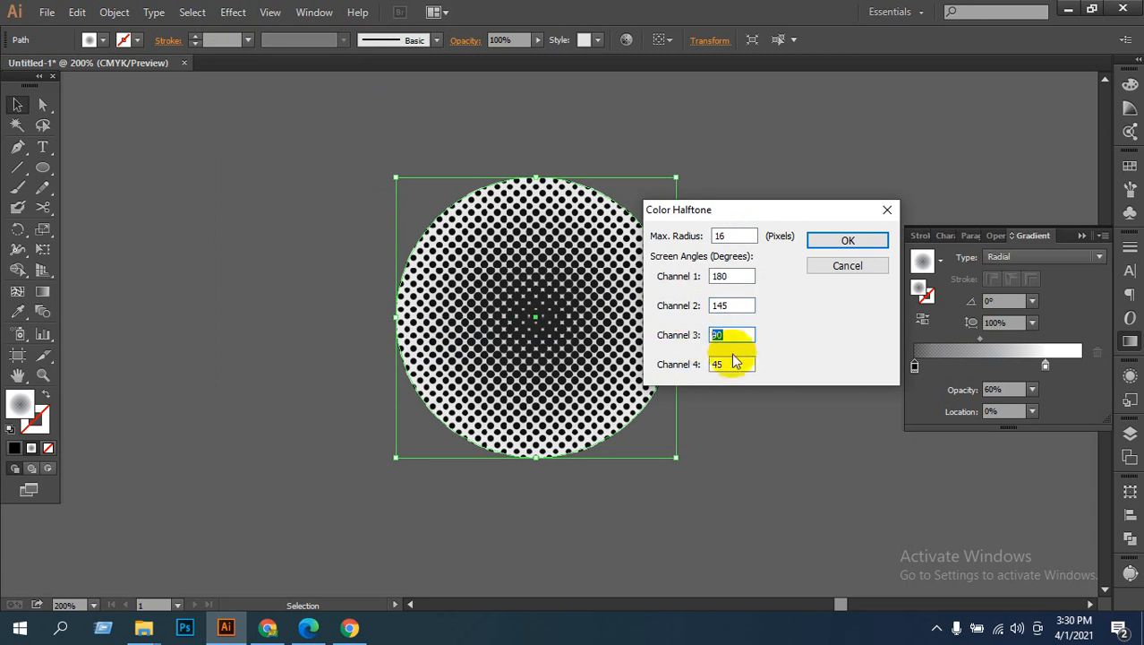
double_click(743, 363)
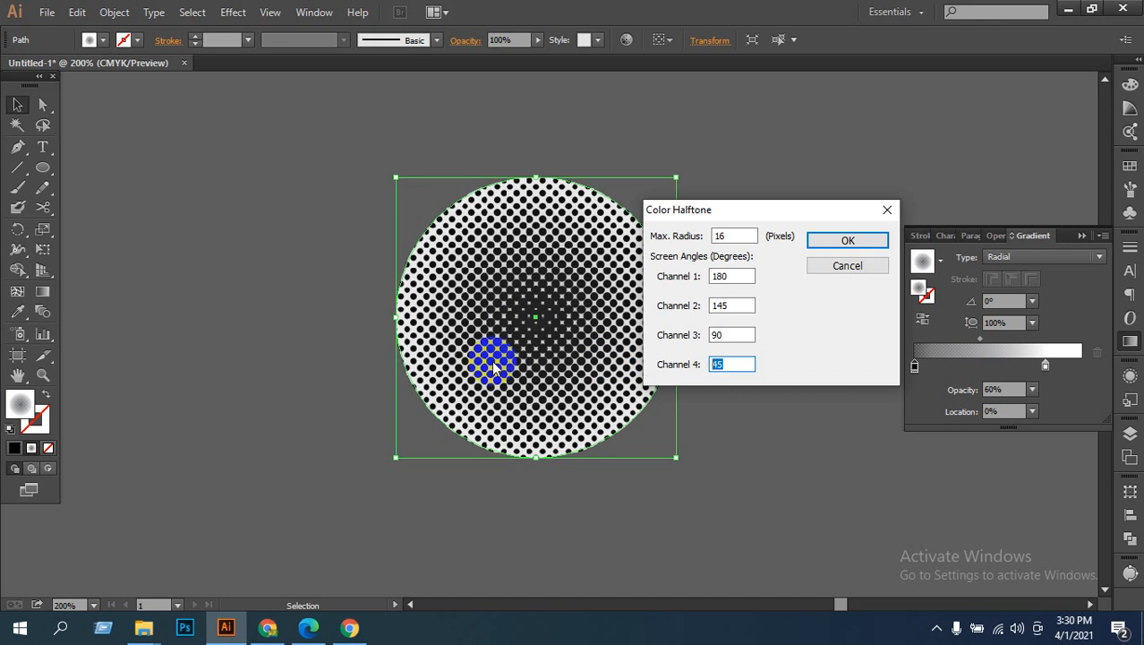
left_click_drag(743, 235, 685, 240)
type("1")
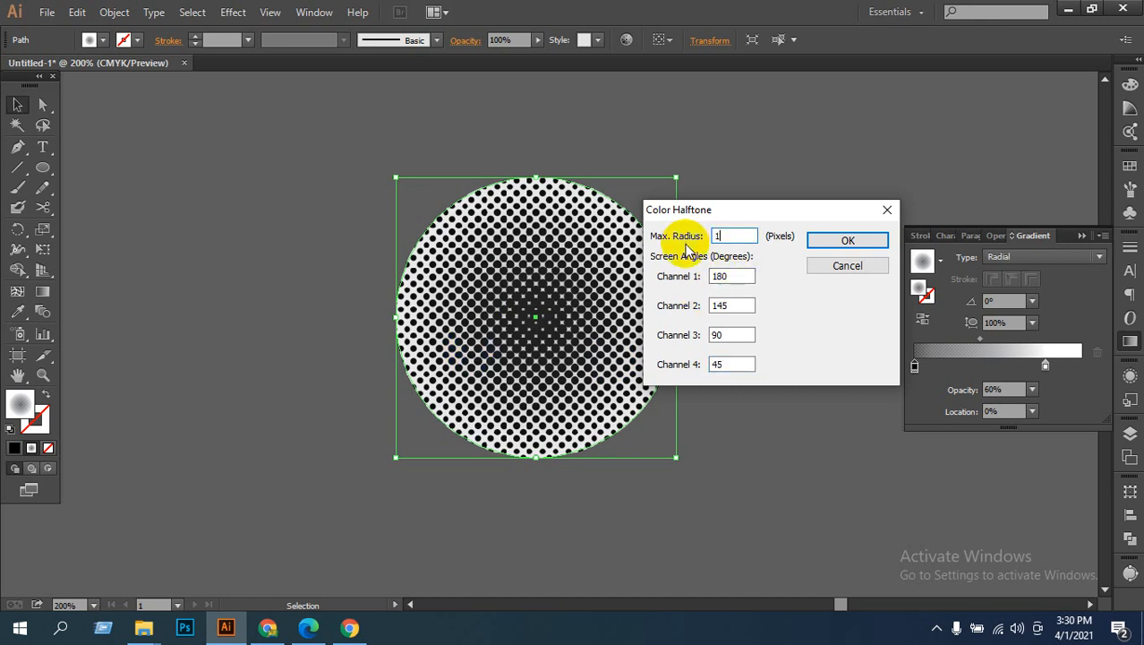
type("2")
left_click(837, 241)
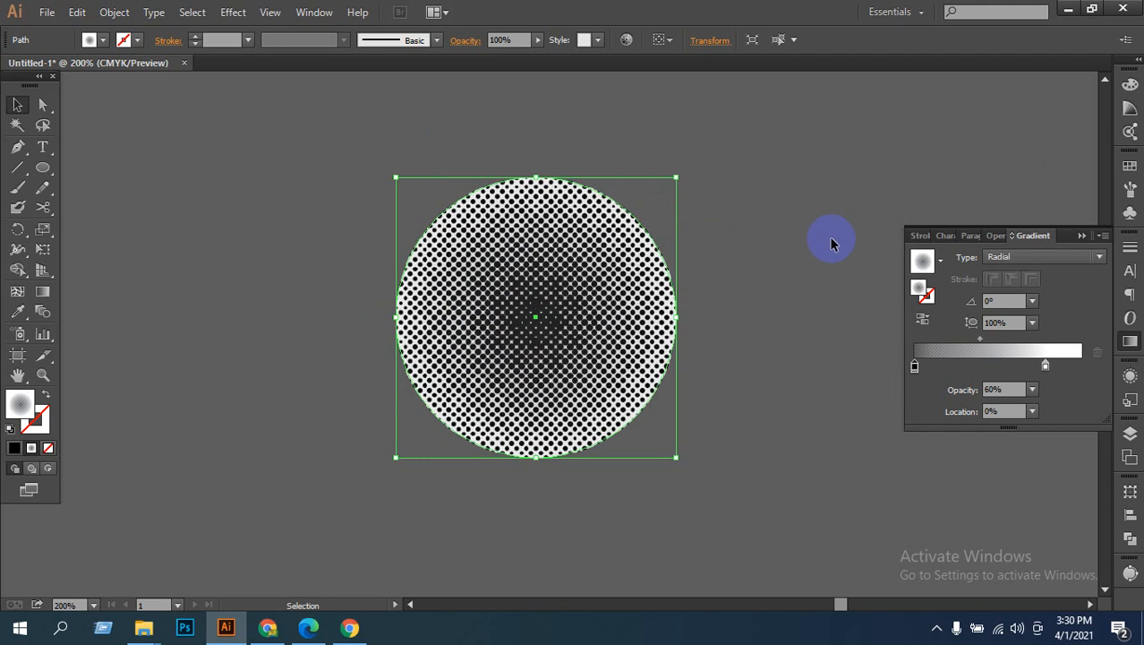
left_click(769, 295)
Step: Examine the circle's halftone dots up close and the whole pattern from a distance
left_click(637, 382, "ctrl")
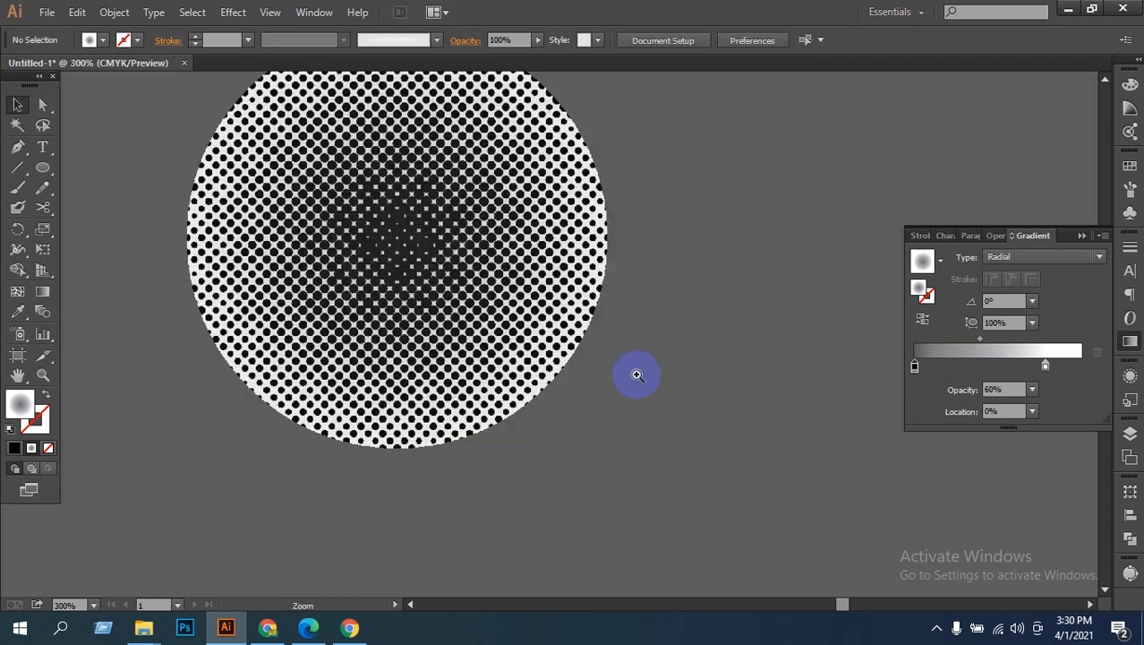
left_click(435, 268, "ctrl")
left_click_drag(569, 335, 568, 387)
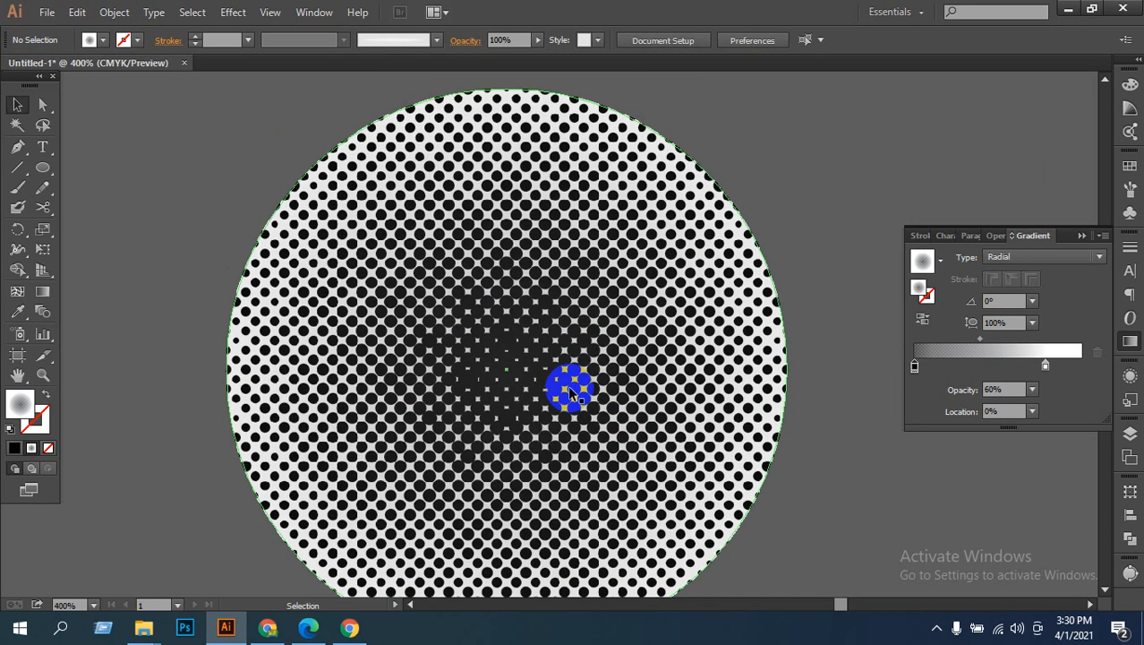
left_click(536, 309, "ctrl+alt")
left_click(535, 309, "ctrl+alt")
left_click(535, 310, "ctrl+alt")
left_click_drag(771, 395, 660, 296)
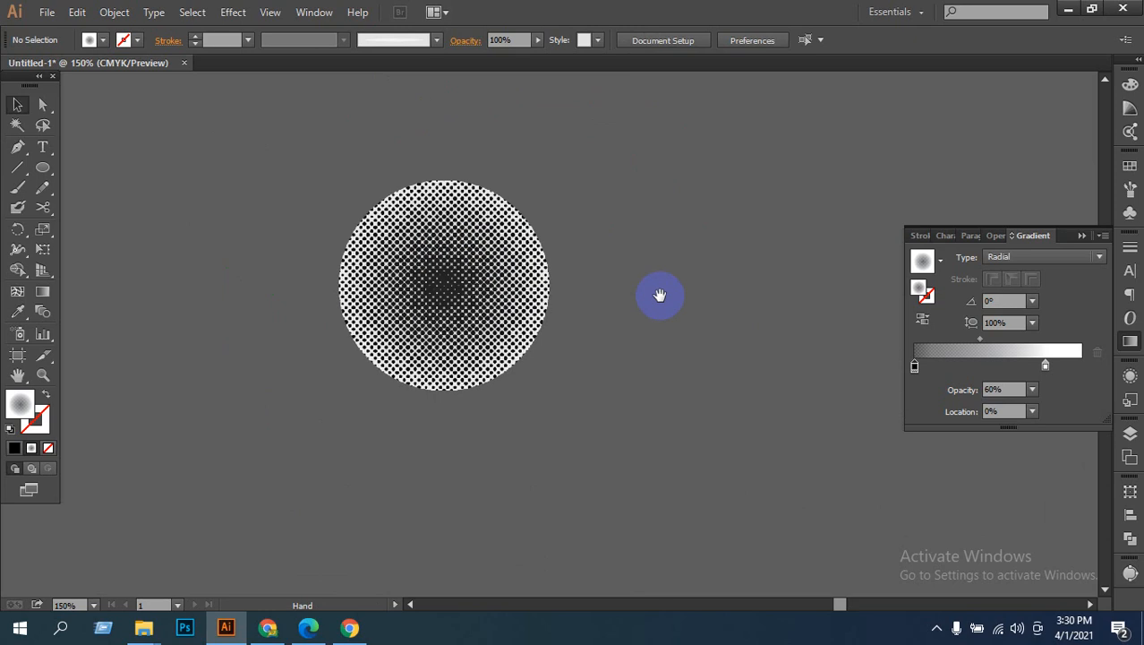
Step: Select the circle and apply Color Halftone to it with channel 3 at 60 degrees and channel 4 at 30 degrees
left_click_drag(603, 414, 604, 414)
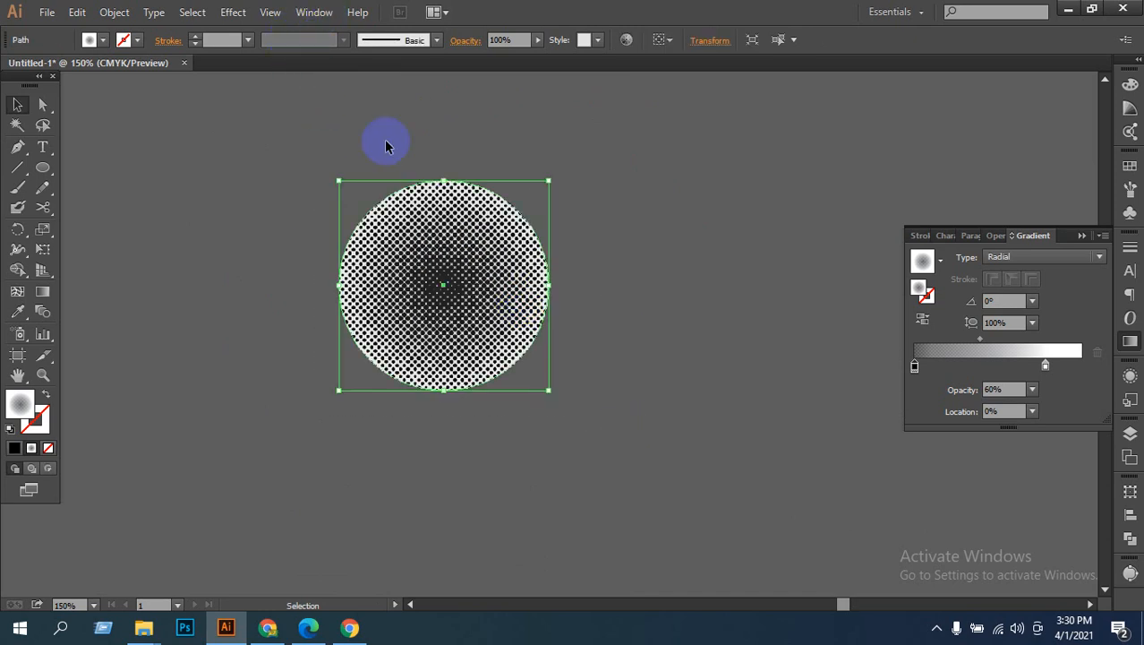
key("ctrl+space")
left_click(512, 332)
left_click(512, 332)
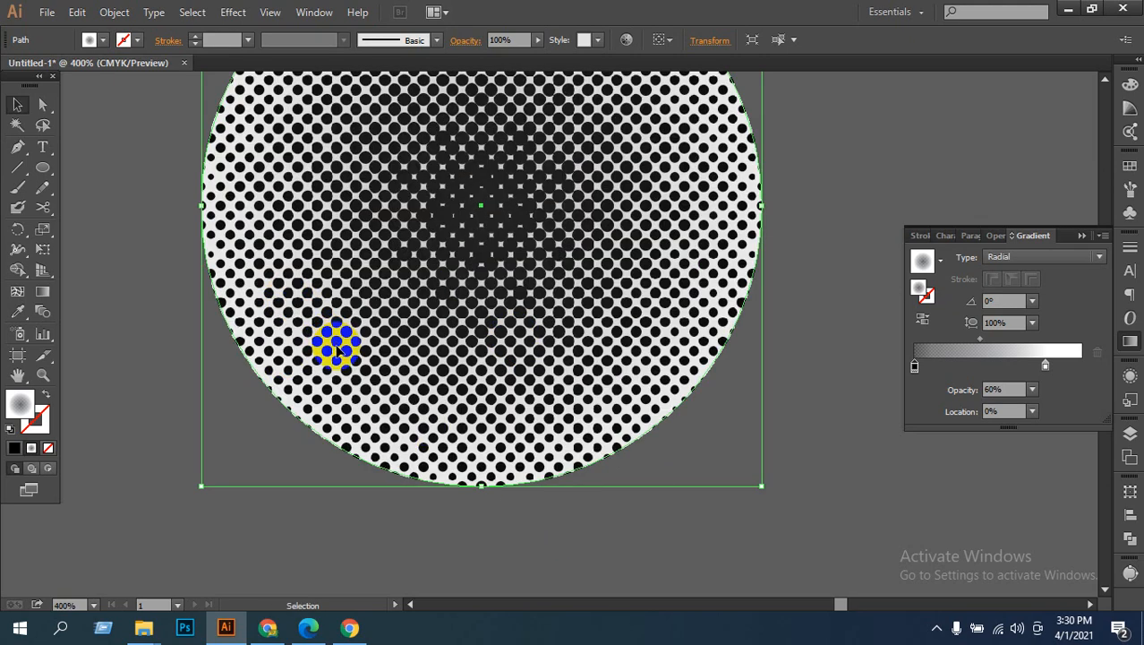
scroll(332, 338, "up", 5)
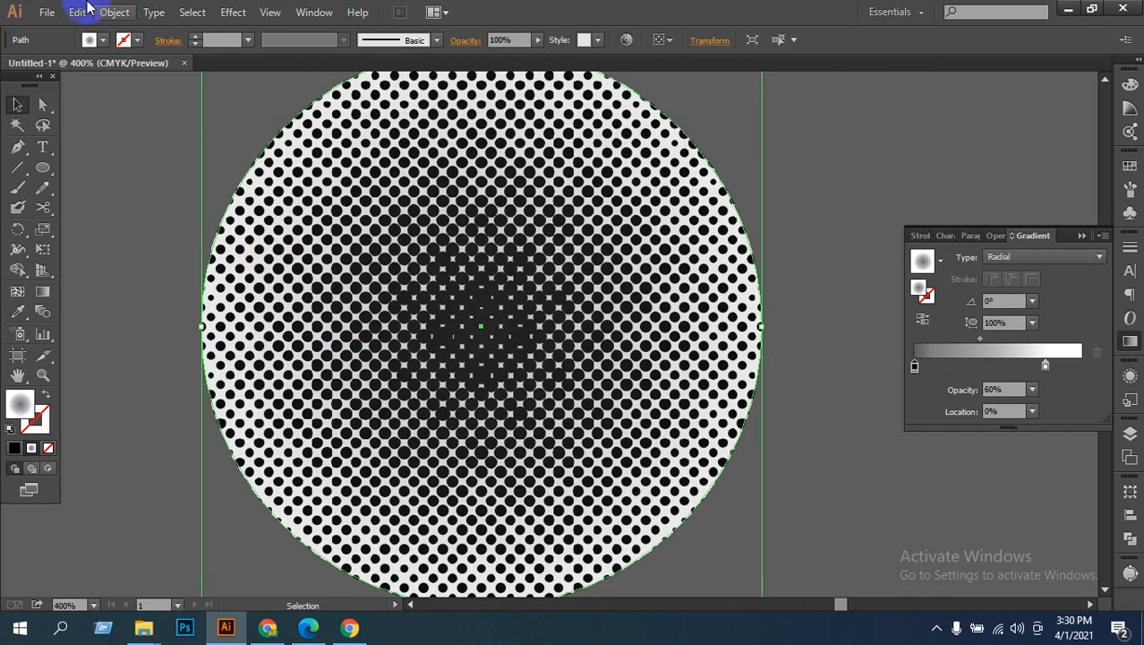
left_click(231, 14)
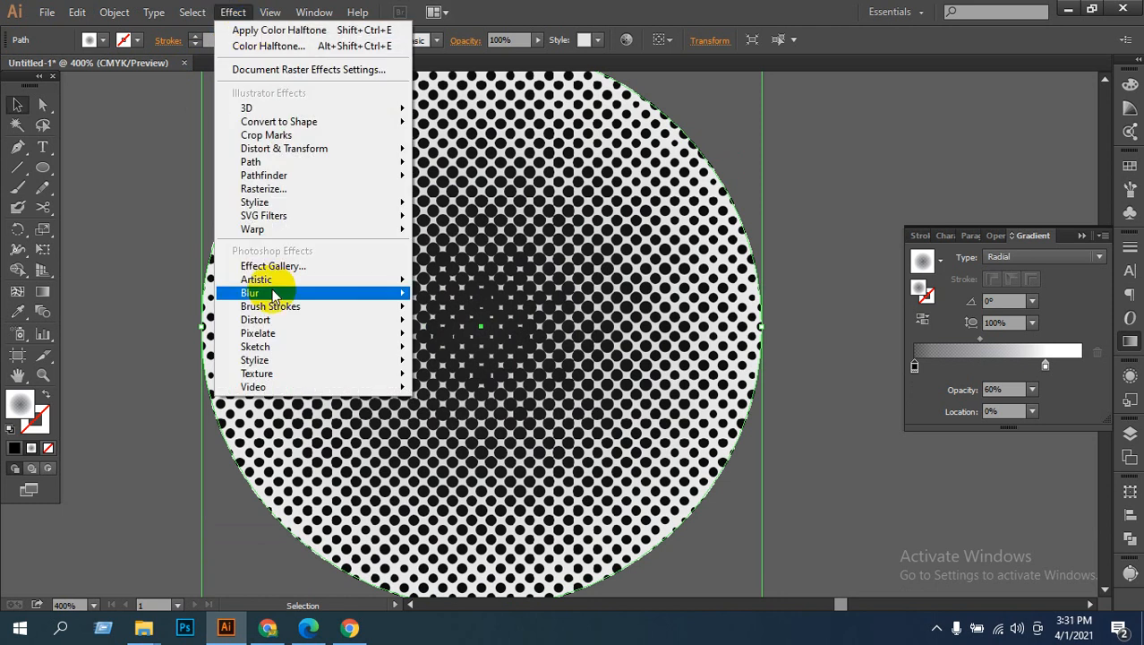
mouse_move(281, 337)
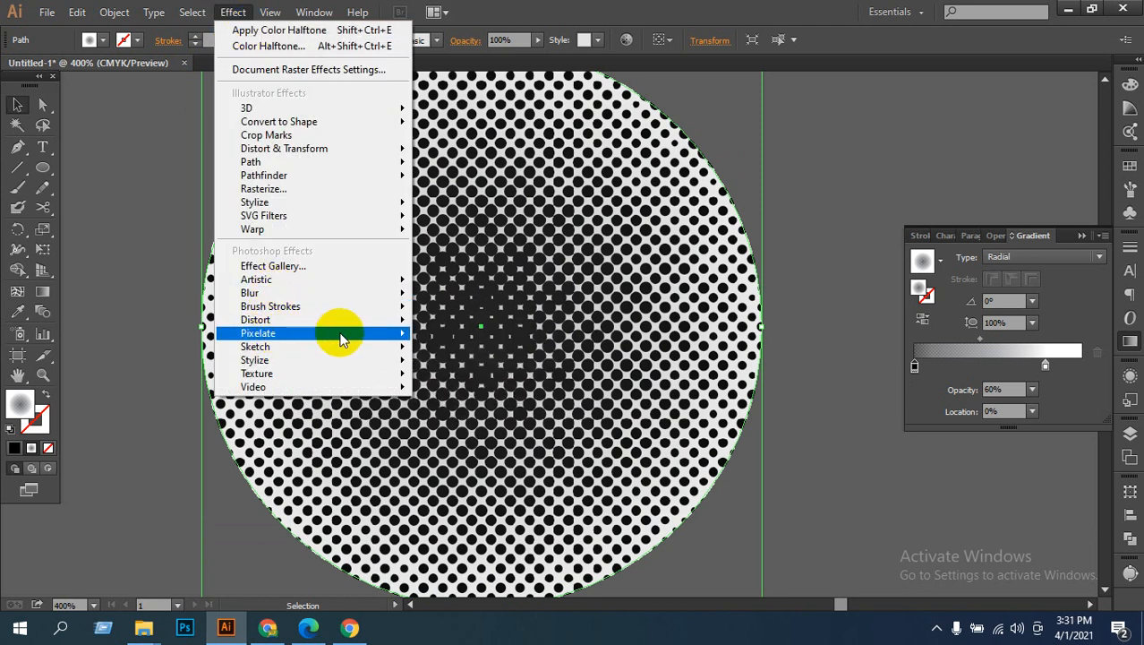
left_click(571, 307)
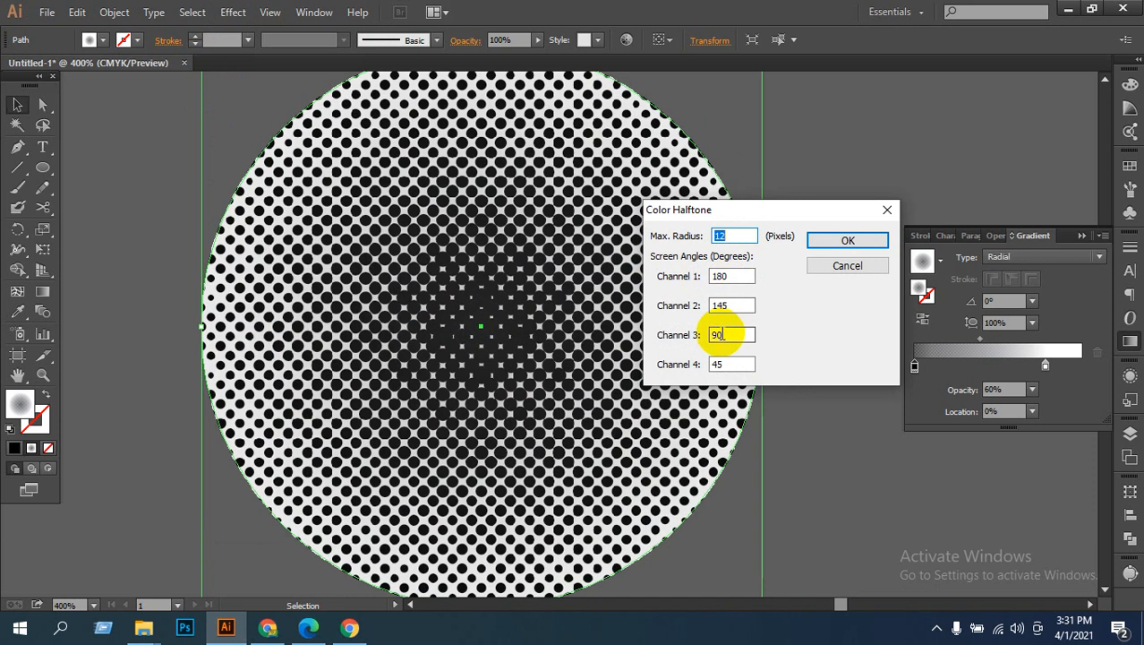
double_click(722, 335)
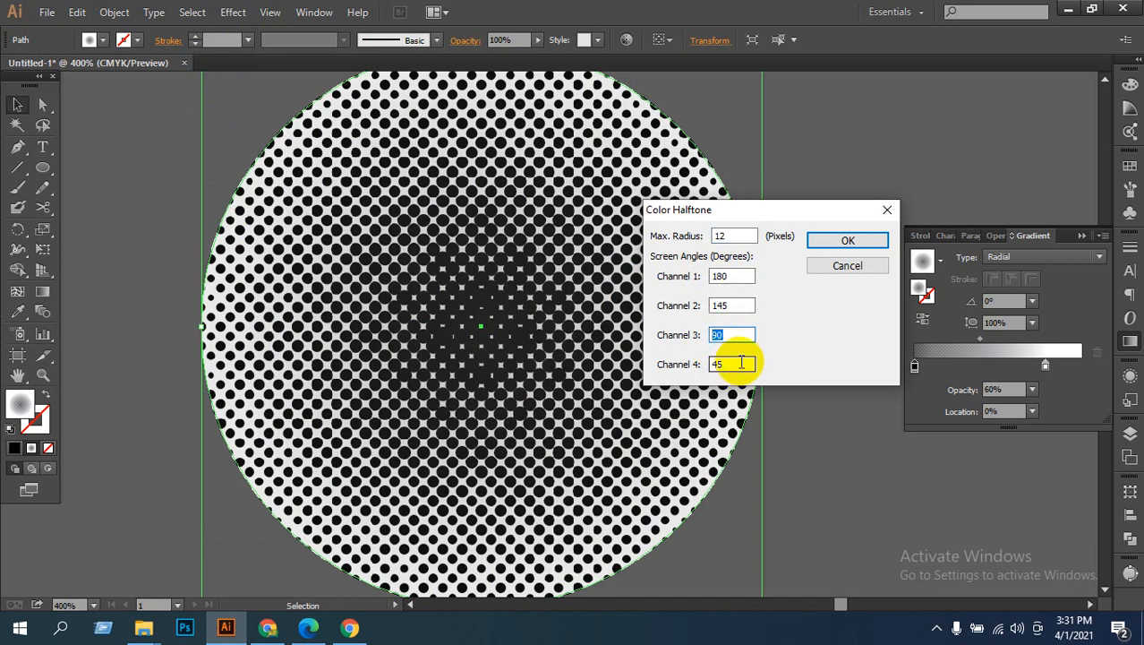
type("6")
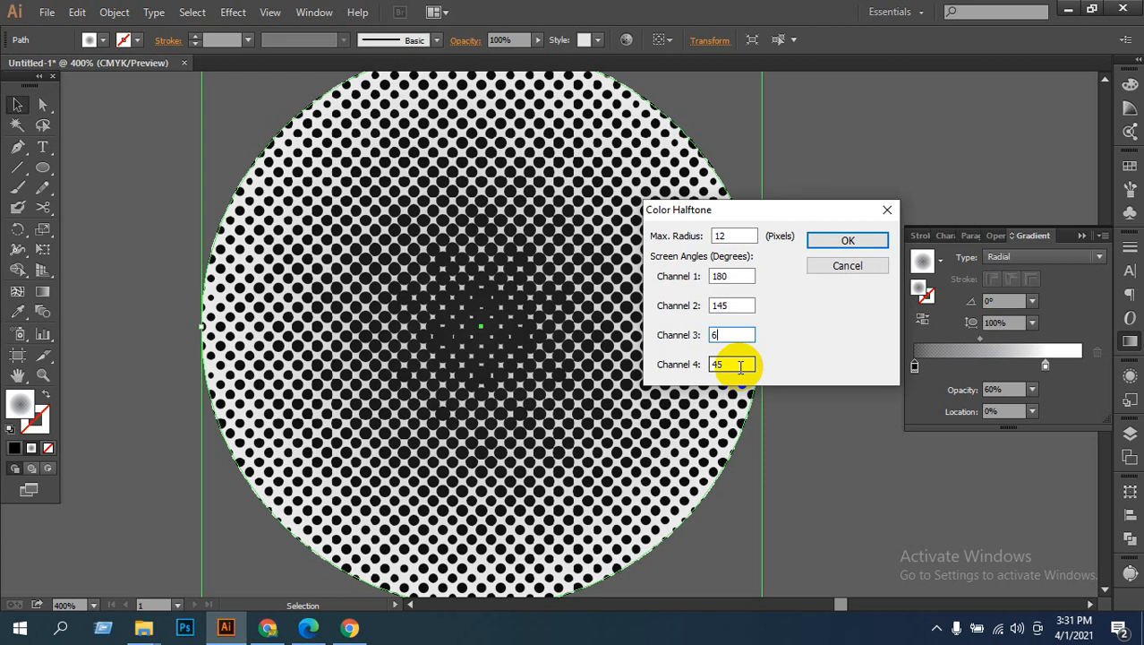
type("0")
double_click(731, 364)
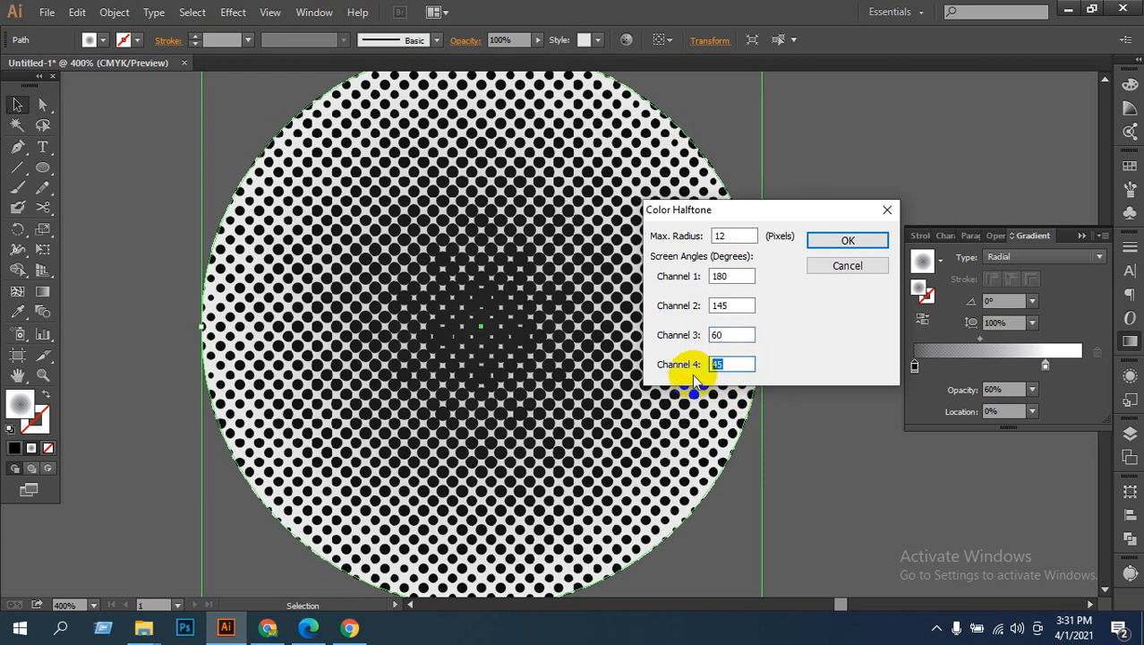
type("30")
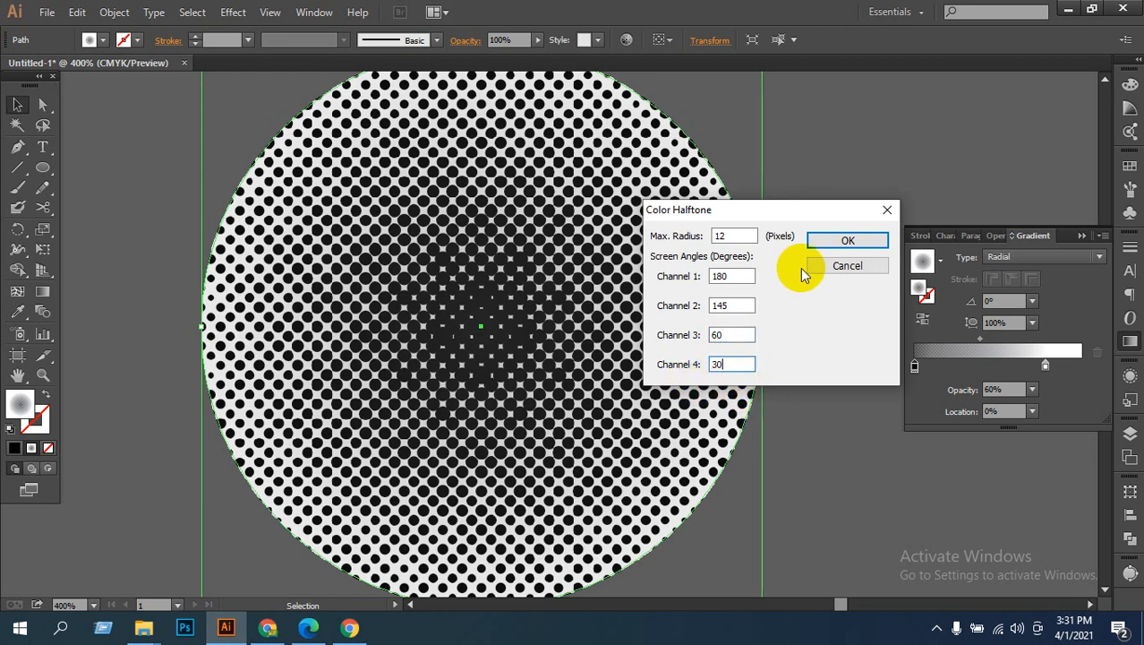
left_click(846, 241)
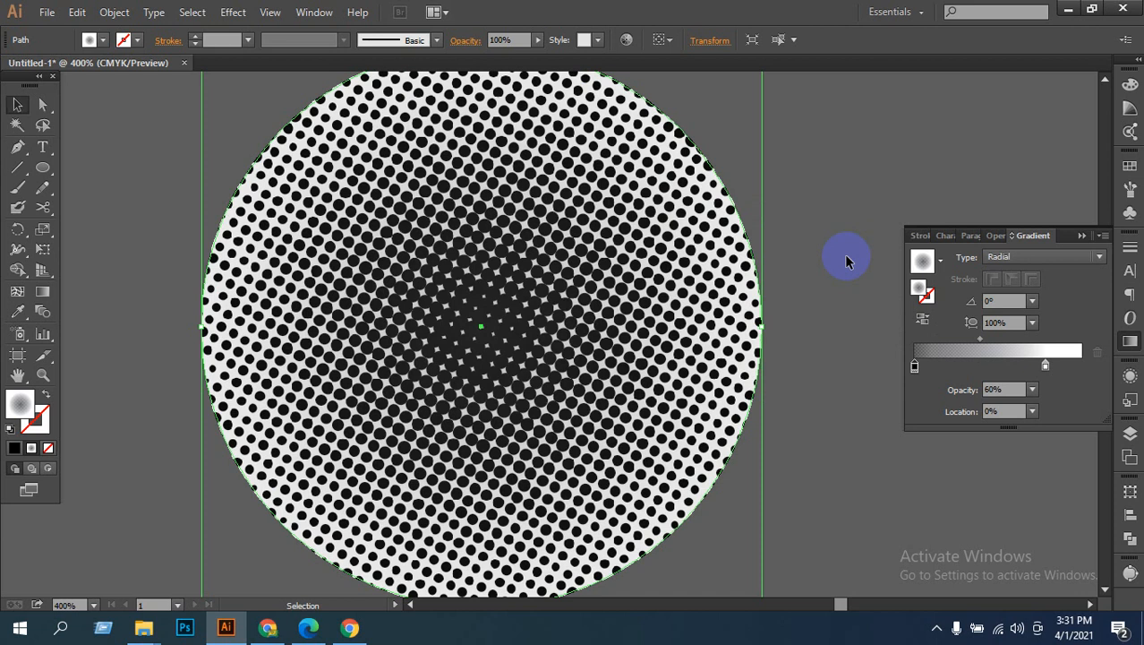
Step: Apply Color Halftone to the circle again with a 12-pixel maximum radius and channel angles of 180, 145, 60 and 30 degrees, and deselect it
left_click(233, 13)
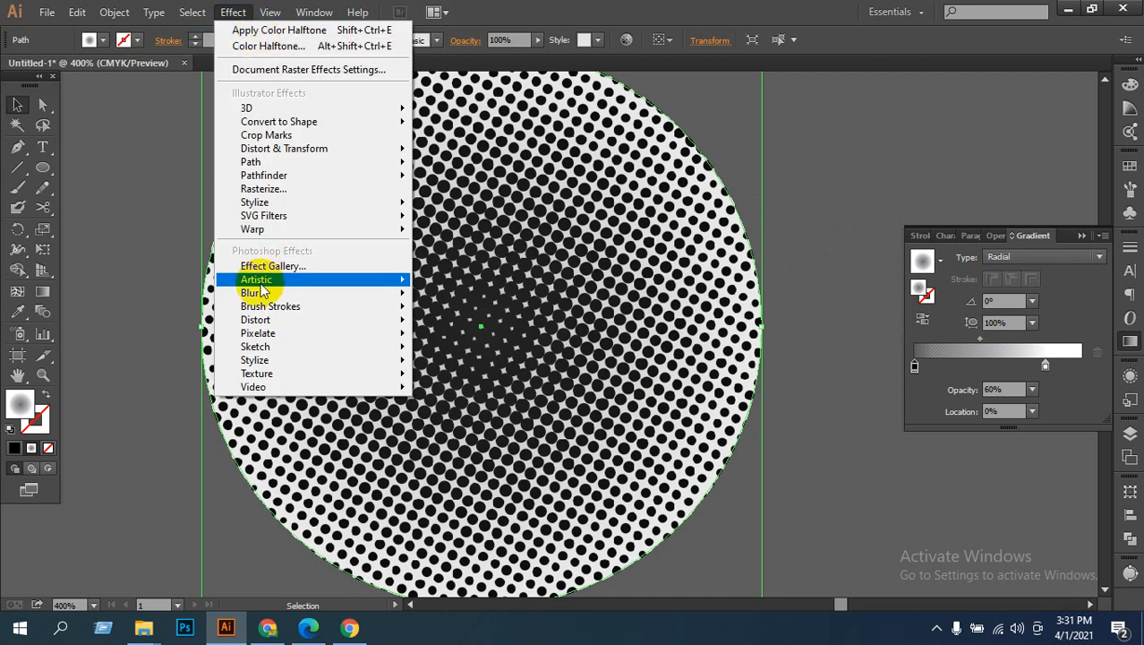
mouse_move(314, 334)
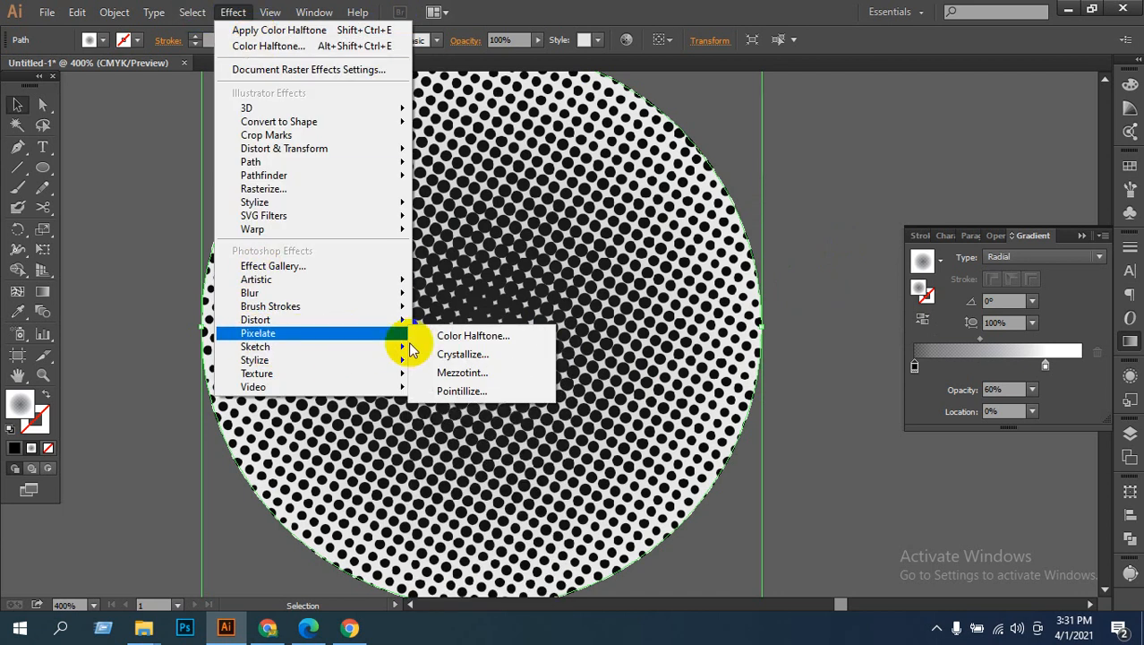
left_click(472, 338)
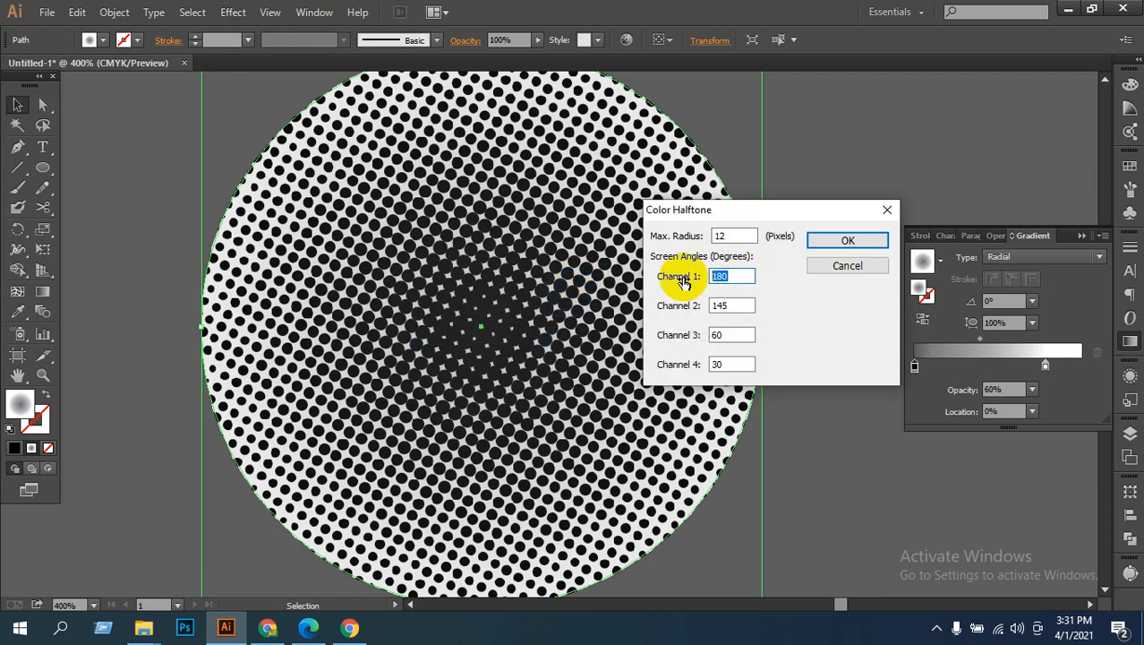
left_click(736, 305)
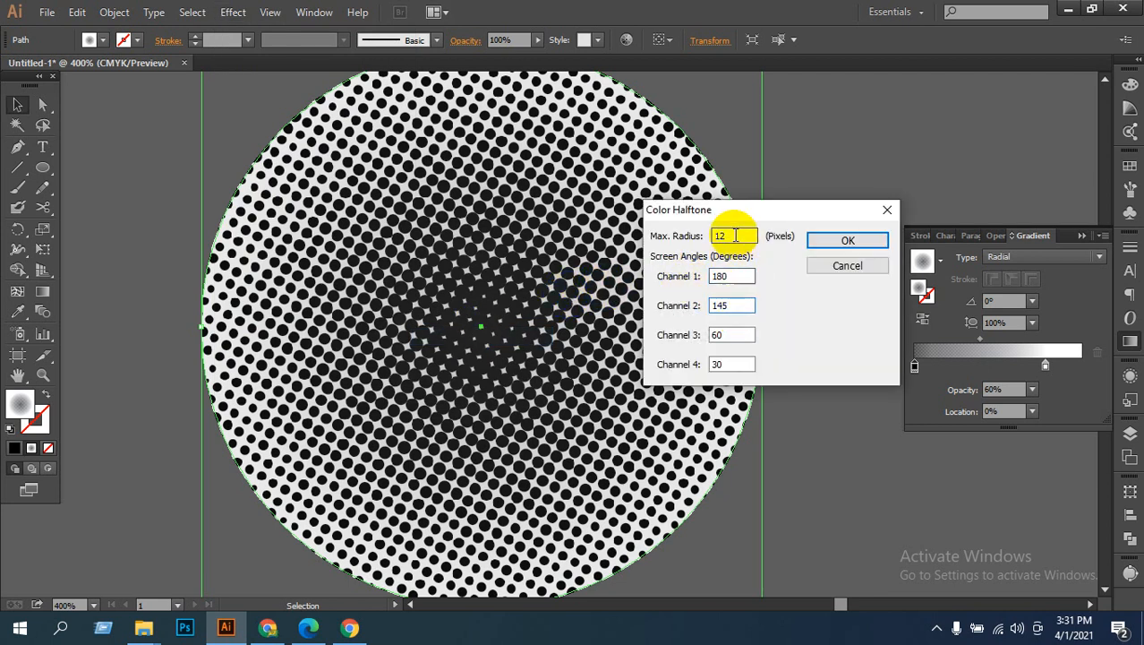
double_click(721, 276)
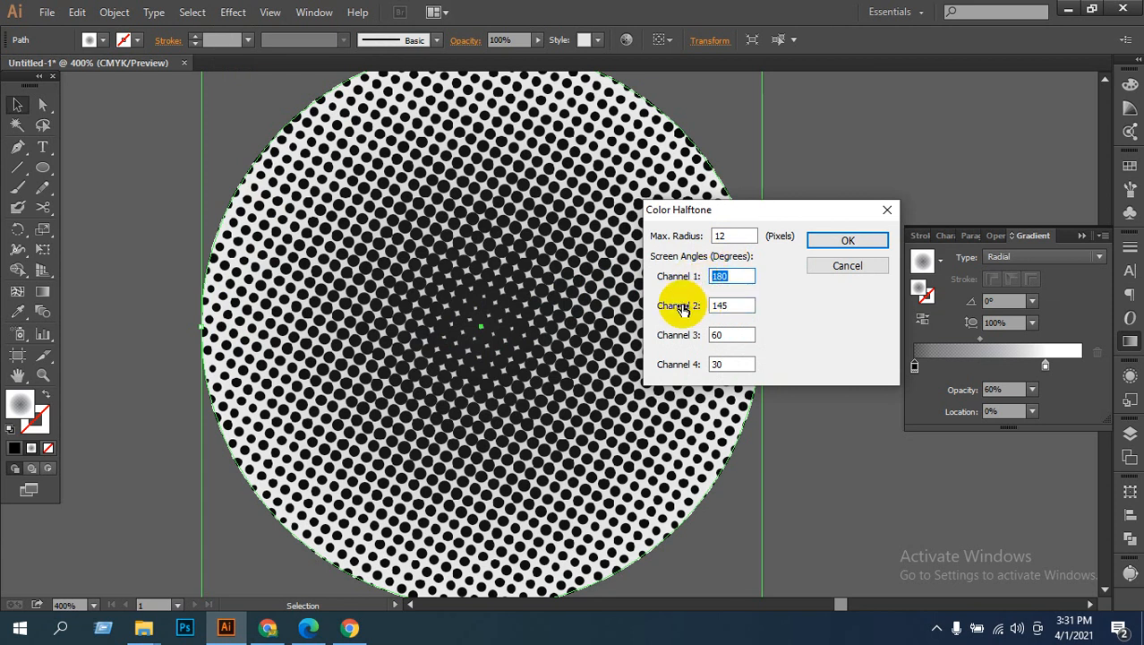
left_click(837, 242)
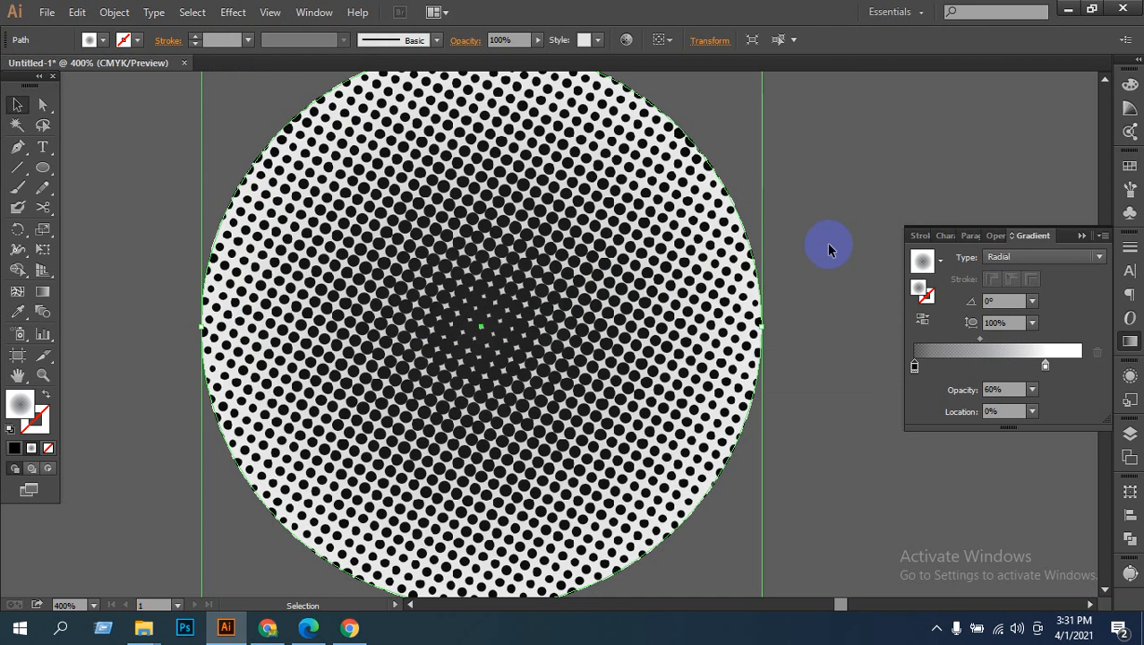
left_click(835, 219)
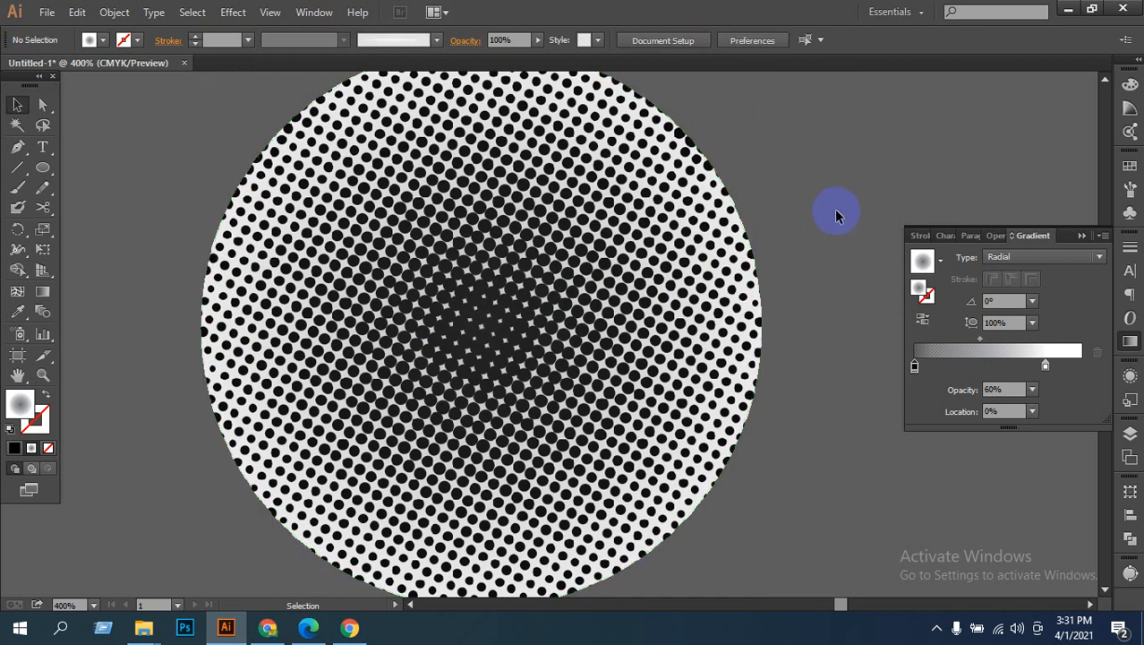
Step: Select the halftone circle again
left_click(501, 310)
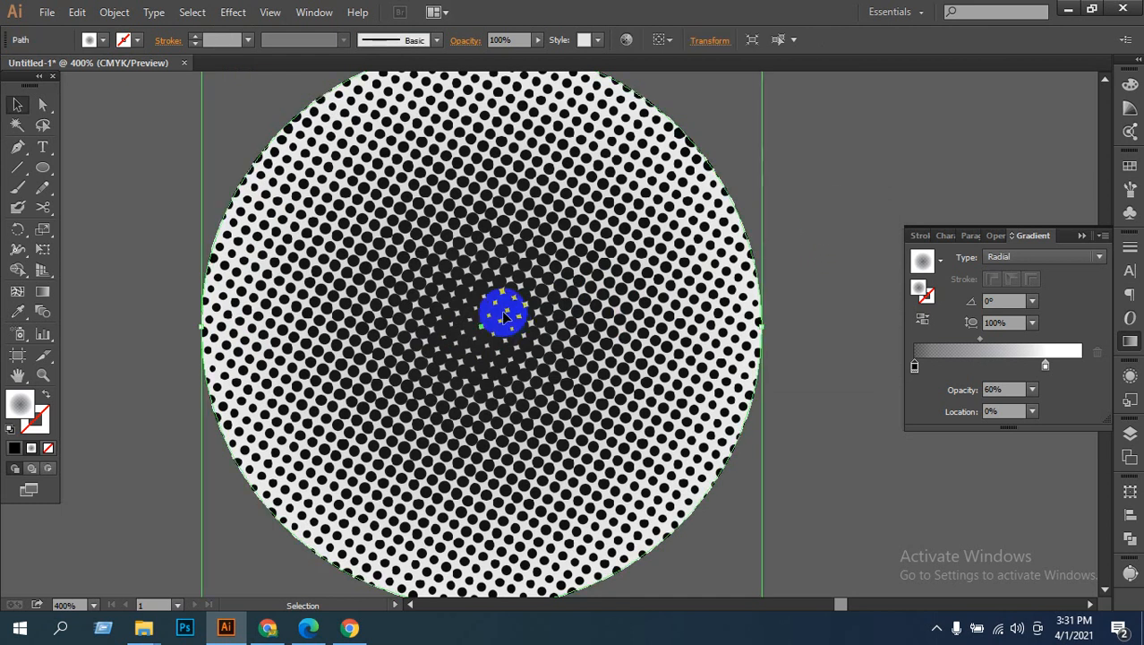
left_click(232, 12)
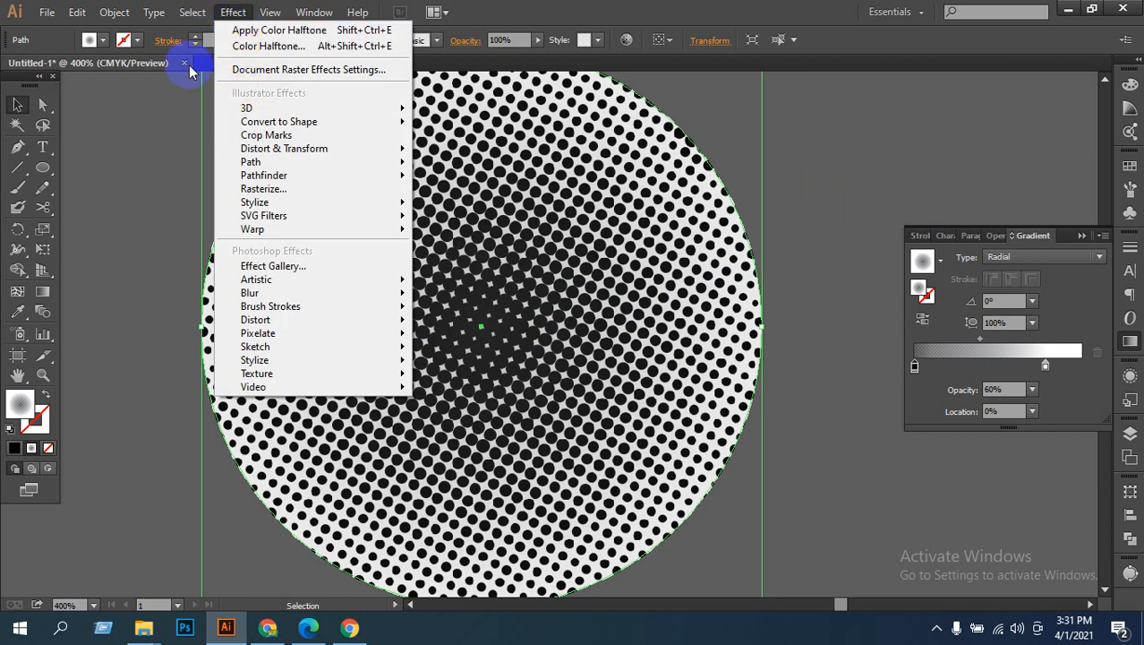
mouse_move(128, 12)
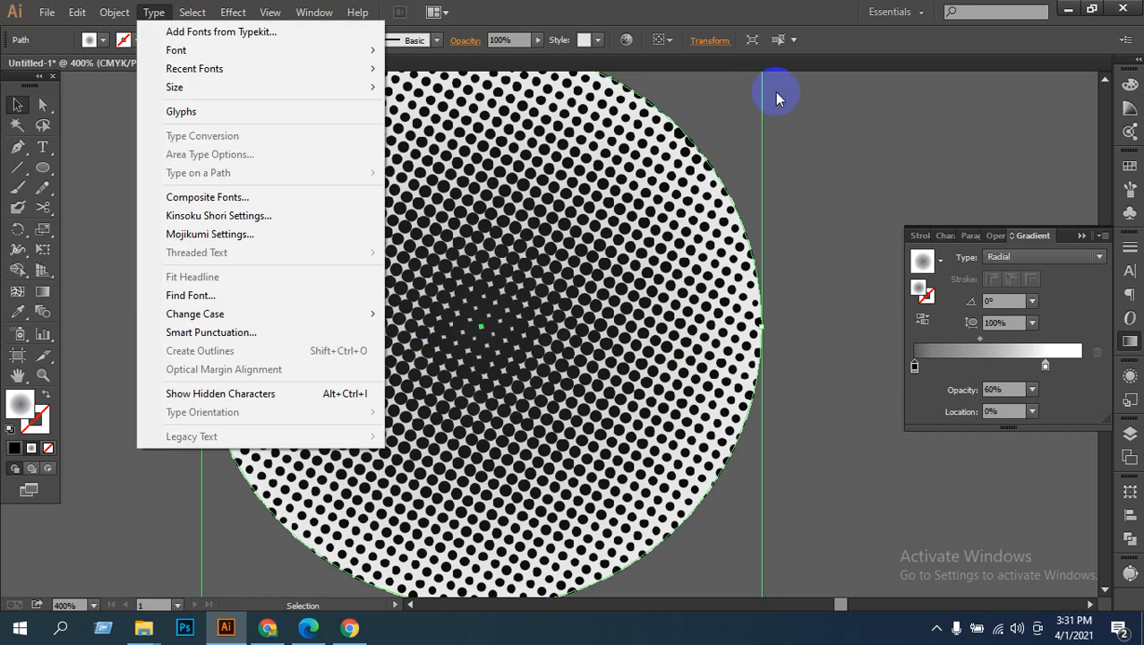
left_click(823, 178)
left_click_drag(810, 179, 457, 352)
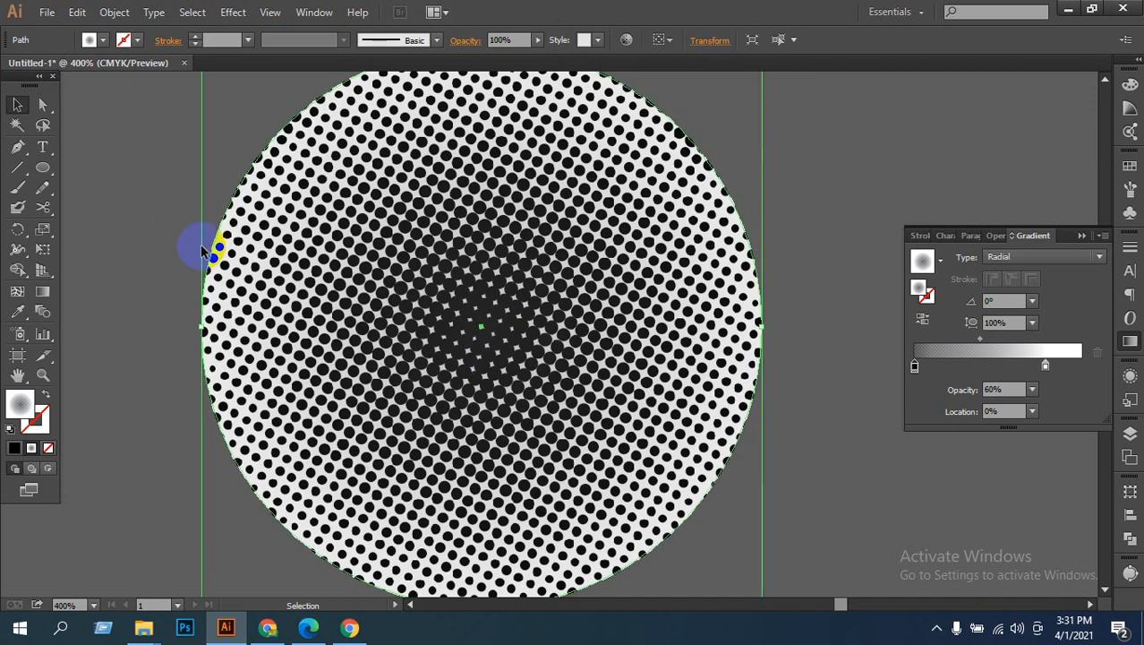
Step: Expand the appearance of the halftone circle and select the resulting image
left_click(109, 12)
left_click(156, 211)
left_click(420, 225)
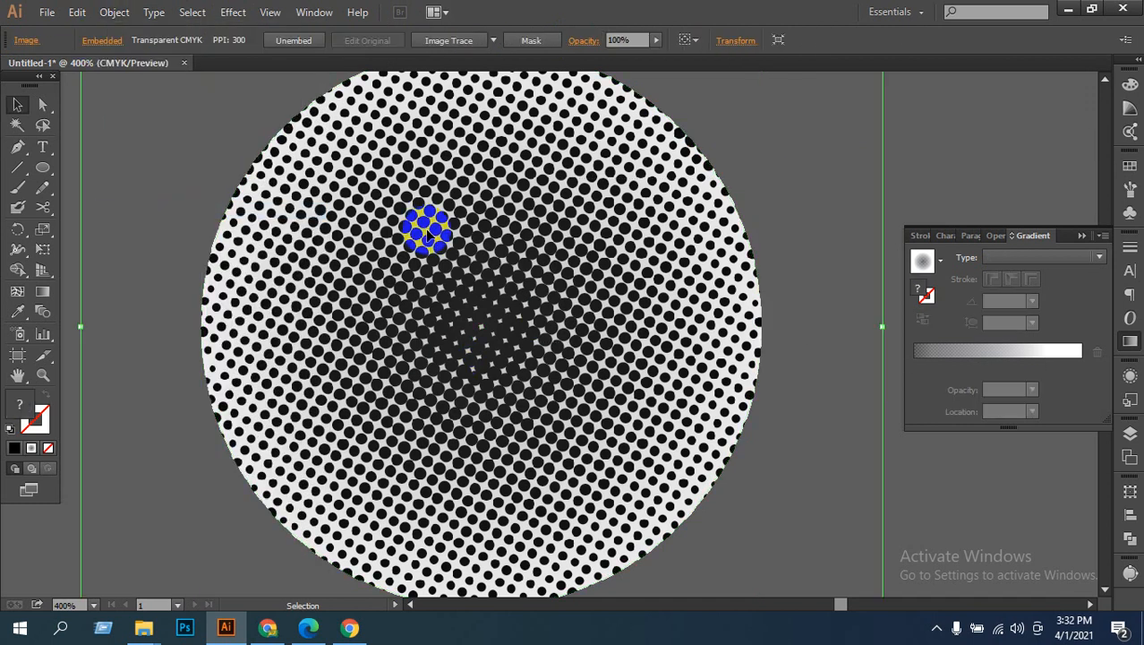
left_click(115, 11)
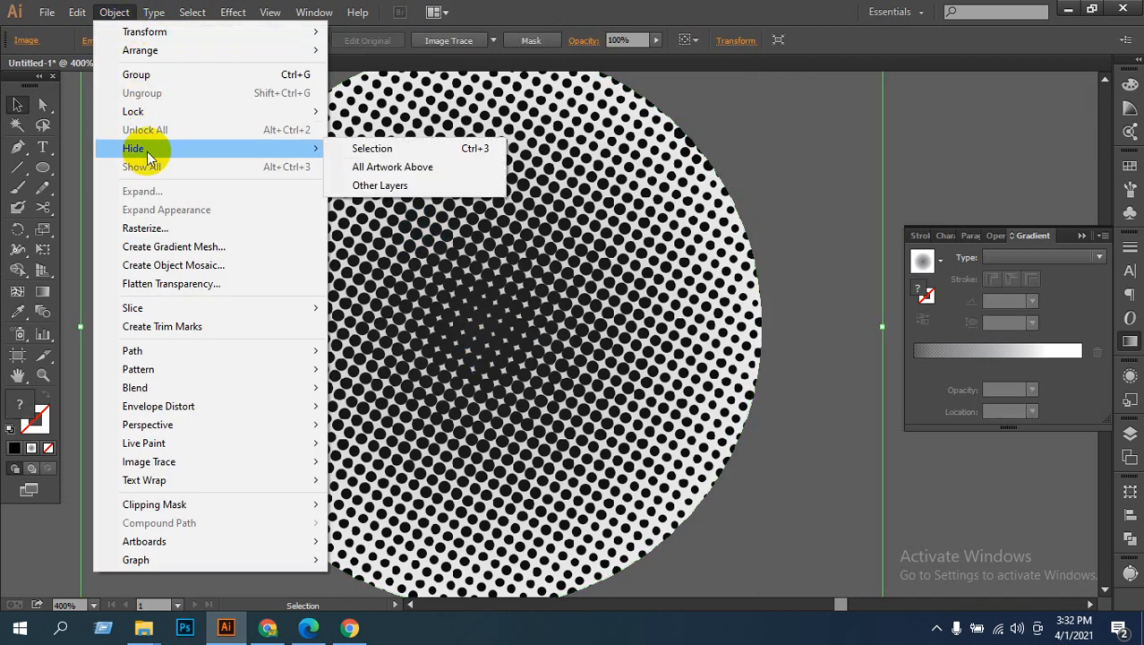
left_click(152, 227)
left_click(721, 447)
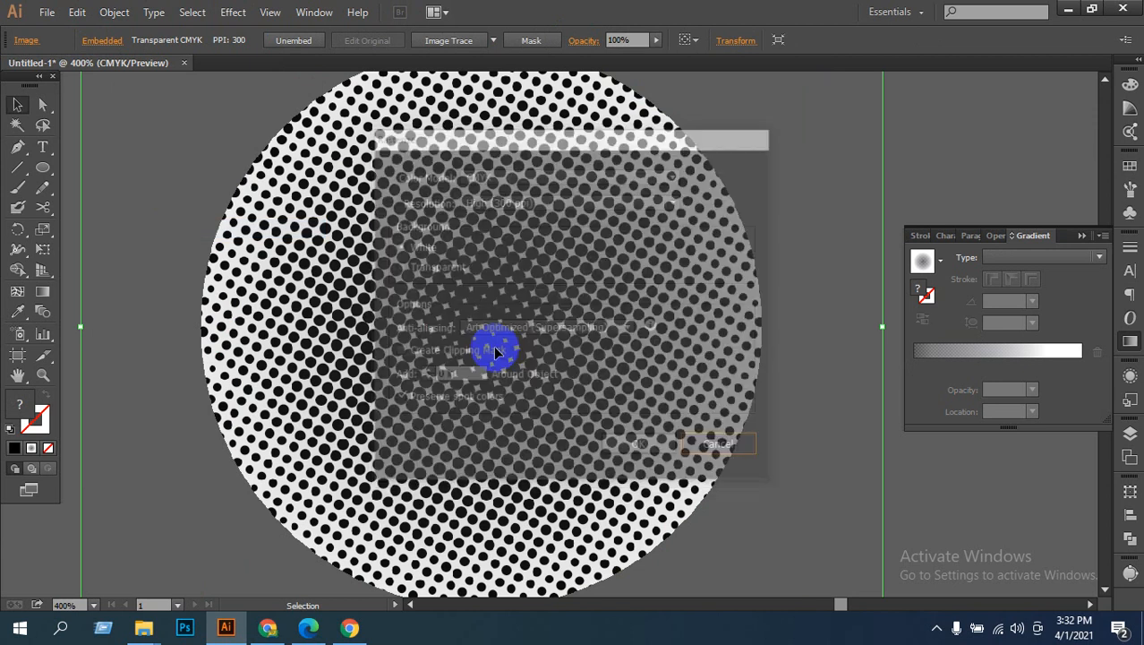
left_click(884, 189)
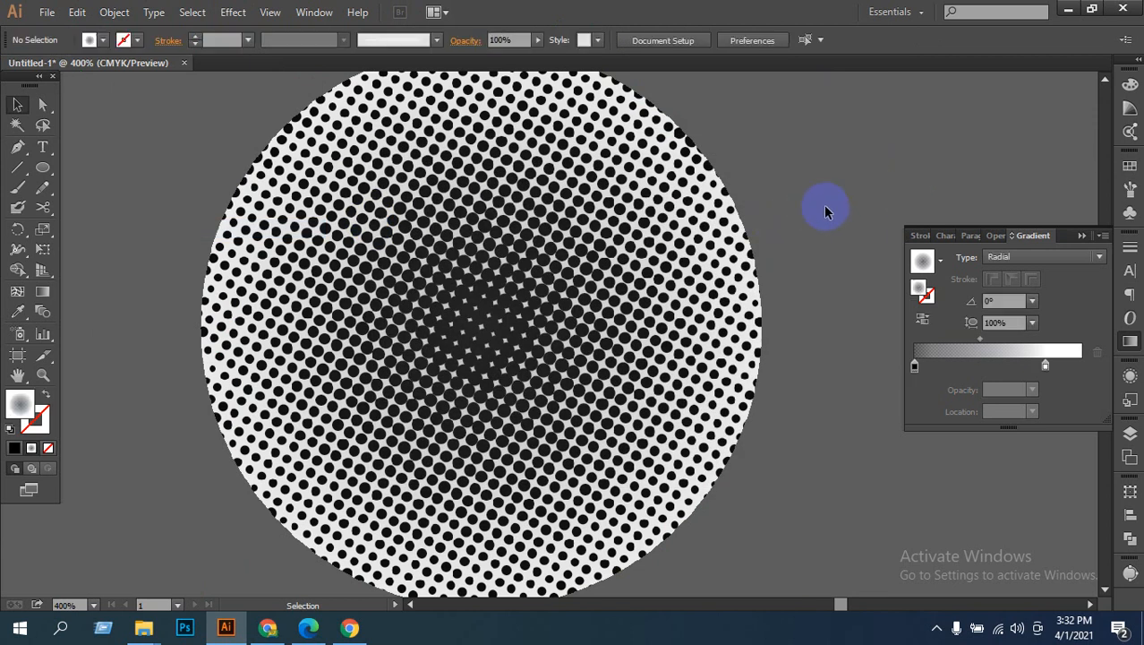
left_click(658, 227)
left_click(114, 12)
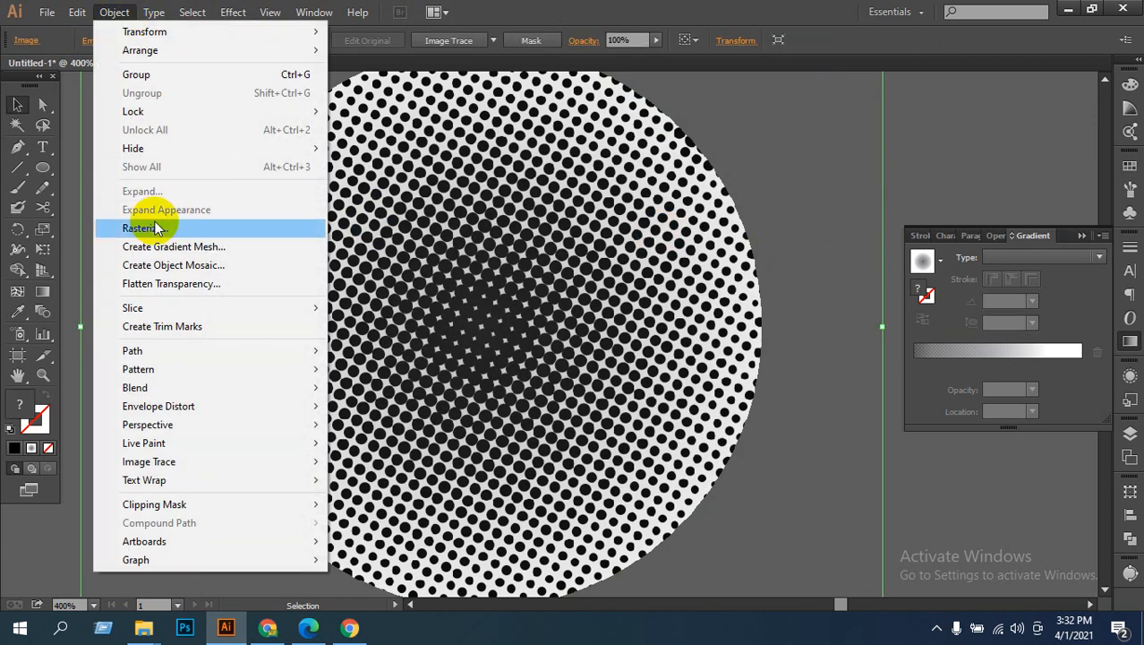
left_click(920, 145)
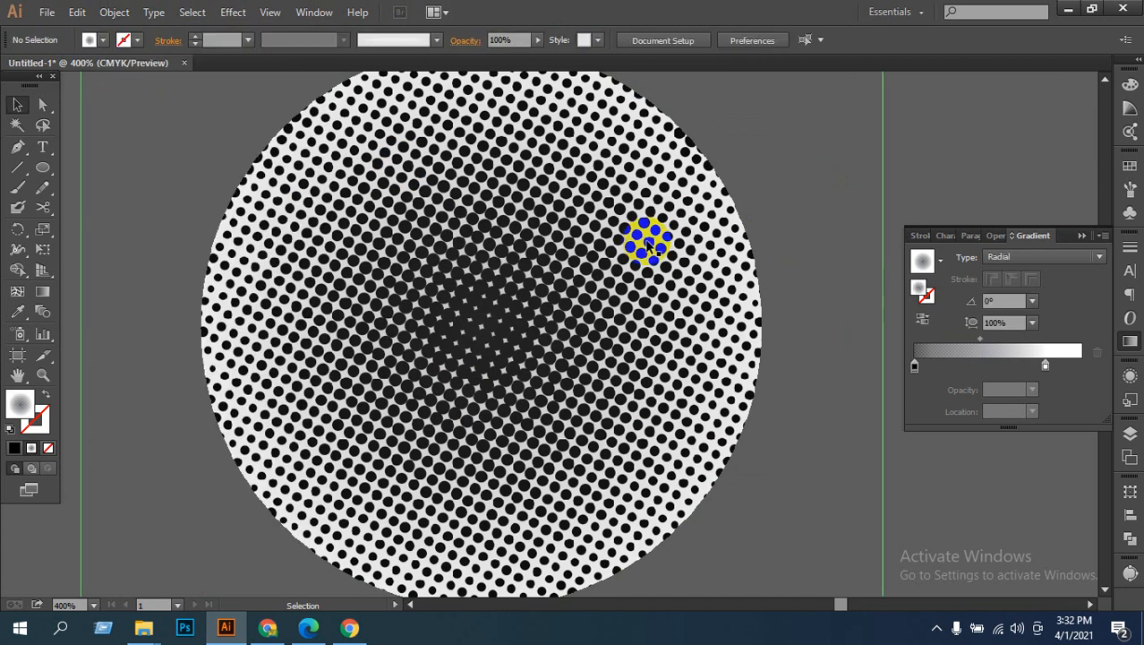
Step: Reposition the halftone image, scale it down proportionally about its centre to about 2.53 in square, and deselect it
left_click(606, 266, "ctrl+alt")
left_click(606, 267, "ctrl+alt")
left_click(607, 267, "ctrl+alt")
left_click_drag(463, 274, 400, 474)
left_click_drag(419, 427, 493, 257)
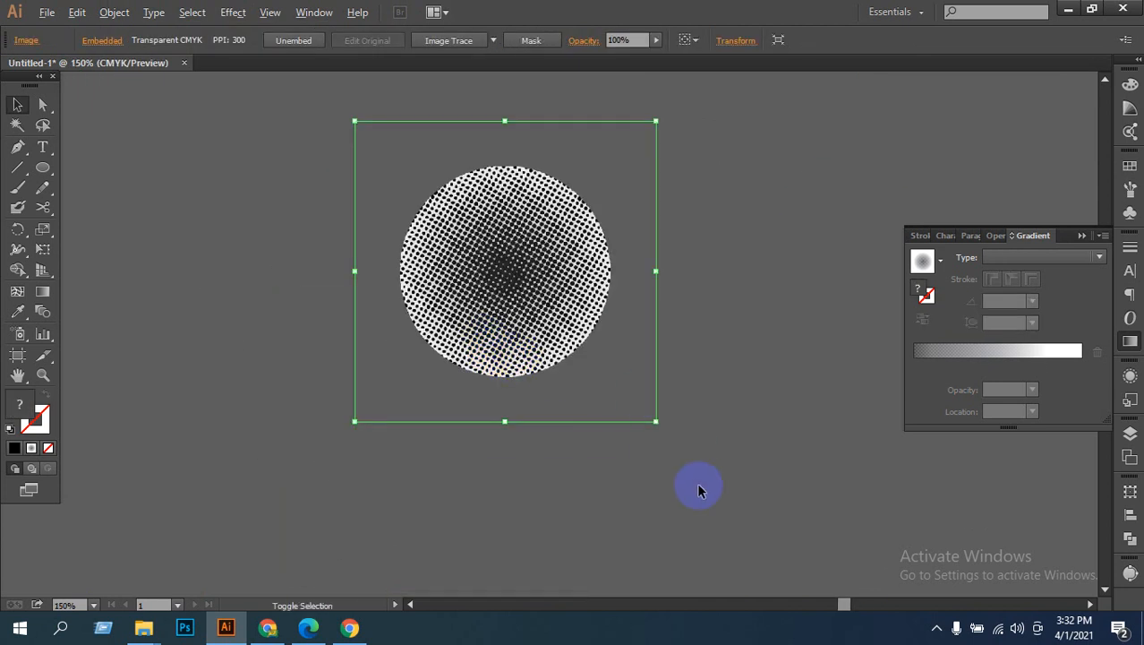
left_click_drag(659, 428, 619, 423)
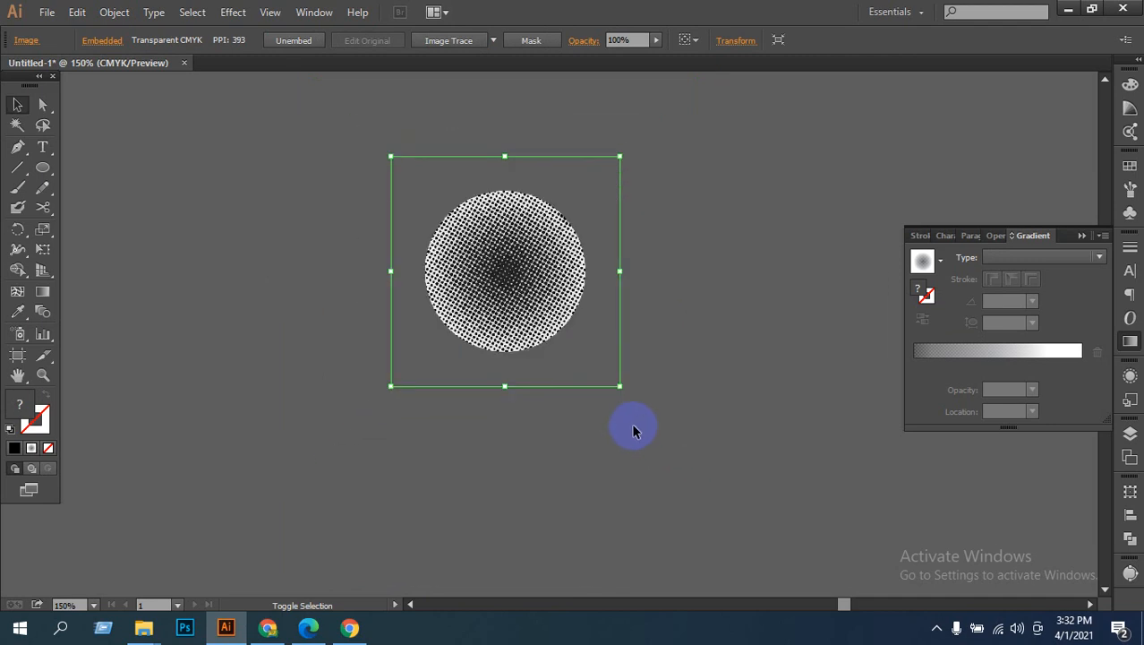
left_click(667, 327)
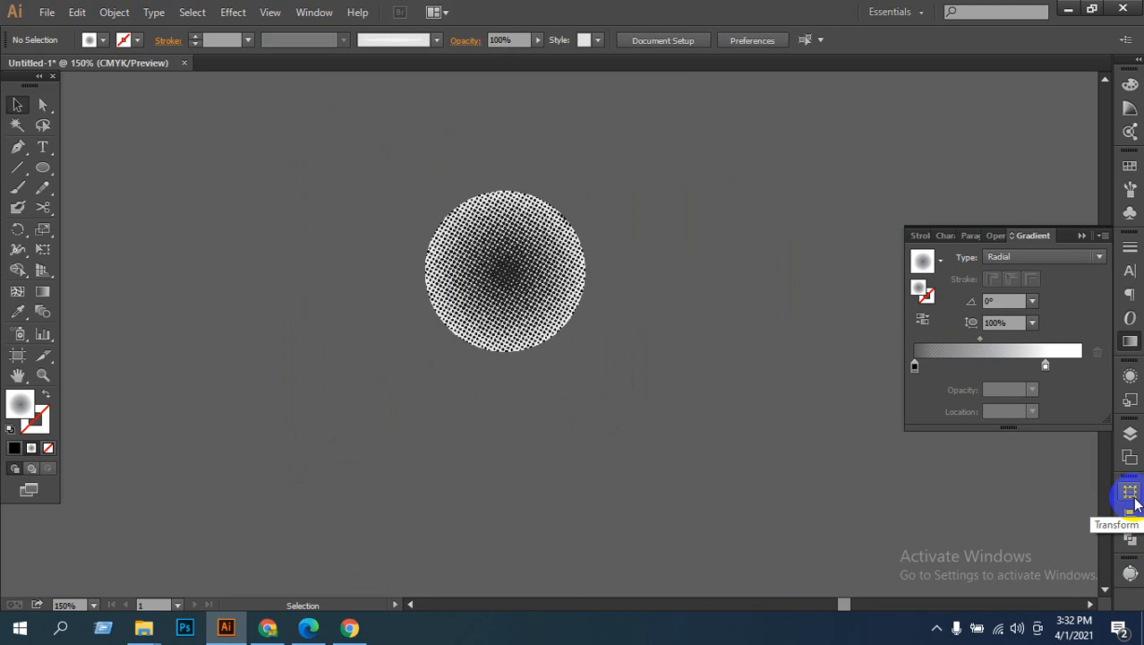
Step: Trace the halftone image with the Auto-Color preset of Image Trace
left_click(1082, 236)
left_click(513, 276)
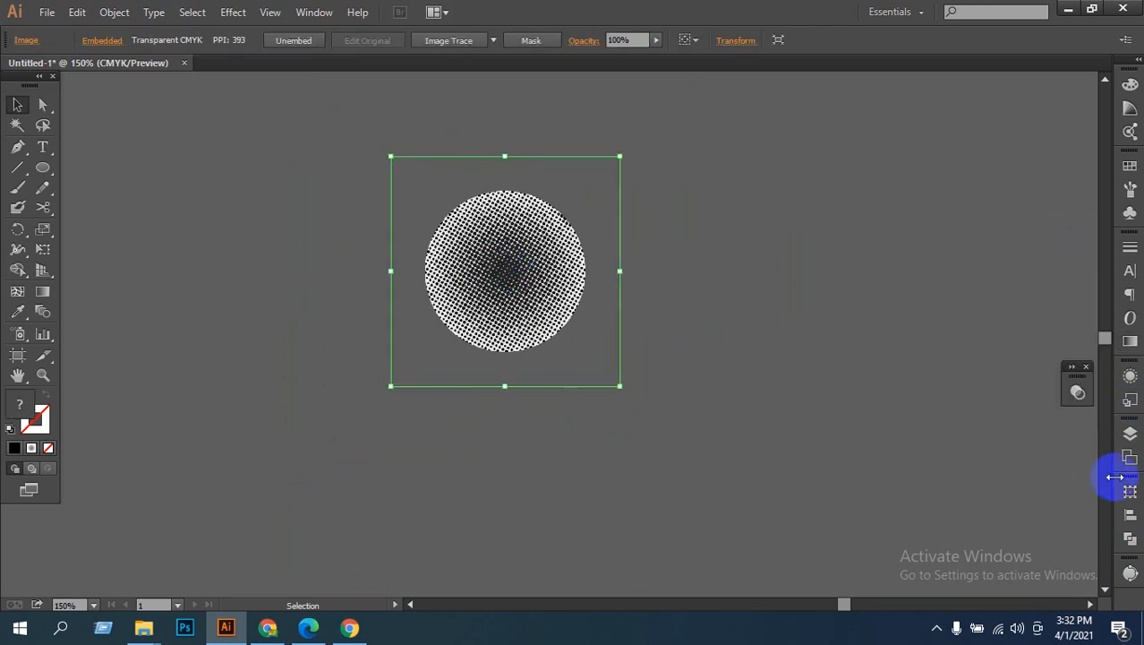
left_click(1129, 434)
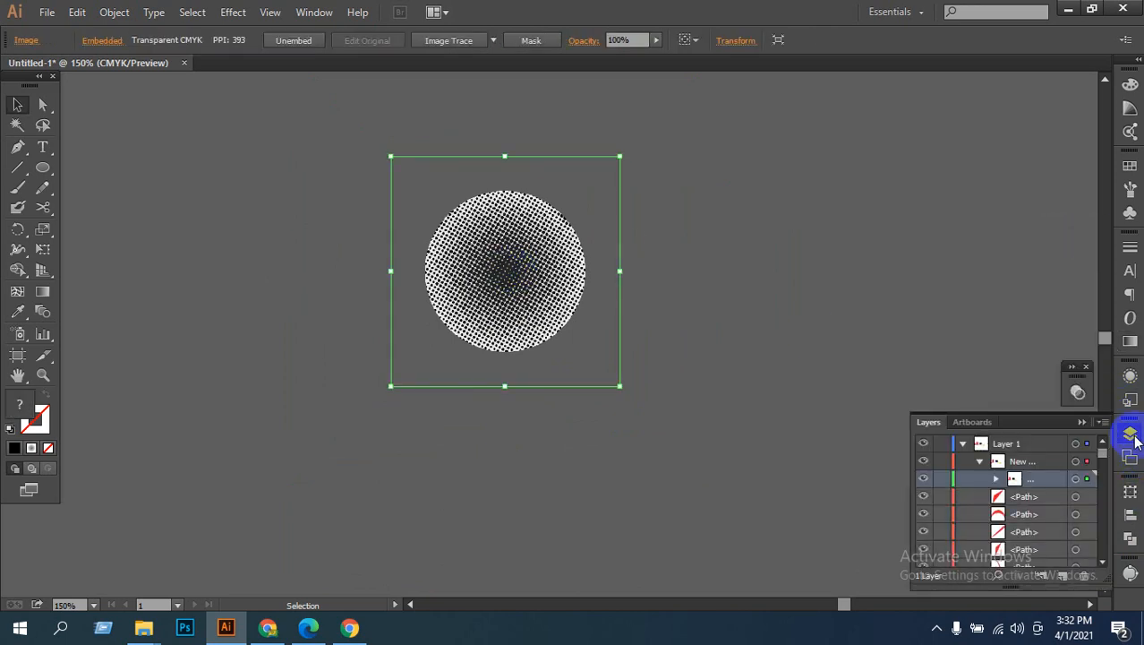
left_click(818, 407)
left_click(1086, 426)
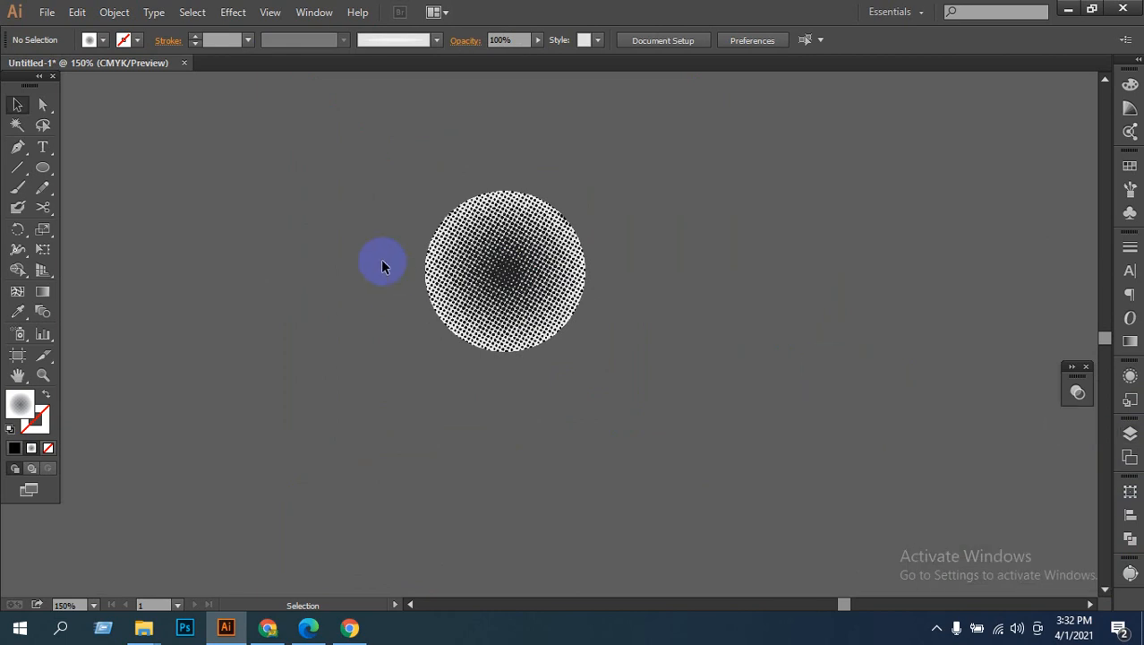
left_click(522, 312)
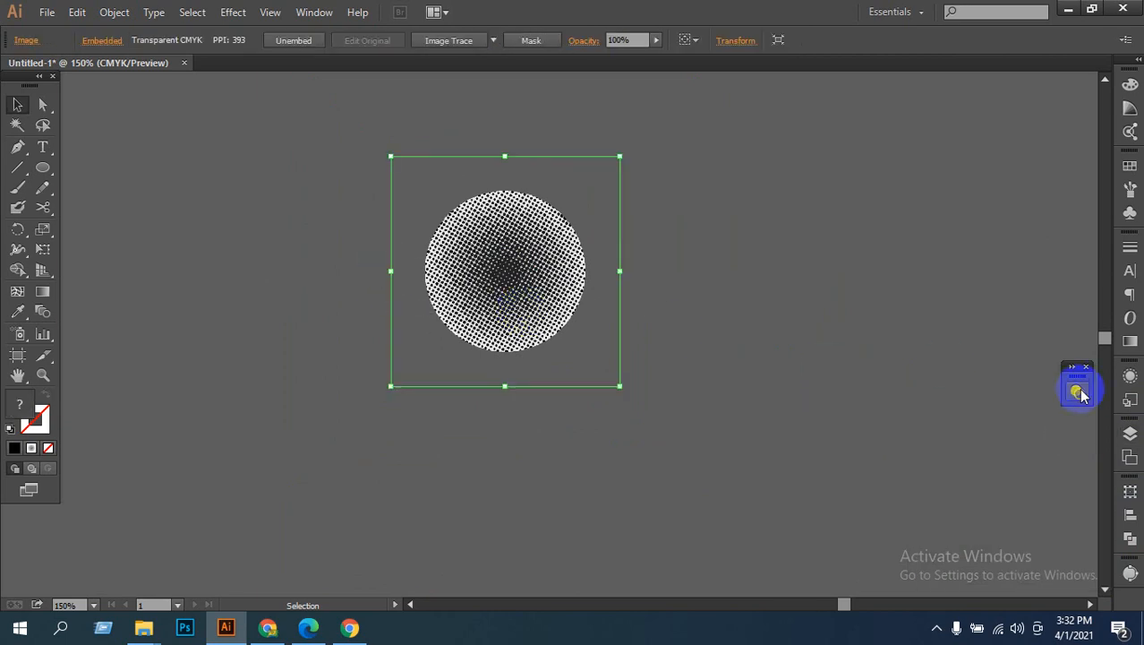
left_click(1129, 573)
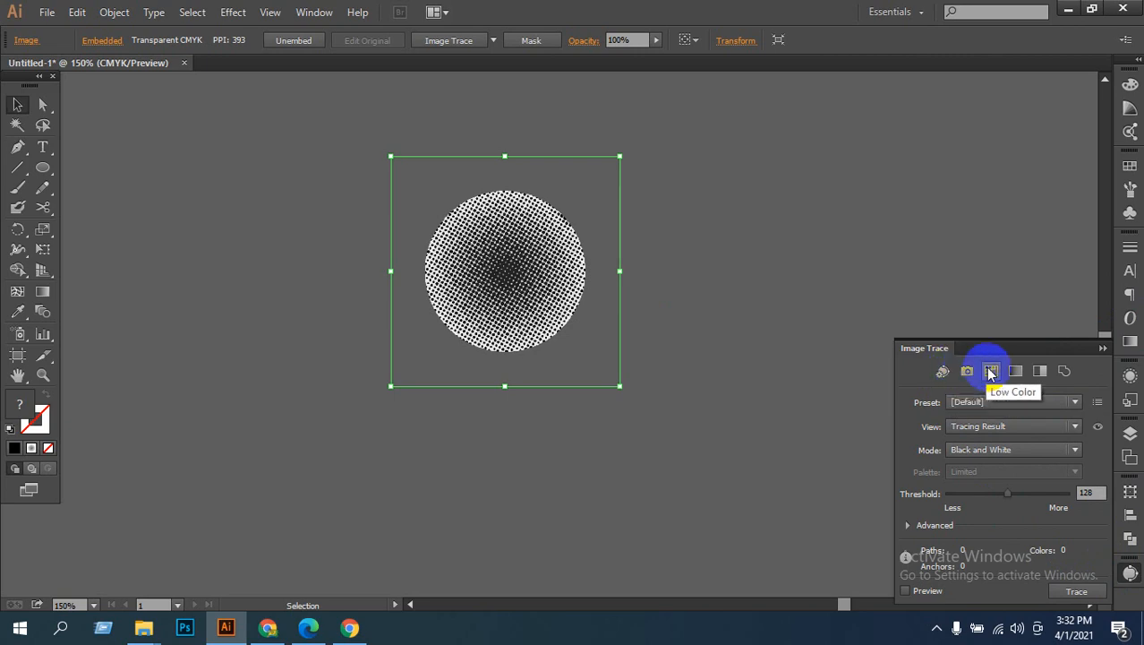
left_click(943, 371)
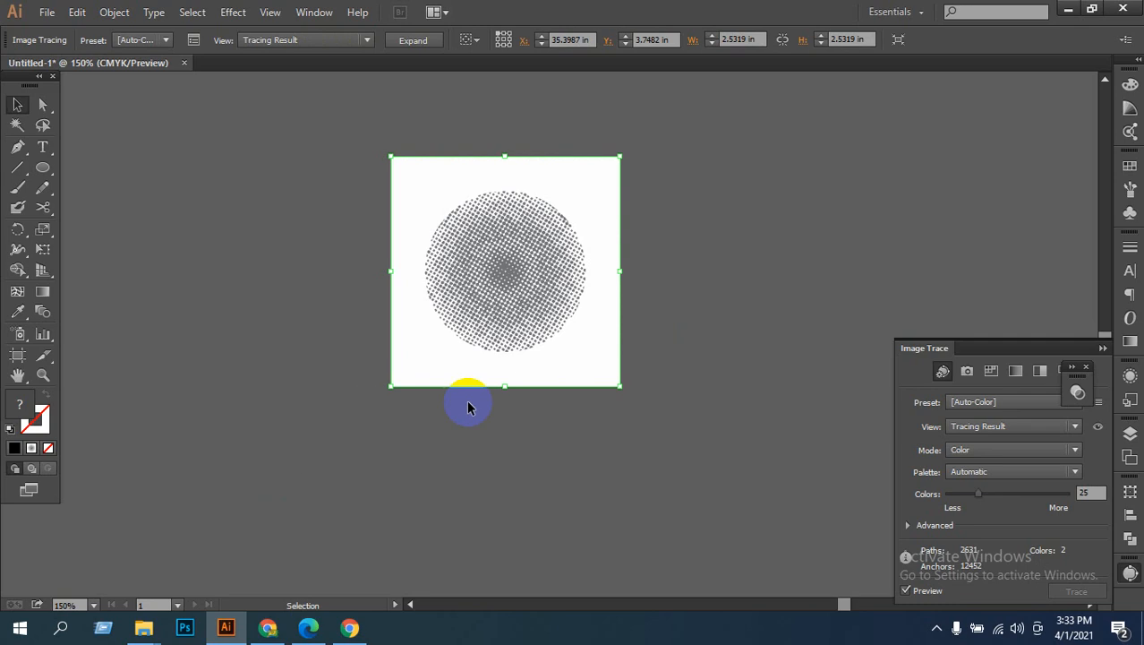
Step: Expand the traced halftone into editable paths and deselect it
mouse_move(692, 268)
left_mouse_down()
mouse_move(530, 409)
mouse_move(465, 403)
left_mouse_up()
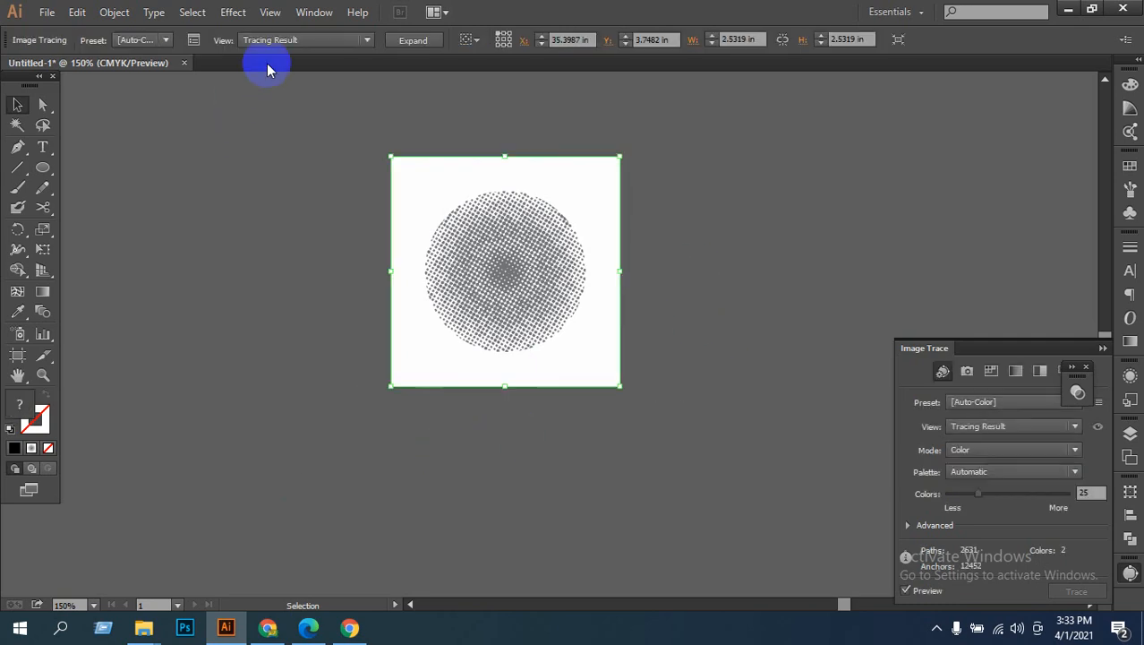
left_click(414, 40)
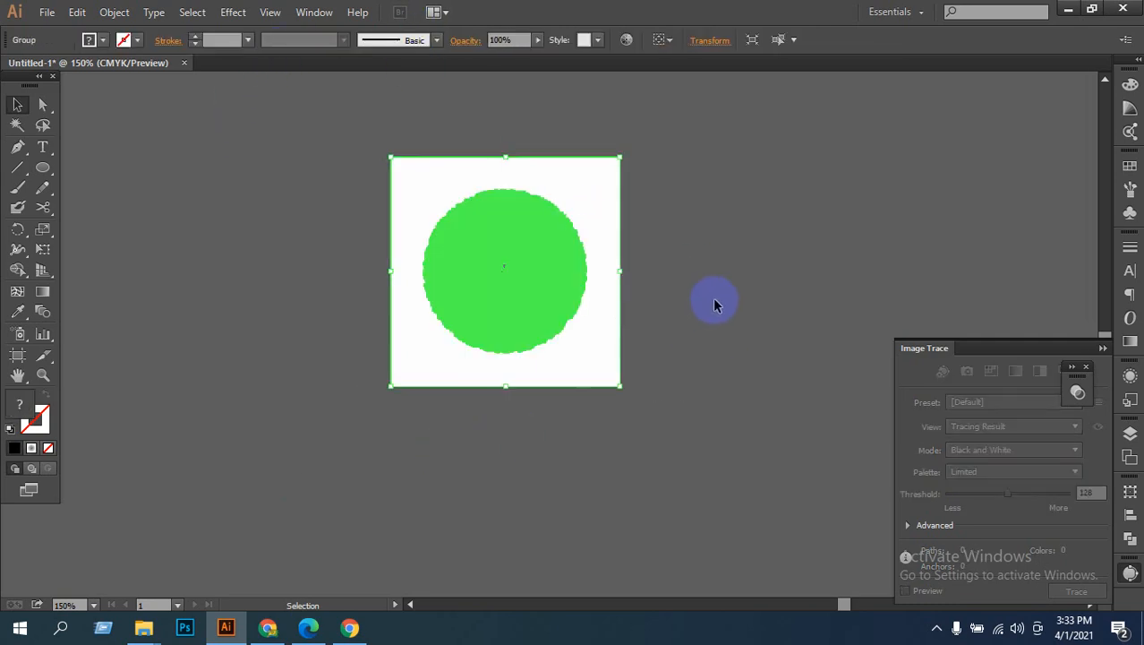
left_click_drag(704, 208, 488, 391)
left_click(114, 11)
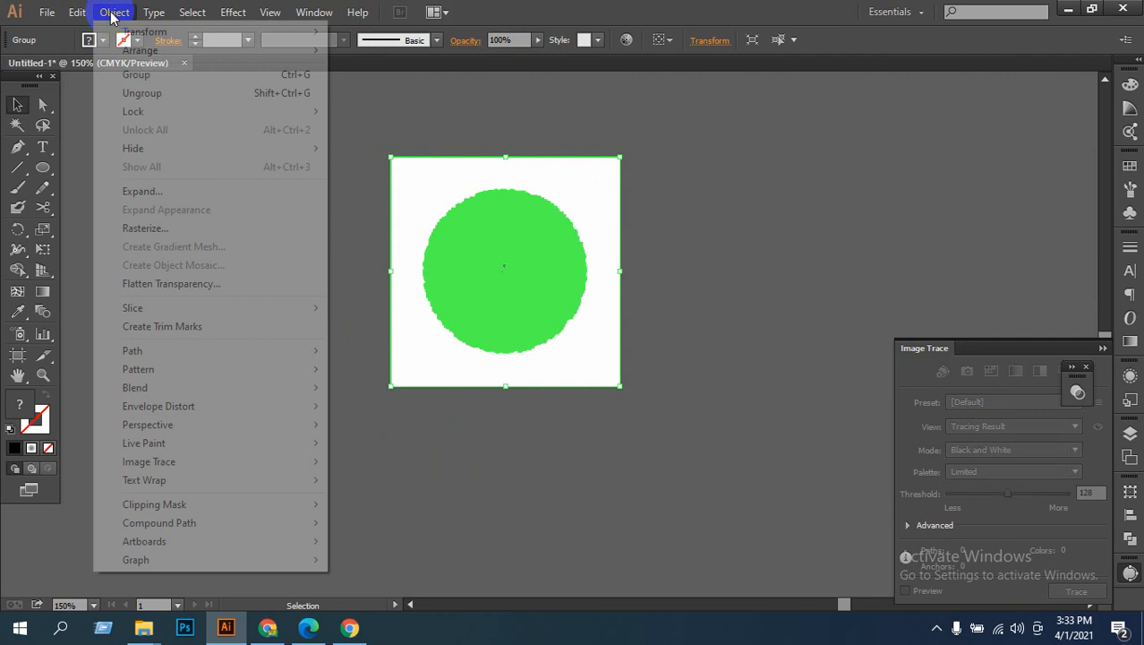
left_click(593, 221)
left_click(687, 244)
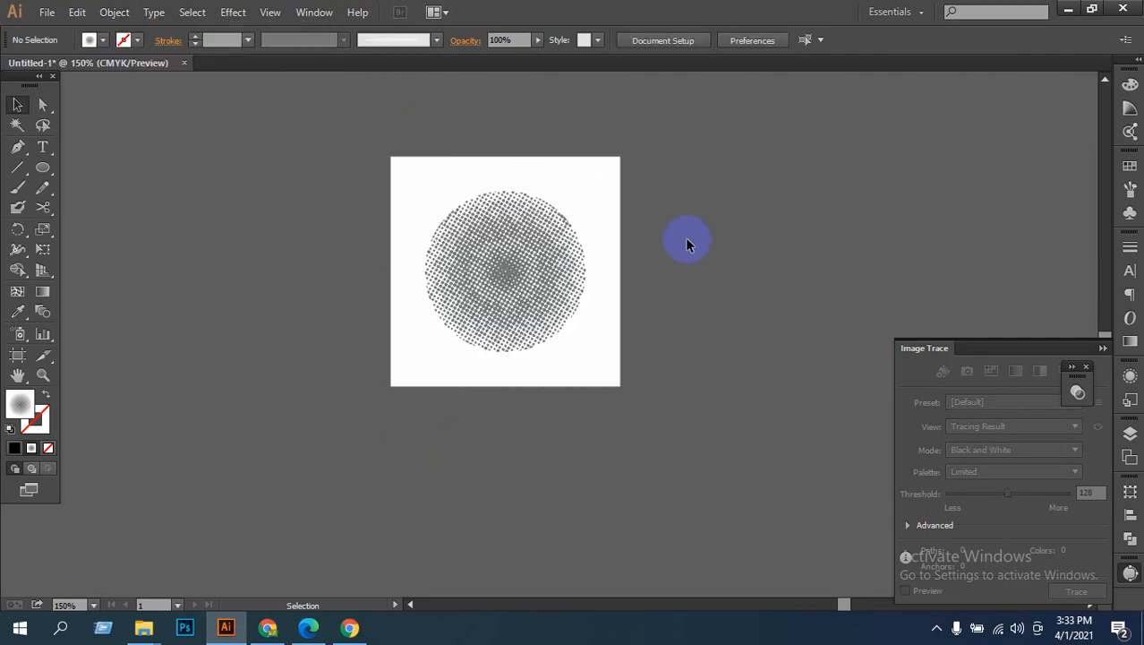
Step: Ungroup the expanded halftone tracing and clear the selection
left_click(475, 199)
right_click(480, 192)
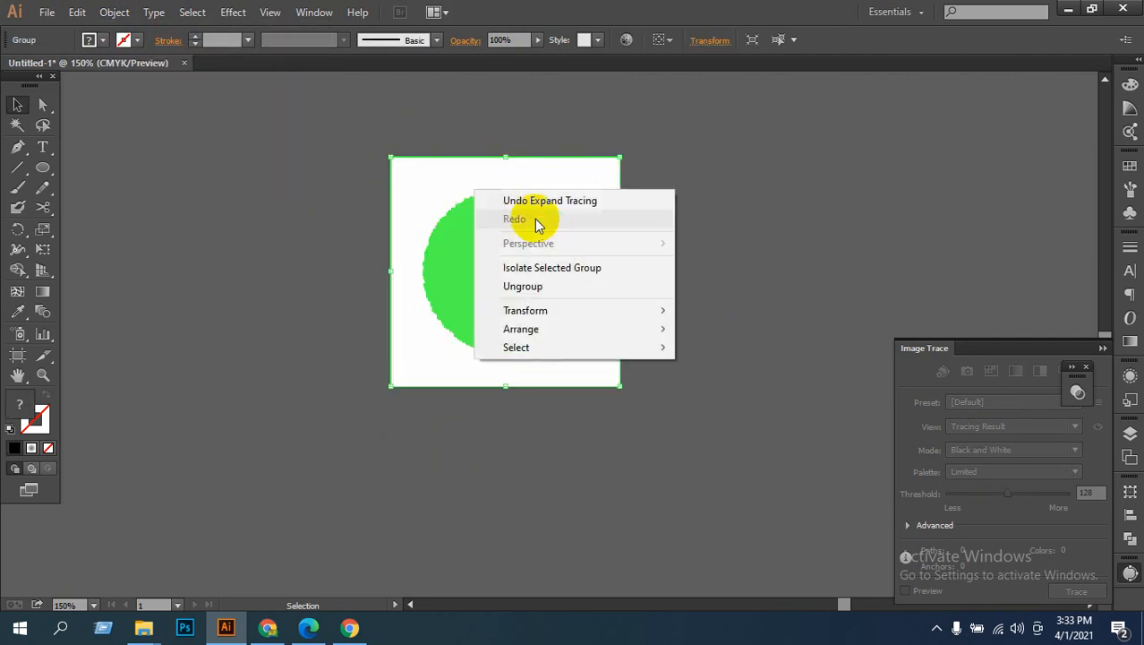
left_click(536, 288)
left_click(779, 288)
Step: Try deleting the white background compound path, and undo the deletion
left_click(587, 216)
right_click(589, 215)
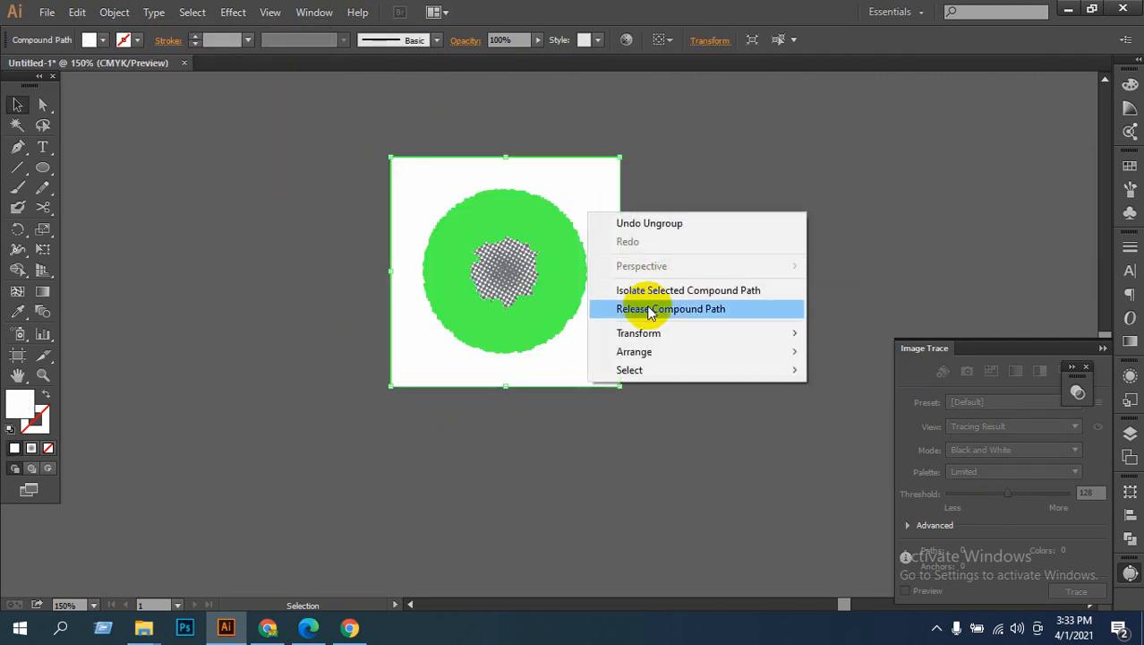
left_click(816, 219)
left_click(578, 186)
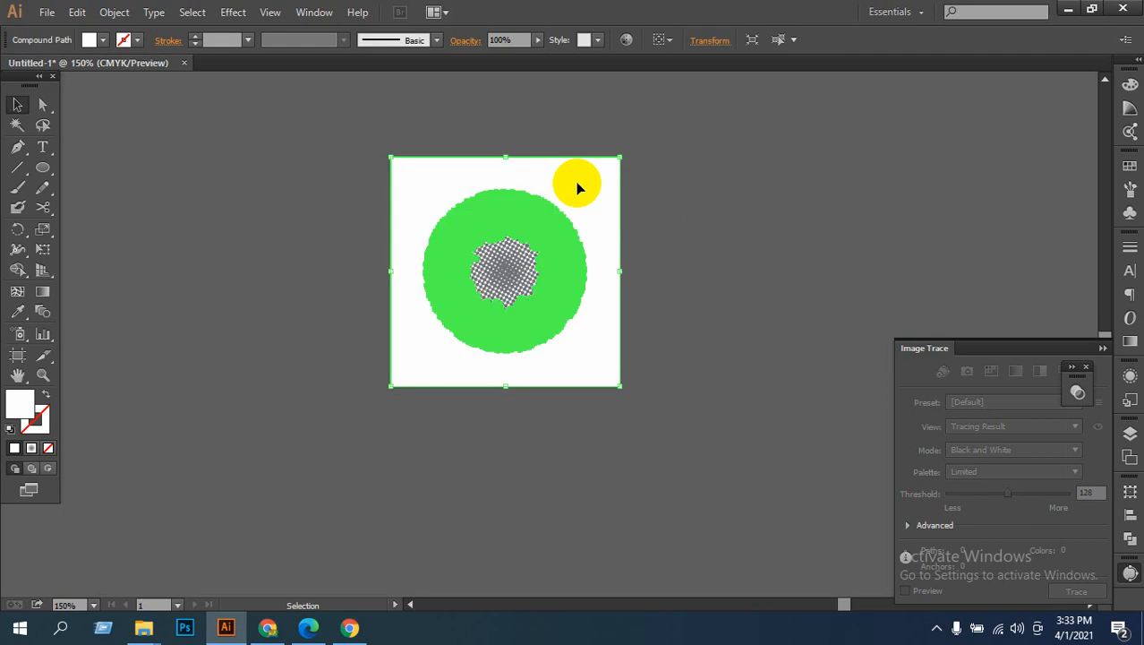
key("Delete")
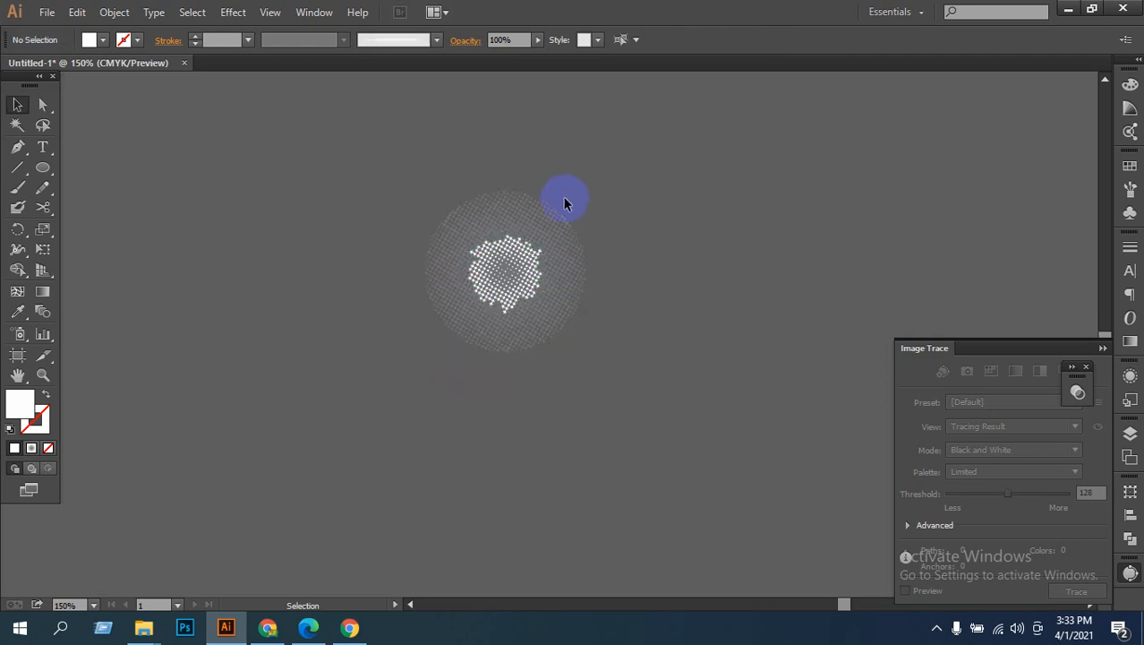
key("ctrl+z")
Step: Move the white background compound path about 4.11 in to the right, away from the remaining halftone dots
left_click(624, 349)
left_click(475, 330)
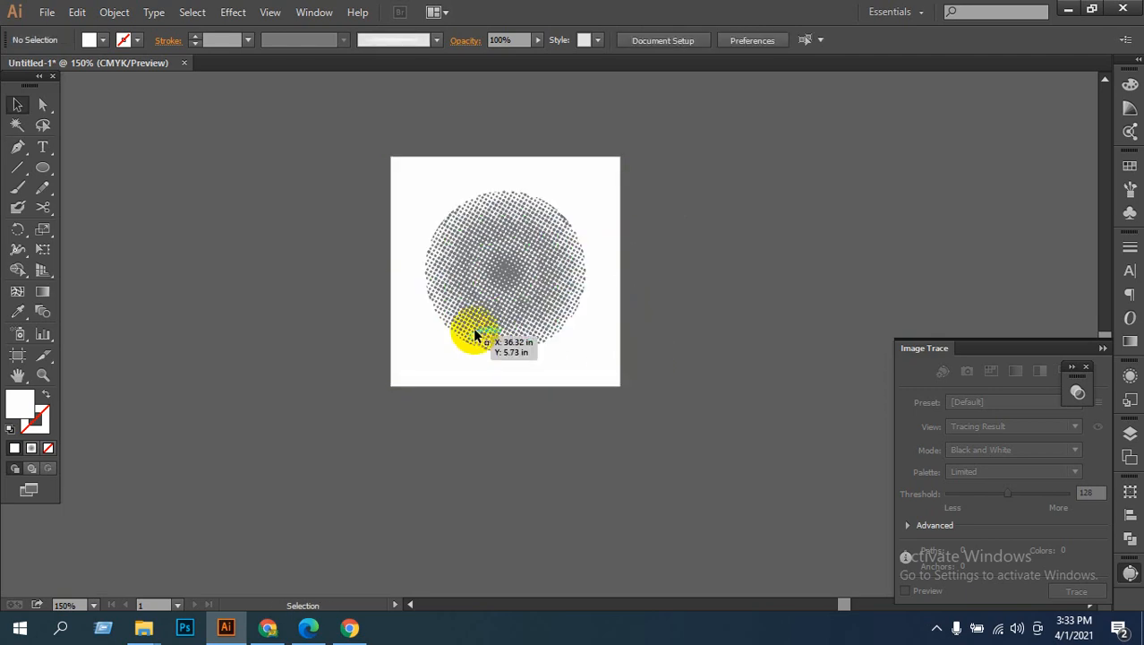
left_click(475, 288)
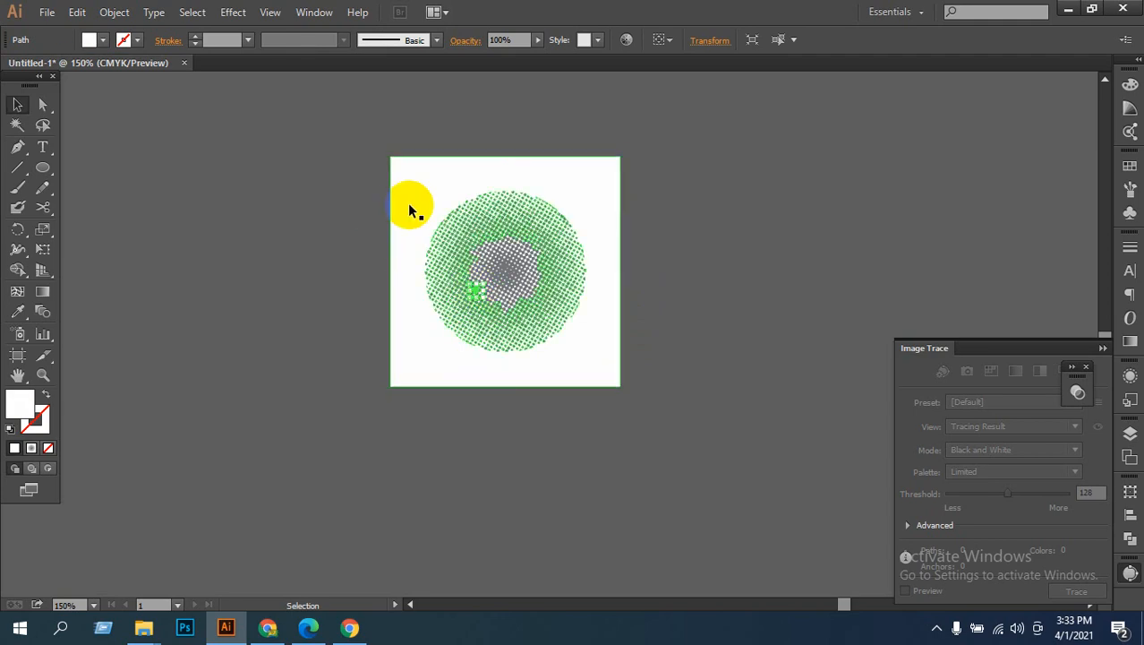
left_click(409, 206)
left_click_drag(409, 206, 782, 224)
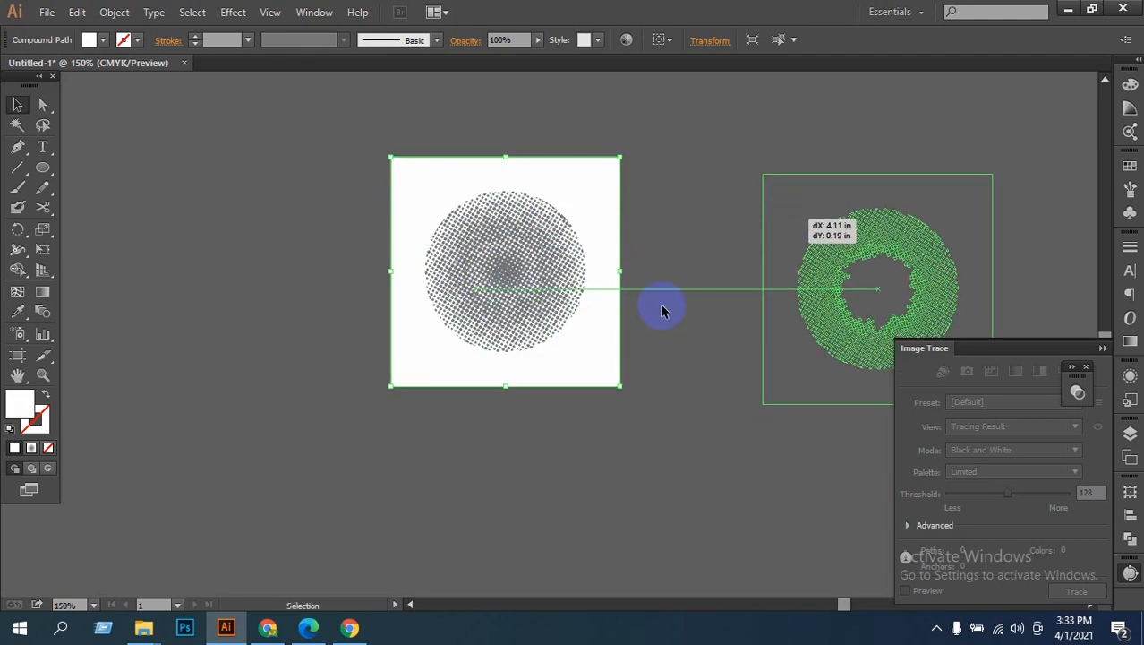
left_click(355, 285)
left_click_drag(656, 390, 635, 442)
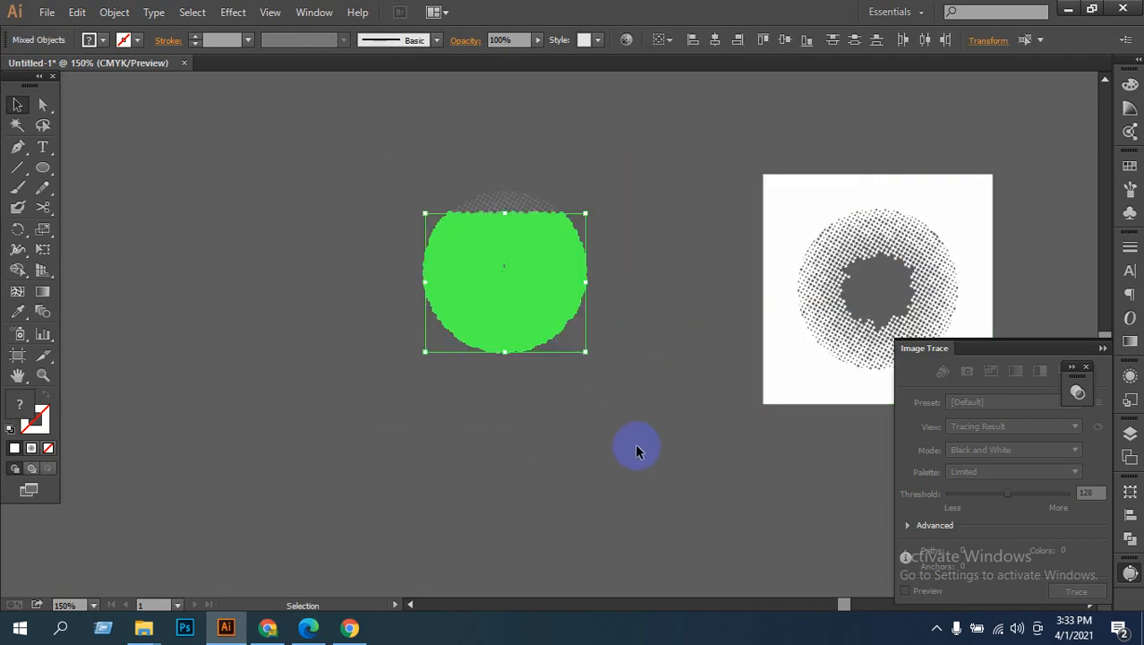
left_click(629, 441)
Step: Select one white gap between the central dots and extend the selection to everything with the same appearance
key("ctrl+space")
left_click(574, 323, "ctrl")
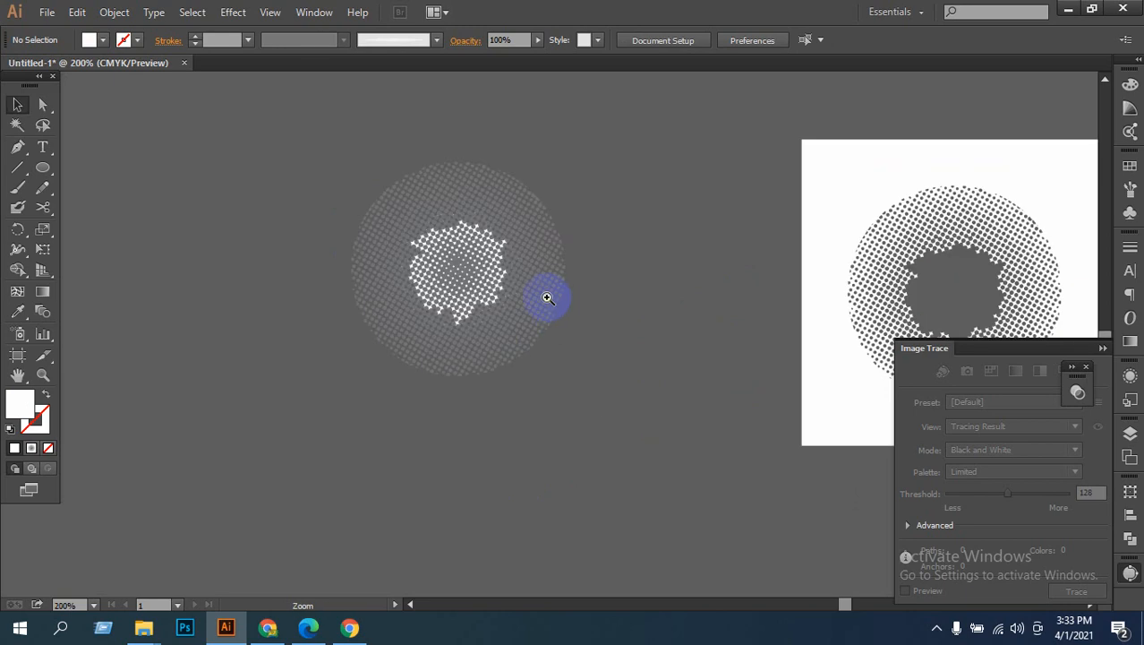
left_click(514, 286, "ctrl")
left_click(512, 287, "ctrl")
left_click_drag(513, 289, 508, 283)
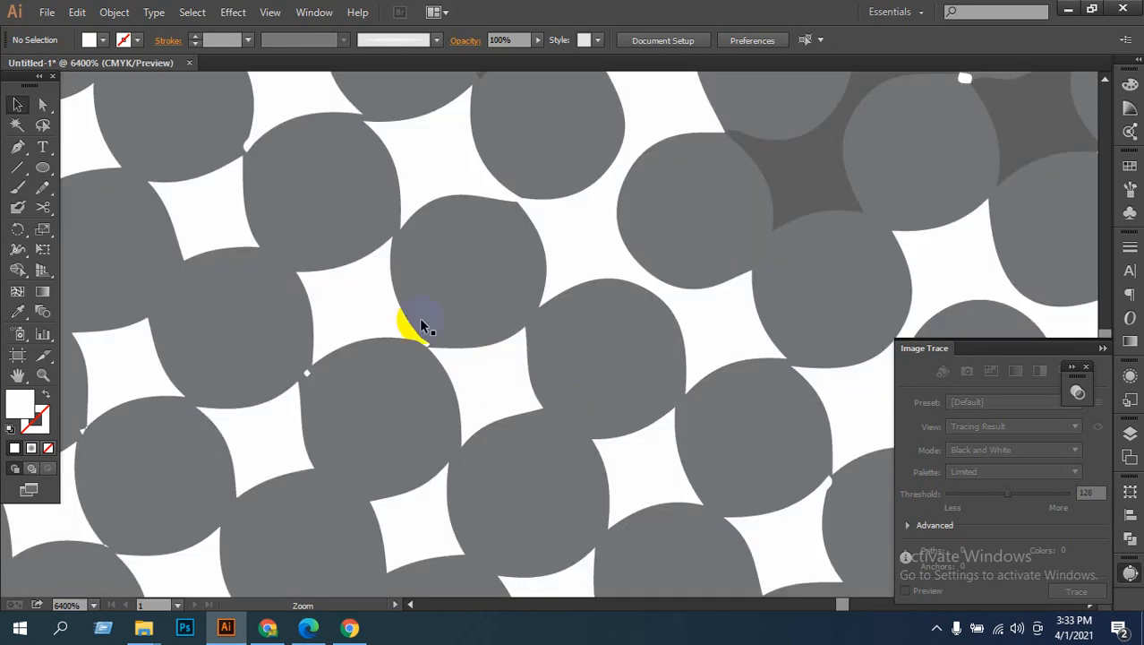
left_click(361, 302)
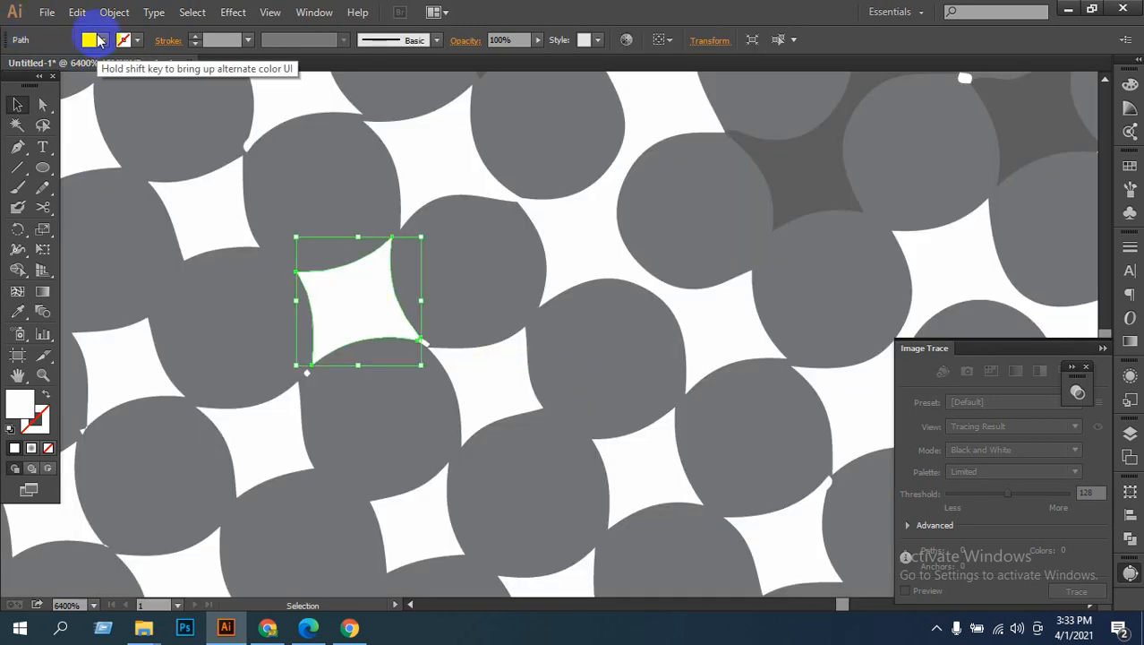
left_click(121, 13)
mouse_move(190, 22)
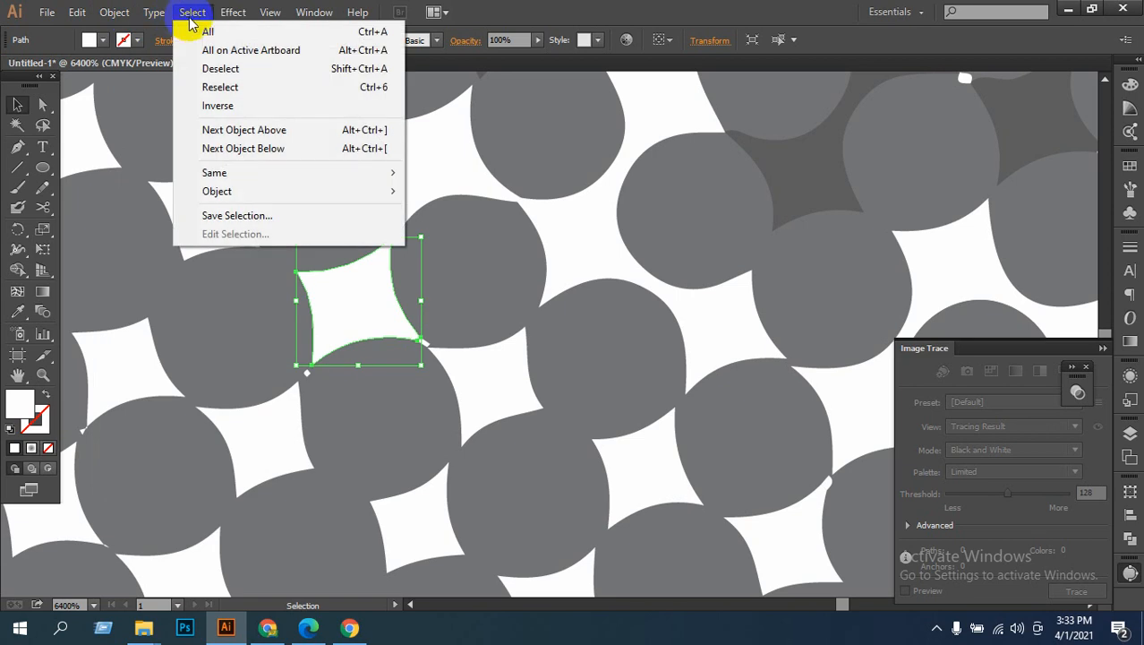
mouse_move(339, 174)
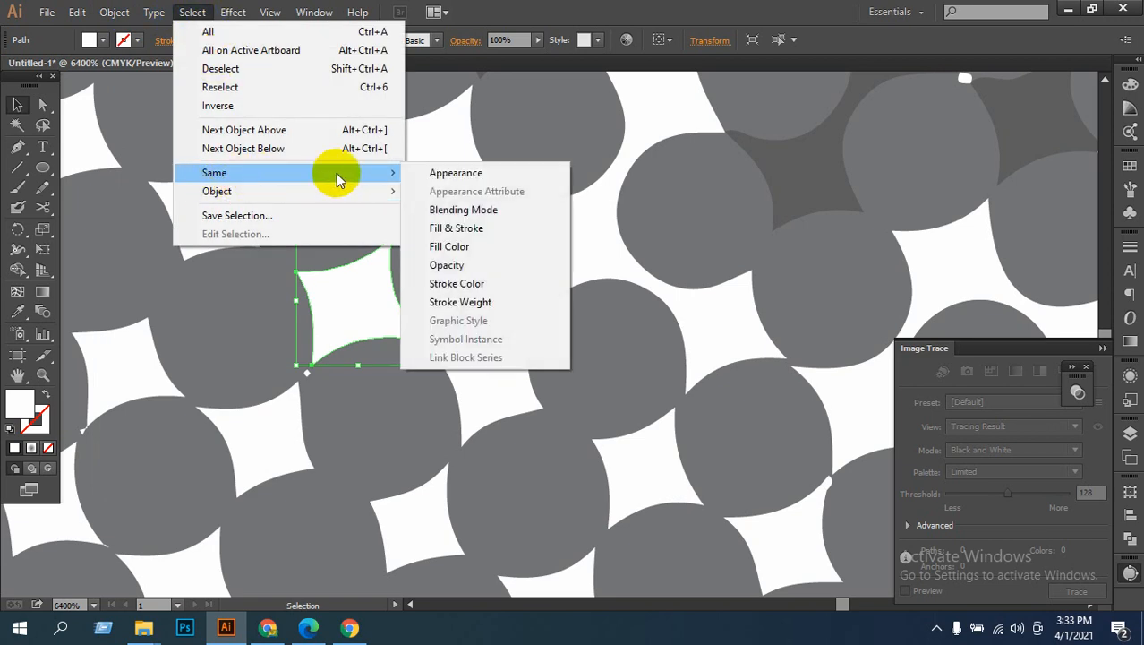
left_click(475, 176)
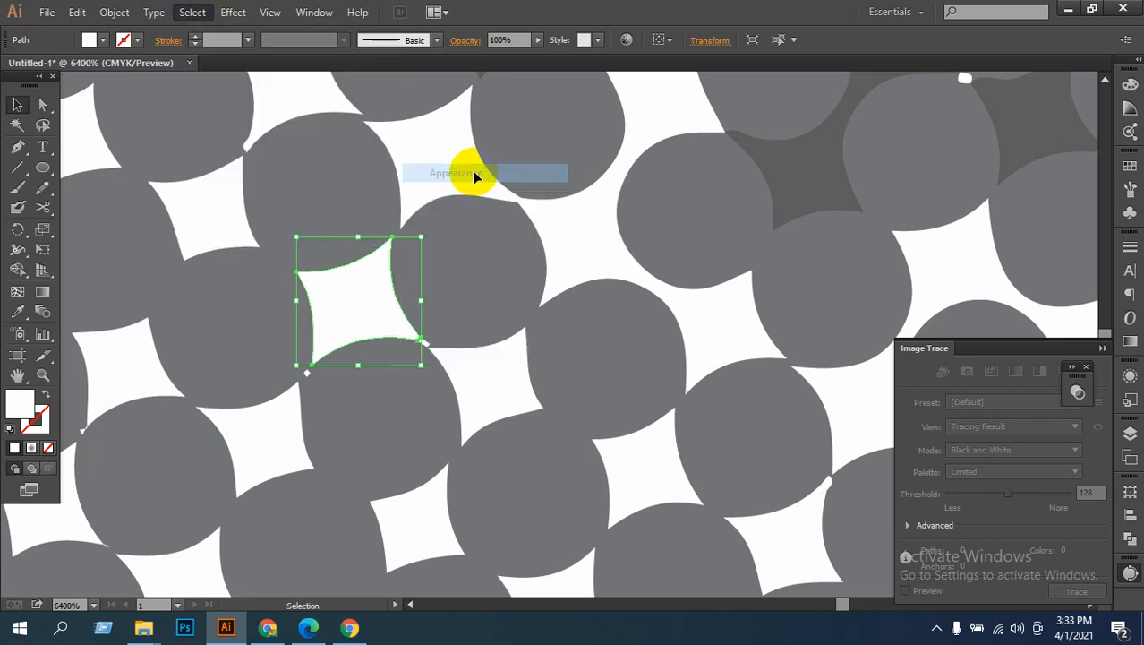
left_click(380, 264)
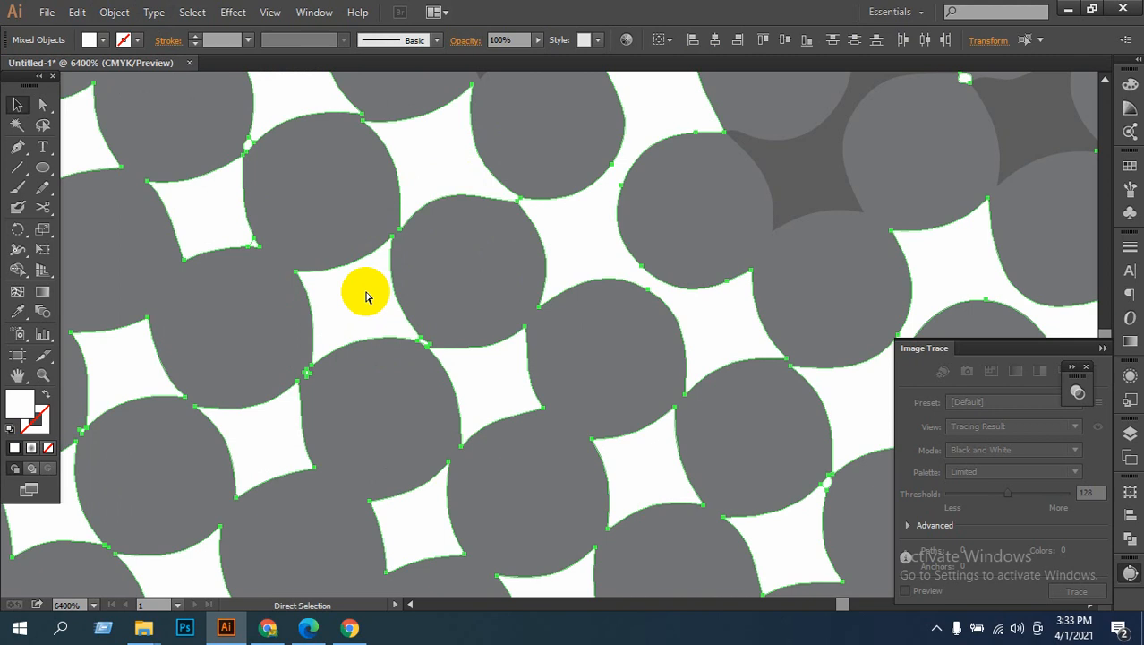
left_click(367, 283, "ctrl+alt")
left_click(381, 285, "ctrl+alt")
left_click(447, 302, "ctrl+alt")
left_click(470, 313, "ctrl+alt")
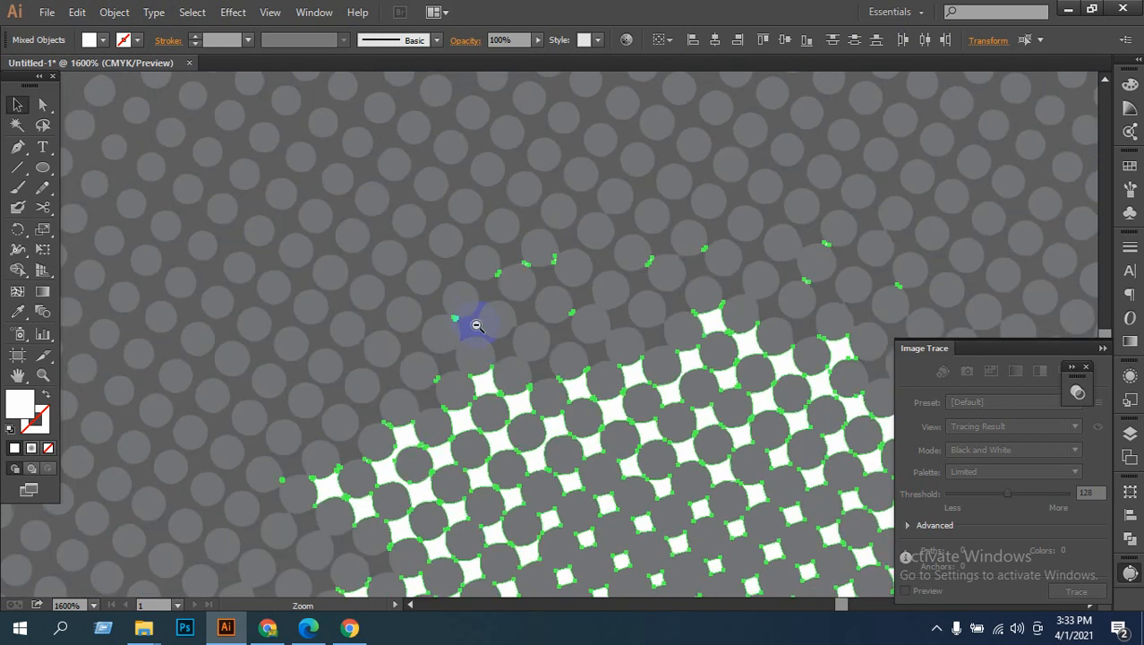
Step: Delete the selected white gaps between the central halftone dots
left_click(535, 373, "ctrl+alt")
left_click_drag(588, 396, 301, 301)
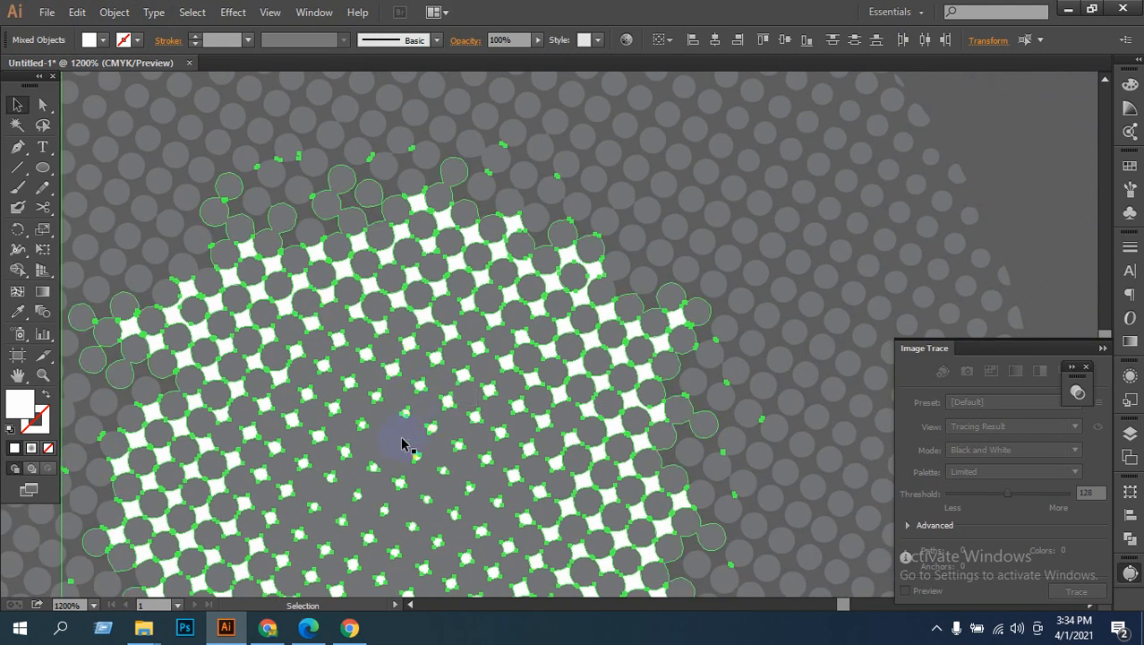
key("Delete")
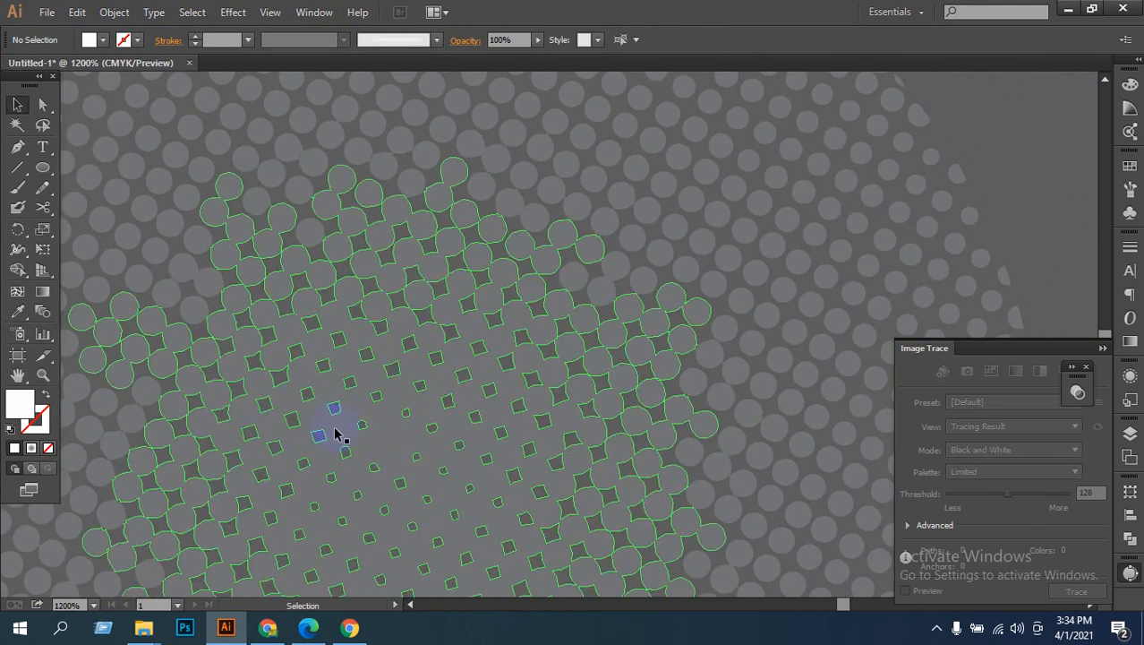
Step: Select the whole halftone circle and fill all its dots with red
left_click(441, 416, "ctrl+alt")
left_click(452, 418, "ctrl+alt")
left_click(531, 403, "ctrl+alt")
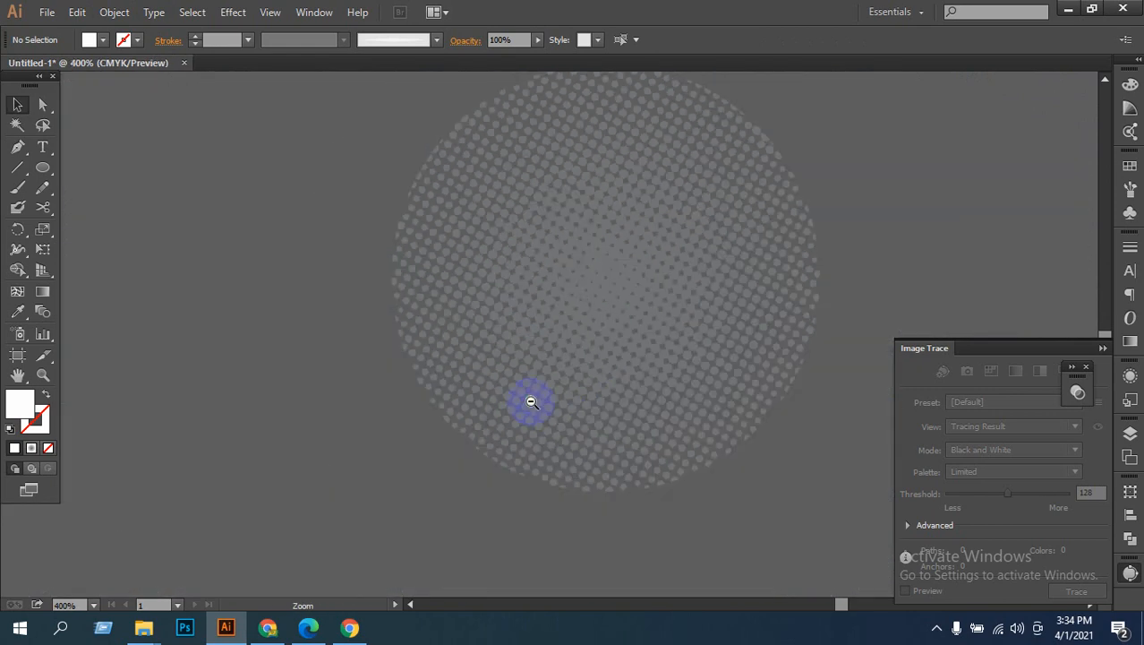
left_click(531, 403, "ctrl+alt")
left_click_drag(410, 393, 312, 373)
left_click_drag(714, 391, 715, 392)
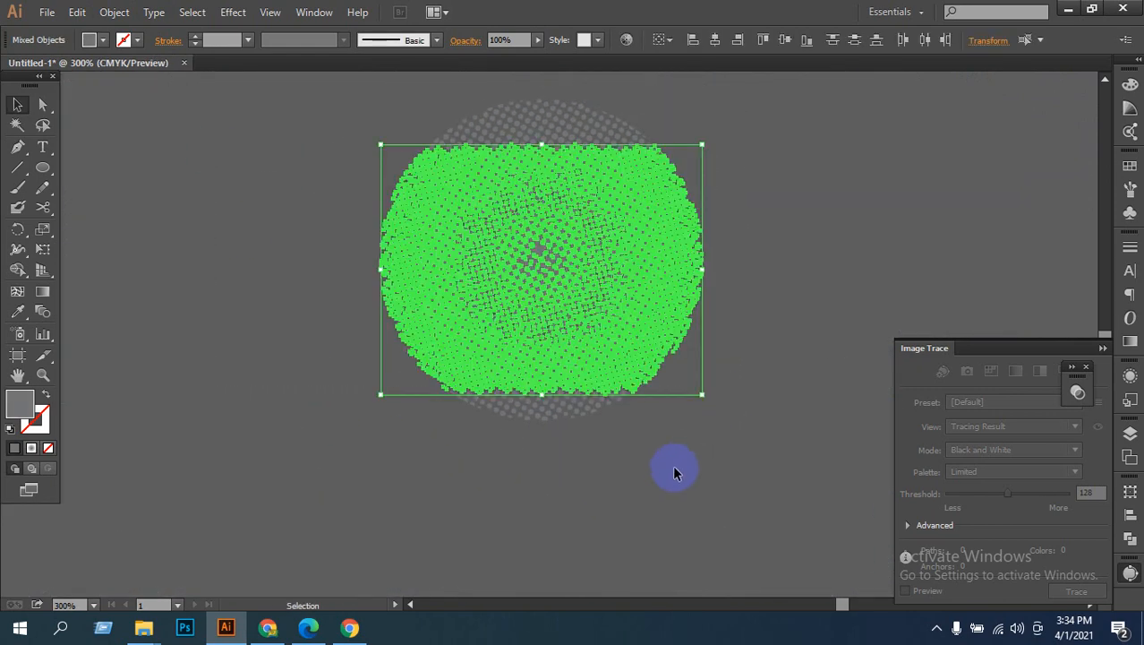
left_click(629, 468)
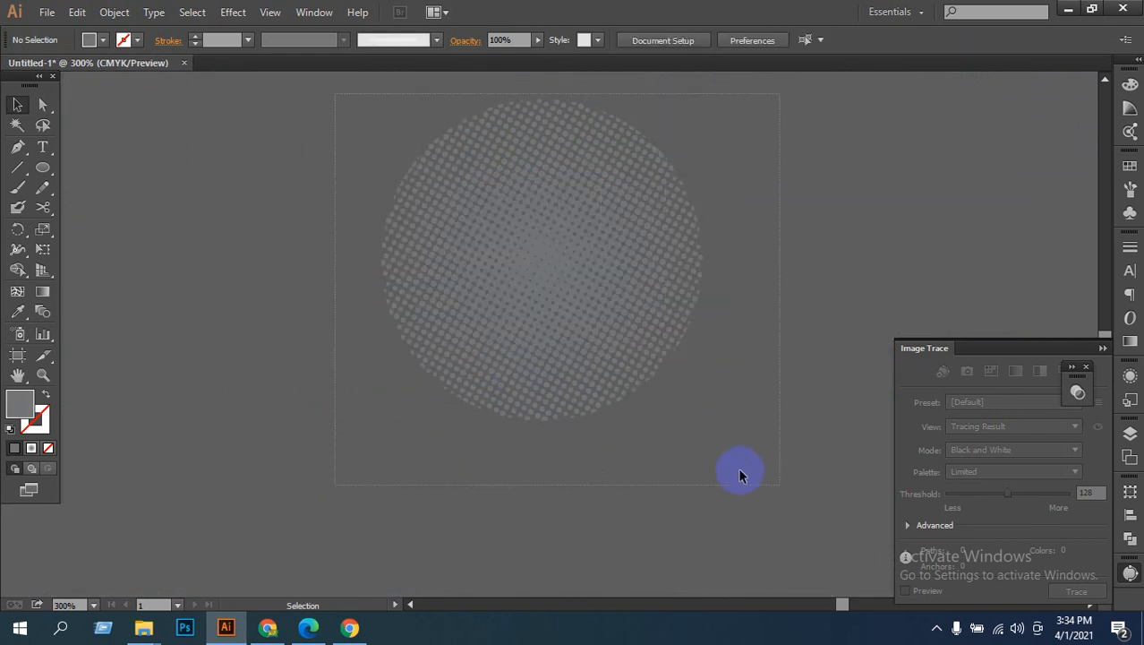
left_click_drag(739, 475, 734, 471)
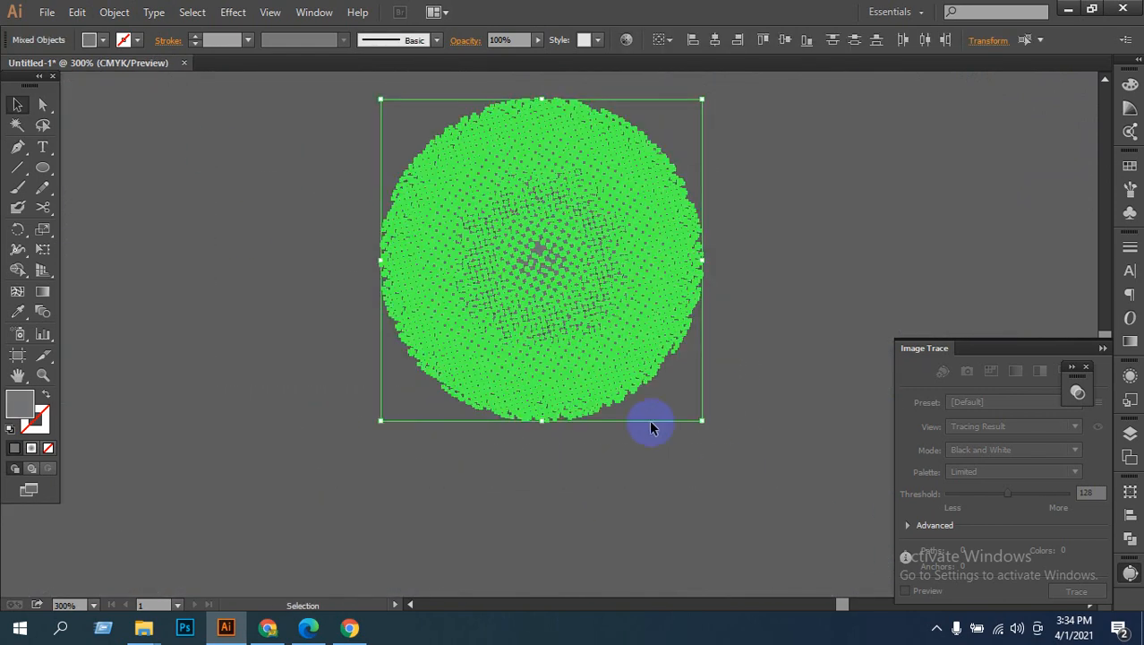
left_click(101, 41)
left_click(59, 71)
left_click(274, 248)
left_click(274, 247)
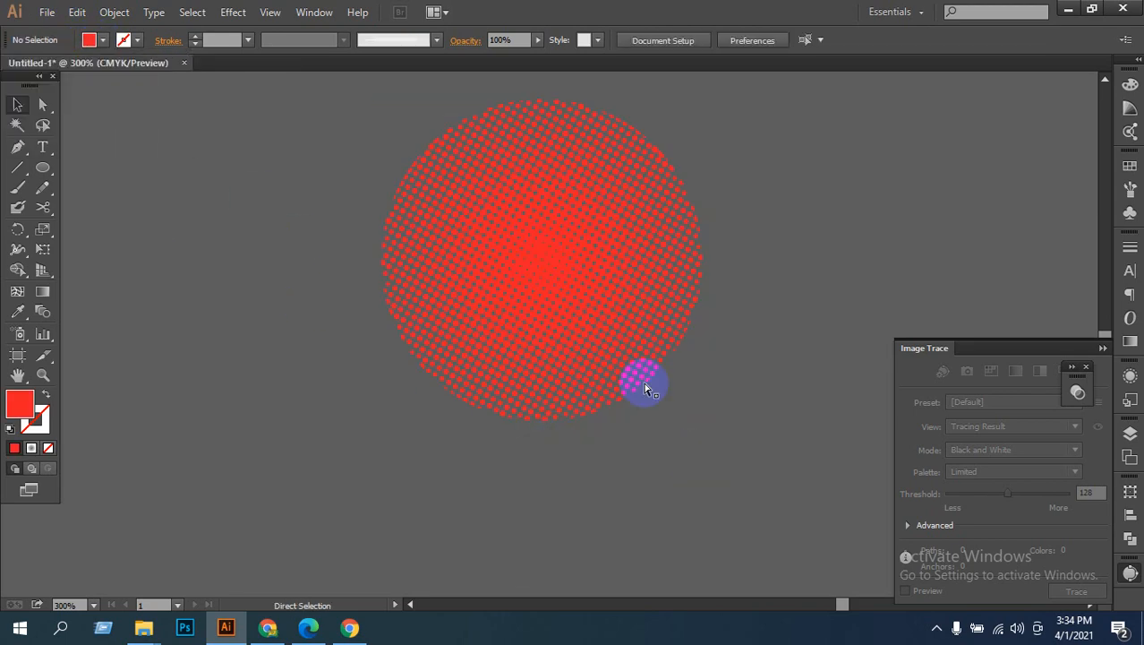
Step: Select the merged central compound path and examine its holes and the extent of its joined dots
left_click_drag(645, 385, 549, 335)
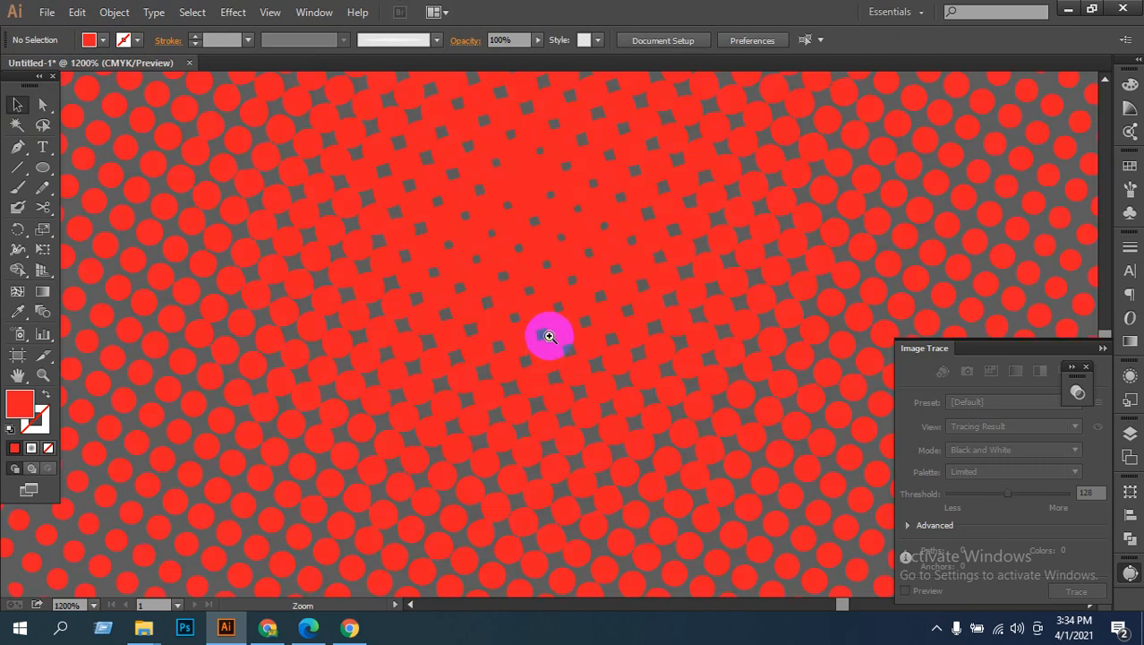
left_click(523, 327)
key("v")
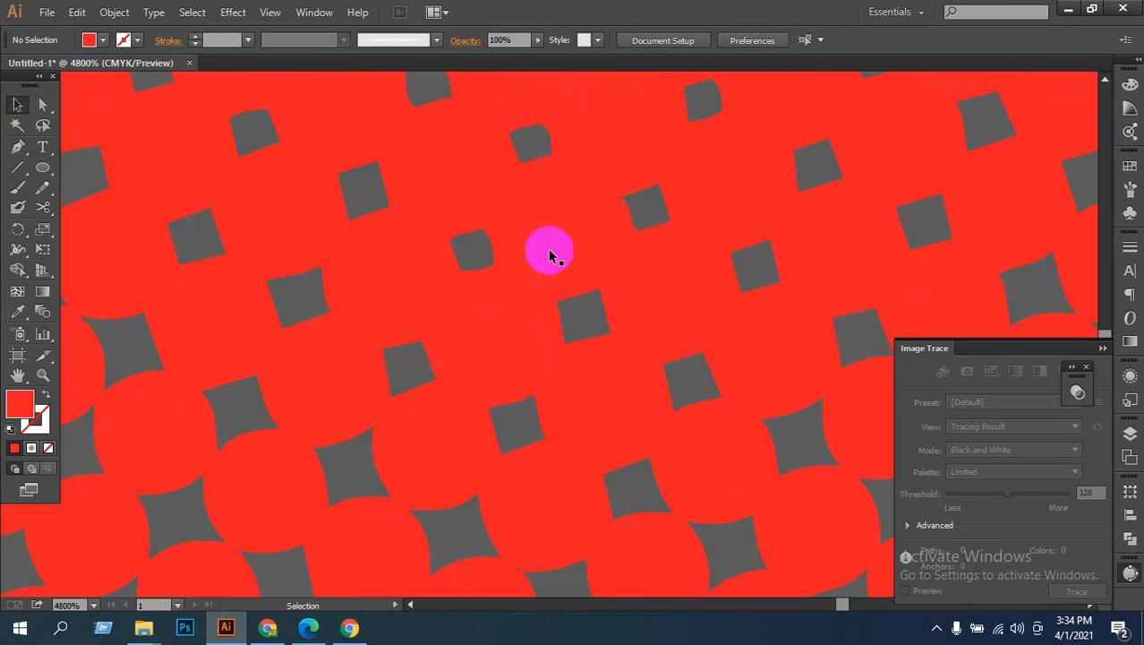
left_click(549, 253)
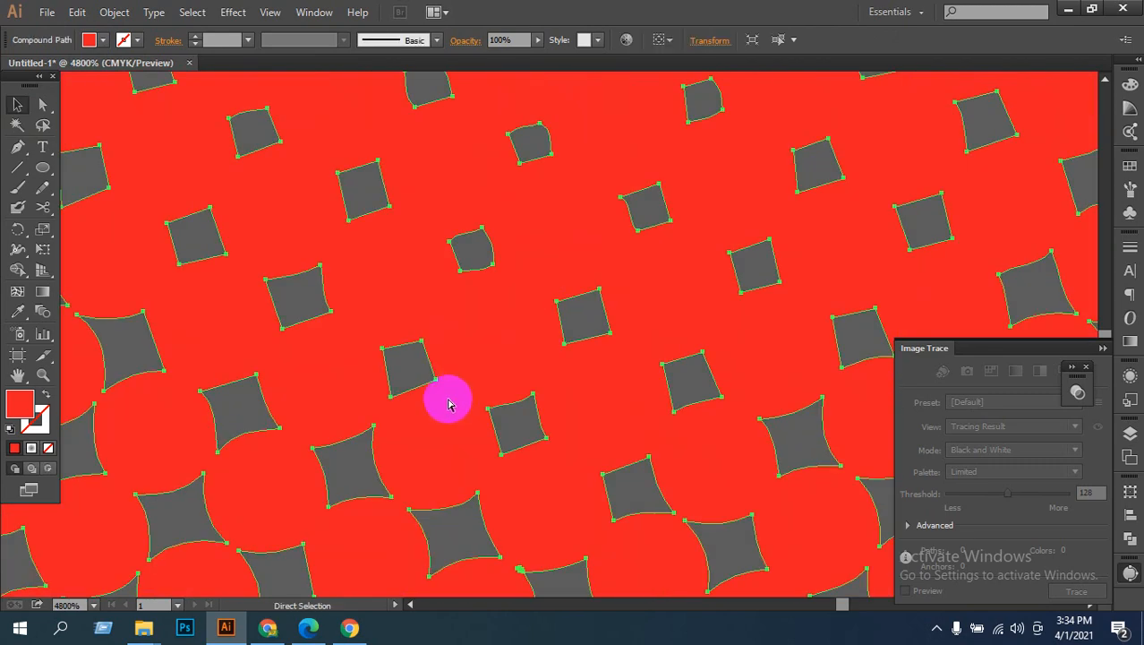
left_click(447, 338, "ctrl+alt")
left_click(479, 343, "ctrl+alt")
left_click(480, 343, "ctrl+alt")
left_click(479, 341, "ctrl+alt")
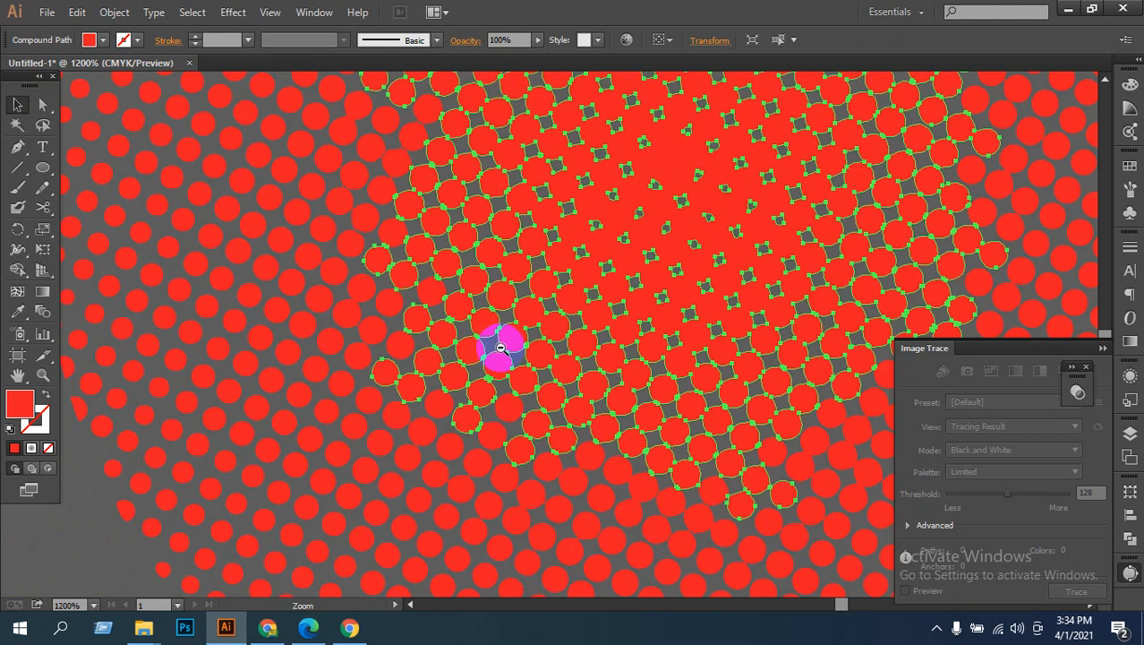
left_click(501, 342, "ctrl+alt")
left_click(533, 353, "ctrl+alt")
left_click(547, 355, "ctrl+alt")
left_click_drag(695, 291, 485, 368)
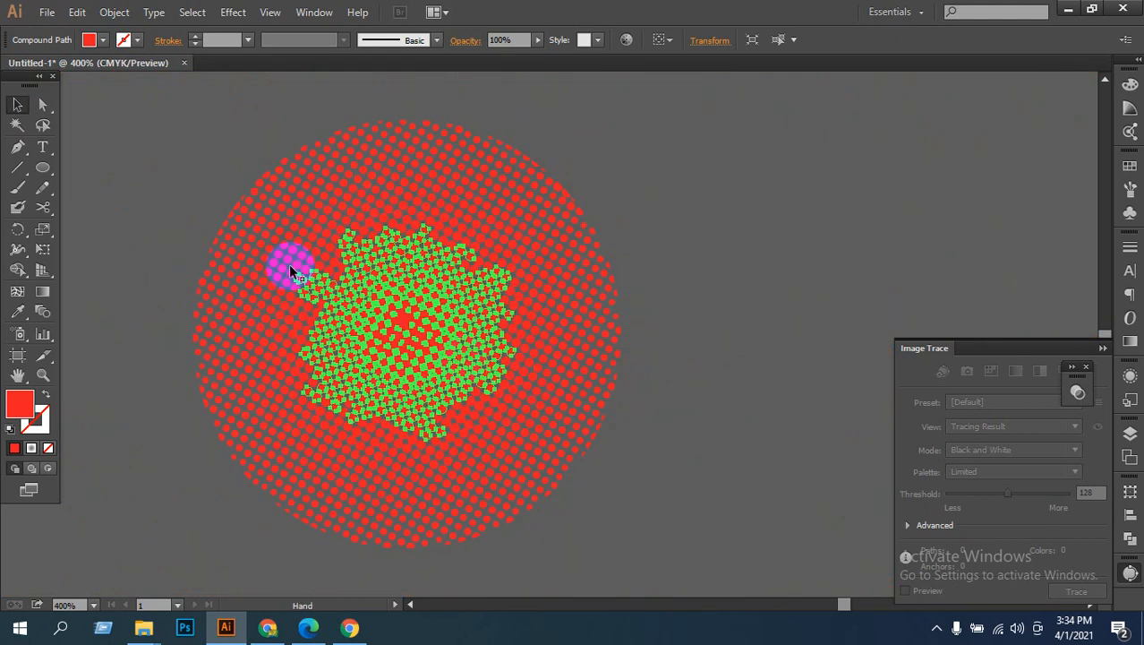
Step: Select all the red halftone dots and group them into one object
left_click(235, 145)
left_click_drag(209, 152, 661, 521)
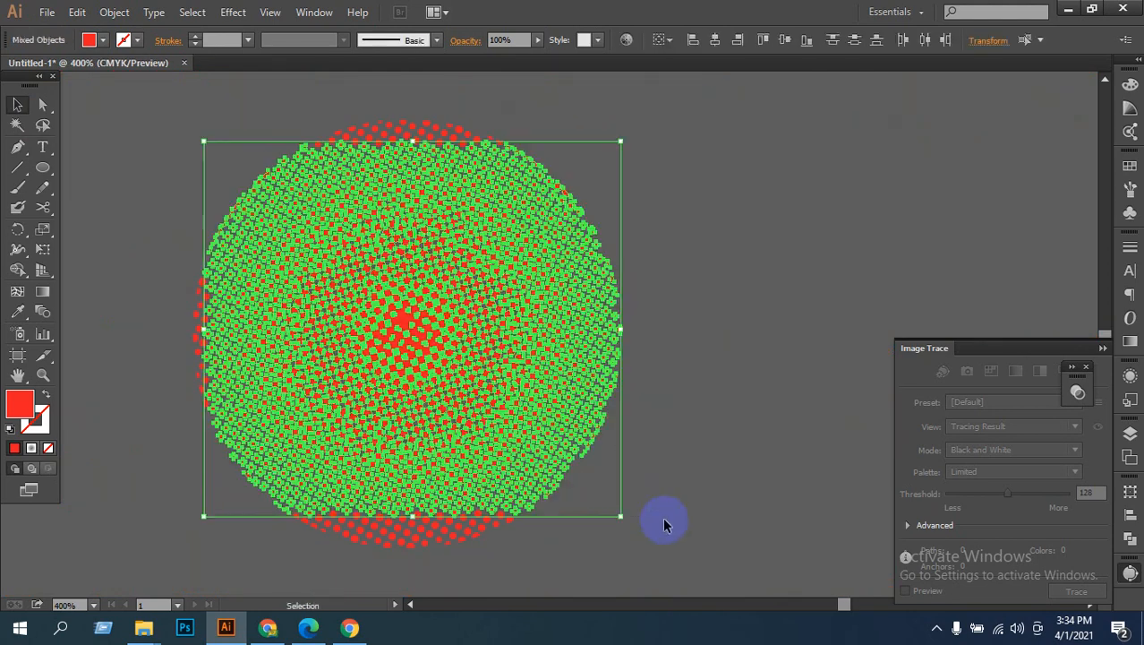
left_click(192, 126)
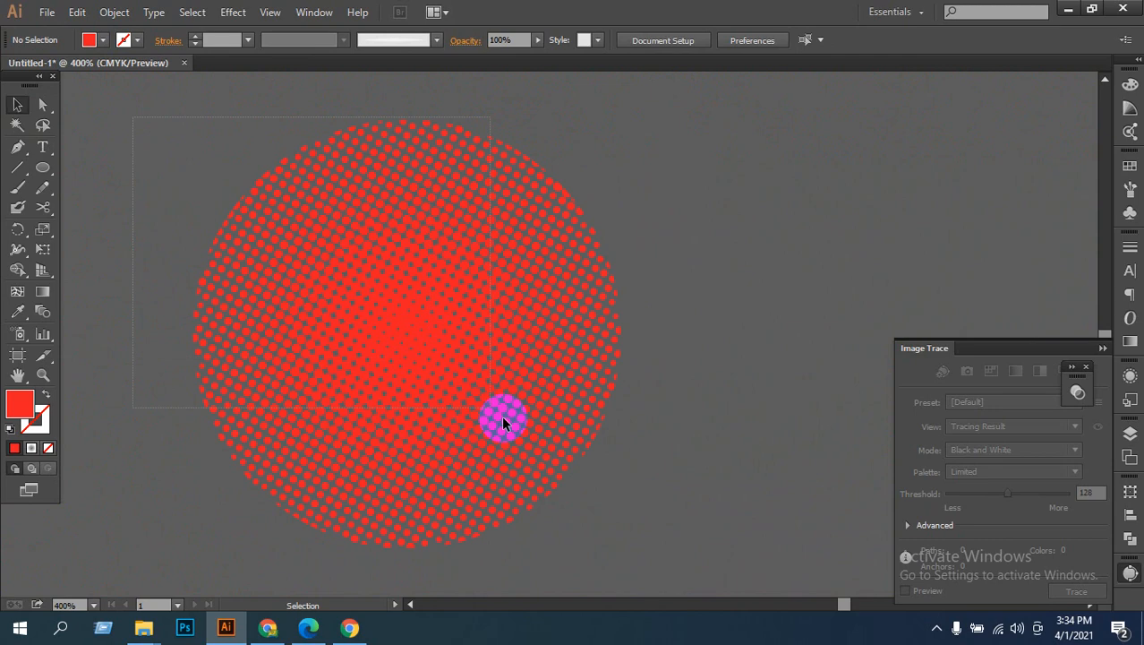
key("ctrl+a")
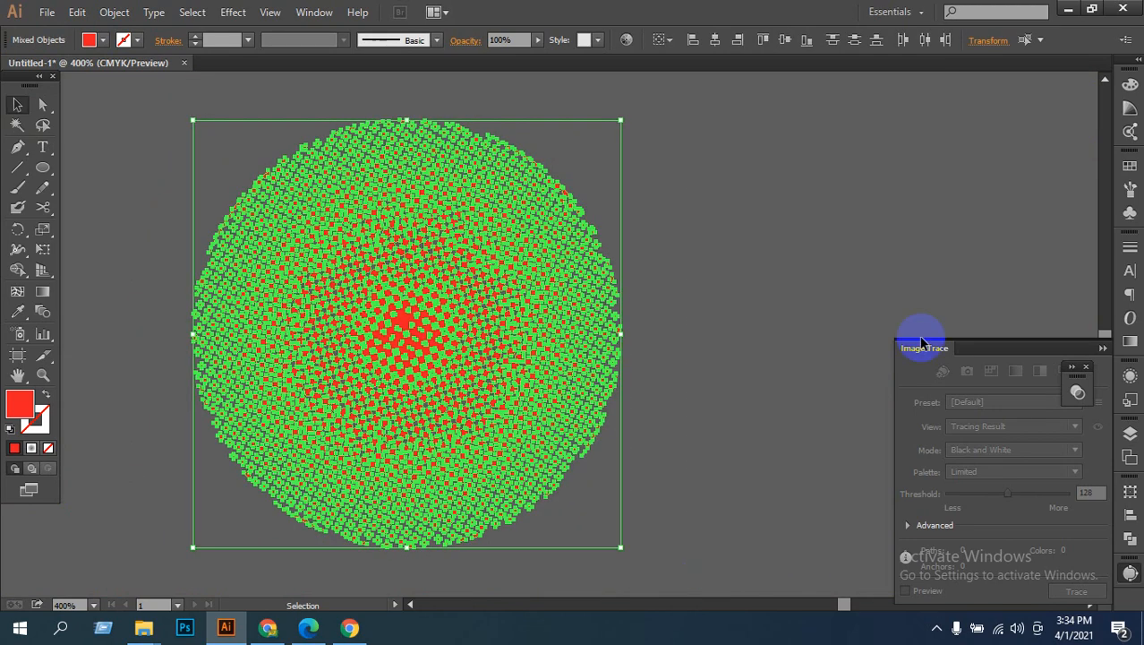
left_click(933, 270)
left_click(571, 288)
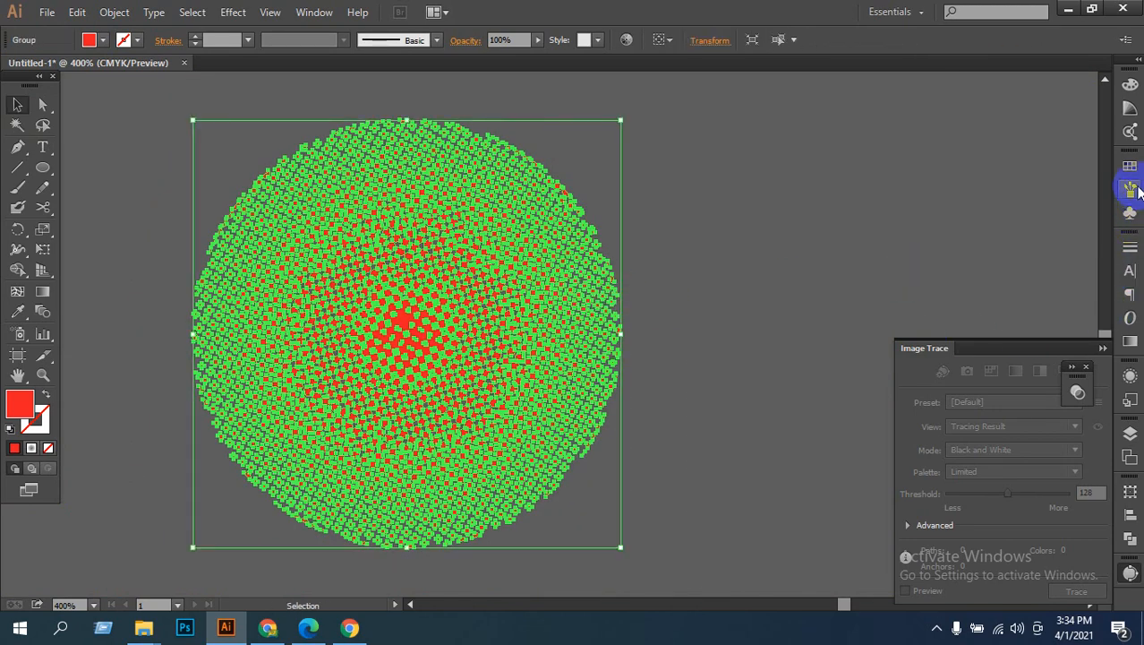
Step: Save the halftone group as a Movie Clip symbol named New Symbol 3, and delete the original artwork from the canvas
left_click(1131, 219)
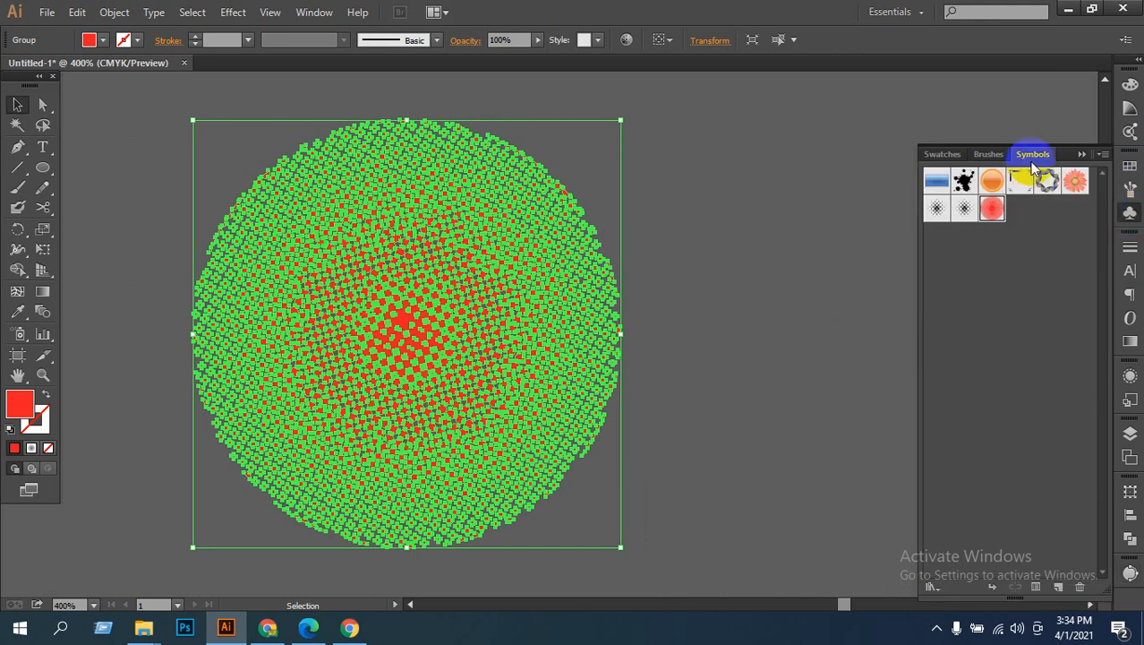
left_click(999, 219)
left_click_drag(624, 261, 1006, 330)
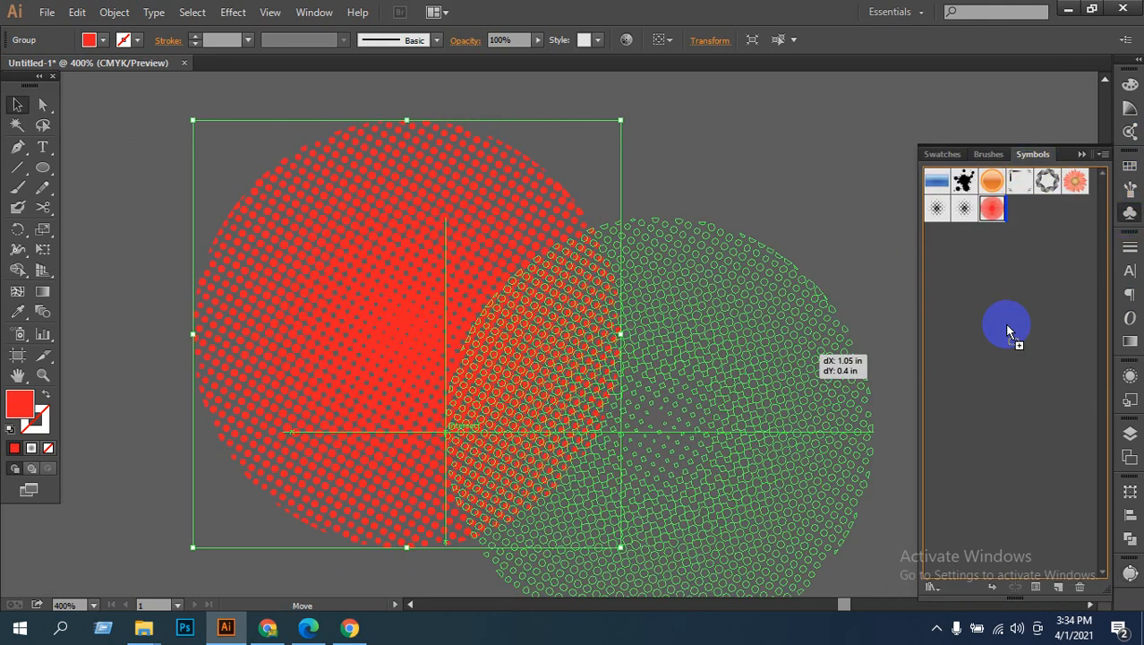
left_click_drag(1066, 283, 1066, 283)
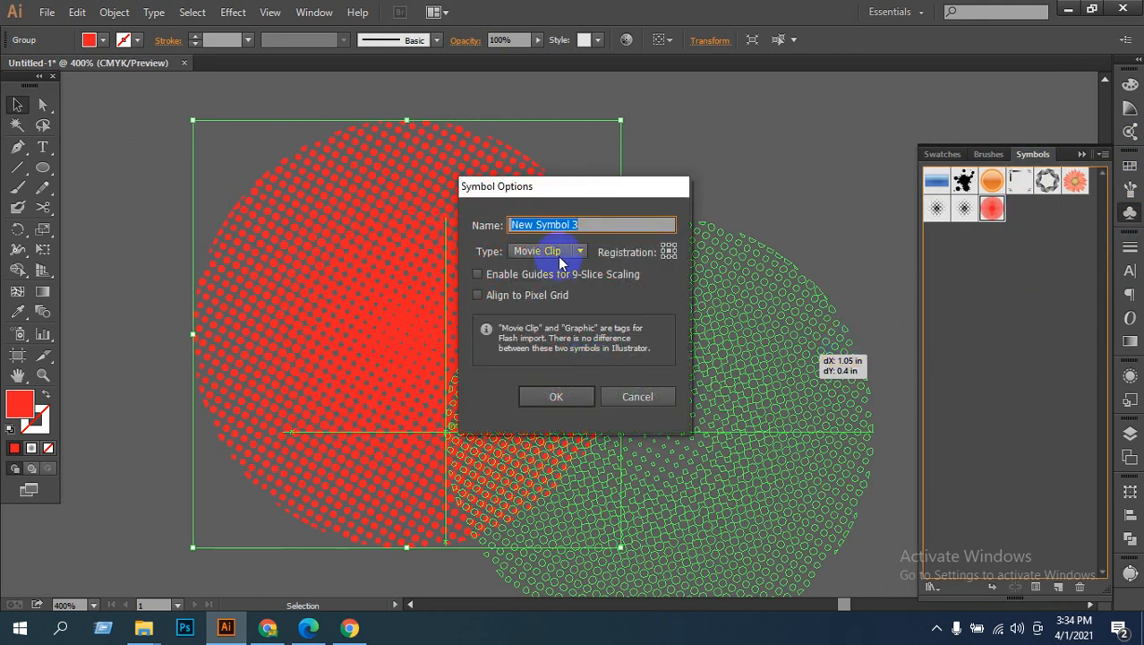
left_click(555, 396)
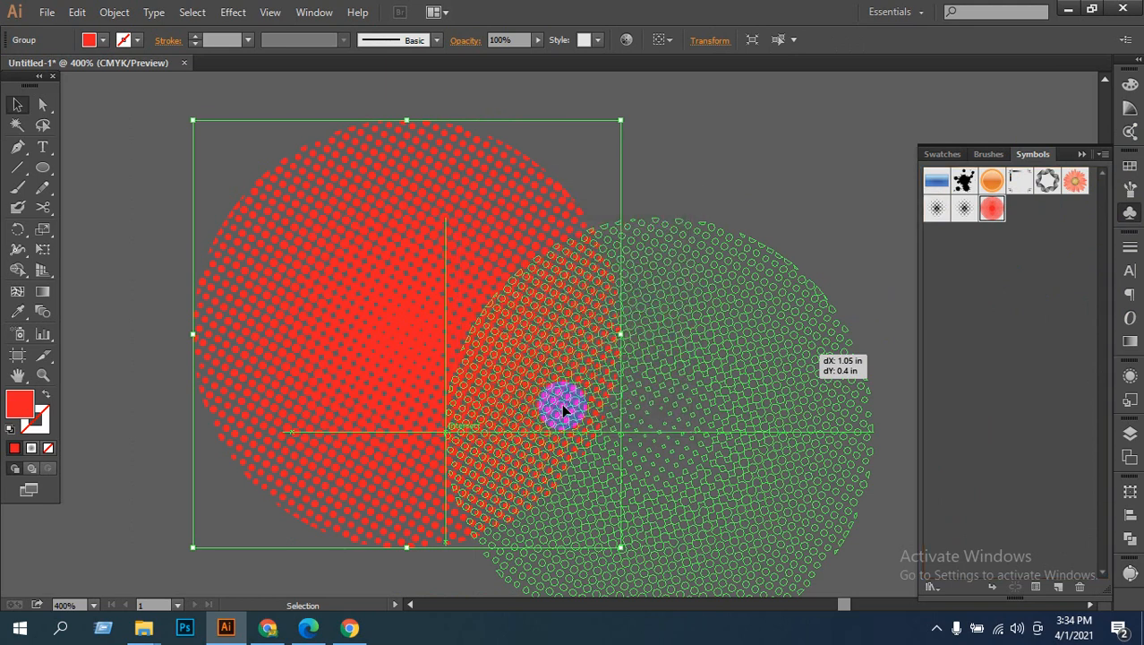
left_click(663, 391)
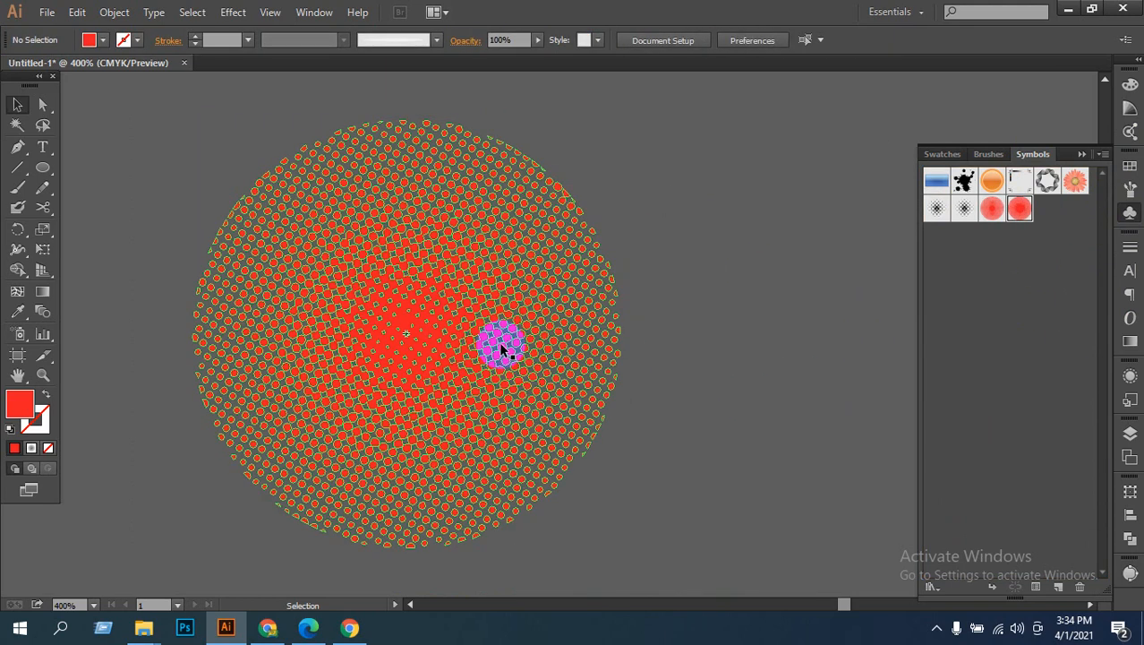
left_click(499, 343)
key("Delete")
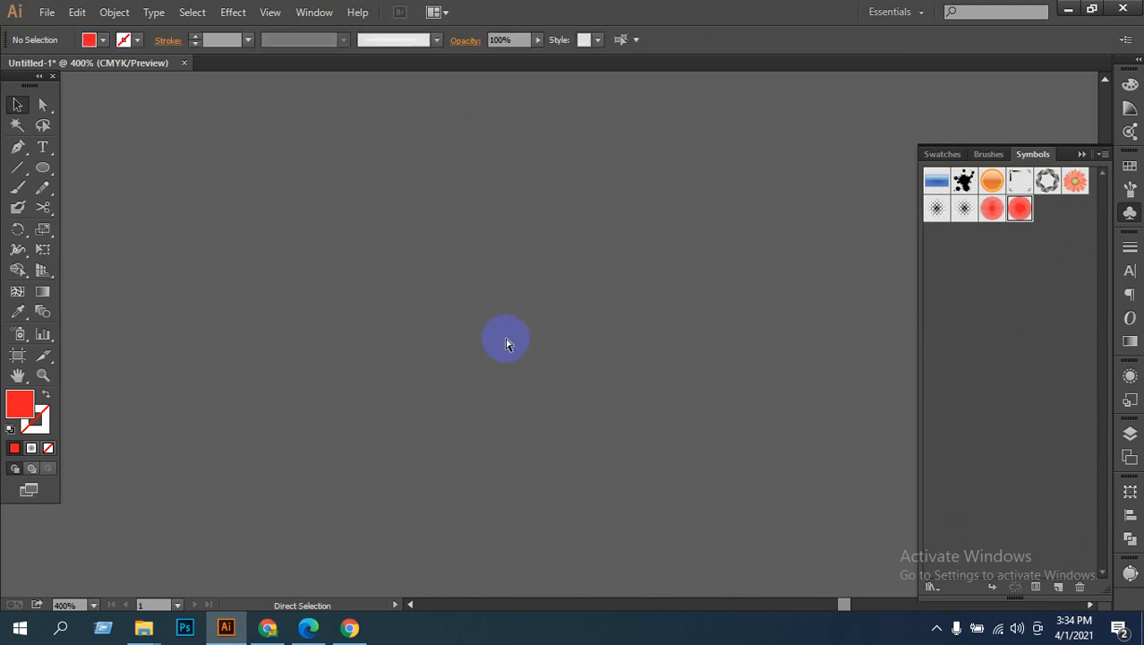
Step: Draw a solid red circle without a stroke in the empty area to the right of the orange 3D lettering
left_click(539, 340, "ctrl+alt")
left_click(539, 341, "ctrl+alt")
left_click(539, 340, "ctrl+alt")
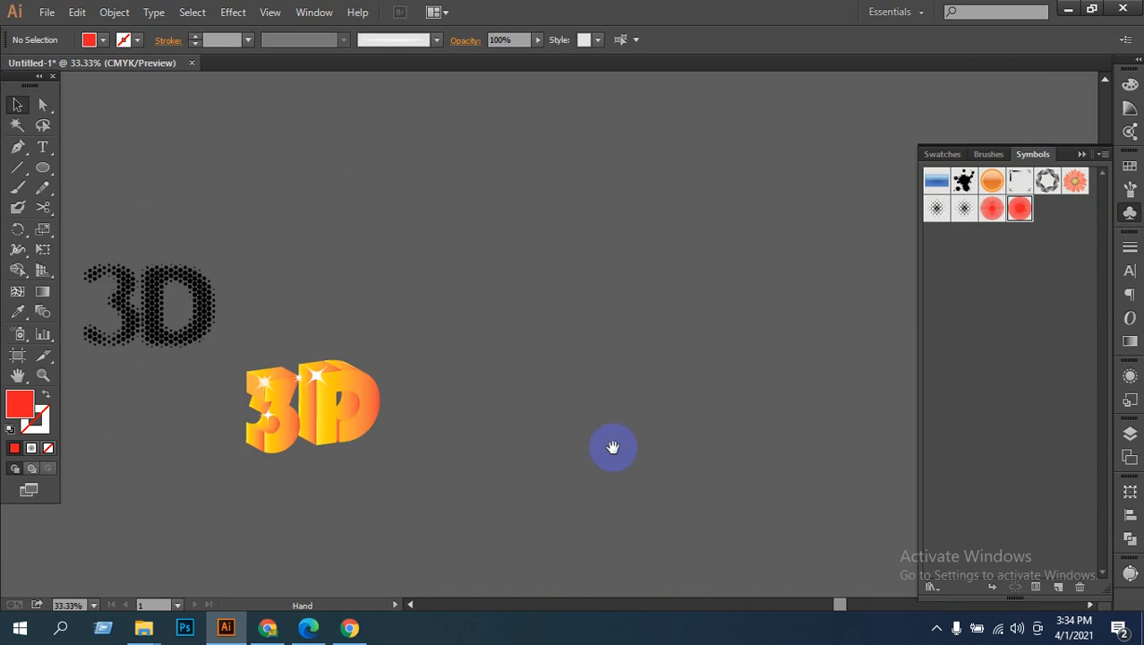
left_click_drag(613, 447, 456, 438)
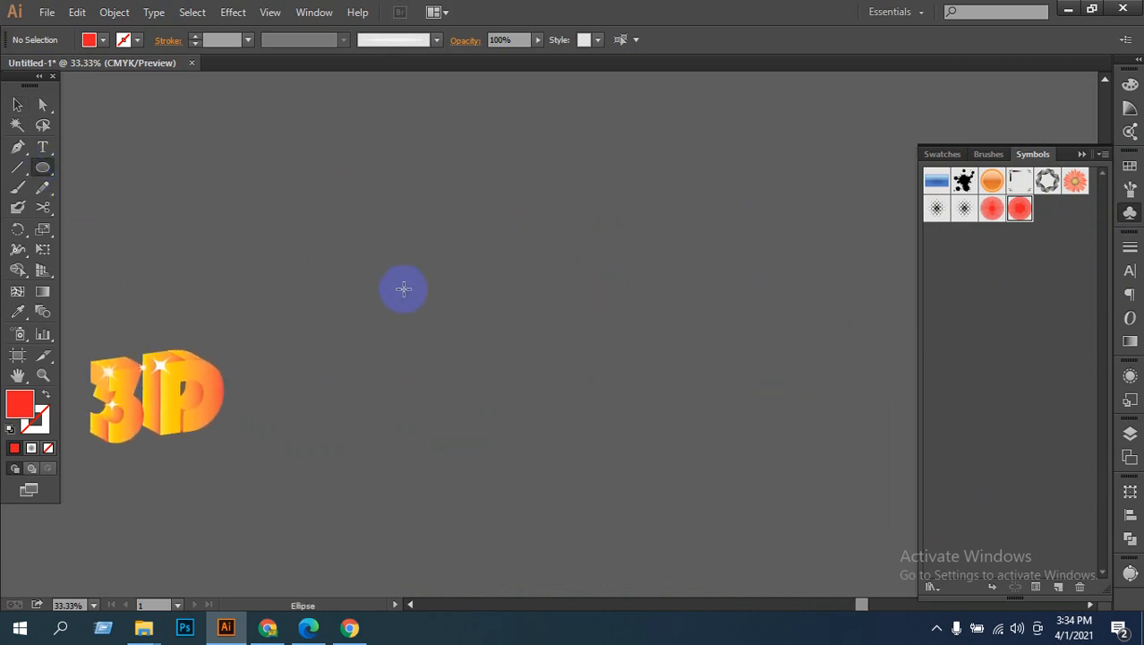
left_click_drag(404, 289, 483, 366)
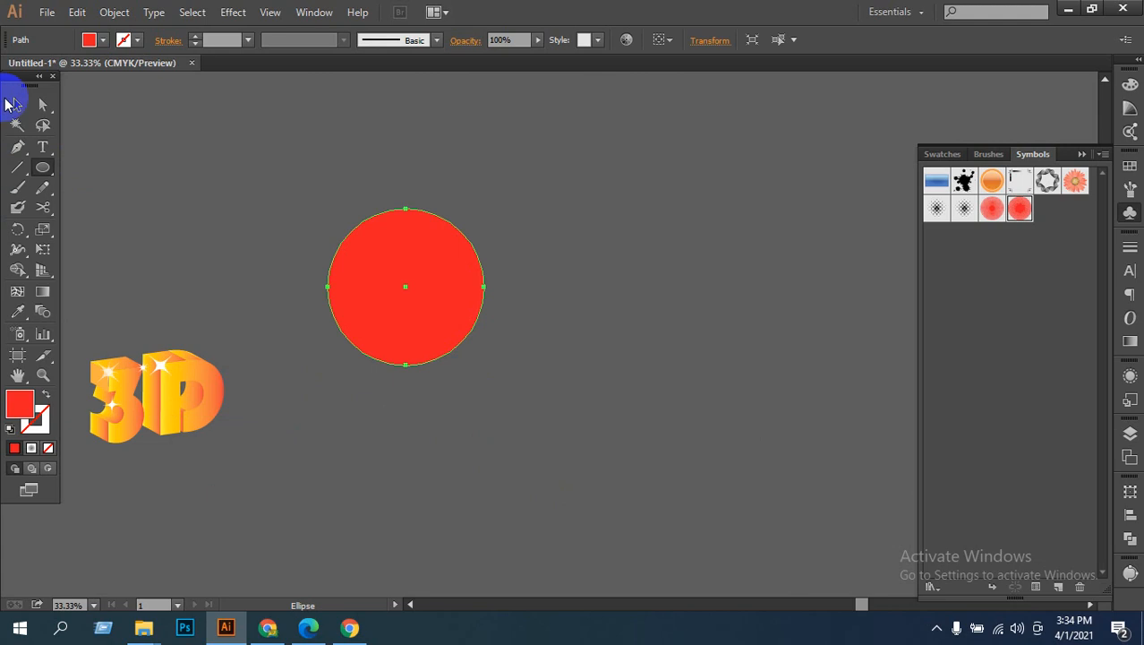
left_click(12, 103)
left_click(194, 158)
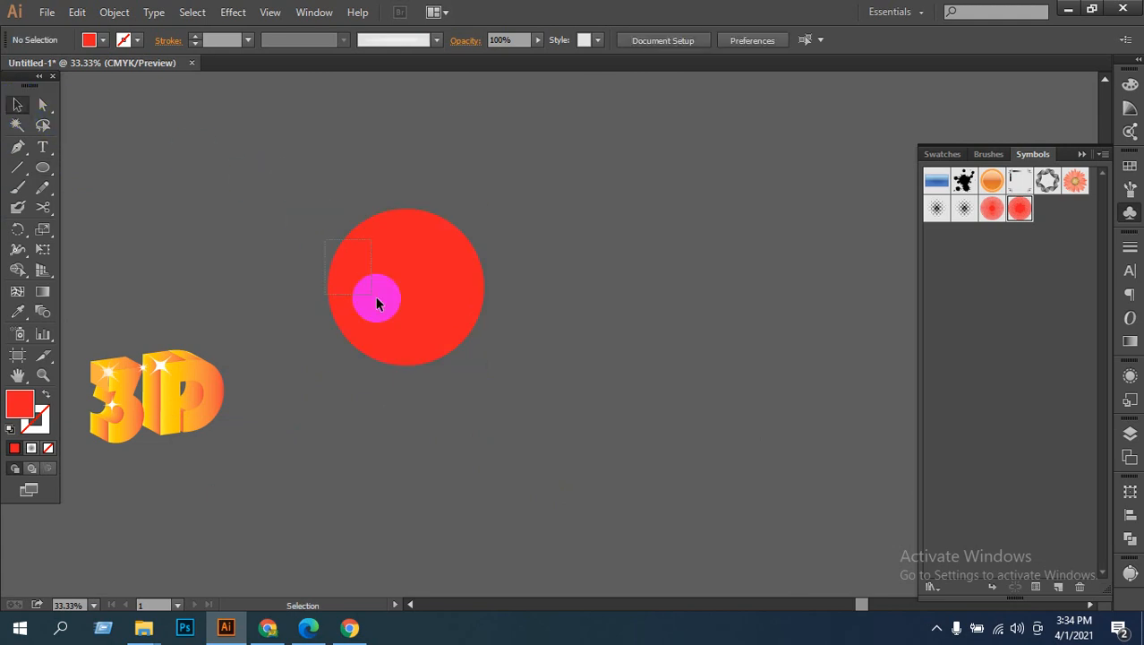
Step: Scale the red circle down to about 5.43 in in diameter and select it
left_click_drag(376, 303, 462, 355)
left_click(477, 360)
left_click(445, 288, "ctrl")
left_click(461, 304, "ctrl")
left_click(594, 390, "ctrl")
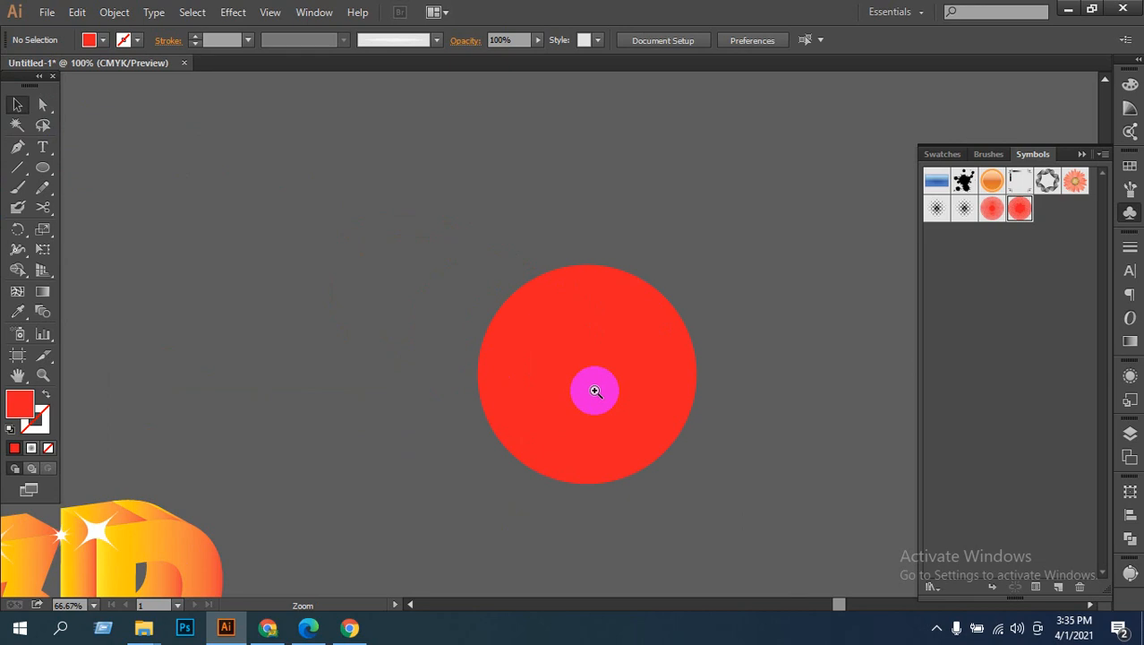
left_click_drag(161, 145, 668, 407)
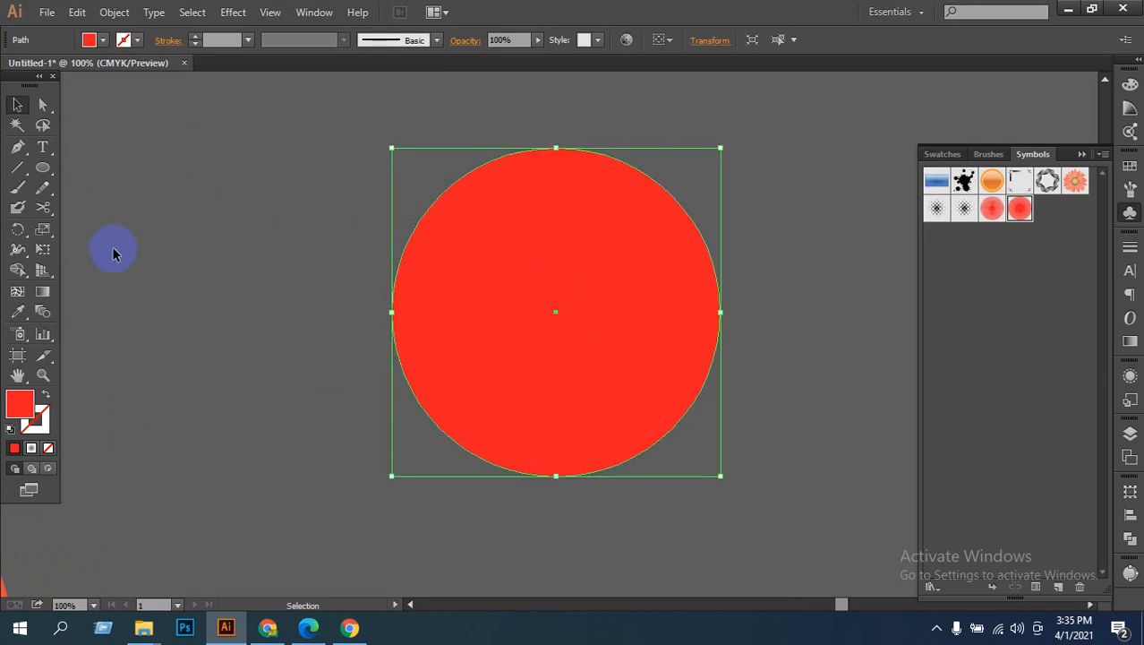
Step: Cut the circle at its topmost and bottommost anchor points with Scissors and delete its left half
left_click(45, 208)
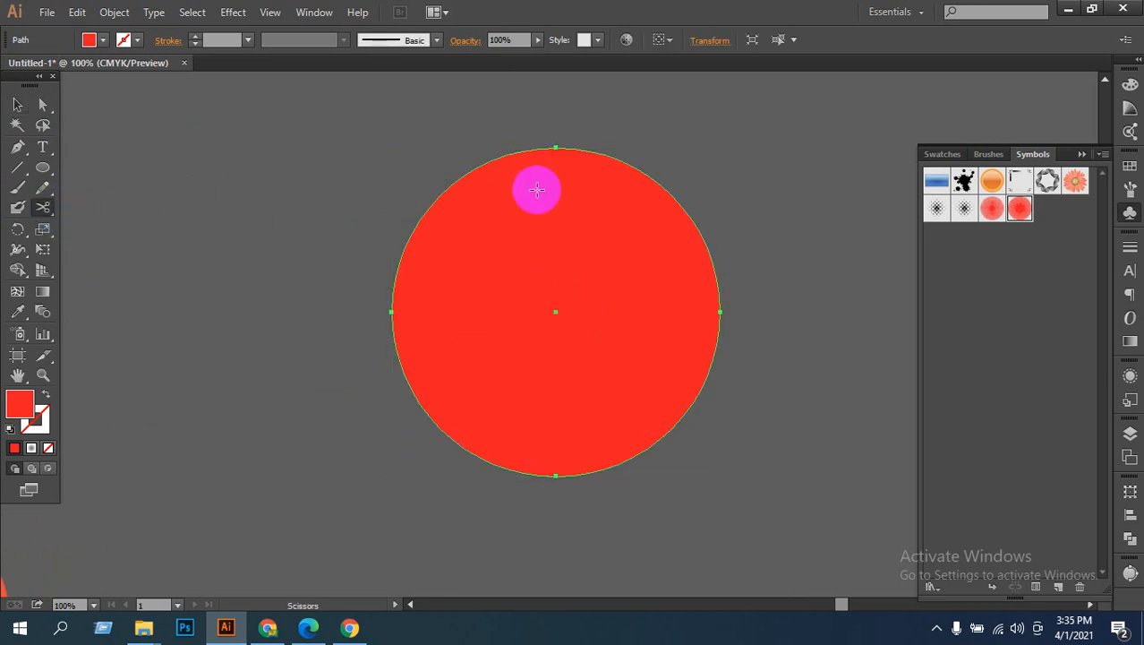
left_click(555, 147)
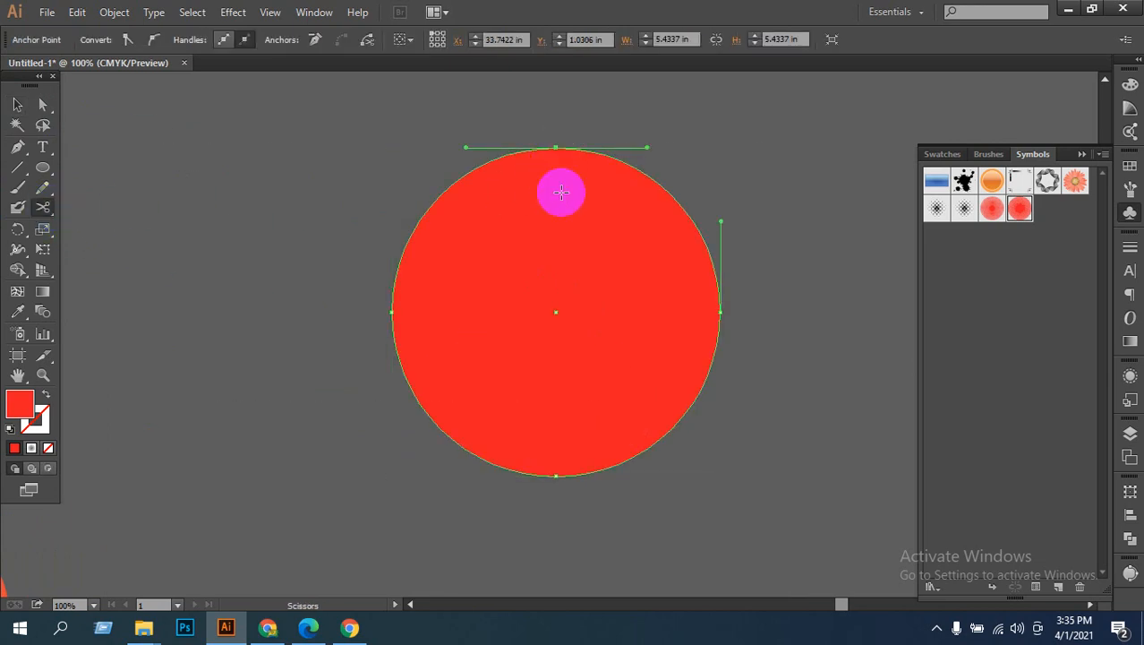
left_click(555, 474)
left_click(17, 105)
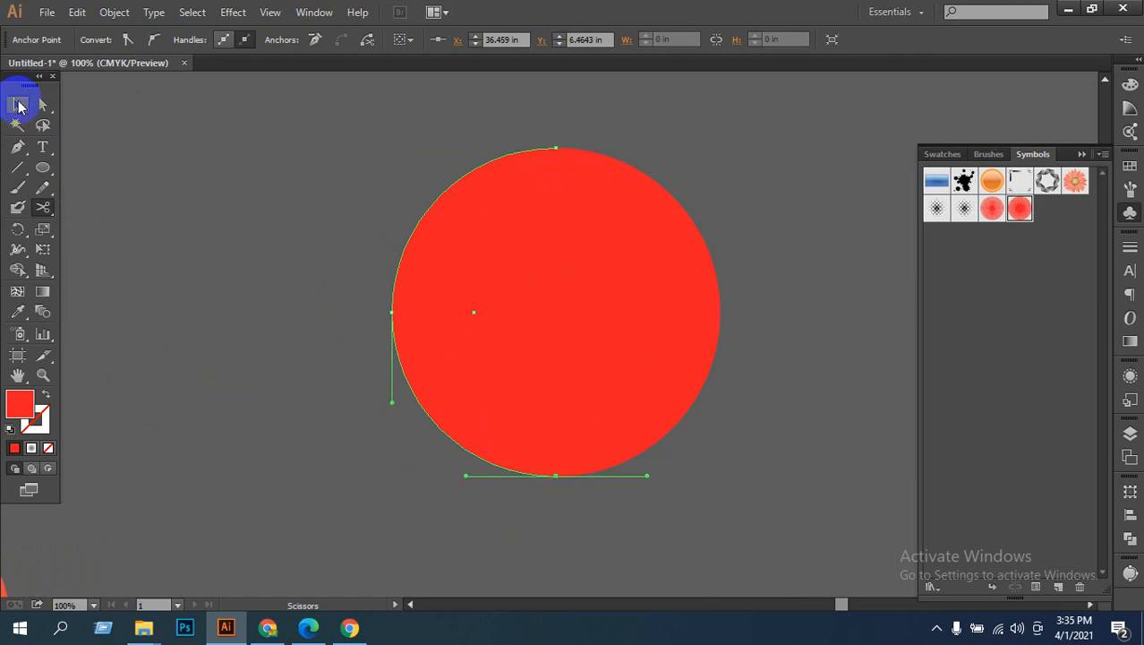
left_click(224, 183)
left_click(438, 409)
key("Delete")
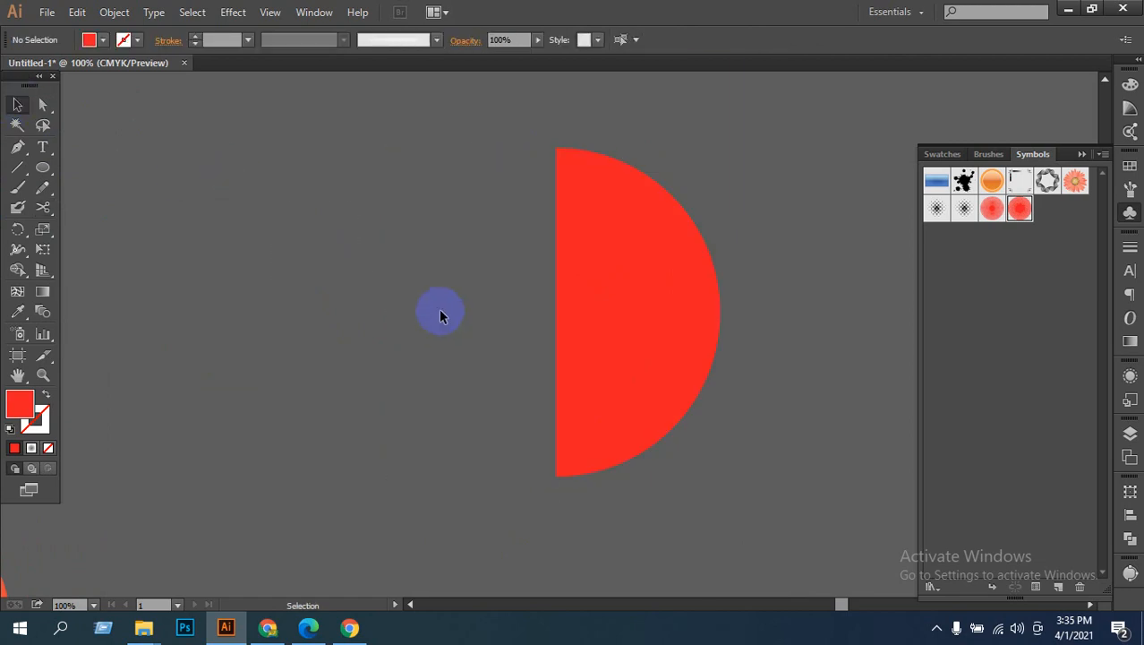
left_click_drag(447, 63, 891, 594)
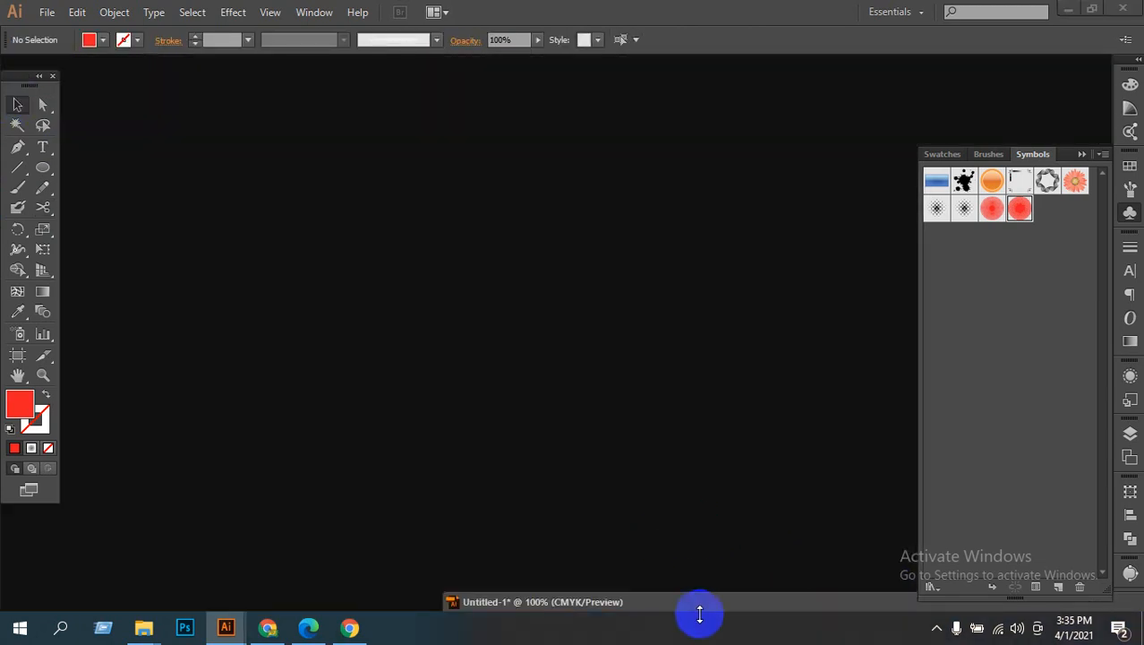
left_click_drag(701, 613, 404, 71)
Step: Try a 360° 3D Revolve with the hollow cap on the red half circle and preview it
left_click(592, 306)
left_click(578, 240)
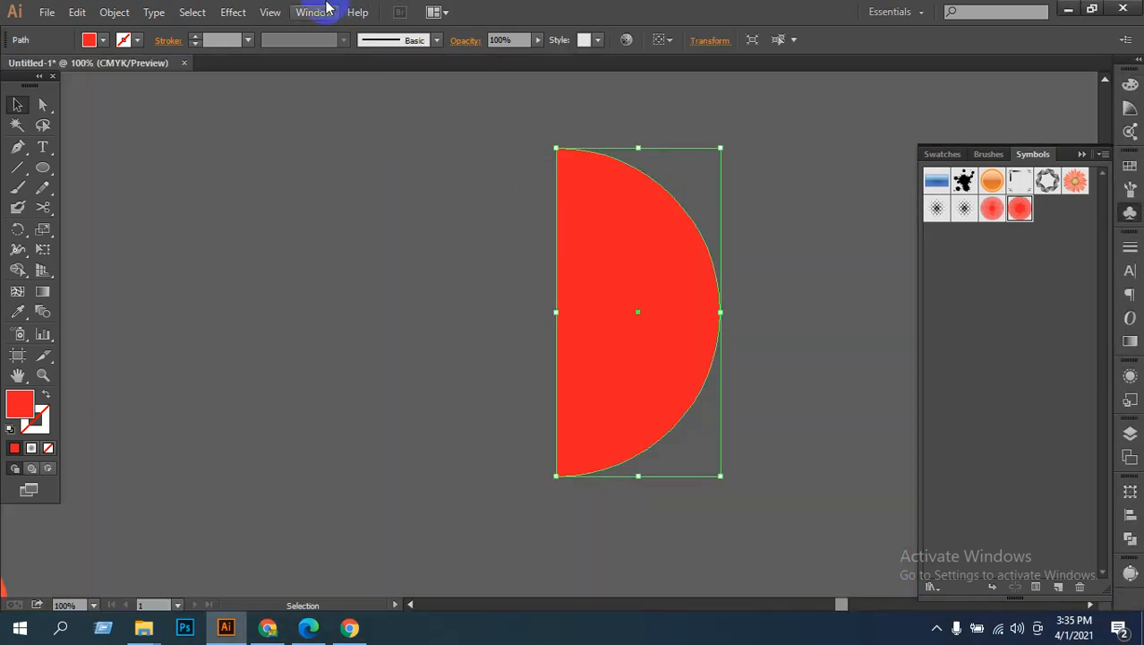
left_click(249, 18)
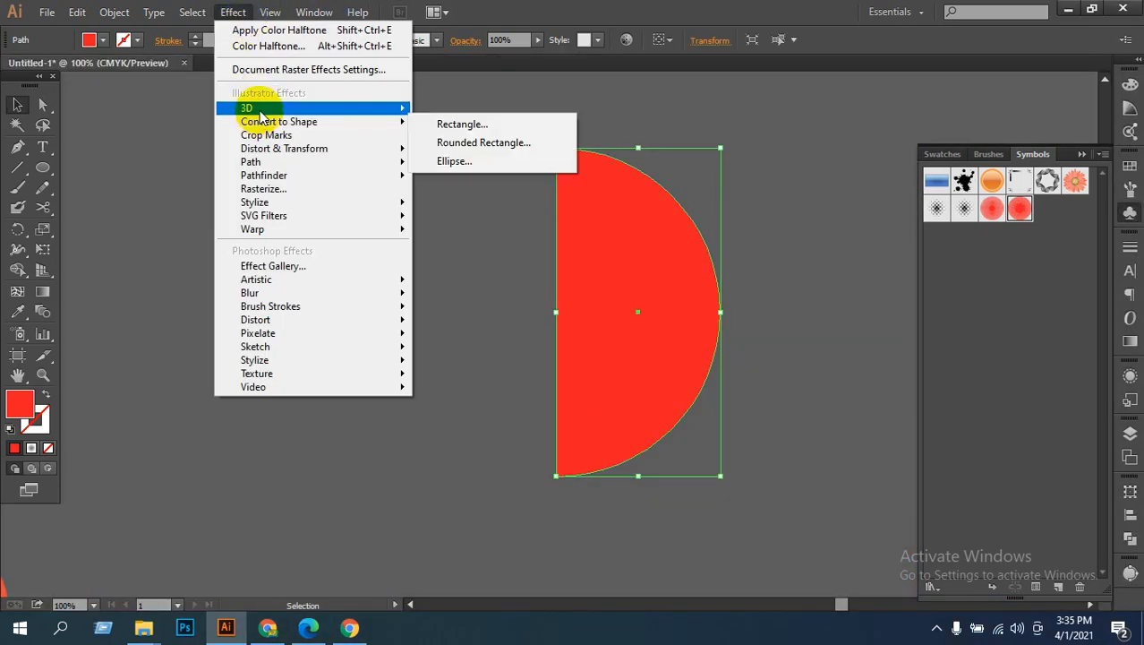
mouse_move(260, 117)
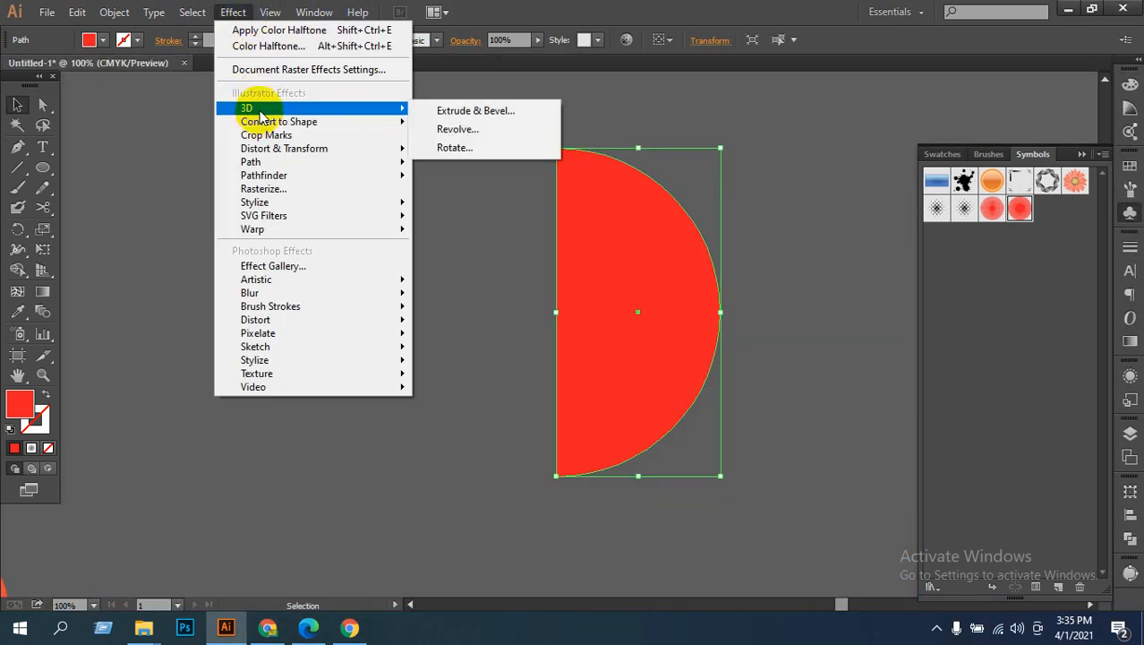
left_click(477, 130)
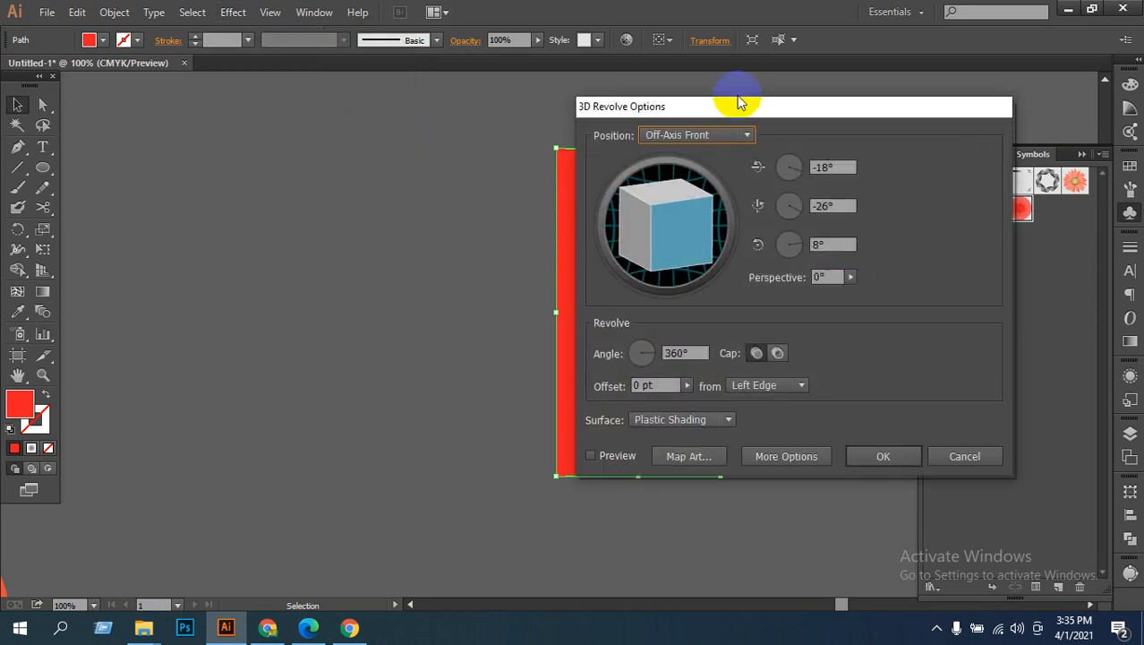
left_click_drag(739, 103, 94, 148)
left_click(770, 473)
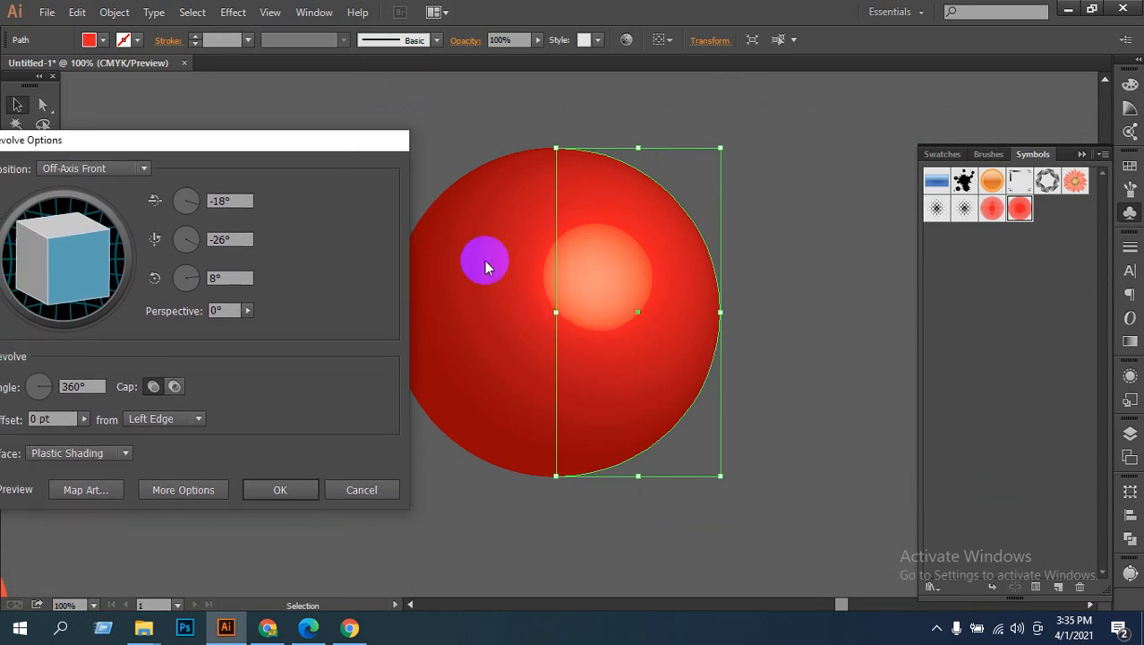
left_click_drag(314, 141, 383, 120)
left_click(293, 219)
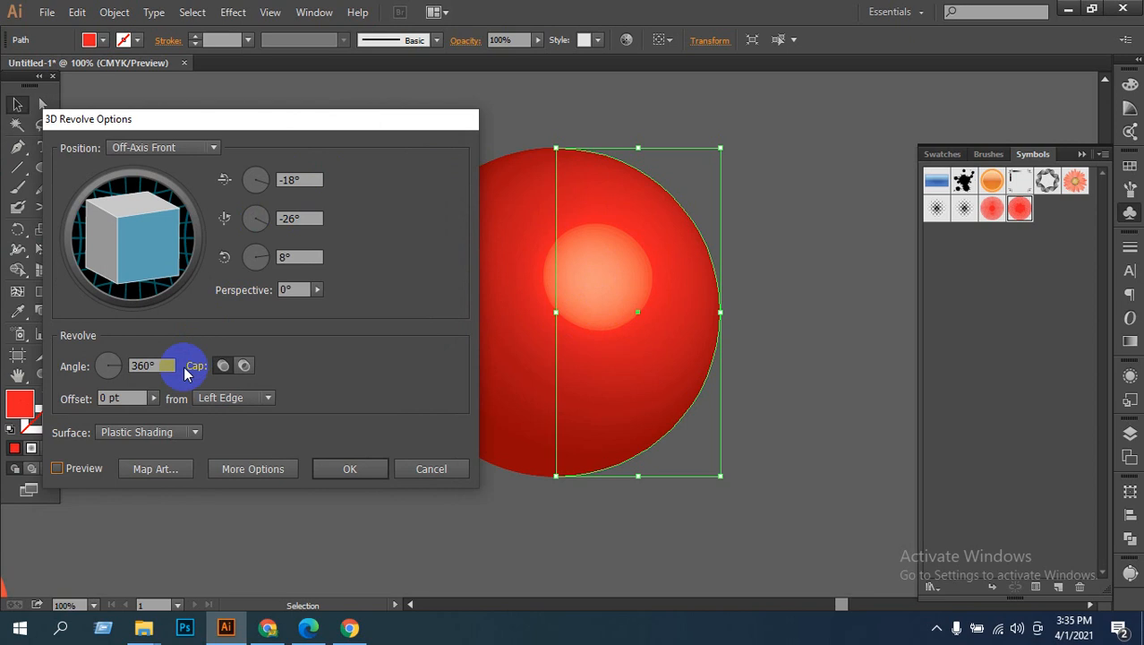
left_click(112, 202)
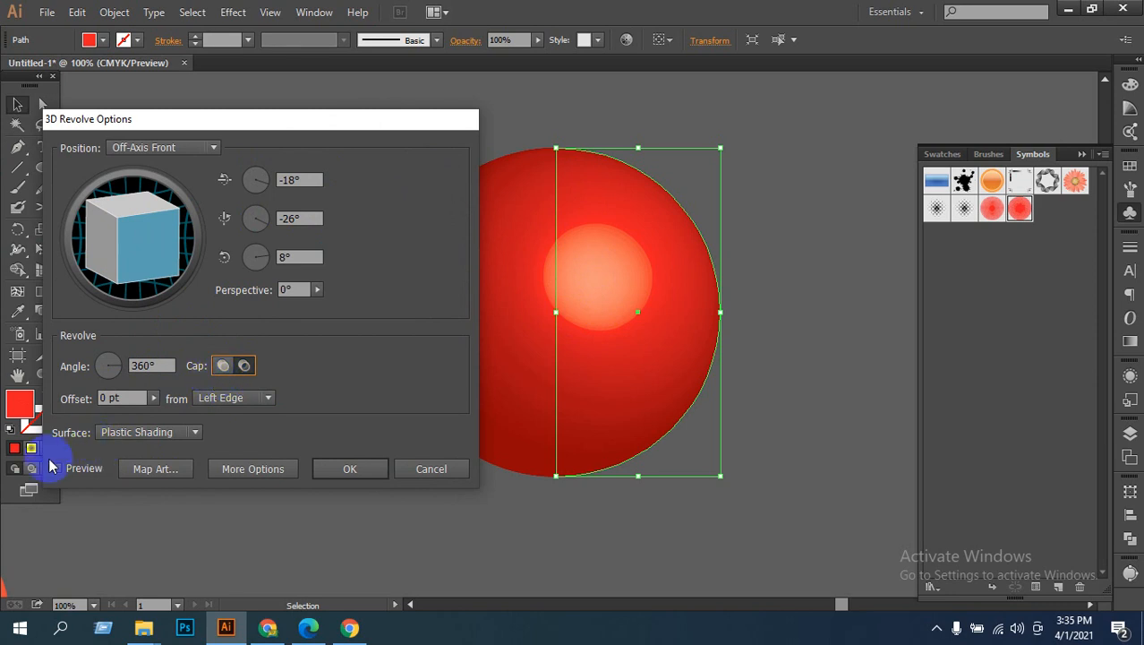
left_click_drag(198, 119, 228, 83)
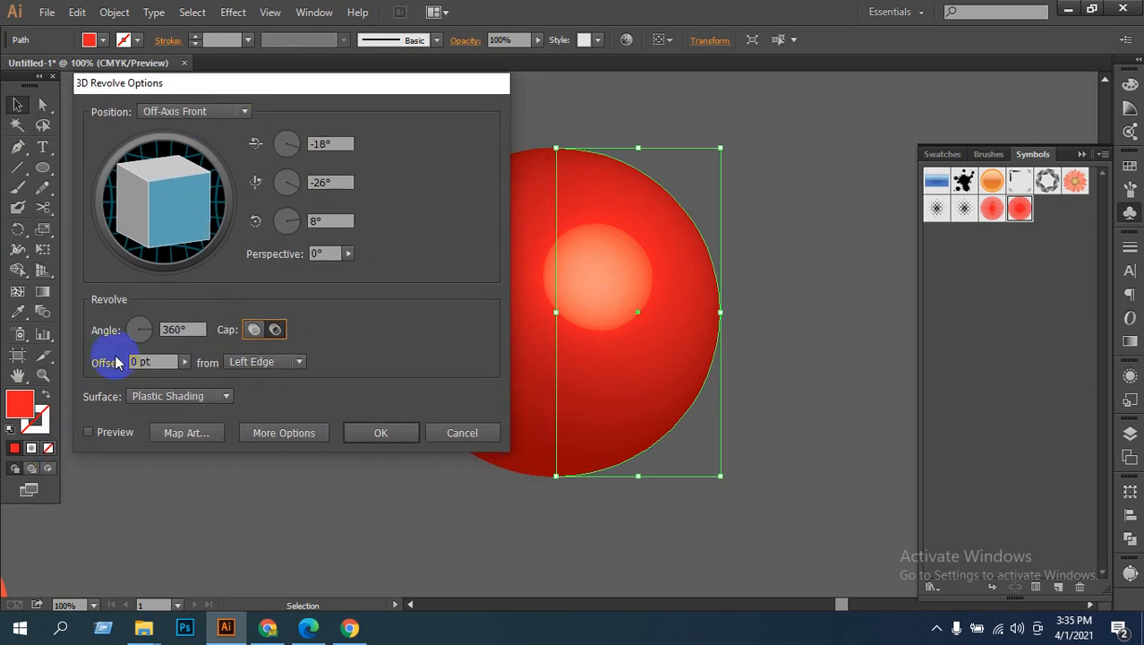
Step: Go through the revolve's Map Art surfaces and turn on Shade Artwork without assigning a symbol
left_click(191, 438)
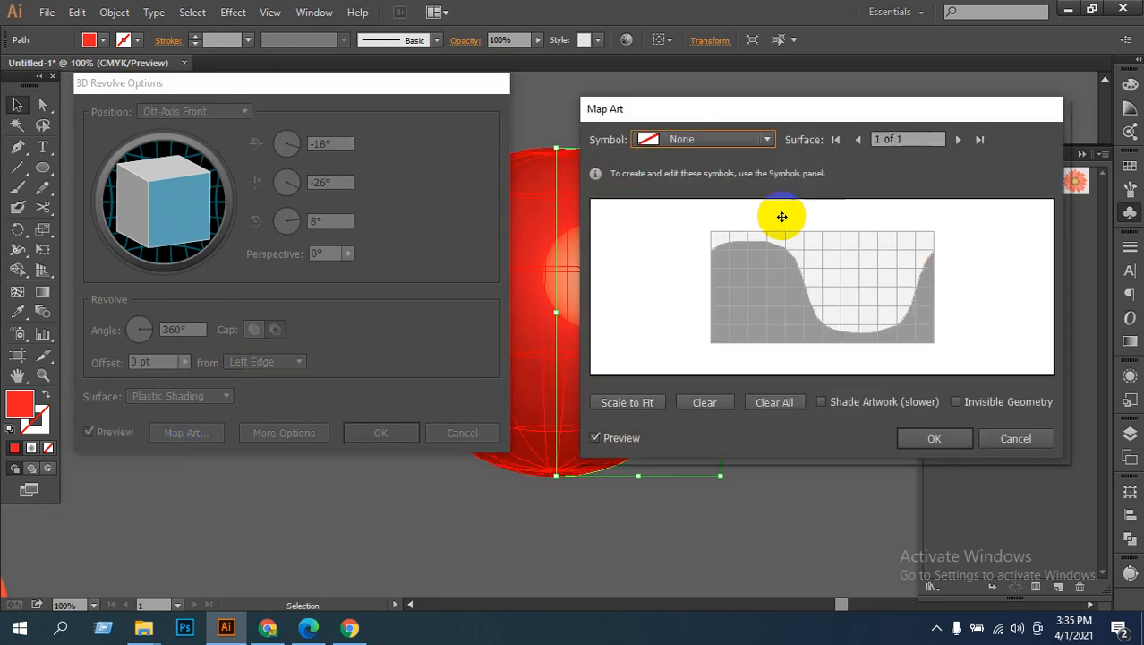
left_click(987, 148)
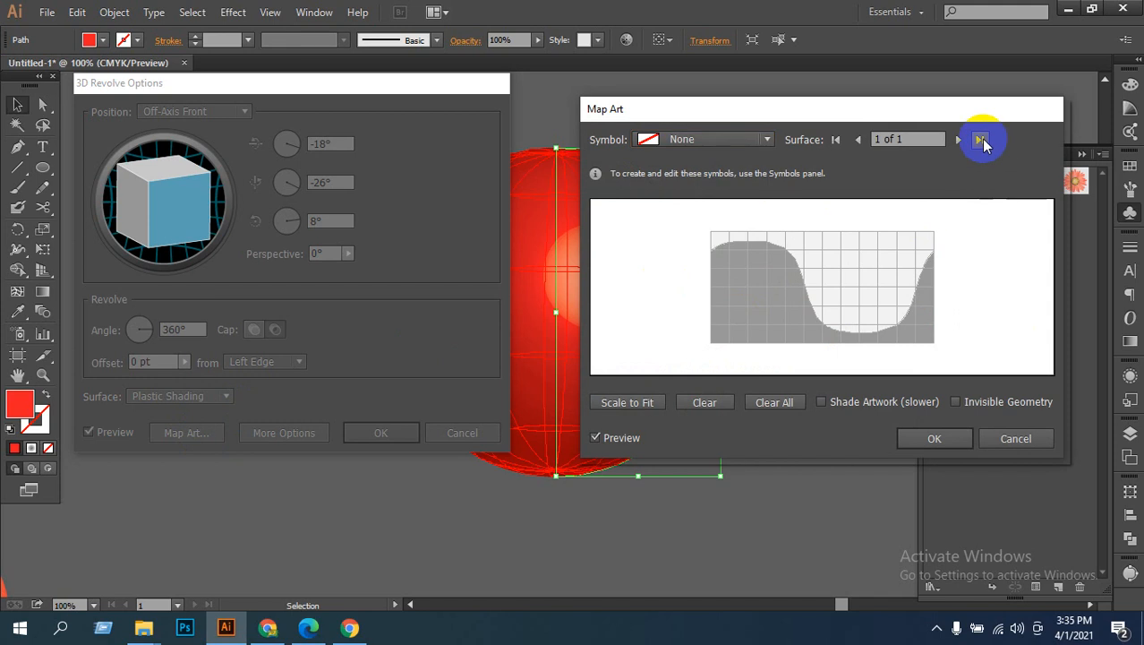
left_click(836, 146)
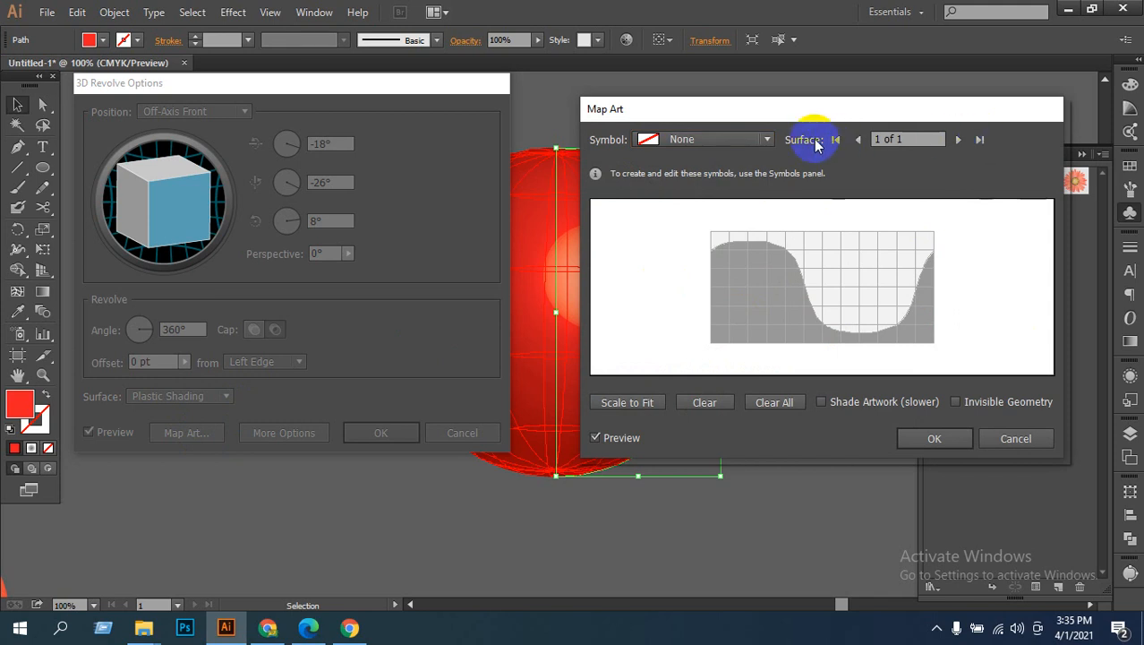
left_click(854, 141)
left_click(960, 143)
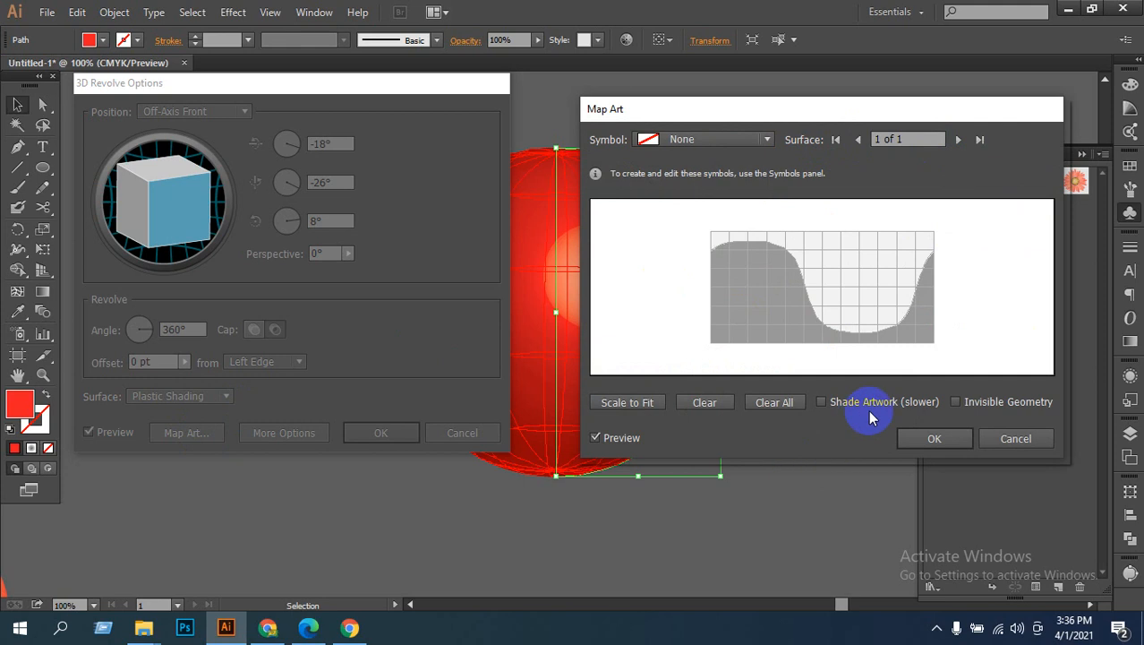
left_click(822, 402)
left_click(893, 174)
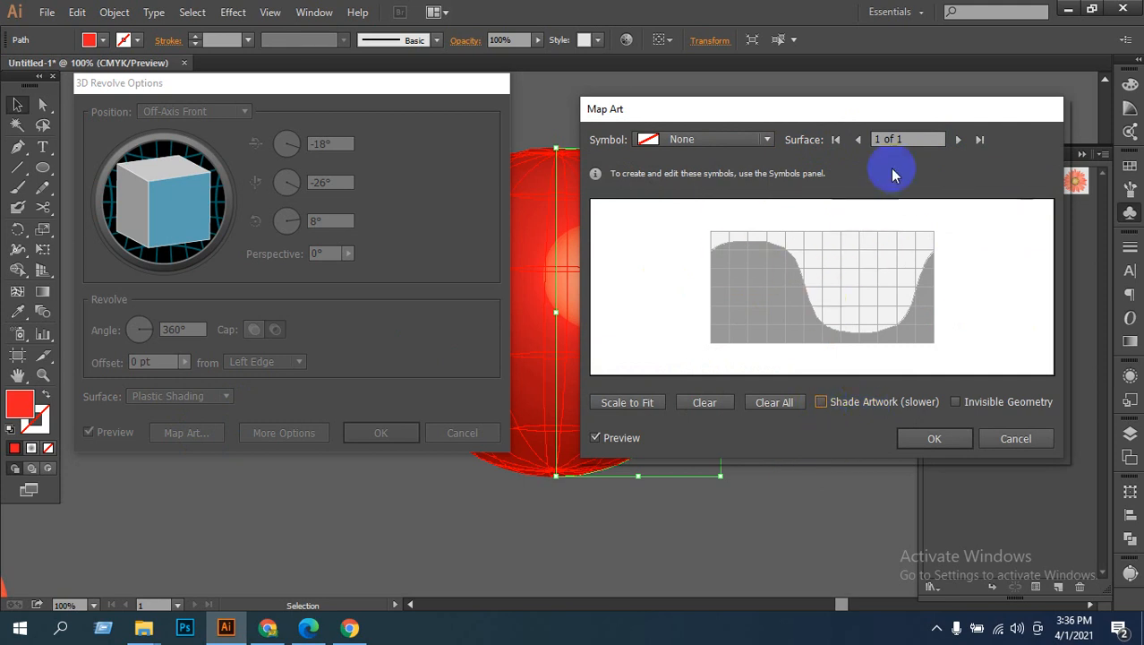
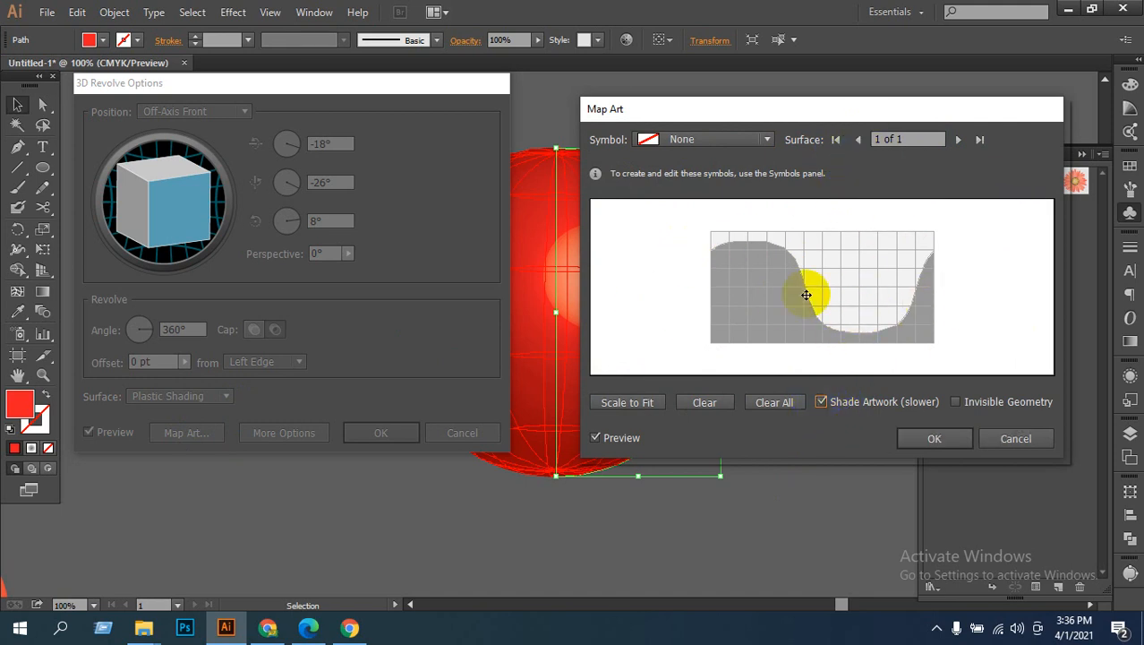
left_click_drag(761, 110, 935, 122)
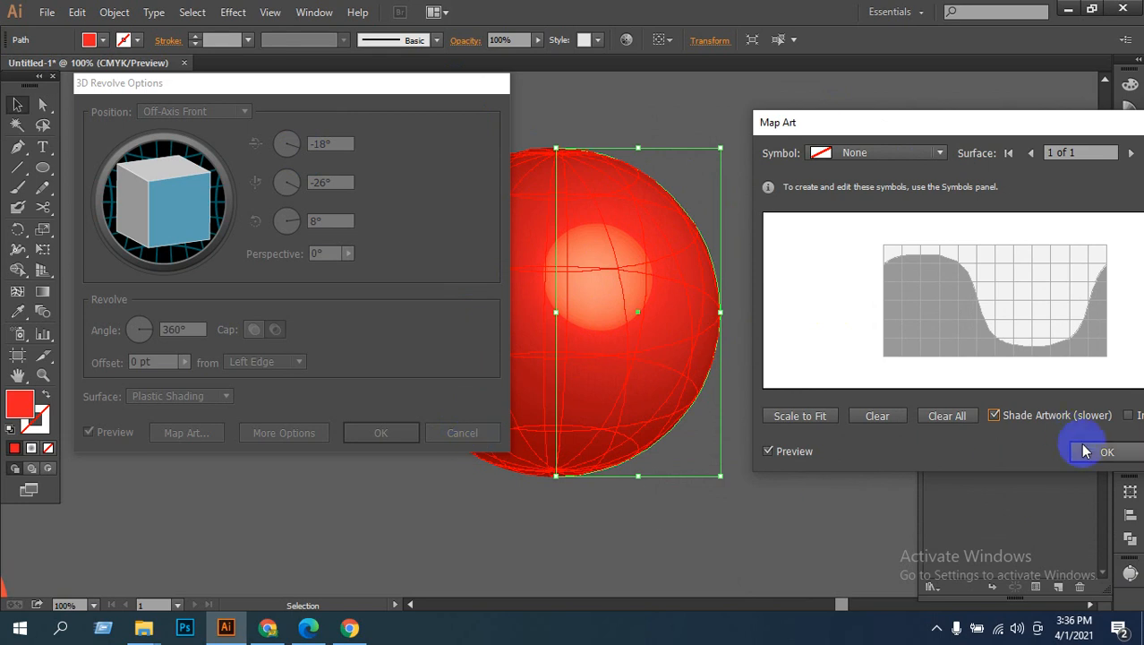
left_click_drag(976, 124, 743, 134)
left_click(953, 462)
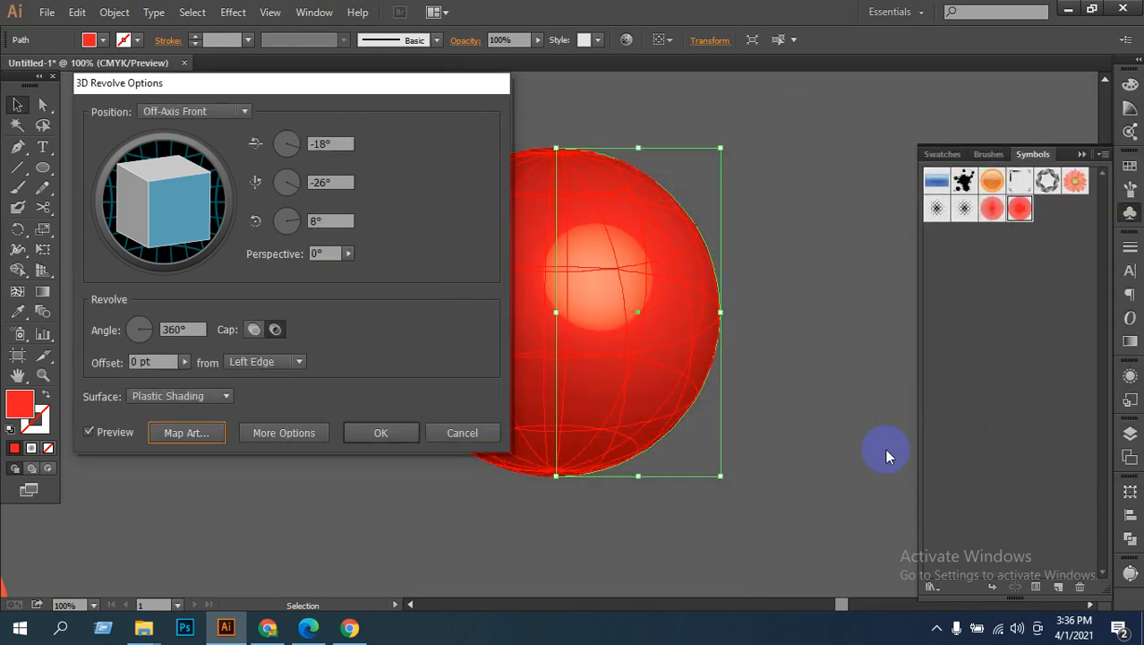
Step: Apply the revolve to the half circle without mapped artwork, and undo it
left_click_drag(389, 88, 1109, 109)
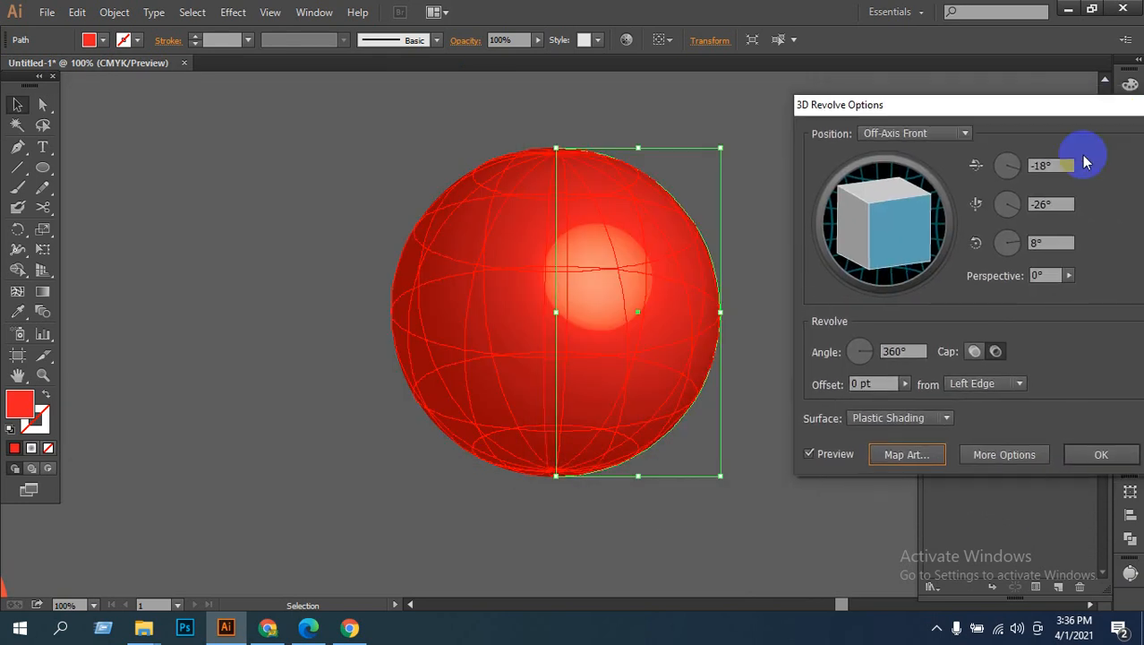
left_click(1092, 455)
left_click(589, 364, "alt")
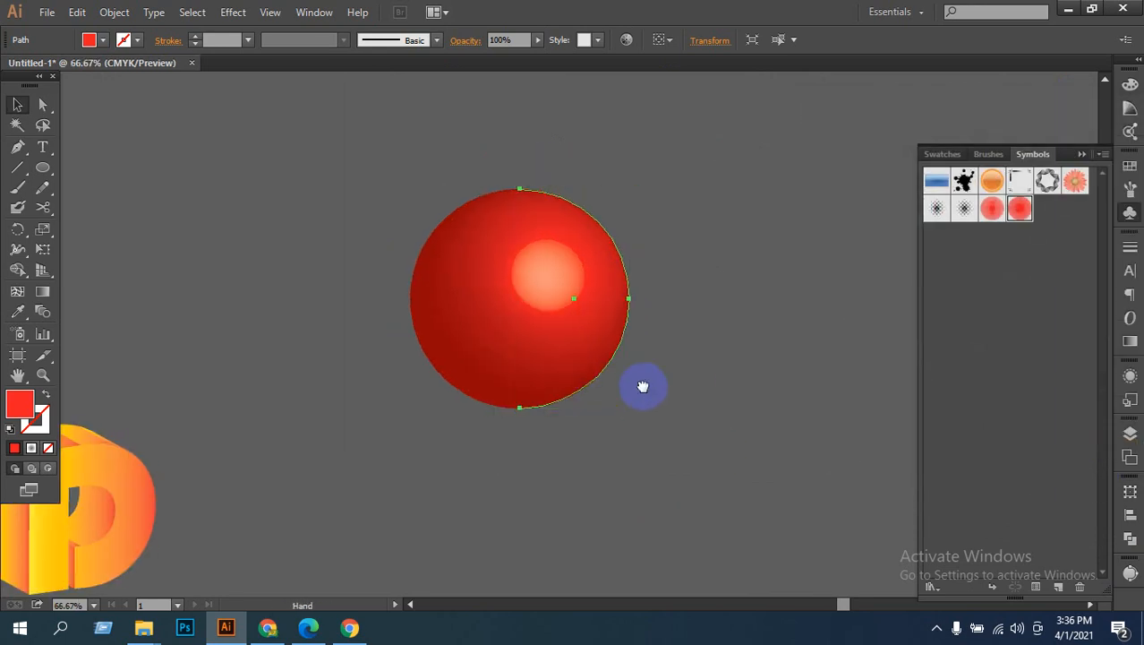
key("ctrl+z")
key("v")
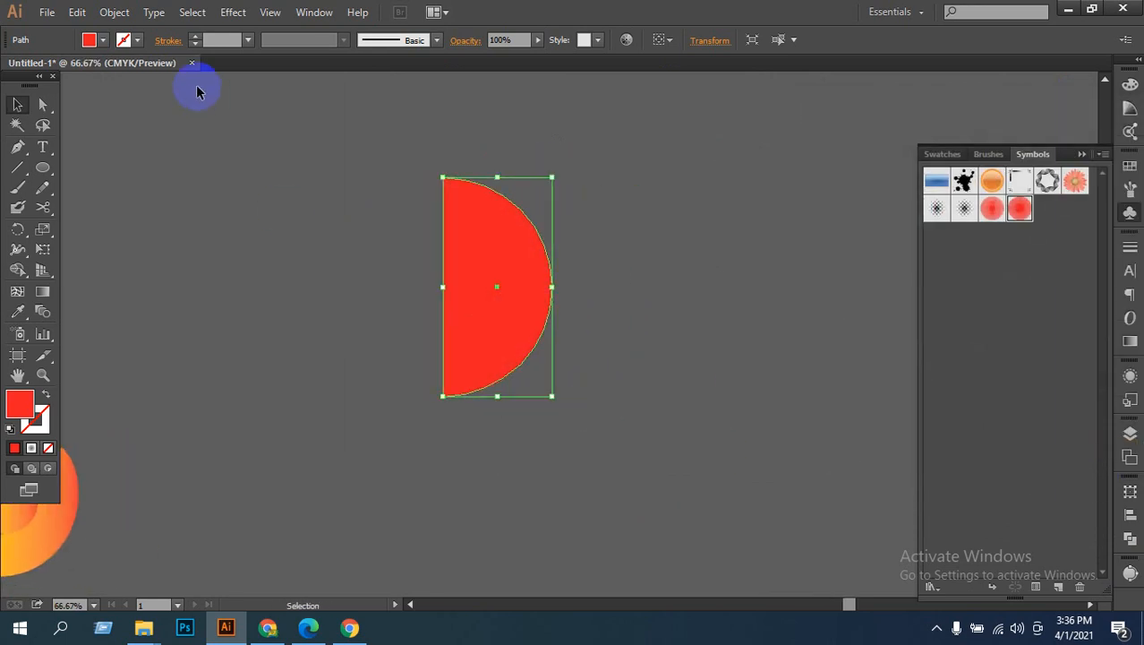
Step: Set up a 360° 3D Revolve on the red half circle from its left edge in Off-Axis Front position, with preview on
key("space")
left_click_drag(753, 384, 521, 352)
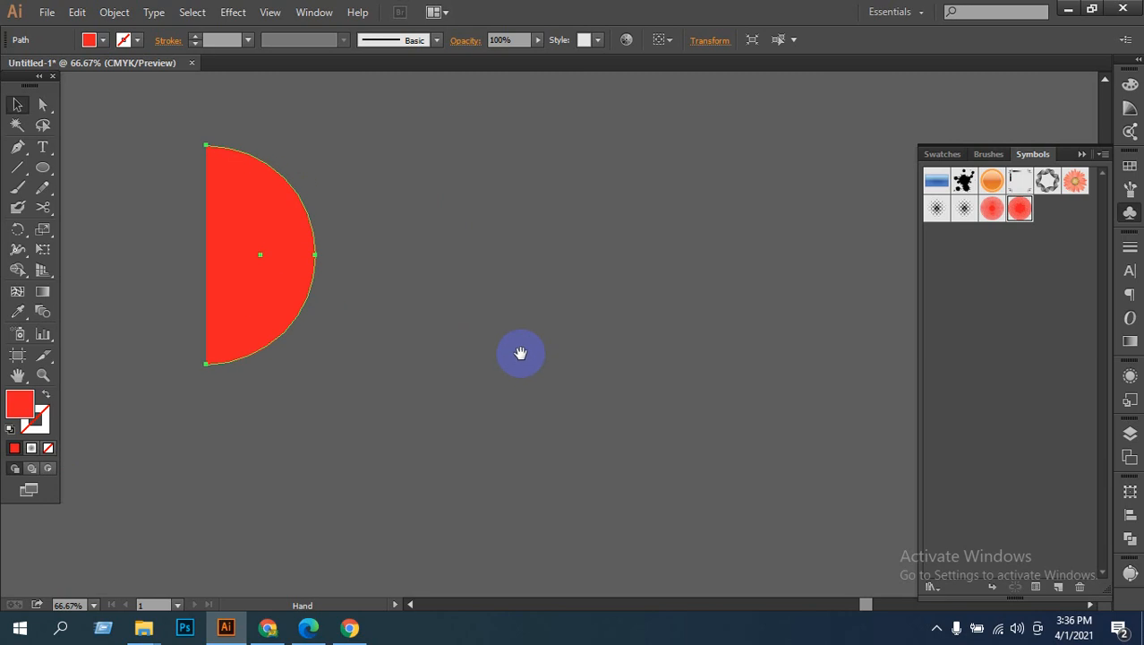
left_click(114, 12)
mouse_move(273, 14)
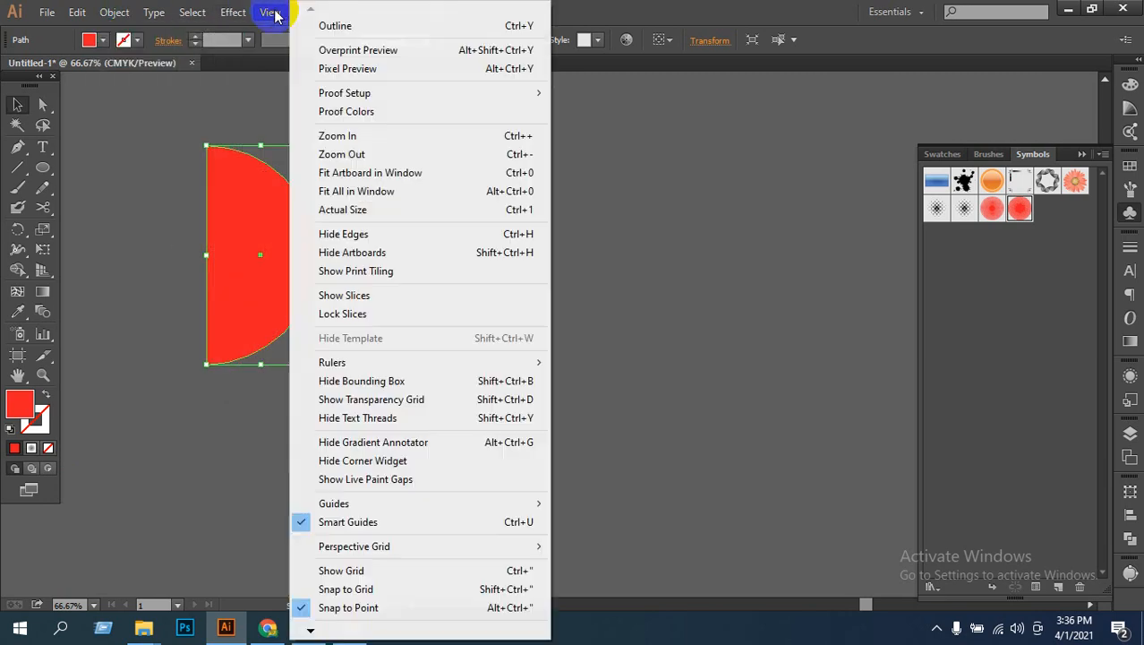
mouse_move(235, 12)
mouse_move(259, 107)
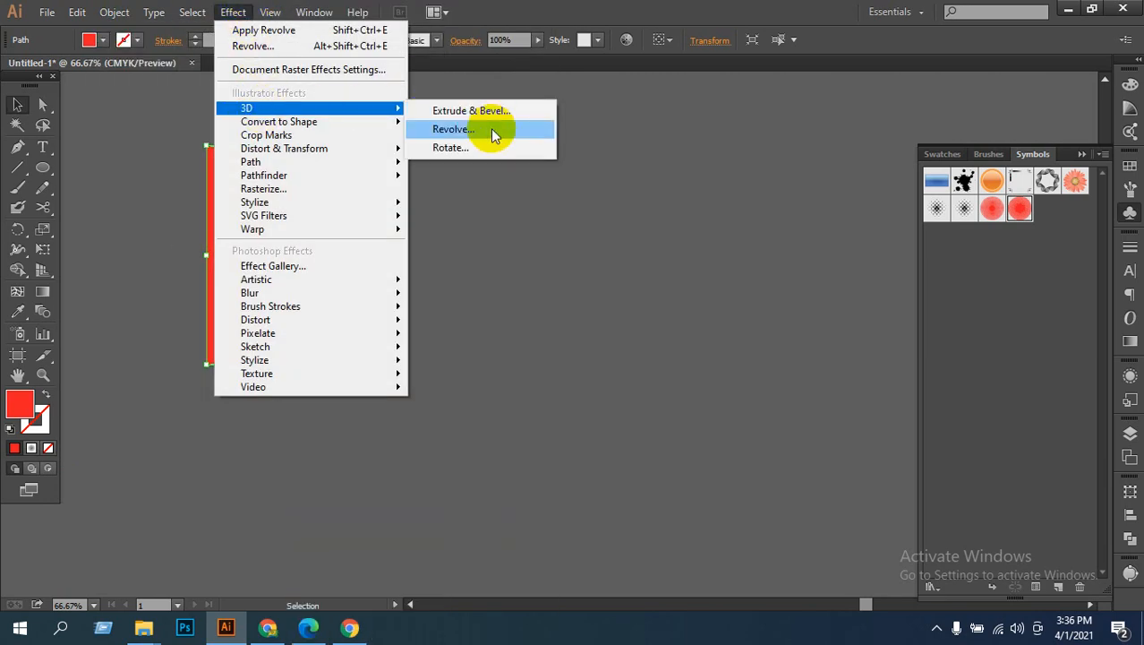
left_click(491, 128)
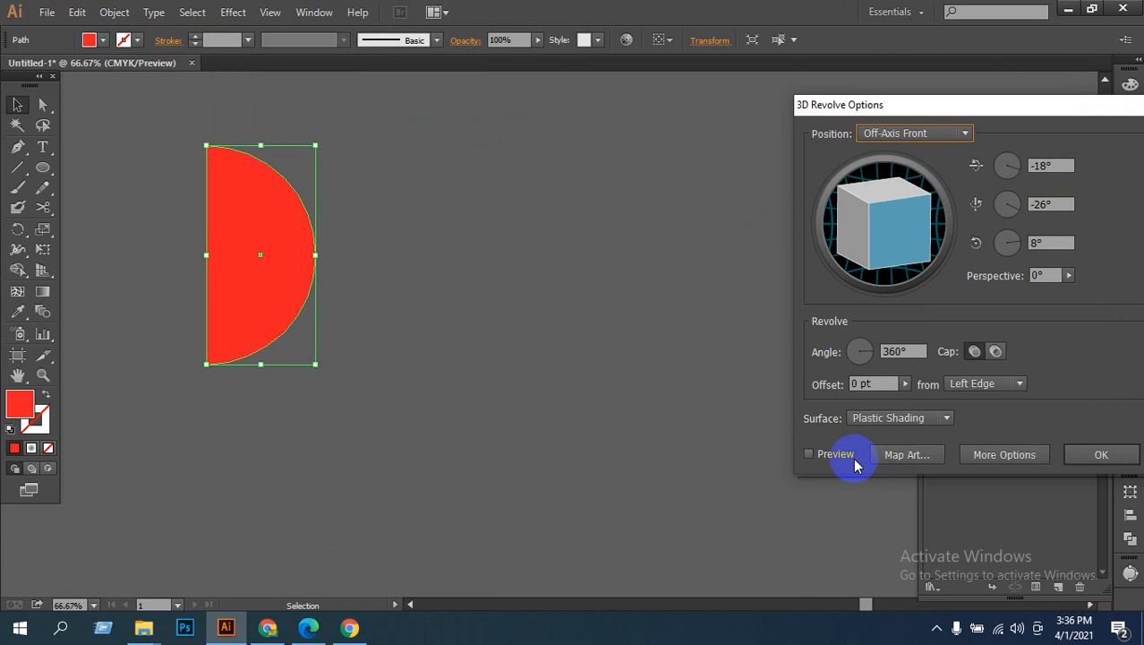
left_click(809, 455)
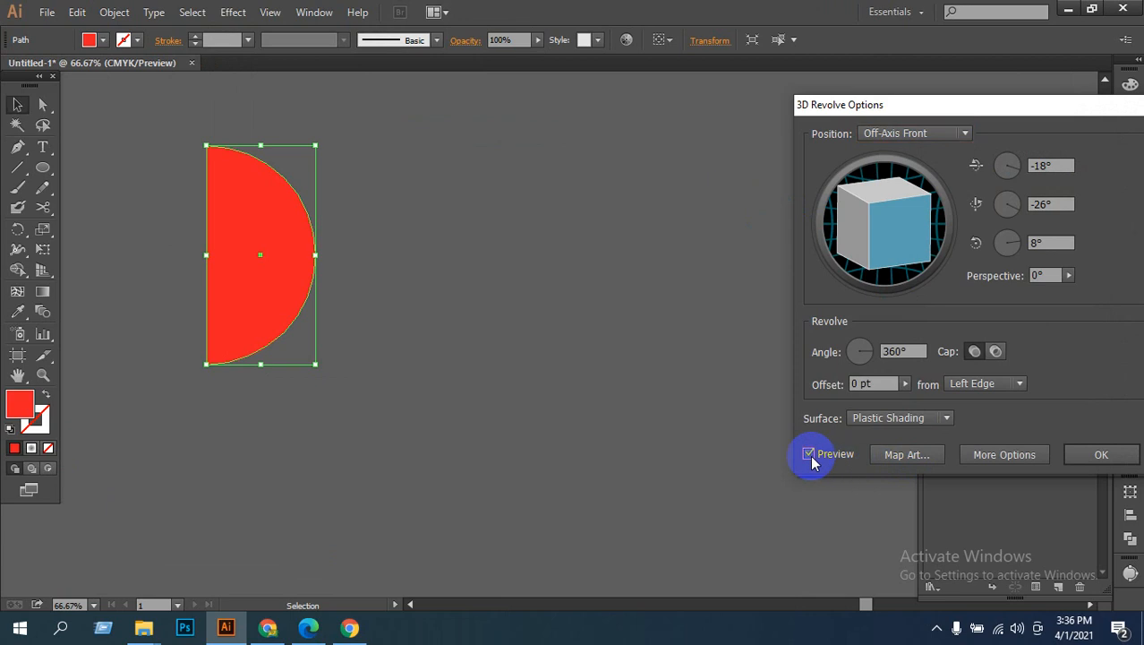
Step: Map New Symbol 3 onto the revolved surface, enlarge it to nearly the grid's height and move it over the grid's right edge
left_click(906, 455)
left_click_drag(1018, 113, 806, 103)
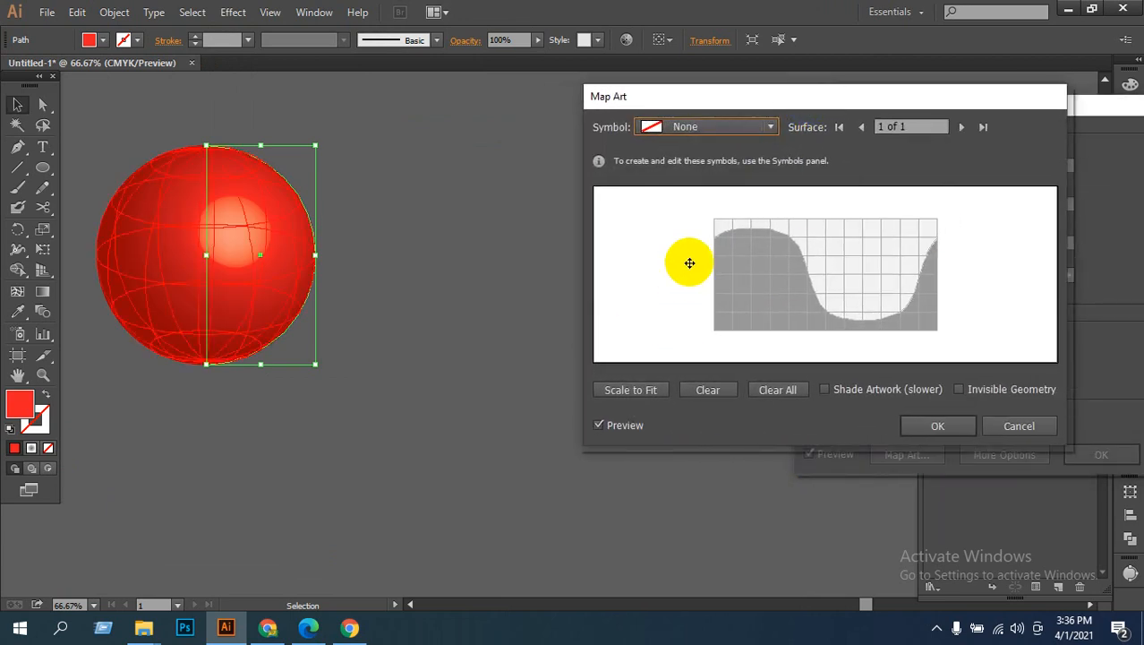
left_click(774, 126)
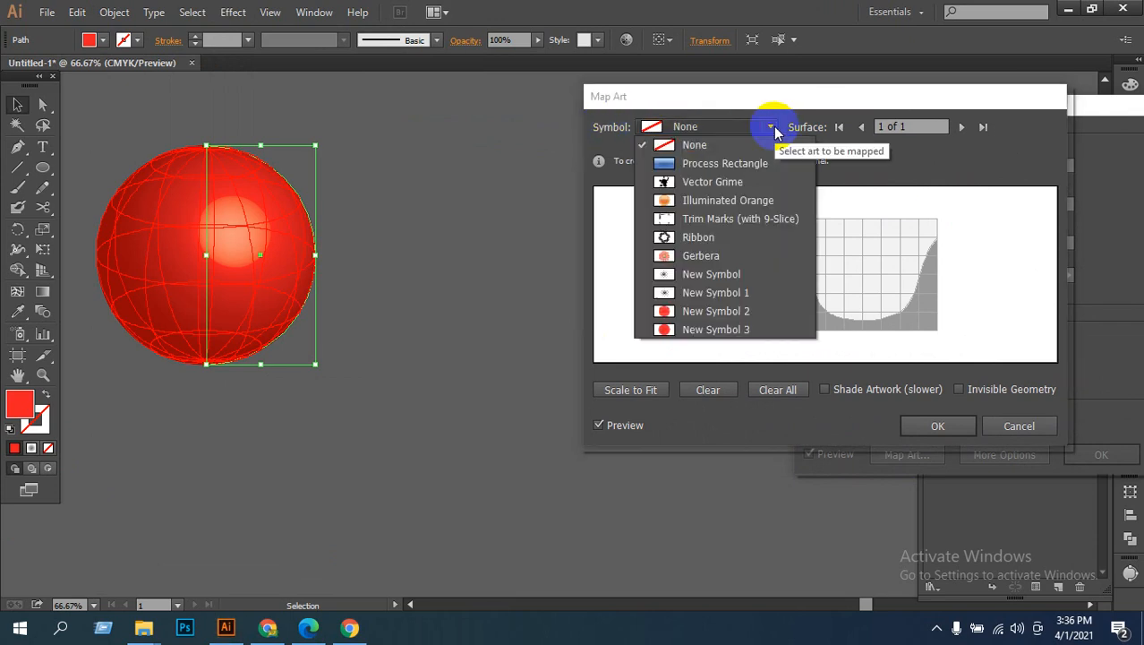
left_click(708, 334)
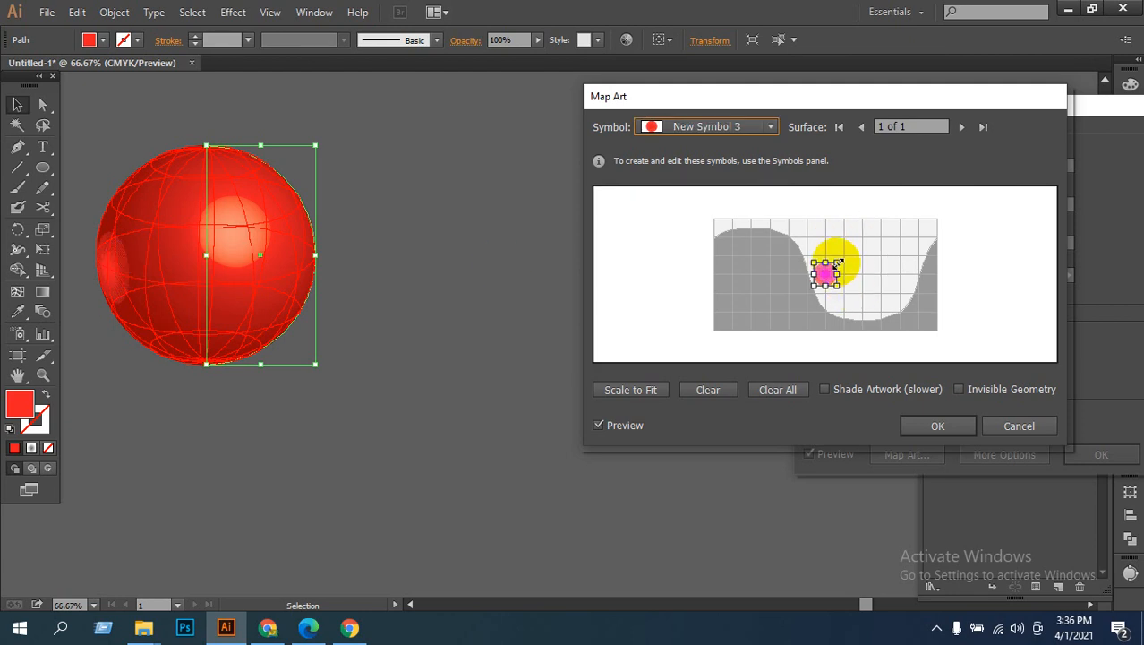
left_click_drag(837, 264, 928, 223)
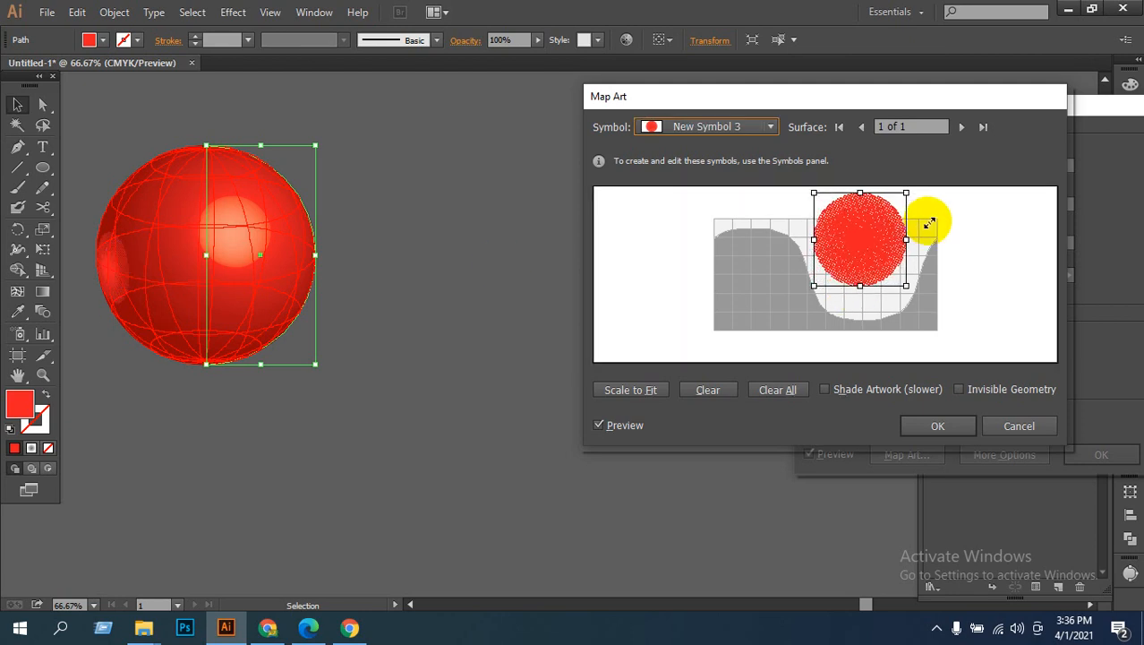
left_click_drag(856, 219, 944, 252)
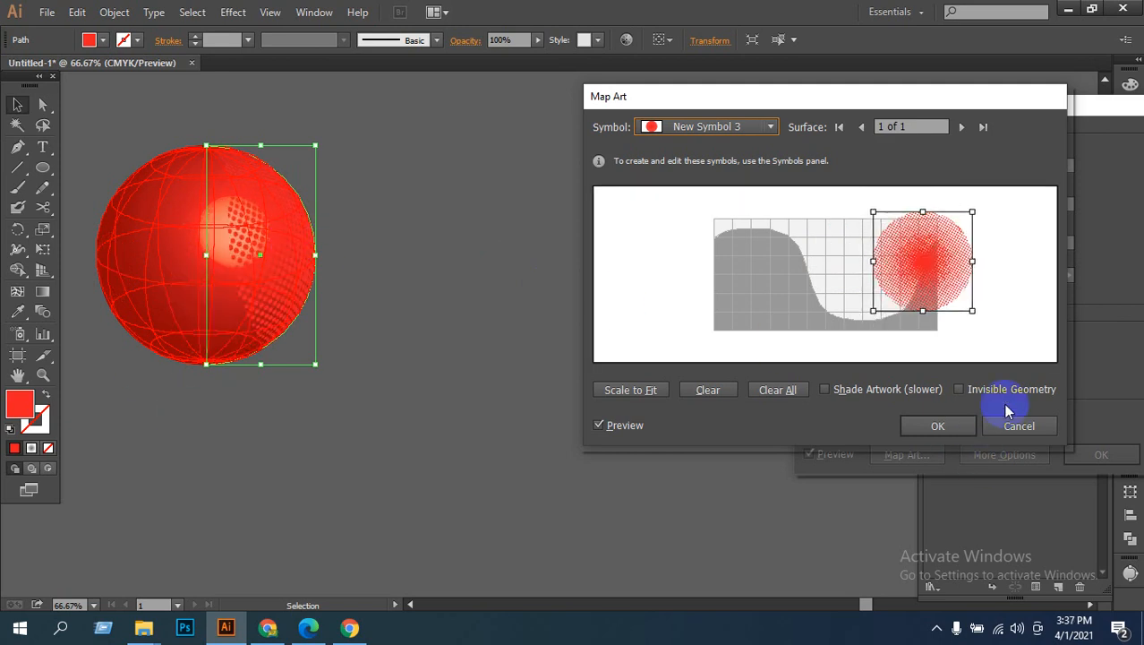
Step: Make the sphere's geometry invisible, nudge the mapped halftone slightly left and down on the surface grid, and apply the revolve
left_click(960, 390)
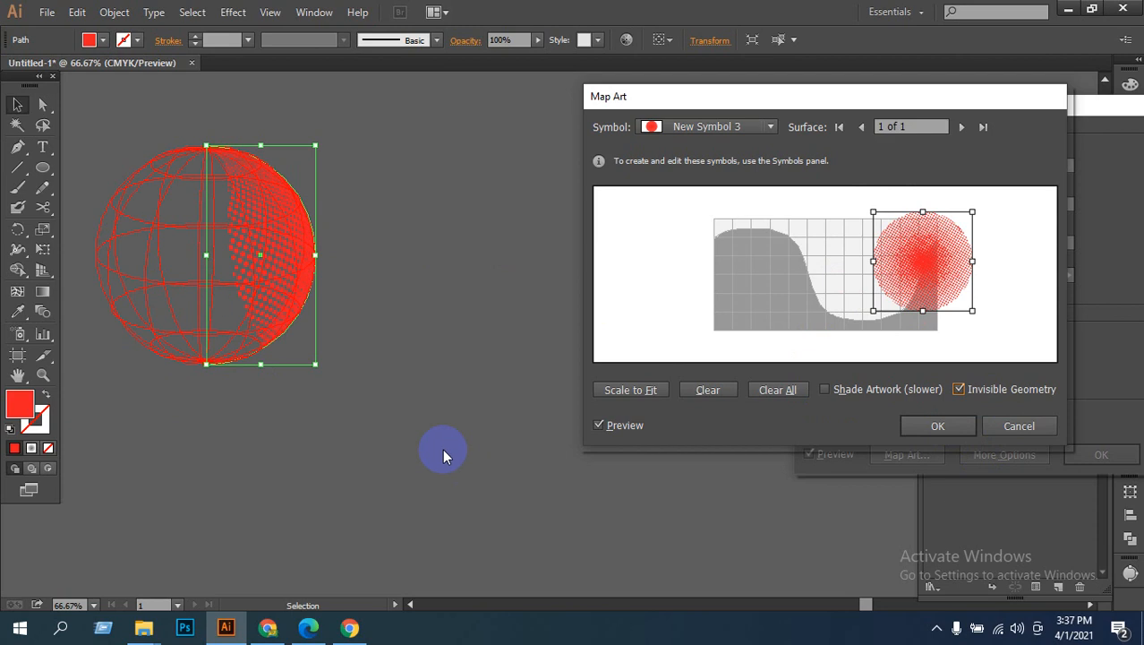
mouse_move(922, 268)
left_mouse_down()
mouse_move(906, 259)
mouse_move(908, 276)
left_mouse_up()
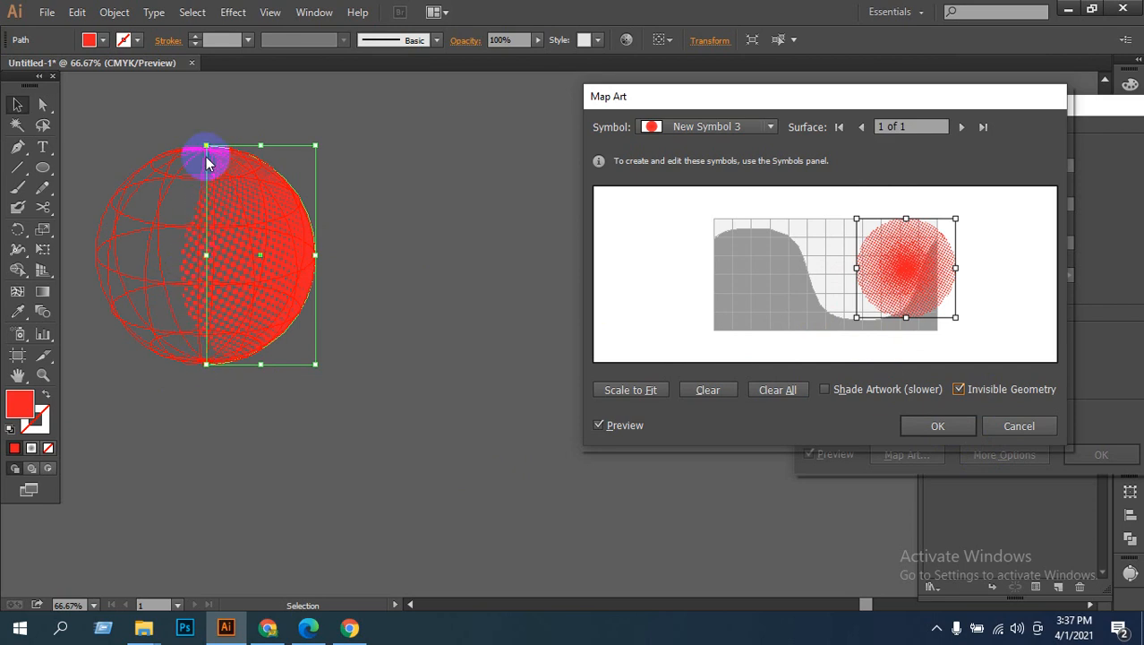
left_click_drag(920, 289, 923, 286)
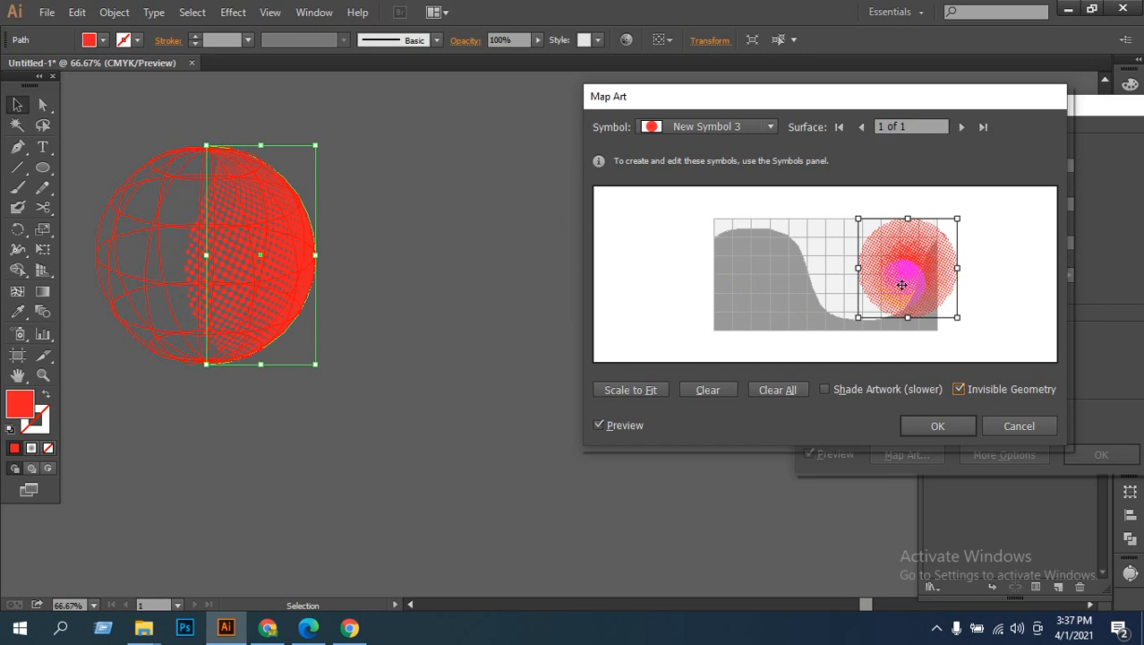
left_click_drag(901, 285, 896, 286)
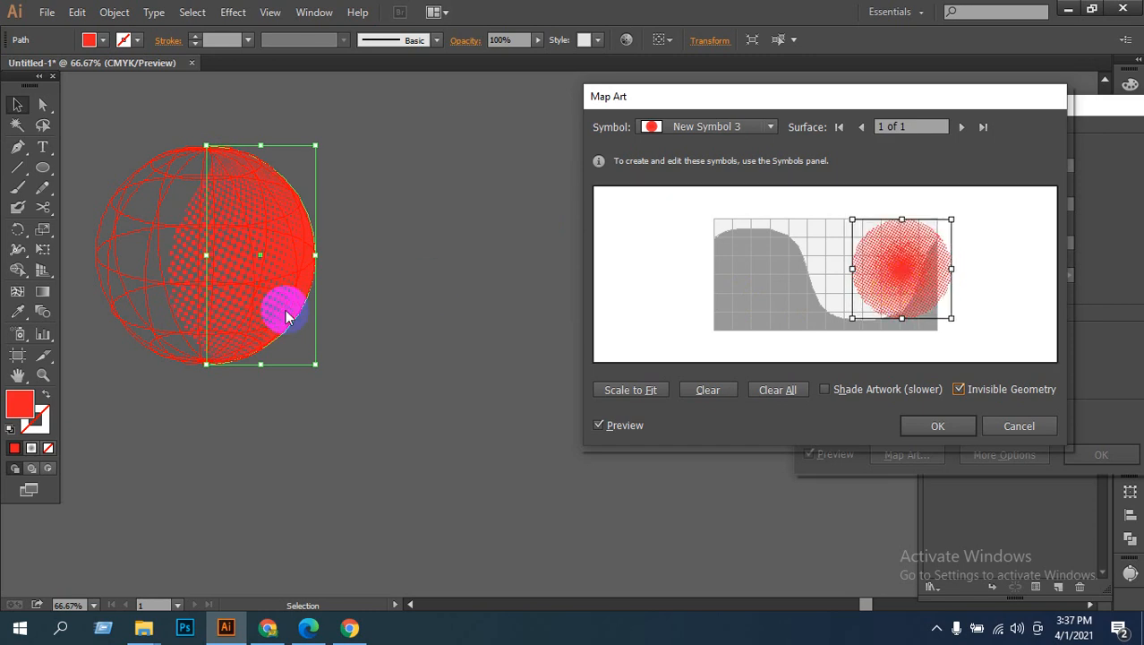
left_click(938, 427)
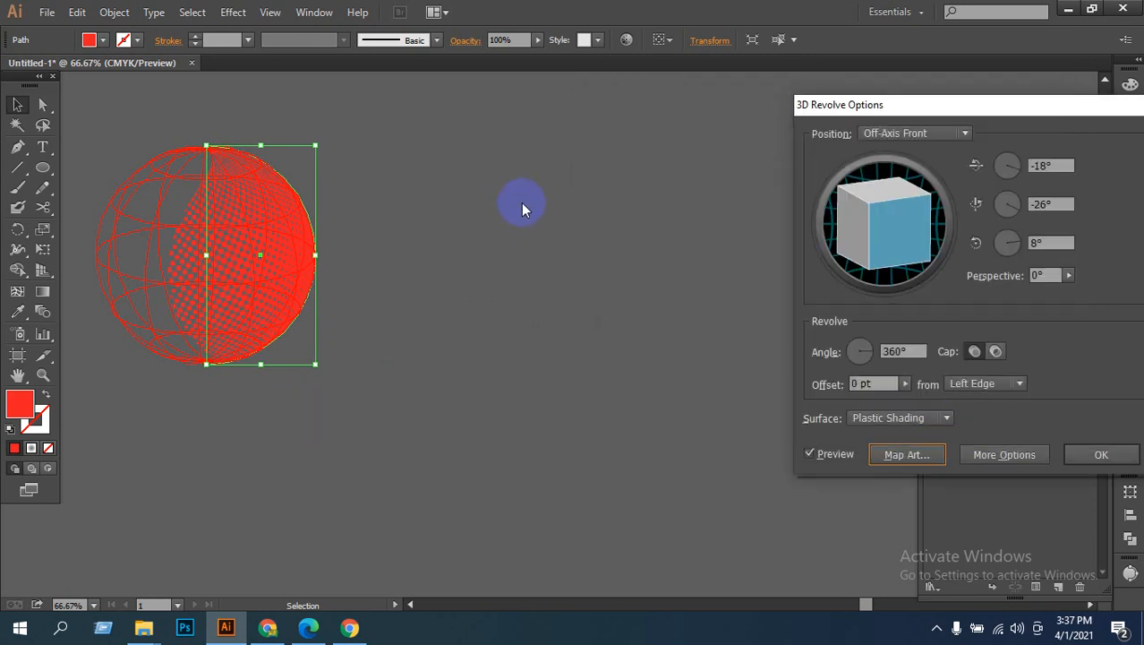
left_click(1085, 454)
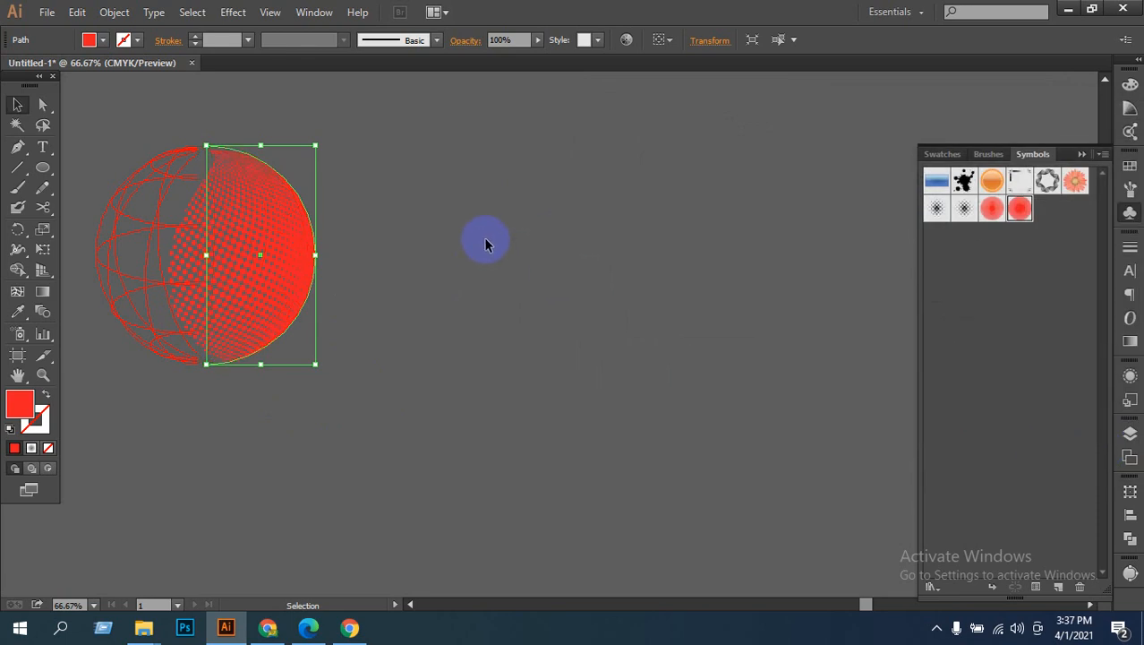
Step: Expand the appearance of the revolved halftone shape
left_click(505, 206)
left_click(219, 367)
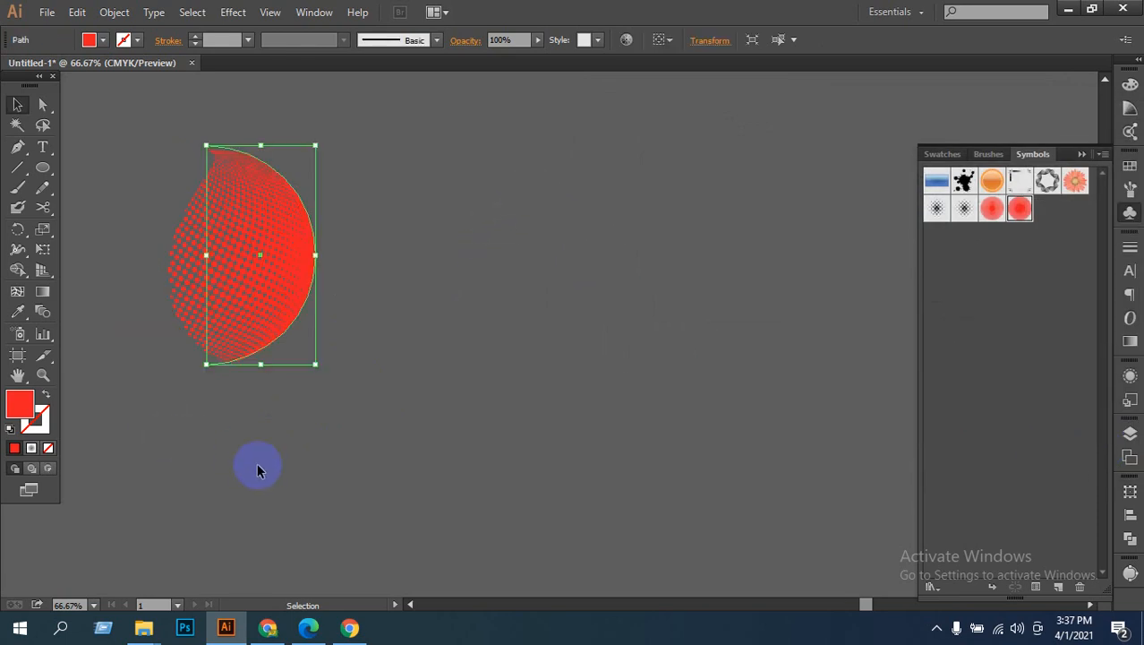
left_click(414, 313)
left_click(319, 340, "ctrl")
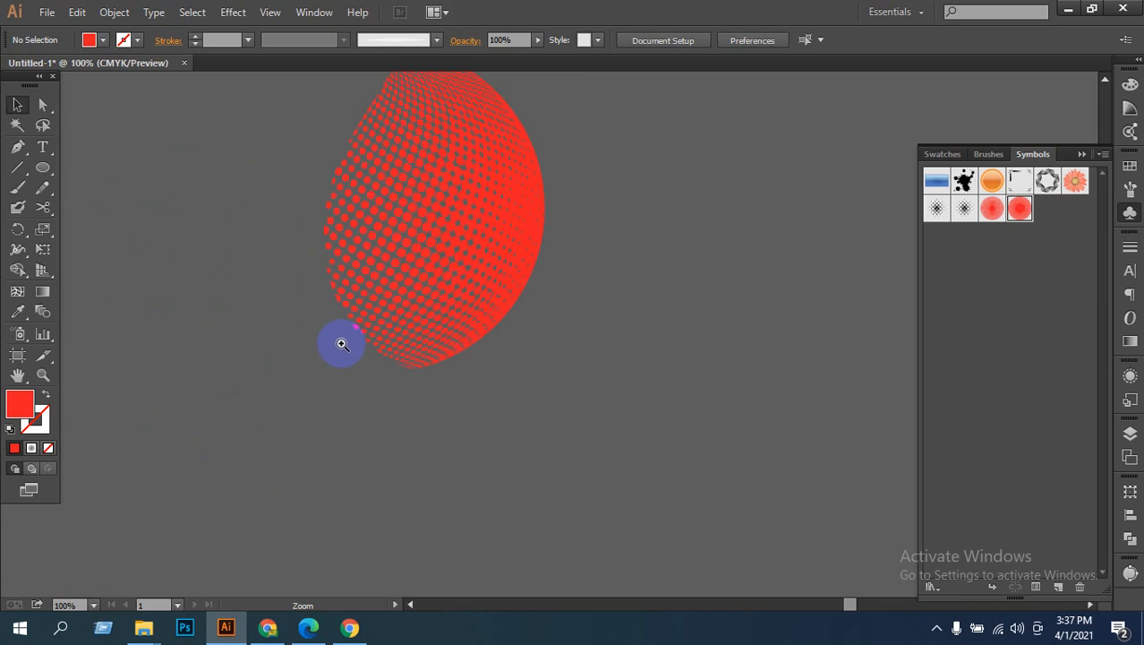
left_click(526, 337, "ctrl")
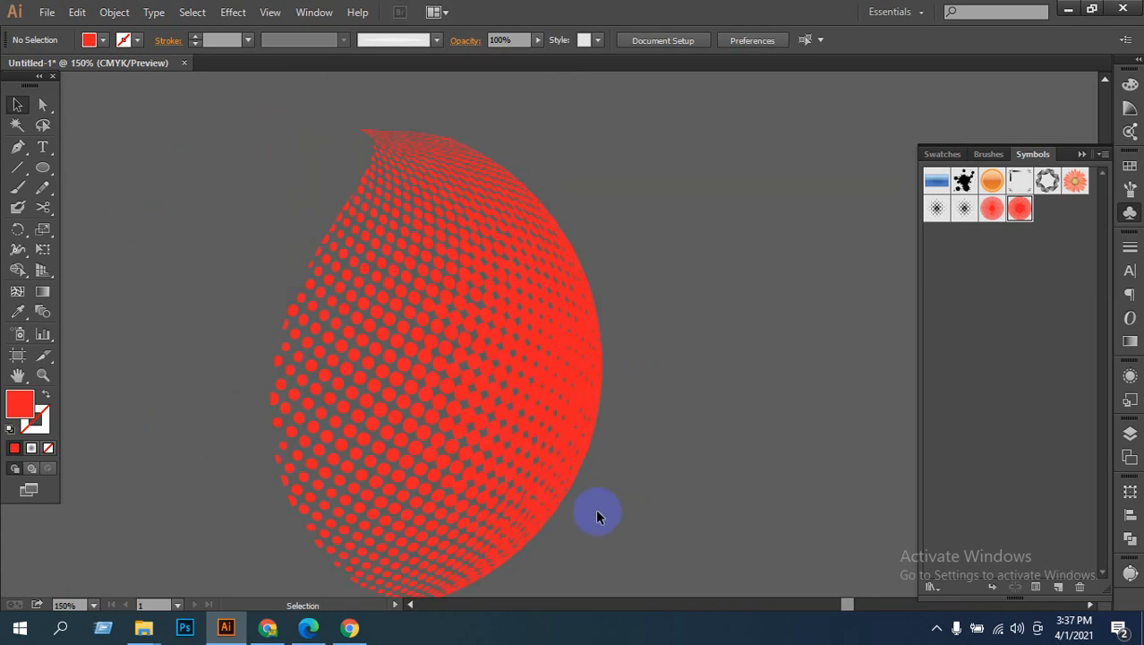
left_click(557, 440, "ctrl+alt")
left_click_drag(620, 247, 335, 518)
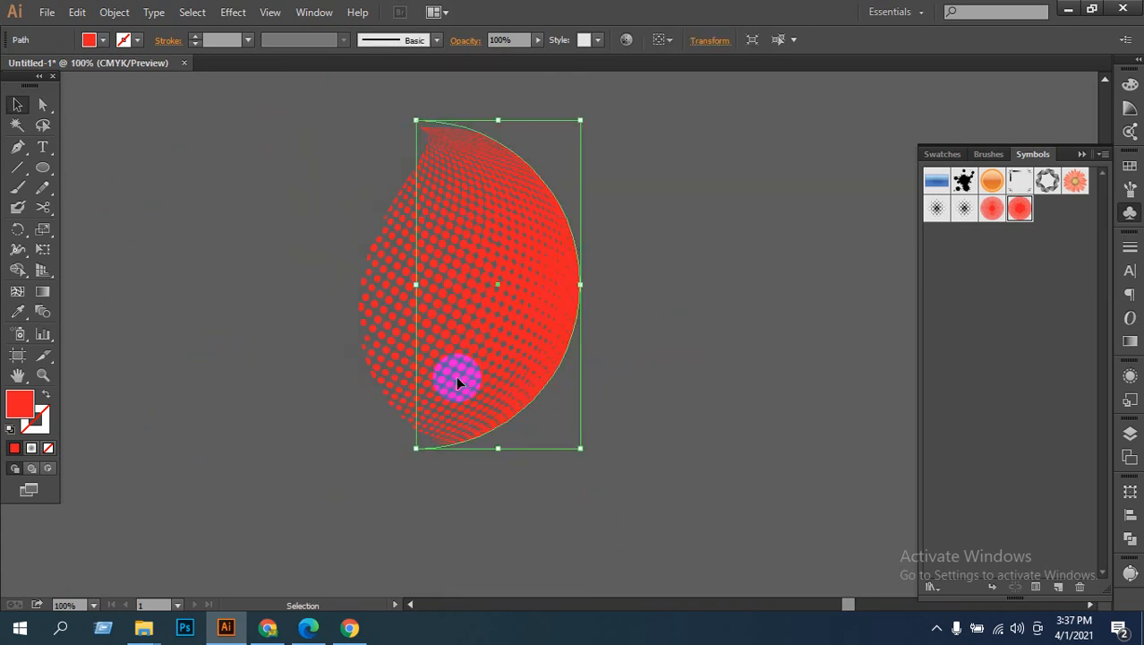
left_click(113, 12)
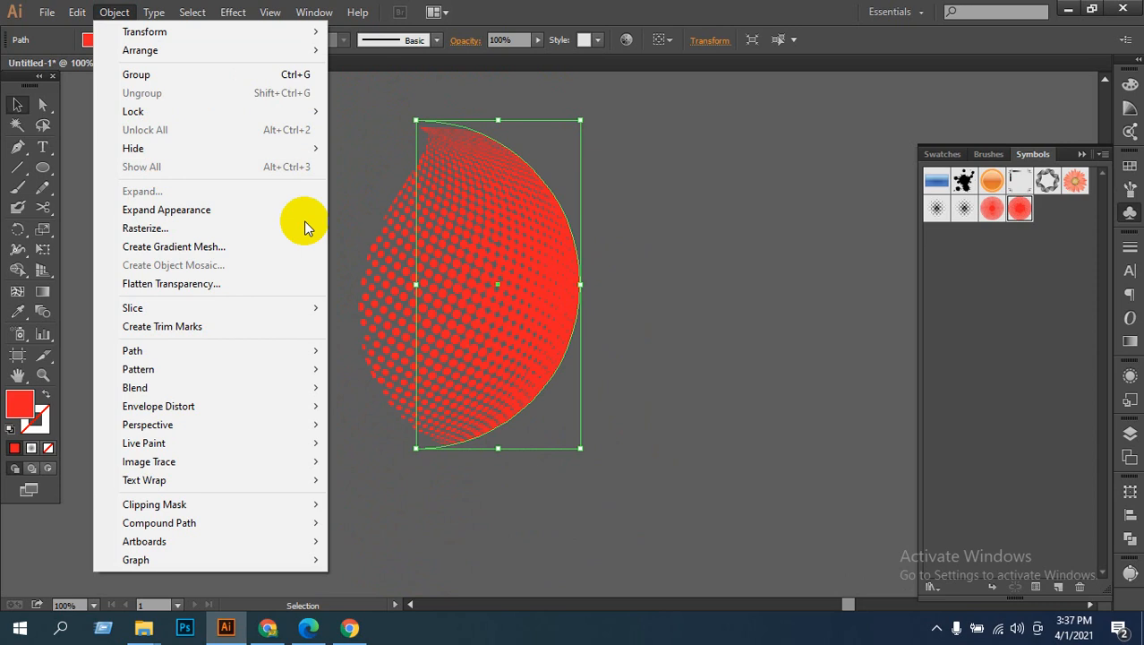
left_click(662, 314)
left_click_drag(617, 204, 354, 428)
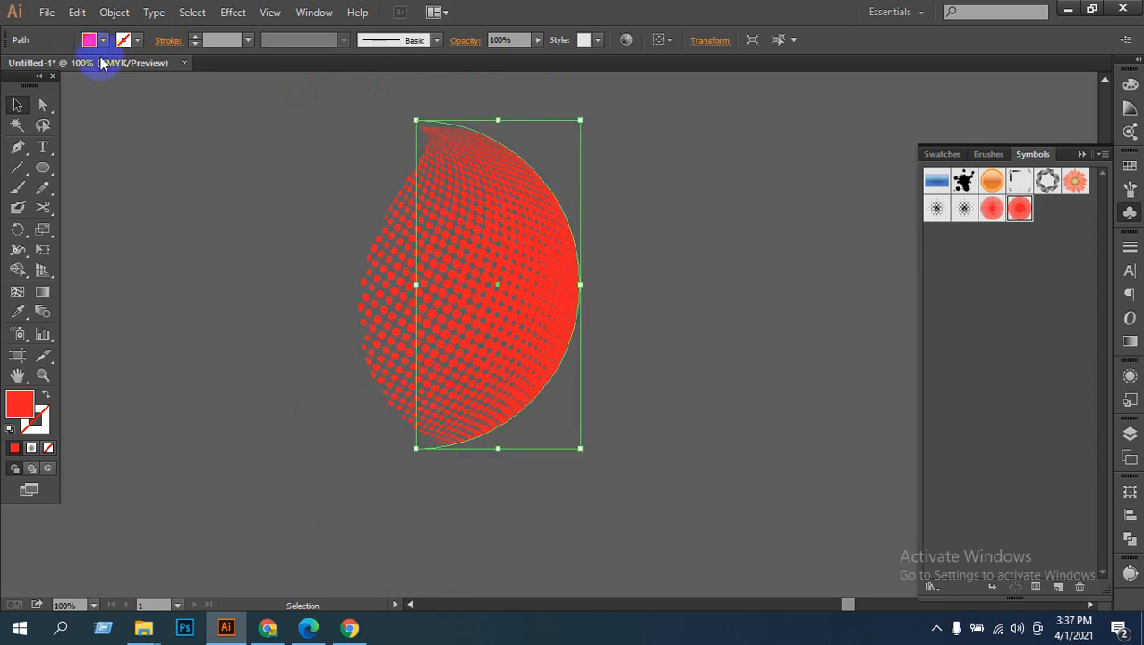
left_click(113, 12)
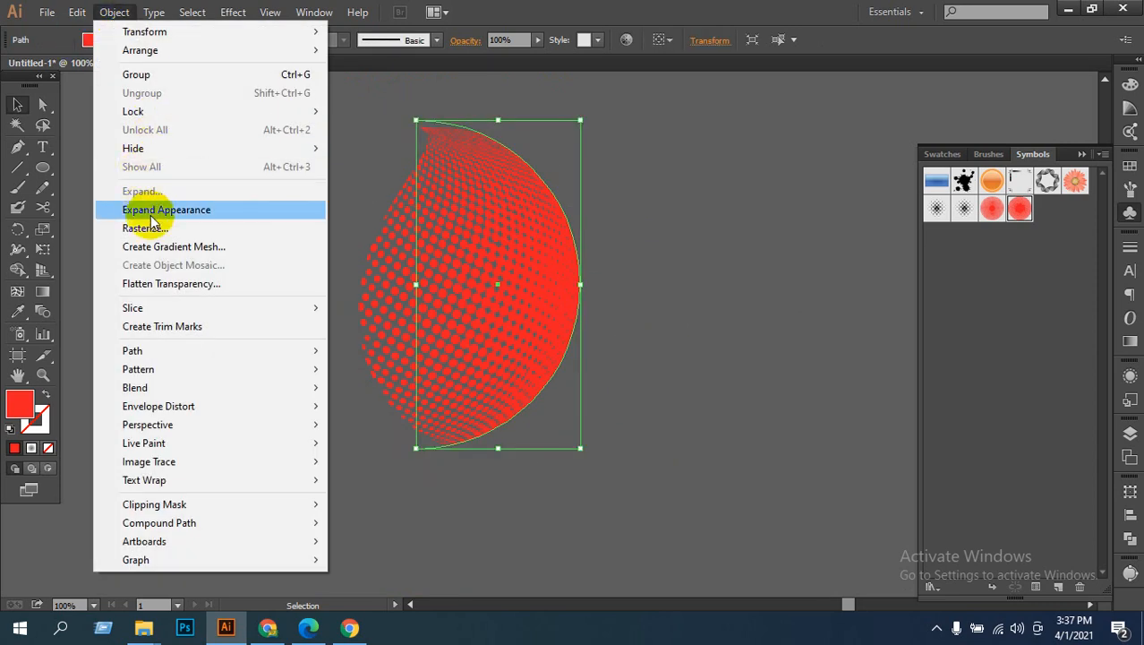
left_click(154, 212)
left_click(587, 302)
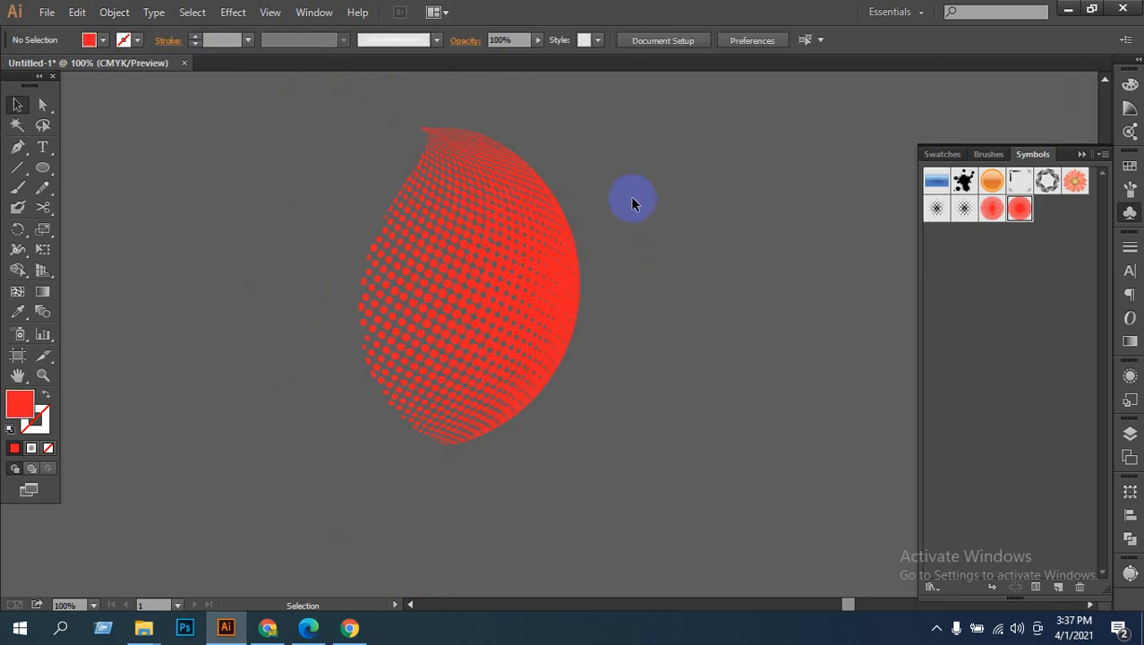
Step: Ungroup the expanded halftone artwork
left_click_drag(631, 197, 165, 356)
left_click(114, 12)
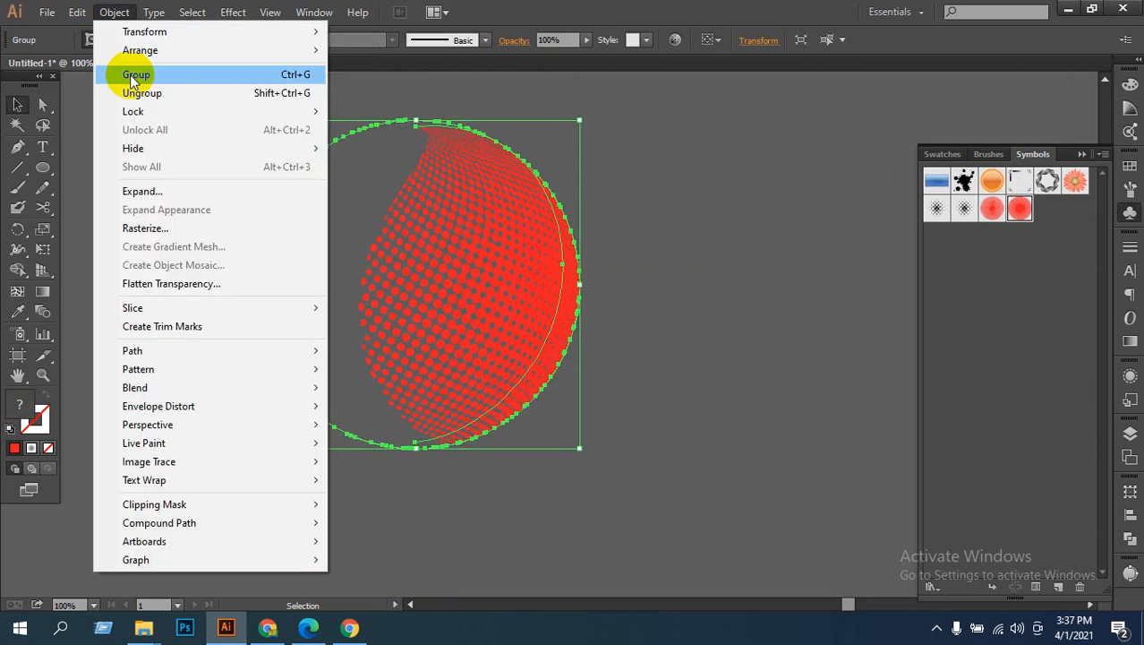
left_click(135, 191)
left_click(672, 215)
left_click_drag(672, 215, 68, 93)
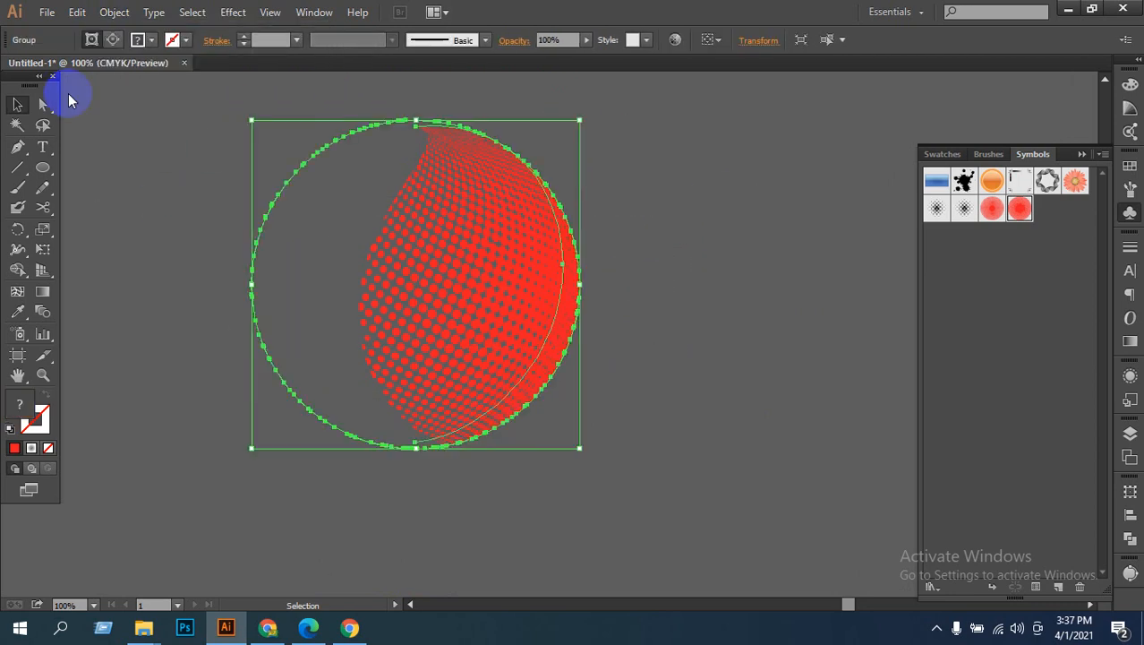
left_click(113, 11)
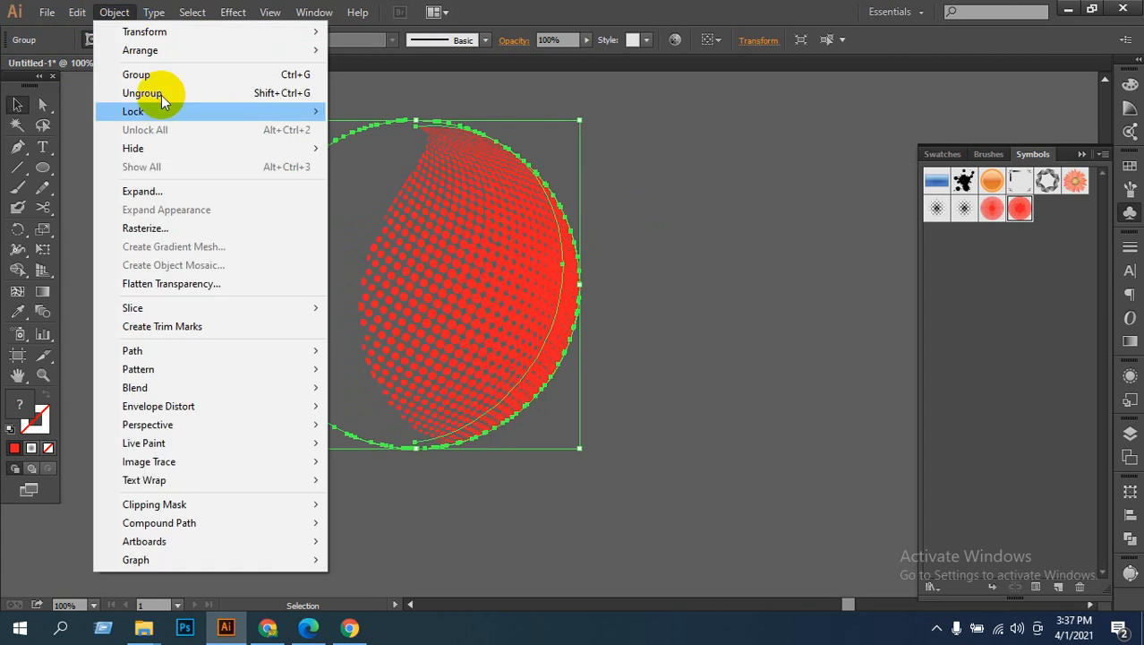
left_click(143, 191)
left_click(703, 281)
Step: Try to delete the invisible circular outline around the halftone, and undo the deletion
left_click(286, 275)
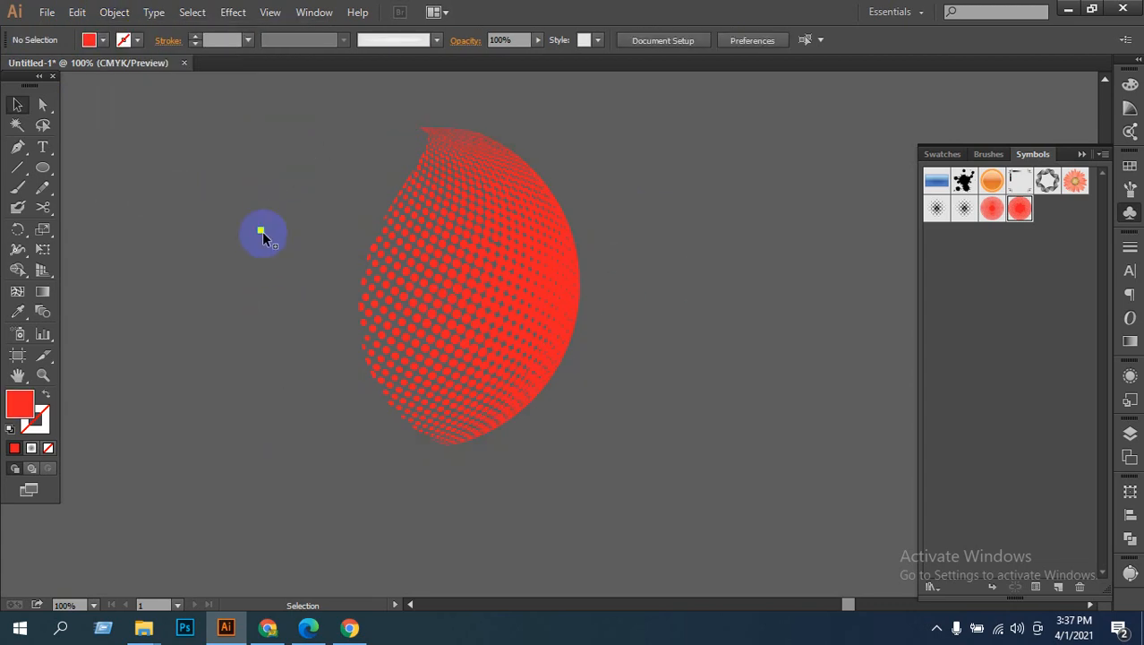
left_click(261, 229)
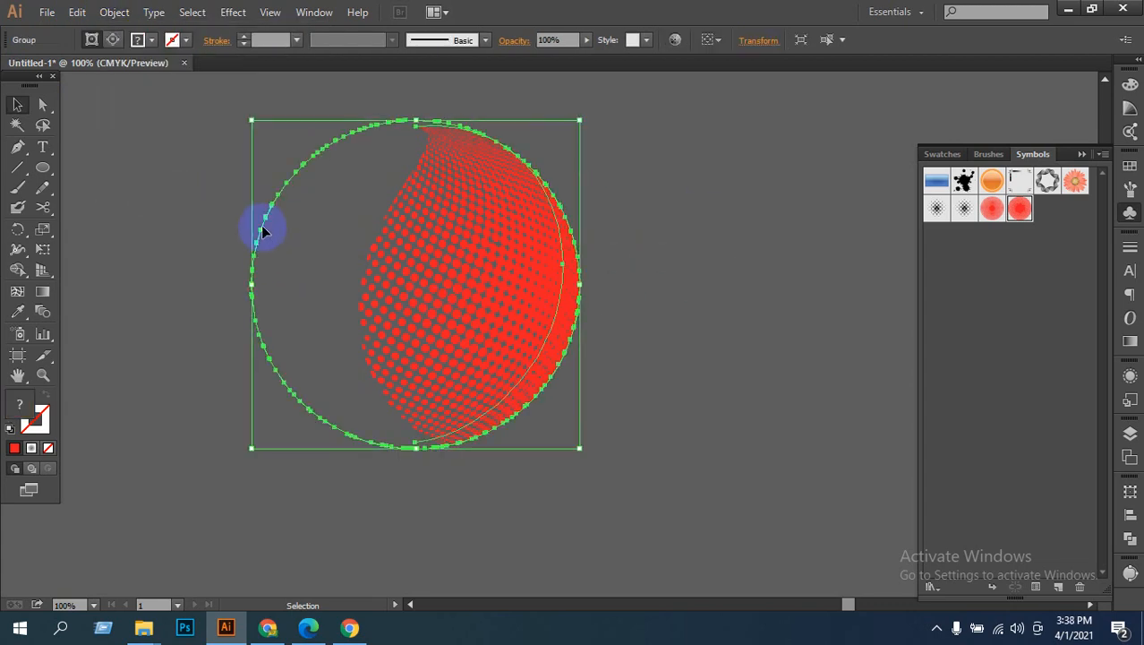
key("Delete")
key("ctrl+z")
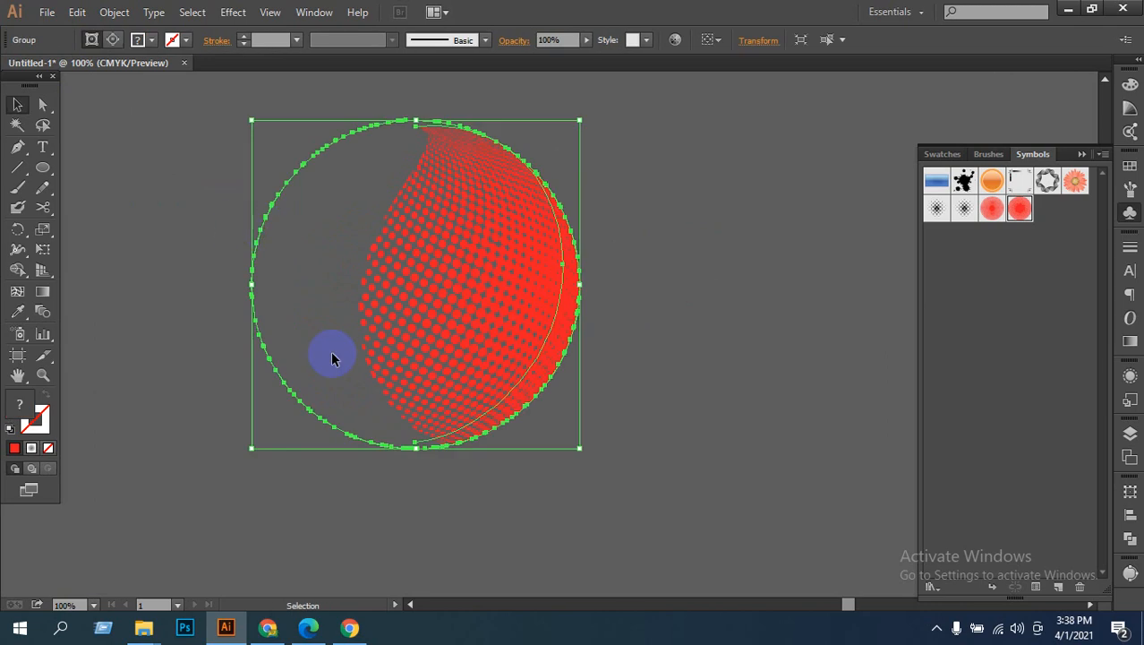
left_click(226, 453)
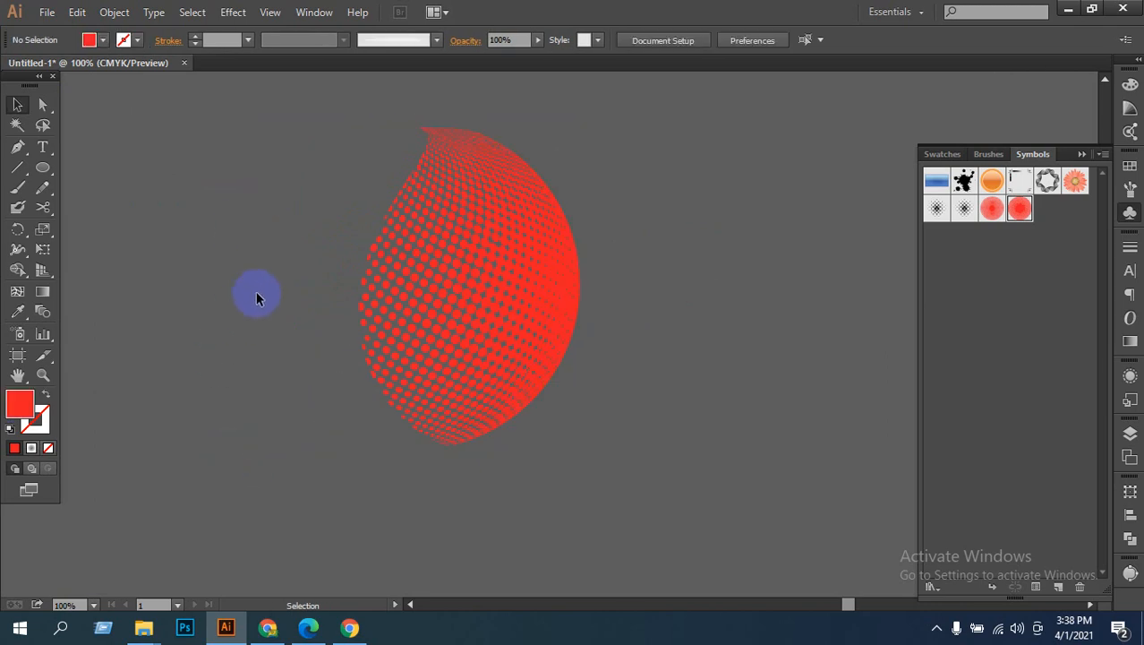
Step: Break the halftone artwork's remaining nested groups apart down to its clip groups
left_click(254, 292)
right_click(257, 298)
left_click(297, 394)
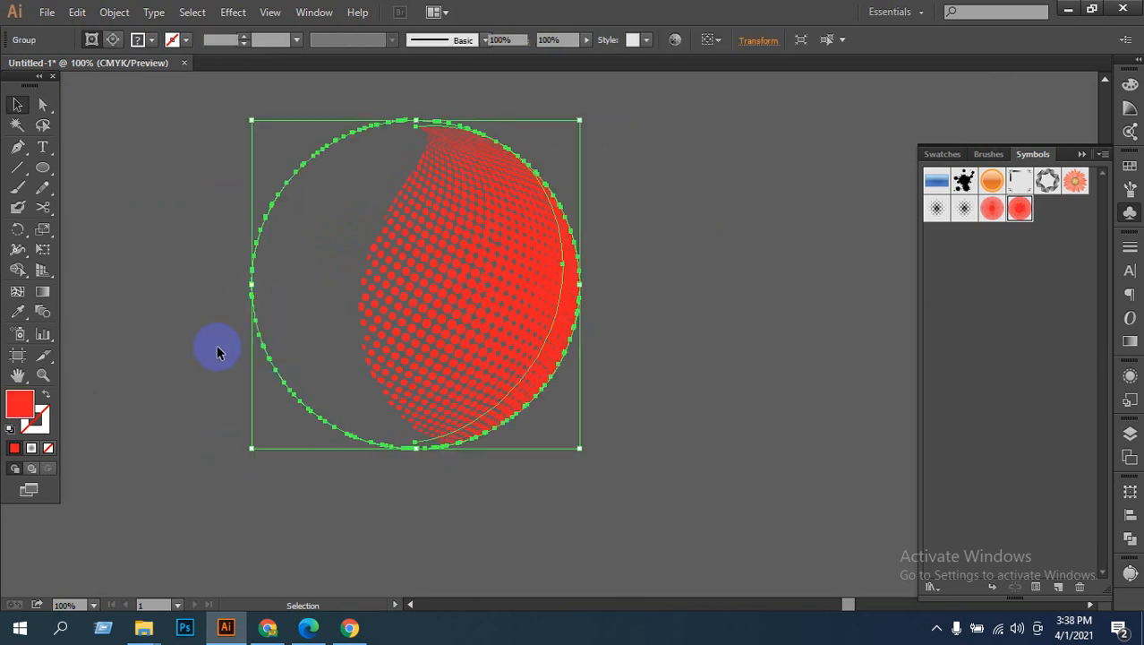
left_click(216, 351)
left_click(274, 324)
right_click(278, 324)
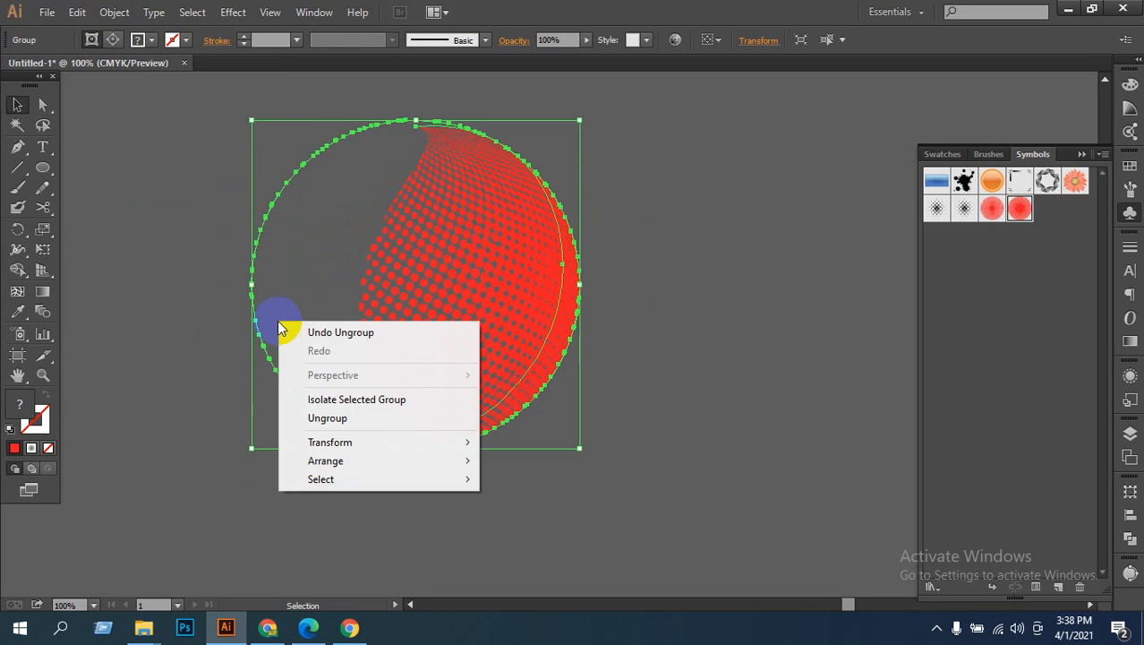
left_click(294, 414)
left_click_drag(226, 327, 307, 403)
right_click(299, 383)
left_click(248, 447)
Step: Try to delete the selected artwork and a clip group by its circular edge, undoing each deletion
key("Delete")
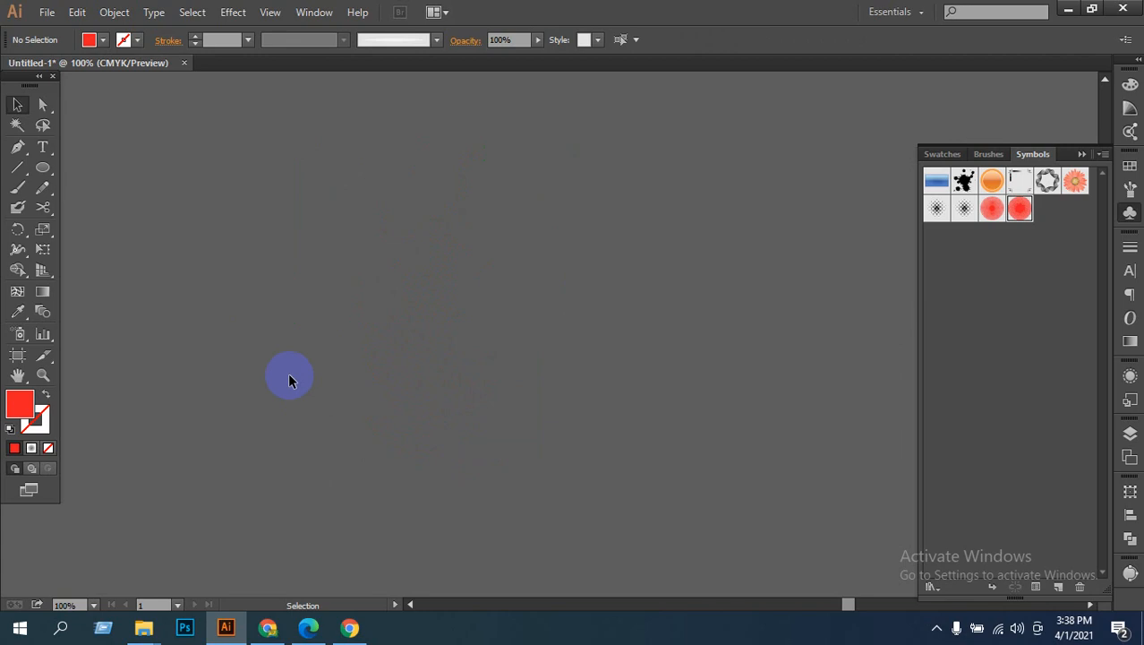
key("ctrl+z")
left_click(222, 407)
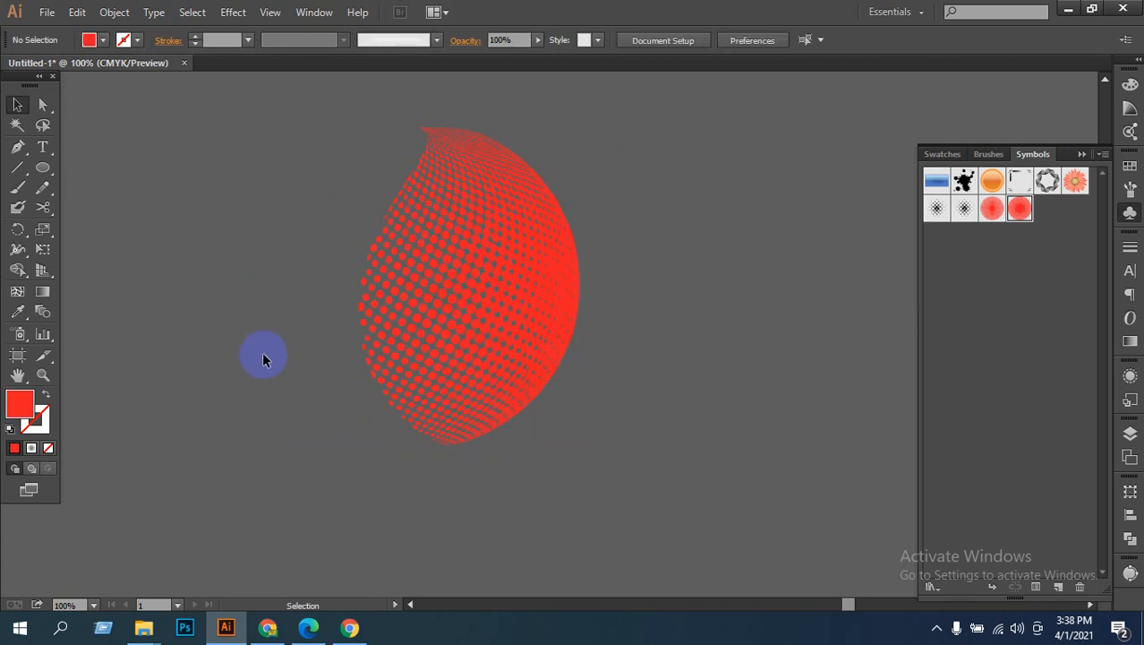
left_click(268, 360)
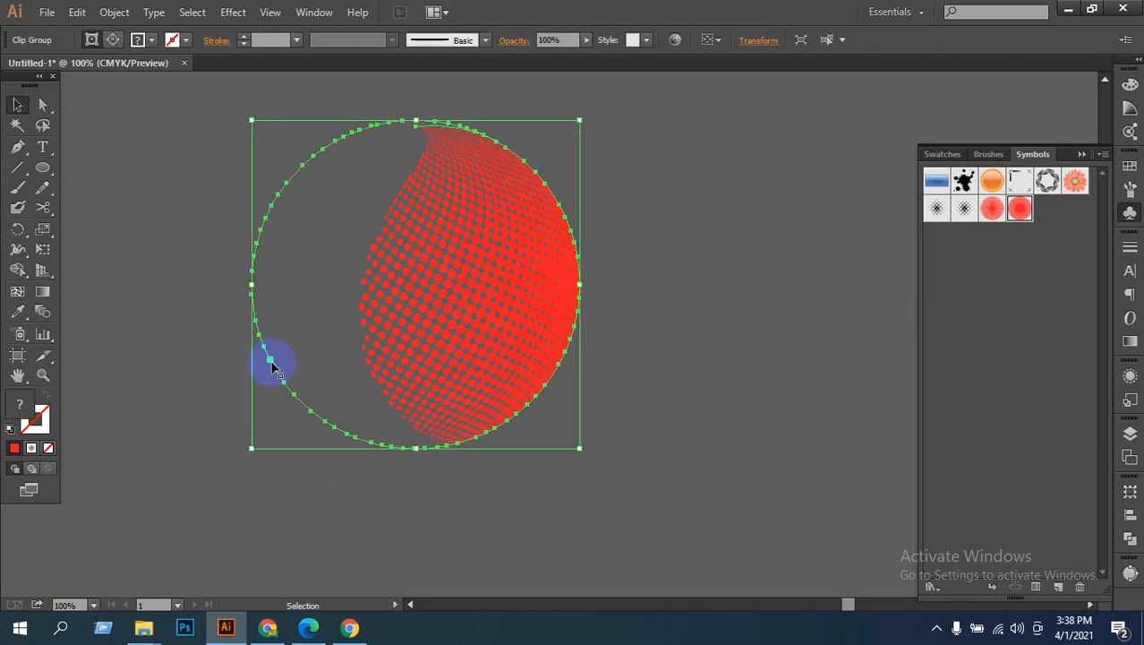
key("Delete")
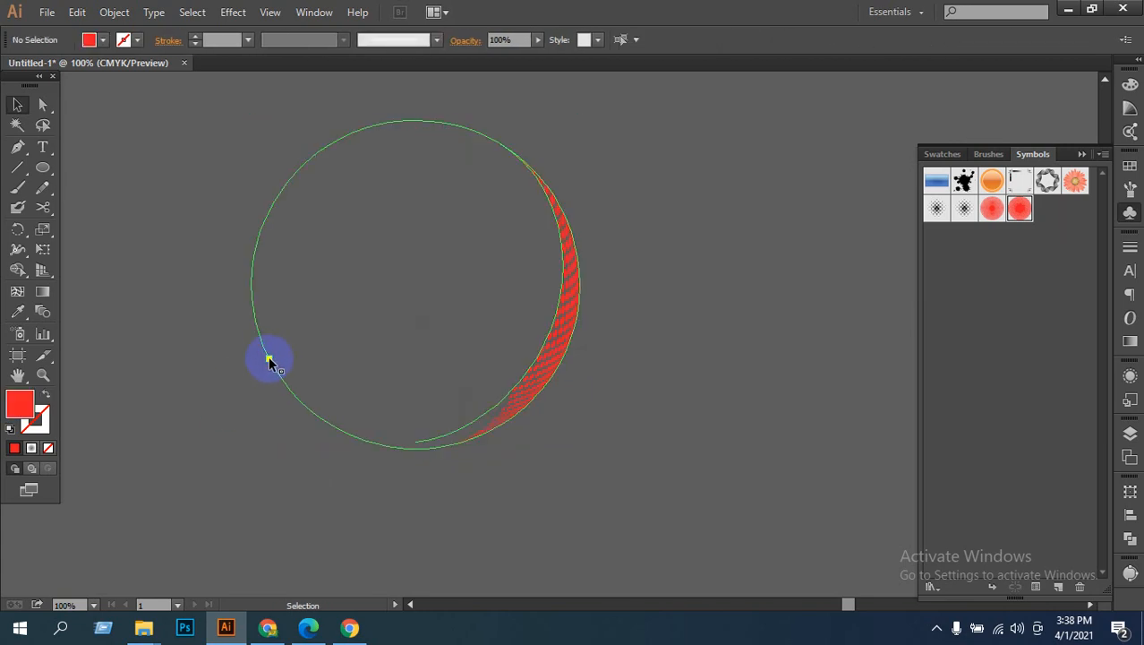
key("ctrl+z")
Step: Delete the invisible circular clipping outlines with the Direct Selection tool and select the remaining halftone dots
left_click(237, 213)
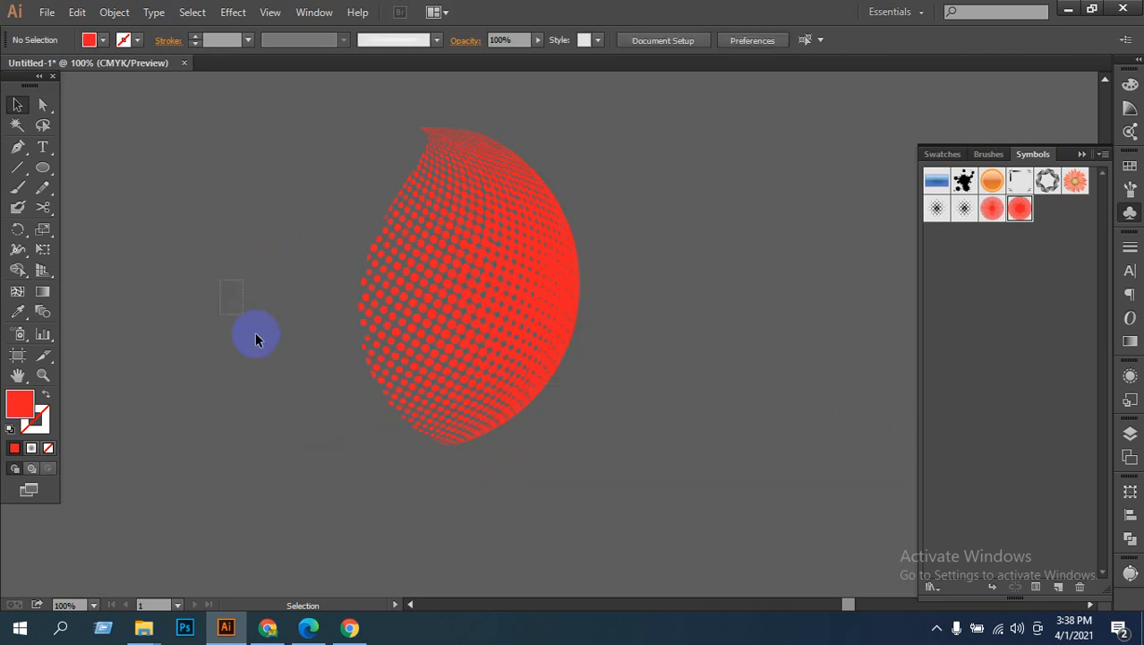
left_click(350, 439)
right_click(301, 400)
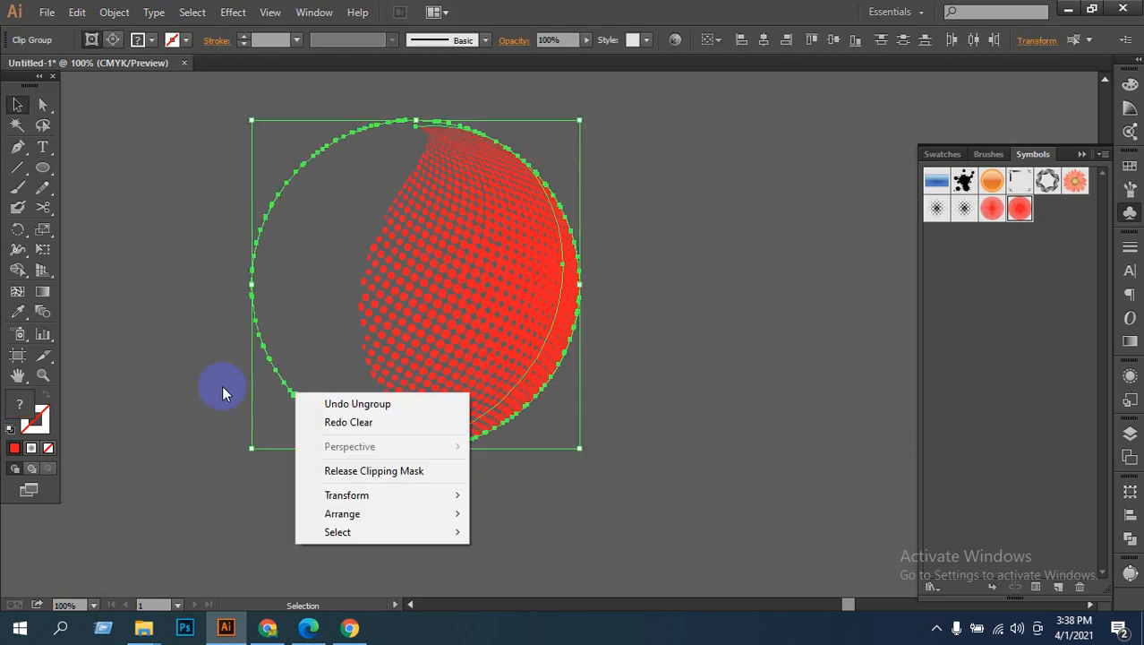
left_click(222, 392)
left_click(273, 279)
left_click(43, 104)
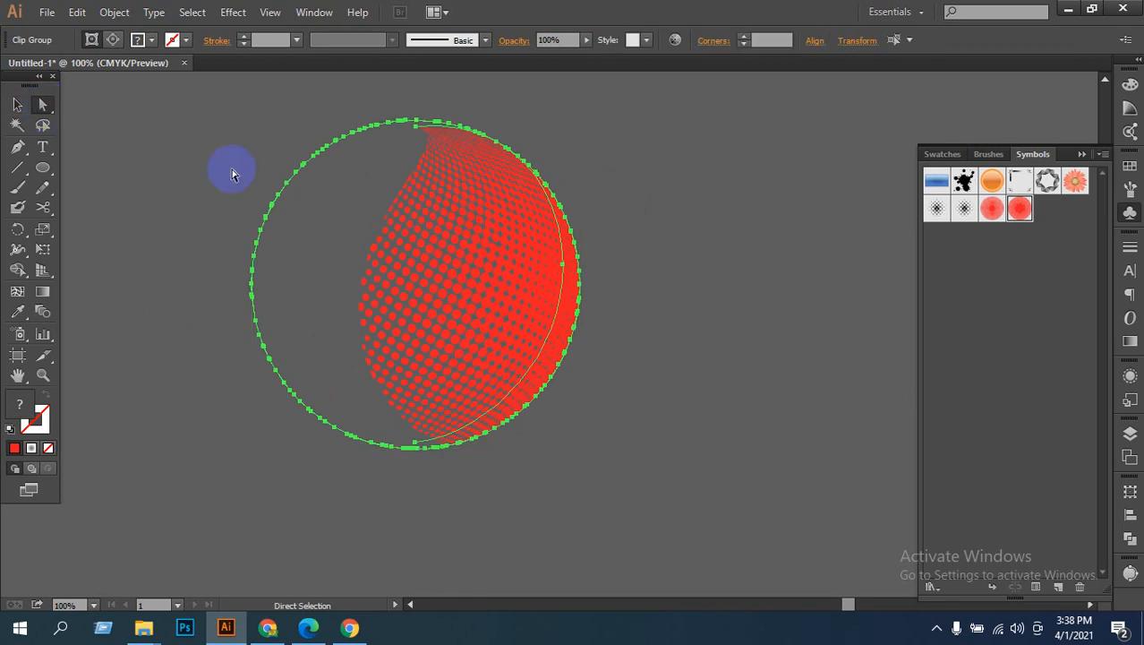
left_click_drag(231, 175, 311, 289)
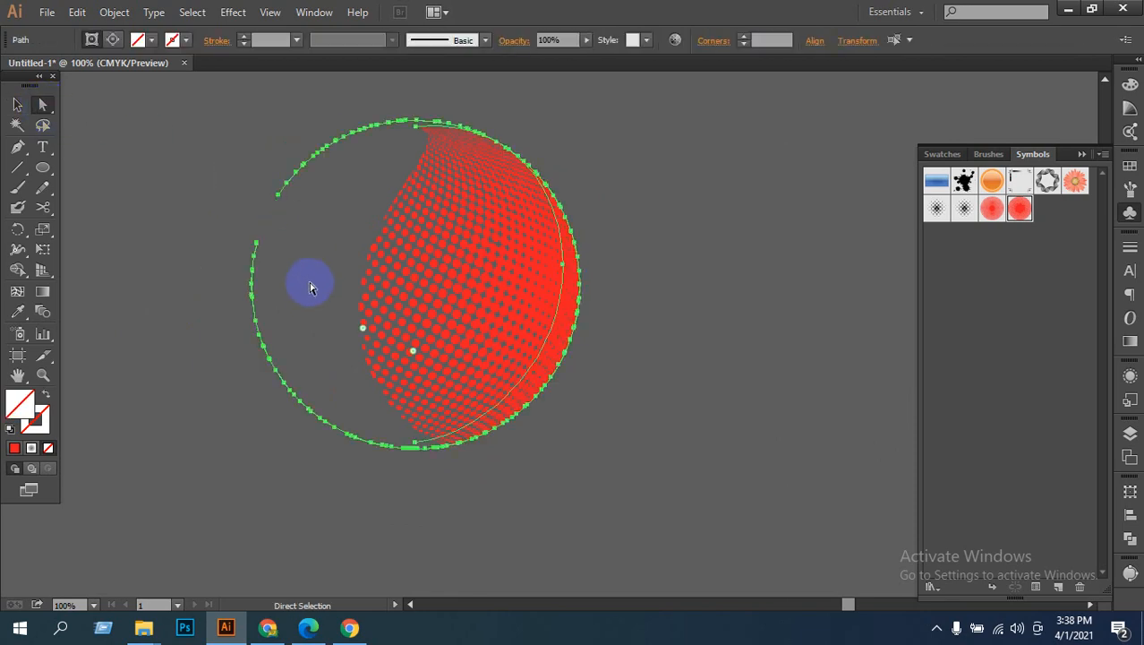
left_click(278, 268)
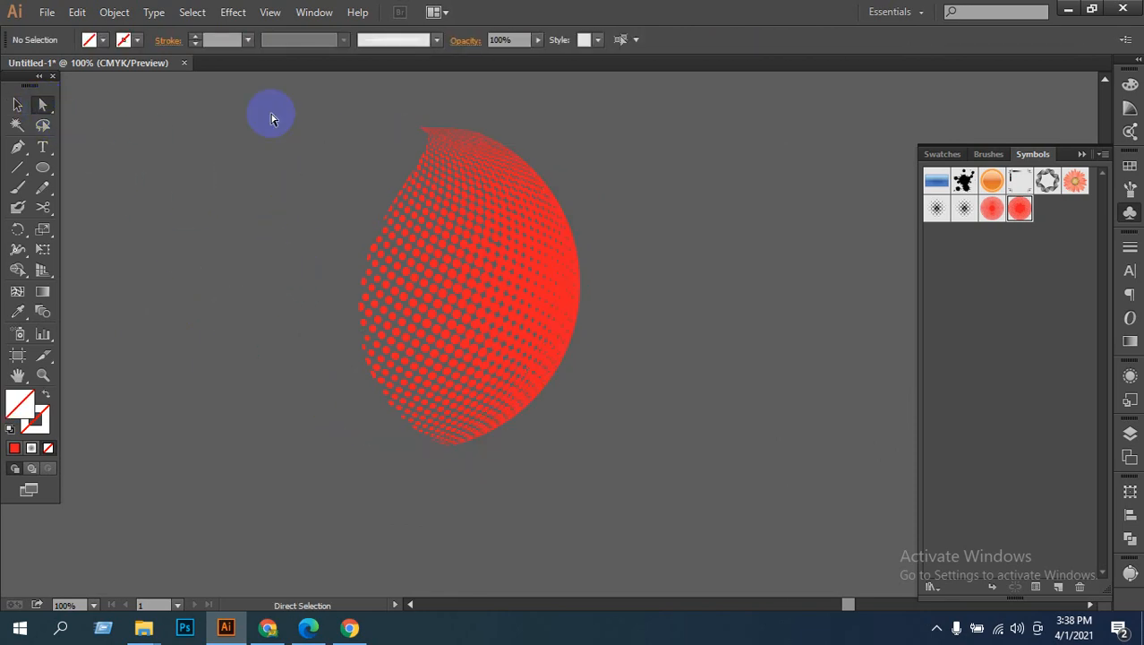
left_click_drag(338, 162, 594, 511)
left_click(626, 467)
left_click(19, 106)
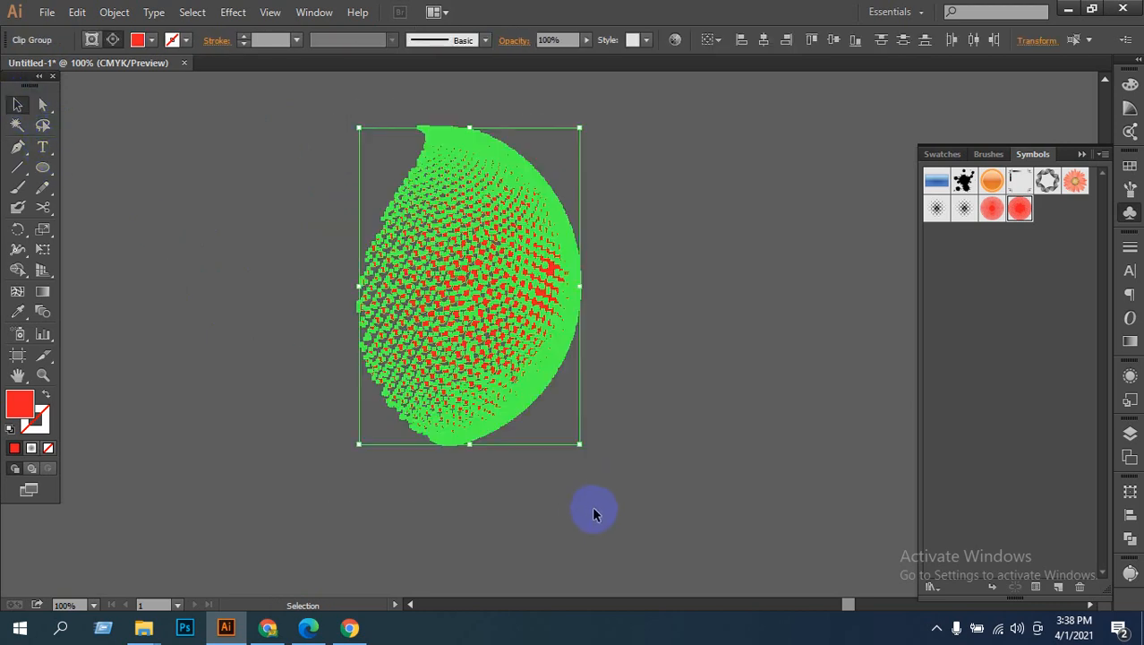
Step: Examine the finished 3D LOGO DESIGN artwork on the artboard, especially the shadow under its halftone shape, and return to the new halftone
left_click(540, 439, "ctrl")
left_click(552, 429, "ctrl+alt")
left_click(554, 433, "ctrl+alt")
left_click_drag(485, 408, 691, 507)
left_click_drag(731, 387, 560, 356)
left_click(633, 482)
left_click_drag(516, 446, 733, 416)
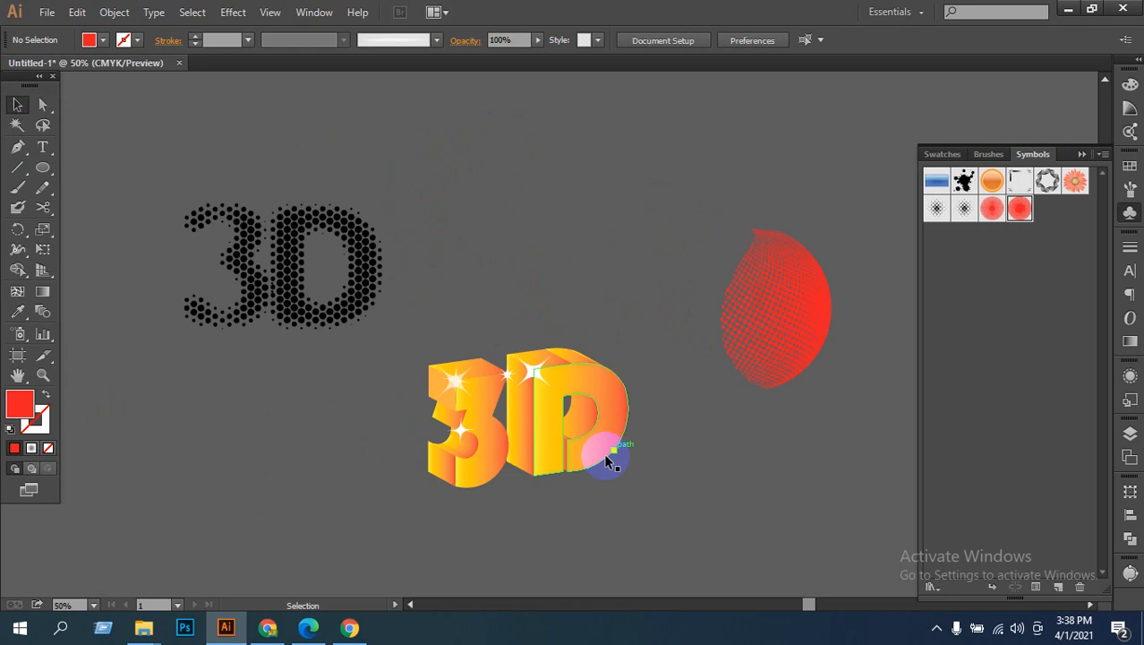
left_click(329, 405, "alt")
scroll(516, 403, "up", 2)
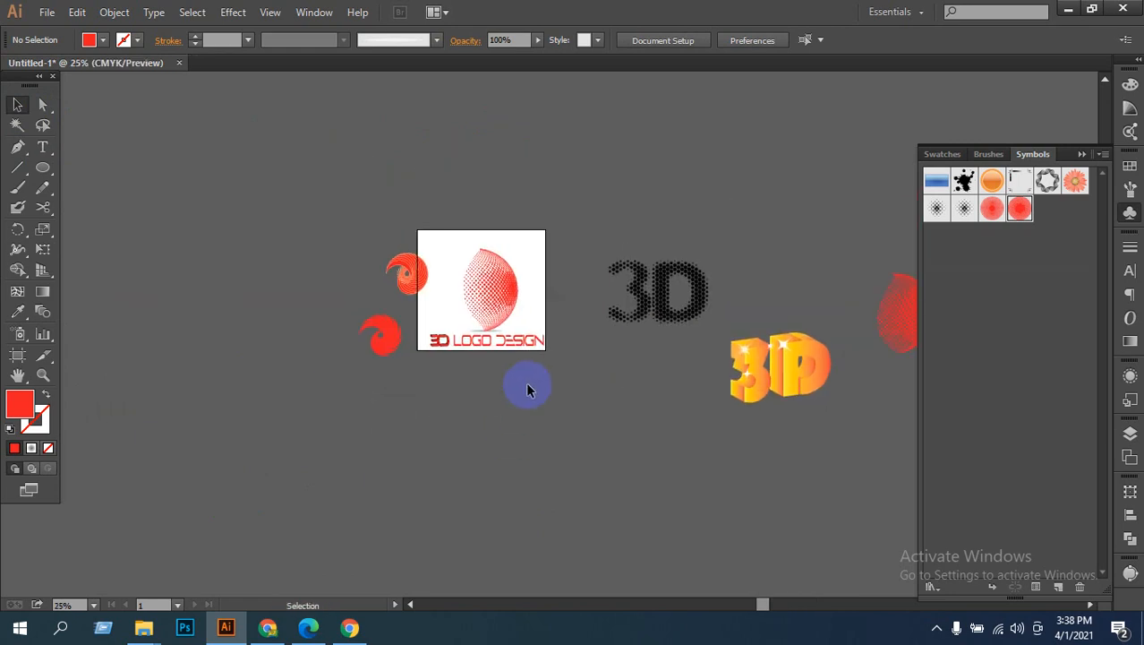
left_click(507, 317)
left_click(523, 324)
left_click(523, 324)
left_click(526, 324)
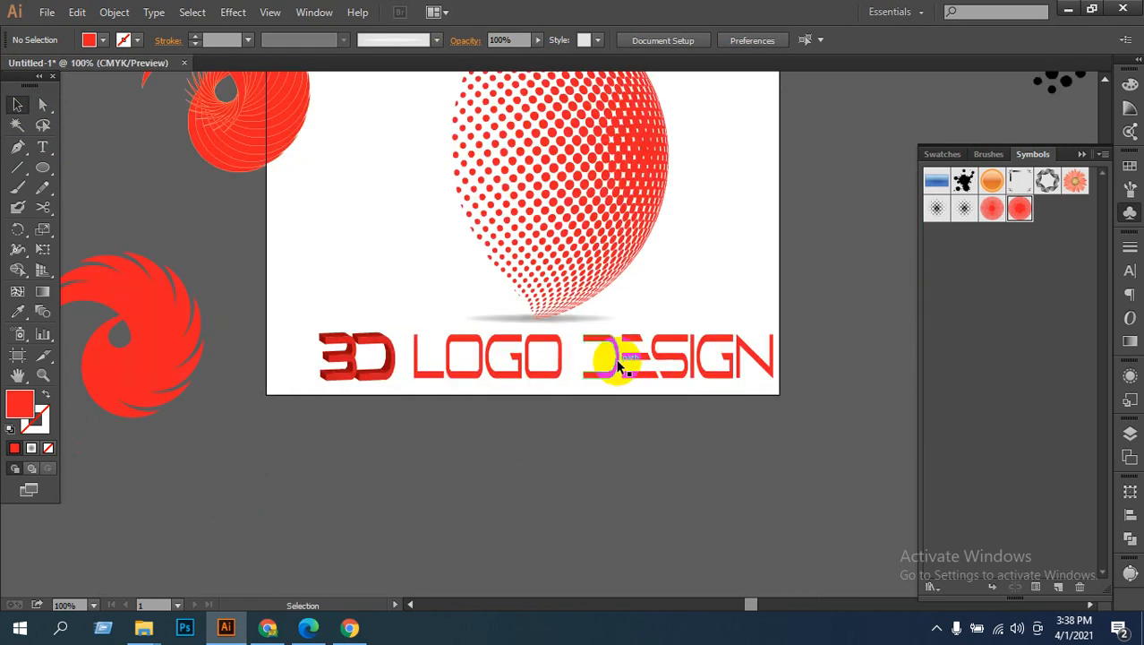
key("space")
left_click_drag(761, 327, 328, 386)
left_click_drag(886, 326, 486, 241)
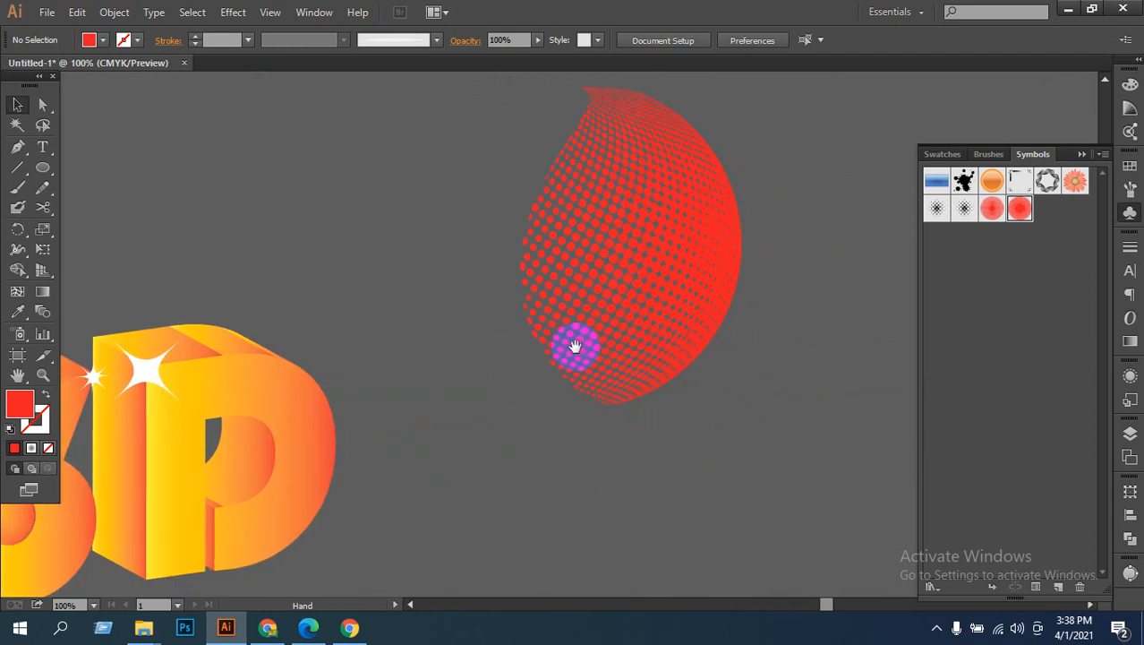
Step: Draw a thin, flat horizontal ellipse below the halftone shape and nudge it down to sit just under the shape's lower tip
left_click(48, 166)
left_click_drag(530, 394, 704, 408)
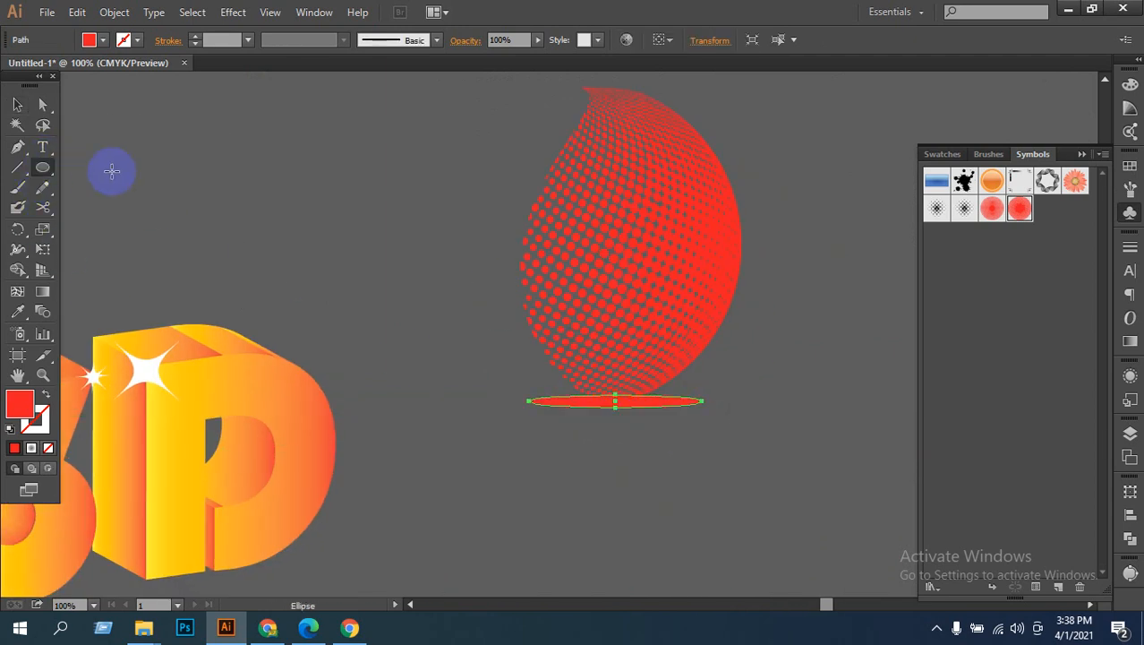
left_click(17, 105)
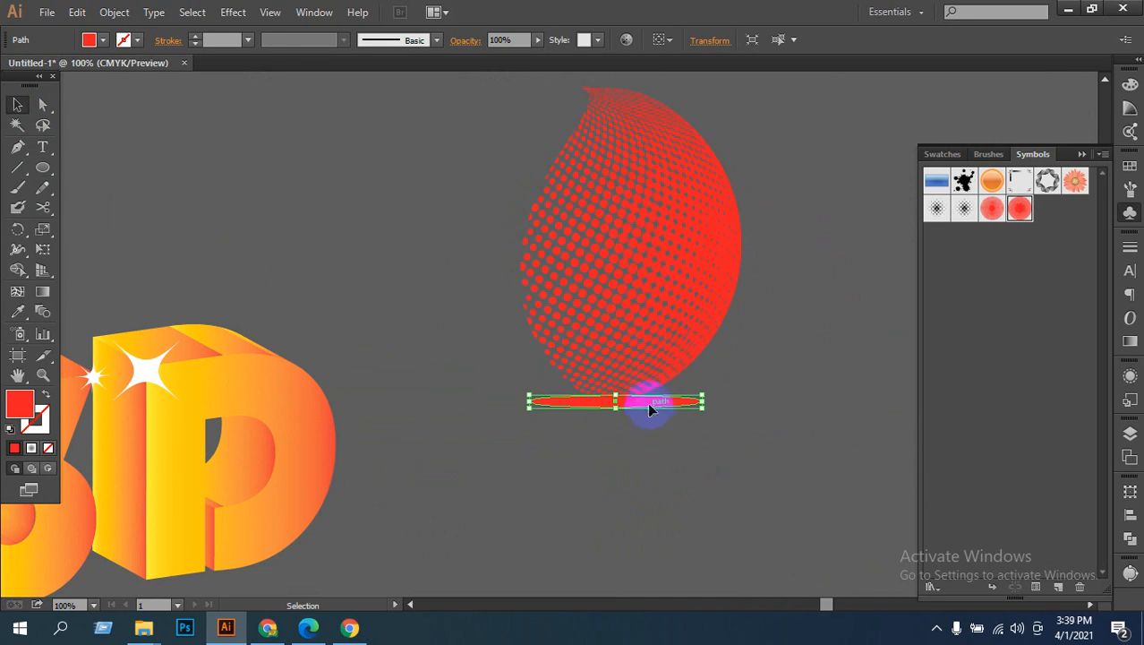
key("Down")
key("Down")
key("Down")
key("Down")
key("Down")
key("Down")
key("Down")
key("Down")
key("Down")
key("Down")
key("Down")
key("Down")
key("Down")
key("Down")
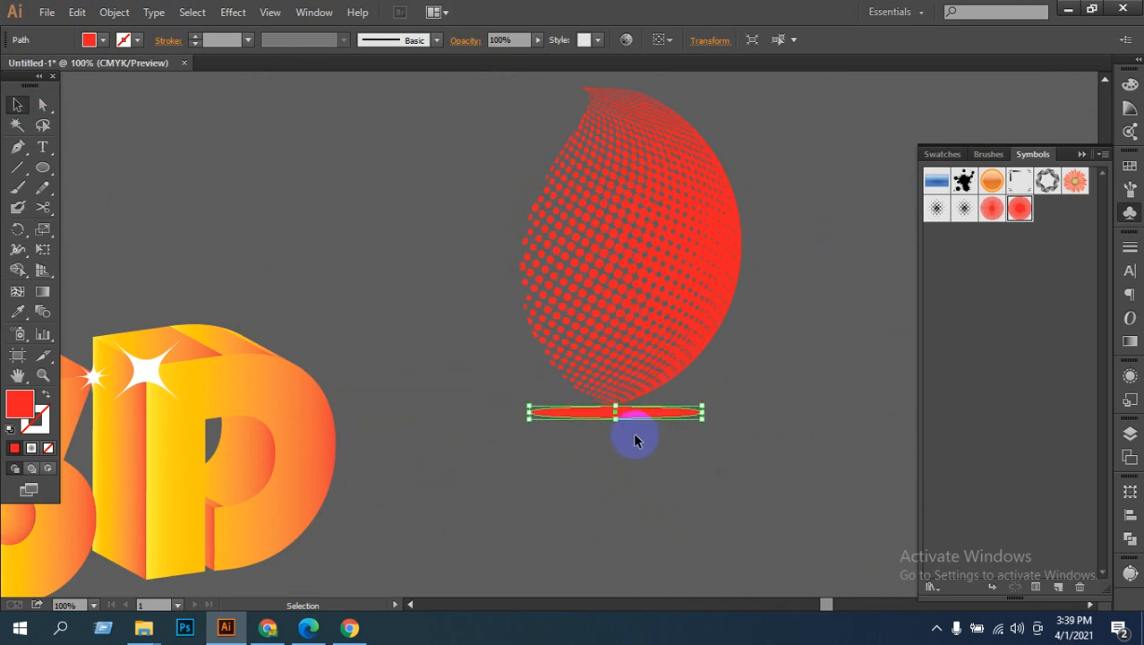
Step: Fill the flat ellipse below the halftone shape with black
left_click(103, 40)
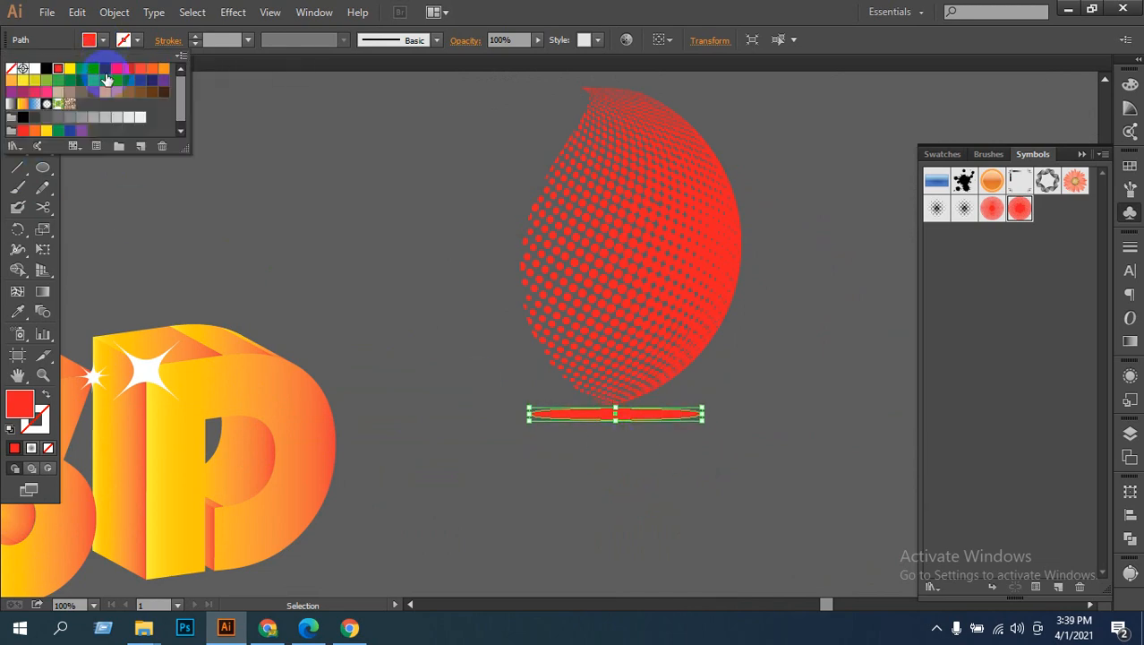
left_click(23, 117)
left_click(627, 482)
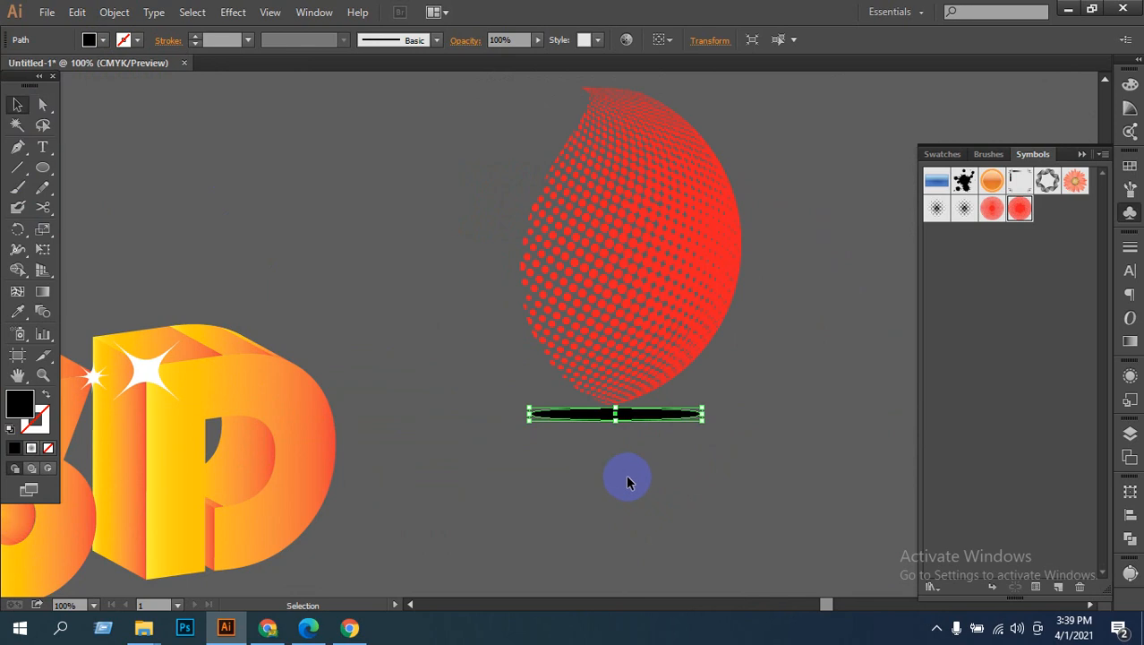
Step: Enlarge the black ellipse into a wider, taller oval and shift it to sit roughly centred below the halftone shape
left_click(624, 414)
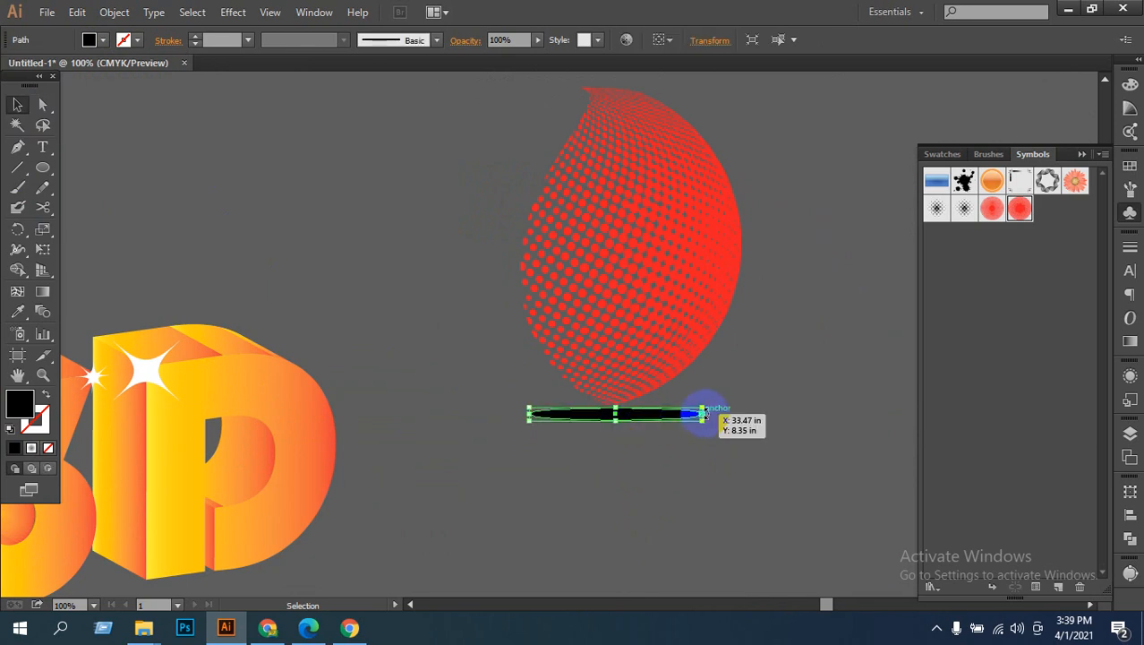
left_click_drag(703, 414, 797, 415)
left_click_drag(662, 418, 660, 483)
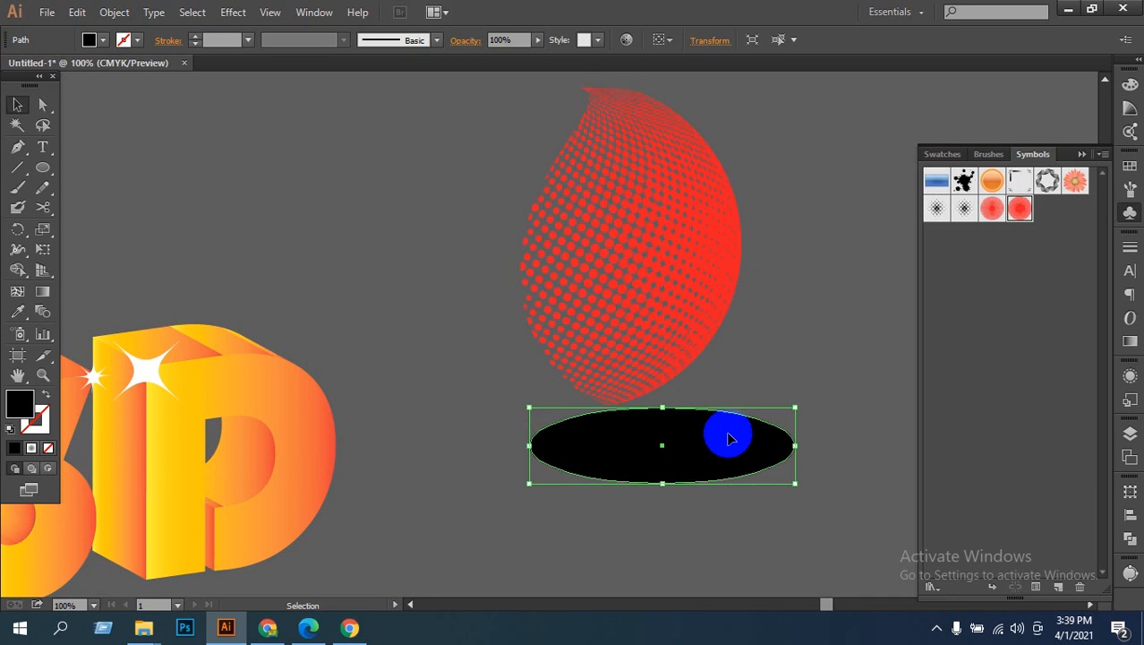
left_click_drag(728, 434, 680, 445)
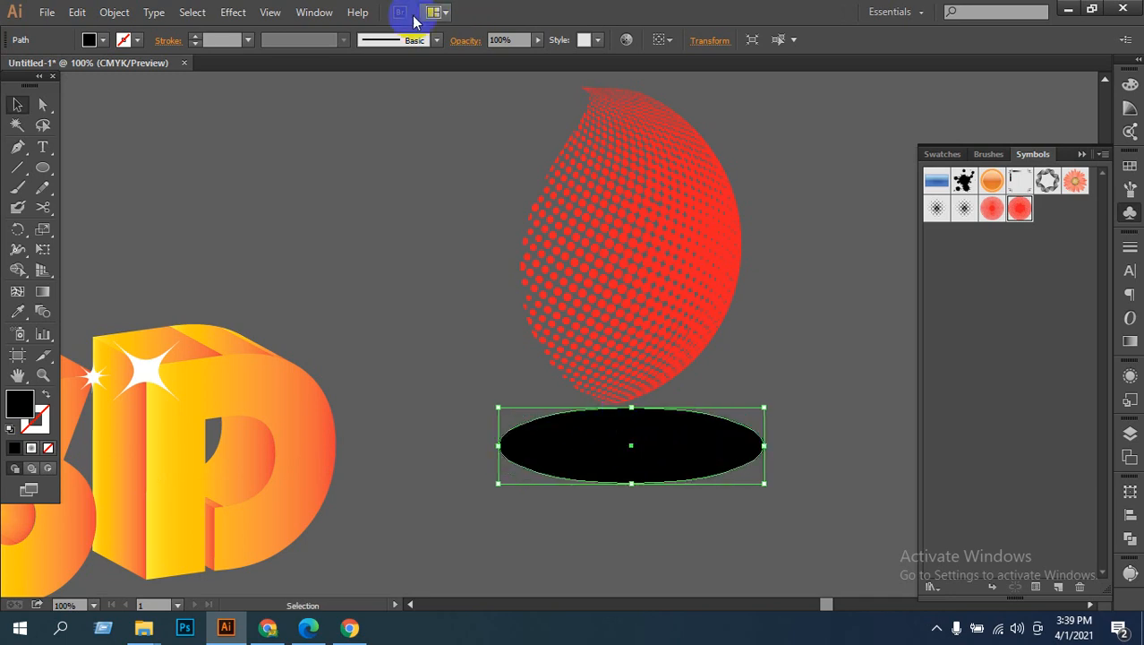
Step: Apply a Feather effect with a 0.6 in radius to the black ellipse, previewing the softened edge
left_click(234, 14)
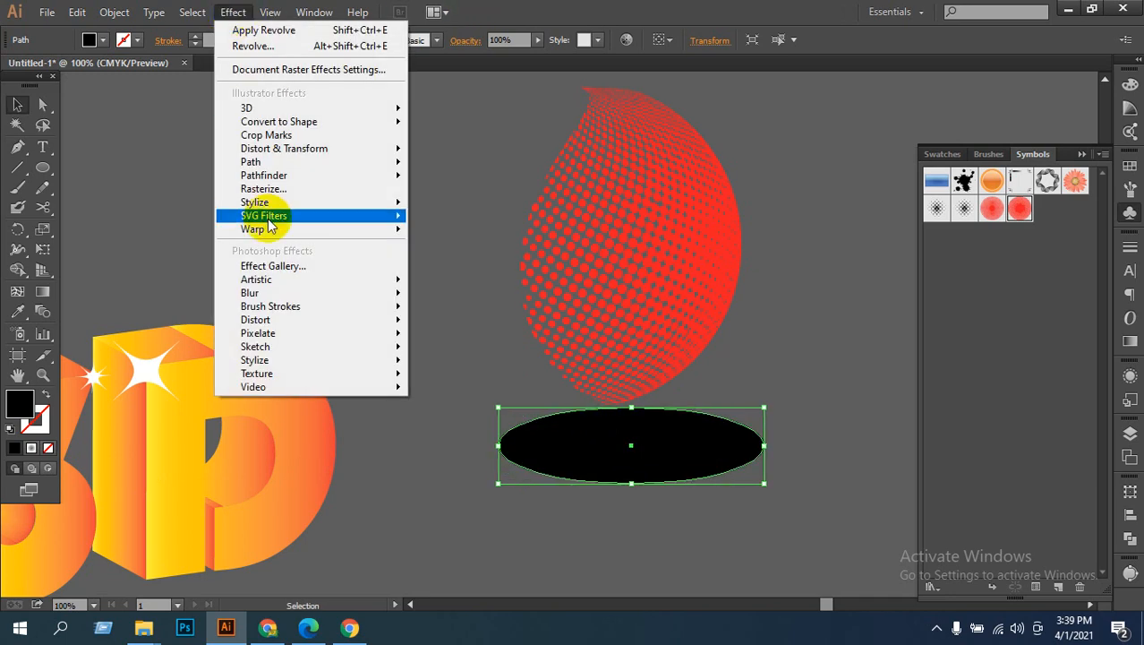
mouse_move(340, 202)
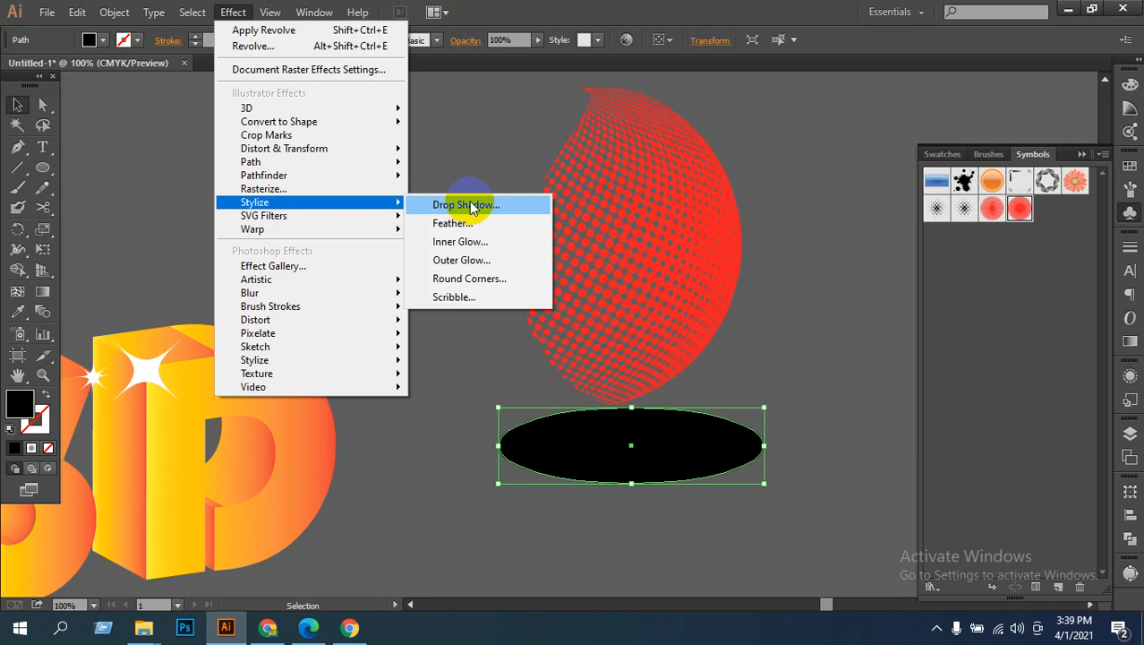
left_click(443, 223)
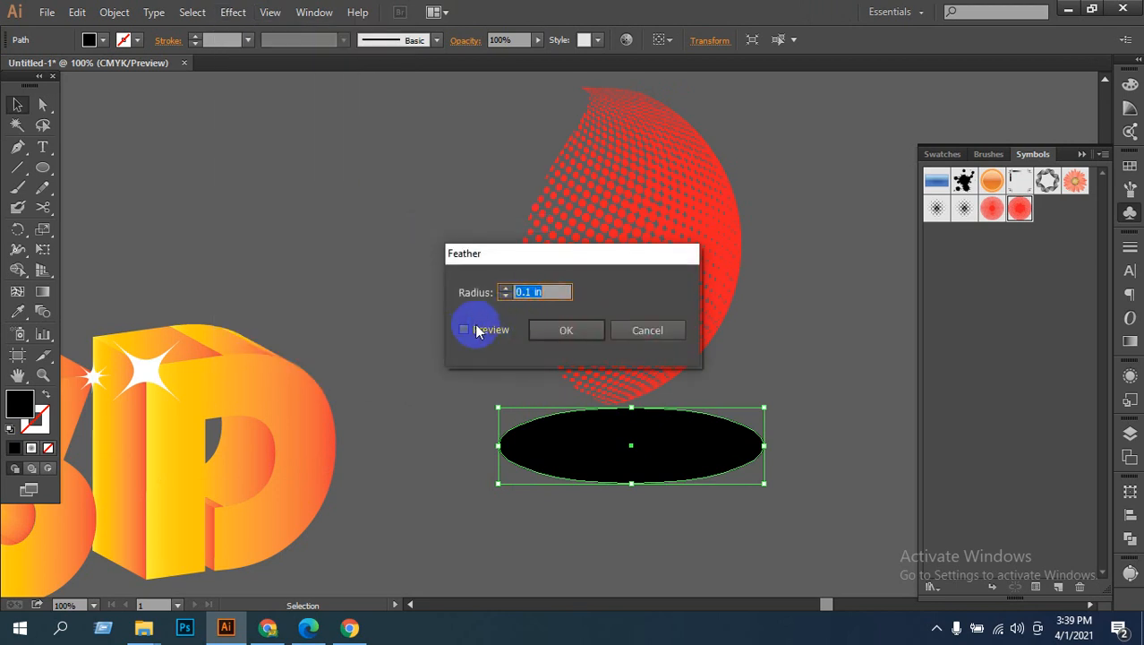
left_click(463, 329)
left_click_drag(571, 260, 830, 262)
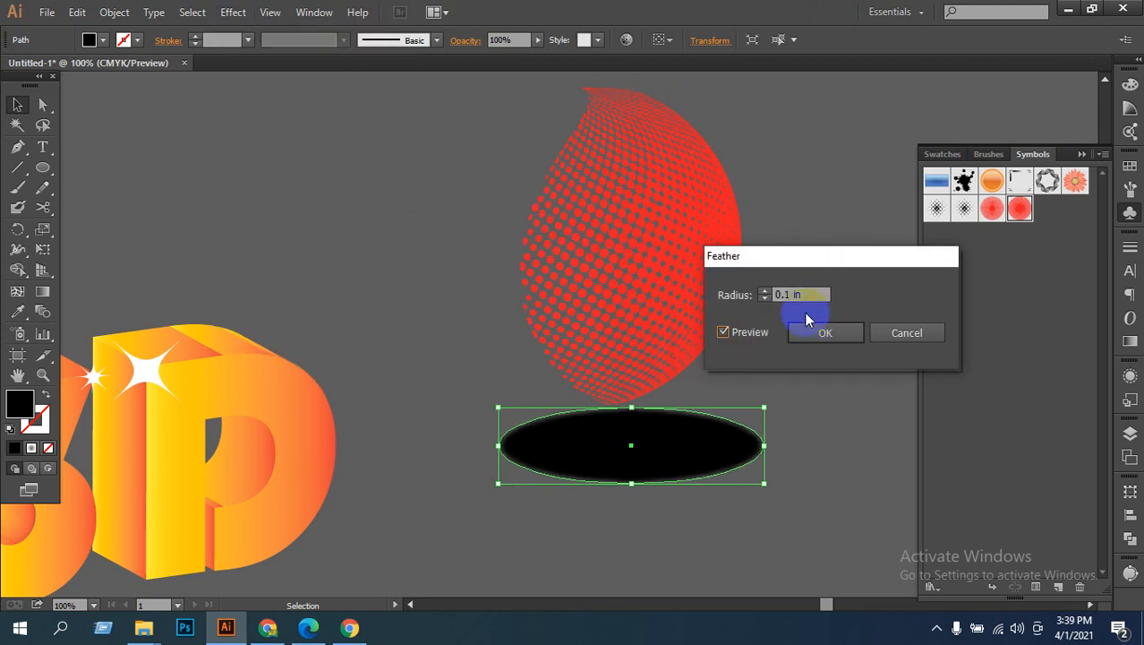
left_click(766, 298)
left_click(764, 291)
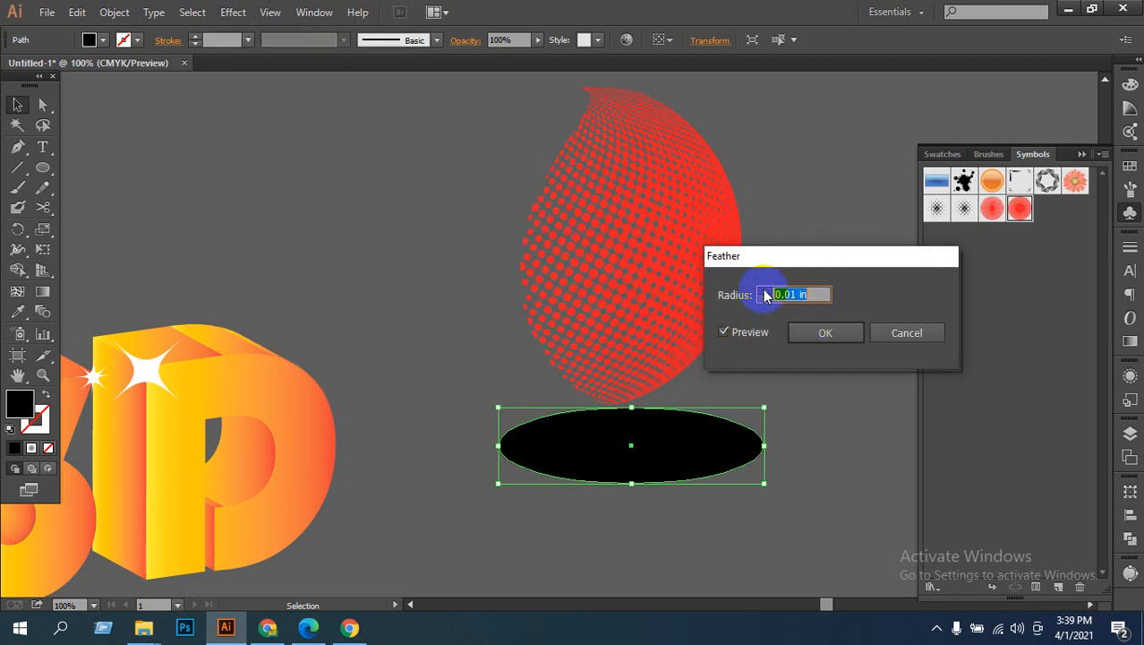
left_click(765, 291)
left_click(764, 291)
left_click(764, 291)
left_click(765, 291)
left_click(765, 291)
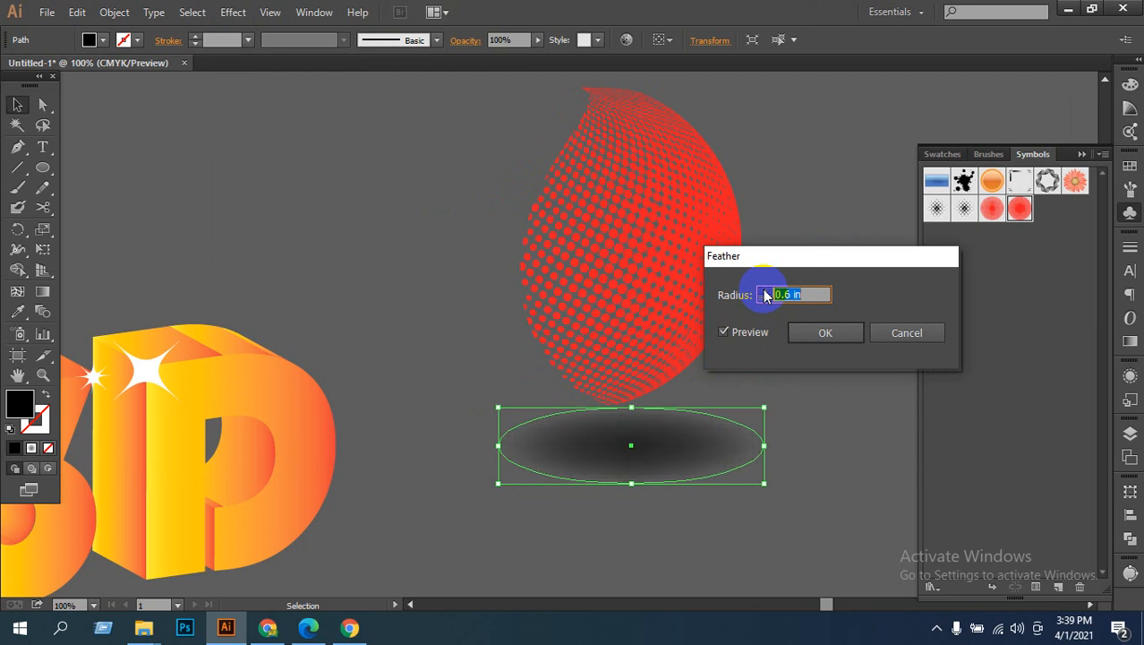
left_click(765, 291)
left_click(763, 300)
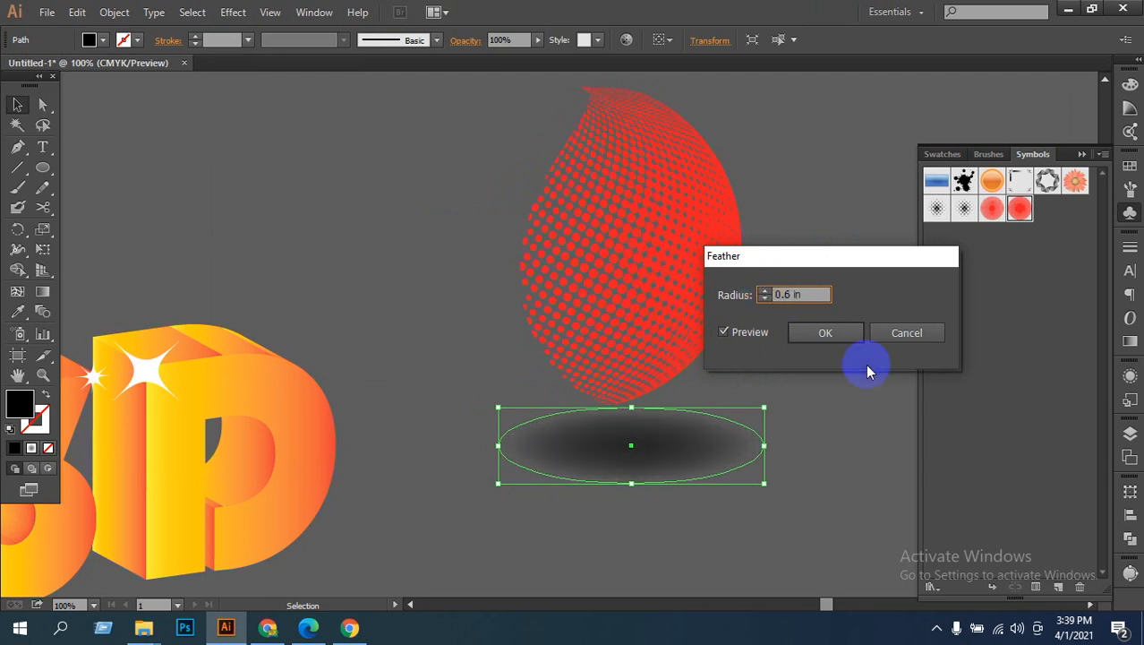
left_click(823, 334)
left_click(787, 486)
Step: Flatten the feathered ellipse into a thin shadow and move it up against the halftone shape's lower tip
left_click(665, 453)
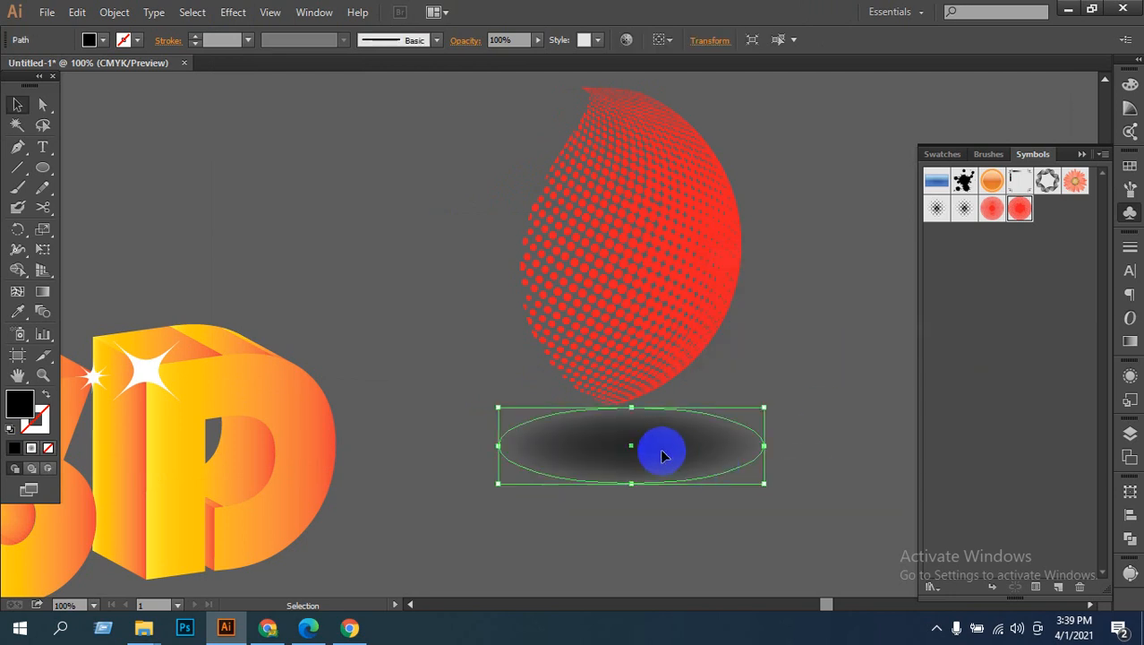
mouse_move(633, 408)
left_mouse_down()
mouse_move(628, 458)
mouse_move(634, 417)
mouse_move(644, 425)
left_mouse_up()
left_click(659, 529)
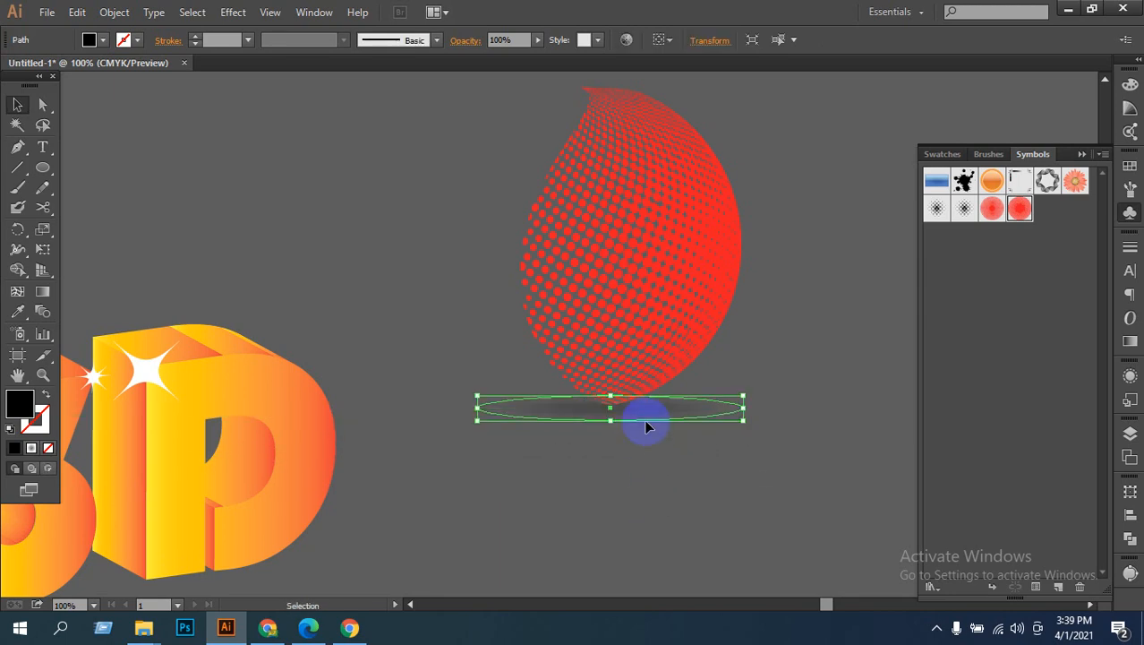
Step: Send the shadow ellipse to the back, behind the halftone shape
right_click(640, 398)
mouse_move(795, 372)
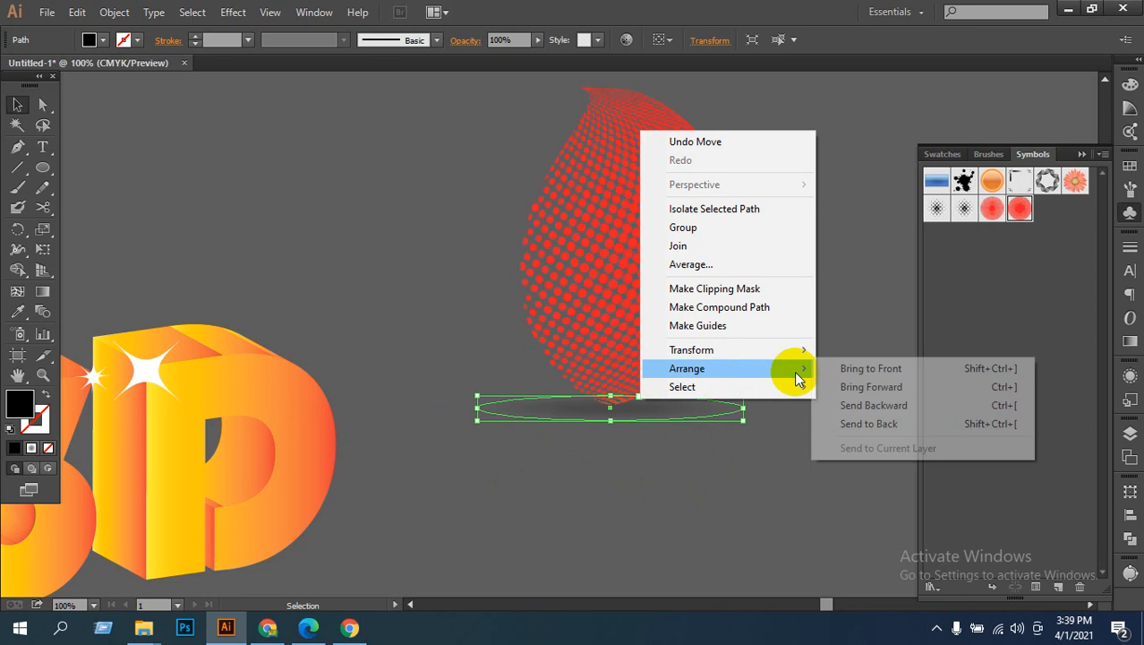
left_click(868, 424)
left_click(658, 506)
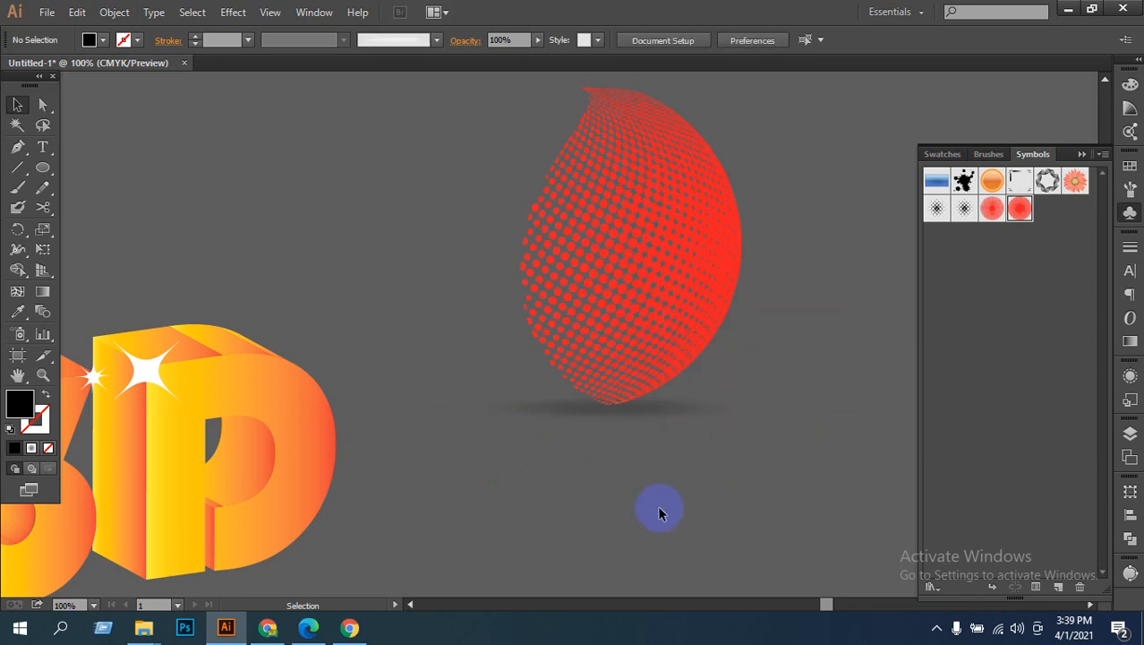
Step: Narrow the shadow ellipse from both ends so it stays centred under the halftone shape's lower tip
left_click(644, 403)
left_click_drag(749, 405, 712, 406)
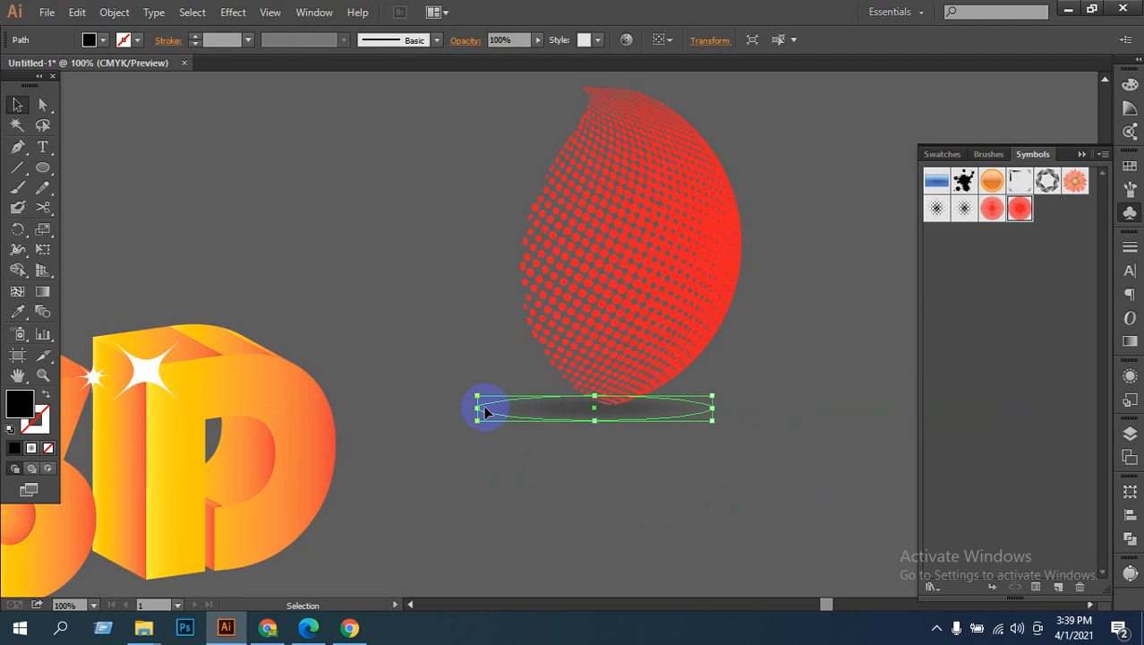
left_click_drag(484, 410, 518, 408)
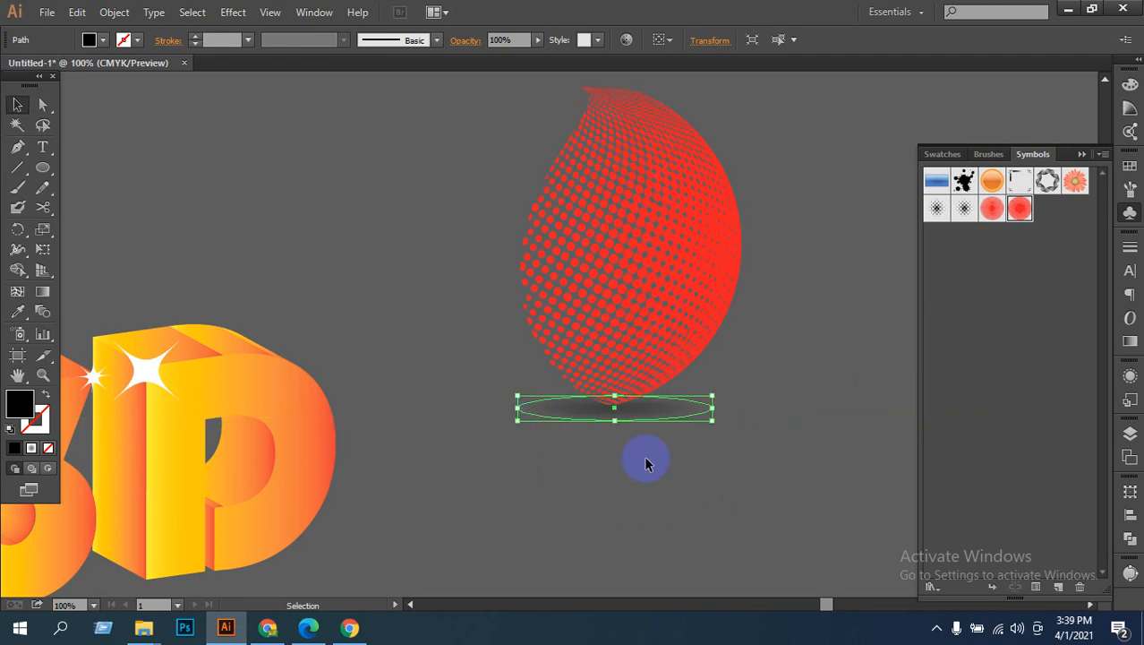
left_click(683, 505)
Step: Examine the shadowed halftone shape alongside the other artwork in the document, from an overview back to a closer view
key("ctrl+minus")
key("ctrl+minus")
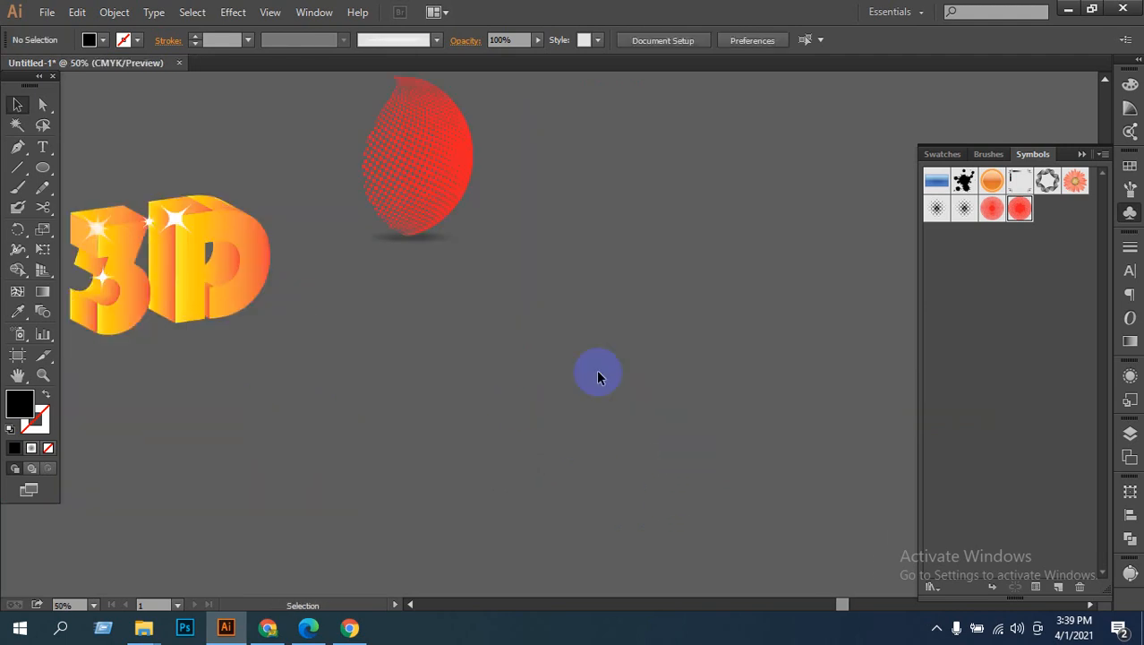
key("space")
left_click_drag(491, 271, 696, 394)
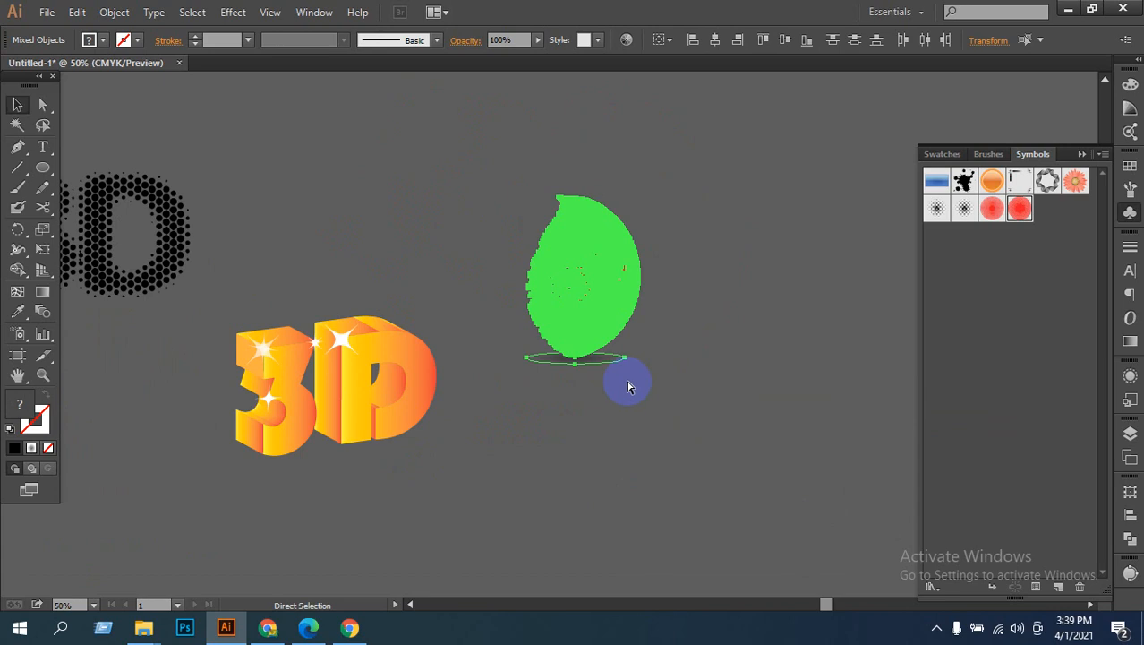
key("ctrl+alt+space")
left_click(629, 385, "ctrl+alt")
left_click(653, 387, "ctrl+alt")
left_click(651, 387, "ctrl+alt")
left_click_drag(381, 325, 660, 409)
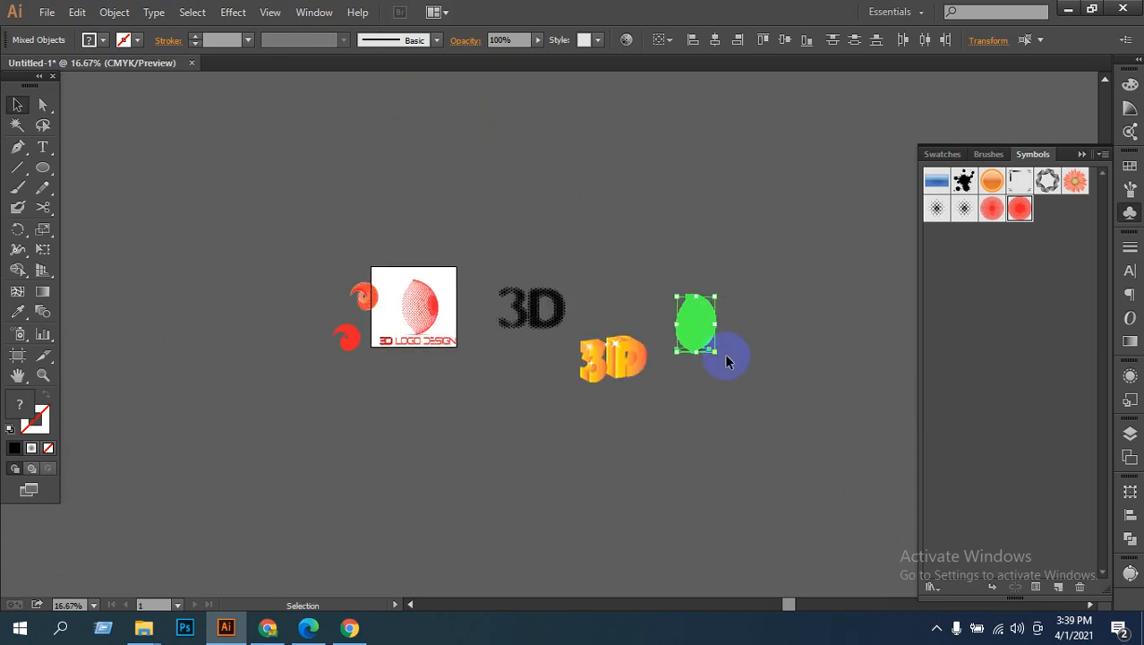
left_click(666, 417)
left_click(695, 391, "ctrl")
left_click(455, 276, "ctrl")
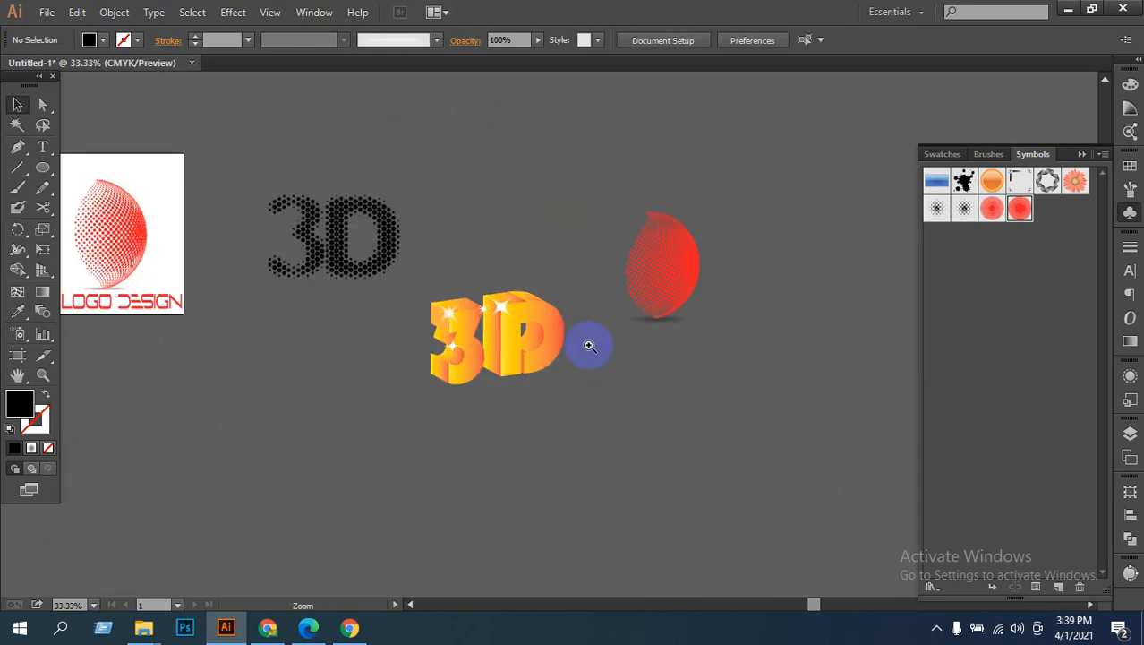
left_click(590, 340, "ctrl")
left_click(598, 355, "ctrl")
left_click_drag(595, 372, 626, 497)
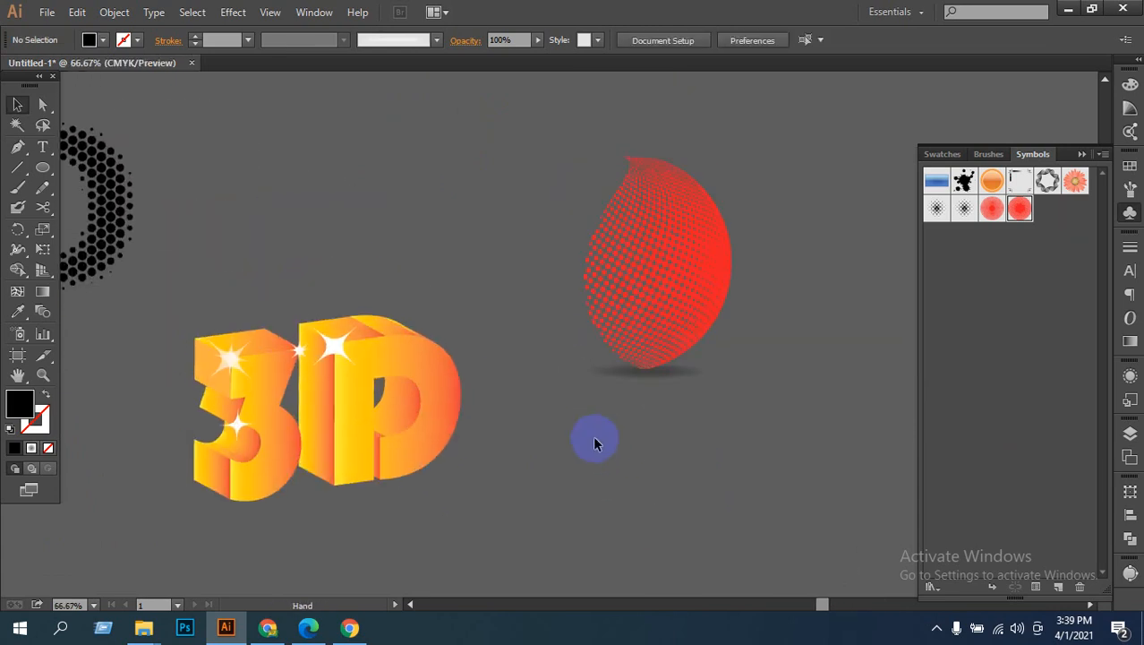
Step: Move the orange 3D lettering with its sparkles below the halftone shape, scale it down and centre it under the shadow
left_click_drag(199, 318, 387, 445)
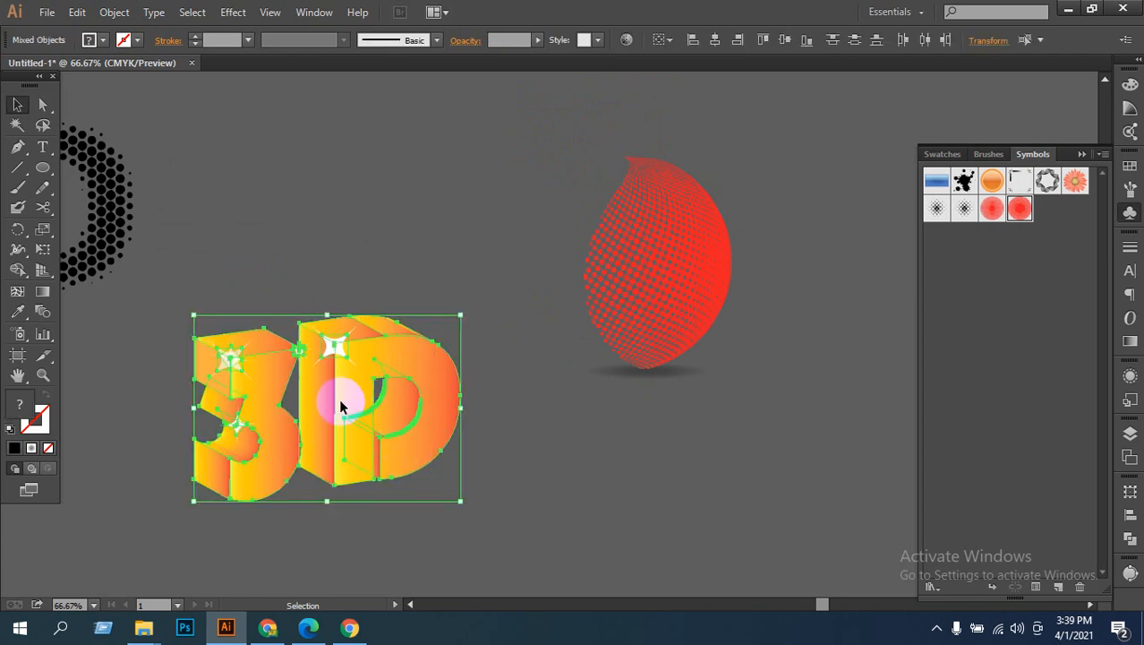
left_click_drag(339, 396, 705, 466)
left_click(684, 469)
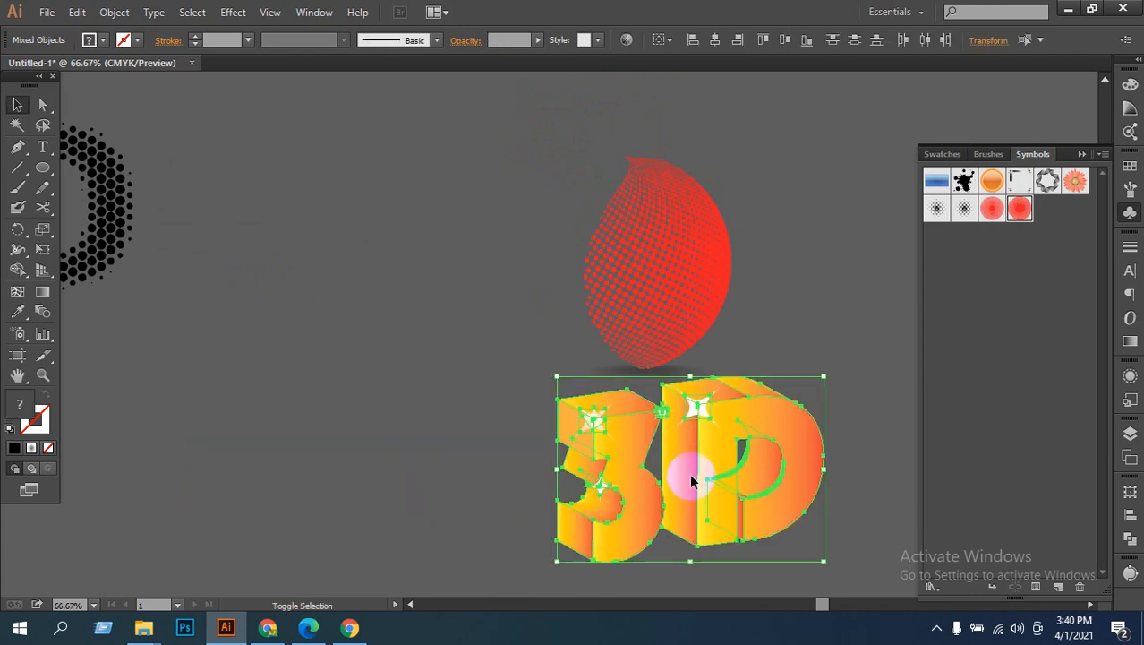
left_click_drag(826, 378, 748, 432)
left_click_drag(709, 479, 671, 433)
left_click(796, 437)
Step: Examine the combined halftone shape, shadow and 3D lettering up close
left_click(788, 409, "ctrl")
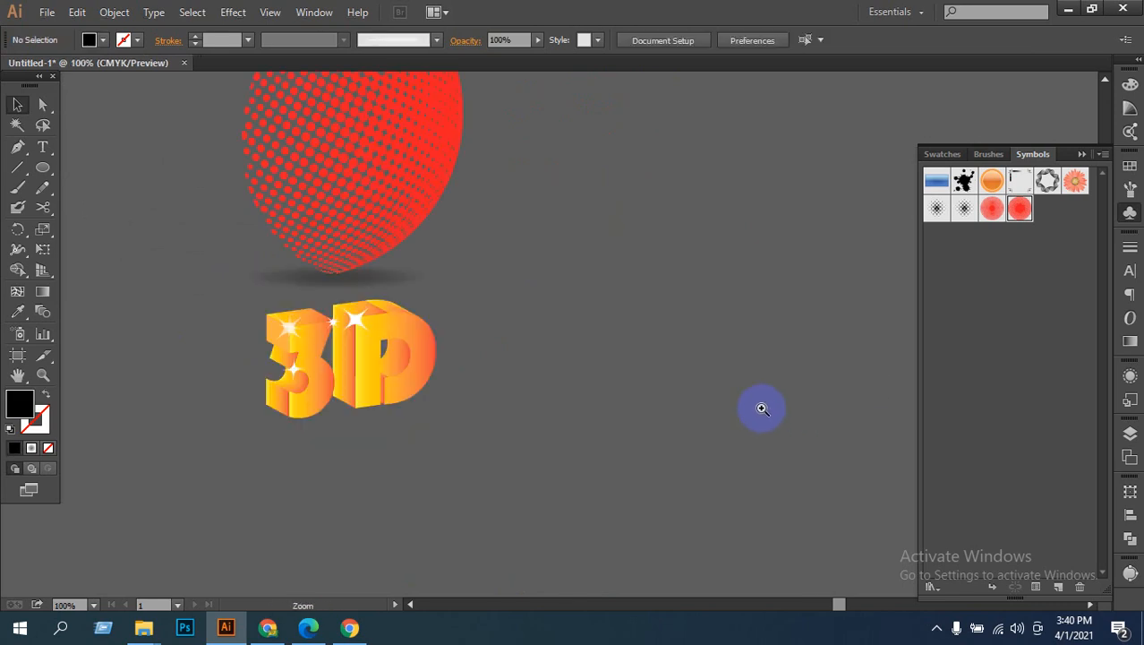
left_click(596, 370, "ctrl")
left_click_drag(470, 347, 703, 567)
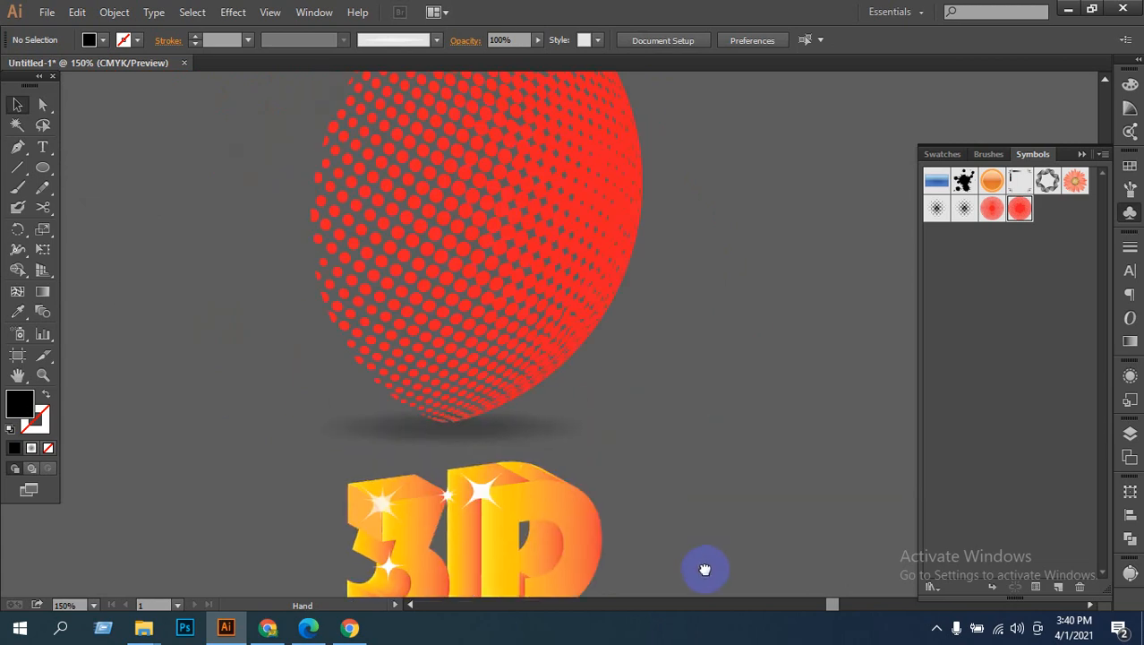
left_click(636, 502, "ctrl+alt")
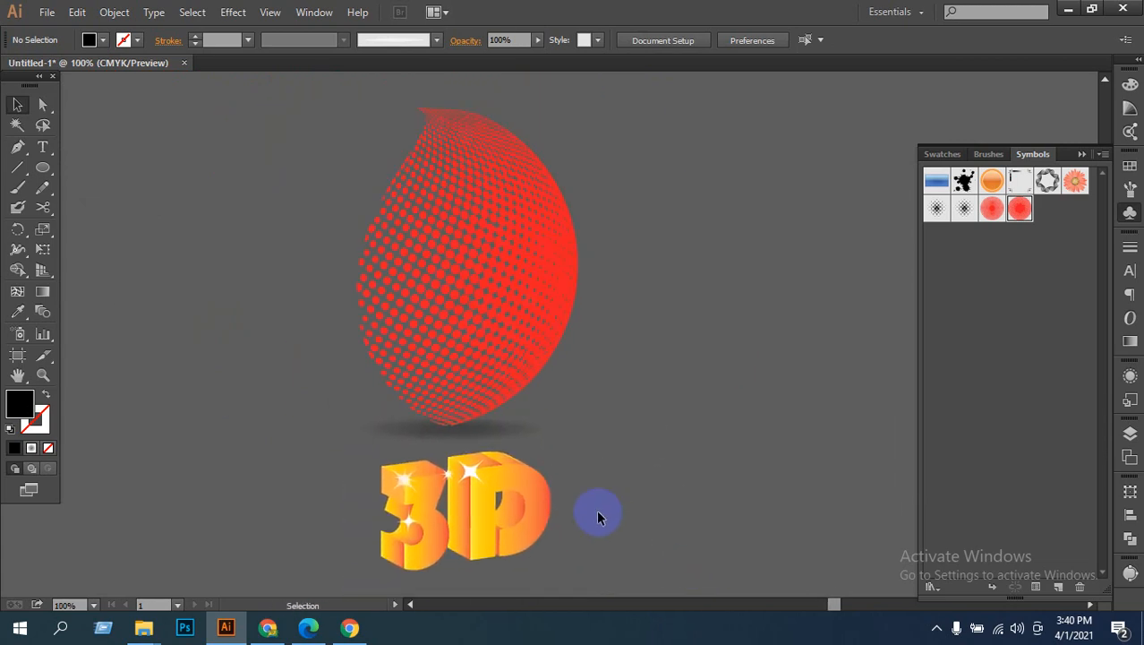
left_click(428, 255)
left_click(628, 376)
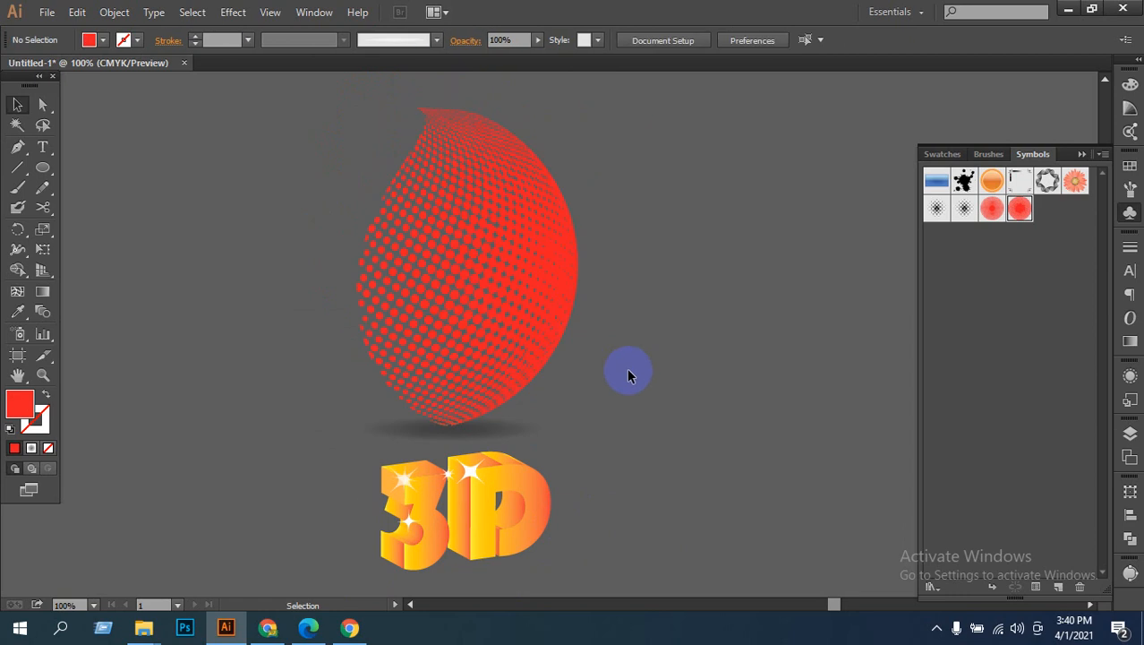
Step: Draw a tall, narrow red rectangle in the empty area beside the halftone logo
left_click_drag(641, 374, 361, 369)
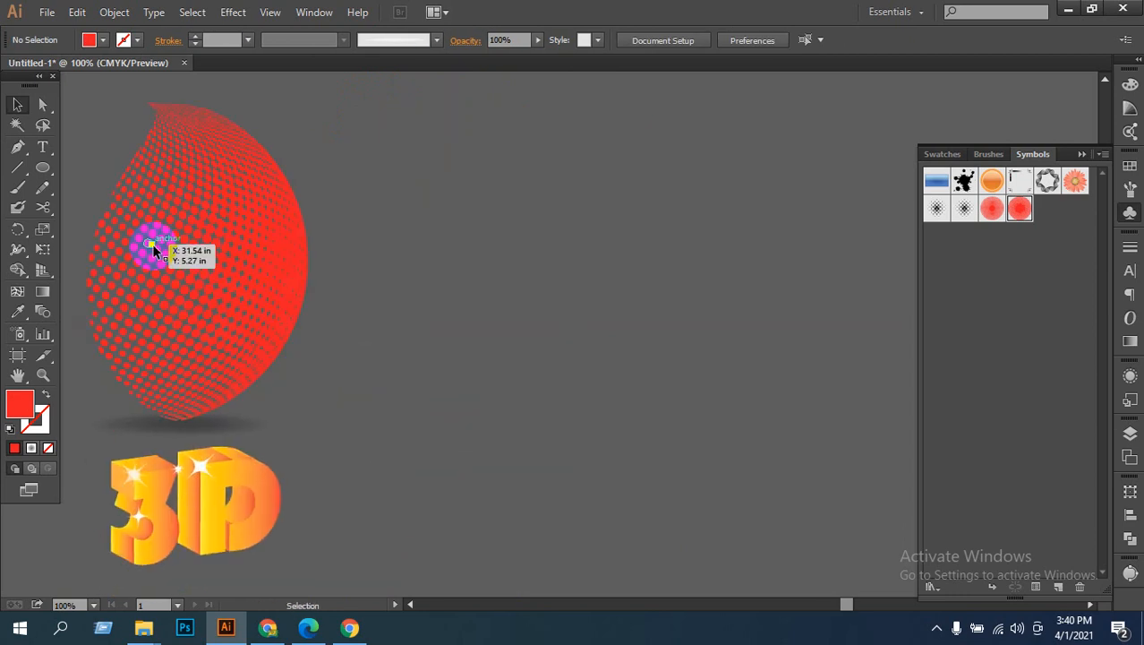
left_click(43, 169)
left_click_drag(43, 170, 90, 168)
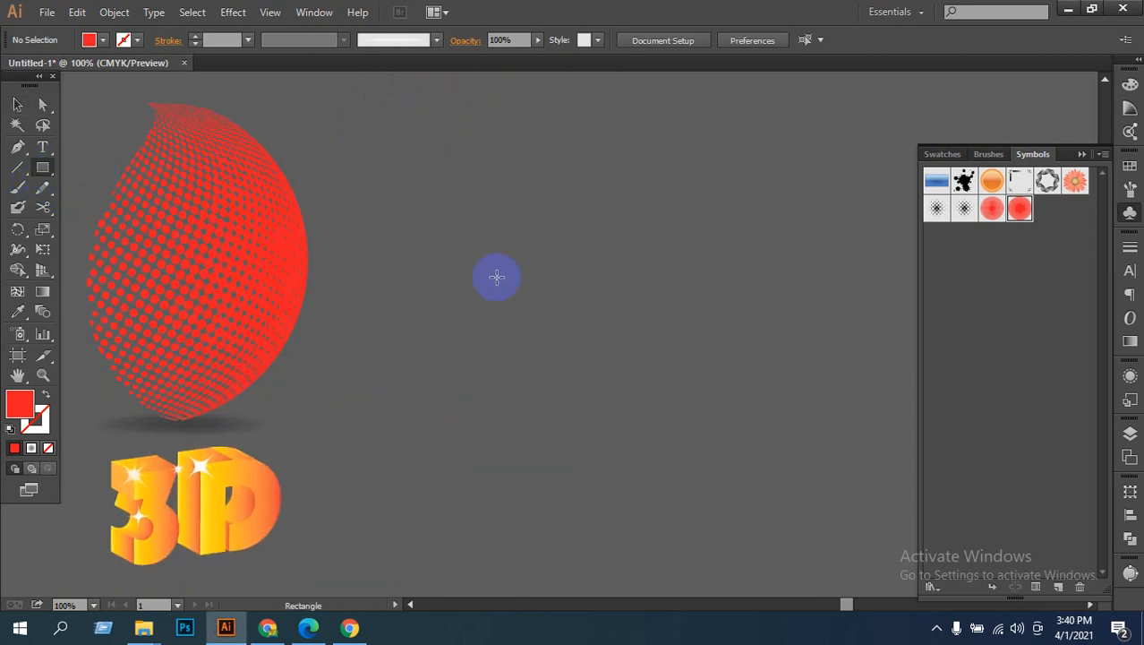
left_click_drag(553, 184, 576, 285)
left_click(17, 105)
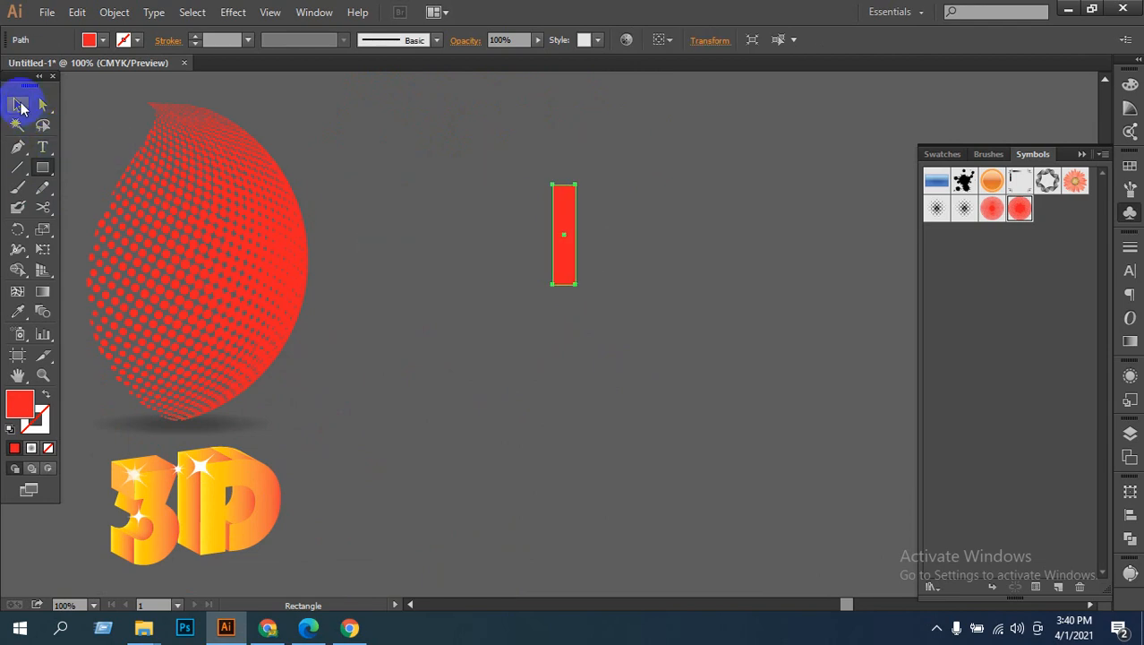
left_click(608, 204)
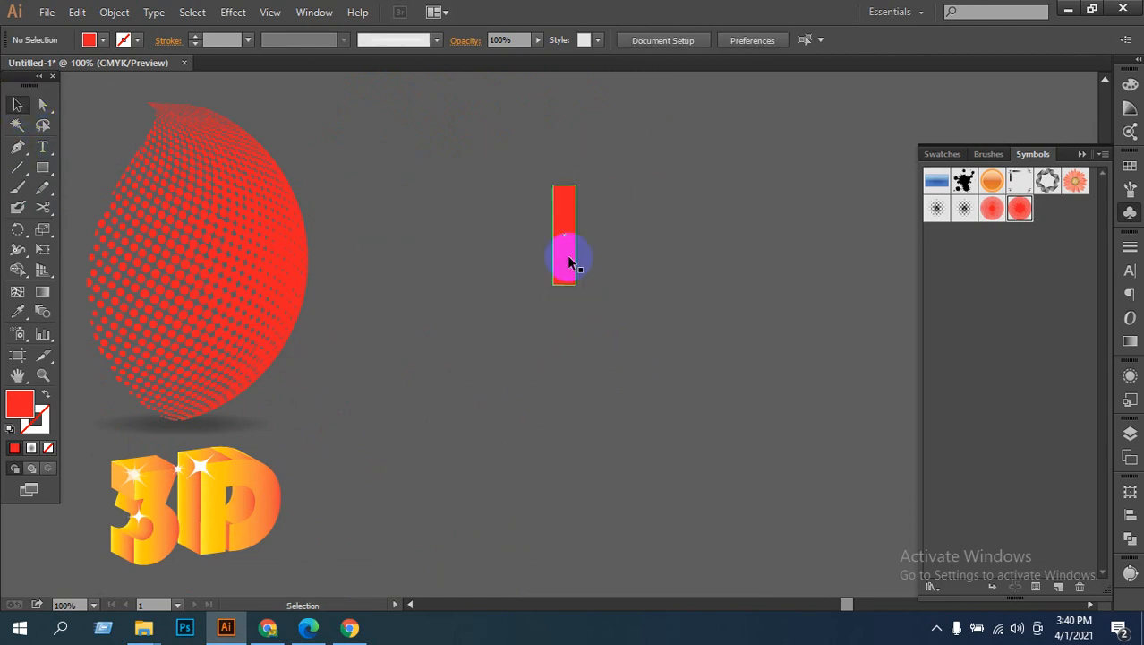
left_click_drag(518, 183, 631, 323)
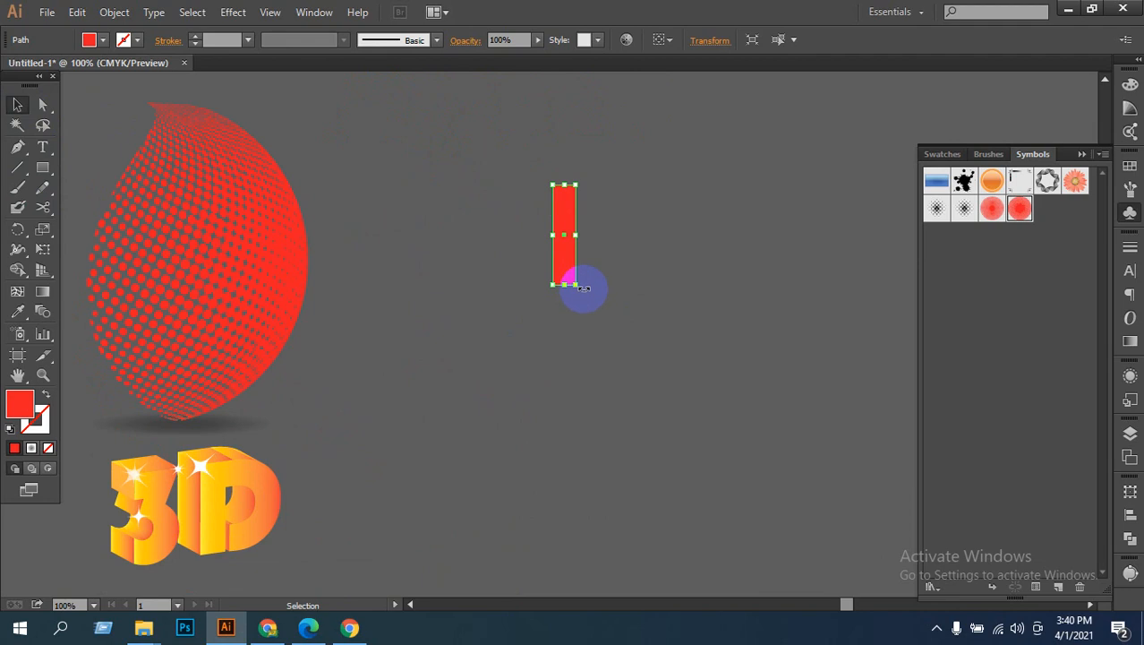
left_click(549, 286)
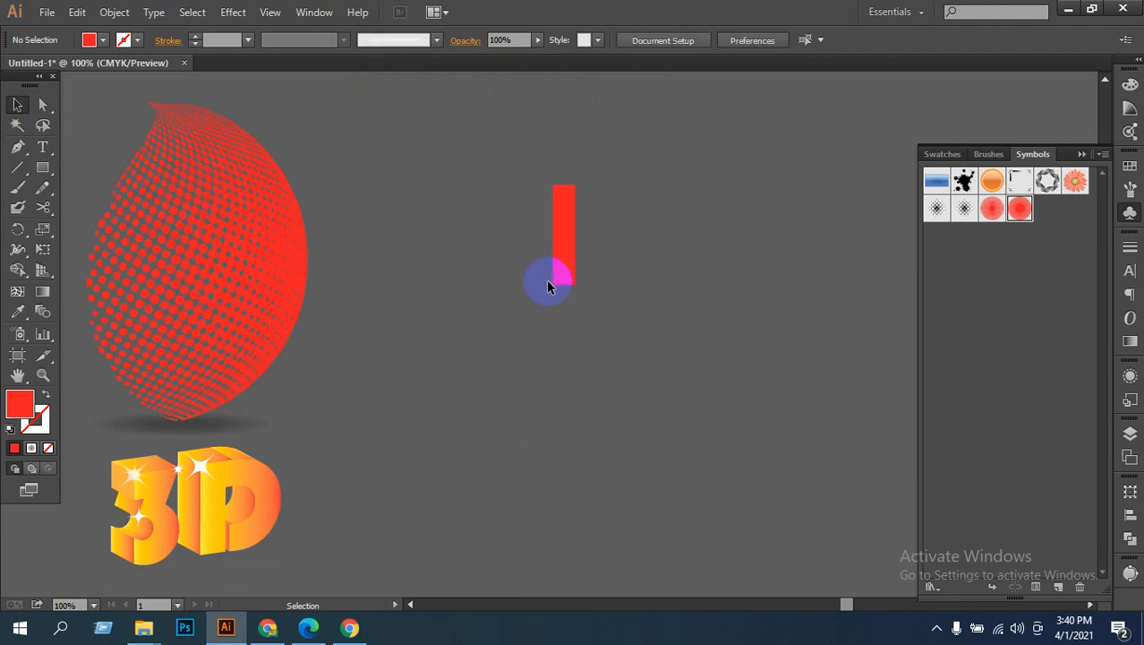
Step: Save the narrow red rectangle as a new Movie Clip symbol and delete the original from the artwork
left_click_drag(639, 315, 606, 316)
left_click(876, 343)
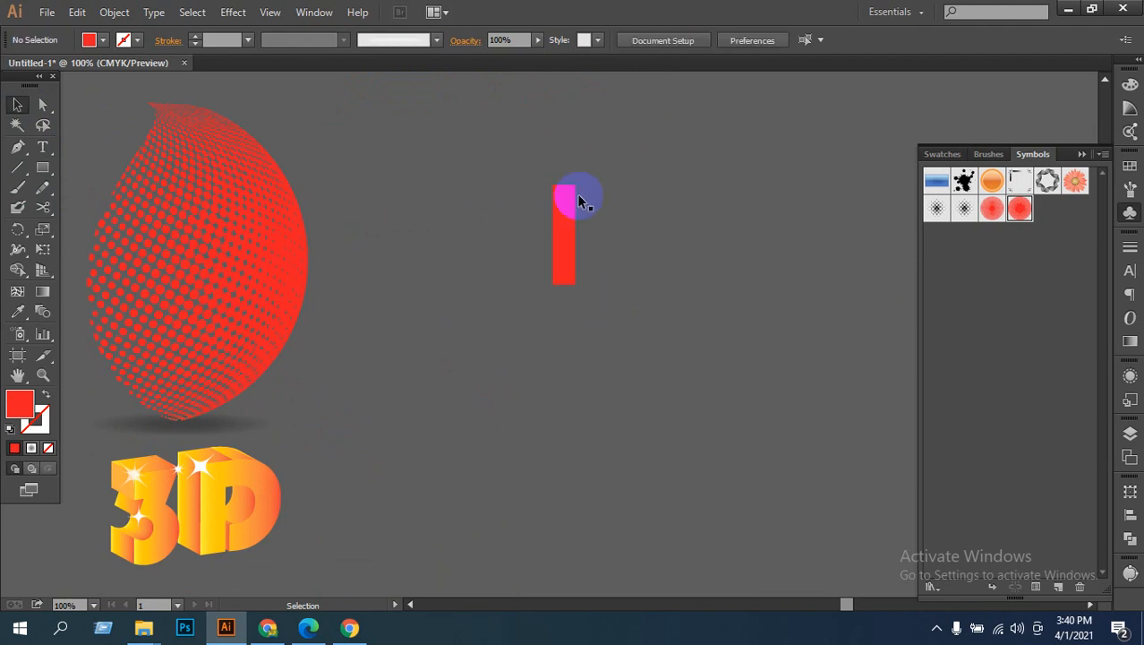
left_click_drag(559, 238, 938, 326)
left_click_drag(976, 286, 976, 286)
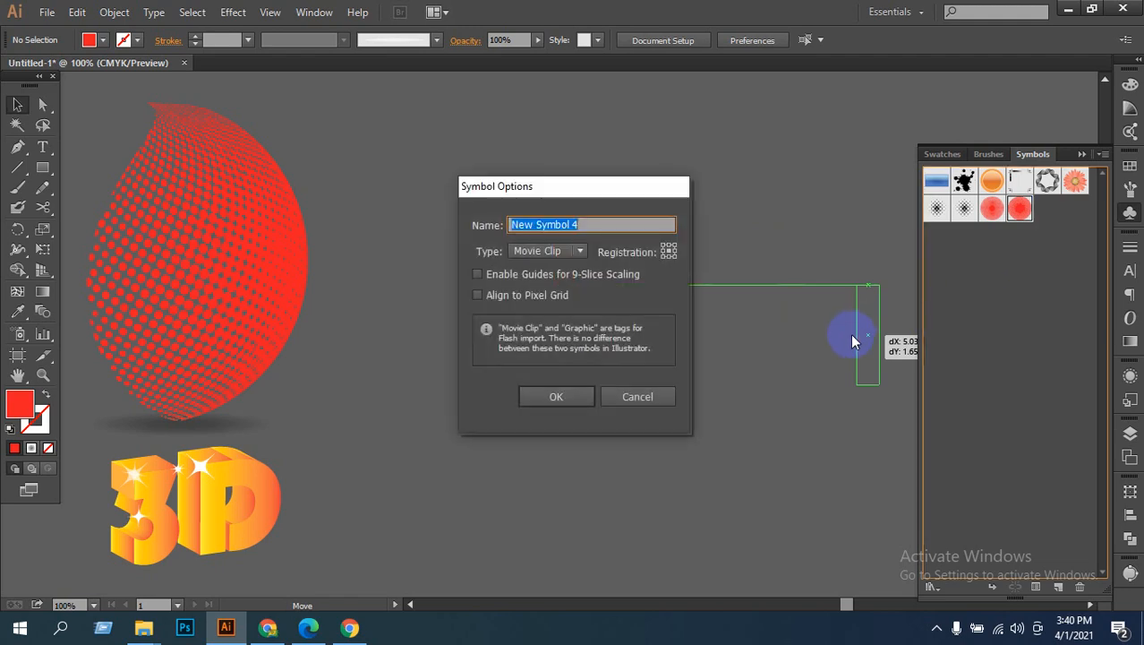
left_click(555, 396)
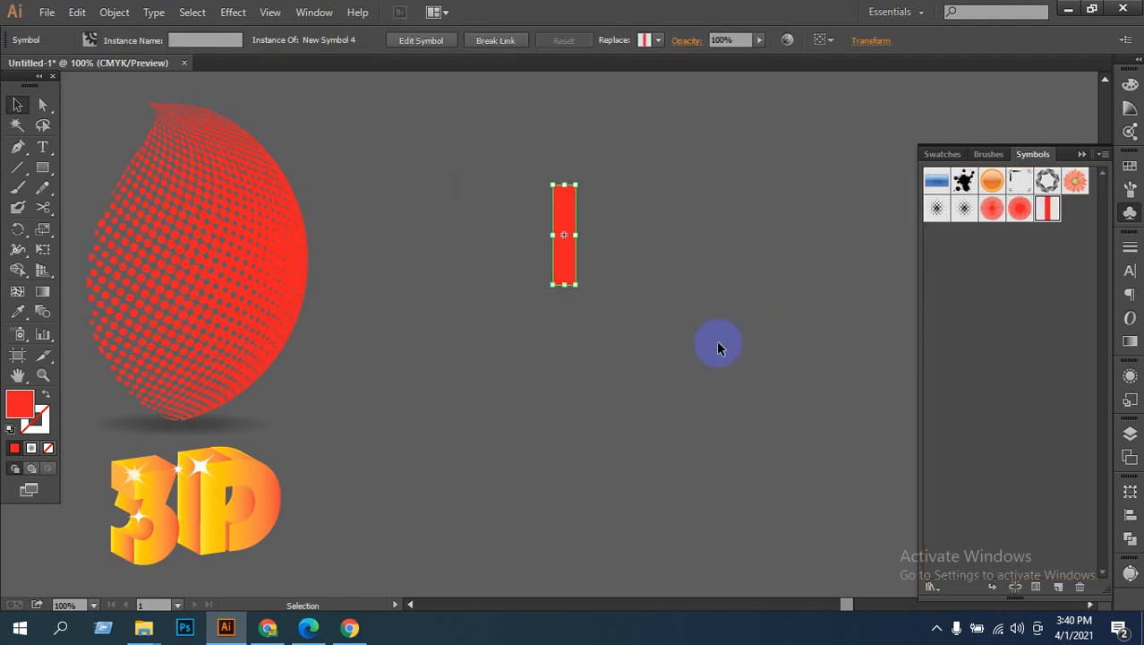
left_click_drag(486, 180, 641, 362)
key("Delete")
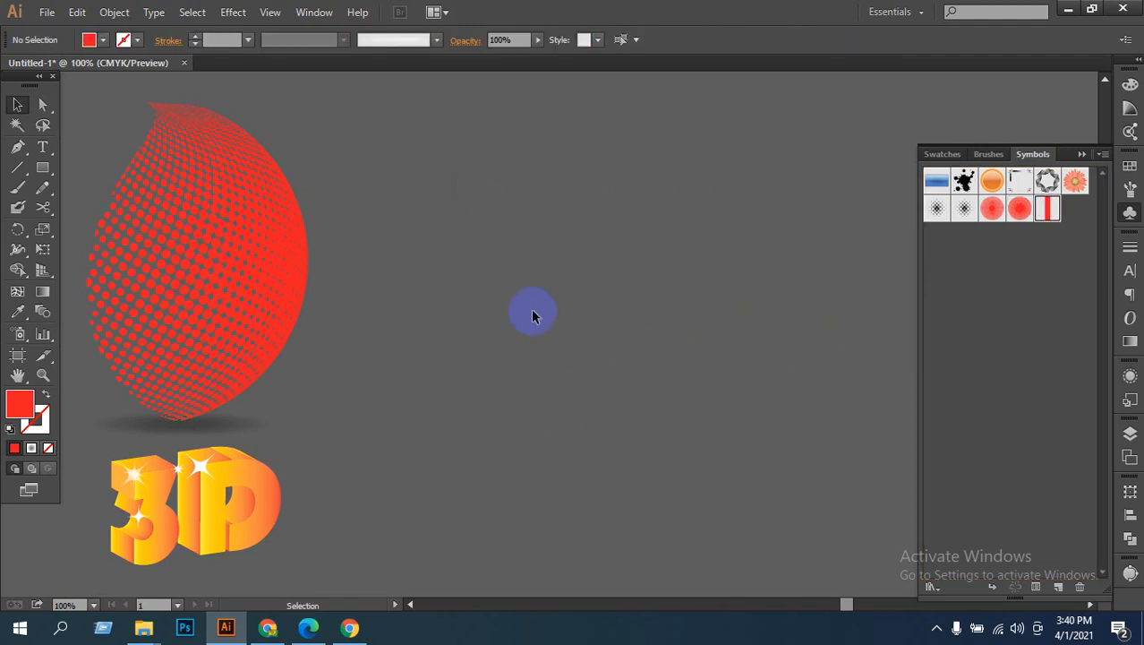
Step: Draw a new, larger tall red rectangle in the empty area beside the halftone logo and make it narrower
left_click(42, 168)
left_click_drag(512, 173, 628, 302)
left_click(17, 105)
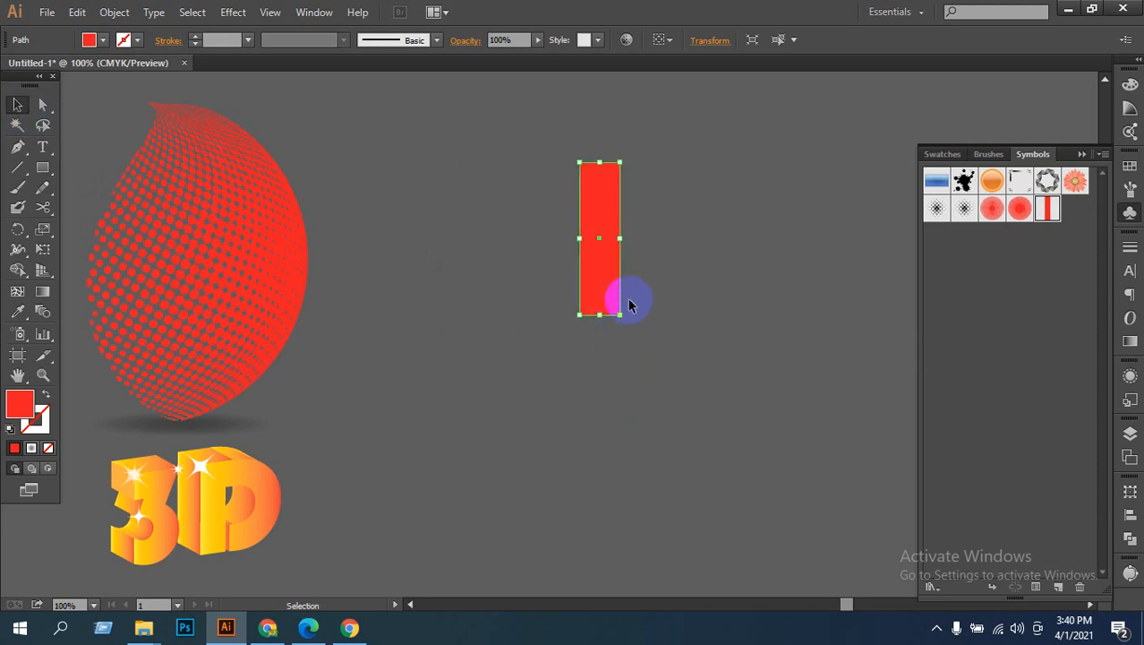
left_click_drag(621, 243, 665, 342)
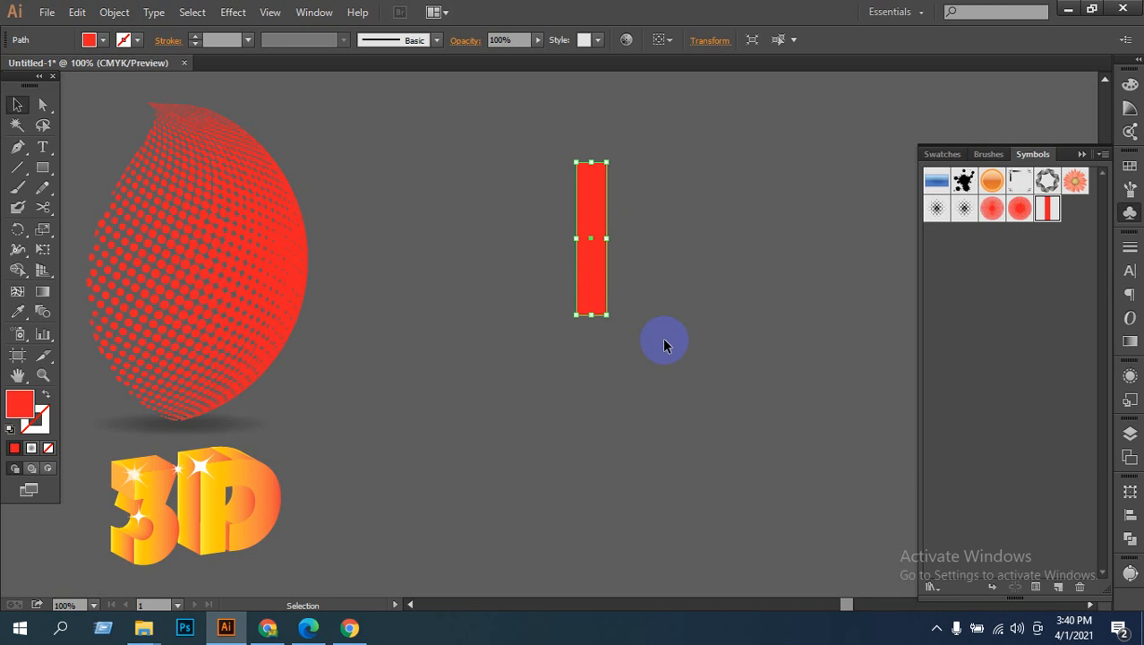
left_click(234, 13)
mouse_move(300, 120)
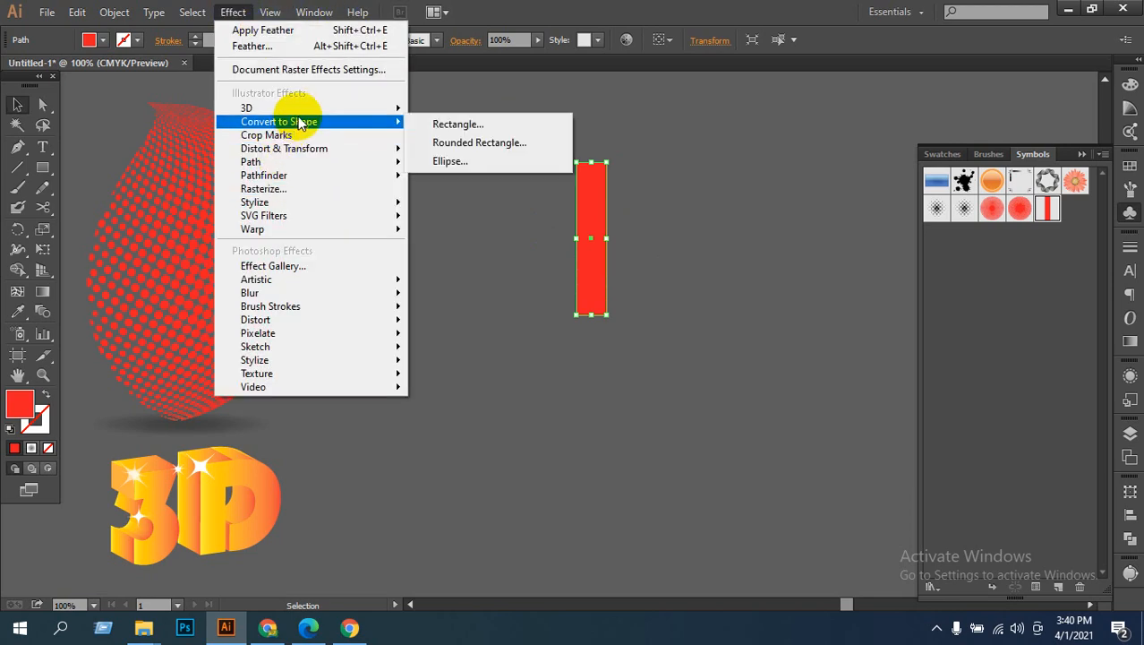
mouse_move(395, 108)
left_click(448, 128)
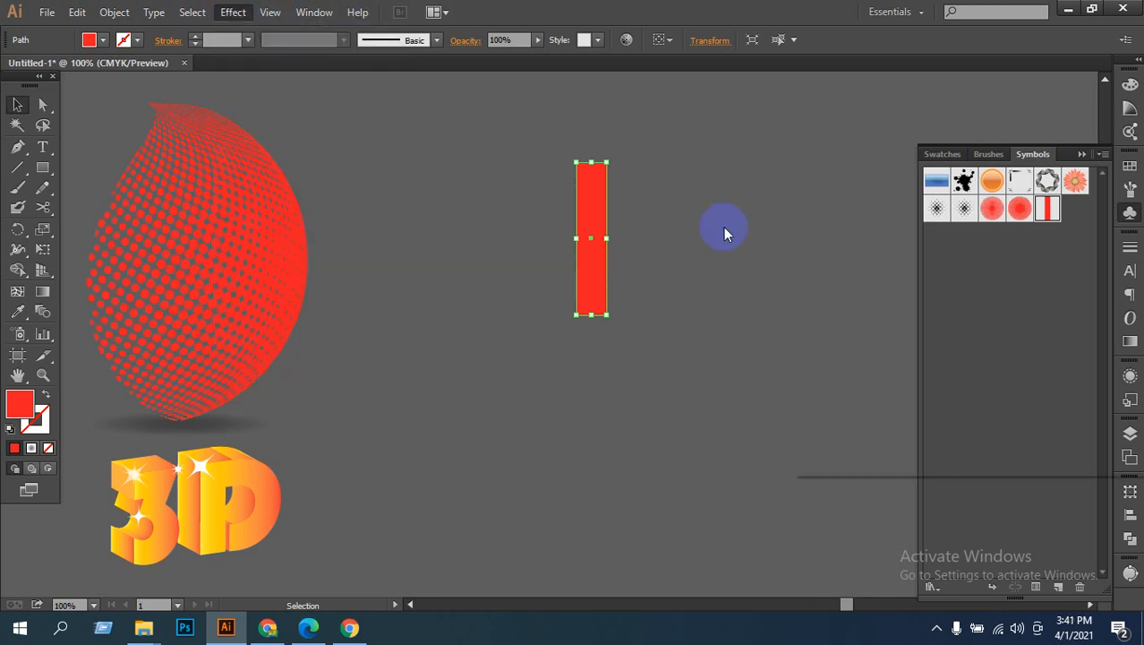
left_click(808, 455)
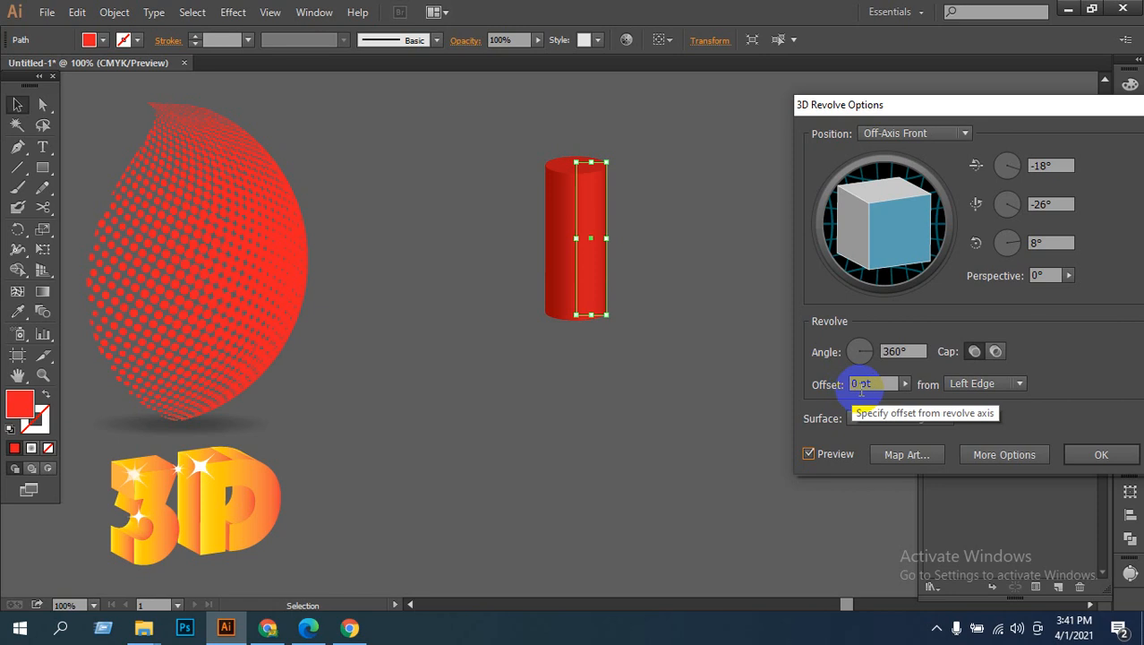
left_click(1101, 453)
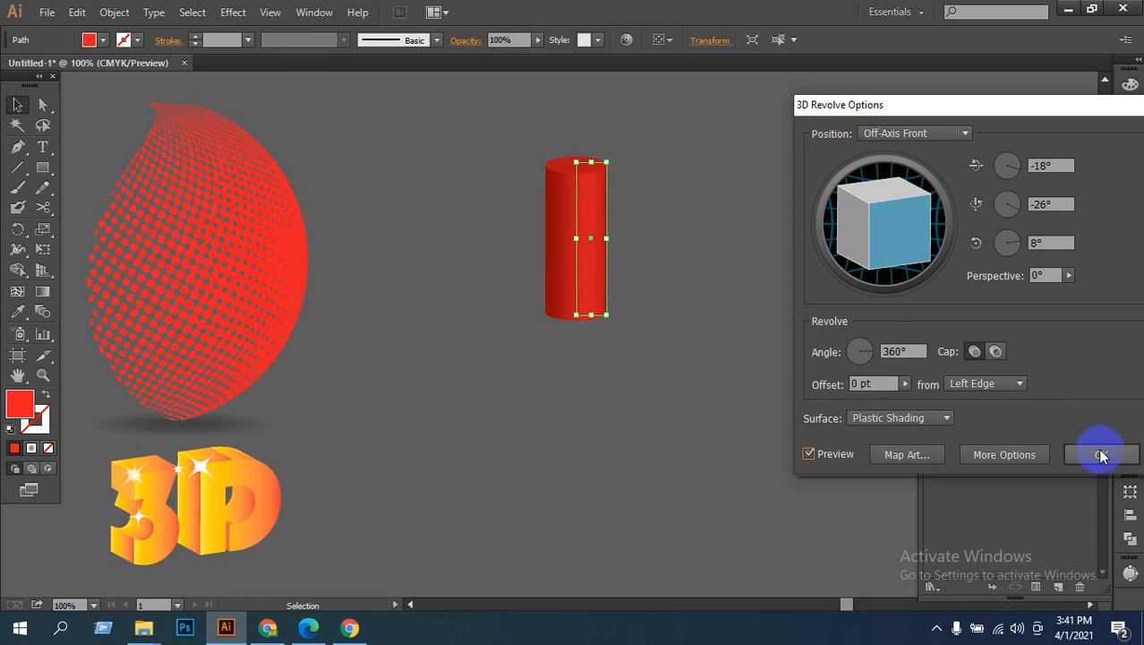
left_click(1004, 244)
left_click_drag(1010, 105, 855, 128)
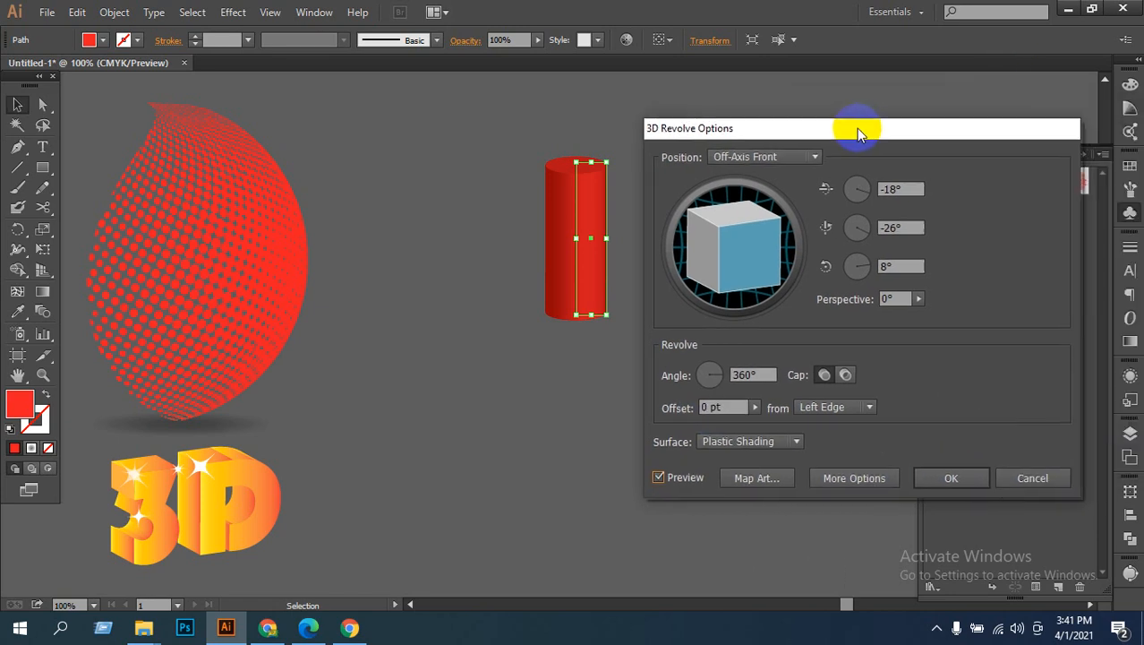
left_click(1036, 475)
left_click(517, 220)
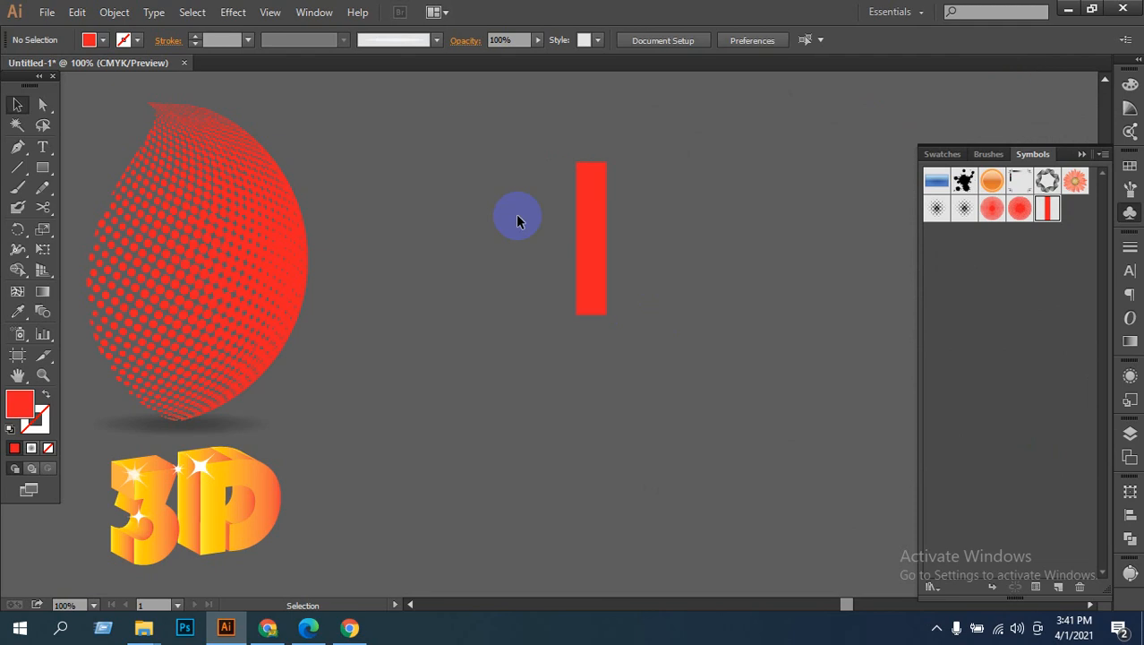
Step: Widen the narrow red bar by stretching its left side outward
left_click(663, 235, "ctrl")
left_click_drag(548, 365, 697, 305)
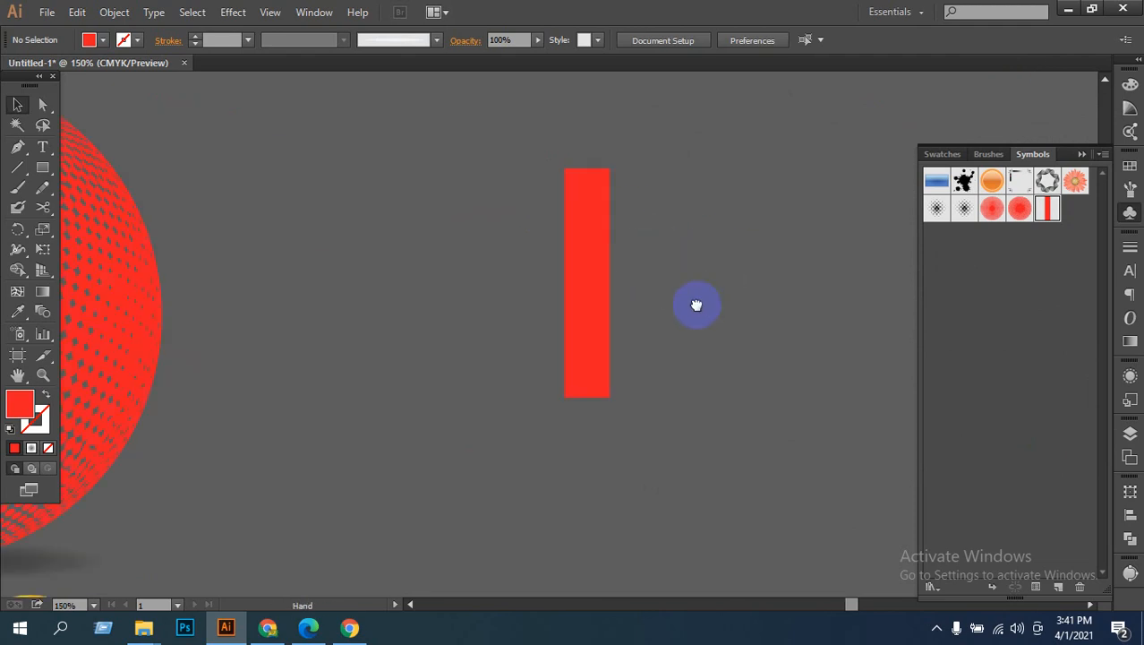
left_click_drag(545, 313, 546, 284)
left_click_drag(557, 133, 602, 276)
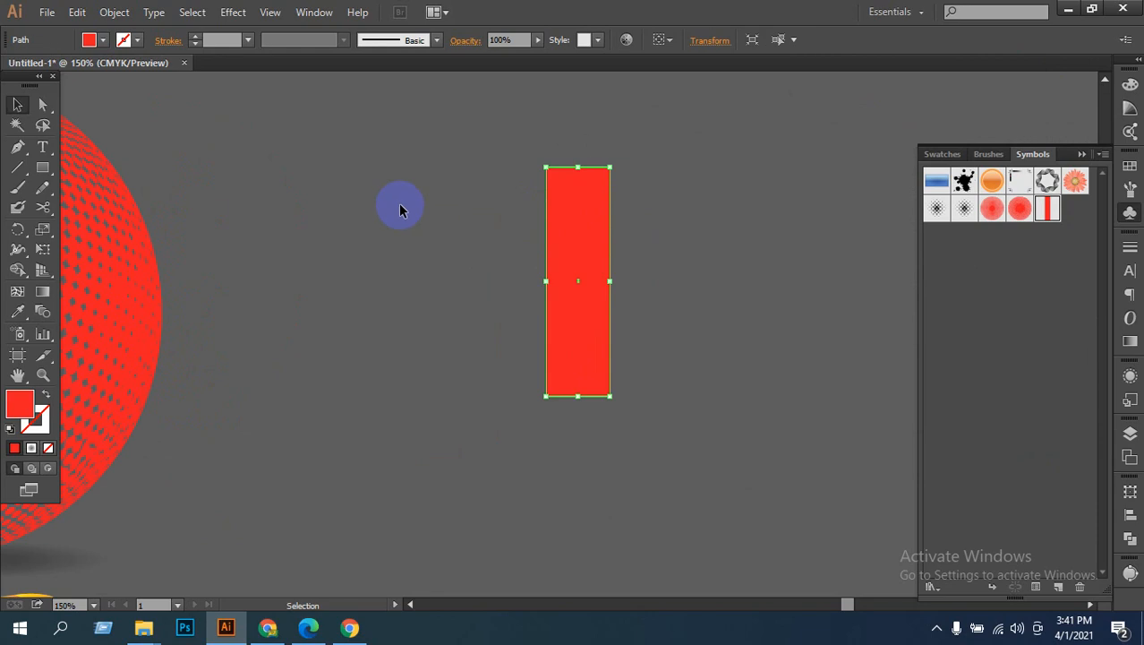
left_click(41, 168)
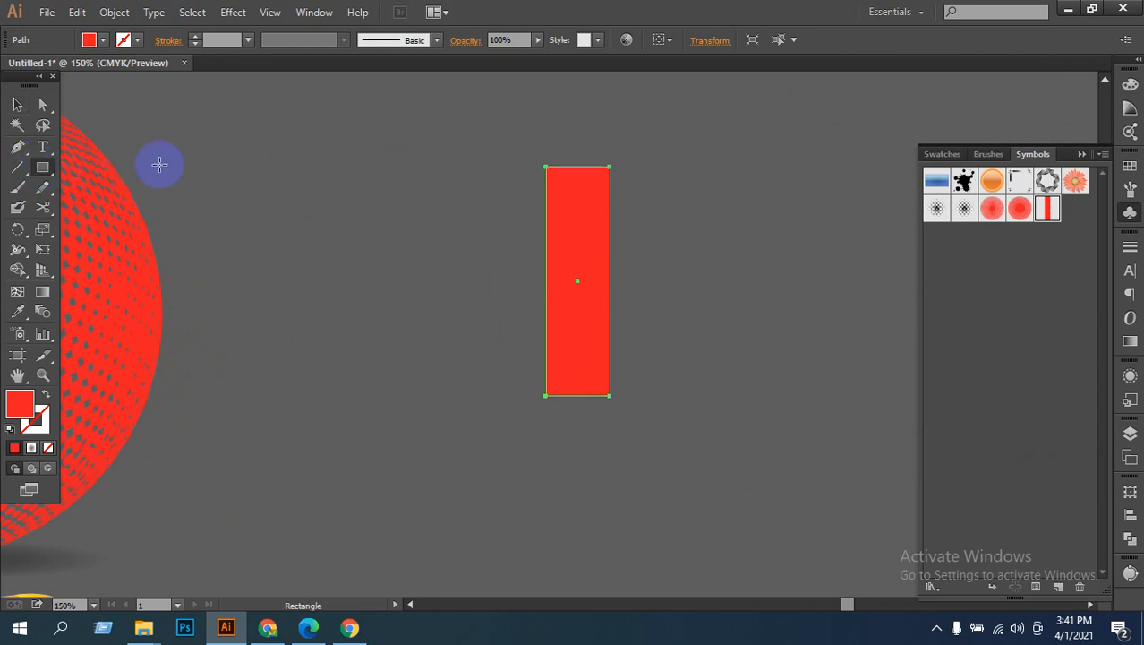
left_click_drag(418, 131, 540, 300)
key("ctrl")
key("ctrl+z")
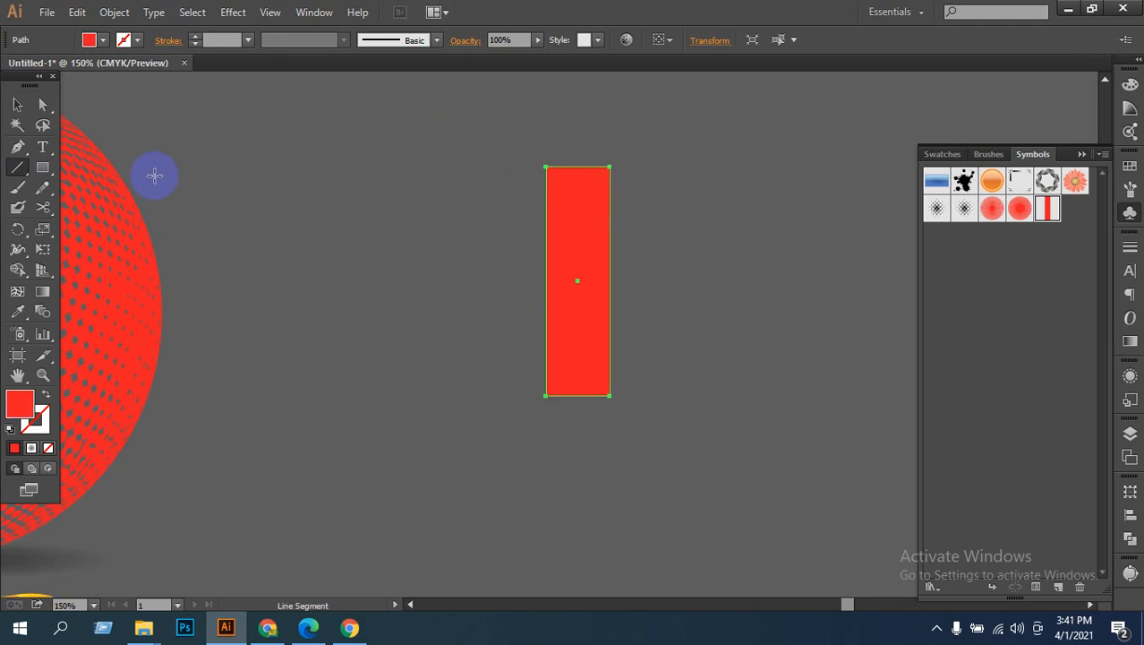
Step: Draw a taller rectangle overlapping the left half of the red bar and divide the two shapes with Pathfinder Divide
left_click(42, 169)
left_click_drag(426, 139, 573, 427)
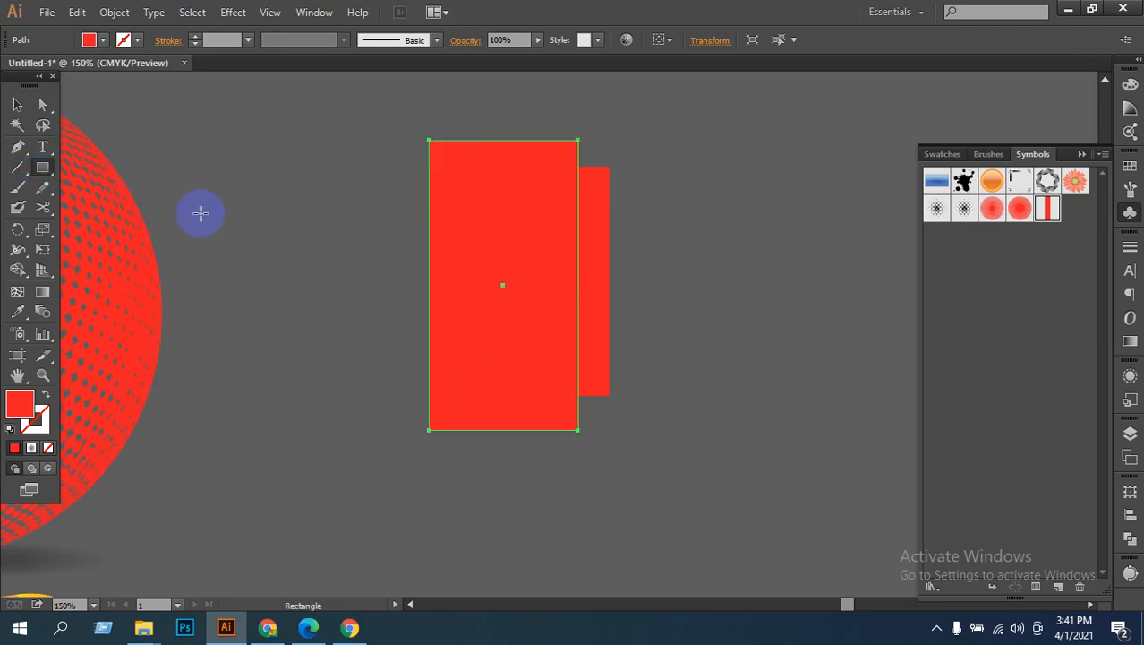
left_click(17, 105)
left_click_drag(638, 399, 639, 400)
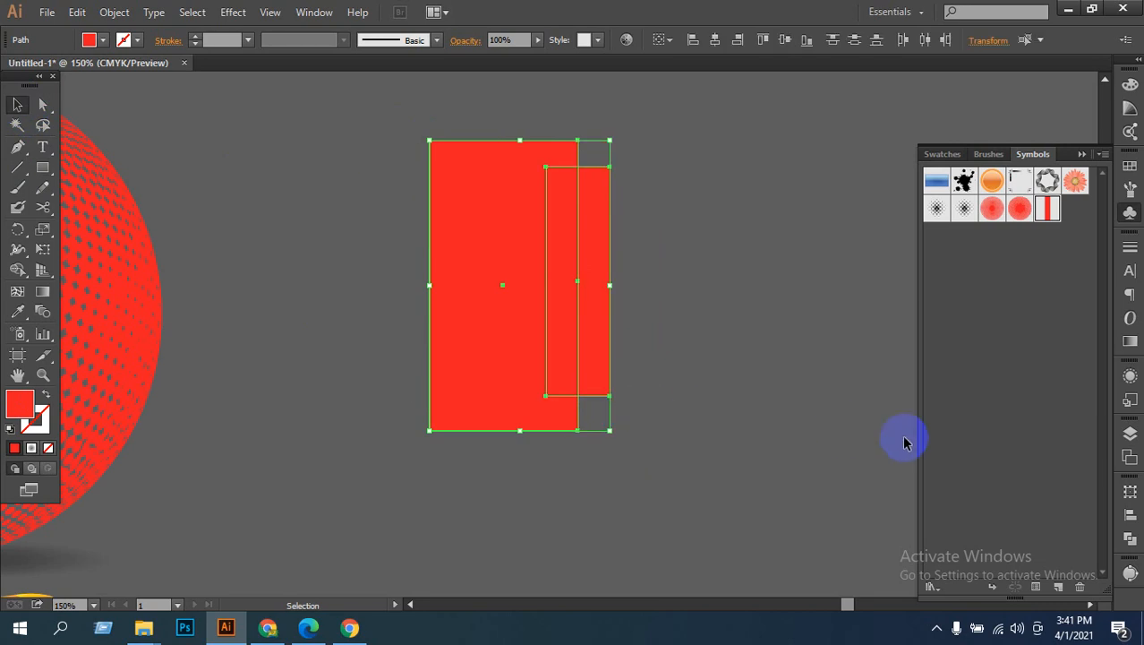
left_click(1130, 538)
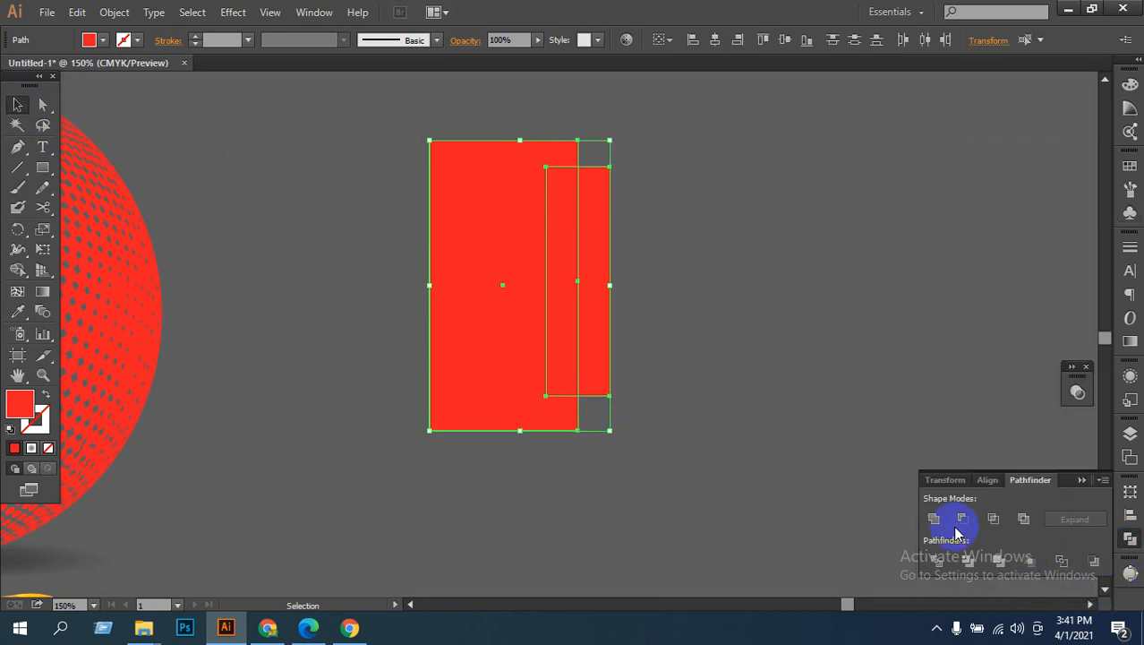
Step: Ungroup the divided shapes and delete the large rectangle together with the overlapping piece, keeping the right part of the bar
right_click(512, 339)
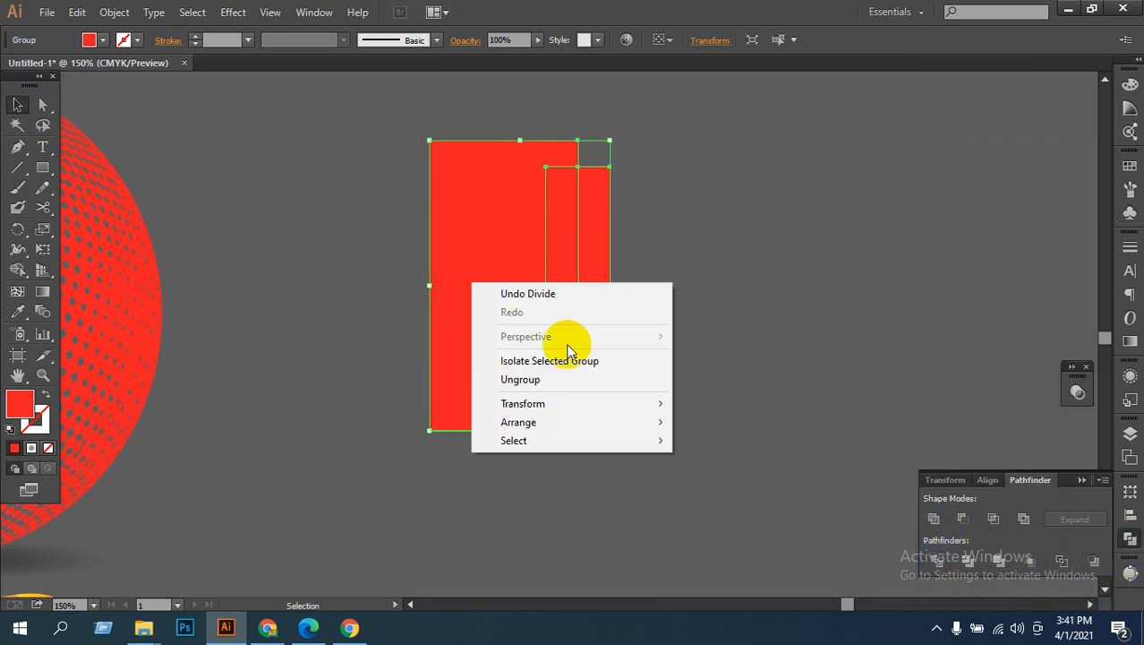
left_click(626, 378)
left_click(399, 260)
left_click_drag(400, 259, 555, 397)
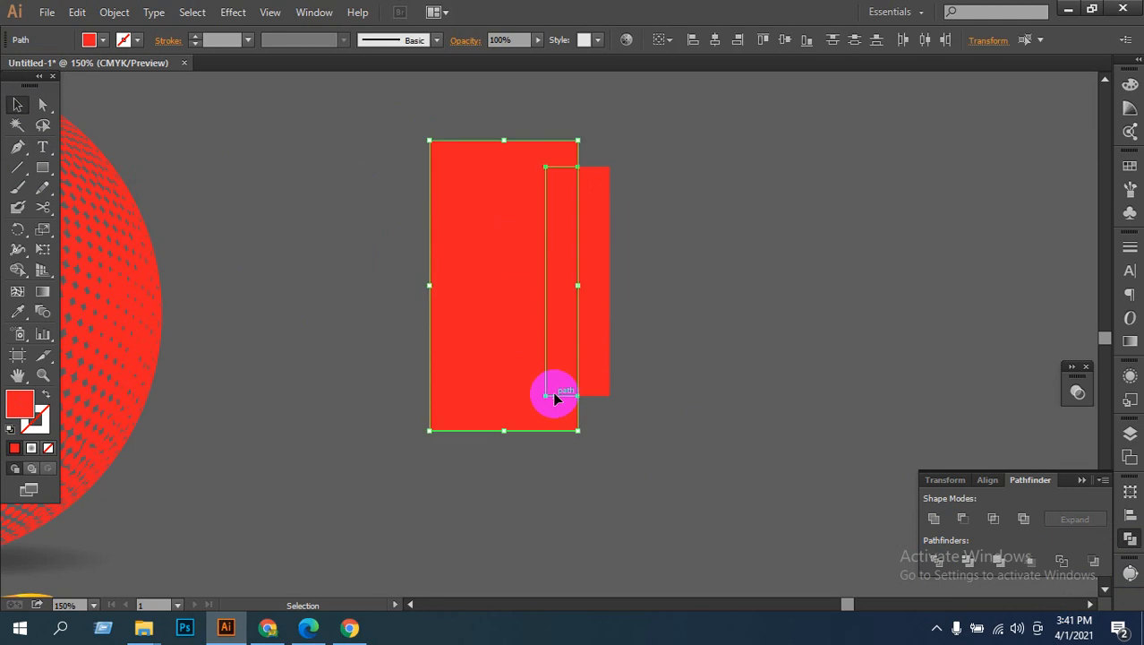
key("Delete")
Step: Widen the remaining narrow red bar by stretching its left side outward in two small moves
left_click(613, 251)
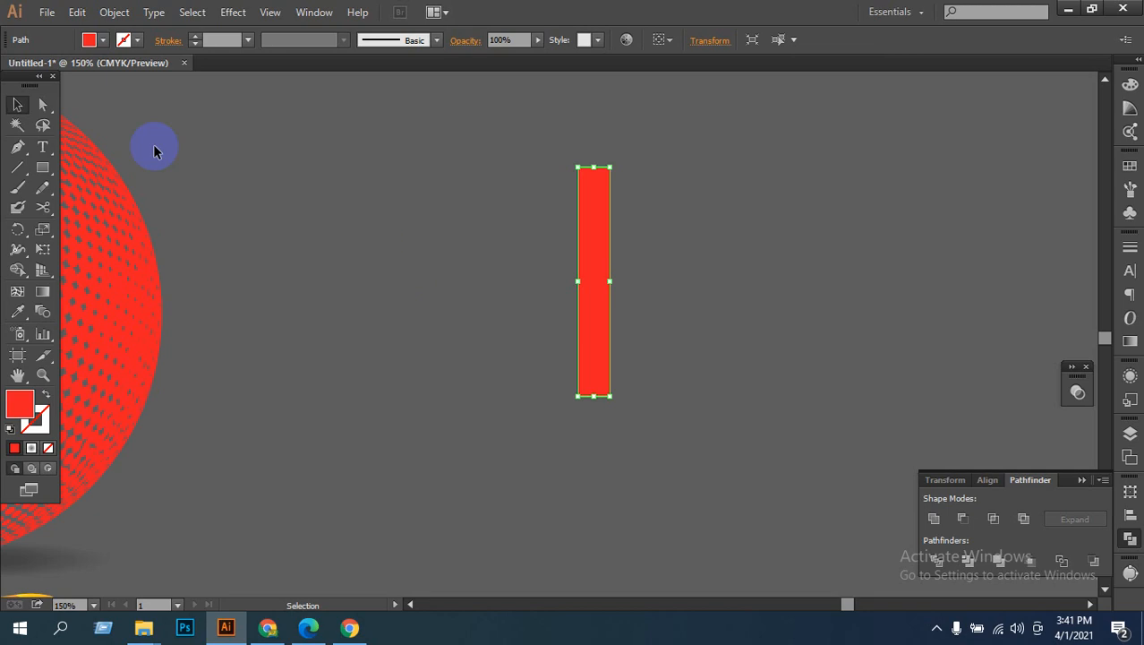
left_click(40, 105)
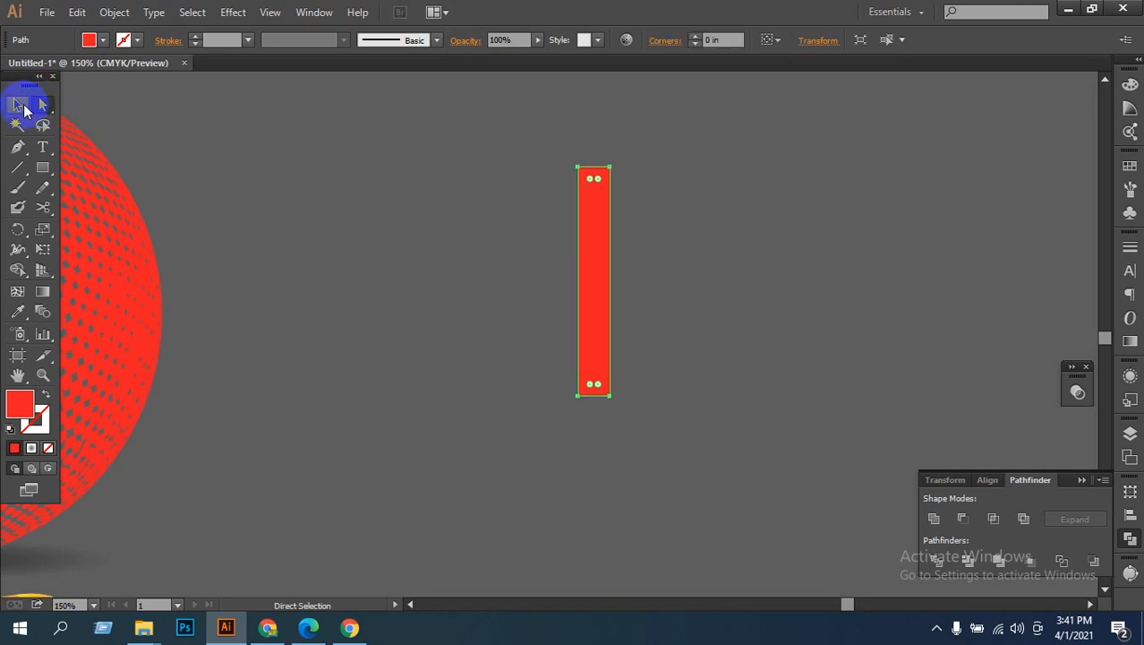
left_click(21, 105)
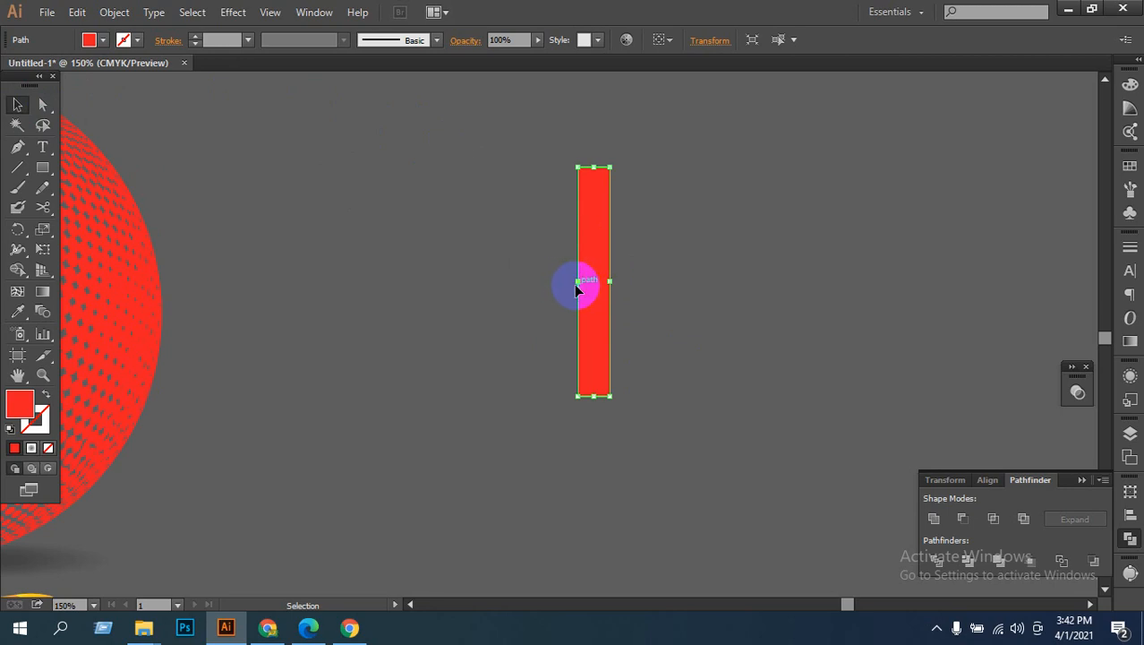
left_click_drag(577, 283, 568, 283)
left_click(650, 259)
left_click(577, 351)
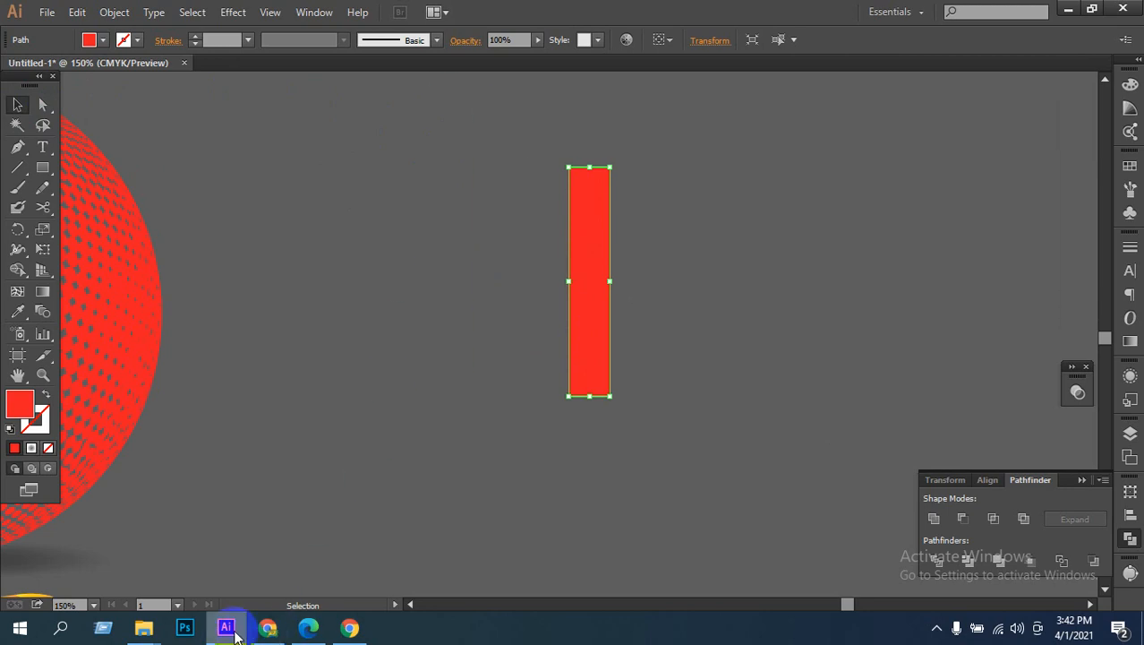
left_click_drag(571, 284, 561, 284)
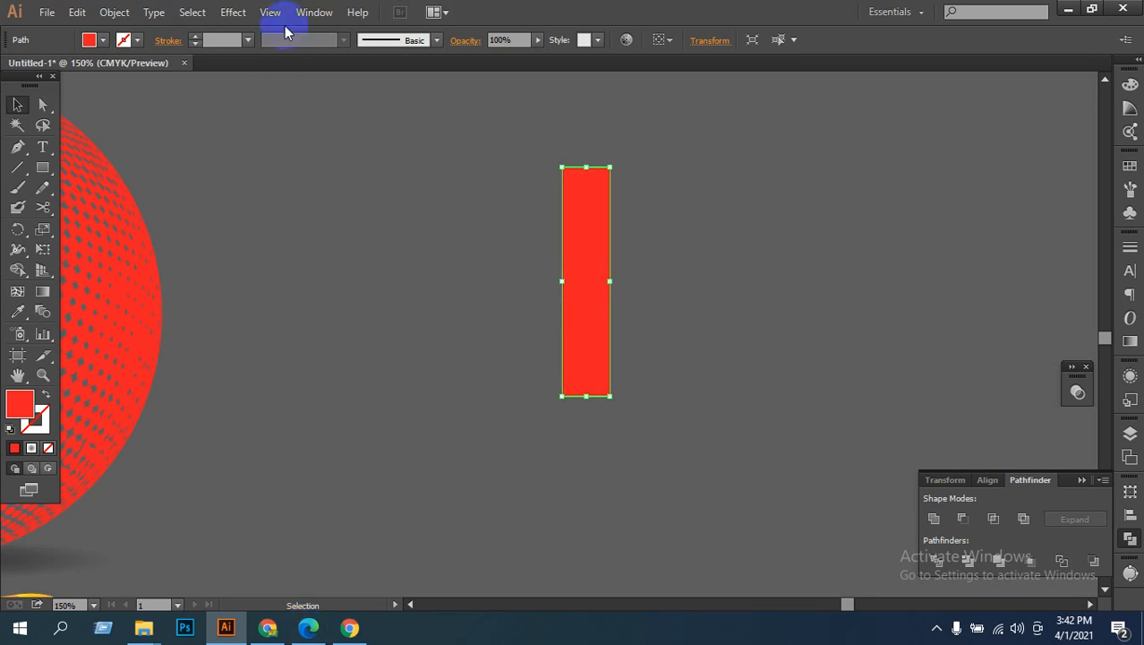
left_click(232, 12)
mouse_move(395, 105)
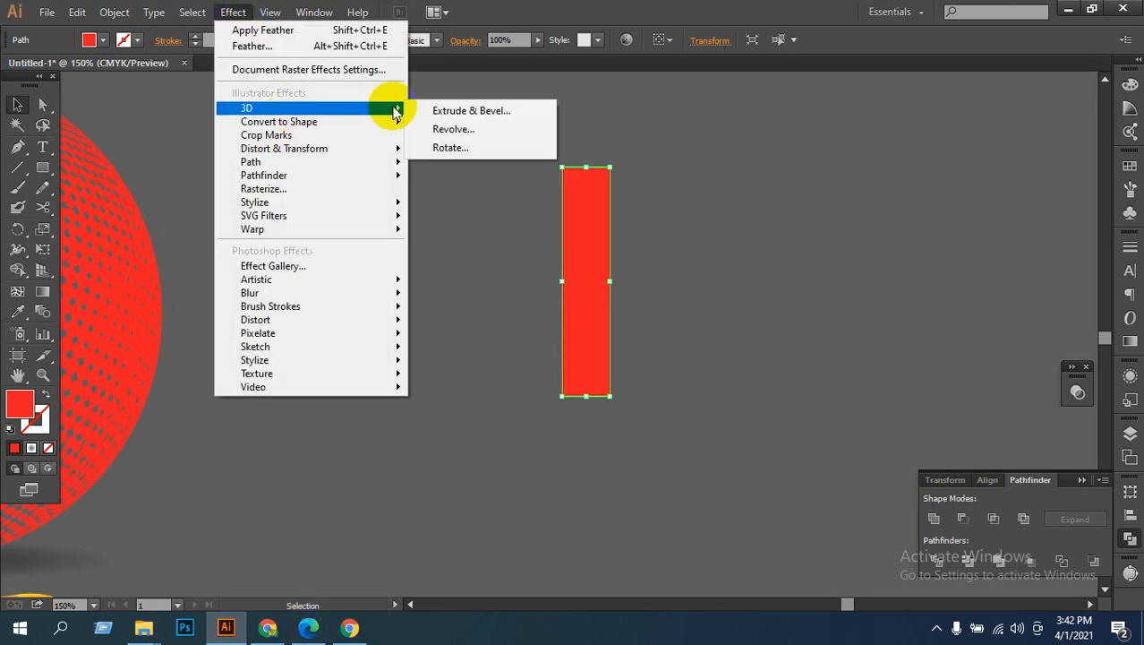
left_click(452, 130)
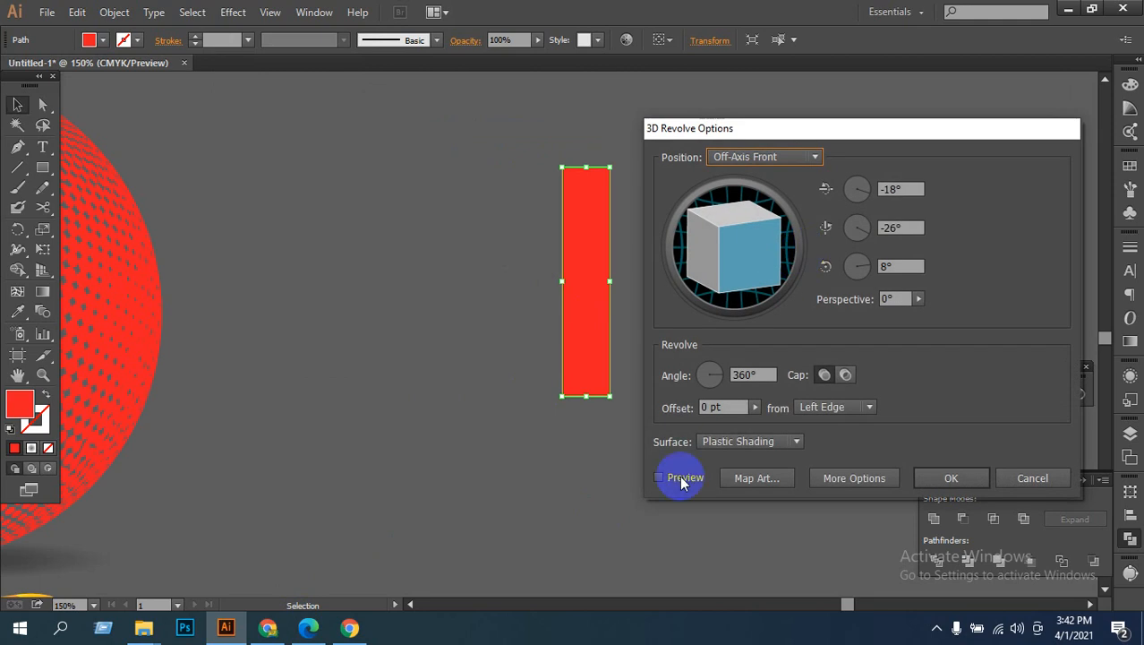
left_click(659, 478)
left_click_drag(881, 135, 794, 127)
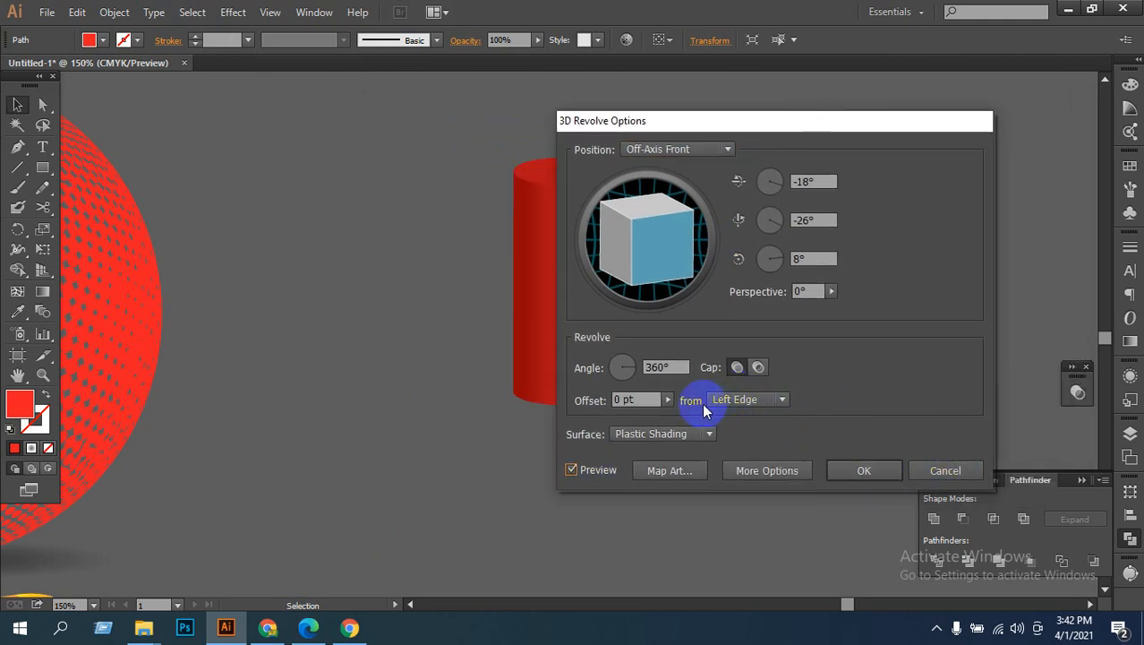
left_click(936, 469)
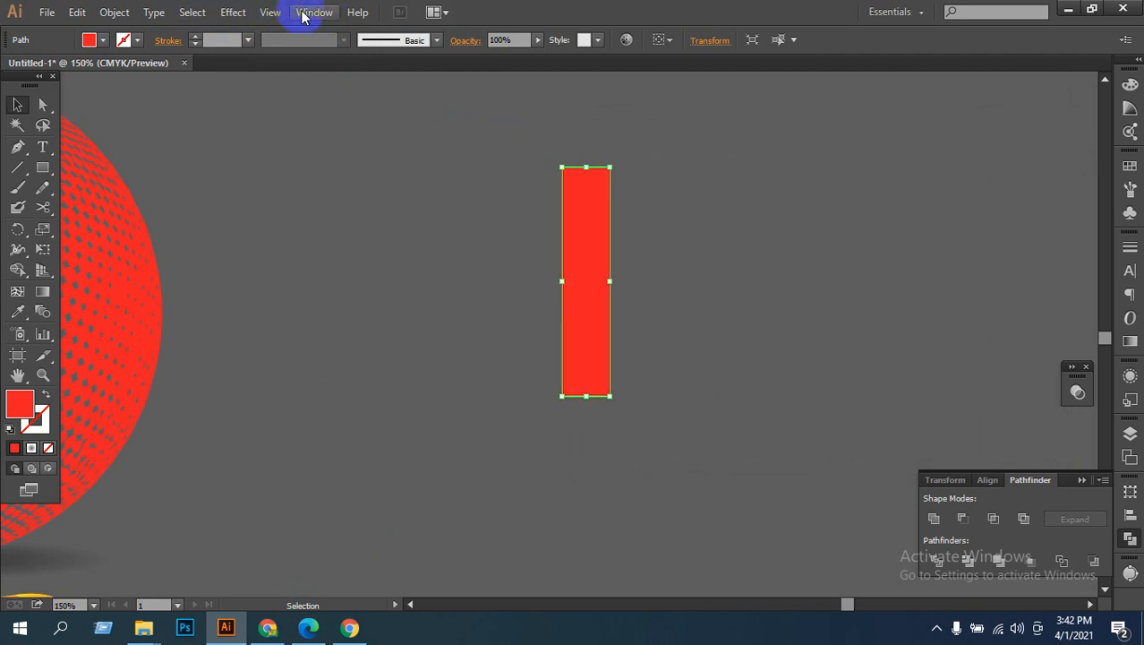
Step: Start a 3D Revolve effect on the red bar with the preview turned on
left_click(269, 13)
mouse_move(233, 13)
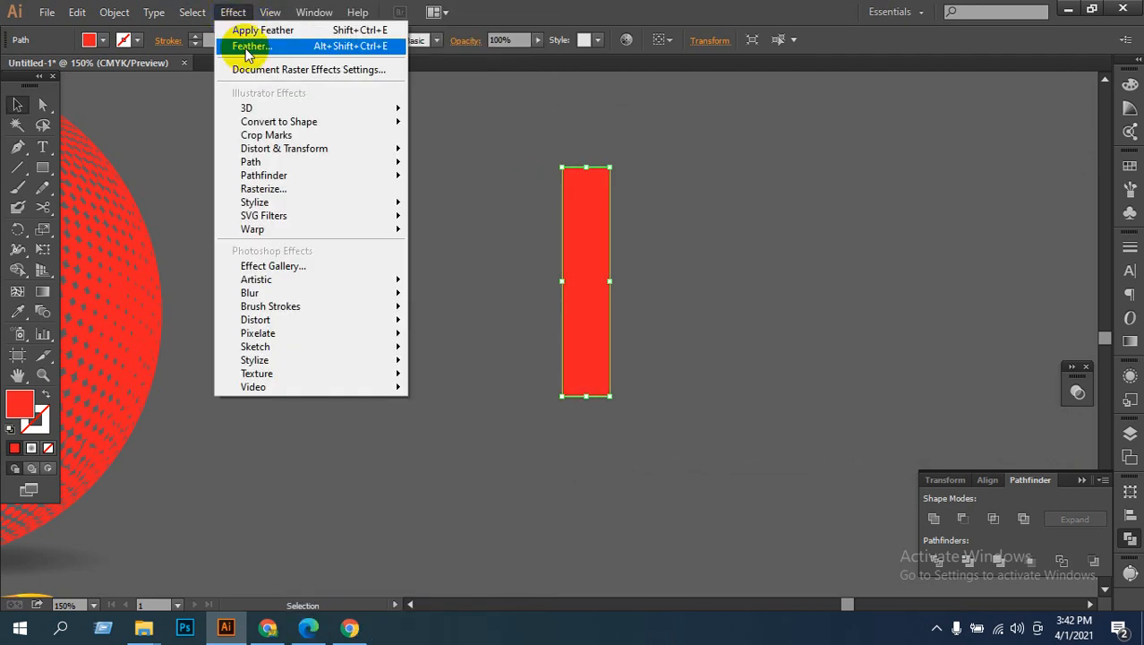
mouse_move(277, 109)
left_click(448, 128)
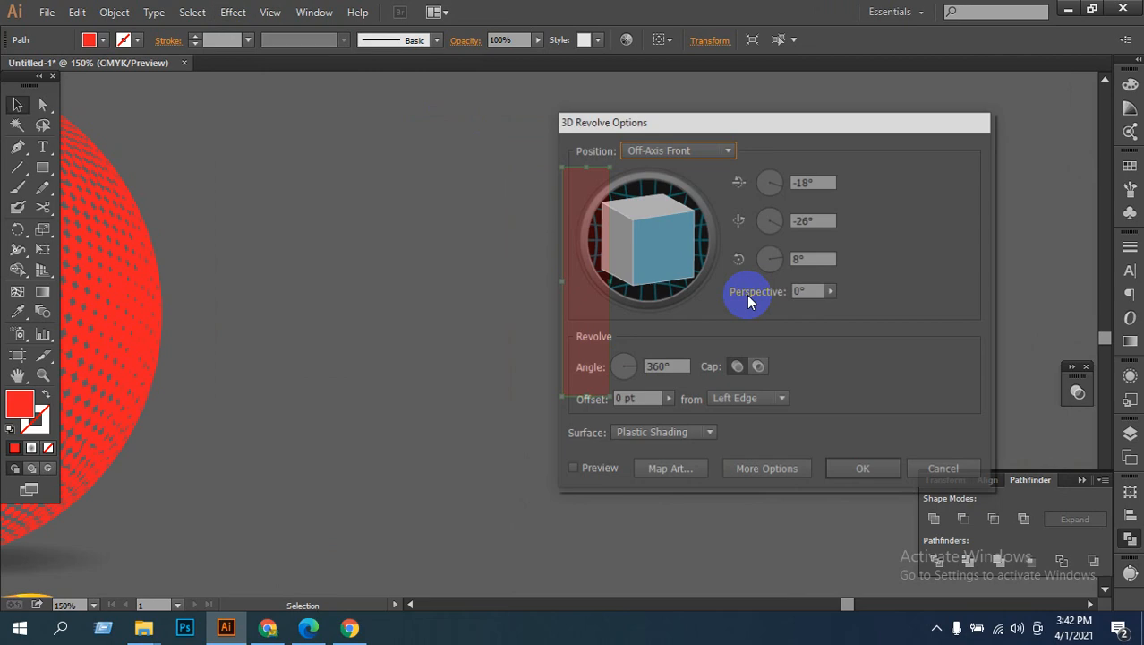
left_click(589, 469)
left_click_drag(709, 125, 837, 117)
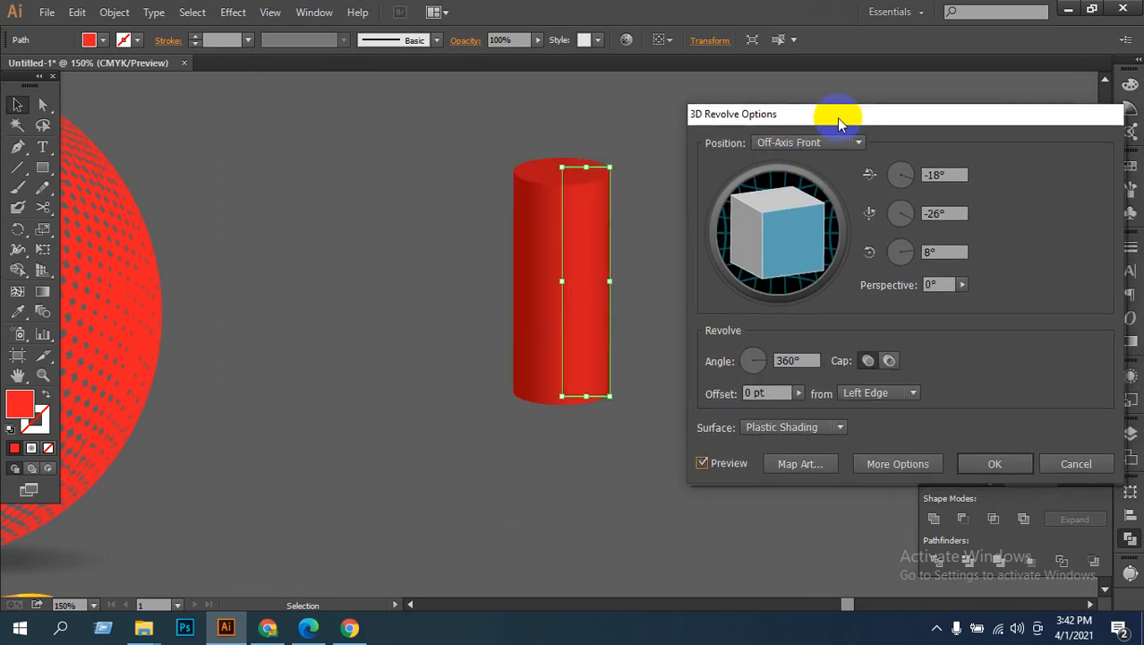
Step: Try mapping New Symbol 4 onto surface 1 of 3 of the revolved bar with Invisible Geometry enabled
left_click(797, 463)
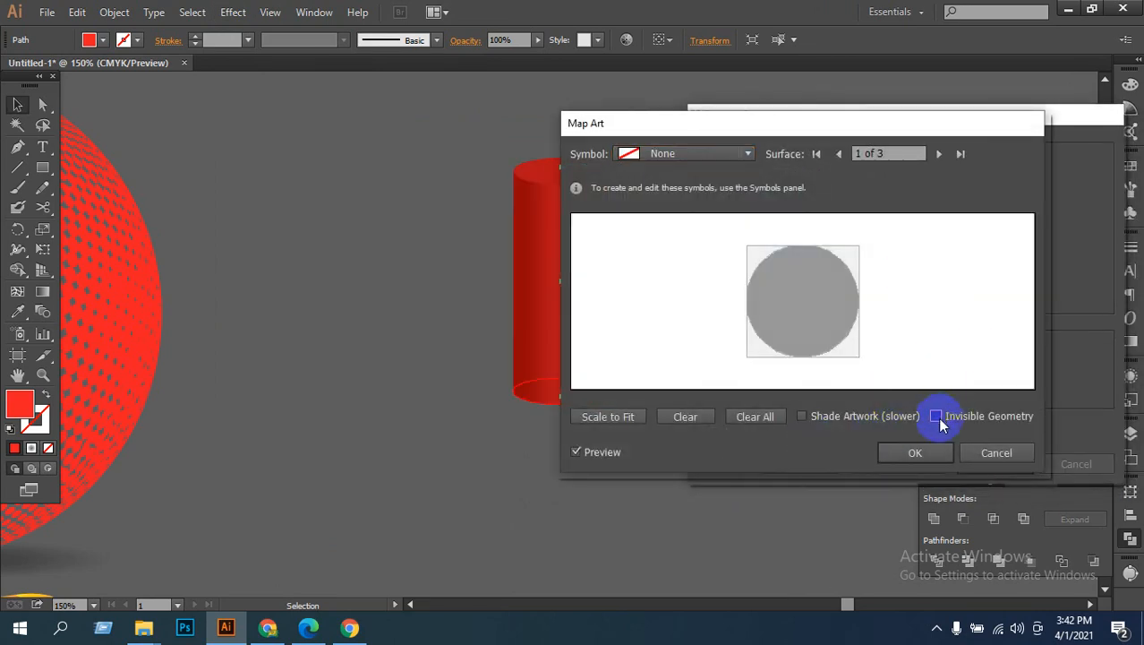
left_click(935, 416)
left_click_drag(792, 127, 862, 98)
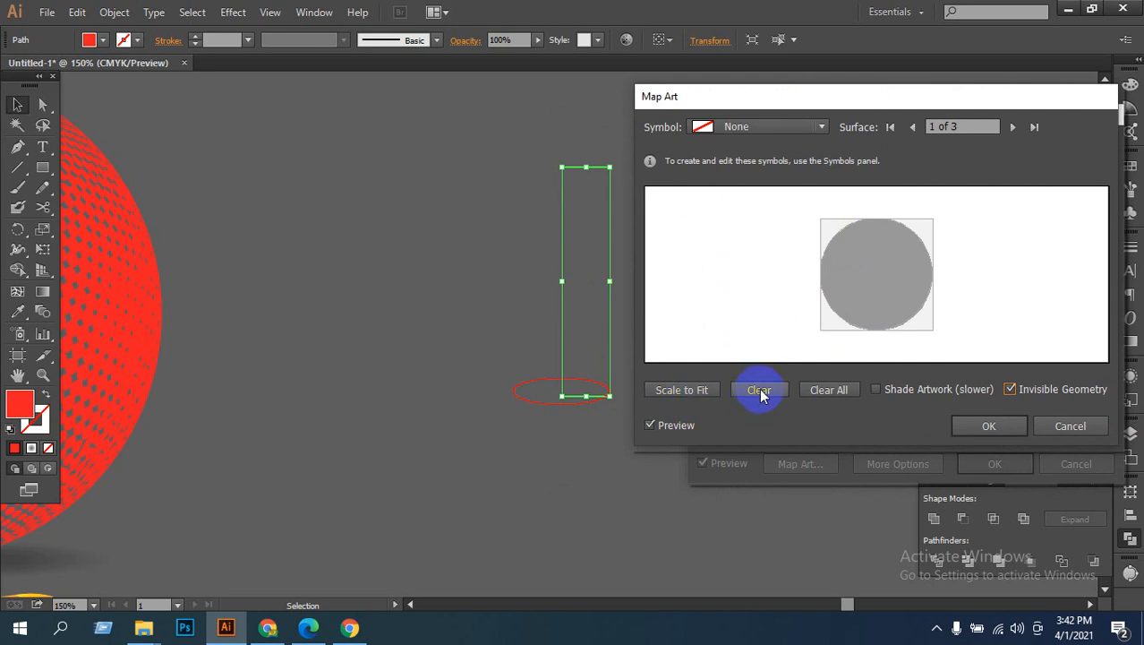
left_click(721, 130)
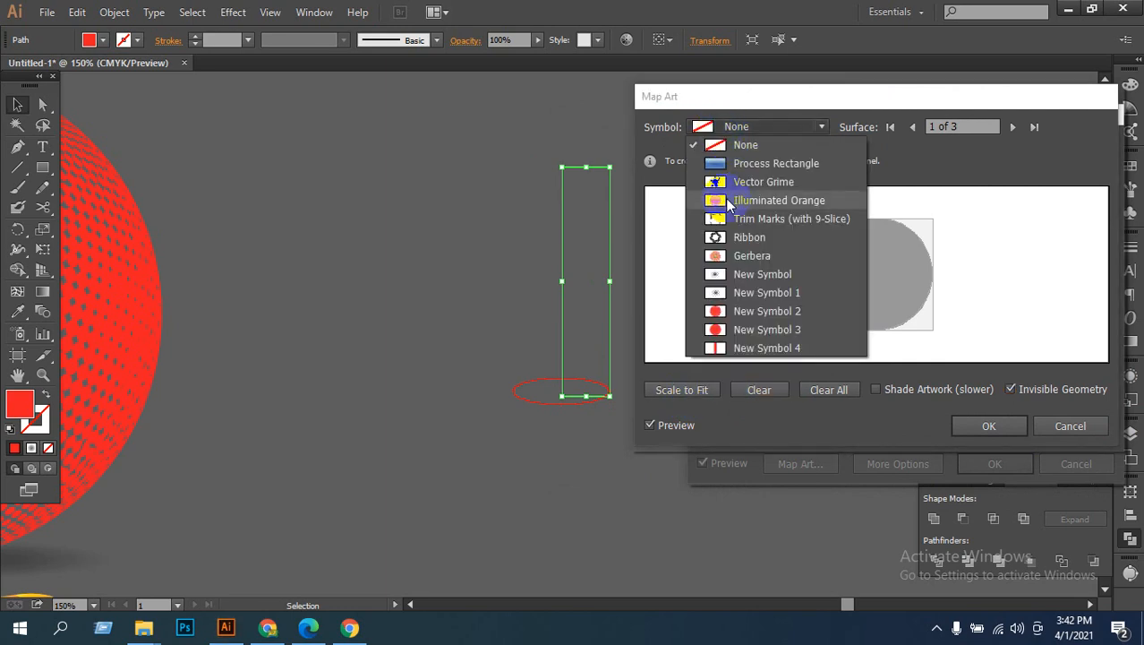
left_click(727, 346)
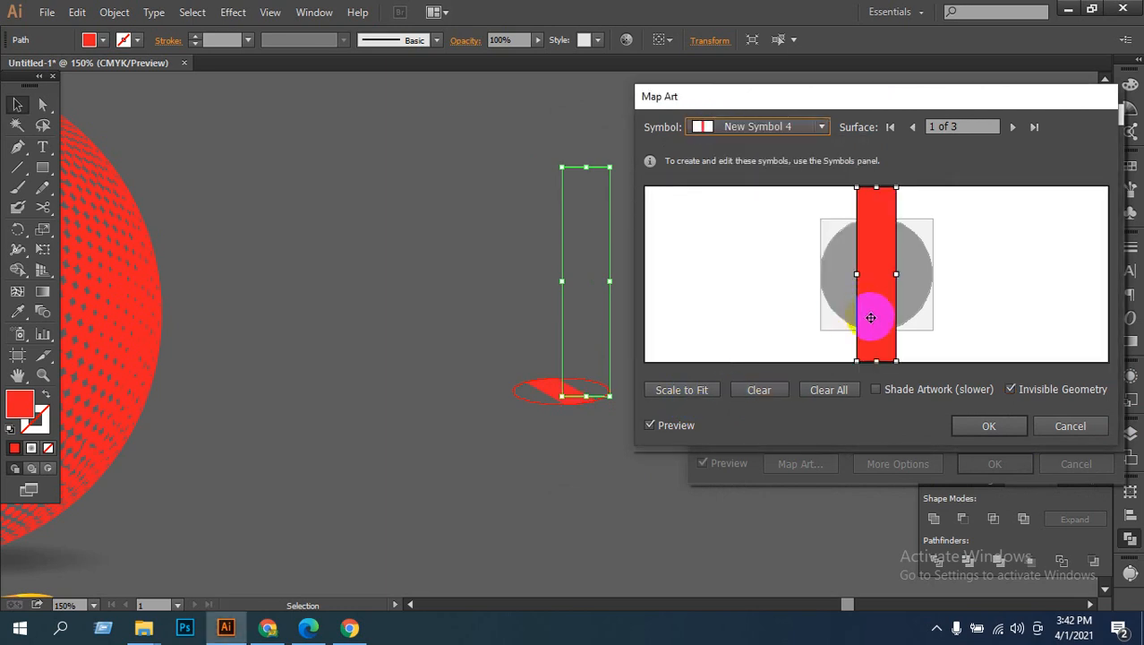
Step: Try shrinking, tilting and repositioning the mapped symbol over the circular surface, and cancel the art mapping
left_click_drag(870, 318, 884, 317)
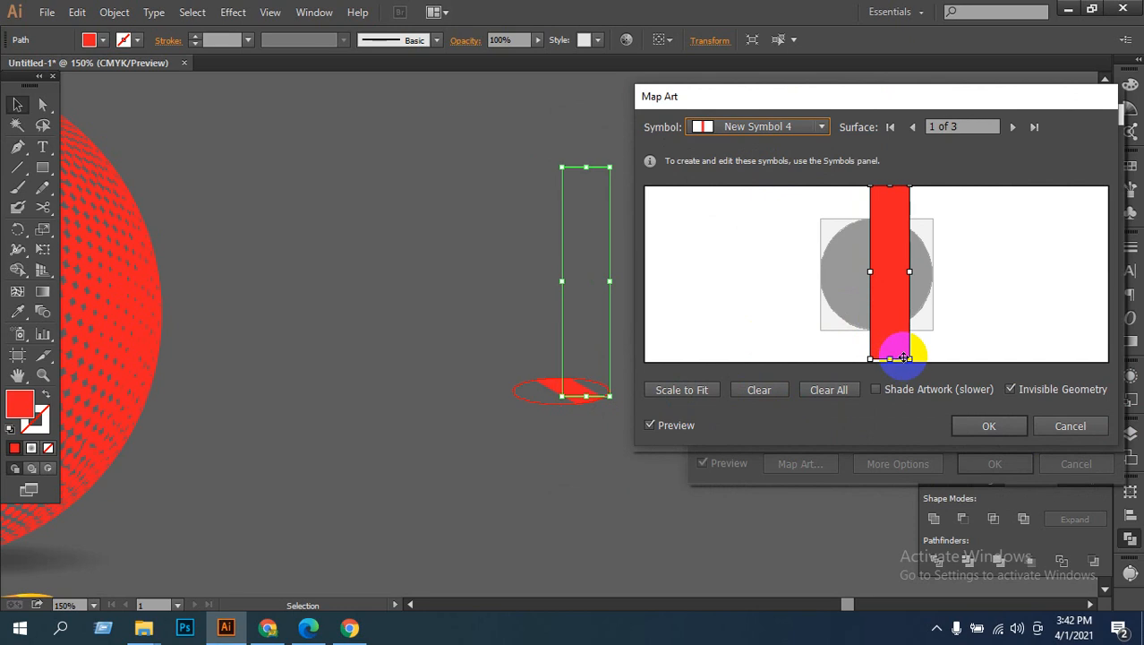
left_click_drag(908, 358, 888, 328)
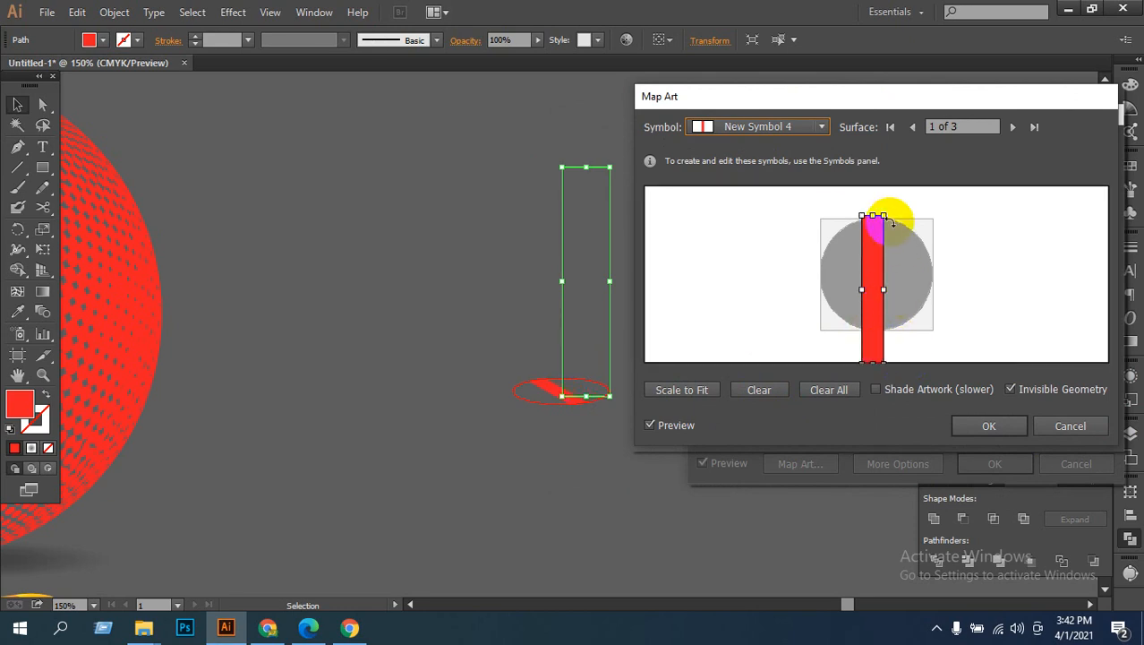
left_click_drag(889, 218, 848, 224)
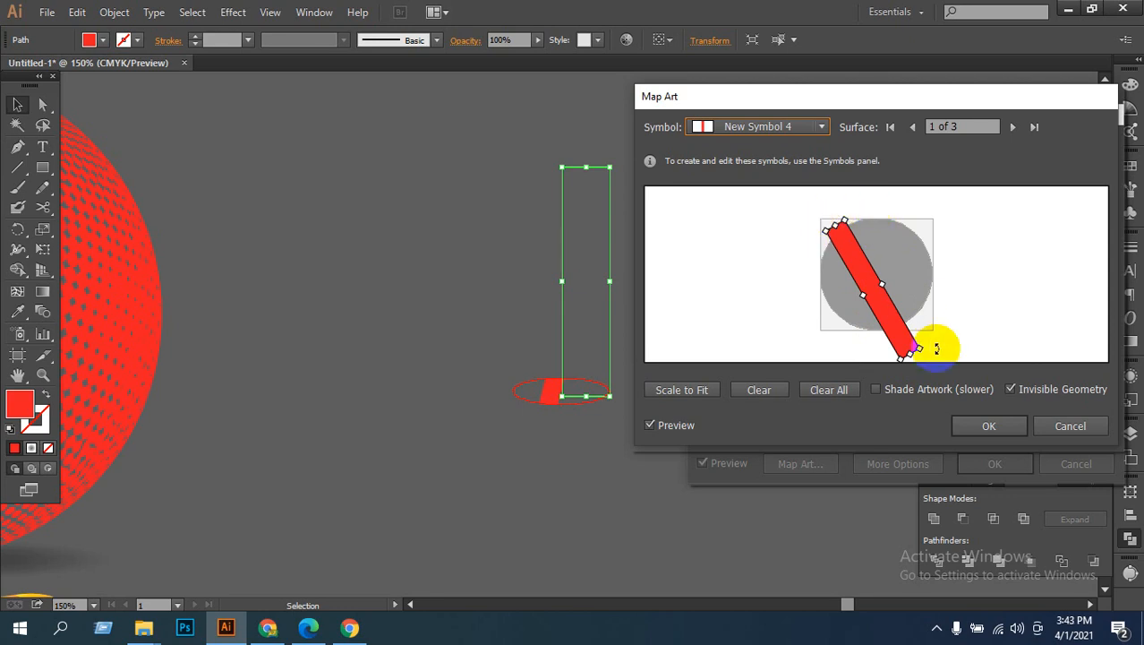
left_click_drag(891, 326, 906, 305)
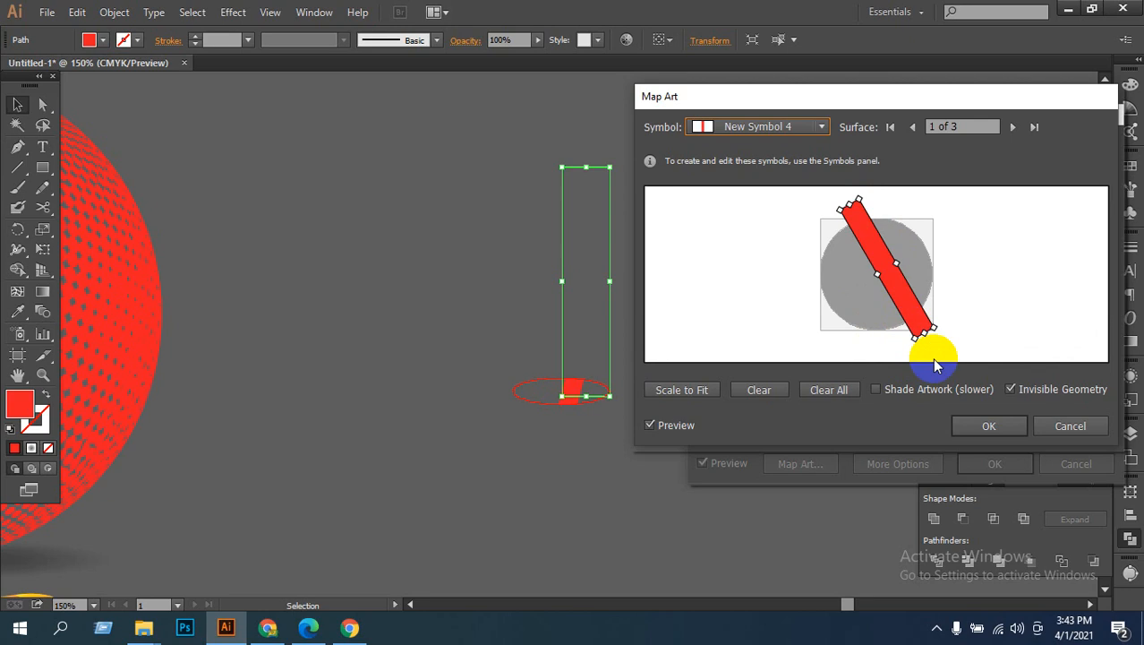
left_click(1044, 426)
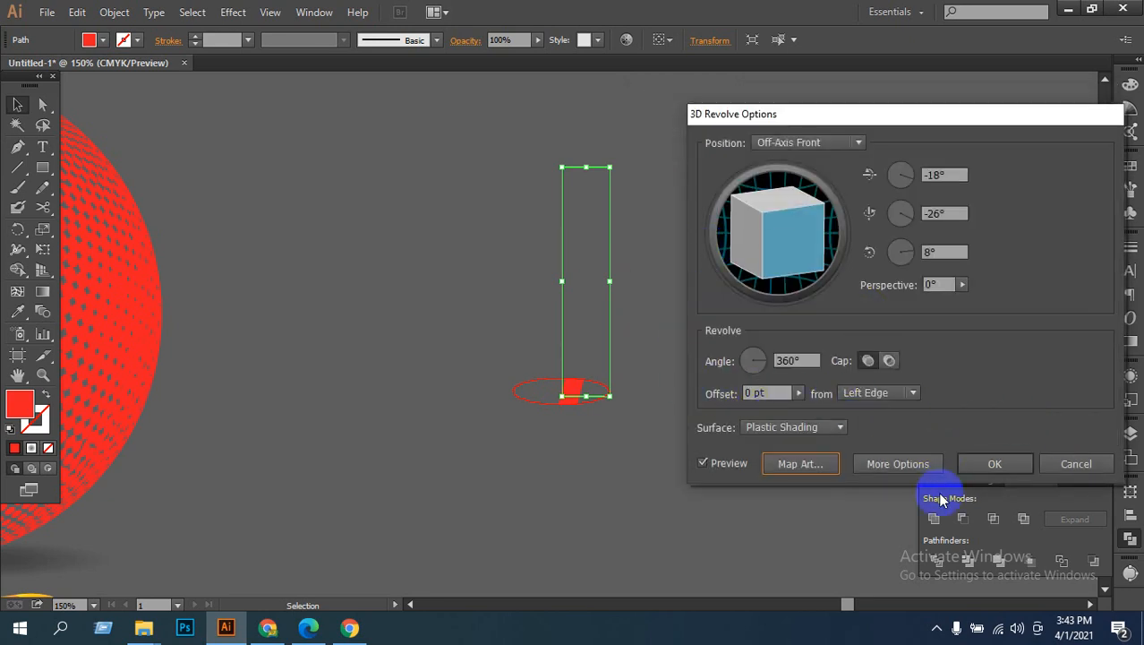
Step: Expand the additional revolve options, set the light intensity to 96% and keep Plastic Shading as the surface style
left_click(906, 464)
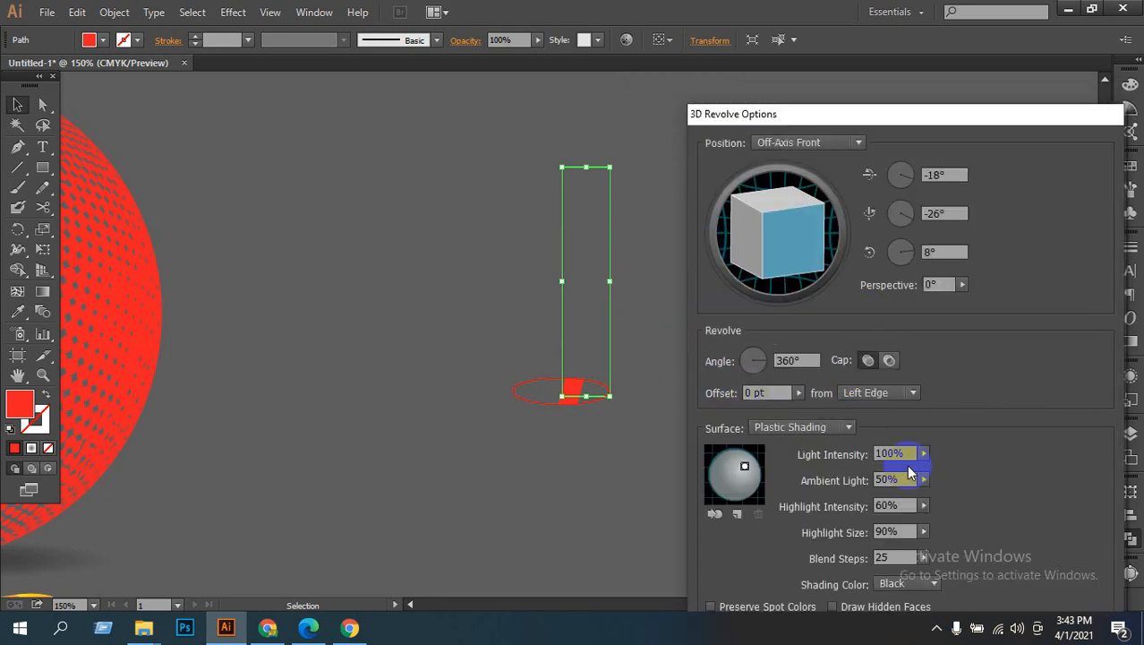
scroll(896, 454, "down", 4)
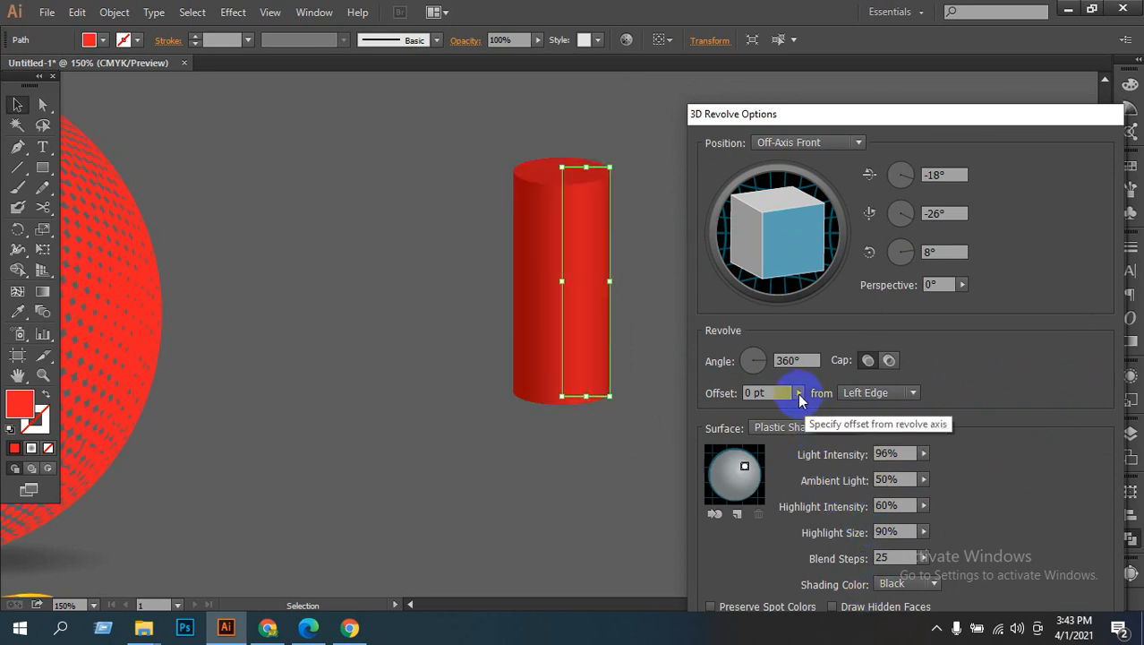
left_click(846, 430)
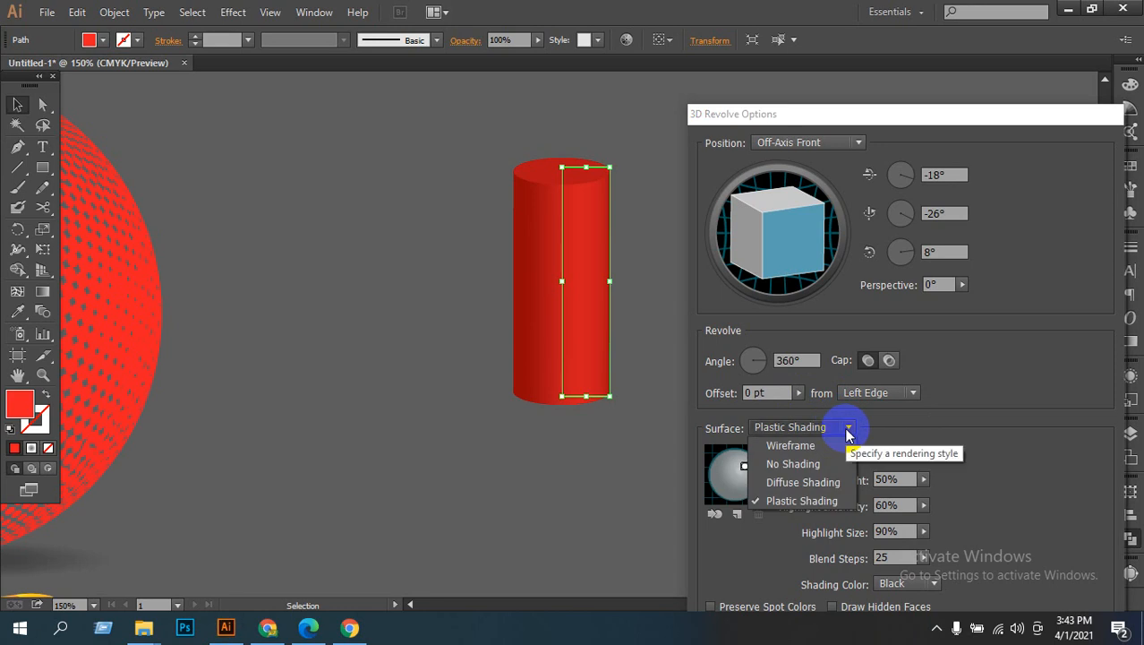
left_click(847, 432)
left_click(848, 433)
left_click(847, 432)
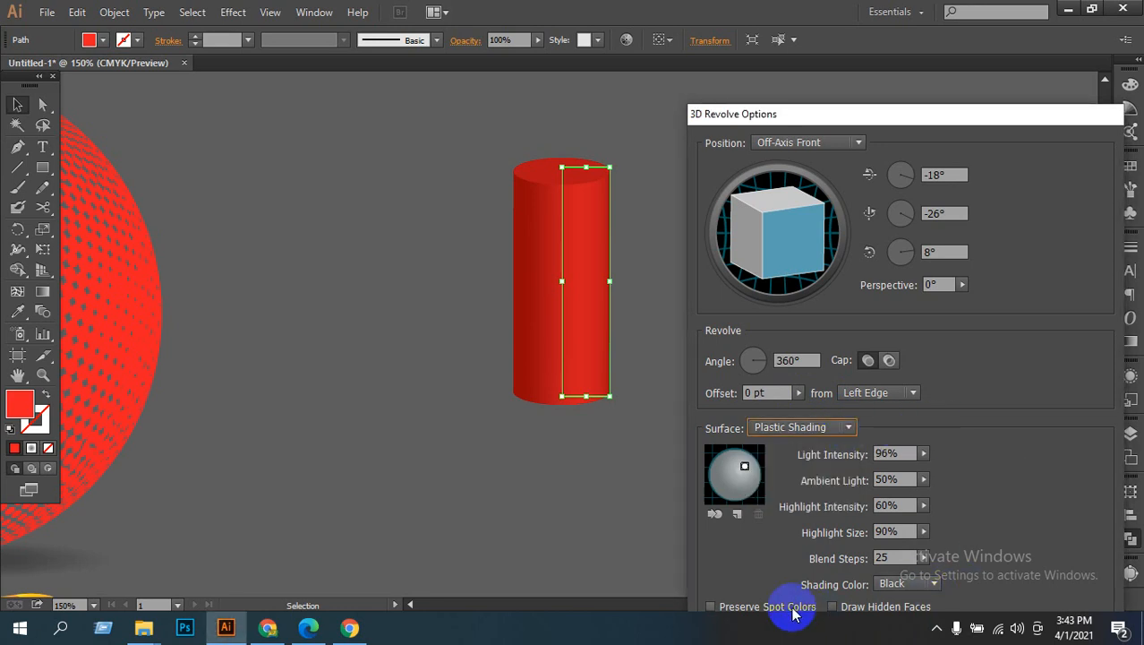
left_click(713, 608)
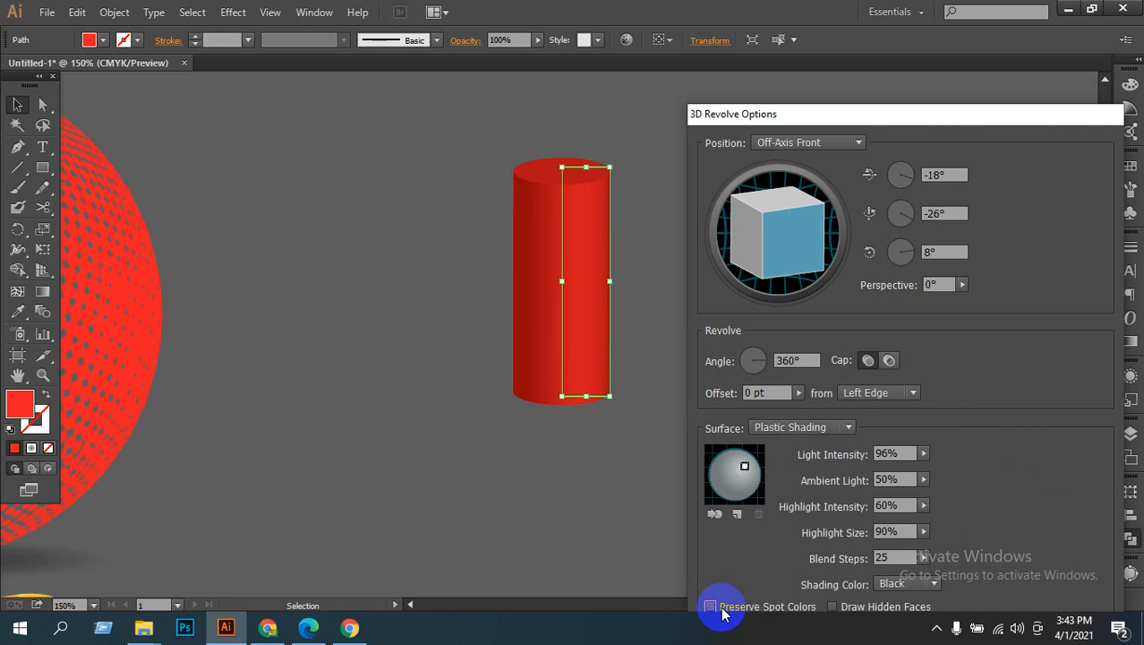
Step: Enable Preserve Spot Colors and try moving the light behind the cylinder and back to the front
left_click(713, 607)
left_click(717, 517)
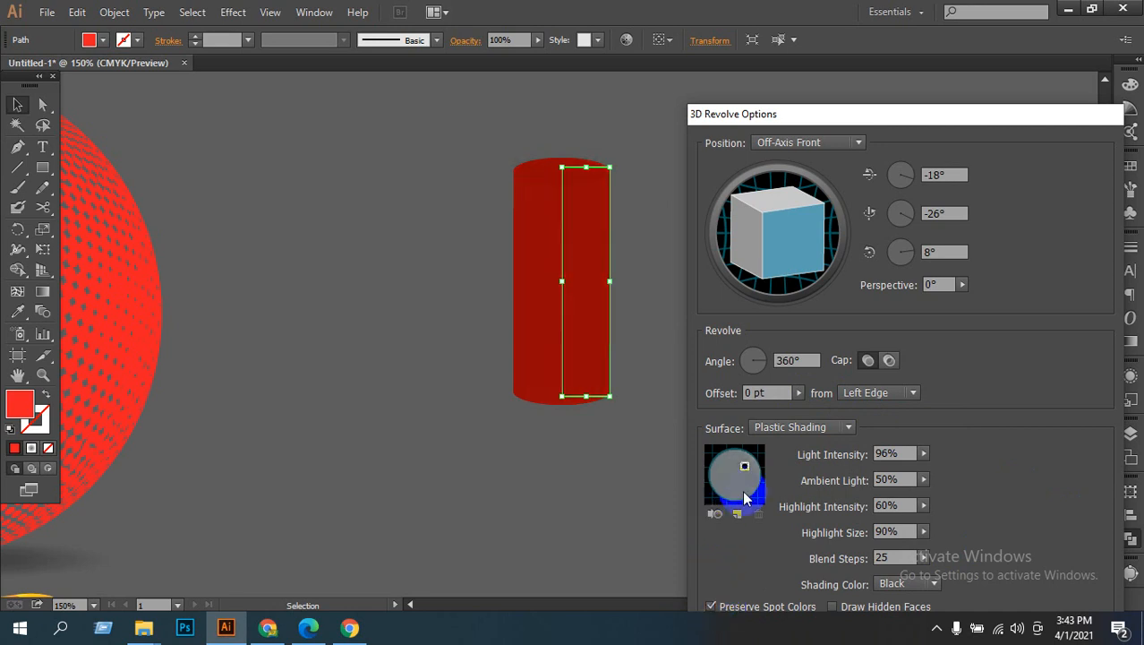
left_click(715, 517)
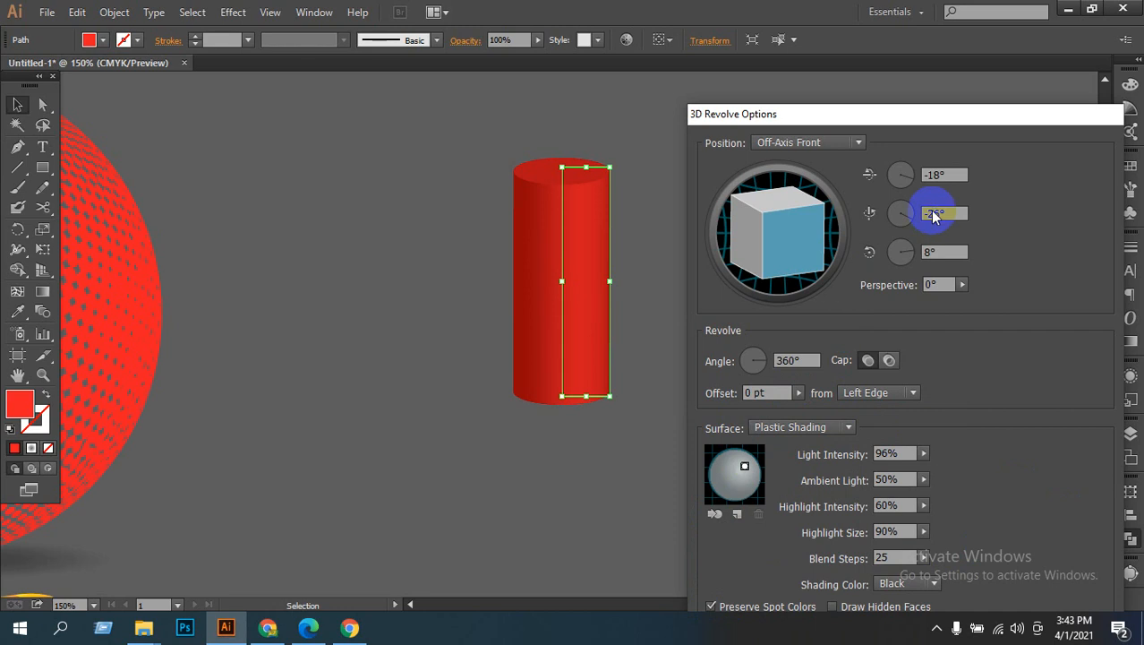
Step: Turn the revolve cap off for a hollow appearance and keep the perspective at 0°
left_click_drag(886, 133, 837, 92)
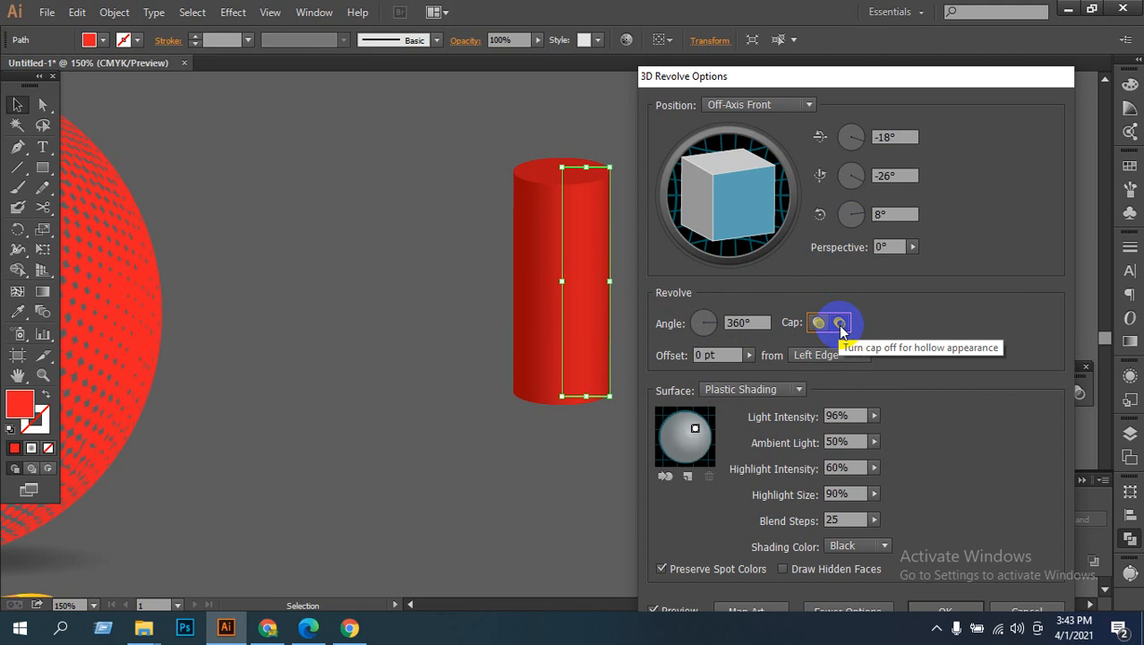
left_click(912, 247)
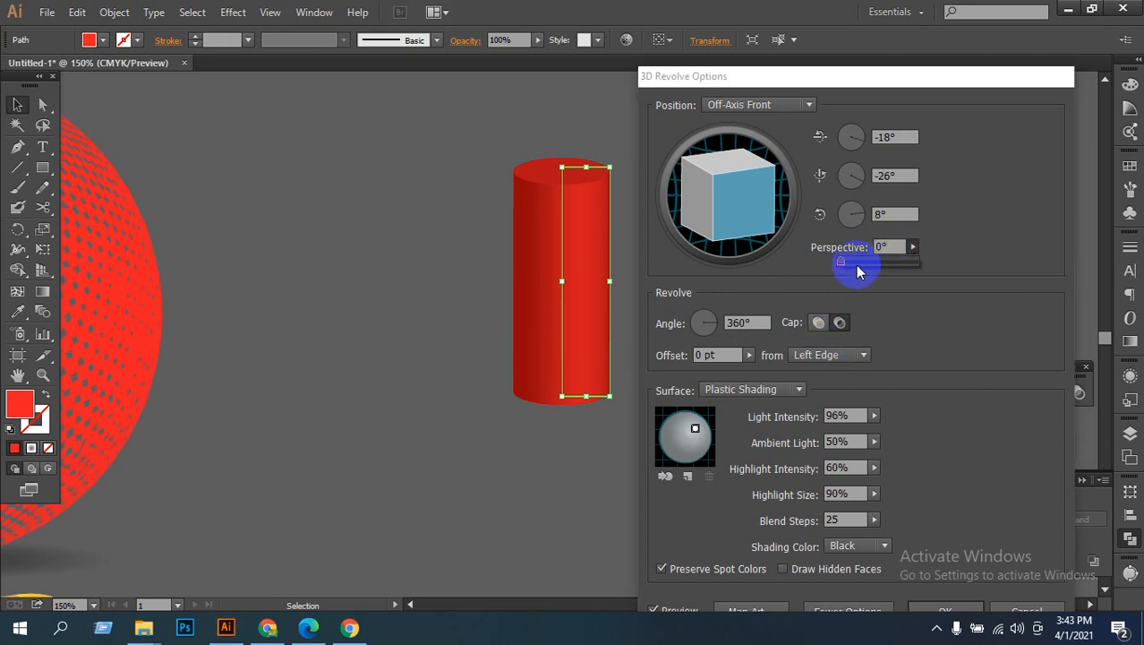
left_click_drag(867, 273, 770, 281)
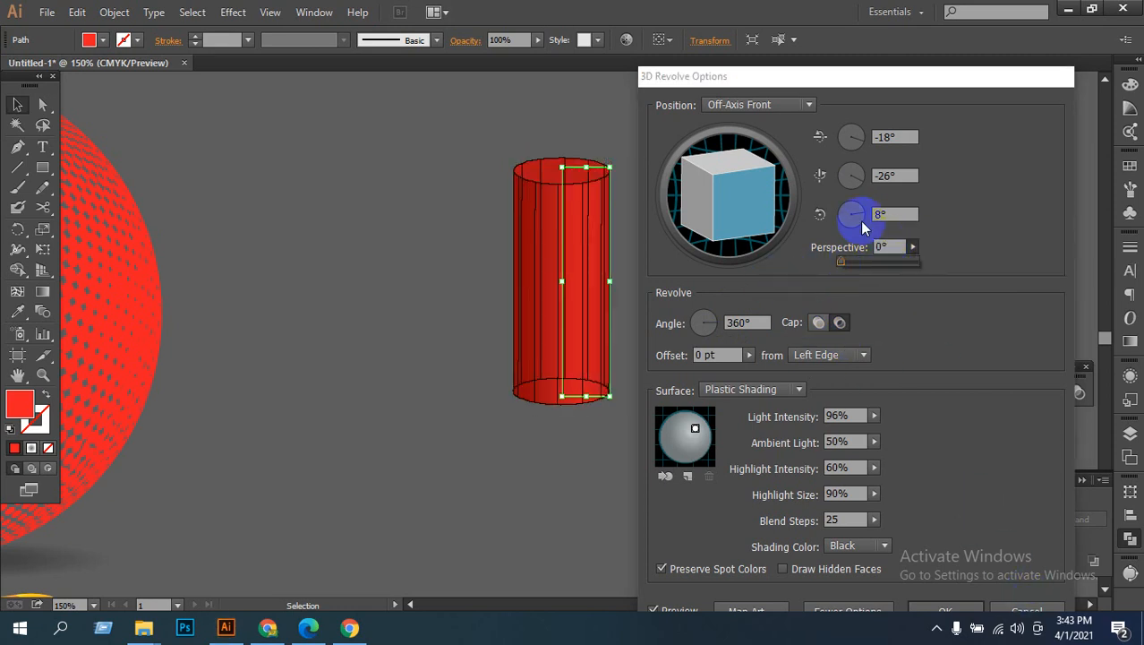
left_click_drag(840, 80, 768, 40)
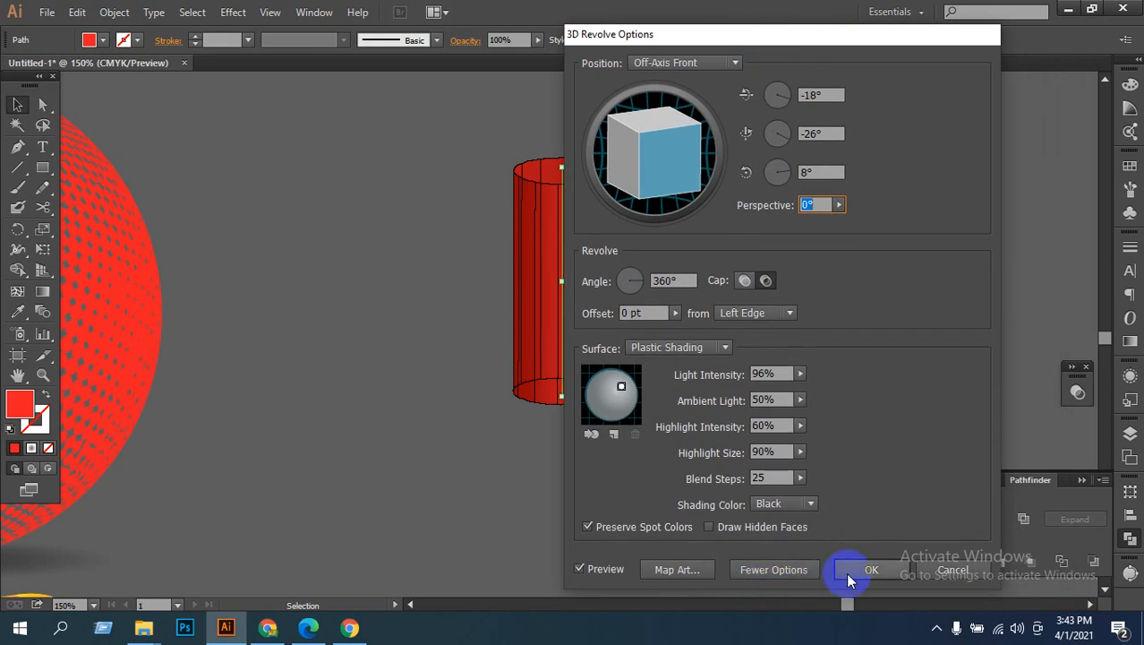
Step: Map New Symbol 4 onto surface 3 of 3 of the revolved bar with Invisible Geometry enabled
left_click(703, 579)
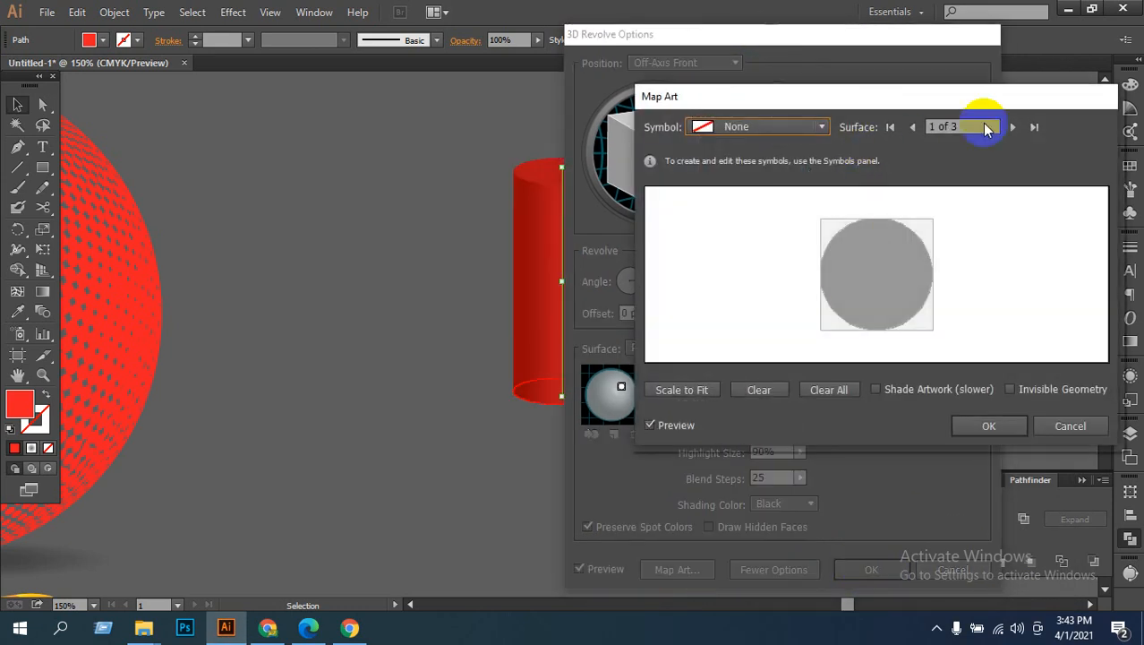
left_click(1014, 128)
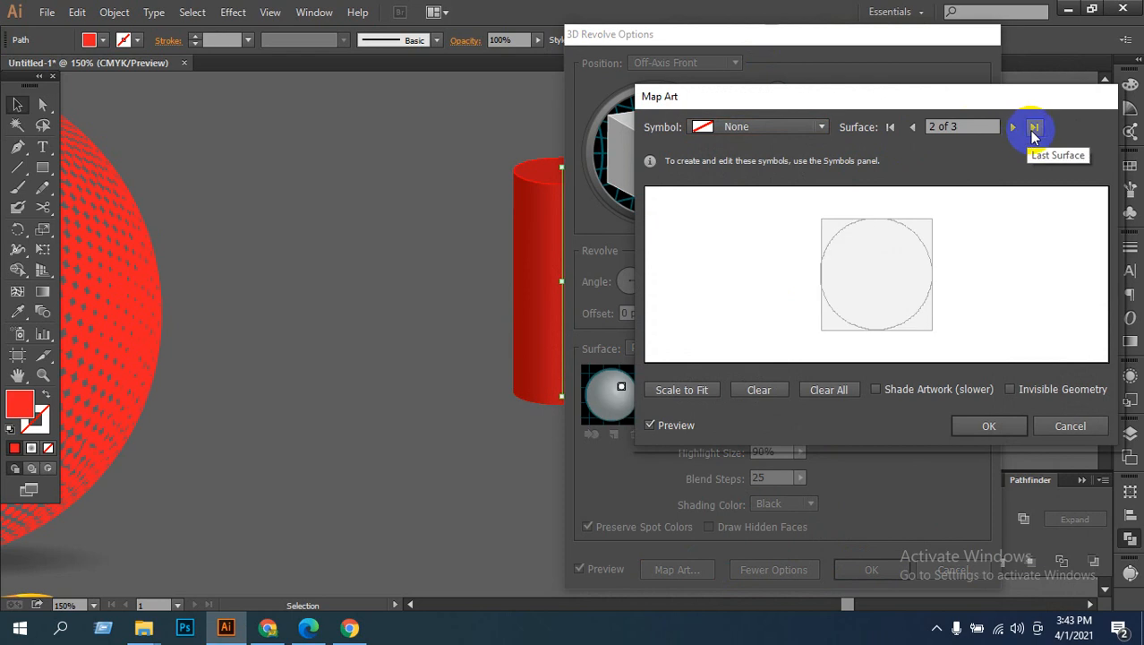
left_click(1034, 128)
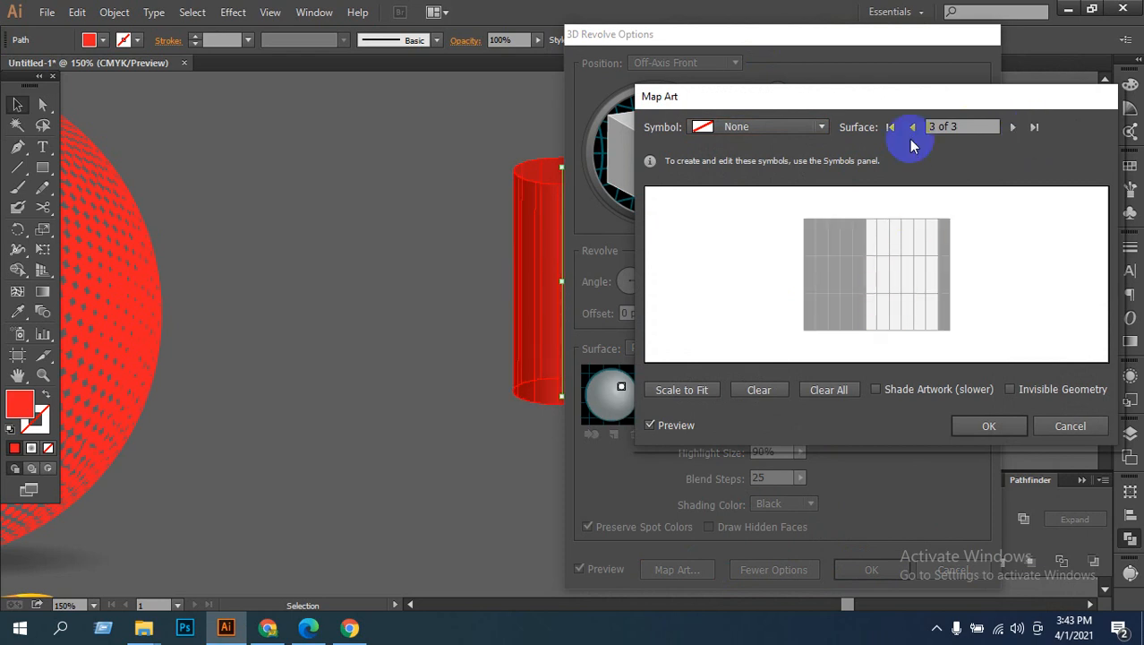
left_click_drag(894, 98, 825, 61)
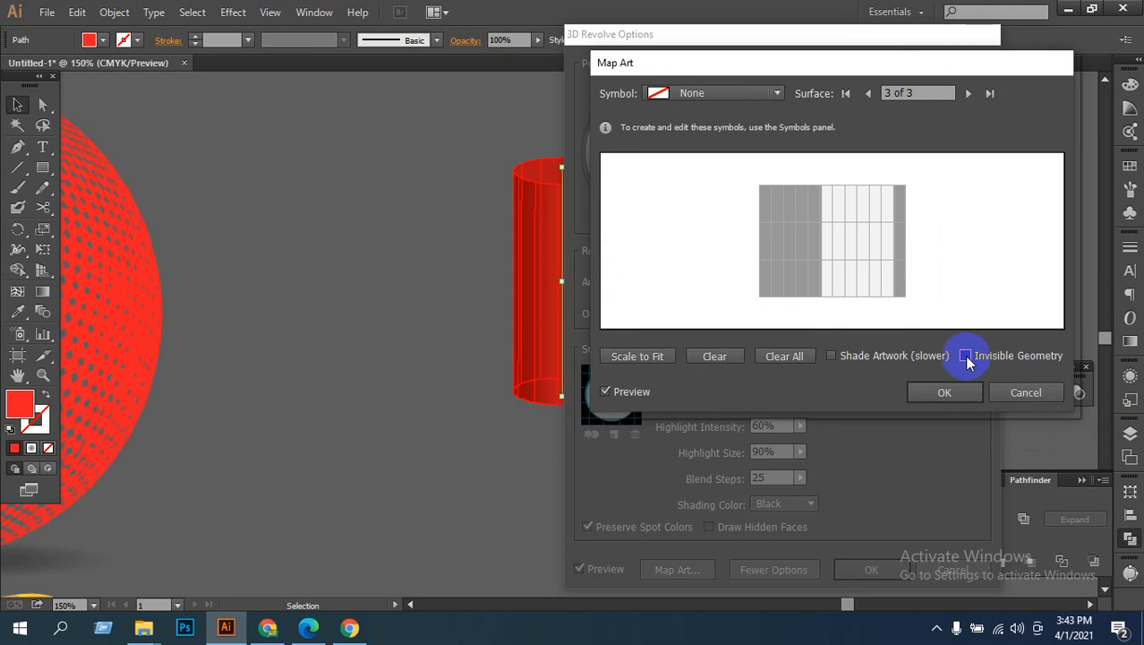
left_click(964, 355)
left_click_drag(835, 70, 936, 77)
left_click(819, 99)
left_click(789, 315)
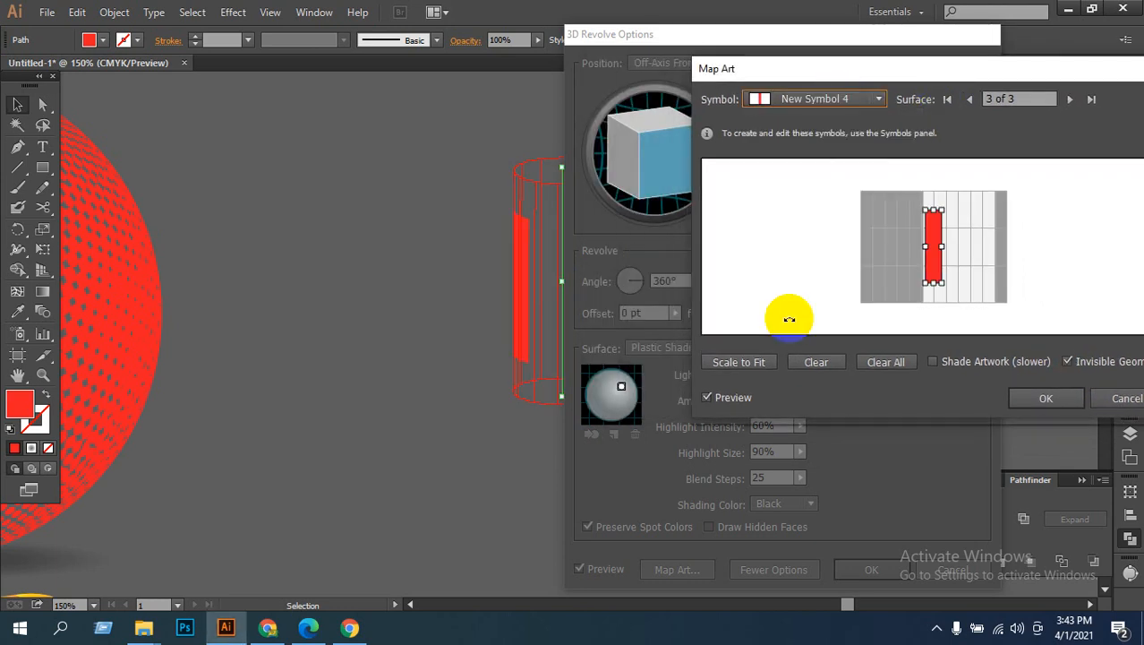
Step: Tilt, lengthen and reposition the mapped symbol so it runs diagonally across the cylinder's side surface
left_click(932, 259)
left_click_drag(942, 281, 972, 268)
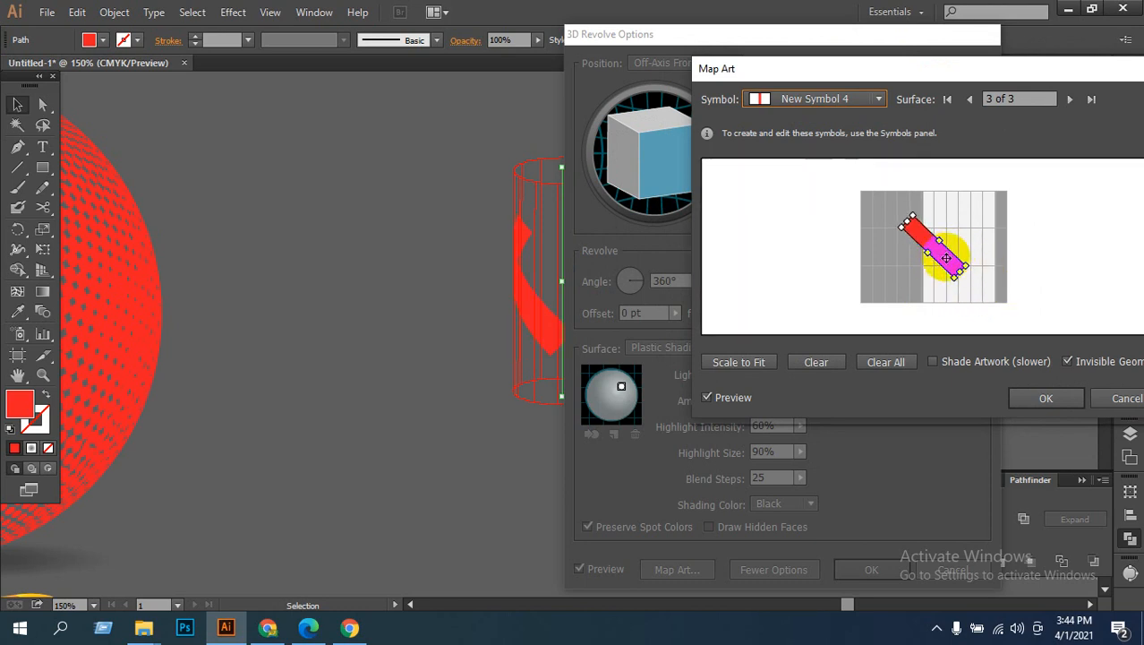
mouse_move(961, 269)
left_mouse_down()
mouse_move(1006, 298)
mouse_move(979, 260)
left_mouse_up()
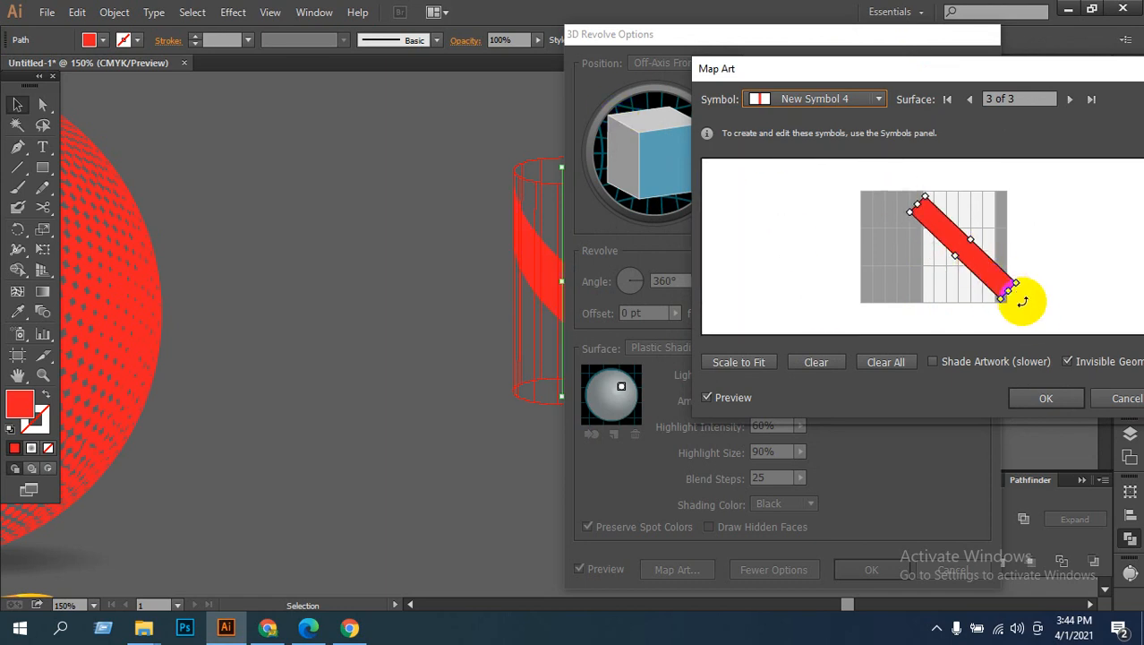
left_click_drag(1009, 293, 1018, 303)
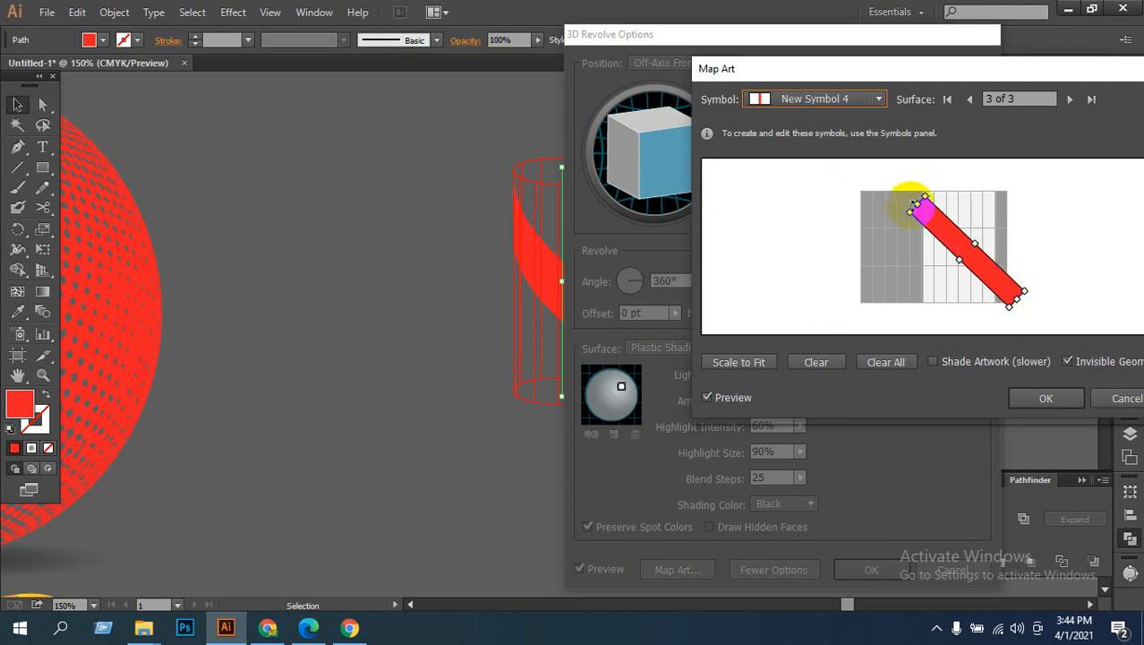
left_click_drag(913, 206, 906, 199)
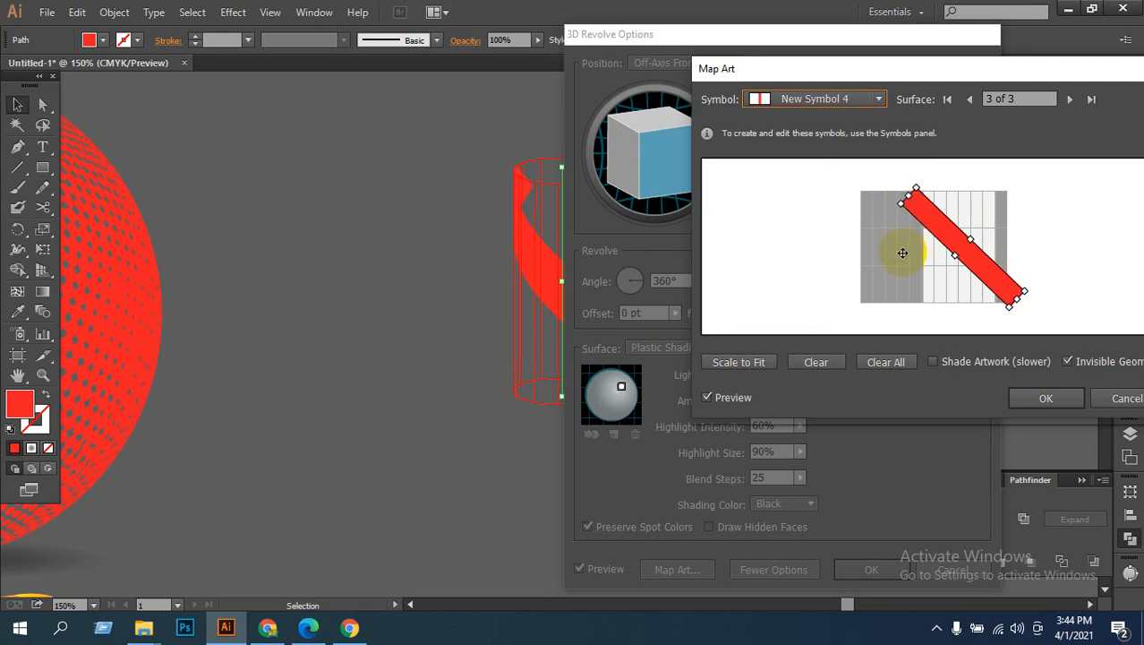
left_click_drag(907, 190, 889, 186)
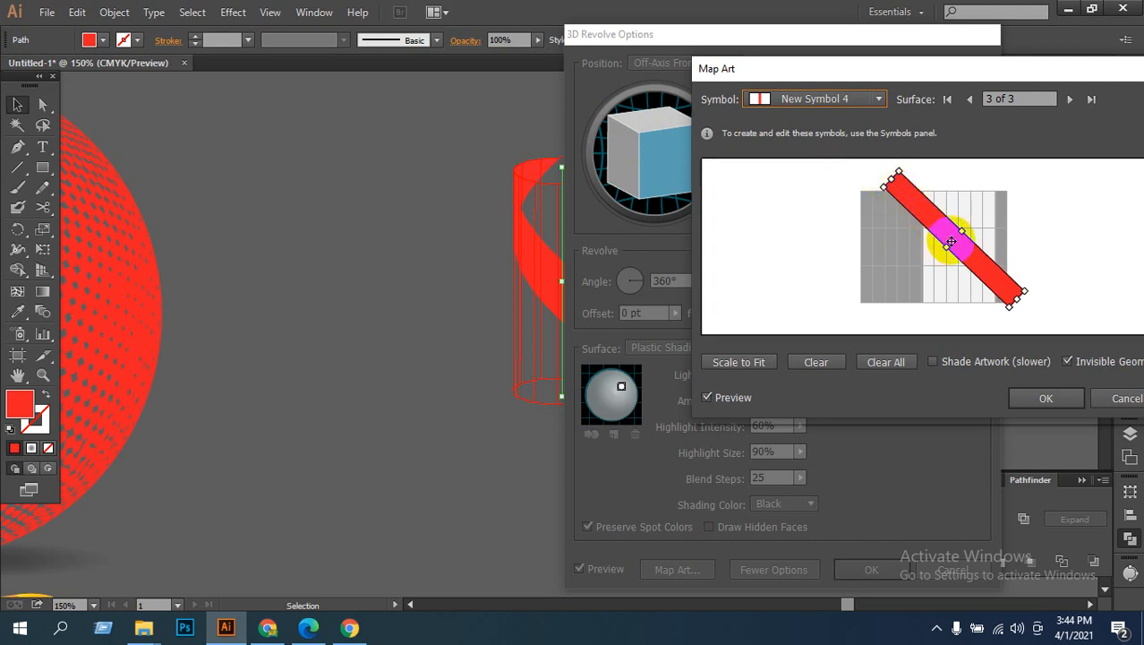
left_click_drag(950, 231, 972, 265)
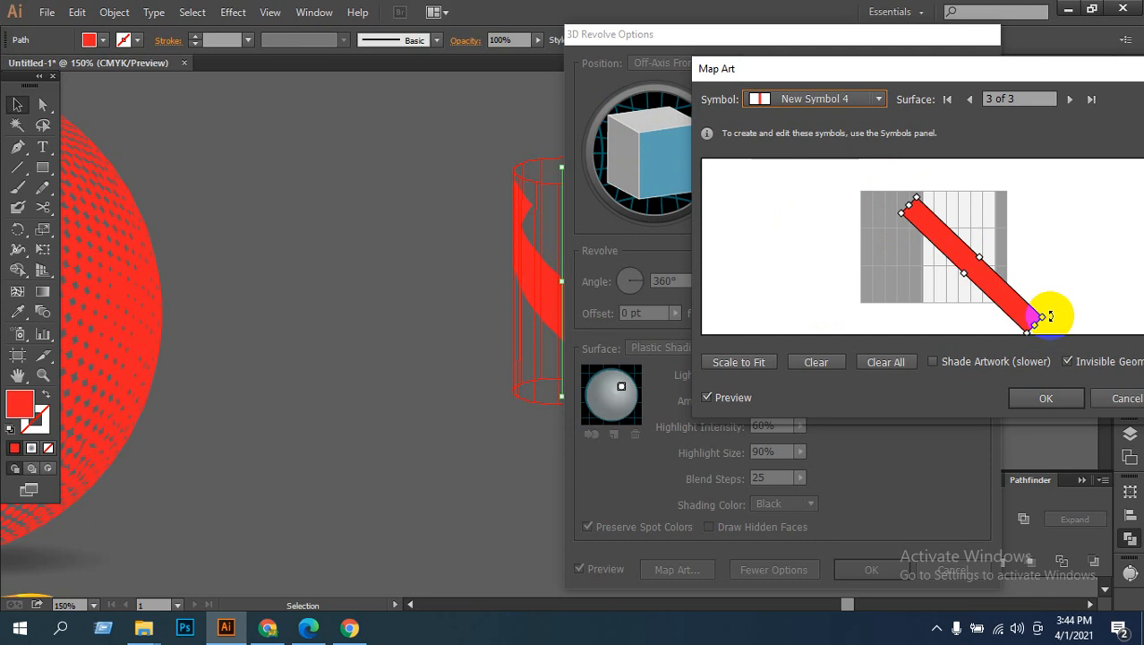
left_click_drag(1049, 316, 1005, 278)
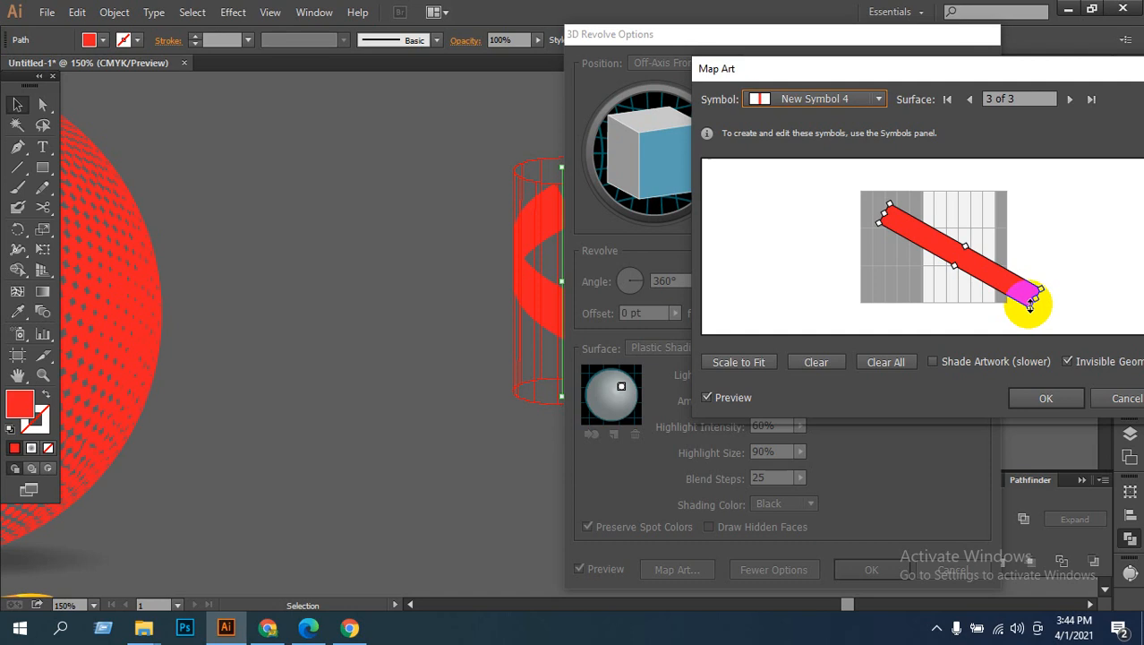
Step: Apply the art mapping and the 3D Revolve effect, and deselect the artwork
left_click(1046, 397)
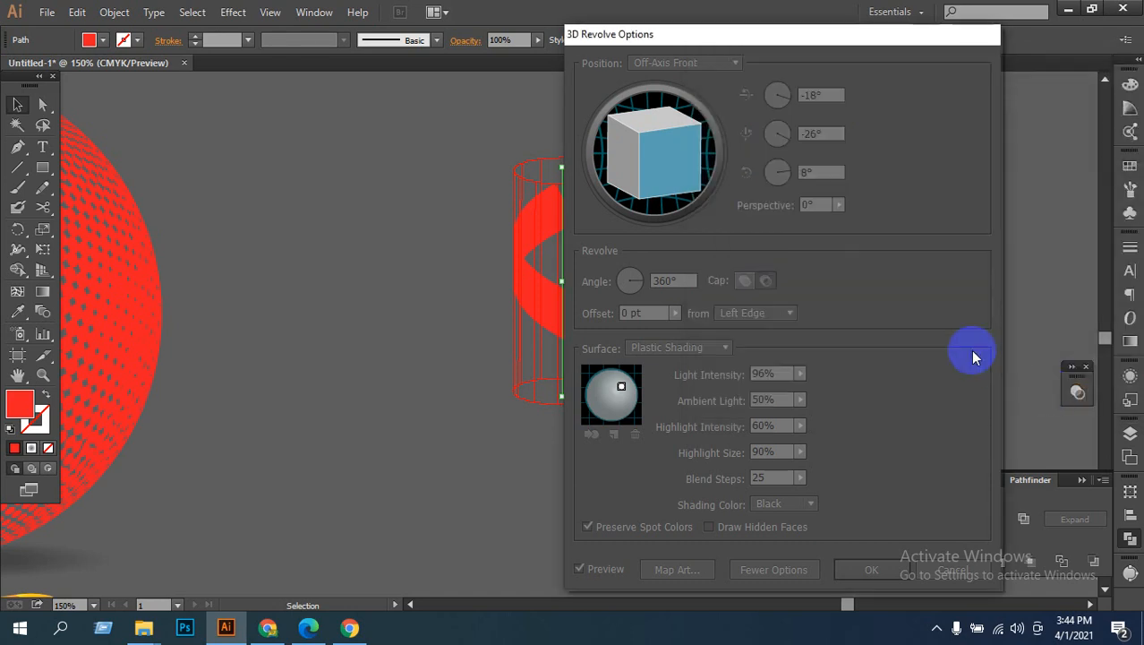
left_click(871, 571)
left_click(816, 336)
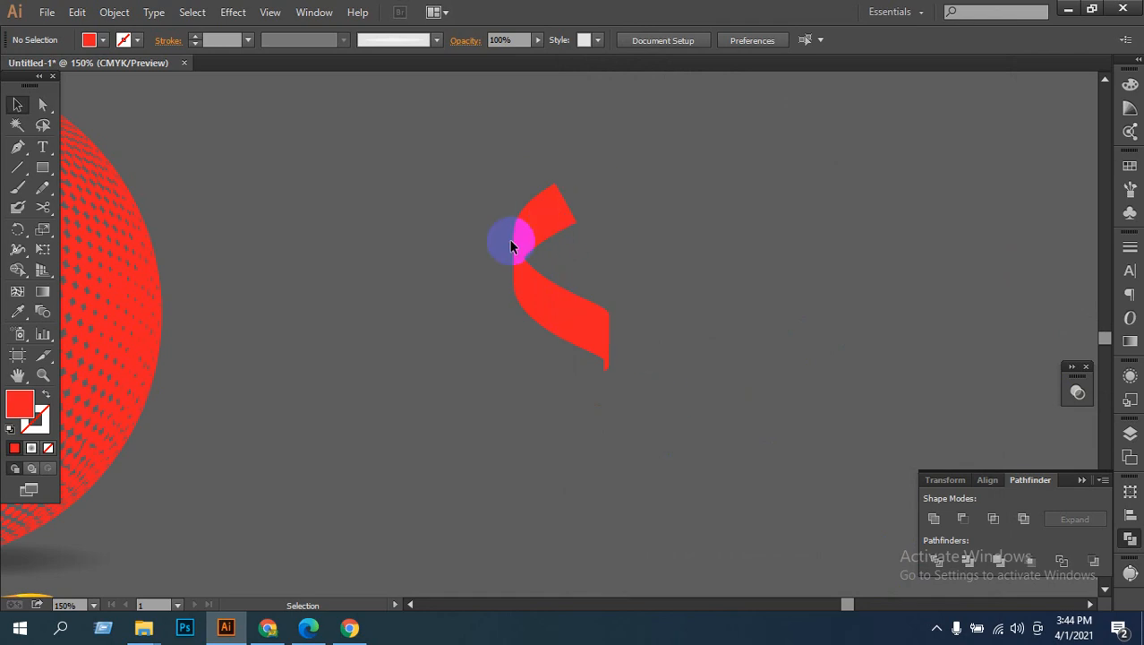
Step: Expand the appearance of the revolved ribbon into editable paths
left_click(526, 302)
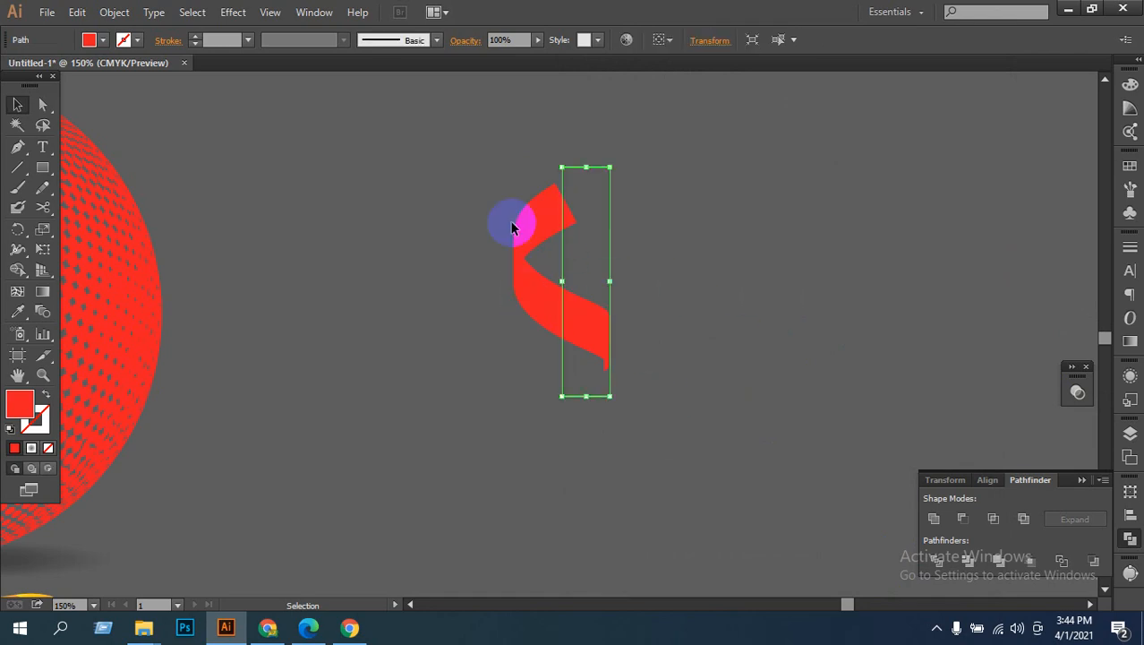
left_click(158, 13)
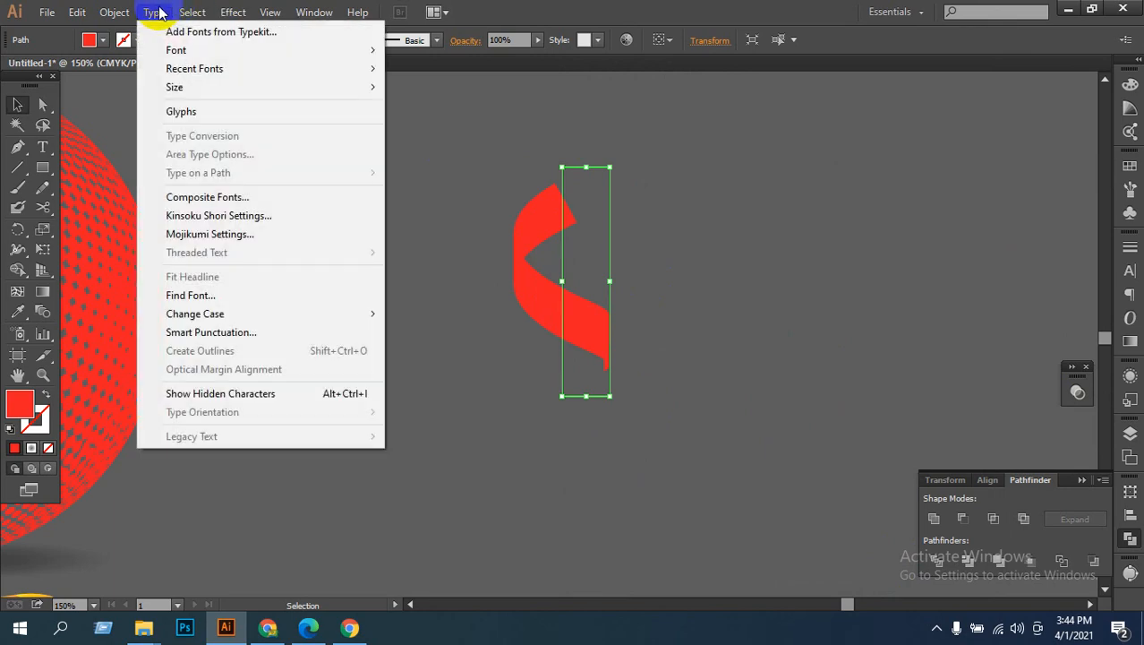
mouse_move(126, 12)
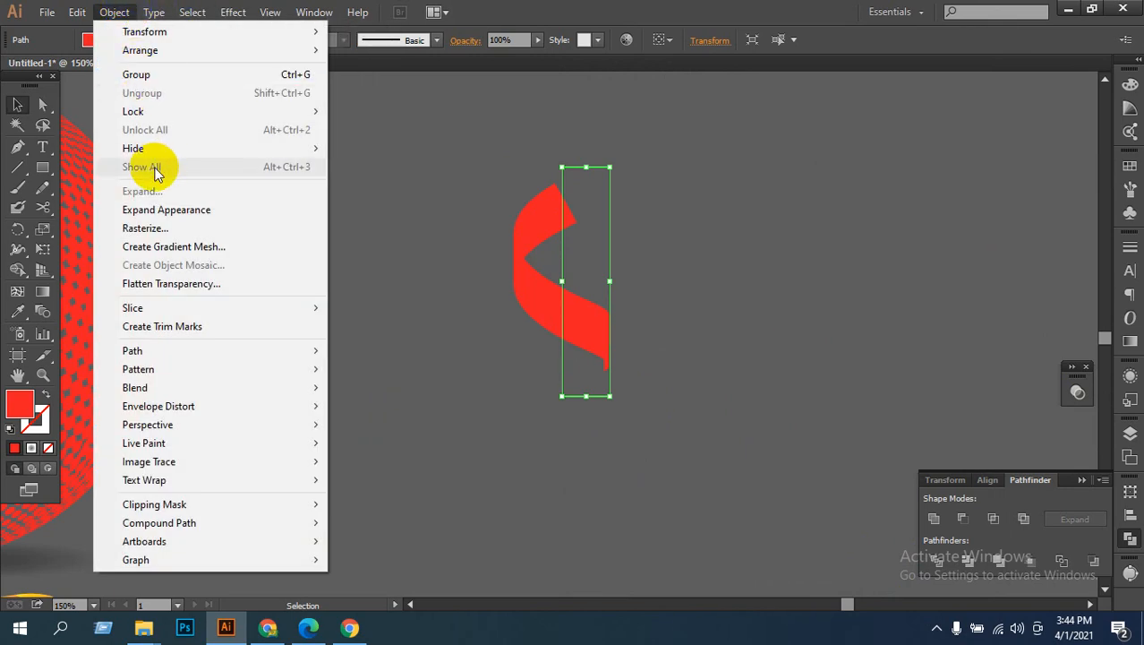
left_click(143, 210)
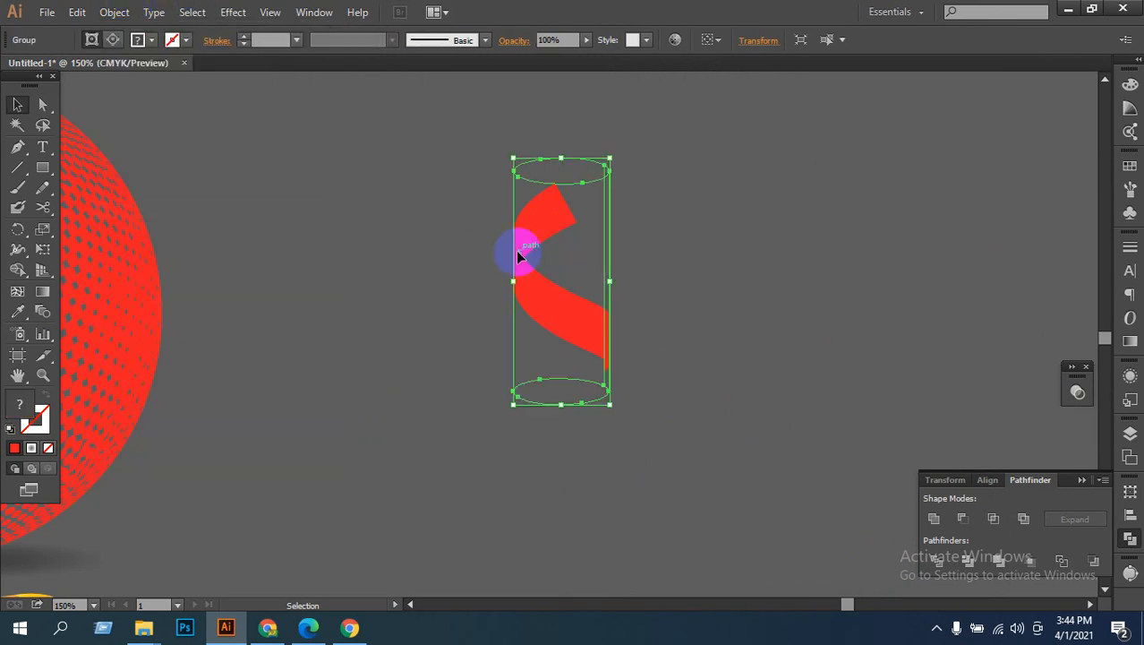
Step: Try to break down the expanded ribbon group further with the Expand command
left_click(671, 329)
left_click(595, 329)
left_click(119, 15)
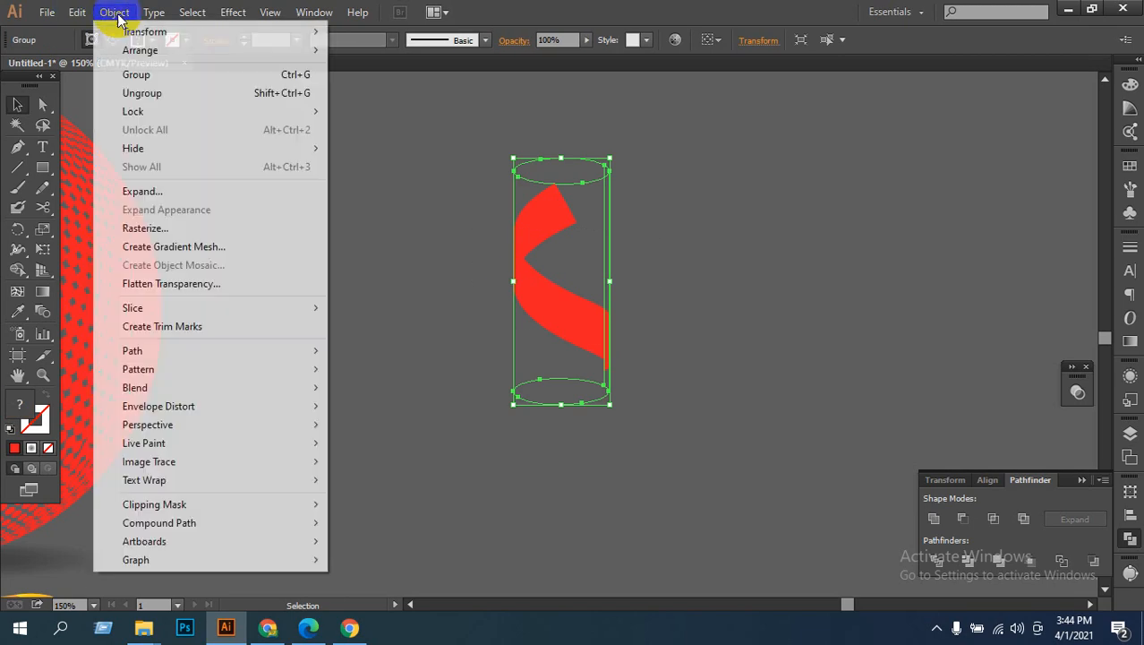
left_click(141, 196)
left_click_drag(468, 241, 521, 276)
left_click(114, 13)
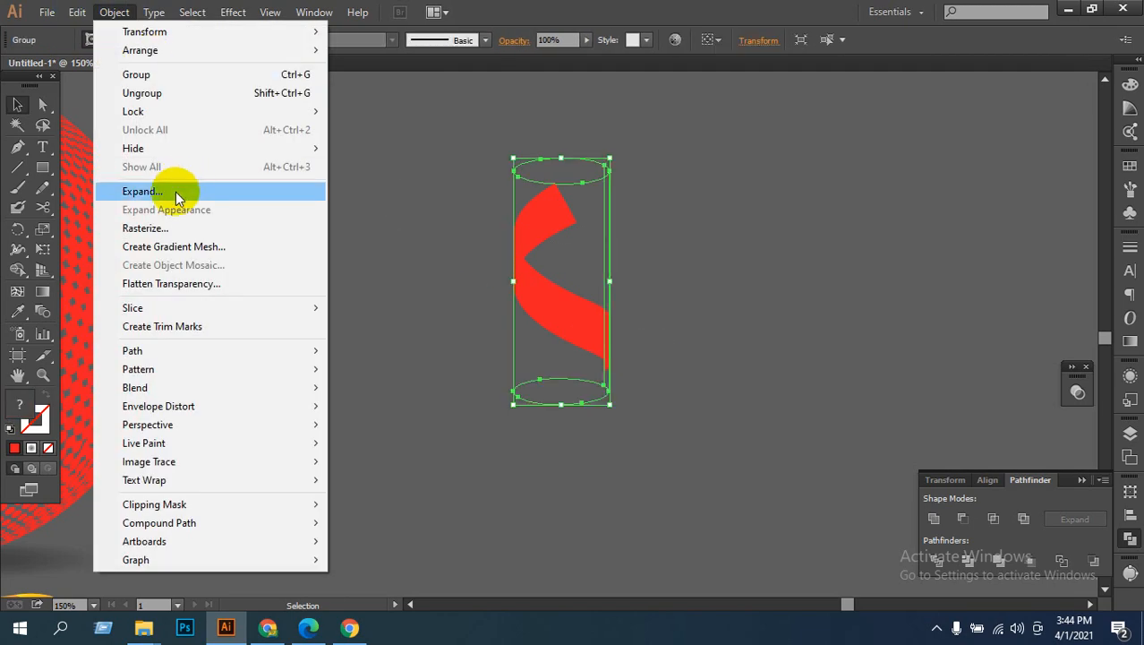
left_click(143, 192)
left_click_drag(386, 225, 646, 367)
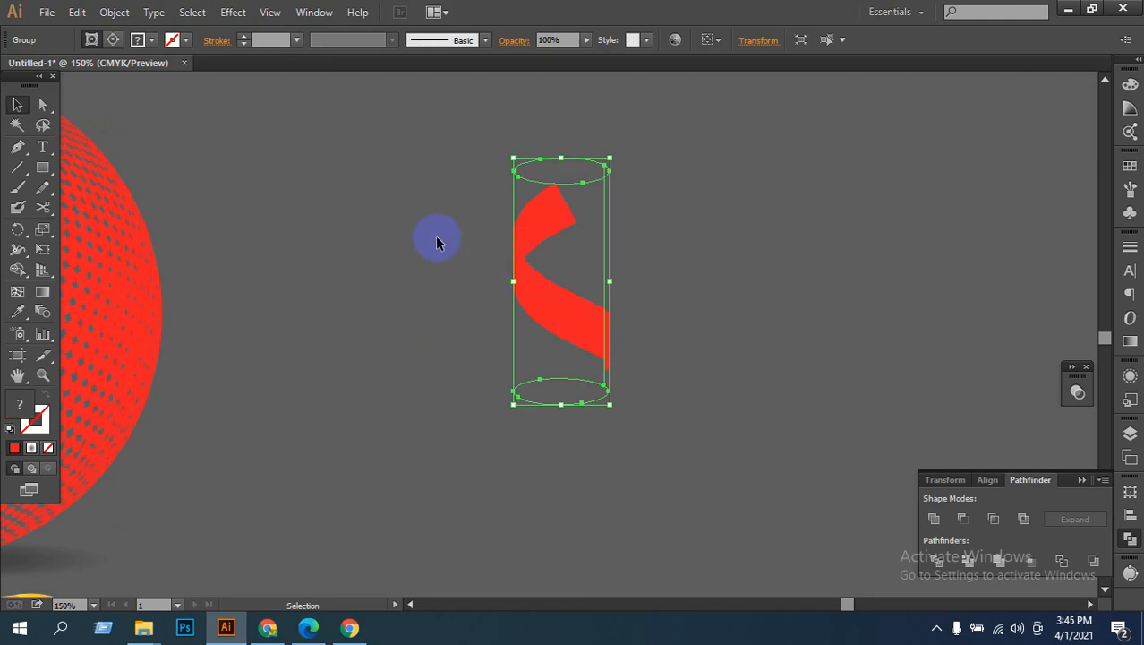
left_click(573, 361)
left_click(564, 332)
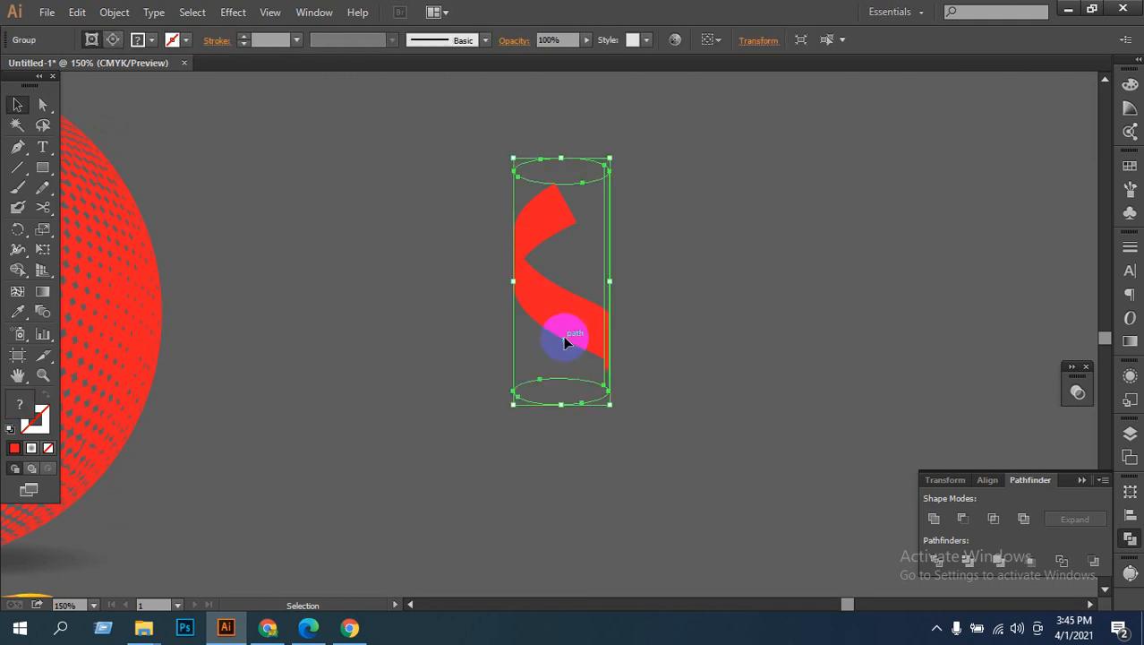
left_click(552, 296)
left_click(531, 281)
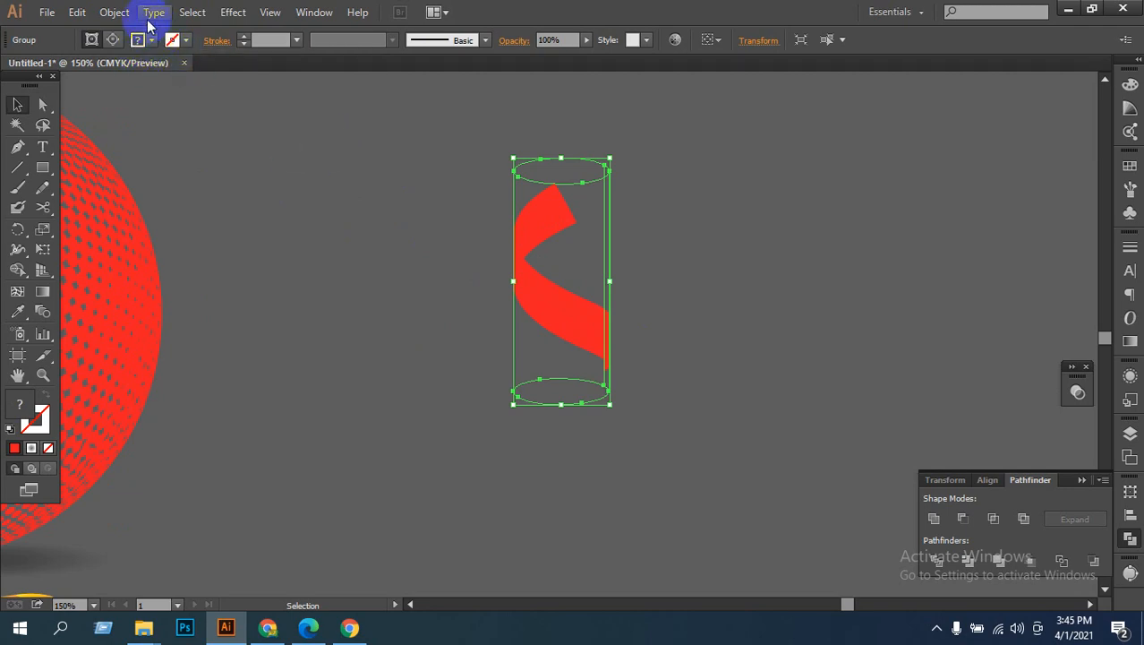
left_click(112, 12)
left_click(200, 190)
left_click(473, 280)
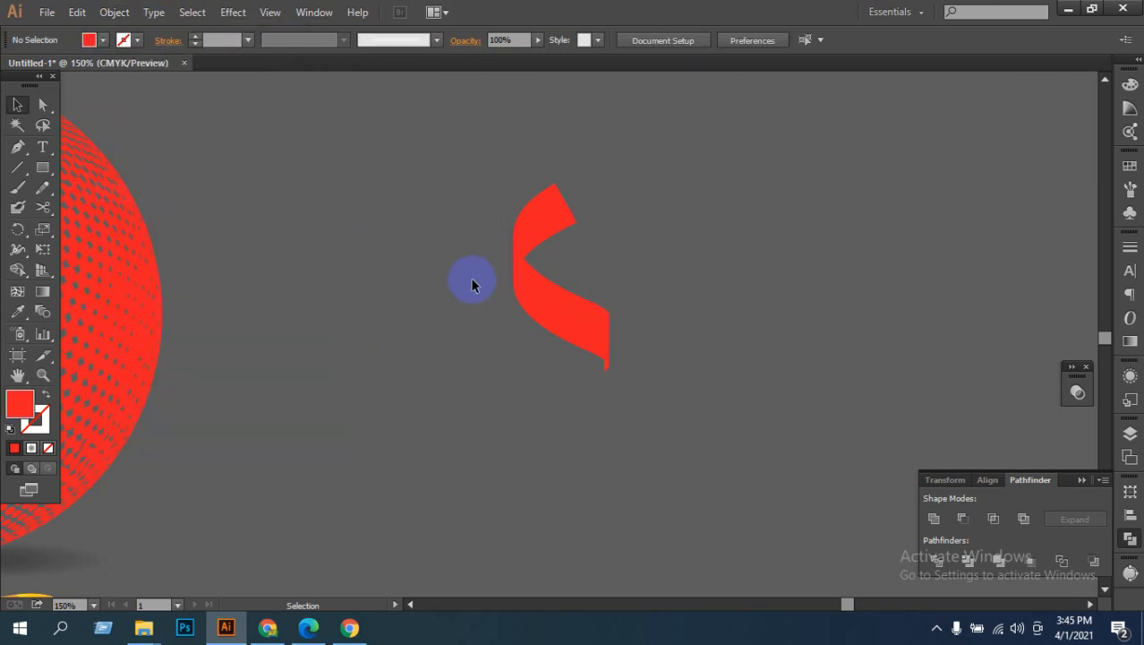
left_click(536, 294)
left_click(332, 241)
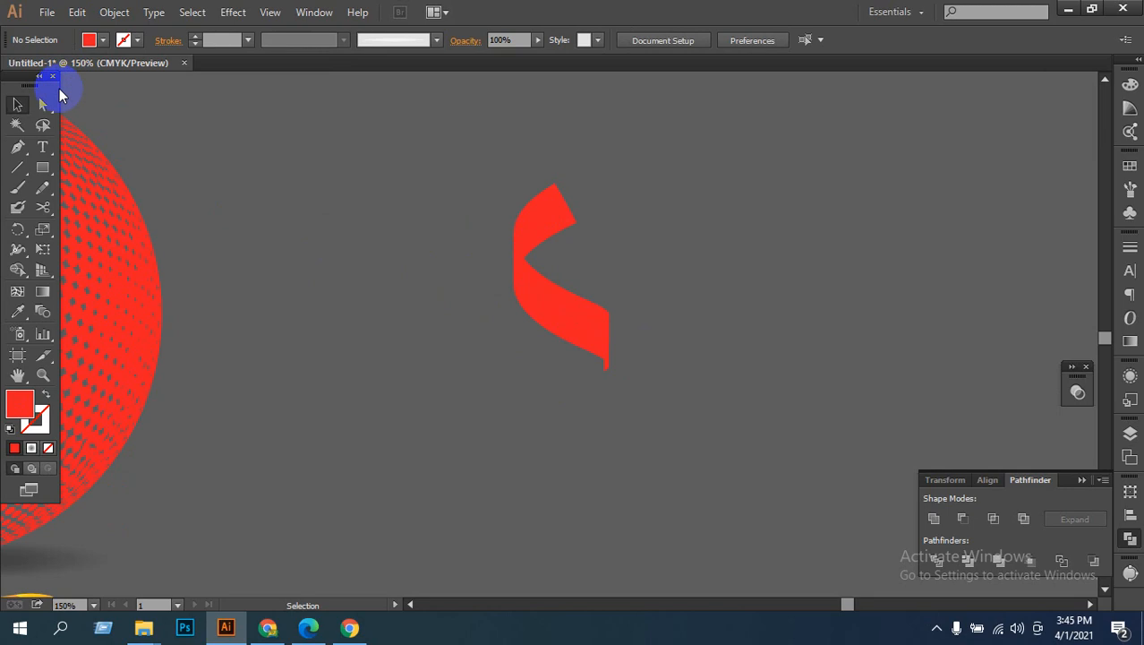
Step: Fill only the ribbon's lower front band with the yellow-to-orange gradient swatch and deselect it
left_click(43, 103)
left_click(541, 306)
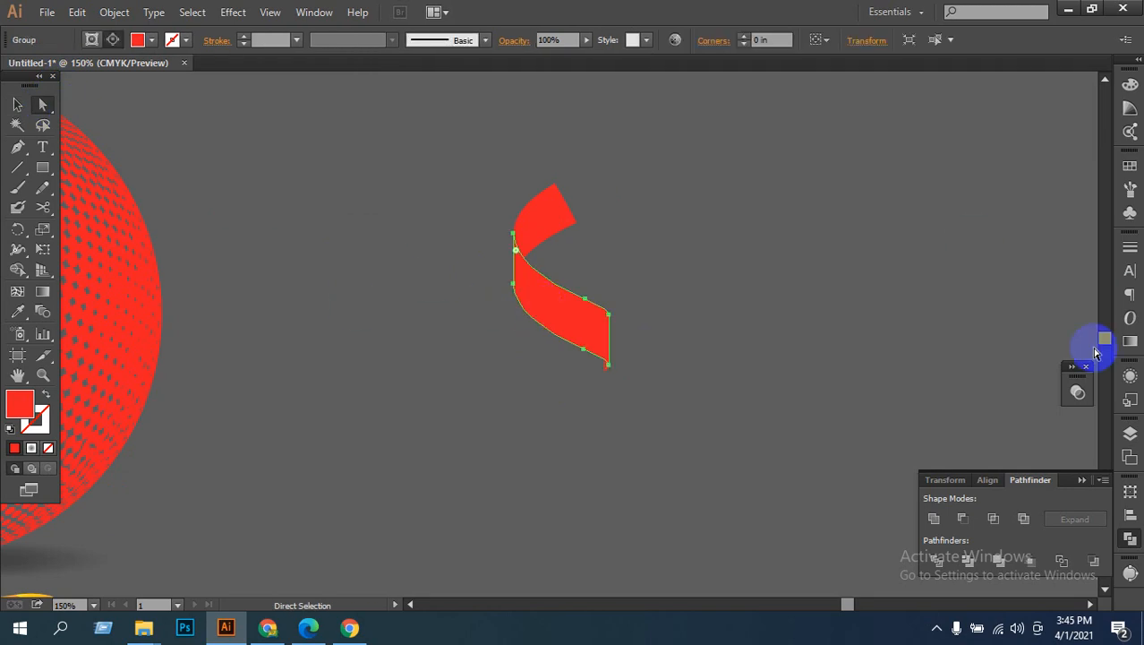
left_click(1132, 194)
left_click(1131, 190)
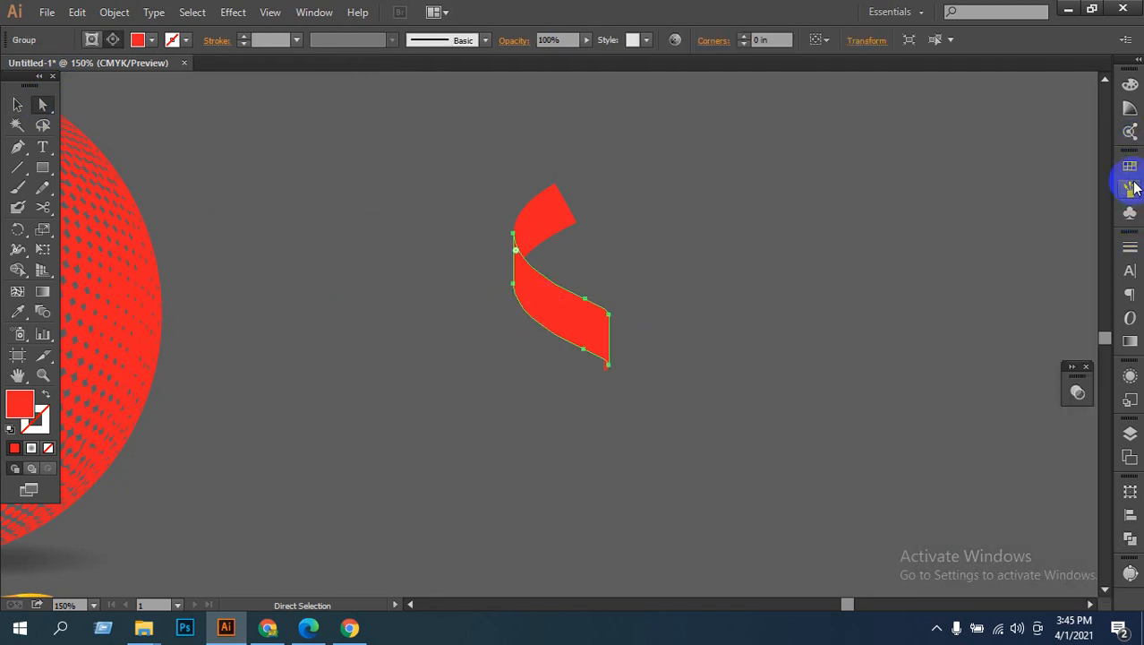
left_click(1131, 107)
left_click(1131, 85)
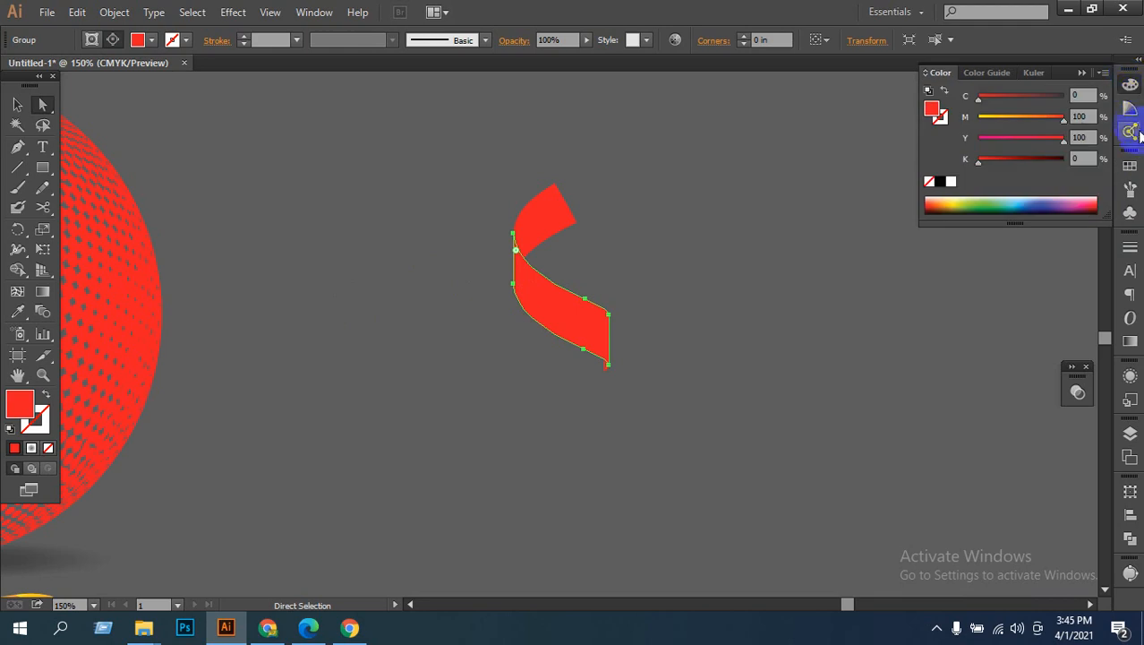
left_click(1132, 164)
left_click(1129, 132)
left_click(1129, 163)
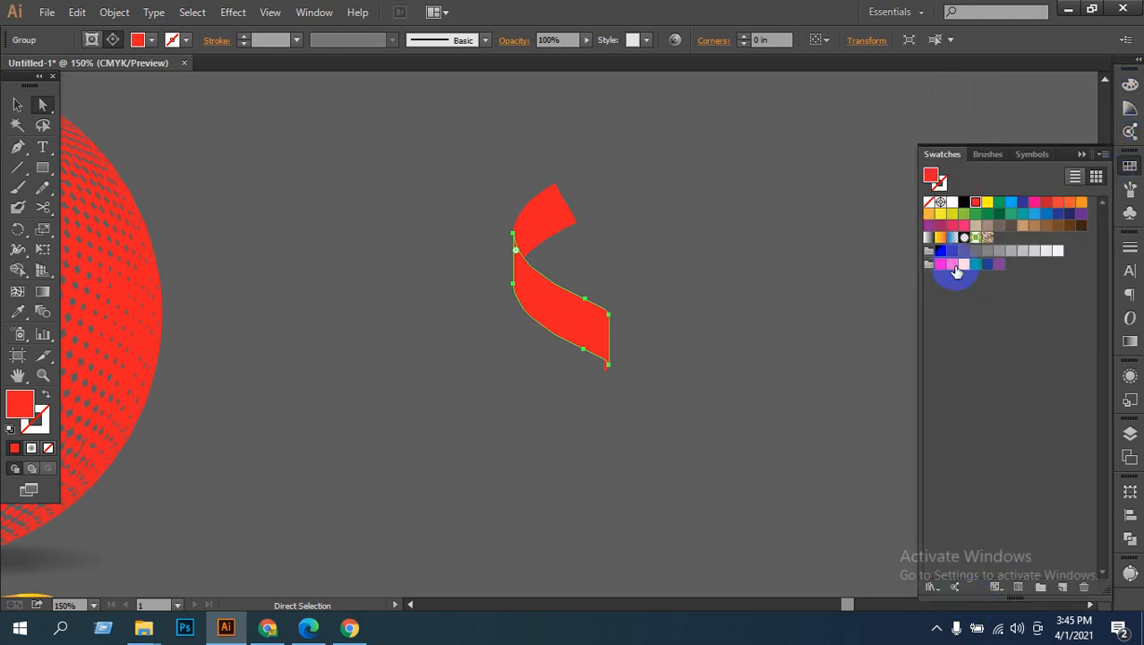
left_click(939, 238)
left_click(770, 389)
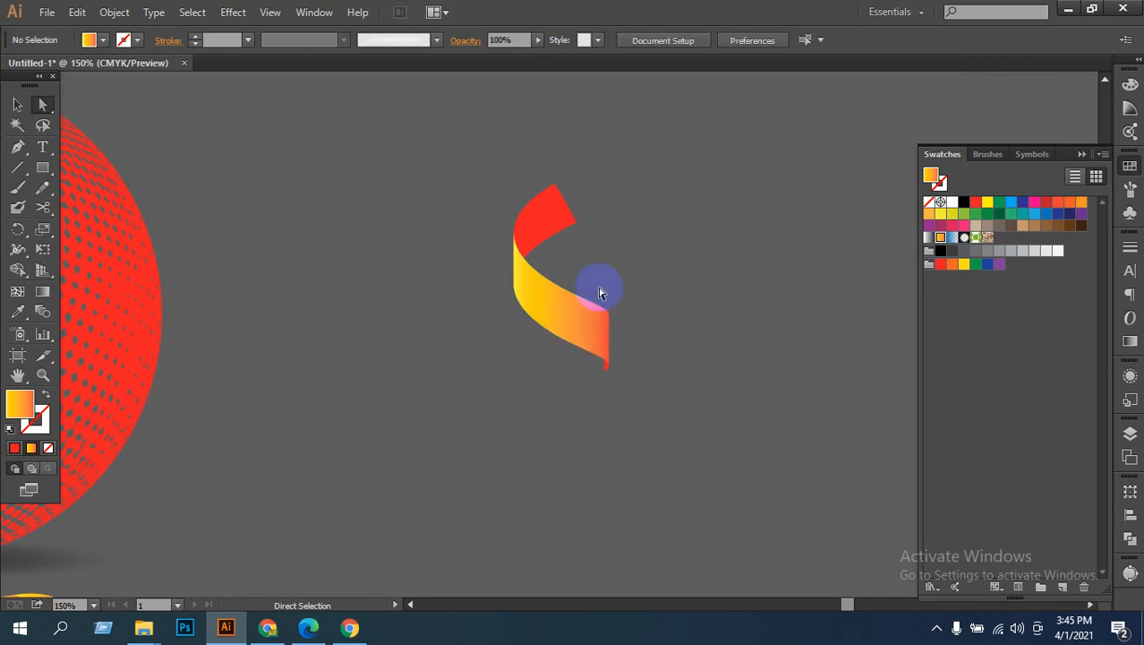
Step: Give the ribbon's upper back band the same yellow-to-orange gradient swatch
left_click(561, 219)
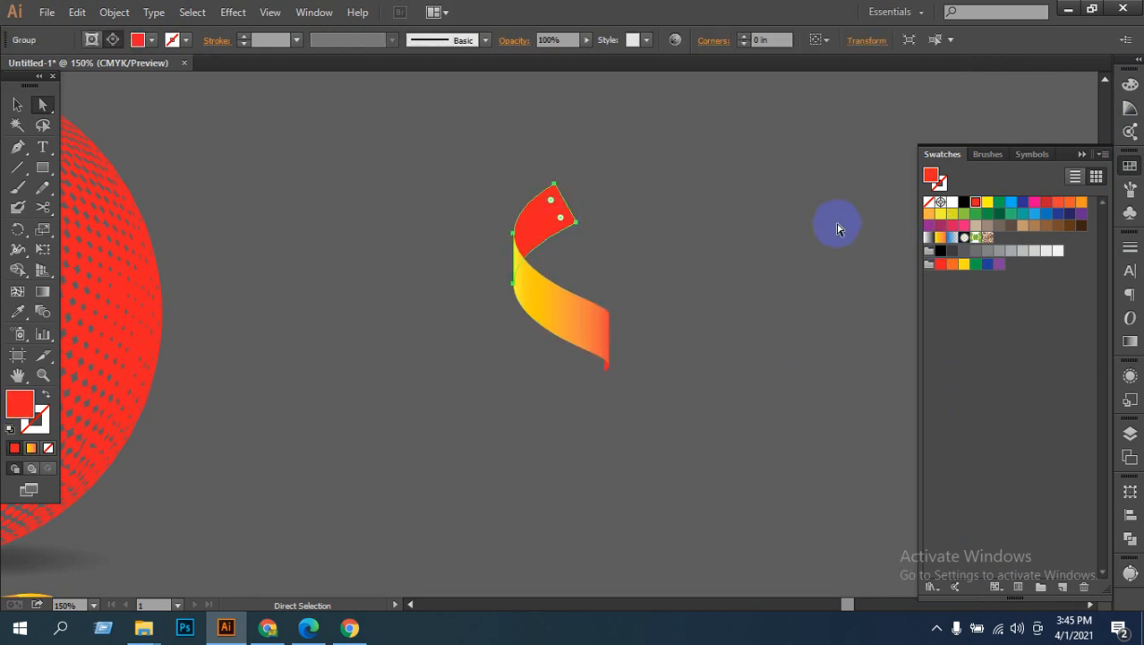
left_click(940, 238)
left_click(704, 315)
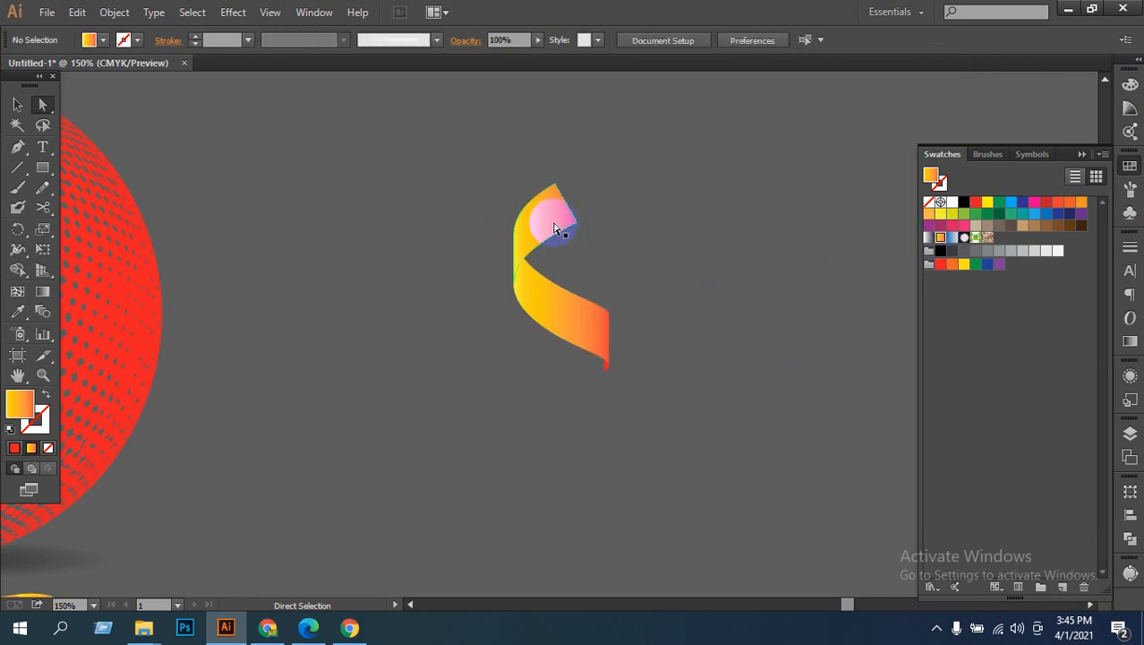
Step: Redraw the upper band's gradient from its free end towards the fold so its colours run in the opposite direction
left_click(559, 224)
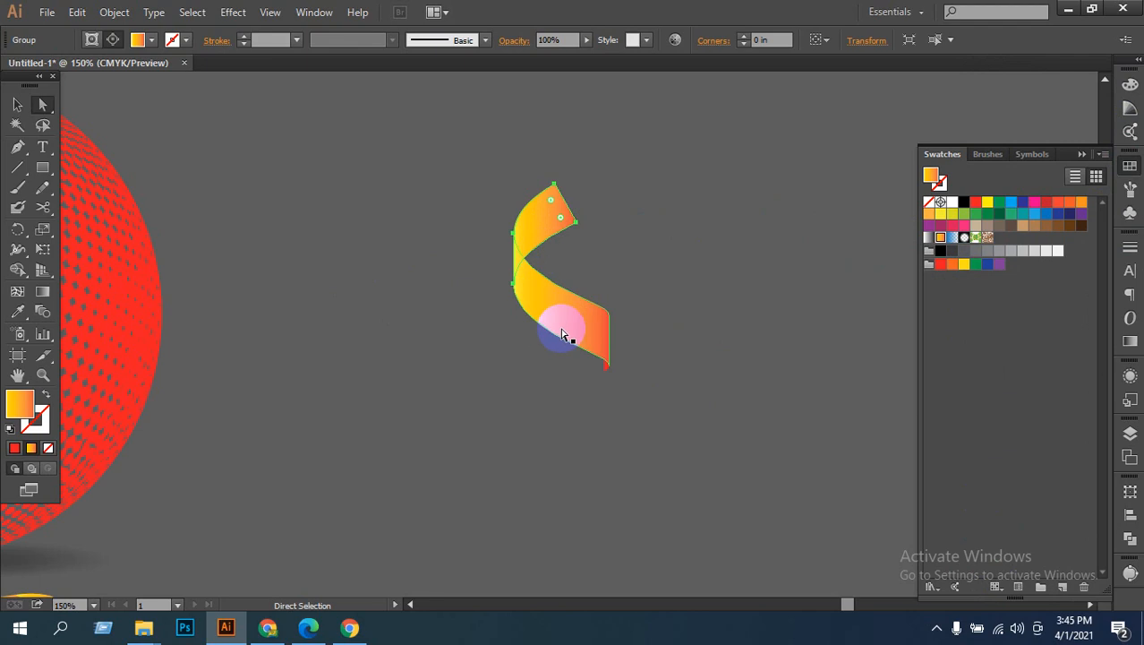
left_click(539, 228)
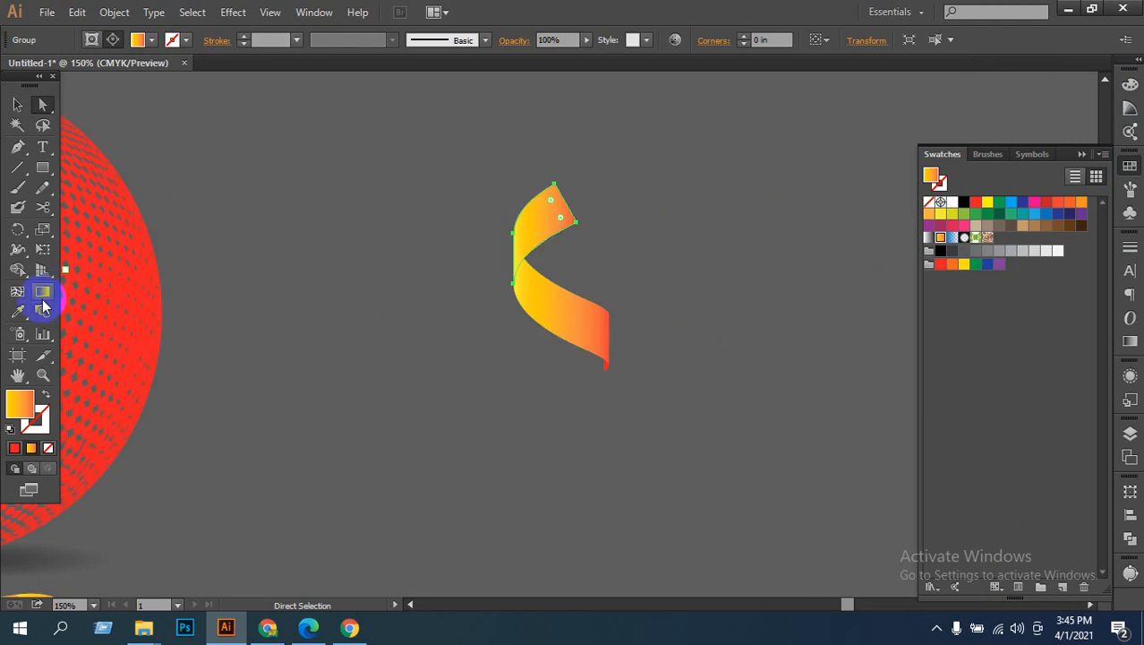
left_click(42, 291)
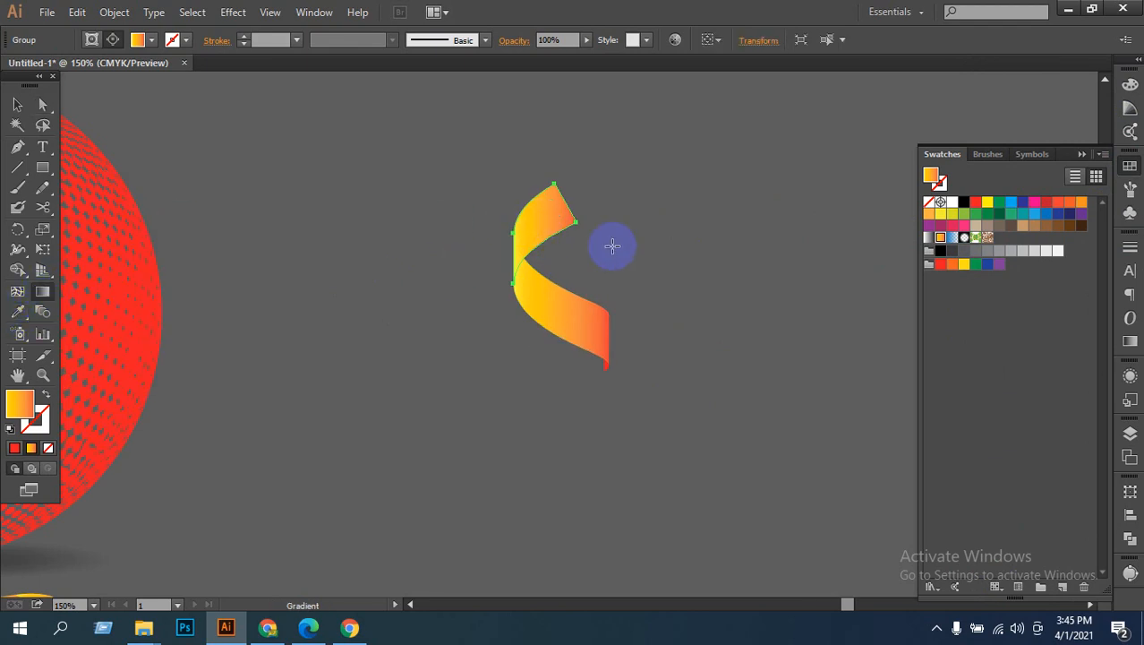
left_click_drag(590, 214, 484, 243)
left_click_drag(589, 221, 502, 235)
left_click_drag(598, 230, 503, 233)
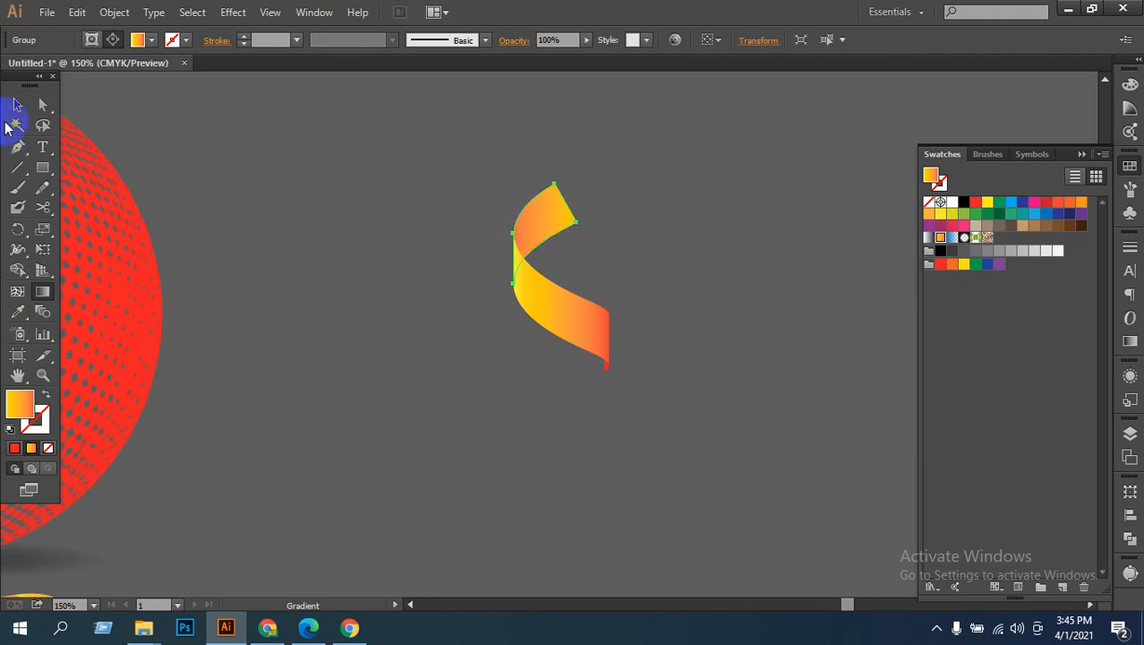
Step: Select the whole ribbon group and expand its gradient fills into objects
left_click(17, 106)
left_click(363, 352)
left_click(607, 358)
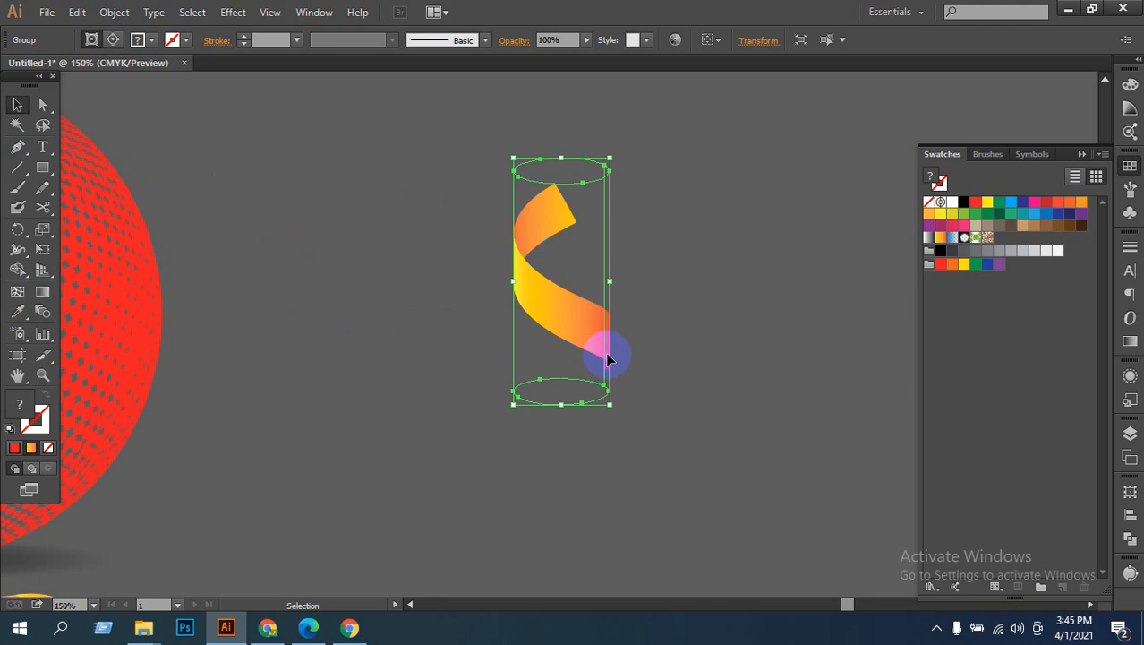
left_click(413, 227)
left_click(530, 228)
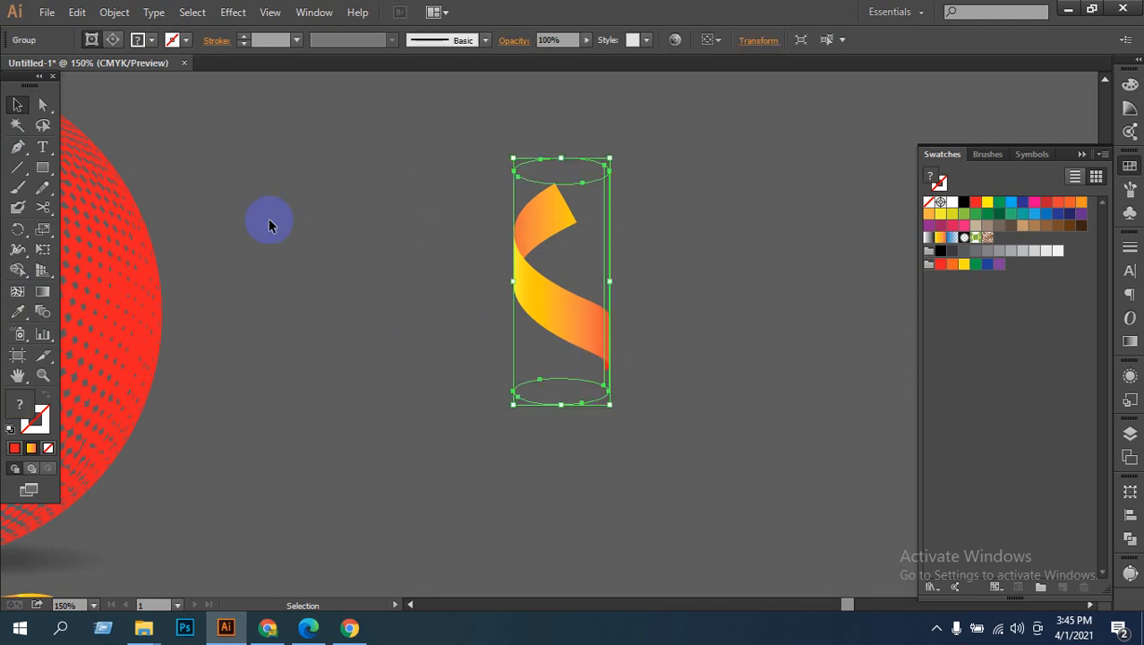
left_click(114, 12)
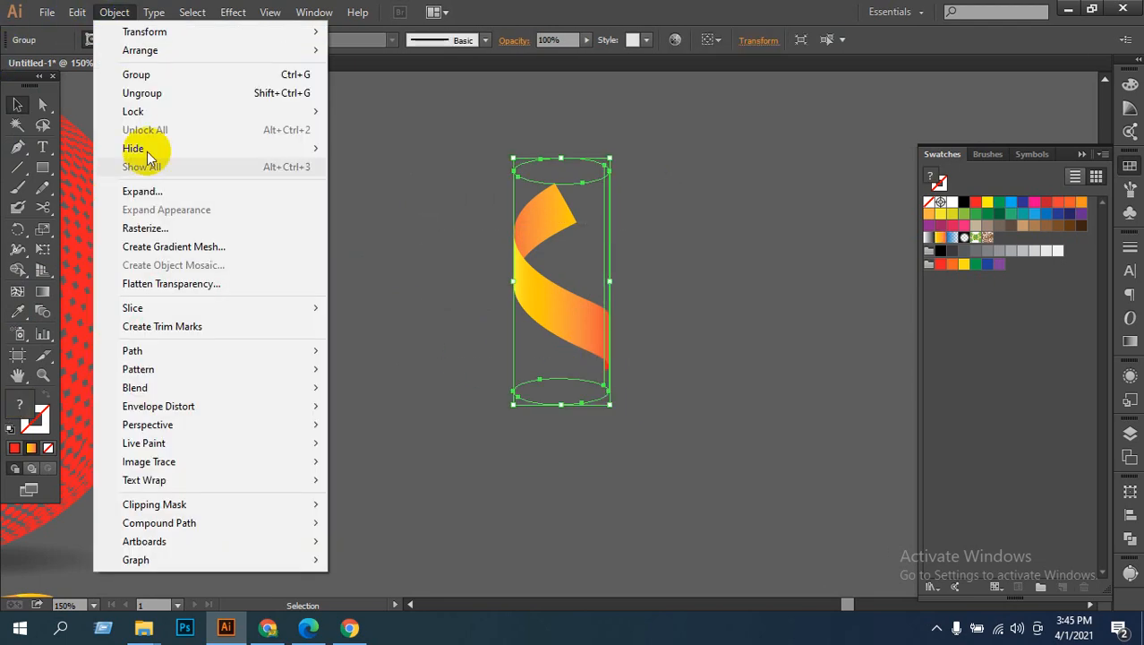
left_click(112, 186)
left_click(526, 405)
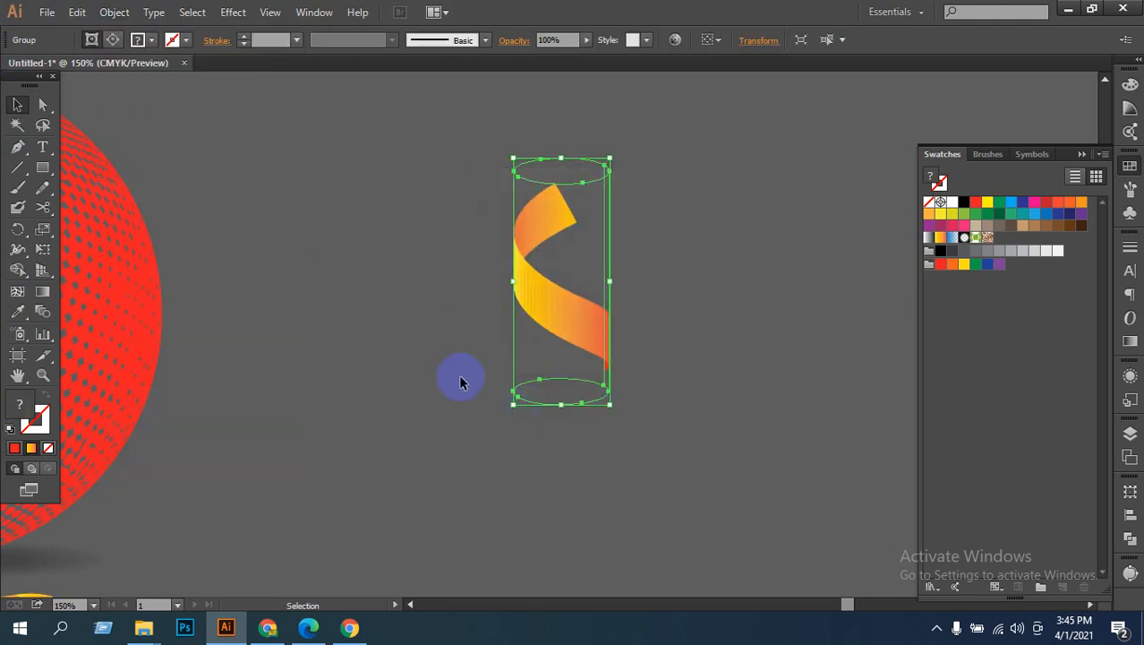
left_click_drag(436, 179, 573, 302)
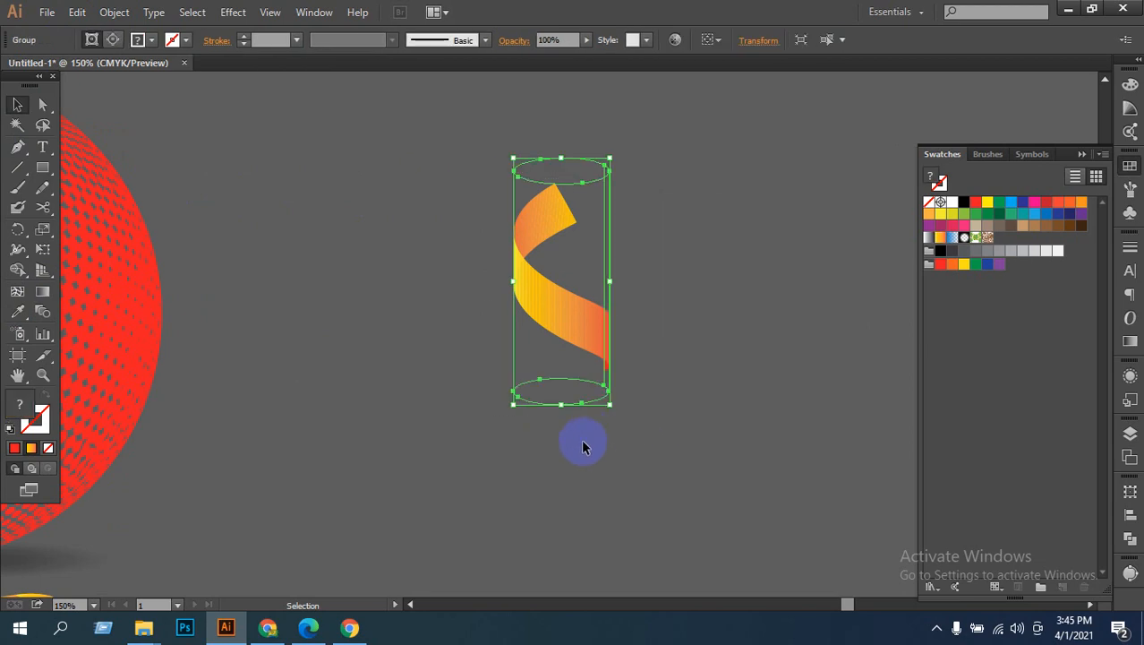
left_click(581, 446)
left_click(537, 371)
left_click(114, 11)
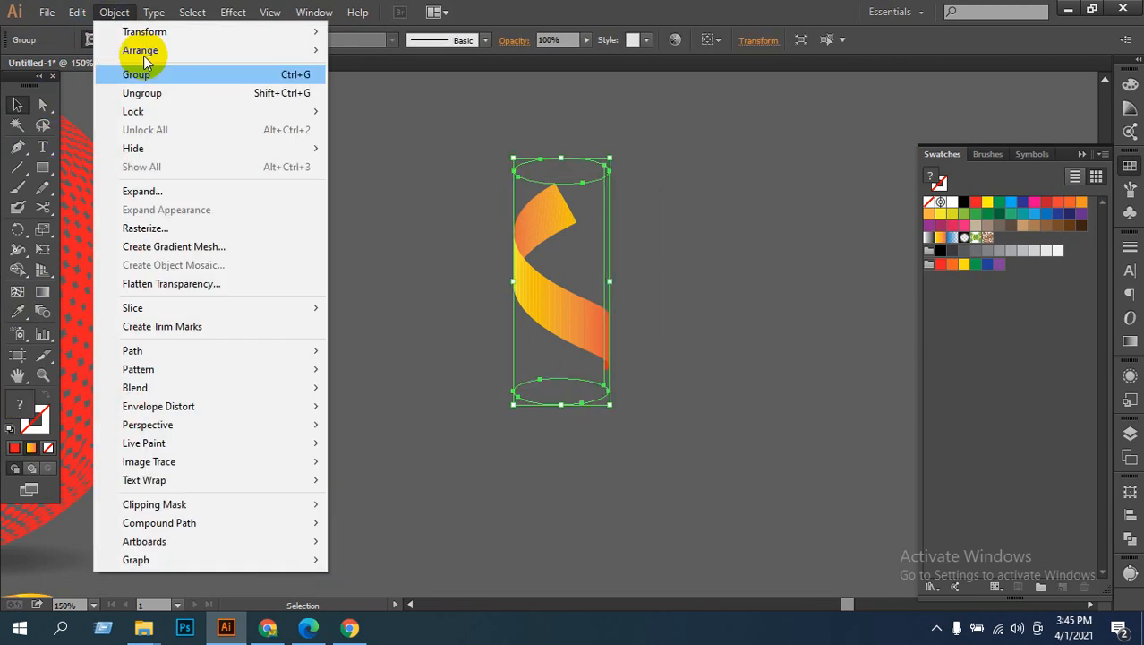
left_click(396, 205)
left_click(424, 215)
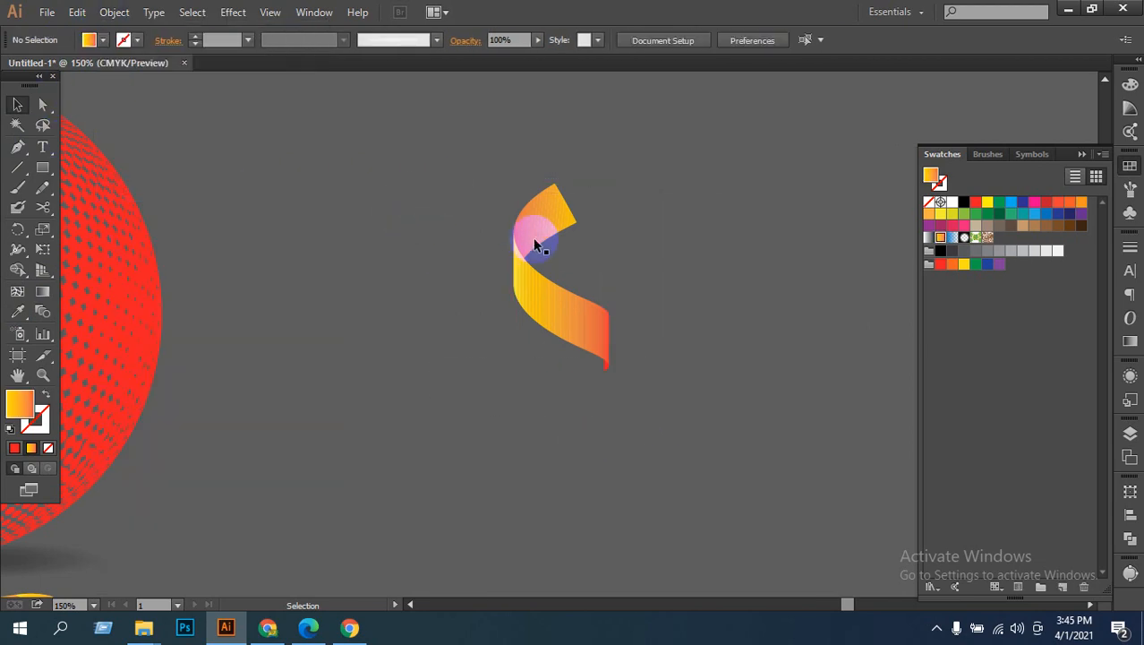
Step: Duplicate the ribbon group straight below the original and move the copy up so the two pieces overlap
left_click(570, 330)
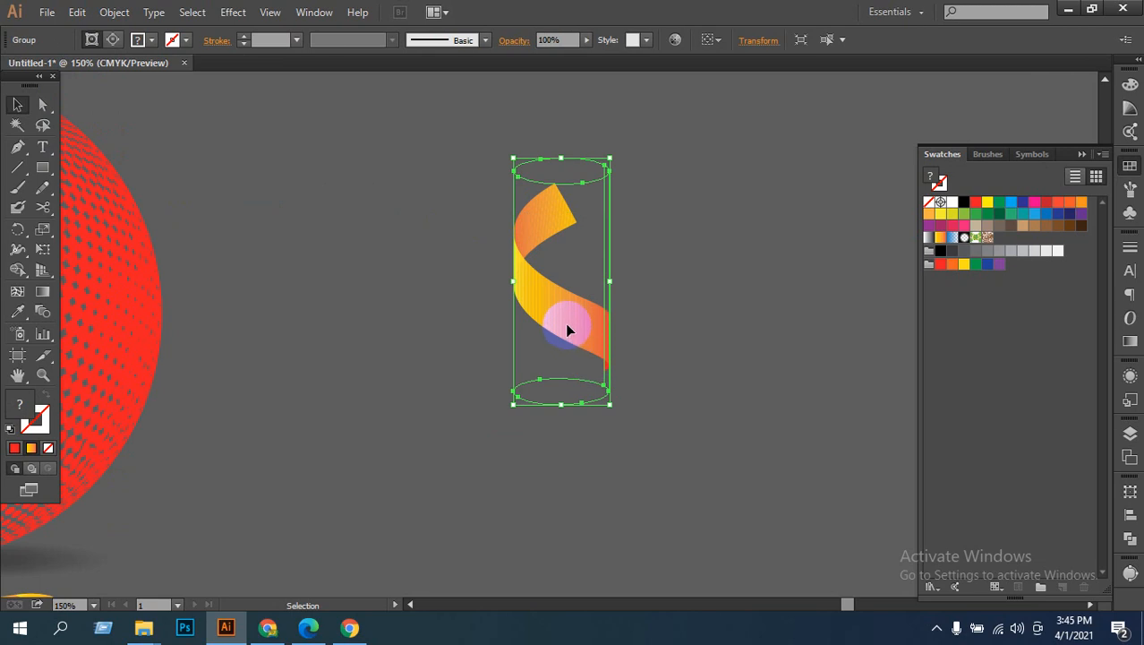
left_click_drag(568, 329, 567, 461)
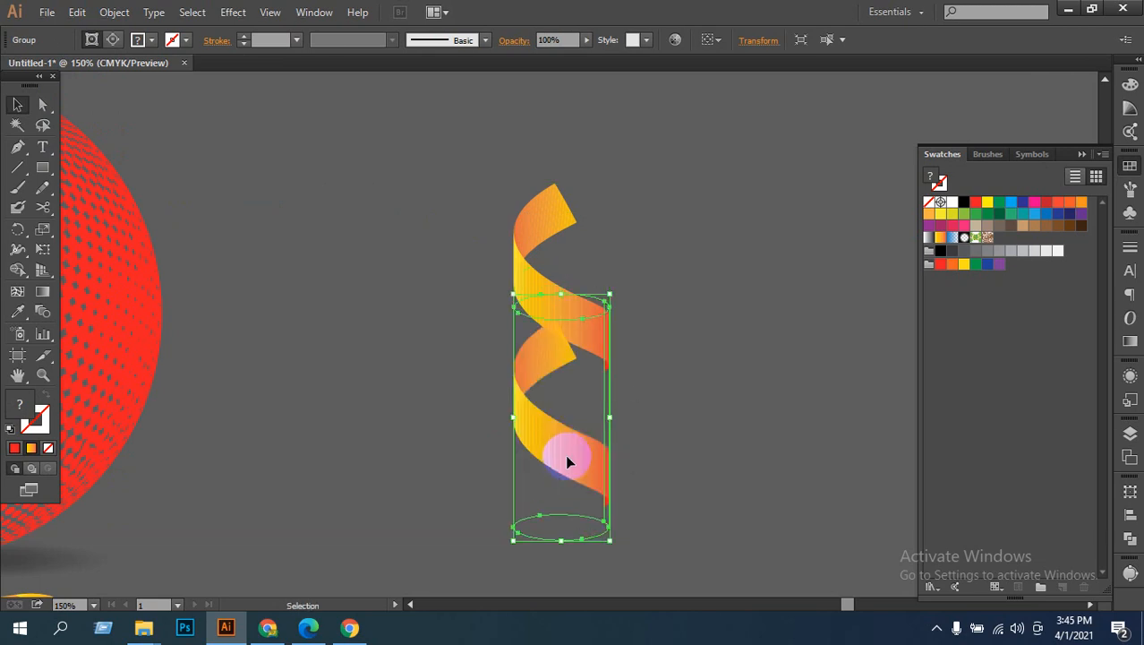
left_click_drag(528, 429, 550, 391)
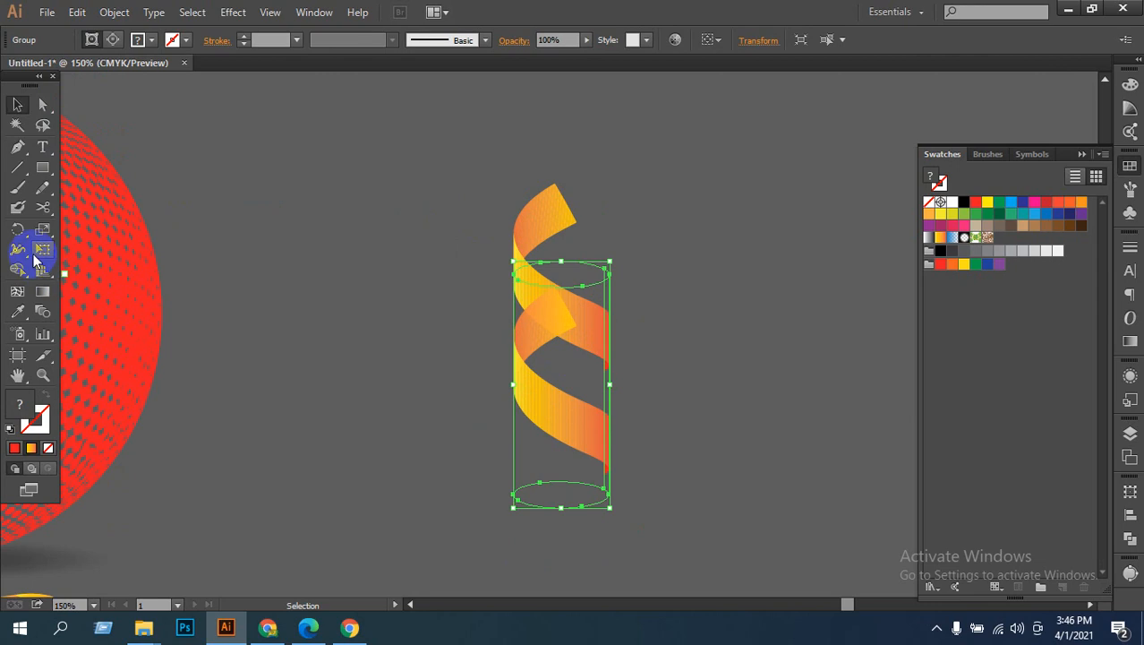
Step: Reflect the ribbon copy across the vertical axis at 90° about its centre
left_click_drag(17, 229, 75, 255)
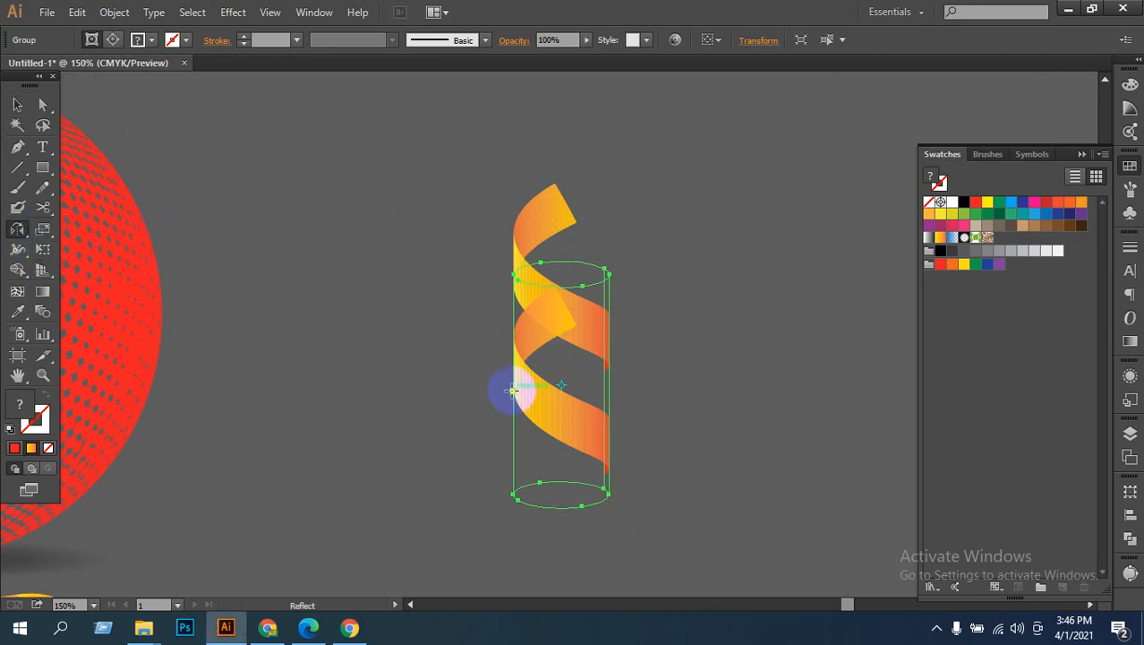
left_click(563, 383, "alt")
left_click(860, 523)
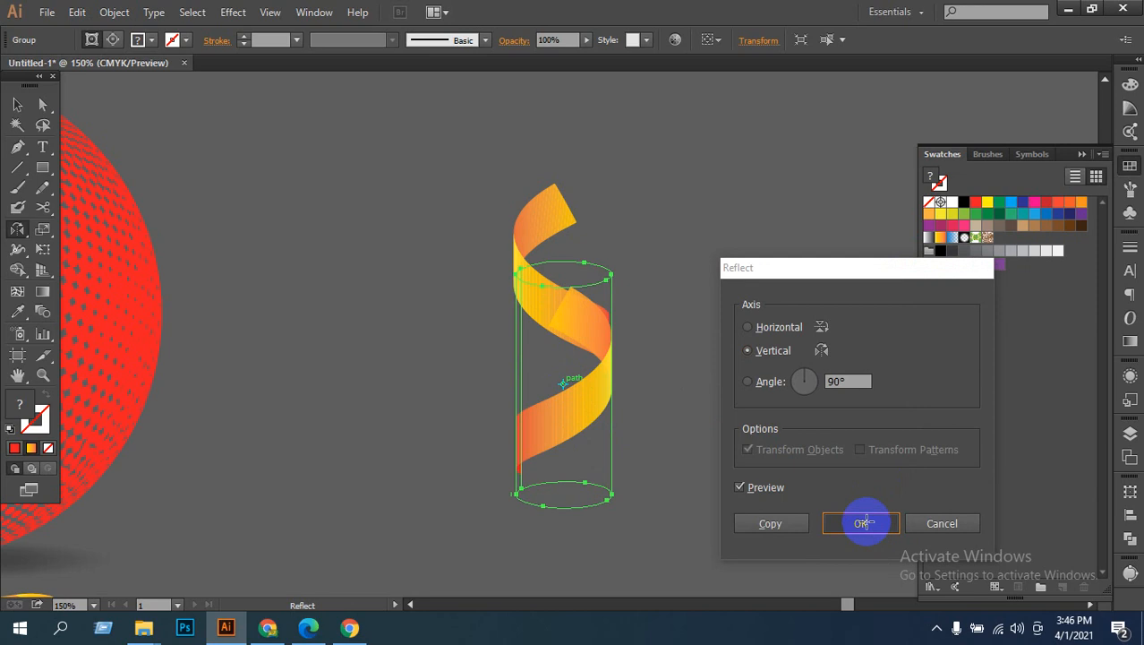
Step: Reposition the mirrored ribbon copy so its upper end lies flush over the lower band of the original ribbon
left_click(18, 105)
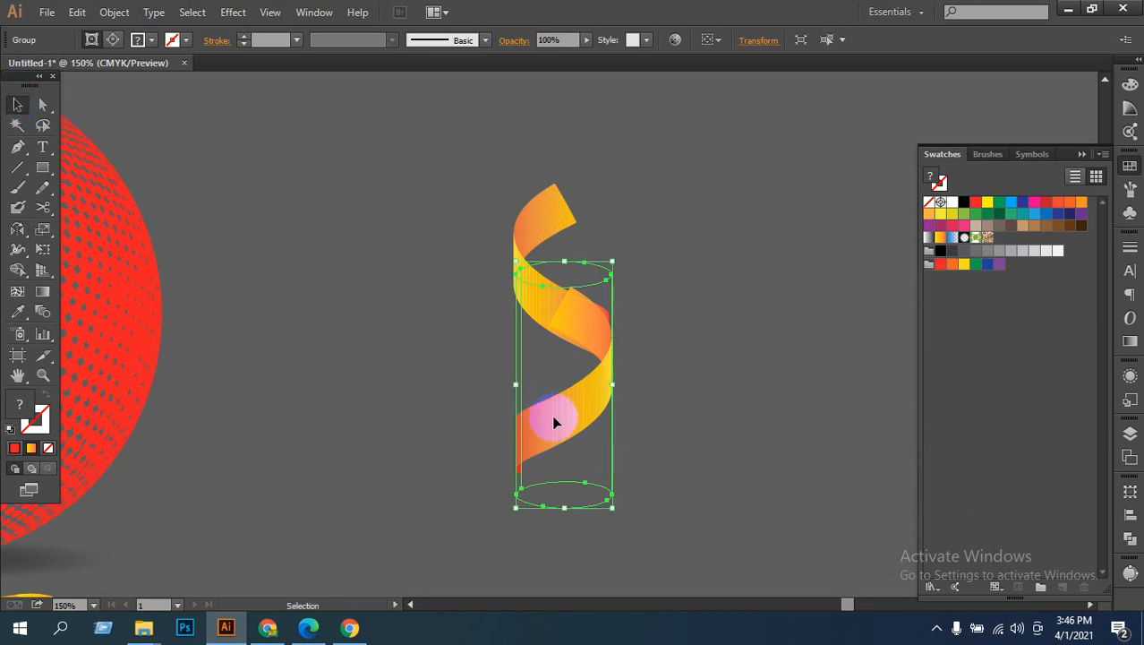
left_click_drag(555, 417, 574, 390)
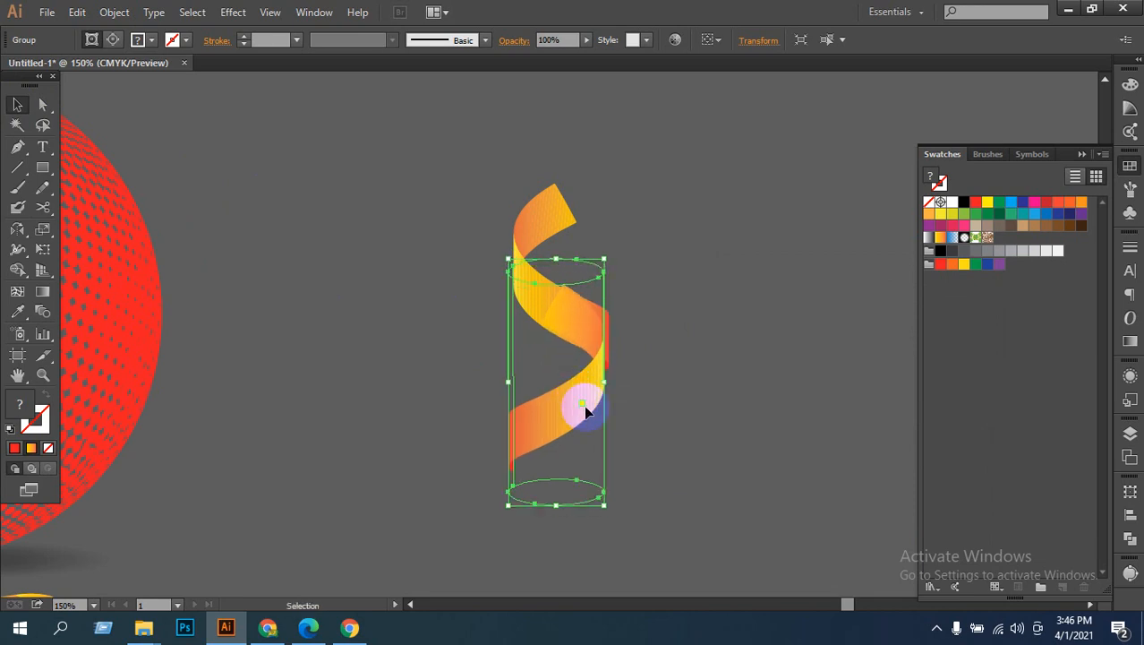
left_click(676, 410)
key("ctrl+space")
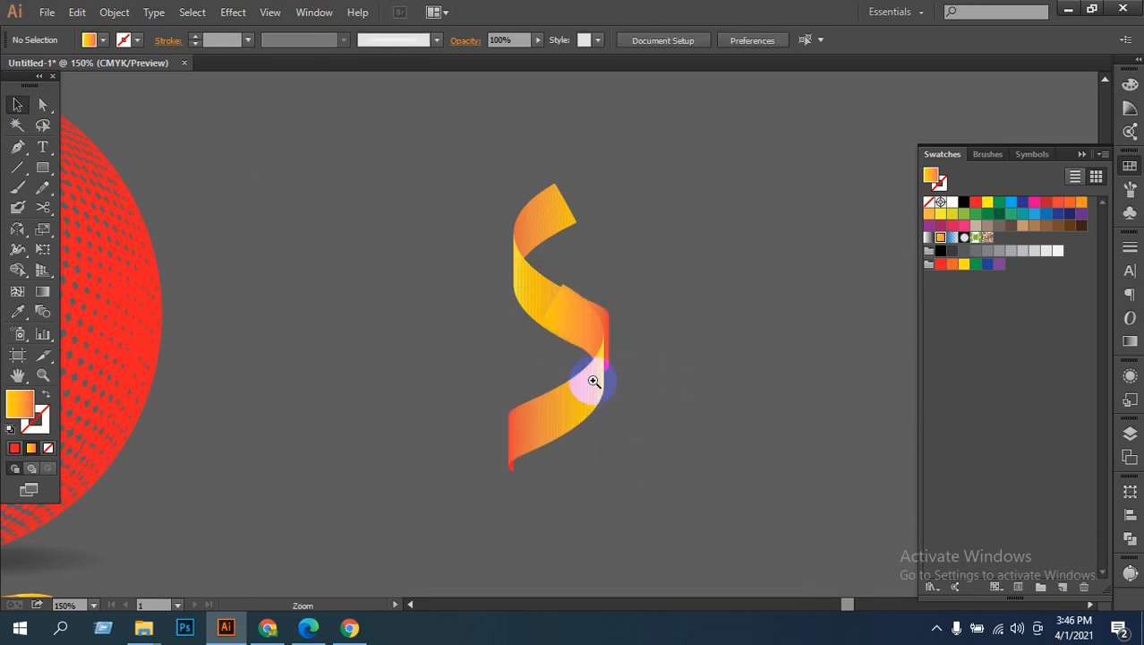
left_click(594, 382)
left_click(529, 336)
left_click(529, 336)
left_click_drag(661, 309, 646, 406)
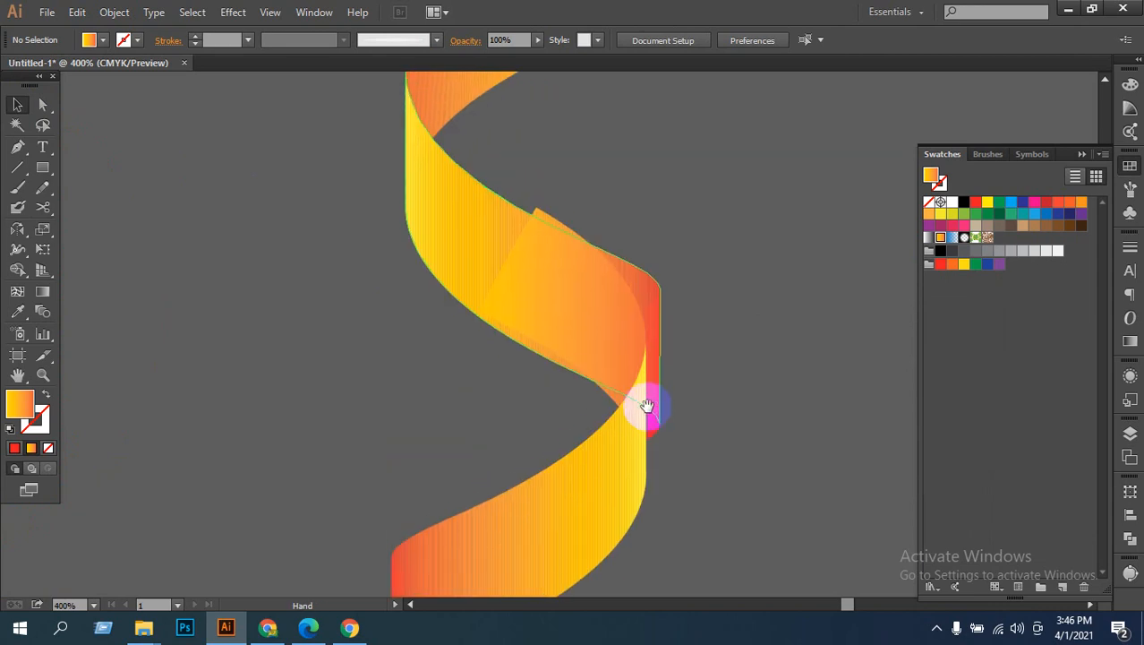
left_click(540, 287)
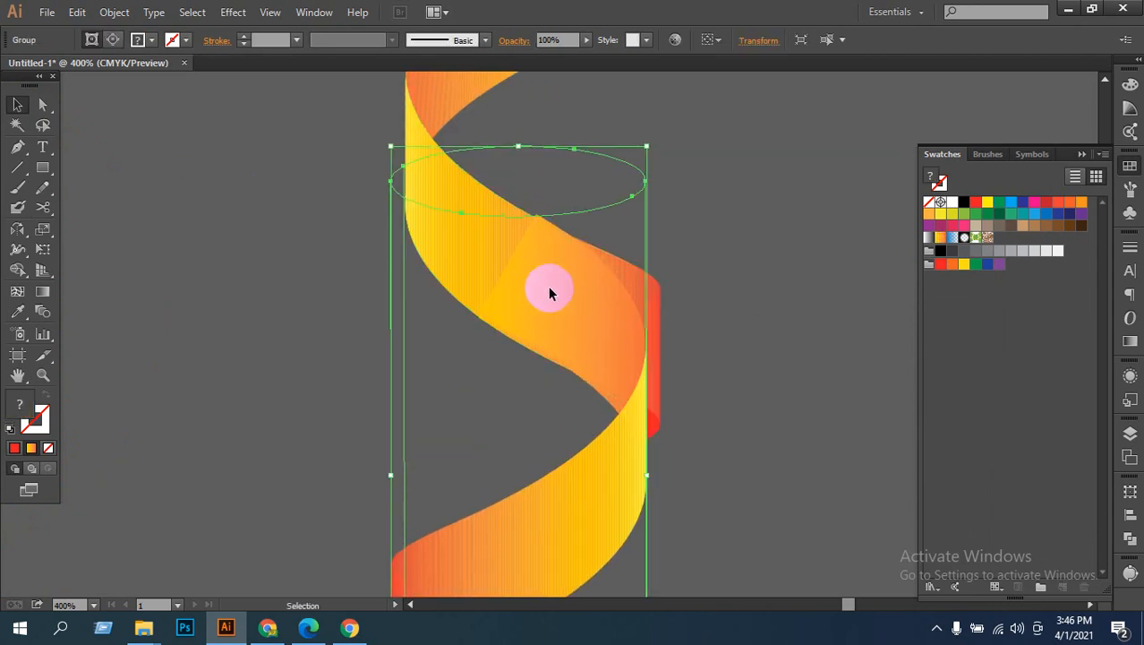
left_click_drag(549, 287, 589, 310)
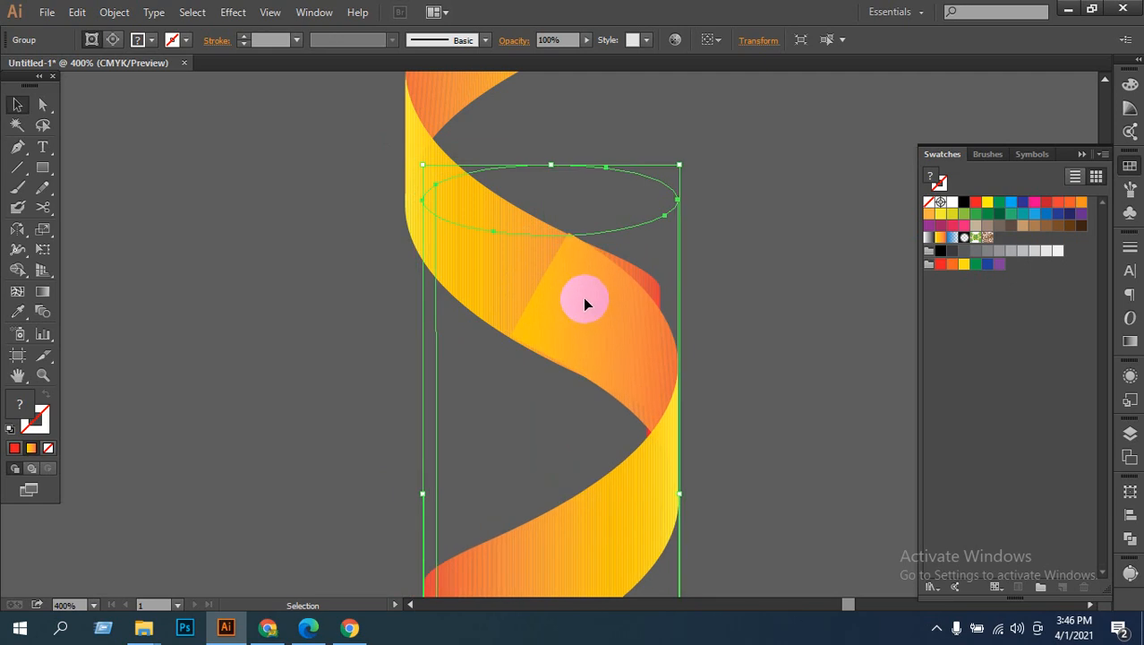
Step: Examine the join between the two ribbon pieces up close, and check the whole spiral with nothing selected
key("ctrl+space")
left_click_drag(446, 200, 621, 339)
key("space")
left_click_drag(663, 374, 546, 166)
left_click_drag(538, 324, 537, 329)
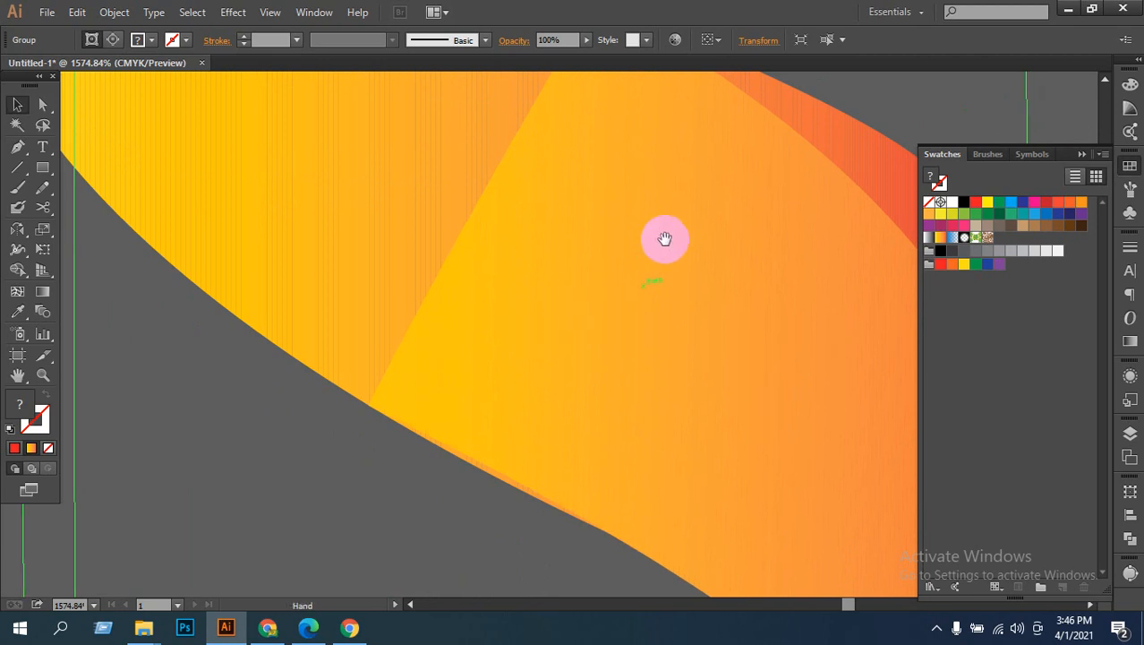
key("space")
left_click_drag(664, 238, 587, 397)
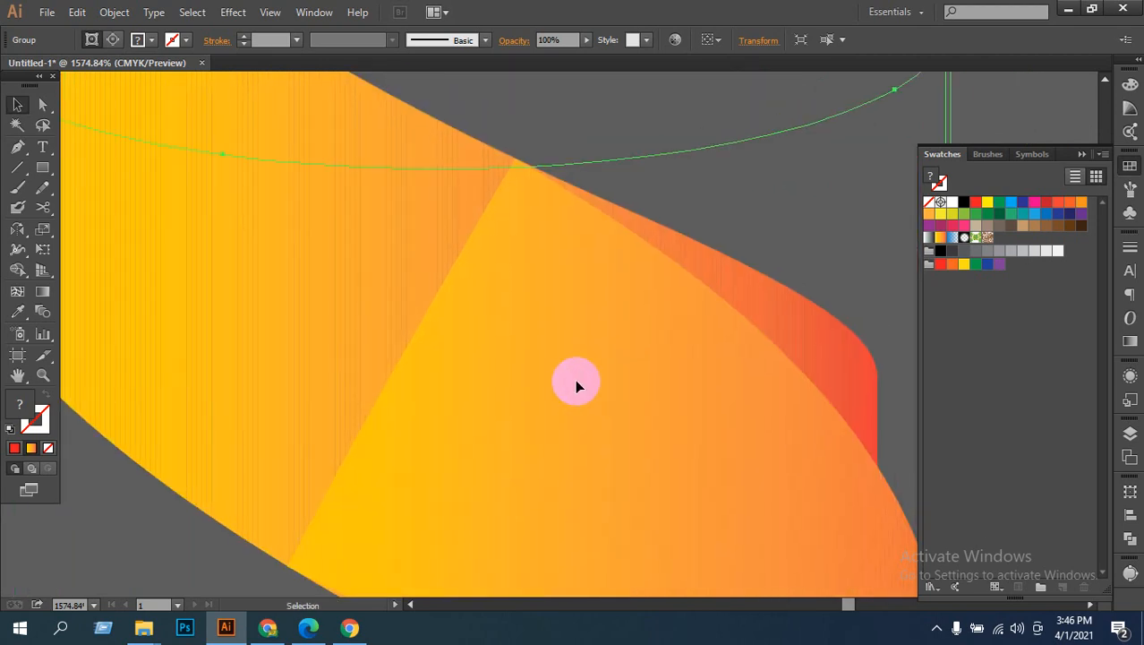
key("ctrl+alt+space")
left_click(525, 330, "ctrl+alt")
left_click(525, 330, "ctrl+alt")
left_click(525, 330, "ctrl+alt")
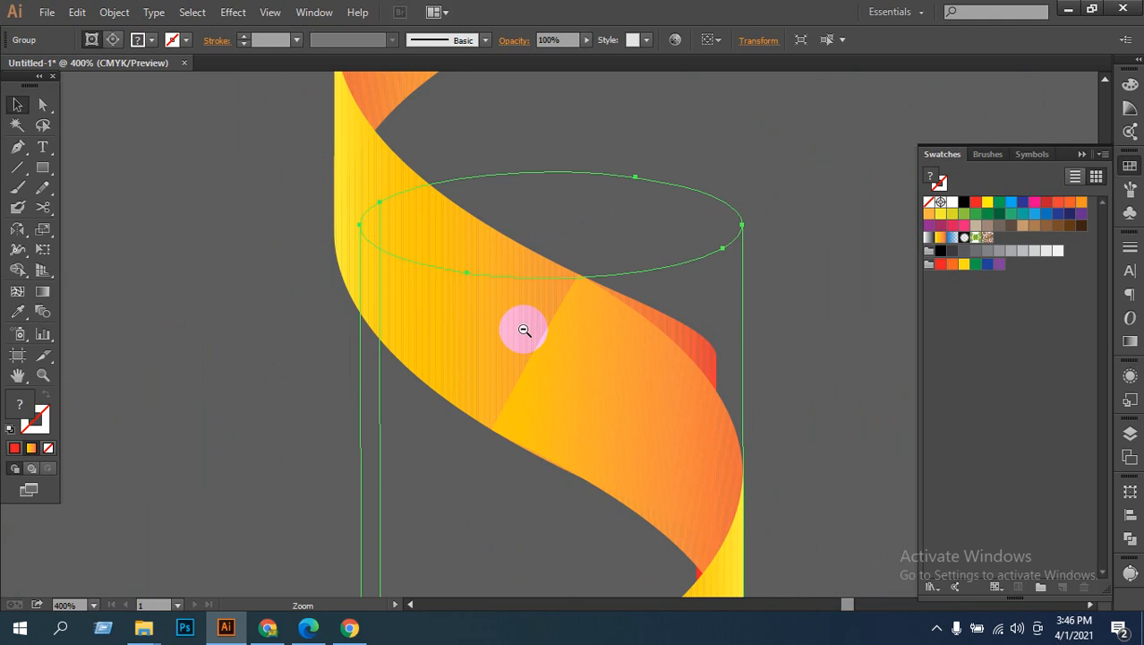
left_click(525, 331, "ctrl+alt")
left_click(524, 332, "ctrl+alt")
left_click(525, 332, "ctrl+alt")
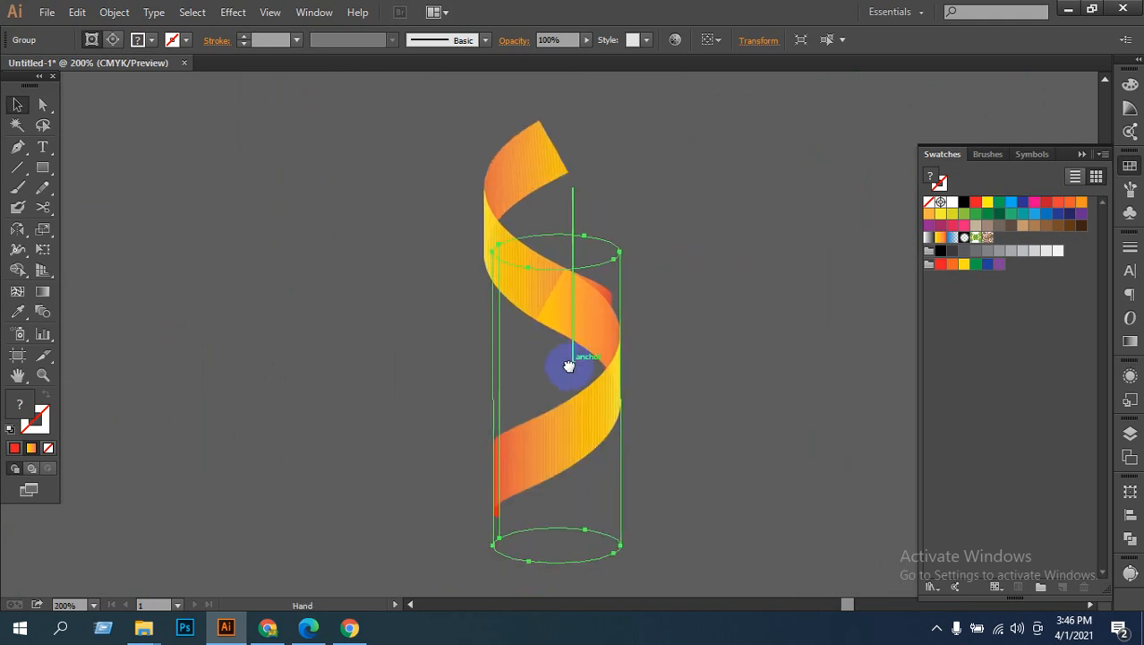
left_click(366, 366)
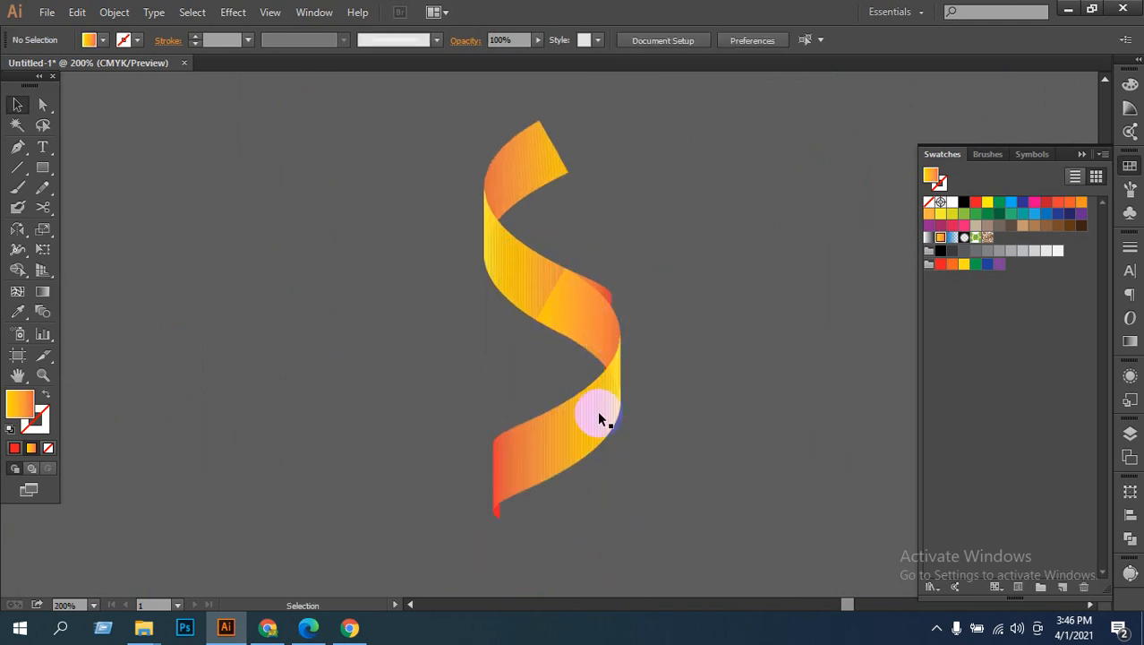
left_click(595, 330)
left_click(663, 236)
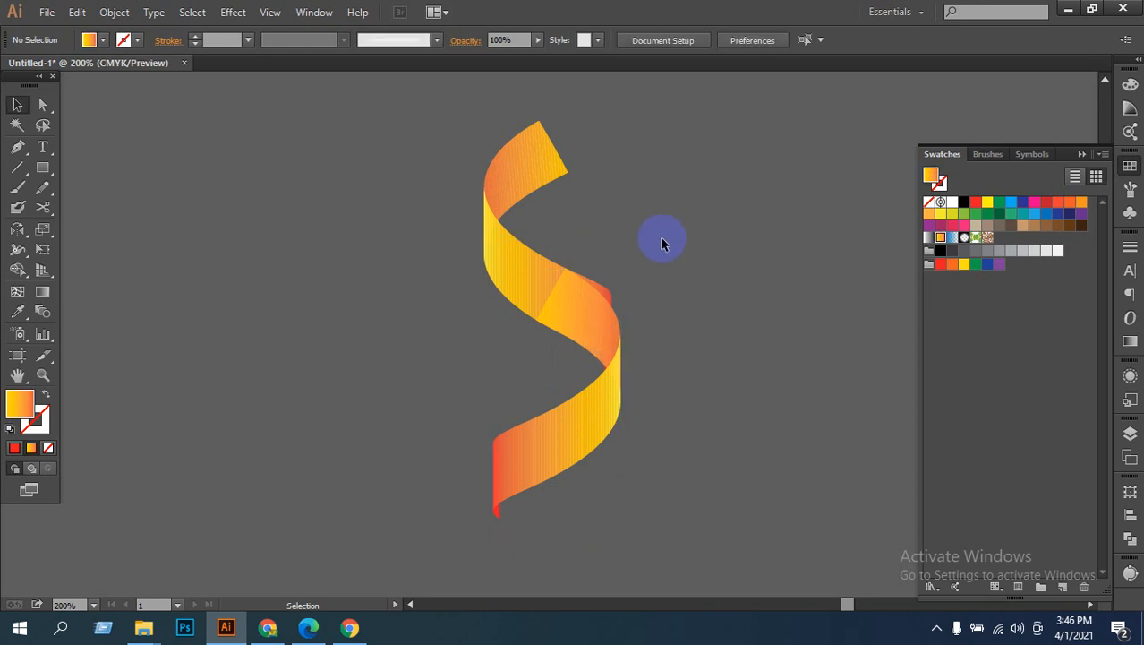
Step: Try to expand both overlapping ribbon groups and apply Shape Builder to the red sliver at their join
left_click_drag(531, 414, 478, 426)
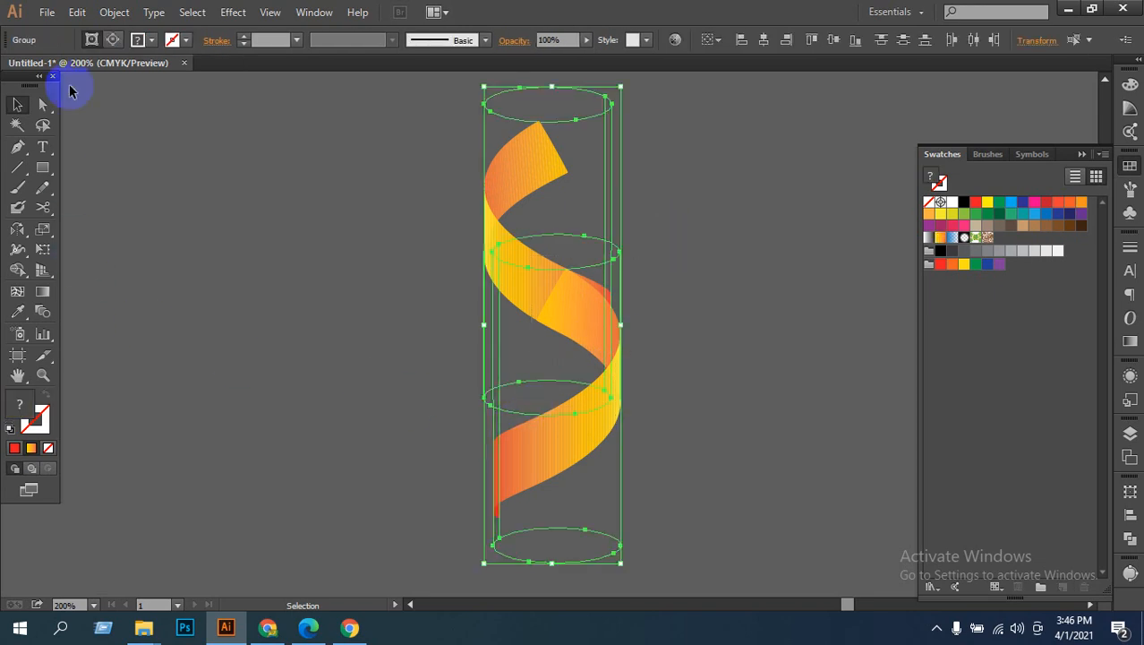
left_click(115, 11)
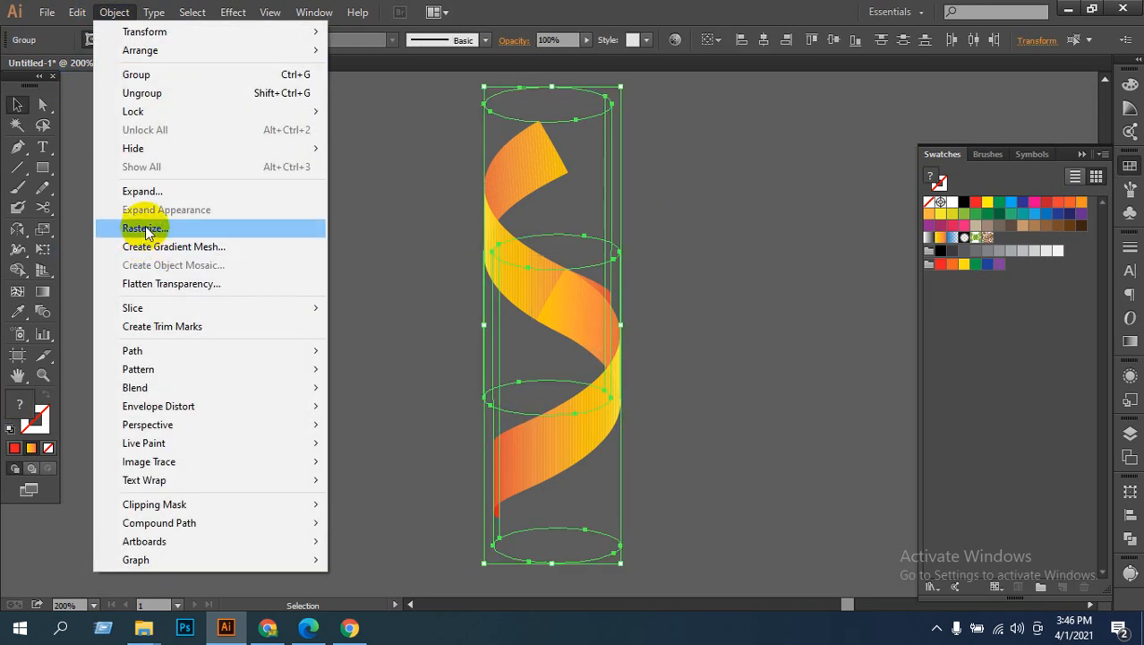
left_click(150, 194)
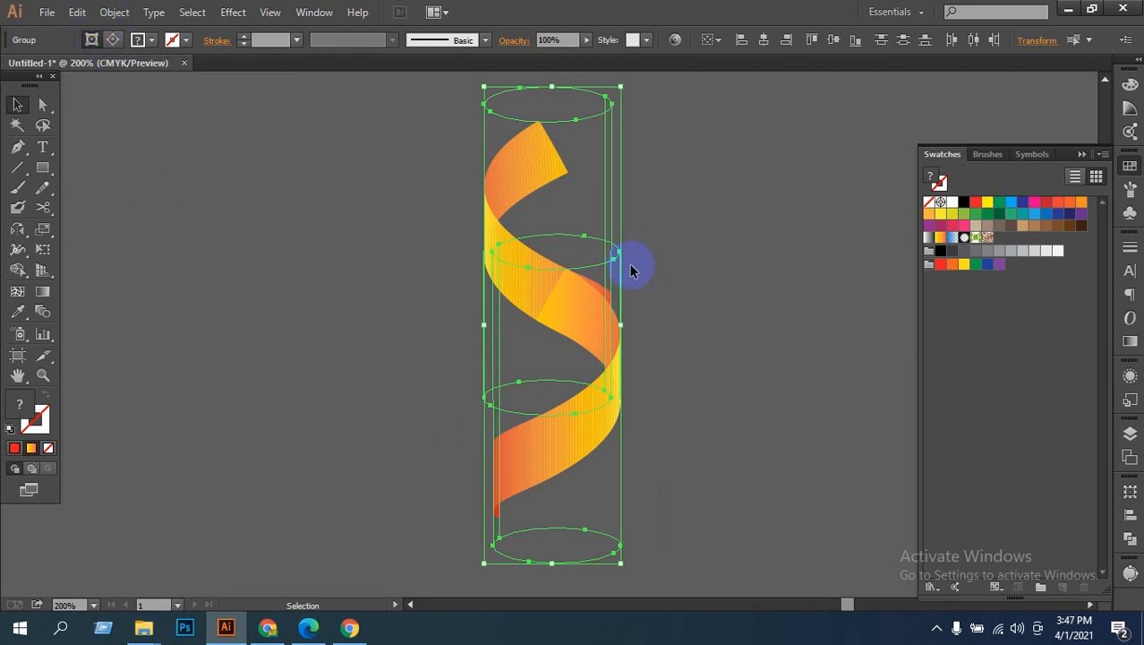
left_click_drag(18, 269, 114, 273)
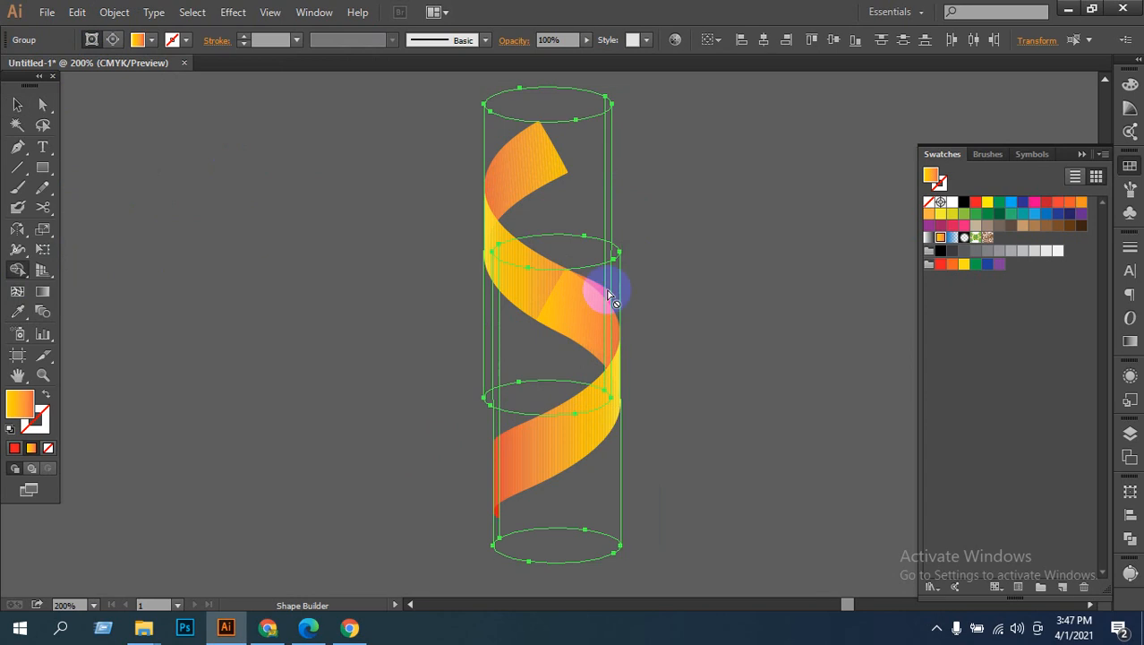
scroll(616, 314, "up", 4)
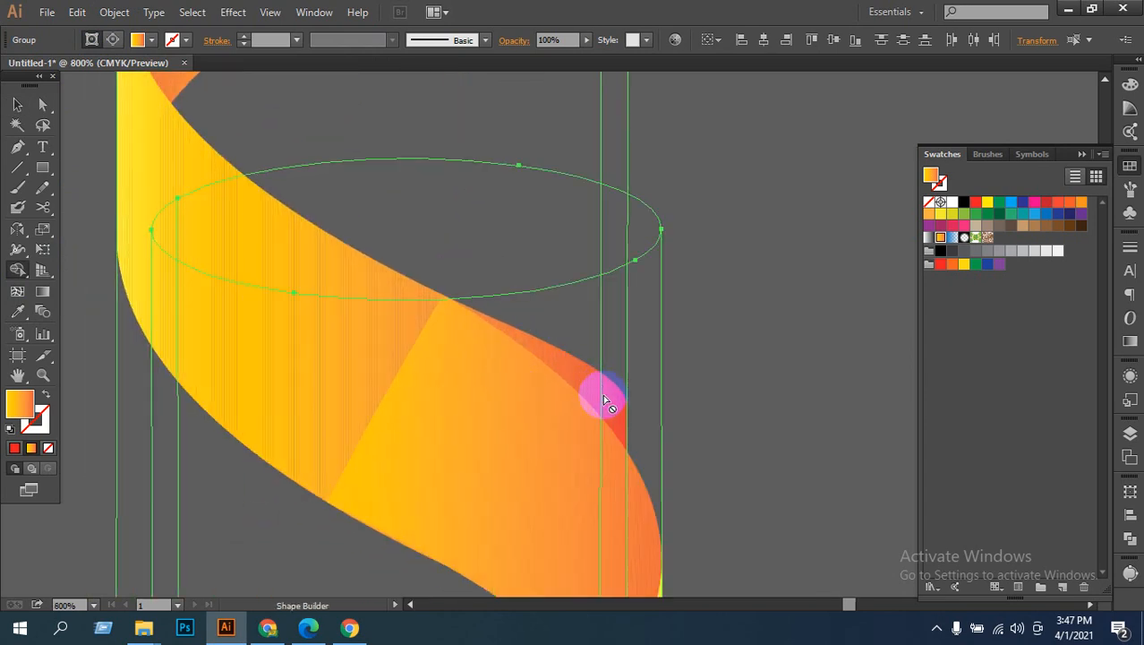
left_click(600, 393)
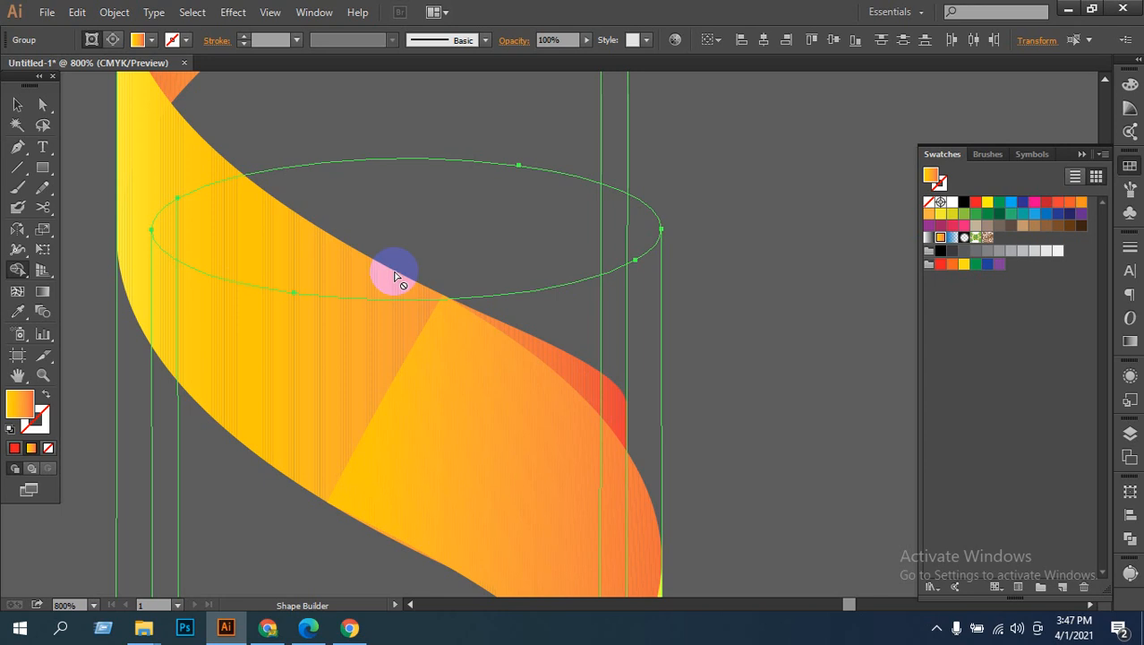
Step: Delete the invisible cylinder paths and the attached band pieces around the join using Direct Selection
left_click(17, 104)
left_click(693, 324)
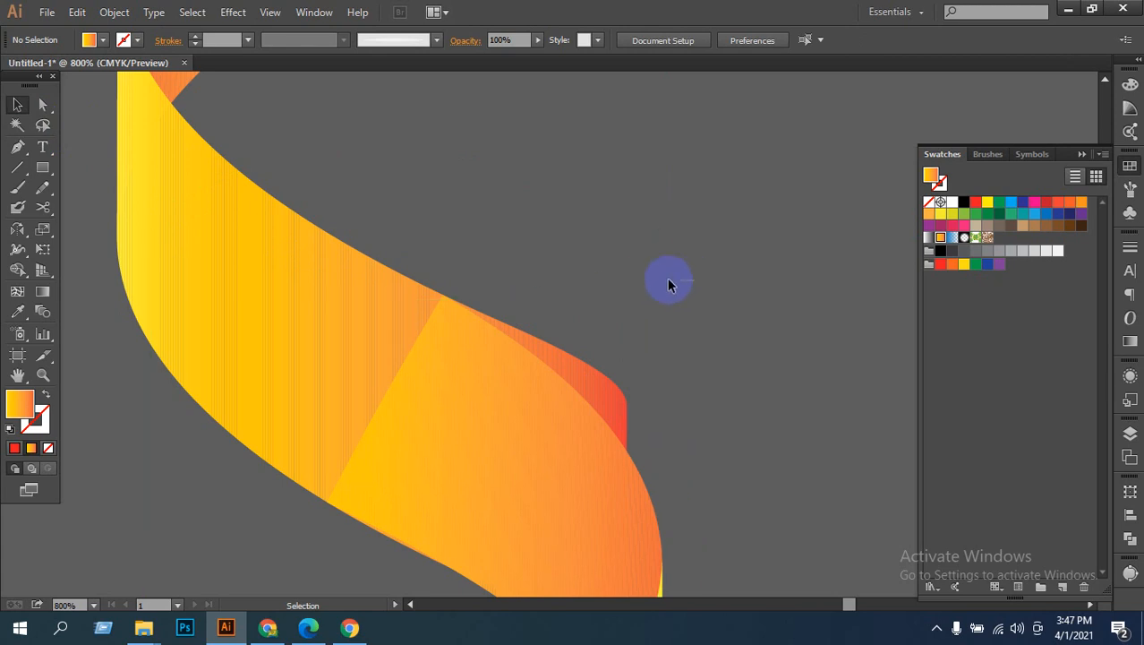
left_click(609, 273)
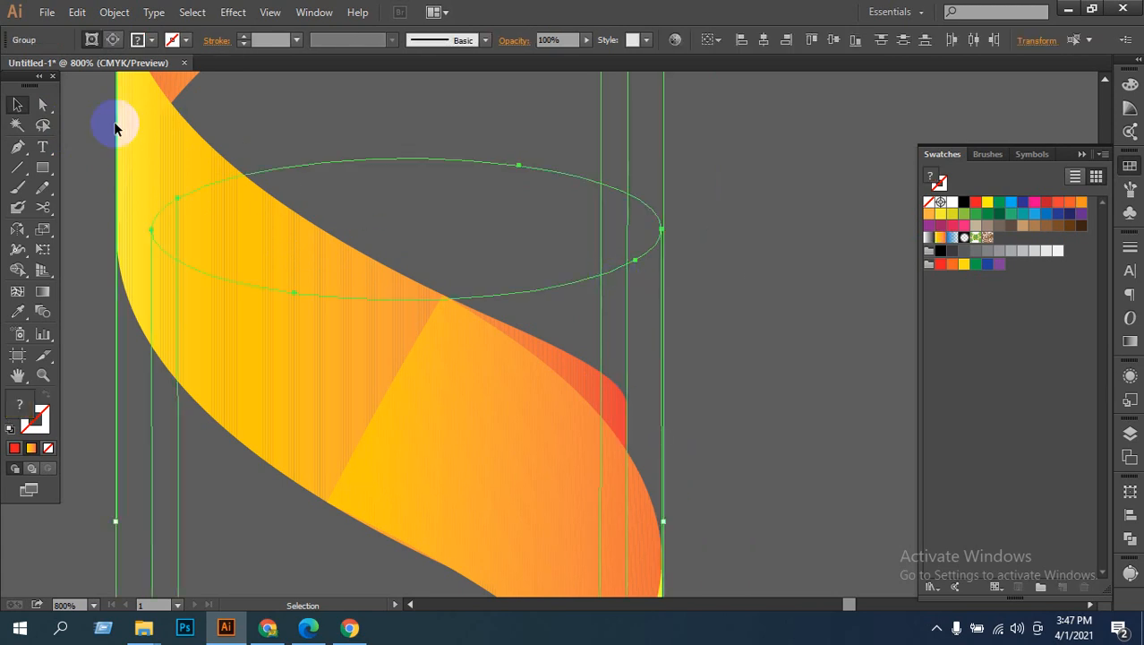
left_click(42, 104)
left_click(712, 253)
left_click(584, 272)
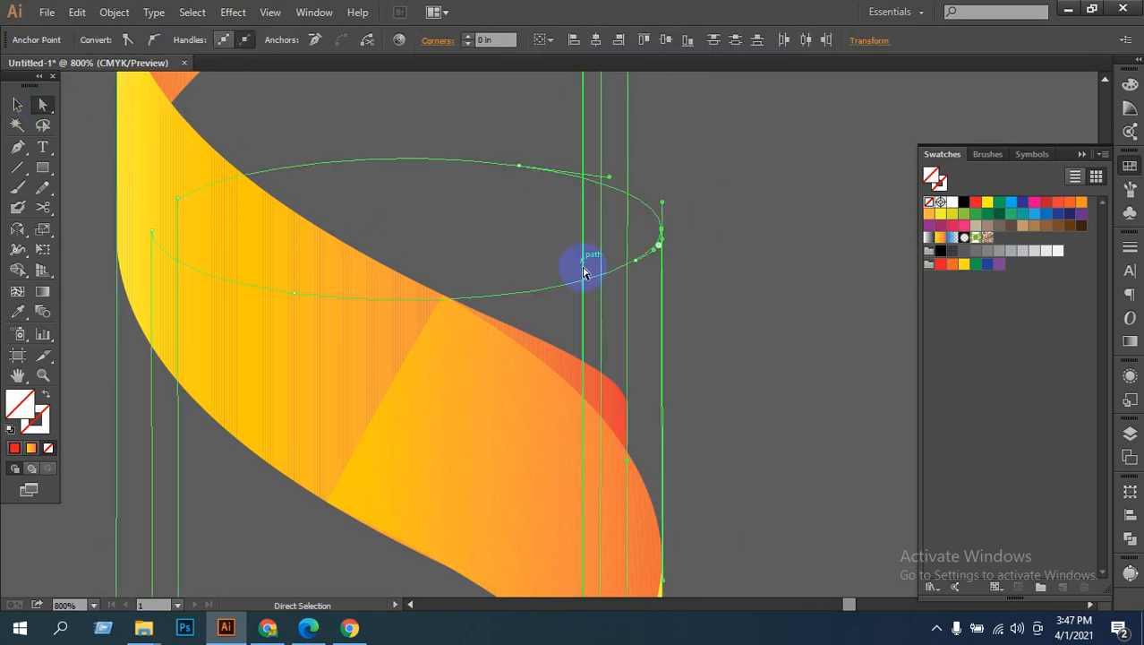
key("Delete")
left_click_drag(616, 268, 583, 282)
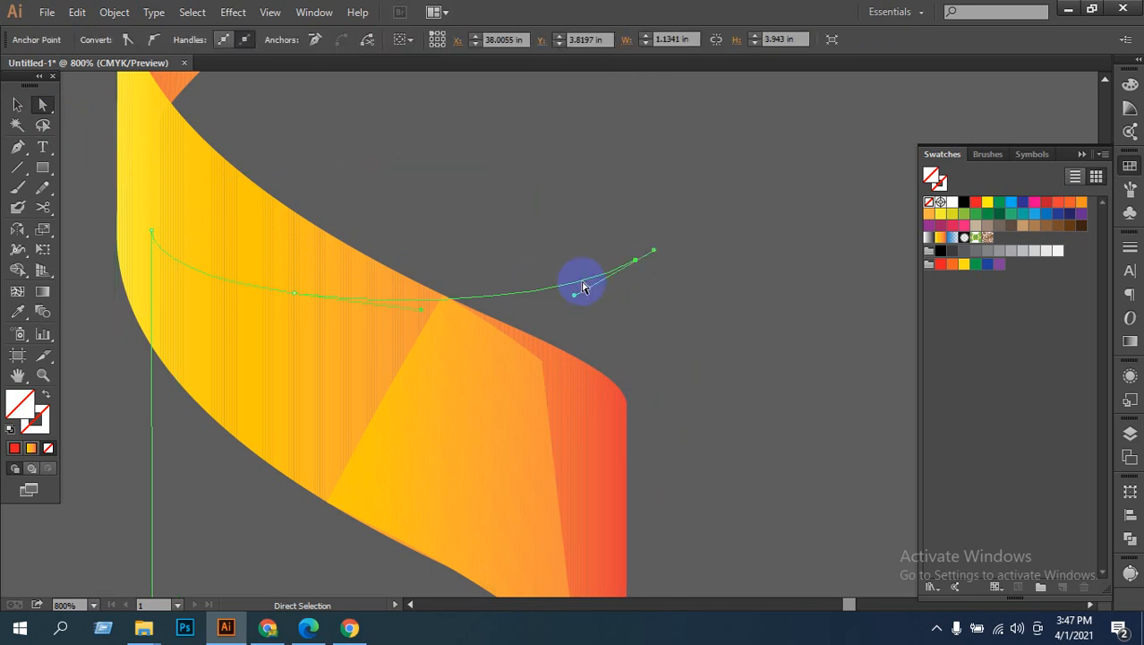
key("Delete")
key("Delete")
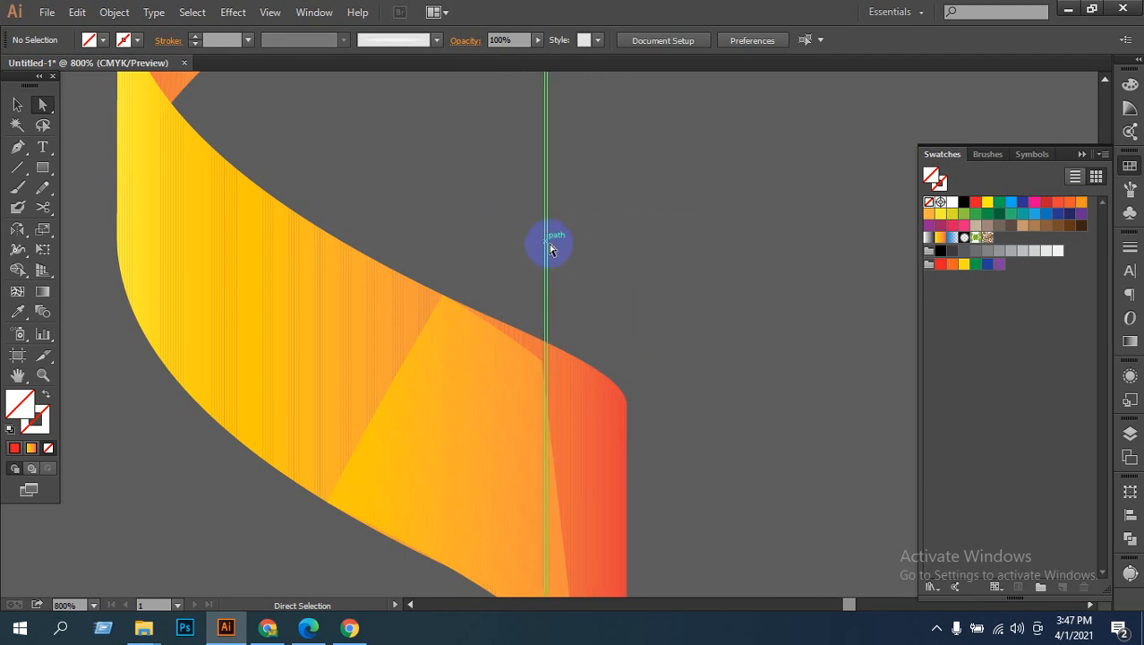
key("ctrl+alt+space")
left_click(585, 425)
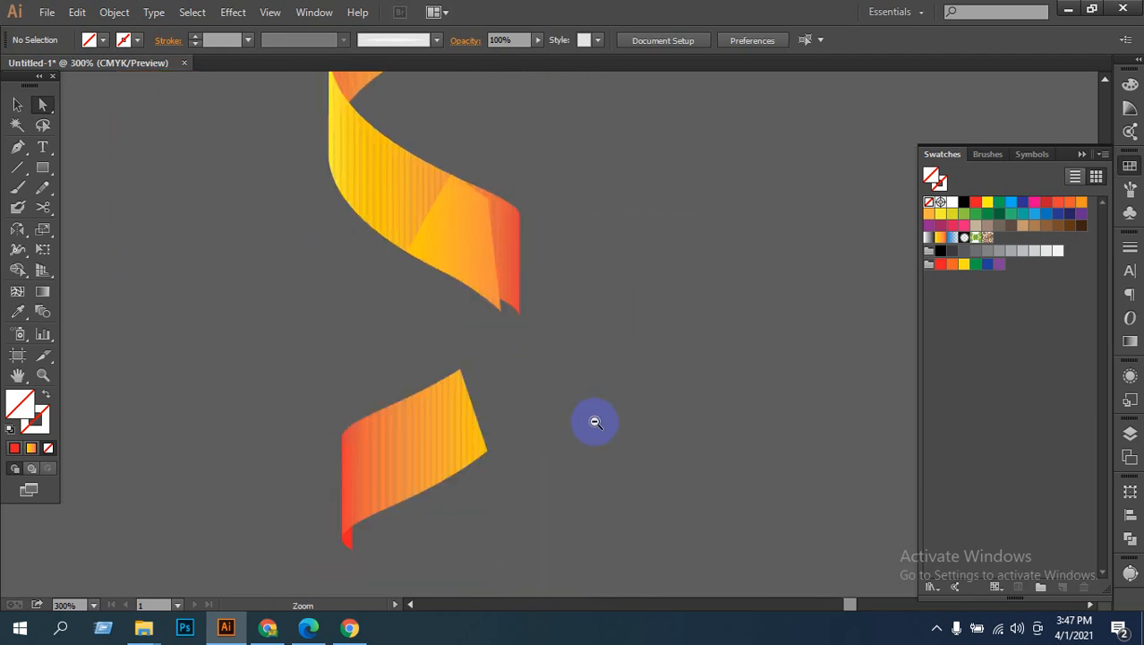
Step: Undo the deletions, the mirrored ribbon copy and the earlier expansion, back to the single smooth gradient ribbon
key("ctrl+z")
key("ctrl+z")
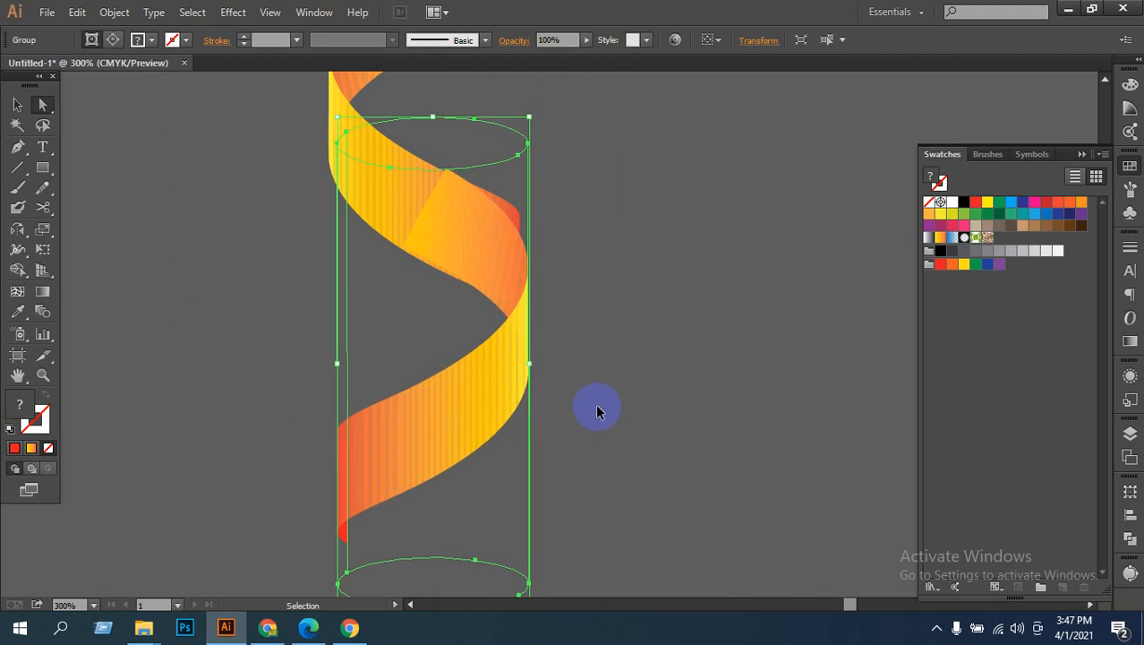
key("ctrl+z")
key("ctrl+z")
key("ctrl+z")
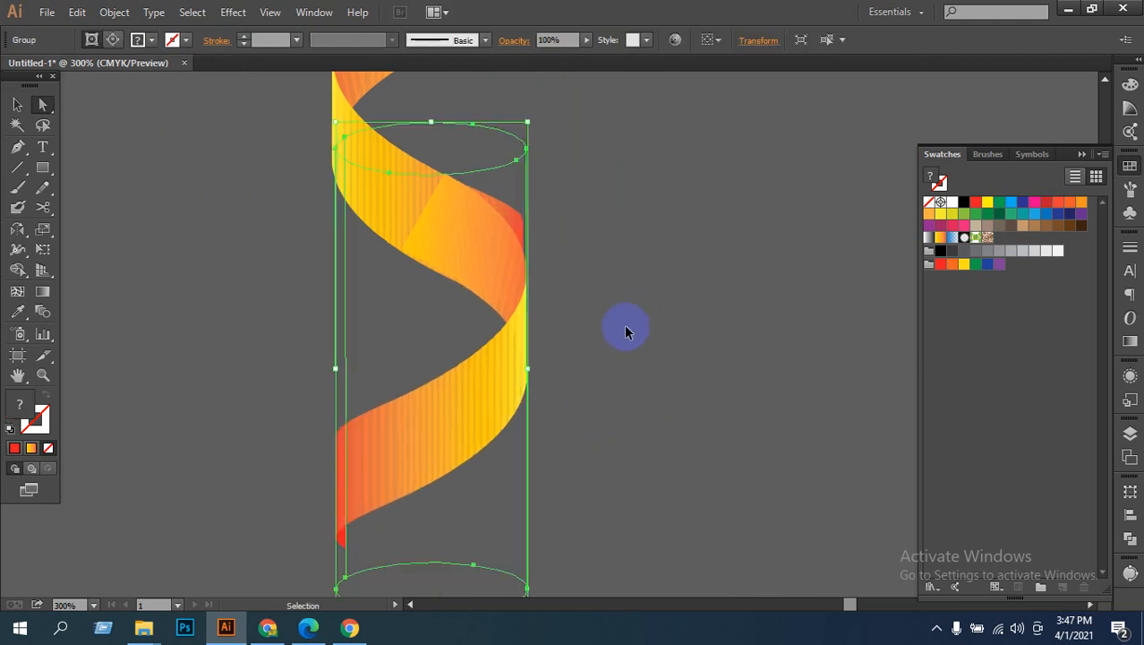
key("ctrl+z")
key("ctrl+z")
key("ctrl+z")
key("ctrl+z")
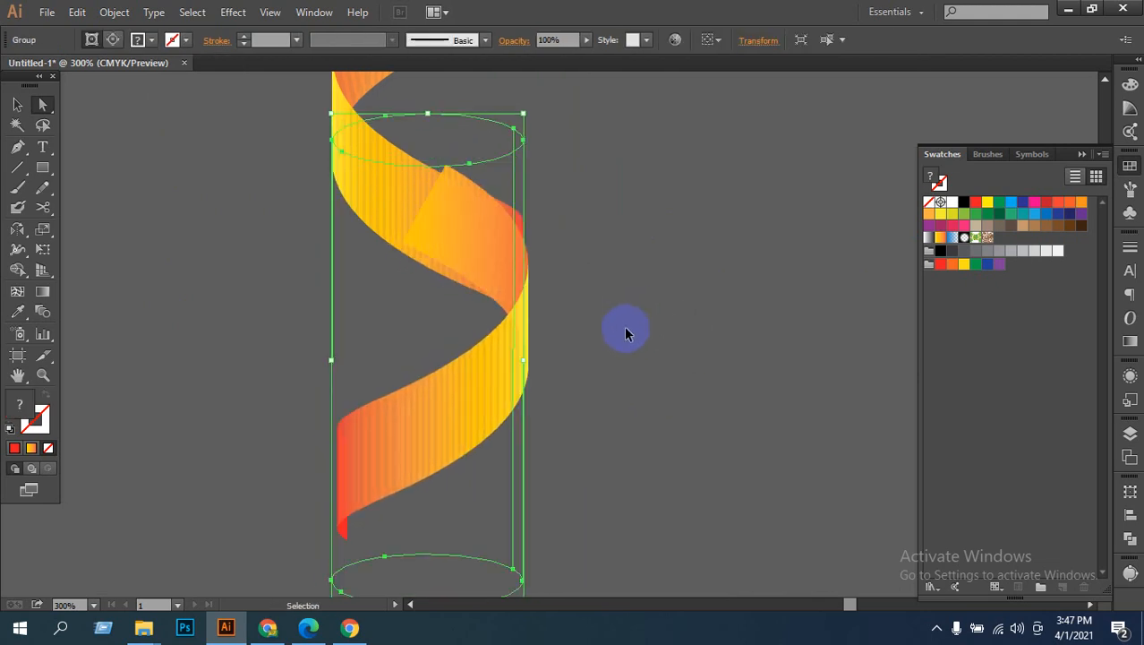
key("ctrl+z")
key("ctrl+z")
key("ctrl+z")
key("ctrl+z")
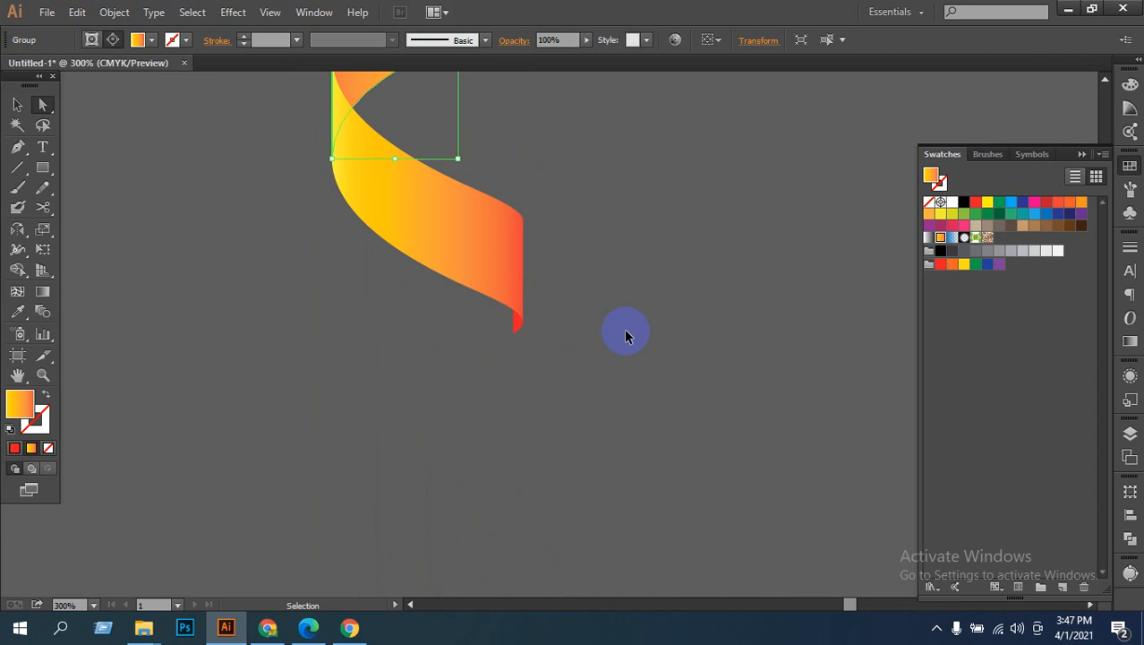
key("ctrl+z")
key("ctrl+z")
key("ctrl+z")
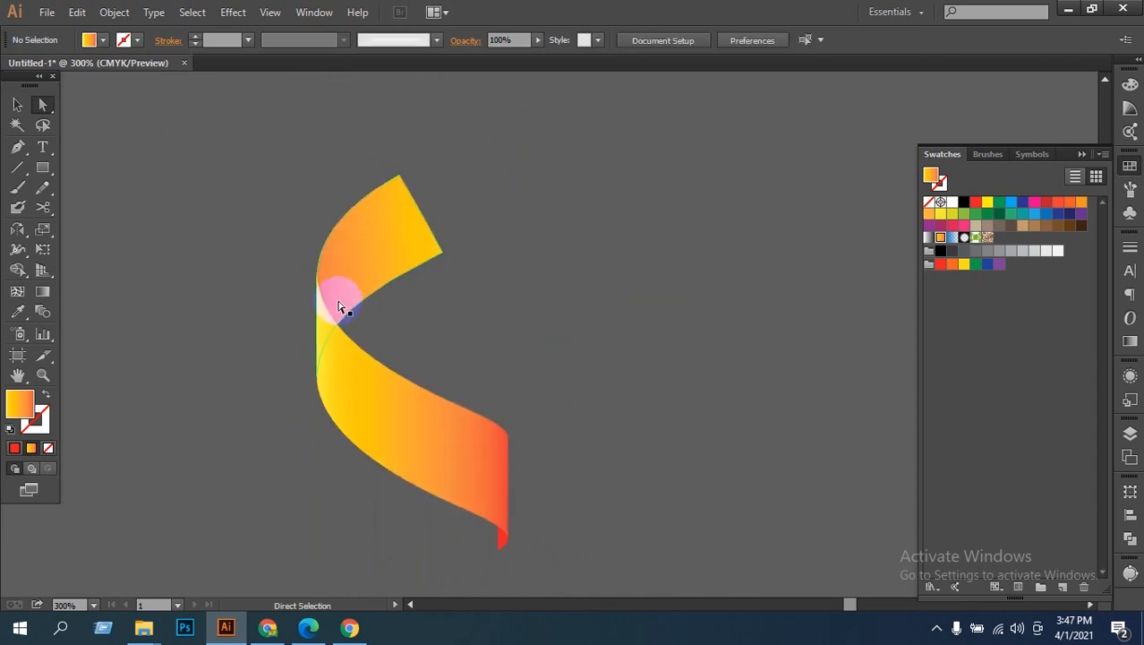
left_click(351, 278)
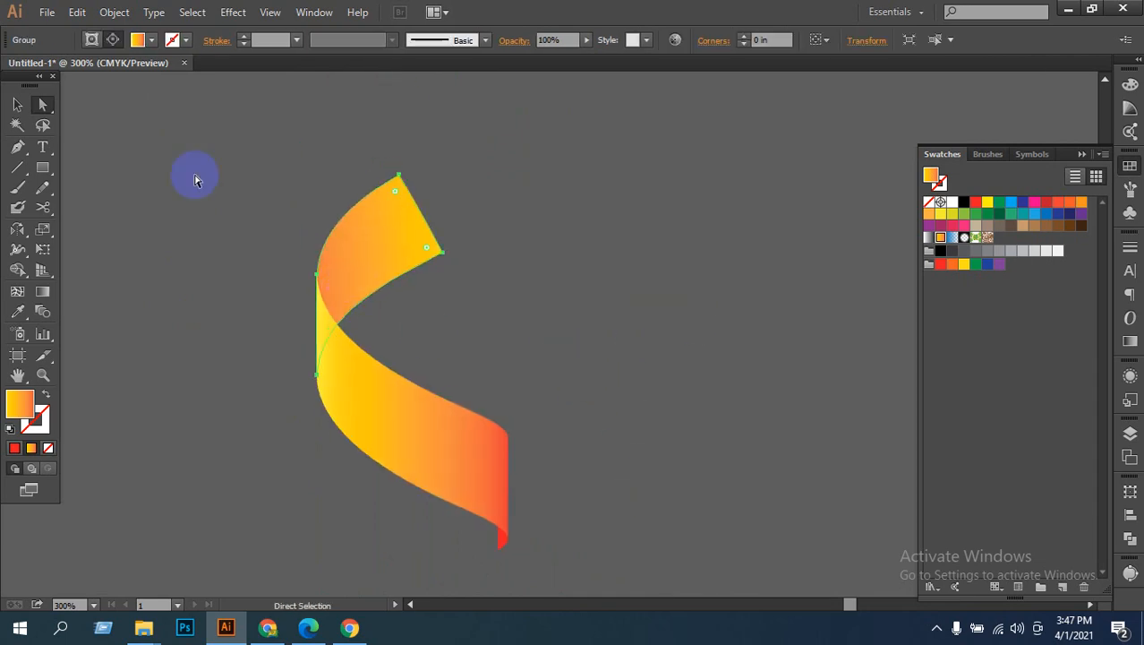
left_click(383, 255)
left_click(18, 105)
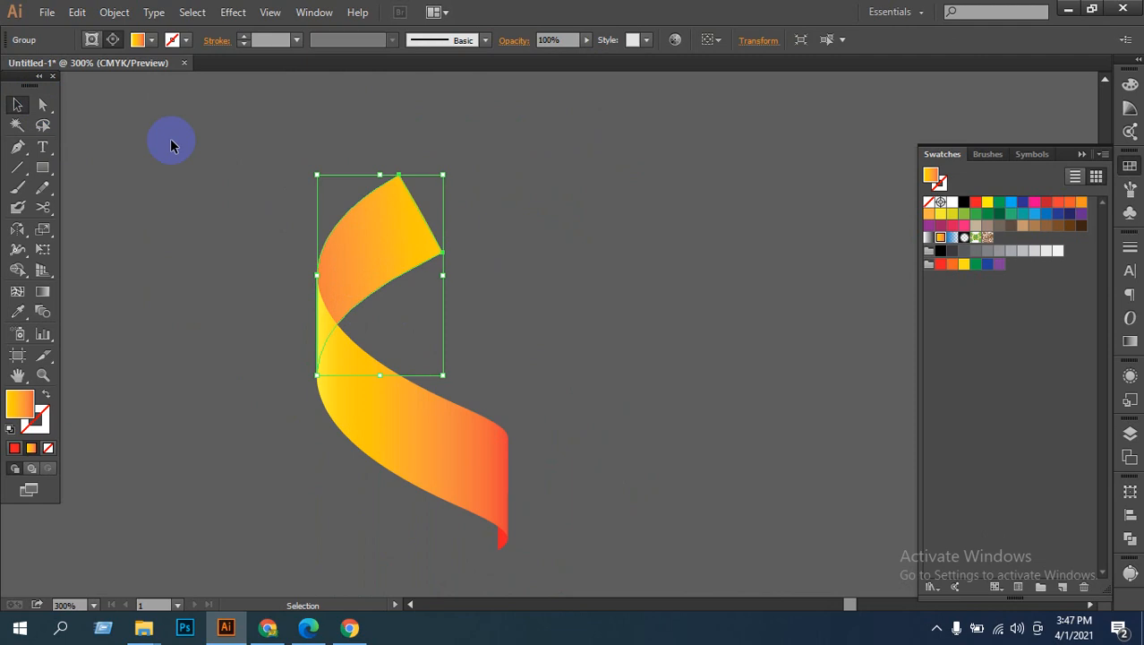
left_click(455, 355)
left_click(385, 409)
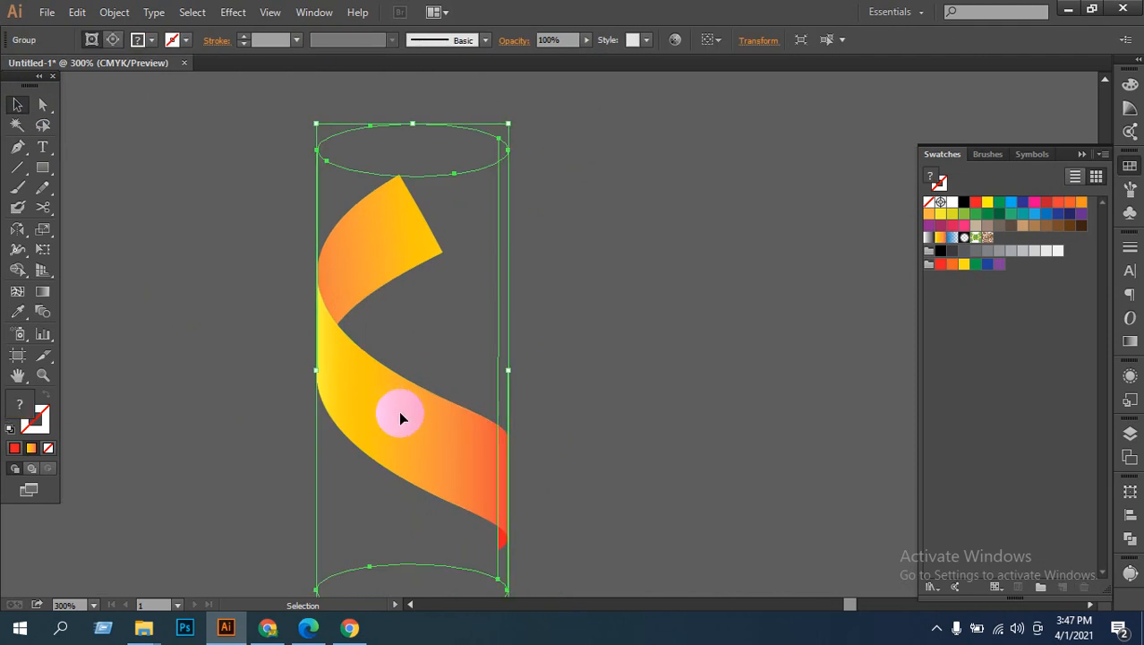
left_click(505, 356)
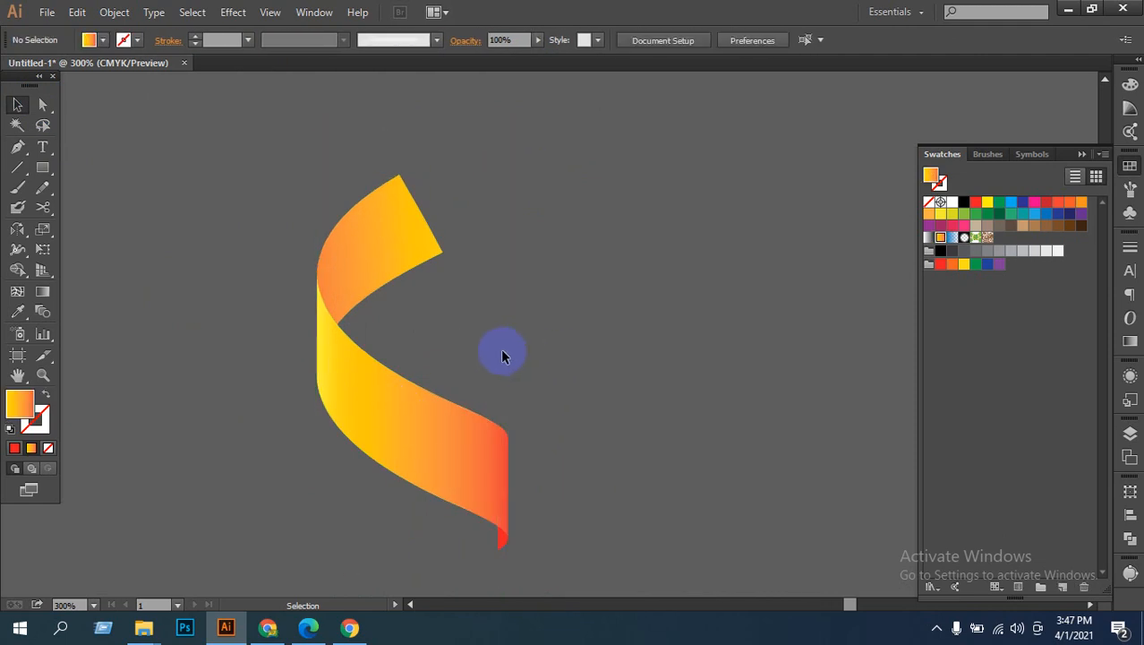
Step: Expand the fill of the ribbon group with its gradients specified as 255 objects
left_click(439, 431)
left_click(114, 12)
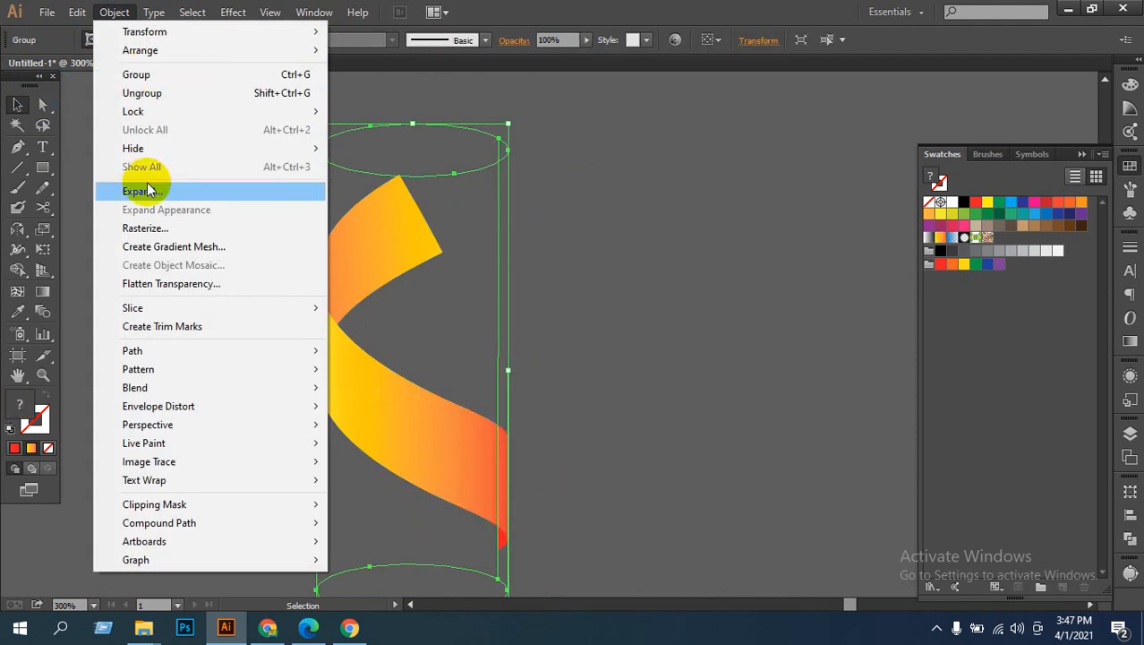
left_click(150, 192)
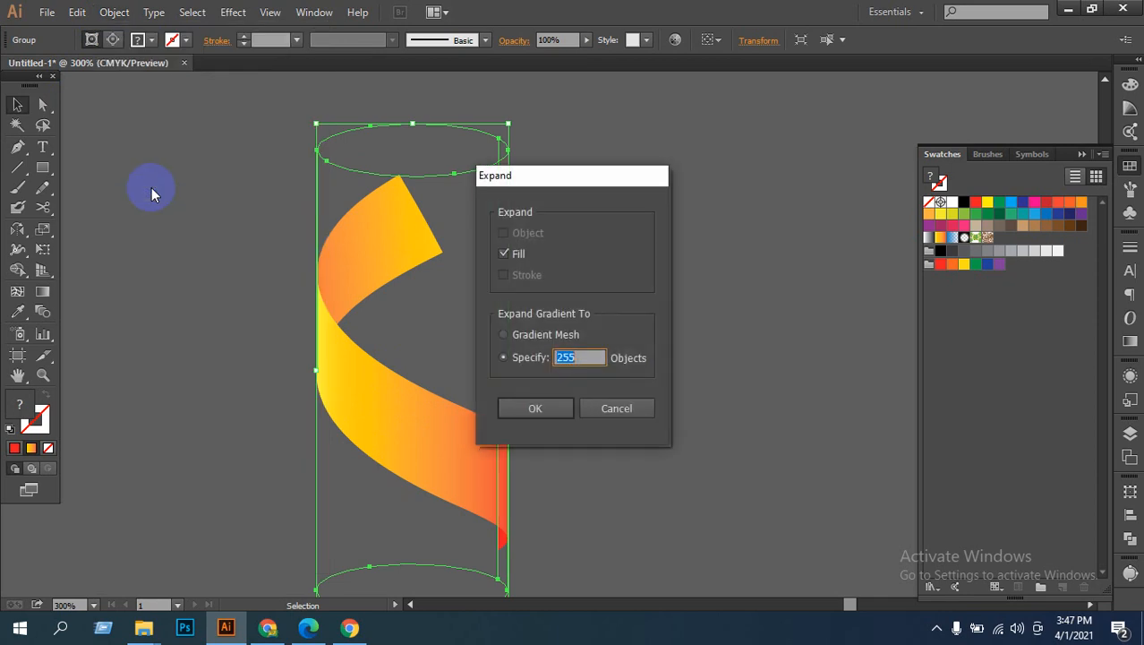
left_click(505, 411)
left_click(550, 371)
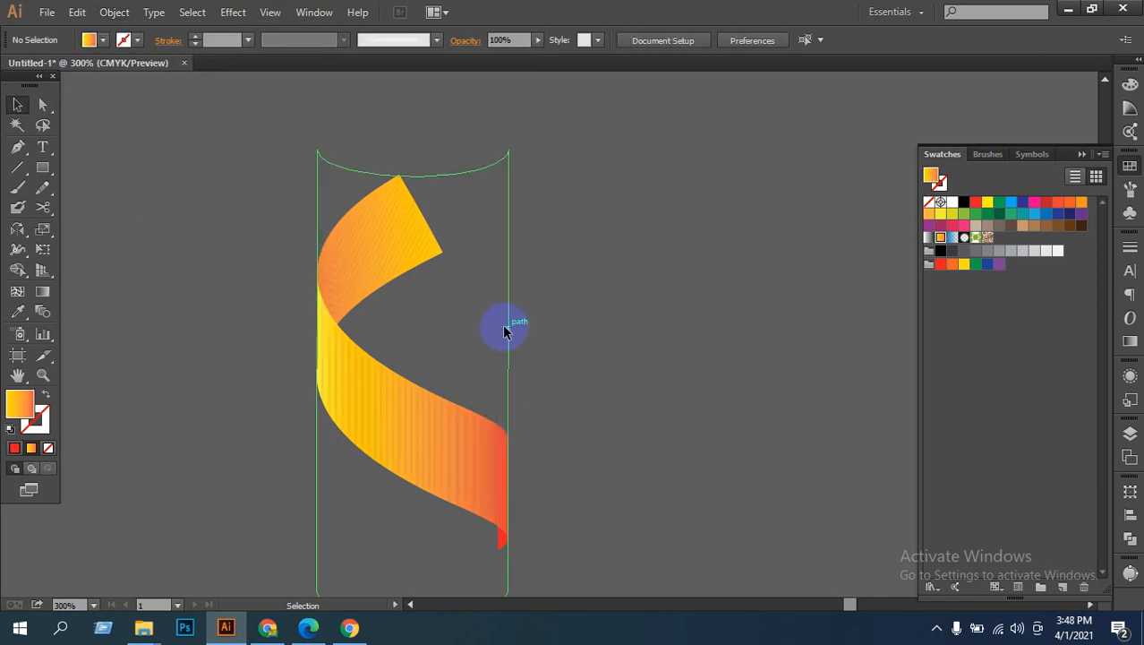
Step: Undo the expansion of the ribbon group
left_click_drag(504, 331, 636, 354)
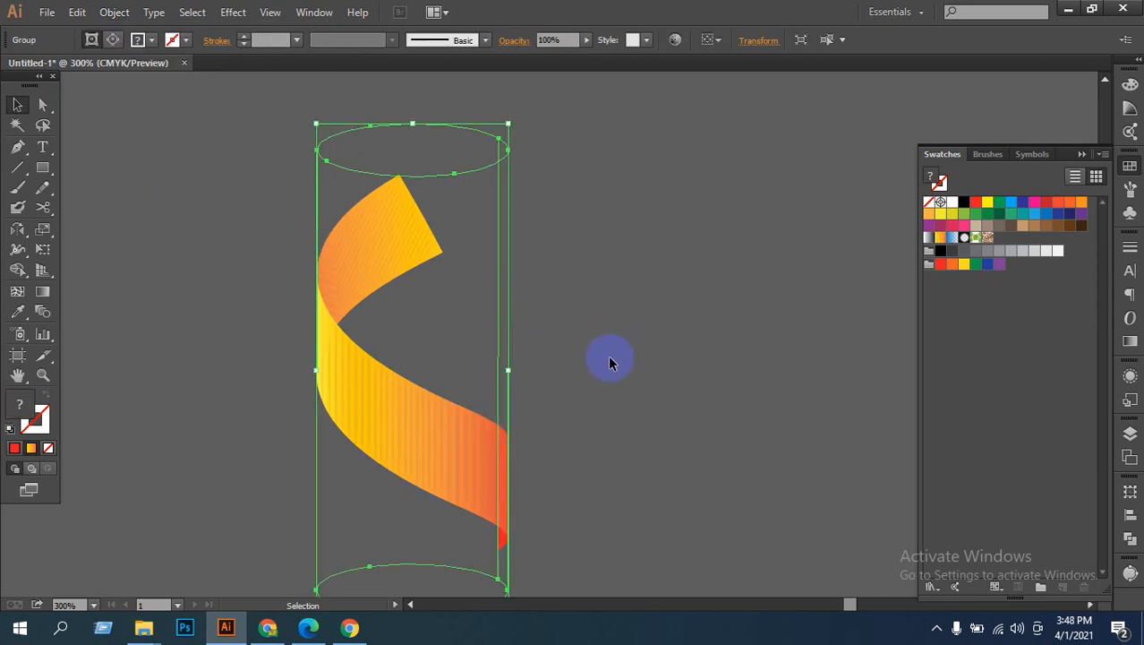
left_click(608, 356)
key("ctrl+z")
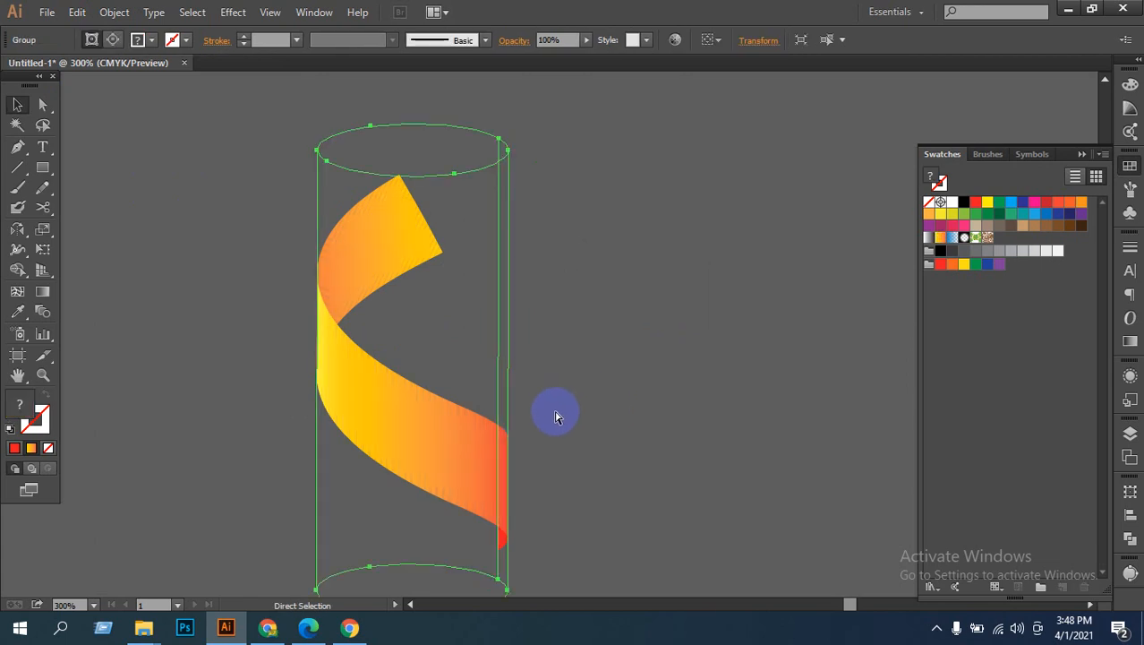
key("ctrl+z")
Step: Select the whole ribbon group and apply Outline Stroke to it
left_click(372, 304)
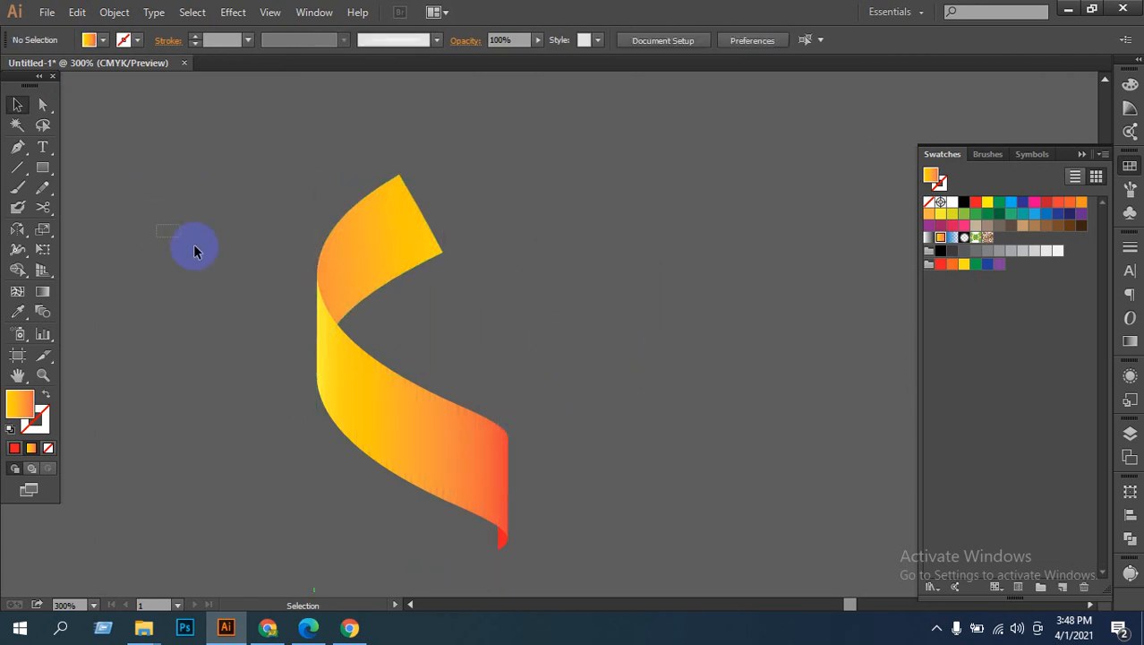
left_click_drag(194, 249, 584, 546)
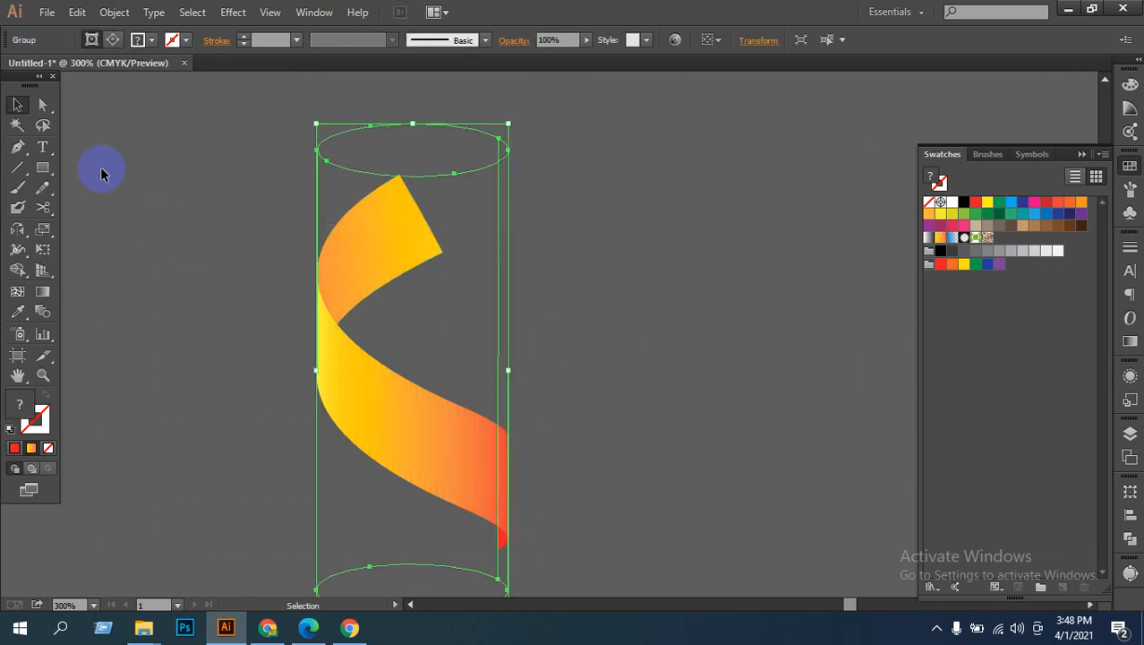
left_click(108, 14)
mouse_move(162, 351)
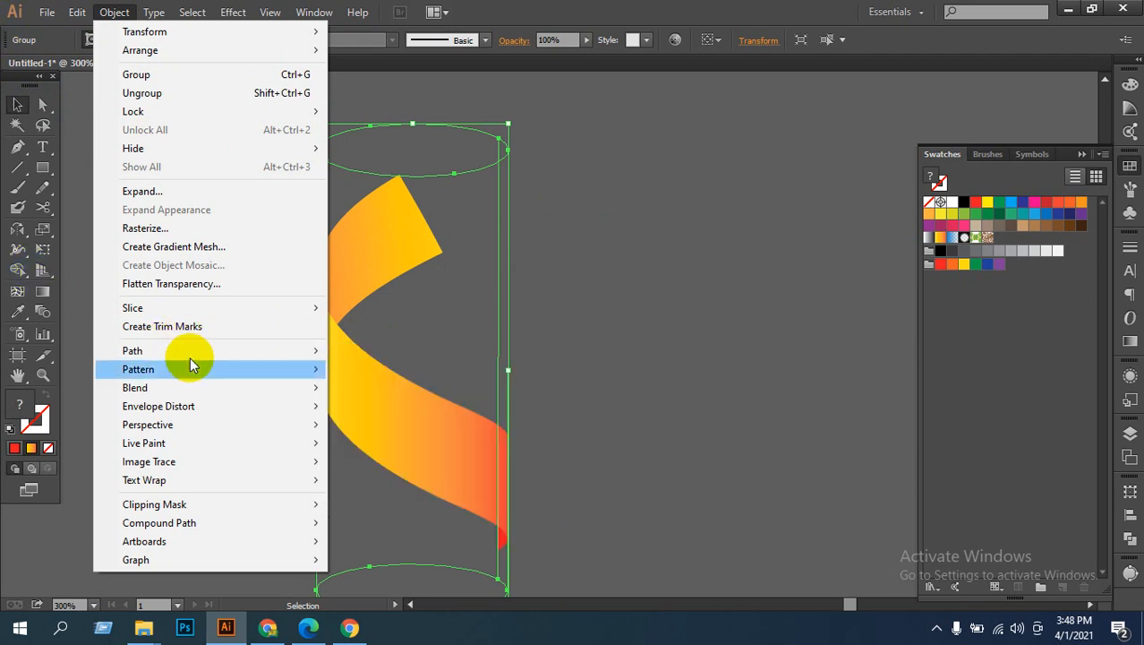
mouse_move(156, 392)
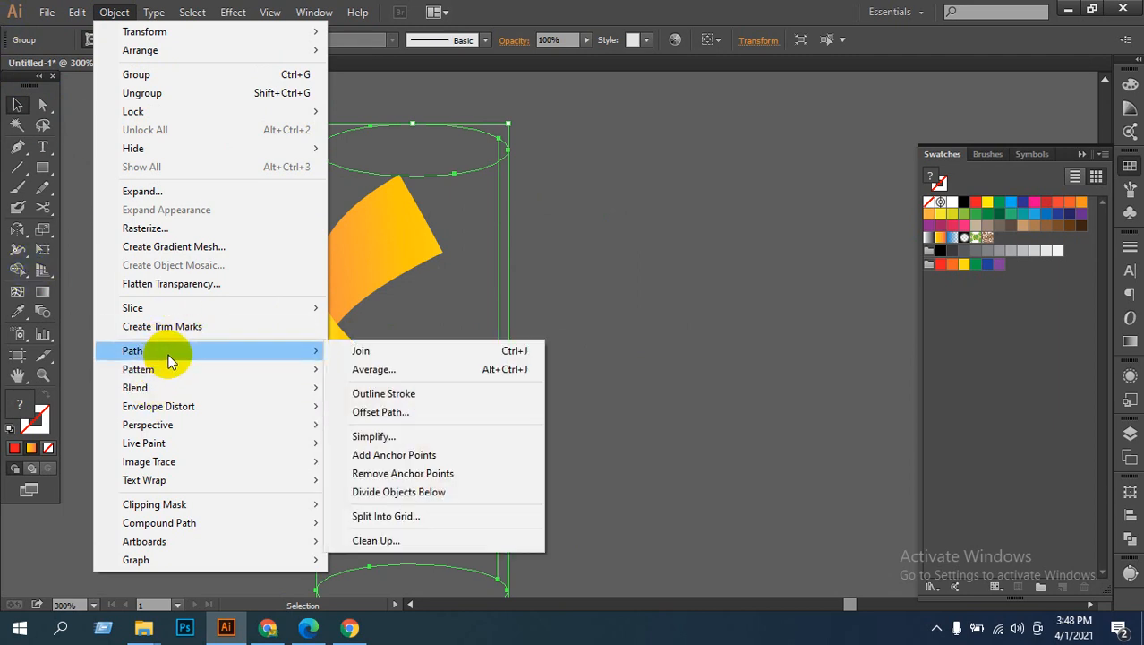
left_click(419, 394)
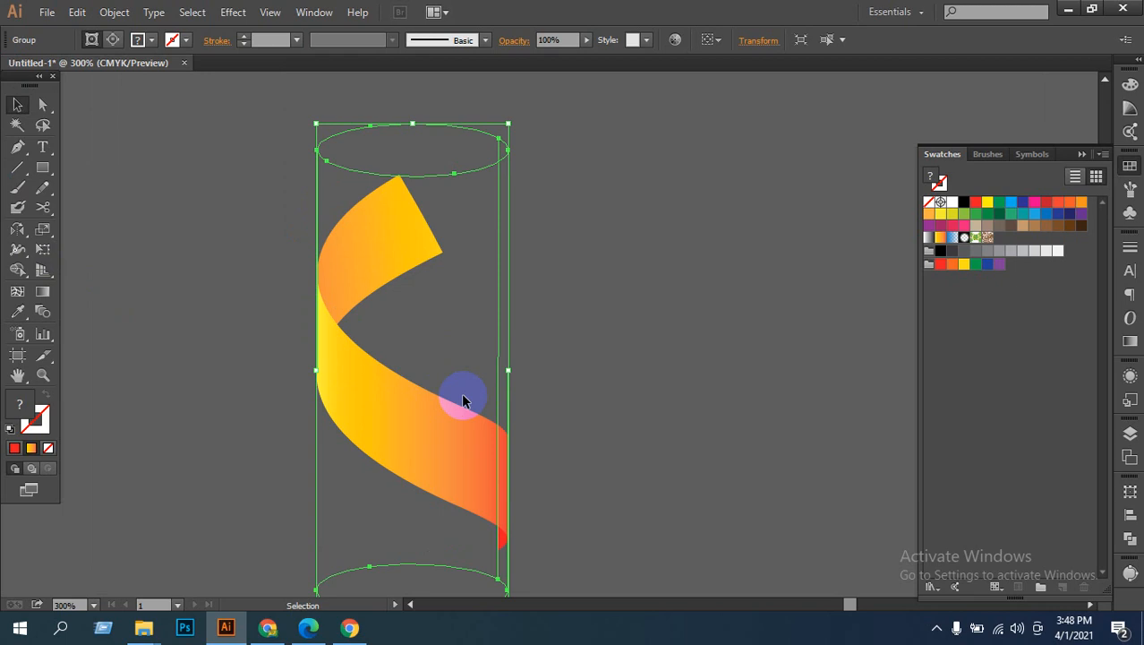
left_click(563, 390)
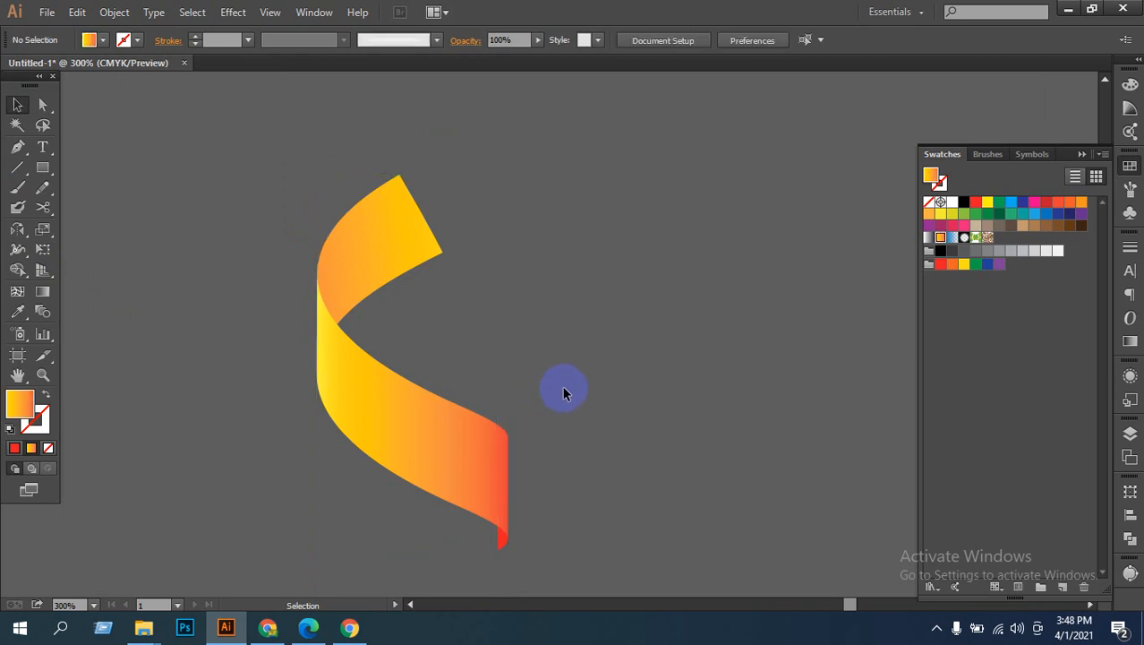
Step: Separate the ribbon's long middle band from the group by moving it to the right of the upper band using Direct Selection
left_click(357, 266)
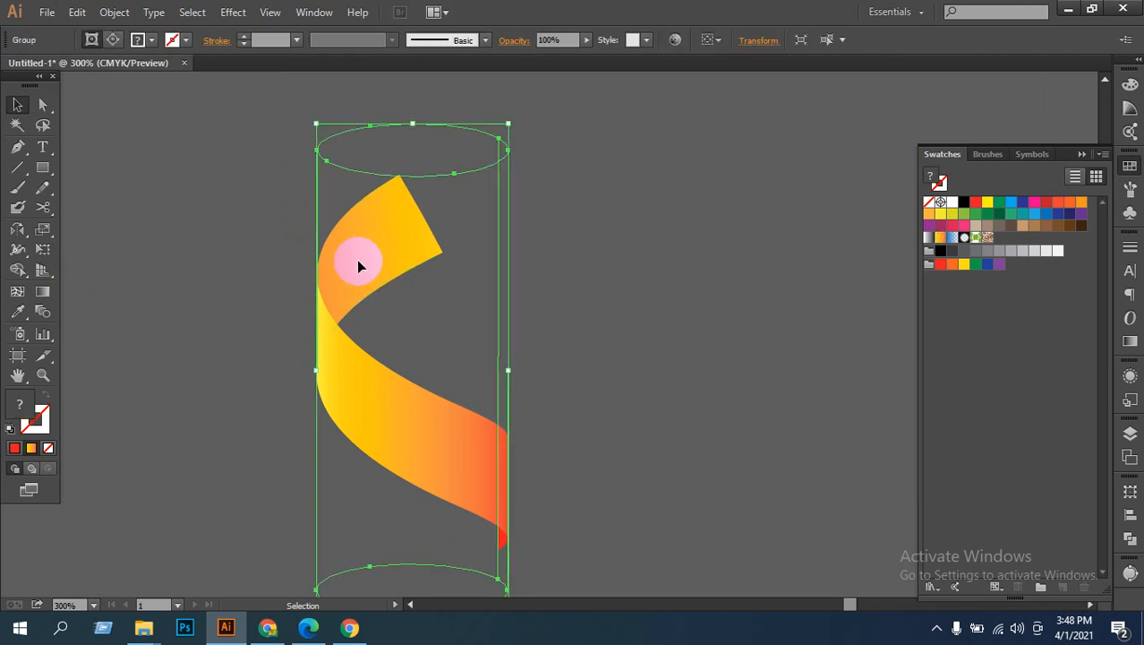
left_click(544, 376)
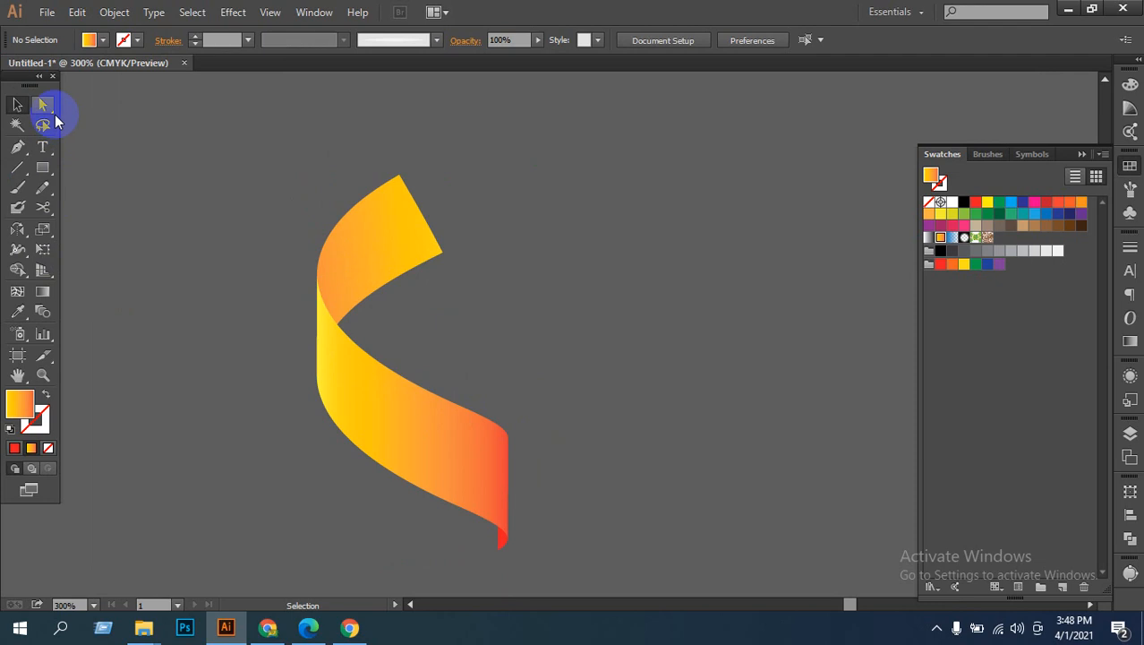
left_click_drag(404, 422, 613, 352)
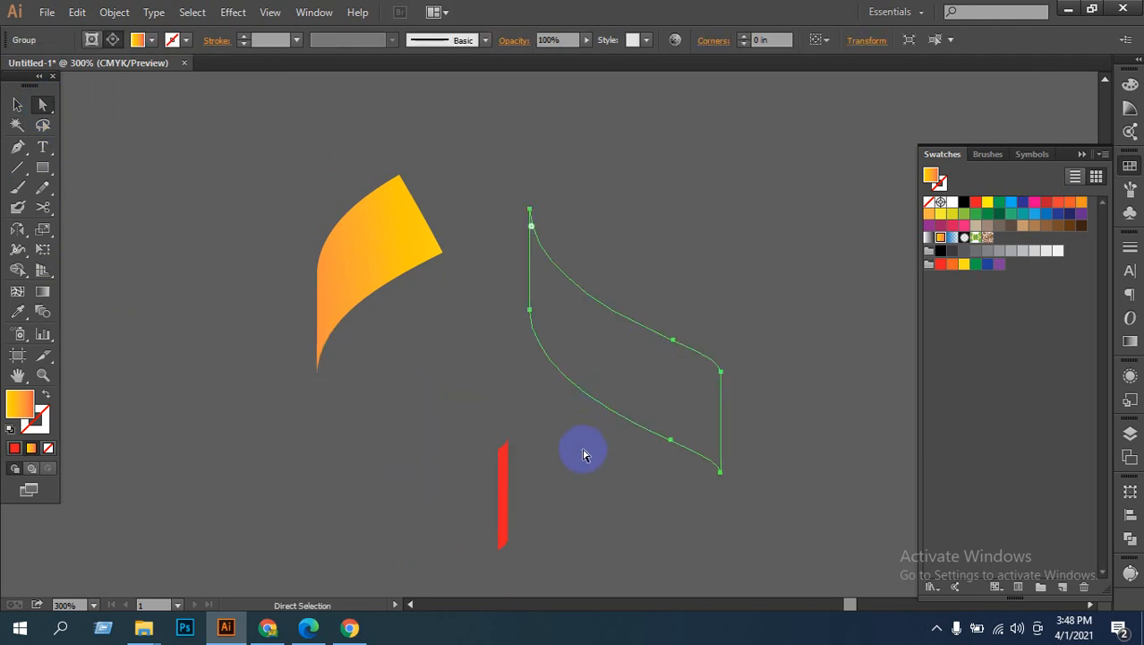
Step: Undo the separation of the ribbon's long middle band
key("ctrl+z")
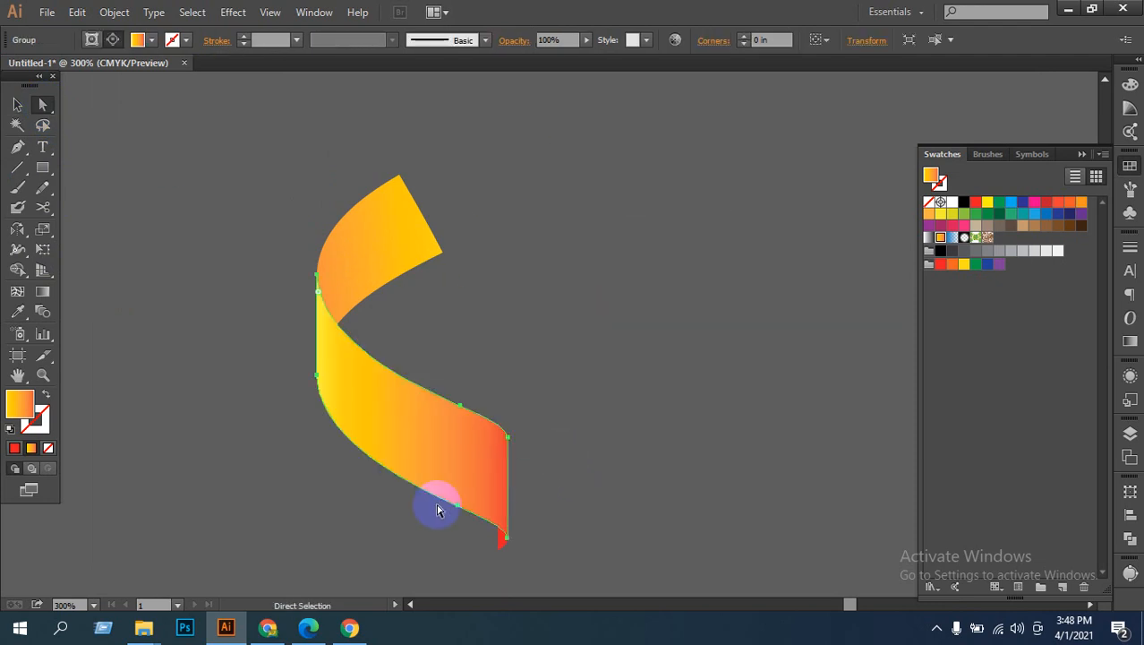
Step: Try to move the long middle band and the narrow red end strip together to the right, and undo the move
left_click(305, 507)
left_click_drag(426, 548, 428, 540)
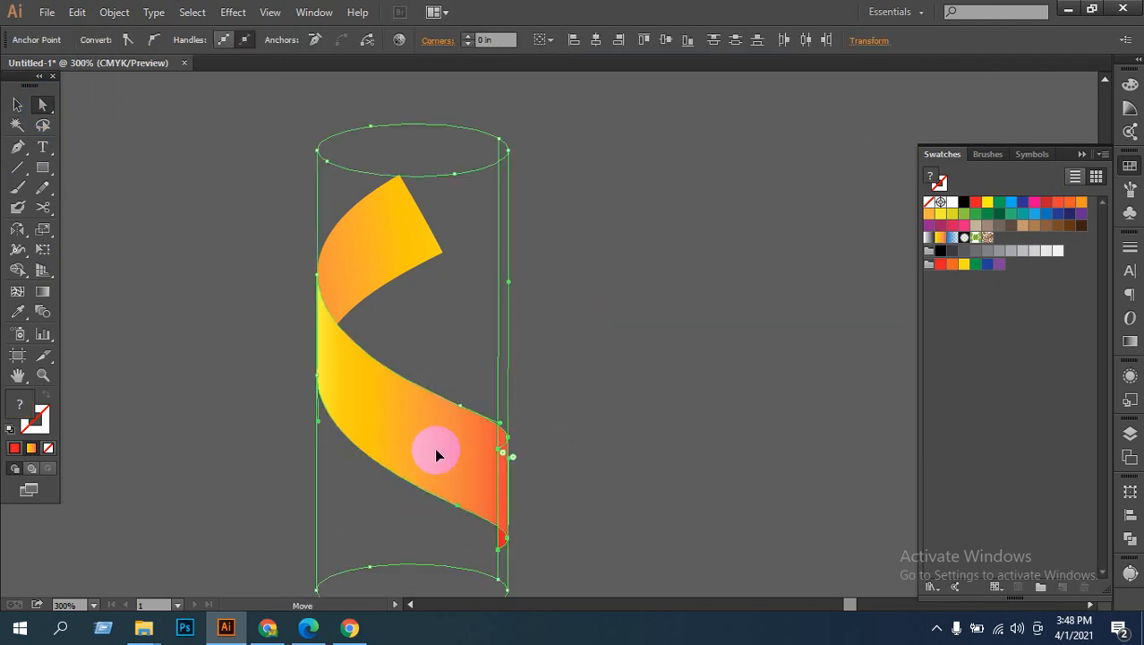
left_click_drag(439, 453, 689, 388)
left_click(582, 483)
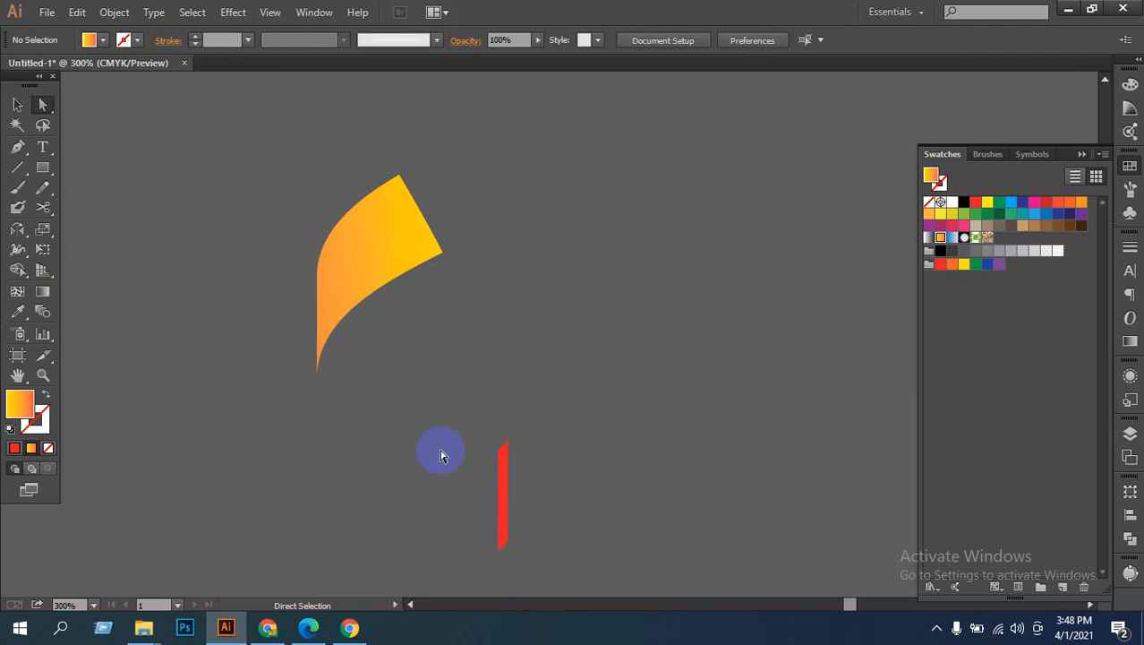
key("ctrl+z")
left_click(243, 413)
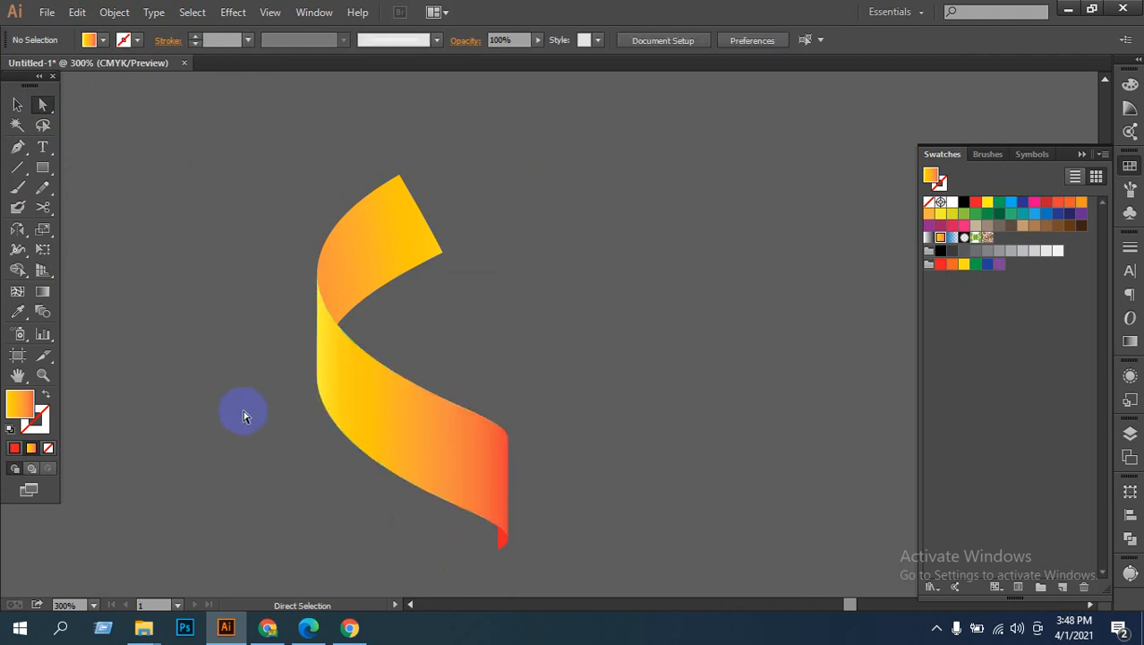
Step: Try to make a compound path from the ribbon's bands and their clipping paths
left_click(350, 371)
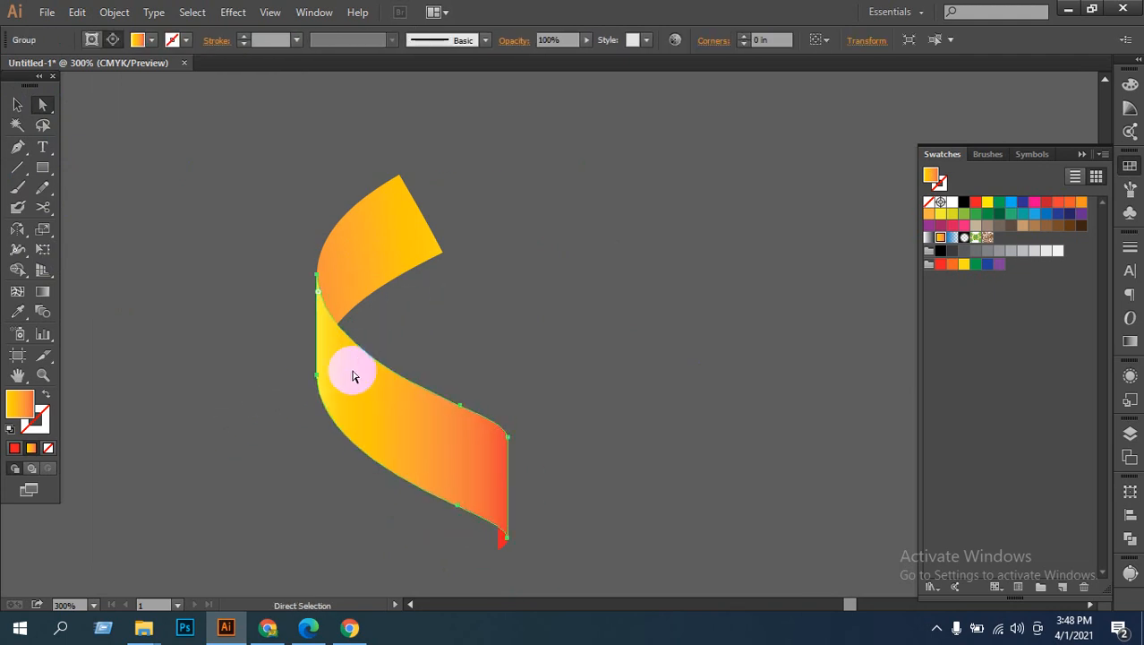
left_click_drag(273, 229, 410, 416)
right_click(408, 415)
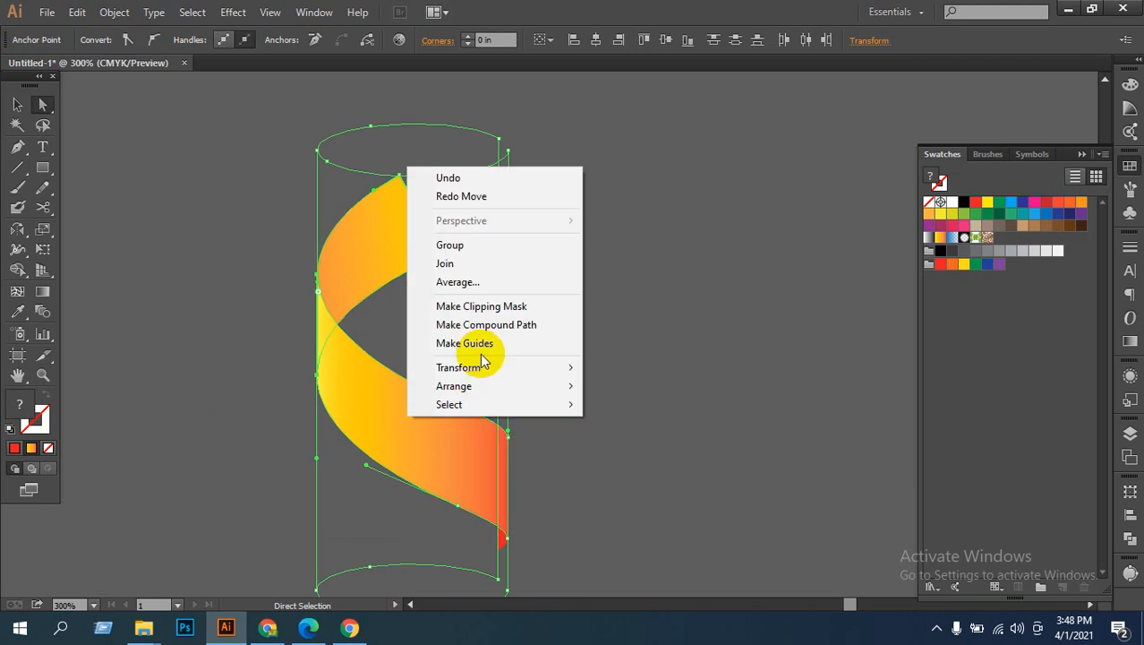
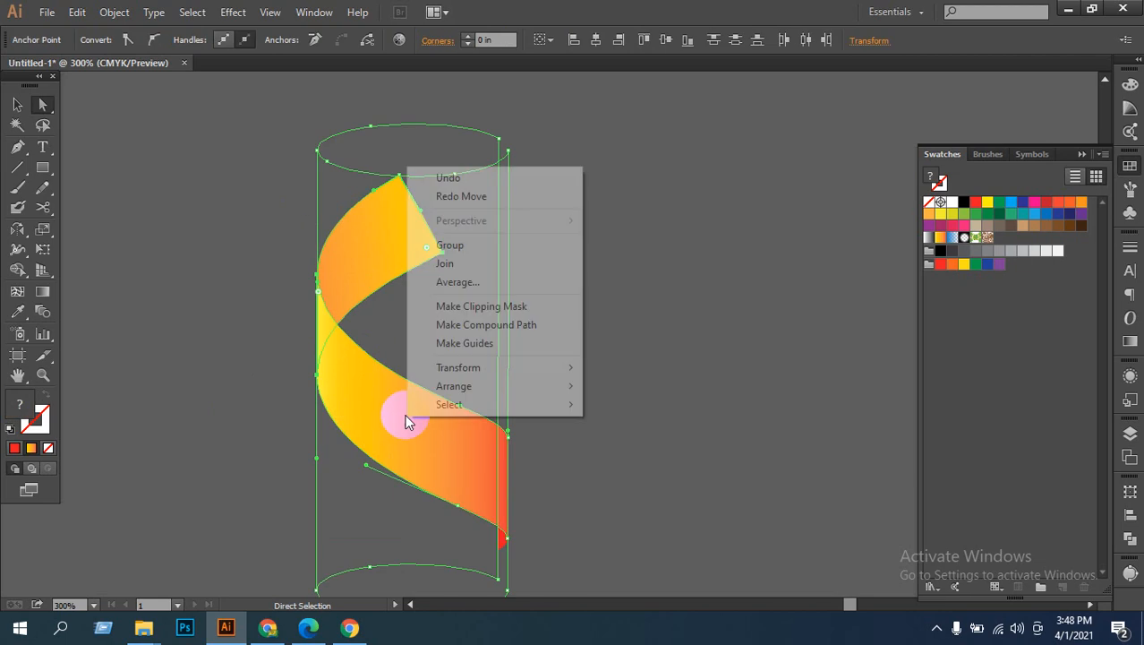
left_click(494, 333)
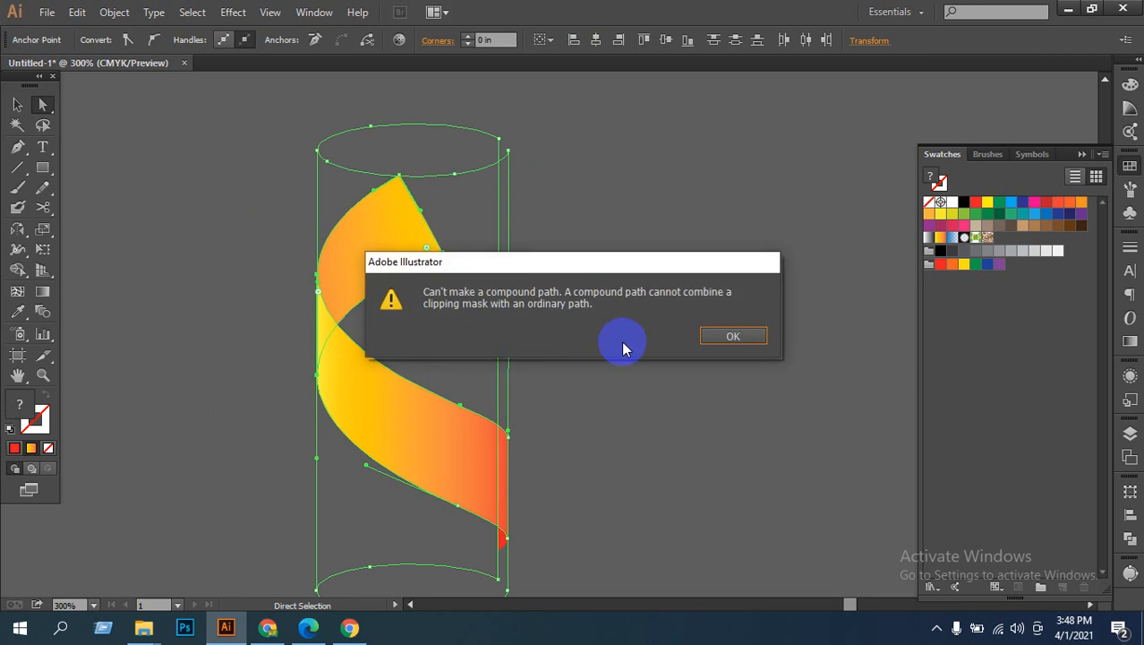
left_click(730, 338)
left_click(527, 356)
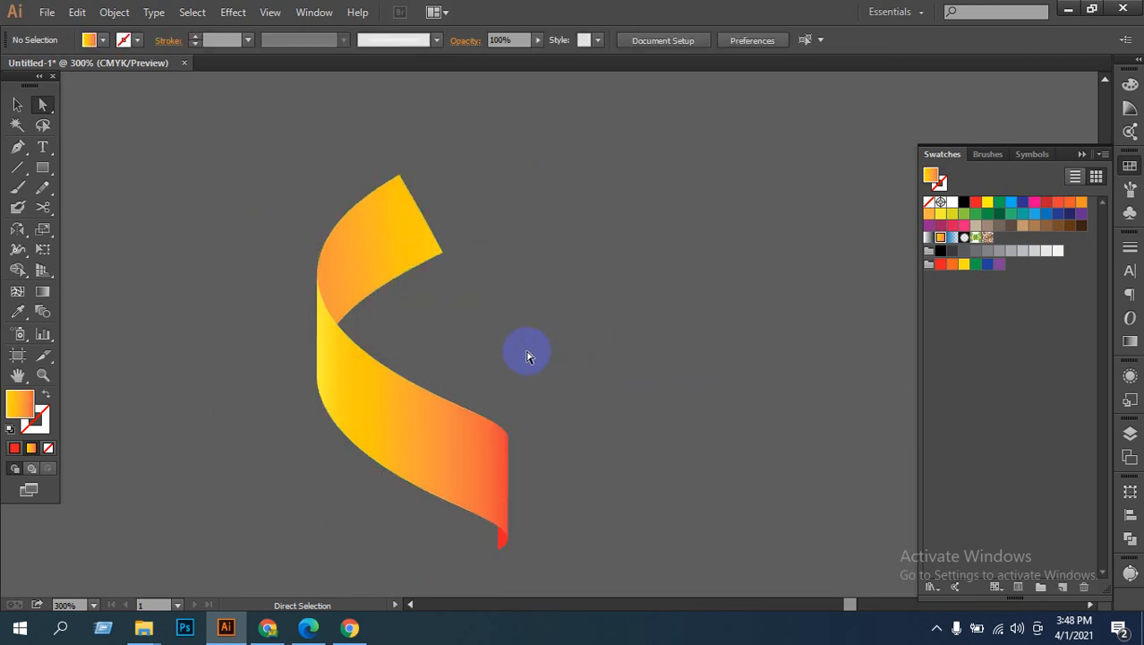
Step: Isolate the ribbon's cylindrical clipping path, and leave isolation mode
right_click(509, 363)
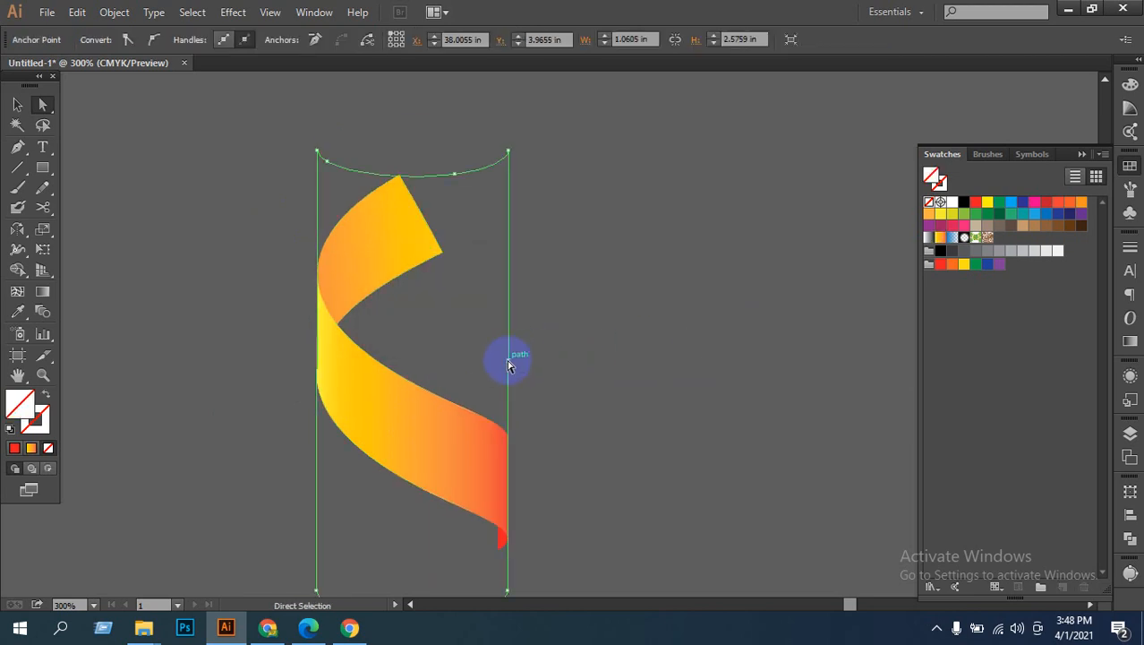
mouse_move(571, 316)
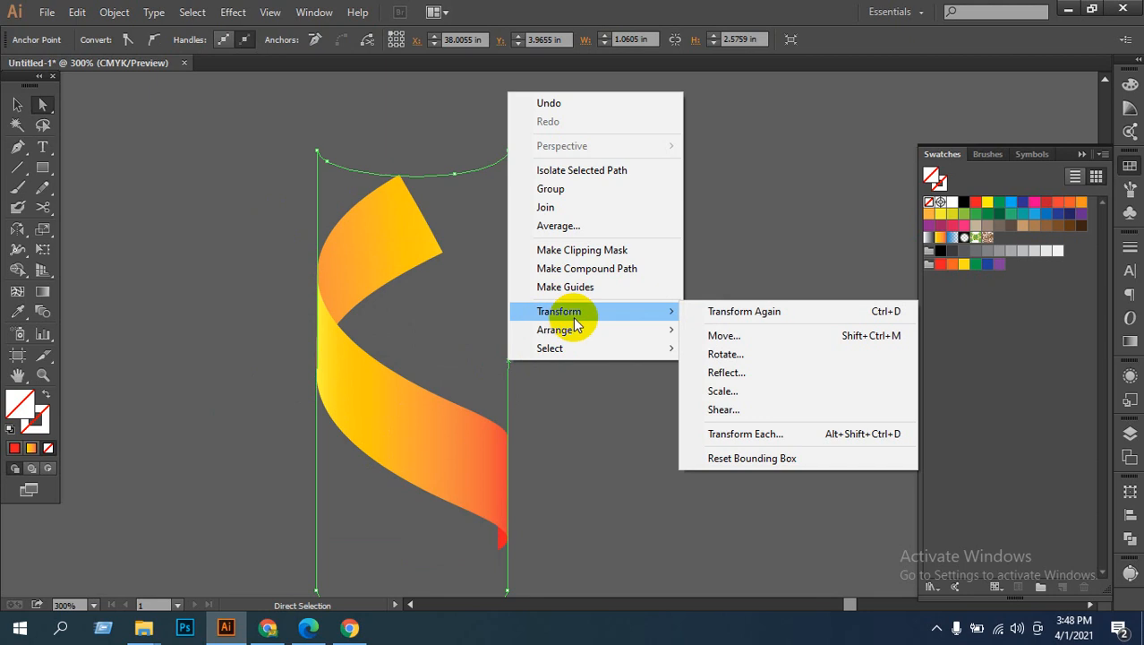
left_click(596, 174)
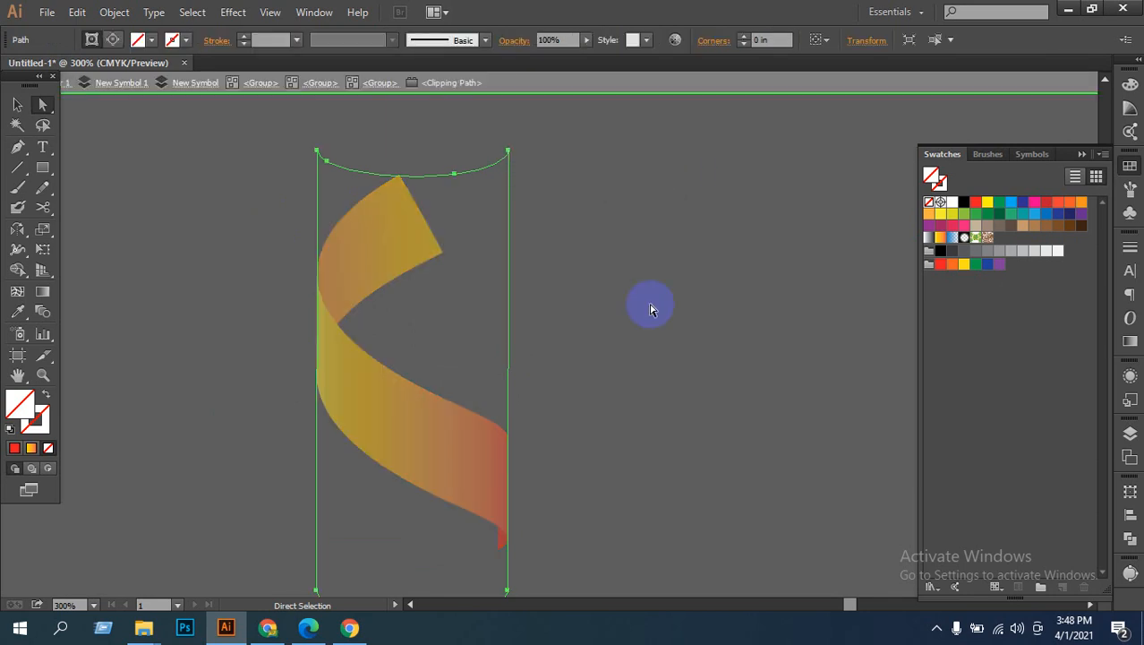
left_click(653, 307)
double_click(438, 424)
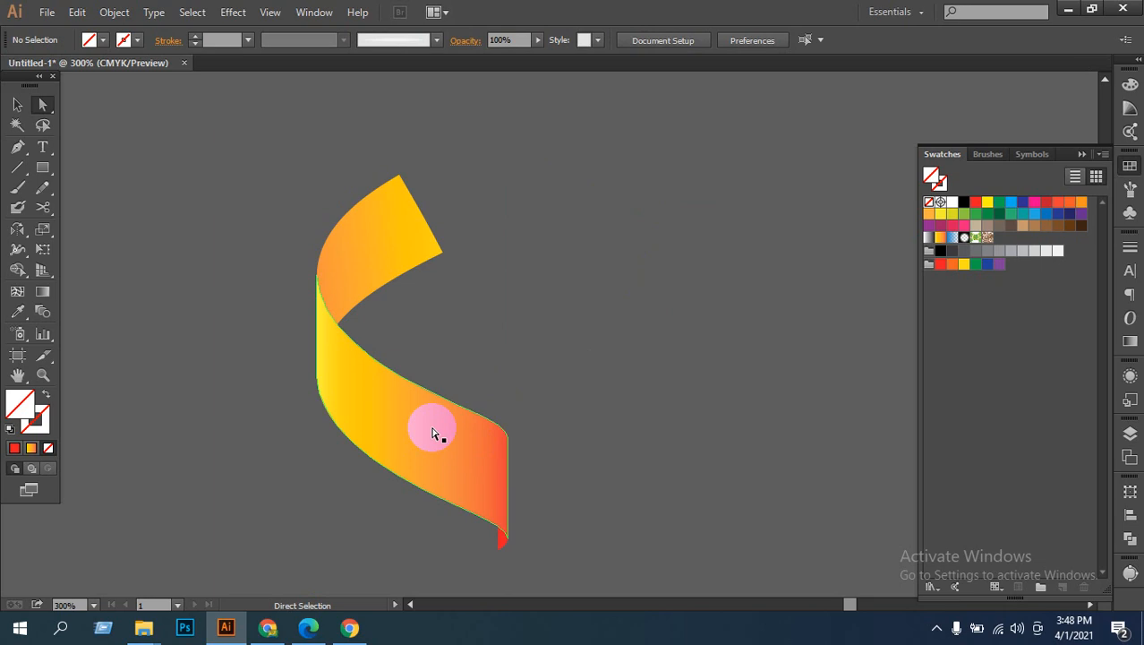
left_click(438, 424)
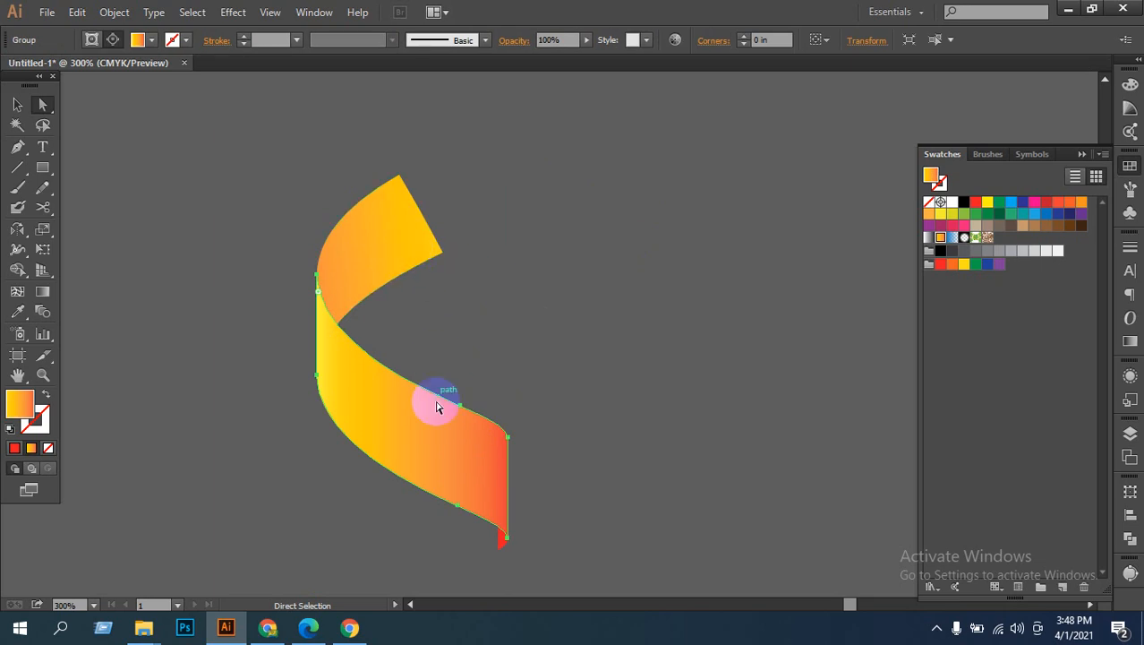
left_click(383, 395)
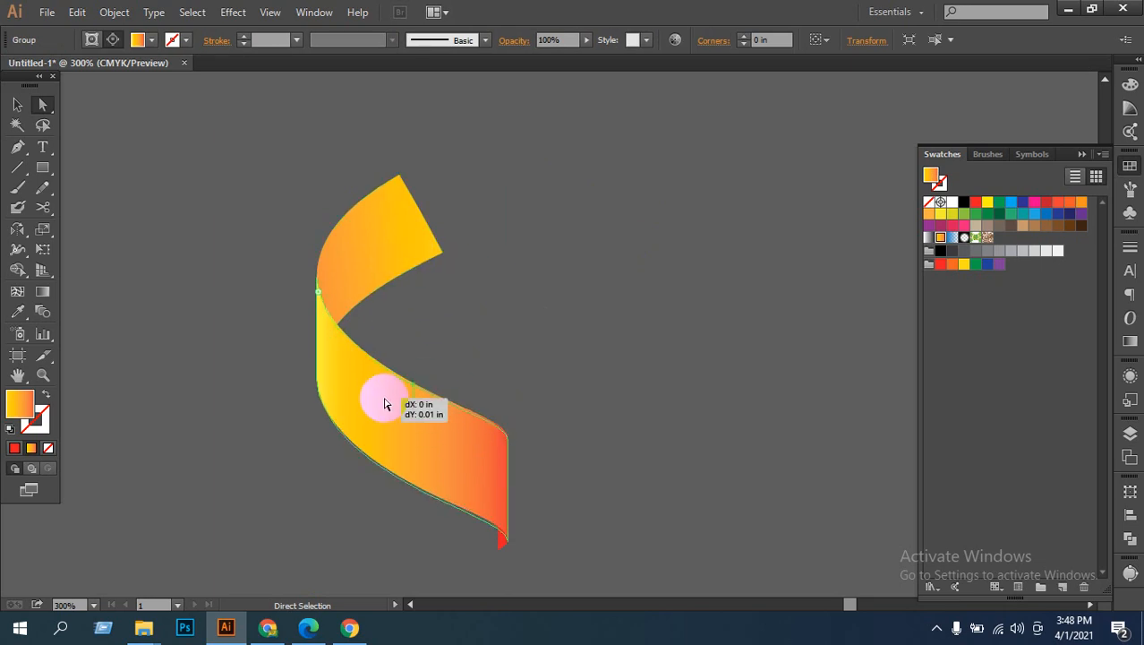
left_click(507, 440)
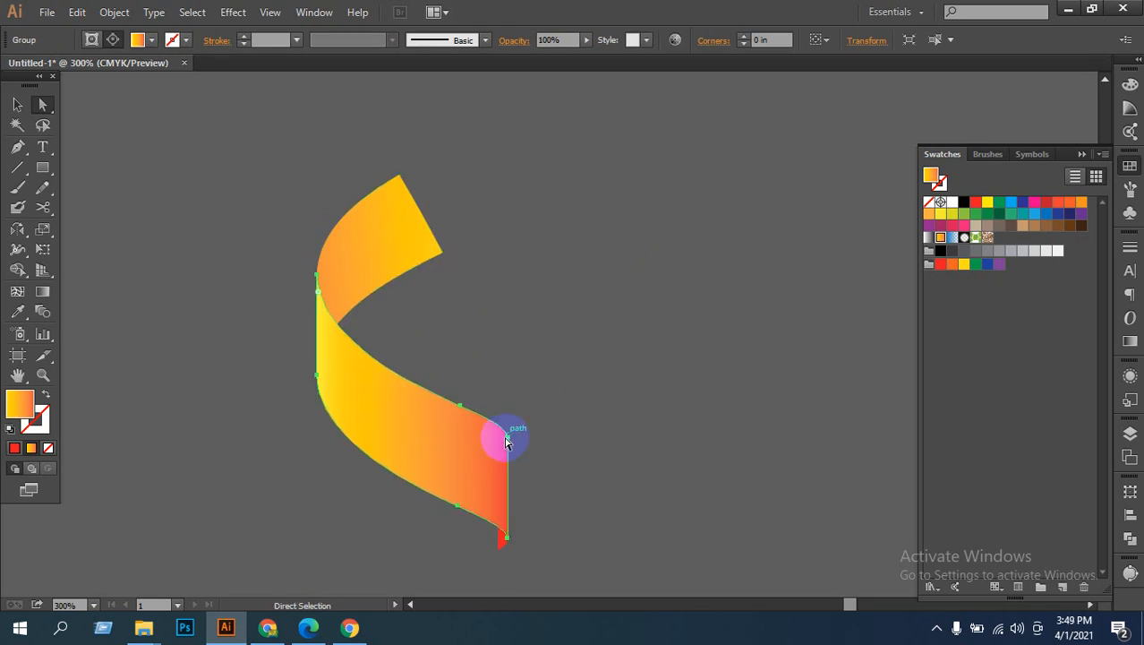
left_click(582, 417)
left_click_drag(434, 343, 476, 536)
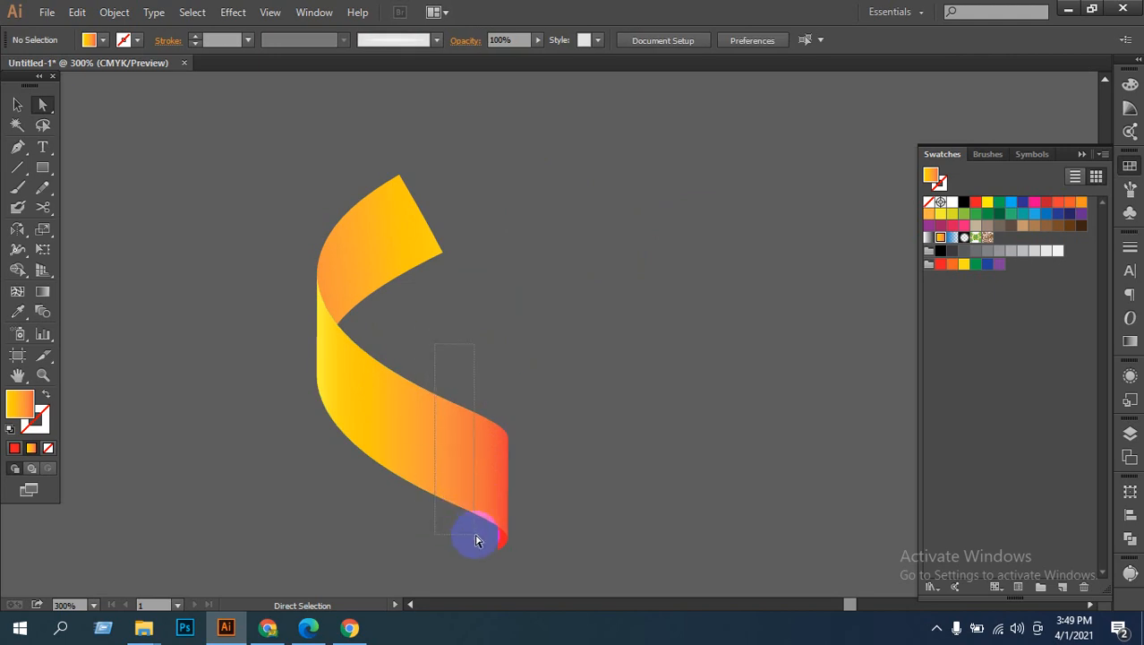
left_click(450, 369)
left_click_drag(449, 369, 522, 559)
left_click(514, 544)
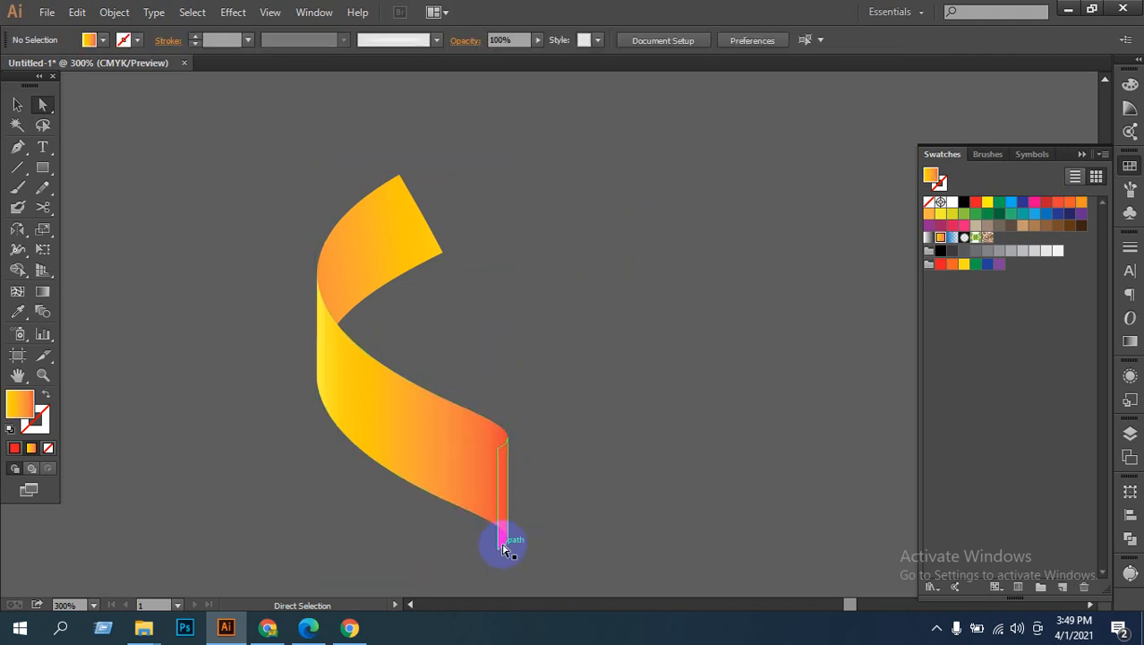
Step: Try to group the narrow red end strip with the long middle band
left_click(503, 546)
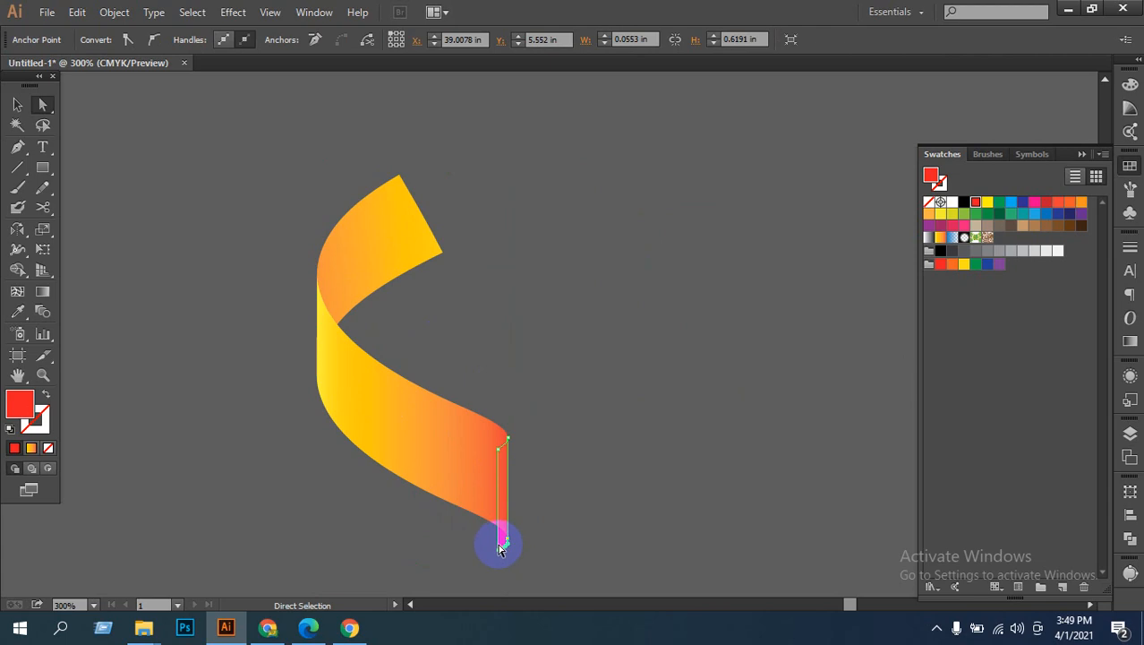
left_click(459, 481)
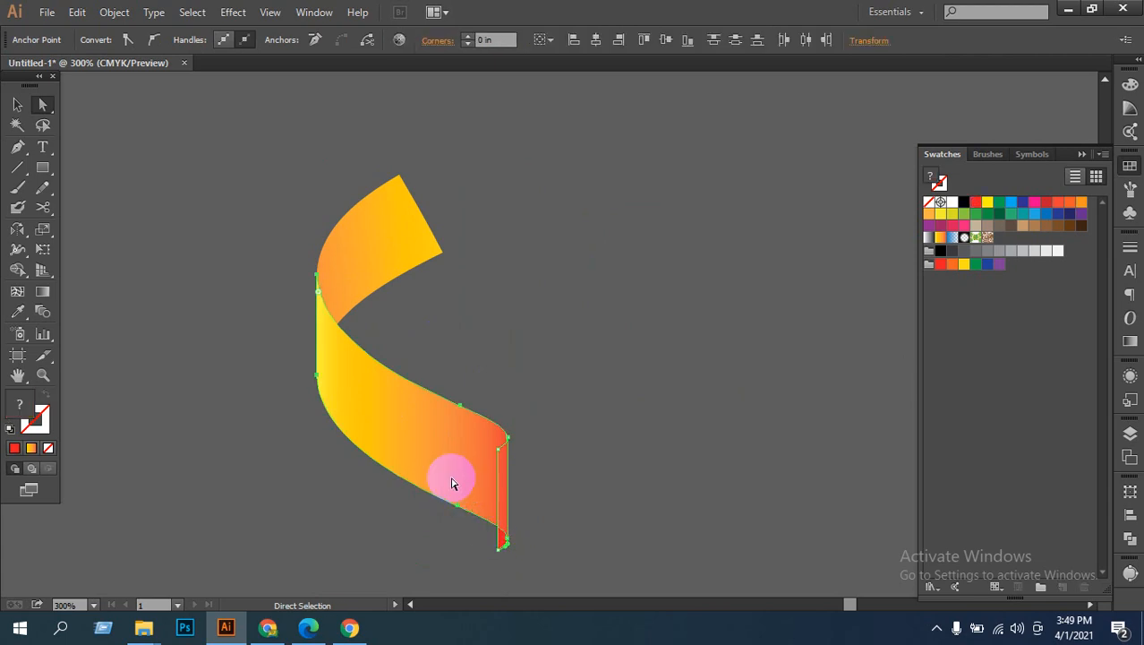
key("ctrl+g")
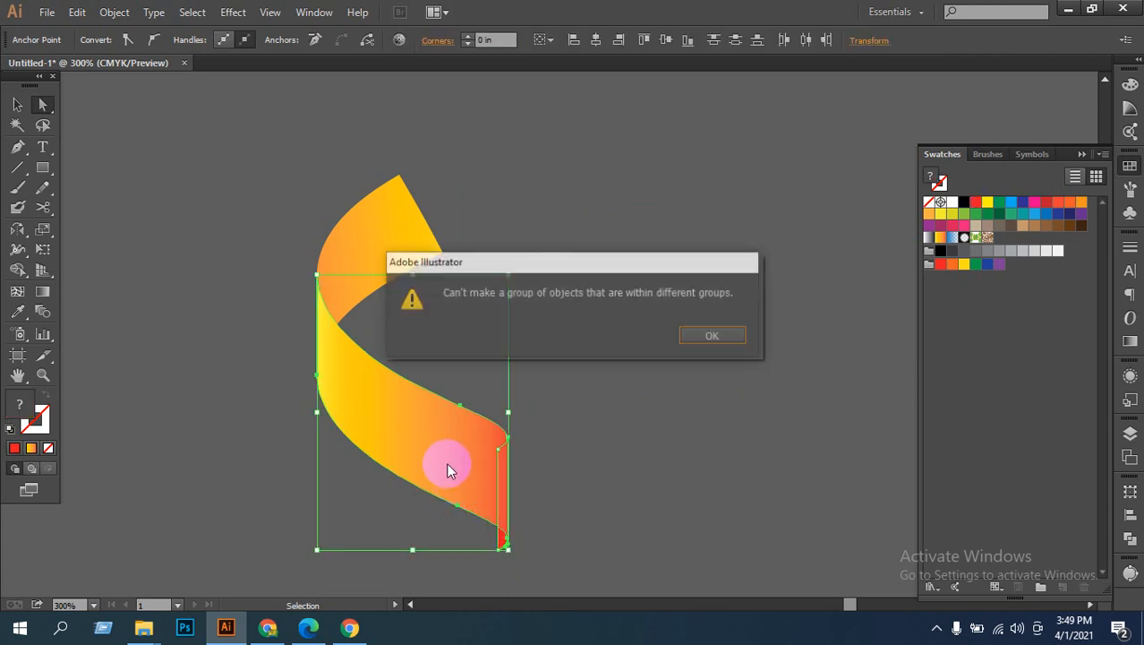
left_click(710, 339)
left_click(499, 420)
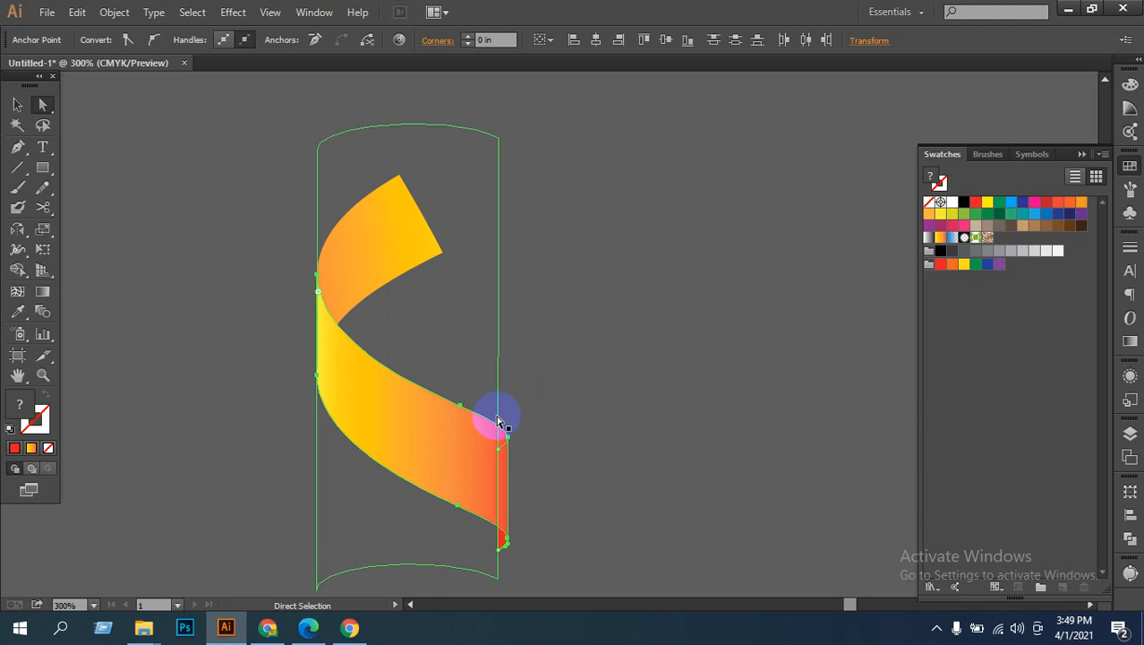
Step: Try duplicating the long middle band to the right of the ribbon, and undo the copy
left_click(307, 203)
left_click_drag(308, 203, 670, 404)
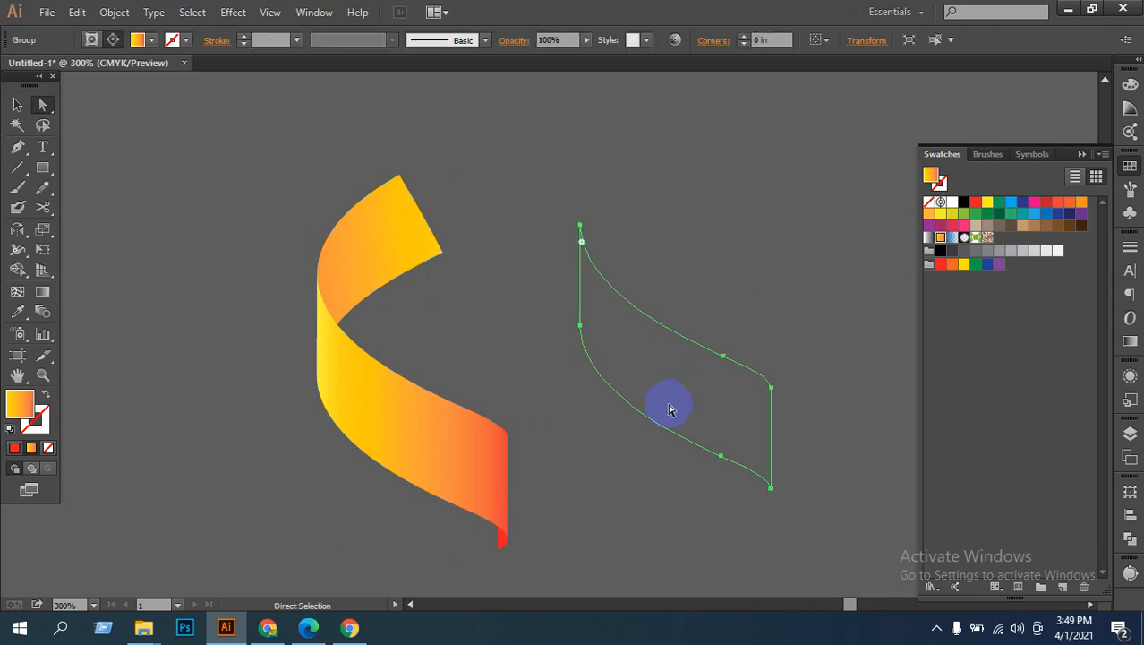
key("ctrl+z")
left_click(485, 352)
Step: Duplicate the whole ribbon group straight down and fine-tune the copy's height so its upper end overlaps the original's middle band
left_click_drag(300, 213, 467, 444)
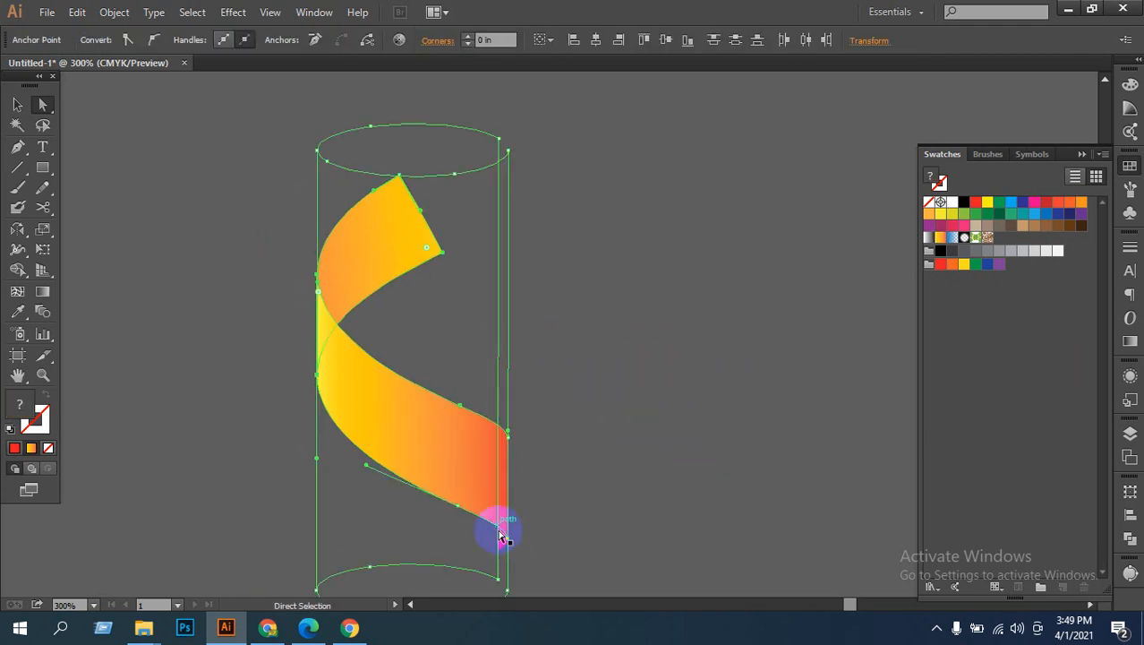
key("ctrl")
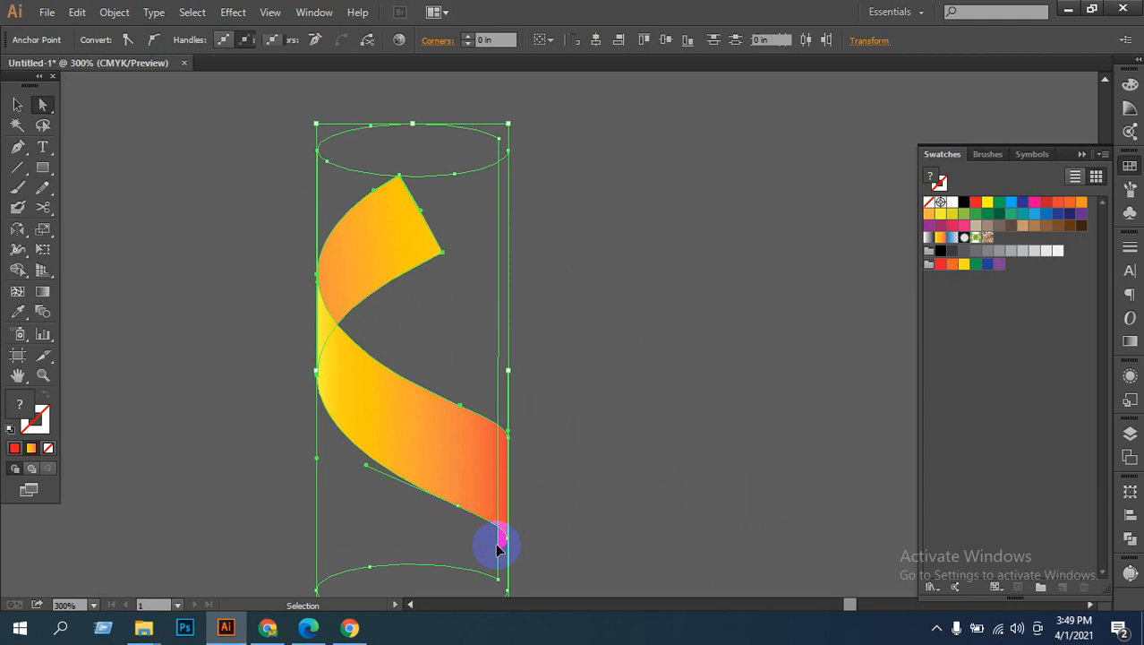
left_click(498, 542, "ctrl")
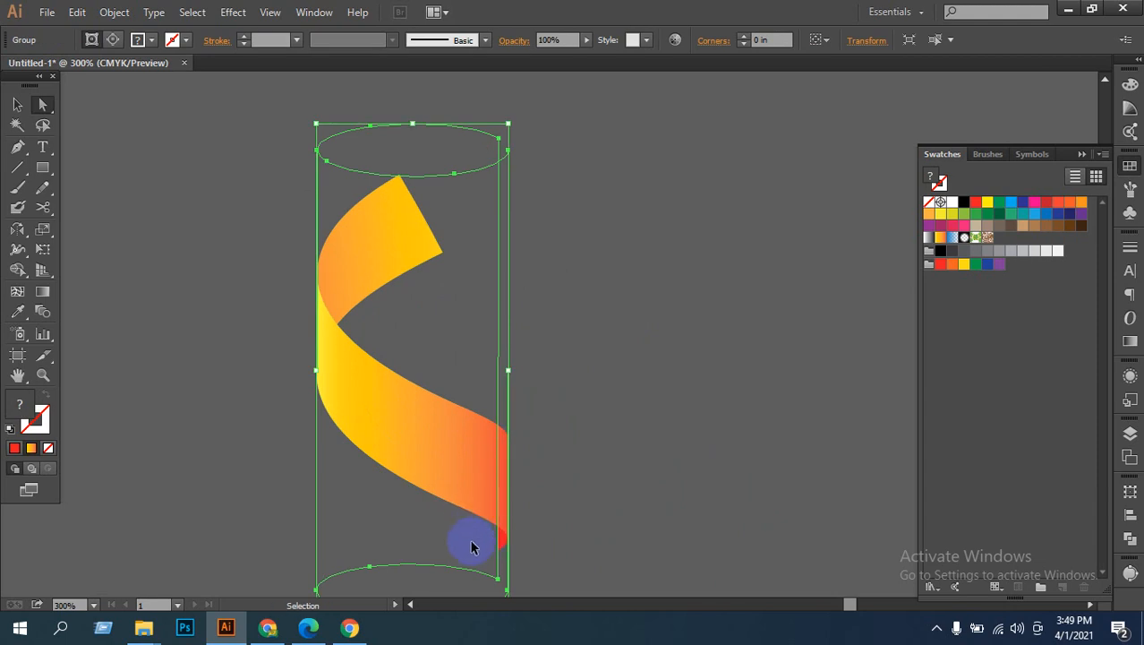
left_click(499, 475, "ctrl+alt")
left_click(500, 475, "ctrl+alt")
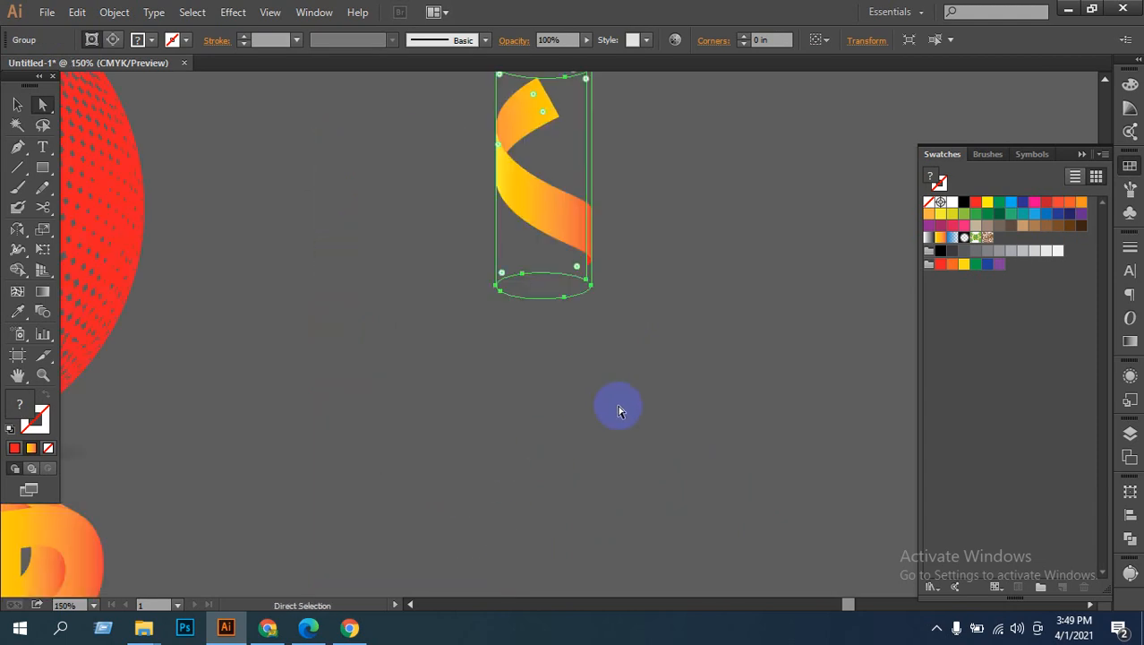
key("Down")
key("Down")
key("Down")
key("Down")
key("Down")
key("Down")
key("Down")
key("Down")
key("Down")
key("Down")
key("Down")
key("Down")
key("Down")
key("Down")
key("Down")
key("Down")
key("Down")
key("Down")
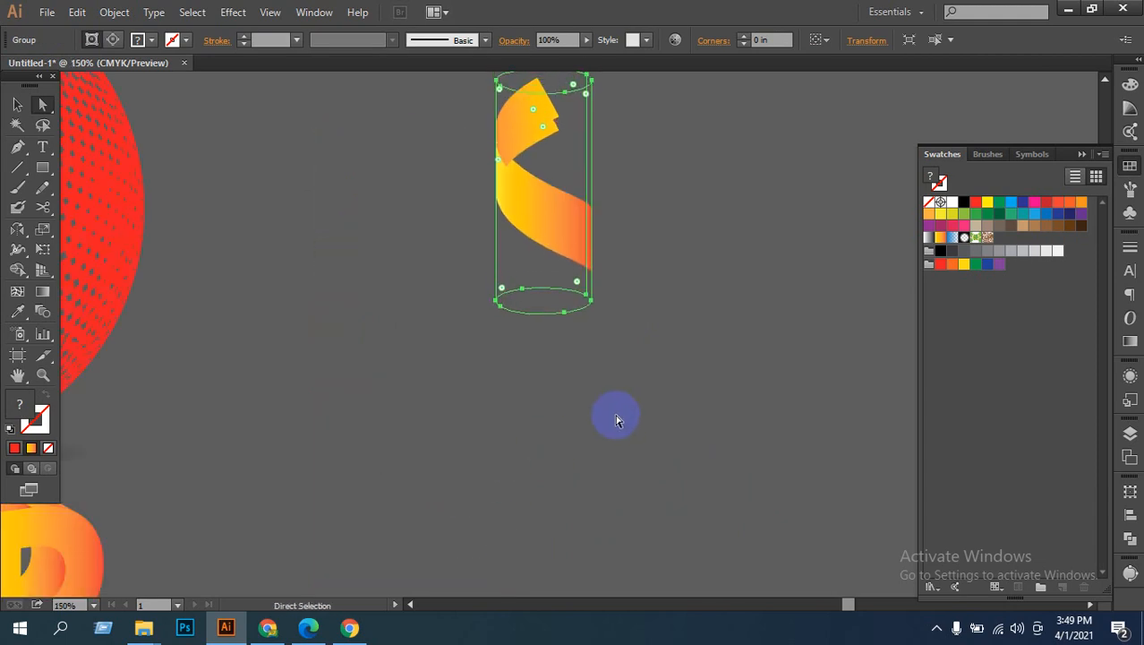
key("Down")
key("Down")
key("Down")
key("Down")
key("Down")
key("Down")
key("Down")
key("Down")
key("Down")
key("Down")
key("Down")
key("Down")
key("Down")
key("Down")
key("Down")
key("Down")
key("Down")
key("Down")
key("Down")
key("Down")
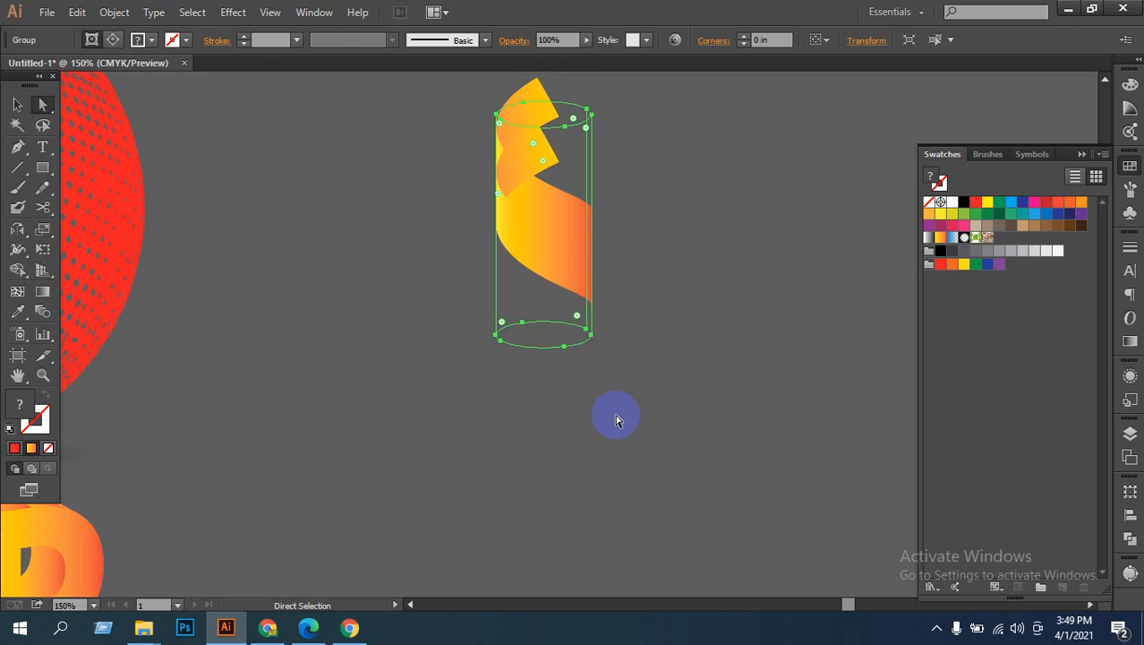
key("Down")
key("Down")
key("Down")
key("Down")
key("Down")
key("Down")
key("Down")
key("Down")
key("Down")
key("Down")
key("Down")
key("Down")
key("Down")
key("Down")
key("Down")
key("Down")
key("Down")
key("Down")
key("Down")
key("Down")
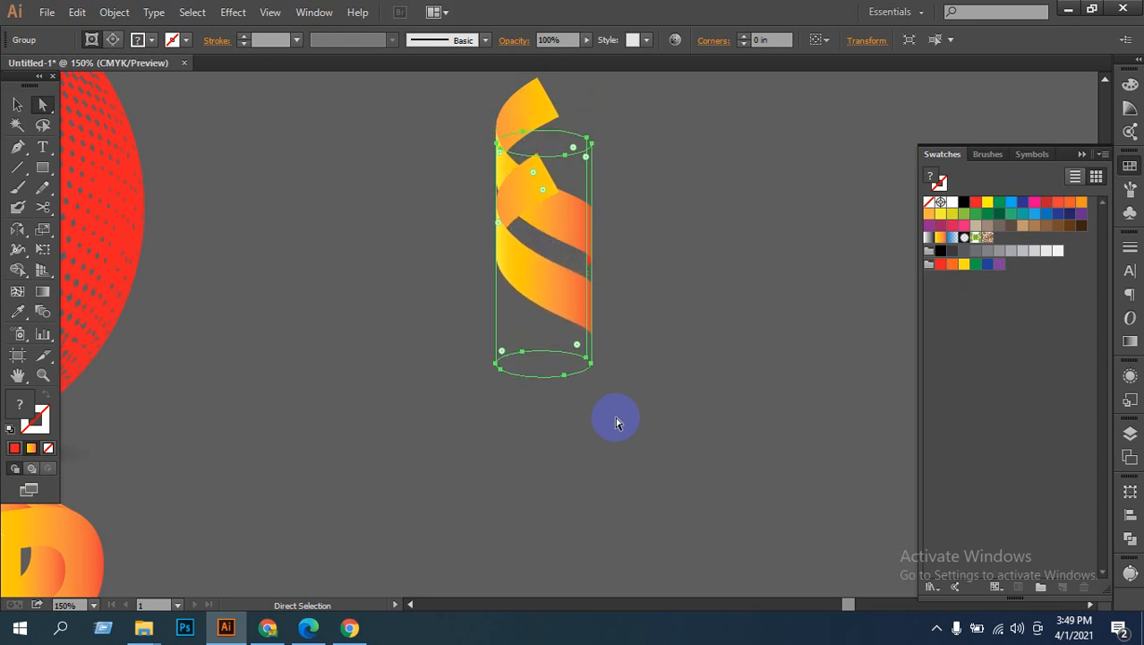
key("Down")
key("Down")
key("Down")
key("Down")
key("Down")
key("Down")
key("Down")
key("Down")
key("Down")
key("Down")
key("Down")
key("Down")
key("Down")
key("Down")
key("Down")
key("Down")
key("Down")
key("Down")
key("Down")
key("Down")
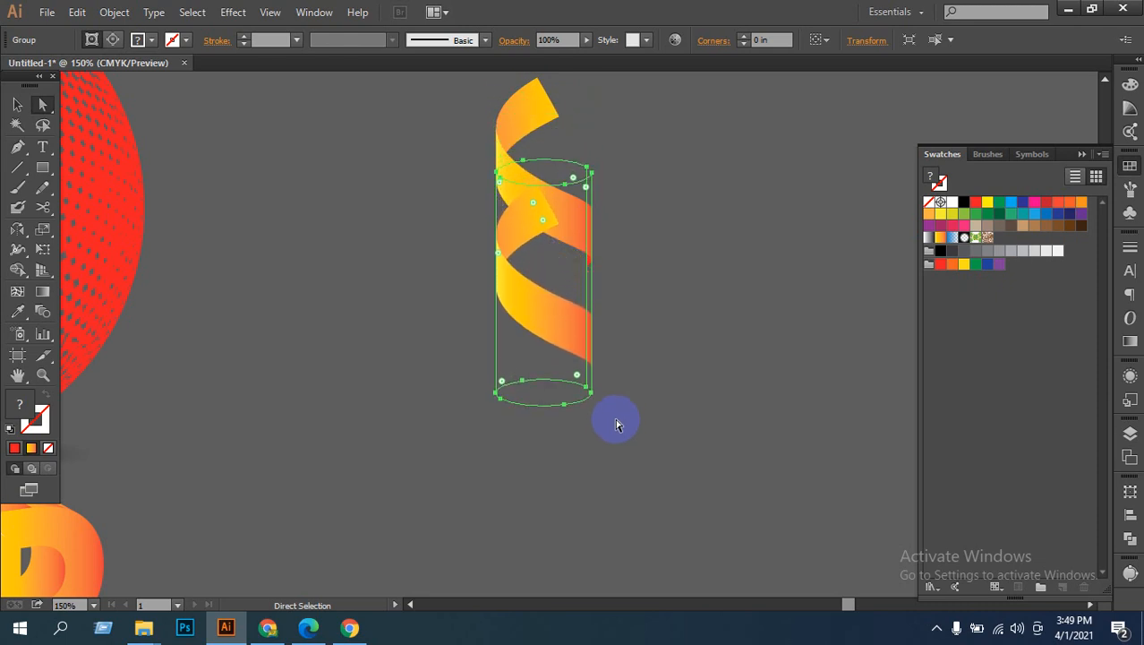
key("Down")
key("Down")
key("Down")
key("Down")
key("Down")
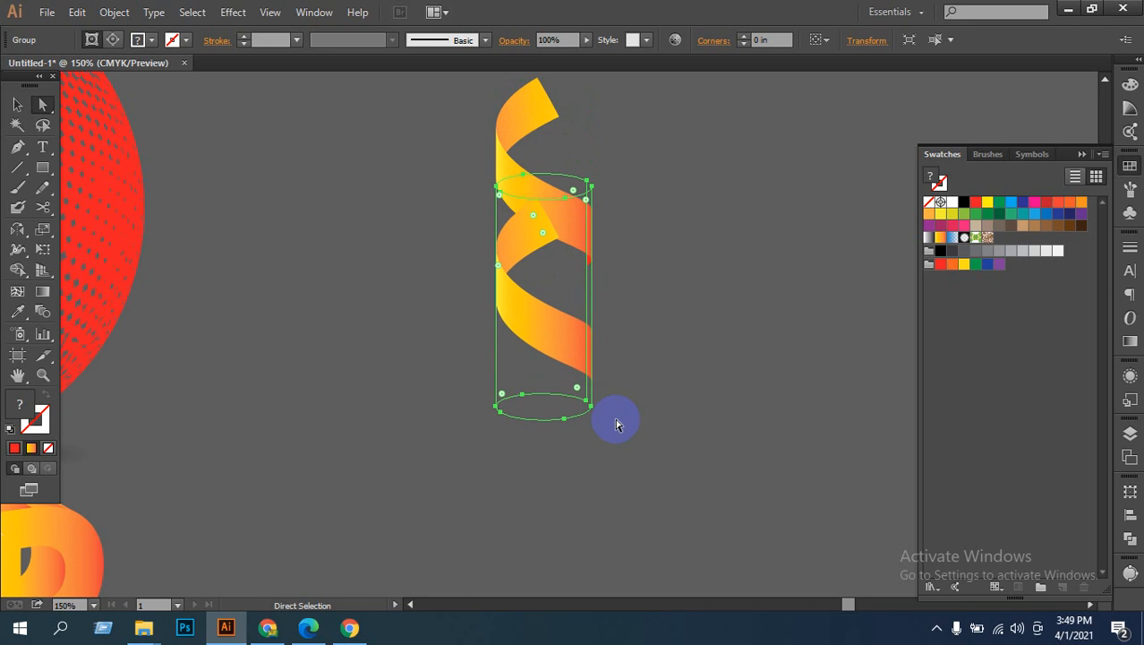
key("Up")
key("Up")
key("Up")
key("Up")
key("Up")
key("Up")
key("Up")
key("Up")
key("Up")
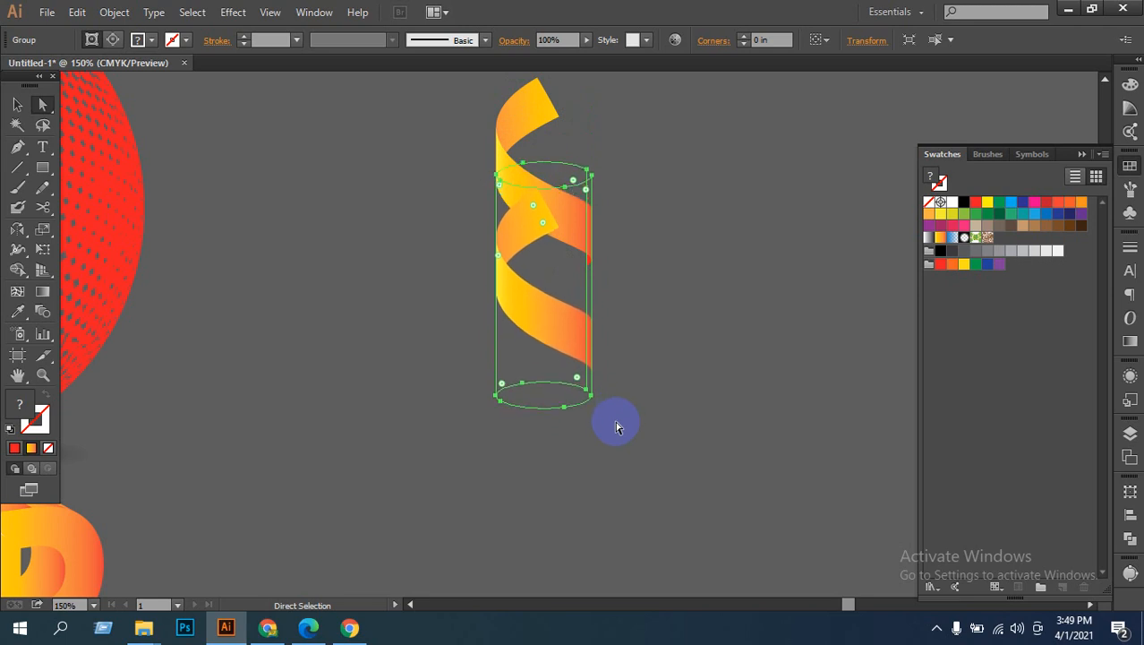
key("Up")
key("Up")
key("Up")
key("Up")
key("Up")
key("Up")
key("Up")
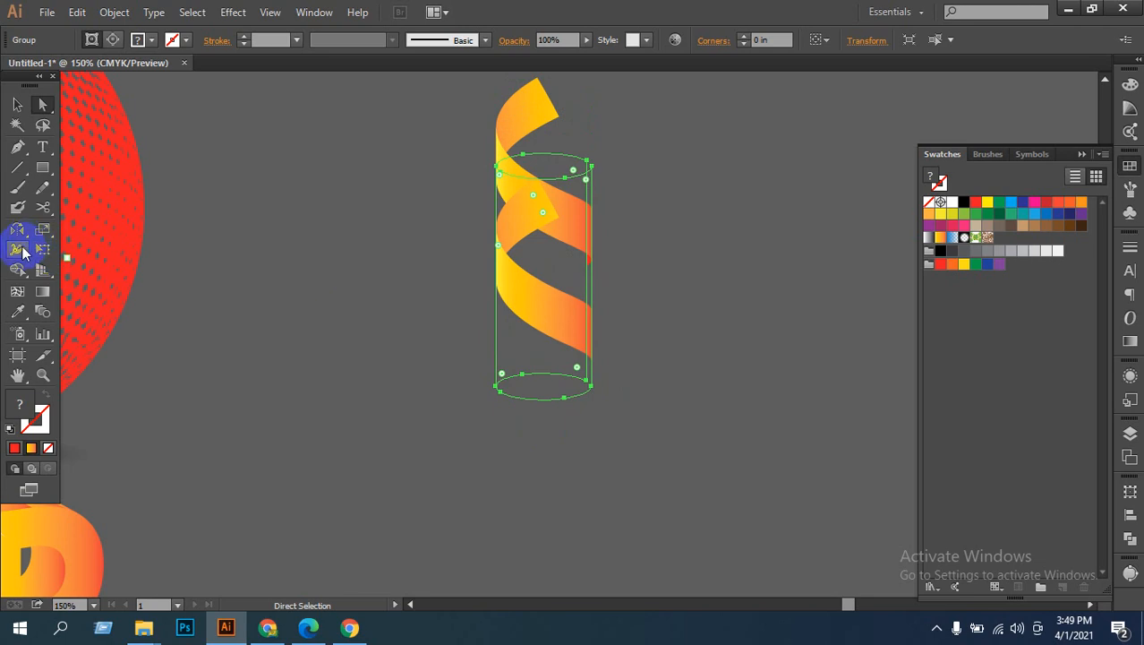
Step: Reflect the lower ribbon copy across the horizontal axis about a point at its centre, without making another copy
left_click_drag(19, 231, 82, 250)
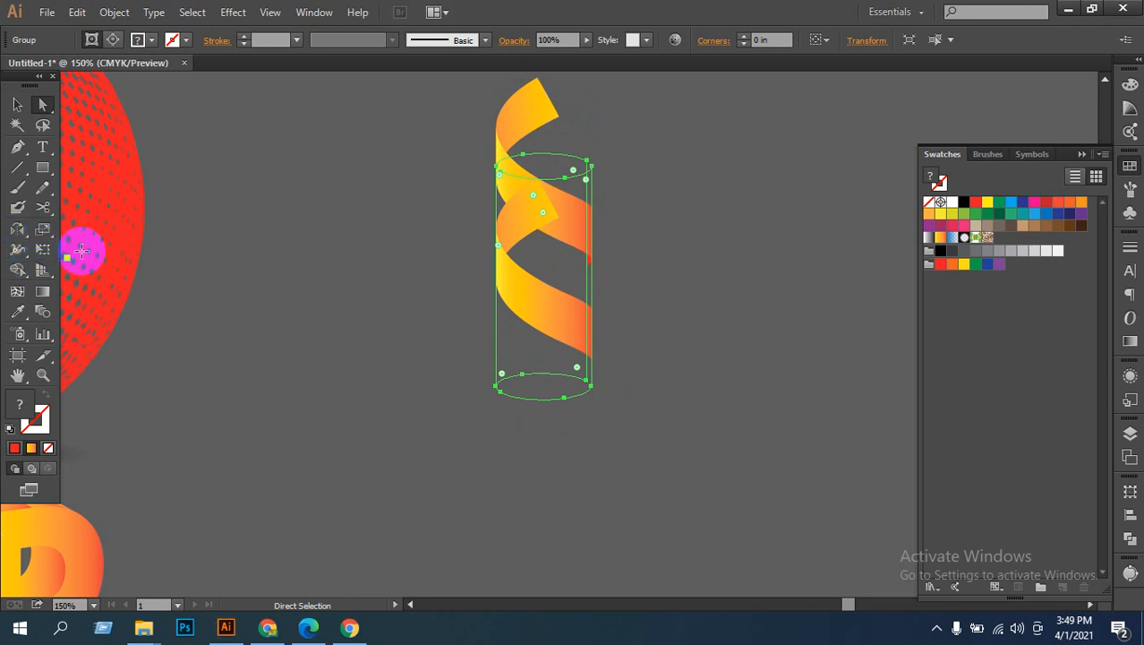
left_click(553, 282)
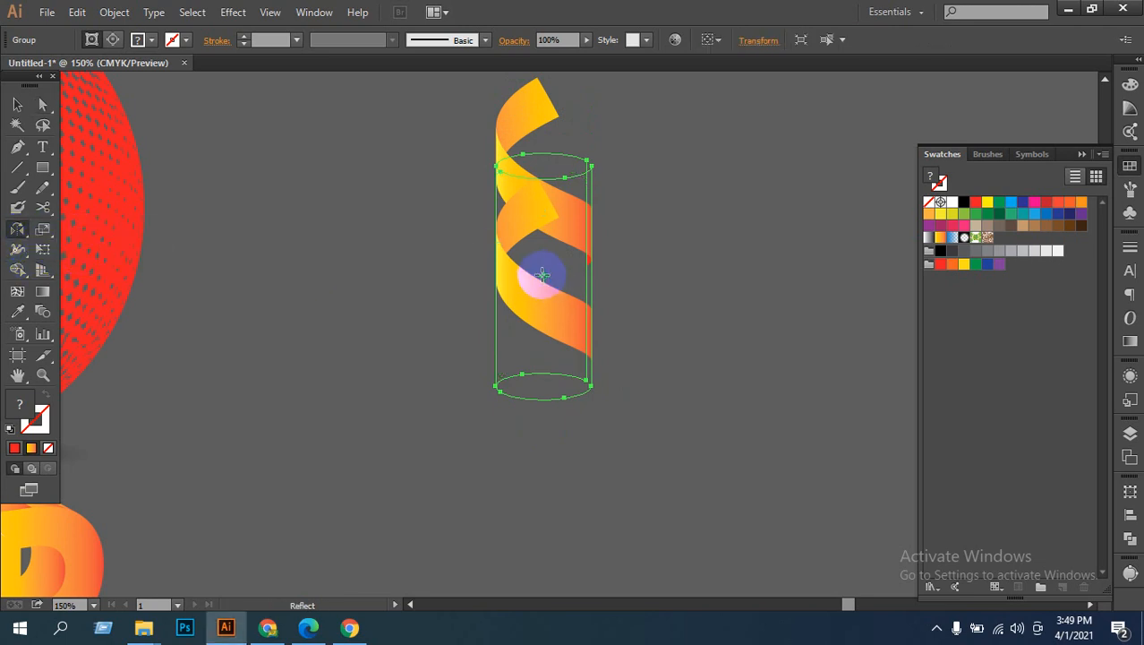
left_click(545, 281, "alt")
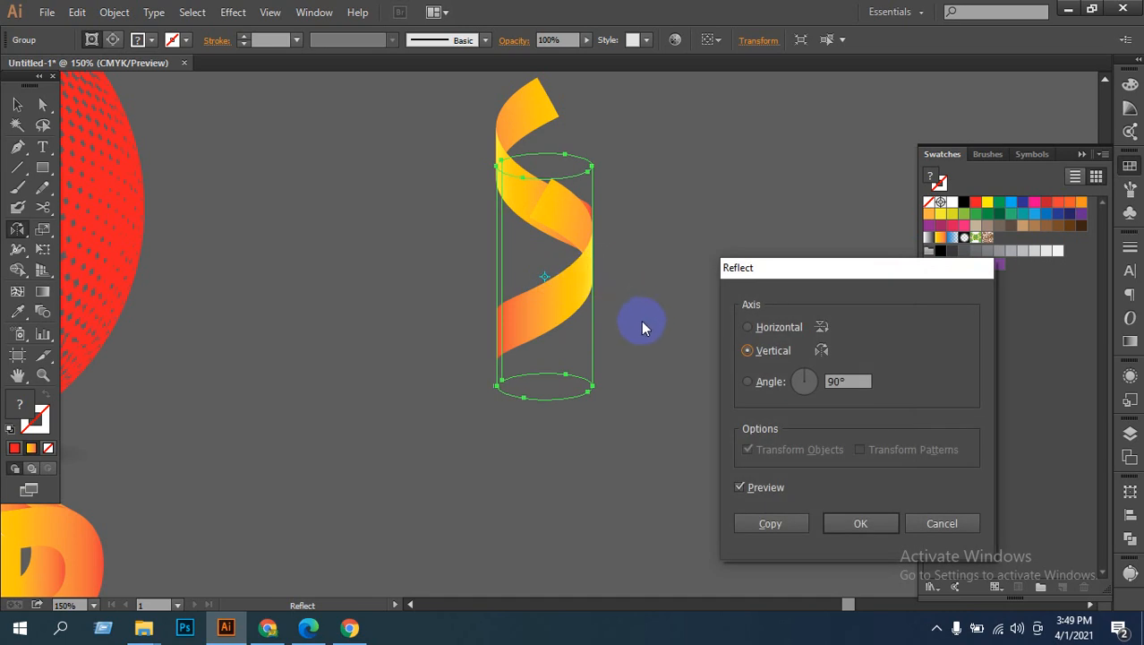
left_click(775, 329)
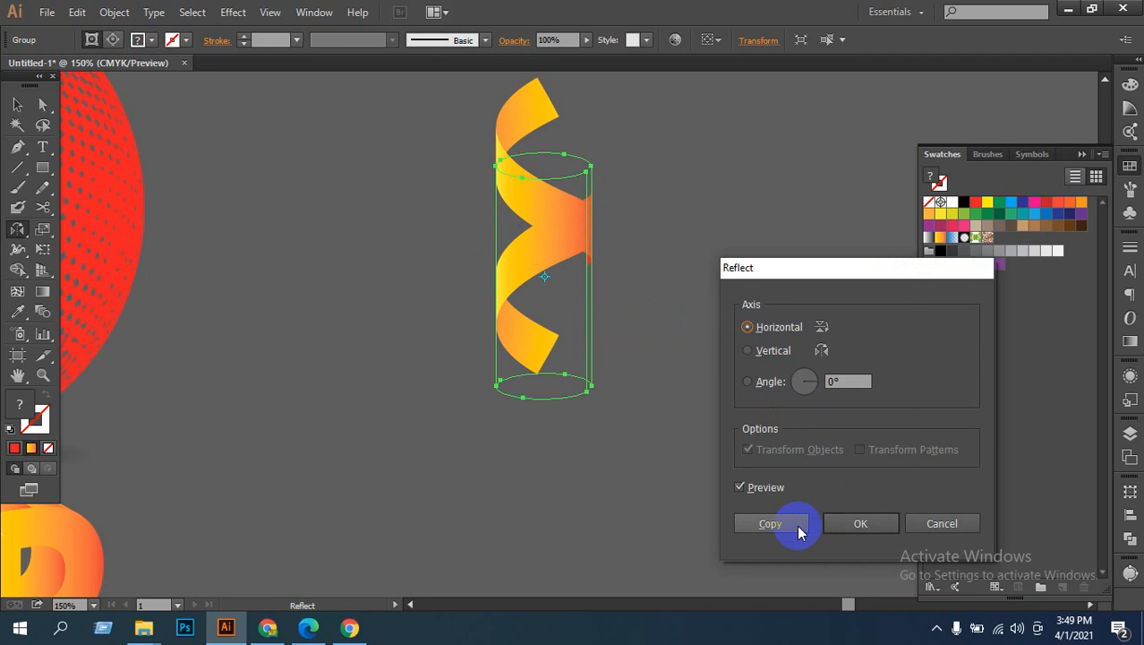
left_click(848, 524)
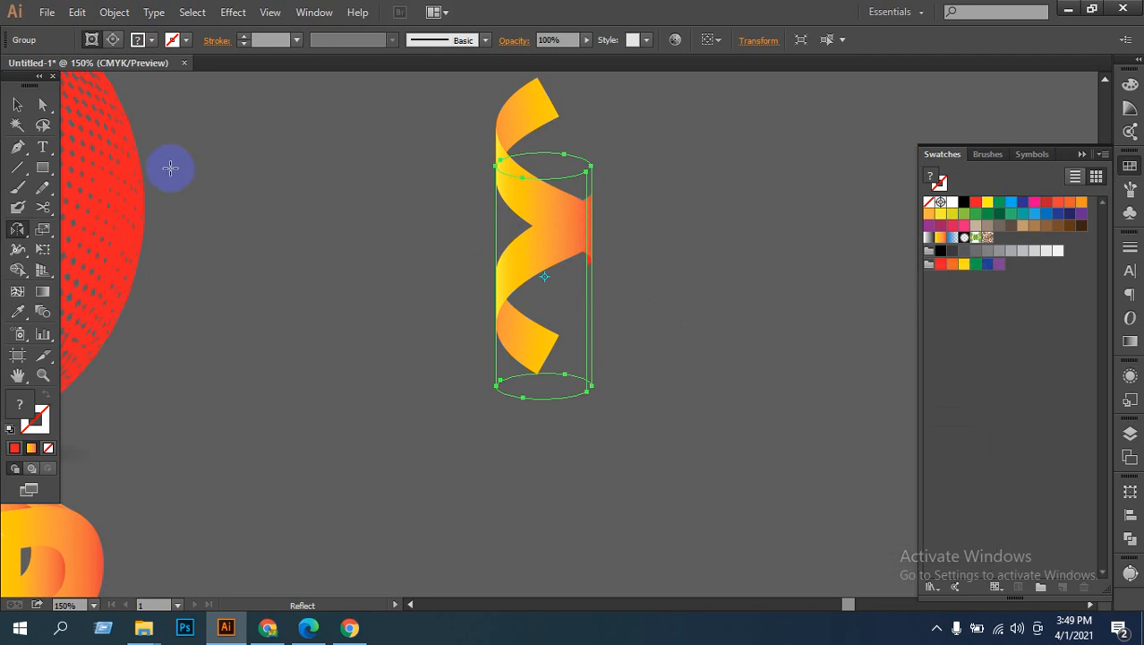
left_click(17, 104)
left_click(457, 242)
left_click(527, 277)
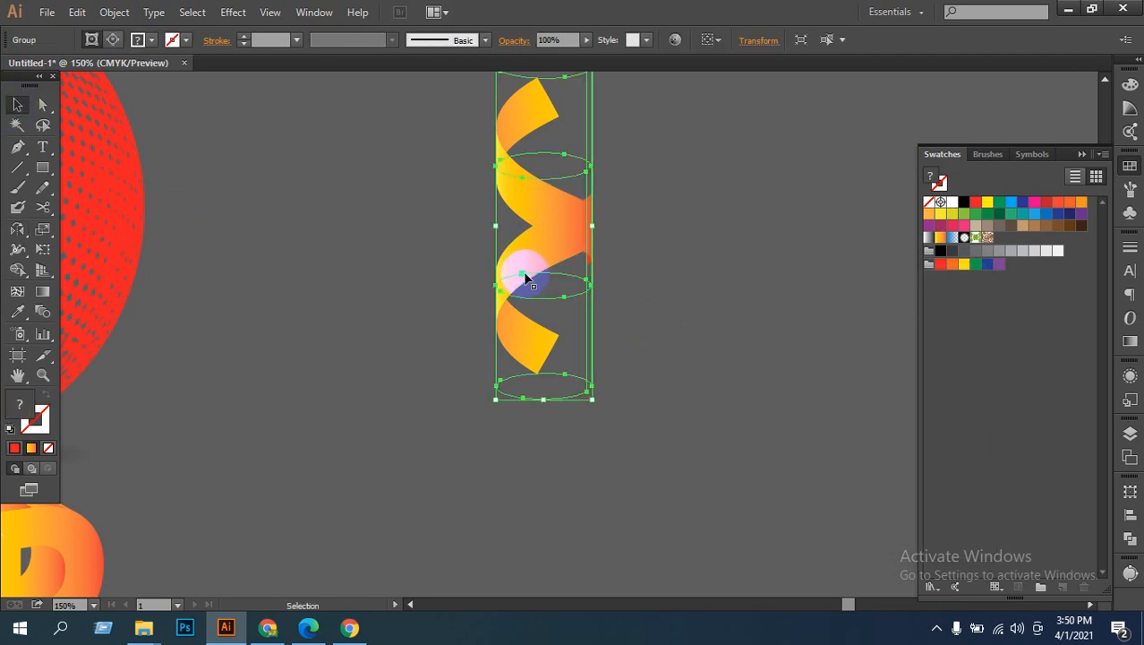
left_click(450, 320)
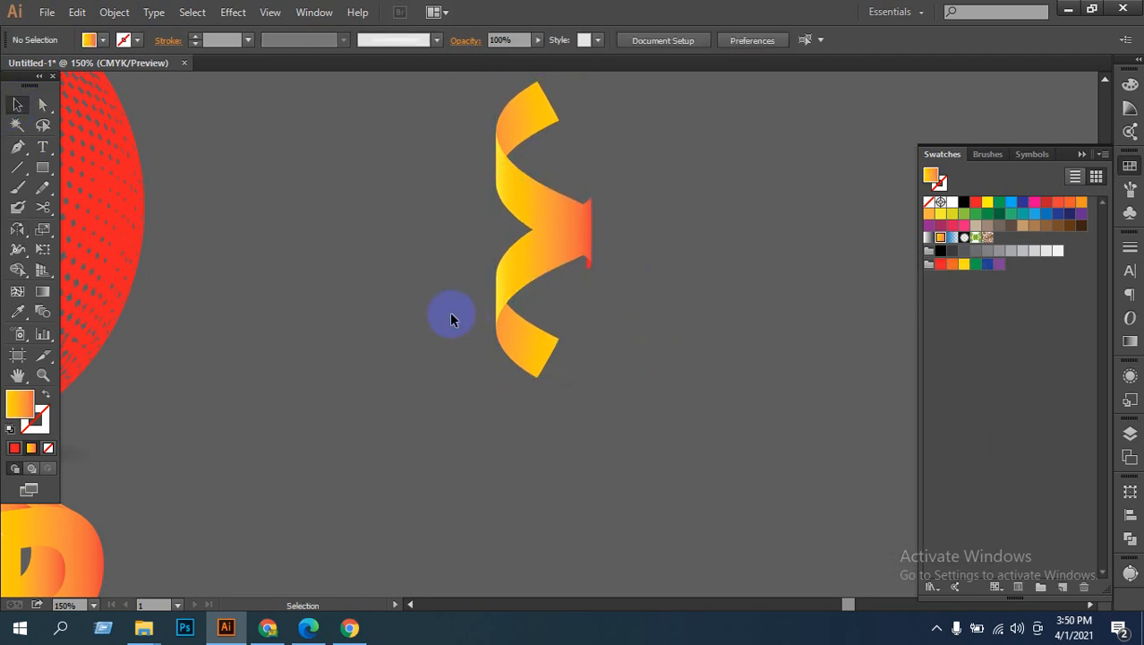
left_click(516, 320)
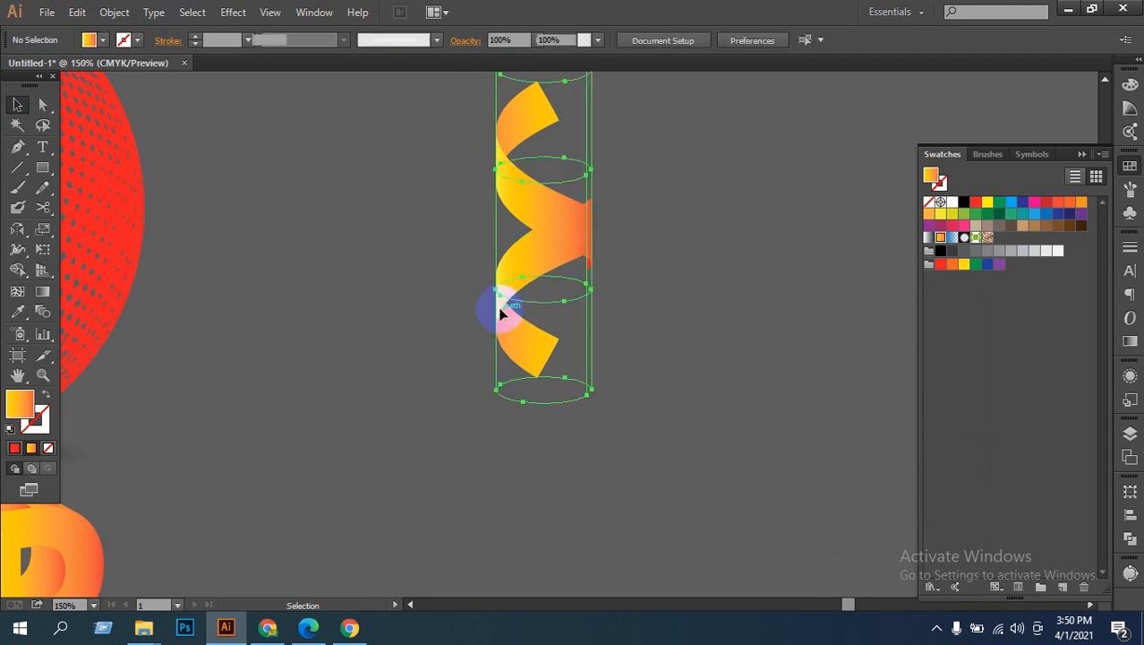
right_click(497, 308)
left_click(549, 404)
left_click(486, 312)
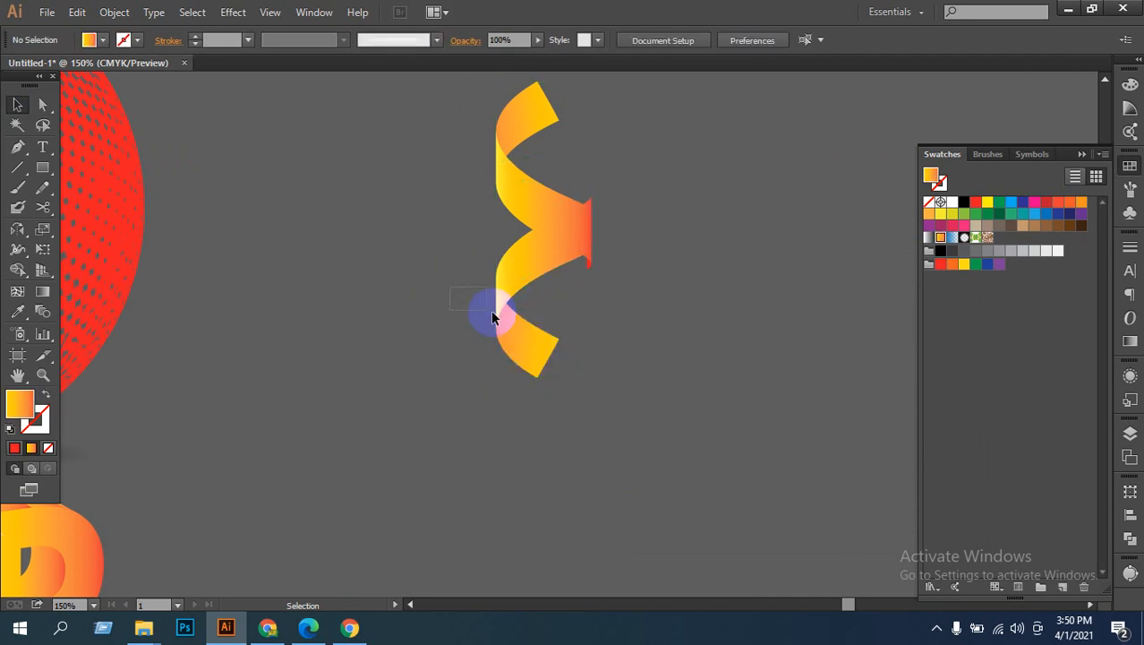
left_click(537, 362)
left_click(656, 332)
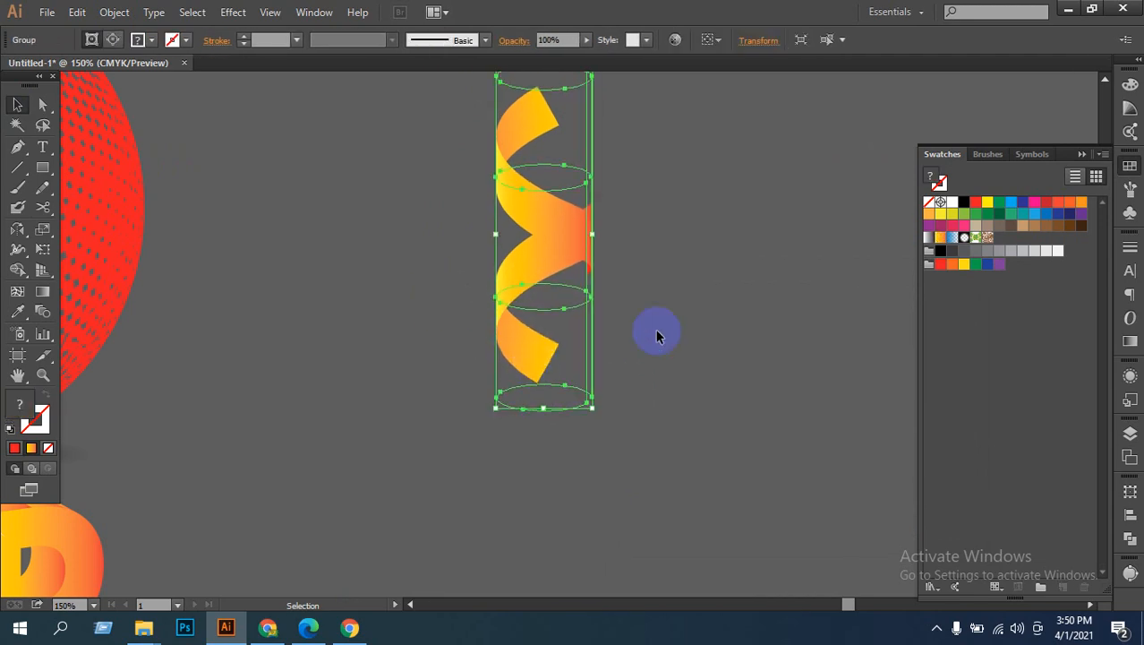
left_click(511, 328)
left_click(633, 290)
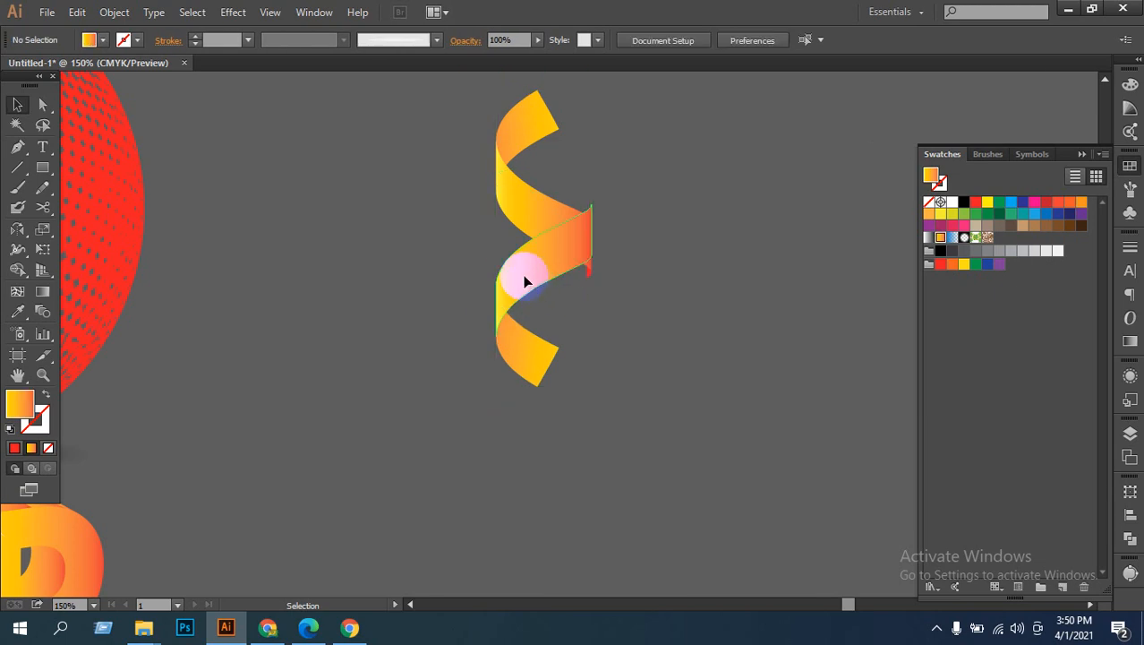
right_click(523, 278)
left_click(682, 360)
left_click(662, 349)
Step: Move the mirrored ribbon straight down and fine-tune its height so its red end meets the upper ribbon's red end
left_click(511, 300)
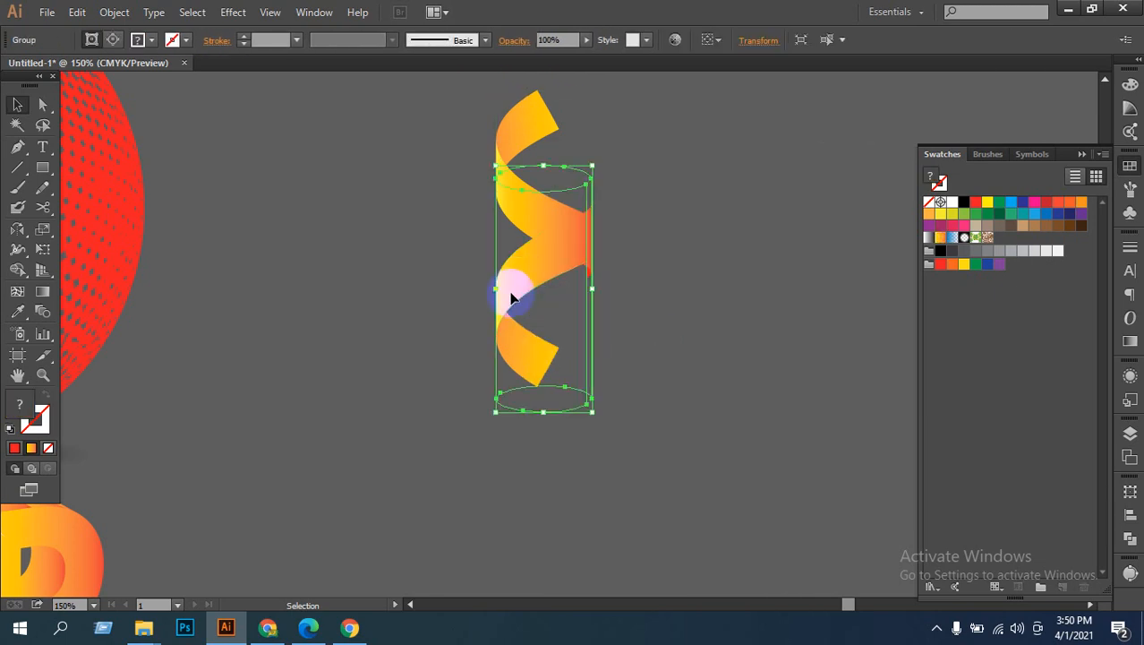
left_click_drag(515, 302, 603, 314)
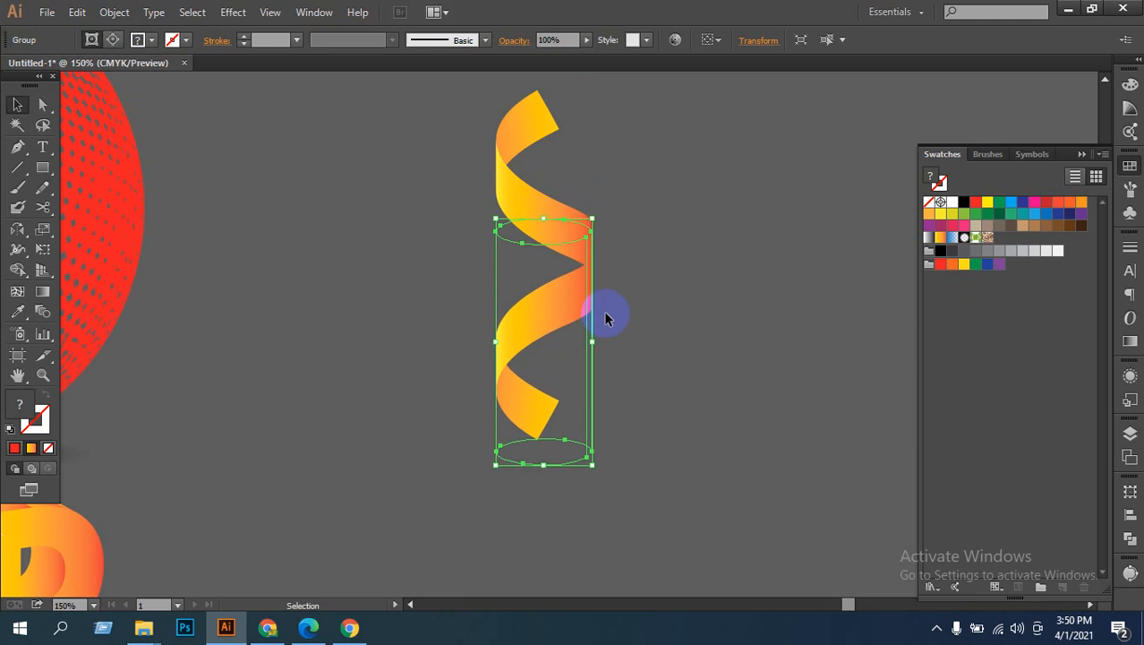
key("Down")
key("Down")
key("Down")
key("Down")
key("Down")
key("Down")
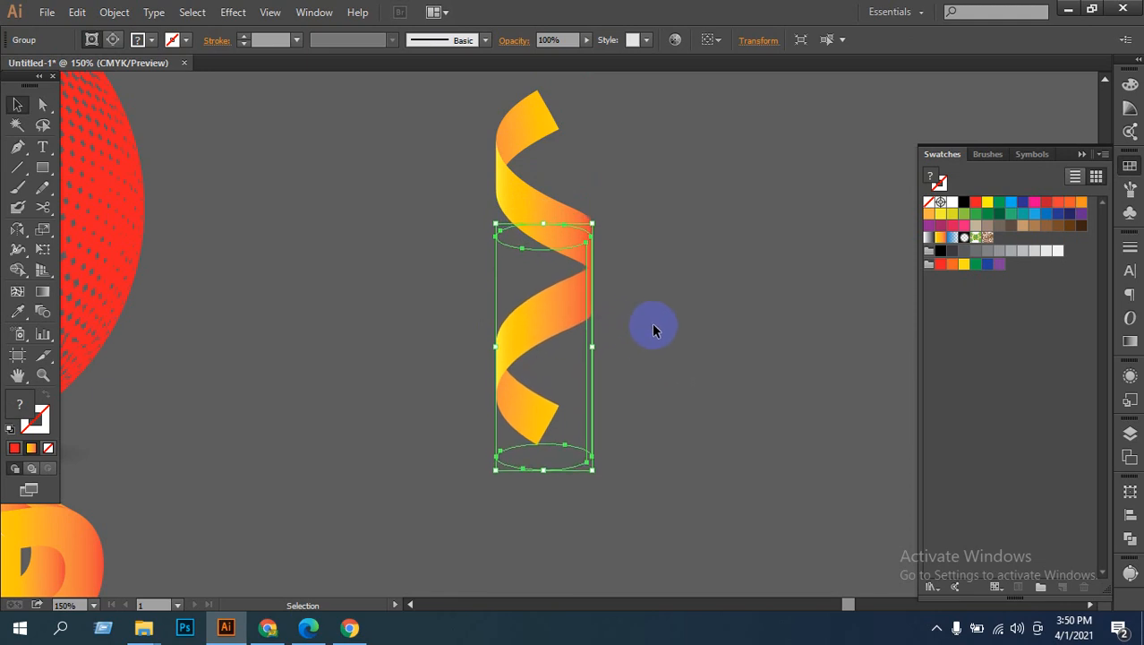
key("Down")
key("Down")
key("Down")
key("Down")
key("Down")
key("Down")
key("Down")
key("Down")
key("Down")
key("Down")
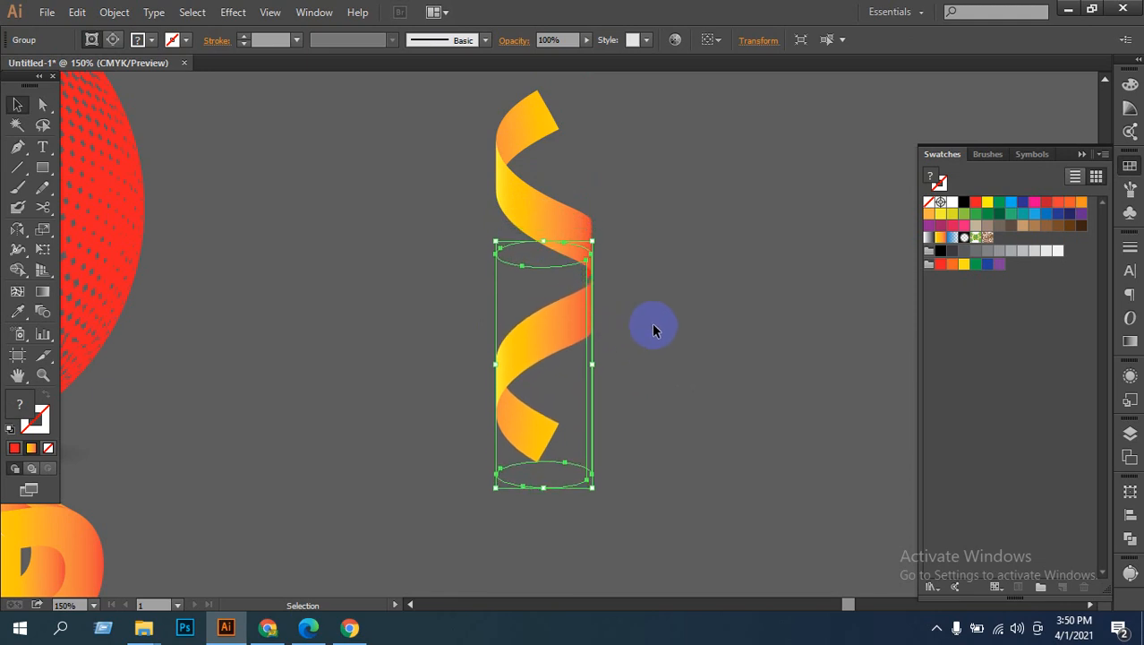
key("Up")
key("Up")
key("Up")
key("Up")
key("Up")
key("Up")
key("Up")
key("Up")
key("Up")
key("Up")
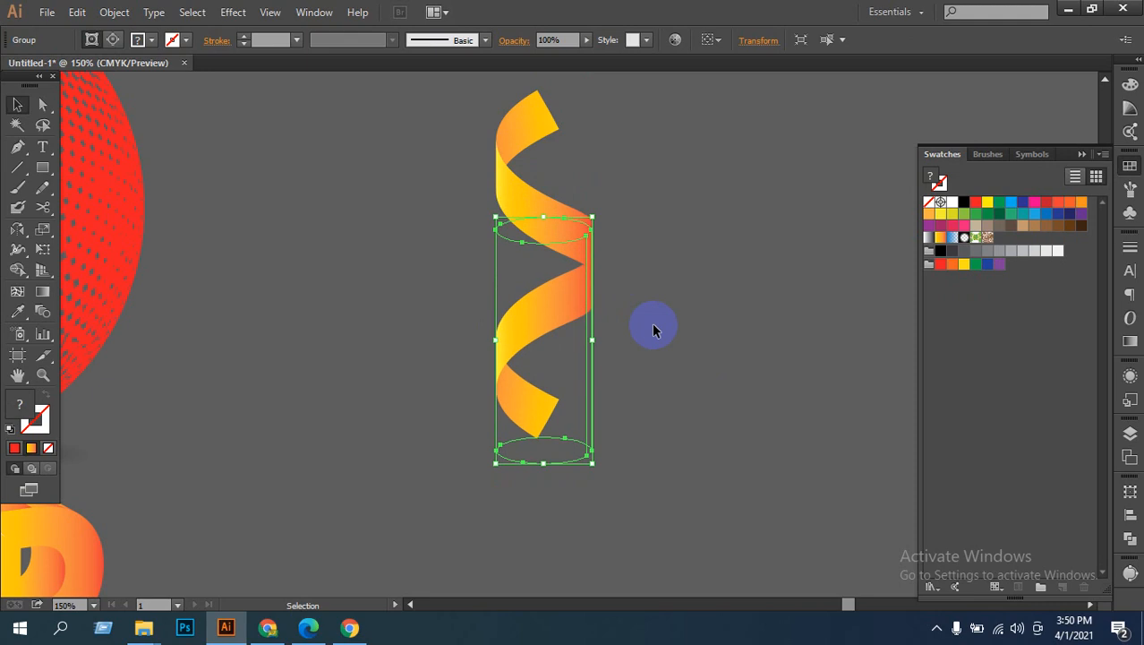
key("Down")
key("Down")
key("Down")
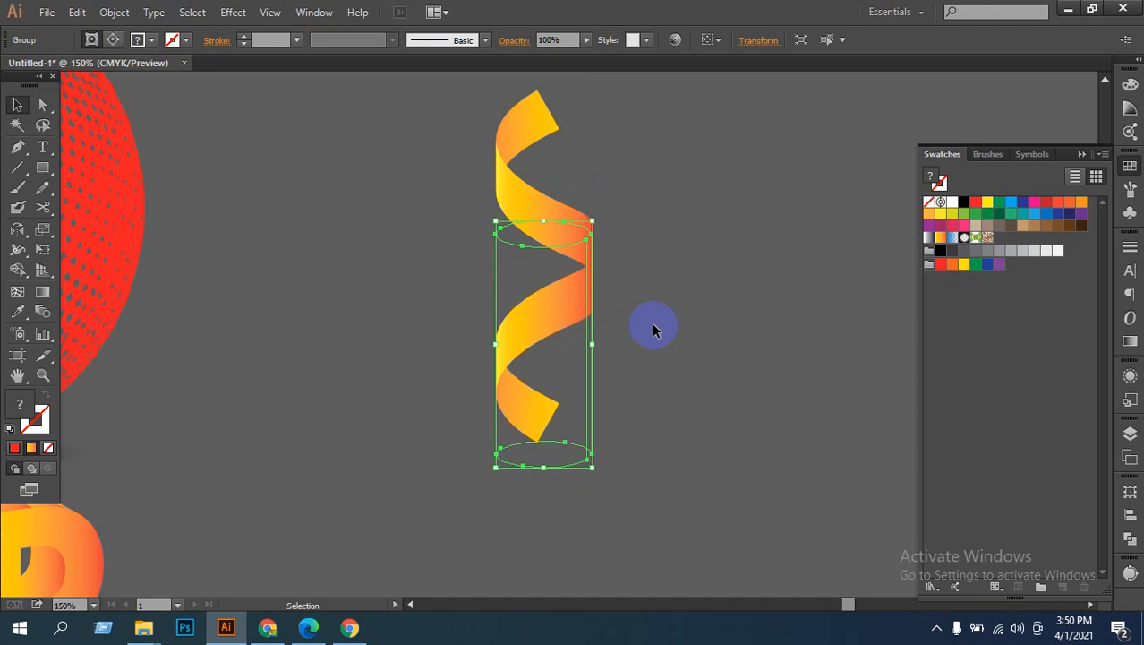
key("Down")
key("Down")
key("Down")
key("Down")
key("Down")
key("Down")
key("Down")
key("Down")
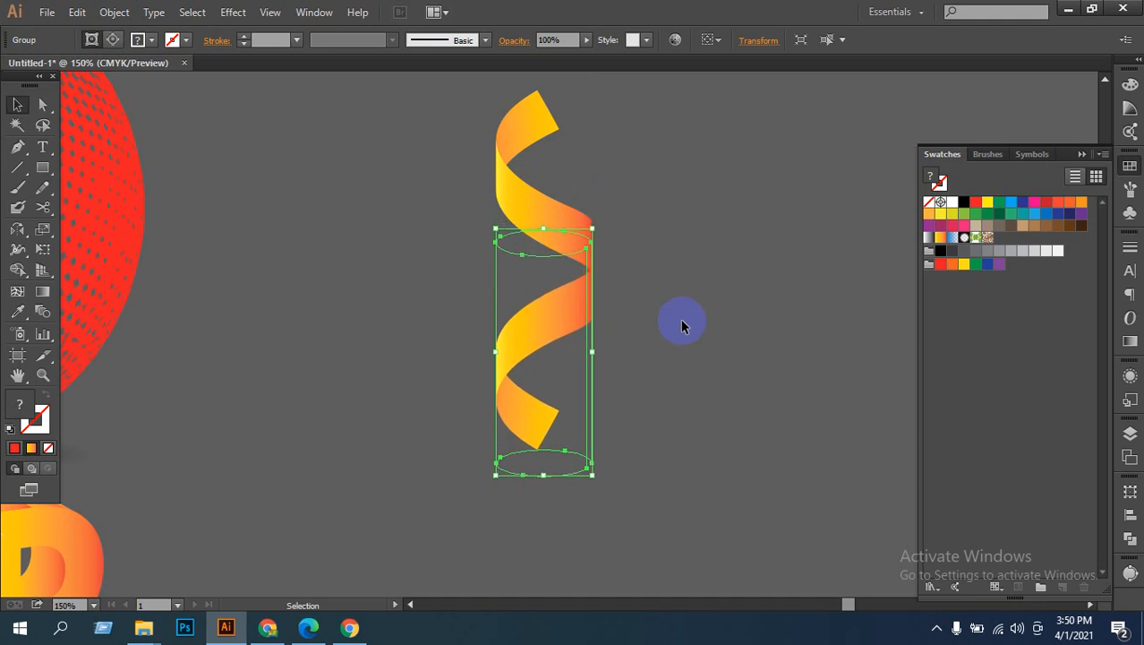
left_click(680, 379)
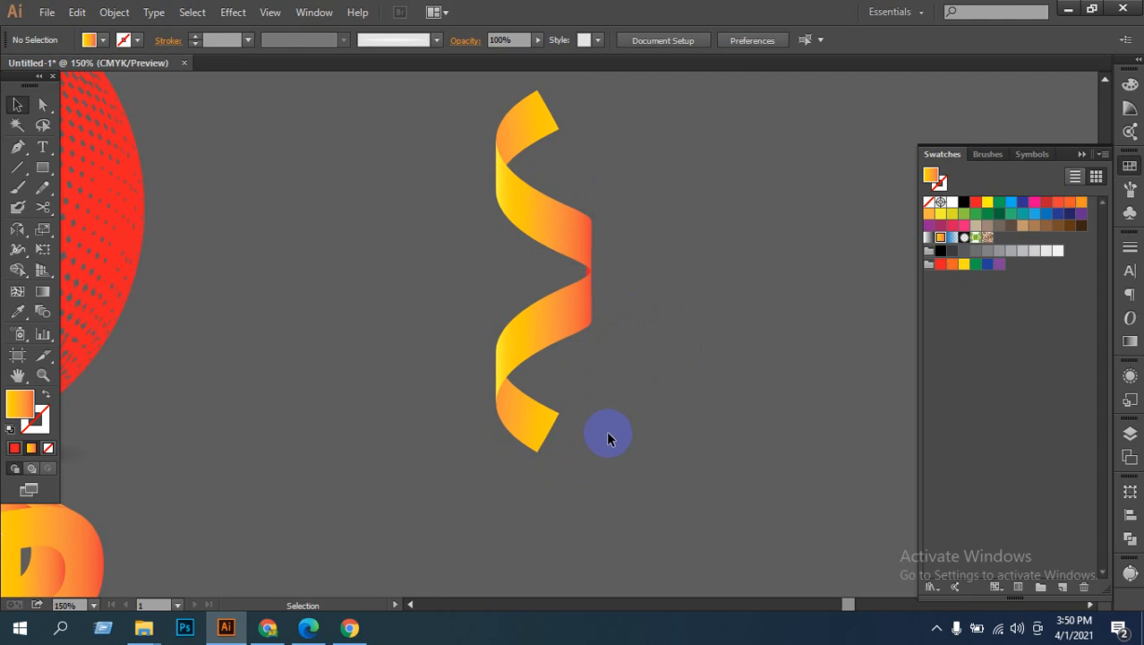
Step: Nudge the mirrored ribbon slightly up until its red end overlaps the upper ribbon's end without the dark red patch at the joint
left_click(608, 315)
left_click(567, 310)
left_click(475, 329)
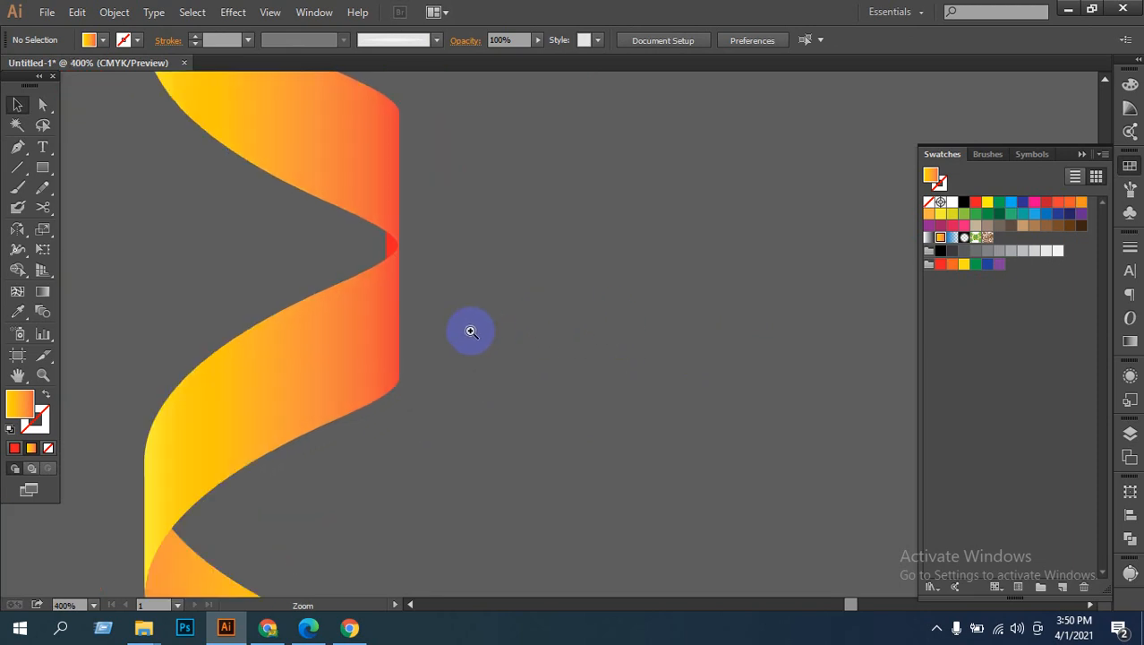
left_click(587, 386)
key("v")
left_click(582, 433)
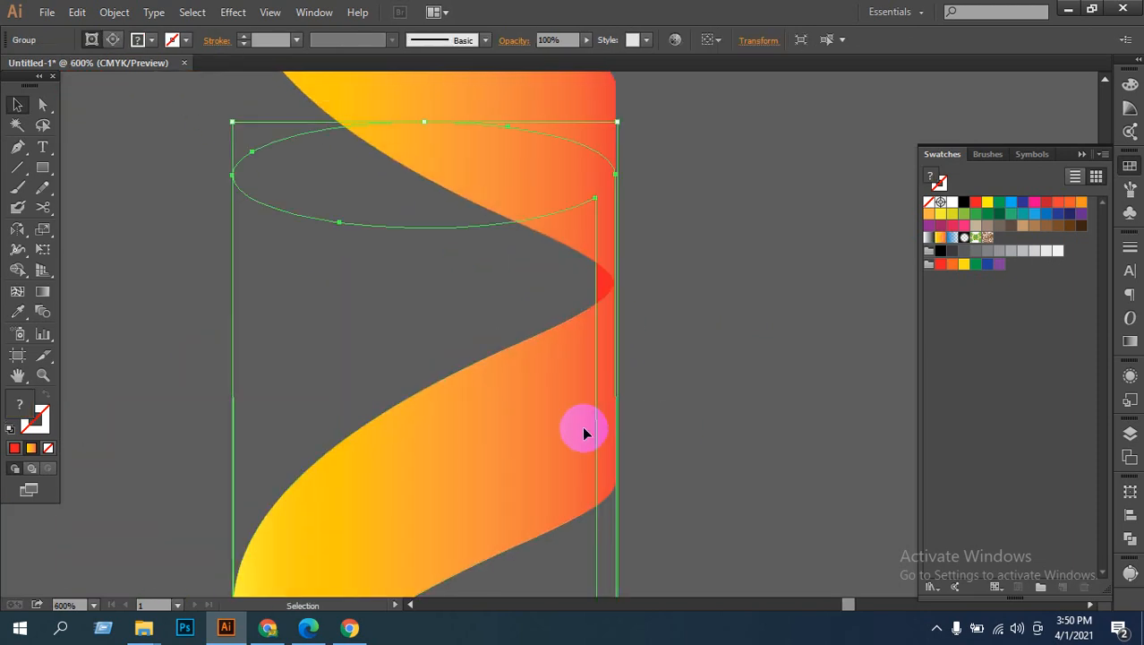
key("Up")
key("Up")
key("Up")
key("Up")
key("Up")
key("Up")
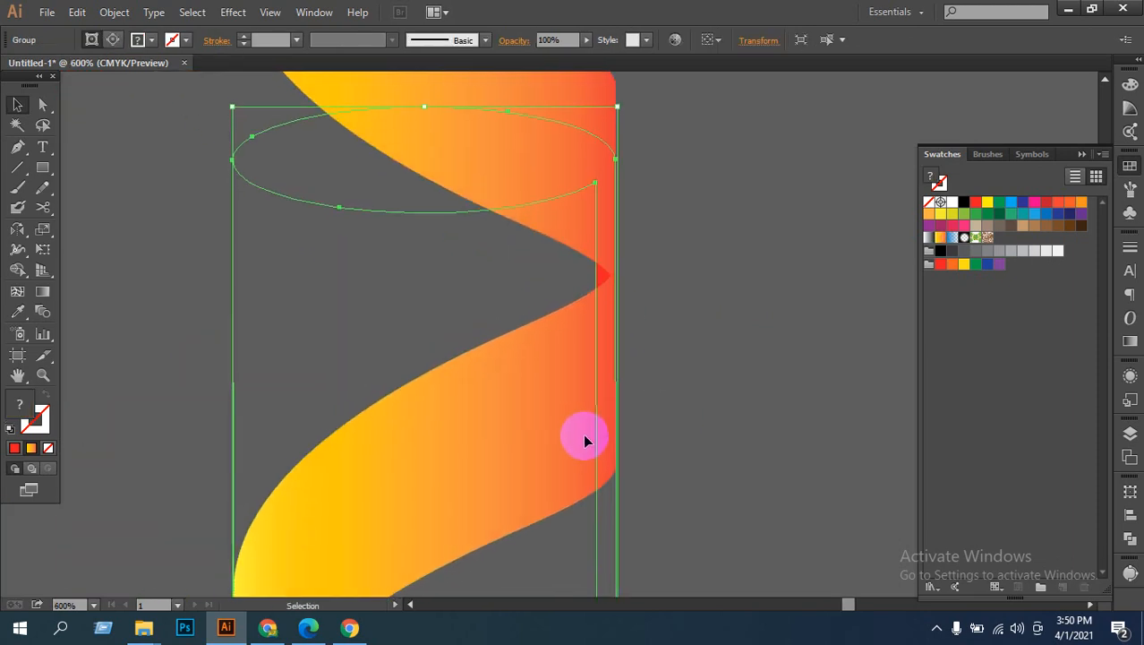
key("Up")
key("Up")
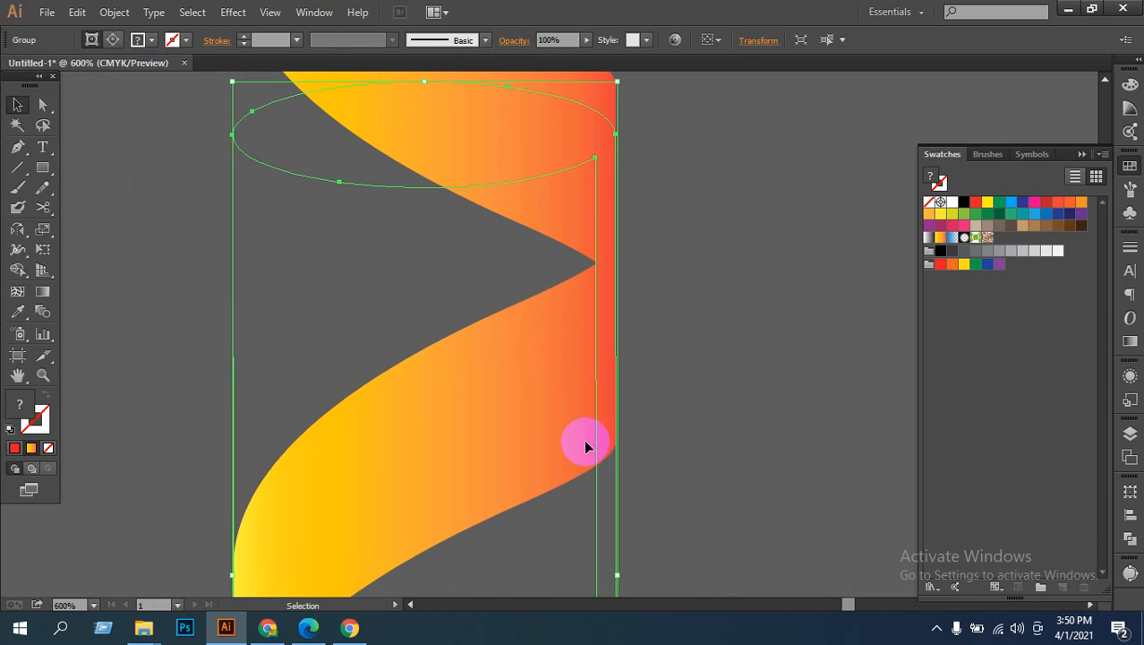
left_click(800, 394)
Step: Move the mirrored ribbon up and slightly to the right over the original so their two long bands cross
key("z")
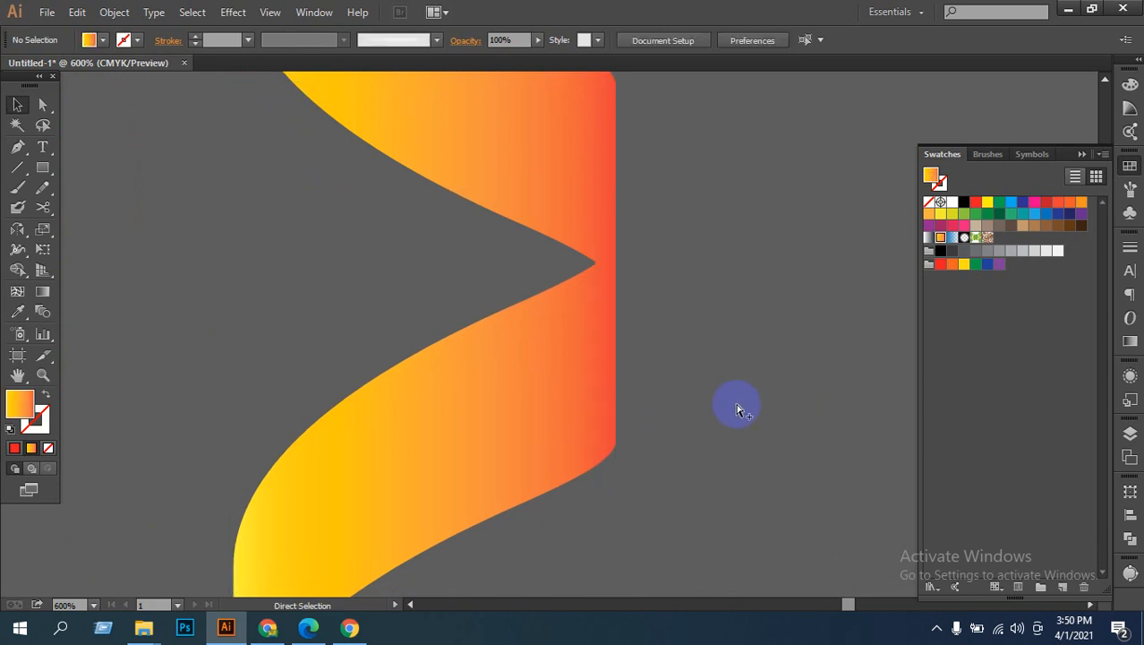
left_click(736, 401, "alt")
left_click(695, 360, "alt")
left_click(627, 367, "alt")
left_click_drag(562, 414, 626, 468)
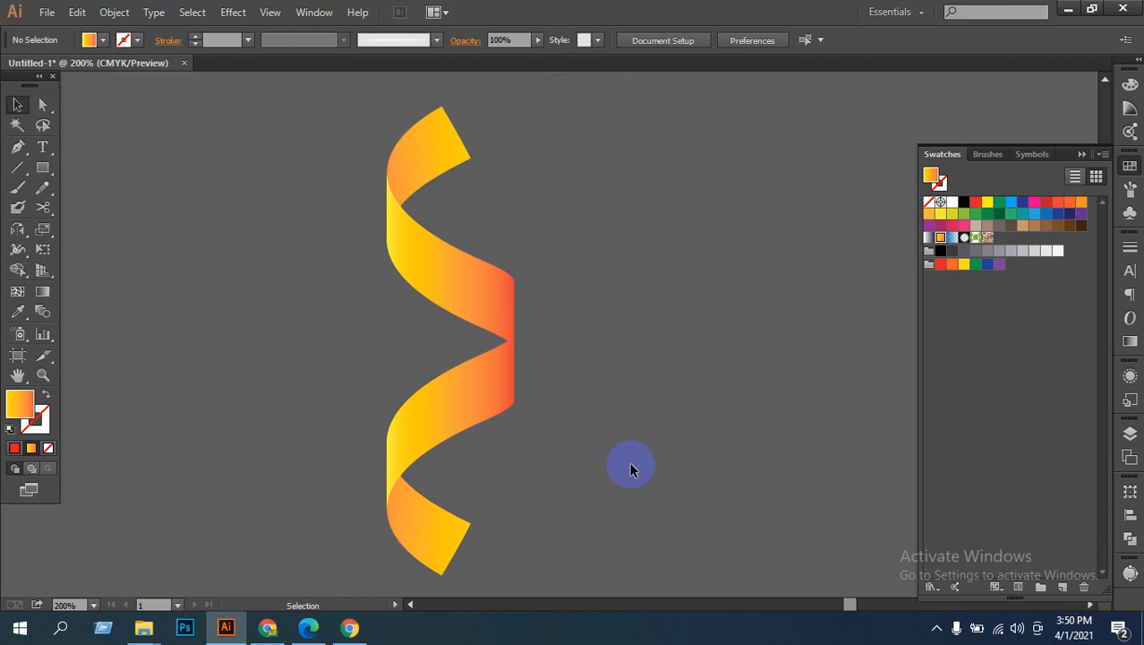
left_click_drag(347, 438, 499, 524)
scroll(529, 501, "down", 3)
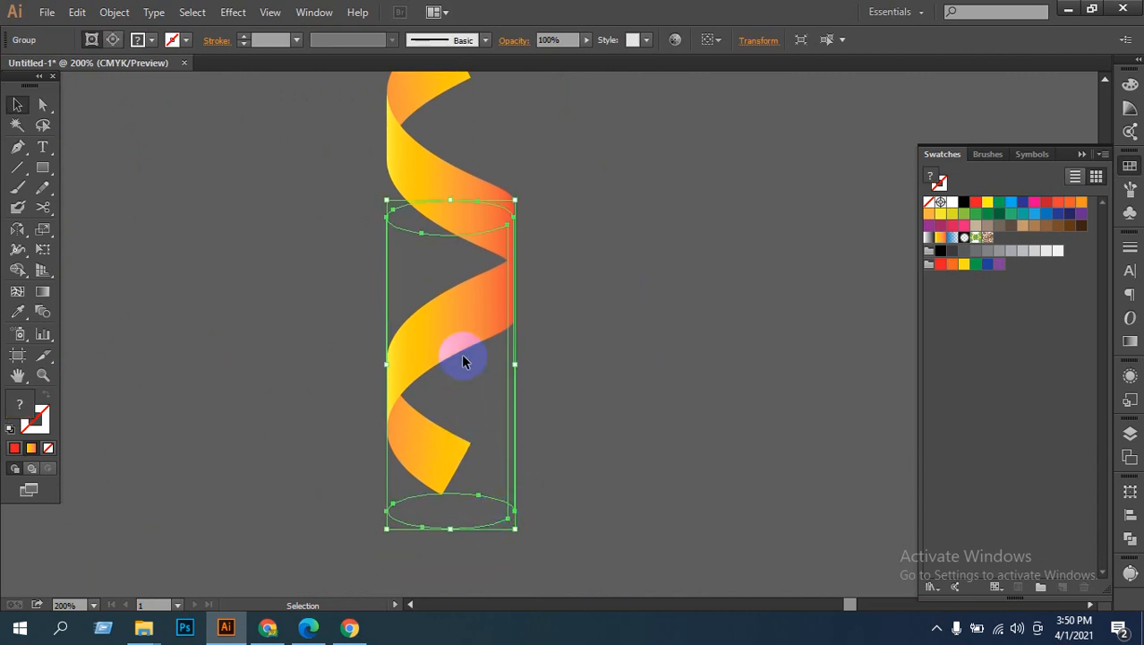
left_click_drag(467, 357, 505, 211)
scroll(492, 385, "up", 5)
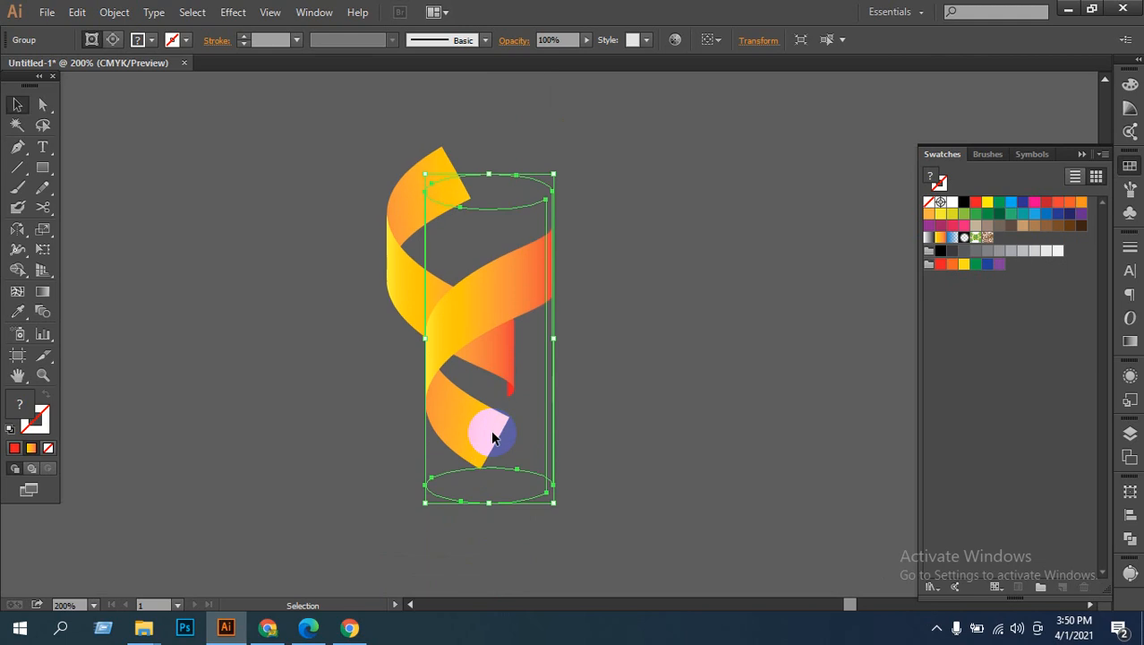
left_click_drag(490, 332, 459, 337)
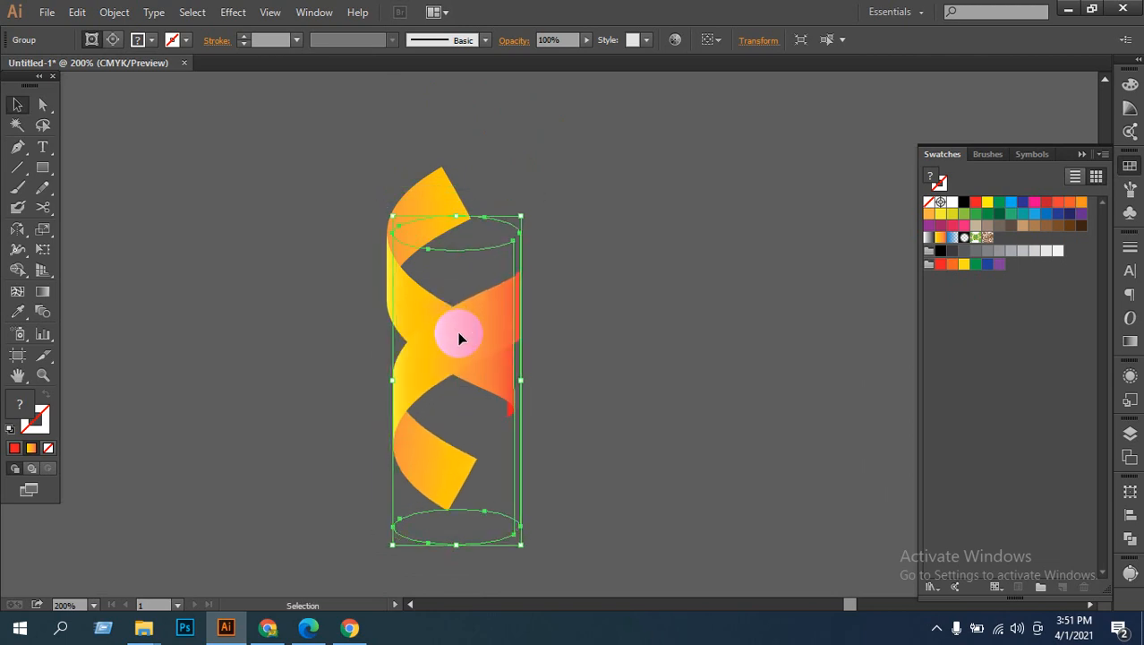
left_click(632, 377)
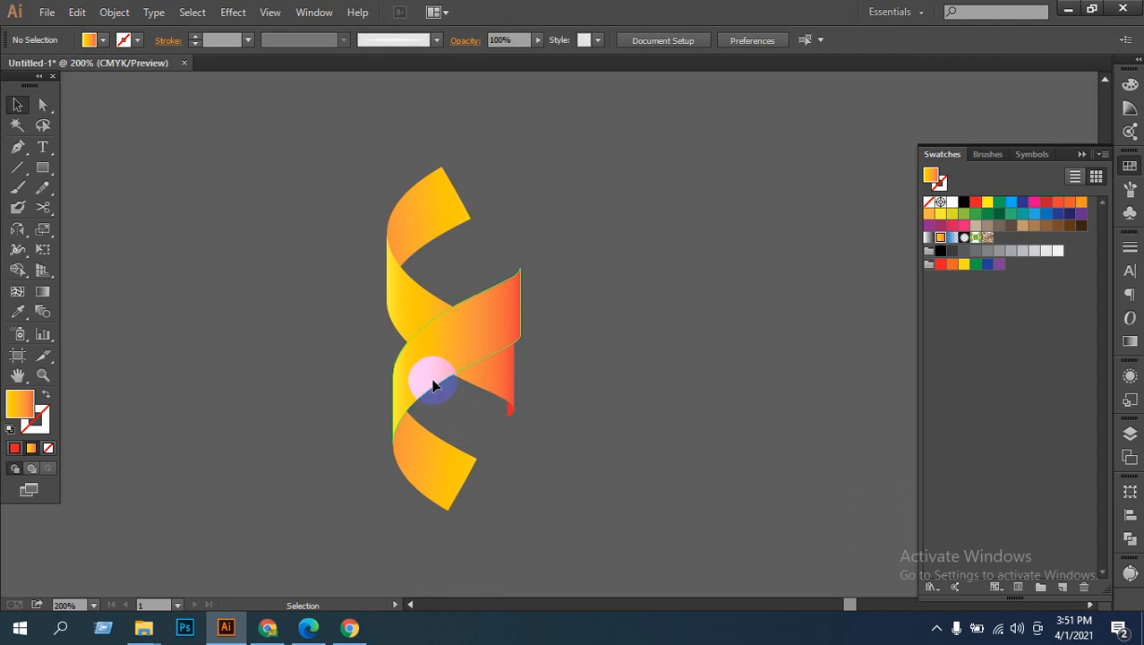
left_click_drag(433, 385, 422, 370)
left_click(563, 425)
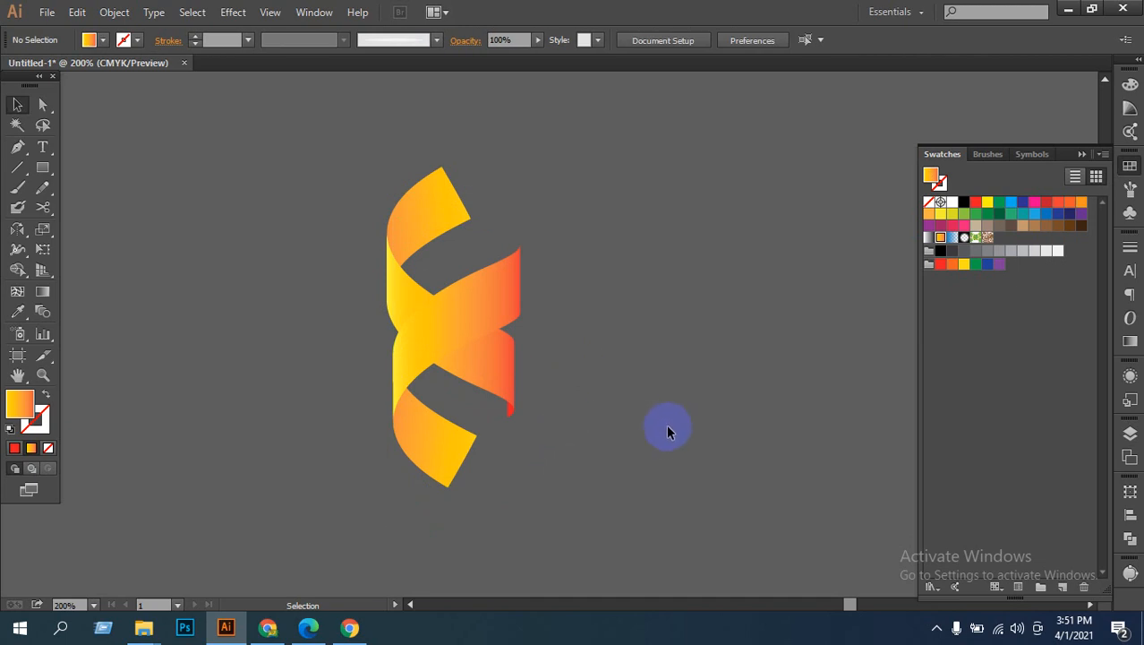
Step: Duplicate the mirrored ribbon horizontally to the right, clear of the two crossed ribbons
left_click(460, 329)
left_click_drag(460, 327, 690, 328)
left_click(603, 427)
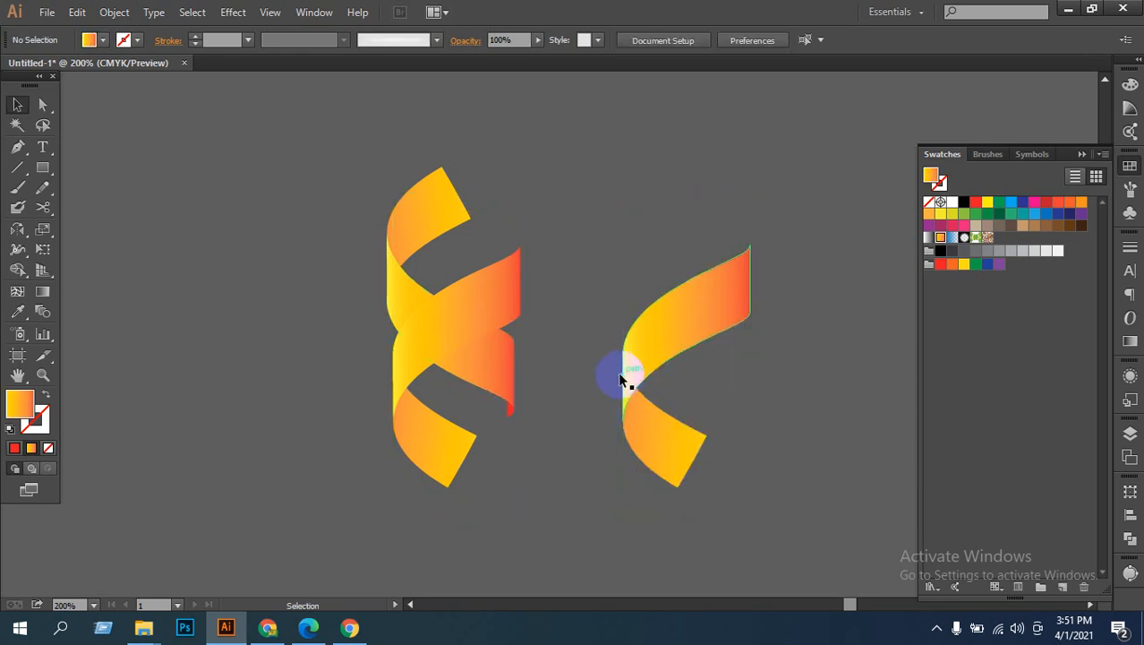
Step: Duplicate the separate right-hand ribbon and place the copy below it, aligning the copy's red end with the first one's lower yellow end
left_click(649, 363)
left_click_drag(654, 364, 658, 194)
left_click_drag(787, 357, 794, 561)
mouse_move(667, 380)
left_mouse_down()
mouse_move(689, 324)
mouse_move(665, 370)
mouse_move(677, 386)
left_mouse_up()
scroll(779, 434, "down", 4)
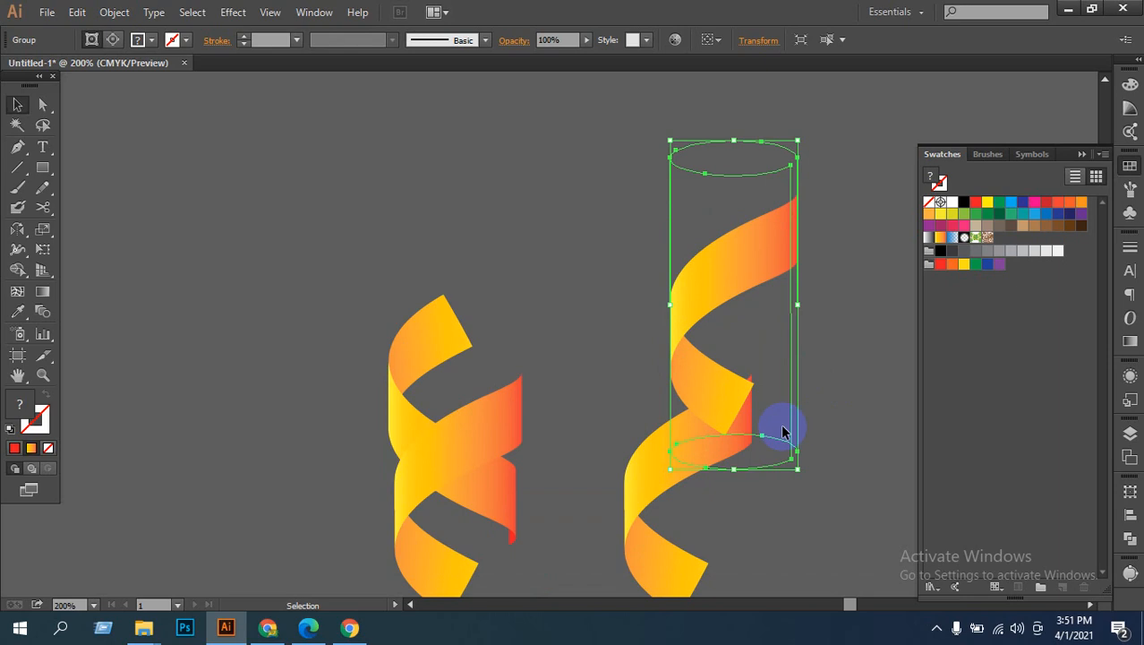
left_click_drag(743, 206, 667, 414)
scroll(704, 436, "down", 3)
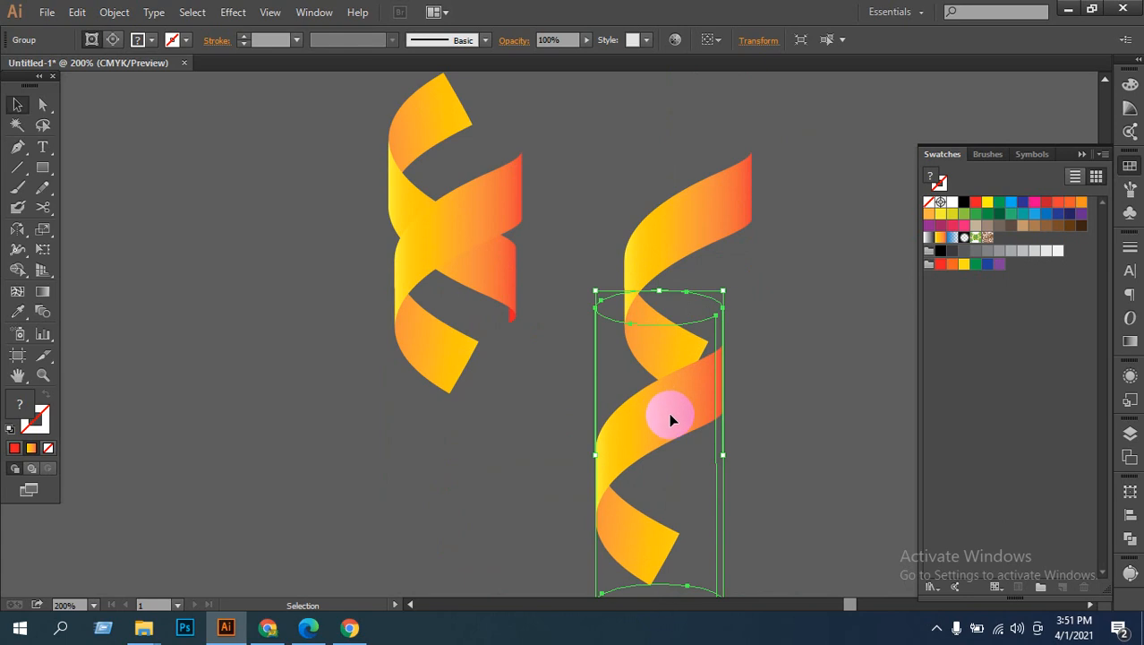
left_click_drag(673, 425, 653, 417)
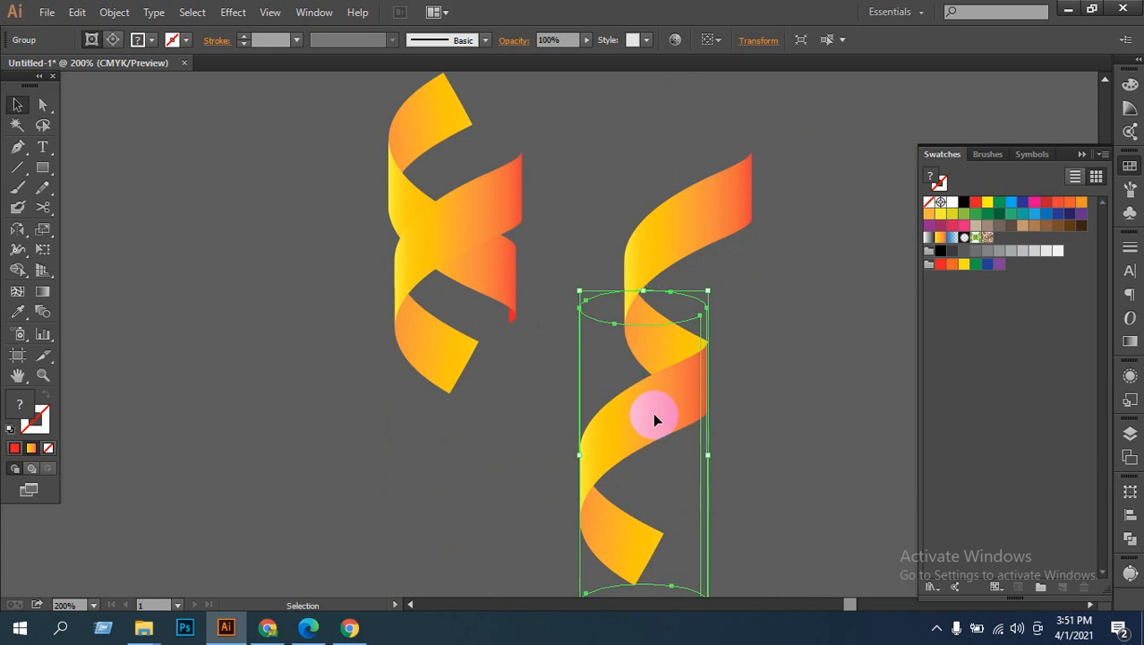
left_click(775, 416)
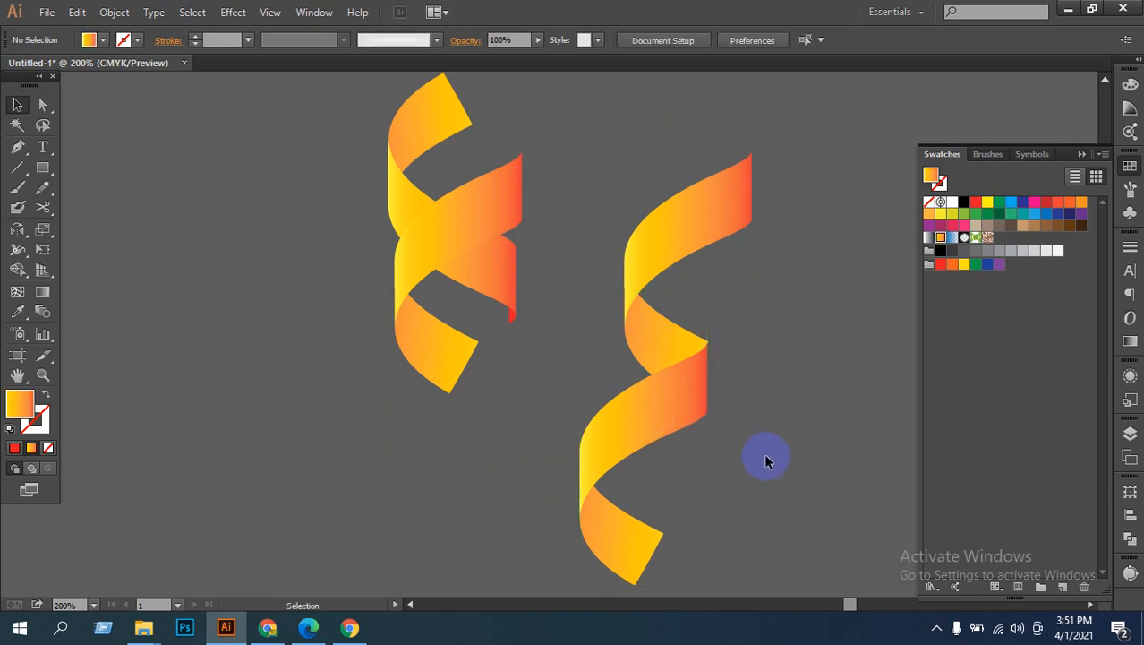
Step: Move the lower ribbon copy slightly up and to the right so its red edge meets the upper ribbon's yellow tip
key("z")
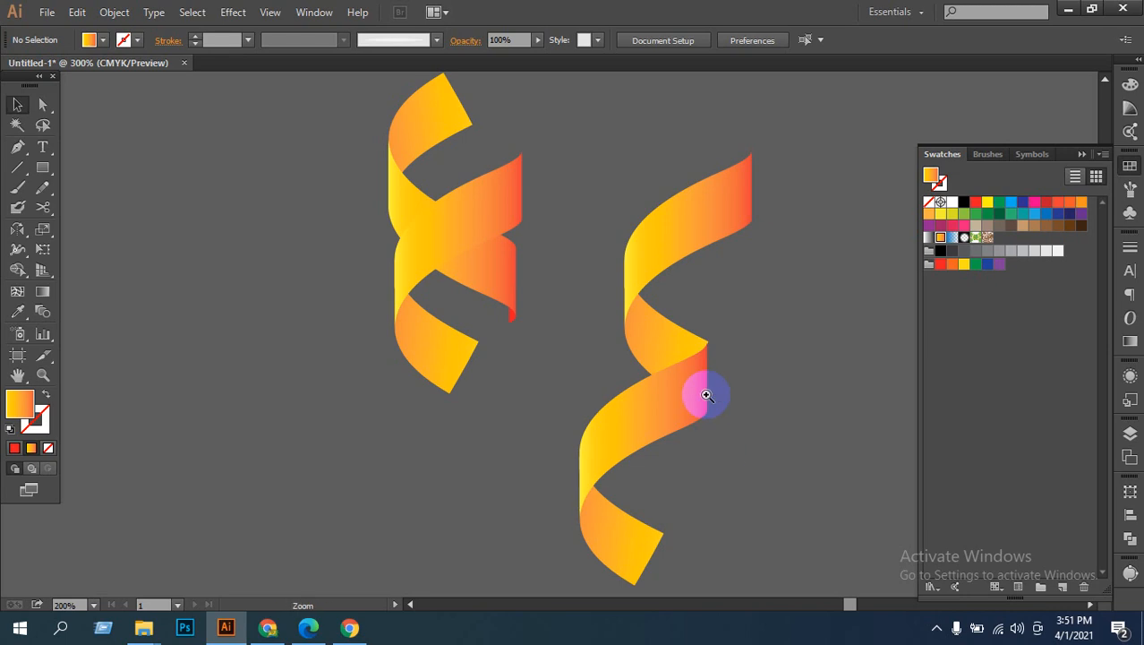
left_click(704, 394)
left_click(582, 348)
left_click(469, 292)
left_click_drag(513, 300, 651, 479)
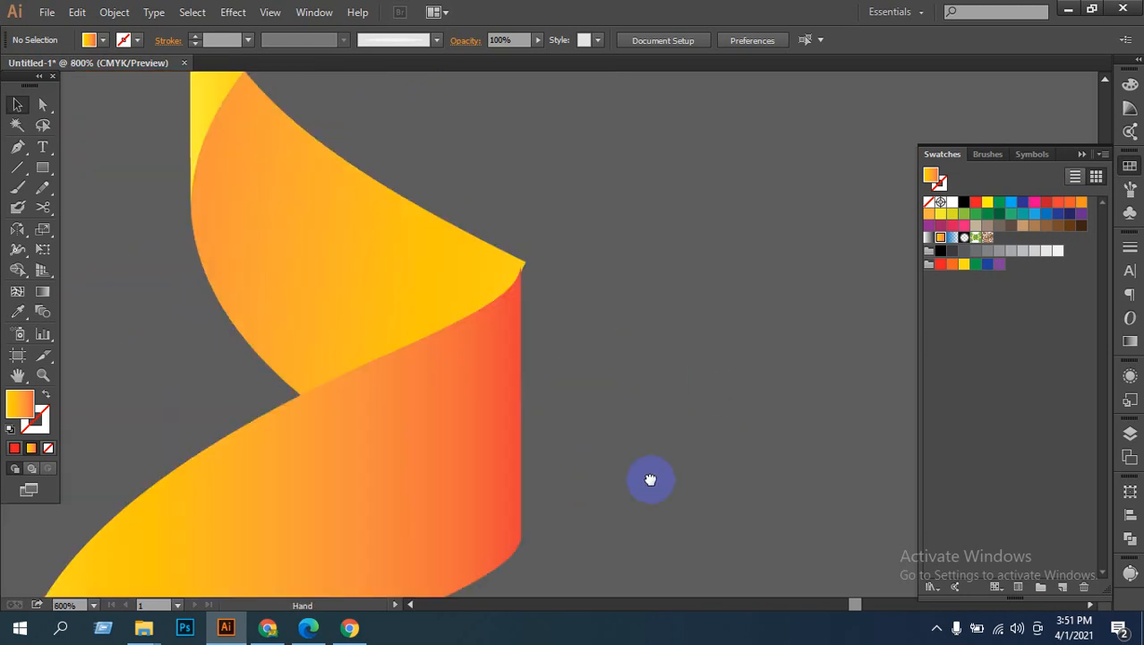
left_click_drag(475, 438, 484, 430)
left_click(617, 507)
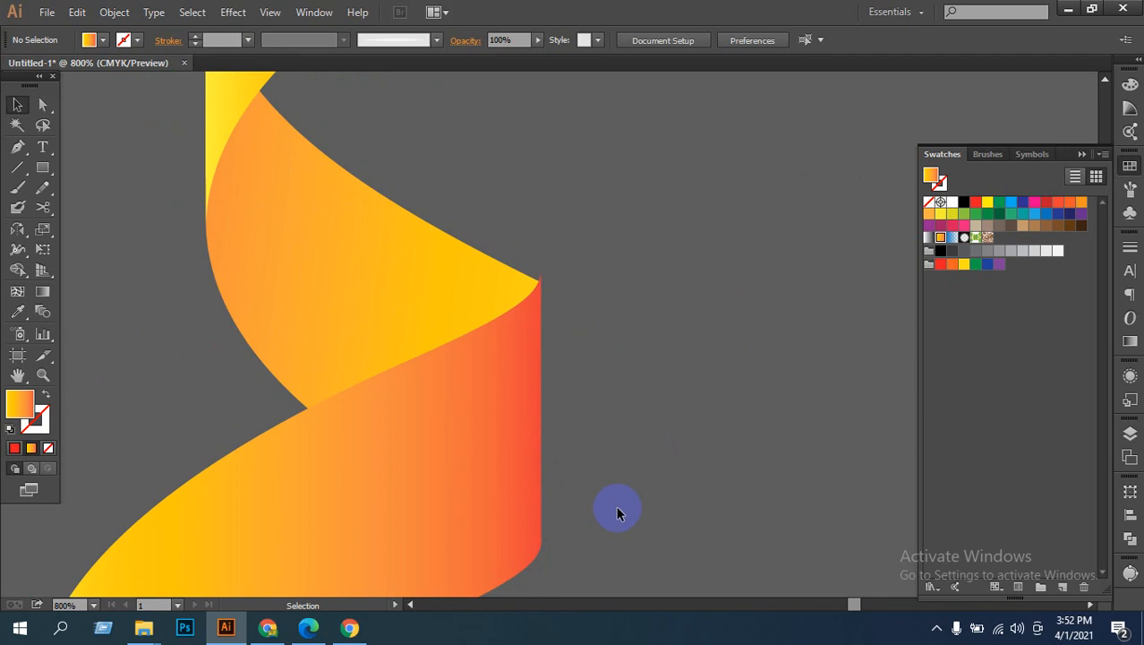
Step: Fine-tune the lower ribbon's position at the joint so its red point lines up closely with the upper ribbon's yellow corner
key("z")
left_click(554, 351)
left_click(527, 324)
left_click(533, 324)
left_click(534, 335)
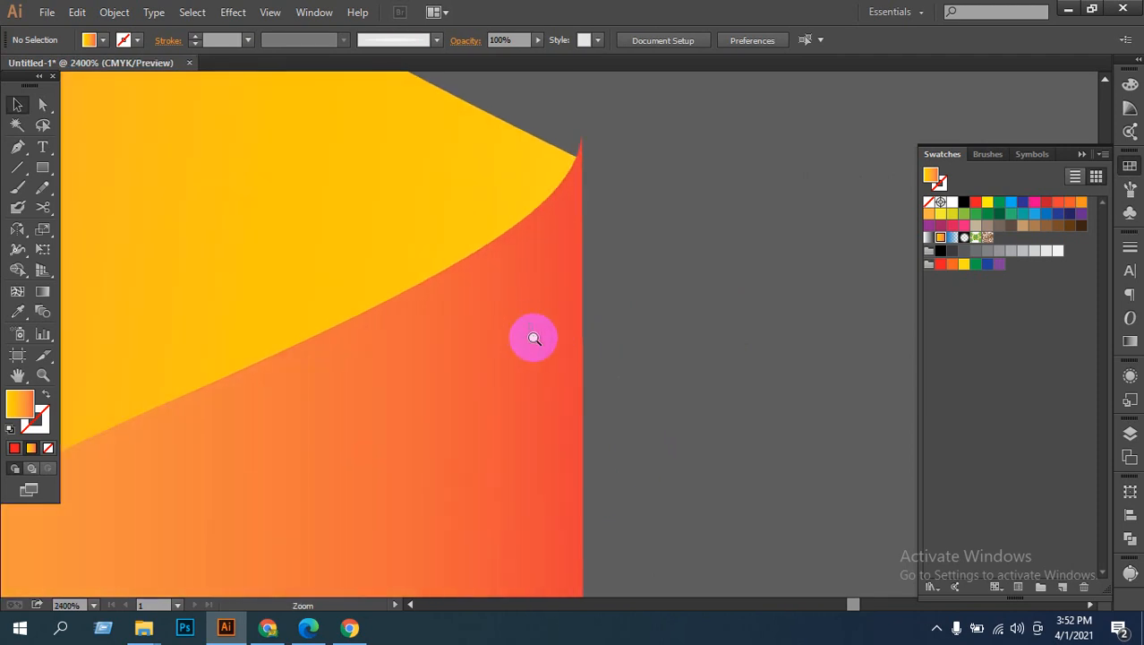
left_click(534, 335)
left_click(537, 333)
left_click_drag(645, 309, 644, 527)
left_click_drag(669, 392, 681, 449)
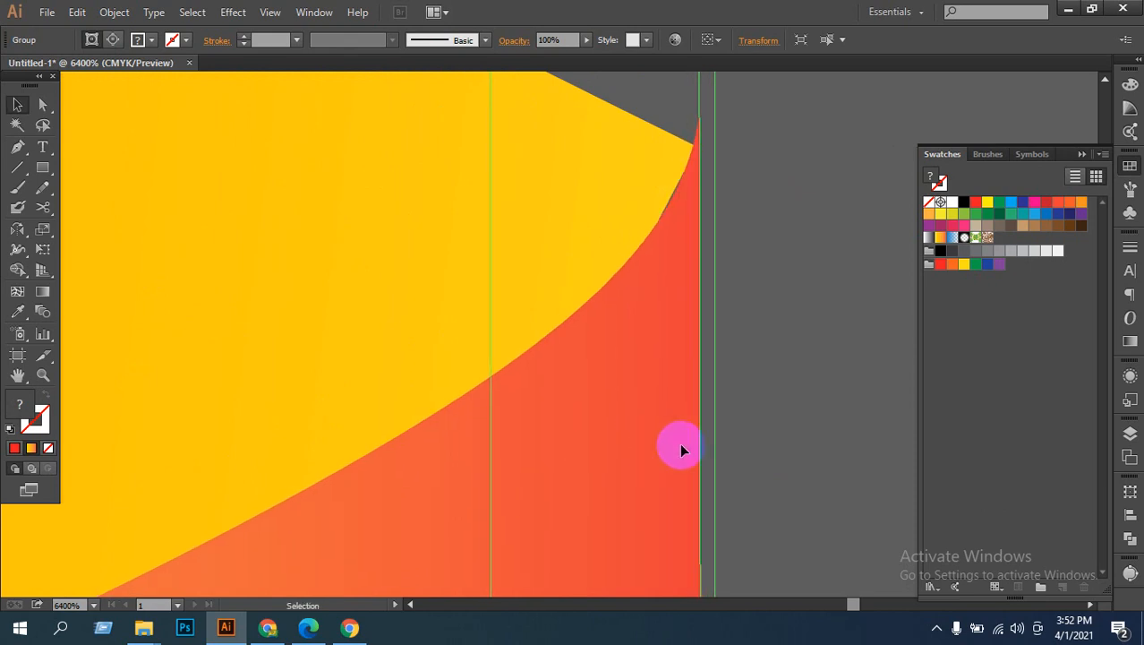
left_click(696, 363, "ctrl+alt")
left_click_drag(517, 378, 665, 442)
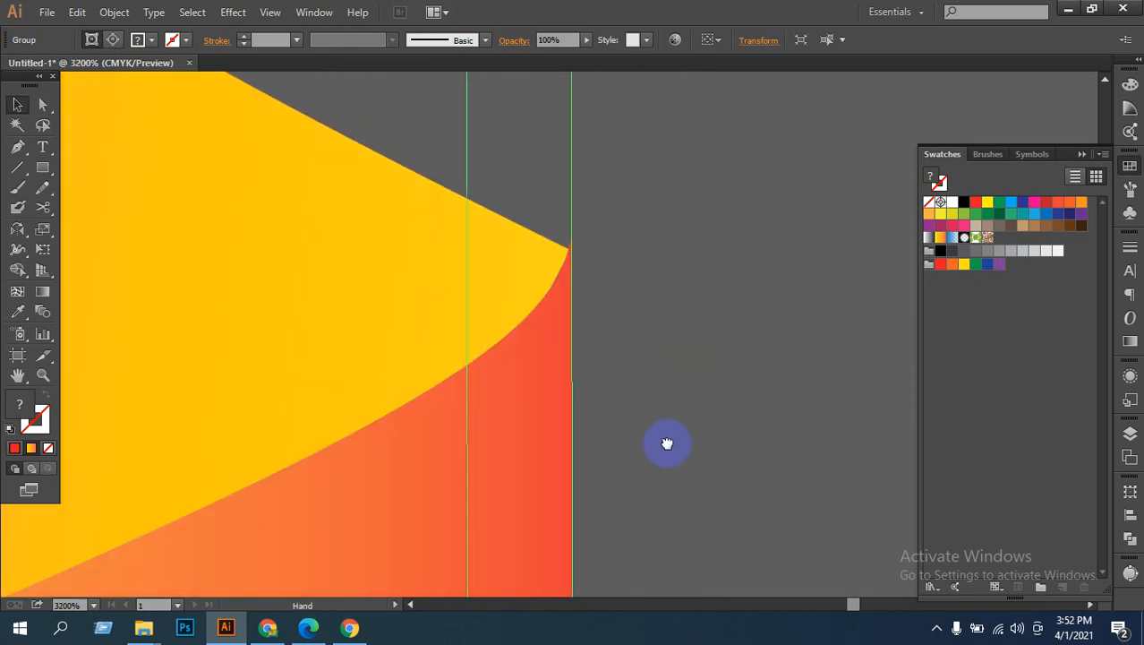
left_click(580, 444)
left_click_drag(565, 448, 563, 443)
left_click(42, 103)
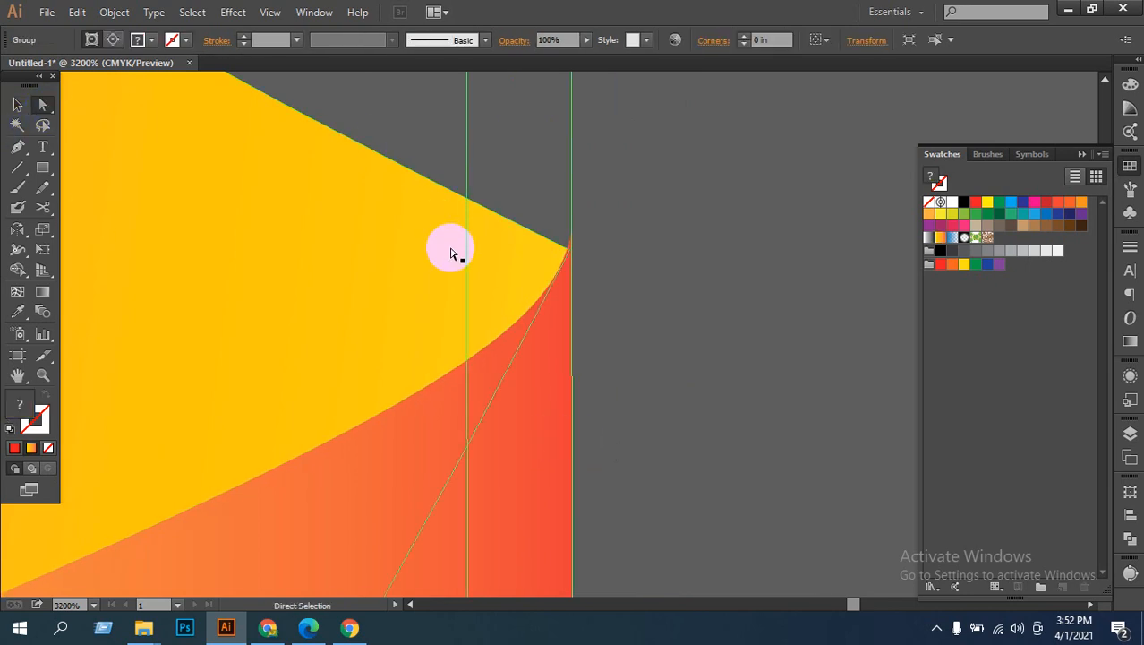
left_click(580, 245)
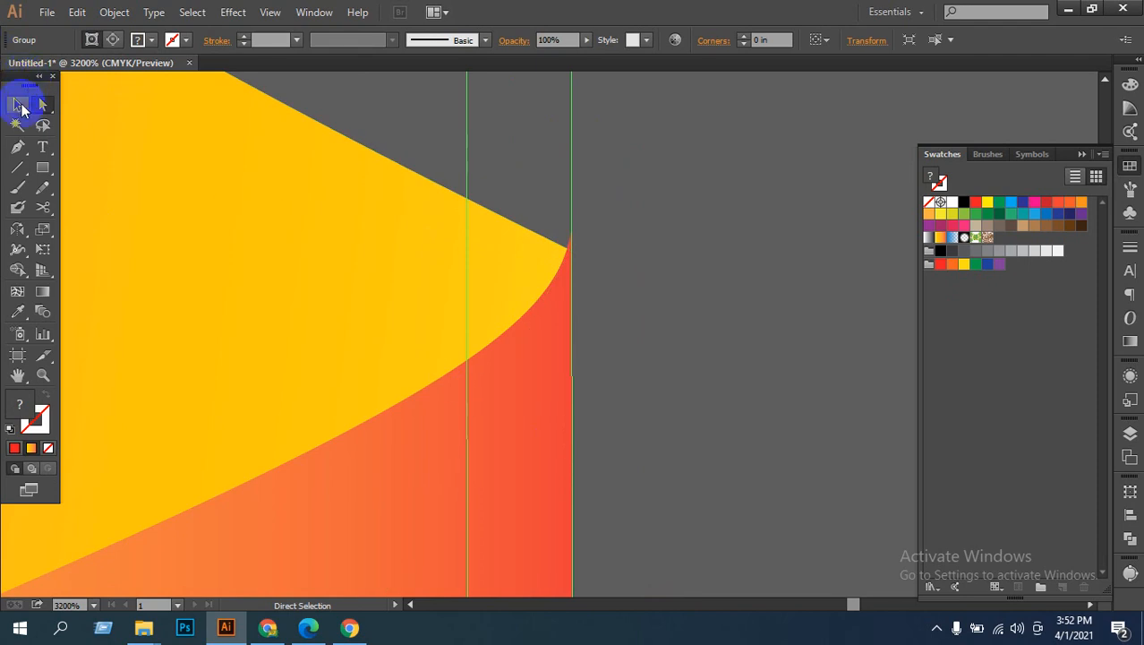
left_click(21, 108)
left_click(616, 324)
Step: Try moving the upper ribbon down beside the lower one, and undo the move
key("ctrl+minus")
key("ctrl+minus")
key("ctrl+minus")
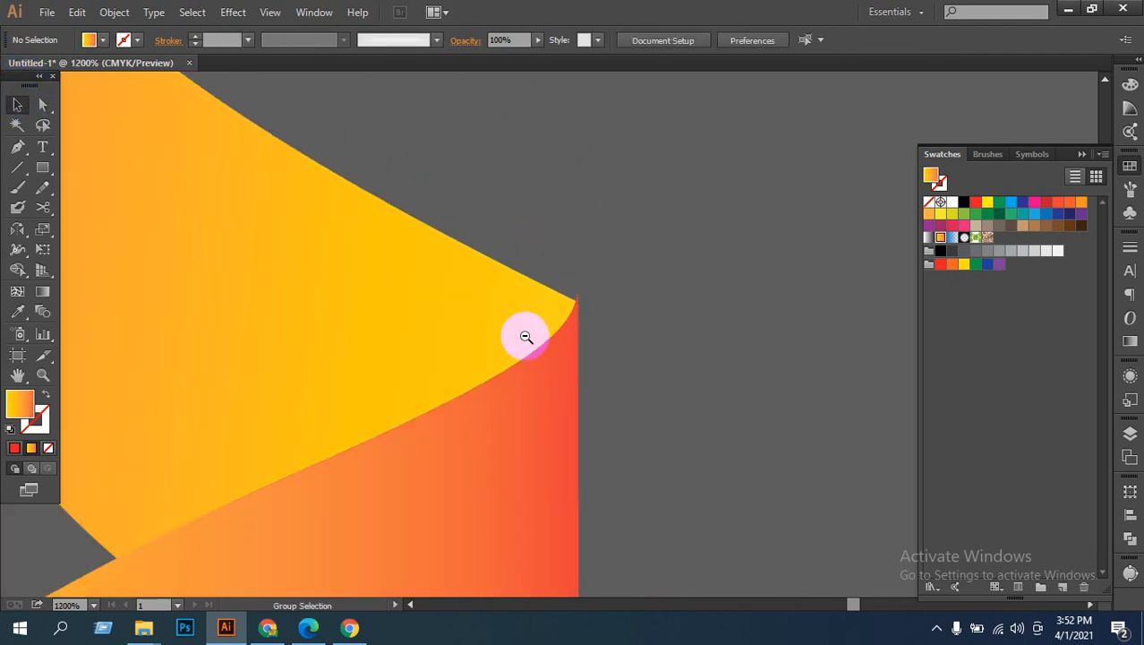
key("ctrl+minus")
key("ctrl+minus")
key("ctrl+minus")
key("ctrl+minus")
left_click(535, 377, "ctrl+alt")
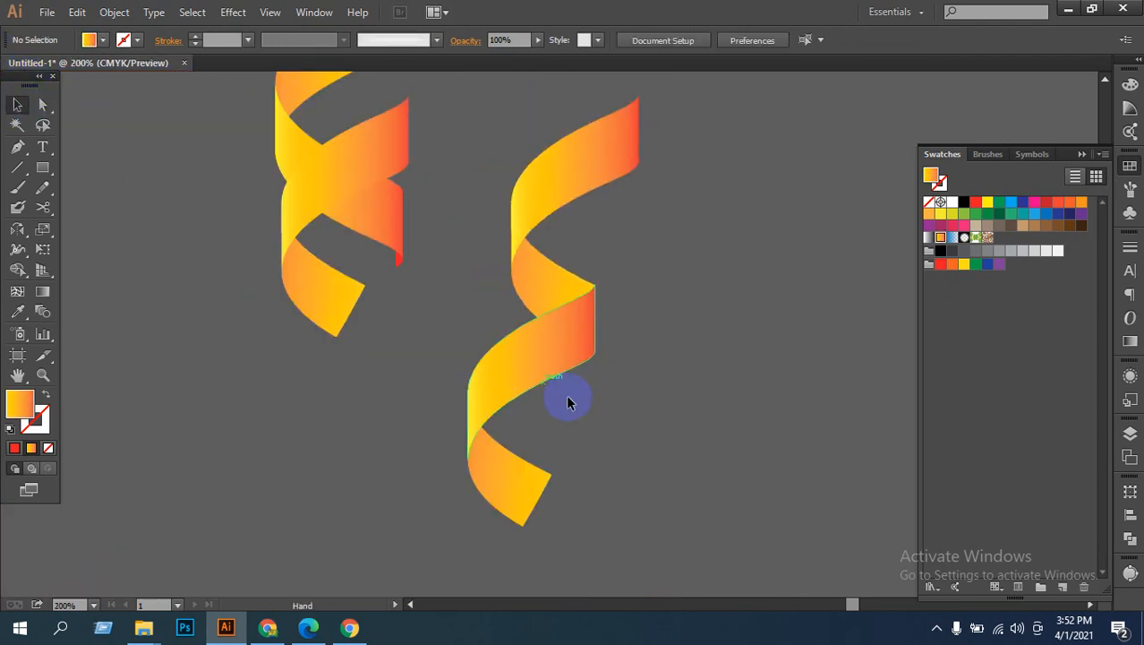
left_click(472, 192)
left_click_drag(472, 191, 601, 382)
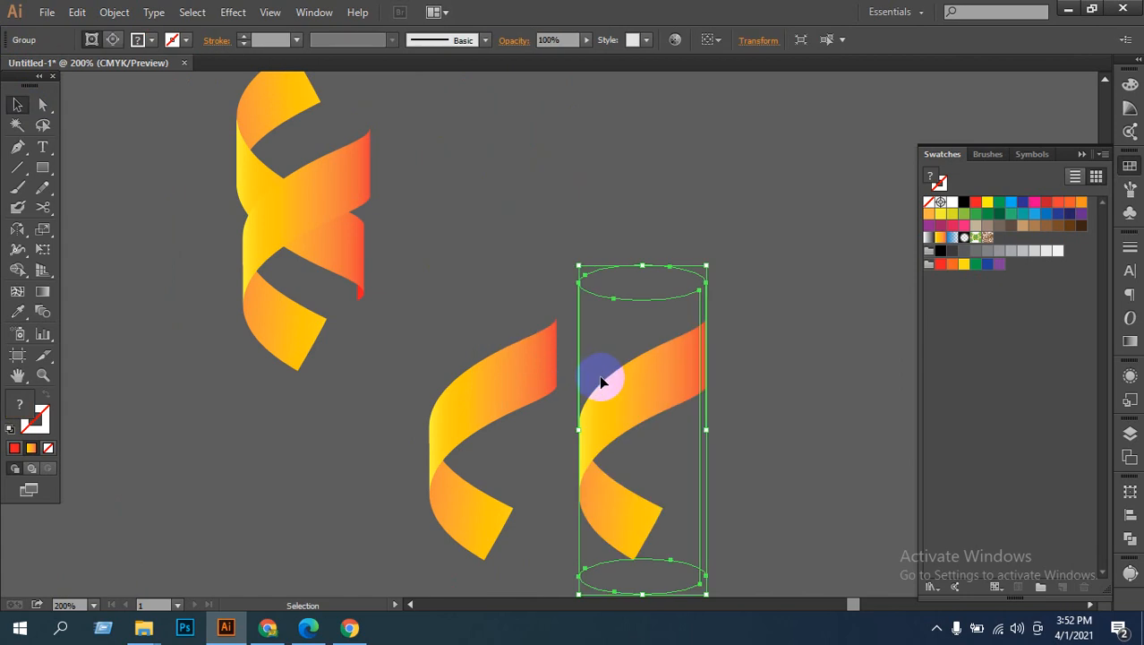
key("ctrl+z")
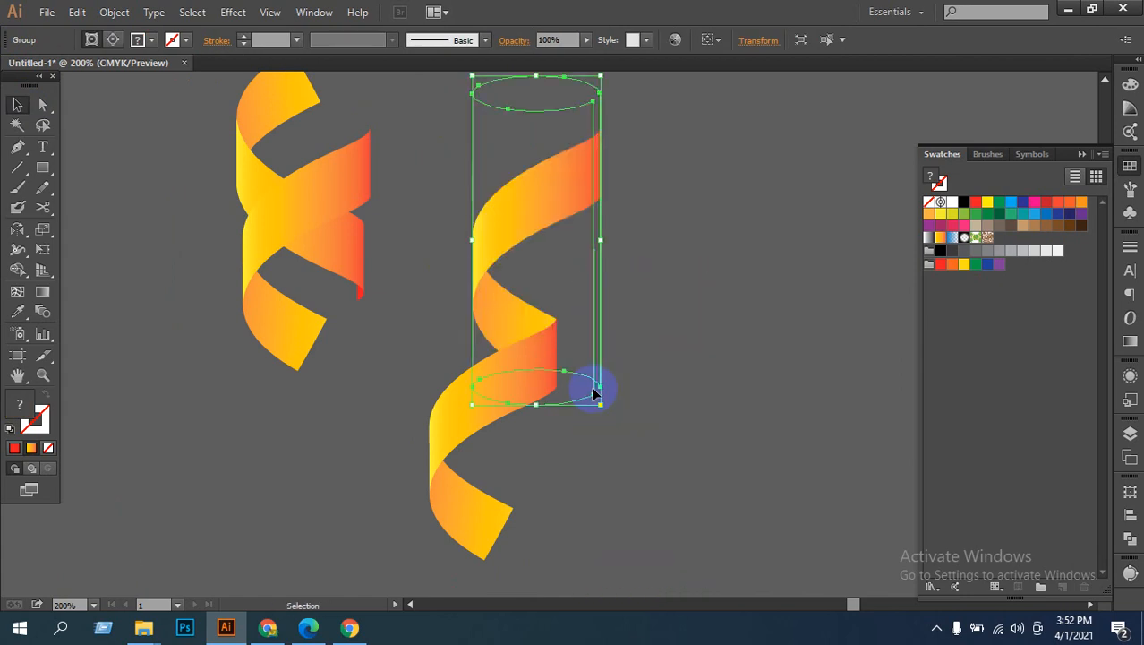
Step: Select both stacked ribbon sections and rotate them together slightly counterclockwise
left_click(663, 386)
left_click_drag(439, 157, 530, 376)
scroll(636, 447, "down", 2)
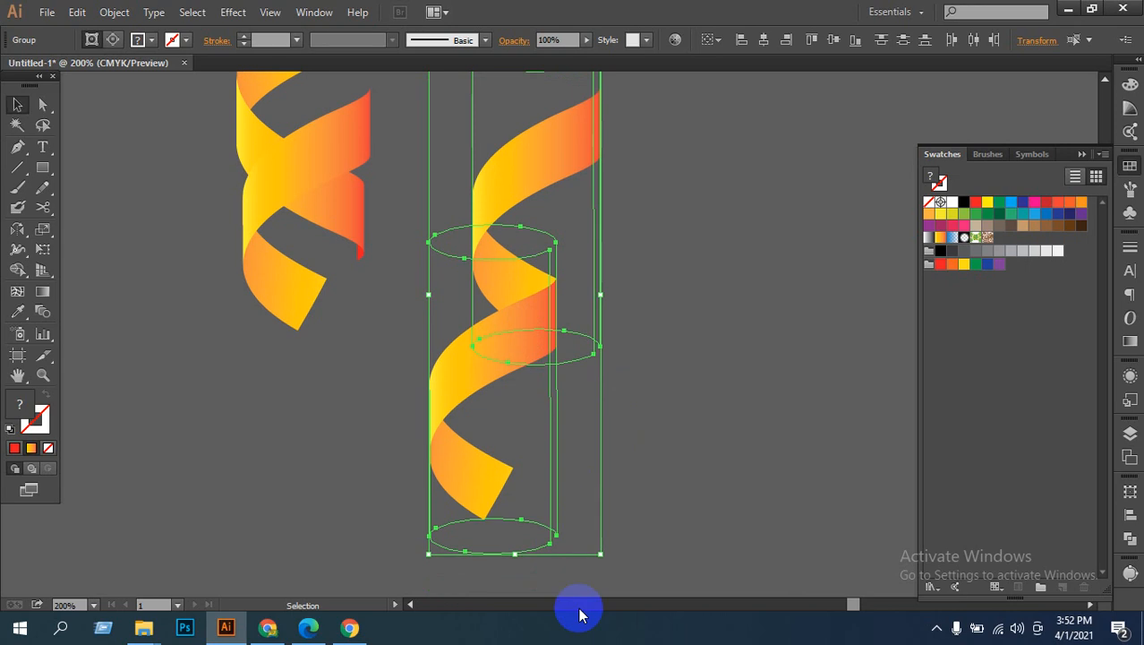
left_click_drag(606, 560, 635, 531)
left_click(649, 394)
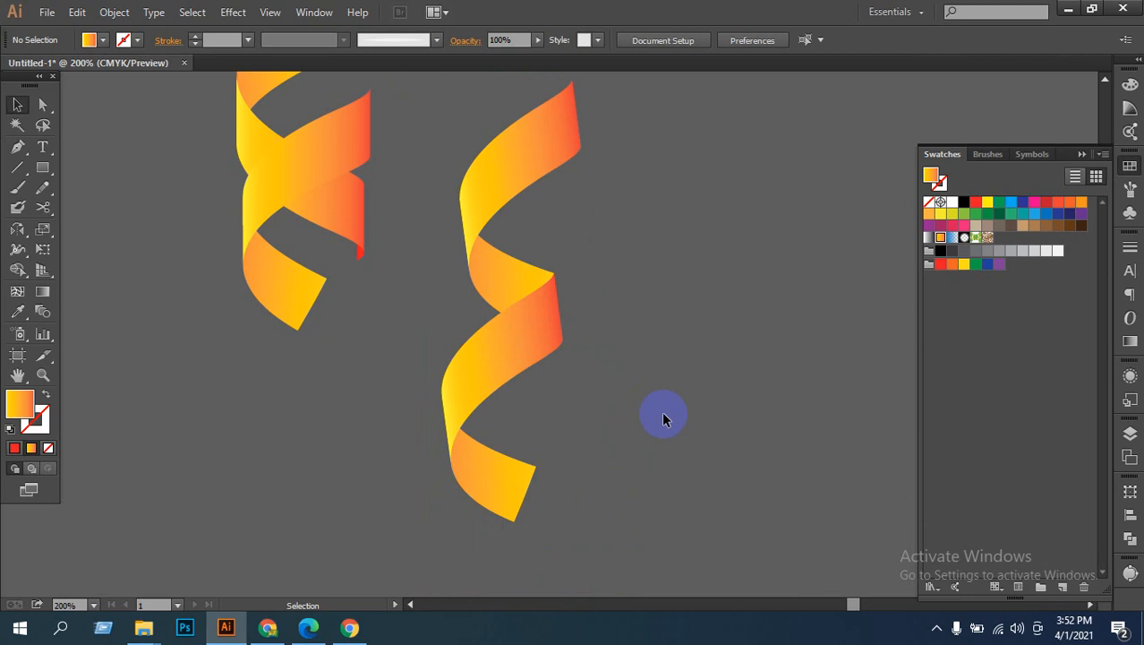
Step: Draw a slanted four-point tail strip with the Pen tool, running down and to the left from the lower ribbon's yellow end
left_click_drag(663, 418, 707, 271)
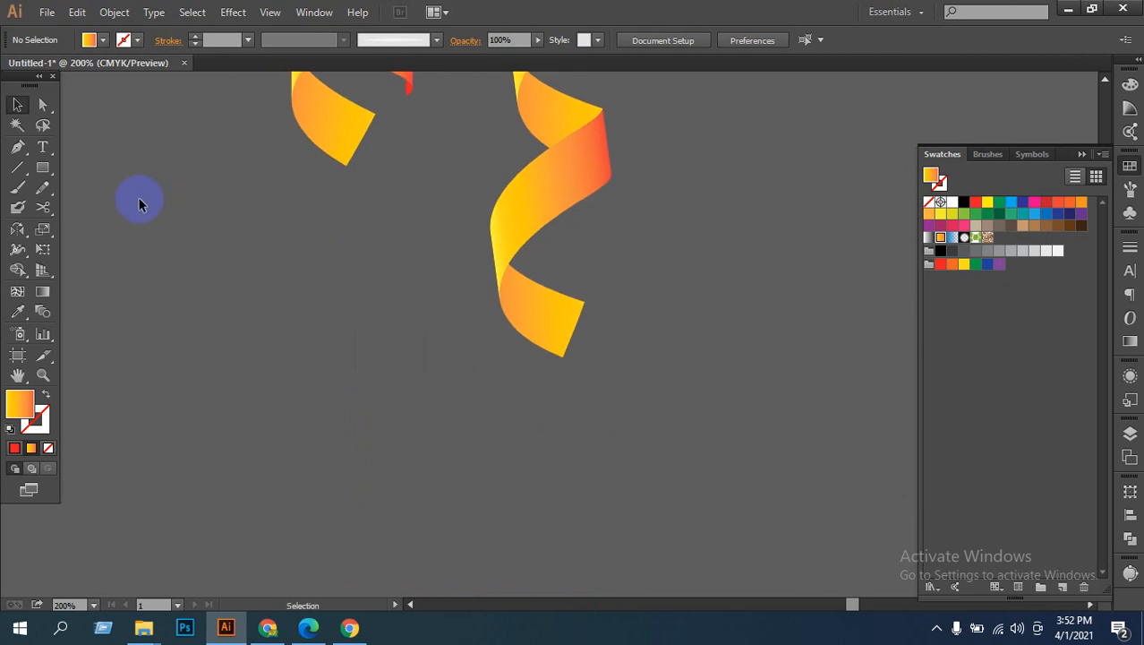
left_click(42, 170)
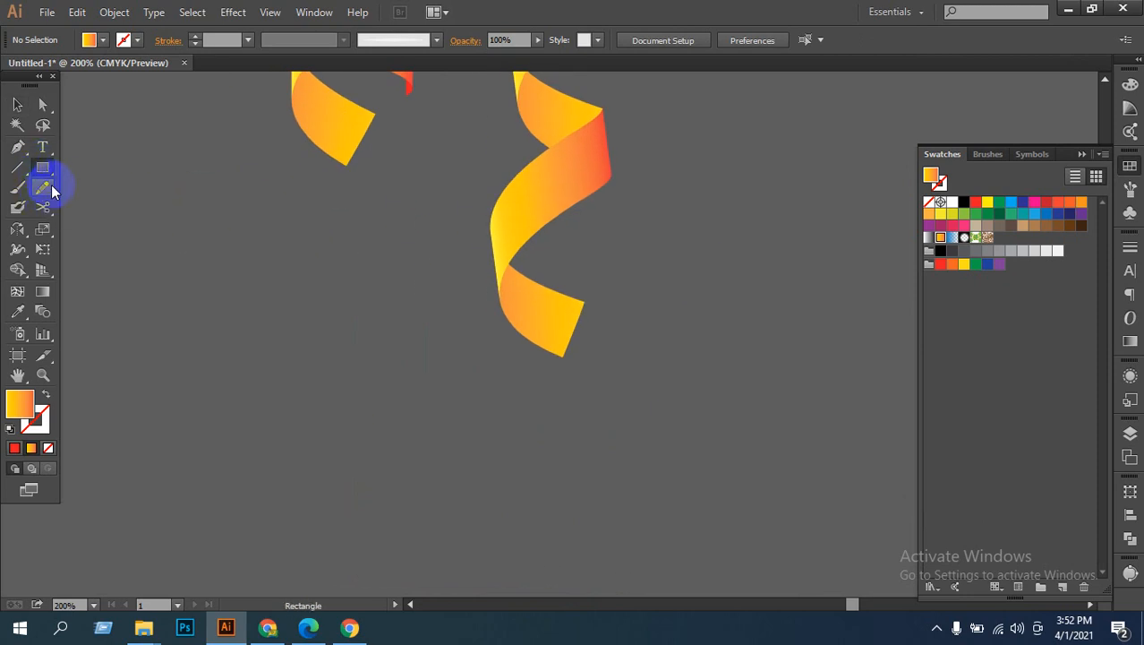
left_click(17, 146)
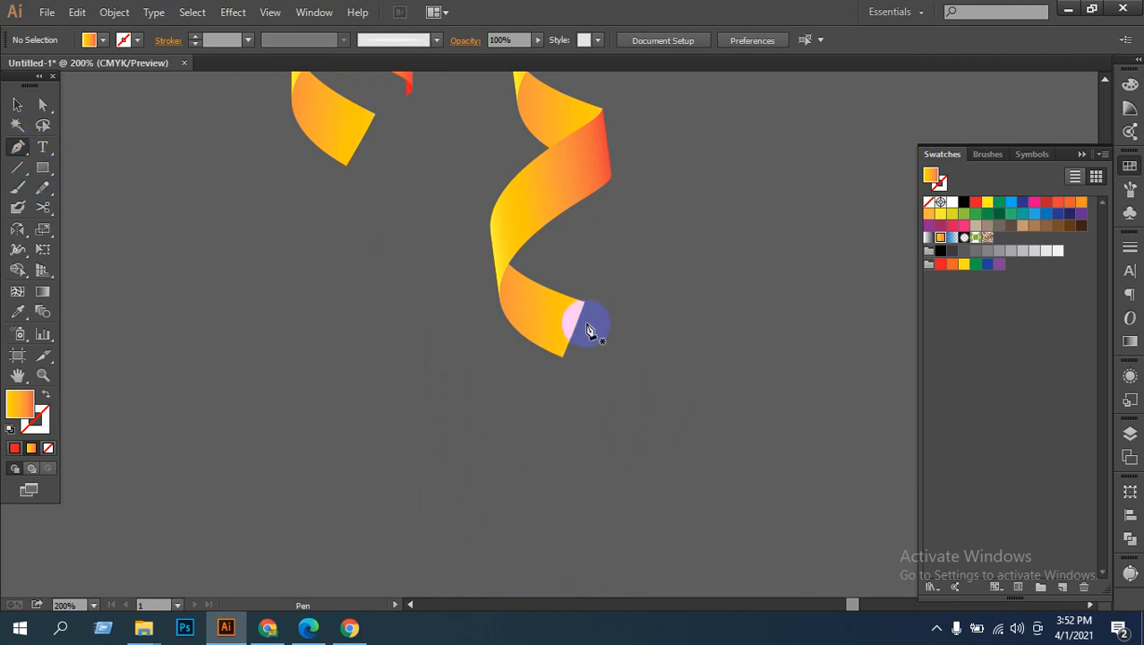
left_click(585, 305)
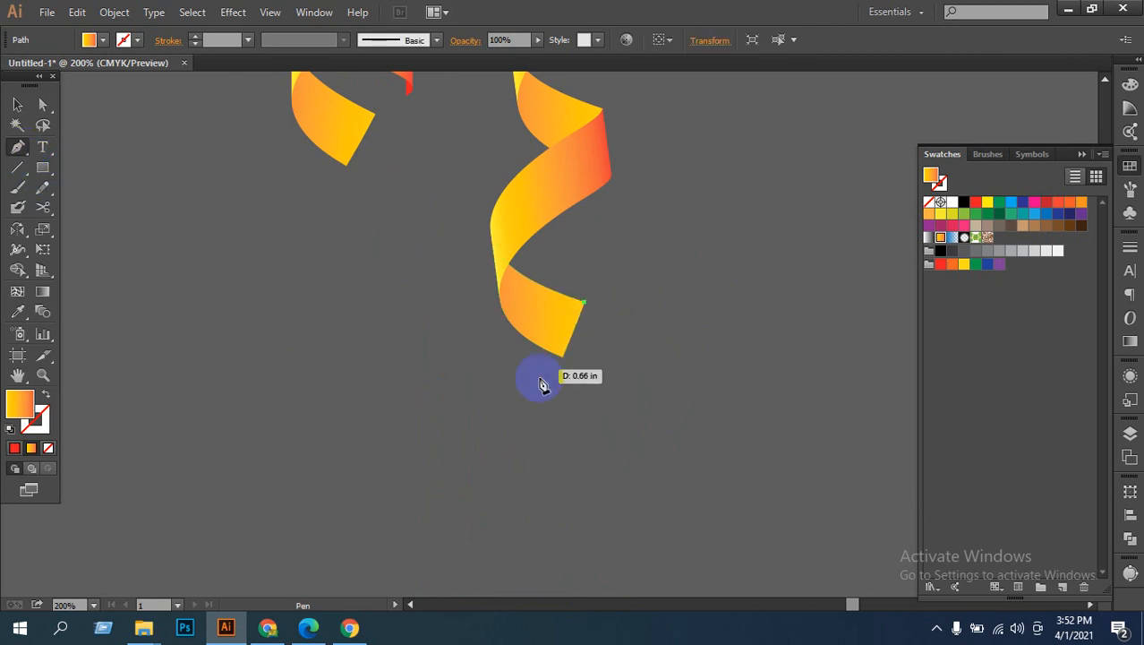
left_click(519, 492)
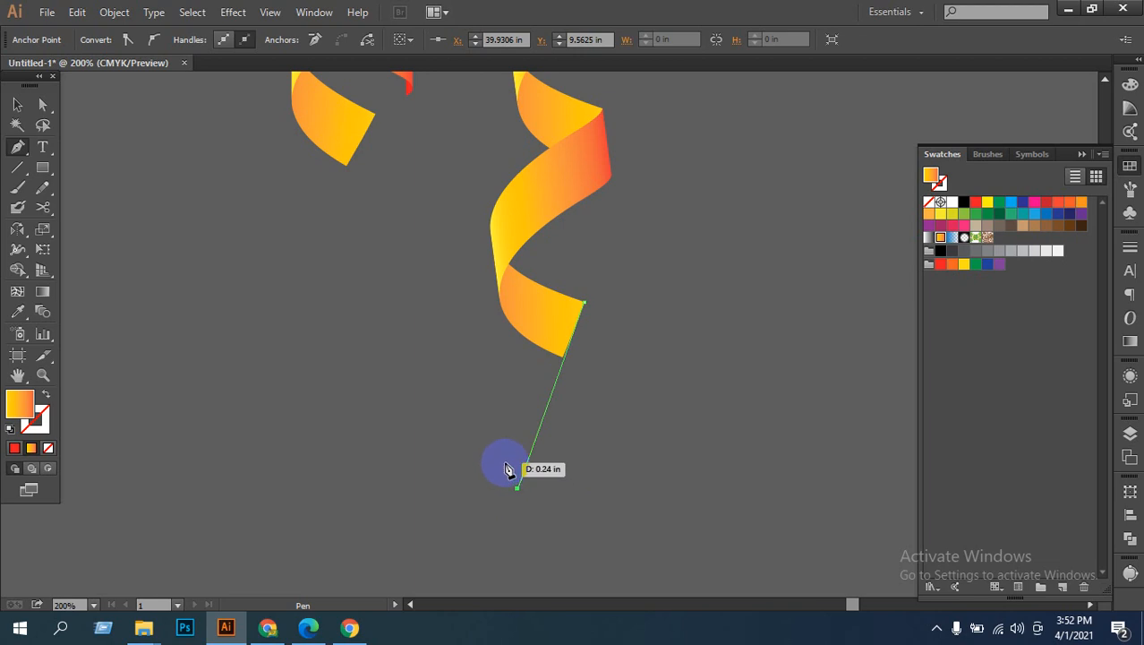
left_click(464, 464)
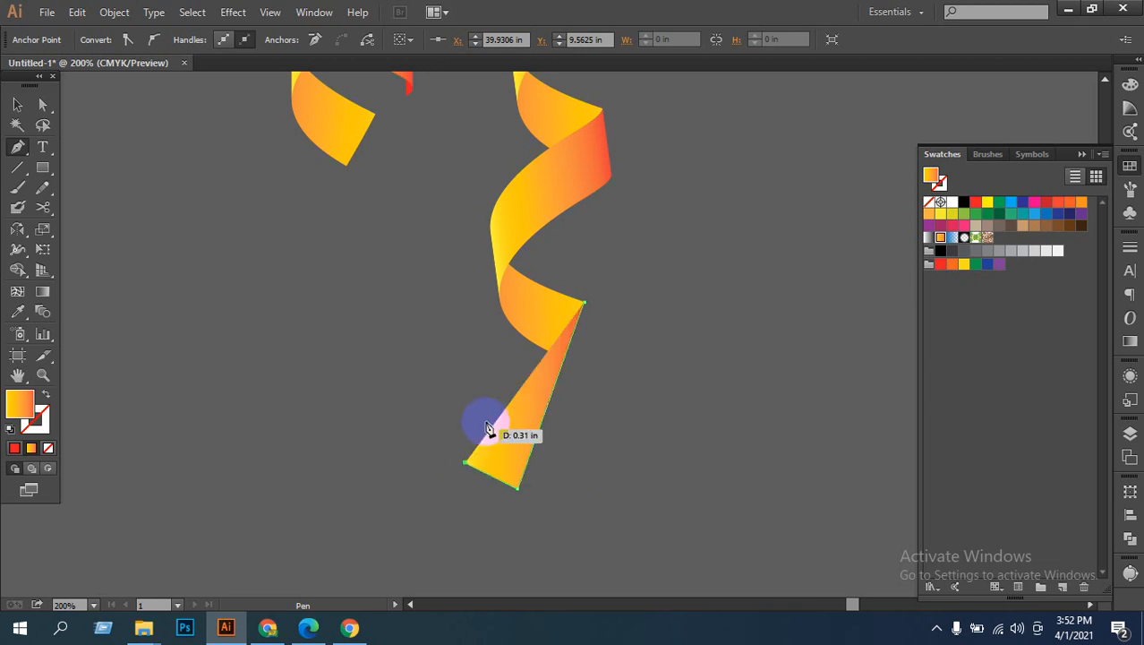
left_click(535, 285)
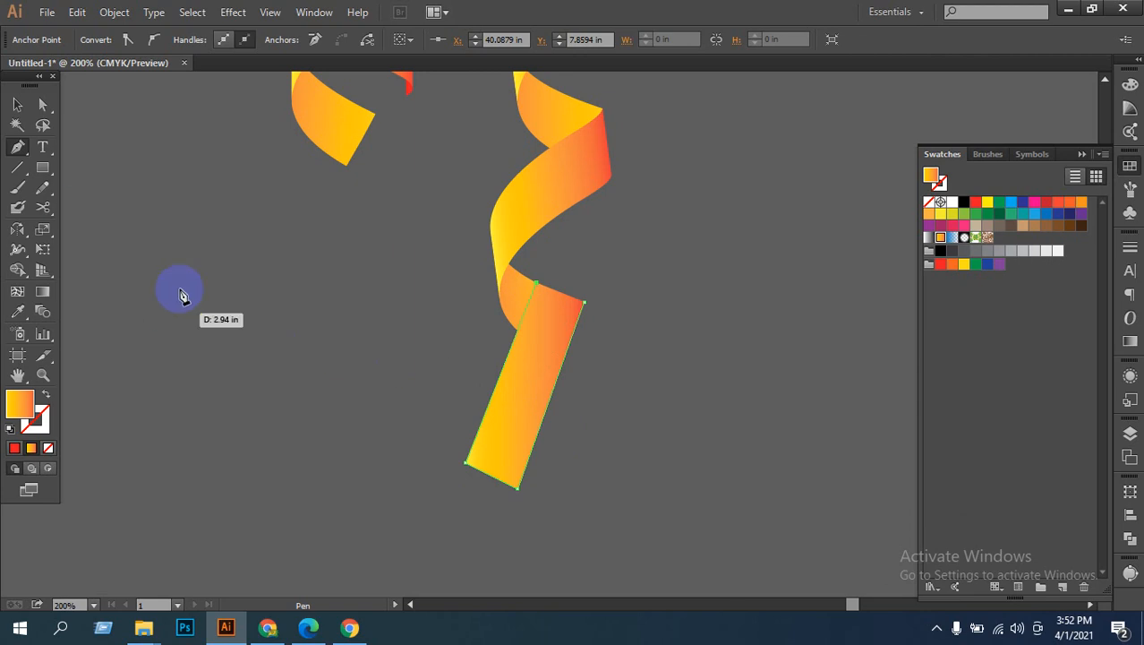
left_click(17, 104)
left_click(618, 354)
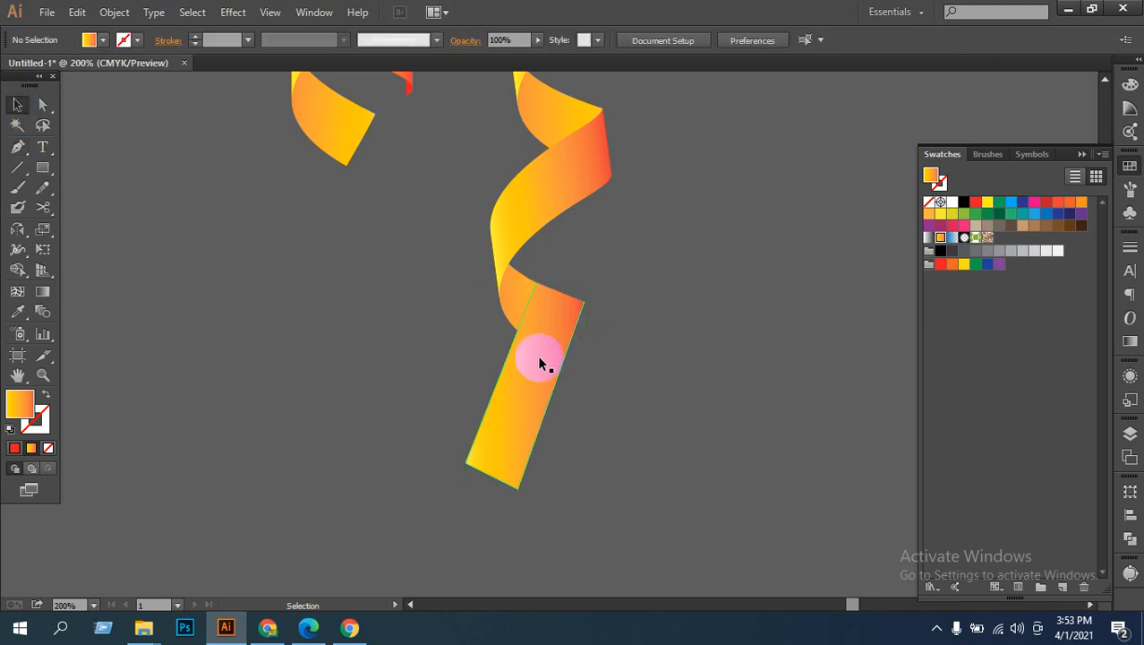
Step: Change the tail strip's gradient type to Radial, keeping the colour order from yellow to red
left_click(537, 361)
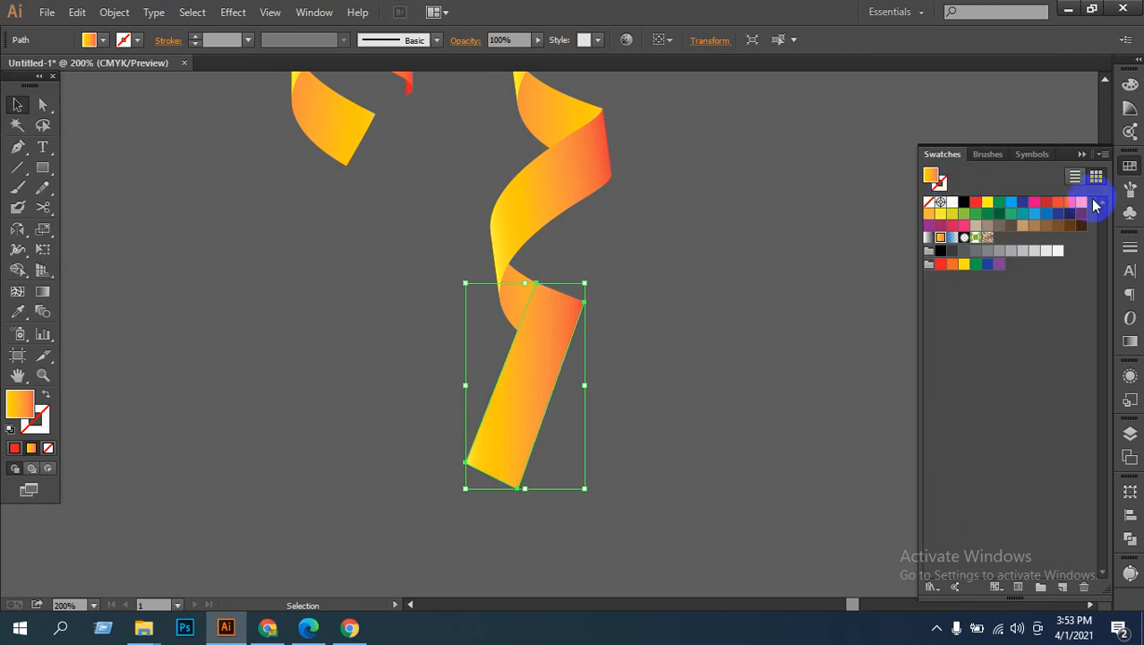
left_click(1129, 342)
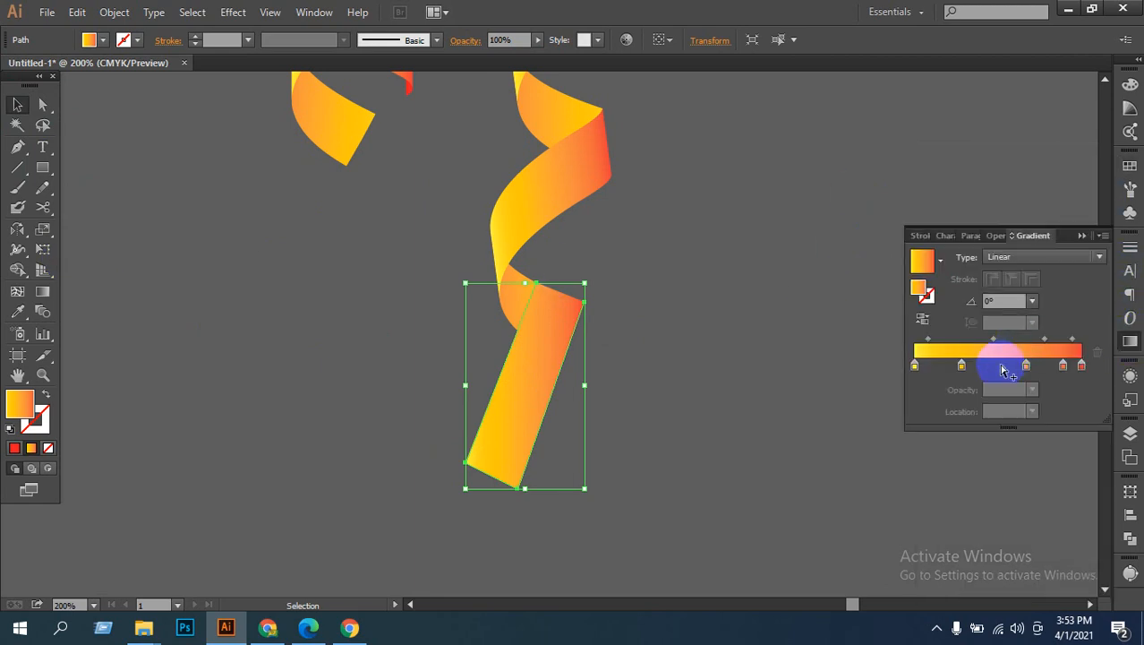
left_click(922, 320)
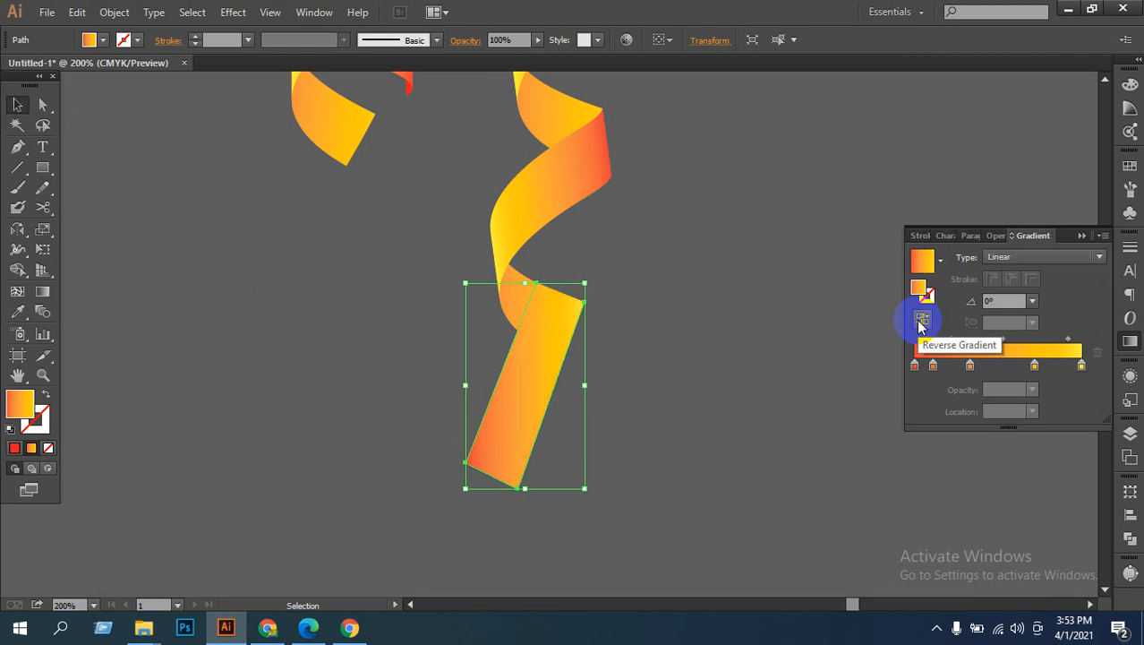
left_click(922, 321)
left_click(1065, 259)
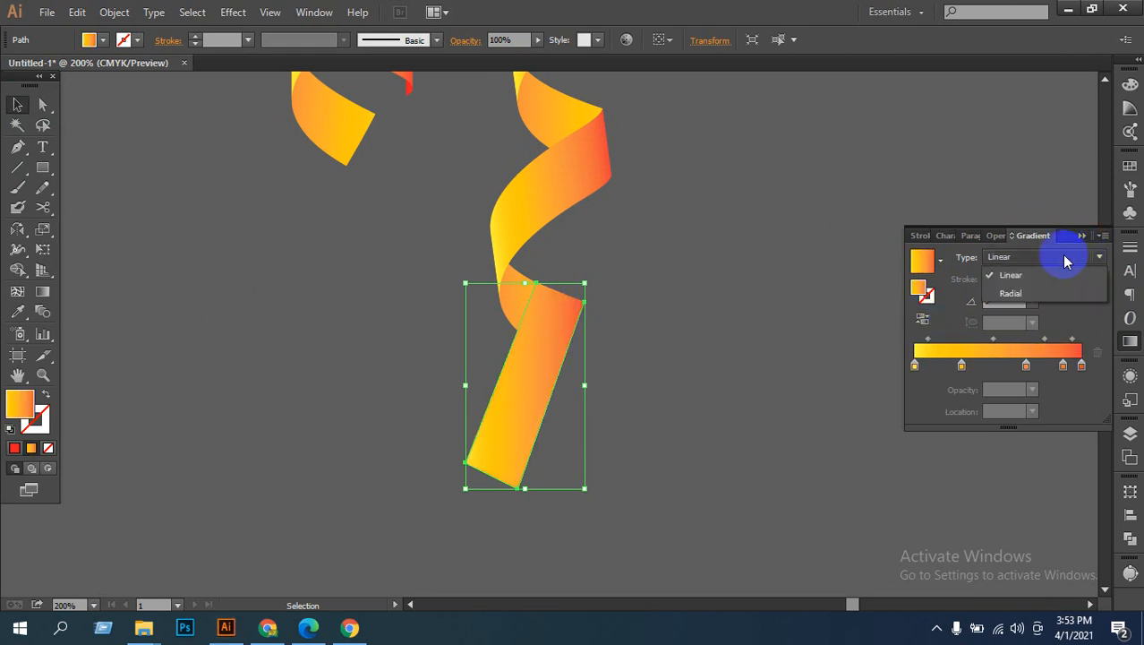
left_click(1016, 291)
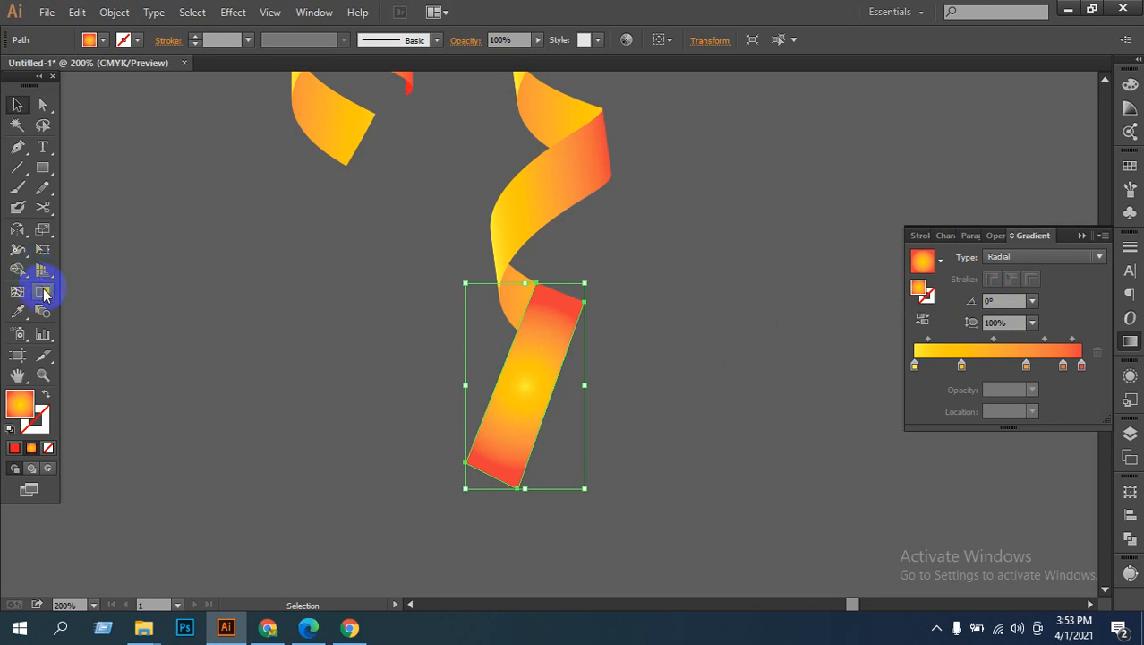
Step: Run the tail's radial gradient lengthwise at about 69.3°, from yellow below its lower end to red above its upper end
left_click(43, 292)
left_click_drag(475, 498, 567, 253)
left_click(574, 309)
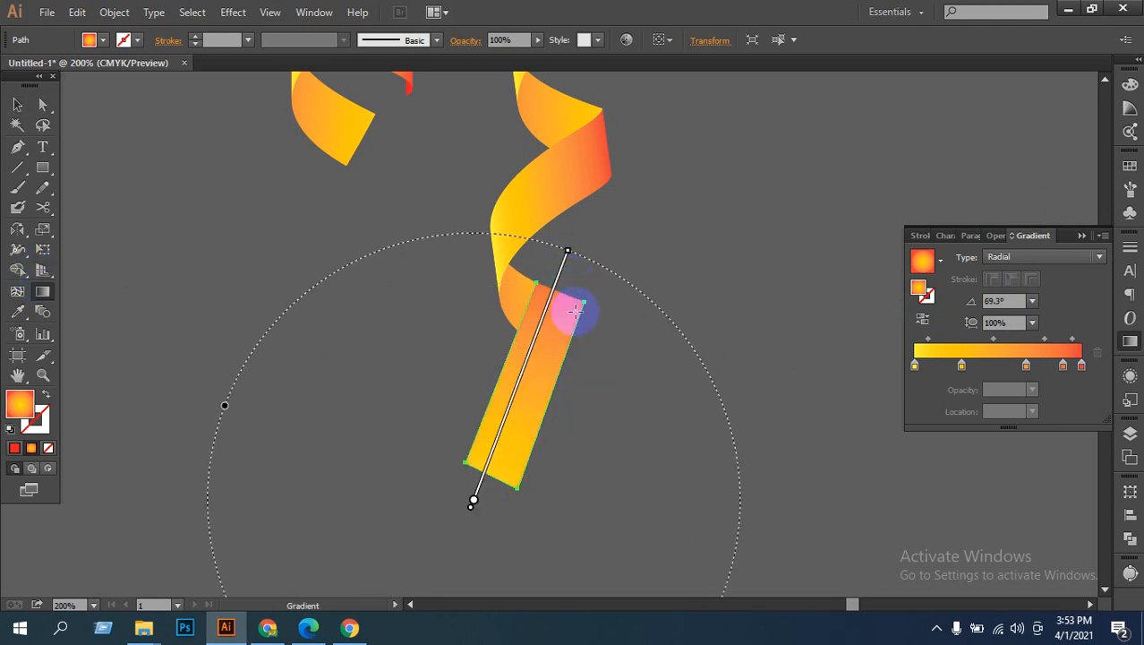
Step: Try running the tail's radial gradient across its width from the right side, and undo those gradient changes
left_click_drag(567, 397, 517, 372)
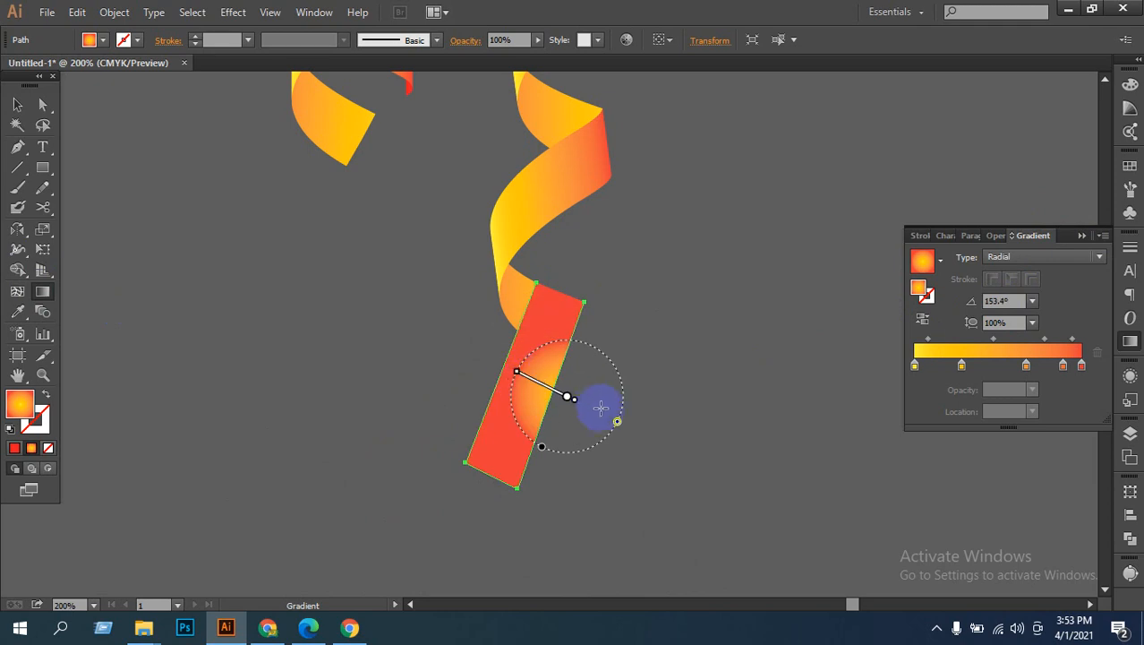
left_click_drag(589, 406, 482, 360)
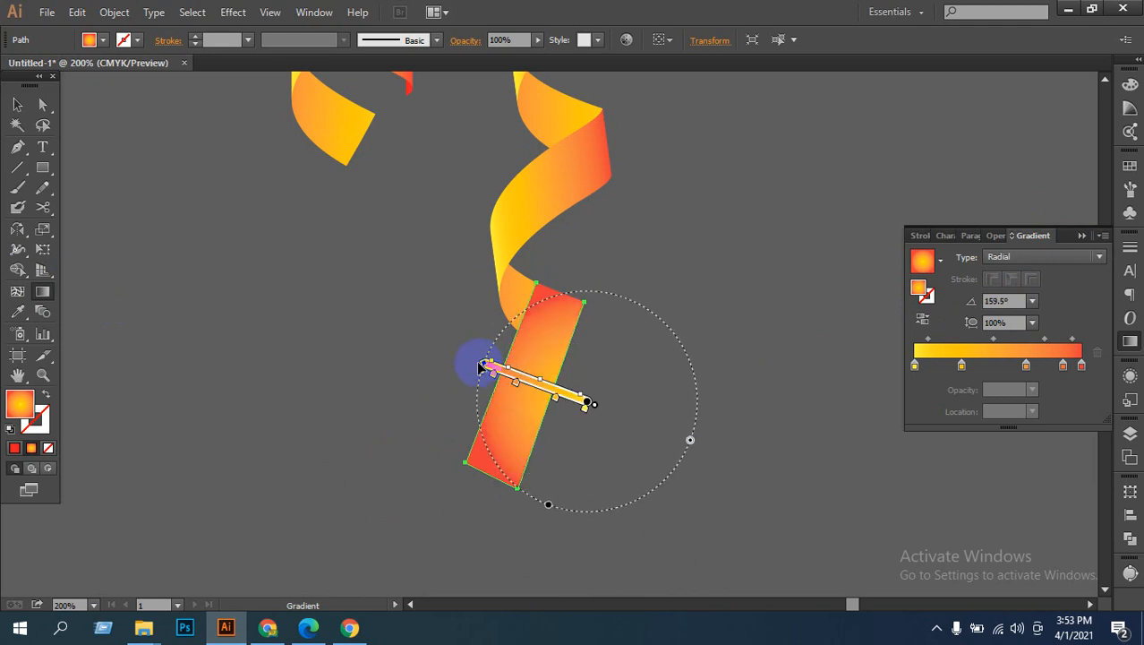
left_click(17, 104)
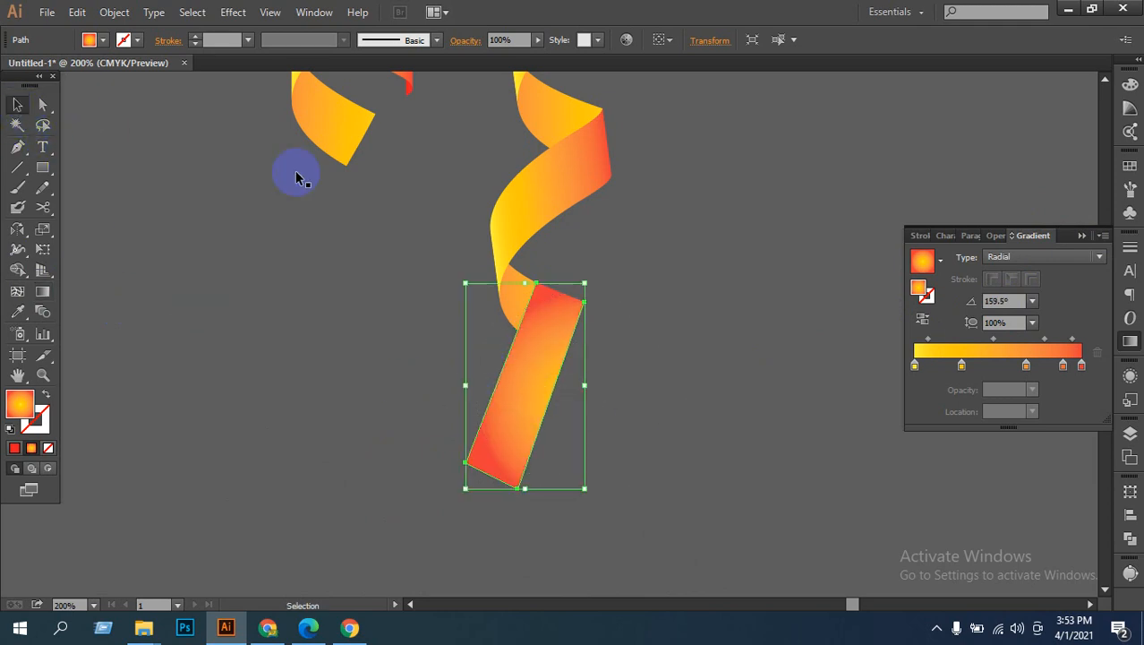
left_click(686, 312)
key("ctrl+z")
key("ctrl+z")
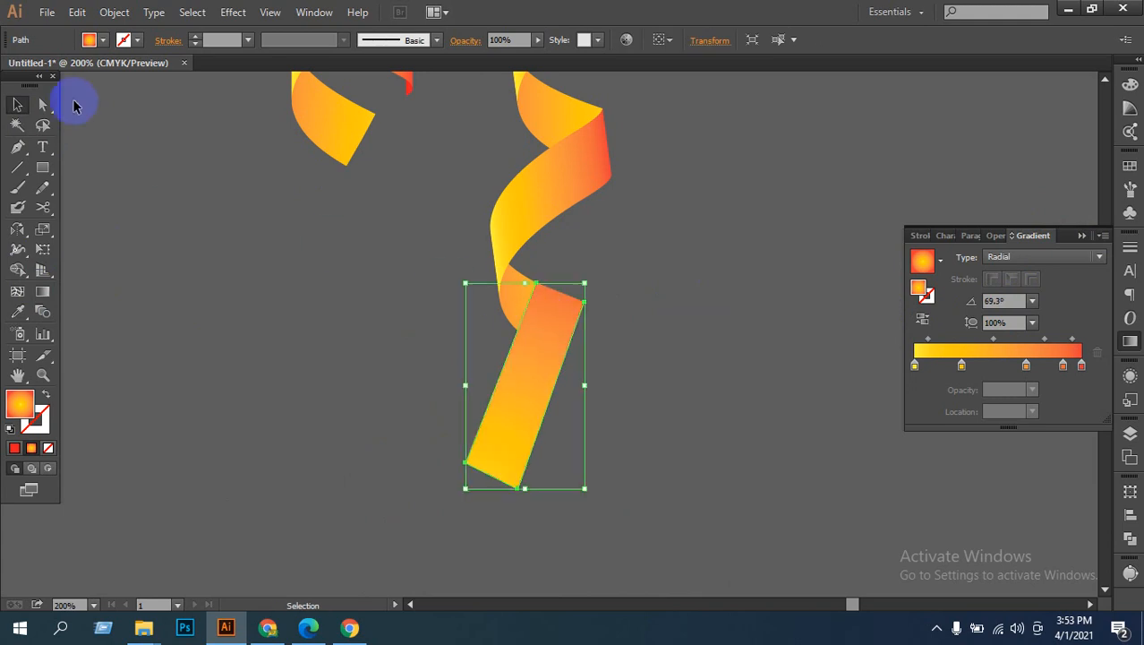
left_click(165, 186)
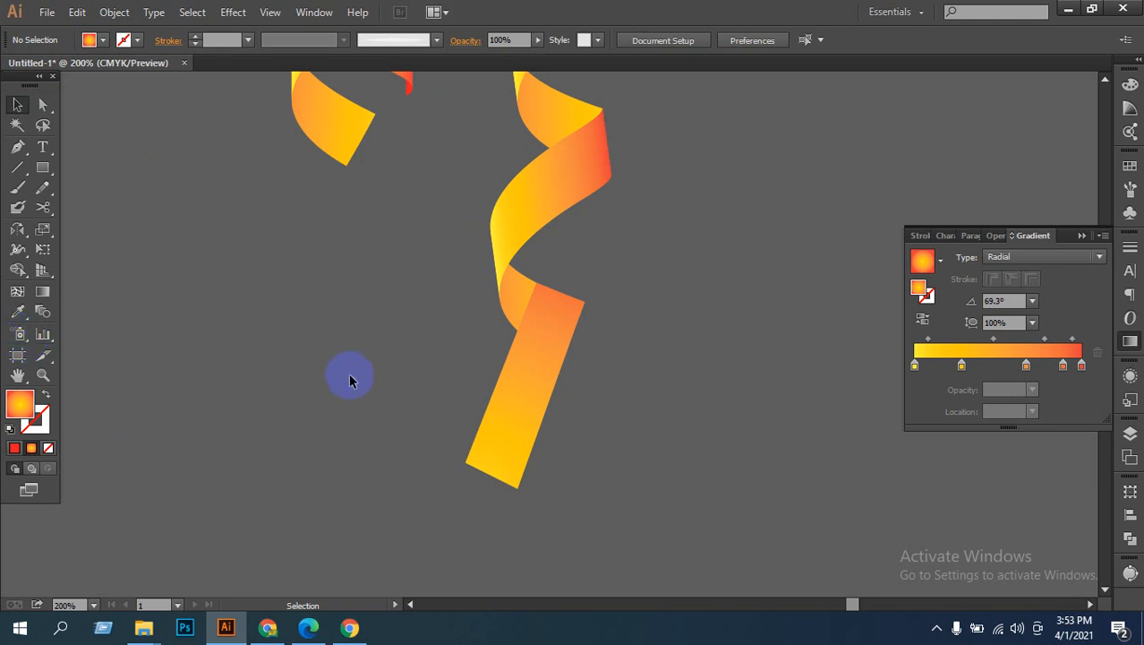
left_click(608, 399, "ctrl+alt")
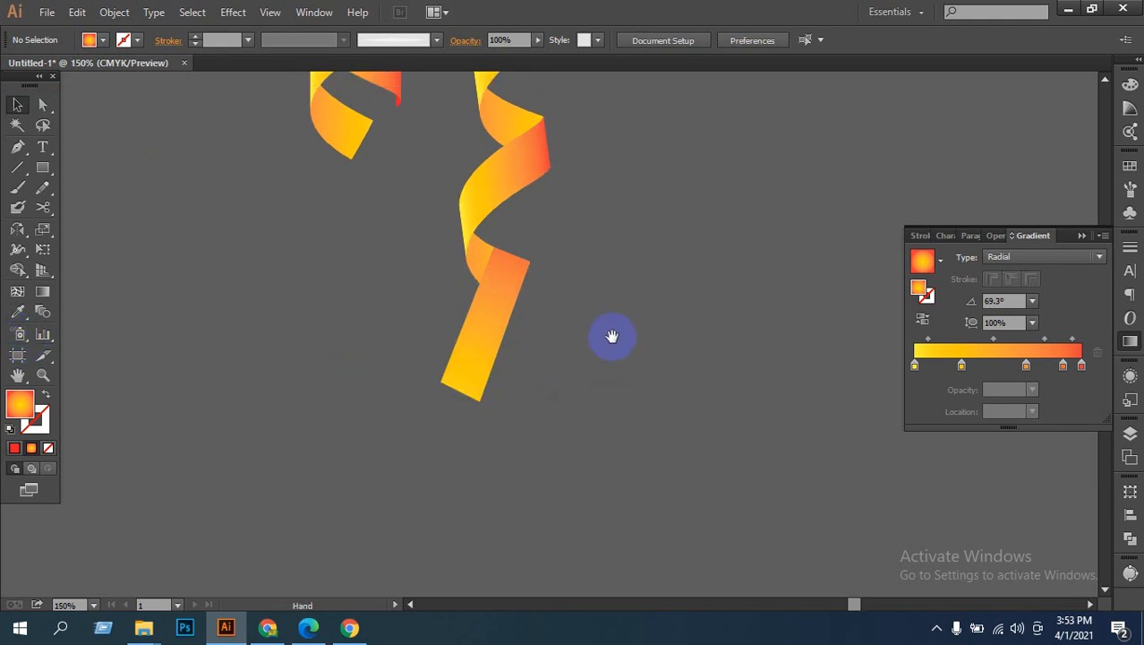
left_click_drag(612, 337, 671, 469)
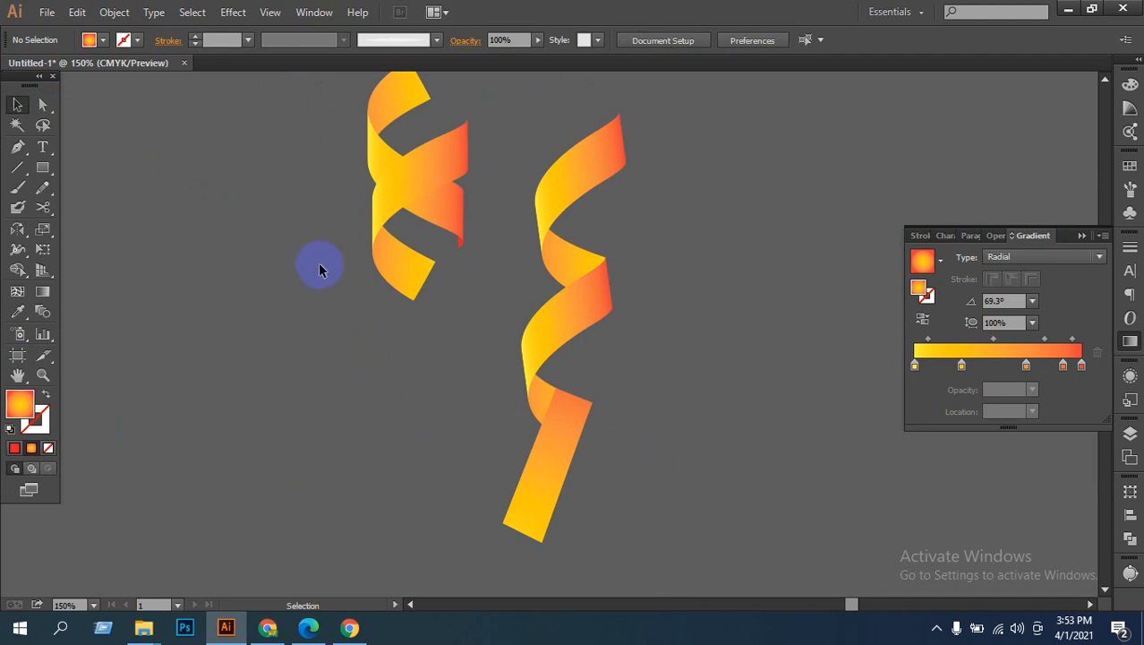
Step: Delete the slanted tail strip from the lower end of the two-section spiral
left_click(429, 290)
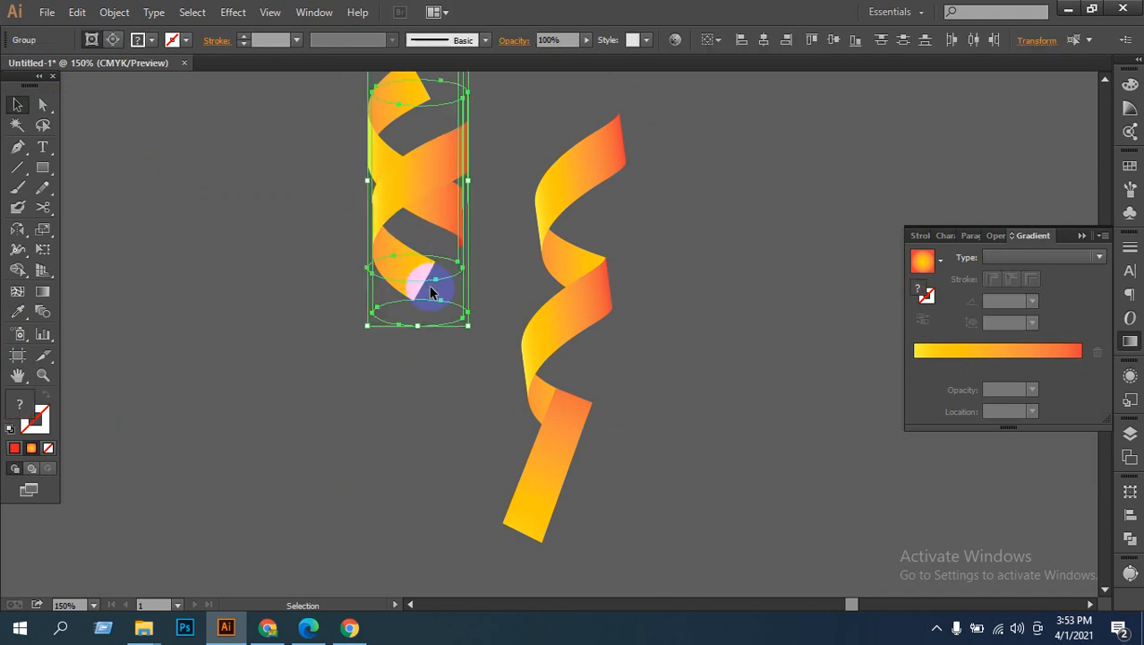
left_click(548, 488)
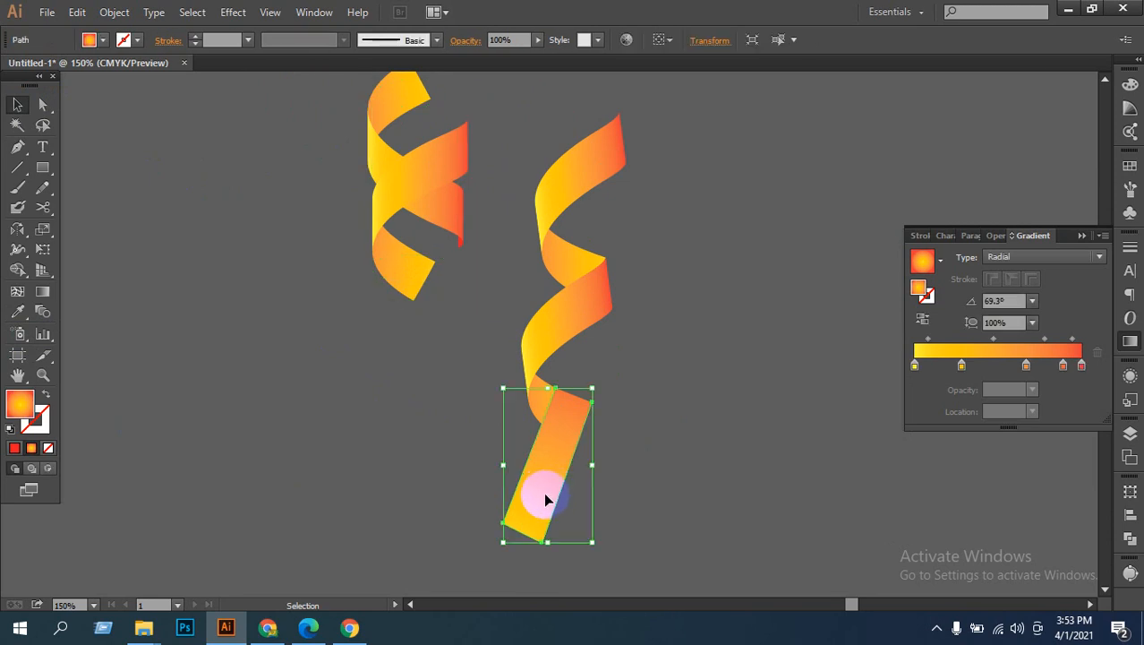
key("Delete")
Step: Nudge the front section of the crossed double ribbon slightly to the right and up
left_click(434, 288)
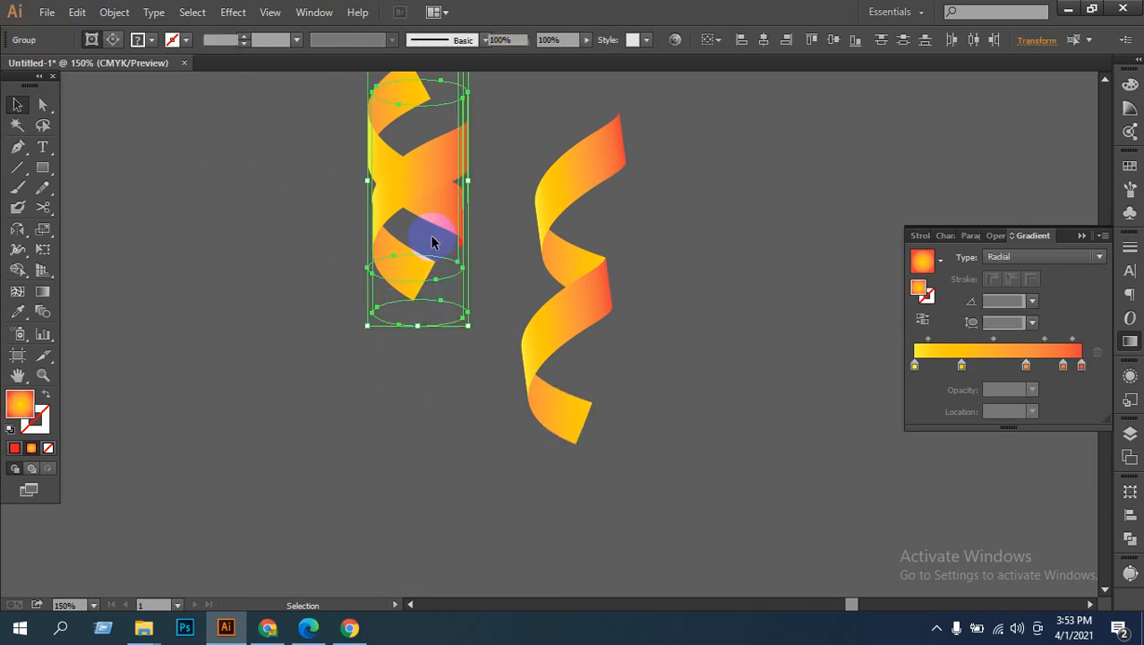
left_click(432, 243)
mouse_move(420, 191)
left_mouse_down()
mouse_move(398, 163)
mouse_move(424, 166)
mouse_move(417, 188)
left_mouse_up()
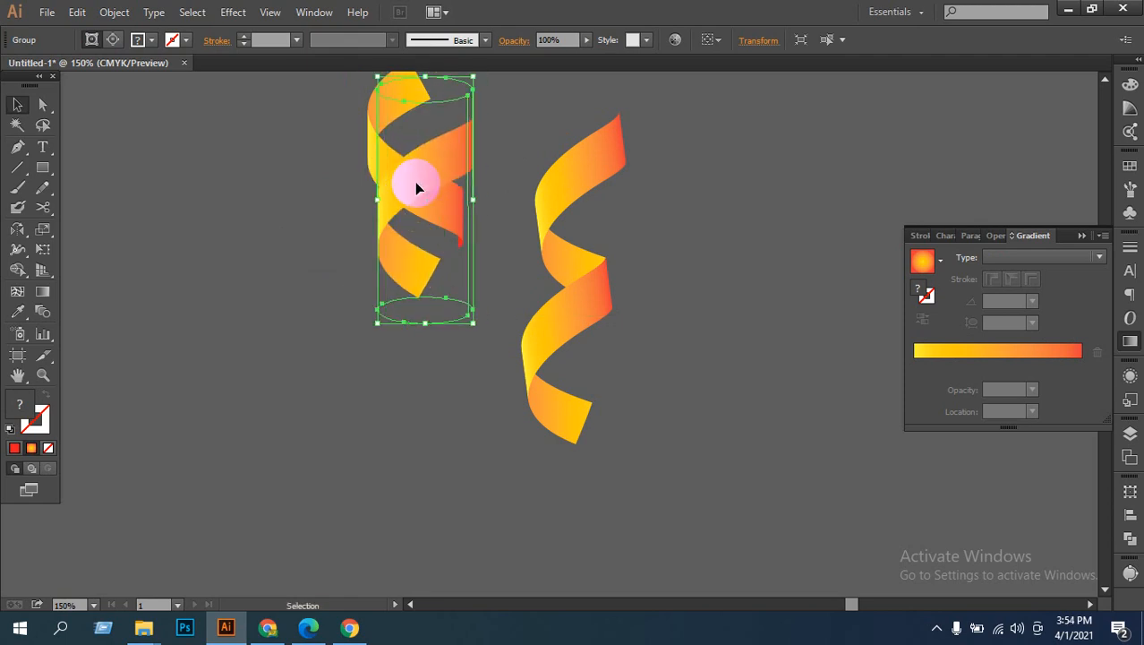
left_click(301, 226)
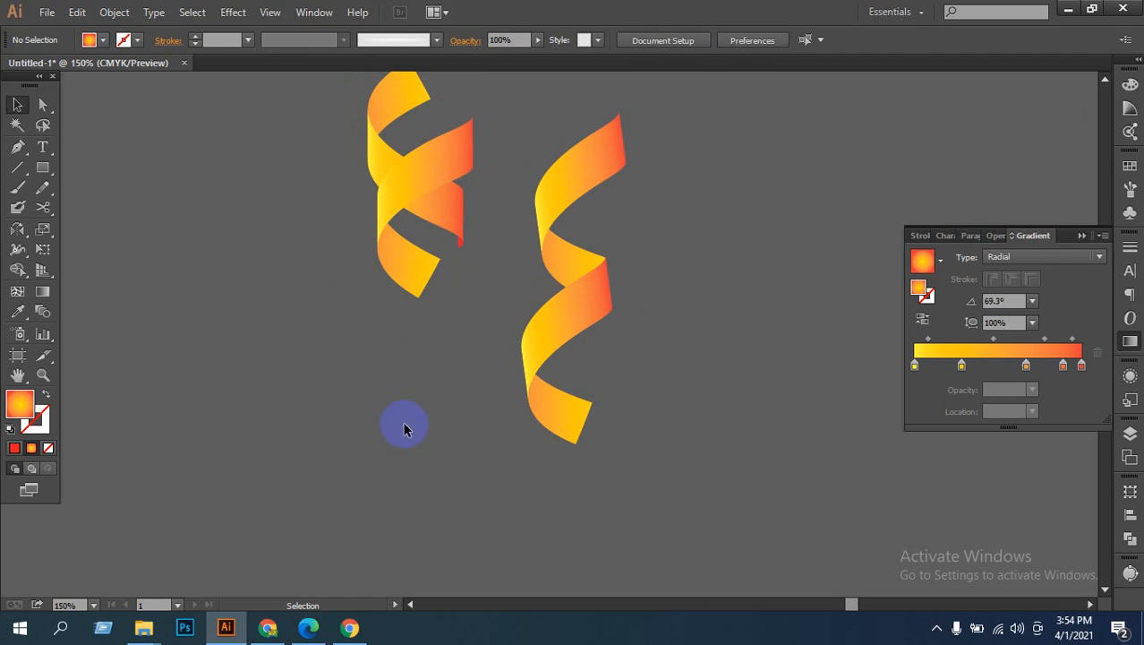
Step: Rotate the two-section spiral clockwise until nearly horizontal and place it in the empty area below the crossed ribbon
left_click(577, 346, "ctrl+alt")
left_click(577, 347, "ctrl+alt")
left_click_drag(533, 358, 503, 401)
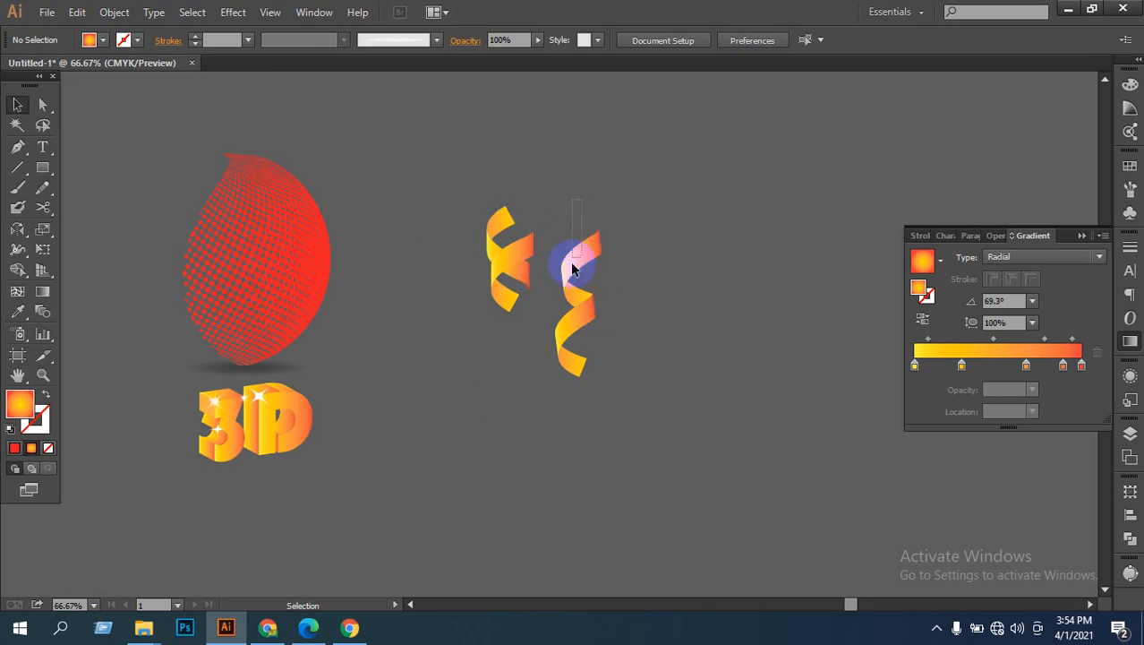
left_click(568, 367)
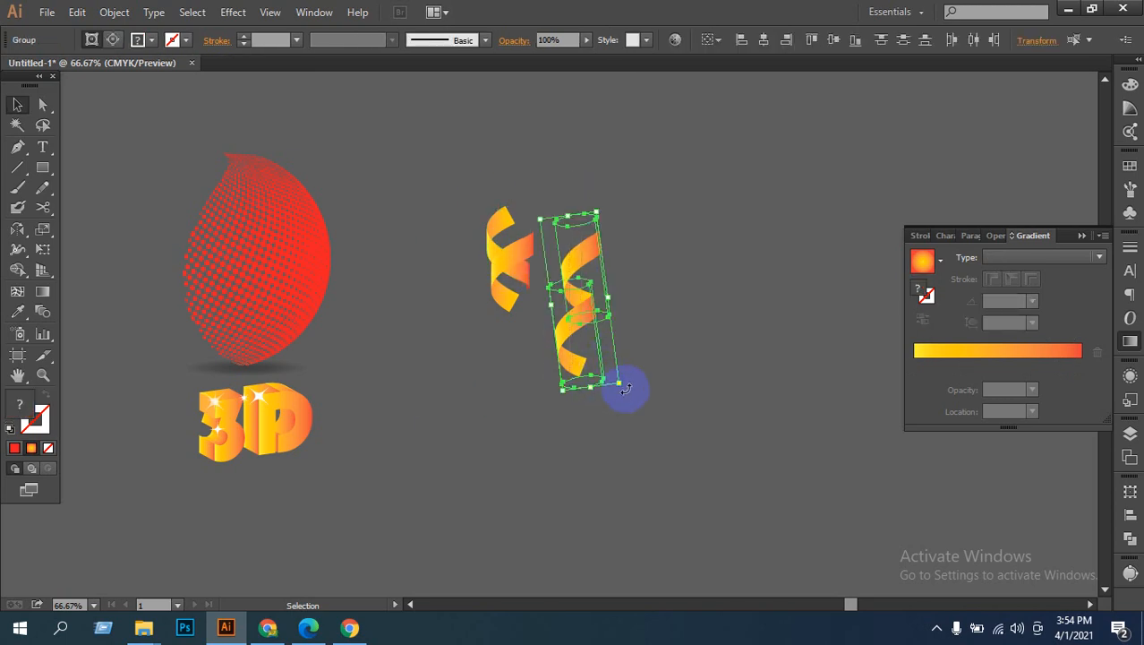
left_click_drag(625, 388, 455, 341)
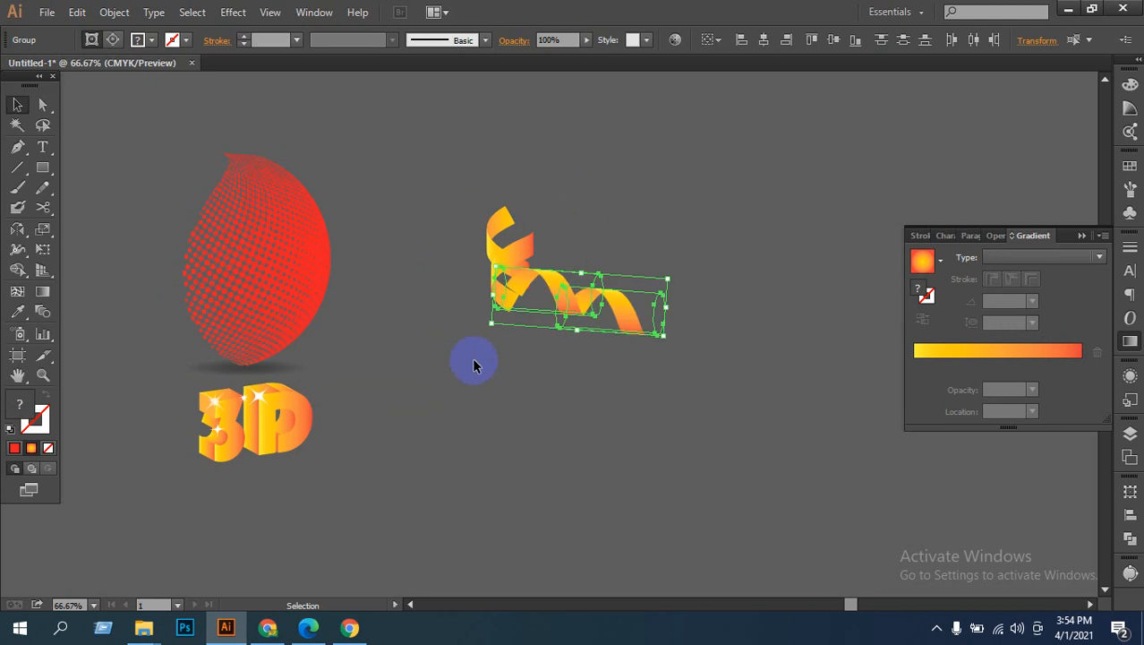
left_click_drag(582, 306, 662, 423)
left_click(600, 461)
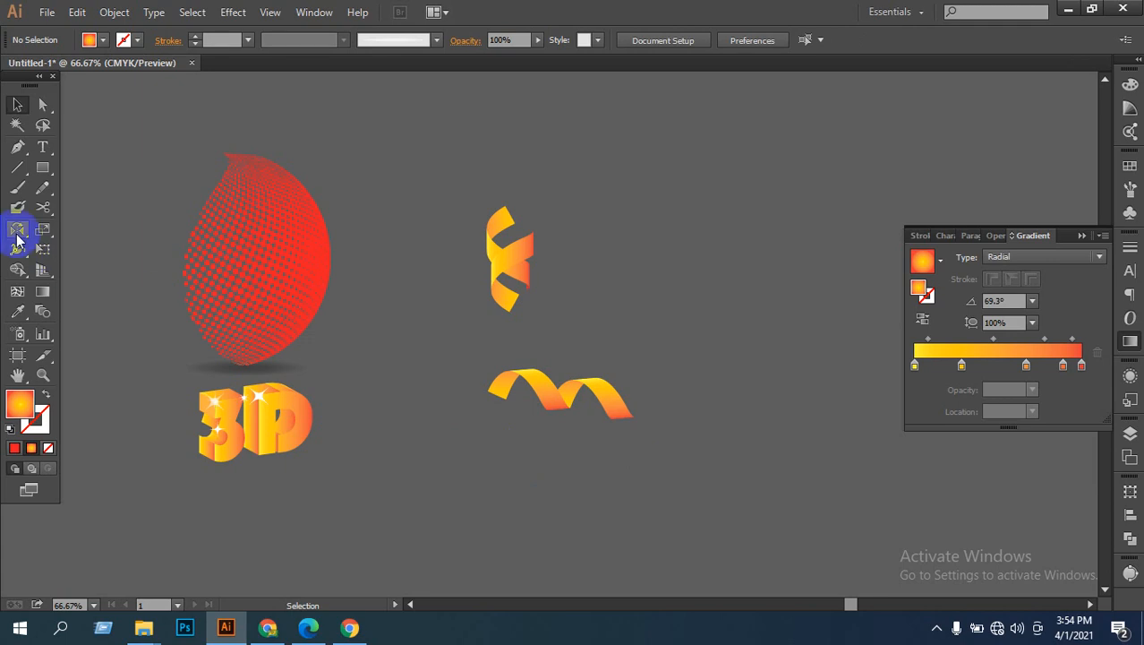
Step: Start a line of point text just below the horizontal spiral ribbon
left_click(43, 166)
left_click(42, 147)
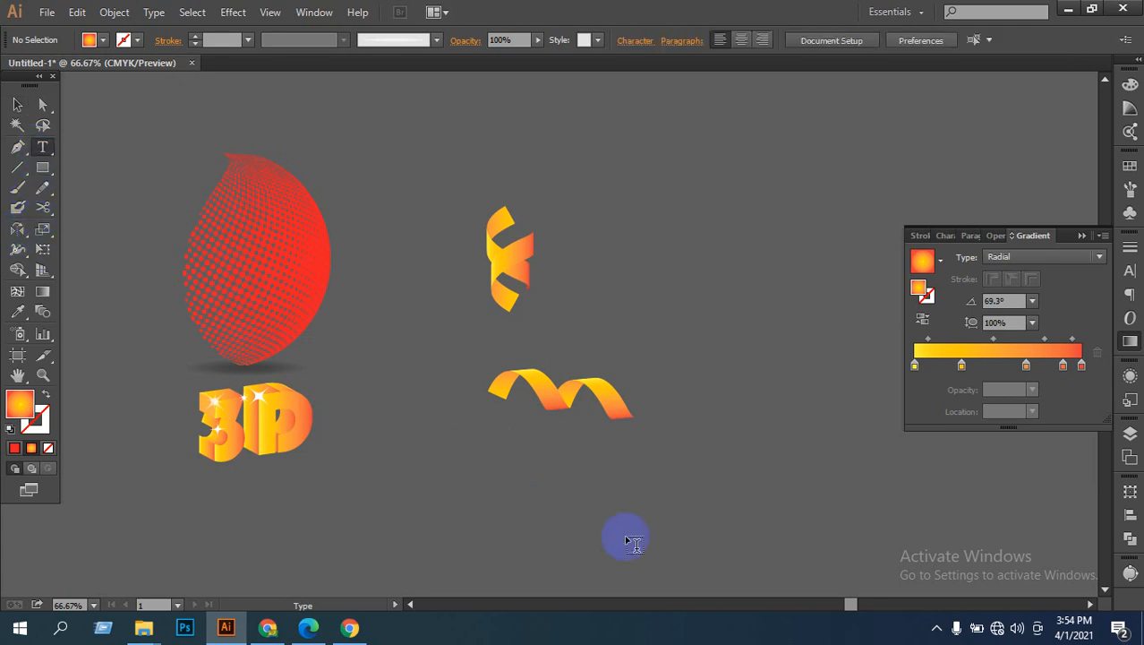
left_click(525, 472)
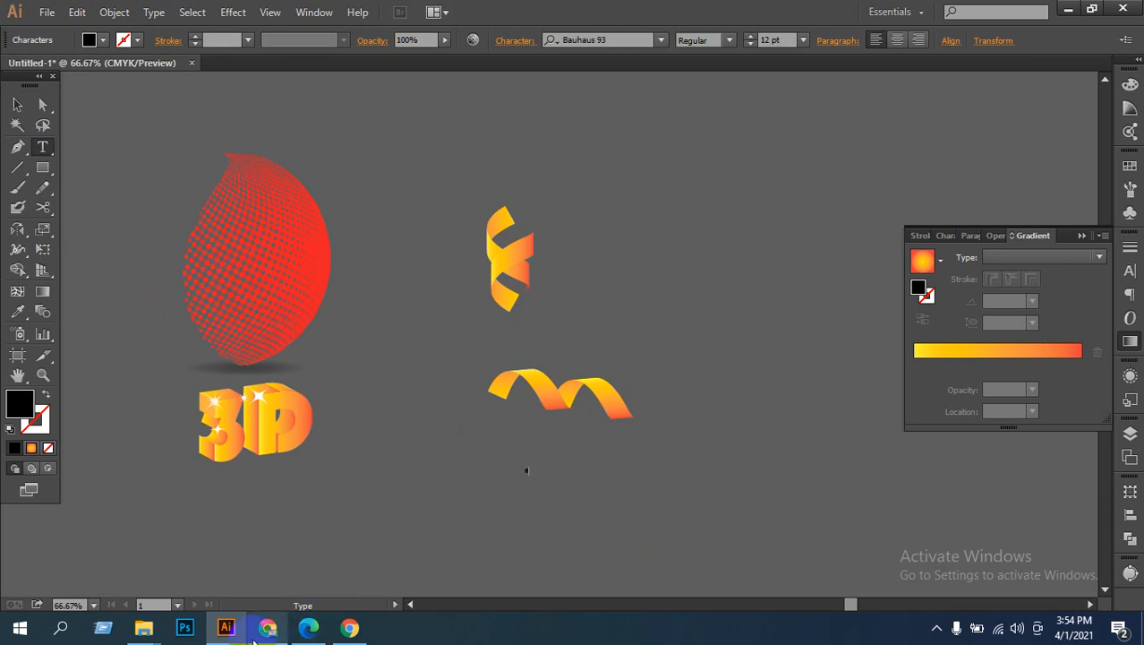
Step: Check the Google Meet call in Chrome and return to Illustrator
mouse_move(350, 631)
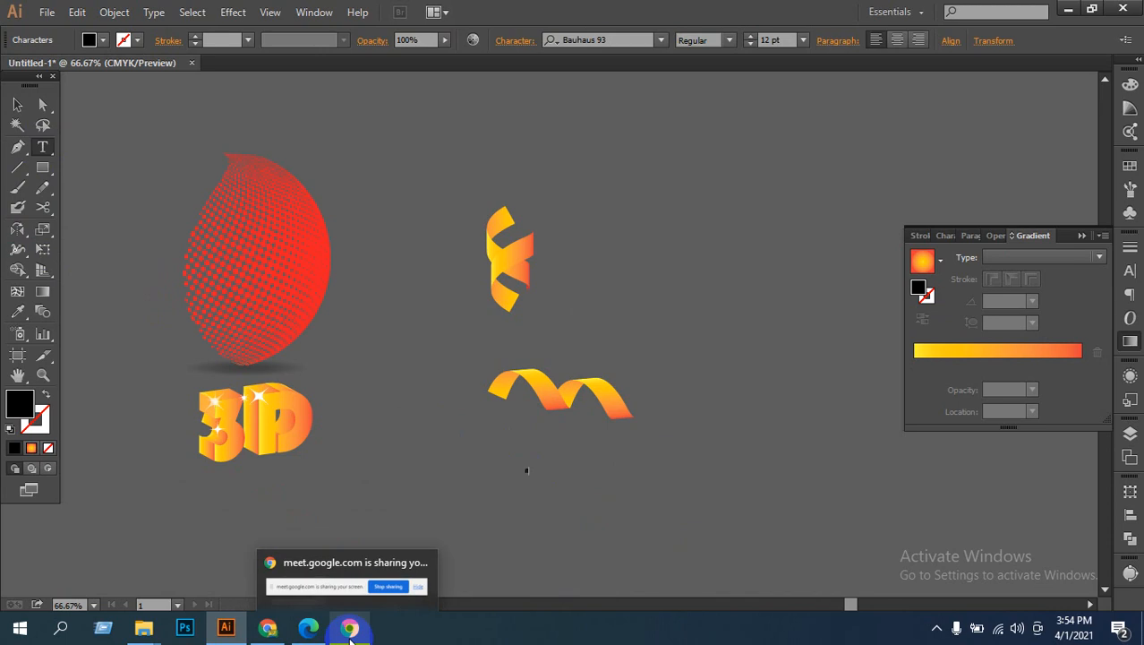
left_click(268, 629)
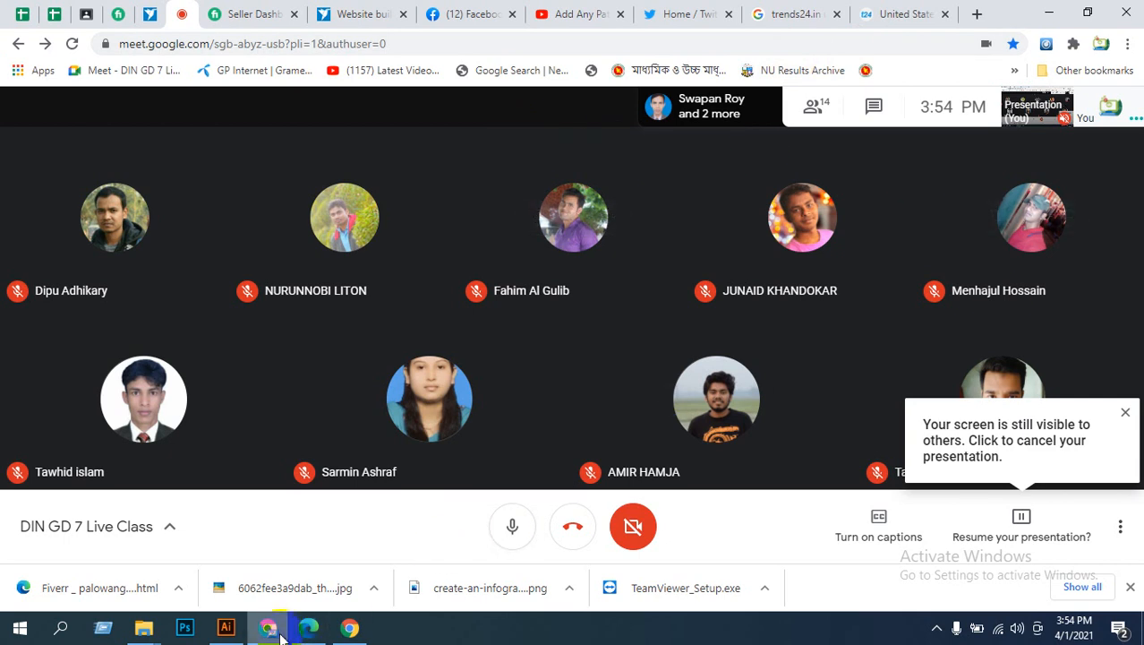
left_click(225, 628)
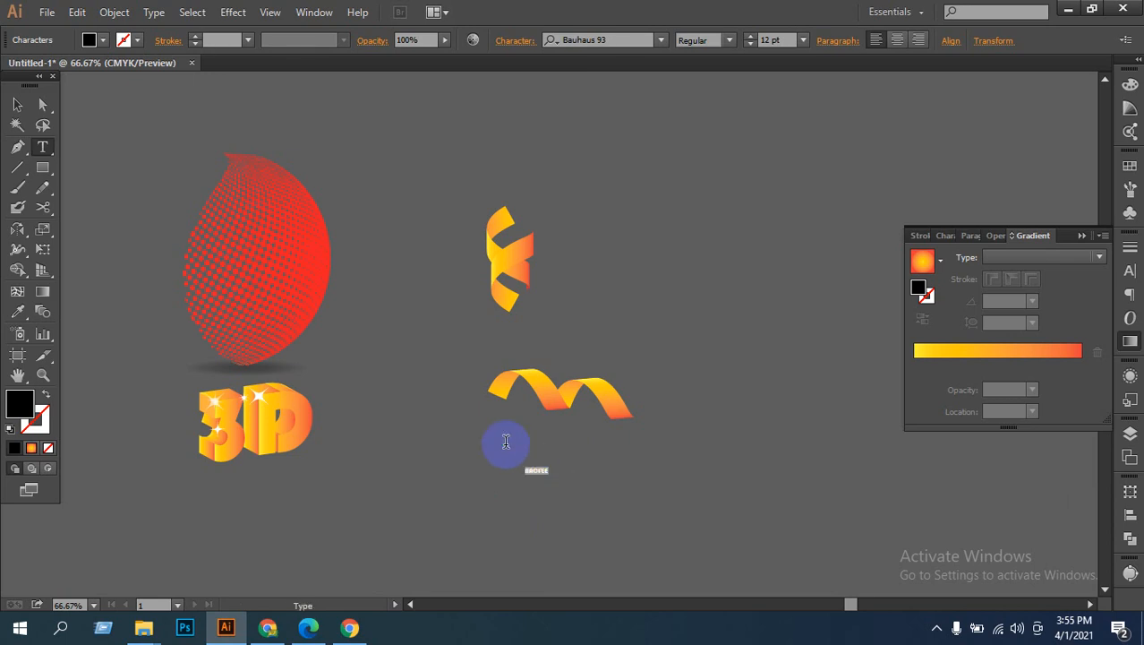
Step: Enlarge the text NACFEE to about 120 pt, centred directly beneath the horizontal spiral ribbon
left_click(16, 105)
left_click(534, 470)
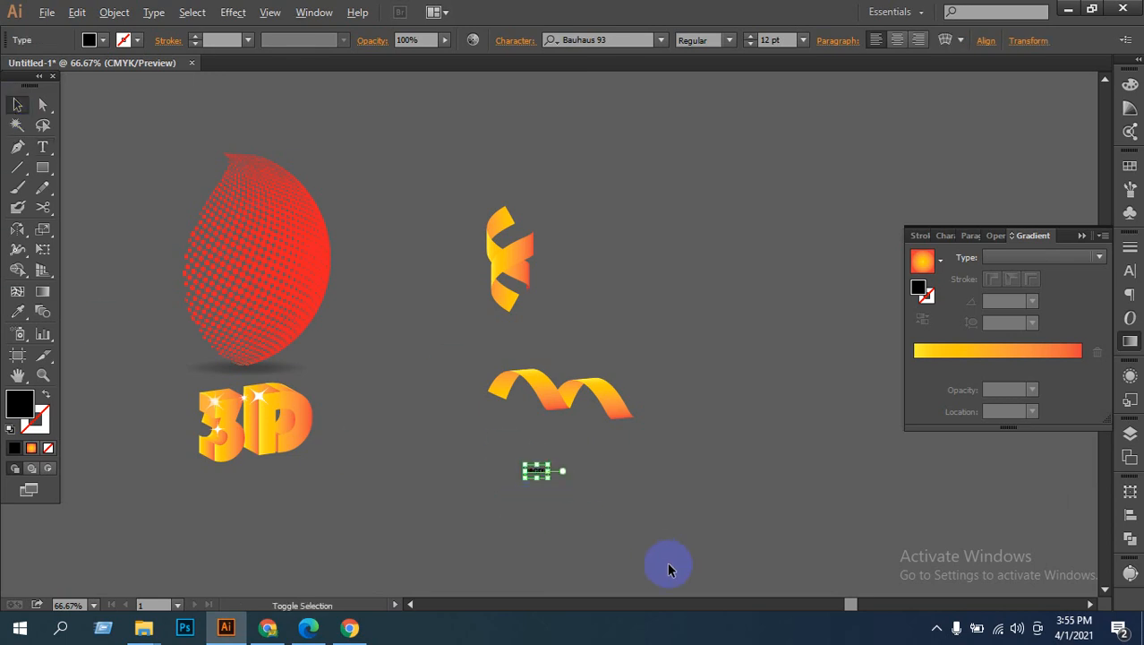
left_click_drag(550, 480, 577, 471)
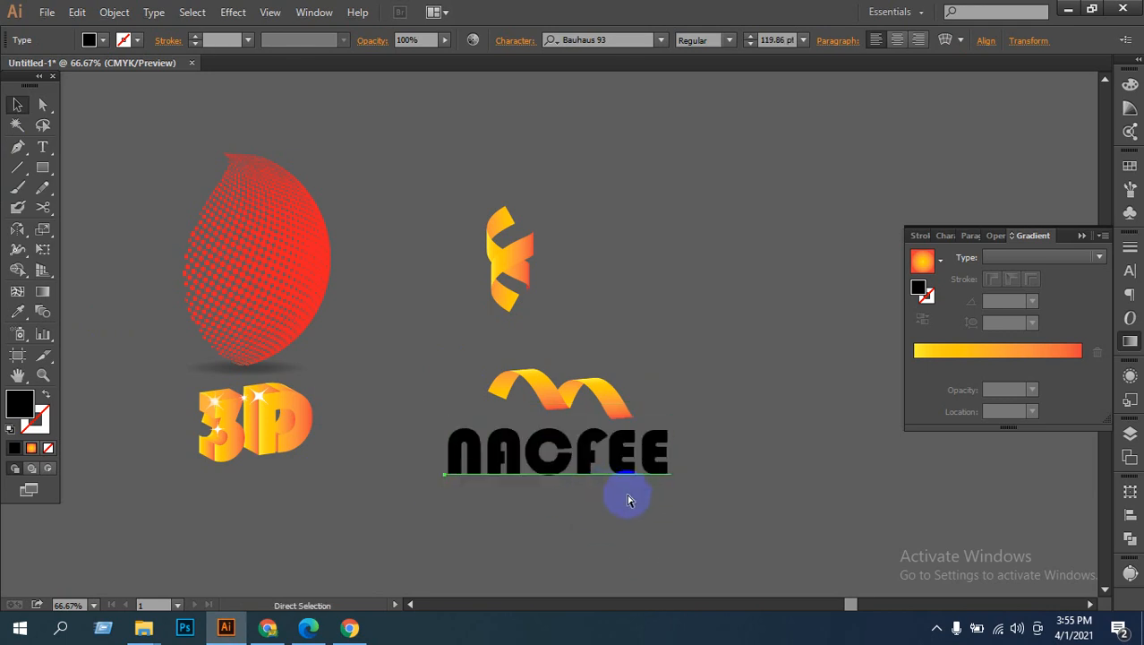
left_click(651, 463, "ctrl")
left_click(504, 345, "ctrl")
left_click_drag(477, 368, 623, 440)
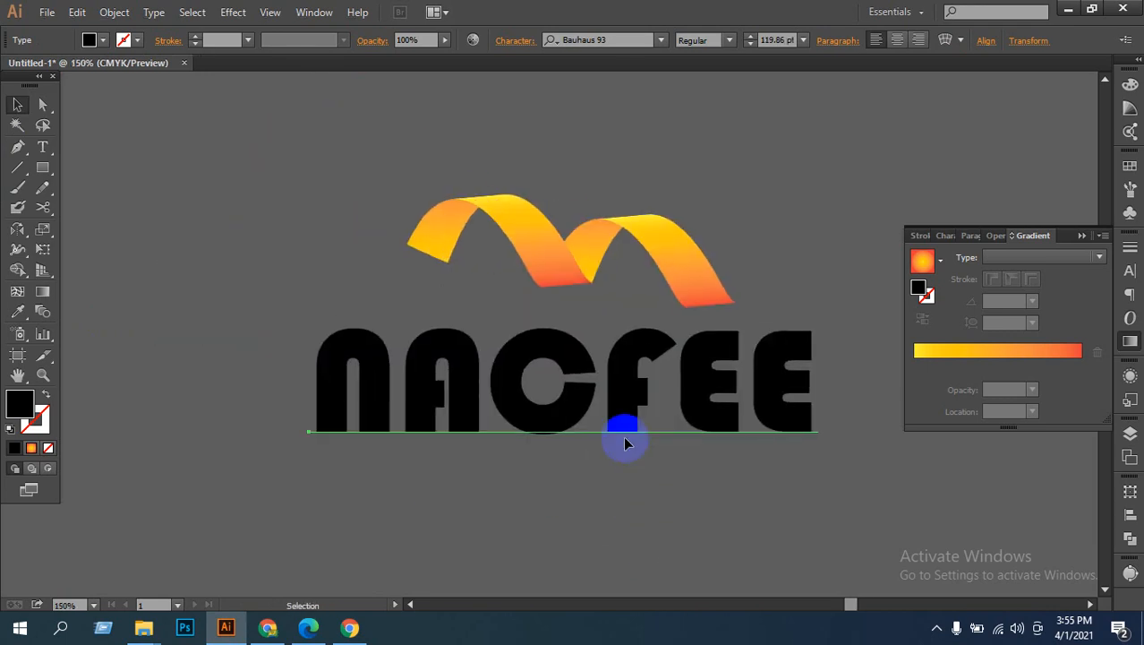
Step: Preview several other fonts on the whole NACFEE text and return it to Bauhaus 93
key("t")
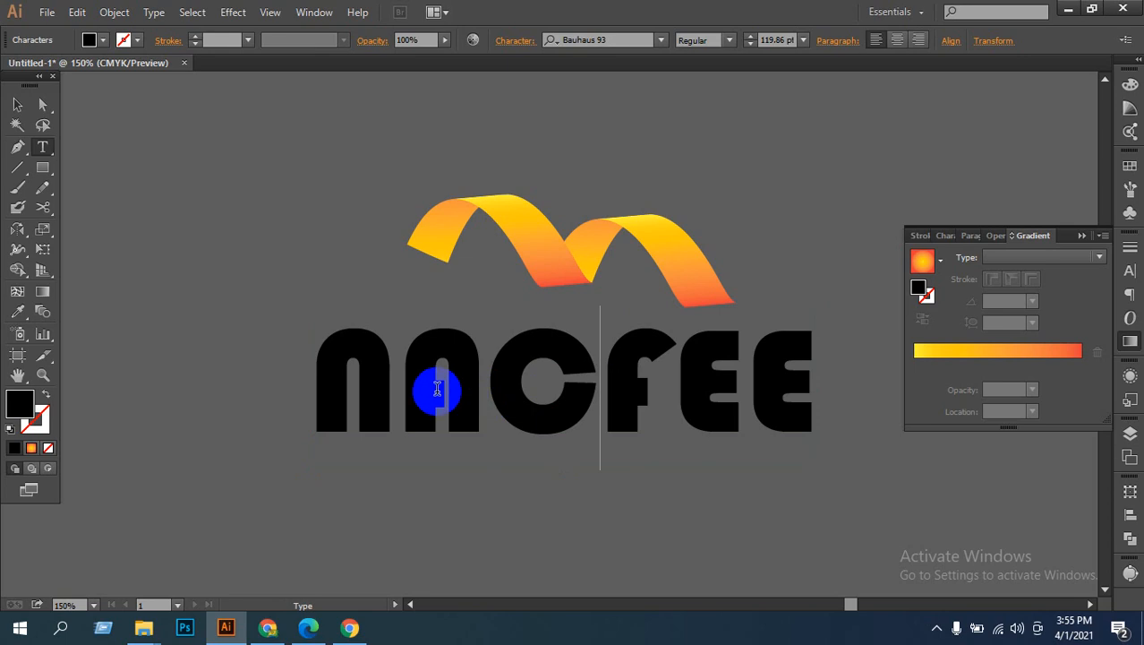
left_click_drag(779, 388, 402, 119)
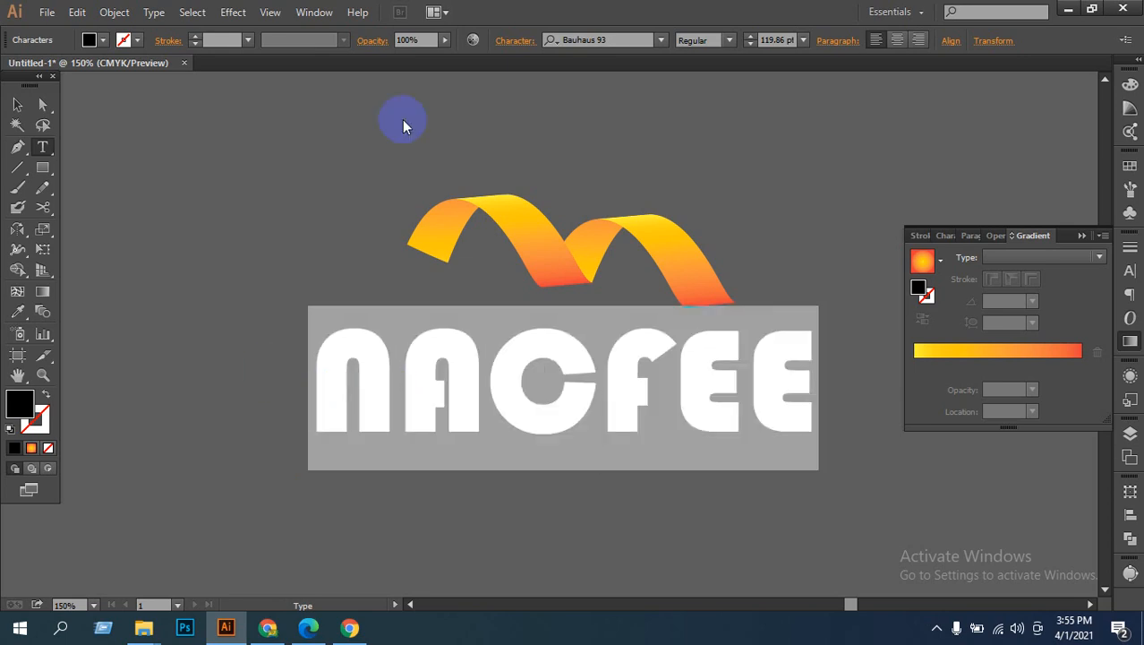
left_click(618, 40)
key("Down")
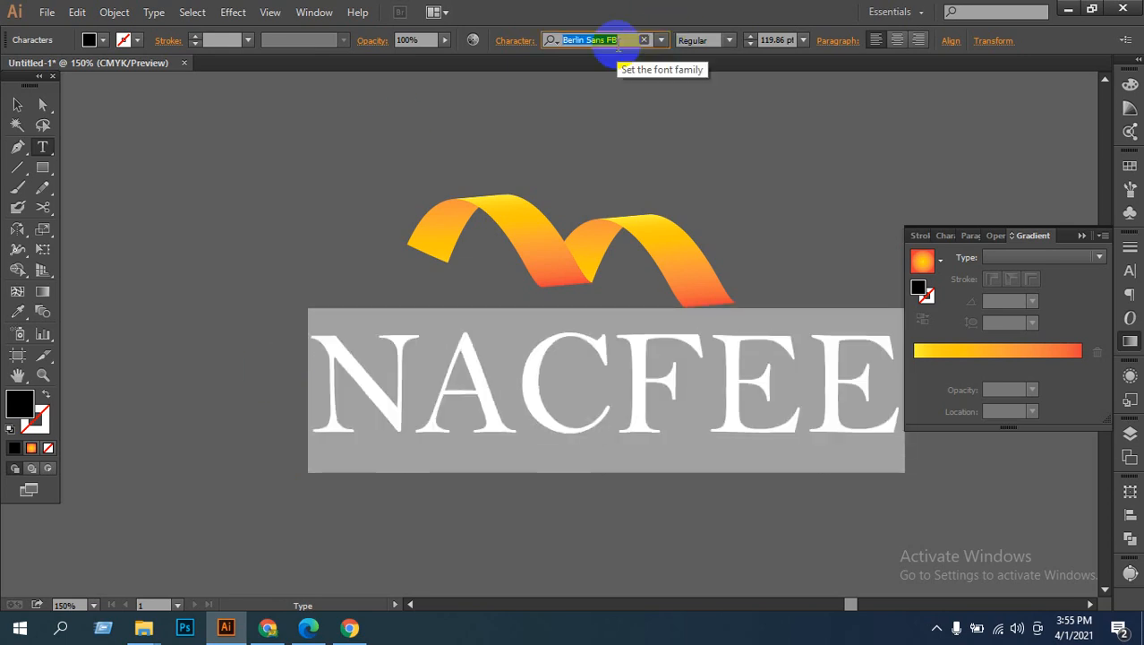
key("Down")
key("Down")
key("Down")
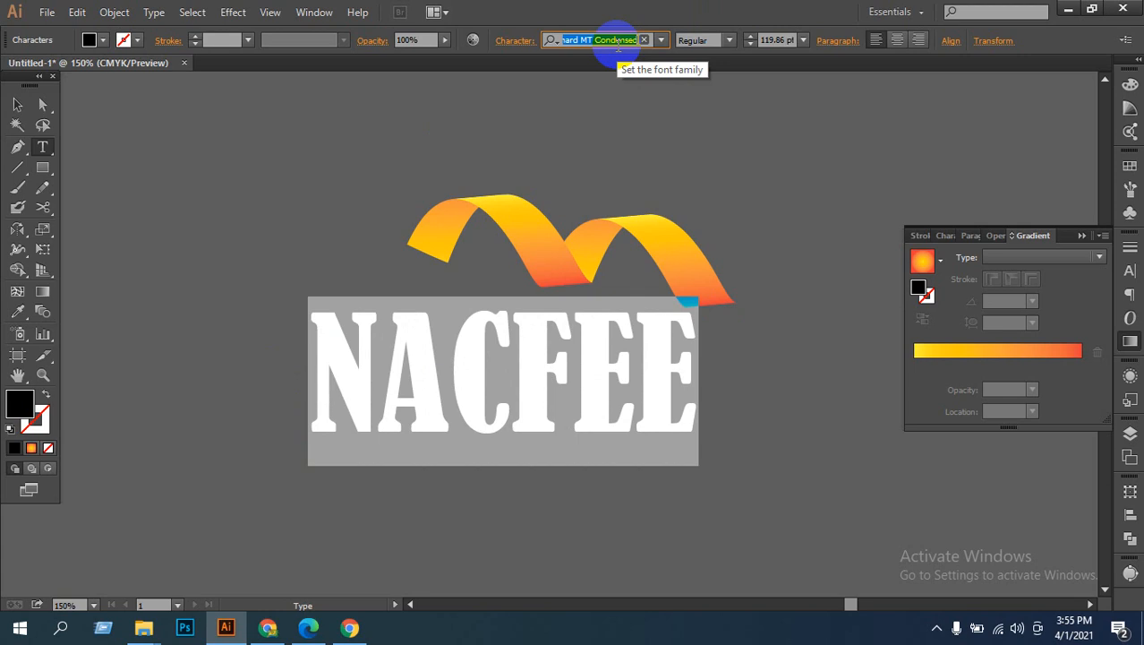
key("Up")
key("Up")
key("Up")
key("Up")
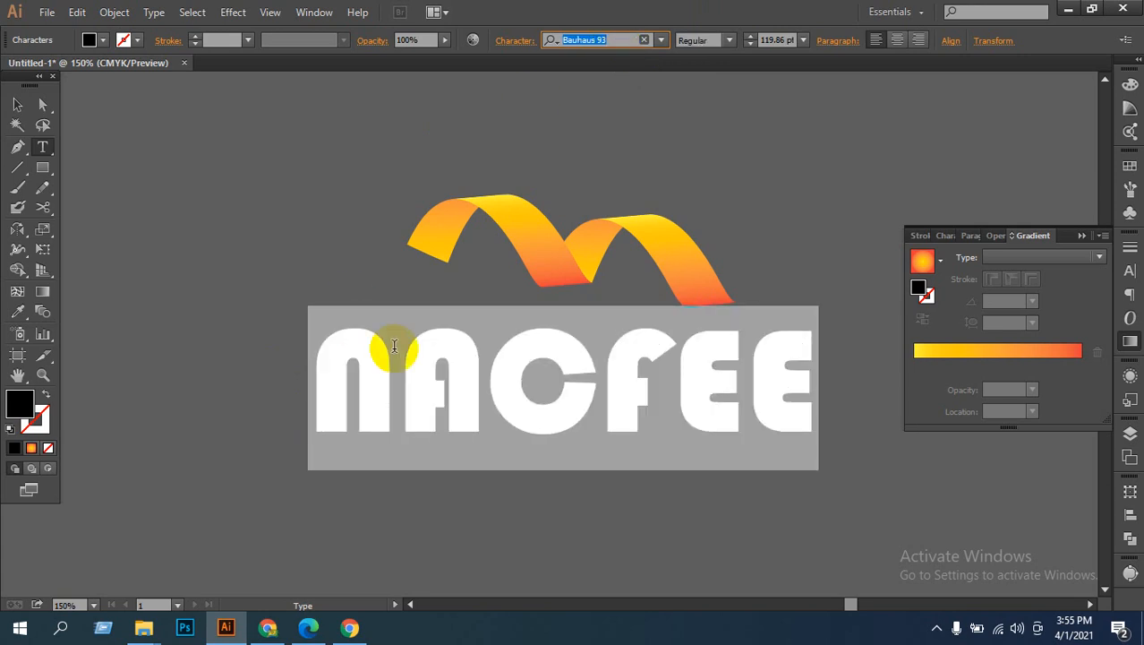
Step: Replace the text's first letter with M to read MACFEE and scale the text down to about 91 pt
left_click(396, 390)
left_click_drag(365, 387, 356, 387)
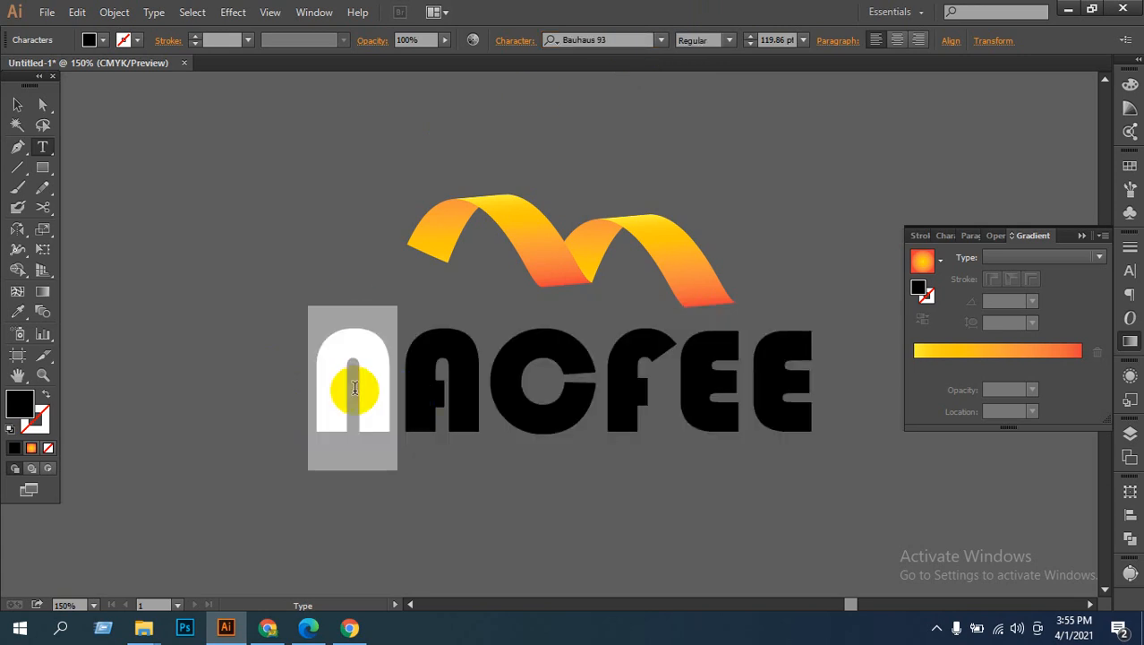
type("M")
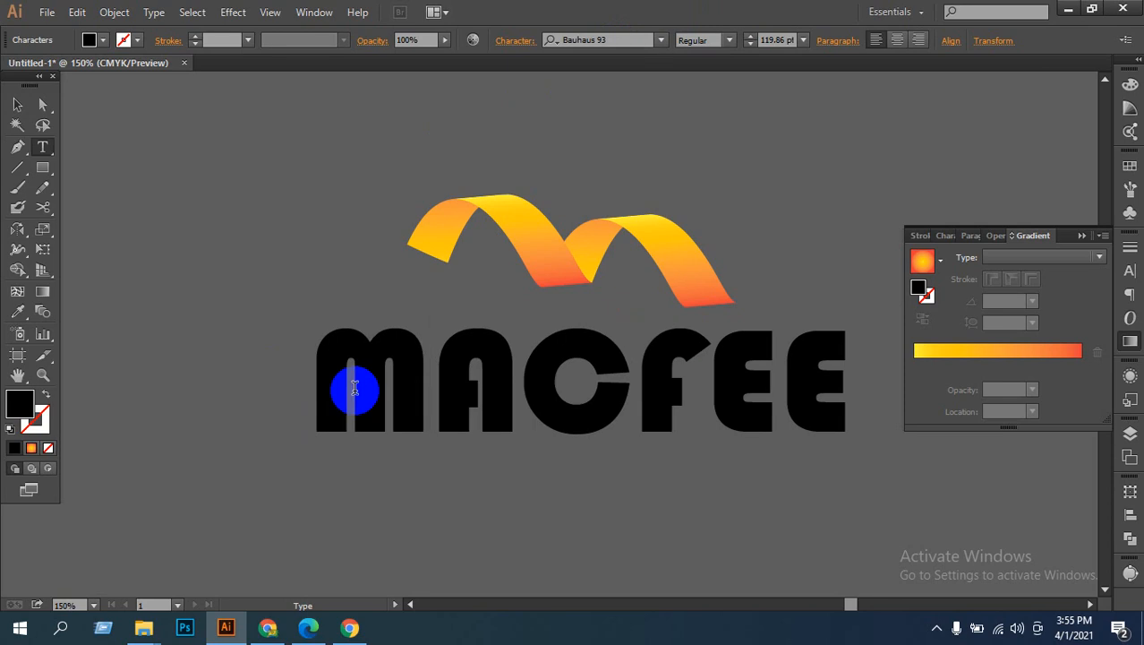
left_click(17, 105)
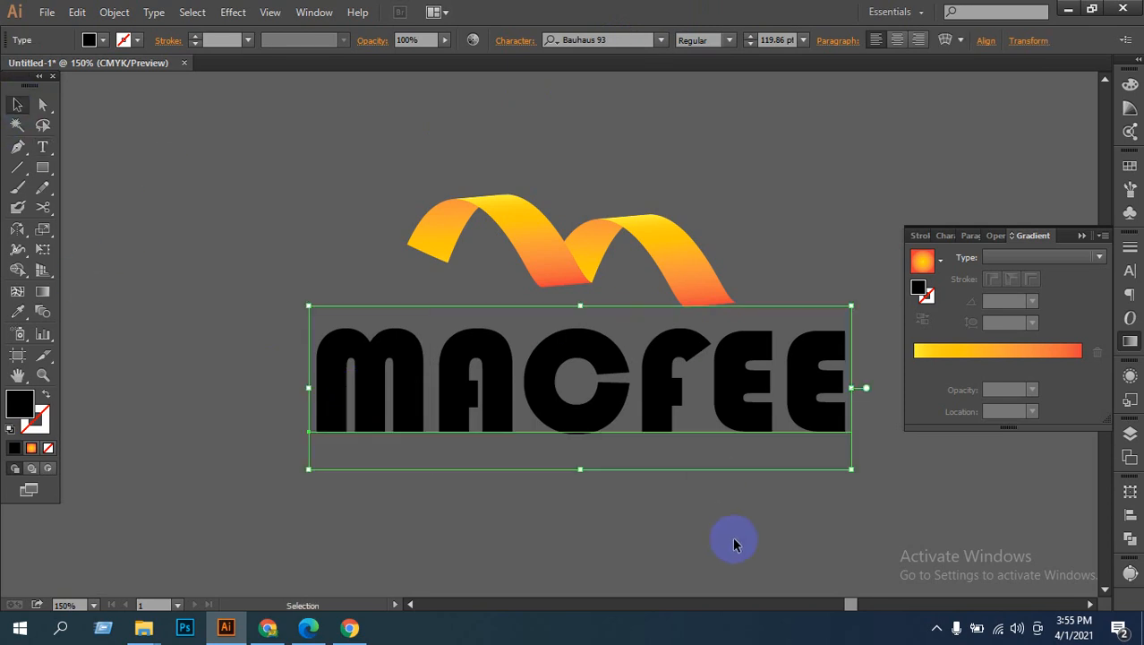
left_click(734, 537)
left_click(809, 409)
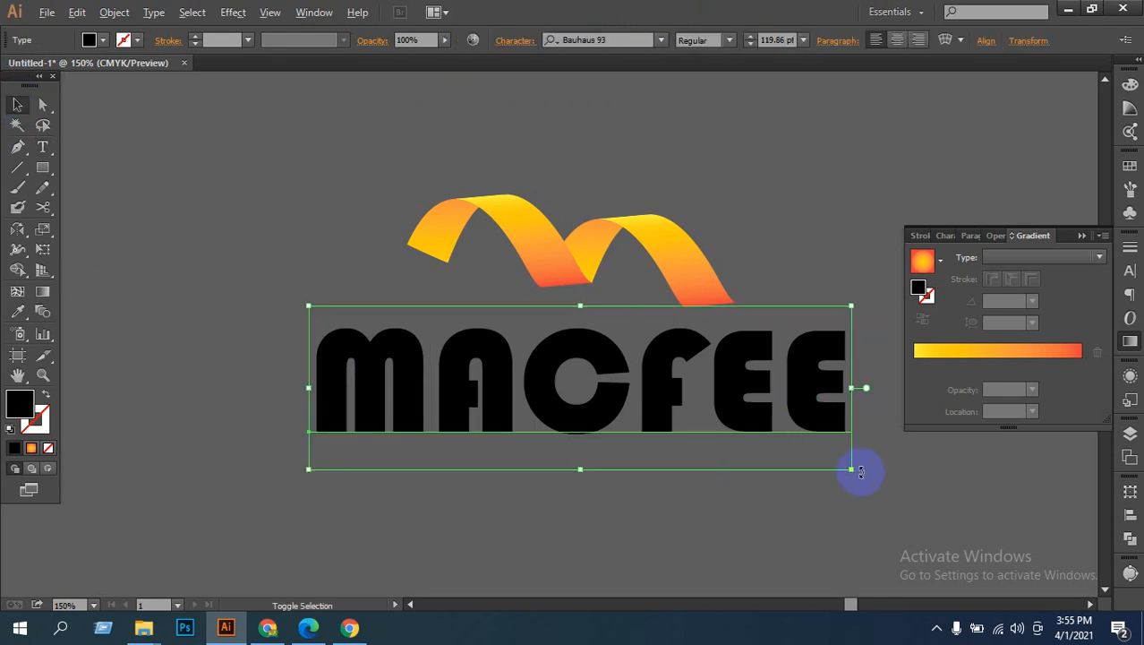
left_click_drag(851, 470, 786, 449)
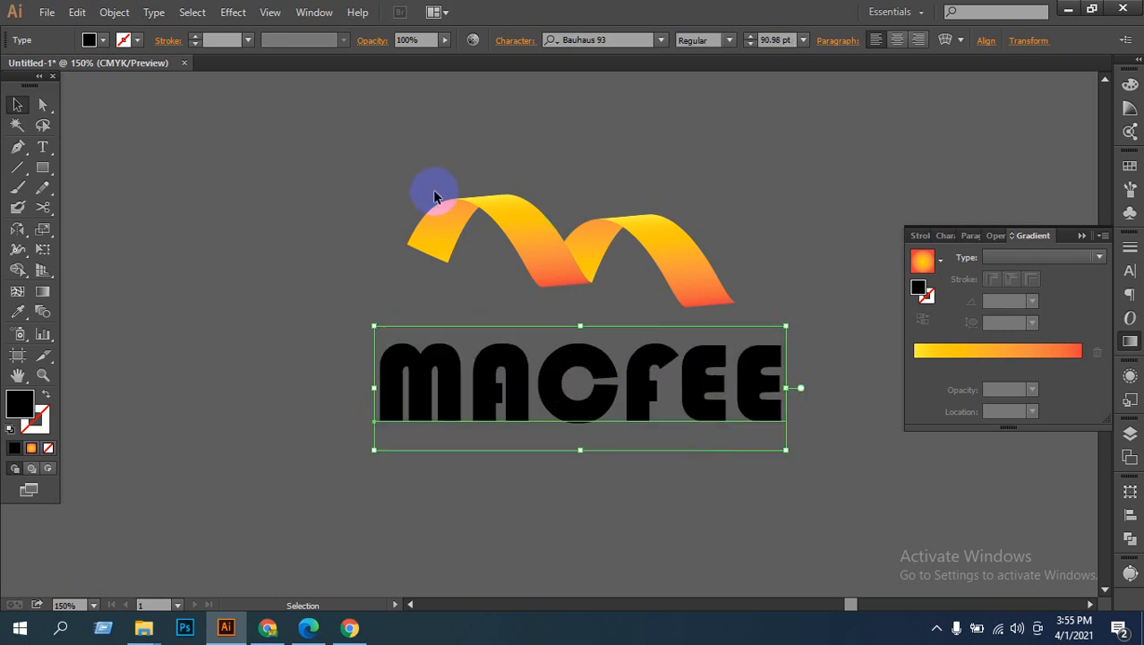
Step: Tilt the horizontal spiral slightly counterclockwise and lower it onto the top edge of the MACFEE text
left_click(662, 301)
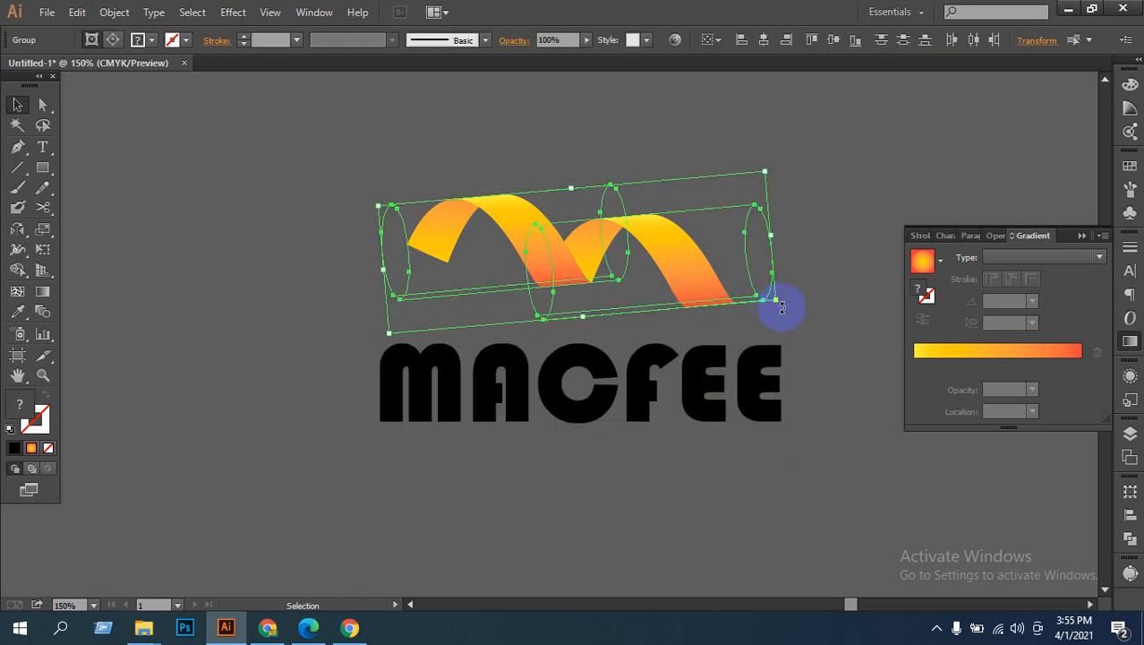
left_click_drag(782, 307, 783, 287)
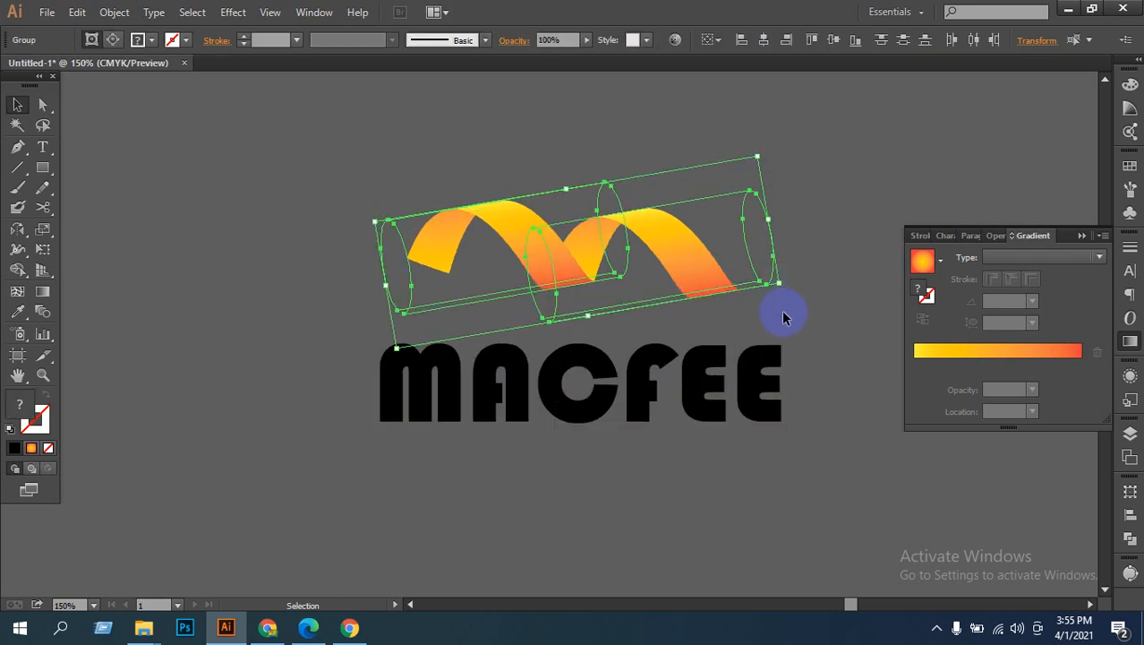
left_click(470, 179)
left_click_drag(572, 255, 577, 320)
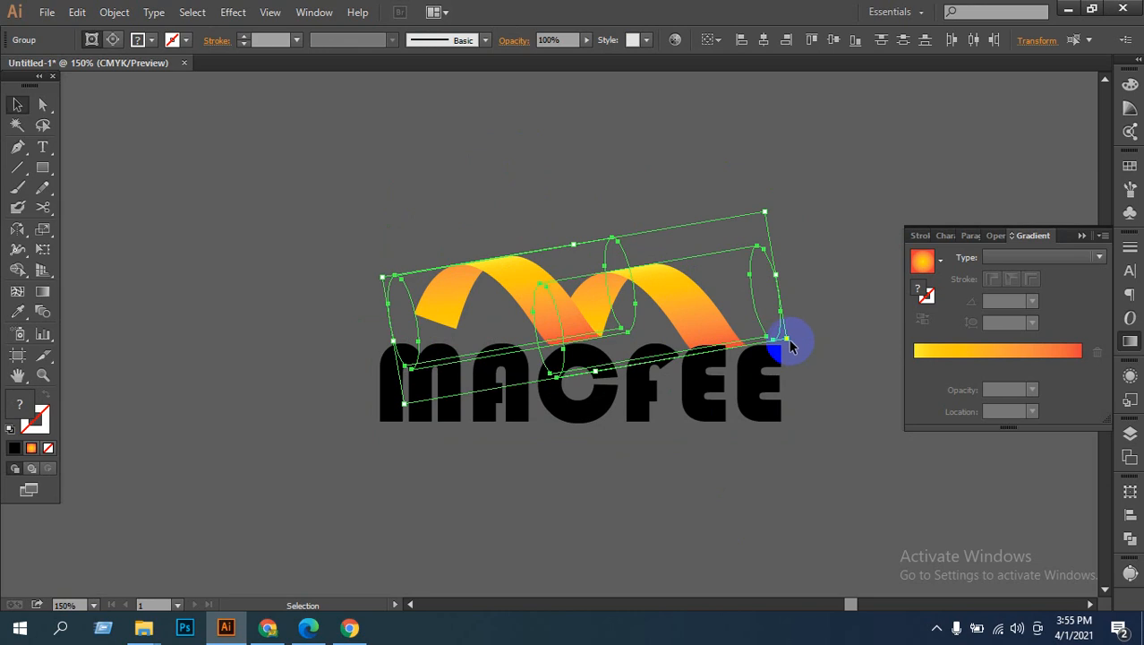
left_click_drag(794, 341, 793, 328)
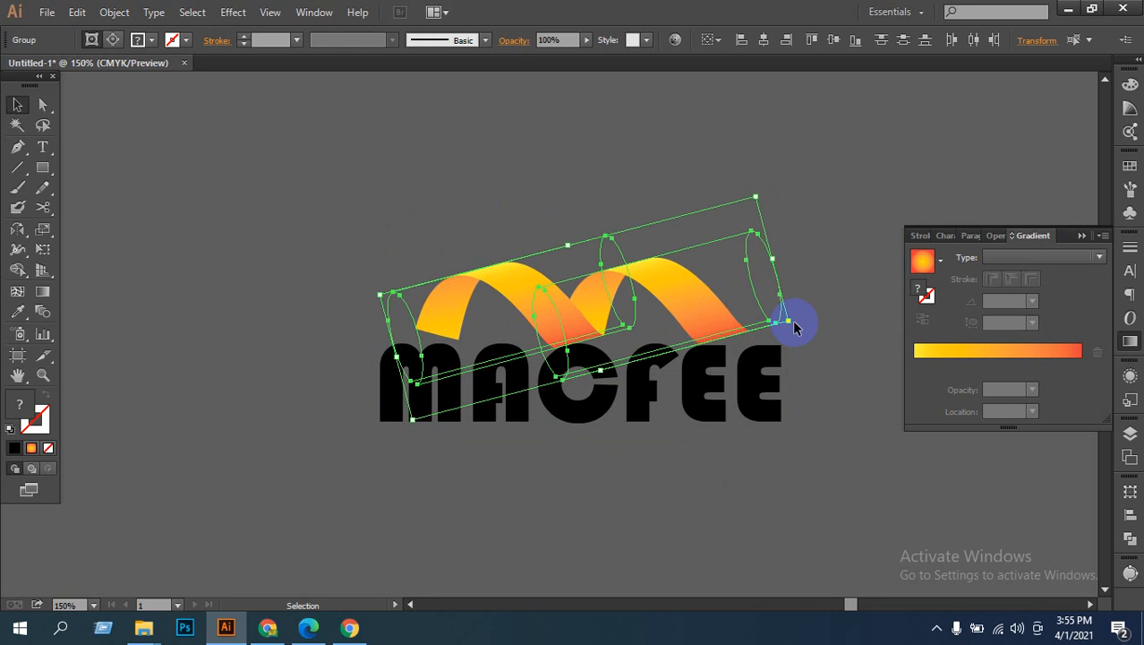
left_click(645, 476)
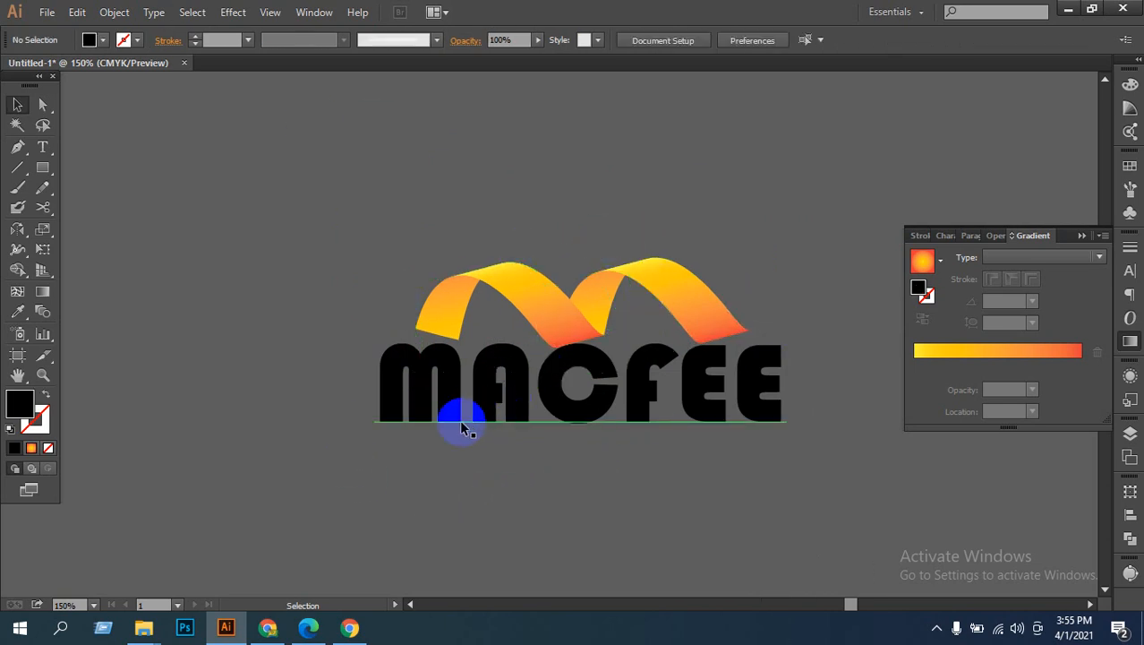
Step: Move the MACFEE text up and slightly right so its letters overlap the lower ends of the spiral ribbon
left_click_drag(446, 376, 453, 358)
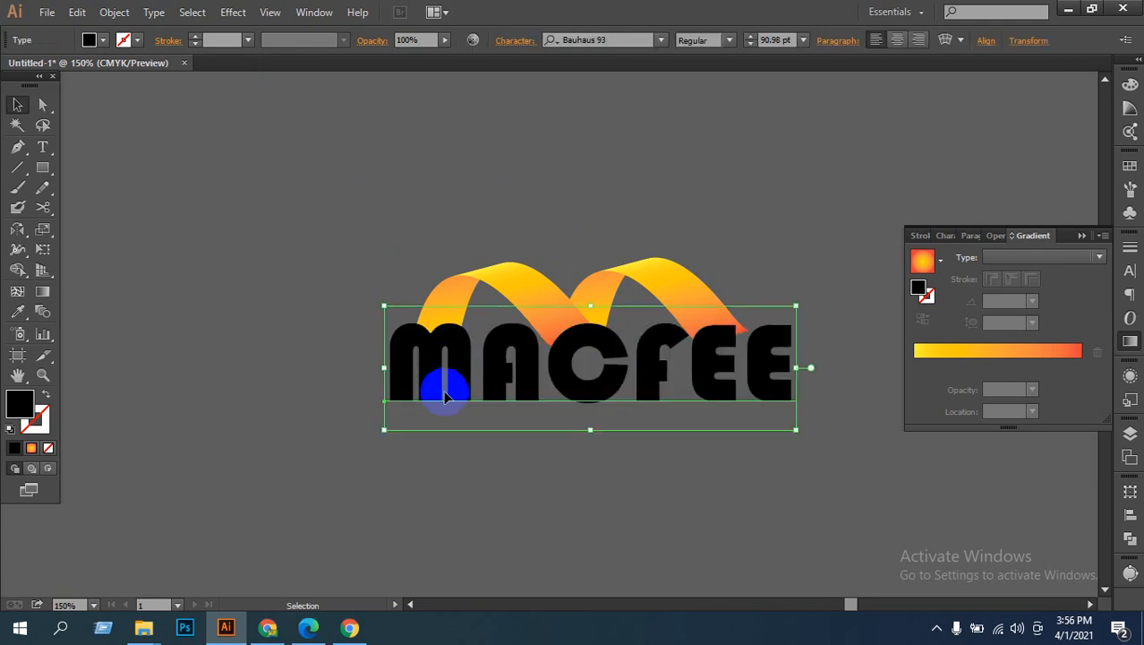
left_click(528, 441)
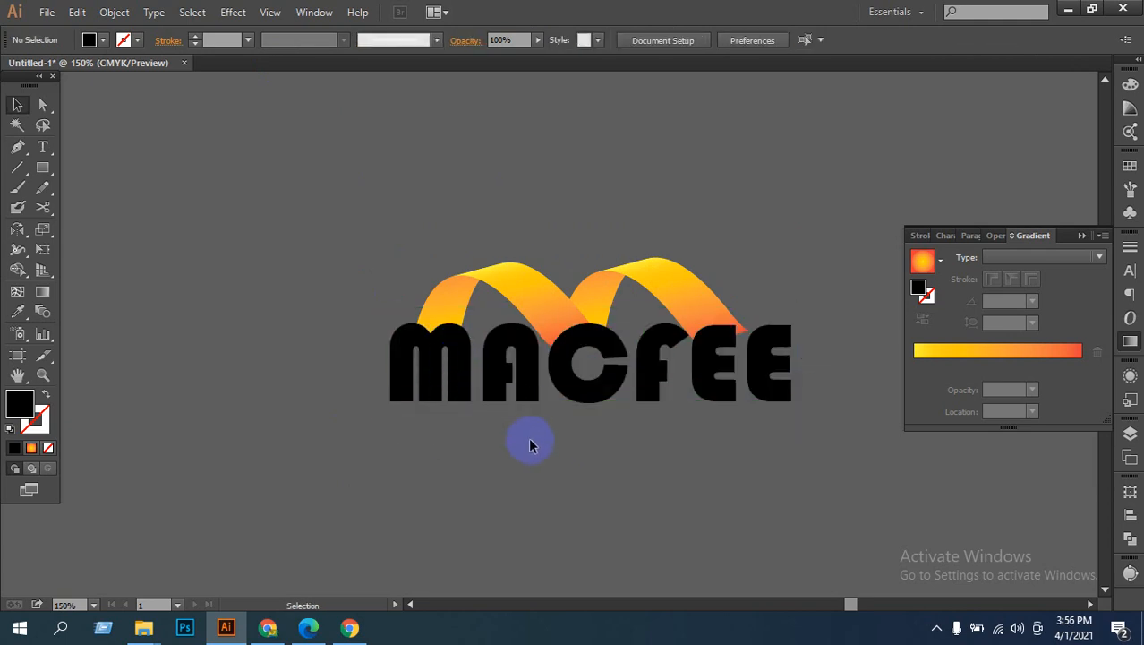
left_click(723, 376)
mouse_move(800, 368)
left_mouse_down()
mouse_move(816, 369)
mouse_move(793, 378)
left_mouse_up()
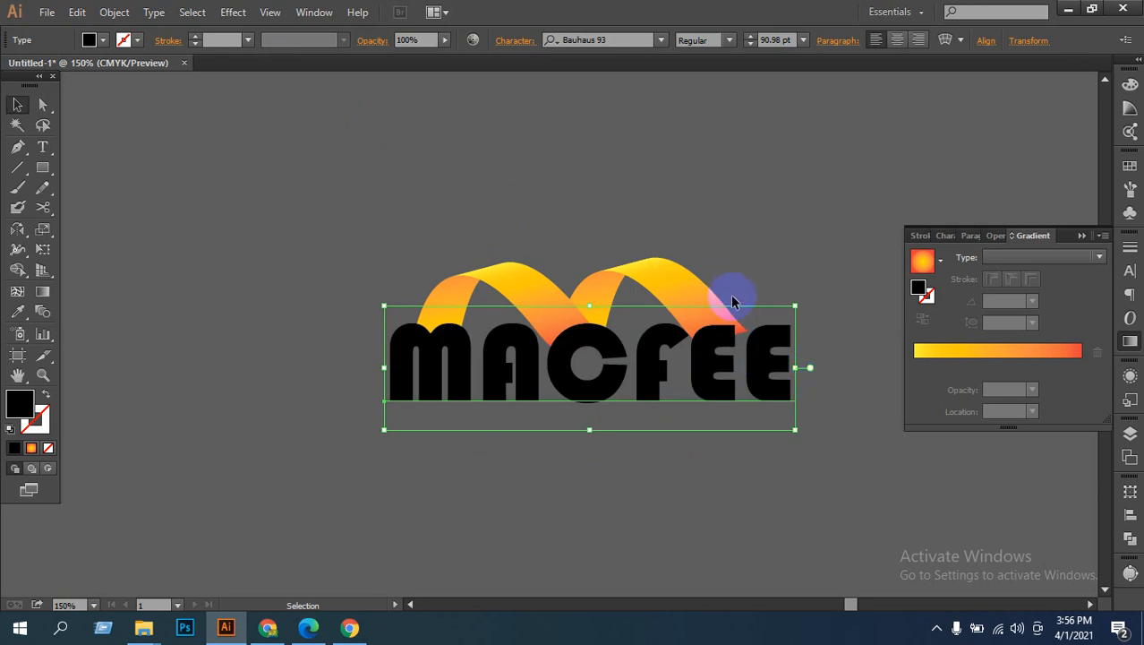
Step: Convert the MACFEE text to outlines and sample the spiral ribbon's yellow-to-orange gradient onto the letters
left_click(527, 452)
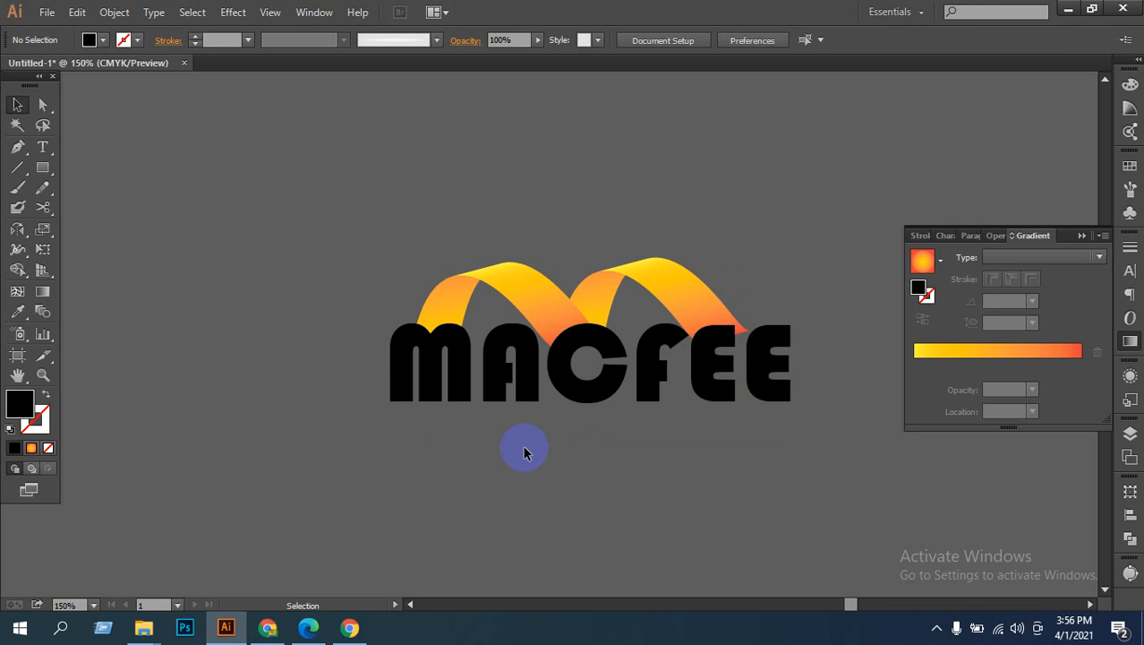
left_click(501, 380)
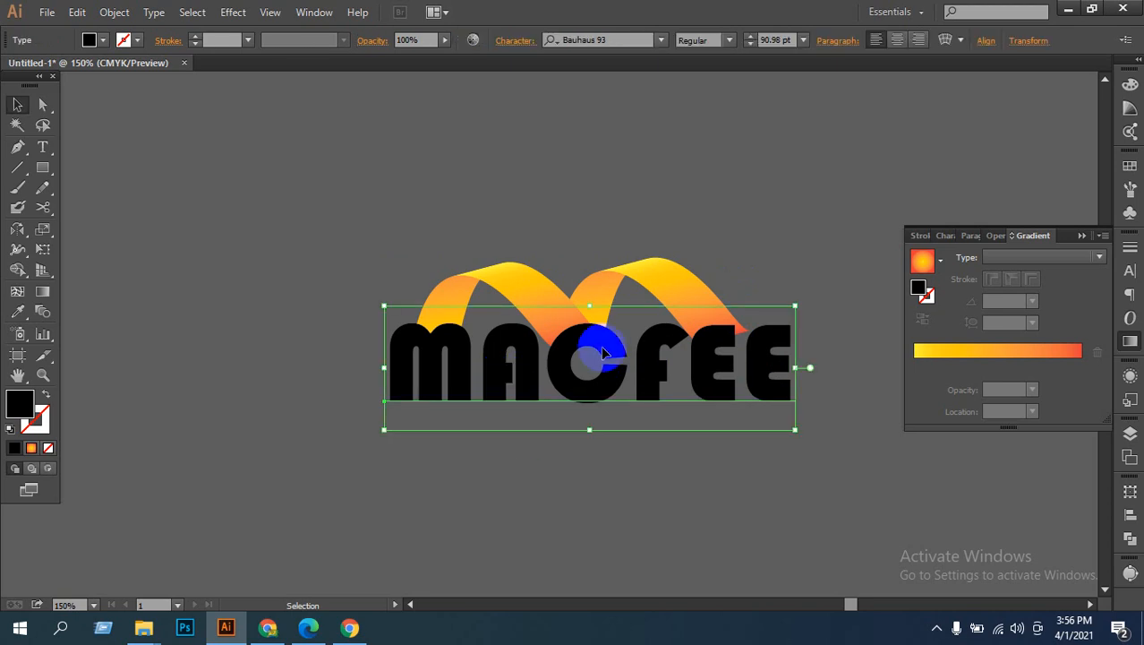
key("ctrl+shift+o")
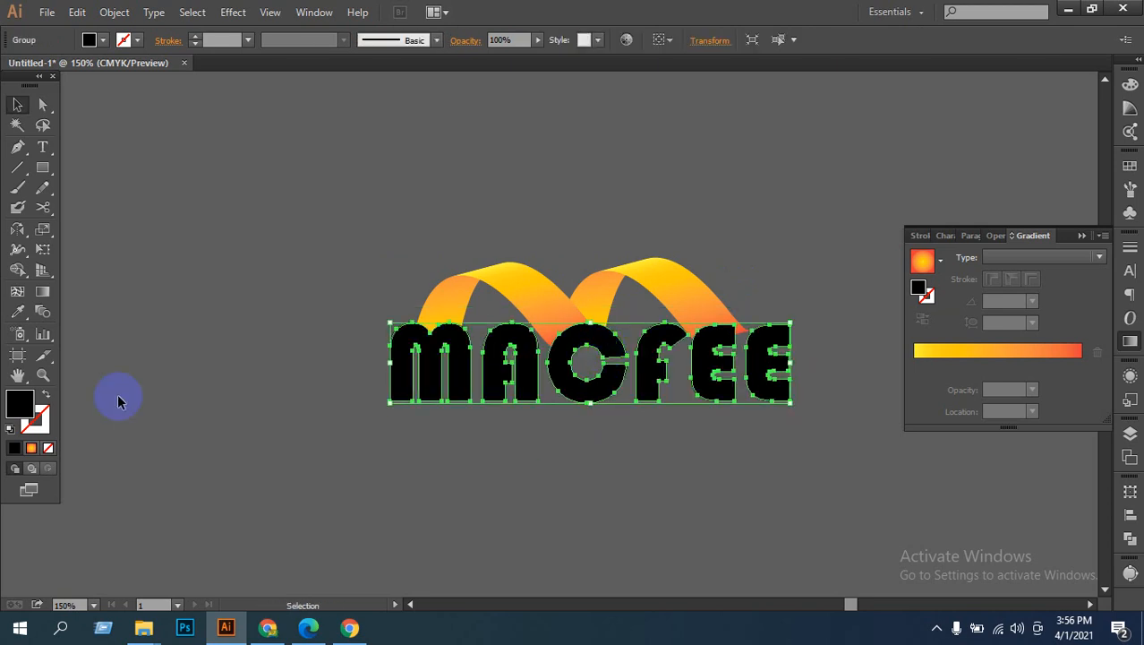
left_click(17, 310)
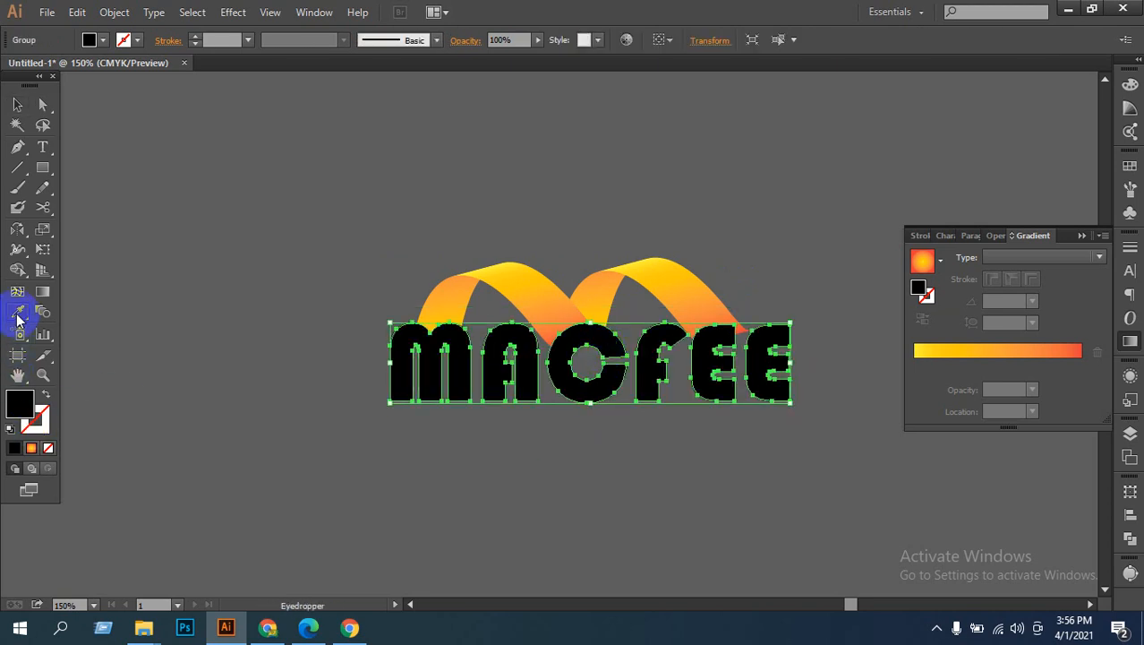
left_click(707, 304)
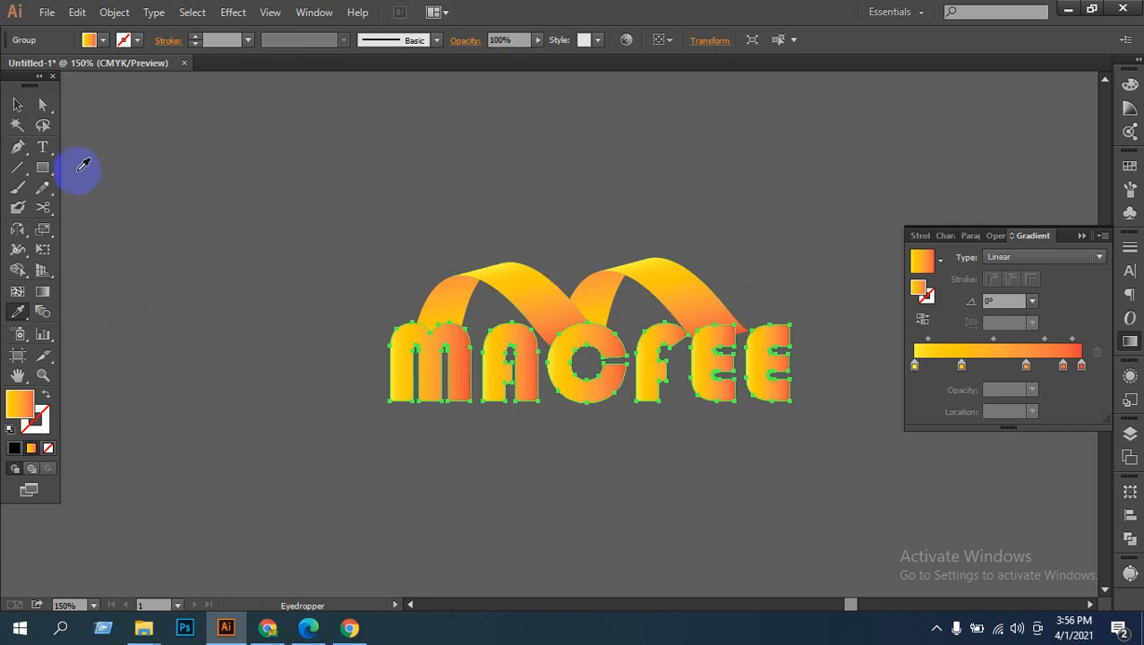
left_click(19, 107)
left_click(328, 220)
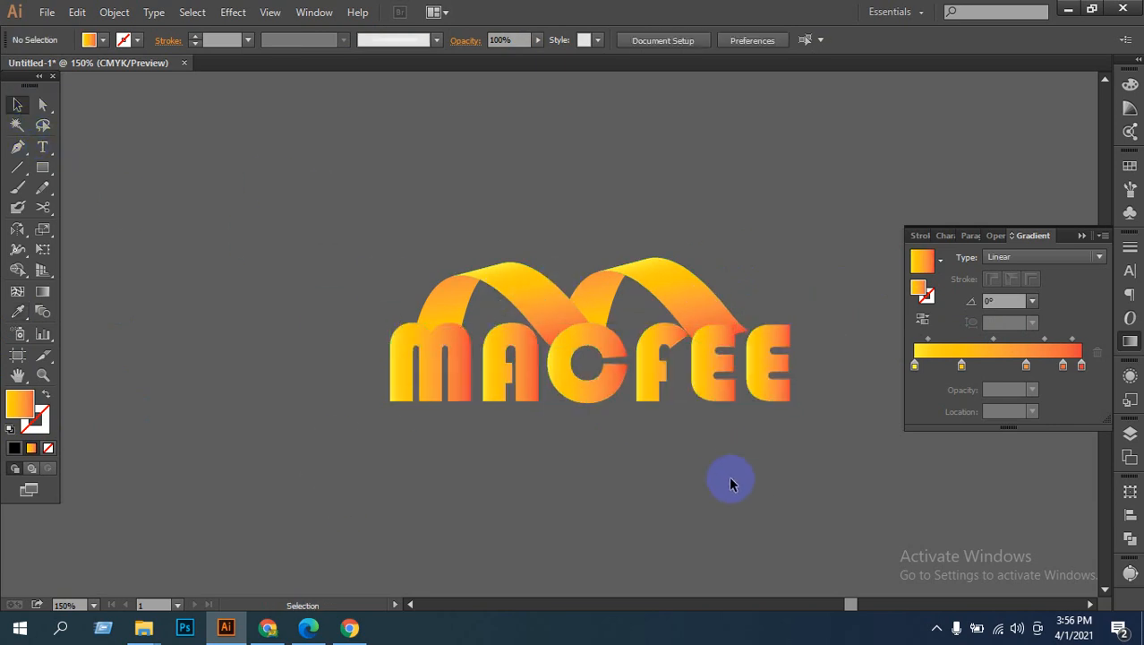
left_click(557, 387)
left_click(584, 448)
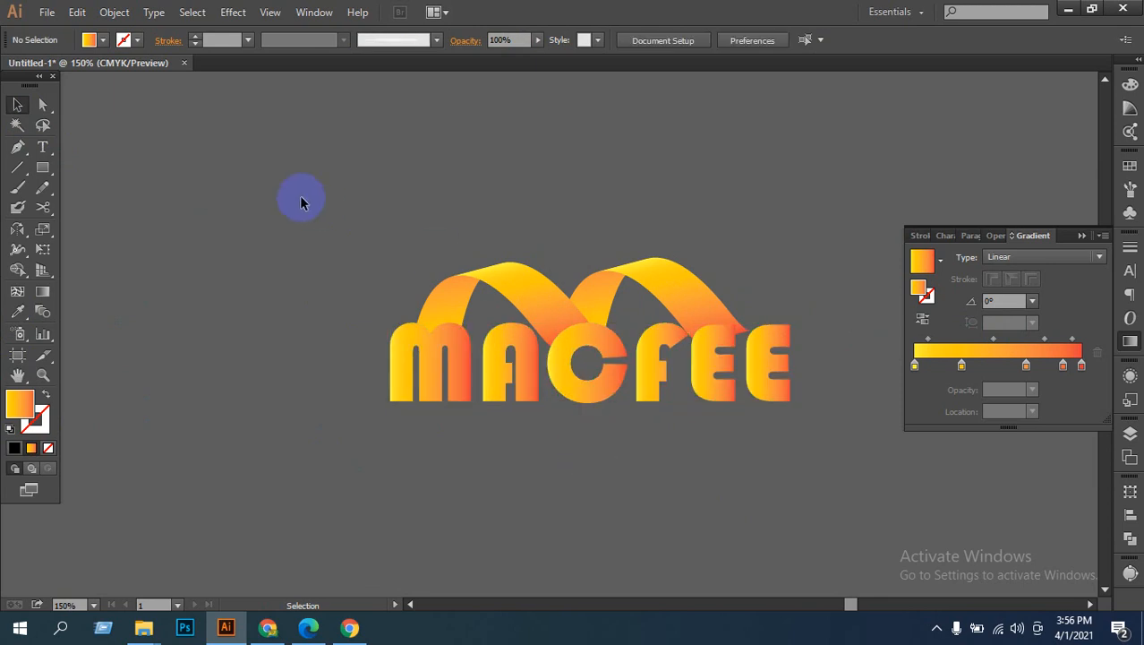
left_click_drag(302, 199, 768, 452)
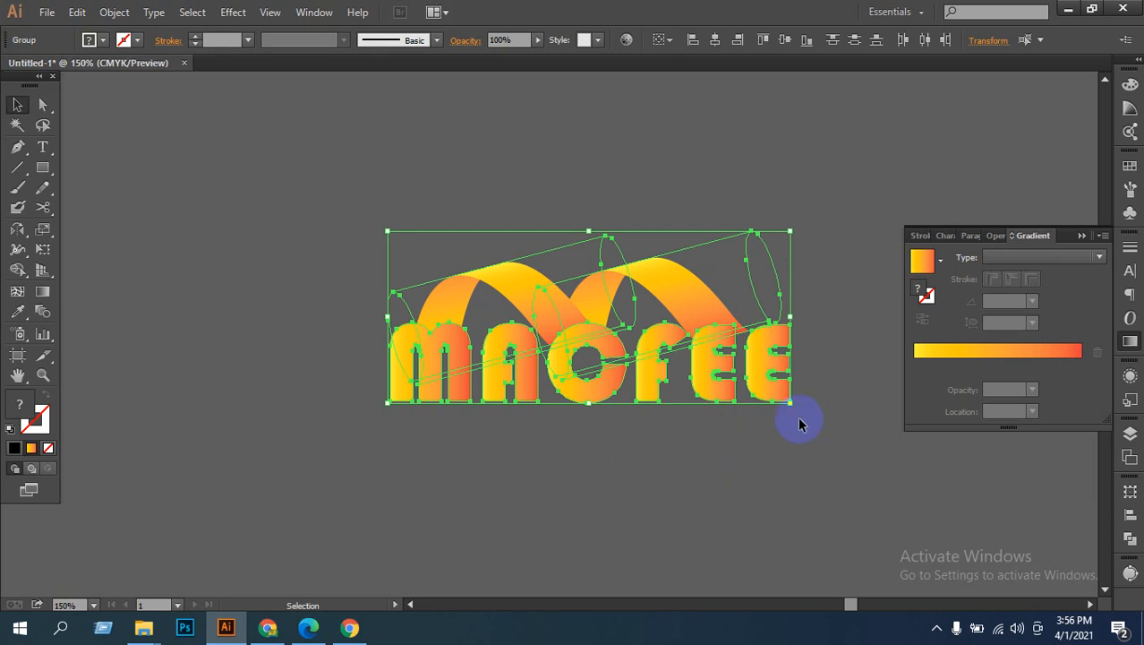
left_click(262, 302)
Step: Isolate the left ribbon's group to check its parts and return to the full artwork
left_click(645, 309)
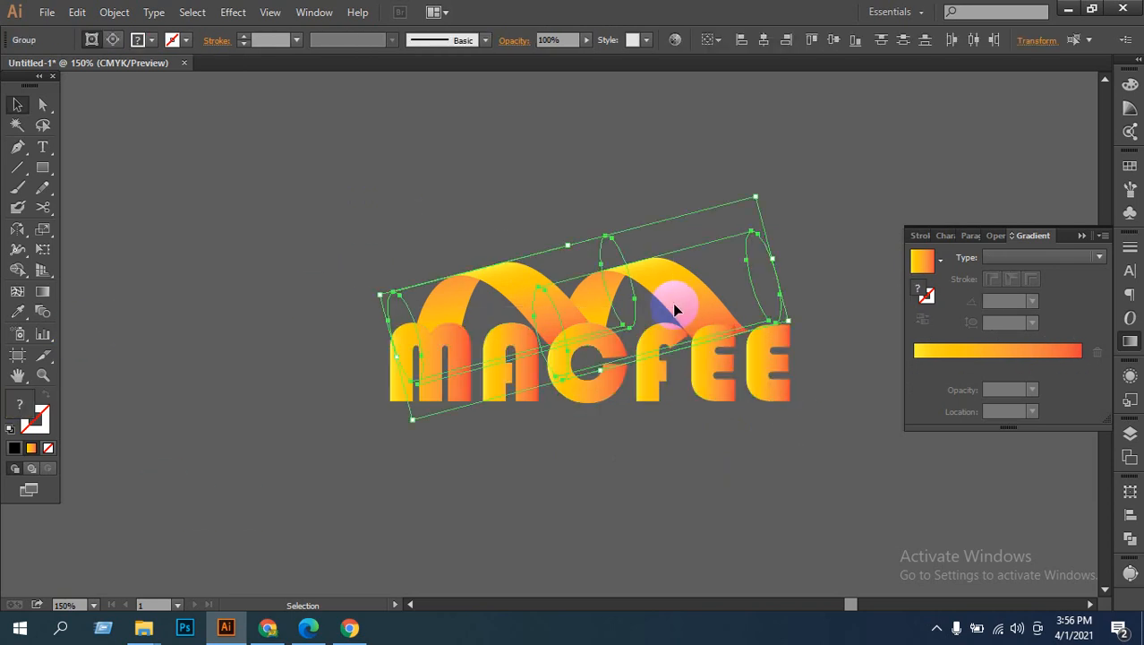
left_click(434, 199)
left_click(498, 282)
right_click(498, 282)
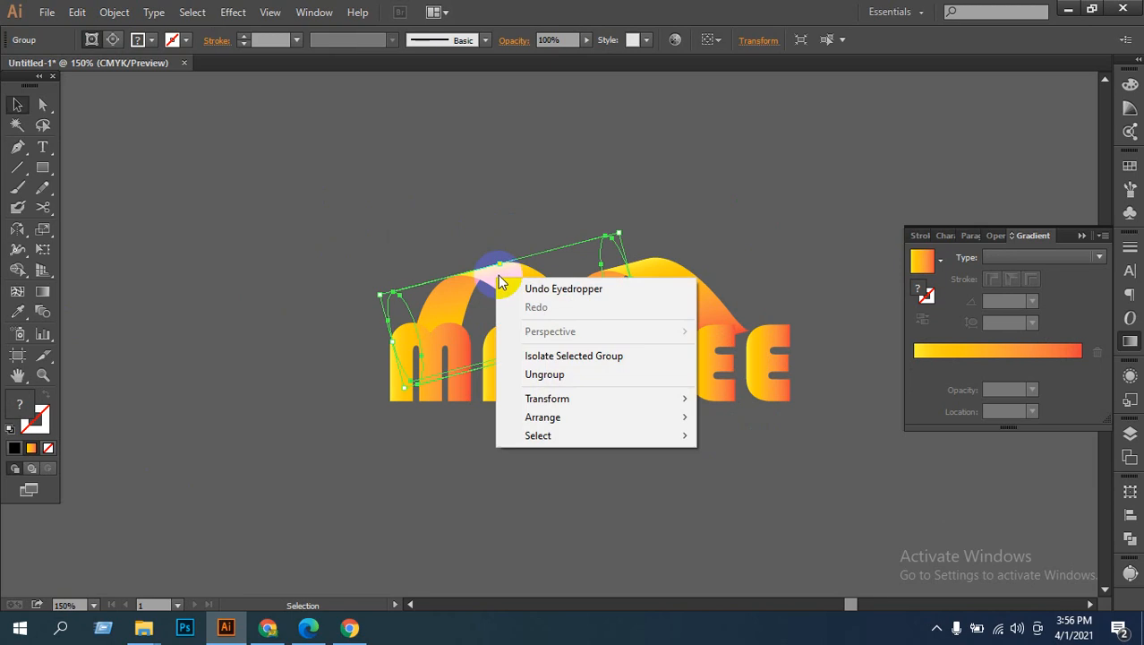
left_click(550, 355)
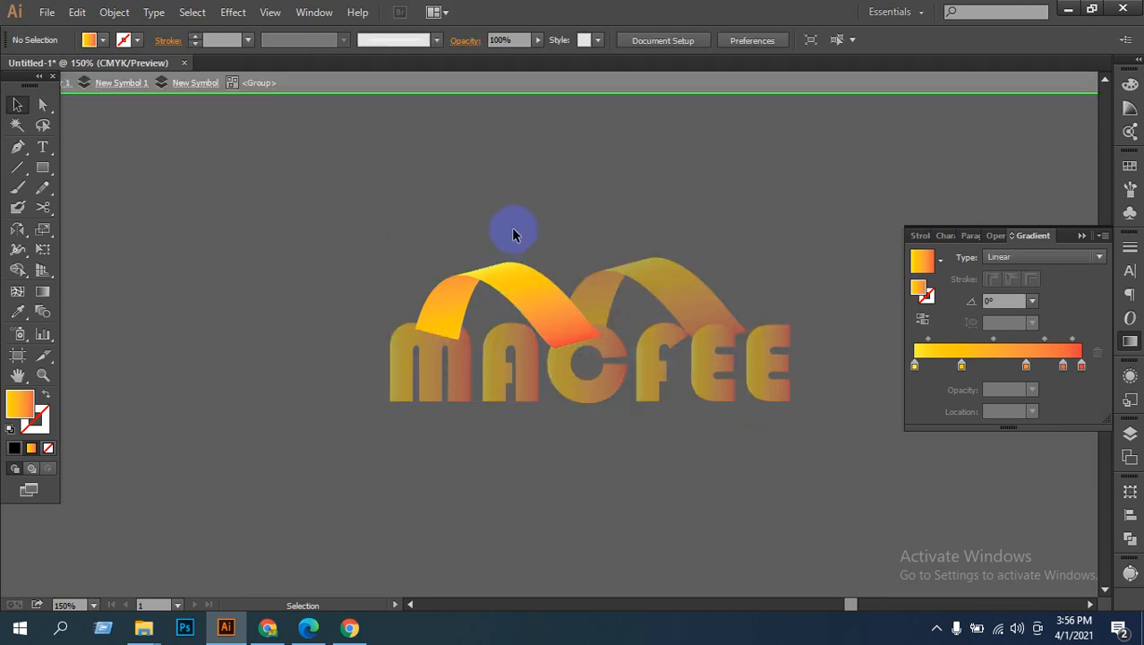
double_click(426, 254)
Step: Ungroup the left ribbon and release the clipping mask of its front strip
left_click(529, 307)
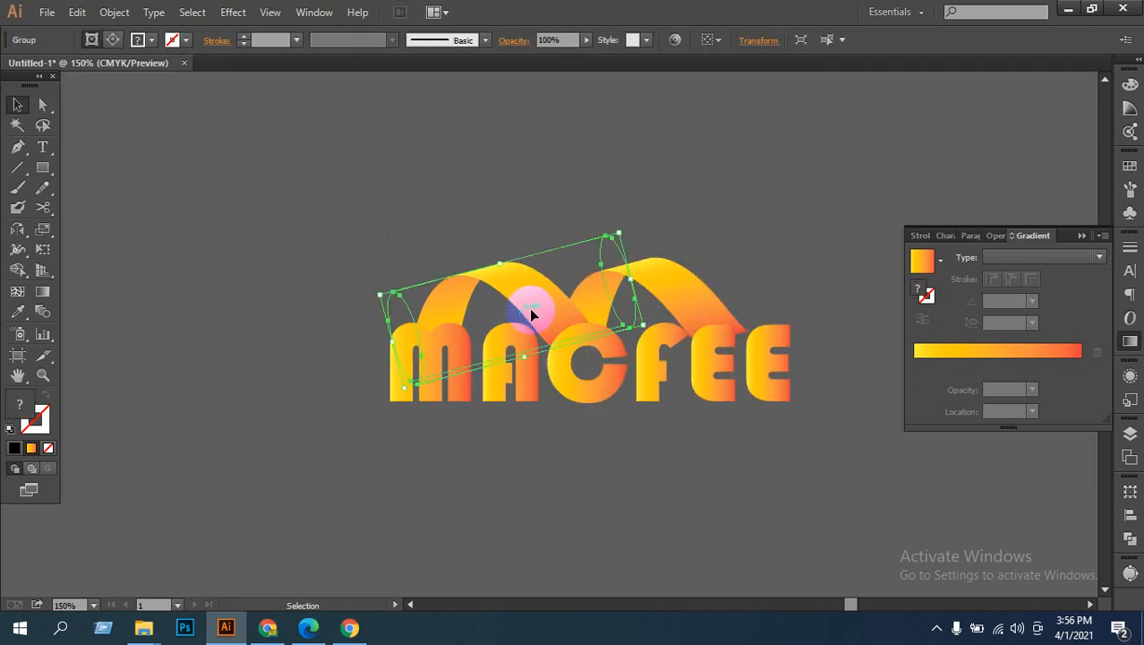
right_click(517, 290)
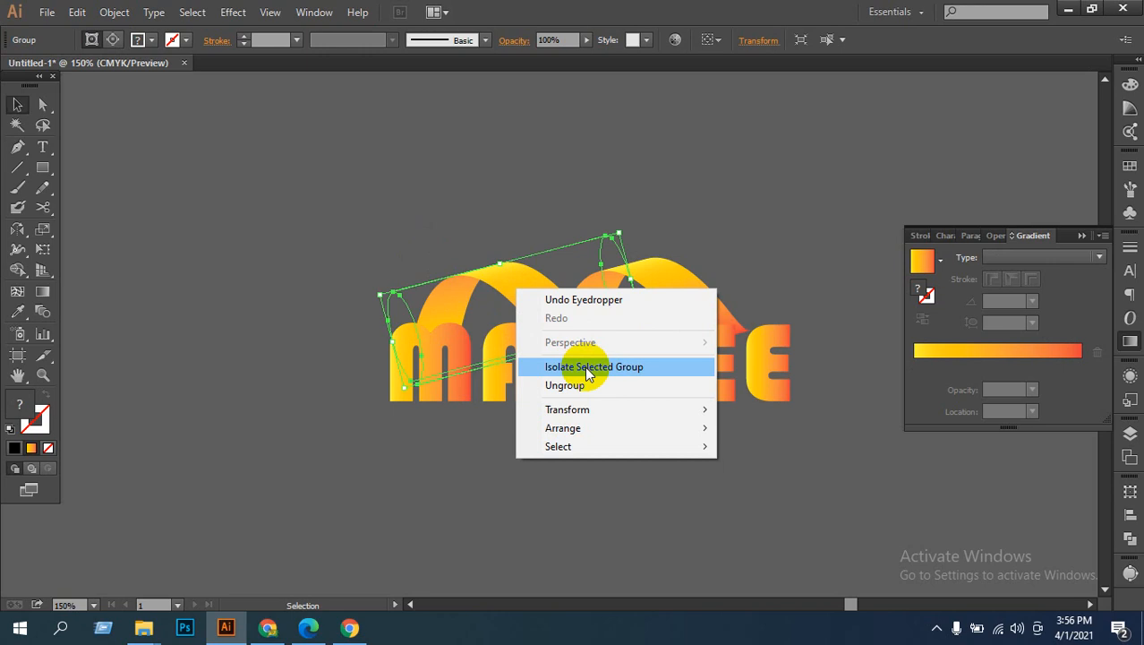
left_click(582, 386)
left_click(442, 238)
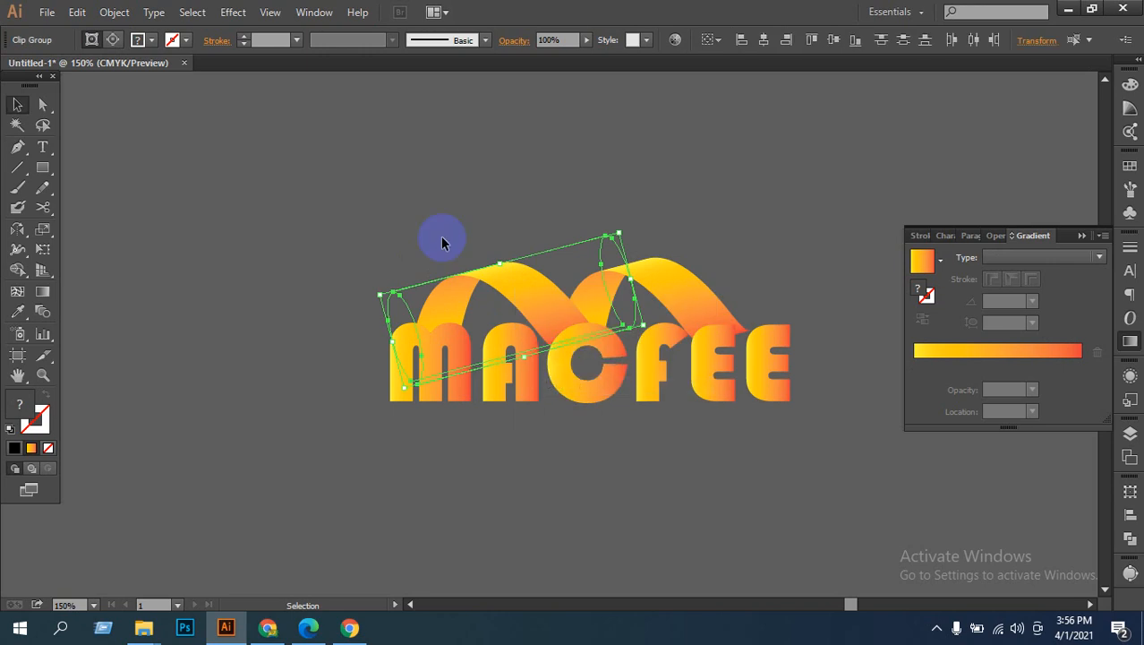
left_click(488, 285)
right_click(488, 282)
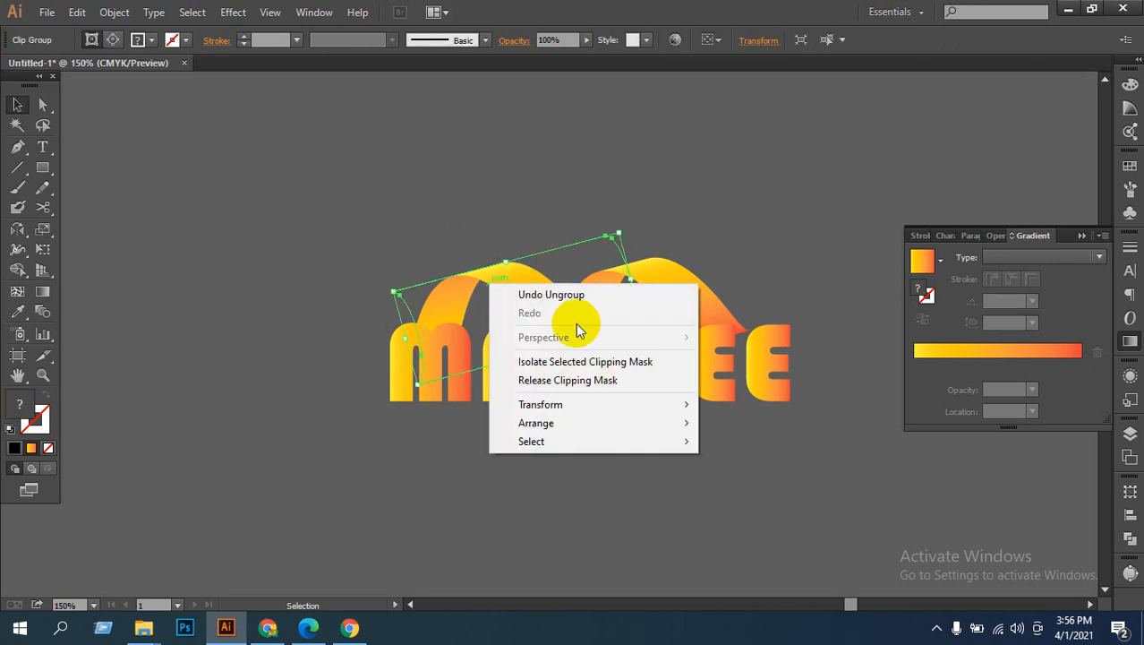
left_click(558, 380)
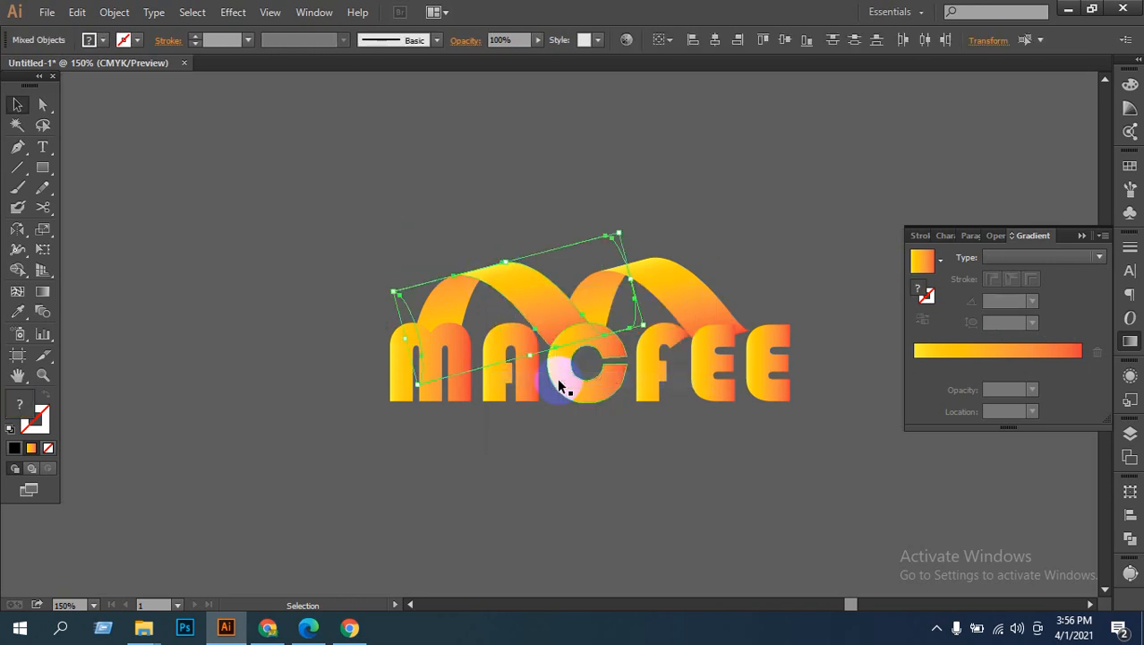
Step: Examine the left ribbon's back strip by selecting its clip group, viewing it in isolation and returning to the full artwork
left_click(477, 244)
left_click(465, 296)
right_click(463, 295)
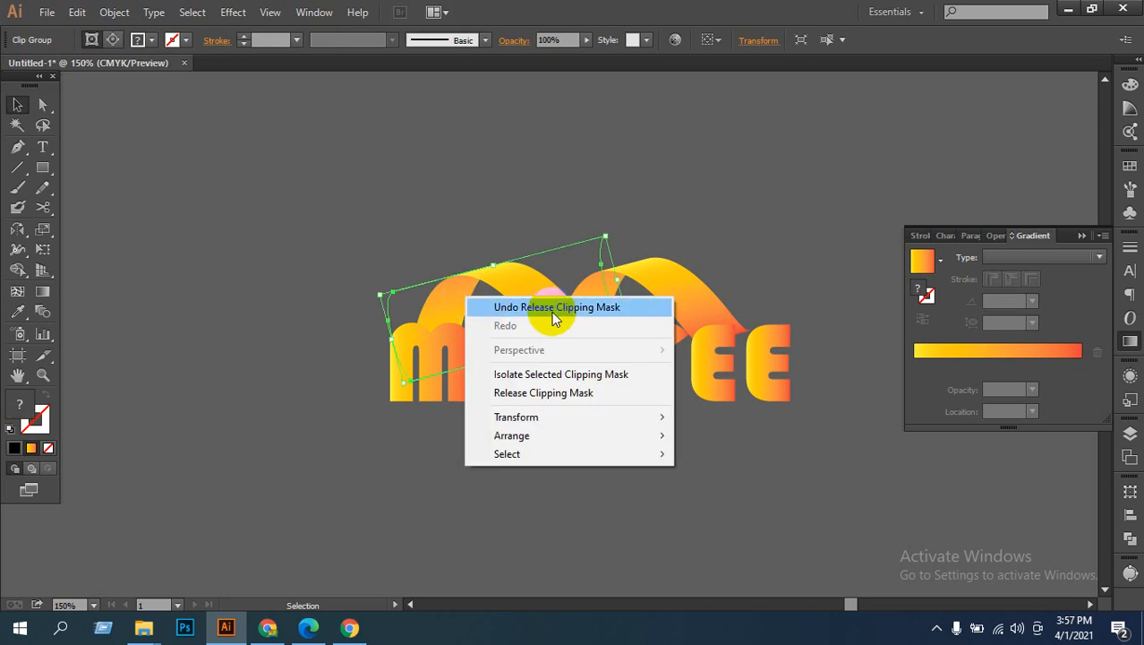
left_click(540, 374)
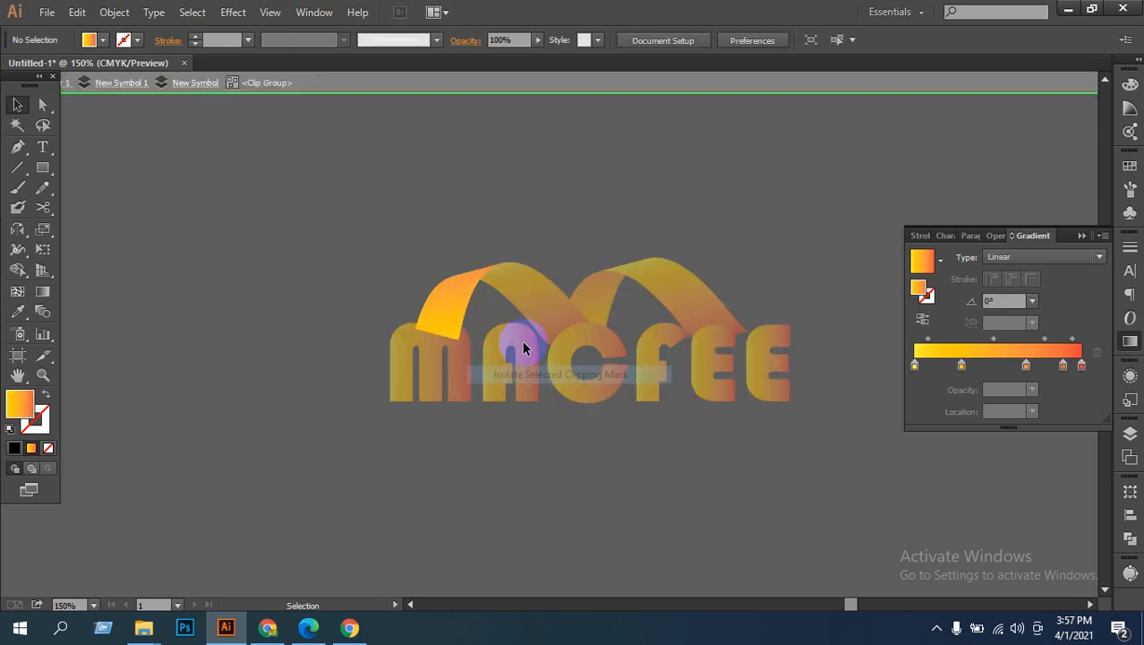
double_click(480, 251)
left_click(479, 272)
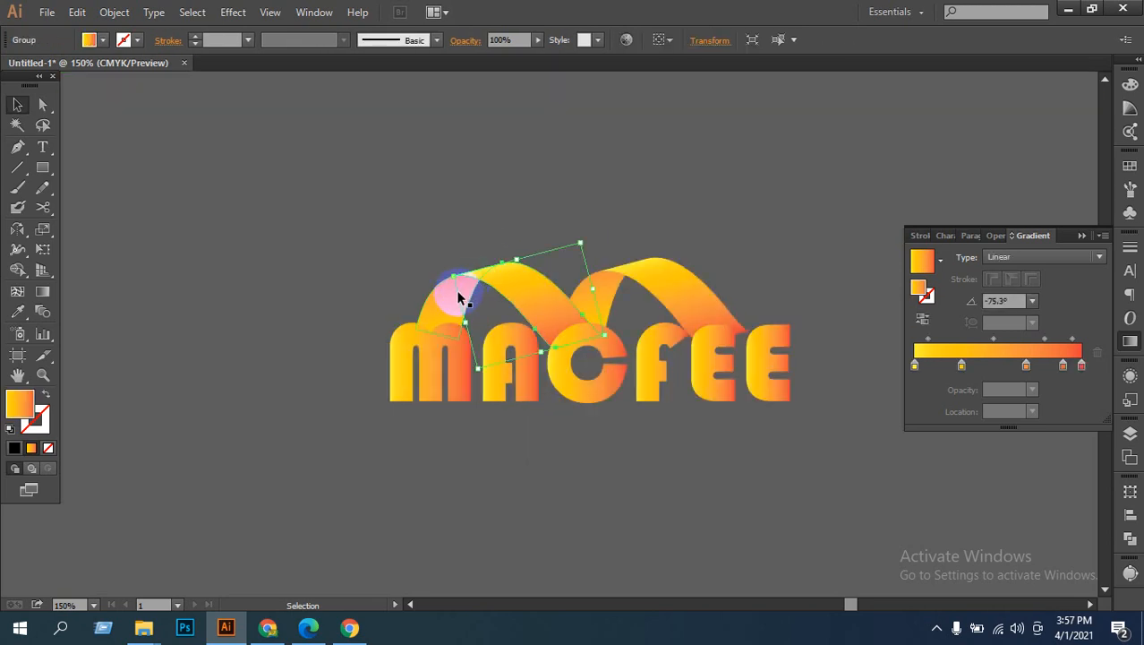
left_click(459, 297)
left_click(470, 247)
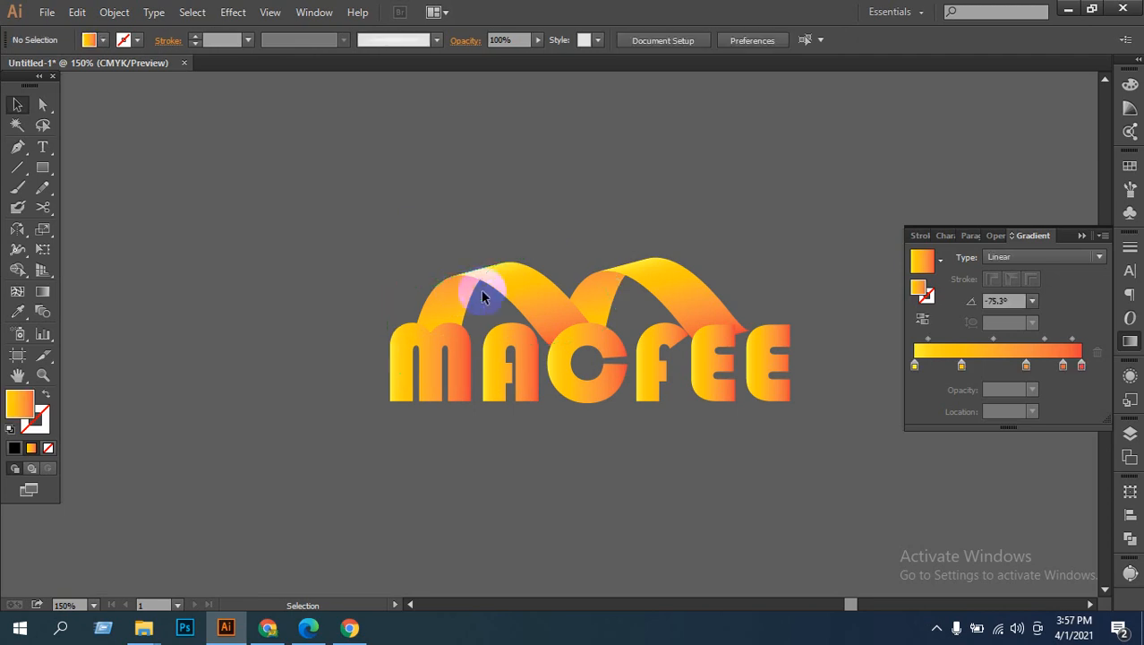
left_click(465, 298)
left_click(575, 221)
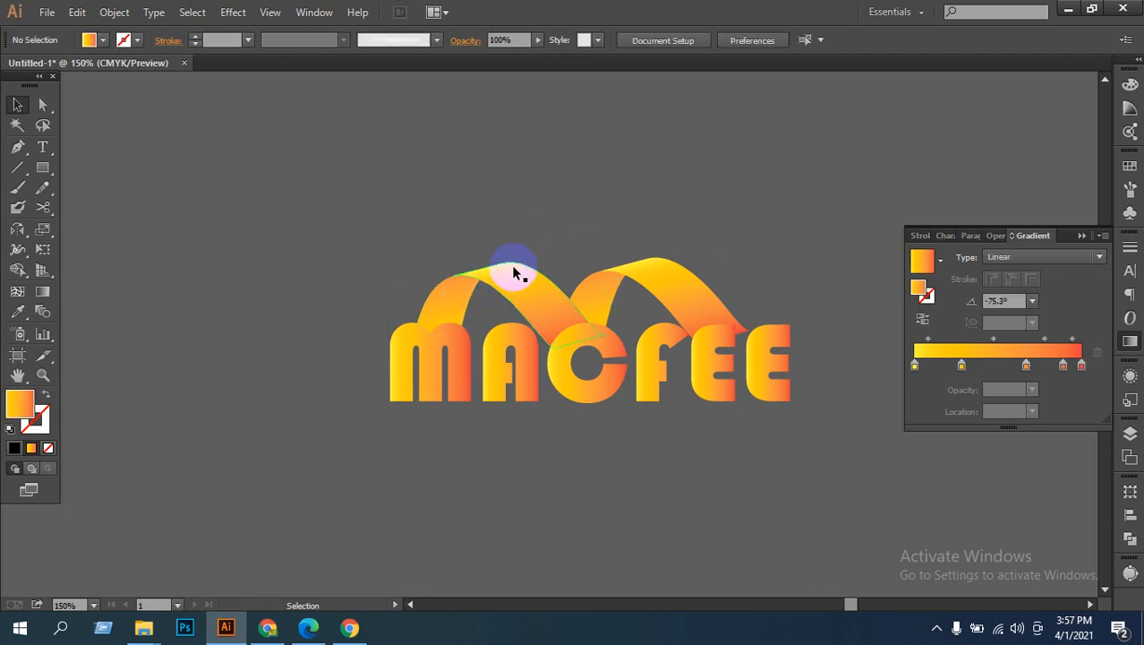
right_click(467, 293)
left_click(531, 369)
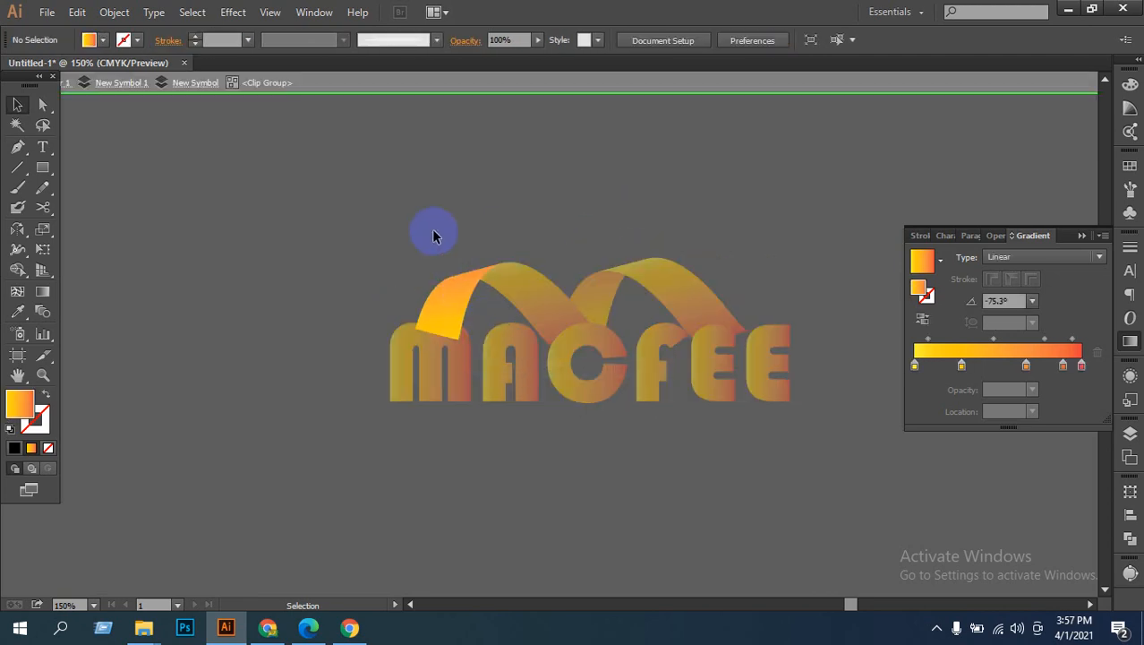
double_click(432, 235)
left_click(438, 300)
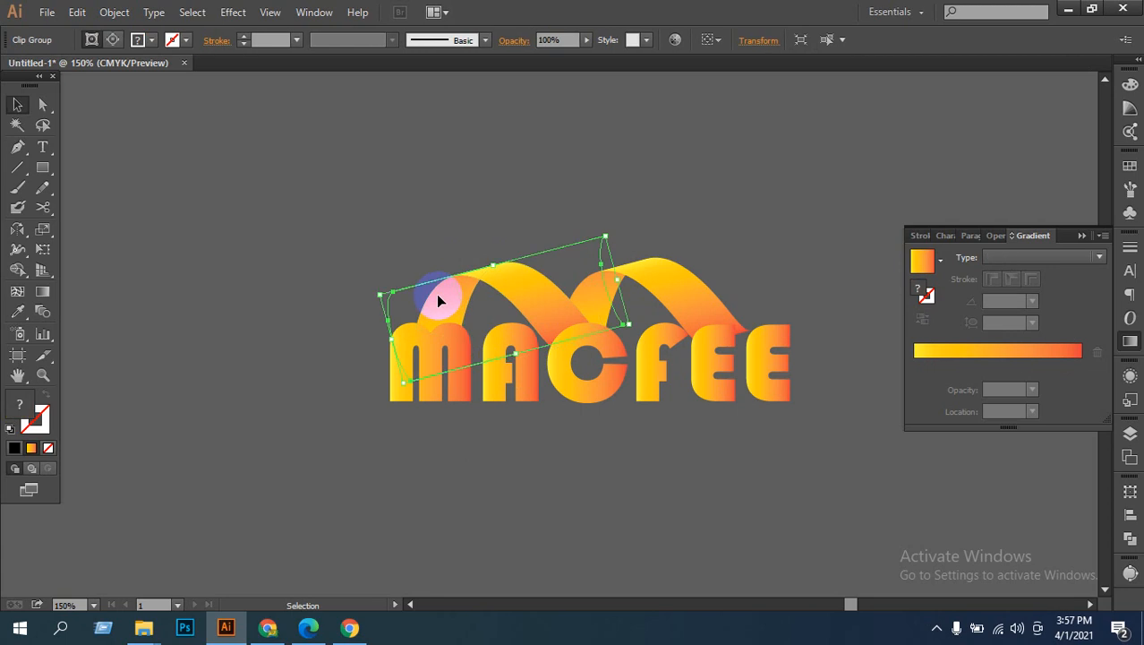
left_click(365, 274)
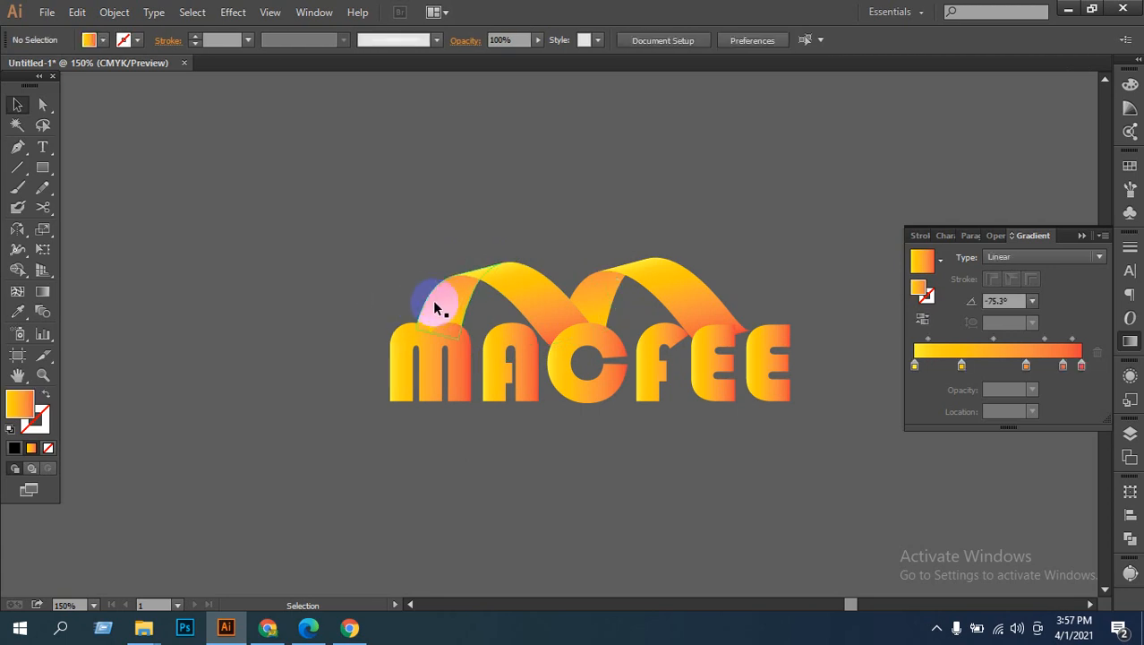
Step: Delete the short curved segment at the upper-left corner of the back strip's clipping path and try moving the anchors beside it
left_click(433, 299)
left_click(42, 106)
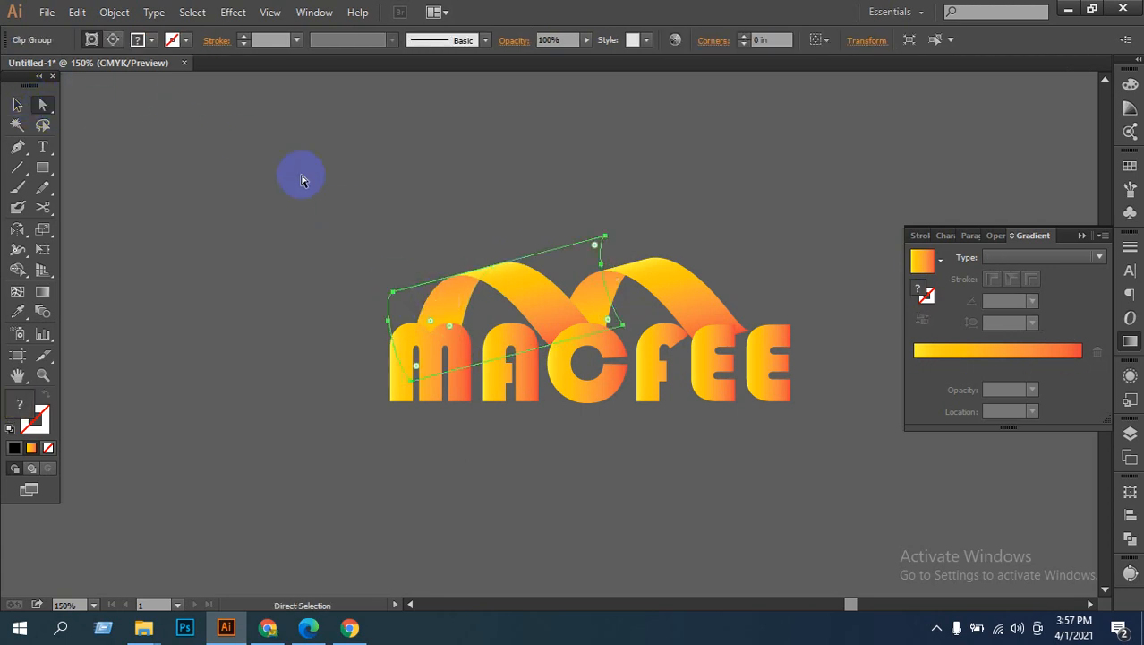
left_click(378, 293)
left_click(386, 304)
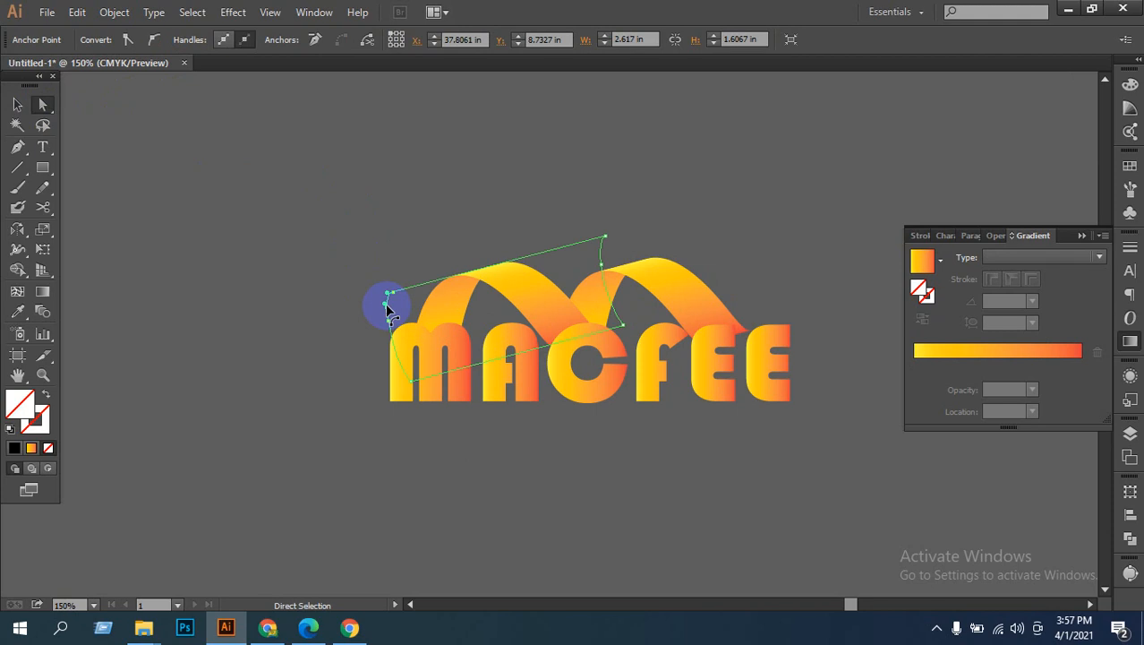
left_click(385, 304)
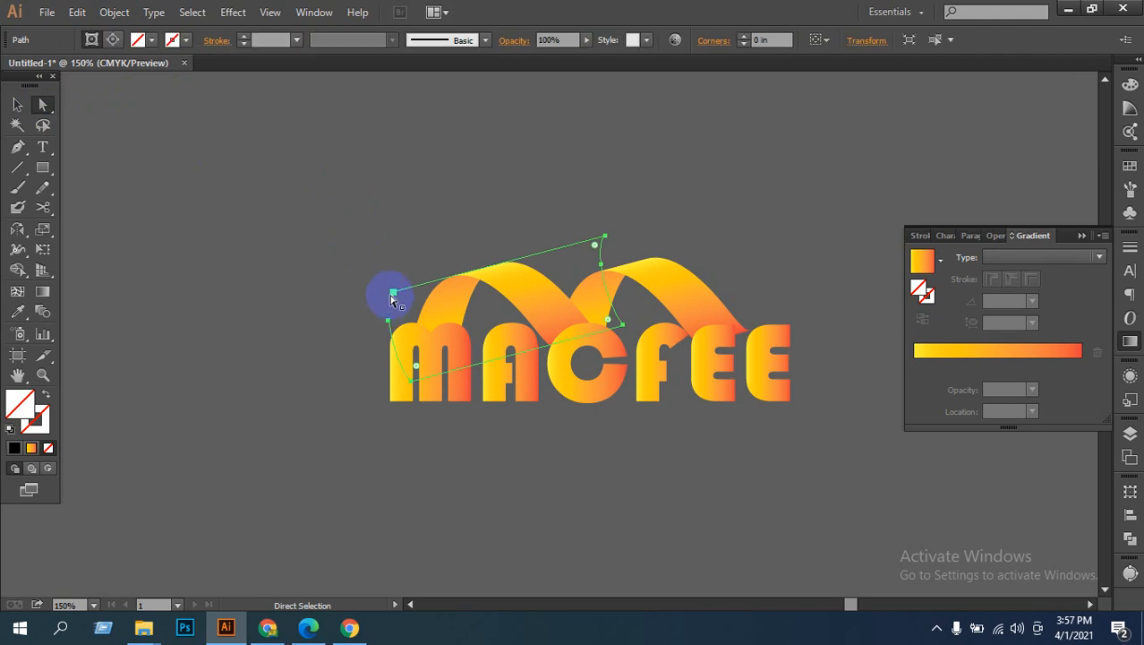
left_click_drag(391, 293, 395, 304)
left_click(353, 307)
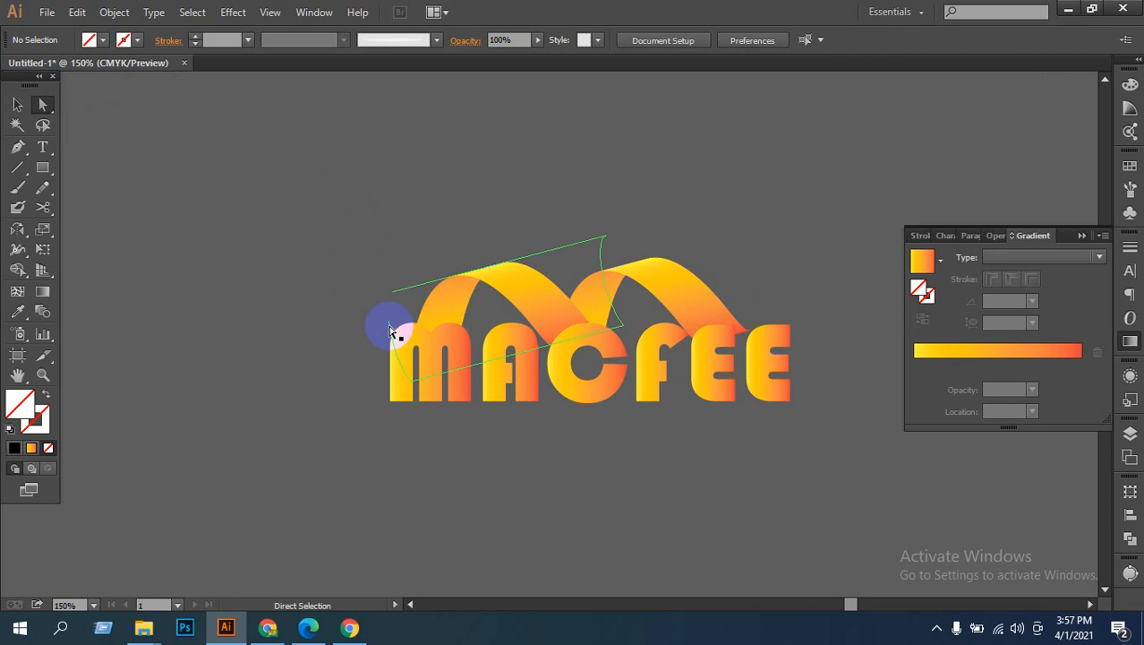
left_click(391, 331)
left_click_drag(390, 331, 377, 338)
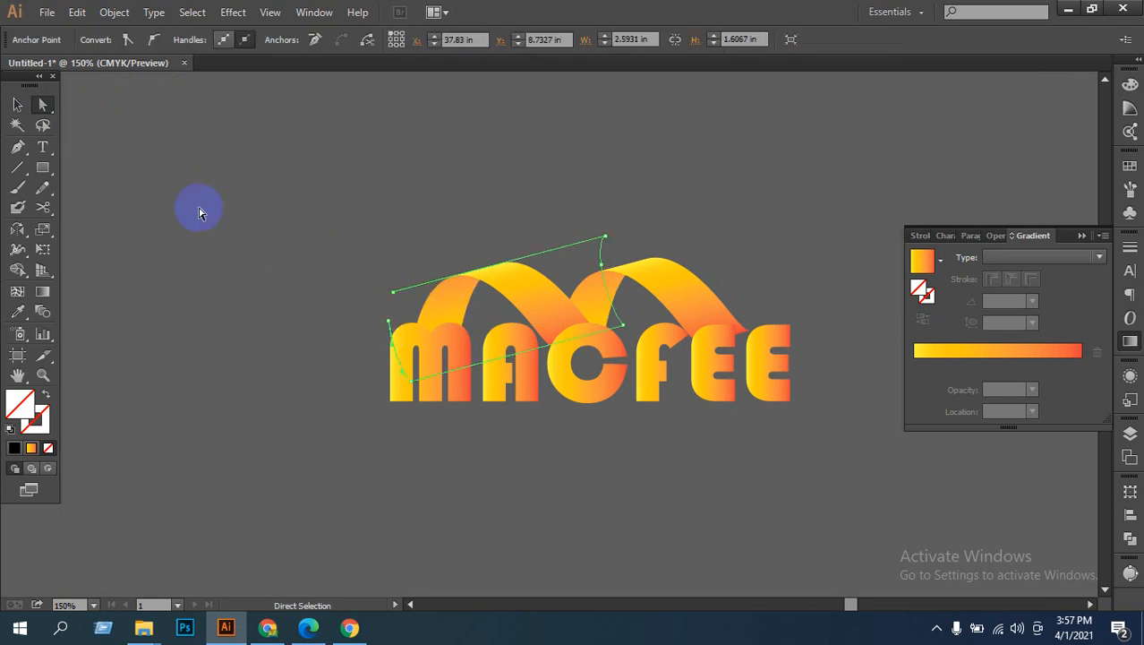
Step: Release the clipping mask of the left ribbon's back strip
left_click(17, 104)
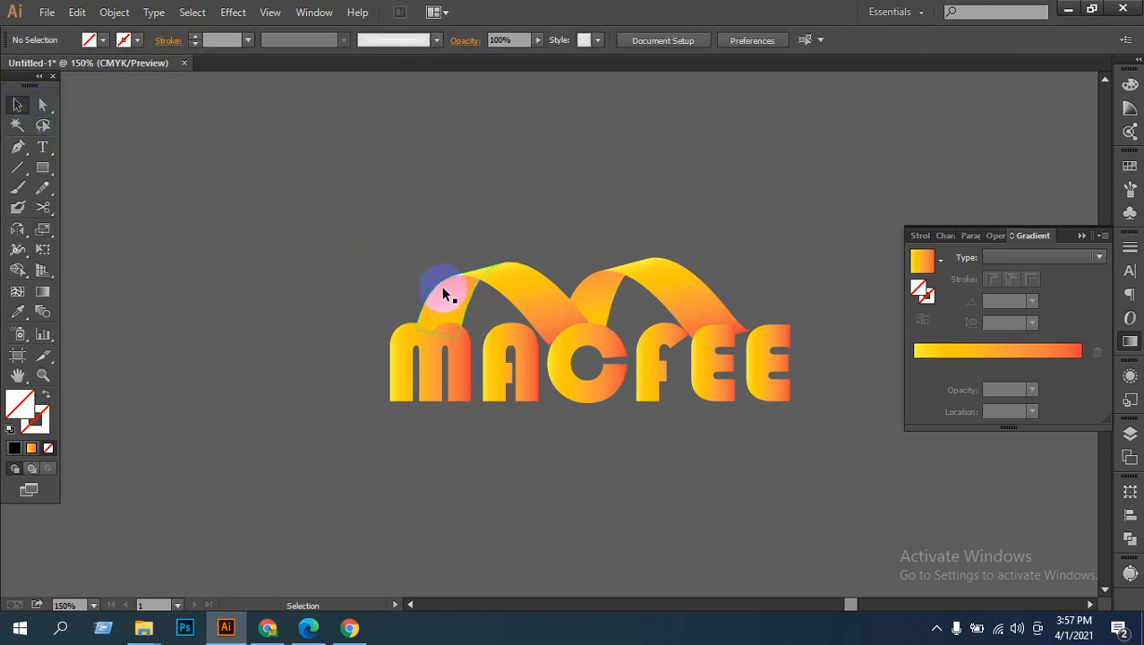
left_click(445, 292)
right_click(443, 288)
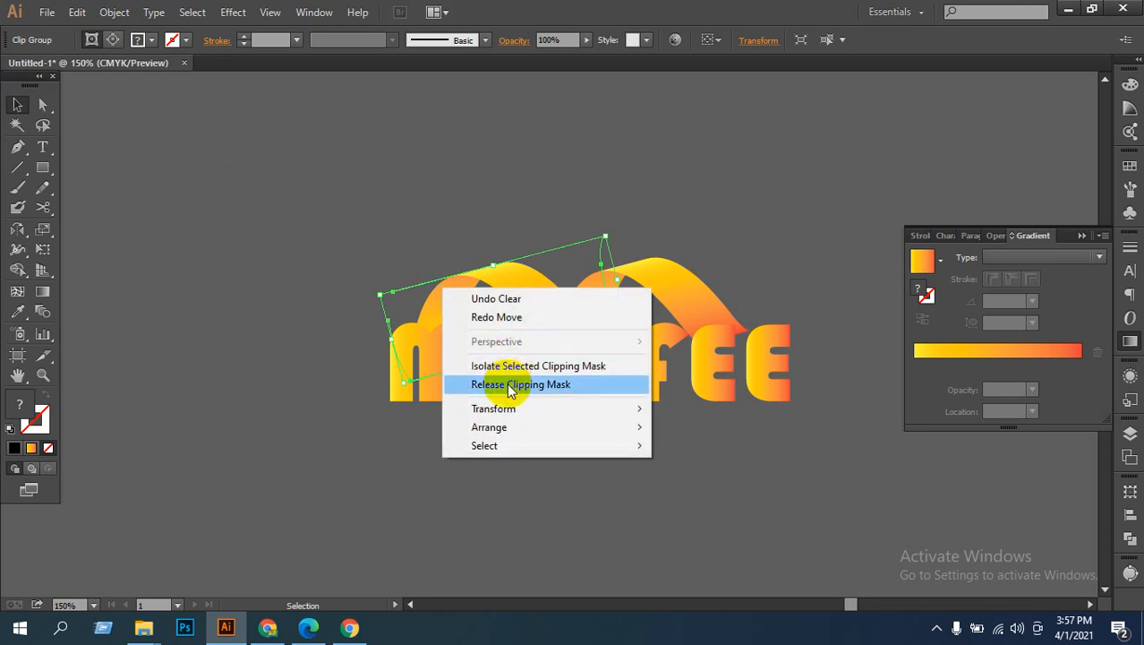
left_click(510, 384)
left_click(448, 237)
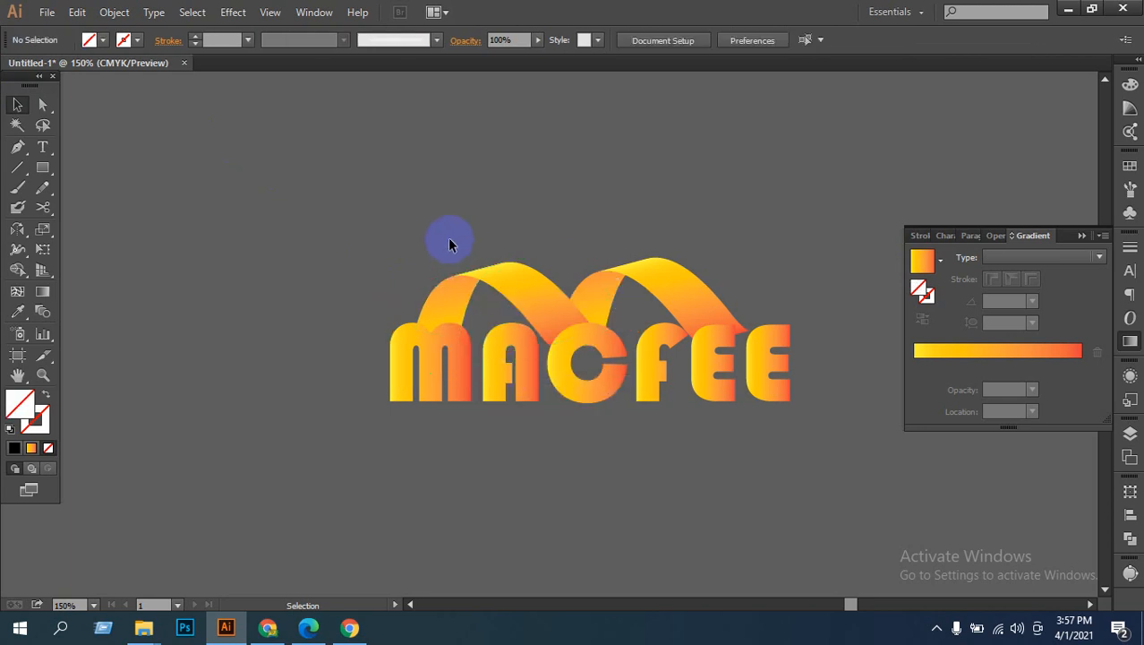
Step: Examine how the two ribbons are built by selecting their strips and leftover outline paths in turn
left_click(608, 294)
left_click(536, 251)
left_click(535, 252)
left_click(557, 243)
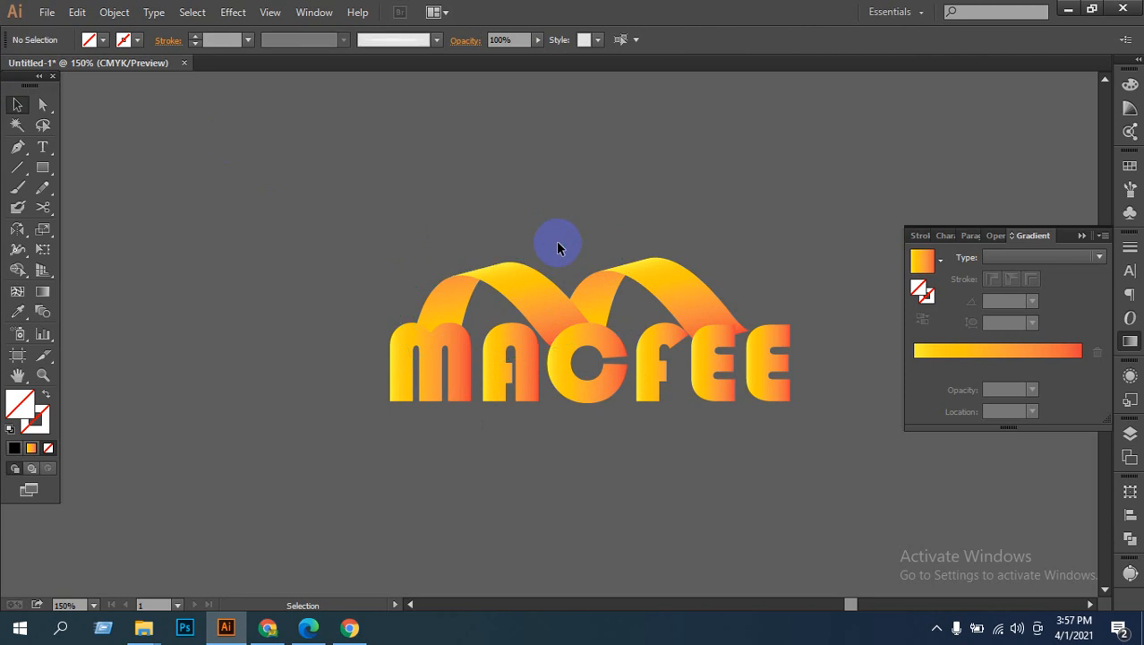
left_click(555, 310)
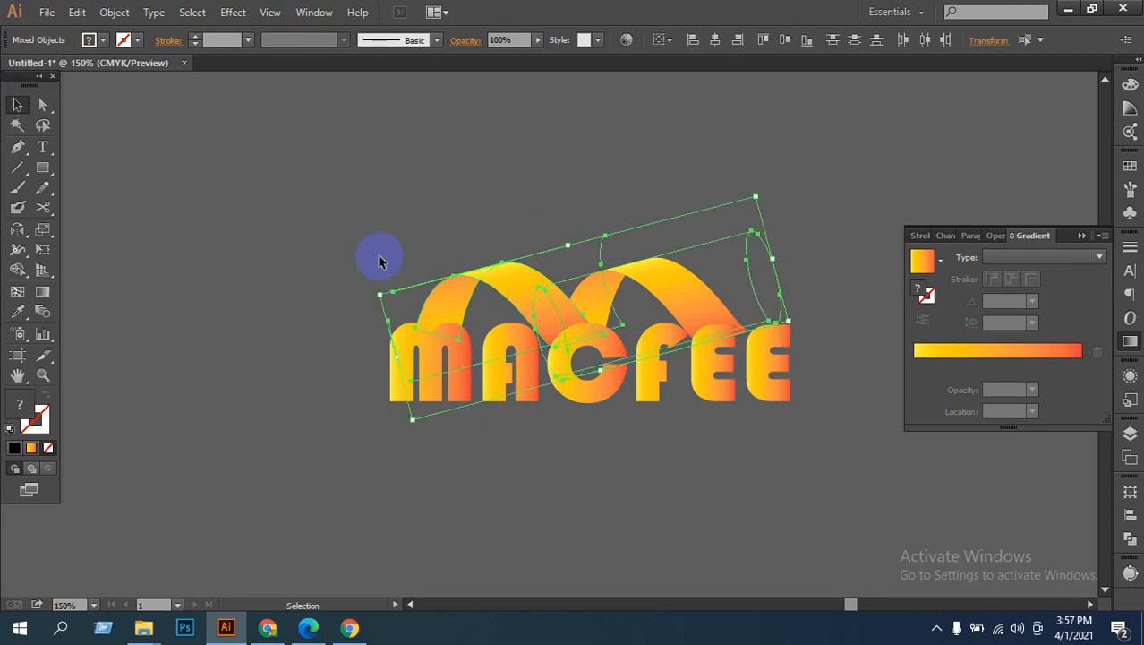
left_click(447, 289)
left_click(448, 305)
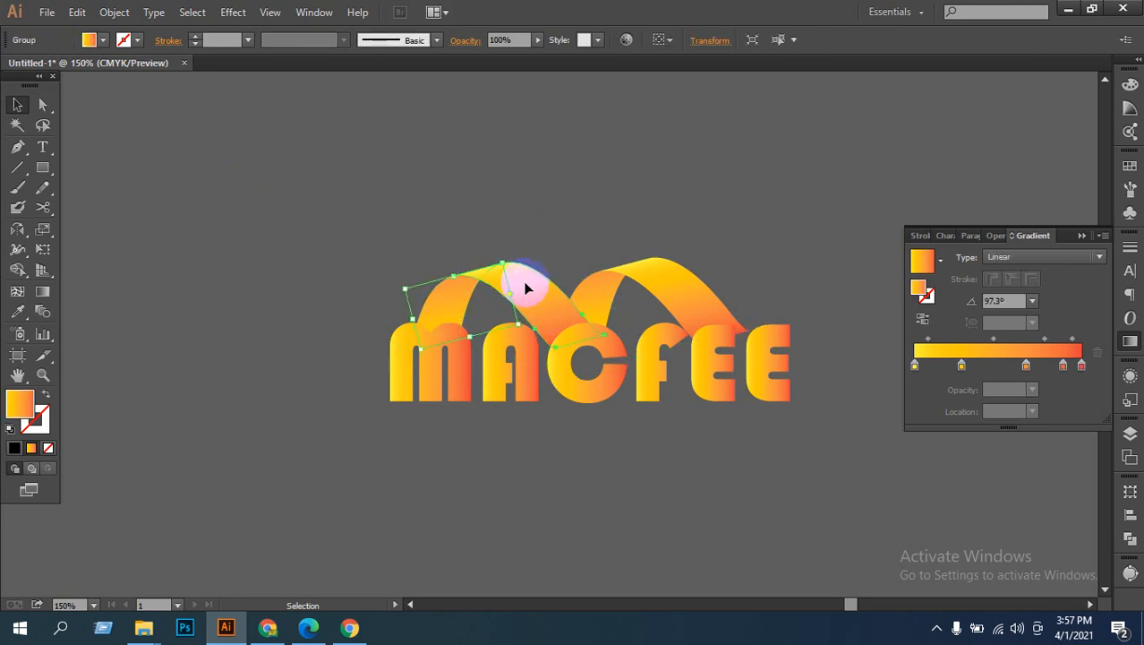
left_click(524, 255)
left_click(587, 253)
Step: Ungroup the right ribbon above the letters F and E
left_click(637, 287)
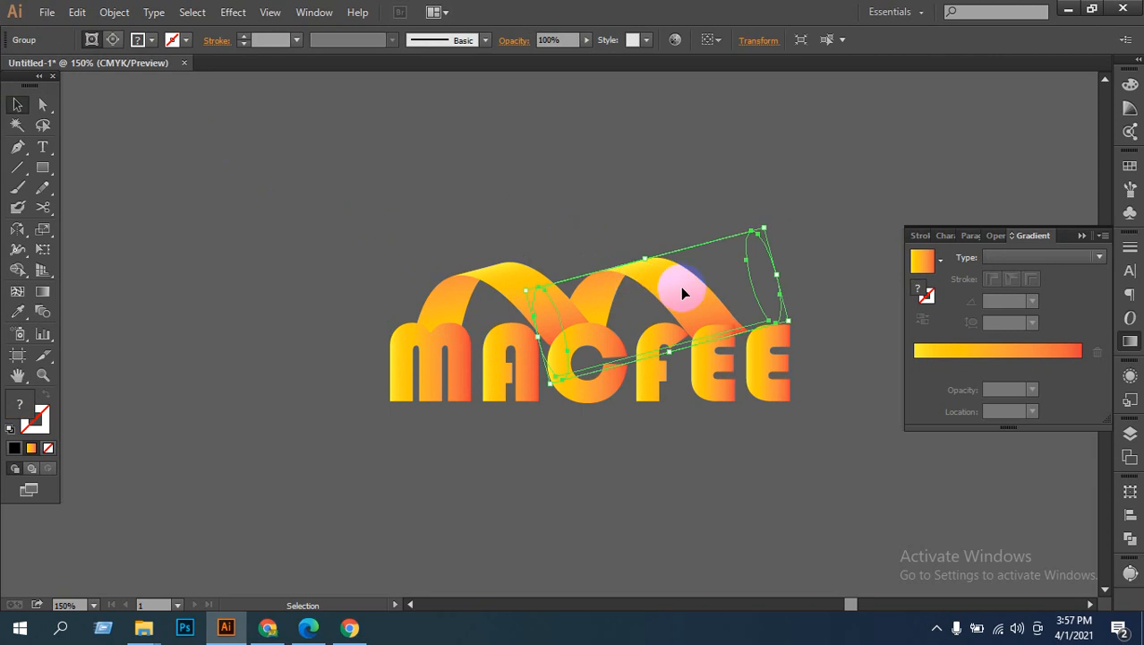
right_click(680, 286)
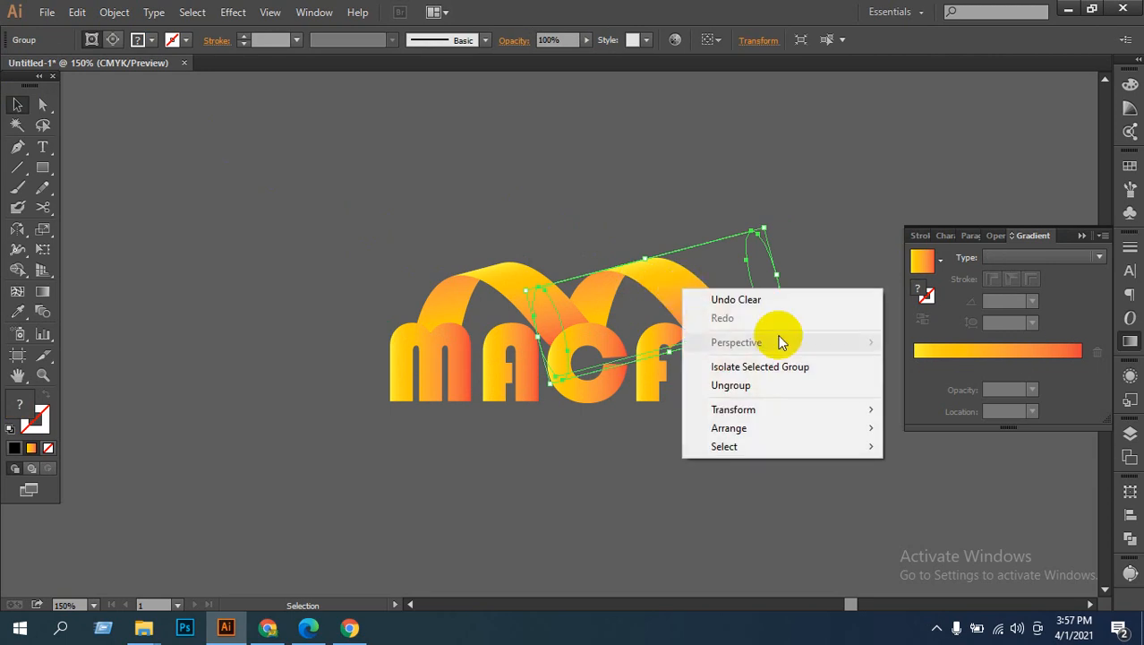
left_click(750, 385)
Step: Isolate the clip group of the right ribbon's front strip, select the strip inside it and return to the full artwork
left_click(682, 227)
right_click(670, 280)
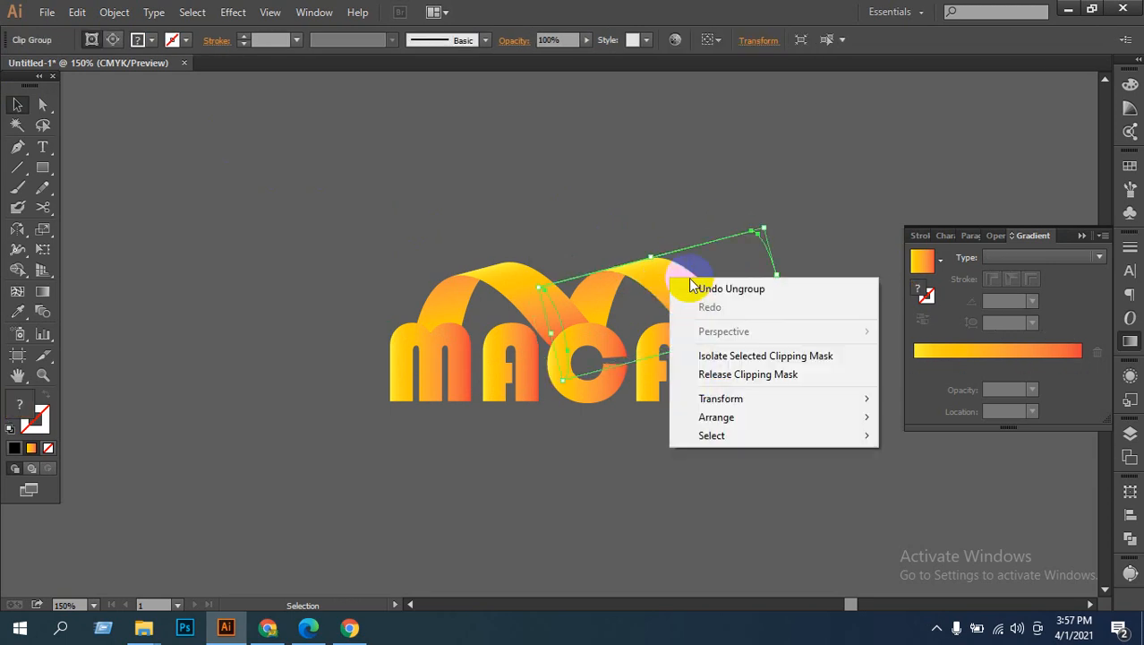
left_click(729, 355)
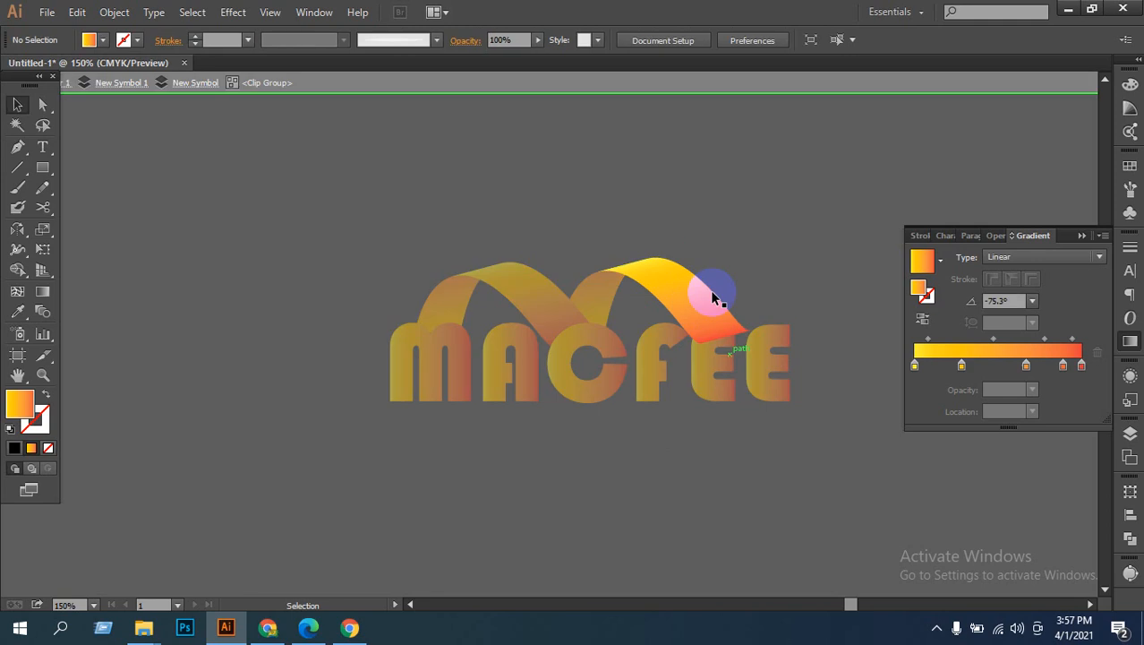
left_click(668, 282)
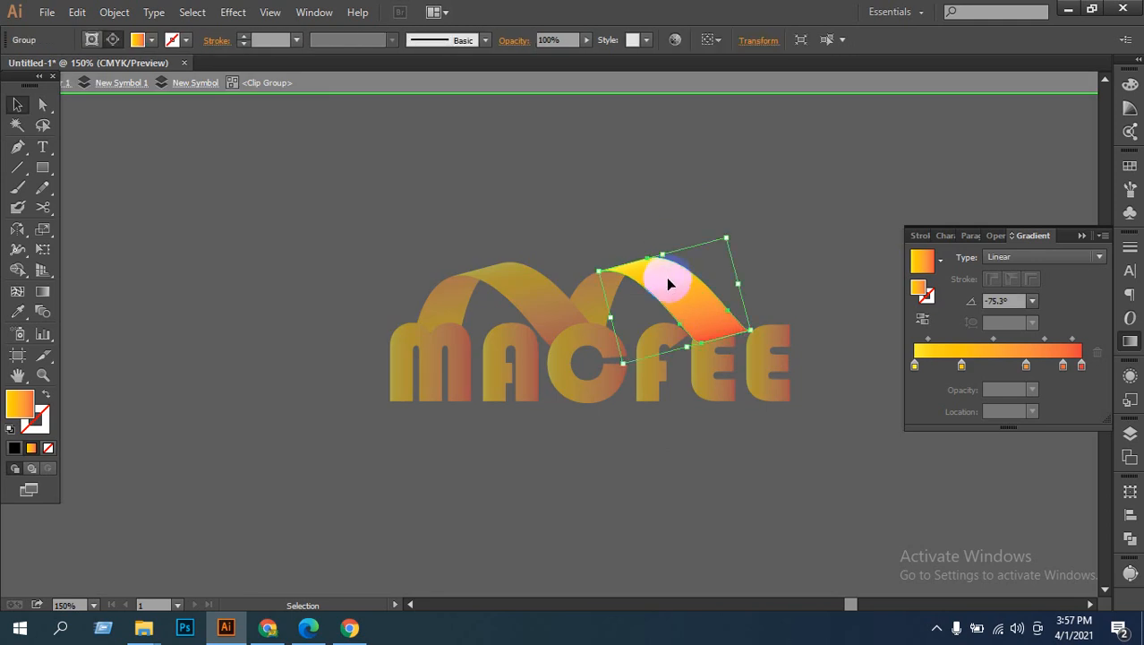
double_click(622, 242)
Step: Select the clip group of the right ribbon's back strip and bring up its clipping mask commands
left_click(608, 293)
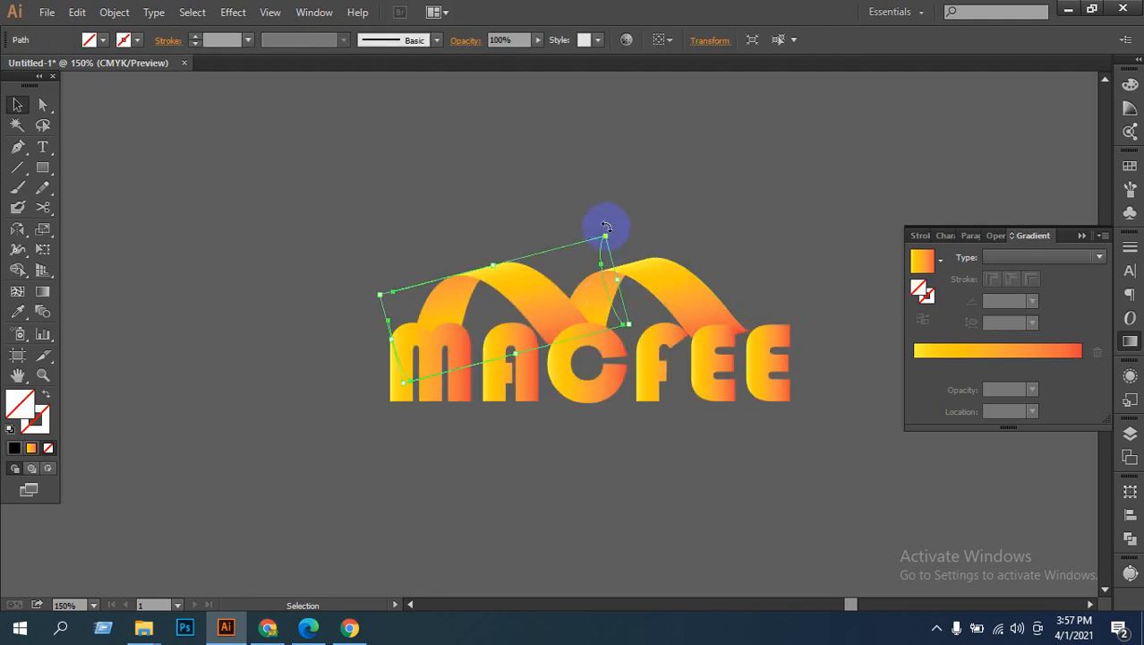
left_click(582, 233)
left_click(601, 290)
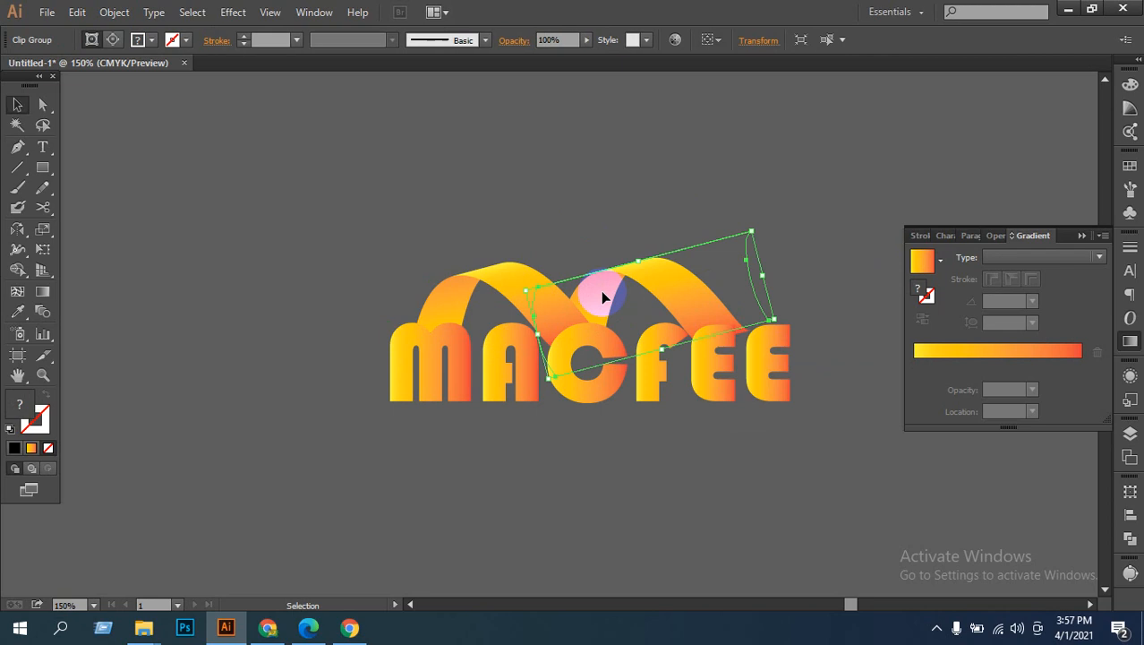
left_click(588, 245)
left_click(567, 294)
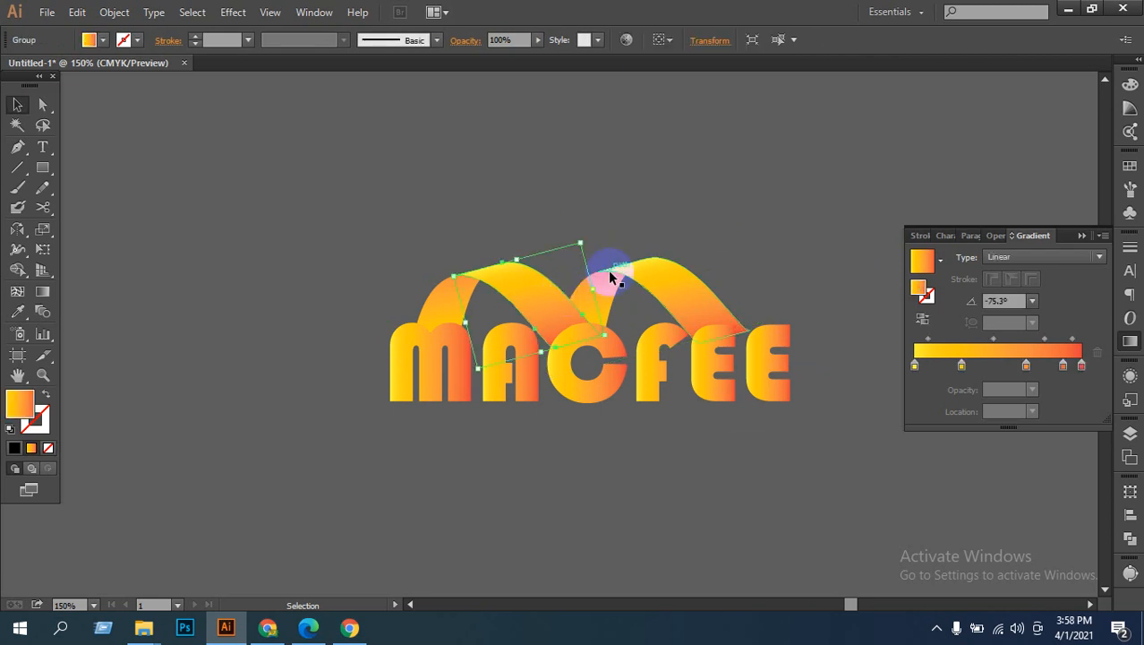
left_click(452, 312)
left_click(605, 271)
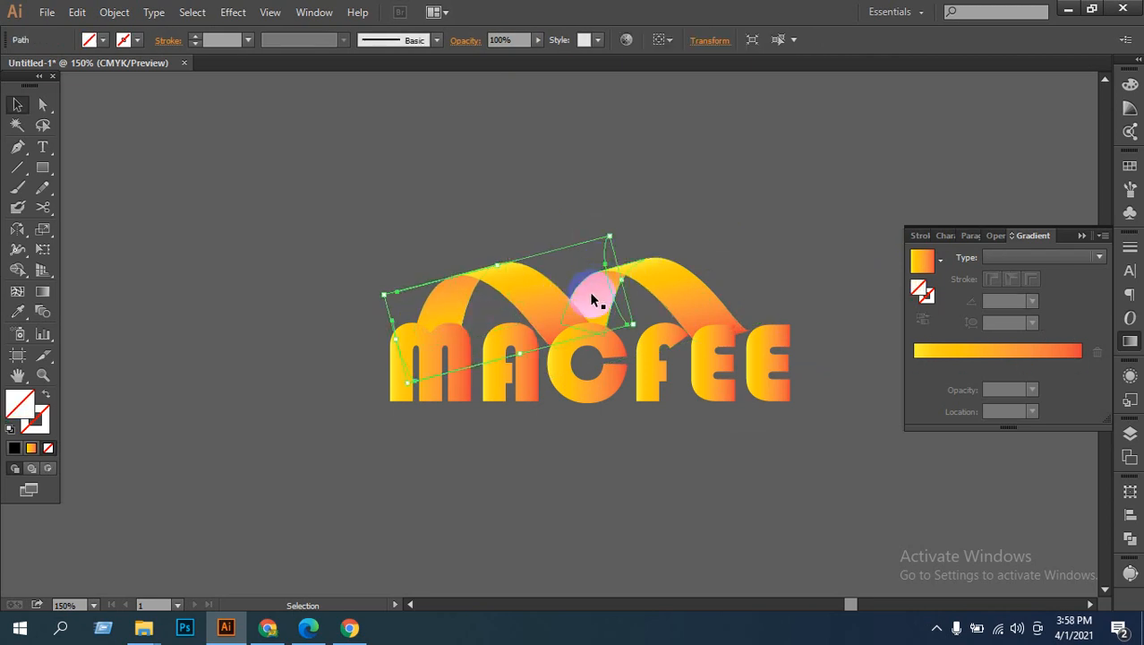
left_click(593, 297)
right_click(616, 294)
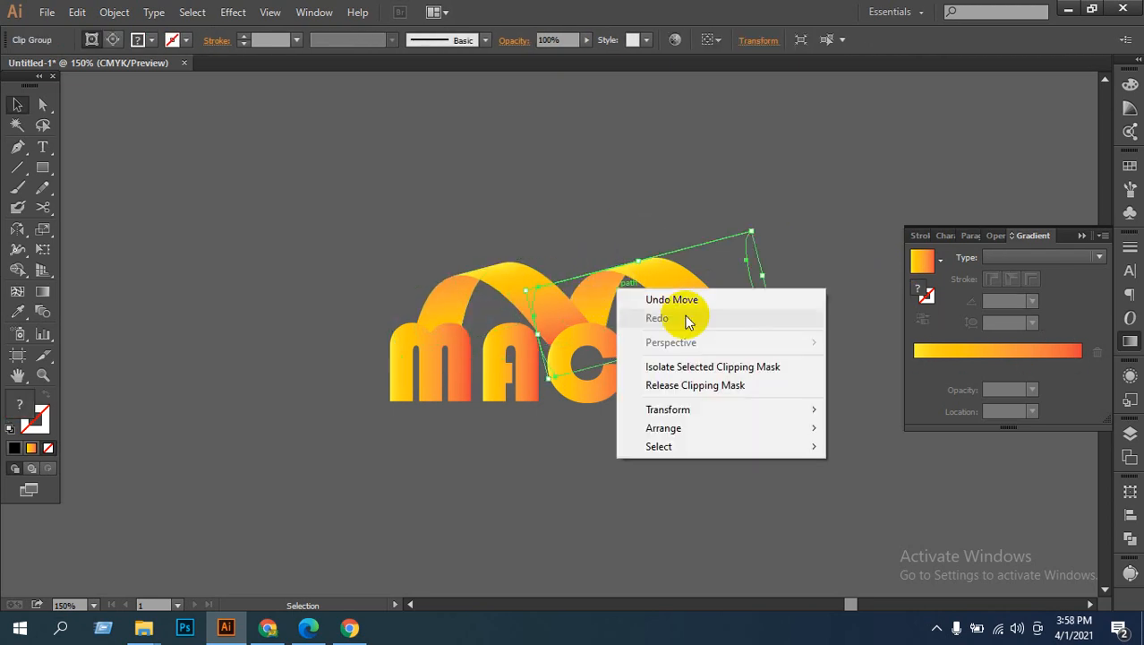
Step: Try to delete the clipping outline around the right ribbon arch
left_click(685, 364)
key("Escape")
left_click(709, 258)
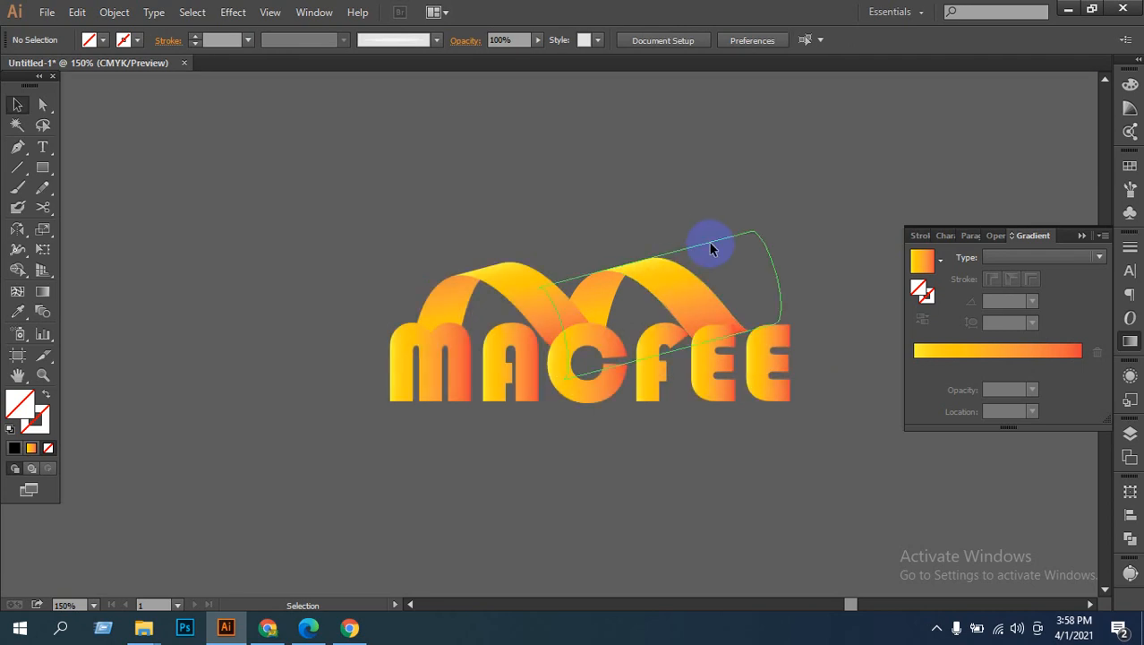
left_click(722, 218)
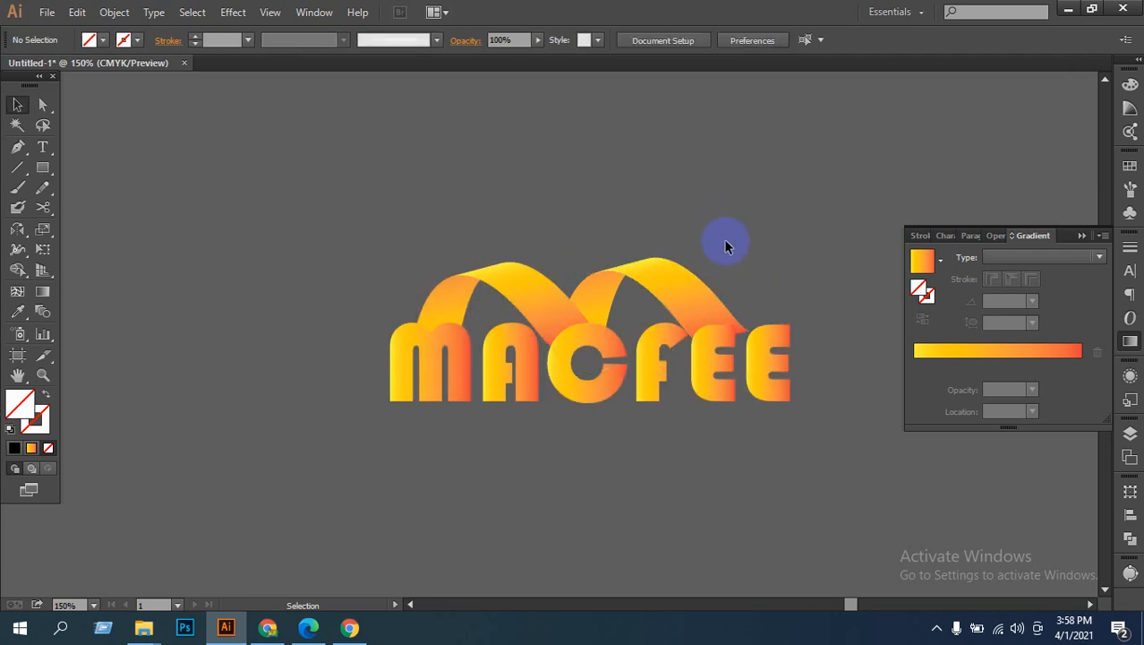
left_click(731, 240)
key("Delete")
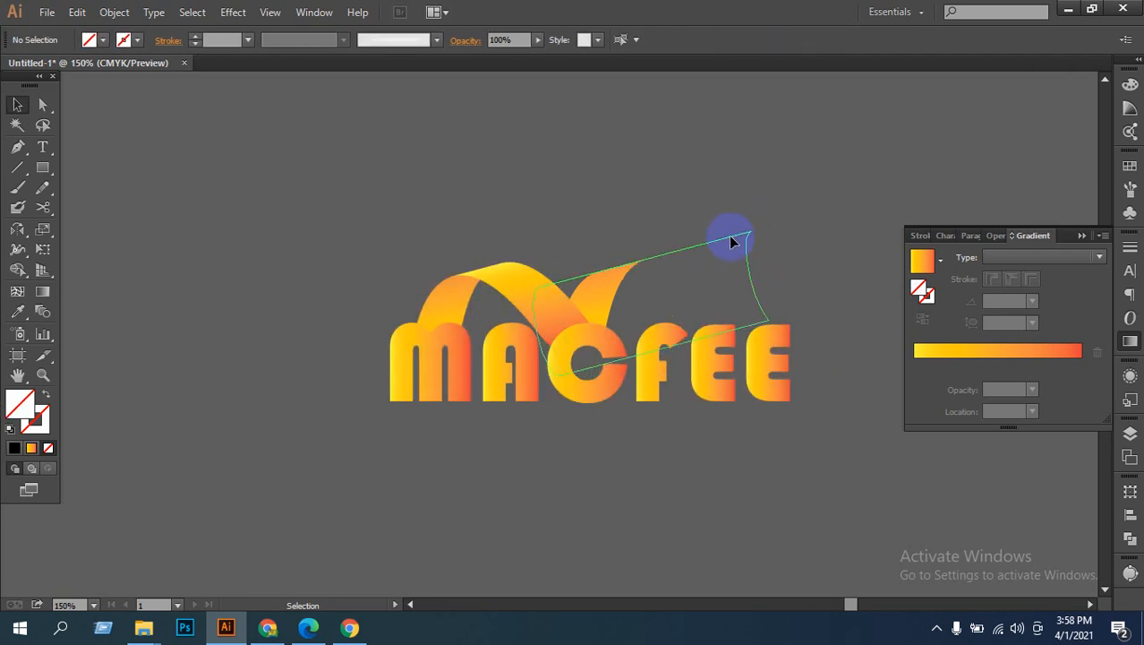
key("ctrl+z")
Step: Try to remove the right arch's mask outline by deleting its path points with Direct Selection
left_click(460, 159)
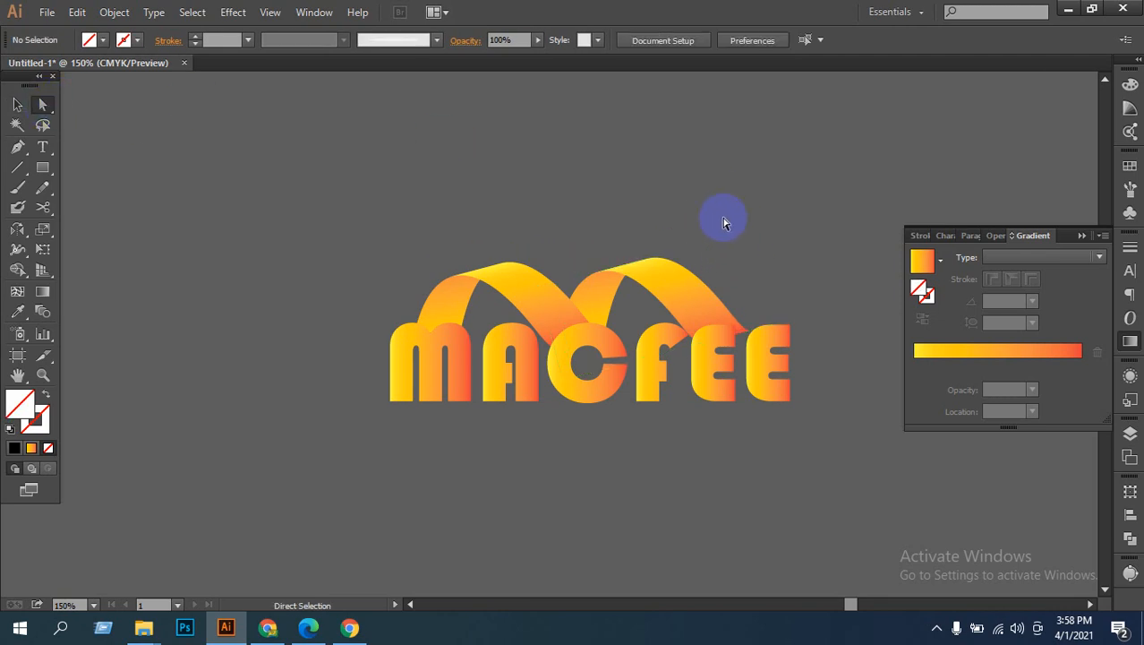
left_click(762, 277)
key("Delete")
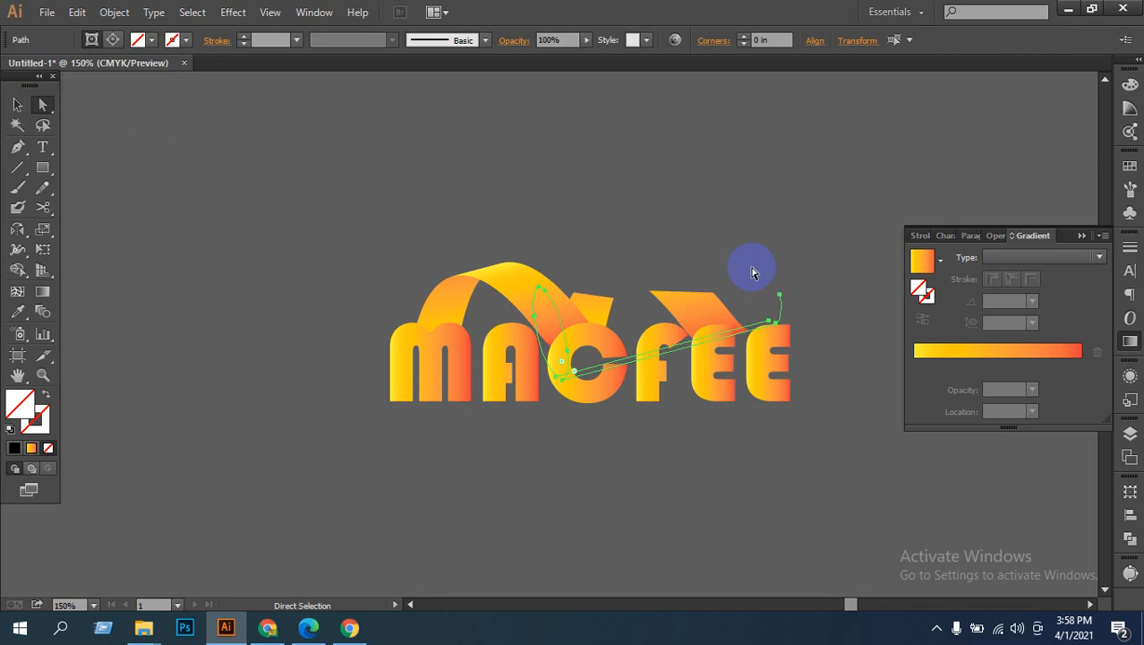
key("ctrl+z")
left_click(682, 247)
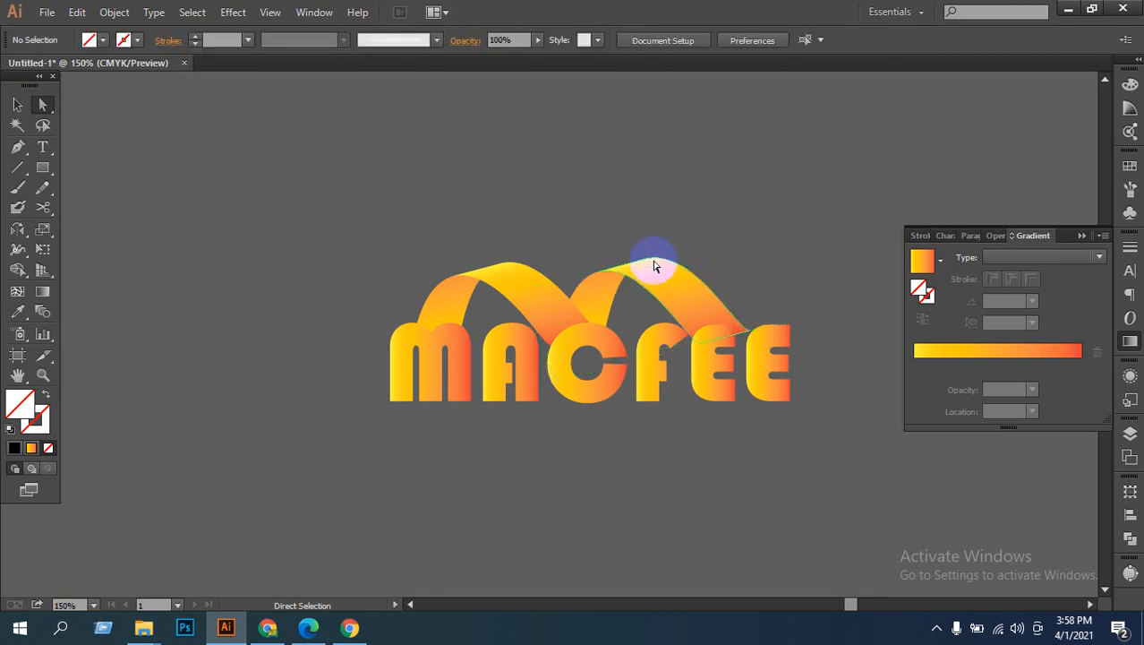
Step: Release the clipping mask on the right arch's descending band and delete its leftover mask path
left_click(16, 104)
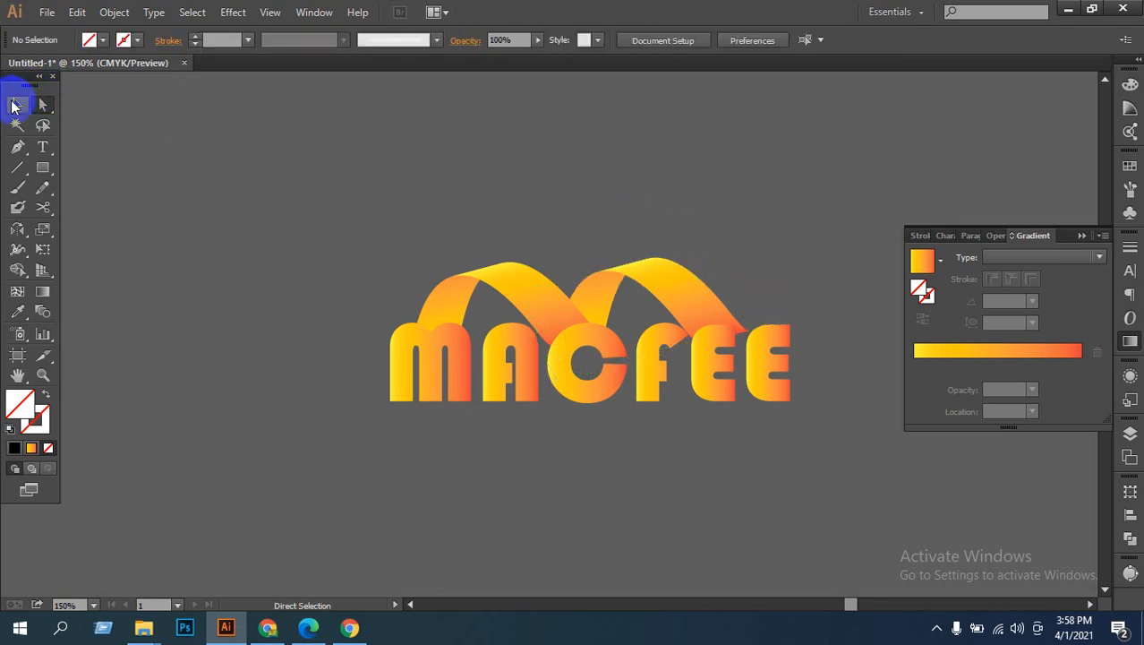
left_click(683, 270)
right_click(682, 273)
left_click(768, 370)
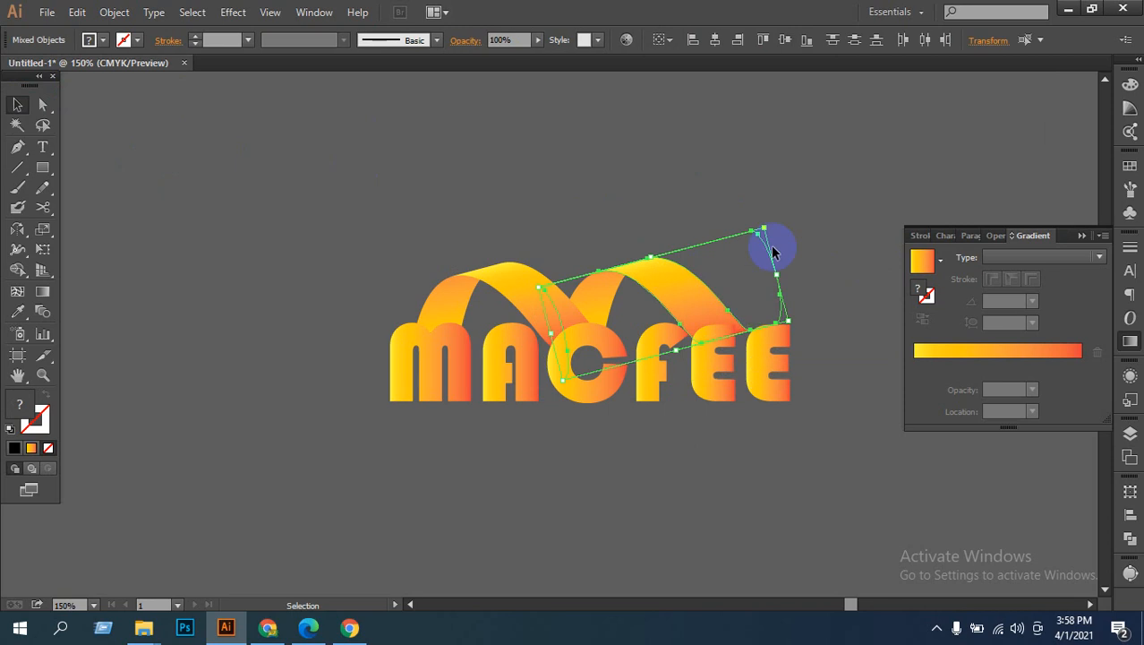
left_click(759, 223)
left_click(732, 245)
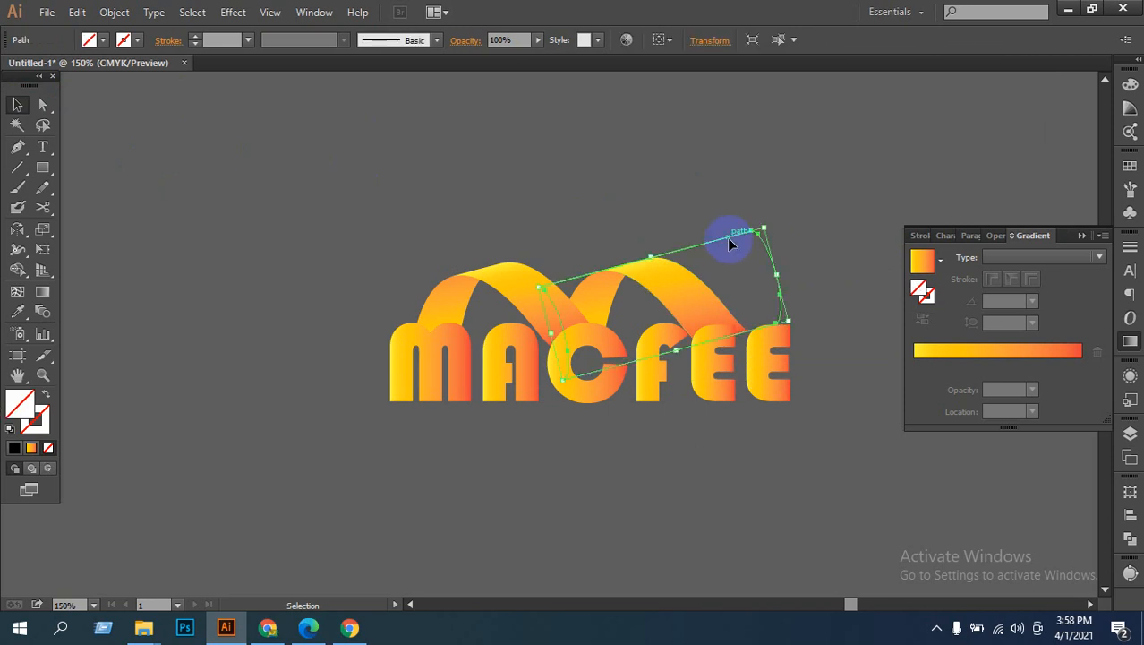
key("Delete")
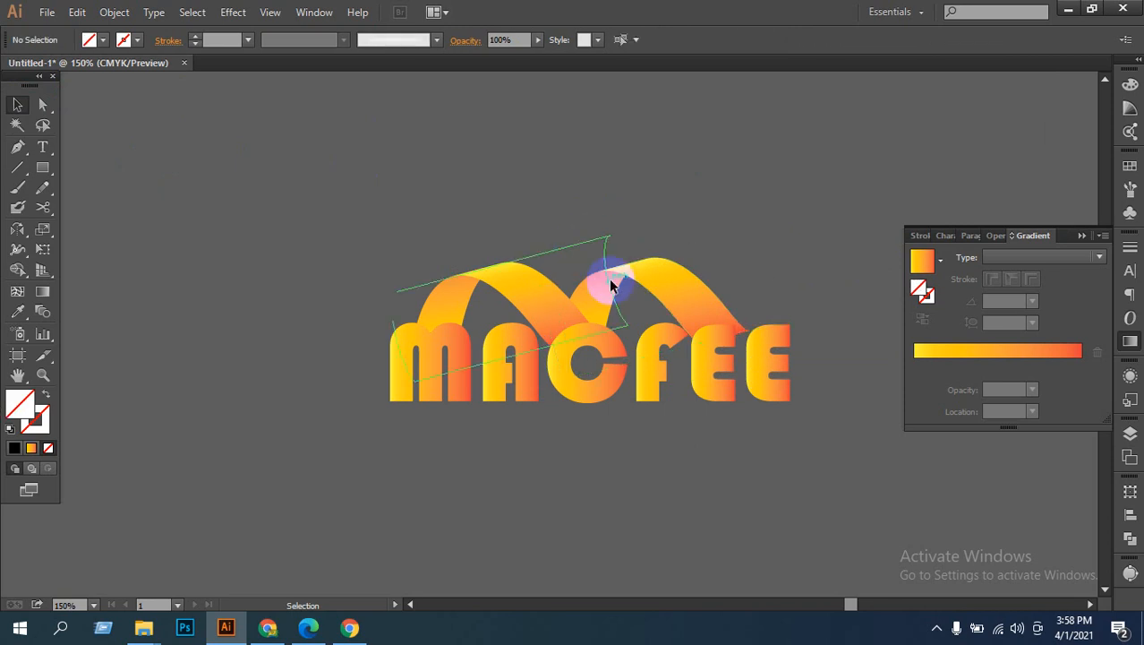
Step: Release the clipping mask on the short rising band of the right arch
right_click(611, 285)
left_click(725, 254)
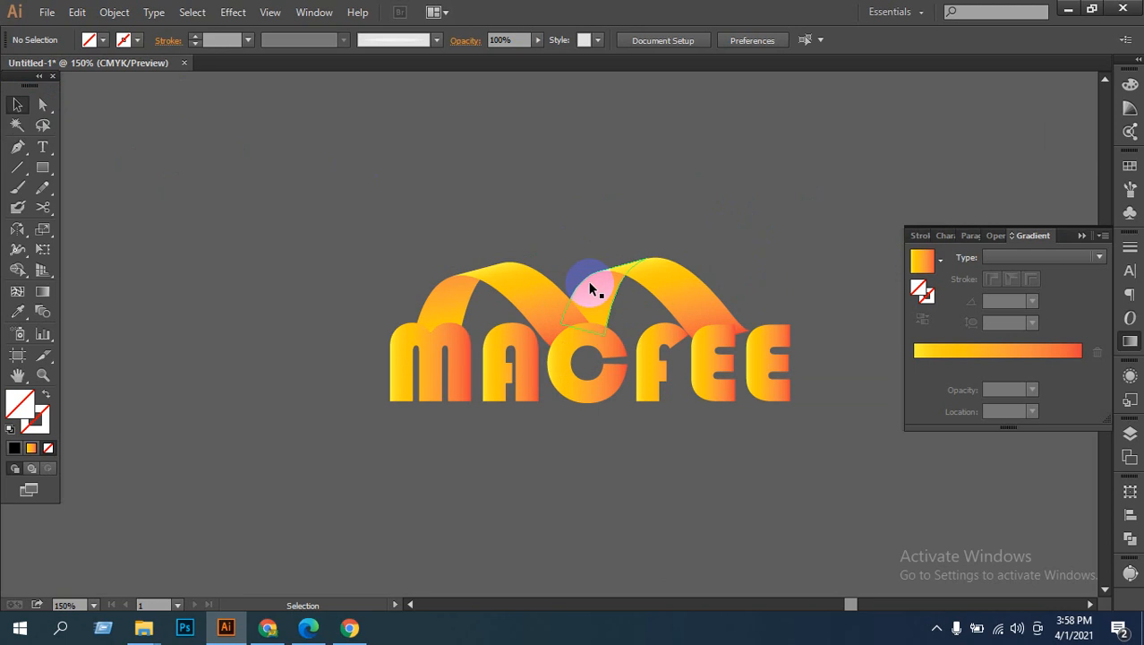
left_click(588, 281)
right_click(606, 270)
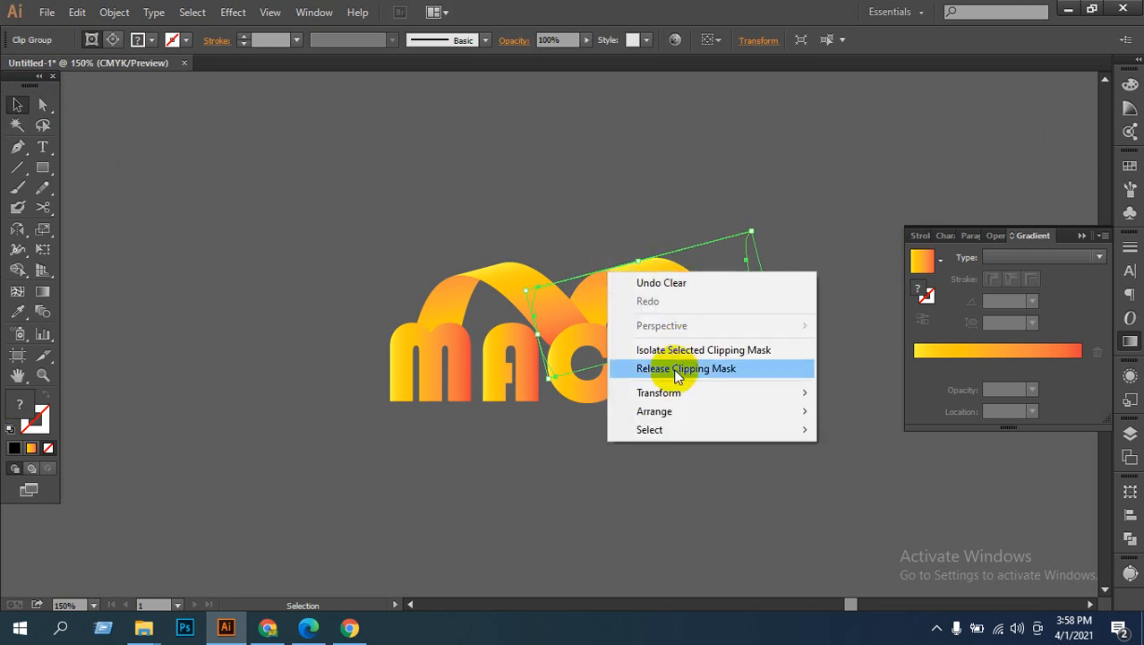
left_click(675, 374)
left_click(794, 252)
left_click(605, 263)
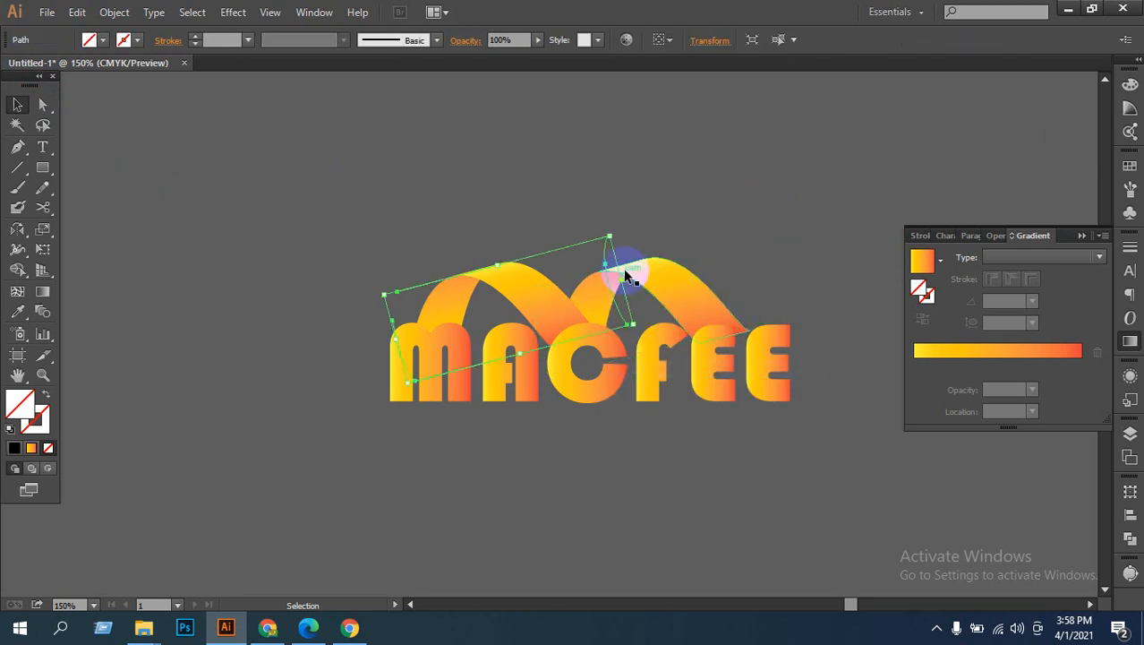
left_click(634, 286)
key("period")
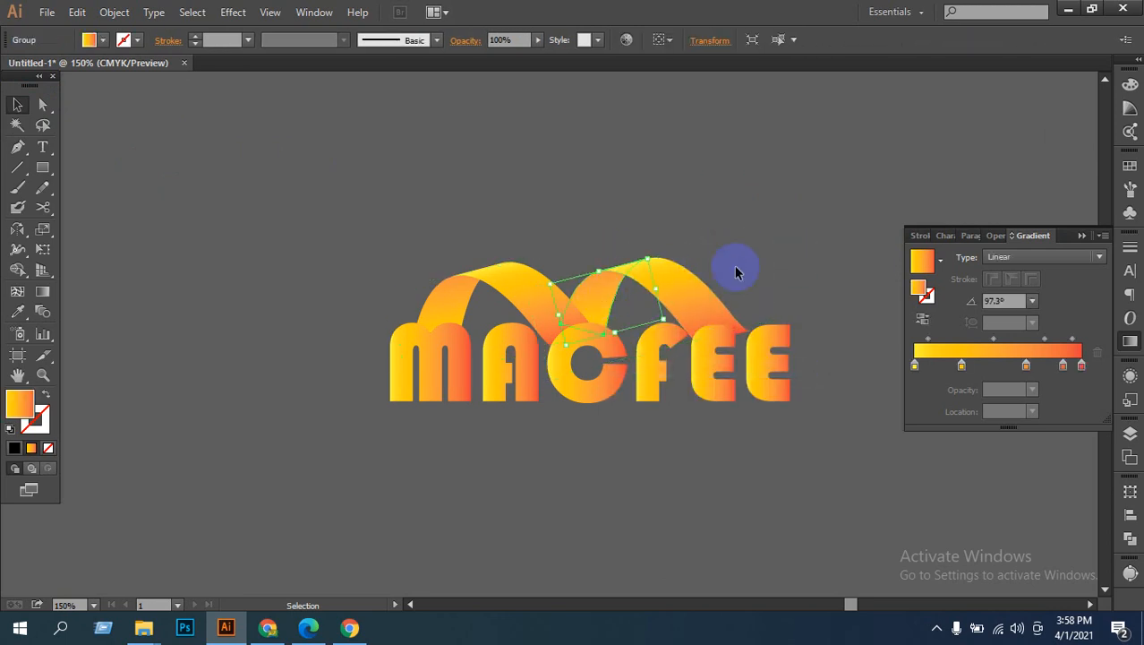
Step: Delete the leftover unfilled mask path surrounding the left ribbon arch
left_click(735, 261)
left_click(608, 285)
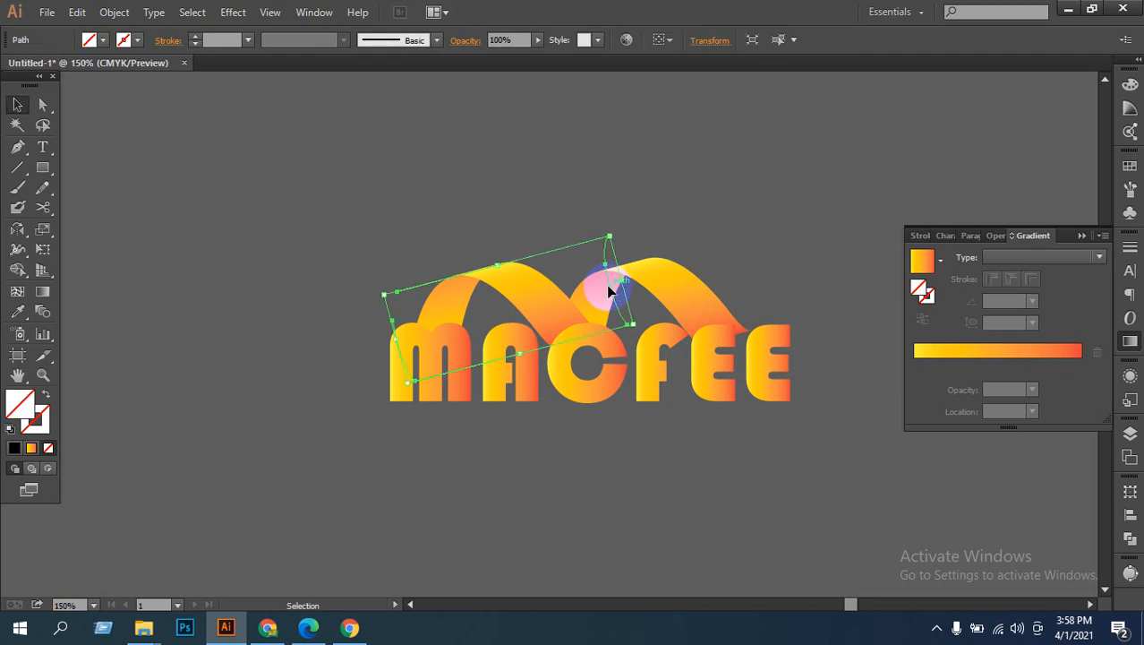
key("Delete")
left_click(603, 295)
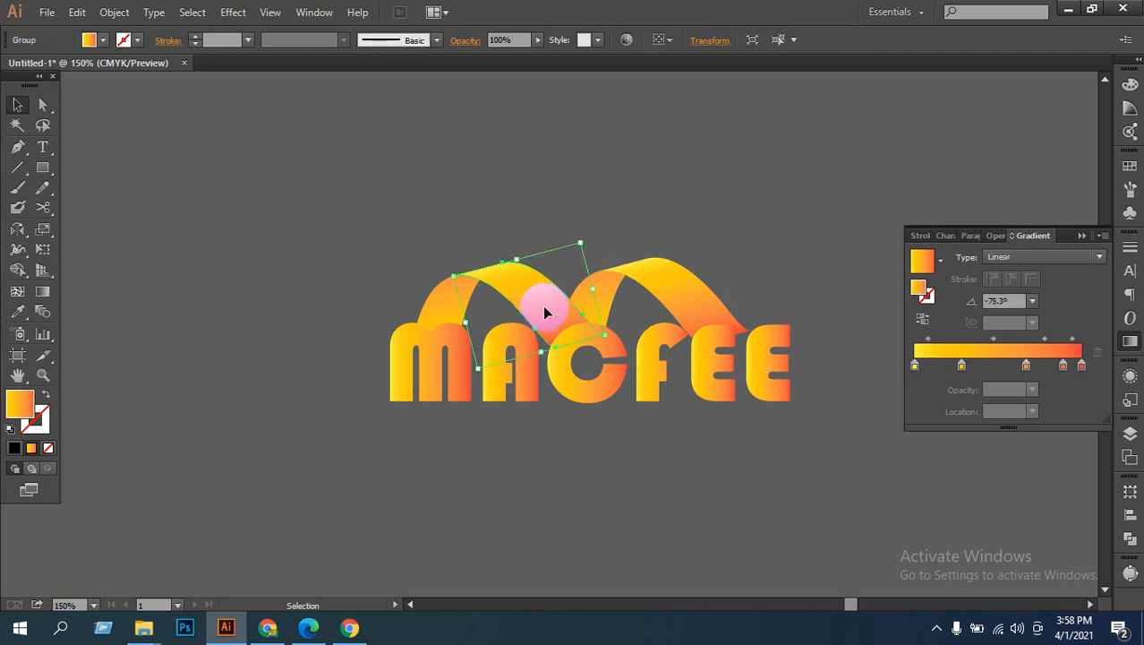
left_click(586, 294)
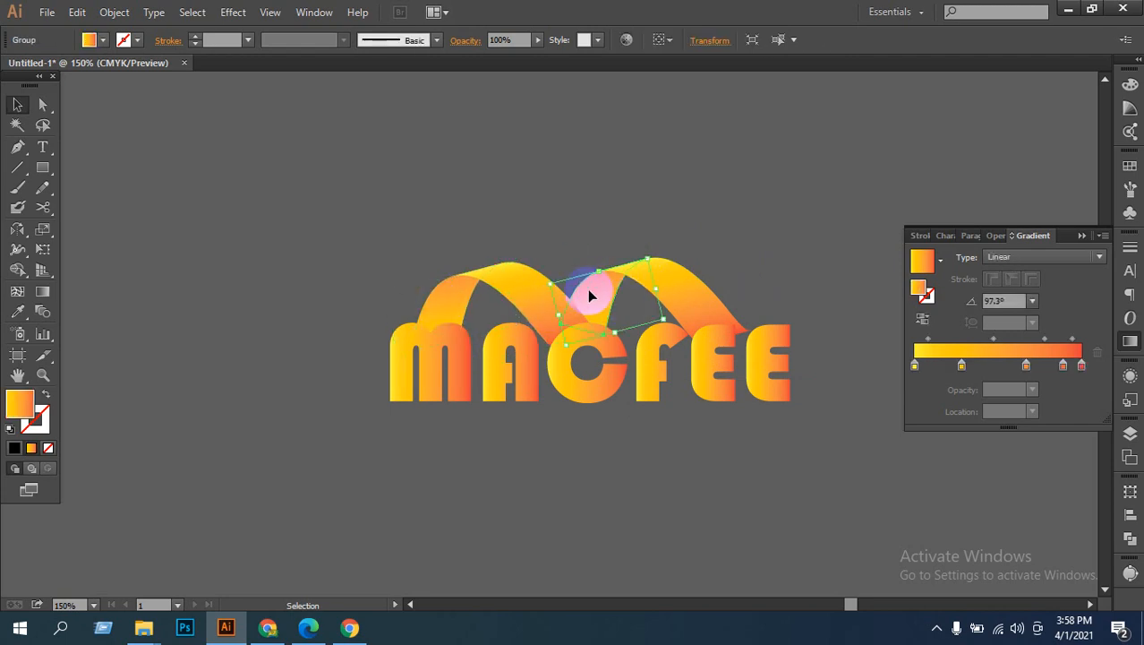
left_click(686, 265)
left_click(500, 270, "shift")
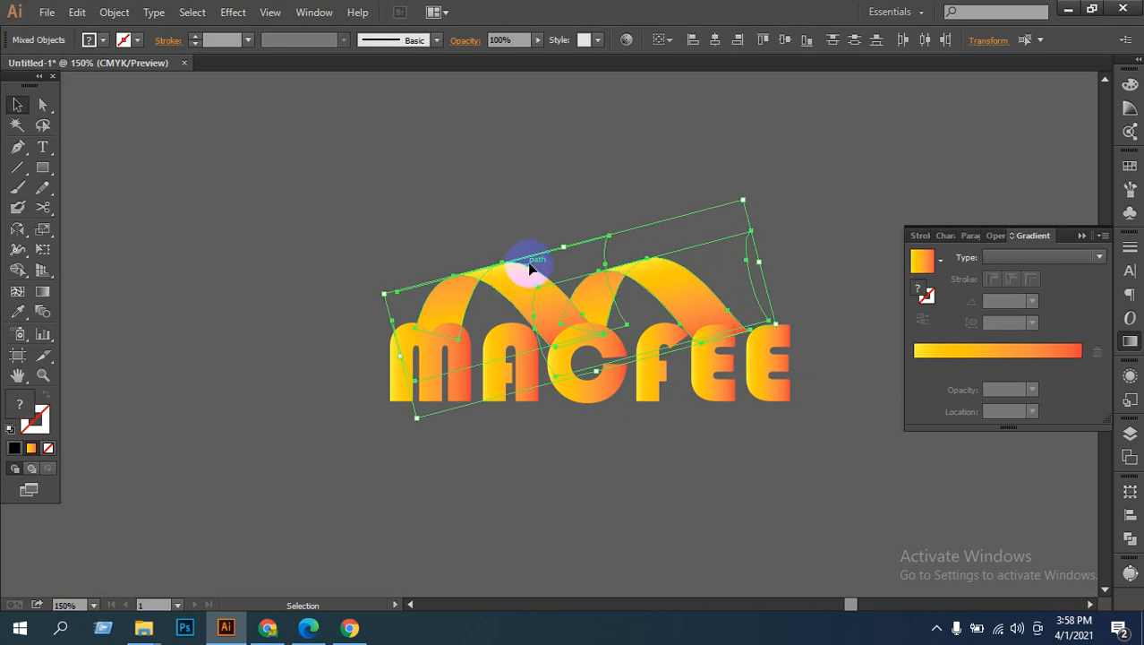
left_click(600, 217)
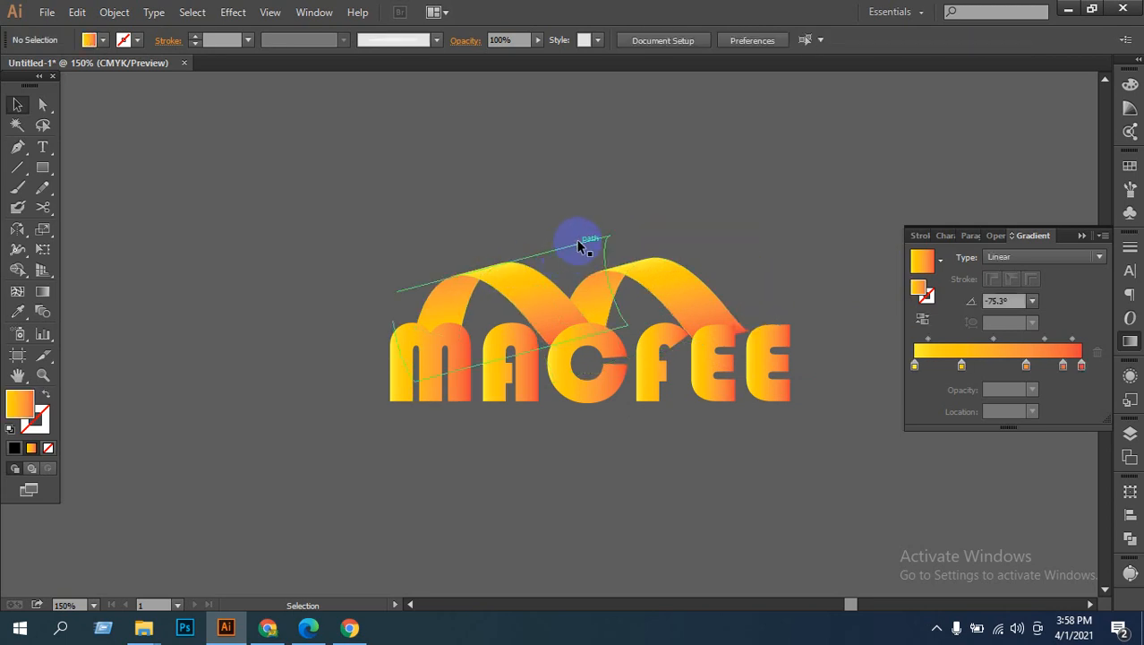
left_click(579, 245)
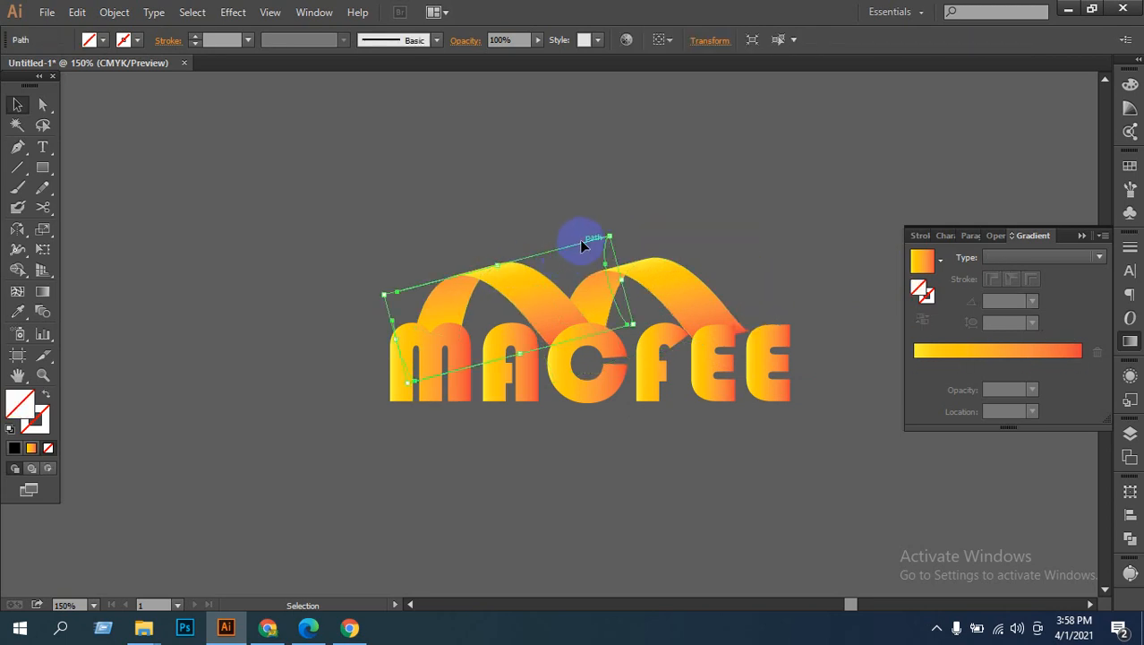
left_click(579, 239)
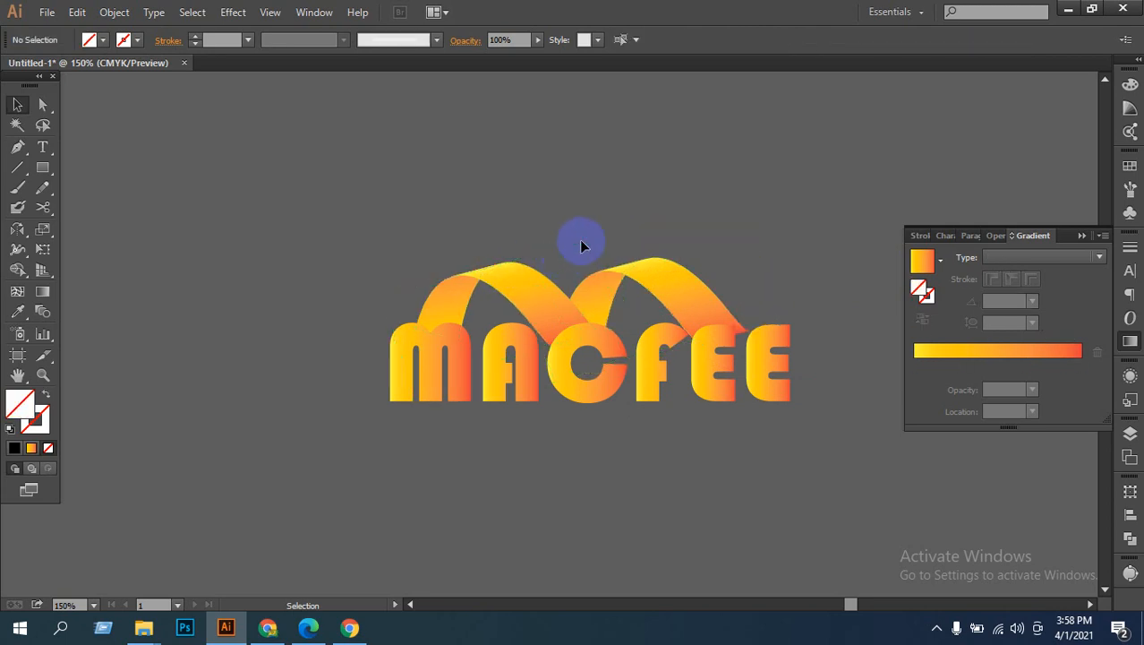
Step: Check both ribbon arches for remaining mask outlines
left_click(712, 234)
left_click(707, 234)
left_click(695, 251)
left_click(505, 239)
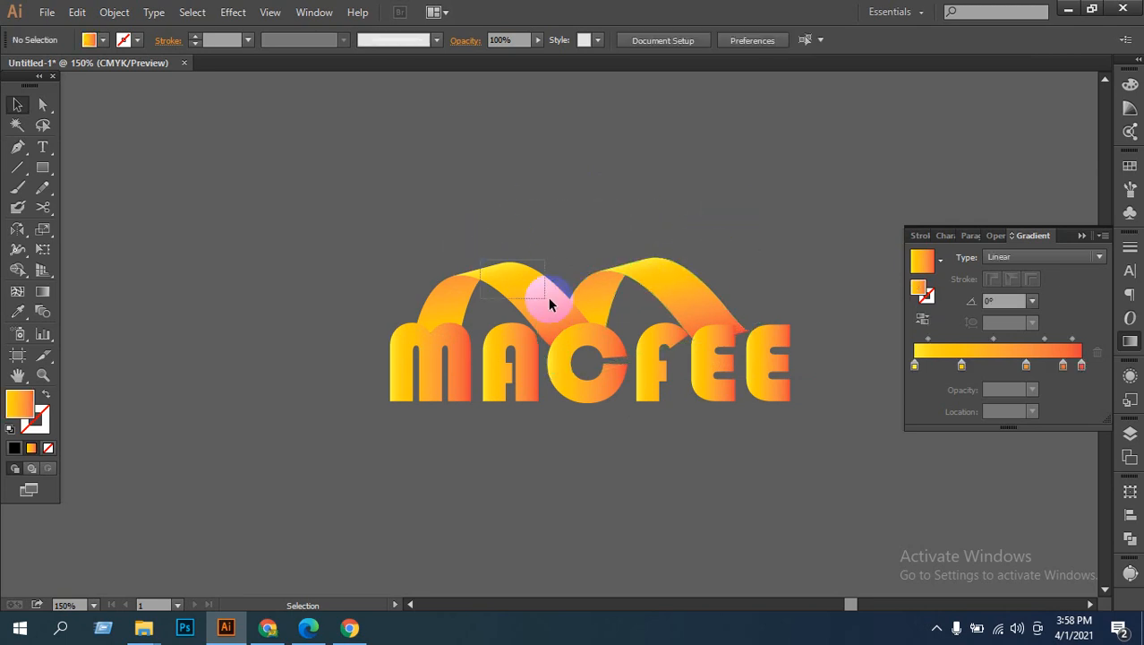
left_click_drag(549, 304, 551, 302)
left_click(586, 164)
Step: Fill the MACFEE lettering with solid yellow after trying green and red swatches
left_click(438, 369)
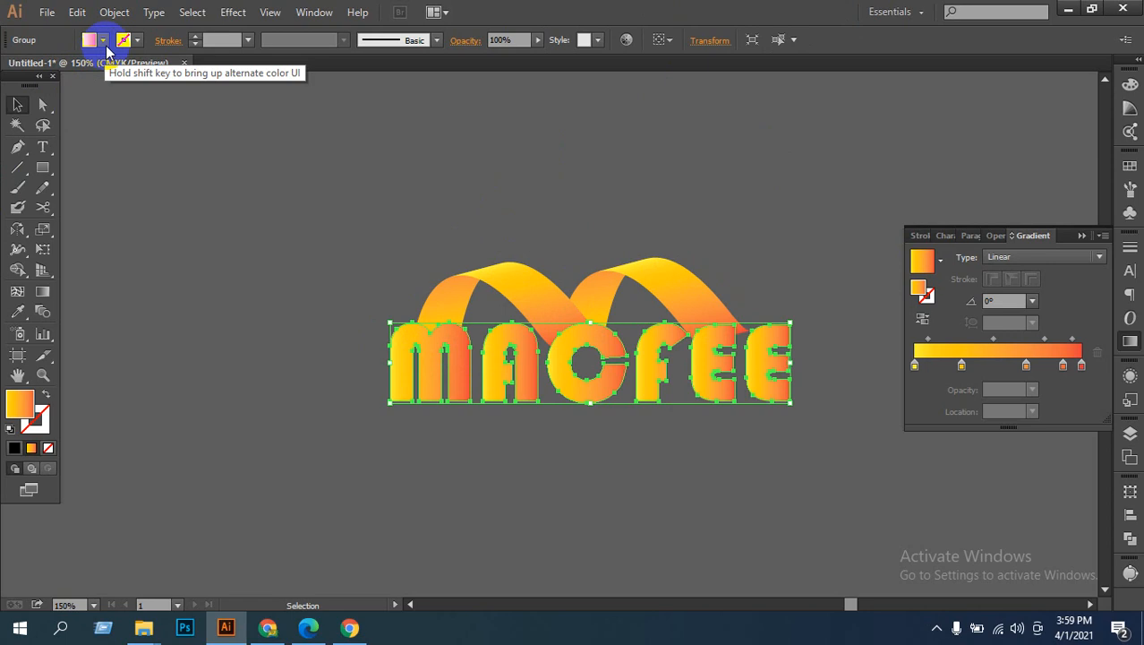
left_click(102, 41)
left_click(57, 89)
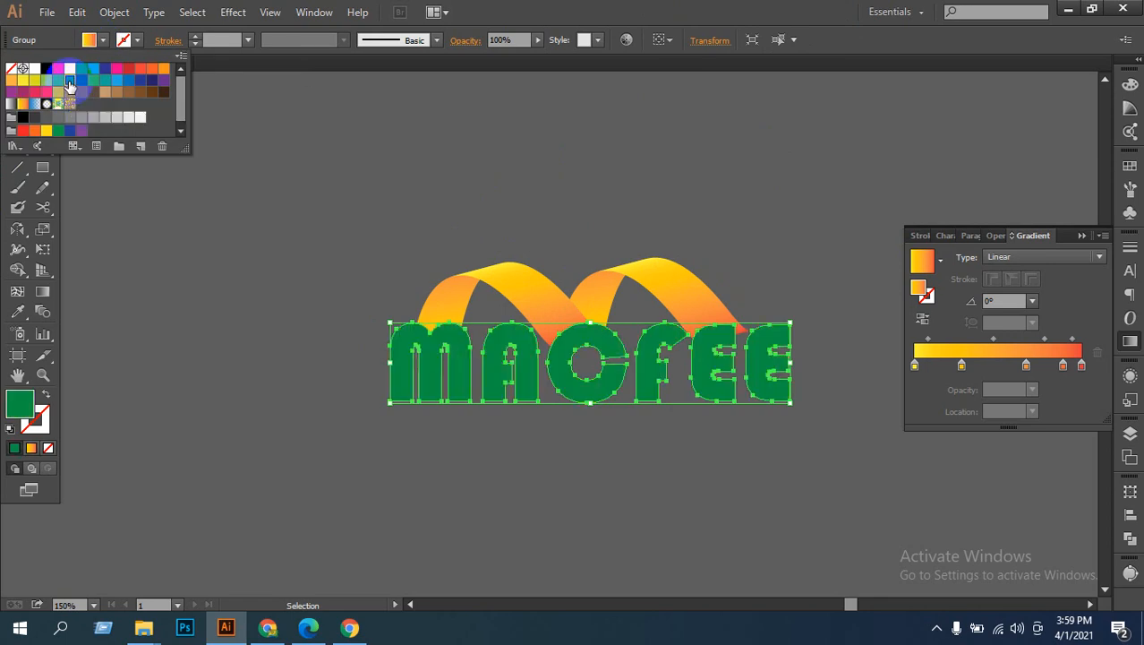
left_click(56, 84)
left_click(44, 75)
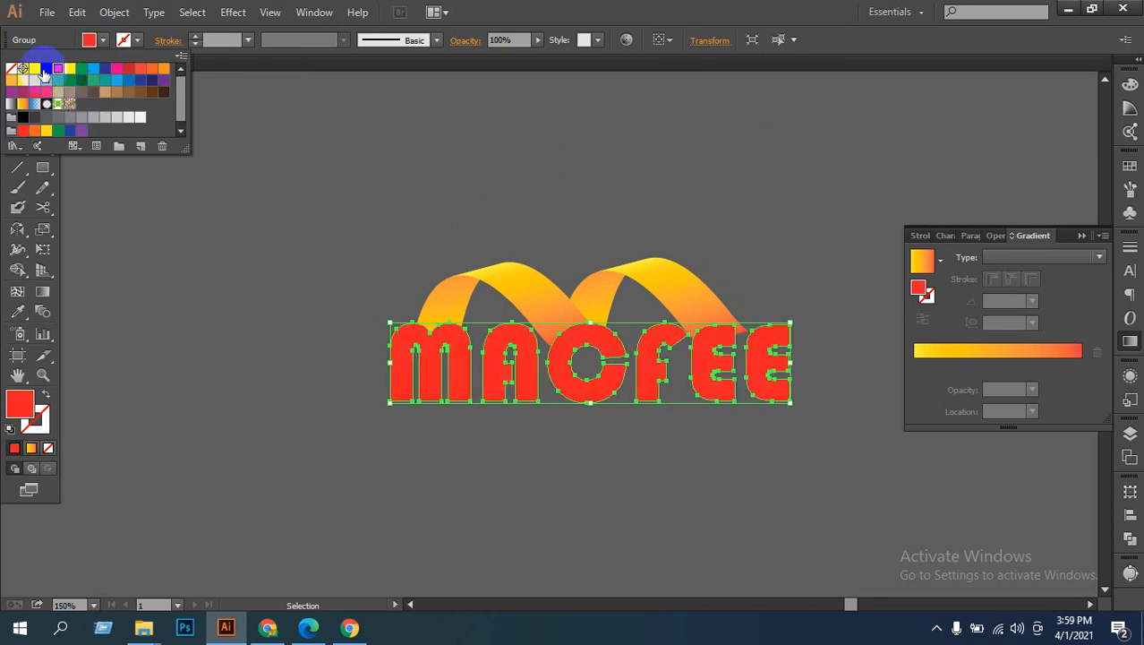
left_click(70, 71)
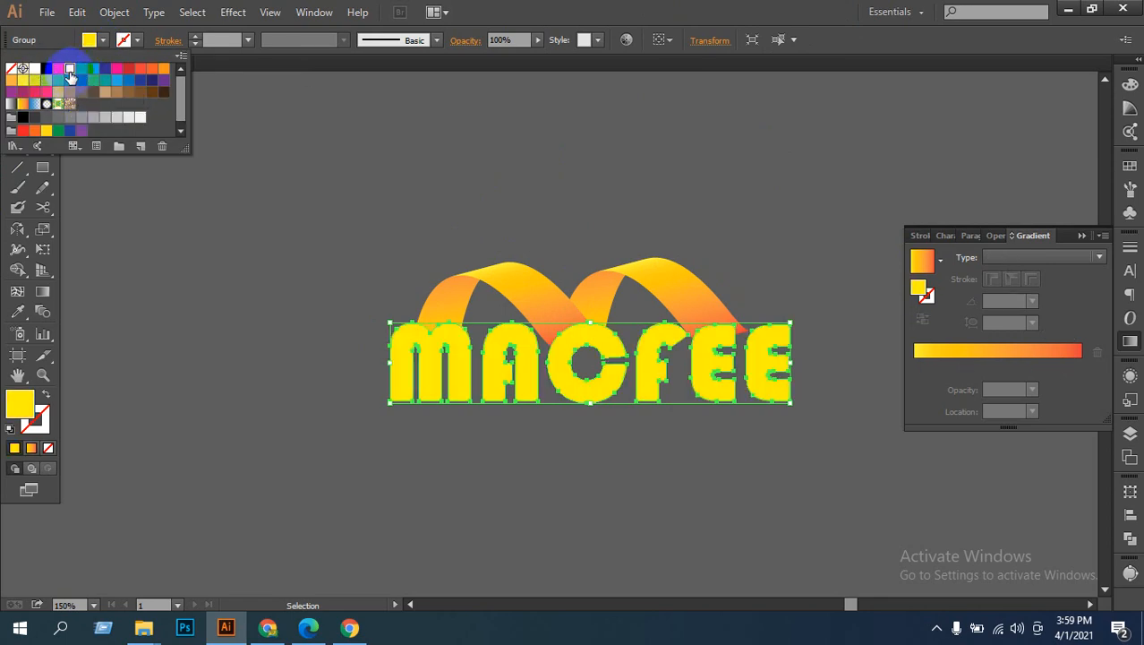
left_click(287, 393)
Step: Duplicate the yellow MACFEE lettering just below the original and fill the copy with red
left_click_drag(434, 362, 420, 467)
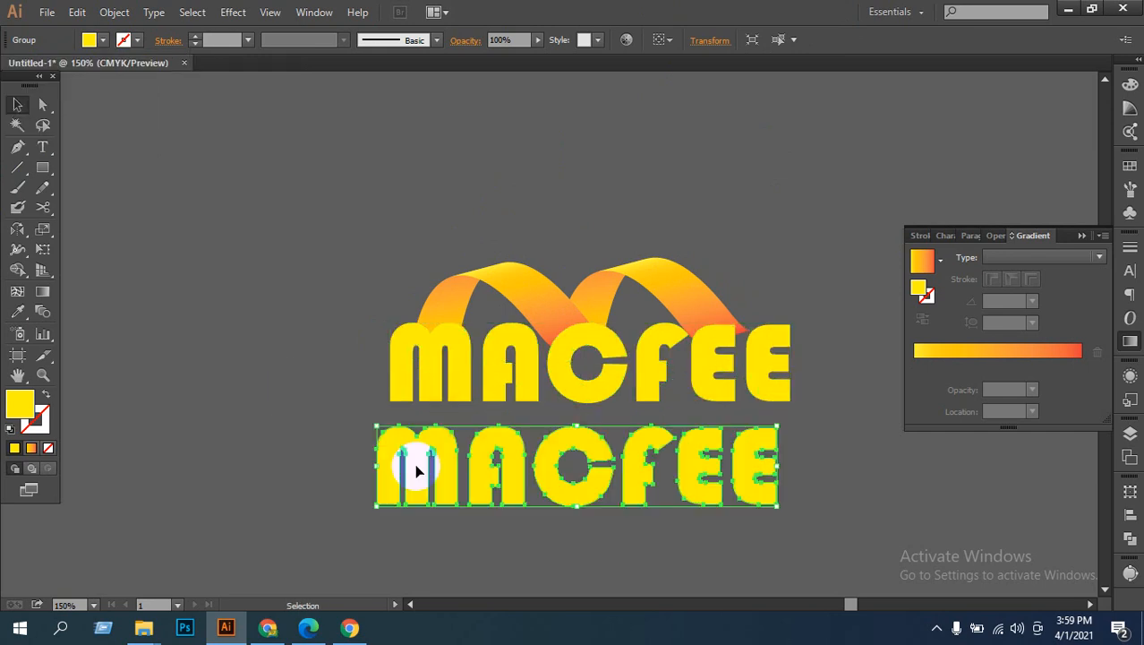
left_click(105, 41)
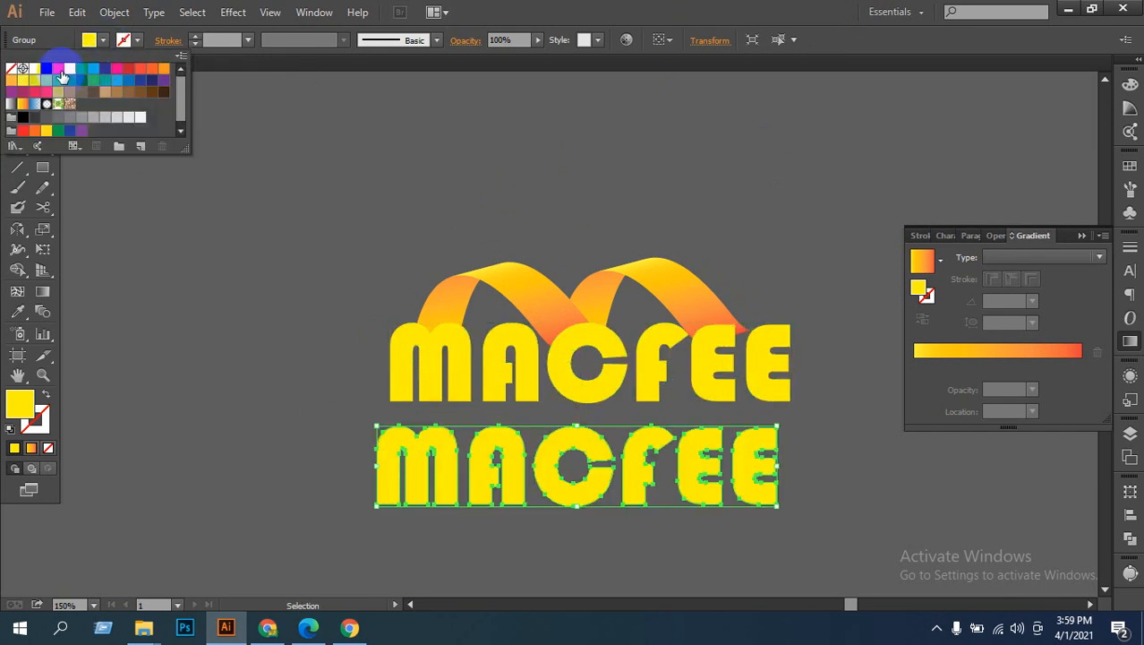
left_click(56, 73)
left_click(158, 195)
left_click(247, 345)
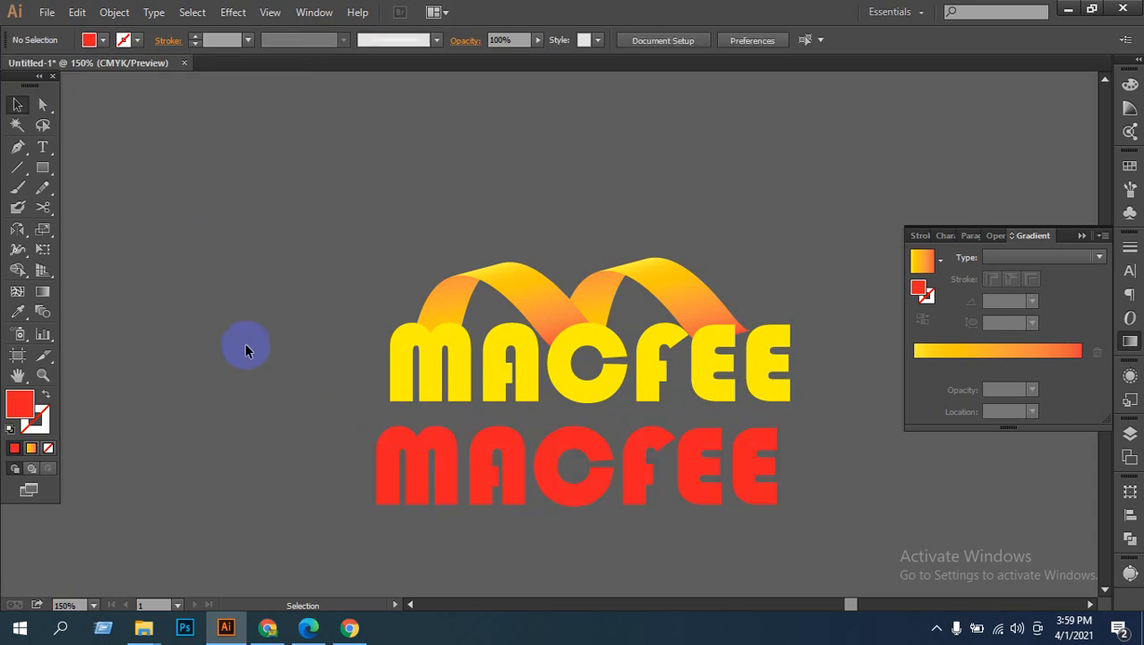
Step: Move the red lettering onto the yellow lettering and nudge it level with it, leaving a thin yellow edge on each letter's right side
left_click_drag(477, 505, 493, 404)
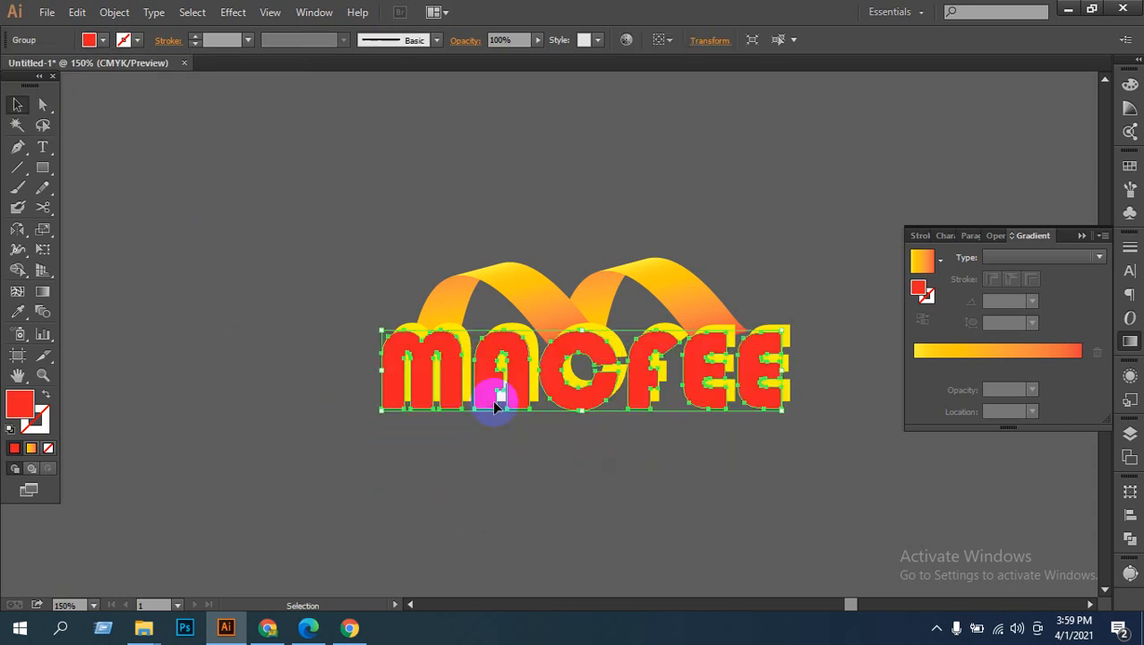
key("Up")
key("Up")
key("Up")
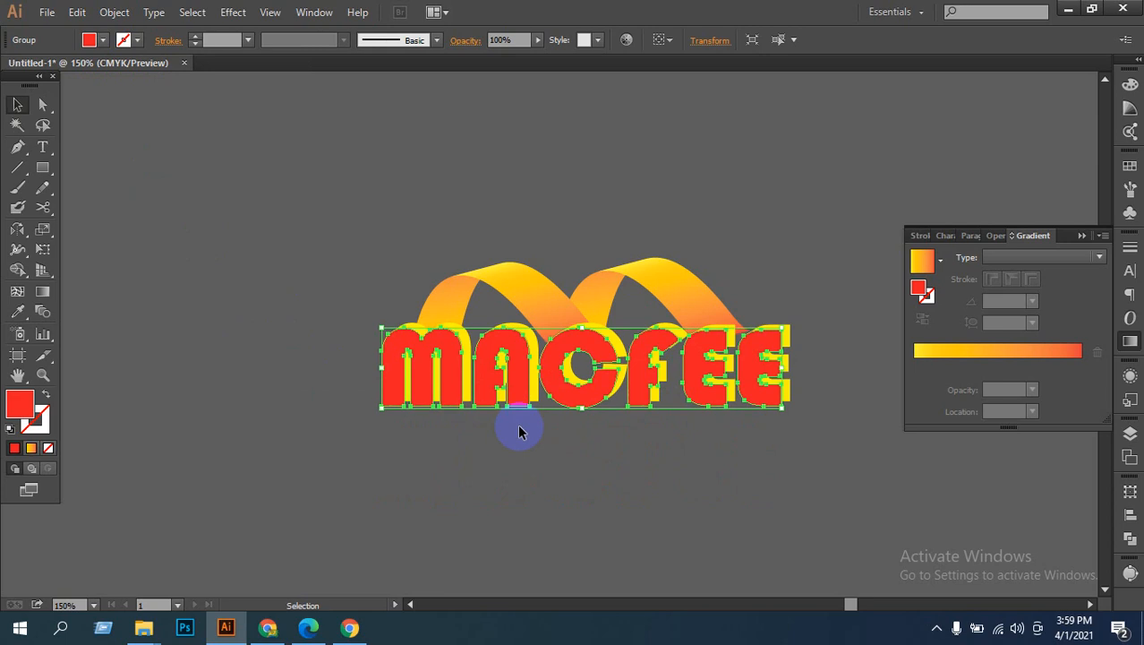
key("Up")
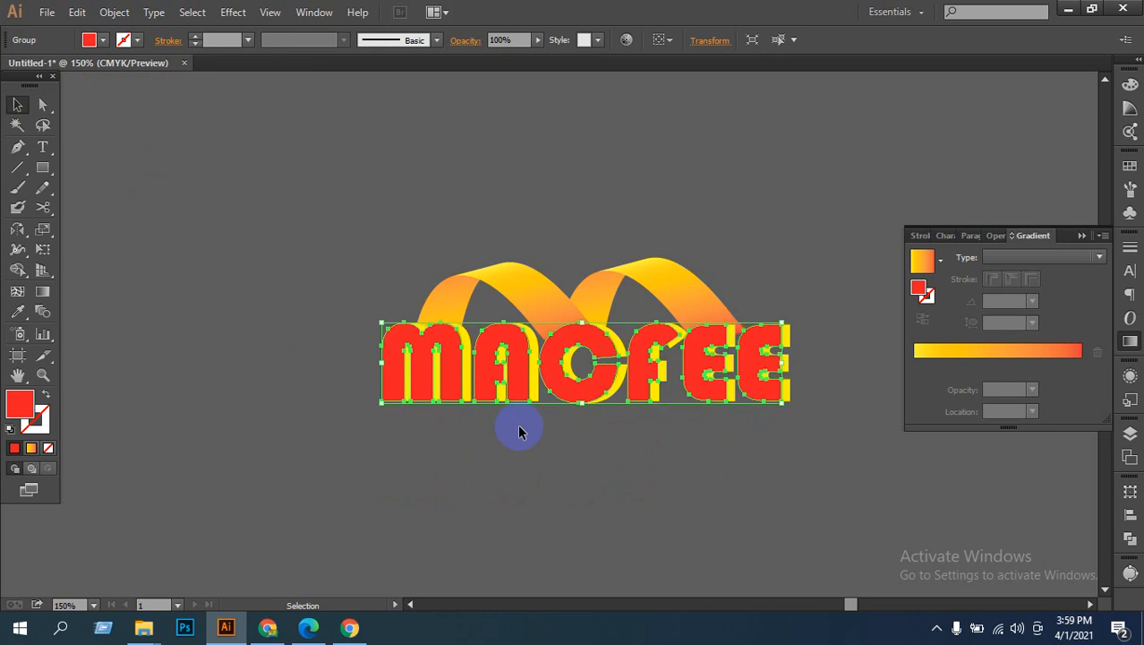
key("Right")
key("Right")
key("Right")
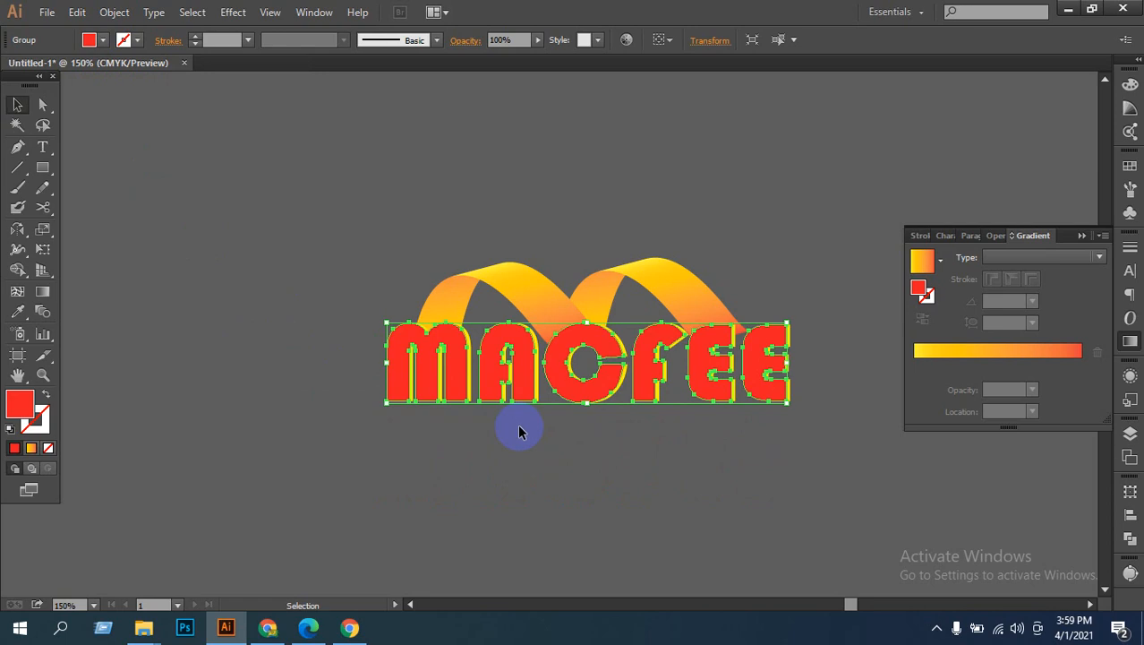
Step: Move the red lettering down off the yellow lettering and fill the yellow lettering with blue
left_click(519, 426)
left_click(469, 382)
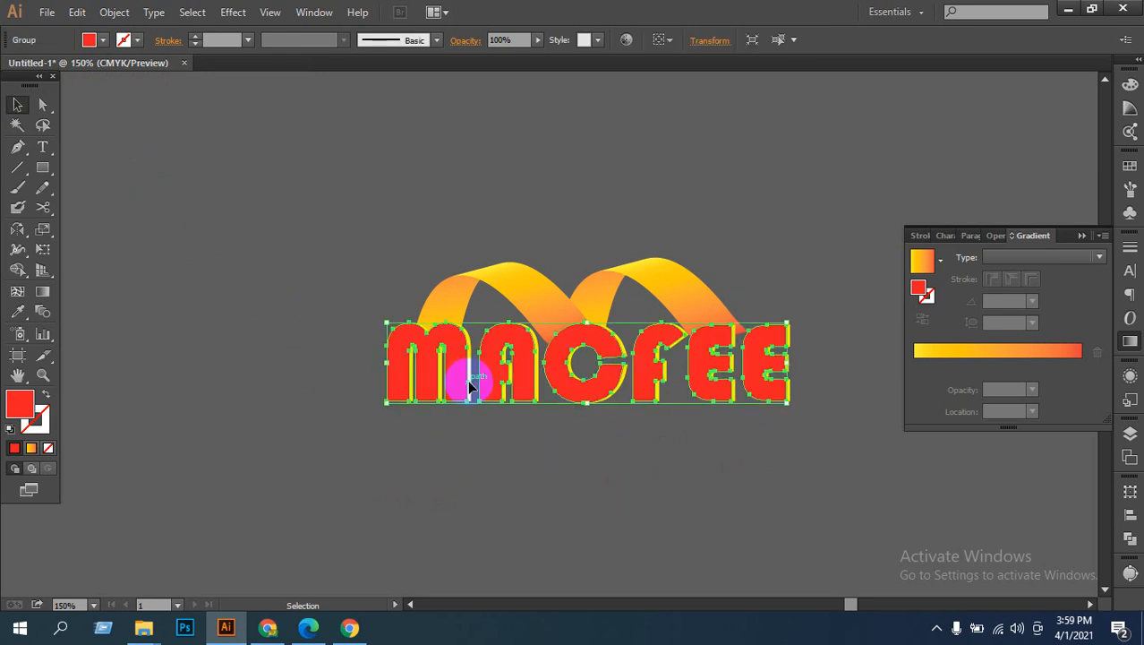
left_click_drag(387, 394, 435, 324)
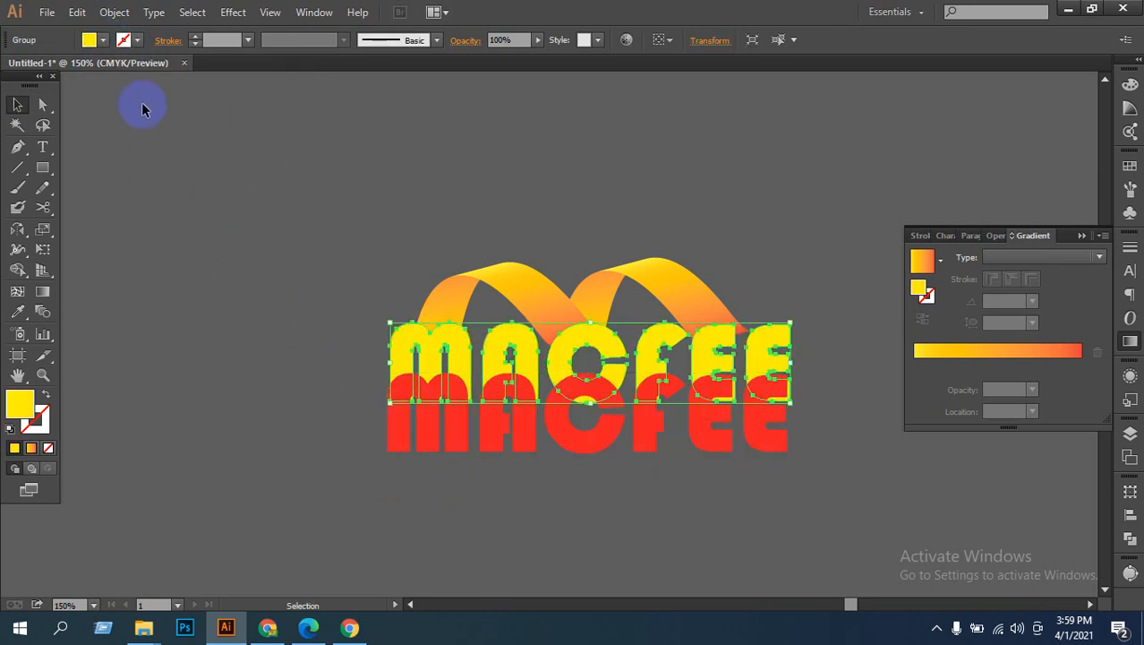
left_click(100, 40)
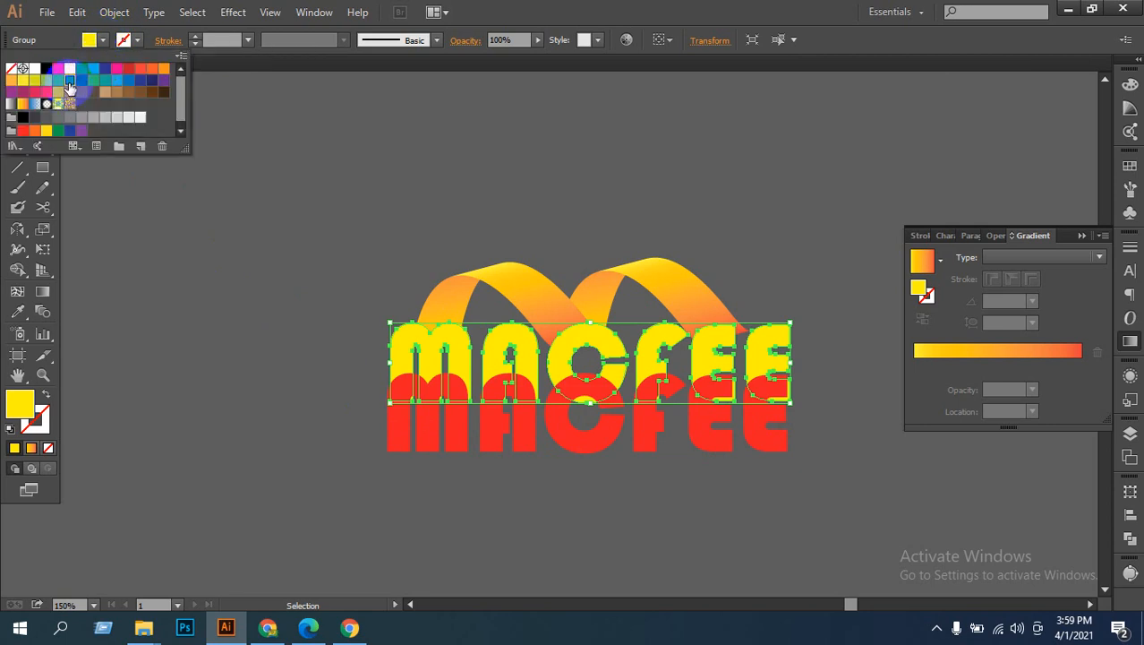
left_click(60, 81)
left_click(59, 83)
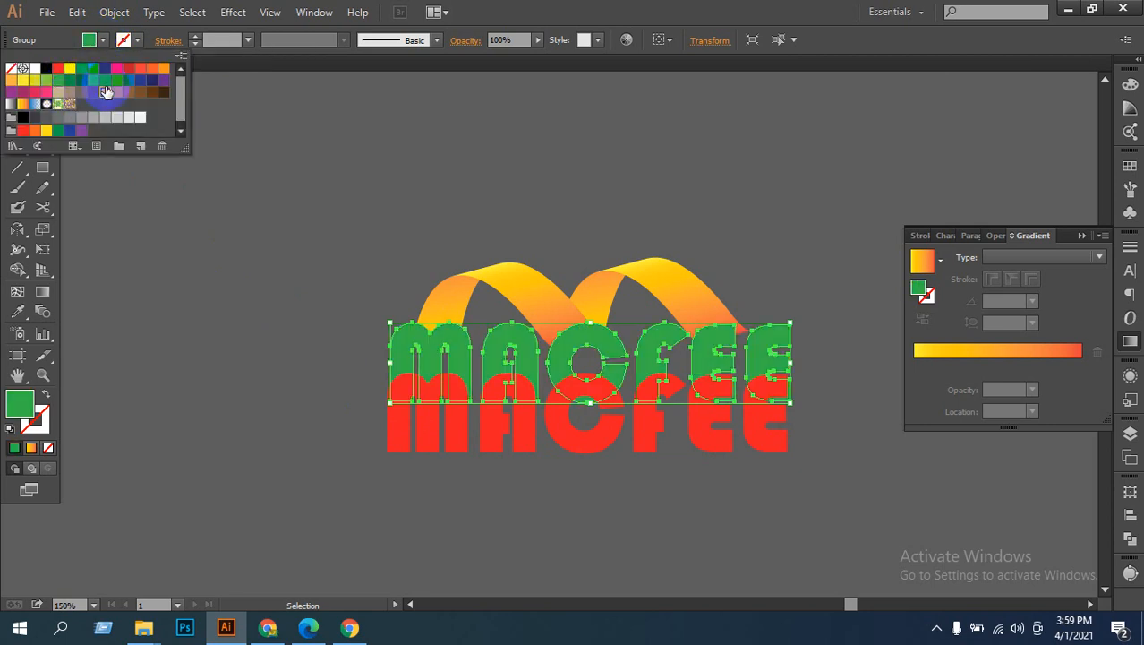
left_click(105, 91)
left_click(117, 81)
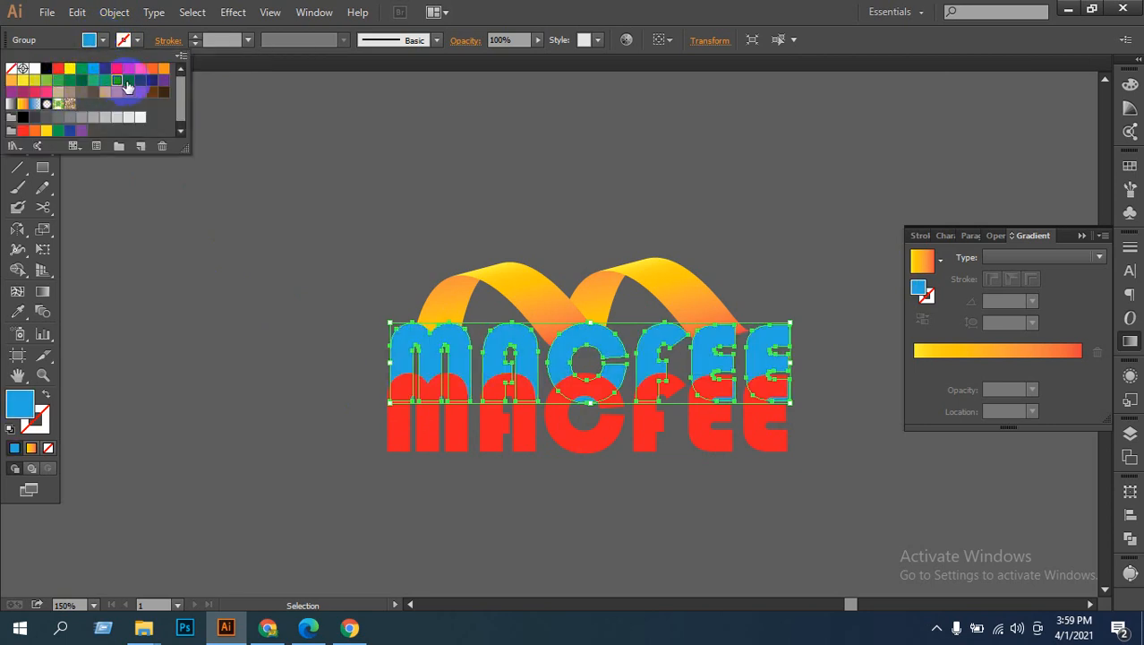
left_click(198, 339)
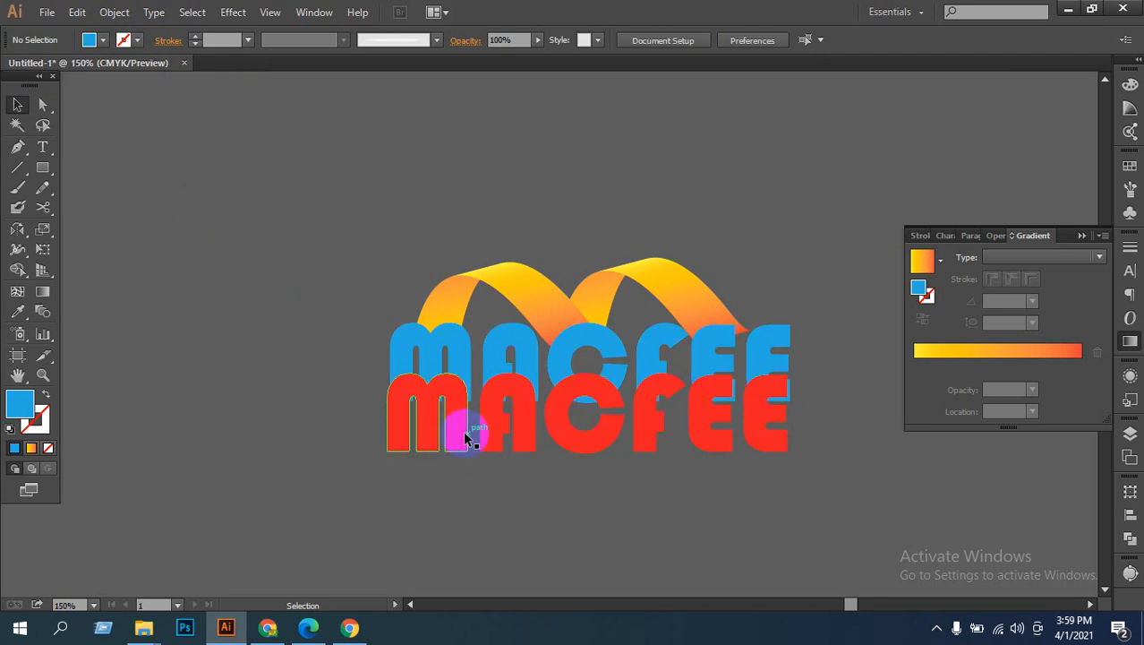
Step: Move the red lettering back over the blue lettering, leaving a thin edge on the right, and fill it with black
left_click_drag(465, 429, 464, 375)
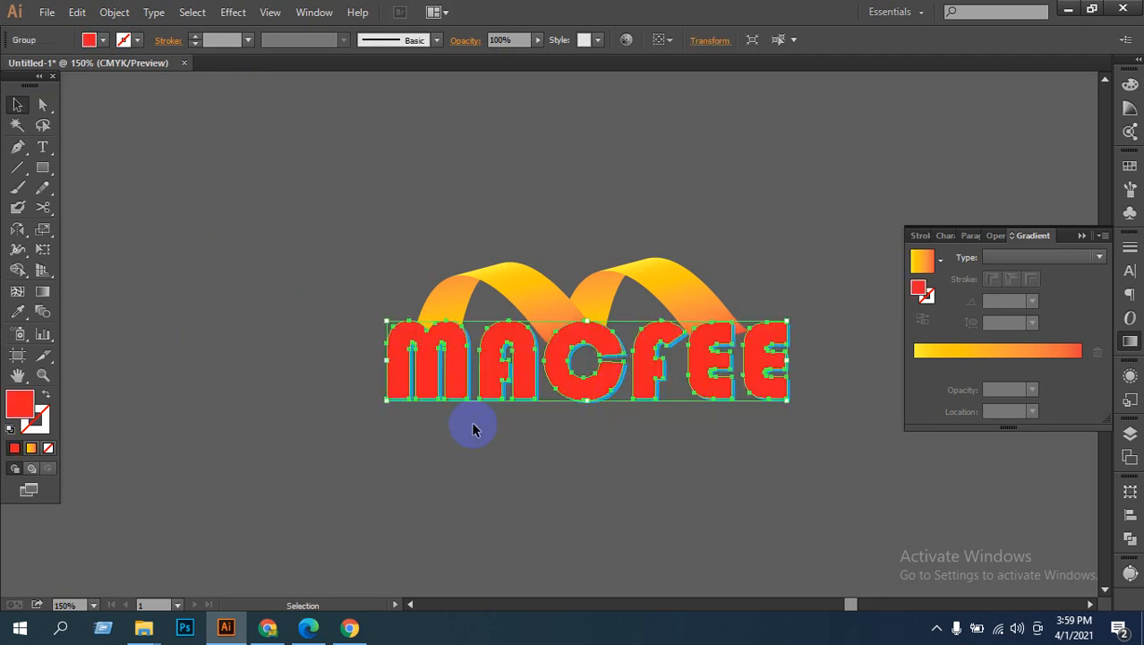
left_click(452, 474)
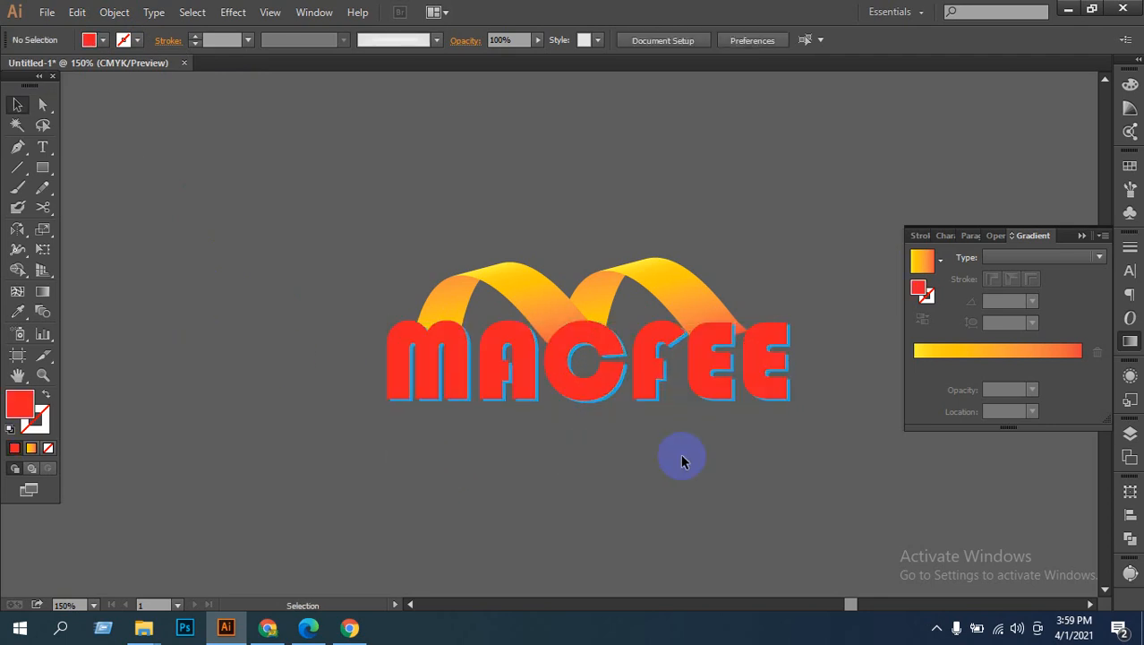
left_click(459, 363)
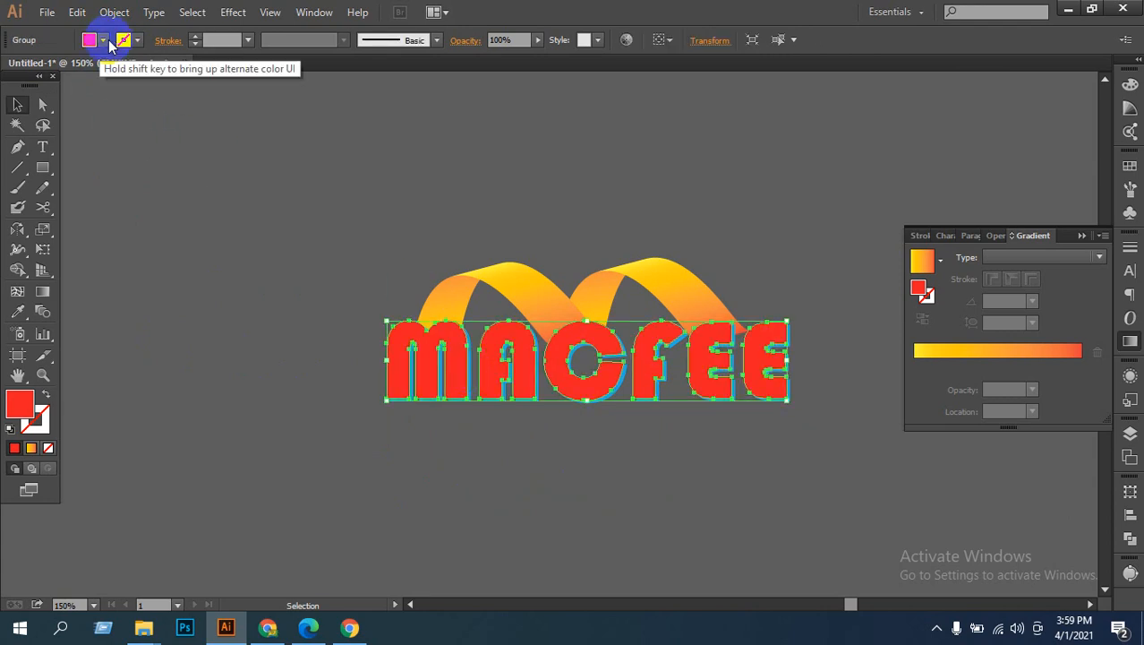
left_click(102, 40)
left_click(36, 120)
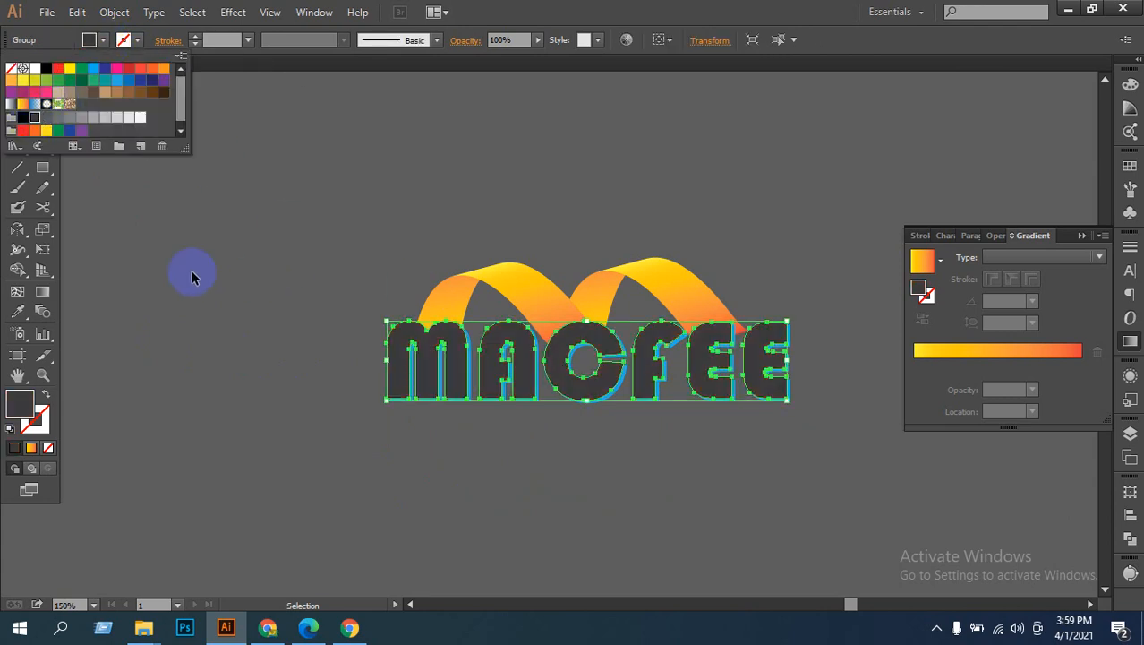
left_click(27, 122)
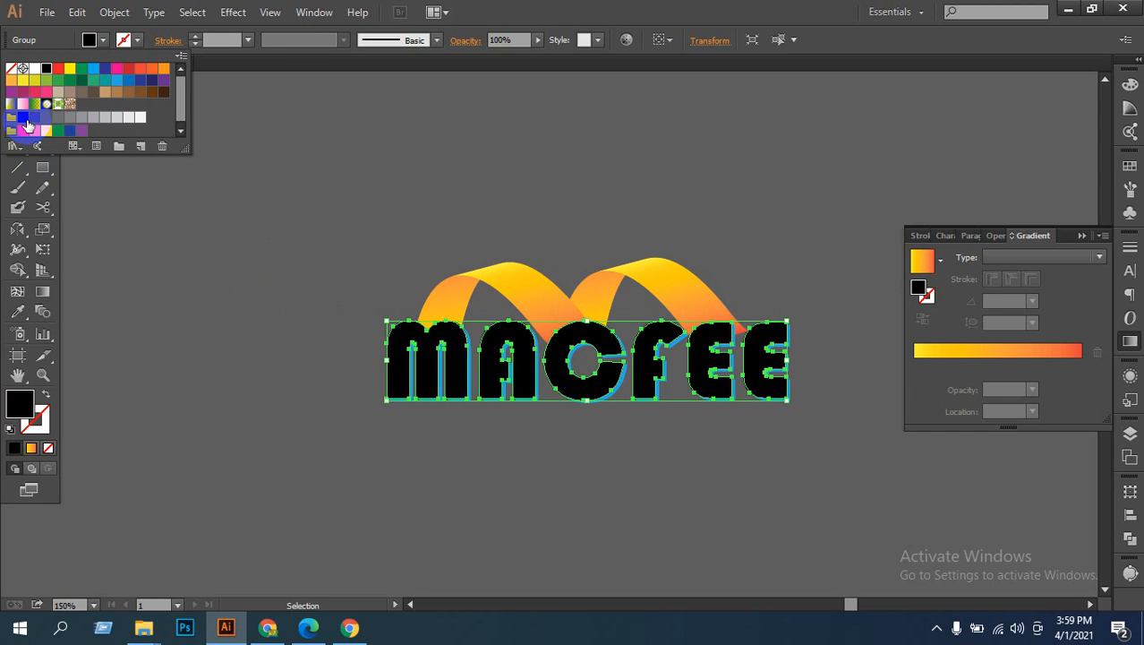
left_click(202, 320)
Step: Move the black lettering down off the blue lettering and fill the blue lettering with orange-red
left_click_drag(648, 404, 658, 475)
left_click(646, 373)
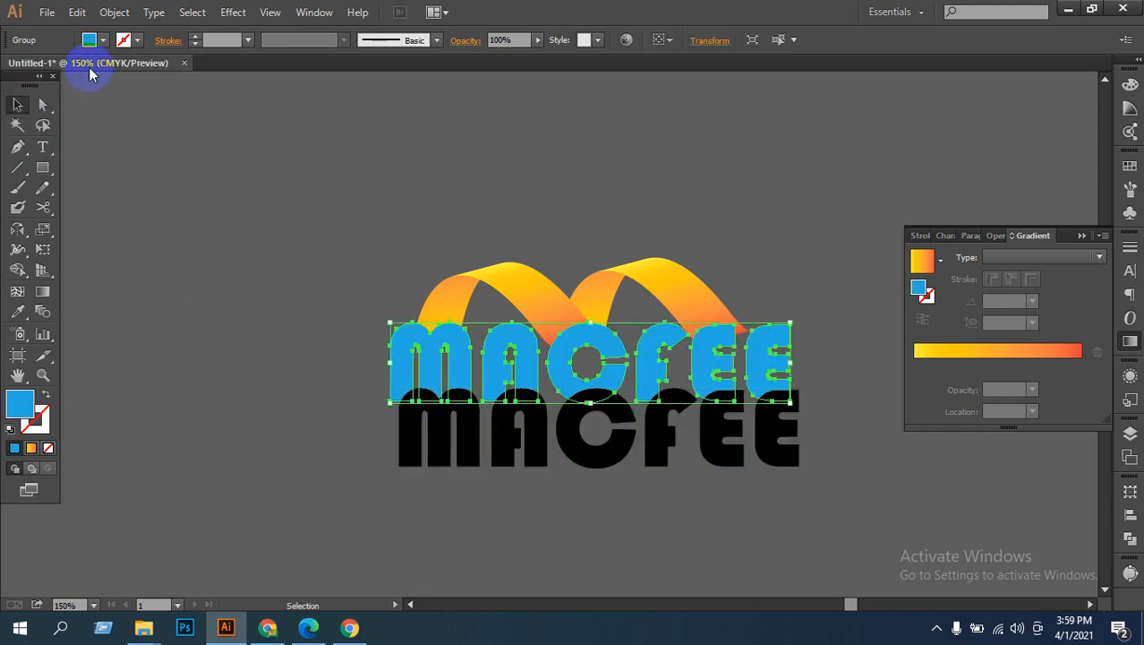
left_click(89, 39)
left_click(38, 93)
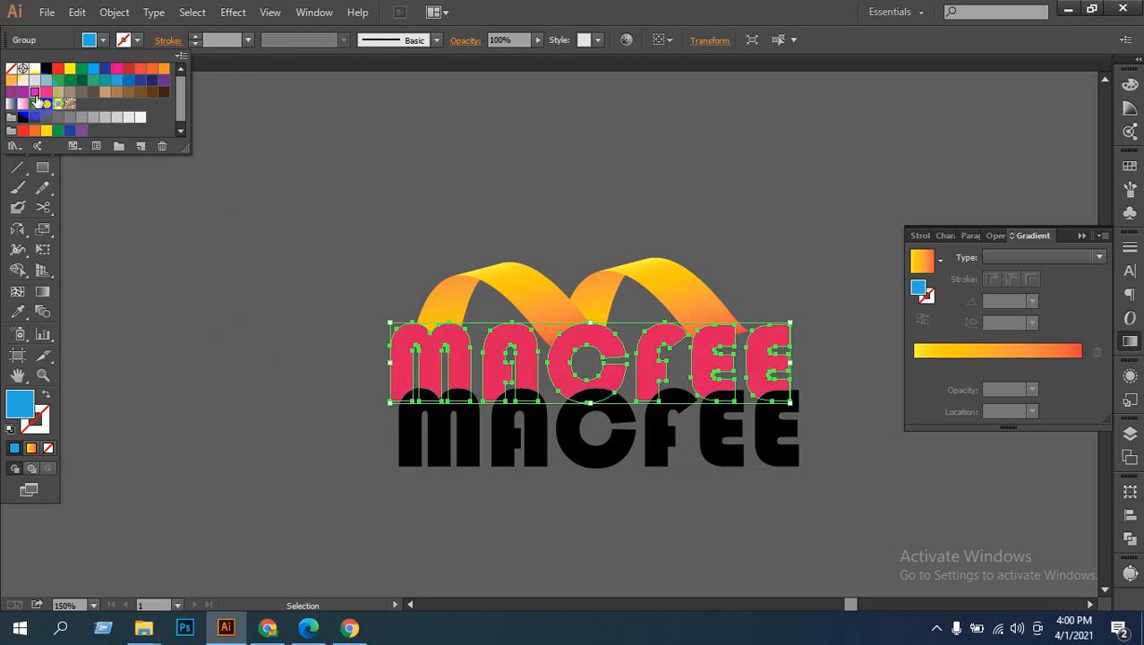
left_click(57, 79)
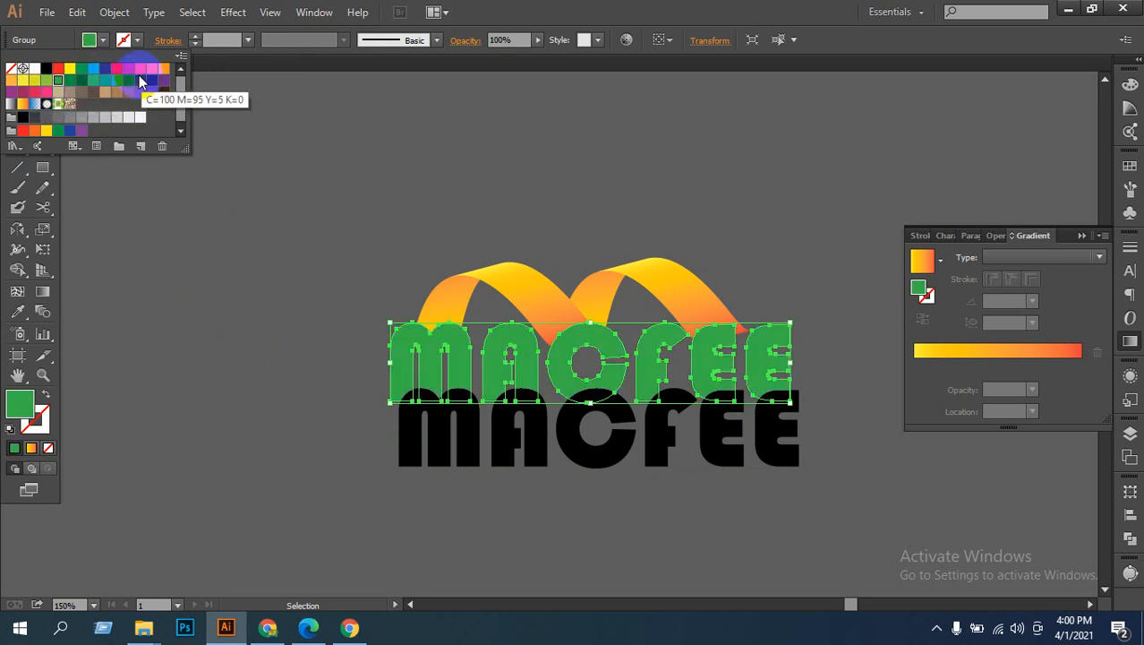
left_click(140, 68)
left_click(209, 255)
left_click(242, 273)
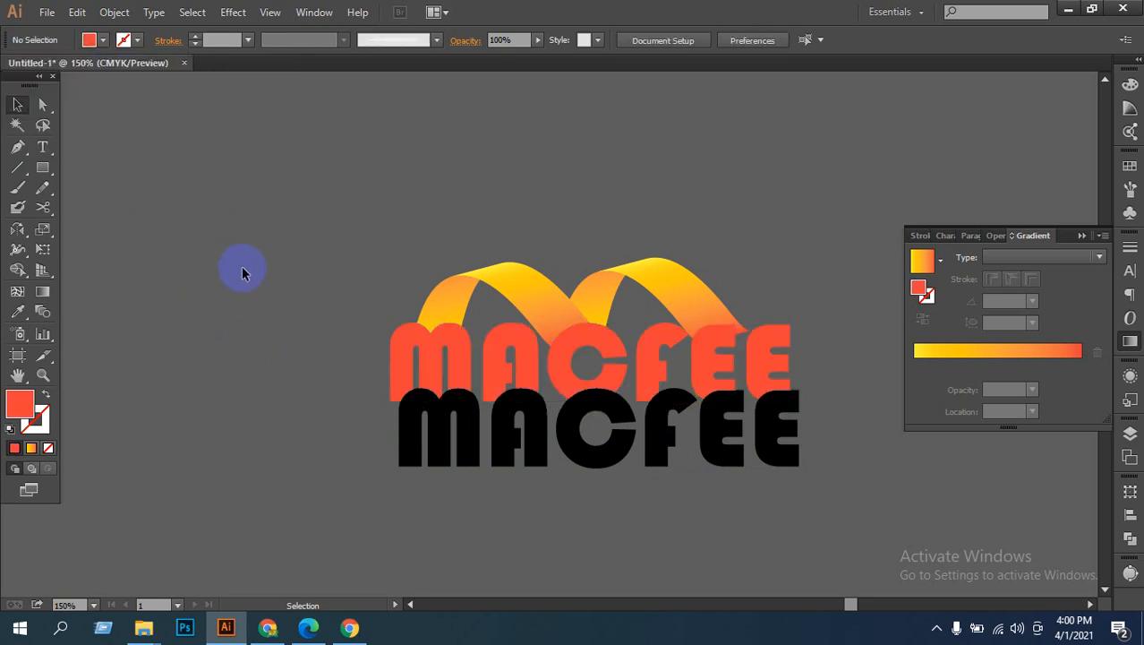
Step: Move the black lettering over the orange-red lettering and shift it slightly left to widen the orange-red edge
left_click_drag(453, 436, 447, 374)
left_click(480, 486)
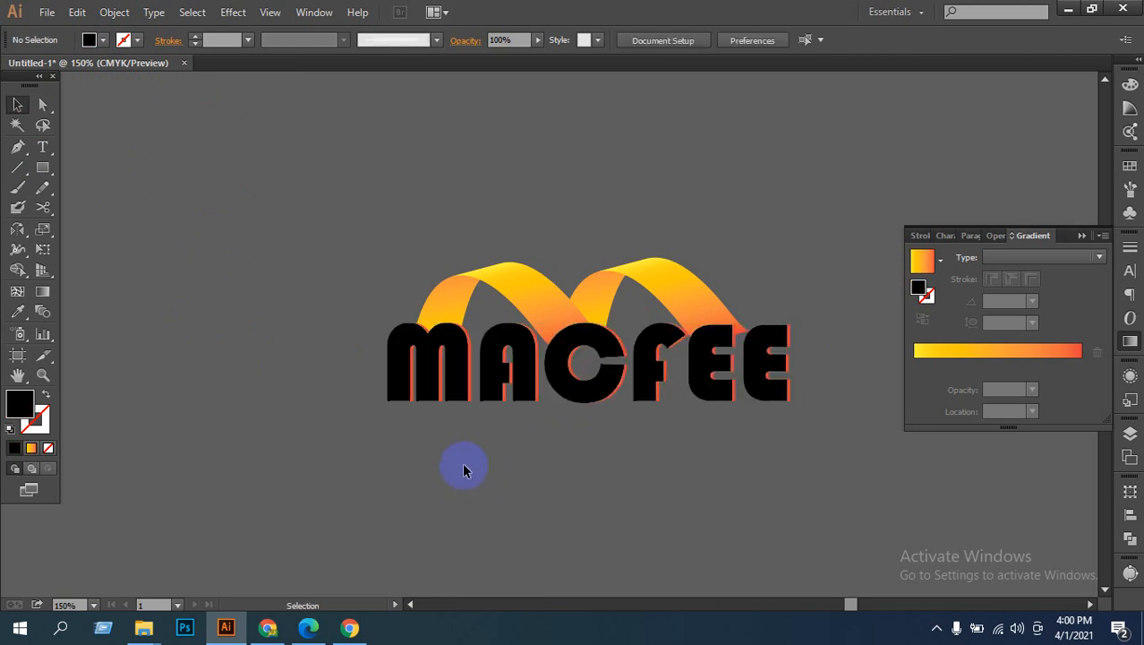
left_click(622, 363, "ctrl")
left_click(510, 365, "ctrl")
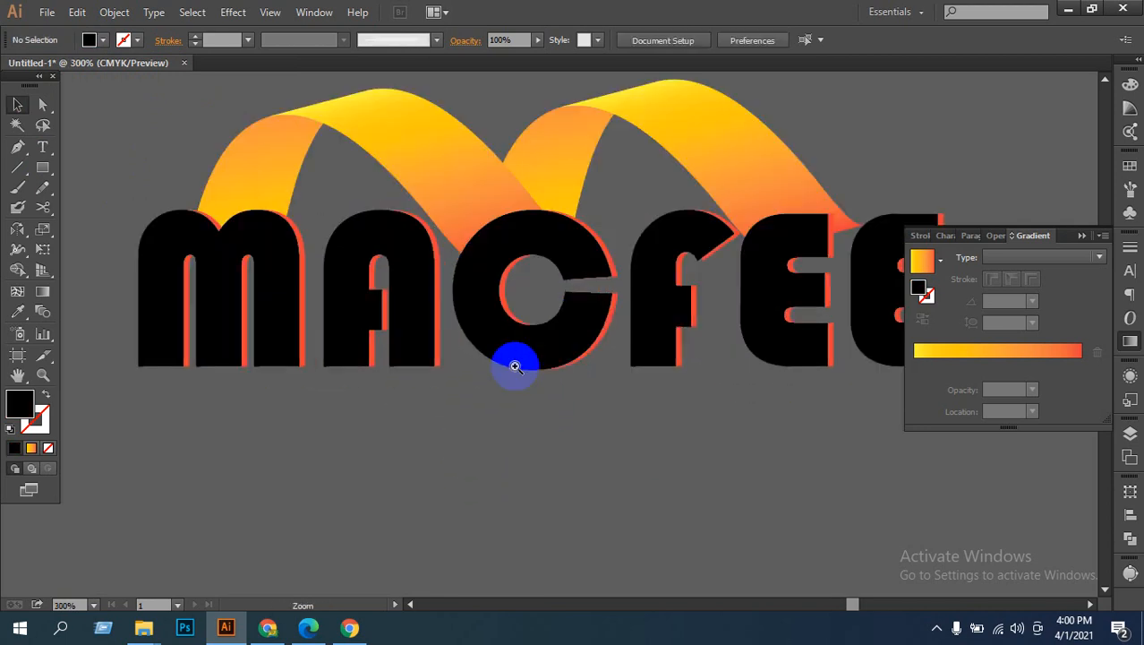
left_click(515, 366, "ctrl")
left_click(520, 372, "ctrl")
left_click_drag(516, 372, 693, 577)
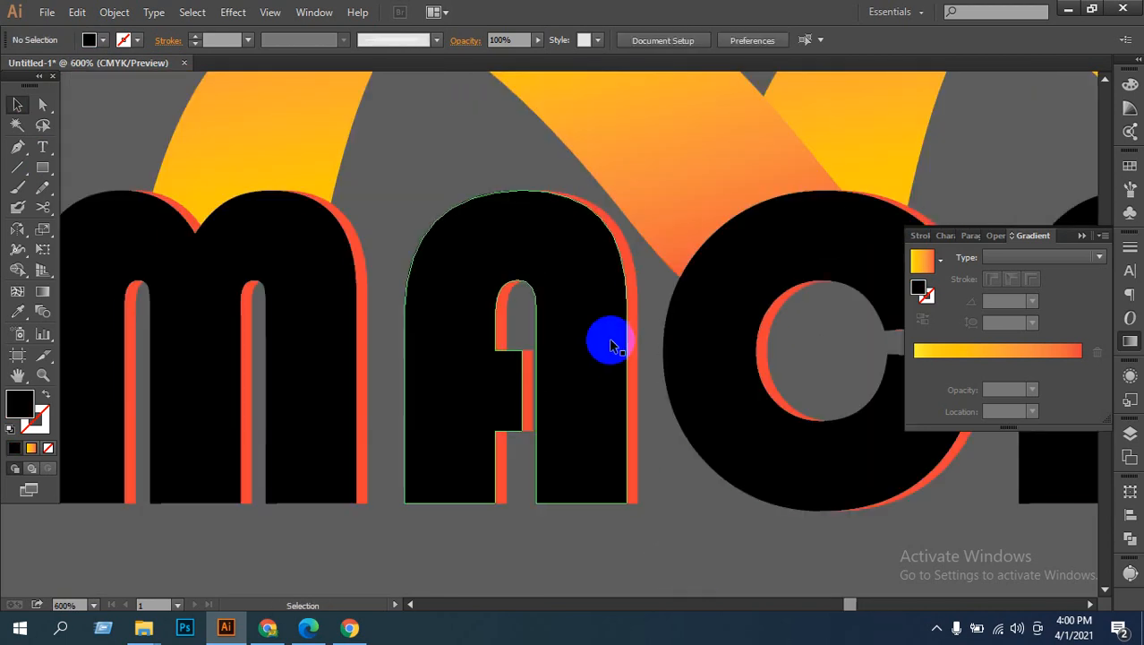
left_click_drag(612, 346, 606, 345)
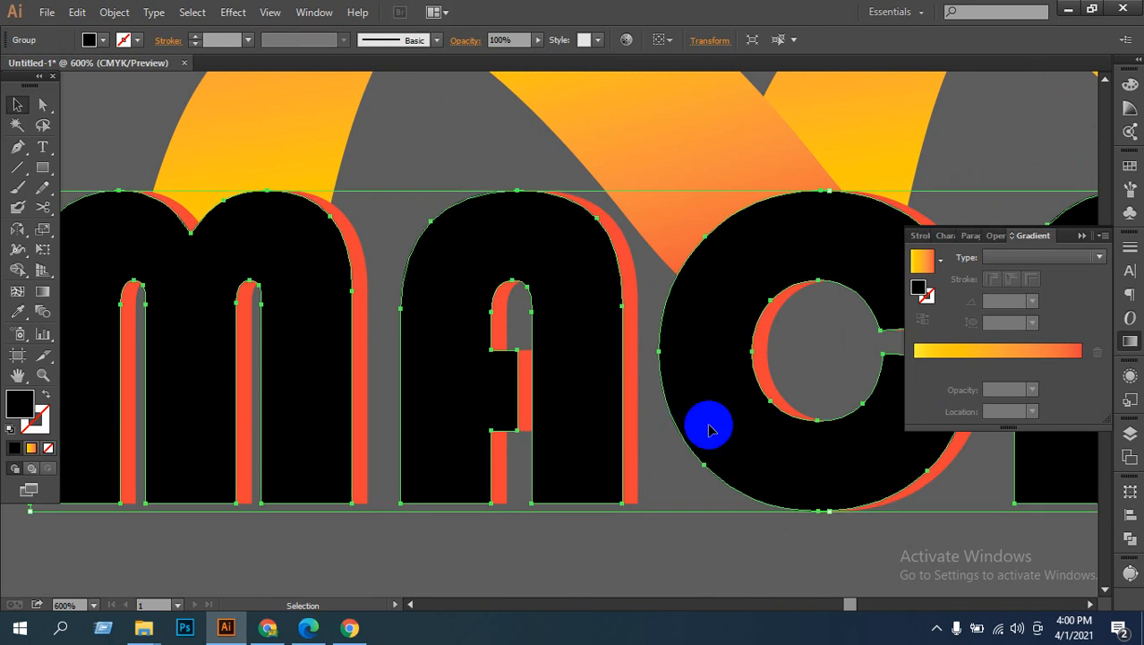
Step: Group the black and orange-red lettering and move the group straight down until it clears the ribbon arches
left_click(757, 387, "ctrl+alt")
left_click(757, 387, "ctrl+alt")
left_click(650, 361, "ctrl+alt")
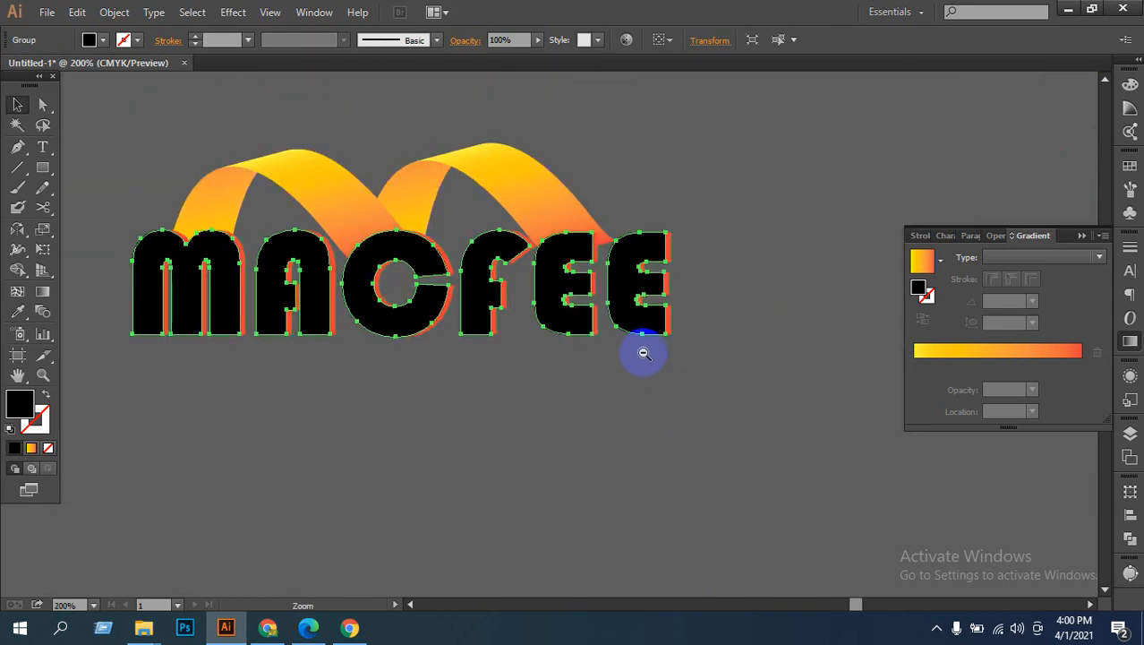
left_click(644, 353, "ctrl+alt")
left_click_drag(434, 407, 587, 459)
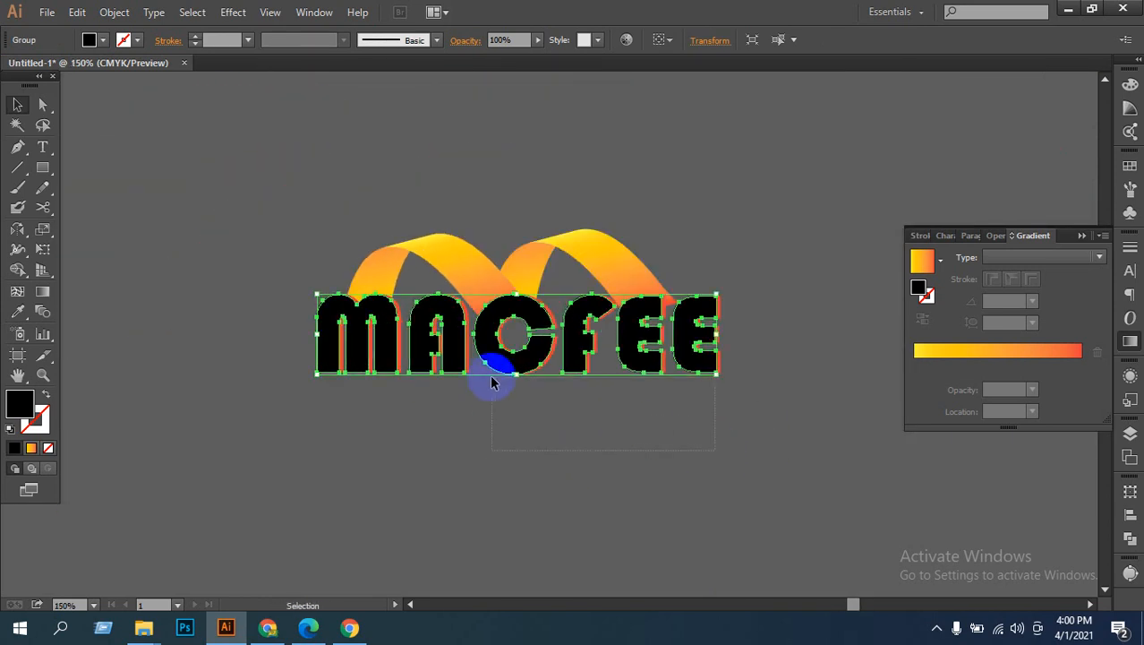
left_click_drag(490, 382, 408, 375)
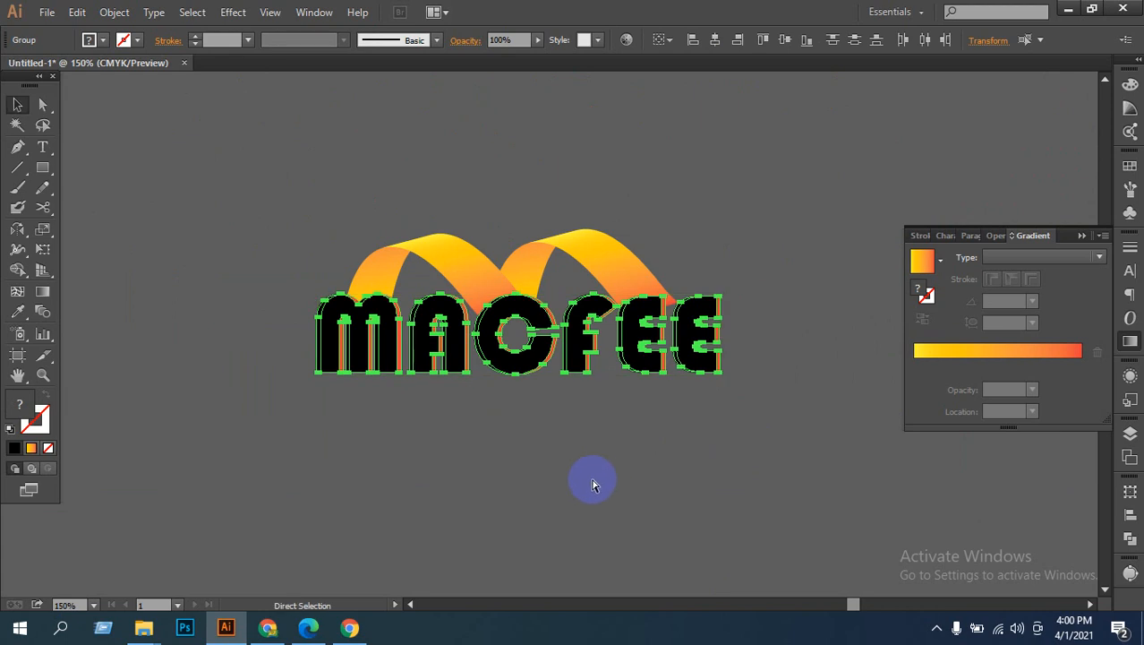
key("ctrl+g")
key("Down")
key("Down")
key("Down")
key("Down")
key("Down")
key("Down")
key("Down")
key("Down")
key("Down")
key("Down")
key("Down")
key("Down")
key("Down")
key("Down")
key("Down")
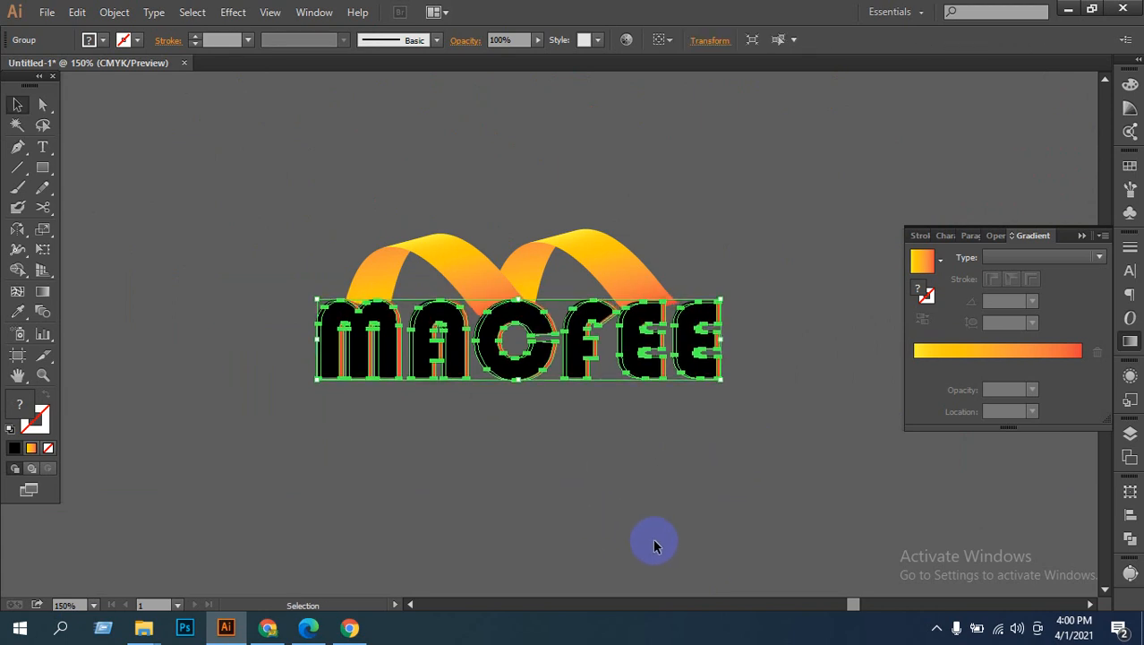
key("Down")
key("Down")
key("Down")
key("Down")
key("Down")
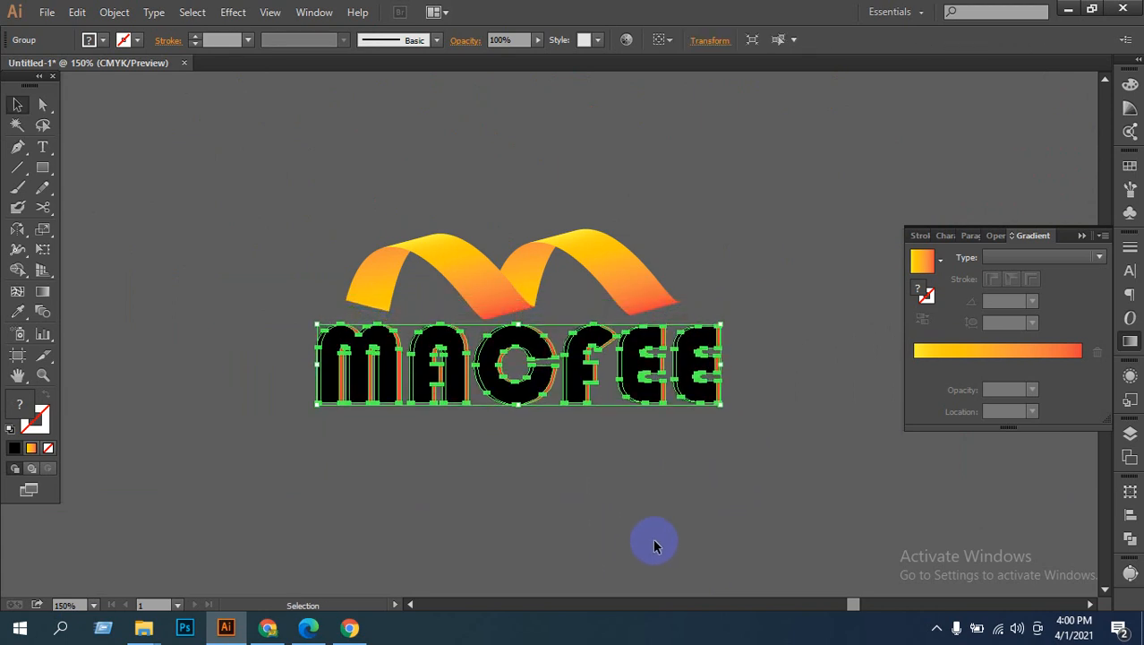
Step: Move both ribbon arches down onto the grouped lettering so their lower ends tuck behind the letters
left_click(649, 304, "ctrl")
left_click(344, 368, "ctrl")
left_click(344, 368, "ctrl")
left_click_drag(601, 340, 551, 362)
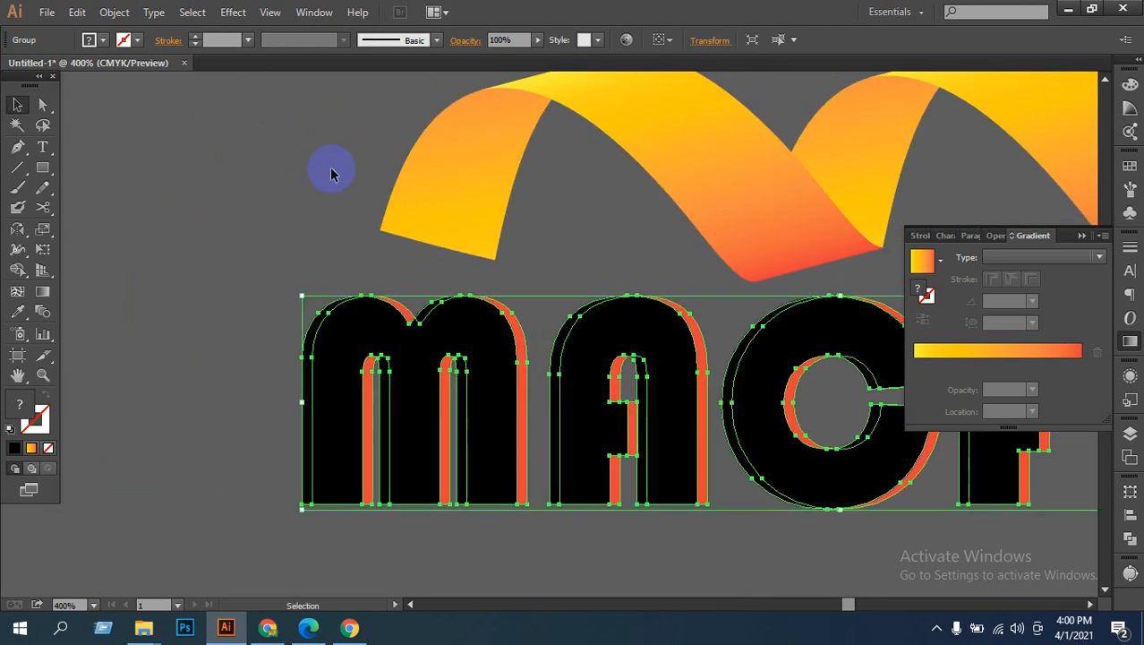
left_click(470, 162)
left_click(557, 231)
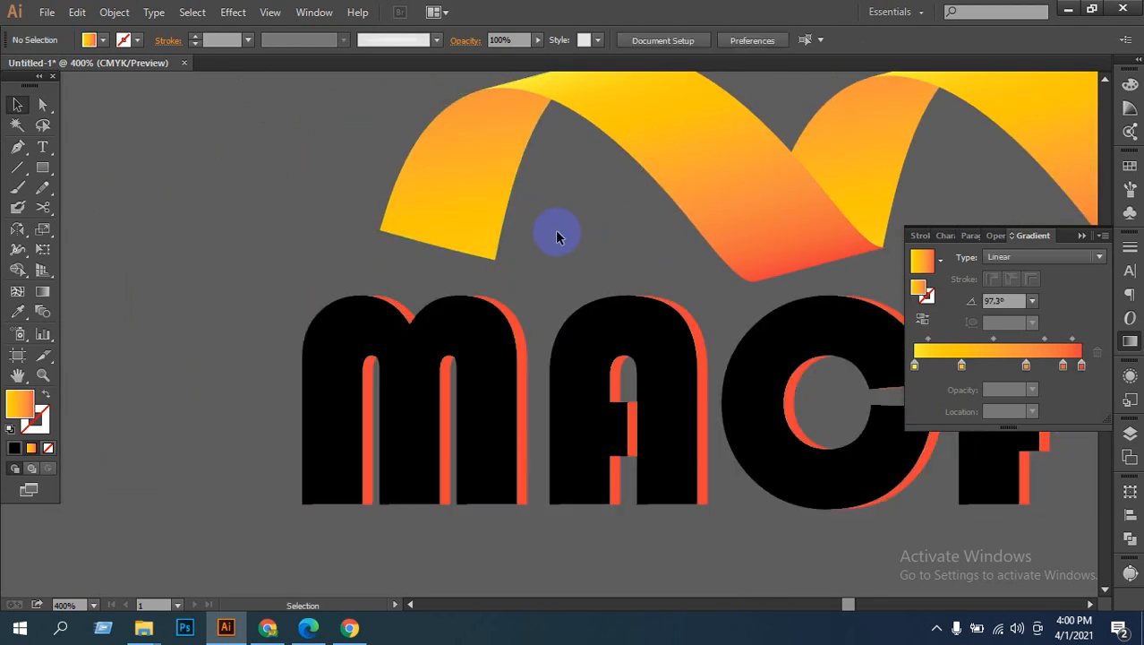
scroll(554, 230, "up", 2)
left_click(893, 253, "ctrl+alt")
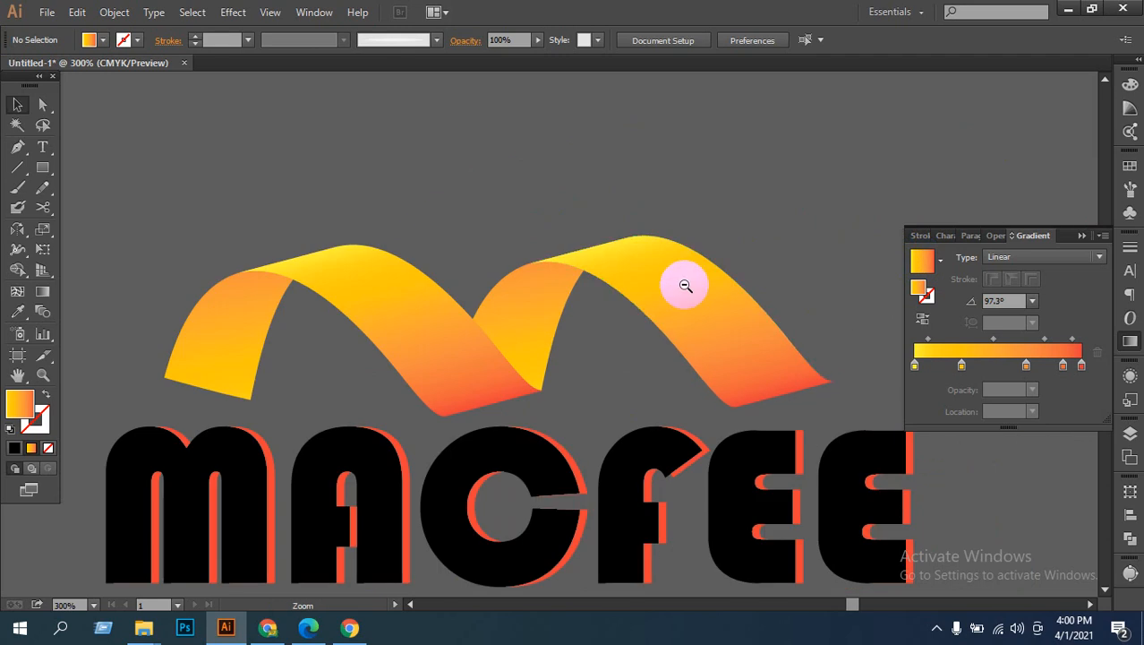
left_click_drag(654, 320, 655, 266)
left_click_drag(190, 167, 230, 180)
left_click_drag(587, 283, 588, 285)
left_click_drag(450, 299, 438, 366)
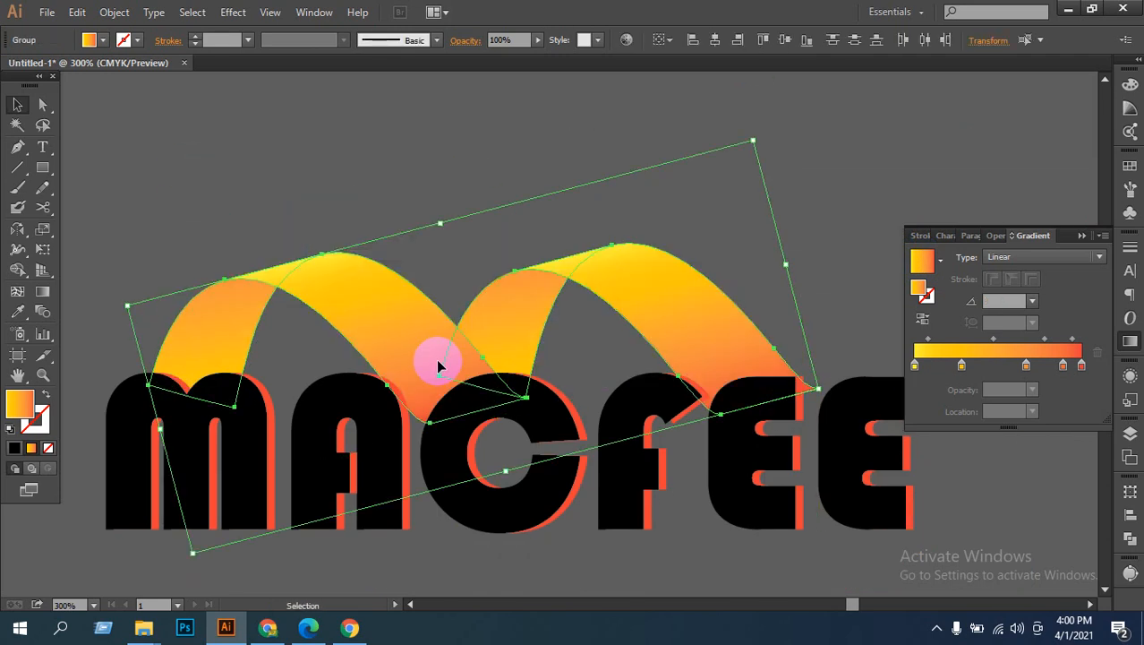
left_click(117, 327)
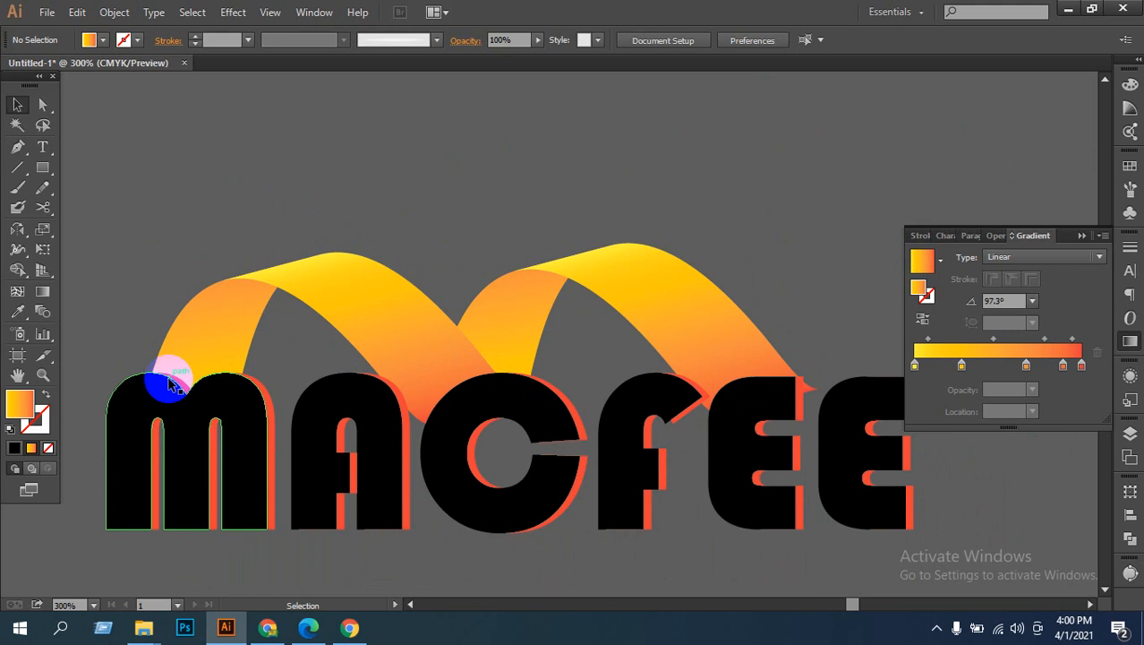
left_click_drag(232, 418, 205, 456)
key("ctrl+z")
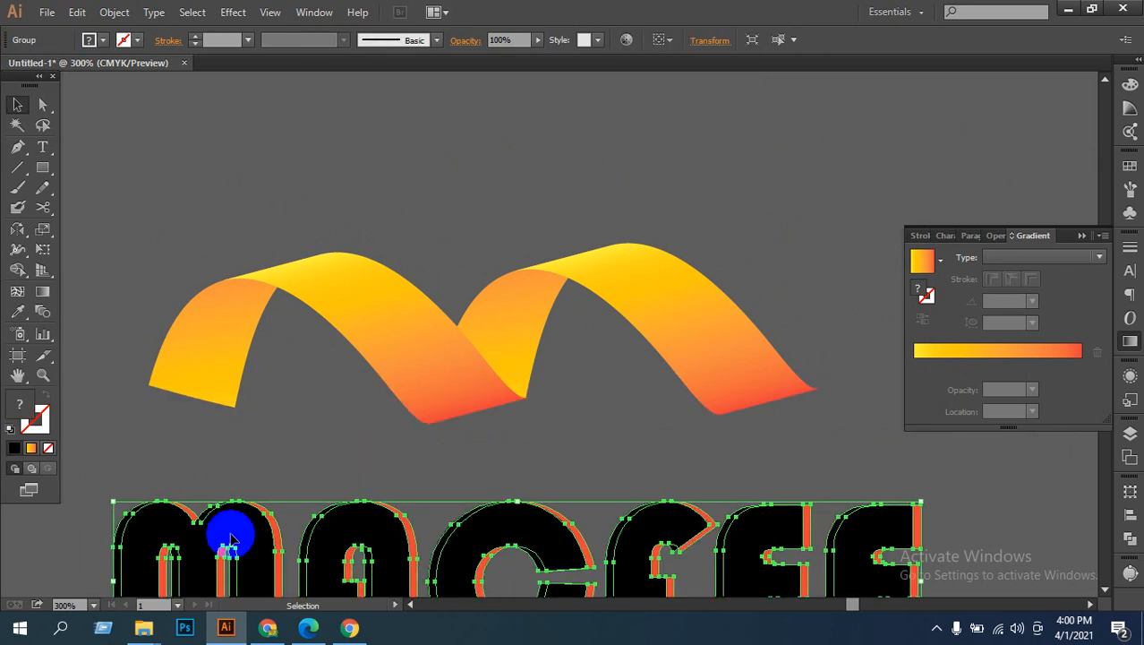
key("ctrl+z")
left_click(241, 553)
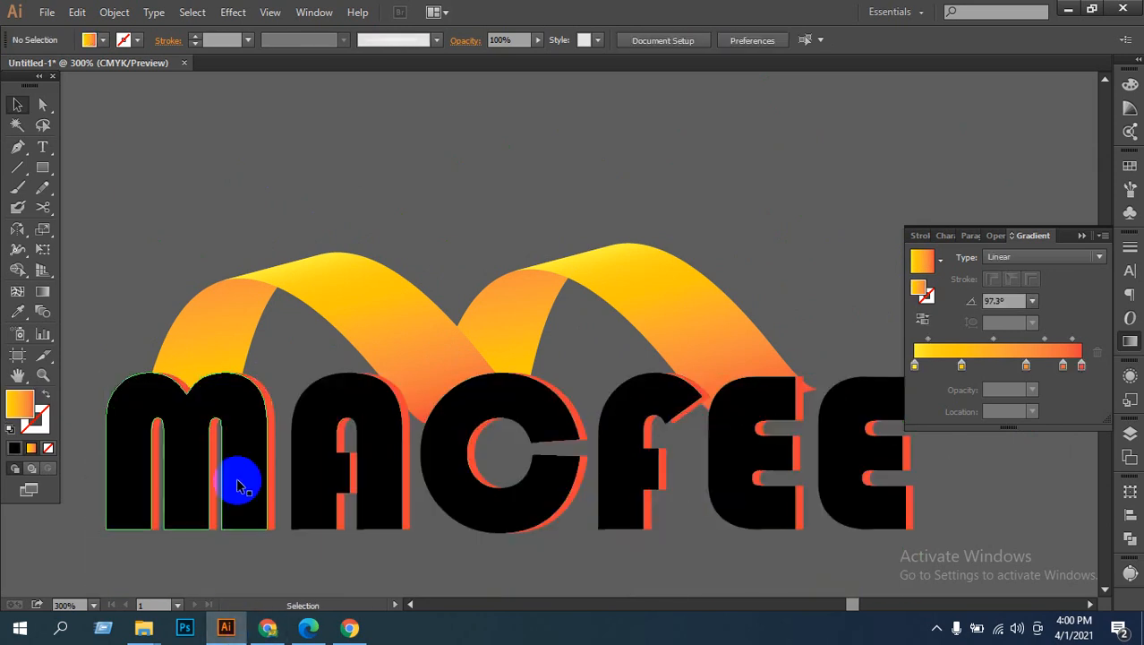
Step: Ungroup the lettering and move the black layer down to expose the orange-red layer
left_click(237, 475)
right_click(237, 475)
left_click(289, 399)
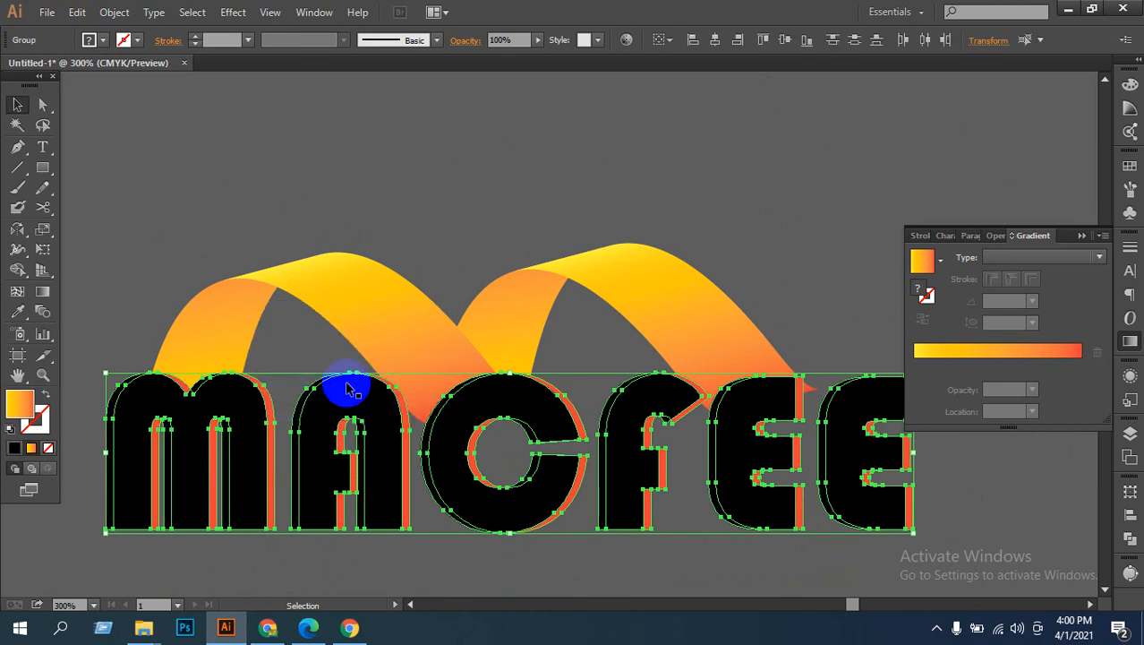
left_click_drag(248, 440, 268, 534)
Step: Divide the orange-red lettering and the first arch's left ribbon strip with Pathfinder, and ungroup the resulting pieces
left_click(269, 437)
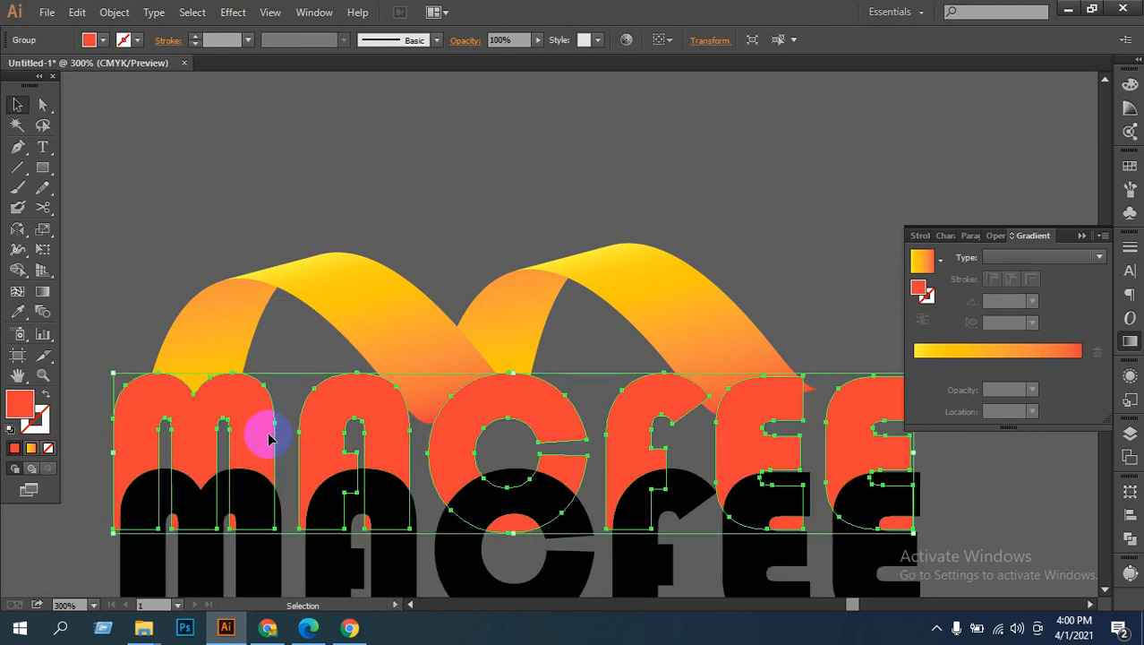
left_click(248, 218)
left_click(173, 412)
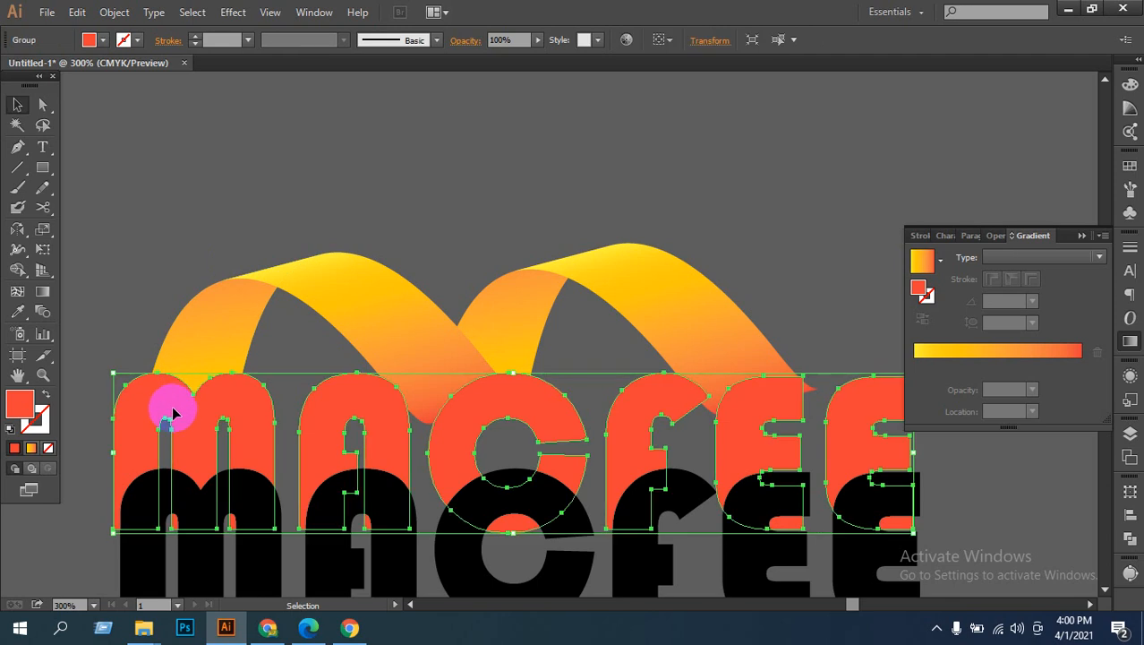
left_click(194, 362, "shift")
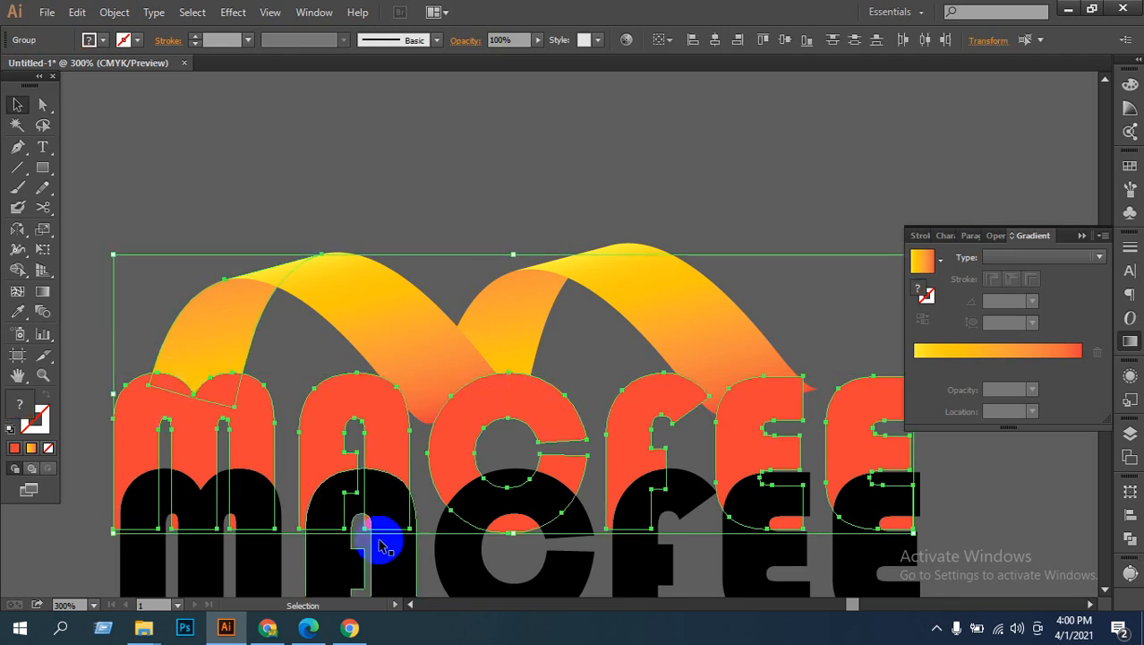
left_click(1130, 539)
left_click(939, 562)
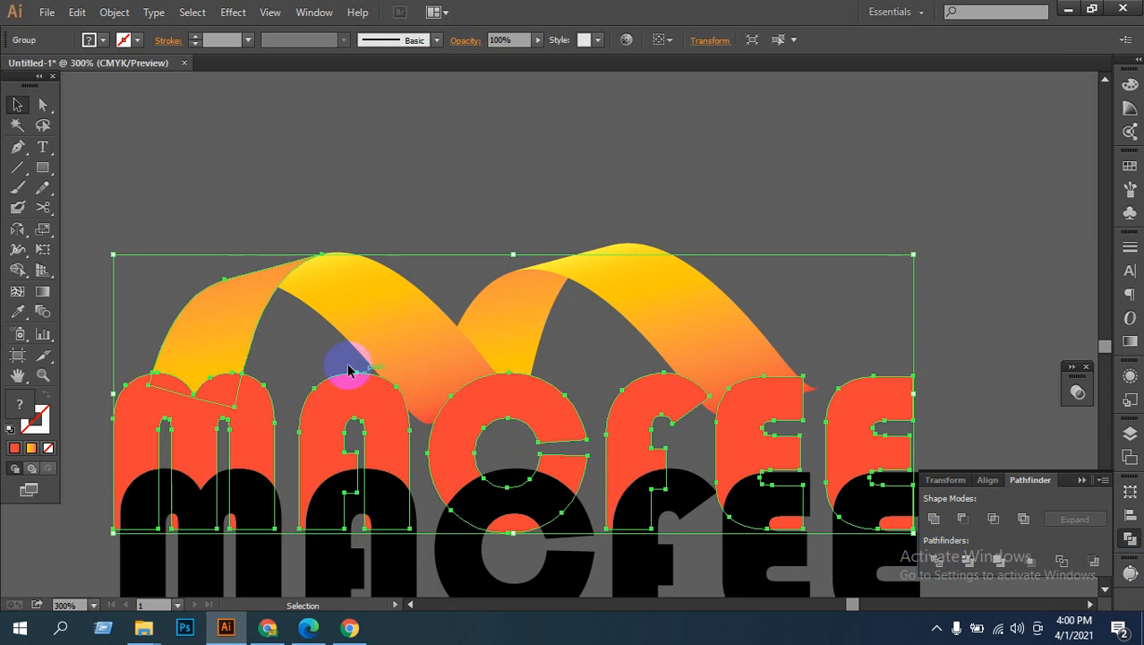
right_click(205, 225)
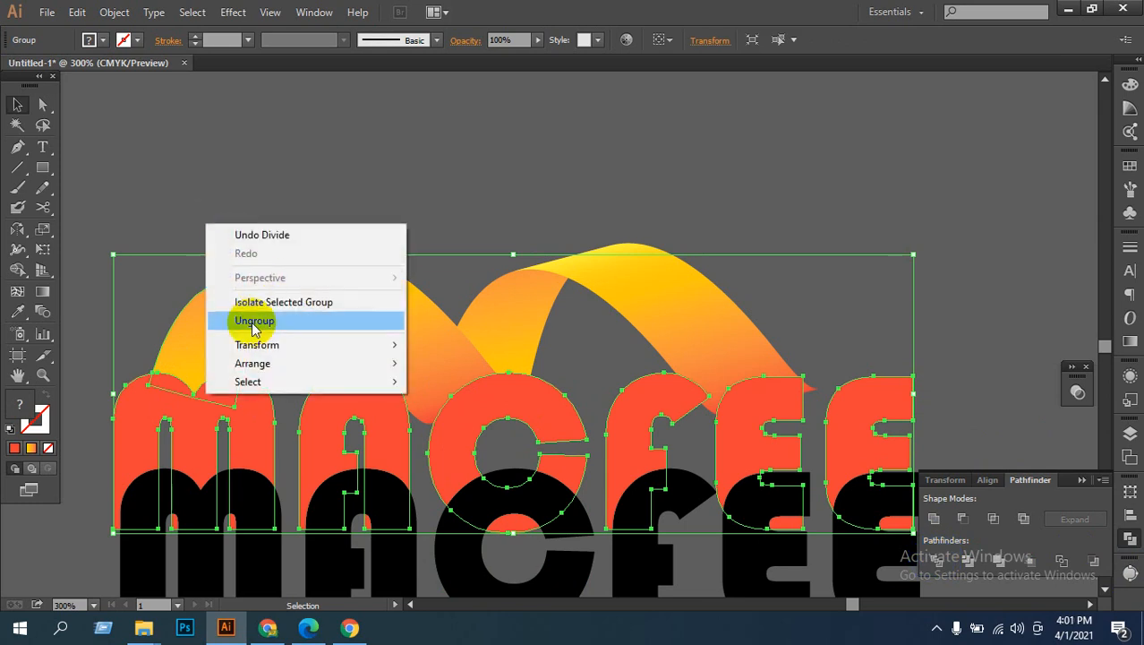
left_click(257, 321)
left_click(299, 321)
left_click(198, 422)
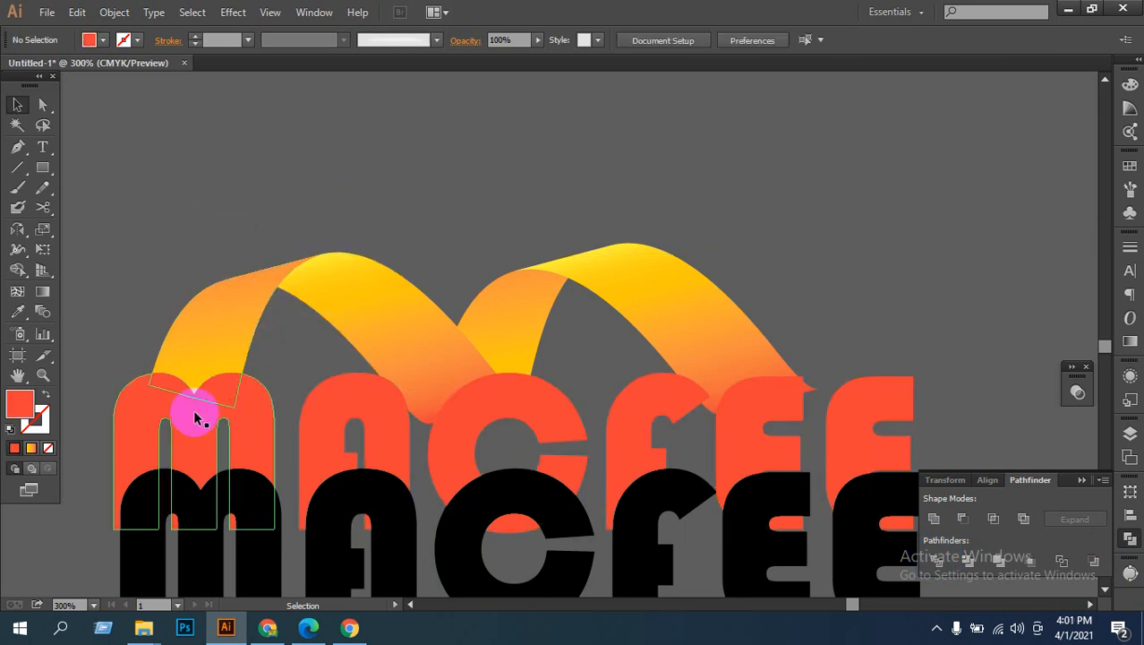
mouse_move(195, 419)
left_mouse_down()
mouse_move(183, 439)
mouse_move(189, 430)
left_mouse_up()
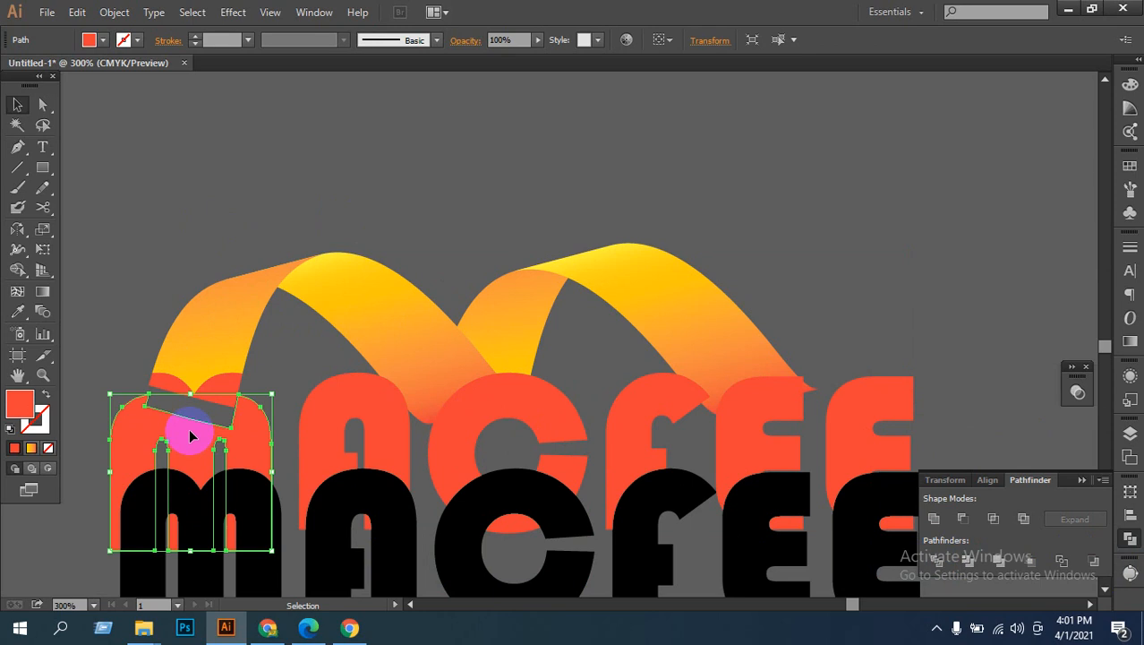
key("a")
key("ctrl+z")
Step: Merge the divided pieces of the orange-red M with Shape Builder and shift the M slightly down to leave a gap below the ribbon
left_click(181, 392)
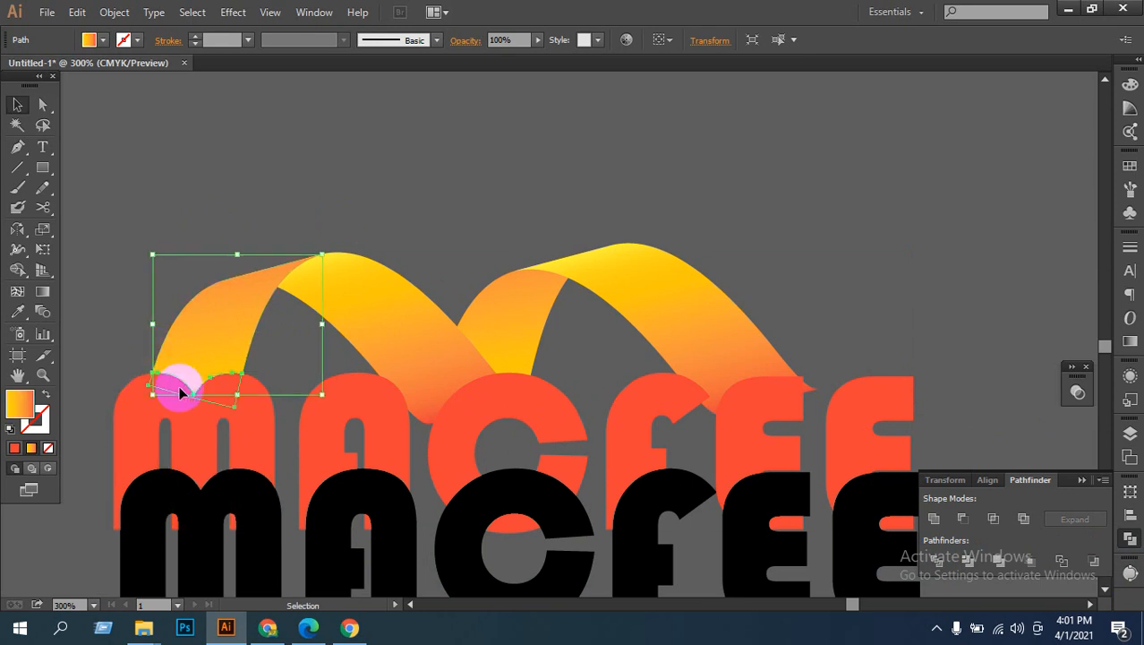
left_click(161, 398)
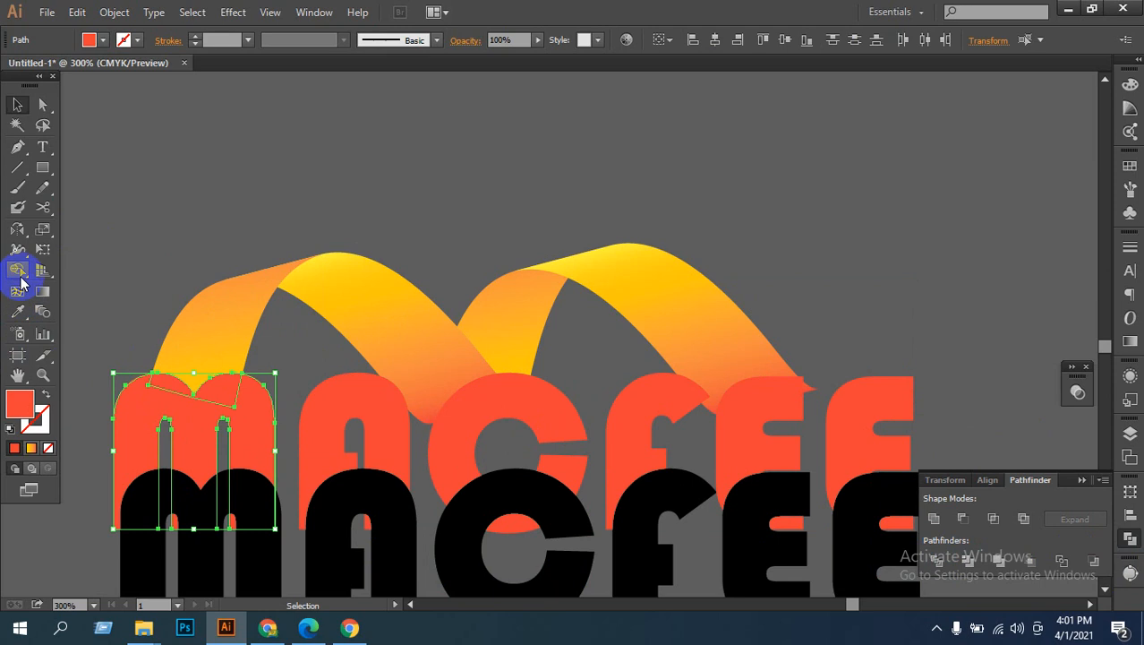
left_click(24, 272)
mouse_move(153, 408)
left_mouse_down()
mouse_move(163, 389)
mouse_move(226, 409)
left_mouse_up()
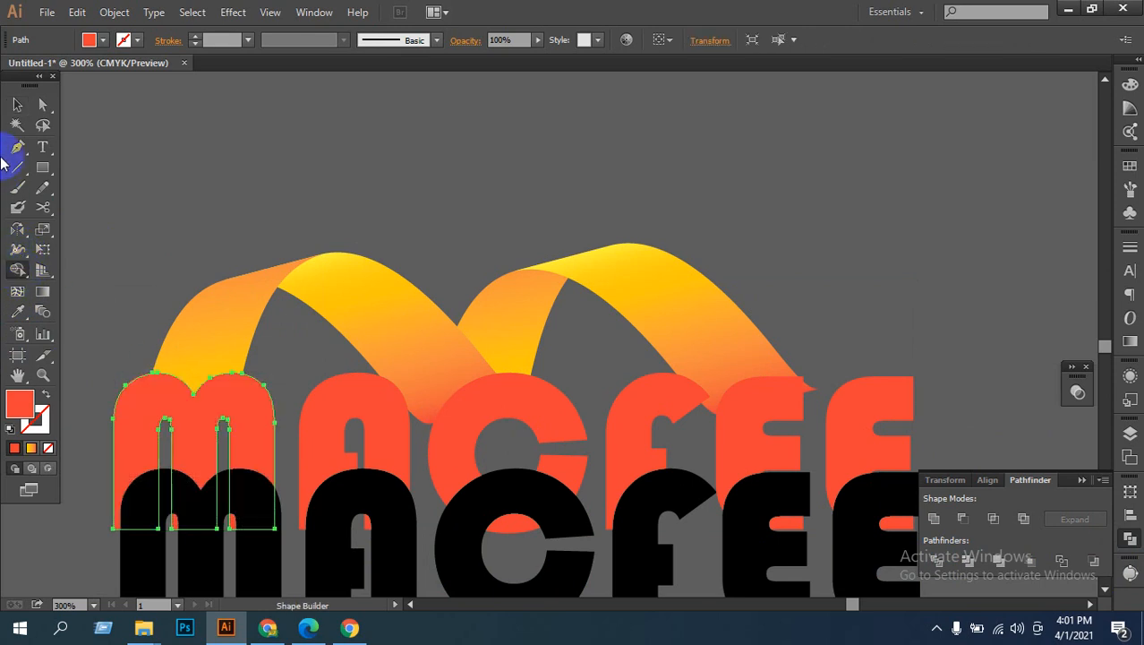
left_click(17, 106)
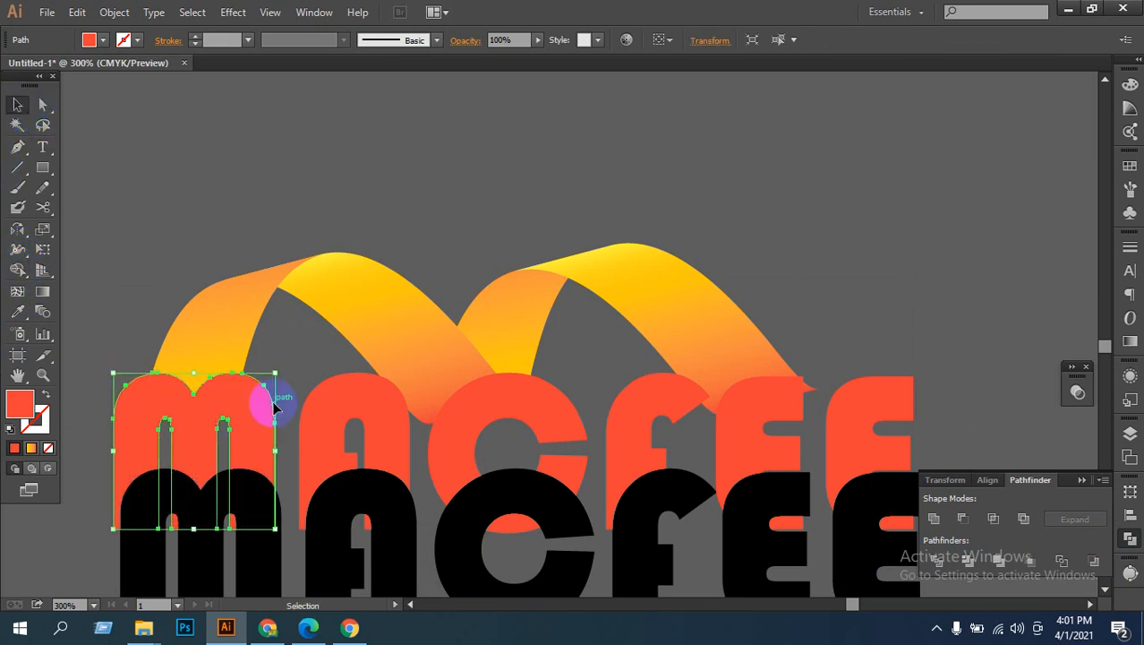
left_click_drag(235, 428, 242, 433)
left_click(207, 226)
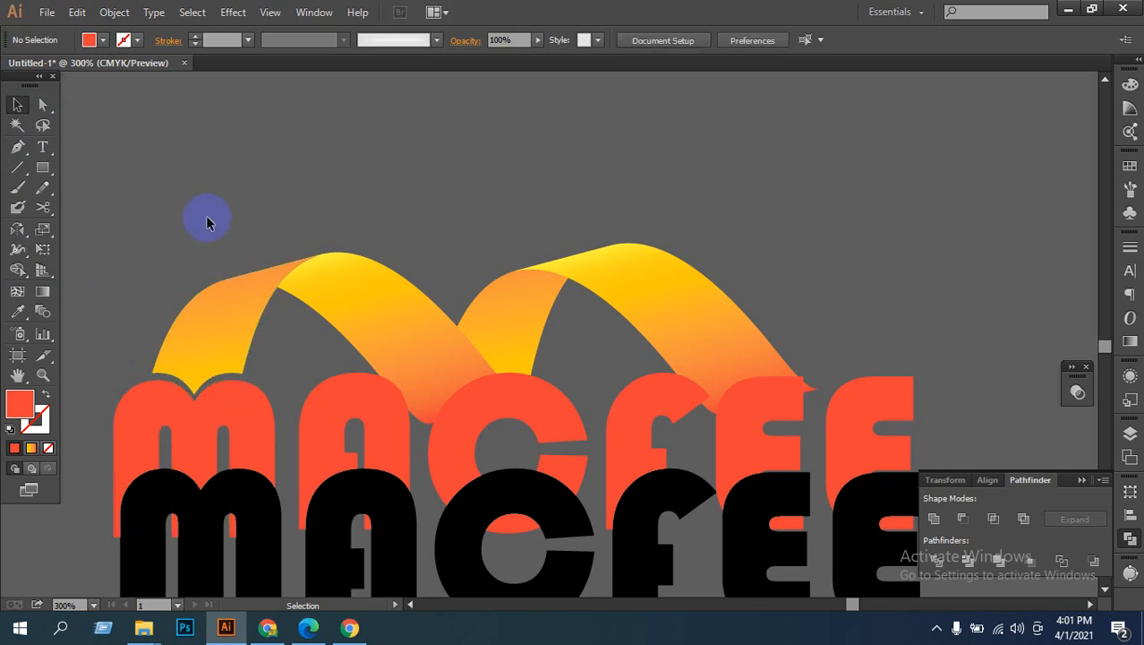
Step: Arrange the first arch's left ribbon strip behind its adjoining yellow strip
right_click(245, 316)
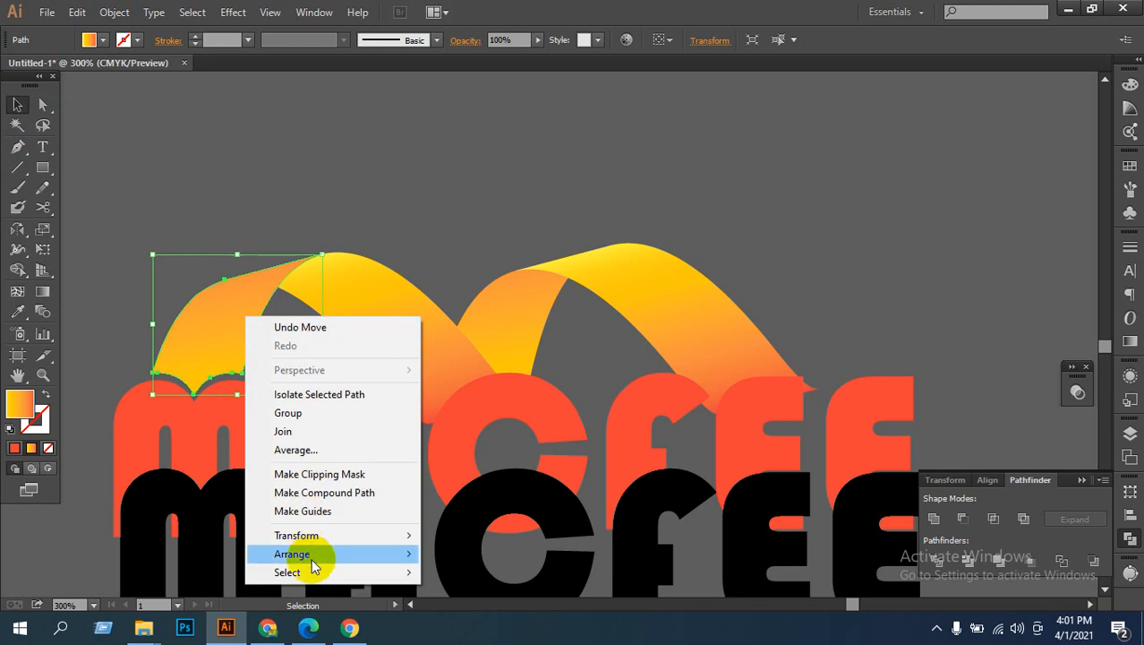
mouse_move(304, 553)
left_click(473, 530)
left_click(419, 230)
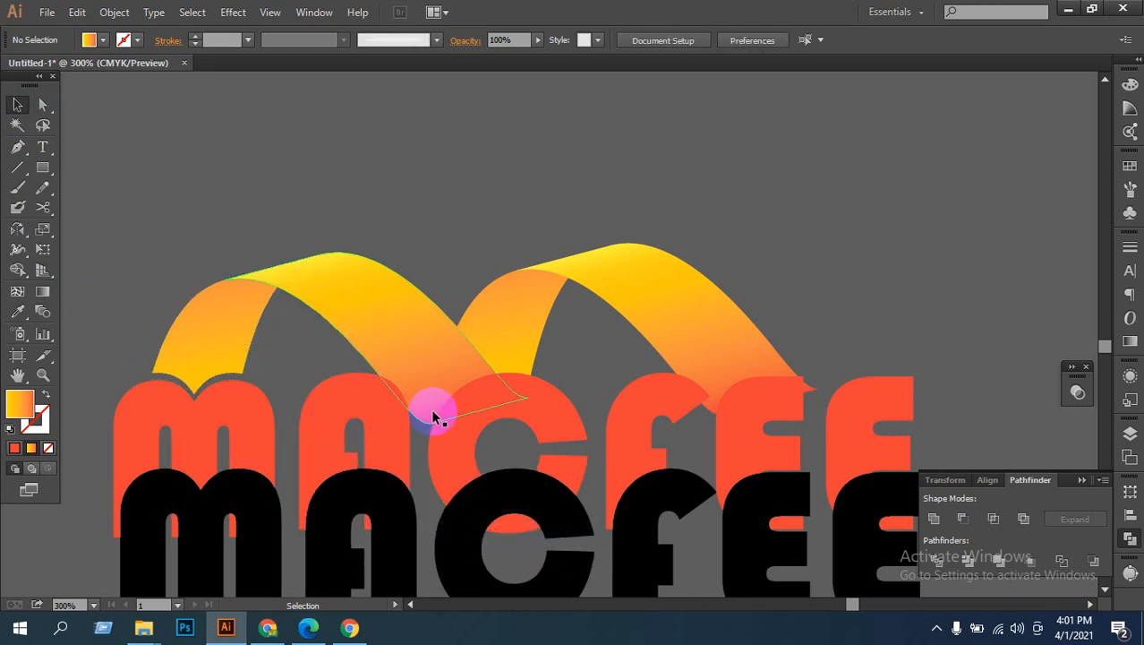
Step: Divide the orange-red C with the two ribbon strips crossing it using Pathfinder, and ungroup the resulting pieces
scroll(532, 339, "down", 3)
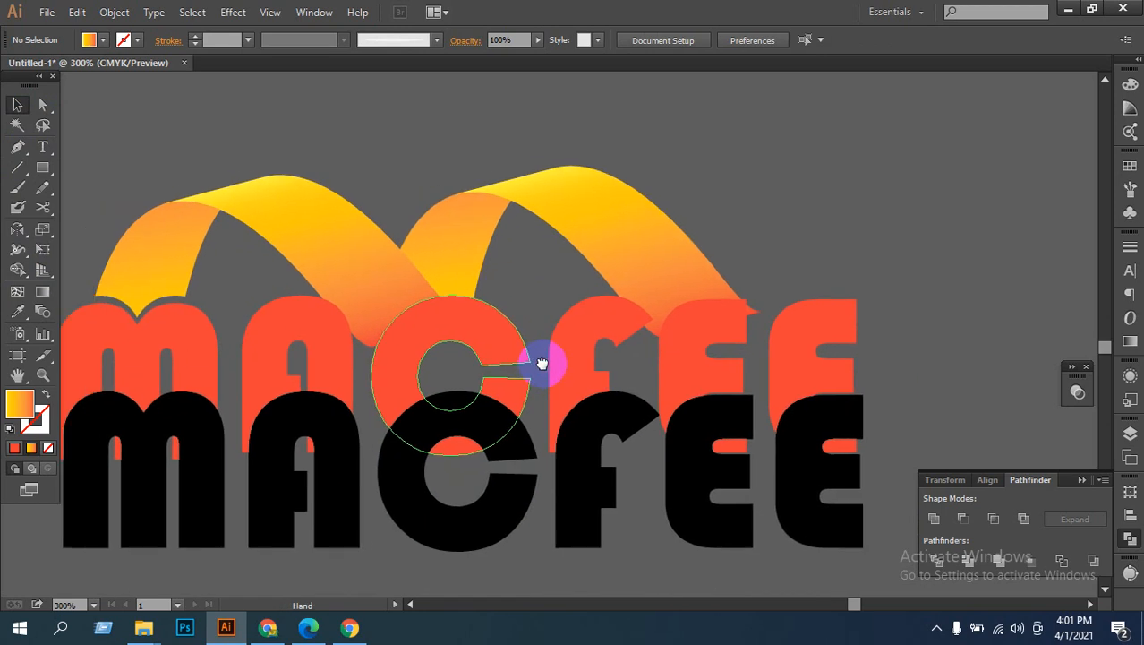
left_click(414, 346)
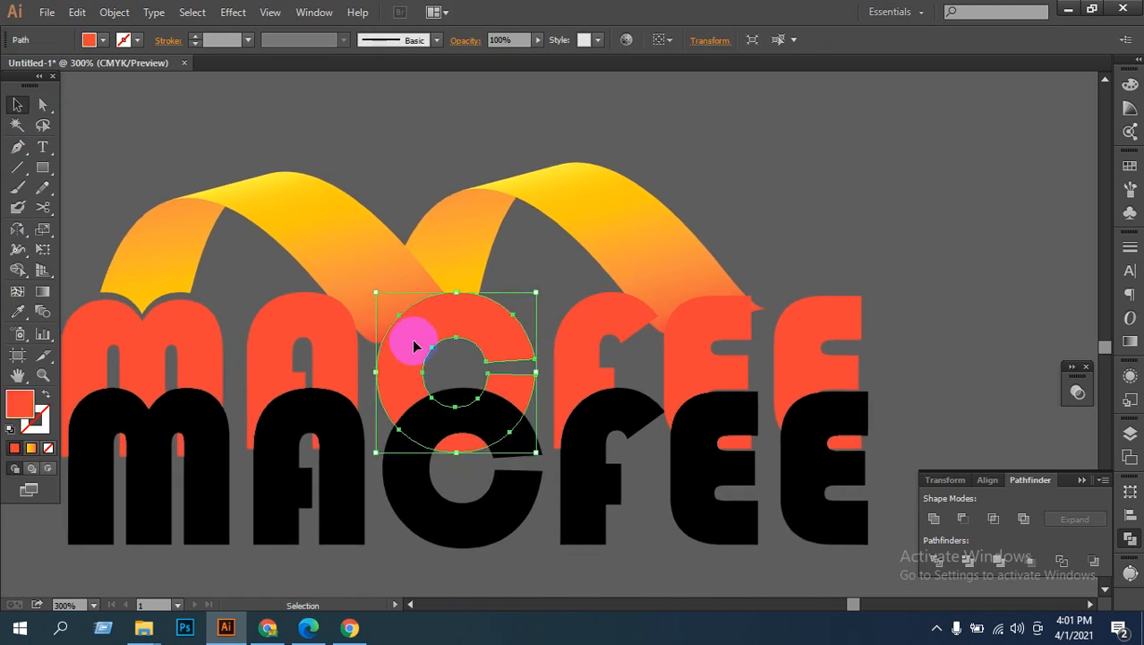
left_click(371, 262, "shift")
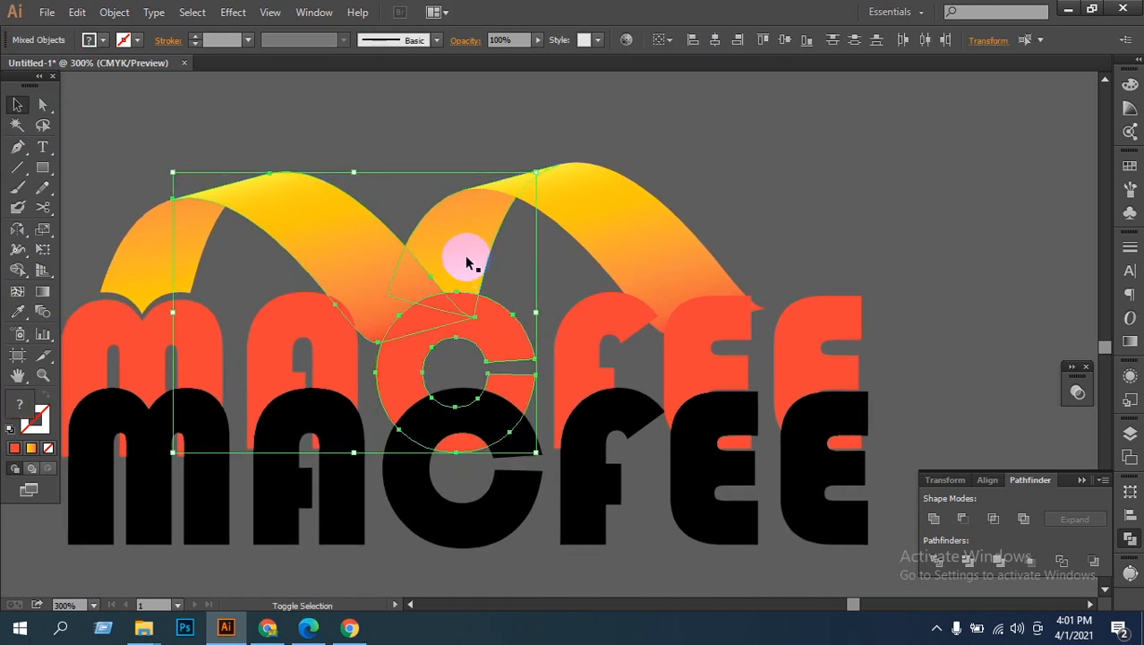
left_click(933, 560)
right_click(452, 299)
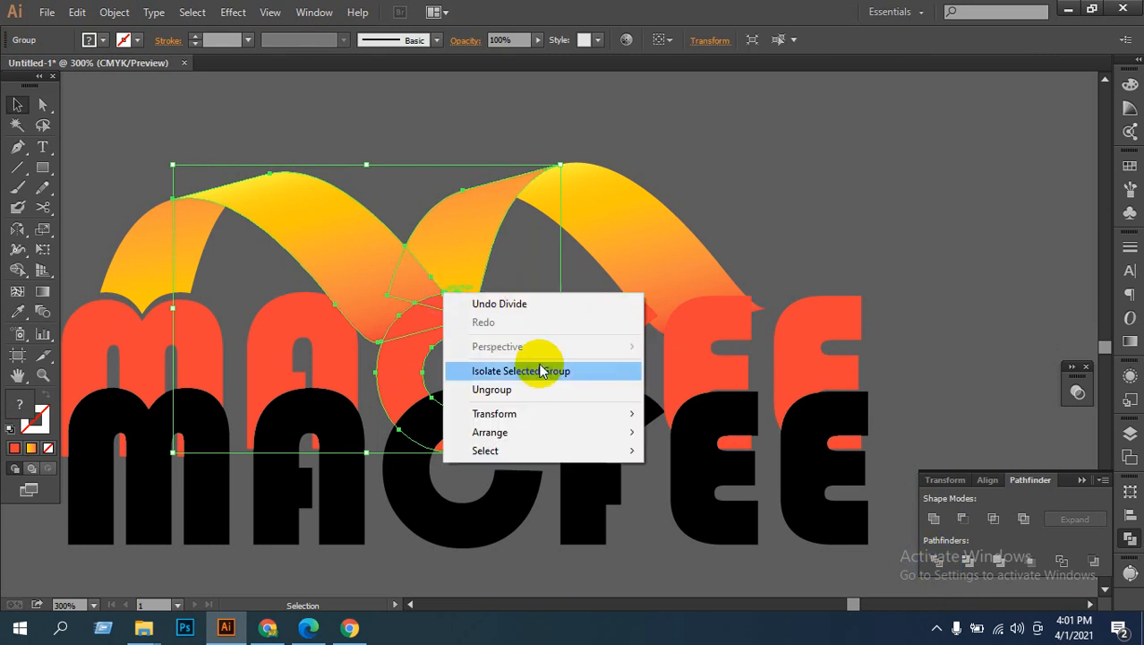
left_click(511, 390)
left_click(757, 243)
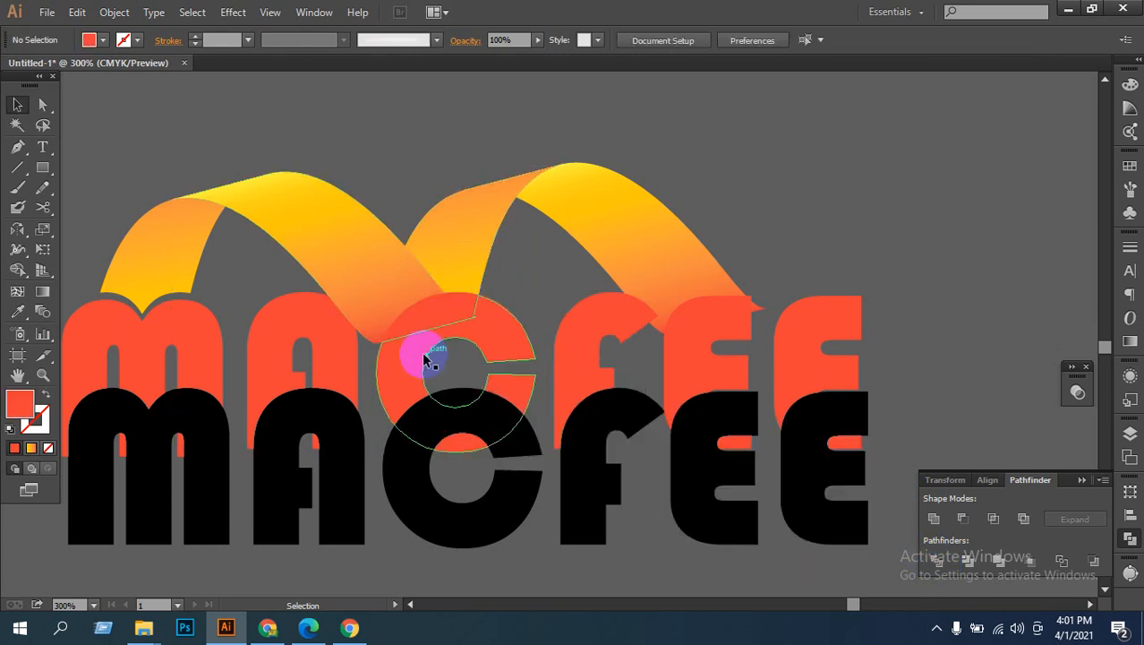
Step: Merge the divided pieces of the orange-red C into one shape with Shape Builder
left_click(419, 352)
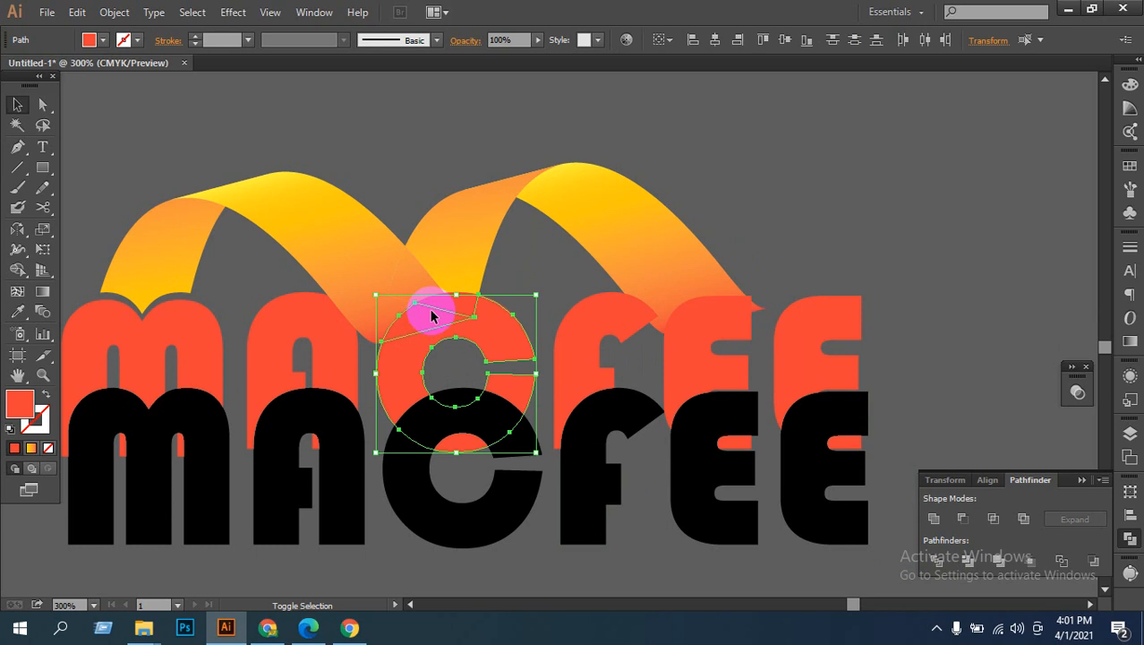
left_click(452, 311, "shift")
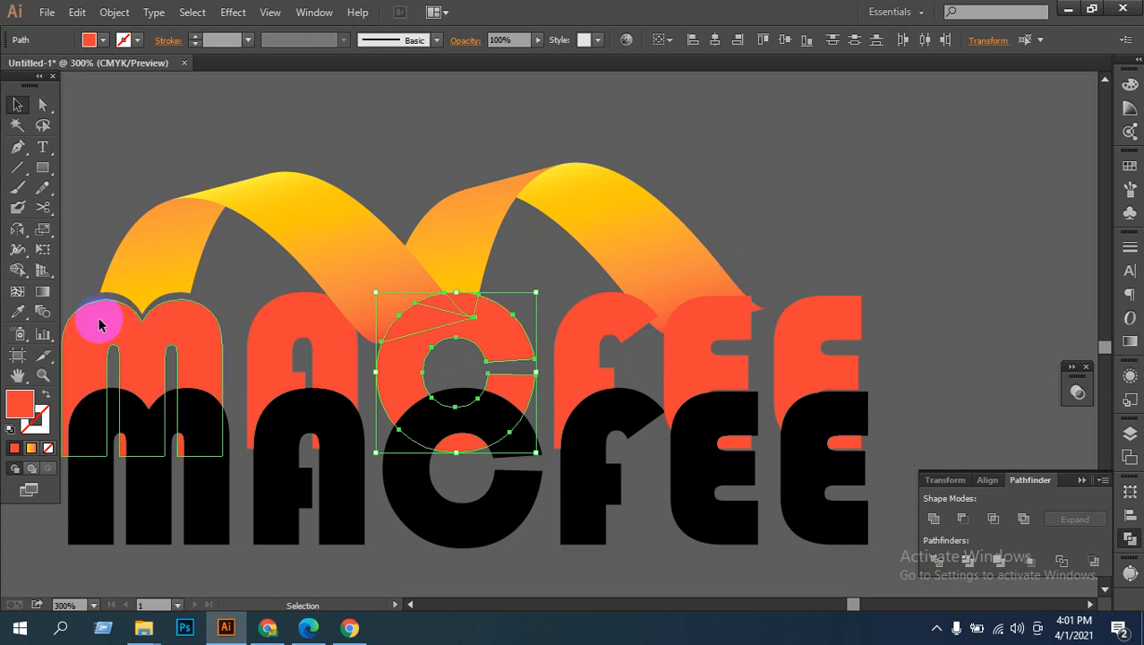
left_click(19, 270)
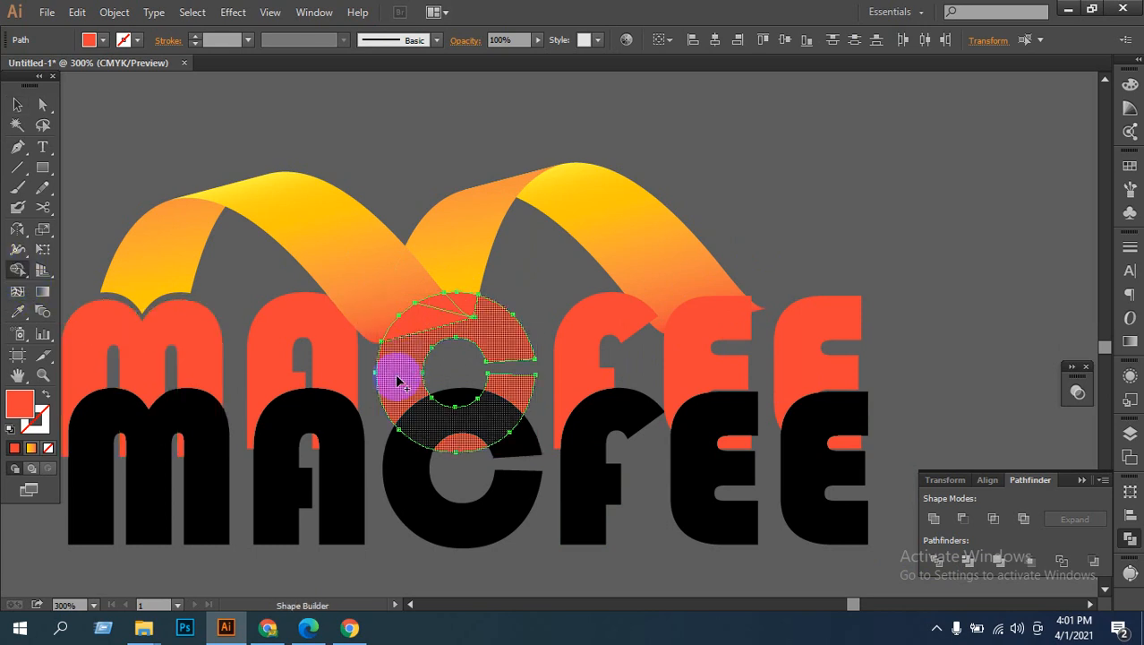
mouse_move(390, 369)
left_mouse_down()
mouse_move(405, 316)
mouse_move(452, 313)
left_mouse_up()
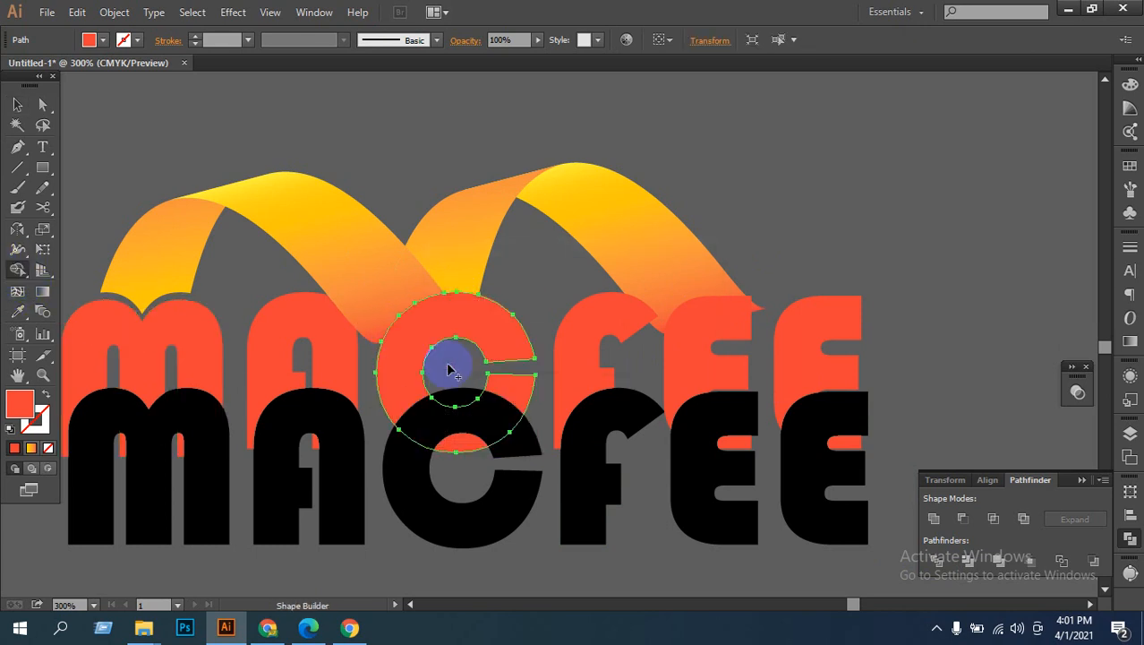
left_click(18, 104)
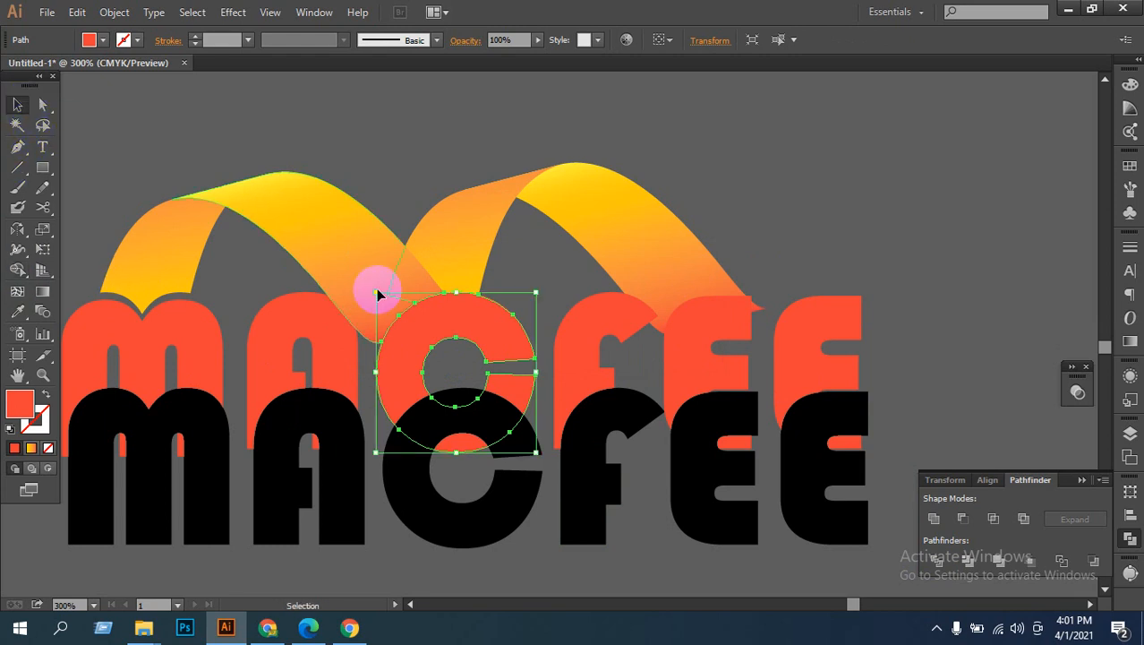
Step: Nudge the orange-red C slightly down and to the right to leave a thin gap below the ribbon ends
key("Down")
key("Down")
key("Down")
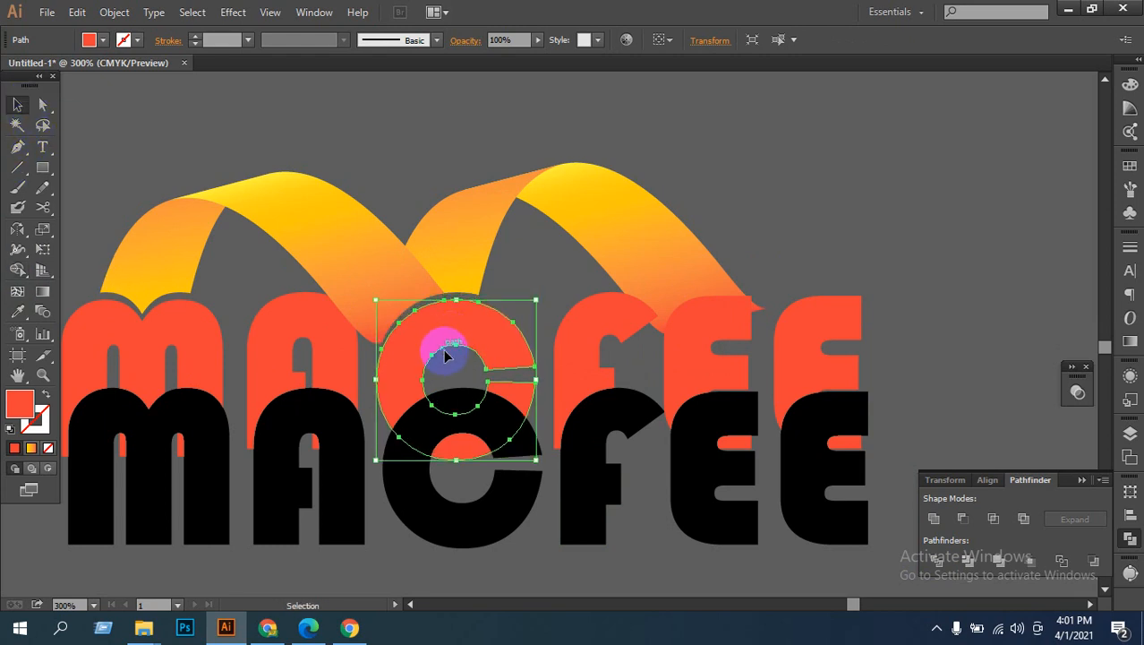
key("Right")
key("Right")
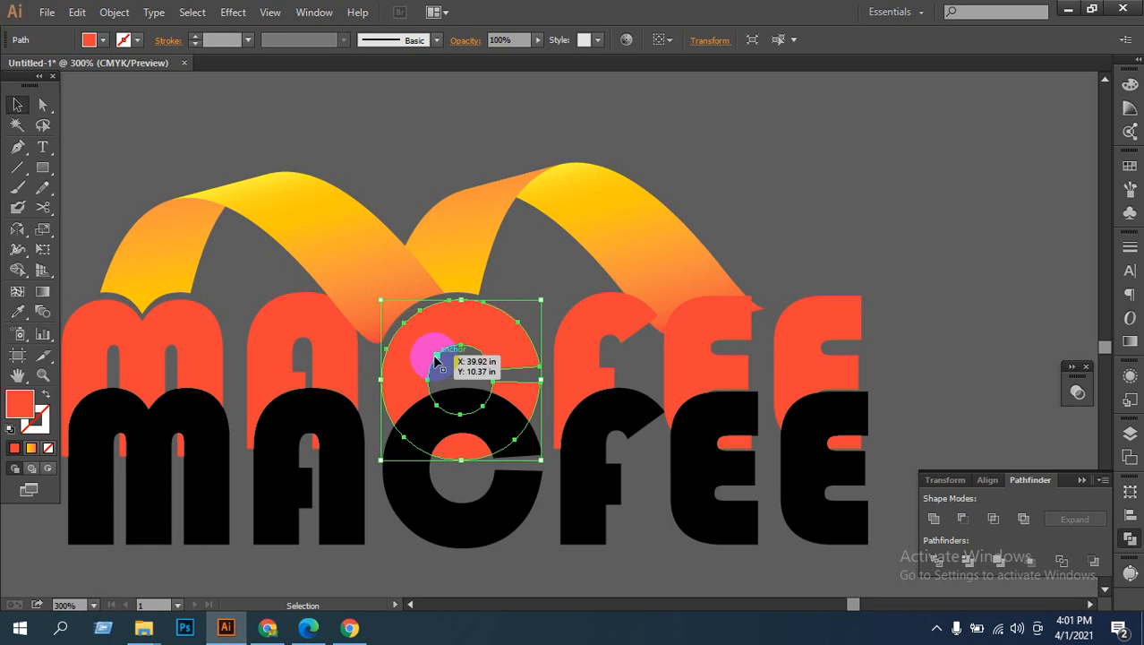
key("Up")
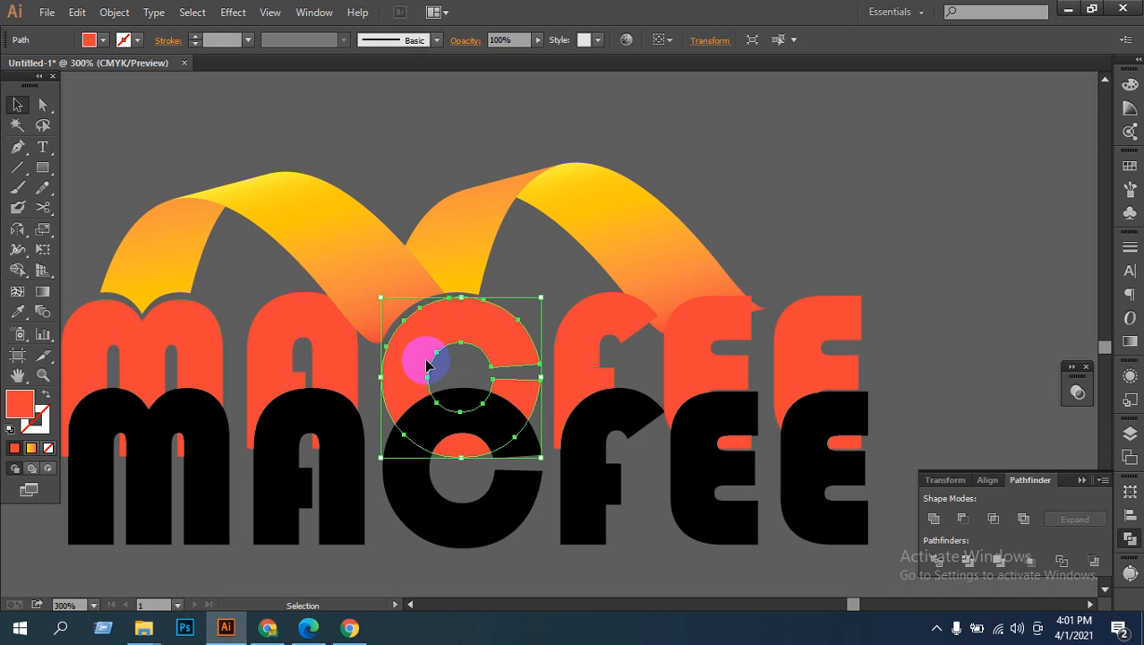
key("Left")
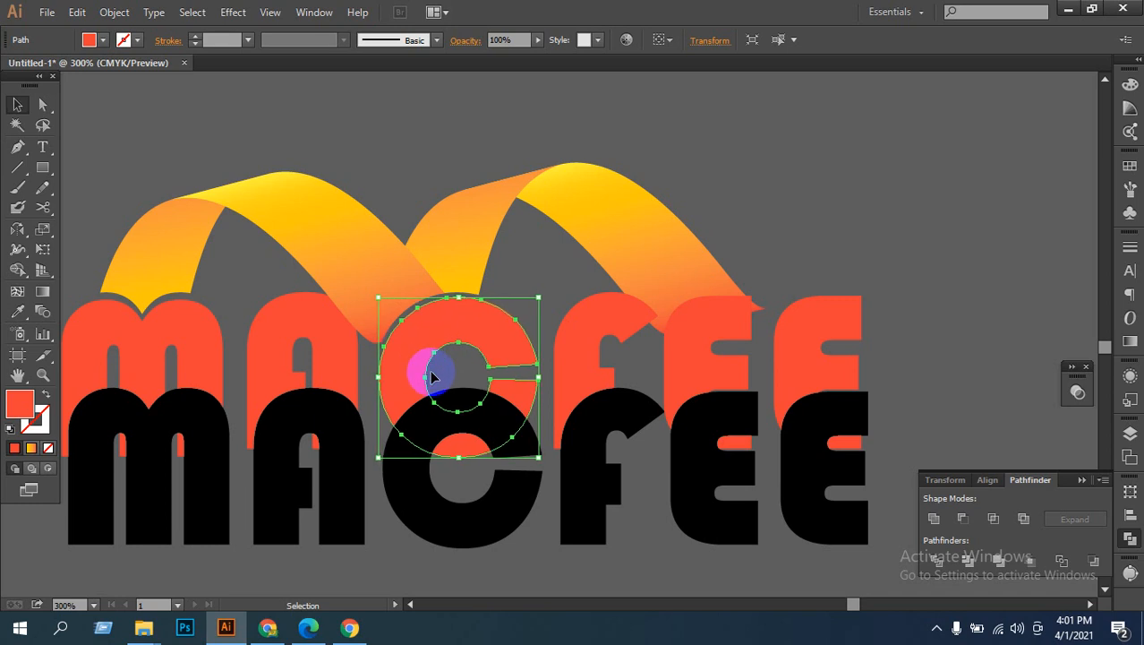
left_click(536, 285)
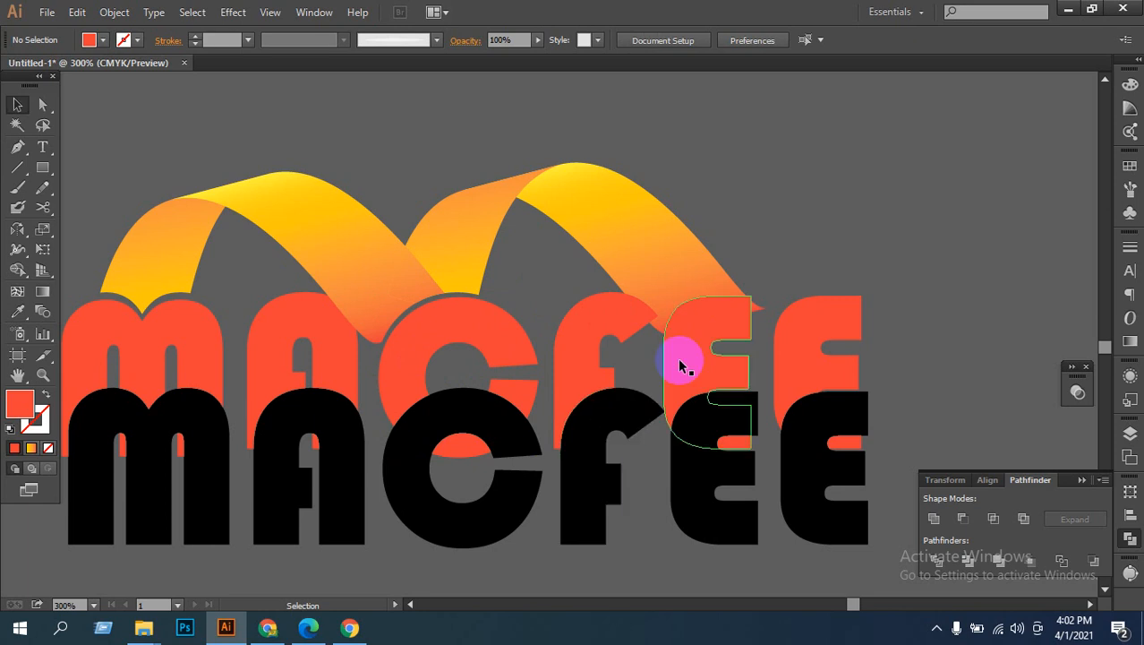
Step: Unite the small overlap piece above the C with the first arch's right ribbon strip using Pathfinder
left_click(676, 279)
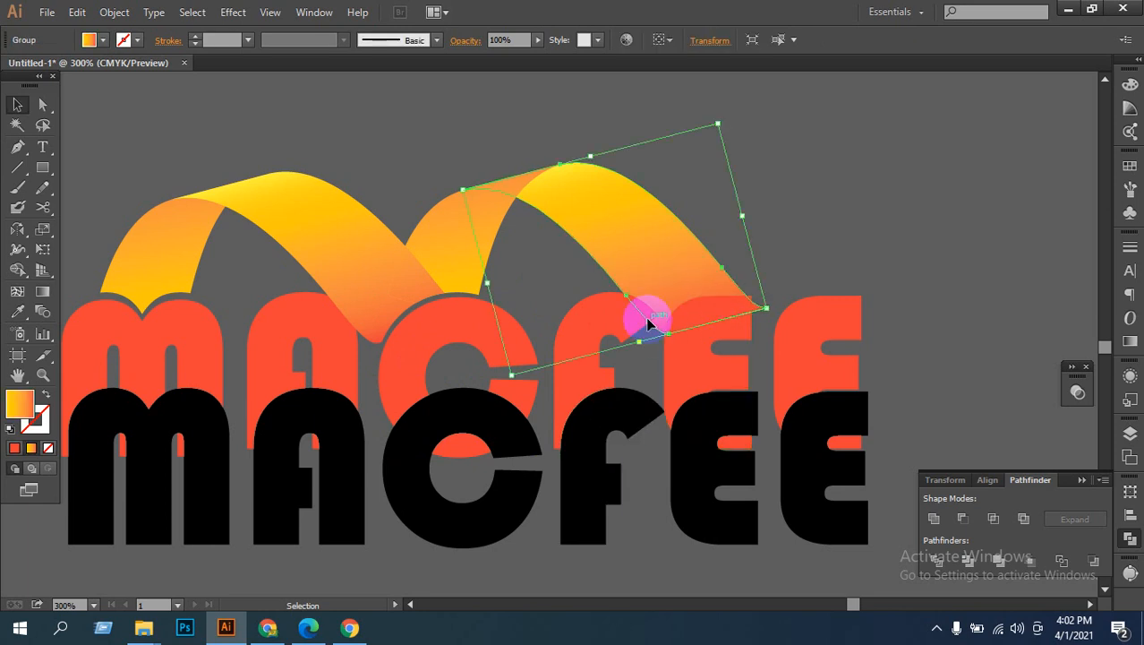
left_click(430, 177)
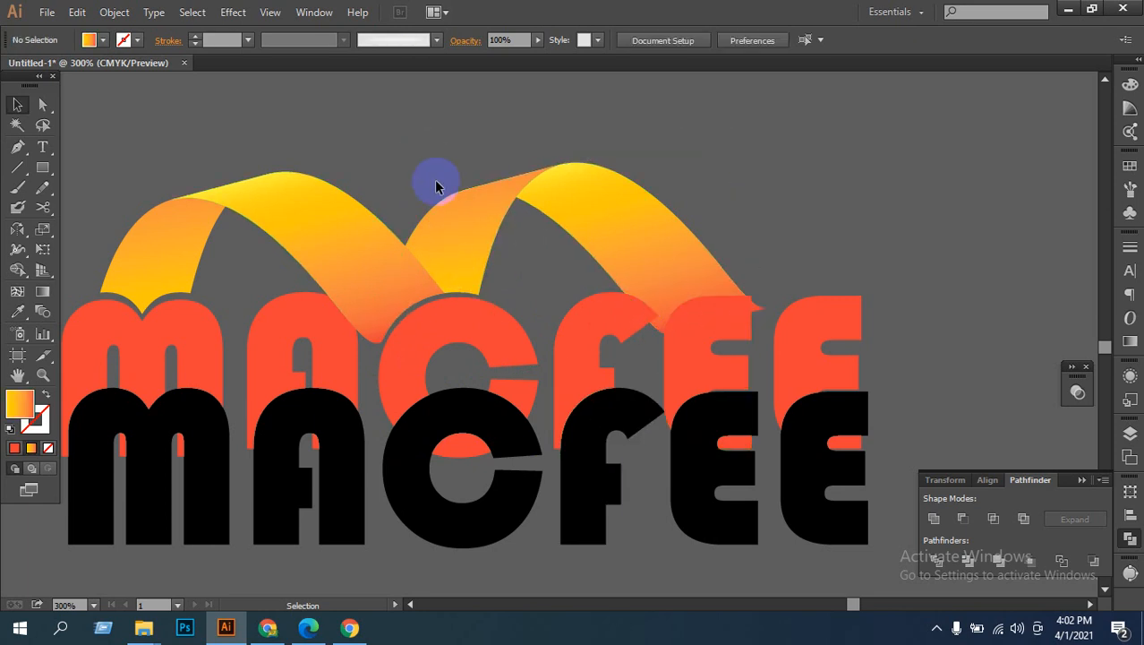
left_click(408, 280)
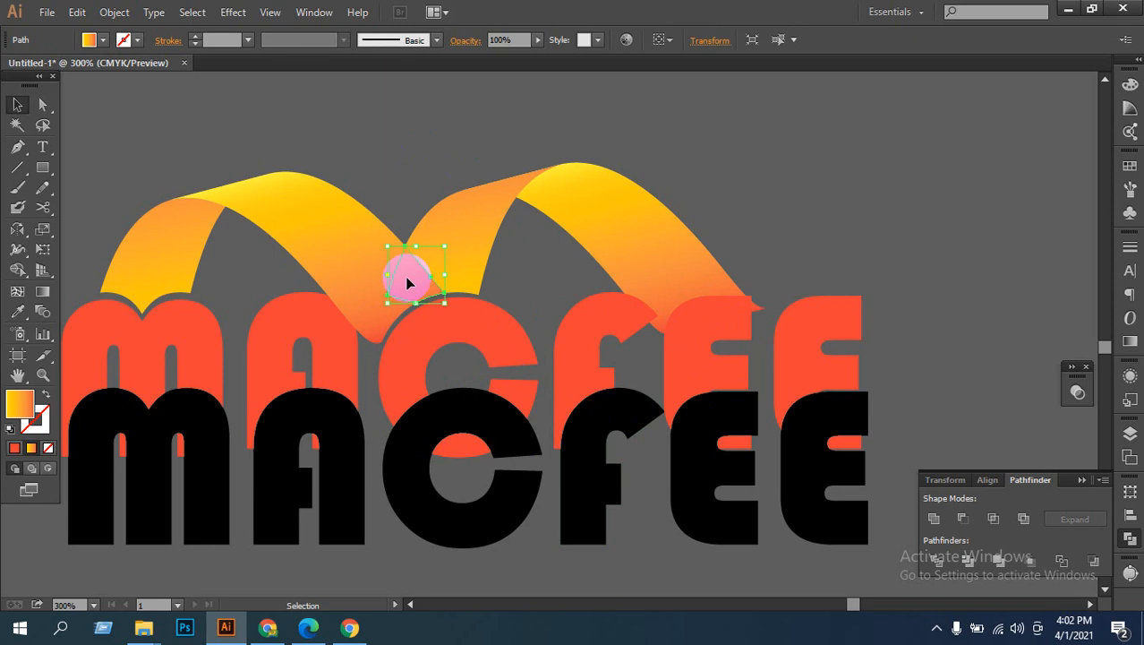
left_click(377, 257, "shift")
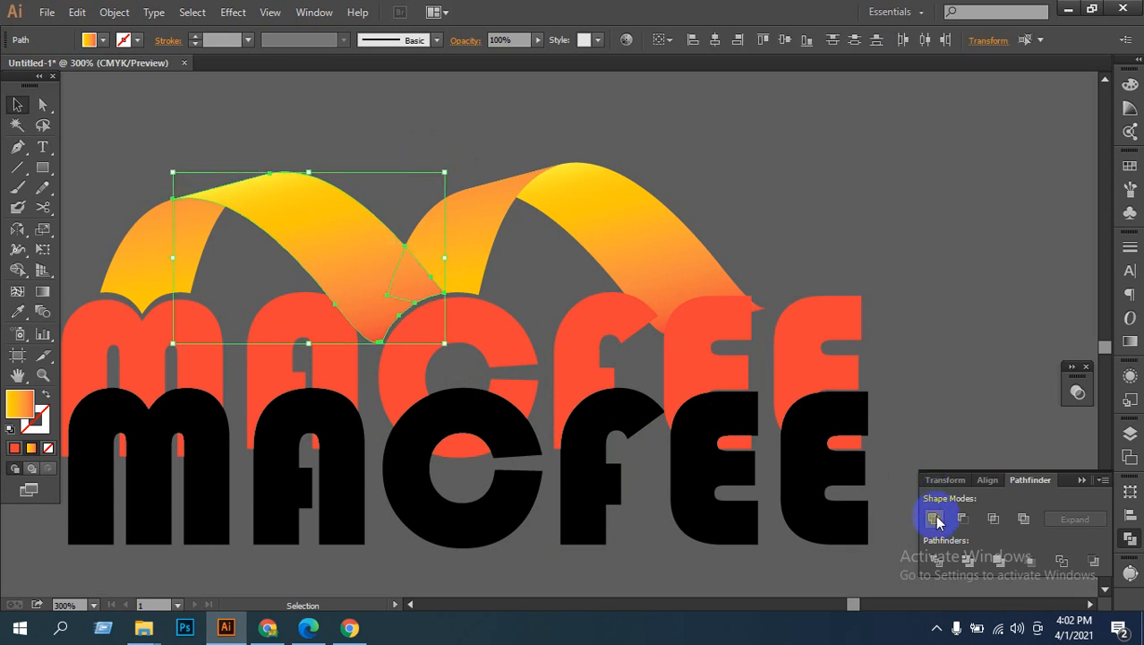
left_click(935, 522)
left_click(722, 225)
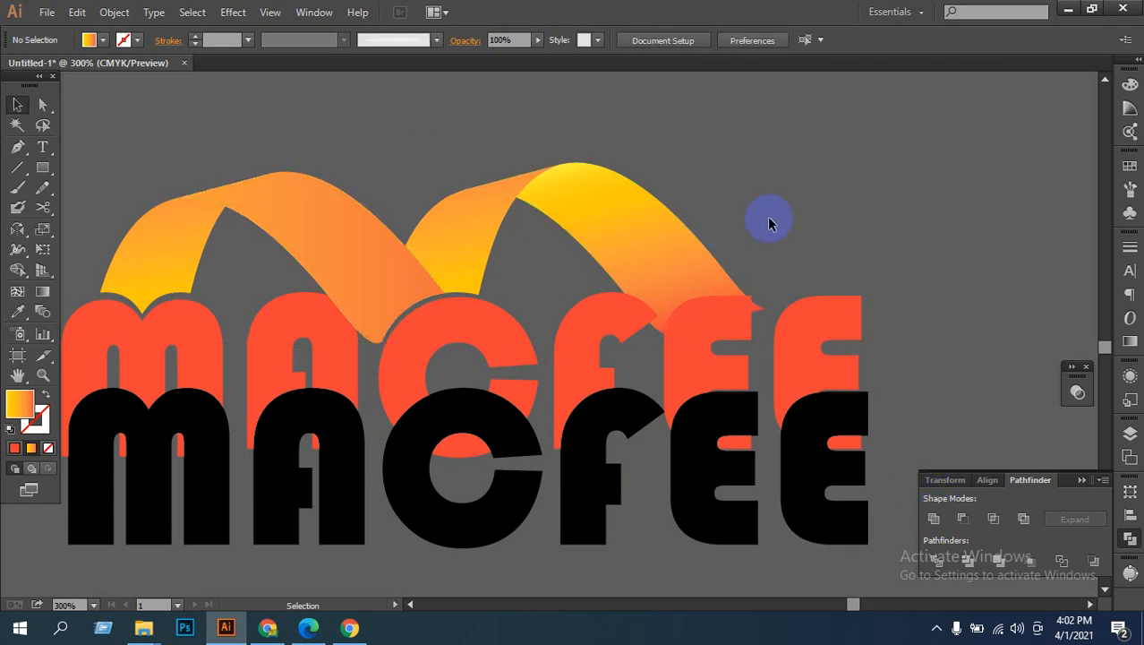
left_click(474, 259)
left_click(860, 234)
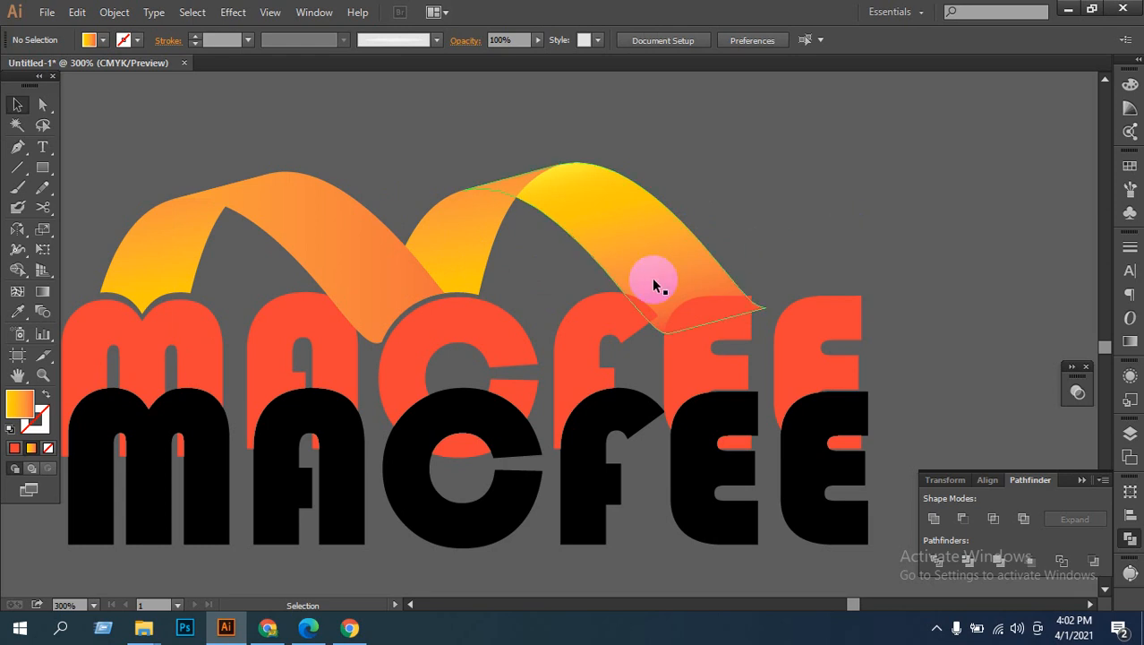
left_click(593, 333)
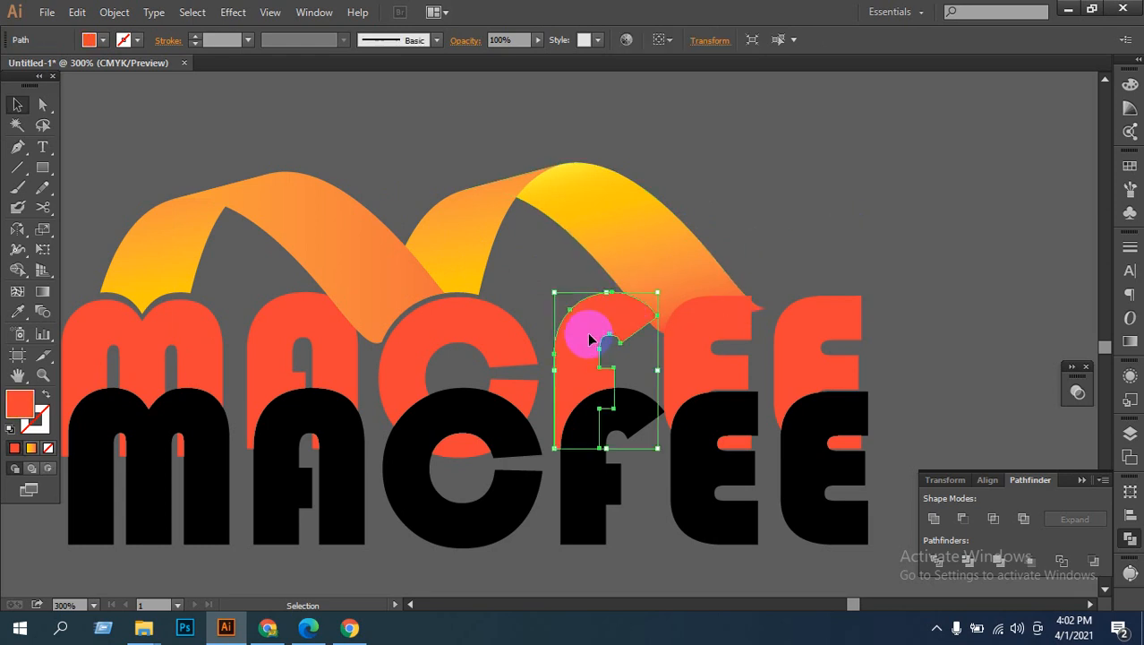
left_click(768, 224)
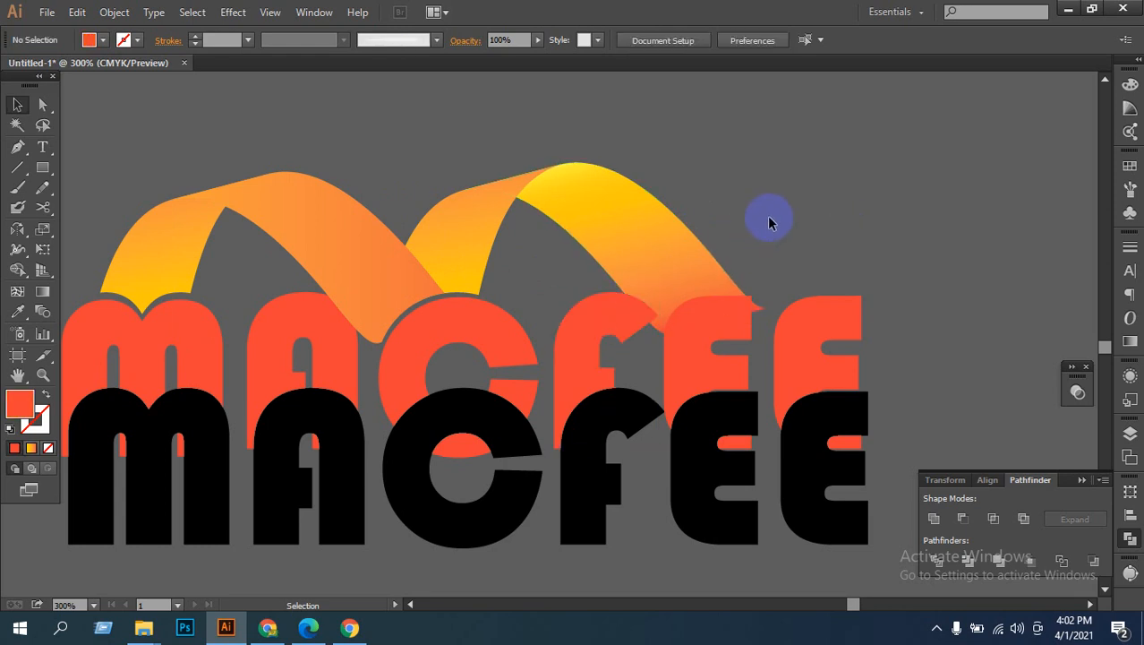
left_click(713, 276)
left_click(817, 255)
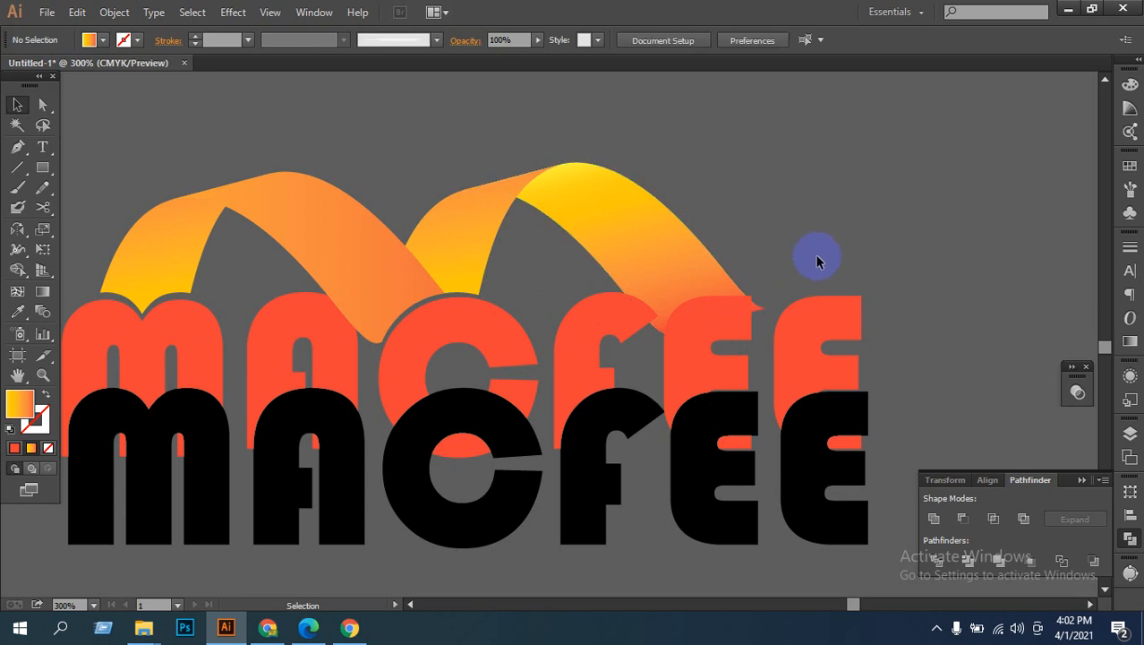
Step: Divide the first orange-red E and the second arch's right ribbon strip with Pathfinder, and ungroup the resulting pieces
left_click(722, 308)
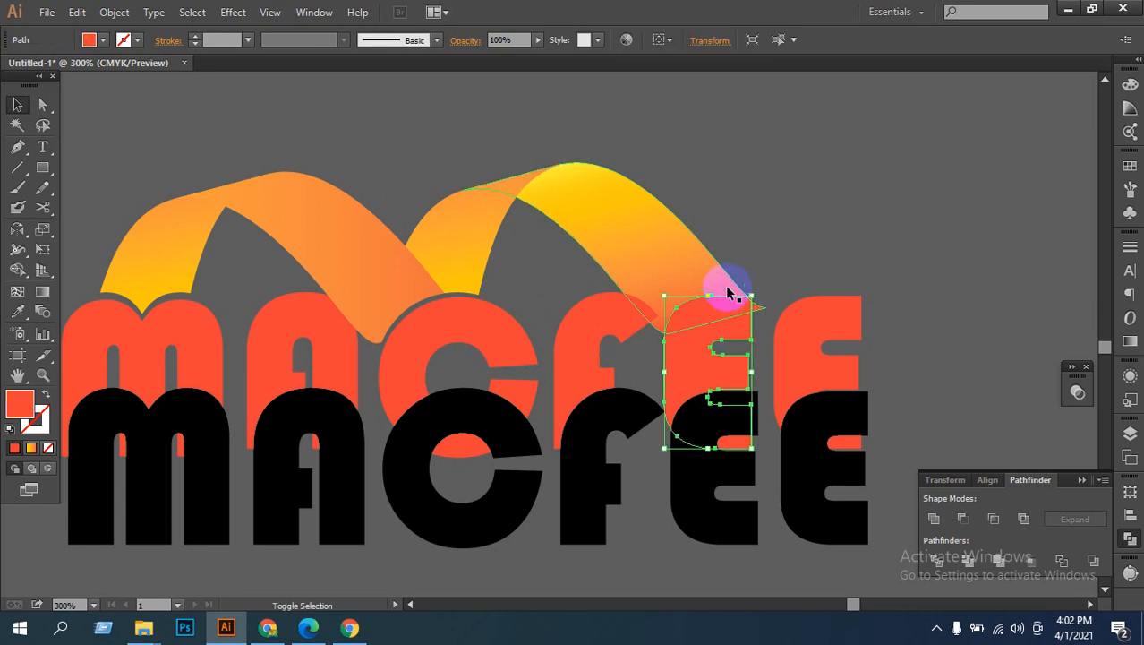
left_click(708, 288, "shift")
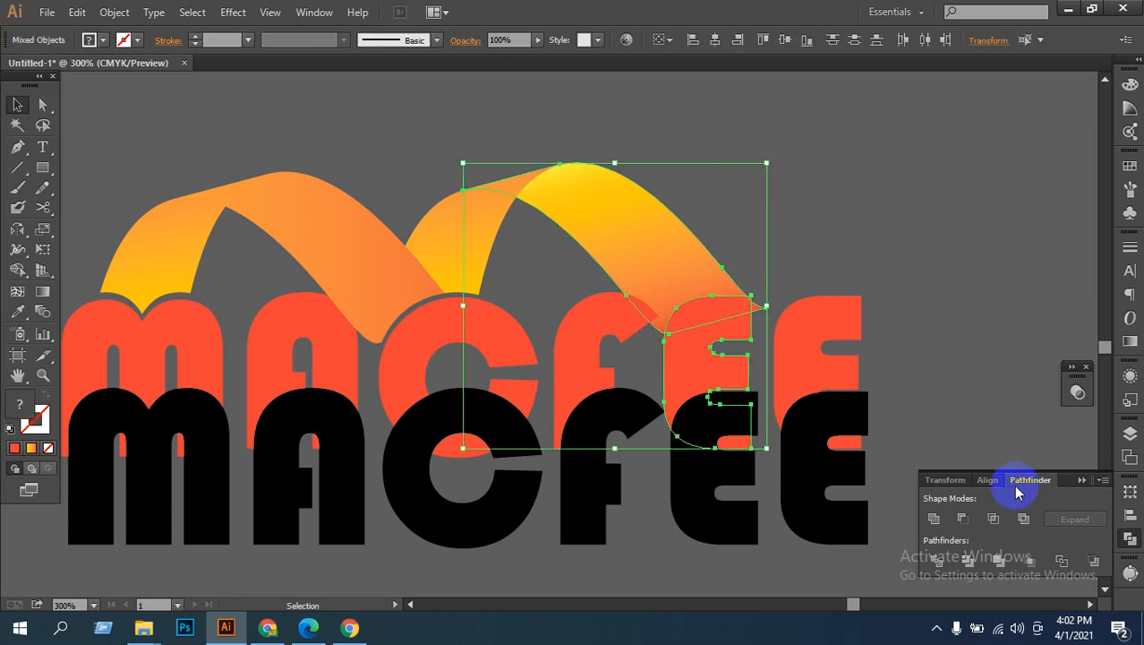
left_click(934, 566)
right_click(698, 299)
left_click(749, 394)
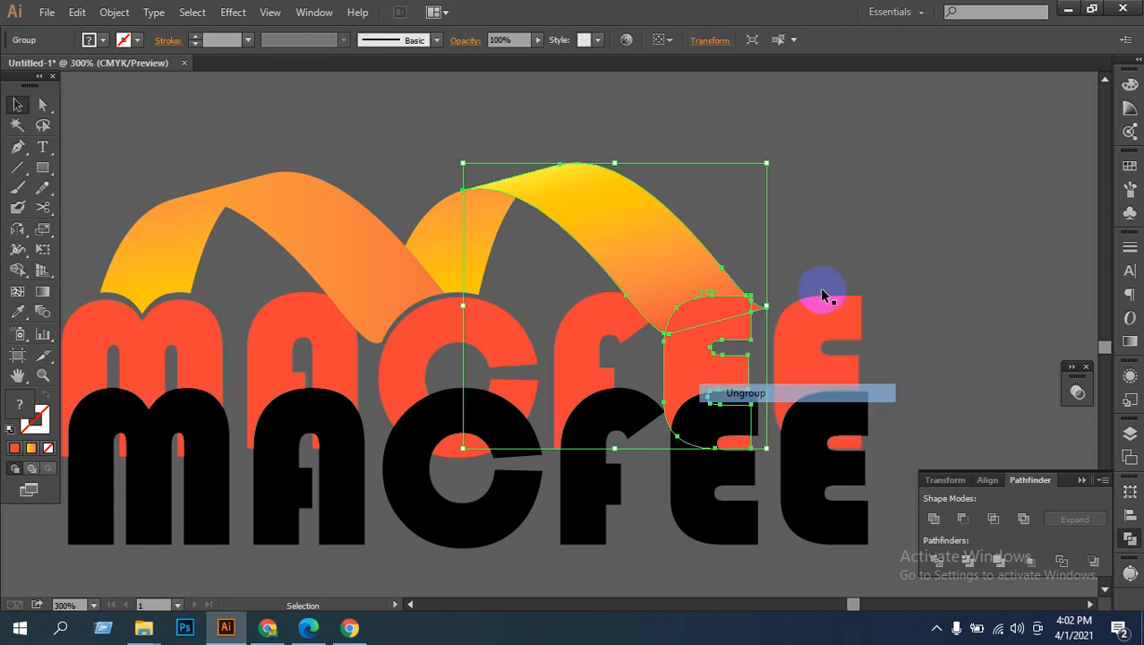
left_click(822, 292)
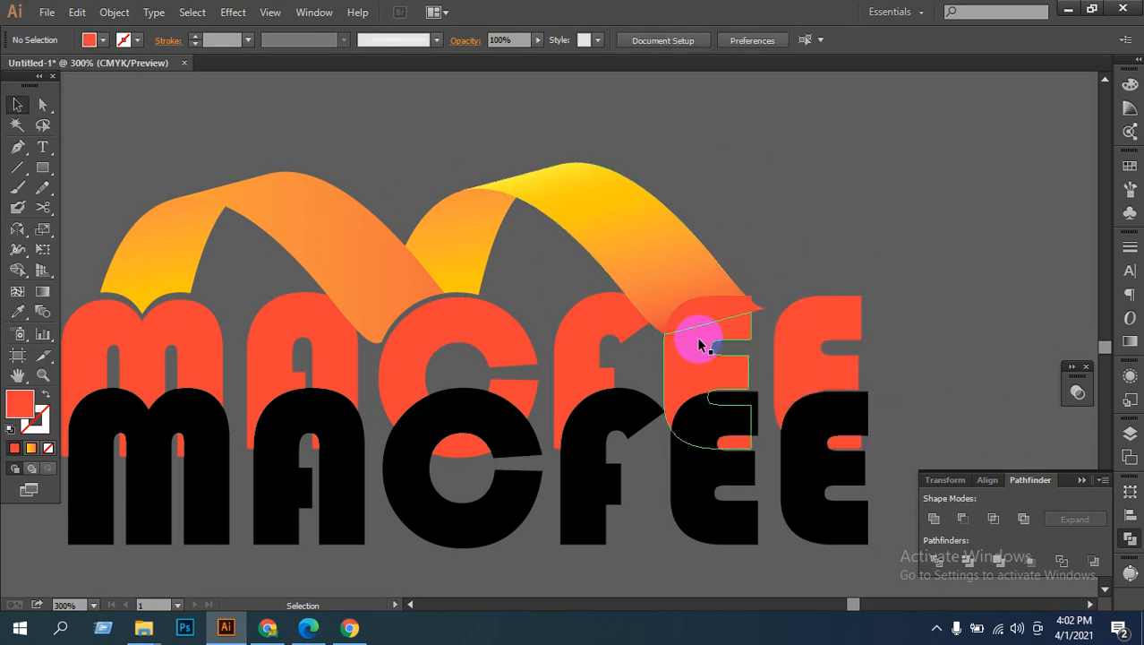
Step: Examine the divided pieces where the second arch's right ribbon strip crosses the first orange-red E
left_click(701, 345)
left_click(762, 262)
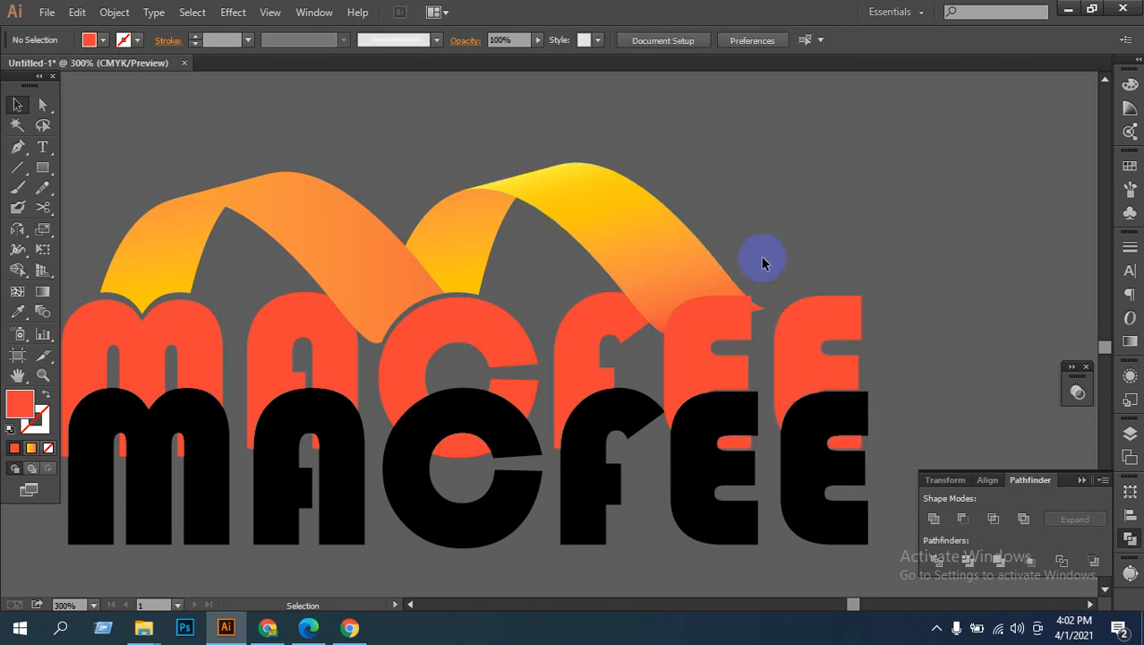
left_click(704, 317)
left_click(796, 292)
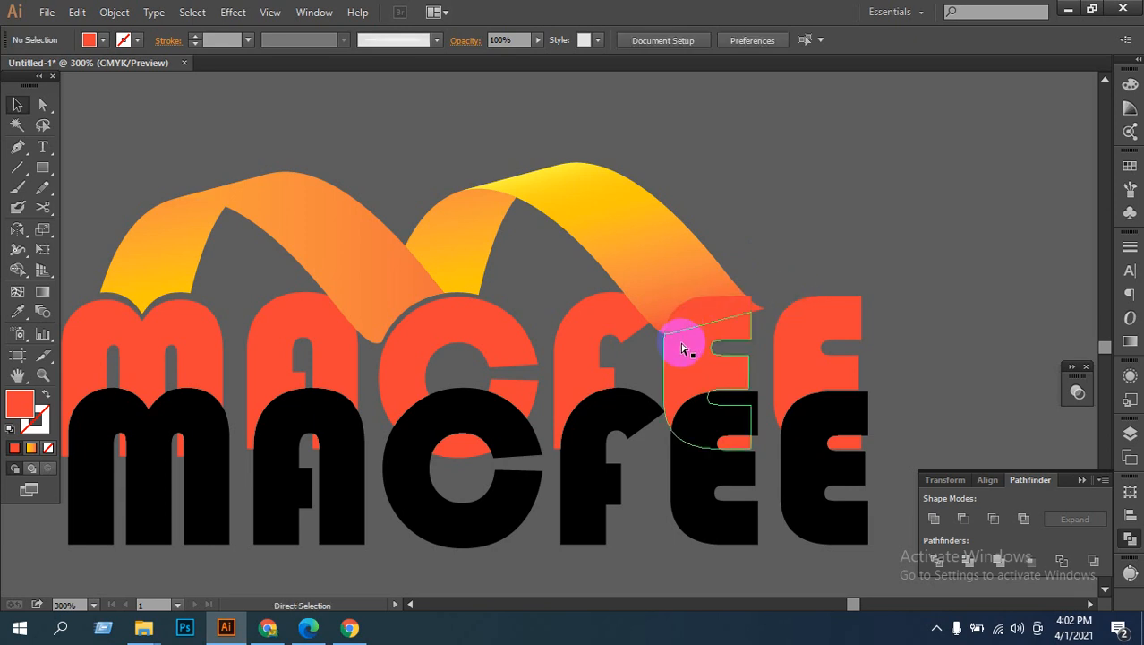
scroll(682, 348, "up", 3)
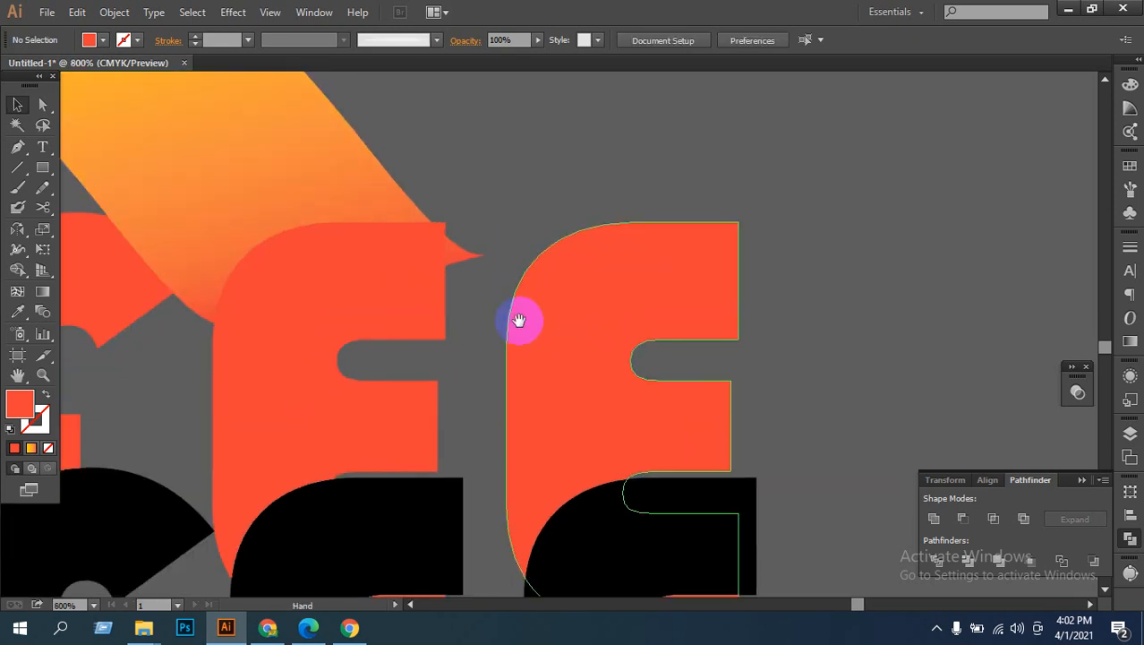
left_click_drag(518, 319, 551, 371)
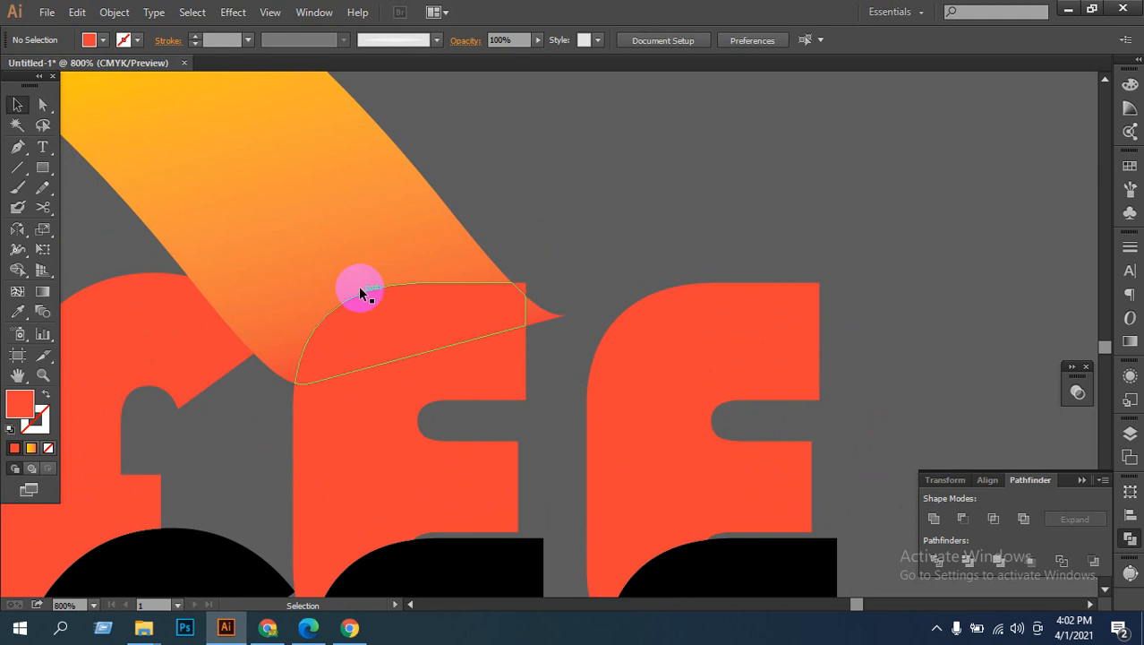
left_click(340, 263)
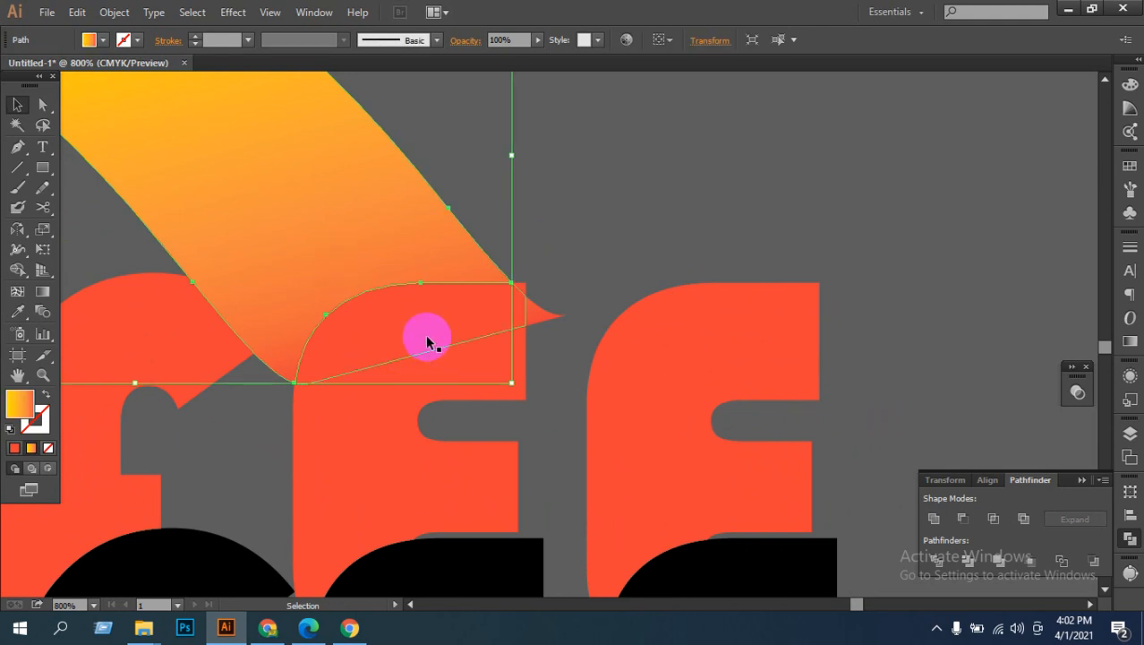
left_click(447, 311)
Step: Try deleting the pointed ribbon tip and the small corner piece beside the top of the first orange-red E
left_click(530, 318)
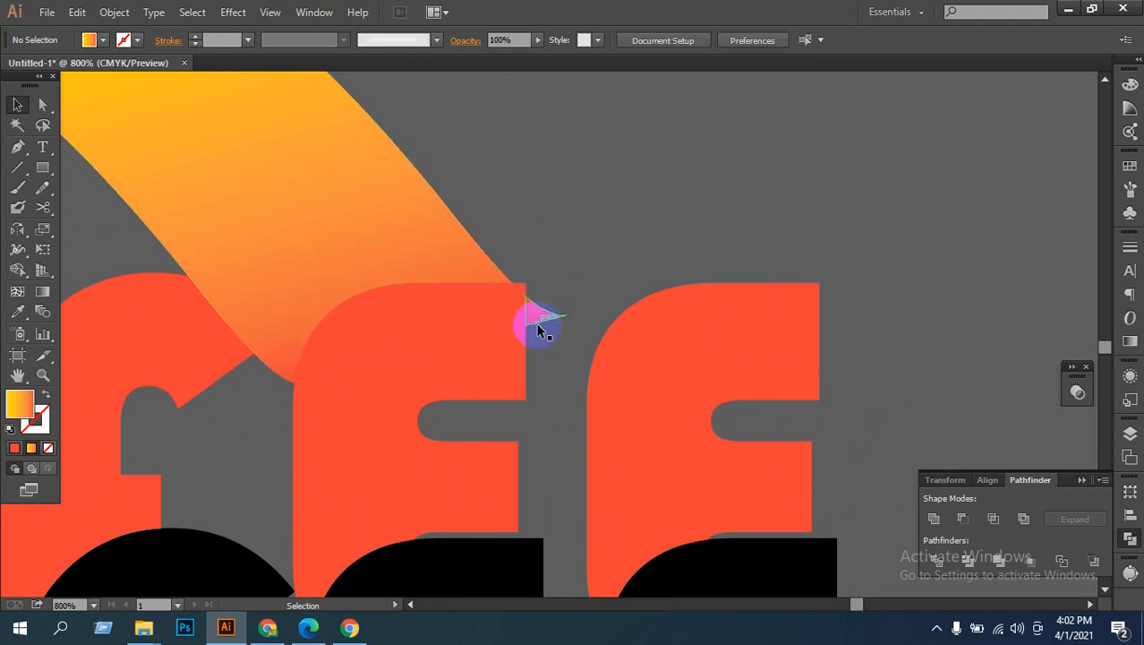
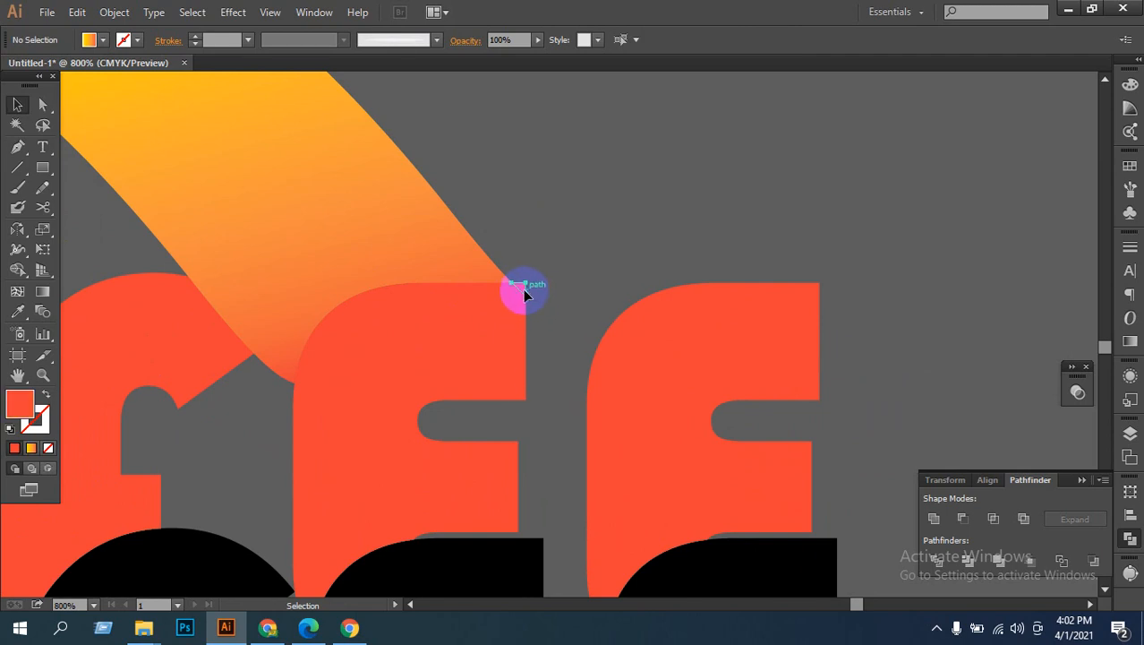
left_click(524, 292)
key("Delete")
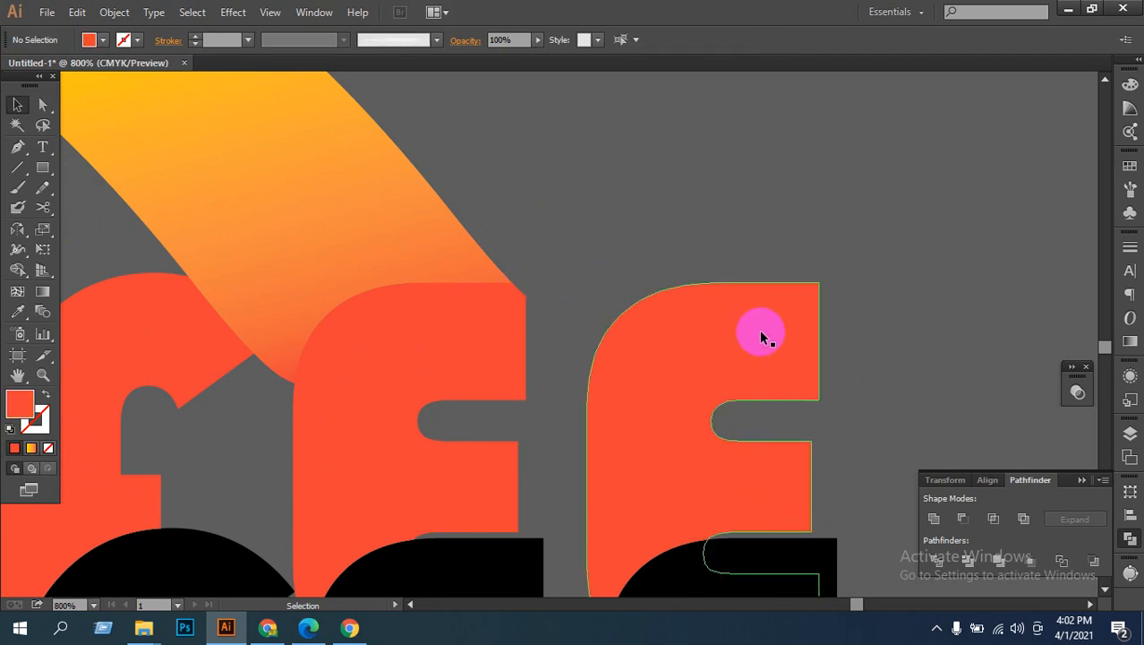
Step: Undo the deletion of the ribbon tip and the small corner piece at the first orange-red E
key("ctrl+z")
key("ctrl+z")
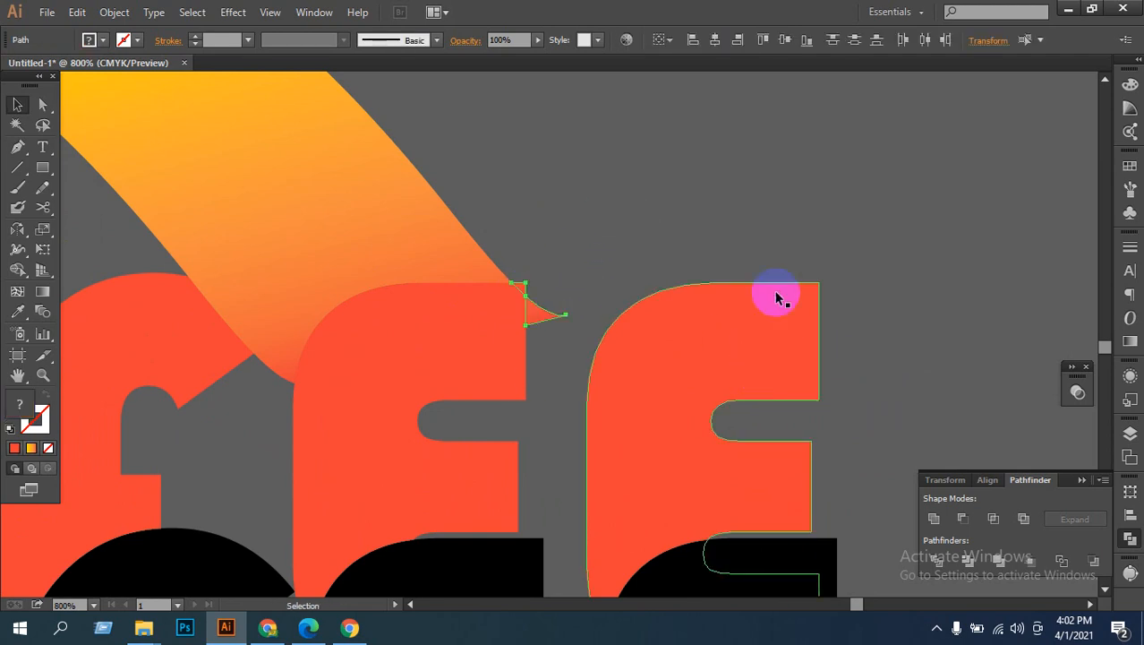
key("ctrl+z")
left_click(583, 252)
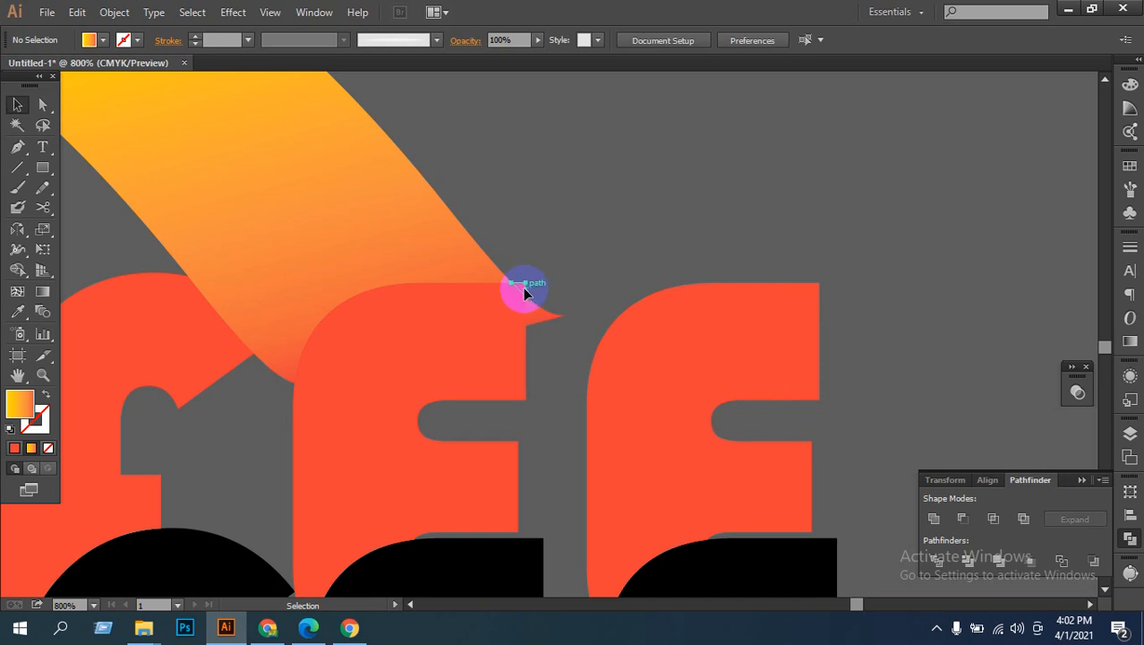
left_click(525, 291)
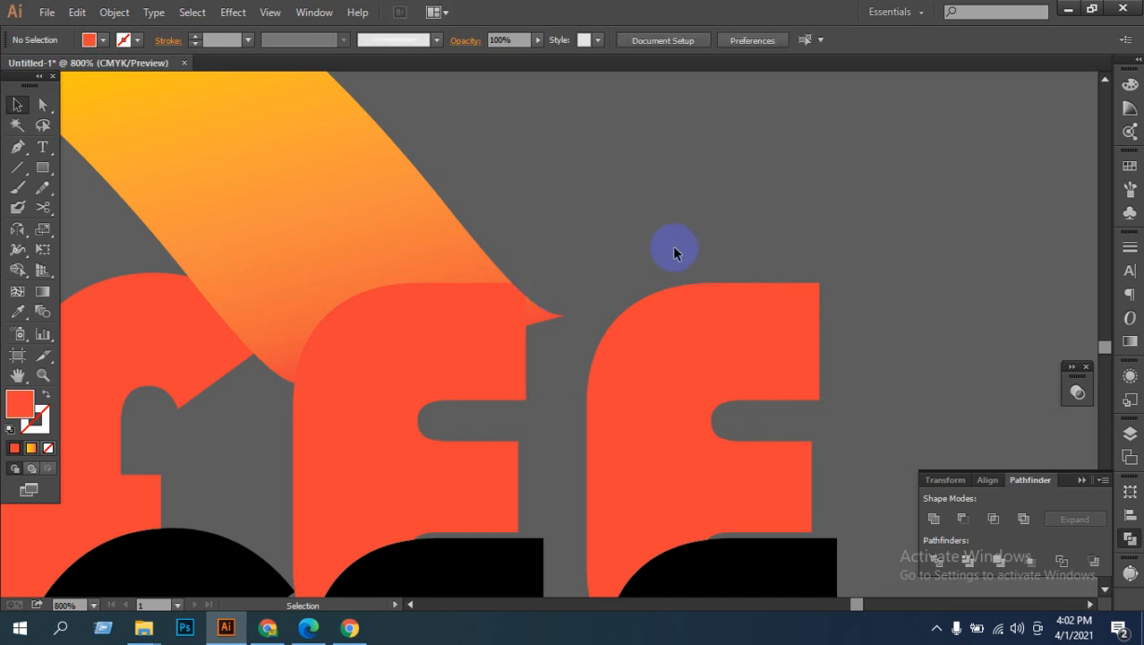
Step: Divide the orange-red F and the second arch's right ribbon strip with Pathfinder, and ungroup the resulting pieces
left_click_drag(563, 386, 767, 317)
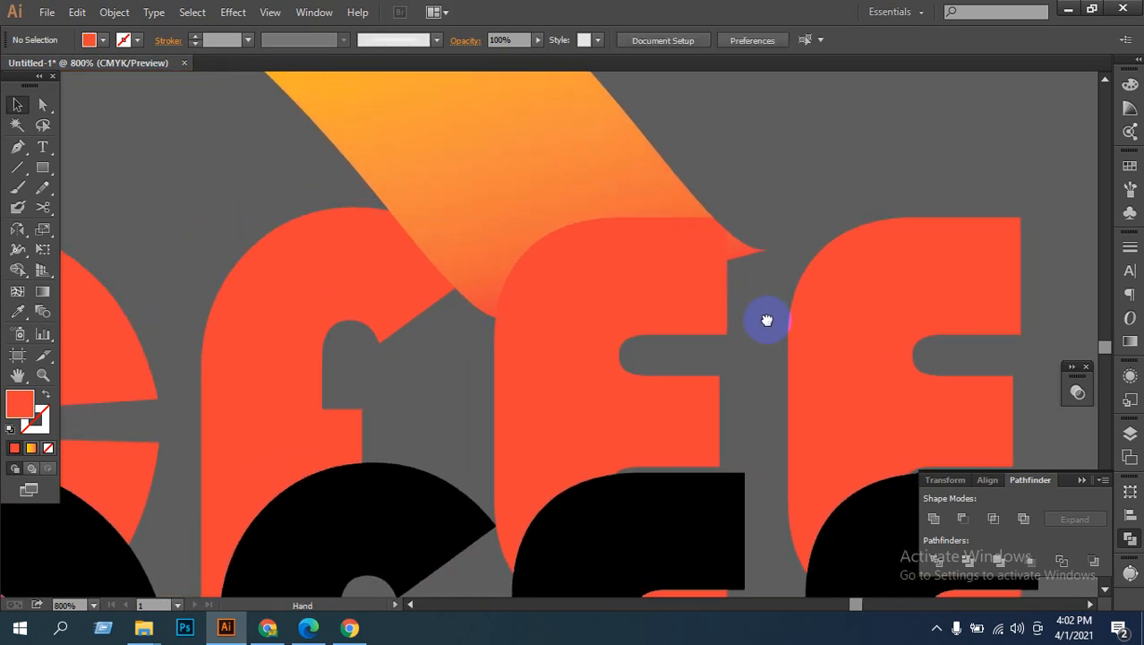
left_click(408, 285)
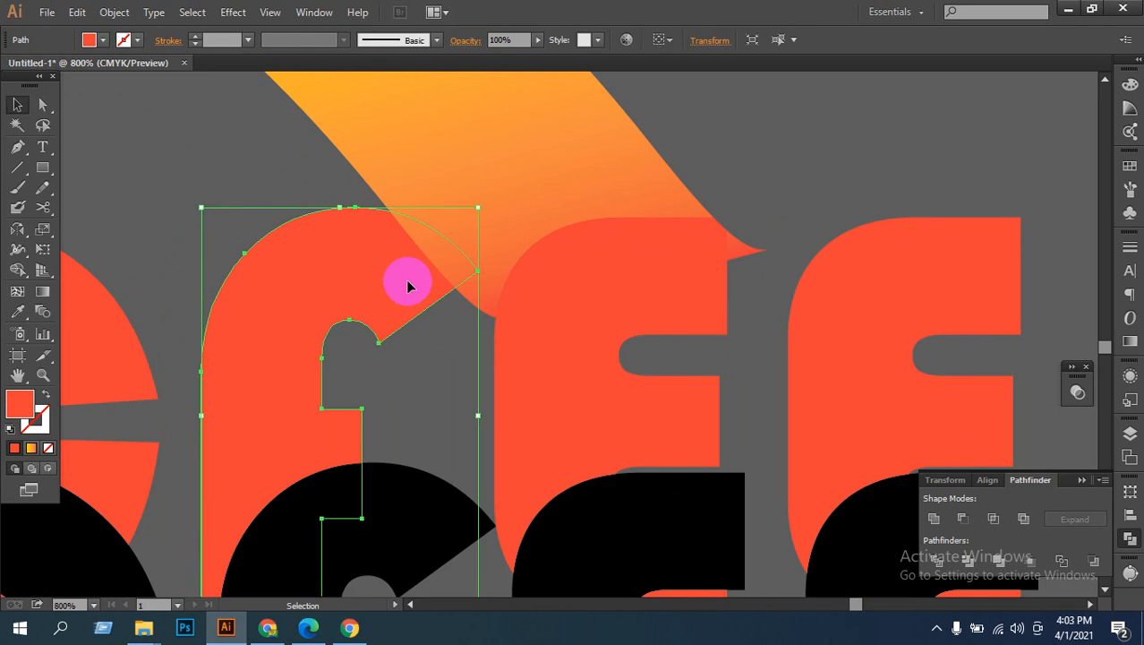
left_click(463, 196)
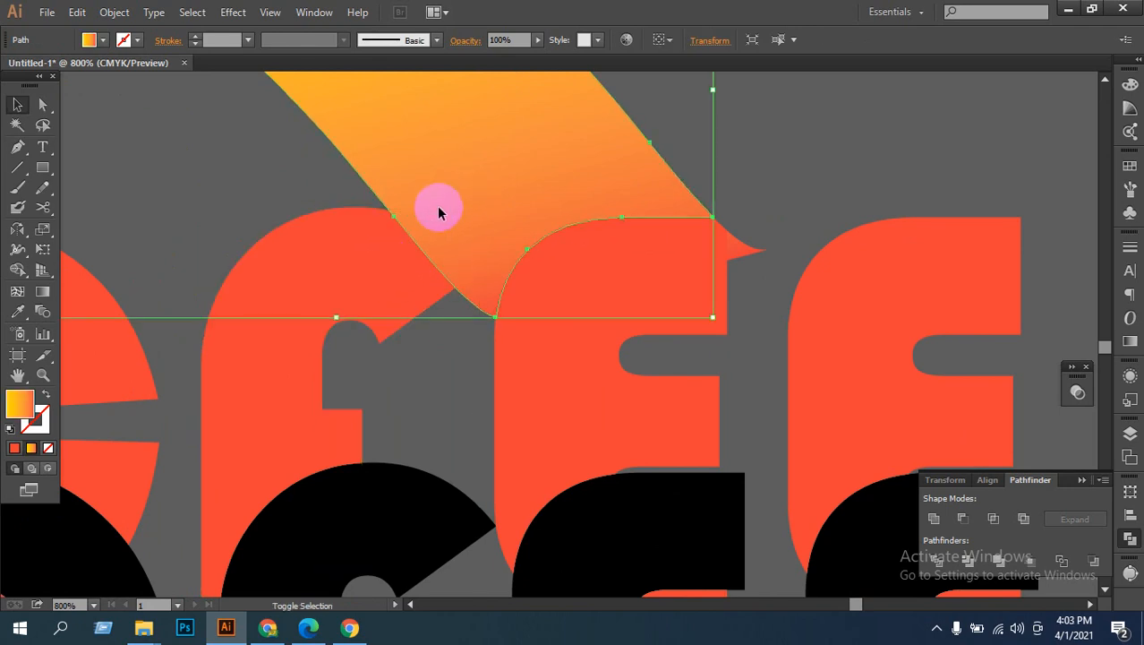
left_click(378, 248, "shift")
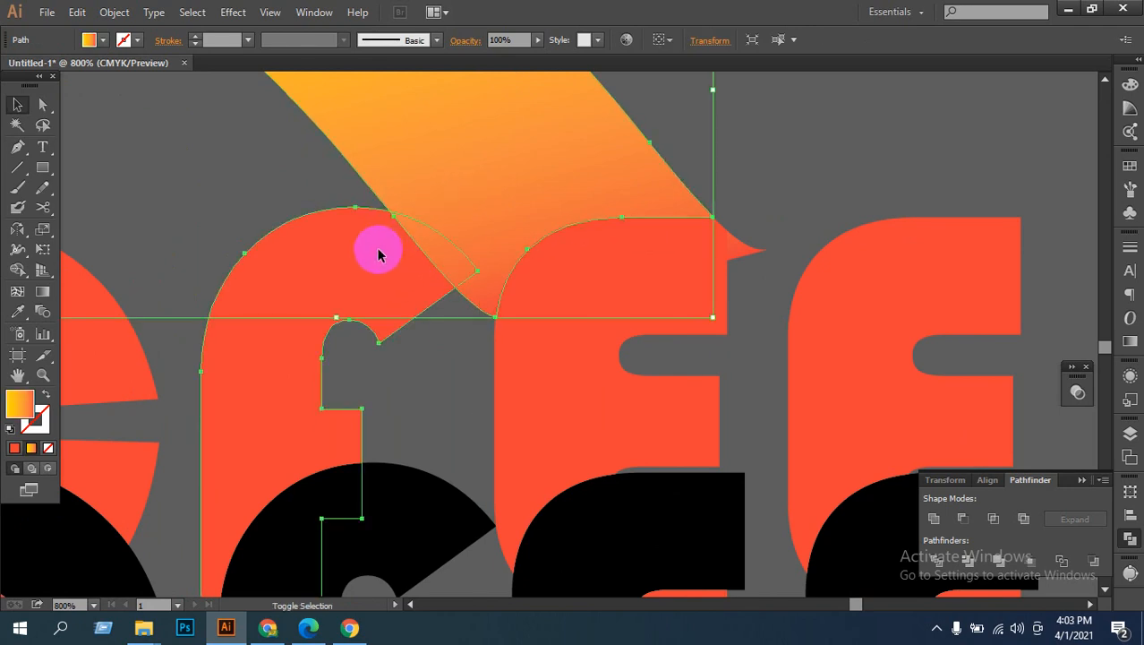
left_click(935, 564)
right_click(345, 301)
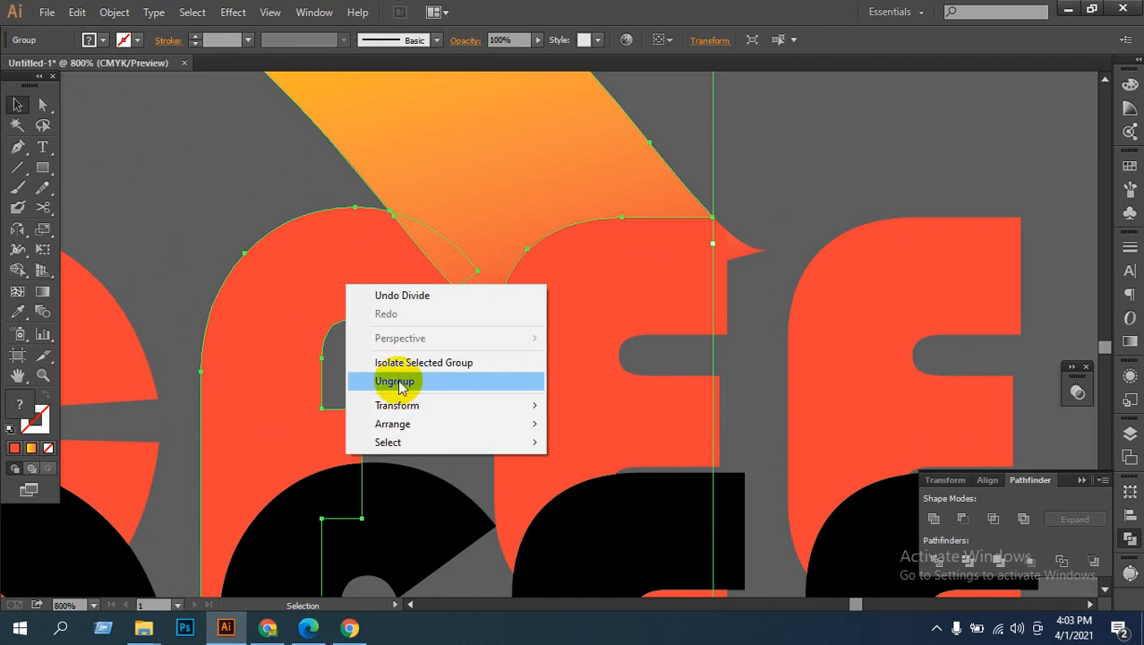
left_click(383, 378)
left_click(747, 207)
Step: Unite the overlap piece at the F's upper arm with the second arch's right ribbon strip using Pathfinder
left_click(447, 257)
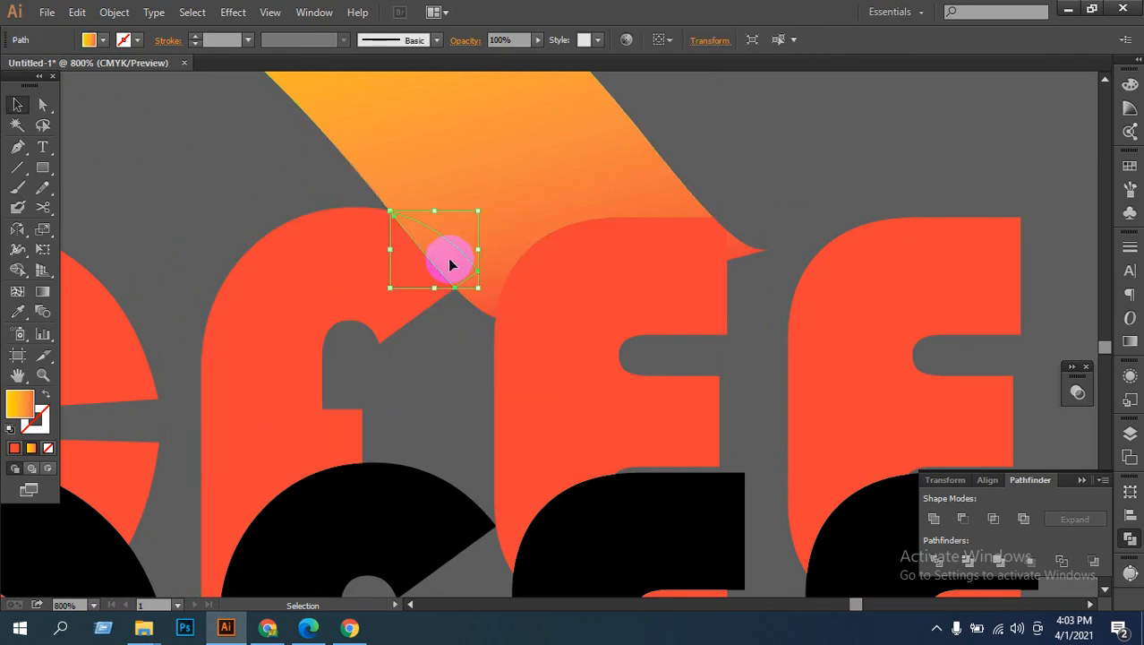
left_click(488, 206, "shift")
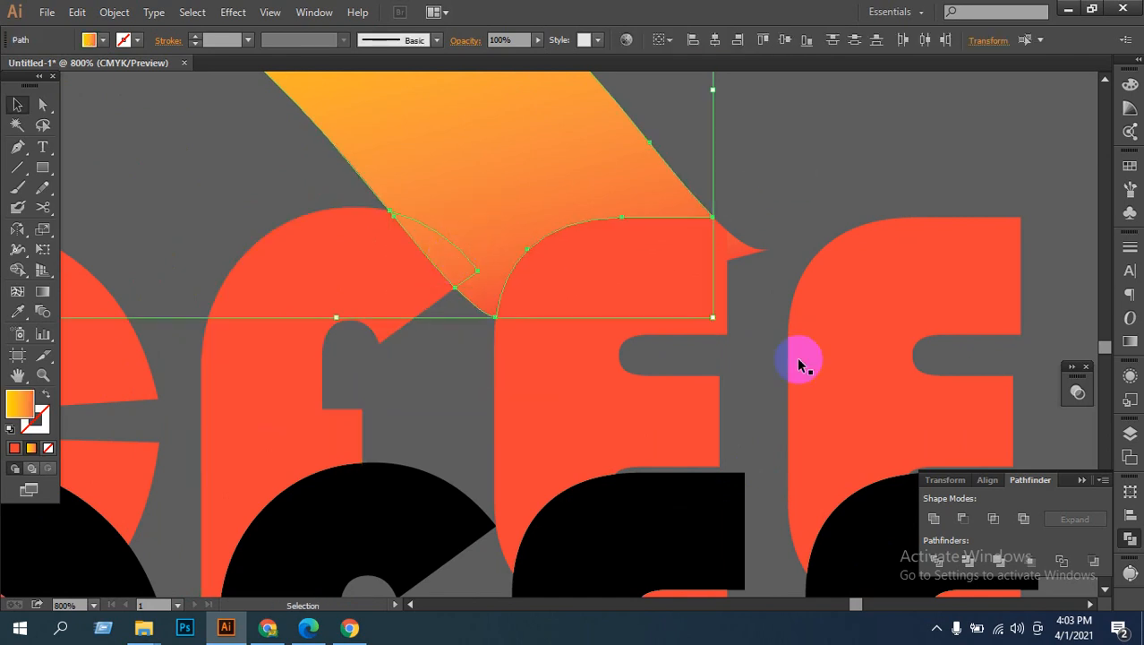
left_click(934, 517)
left_click(842, 205)
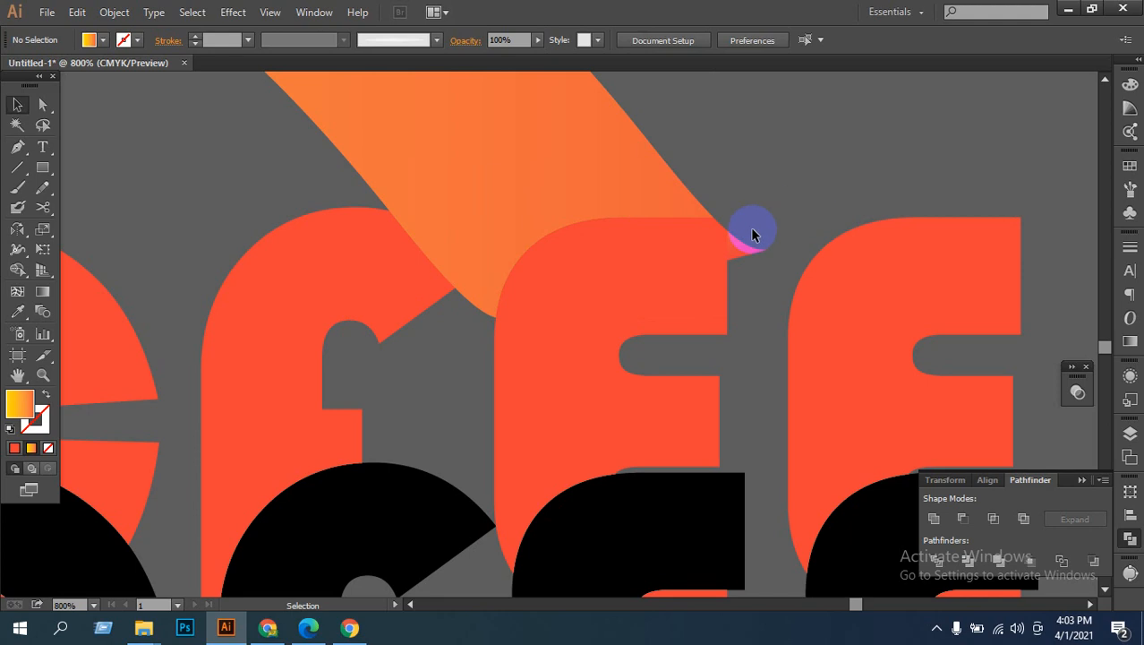
Step: Select the second arch's united right ribbon strip and try reversing its linear gradient
scroll(662, 245, "down", 4)
left_click_drag(491, 376, 889, 253)
left_click(686, 238)
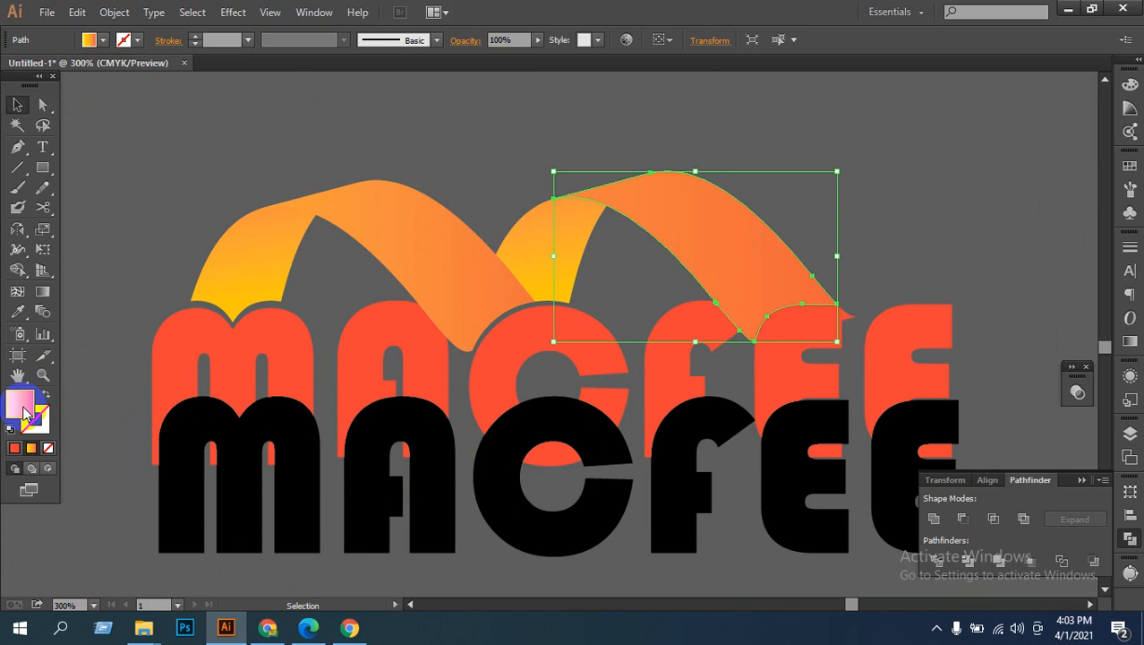
left_click(1129, 341)
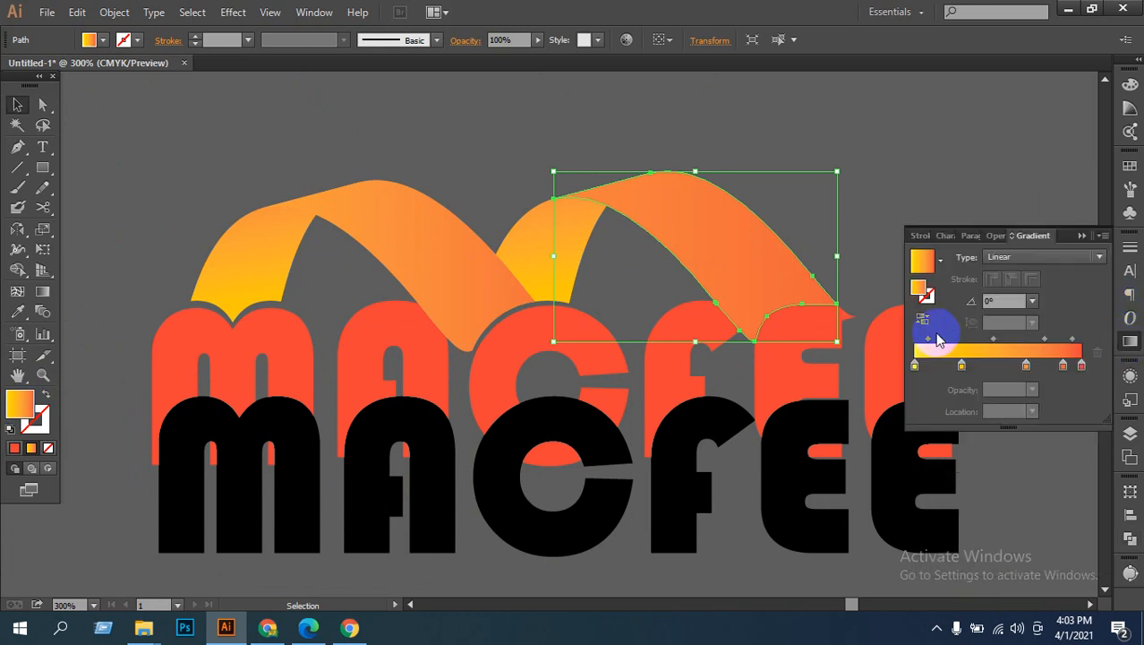
left_click(922, 325)
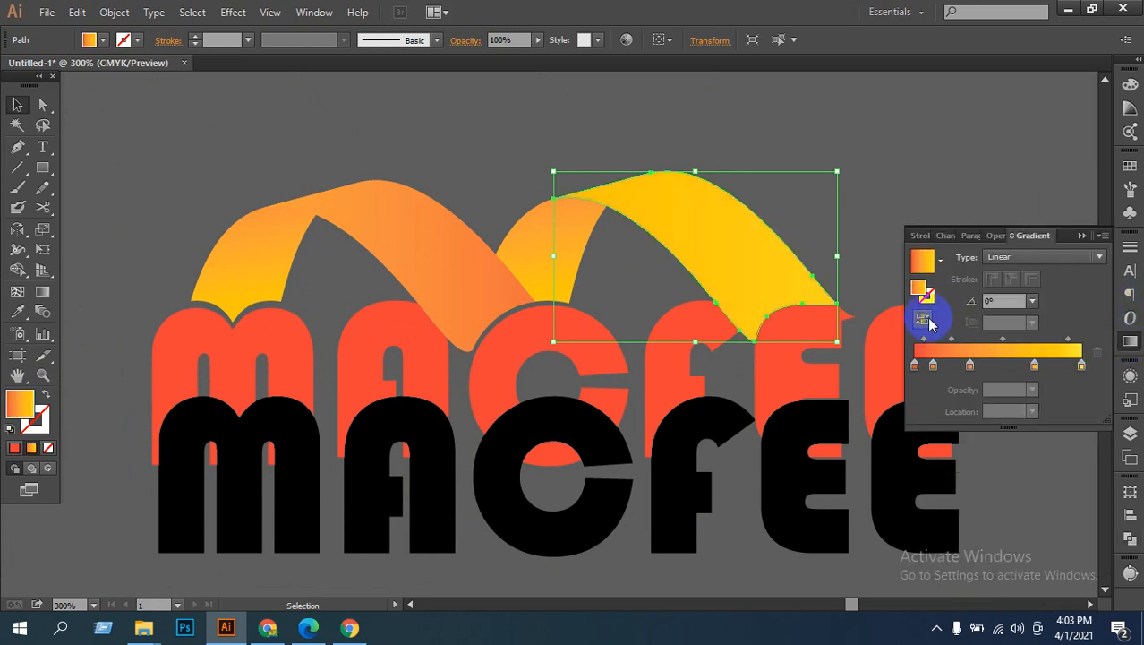
left_click(924, 319)
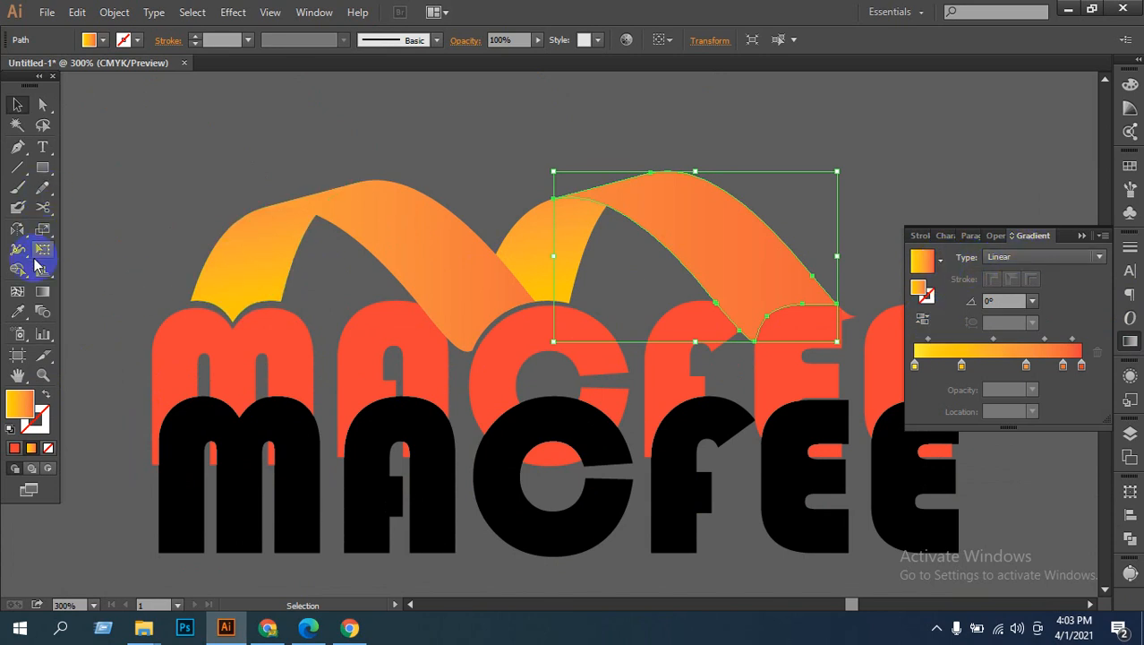
Step: Redraw the linear gradient on the second arch's right ribbon strip at about 179.3°, running from red at the fold to yellow at the lower end
left_click(44, 295)
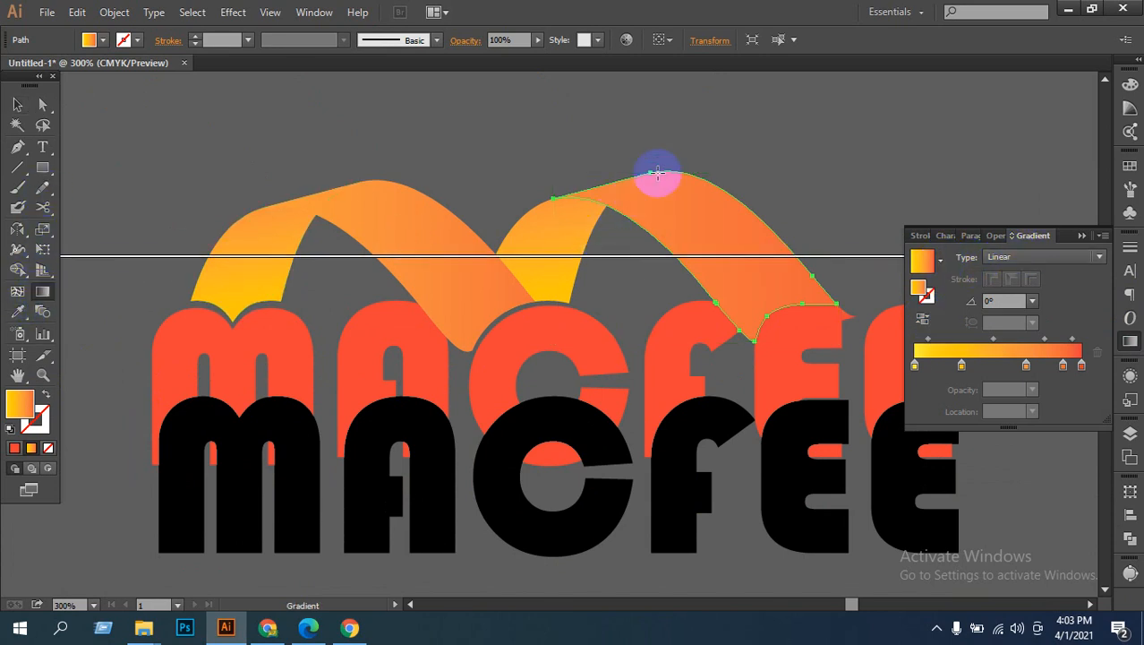
left_click_drag(677, 156, 654, 295)
mouse_move(759, 239)
left_mouse_down()
mouse_move(584, 300)
mouse_move(556, 299)
left_mouse_up()
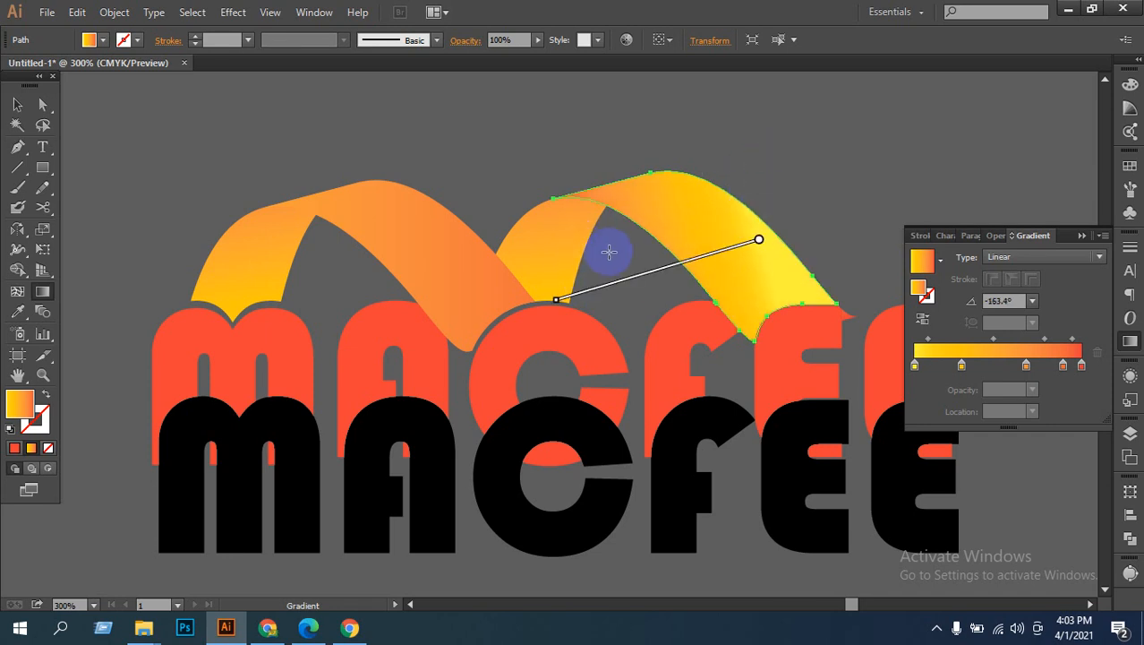
left_click_drag(634, 278, 785, 222)
left_click_drag(651, 239, 753, 179)
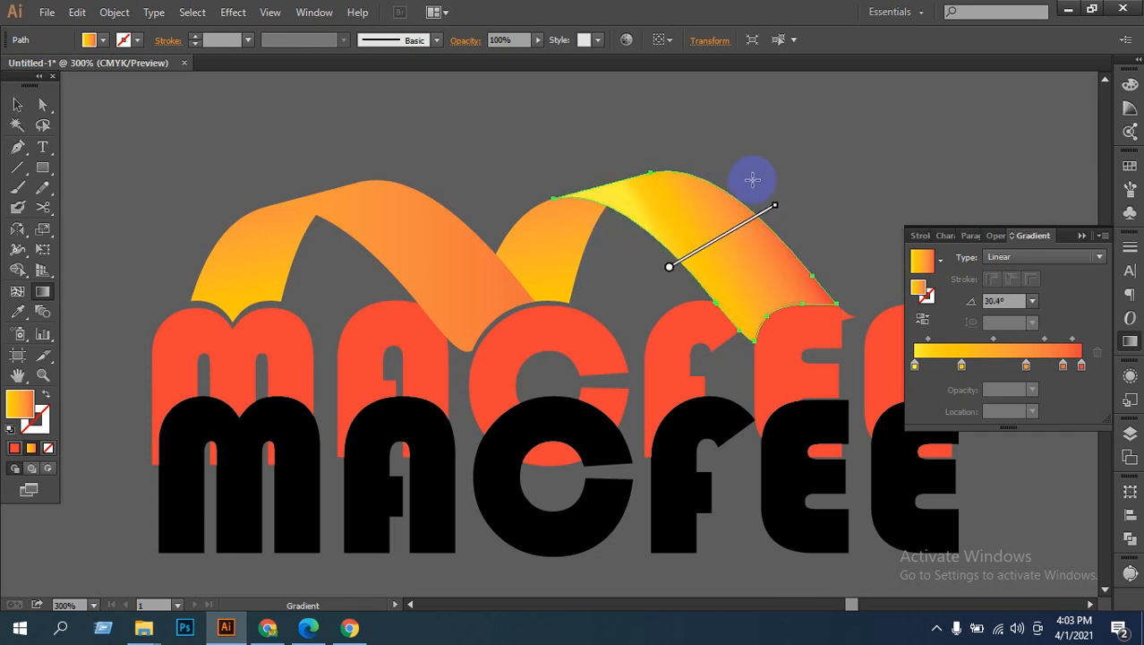
left_click_drag(640, 233, 725, 185)
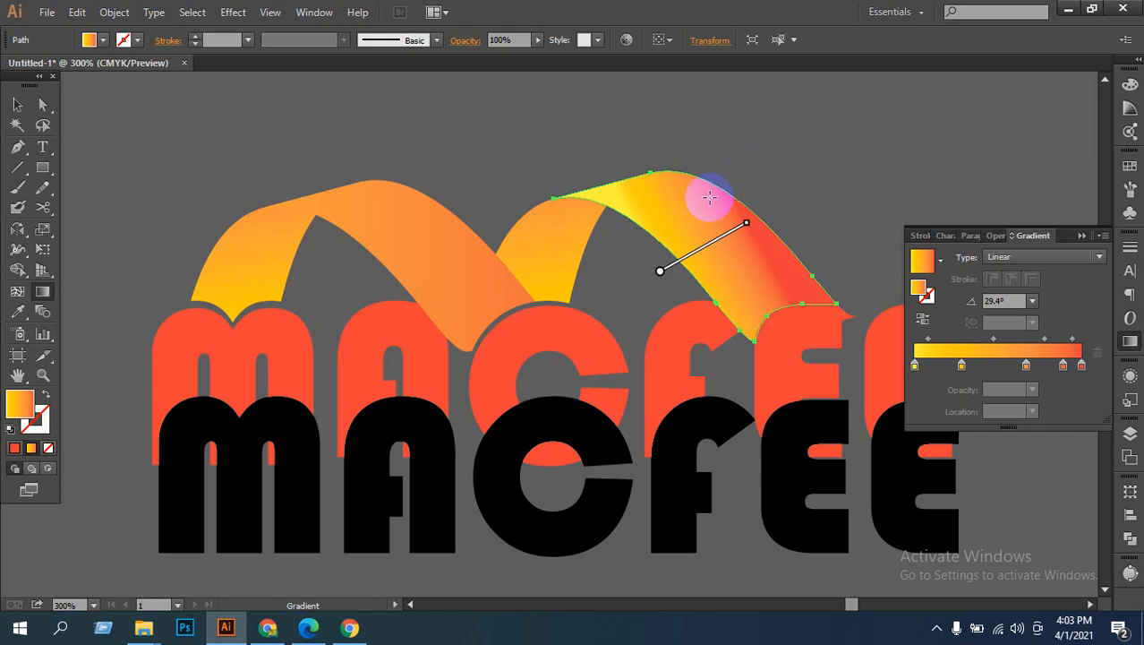
left_click_drag(682, 275, 745, 156)
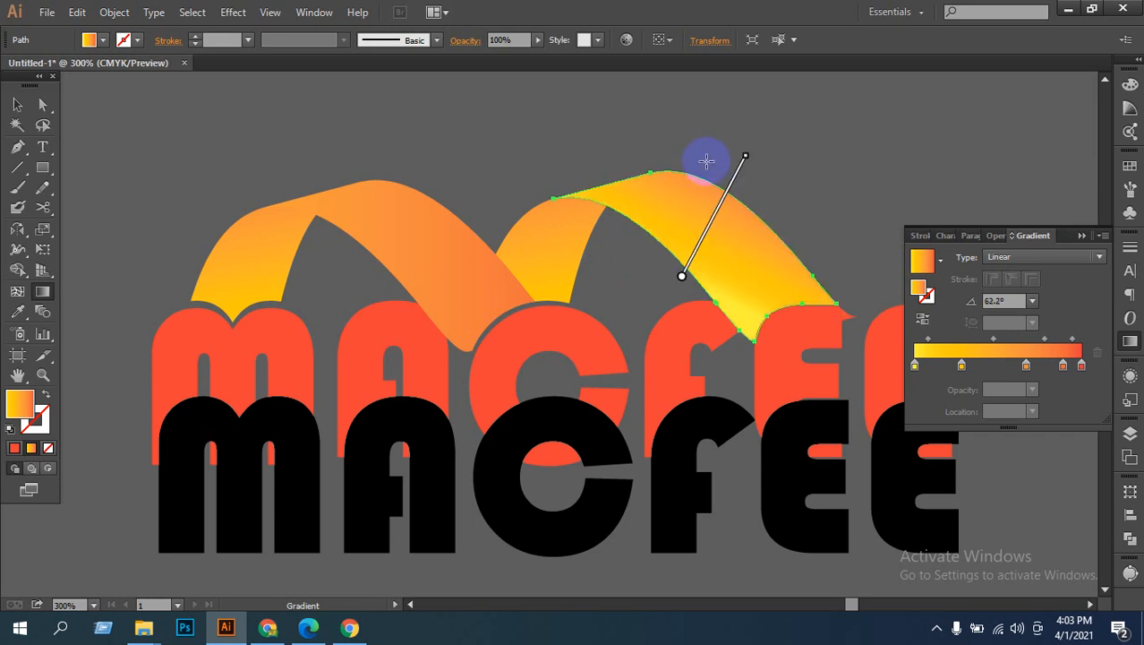
left_click_drag(845, 257, 637, 256)
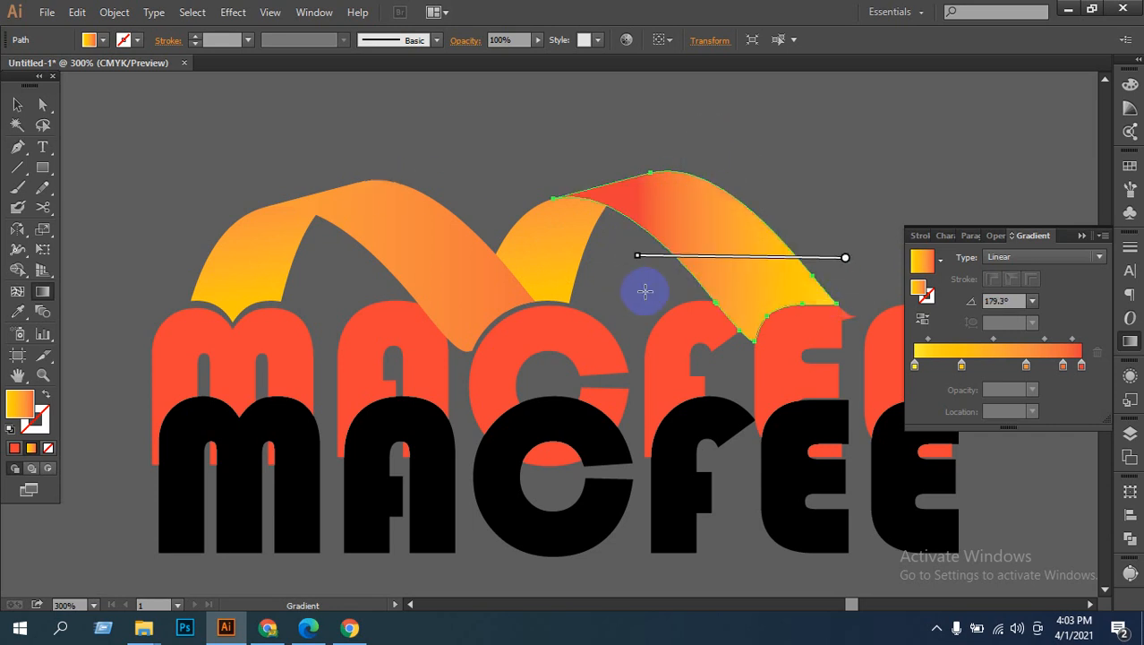
left_click(22, 105)
left_click(140, 148)
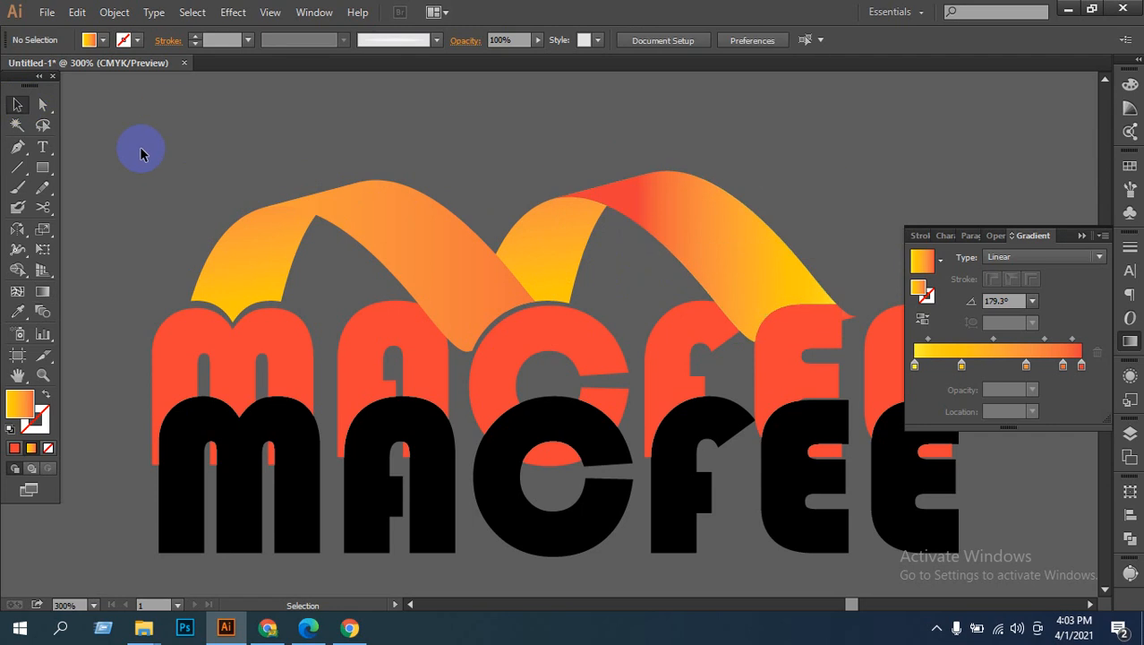
Step: Move the black MACFEE lettering down until it sits clear below the orange-red lettering
left_click(683, 349, "ctrl+alt")
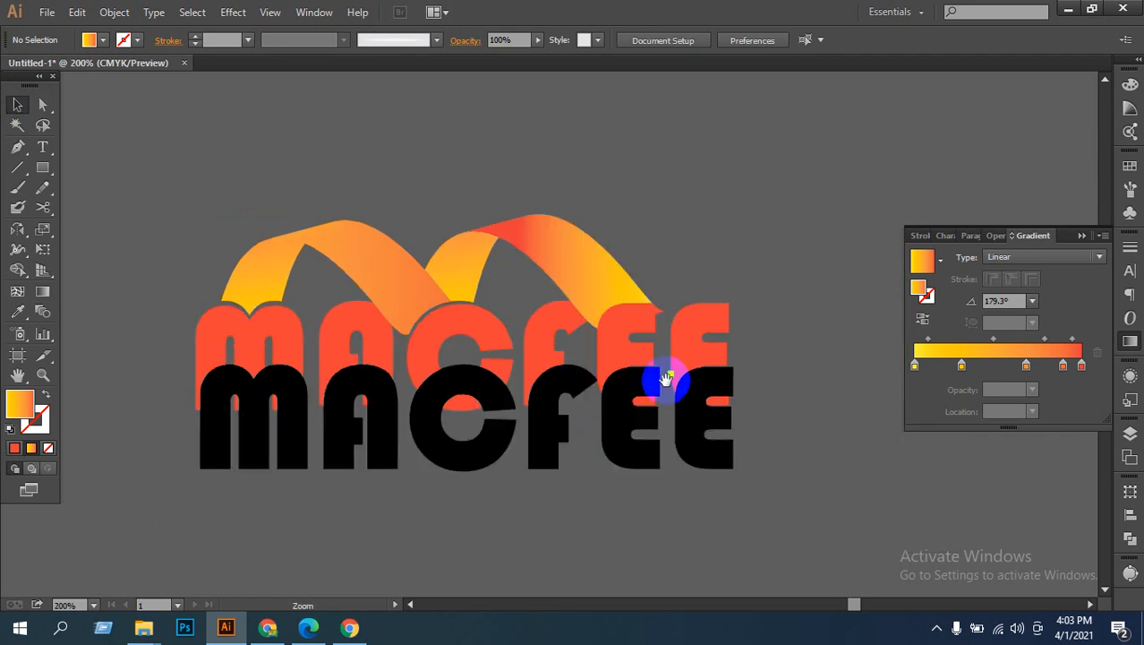
left_click_drag(659, 378, 648, 425)
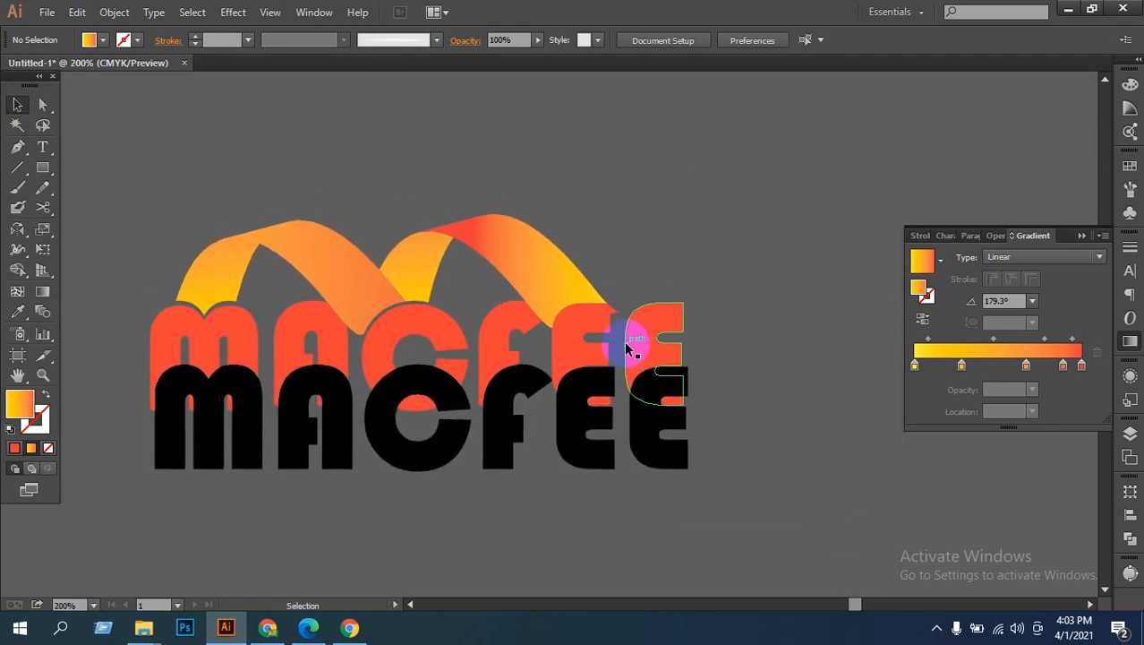
left_click_drag(504, 396, 491, 533)
Step: Nudge the orange-red F slightly left, away from the second arch's ribbon end, and deselect it
left_click(504, 386)
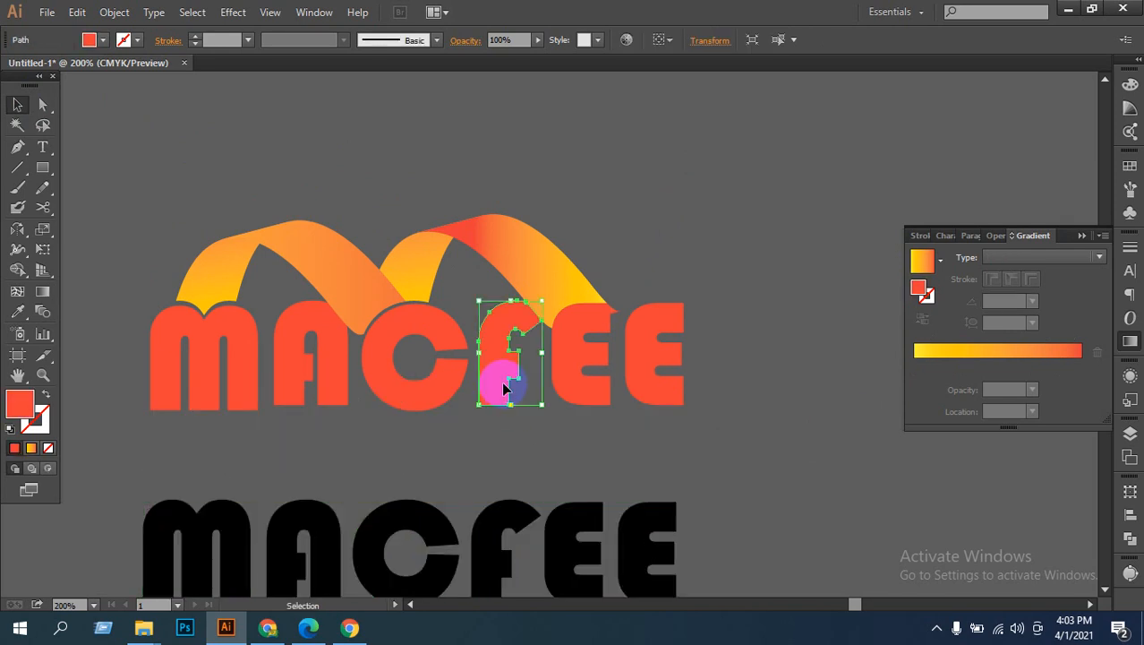
key("Left")
key("Left")
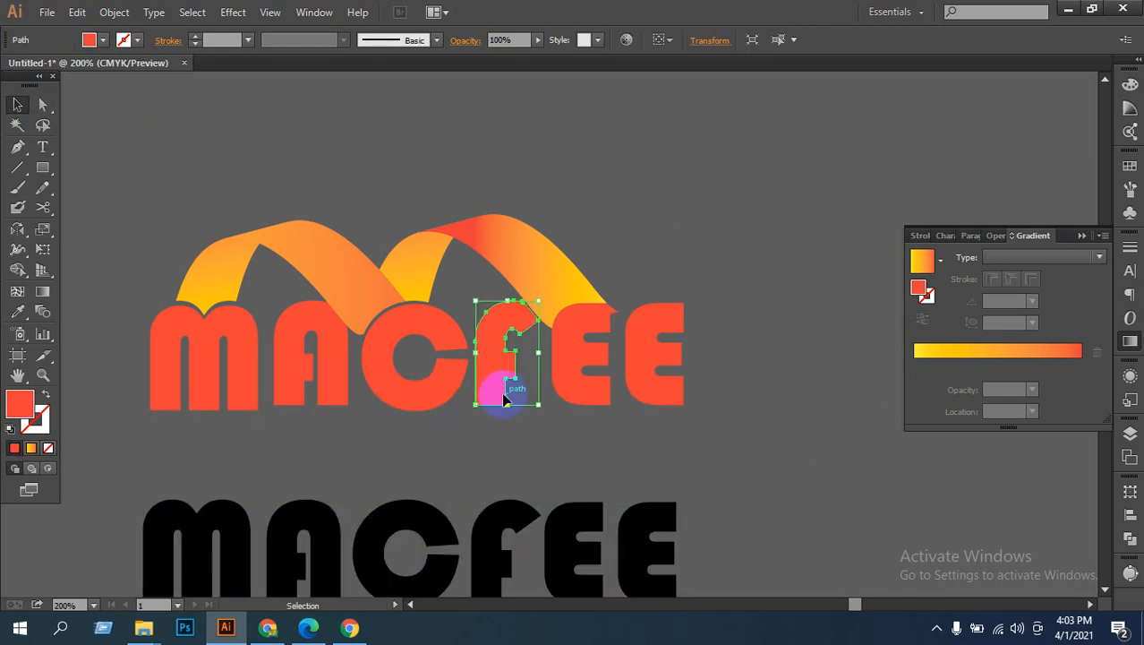
left_click(430, 467)
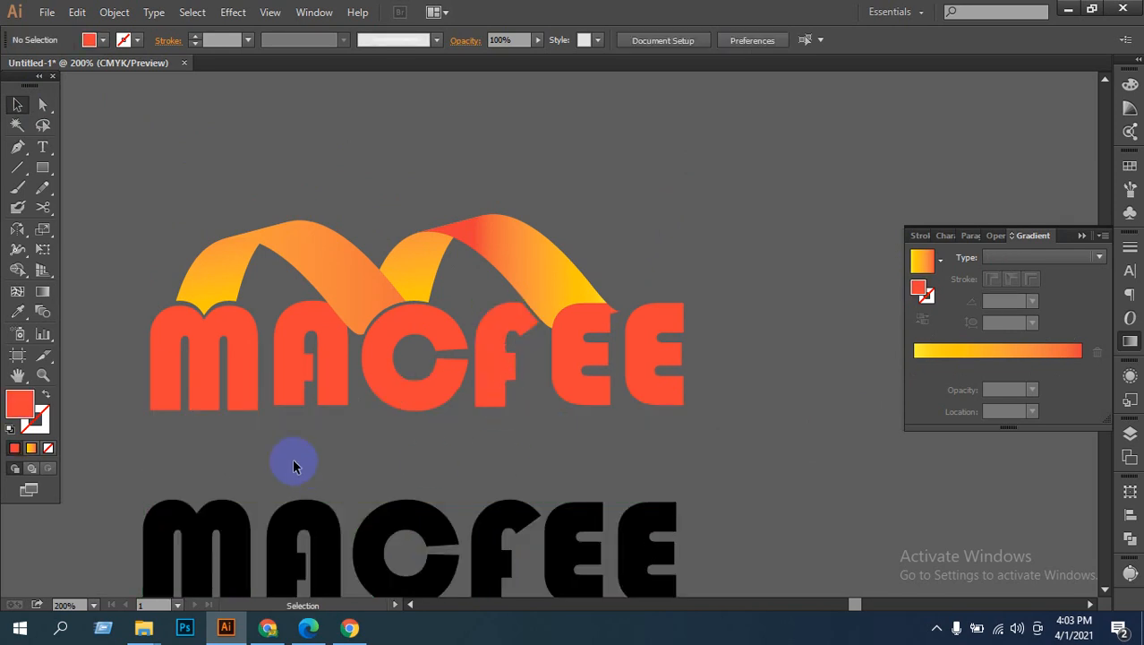
Step: Try to copy the second arch's right strip gradient onto the first arch's right ribbon strip with the Eyedropper
left_click_drag(287, 439, 404, 455)
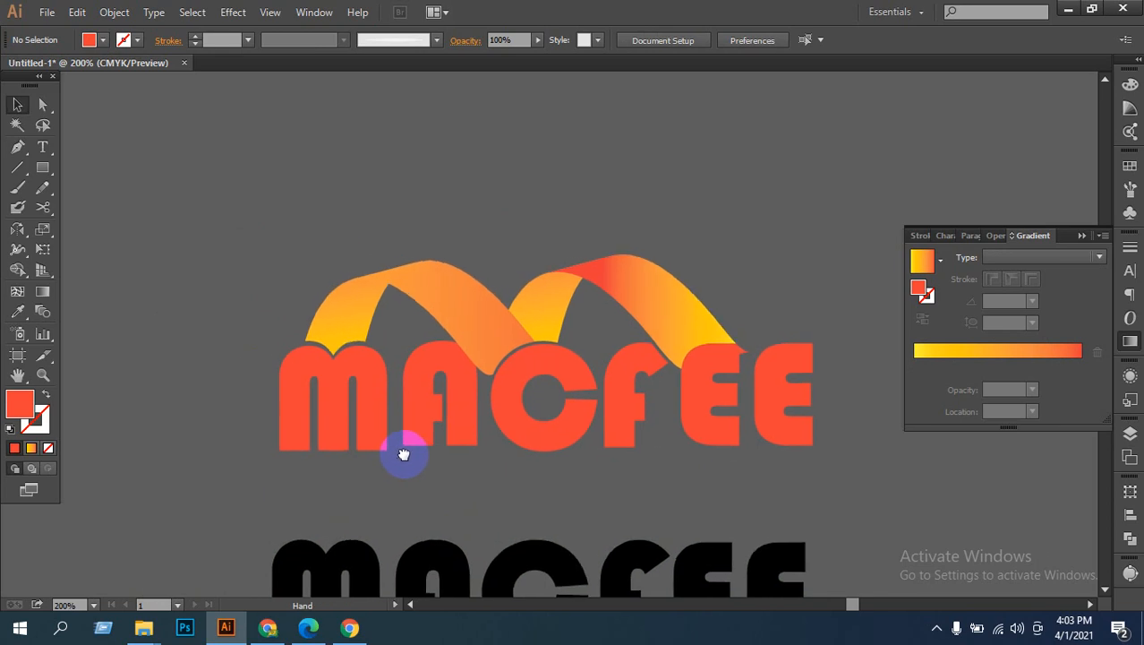
left_click(446, 297)
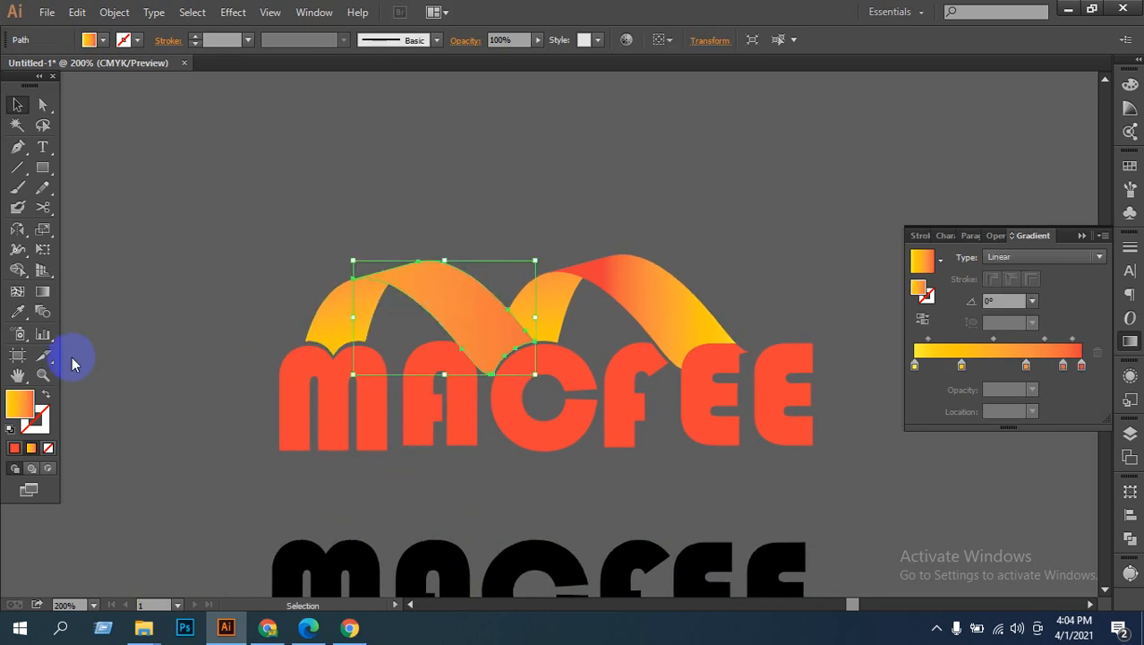
left_click(17, 311)
left_click(643, 275)
left_click(659, 278)
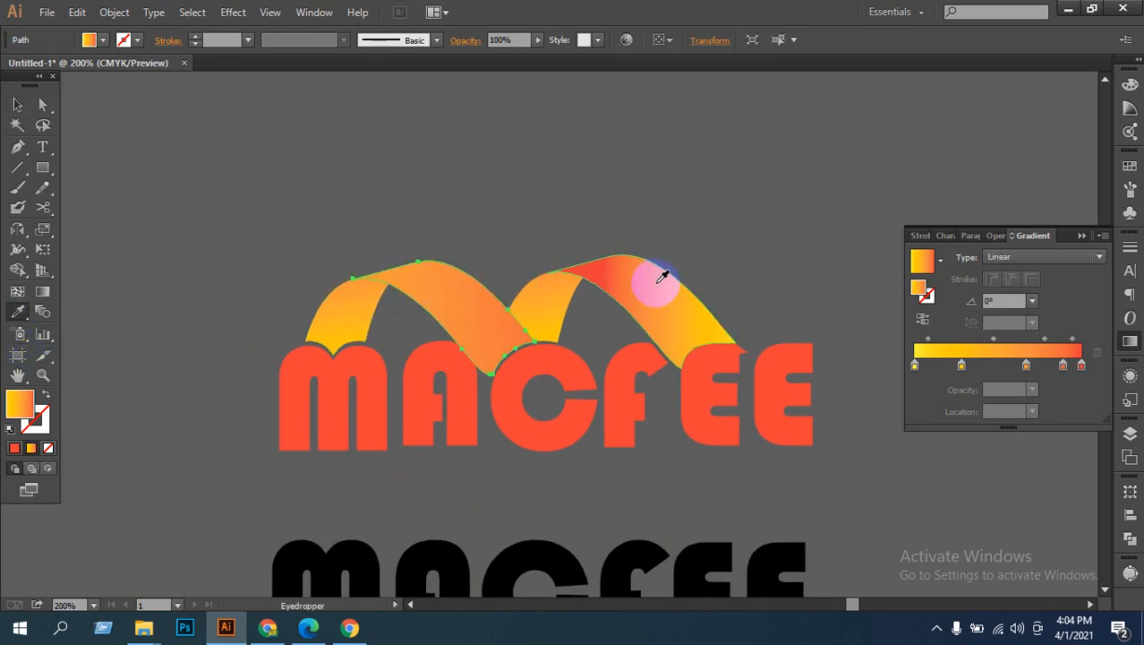
left_click(526, 268)
left_click(633, 270)
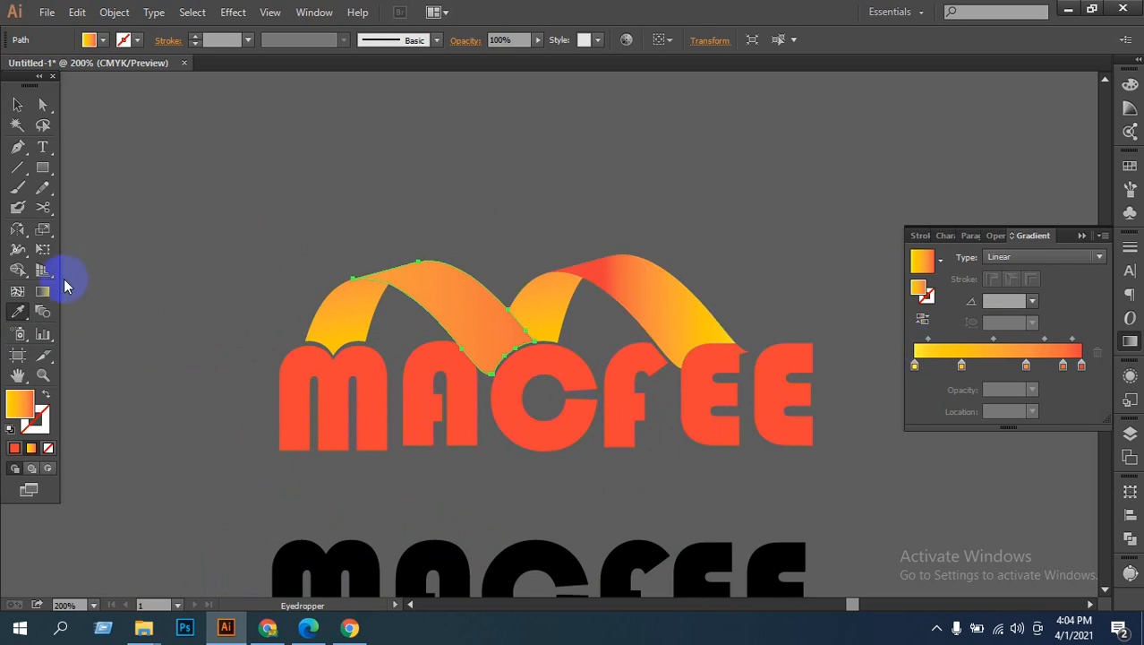
Step: Redraw the first arch's right ribbon strip gradient at about 21.5°, from yellow at the fold to orange-red at the C
left_click(42, 291)
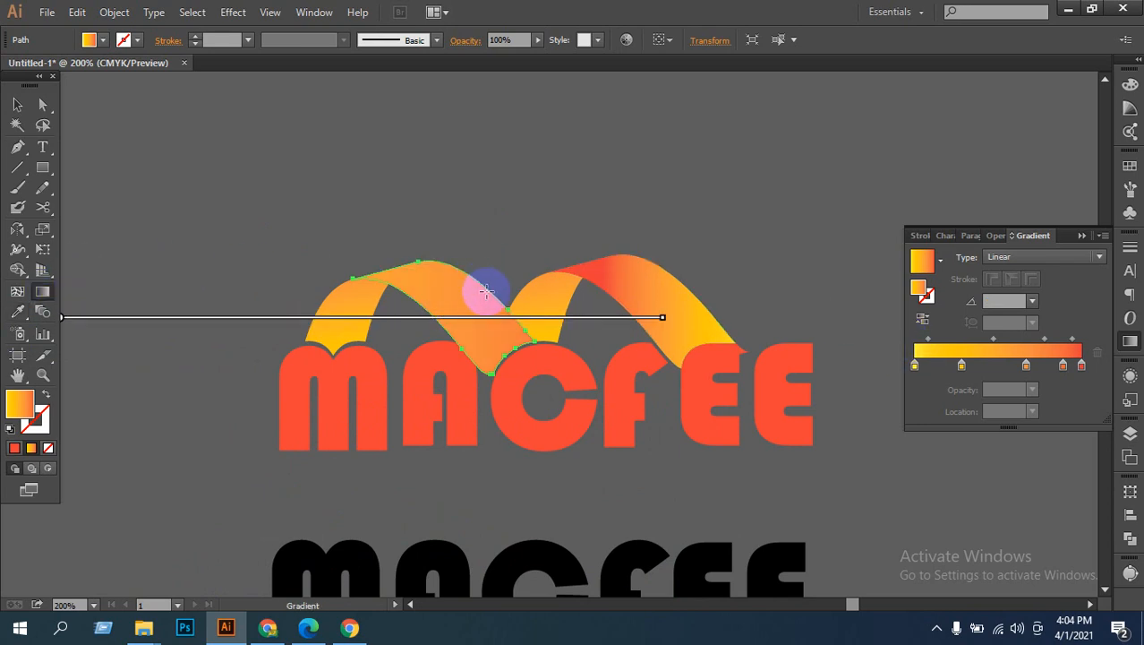
left_click_drag(484, 289, 441, 315)
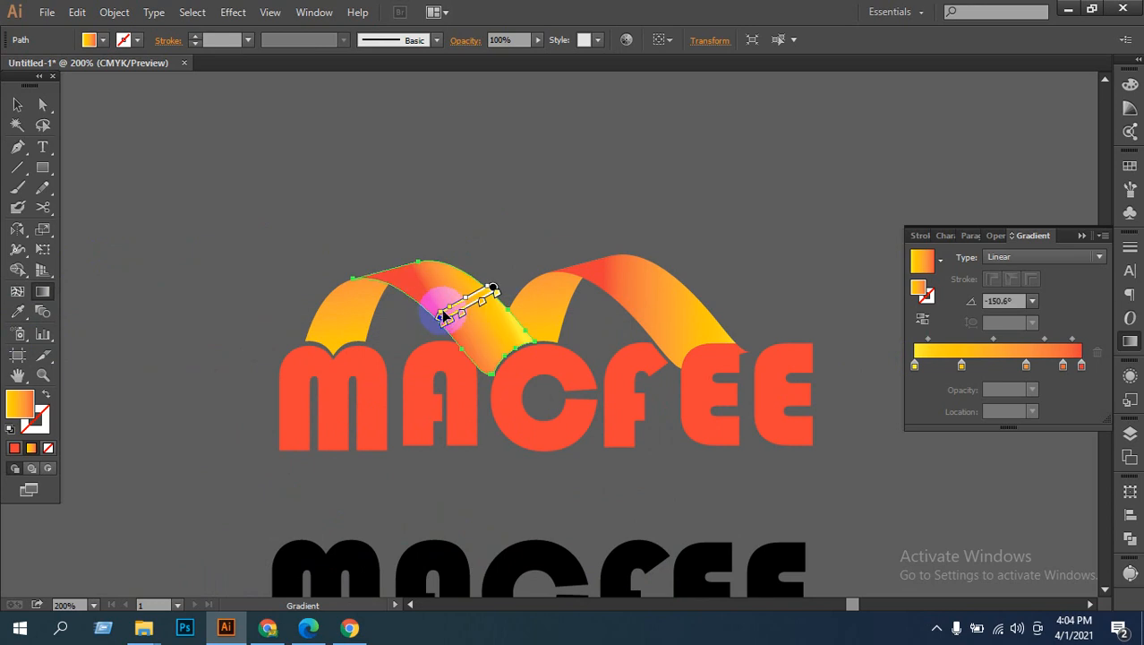
mouse_move(510, 291)
left_mouse_down()
mouse_move(381, 380)
mouse_move(379, 344)
mouse_move(467, 281)
mouse_move(503, 267)
mouse_move(508, 292)
left_mouse_up()
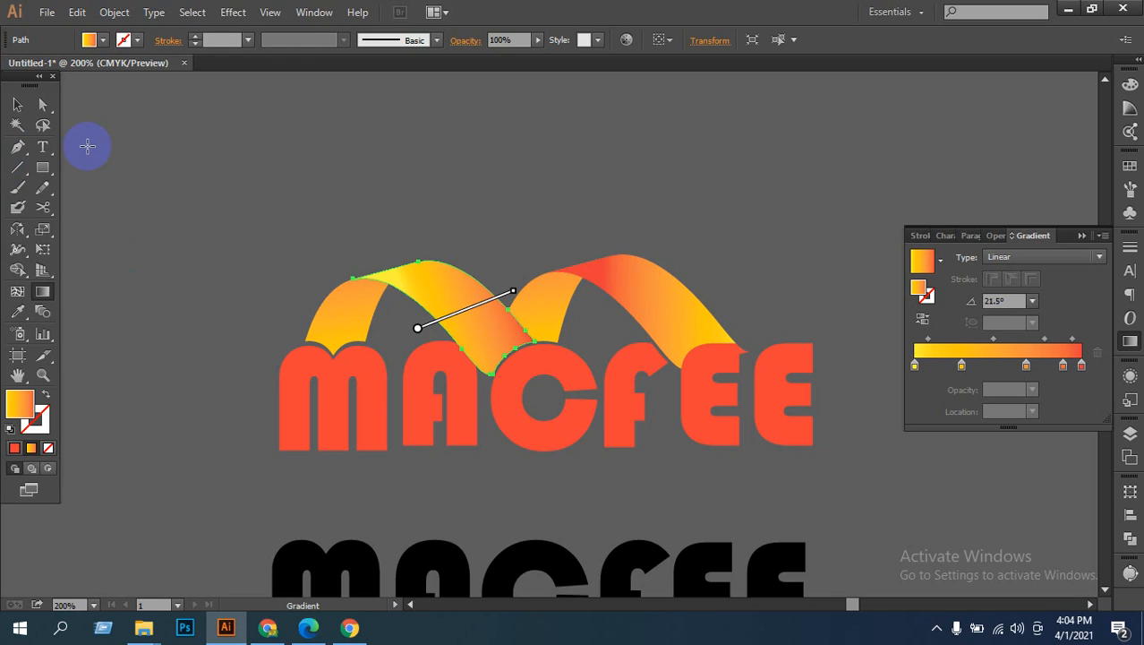
left_click(15, 106)
left_click(198, 153)
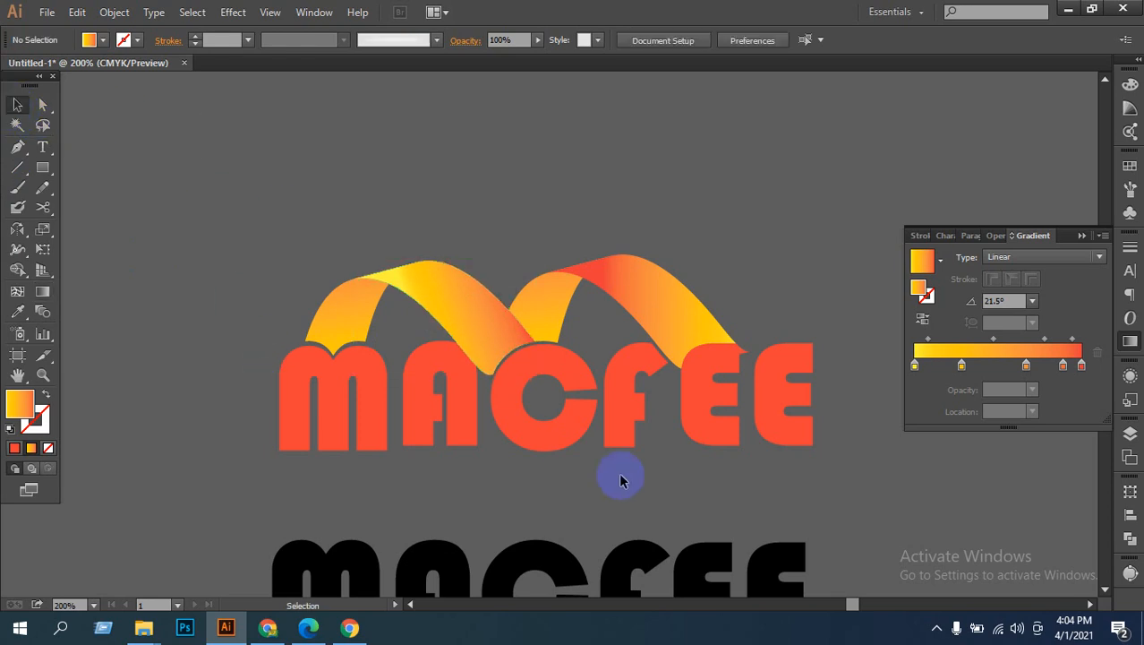
Step: Move the black MACFEE lettering closer beneath the orange-red lettering and fill it with White
scroll(555, 399, "down", 2)
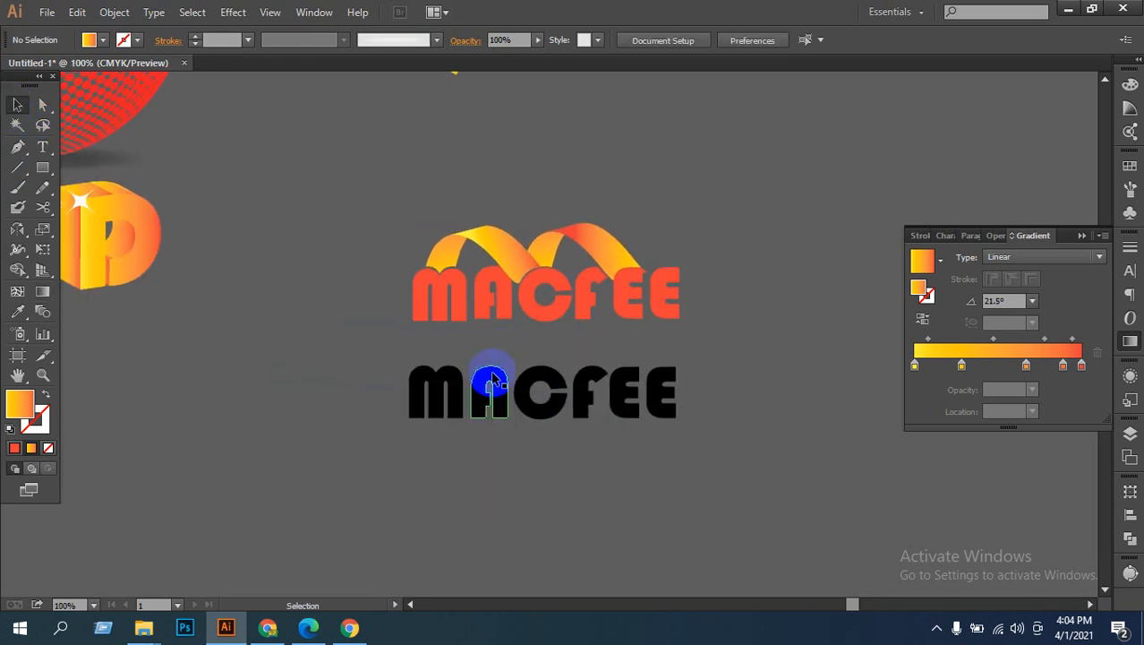
left_click_drag(395, 383, 674, 448)
left_click_drag(575, 405, 541, 396)
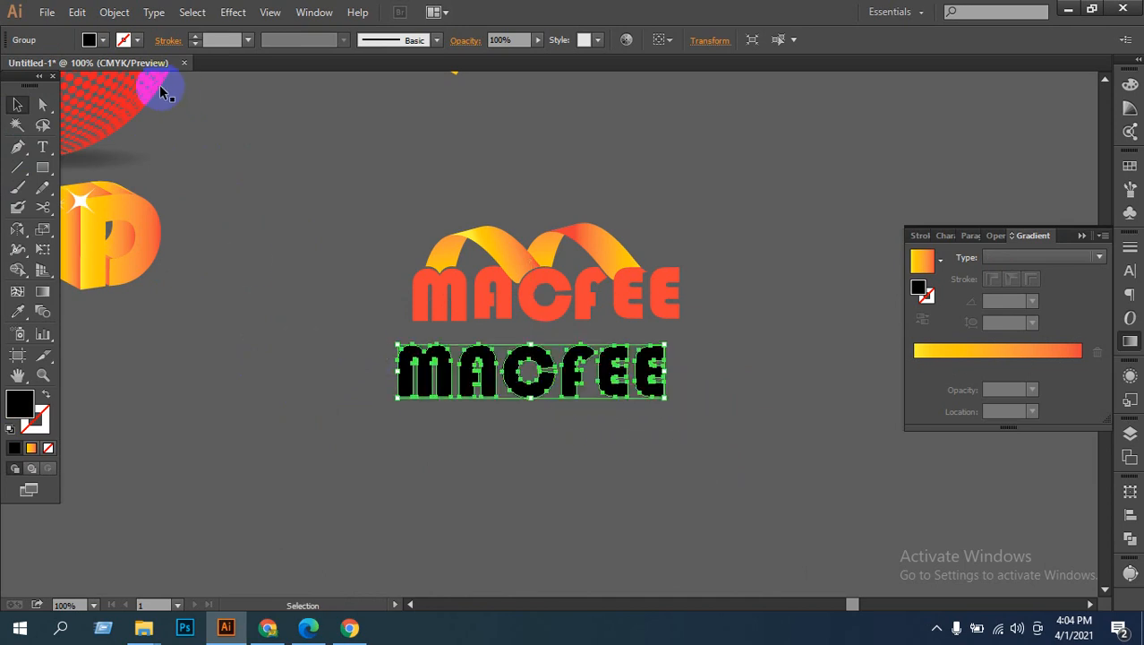
left_click(103, 39)
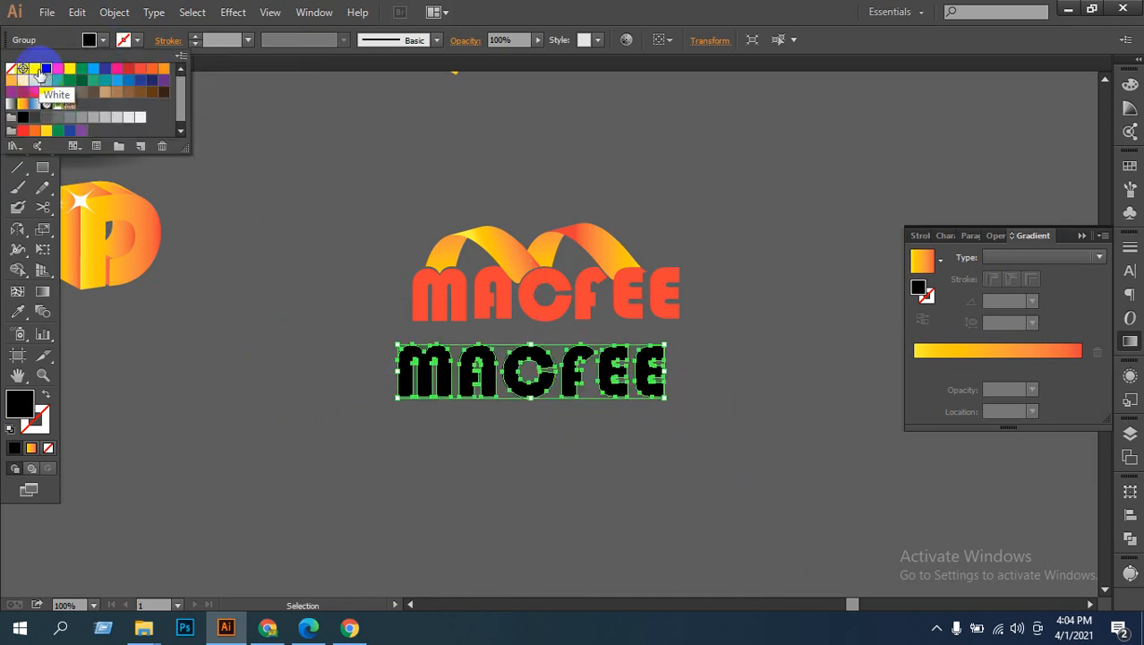
left_click(39, 76)
left_click(287, 357)
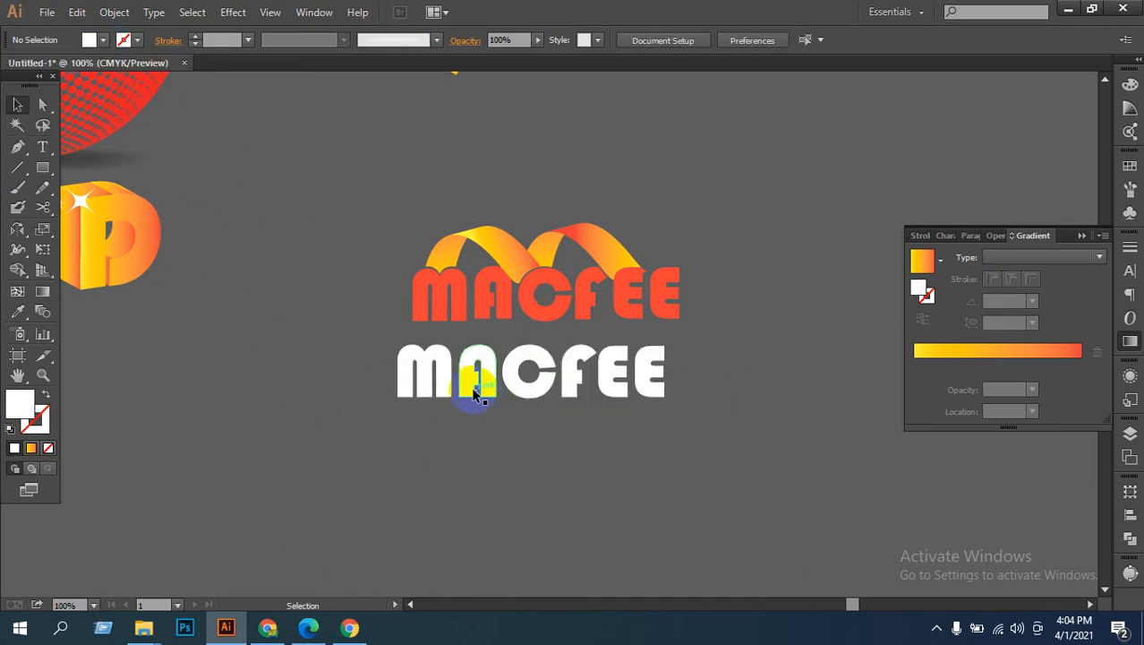
Step: Place the white MACFEE lettering over the orange-red lettering, offset slightly down and left so orange-red edges show as a shadow
left_click_drag(476, 394, 485, 324)
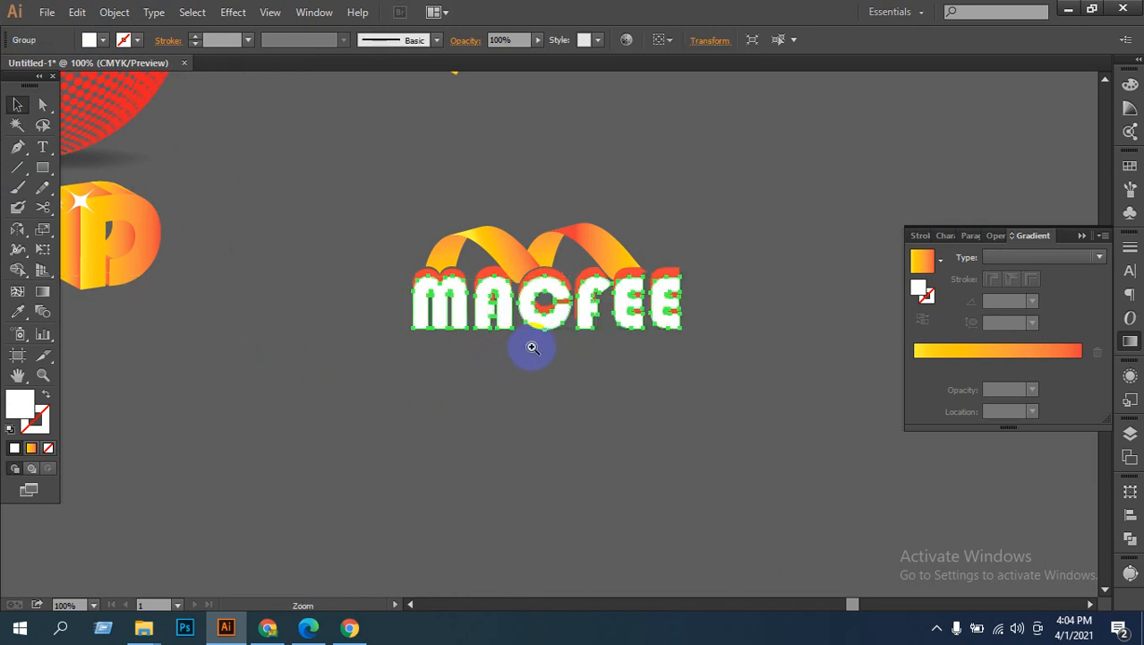
left_click(531, 346, "ctrl")
left_click(560, 272, "ctrl")
left_click(562, 276, "ctrl")
left_click_drag(600, 464, 600, 447)
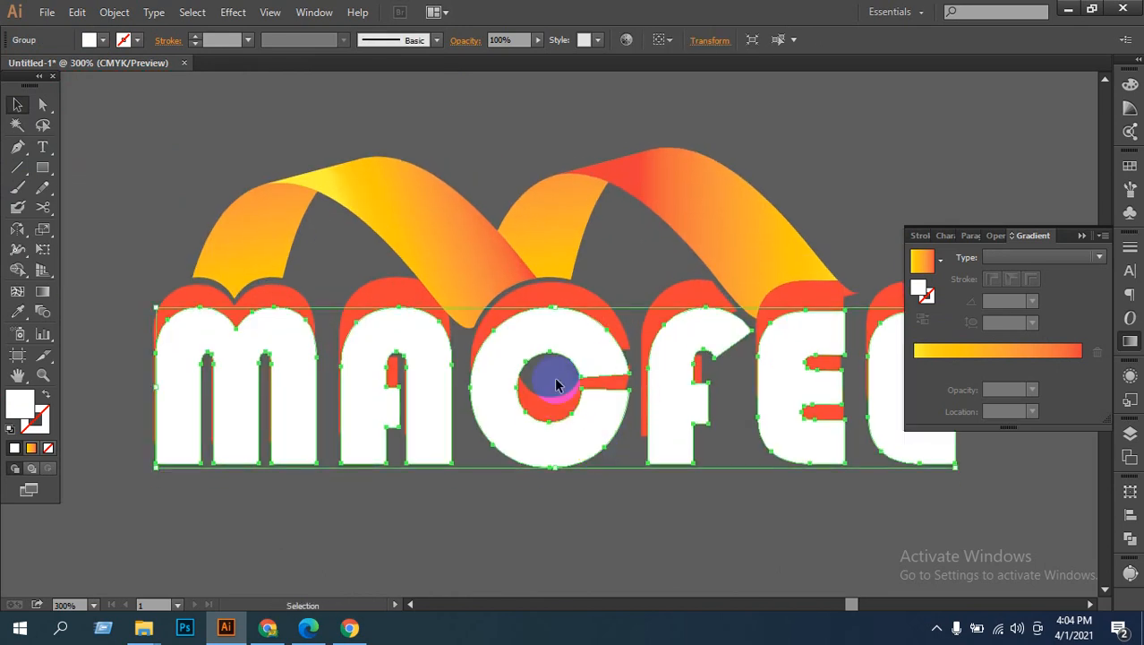
left_click_drag(573, 350, 578, 355)
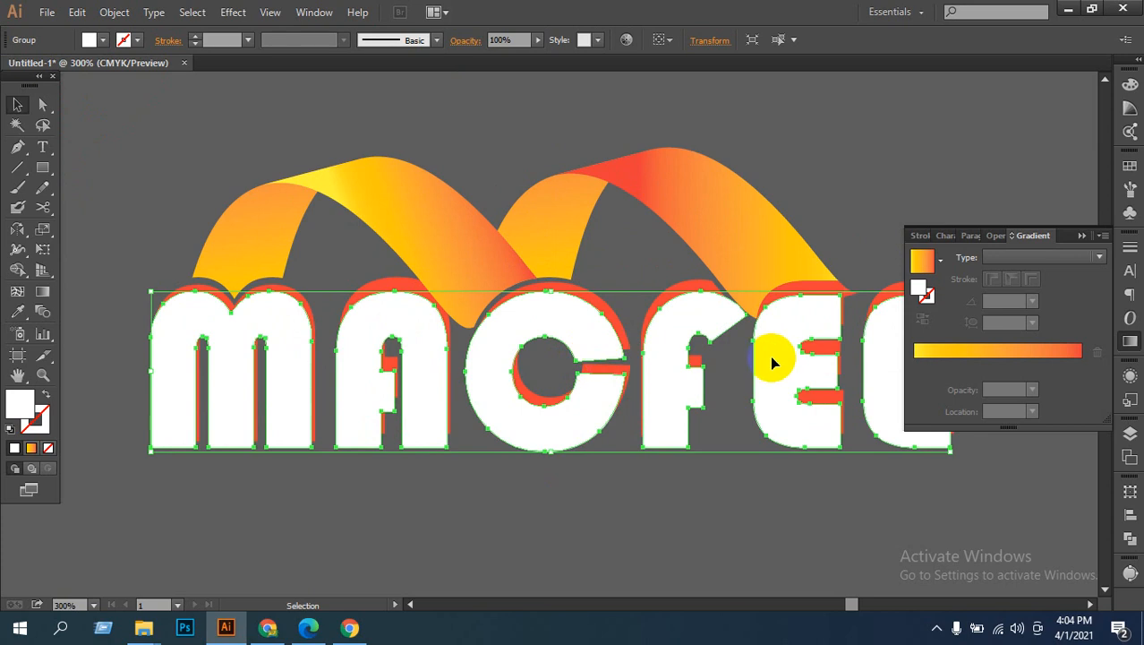
key("space")
left_click_drag(847, 426, 807, 435)
left_click_drag(754, 340, 750, 351)
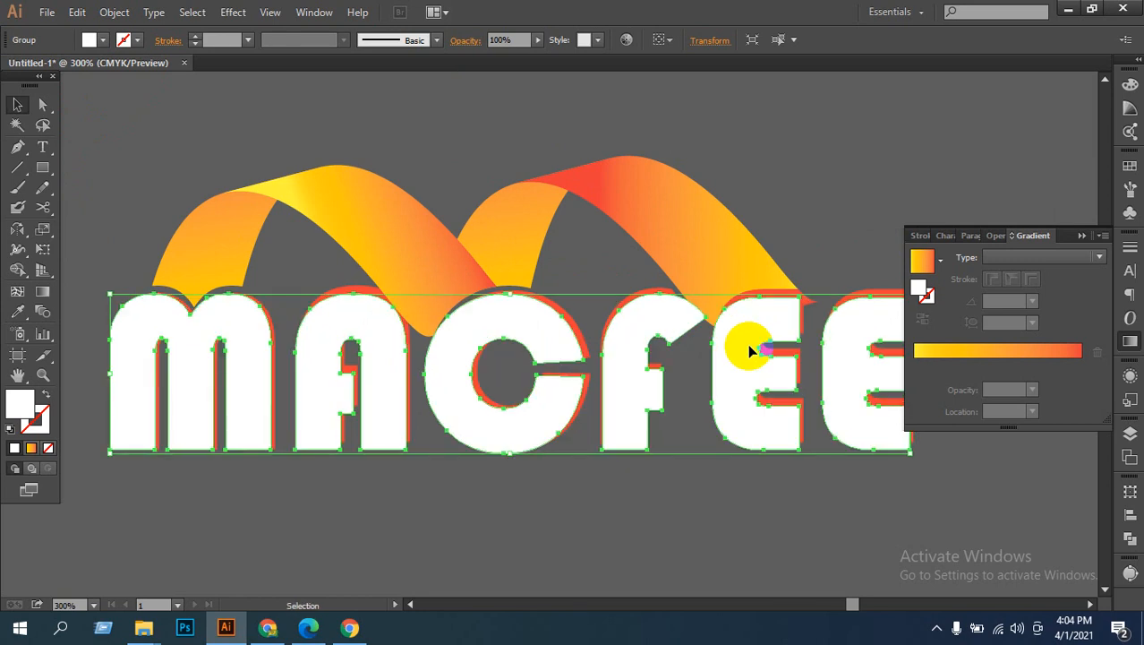
left_click(805, 230)
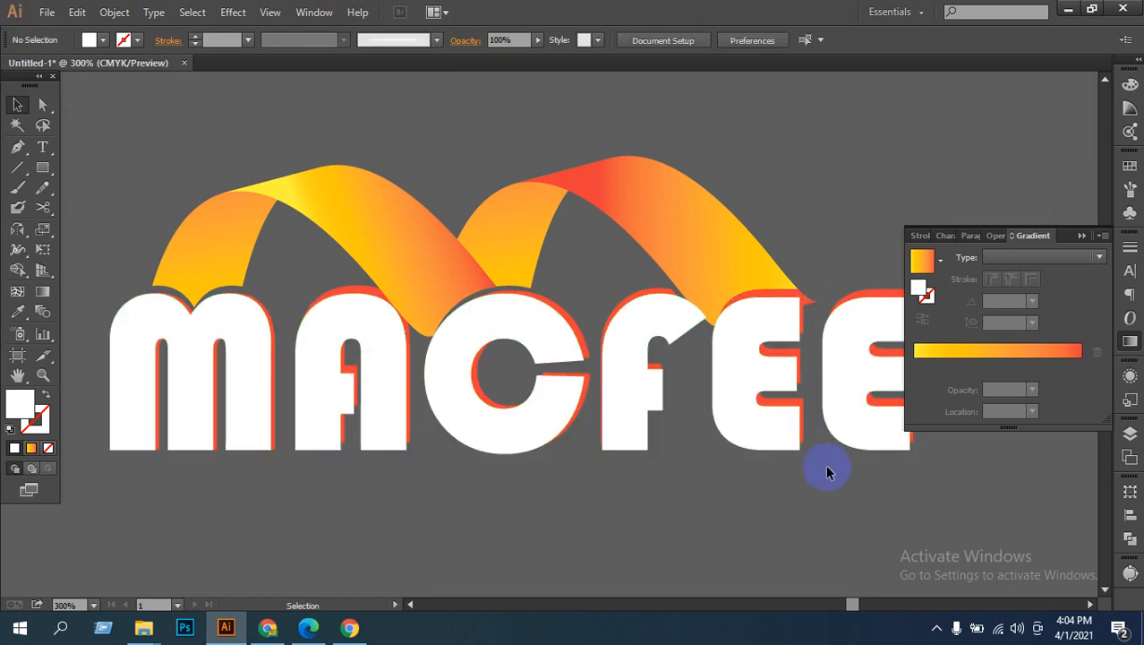
Step: Examine the layered white lettering and ribbon arches of the MACFEE logo, both whole and close up
left_click_drag(824, 463, 721, 465)
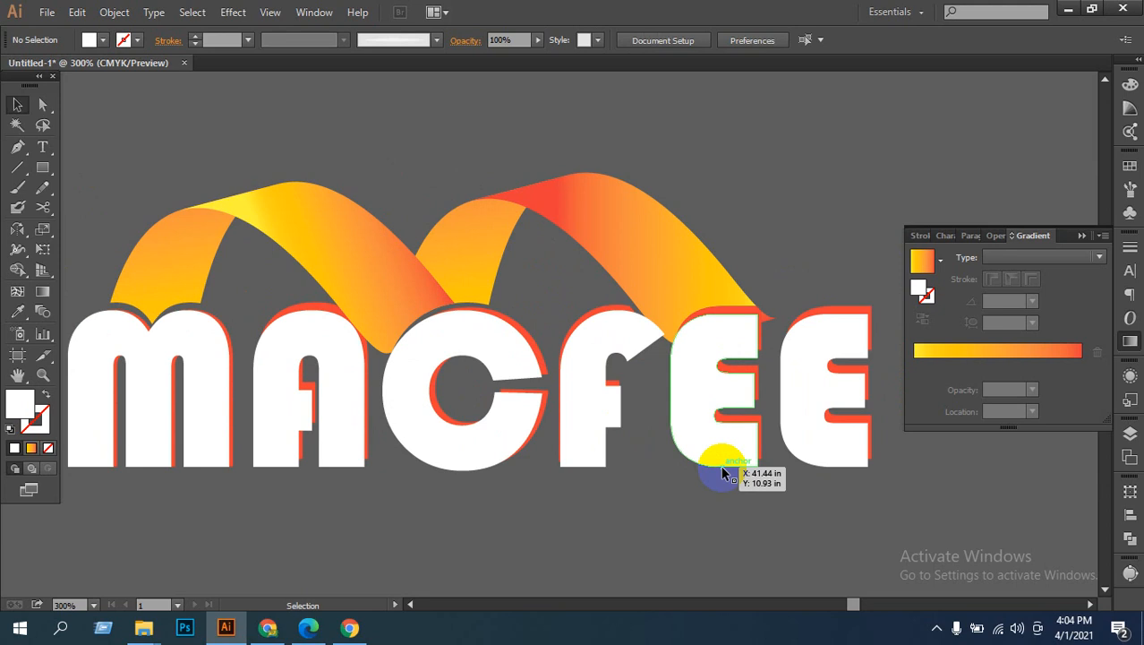
left_click(550, 447, "ctrl+alt")
left_click(551, 447, "ctrl+alt")
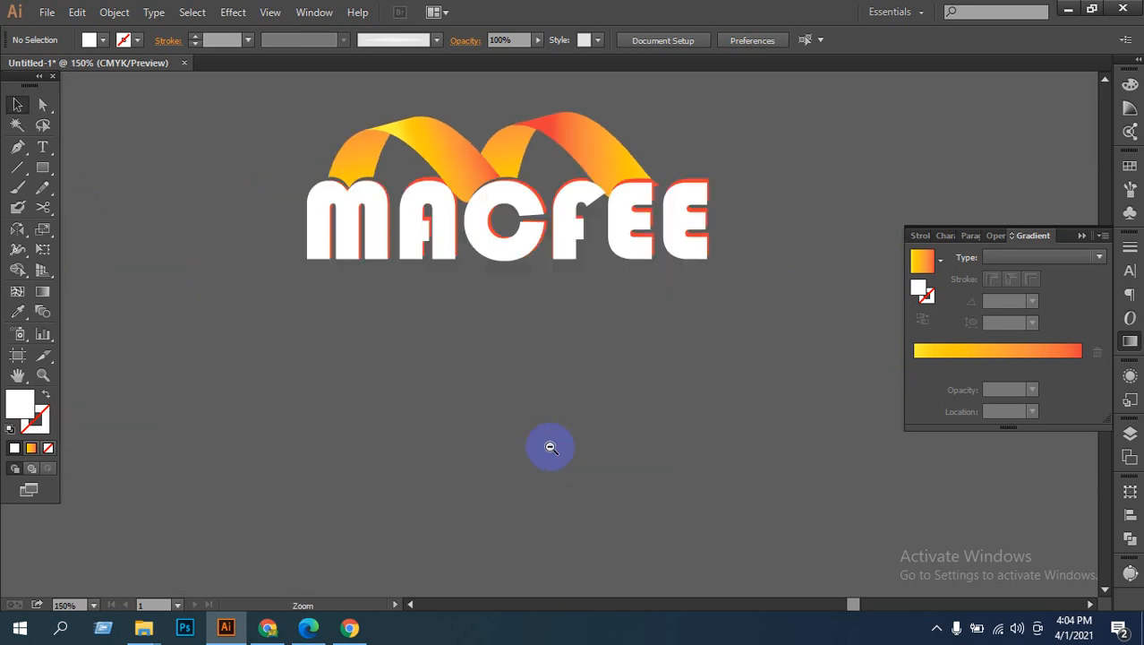
left_click(590, 357, "ctrl+alt")
left_click_drag(664, 401, 623, 457)
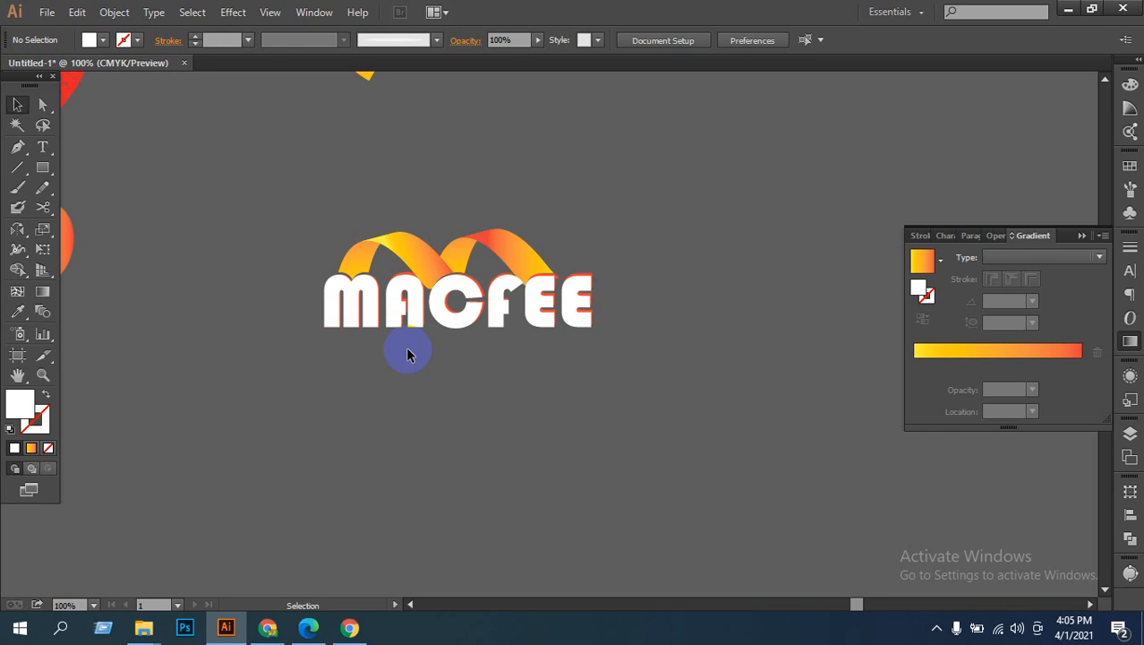
key("space")
left_click_drag(589, 424, 533, 445)
key("ctrl+space")
left_click(487, 332, "ctrl")
left_click(487, 332, "ctrl")
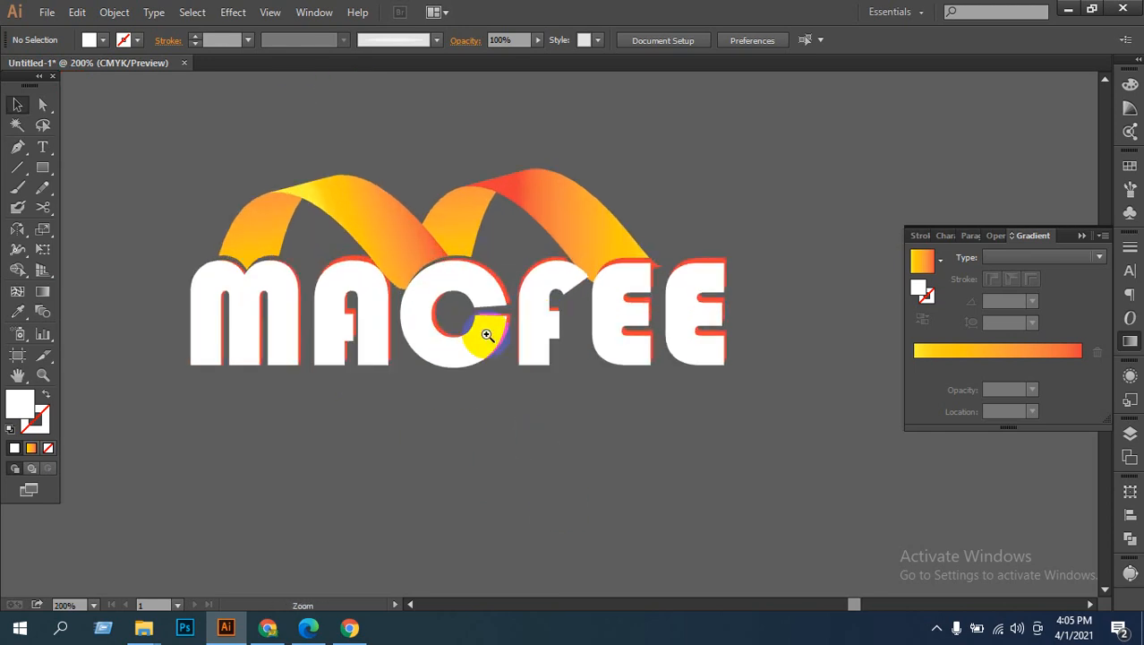
left_click(487, 332, "ctrl")
key("space")
left_click_drag(630, 454, 830, 493)
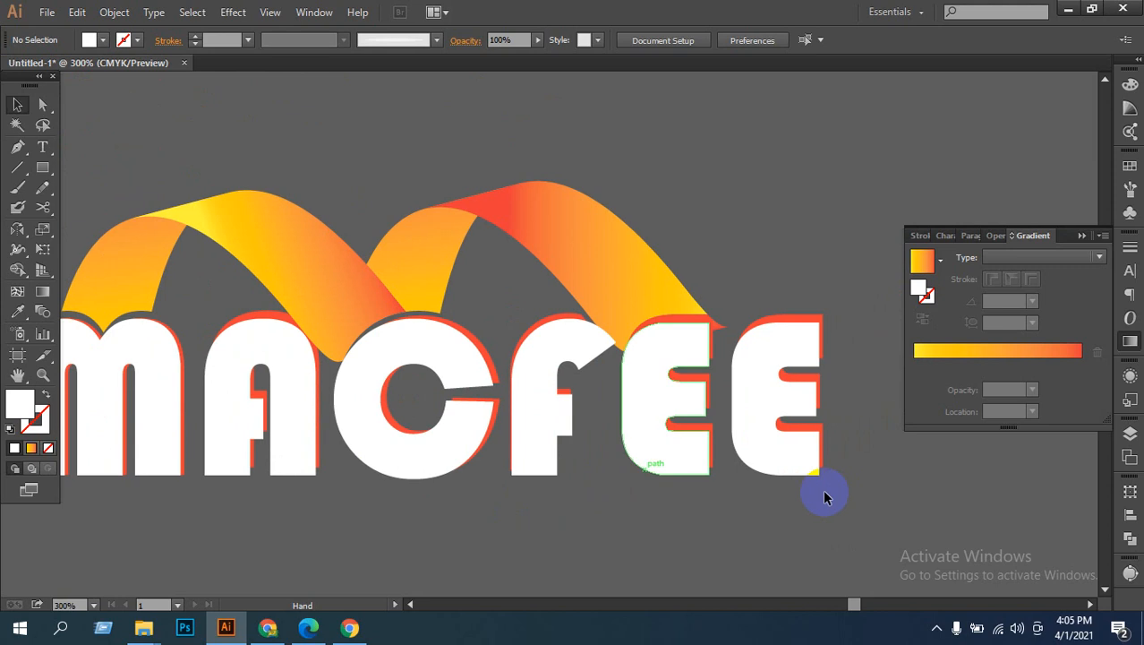
Step: Ungroup the lower half of the source ribbon spiral above the MACFEE logo
left_click(506, 409, "ctrl+alt")
left_click(507, 408, "ctrl+alt")
left_click(507, 408, "ctrl+alt")
left_click_drag(436, 328, 481, 590)
left_click_drag(379, 175, 585, 258)
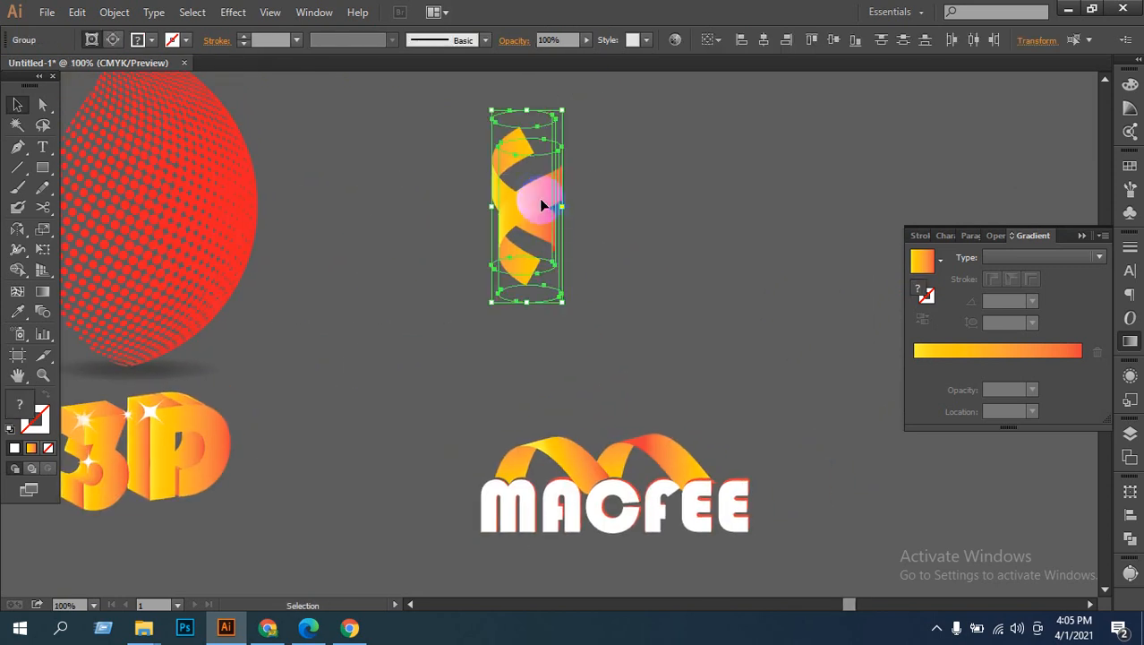
right_click(540, 192)
left_click(610, 259)
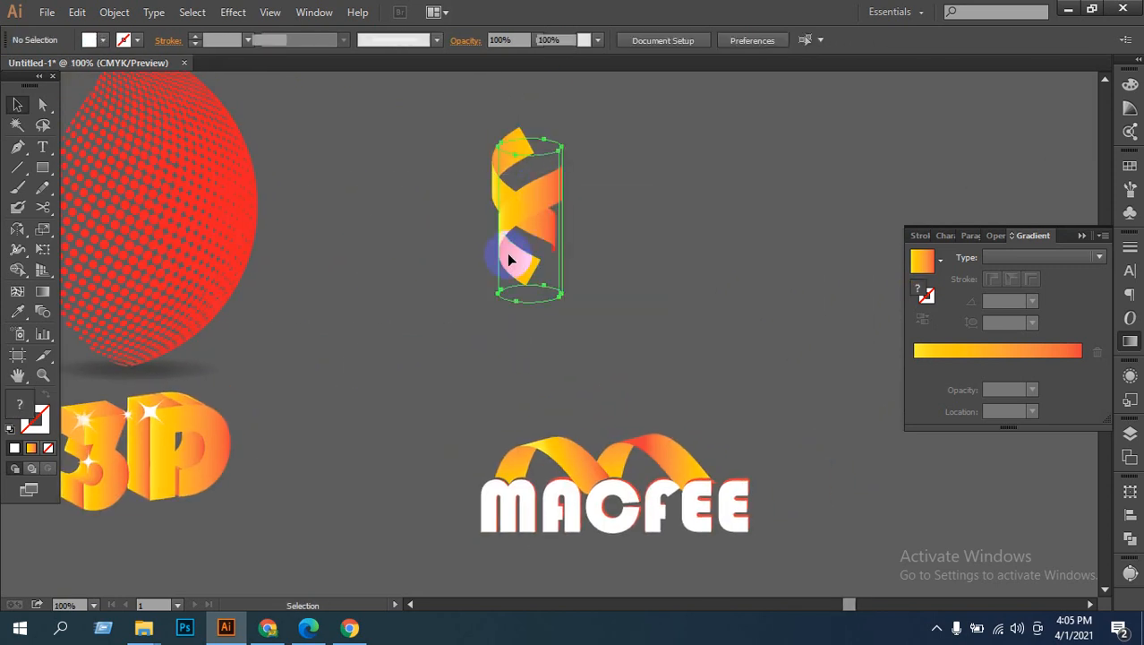
right_click(510, 256)
left_click(584, 352)
left_click(590, 269)
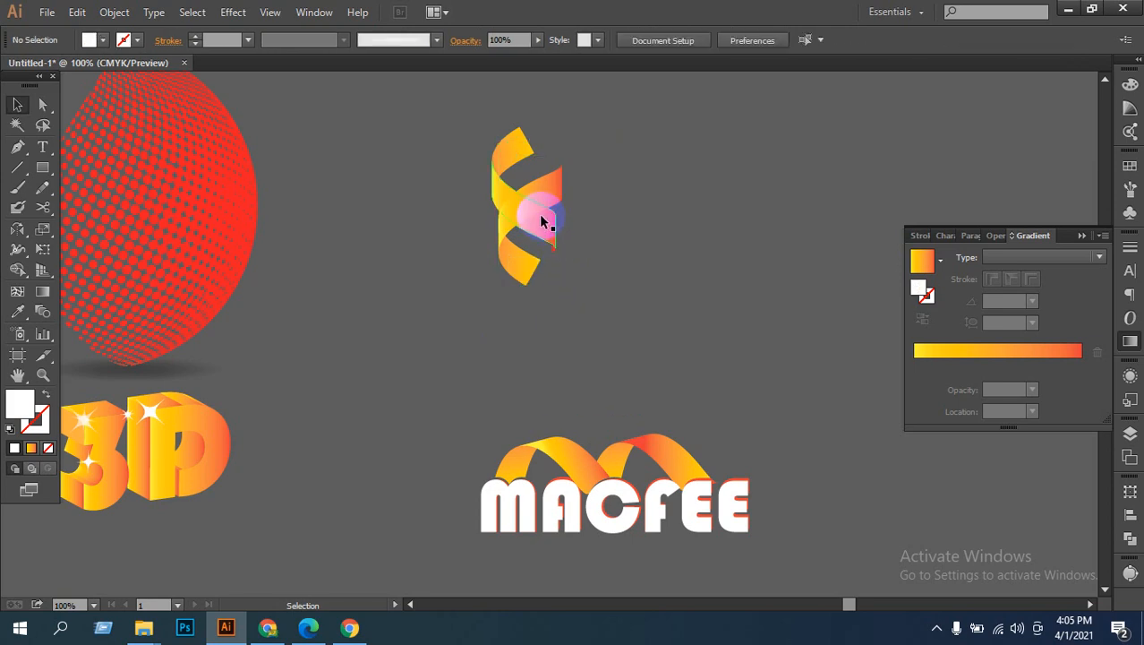
Step: Release the clipping mask on the spiral's front middle strip and check the freed strip in isolation
left_click(536, 212)
right_click(535, 210)
left_click(614, 306)
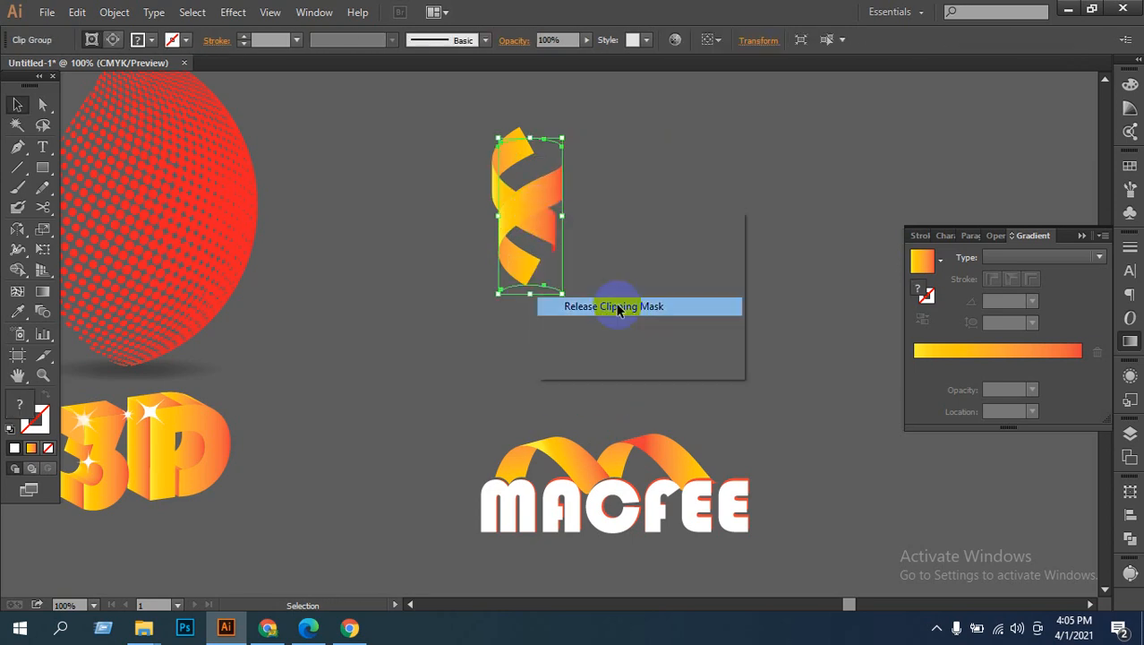
left_click(636, 273)
left_click(526, 222)
right_click(524, 214)
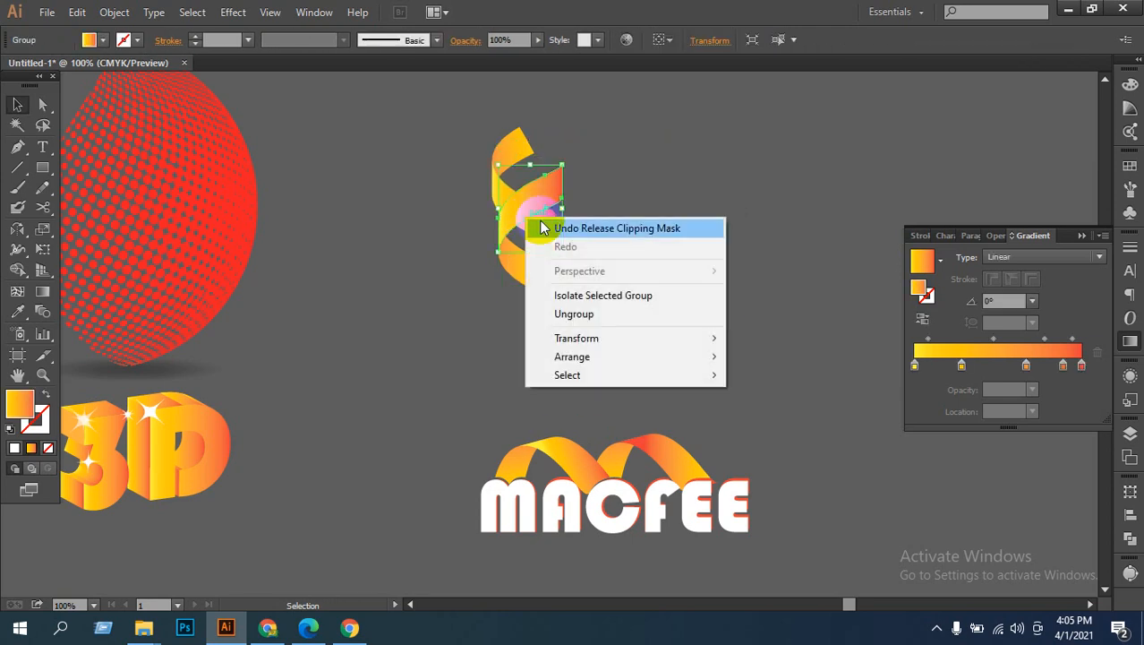
left_click(607, 298)
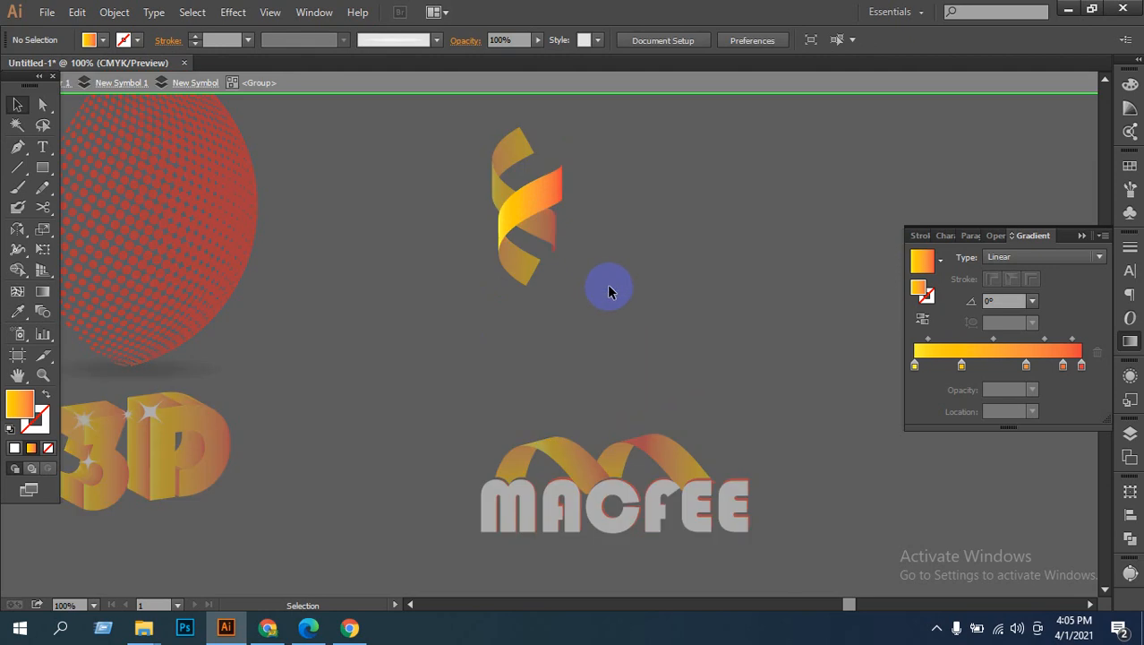
double_click(582, 280)
Step: Ungroup the upper half of the source ribbon spiral
left_click(504, 199)
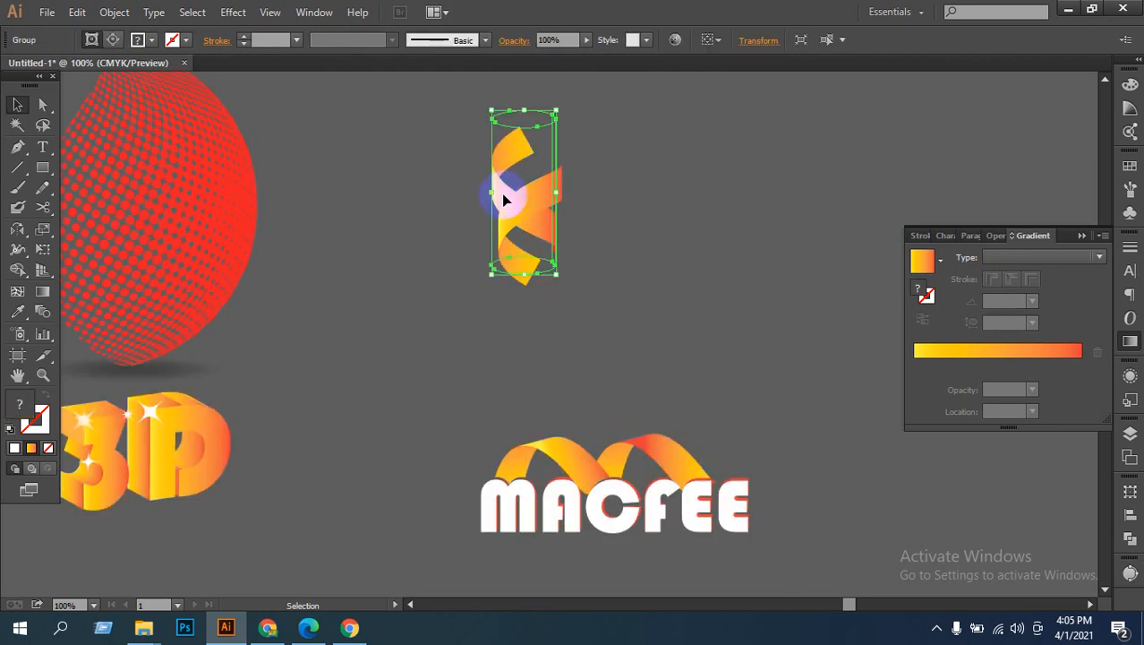
right_click(524, 202)
left_click(544, 291)
left_click(536, 226)
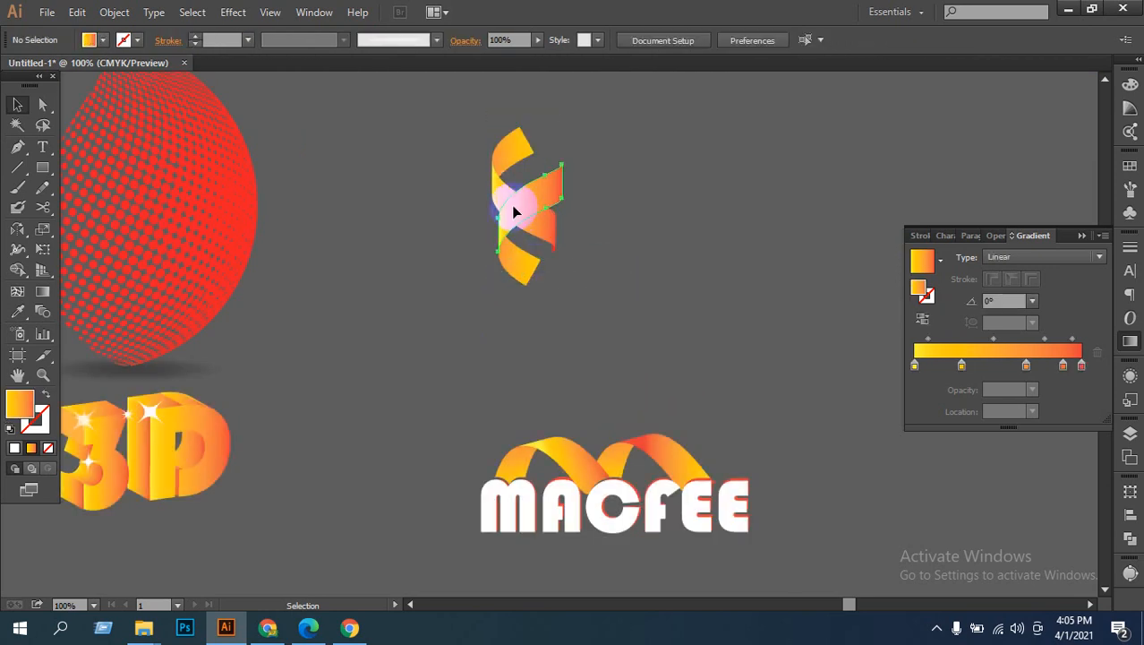
Step: Isolate and delete the unfilled outline path left around the spiral's front middle strip, and leave isolation
left_click(507, 206)
left_click(498, 198)
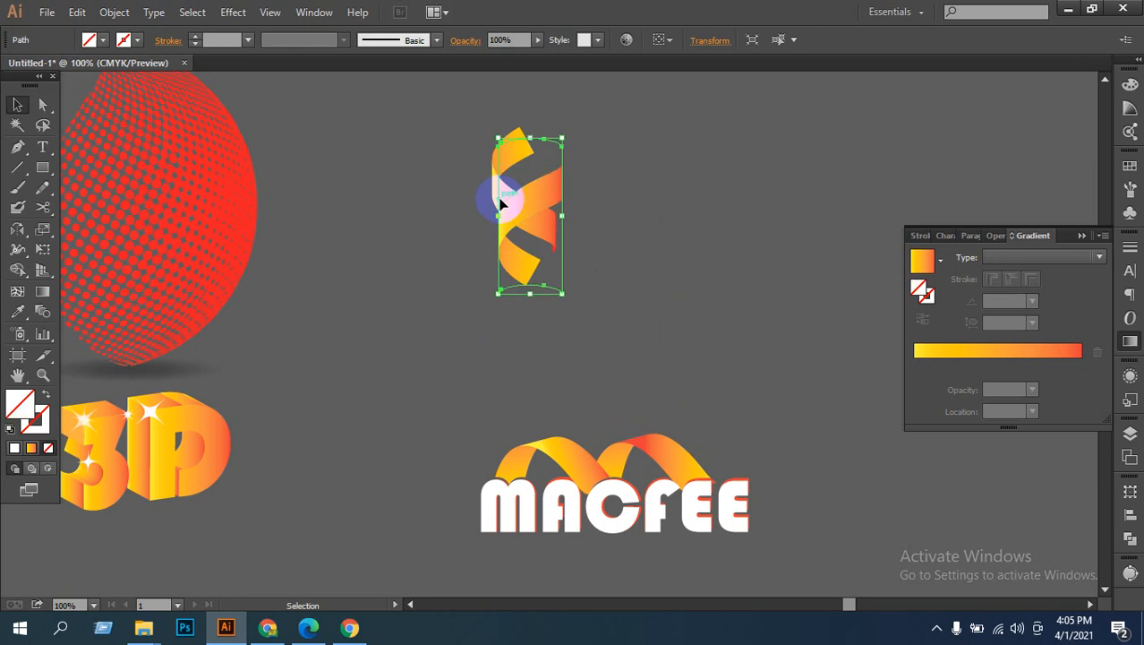
right_click(501, 200)
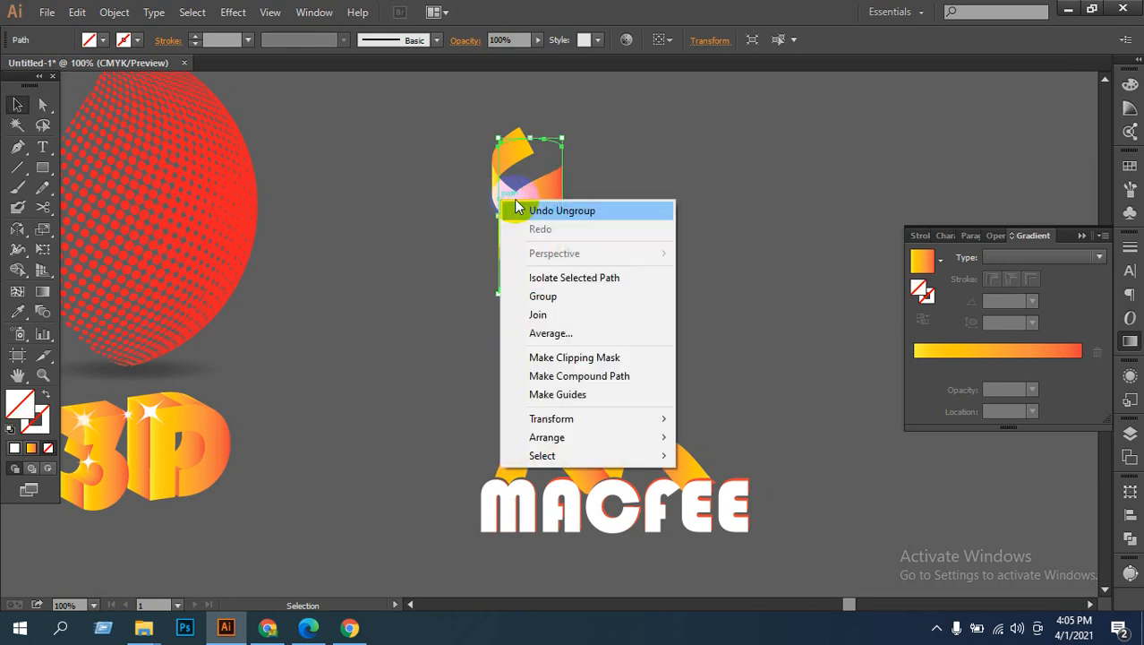
left_click(620, 278)
left_click(663, 254)
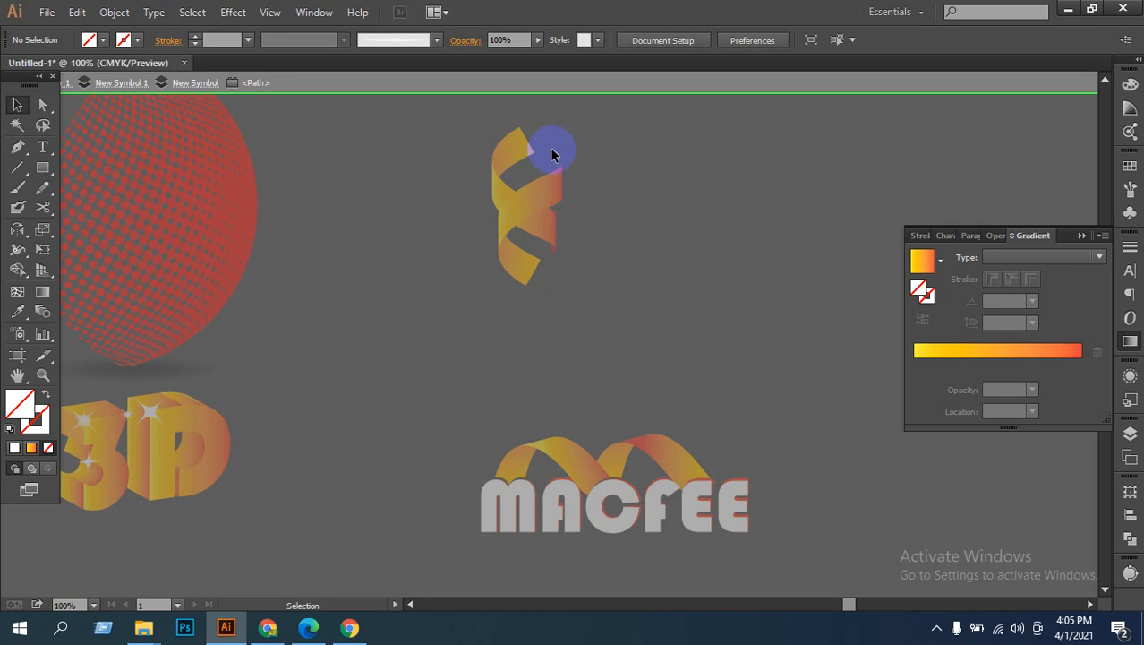
left_click(503, 189)
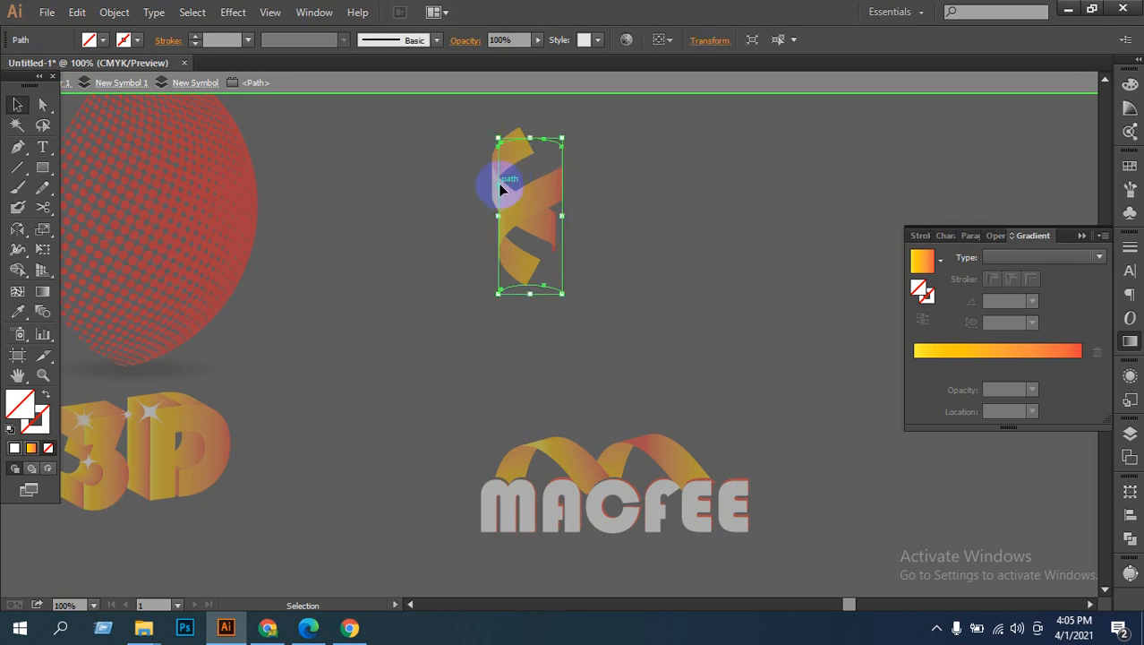
key("Delete")
double_click(461, 263)
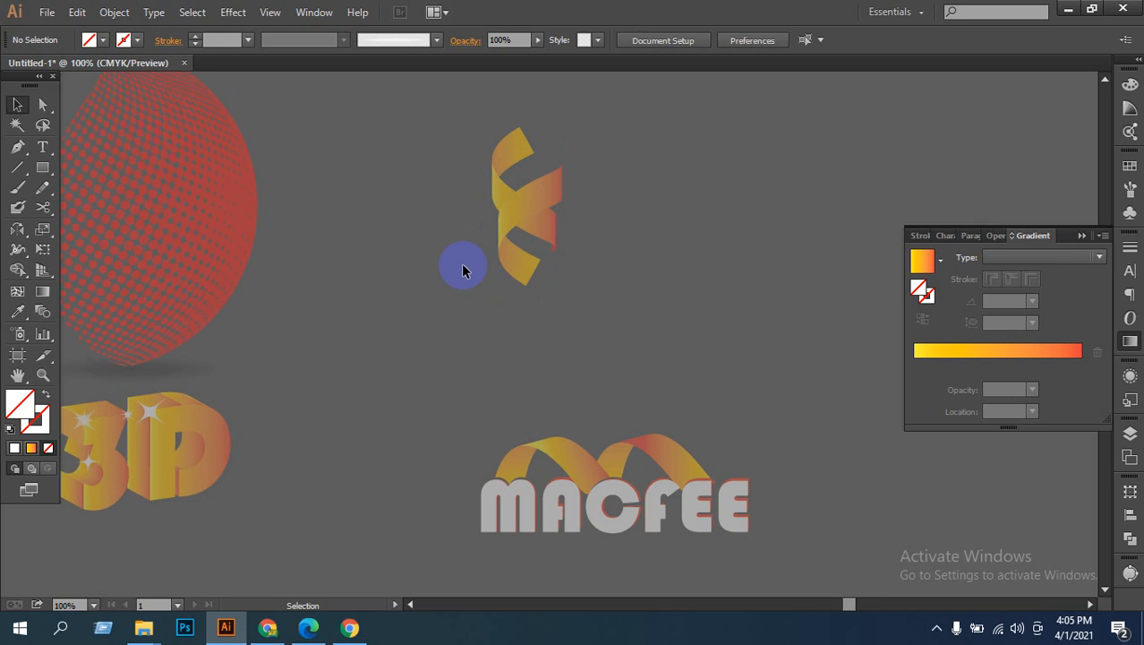
Step: Release the clipping mask on the back strip that crosses behind the spiral's front middle strip
left_click(541, 231)
left_click(579, 205)
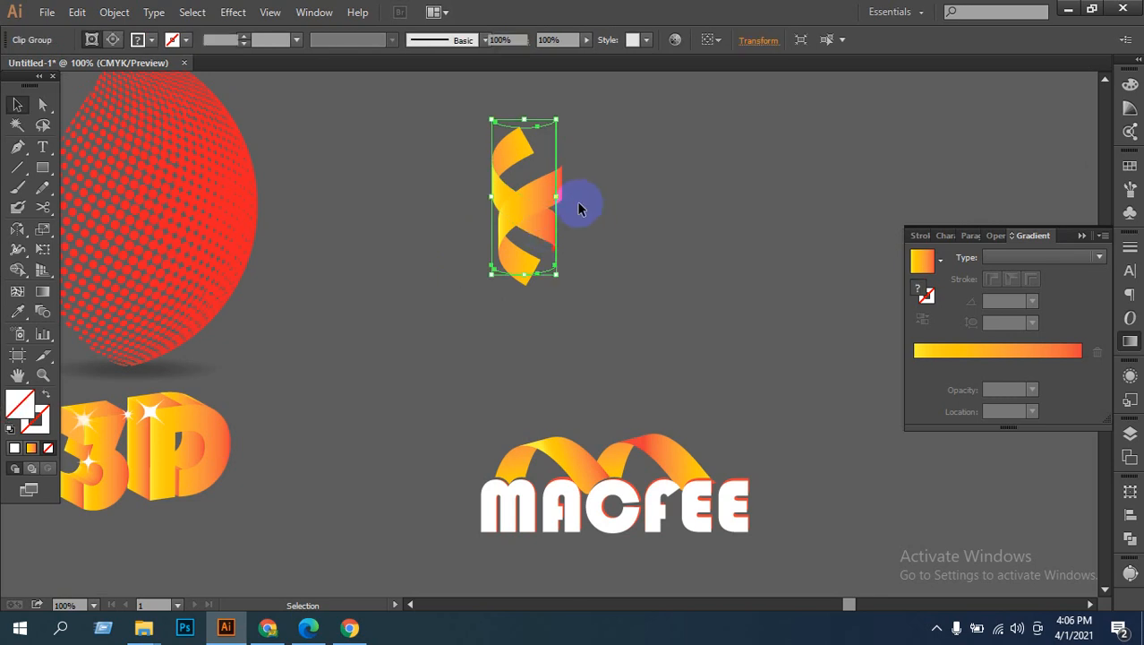
left_click(540, 205)
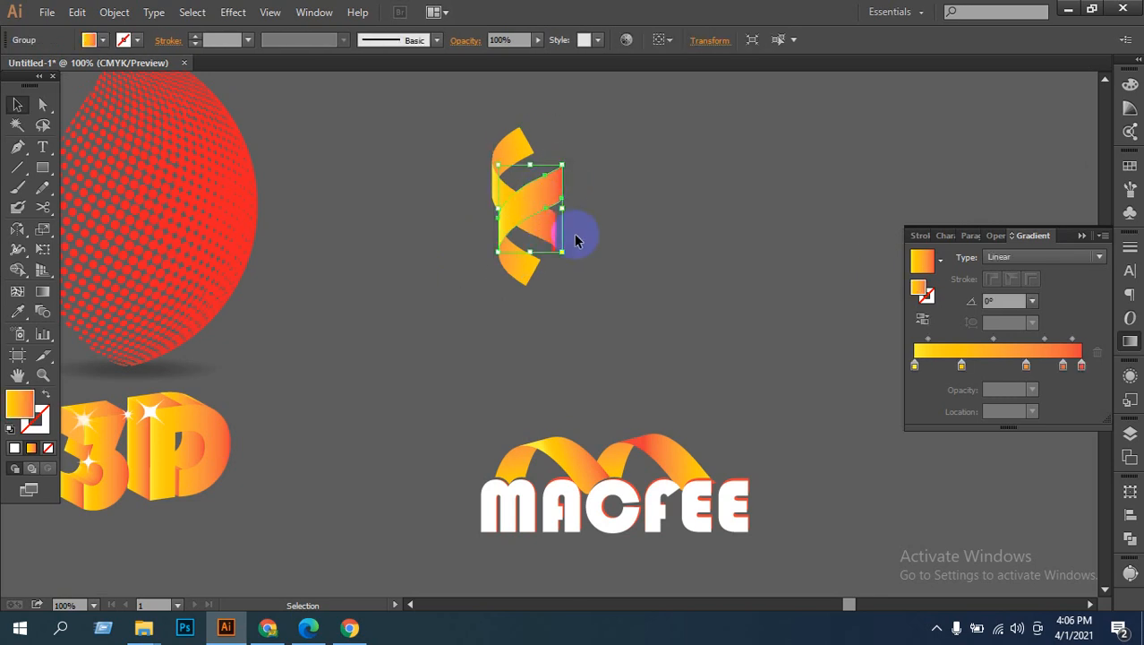
left_click(573, 234)
left_click(546, 237)
right_click(551, 162)
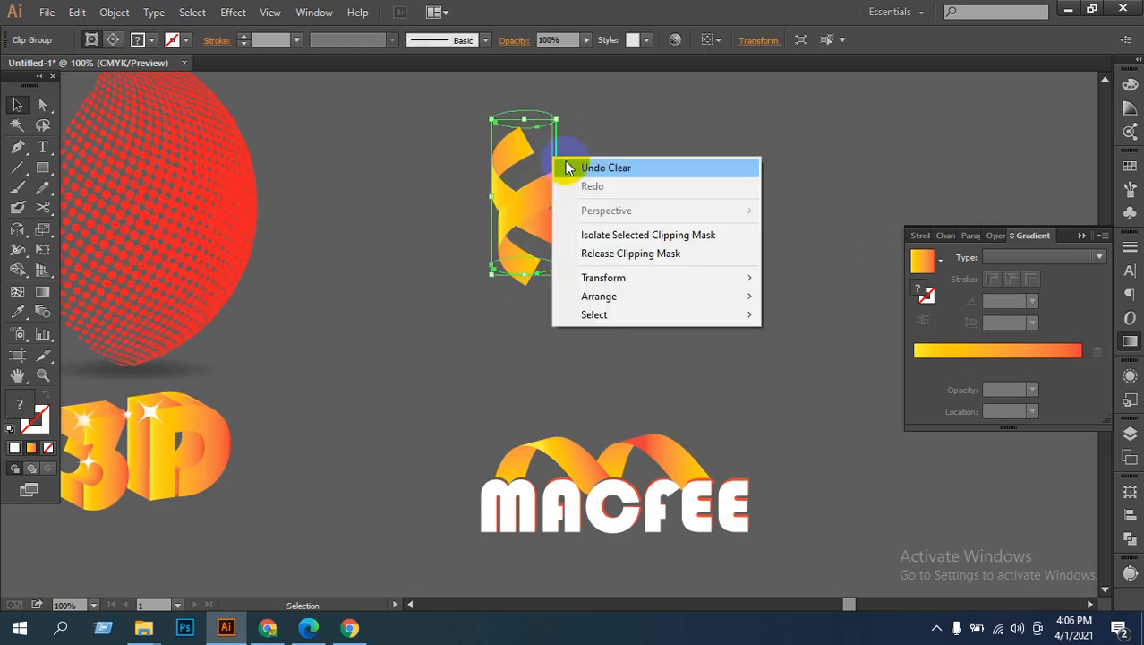
left_click(612, 257)
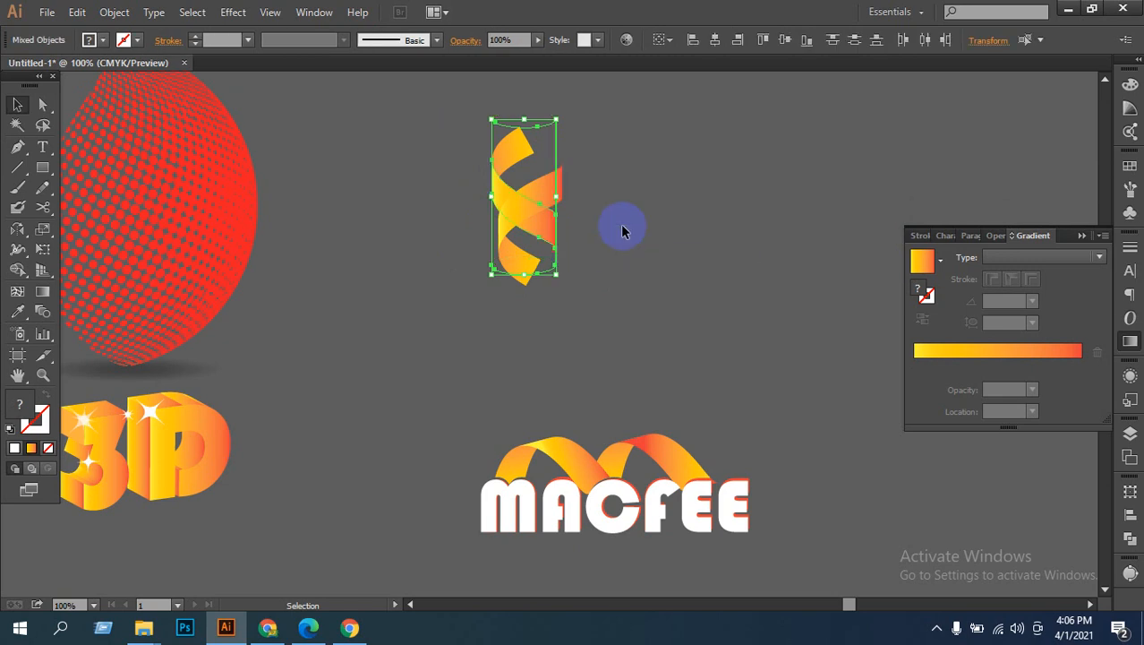
left_click(582, 179)
left_click(552, 160)
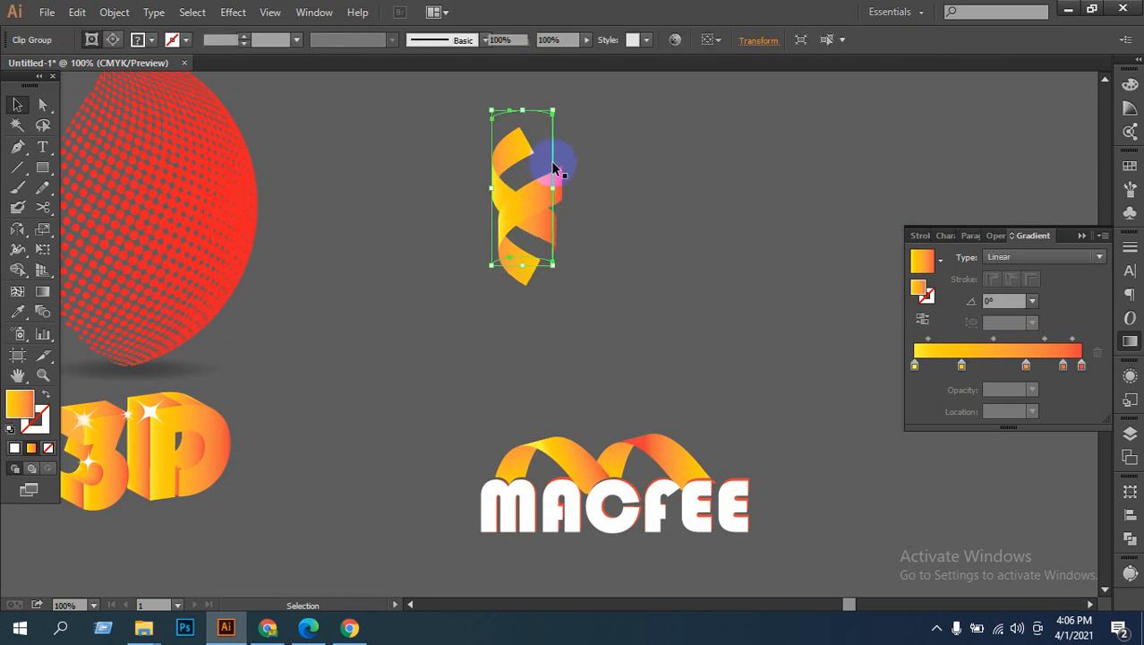
key("Delete")
key("ctrl+z")
key("ctrl+z")
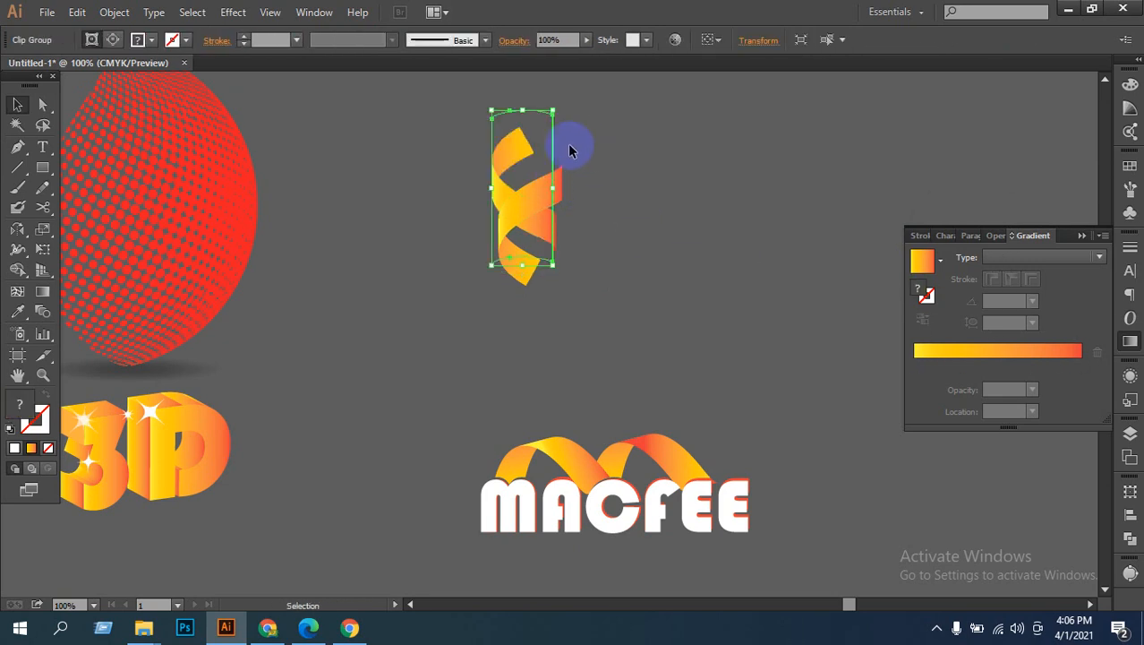
Step: Examine the top curl's clipping group in isolation and leave isolation
right_click(522, 154)
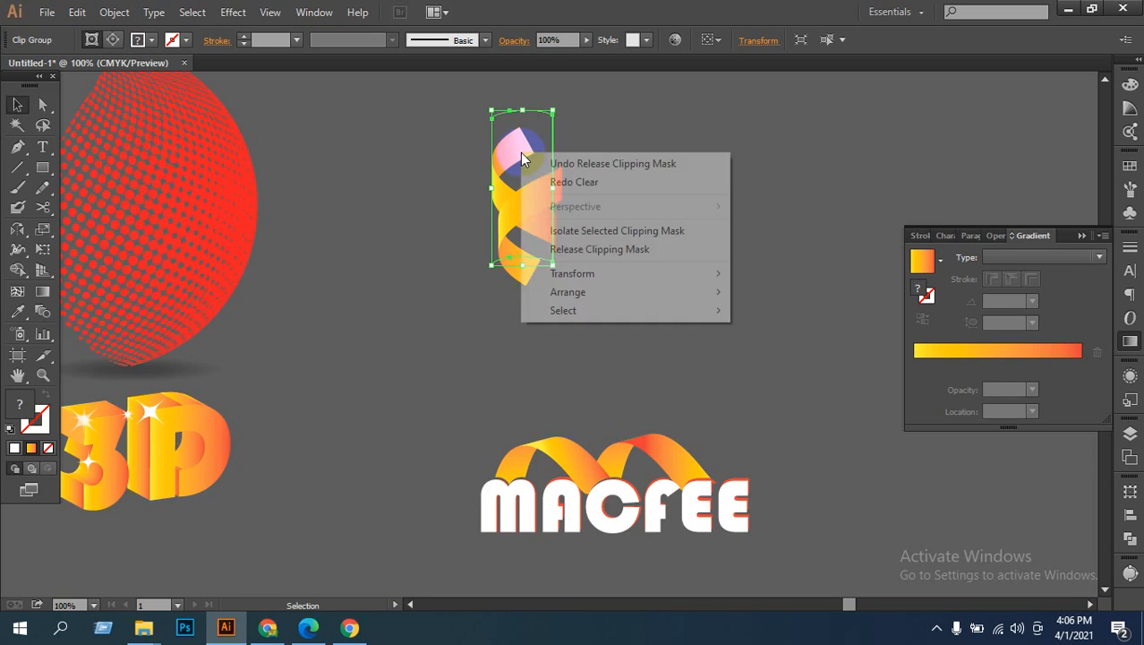
left_click(581, 237)
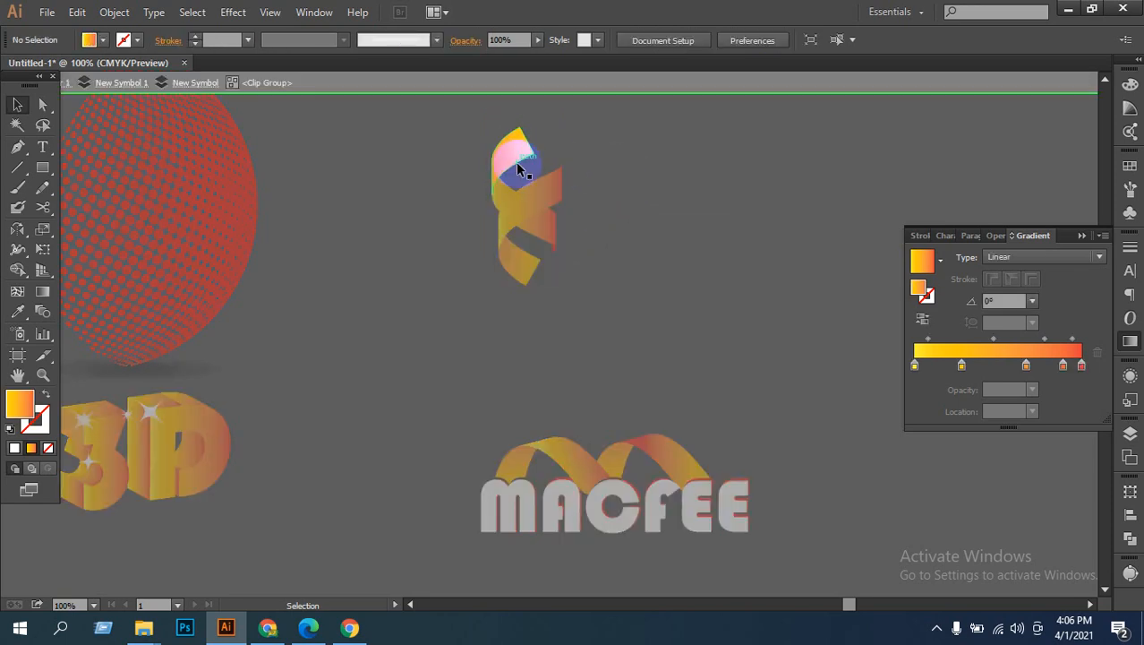
left_click(517, 139)
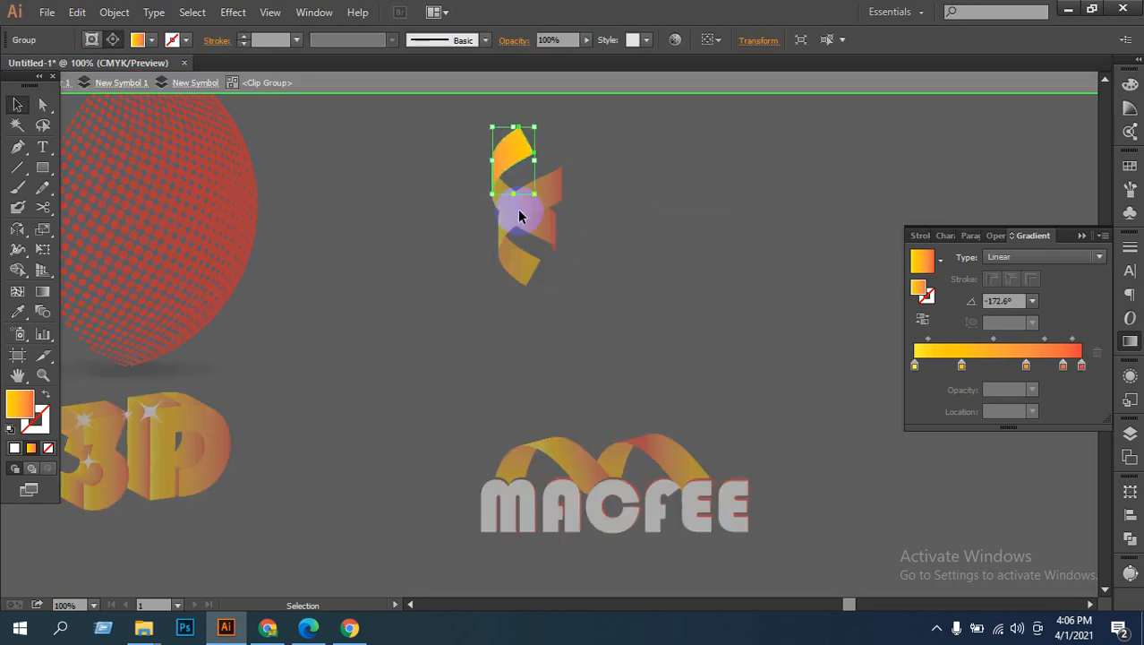
left_click(523, 217)
double_click(538, 230)
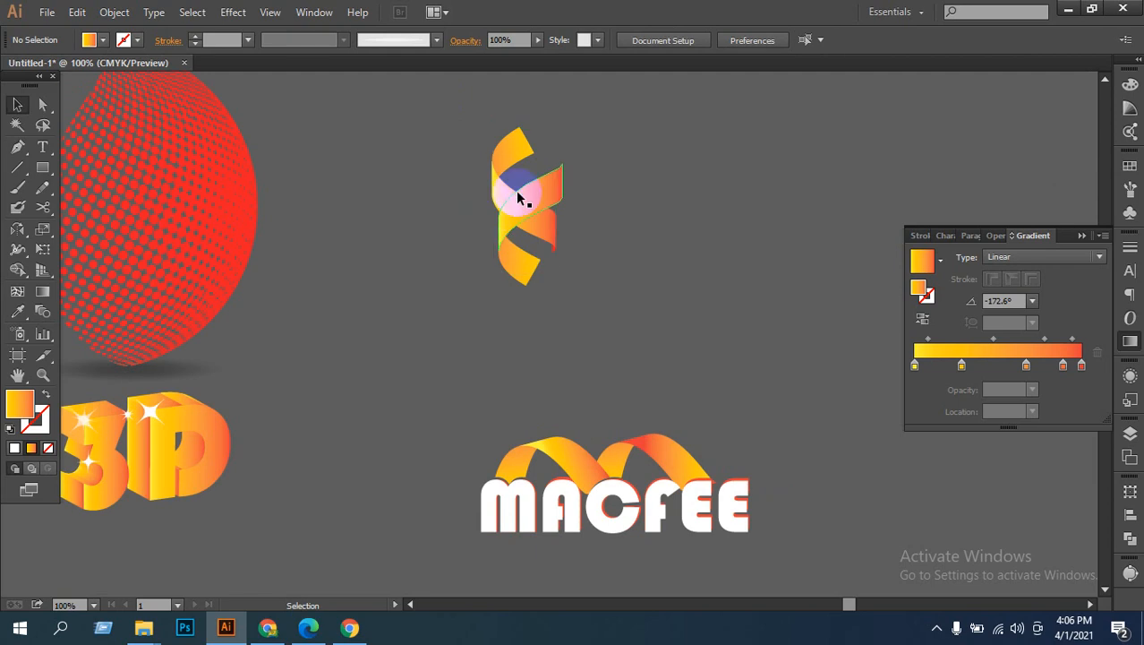
left_click(489, 228)
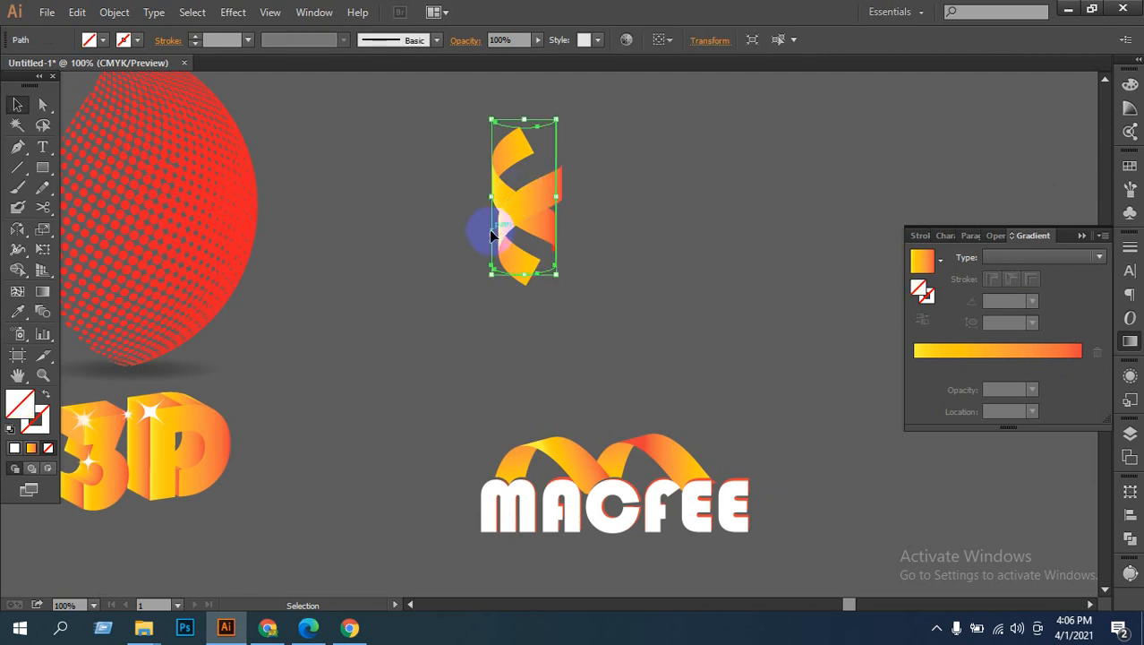
left_click(491, 241)
left_click(491, 242)
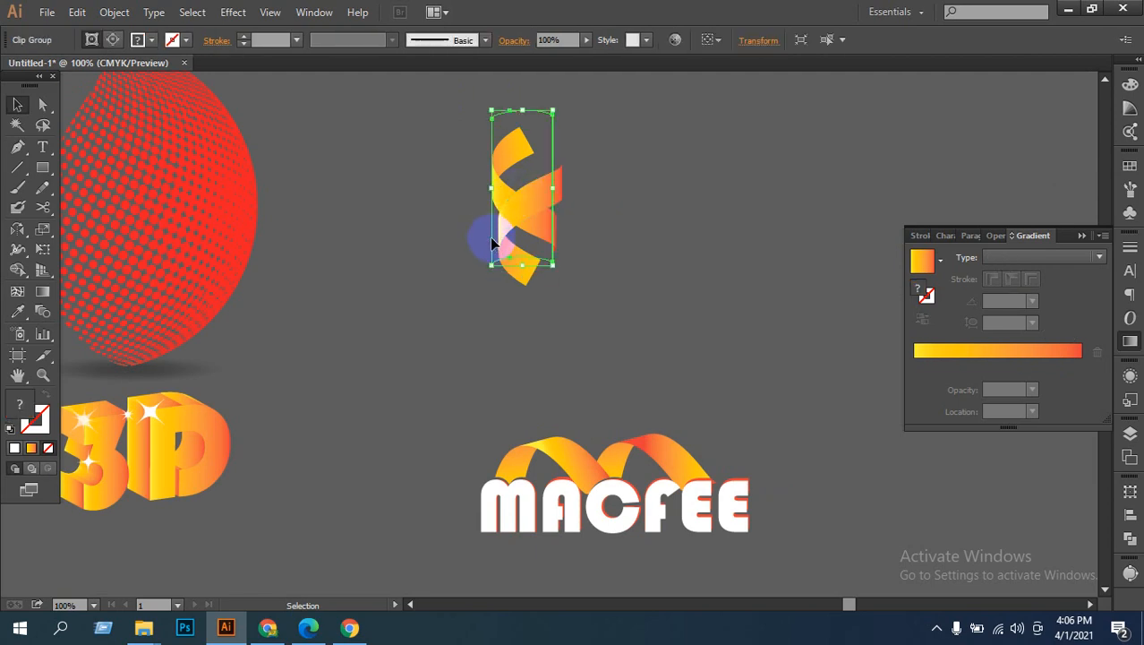
key("Delete")
key("ctrl+z")
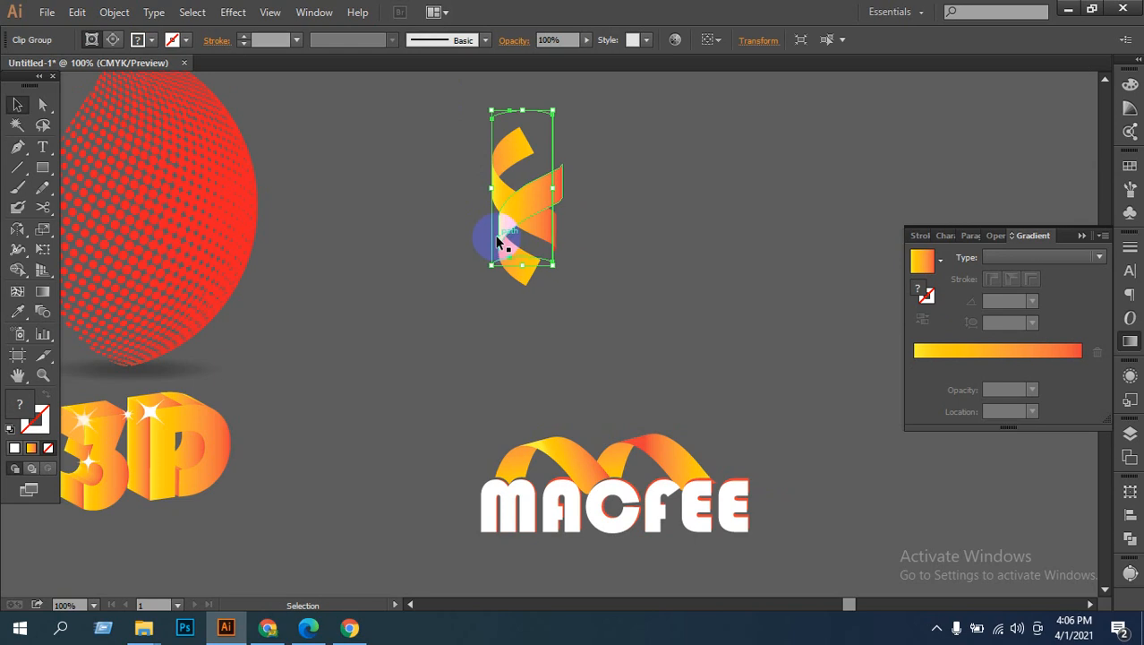
Step: Isolate the top curl's clipping group, delete its unfilled clipping path, and leave isolation
left_click(498, 241)
left_click(484, 220)
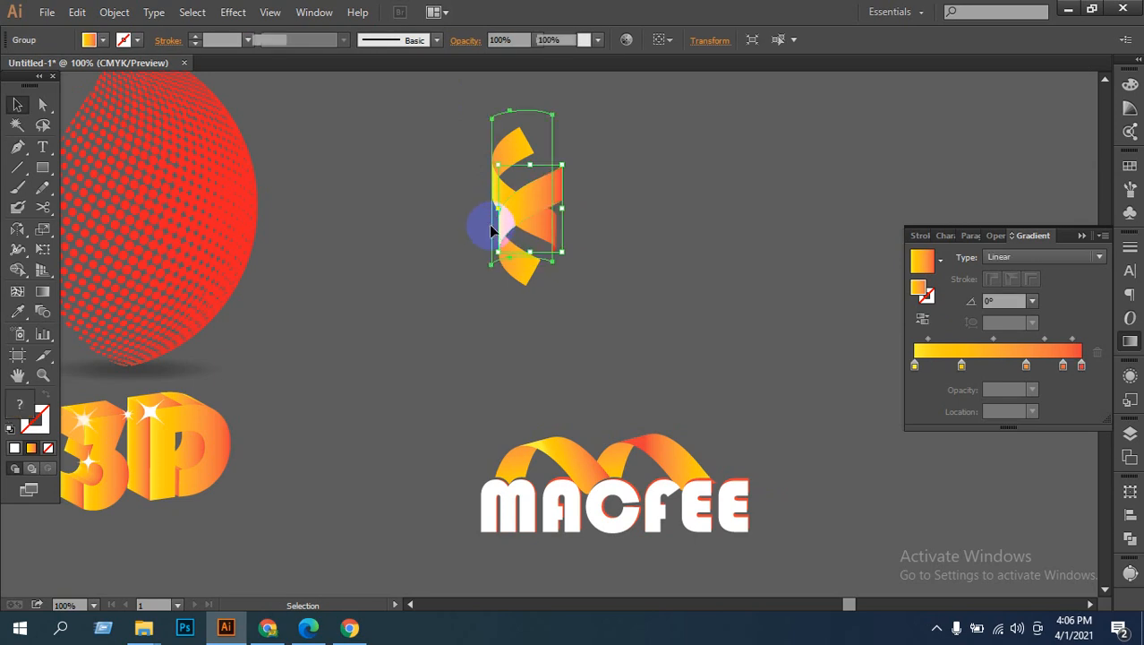
double_click(489, 223)
left_click(491, 231)
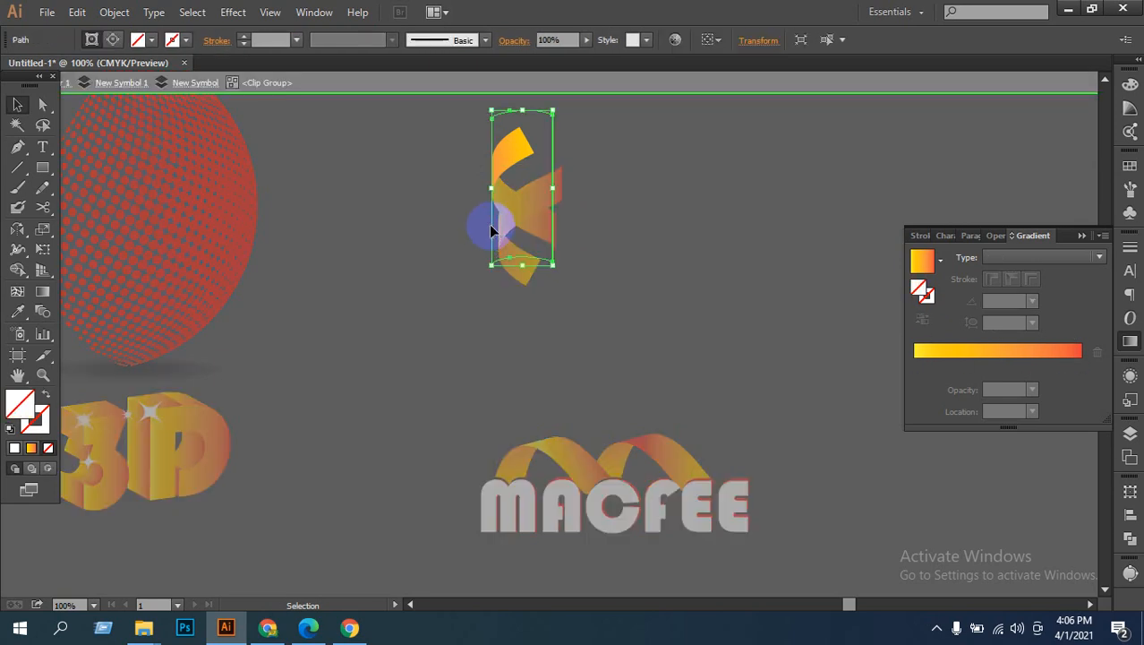
key("Delete")
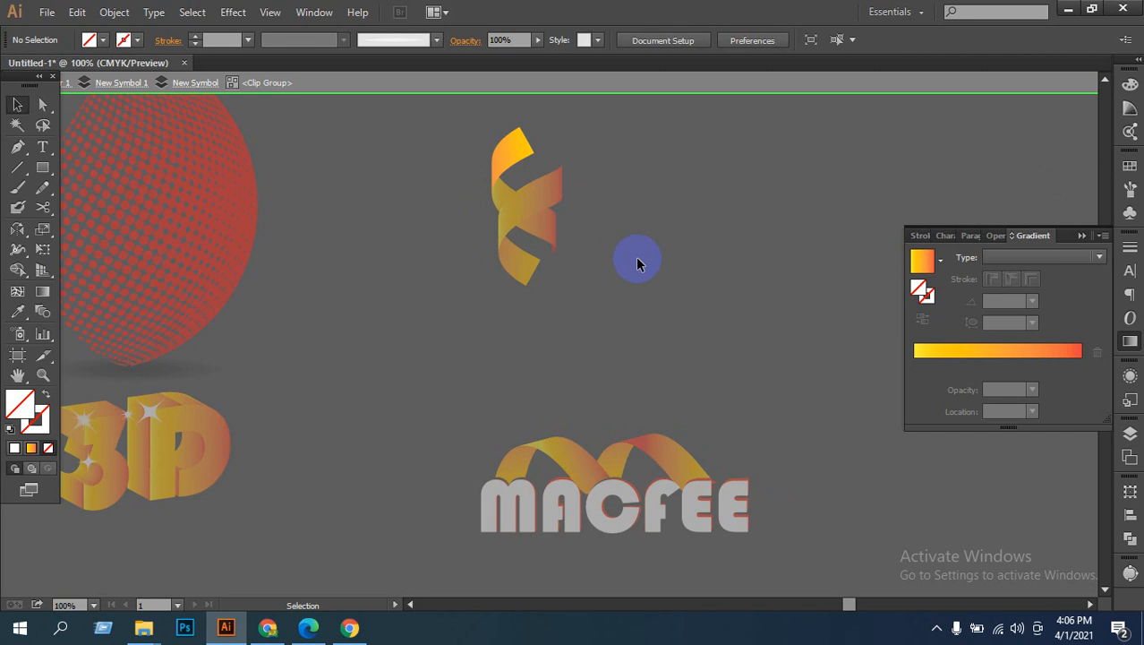
double_click(638, 264)
Step: Check the ribbon spiral's pieces for remaining outline paths by selecting them together and individually
left_click_drag(457, 178, 625, 295)
left_click(603, 252)
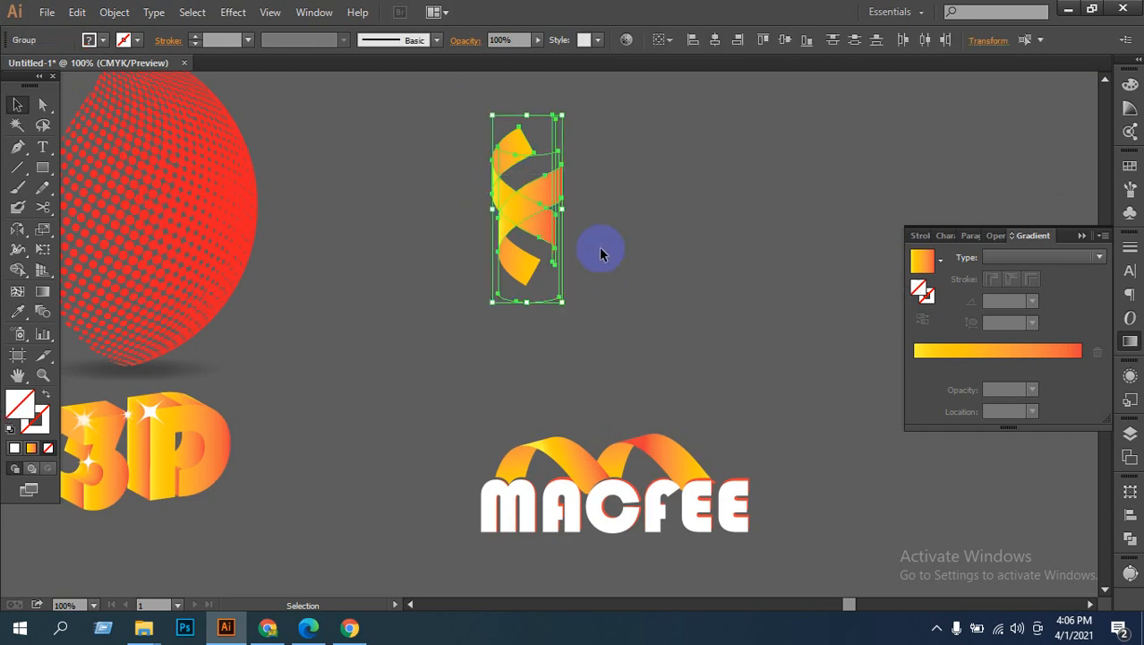
left_click(555, 229)
left_click(600, 230)
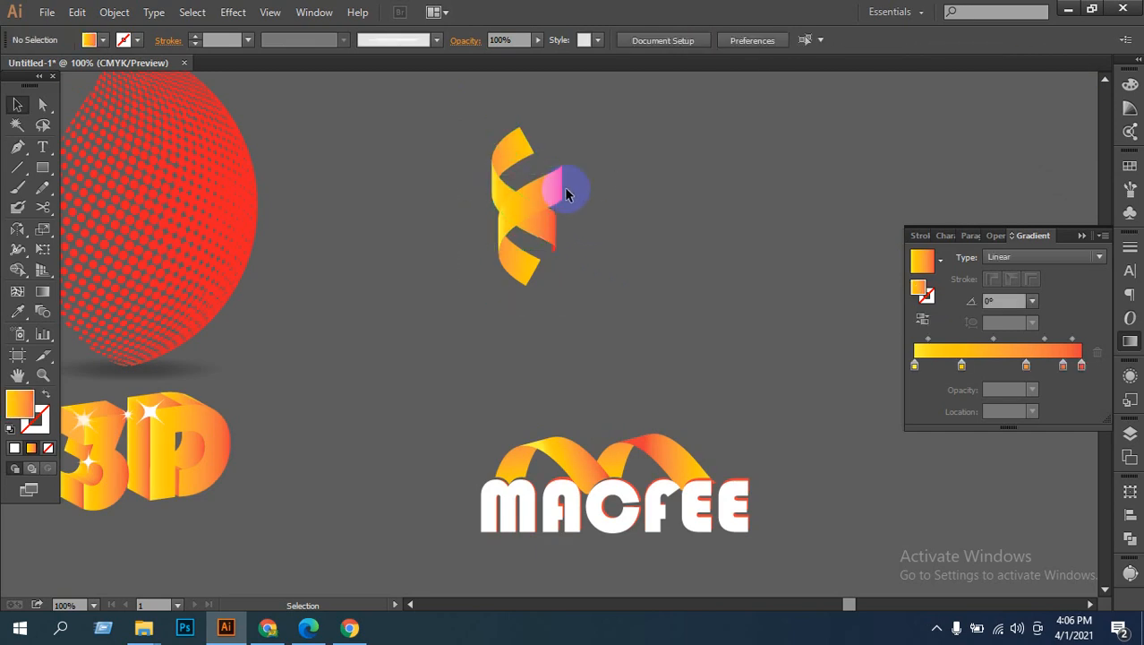
left_click(550, 187)
left_click(637, 260)
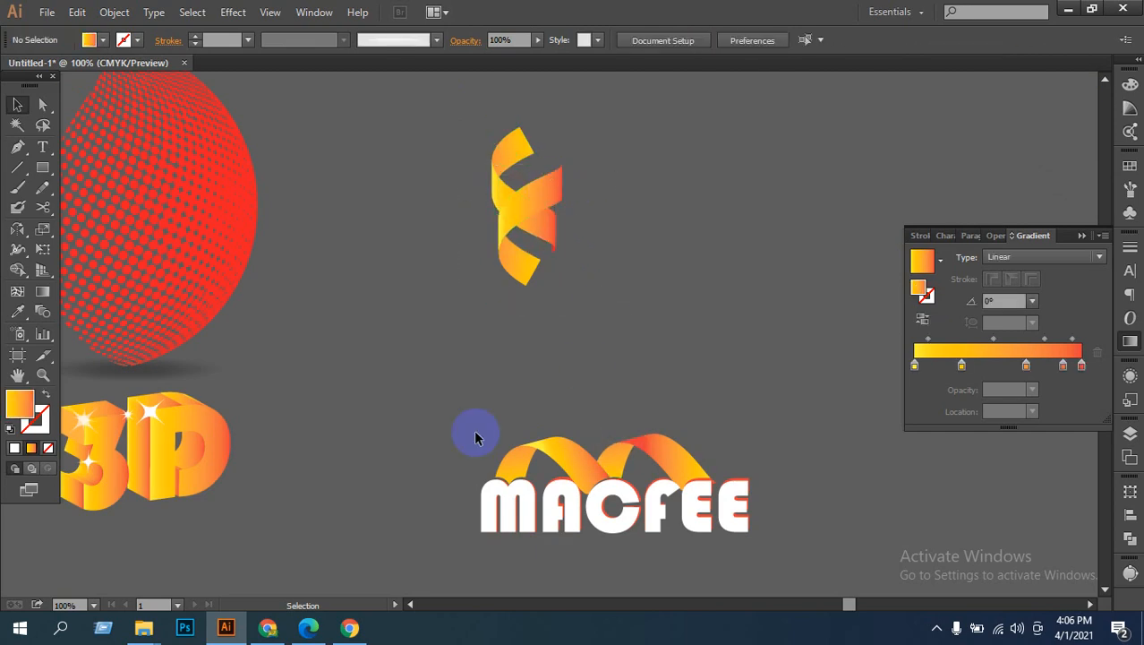
left_click(524, 216)
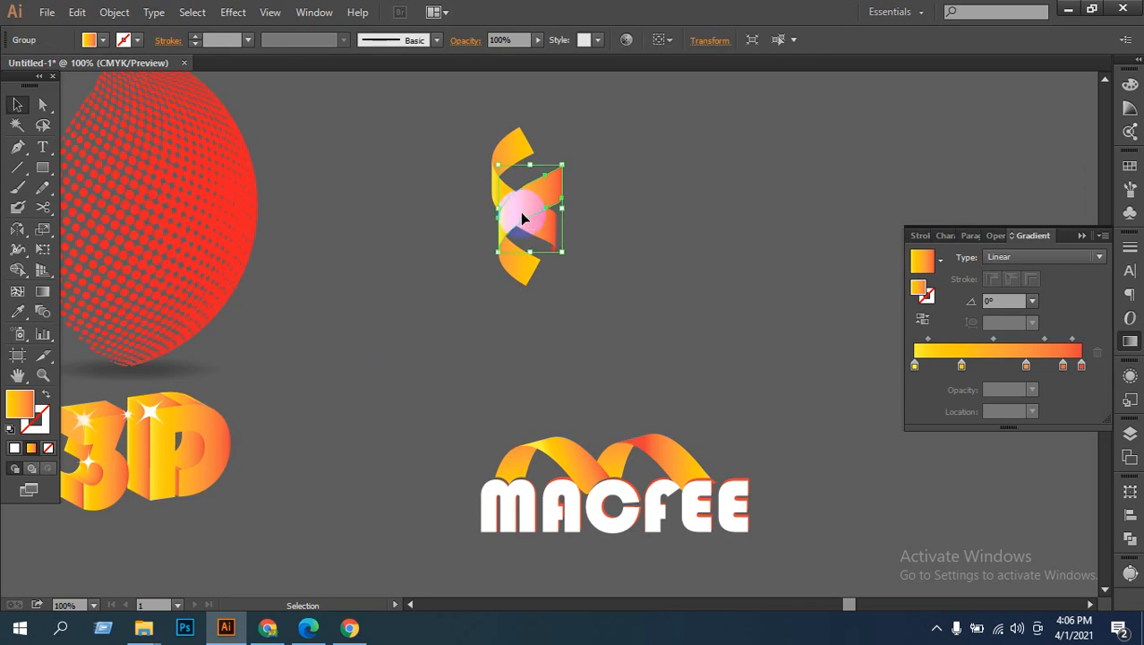
Step: Duplicate the cleaned ribbon spiral to the right of the original and select the copy's front middle strip
left_click_drag(435, 170, 585, 296)
left_click_drag(510, 224, 714, 242)
left_click(558, 285)
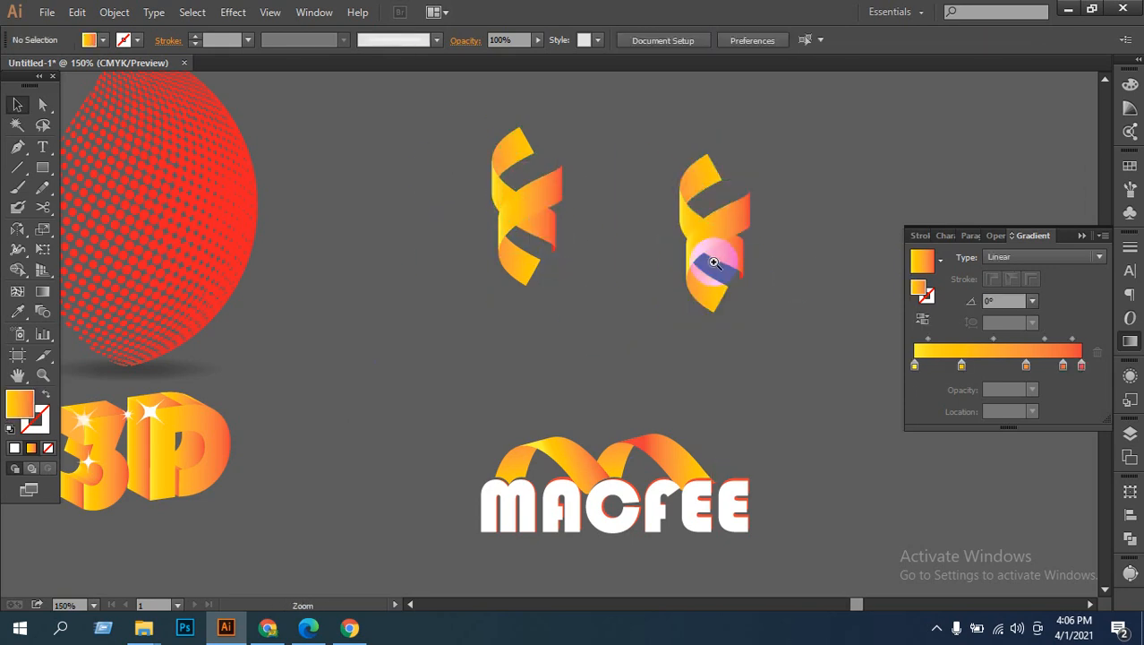
key("ctrl+plus")
key("ctrl+plus")
left_click(535, 331)
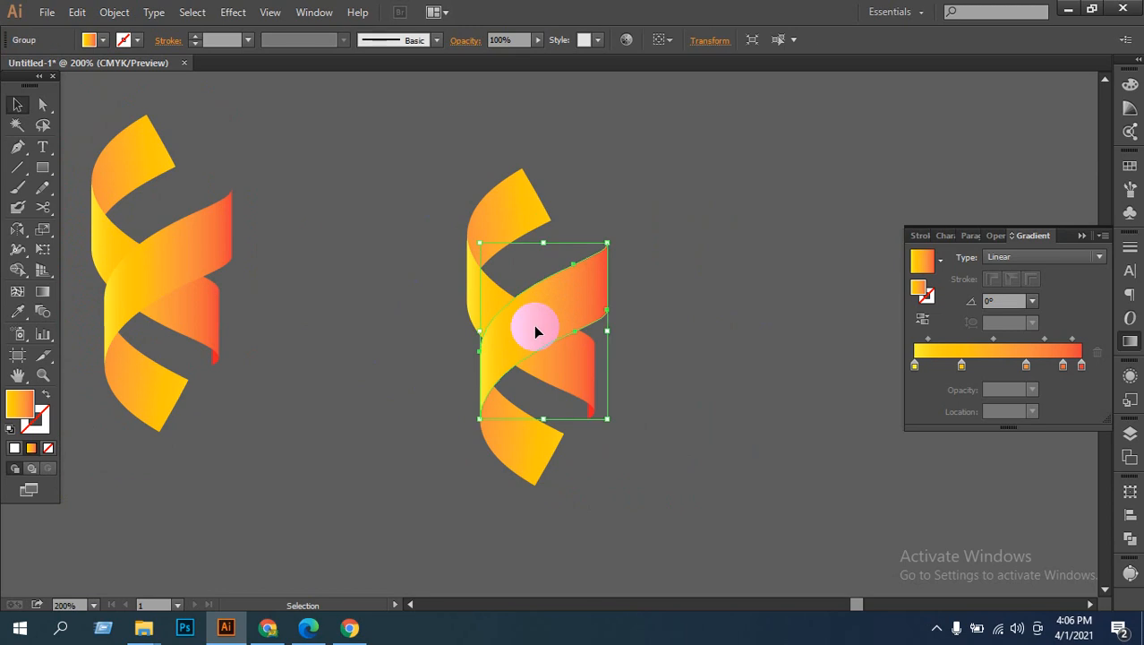
Step: Move the front middle strip out of the spiral copy into the empty space at its right
left_click_drag(535, 331, 748, 257)
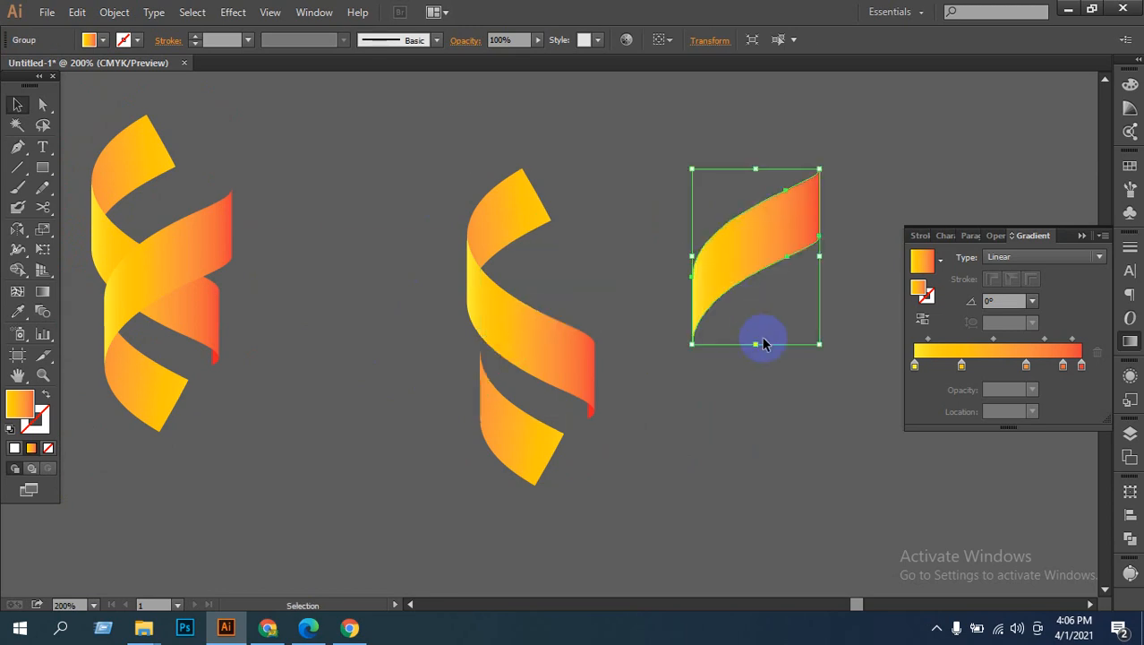
left_click(734, 385)
scroll(738, 398, "right", 3)
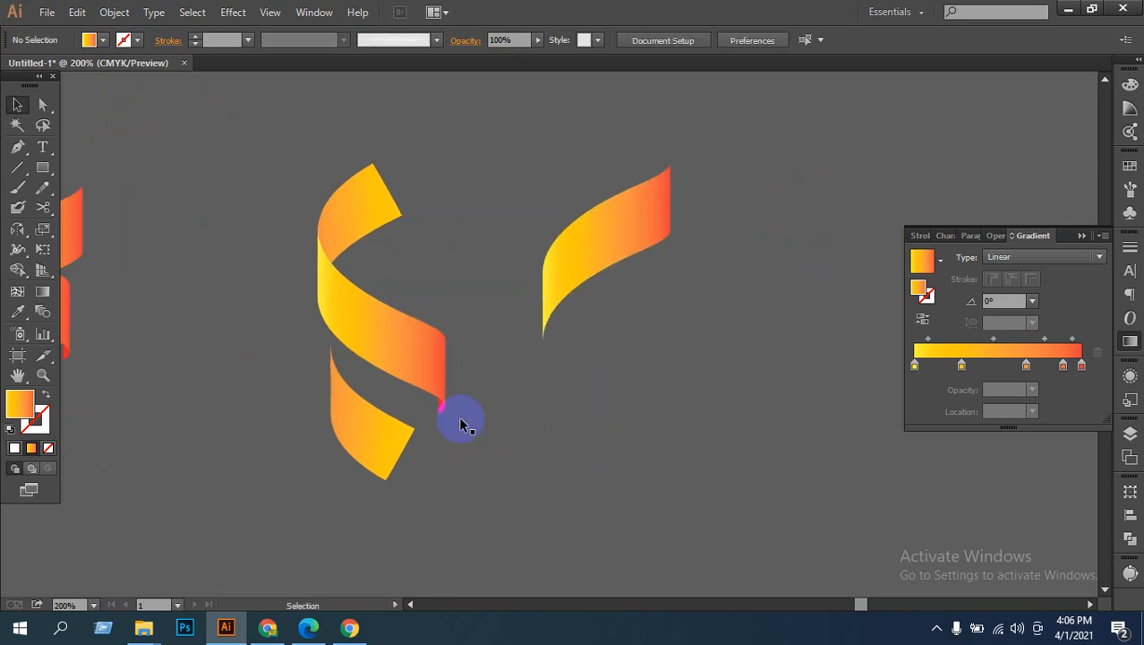
Step: Move the spiral copy's bottom curl beneath the separated strip and release its clipping mask
left_click_drag(381, 462, 646, 458)
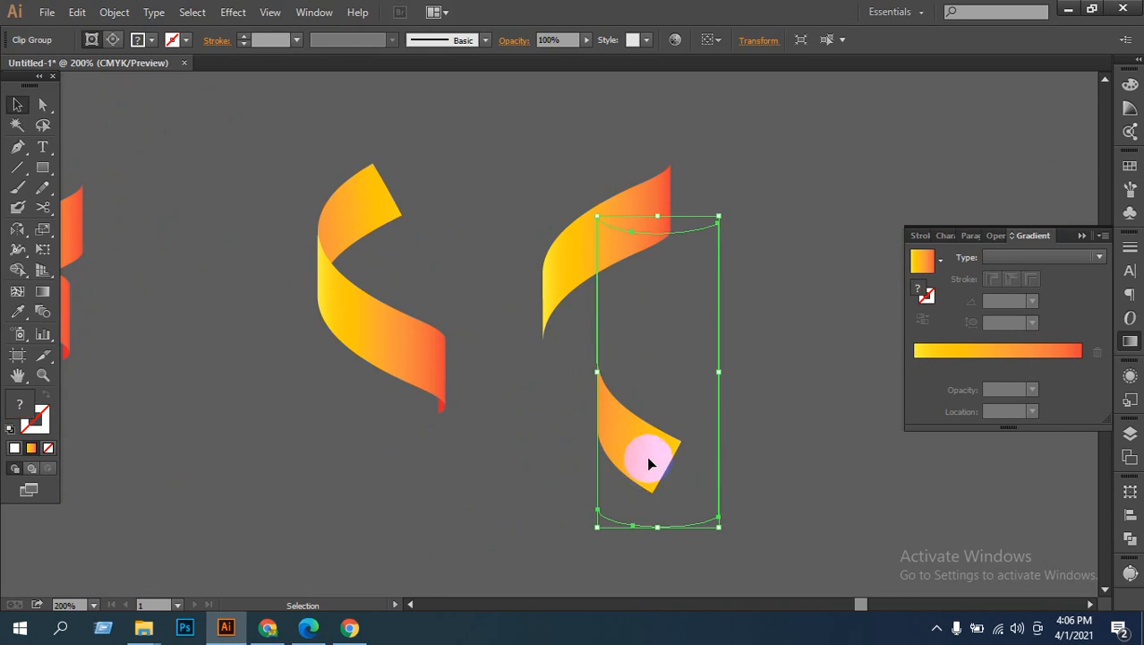
right_click(645, 454)
left_click(720, 374)
left_click(766, 378)
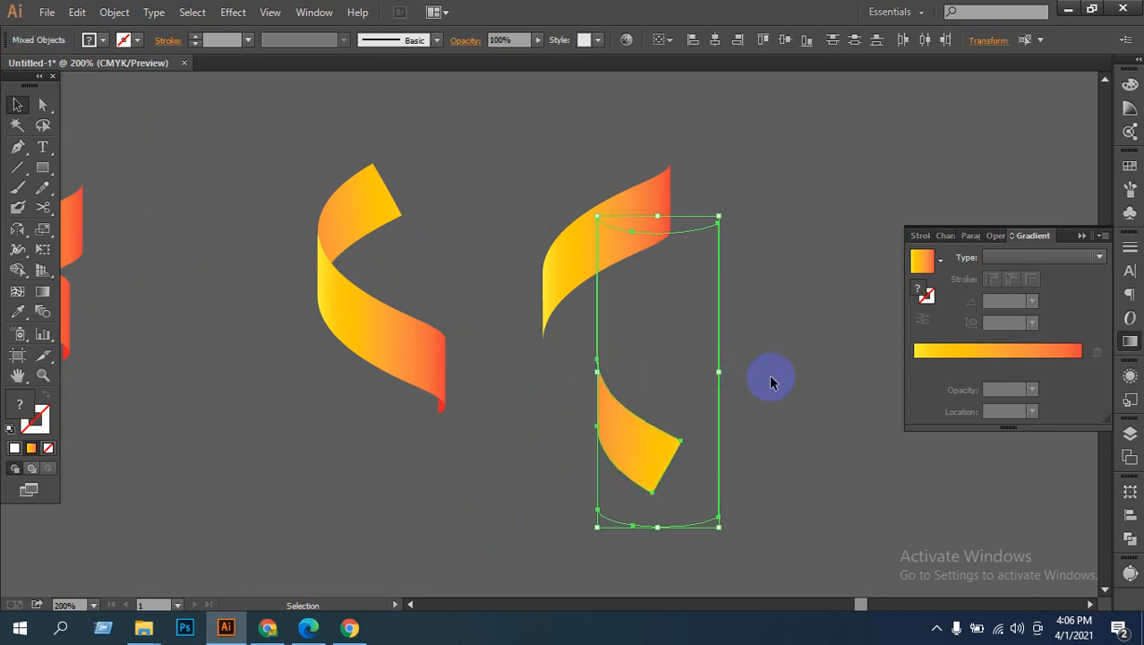
Step: Move the released curl up and to the right, separately from its clipping path
left_click(641, 435)
right_click(641, 434)
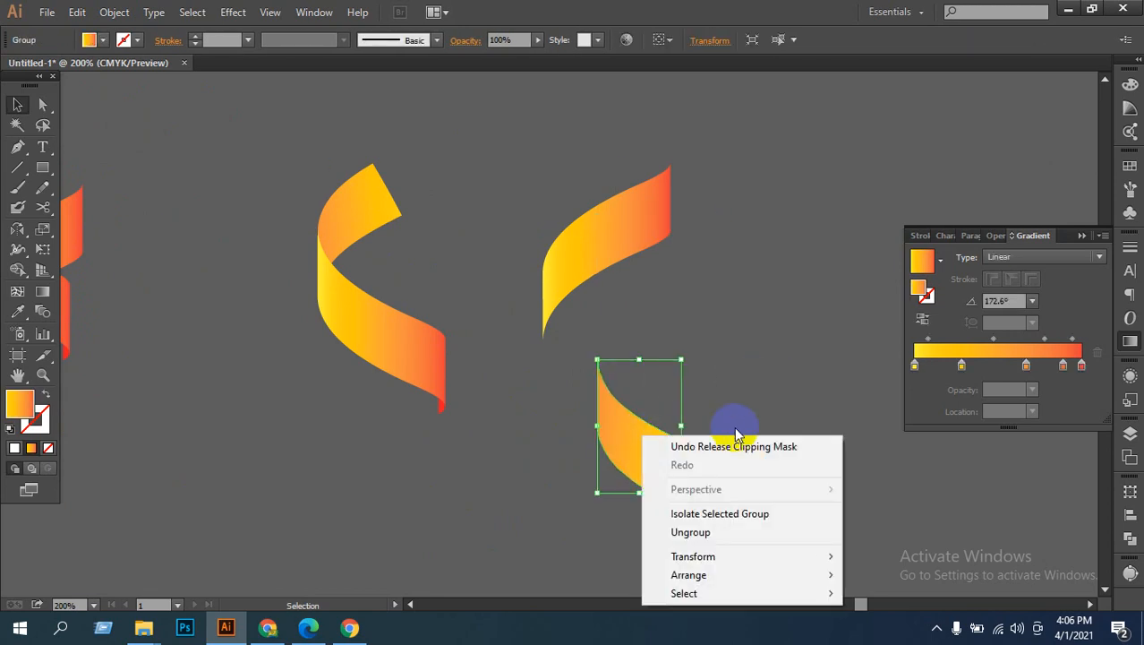
left_click(608, 452)
left_click_drag(613, 454, 670, 414)
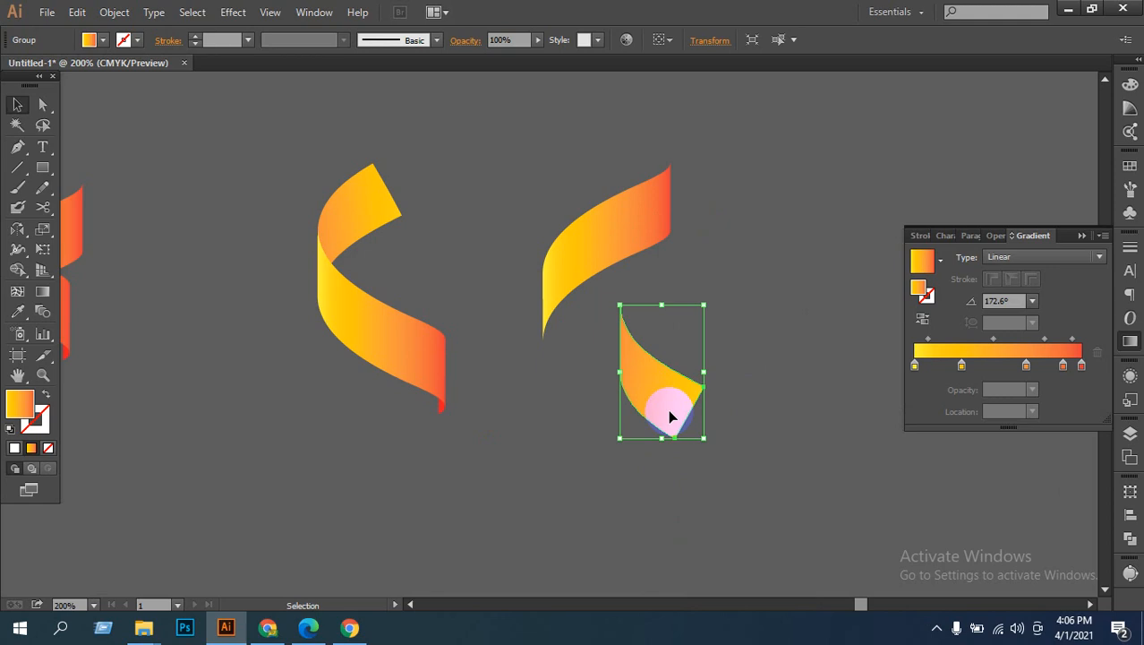
left_click(582, 460)
Step: Examine the released curl together with its clipping path and in isolation, and leave isolation
left_click_drag(586, 385, 717, 474)
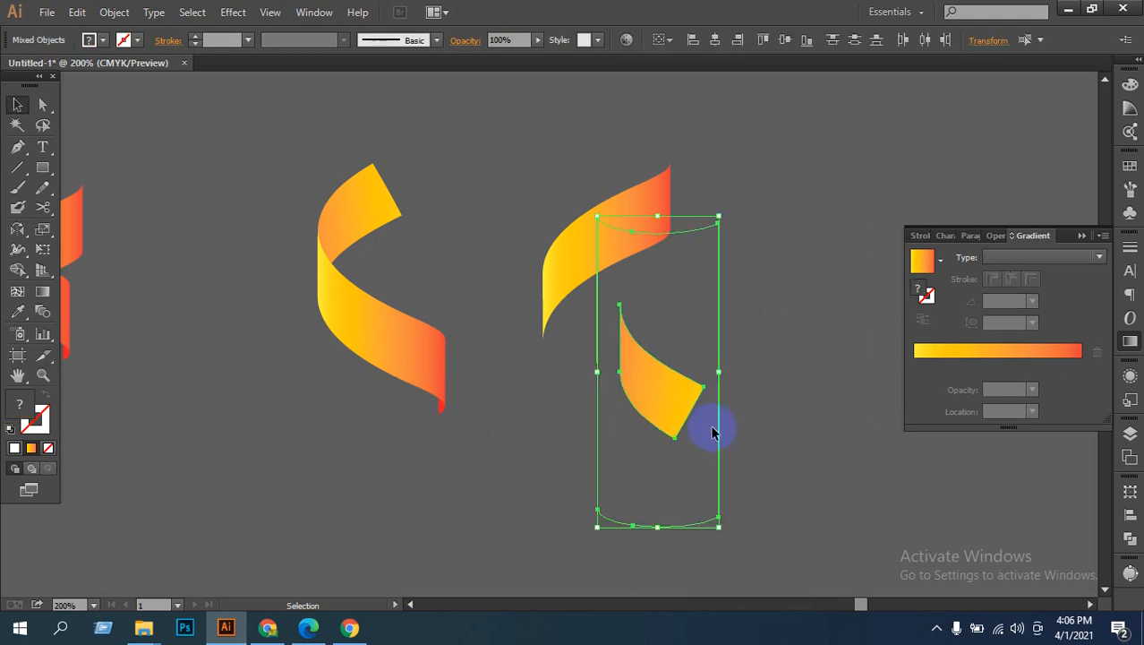
right_click(712, 433)
left_click(696, 415)
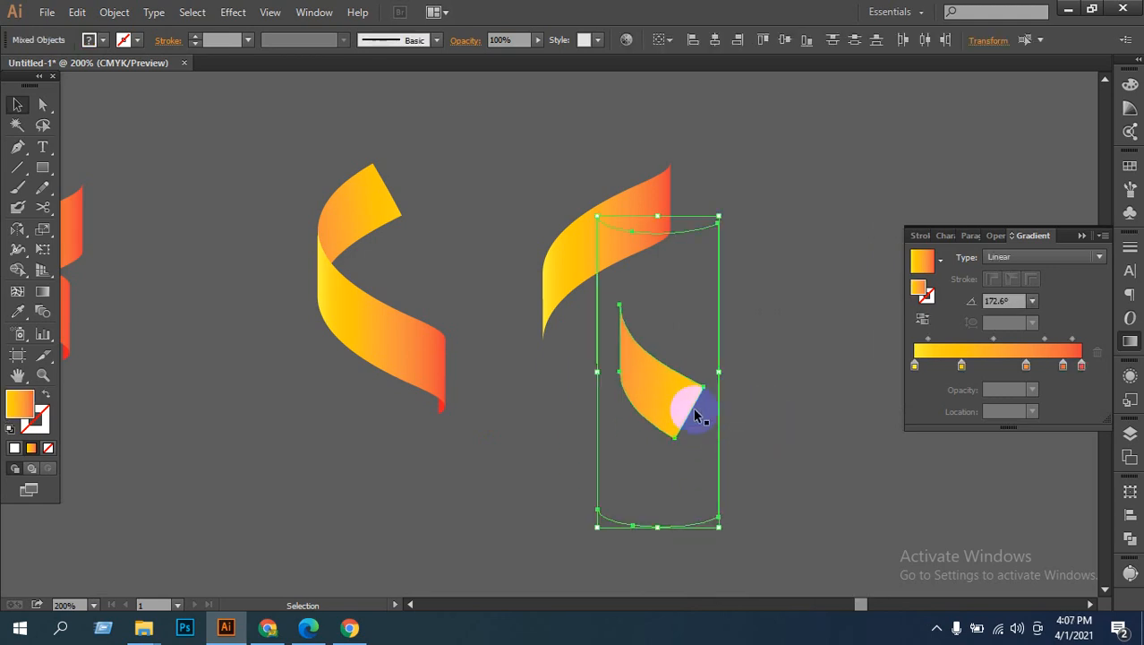
left_click(669, 402)
right_click(669, 403)
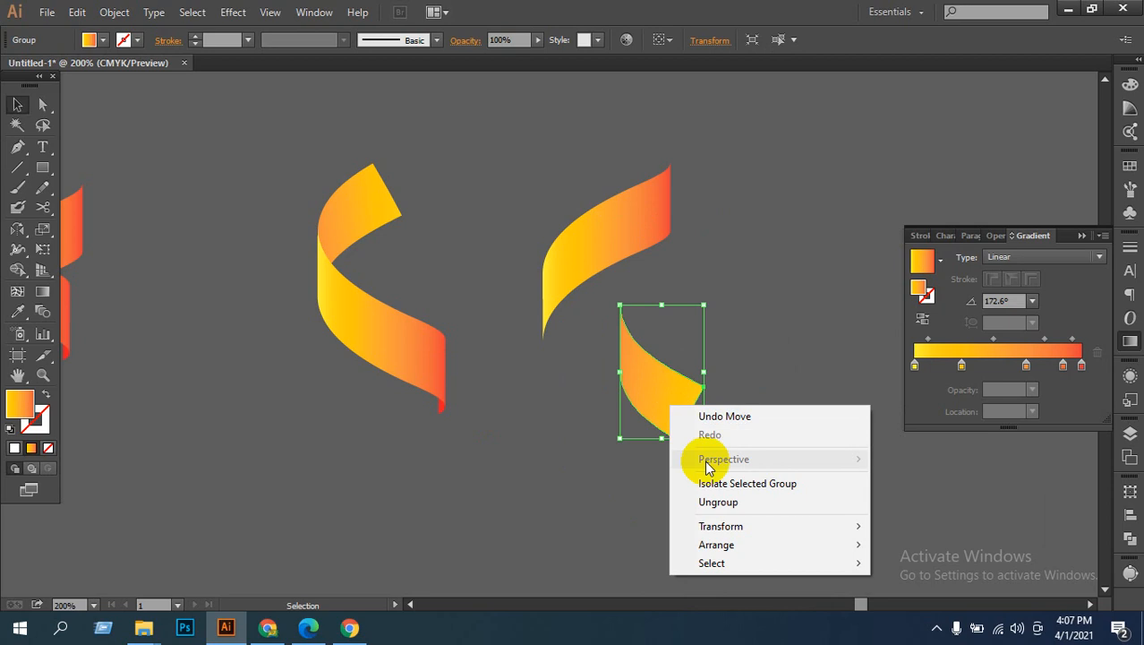
left_click(709, 483)
left_click(663, 407)
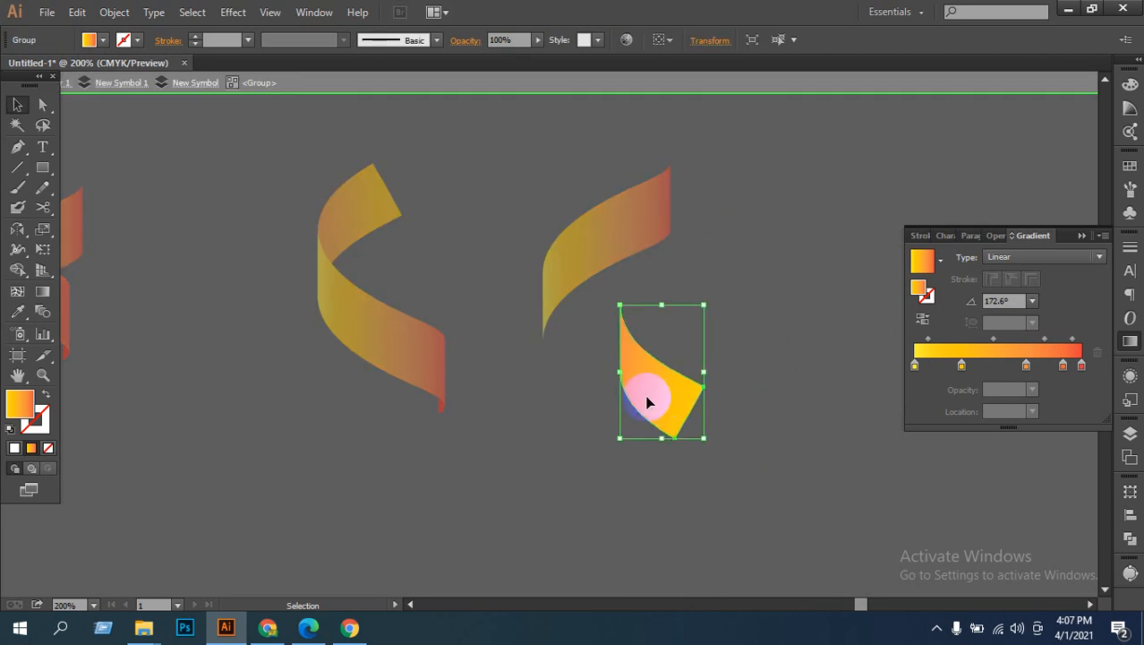
left_click(587, 375)
left_click(637, 405)
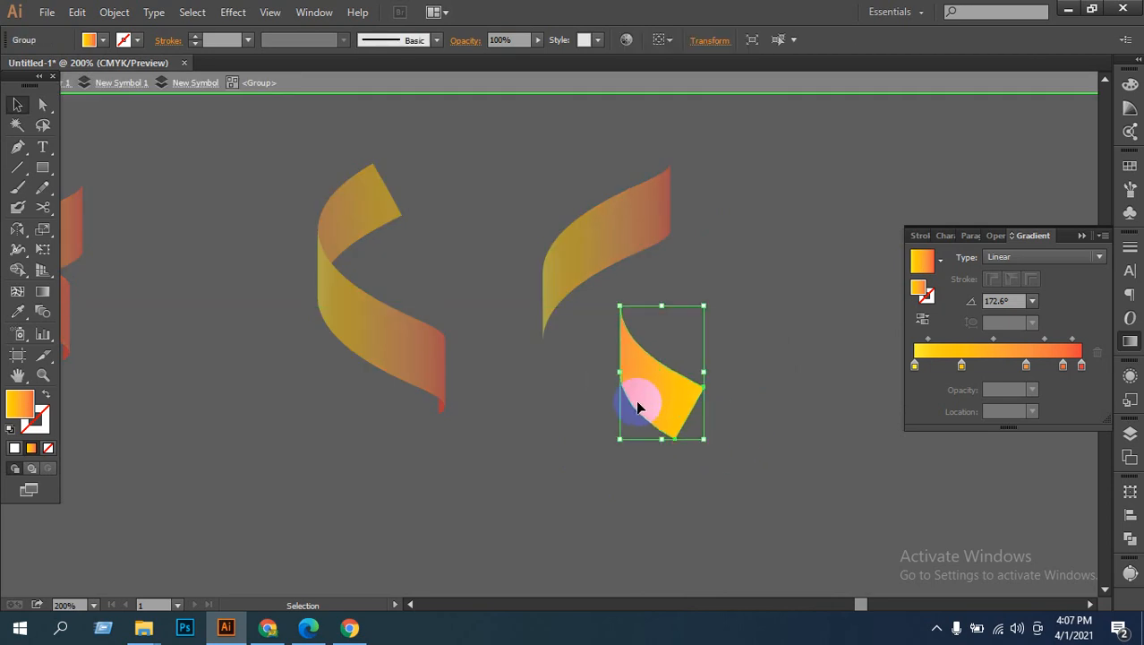
double_click(600, 434)
Step: Fit the curl to the separated strip's yellow lower end and delete the leftover unfilled clipping path
left_click_drag(641, 402, 573, 369)
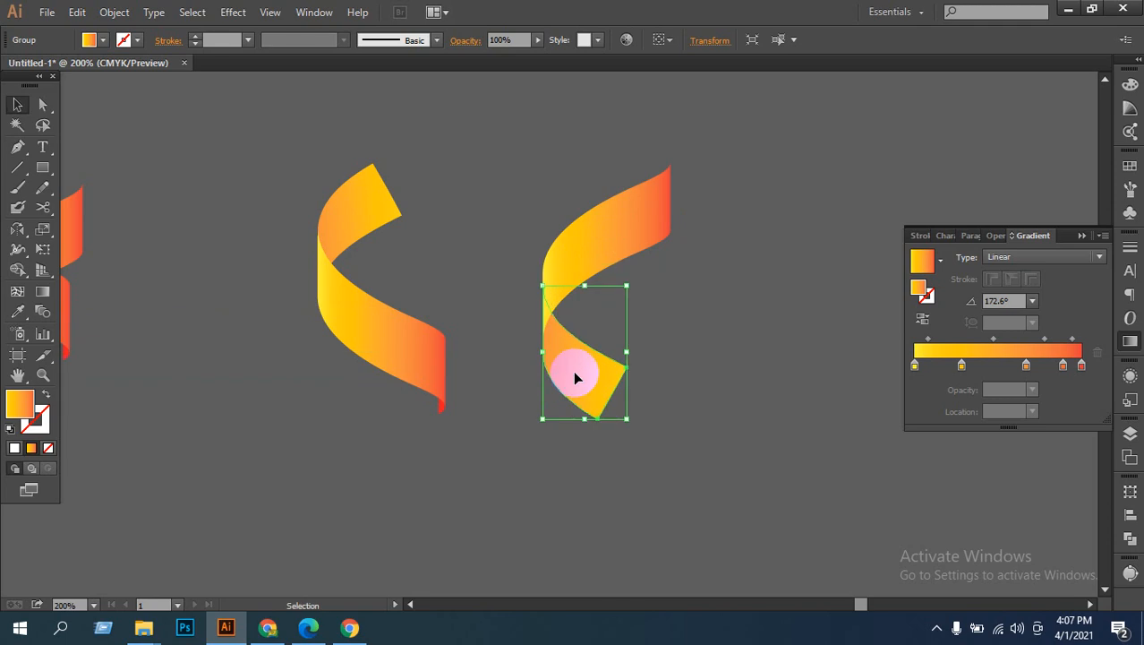
left_click(716, 371)
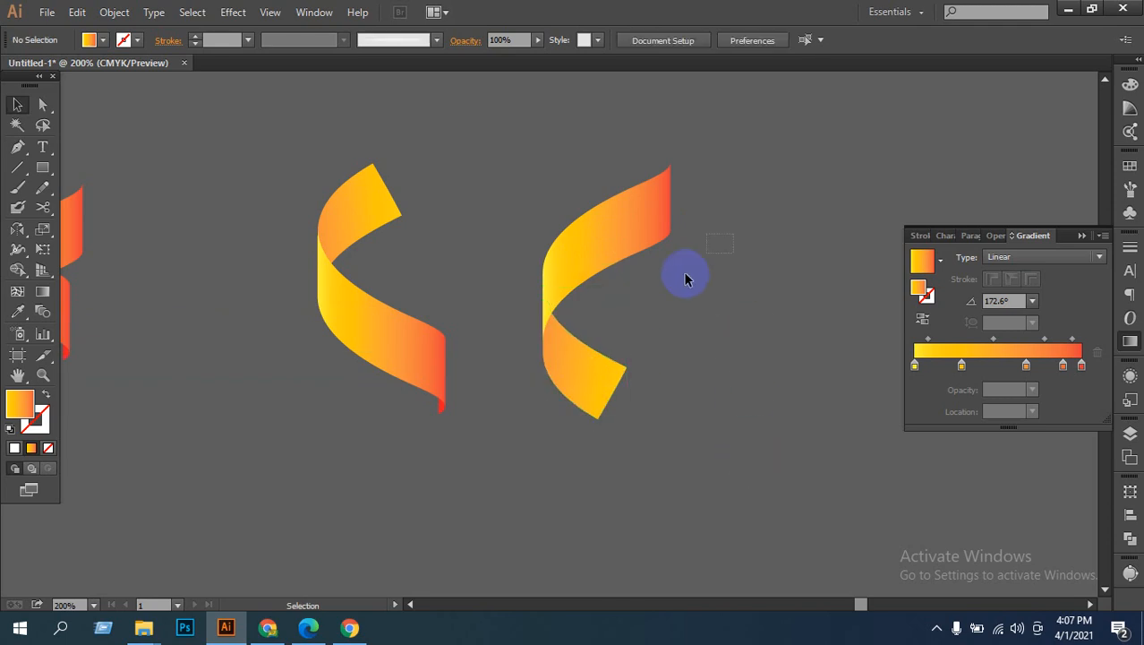
left_click_drag(684, 279, 574, 440)
left_click(752, 407)
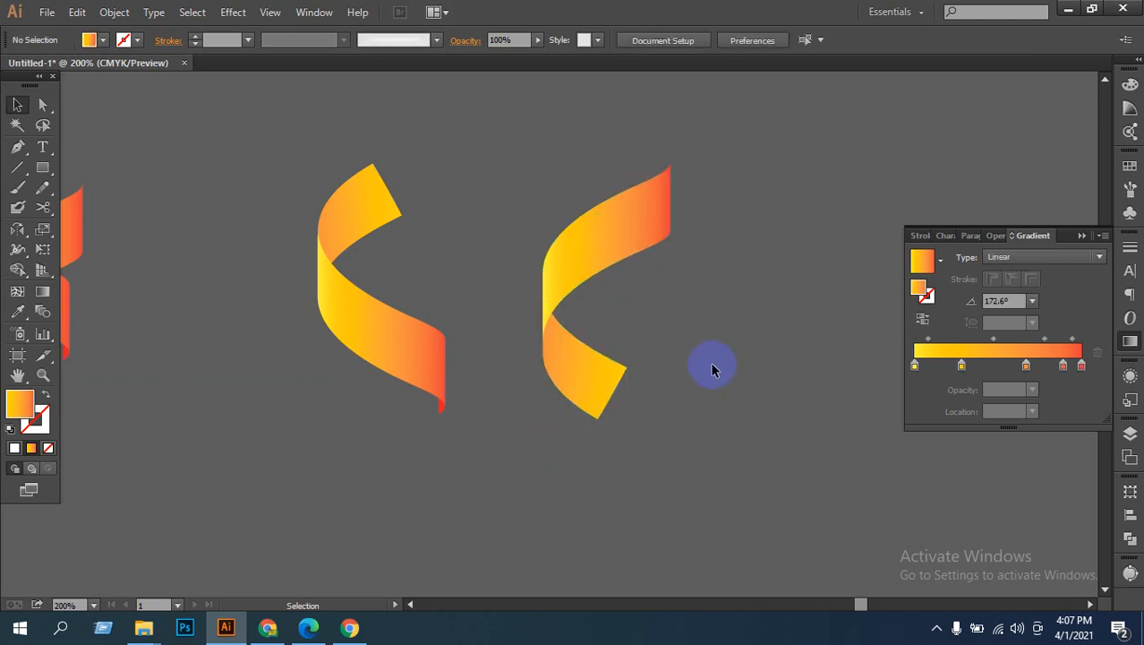
left_click(721, 371)
left_click(724, 365)
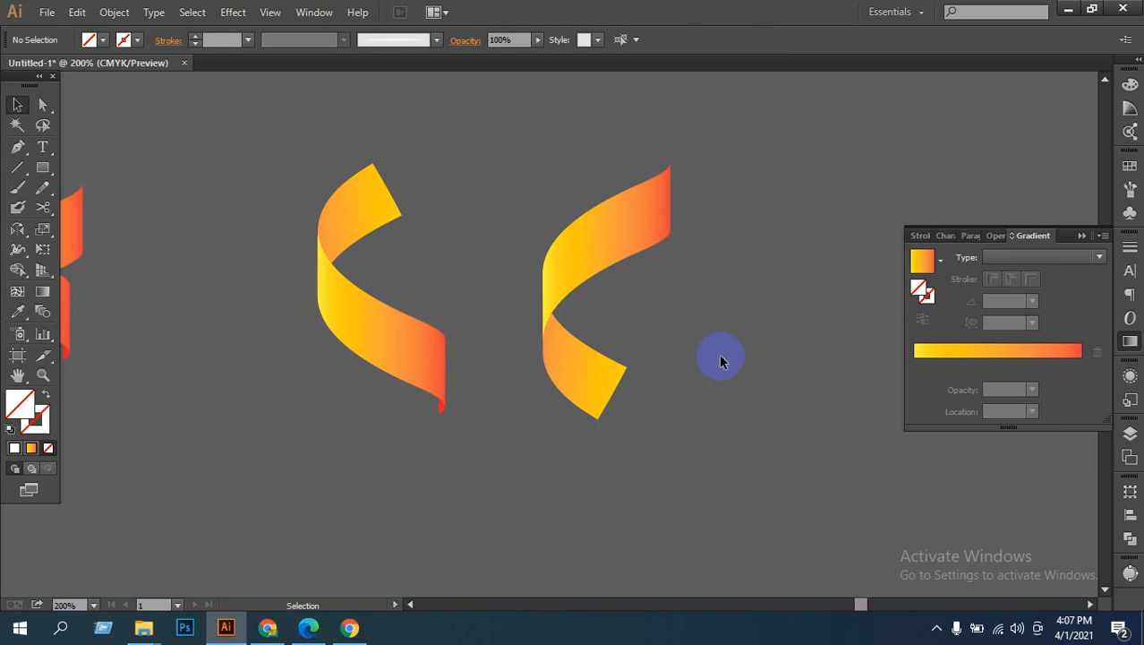
left_click(600, 343)
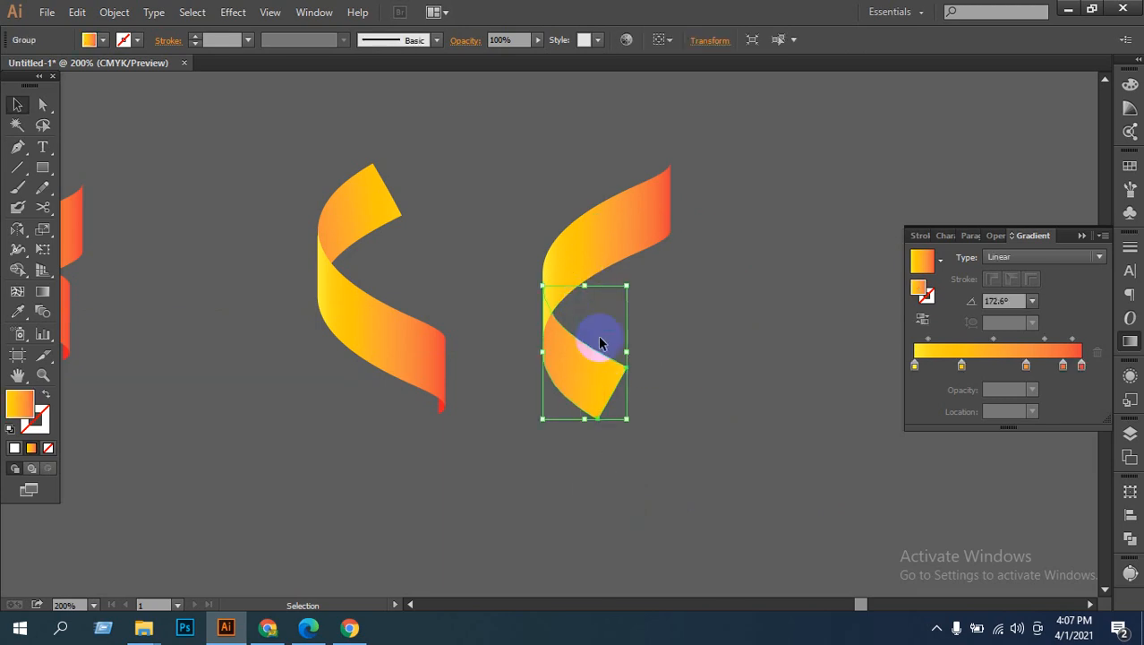
left_click(780, 456)
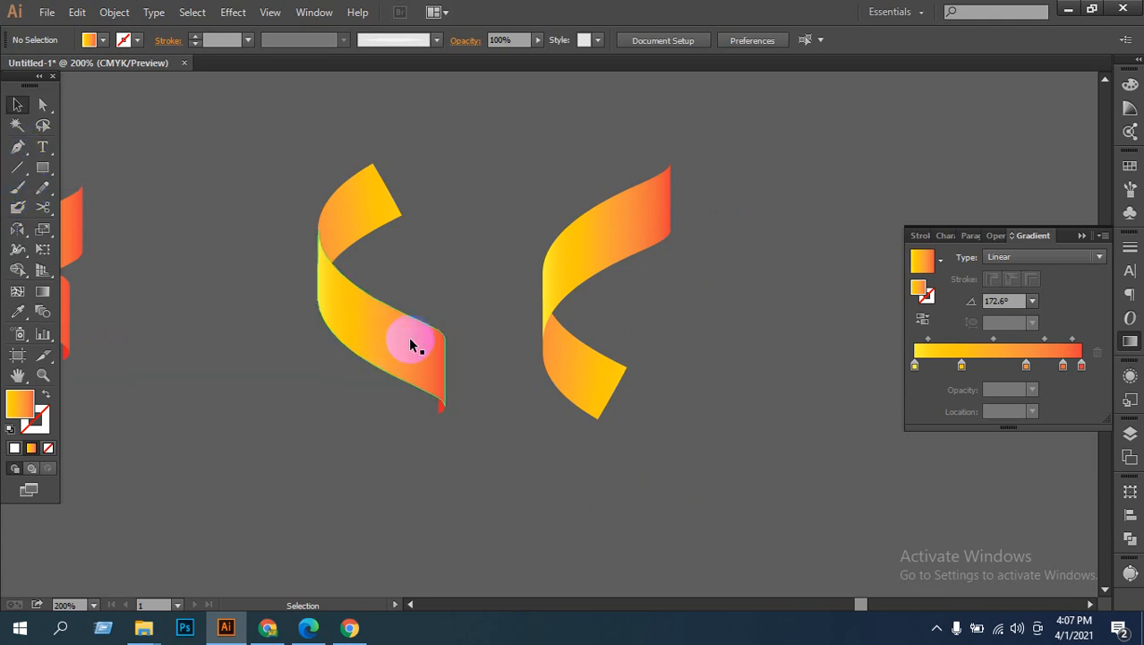
Step: Duplicate the separated strip down and to the right, and reflect the duplicate across the horizontal axis
left_click(595, 256)
left_click_drag(592, 237, 669, 354)
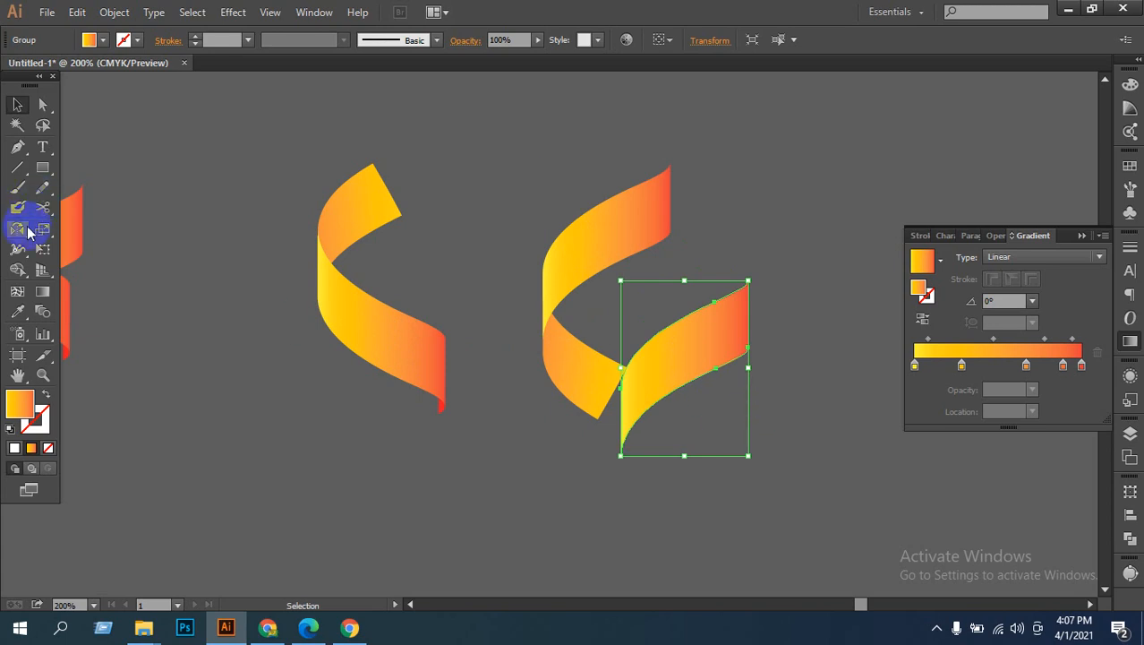
left_click(18, 230)
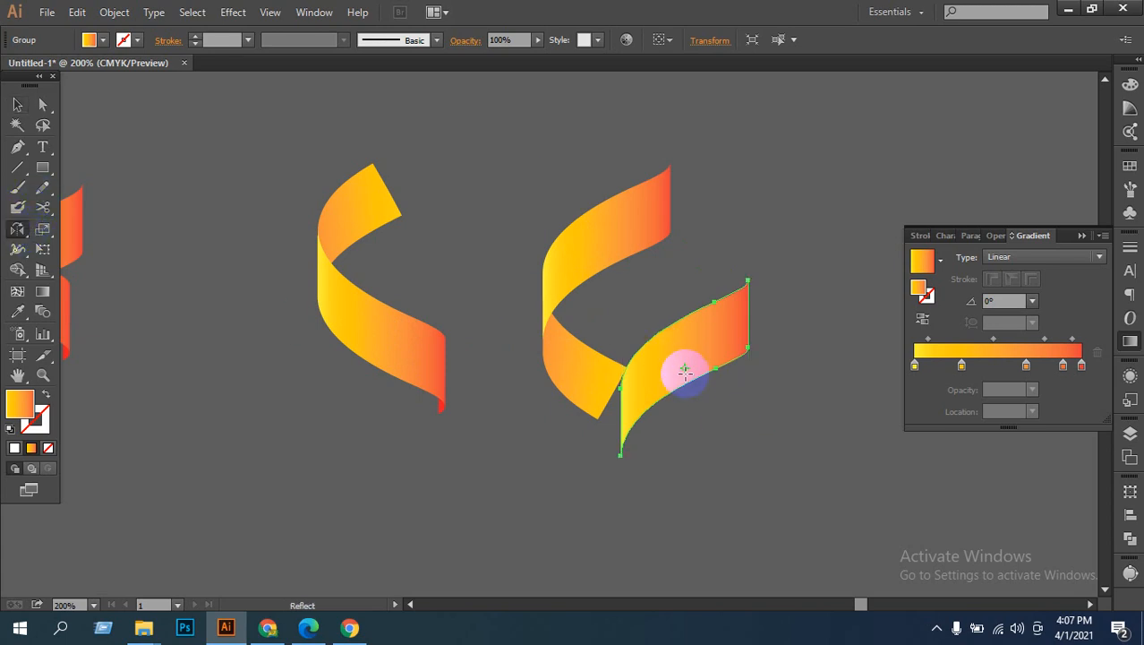
left_click(684, 370, "alt")
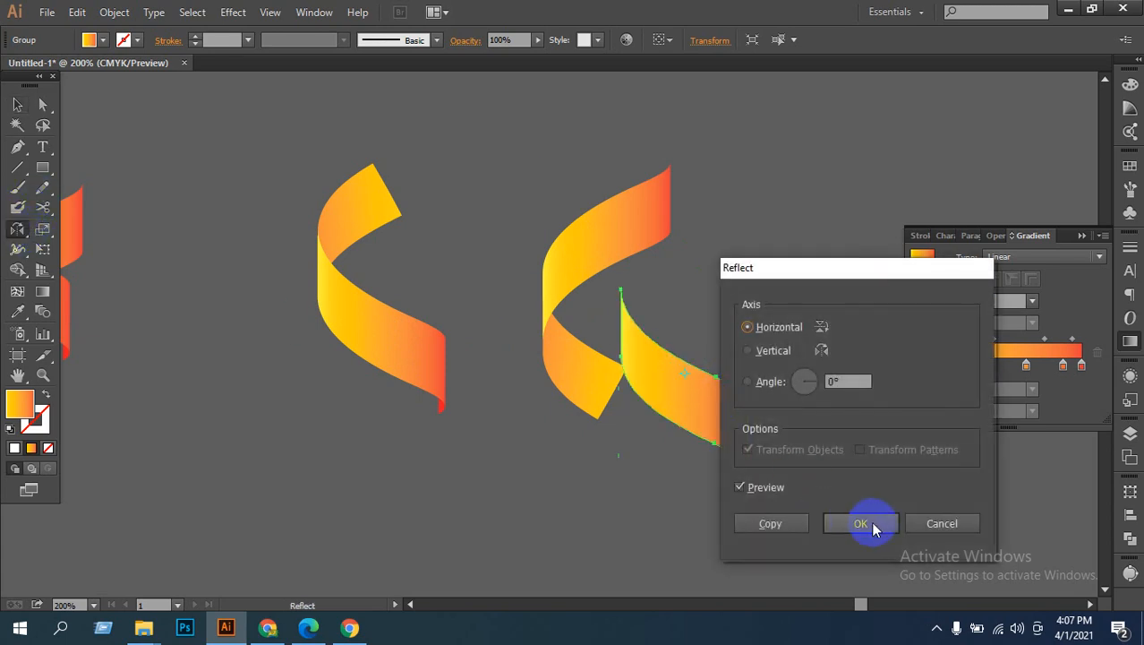
left_click(861, 524)
left_click(18, 104)
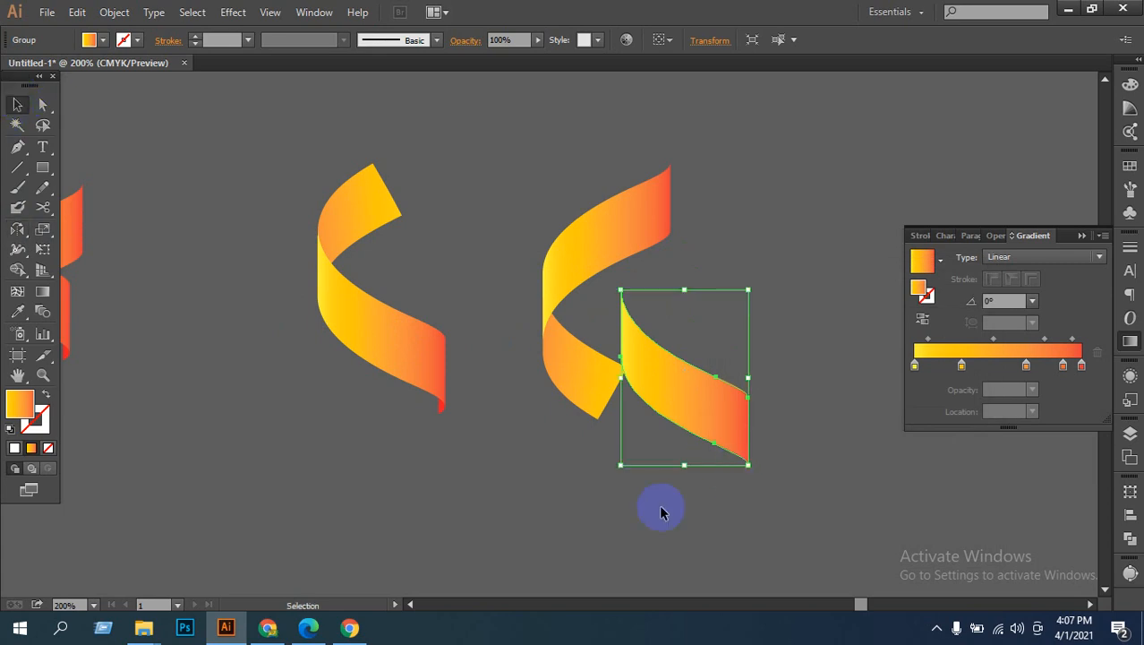
Step: Rotate the reflected strip about 58° clockwise and position it between the curl's bottom tip and the upper strip's red end
left_click(689, 481)
left_click_drag(715, 429, 707, 372)
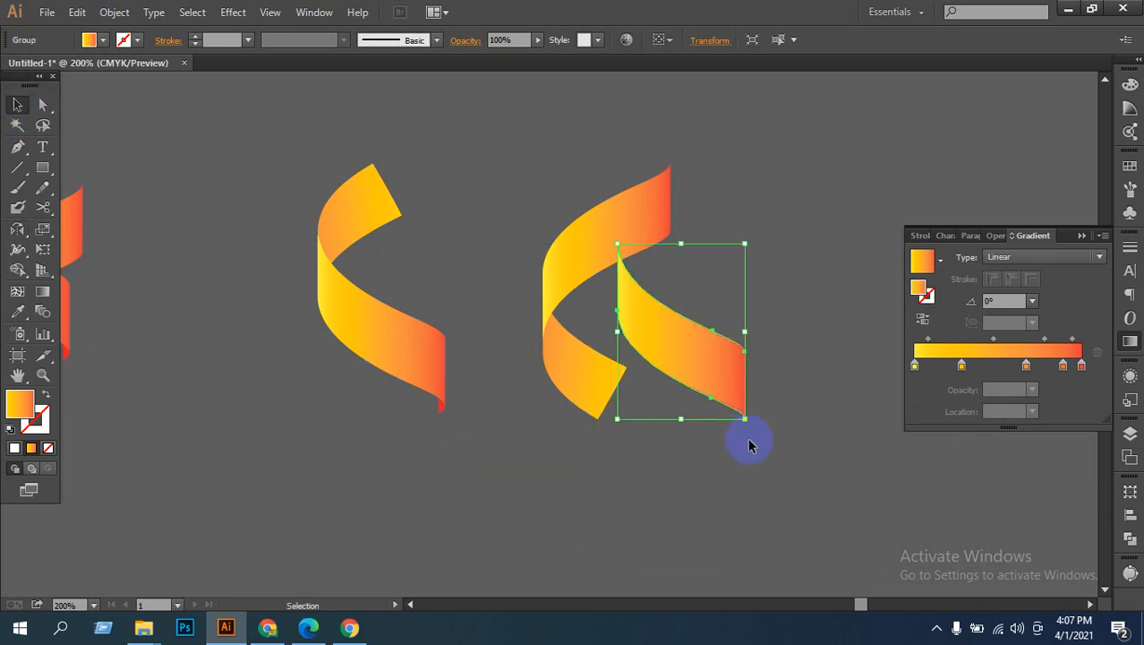
left_click_drag(752, 428, 647, 460)
left_click_drag(668, 401, 655, 331)
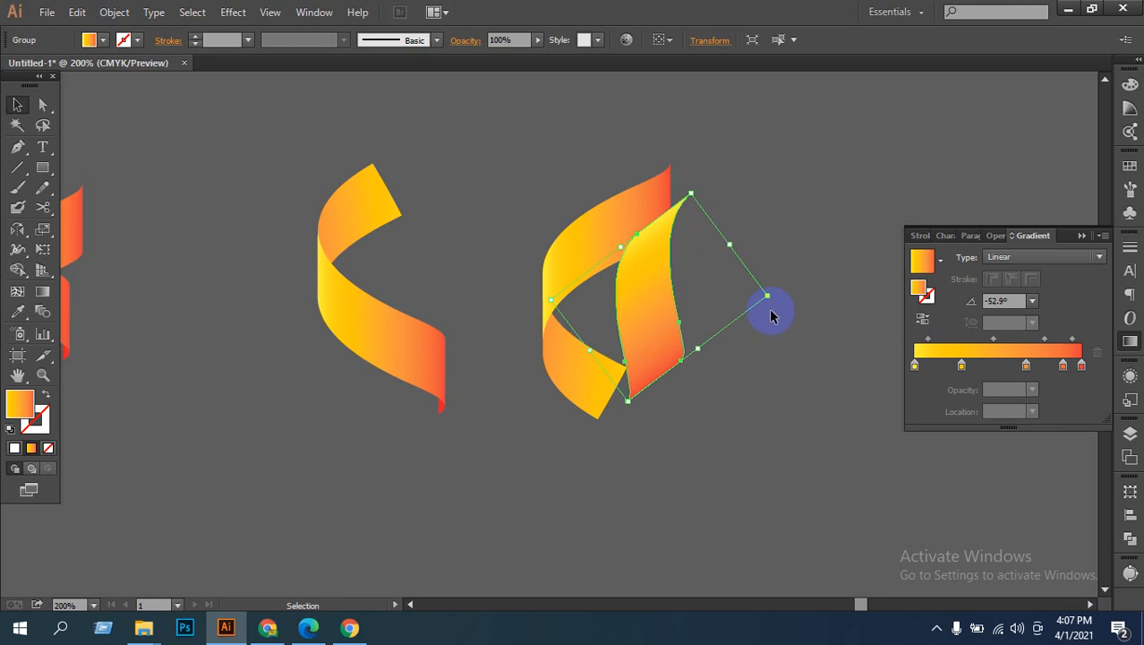
left_click_drag(768, 299, 755, 334)
left_click_drag(658, 311, 675, 352)
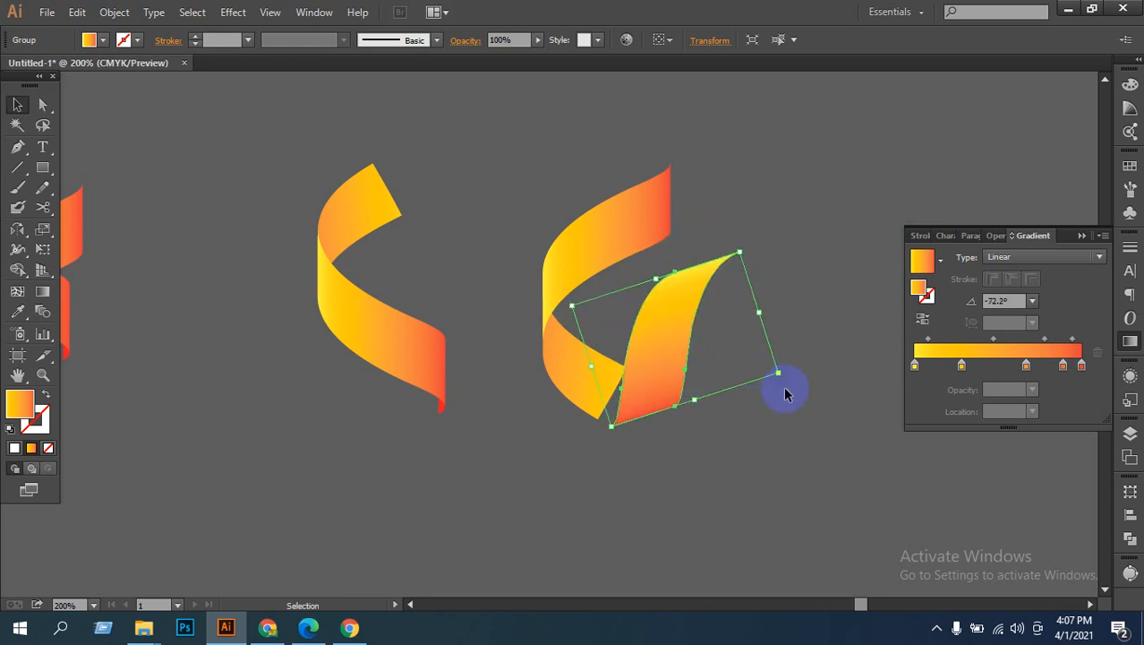
left_click_drag(782, 377, 774, 349)
left_click_drag(650, 371, 624, 369)
left_click(748, 408)
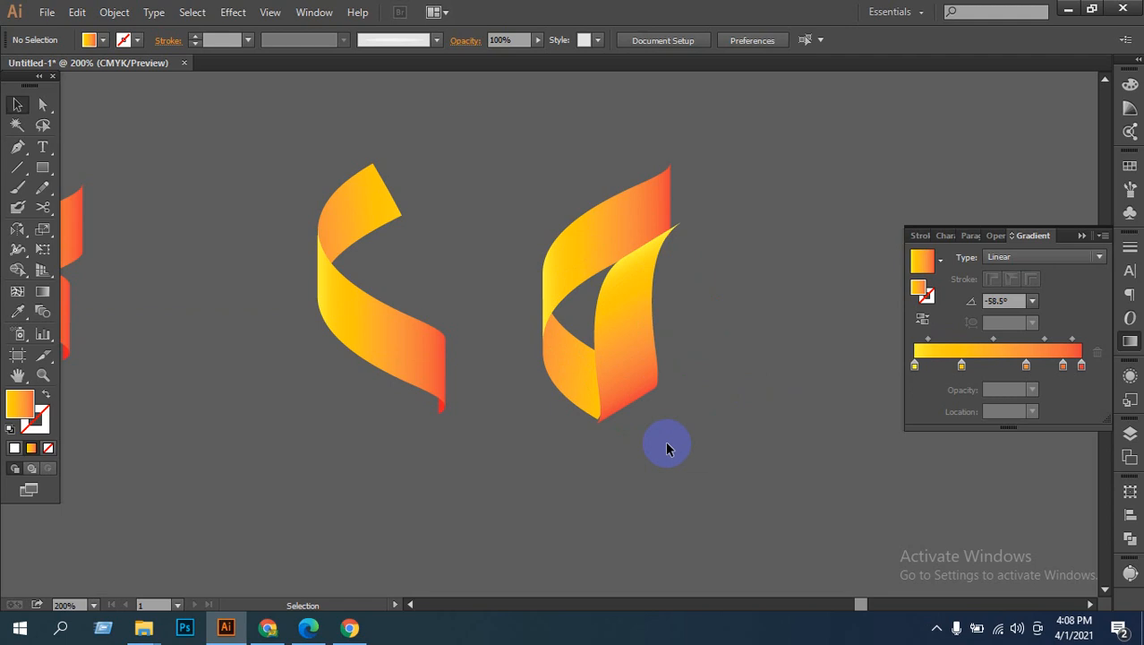
Step: Nudge the rotated strip slightly upward toward the curl's bottom tip
key("ctrl+space")
left_click(617, 358)
left_click(546, 309)
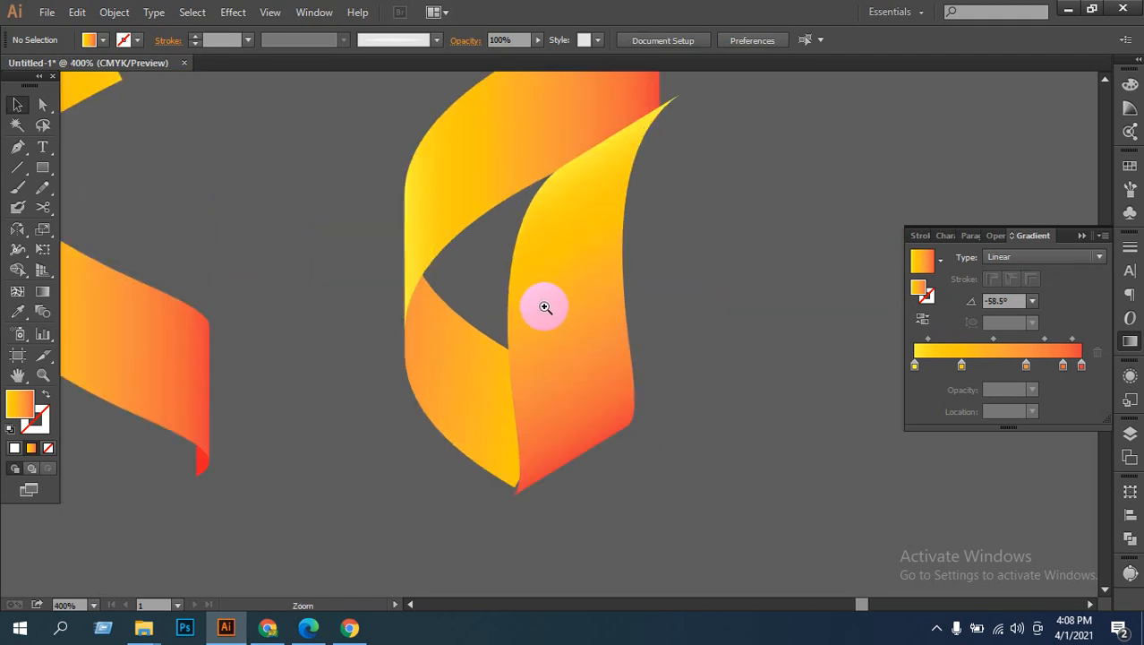
left_click(564, 376)
left_click_drag(540, 413, 538, 407)
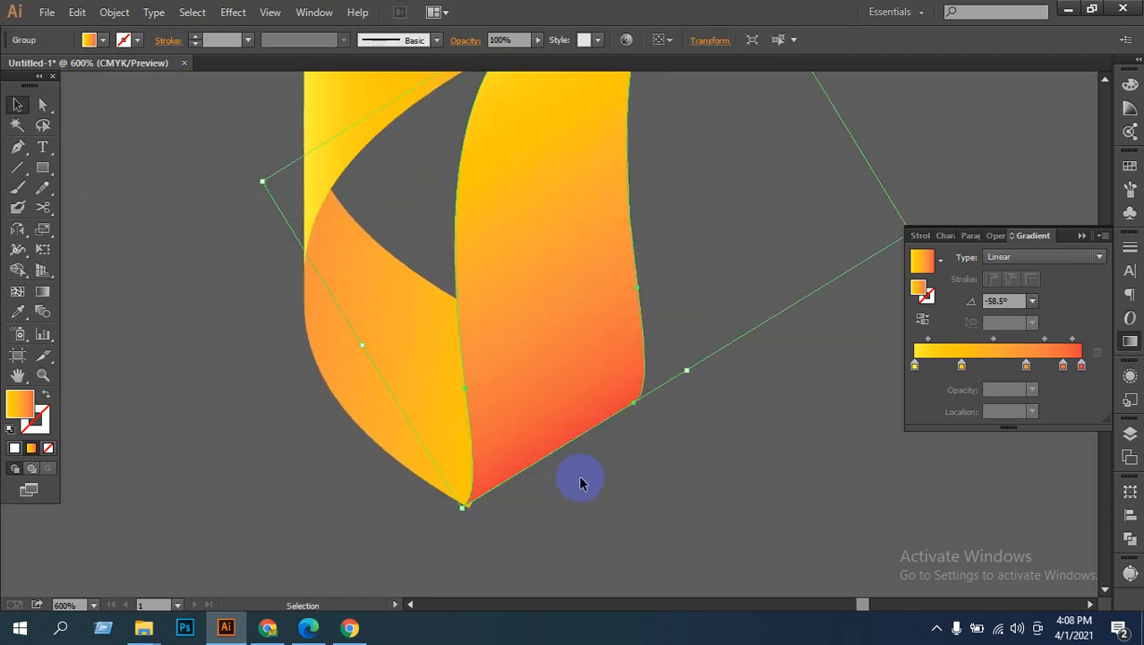
left_click(569, 495)
left_click(540, 396)
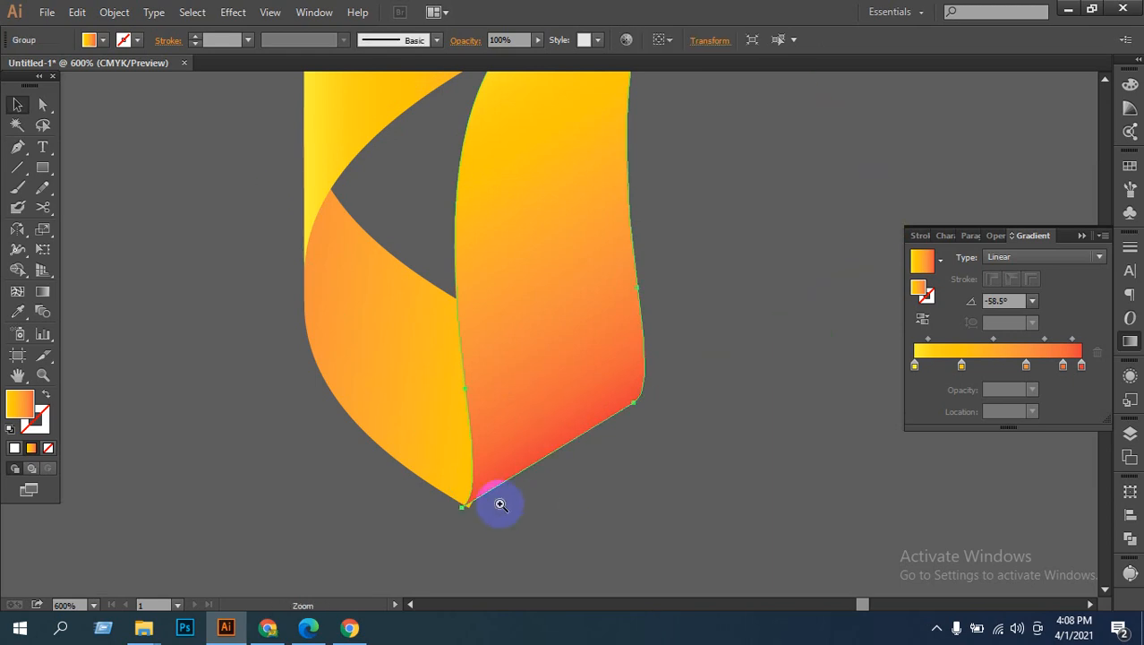
Step: In outline view, shift the rotated strip right so its lower corner meets the curl's bottom tip
left_click(498, 503, "ctrl")
left_click_drag(595, 386, 590, 447)
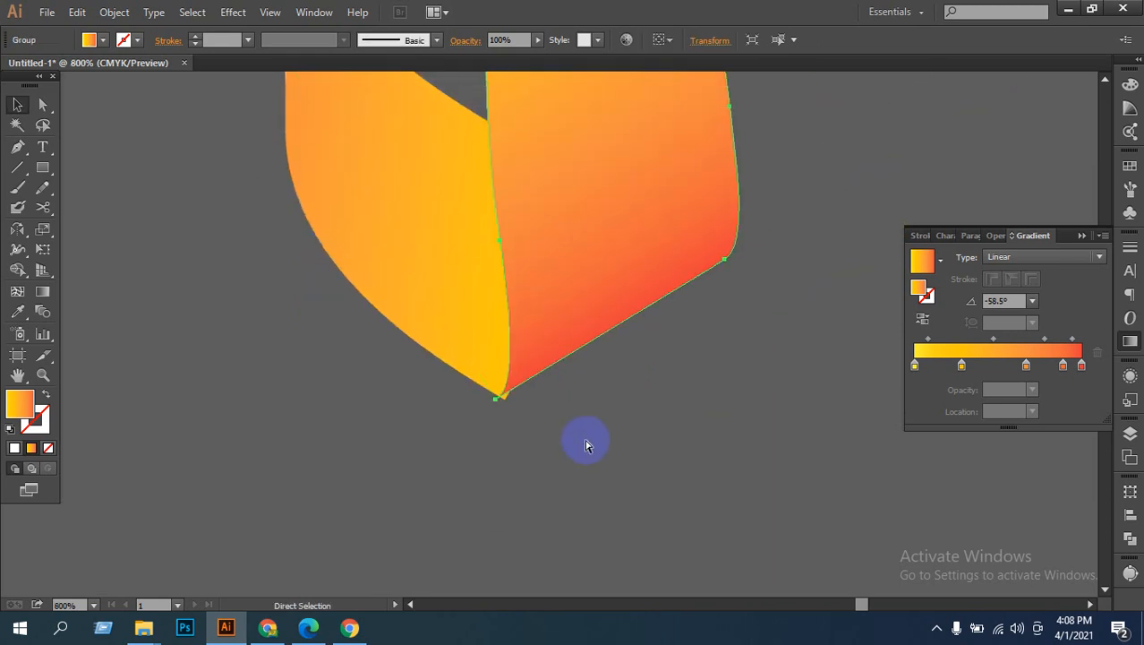
key("ctrl+y")
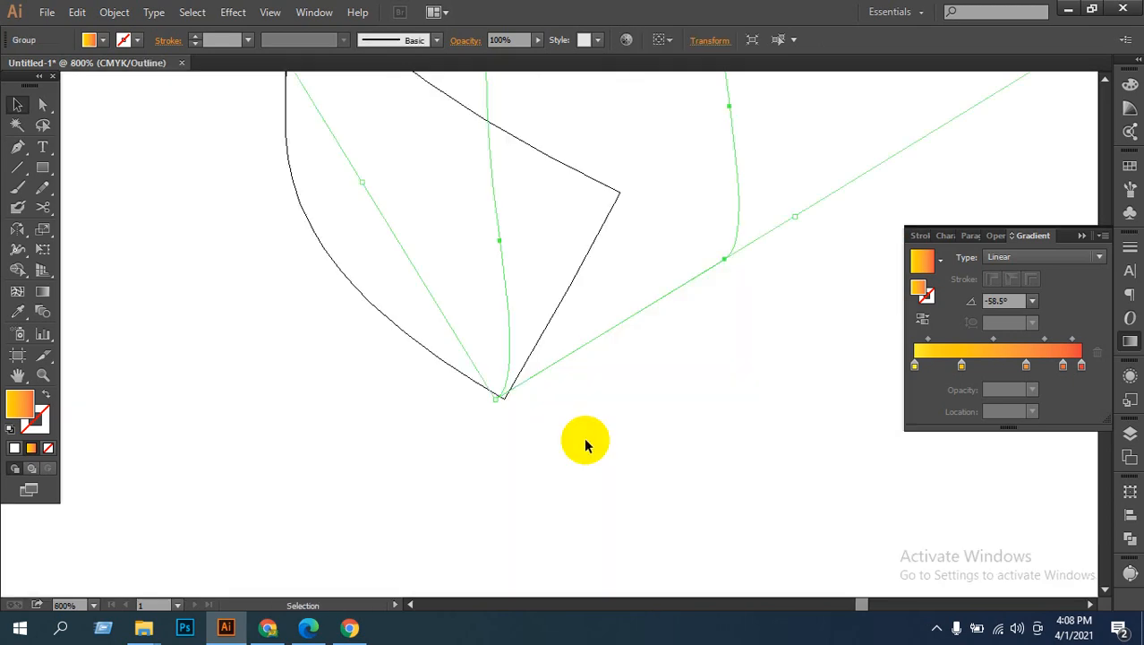
left_click(480, 410)
left_click_drag(506, 274, 518, 273)
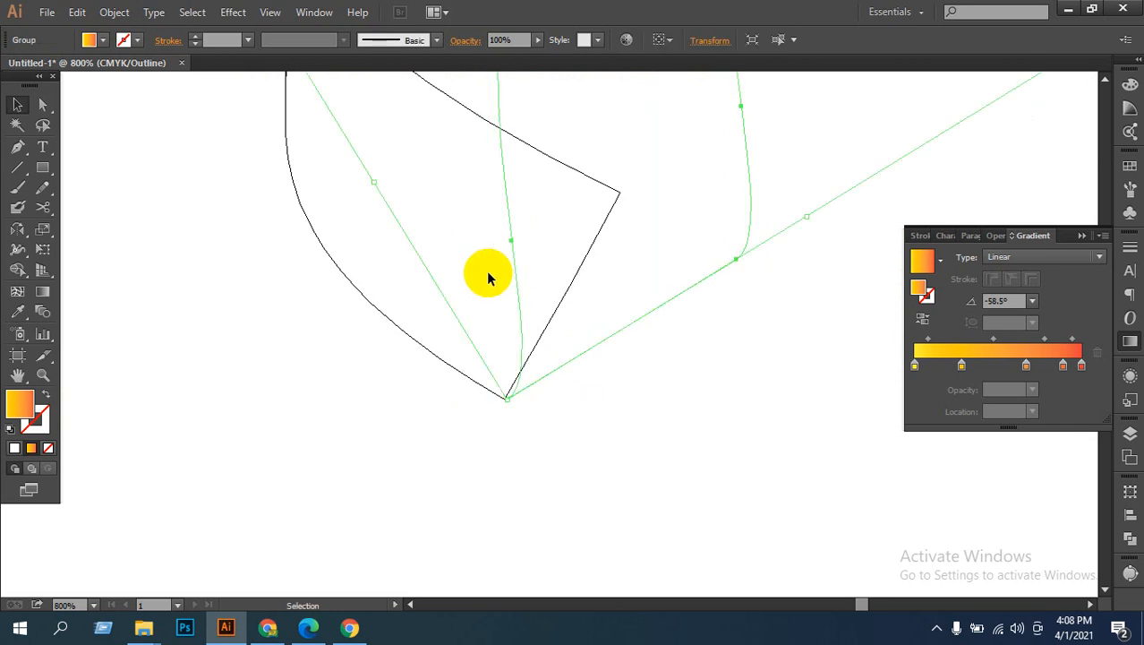
left_click(540, 419)
Step: Inspect the joint between the curl's bottom tip and the rotated strip at up to 6400% zoom, and return to 200%
key("ctrl+space")
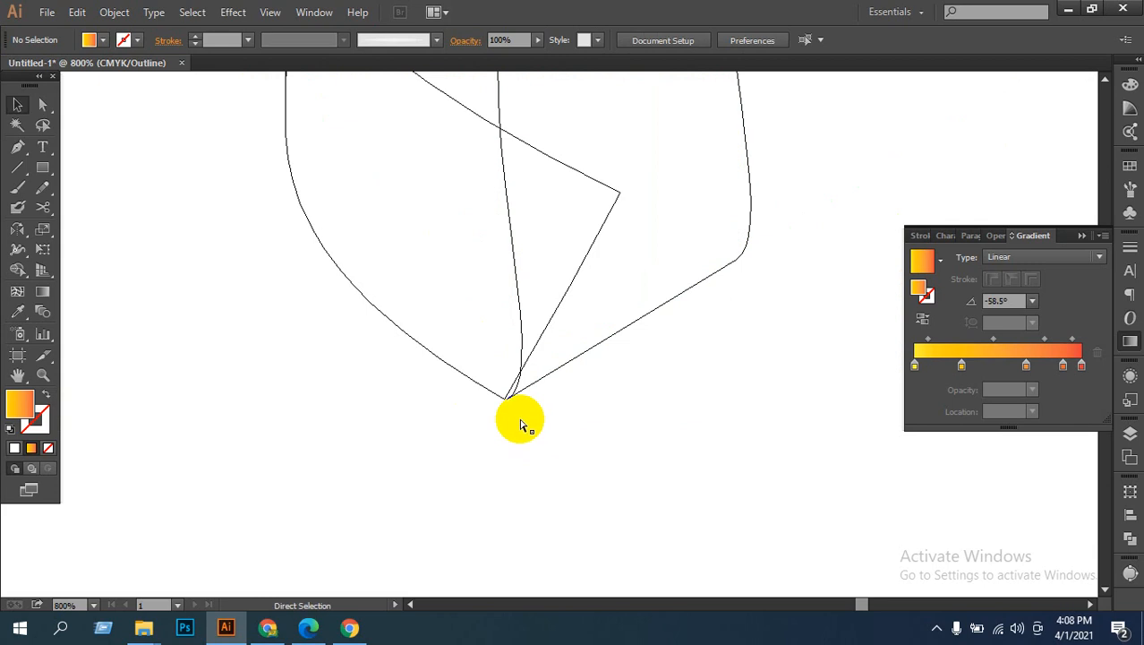
left_click_drag(437, 323, 632, 478)
left_click_drag(422, 259, 504, 350)
left_click(529, 356)
left_click(530, 427)
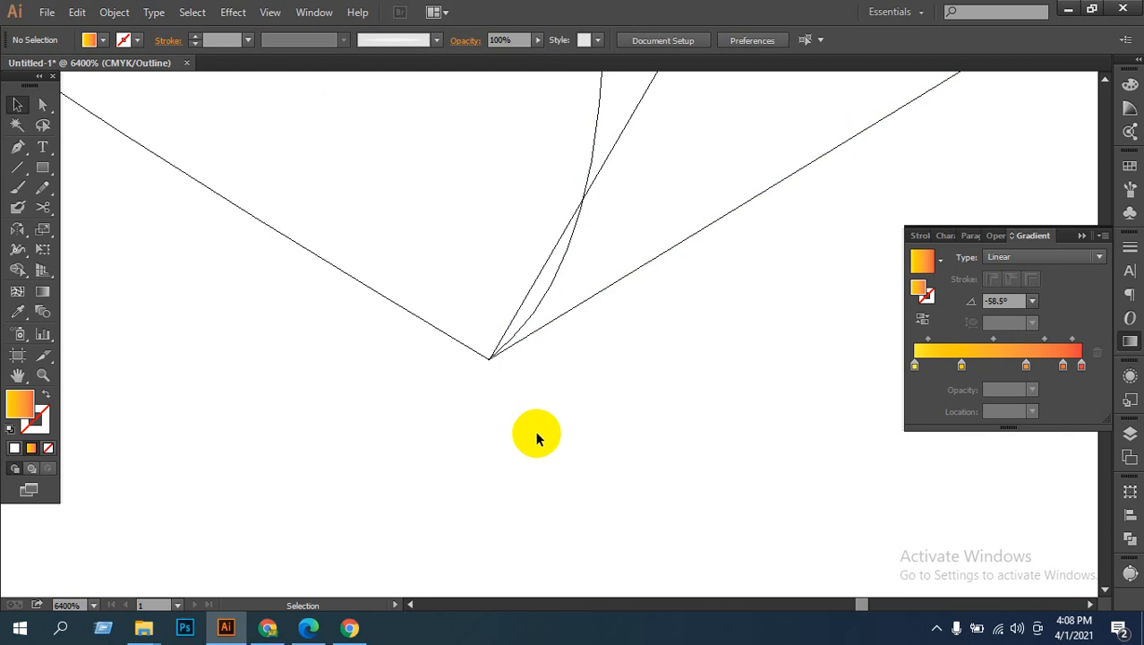
key("ctrl+alt+space")
left_click(672, 260, "ctrl+alt")
left_click(667, 261, "ctrl+alt")
left_click(573, 268, "ctrl+alt")
left_click(552, 269, "ctrl+alt")
left_click(551, 270, "ctrl+alt")
left_click(551, 275, "ctrl+alt")
left_click(551, 277, "ctrl+alt")
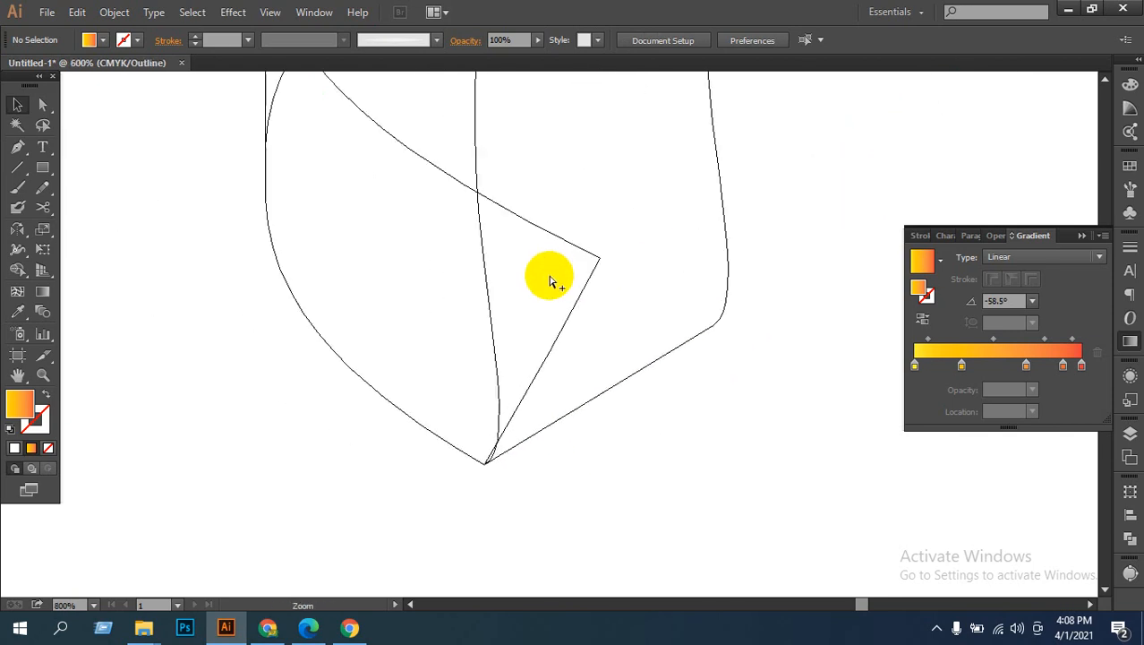
left_click(550, 283, "ctrl+alt")
left_click(552, 286, "ctrl+alt")
left_click(552, 291, "ctrl+alt")
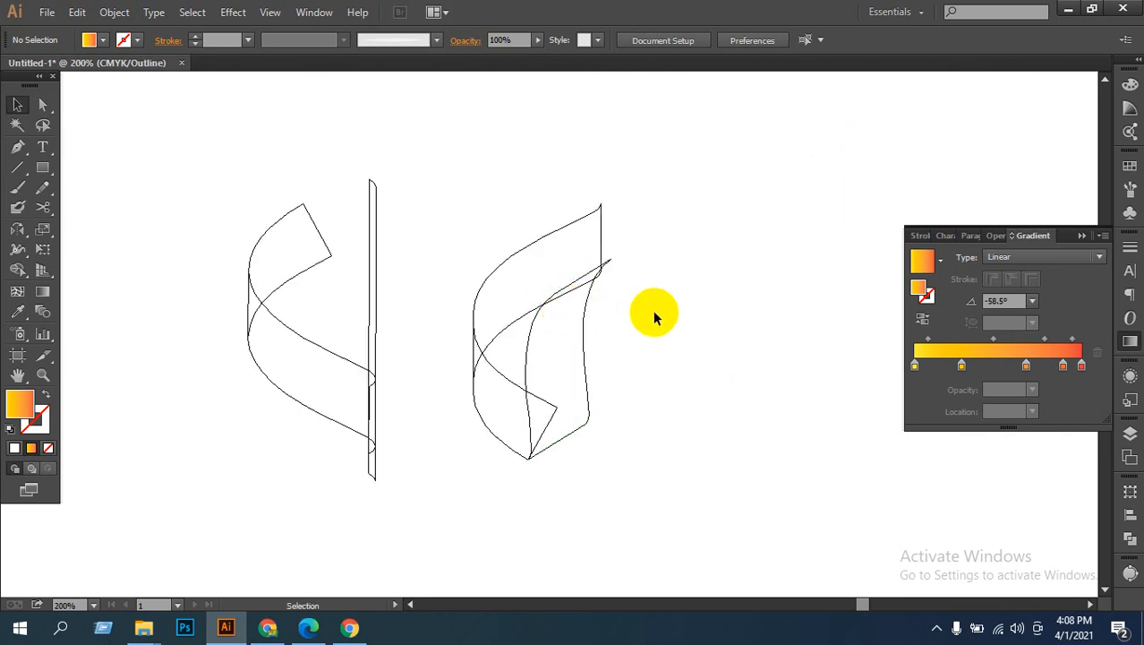
Step: Return to preview mode and place a copy of the standalone curl's lower strip in the empty area below it
key("ctrl+y")
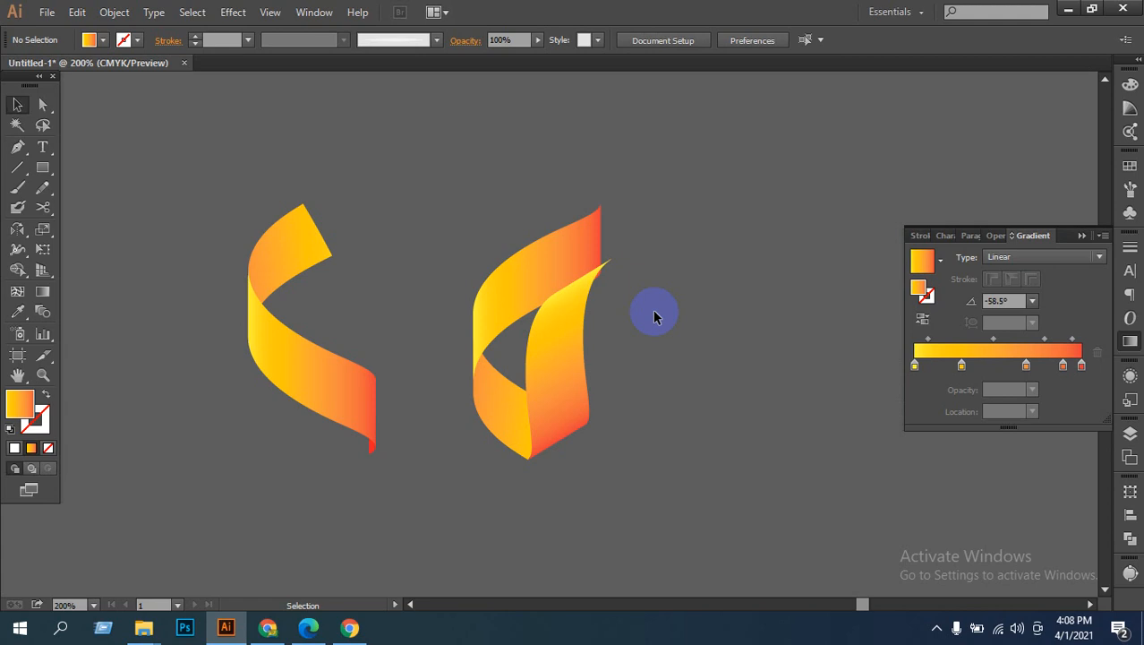
left_click(648, 415, "ctrl")
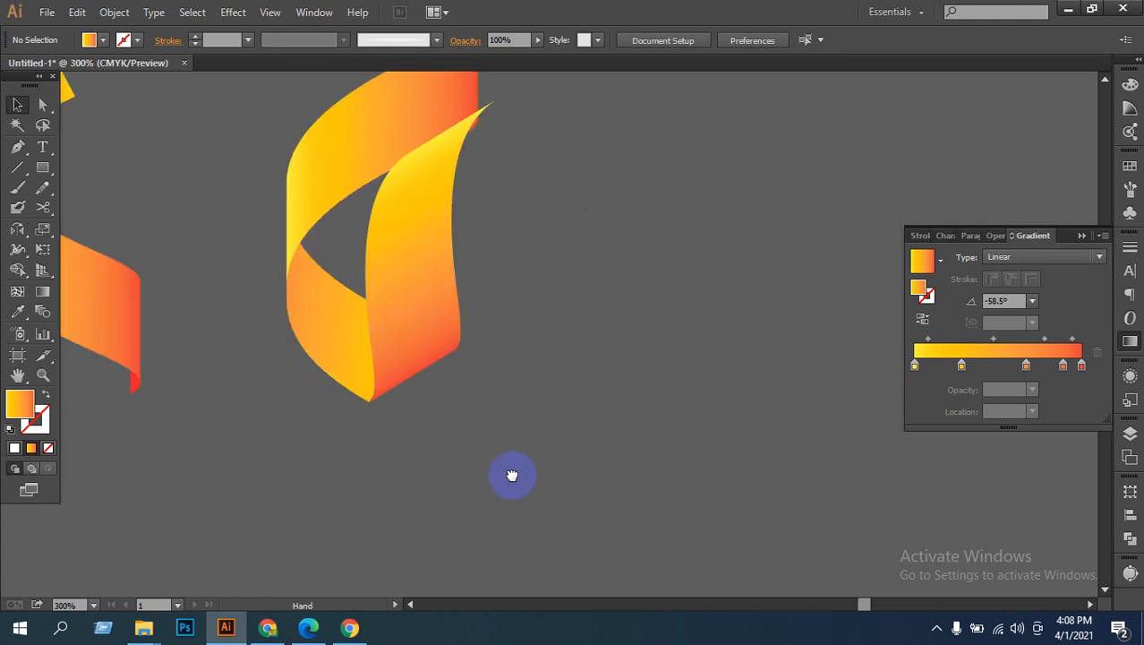
left_click_drag(512, 475, 828, 497)
left_click(414, 333)
left_click_drag(415, 334, 481, 513)
left_click_drag(631, 530, 663, 346)
left_click_drag(548, 334, 513, 401)
Step: Add a black letter A as text in Bauhaus 93 beside the strip copy
left_click(42, 146)
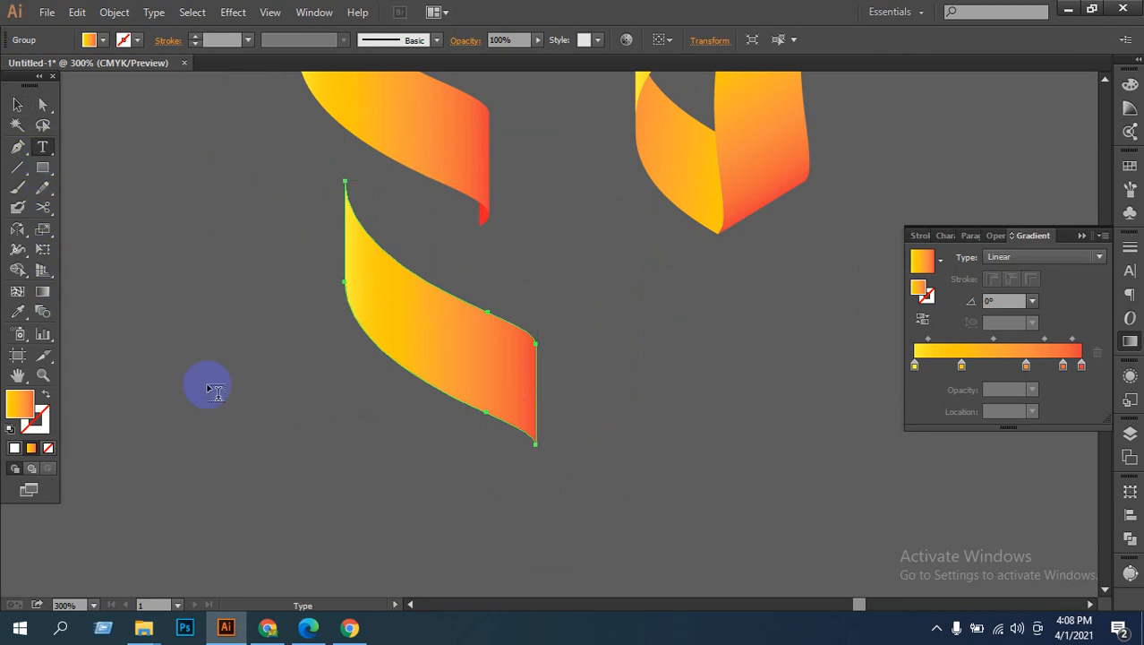
left_click(247, 457)
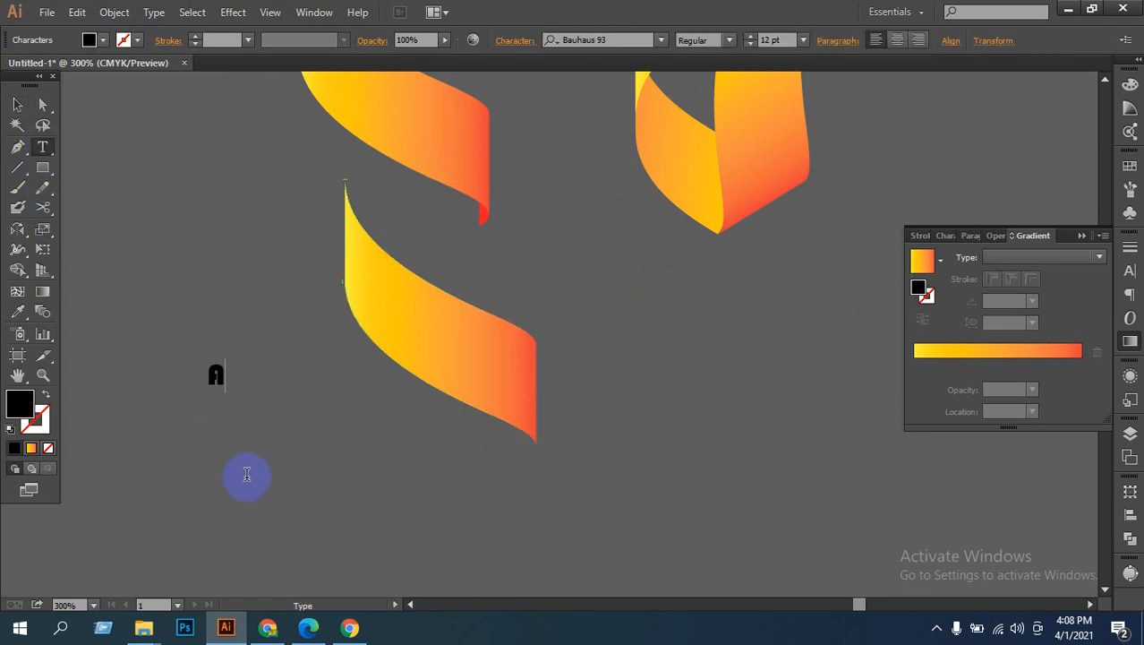
left_click(17, 105)
left_click(240, 401)
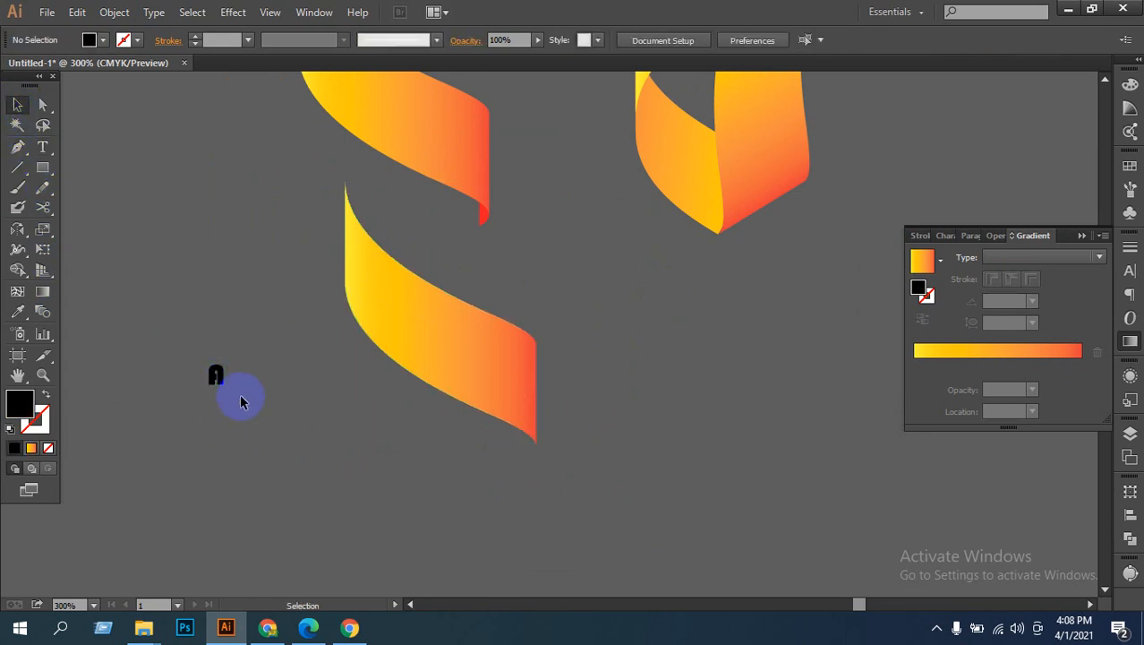
Step: Scale the letter A to about 122 pt and place it at the red end of the strip copy
left_click_drag(224, 385, 608, 496)
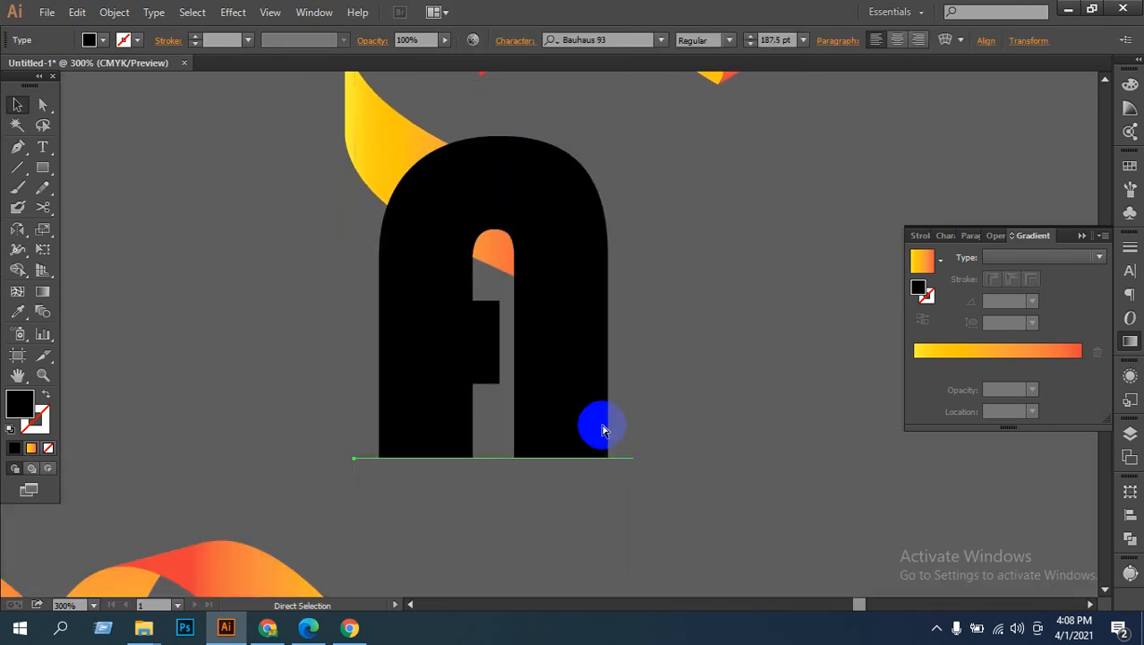
left_click(573, 403, "ctrl+alt")
left_click(573, 403, "ctrl+alt")
left_click_drag(551, 290, 548, 357)
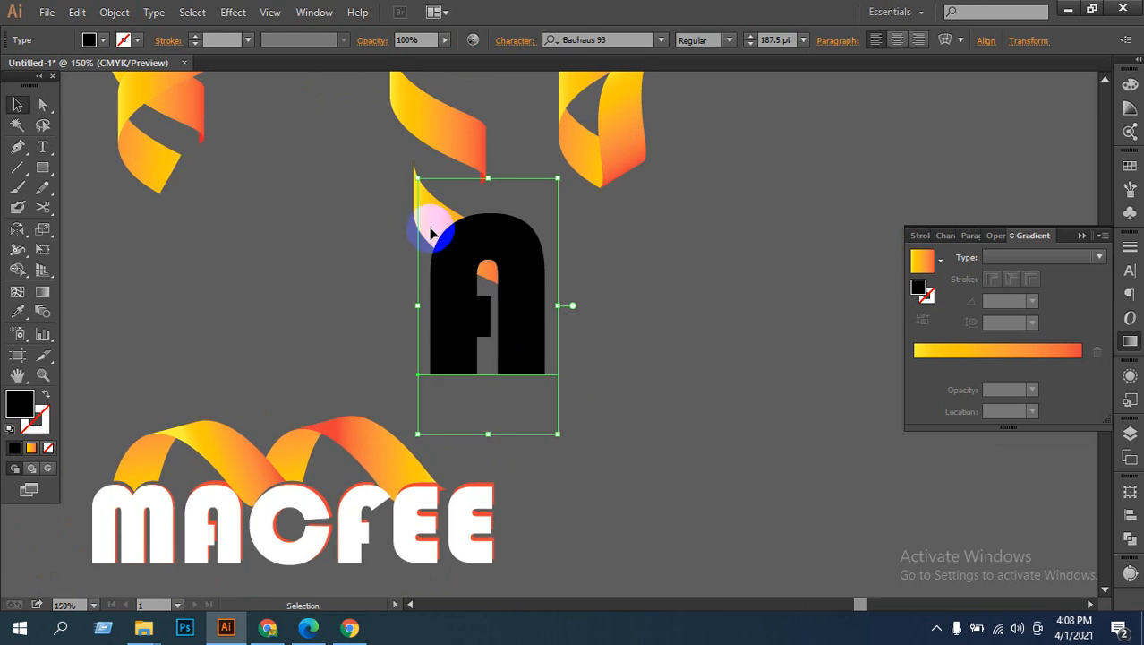
left_click_drag(421, 218, 442, 238)
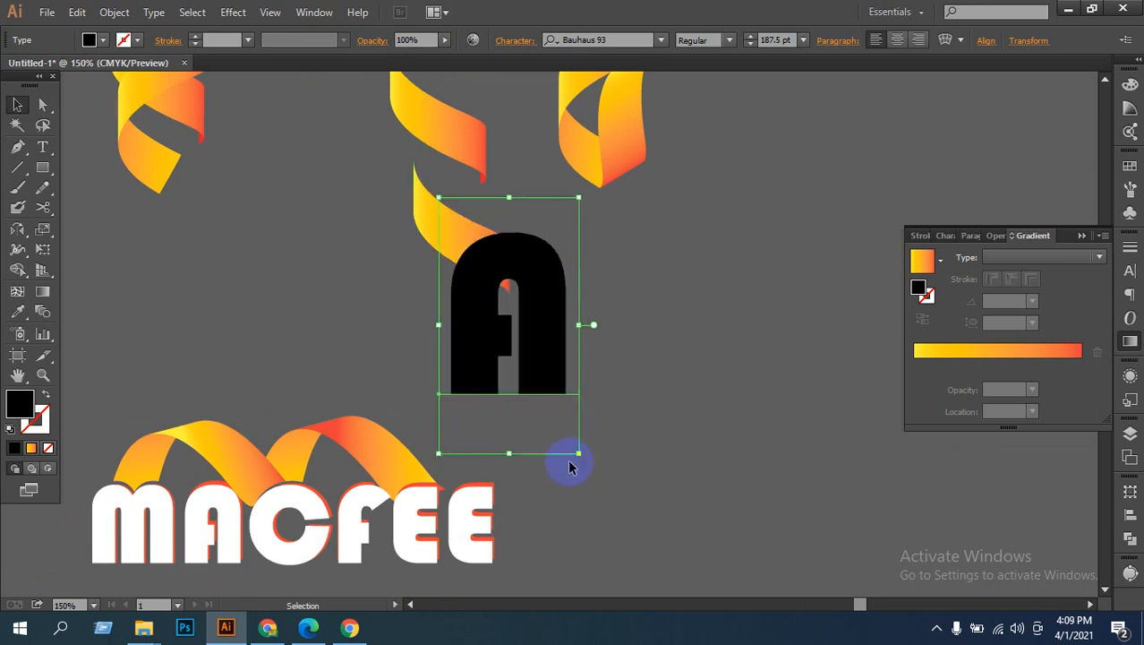
left_click_drag(577, 454, 551, 366)
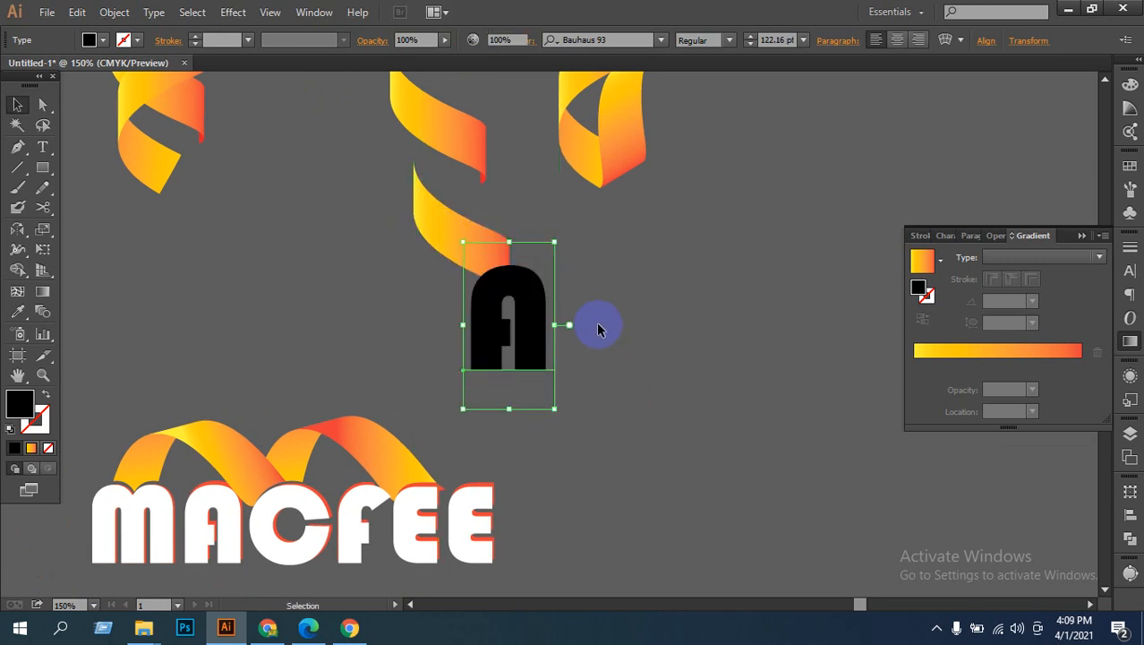
left_click(595, 324)
Step: Move the strip copy diagonally across the letter A and bring it to the front
left_click(454, 249)
left_click_drag(455, 249, 491, 314)
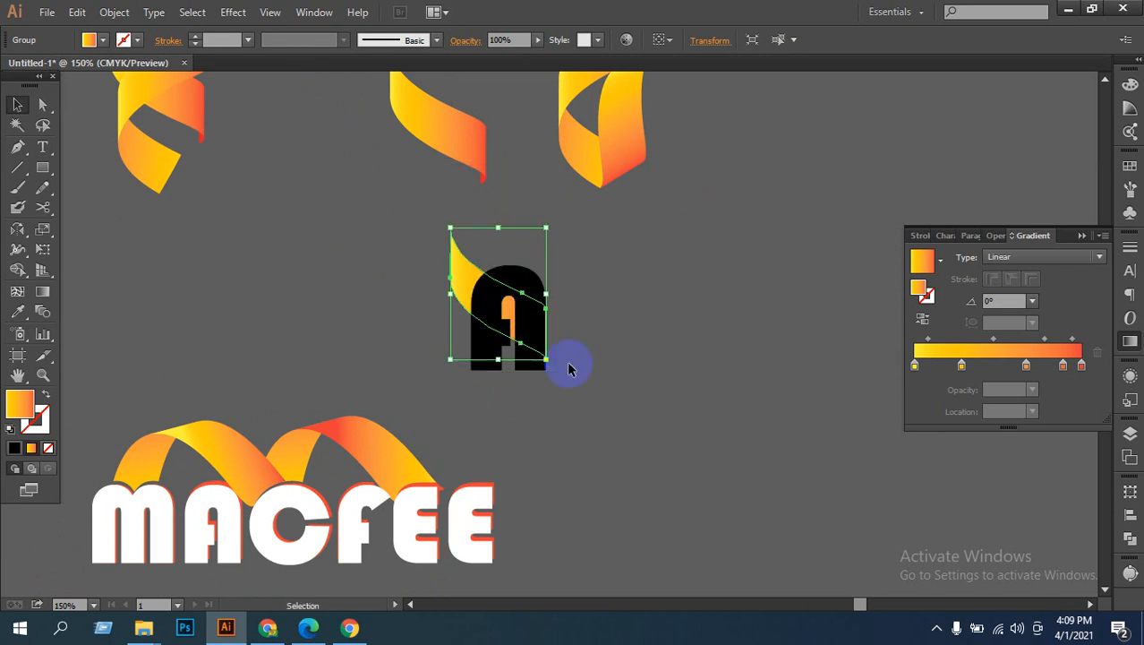
left_click(615, 347)
left_click(469, 288)
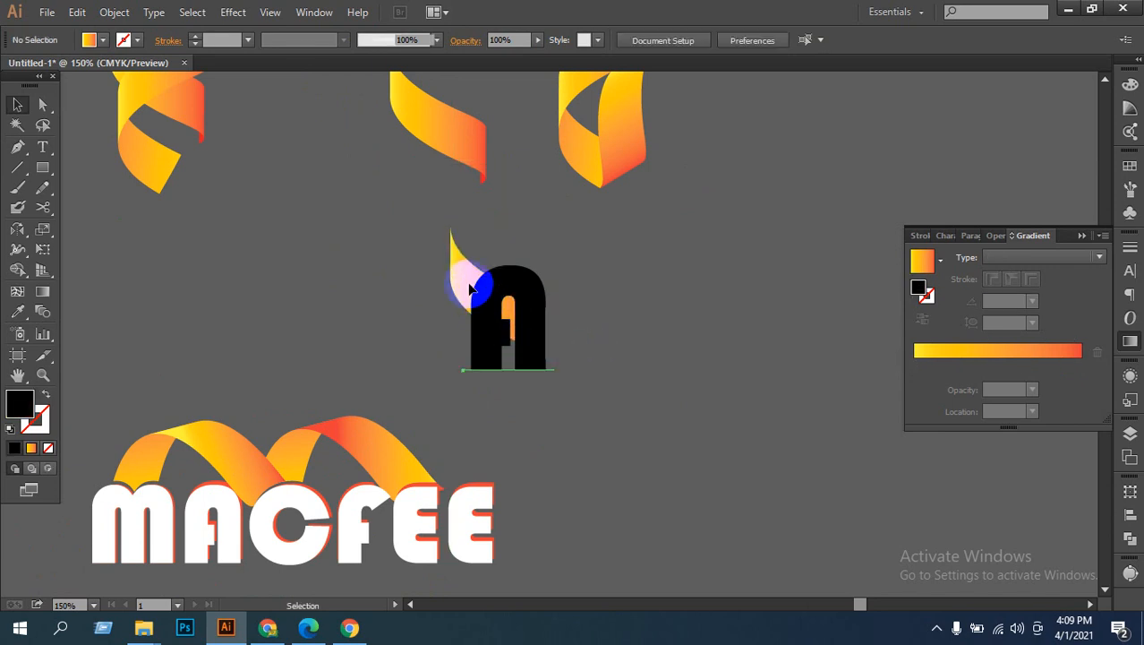
right_click(454, 277)
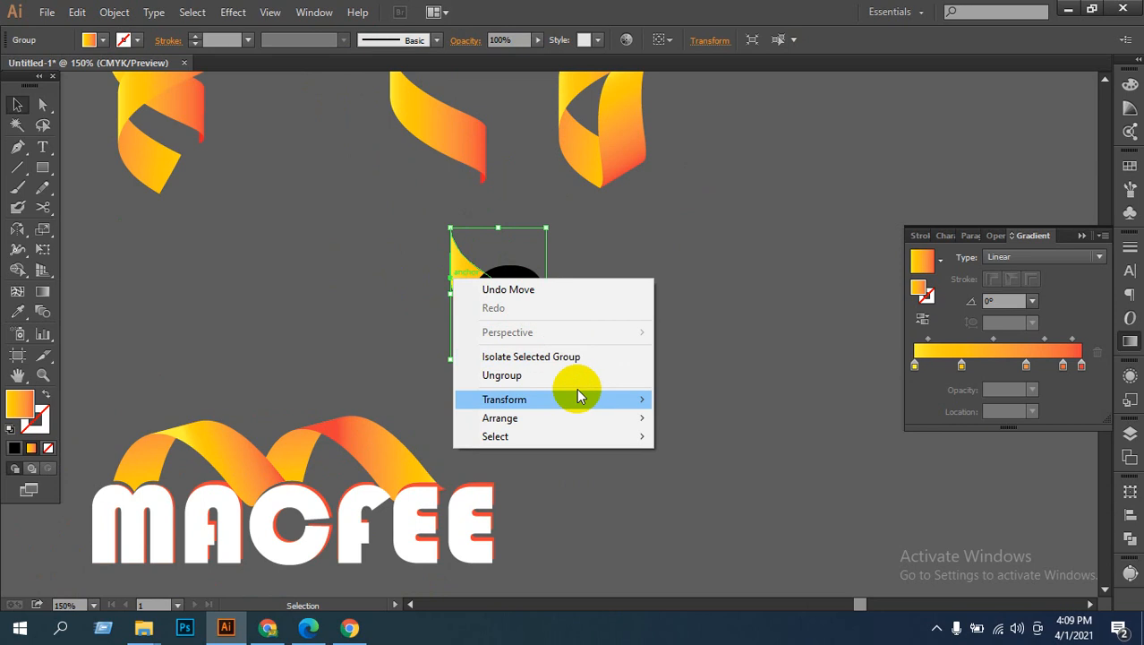
mouse_move(532, 418)
left_click(667, 416)
left_click(645, 391)
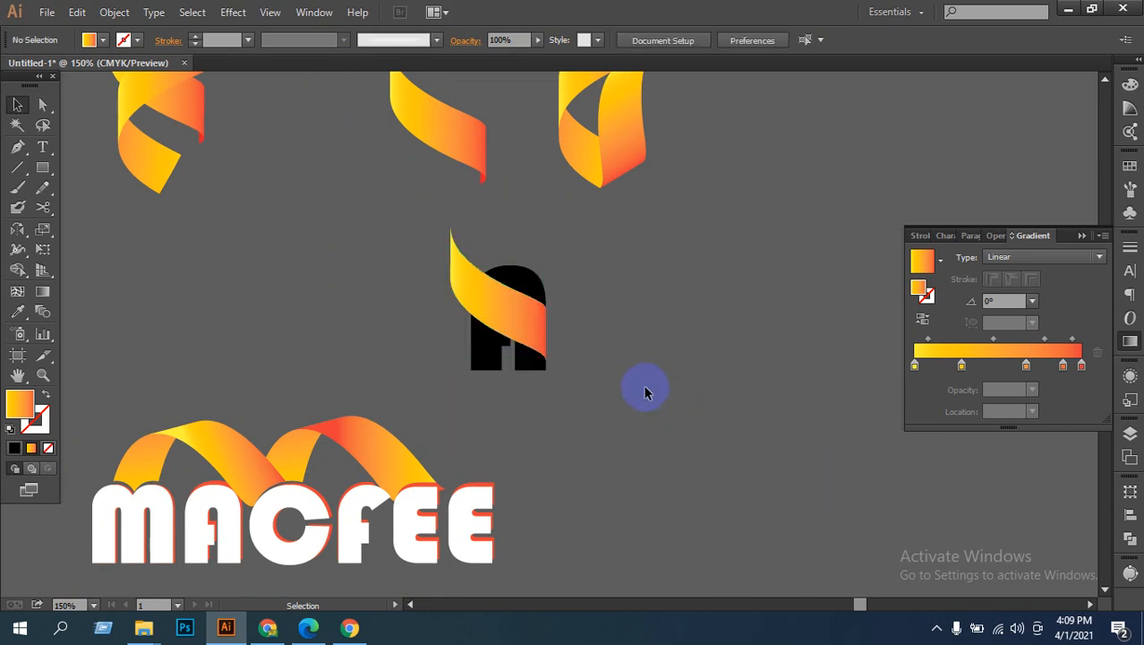
Step: Shift the strip slightly down, keeping its red end level with the letter's outer right edge
left_click(580, 337, "ctrl")
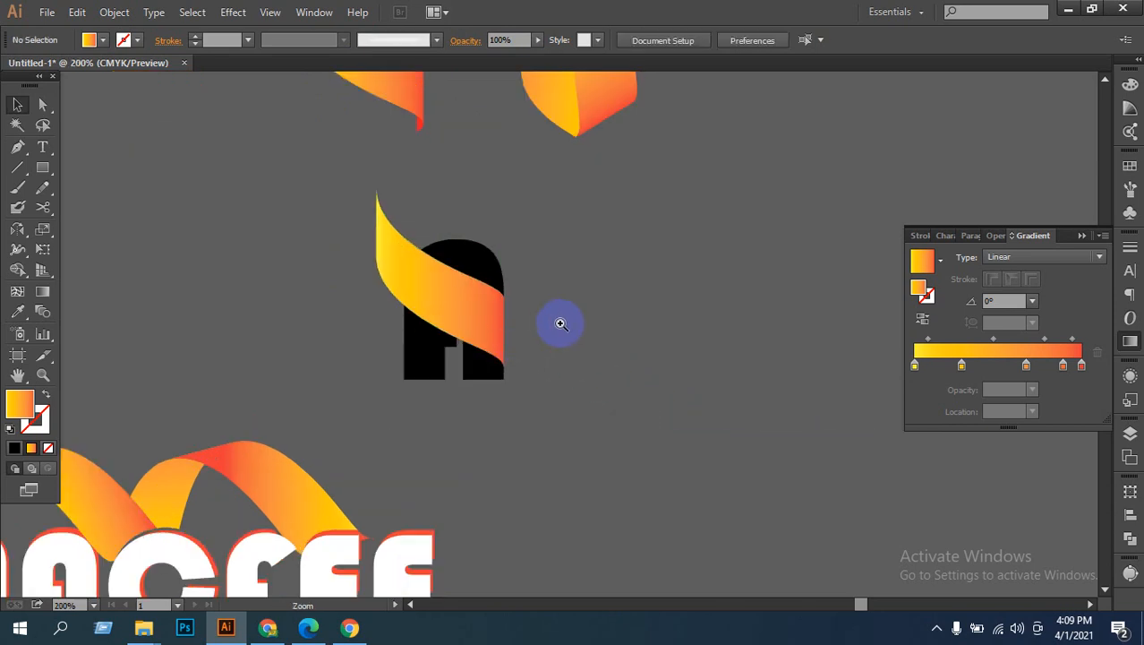
left_click(560, 323, "ctrl")
left_click(534, 378, "ctrl")
left_click_drag(534, 416, 749, 417)
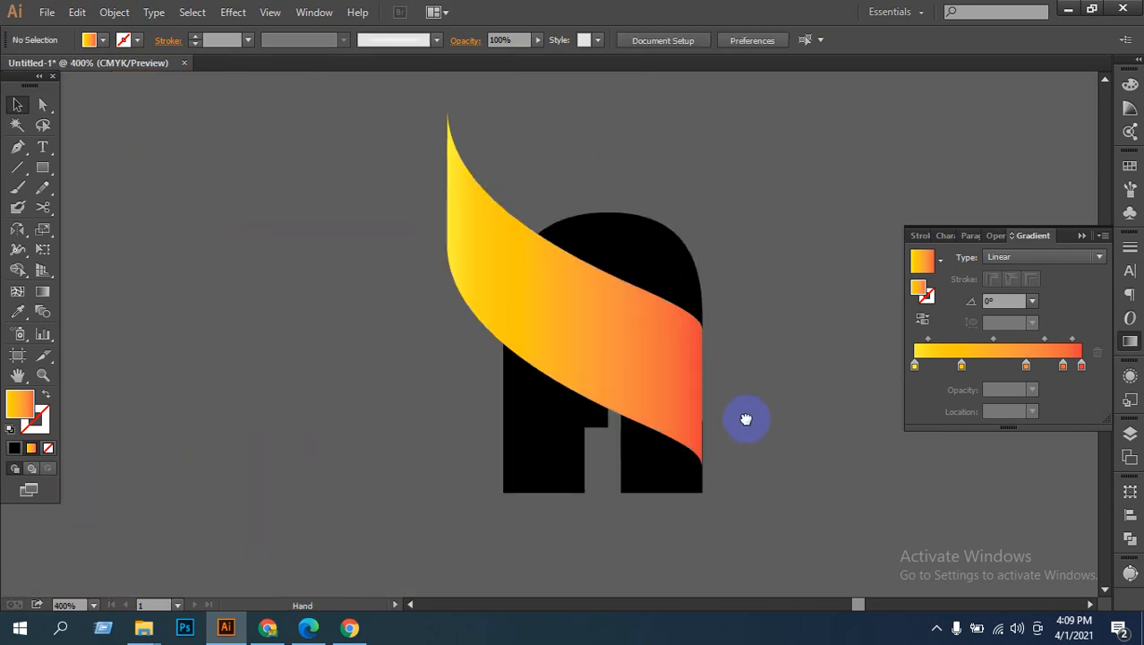
left_click(659, 378)
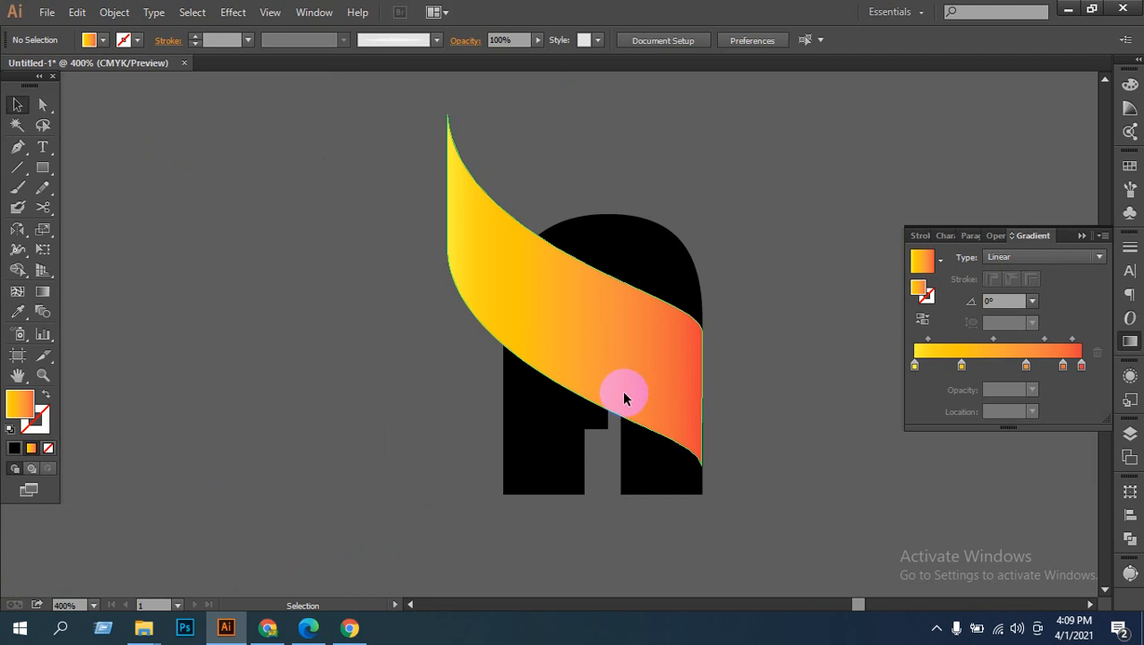
left_click_drag(624, 393, 654, 437)
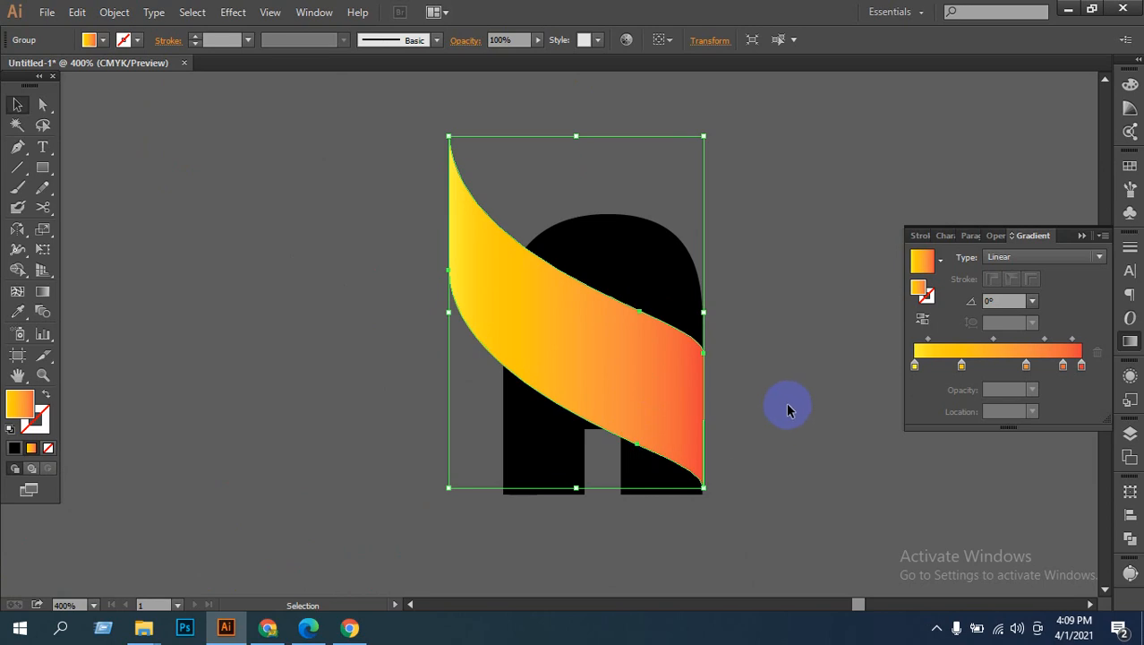
left_click(787, 410)
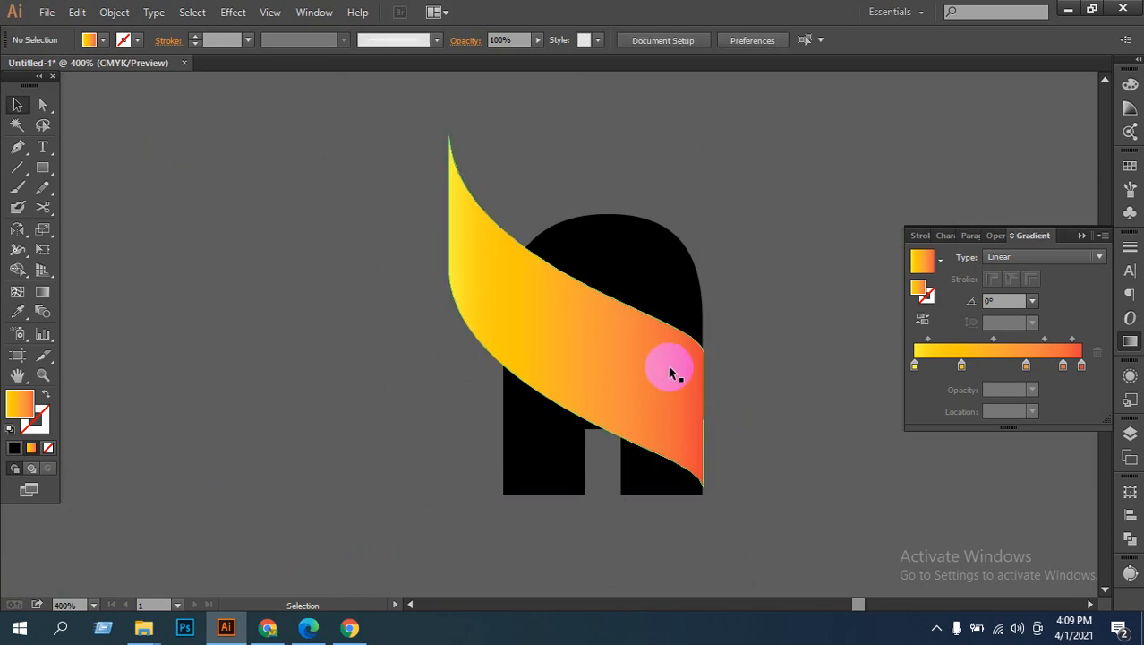
Step: Reduce the strip's height and reposition it across the middle of the A, with its red end at the letter's right edge
left_click(625, 402)
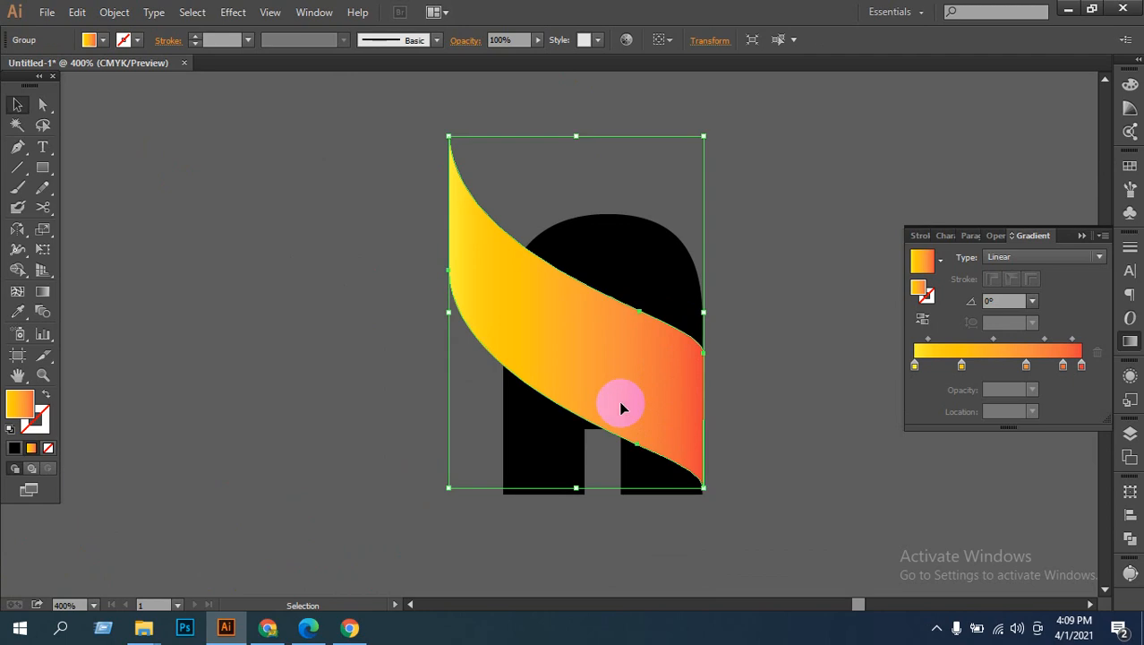
left_click_drag(575, 489, 587, 439)
left_click_drag(625, 334, 629, 369)
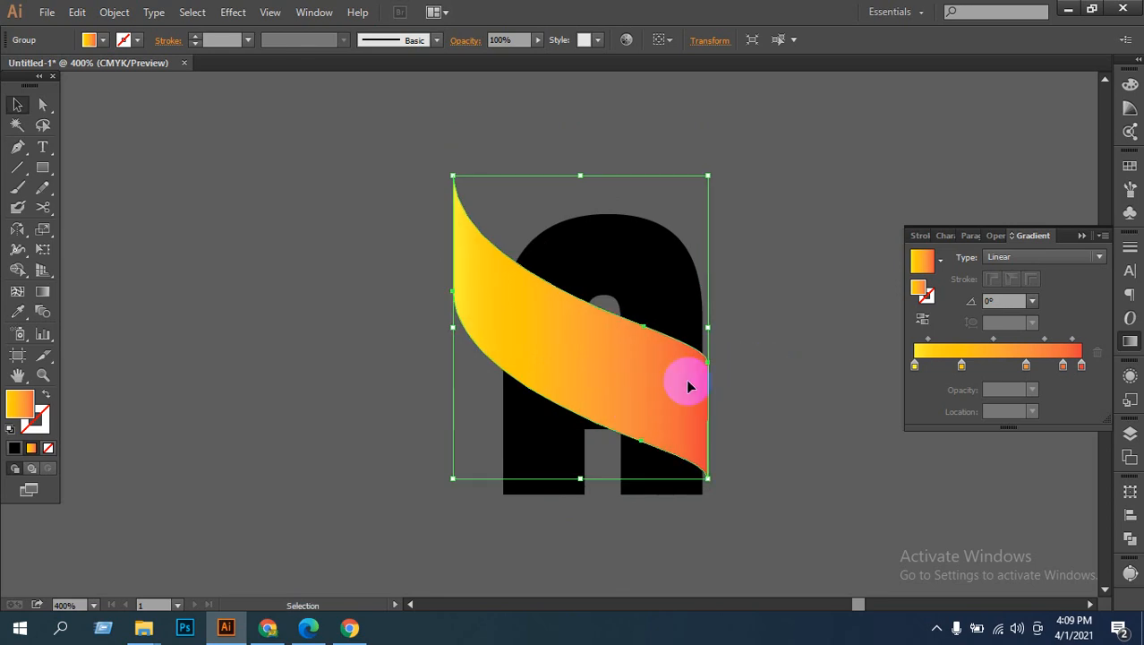
key("Left")
key("Left")
left_click(766, 413)
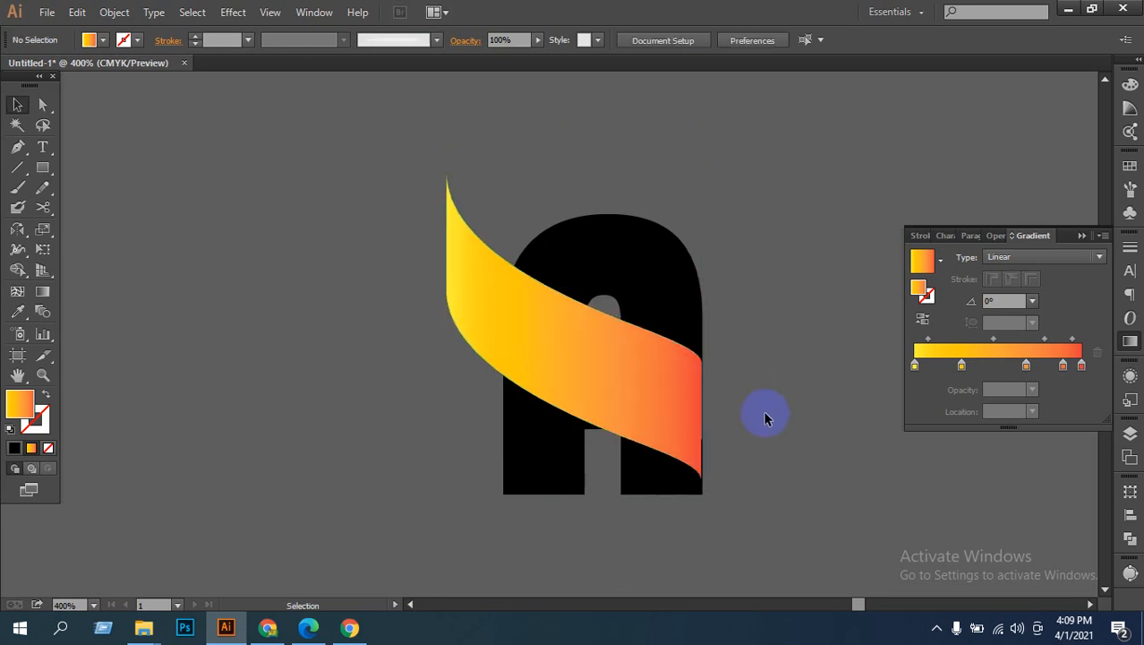
left_click(674, 415)
key("Right")
left_click_drag(766, 314, 642, 369)
left_click(745, 309)
Step: Convert the letter A text to outlines
left_click(640, 278)
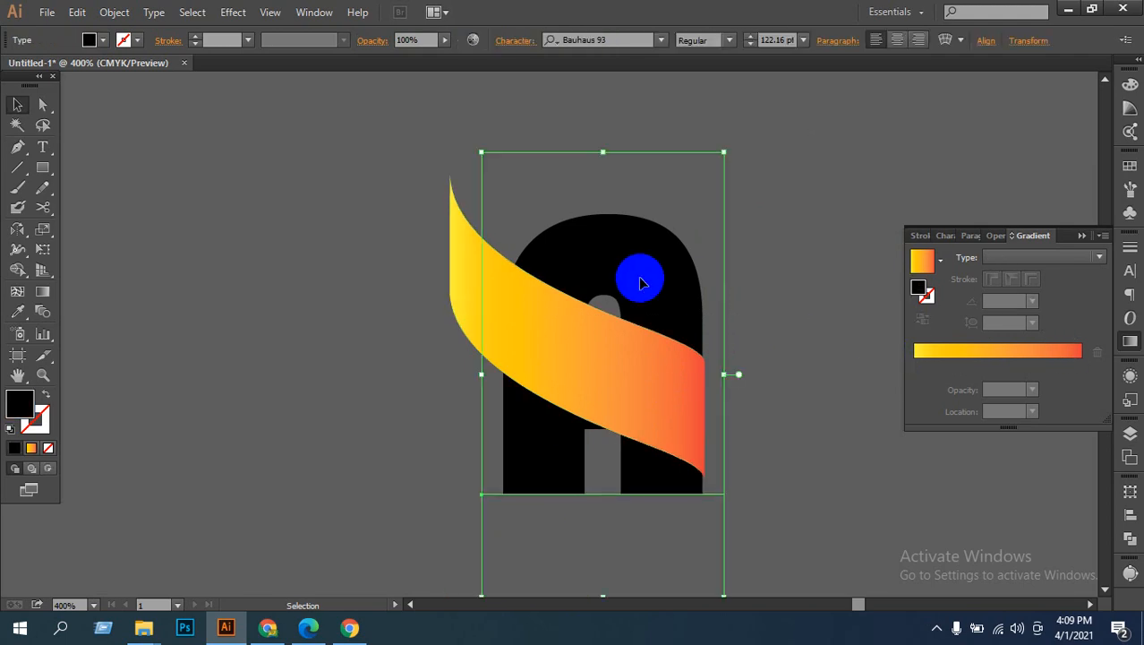
key("ctrl+shift+o")
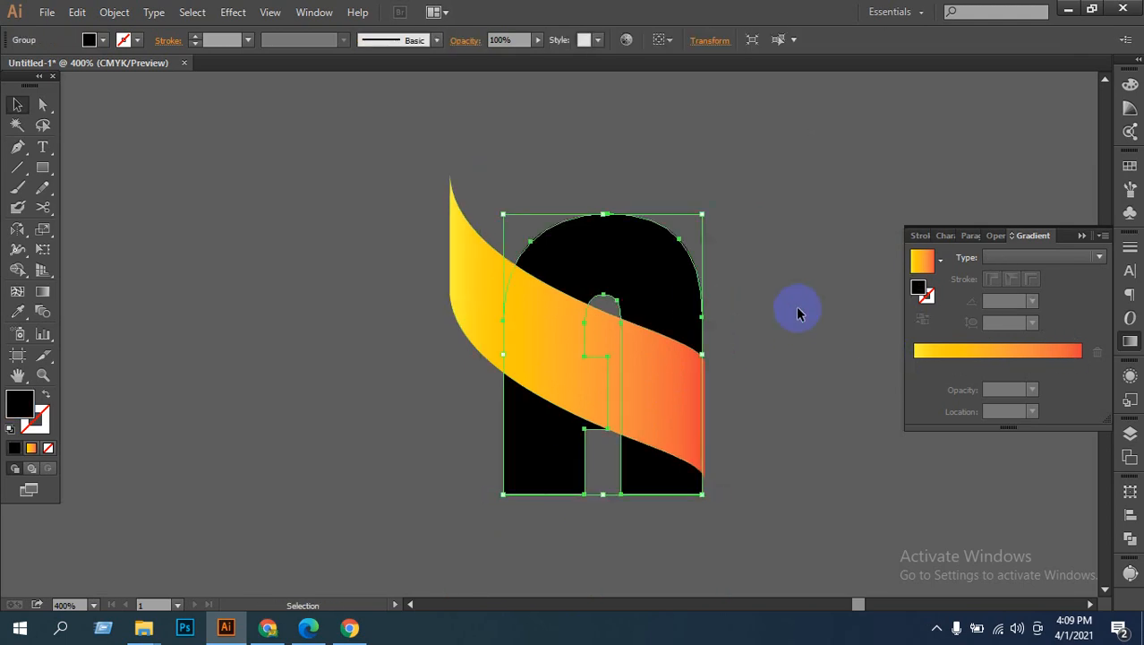
left_click(799, 314)
left_click(613, 281)
Step: Divide the outlined letter and the overlapping strip with Pathfinder, and ungroup the resulting pieces
left_click_drag(754, 240, 522, 532)
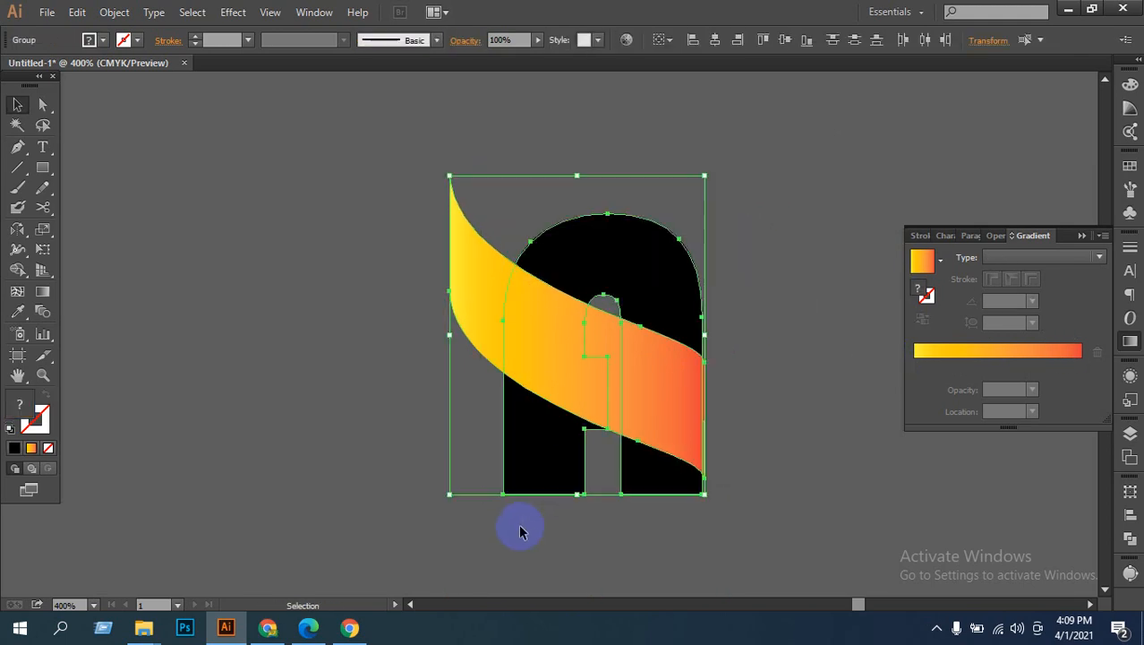
left_click(1130, 537)
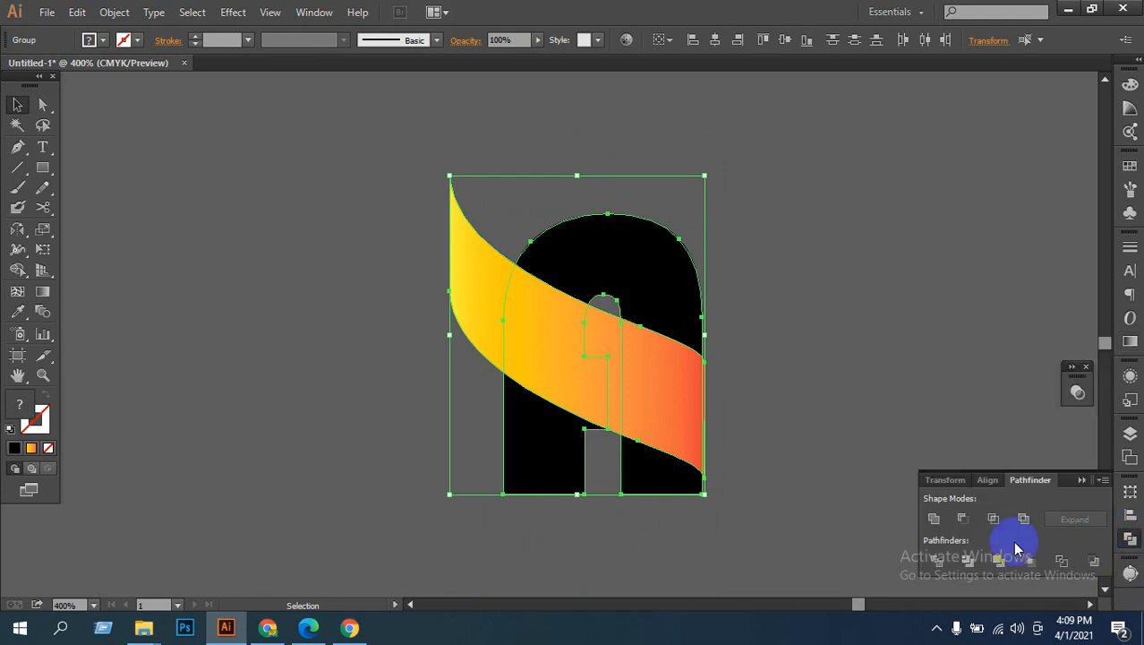
right_click(731, 329)
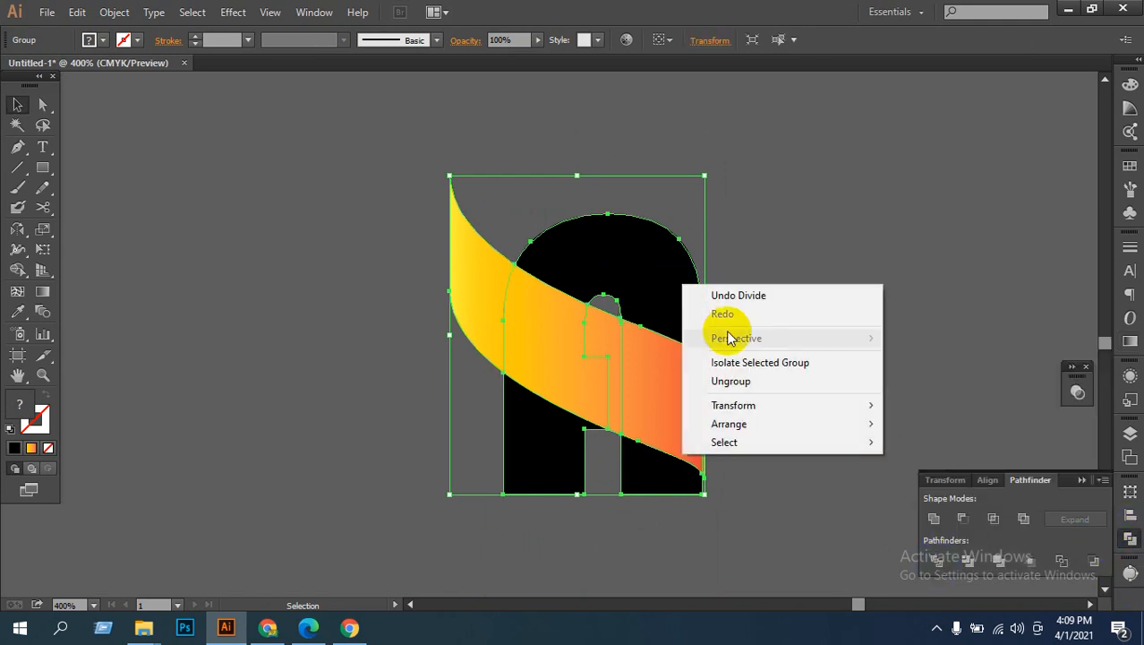
left_click(727, 383)
left_click(879, 385)
Step: Nudge the letter's upper piece up and its two lower pieces down to open narrow gaps along both ribbon edges
left_click(638, 270)
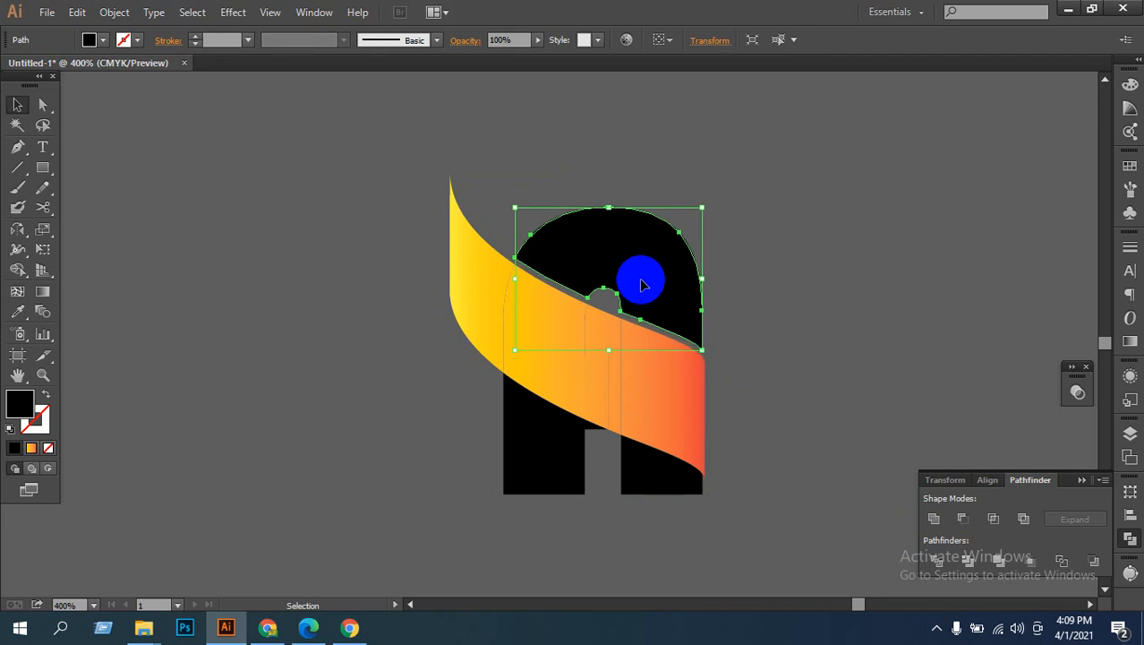
left_click(754, 409)
left_click(651, 500)
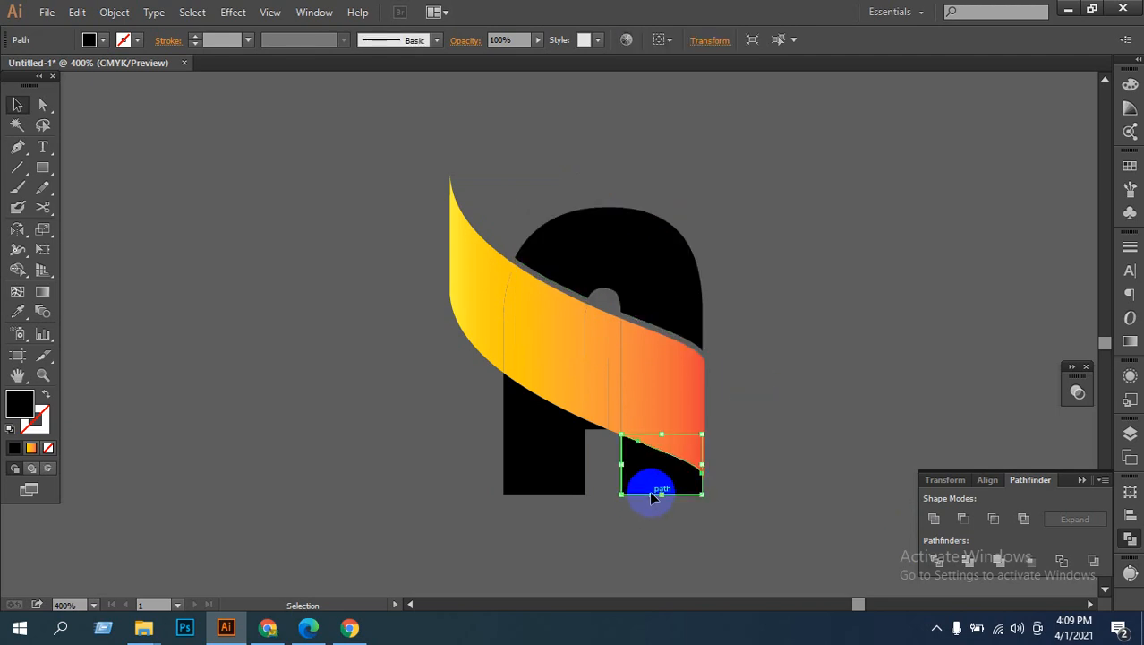
left_click(523, 470, "shift")
key("Down")
key("Down")
key("Down")
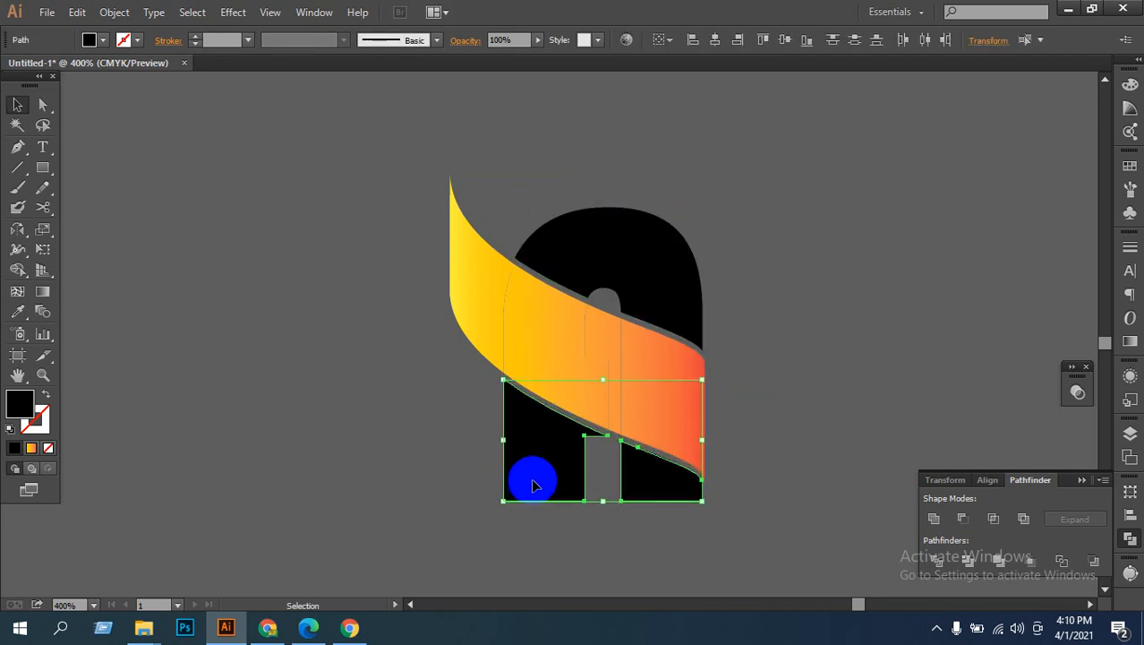
left_click(708, 478)
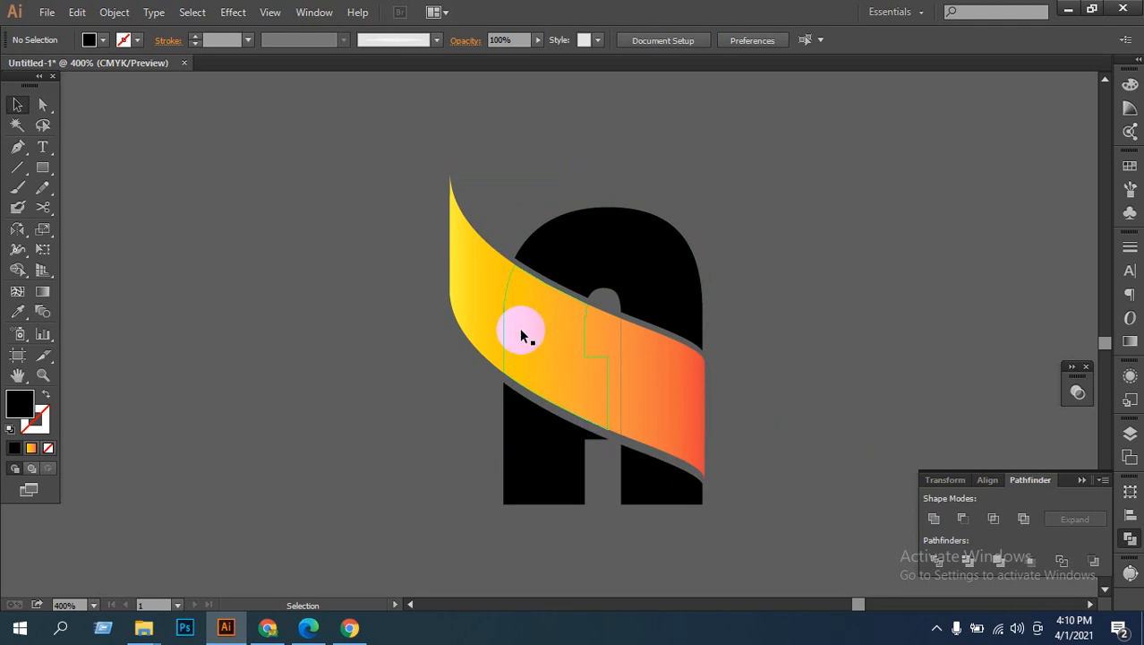
left_click(477, 297)
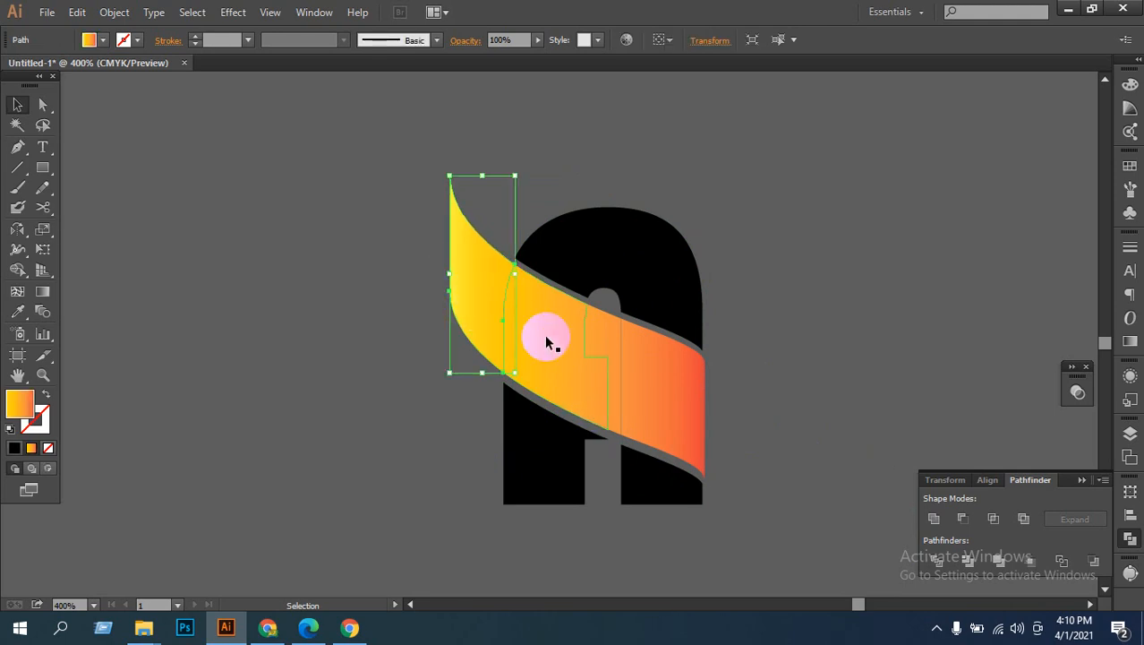
left_click(756, 440)
left_click(593, 378)
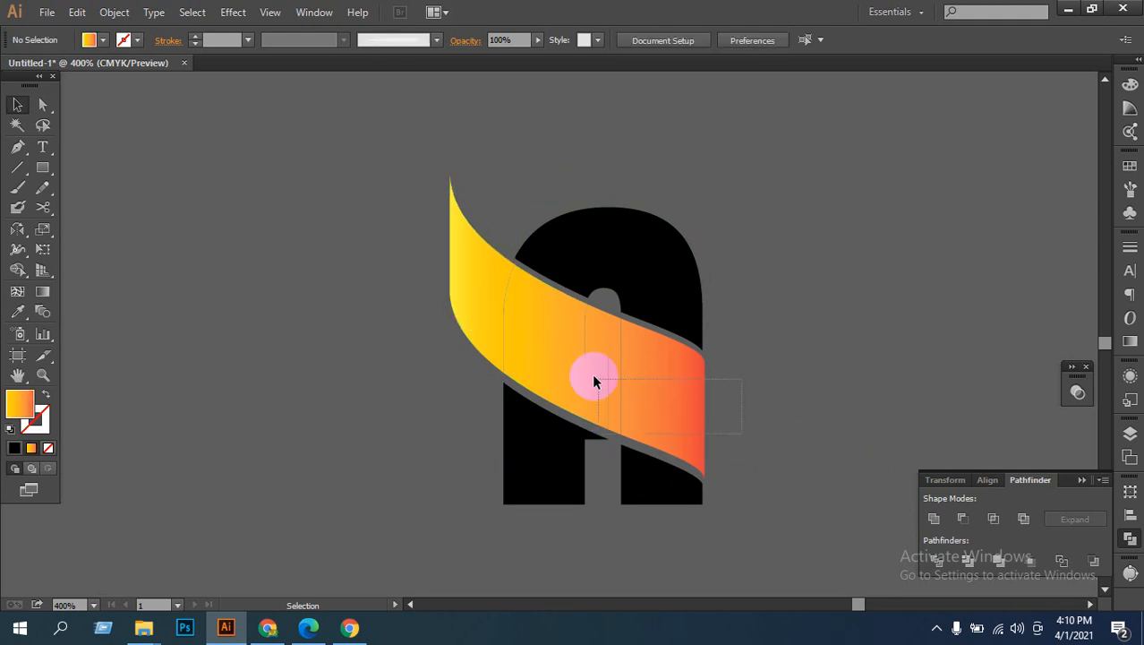
left_click(800, 413)
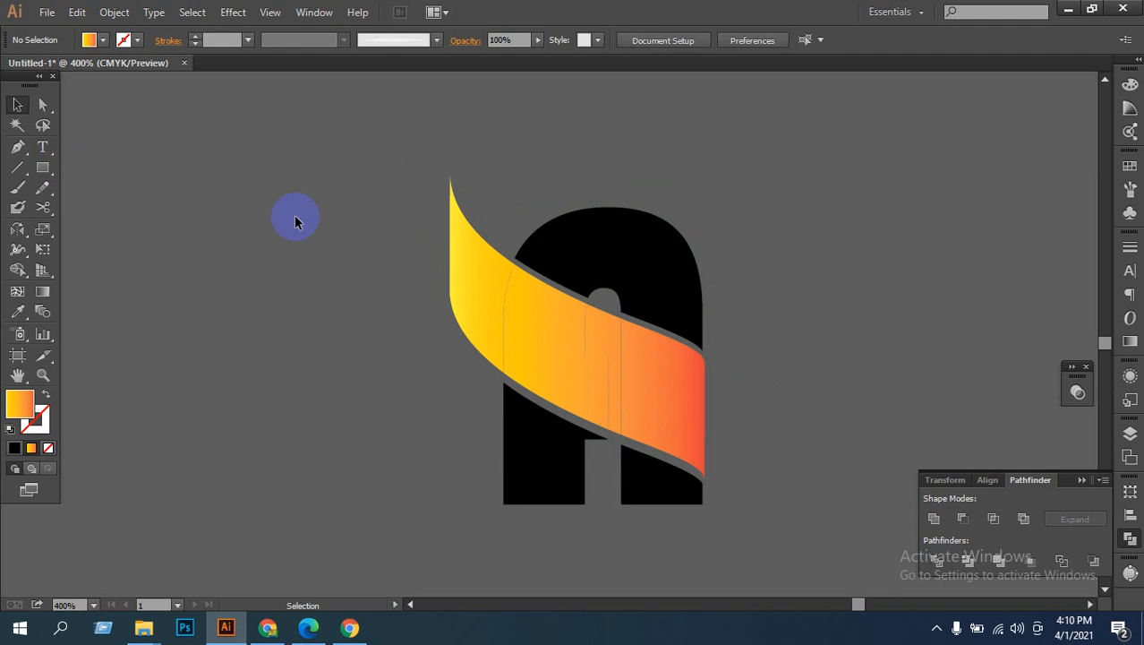
left_click(447, 299)
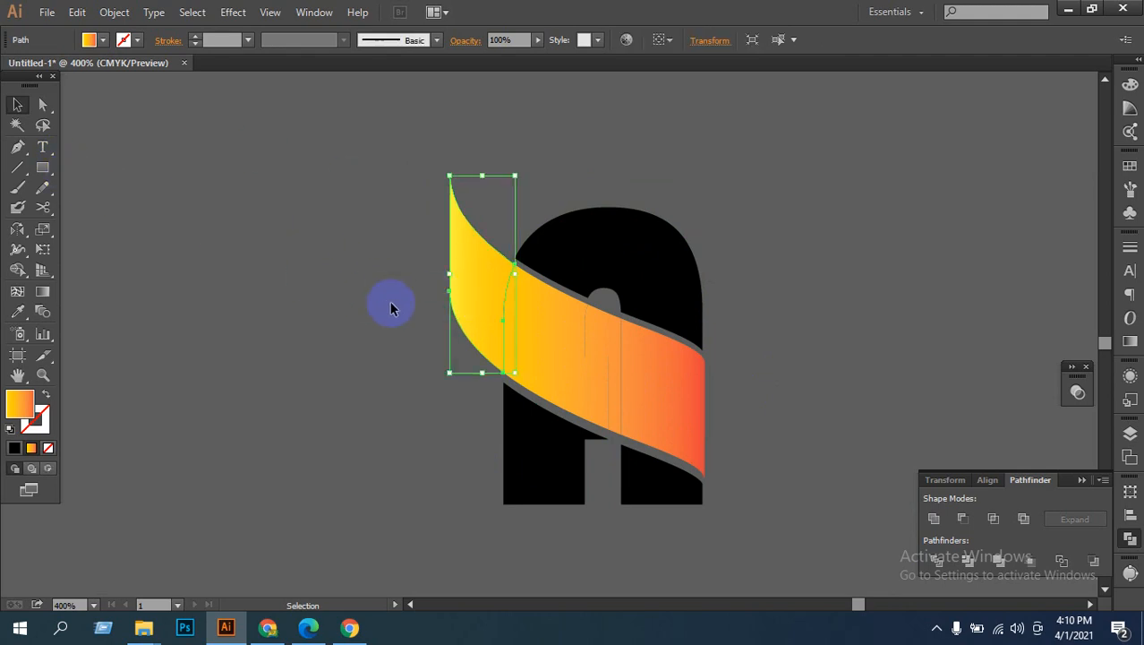
left_click(390, 306)
left_click(18, 268)
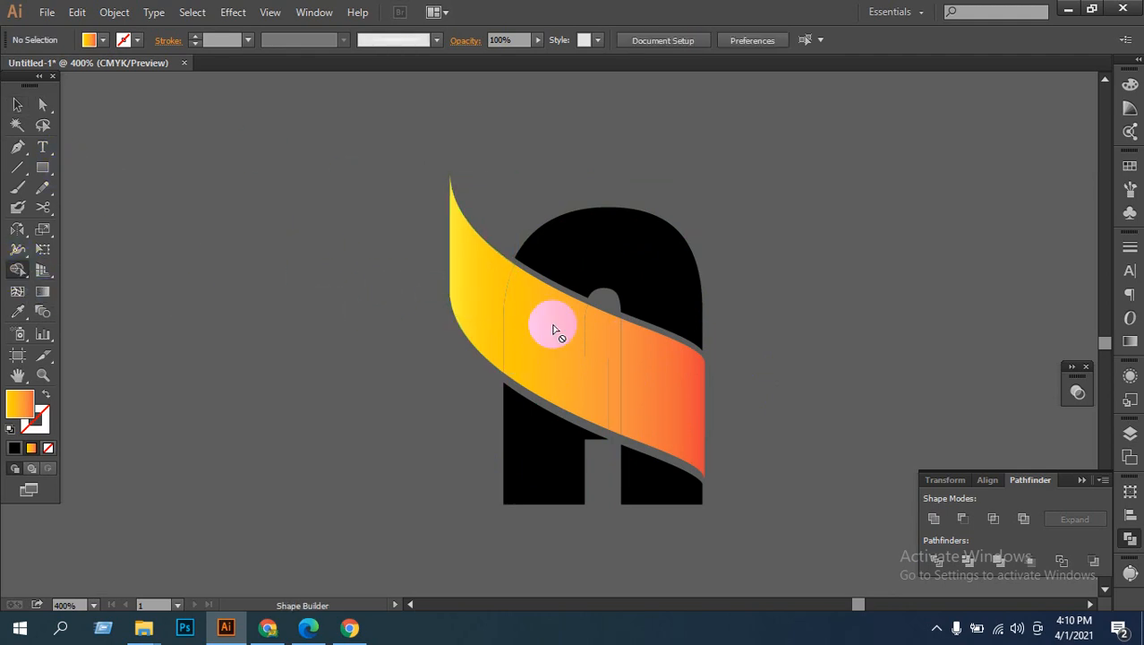
left_click(18, 104)
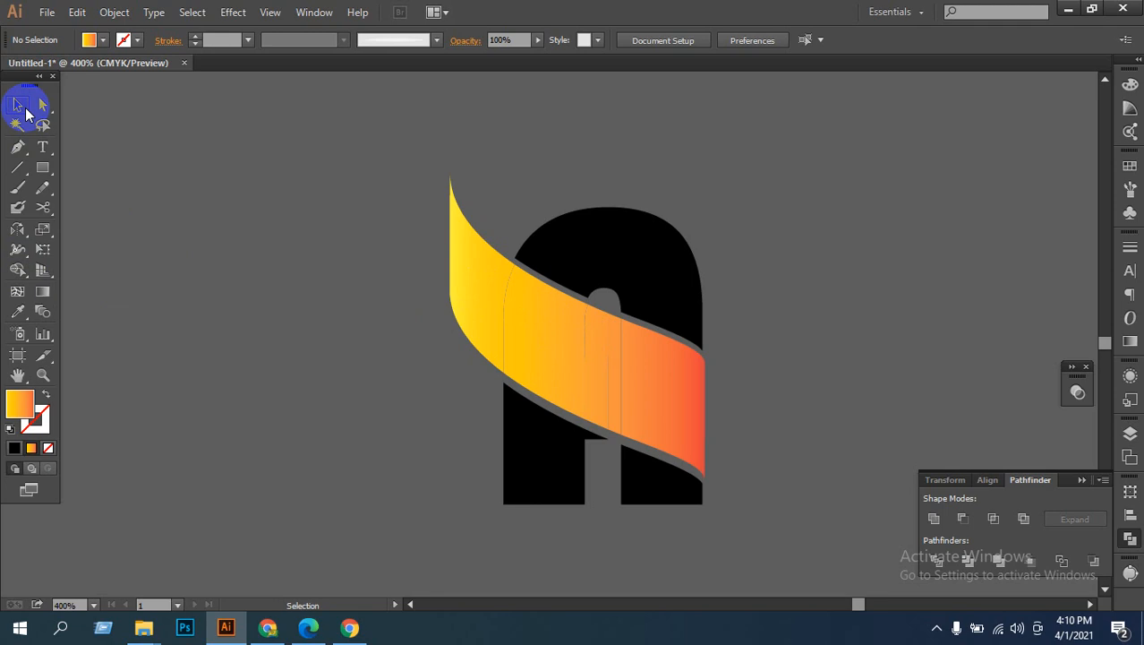
Step: Hide the three black letter pieces above and below the ribbon
left_click(575, 240)
left_click(524, 475, "shift")
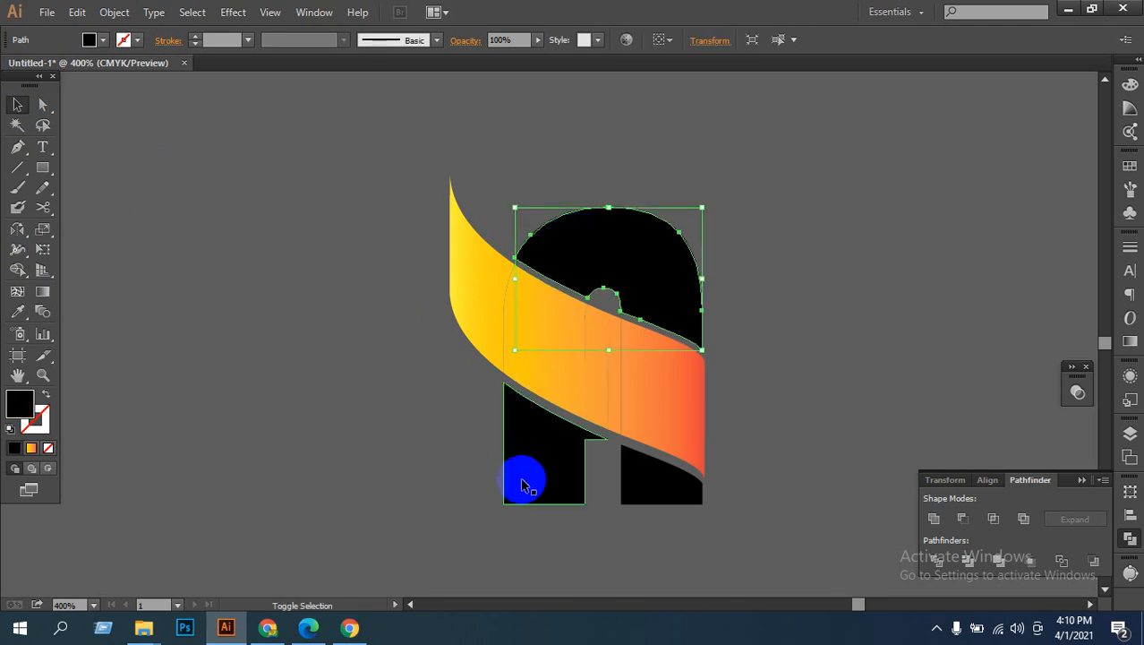
left_click(664, 502, "shift")
key("a")
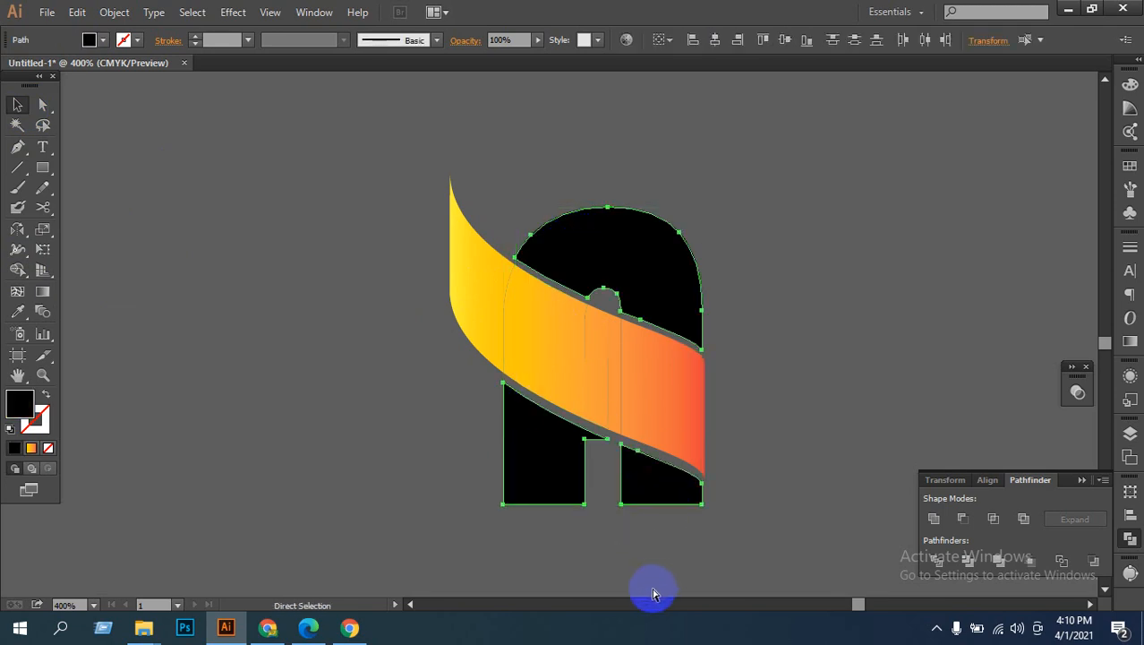
key("Delete")
Step: Select all the ribbon pieces and merge them into one shape with Shape Builder
left_click_drag(775, 462, 774, 460)
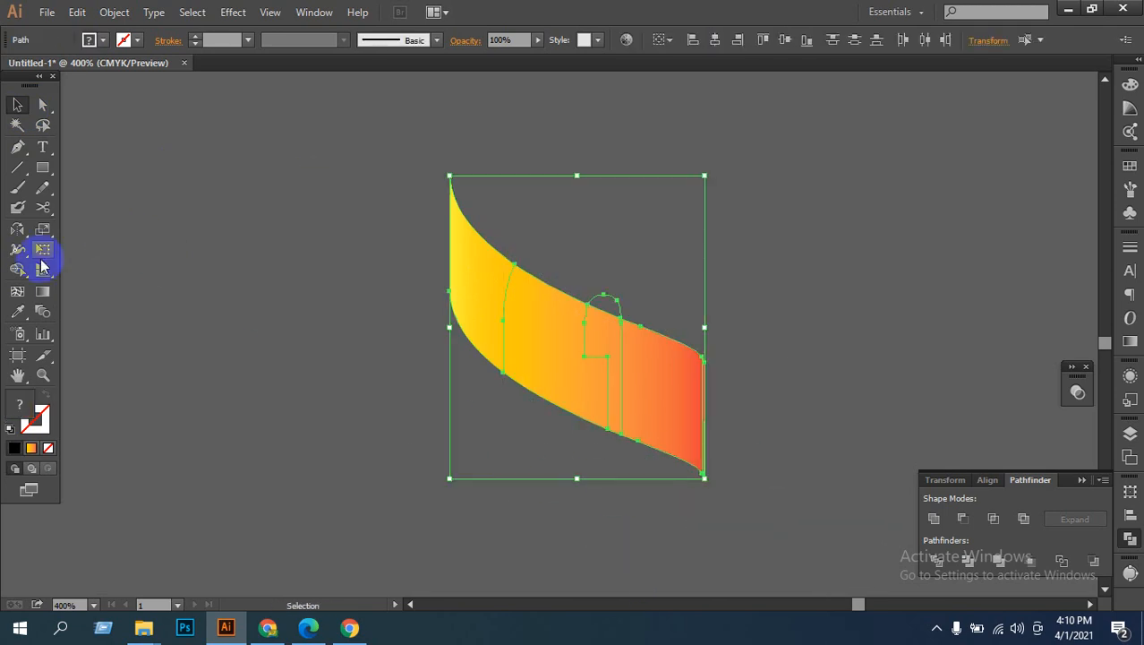
left_click(17, 269)
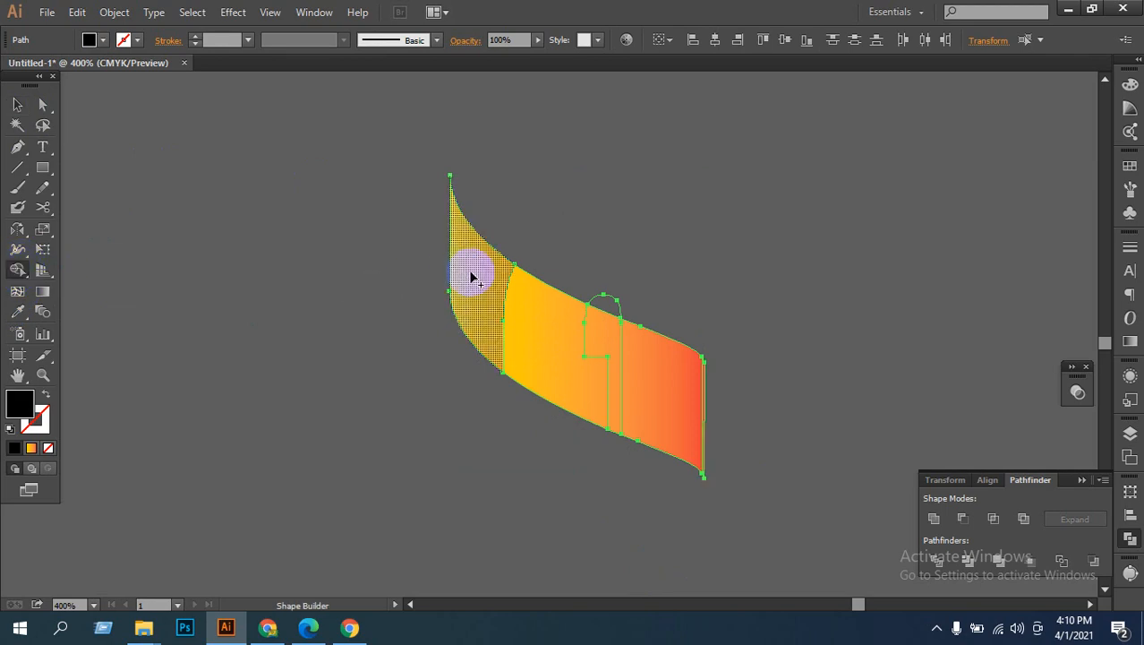
mouse_move(472, 277)
left_mouse_down()
mouse_move(690, 369)
mouse_move(739, 412)
left_mouse_up()
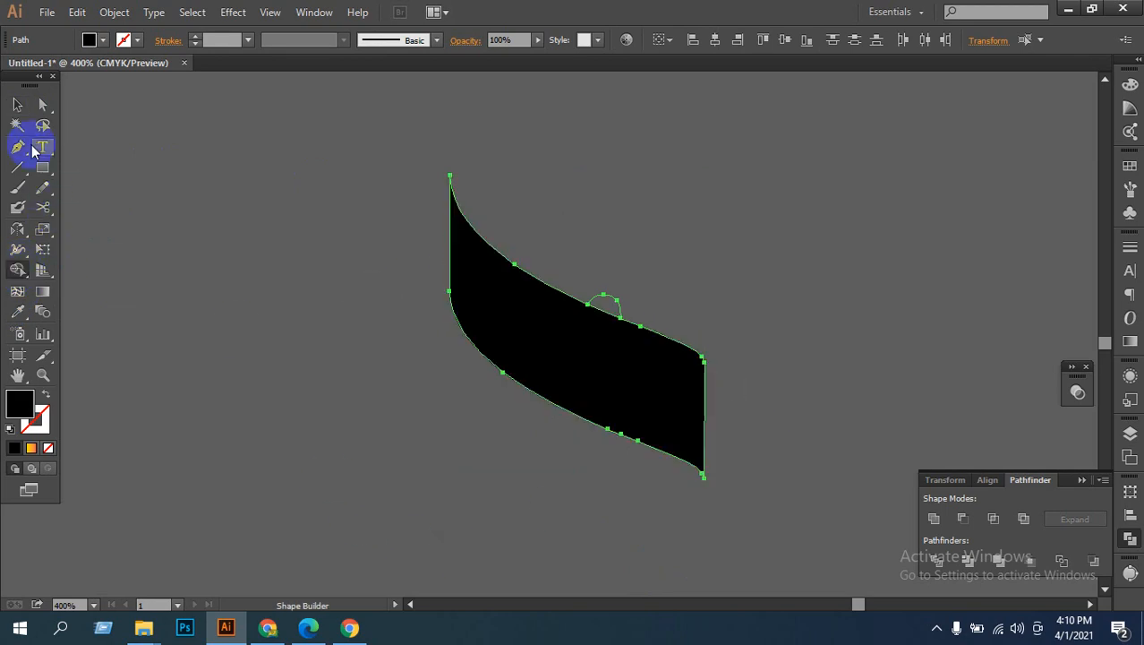
left_click(17, 104)
left_click(314, 309)
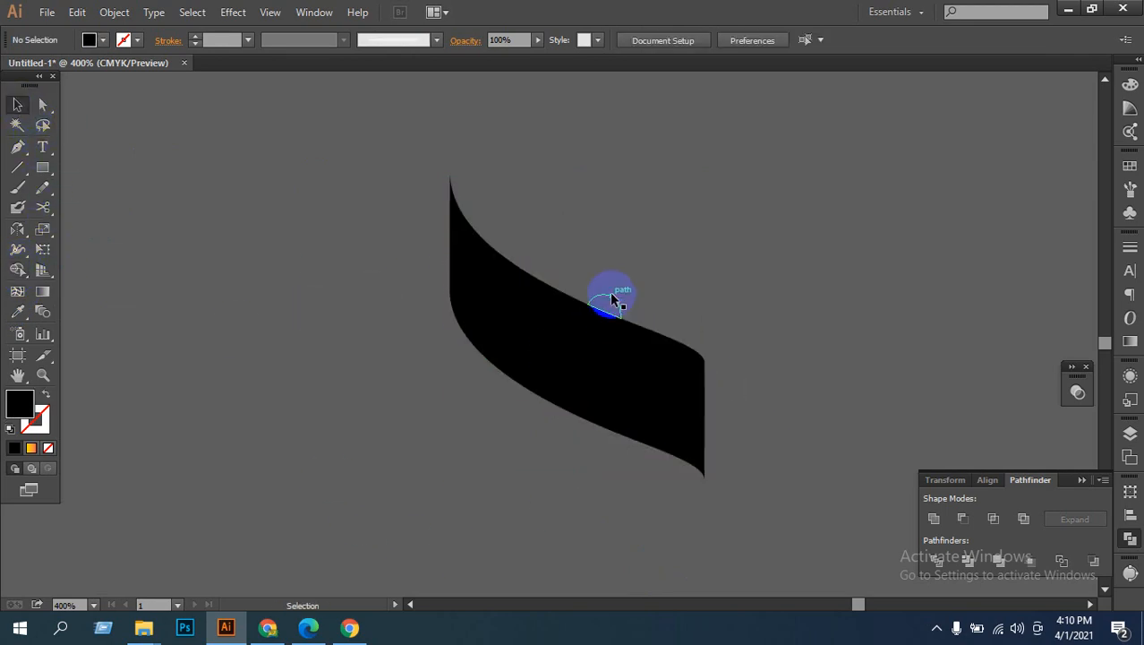
Step: Delete the leftover arc outline on the merged ribbon's upper edge and show the hidden letter pieces again
left_click(613, 299)
key("Delete")
left_click_drag(523, 434, 633, 544)
left_click(285, 298)
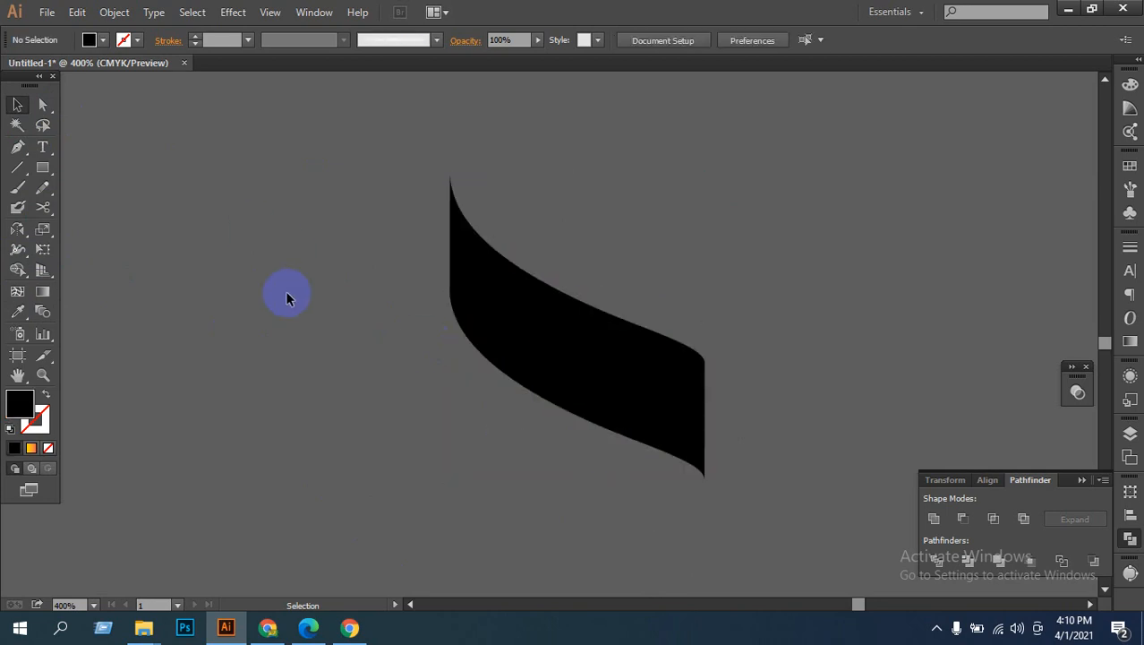
key("ctrl+alt+3")
left_click(384, 377)
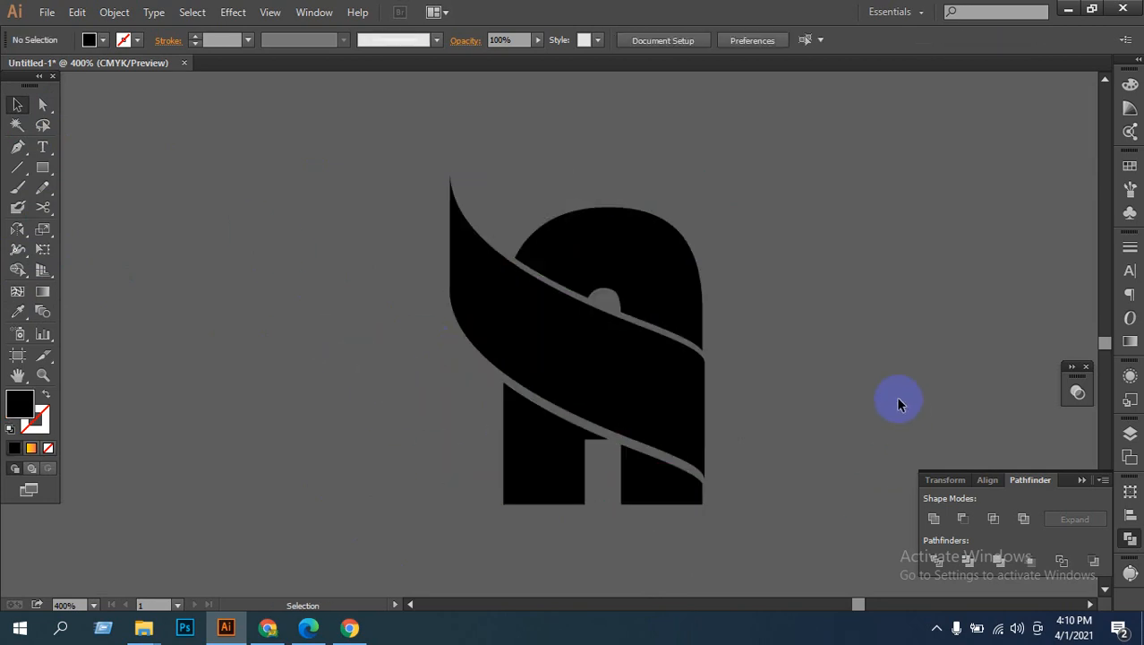
Step: Fill the merged black ribbon with the yellow-to-red gradient sampled from the ribbon above the MACFEE lettering
left_click(776, 397, "ctrl+alt")
left_click_drag(606, 396, 790, 411)
left_click(639, 360)
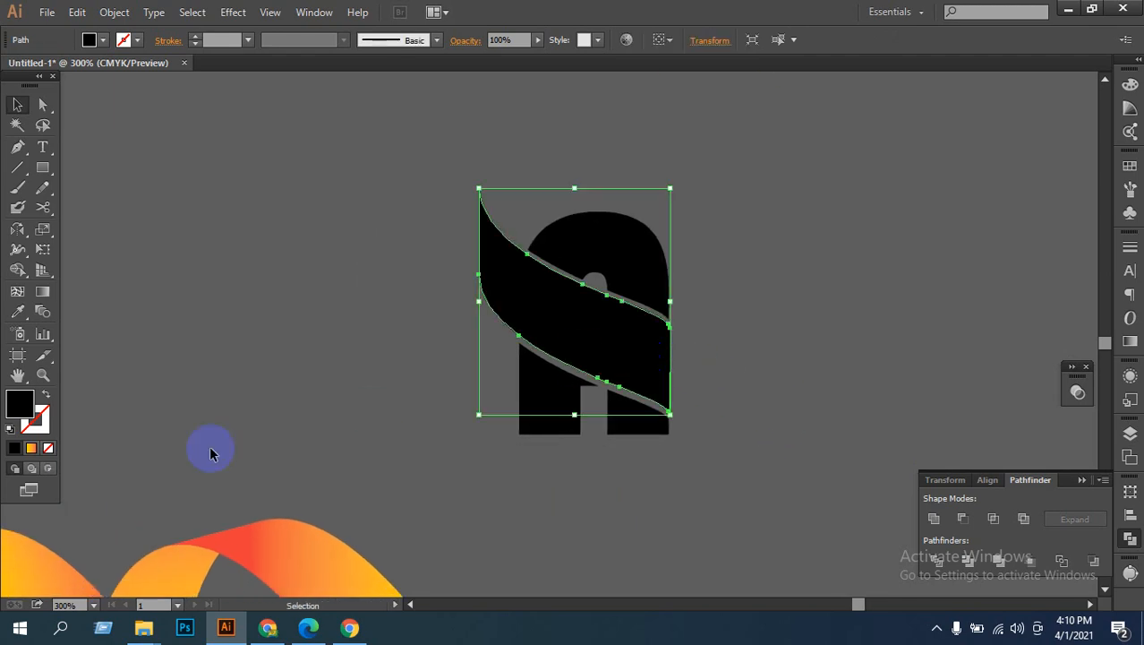
left_click(18, 312)
left_click(307, 542)
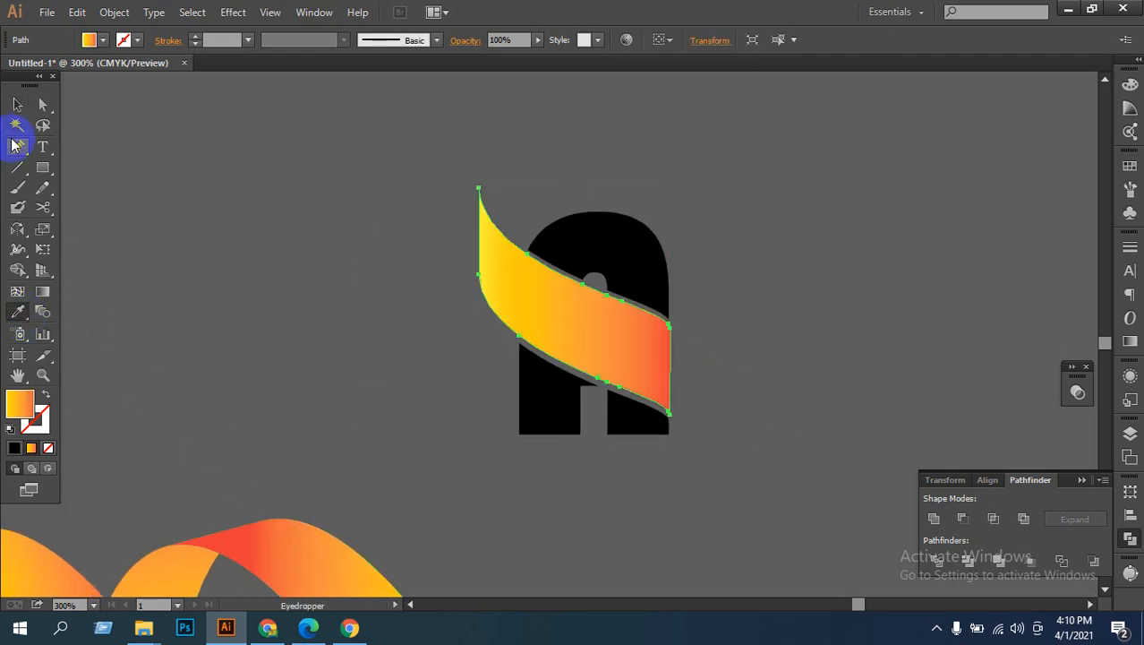
left_click(17, 105)
left_click(638, 215)
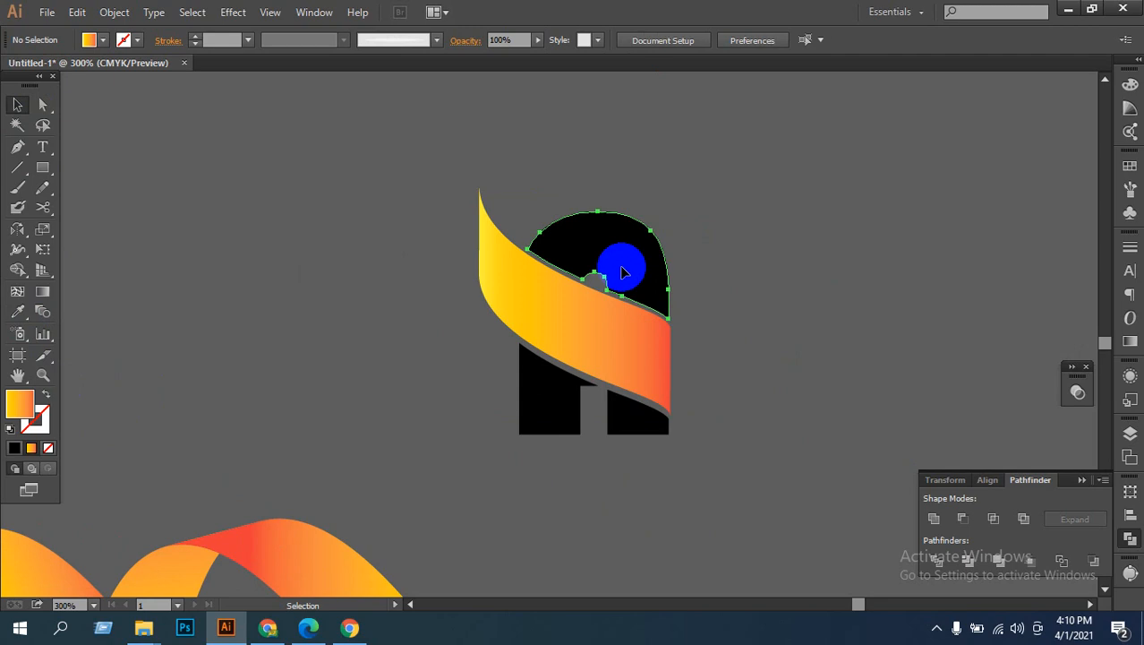
Step: Fill the letter's upper piece with the gradient sampled from the MACFEE ribbon using the Eyedropper
left_click(624, 271)
left_click(18, 312)
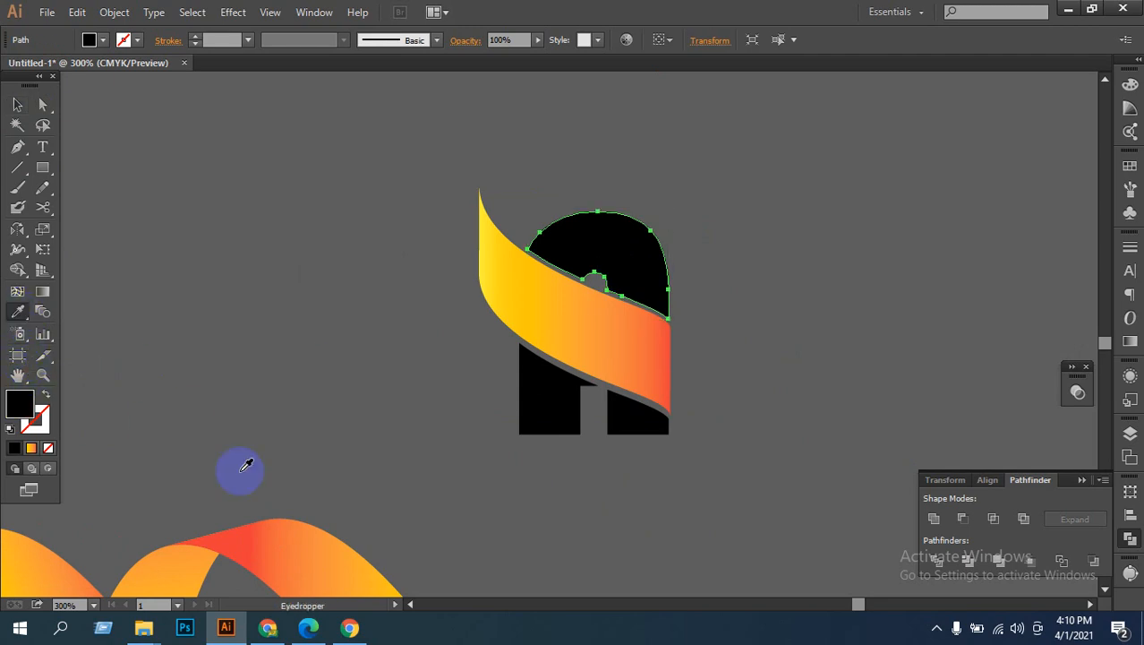
left_click(288, 544)
left_click(17, 105)
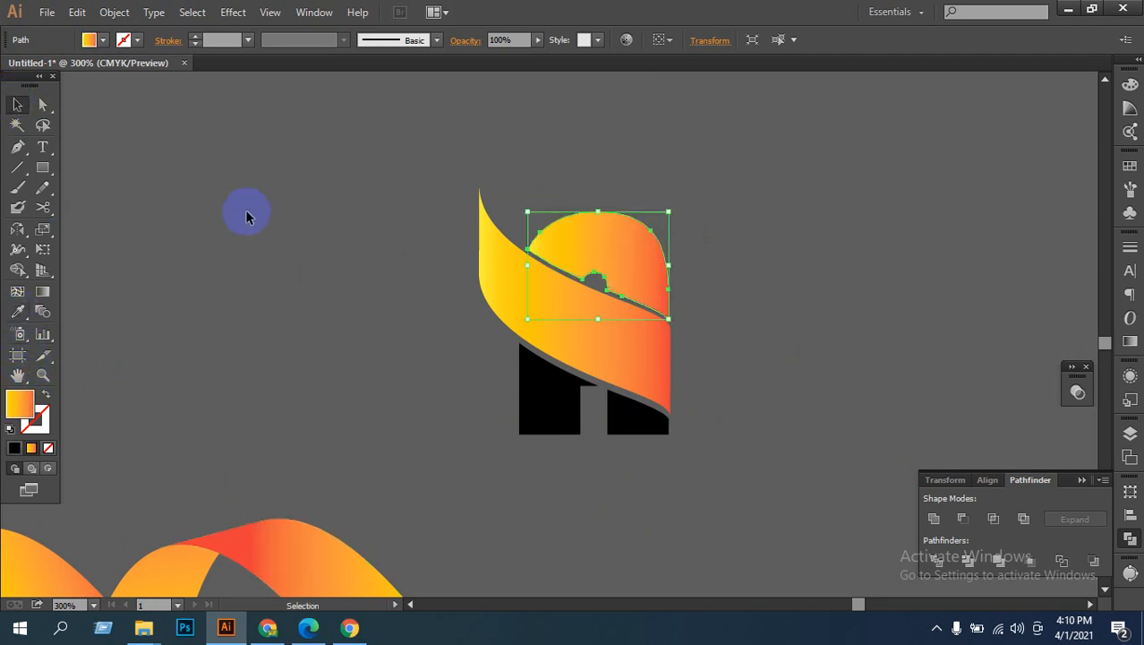
left_click(248, 215)
Step: Apply the sampled MACFEE ribbon gradient to both lower leg pieces of the letter
left_click(553, 419)
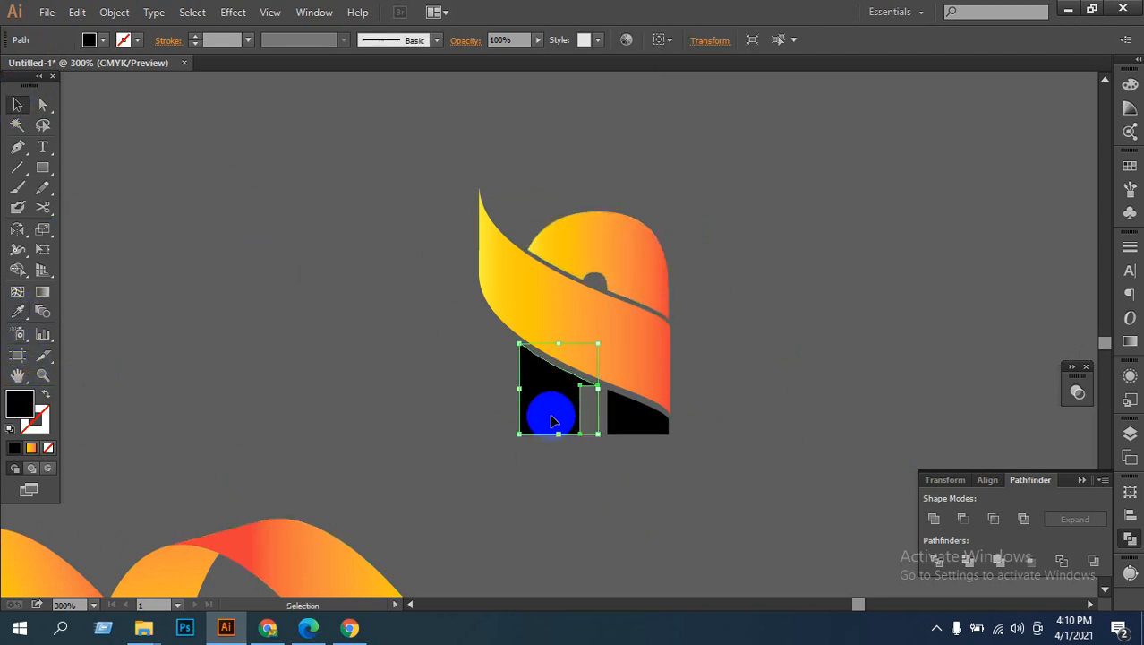
left_click(643, 432, "shift")
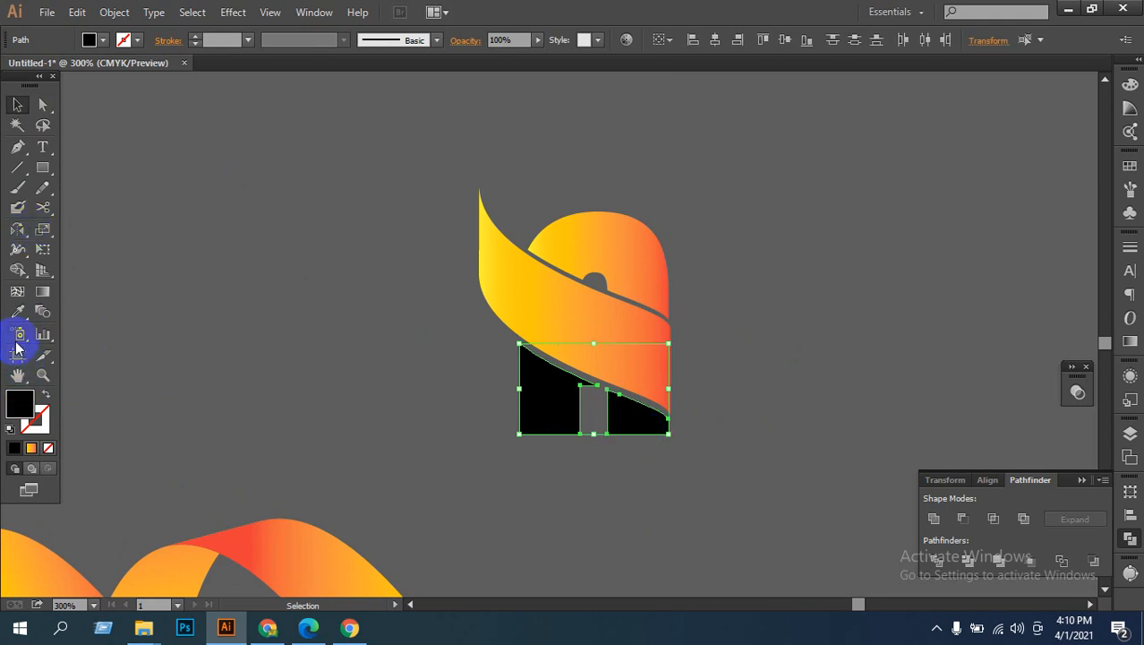
left_click(18, 310)
left_click(250, 530)
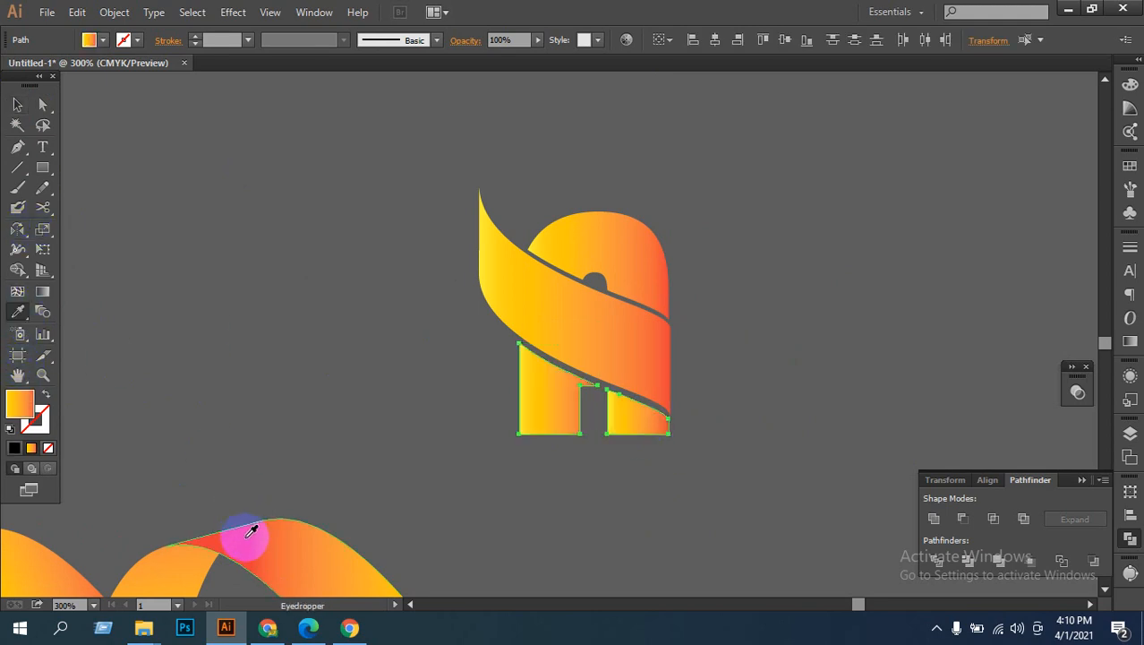
left_click(18, 105)
Step: Reverse the wrapping ribbon's gradient so it slants from yellow at the lower right to red at the upper left
left_click(646, 352)
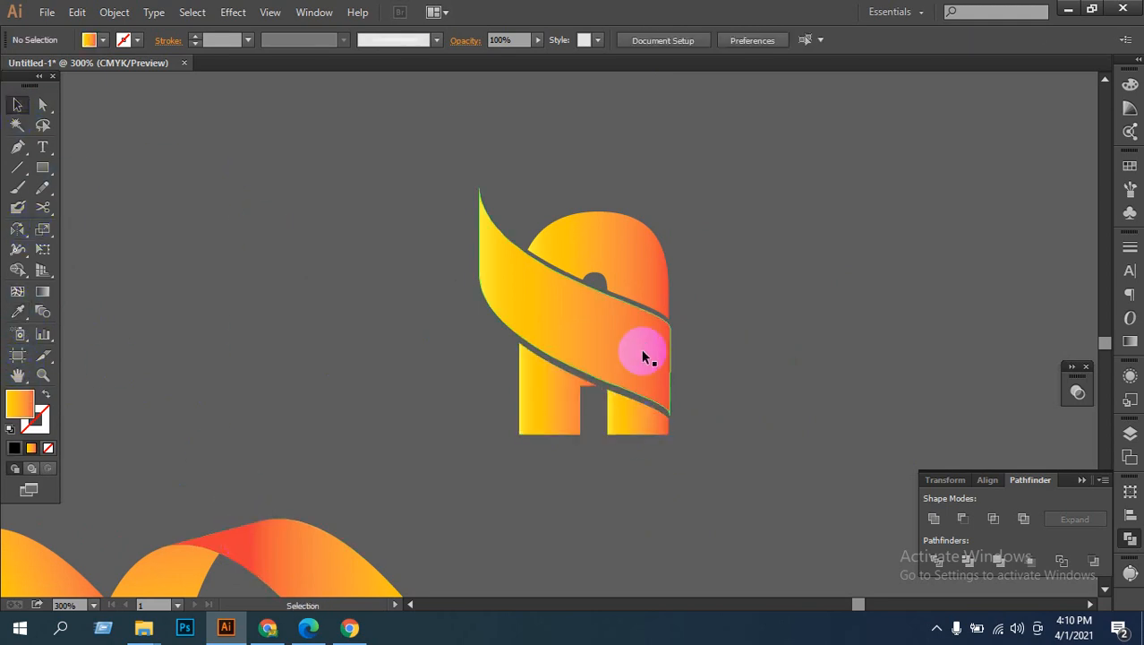
left_click(41, 300)
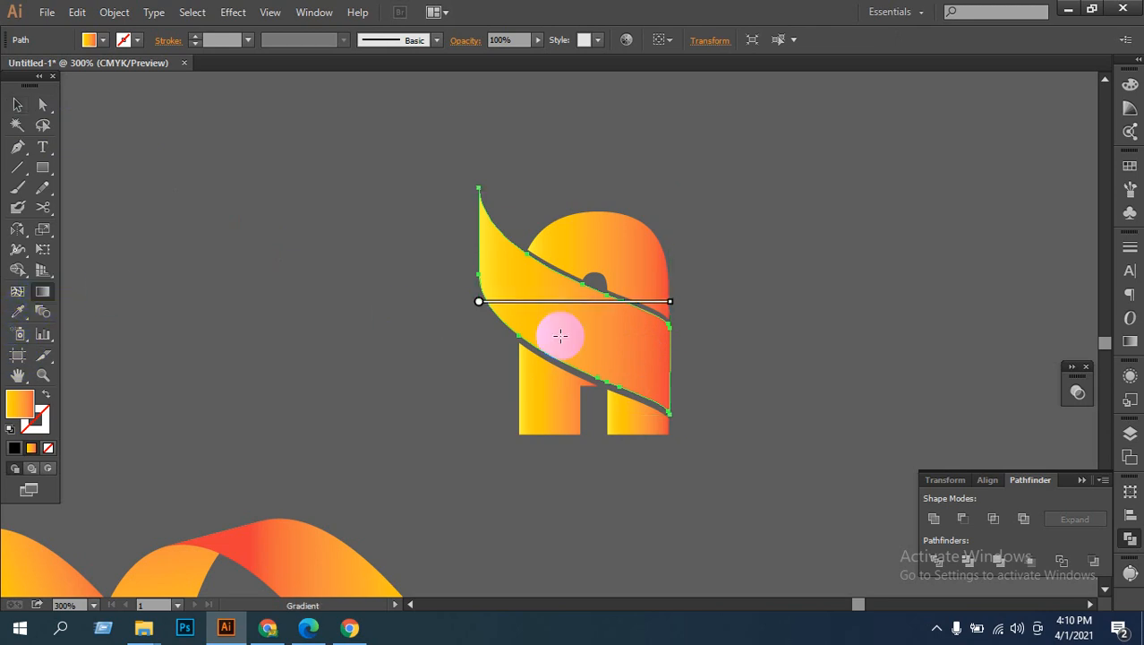
left_click_drag(695, 358, 455, 347)
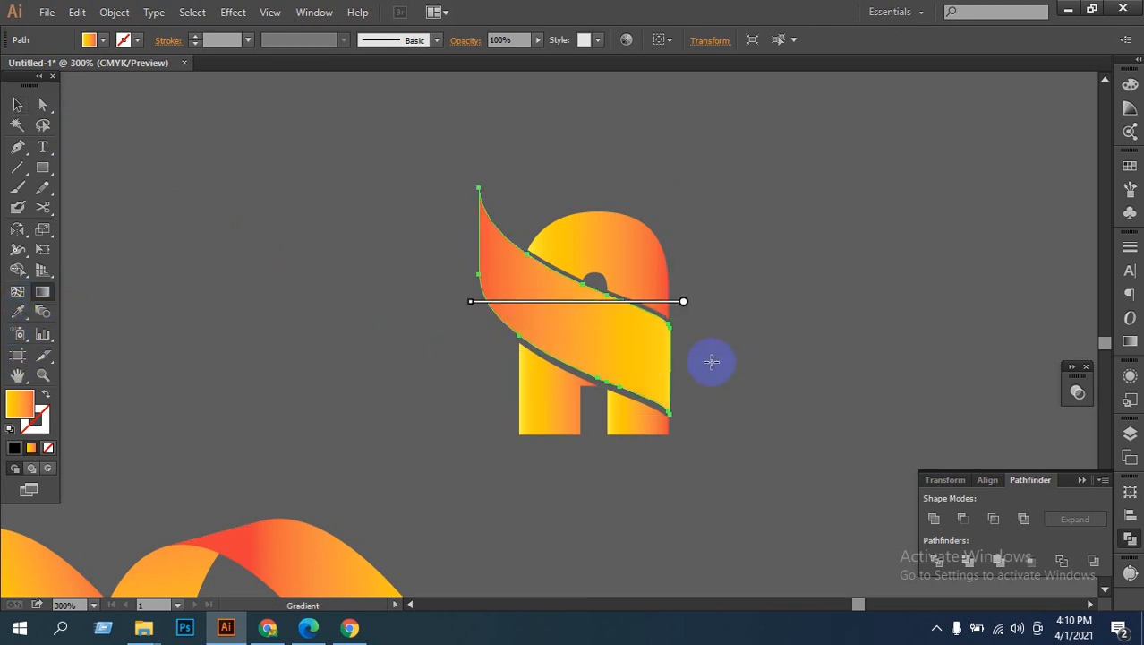
mouse_move(710, 362)
left_mouse_down()
mouse_move(424, 286)
mouse_move(425, 300)
left_mouse_up()
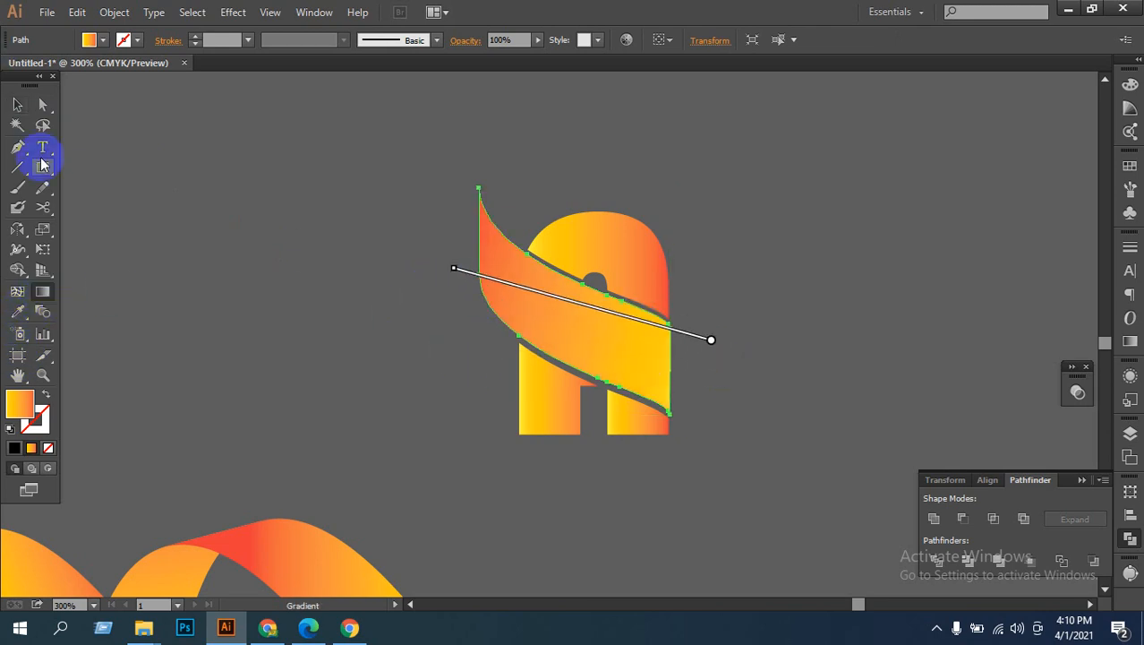
left_click(18, 105)
left_click(199, 189)
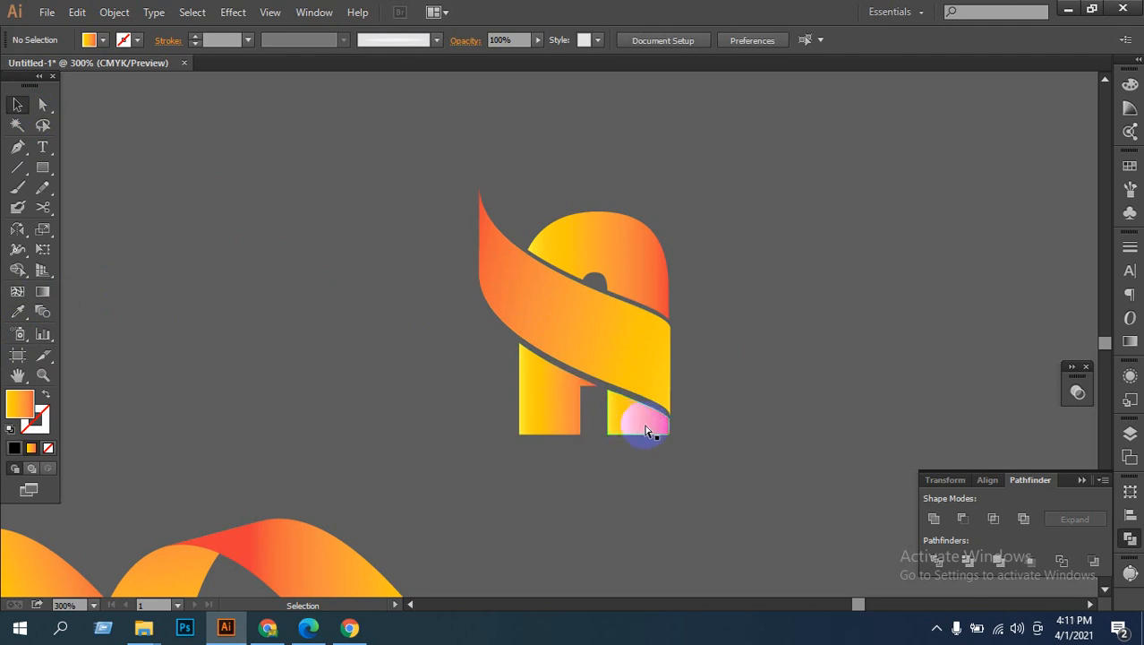
Step: Select the whole gradient A and move it right into the empty canvas area above and beyond the MACFEE lettering
scroll(708, 365, "down", 3)
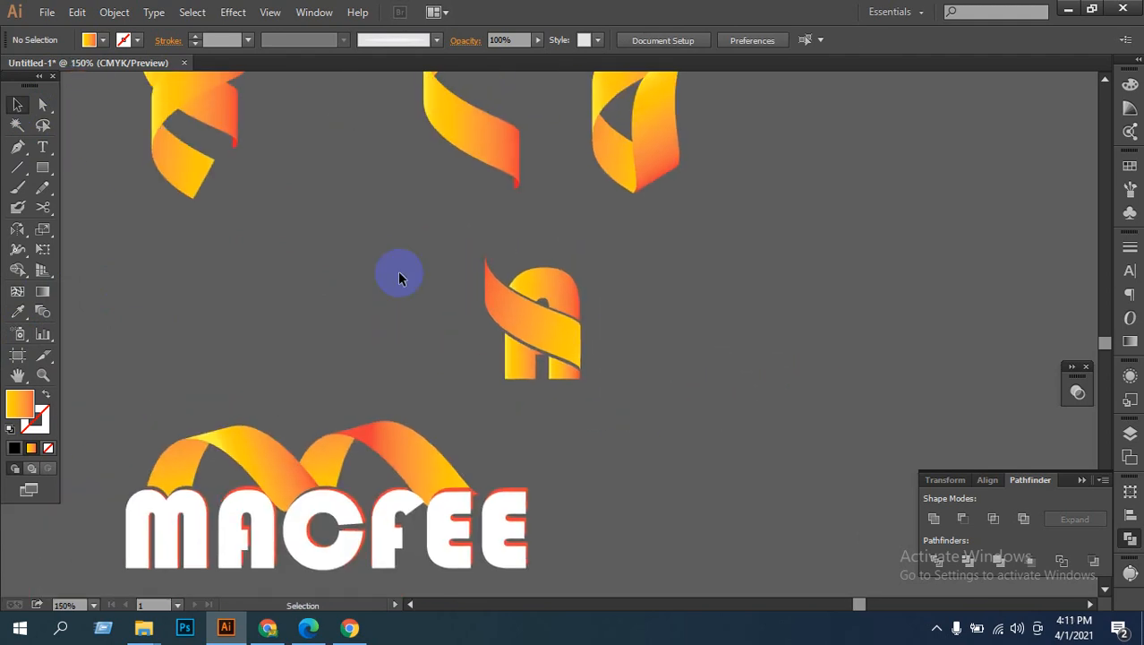
left_click_drag(691, 428, 692, 426)
left_click(622, 391)
left_click_drag(414, 269, 596, 378)
left_click_drag(557, 341, 757, 321)
left_click(663, 456)
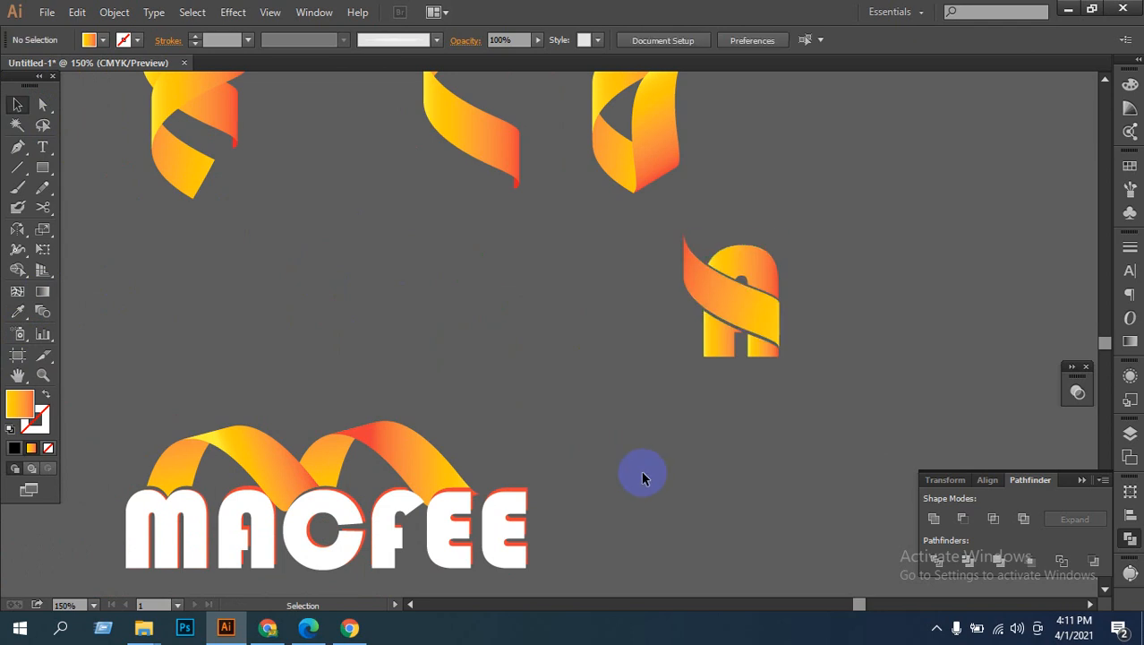
Step: Move the long lower strip of the C-shaped ribbon down beneath the A
left_click_drag(651, 469, 549, 493)
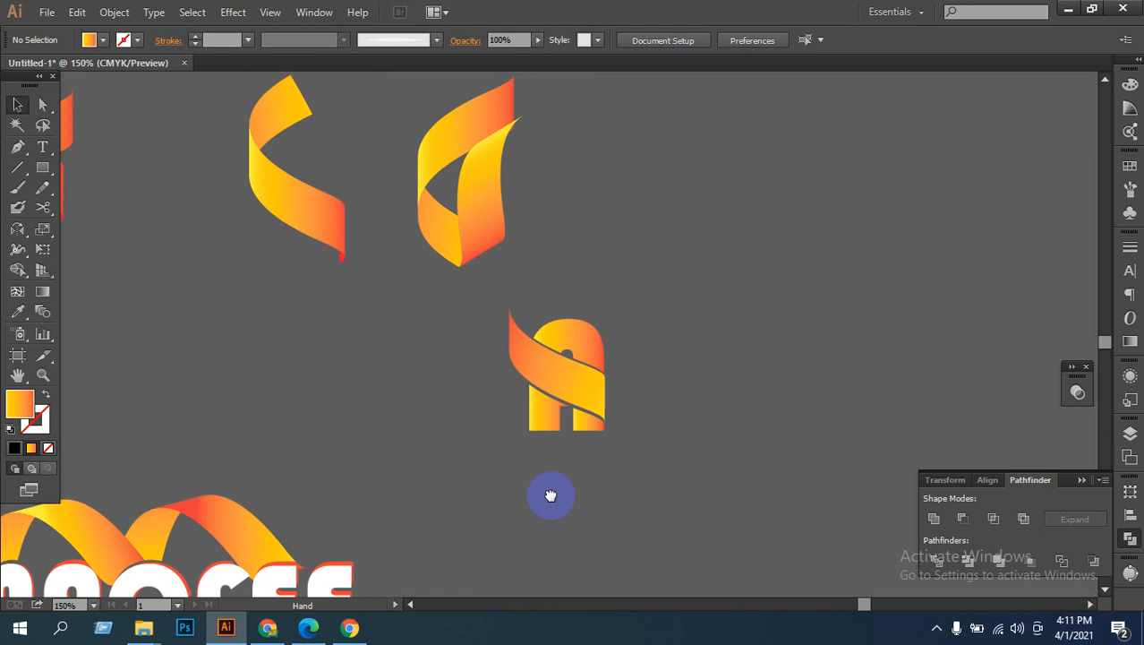
left_click(500, 235)
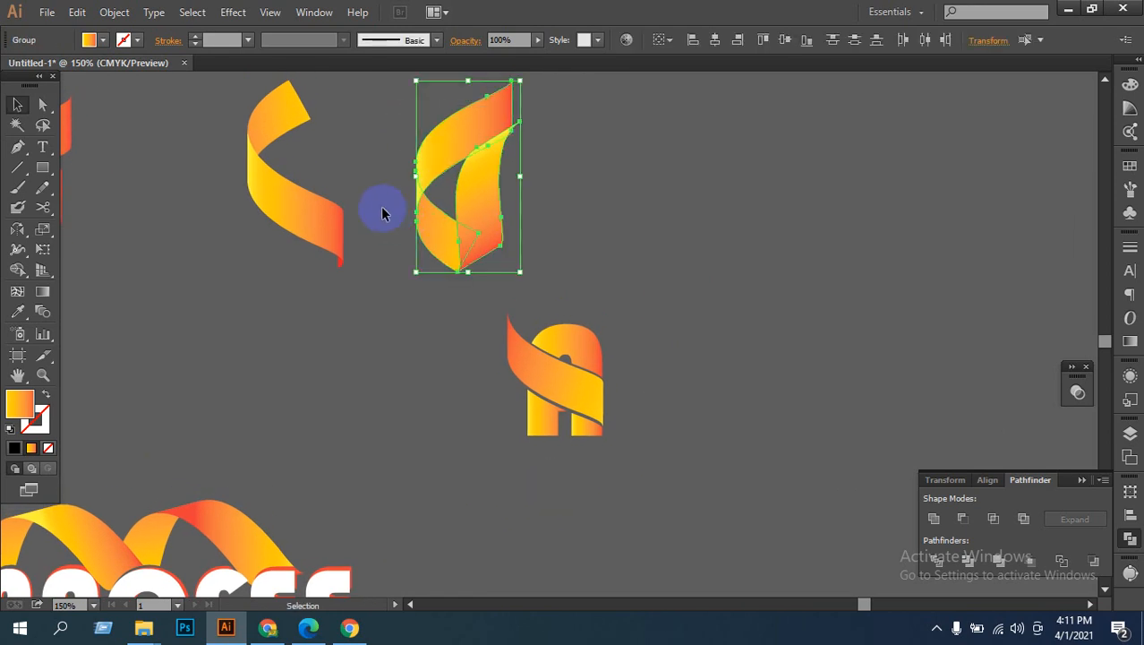
left_click(368, 229)
left_click_drag(303, 226, 556, 488)
left_click(656, 464)
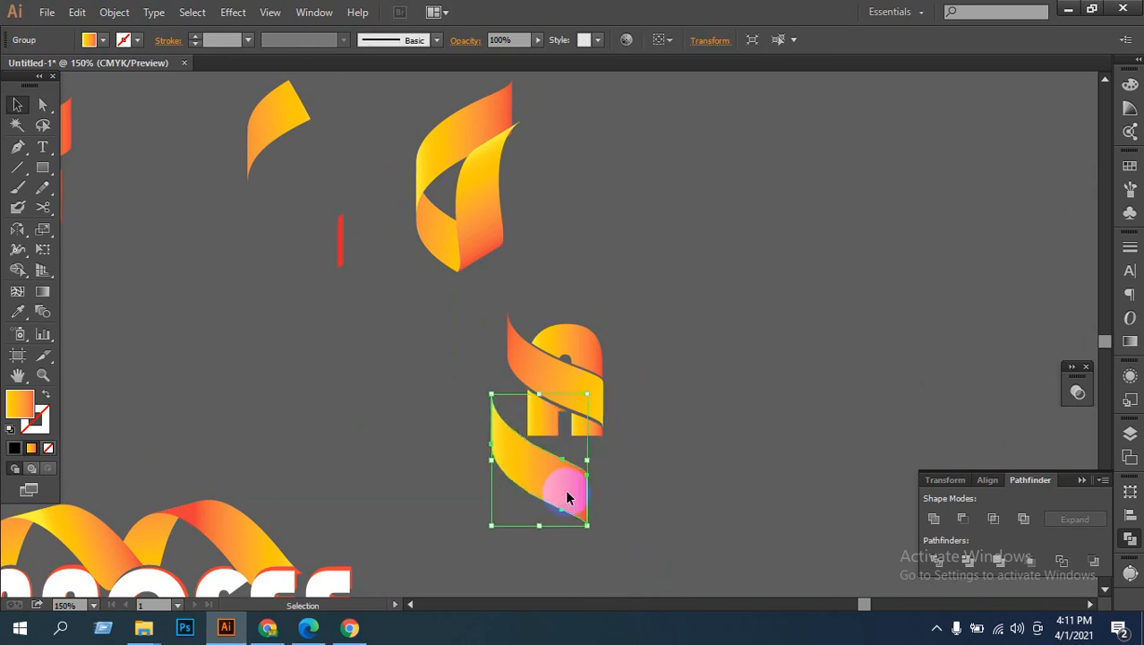
Step: Try the C-shaped ribbon's short upper piece, mirrored horizontally, beneath the A and delete it
left_click(304, 159)
left_click_drag(274, 130, 477, 524)
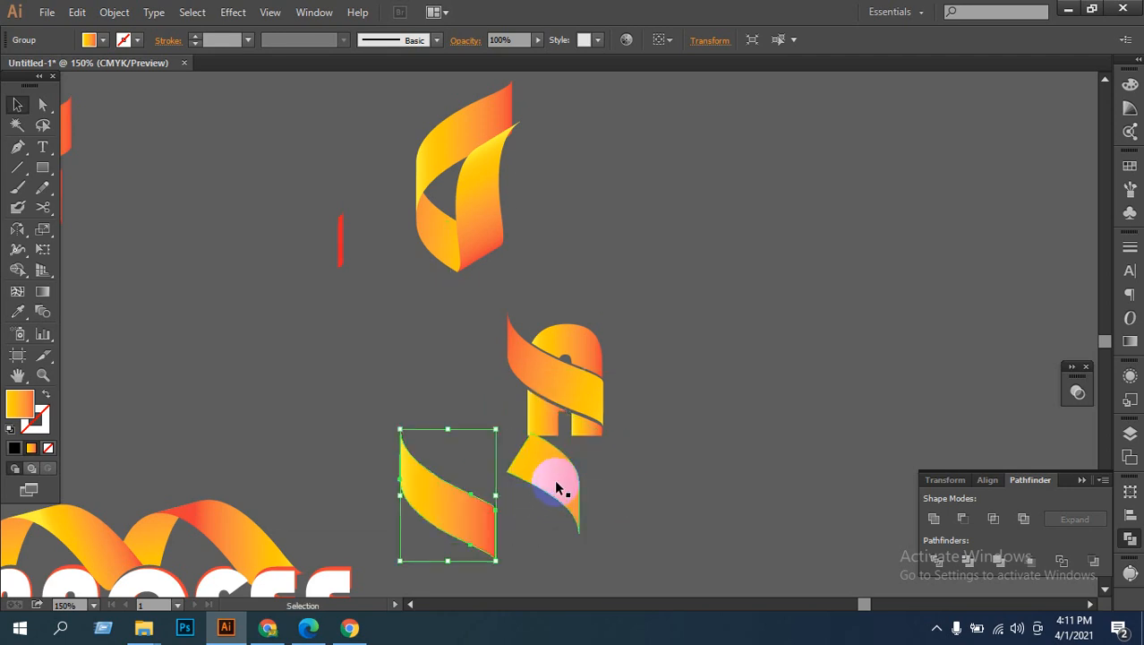
mouse_move(557, 488)
left_mouse_down()
mouse_move(595, 468)
mouse_move(582, 468)
mouse_move(587, 487)
mouse_move(559, 483)
left_mouse_up()
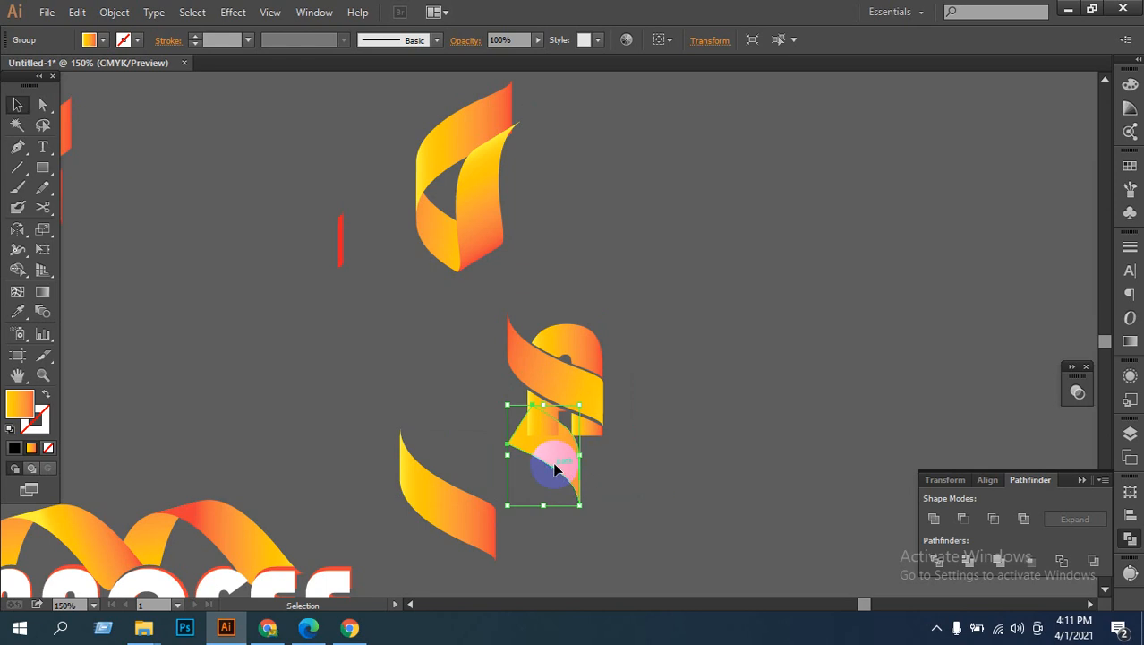
key("Delete")
Step: Move the long lower strip onto the A and shrink it to fit behind the wrapping ribbon
left_click_drag(472, 518, 577, 456)
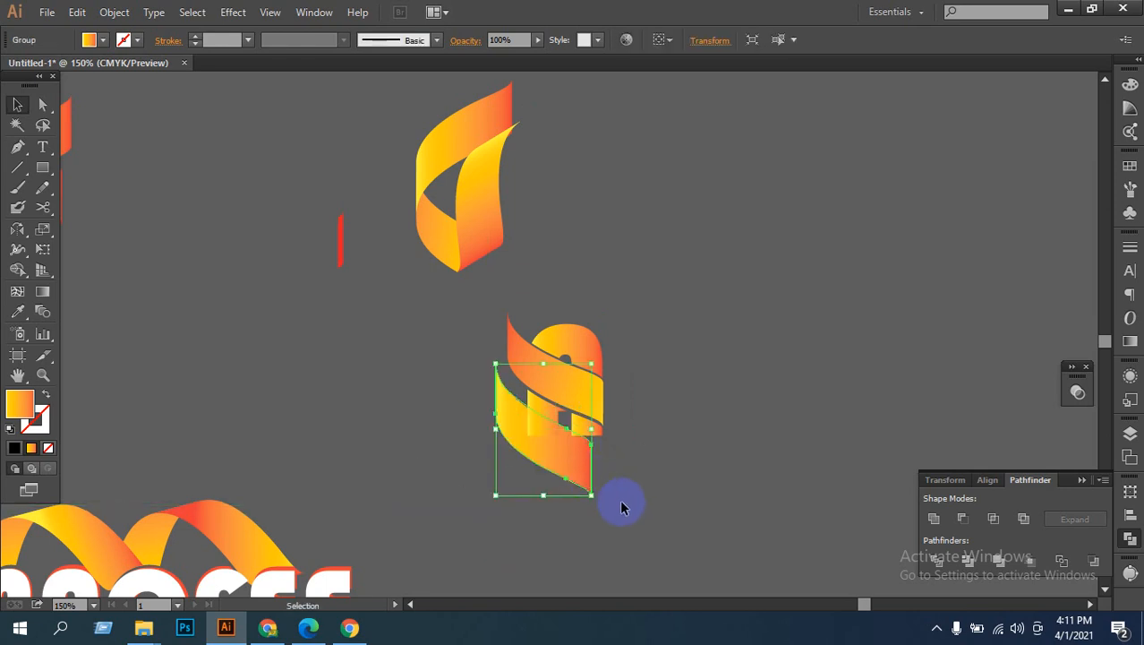
left_click_drag(596, 498, 583, 396)
left_click(685, 475)
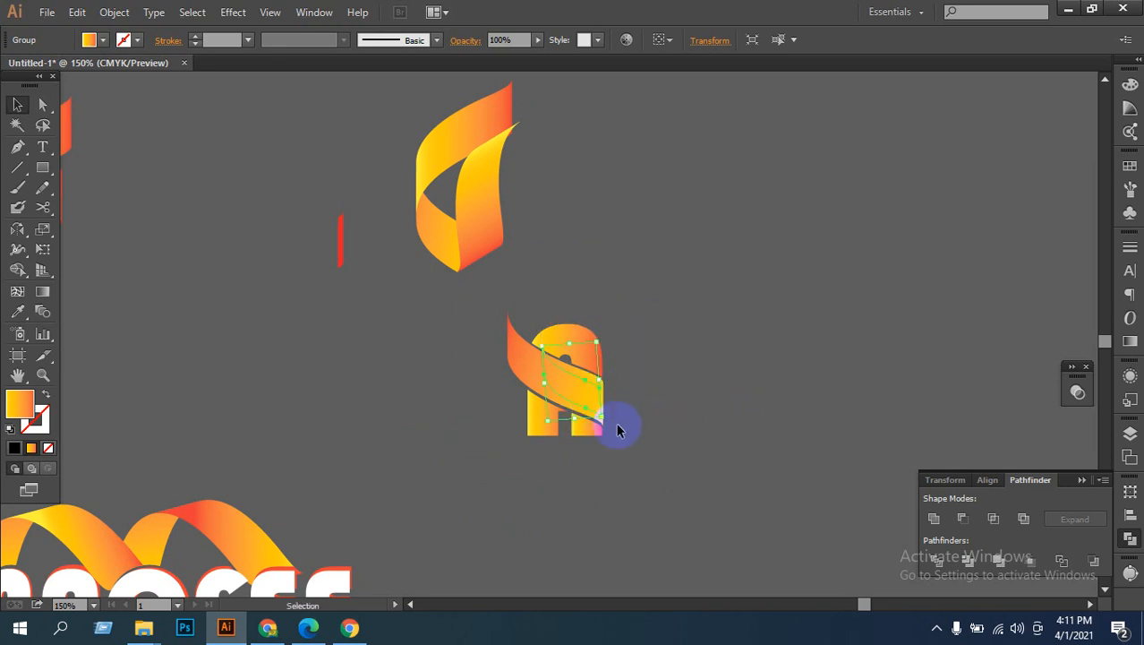
Step: Pull the small strip out from behind the wrapping ribbon into the empty area right of the A
key("ctrl+space")
left_click(595, 412, "ctrl")
left_click(535, 330, "ctrl")
left_click_drag(542, 339, 567, 361)
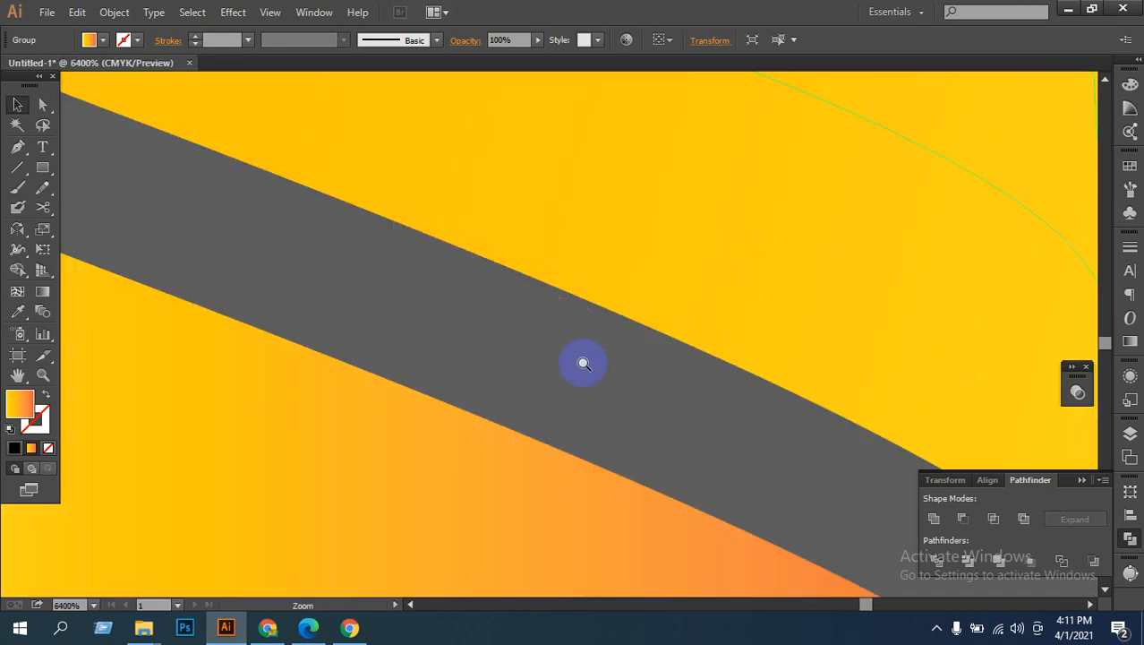
left_click(584, 363, "ctrl+alt")
left_click(584, 363, "ctrl+alt")
left_click(584, 364, "ctrl+alt")
left_click(586, 365, "ctrl+alt")
left_click(586, 367, "ctrl+alt")
left_click(588, 368, "ctrl+alt")
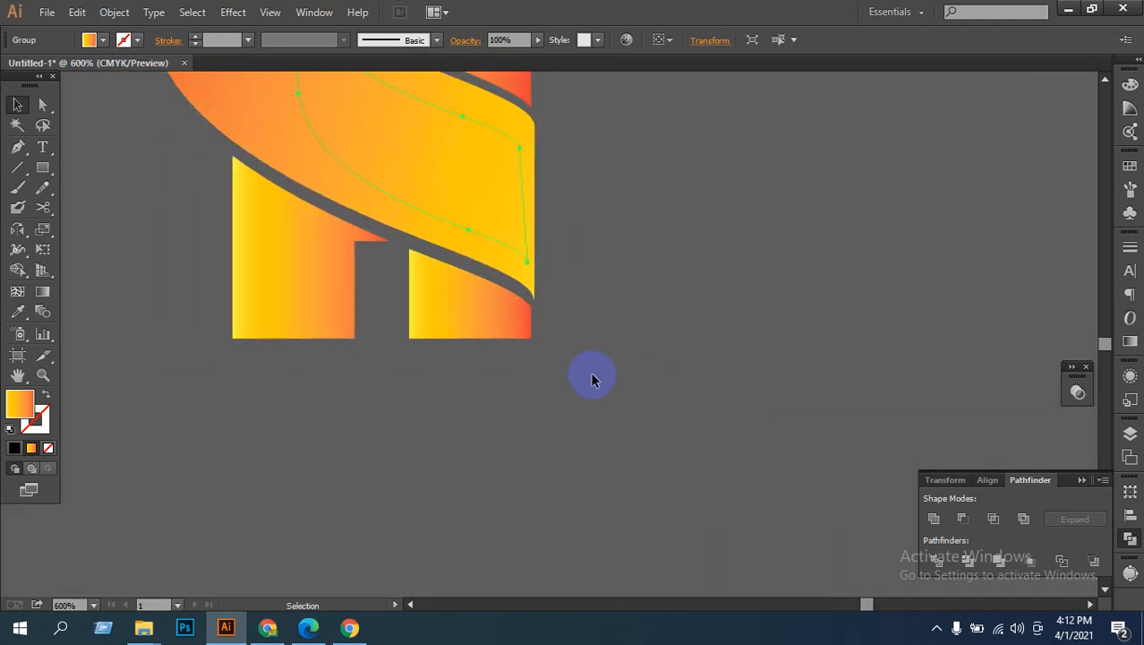
left_click_drag(603, 303, 673, 474)
left_click(551, 373)
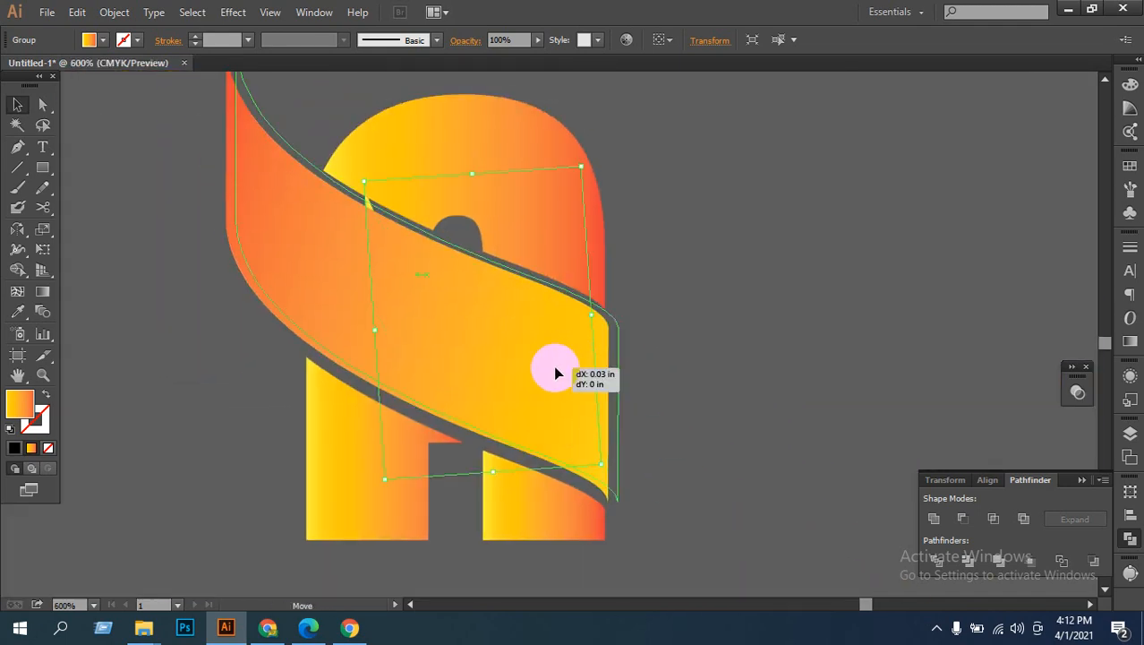
left_click_drag(574, 370, 767, 365)
left_click(672, 362)
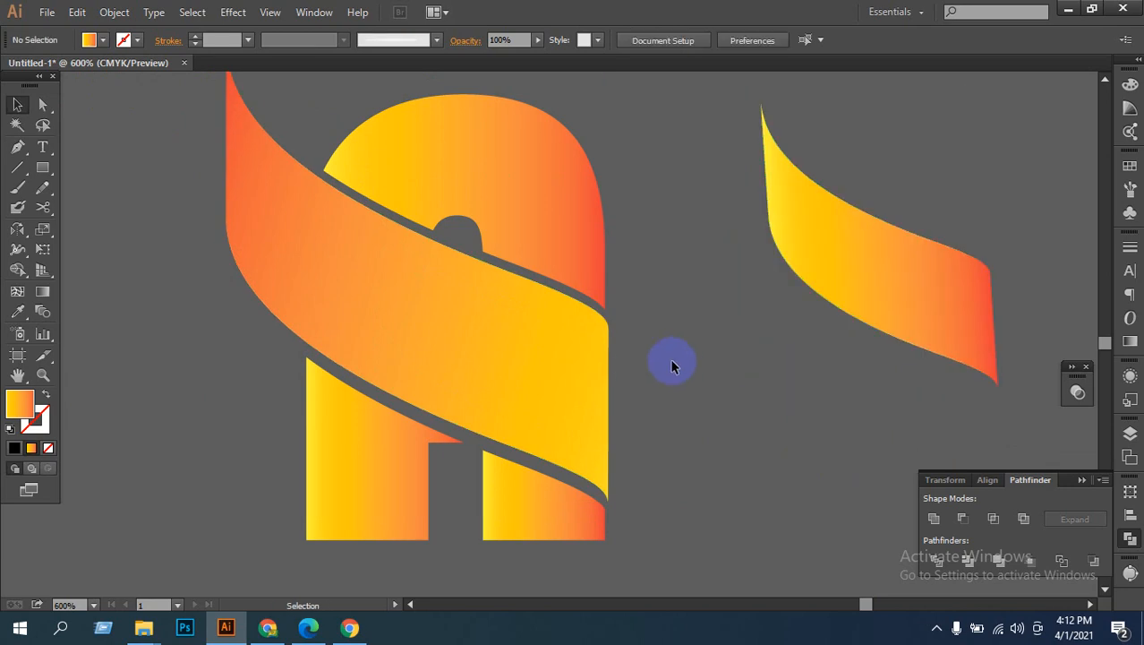
Step: Place the small strip back behind the wrapping ribbon and rotate it until its red end edge is nearly vertical
left_click_drag(900, 302, 543, 389)
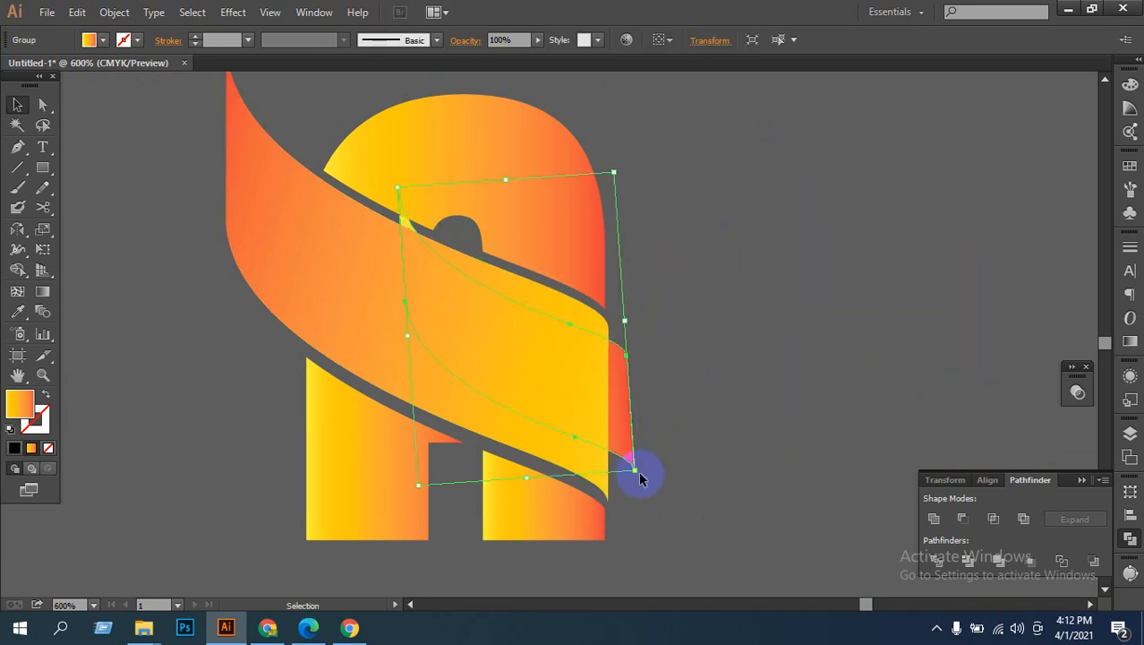
mouse_move(641, 473)
left_mouse_down()
mouse_move(631, 470)
mouse_move(632, 484)
left_mouse_up()
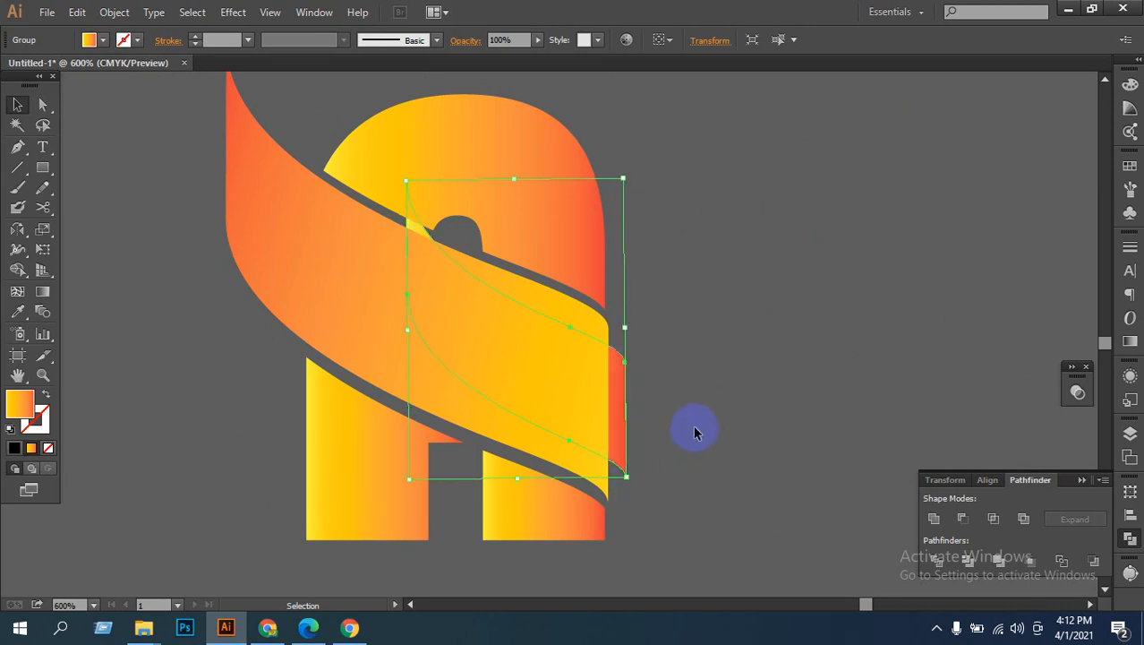
left_click(695, 429)
Step: Try moving the wrapping ribbon off the A to expose the small strip, and undo the ribbon moves
left_click_drag(625, 403, 835, 354)
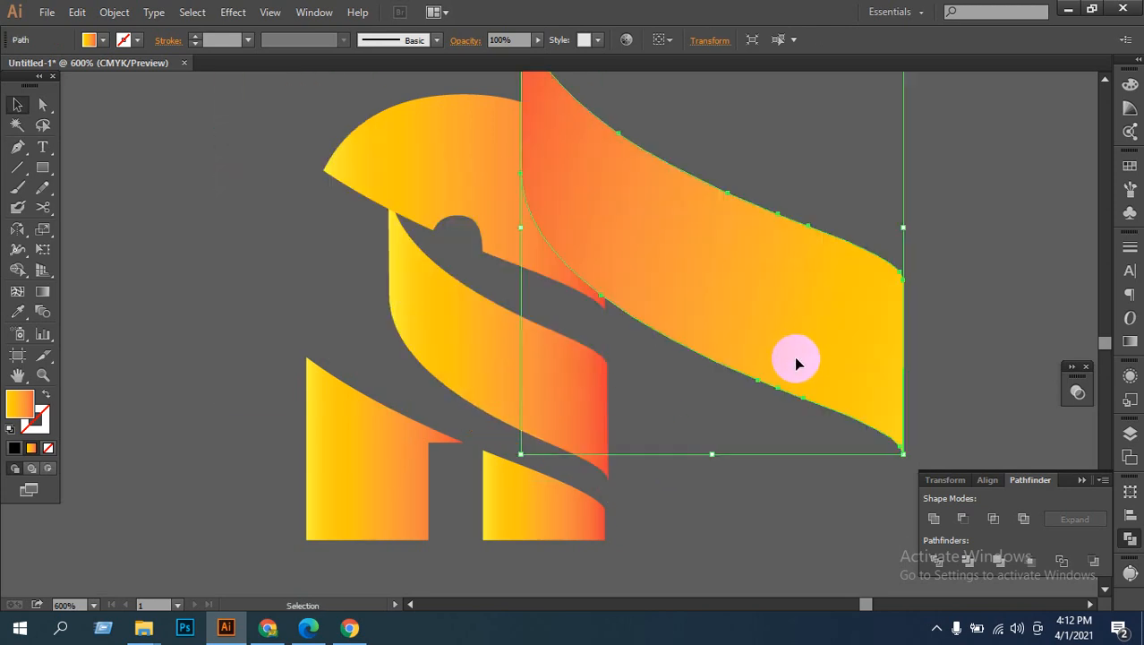
key("ctrl+z")
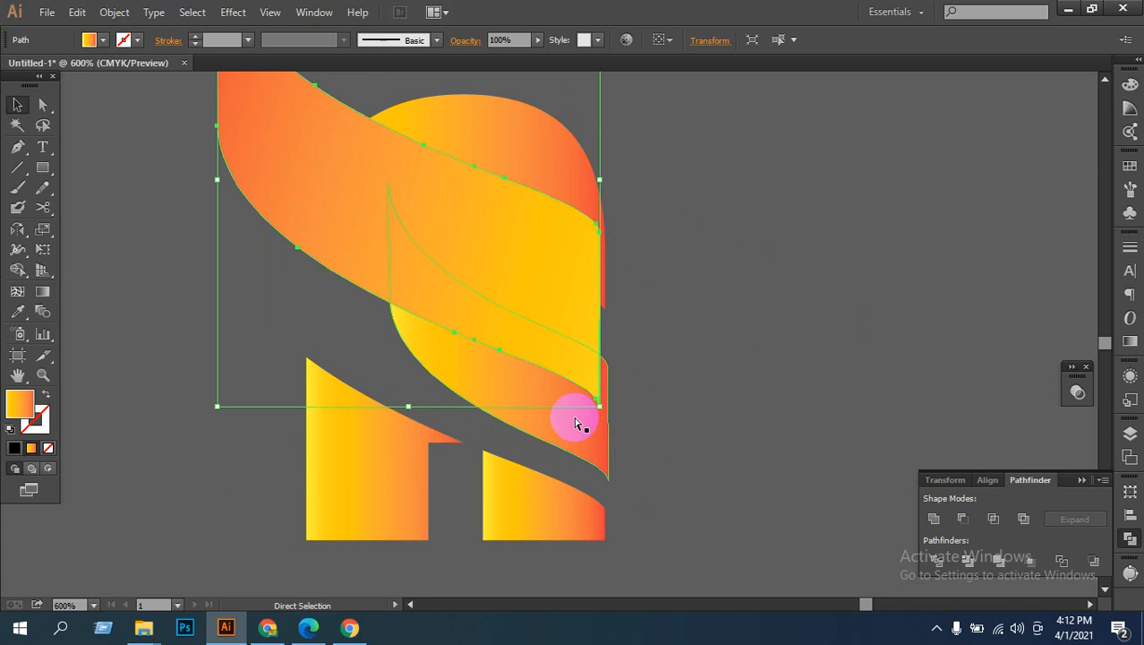
key("ctrl+z")
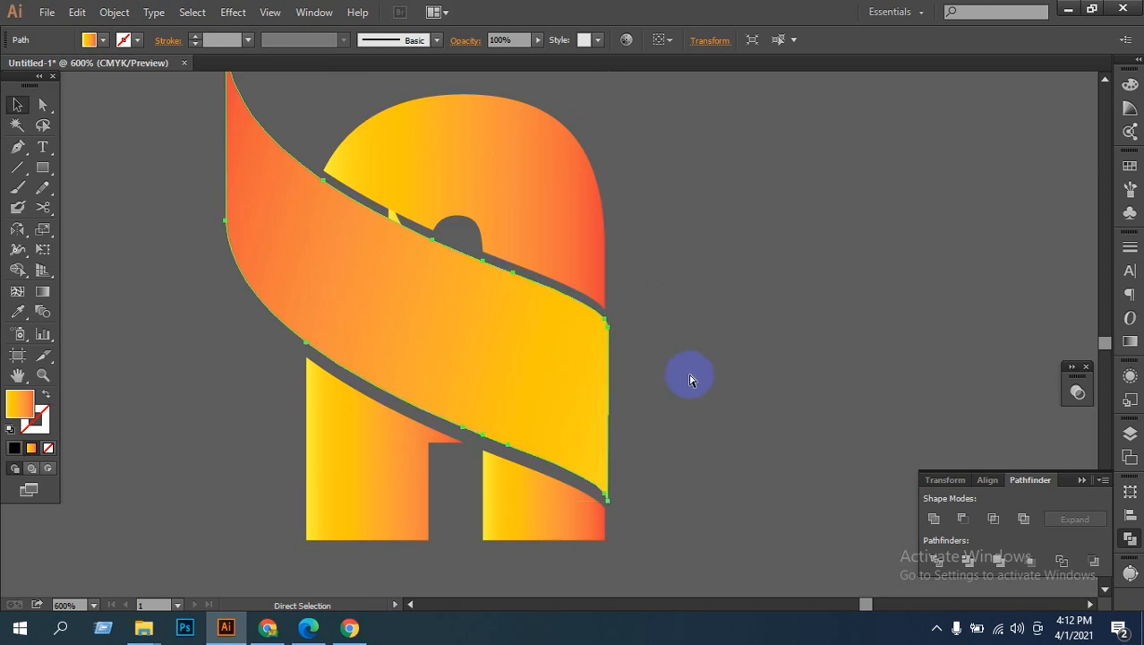
key("ctrl+z")
Step: Drag the small strip out from behind the wrapping ribbon and delete it
left_click(757, 376)
left_click_drag(618, 410, 790, 432)
key("Delete")
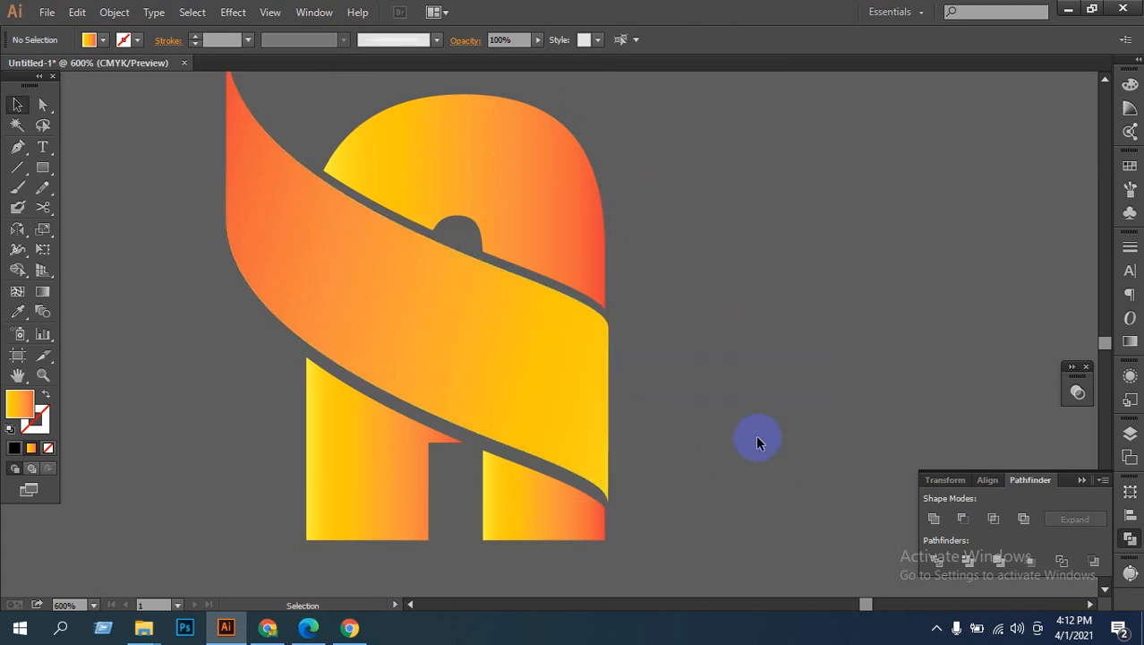
Step: Try pulling the A's right leg and its top arch away from the ribbon, undoing each move
scroll(755, 434, "down", 3)
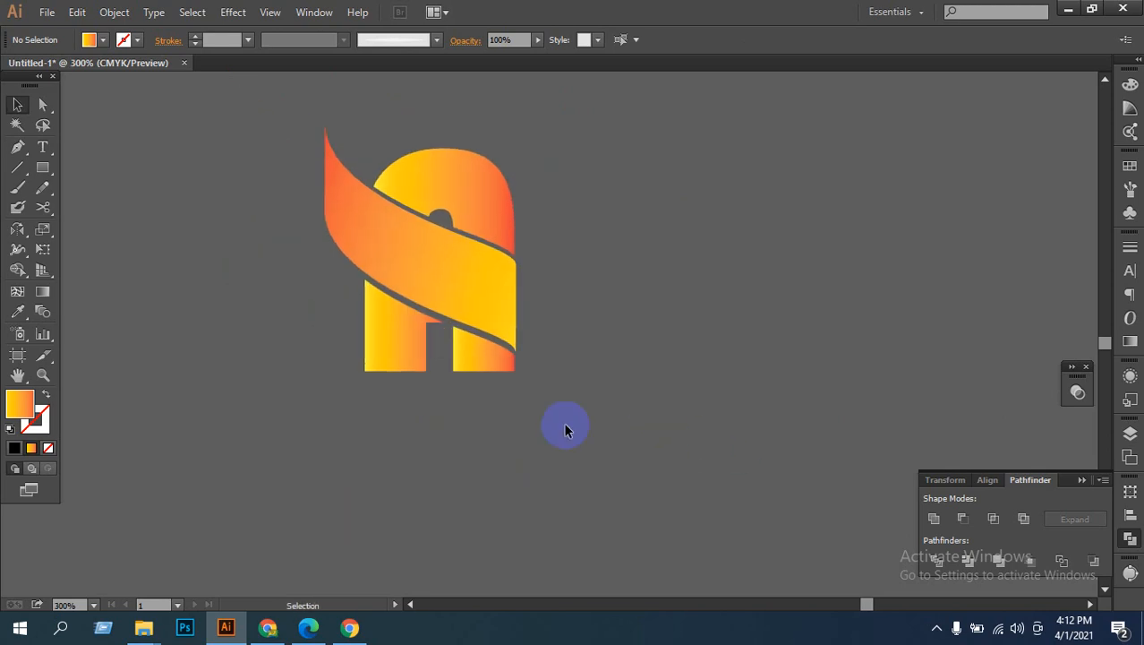
left_click_drag(490, 369, 649, 452)
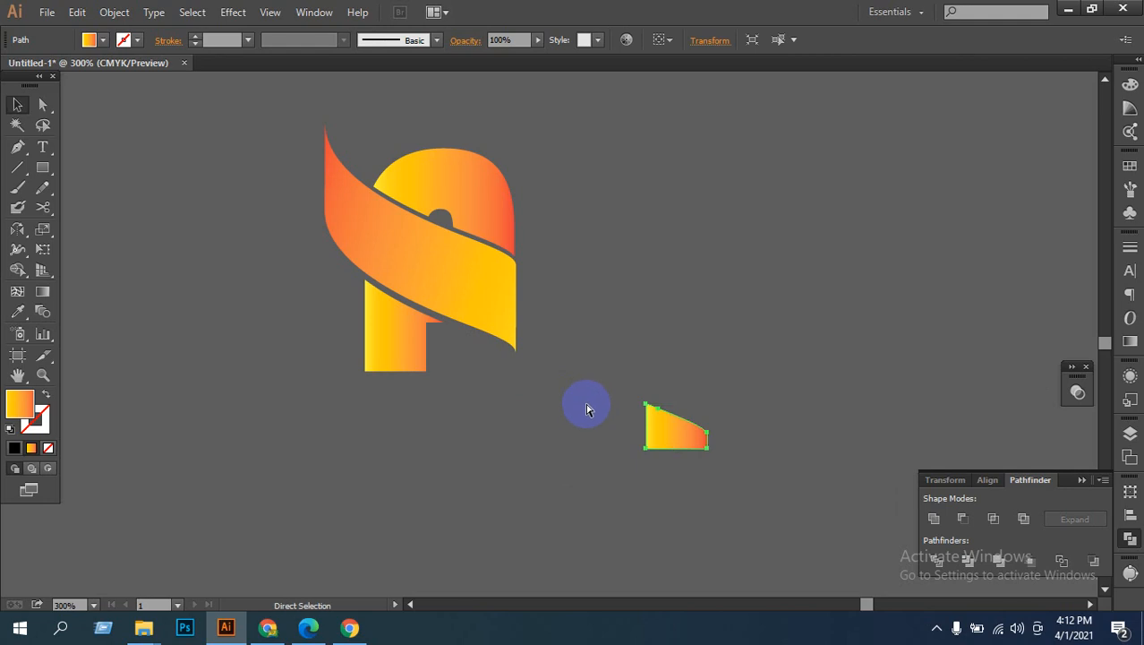
key("ctrl+z")
left_click_drag(491, 218, 690, 188)
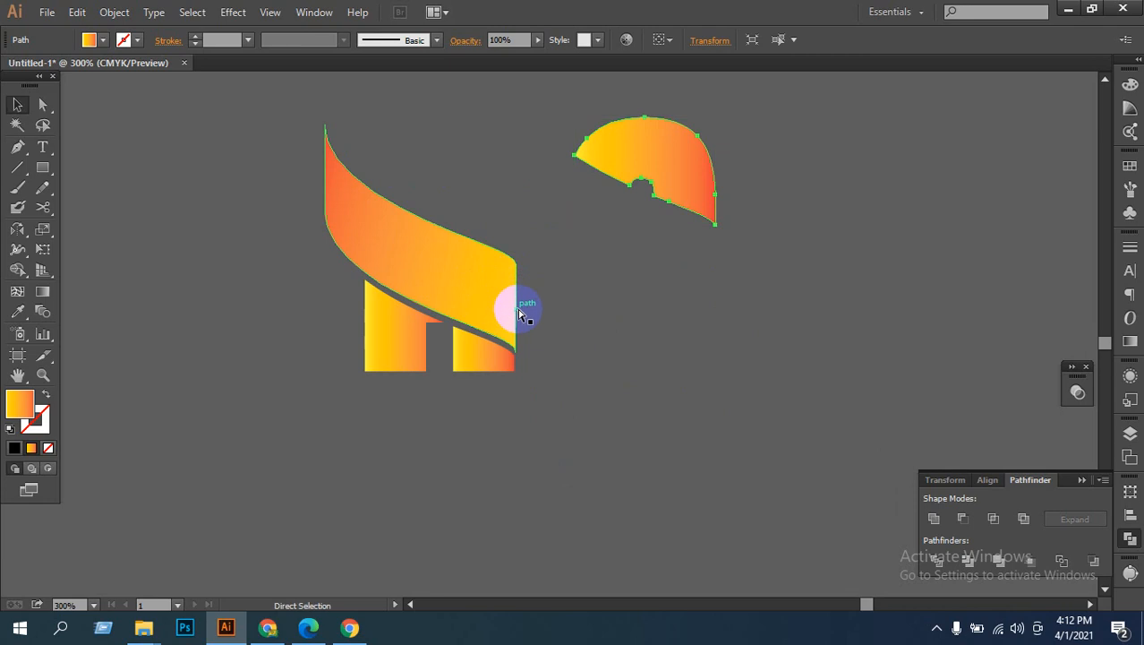
key("ctrl+z")
left_click(563, 238)
left_click_drag(398, 409, 400, 410)
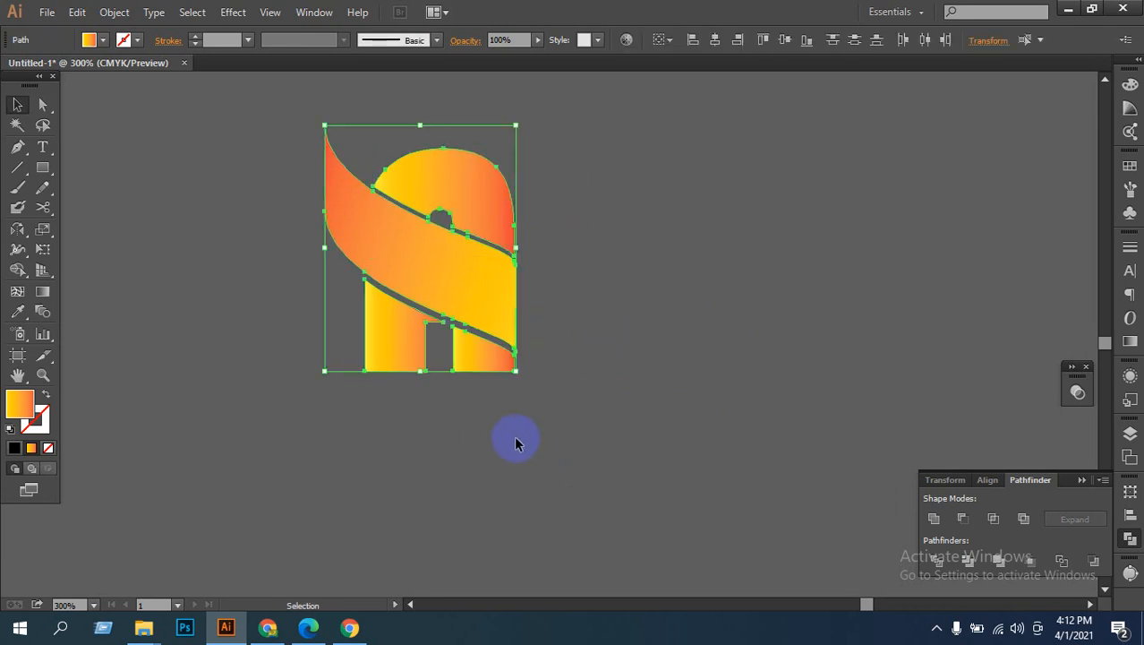
left_click(514, 438)
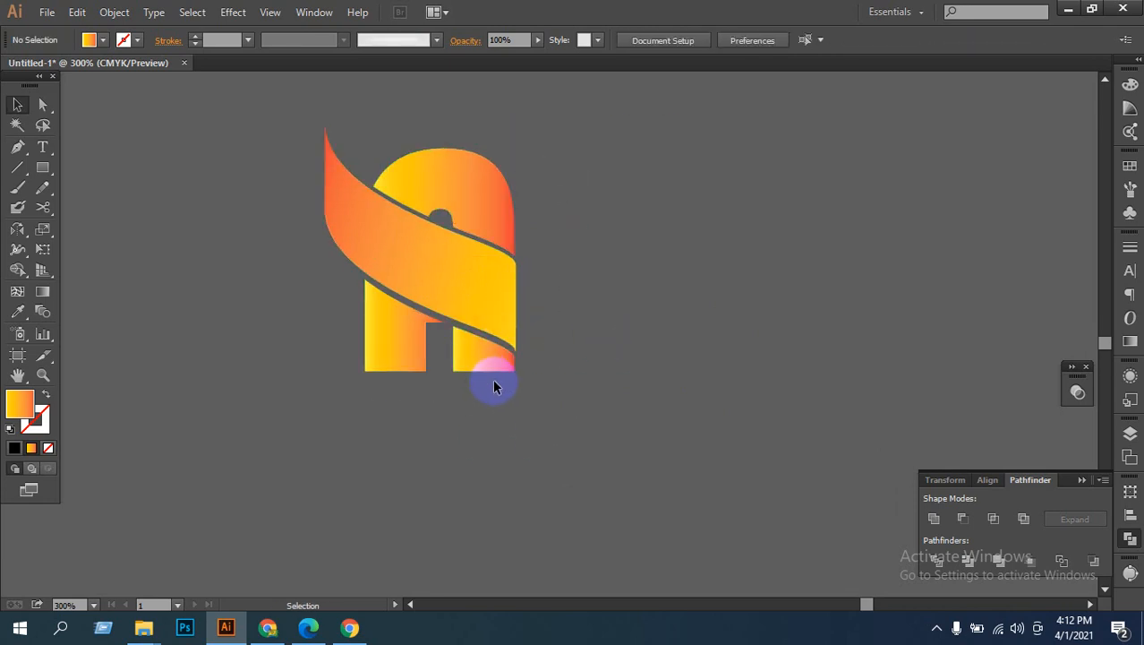
Step: Duplicate the wrapping ribbon and both leg pieces without the arch into the empty area right of the A, and select the copy
left_click(402, 329)
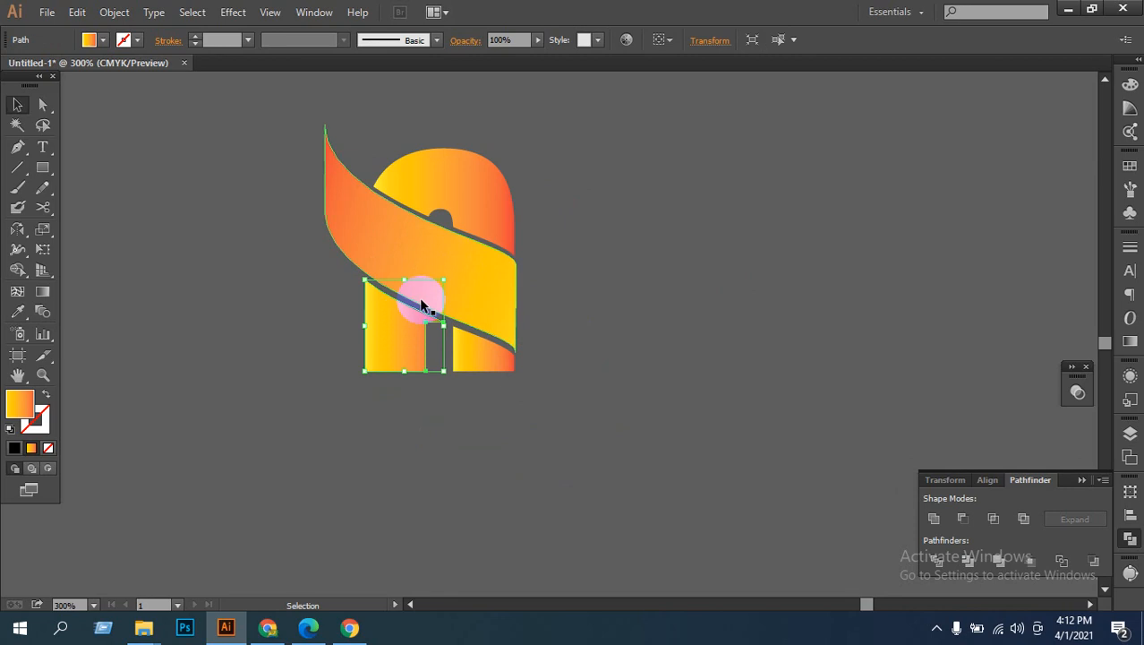
left_click(429, 275, "shift")
left_click(503, 409)
left_click(400, 296)
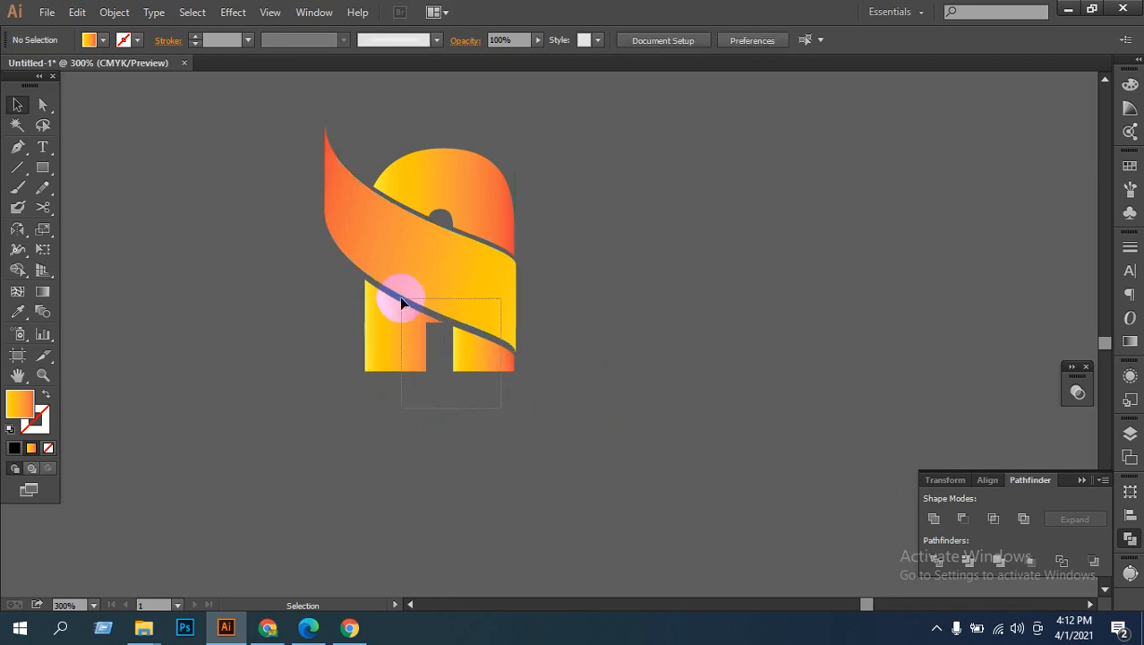
left_click_drag(399, 295, 764, 338)
left_click(663, 384)
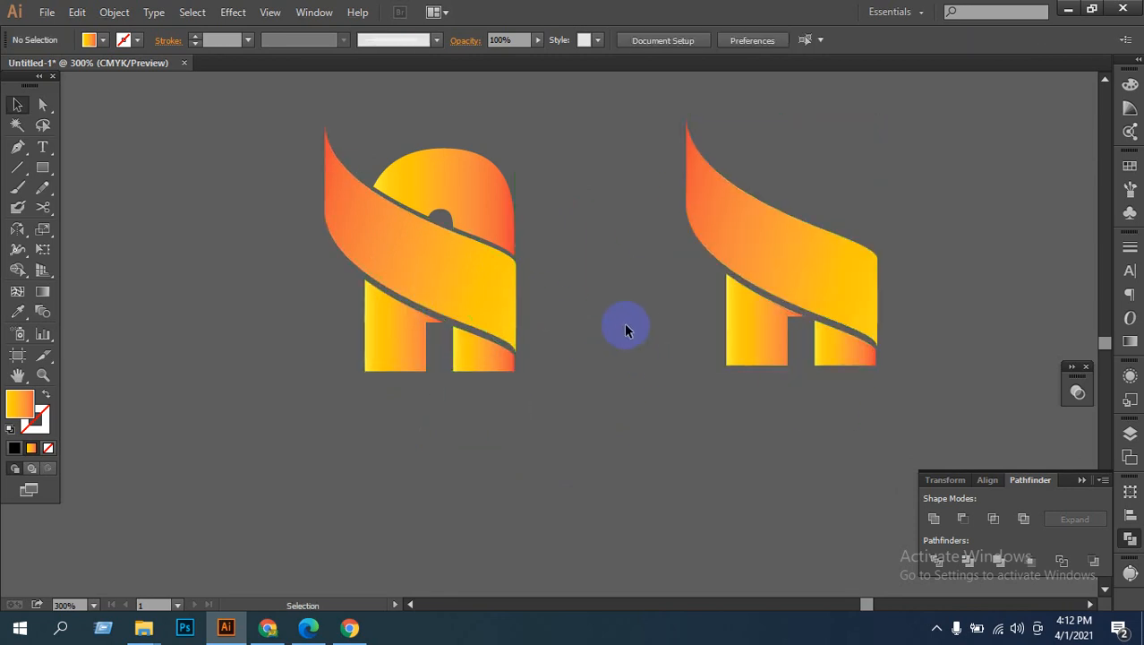
left_click(778, 332)
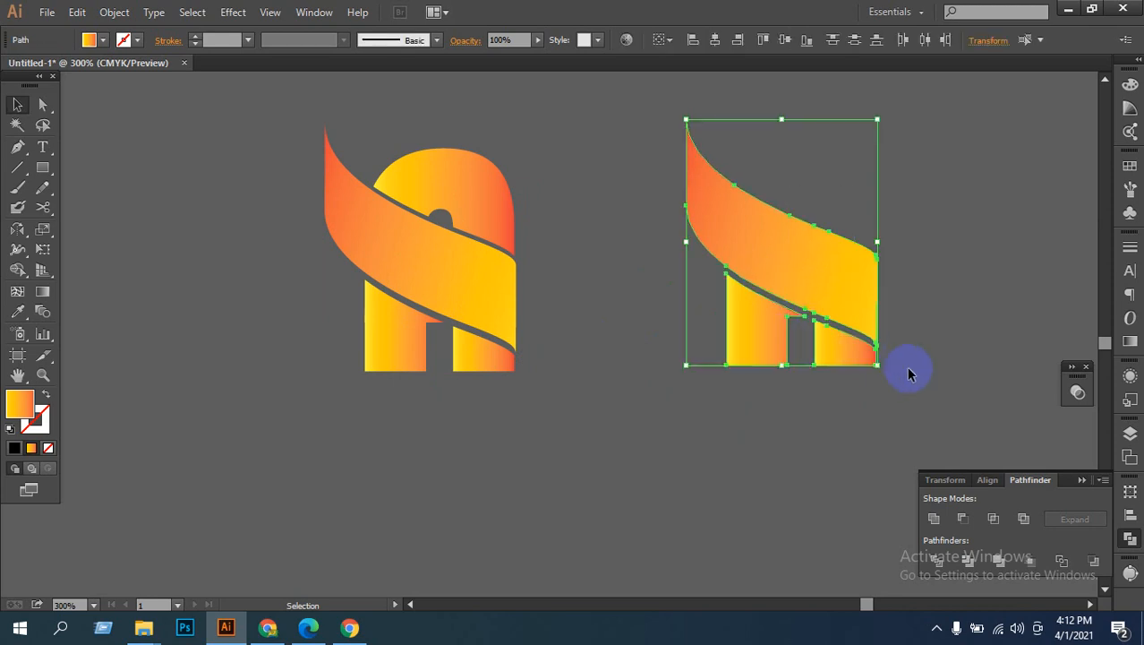
Step: Try the short leg piece of the logo copy above the ribbon's end, turned upside down, and delete it
left_click(906, 369)
left_click_drag(852, 370, 823, 170)
left_click(951, 216)
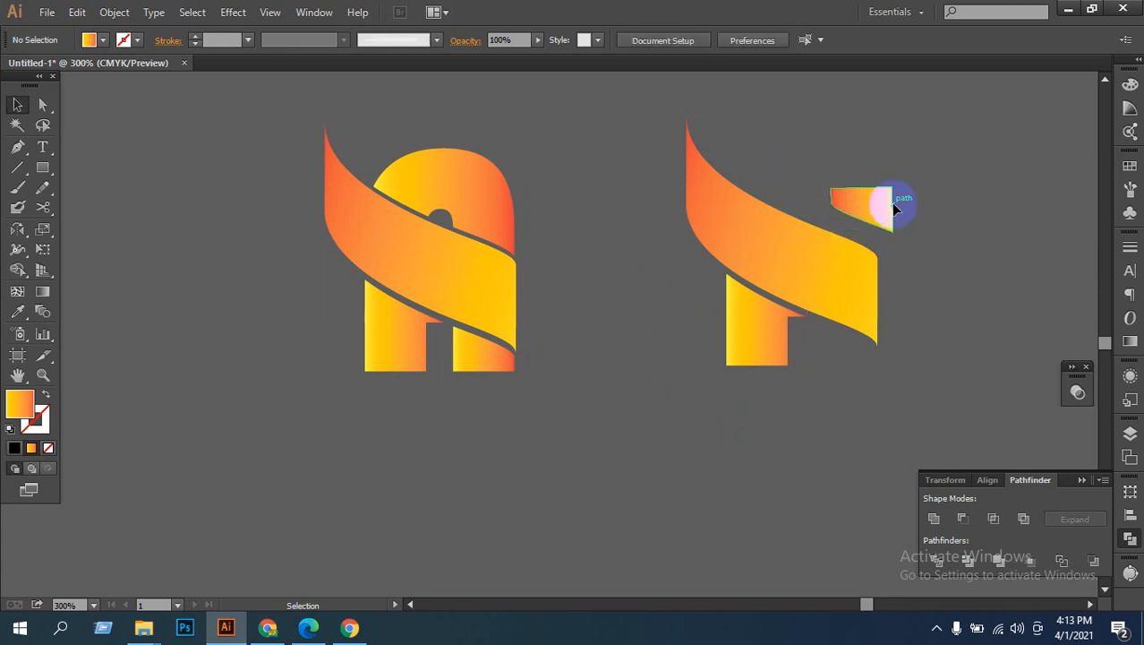
left_click_drag(891, 202, 877, 215)
left_click(1000, 419)
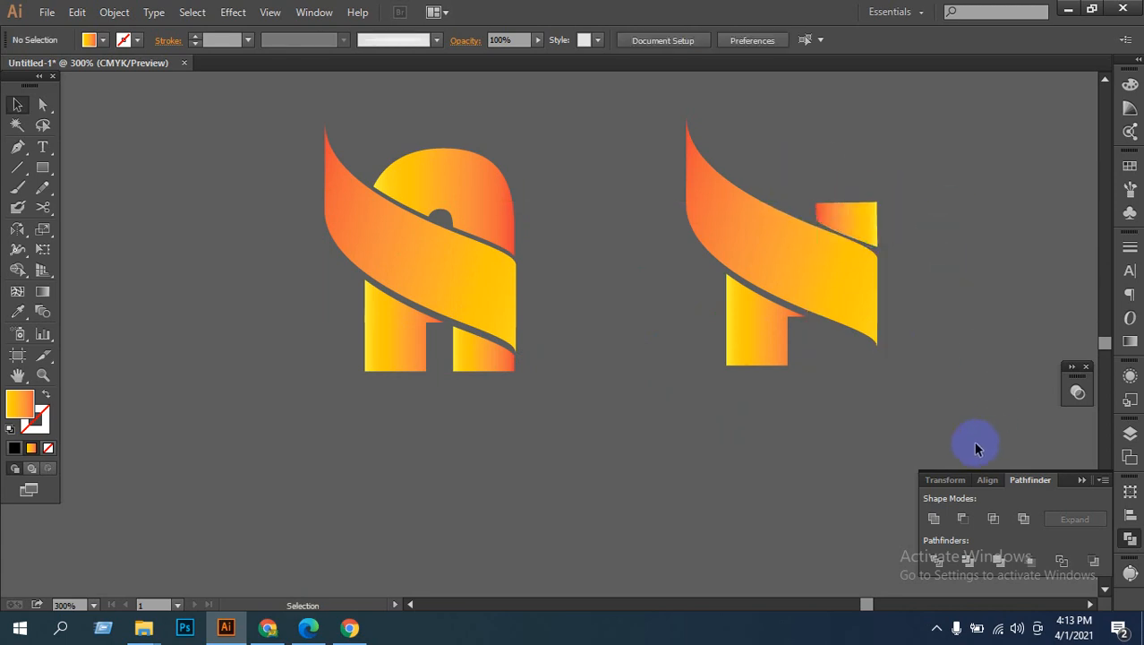
left_click_drag(885, 417, 703, 433)
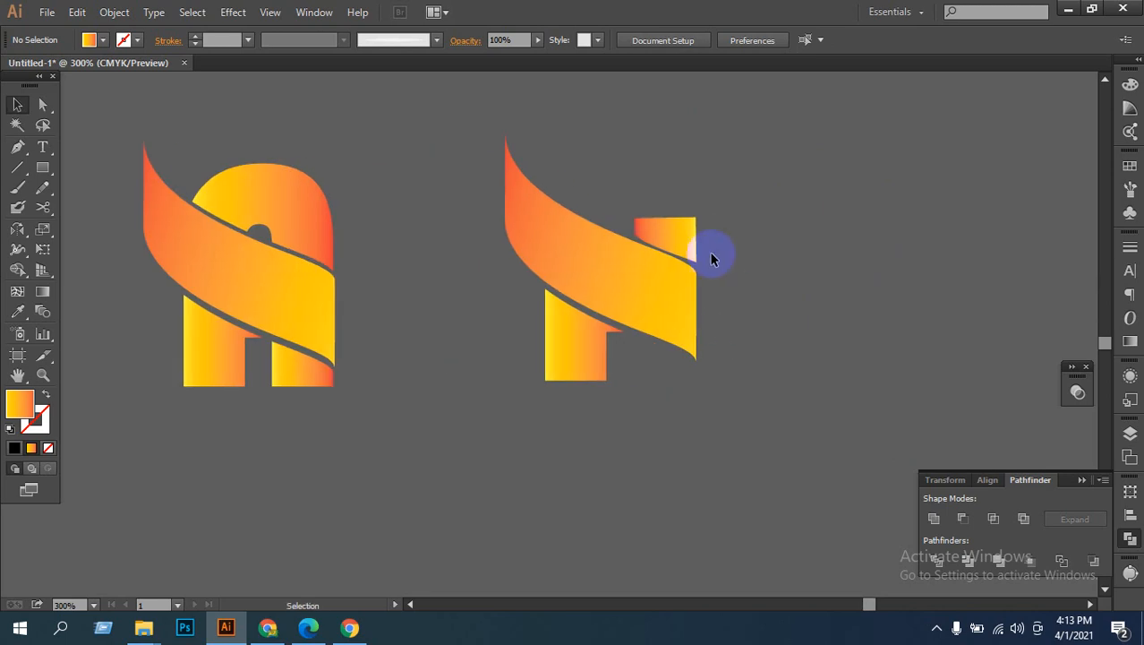
left_click_drag(690, 233, 720, 197)
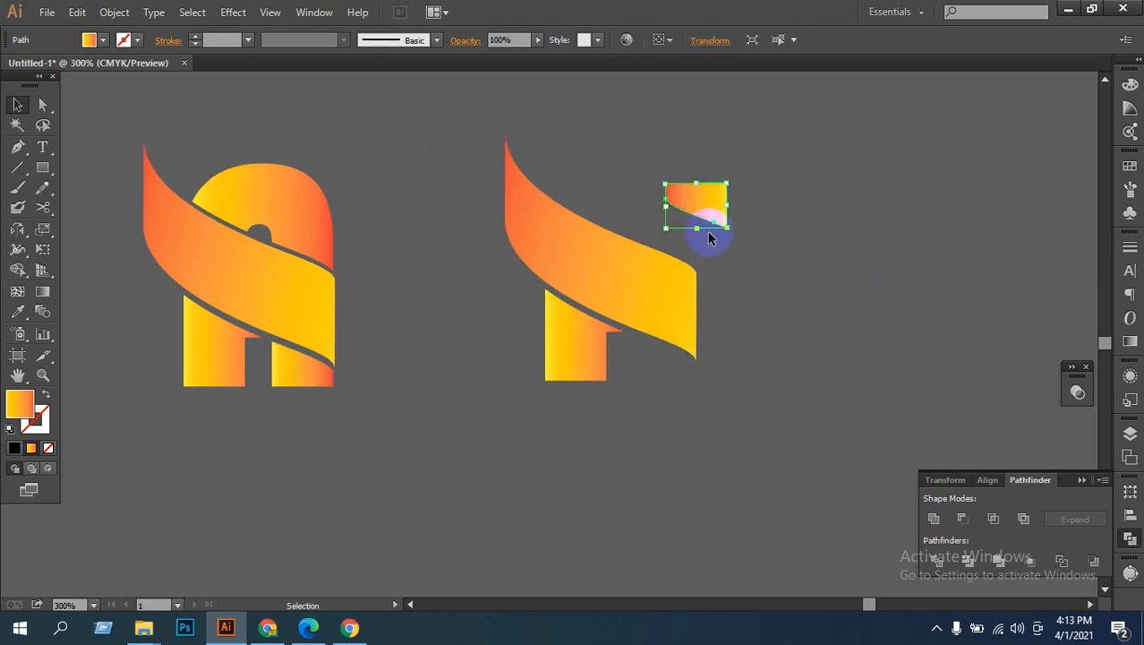
key("Delete")
Step: Try an upside-down duplicate of the copy's remaining leg above the ribbon's end, and delete that duplicate
left_click_drag(576, 342, 678, 218)
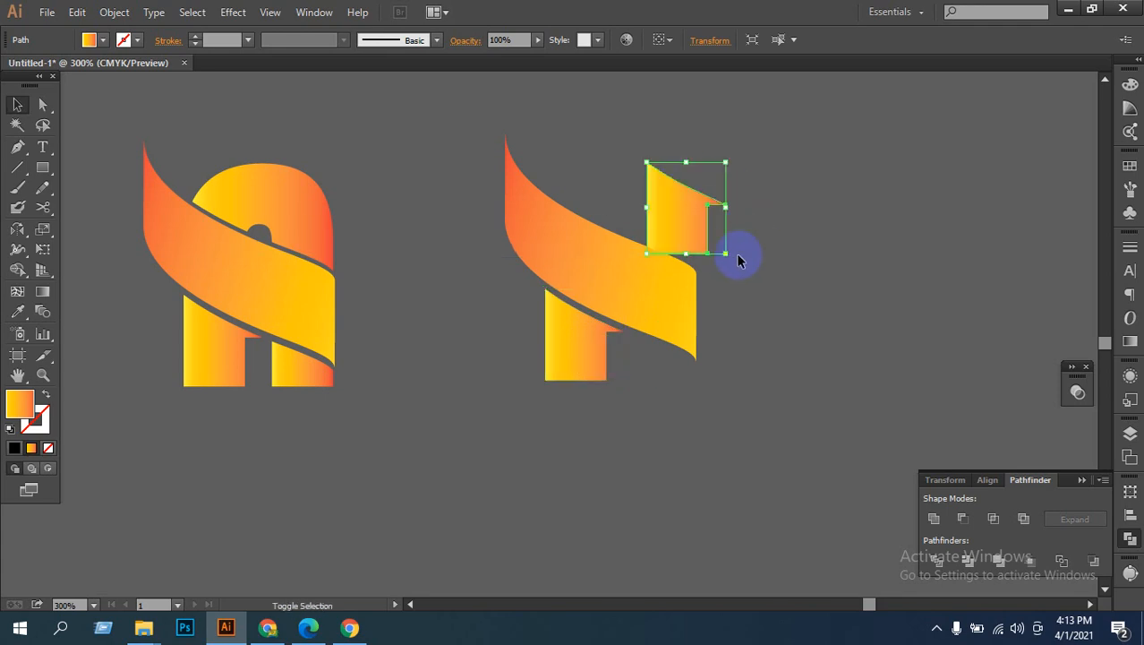
left_click_drag(684, 230, 616, 145)
left_click(808, 242)
left_click_drag(707, 188, 663, 251)
left_click(831, 331)
left_click(831, 367)
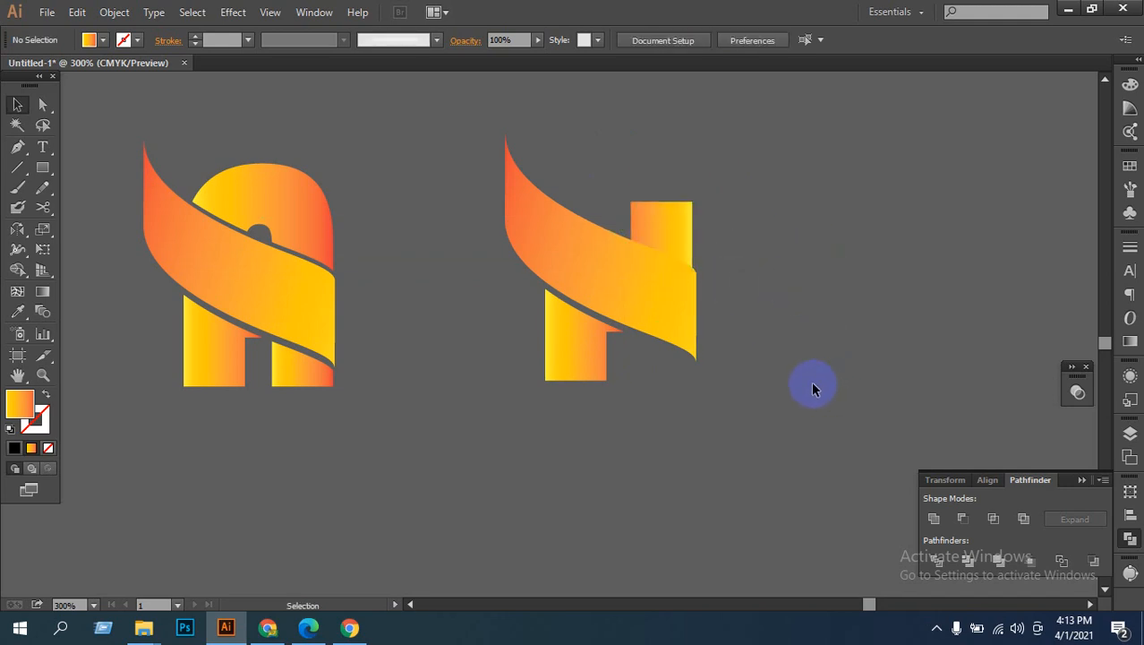
left_click_drag(658, 240, 766, 255)
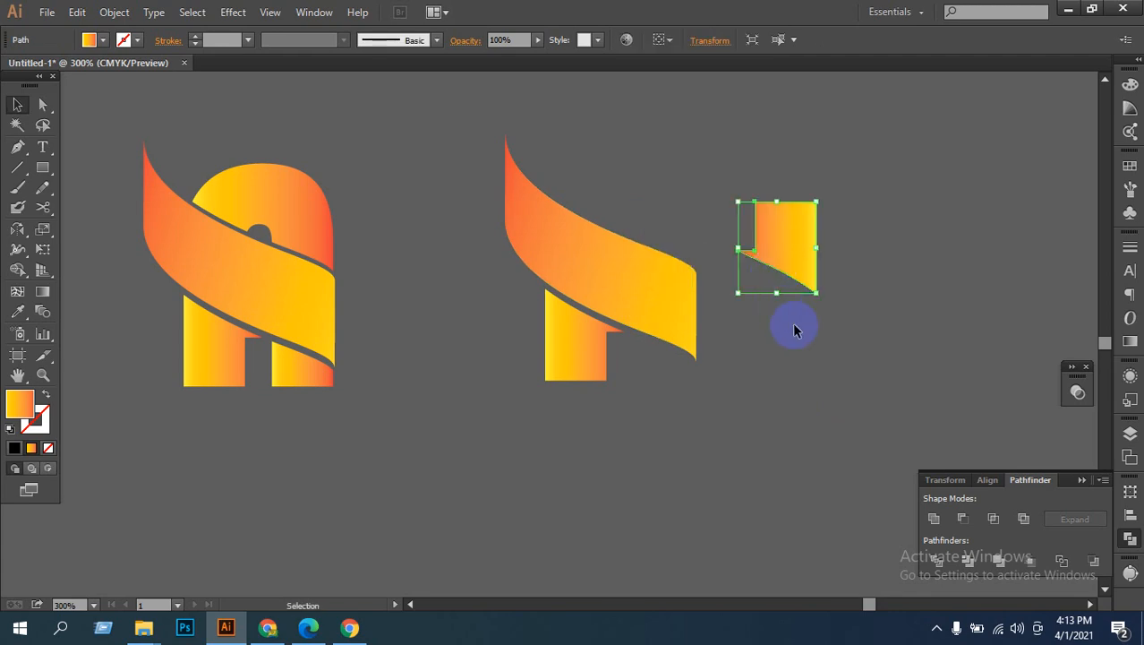
key("Delete")
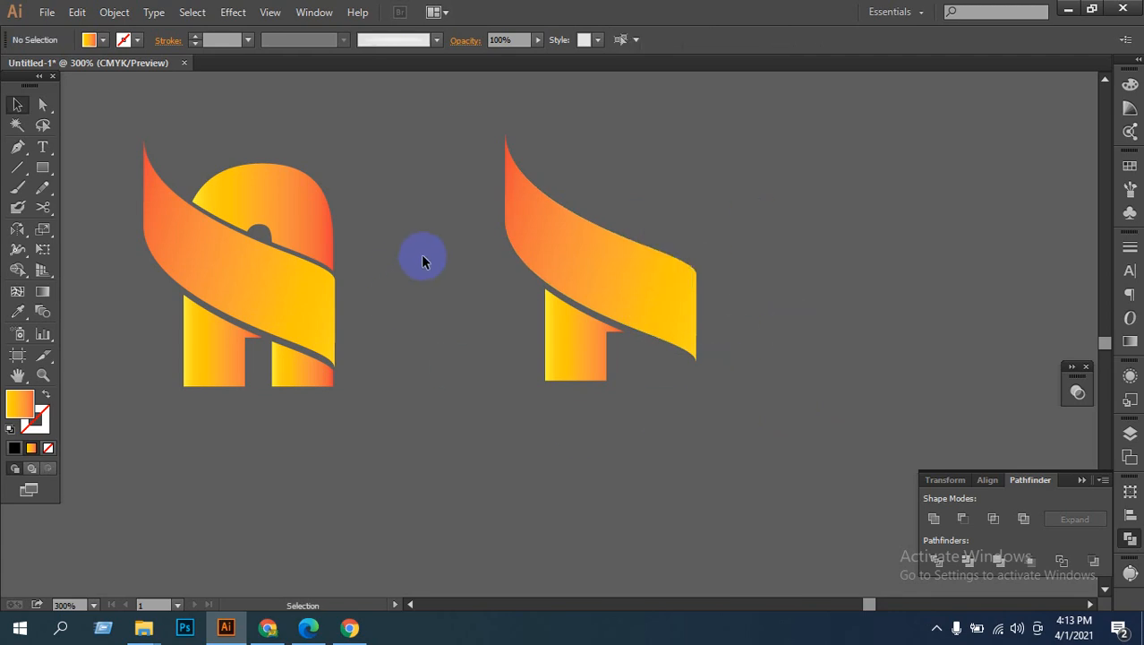
Step: Delete the remaining ribbon and leg of the logo copy, keeping only the complete letter A logo
left_click_drag(616, 332, 682, 383)
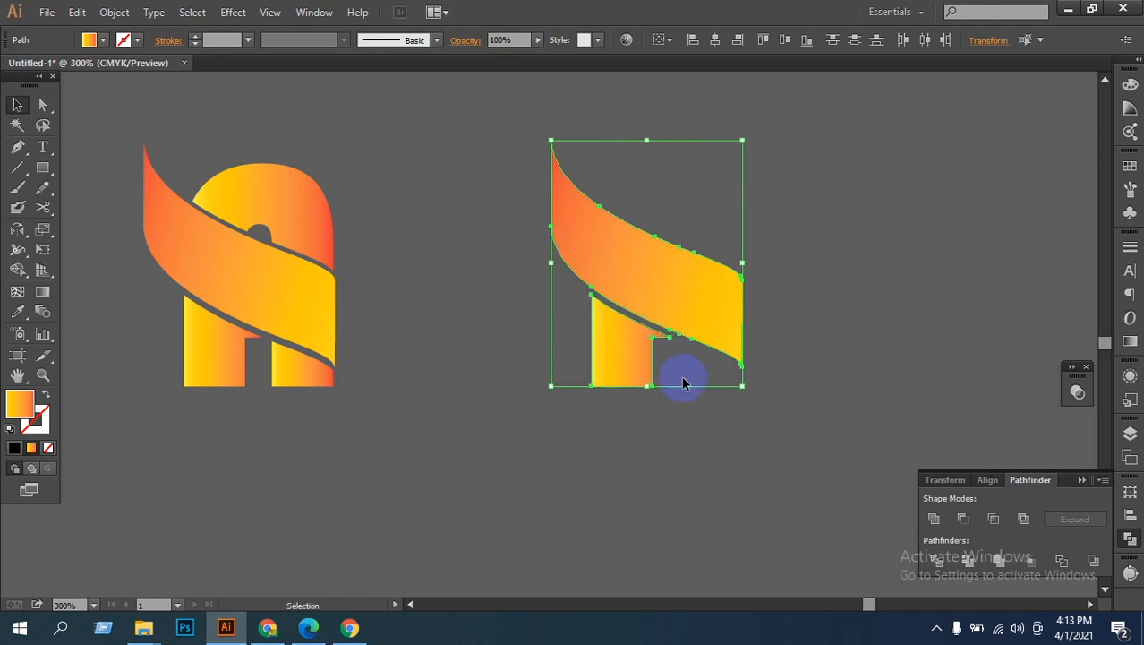
key("Delete")
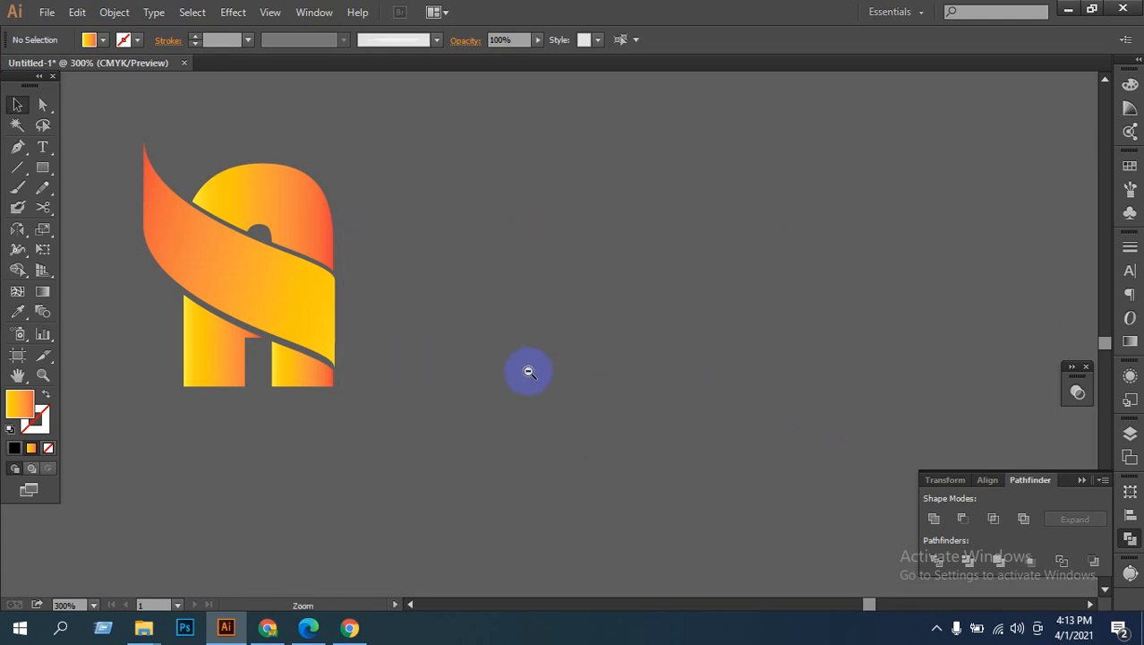
Step: Add a text object reading "MRA" in Bauhaus 93 beside the ribbon letter A logo
left_click(529, 372, "alt")
left_click_drag(505, 365, 595, 361)
left_click_drag(781, 408, 702, 429)
left_click(42, 147)
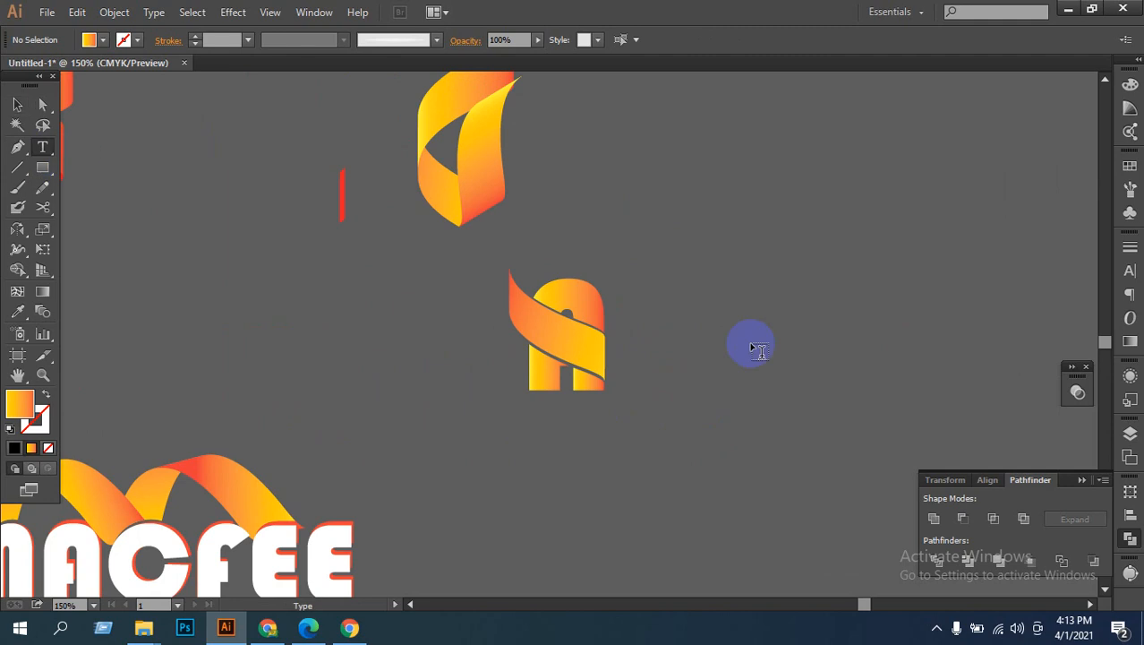
left_click(704, 359)
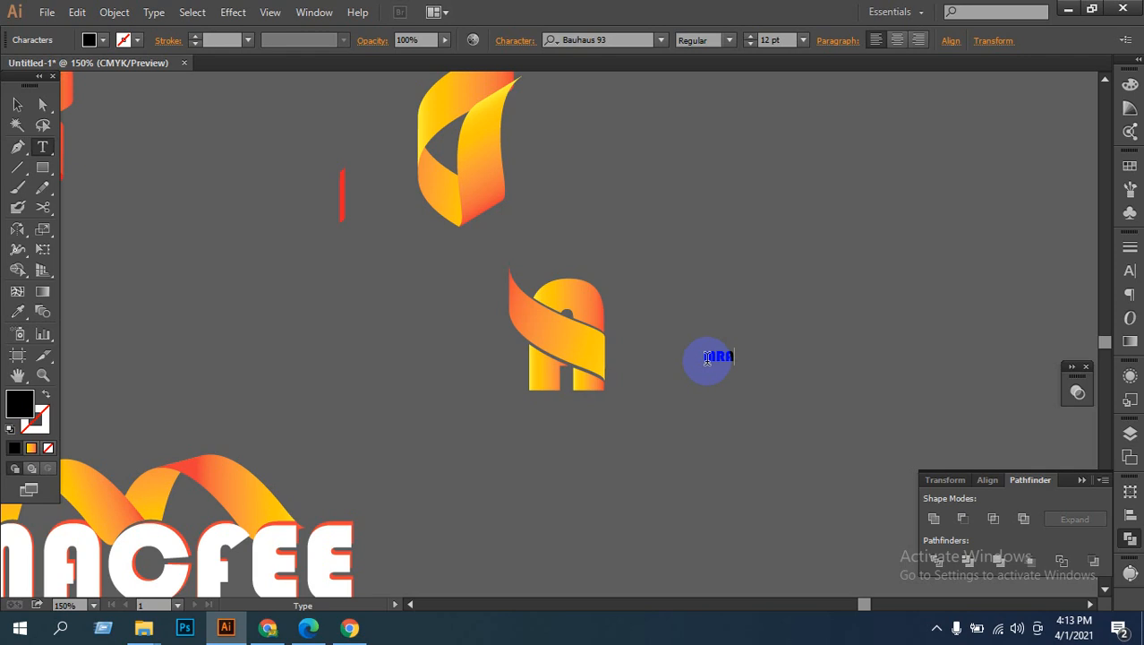
left_click(17, 104)
left_click(707, 356)
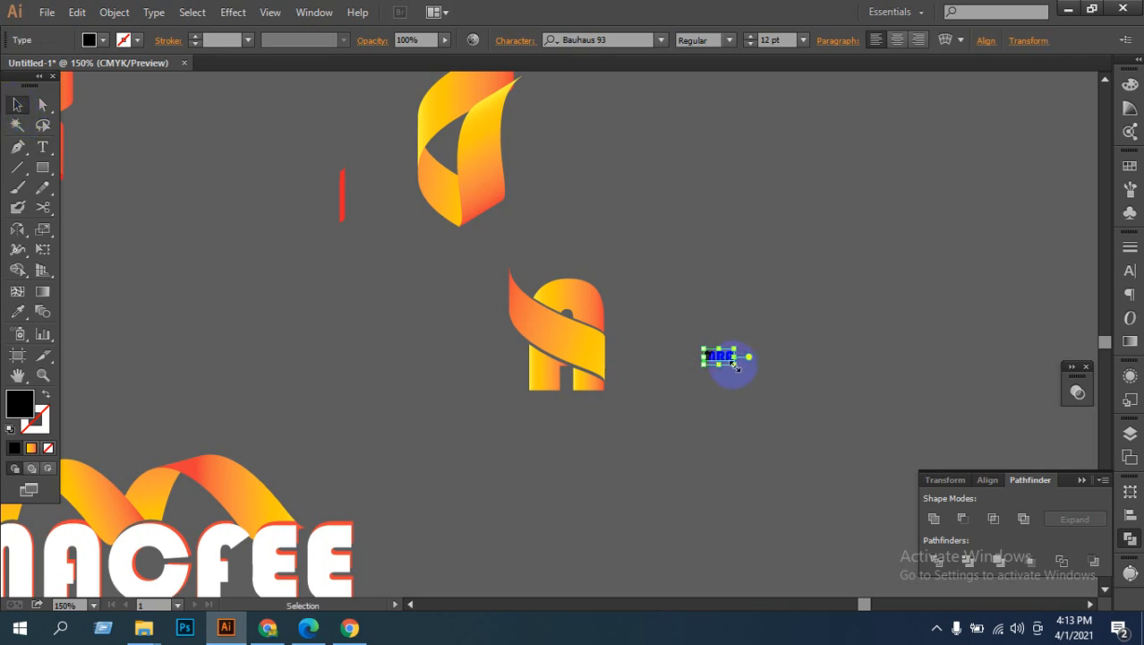
Step: Replace the text beside the letter A logo with "Vro"
double_click(717, 357)
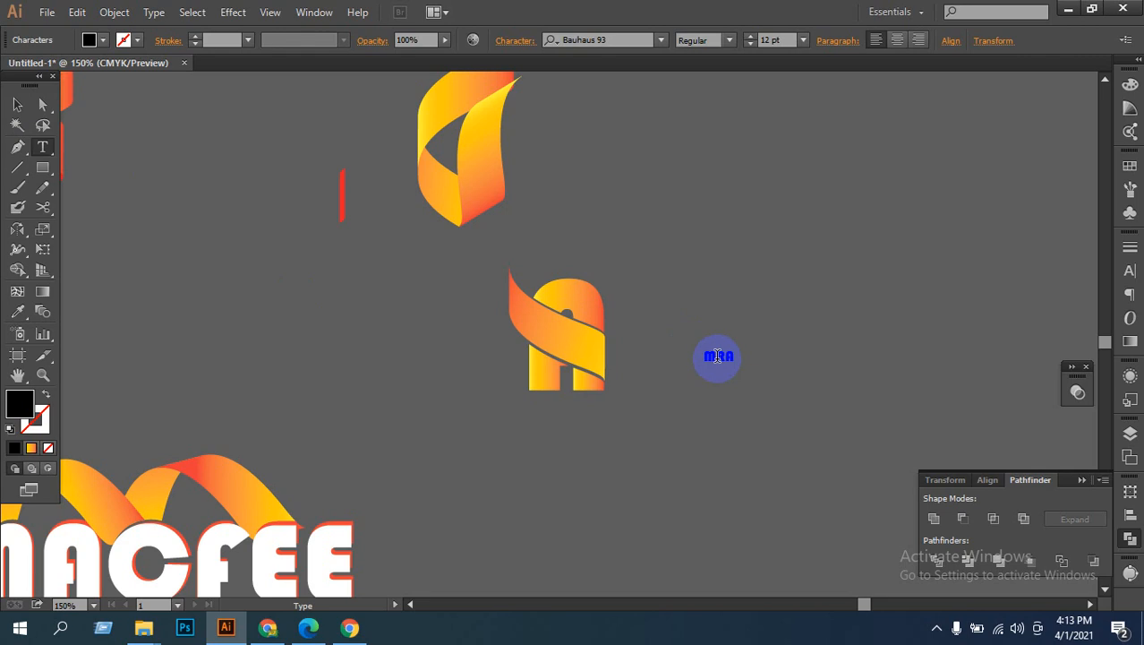
key("ctrl+a")
type("V")
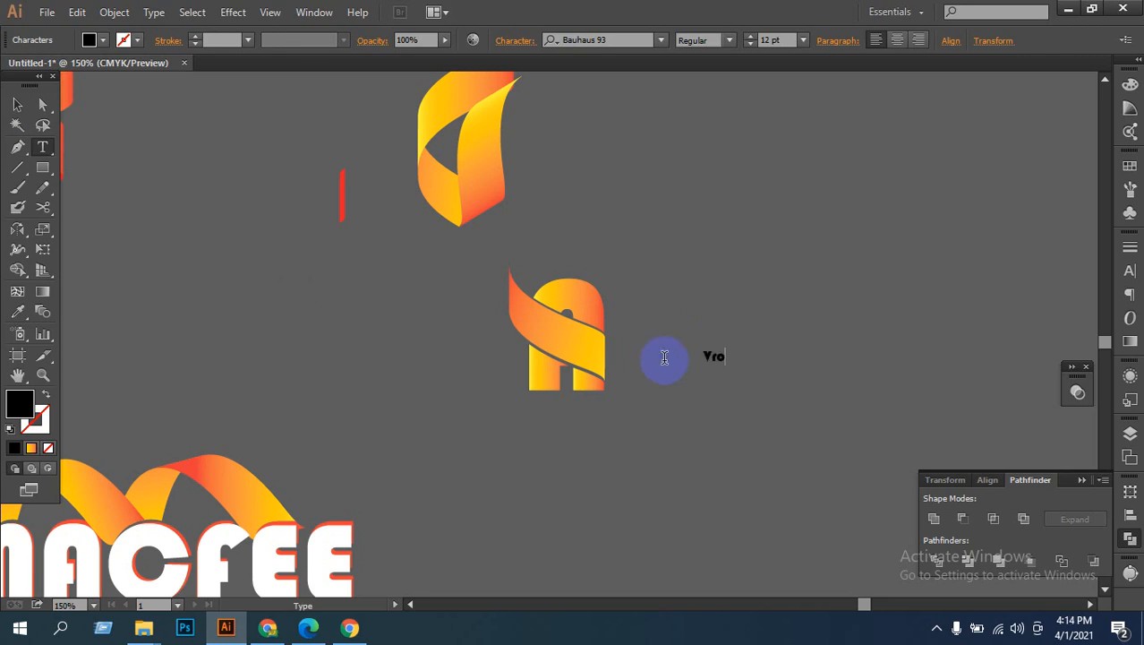
left_click(17, 104)
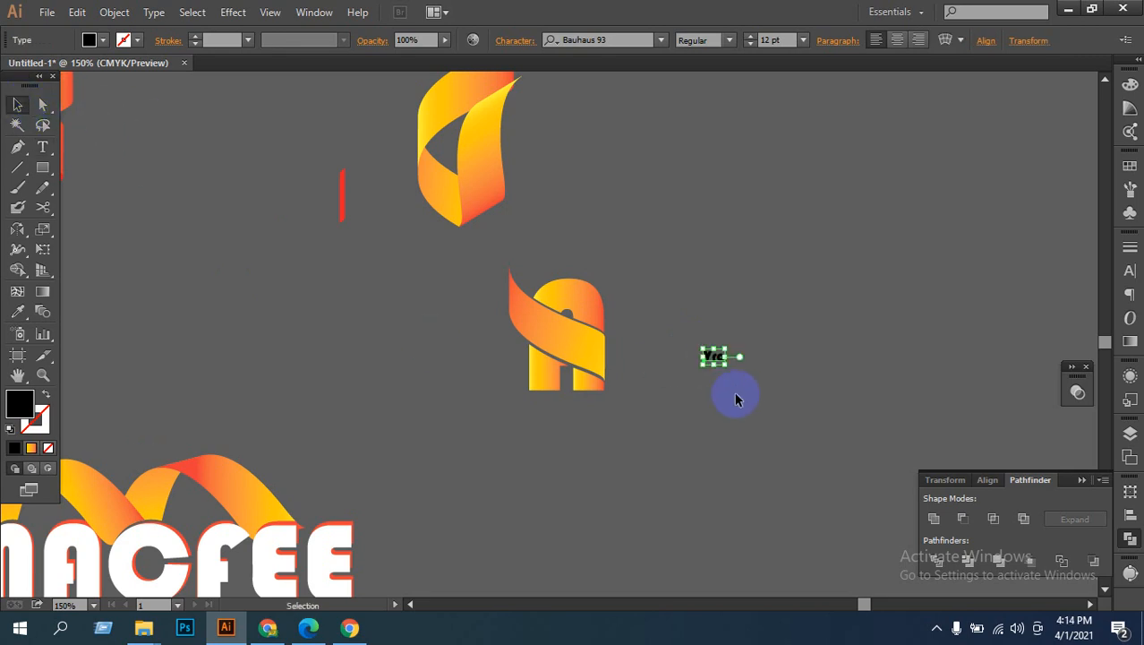
Step: Enlarge the "Vro" text to about 105 pt, stretch it wider, and align it directly beside the letter A logo
left_click_drag(725, 366, 824, 441)
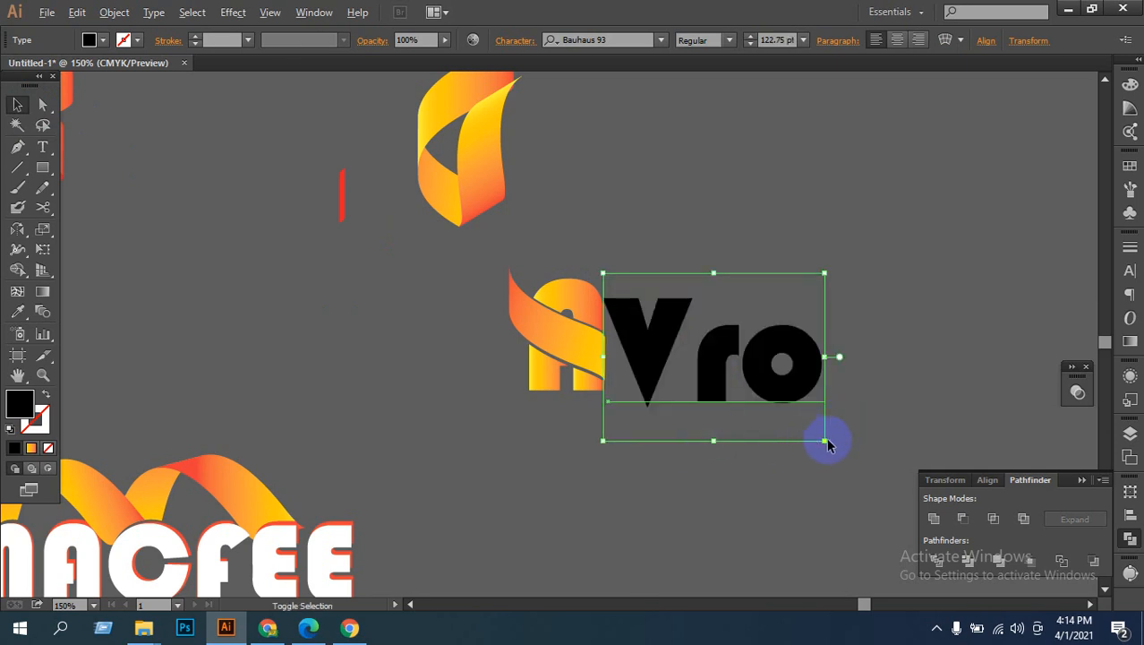
left_click_drag(823, 441, 798, 422)
left_click_drag(669, 352, 658, 383)
left_click(668, 467)
left_click_drag(694, 292, 700, 278)
left_click_drag(782, 349, 855, 350)
left_click(726, 395)
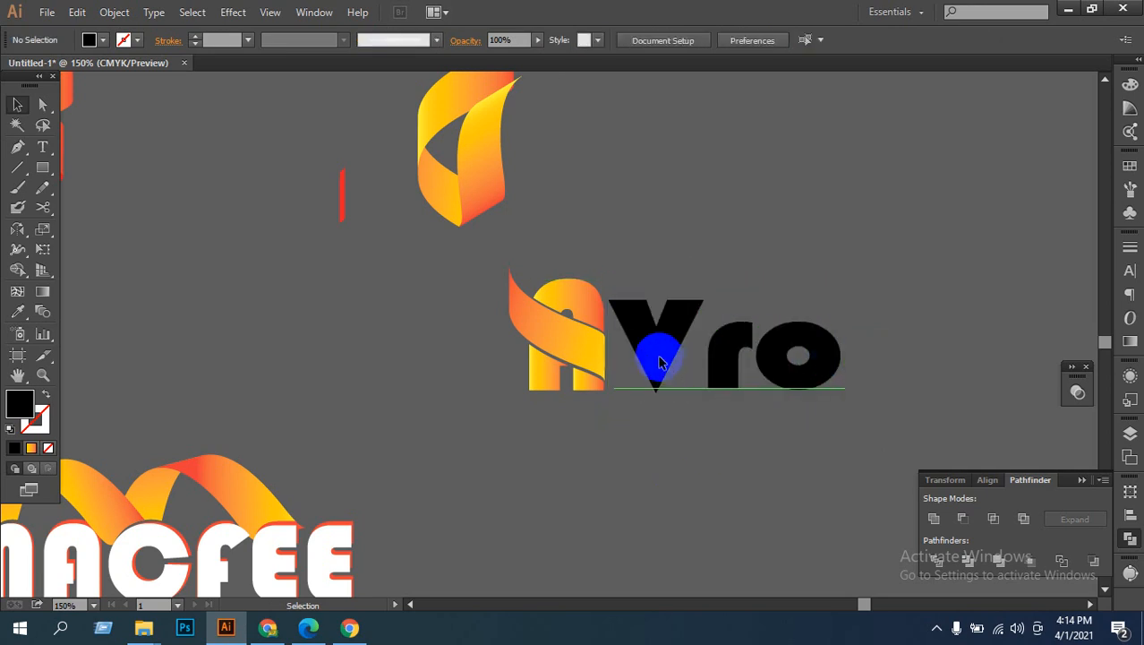
Step: Fill the "Vro" text with CMYK Yellow
left_click(658, 361)
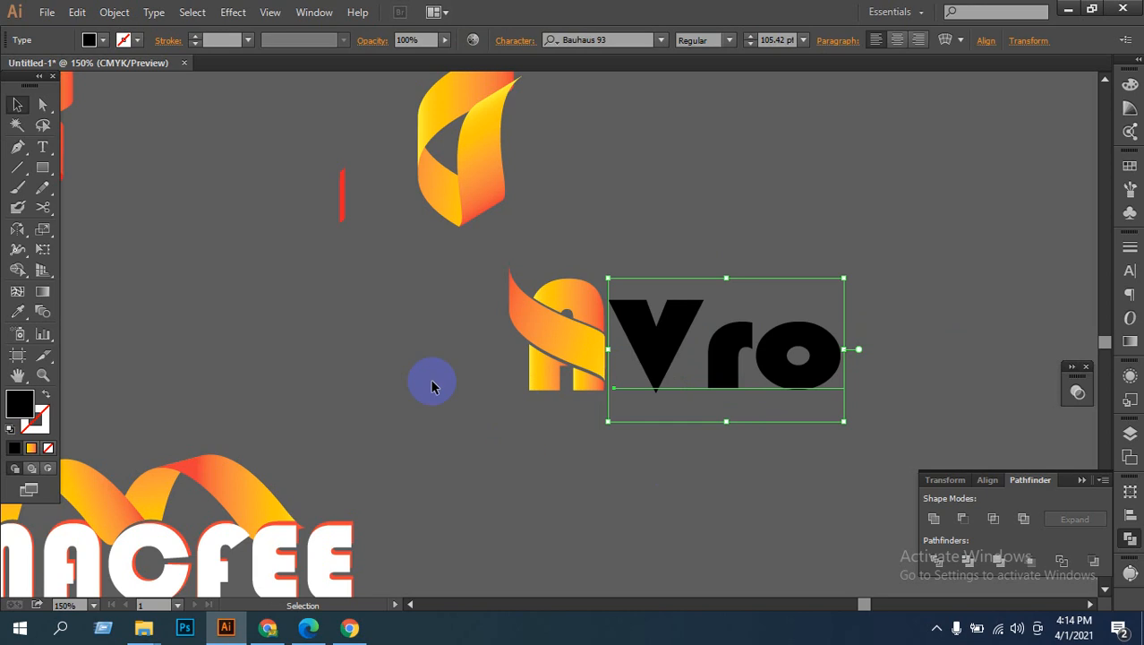
left_click(94, 39)
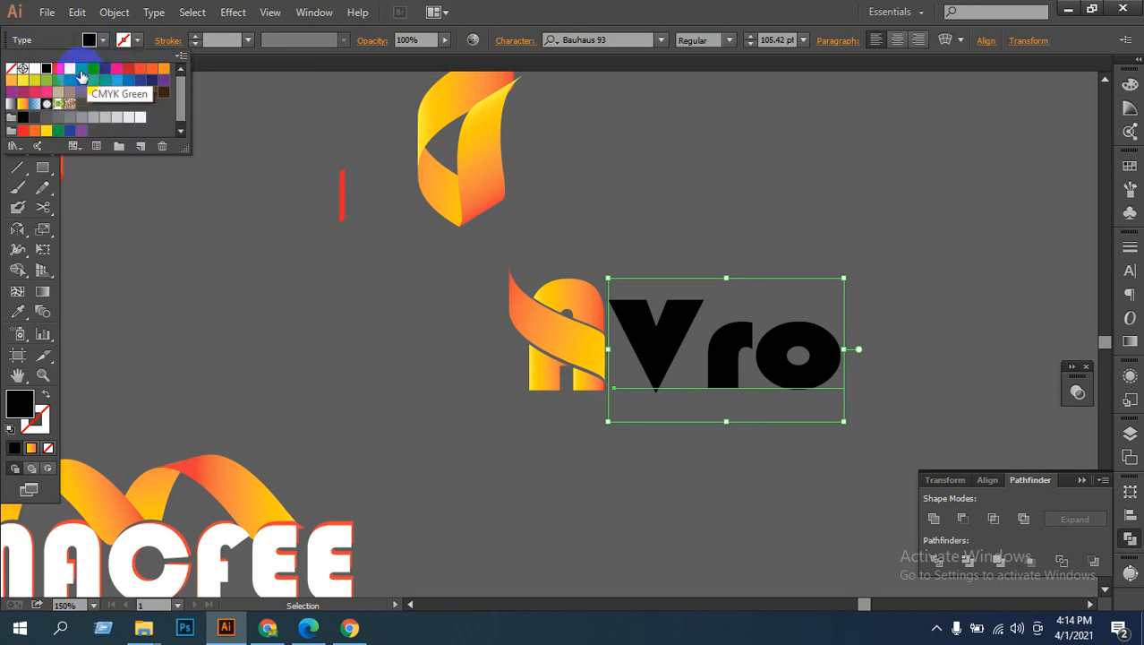
left_click(71, 71)
left_click(79, 71)
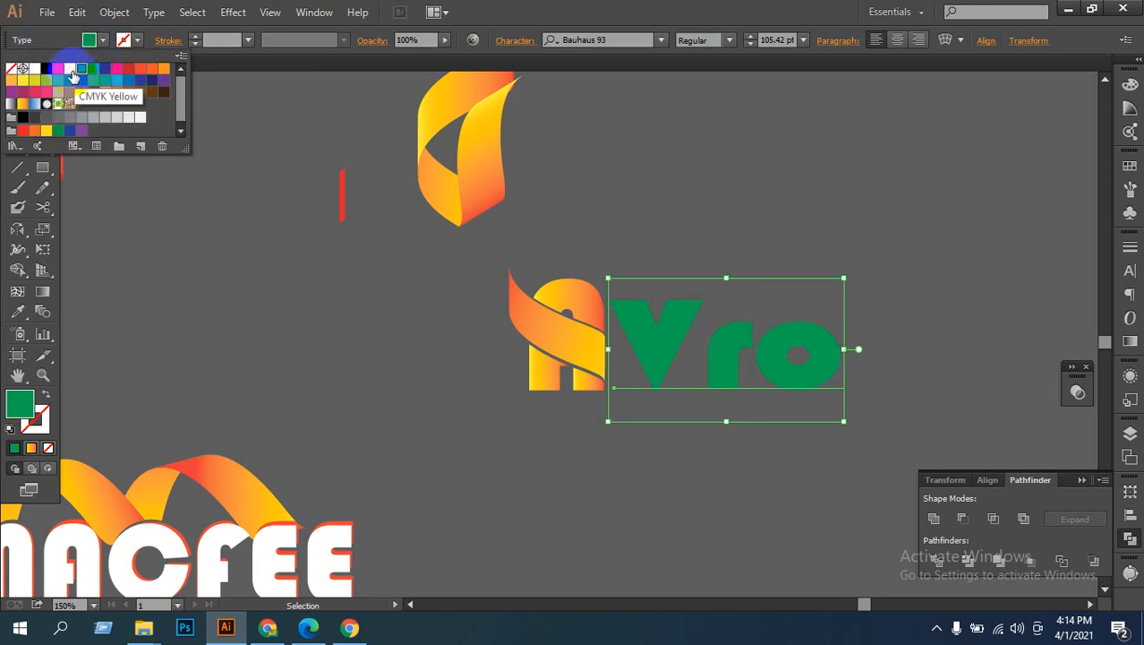
left_click(68, 70)
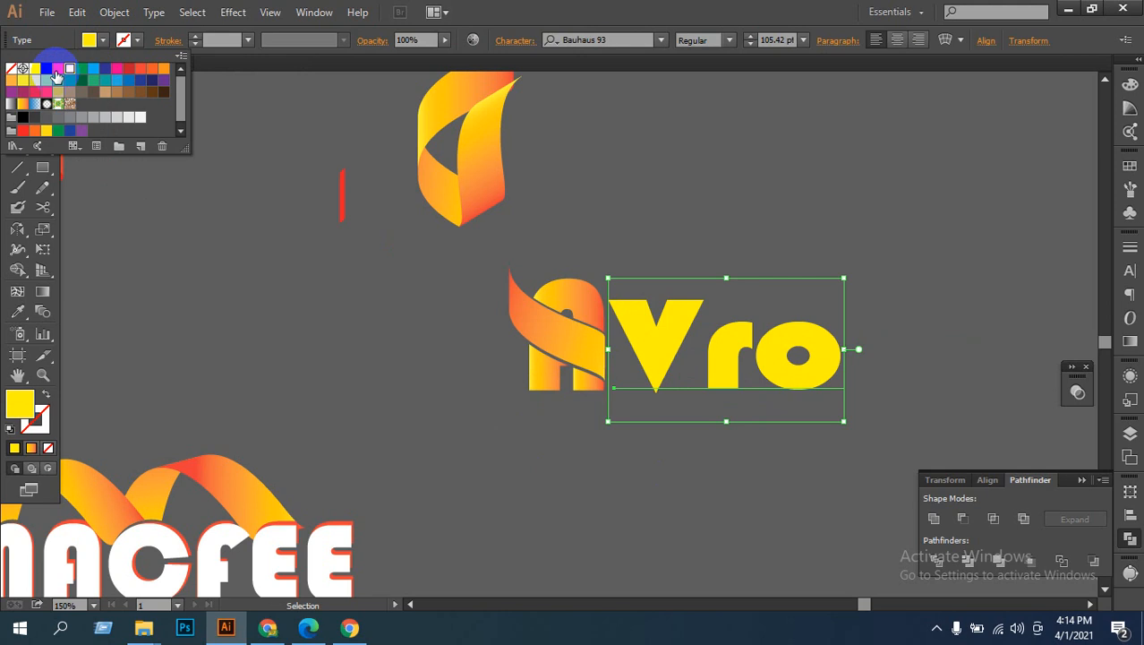
left_click(59, 69)
left_click(69, 71)
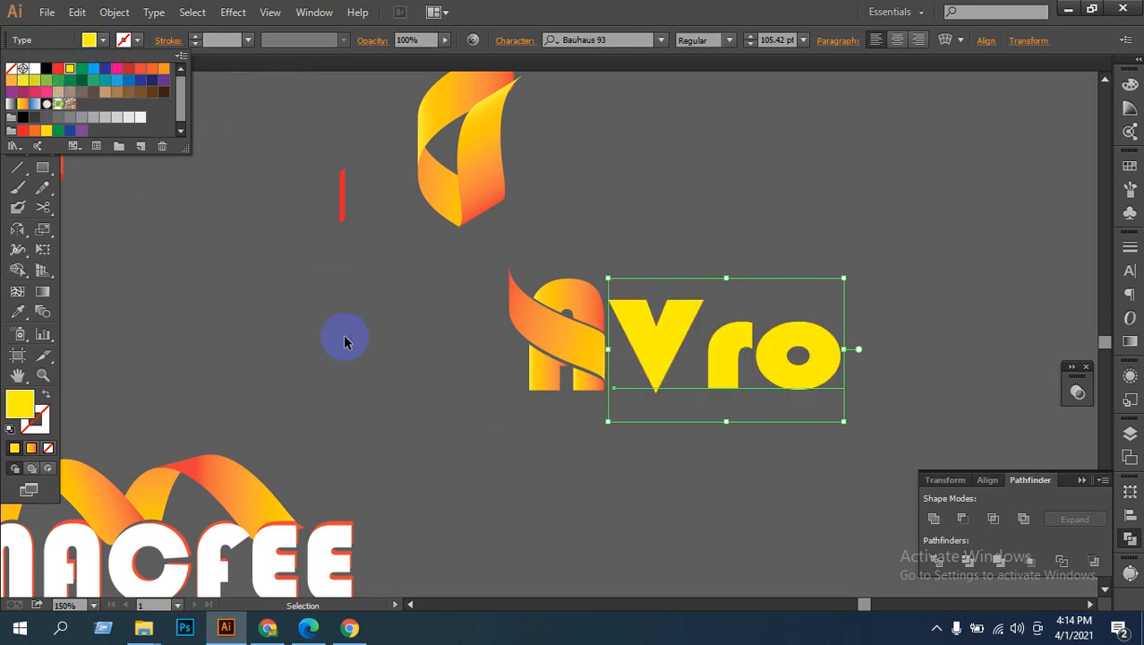
left_click(325, 347)
left_click(325, 348)
Step: Delete the stray thin red clip group next to the ribbon shape above the AVro logo
left_click_drag(699, 490, 624, 528)
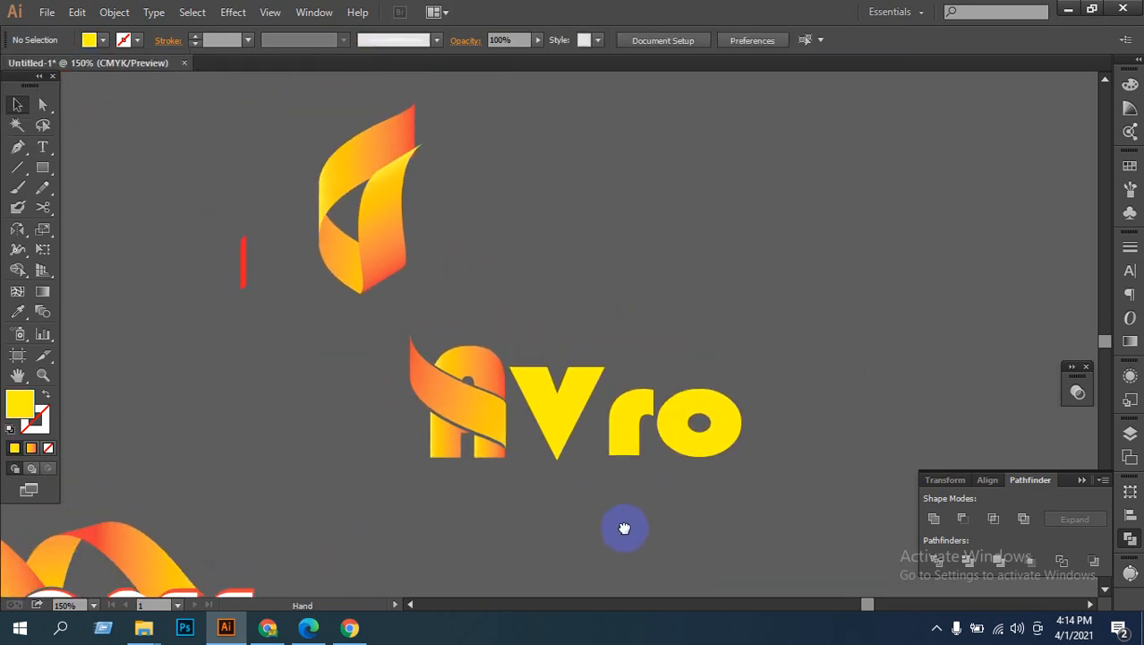
left_click_drag(186, 233, 267, 351)
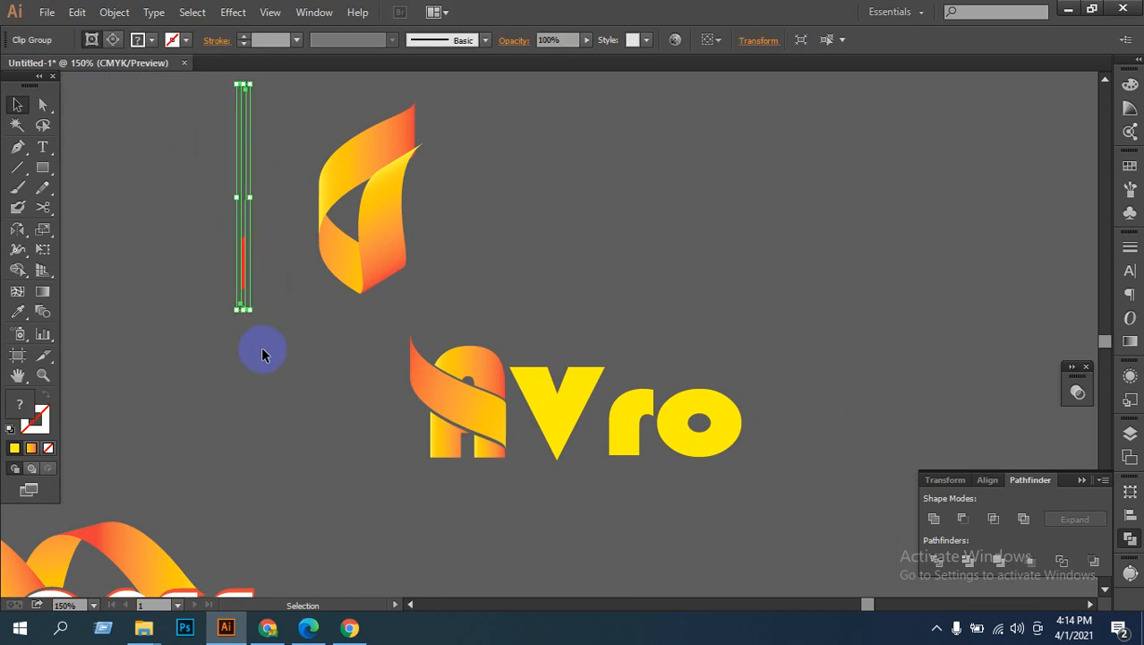
left_click(261, 347)
left_click_drag(368, 450, 674, 279)
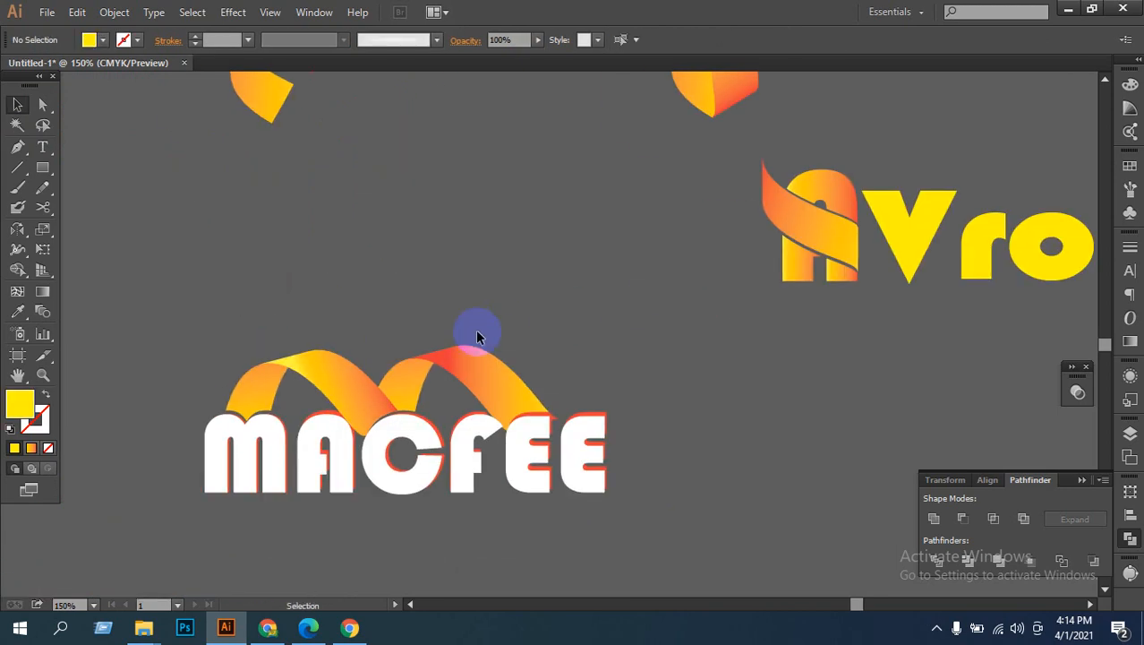
left_click(682, 406, "ctrl+alt")
left_click(681, 402, "ctrl+alt")
left_click_drag(638, 319, 646, 356)
Step: Switch to Chrome, dismiss the Google Meet presentation notice, and open the Google Classroom class stream
left_click(268, 627)
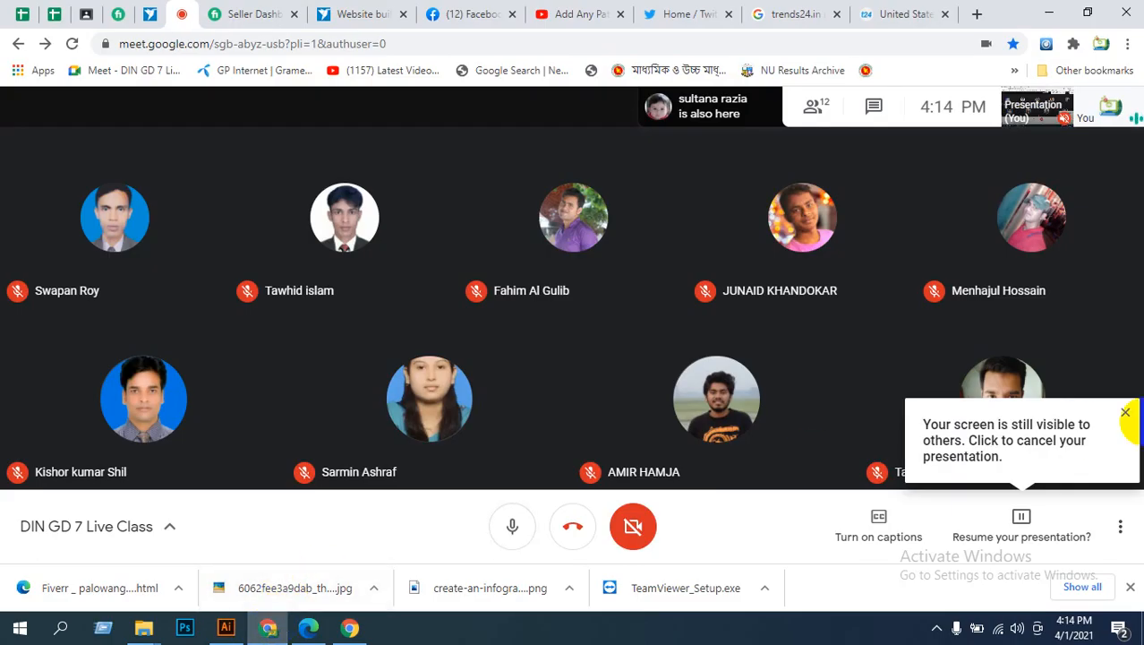
left_click(1126, 412)
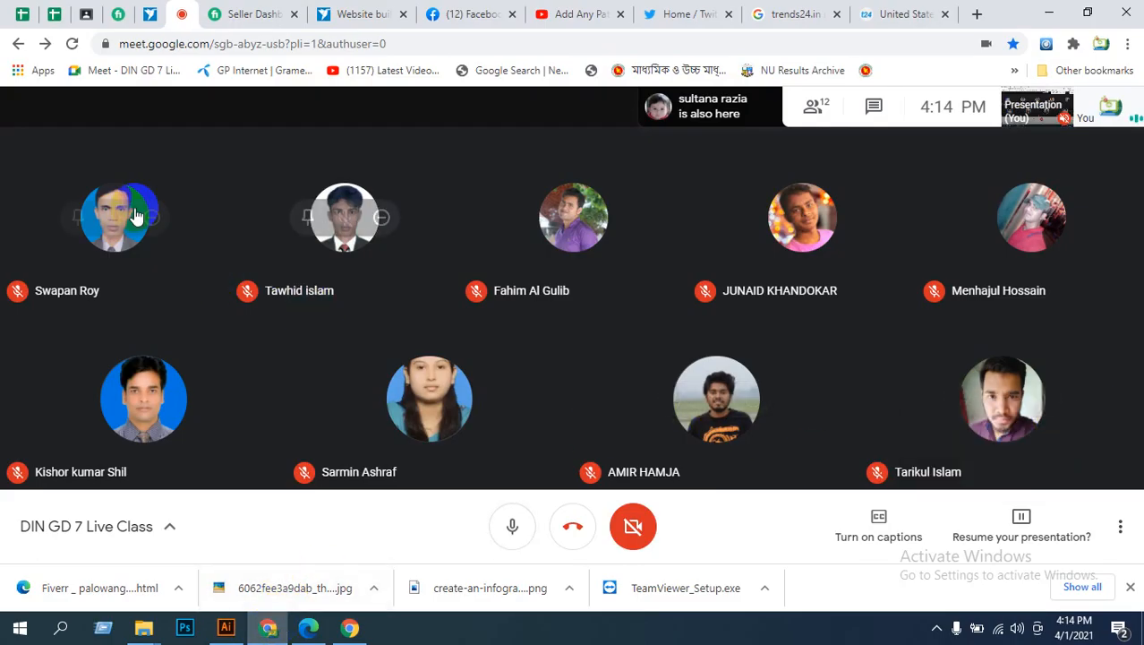
left_click(85, 15)
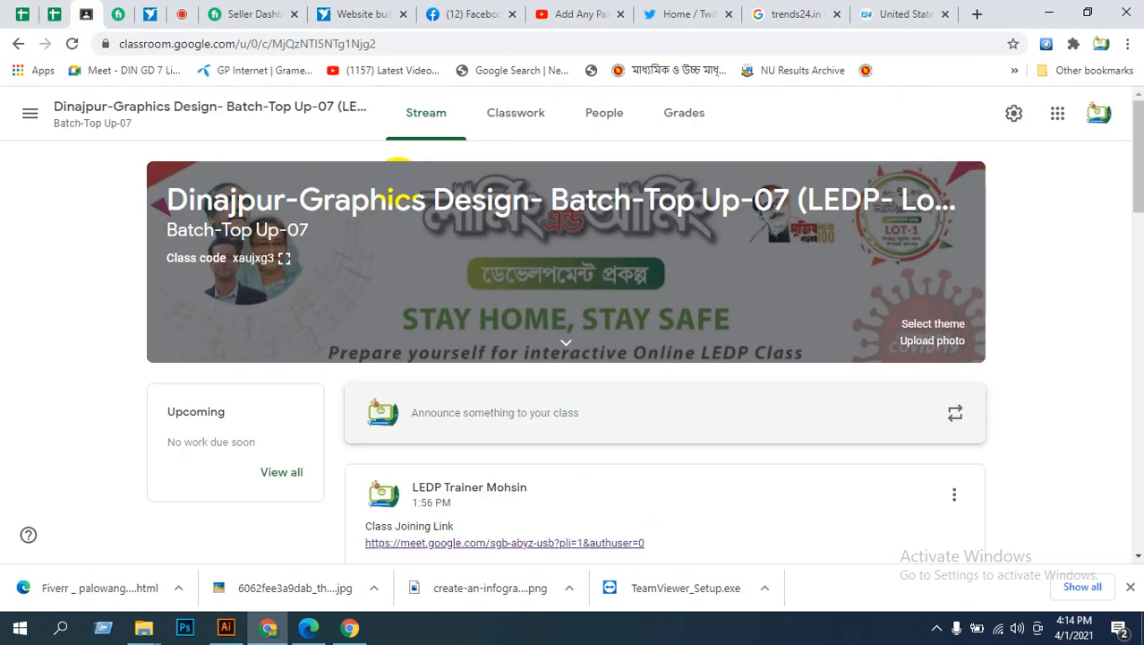
Step: Look through the latest posts in the class stream and reload the page
scroll(429, 419, "down", 2)
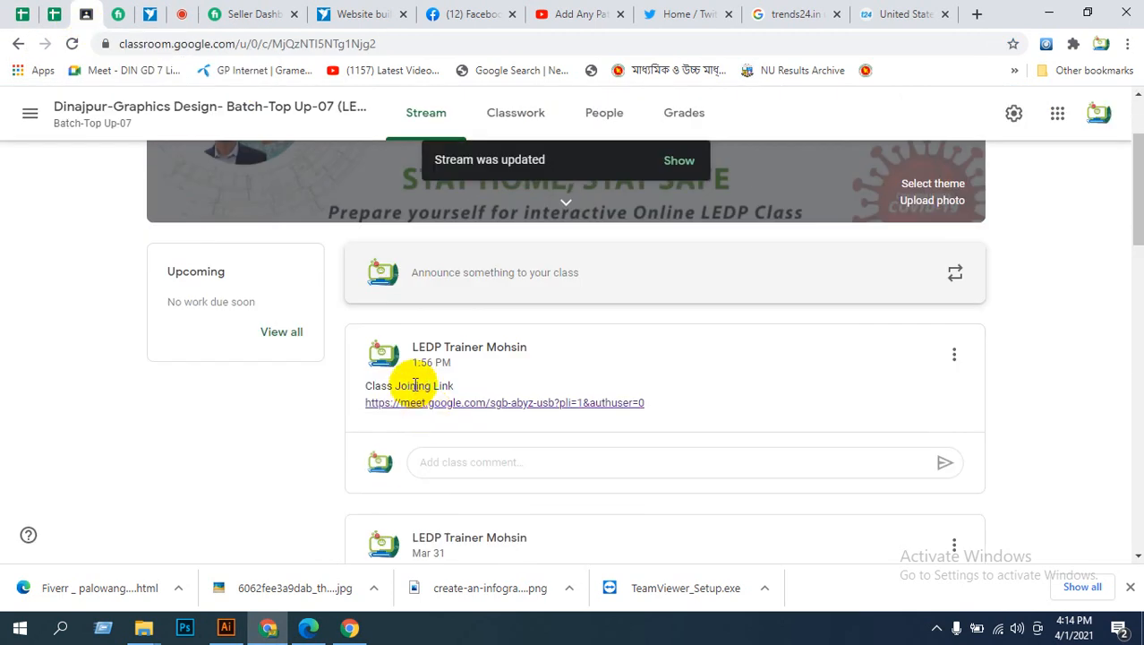
scroll(209, 340, "down", 1)
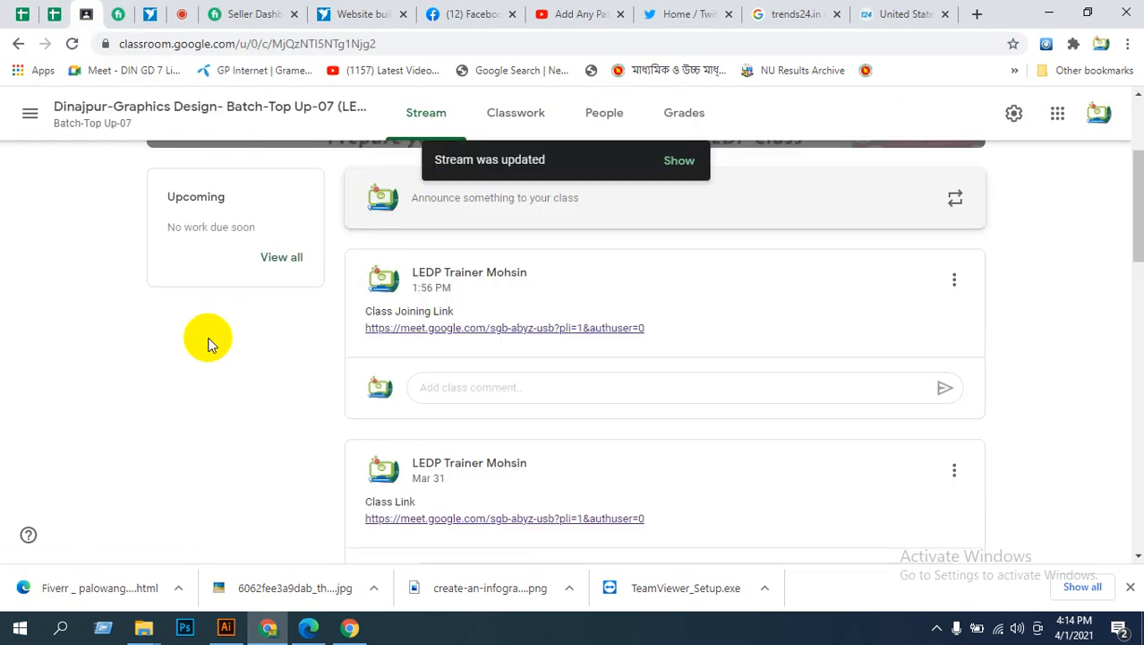
scroll(269, 322, "up", 3)
left_click(73, 43)
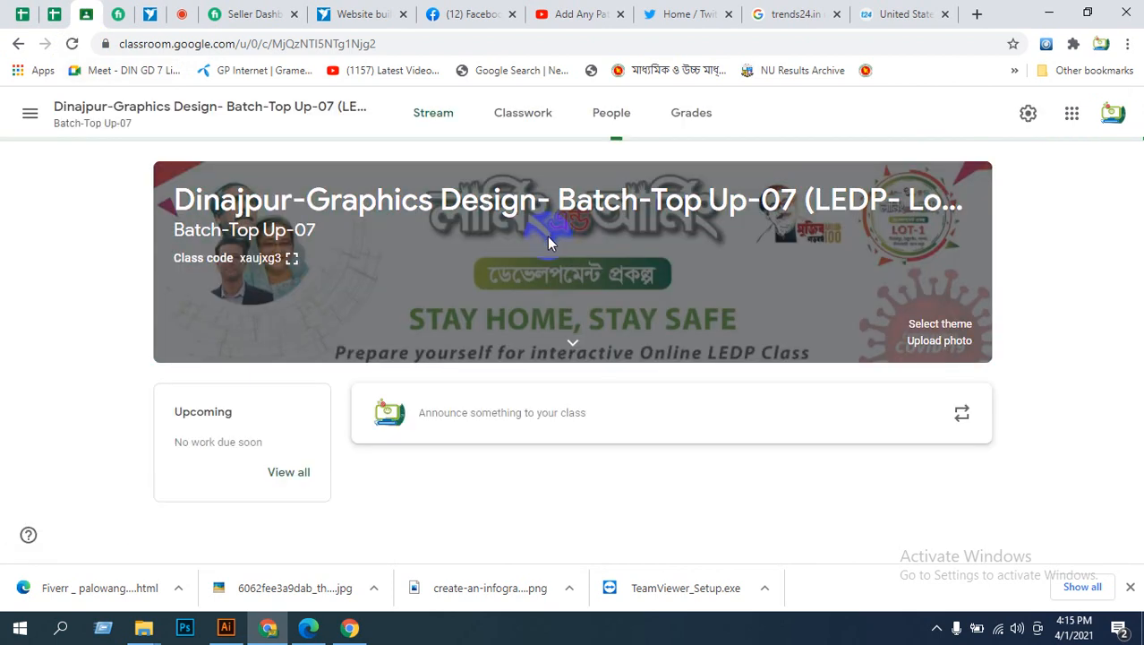
Step: Open the empty scroll image attached to the "old leter style" post and examine the scroll's curled edges
scroll(542, 273, "down", 2)
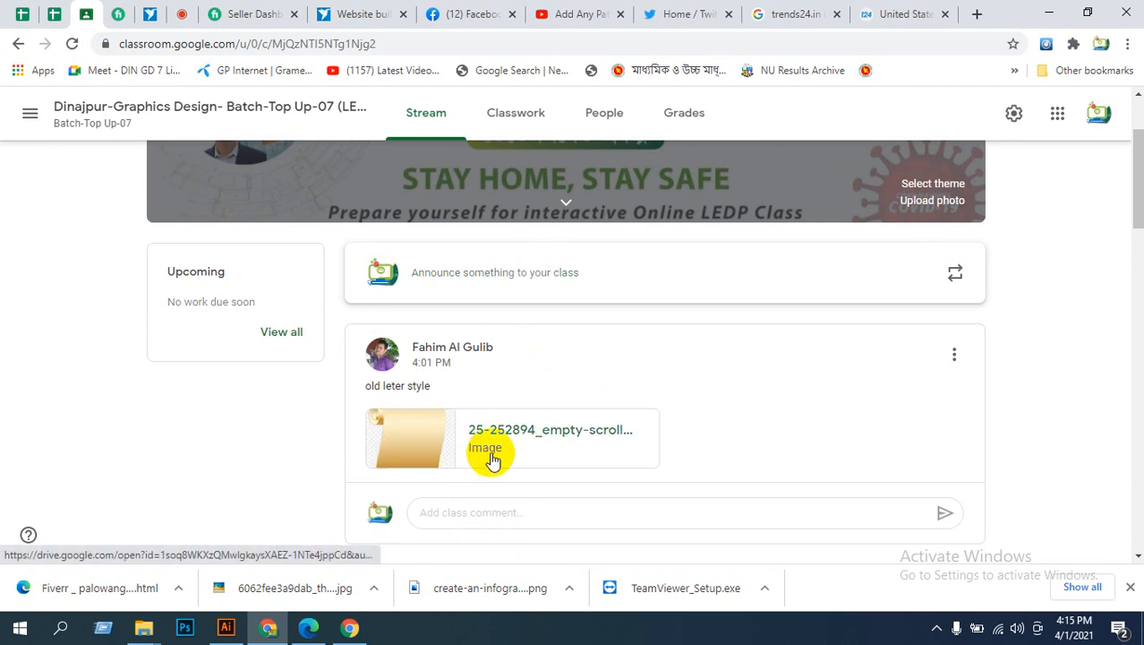
left_click(458, 445)
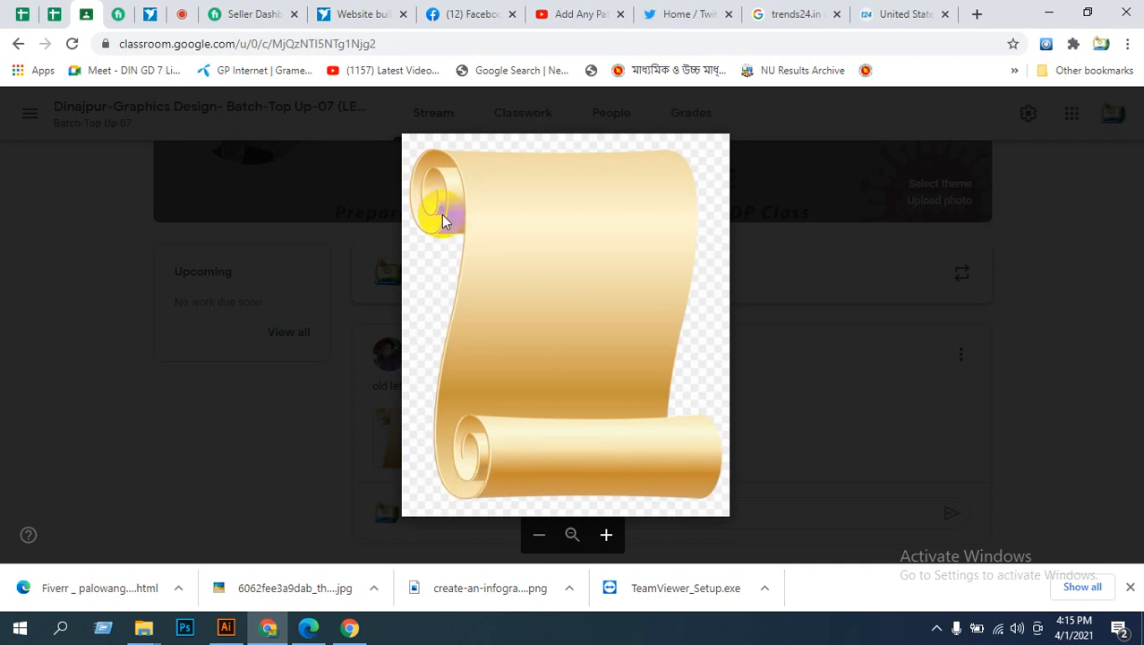
left_click_drag(474, 233, 451, 328)
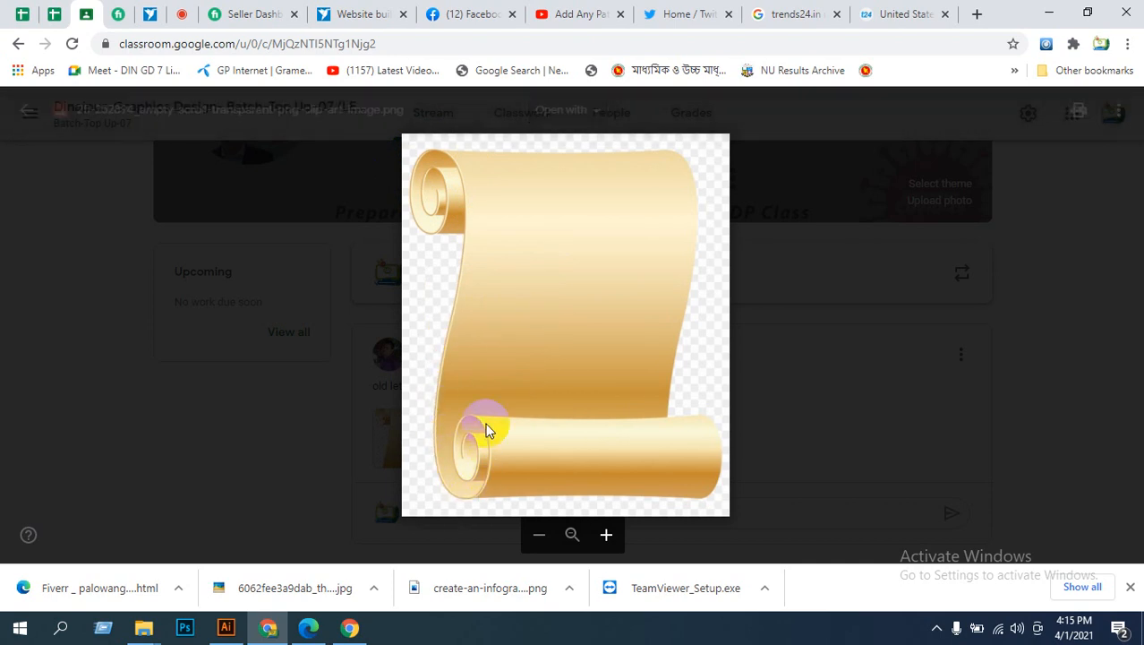
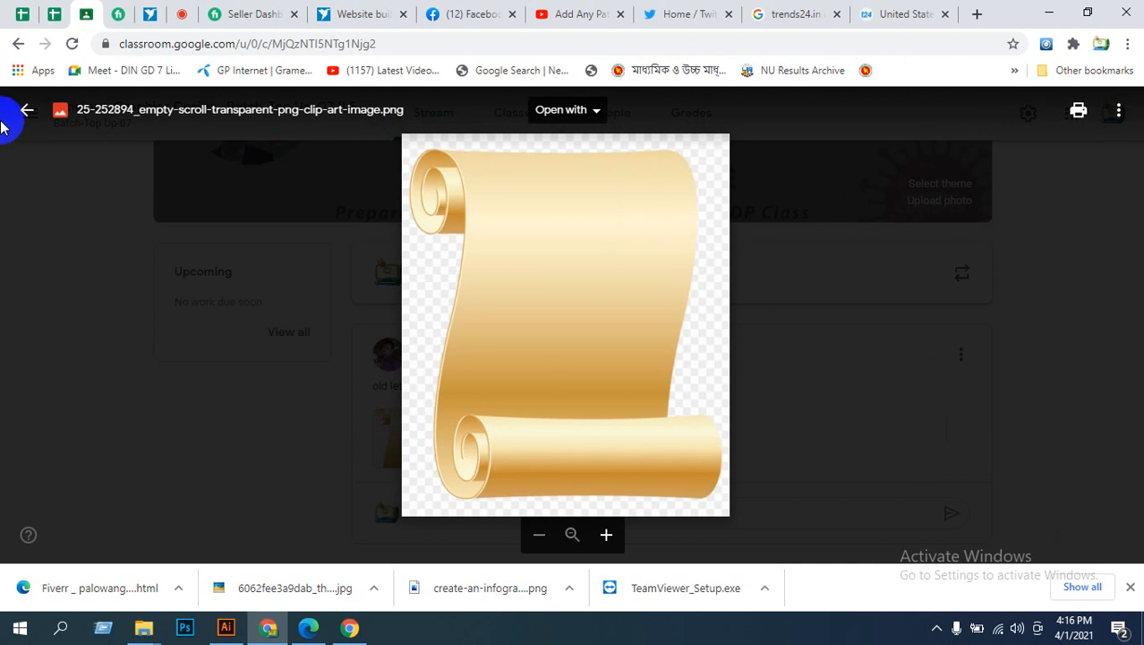
Step: Close the scroll image preview, glance down the class stream, and switch back to Illustrator
left_click(27, 109)
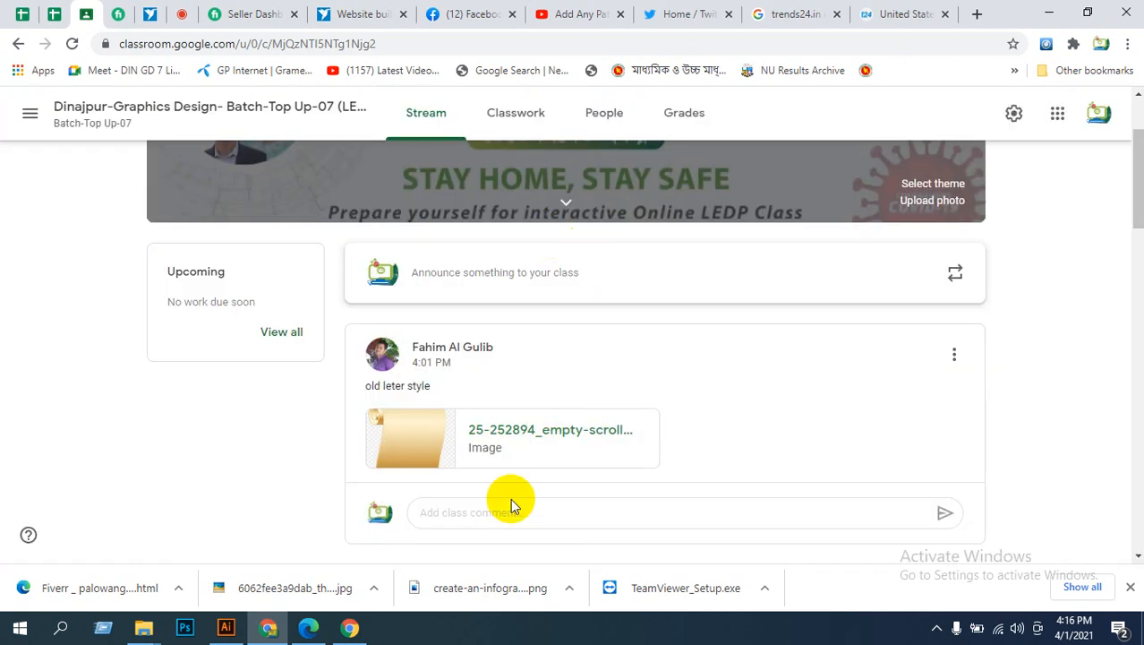
scroll(502, 513, "down", 2)
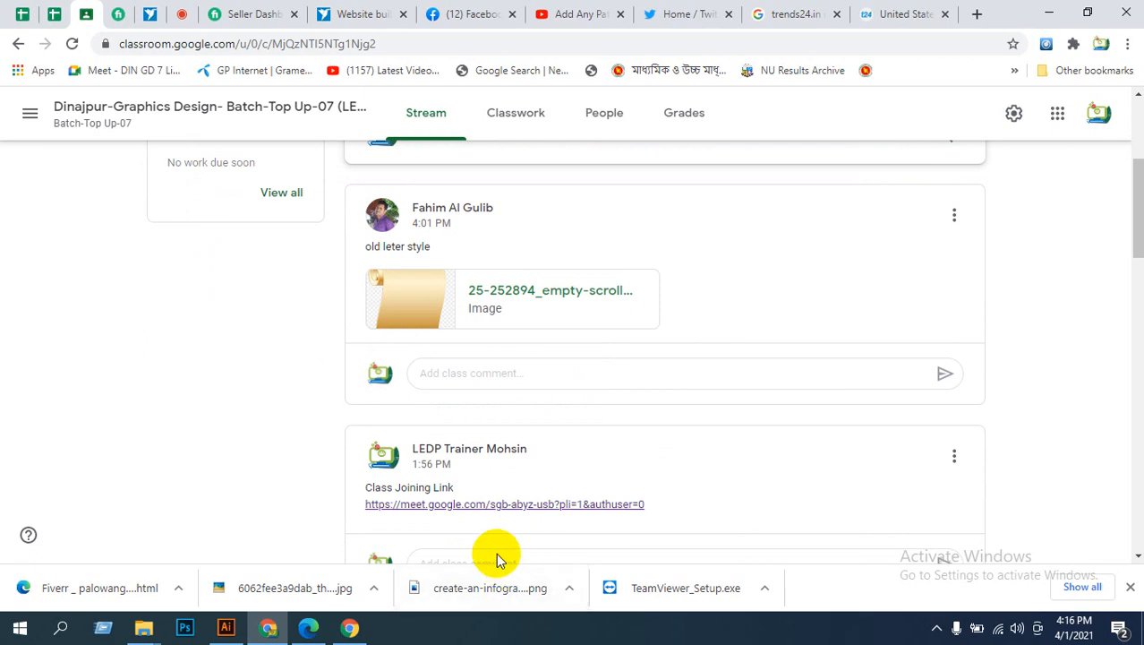
left_click(226, 630)
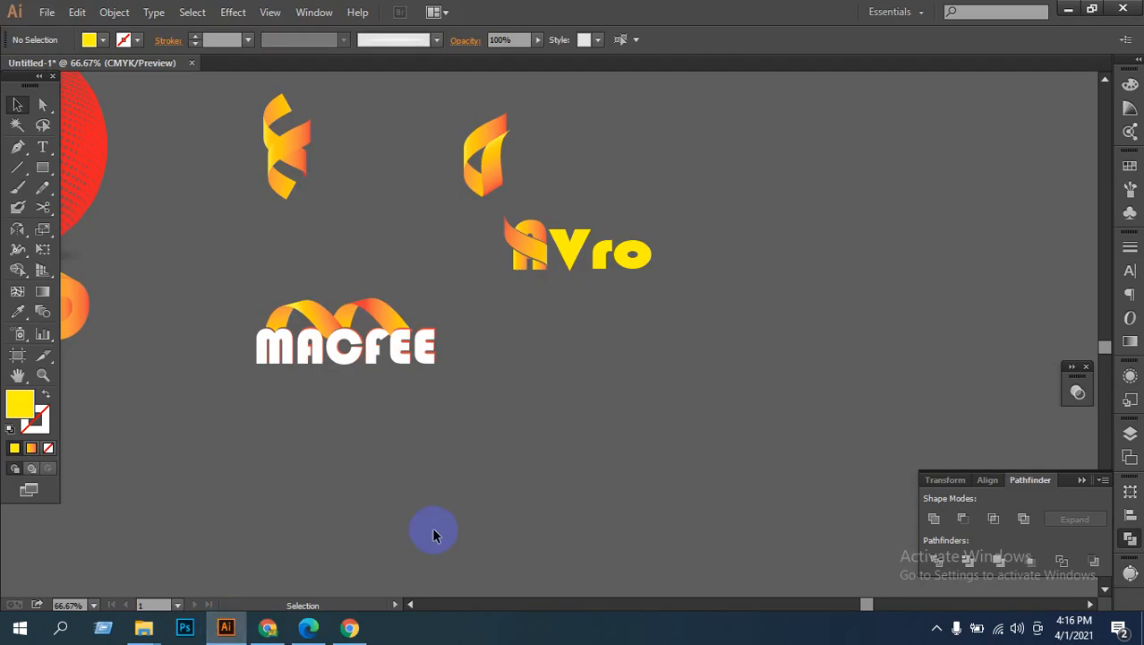
Step: Draw a freehand S-shaped scroll profile with a spiral at each end below the MACFEE logo, using the Pencil tool
left_click_drag(580, 478, 445, 293)
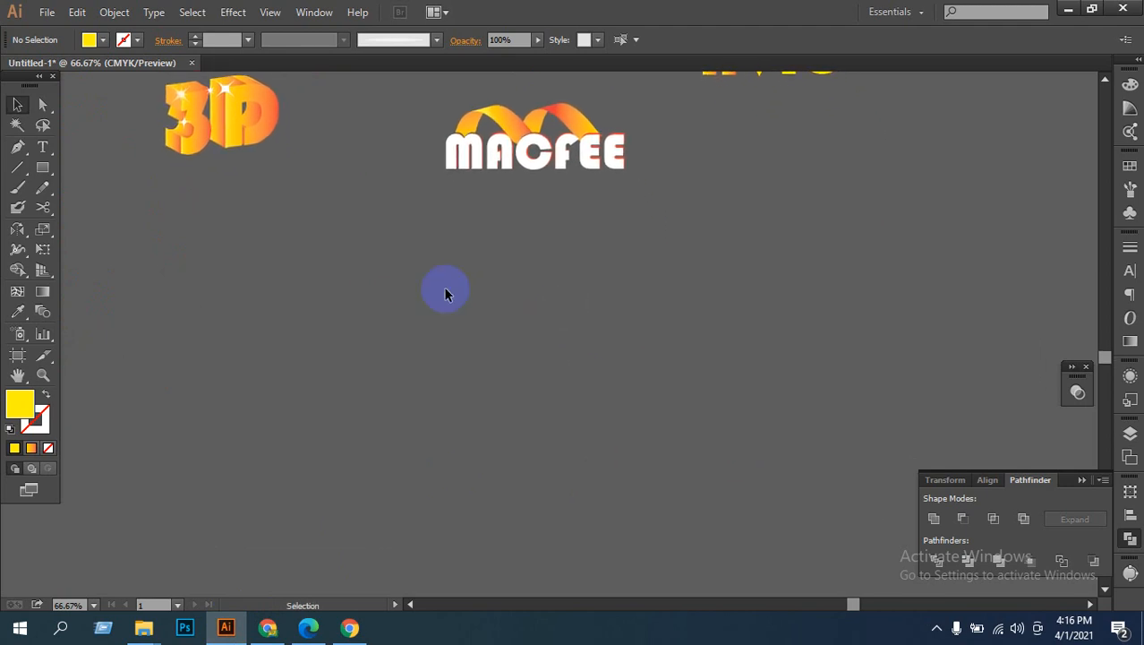
left_click(45, 190)
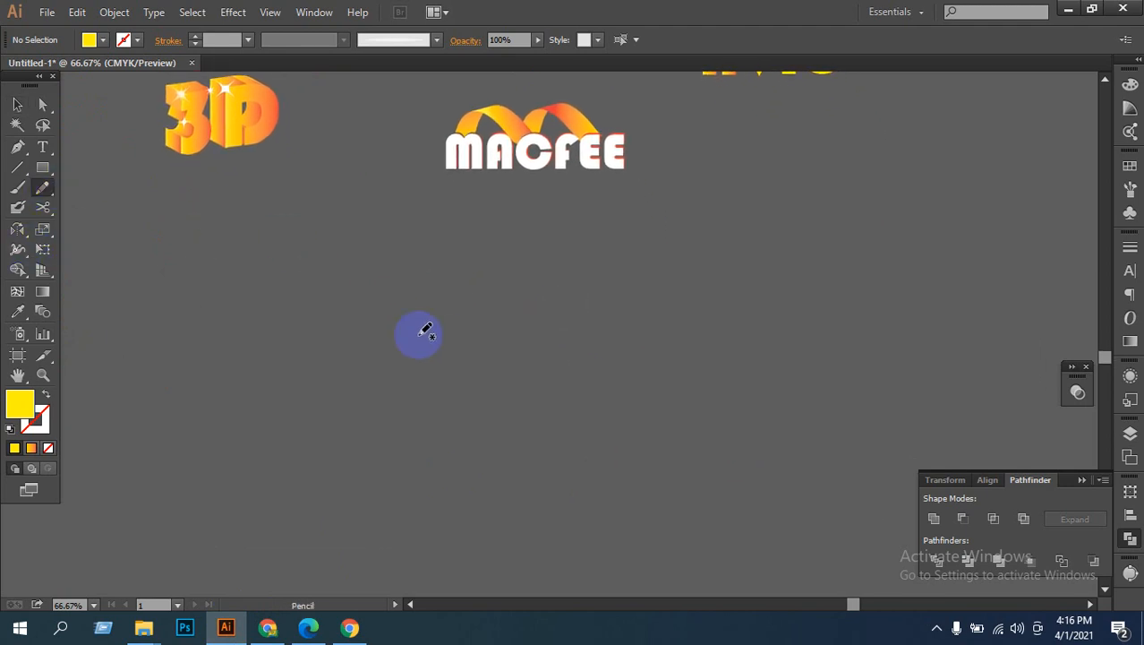
mouse_move(375, 280)
left_mouse_down()
mouse_move(368, 298)
mouse_move(345, 265)
mouse_move(395, 274)
mouse_move(374, 310)
mouse_move(322, 276)
mouse_move(373, 245)
mouse_move(425, 271)
mouse_move(411, 385)
mouse_move(351, 466)
mouse_move(356, 502)
mouse_move(380, 519)
mouse_move(413, 485)
mouse_move(389, 458)
mouse_move(380, 484)
mouse_move(394, 503)
mouse_move(402, 484)
mouse_move(385, 492)
left_mouse_up()
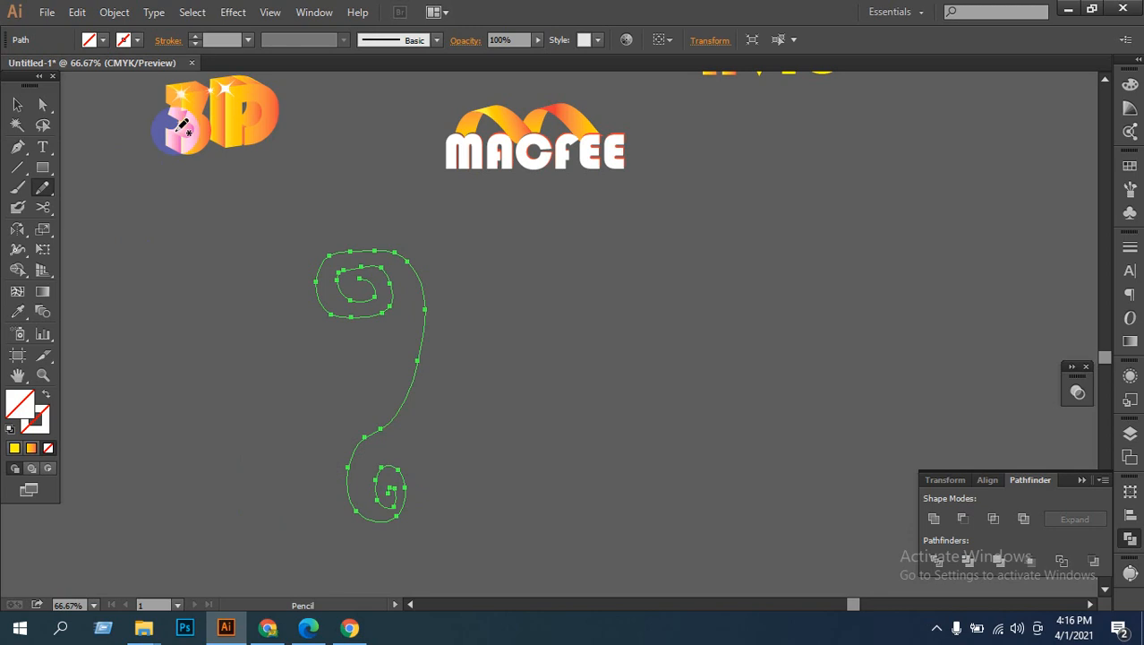
Step: Give the scroll profile a pink stroke and keep the path selected
left_click(125, 39)
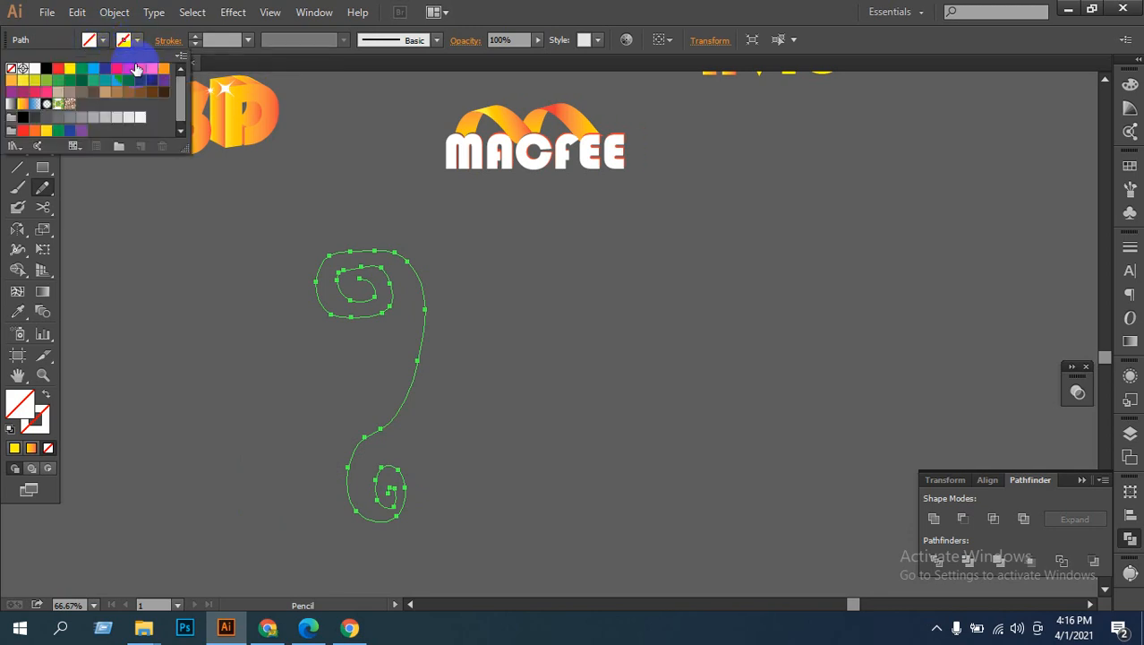
left_click(48, 118)
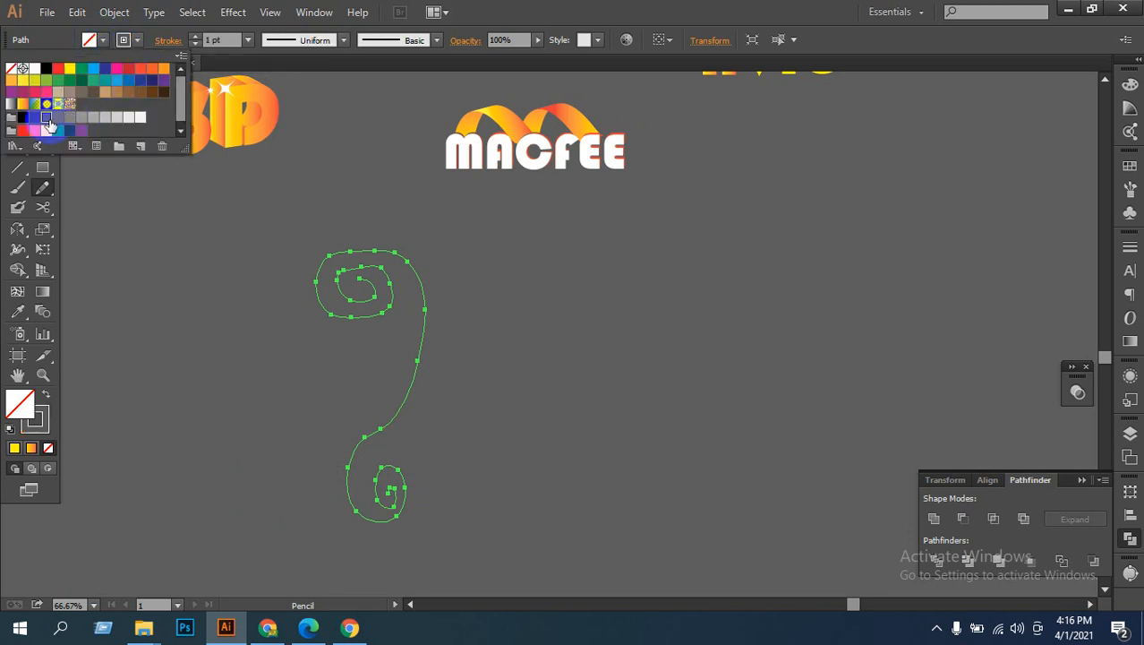
left_click(58, 119)
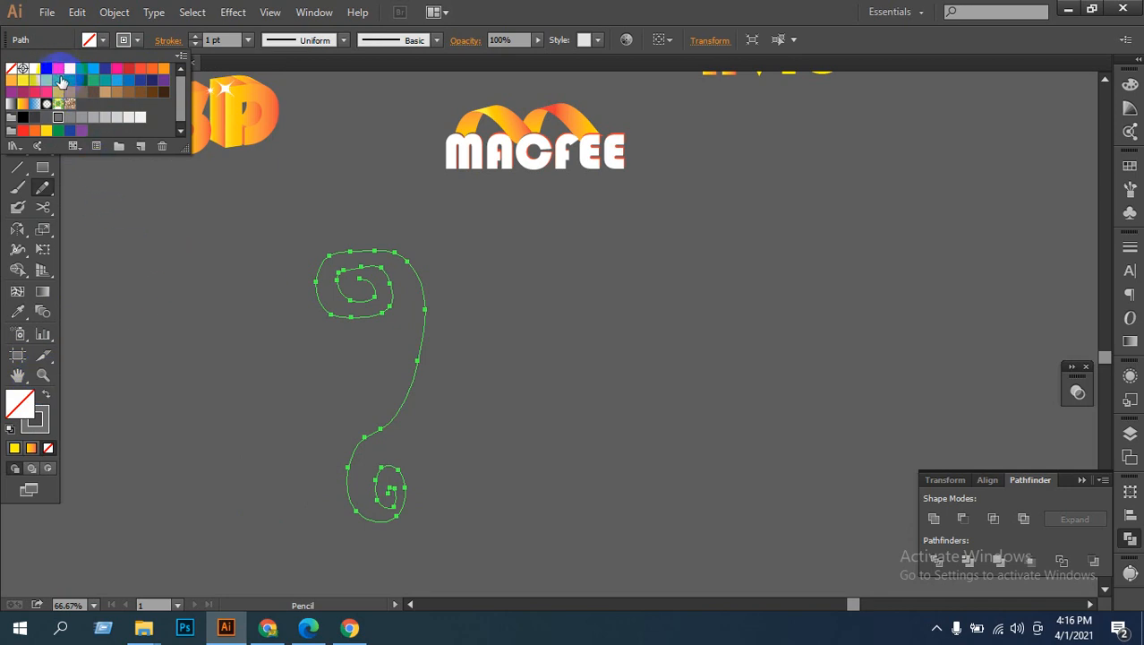
left_click(33, 93)
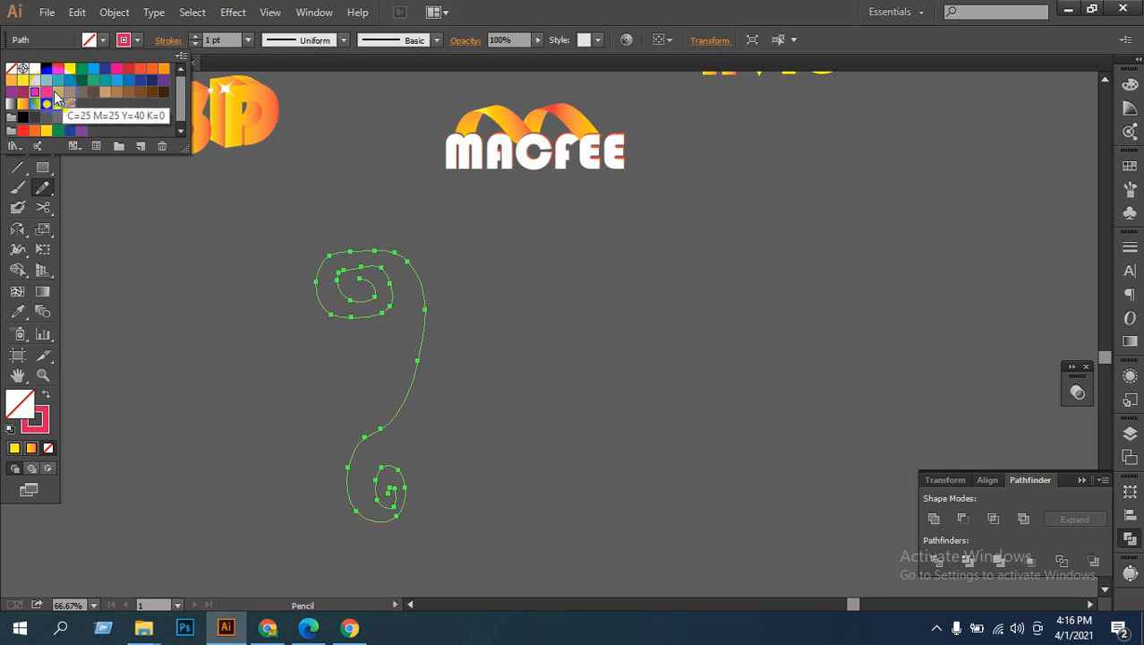
left_click(194, 231)
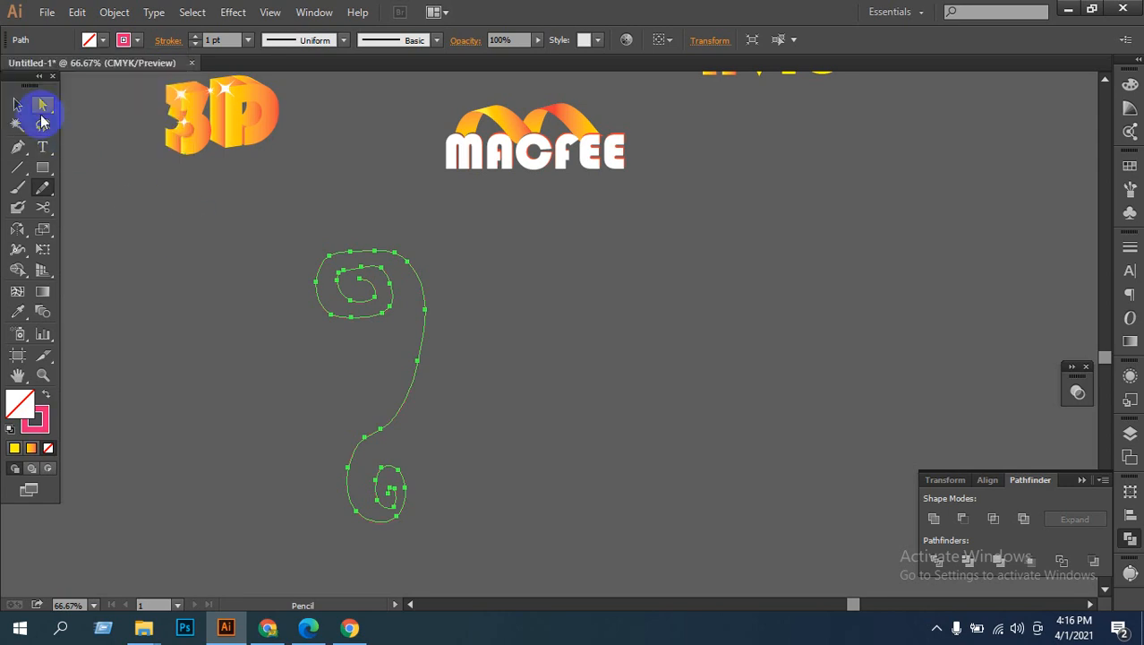
left_click(17, 105)
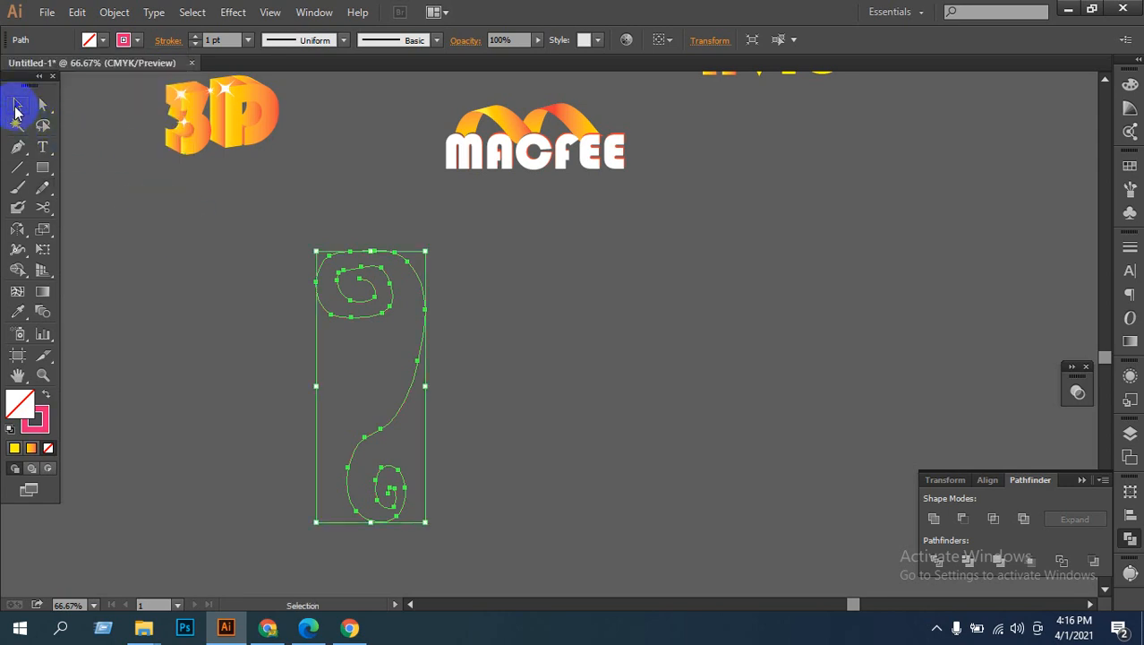
left_click(204, 250)
left_click_drag(248, 263, 382, 482)
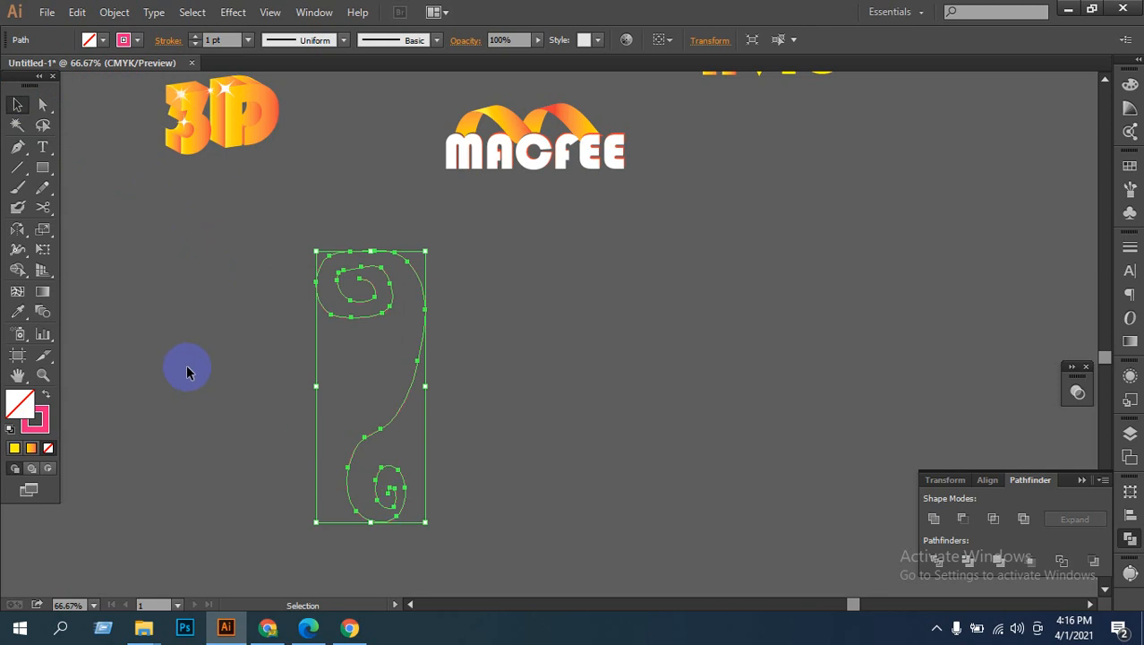
Step: Smooth the upper spiral of the scroll profile with the Smooth tool, including its flat top edge
left_click(350, 412, "ctrl")
left_click(528, 377, "ctrl")
left_click_drag(533, 378, 384, 455)
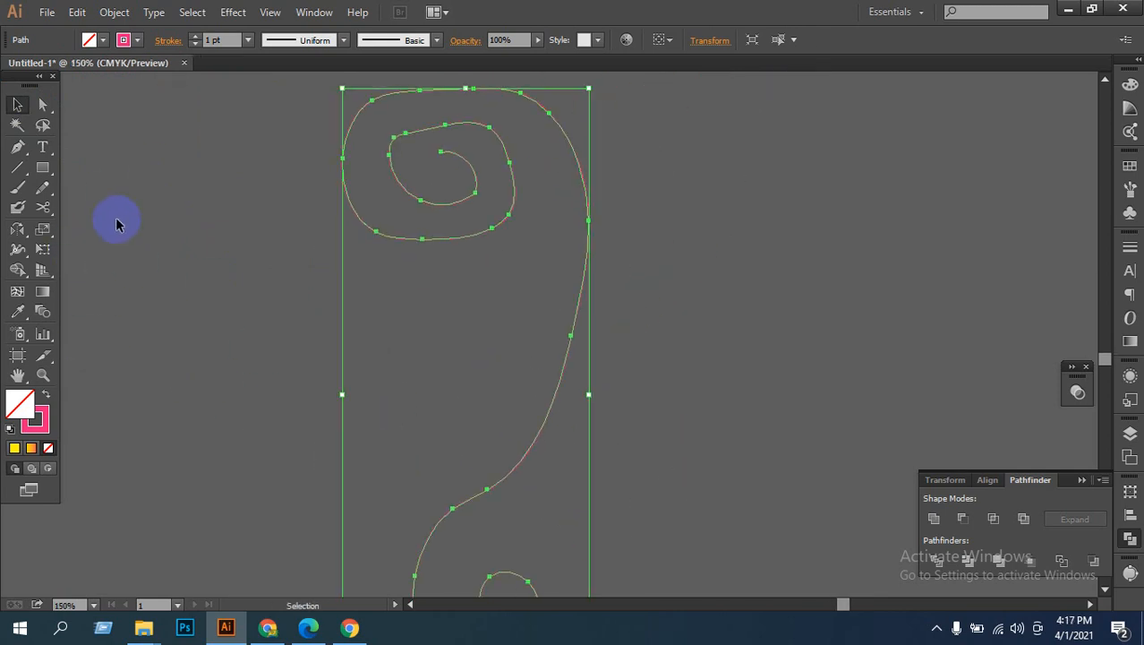
left_click(47, 195)
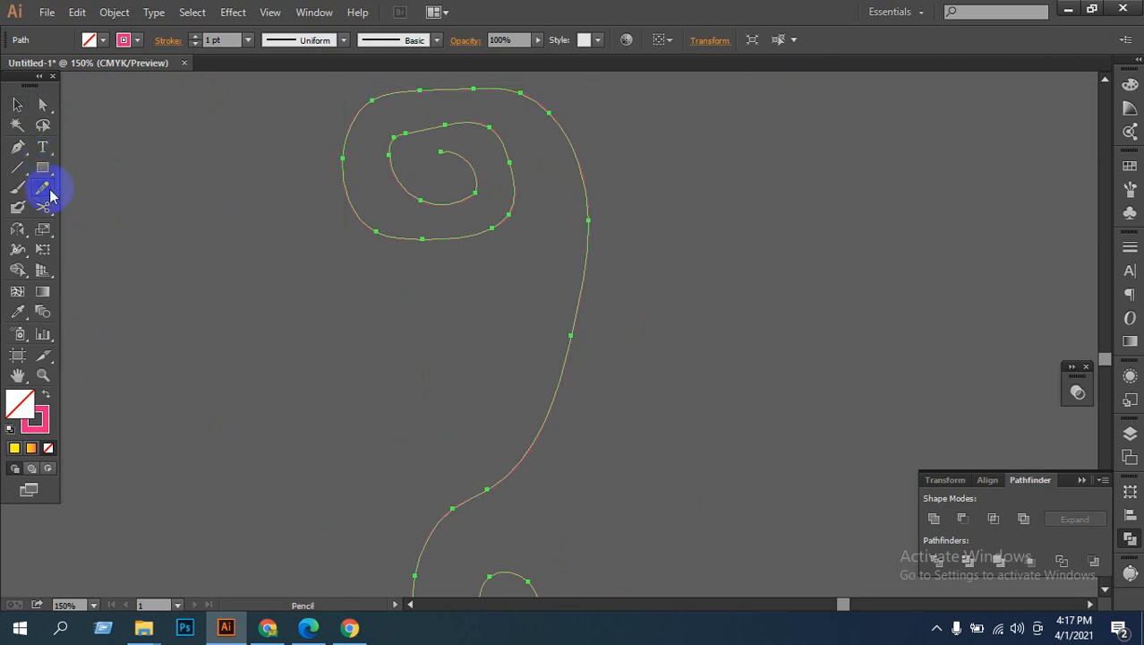
left_click(45, 192)
left_click_drag(47, 195, 118, 209)
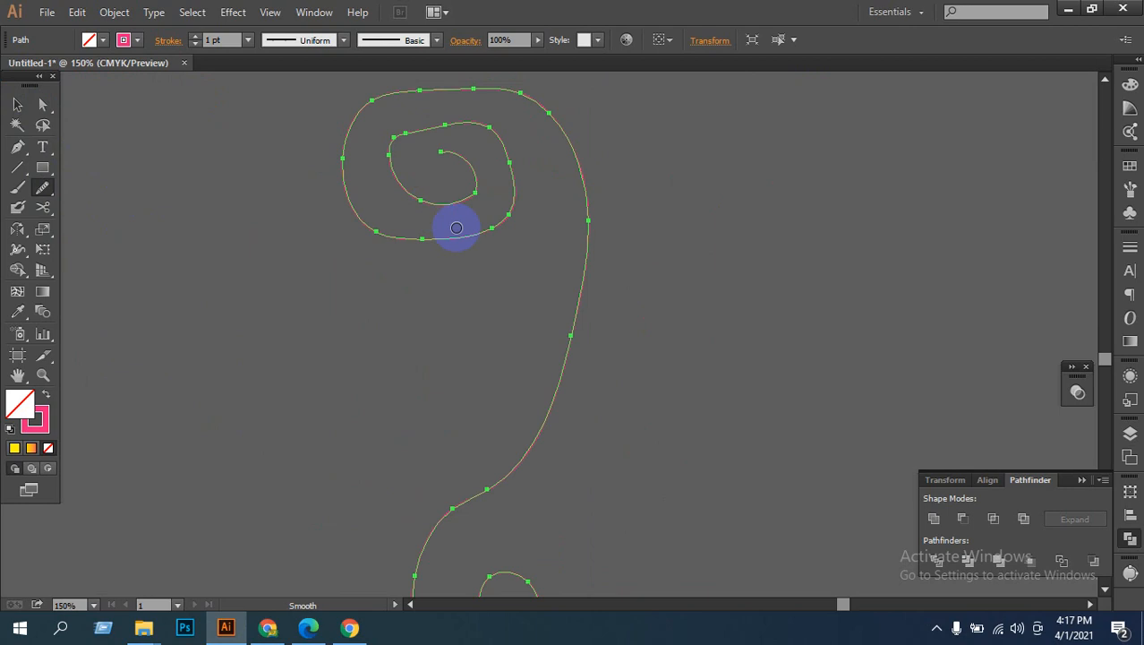
mouse_move(417, 240)
left_mouse_down()
mouse_move(330, 240)
mouse_move(488, 236)
mouse_move(507, 190)
mouse_move(510, 209)
mouse_move(500, 136)
mouse_move(490, 149)
mouse_move(438, 130)
mouse_move(388, 150)
mouse_move(398, 146)
mouse_move(427, 197)
mouse_move(410, 174)
left_mouse_up()
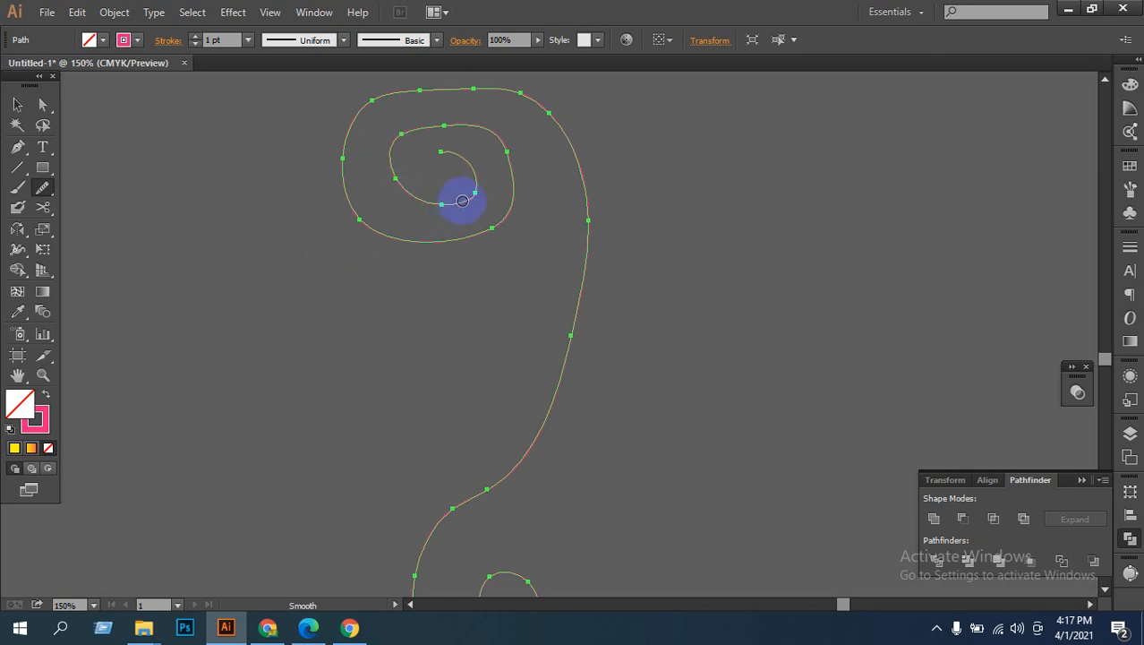
left_click(335, 168, "ctrl")
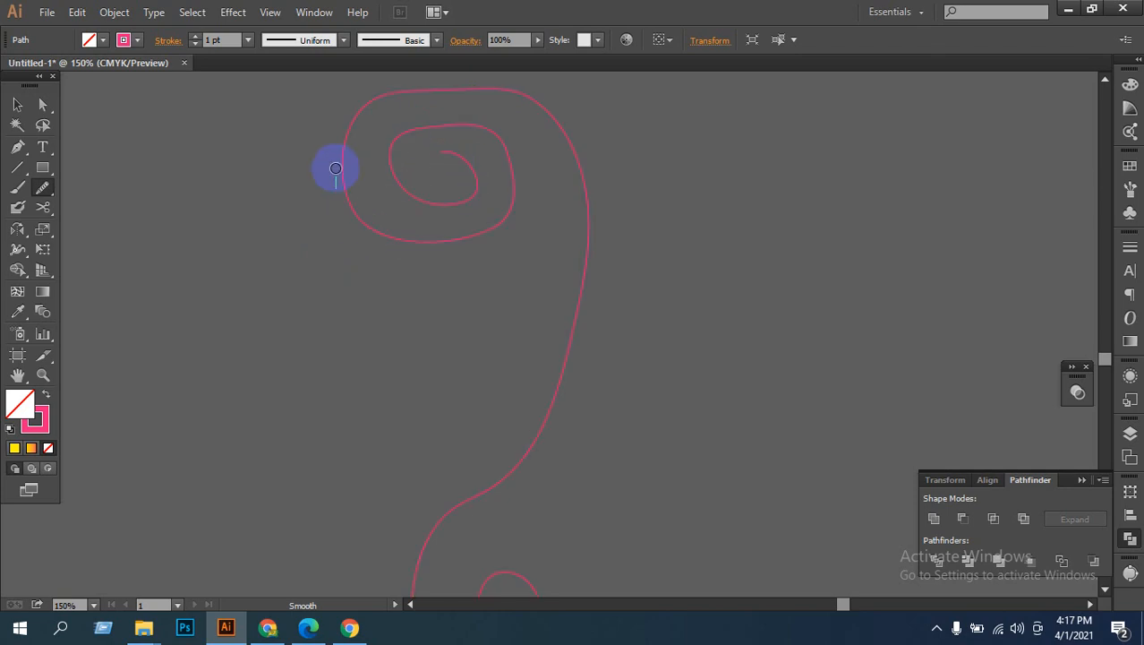
left_click(340, 170, "ctrl")
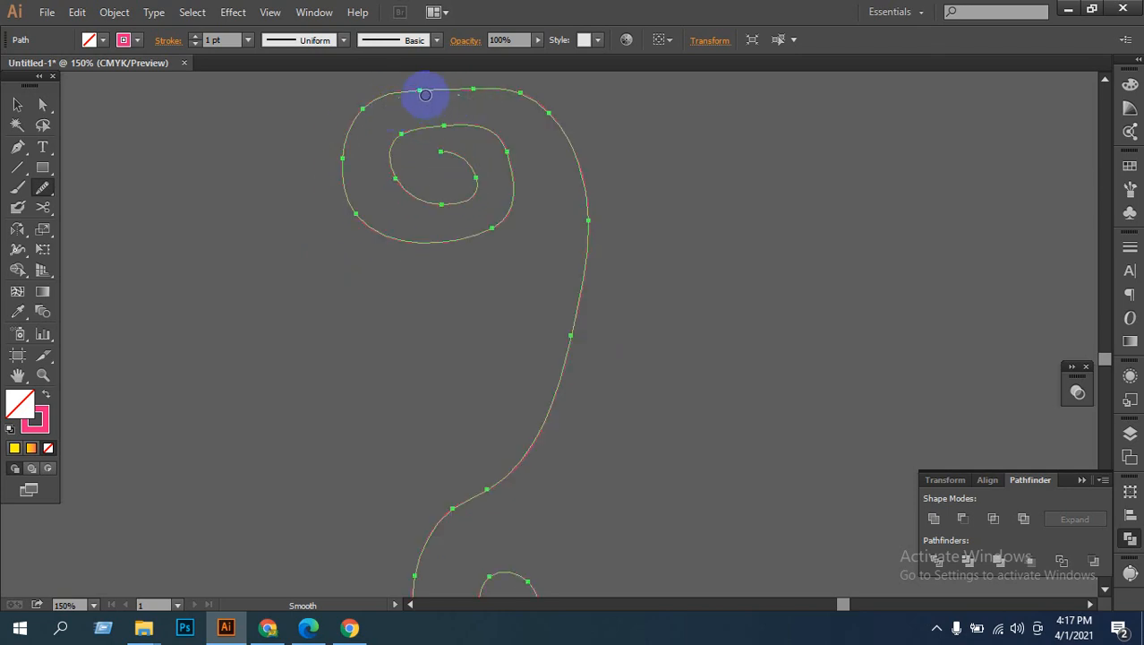
mouse_move(425, 94)
left_mouse_down()
mouse_move(507, 90)
mouse_move(568, 126)
mouse_move(503, 86)
mouse_move(453, 80)
mouse_move(390, 97)
mouse_move(472, 89)
left_mouse_up()
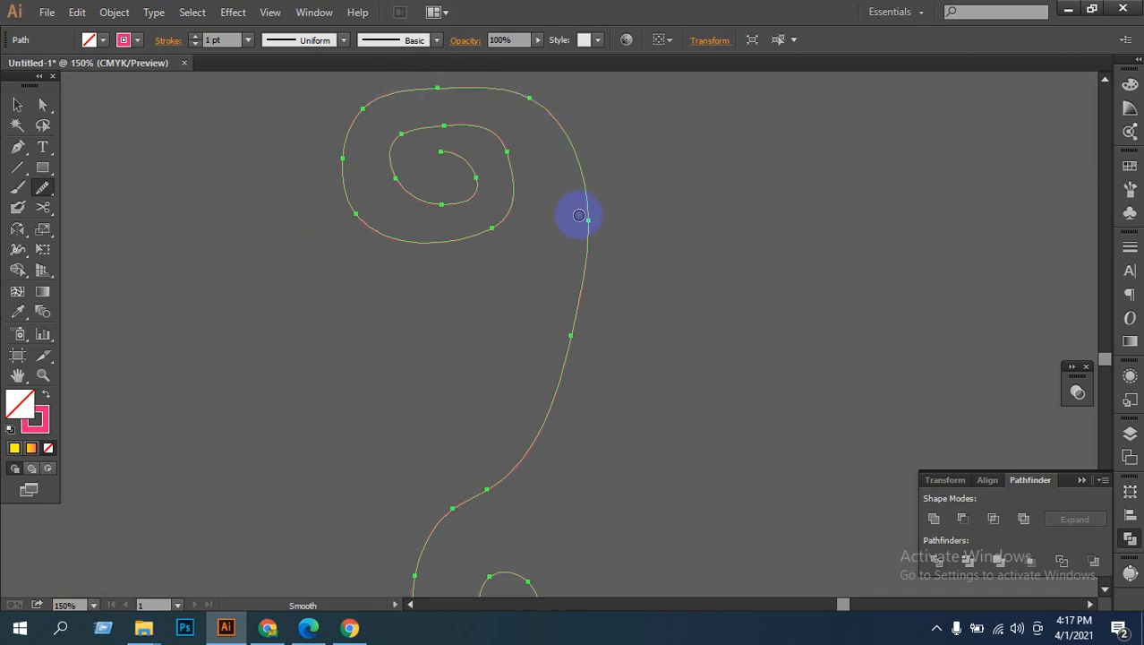
Step: Smooth the S-curve's lower bend and the small lower spiral, rounding off its kinked inner end
mouse_move(579, 215)
left_mouse_down()
mouse_move(583, 306)
mouse_move(535, 421)
left_mouse_up()
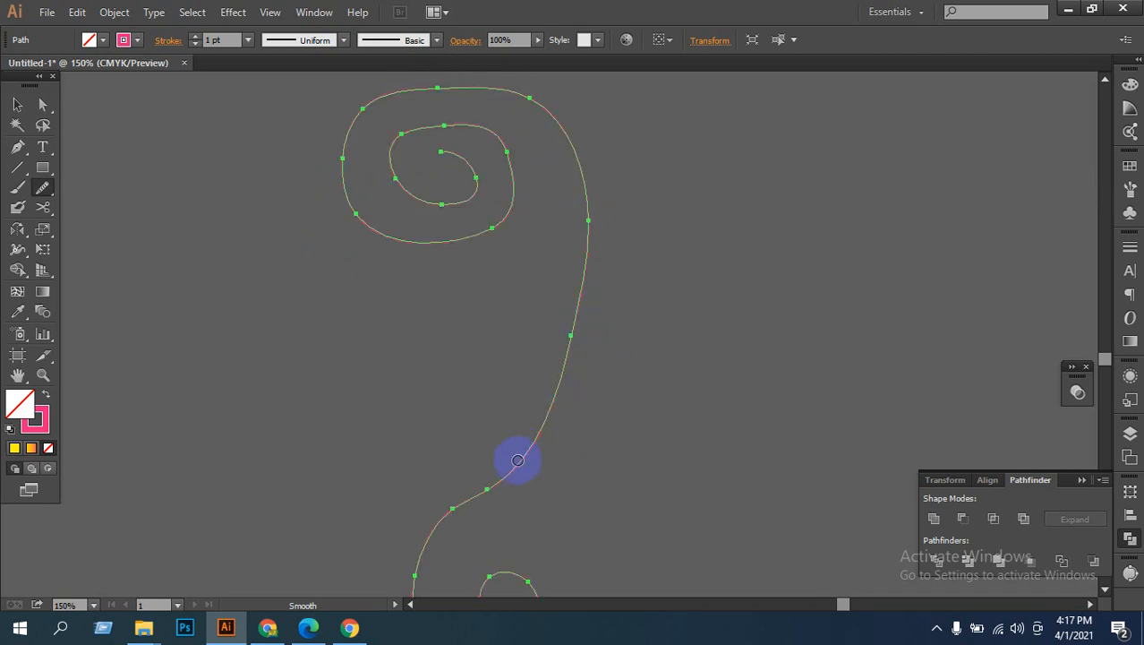
left_click_drag(515, 463, 468, 511)
scroll(482, 482, "down", 1)
mouse_move(507, 435)
left_mouse_down()
mouse_move(439, 480)
mouse_move(448, 467)
mouse_move(422, 524)
left_mouse_up()
scroll(421, 523, "down", 2)
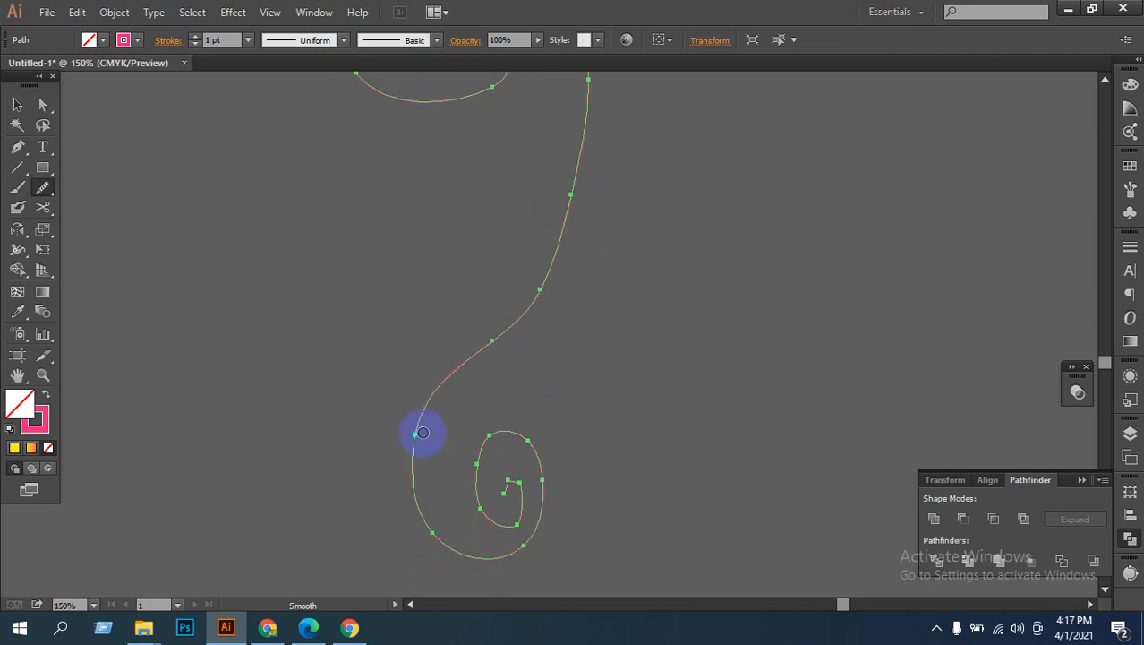
mouse_move(422, 432)
left_mouse_down()
mouse_move(411, 501)
mouse_move(436, 522)
mouse_move(436, 539)
mouse_move(503, 559)
mouse_move(543, 520)
mouse_move(532, 532)
mouse_move(539, 438)
mouse_move(533, 464)
mouse_move(495, 433)
mouse_move(474, 472)
left_mouse_up()
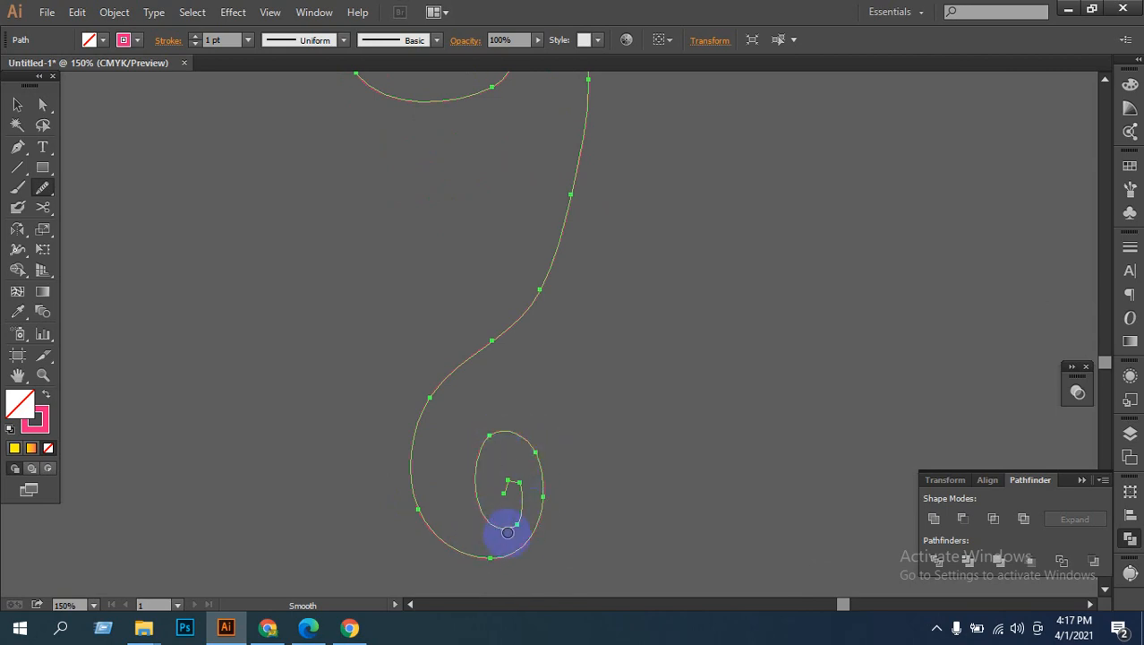
mouse_move(521, 519)
left_mouse_down()
mouse_move(513, 477)
mouse_move(506, 492)
mouse_move(531, 486)
mouse_move(513, 479)
mouse_move(527, 510)
mouse_move(513, 482)
mouse_move(505, 501)
mouse_move(517, 479)
mouse_move(529, 500)
mouse_move(535, 441)
mouse_move(553, 481)
mouse_move(532, 441)
mouse_move(550, 486)
mouse_move(488, 432)
mouse_move(484, 477)
mouse_move(487, 445)
mouse_move(507, 421)
mouse_move(529, 436)
mouse_move(539, 477)
left_mouse_up()
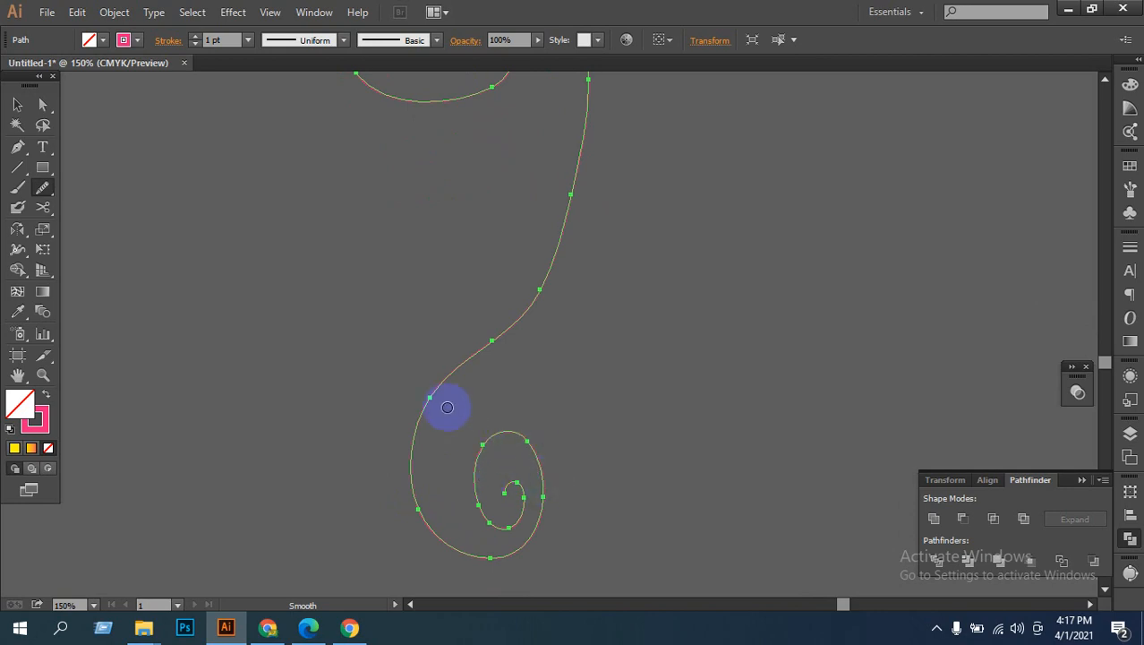
Step: Refine the long middle section of the profile between the lower bend and the upper spiral with the Smooth tool
mouse_move(446, 404)
left_mouse_down()
mouse_move(446, 357)
mouse_move(484, 356)
mouse_move(503, 305)
mouse_move(532, 308)
mouse_move(570, 193)
left_mouse_up()
scroll(503, 371, "up", 5)
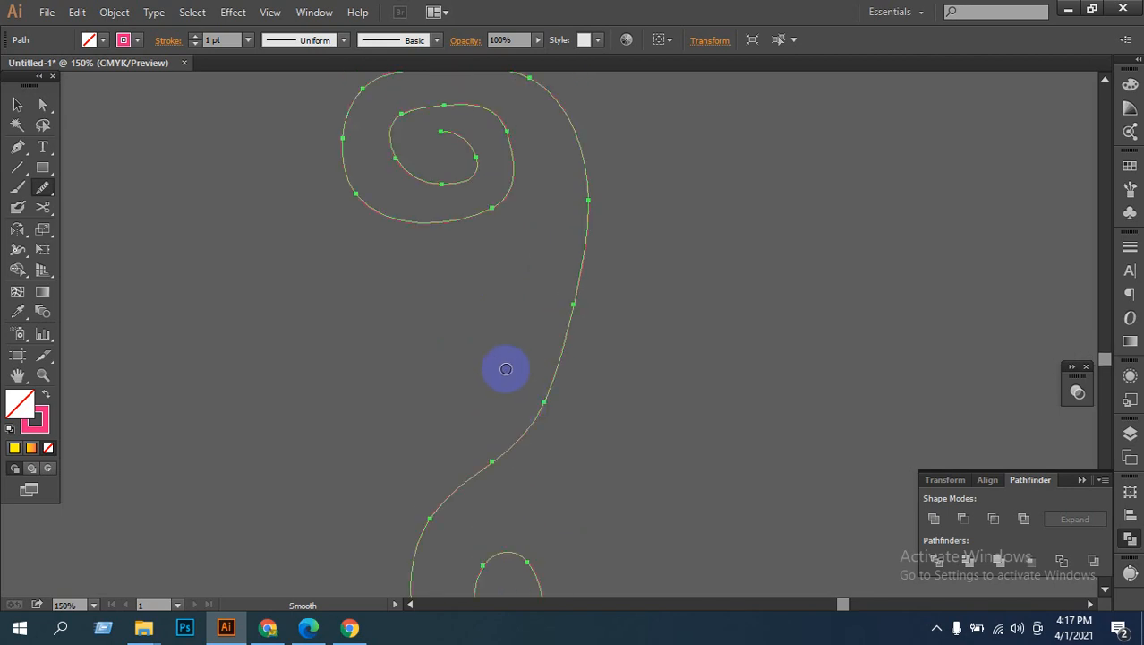
left_click_drag(600, 251, 582, 204)
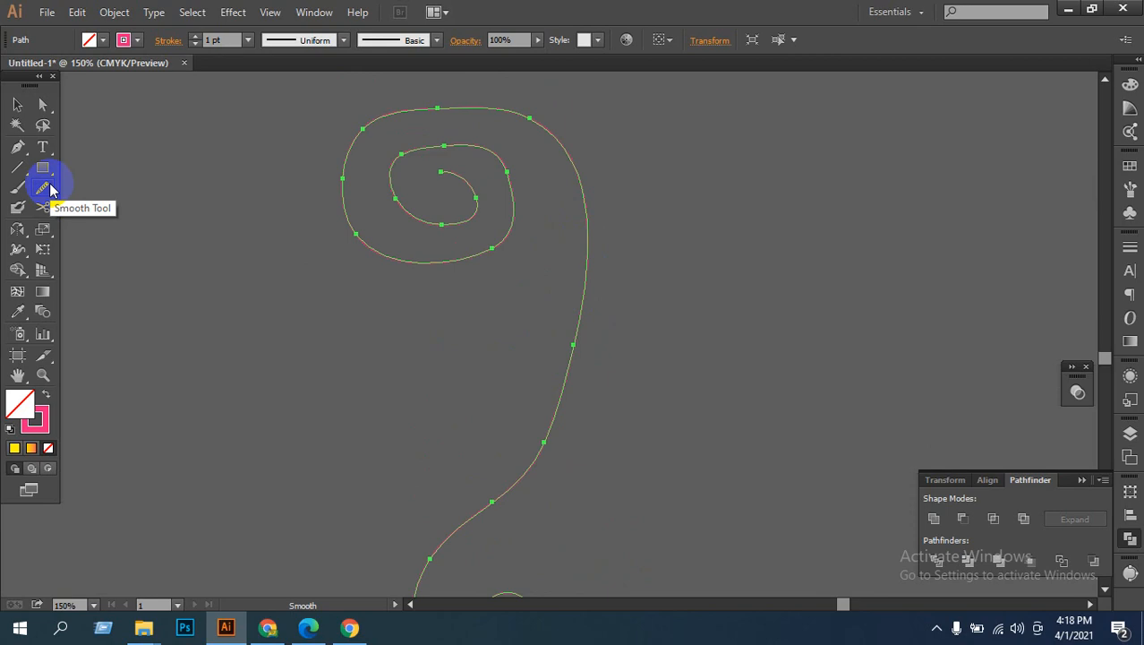
Step: Round out the inner and outer turns of the upper spiral with more smoothing strokes, and deselect the path
mouse_move(495, 250)
left_mouse_down()
mouse_move(513, 222)
mouse_move(511, 186)
mouse_move(512, 225)
left_mouse_up()
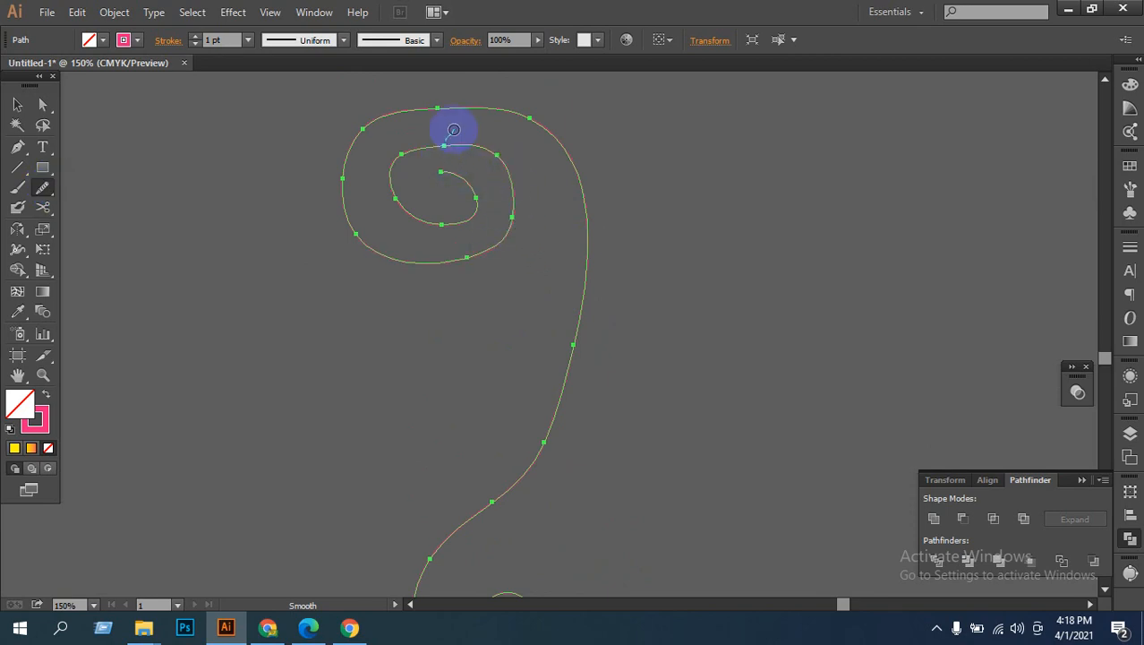
mouse_move(451, 142)
left_mouse_down()
mouse_move(487, 131)
mouse_move(467, 148)
mouse_move(409, 150)
mouse_move(397, 186)
mouse_move(476, 192)
mouse_move(508, 175)
mouse_move(516, 209)
left_mouse_up()
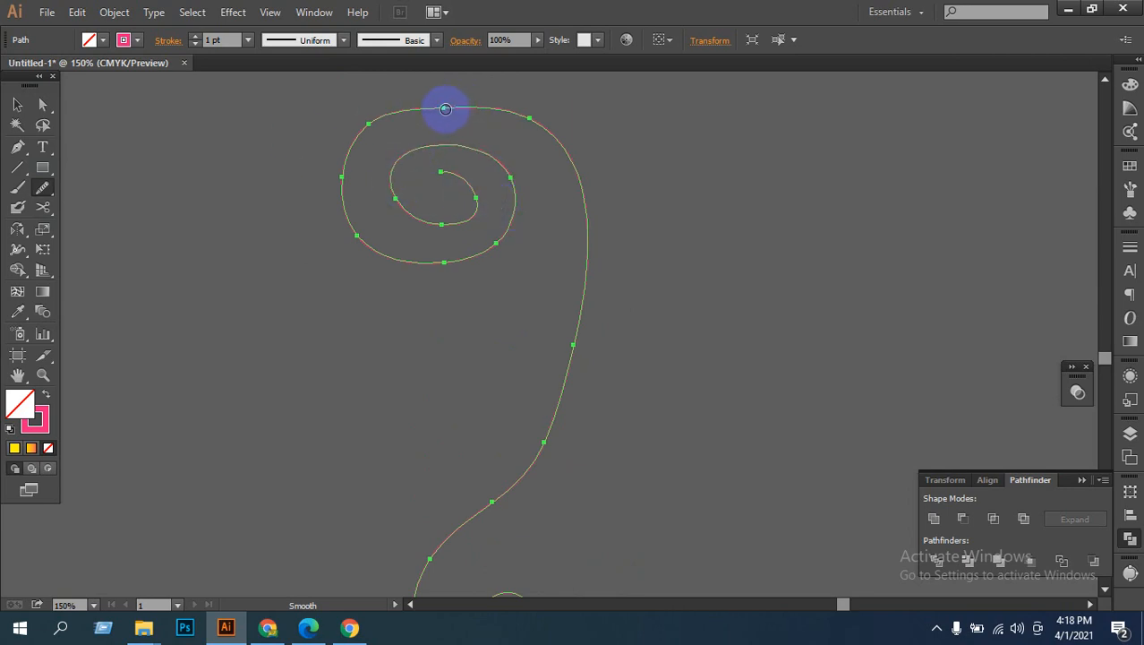
left_click(17, 105)
left_click(636, 283)
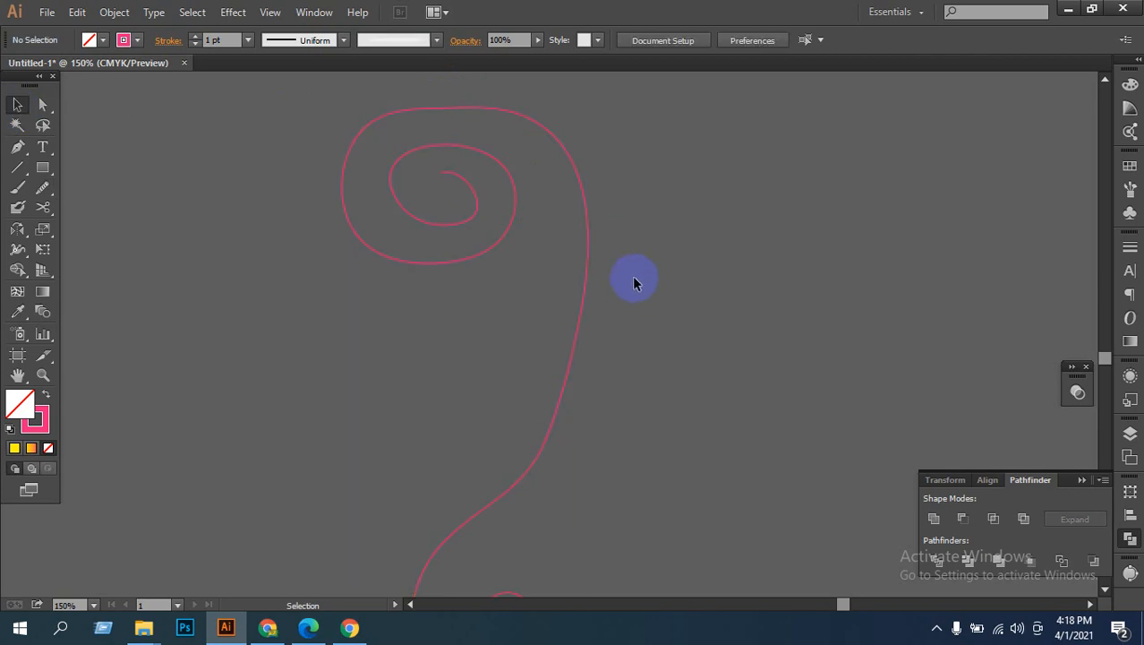
Step: Select the entire scroll profile path, including both spirals and the middle curve
left_click(597, 324, "ctrl+alt")
left_click(597, 324, "ctrl+alt")
left_click_drag(576, 370, 566, 347)
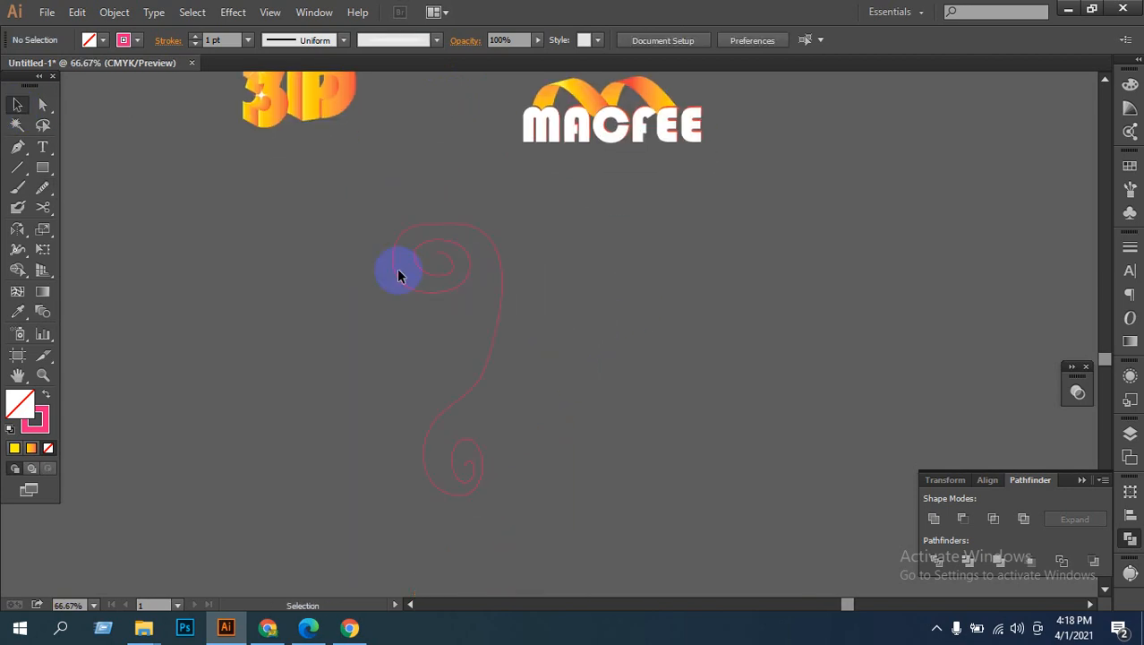
left_click_drag(326, 219, 576, 480)
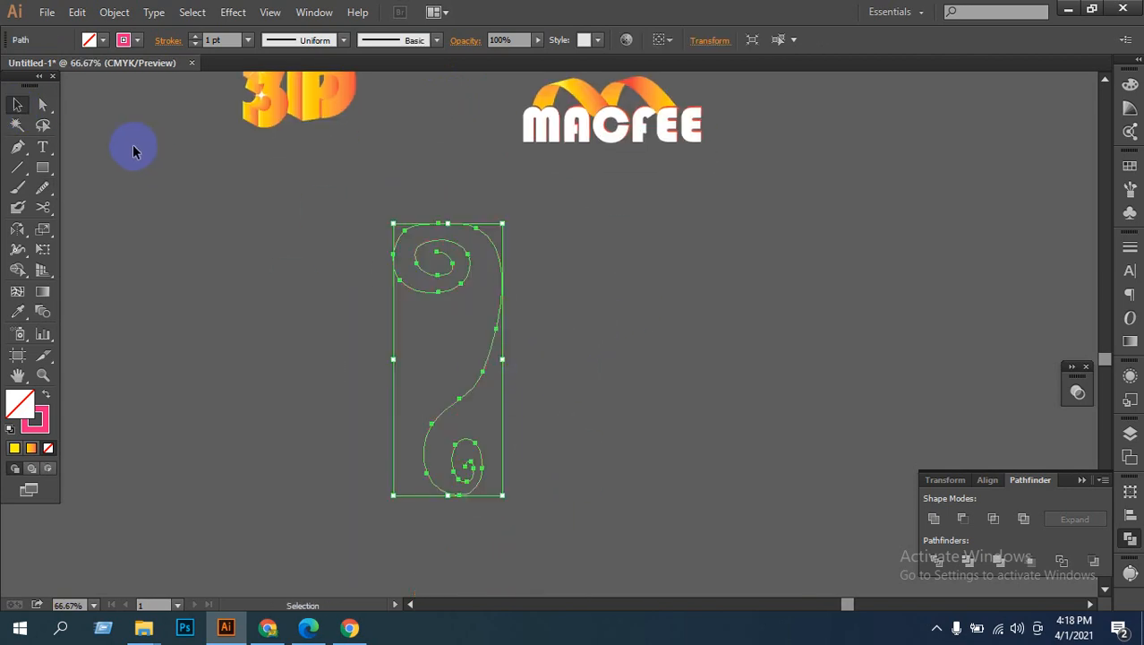
left_click(312, 13)
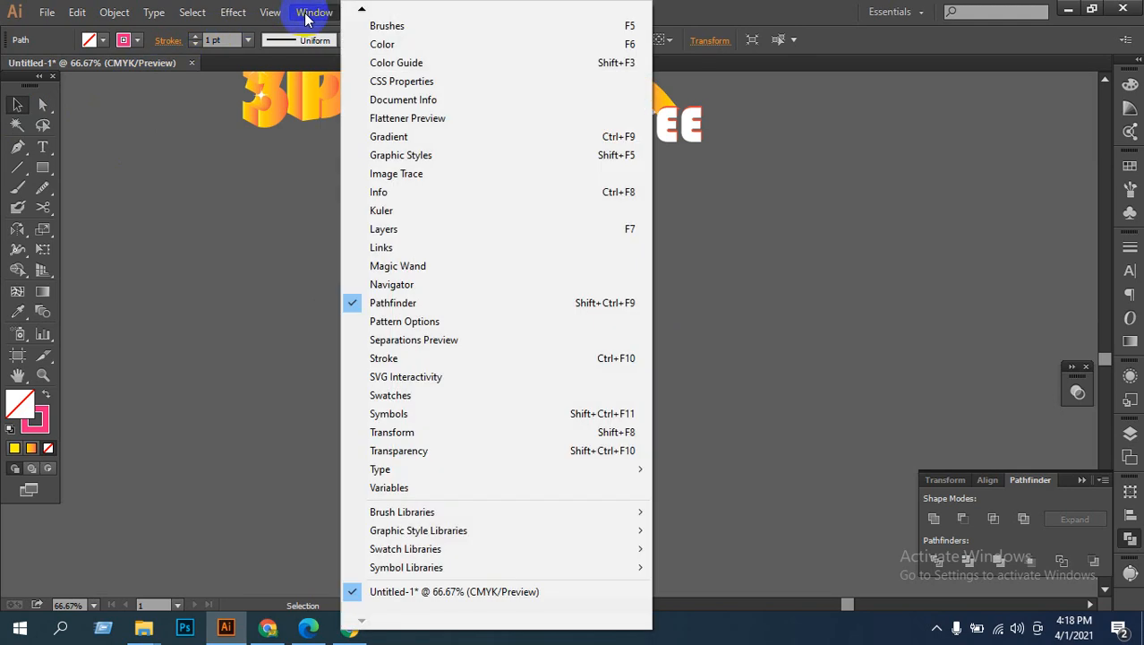
mouse_move(231, 16)
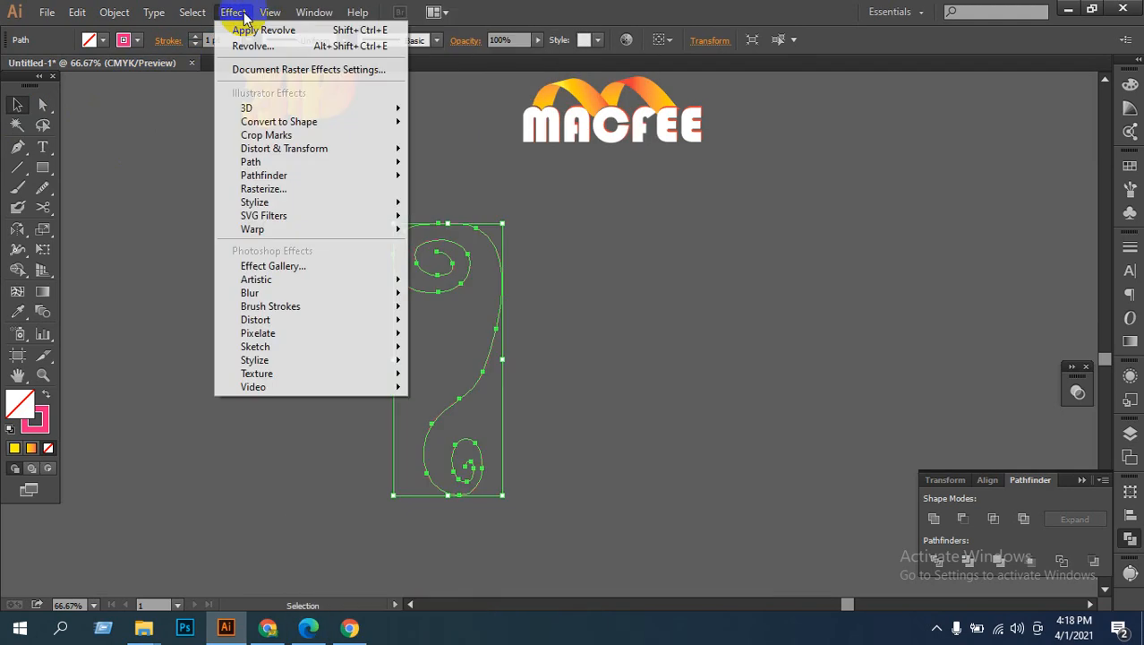
mouse_move(267, 111)
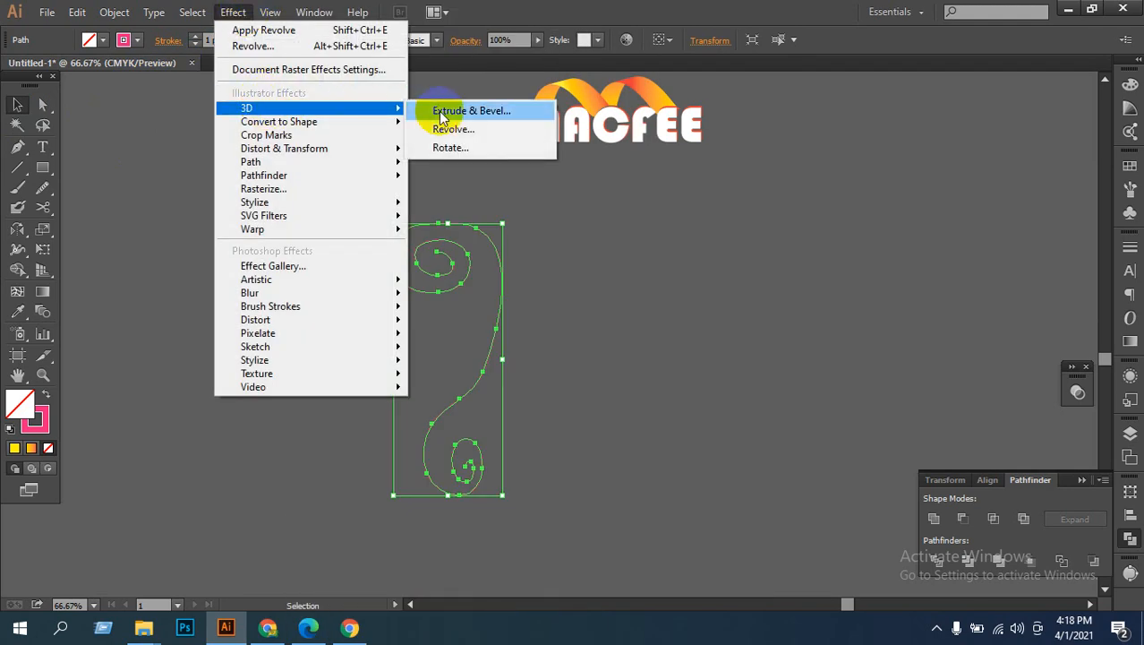
left_click(455, 128)
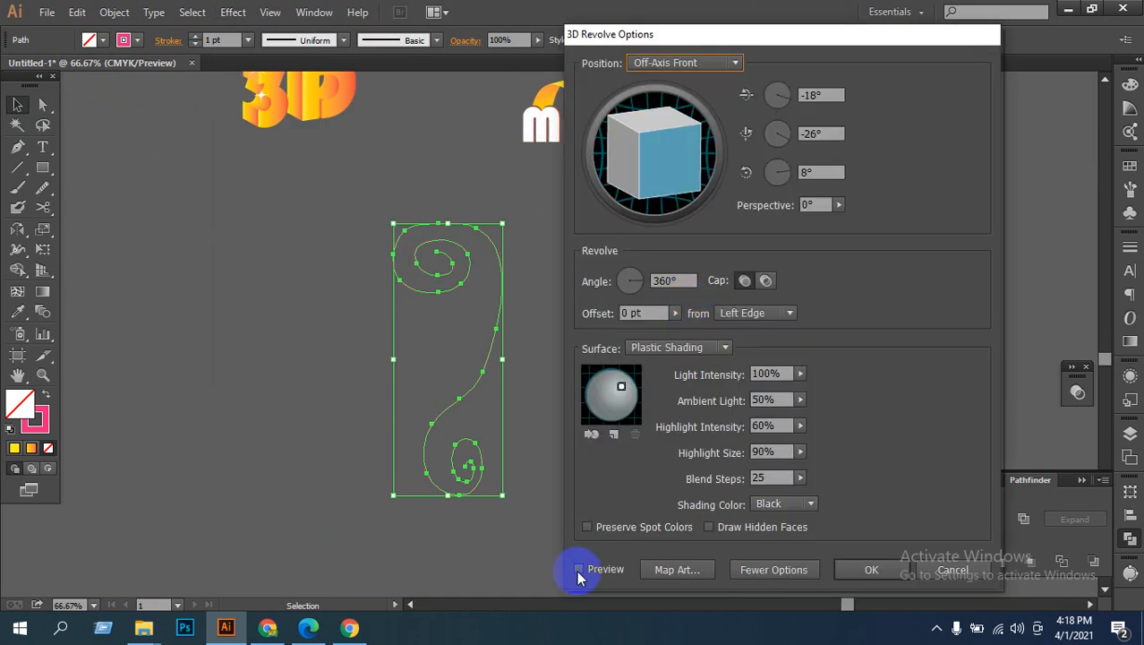
left_click(579, 569)
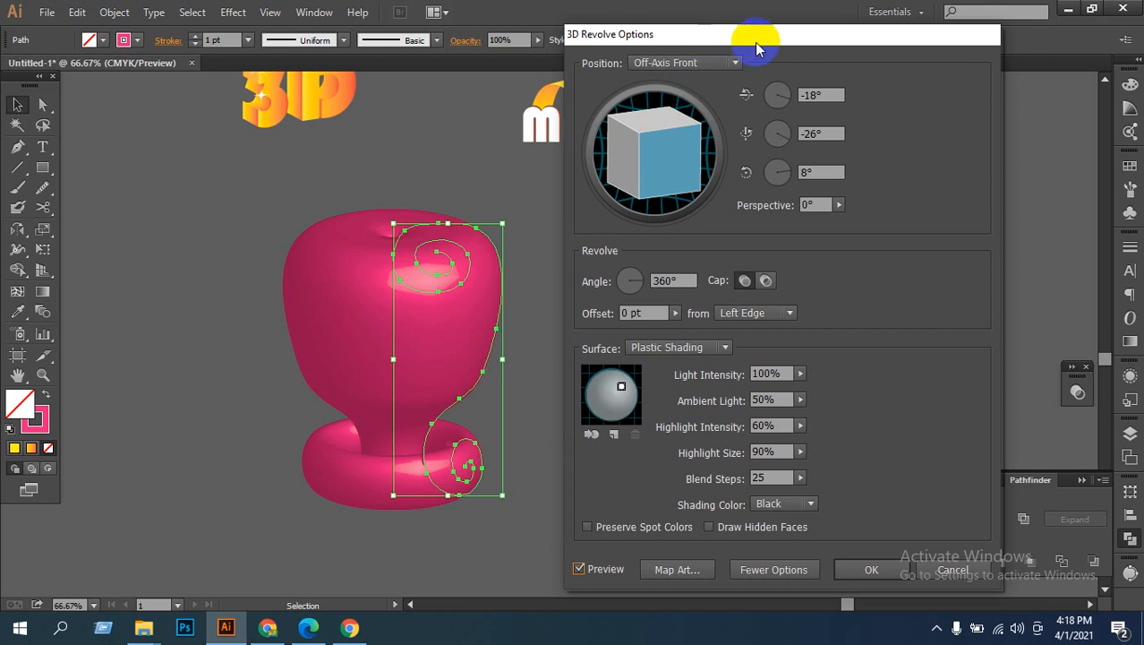
left_click_drag(756, 36, 855, 51)
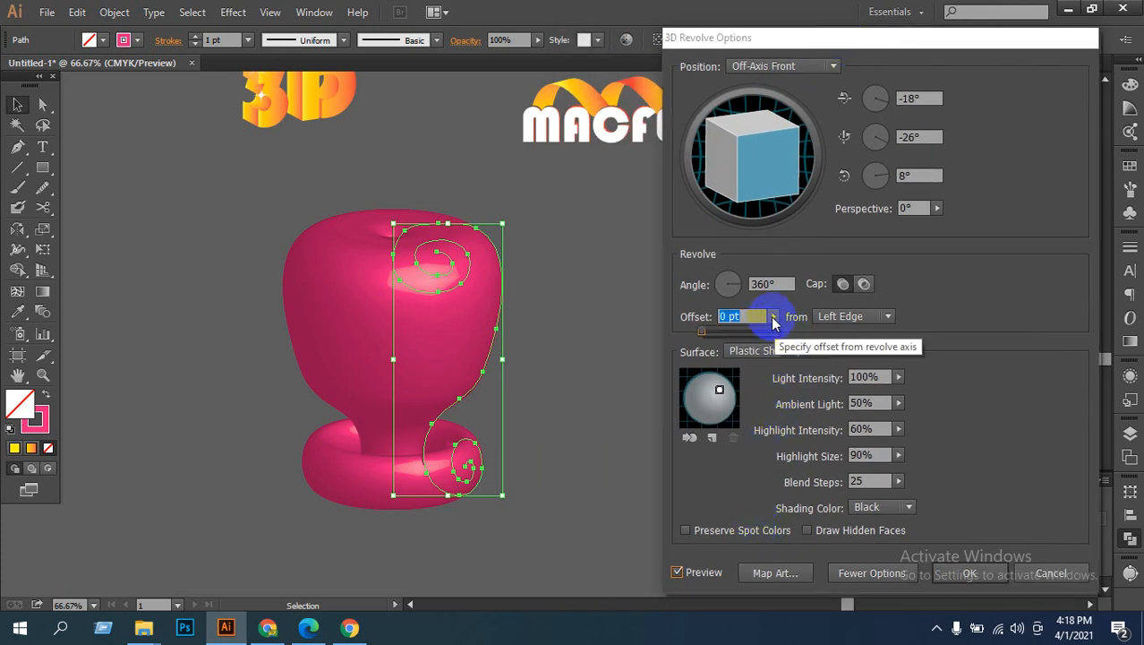
left_click(773, 316)
left_click_drag(703, 333, 724, 334)
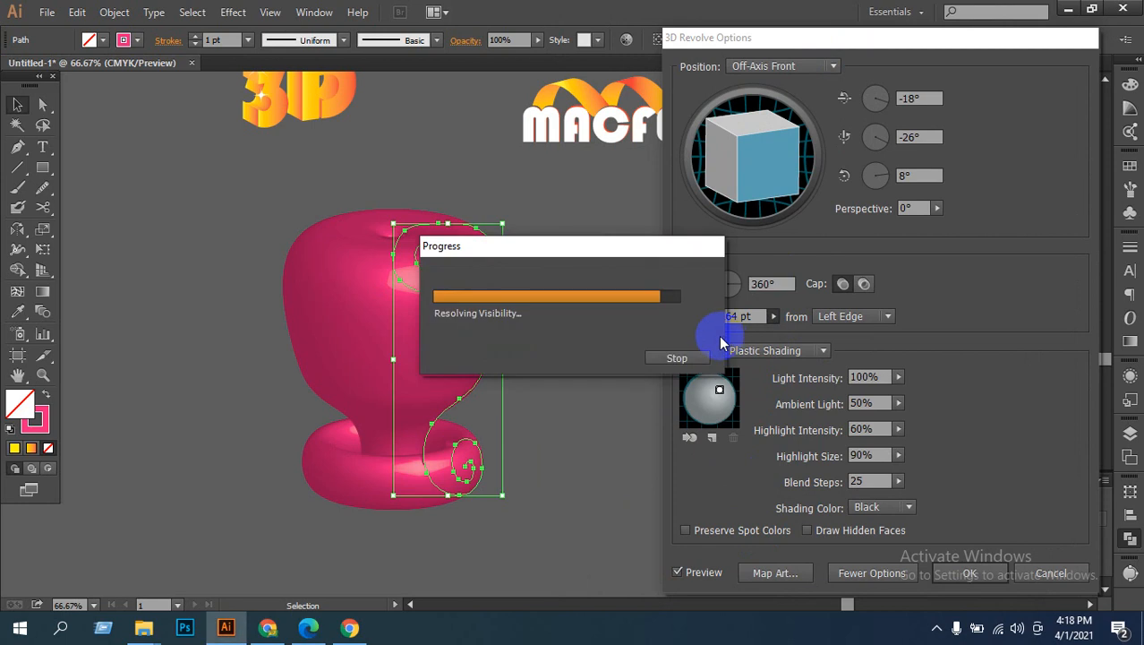
left_click(688, 356)
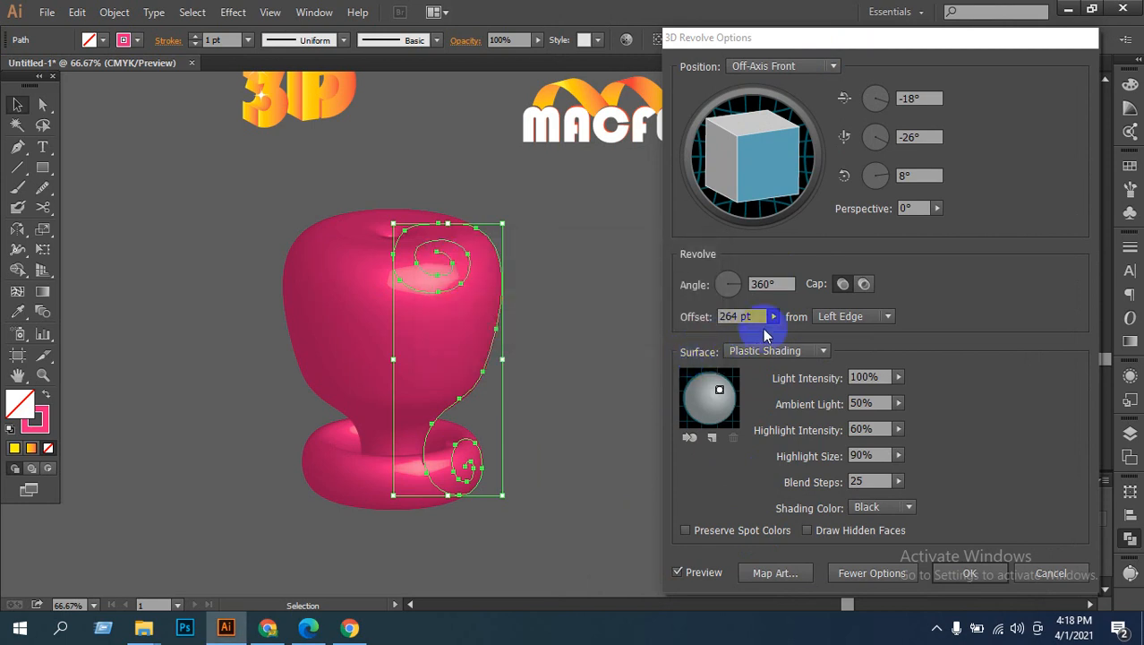
left_click(745, 316)
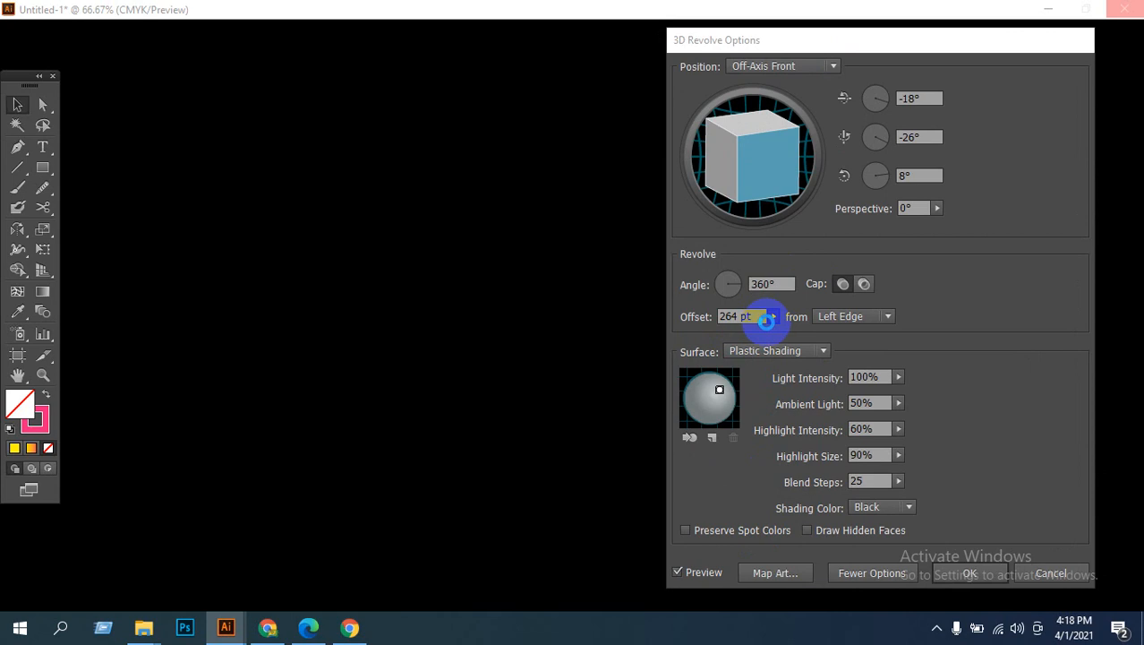
left_click(695, 353)
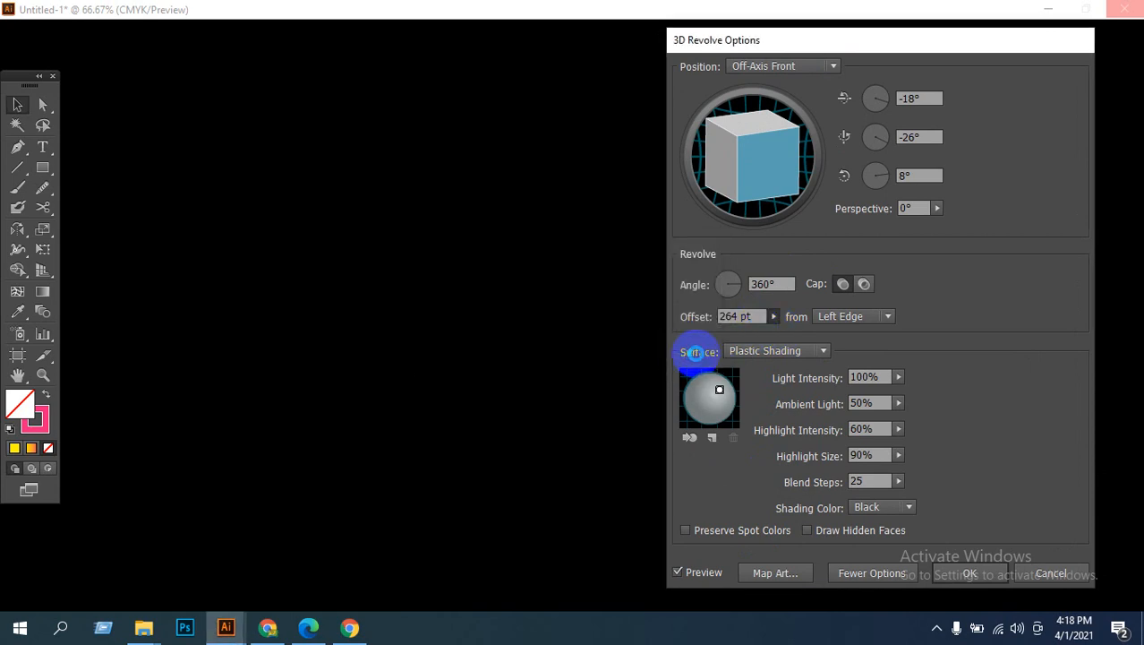
left_click(761, 317)
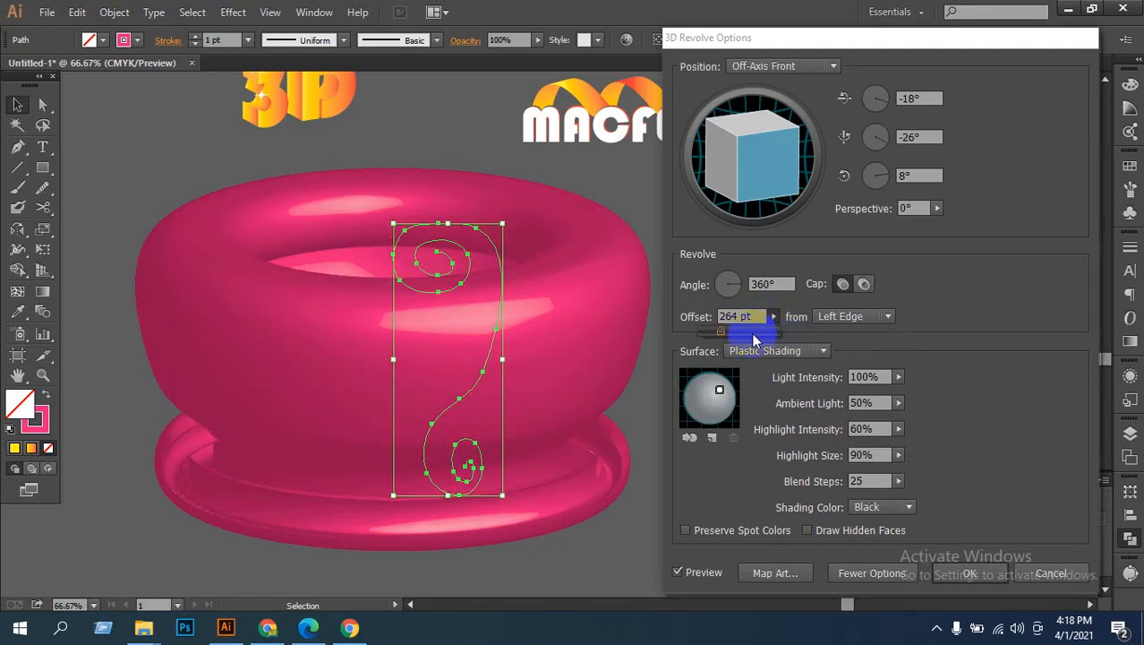
left_click_drag(717, 338, 705, 341)
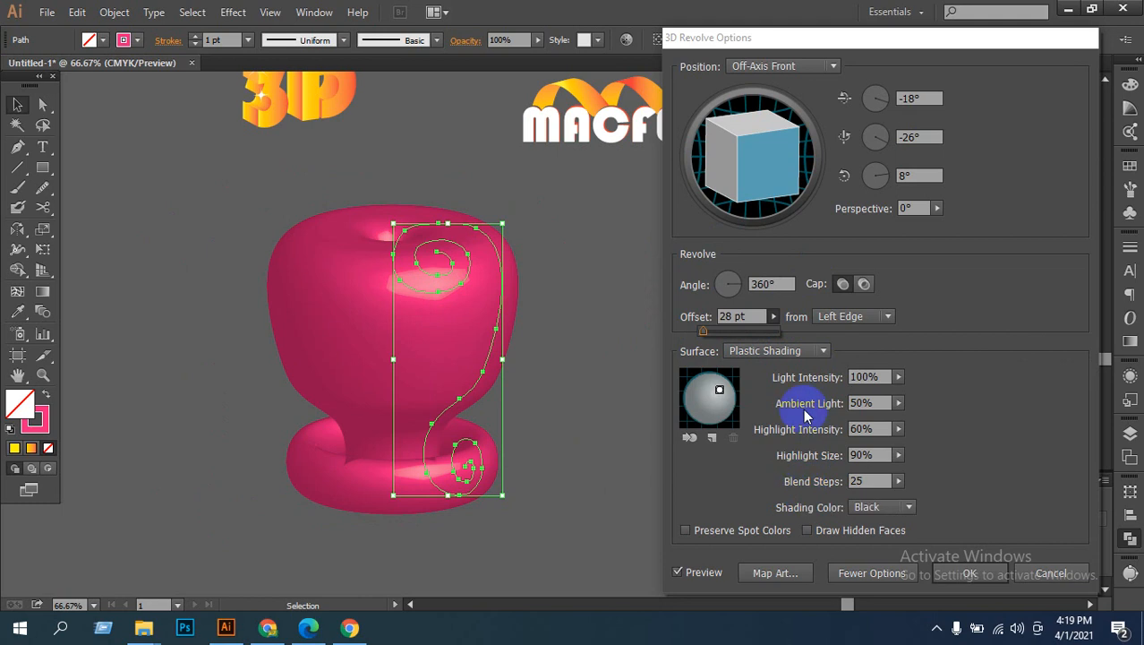
left_click(766, 284)
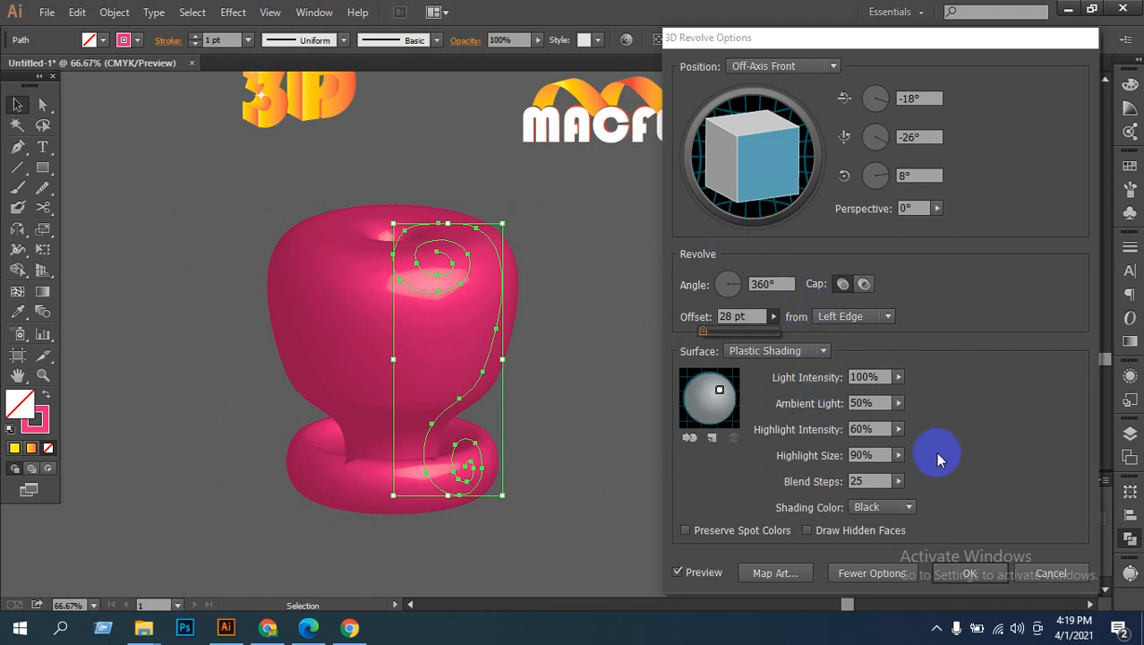
key("Tab")
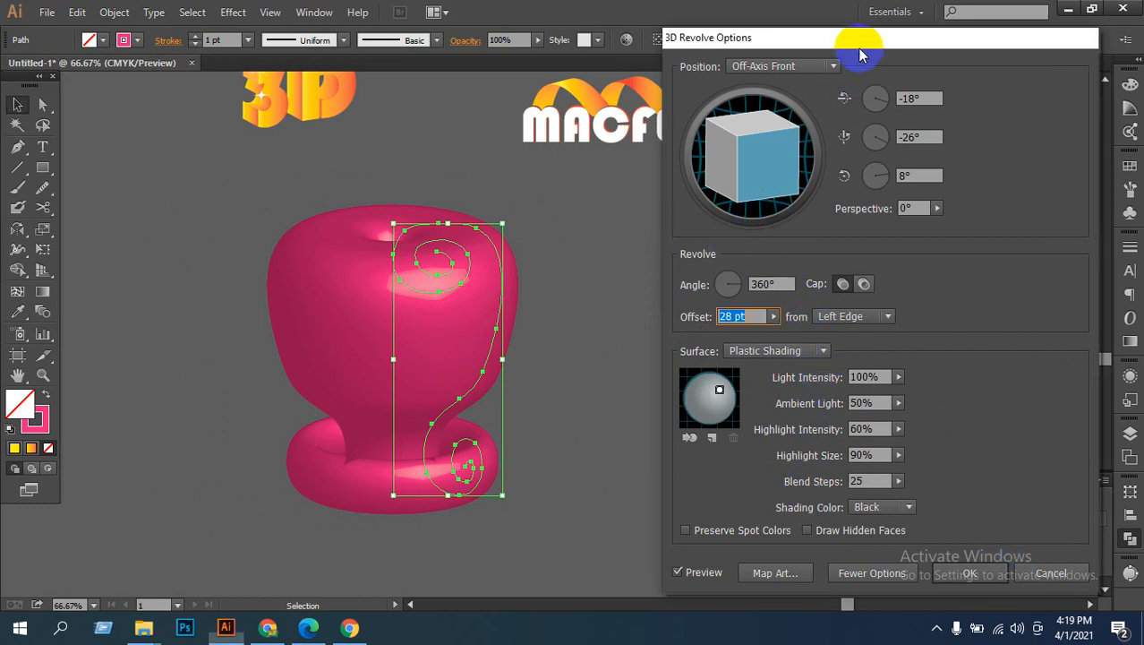
left_click_drag(812, 30, 662, 32)
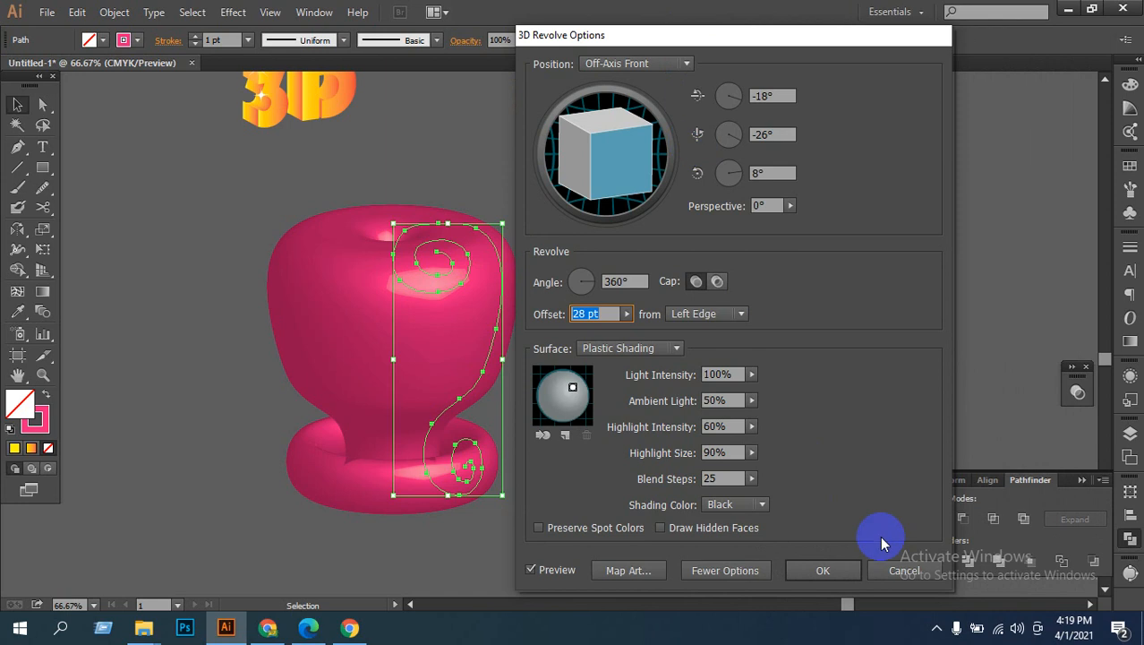
left_click(895, 570)
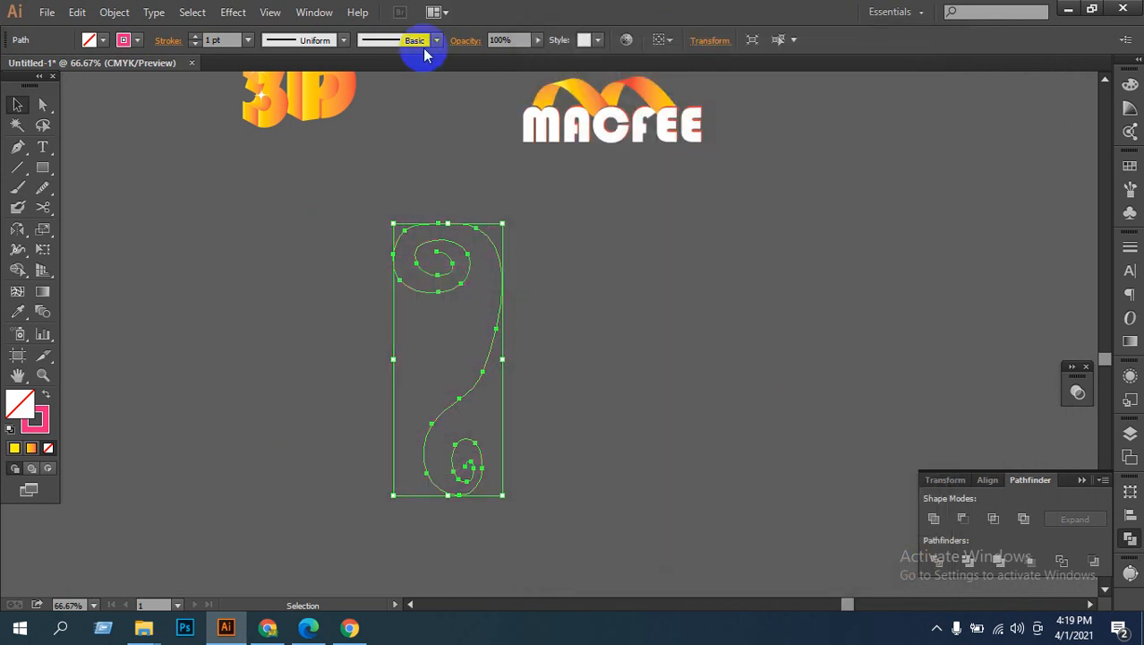
Step: Start a 3D Extrude & Bevel effect on the scroll profile with the preview on and a 550 pt extrude depth
left_click(233, 12)
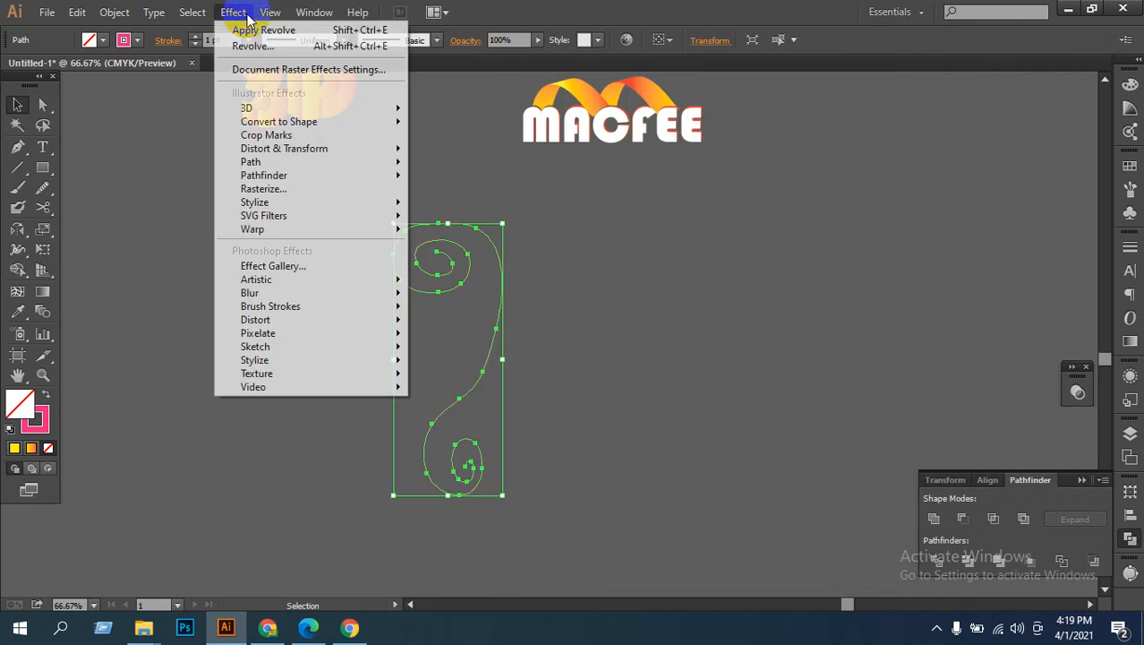
mouse_move(320, 108)
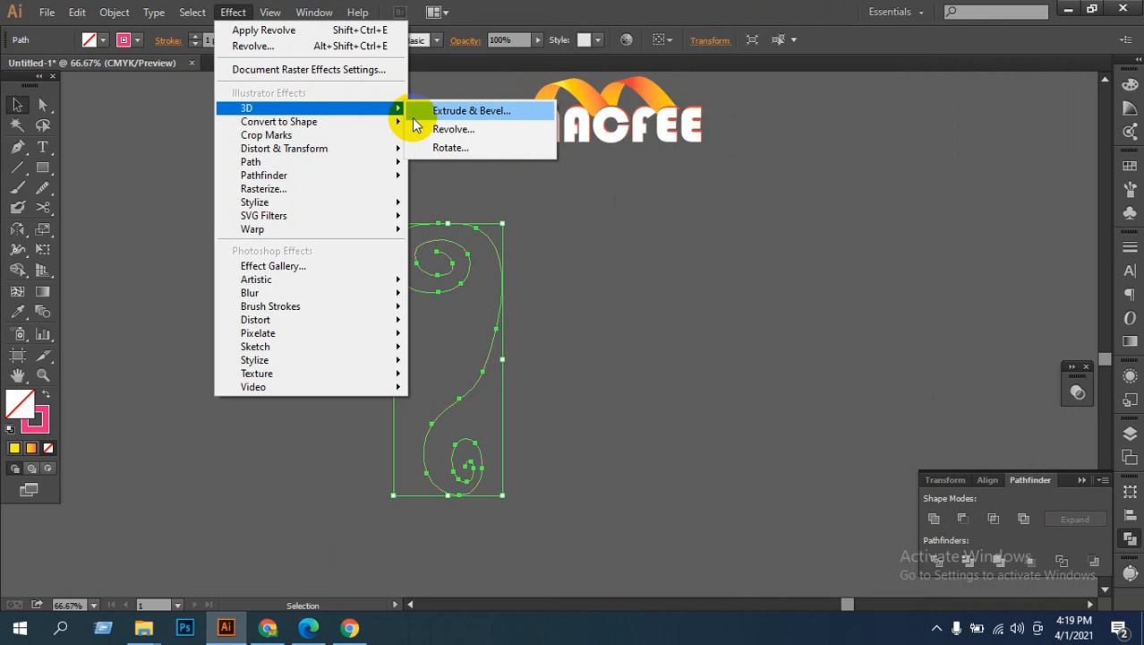
left_click(452, 110)
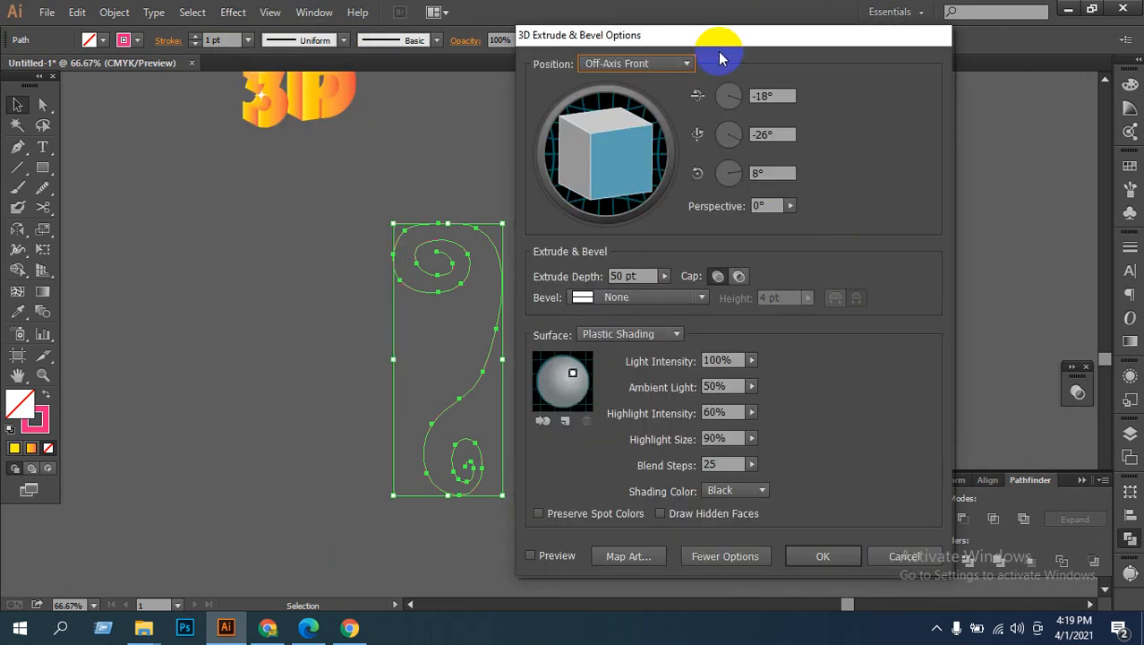
left_click_drag(746, 36, 848, 35)
left_click(642, 556)
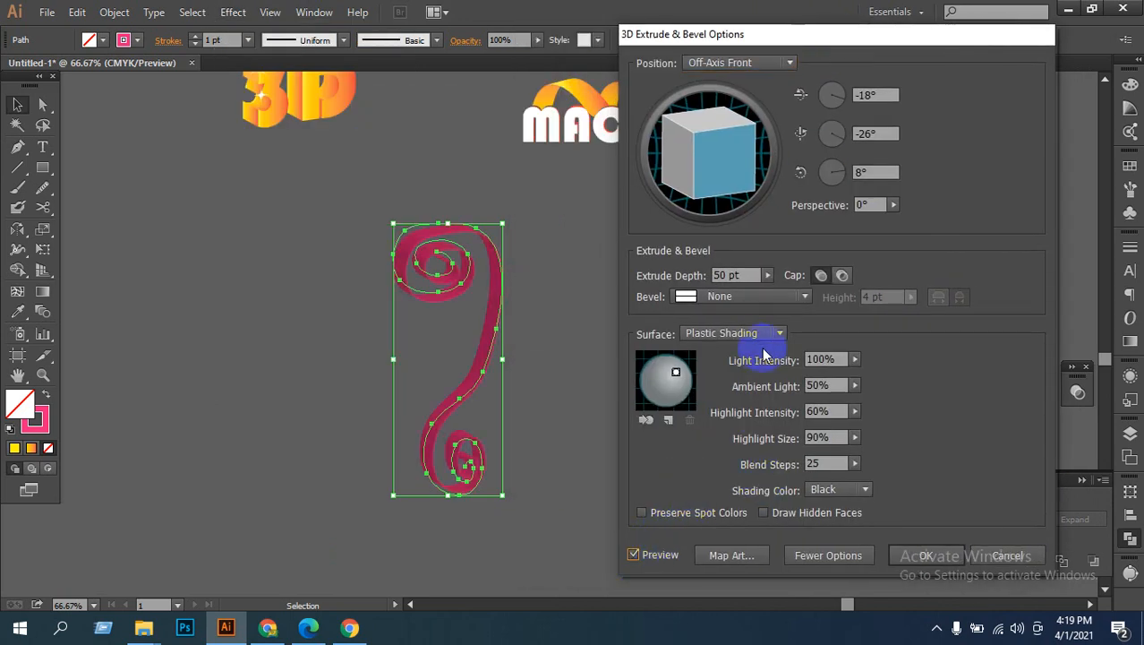
left_click(757, 277)
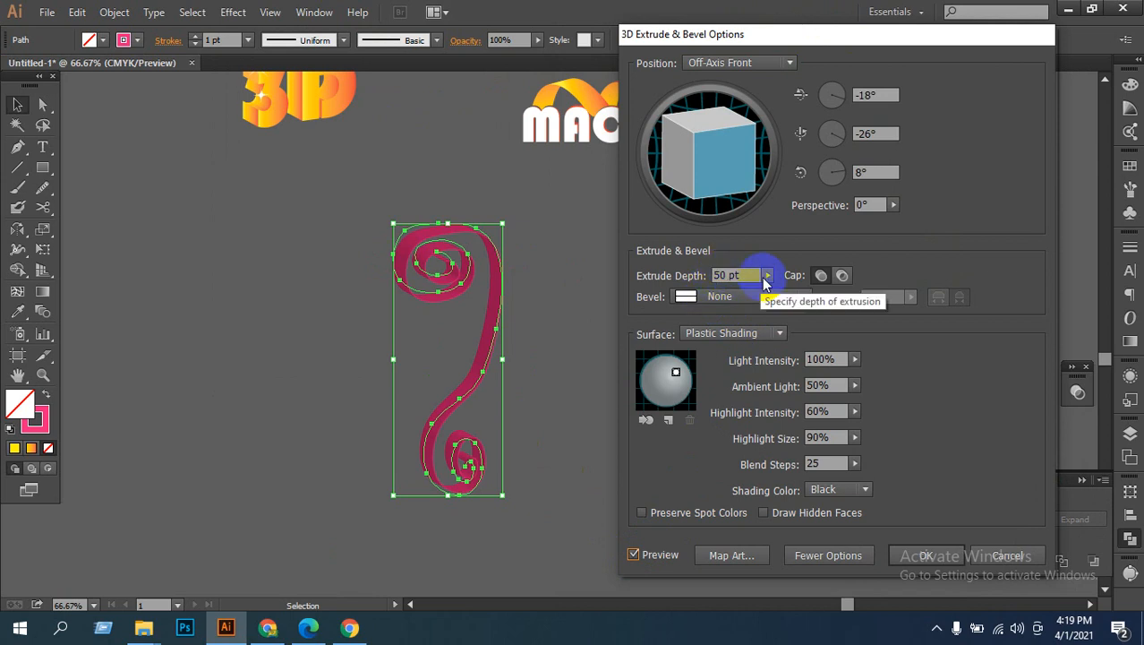
left_click(766, 276)
left_click_drag(698, 291, 717, 296)
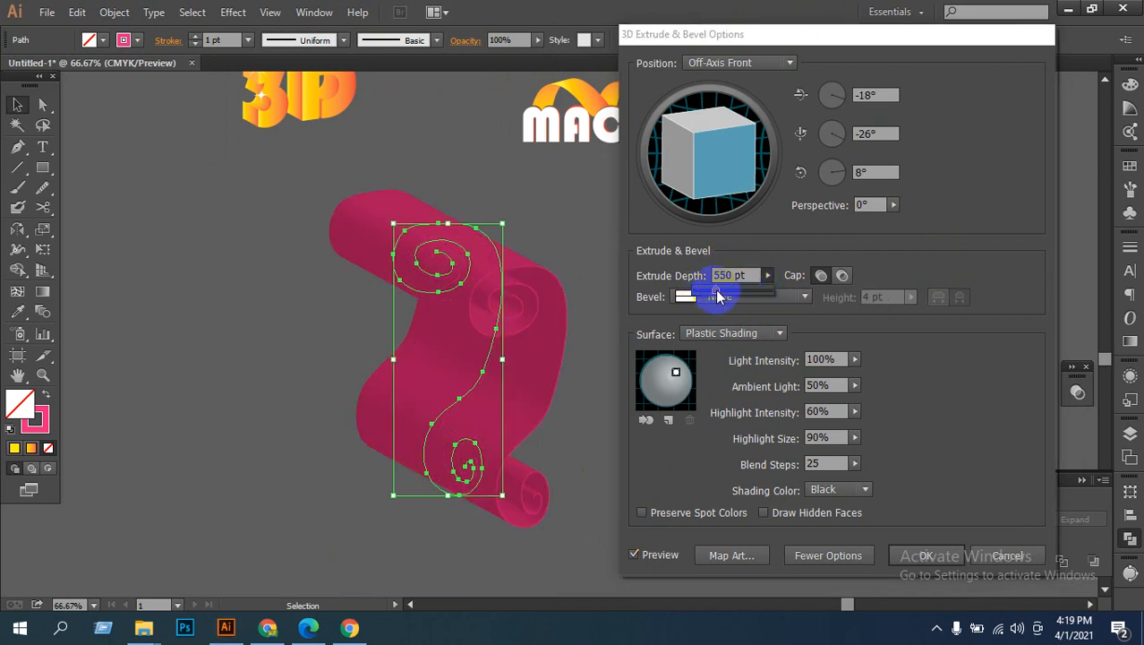
Step: Rotate the extrusion to 1°, 53° and 0°, set its depth to 483 pt, and apply the effect
mouse_move(722, 169)
left_mouse_down()
mouse_move(690, 175)
mouse_move(707, 150)
mouse_move(676, 158)
left_mouse_up()
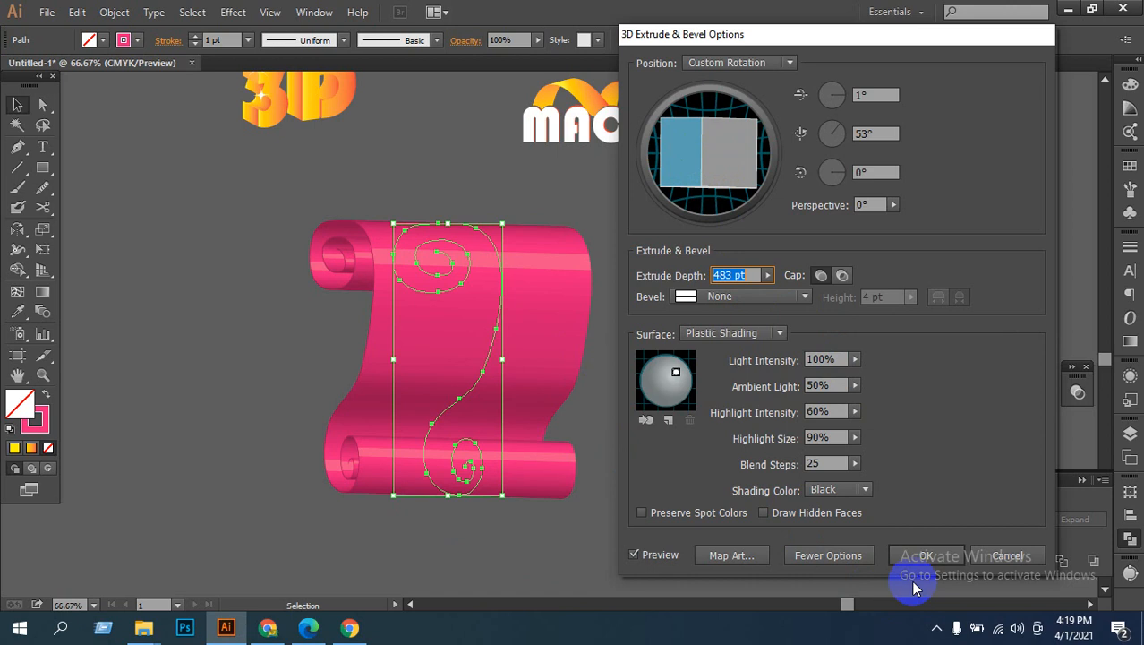
left_click(942, 551)
left_click(722, 529)
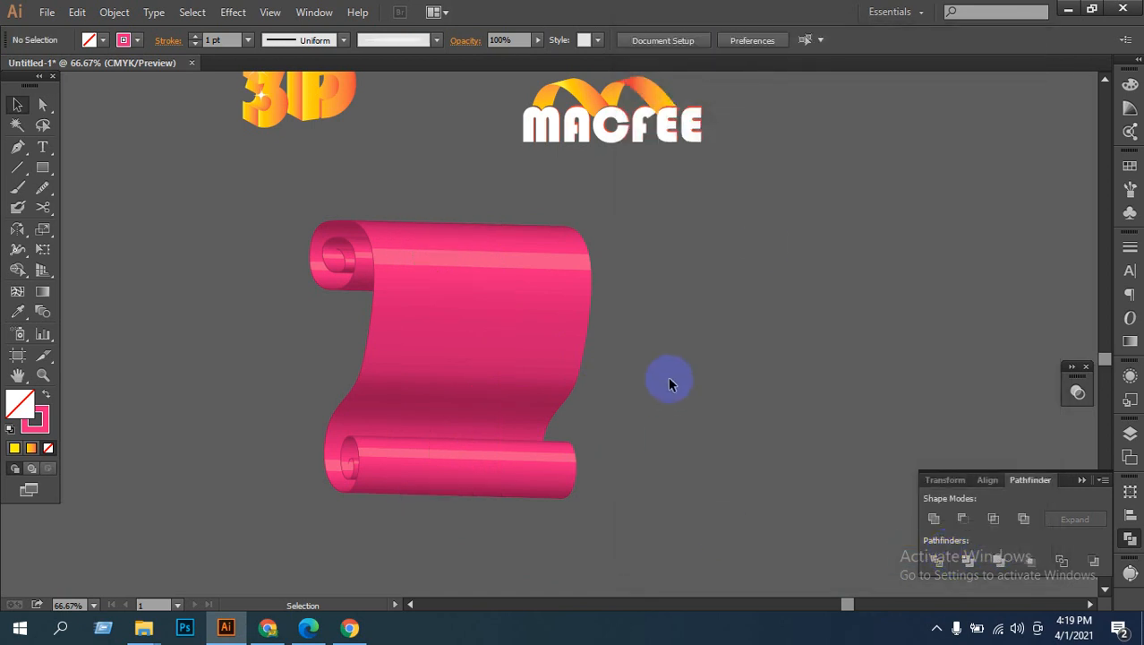
Step: Move the extruded scroll to the right so it sits below the MACFEE logo, and deselect it
left_click(409, 473)
left_click(673, 481)
left_click(472, 414)
left_click_drag(454, 335, 655, 341)
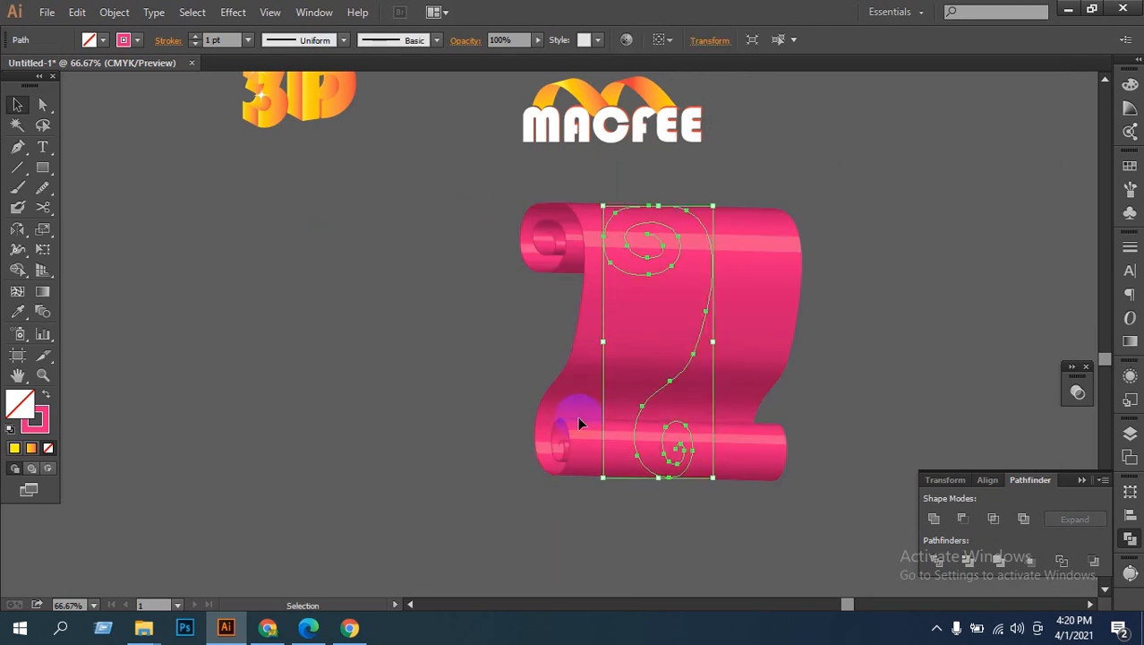
left_click(528, 348)
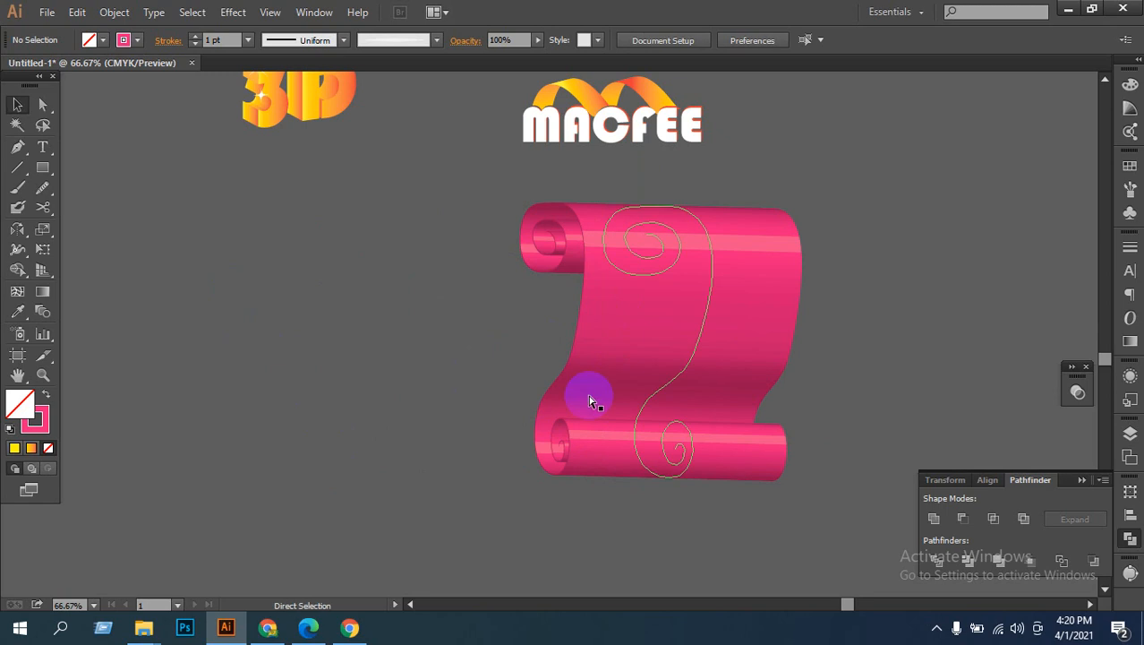
Step: Shift the extruded scroll slightly up and to the right of its place under the MACFEE logo, and deselect it
left_click(603, 343)
left_click(602, 343)
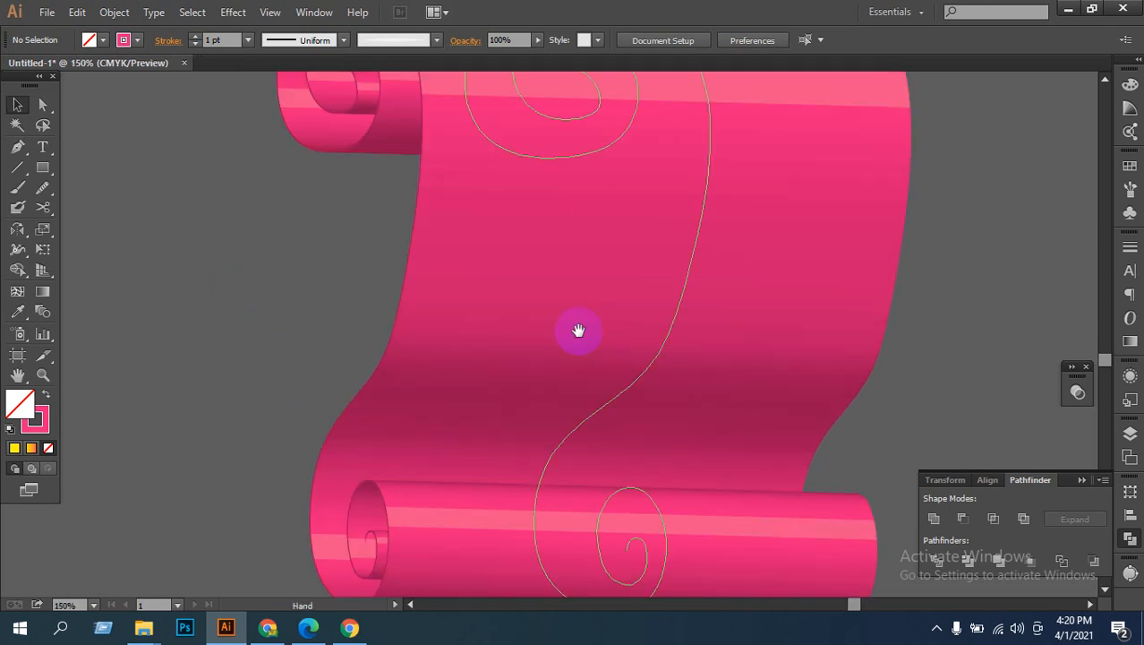
left_click_drag(571, 295, 607, 416)
left_click(568, 341, "alt")
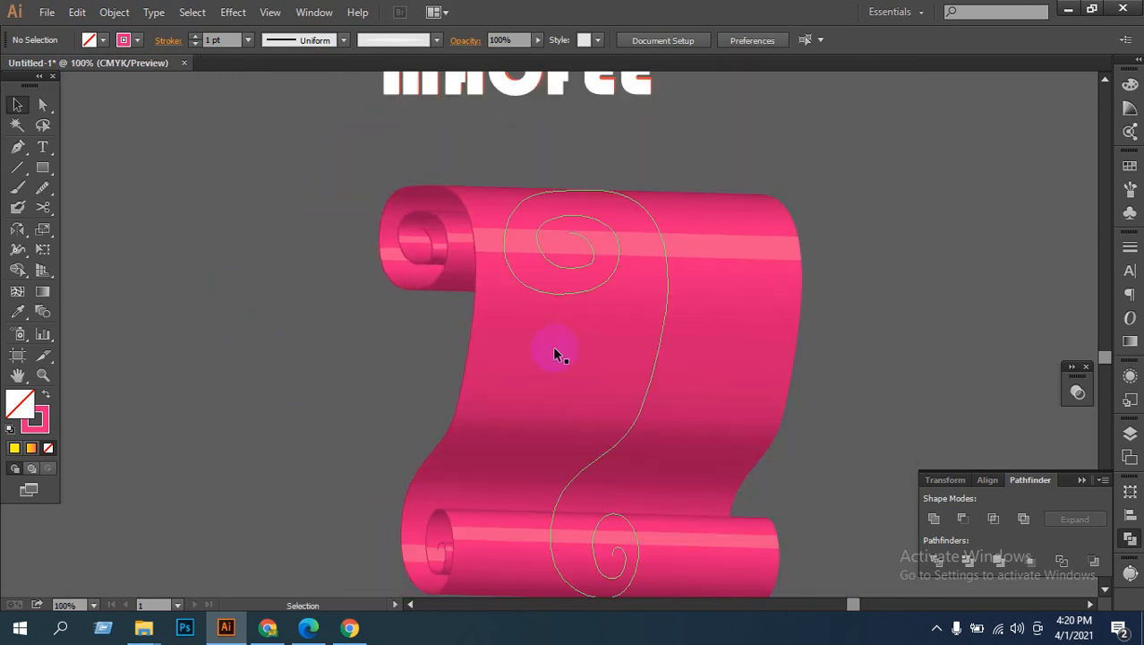
scroll(552, 346, "down", 1)
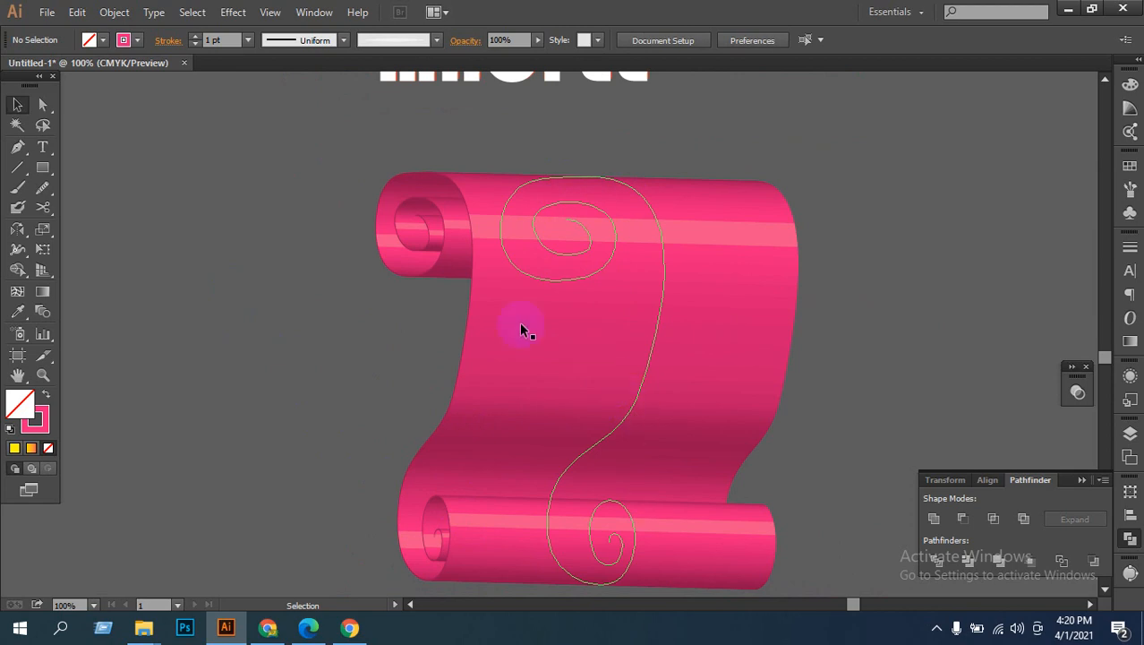
left_click_drag(522, 330, 593, 302)
left_click(607, 401, "ctrl+alt")
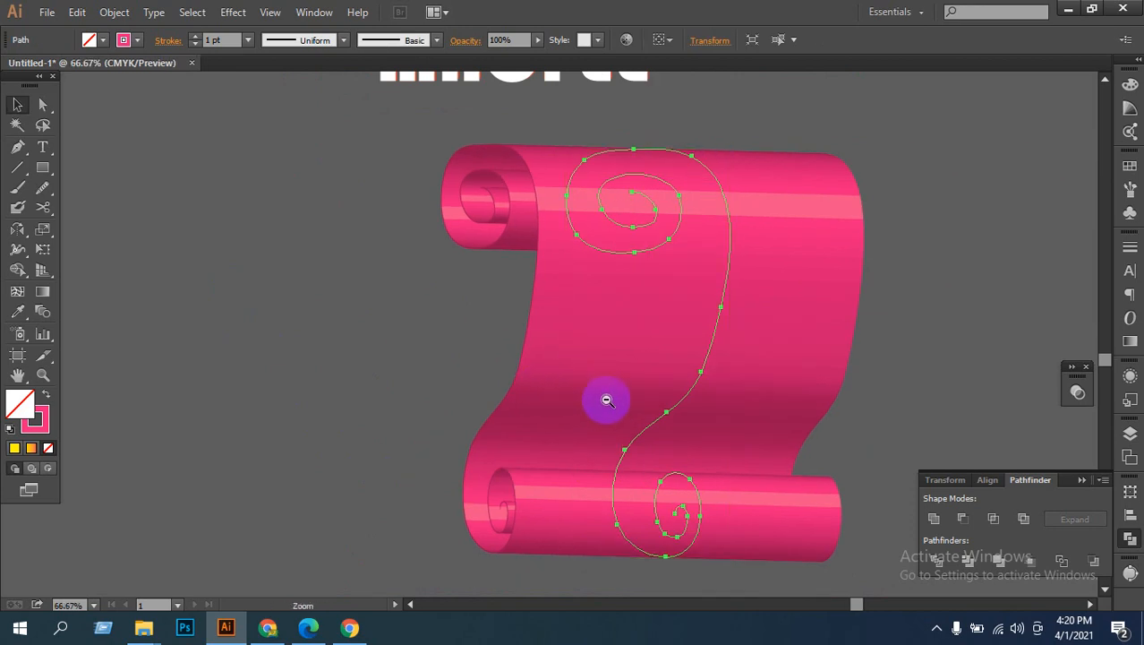
left_click(760, 342)
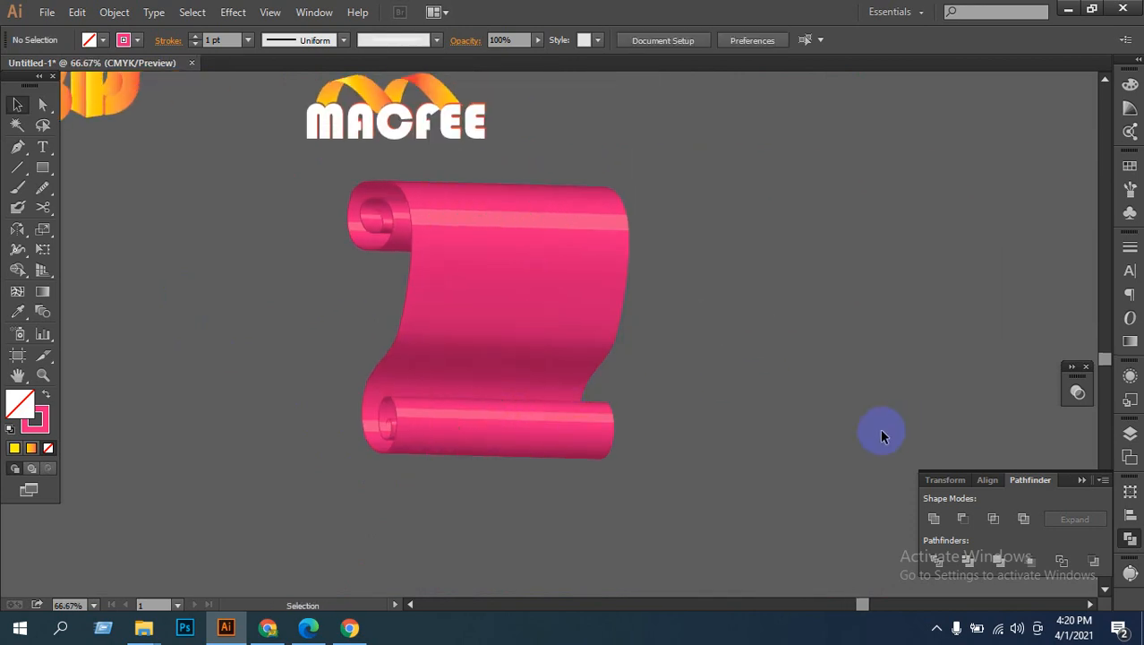
scroll(704, 433, "up", 3)
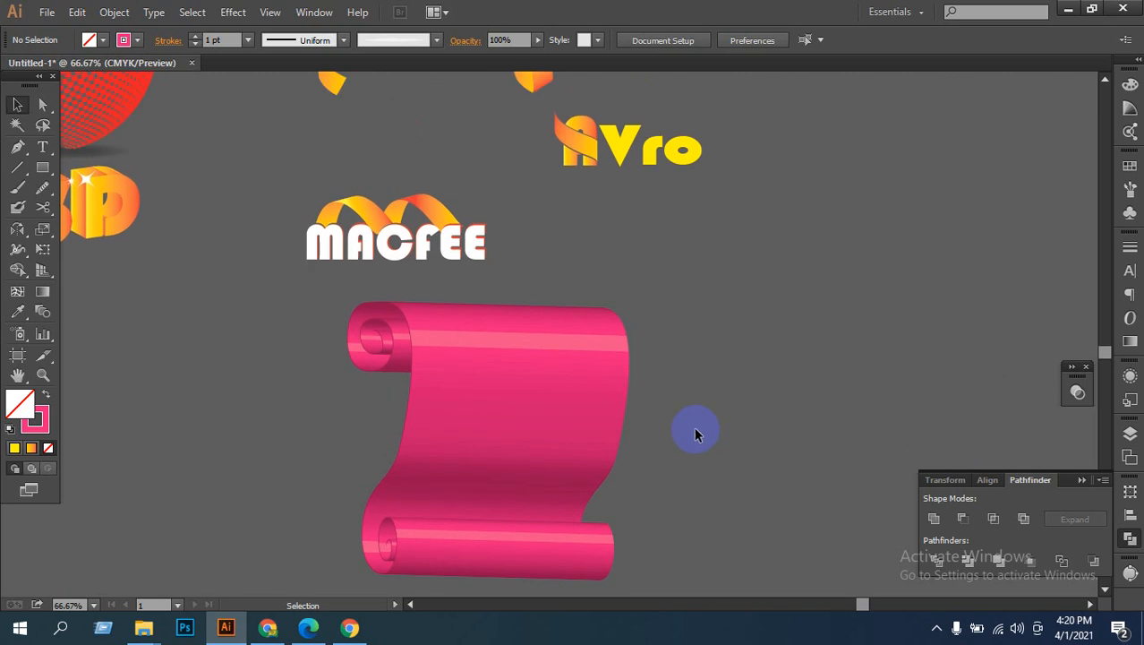
left_click(646, 401, "ctrl+alt")
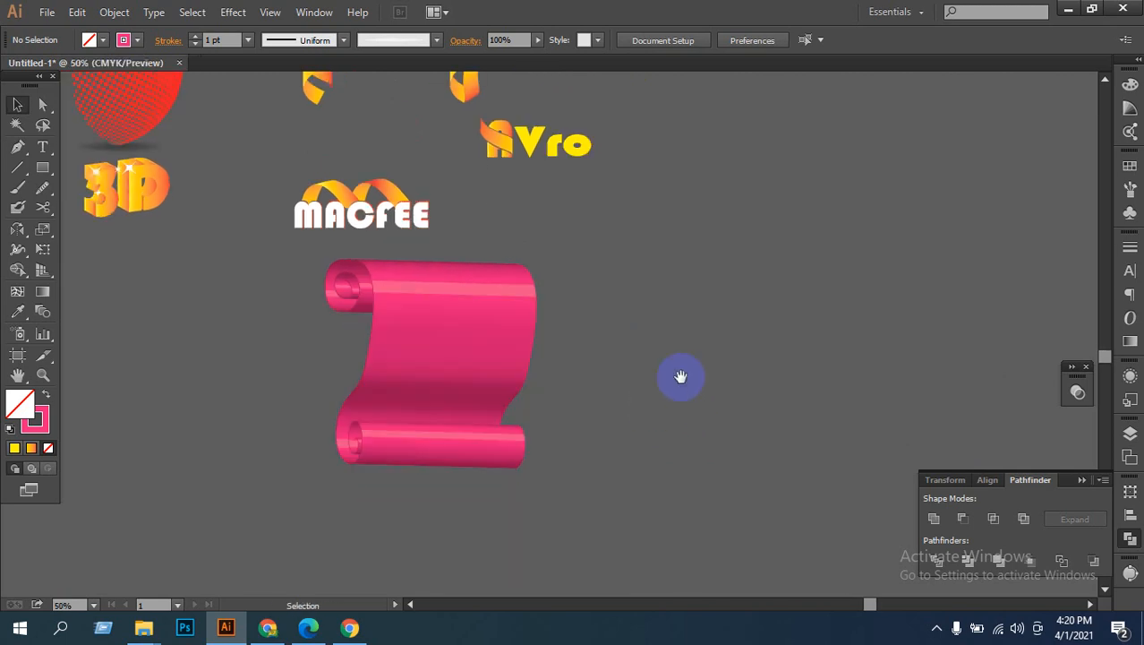
left_click_drag(681, 376, 757, 425)
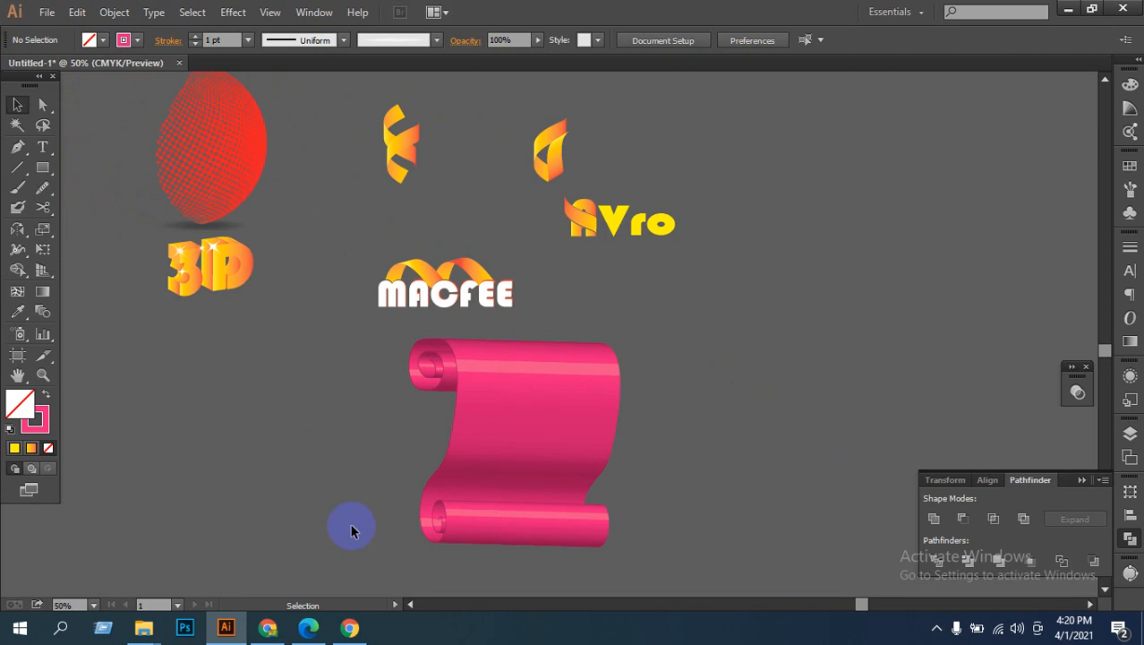
left_click(553, 483)
left_click(631, 502)
left_click_drag(513, 440, 528, 449)
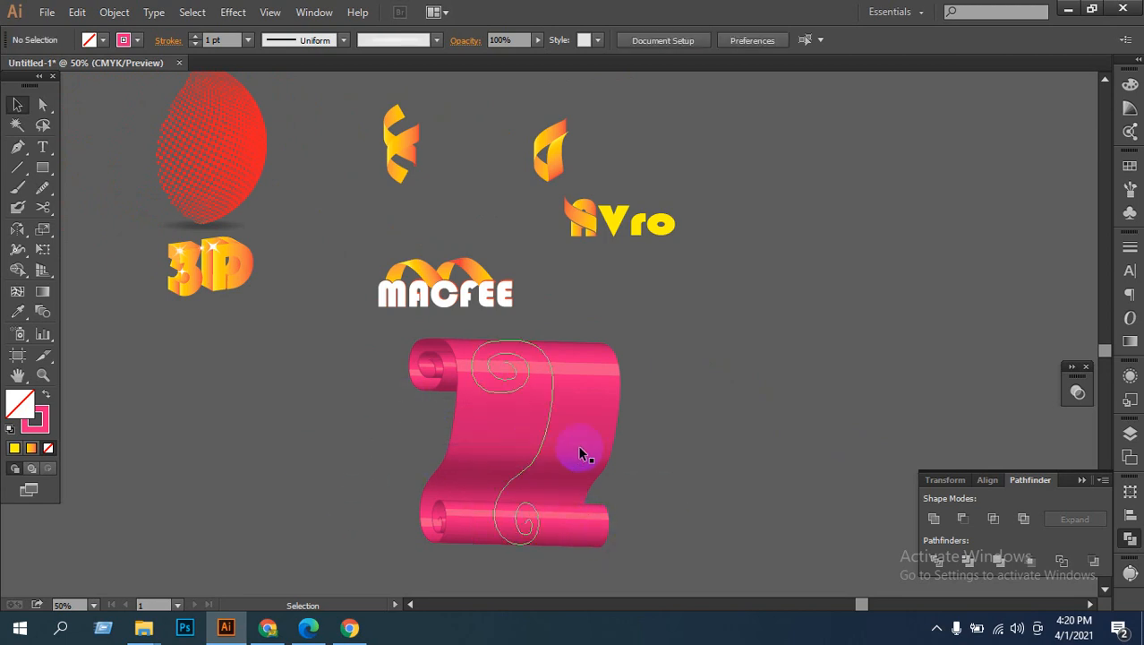
left_click(689, 450)
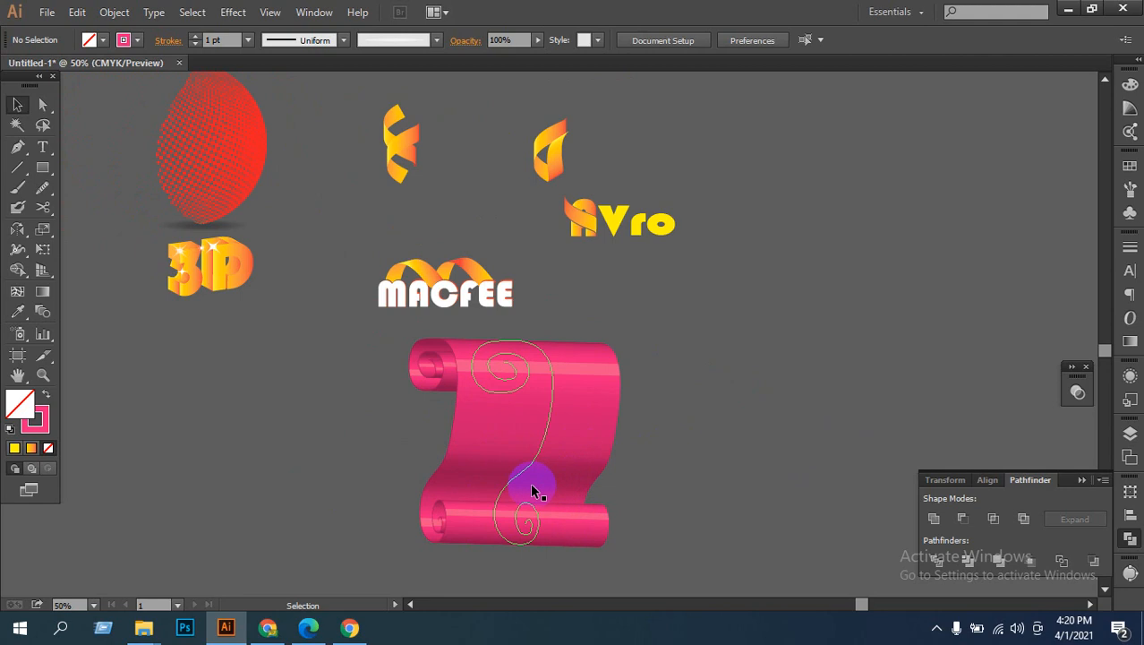
left_click(544, 459)
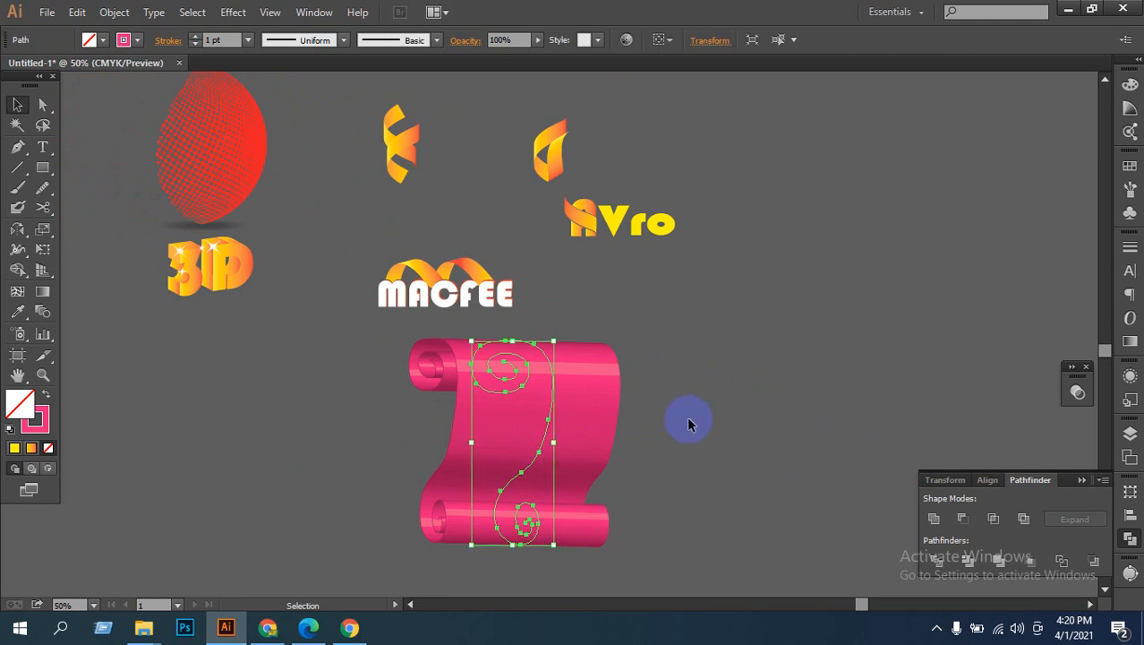
left_click_drag(652, 413, 448, 466)
left_click(425, 447)
left_click_drag(411, 442, 636, 514)
left_click(631, 512)
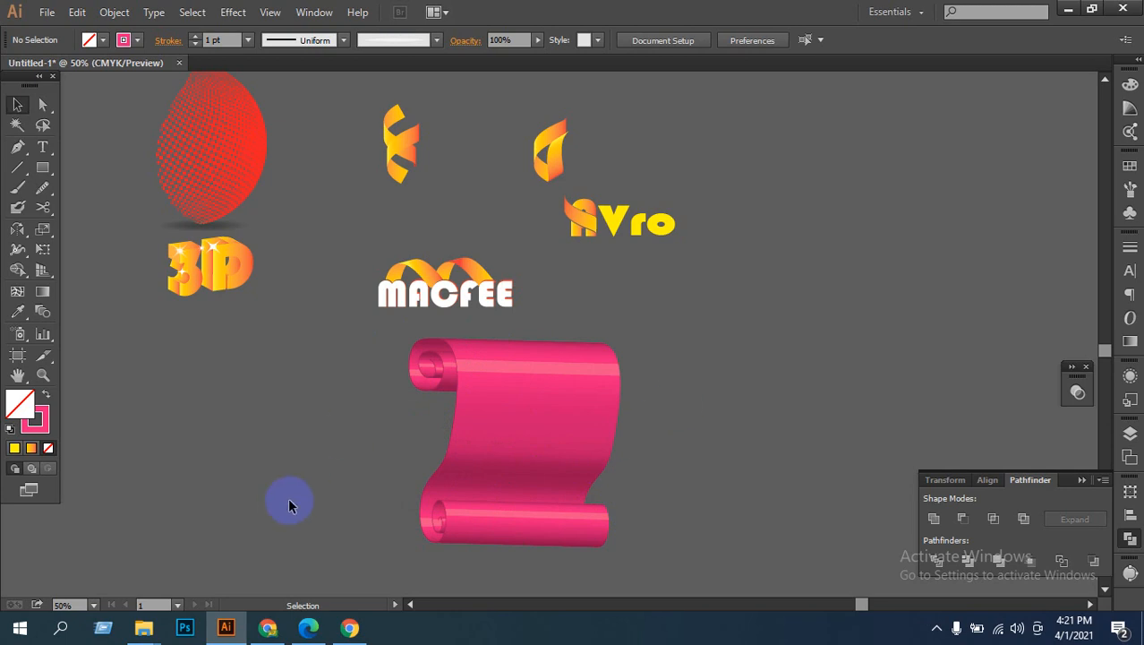
left_click_drag(380, 453, 616, 525)
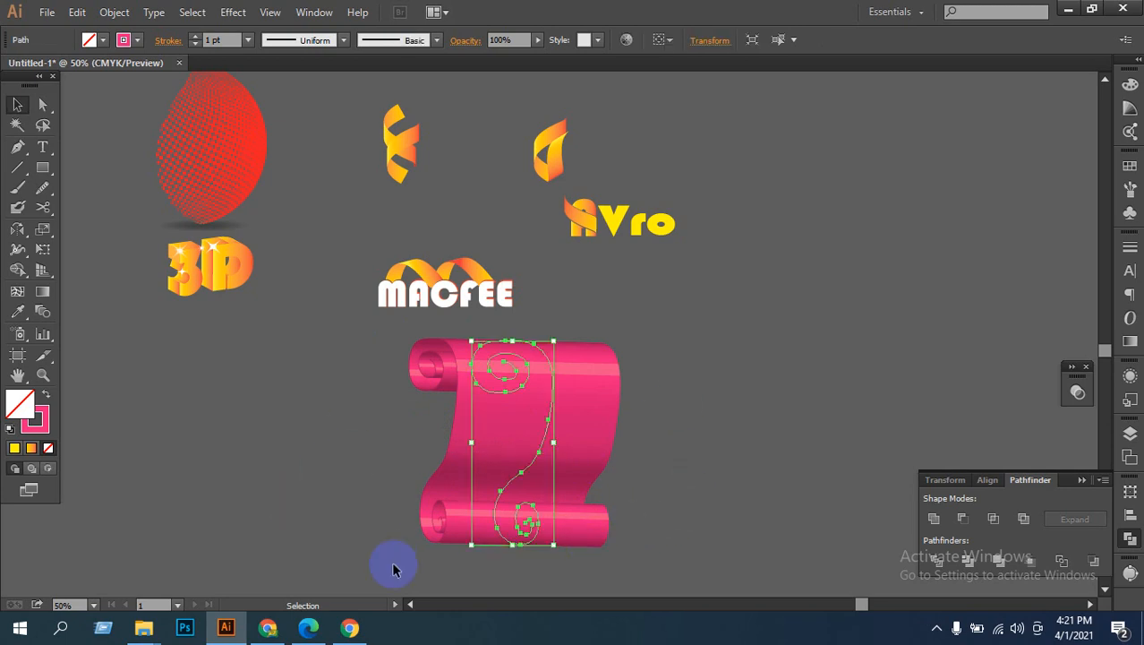
Step: Switch to Chrome to view the empty-scroll reference image in the class stream, and return to Illustrator
left_click(270, 632)
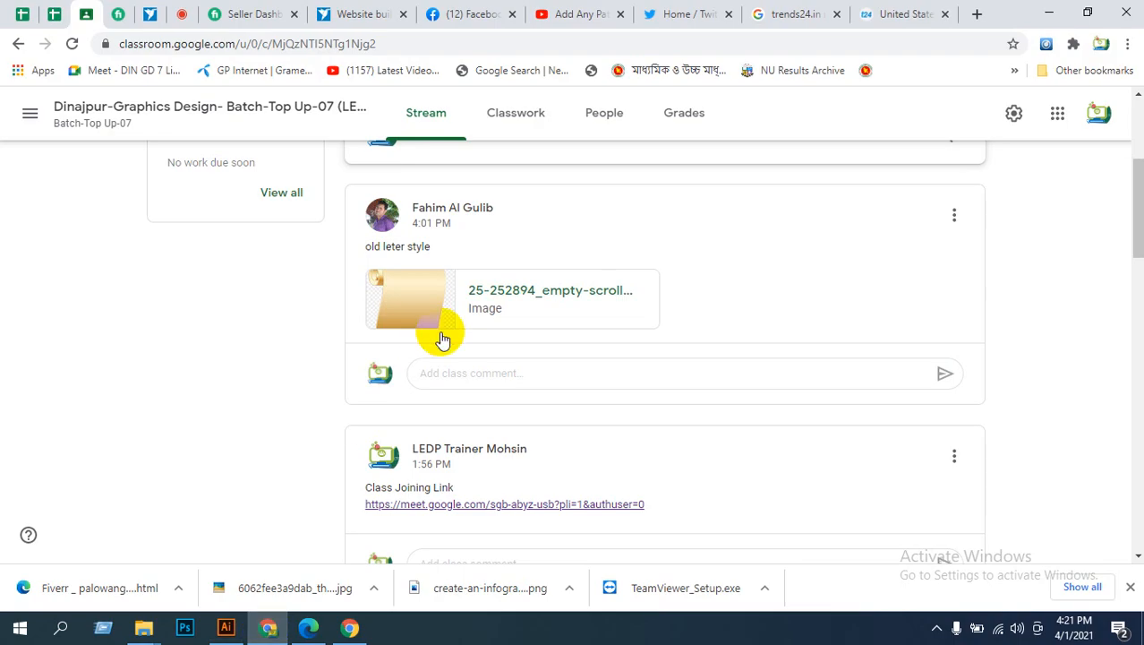
left_click(434, 317)
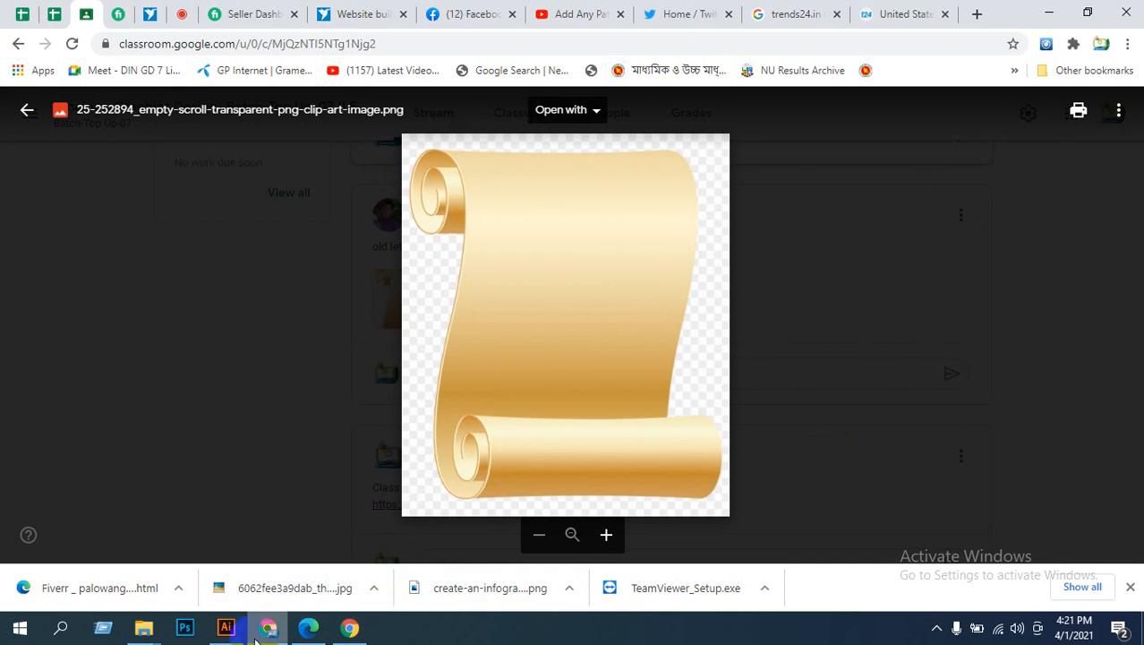
left_click(226, 632)
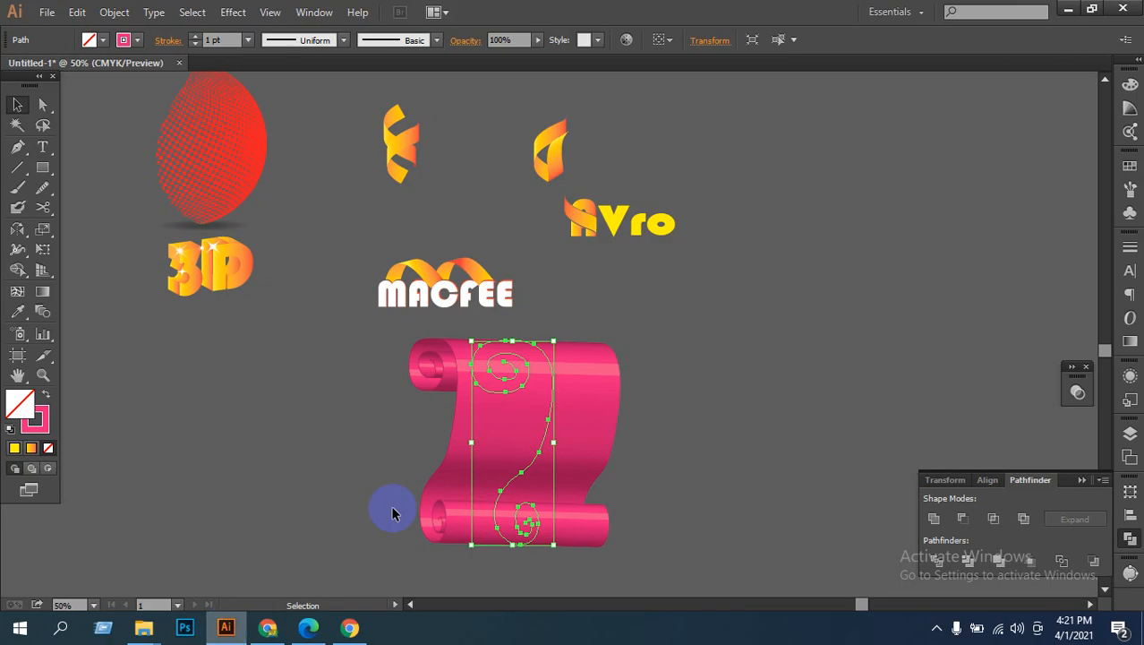
left_click(680, 430)
left_click(499, 452)
left_click(309, 550)
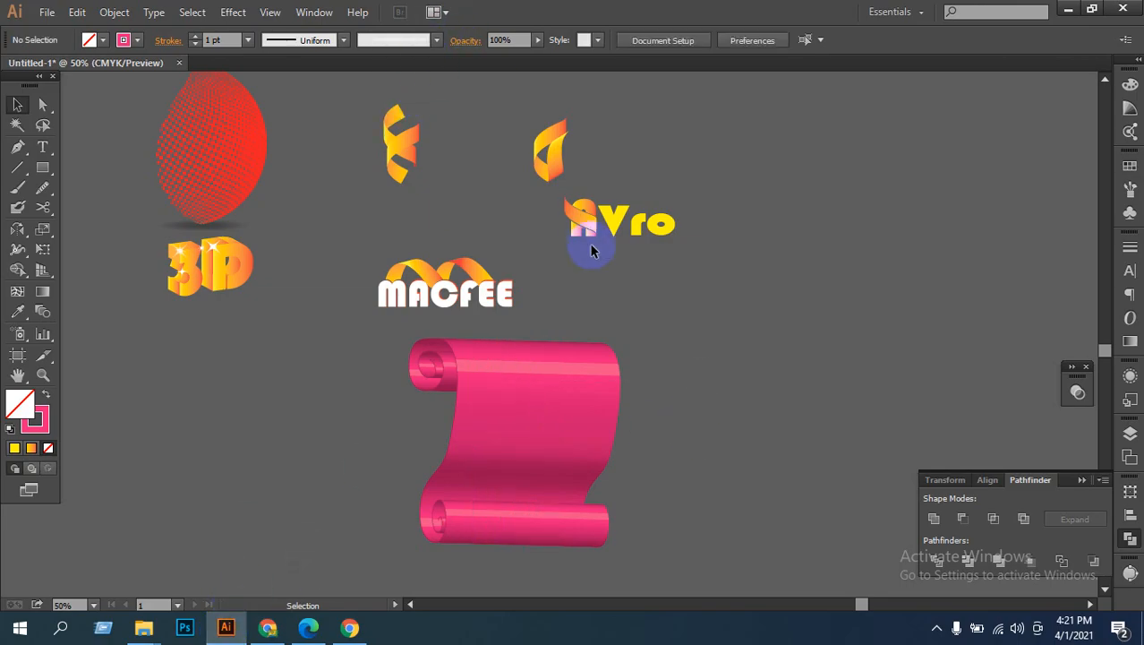
left_click(236, 13)
mouse_move(255, 109)
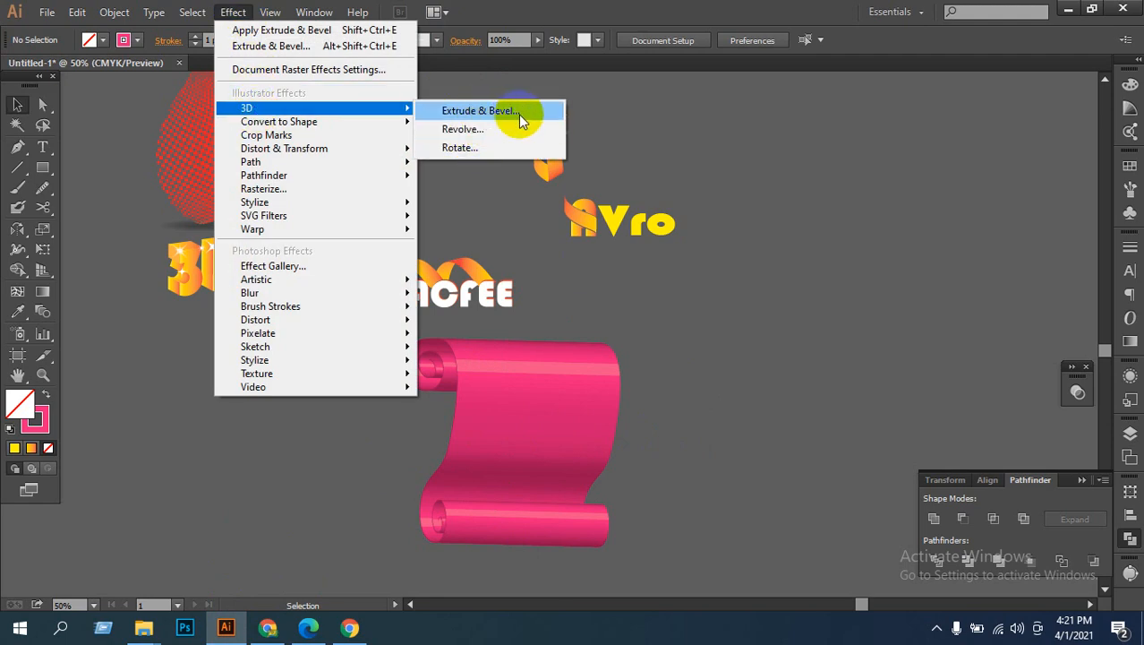
left_click(17, 106)
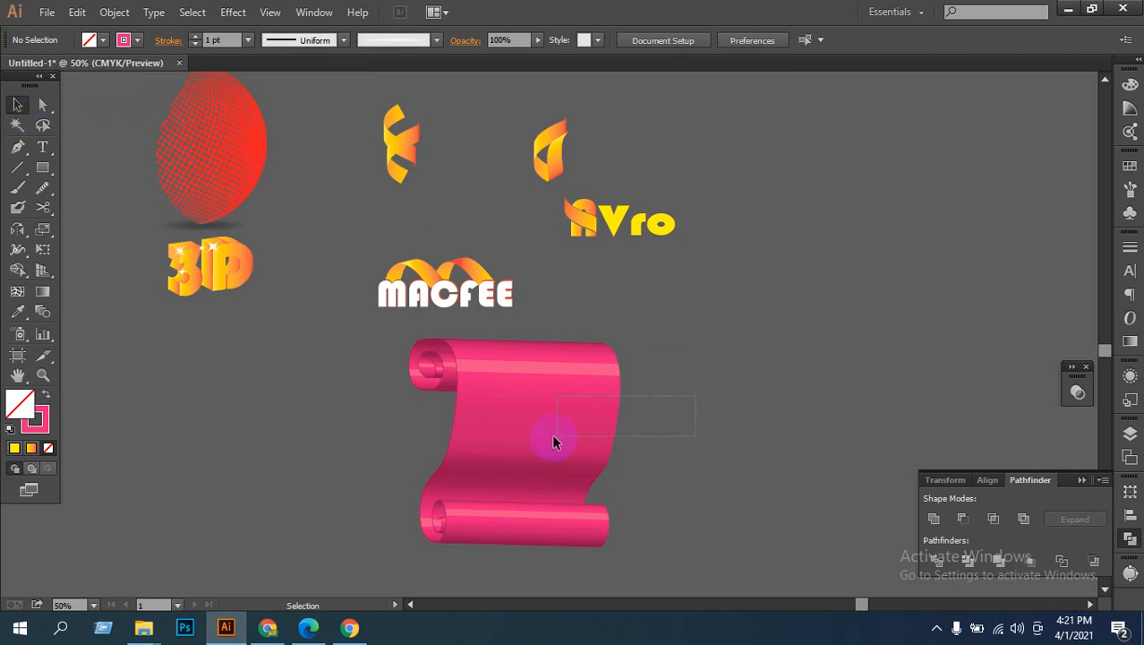
left_click_drag(552, 436, 549, 438)
left_click_drag(524, 367, 556, 374)
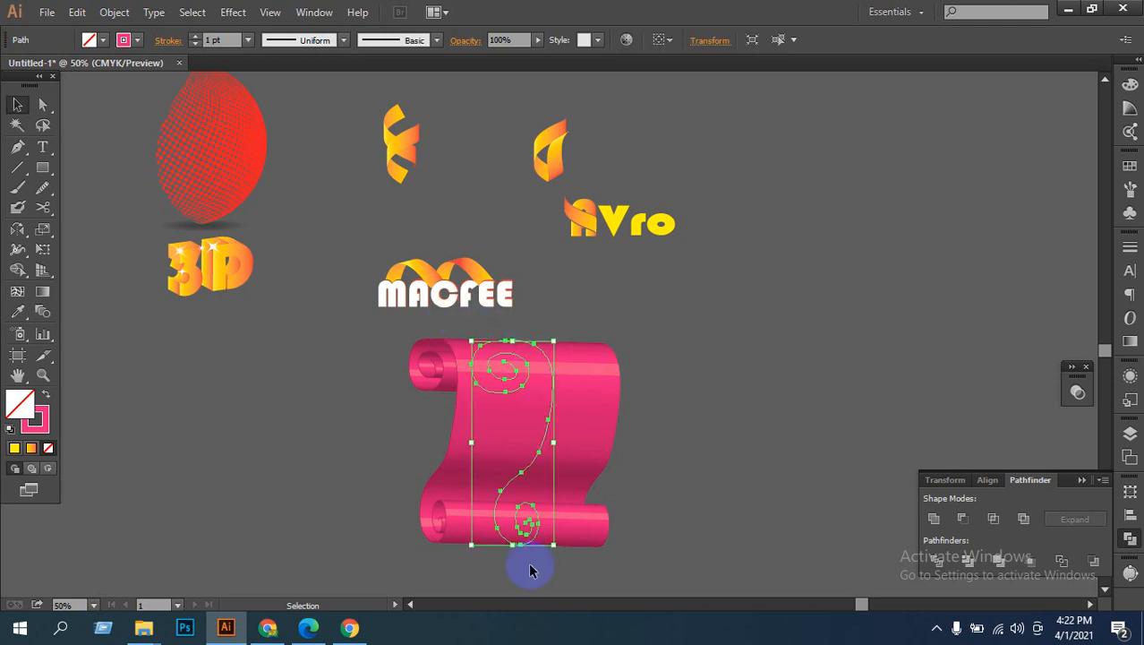
left_click(521, 332)
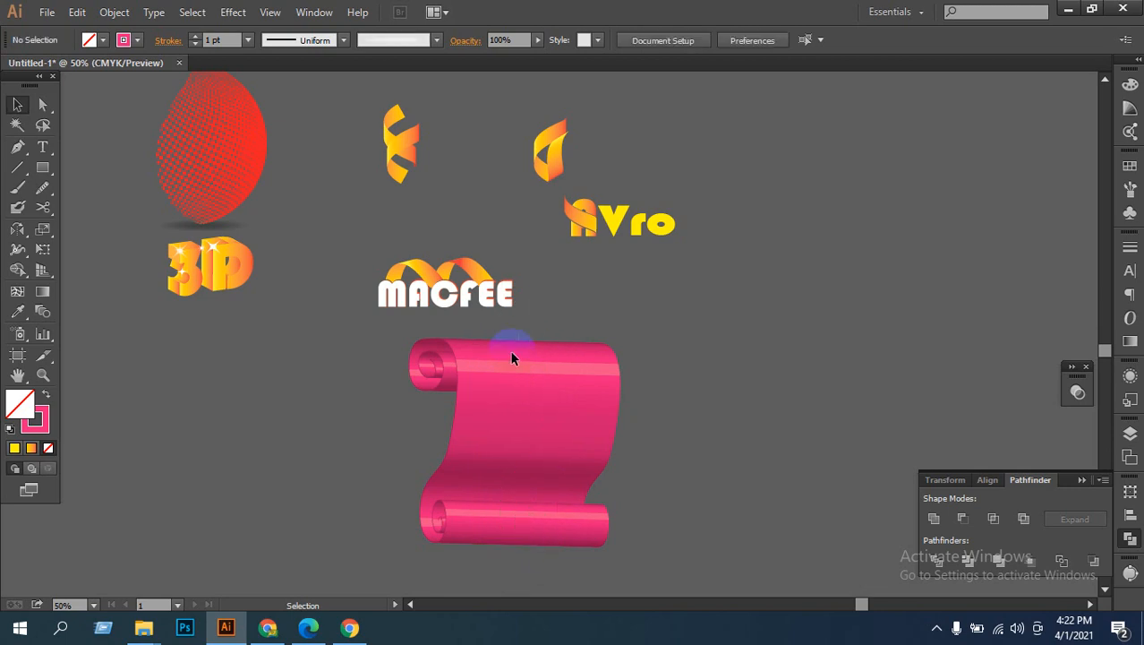
Step: Reshape the upper curl of the scroll's spiral profile by moving its topmost anchor point to about X 42.13 in, Y 12.04 in with Direct Selection
left_click(490, 385)
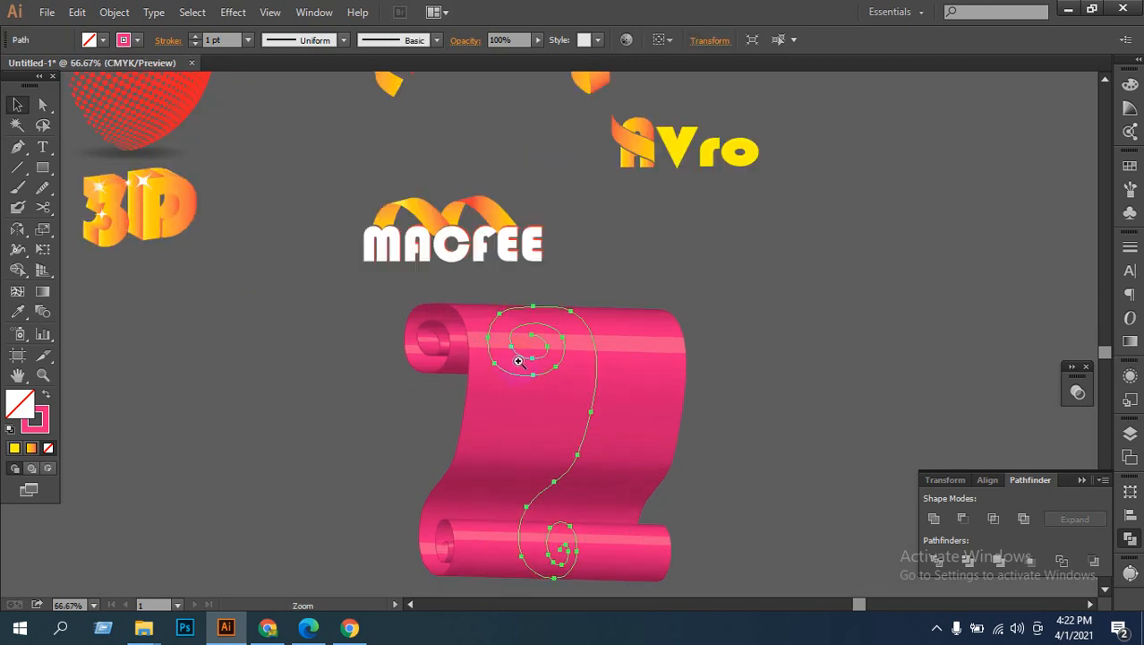
scroll(523, 358, "up", 4)
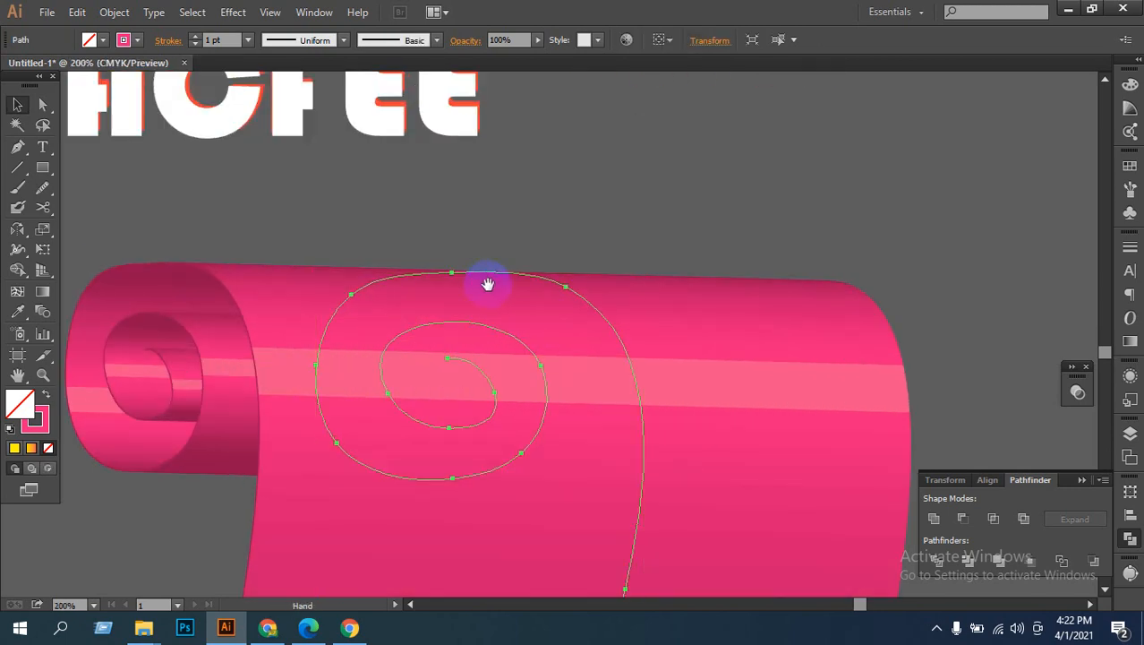
left_click(484, 277)
left_click(42, 104)
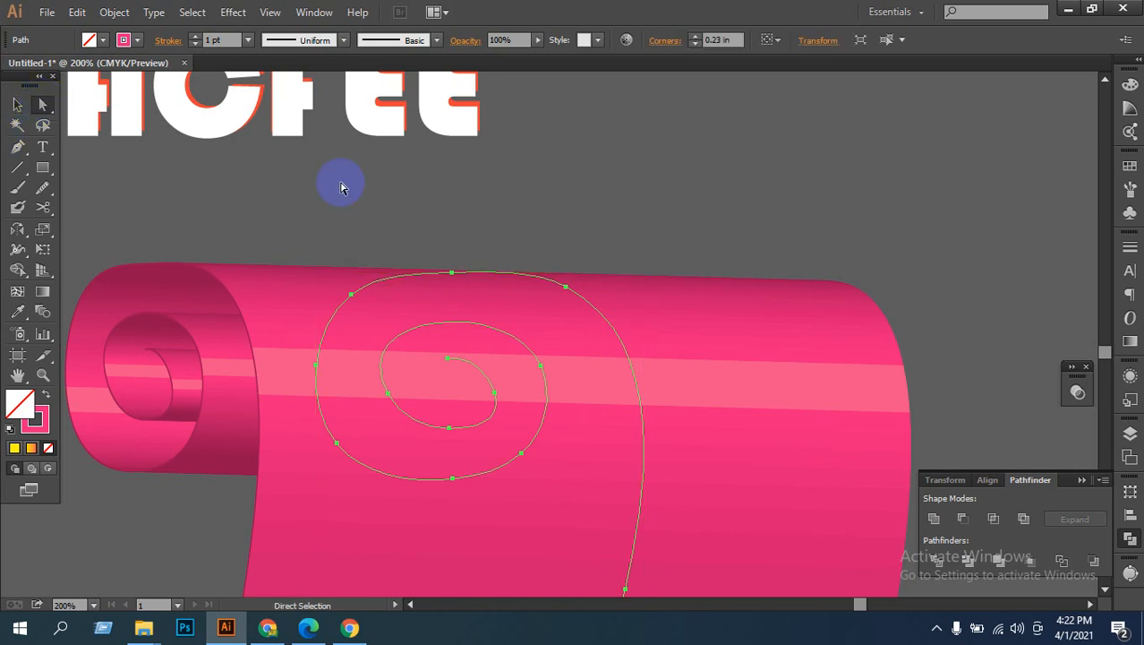
left_click(476, 285)
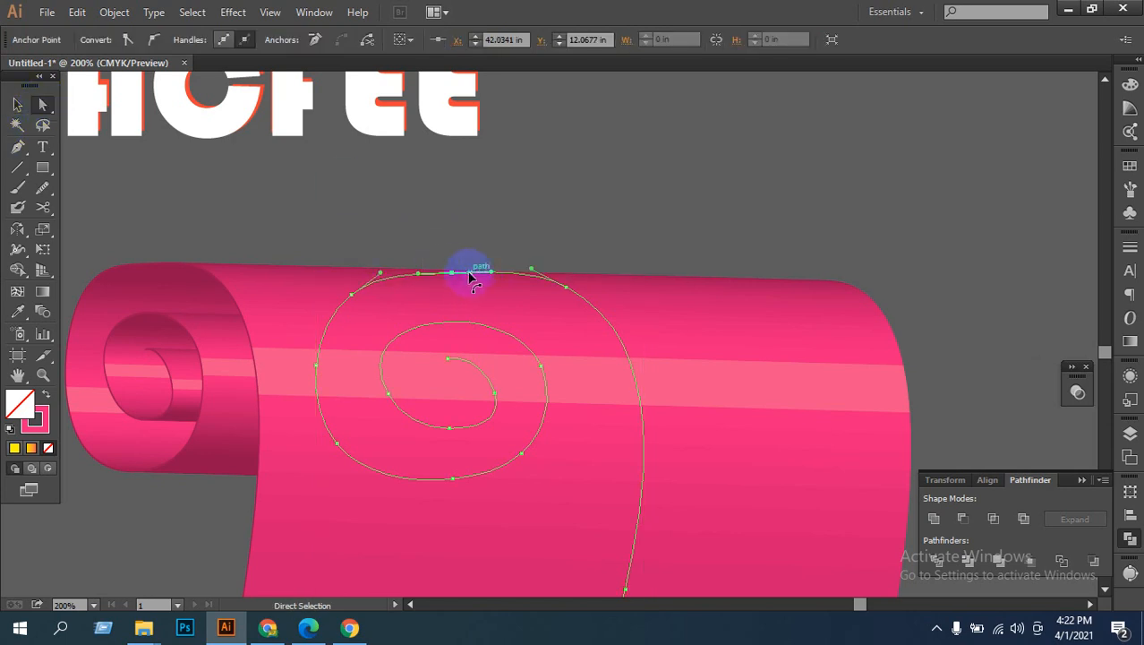
left_click_drag(452, 269, 470, 312)
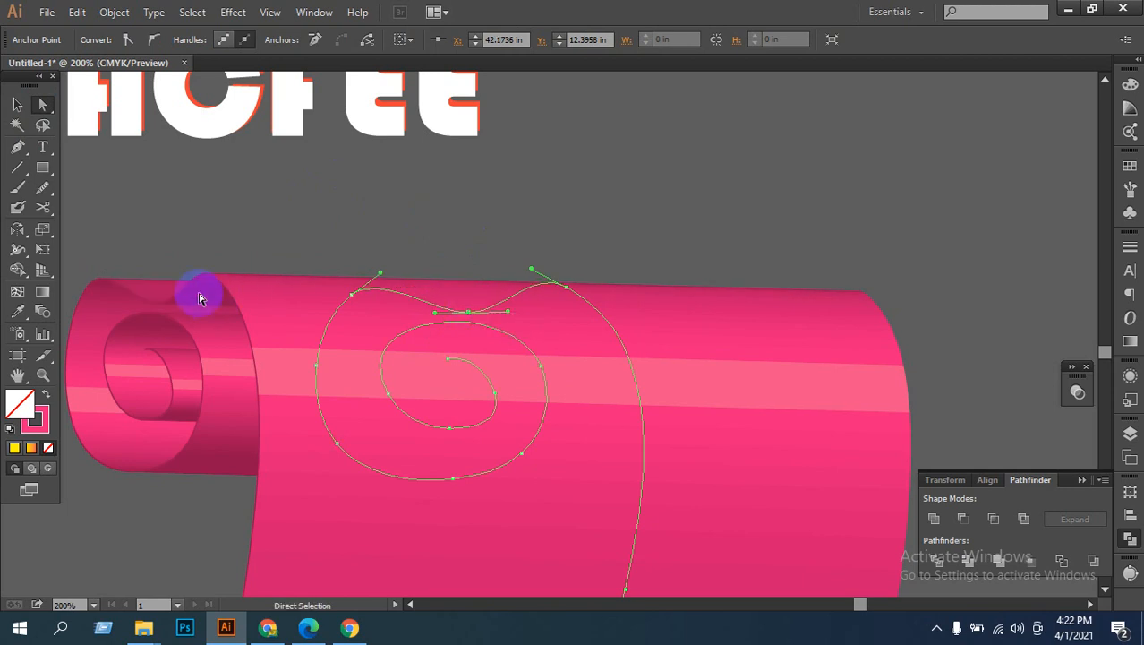
mouse_move(472, 318)
left_mouse_down()
mouse_move(462, 300)
mouse_move(470, 282)
mouse_move(452, 270)
mouse_move(529, 291)
mouse_move(527, 271)
mouse_move(507, 271)
mouse_move(513, 286)
left_mouse_up()
Step: Try to move the bottommost anchor point of the profile's lower curl slightly upward, and undo the moves
scroll(516, 291, "down", 10)
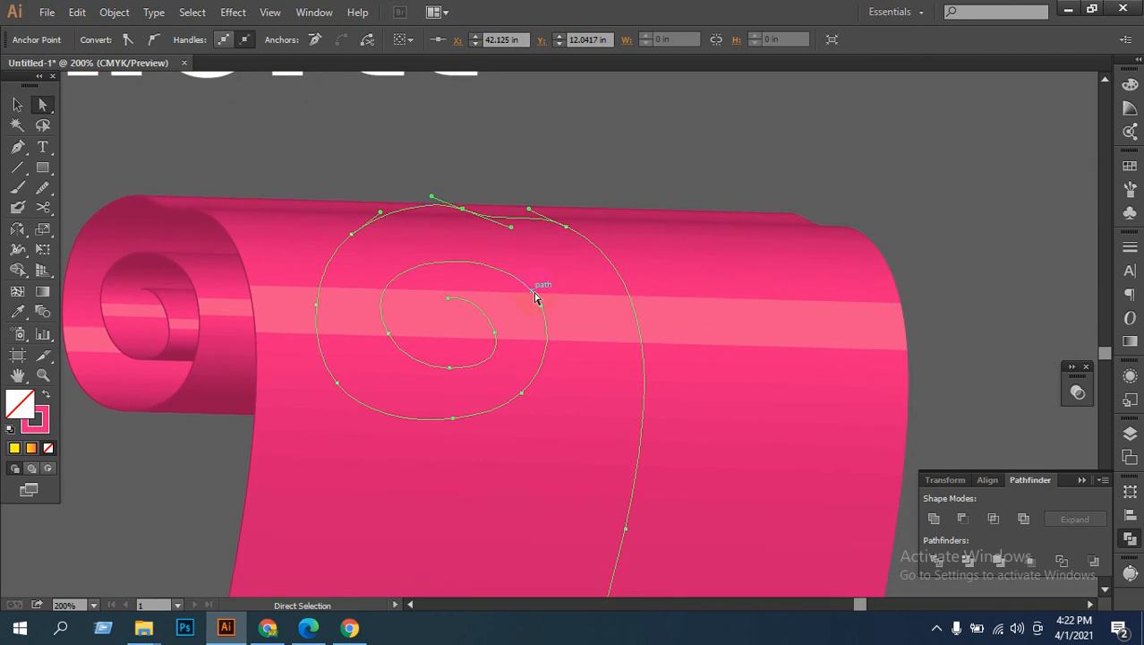
scroll(539, 505, "down", 2)
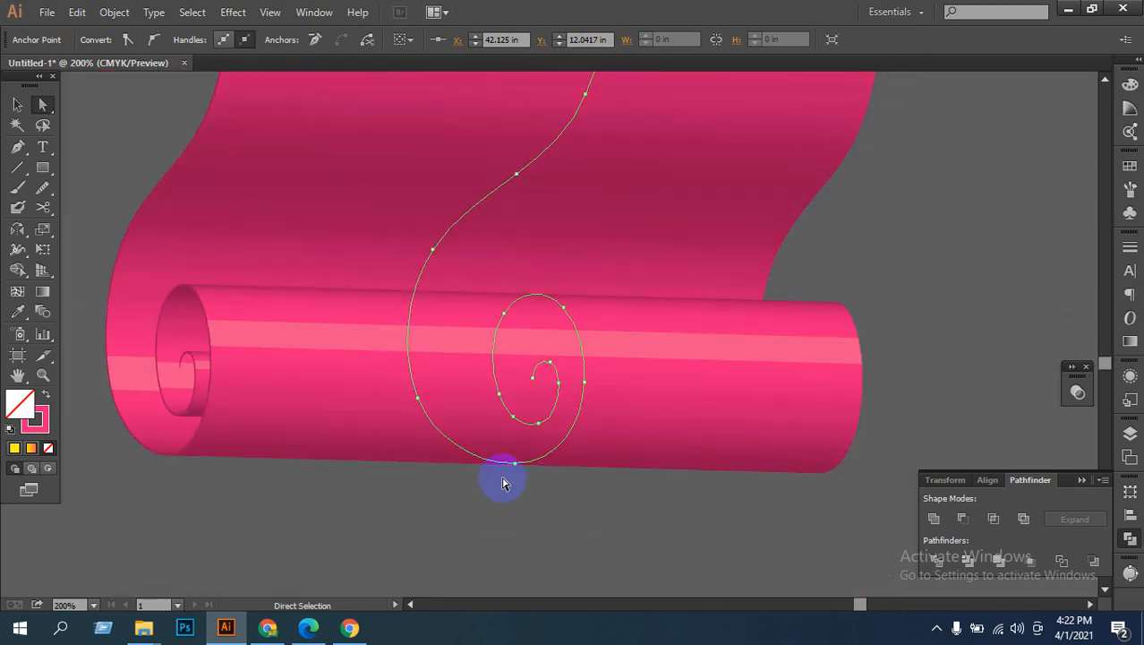
left_click(515, 462)
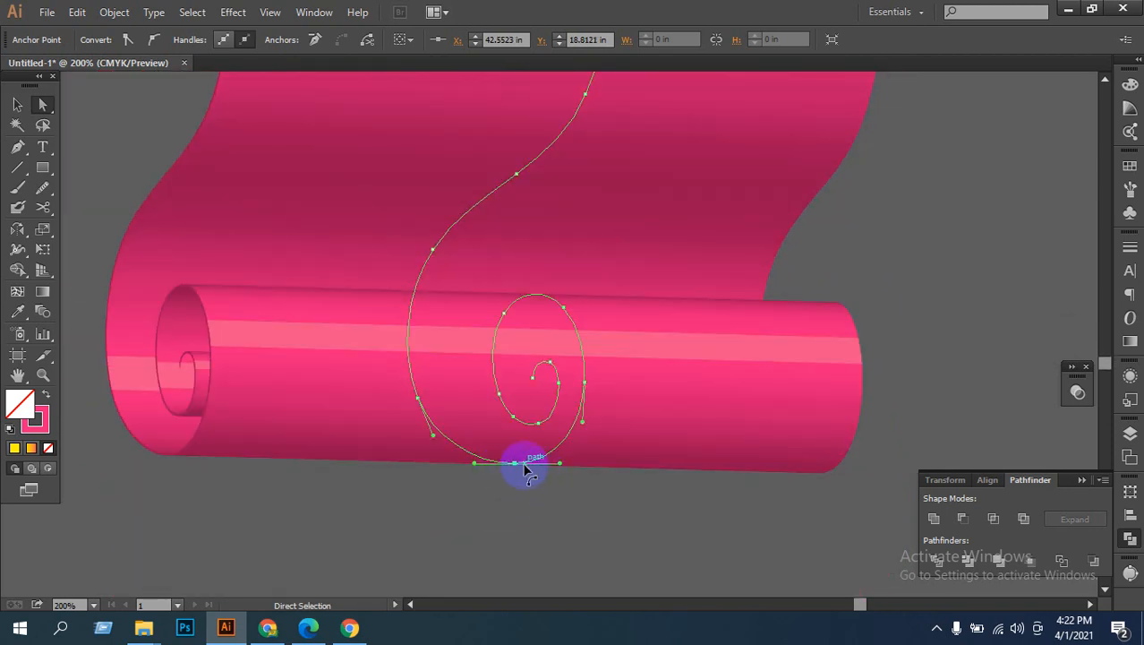
mouse_move(515, 463)
left_mouse_down()
mouse_move(498, 458)
mouse_move(515, 452)
left_mouse_up()
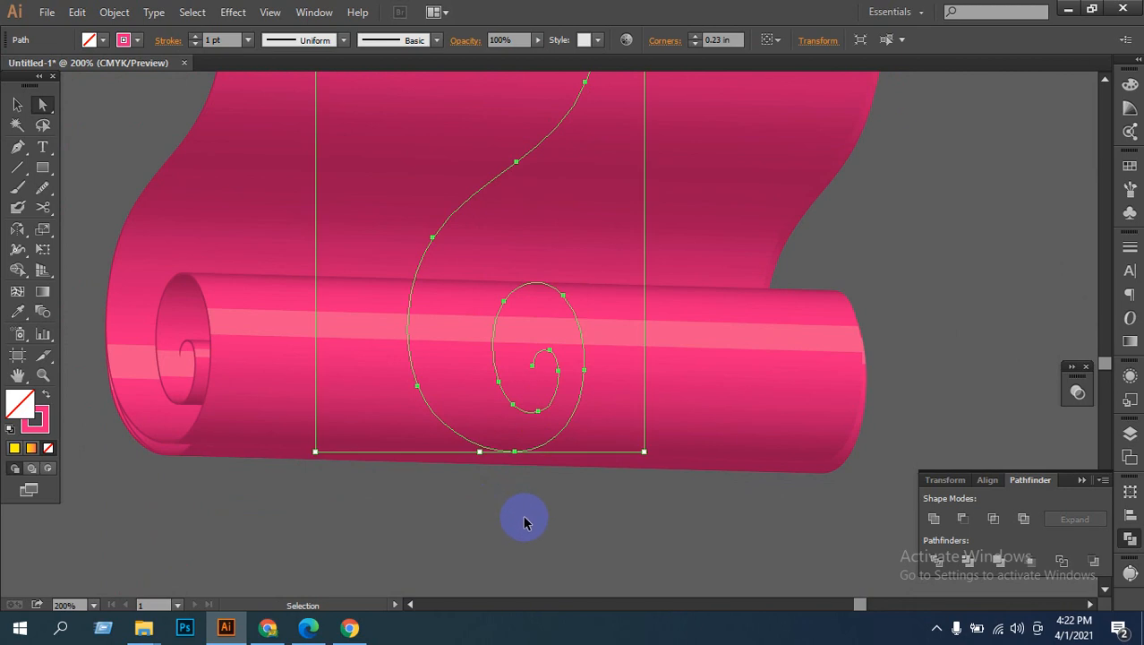
key("ctrl+z")
left_click_drag(500, 460, 519, 458)
key("ctrl+z")
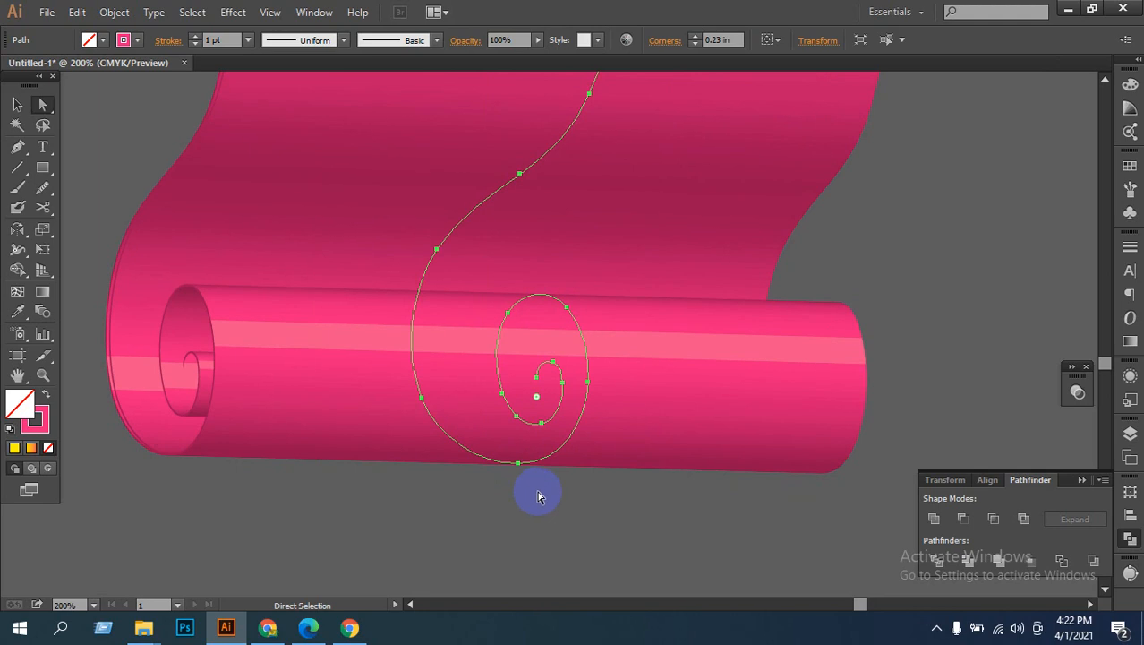
Step: Reselect the lowest anchor of the lower curl, try raising it a little again, and undo that move
left_click(507, 470)
left_click(520, 464)
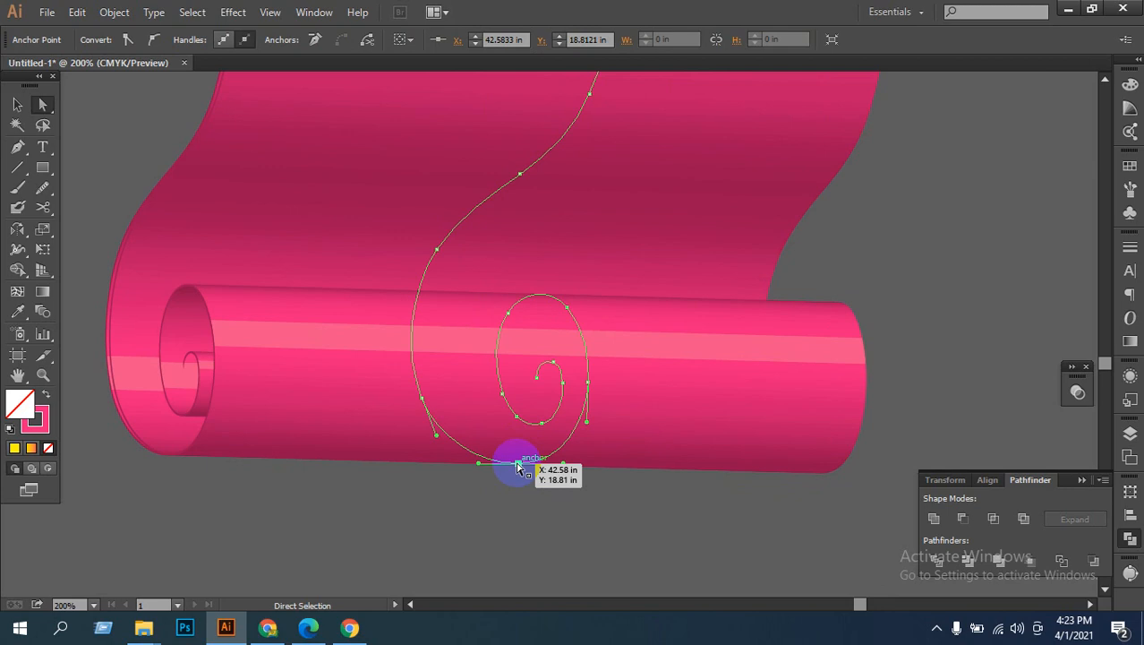
left_click(518, 467)
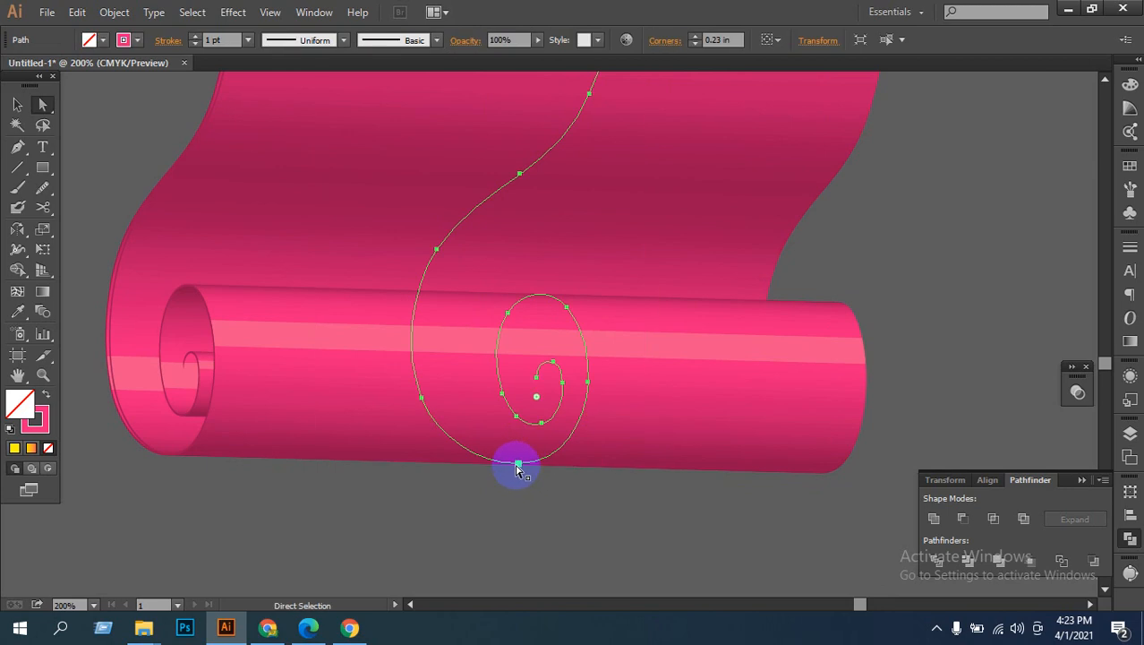
left_click(518, 467)
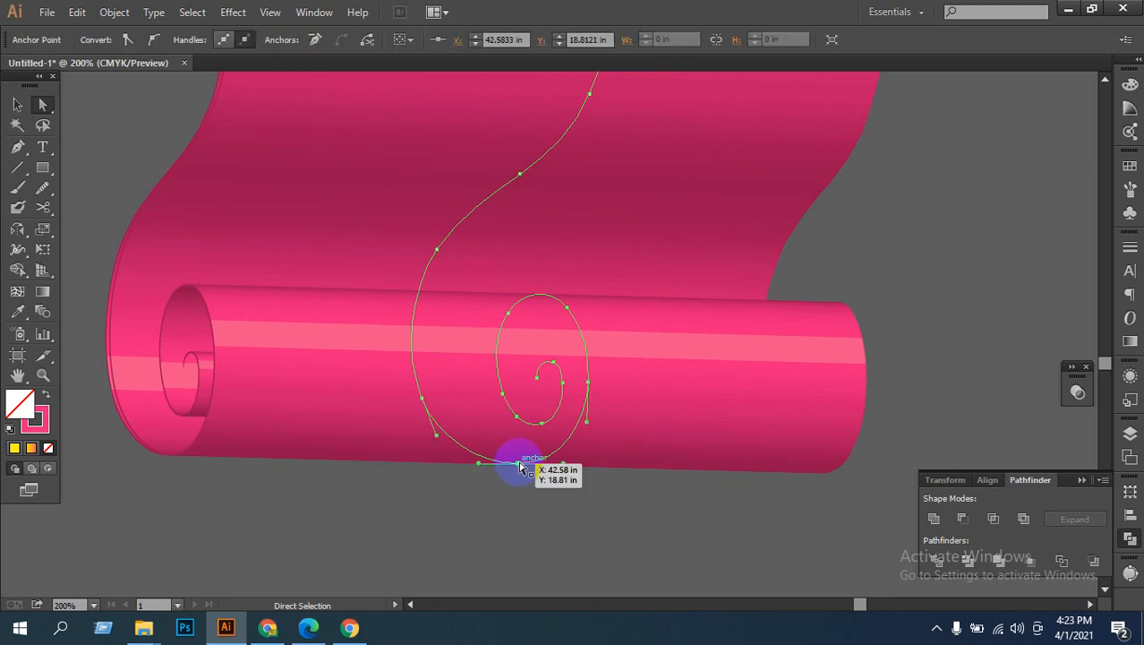
left_click_drag(520, 464, 519, 457)
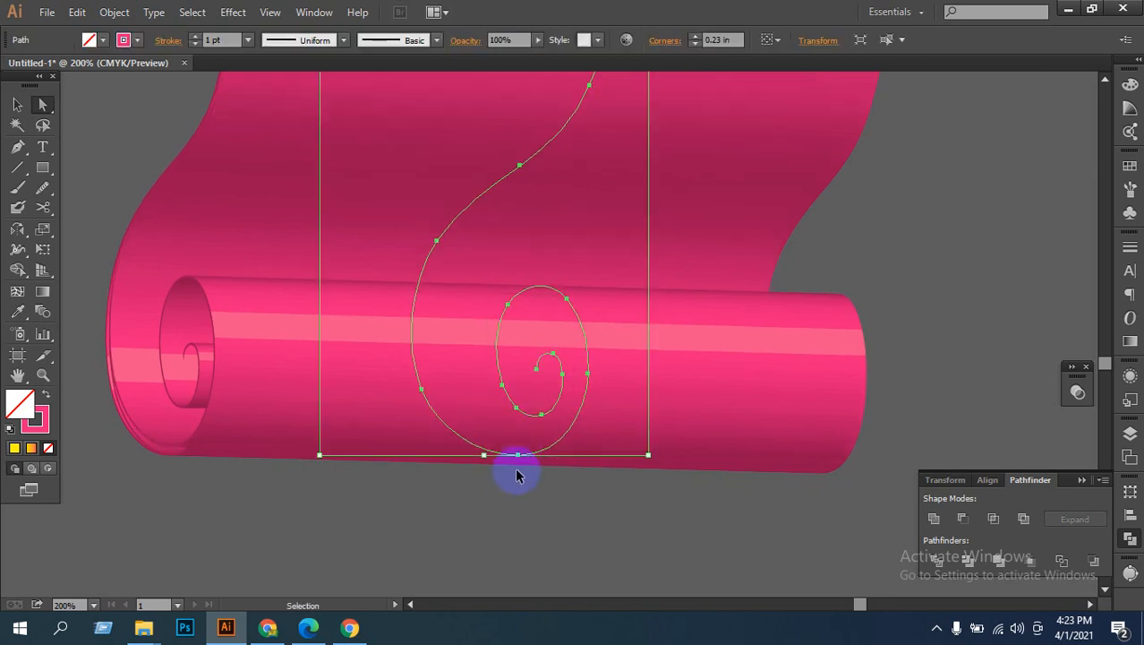
key("ctrl+z")
Step: Try to move the lowest anchor of the scroll's lower curl to about X 42.50 in, Y 18.68 in, and tilt its right handle downward
left_click(519, 466, "ctrl")
left_click(518, 467, "ctrl")
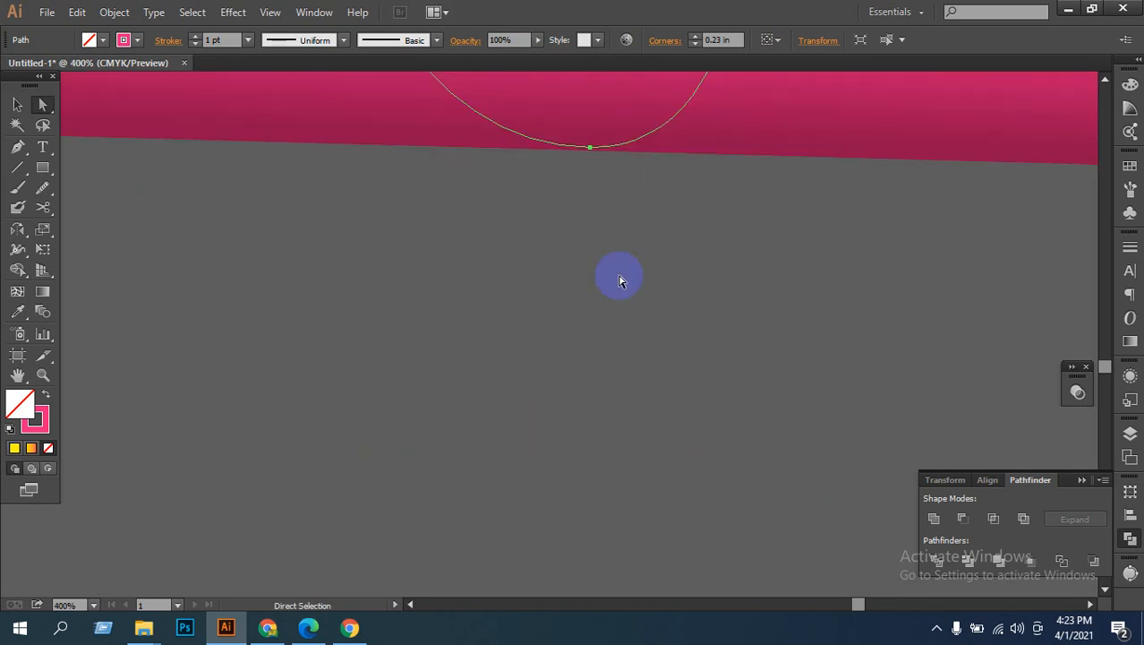
scroll(620, 280, "up", 5)
left_click(542, 369)
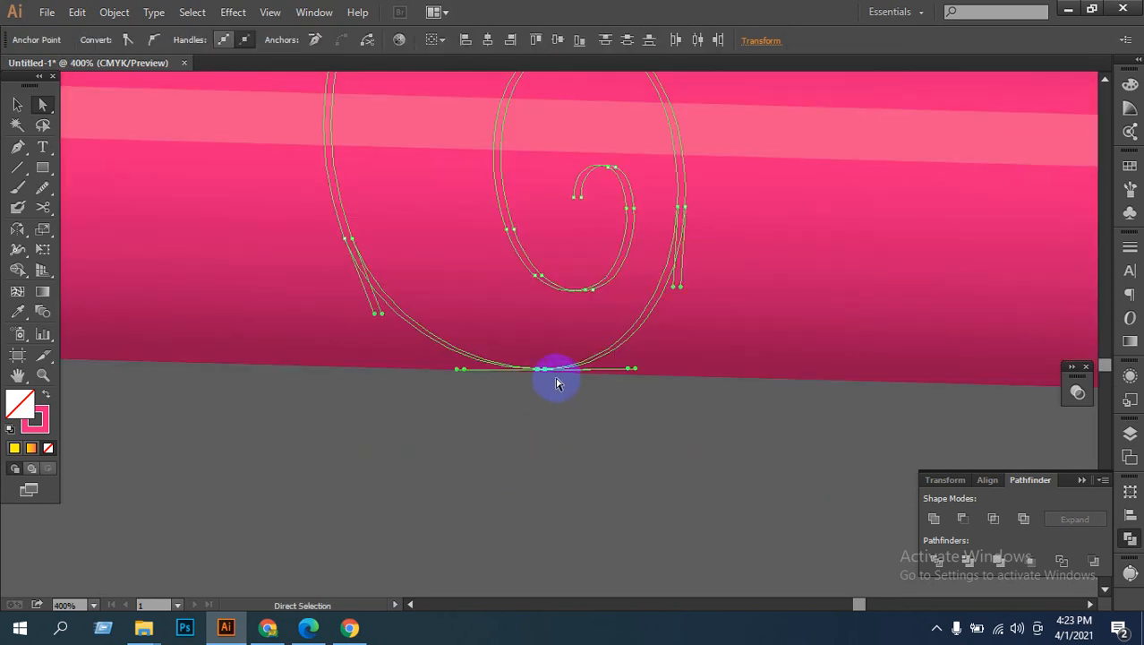
left_click(563, 401)
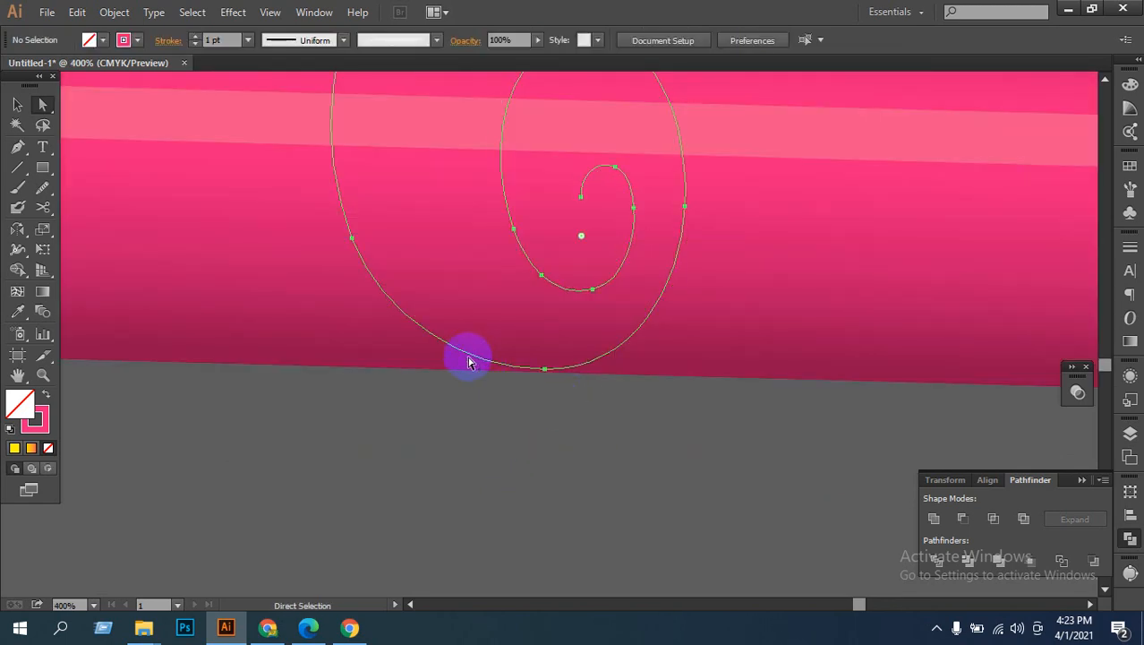
left_click(544, 369)
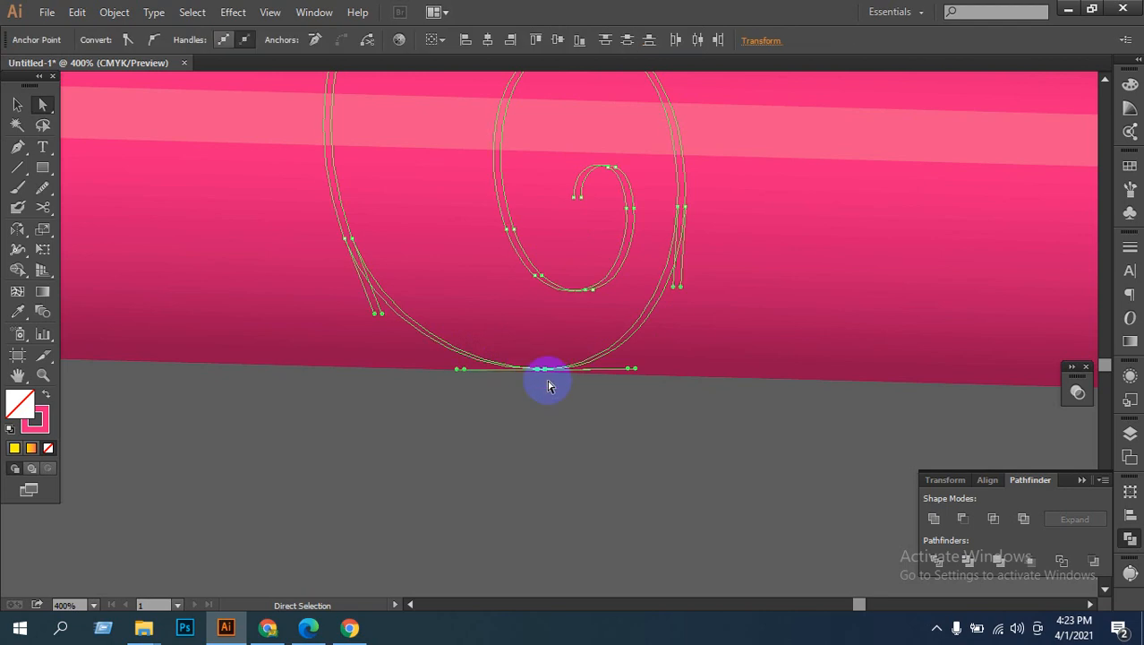
left_click(572, 396)
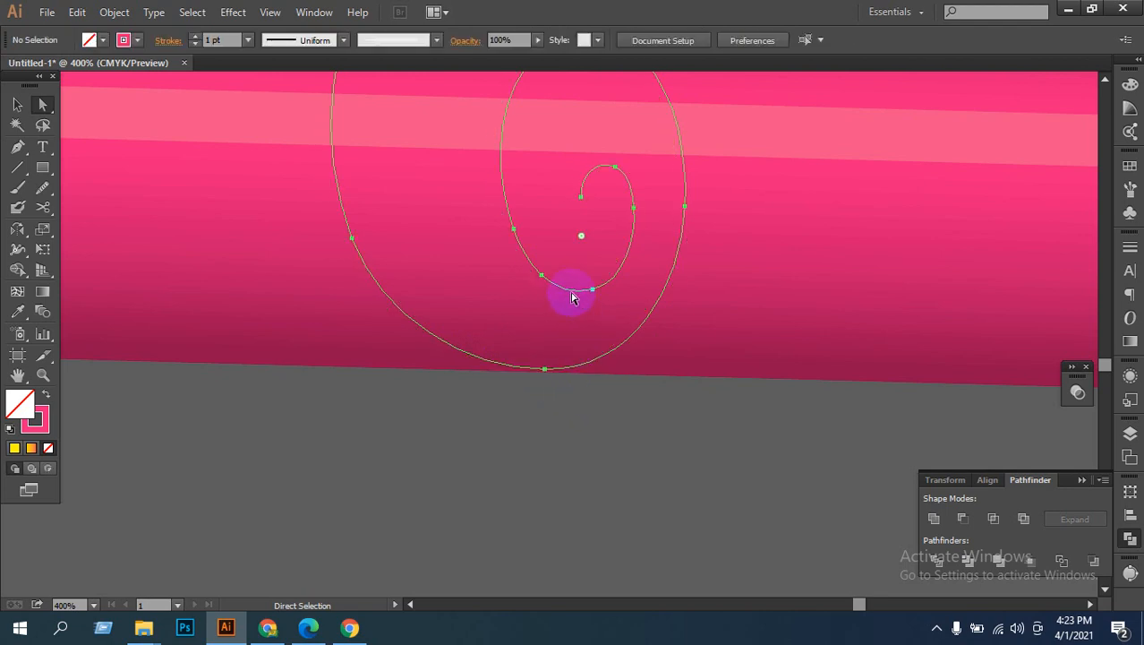
left_click(573, 298)
left_click(572, 314)
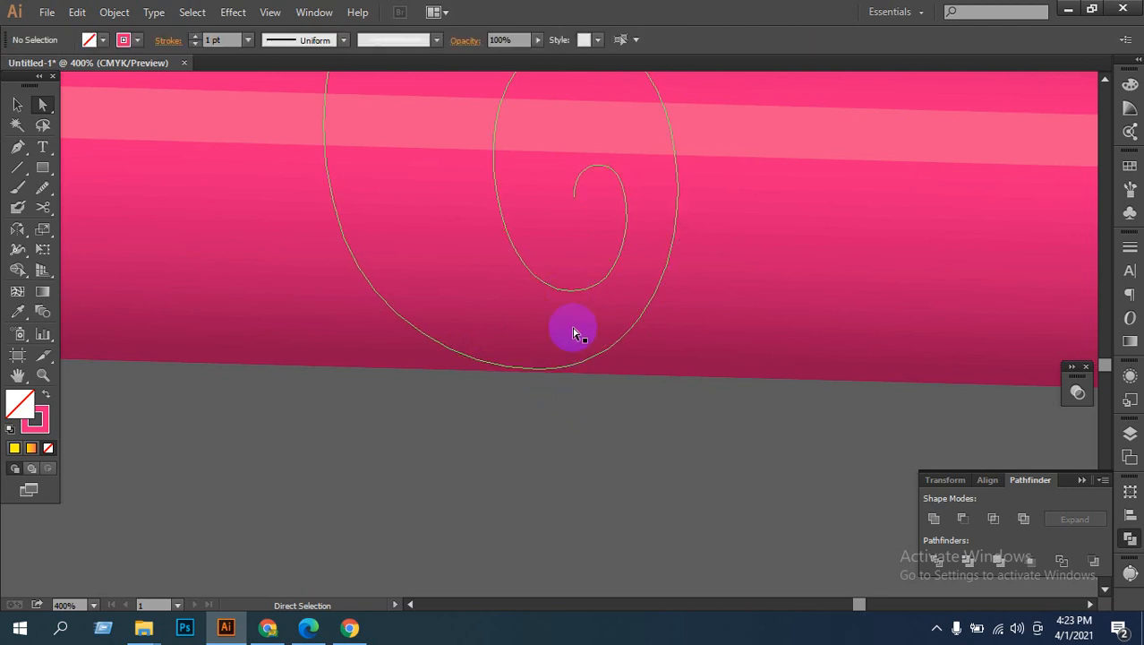
left_click(537, 370)
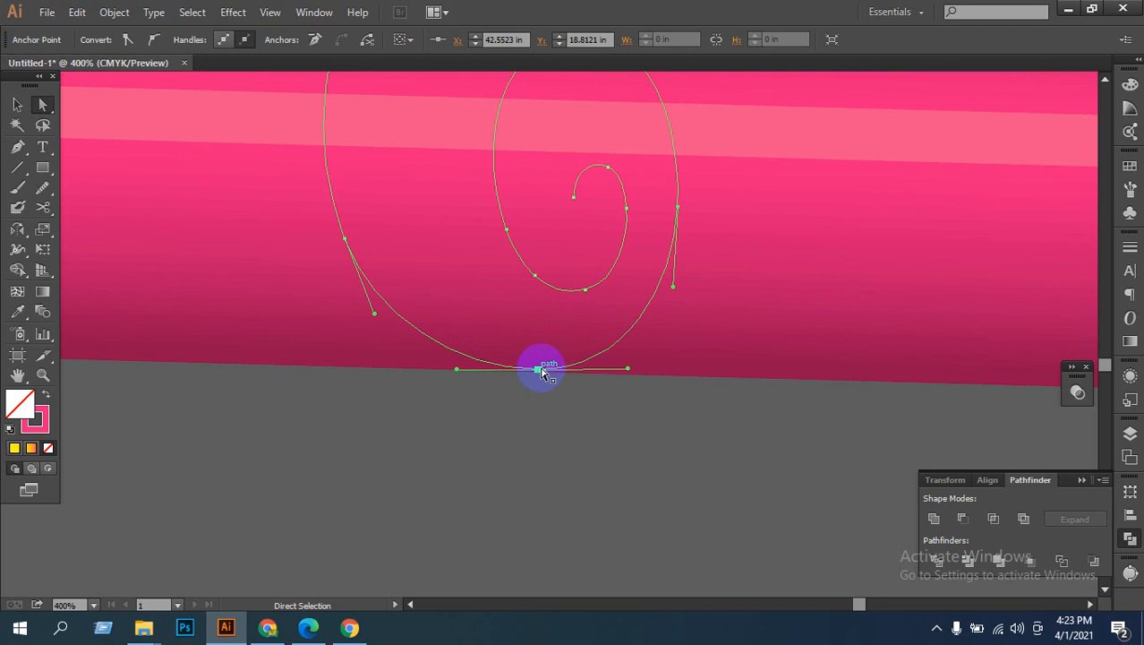
left_click_drag(537, 370, 525, 340)
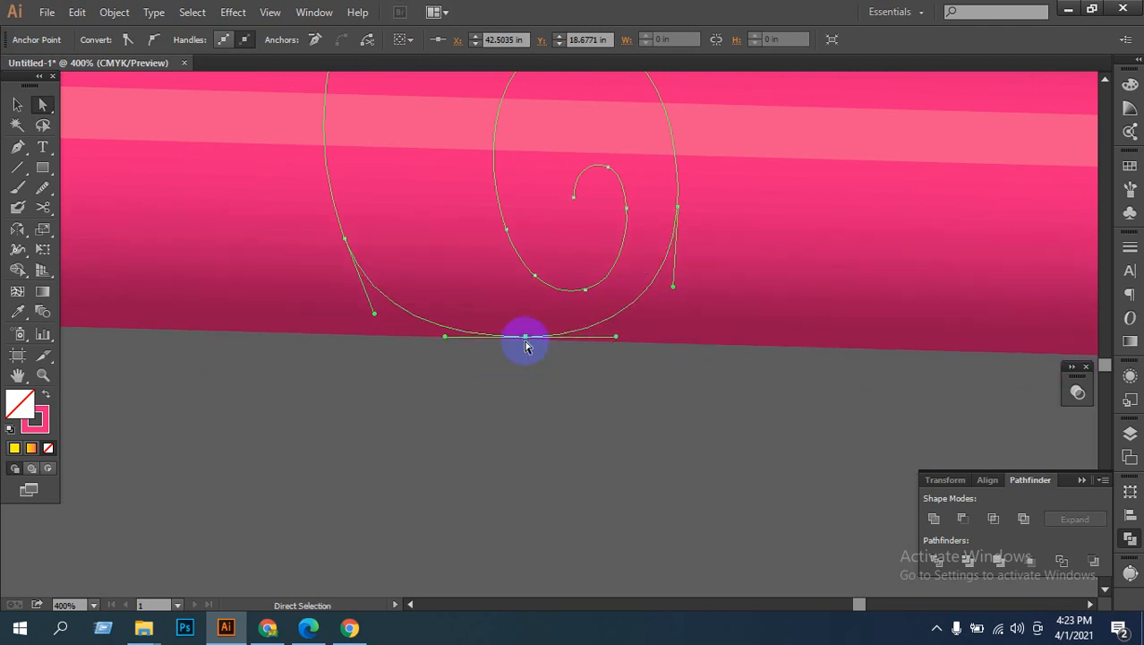
left_click_drag(616, 336, 610, 367)
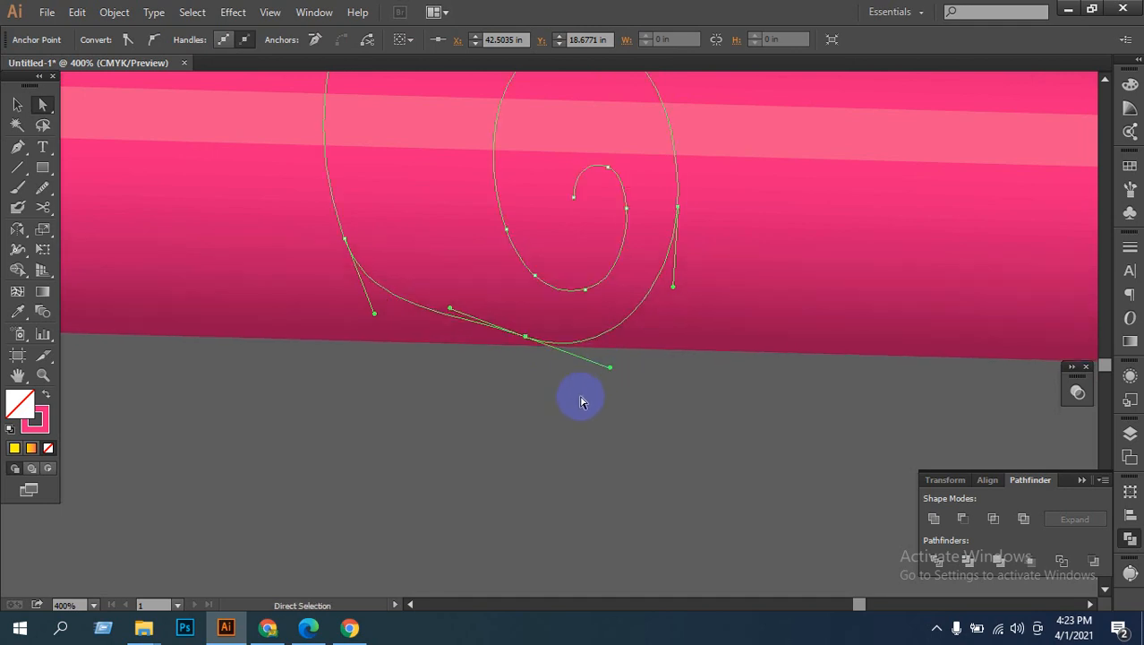
Step: Undo the anchor move and handle tilt on the scroll's lower curl
left_click(578, 386, "ctrl+alt")
left_click(578, 387, "ctrl+alt")
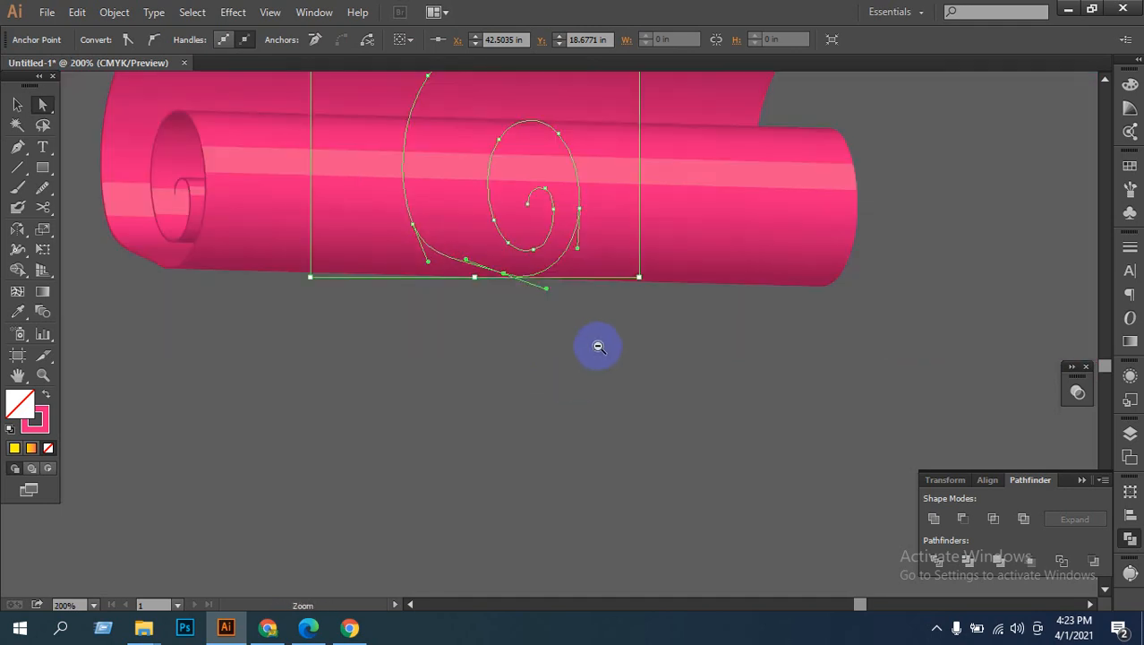
left_click(598, 346, "ctrl+alt")
left_click(598, 345, "ctrl+alt")
key("v")
left_click_drag(661, 312, 462, 429)
left_click_drag(516, 367, 558, 484)
key("ctrl+z")
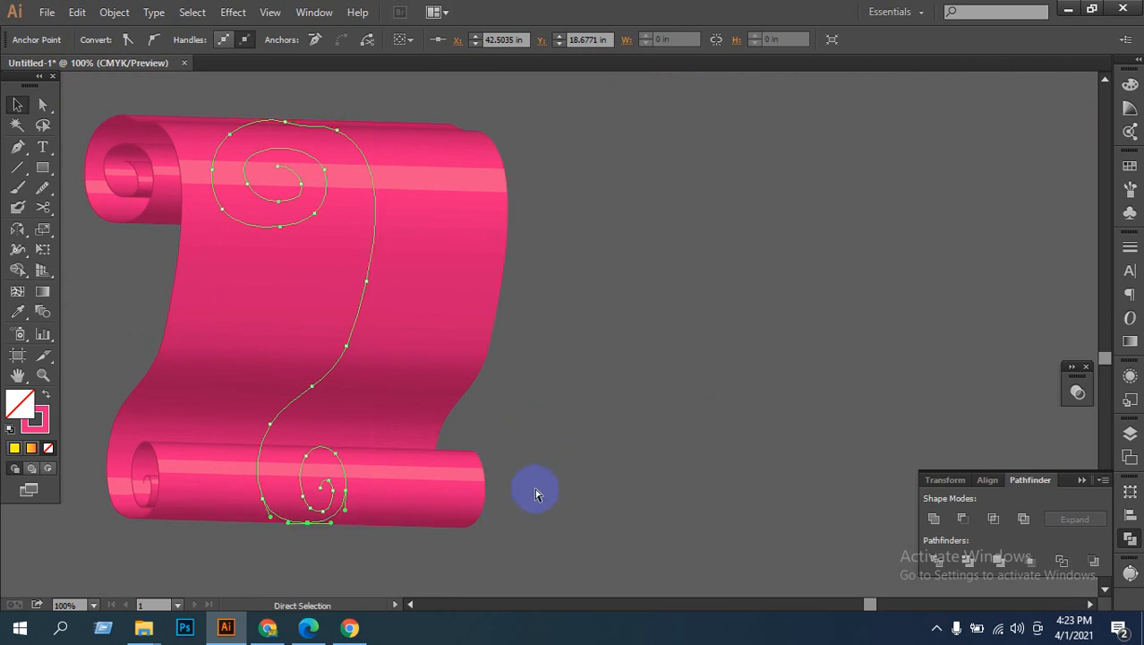
key("ctrl+z")
Step: Add the text "3" in Bauhaus 93 on an empty area beside the scroll and enlarge it to about 351 pt
mouse_move(571, 372)
left_mouse_down()
mouse_move(350, 402)
mouse_move(301, 387)
left_mouse_up()
mouse_move(490, 366)
left_mouse_down()
mouse_move(312, 355)
mouse_move(288, 342)
left_mouse_up()
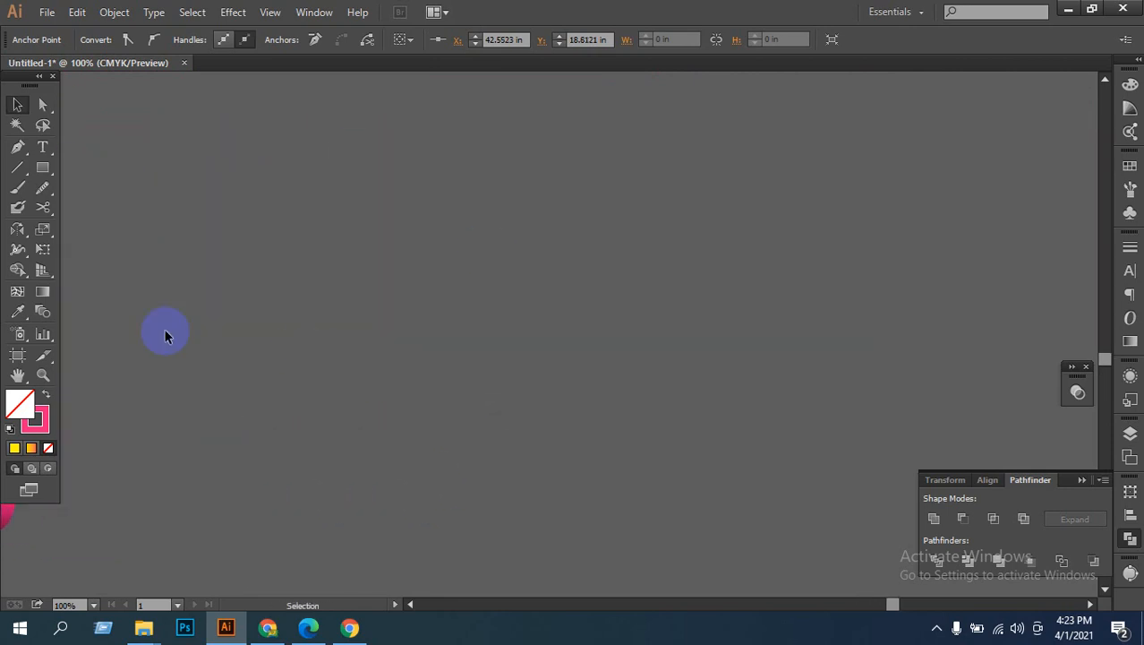
left_click(43, 150)
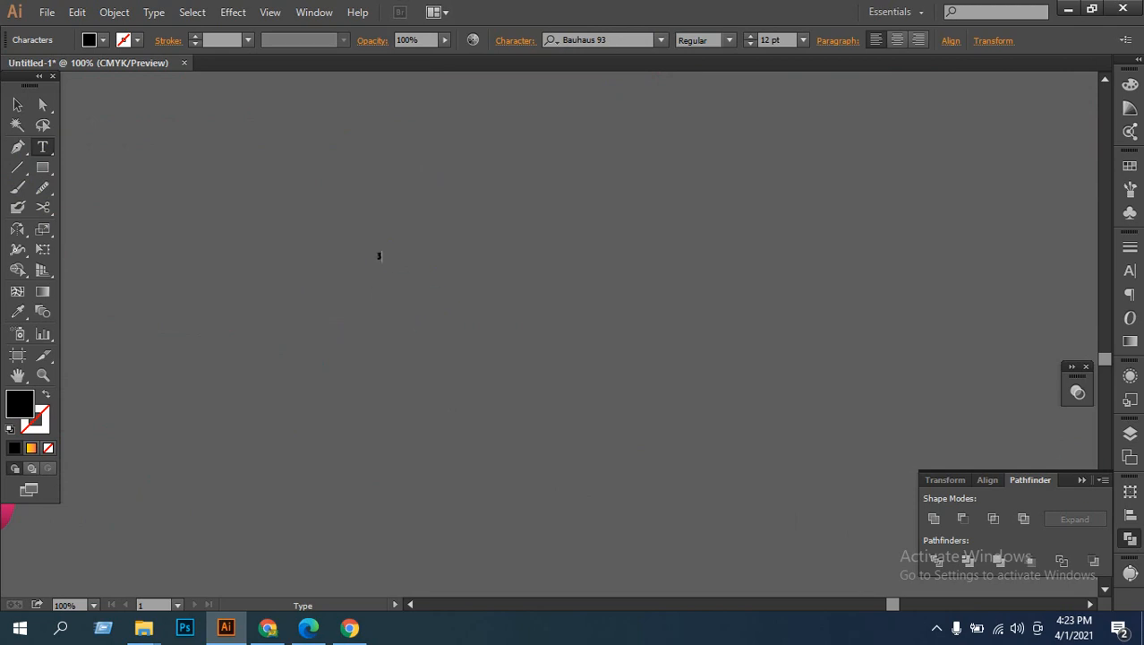
left_click(603, 230)
left_click(17, 105)
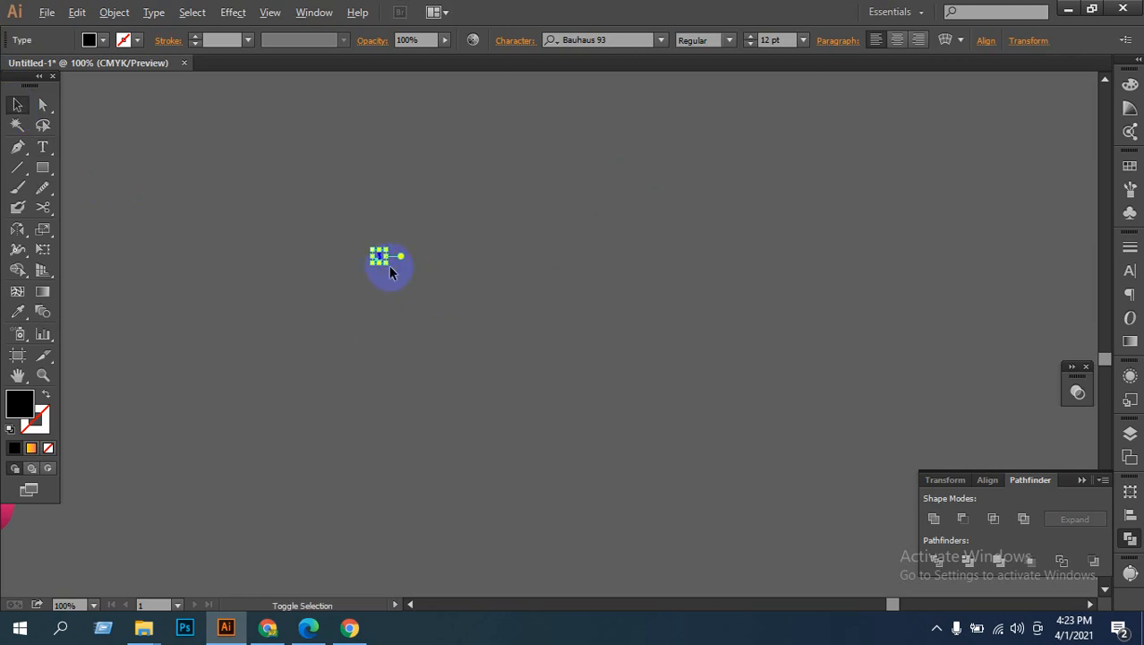
left_click_drag(387, 262, 462, 417)
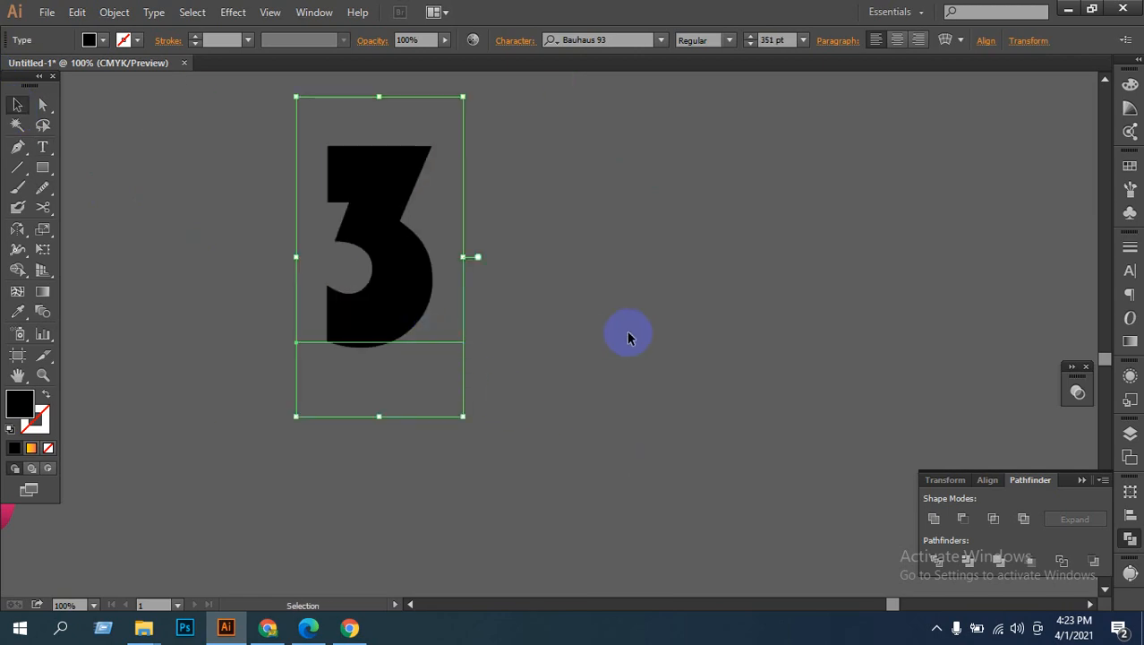
left_click(629, 335)
Step: Convert the "3" to outlines and fill it with CMYK Red
left_click(408, 296)
left_click(367, 199)
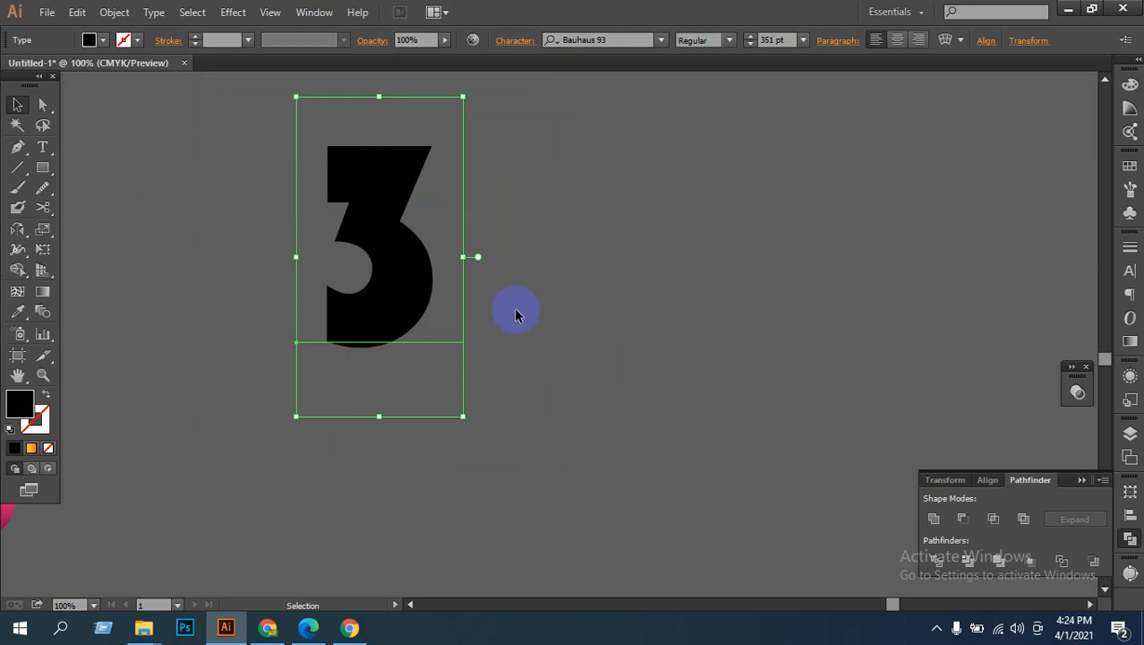
key("ctrl+shift+o")
left_click(375, 273)
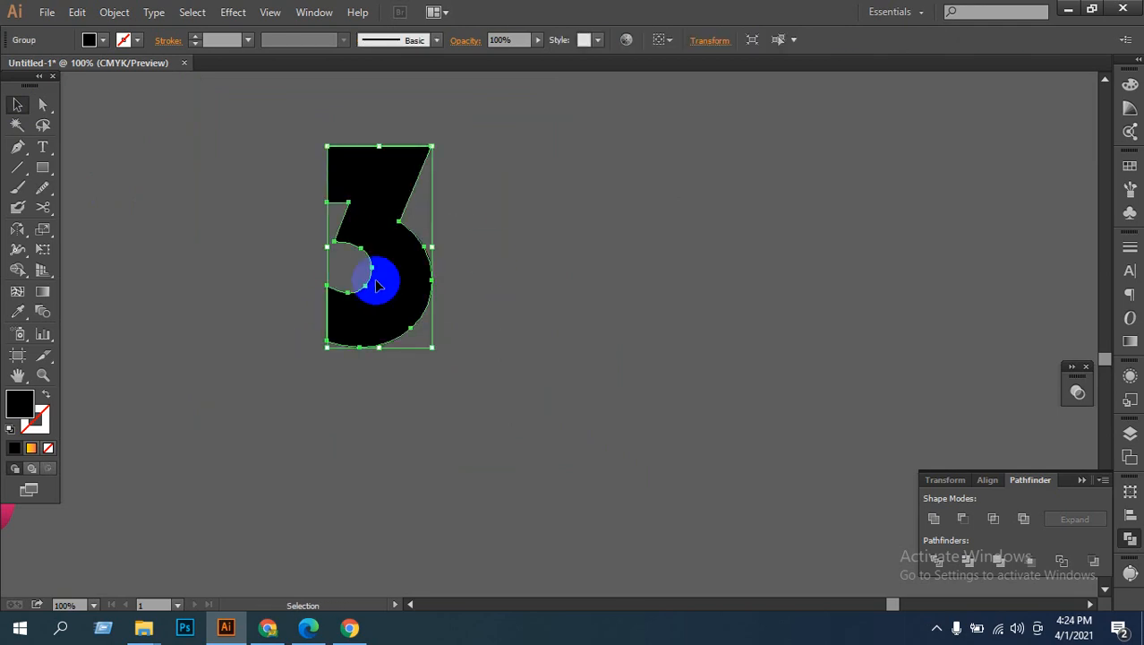
left_click(98, 43)
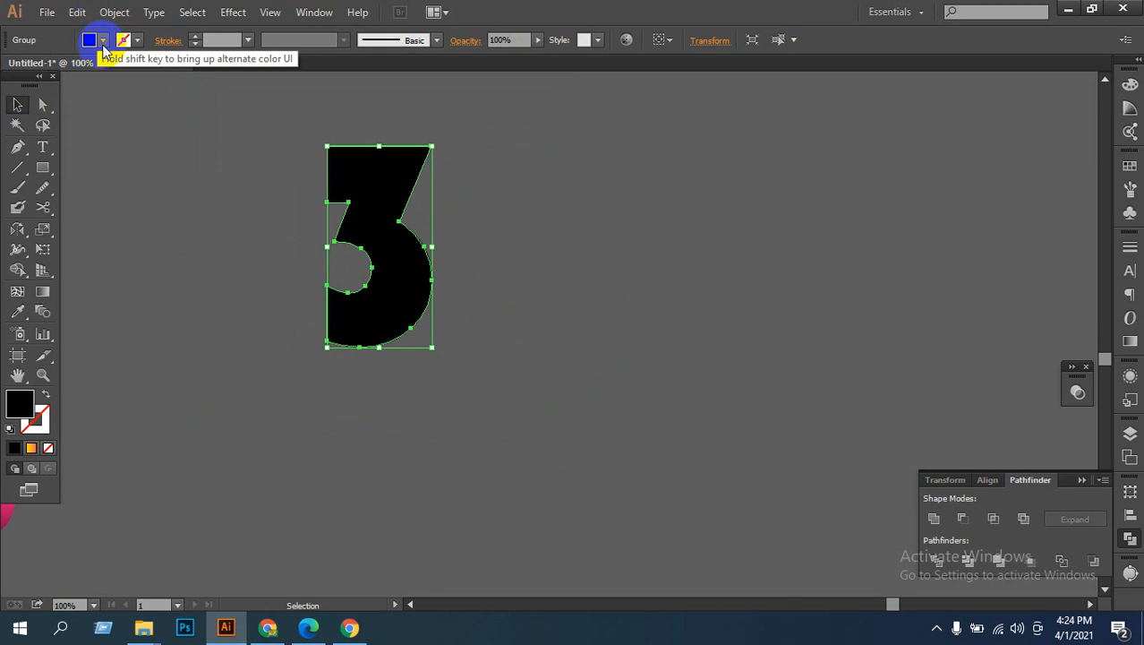
left_click(70, 69)
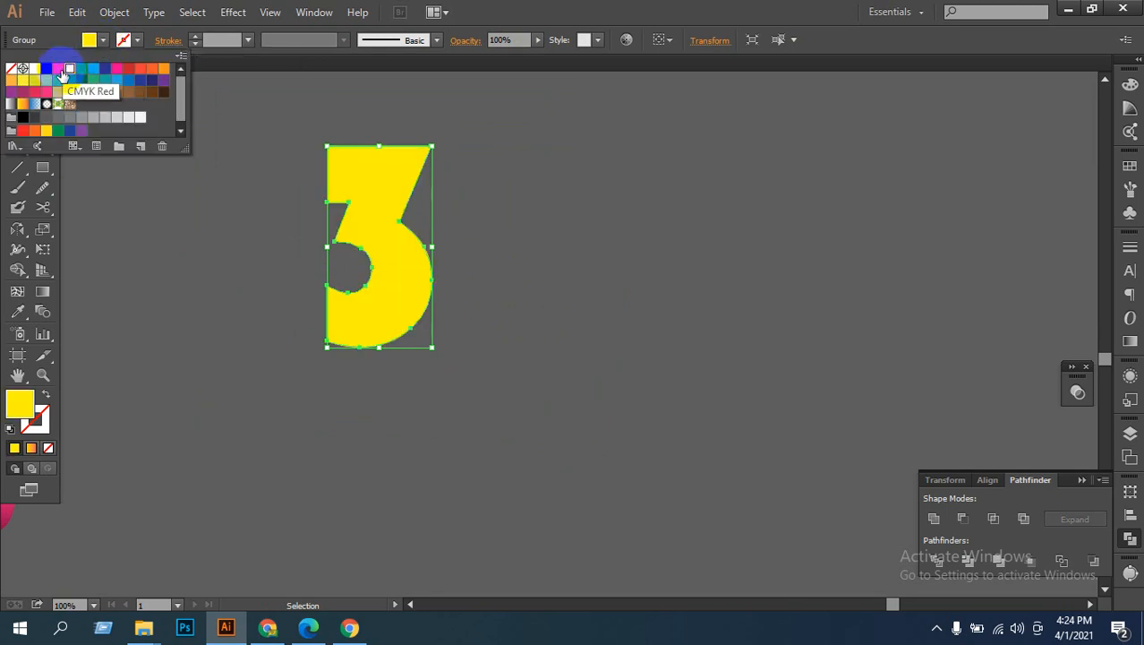
left_click(61, 77)
left_click(472, 234)
Step: Delete the anchor points along the notch and inner curve of the 3 with Direct Selection, leaving only its outer right-hand contour
left_click(332, 205)
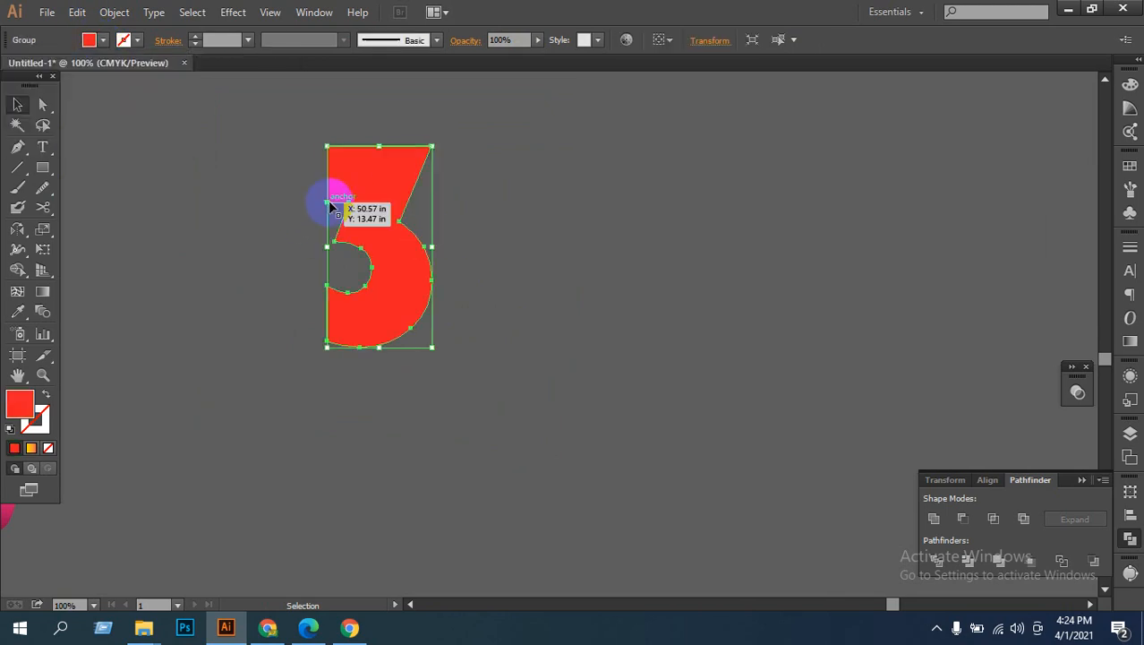
left_click(43, 104)
left_click(329, 213)
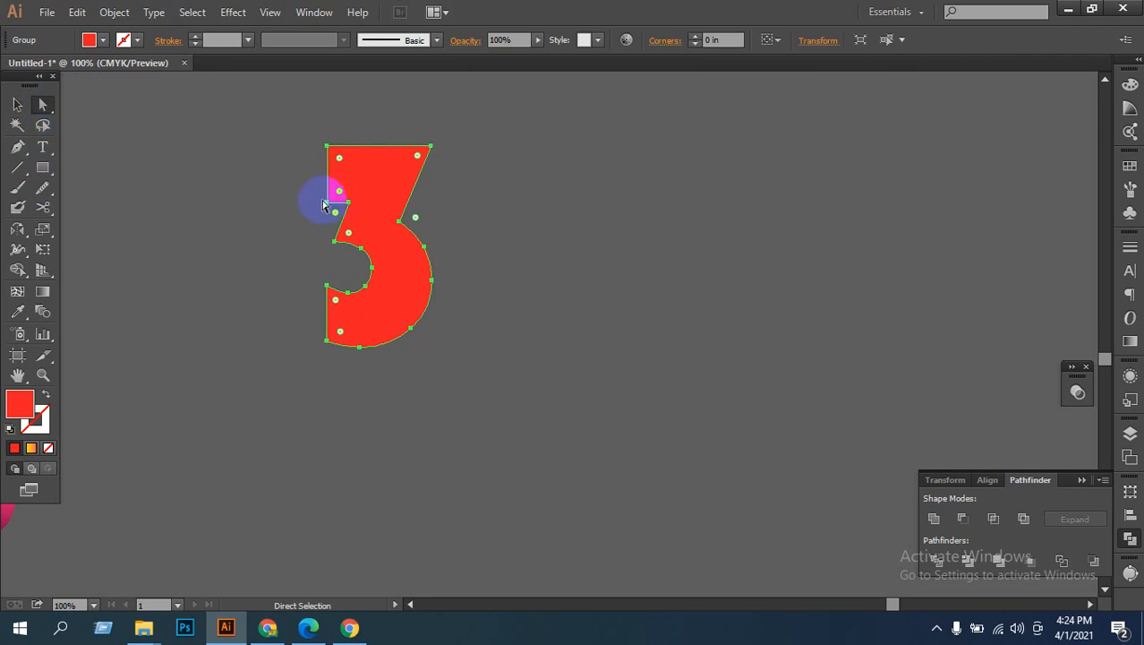
left_click(325, 205)
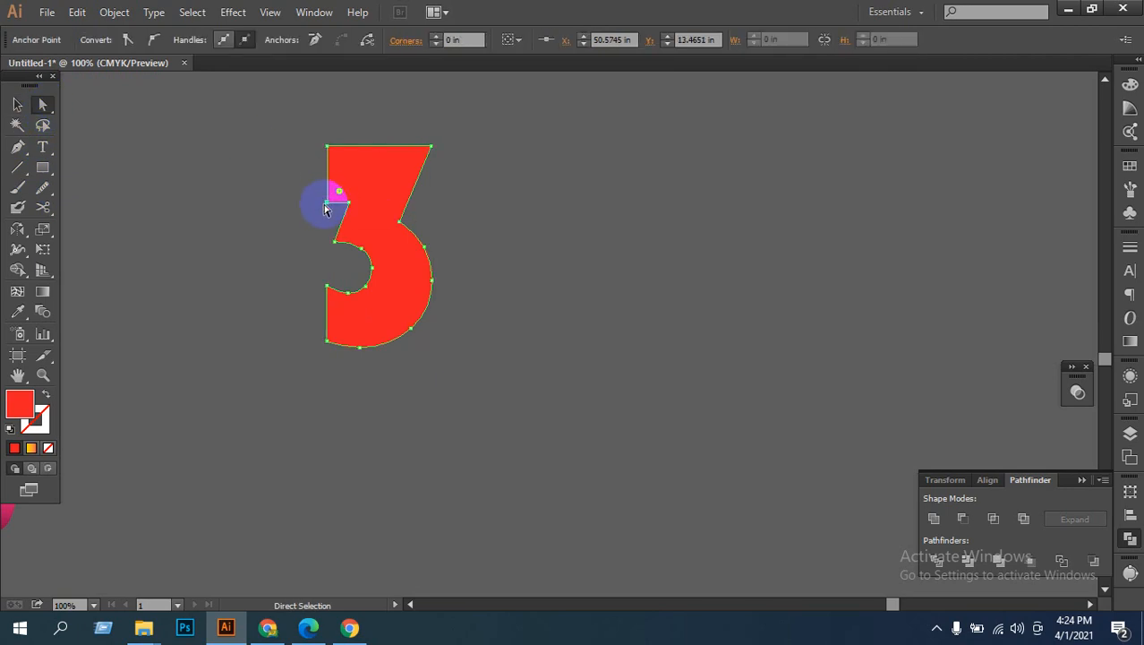
left_click_drag(326, 208, 337, 243)
key("ctrl+z")
key("Delete")
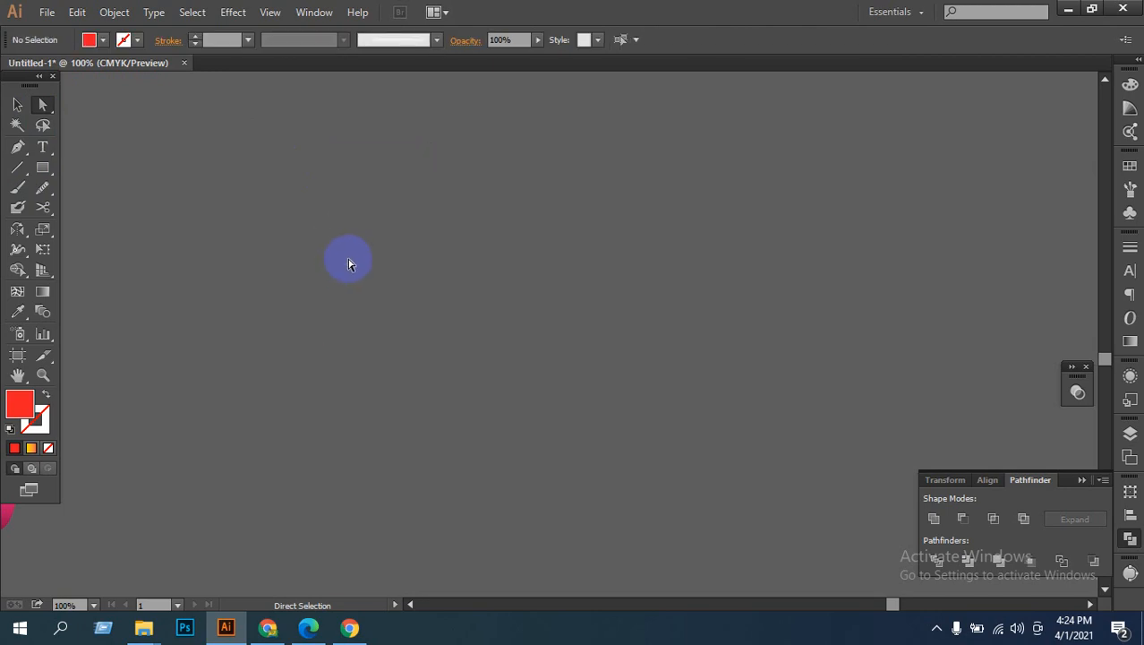
key("ctrl+z")
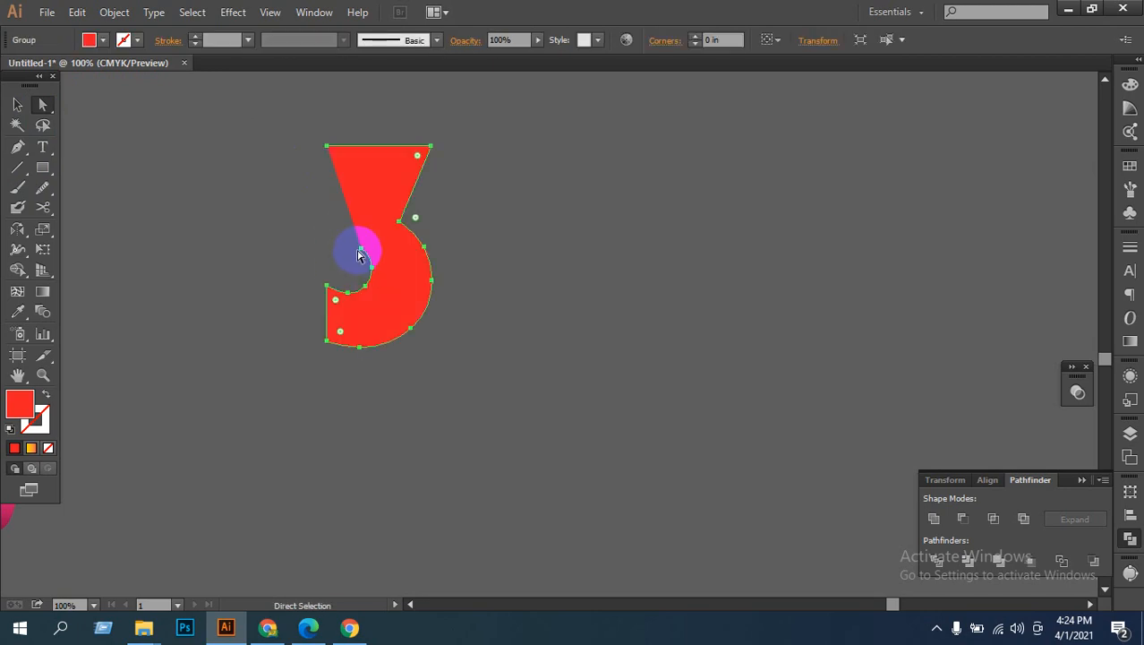
left_click_drag(359, 256, 347, 299)
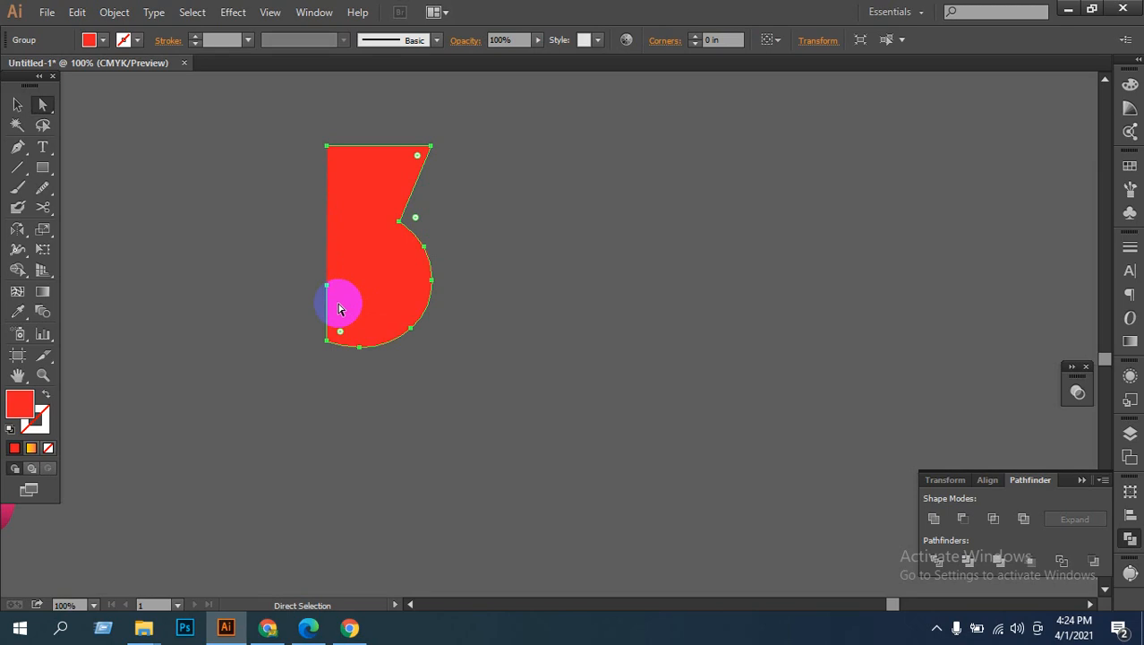
left_click(328, 290)
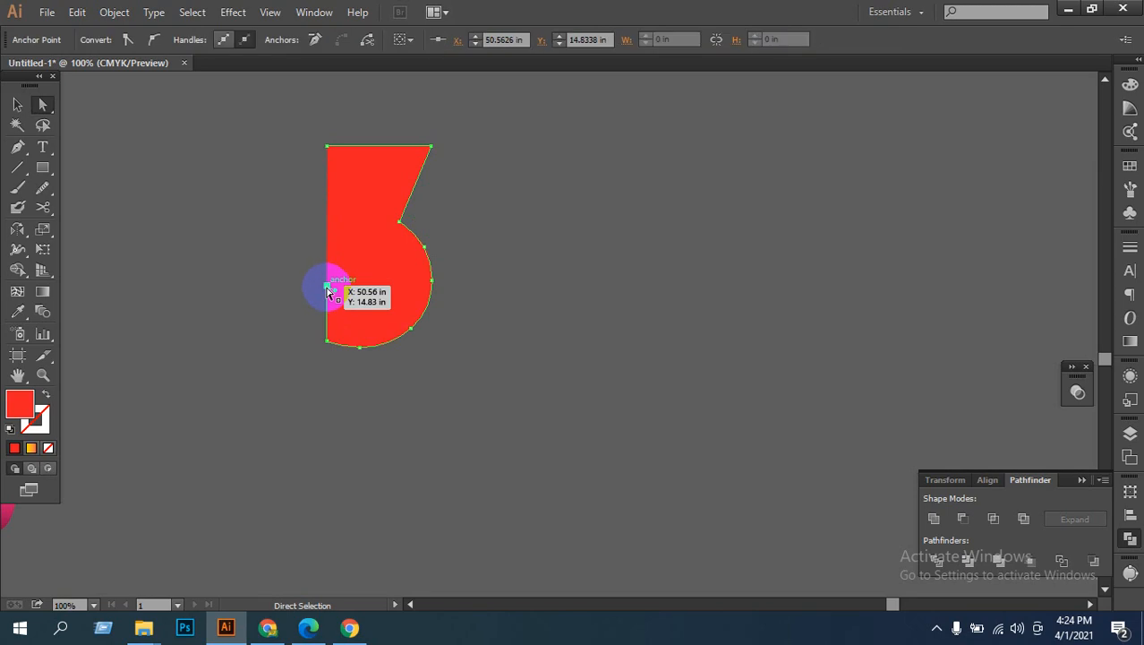
key("Delete")
Step: Swap the fill and stroke of the trimmed 3 so it is an unfilled open path with a red 1 pt stroke
left_click(18, 105)
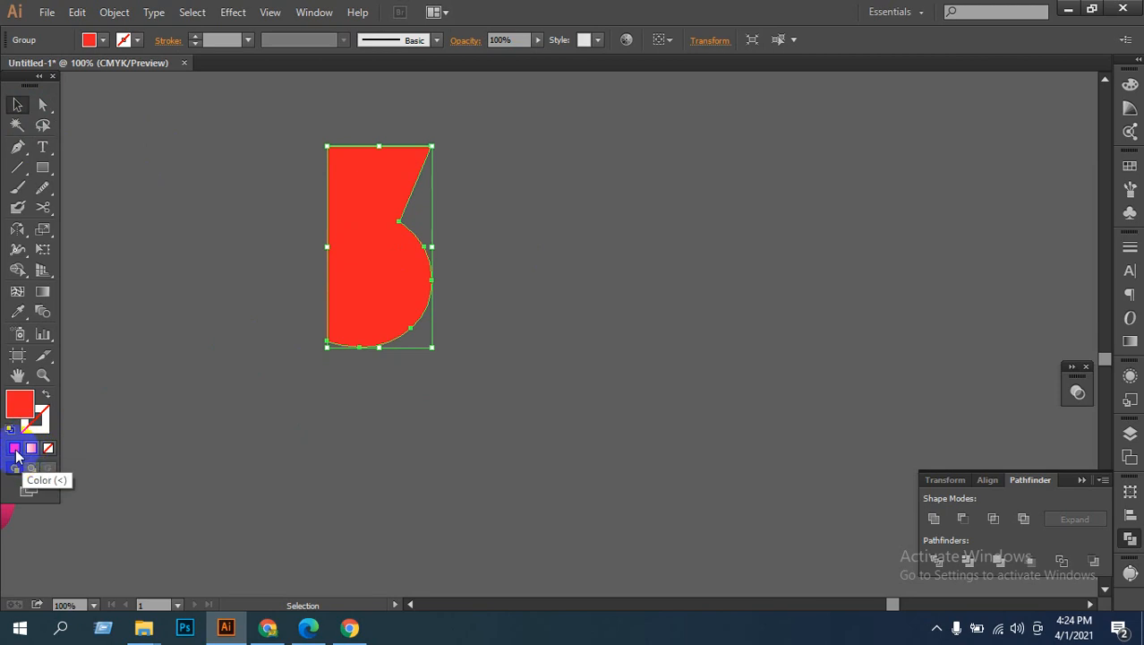
left_click(46, 397)
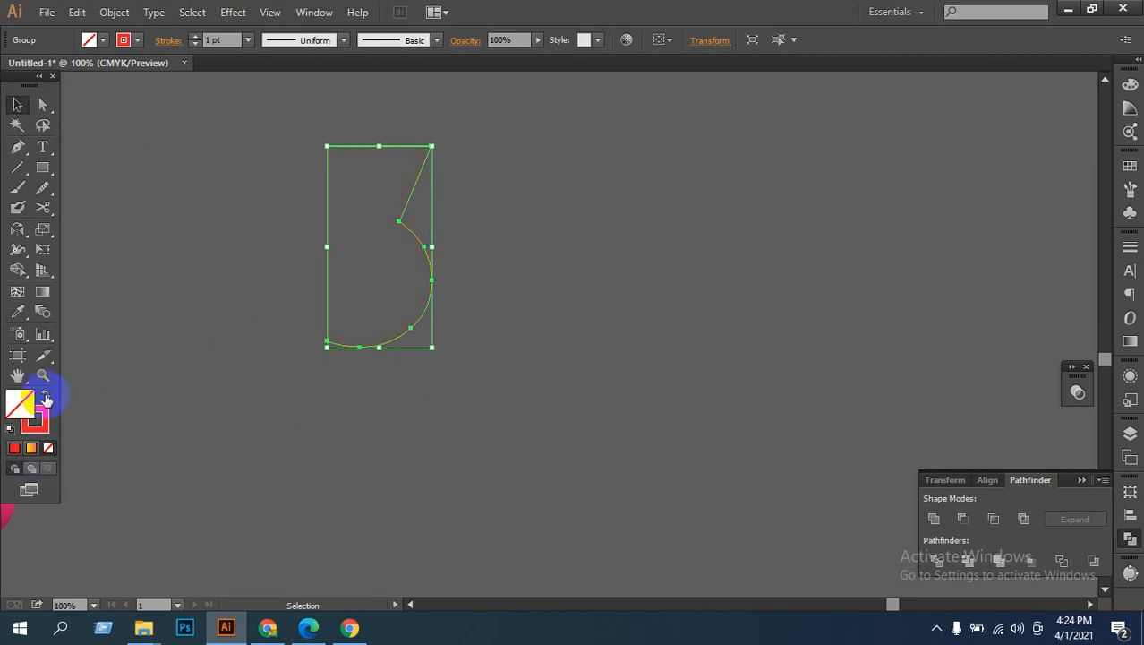
left_click(465, 457)
left_click_drag(491, 256, 385, 324)
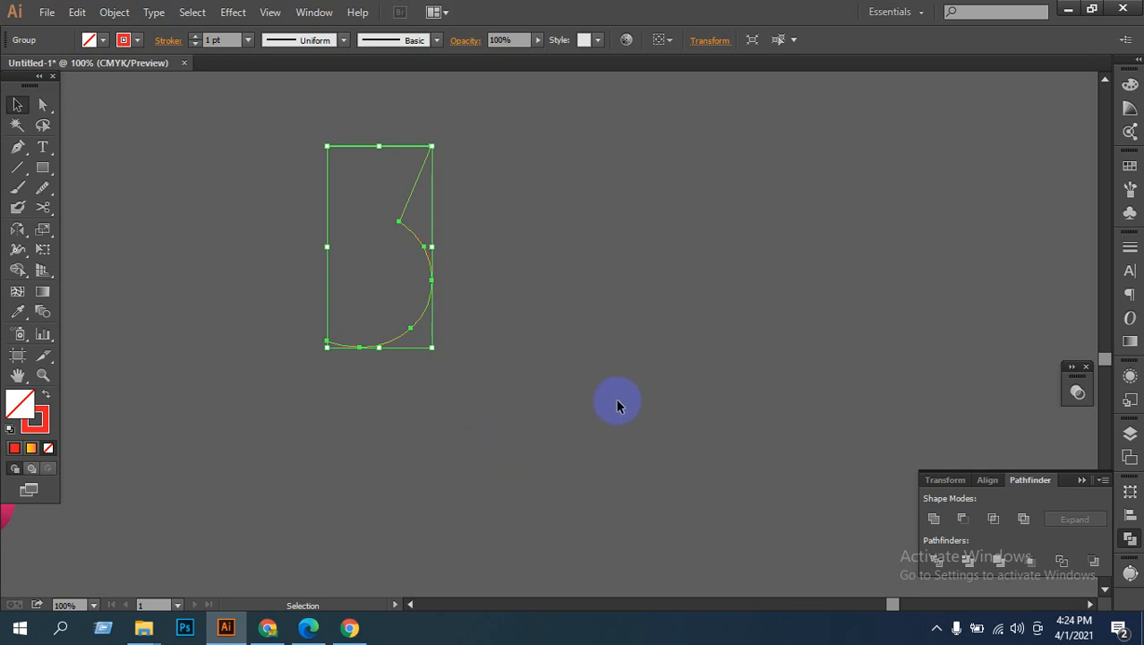
key("space")
left_click_drag(592, 362, 597, 402)
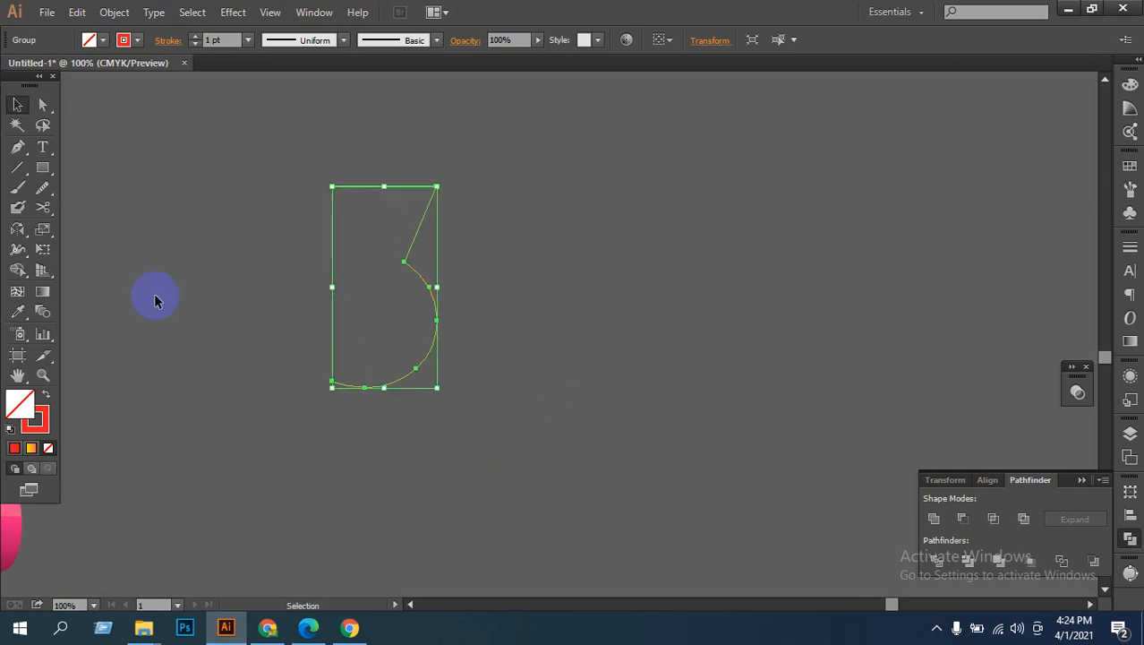
left_click(199, 366)
left_click_drag(237, 199, 489, 365)
left_click(450, 492)
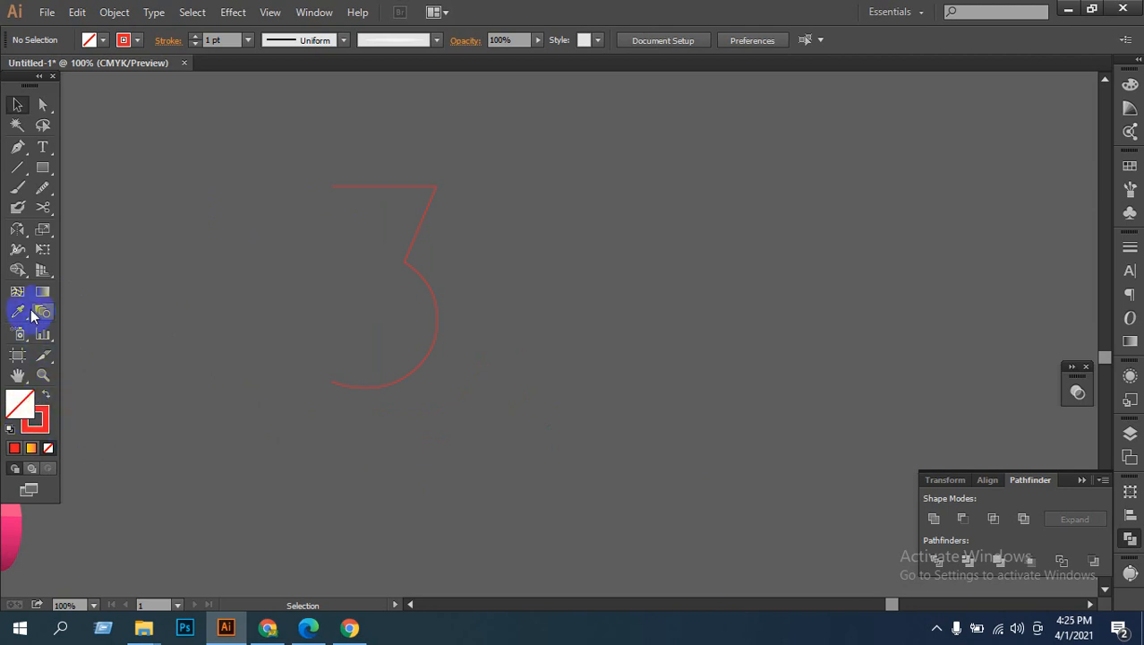
Step: Draw a small circle to the right of the 3 with the Ellipse tool, and give it a red fill without a stroke
left_click(46, 174)
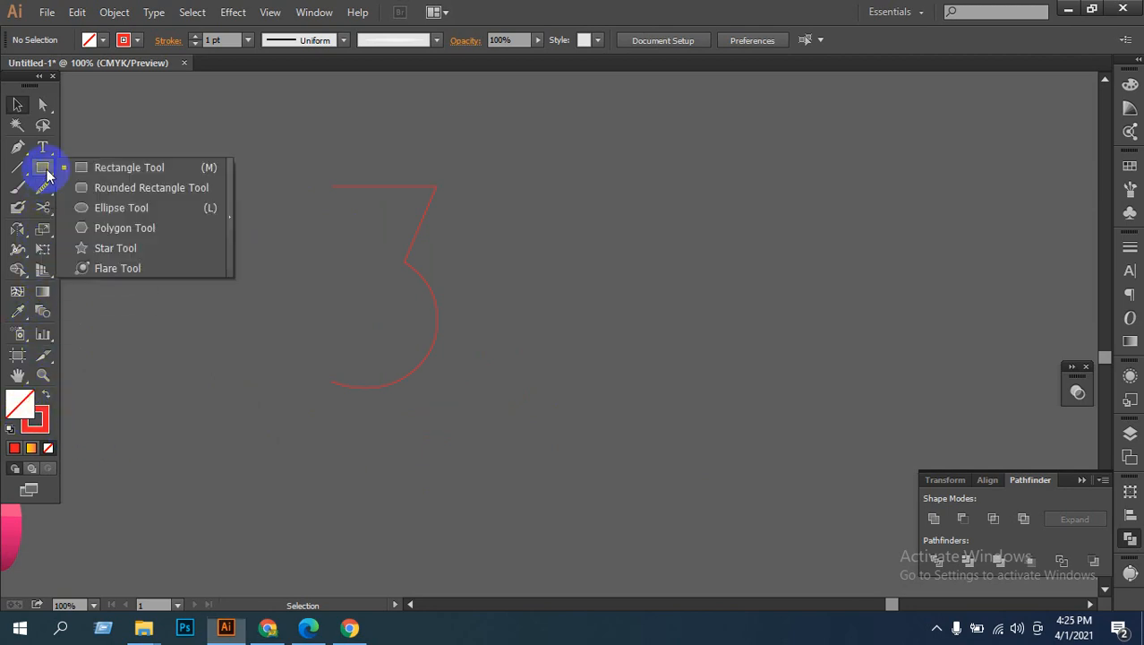
left_click(106, 207)
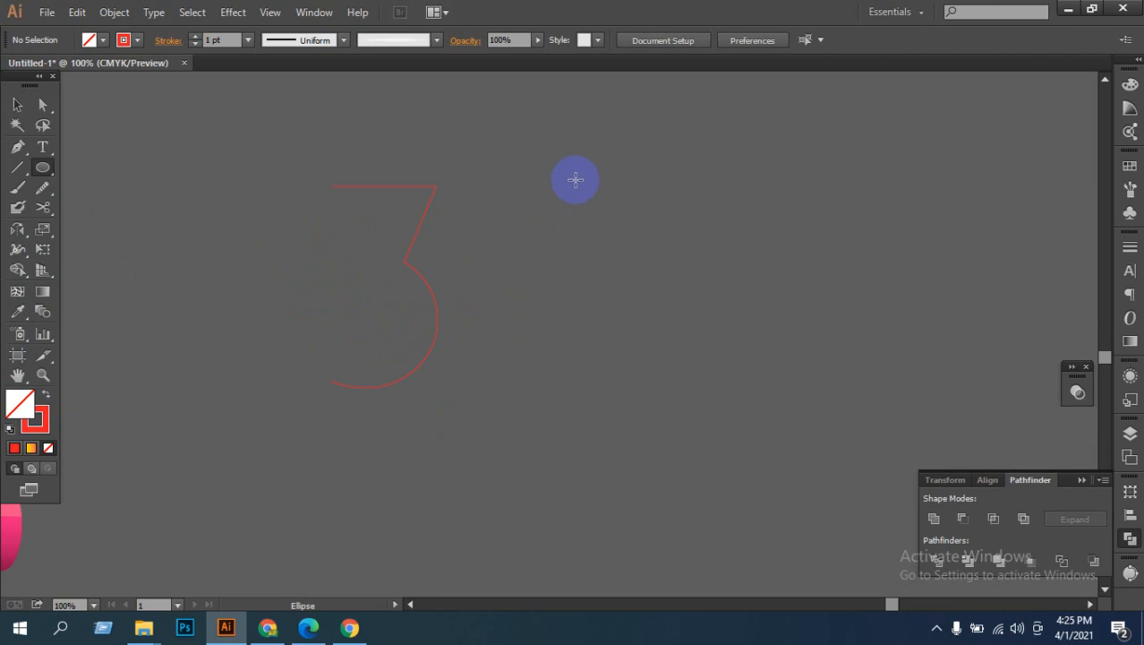
left_click_drag(576, 180, 616, 226)
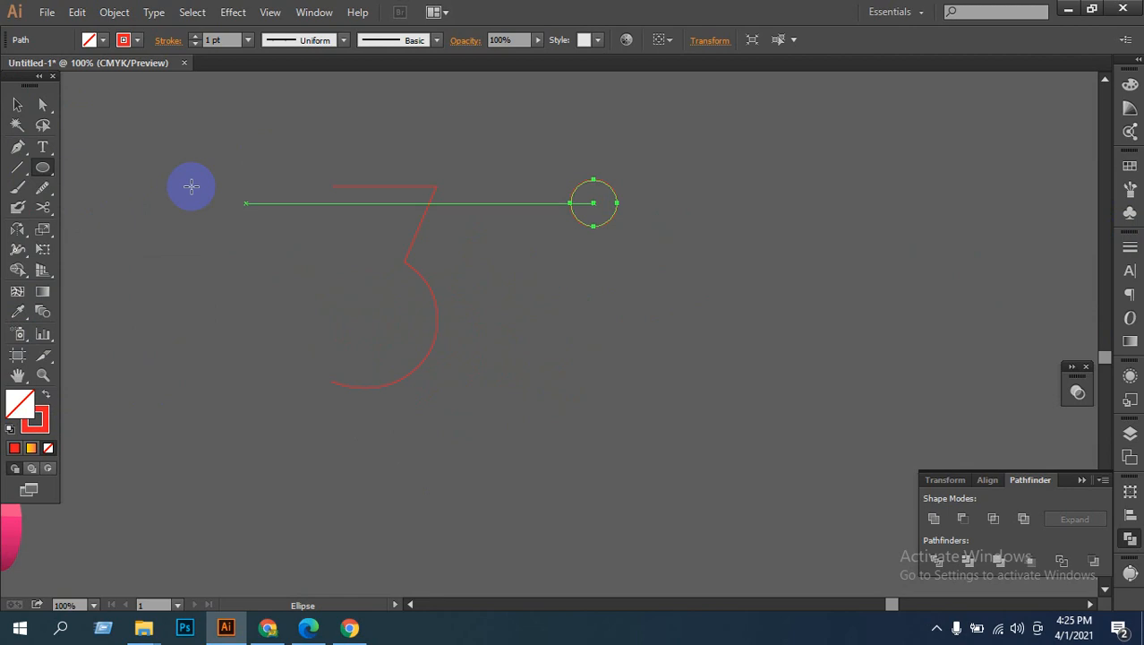
left_click(17, 105)
left_click(540, 233)
left_click_drag(538, 169, 622, 251)
left_click(45, 394)
left_click(616, 240)
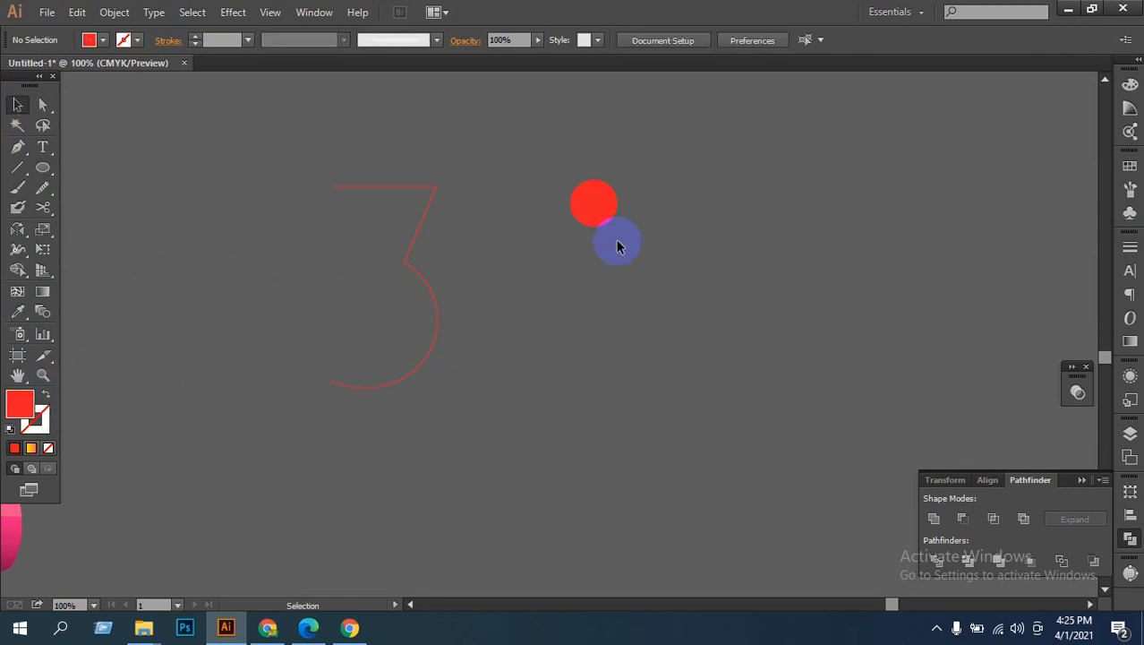
Step: Duplicate the red circle straight below the original and fill the copy with the darker red BA0210
left_click(604, 208)
left_click_drag(604, 208, 599, 396)
double_click(20, 403)
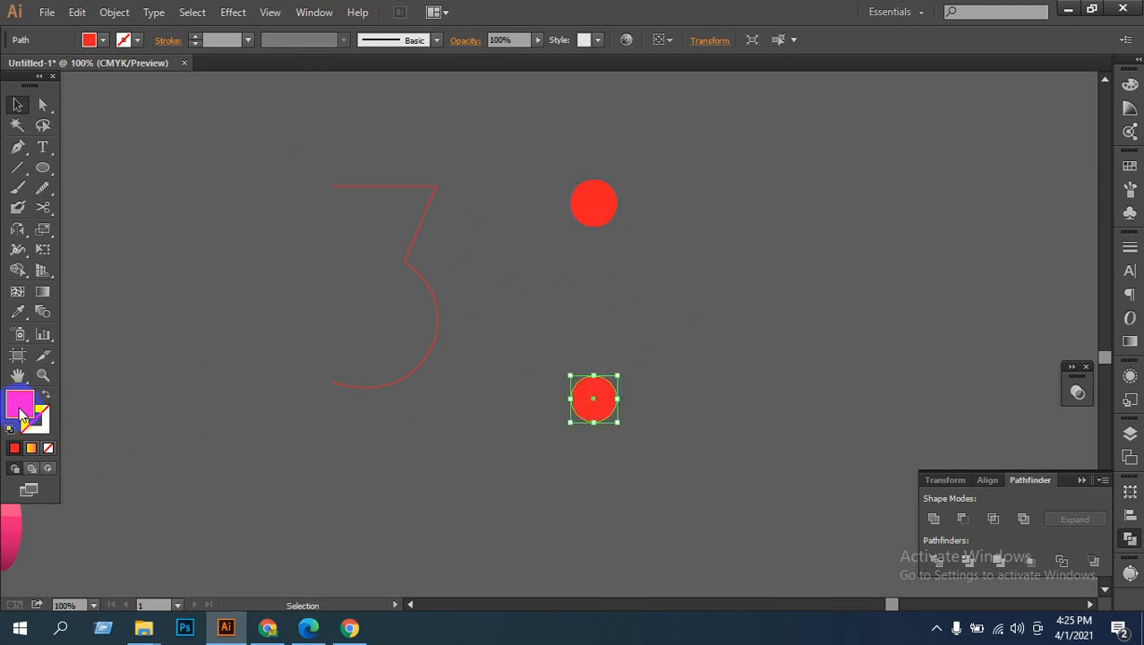
mouse_move(611, 331)
left_mouse_down()
mouse_move(626, 332)
mouse_move(640, 362)
left_mouse_up()
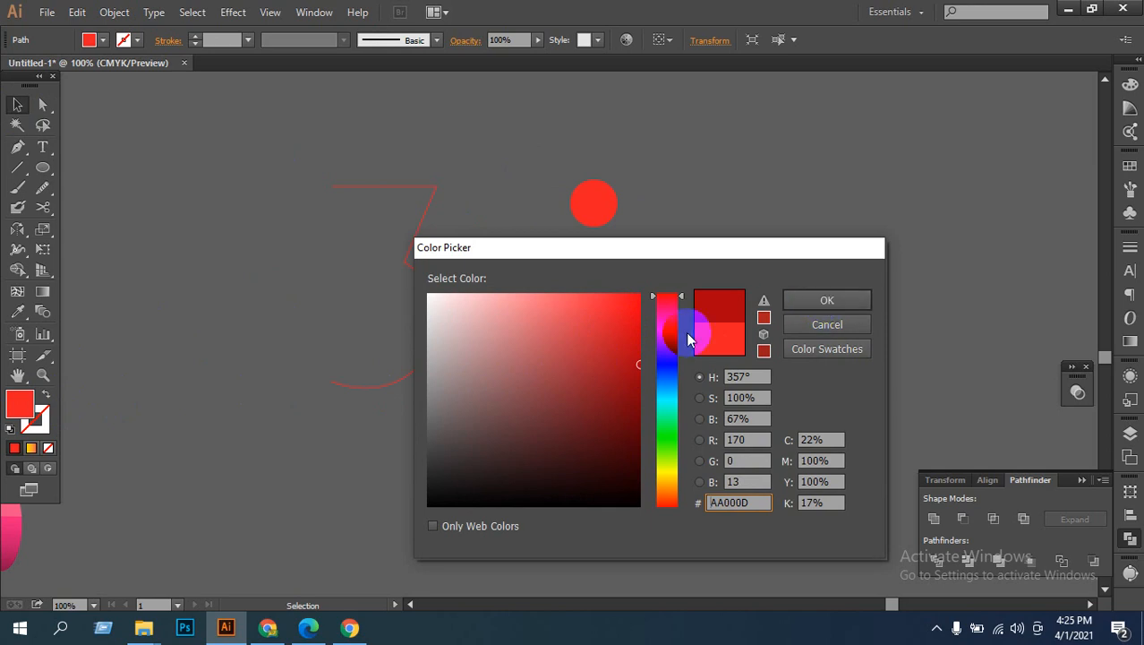
left_click(828, 302)
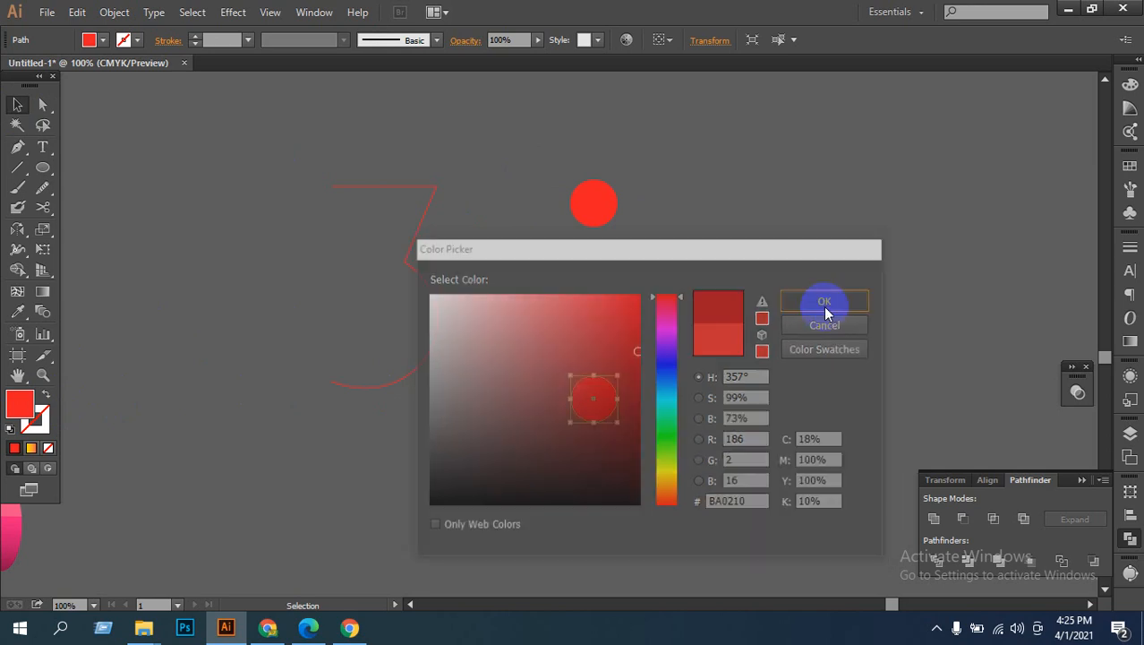
Step: Blend the upper and lower red circles into a vertical gradient bar with the Blend tool
left_click(673, 228)
left_click_drag(573, 448, 573, 448)
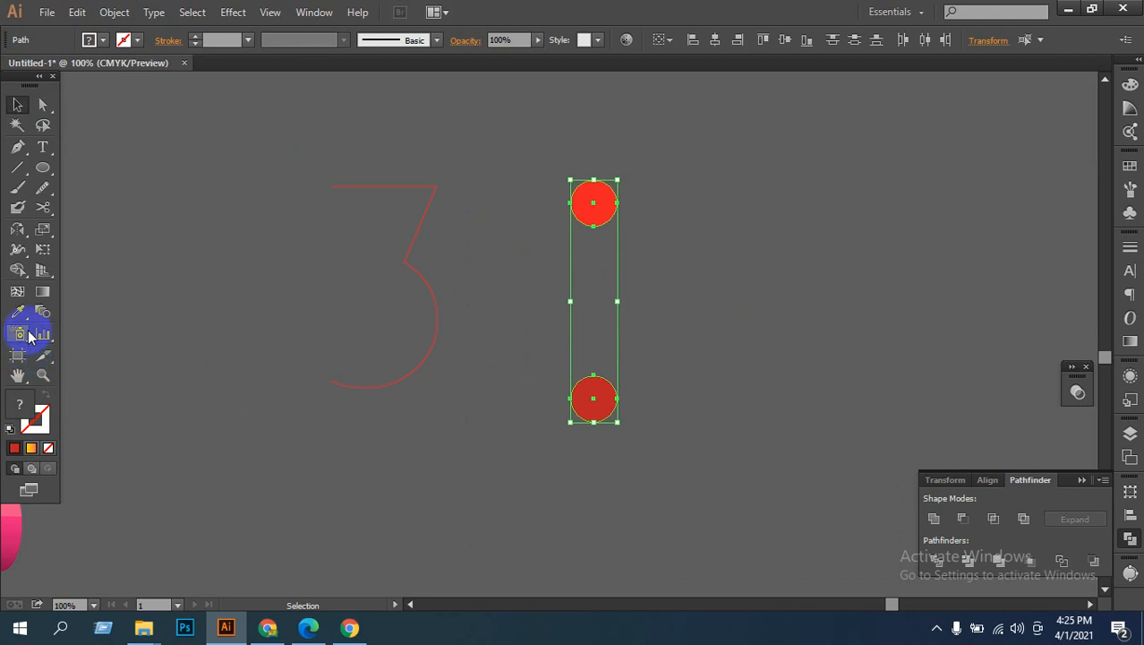
left_click(42, 312)
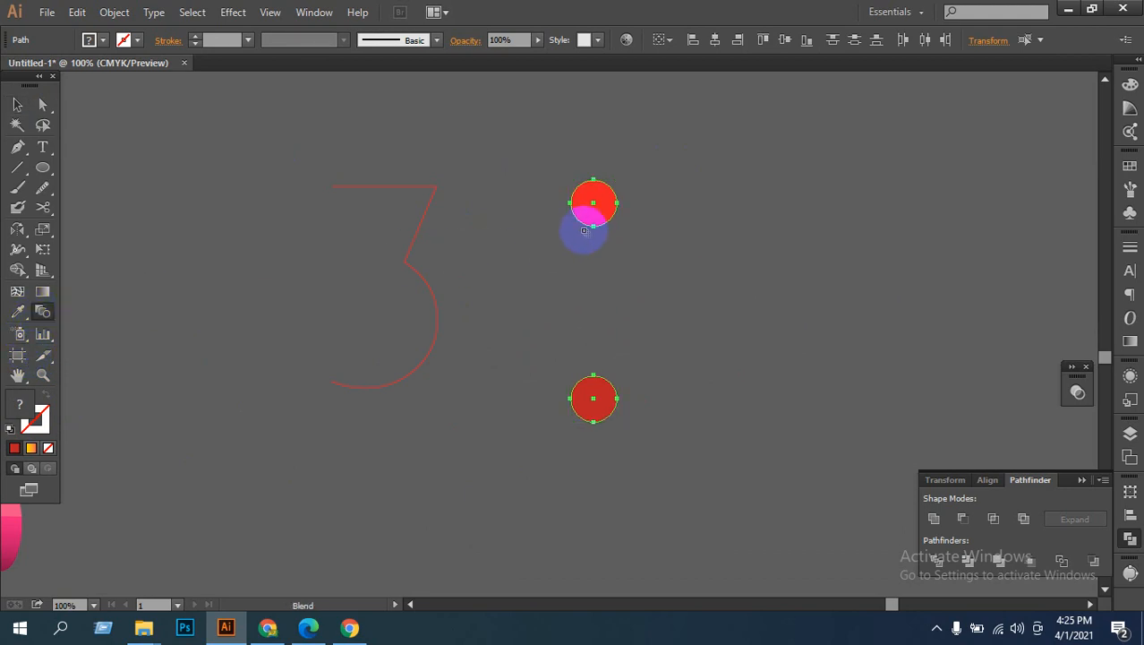
left_click(583, 224)
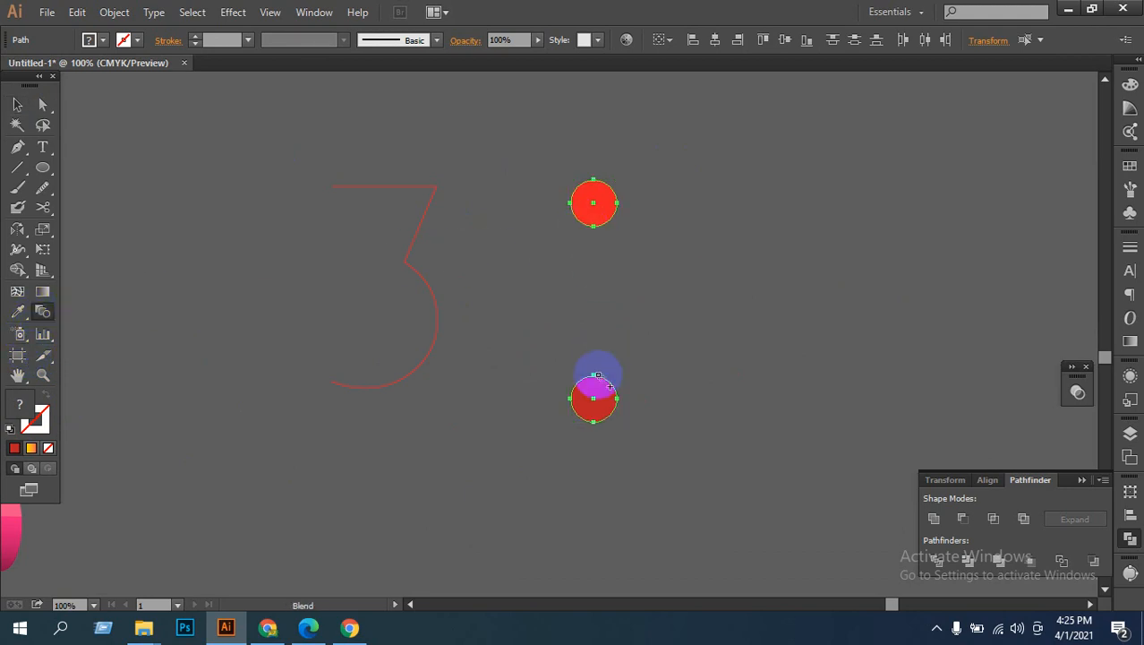
left_click(598, 381)
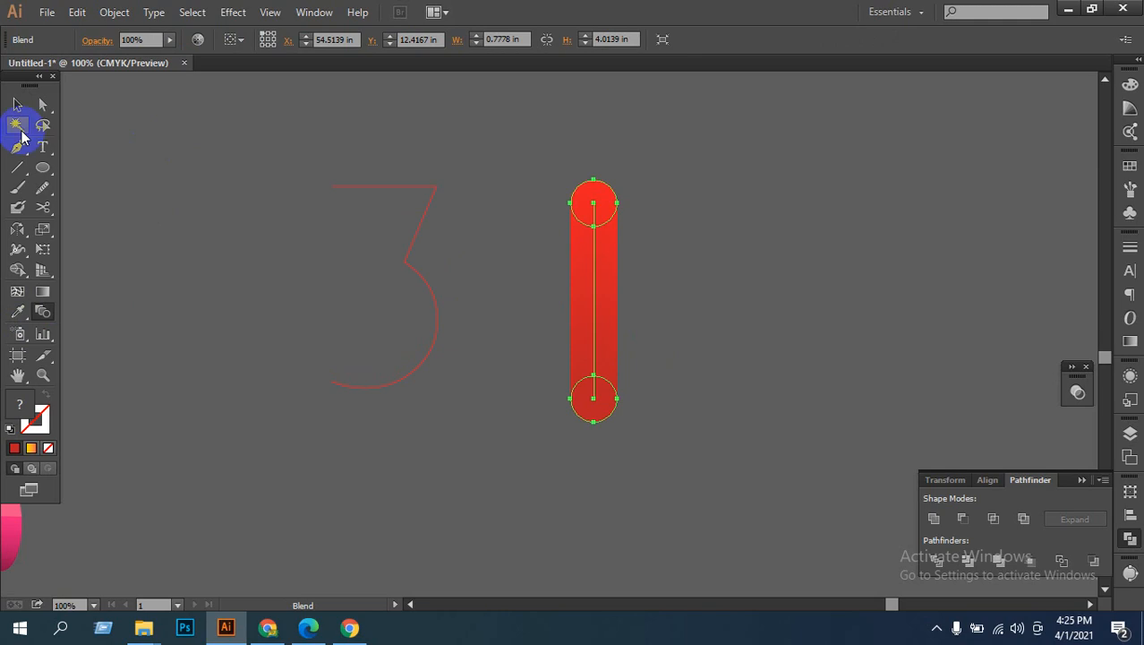
left_click(20, 104)
left_click(753, 317)
left_click_drag(663, 204, 542, 428)
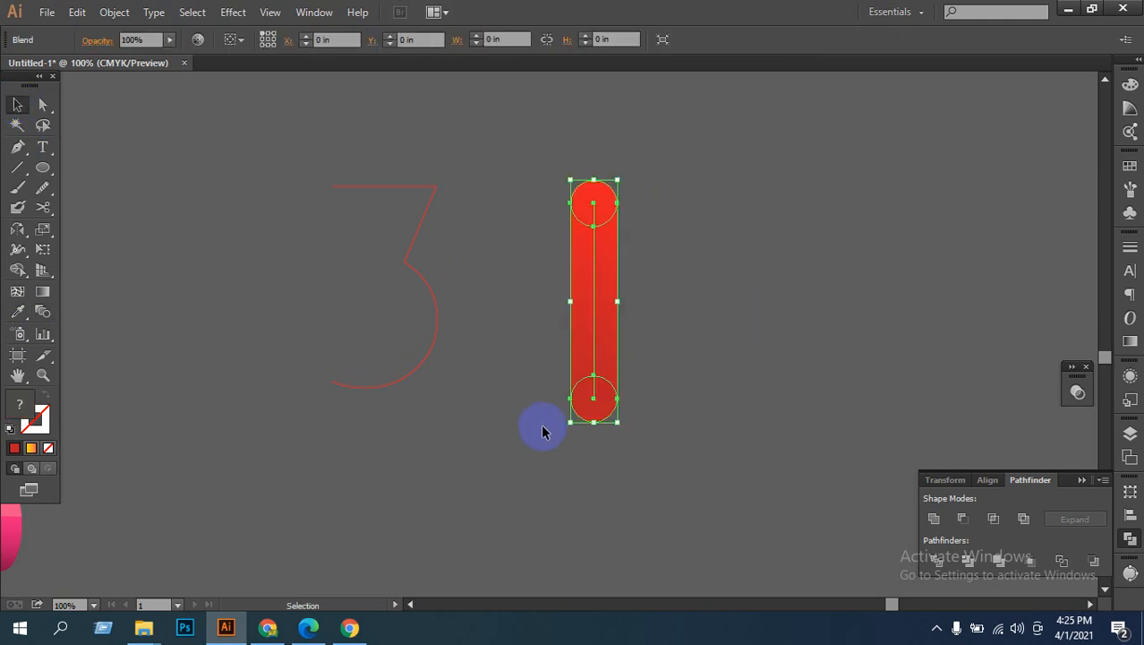
left_click_drag(227, 185, 733, 493)
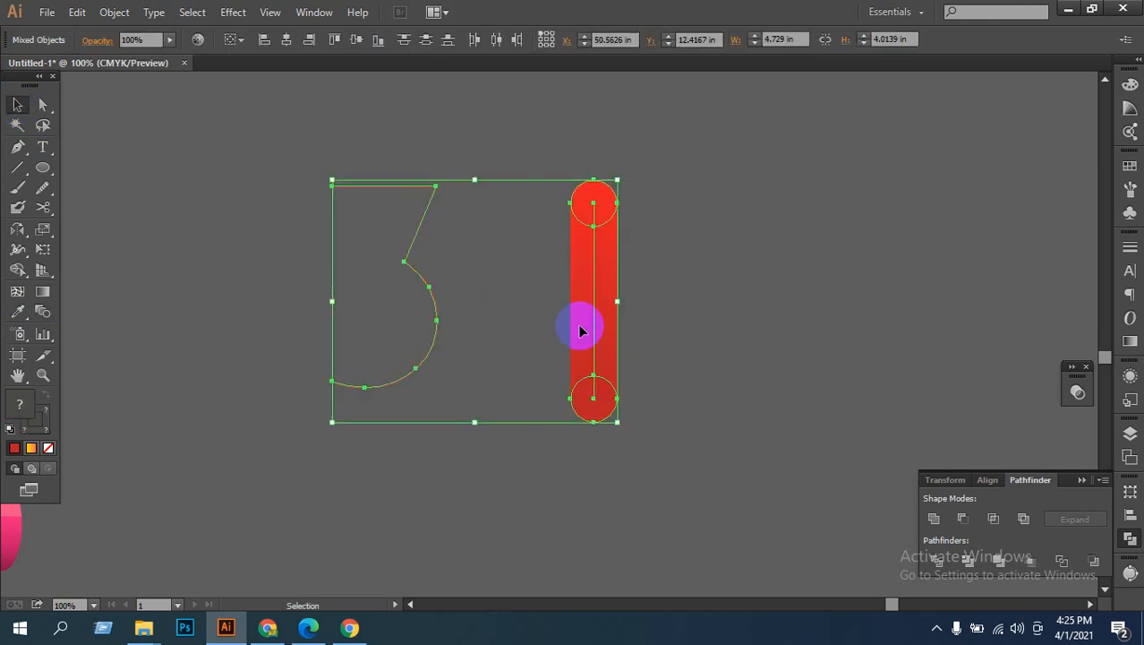
right_click(580, 319)
left_click(498, 482)
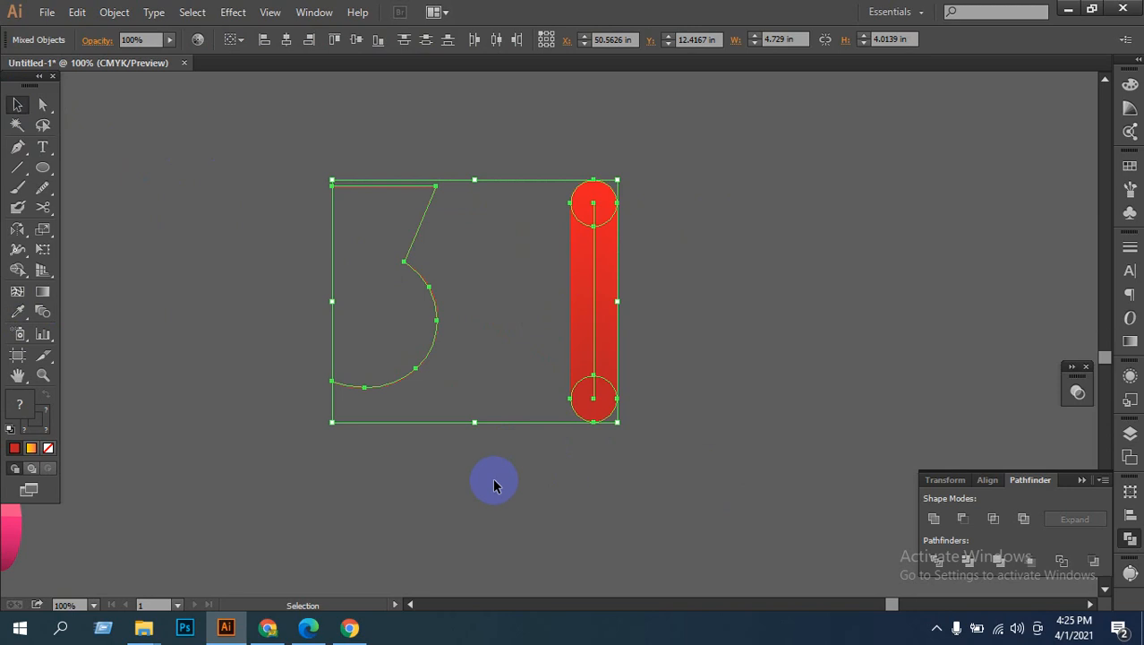
left_click_drag(654, 258, 368, 368)
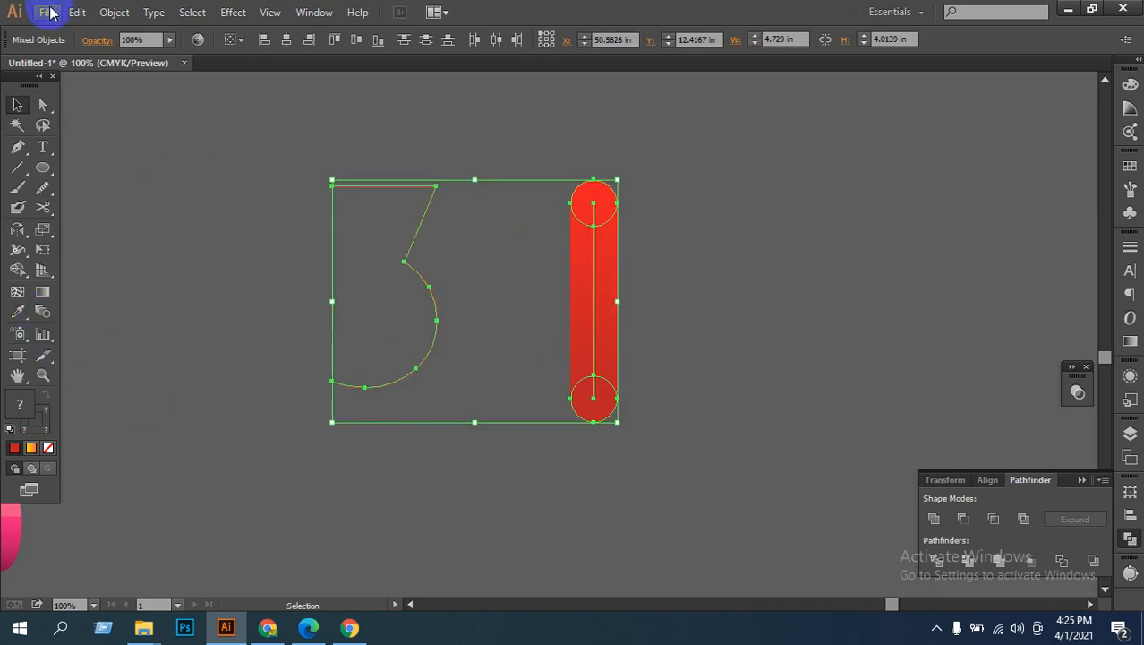
left_click(114, 11)
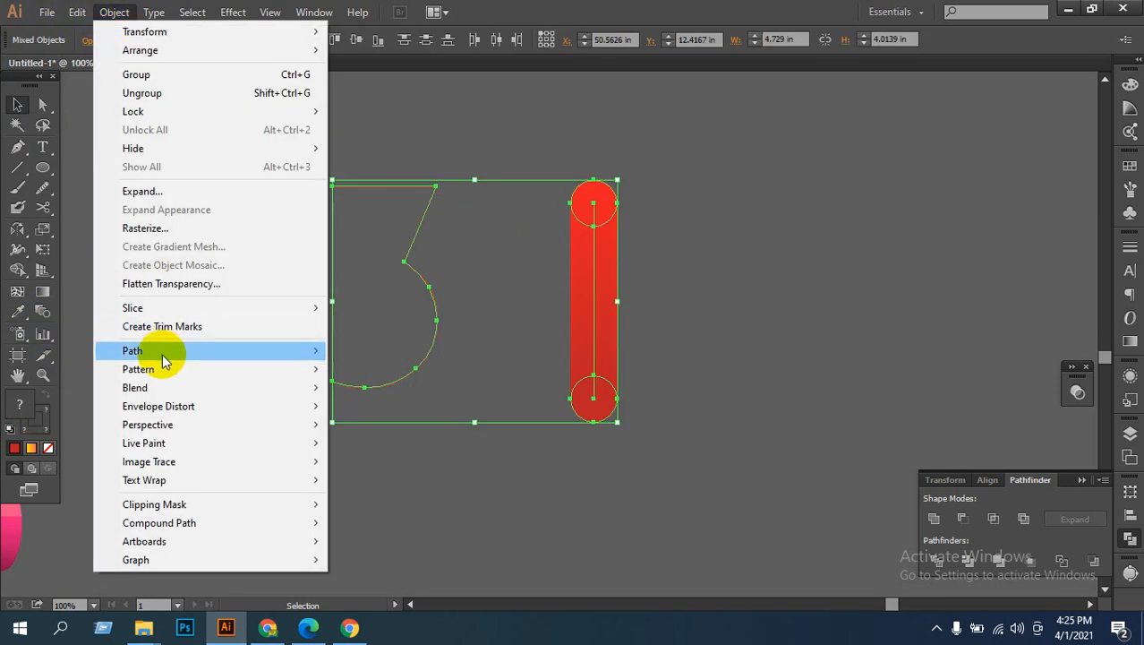
mouse_move(170, 389)
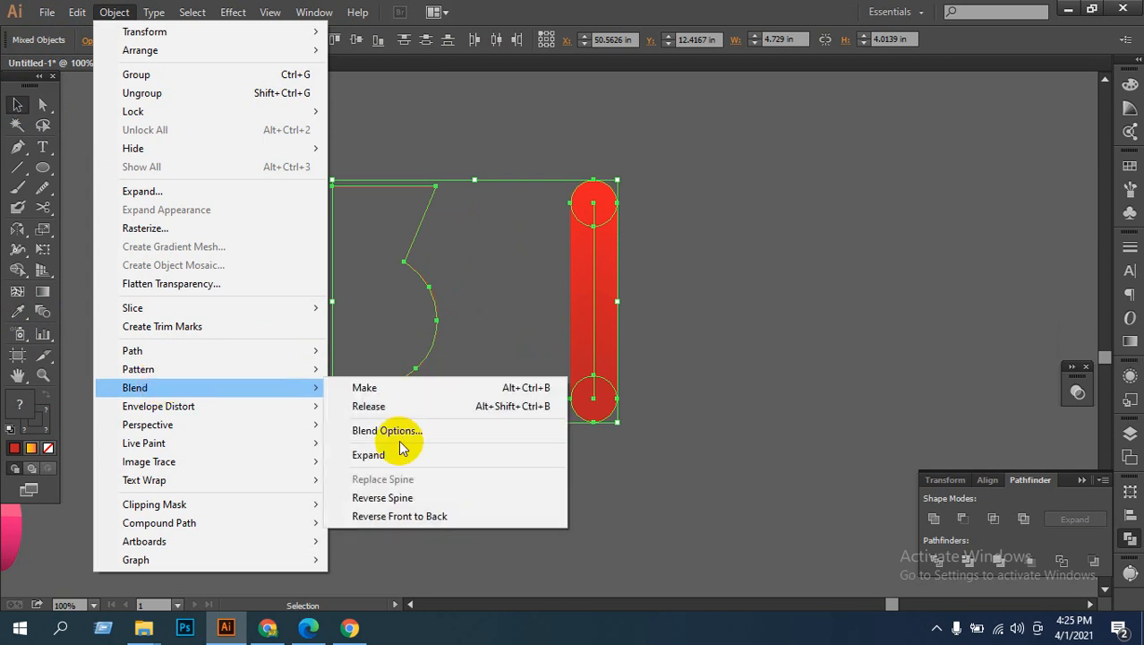
left_click(710, 456)
left_click(710, 457)
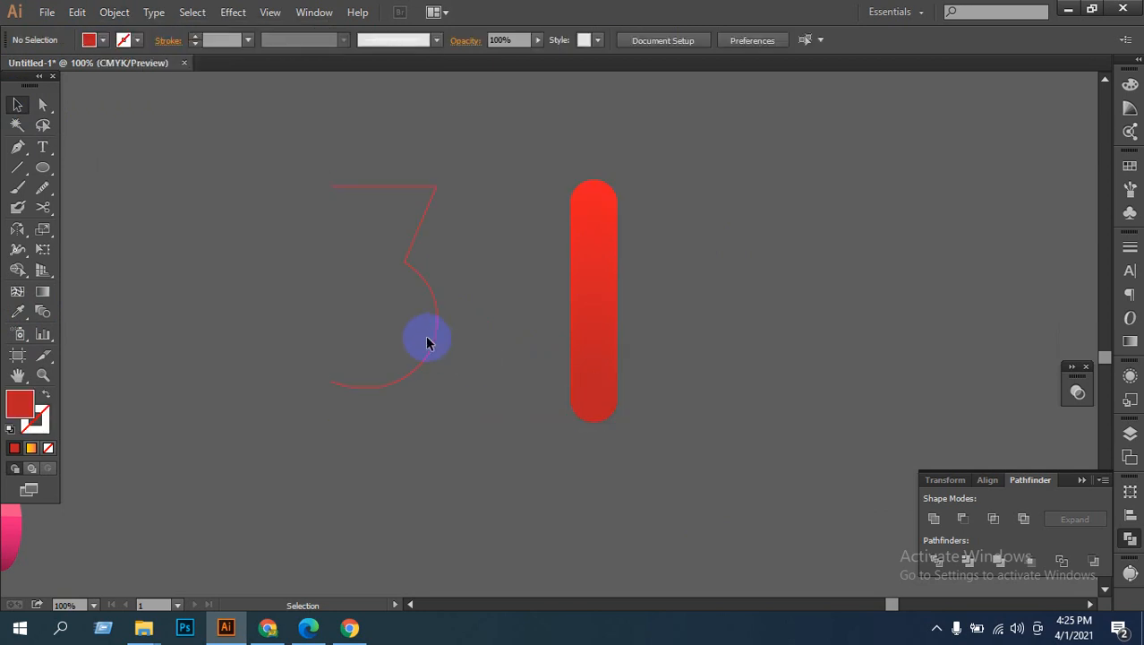
Step: Place a duplicate of the blended bar well to the right of the original
left_click_drag(529, 256, 618, 442)
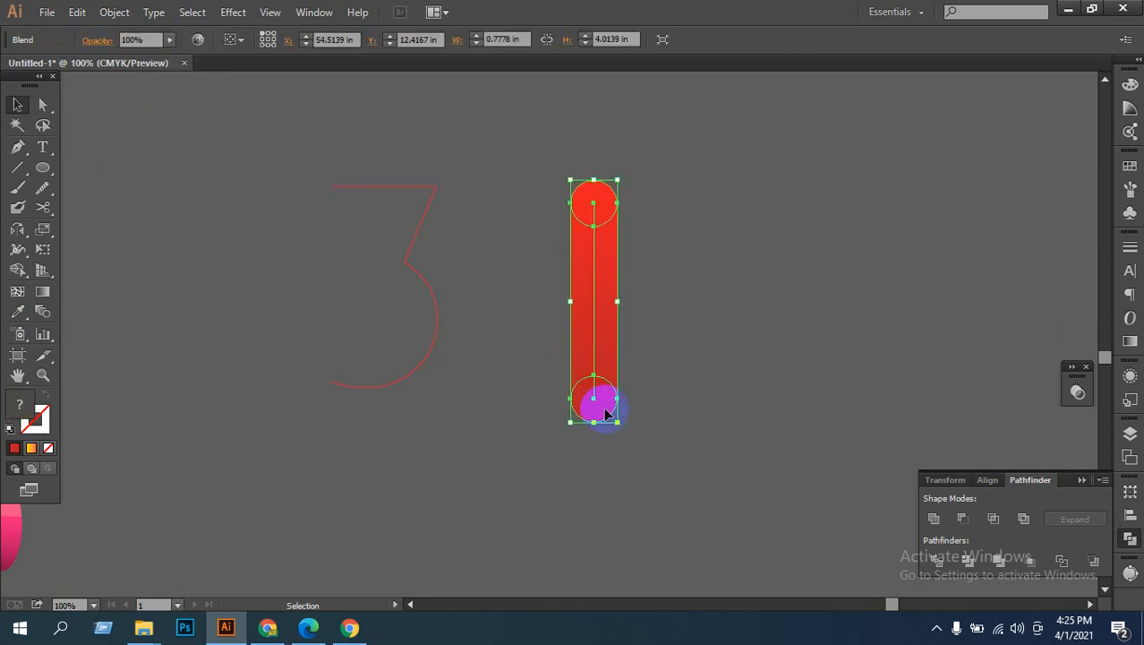
left_click_drag(600, 328, 922, 318)
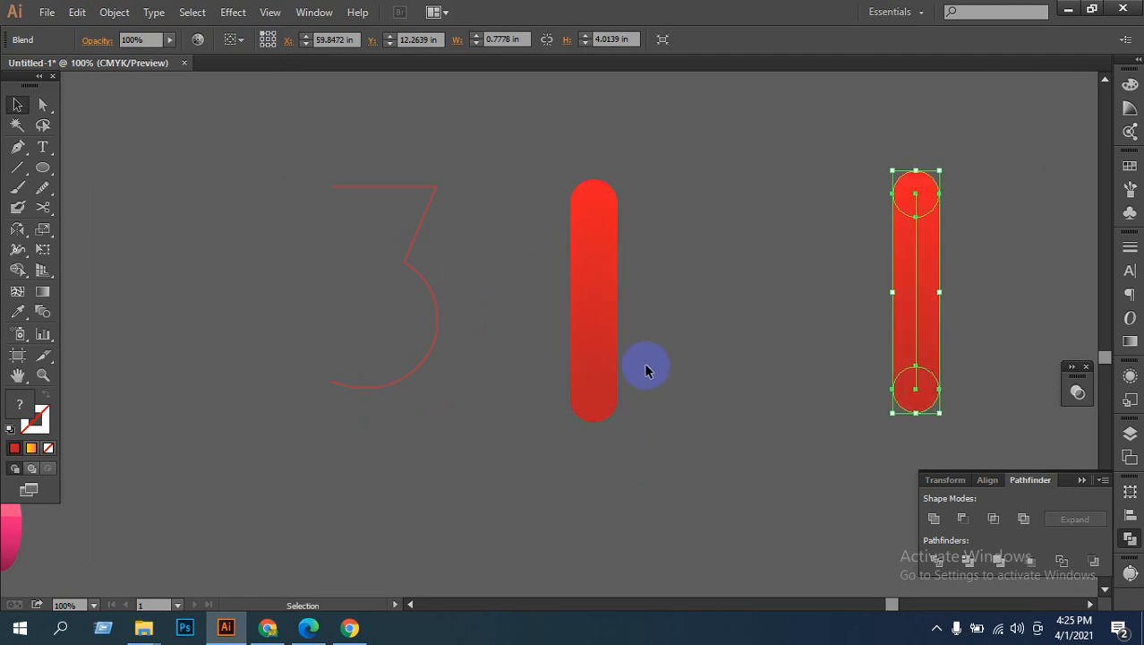
Step: Select the open 3 path together with the blended bar beside it and reverse the blend's spine
left_click_drag(673, 244, 569, 394)
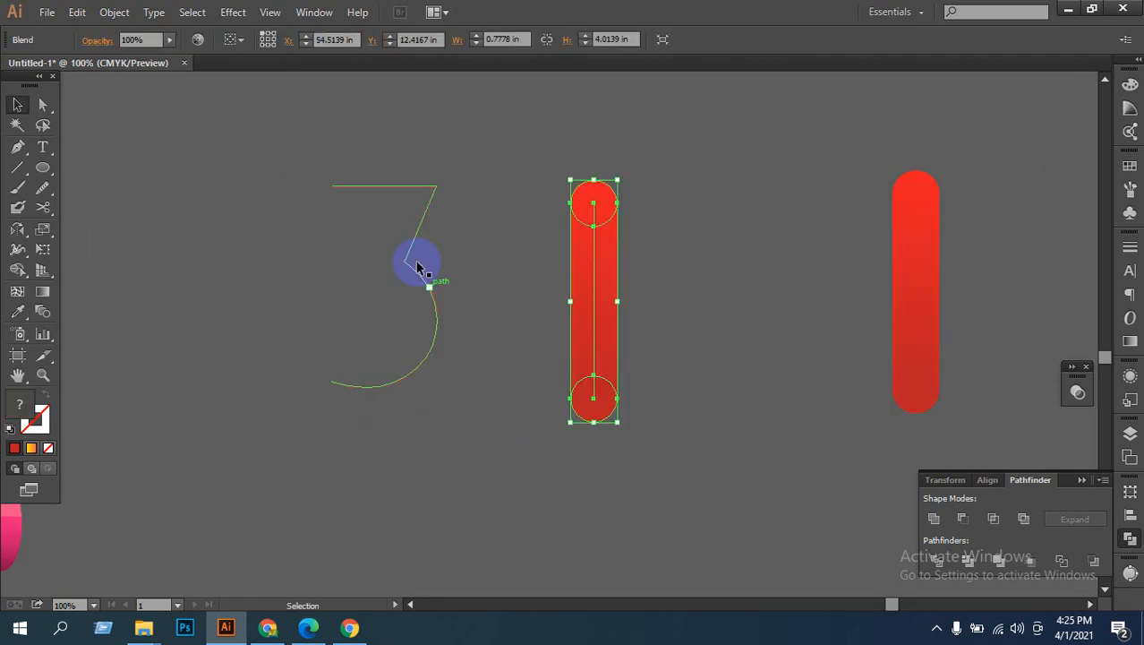
left_click_drag(320, 172, 438, 370)
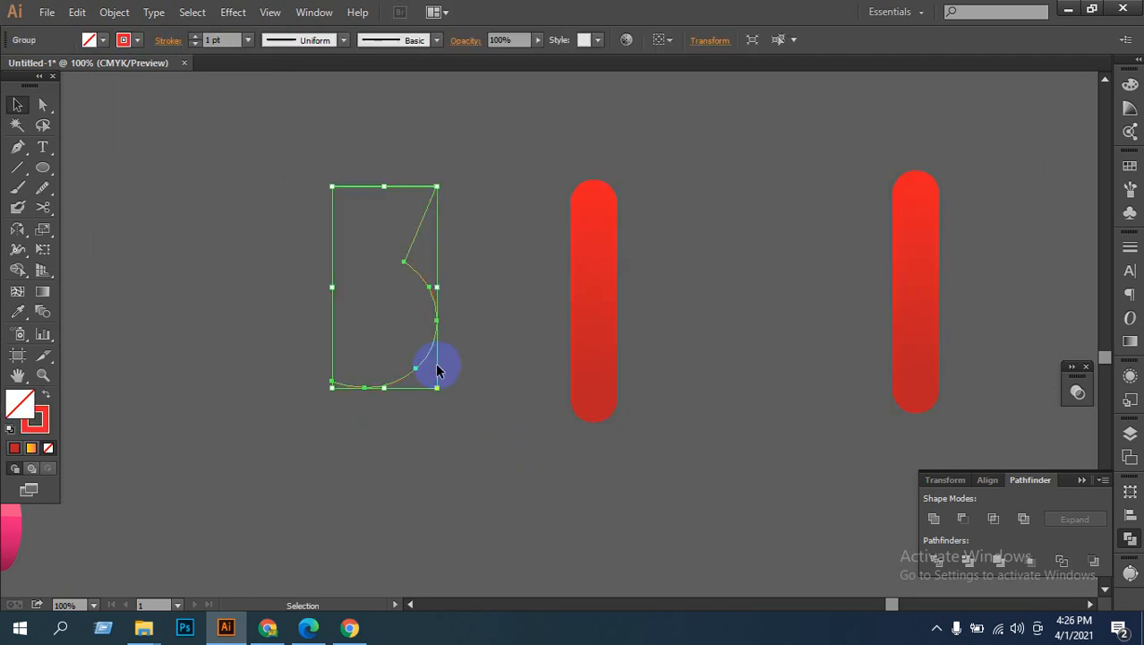
left_click(600, 320, "shift")
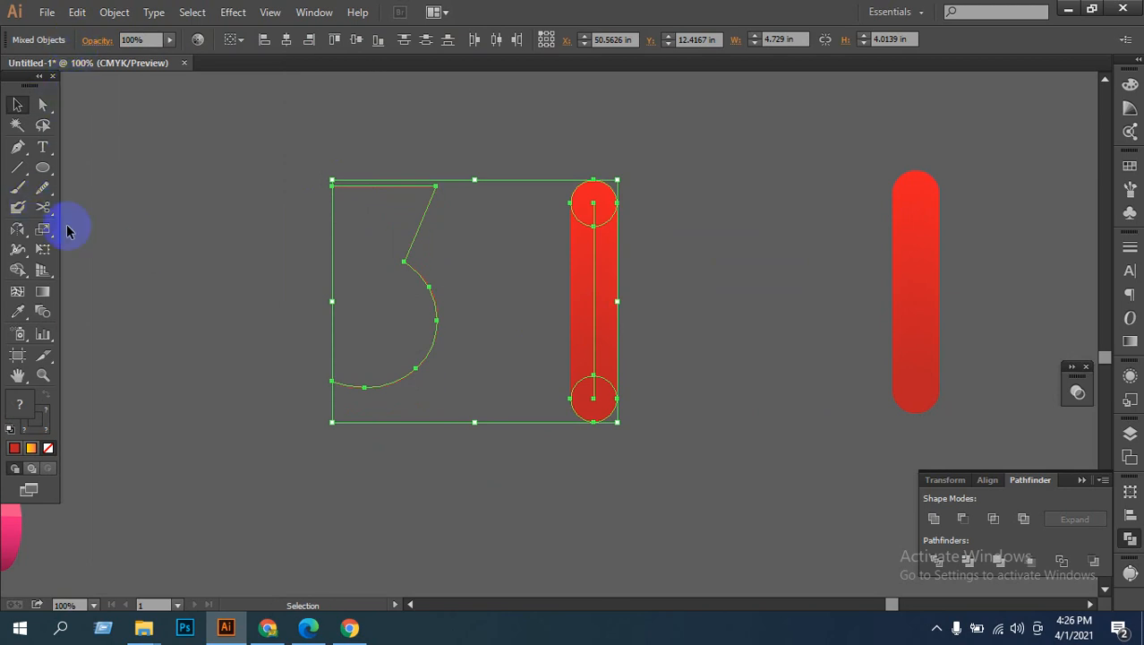
left_click(42, 312)
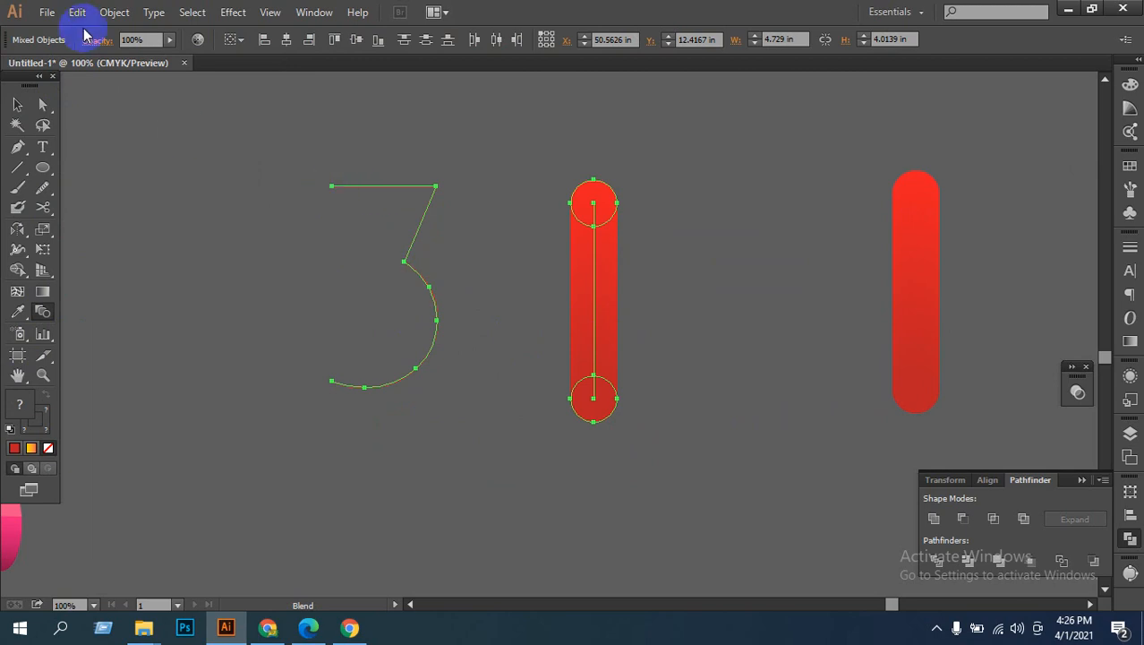
left_click(17, 105)
left_click_drag(284, 165, 582, 437)
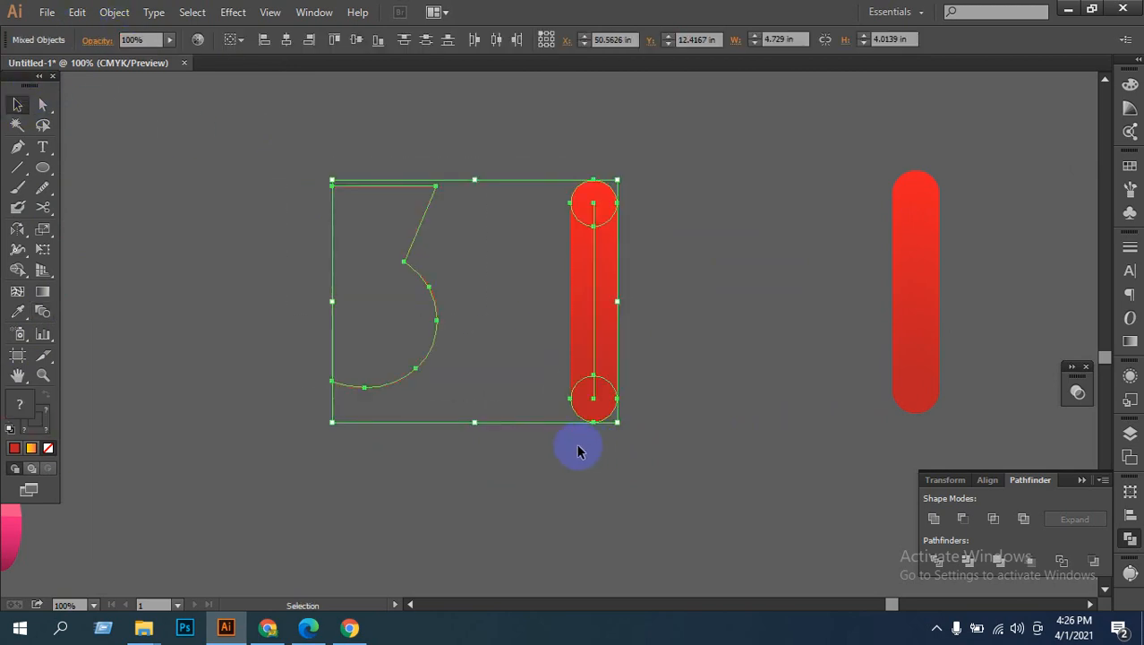
left_click(107, 14)
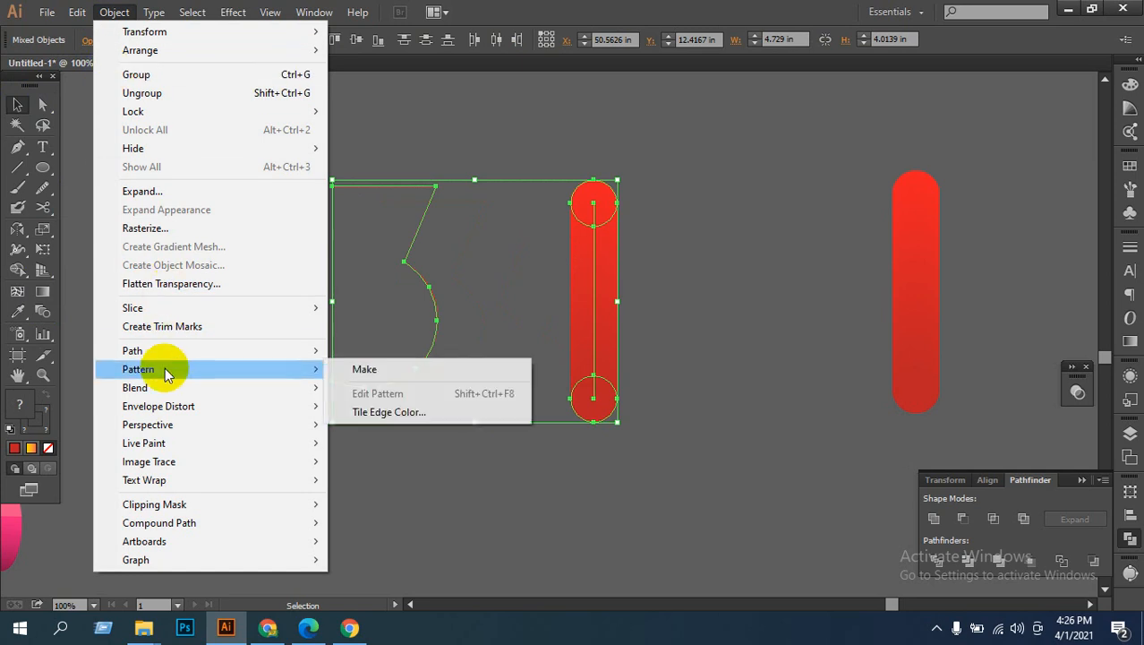
mouse_move(162, 385)
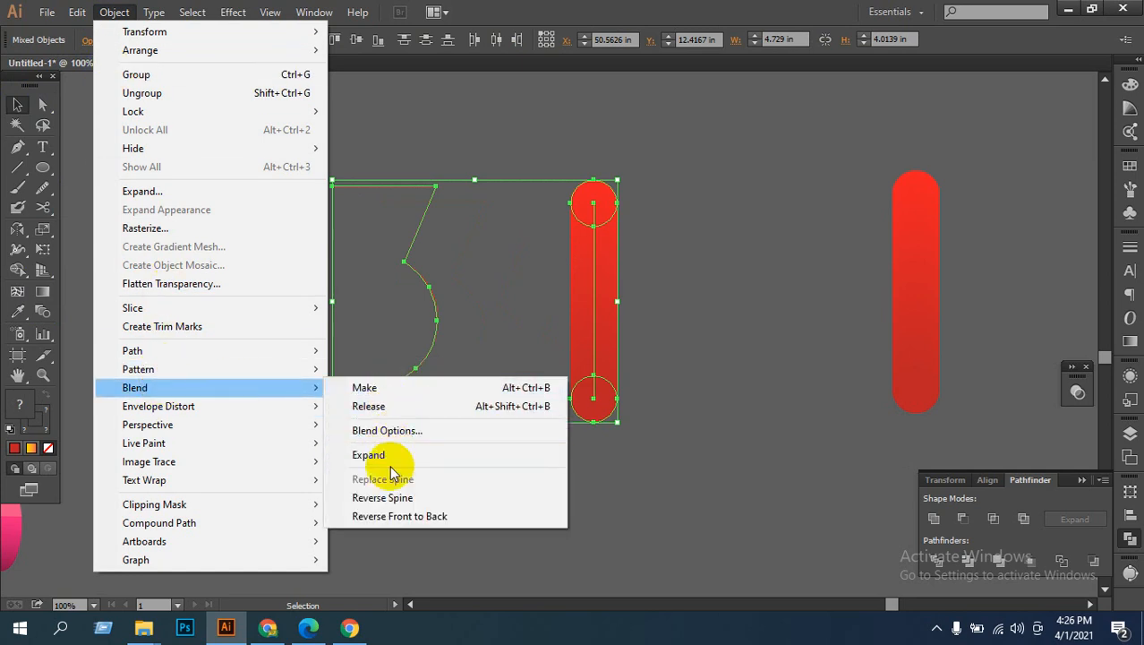
left_click(383, 498)
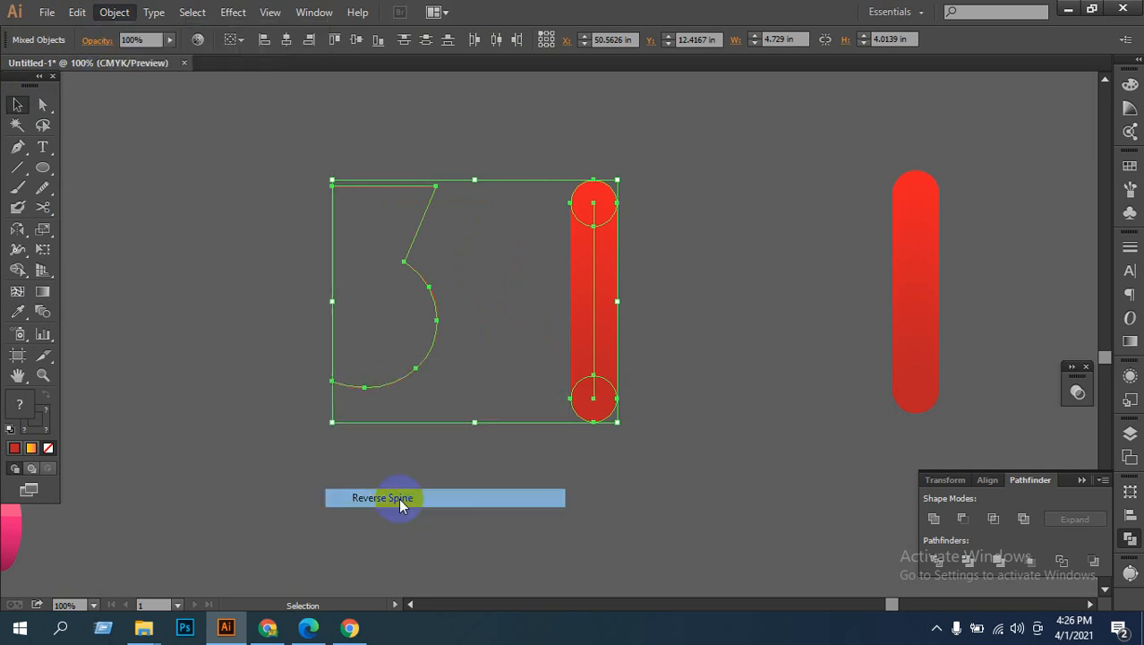
left_click(494, 476)
Step: Try to make a blend between the 3 path and the neighbouring bar, and undo it
left_click_drag(307, 226, 757, 469)
left_click(114, 11)
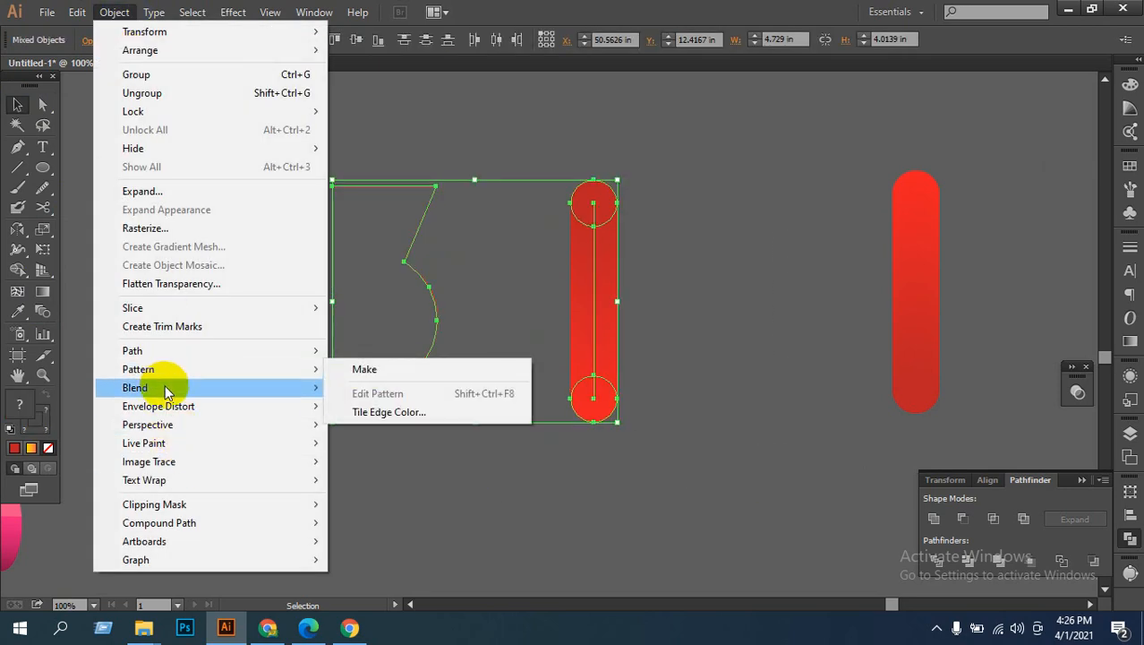
mouse_move(166, 387)
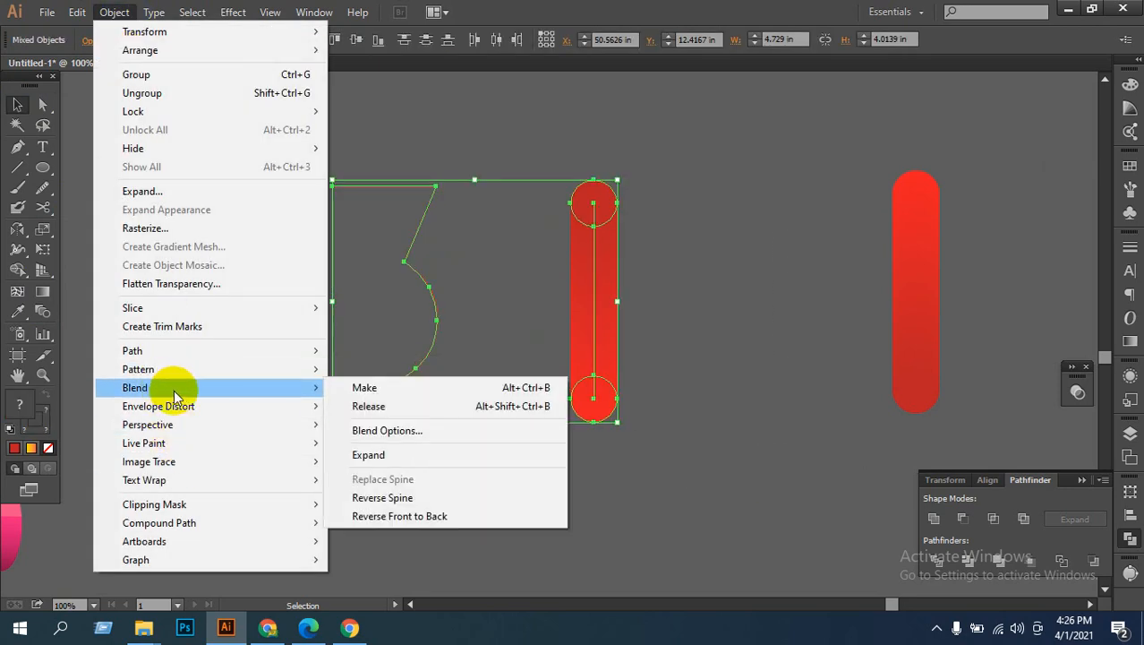
left_click(364, 390)
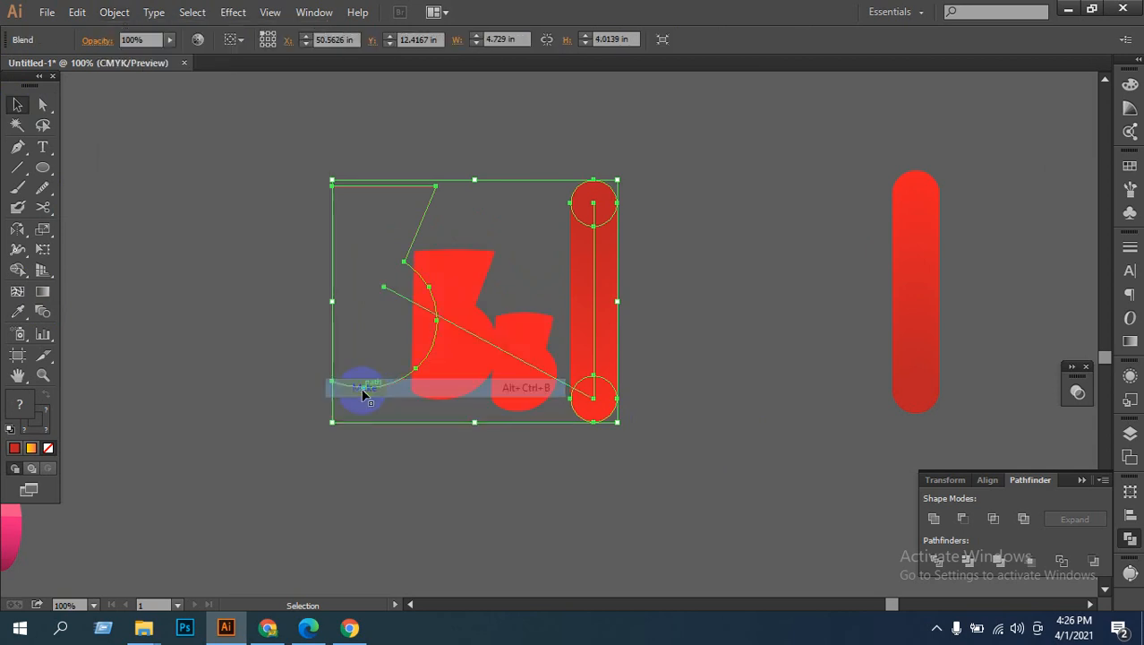
key("ctrl+z")
left_click(421, 457)
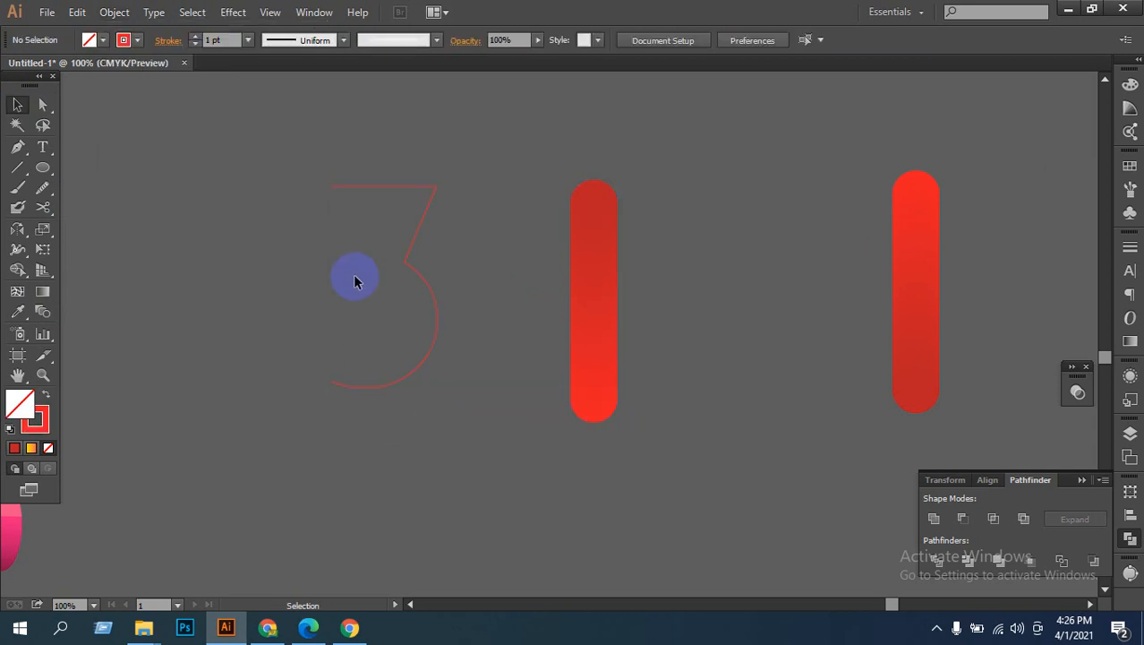
left_click_drag(329, 207, 587, 397)
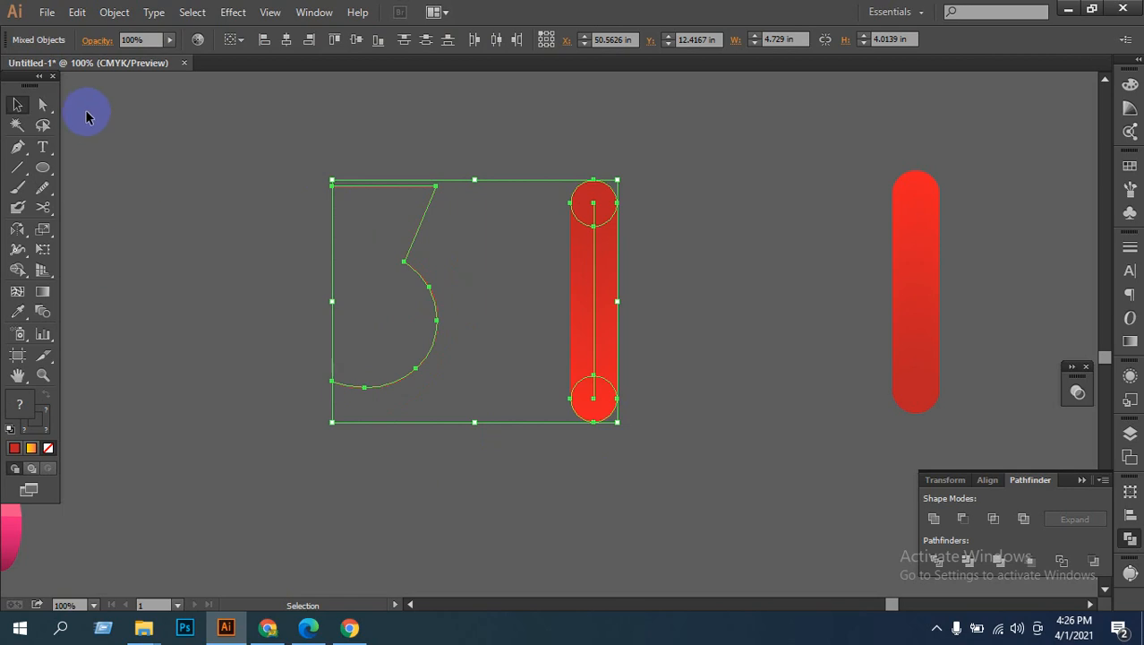
left_click(115, 11)
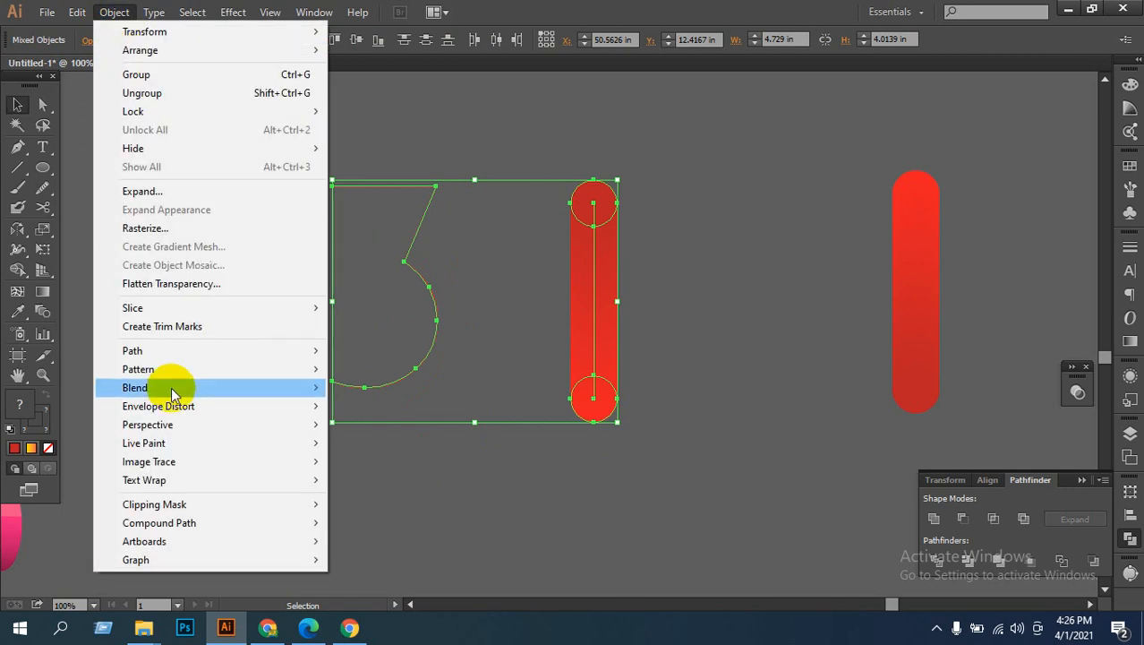
mouse_move(174, 389)
left_click(388, 437)
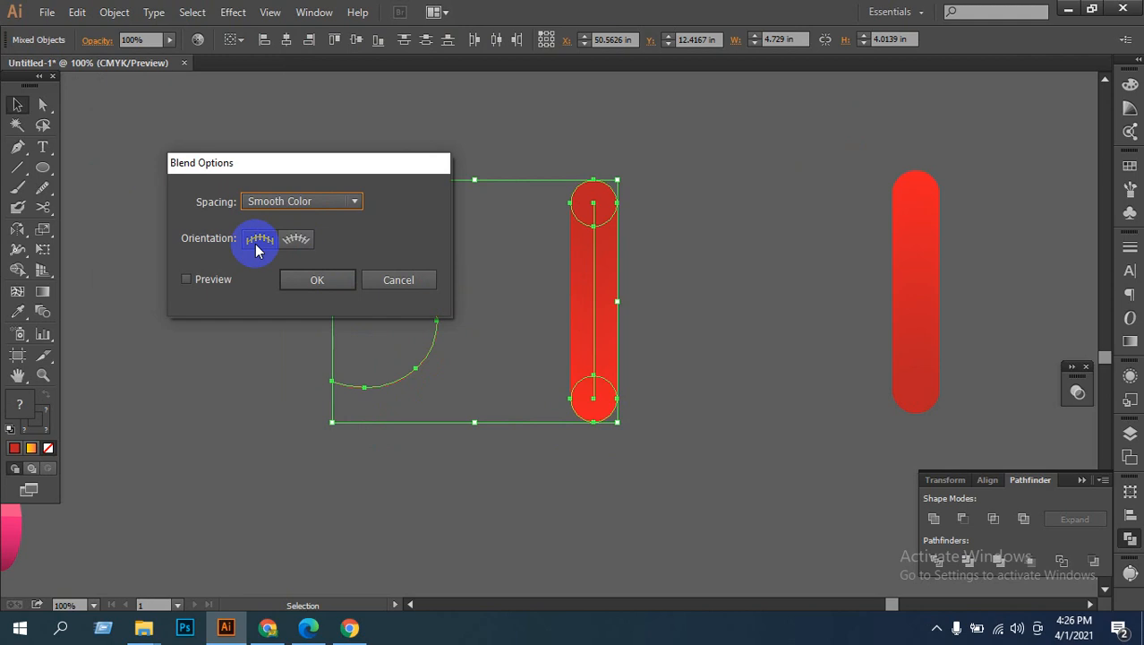
left_click(187, 279)
left_click(354, 201)
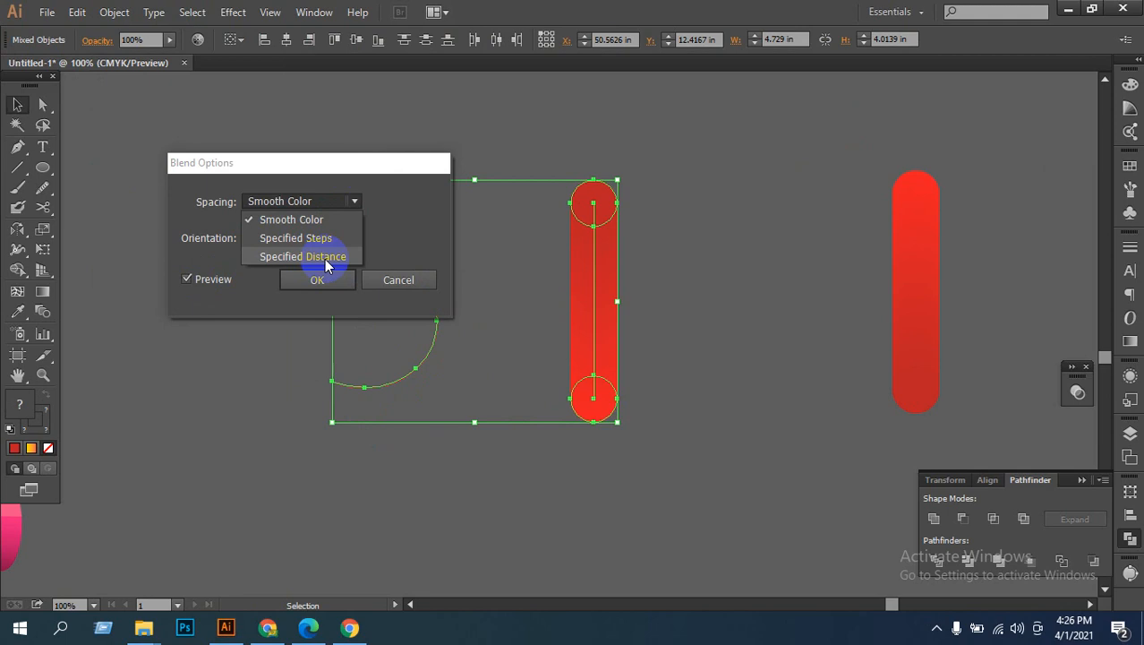
left_click(402, 279)
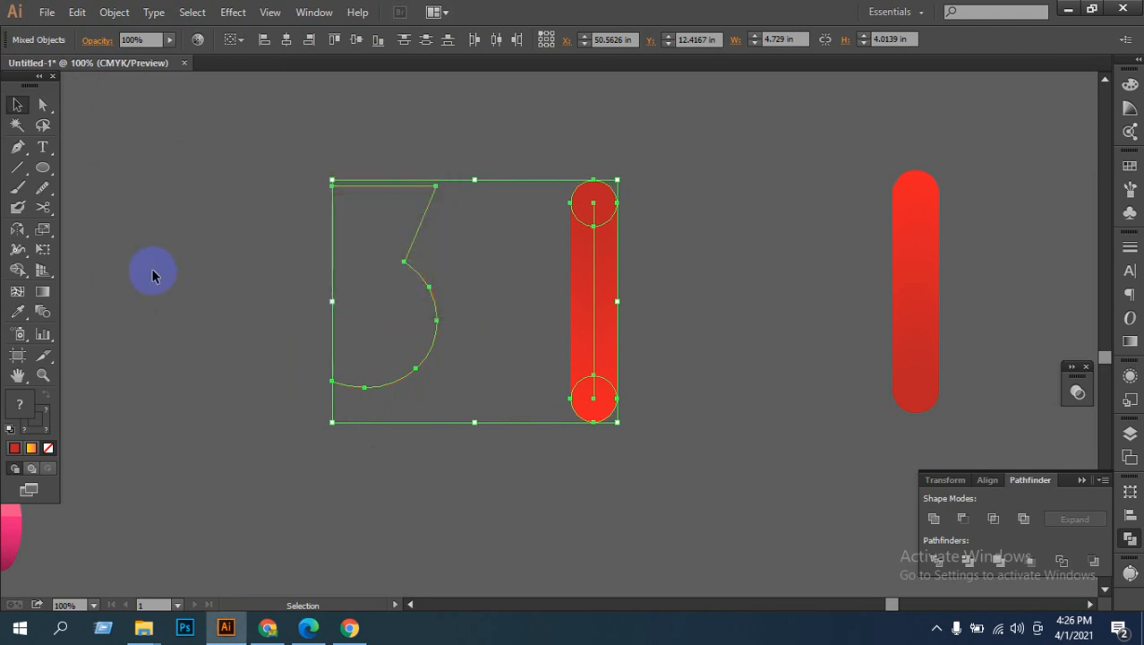
Step: Expand the stroke of the open 3 path into a filled shape
left_click(303, 243)
left_click(381, 186)
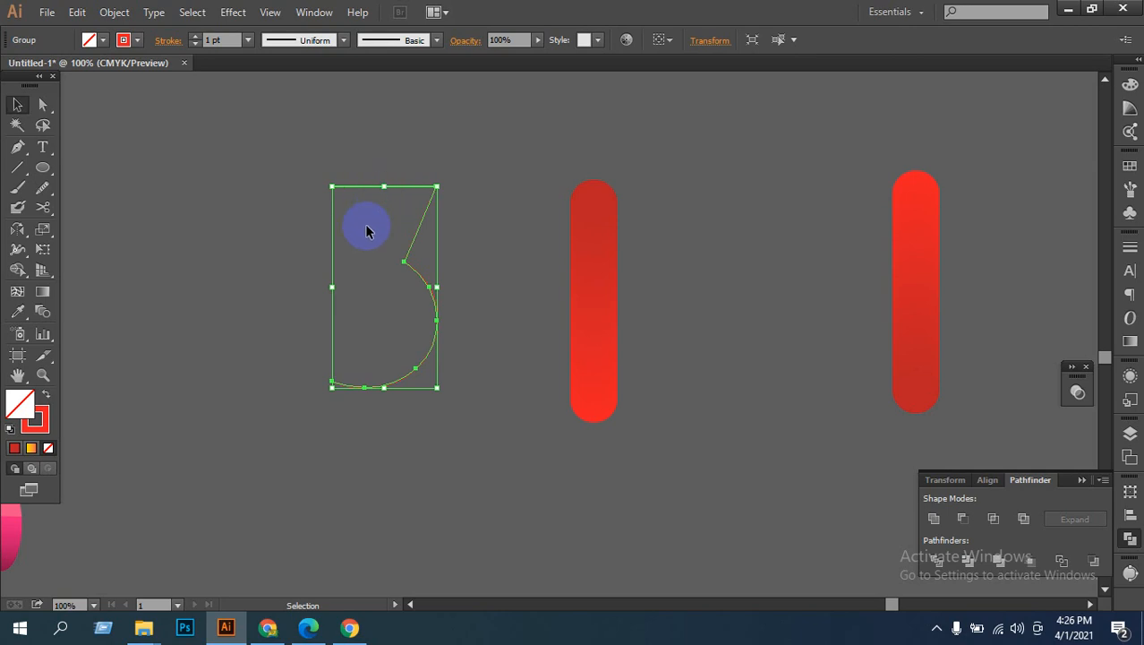
key("ctrl")
left_click_drag(285, 180, 381, 319)
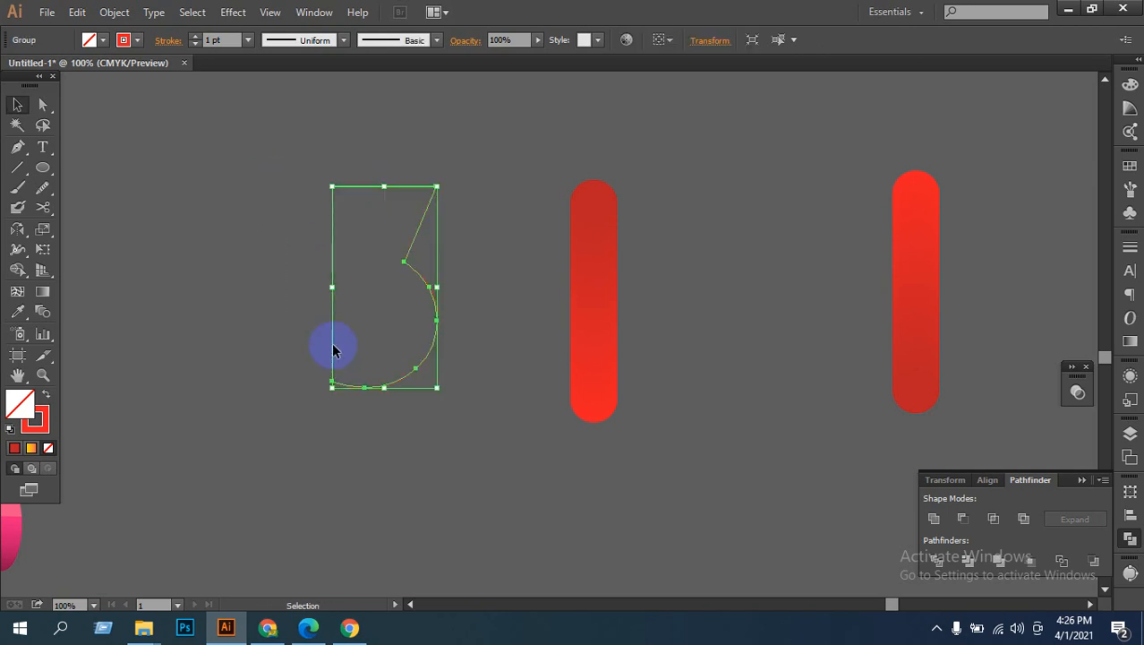
left_click(113, 12)
left_click(138, 190)
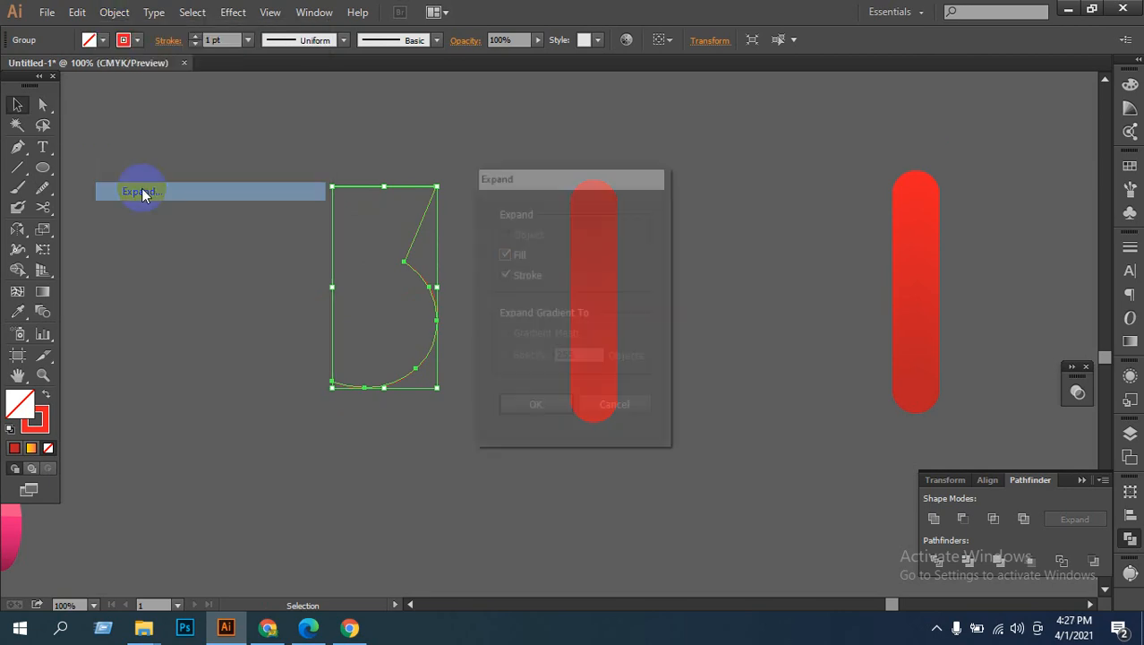
left_click(504, 274)
left_click(531, 410)
left_click(497, 427)
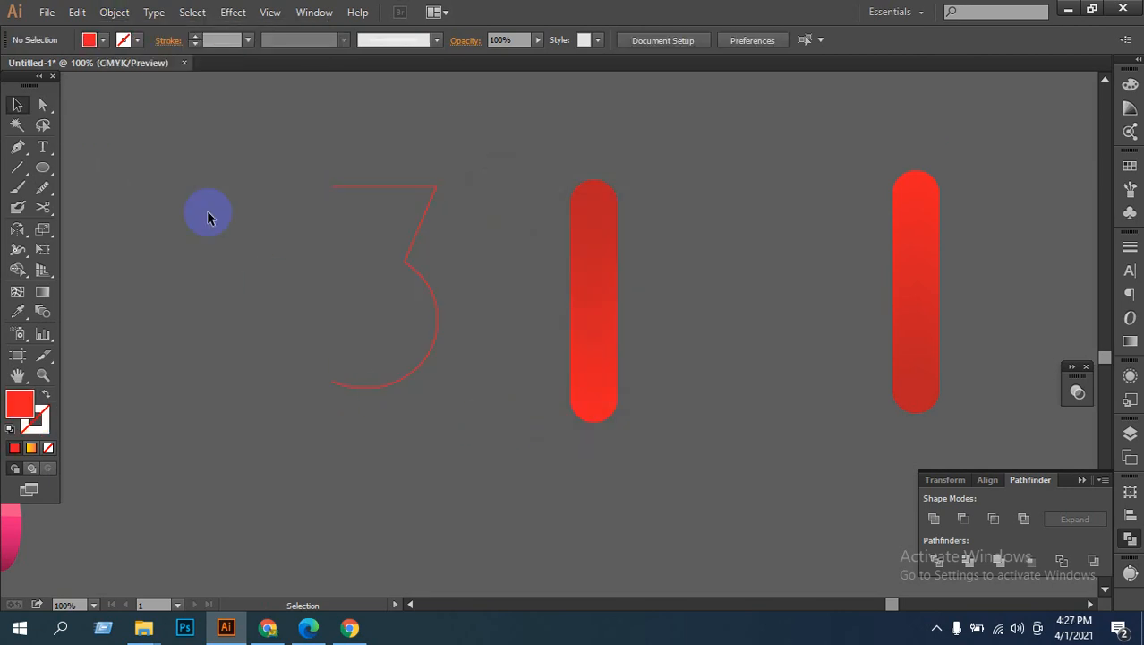
Step: Replace the spine of the neighbouring blended bar with the expanded 3 shape
left_click_drag(204, 210, 617, 462)
left_click(113, 14)
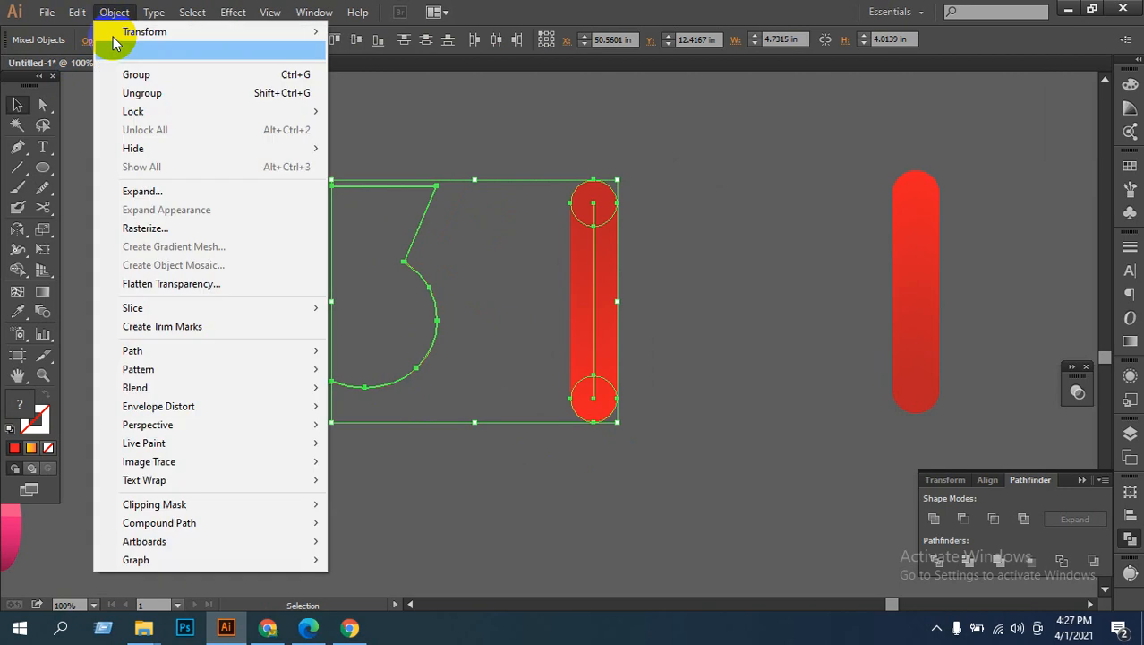
mouse_move(202, 394)
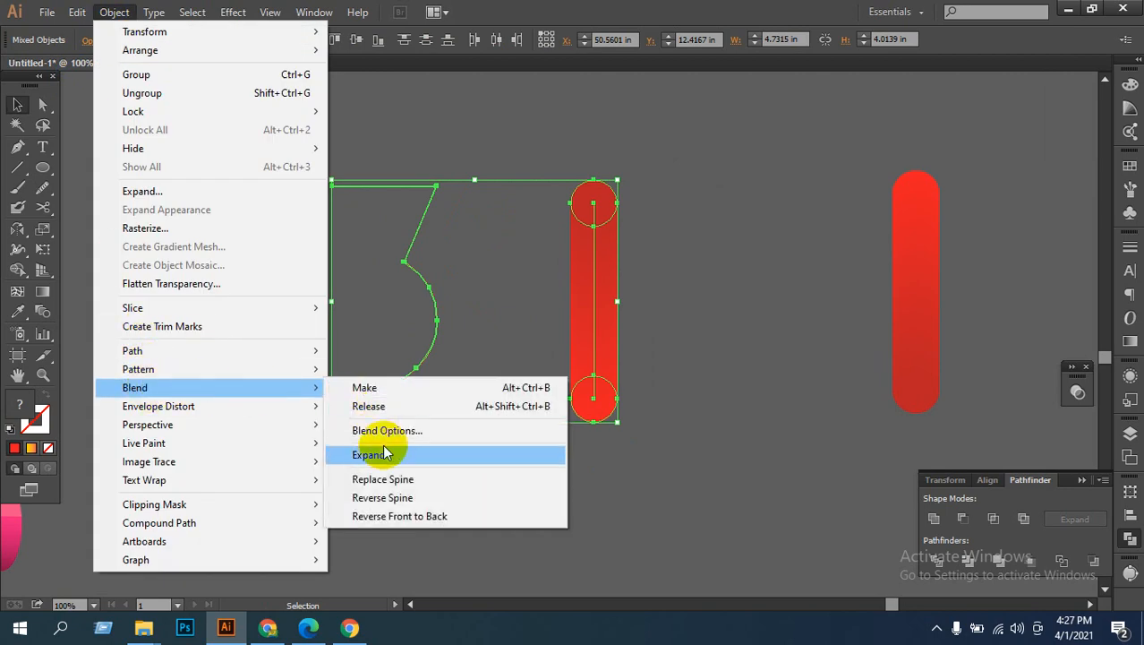
left_click(385, 479)
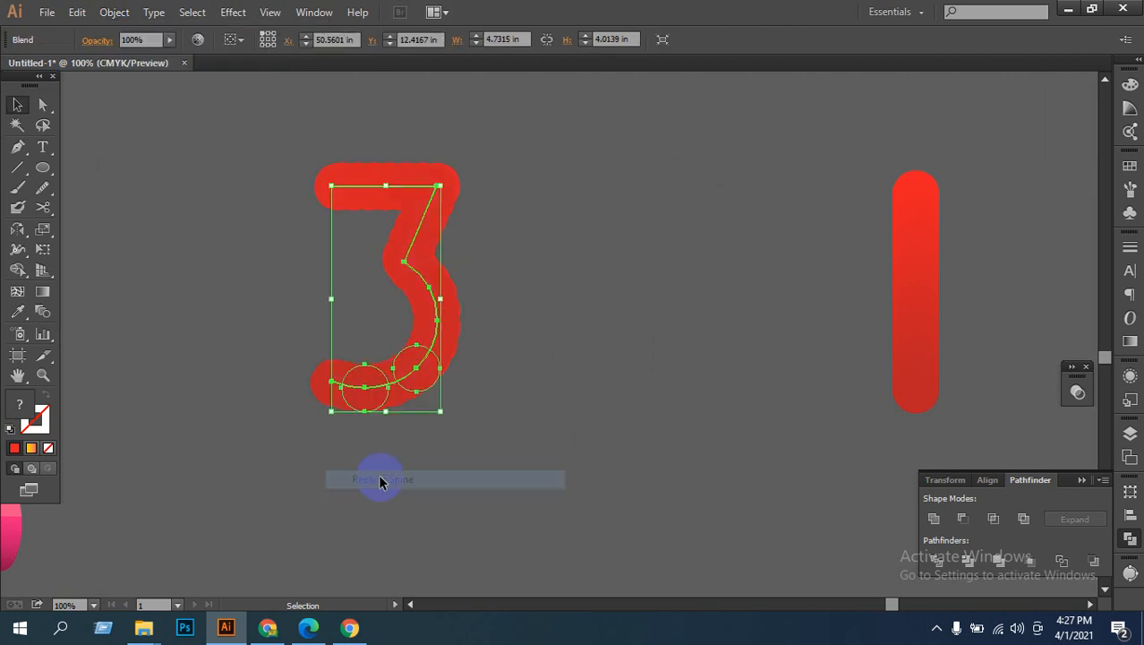
left_click(332, 457)
left_click(464, 388)
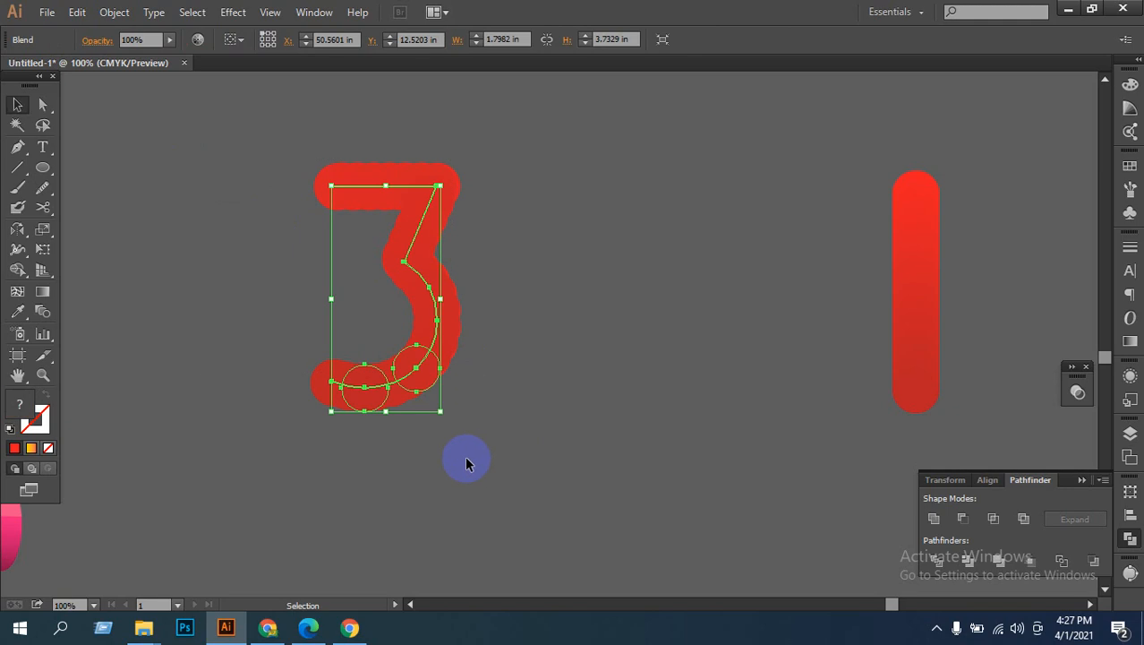
Step: Set the blended 3's spacing to Specified Steps with 100 steps in the blend options, with the preview on
key("z")
left_click(465, 332)
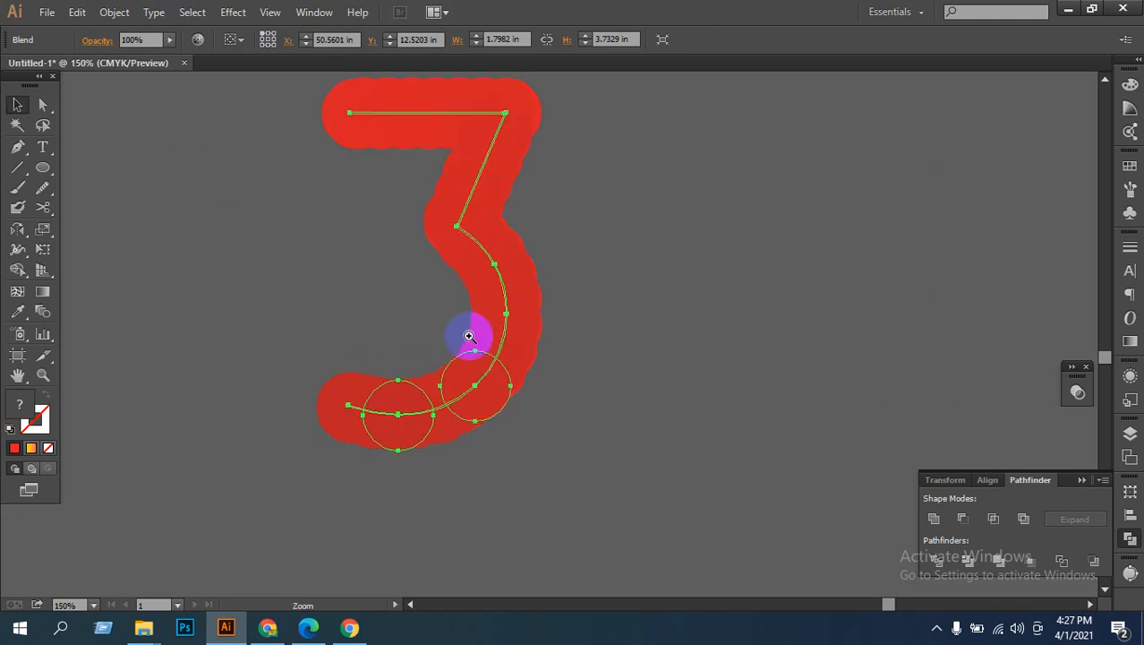
key("v")
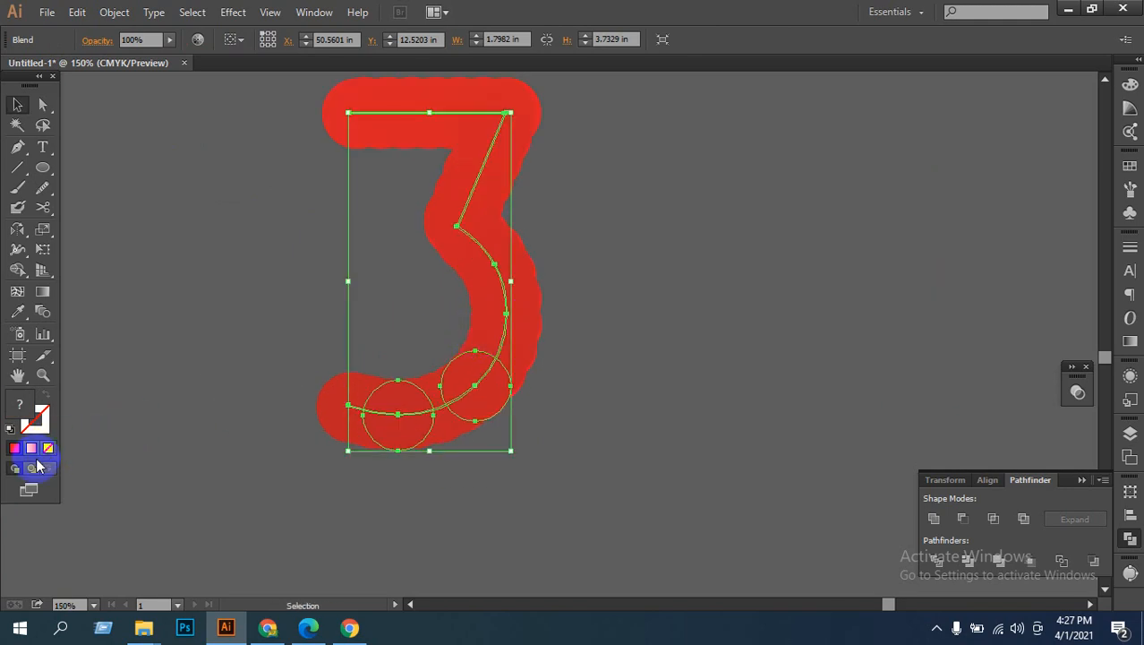
double_click(42, 311)
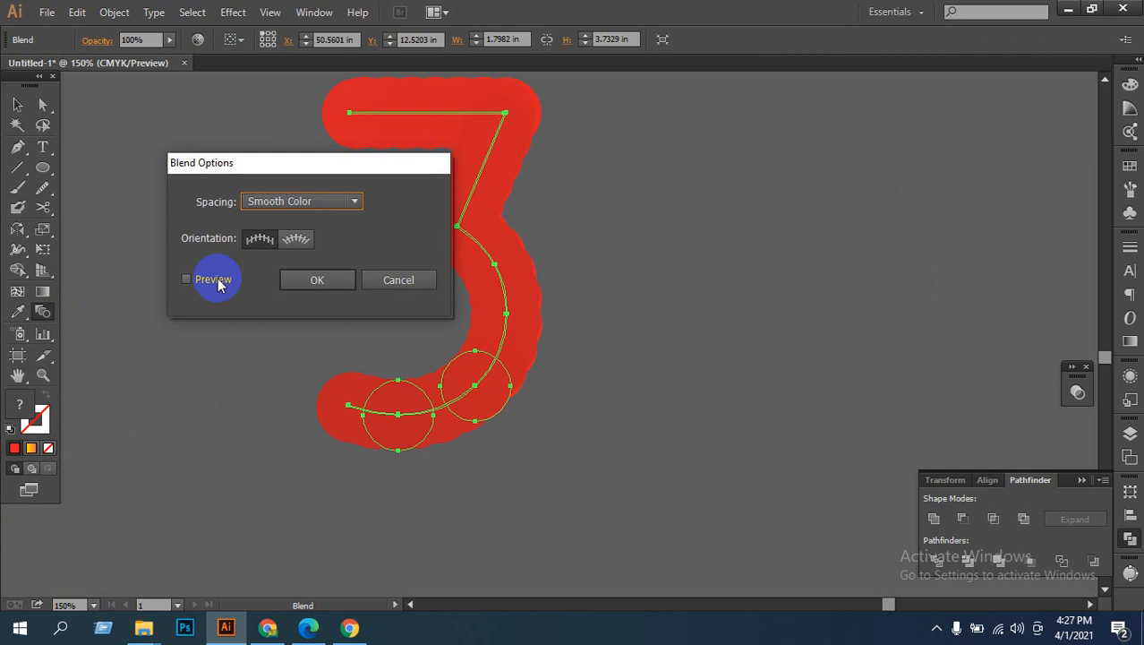
left_click(346, 201)
left_click(332, 235)
double_click(394, 202)
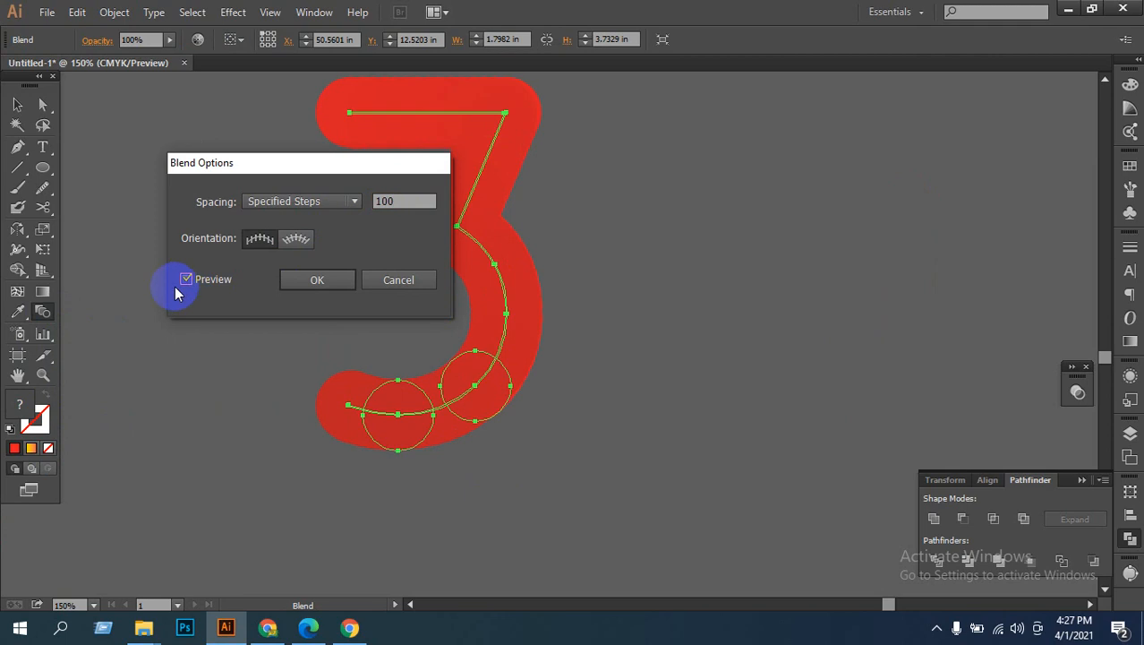
left_click(317, 279)
scroll(586, 246, "up", 2)
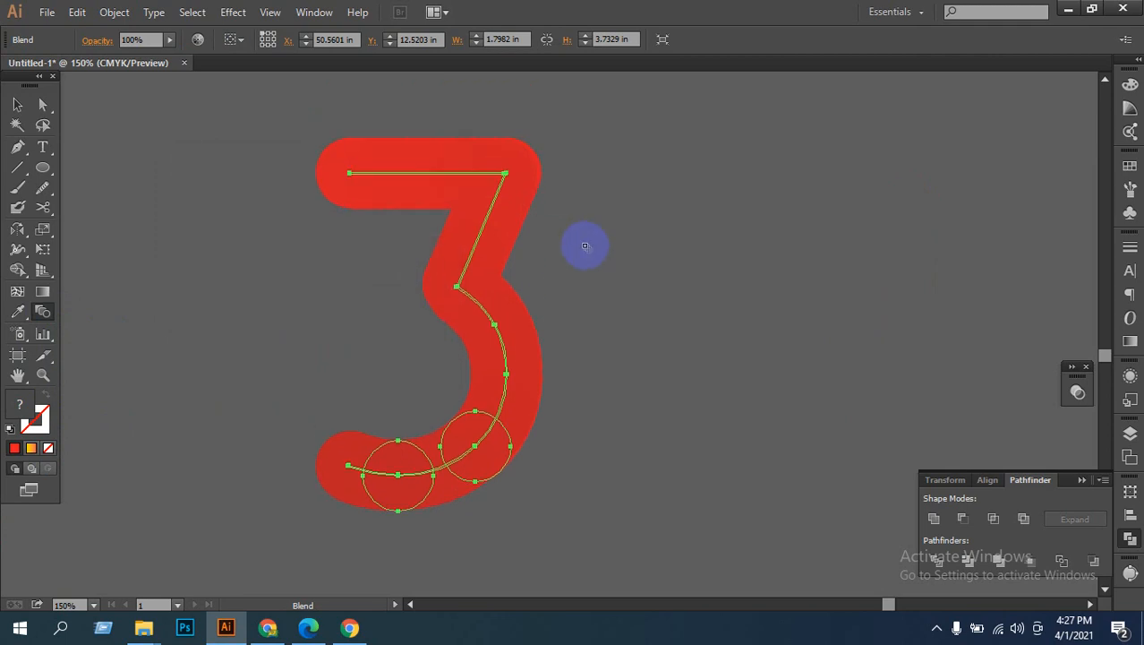
Step: Try out Glowing Edges and several Sketch effects, including Graphic Pen, Charcoal, Water Paper and Reticulation, on the blended 3 and discard them
left_click(17, 105)
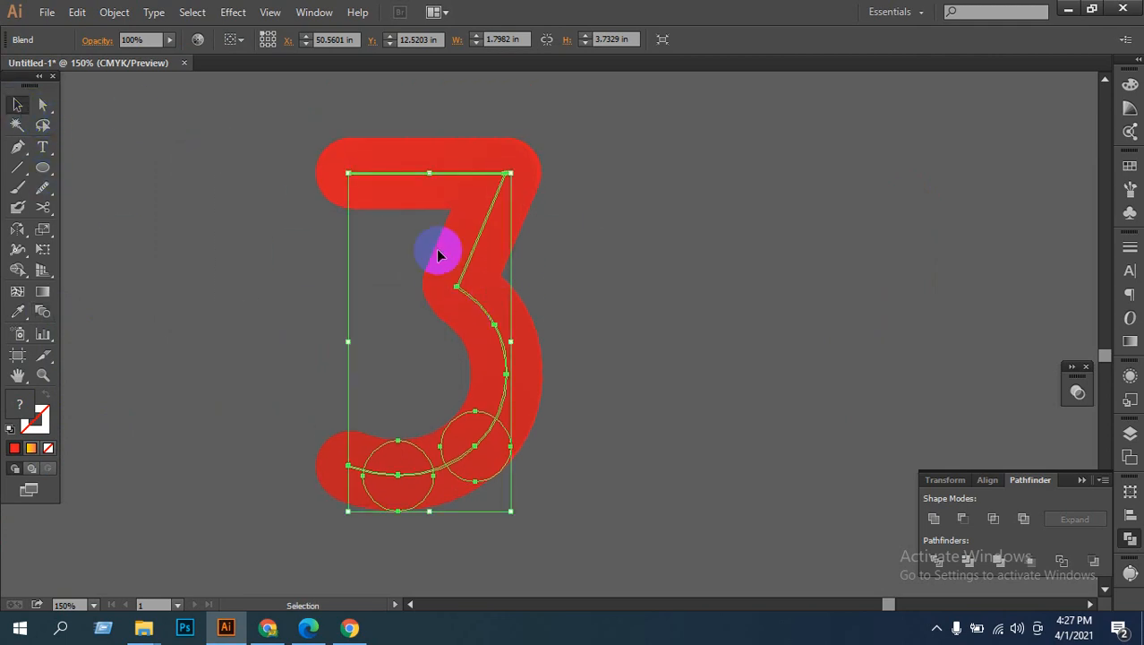
left_click(233, 12)
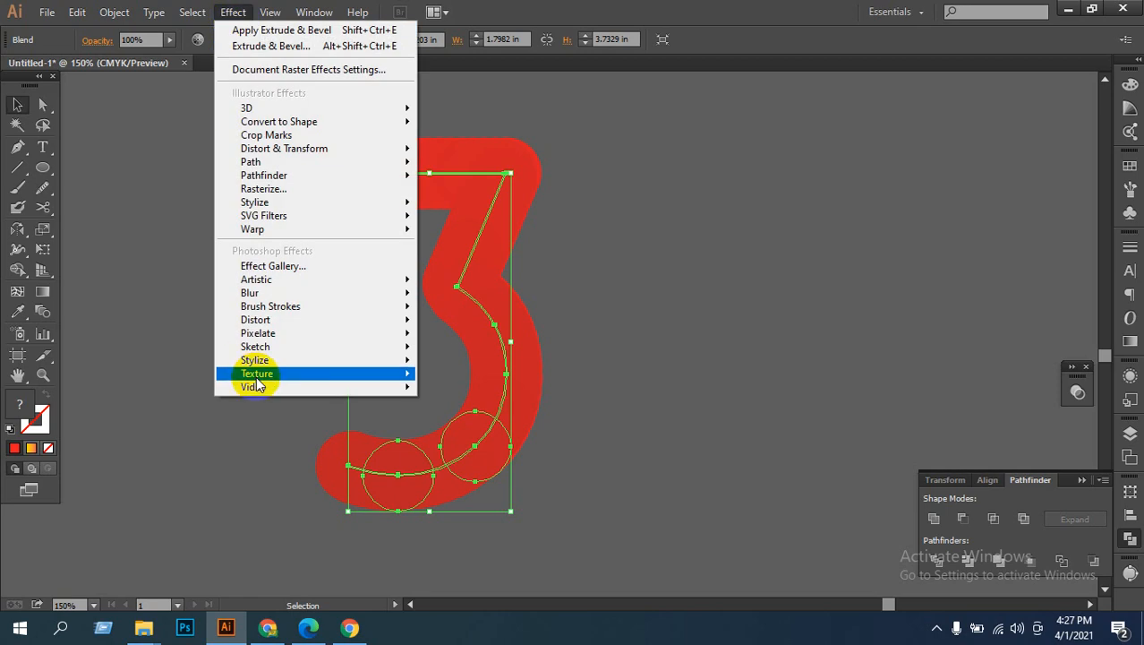
mouse_move(257, 376)
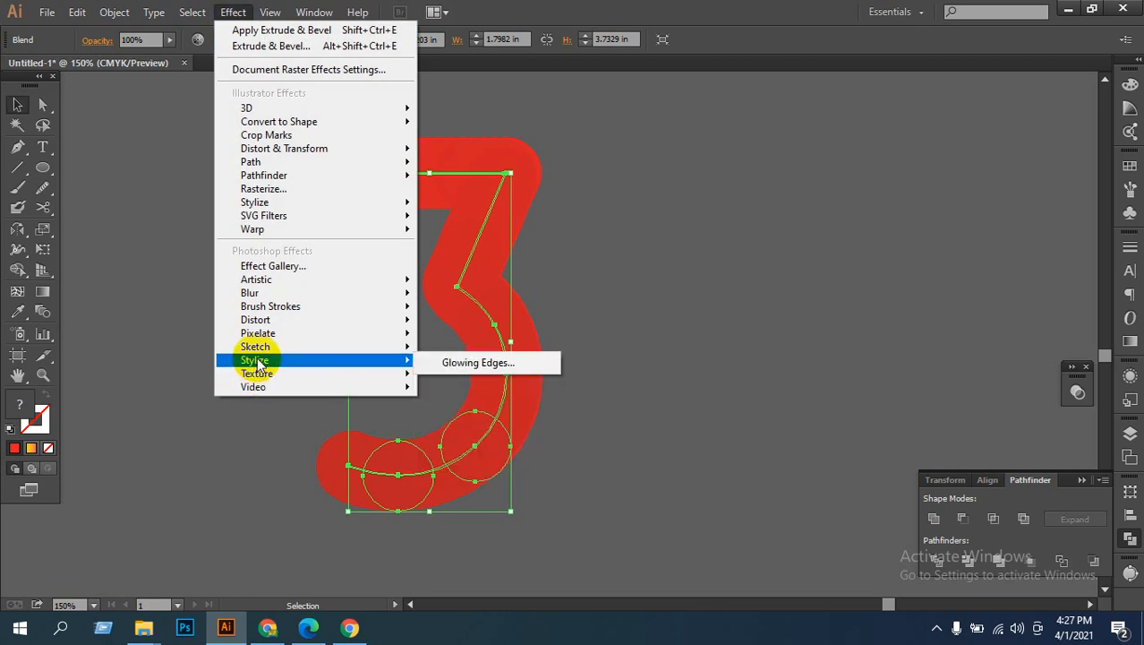
left_click(476, 362)
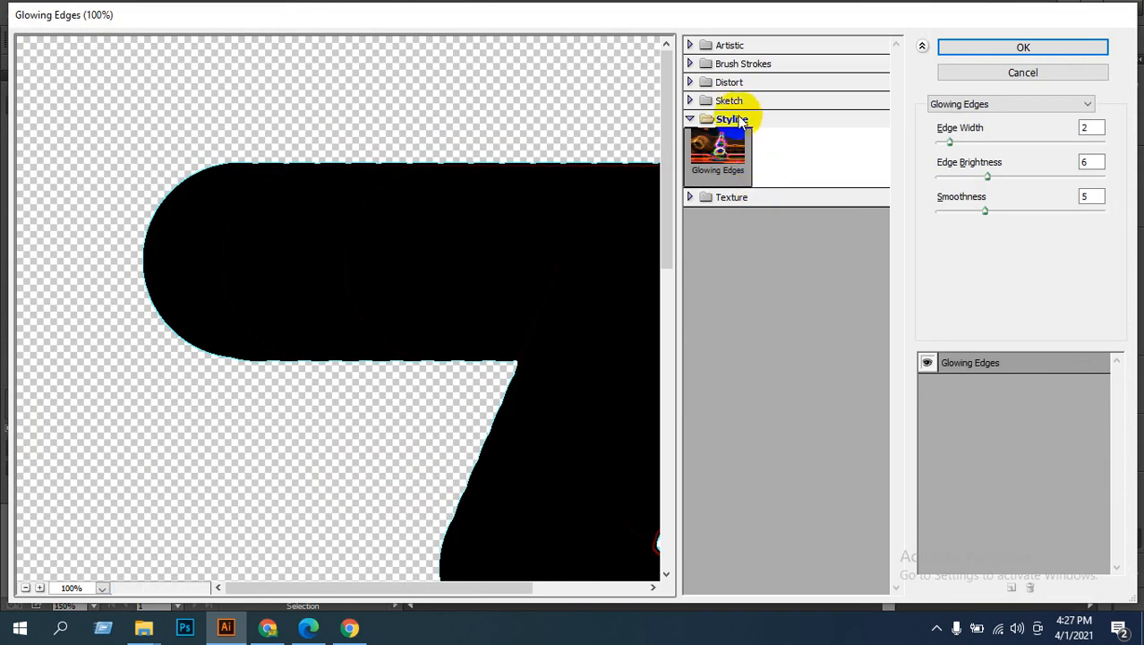
left_click(729, 100)
left_click(858, 193)
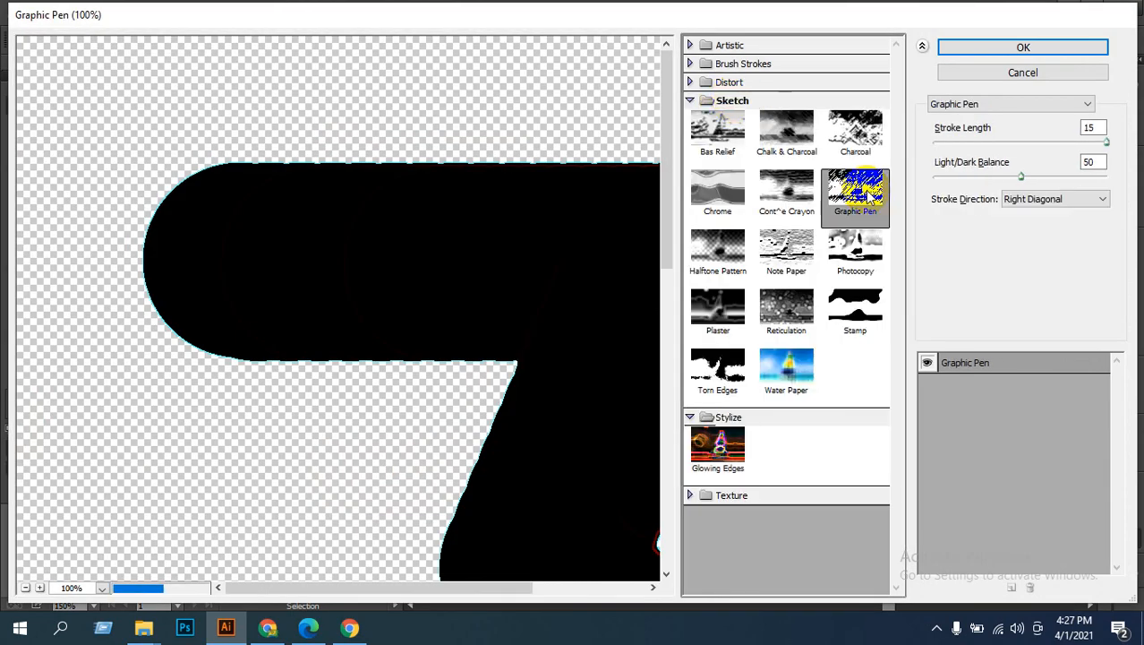
left_click(855, 135)
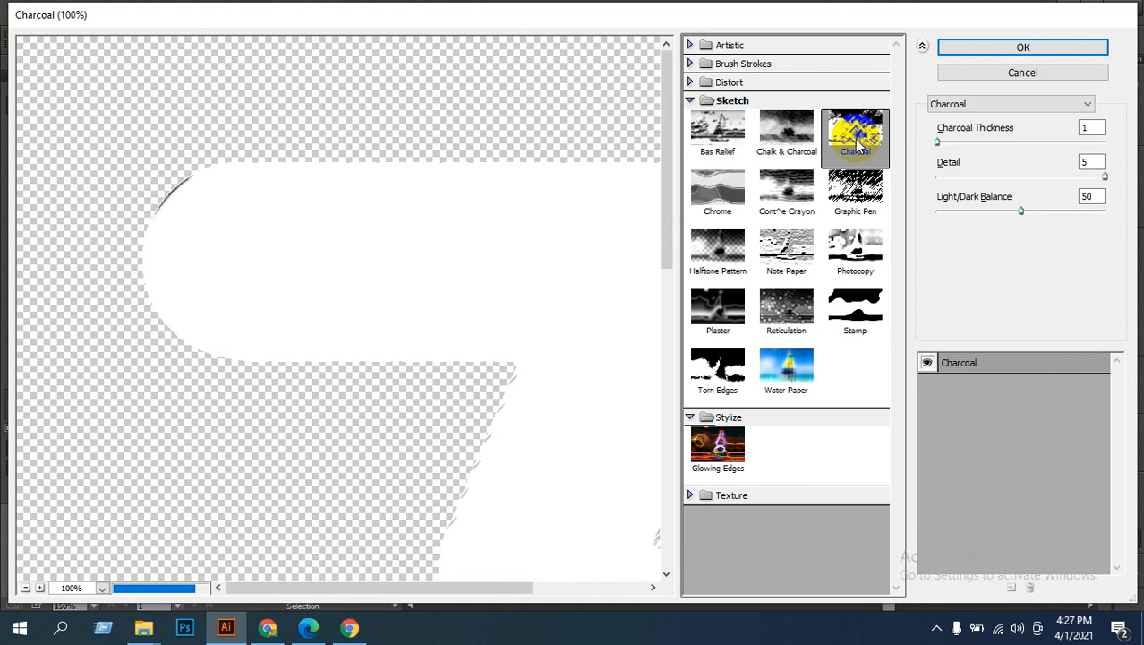
left_click(799, 254)
left_click(720, 251)
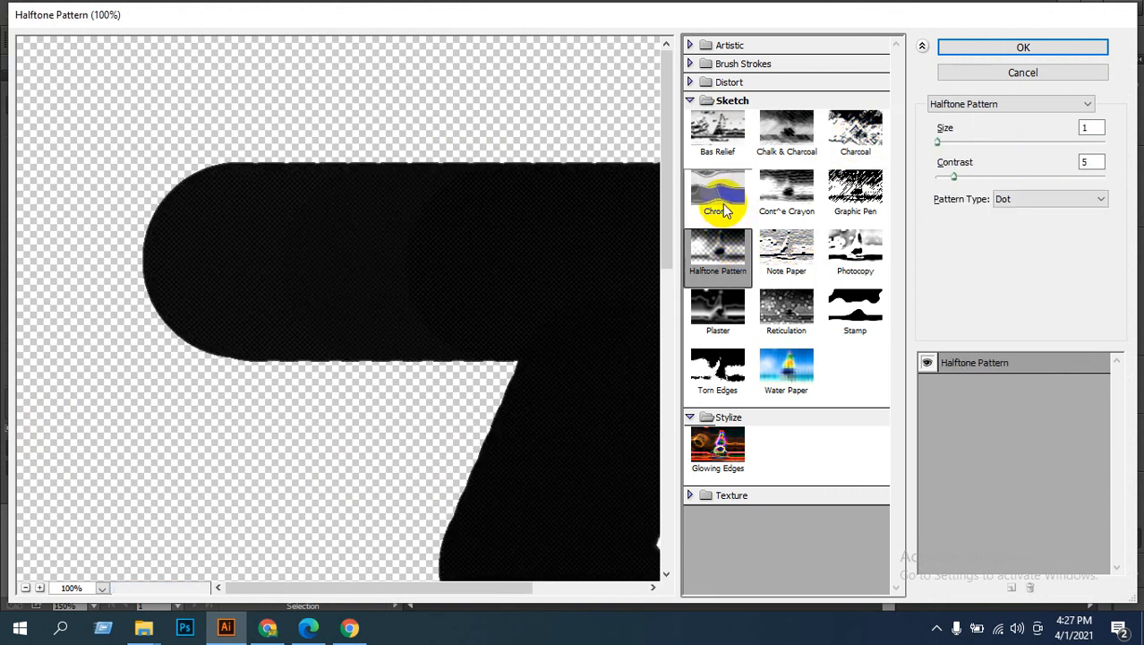
left_click(718, 193)
left_click(720, 143)
left_click(786, 367)
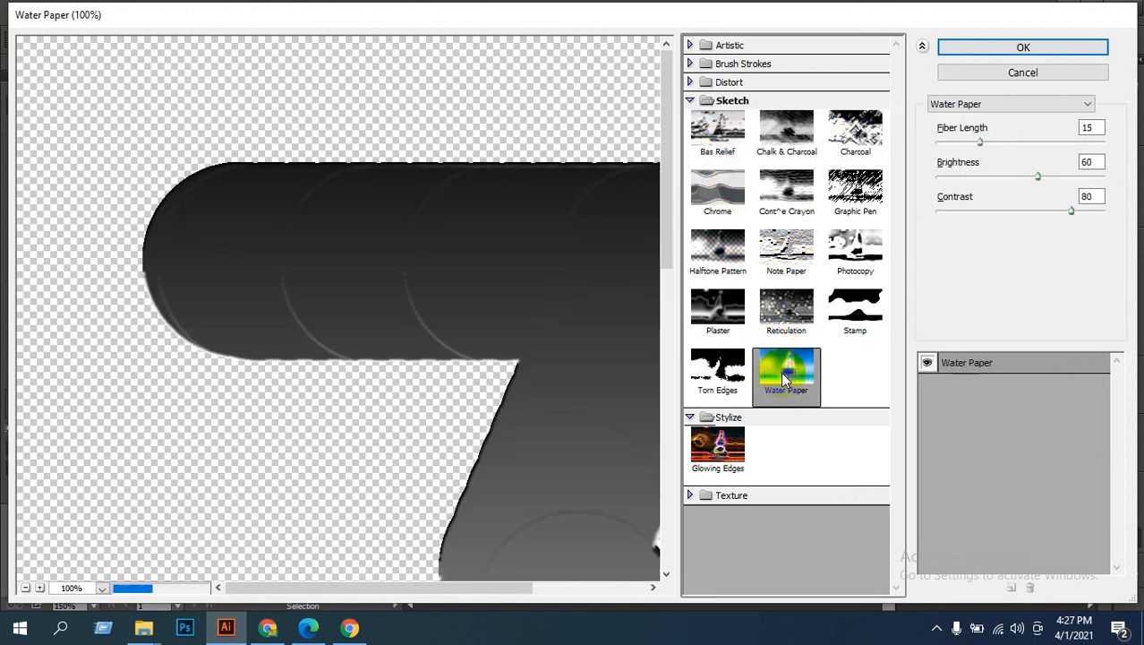
left_click(793, 308)
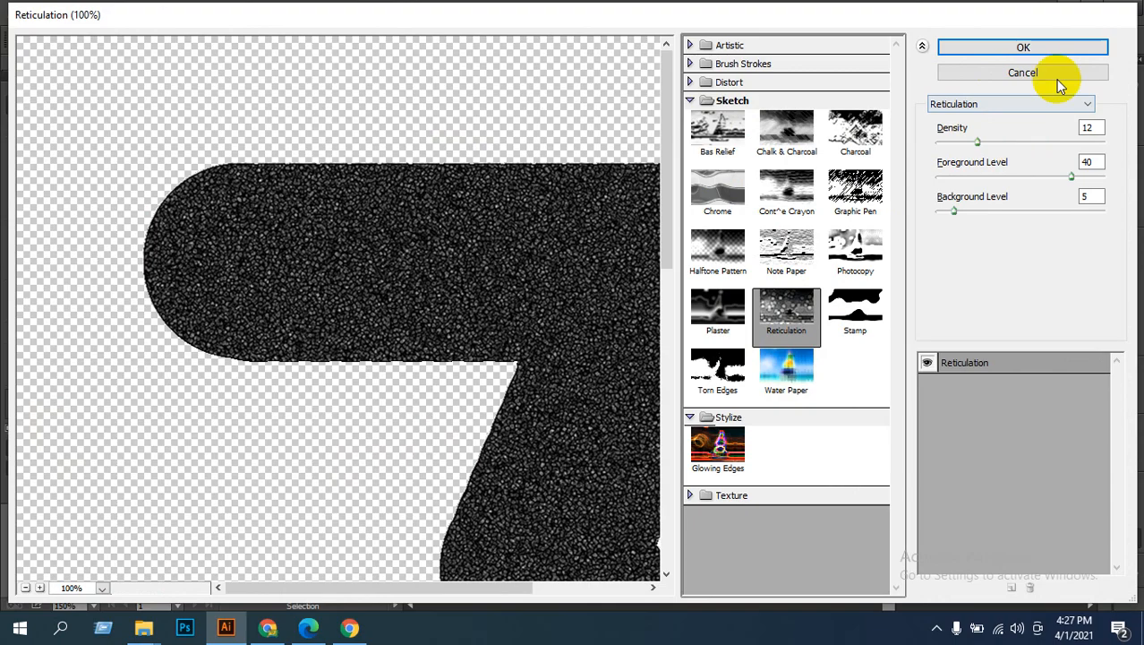
left_click(1052, 74)
Step: Place a duplicate of the blended 3 between the original 3 and the spare gradient bar
left_click(581, 331)
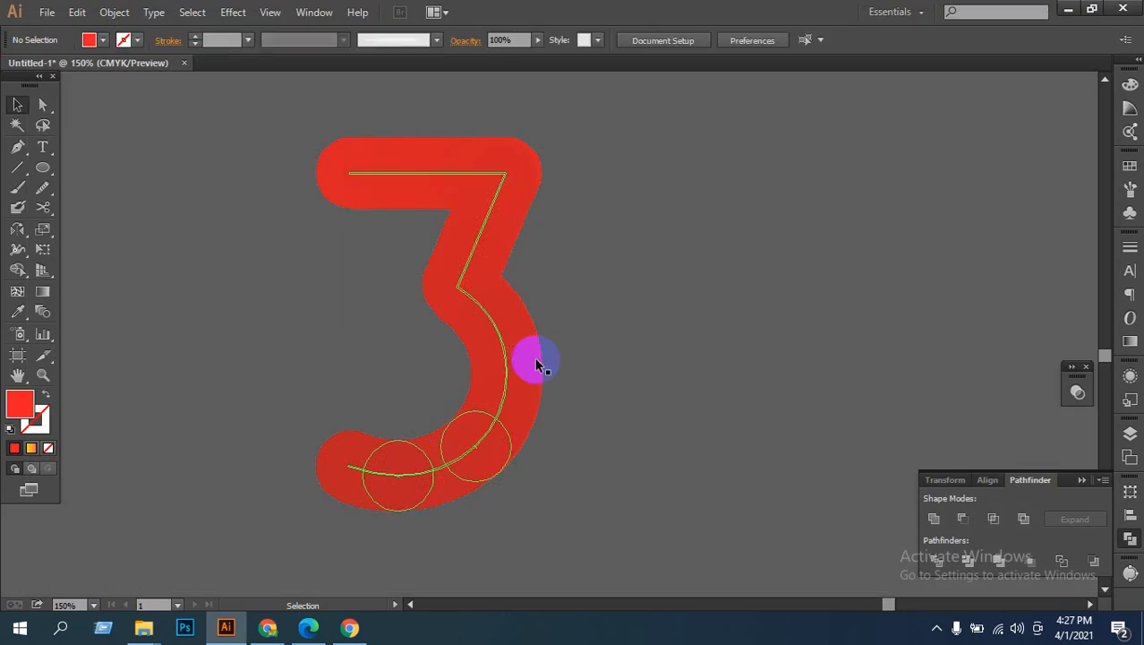
left_click_drag(507, 372, 855, 367)
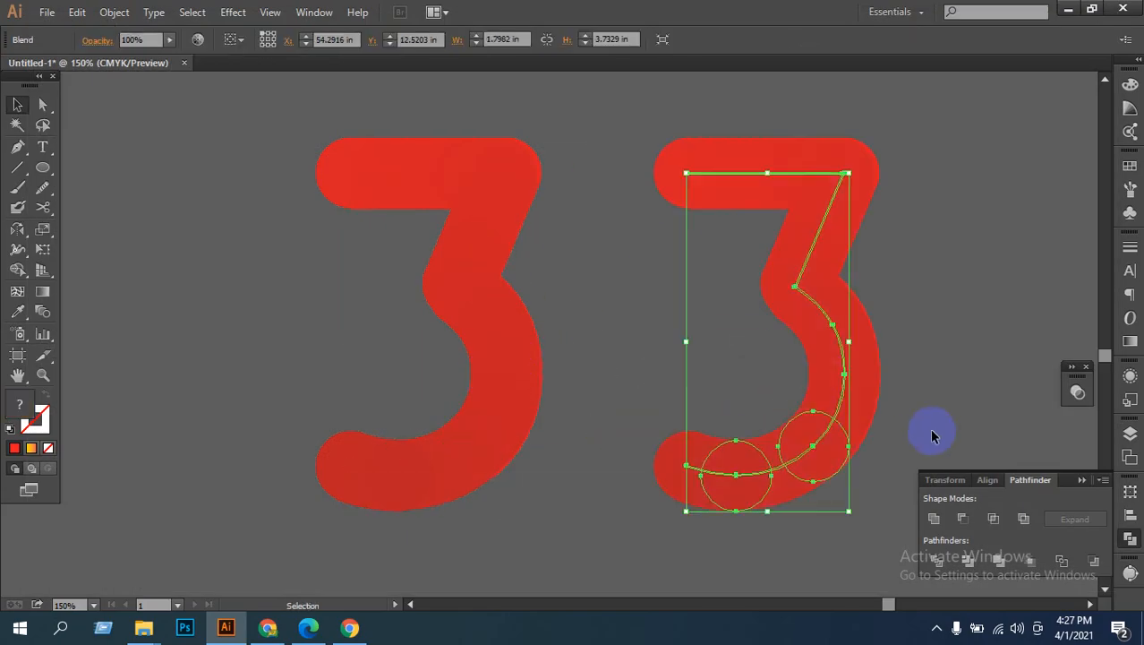
left_click_drag(932, 434, 641, 355)
left_click_drag(565, 307, 584, 333)
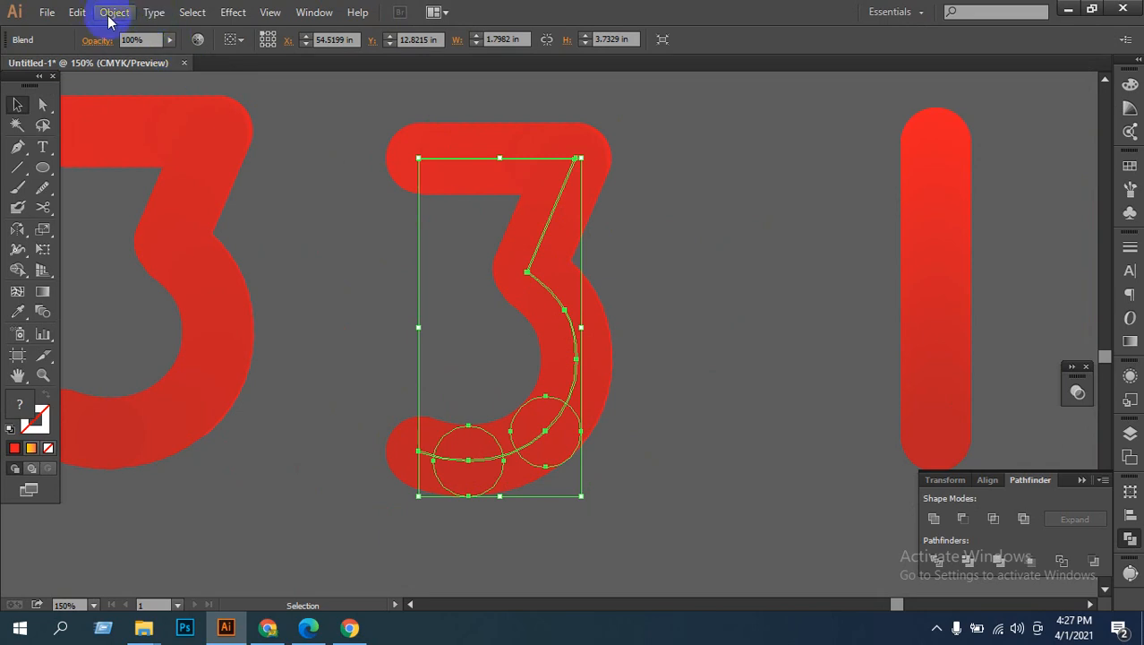
Step: Apply a Diffuse Glow effect to the duplicated 3 with graininess 7, glow amount 11 and clear amount 13
left_click(236, 13)
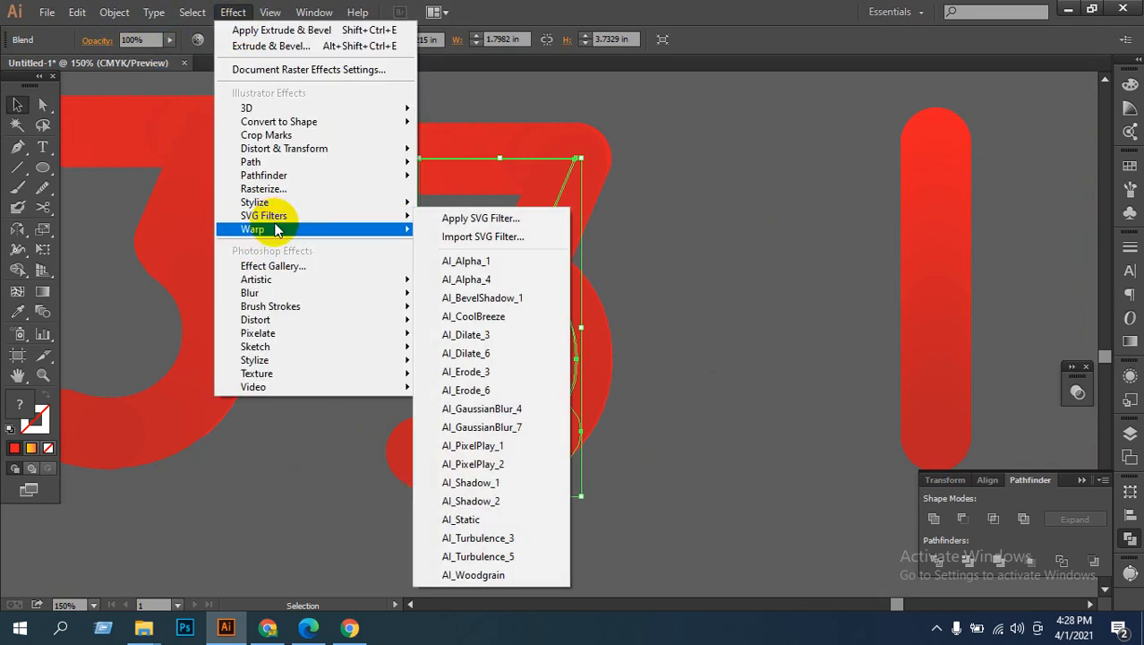
mouse_move(277, 230)
mouse_move(281, 208)
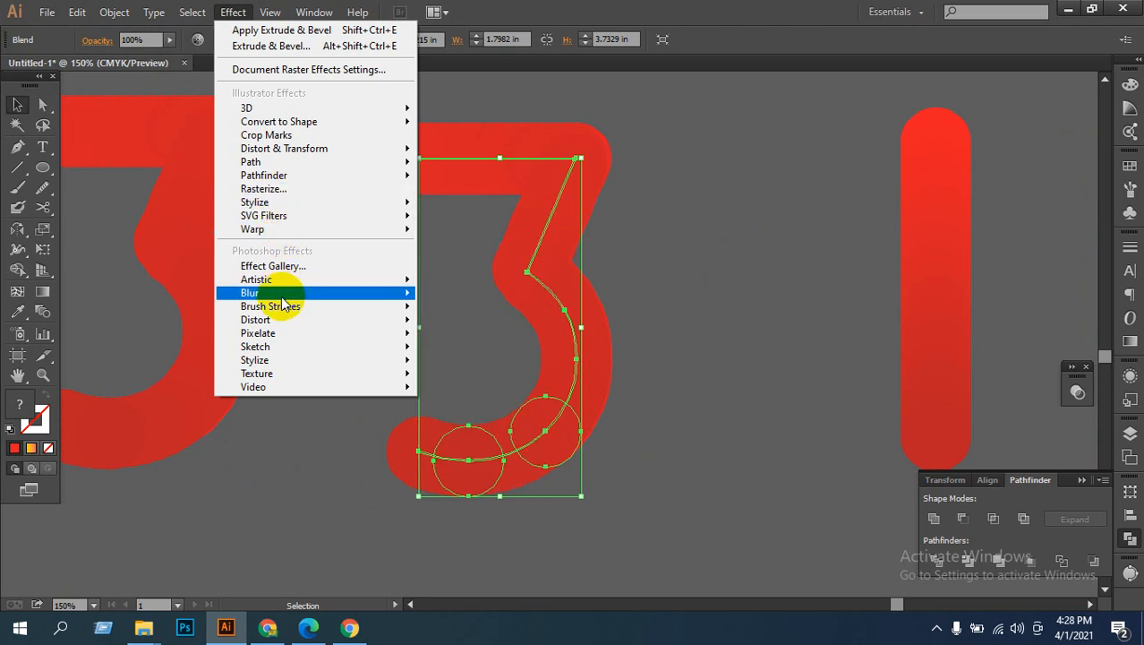
mouse_move(282, 298)
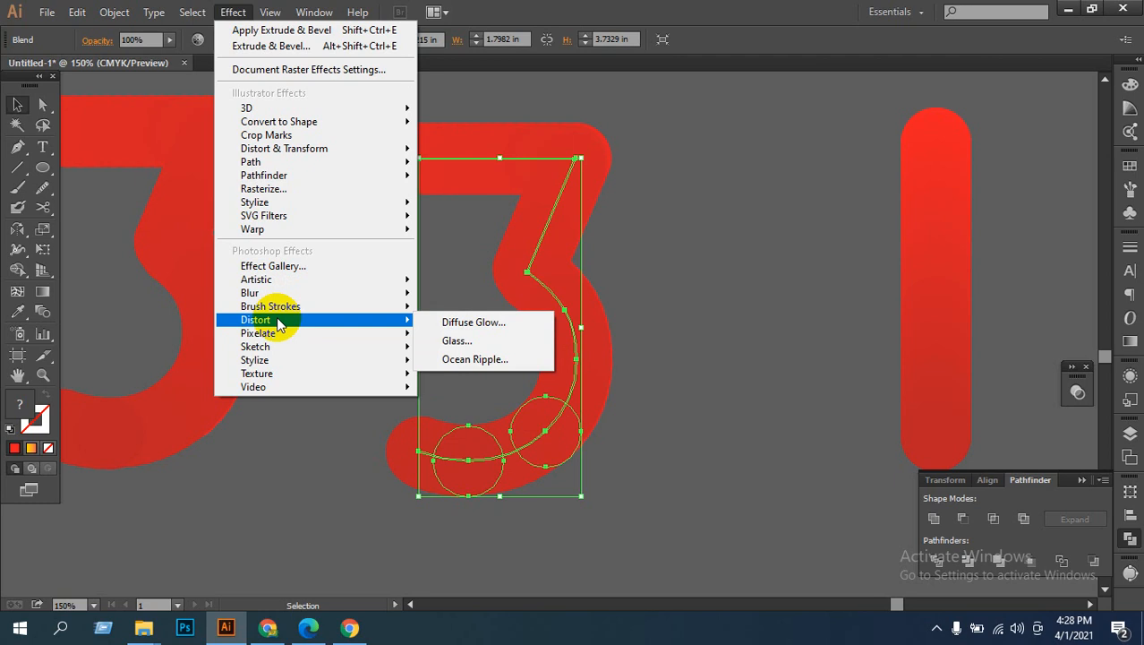
left_click(486, 324)
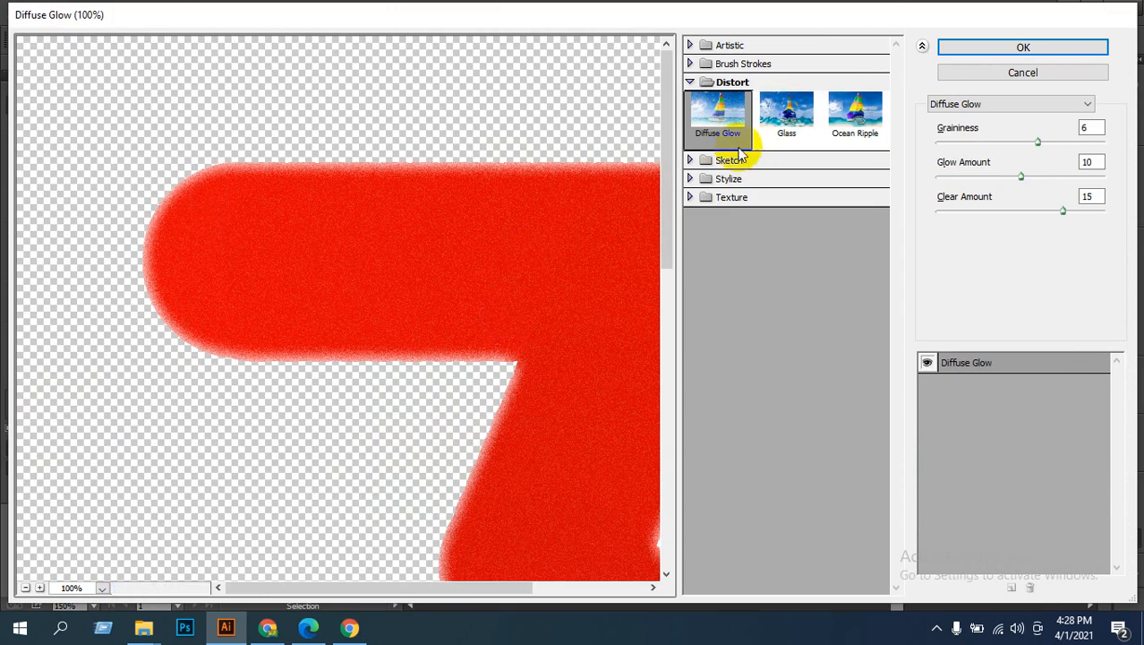
left_click_drag(1040, 145, 1049, 206)
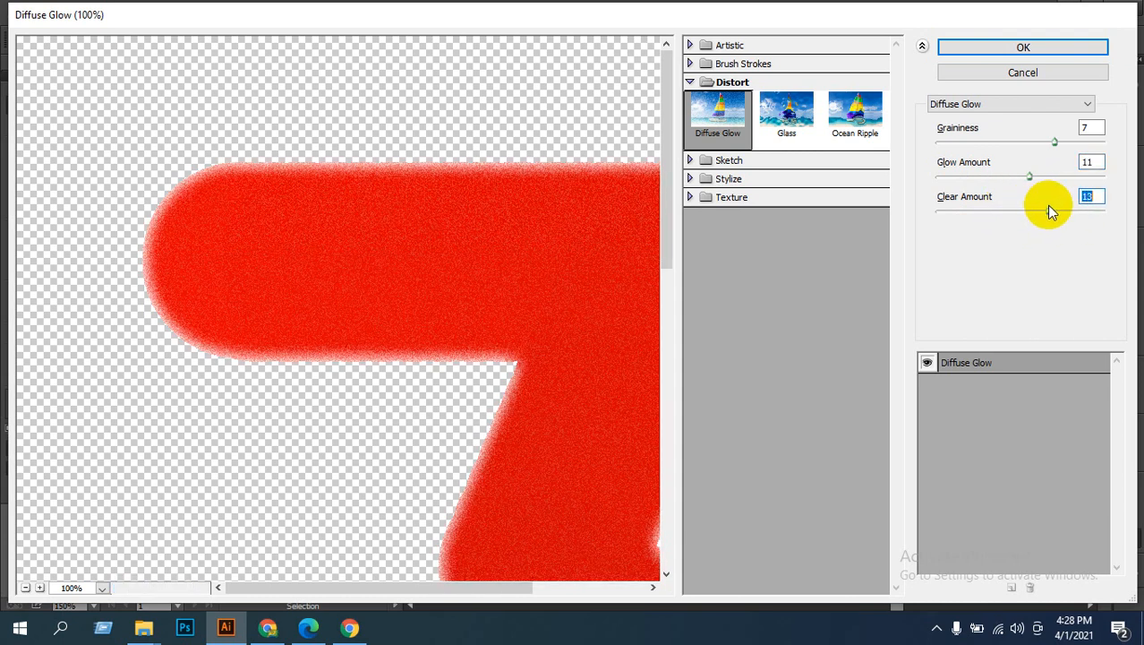
left_click(1059, 50)
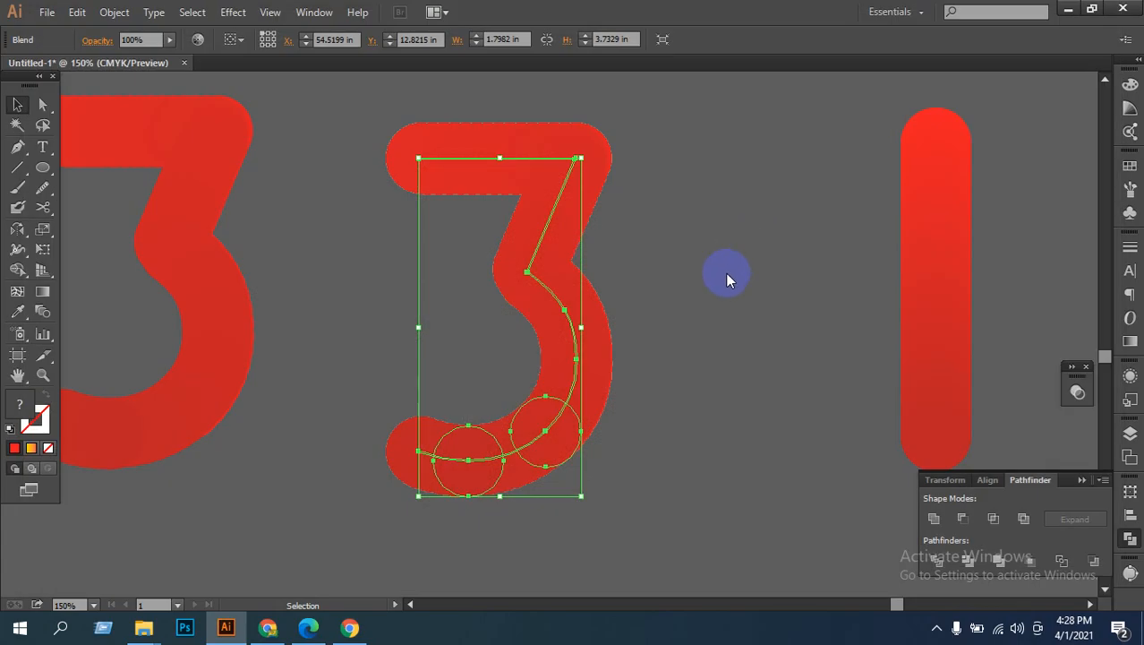
left_click(702, 403)
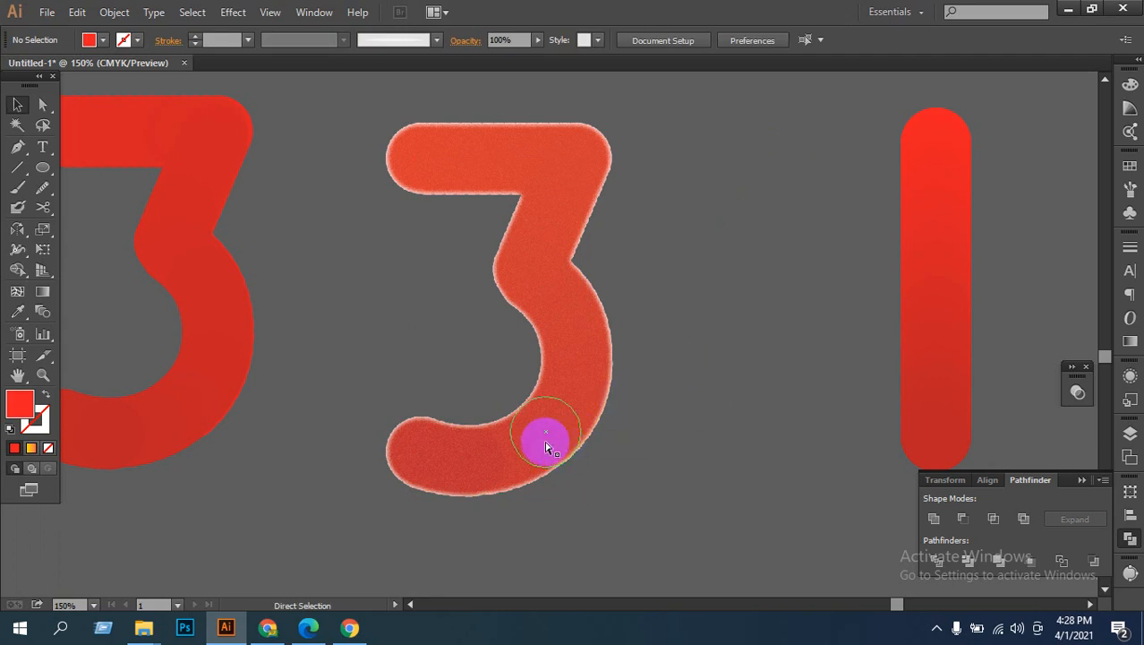
Step: Examine the grain and the glowing edges of the duplicated 3's lower curve up close
scroll(547, 367, "up", 4)
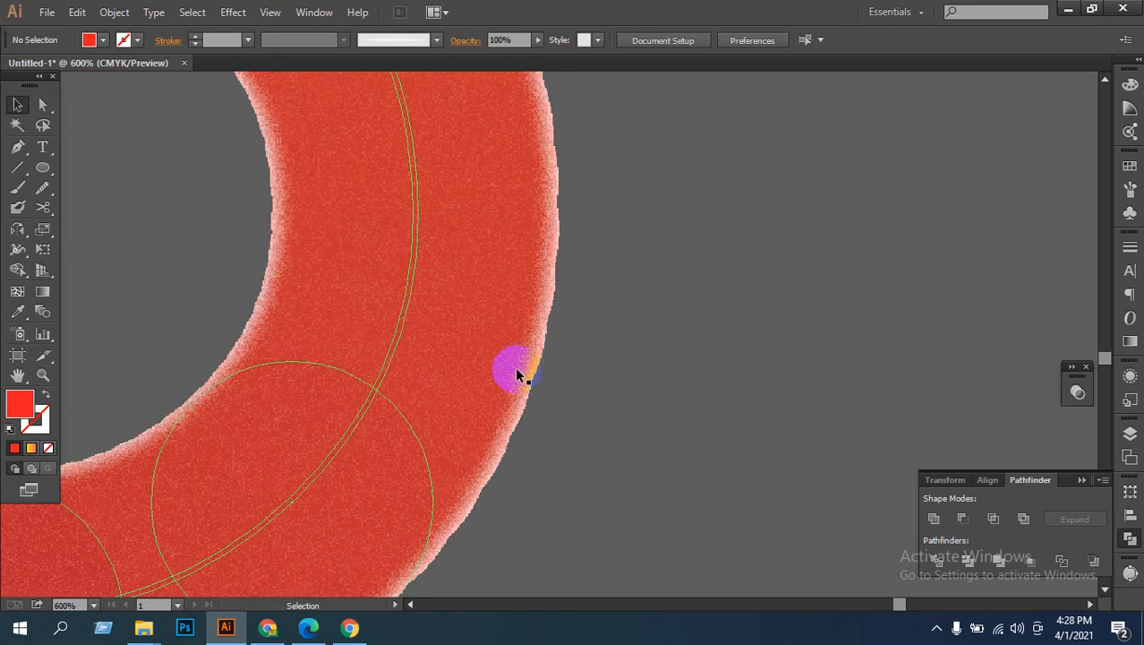
key("ctrl+space")
left_click(446, 374, "ctrl")
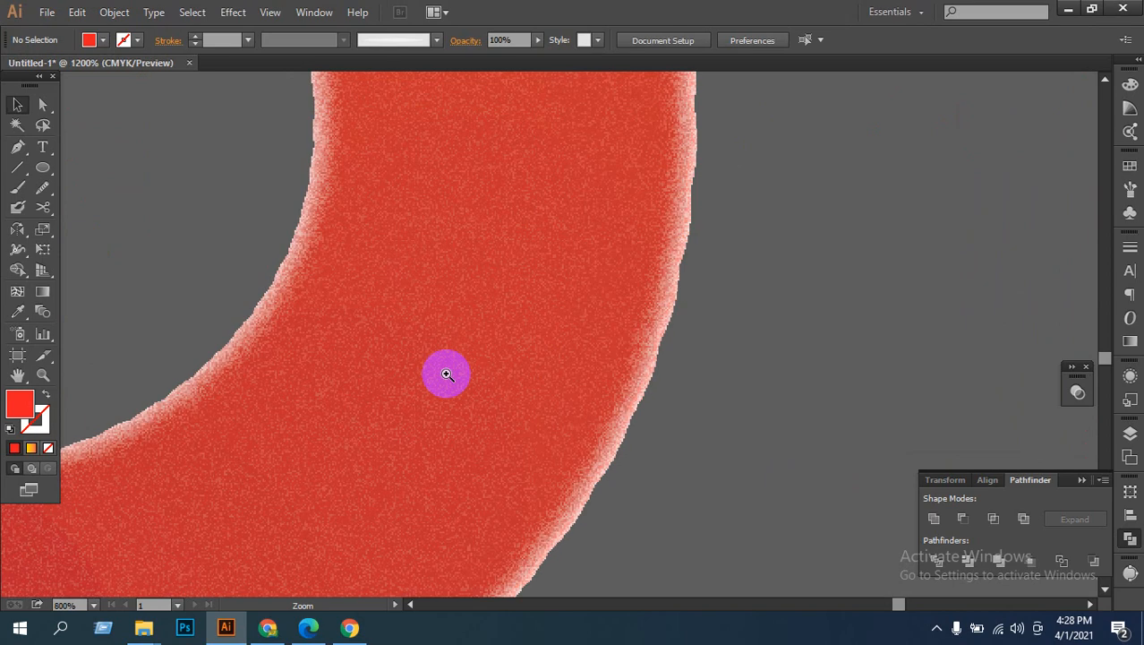
left_click(446, 374, "ctrl")
key("space")
left_click_drag(646, 384, 523, 285)
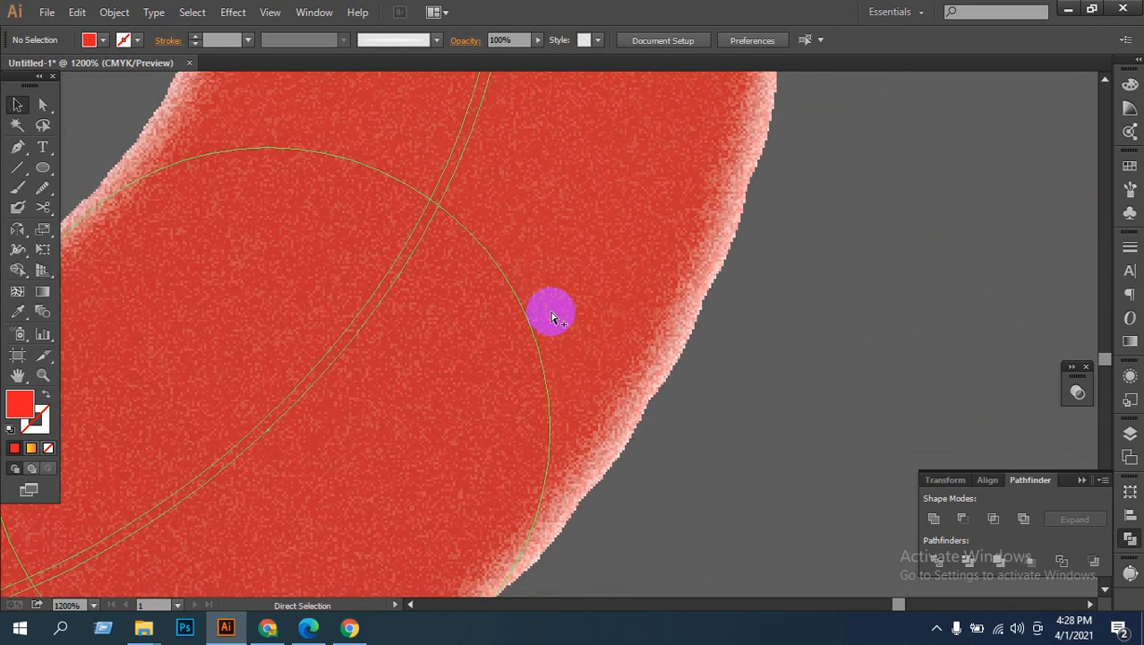
Step: Place a second duplicate of the original blended 3 between the pink ribbon shape and the original 3
scroll(551, 315, "down", 3)
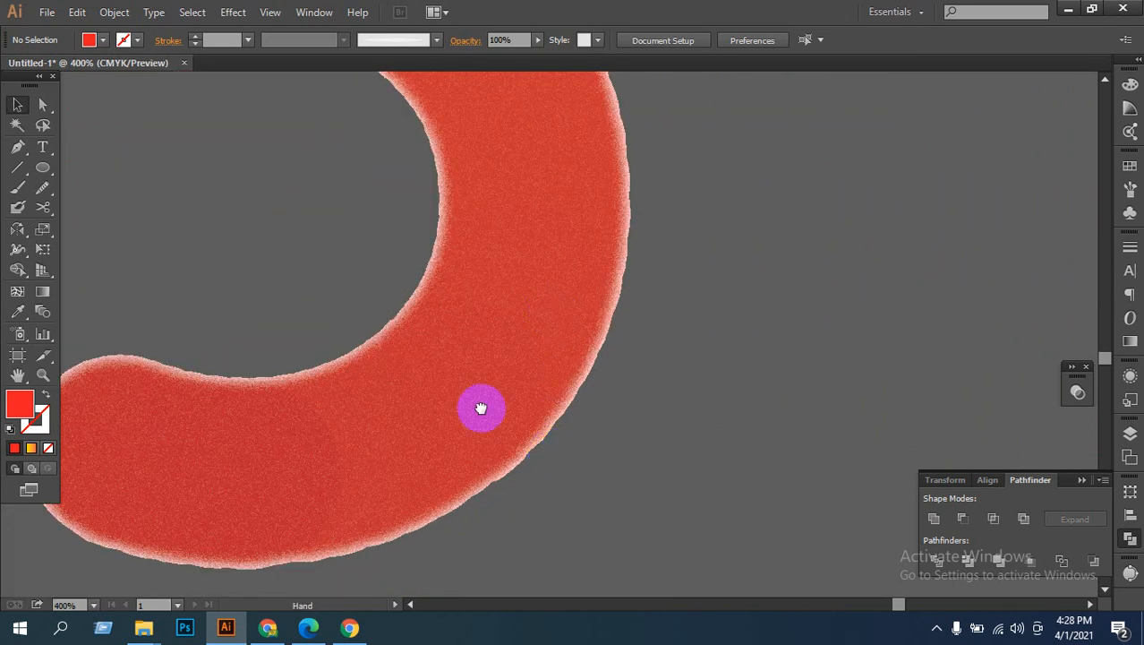
left_click_drag(480, 408, 669, 544)
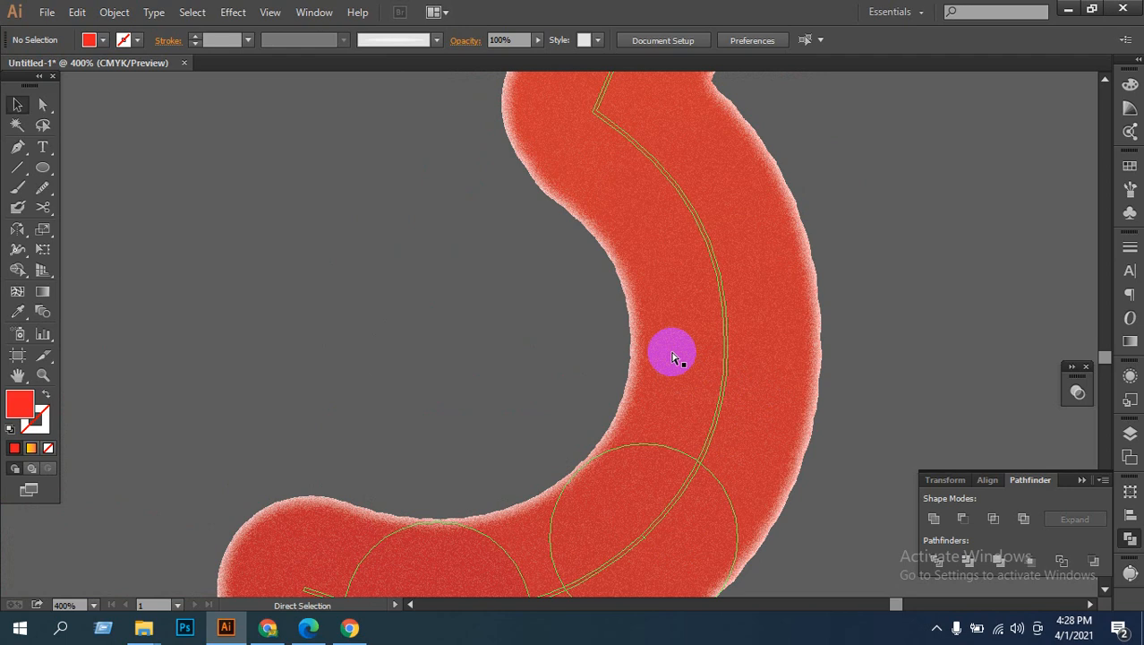
scroll(673, 356, "down", 5)
scroll(542, 344, "left", 3)
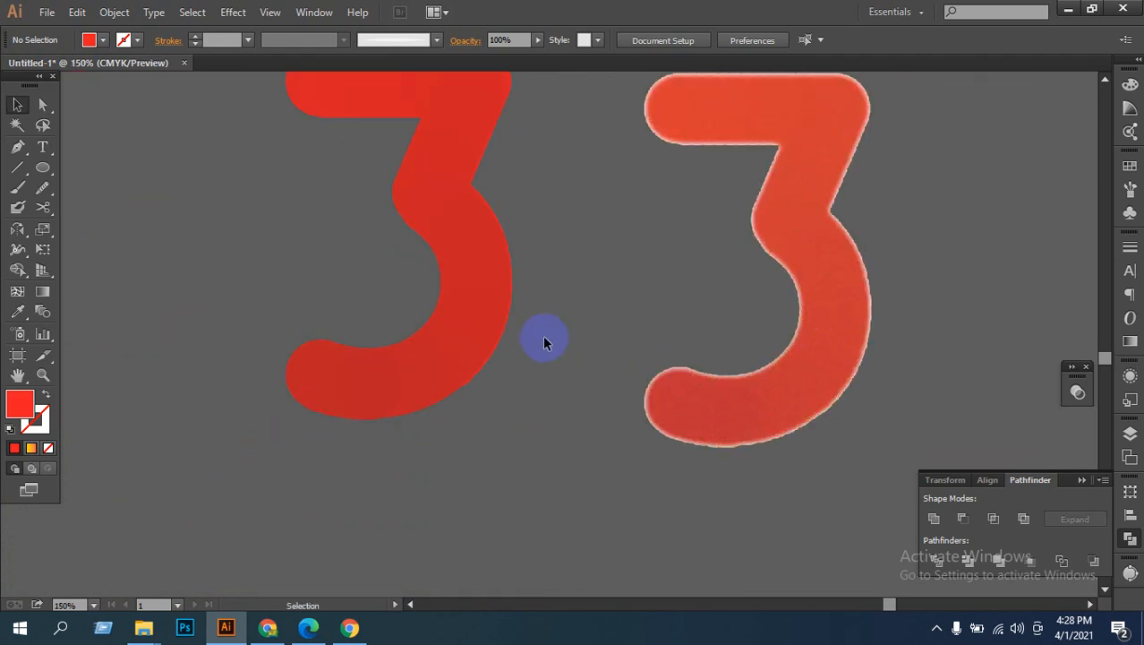
left_click(437, 302)
key("ctrl+minus")
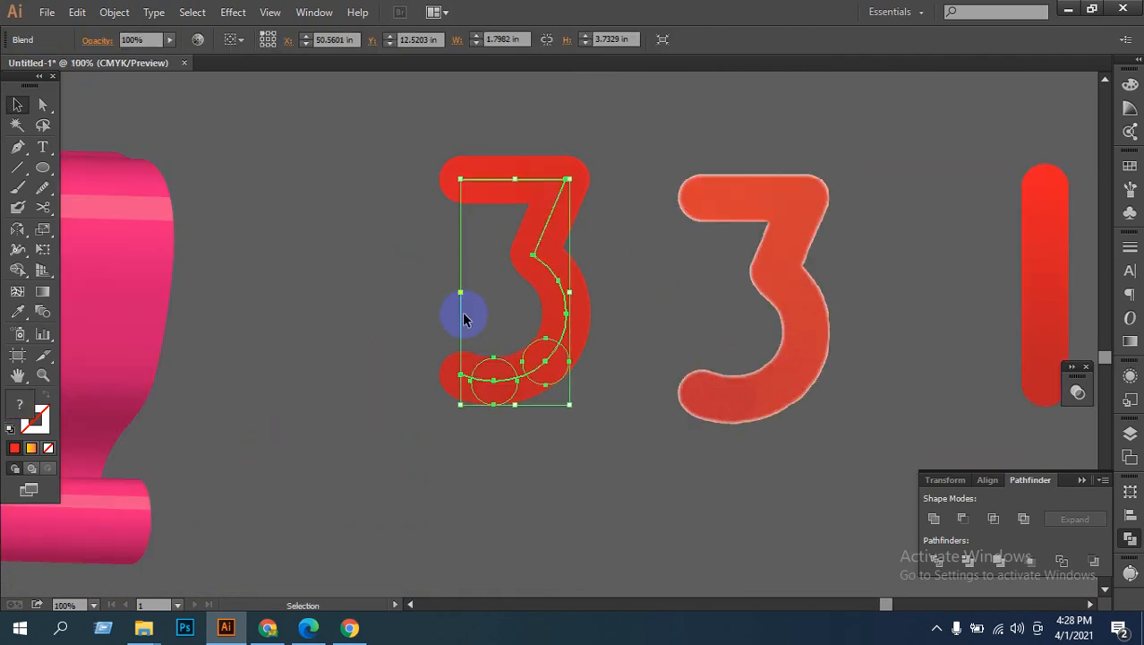
left_click_drag(549, 320, 383, 410)
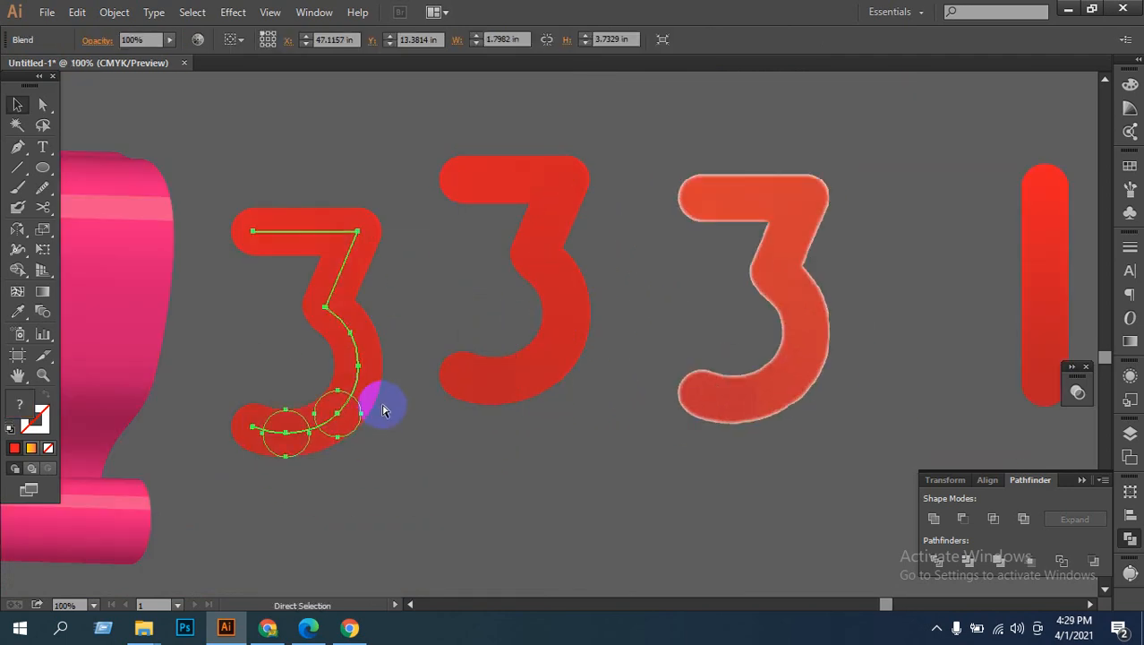
Step: Try a Smart Blur with radius 0.1 and threshold 0.1 on the new duplicate and discard it
left_click(382, 361, "ctrl")
left_click(381, 361, "ctrl")
left_click_drag(733, 377, 666, 474)
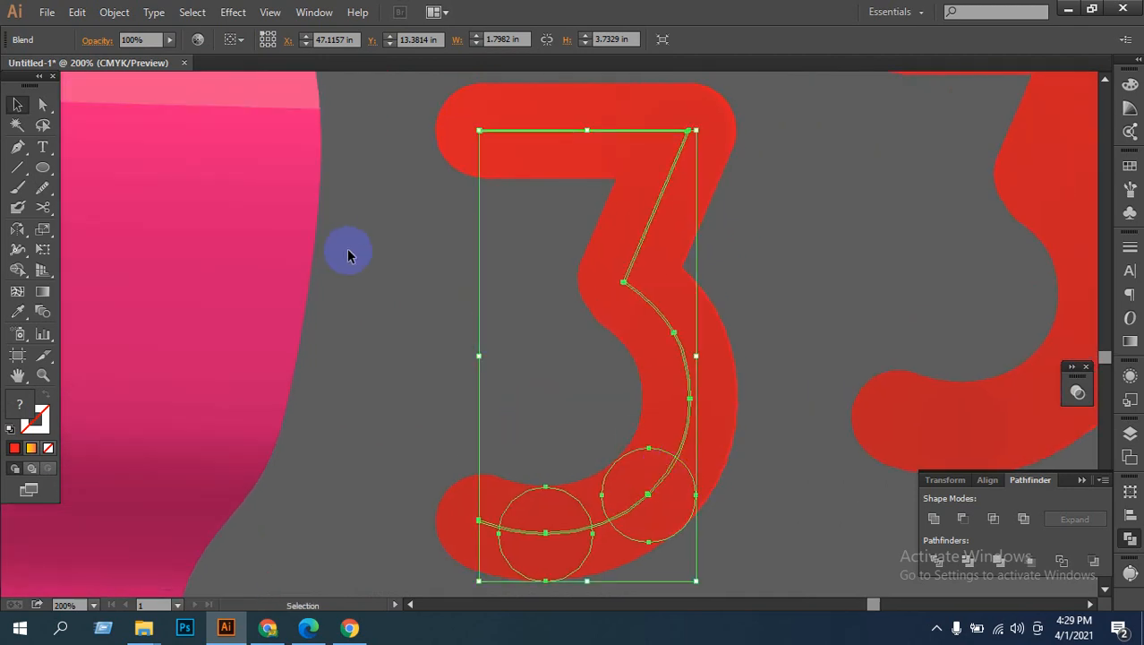
left_click(233, 11)
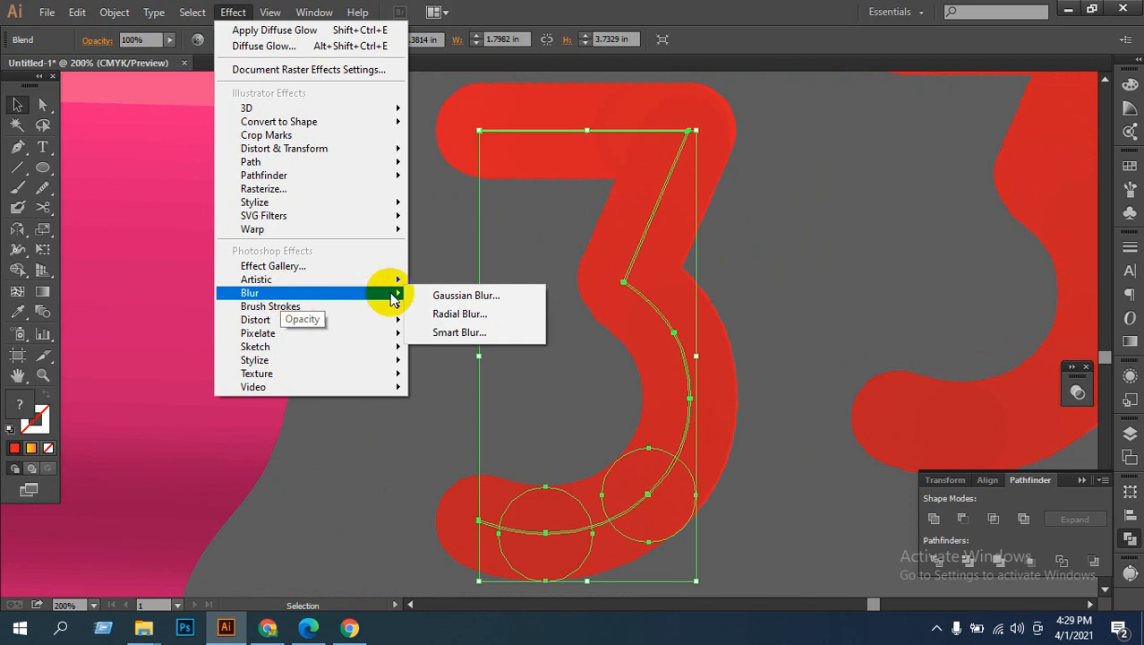
left_click(481, 337)
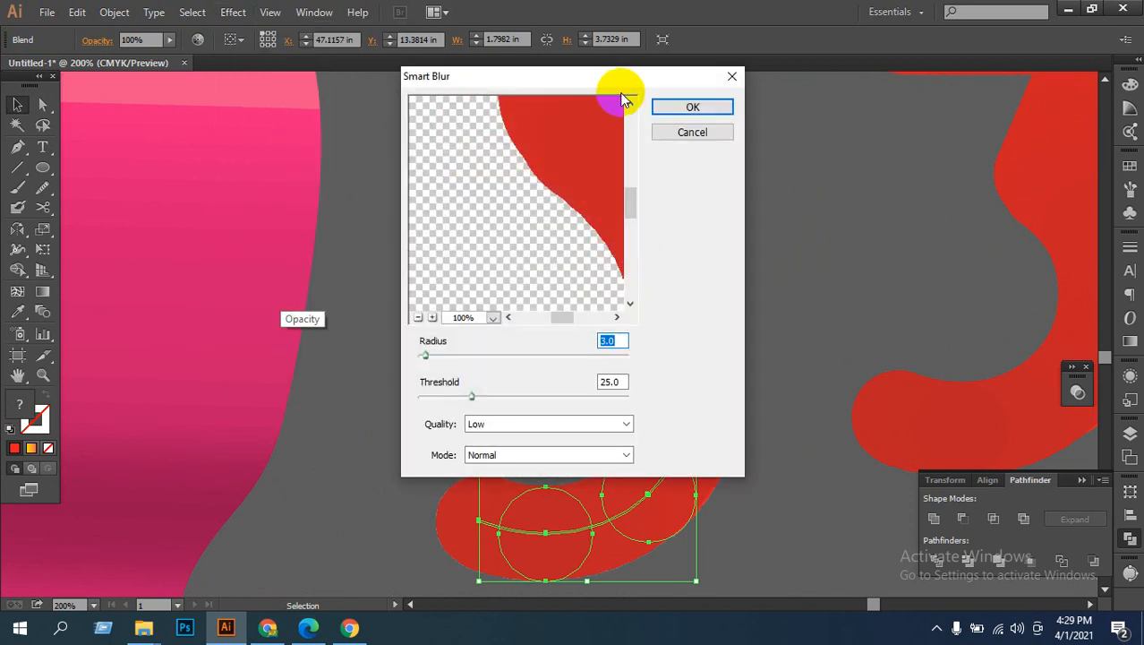
left_click_drag(611, 81, 945, 84)
mouse_move(756, 357)
left_mouse_down()
mouse_move(893, 366)
mouse_move(753, 358)
left_mouse_up()
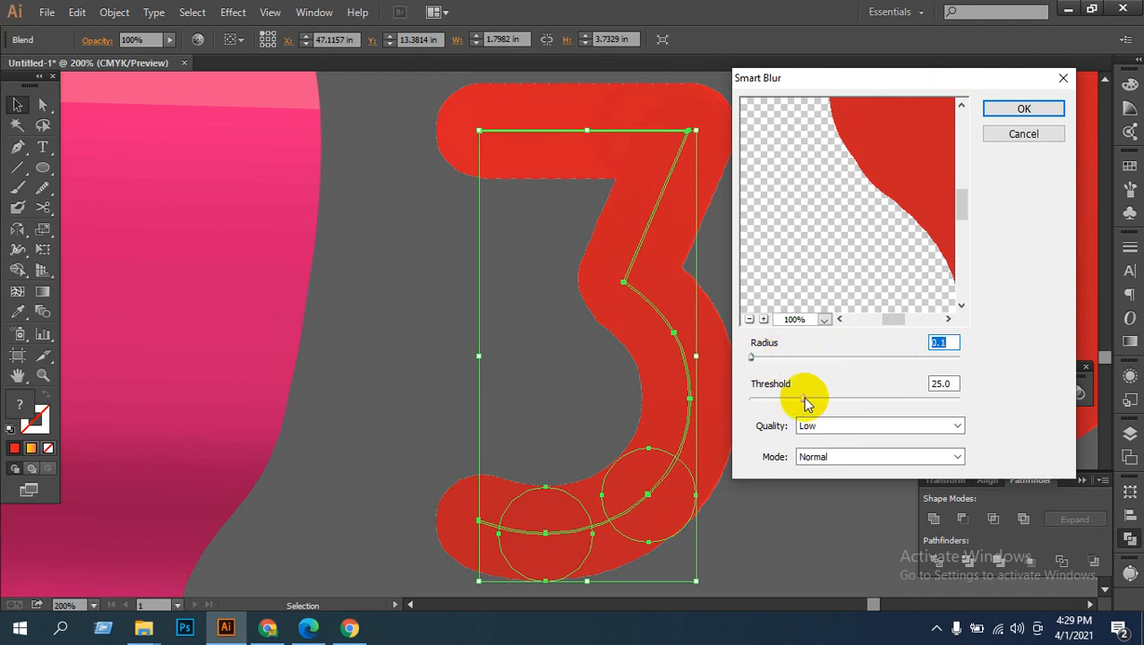
left_click_drag(803, 398, 907, 403)
left_click(1018, 134)
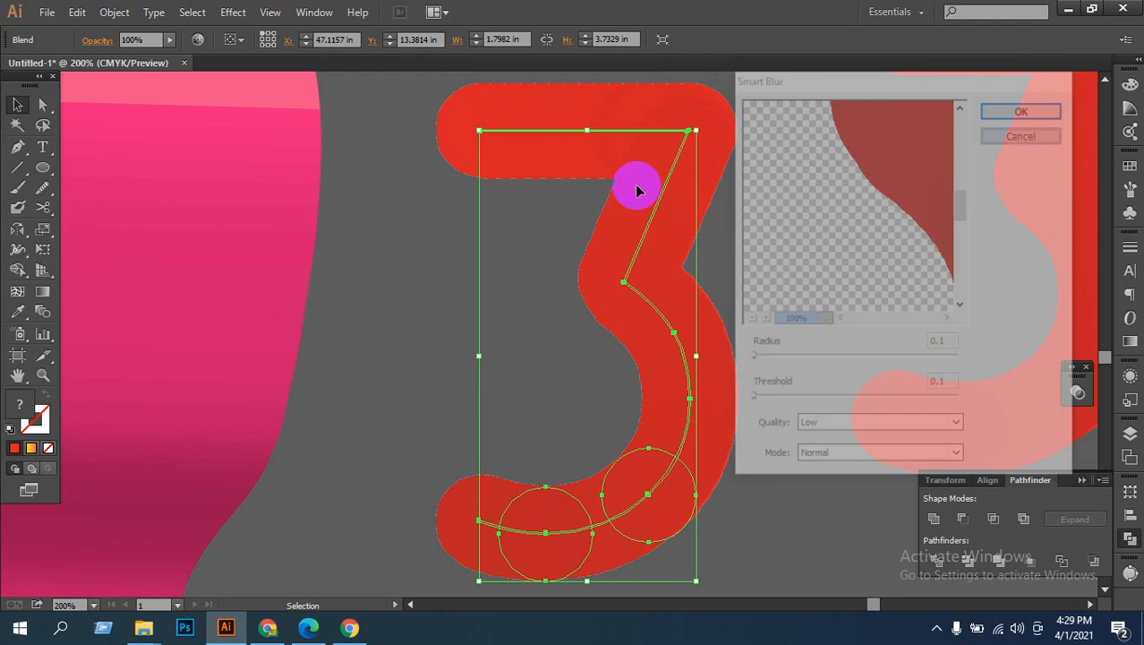
Step: Apply a Twist distortion with an angle of 9° to the new duplicate of the 3
left_click(232, 12)
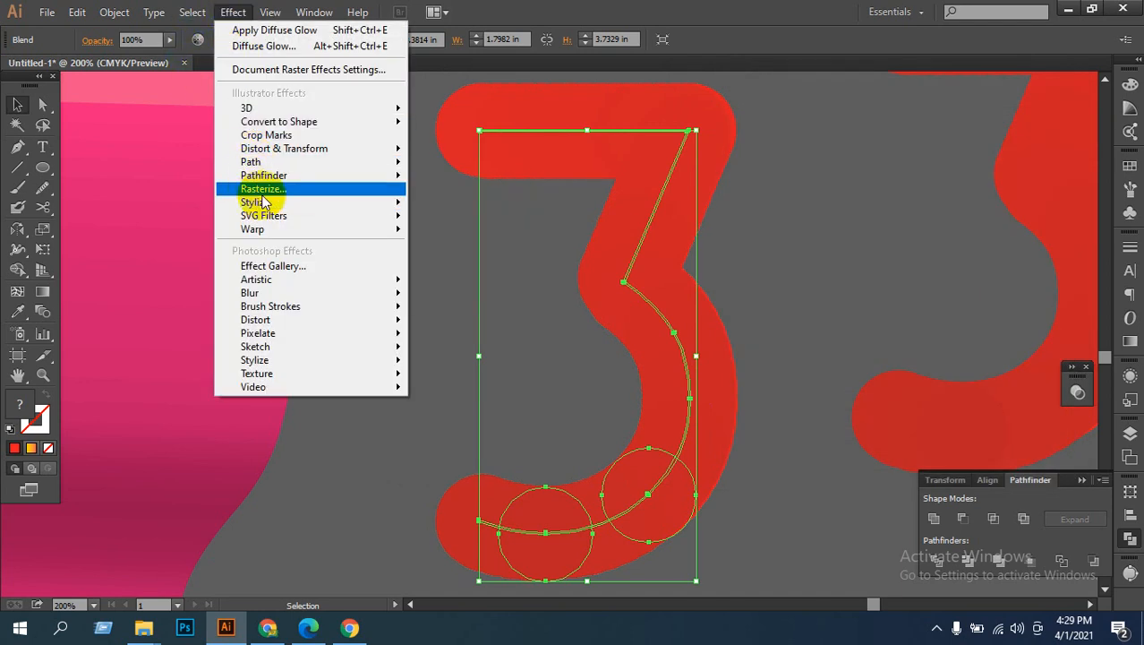
mouse_move(270, 205)
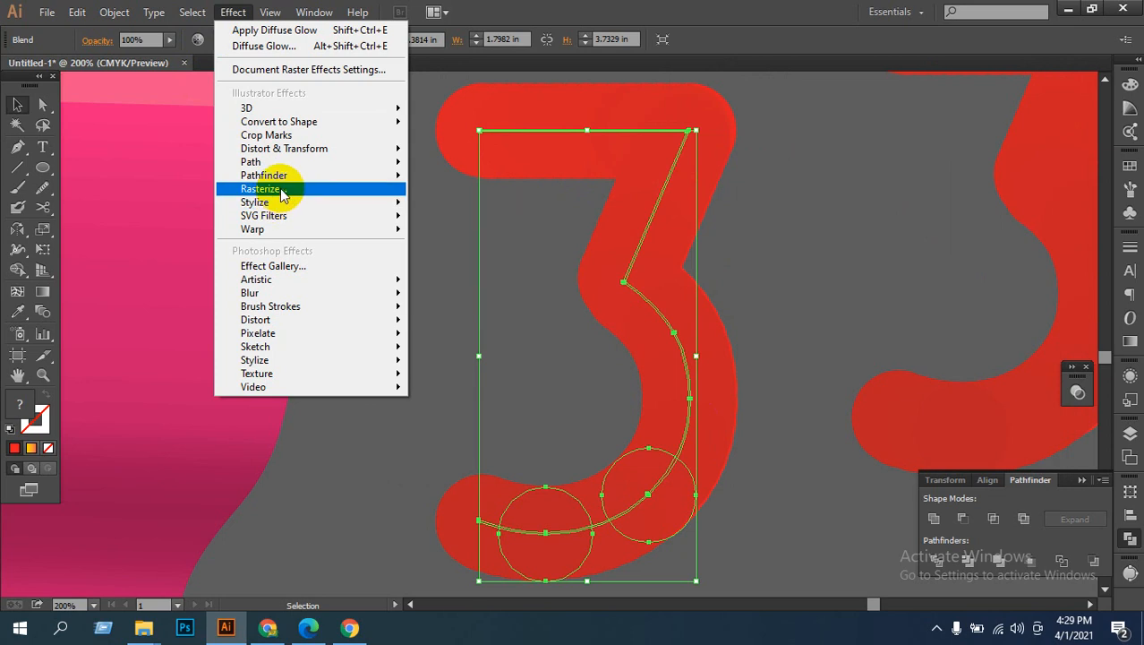
mouse_move(295, 181)
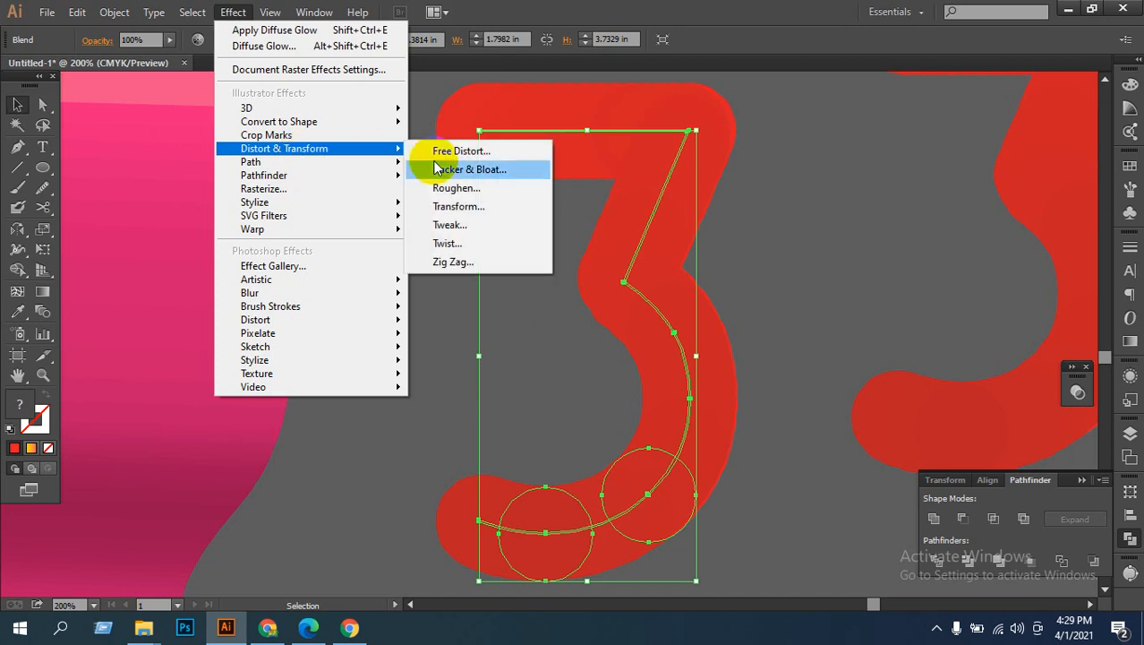
left_click(461, 242)
left_click_drag(562, 272, 761, 229)
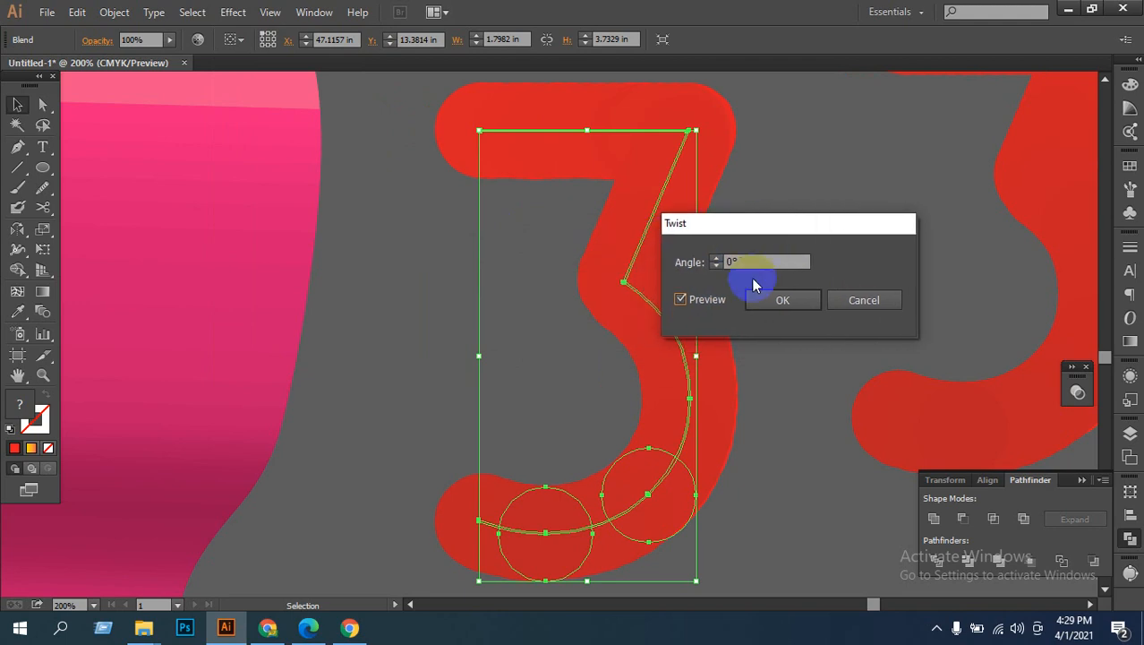
left_click(723, 266)
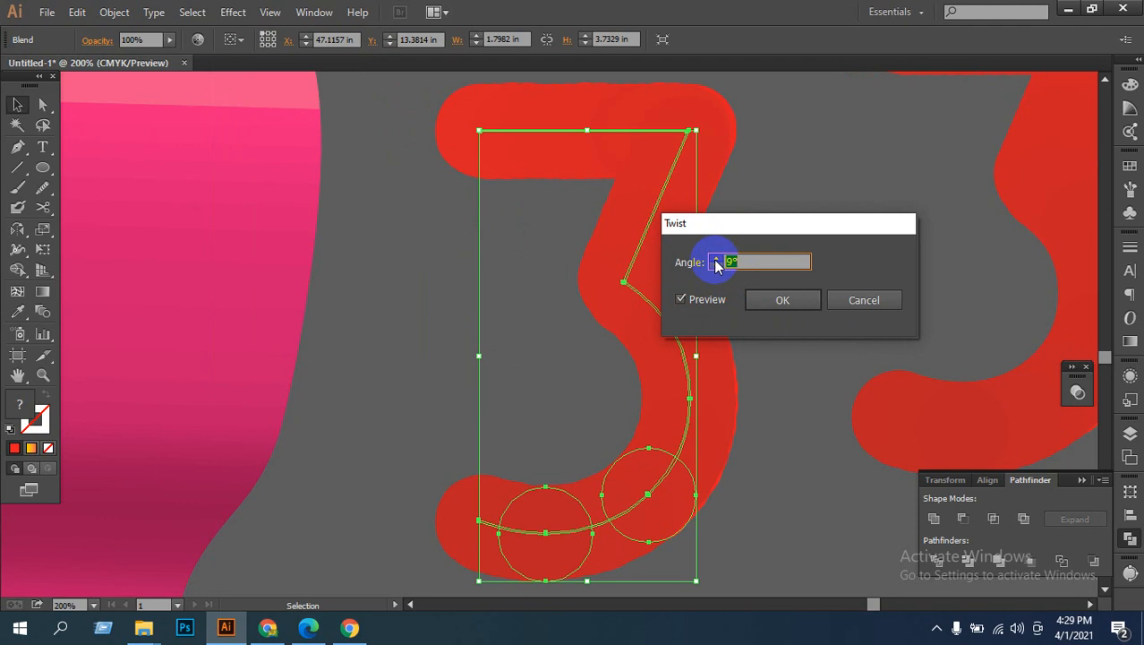
left_click(783, 299)
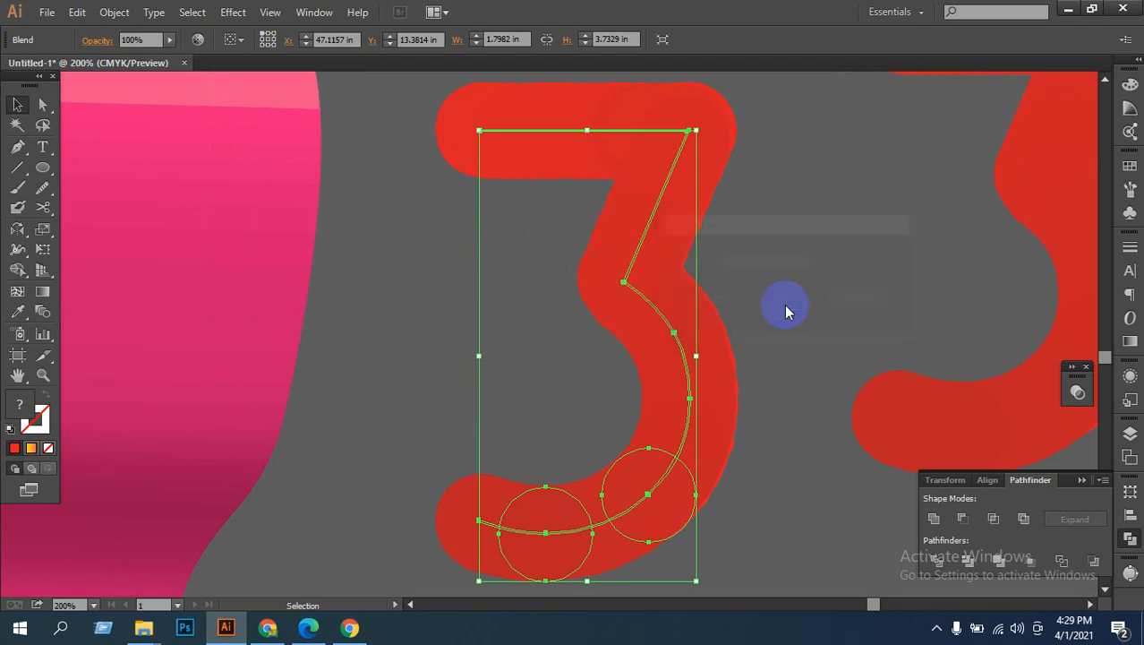
left_click(777, 306)
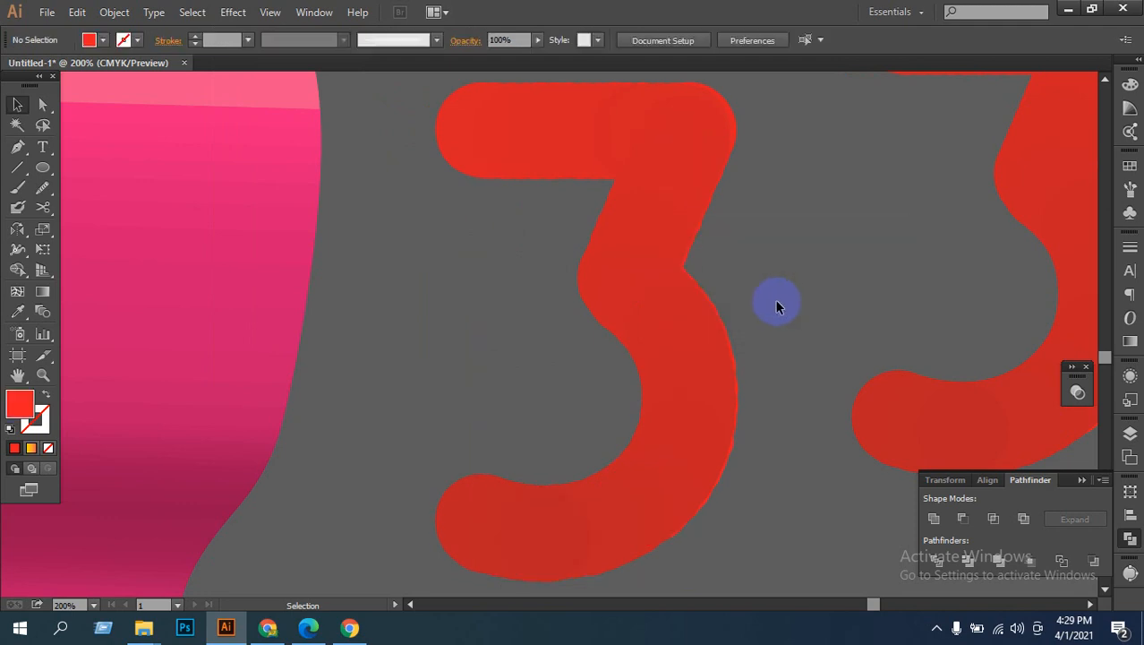
Step: Open the effect gallery for the twisted 3 by starting with the Water Paper sketch effect
left_click(653, 336)
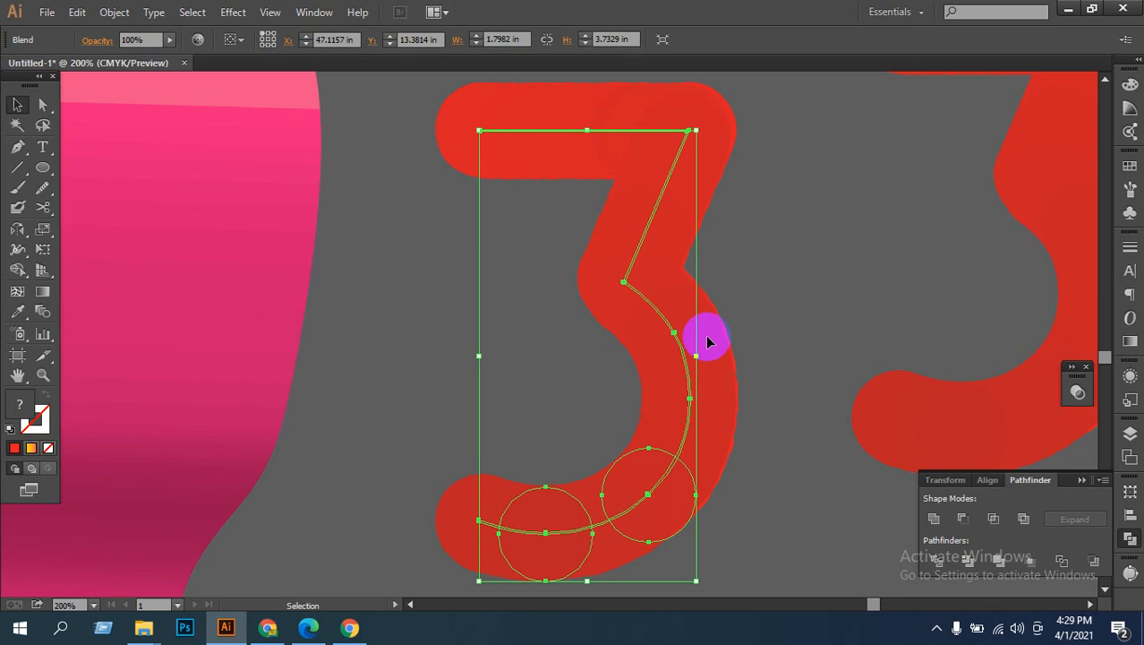
key("a")
key("v")
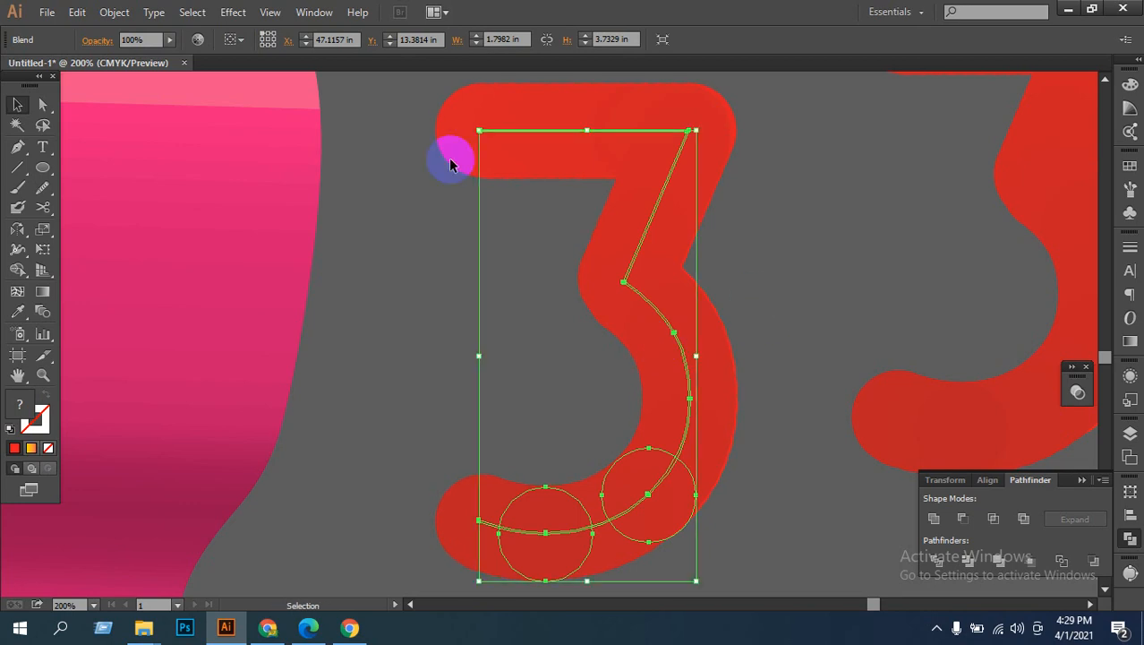
left_click(232, 12)
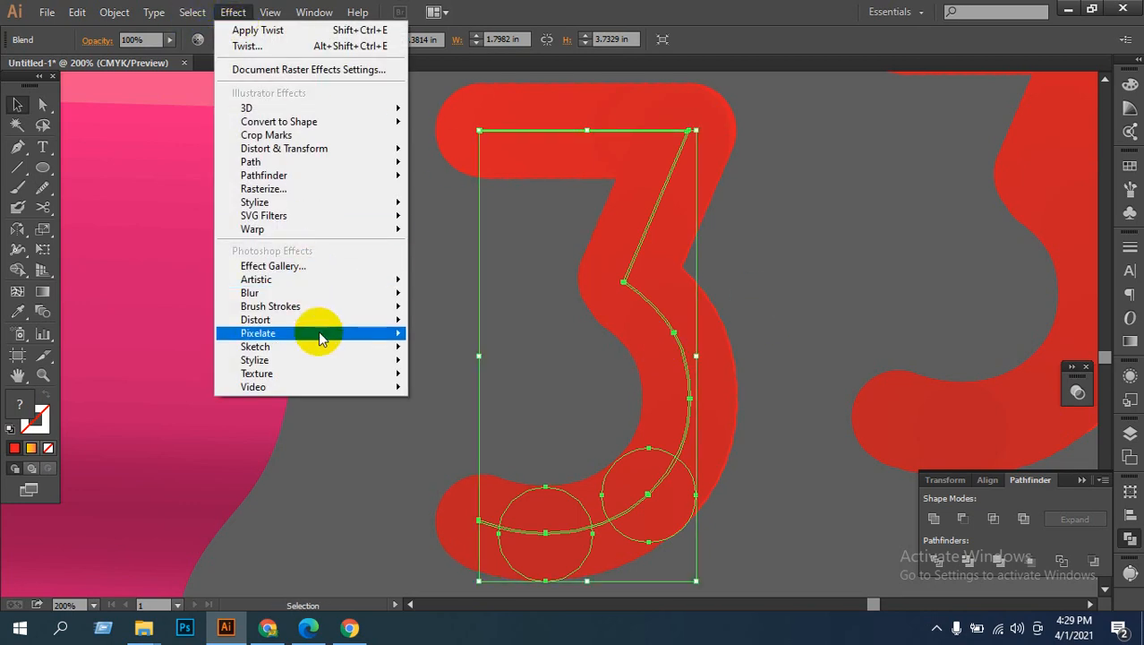
mouse_move(318, 347)
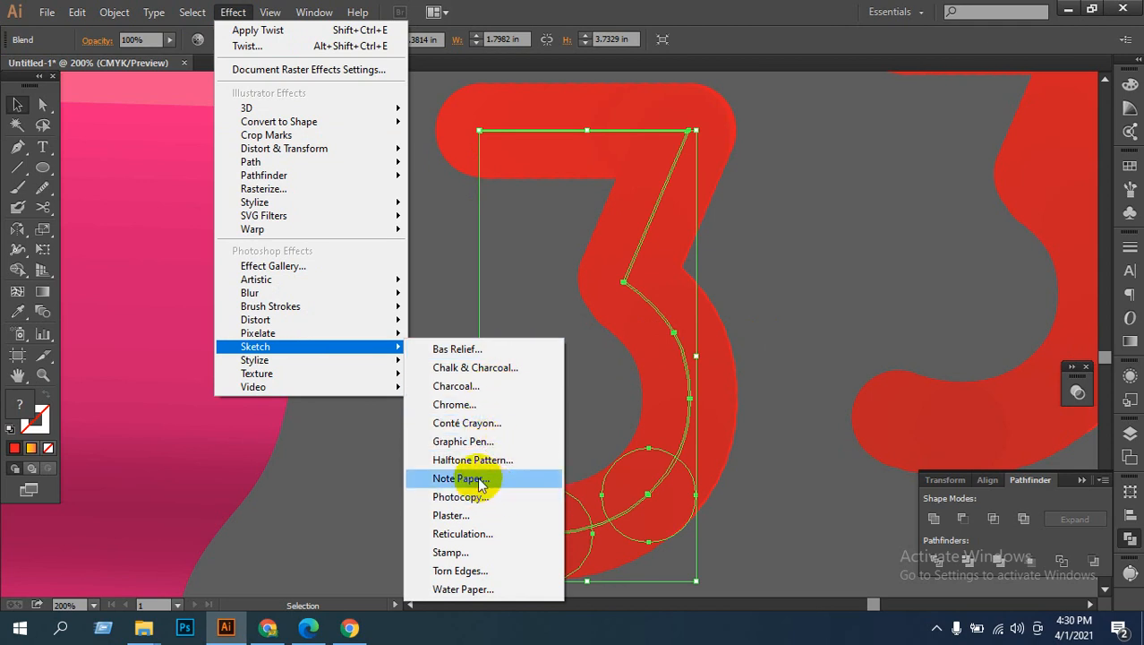
left_click(463, 589)
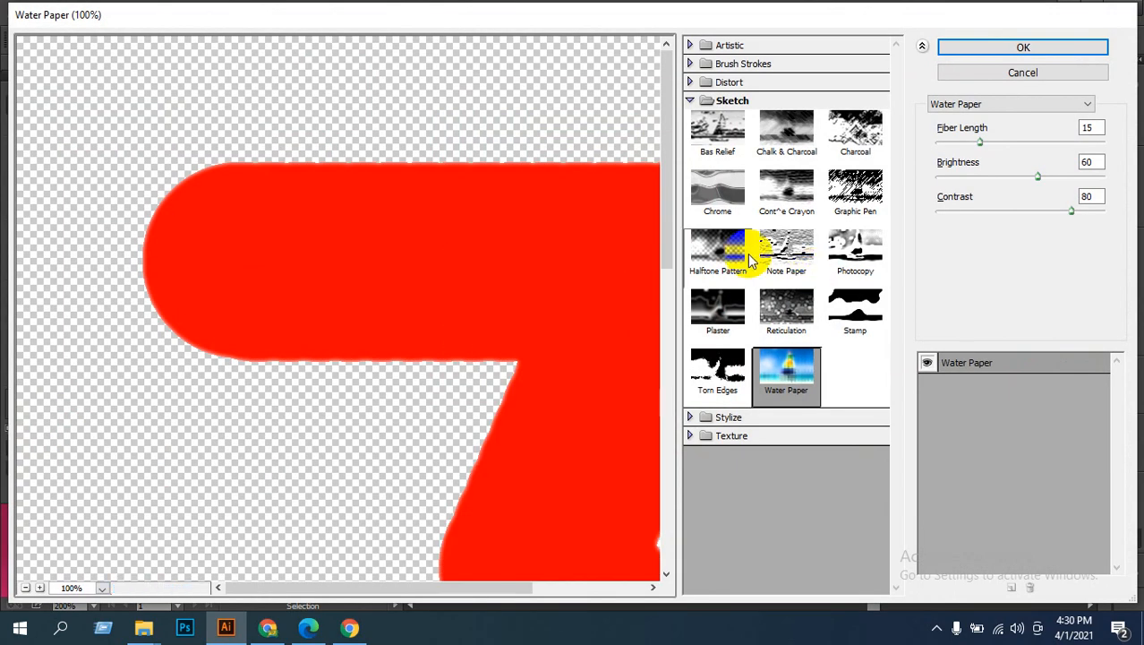
Step: Try out the Halftone Pattern, Chrome and Bas Relief sketch effects on the twisted 3
left_click(721, 249)
left_click(723, 192)
left_click(727, 144)
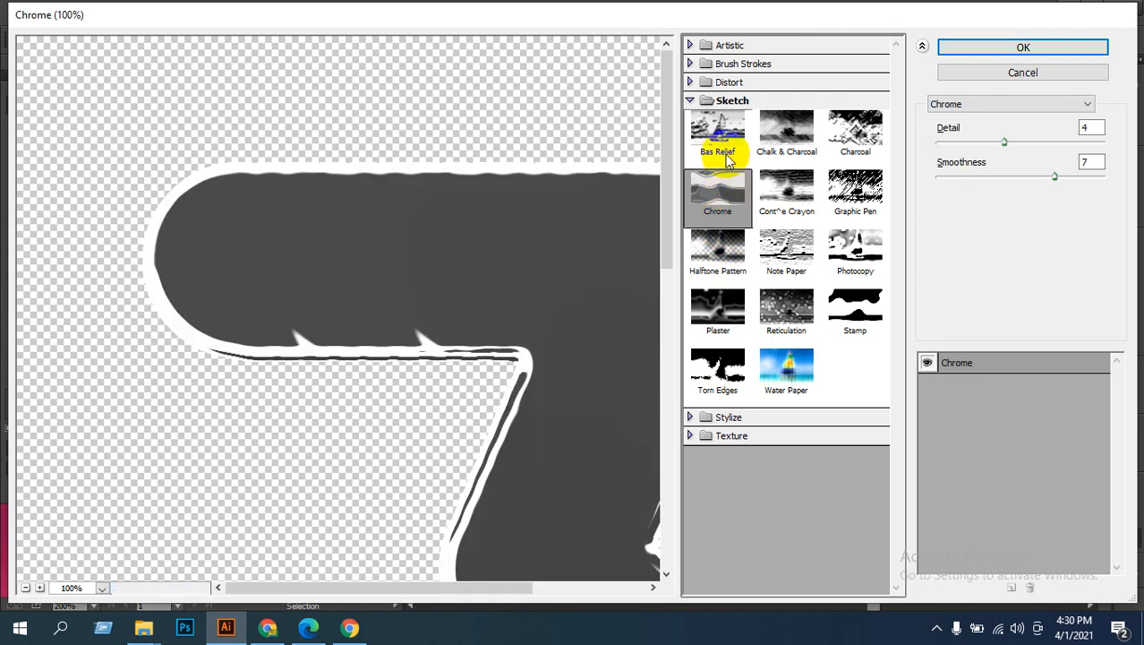
Step: Compare the Texture effects and apply Craquelure with crack spacing 15, crack depth 6 and crack brightness 9 to the twisted 3
left_click(733, 101)
left_click(721, 137)
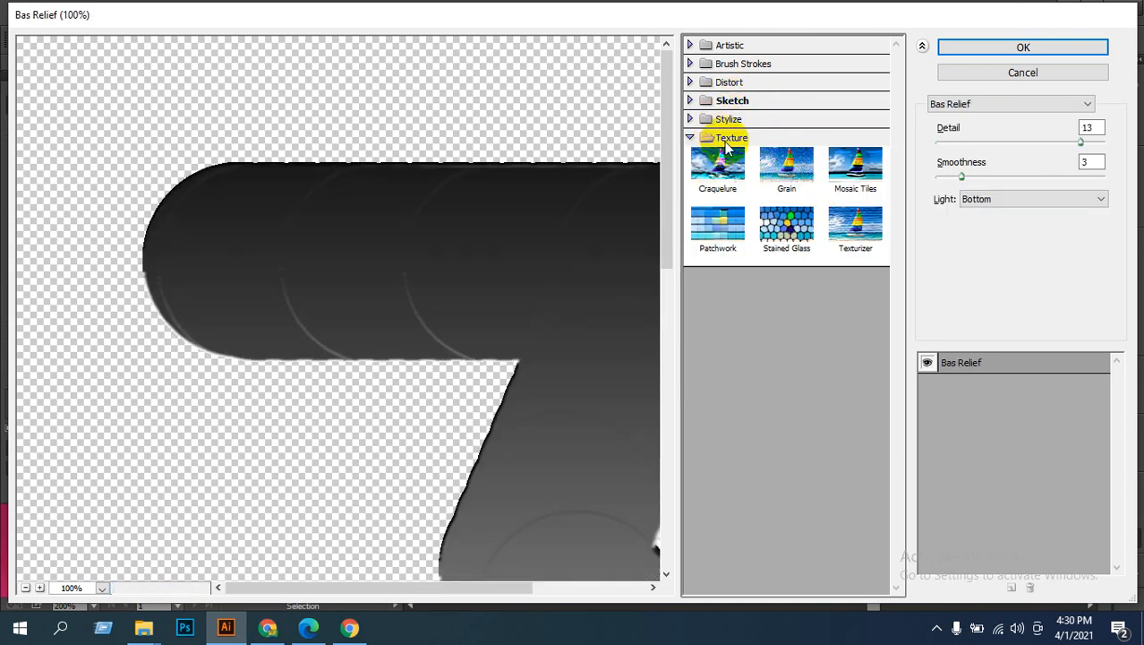
left_click(777, 234)
left_click(721, 235)
left_click(846, 235)
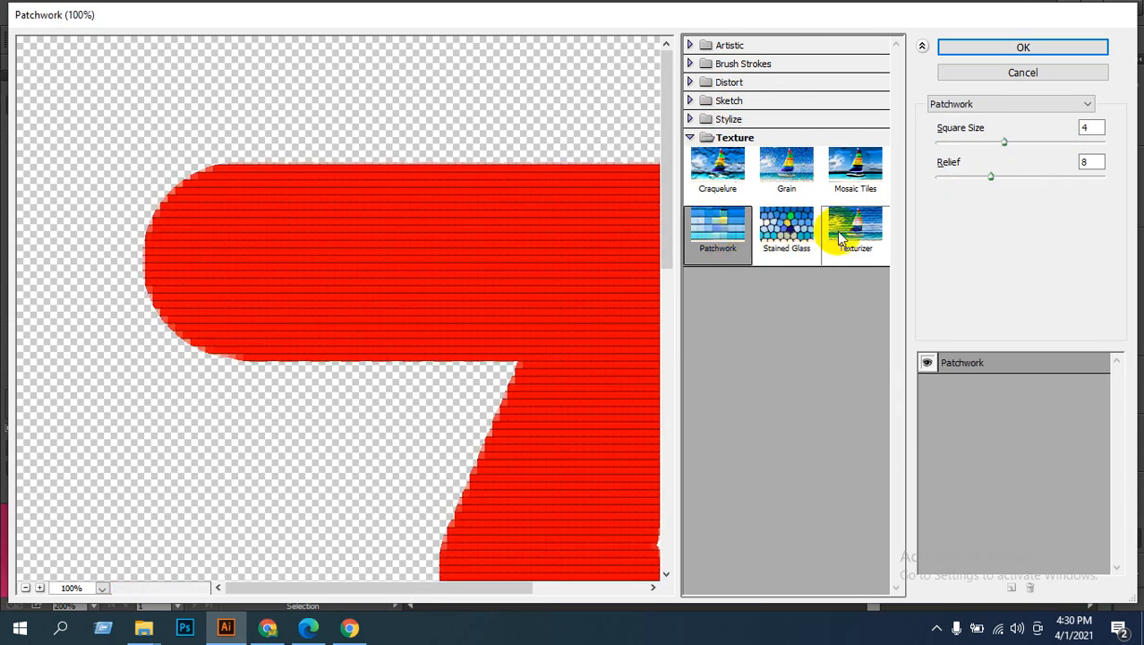
left_click(837, 176)
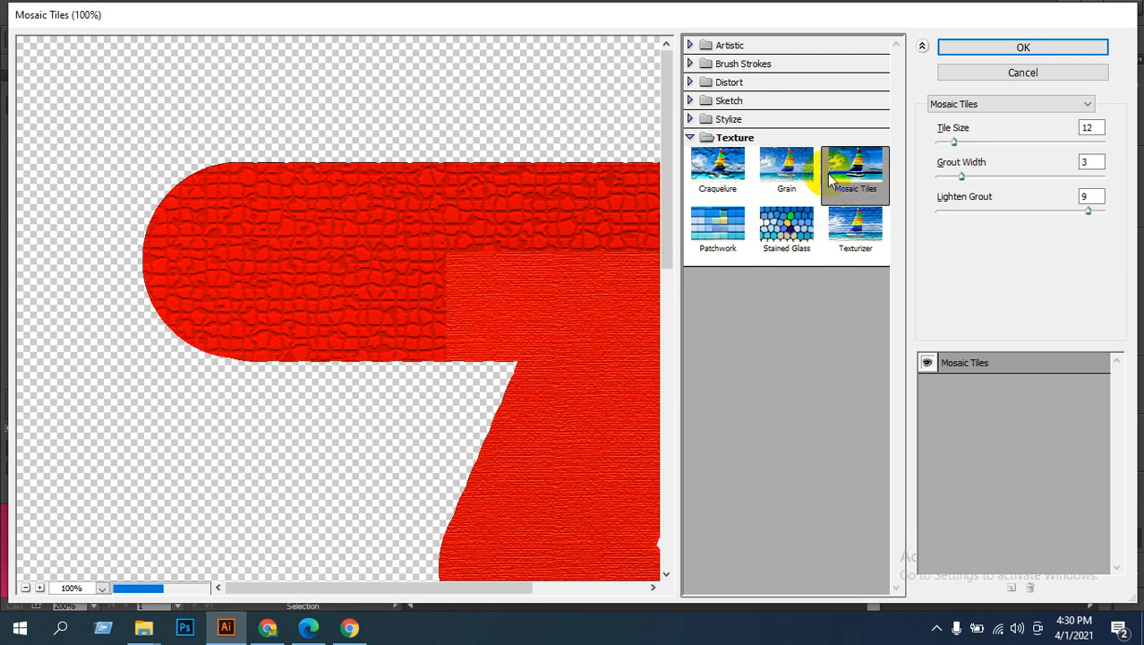
left_click(787, 177)
left_click(730, 169)
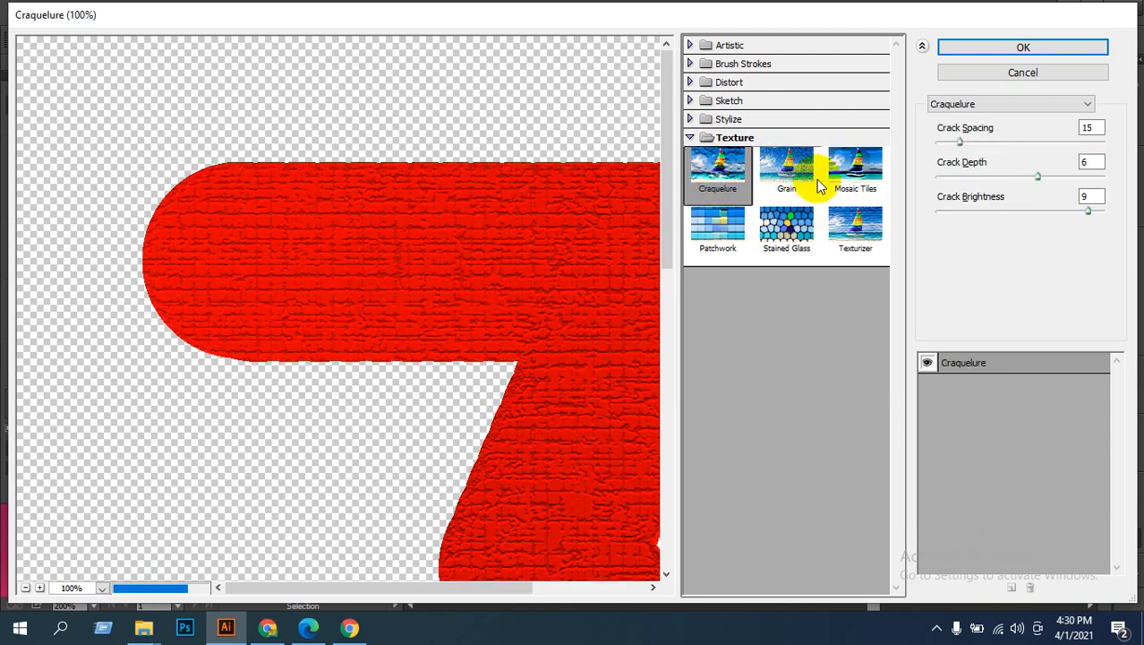
left_click(1021, 46)
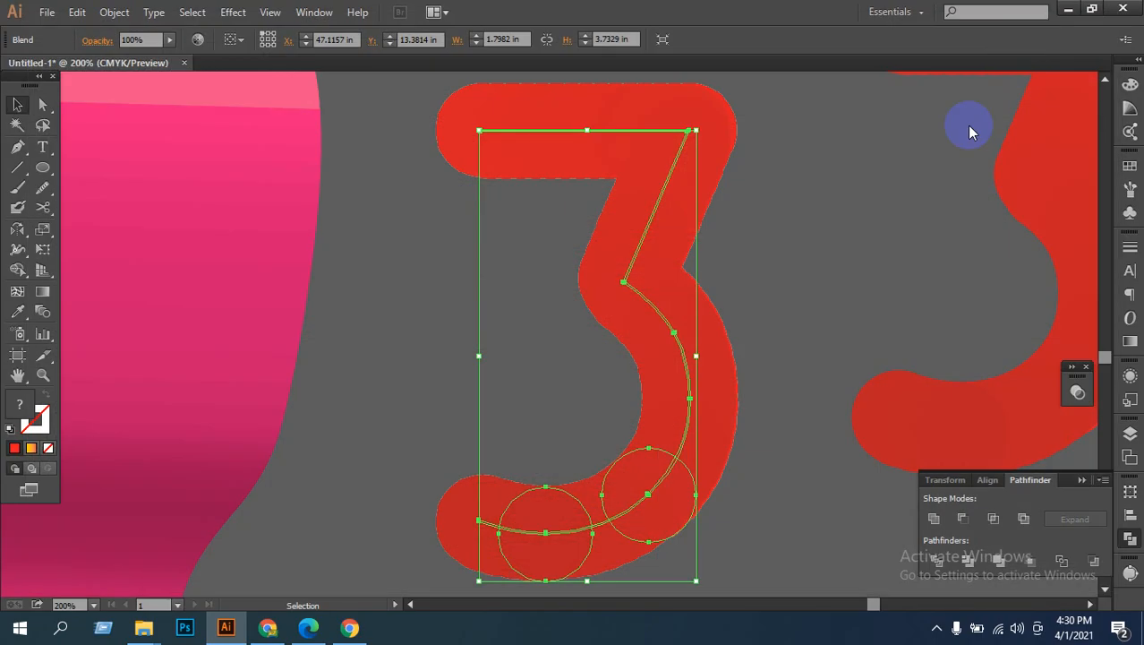
left_click(814, 275)
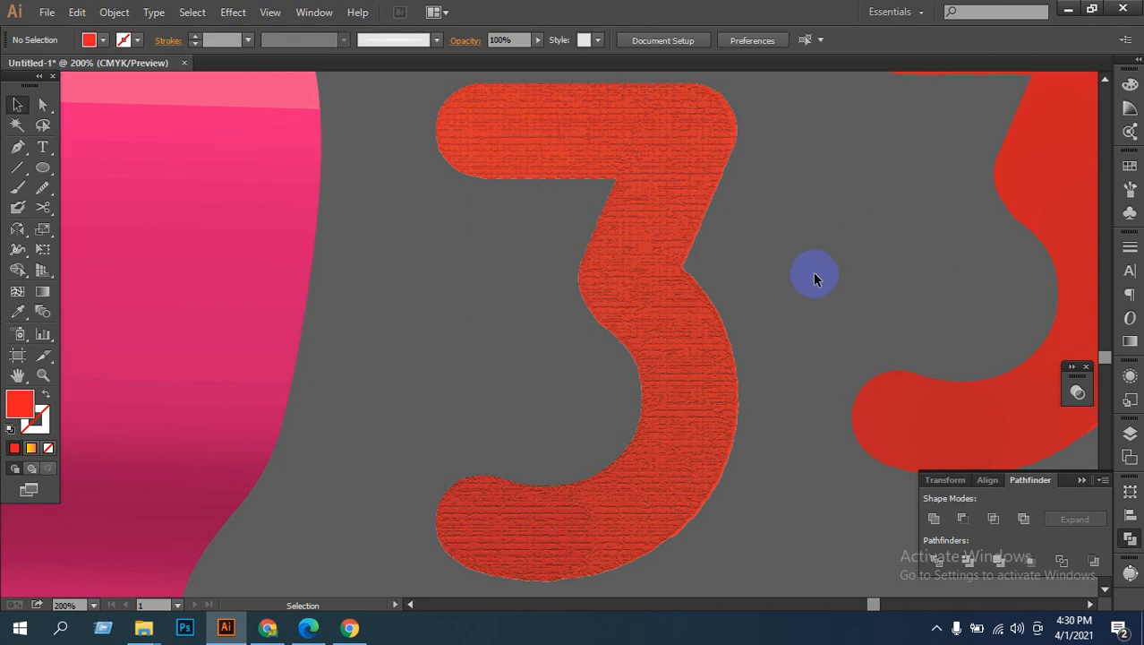
Step: Examine the cracked texture up close along the curves and upper bar of the 3, and compare it with the other versions
left_click(690, 372, "ctrl")
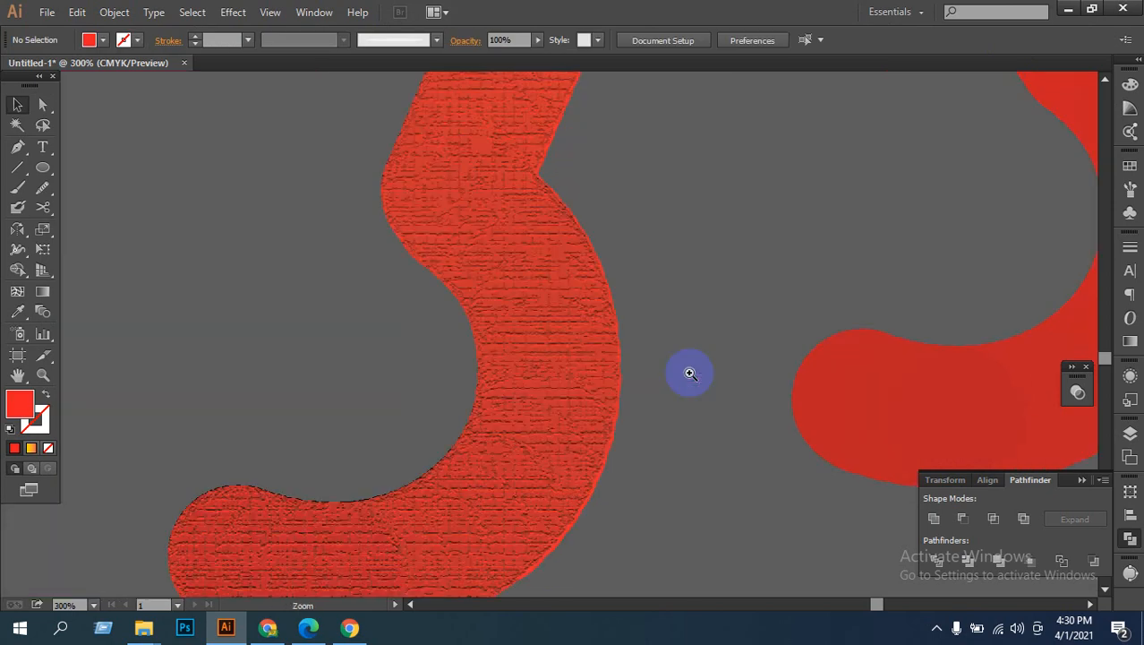
left_click(575, 311, "ctrl")
left_click(531, 322, "ctrl")
left_click(533, 327, "ctrl")
left_click(534, 330, "ctrl")
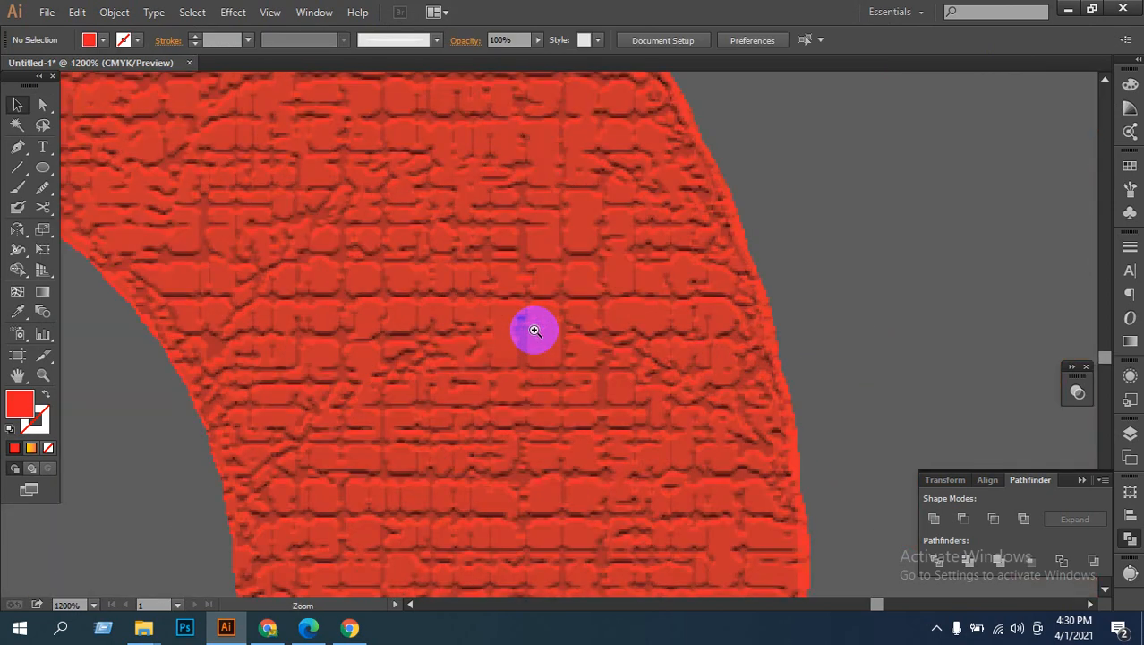
left_click(534, 330, "ctrl+alt")
left_click(532, 331, "ctrl+alt")
left_click(534, 330, "ctrl+alt")
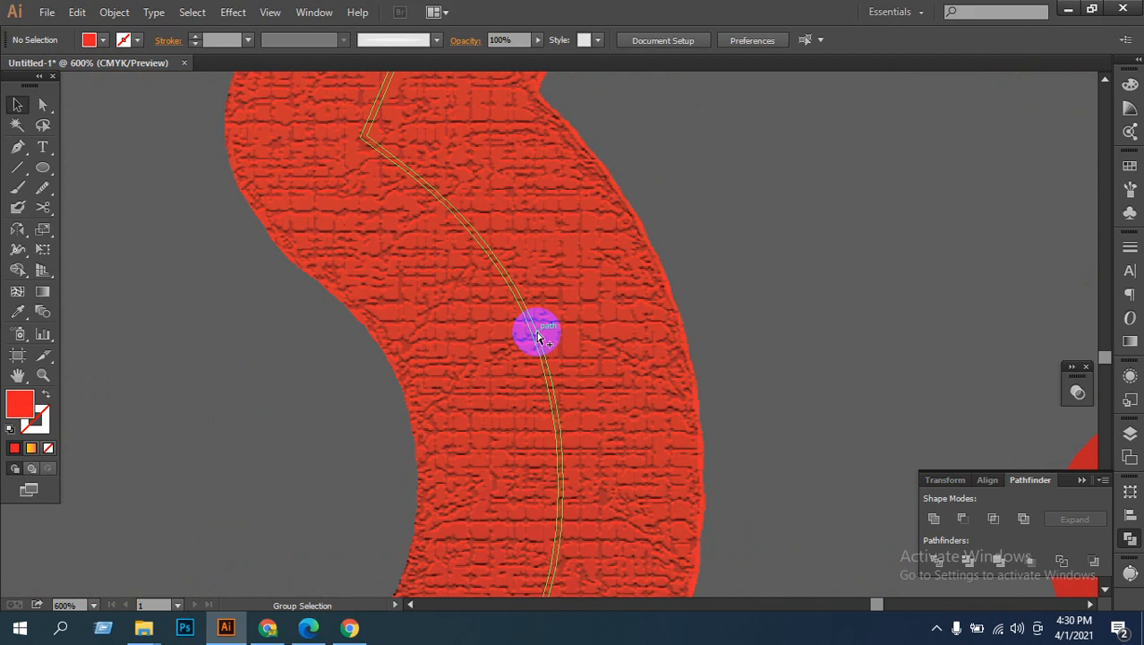
left_click(535, 330, "ctrl+alt")
left_click_drag(579, 382, 703, 350)
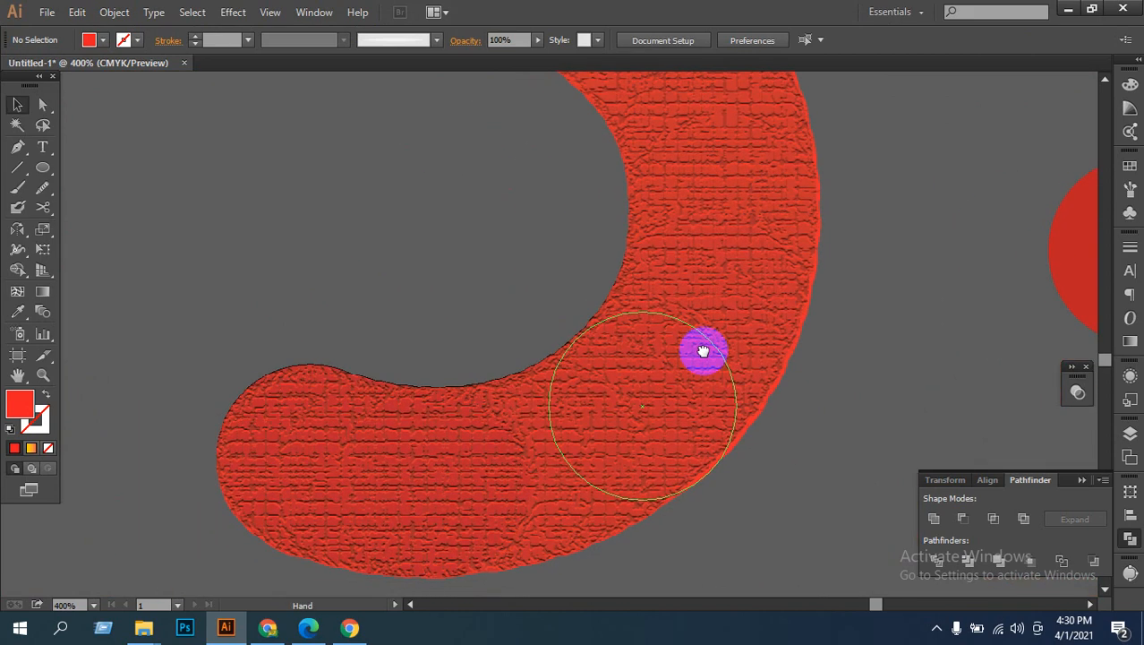
mouse_move(642, 245)
left_mouse_down()
mouse_move(620, 555)
mouse_move(651, 447)
mouse_move(651, 354)
left_mouse_up()
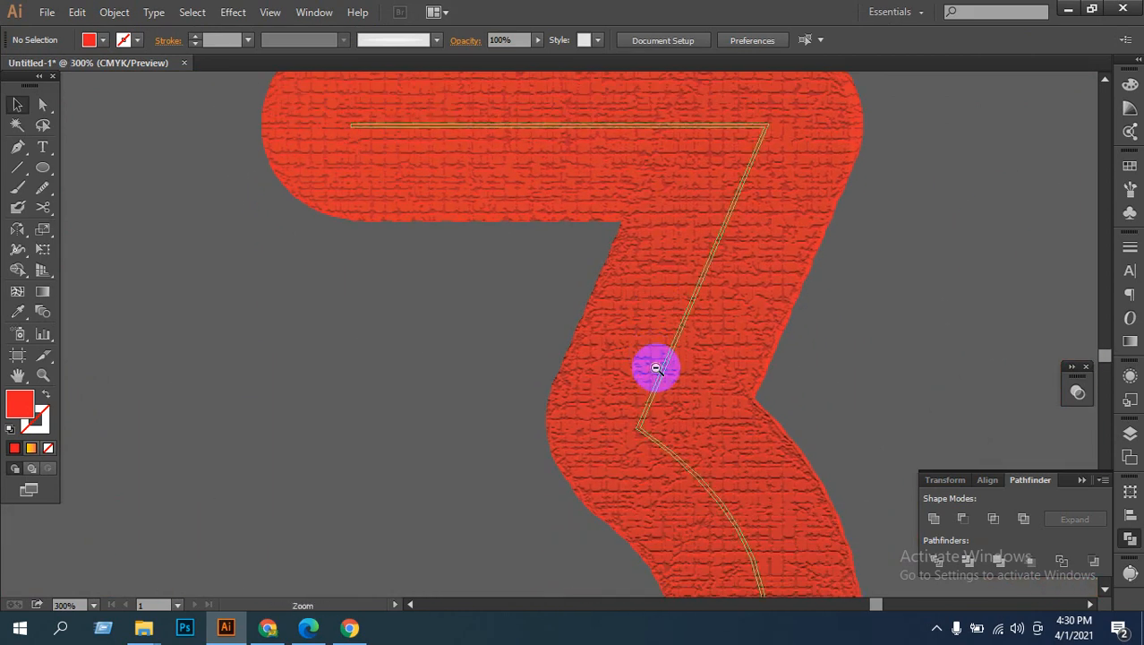
left_click(657, 370, "ctrl+alt")
left_click(657, 370, "ctrl+alt")
left_click(655, 368, "ctrl+alt")
left_click(654, 368, "ctrl+alt")
left_click_drag(668, 384, 630, 341)
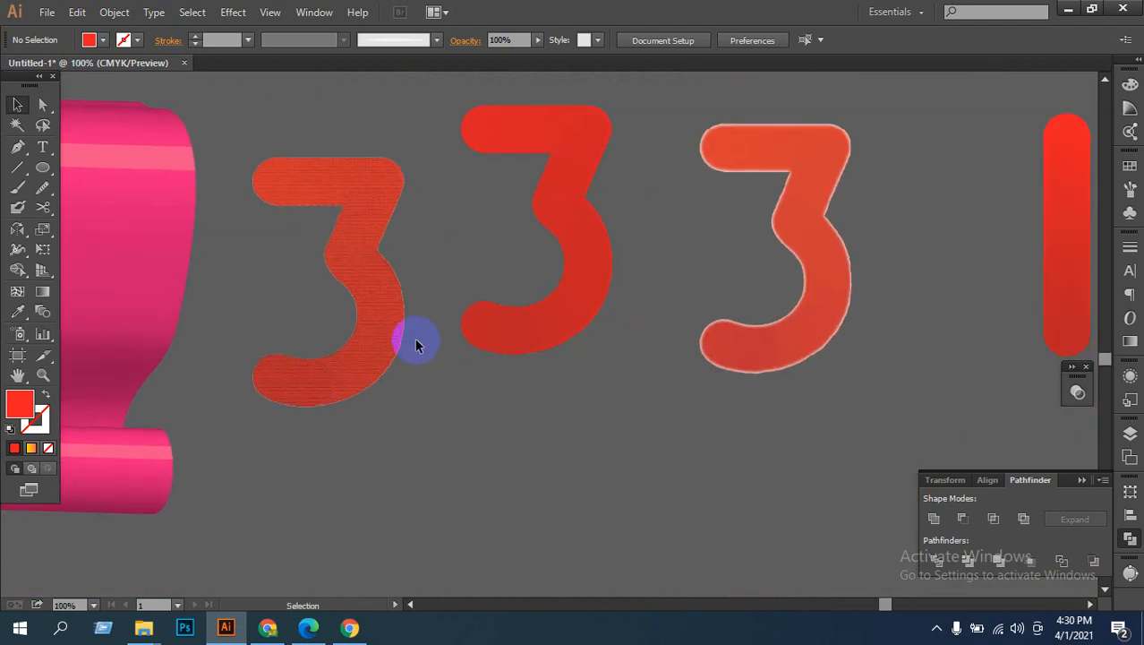
Step: Duplicate the plain red 3 and place the copy in the empty space below the other versions
left_click(380, 336)
key("a")
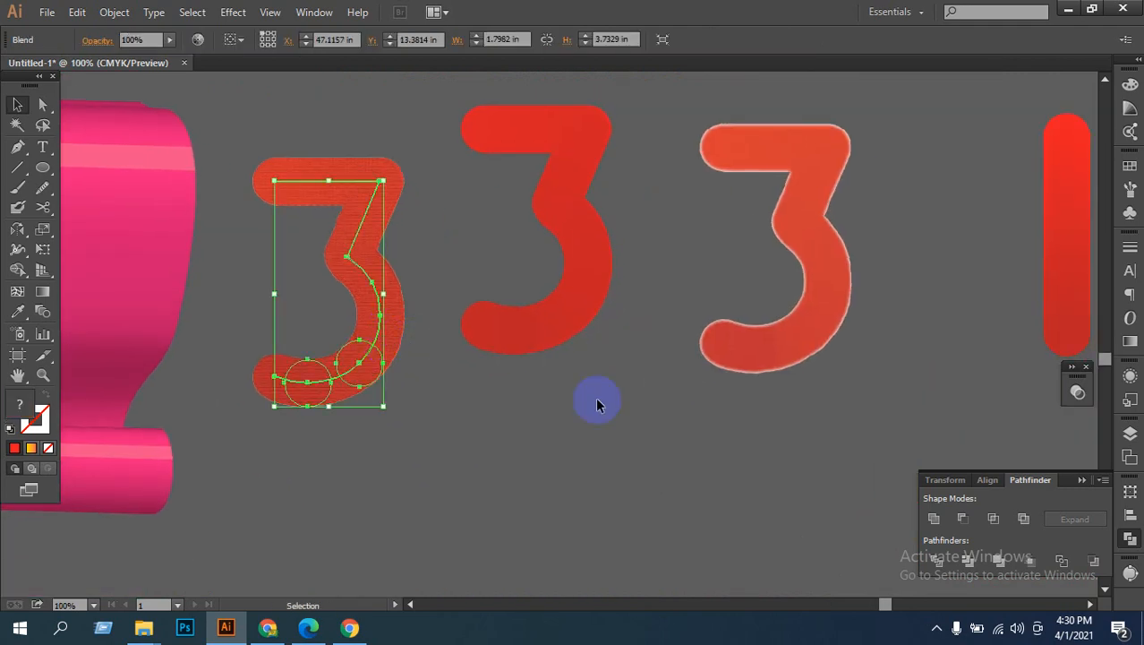
left_click(597, 404)
left_click(564, 320)
left_click_drag(564, 319, 682, 514)
key("ctrl+plus")
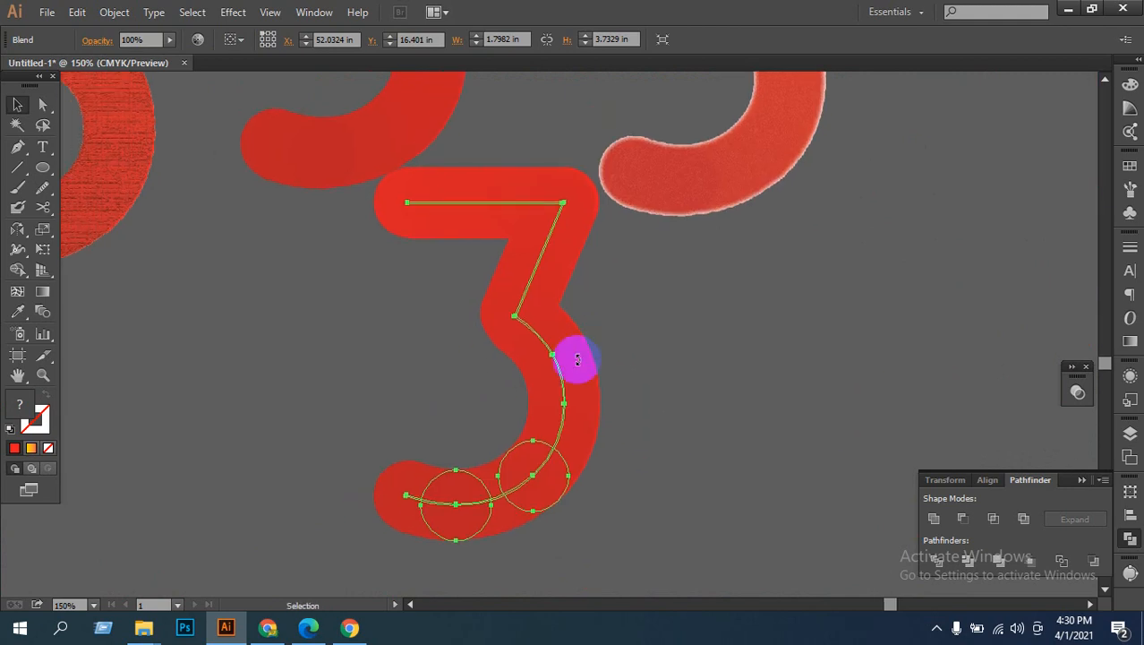
left_click_drag(577, 359, 657, 498)
key("ctrl+z")
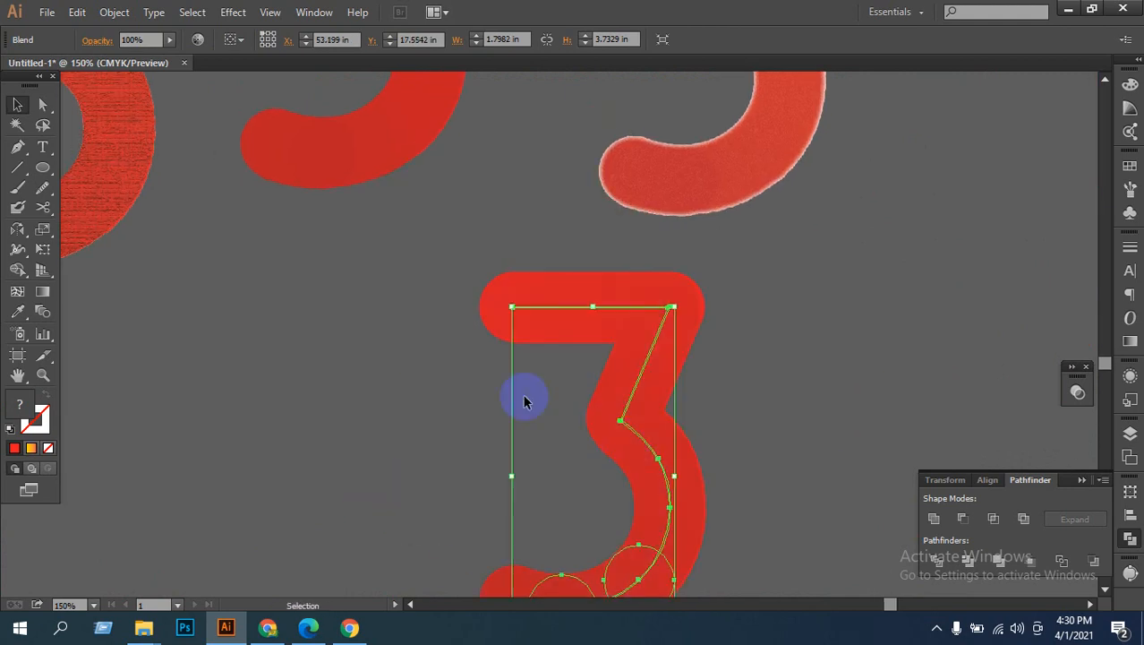
Step: Open the Distort effects for the new 3 and compare Diffuse Glow, Glass and Ocean Ripple, ending on Ocean Ripple
left_click(234, 12)
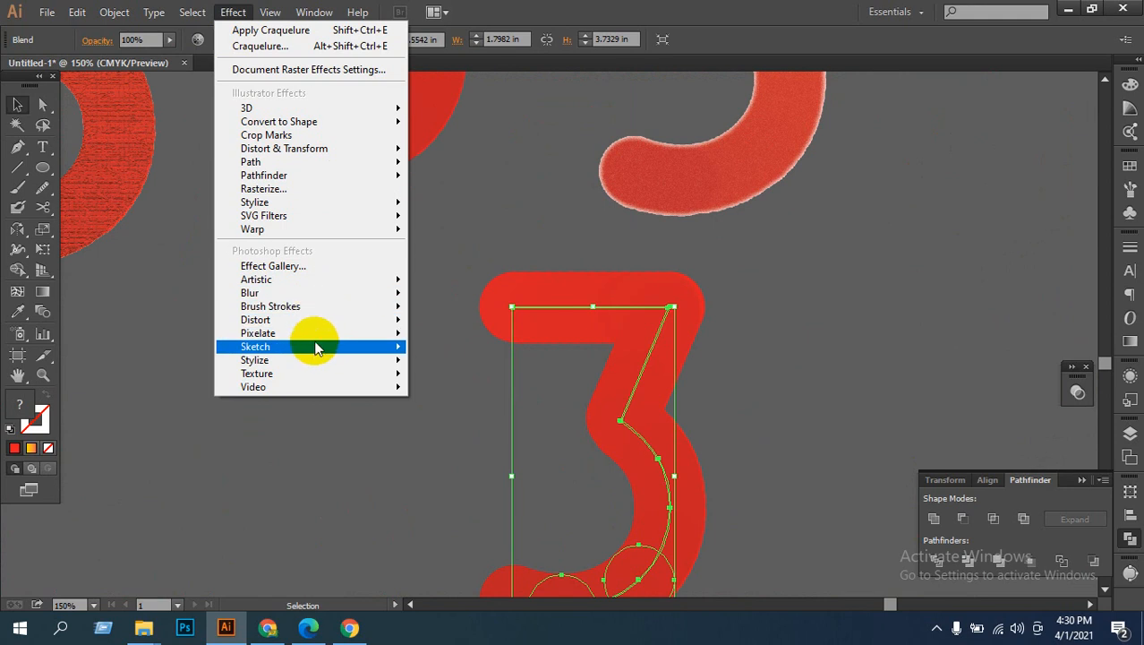
mouse_move(297, 345)
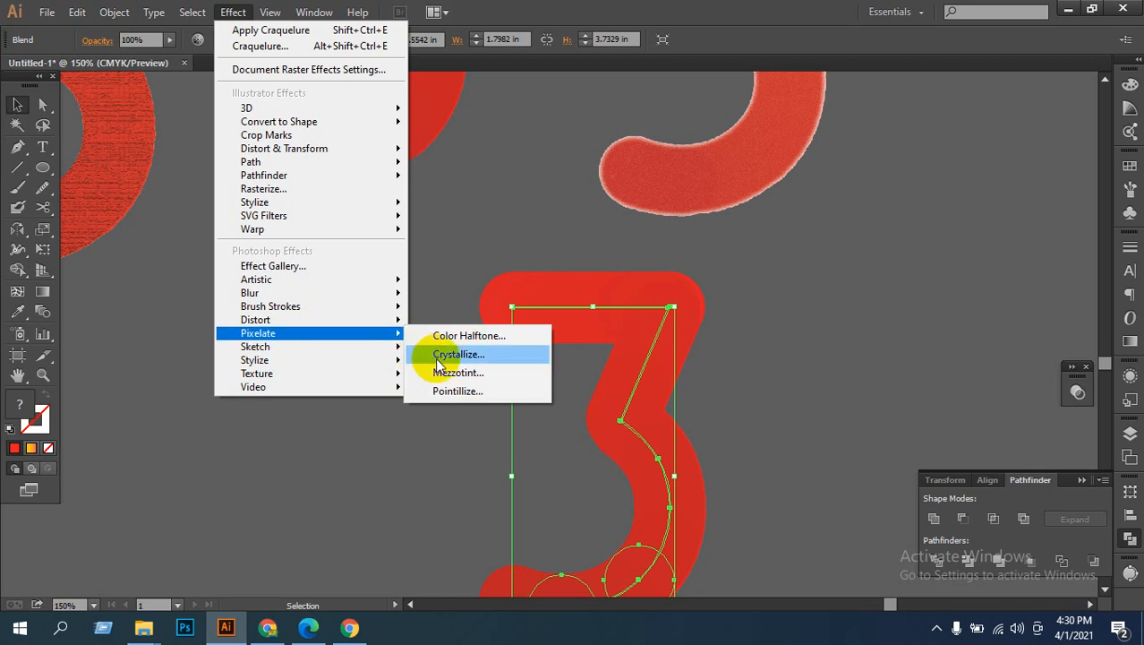
mouse_move(326, 322)
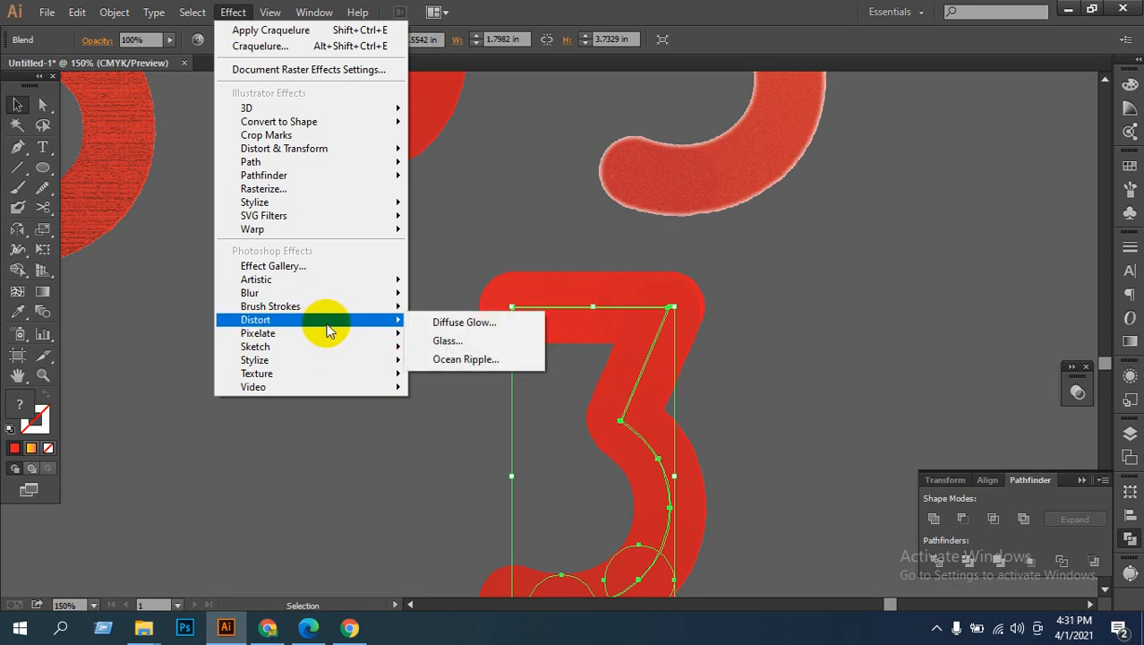
left_click(466, 359)
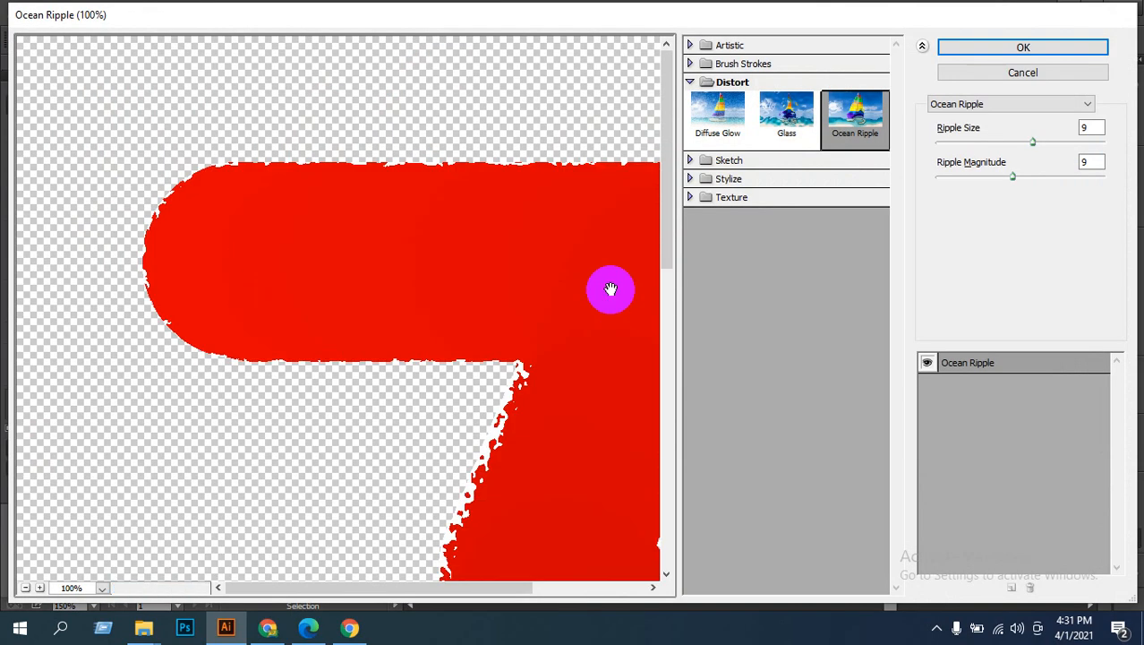
left_click(725, 115)
left_click(784, 113)
left_click(842, 125)
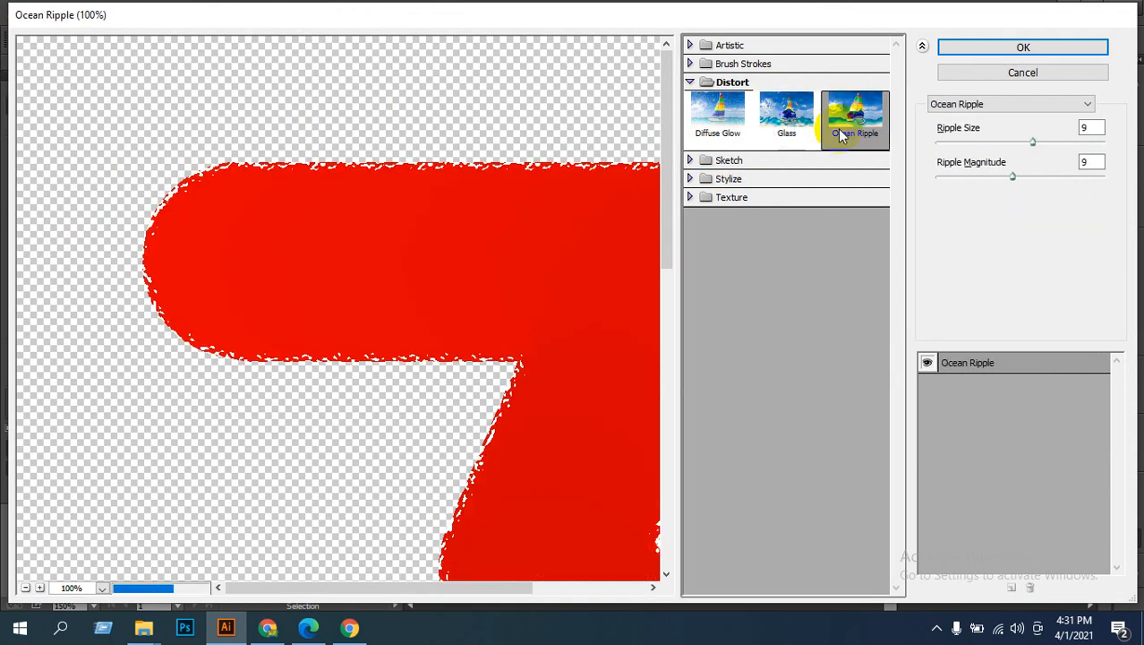
left_click(799, 127)
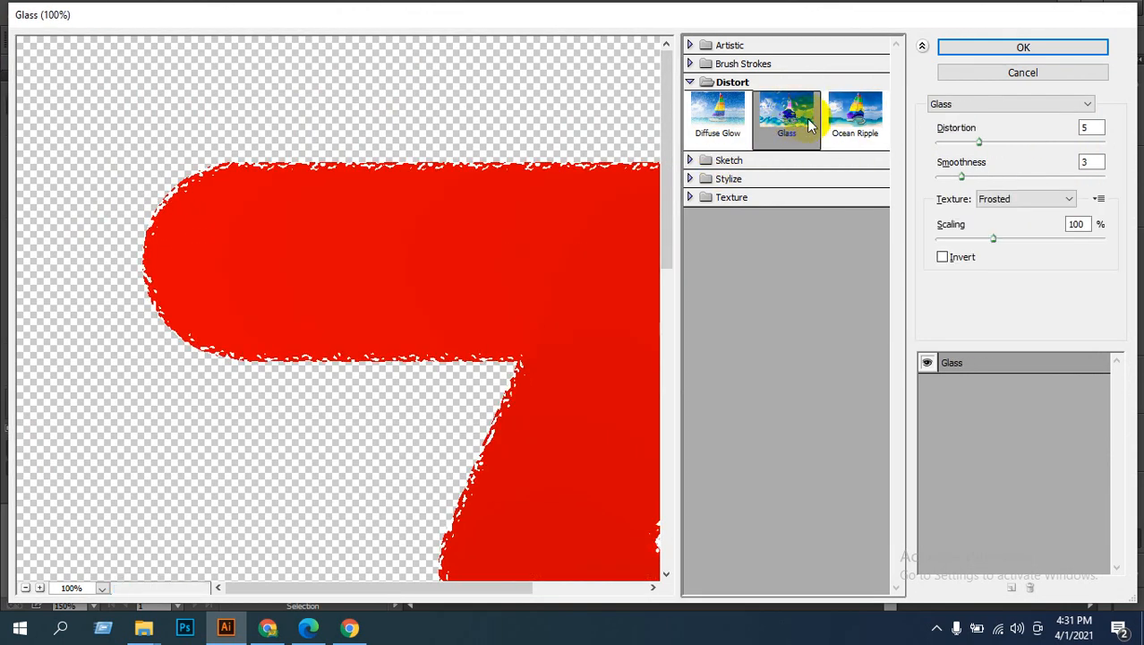
left_click(843, 120)
Step: Apply Ocean Ripple with ripple size 6 and ripple magnitude 20 to the new 3, and deselect it
left_click(1029, 144)
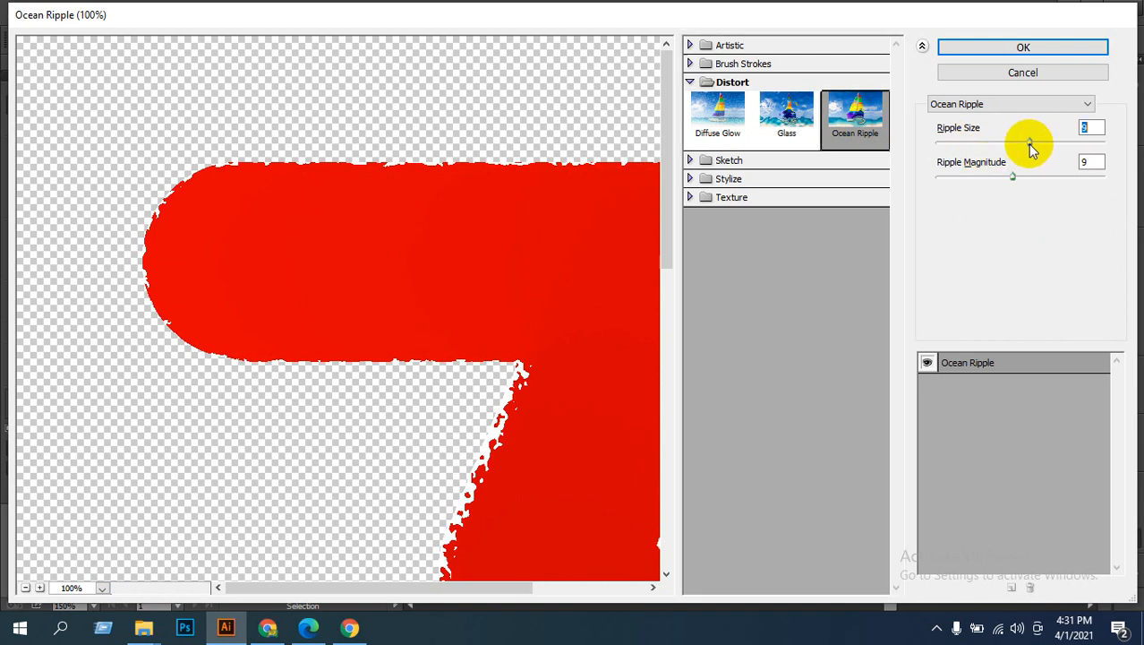
left_click_drag(1029, 147, 1110, 179)
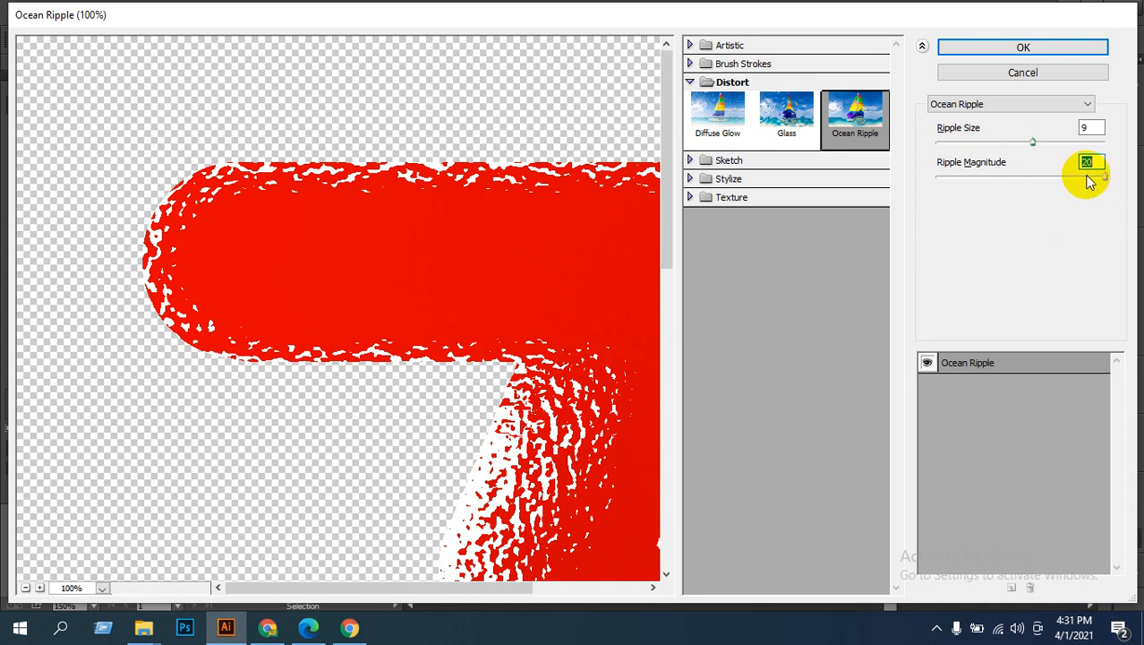
left_click_drag(1032, 142, 1003, 154)
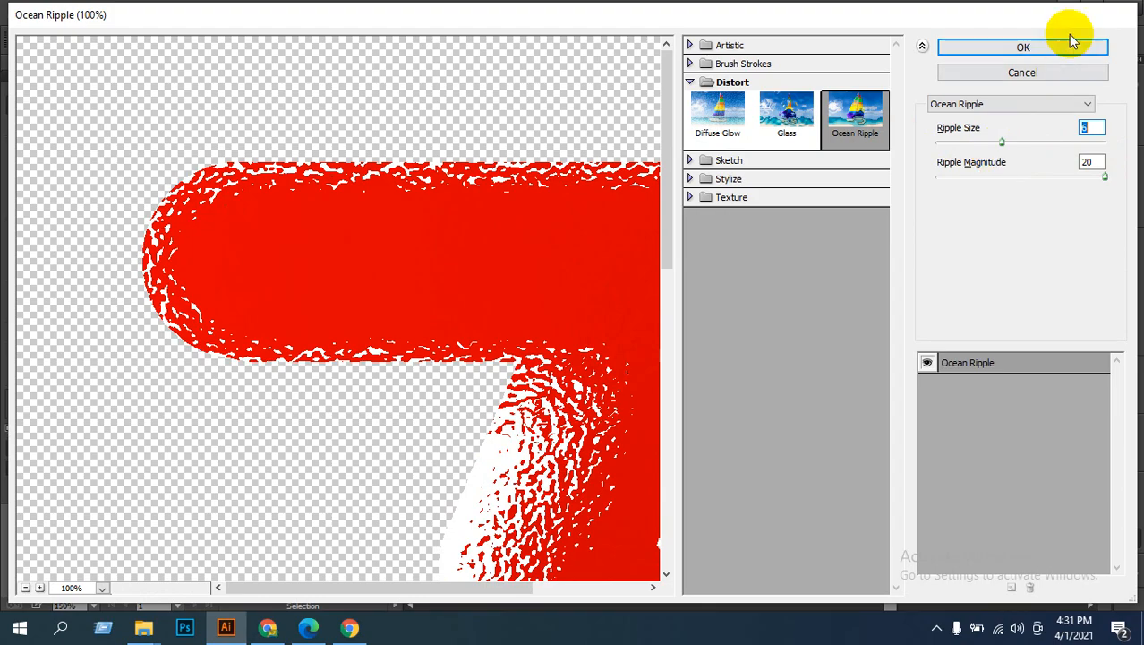
left_click(1040, 46)
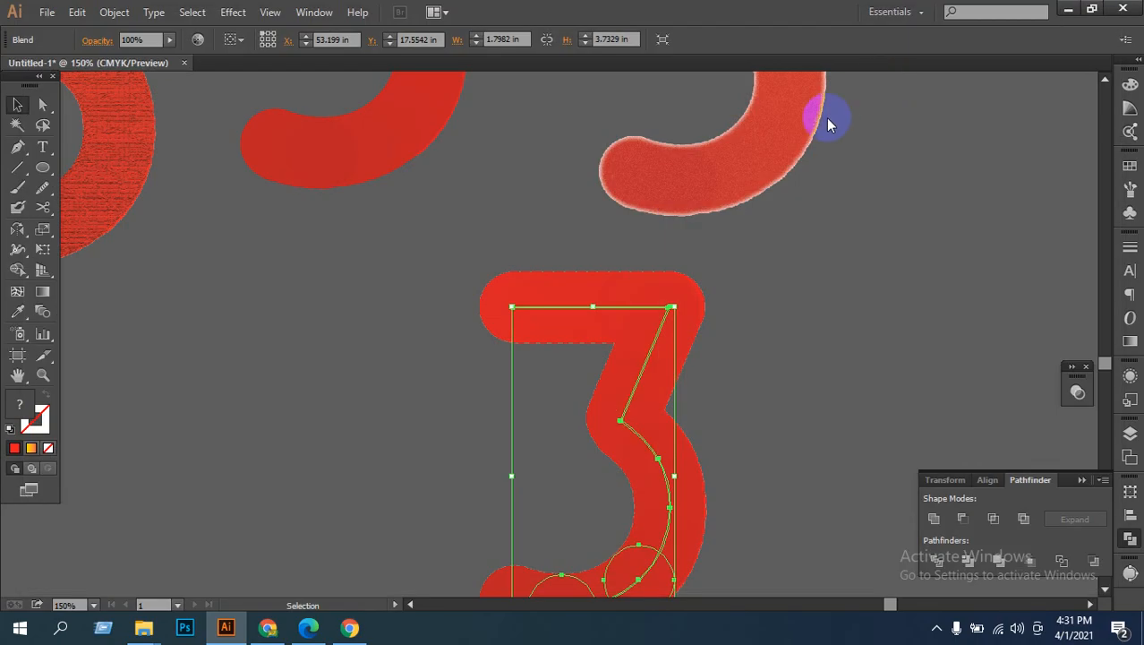
scroll(819, 283, "down", 1)
left_click(820, 293)
scroll(822, 300, "down", 1)
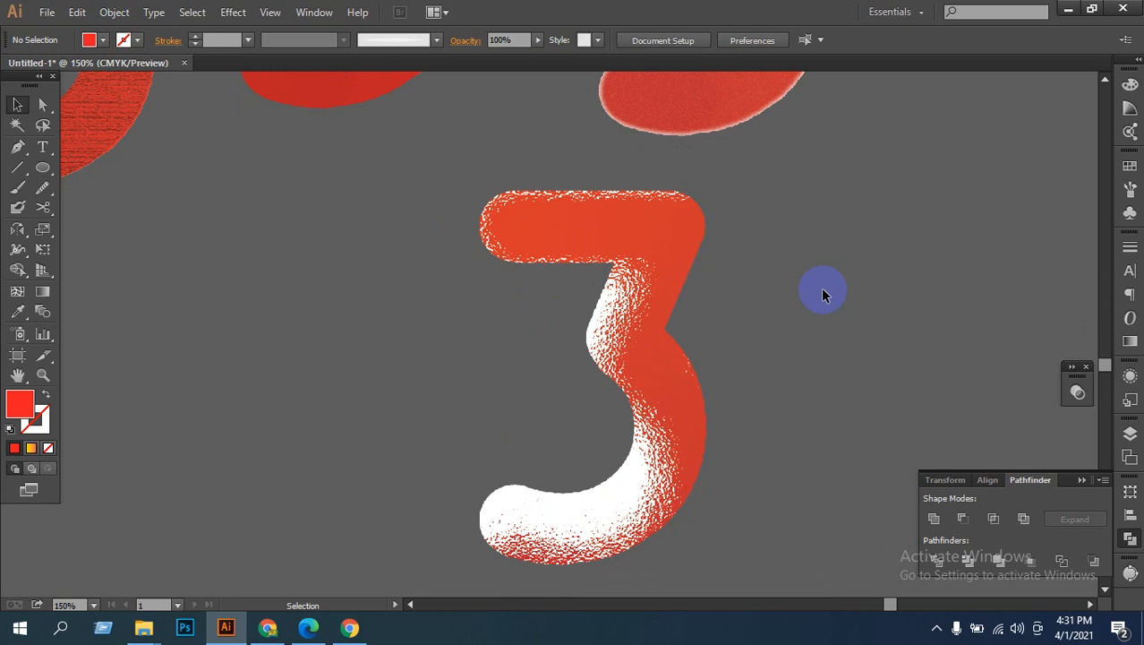
Step: Move the pink scroll artwork farther away from the row of 3s to free up space
left_click(781, 338, "ctrl+alt")
left_click(750, 344, "ctrl+alt")
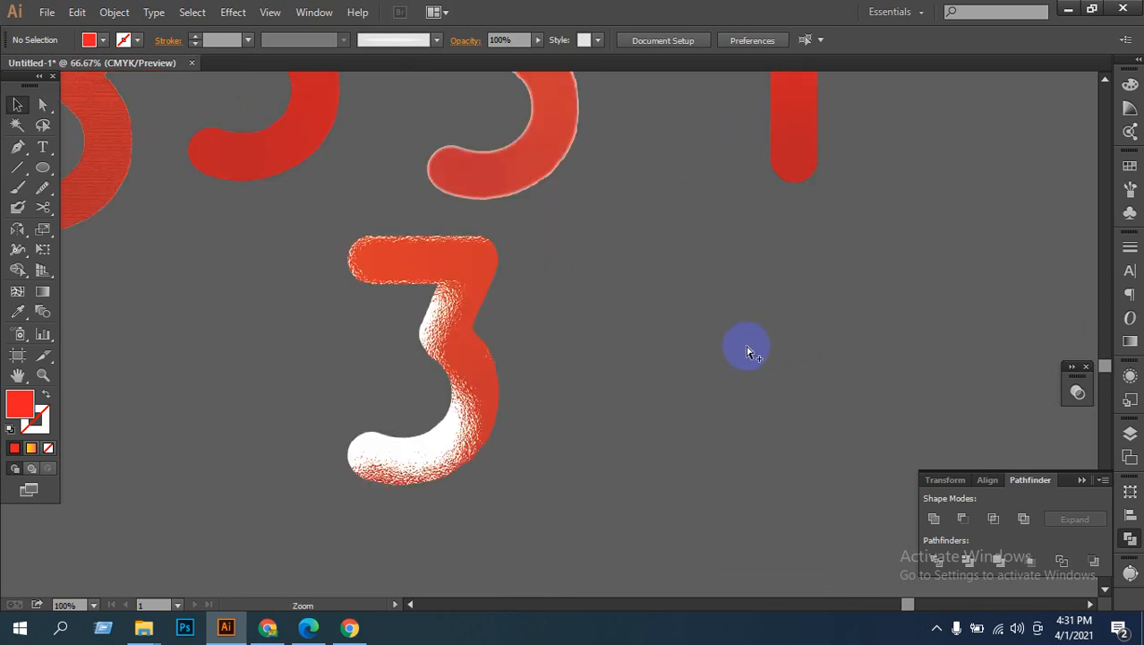
left_click_drag(426, 327, 740, 383)
left_click_drag(319, 440, 373, 455)
left_click(285, 217)
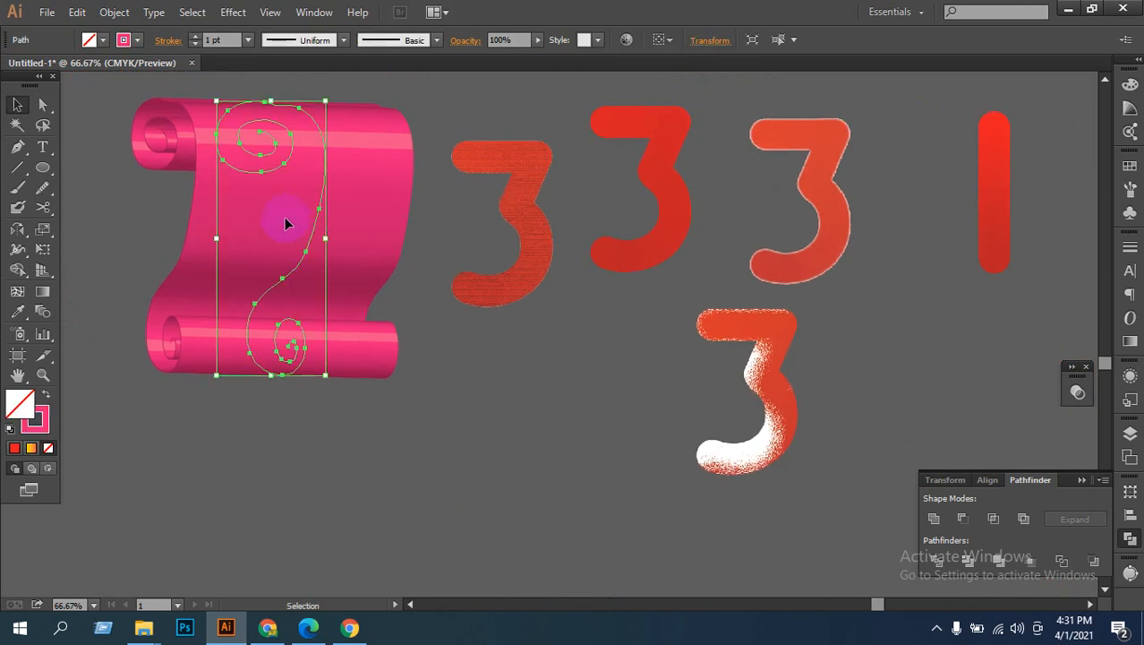
left_click_drag(284, 217, 173, 316)
left_click(598, 498)
Step: Examine the Ocean Ripple texture up close along the bar and curves of the 3
left_click(783, 446)
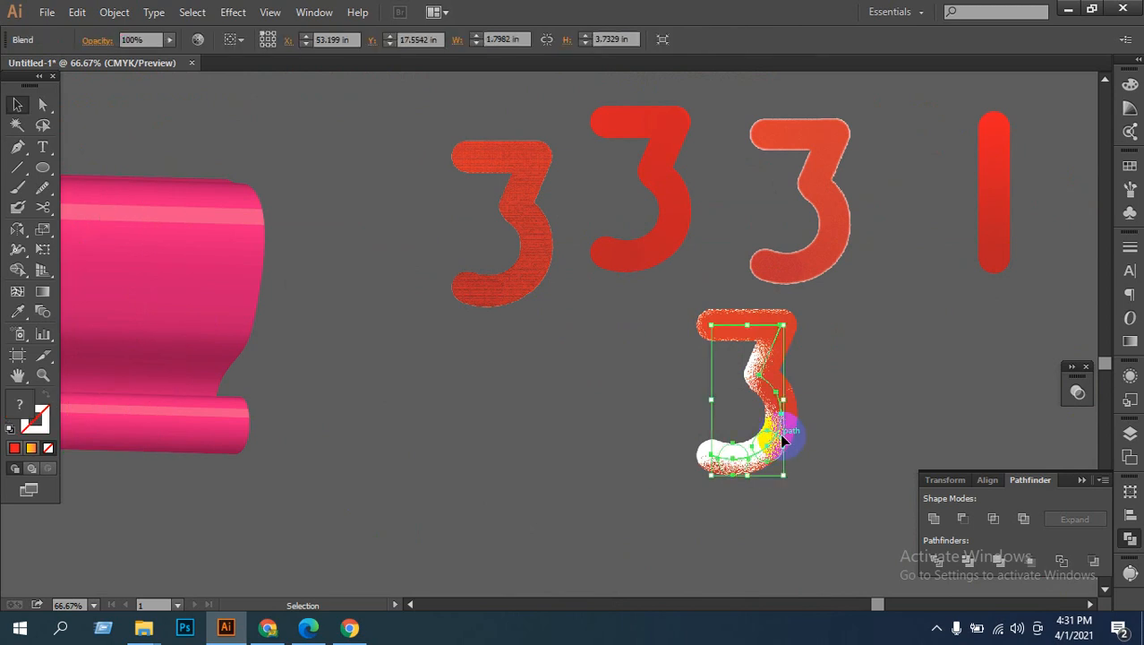
left_click(775, 423, "ctrl")
left_click(577, 306, "ctrl")
left_click(579, 306, "ctrl")
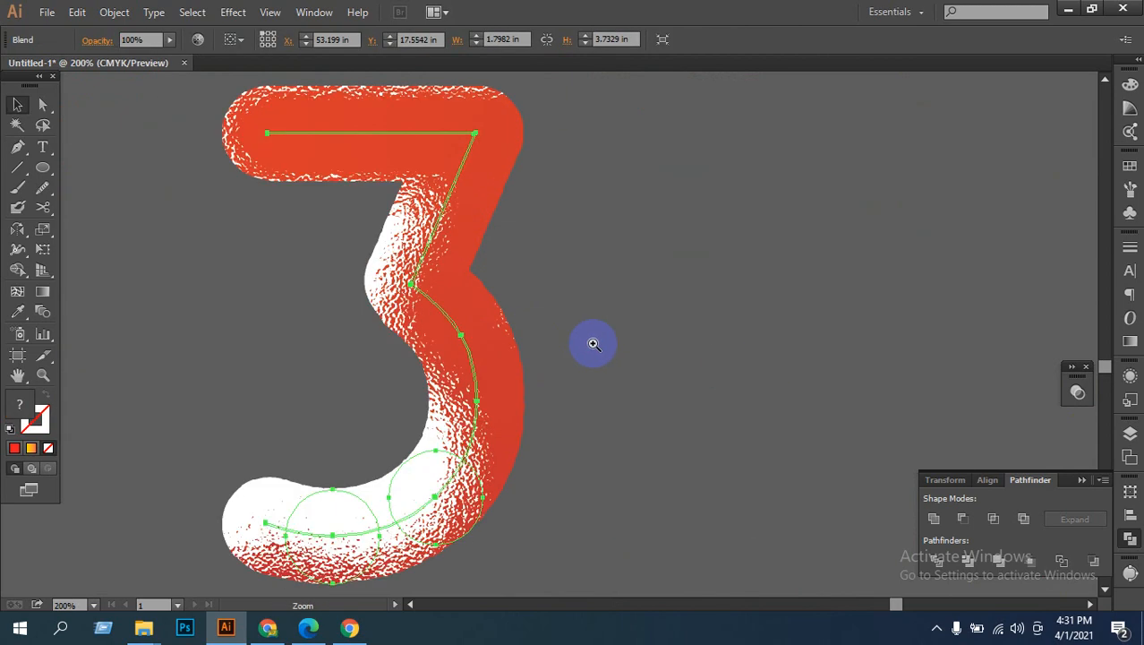
left_click_drag(636, 394, 817, 367)
left_click(879, 425)
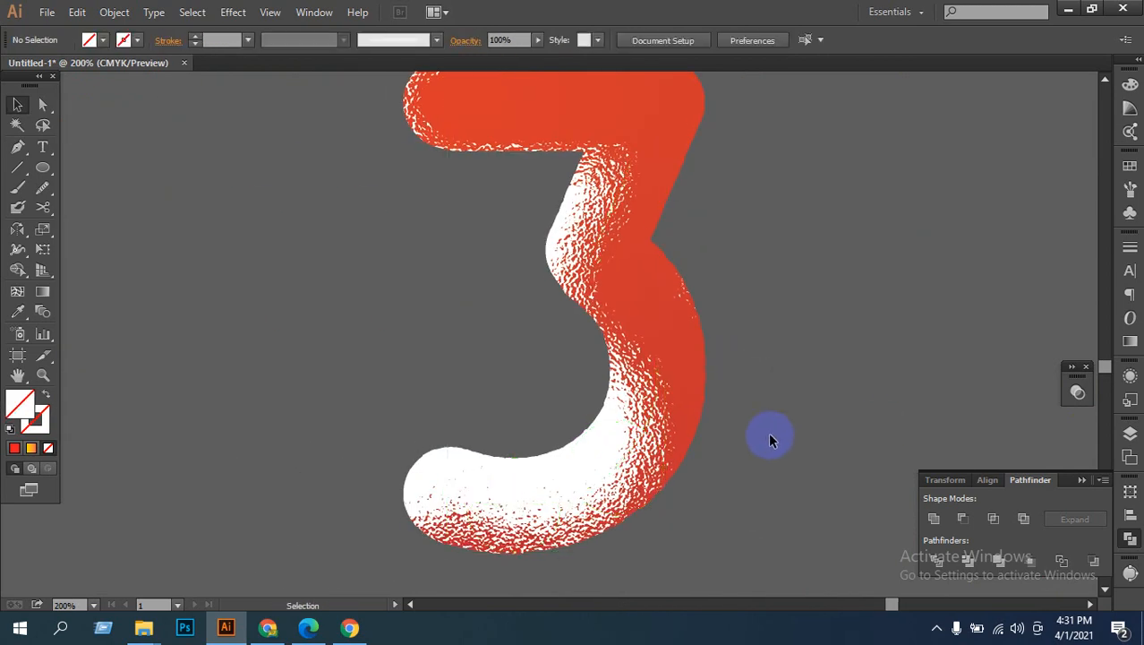
left_click(722, 436, "ctrl+alt")
left_click_drag(708, 359, 774, 397)
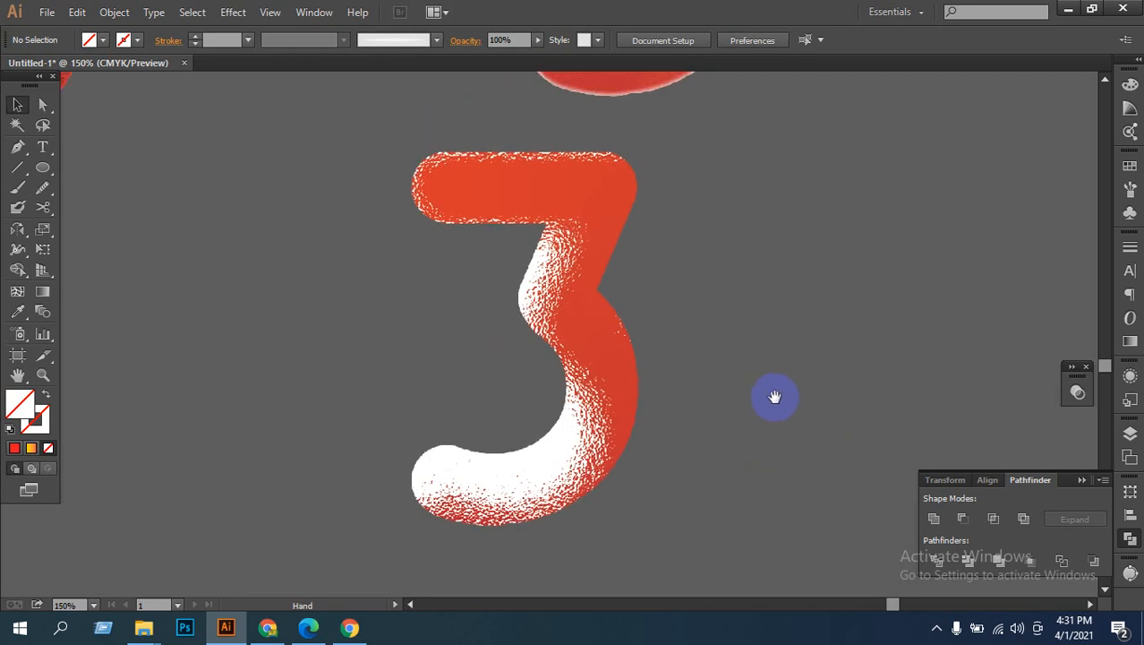
left_click_drag(697, 332, 841, 511)
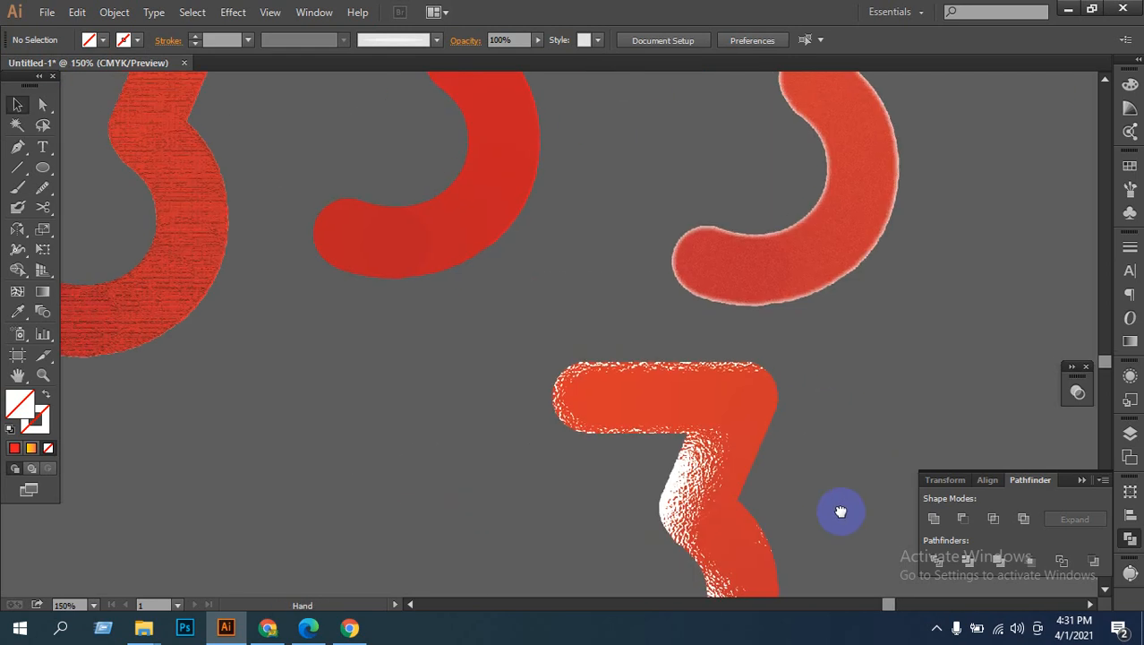
Step: Duplicate the plain red 3 again and place the copy beside the rippled 3, below the cracked version
left_click(443, 228)
left_click_drag(517, 275, 800, 299)
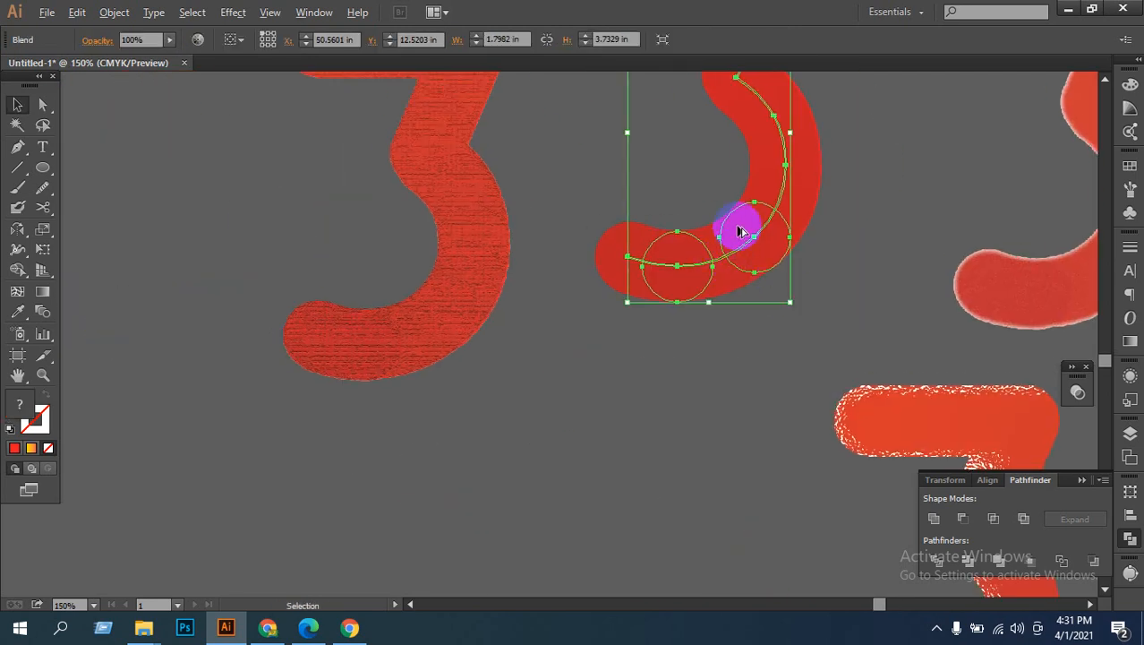
left_click_drag(741, 231, 556, 568)
left_click(718, 458, "ctrl+alt")
left_click_drag(700, 424, 687, 379)
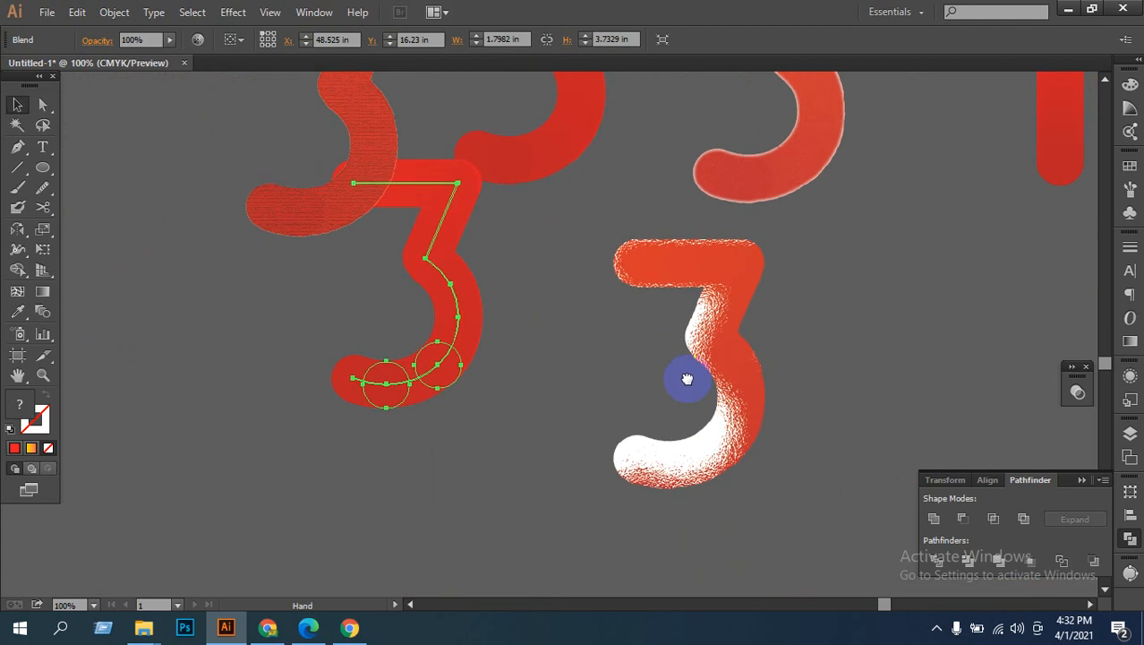
left_click_drag(459, 325, 459, 418)
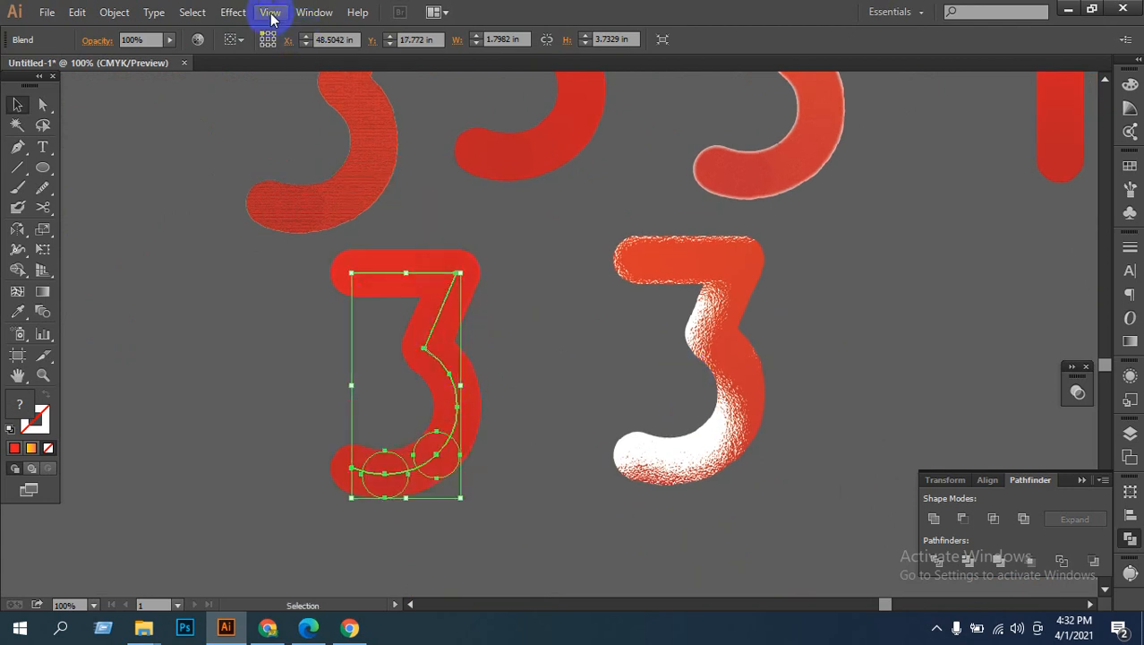
Step: Open the effect gallery for the newest 3 by starting with the Glass distort effect
left_click(232, 12)
mouse_move(258, 323)
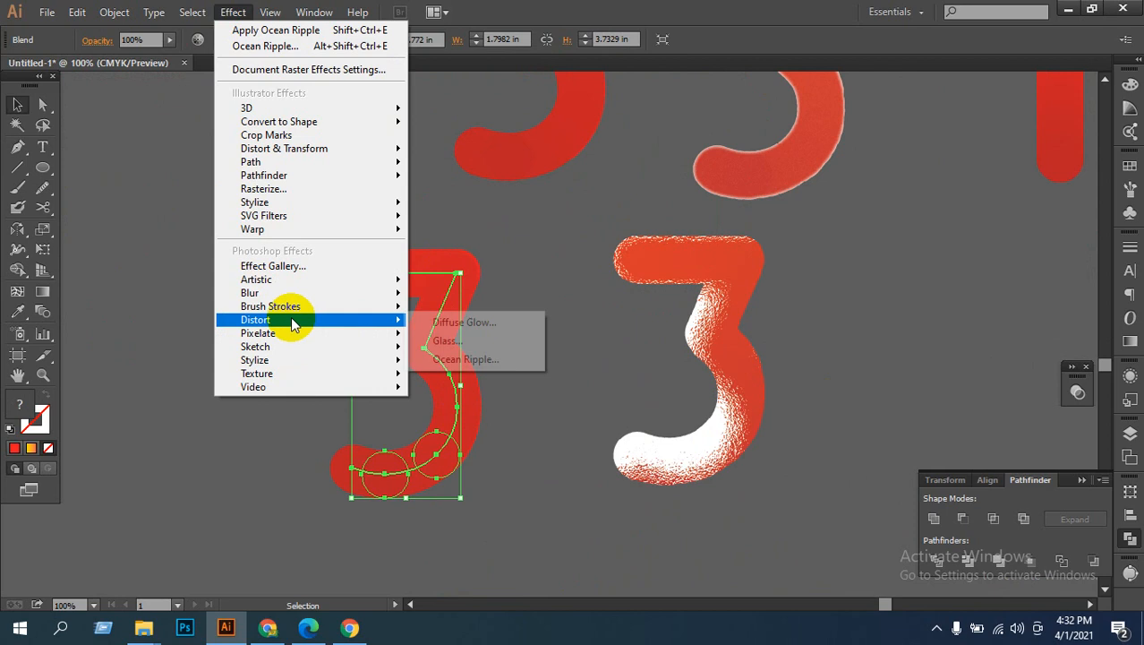
left_click(442, 338)
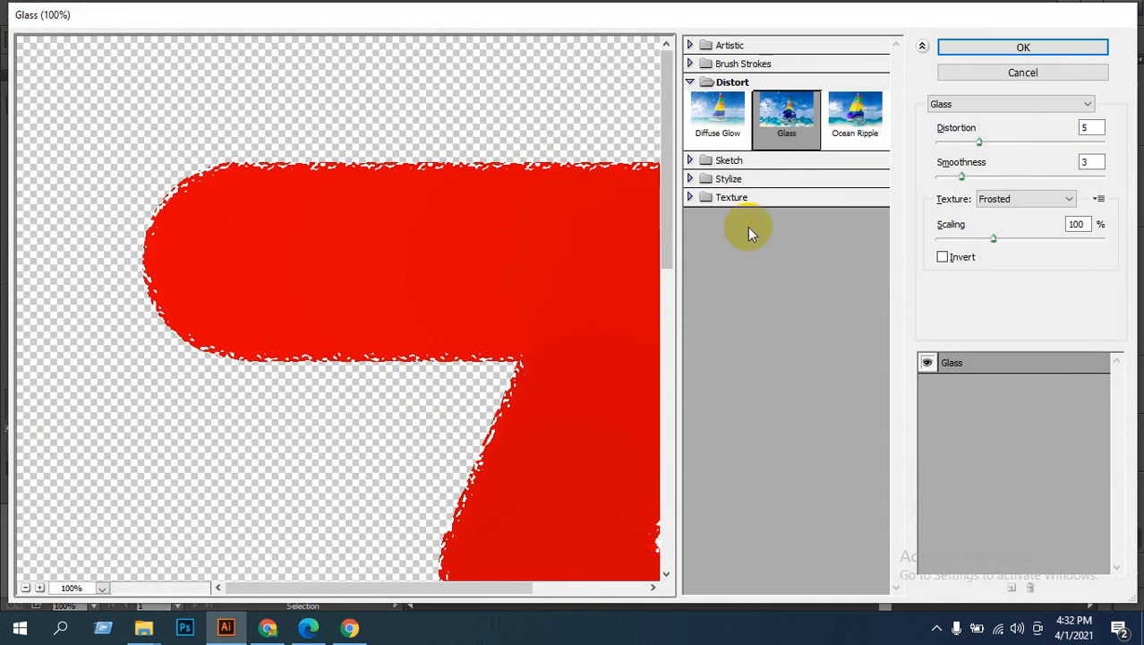
Step: Try out the Bas Relief, Conté Crayon, Photocopy and Graphic Pen sketch effects on the newest 3
left_click(729, 161)
left_click(717, 191)
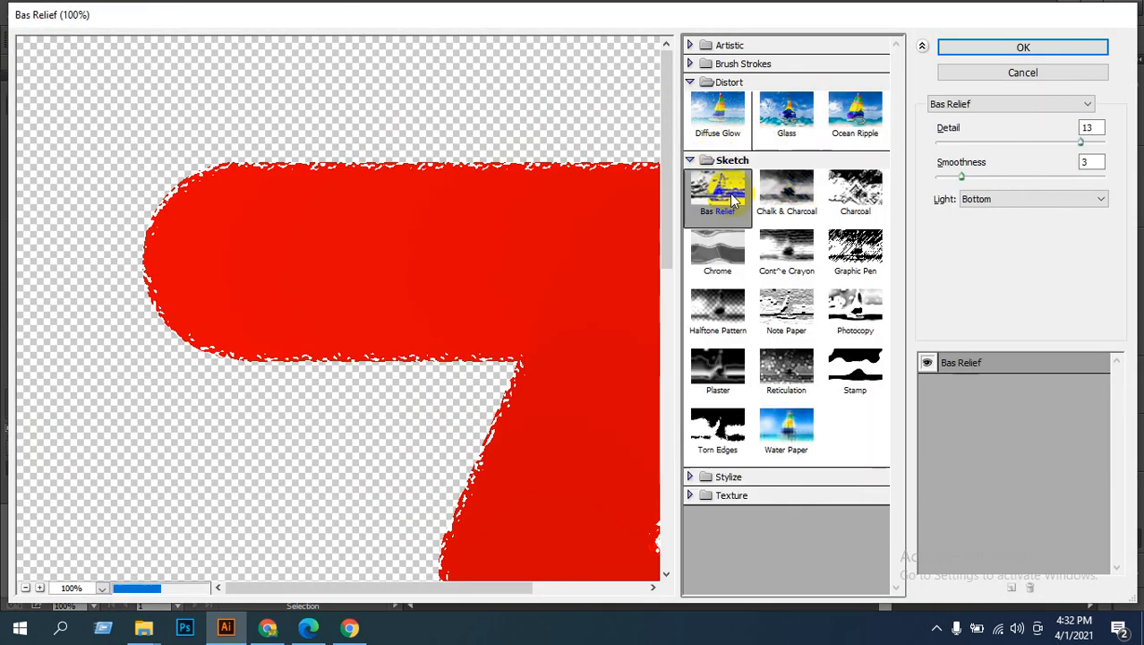
left_click(790, 243)
left_click(838, 240)
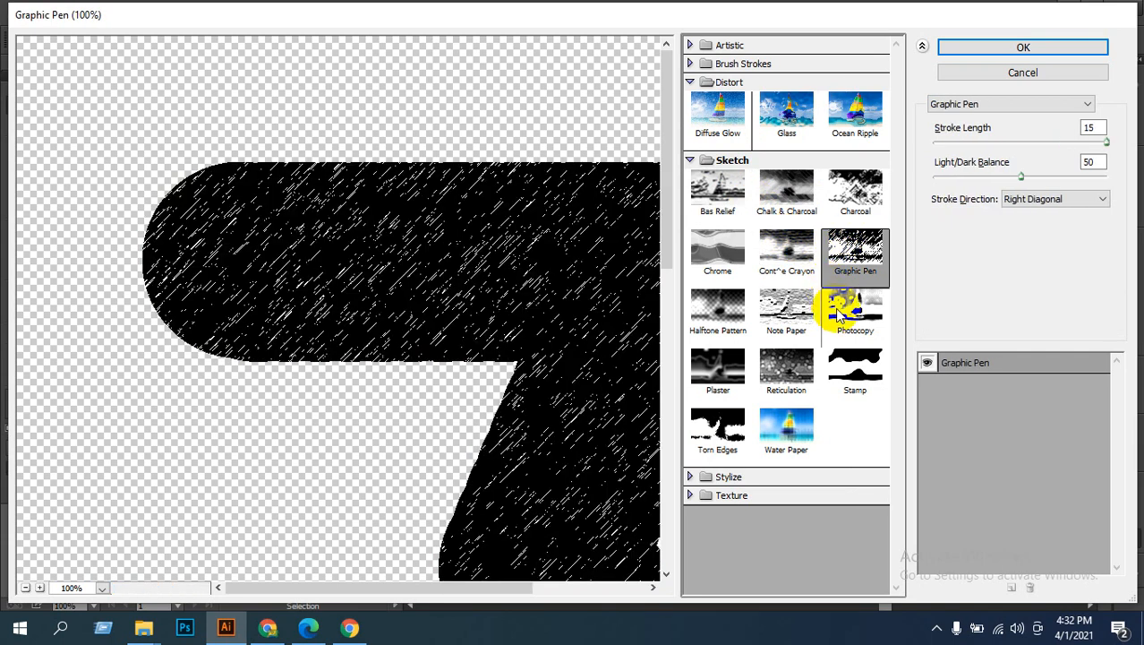
left_click(835, 307)
left_click(857, 265)
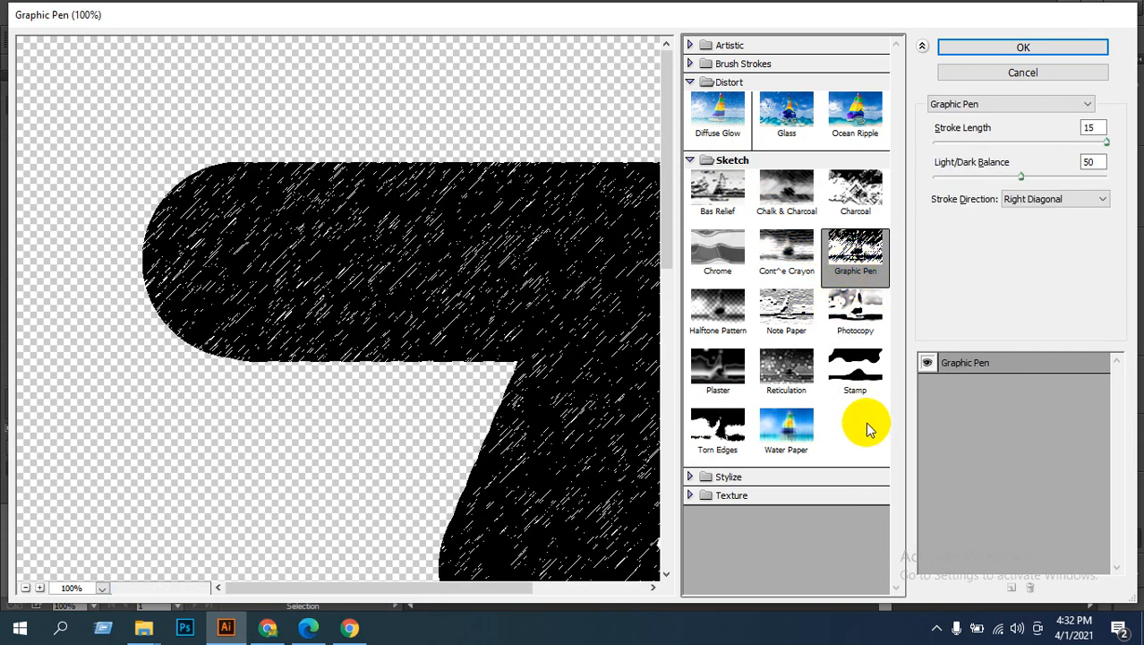
Step: Try out the Torn Edges, Water Paper, Note Paper and Bas Relief sketch effects on the newest 3
left_click(720, 426)
left_click(785, 424)
left_click(768, 303)
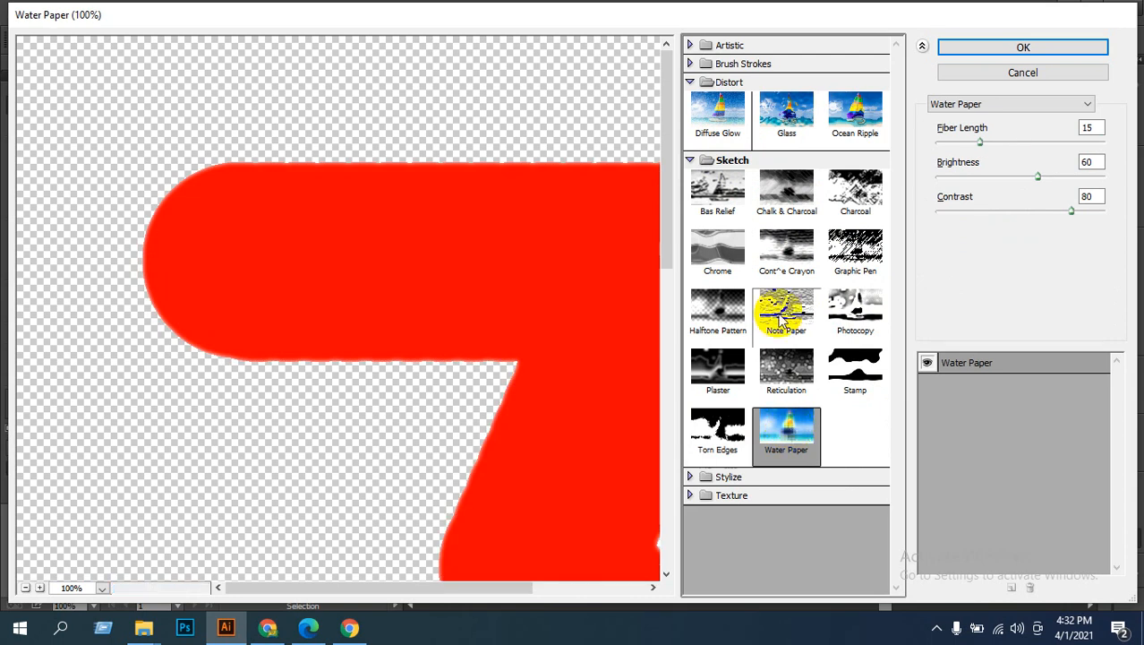
left_click(721, 187)
left_click(723, 83)
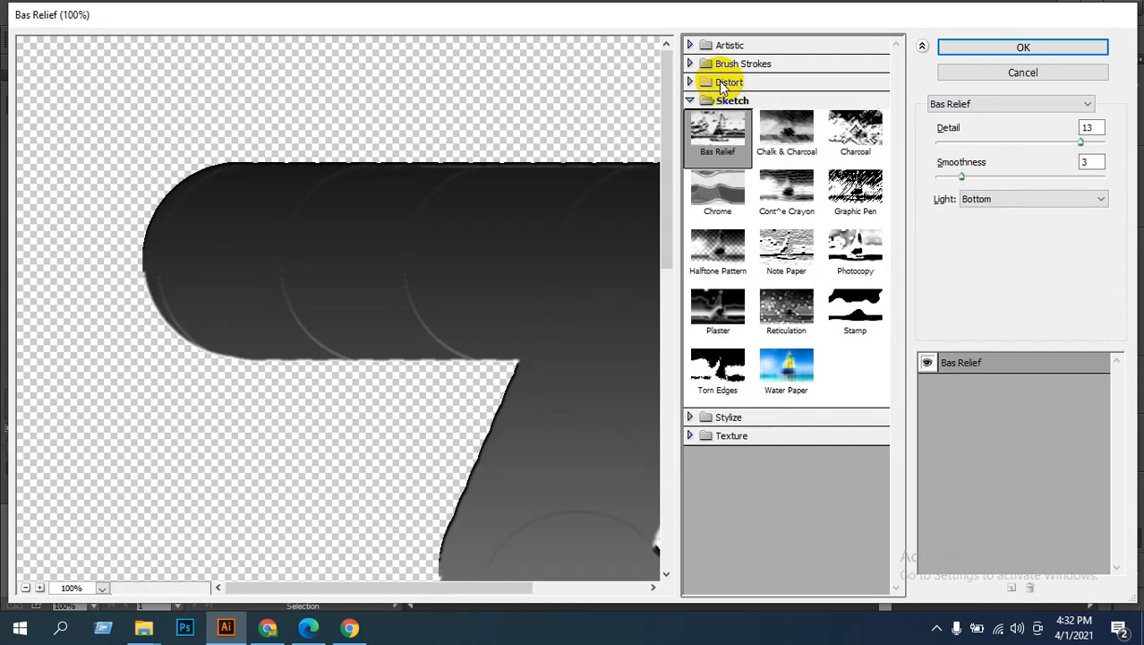
left_click(729, 81)
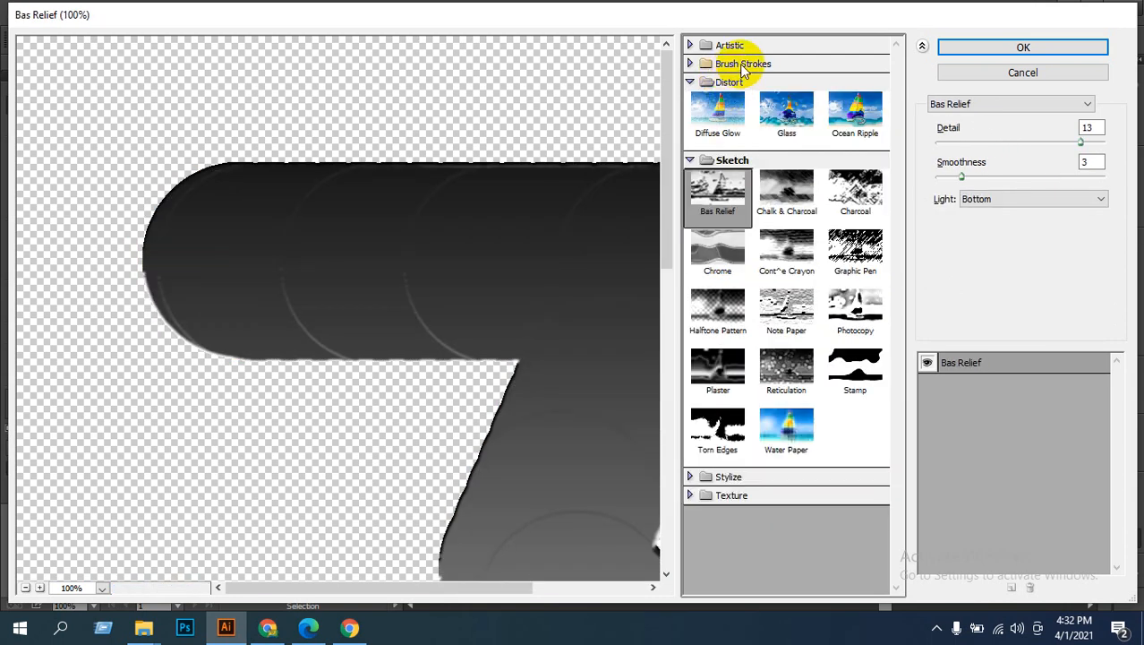
Step: Try the Dark Strokes brush effect on the newest 3 and choose Sprayed Strokes instead
left_click(743, 64)
left_click(721, 207)
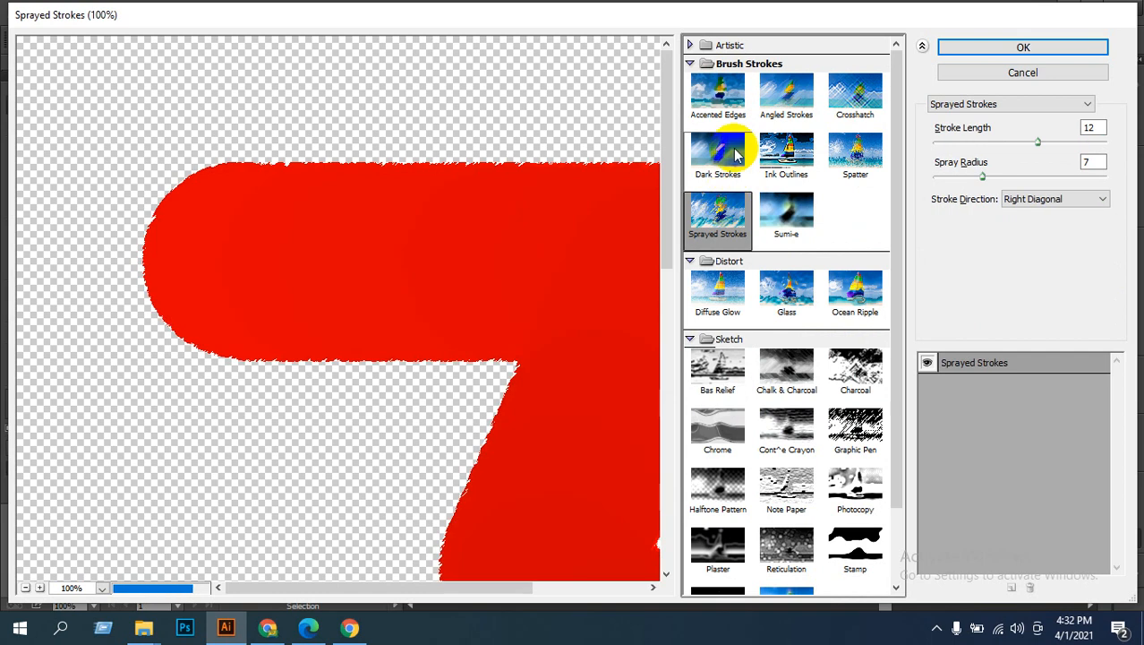
left_click(730, 150)
left_click(719, 211)
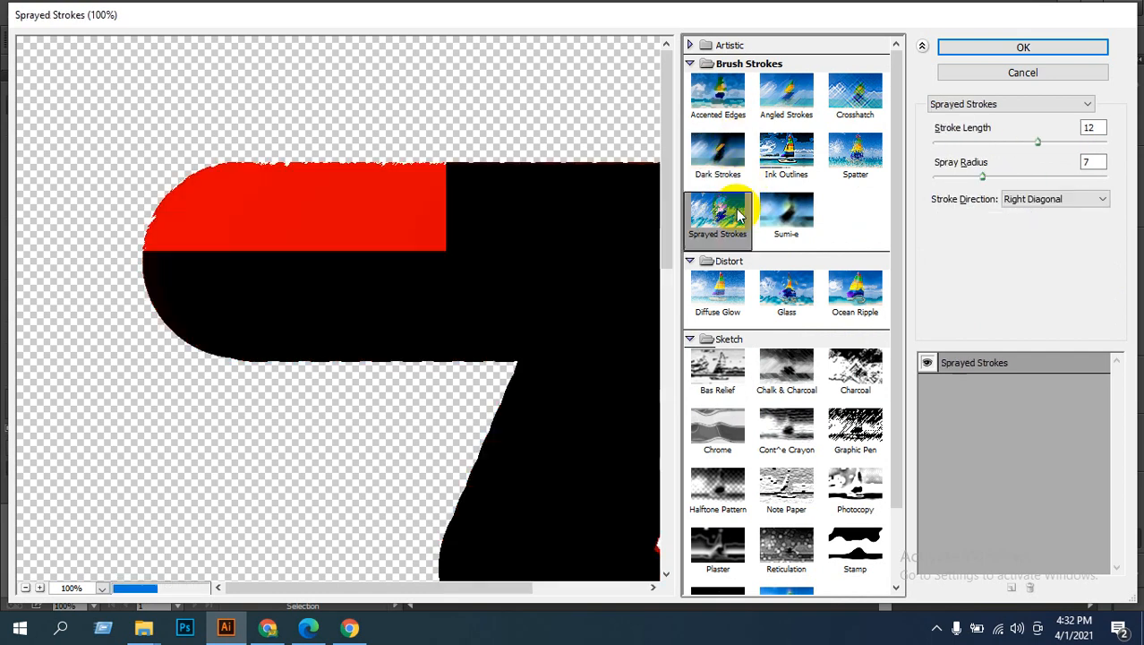
Step: Apply Sprayed Strokes to the newest 3 with a Spray Radius of 25 and a Stroke Length of 20
mouse_move(982, 176)
left_mouse_down()
mouse_move(934, 181)
mouse_move(1047, 183)
mouse_move(1113, 204)
left_mouse_up()
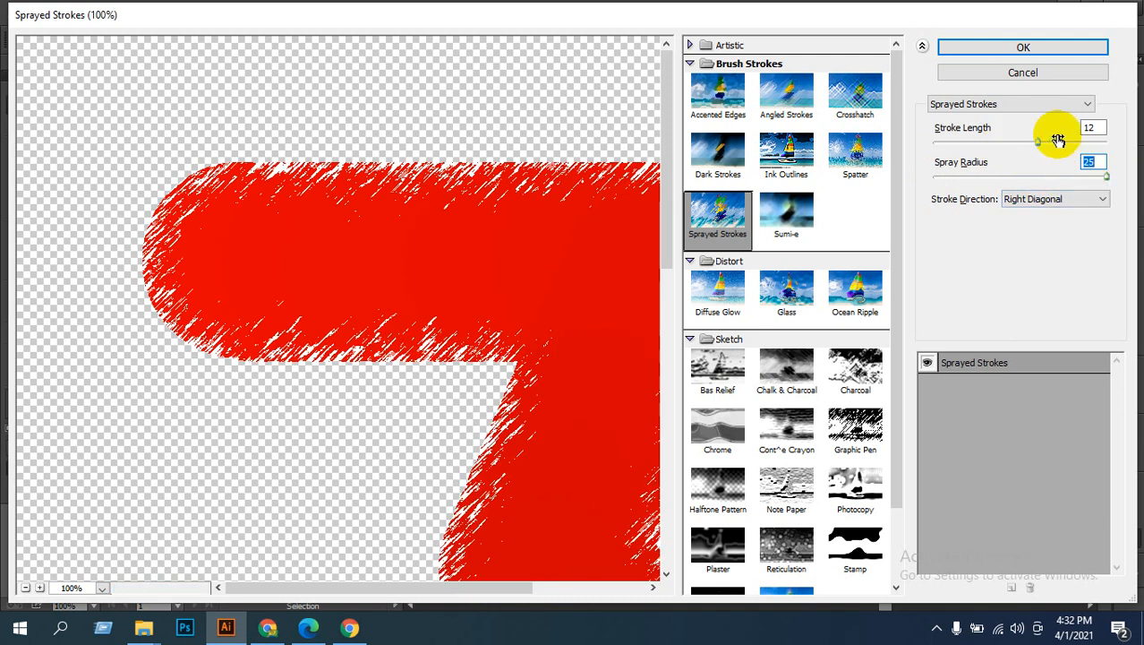
mouse_move(1039, 143)
left_mouse_down()
mouse_move(1114, 158)
mouse_move(1078, 146)
mouse_move(973, 149)
mouse_move(890, 166)
left_mouse_up()
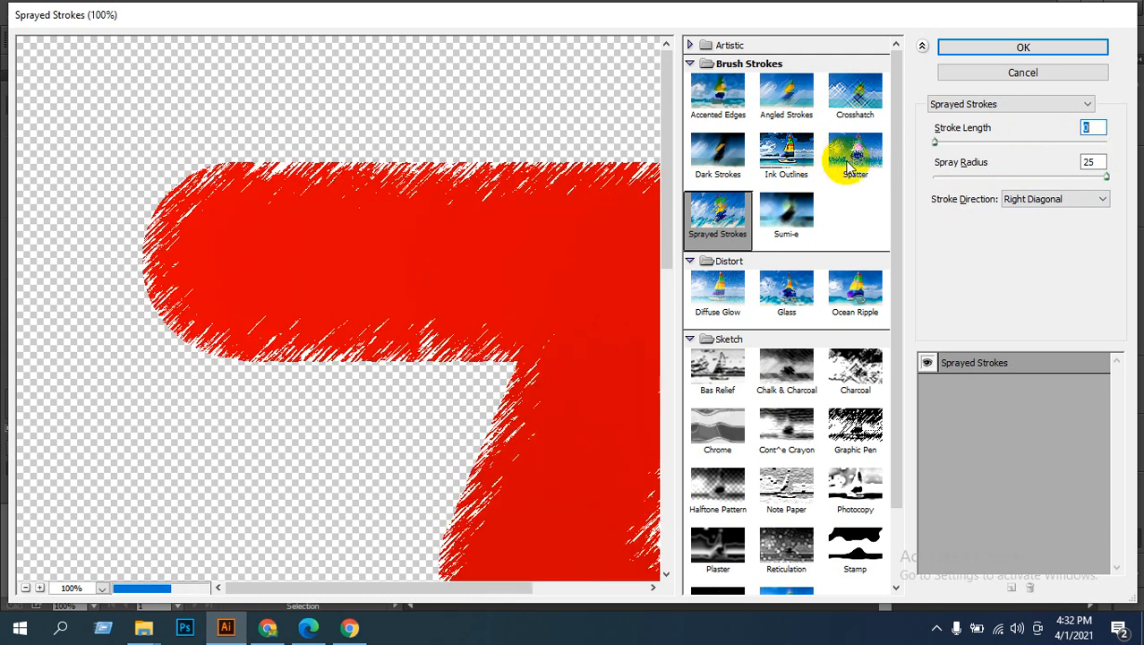
key("ctrl+z")
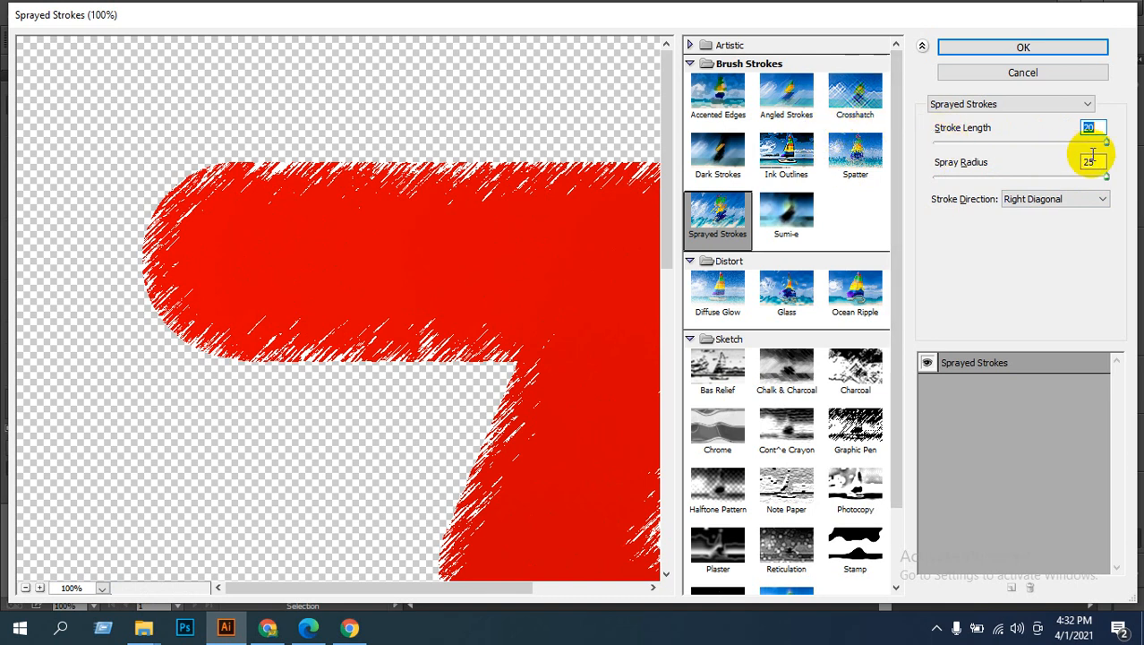
left_click(1024, 47)
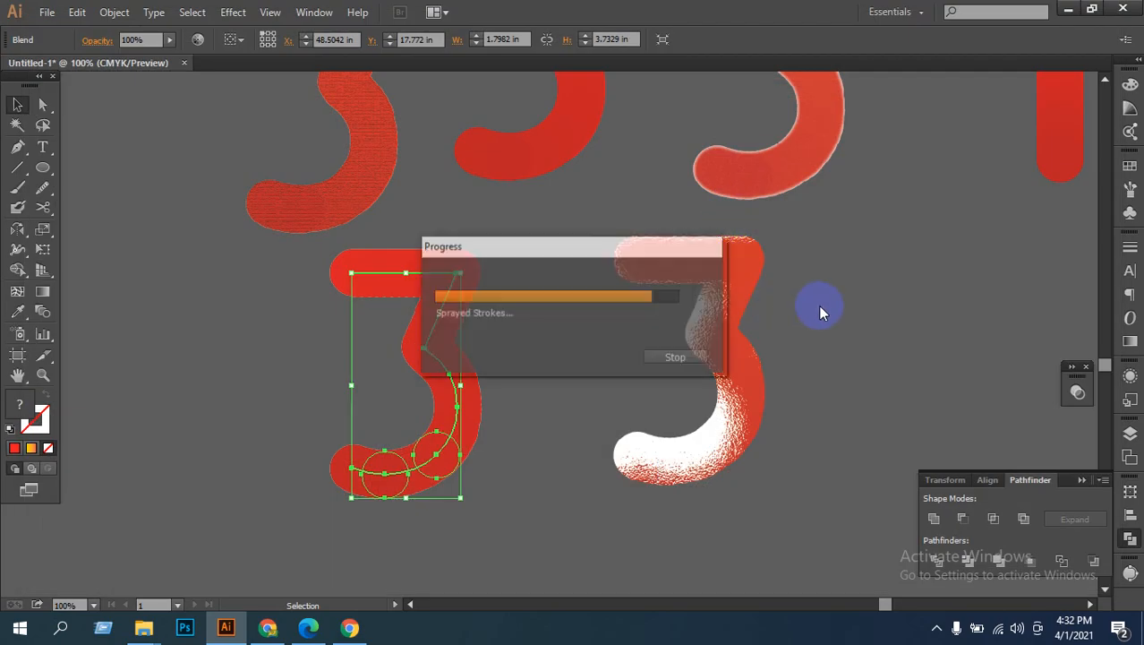
left_click(612, 469)
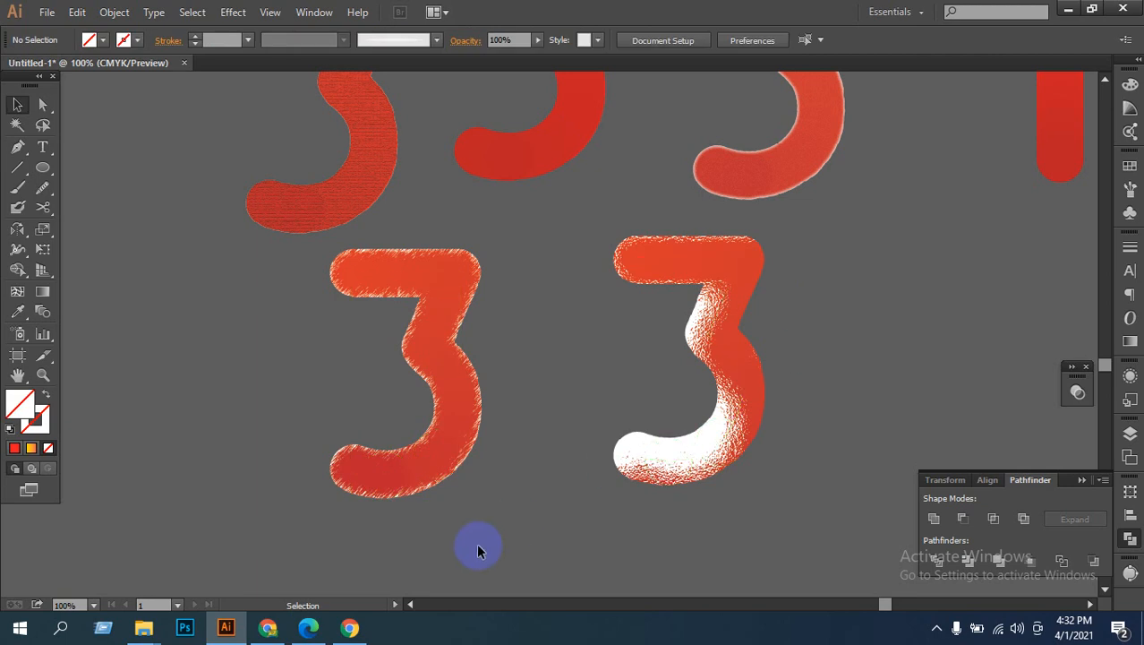
Step: Examine the sprayed edges of the newest 3 up close
left_click(496, 342, "ctrl")
left_click(454, 328, "ctrl")
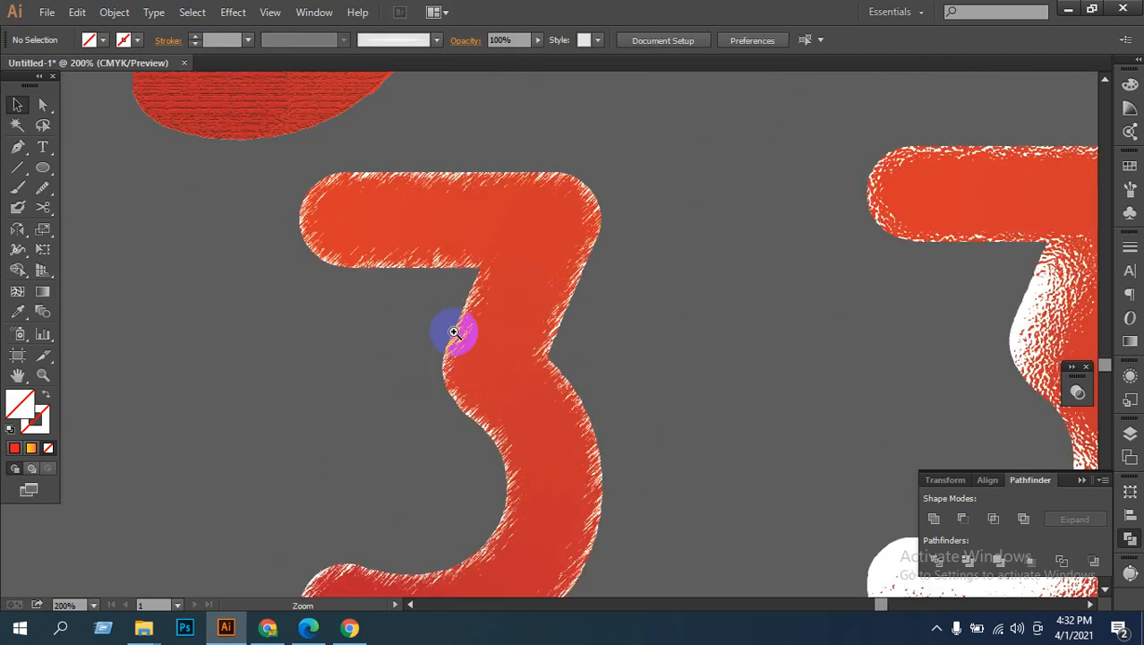
left_click(672, 376, "ctrl")
left_click(557, 332, "ctrl")
left_click(559, 336, "ctrl")
left_click(562, 337, "ctrl")
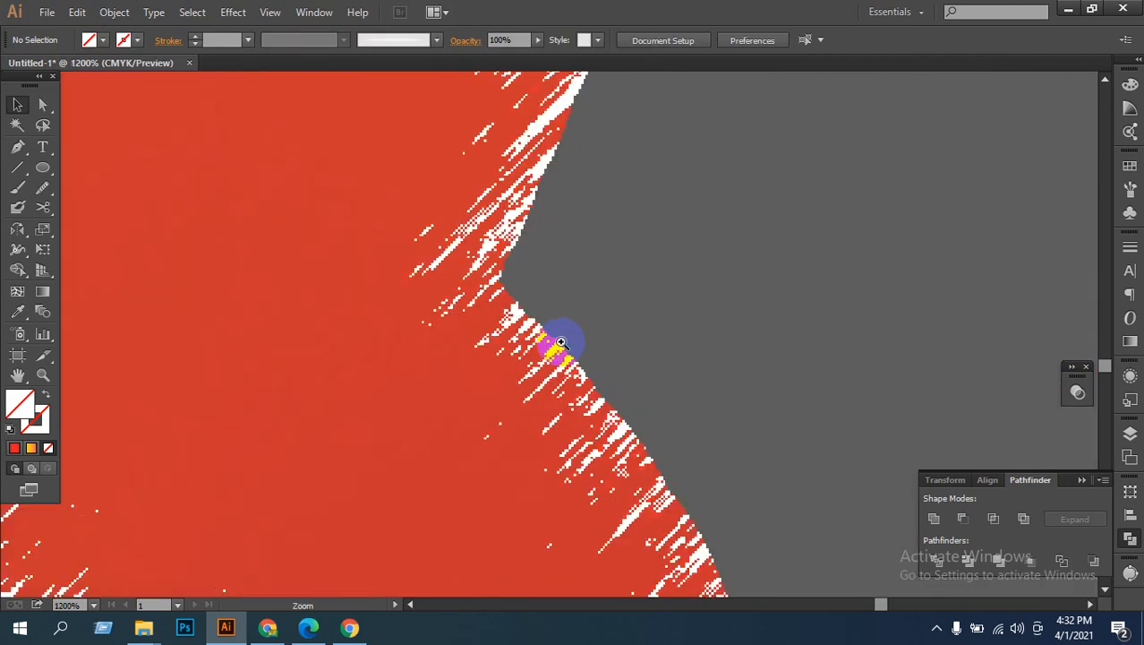
left_click(562, 345, "ctrl+alt")
left_click(562, 348, "ctrl+alt")
left_click(562, 350, "ctrl+alt")
left_click(563, 352, "ctrl+alt")
left_click(564, 355, "ctrl+alt")
left_click(566, 357, "ctrl+alt")
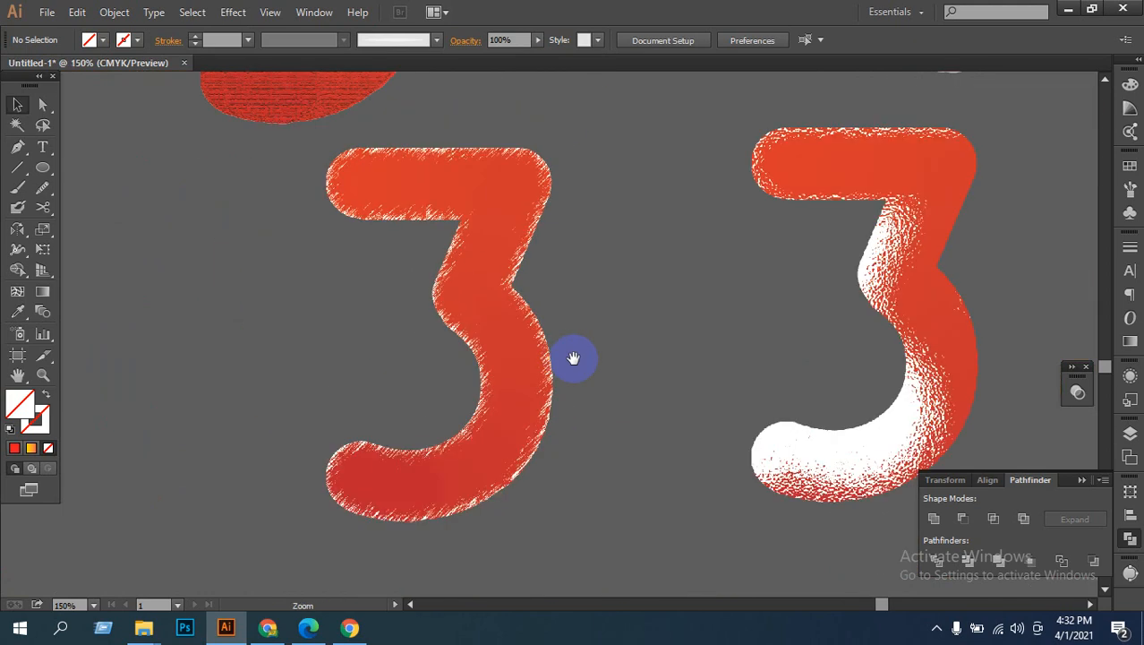
left_click_drag(626, 406, 642, 400)
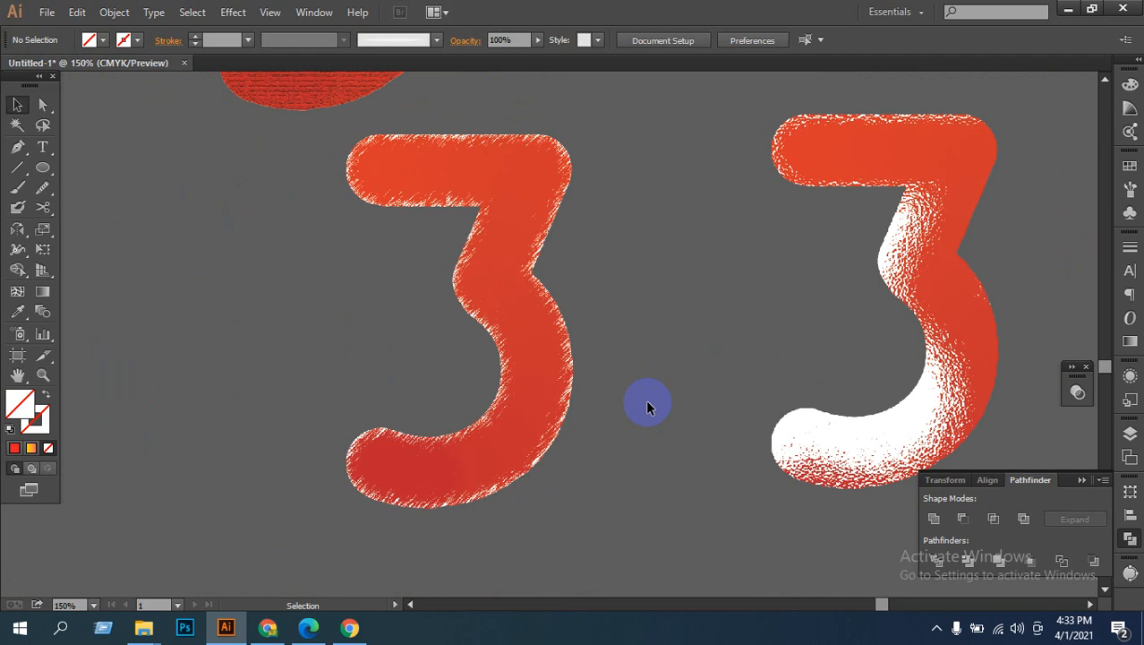
Step: Move the partly white rippled 3 right beside the sprayed 3 in the lower row
left_click(734, 421, "ctrl+alt")
left_click(734, 421, "ctrl+alt")
left_click_drag(547, 403, 805, 429)
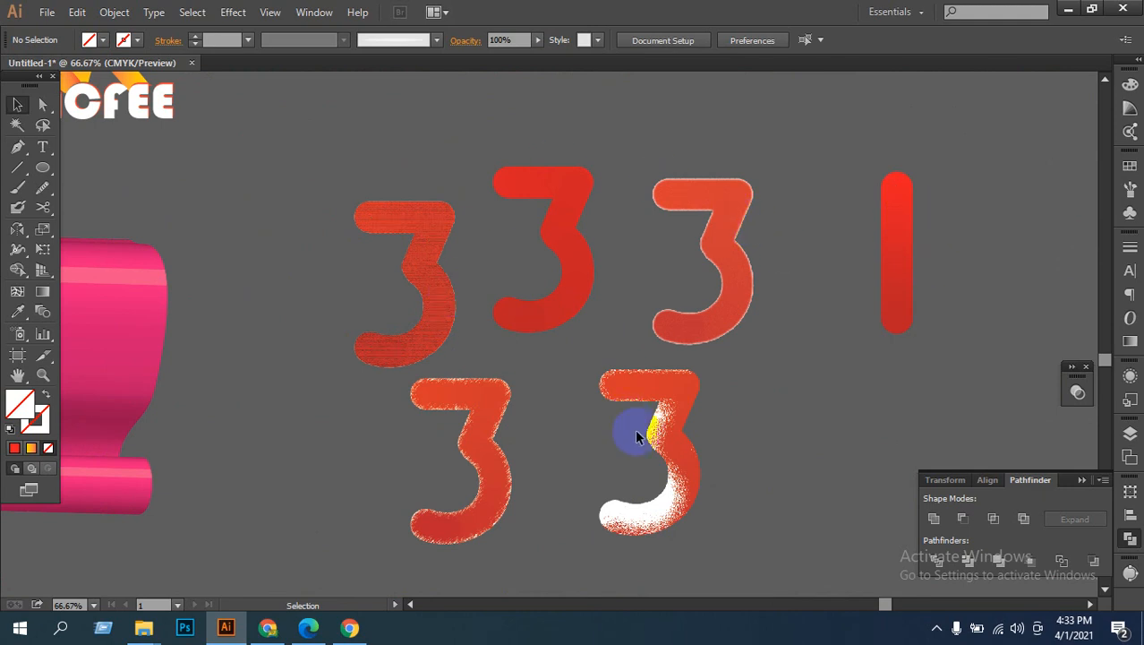
left_click_drag(636, 436, 544, 434)
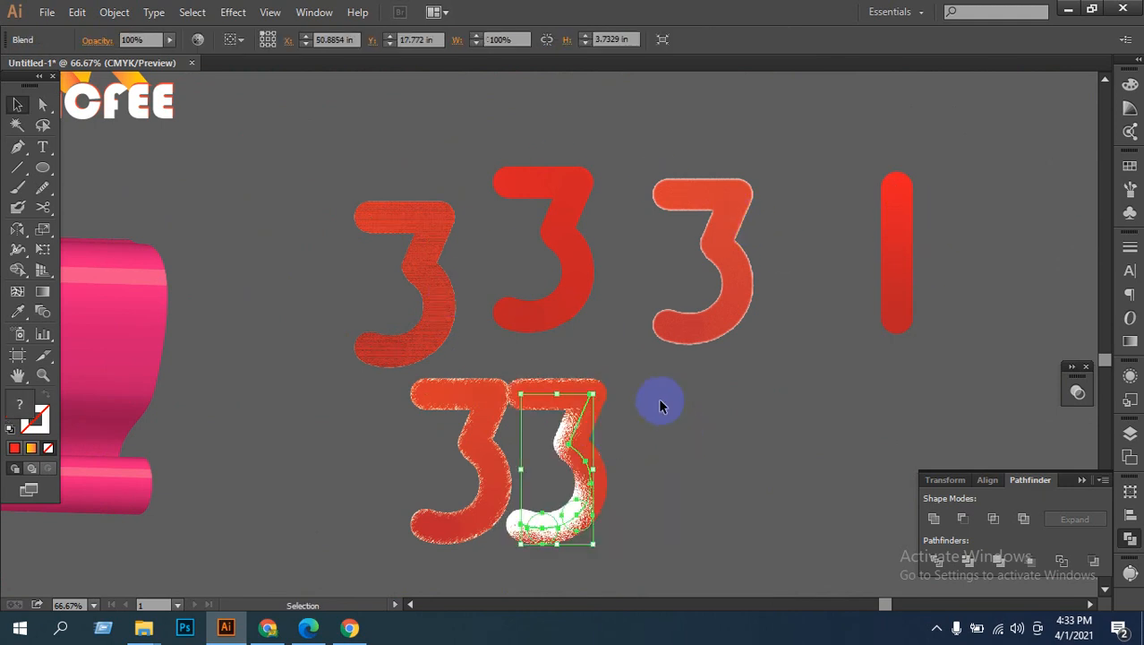
Step: Line up the plain red 3 and the glowing-edge 3 beside the cracked 3 in the upper row
left_click_drag(549, 281, 524, 321)
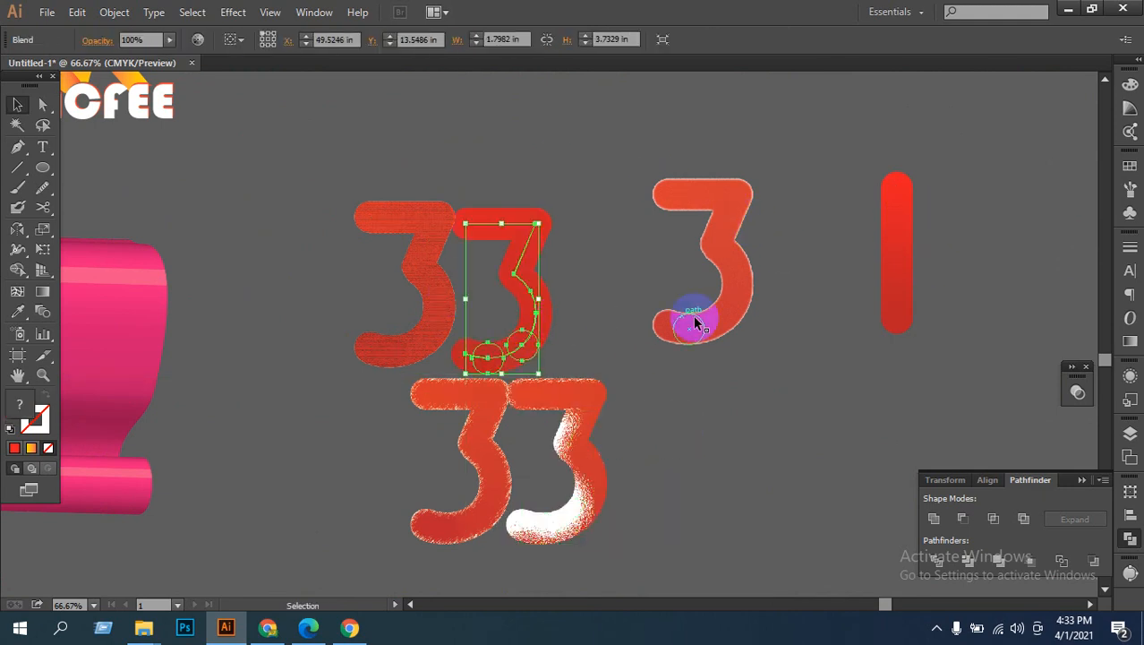
left_click_drag(746, 295, 653, 325)
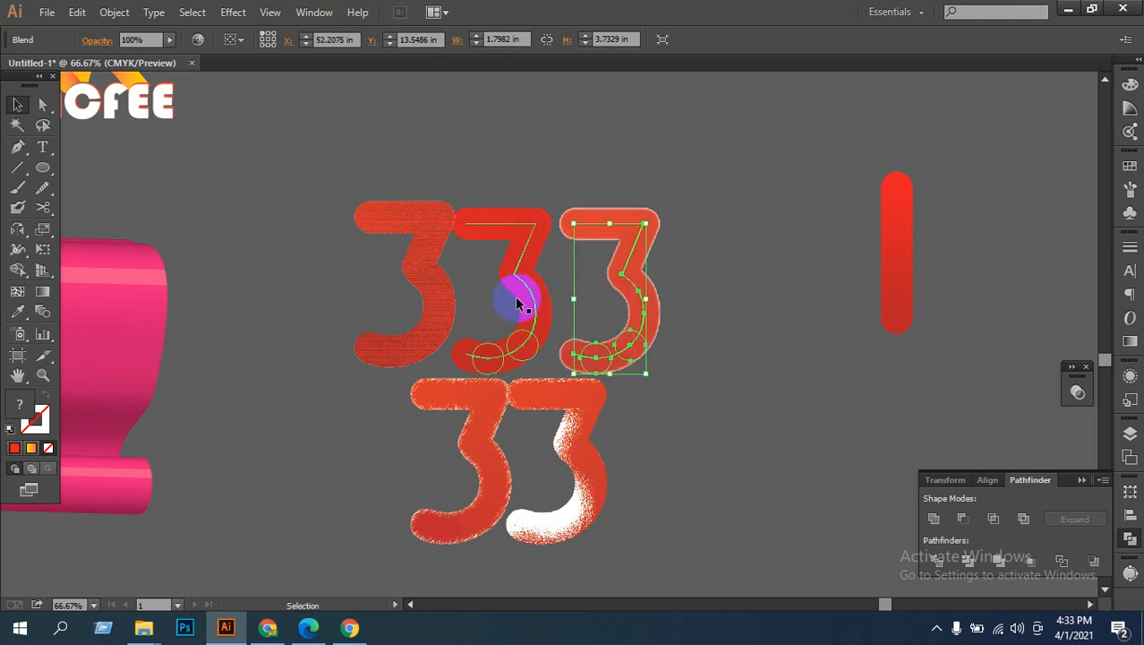
left_click_drag(521, 294, 527, 288)
left_click_drag(625, 294, 659, 294)
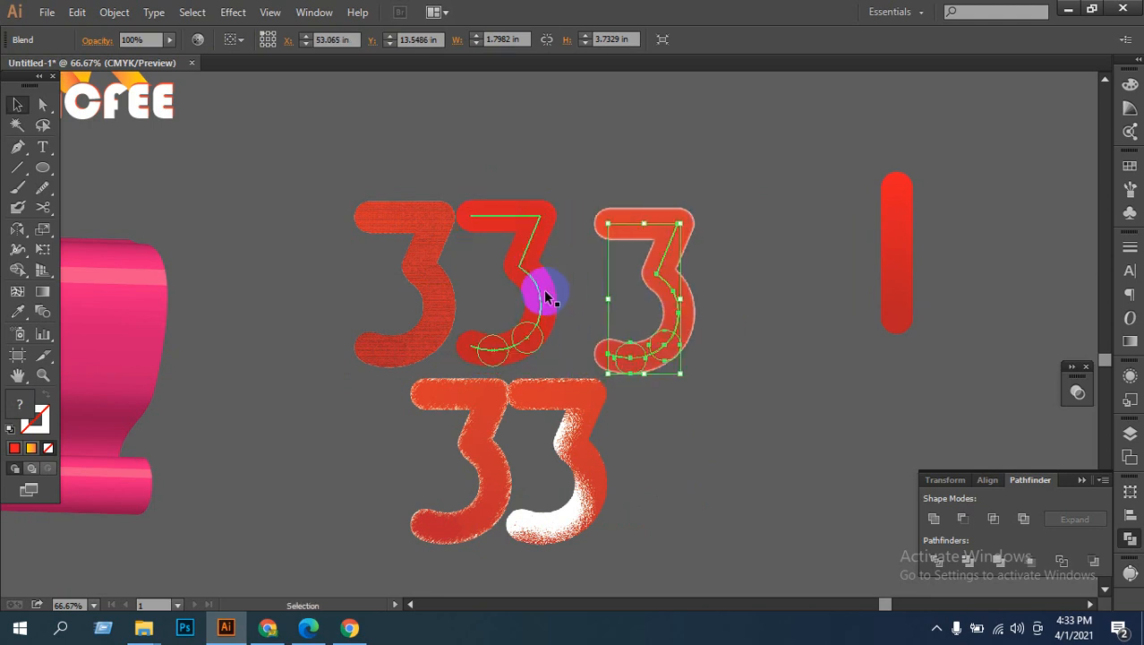
left_click_drag(543, 296, 558, 296)
left_click(760, 330)
Step: Look over all the logo artwork in the document, from the 3D logo artboard to the number 3 variations
left_click_drag(565, 528, 892, 471)
left_click(510, 383, "ctrl+alt")
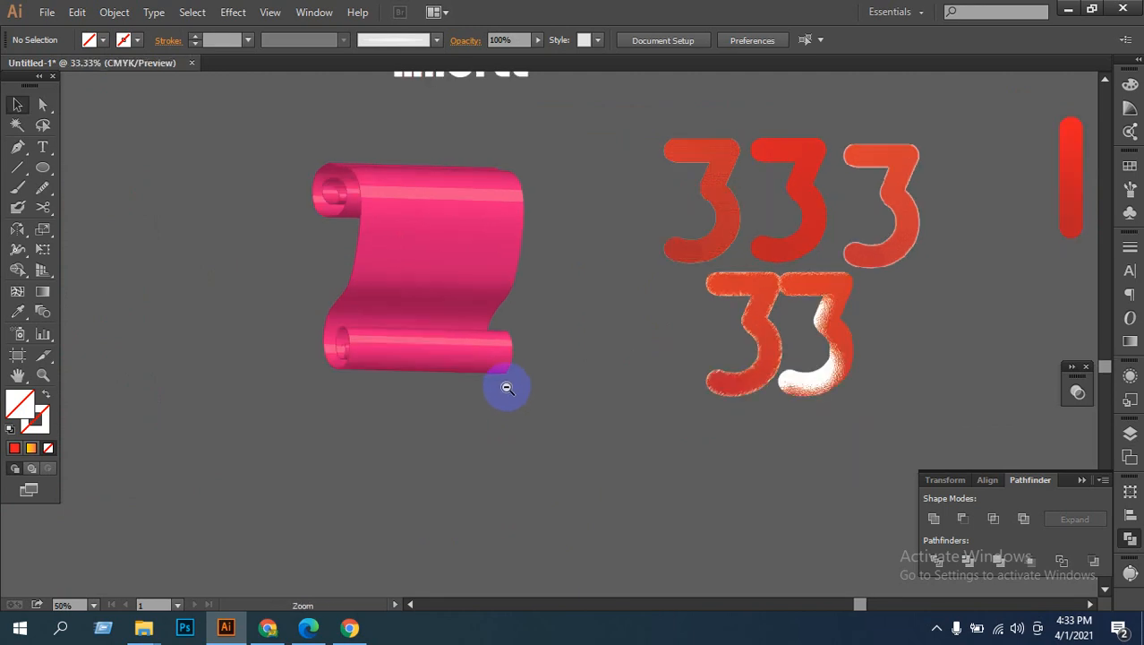
left_click(507, 386, "ctrl+alt")
left_click(507, 386, "ctrl+alt")
left_click_drag(442, 360, 490, 519)
left_click_drag(403, 432, 538, 420)
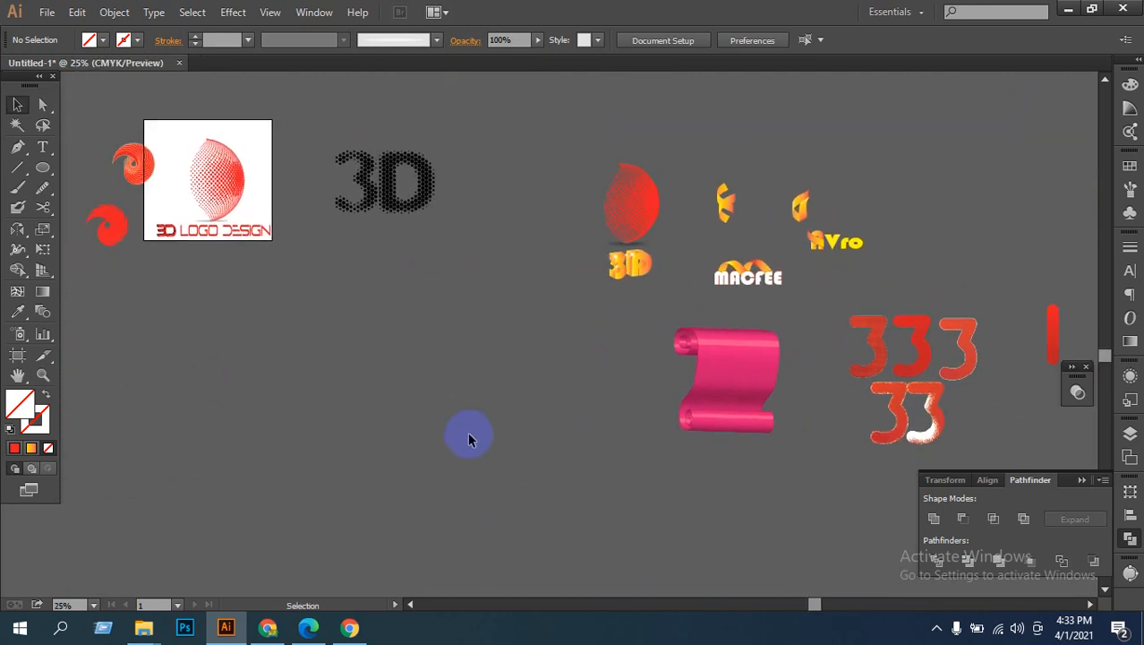
Step: Switch to the Google Meet class call in Chrome and dismiss the notice about the visible screen
left_click(268, 627)
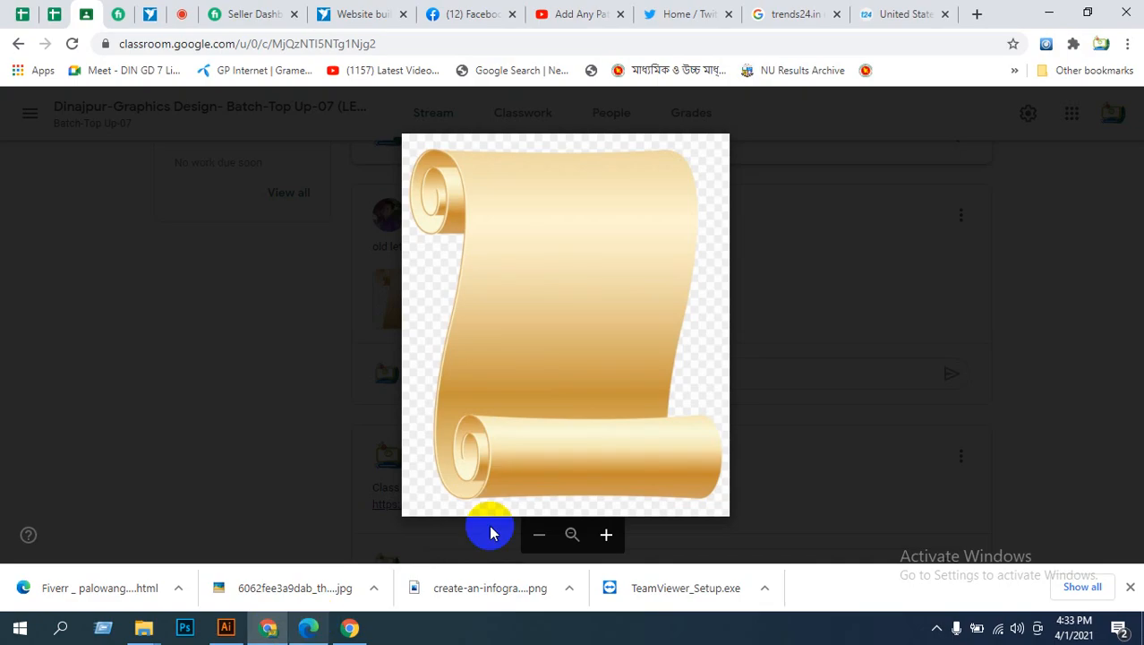
left_click(181, 15)
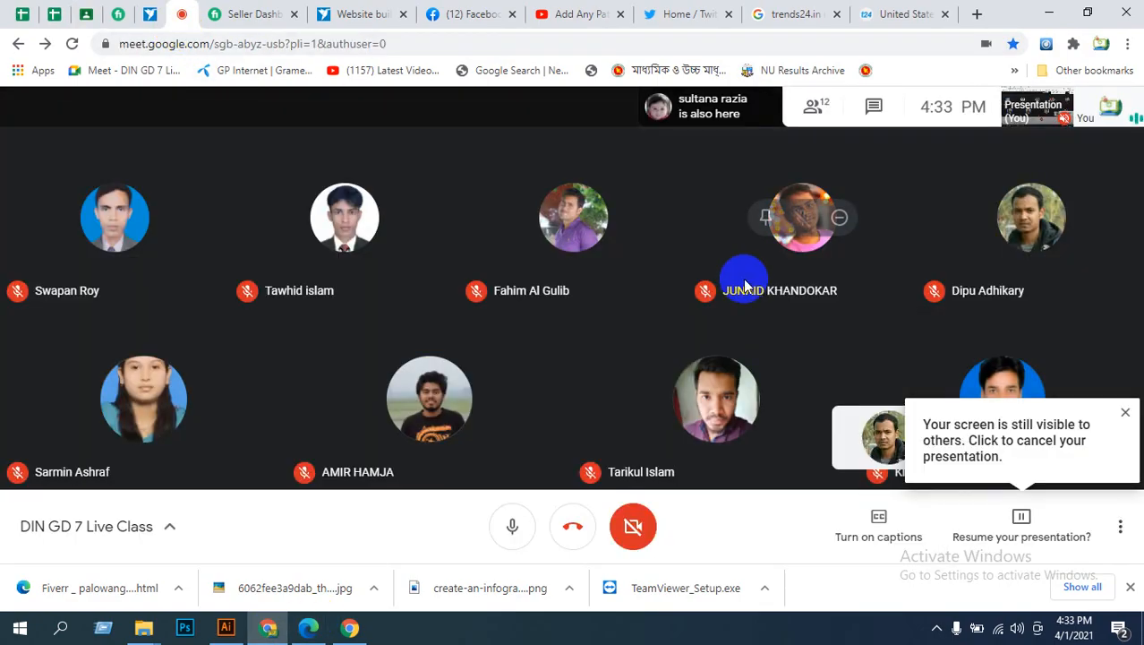
left_click(1125, 411)
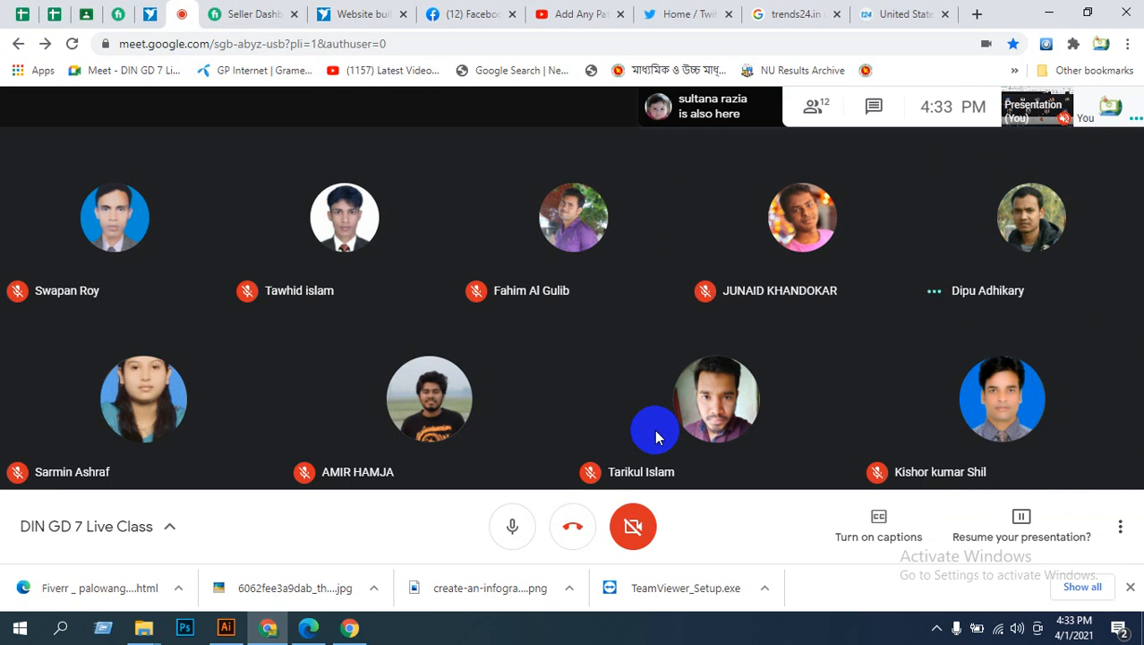
Step: Show the hidden system tray icons
left_click(935, 627)
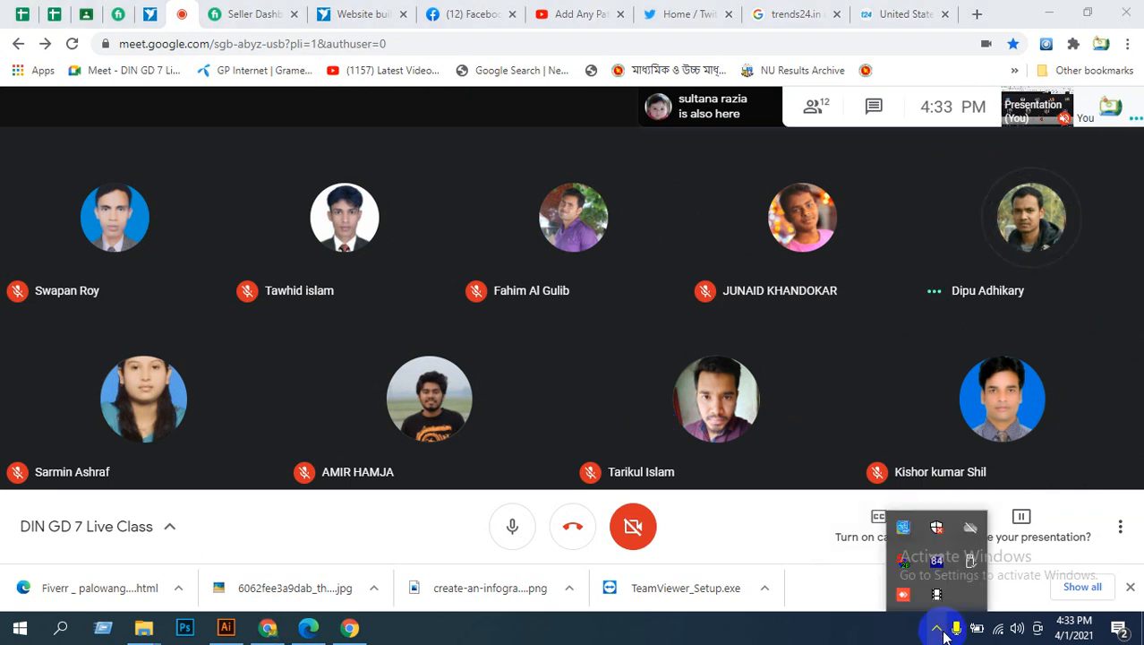